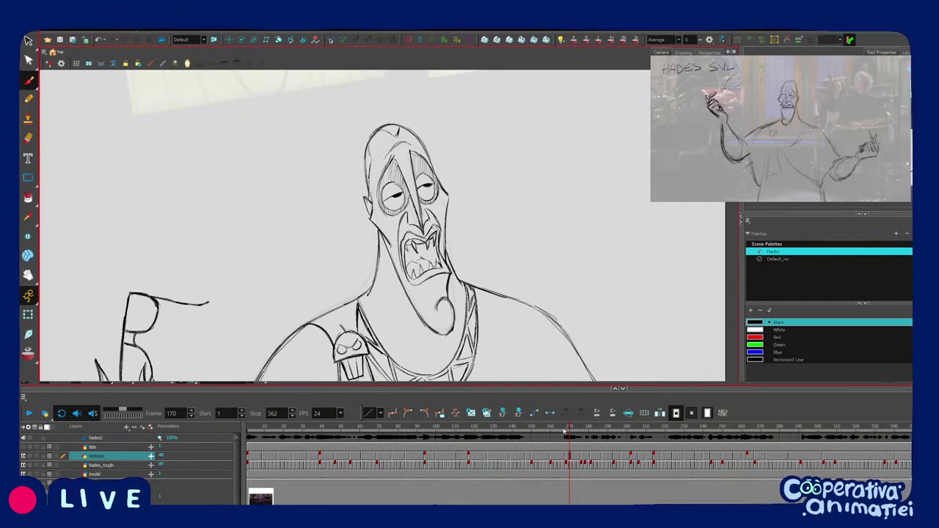
Scrub back to frame 1 to review the drawn Hades poses, and toggle the selected drawing layer's solo view.
{"action": "left_click_drag", "start_coordinate": [557, 430], "coordinate": [553, 430]}
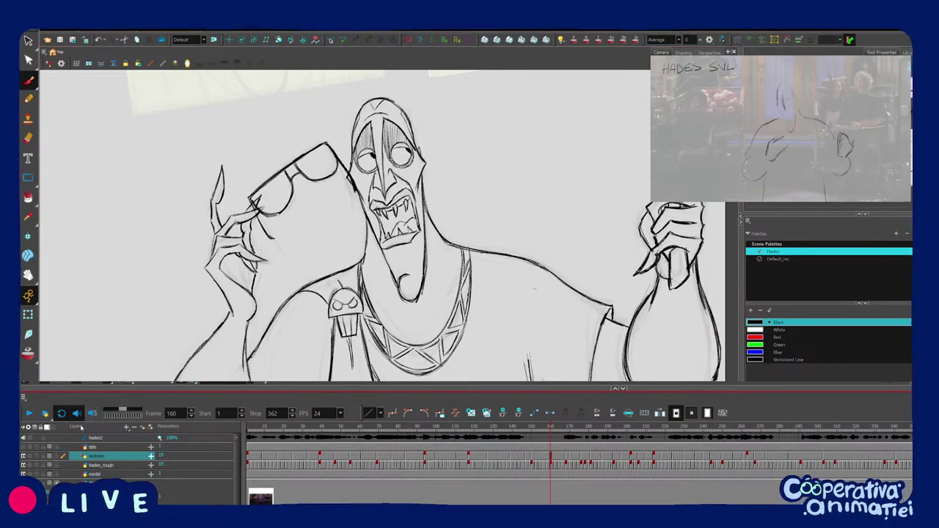
{"action": "left_click_drag", "start_coordinate": [449, 432], "coordinate": [248, 441]}
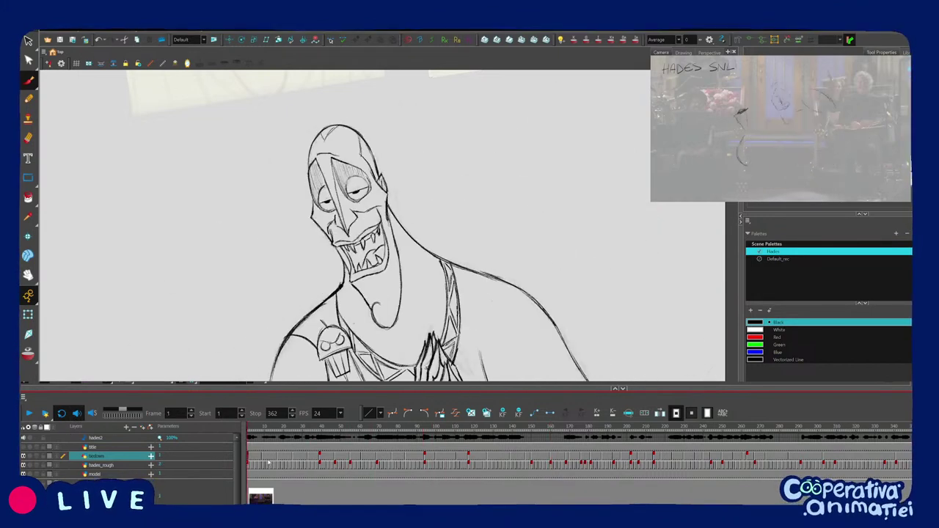
{"action": "key", "text": "1"}
{"action": "left_click", "coordinate": [30, 456]}
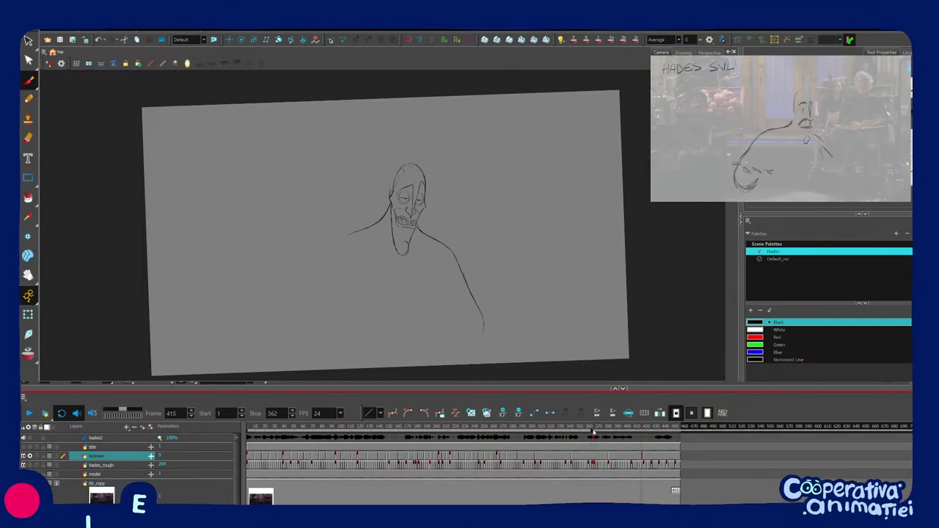
Extend the playback range to frame 417 and move the playhead to about frame 285.
{"action": "left_click_drag", "start_coordinate": [593, 431], "coordinate": [645, 432]}
{"action": "left_click_drag", "start_coordinate": [603, 432], "coordinate": [553, 436]}
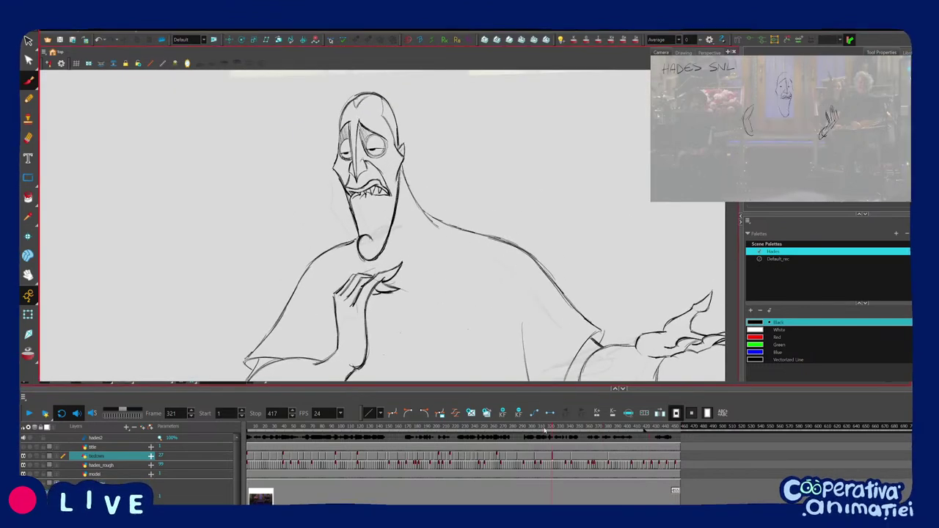
{"action": "mouse_move", "coordinate": [497, 431]}
{"action": "left_mouse_down"}
{"action": "mouse_move", "coordinate": [538, 434]}
{"action": "mouse_move", "coordinate": [497, 441]}
{"action": "mouse_move", "coordinate": [519, 436]}
{"action": "left_mouse_up"}
Examine the finished drawings around frame 273 as a guide for the unfinished head.
{"action": "key", "text": "2"}
{"action": "mouse_move", "coordinate": [440, 220]}
{"action": "left_mouse_down"}
{"action": "mouse_move", "coordinate": [397, 245]}
{"action": "mouse_move", "coordinate": [384, 292]}
{"action": "left_mouse_up"}
{"action": "key", "text": "1"}
{"action": "key", "text": "f"}
{"action": "key", "text": "f"}
{"action": "key", "text": "f"}
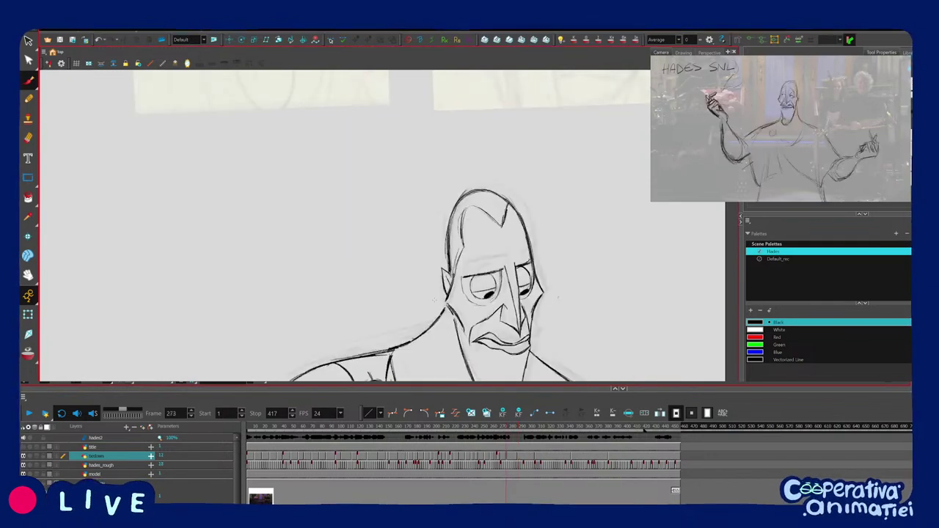
{"action": "key", "text": "1"}
{"action": "left_click_drag", "start_coordinate": [462, 320], "coordinate": [482, 295]}
{"action": "key", "text": "f"}
{"action": "key", "text": "f"}
Copy a finished open-mouthed head with its shoulder lines and place it beside the rough head at frame 285 as reference.
{"action": "left_click_drag", "start_coordinate": [495, 436], "coordinate": [472, 436]}
{"action": "mouse_move", "coordinate": [345, 227]}
{"action": "left_mouse_down"}
{"action": "mouse_move", "coordinate": [384, 150]}
{"action": "mouse_move", "coordinate": [360, 257]}
{"action": "left_mouse_up"}
{"action": "key", "text": "g"}
{"action": "key", "text": "Return"}
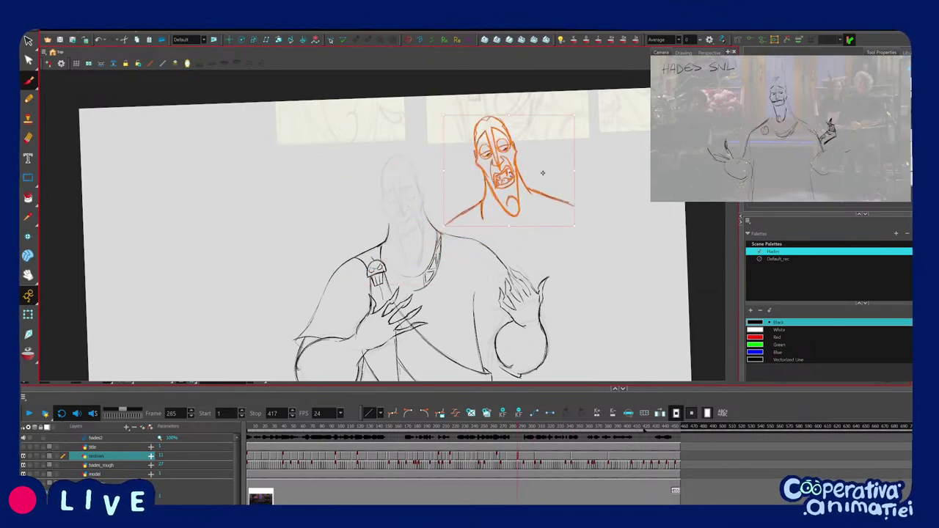
{"action": "mouse_move", "coordinate": [532, 427]}
{"action": "left_mouse_down"}
{"action": "mouse_move", "coordinate": [511, 439]}
{"action": "mouse_move", "coordinate": [521, 437]}
{"action": "left_mouse_up"}
{"action": "key", "text": "2"}
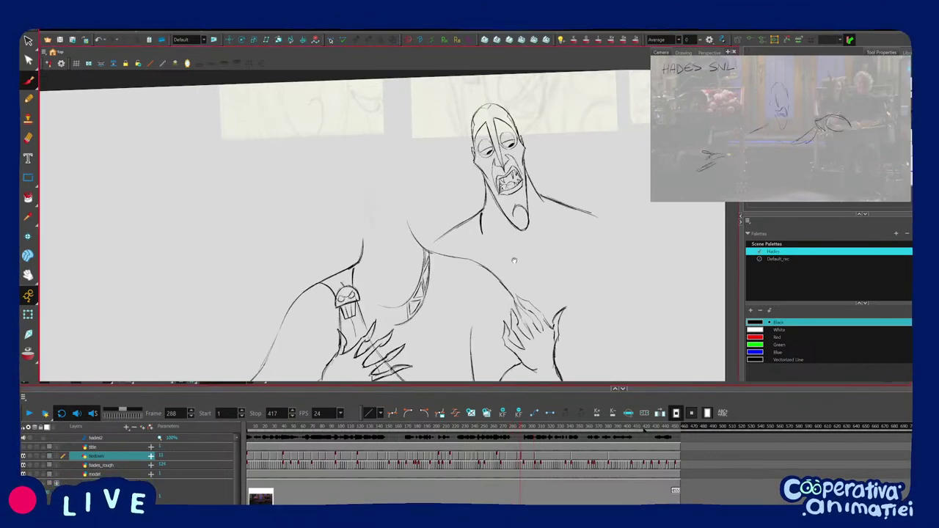
Delete the shoulder and neck strokes around the copied reference head at frame 285.
{"action": "left_click_drag", "start_coordinate": [521, 244], "coordinate": [506, 265]}
{"action": "left_click", "coordinate": [478, 227]}
{"action": "left_click", "coordinate": [556, 227], "text": "shift"}
{"action": "key", "text": "Delete"}
{"action": "mouse_move", "coordinate": [535, 247]}
{"action": "left_mouse_down"}
{"action": "mouse_move", "coordinate": [549, 110]}
{"action": "mouse_move", "coordinate": [542, 231]}
{"action": "left_mouse_up"}
{"action": "mouse_move", "coordinate": [493, 192]}
{"action": "left_mouse_down"}
{"action": "mouse_move", "coordinate": [365, 232]}
{"action": "mouse_move", "coordinate": [475, 198]}
{"action": "left_mouse_up"}
{"action": "key", "text": "f"}
{"action": "key", "text": "g"}
{"action": "left_click_drag", "start_coordinate": [514, 256], "coordinate": [532, 151]}
{"action": "left_click", "coordinate": [528, 191]}
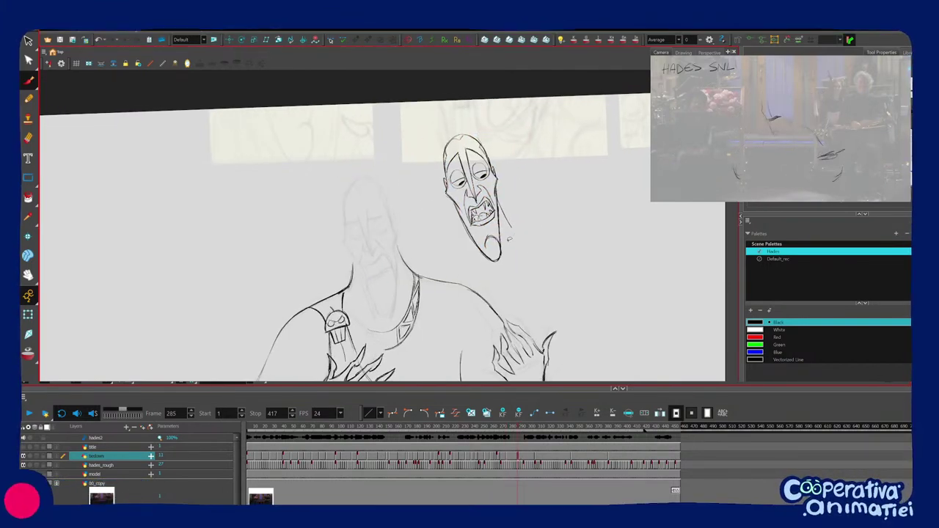
{"action": "left_click_drag", "start_coordinate": [505, 233], "coordinate": [553, 228]}
Ink the two long lines of the nose bridge, converging from the brow to the nose tip over the rough head.
{"action": "key", "text": "2"}
{"action": "key", "text": "2"}
{"action": "left_click_drag", "start_coordinate": [496, 236], "coordinate": [494, 246]}
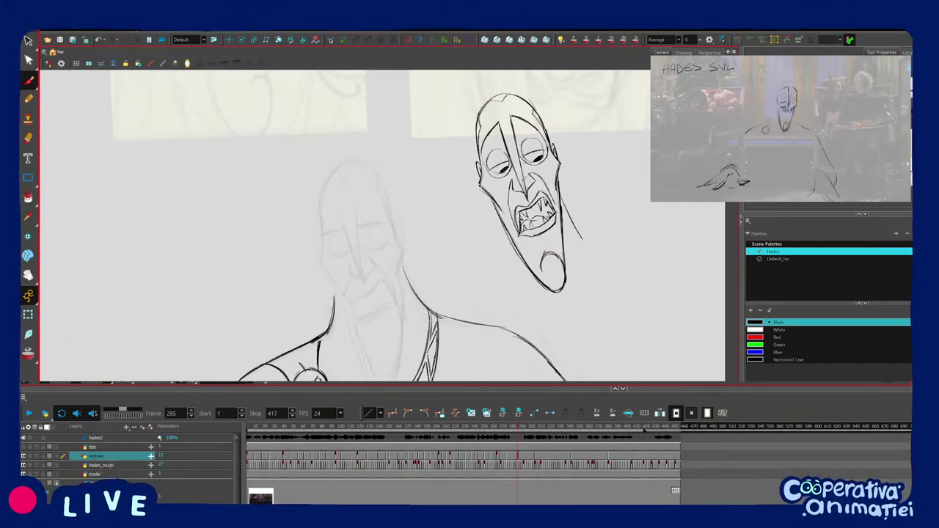
{"action": "left_click_drag", "start_coordinate": [375, 250], "coordinate": [350, 213]}
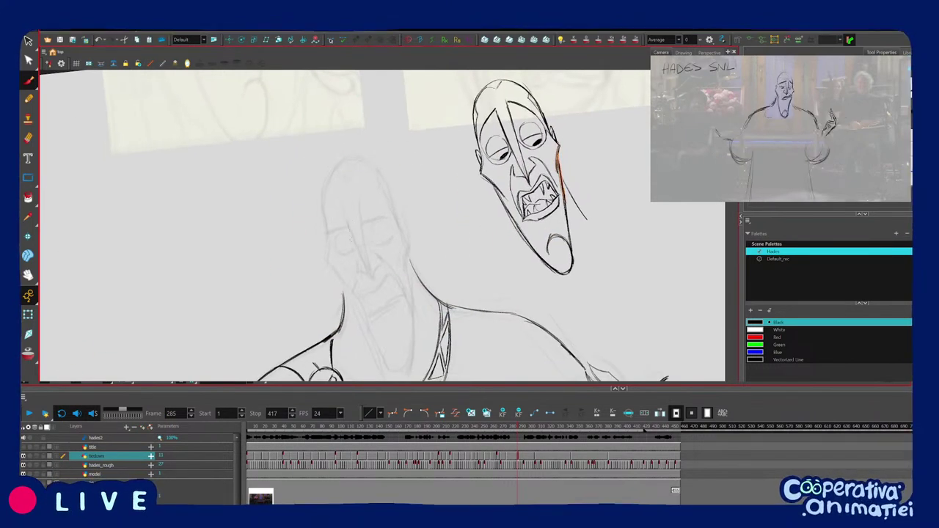
{"action": "mouse_move", "coordinate": [345, 207]}
{"action": "left_mouse_down"}
{"action": "mouse_move", "coordinate": [370, 283]}
{"action": "mouse_move", "coordinate": [344, 273]}
{"action": "left_mouse_up"}
{"action": "key", "text": "2"}
{"action": "mouse_move", "coordinate": [336, 220]}
{"action": "left_mouse_down"}
{"action": "mouse_move", "coordinate": [340, 206]}
{"action": "mouse_move", "coordinate": [321, 268]}
{"action": "left_mouse_up"}
{"action": "key", "text": "ctrl+z"}
{"action": "left_click_drag", "start_coordinate": [363, 214], "coordinate": [366, 253]}
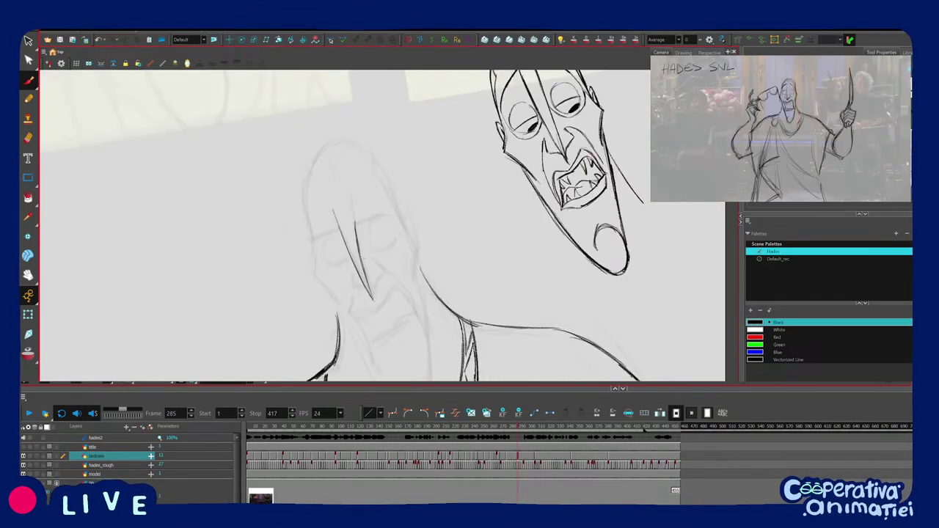
Draw the upper lip line from the nose tip up and over to the right corner of the mouth.
{"action": "key", "text": "f"}
{"action": "key", "text": "g"}
{"action": "left_click_drag", "start_coordinate": [379, 300], "coordinate": [362, 259]}
{"action": "key", "text": "1"}
{"action": "key", "text": "2"}
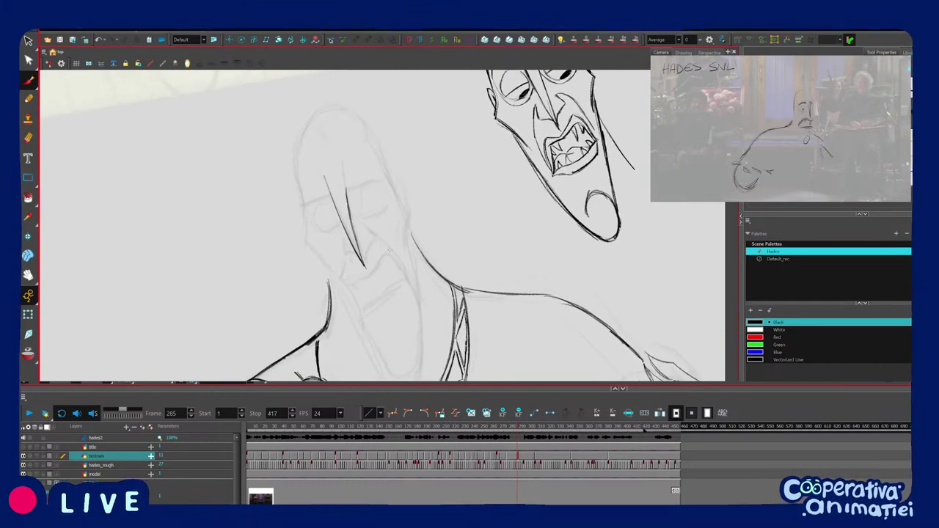
{"action": "key", "text": "v"}
{"action": "key", "text": "c"}
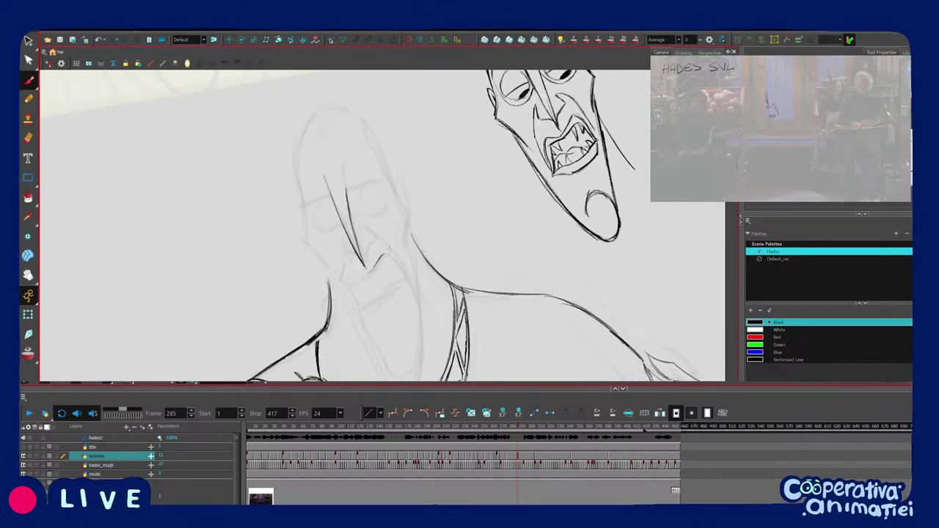
{"action": "left_click_drag", "start_coordinate": [391, 253], "coordinate": [405, 274]}
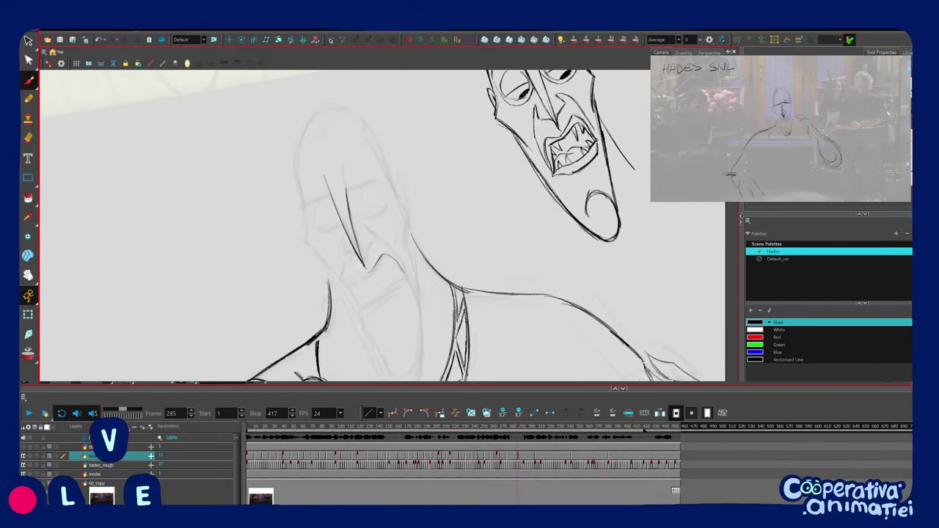
Add the short upper lip line on the left side of the nose tip, comparing with the adjacent drawings.
{"action": "left_click", "coordinate": [556, 167], "text": "ctrl"}
{"action": "key", "text": "f"}
{"action": "key", "text": "g"}
{"action": "key", "text": "f"}
{"action": "key", "text": "g"}
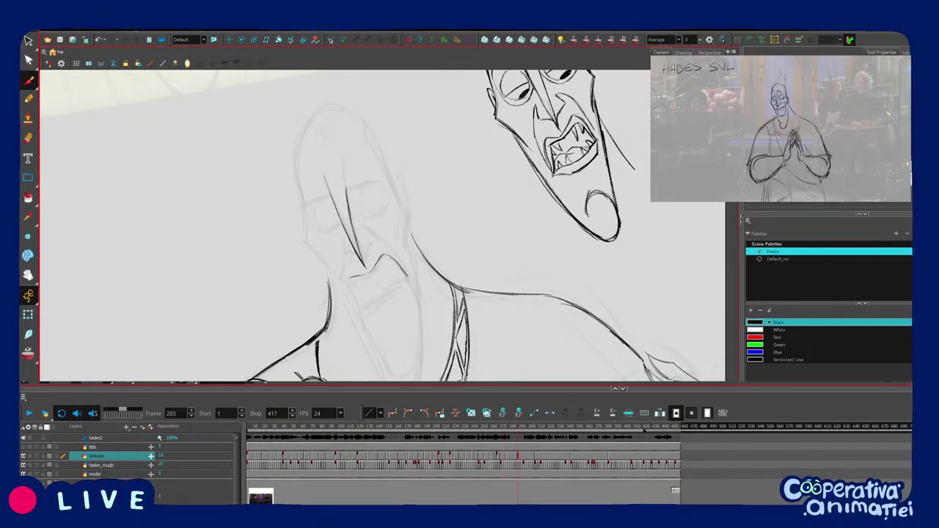
{"action": "key", "text": "v"}
{"action": "key", "text": "c"}
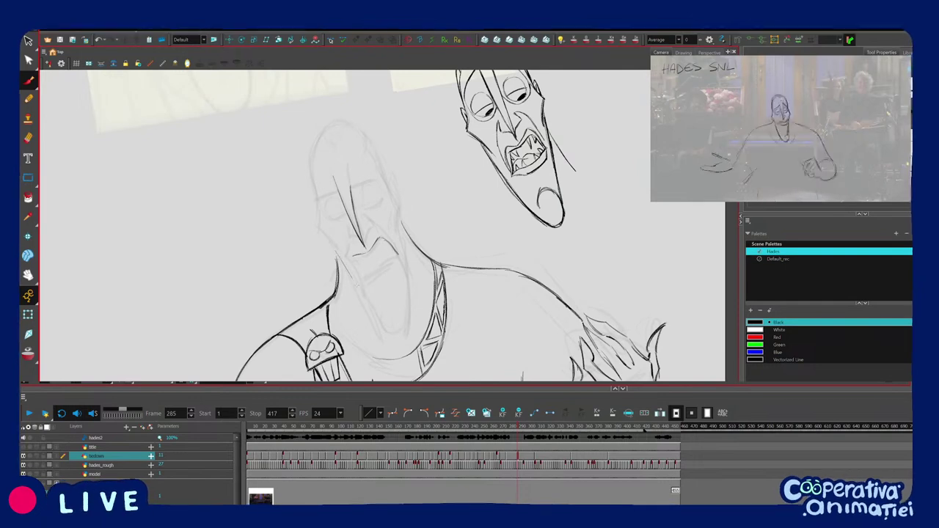
Draw the left jaw line down to the chin and add the curled chin stroke.
{"action": "left_click_drag", "start_coordinate": [338, 257], "coordinate": [382, 328]}
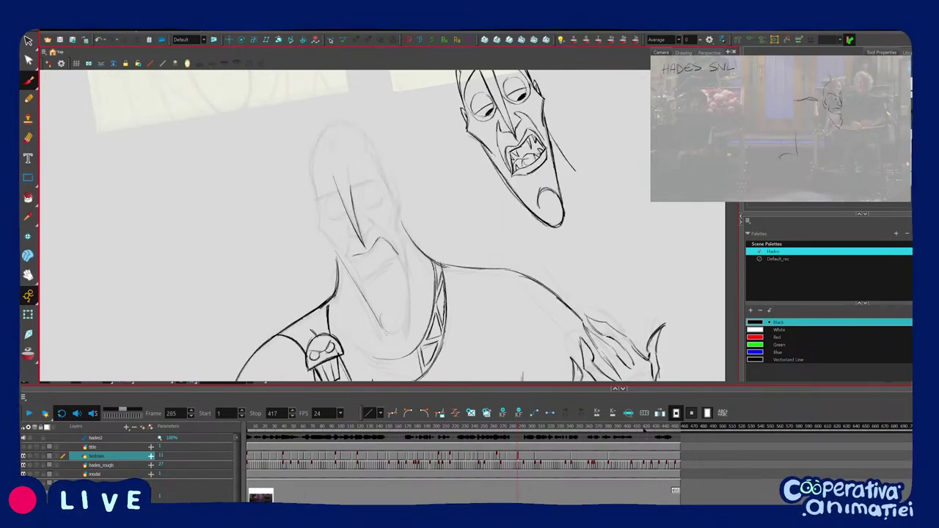
{"action": "left_click_drag", "start_coordinate": [351, 276], "coordinate": [381, 326]}
{"action": "key", "text": "f"}
{"action": "key", "text": "g"}
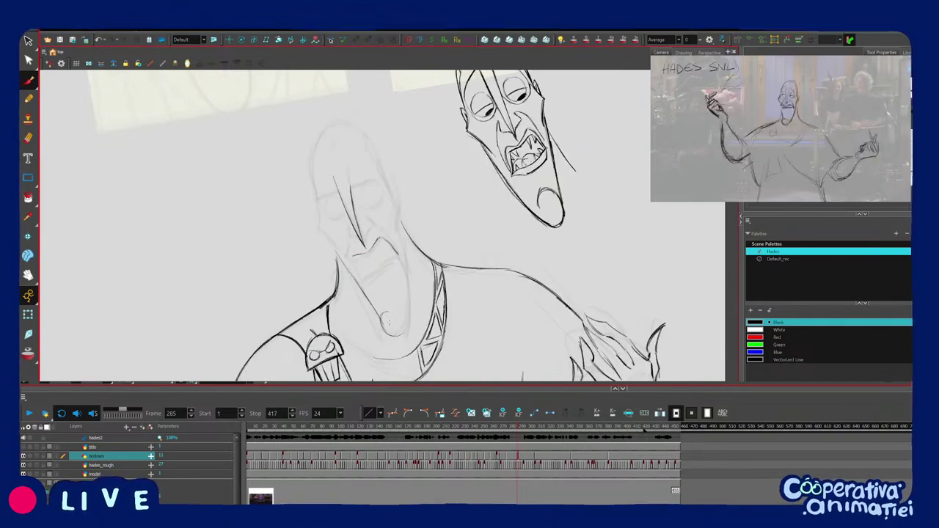
Draw the right side of the jaw from the cheek down to the chin.
{"action": "left_click_drag", "start_coordinate": [388, 327], "coordinate": [349, 328]}
{"action": "mouse_move", "coordinate": [383, 272]}
{"action": "left_mouse_down"}
{"action": "mouse_move", "coordinate": [360, 316]}
{"action": "mouse_move", "coordinate": [405, 317]}
{"action": "left_mouse_up"}
{"action": "left_click_drag", "start_coordinate": [402, 235], "coordinate": [407, 288]}
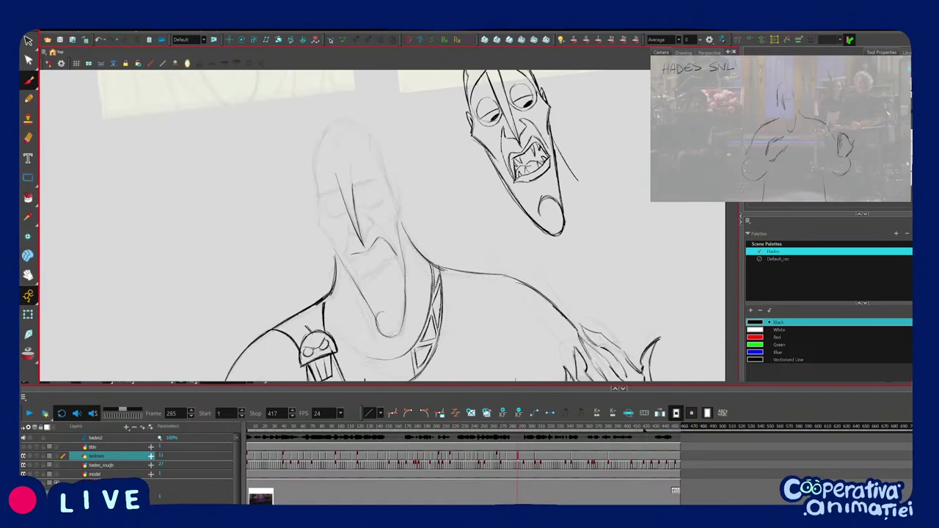
{"action": "key", "text": "f"}
{"action": "key", "text": "g"}
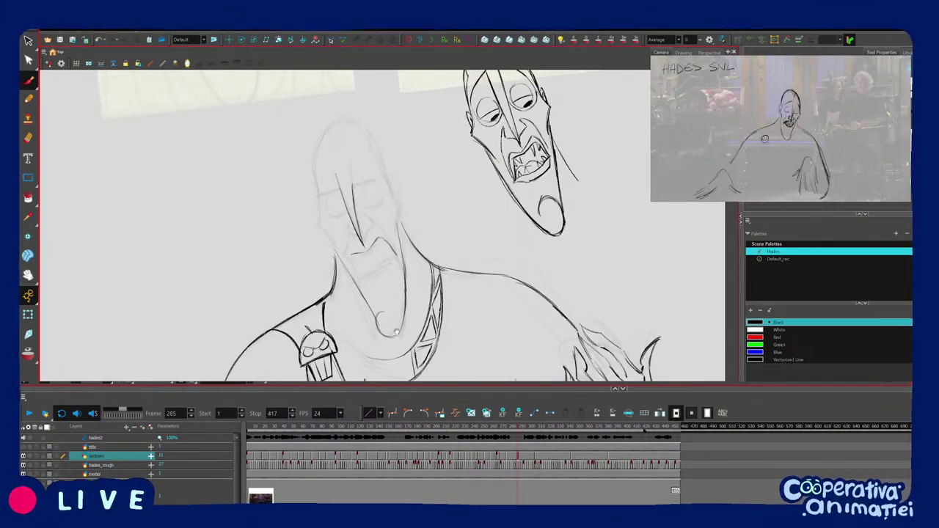
Close the bottom of the chin and reinforce the left jaw line, checking against the neighbouring drawings.
{"action": "left_click_drag", "start_coordinate": [397, 333], "coordinate": [392, 347]}
{"action": "scroll", "coordinate": [374, 212], "scroll_direction": "up", "scroll_amount": 1}
{"action": "scroll", "coordinate": [382, 245], "scroll_direction": "down", "scroll_amount": 1}
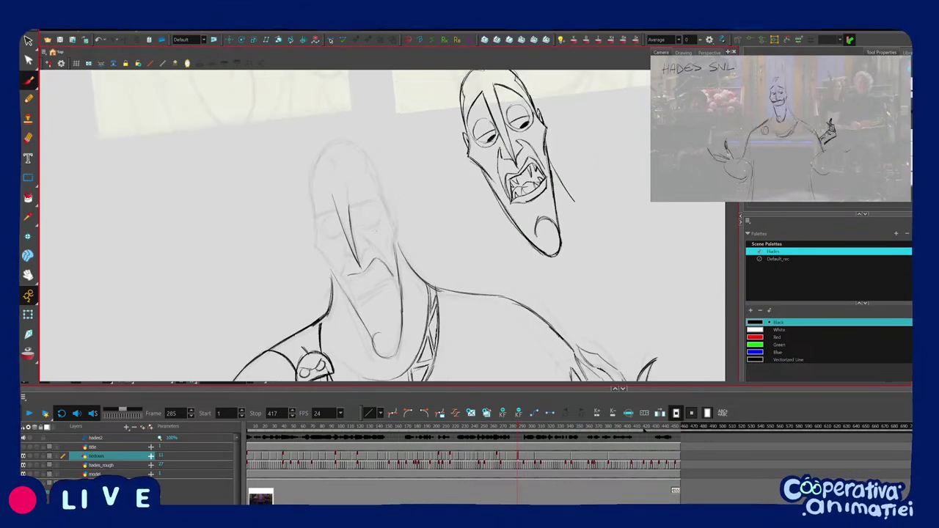
{"action": "key", "text": "f"}
{"action": "key", "text": "g"}
{"action": "key", "text": "f"}
{"action": "key", "text": "g"}
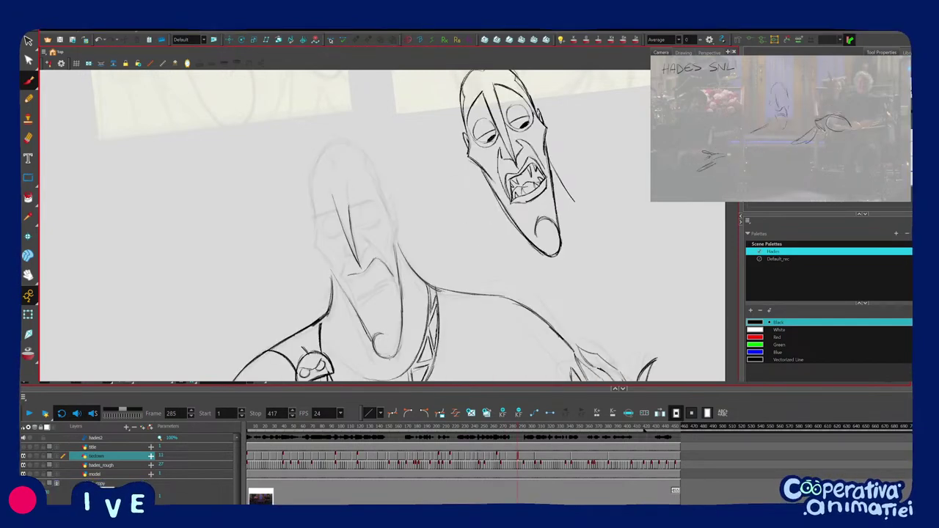
Sketch the lower lip curve beneath the upper lip on the new head.
{"action": "key", "text": "f"}
{"action": "key", "text": "g"}
{"action": "key", "text": "f"}
{"action": "key", "text": "g"}
{"action": "mouse_move", "coordinate": [382, 283]}
{"action": "left_mouse_down"}
{"action": "mouse_move", "coordinate": [388, 272]}
{"action": "mouse_move", "coordinate": [382, 308]}
{"action": "left_mouse_up"}
{"action": "key", "text": "2"}
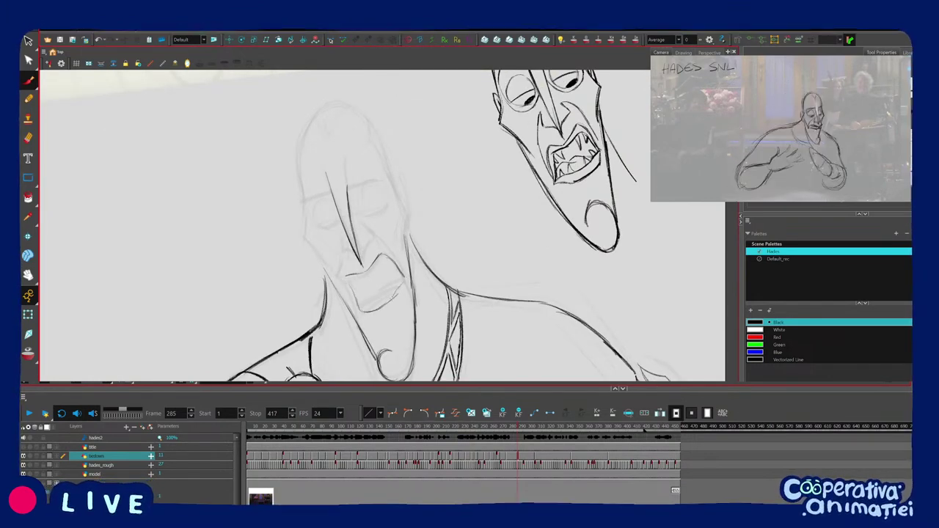
Examine the mouth and teeth in other finished drawings, including the close-up face at frame 341.
{"action": "key", "text": "f"}
{"action": "key", "text": "g"}
{"action": "key", "text": "1"}
{"action": "key", "text": "1"}
{"action": "key", "text": "f"}
{"action": "key", "text": "g"}
{"action": "key", "text": "g"}
{"action": "key", "text": "g"}
{"action": "key", "text": "2"}
{"action": "key", "text": "2"}
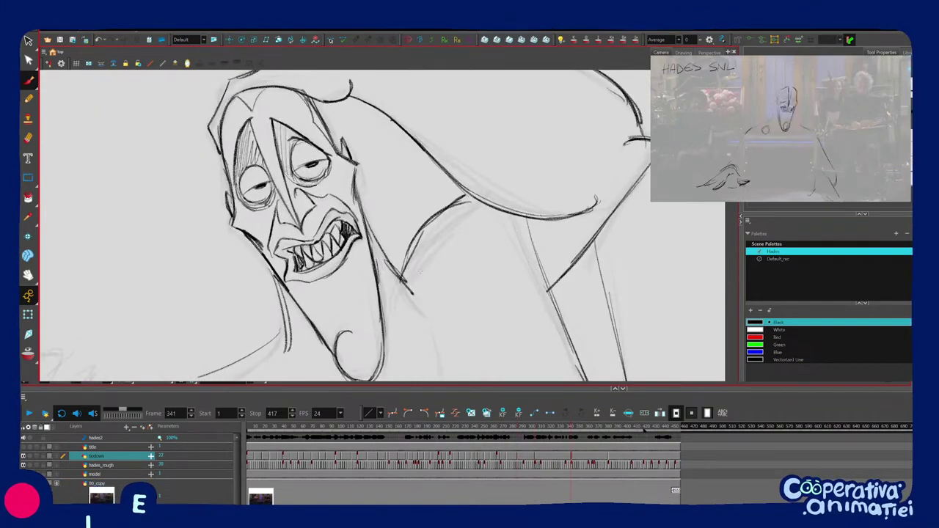
{"action": "key", "text": "f"}
{"action": "key", "text": "f"}
Draw the right side of the mouth, thicken the upper lip and add the left corner of the mouth.
{"action": "left_click_drag", "start_coordinate": [380, 262], "coordinate": [408, 289]}
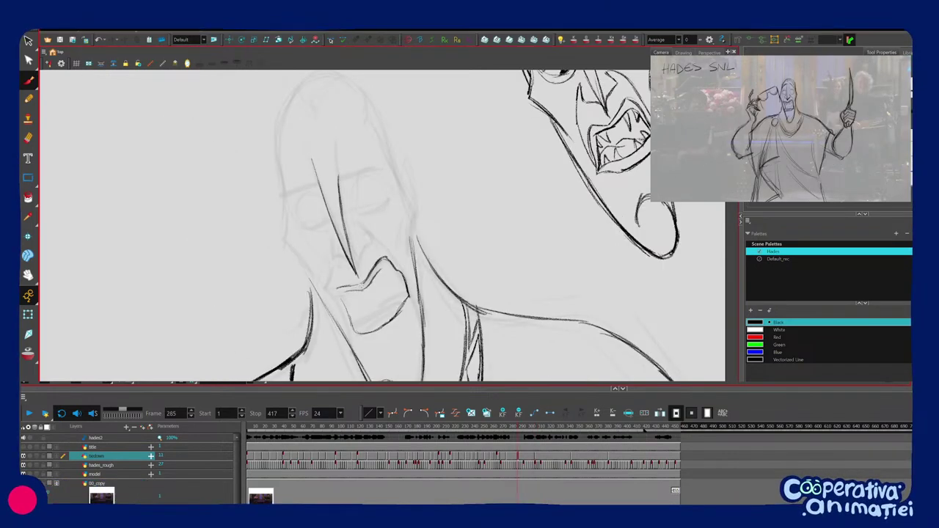
{"action": "key", "text": "c"}
{"action": "key", "text": "f"}
{"action": "key", "text": "g"}
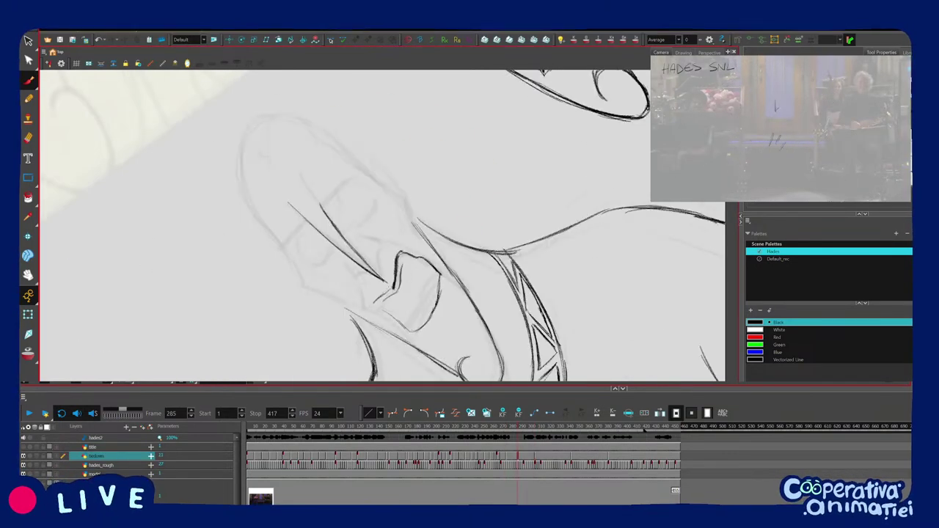
{"action": "key", "text": "v"}
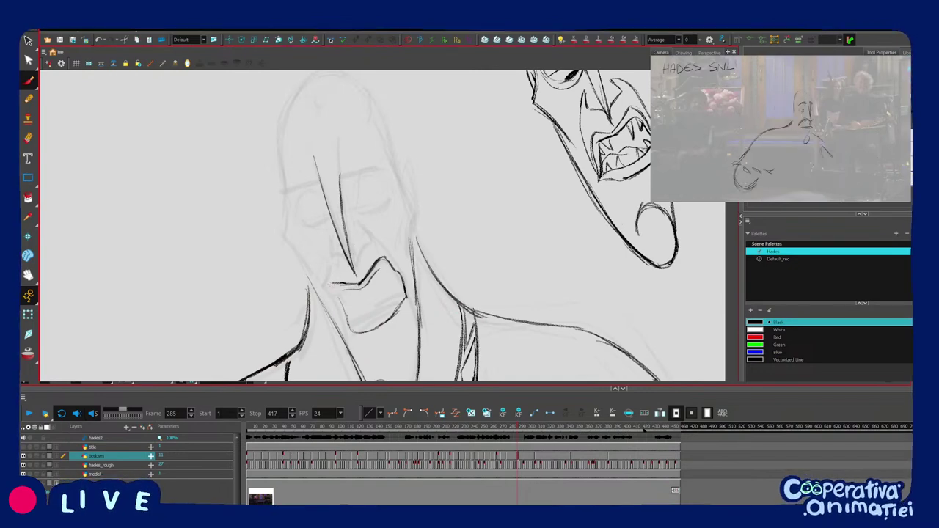
{"action": "left_click_drag", "start_coordinate": [330, 287], "coordinate": [344, 307]}
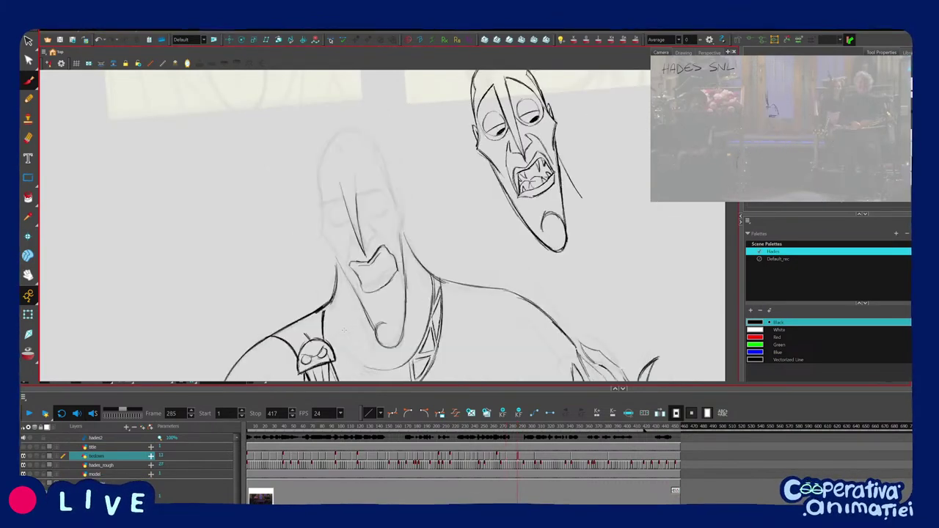
Delete the unwanted stroke at the lower lip and strengthen the mouth outline.
{"action": "key", "text": "f"}
{"action": "key", "text": "g"}
{"action": "left_click", "coordinate": [389, 283], "text": "ctrl"}
{"action": "key", "text": "Delete"}
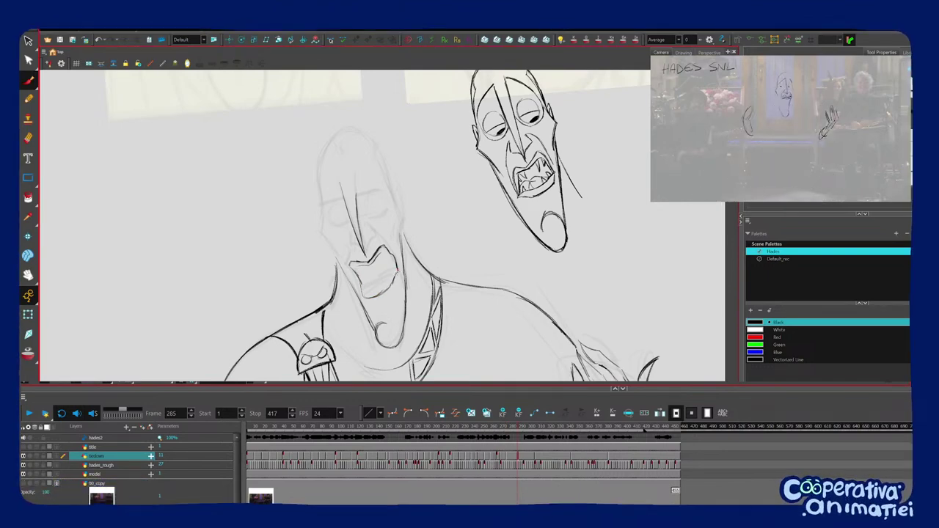
{"action": "key", "text": "2"}
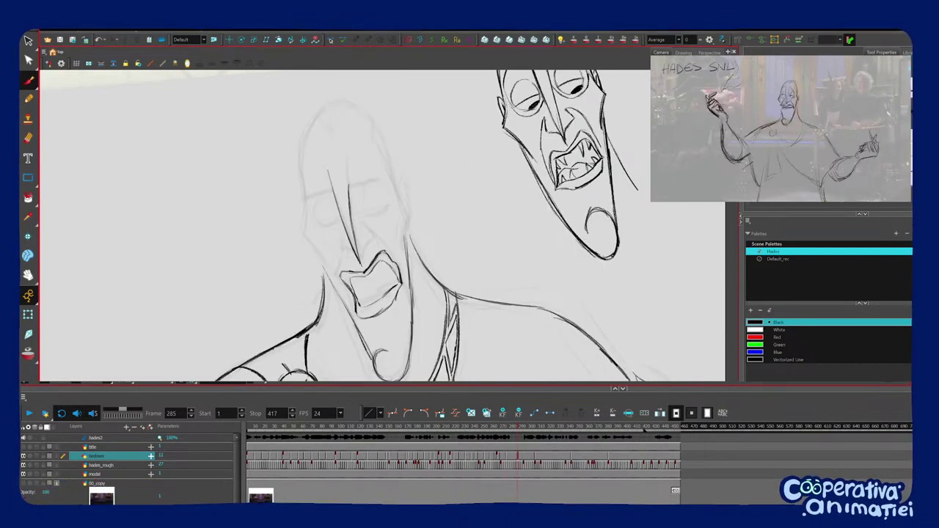
Compare the new mouth and jaw at frame 285 with the neighbouring drawings at different zoom levels.
{"action": "key", "text": "1"}
{"action": "key", "text": "1"}
{"action": "key", "text": "f"}
{"action": "key", "text": "g"}
{"action": "key", "text": "2"}
{"action": "key", "text": "2"}
{"action": "mouse_move", "coordinate": [470, 243]}
{"action": "left_mouse_down"}
{"action": "mouse_move", "coordinate": [461, 190]}
{"action": "mouse_move", "coordinate": [466, 248]}
{"action": "mouse_move", "coordinate": [469, 233]}
{"action": "left_mouse_up"}
{"action": "key", "text": "f"}
{"action": "key", "text": "g"}
{"action": "key", "text": "f"}
{"action": "key", "text": "g"}
{"action": "key", "text": "1"}
{"action": "key", "text": "1"}
{"action": "key", "text": "f"}
{"action": "key", "text": "g"}
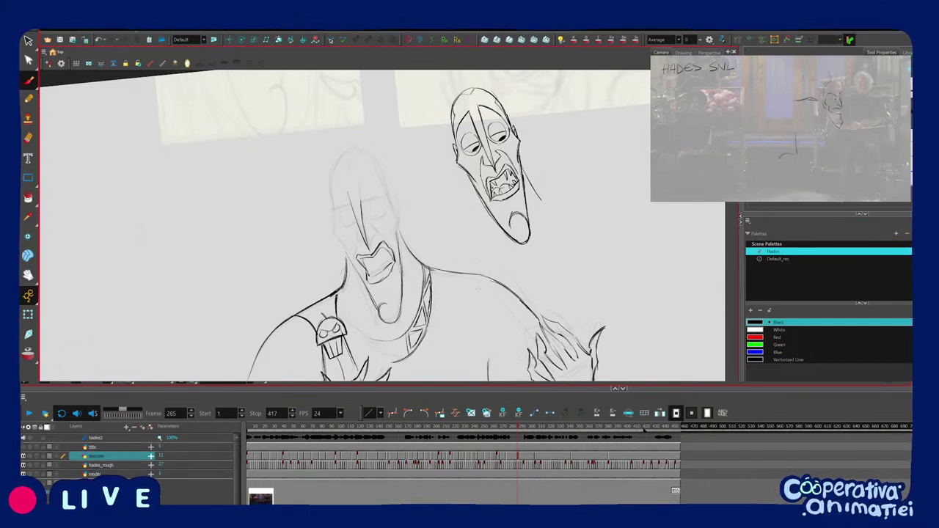
Refine the curled chin stroke on the new head.
{"action": "key", "text": "2"}
{"action": "left_click_drag", "start_coordinate": [471, 335], "coordinate": [473, 306]}
{"action": "key", "text": "1"}
{"action": "key", "text": "1"}
{"action": "key", "text": "2"}
{"action": "key", "text": "2"}
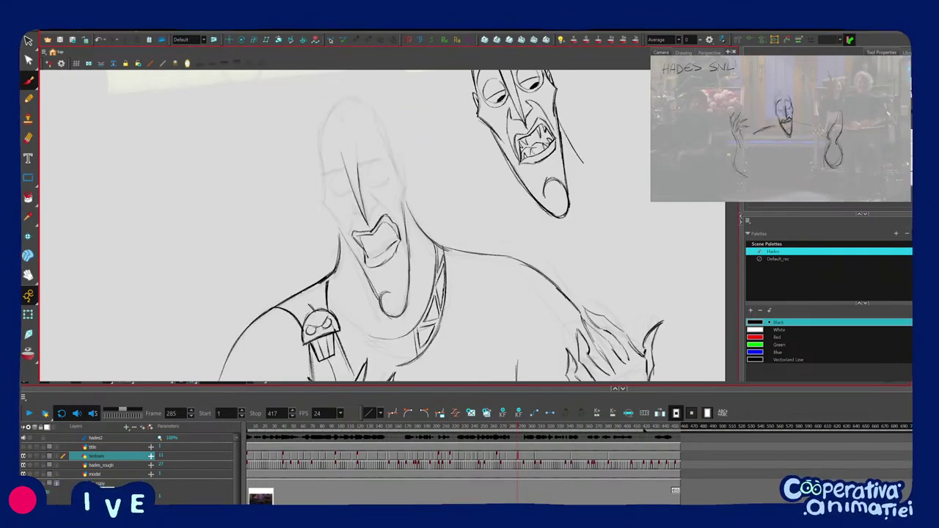
{"action": "left_click", "coordinate": [387, 293], "text": "ctrl"}
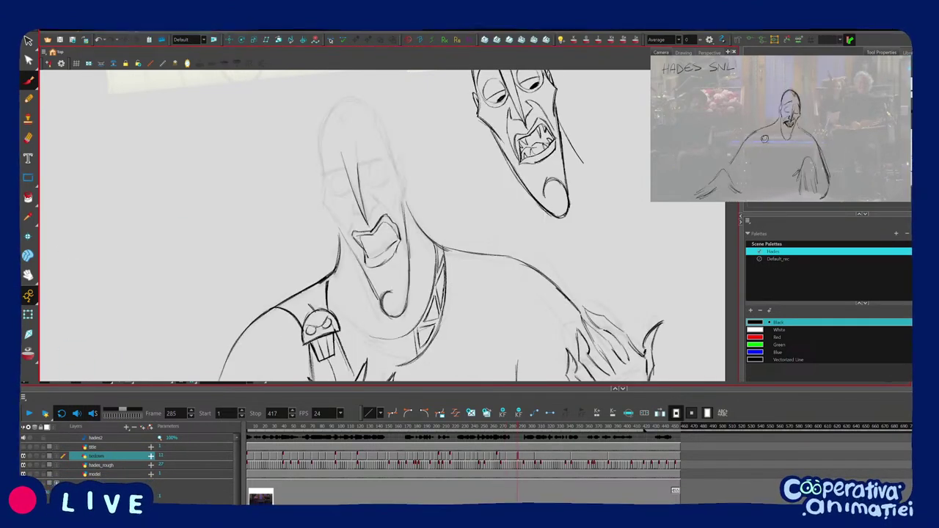
Draw the angular cheekbone outline on the left side of the face, redoing the undone stroke.
{"action": "key", "text": "v"}
{"action": "key", "text": "v"}
{"action": "key", "text": "."}
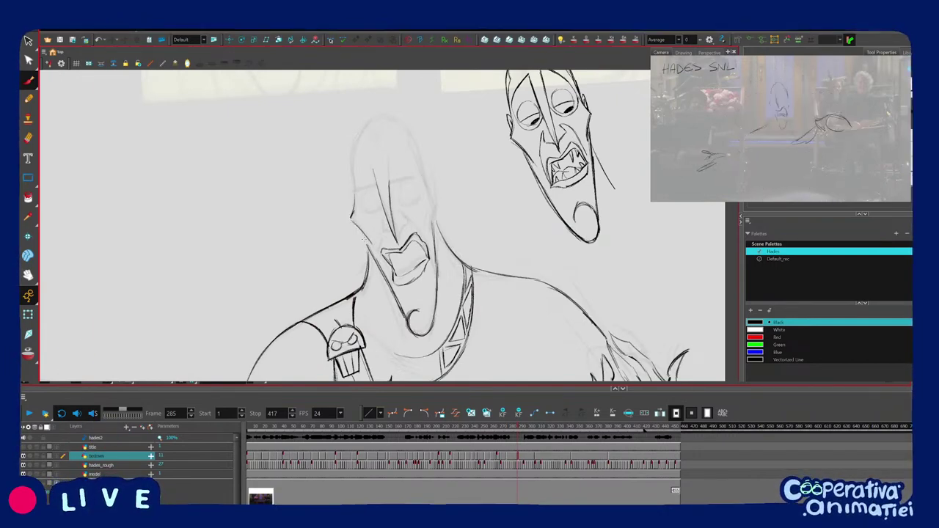
{"action": "left_click_drag", "start_coordinate": [439, 220], "coordinate": [438, 225]}
{"action": "key", "text": "ctrl+z"}
{"action": "left_click_drag", "start_coordinate": [354, 195], "coordinate": [352, 222]}
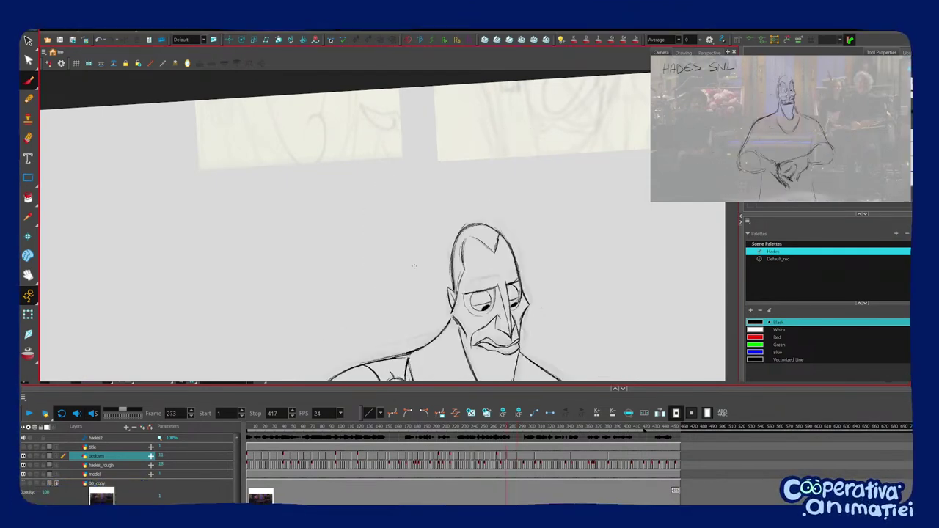
Ink the nose and its angular nostrils on the head at frame 285, checking them against the neighbouring drawings.
{"action": "key", "text": "1"}
{"action": "key", "text": "1"}
{"action": "key", "text": "2"}
{"action": "key", "text": "2"}
{"action": "key", "text": "2"}
{"action": "key", "text": "2"}
{"action": "left_click_drag", "start_coordinate": [415, 271], "coordinate": [415, 246]}
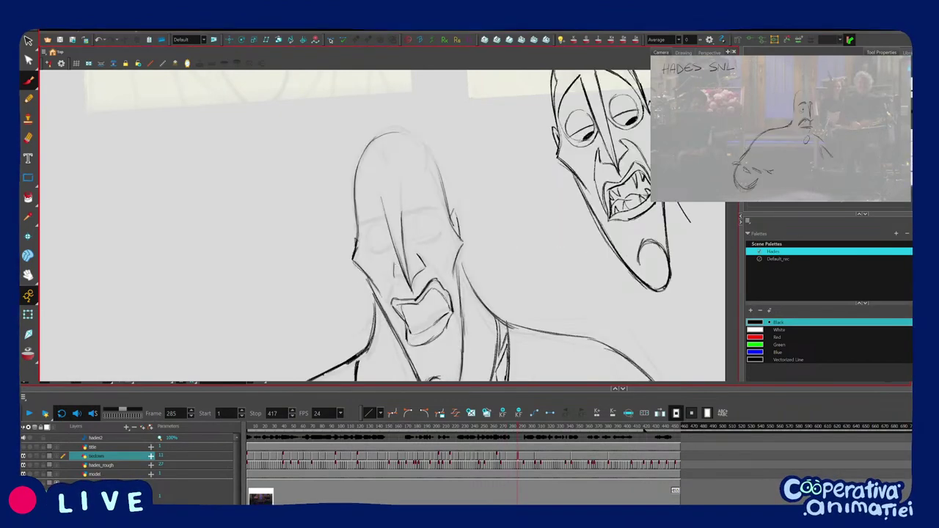
{"action": "key", "text": "f"}
{"action": "key", "text": "g"}
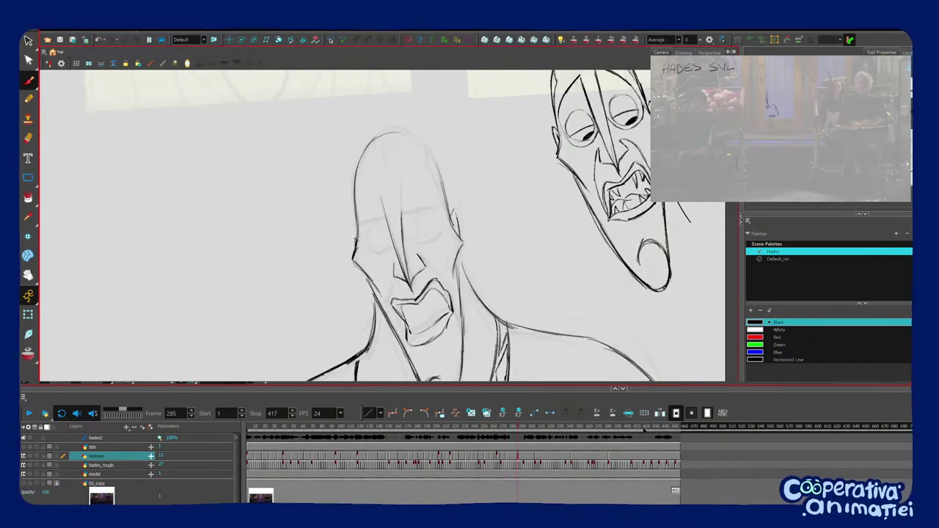
{"action": "key", "text": "f"}
{"action": "key", "text": "g"}
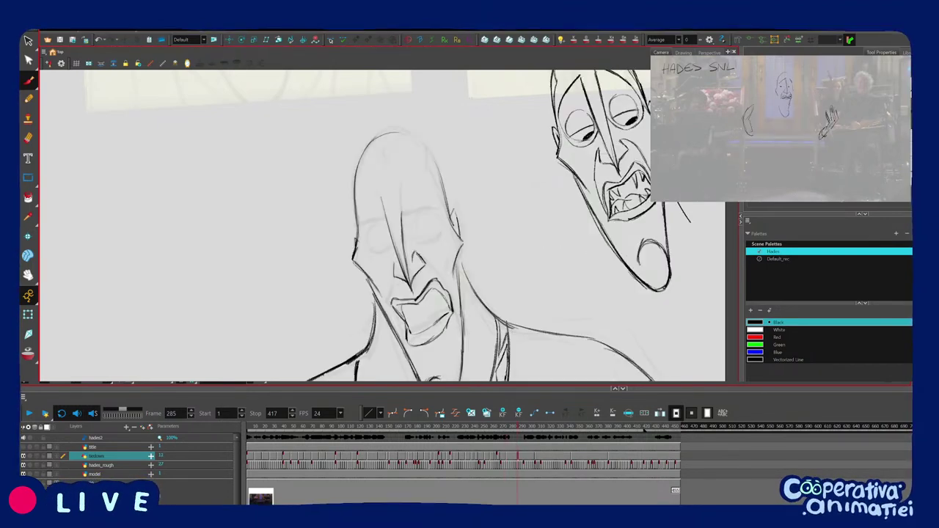
{"action": "key", "text": "1"}
{"action": "key", "text": "1"}
{"action": "key", "text": "f"}
{"action": "key", "text": "g"}
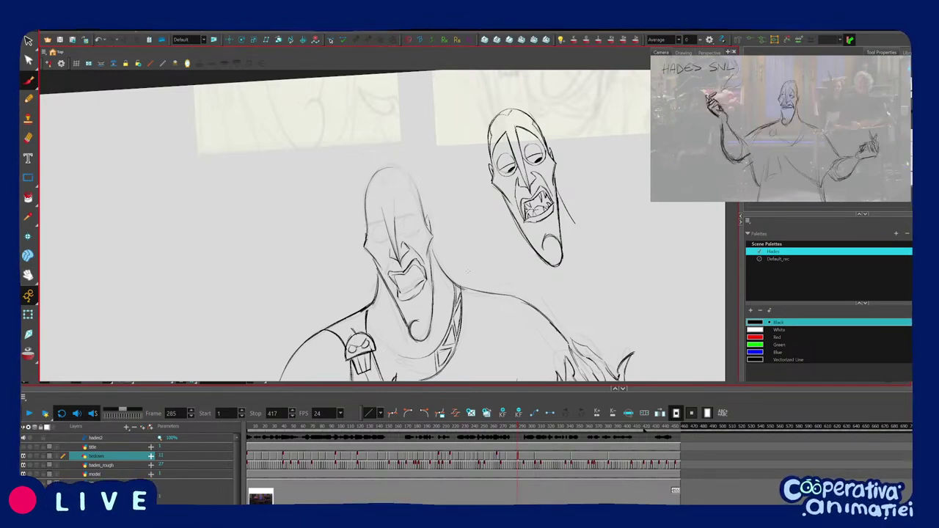
Draw the two brow lines across the face and sketch the curved eye outlines beneath them.
{"action": "key", "text": "2"}
{"action": "left_click_drag", "start_coordinate": [469, 271], "coordinate": [476, 254]}
{"action": "left_click_drag", "start_coordinate": [438, 205], "coordinate": [401, 214]}
{"action": "key", "text": "comma"}
{"action": "key", "text": "period"}
{"action": "key", "text": "ctrl+z"}
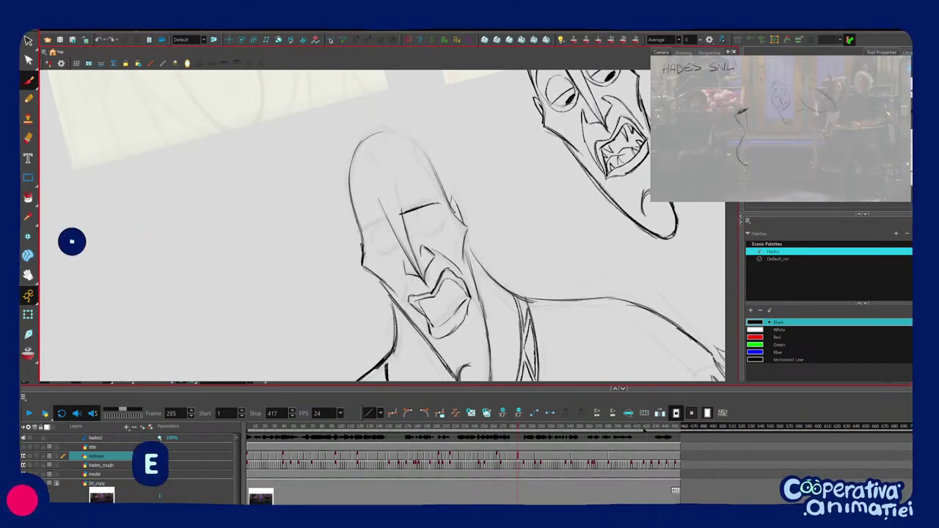
{"action": "key", "text": "comma"}
{"action": "key", "text": "period"}
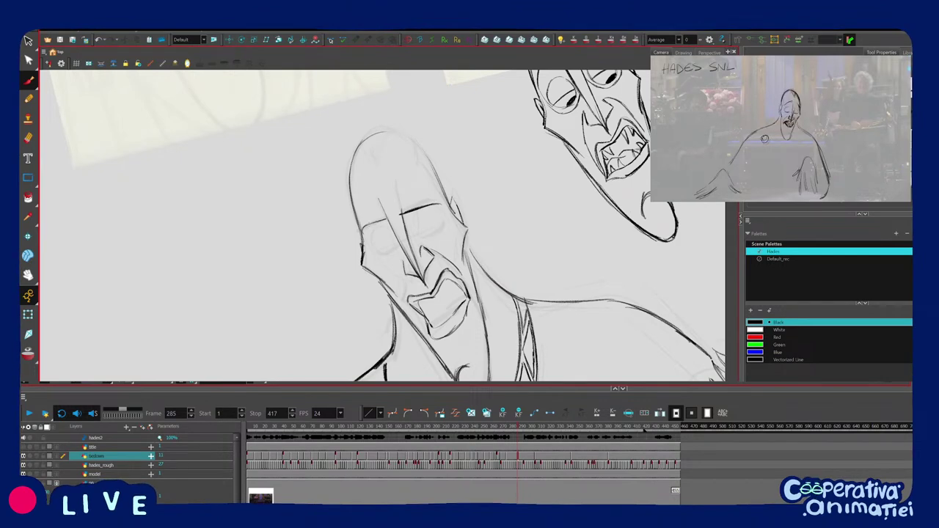
{"action": "left_click_drag", "start_coordinate": [474, 179], "coordinate": [479, 191]}
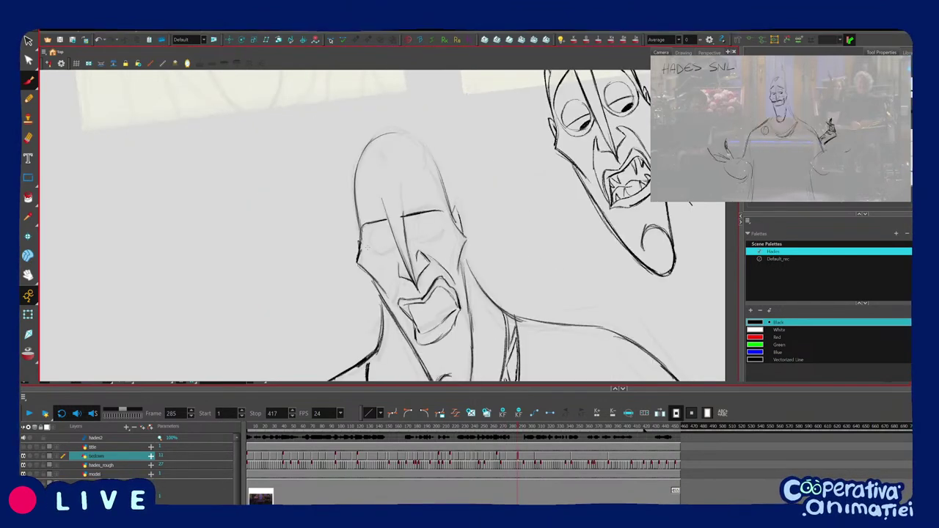
{"action": "mouse_move", "coordinate": [362, 226]}
{"action": "left_mouse_down"}
{"action": "mouse_move", "coordinate": [392, 254]}
{"action": "mouse_move", "coordinate": [444, 234]}
{"action": "left_mouse_up"}
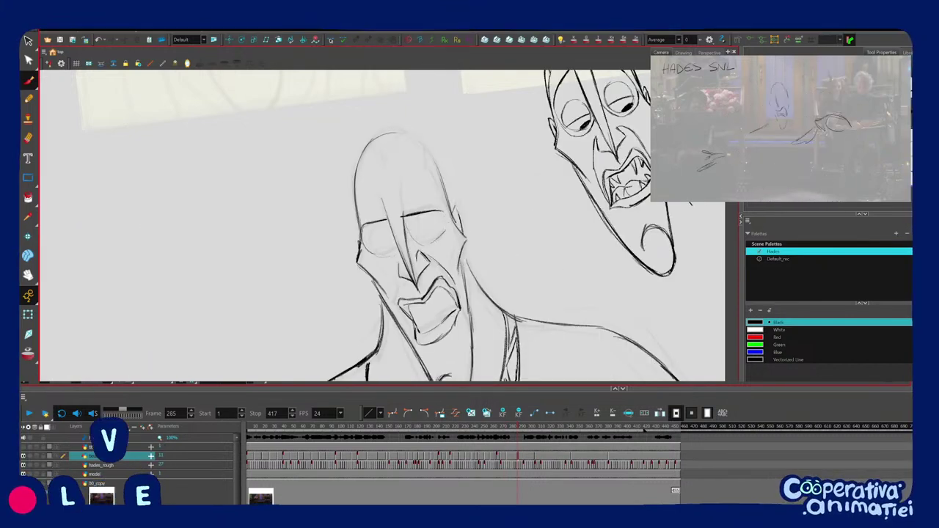
Compare the brows and eye outlines at frame 285 with the neighbouring drawings, including frame 303.
{"action": "key", "text": "1"}
{"action": "key", "text": "1"}
{"action": "key", "text": "f"}
{"action": "key", "text": "g"}
{"action": "key", "text": "f"}
{"action": "key", "text": "g"}
{"action": "key", "text": "f"}
{"action": "key", "text": "2"}
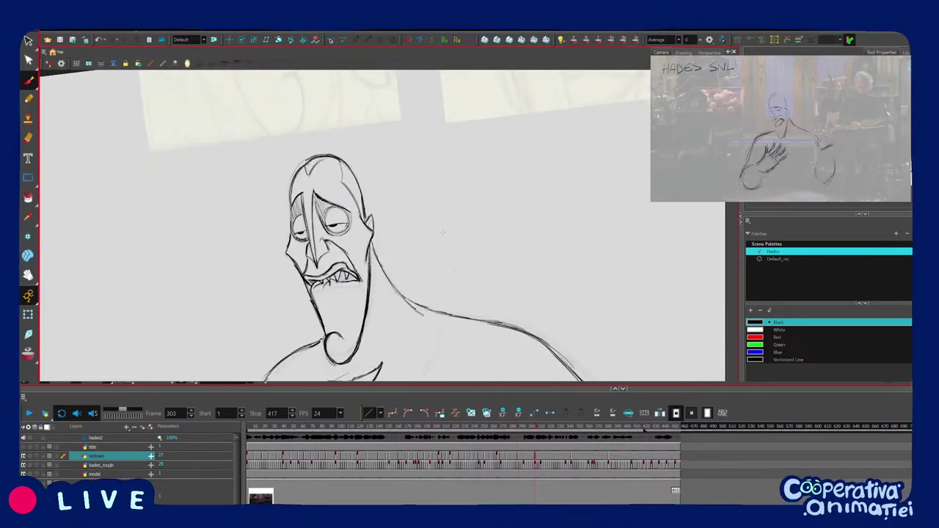
{"action": "key", "text": "2"}
{"action": "key", "text": "g"}
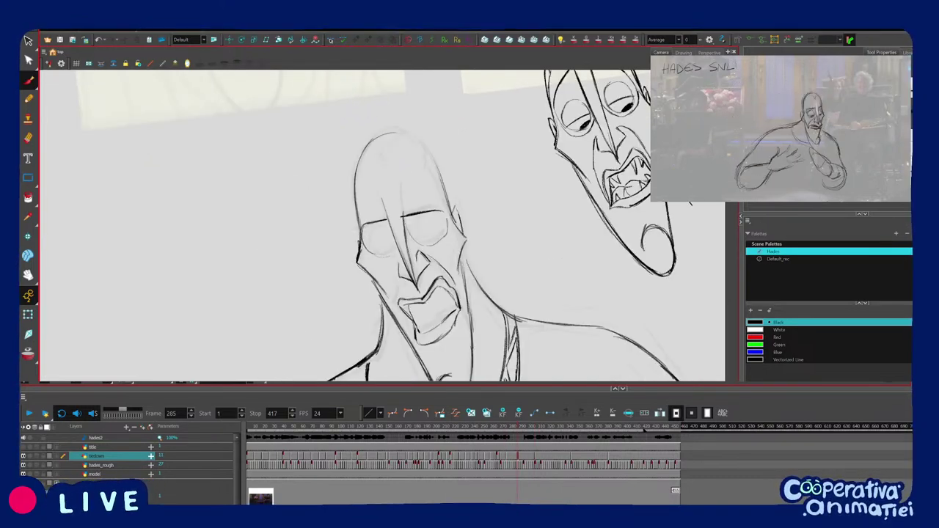
{"action": "key", "text": "f"}
{"action": "key", "text": "g"}
{"action": "key", "text": "g"}
{"action": "key", "text": "f"}
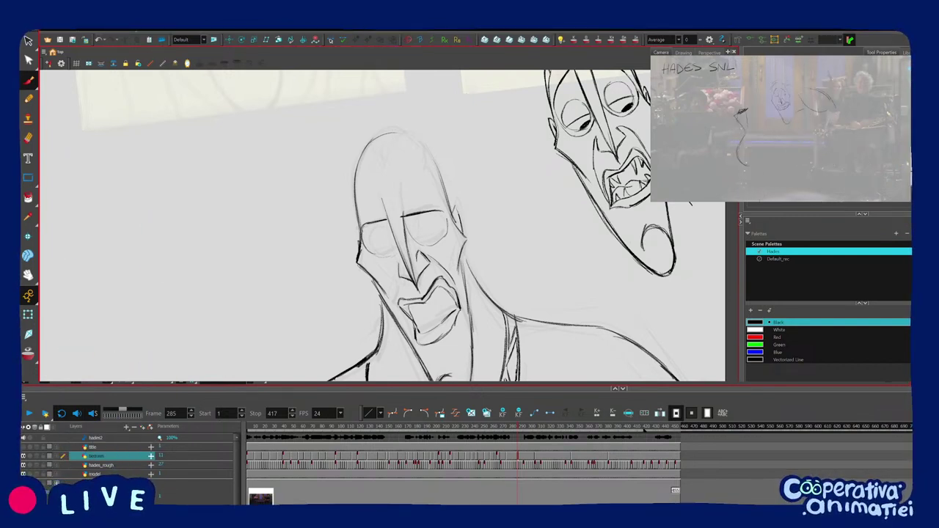
Strengthen the curved lower outlines of both eye sockets and undo the last unwanted change.
{"action": "key", "text": "ctrl+alt"}
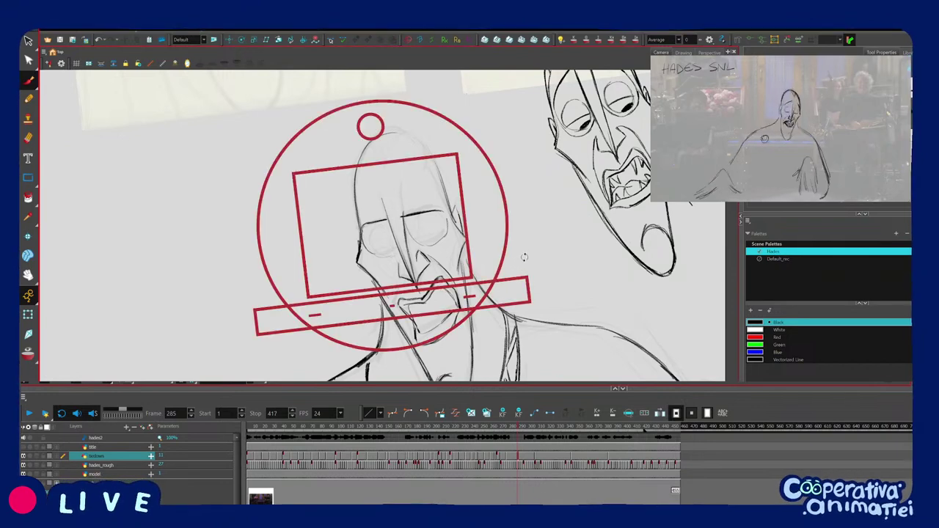
{"action": "left_click_drag", "start_coordinate": [504, 265], "coordinate": [433, 293]}
{"action": "left_click_drag", "start_coordinate": [386, 314], "coordinate": [421, 264]}
{"action": "left_click_drag", "start_coordinate": [331, 293], "coordinate": [356, 303]}
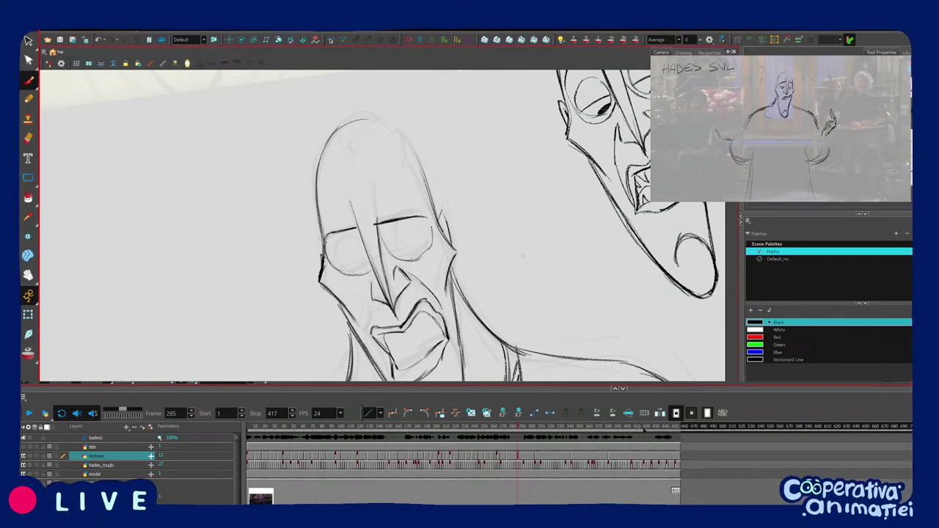
{"action": "left_click_drag", "start_coordinate": [527, 274], "coordinate": [503, 296]}
{"action": "key", "text": "2"}
{"action": "scroll", "coordinate": [503, 296], "scroll_direction": "down", "scroll_amount": 2}
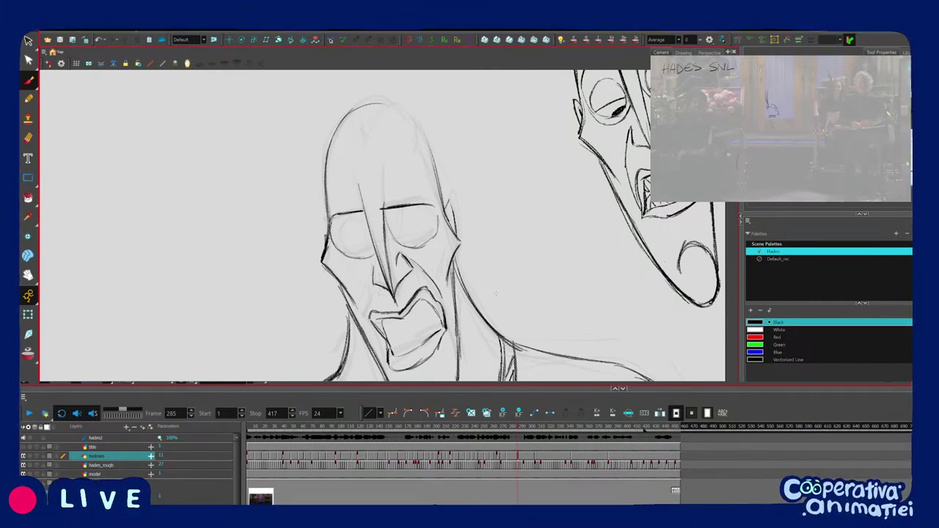
{"action": "left_click_drag", "start_coordinate": [496, 294], "coordinate": [516, 292]}
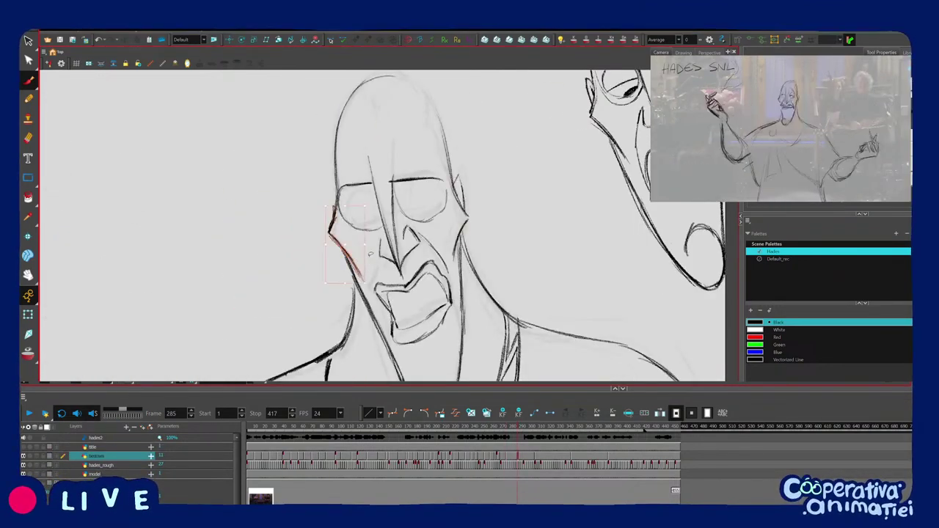
{"action": "key", "text": "ctrl+z"}
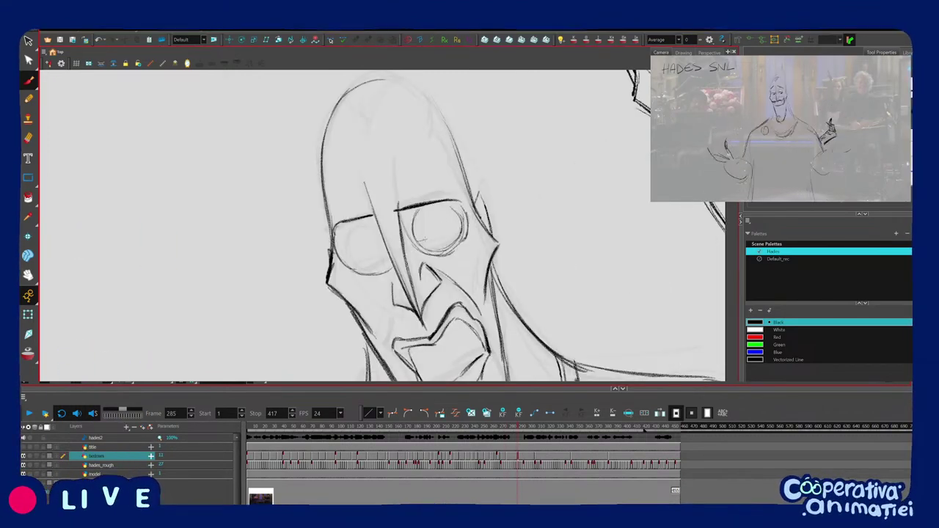
Redraw the round eyeball under the right brow, replacing the undone strokes with a cleaner circle.
{"action": "key", "text": "period"}
{"action": "key", "text": "comma"}
{"action": "key", "text": "period"}
{"action": "key", "text": "ctrl+z"}
{"action": "key", "text": "ctrl+z"}
{"action": "left_click_drag", "start_coordinate": [457, 238], "coordinate": [425, 245]}
{"action": "key", "text": "comma"}
{"action": "key", "text": "comma"}
{"action": "key", "text": "period"}
{"action": "key", "text": "period"}
Draw the round eyeball under the left brow and the pointed hairline on the forehead.
{"action": "key", "text": "1"}
{"action": "key", "text": "1"}
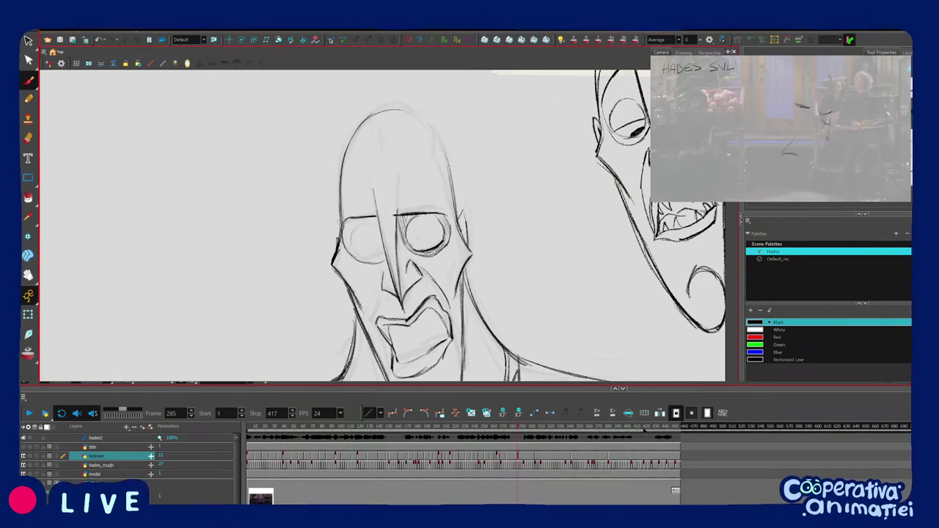
{"action": "left_click_drag", "start_coordinate": [418, 237], "coordinate": [361, 223]}
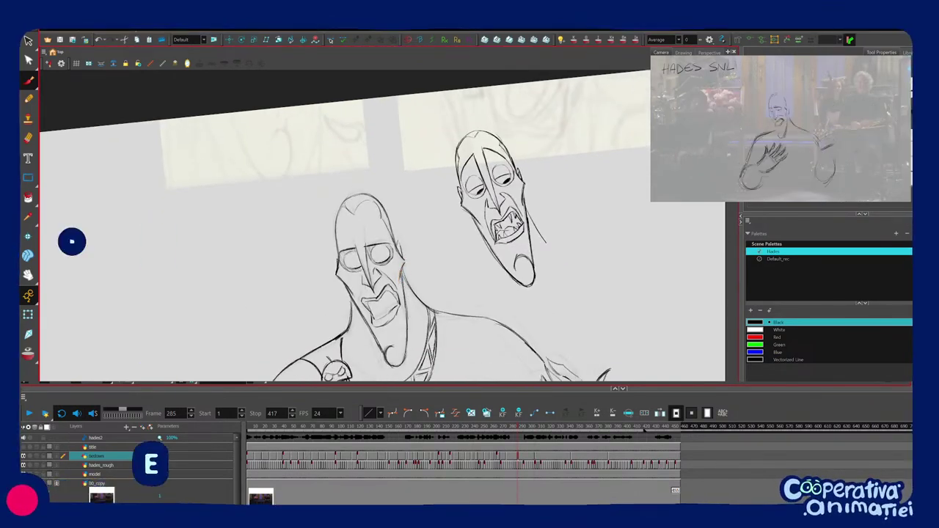
{"action": "scroll", "coordinate": [364, 310], "scroll_direction": "up", "scroll_amount": 4}
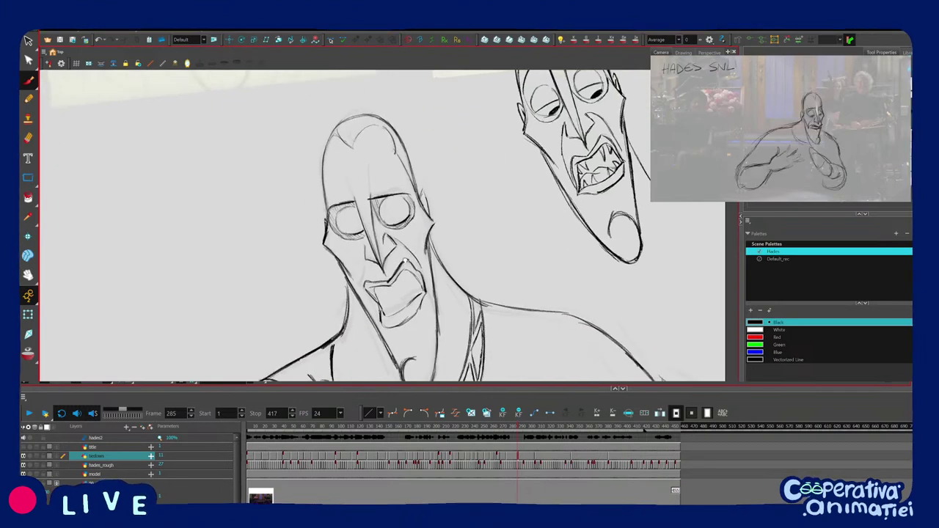
Draw the pointed upper and lower teeth inside the open mouth and thicken the lower lip outline.
{"action": "key", "text": "g"}
{"action": "key", "text": "f"}
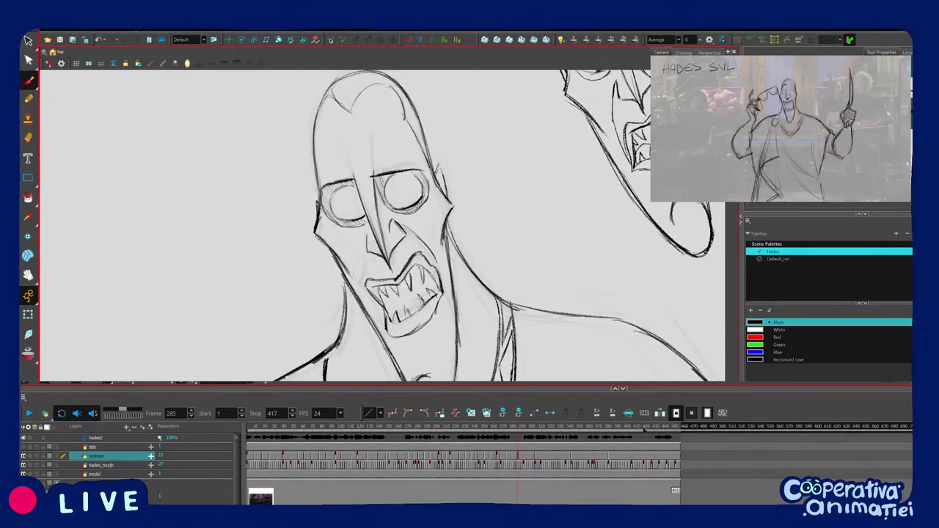
{"action": "key", "text": "1"}
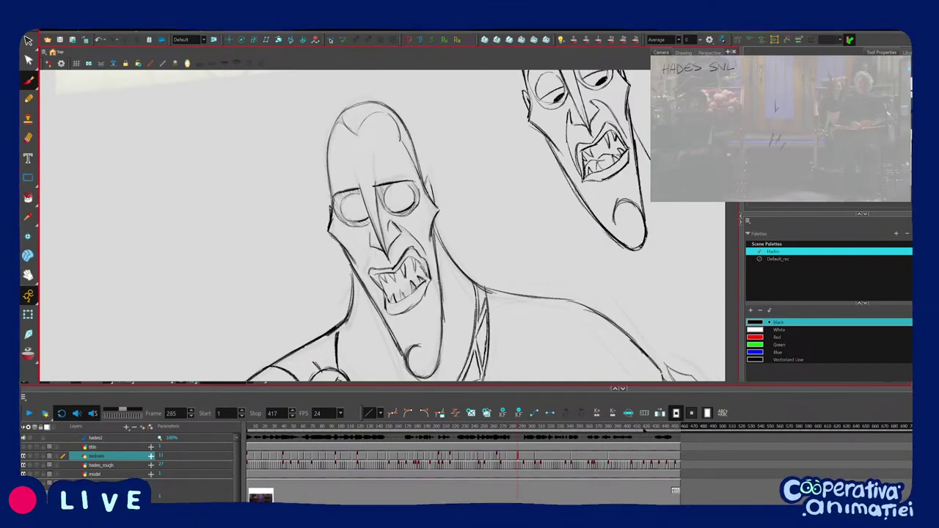
{"action": "key", "text": "1"}
{"action": "key", "text": "1"}
{"action": "key", "text": "2"}
{"action": "key", "text": "2"}
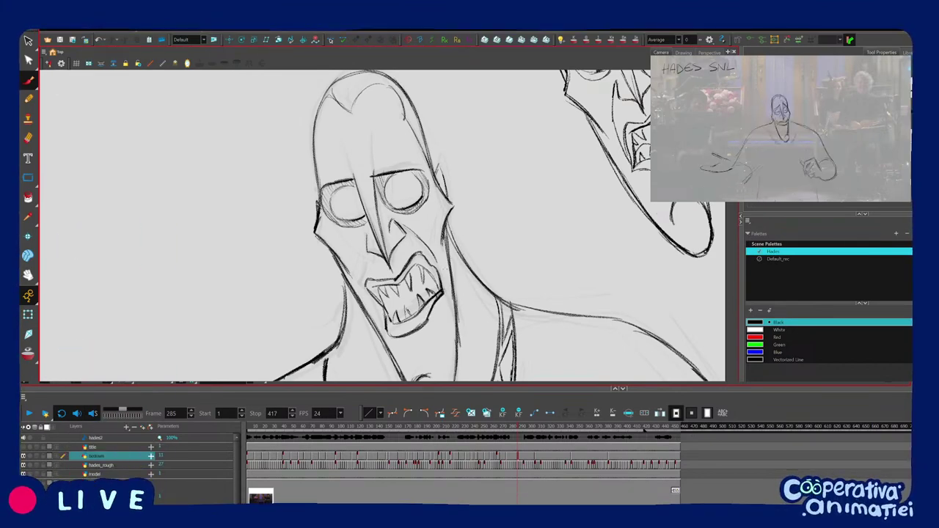
Examine the whole figure at frame 285 beside the copied reference head.
{"action": "key", "text": "1"}
{"action": "key", "text": "1"}
{"action": "key", "text": "1"}
{"action": "key", "text": "1"}
{"action": "key", "text": "1"}
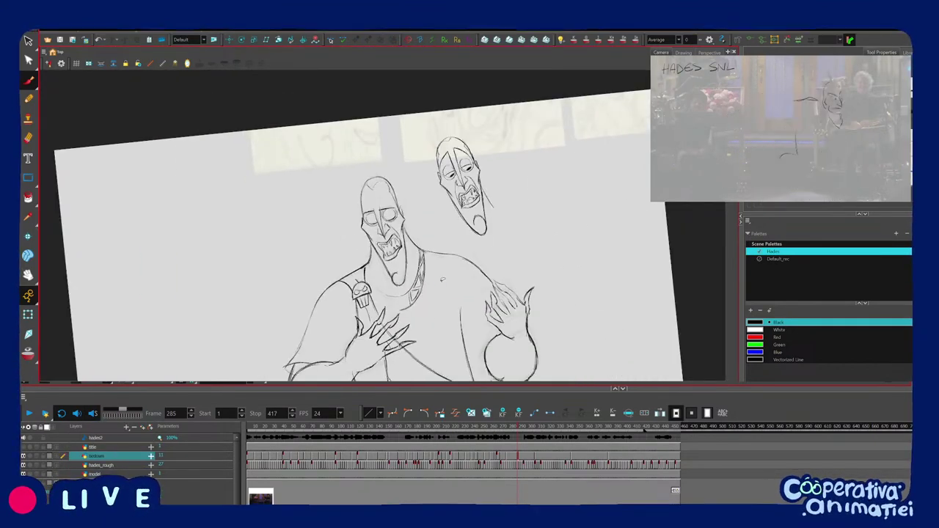
{"action": "left_click_drag", "start_coordinate": [442, 282], "coordinate": [451, 281]}
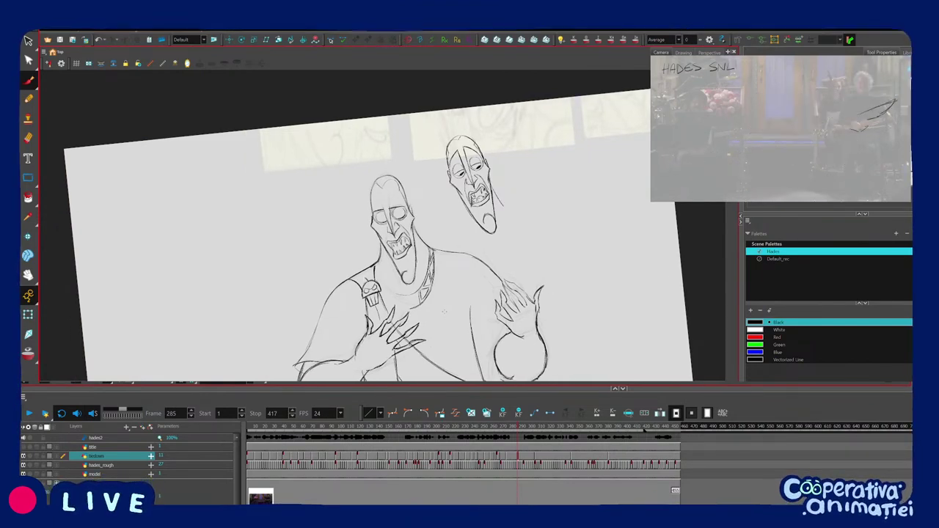
{"action": "key", "text": "2"}
{"action": "left_click_drag", "start_coordinate": [480, 286], "coordinate": [475, 271]}
{"action": "key", "text": "1"}
{"action": "left_click_drag", "start_coordinate": [464, 317], "coordinate": [465, 303]}
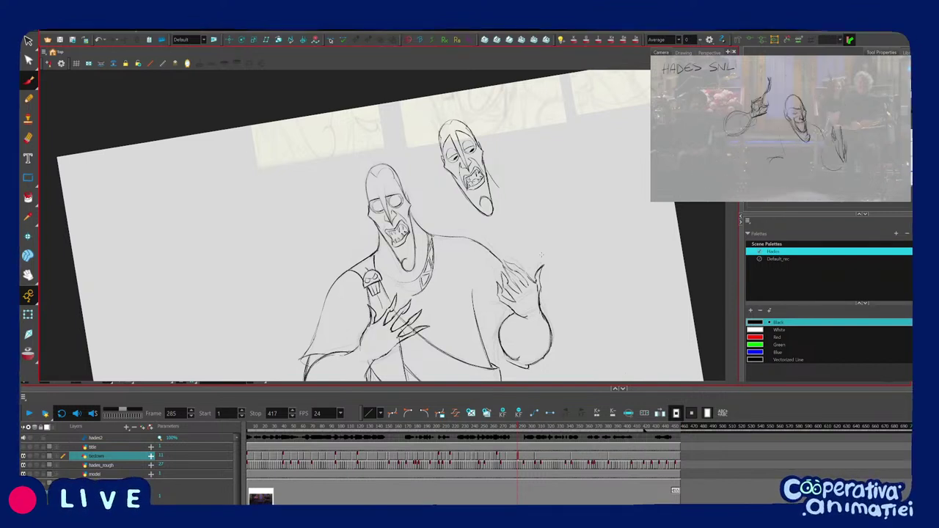
Examine the hands, sleeves and shoulder lines at frame 285 against the neighbouring drawings.
{"action": "left_click_drag", "start_coordinate": [563, 270], "coordinate": [507, 368]}
{"action": "scroll", "coordinate": [543, 325], "scroll_direction": "up", "scroll_amount": 2}
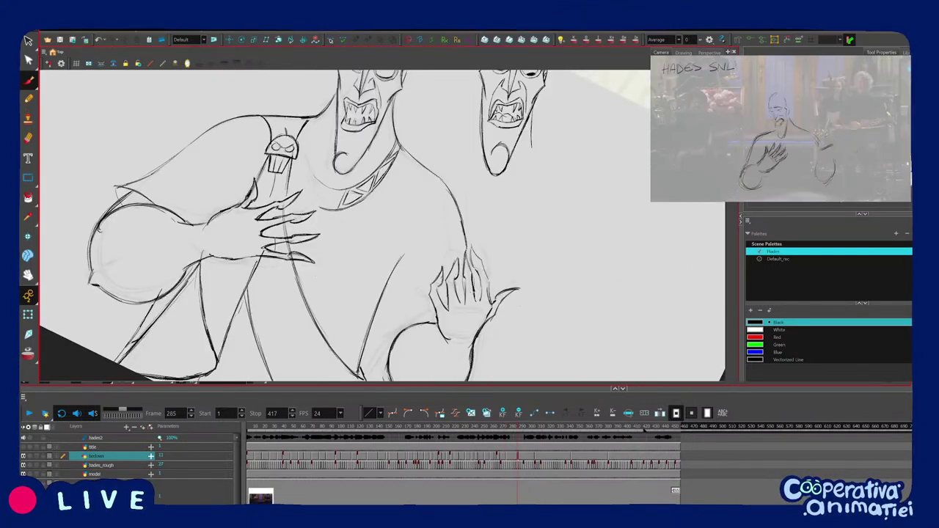
{"action": "key", "text": "f"}
{"action": "key", "text": "g"}
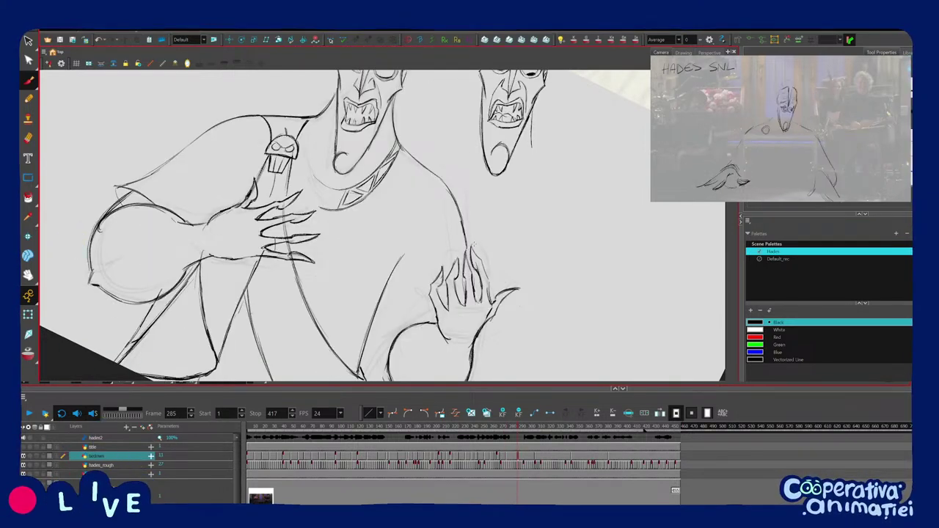
{"action": "key", "text": "f"}
{"action": "key", "text": "g"}
{"action": "left_click_drag", "start_coordinate": [470, 245], "coordinate": [471, 229]}
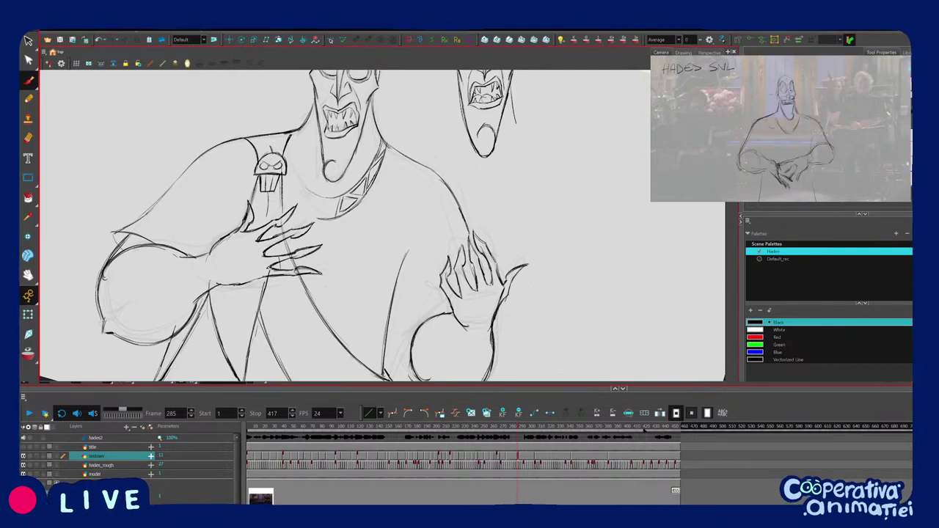
{"action": "left_click_drag", "start_coordinate": [530, 287], "coordinate": [538, 254]}
{"action": "left_click_drag", "start_coordinate": [548, 287], "coordinate": [549, 270]}
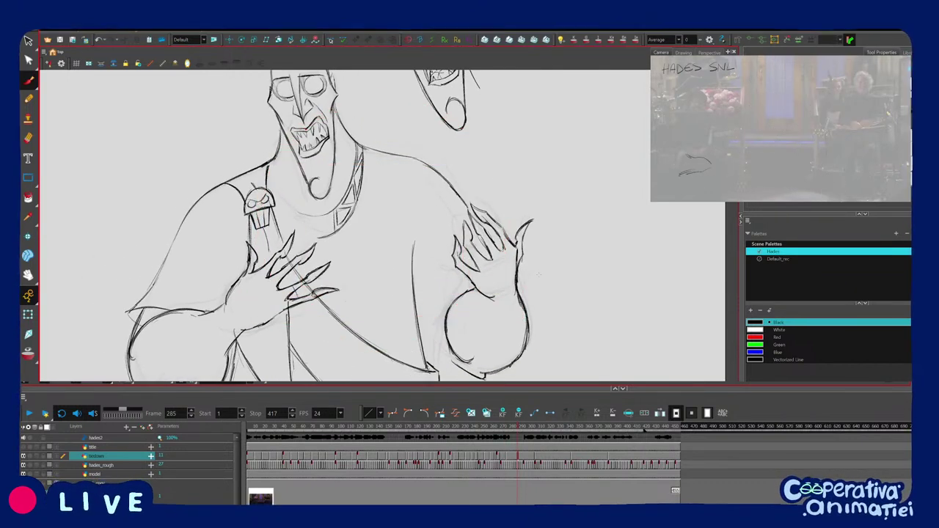
{"action": "scroll", "coordinate": [543, 279], "scroll_direction": "down", "scroll_amount": 2}
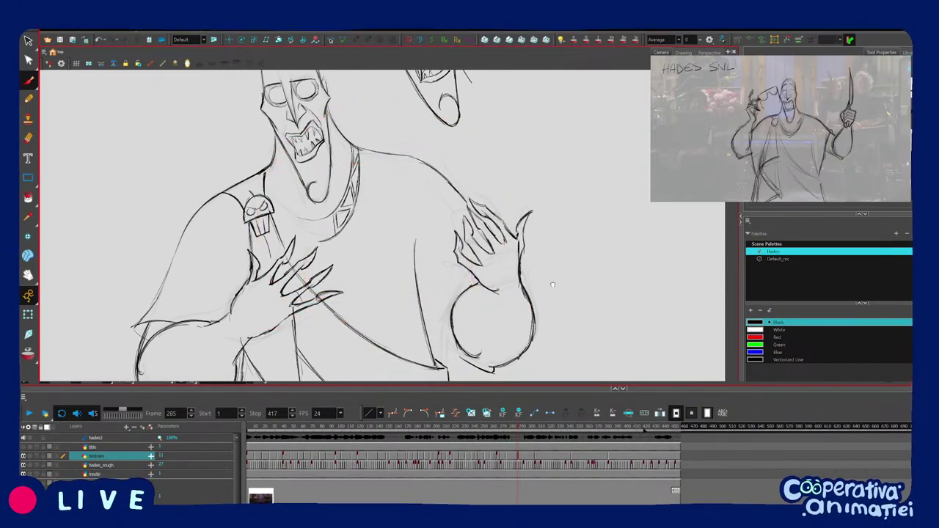
{"action": "left_click_drag", "start_coordinate": [551, 293], "coordinate": [548, 283]}
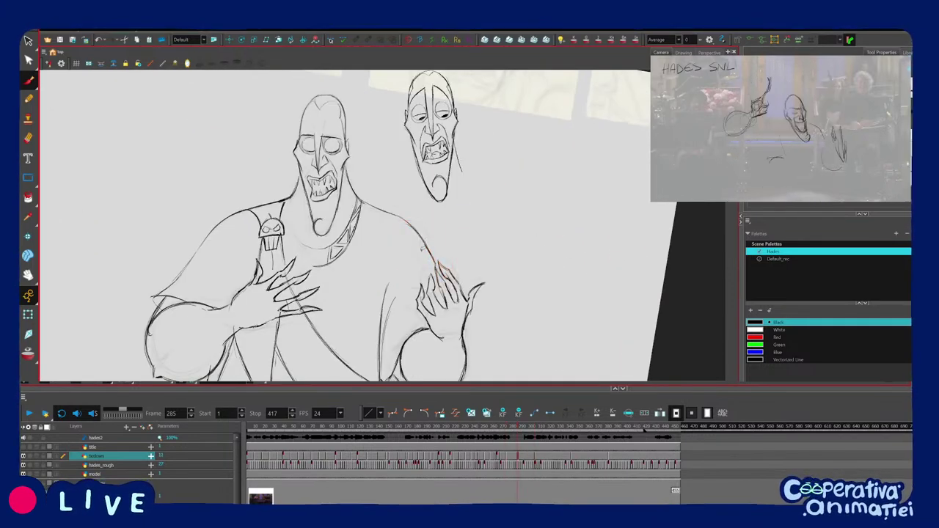
Delete the copied reference head and check the finished head against the neighbouring drawings in mirrored view.
{"action": "key", "text": "Delete"}
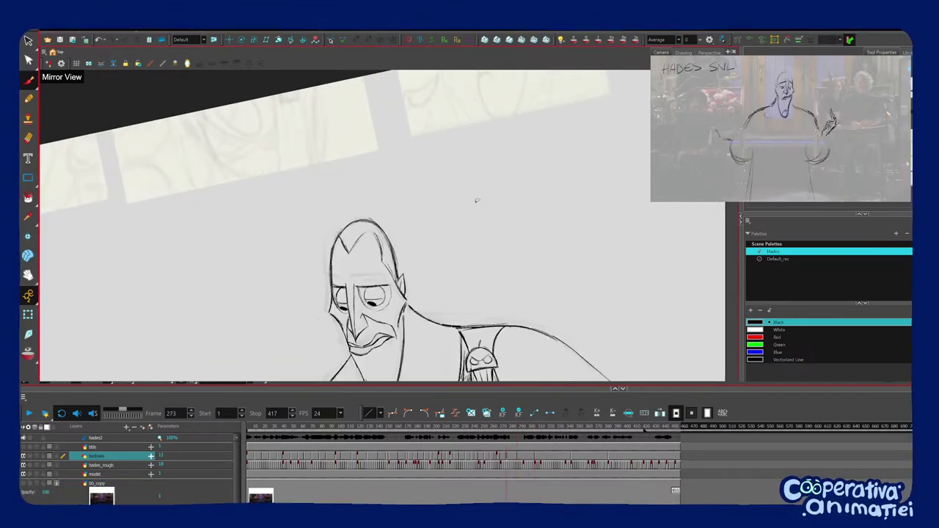
{"action": "left_click_drag", "start_coordinate": [449, 209], "coordinate": [475, 227]}
{"action": "left_click_drag", "start_coordinate": [408, 234], "coordinate": [469, 209]}
{"action": "left_click", "coordinate": [517, 184]}
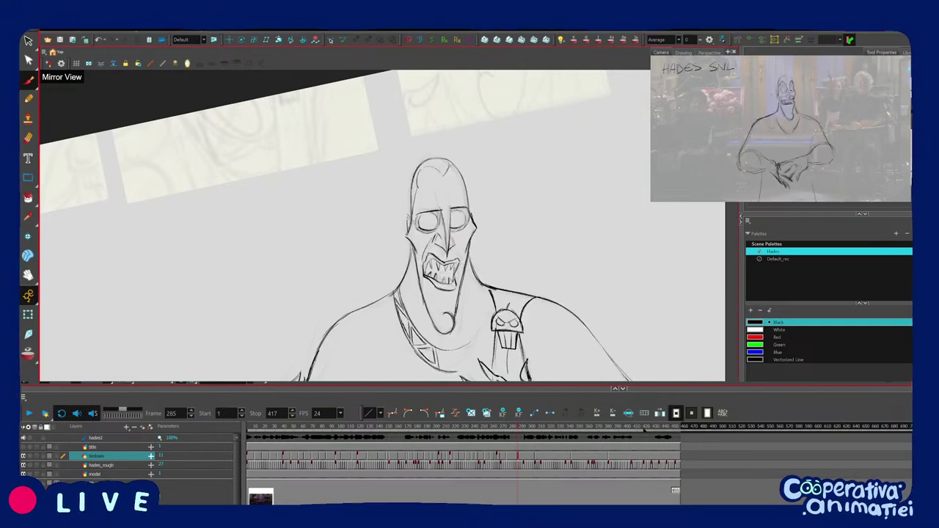
{"action": "key", "text": "g"}
{"action": "key", "text": "f"}
{"action": "key", "text": "g"}
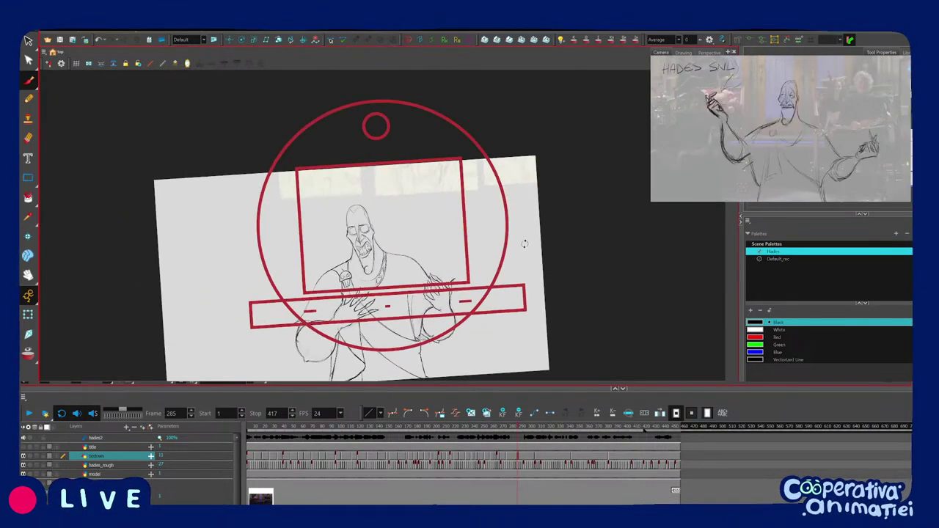
Scrub the timeline past frame 285 to frame 335 to review the following drawings.
{"action": "left_click_drag", "start_coordinate": [497, 318], "coordinate": [504, 308]}
{"action": "left_click", "coordinate": [506, 433]}
{"action": "left_click_drag", "start_coordinate": [506, 433], "coordinate": [540, 451]}
{"action": "left_click", "coordinate": [541, 464]}
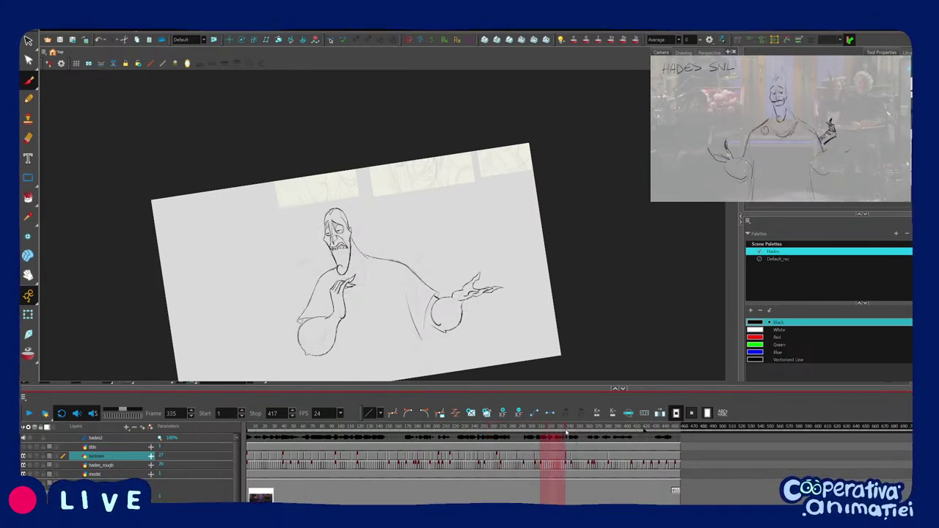
Examine the drawings after frame 335 and the whole figure at frame 285 against their neighbours.
{"action": "left_click_drag", "start_coordinate": [563, 436], "coordinate": [572, 435]}
{"action": "left_click_drag", "start_coordinate": [482, 349], "coordinate": [482, 335]}
{"action": "key", "text": "2"}
{"action": "key", "text": "2"}
{"action": "key", "text": "comma"}
{"action": "key", "text": "period"}
{"action": "key", "text": "2"}
{"action": "key", "text": "2"}
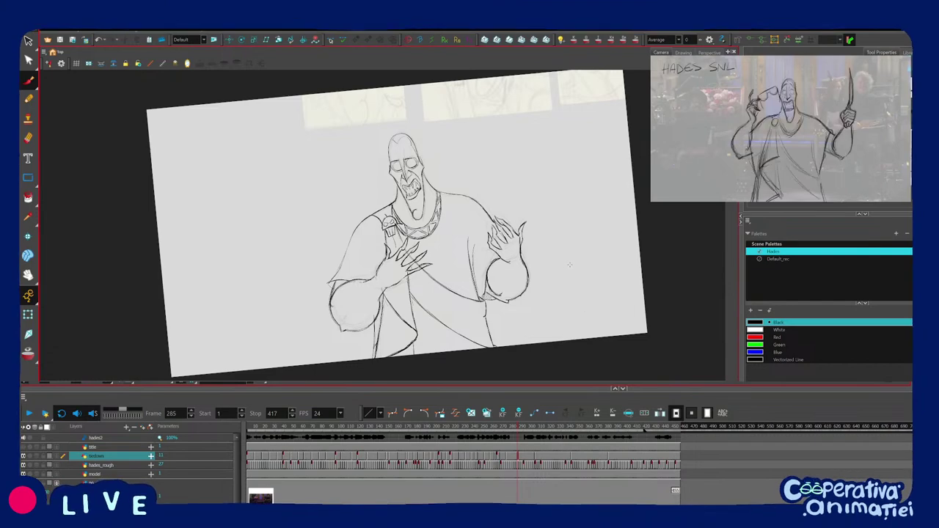
{"action": "left_click_drag", "start_coordinate": [569, 268], "coordinate": [561, 295]}
{"action": "scroll", "coordinate": [408, 157], "scroll_direction": "up", "scroll_amount": 3}
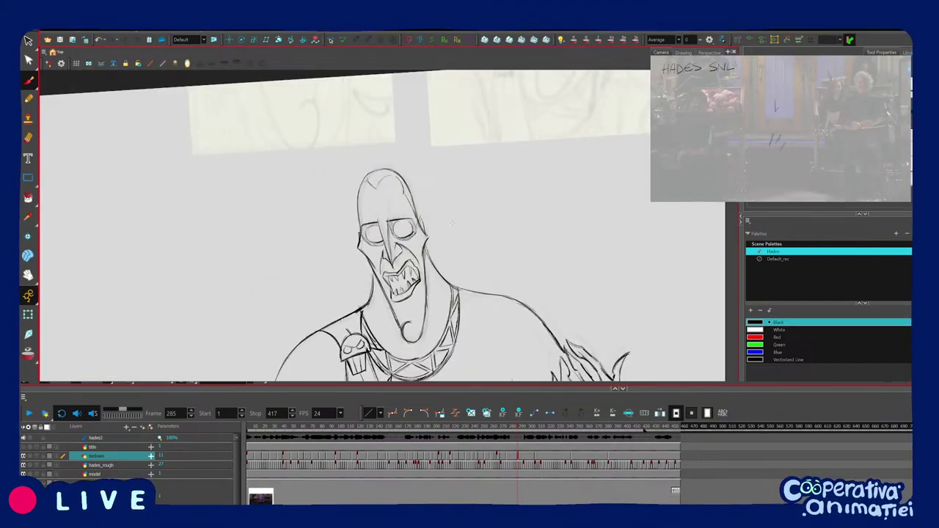
{"action": "scroll", "coordinate": [378, 343], "scroll_direction": "down", "scroll_amount": 2}
{"action": "scroll", "coordinate": [456, 302], "scroll_direction": "down", "scroll_amount": 1}
{"action": "mouse_move", "coordinate": [457, 360]}
{"action": "left_mouse_down"}
{"action": "mouse_move", "coordinate": [448, 317]}
{"action": "mouse_move", "coordinate": [465, 256]}
{"action": "left_mouse_up"}
{"action": "key", "text": "f"}
{"action": "key", "text": "g"}
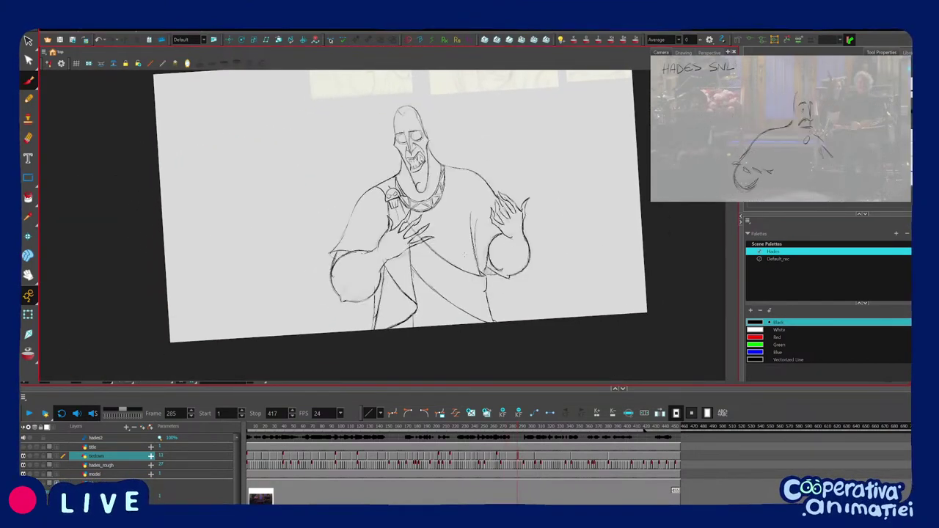
Toggle the light table and flip between frames 303 and 285 to compare the head, arm and hand poses.
{"action": "key", "text": "g"}
{"action": "key", "text": "shift+l"}
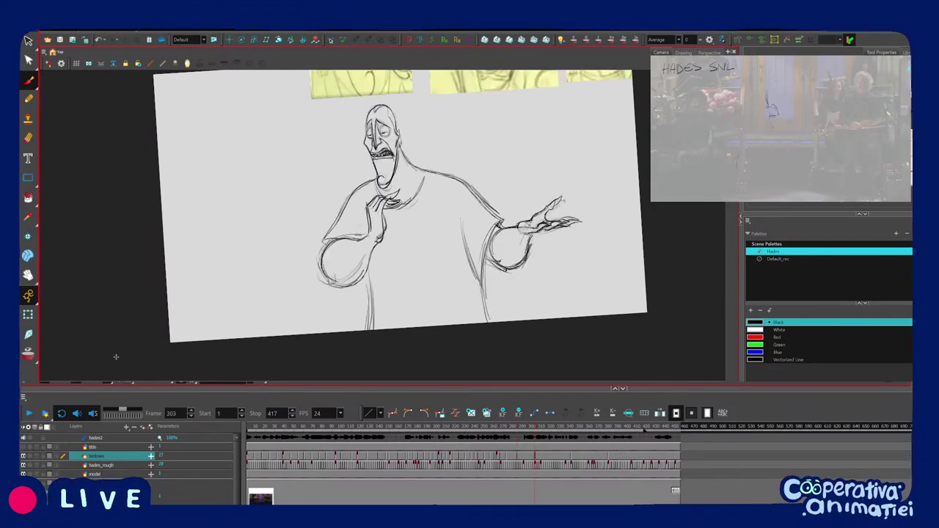
{"action": "key", "text": "shift+l"}
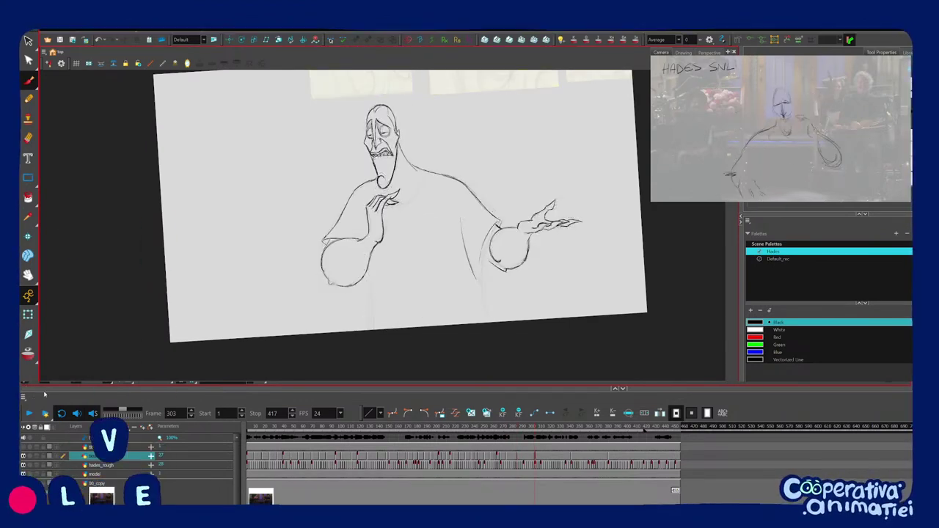
{"action": "key", "text": "f"}
{"action": "key", "text": "g"}
{"action": "key", "text": "1"}
{"action": "key", "text": "f"}
{"action": "key", "text": "f"}
{"action": "key", "text": "g"}
{"action": "key", "text": "g"}
{"action": "key", "text": "f"}
{"action": "key", "text": "f"}
{"action": "key", "text": "g"}
{"action": "key", "text": "2"}
{"action": "key", "text": "2"}
{"action": "key", "text": "2"}
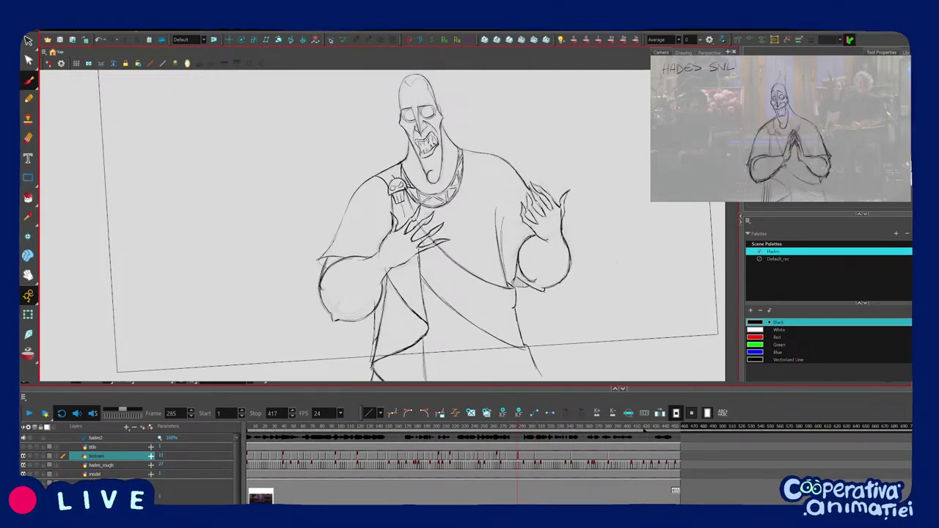
{"action": "key", "text": "f"}
{"action": "key", "text": "g"}
{"action": "key", "text": "g"}
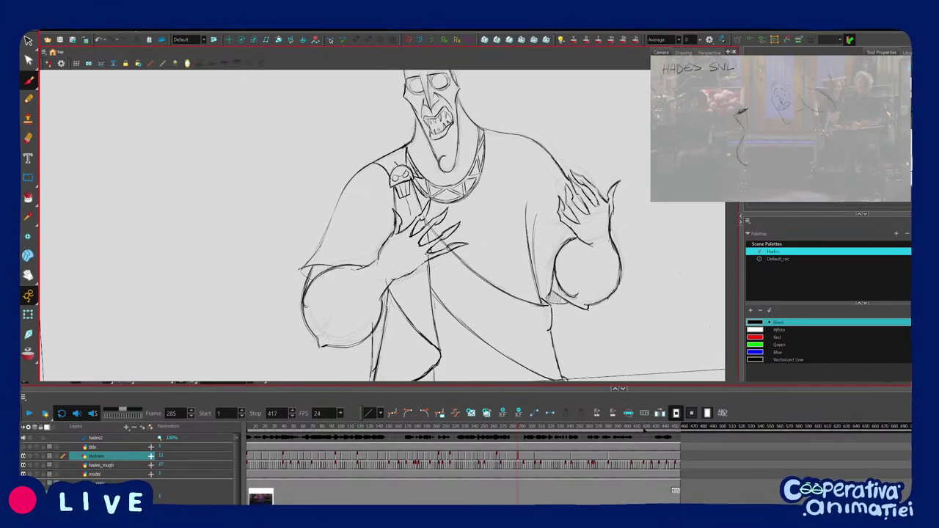
Flip through the drawings from frame 285 to frame 341 to examine how the arms and torso change.
{"action": "key", "text": "1"}
{"action": "key", "text": "1"}
{"action": "key", "text": "f"}
{"action": "key", "text": "f"}
{"action": "key", "text": "g"}
{"action": "key", "text": "g"}
{"action": "key", "text": "g"}
{"action": "key", "text": "f"}
{"action": "key", "text": "g"}
{"action": "key", "text": "f"}
{"action": "left_click_drag", "start_coordinate": [529, 299], "coordinate": [541, 323]}
{"action": "key", "text": "2"}
{"action": "key", "text": "f"}
Ink the fingers and outer edge of the raised hand at frame 341, using the copied hand beside it as reference.
{"action": "scroll", "coordinate": [434, 278], "scroll_direction": "down", "scroll_amount": 3}
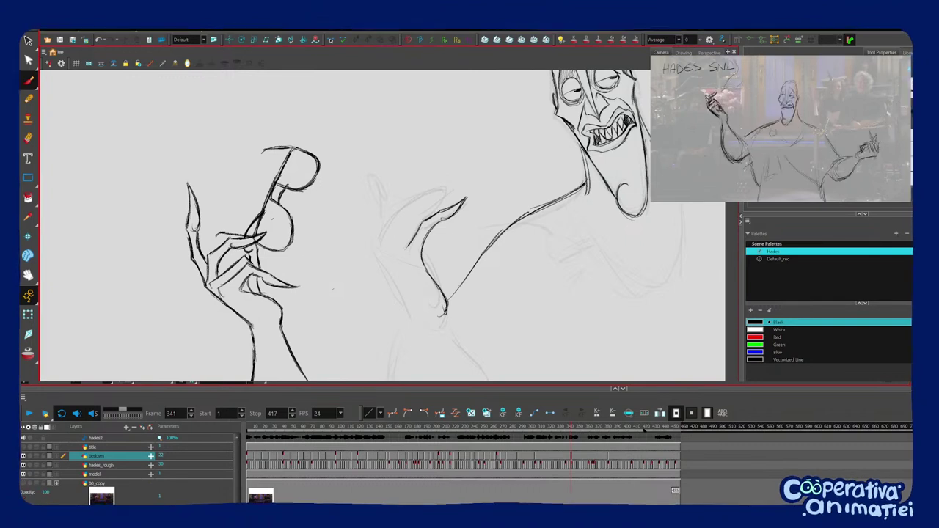
{"action": "left_click_drag", "start_coordinate": [465, 198], "coordinate": [475, 208]}
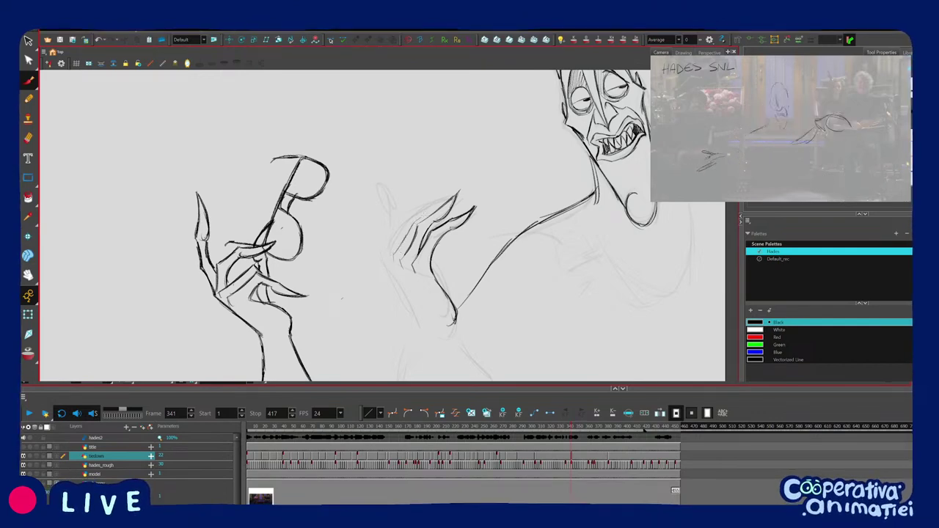
{"action": "scroll", "coordinate": [382, 260], "scroll_direction": "down", "scroll_amount": 1}
{"action": "scroll", "coordinate": [382, 260], "scroll_direction": "up", "scroll_amount": 1}
{"action": "left_click_drag", "start_coordinate": [384, 249], "coordinate": [387, 263]}
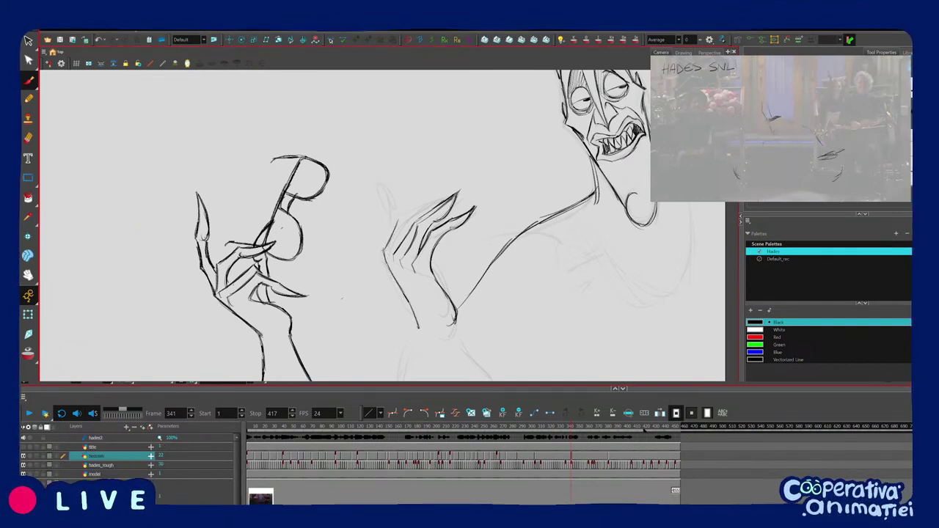
{"action": "left_click_drag", "start_coordinate": [411, 202], "coordinate": [441, 175]}
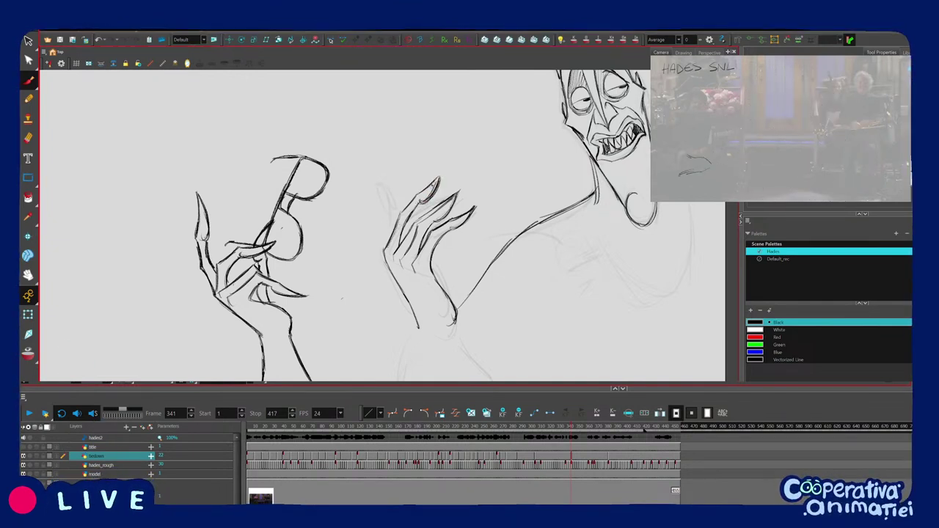
Check the inked fingers of the raised hand at frame 341 against the neighbouring drawing.
{"action": "key", "text": "1"}
{"action": "key", "text": "2"}
{"action": "key", "text": "1"}
{"action": "key", "text": "1"}
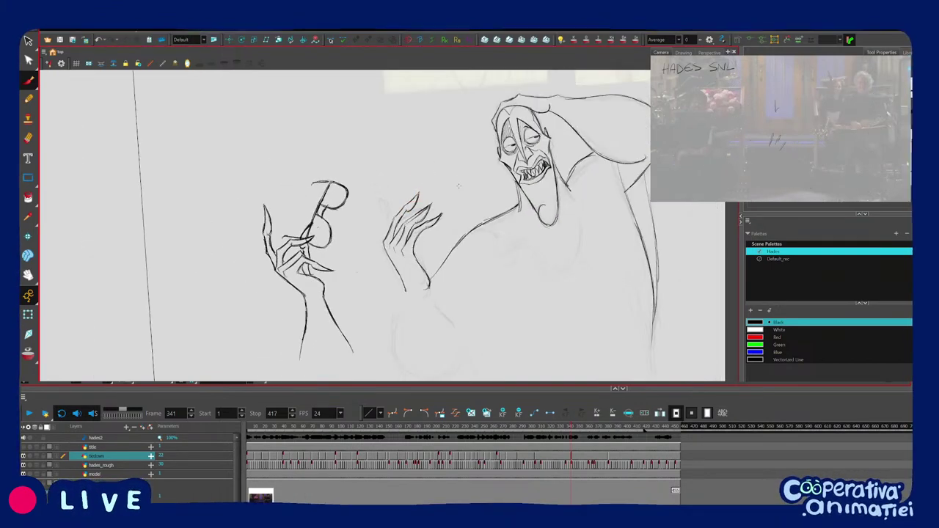
{"action": "key", "text": "f"}
{"action": "key", "text": "g"}
{"action": "key", "text": "2"}
{"action": "key", "text": "2"}
Ink the little finger, wrist and rounded forearm outline of the raised arm at frame 341.
{"action": "left_click_drag", "start_coordinate": [447, 201], "coordinate": [436, 208]}
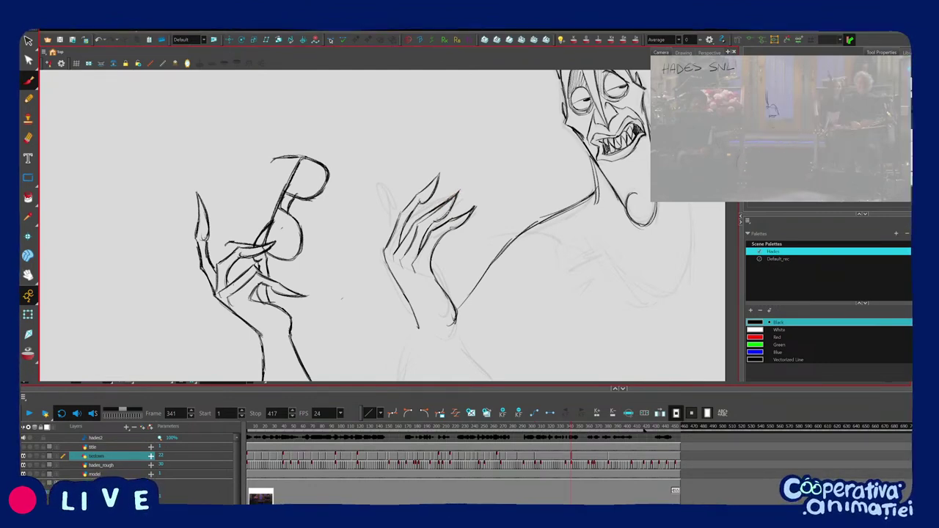
{"action": "key", "text": "1"}
{"action": "key", "text": "1"}
{"action": "key", "text": "1"}
{"action": "key", "text": "1"}
{"action": "key", "text": "f"}
{"action": "key", "text": "g"}
{"action": "key", "text": "2"}
{"action": "key", "text": "2"}
{"action": "key", "text": "2"}
{"action": "key", "text": "v"}
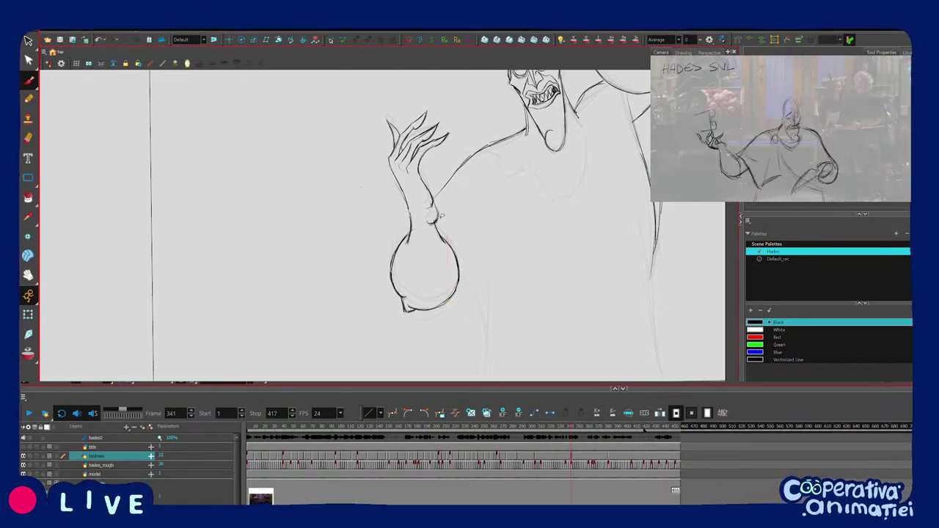
Adjust the forearm's inner curve at frame 341 and ink the line running from the wrist into the forearm.
{"action": "key", "text": "1"}
{"action": "key", "text": "1"}
{"action": "key", "text": "f"}
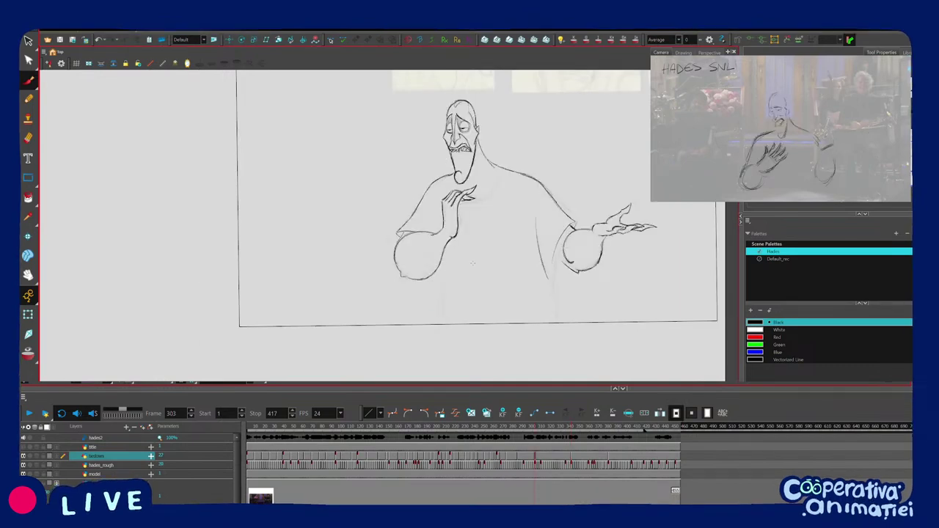
{"action": "key", "text": "g"}
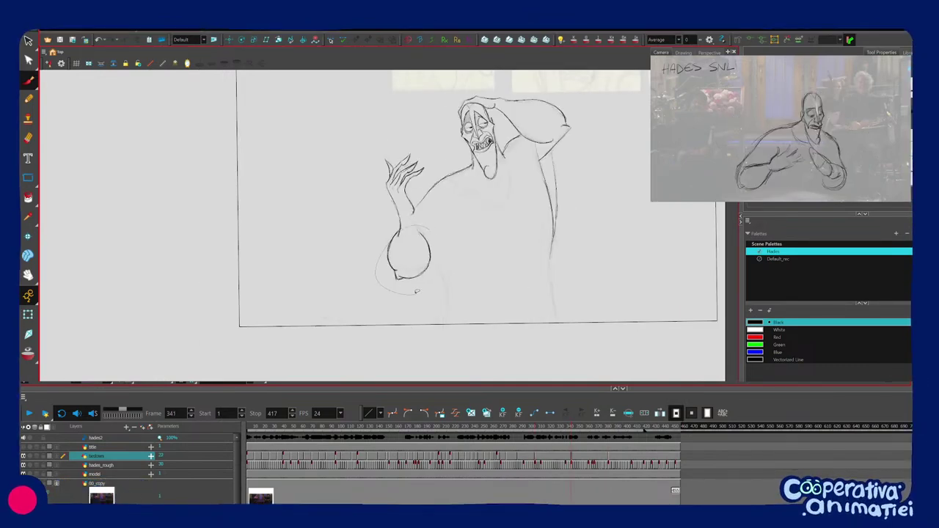
{"action": "scroll", "coordinate": [454, 248], "scroll_direction": "up", "scroll_amount": 1}
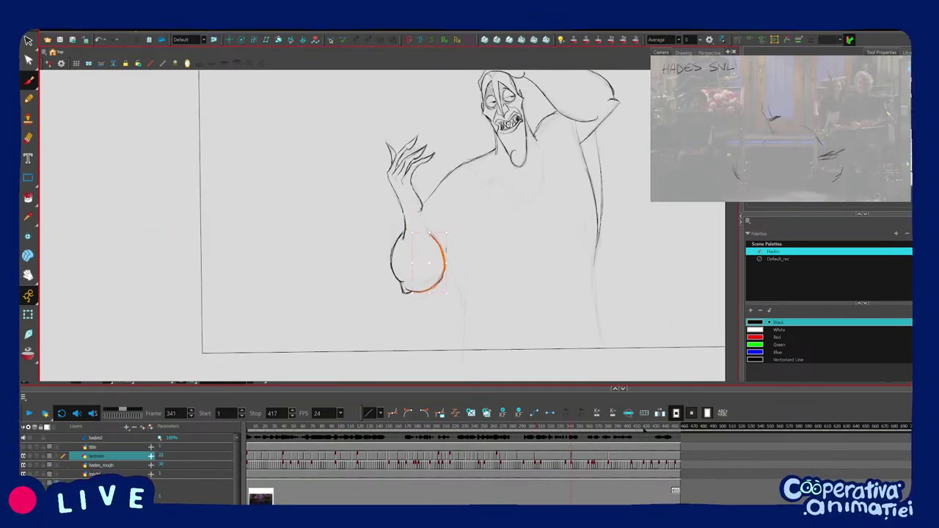
{"action": "scroll", "coordinate": [456, 209], "scroll_direction": "up", "scroll_amount": 1}
{"action": "left_click_drag", "start_coordinate": [410, 212], "coordinate": [397, 253]}
{"action": "key", "text": "f"}
{"action": "key", "text": "g"}
Select and adjust the strokes forming the underside and point of the elbow at frame 341.
{"action": "left_click", "coordinate": [402, 294]}
{"action": "left_click", "coordinate": [434, 307], "text": "shift"}
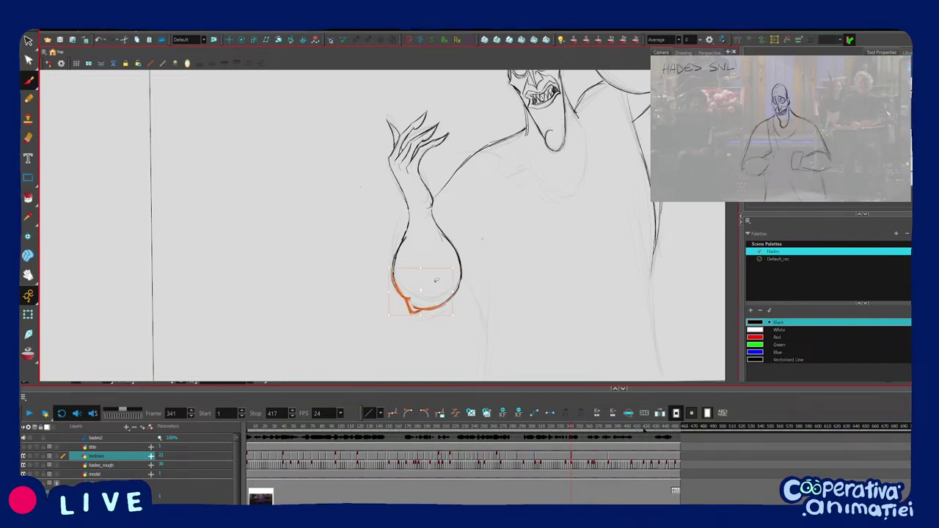
{"action": "key", "text": "f"}
{"action": "key", "text": "g"}
{"action": "key", "text": "f"}
{"action": "key", "text": "g"}
{"action": "mouse_move", "coordinate": [439, 305]}
{"action": "left_mouse_down"}
{"action": "mouse_move", "coordinate": [455, 290]}
{"action": "mouse_move", "coordinate": [373, 295]}
{"action": "mouse_move", "coordinate": [400, 293]}
{"action": "left_mouse_up"}
{"action": "key", "text": "f"}
{"action": "key", "text": "g"}
Refine the line joining the wrist to the forearm at frame 341 and compare the arm with frame 303.
{"action": "left_click_drag", "start_coordinate": [412, 233], "coordinate": [403, 253]}
{"action": "key", "text": "2"}
{"action": "key", "text": "2"}
{"action": "key", "text": "f"}
{"action": "key", "text": "g"}
{"action": "key", "text": "1"}
{"action": "key", "text": "1"}
{"action": "key", "text": "f"}
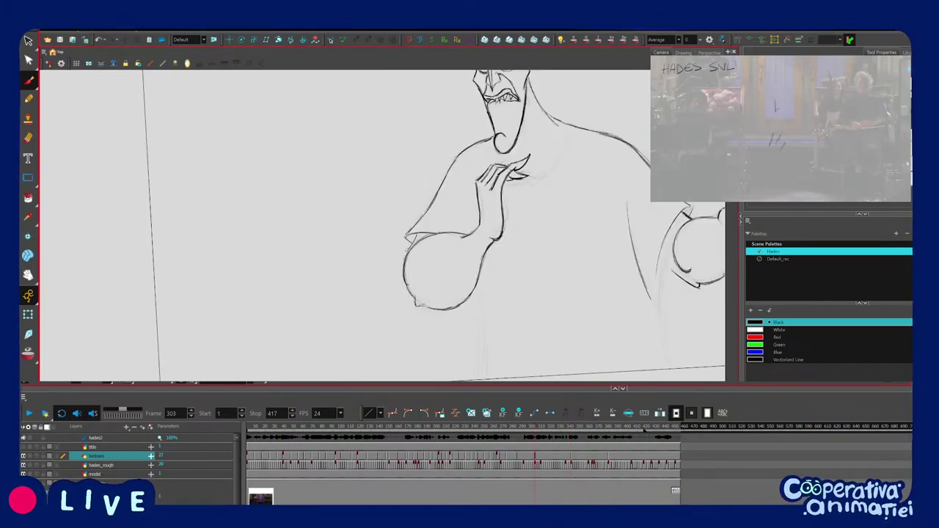
{"action": "key", "text": "f"}
{"action": "key", "text": "g"}
{"action": "left_click_drag", "start_coordinate": [356, 187], "coordinate": [367, 227]}
{"action": "key", "text": "2"}
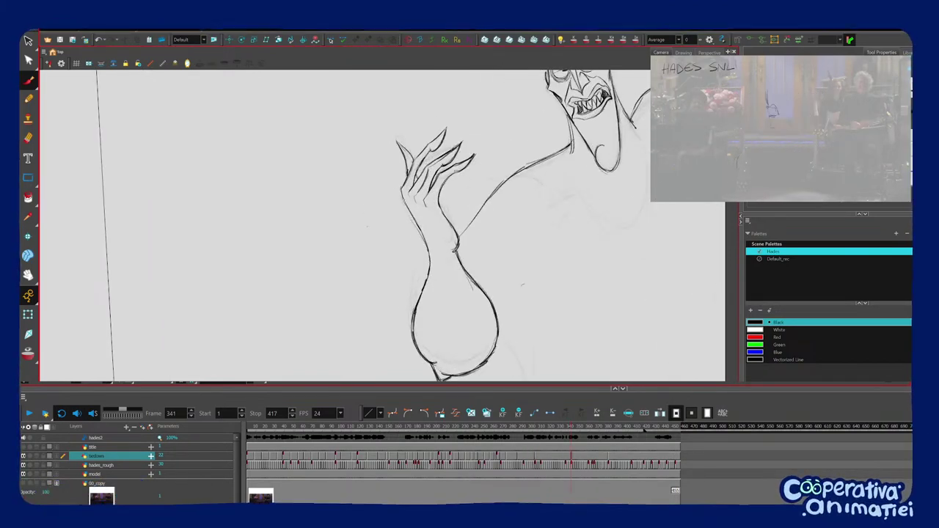
Ink a short curved robe side line below the raised forearm at frame 303.
{"action": "key", "text": "1"}
{"action": "key", "text": "1"}
{"action": "key", "text": "1"}
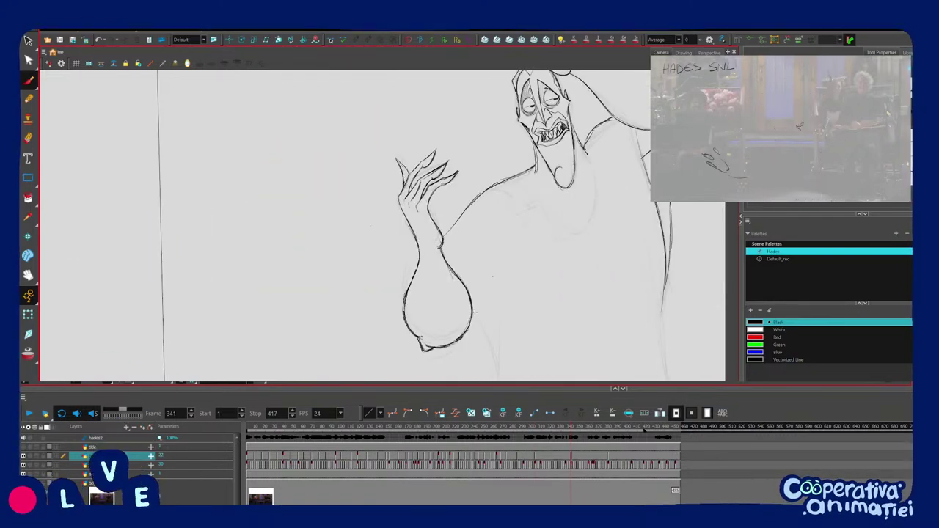
{"action": "key", "text": "f"}
{"action": "key", "text": "g"}
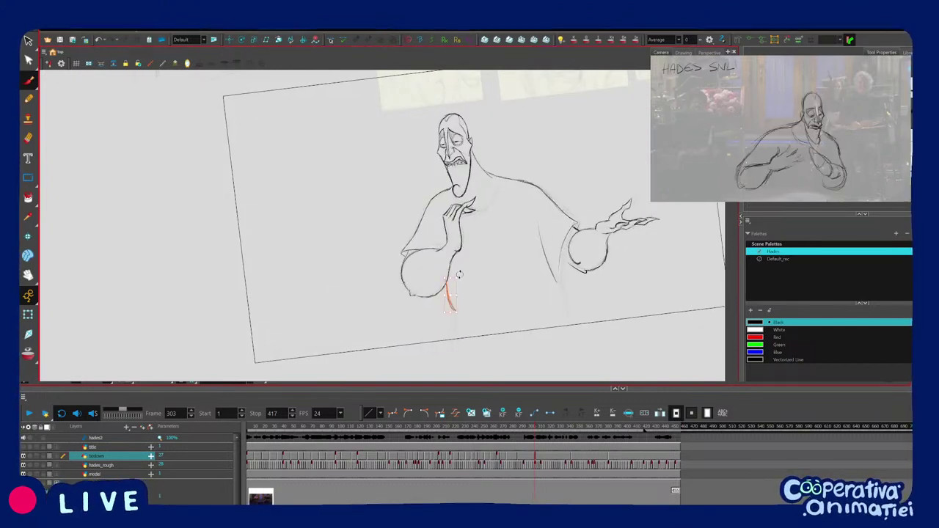
{"action": "left_click_drag", "start_coordinate": [444, 282], "coordinate": [453, 309]}
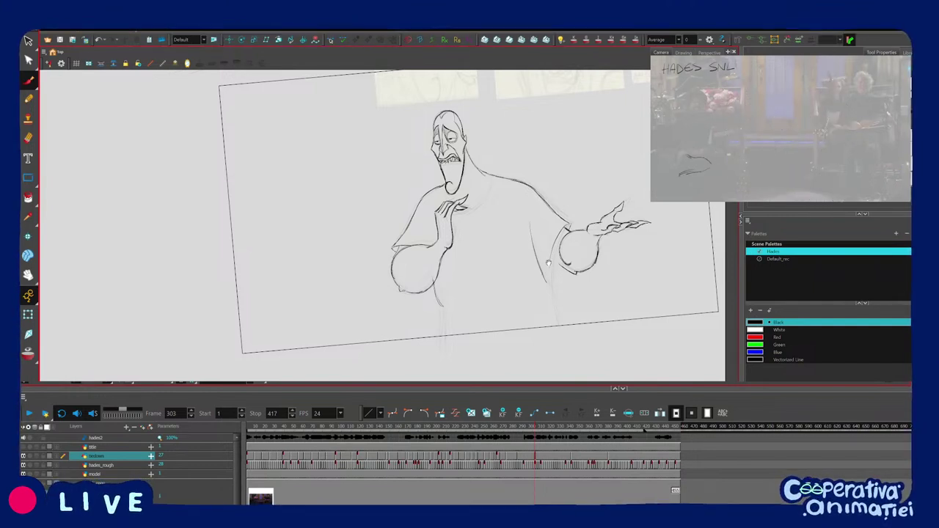
Compare the figure at frame 303 with the earlier drawings back to frame 273.
{"action": "scroll", "coordinate": [547, 265], "scroll_direction": "up", "scroll_amount": 3}
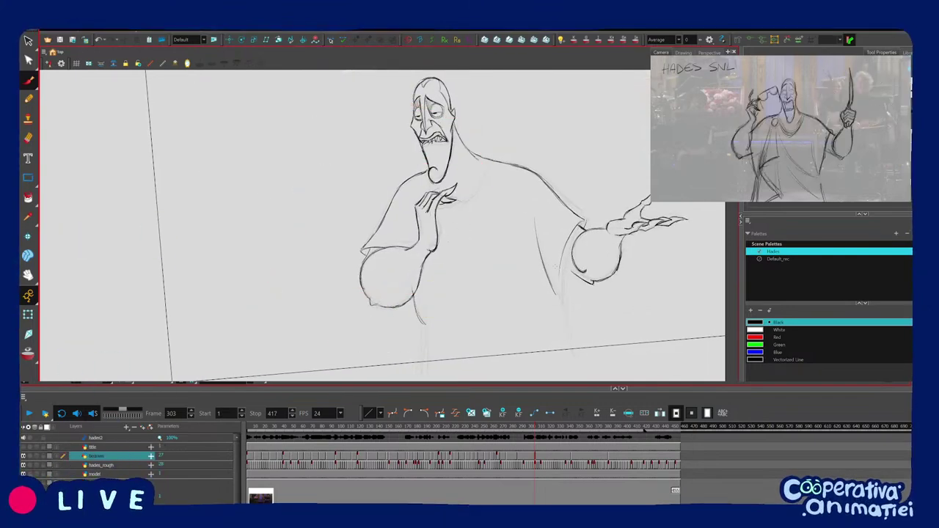
{"action": "key", "text": "f"}
{"action": "key", "text": "g"}
{"action": "key", "text": "f"}
{"action": "key", "text": "f"}
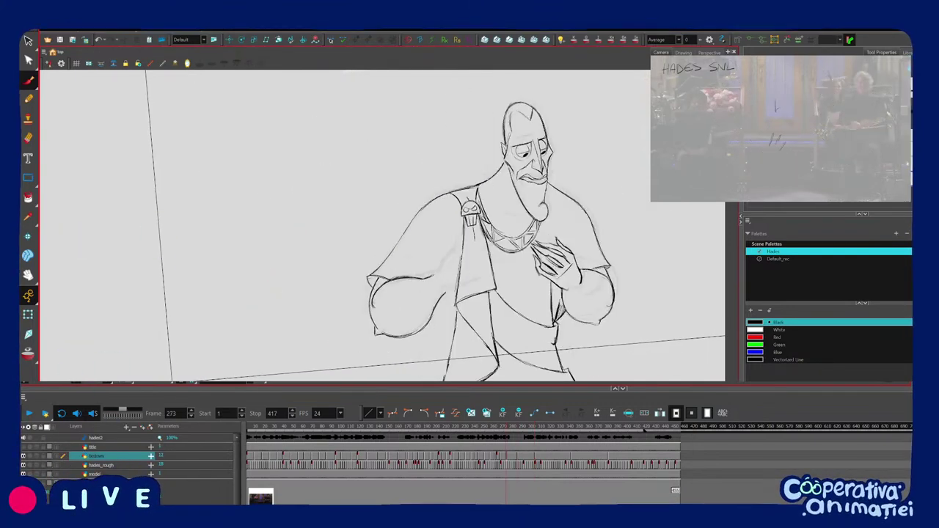
{"action": "key", "text": "g"}
{"action": "key", "text": "g"}
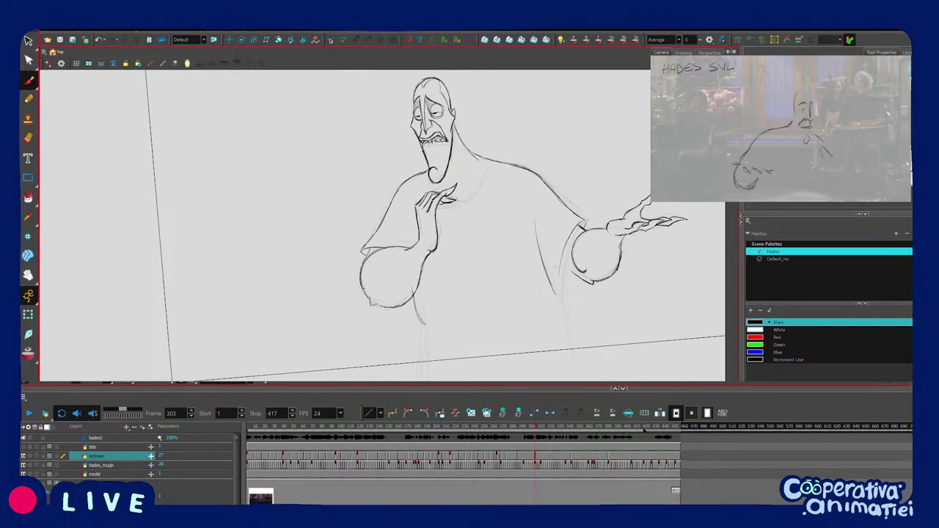
Ink the robe's neckline curve beneath the chin and raised fingers at frame 303.
{"action": "scroll", "coordinate": [554, 267], "scroll_direction": "up", "scroll_amount": 4}
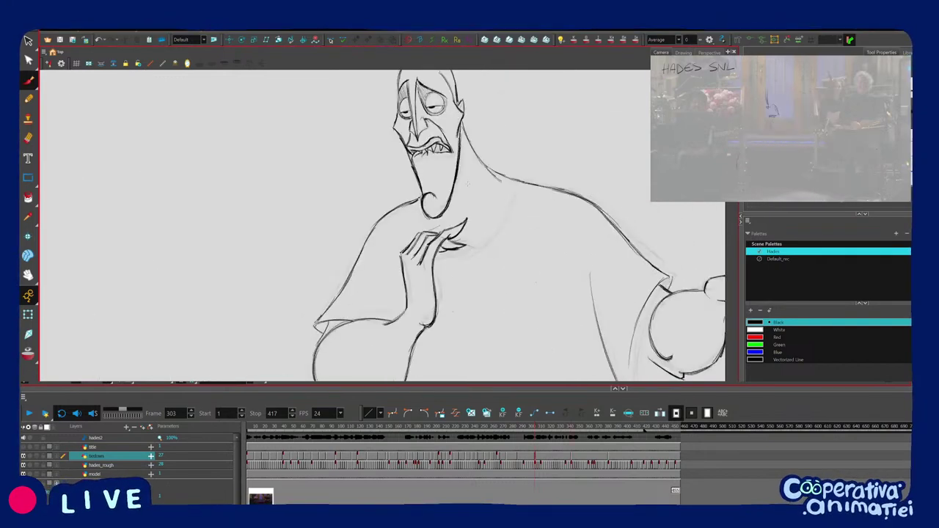
{"action": "key", "text": "f"}
{"action": "key", "text": "f"}
{"action": "key", "text": "g"}
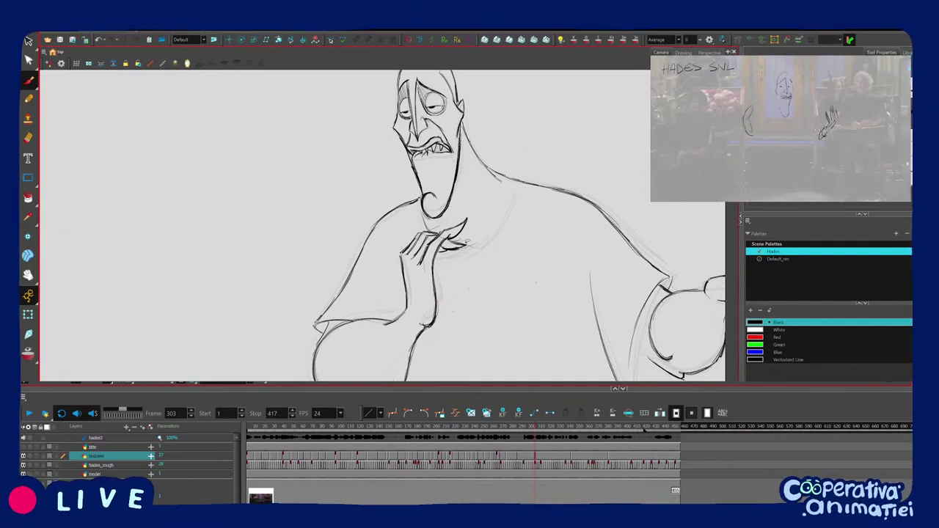
{"action": "left_click_drag", "start_coordinate": [470, 244], "coordinate": [497, 227]}
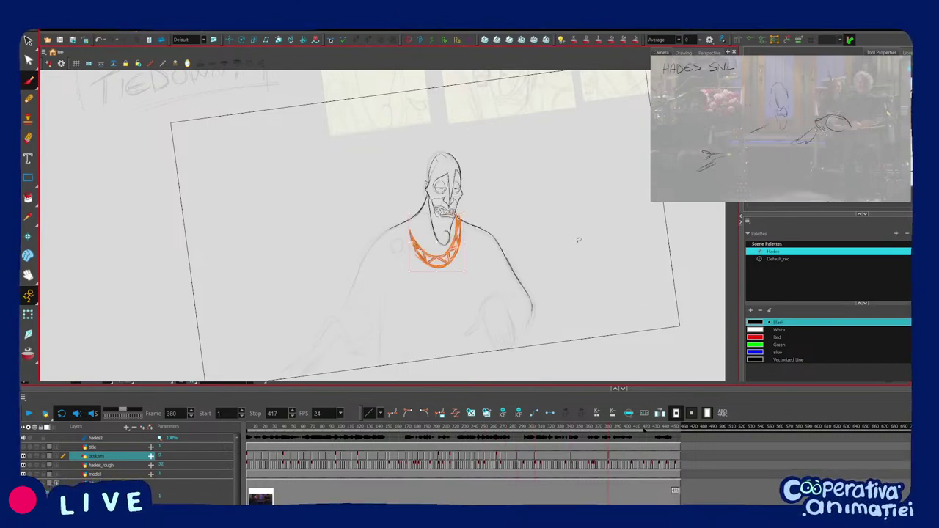
Widen the necklace at frame 380 and position it around the base of the neck.
{"action": "left_click_drag", "start_coordinate": [464, 243], "coordinate": [469, 221]}
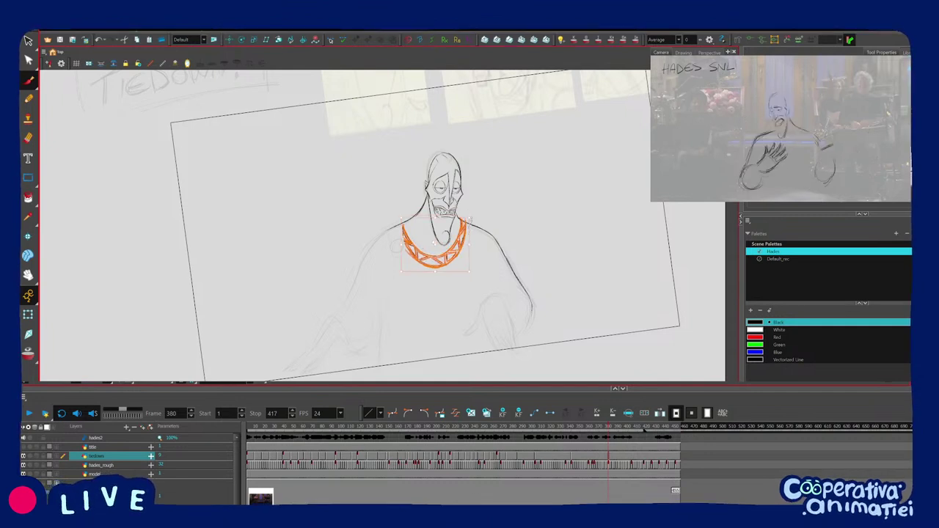
{"action": "left_click_drag", "start_coordinate": [408, 243], "coordinate": [411, 241]}
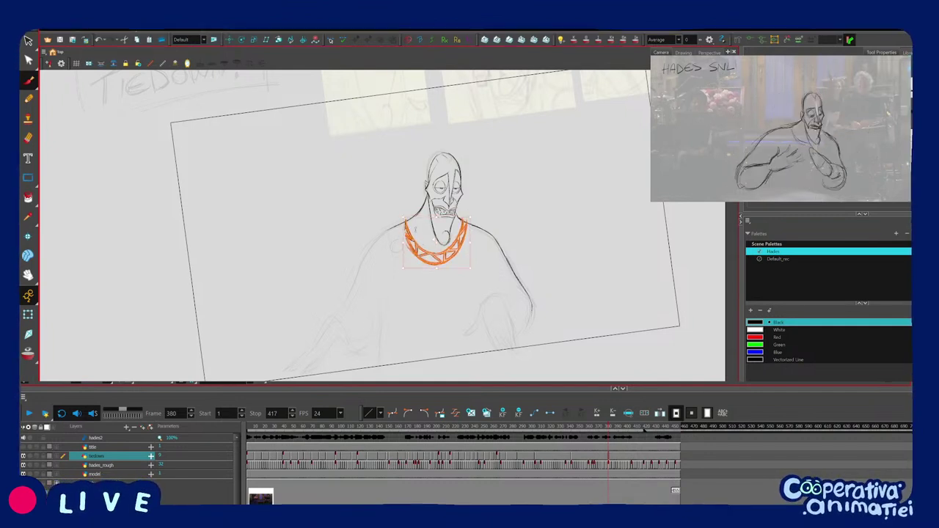
{"action": "key", "text": "f"}
{"action": "key", "text": "g"}
Flip between frames 341 and 380 to check the necklace and shoulders, and examine the face at frame 380 closely.
{"action": "key", "text": "2"}
{"action": "key", "text": "2"}
{"action": "key", "text": "f"}
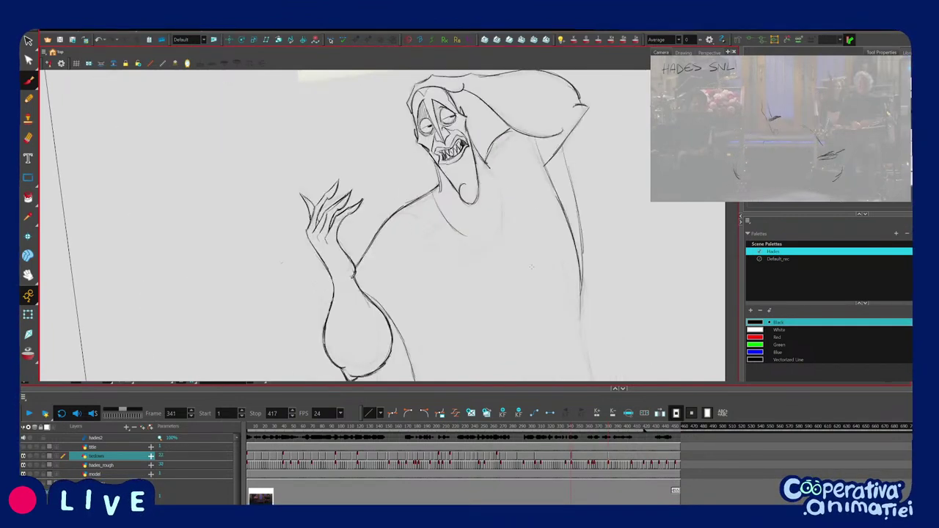
{"action": "key", "text": "g"}
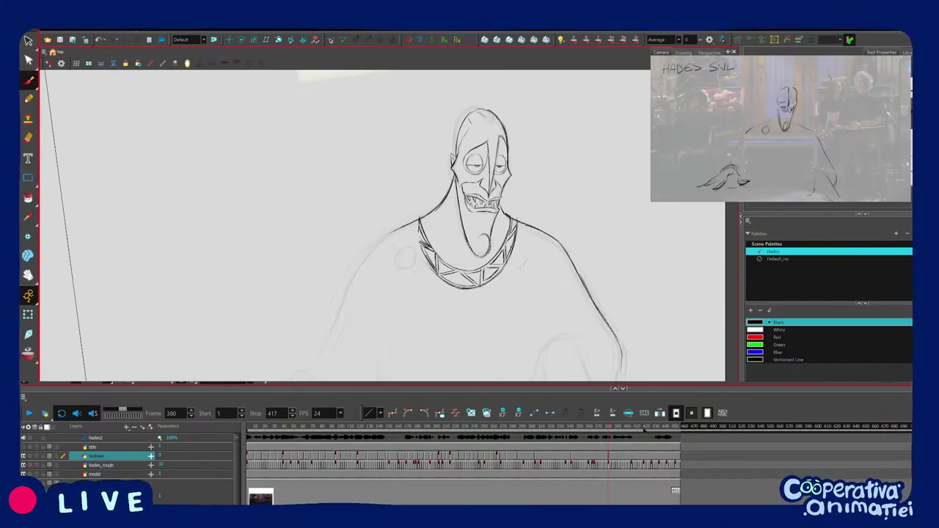
{"action": "key", "text": "f"}
{"action": "key", "text": "g"}
{"action": "key", "text": "g"}
{"action": "key", "text": "f"}
{"action": "mouse_move", "coordinate": [558, 288]}
{"action": "left_mouse_down"}
{"action": "mouse_move", "coordinate": [549, 272]}
{"action": "mouse_move", "coordinate": [433, 426]}
{"action": "mouse_move", "coordinate": [447, 408]}
{"action": "left_mouse_up"}
{"action": "left_click_drag", "start_coordinate": [449, 305], "coordinate": [600, 222]}
{"action": "scroll", "coordinate": [600, 224], "scroll_direction": "up", "scroll_amount": 6}
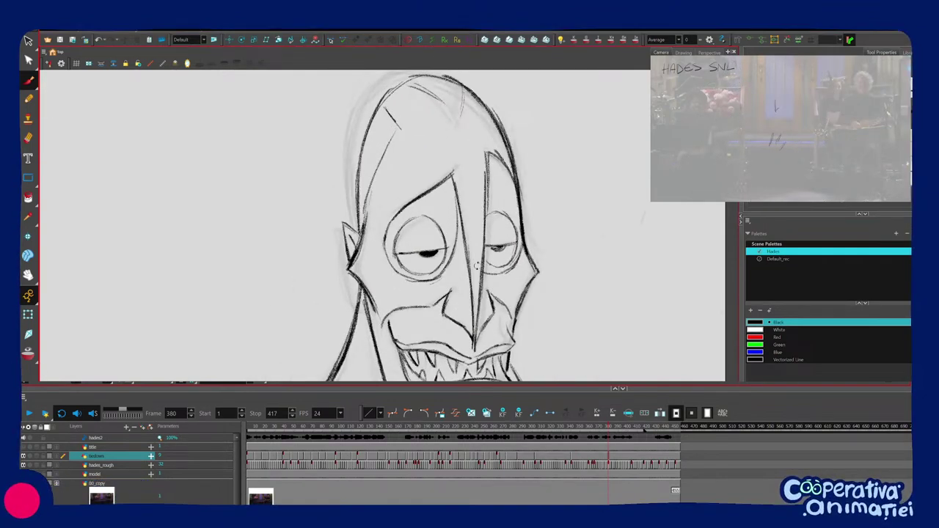
{"action": "key", "text": "."}
{"action": "key", "text": "."}
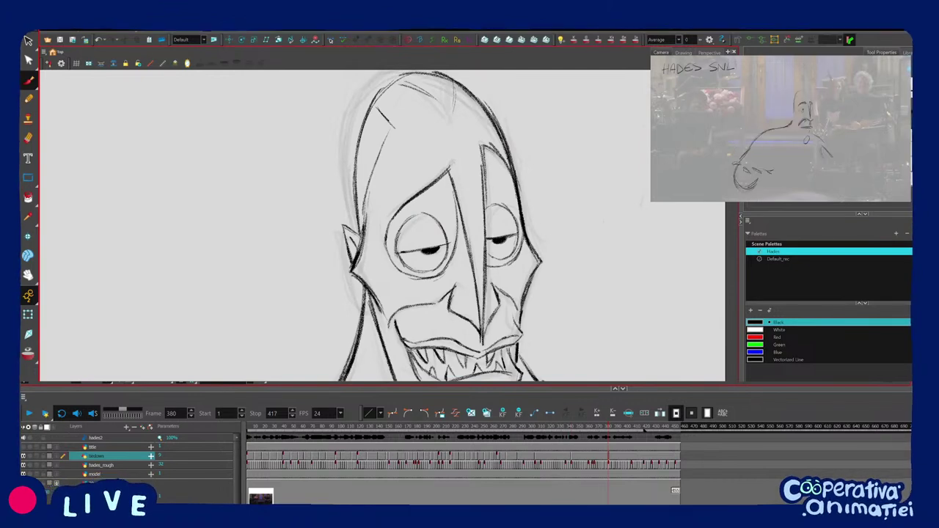
Ink the outer face contour around the far cheekbone and down towards the mouth at frame 380.
{"action": "key", "text": "1"}
{"action": "key", "text": "1"}
{"action": "key", "text": "1"}
{"action": "key", "text": "1"}
{"action": "key", "text": "1"}
{"action": "key", "text": "1"}
{"action": "left_click_drag", "start_coordinate": [511, 247], "coordinate": [498, 289]}
{"action": "key", "text": "2"}
{"action": "key", "text": "2"}
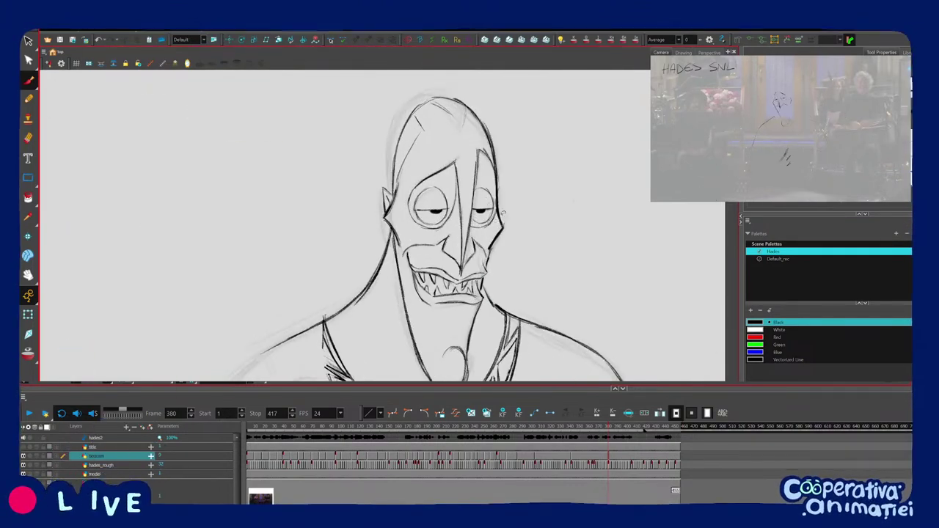
{"action": "left_click", "coordinate": [503, 214]}
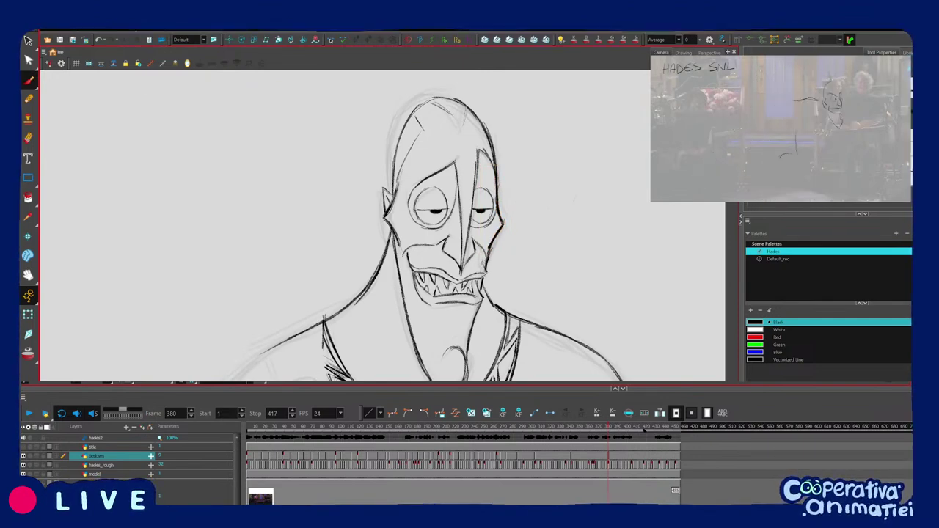
Reinforce the far cheekbone's pointed corner and the contour just below it at frame 380.
{"action": "key", "text": "1"}
{"action": "key", "text": "1"}
{"action": "left_click_drag", "start_coordinate": [543, 271], "coordinate": [513, 311]}
{"action": "key", "text": "1"}
{"action": "key", "text": "2"}
{"action": "key", "text": "2"}
{"action": "key", "text": "2"}
{"action": "key", "text": "2"}
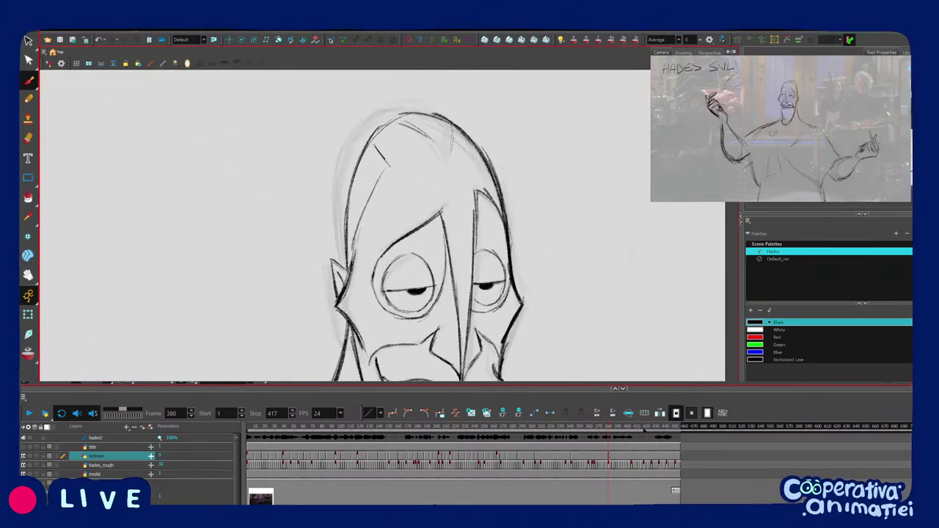
{"action": "left_click", "coordinate": [516, 304]}
{"action": "scroll", "coordinate": [515, 302], "scroll_direction": "down", "scroll_amount": 4}
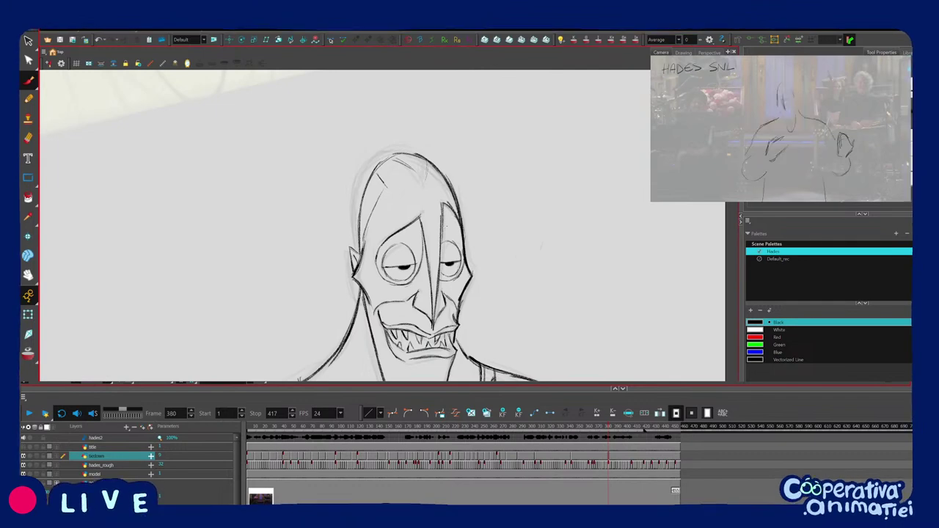
Flip between frame 380 and its neighbouring drawings to examine the head, necklace and shoulder line close up and at full view.
{"action": "key", "text": "1"}
{"action": "key", "text": "1"}
{"action": "key", "text": "1"}
{"action": "key", "text": "1"}
{"action": "left_click_drag", "start_coordinate": [491, 250], "coordinate": [484, 256]}
{"action": "key", "text": "f"}
{"action": "key", "text": "g"}
{"action": "mouse_move", "coordinate": [503, 312]}
{"action": "left_mouse_down"}
{"action": "mouse_move", "coordinate": [512, 269]}
{"action": "mouse_move", "coordinate": [546, 248]}
{"action": "mouse_move", "coordinate": [575, 274]}
{"action": "left_mouse_up"}
{"action": "key", "text": "2"}
{"action": "key", "text": "2"}
{"action": "key", "text": "2"}
{"action": "key", "text": "2"}
{"action": "key", "text": "1"}
{"action": "key", "text": "1"}
{"action": "key", "text": "2"}
{"action": "key", "text": "2"}
{"action": "left_click_drag", "start_coordinate": [458, 281], "coordinate": [441, 293]}
{"action": "left_click_drag", "start_coordinate": [441, 293], "coordinate": [416, 241]}
{"action": "key", "text": "2"}
Add a new empty drawing at frame 404 on the tiedown layer.
{"action": "key", "text": "shift+comma"}
{"action": "key", "text": "1"}
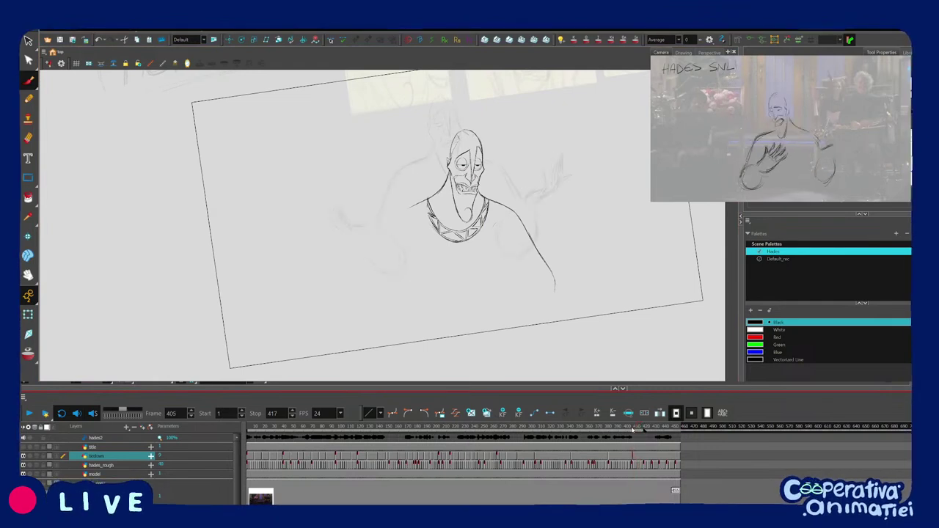
{"action": "left_click", "coordinate": [632, 431]}
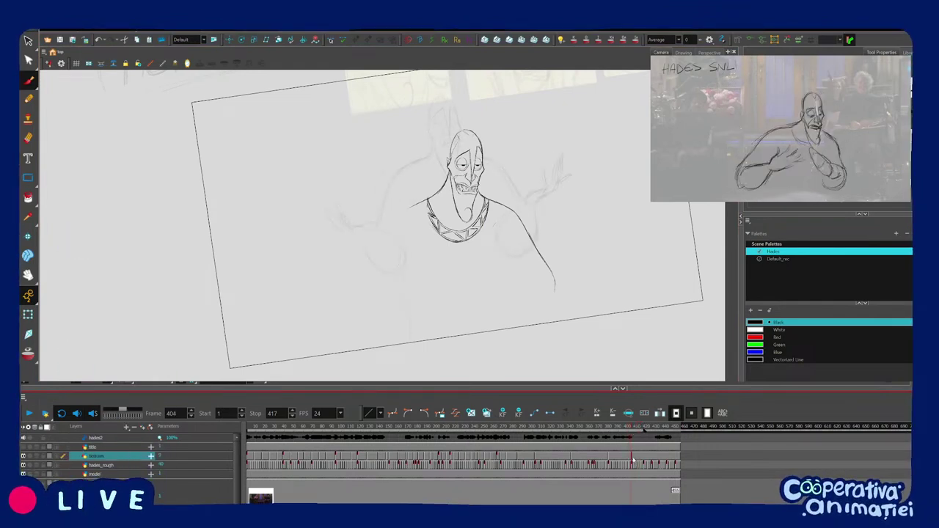
{"action": "key", "text": "alt+shift+r"}
{"action": "left_click_drag", "start_coordinate": [595, 318], "coordinate": [586, 332]}
Go to the drawing at frame 197 and select the complete Hades figure for reuse.
{"action": "key", "text": "f"}
{"action": "key", "text": "g"}
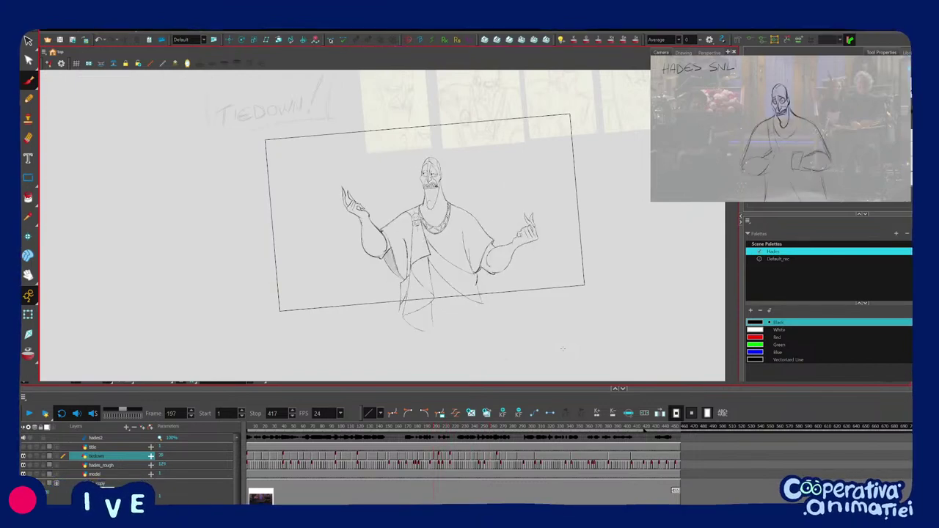
{"action": "mouse_move", "coordinate": [542, 323]}
{"action": "left_mouse_down"}
{"action": "mouse_move", "coordinate": [326, 280]}
{"action": "mouse_move", "coordinate": [514, 125]}
{"action": "mouse_move", "coordinate": [508, 325]}
{"action": "left_mouse_up"}
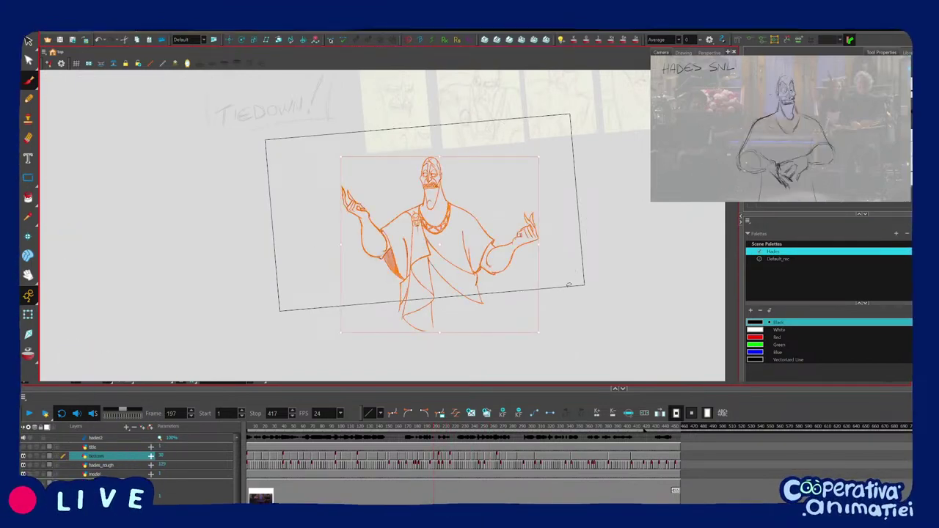
{"action": "key", "text": "space"}
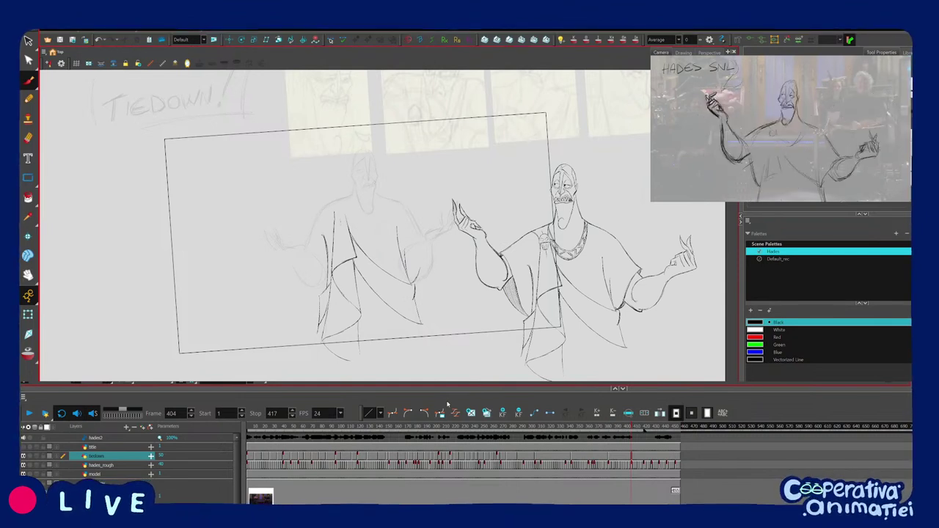
Replace the robe lines at frame 404 with the copied robe, necklace and skull clasp, placed over the rough torso.
{"action": "left_click_drag", "start_coordinate": [408, 323], "coordinate": [377, 279]}
{"action": "key", "text": "f"}
{"action": "key", "text": "g"}
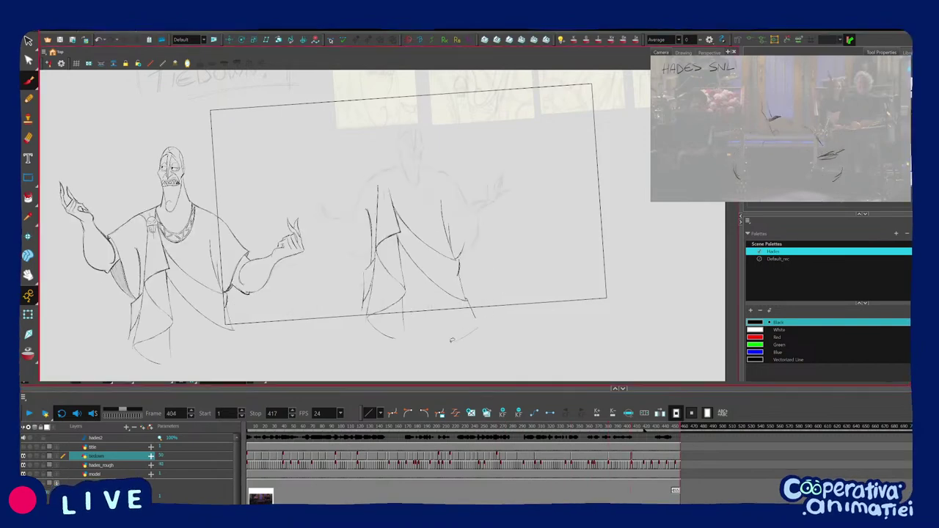
{"action": "left_click_drag", "start_coordinate": [401, 187], "coordinate": [505, 284]}
{"action": "key", "text": "Delete"}
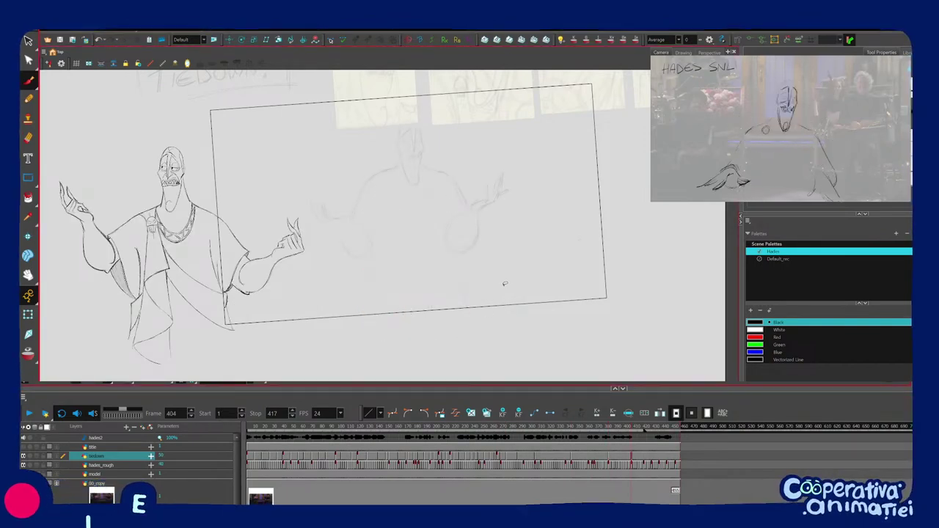
{"action": "key", "text": "ctrl+v"}
{"action": "left_click_drag", "start_coordinate": [439, 190], "coordinate": [429, 187]}
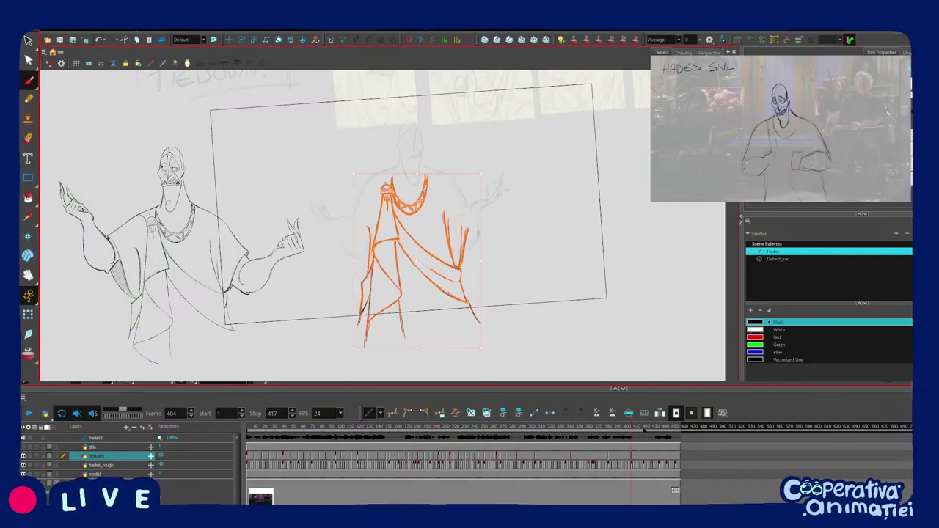
Flip between frames 380 and 404 to compare the placement of the robe and necklace.
{"action": "key", "text": "f"}
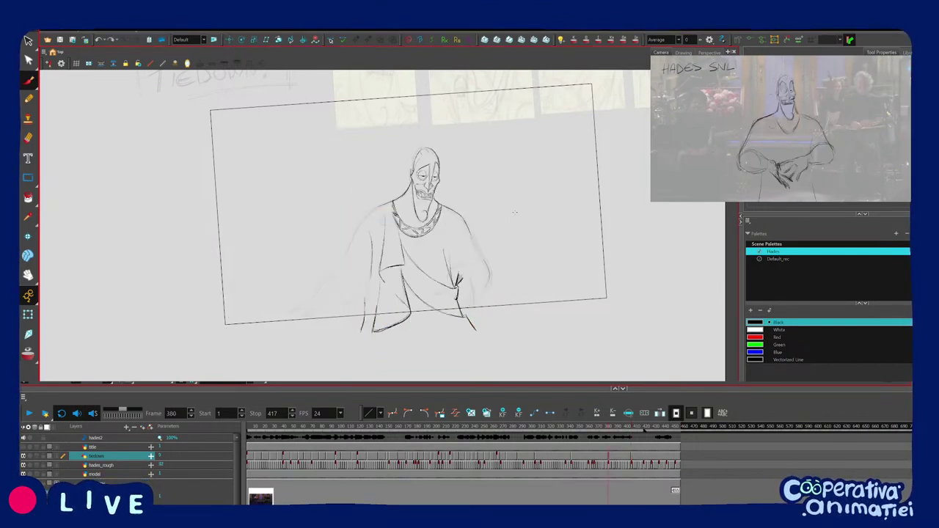
{"action": "key", "text": "f"}
{"action": "key", "text": "f"}
{"action": "key", "text": "g"}
{"action": "key", "text": "g"}
{"action": "key", "text": "f"}
{"action": "key", "text": "g"}
Raise the skull clasp and necklace at frame 404, and widen the necklace to fit the rough shoulders.
{"action": "scroll", "coordinate": [386, 167], "scroll_direction": "up", "scroll_amount": 3}
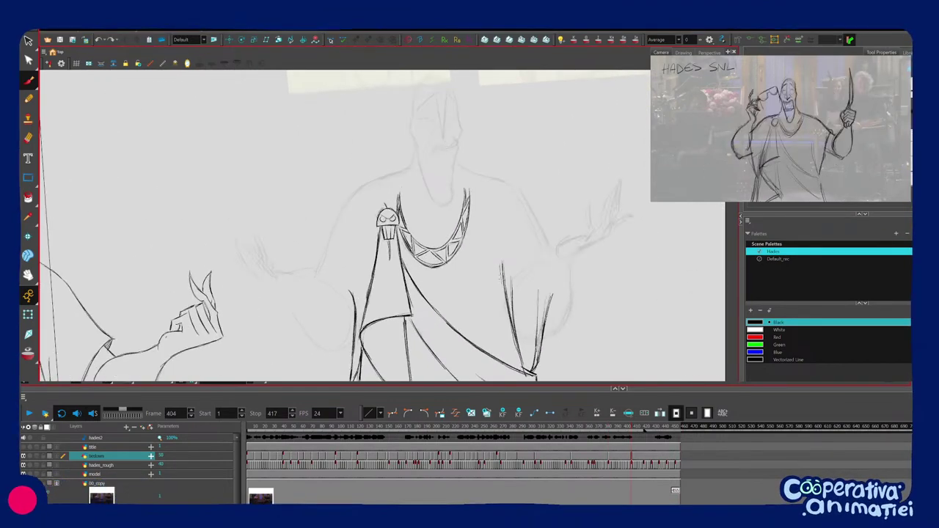
{"action": "left_click_drag", "start_coordinate": [501, 281], "coordinate": [411, 180]}
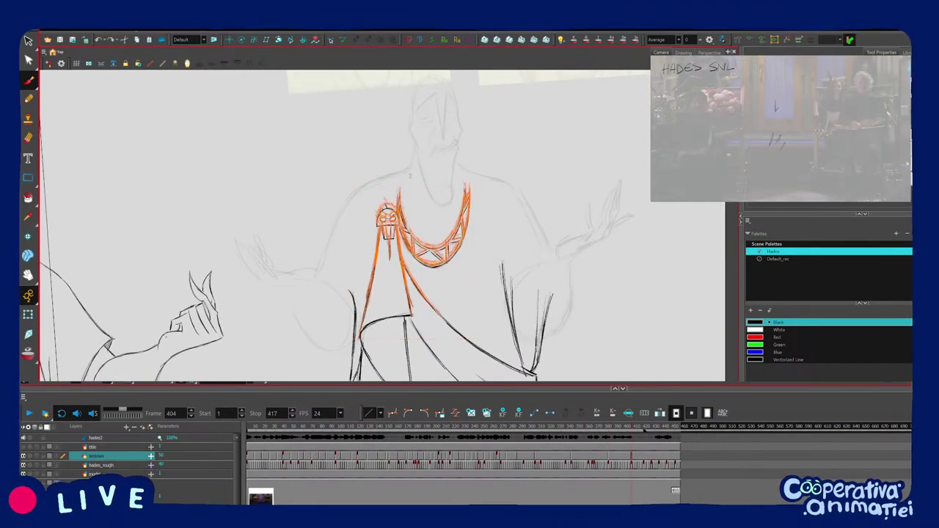
{"action": "key", "text": "ctrl+z"}
{"action": "left_click_drag", "start_coordinate": [367, 236], "coordinate": [445, 223]}
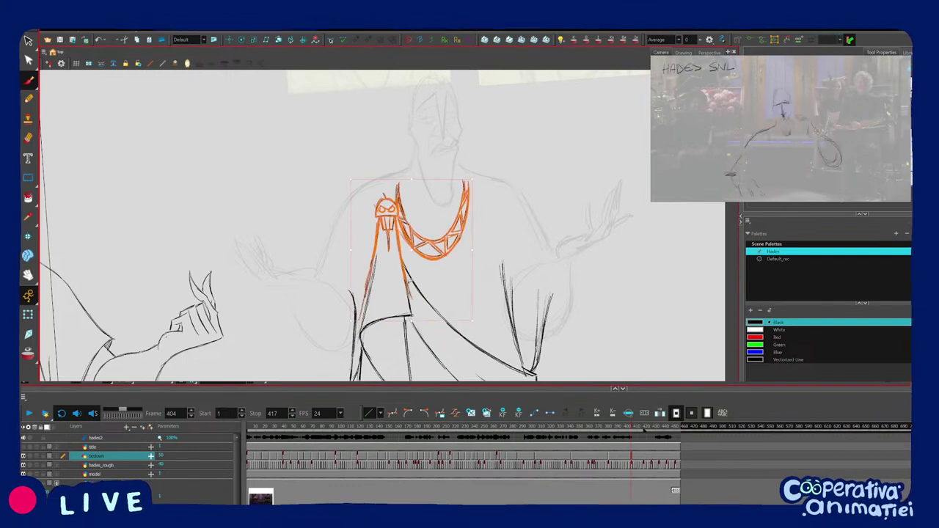
{"action": "left_click", "coordinate": [492, 199]}
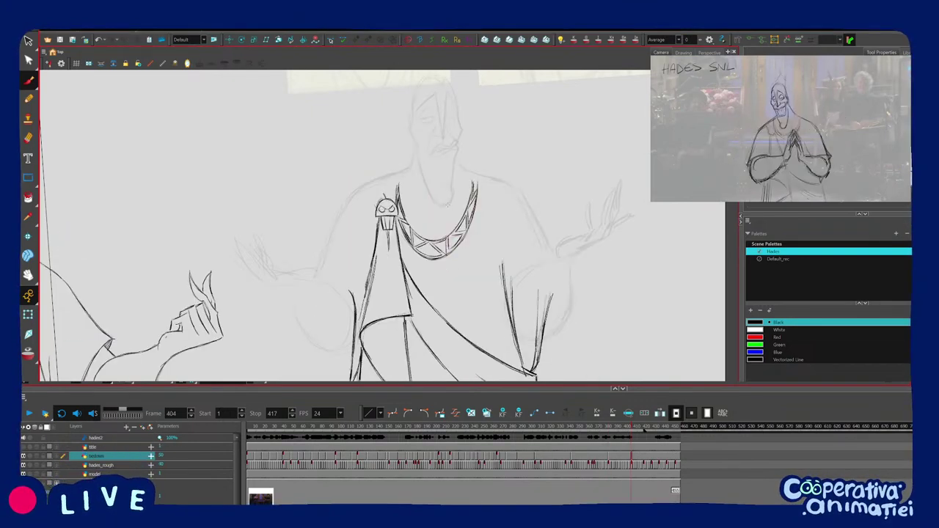
{"action": "left_click_drag", "start_coordinate": [491, 167], "coordinate": [484, 175]}
{"action": "left_click_drag", "start_coordinate": [481, 218], "coordinate": [484, 212]}
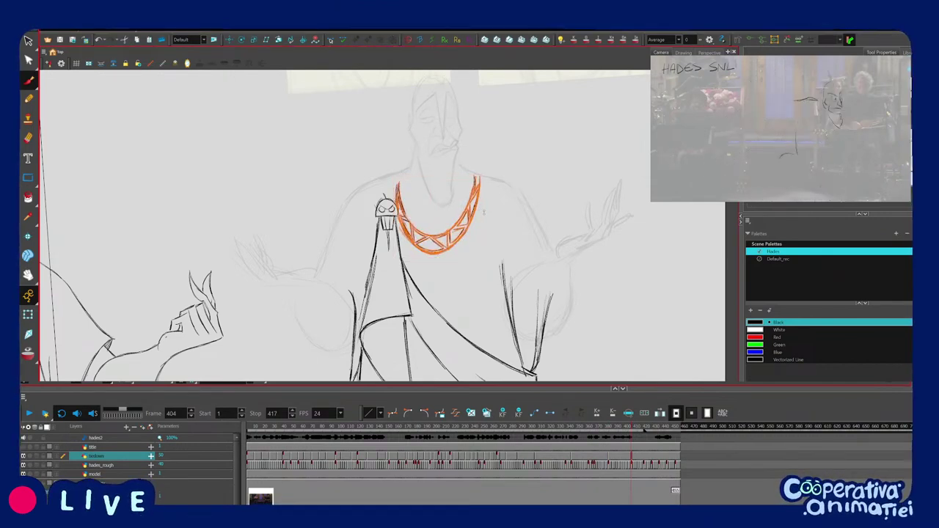
{"action": "key", "text": "Escape"}
Compare the reshaped necklace at frame 404 with the drawing at frame 380.
{"action": "key", "text": "1"}
{"action": "key", "text": "f"}
{"action": "key", "text": "g"}
{"action": "key", "text": "f"}
{"action": "key", "text": "g"}
{"action": "key", "text": "1"}
{"action": "key", "text": "f"}
{"action": "key", "text": "g"}
{"action": "key", "text": "2"}
{"action": "key", "text": "2"}
{"action": "key", "text": "2"}
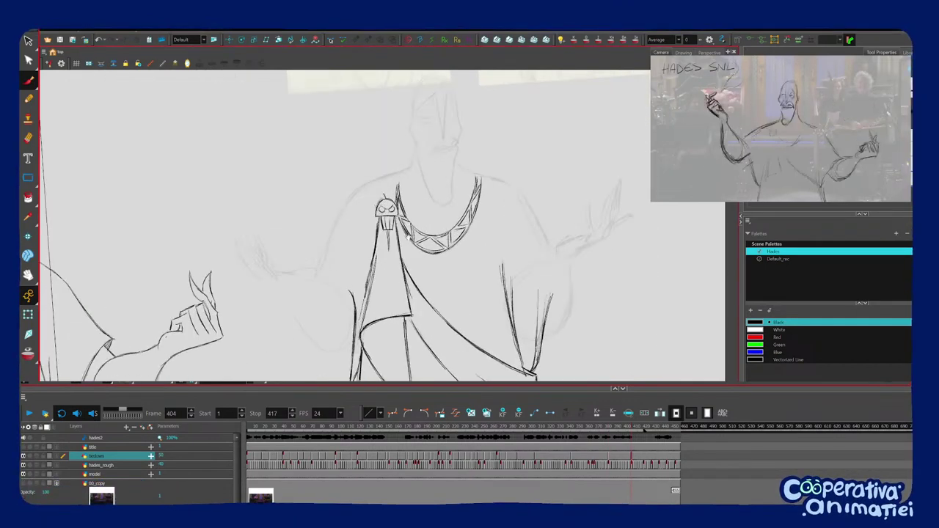
Copy the skull clasp and its adjoining cloth lines from frame 404 into the drawing at frame 380.
{"action": "left_click_drag", "start_coordinate": [491, 202], "coordinate": [509, 210]}
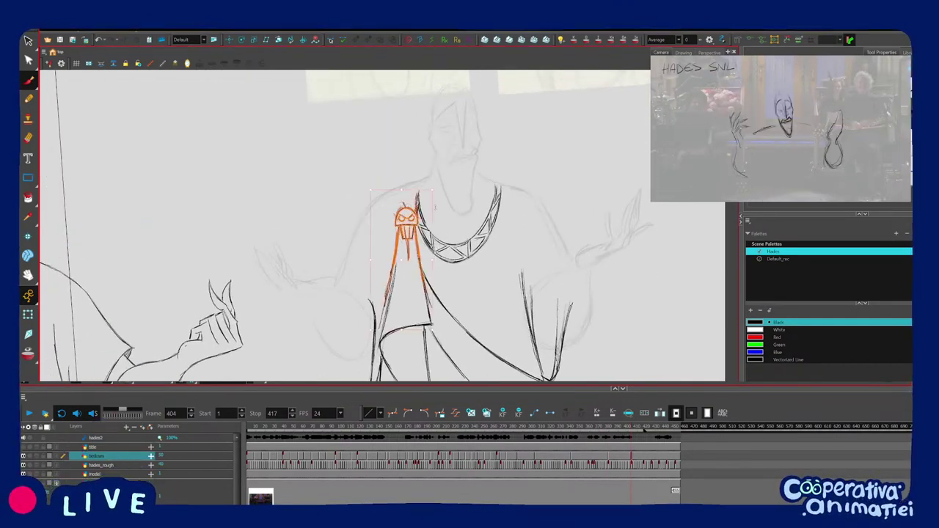
{"action": "key", "text": "f"}
{"action": "key", "text": "f"}
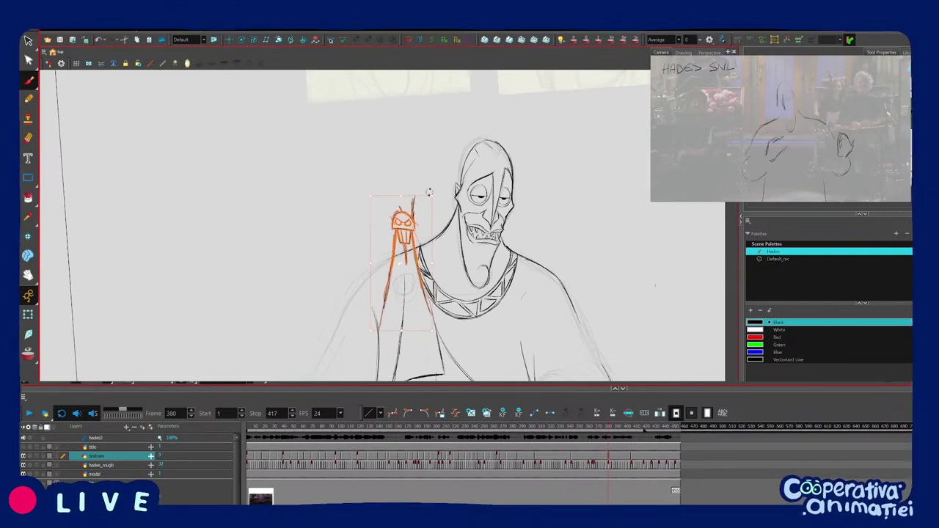
{"action": "mouse_move", "coordinate": [403, 239]}
{"action": "left_mouse_down"}
{"action": "mouse_move", "coordinate": [386, 258]}
{"action": "mouse_move", "coordinate": [360, 183]}
{"action": "mouse_move", "coordinate": [369, 248]}
{"action": "left_mouse_up"}
{"action": "left_click", "coordinate": [433, 257]}
{"action": "key", "text": "ctrl+z"}
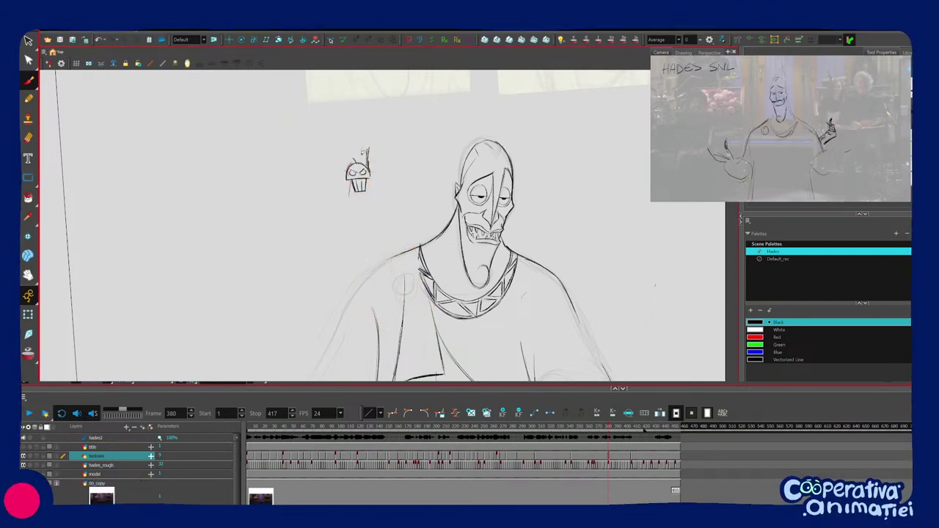
Position the skull clasp on the shoulder beside the necklace at frame 380.
{"action": "left_click", "coordinate": [358, 177]}
{"action": "mouse_move", "coordinate": [358, 176]}
{"action": "left_mouse_down"}
{"action": "mouse_move", "coordinate": [413, 286]}
{"action": "mouse_move", "coordinate": [439, 274]}
{"action": "left_mouse_up"}
{"action": "key", "text": "Escape"}
{"action": "key", "text": "g"}
{"action": "key", "text": "f"}
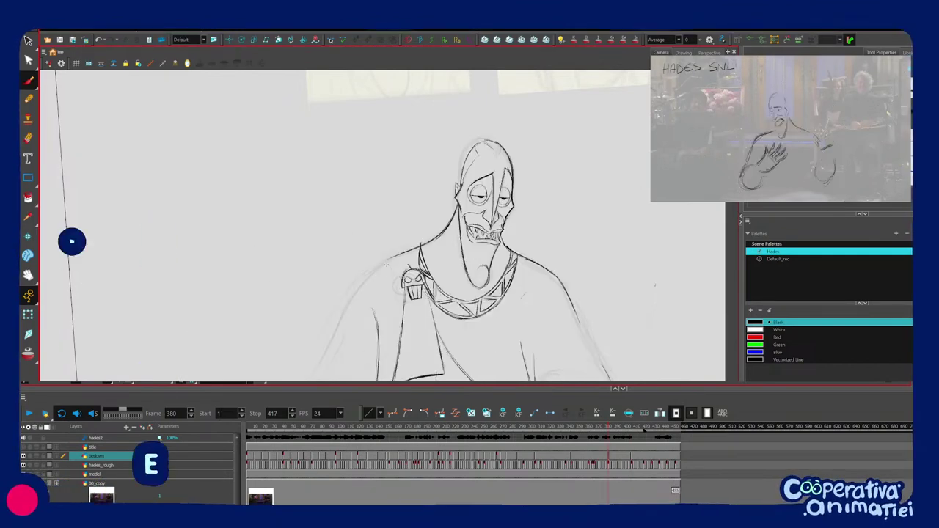
Ink the shoulder contour behind the skull clasp at frame 380 and check it against the neighbouring drawing.
{"action": "key", "text": "c"}
{"action": "key", "text": "c"}
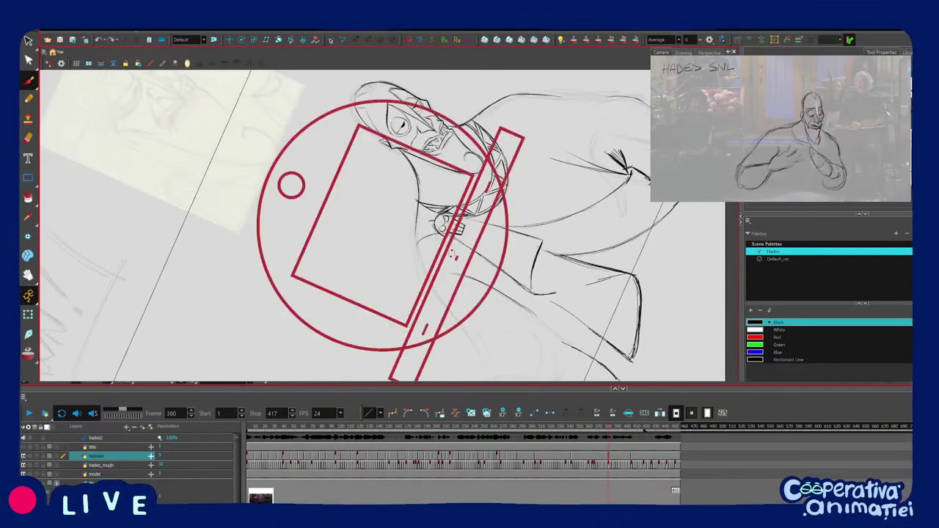
{"action": "key", "text": "c"}
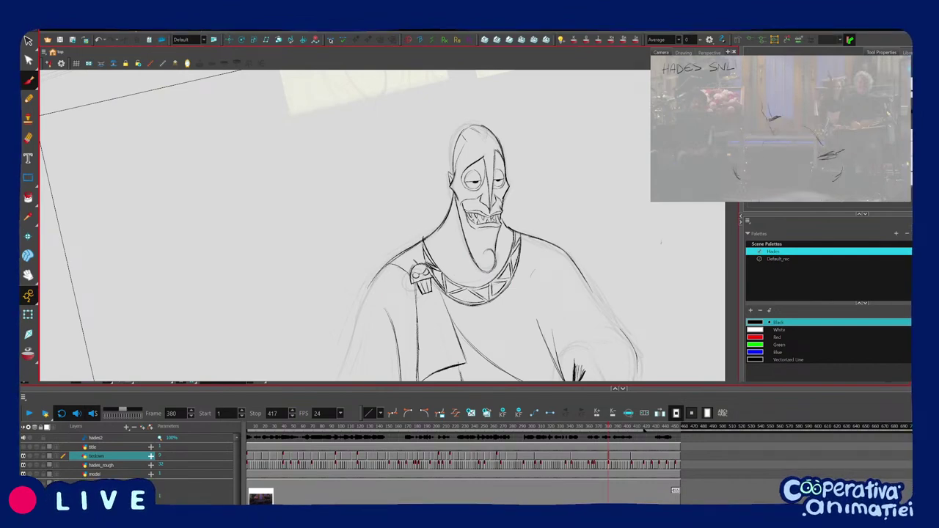
{"action": "key", "text": "1"}
{"action": "key", "text": "1"}
{"action": "key", "text": "g"}
{"action": "key", "text": "f"}
{"action": "left_click_drag", "start_coordinate": [501, 296], "coordinate": [492, 289]}
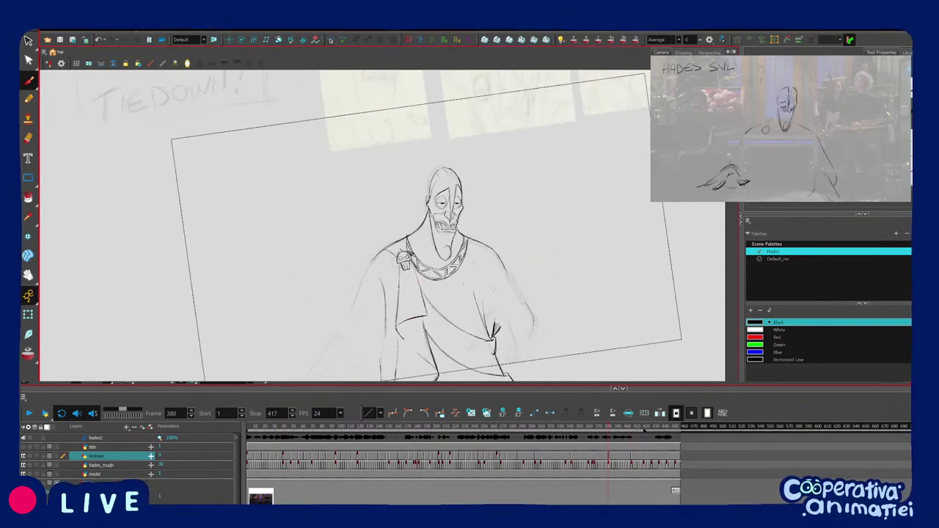
{"action": "key", "text": "1"}
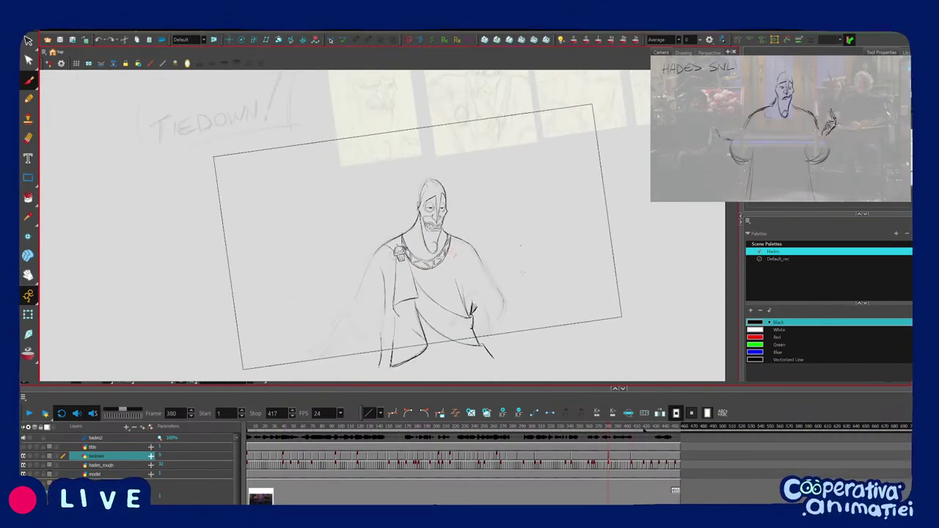
{"action": "left_click_drag", "start_coordinate": [524, 267], "coordinate": [545, 275]}
Add a new empty drawing at frame 441 on the tiedown layer.
{"action": "key", "text": "g"}
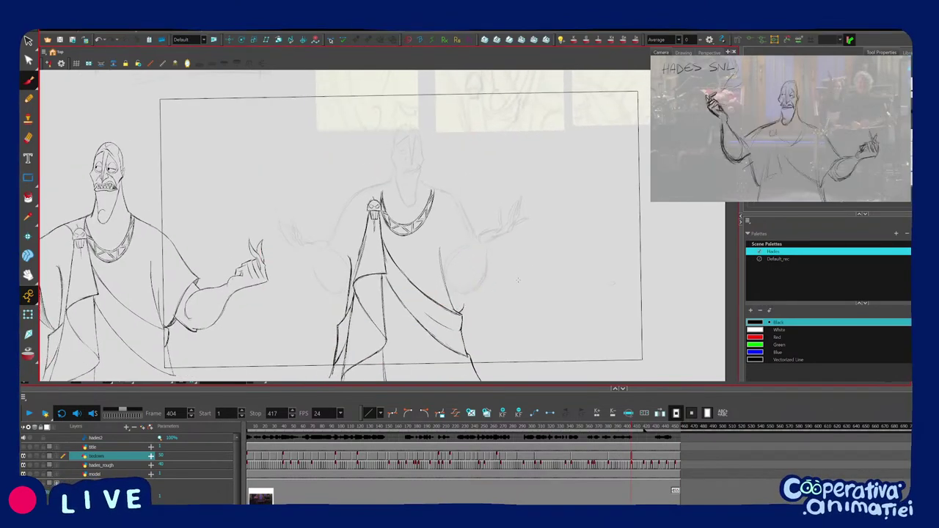
{"action": "left_click_drag", "start_coordinate": [638, 430], "coordinate": [668, 437]}
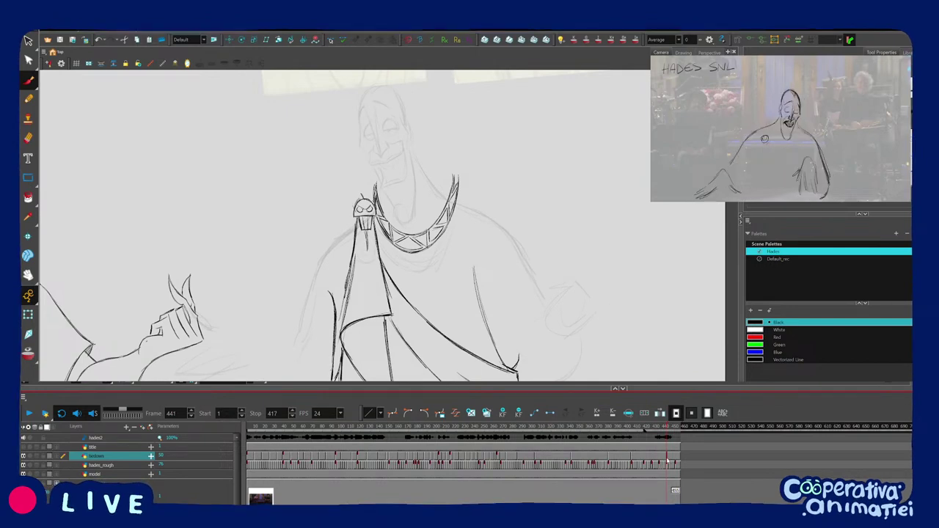
{"action": "key", "text": "alt+shift+r"}
Browse the existing drawings back to frame 193 for a suitable reference head.
{"action": "key", "text": "1"}
{"action": "key", "text": "1"}
{"action": "key", "text": "1"}
{"action": "key", "text": "comma"}
{"action": "key", "text": "period"}
{"action": "key", "text": "f"}
{"action": "key", "text": "f"}
{"action": "key", "text": "f"}
{"action": "key", "text": "g"}
{"action": "key", "text": "g"}
{"action": "key", "text": "f"}
{"action": "key", "text": "f"}
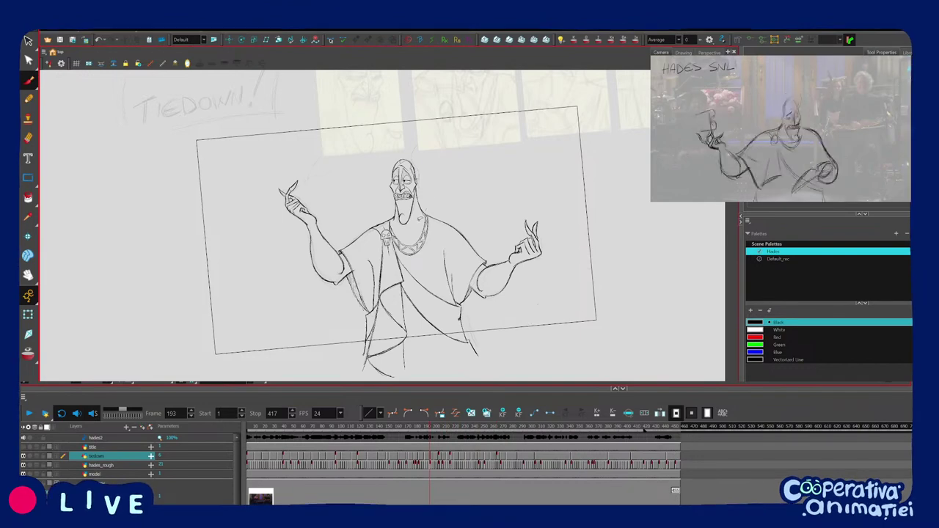
Copy the head and neck from frame 193 to frame 404 and place them beside the rough head as reference.
{"action": "left_click_drag", "start_coordinate": [381, 141], "coordinate": [446, 226]}
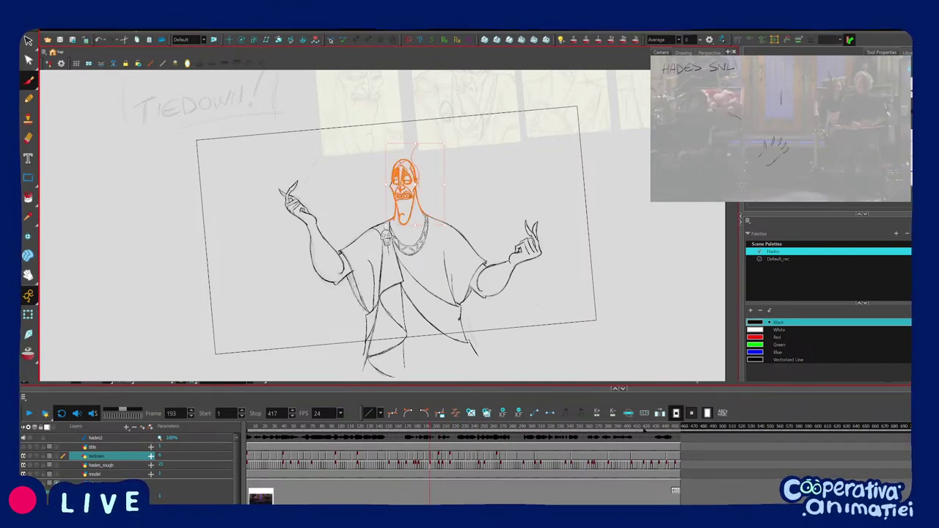
{"action": "left_click", "coordinate": [632, 457]}
{"action": "left_click", "coordinate": [428, 207]}
{"action": "left_click_drag", "start_coordinate": [429, 208], "coordinate": [485, 175]}
{"action": "scroll", "coordinate": [492, 190], "scroll_direction": "up", "scroll_amount": 5}
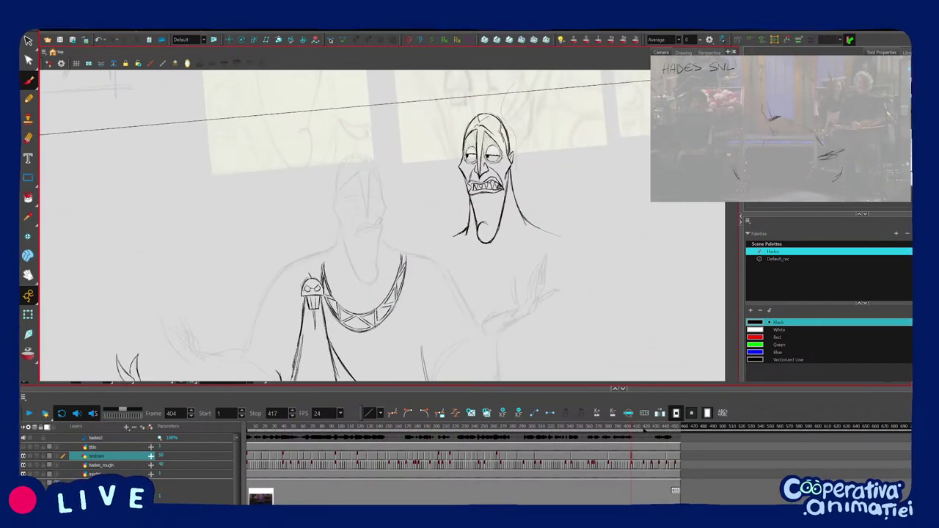
{"action": "scroll", "coordinate": [341, 224], "scroll_direction": "up", "scroll_amount": 3}
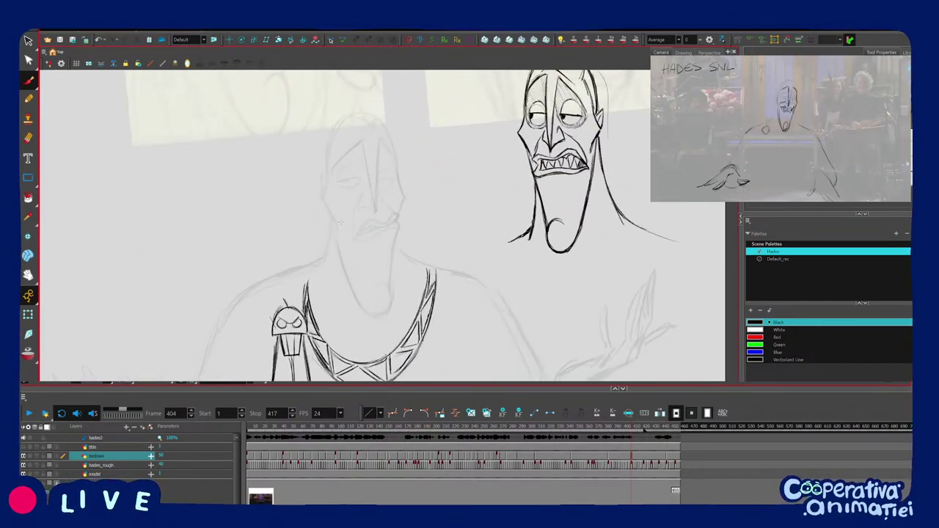
Ink the long jaw lines and curled chin over the rough head at frame 404, checking them against the drawing at frame 380.
{"action": "left_click_drag", "start_coordinate": [340, 222], "coordinate": [336, 213]}
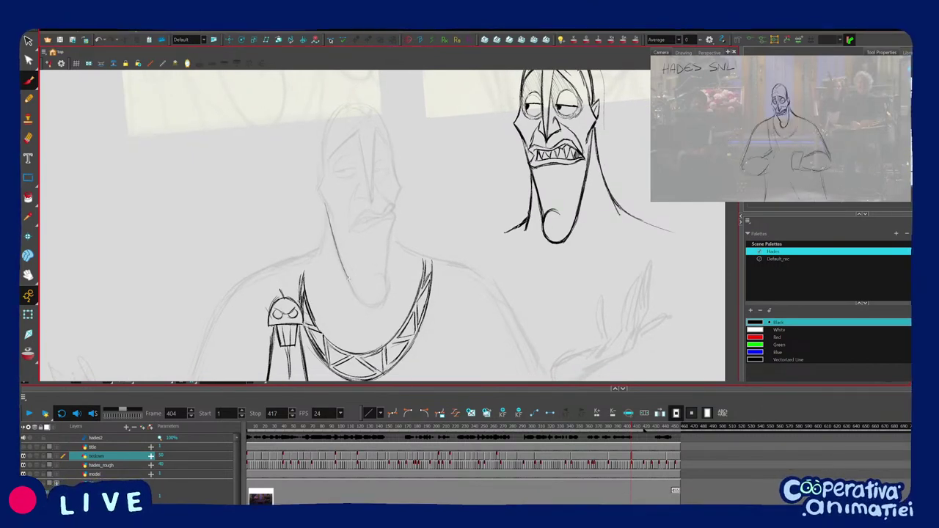
{"action": "key", "text": "f"}
{"action": "key", "text": "g"}
{"action": "left_click_drag", "start_coordinate": [350, 282], "coordinate": [382, 286]}
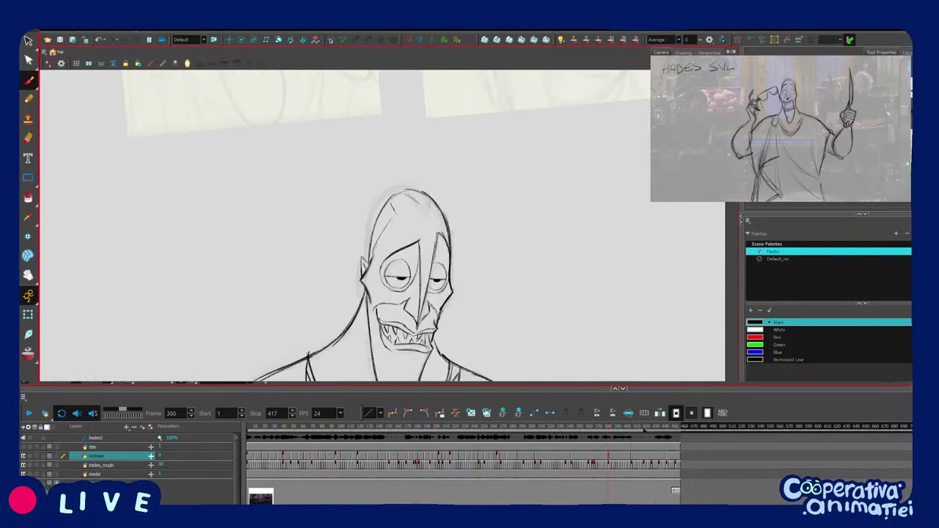
{"action": "left_click_drag", "start_coordinate": [422, 253], "coordinate": [387, 285]}
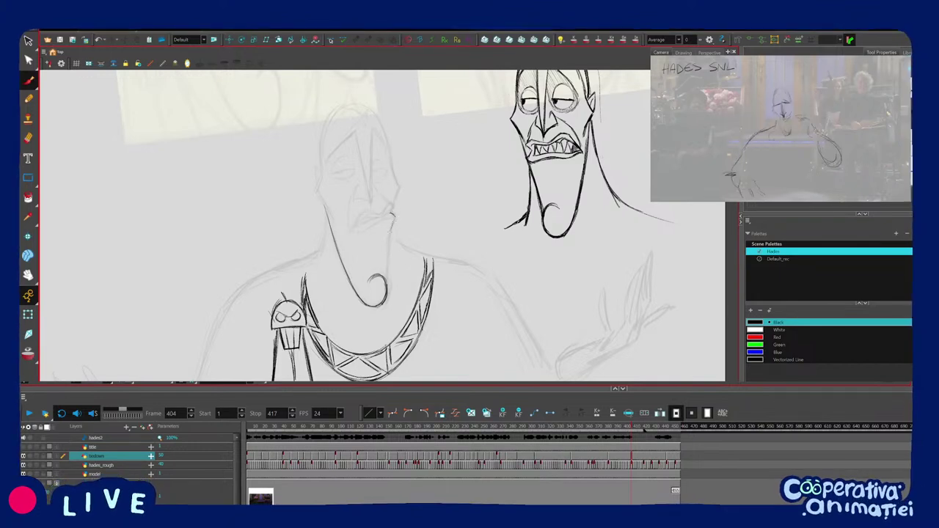
{"action": "scroll", "coordinate": [382, 225], "scroll_direction": "up", "scroll_amount": 5}
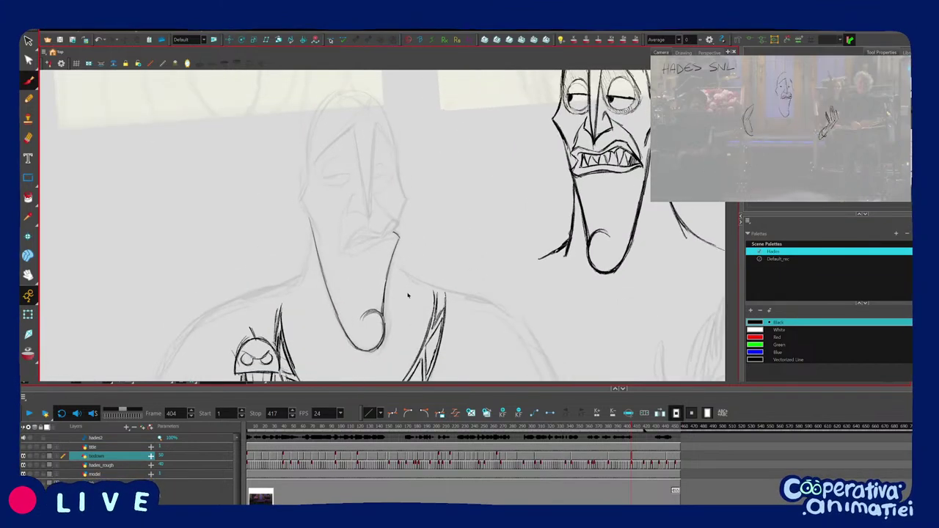
Ink the first outline of the upper and lower lips on the head at frame 404.
{"action": "left_click_drag", "start_coordinate": [361, 273], "coordinate": [404, 242]}
{"action": "key", "text": "v"}
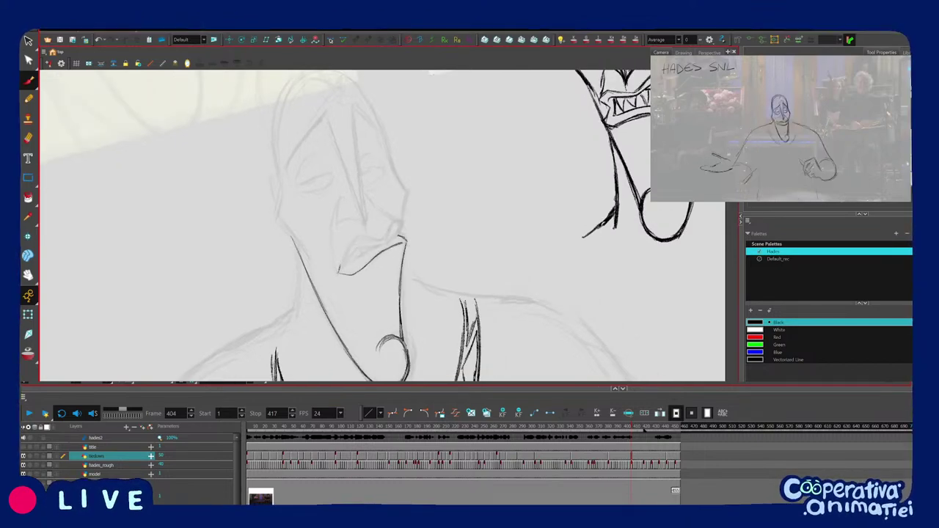
{"action": "left_click_drag", "start_coordinate": [354, 239], "coordinate": [401, 253]}
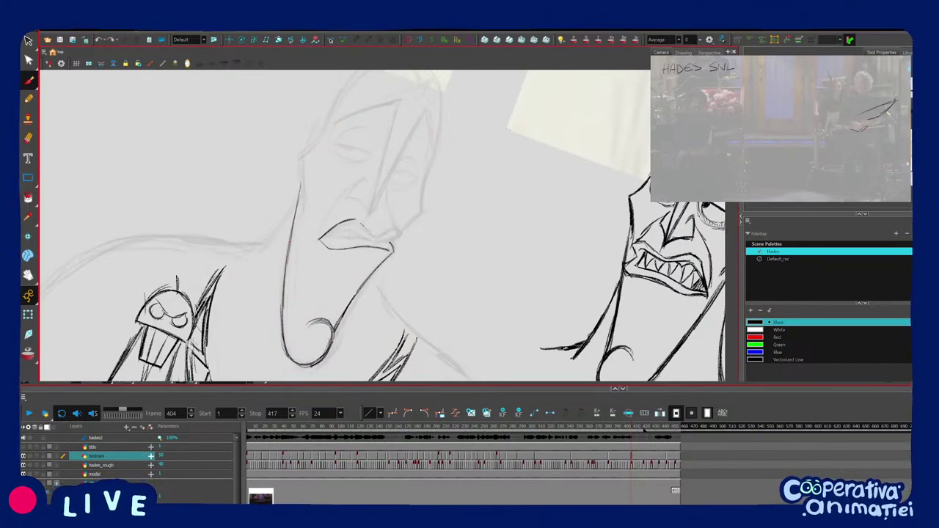
{"action": "left_click_drag", "start_coordinate": [356, 221], "coordinate": [376, 235]}
{"action": "left_click_drag", "start_coordinate": [401, 253], "coordinate": [413, 237]}
Compare the head at frame 404 with frames 406 and 380, stepping through the frames in between.
{"action": "left_click_drag", "start_coordinate": [628, 428], "coordinate": [633, 429]}
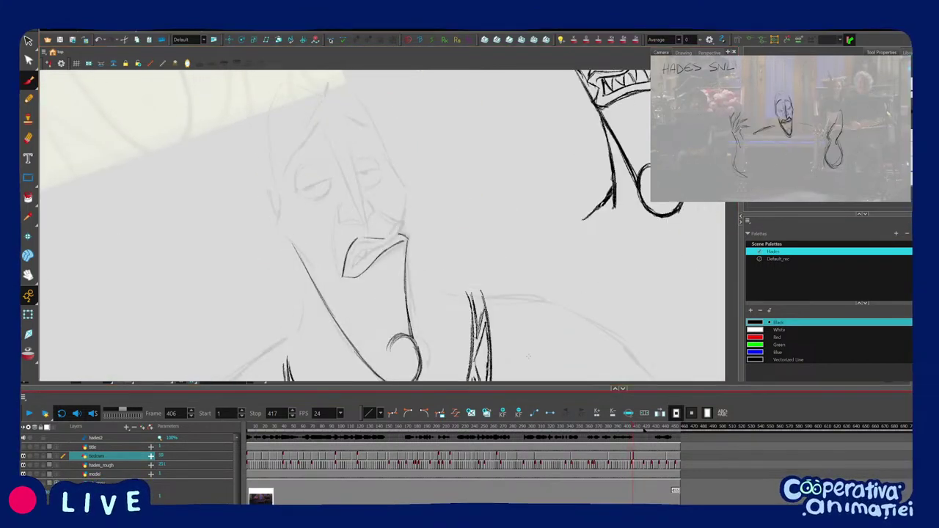
{"action": "key", "text": "comma"}
{"action": "key", "text": "comma"}
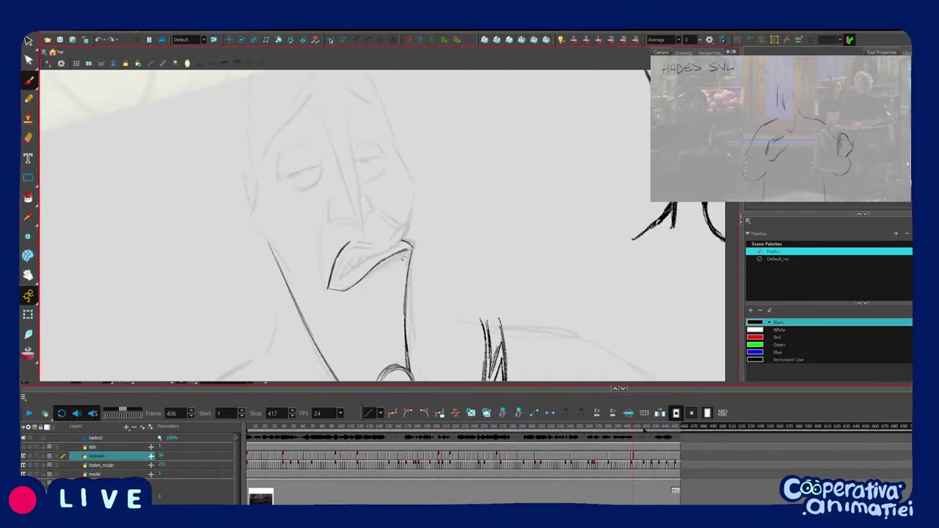
{"action": "left_click", "coordinate": [395, 257]}
{"action": "key", "text": "1"}
{"action": "key", "text": "1"}
{"action": "key", "text": "1"}
{"action": "key", "text": "1"}
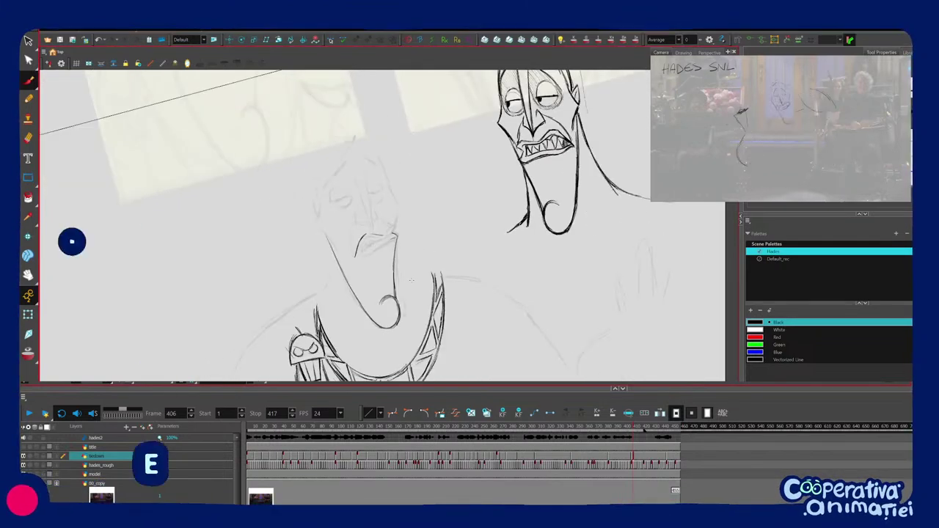
{"action": "key", "text": "1"}
{"action": "mouse_move", "coordinate": [477, 276]}
{"action": "left_mouse_down"}
{"action": "mouse_move", "coordinate": [461, 298]}
{"action": "mouse_move", "coordinate": [468, 289]}
{"action": "left_mouse_up"}
{"action": "key", "text": "1"}
{"action": "key", "text": "1"}
{"action": "key", "text": "shift+Return"}
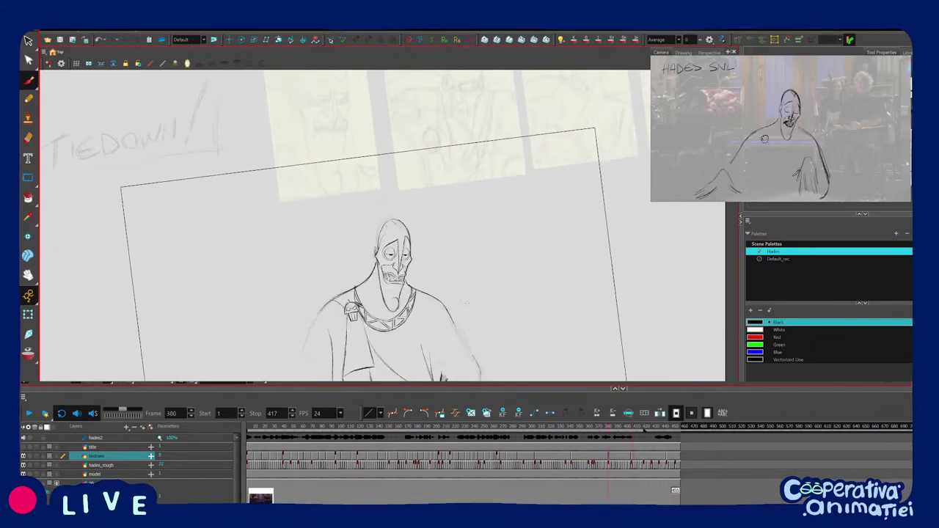
{"action": "key", "text": "period"}
{"action": "key", "text": "period"}
{"action": "key", "text": "period"}
{"action": "key", "text": "period"}
{"action": "key", "text": "period"}
{"action": "key", "text": "period"}
{"action": "key", "text": "period"}
{"action": "key", "text": "period"}
{"action": "key", "text": "period"}
{"action": "key", "text": "period"}
{"action": "key", "text": "period"}
{"action": "key", "text": "period"}
{"action": "key", "text": "period"}
{"action": "key", "text": "period"}
{"action": "key", "text": "period"}
{"action": "key", "text": "period"}
{"action": "key", "text": "period"}
{"action": "key", "text": "period"}
{"action": "key", "text": "period"}
{"action": "key", "text": "period"}
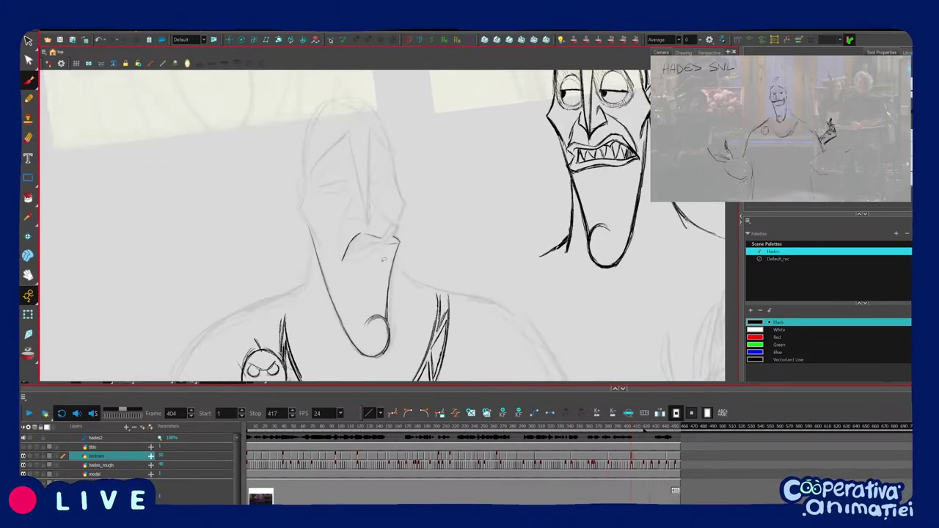
Ink the inner upper-lip edge, the pointed teeth and the lower lip of the mouth at frame 404.
{"action": "key", "text": "2"}
{"action": "left_click_drag", "start_coordinate": [361, 243], "coordinate": [388, 242]}
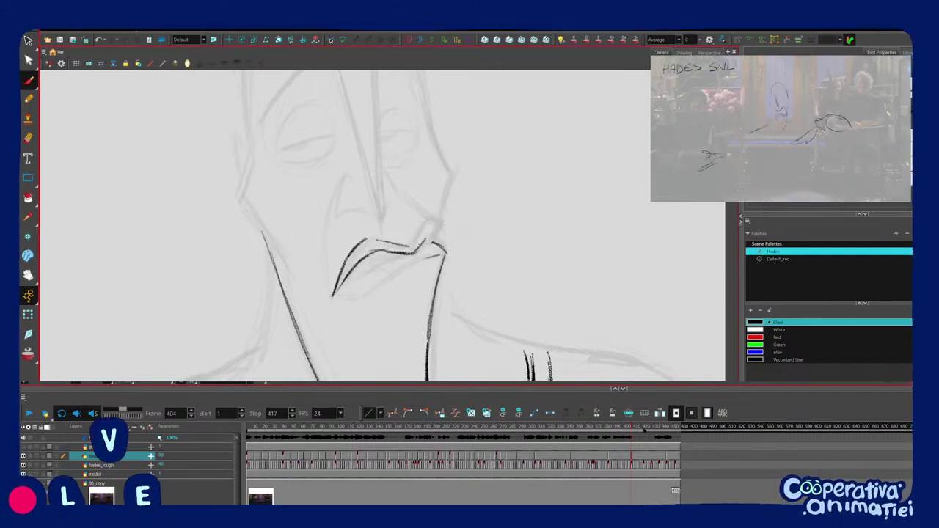
{"action": "left_click_drag", "start_coordinate": [424, 239], "coordinate": [431, 233]}
{"action": "left_click_drag", "start_coordinate": [361, 262], "coordinate": [365, 277]}
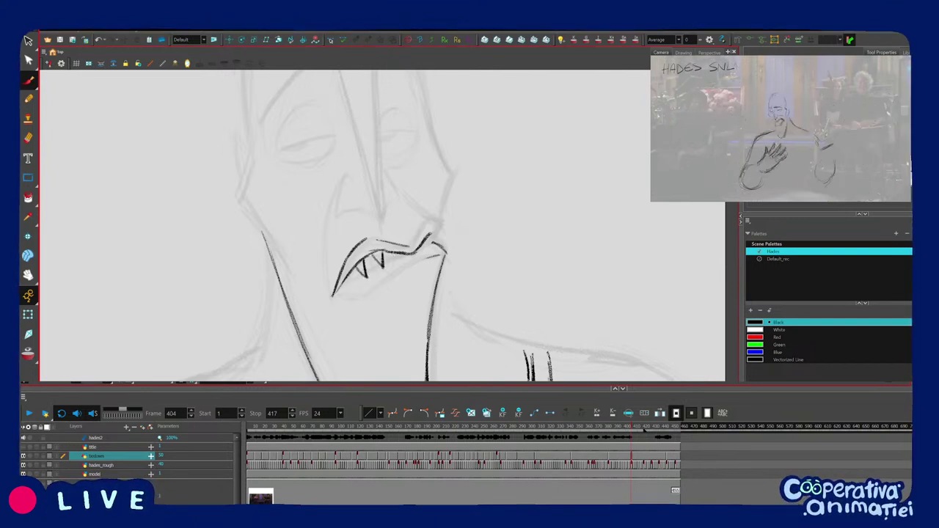
{"action": "left_click_drag", "start_coordinate": [401, 272], "coordinate": [403, 271]}
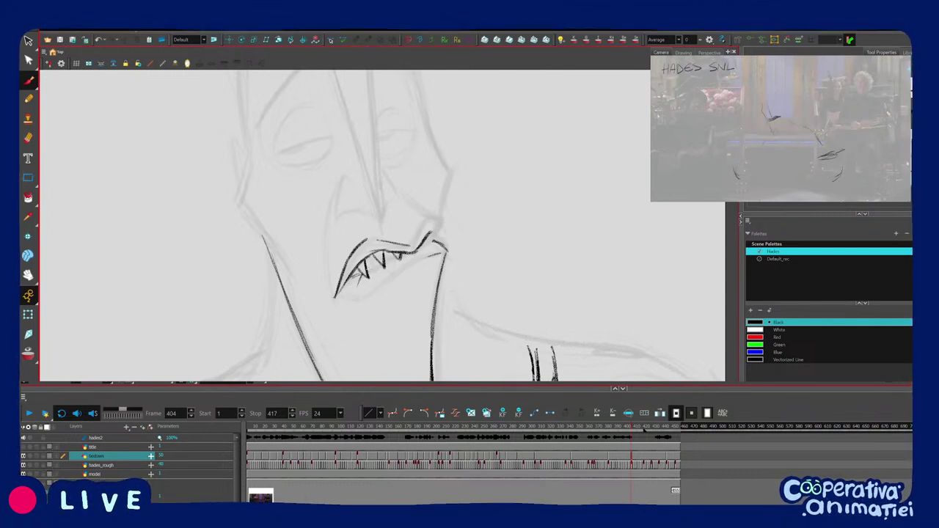
{"action": "left_click_drag", "start_coordinate": [395, 266], "coordinate": [445, 254]}
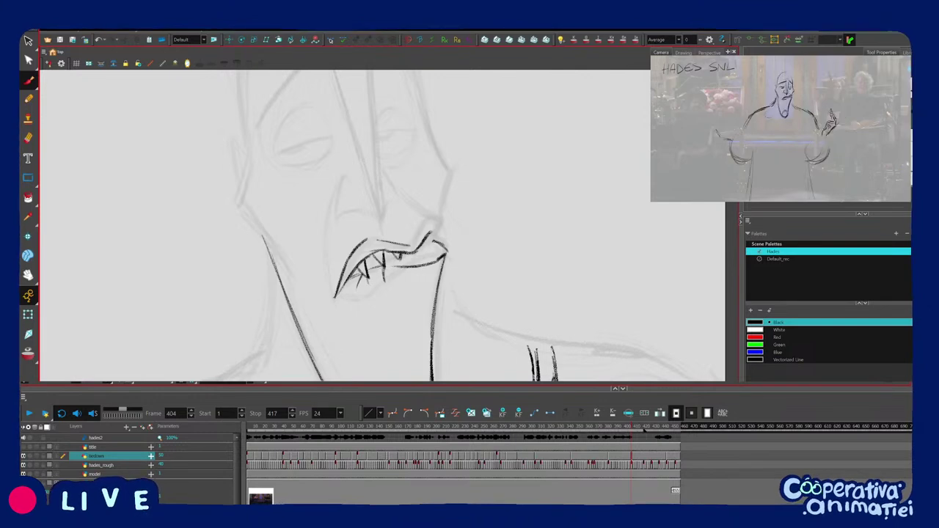
{"action": "mouse_move", "coordinate": [445, 254]}
{"action": "left_mouse_down"}
{"action": "mouse_move", "coordinate": [450, 237]}
{"action": "mouse_move", "coordinate": [455, 265]}
{"action": "left_mouse_up"}
{"action": "scroll", "coordinate": [440, 259], "scroll_direction": "down", "scroll_amount": 2}
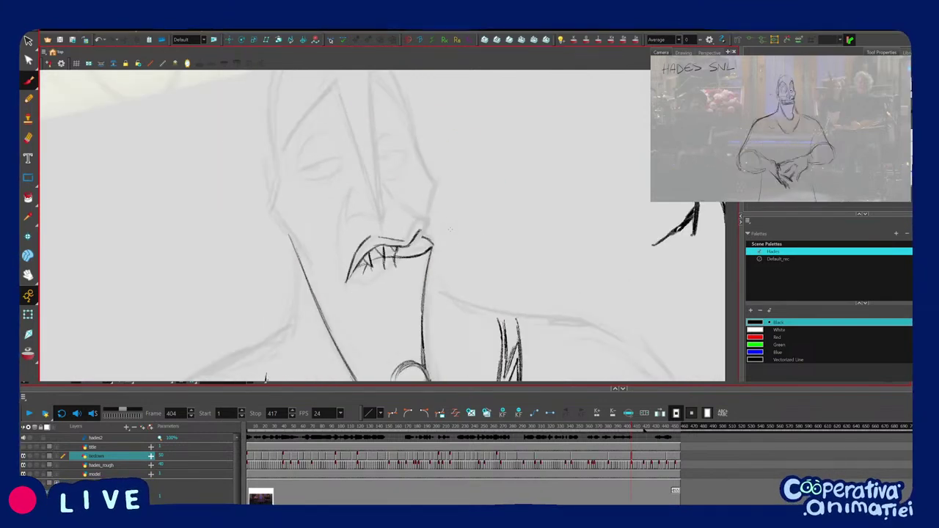
Undo the last lip stroke and ink the upper-lip contour around to the raised mouth corner.
{"action": "left_click_drag", "start_coordinate": [386, 243], "coordinate": [394, 239]}
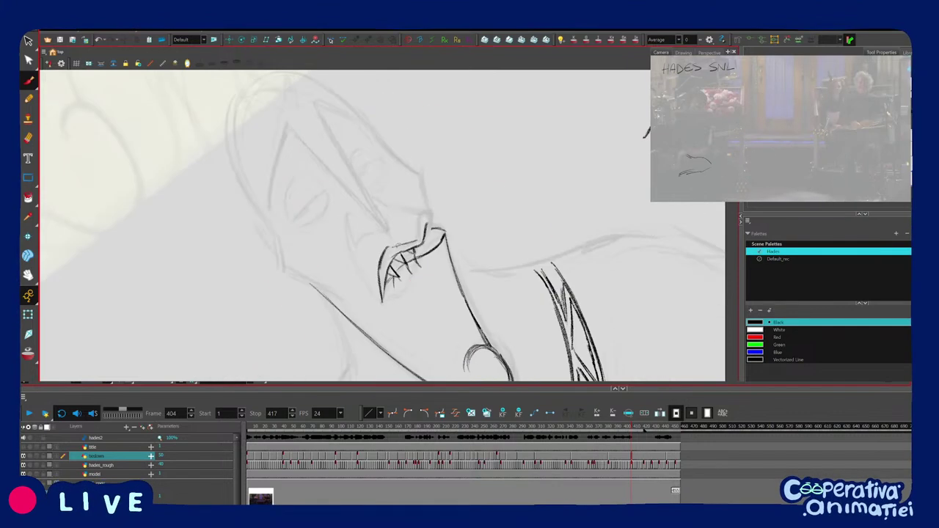
{"action": "key", "text": "ctrl+z"}
{"action": "mouse_move", "coordinate": [381, 300]}
{"action": "left_mouse_down"}
{"action": "mouse_move", "coordinate": [420, 242]}
{"action": "mouse_move", "coordinate": [412, 233]}
{"action": "mouse_move", "coordinate": [432, 233]}
{"action": "left_mouse_up"}
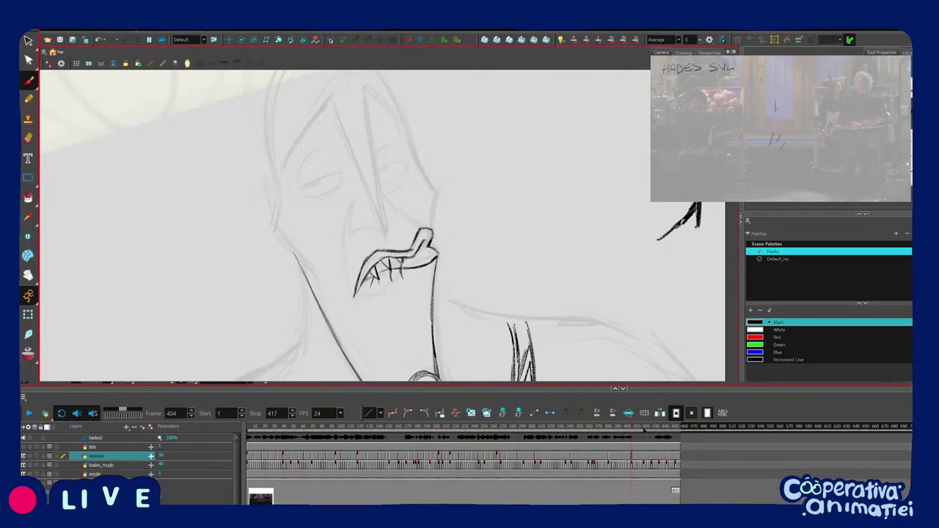
Ink the nostril curve and the cheek fold running to the mouth corner at frame 404.
{"action": "left_click_drag", "start_coordinate": [411, 203], "coordinate": [423, 226], "text": "ctrl+alt"}
{"action": "mouse_move", "coordinate": [367, 208]}
{"action": "left_mouse_down"}
{"action": "mouse_move", "coordinate": [369, 242]}
{"action": "mouse_move", "coordinate": [359, 252]}
{"action": "mouse_move", "coordinate": [374, 260]}
{"action": "left_mouse_up"}
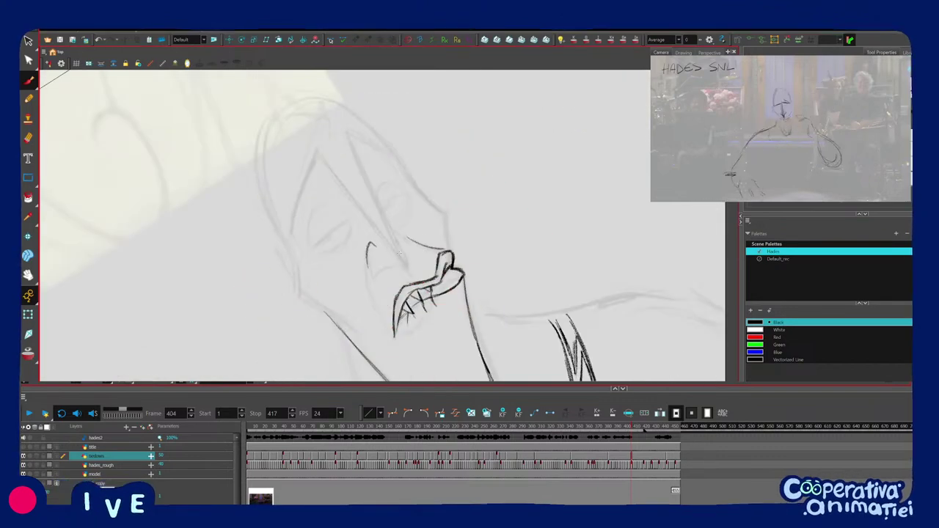
{"action": "mouse_move", "coordinate": [395, 341]}
{"action": "left_mouse_down"}
{"action": "mouse_move", "coordinate": [414, 298]}
{"action": "mouse_move", "coordinate": [393, 339]}
{"action": "left_mouse_up"}
{"action": "left_click_drag", "start_coordinate": [454, 313], "coordinate": [417, 333], "text": "ctrl+alt"}
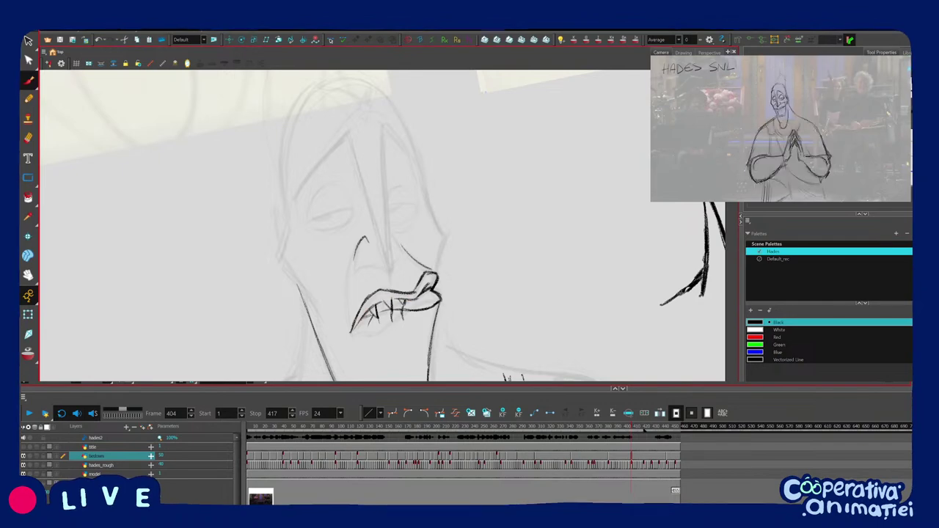
Review the head beside the reference, try reworking the mouth's lip line, and undo the last change.
{"action": "key", "text": "1"}
{"action": "key", "text": "1"}
{"action": "key", "text": "1"}
{"action": "key", "text": "1"}
{"action": "scroll", "coordinate": [413, 301], "scroll_direction": "down", "scroll_amount": 3}
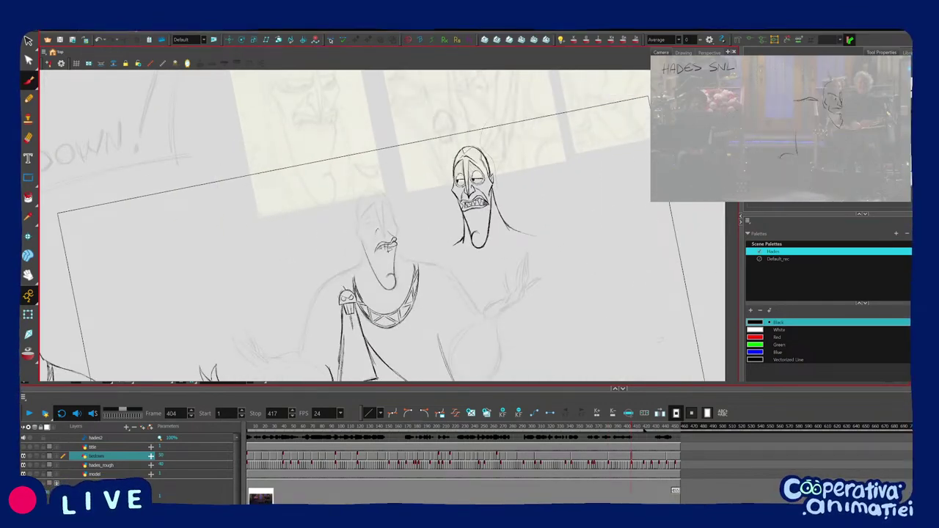
{"action": "scroll", "coordinate": [410, 244], "scroll_direction": "up", "scroll_amount": 4}
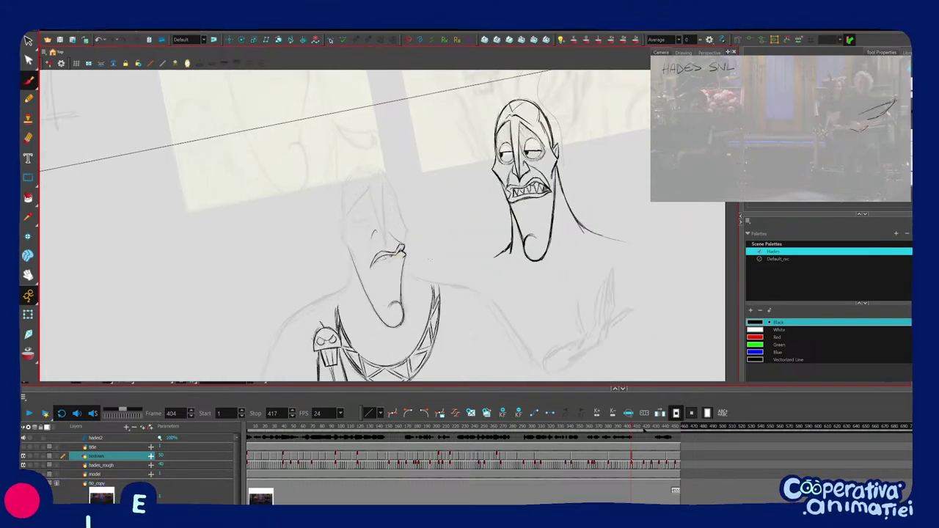
{"action": "scroll", "coordinate": [404, 264], "scroll_direction": "up", "scroll_amount": 2}
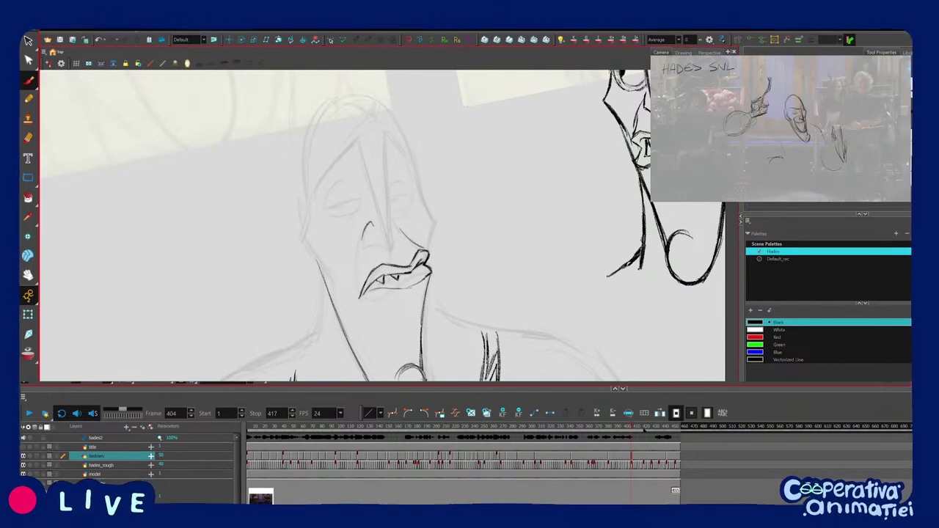
{"action": "mouse_move", "coordinate": [361, 298]}
{"action": "left_mouse_down"}
{"action": "mouse_move", "coordinate": [383, 272]}
{"action": "mouse_move", "coordinate": [411, 272]}
{"action": "left_mouse_up"}
{"action": "key", "text": "1"}
{"action": "key", "text": "1"}
{"action": "key", "text": "1"}
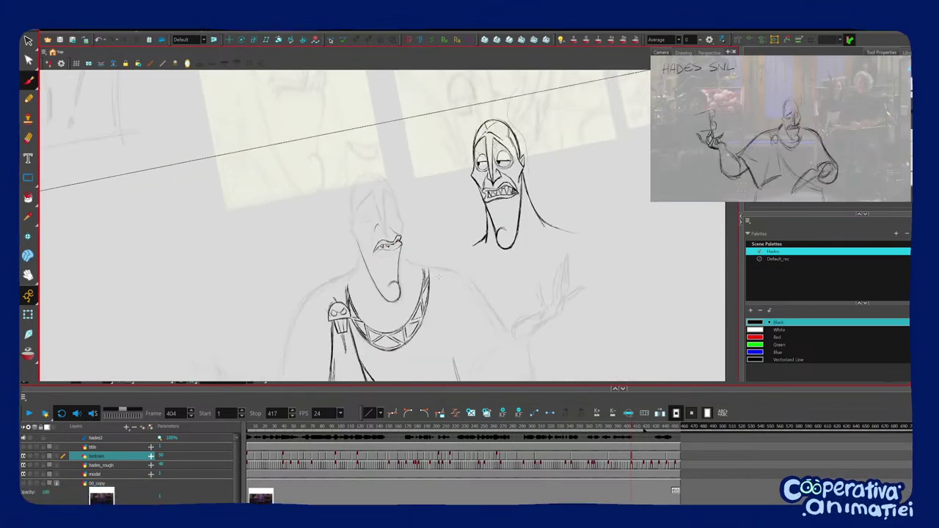
{"action": "key", "text": "ctrl+z"}
{"action": "left_click_drag", "start_coordinate": [444, 293], "coordinate": [443, 312]}
At frame 405, trace the lip outline over the snarling mouth in the storyboard panel above the camera frame.
{"action": "left_click_drag", "start_coordinate": [622, 432], "coordinate": [632, 431]}
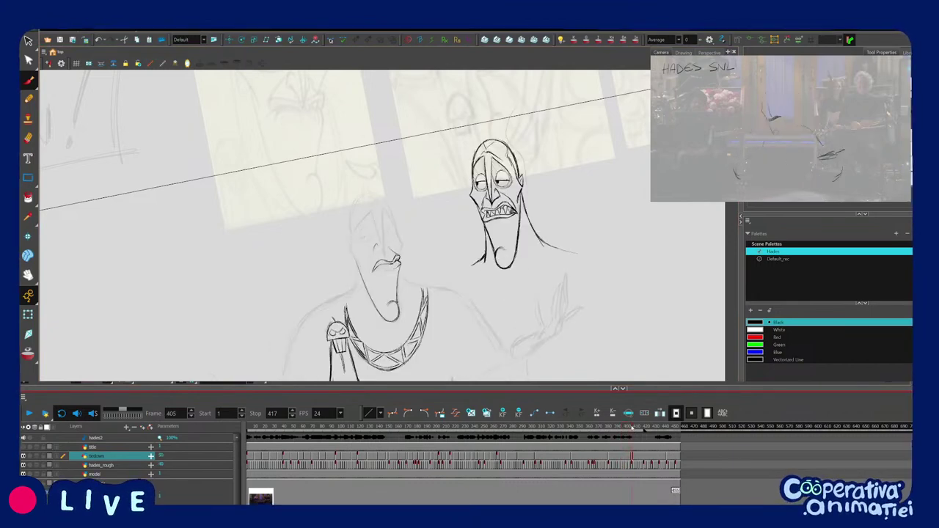
{"action": "key", "text": "2"}
{"action": "mouse_move", "coordinate": [362, 204]}
{"action": "left_mouse_down"}
{"action": "mouse_move", "coordinate": [362, 280]}
{"action": "mouse_move", "coordinate": [550, 338]}
{"action": "left_mouse_up"}
{"action": "key", "text": "2"}
{"action": "key", "text": "2"}
{"action": "mouse_move", "coordinate": [383, 231]}
{"action": "left_mouse_down"}
{"action": "mouse_move", "coordinate": [453, 227]}
{"action": "mouse_move", "coordinate": [496, 188]}
{"action": "mouse_move", "coordinate": [505, 227]}
{"action": "left_mouse_up"}
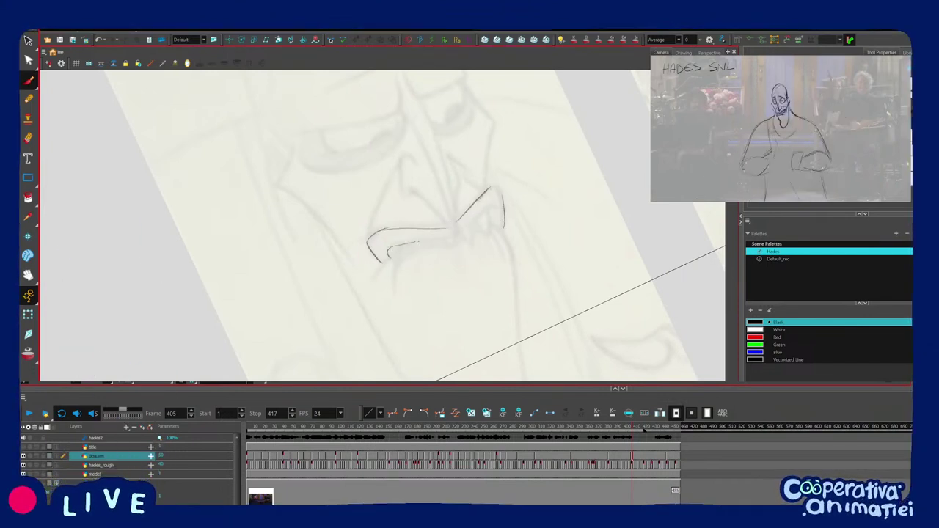
{"action": "left_click_drag", "start_coordinate": [456, 271], "coordinate": [449, 276]}
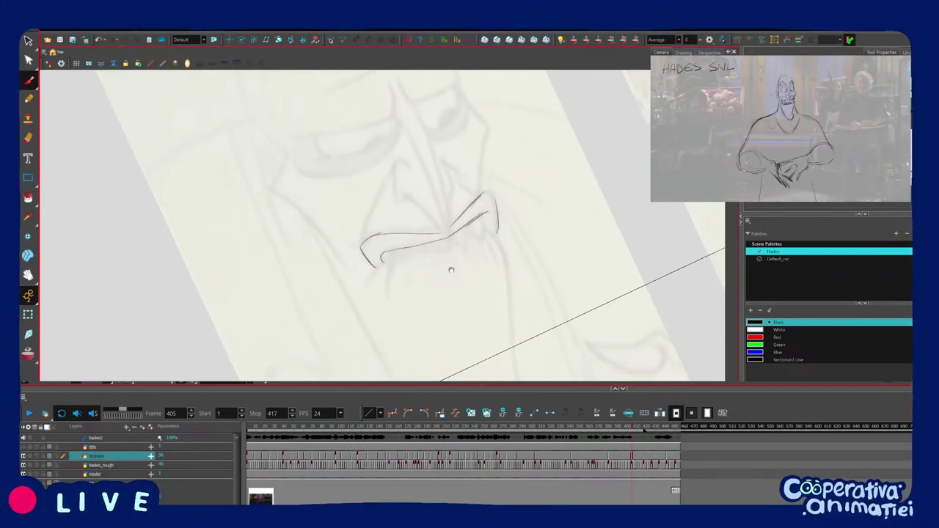
Draw the pointed teeth and the mouth-corner lines inside the mouth traced over the storyboard panel.
{"action": "left_click_drag", "start_coordinate": [441, 241], "coordinate": [445, 252]}
{"action": "left_click_drag", "start_coordinate": [447, 239], "coordinate": [447, 252]}
{"action": "left_click_drag", "start_coordinate": [473, 223], "coordinate": [480, 240]}
{"action": "mouse_move", "coordinate": [391, 254]}
{"action": "left_mouse_down"}
{"action": "mouse_move", "coordinate": [410, 251]}
{"action": "mouse_move", "coordinate": [383, 279]}
{"action": "left_mouse_up"}
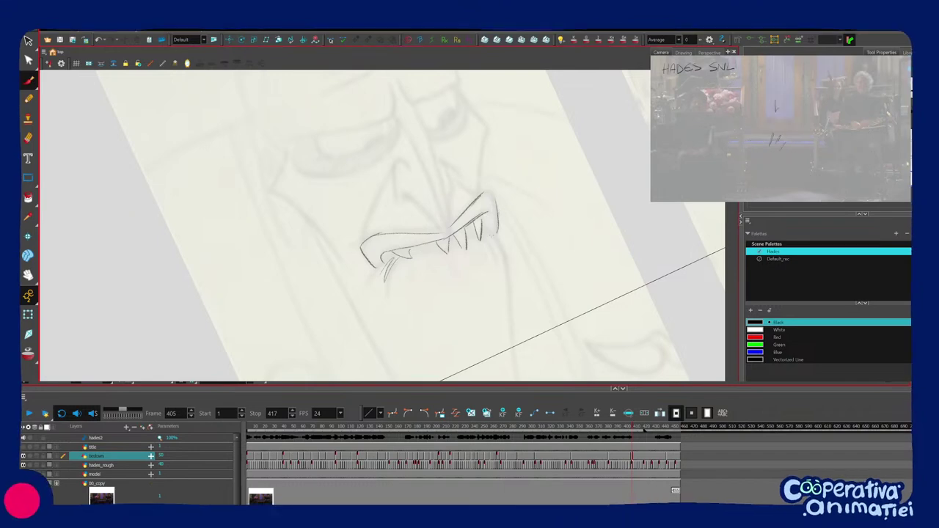
{"action": "left_click_drag", "start_coordinate": [419, 250], "coordinate": [417, 266]}
{"action": "mouse_move", "coordinate": [488, 232]}
{"action": "left_mouse_down"}
{"action": "mouse_move", "coordinate": [505, 266]}
{"action": "mouse_move", "coordinate": [486, 306]}
{"action": "left_mouse_up"}
Select the traced storyboard mouth and move it down onto the rough head.
{"action": "key", "text": "1"}
{"action": "key", "text": "1"}
{"action": "key", "text": "s"}
{"action": "left_click_drag", "start_coordinate": [434, 244], "coordinate": [435, 238]}
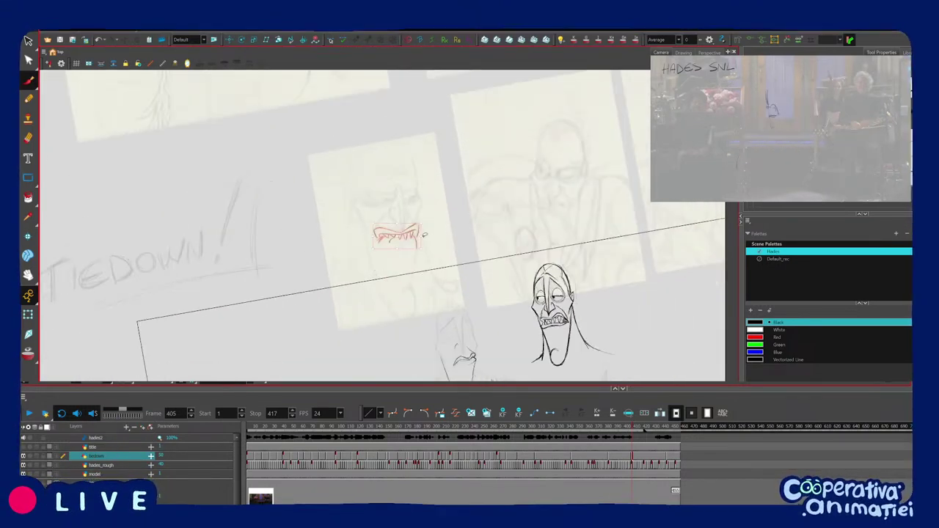
{"action": "mouse_move", "coordinate": [441, 289]}
{"action": "left_mouse_down"}
{"action": "mouse_move", "coordinate": [417, 191]}
{"action": "mouse_move", "coordinate": [420, 242]}
{"action": "mouse_move", "coordinate": [492, 277]}
{"action": "mouse_move", "coordinate": [500, 310]}
{"action": "left_mouse_up"}
{"action": "mouse_move", "coordinate": [500, 311]}
{"action": "left_mouse_down"}
{"action": "mouse_move", "coordinate": [451, 241]}
{"action": "mouse_move", "coordinate": [337, 268]}
{"action": "left_mouse_up"}
{"action": "left_click_drag", "start_coordinate": [337, 268], "coordinate": [341, 270]}
Select the previously inked mouth on the head and delete it.
{"action": "key", "text": "2"}
{"action": "left_click_drag", "start_coordinate": [449, 290], "coordinate": [472, 293]}
{"action": "key", "text": "Delete"}
Position and fit the traced snarling mouth below the nose on the rough head.
{"action": "left_click_drag", "start_coordinate": [411, 301], "coordinate": [419, 268]}
{"action": "mouse_move", "coordinate": [370, 233]}
{"action": "left_mouse_down"}
{"action": "mouse_move", "coordinate": [381, 259]}
{"action": "mouse_move", "coordinate": [450, 278]}
{"action": "left_mouse_up"}
{"action": "key", "text": "2"}
{"action": "key", "text": "2"}
{"action": "left_click_drag", "start_coordinate": [508, 321], "coordinate": [485, 266]}
{"action": "left_click_drag", "start_coordinate": [425, 273], "coordinate": [487, 270]}
{"action": "left_click", "coordinate": [489, 271]}
{"action": "left_click", "coordinate": [505, 263]}
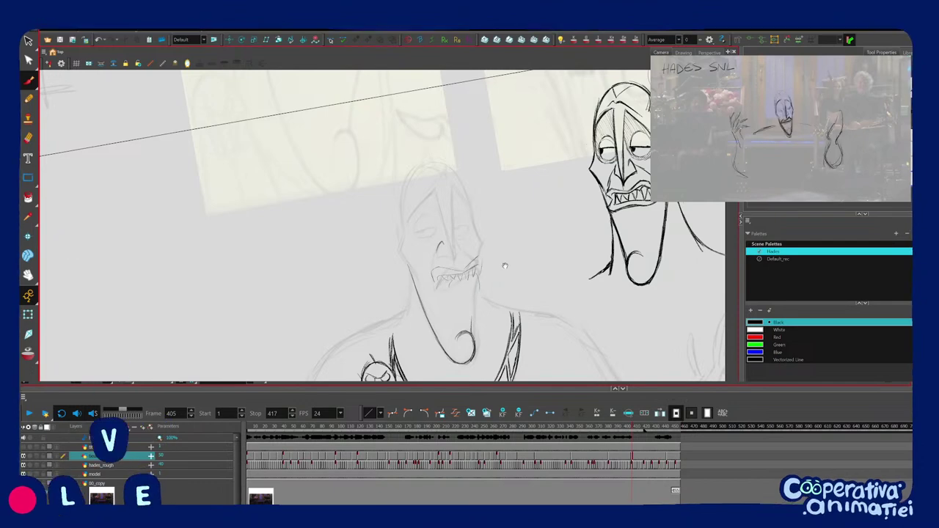
Rework the teeth of the snarling mouth on frame 404, removing the ones near the raised mouth corner.
{"action": "scroll", "coordinate": [505, 266], "scroll_direction": "up", "scroll_amount": 1}
{"action": "key", "text": "2"}
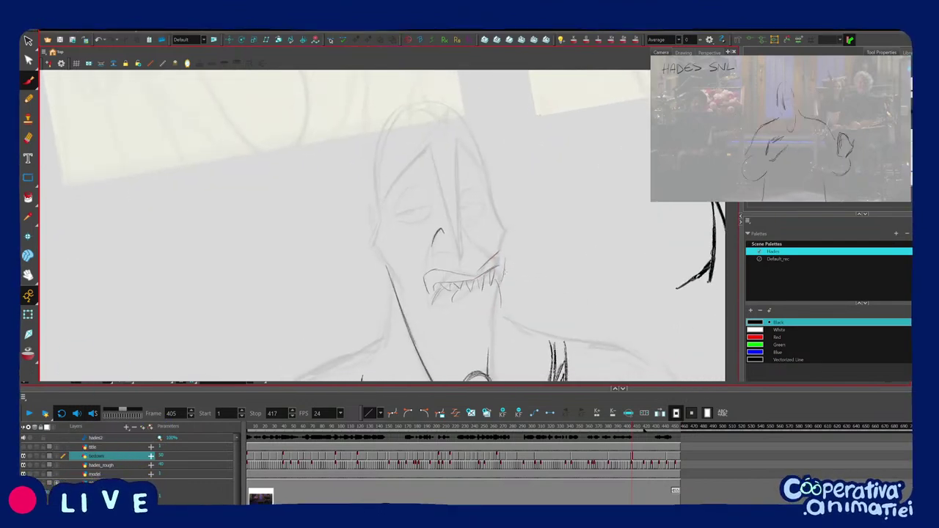
{"action": "key", "text": "1"}
{"action": "key", "text": "1"}
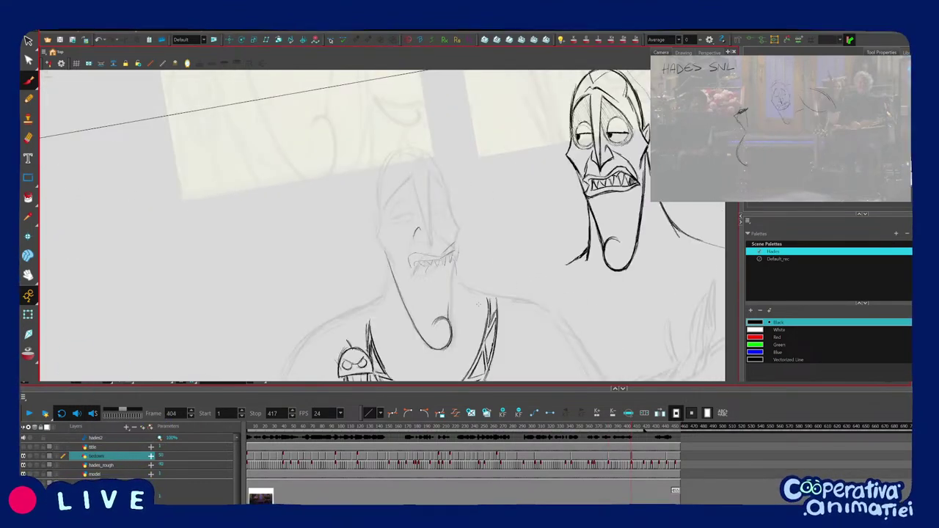
{"action": "key", "text": "2"}
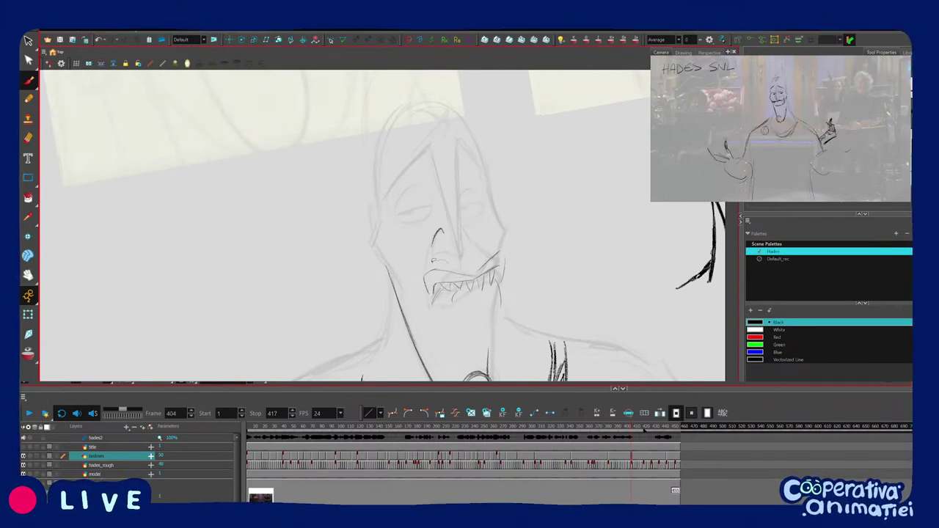
{"action": "left_click_drag", "start_coordinate": [452, 283], "coordinate": [430, 304]}
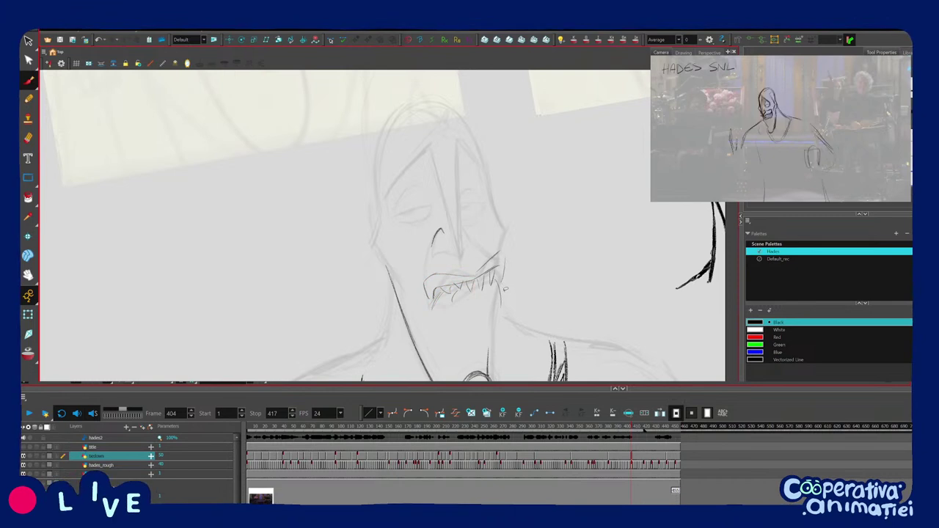
{"action": "key", "text": "ctrl+z"}
{"action": "left_click_drag", "start_coordinate": [477, 291], "coordinate": [471, 258]}
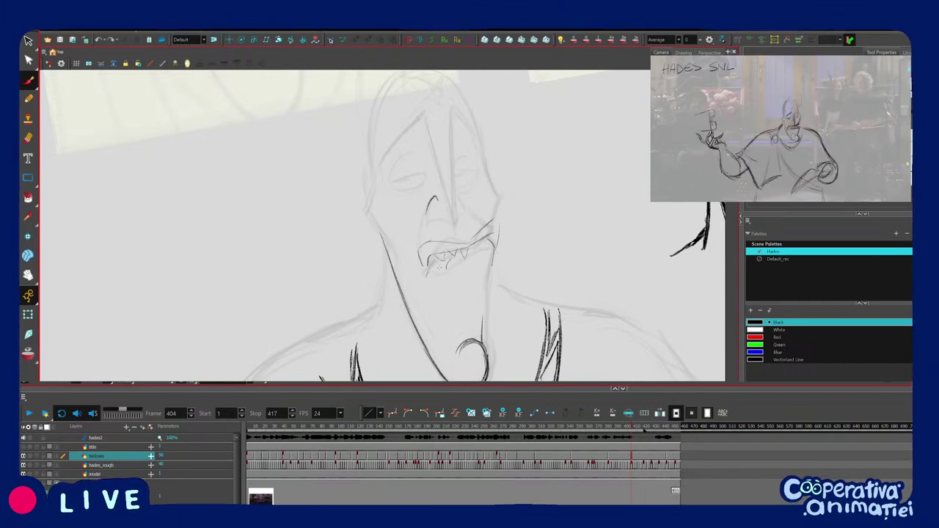
Refit the raised mouth-corner strokes and ink the nose bridge and nostrils on frame 404.
{"action": "left_click_drag", "start_coordinate": [471, 245], "coordinate": [495, 219]}
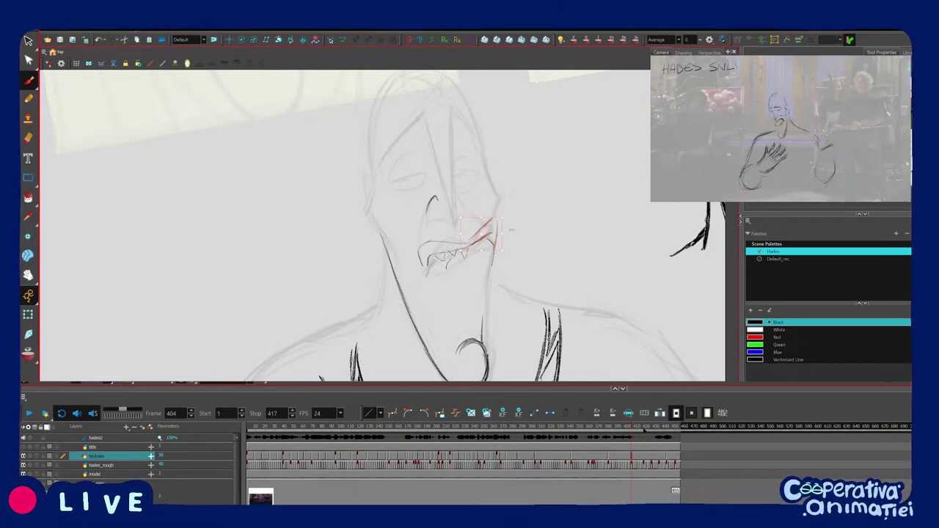
{"action": "key", "text": "1"}
{"action": "key", "text": "1"}
{"action": "key", "text": "."}
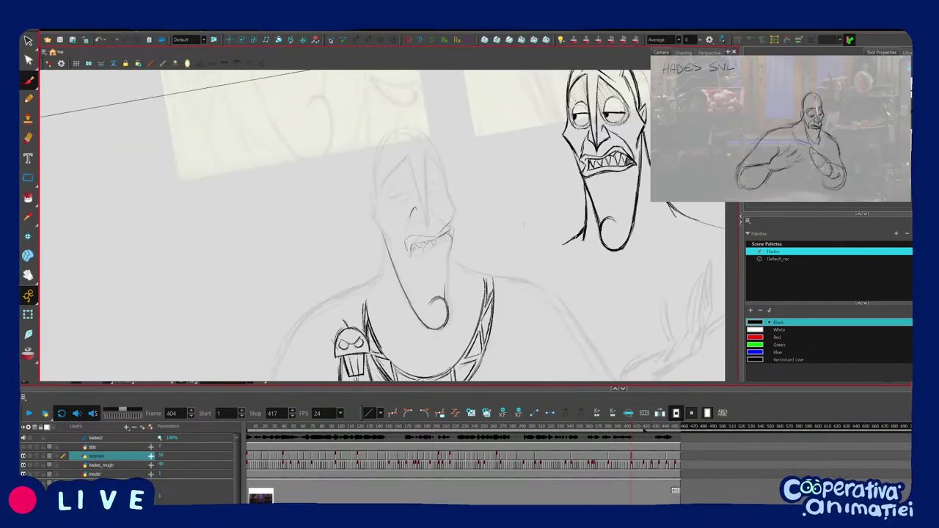
{"action": "key", "text": "2"}
{"action": "key", "text": "2"}
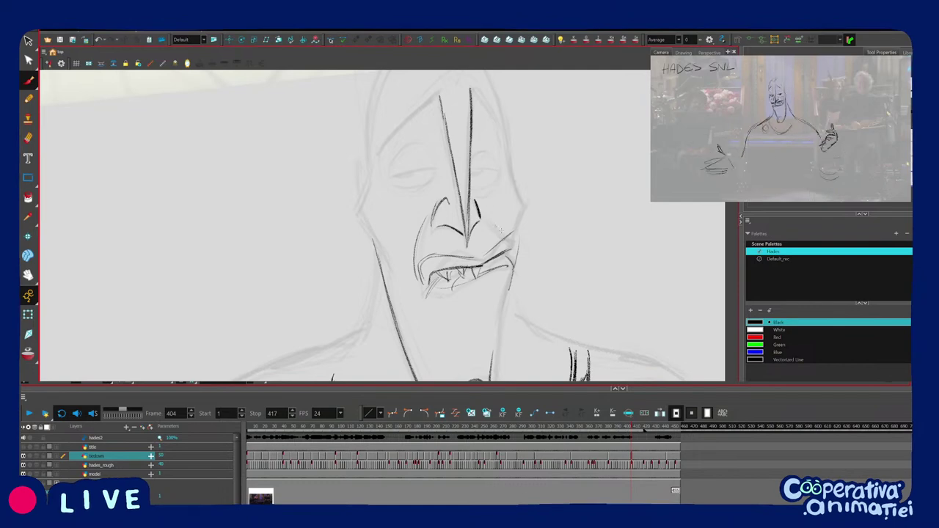
Ink the cheek crease above the raised mouth corner and darken the corner itself on frame 404.
{"action": "left_click_drag", "start_coordinate": [493, 222], "coordinate": [512, 233]}
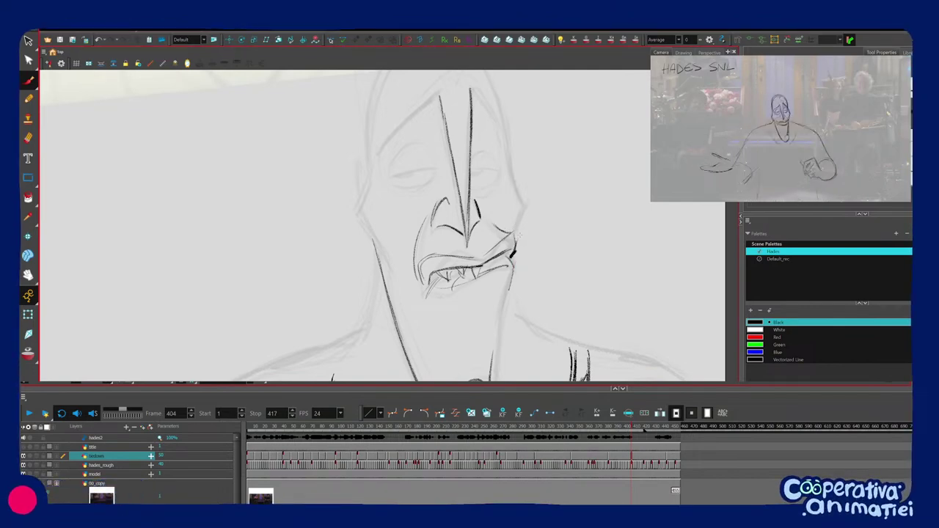
{"action": "key", "text": "2"}
{"action": "key", "text": "2"}
{"action": "key", "text": "2"}
{"action": "key", "text": "2"}
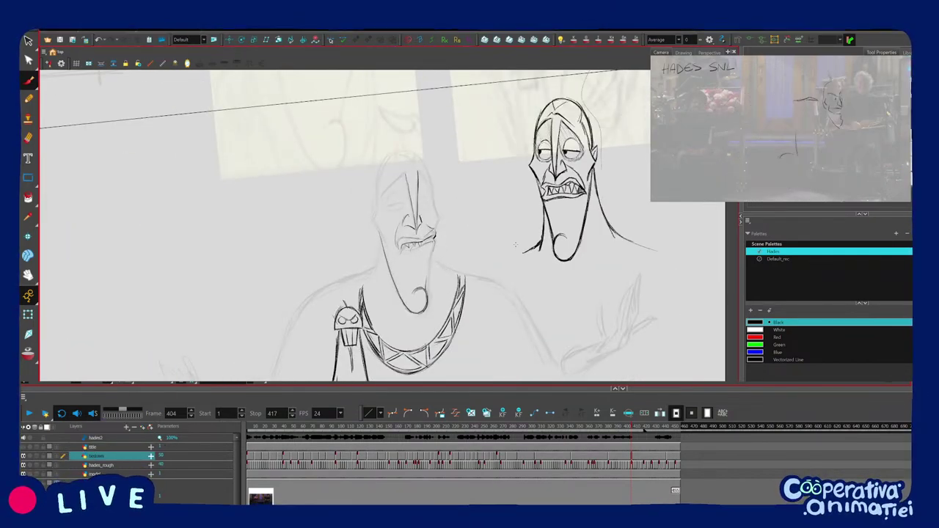
{"action": "key", "text": "1"}
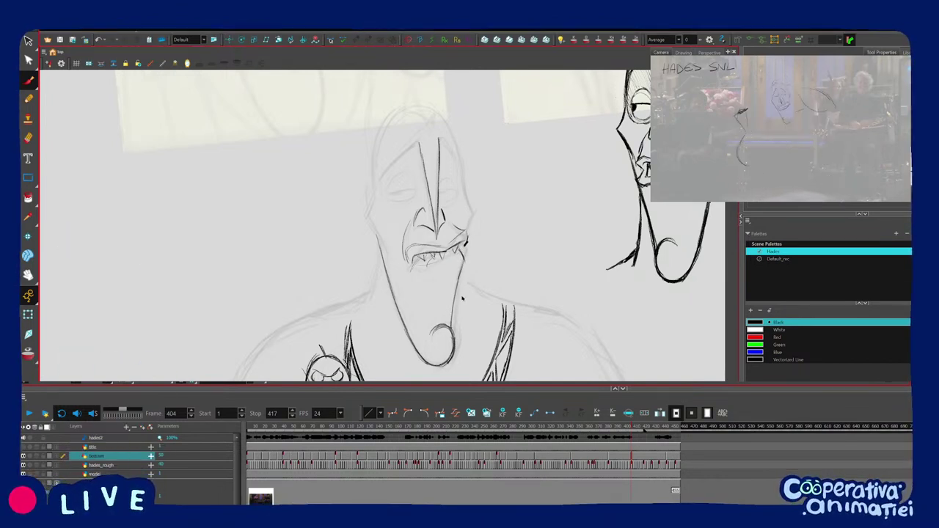
Undo the last jaw line and redraw it from the raised mouth corner towards the chin.
{"action": "key", "text": "ctrl+z"}
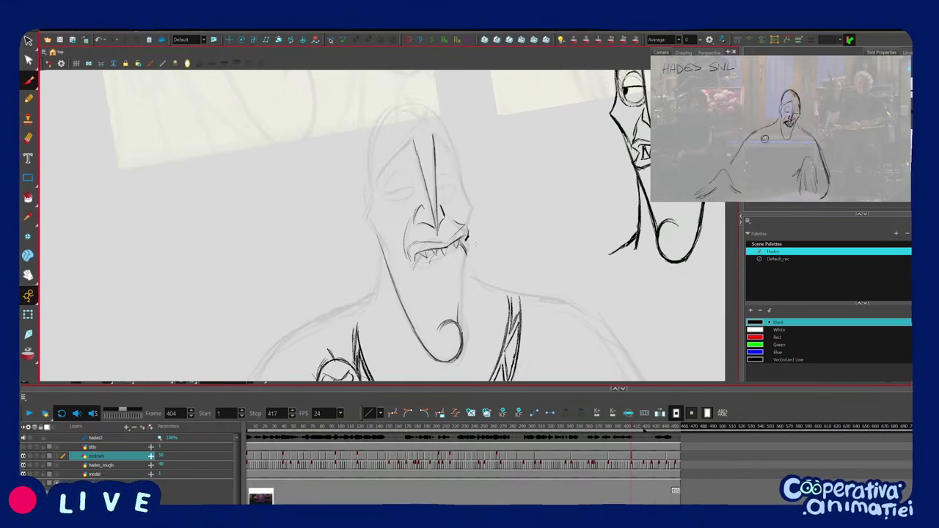
{"action": "scroll", "coordinate": [459, 279], "scroll_direction": "down", "scroll_amount": 2}
{"action": "scroll", "coordinate": [454, 259], "scroll_direction": "up", "scroll_amount": 1}
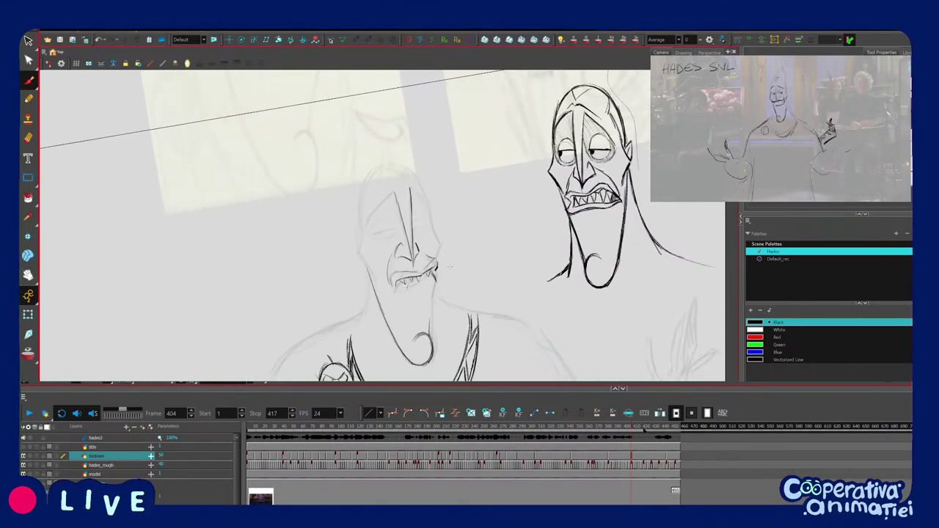
{"action": "left_click_drag", "start_coordinate": [436, 282], "coordinate": [430, 311]}
Redraw the pointed teeth along the mouth line and strengthen the upper lip contour on frame 404.
{"action": "key", "text": "1"}
{"action": "key", "text": "1"}
{"action": "key", "text": "1"}
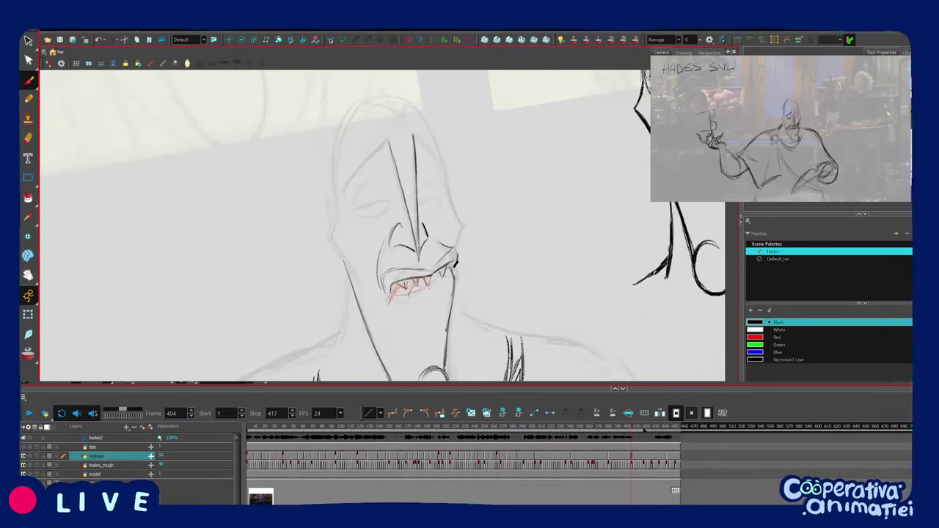
{"action": "key", "text": "ctrl+z"}
{"action": "key", "text": "2"}
{"action": "key", "text": "2"}
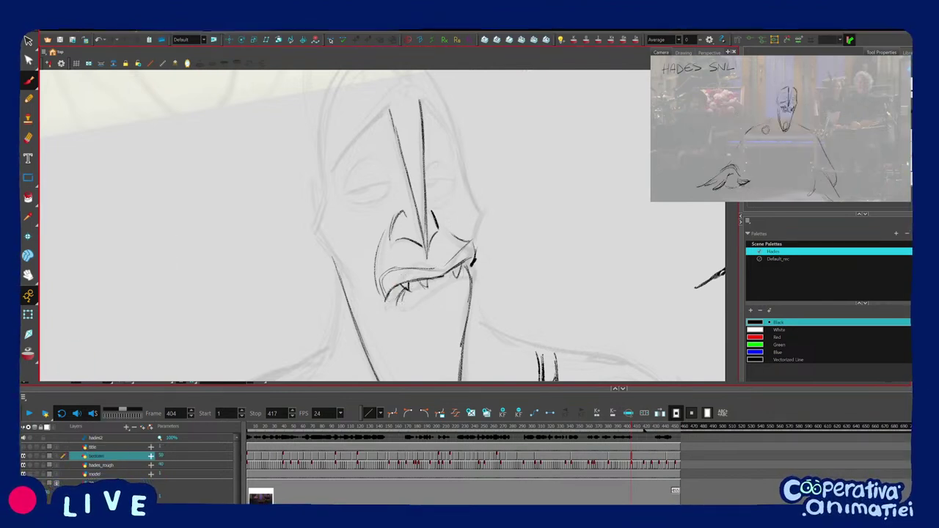
{"action": "key", "text": "ctrl+z"}
{"action": "left_click_drag", "start_coordinate": [395, 297], "coordinate": [422, 289]}
{"action": "mouse_move", "coordinate": [411, 262]}
{"action": "left_mouse_down"}
{"action": "mouse_move", "coordinate": [403, 287]}
{"action": "mouse_move", "coordinate": [419, 257]}
{"action": "mouse_move", "coordinate": [476, 256]}
{"action": "left_mouse_up"}
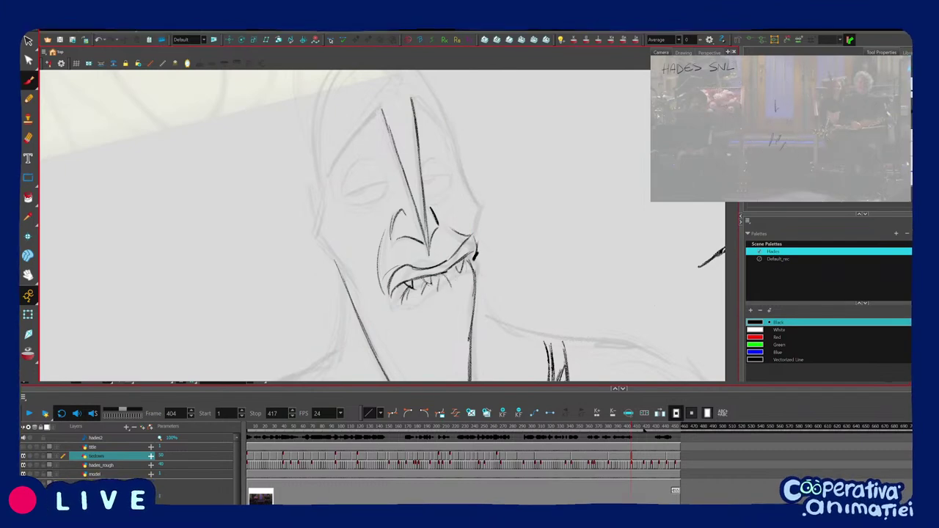
Darken the crease running from the nostril around the mouth and ink the far cheekbone contour on frame 404.
{"action": "key", "text": "1"}
{"action": "key", "text": "1"}
{"action": "key", "text": "1"}
{"action": "key", "text": "f"}
{"action": "key", "text": "g"}
{"action": "key", "text": "2"}
{"action": "key", "text": "2"}
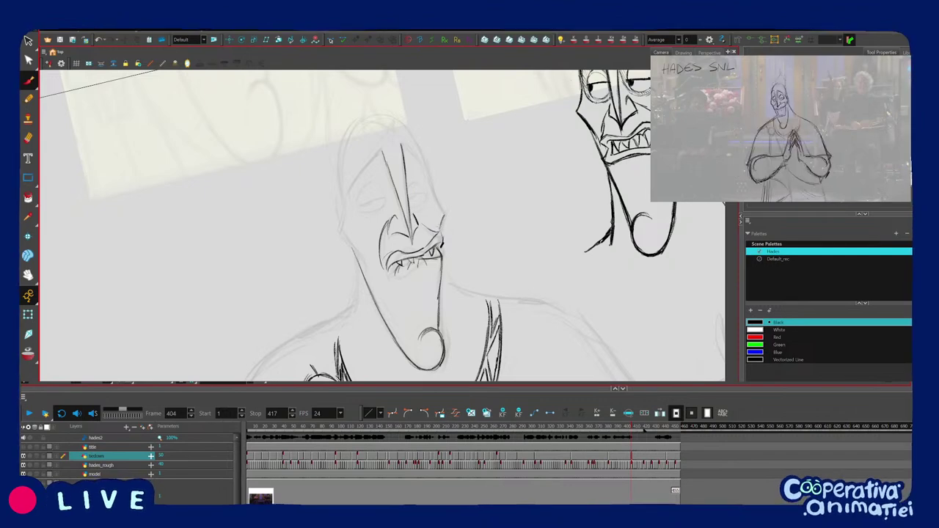
Select the mouth strokes with the surrounding crease and adjust their fit on the head on frame 404.
{"action": "key", "text": "1"}
{"action": "key", "text": "1"}
{"action": "key", "text": "f"}
{"action": "key", "text": "g"}
{"action": "key", "text": "2"}
{"action": "key", "text": "alt+o"}
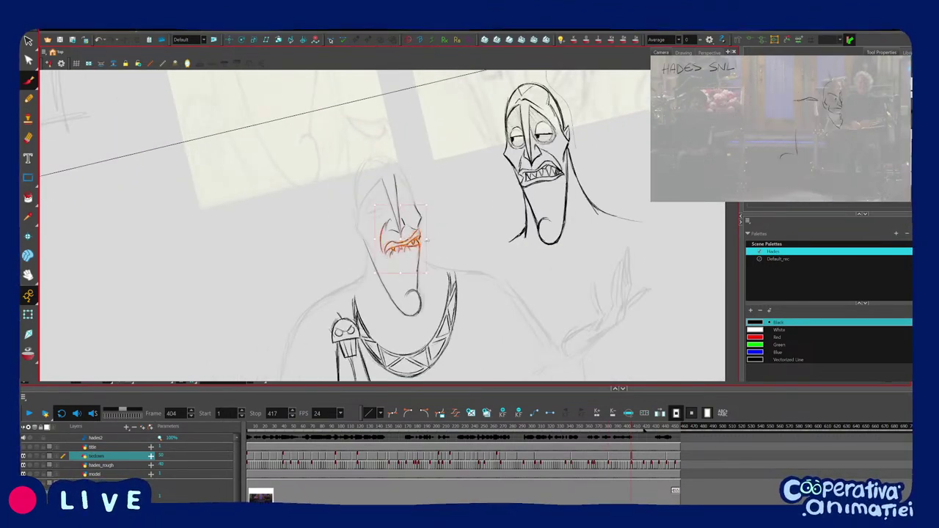
{"action": "key", "text": "alt+o"}
Go to frame 418 and ink the wavy upper lip contour over the rough, using frame 404's mouth as reference.
{"action": "mouse_move", "coordinate": [622, 428]}
{"action": "left_mouse_down"}
{"action": "mouse_move", "coordinate": [617, 435]}
{"action": "mouse_move", "coordinate": [637, 437]}
{"action": "mouse_move", "coordinate": [620, 437]}
{"action": "mouse_move", "coordinate": [655, 436]}
{"action": "mouse_move", "coordinate": [621, 443]}
{"action": "mouse_move", "coordinate": [642, 445]}
{"action": "mouse_move", "coordinate": [647, 433]}
{"action": "mouse_move", "coordinate": [644, 459]}
{"action": "left_mouse_up"}
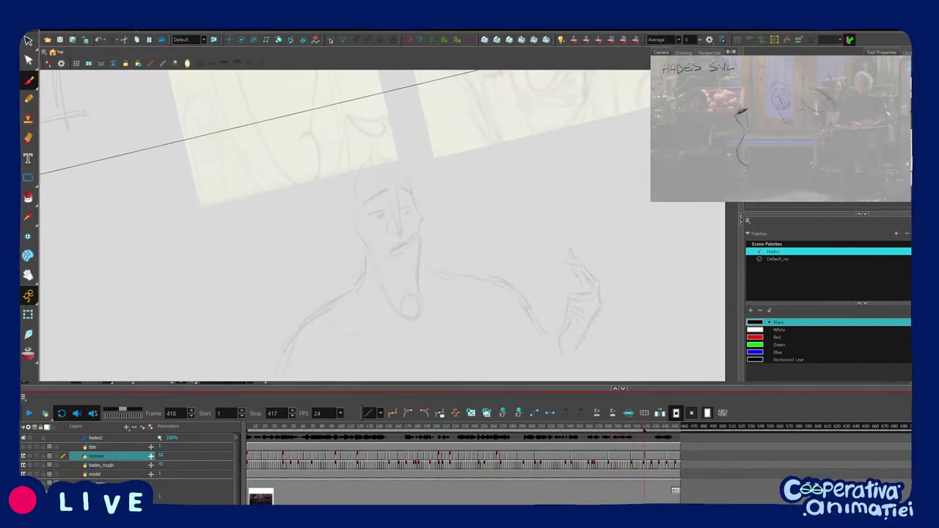
{"action": "key", "text": "f"}
{"action": "key", "text": "g"}
{"action": "key", "text": "f"}
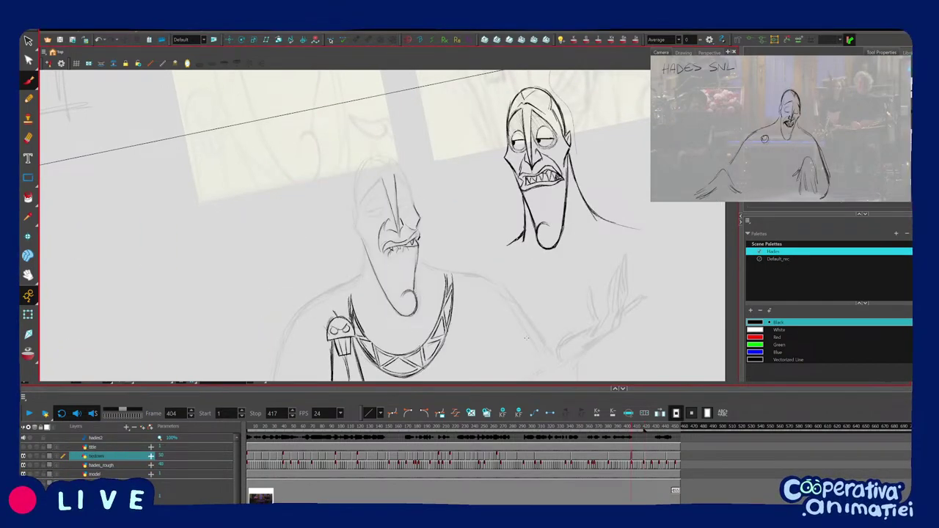
{"action": "key", "text": "2"}
{"action": "key", "text": "2"}
{"action": "key", "text": "g"}
{"action": "key", "text": "f"}
{"action": "key", "text": "g"}
{"action": "mouse_move", "coordinate": [395, 270]}
{"action": "left_mouse_down"}
{"action": "mouse_move", "coordinate": [387, 290]}
{"action": "mouse_move", "coordinate": [453, 247]}
{"action": "left_mouse_up"}
{"action": "key", "text": "f"}
{"action": "key", "text": "g"}
{"action": "key", "text": "f"}
{"action": "key", "text": "g"}
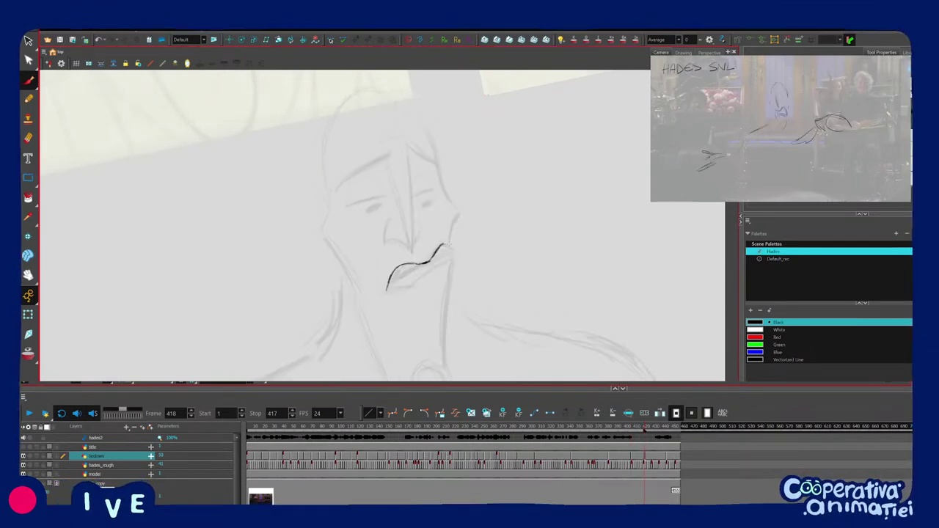
Copy the raised mouth-corner stroke from frame 404 and paste it onto the mouth on frame 418.
{"action": "key", "text": "f"}
{"action": "left_click", "coordinate": [452, 248], "text": "ctrl"}
{"action": "key", "text": "ctrl+c"}
{"action": "key", "text": "g"}
{"action": "key", "text": "ctrl+v"}
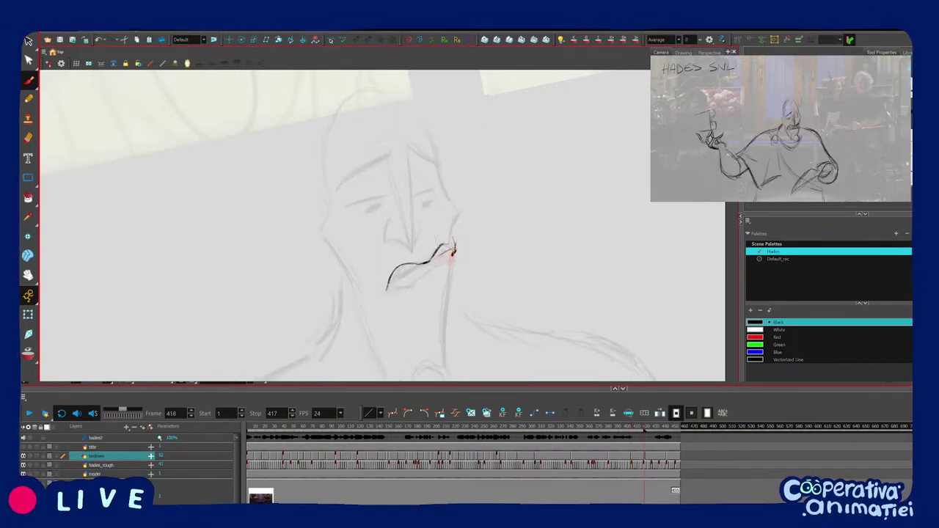
Ink the closed mouth line under the upper lip on frame 418, checking it against the previous drawing.
{"action": "key", "text": "period"}
{"action": "key", "text": "comma"}
{"action": "key", "text": "period"}
{"action": "key", "text": "comma"}
{"action": "key", "text": "period"}
{"action": "key", "text": "comma"}
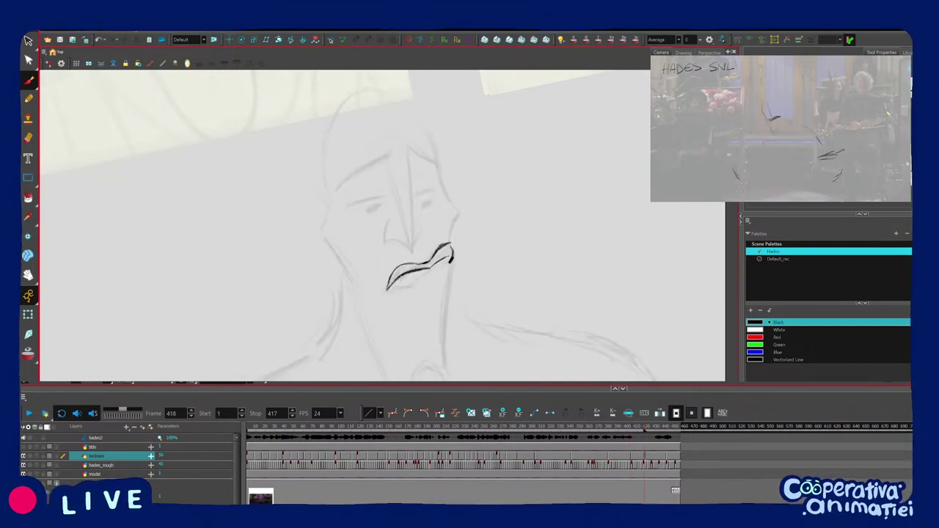
Ink the lower lip and the upper part of the jaw line below the mouth corner on frame 418.
{"action": "key", "text": "f"}
{"action": "key", "text": "g"}
{"action": "key", "text": "f"}
{"action": "key", "text": "g"}
{"action": "key", "text": "f"}
{"action": "key", "text": "e"}
{"action": "key", "text": "e"}
{"action": "key", "text": "e"}
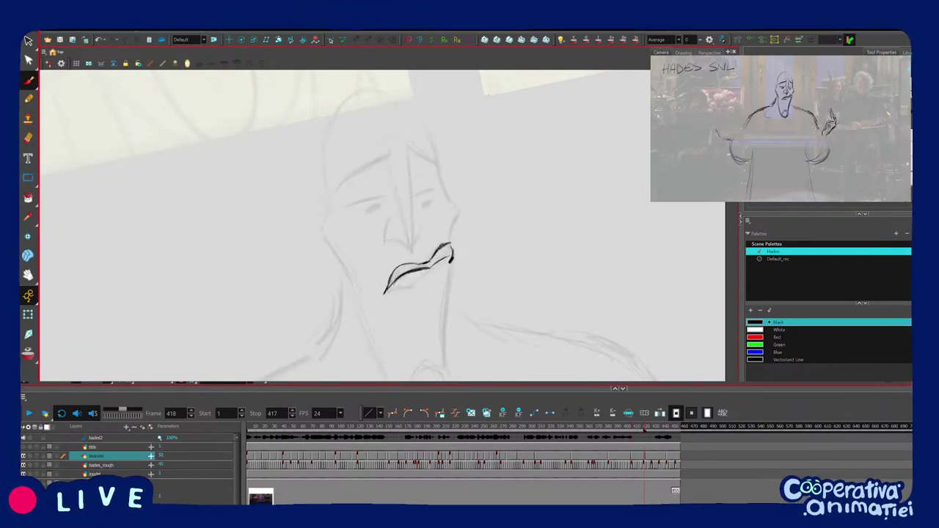
{"action": "key", "text": "e"}
{"action": "key", "text": "e"}
{"action": "key", "text": "e"}
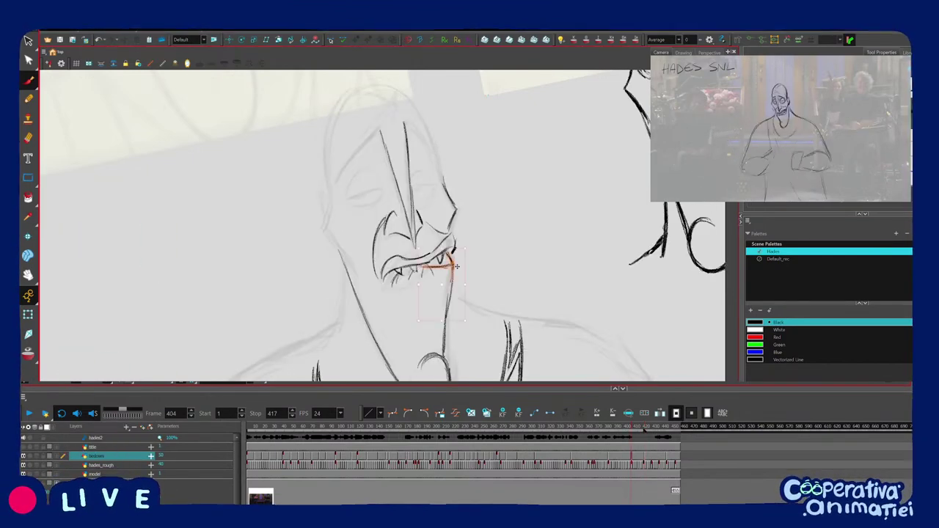
{"action": "key", "text": "e"}
{"action": "left_click_drag", "start_coordinate": [449, 248], "coordinate": [446, 320]}
{"action": "left_click_drag", "start_coordinate": [447, 262], "coordinate": [446, 327]}
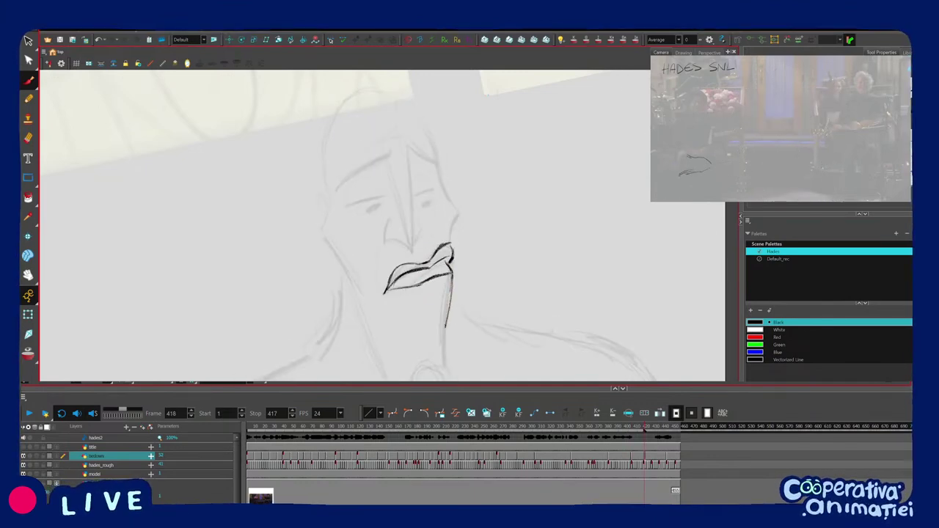
Extend the jaw line from the mouth corner down to the chin on frame 418.
{"action": "key", "text": "1"}
{"action": "key", "text": "1"}
{"action": "key", "text": "comma"}
{"action": "key", "text": "period"}
{"action": "left_click_drag", "start_coordinate": [425, 259], "coordinate": [421, 314]}
{"action": "key", "text": "comma"}
{"action": "key", "text": "period"}
{"action": "key", "text": "comma"}
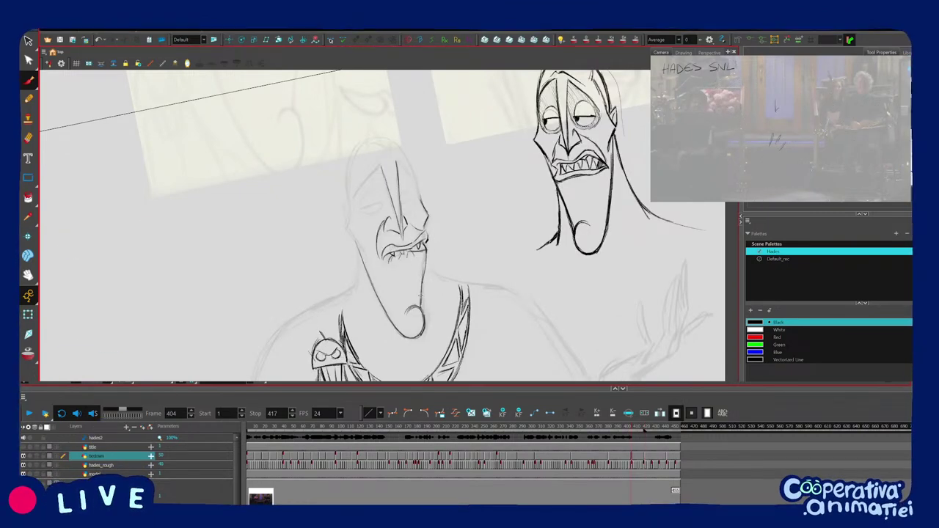
Redraw the raised corner of the upper lip on frame 418 and compare it with frame 404.
{"action": "key", "text": "period"}
{"action": "key", "text": "2"}
{"action": "key", "text": "2"}
{"action": "left_click_drag", "start_coordinate": [434, 257], "coordinate": [450, 246]}
{"action": "key", "text": "comma"}
{"action": "key", "text": "period"}
{"action": "left_click", "coordinate": [453, 253], "text": "ctrl"}
{"action": "key", "text": "f"}
{"action": "key", "text": "g"}
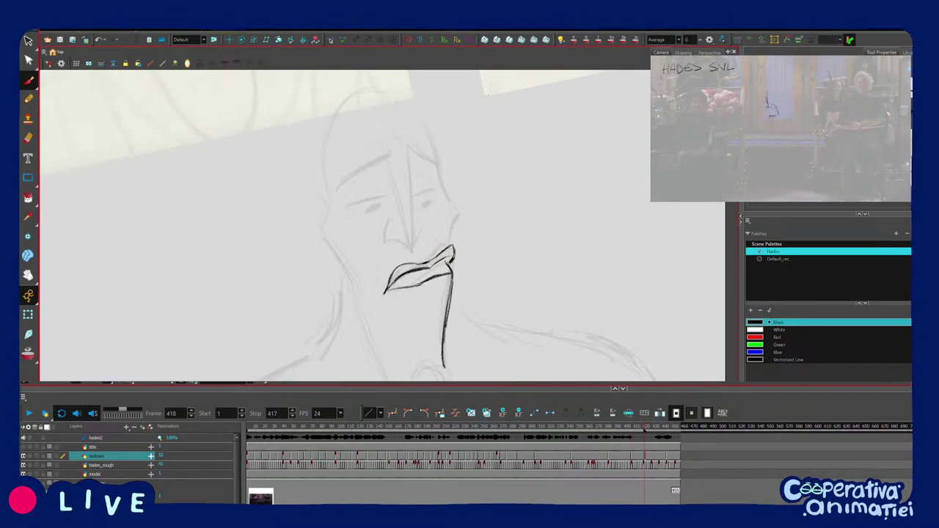
Step through the frames between 404 and 418 to compare the mouth and jaw drawings.
{"action": "key", "text": "1"}
{"action": "key", "text": "1"}
{"action": "key", "text": "f"}
{"action": "key", "text": "period"}
{"action": "key", "text": "period"}
{"action": "key", "text": "period"}
{"action": "key", "text": "period"}
{"action": "key", "text": "period"}
{"action": "key", "text": "period"}
{"action": "key", "text": "period"}
{"action": "key", "text": "period"}
{"action": "key", "text": "period"}
{"action": "key", "text": "period"}
{"action": "key", "text": "period"}
{"action": "key", "text": "period"}
{"action": "key", "text": "period"}
{"action": "key", "text": "period"}
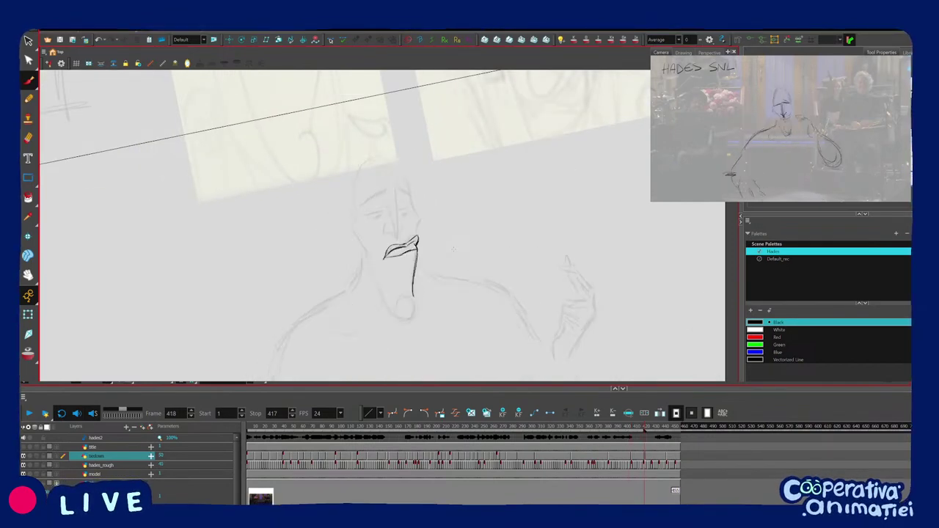
Ink the crease running from the nostril down past the mouth on frame 418, with frame 404 as reference.
{"action": "key", "text": "comma"}
{"action": "key", "text": "comma"}
{"action": "key", "text": "comma"}
{"action": "key", "text": "comma"}
{"action": "key", "text": "comma"}
{"action": "key", "text": "comma"}
{"action": "key", "text": "comma"}
{"action": "key", "text": "comma"}
{"action": "key", "text": "comma"}
{"action": "key", "text": "comma"}
{"action": "key", "text": "comma"}
{"action": "key", "text": "comma"}
{"action": "key", "text": "comma"}
{"action": "key", "text": "comma"}
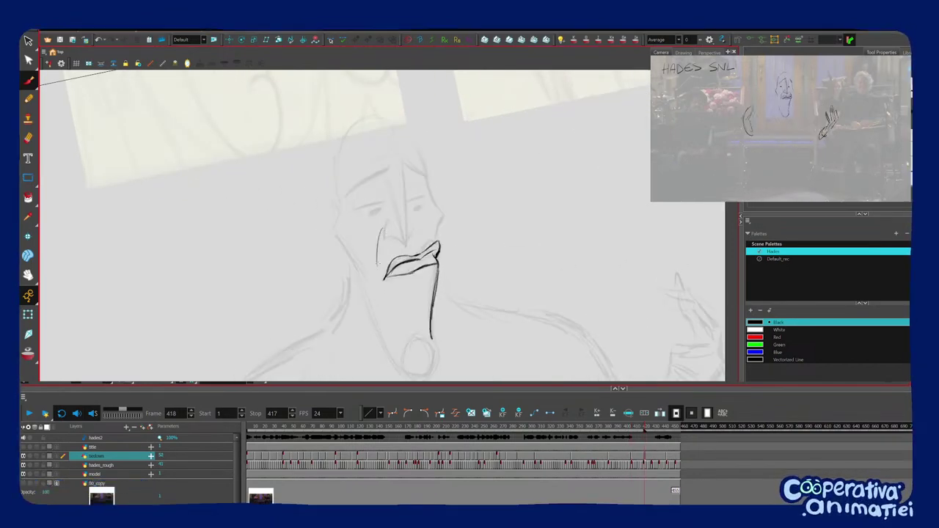
Ink the nostril and the underside of the nose on frame 418.
{"action": "key", "text": "period"}
{"action": "key", "text": "period"}
{"action": "key", "text": "period"}
{"action": "key", "text": "period"}
{"action": "key", "text": "period"}
{"action": "key", "text": "period"}
{"action": "key", "text": "period"}
{"action": "key", "text": "period"}
{"action": "key", "text": "period"}
{"action": "key", "text": "period"}
{"action": "key", "text": "period"}
{"action": "key", "text": "period"}
{"action": "key", "text": "period"}
{"action": "key", "text": "period"}
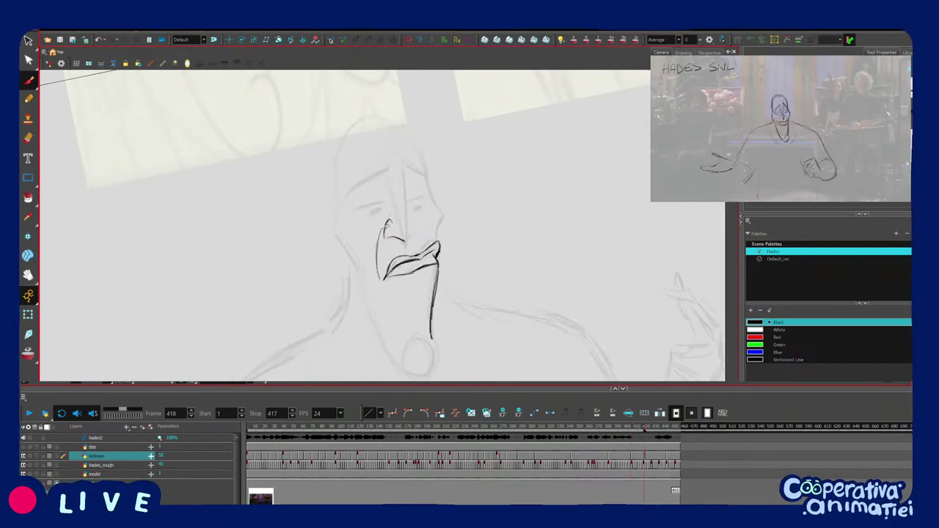
Select the nostril strokes on frame 418 and refit them to the rough nose, checking against the previous drawing.
{"action": "key", "text": "ctrl"}
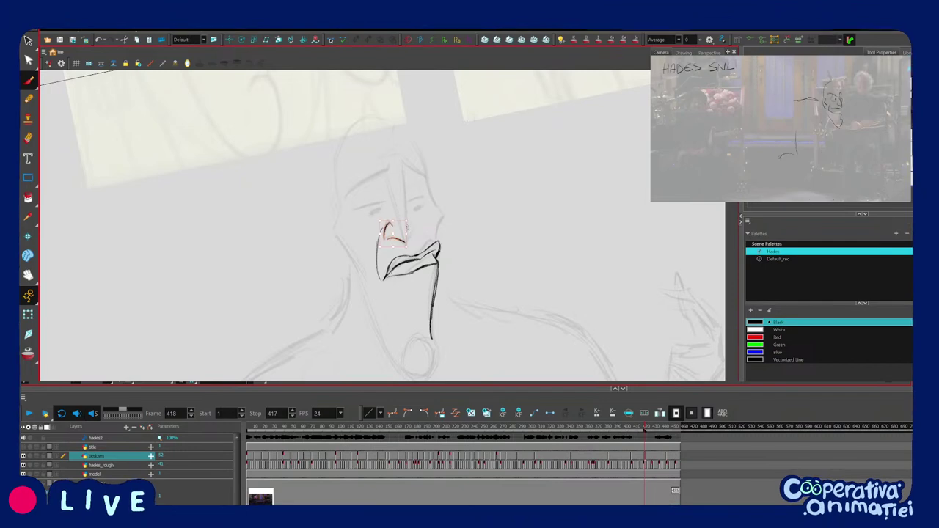
{"action": "key", "text": "comma"}
{"action": "key", "text": "period"}
{"action": "key", "text": "2"}
{"action": "key", "text": "comma"}
{"action": "key", "text": "period"}
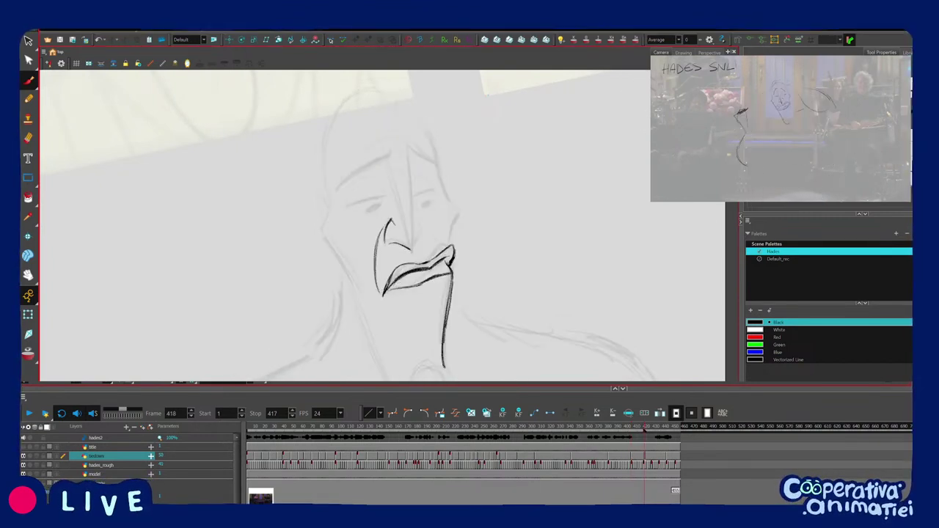
Refit the far corner of the mouth on frame 418 to the rough, comparing it with the frame 404 drawing.
{"action": "key", "text": "1"}
{"action": "key", "text": "1"}
{"action": "key", "text": "f"}
{"action": "key", "text": "f"}
{"action": "key", "text": "g"}
{"action": "key", "text": "g"}
{"action": "key", "text": "2"}
{"action": "key", "text": "c"}
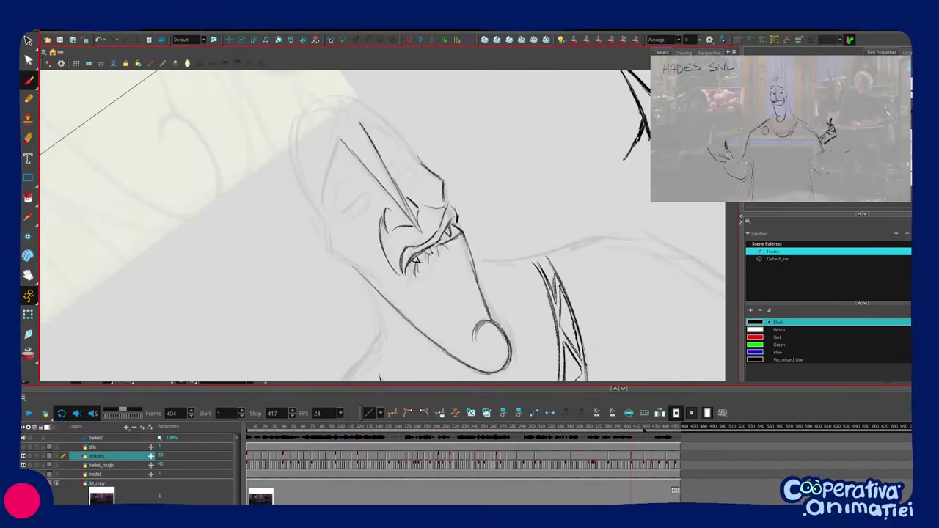
{"action": "key", "text": "v"}
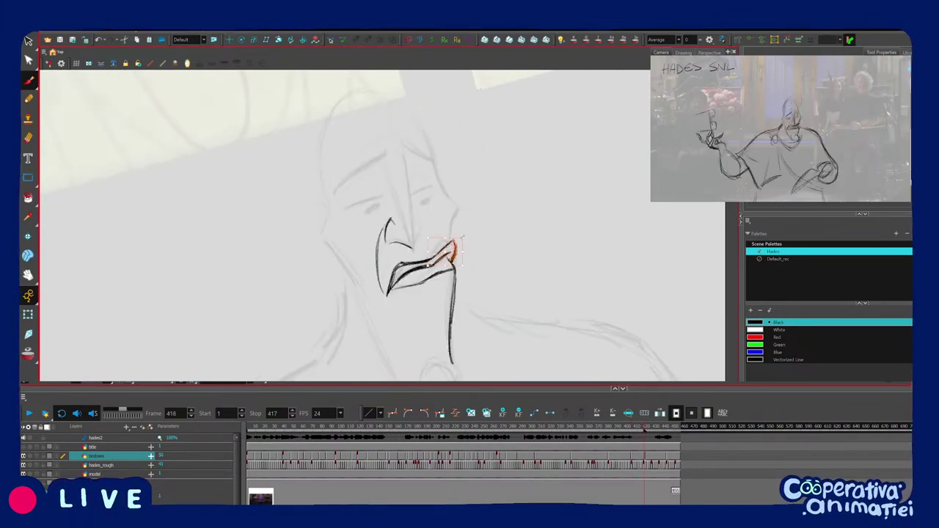
Compare the faces on frames 404 and 418, and ink both eye circles on frame 404 in mirrored view.
{"action": "key", "text": "2"}
{"action": "key", "text": "2"}
{"action": "key", "text": "."}
{"action": "key", "text": "1"}
{"action": "left_click_drag", "start_coordinate": [473, 267], "coordinate": [458, 300]}
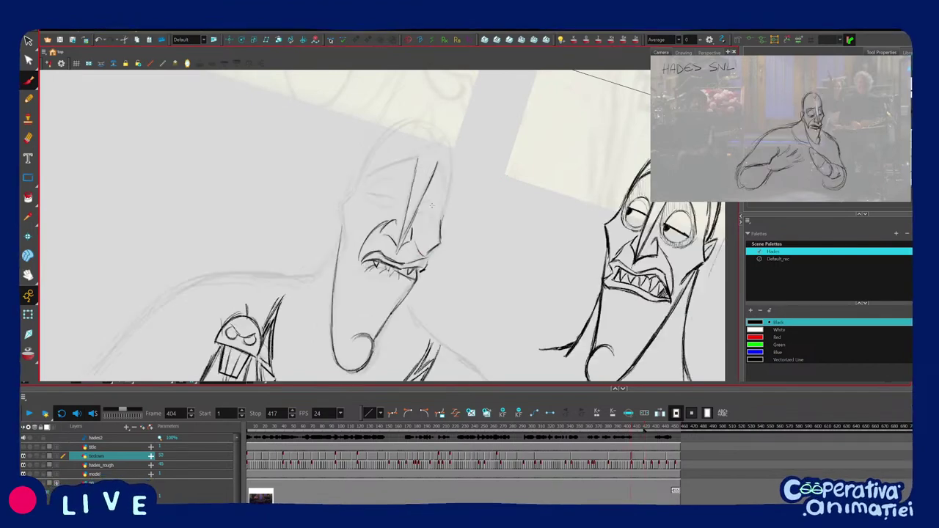
{"action": "key", "text": "f"}
{"action": "key", "text": "g"}
{"action": "key", "text": "f"}
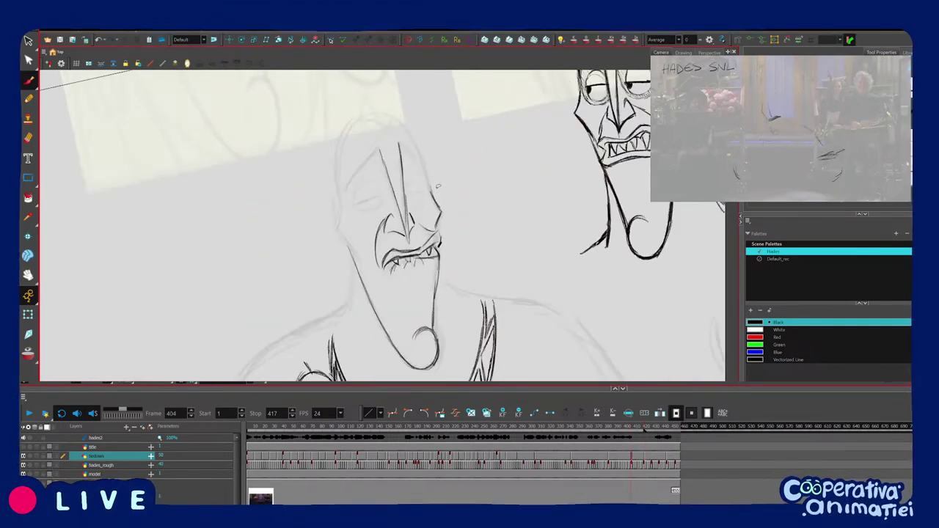
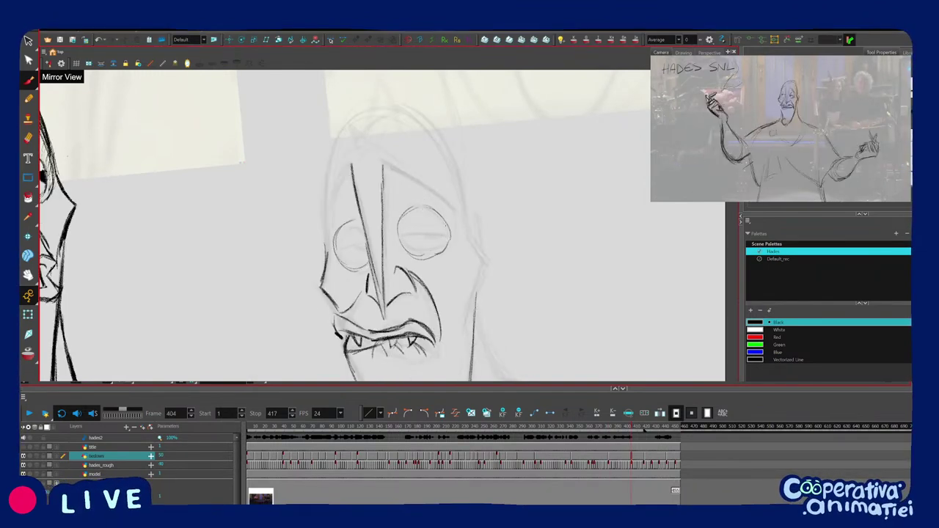
Ink the two brow lines running from the nose bridge over the eyes on frame 404.
{"action": "mouse_move", "coordinate": [325, 246]}
{"action": "left_mouse_down"}
{"action": "mouse_move", "coordinate": [343, 176]}
{"action": "mouse_move", "coordinate": [455, 211]}
{"action": "left_mouse_up"}
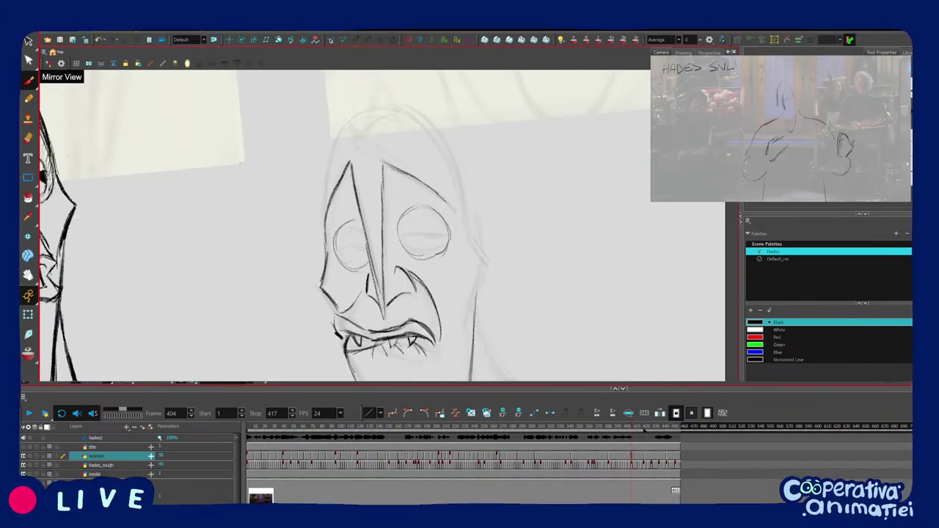
{"action": "mouse_move", "coordinate": [327, 197]}
{"action": "left_mouse_down"}
{"action": "mouse_move", "coordinate": [341, 136]}
{"action": "mouse_move", "coordinate": [380, 104]}
{"action": "mouse_move", "coordinate": [400, 104]}
{"action": "mouse_move", "coordinate": [444, 138]}
{"action": "mouse_move", "coordinate": [471, 224]}
{"action": "left_mouse_up"}
{"action": "key", "text": "2"}
{"action": "scroll", "coordinate": [454, 163], "scroll_direction": "down", "scroll_amount": 1}
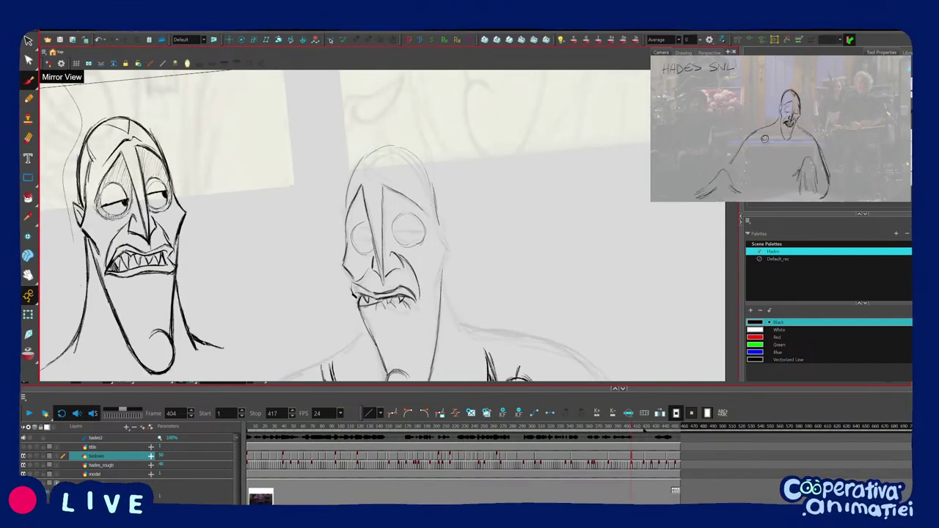
Ink the ear and the cheekbone line beside it on frame 404, flipping through neighbouring drawings to check.
{"action": "left_click_drag", "start_coordinate": [449, 252], "coordinate": [413, 359]}
{"action": "key", "text": "1"}
{"action": "key", "text": "f"}
{"action": "key", "text": "g"}
{"action": "key", "text": "f"}
{"action": "key", "text": "g"}
{"action": "left_click_drag", "start_coordinate": [432, 219], "coordinate": [426, 231]}
{"action": "key", "text": "1"}
{"action": "key", "text": "2"}
{"action": "key", "text": "2"}
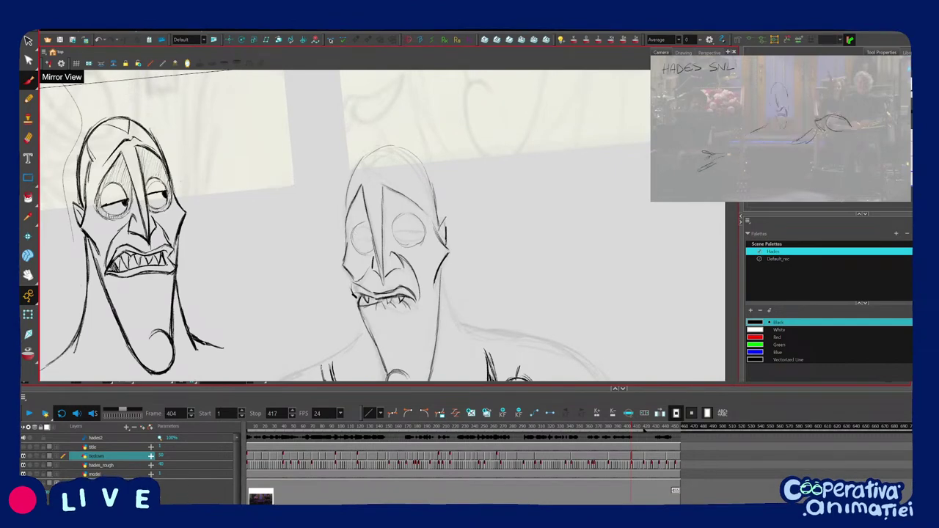
Ink both sides of the skull outline on frame 404, checking the head against the neighbouring drawings.
{"action": "left_click_drag", "start_coordinate": [358, 161], "coordinate": [346, 207]}
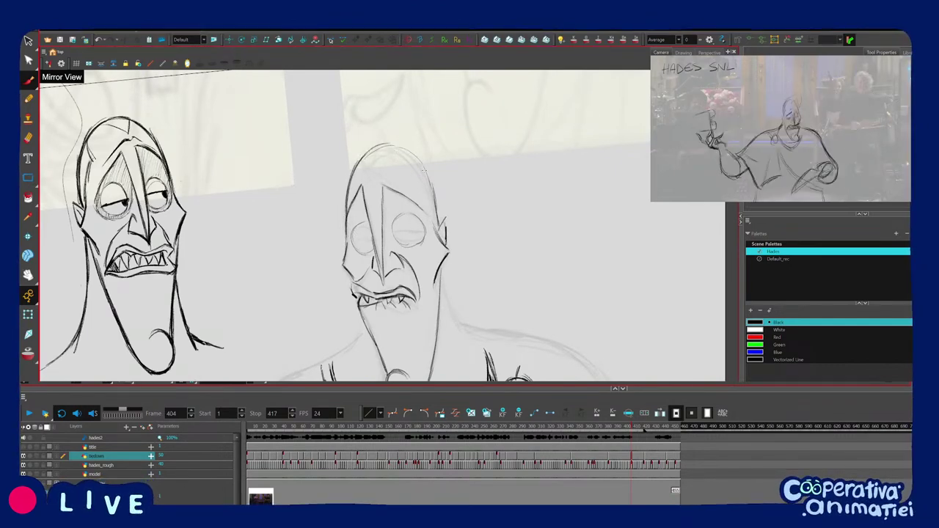
{"action": "scroll", "coordinate": [439, 234], "scroll_direction": "down", "scroll_amount": 3}
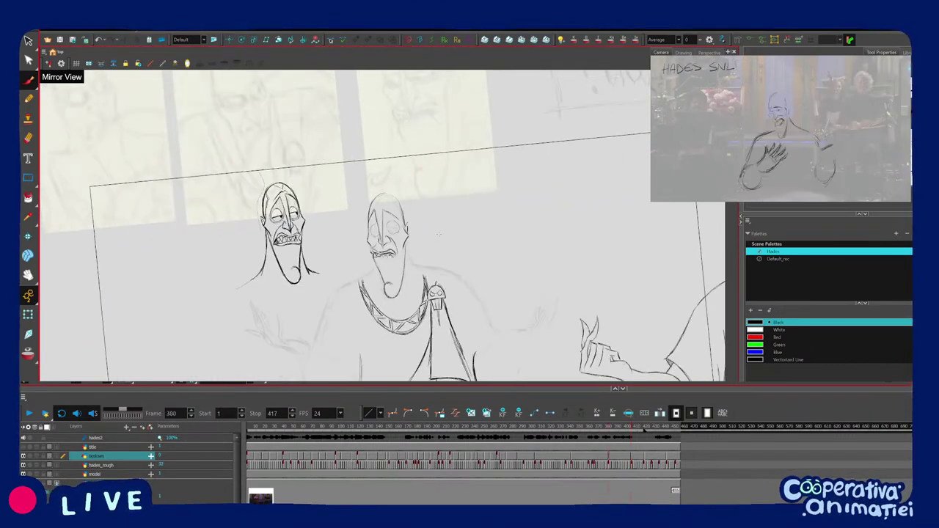
{"action": "scroll", "coordinate": [439, 234], "scroll_direction": "up", "scroll_amount": 4}
{"action": "key", "text": "period"}
{"action": "key", "text": "comma"}
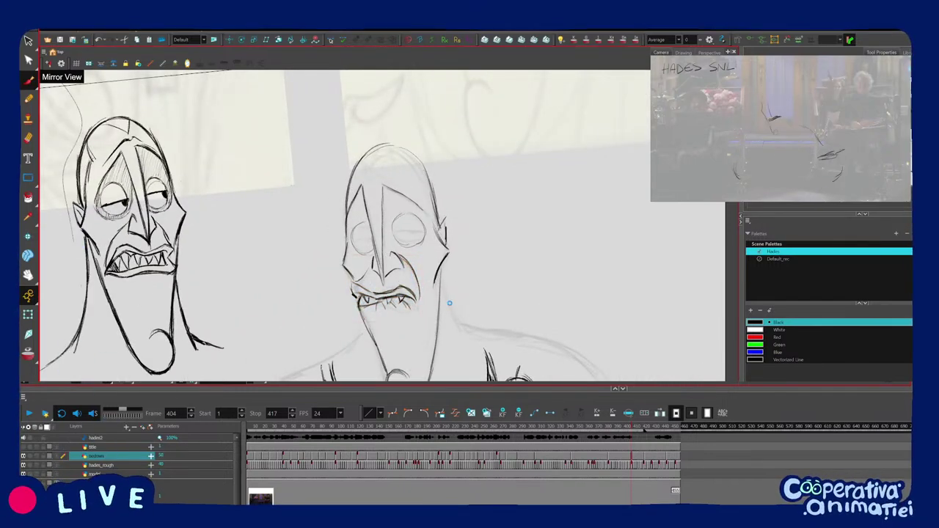
{"action": "key", "text": "ctrl+z"}
{"action": "key", "text": "1"}
{"action": "key", "text": "2"}
{"action": "key", "text": "2"}
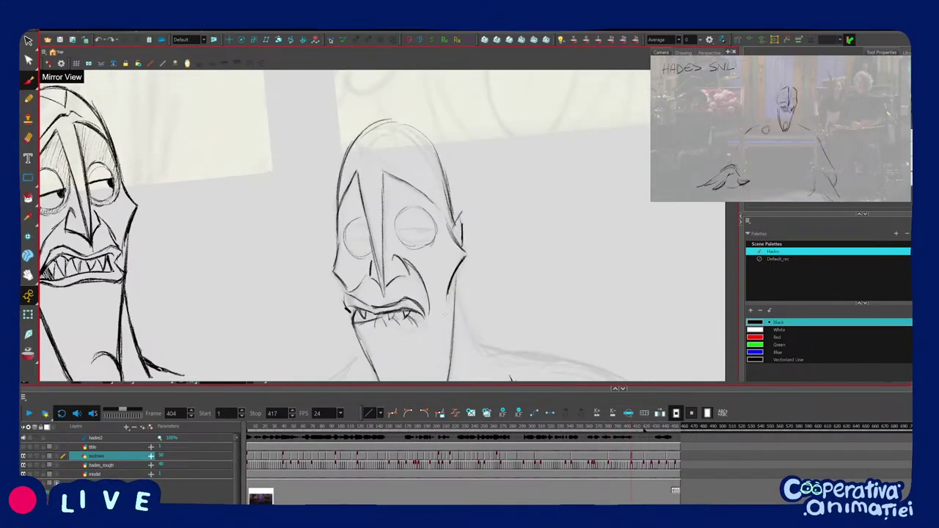
Ink the half-closed eyelids and pupils inside both eye circles on frame 404.
{"action": "key", "text": "c"}
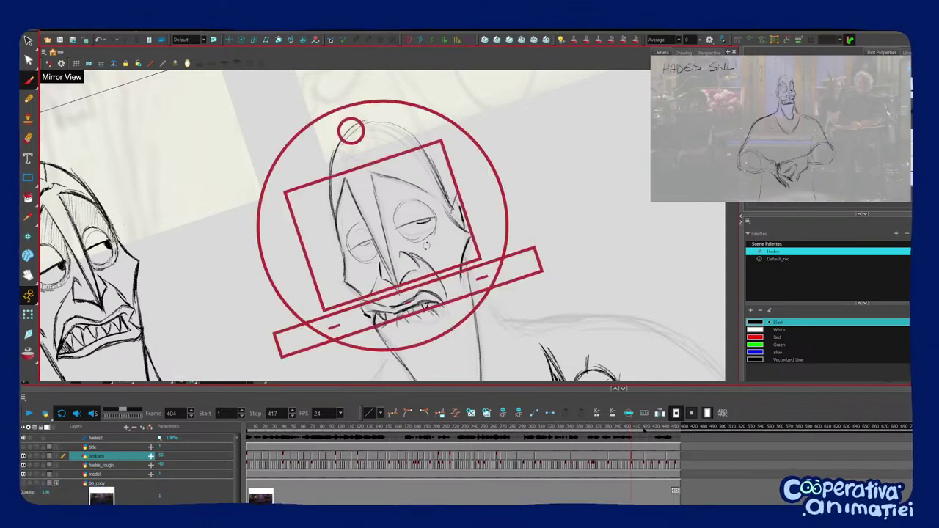
{"action": "key", "text": "v"}
{"action": "key", "text": "f"}
{"action": "key", "text": "g"}
{"action": "key", "text": "f"}
{"action": "key", "text": "g"}
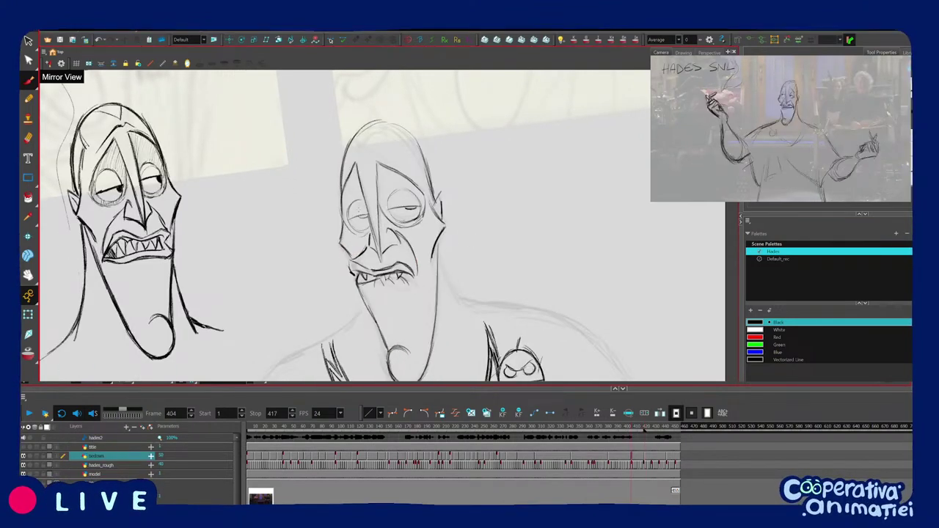
Ink the skull outline, ear and jaw on frame 418 over the rough head.
{"action": "left_click_drag", "start_coordinate": [373, 249], "coordinate": [423, 295]}
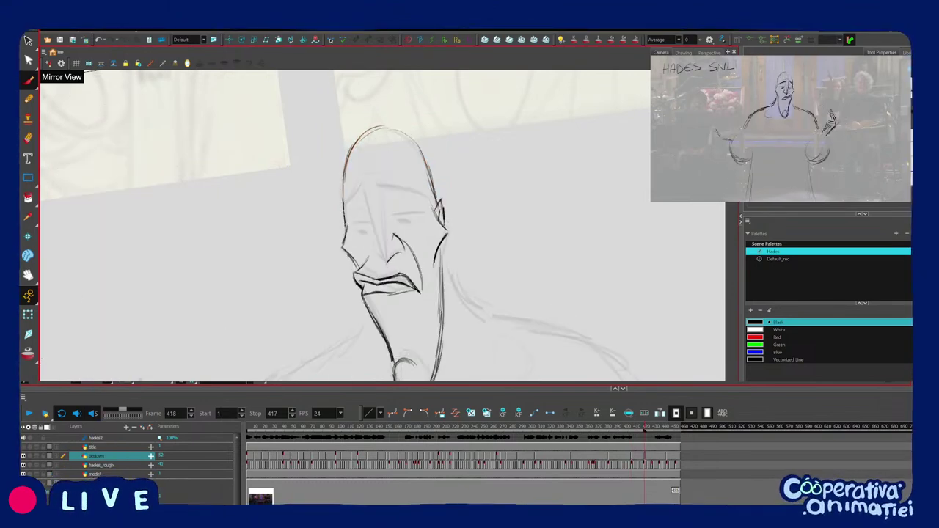
{"action": "left_click_drag", "start_coordinate": [517, 184], "coordinate": [323, 107]}
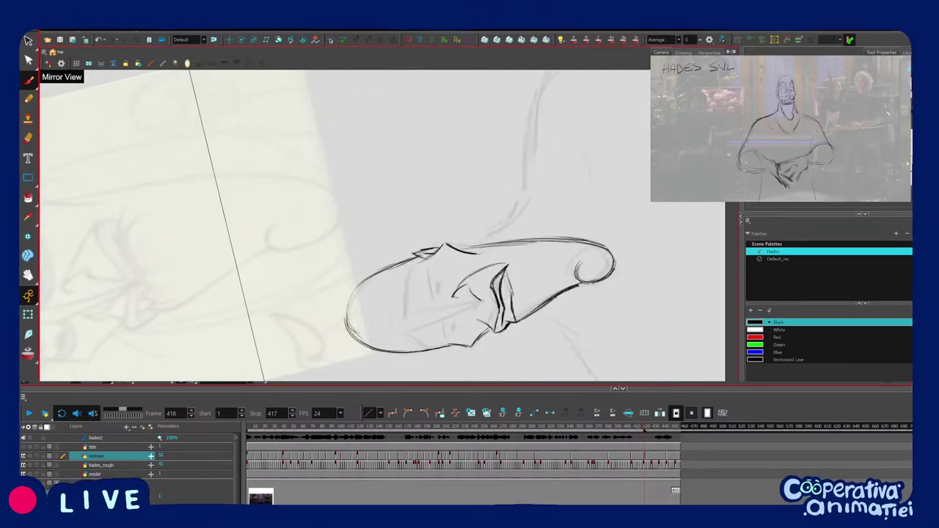
{"action": "key", "text": "v"}
{"action": "key", "text": "v"}
{"action": "key", "text": "v"}
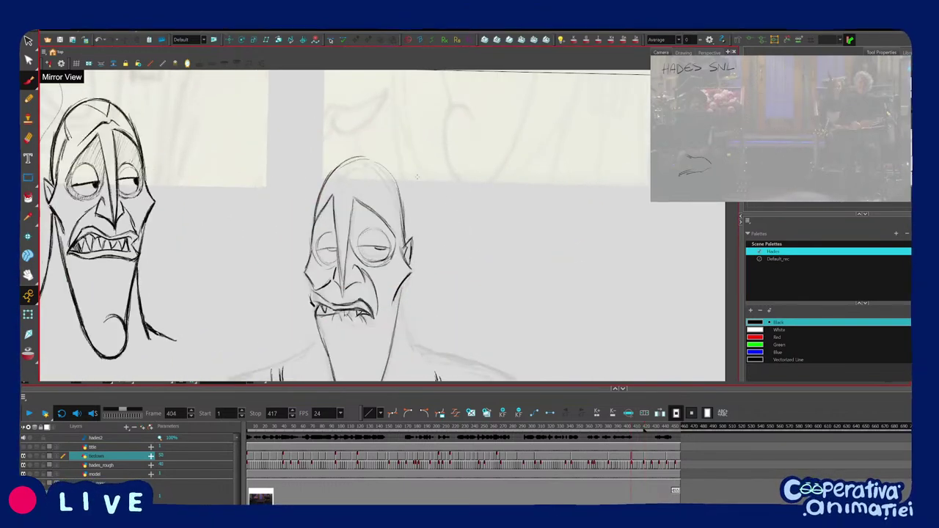
Ink the scalp lines, nose bridge and nearer eye on frame 418, with frame 404 as reference.
{"action": "key", "text": "c"}
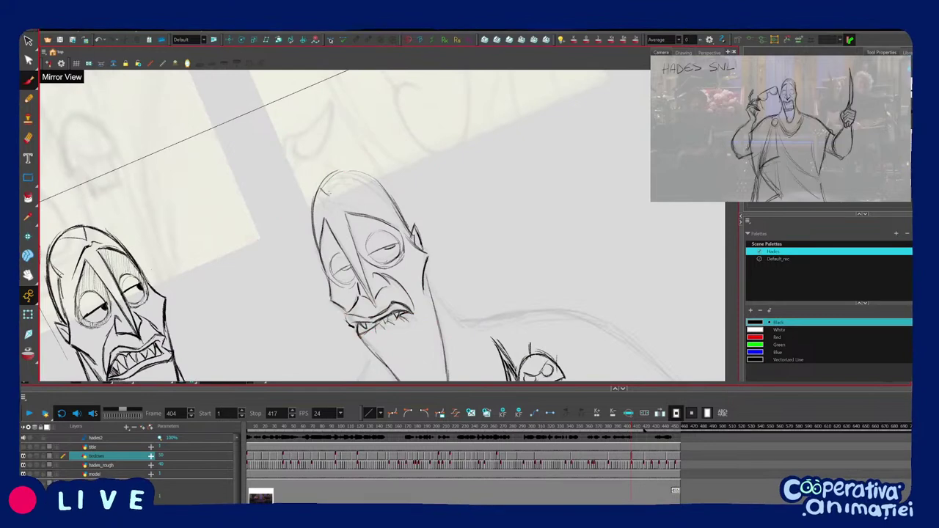
{"action": "key", "text": "v"}
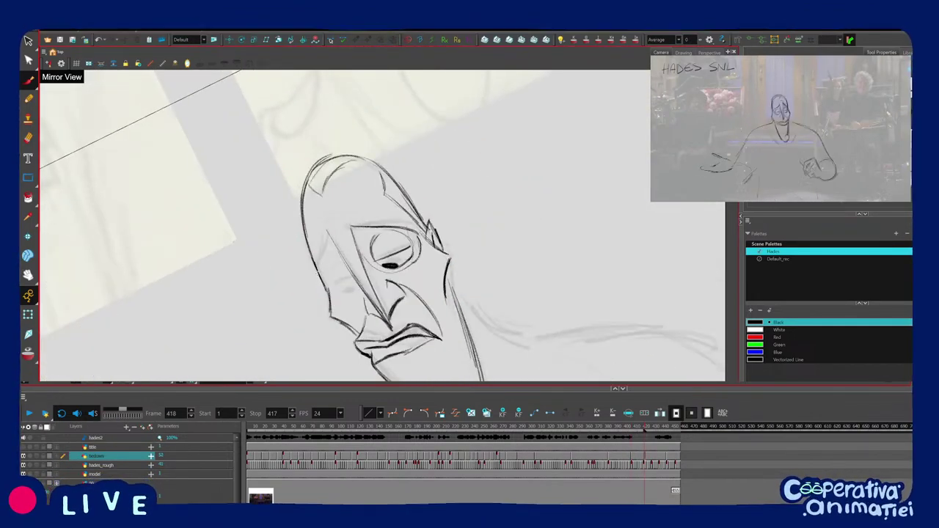
{"action": "key", "text": "f"}
{"action": "key", "text": "g"}
{"action": "key", "text": "f"}
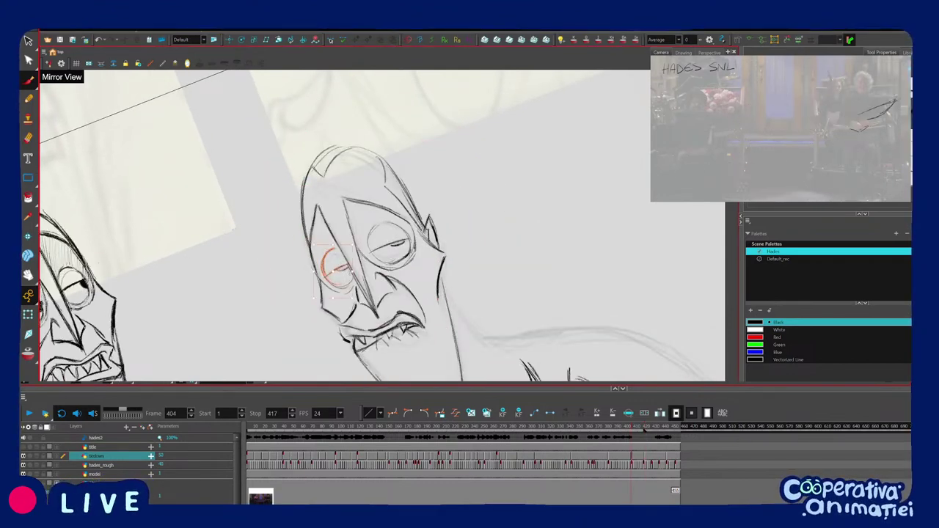
Ink the far brow and the far eye with its eyelid on frame 418.
{"action": "key", "text": "Delete"}
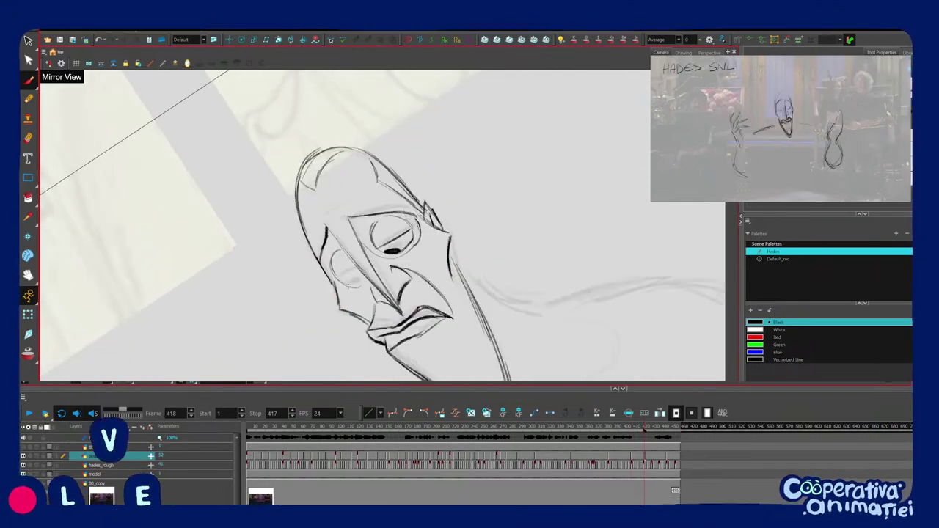
{"action": "left_click_drag", "start_coordinate": [440, 183], "coordinate": [449, 200]}
{"action": "mouse_move", "coordinate": [332, 253]}
{"action": "left_mouse_down"}
{"action": "mouse_move", "coordinate": [351, 276]}
{"action": "mouse_move", "coordinate": [370, 273]}
{"action": "left_mouse_up"}
{"action": "left_click_drag", "start_coordinate": [462, 261], "coordinate": [469, 222]}
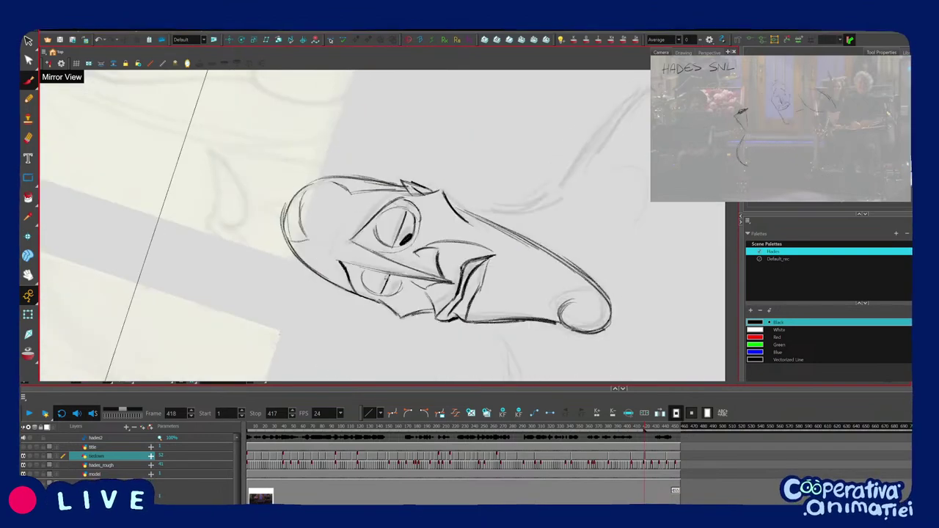
{"action": "key", "text": "f"}
{"action": "key", "text": "g"}
Select the far eye's pupil and lower lid on frame 418 and refit them, flipping to frame 404 to check.
{"action": "mouse_move", "coordinate": [393, 291]}
{"action": "left_mouse_down"}
{"action": "mouse_move", "coordinate": [398, 286]}
{"action": "mouse_move", "coordinate": [332, 245]}
{"action": "mouse_move", "coordinate": [342, 262]}
{"action": "left_mouse_up"}
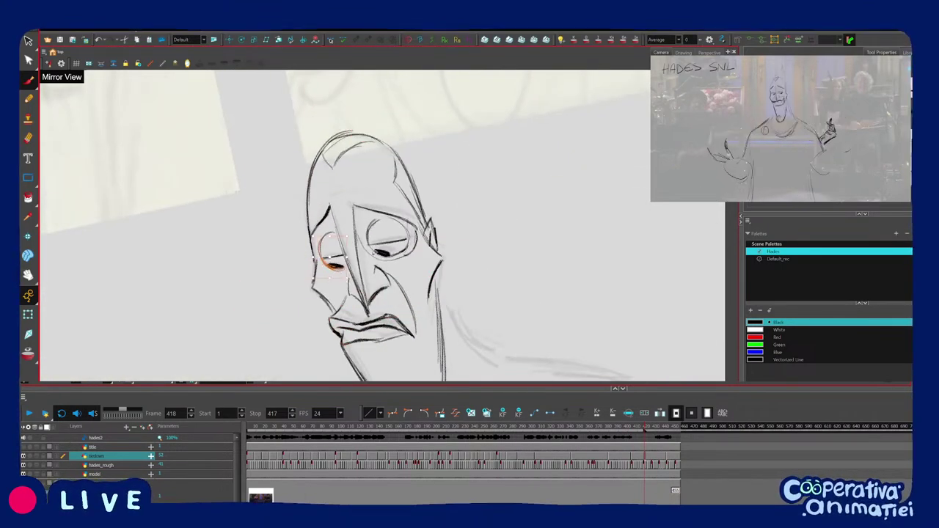
{"action": "key", "text": "f"}
{"action": "key", "text": "g"}
{"action": "key", "text": "f"}
{"action": "key", "text": "g"}
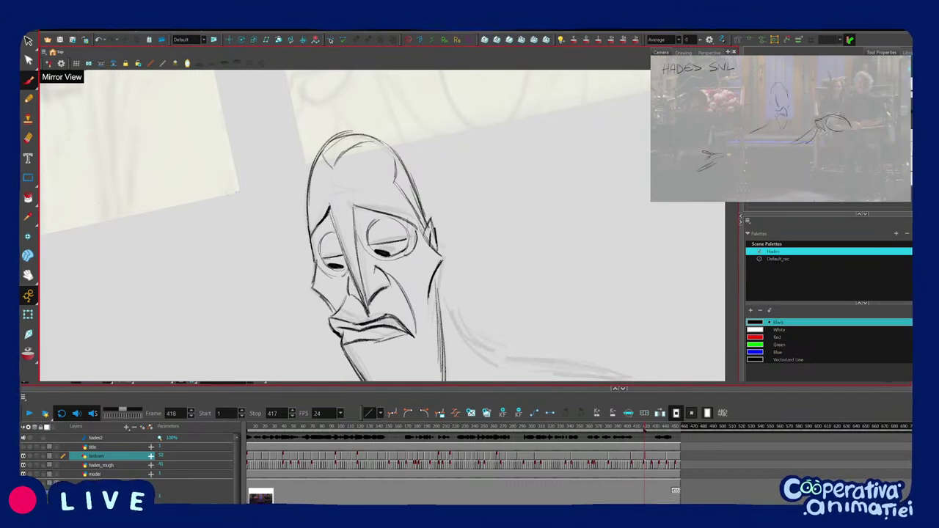
Ink the shoulders and upper sleeves on frame 404 around the finished collar and robe.
{"action": "key", "text": "2"}
{"action": "key", "text": "2"}
{"action": "key", "text": "2"}
{"action": "key", "text": "f"}
{"action": "key", "text": "g"}
{"action": "key", "text": "f"}
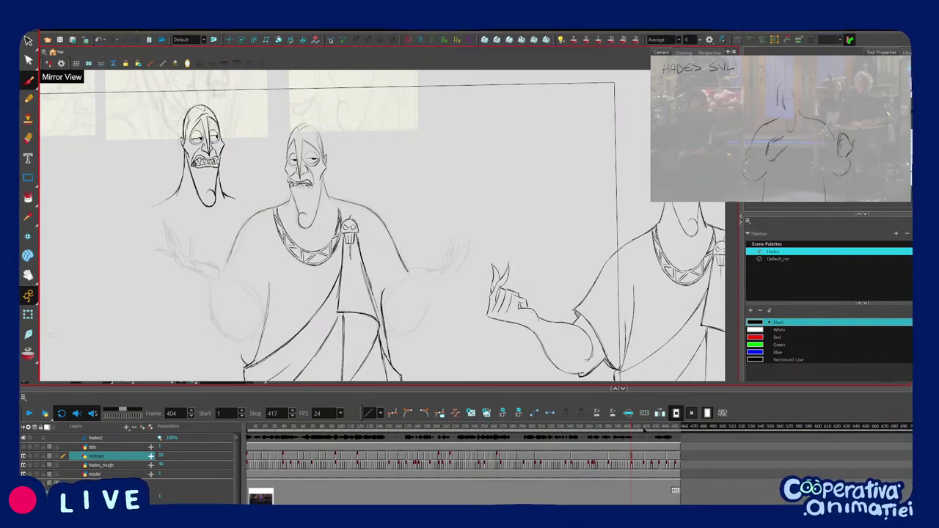
{"action": "scroll", "coordinate": [466, 296], "scroll_direction": "down", "scroll_amount": 2}
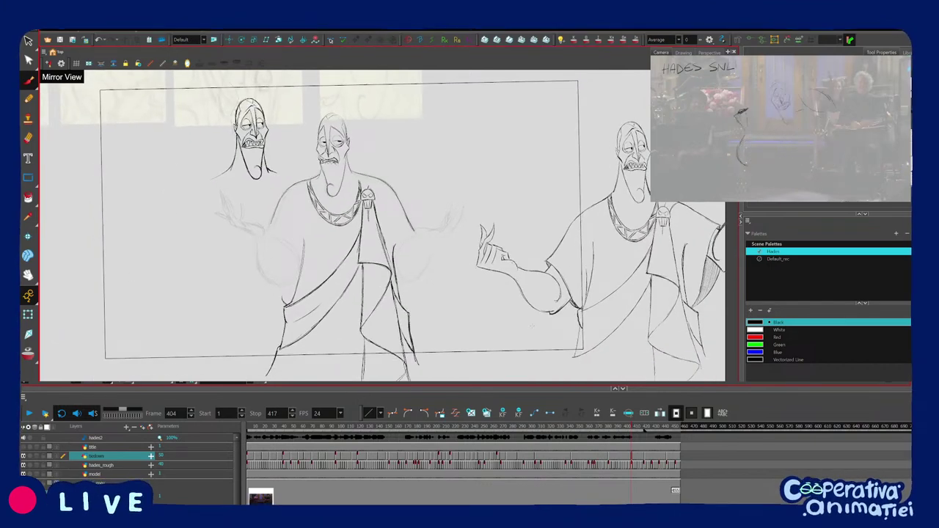
Turn off the mirrored view and go to the head drawing on frame 418.
{"action": "left_click_drag", "start_coordinate": [618, 428], "coordinate": [643, 428]}
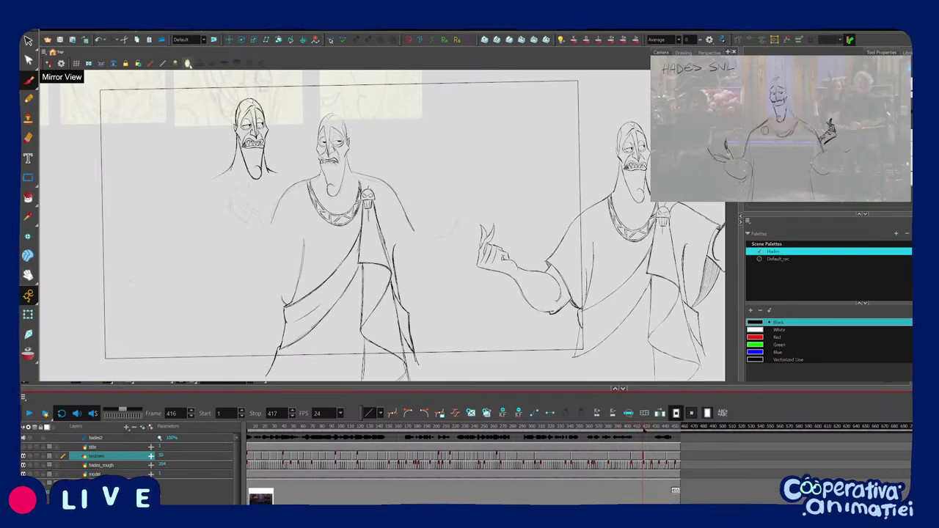
{"action": "left_click", "coordinate": [189, 64]}
{"action": "key", "text": "period"}
{"action": "key", "text": "period"}
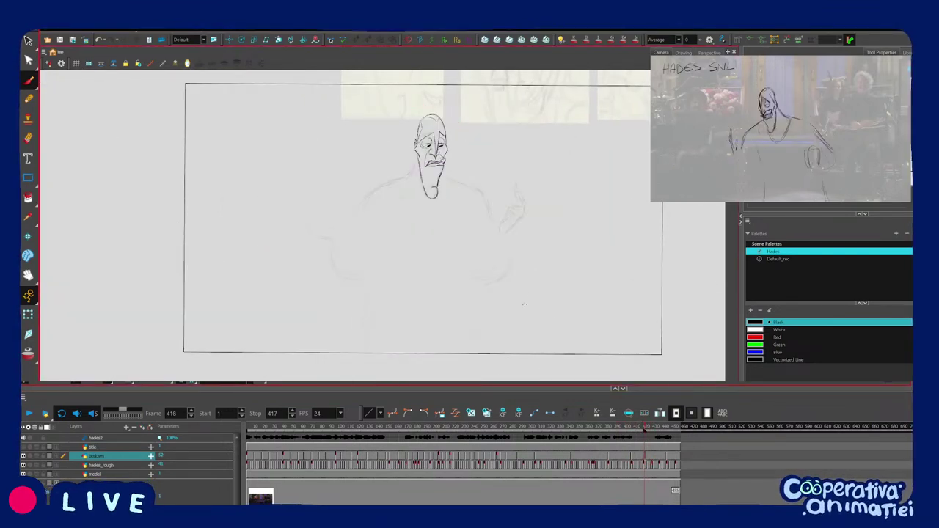
{"action": "scroll", "coordinate": [524, 329], "scroll_direction": "up", "scroll_amount": 5}
Select the far side of the skull, brow and eye on frame 418 and refit them, comparing with frame 404.
{"action": "left_click_drag", "start_coordinate": [447, 208], "coordinate": [438, 135]}
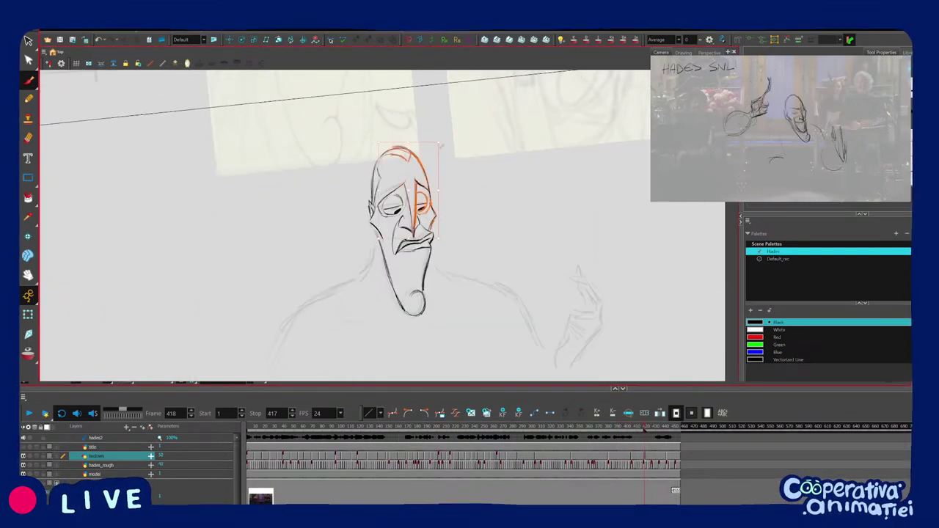
{"action": "key", "text": "f"}
{"action": "key", "text": "g"}
{"action": "key", "text": "1"}
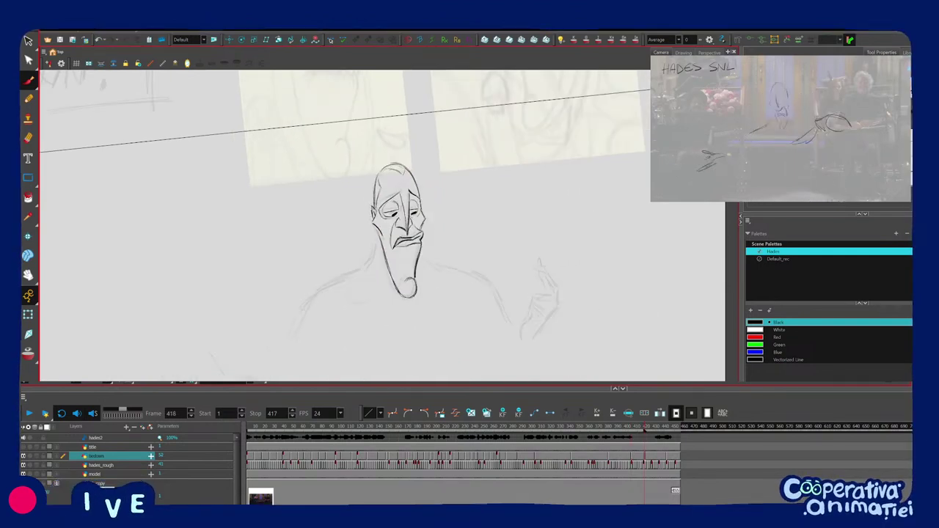
{"action": "left_click", "coordinate": [427, 208]}
{"action": "key", "text": "f"}
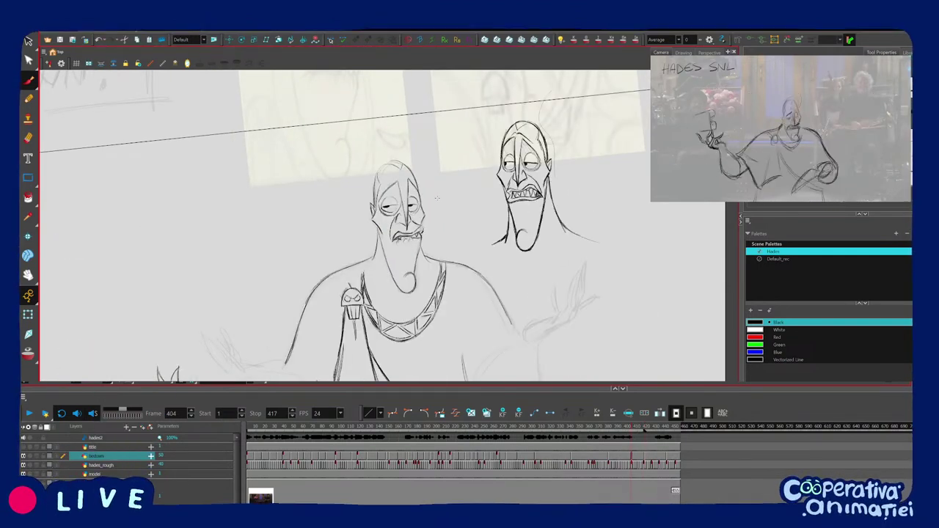
{"action": "key", "text": "g"}
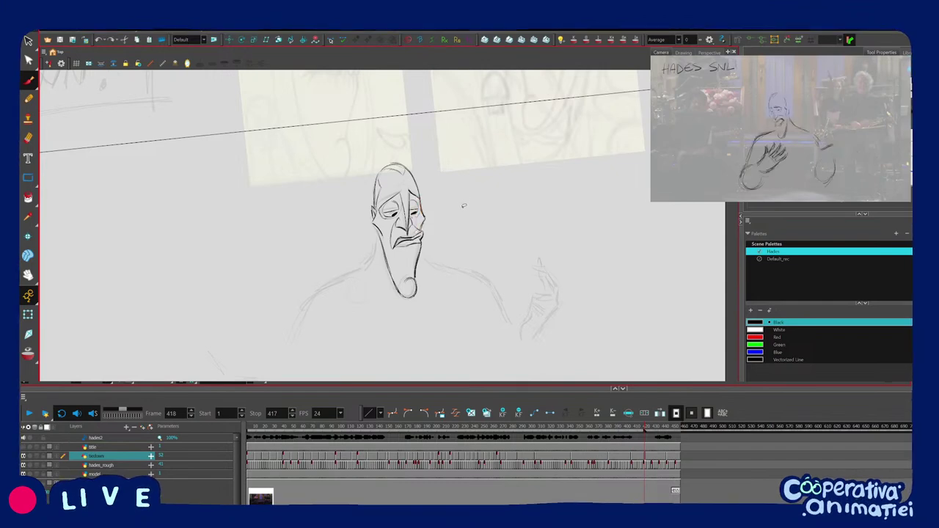
Reshape the far eye circle and its pupil on frame 418.
{"action": "scroll", "coordinate": [459, 204], "scroll_direction": "down", "scroll_amount": 4}
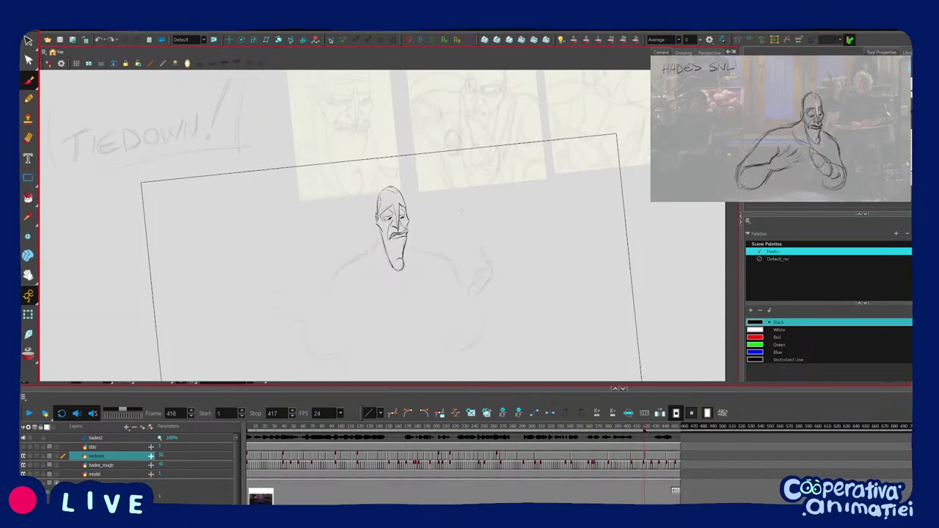
{"action": "scroll", "coordinate": [461, 211], "scroll_direction": "up", "scroll_amount": 5}
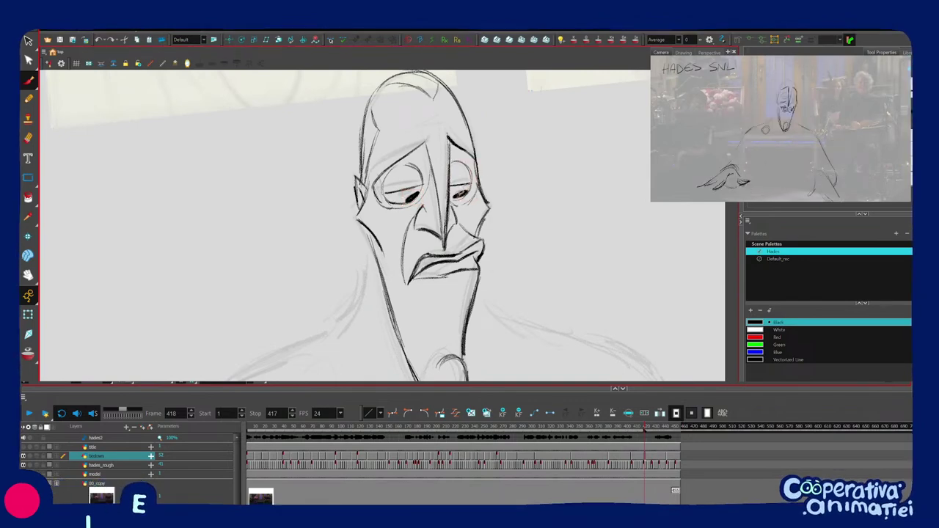
{"action": "key", "text": "f"}
{"action": "scroll", "coordinate": [382, 220], "scroll_direction": "down", "scroll_amount": 5}
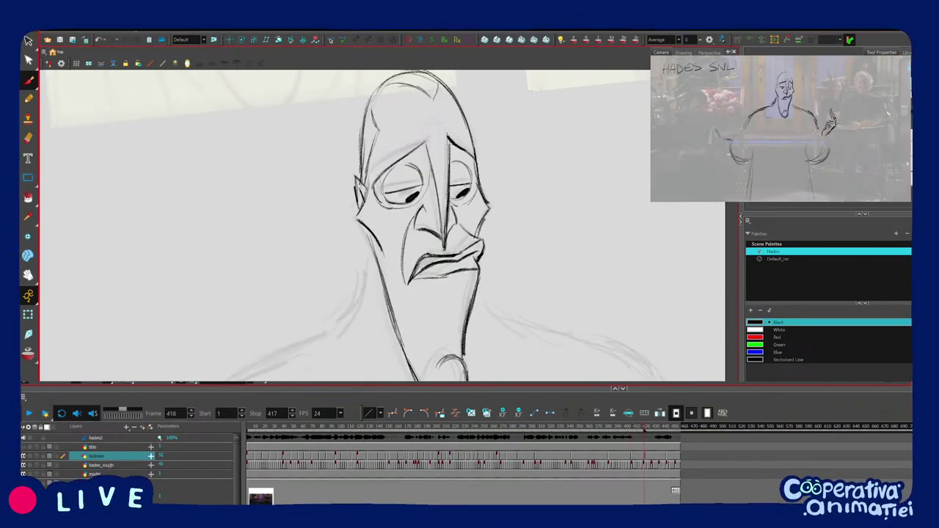
Ink the near side of the neck and the near shoulder line on frame 418, checking against frame 404.
{"action": "key", "text": "g"}
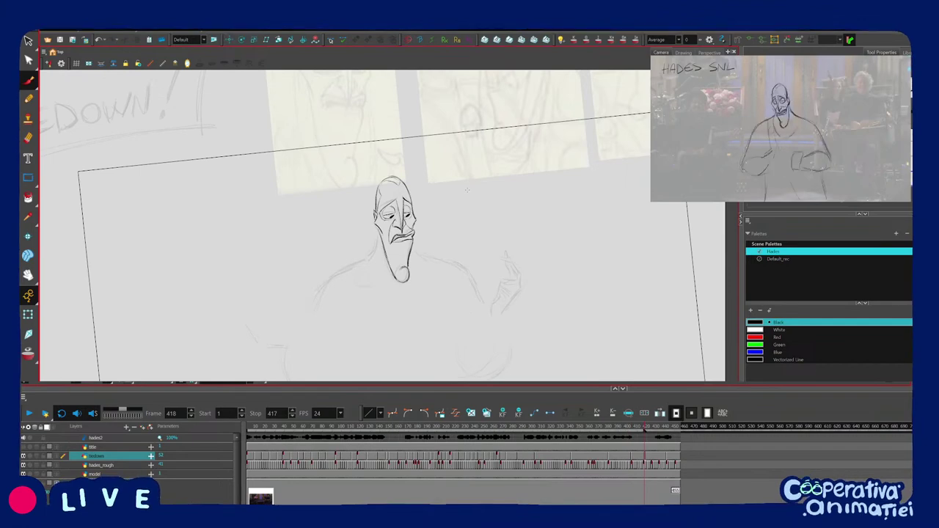
{"action": "left_click_drag", "start_coordinate": [467, 190], "coordinate": [493, 161]}
{"action": "key", "text": "2"}
{"action": "key", "text": "f"}
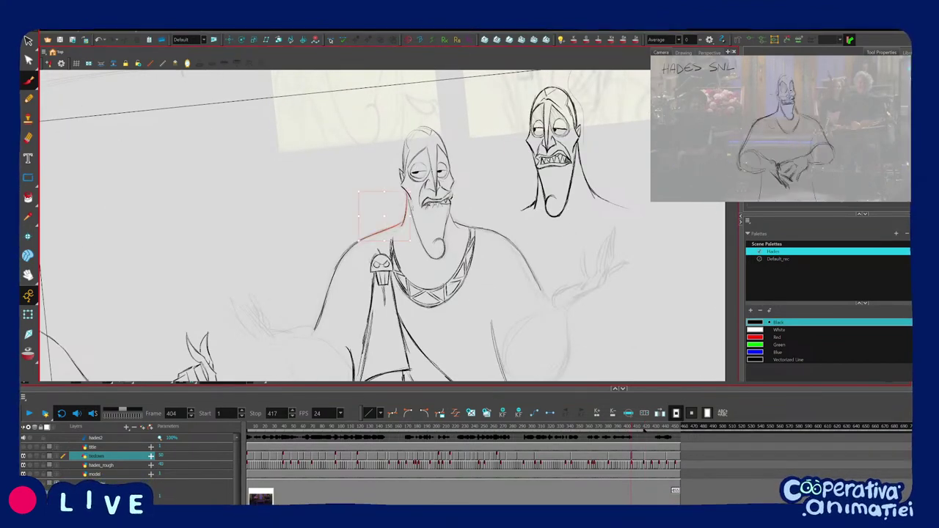
{"action": "key", "text": "g"}
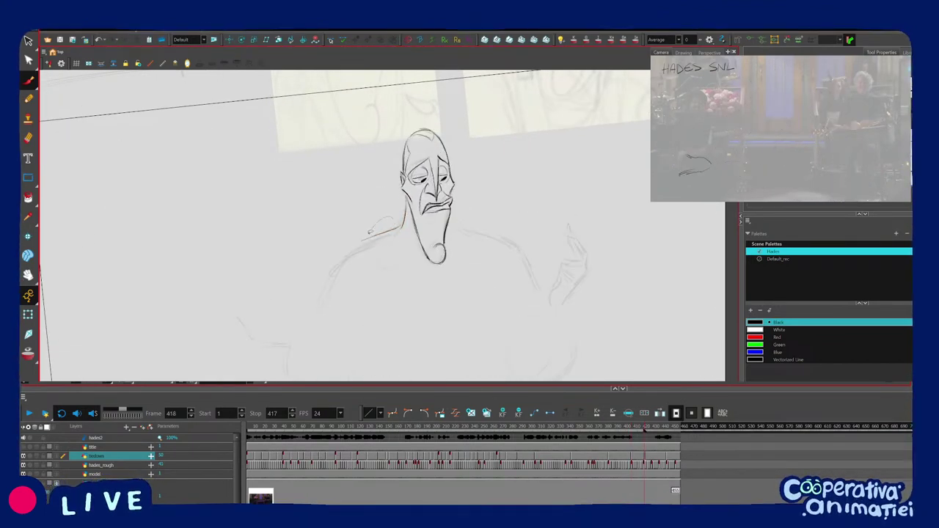
{"action": "left_click", "coordinate": [401, 242]}
{"action": "key", "text": "f"}
{"action": "key", "text": "g"}
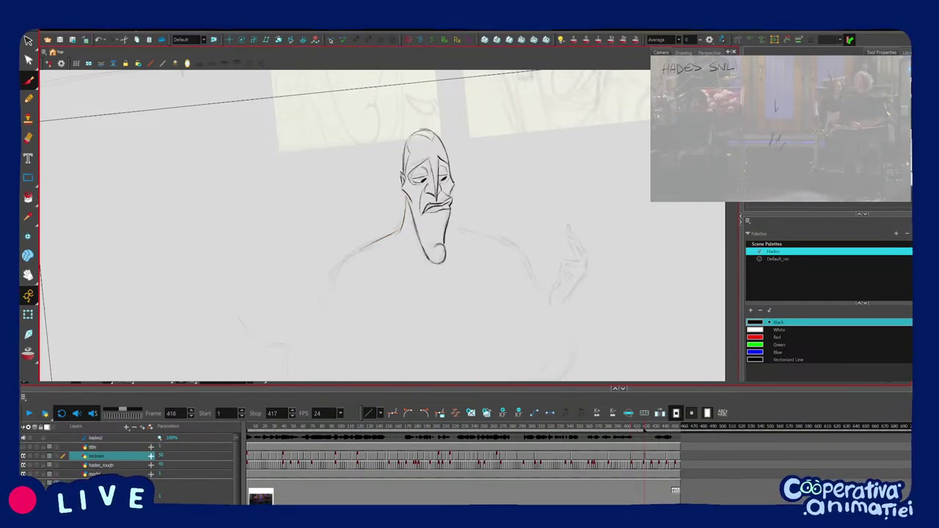
{"action": "key", "text": "f"}
{"action": "key", "text": "g"}
{"action": "key", "text": "f"}
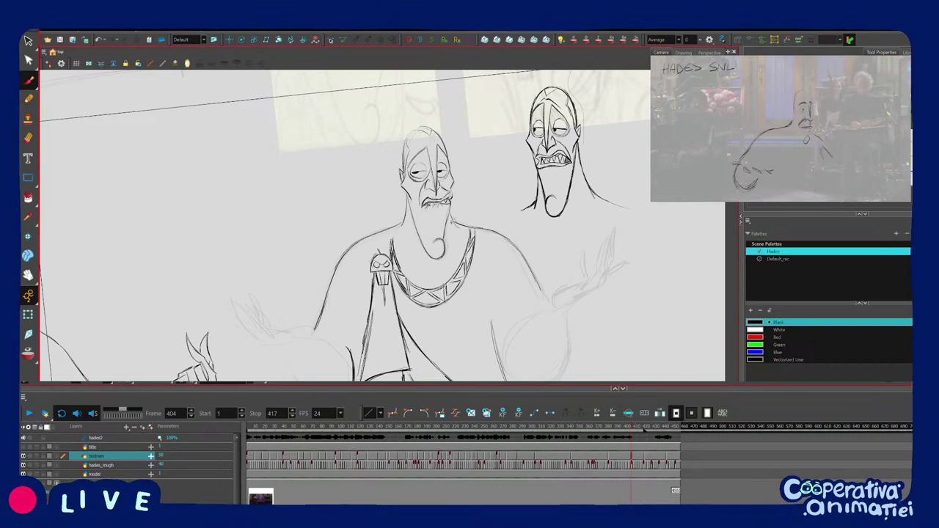
Ink the far side of the neck, the far shoulder and upper sleeve on frame 418, comparing with frame 404.
{"action": "key", "text": "g"}
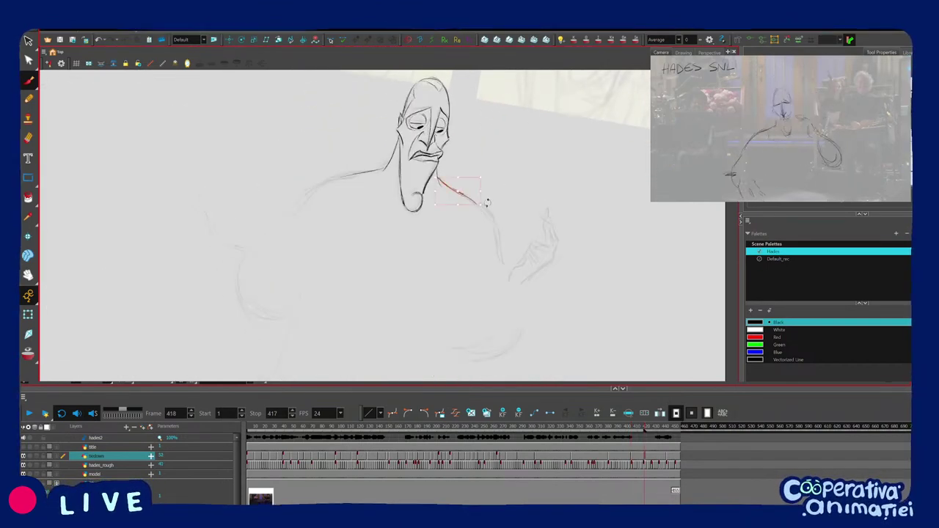
{"action": "key", "text": "f"}
{"action": "key", "text": "g"}
{"action": "key", "text": "f"}
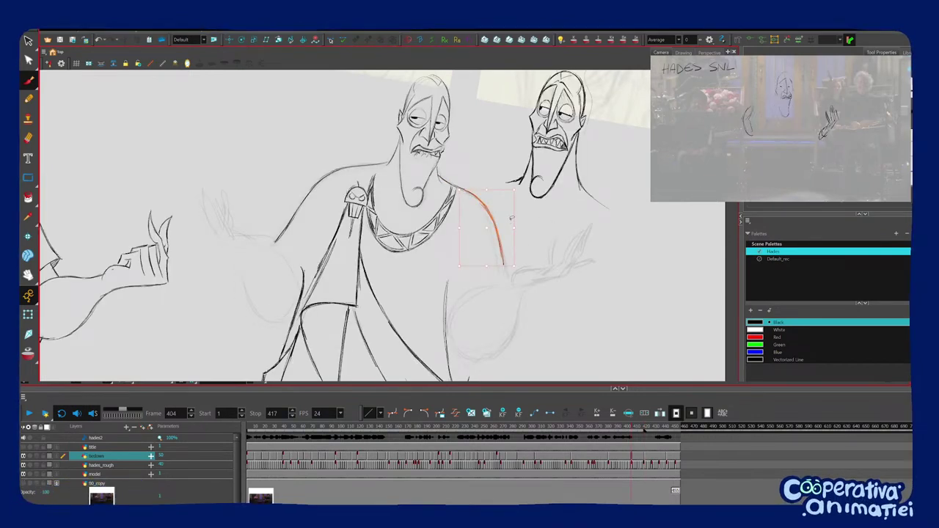
{"action": "key", "text": "g"}
{"action": "left_click_drag", "start_coordinate": [464, 192], "coordinate": [503, 264]}
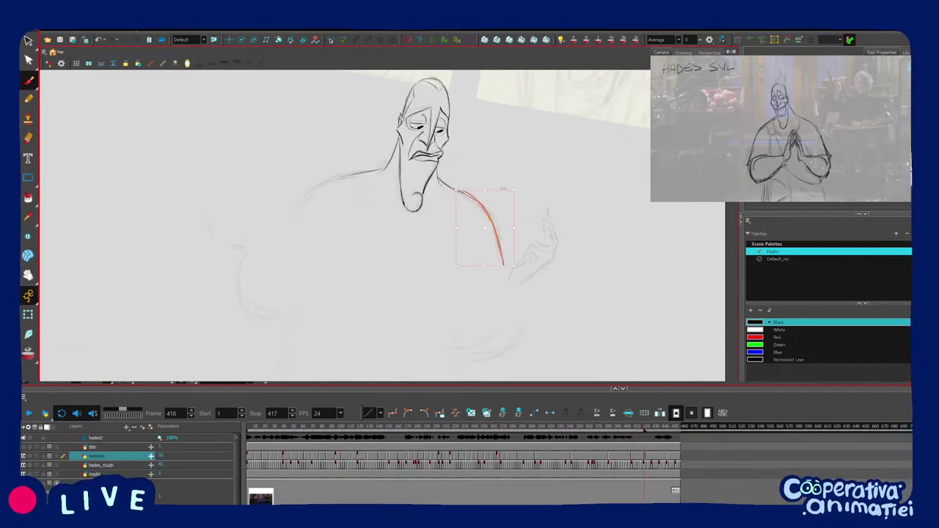
{"action": "key", "text": "Escape"}
{"action": "mouse_move", "coordinate": [512, 209]}
{"action": "left_mouse_down"}
{"action": "mouse_move", "coordinate": [463, 227]}
{"action": "mouse_move", "coordinate": [476, 234]}
{"action": "left_mouse_up"}
{"action": "left_click_drag", "start_coordinate": [499, 266], "coordinate": [500, 192]}
Compare the head and shoulders on frame 418 with the finished drawing on frame 404.
{"action": "key", "text": "1"}
{"action": "key", "text": "f"}
{"action": "key", "text": "g"}
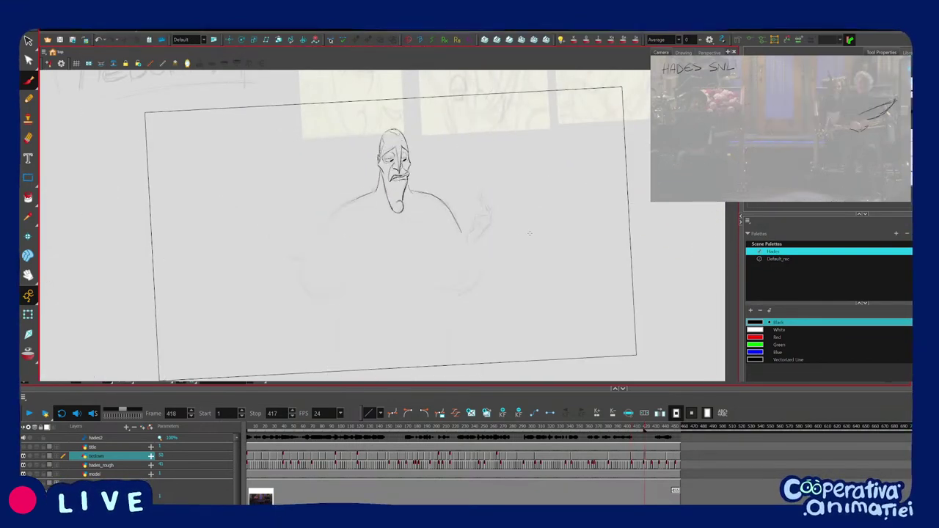
{"action": "key", "text": "2"}
{"action": "left_click_drag", "start_coordinate": [530, 233], "coordinate": [626, 225]}
{"action": "key", "text": "f"}
{"action": "key", "text": "f"}
{"action": "key", "text": "g"}
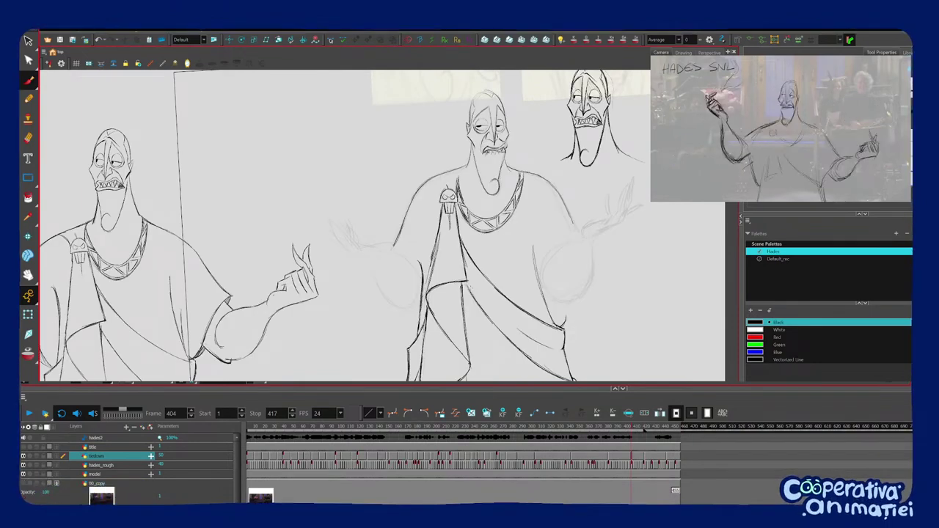
Examine the inked face, neck, collar and shoulders on frame 404 up close.
{"action": "mouse_move", "coordinate": [563, 149]}
{"action": "left_mouse_down"}
{"action": "mouse_move", "coordinate": [516, 190]}
{"action": "mouse_move", "coordinate": [450, 367]}
{"action": "mouse_move", "coordinate": [527, 284]}
{"action": "left_mouse_up"}
{"action": "key", "text": "ctrl+a"}
{"action": "key", "text": "Delete"}
{"action": "key", "text": "2"}
{"action": "key", "text": "2"}
{"action": "key", "text": "2"}
{"action": "key", "text": "2"}
{"action": "mouse_move", "coordinate": [441, 235]}
{"action": "left_mouse_down"}
{"action": "mouse_move", "coordinate": [453, 276]}
{"action": "mouse_move", "coordinate": [410, 219]}
{"action": "left_mouse_up"}
{"action": "left_click_drag", "start_coordinate": [588, 304], "coordinate": [538, 325]}
{"action": "mouse_move", "coordinate": [538, 325]}
{"action": "left_mouse_down"}
{"action": "mouse_move", "coordinate": [558, 179]}
{"action": "mouse_move", "coordinate": [542, 137]}
{"action": "left_mouse_up"}
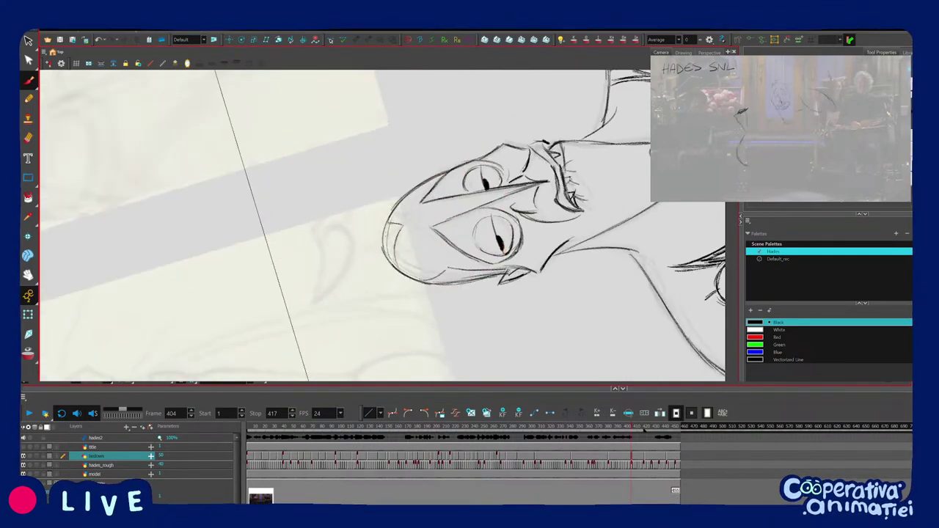
{"action": "left_click_drag", "start_coordinate": [398, 201], "coordinate": [383, 248]}
{"action": "mouse_move", "coordinate": [475, 251]}
{"action": "left_mouse_down"}
{"action": "mouse_move", "coordinate": [435, 306]}
{"action": "mouse_move", "coordinate": [354, 317]}
{"action": "mouse_move", "coordinate": [362, 240]}
{"action": "left_mouse_up"}
{"action": "left_click_drag", "start_coordinate": [343, 190], "coordinate": [354, 279]}
{"action": "left_click_drag", "start_coordinate": [348, 284], "coordinate": [346, 258]}
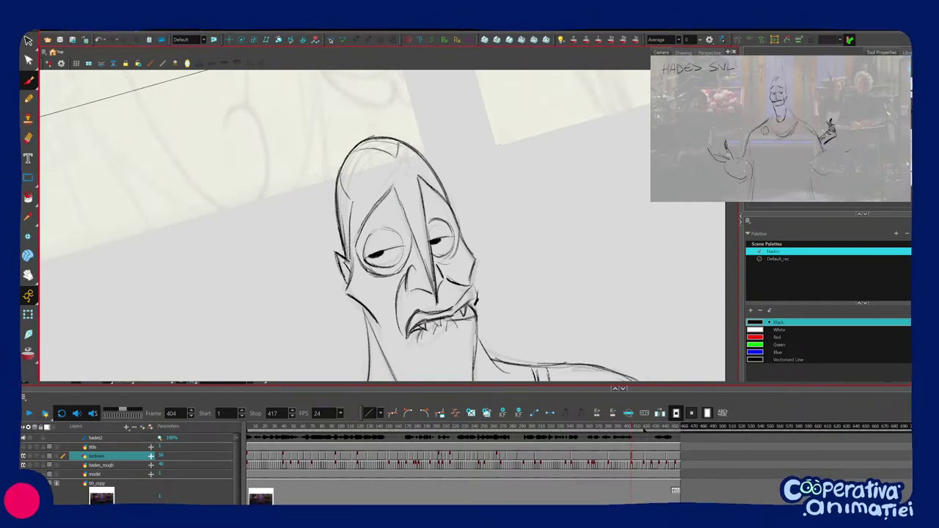
{"action": "left_click_drag", "start_coordinate": [411, 294], "coordinate": [408, 254]}
{"action": "scroll", "coordinate": [404, 242], "scroll_direction": "down", "scroll_amount": 2}
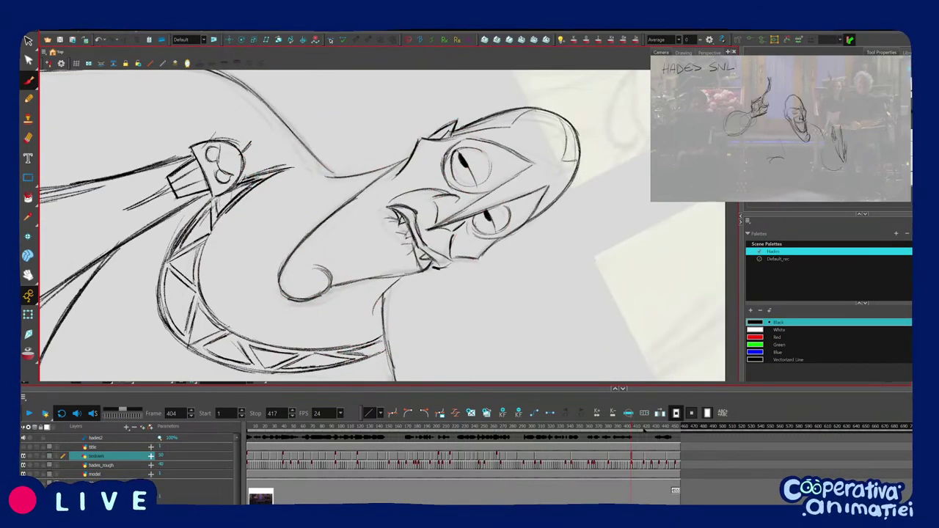
{"action": "key", "text": "c"}
{"action": "key", "text": "ctrl+alt+bracketleft"}
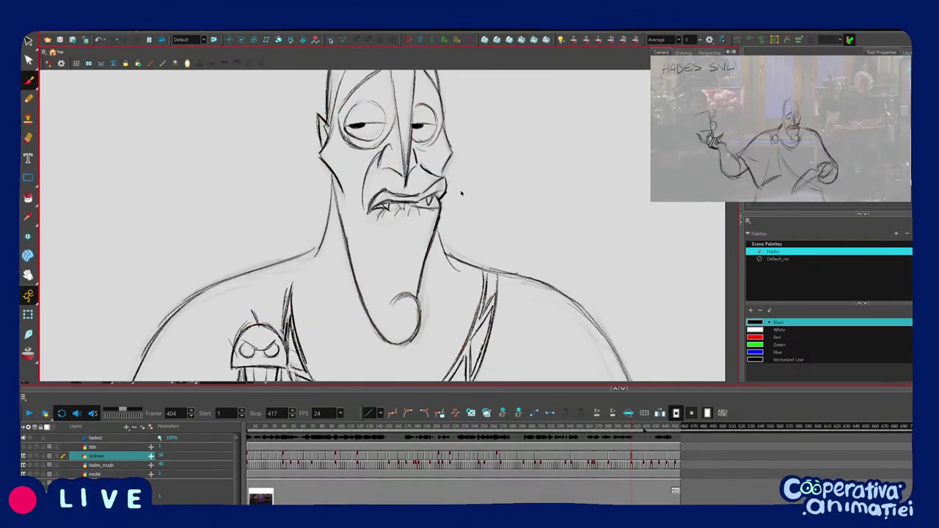
{"action": "key", "text": "ctrl+alt+bracketright"}
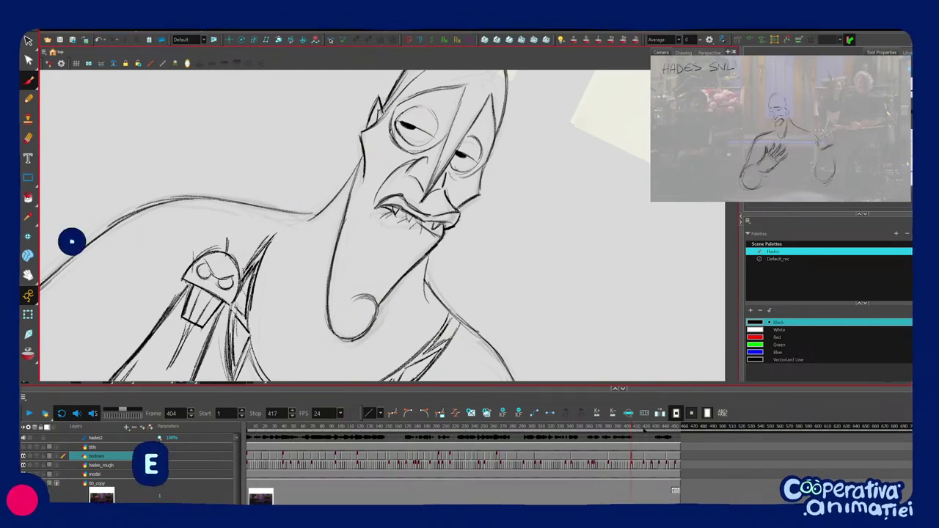
{"action": "left_click_drag", "start_coordinate": [382, 220], "coordinate": [354, 289]}
{"action": "key", "text": "ctrl+alt+bracketleft"}
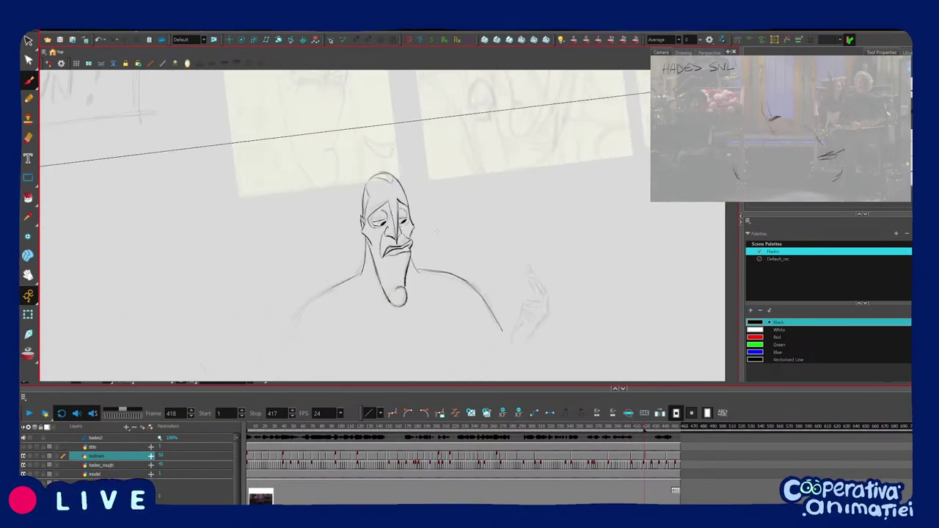
Ink the outer edge of the near shoulder and upper sleeve on frame 418 and adjust the stroke.
{"action": "key", "text": "2"}
{"action": "key", "text": "comma"}
{"action": "key", "text": "period"}
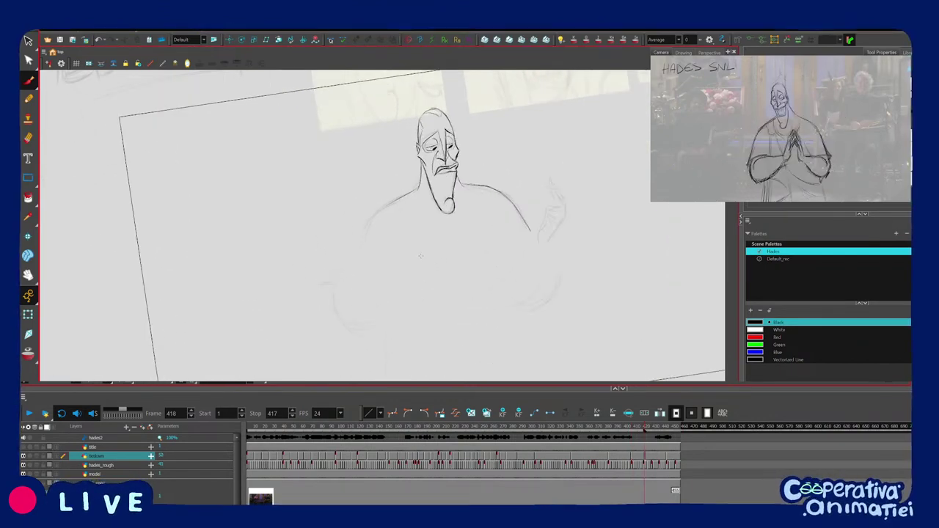
{"action": "left_click", "coordinate": [373, 227]}
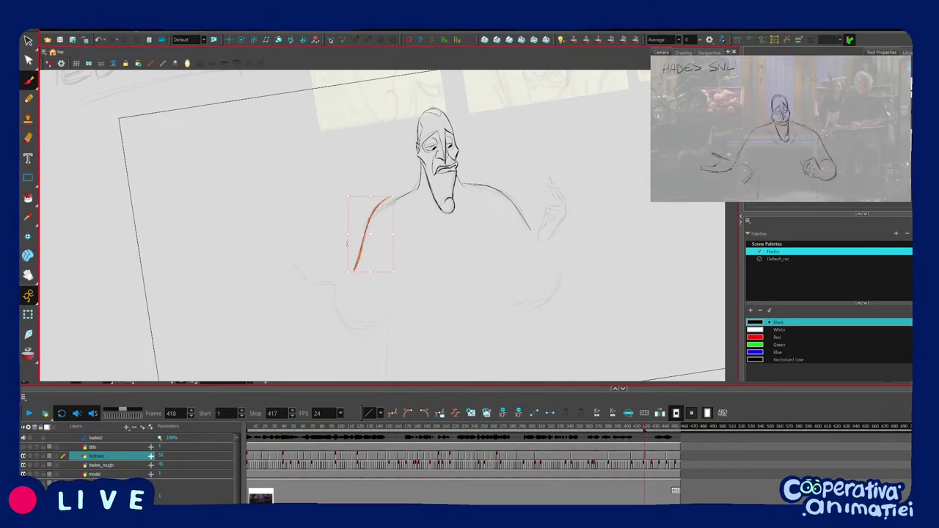
{"action": "left_click_drag", "start_coordinate": [371, 197], "coordinate": [371, 201]}
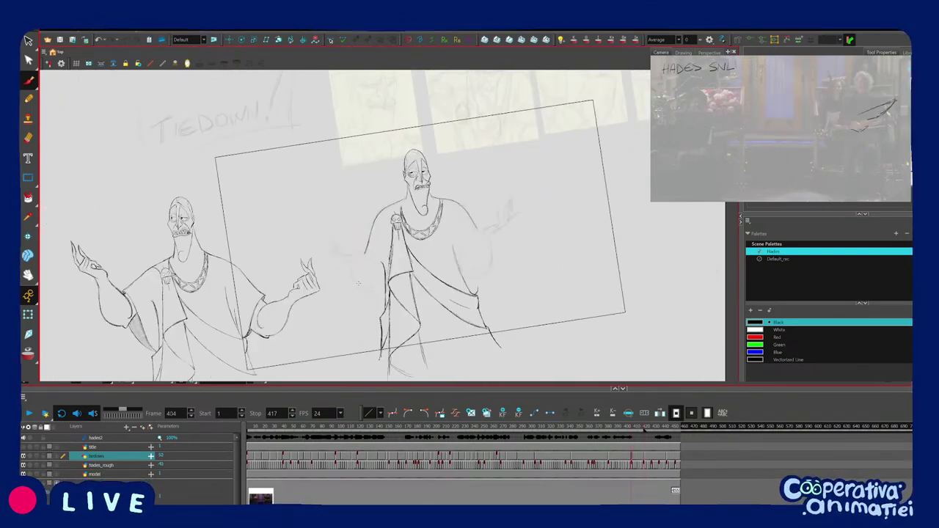
Ink the skull brooch on the chest of frame 418, using the onion-skinned frame 404 drawing as a guide.
{"action": "scroll", "coordinate": [359, 282], "scroll_direction": "up", "scroll_amount": 3}
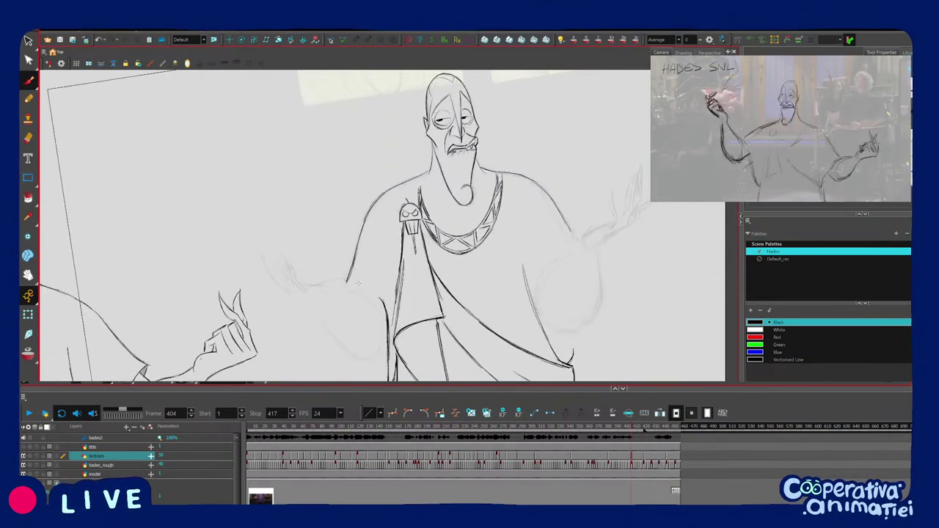
{"action": "key", "text": "alt+o"}
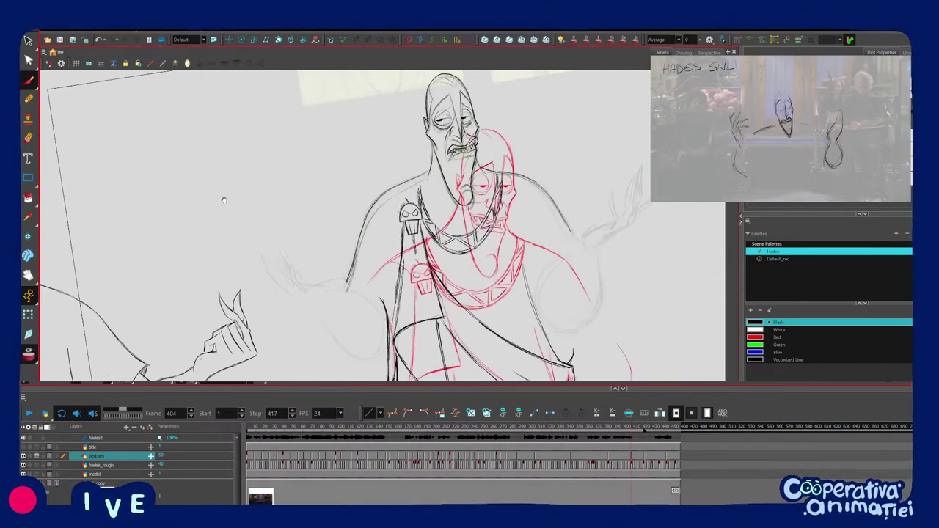
{"action": "scroll", "coordinate": [354, 202], "scroll_direction": "up", "scroll_amount": 3}
{"action": "key", "text": "g"}
{"action": "key", "text": "g"}
{"action": "scroll", "coordinate": [360, 206], "scroll_direction": "up", "scroll_amount": 3}
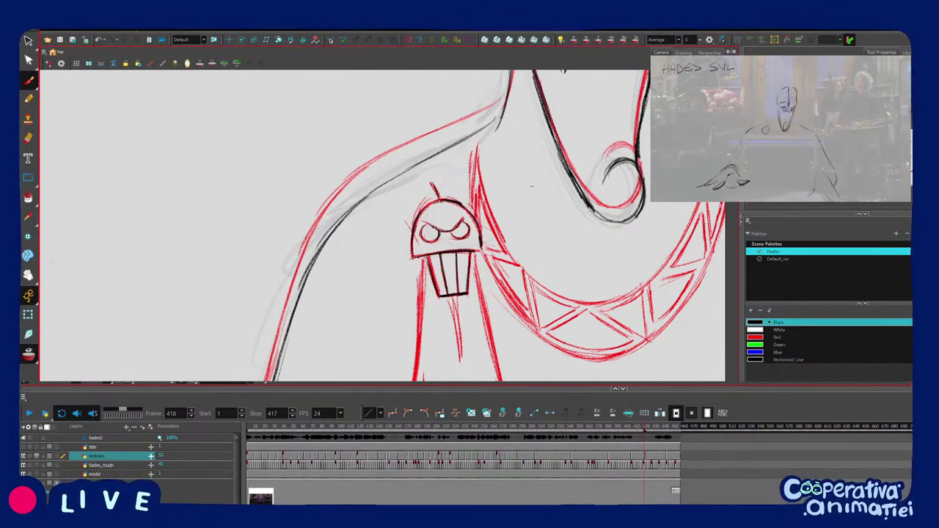
{"action": "key", "text": "f"}
{"action": "key", "text": "g"}
{"action": "key", "text": "f"}
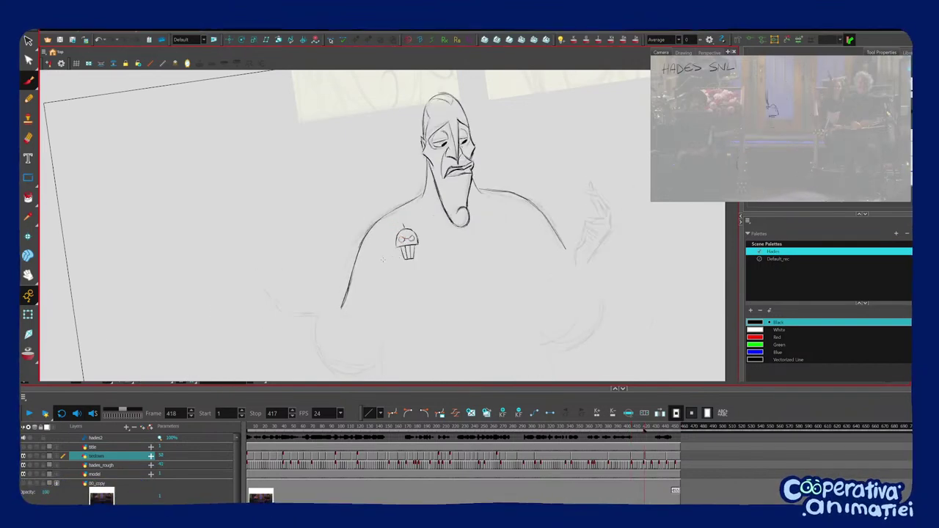
{"action": "left_click_drag", "start_coordinate": [393, 213], "coordinate": [339, 307]}
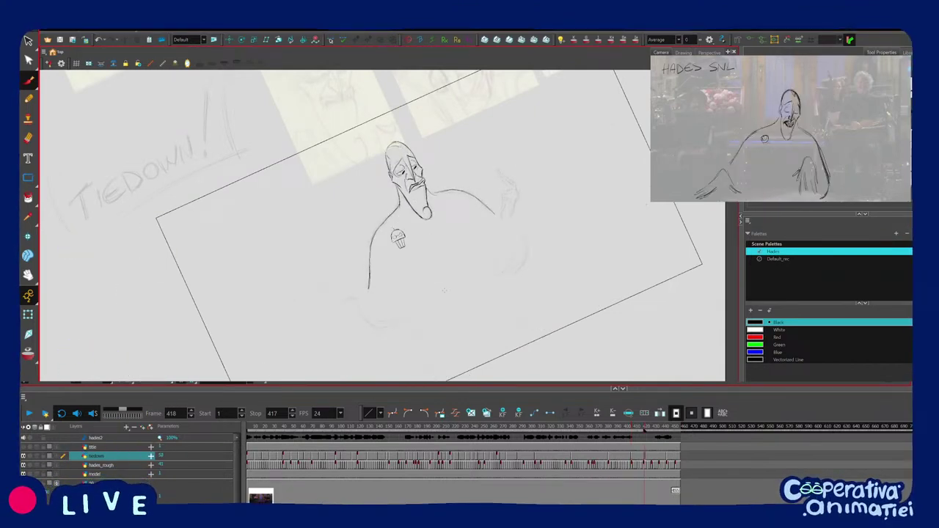
Ink the curved fold edge of the draped cloth below the brooch on frame 418, reworking it against frame 404.
{"action": "key", "text": "f"}
{"action": "key", "text": "g"}
{"action": "left_click_drag", "start_coordinate": [444, 291], "coordinate": [424, 306]}
{"action": "scroll", "coordinate": [423, 307], "scroll_direction": "up", "scroll_amount": 2}
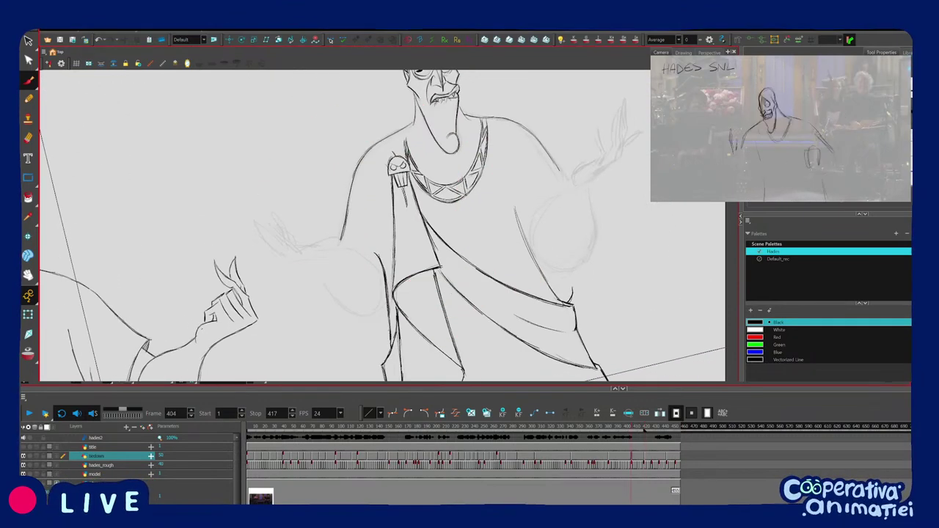
{"action": "left_click_drag", "start_coordinate": [426, 277], "coordinate": [449, 270]}
{"action": "left_click", "coordinate": [446, 276], "text": "ctrl"}
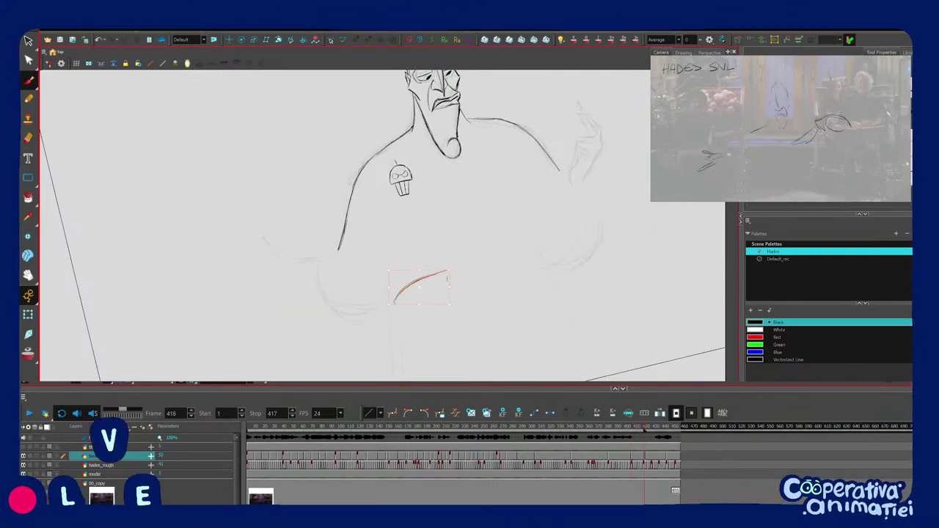
{"action": "key", "text": "ctrl+z"}
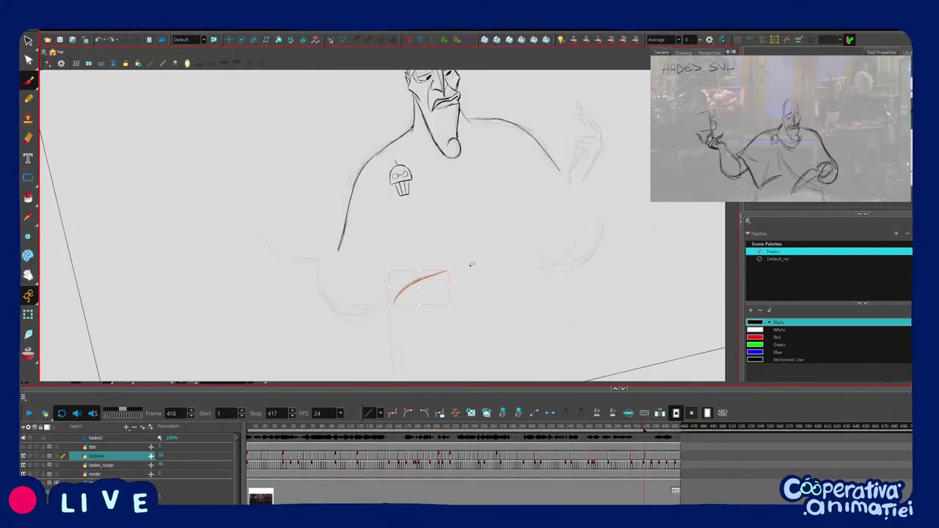
{"action": "key", "text": "Delete"}
{"action": "key", "text": "Delete"}
{"action": "key", "text": "f"}
{"action": "key", "text": "g"}
{"action": "left_click_drag", "start_coordinate": [458, 246], "coordinate": [423, 292]}
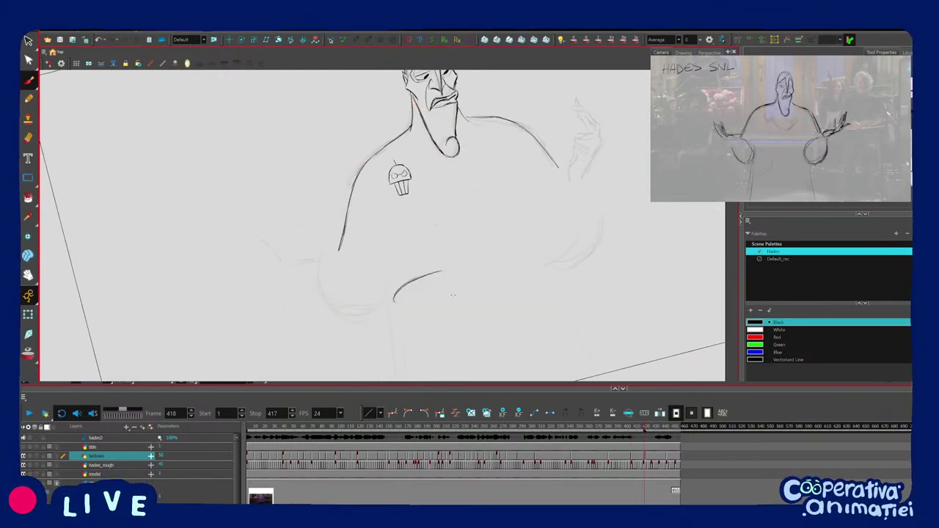
Ink the hanging cloth on frame 418 from the brooch down, with its side edges and zigzag folds.
{"action": "key", "text": "f"}
{"action": "key", "text": "g"}
{"action": "key", "text": "f"}
{"action": "key", "text": "g"}
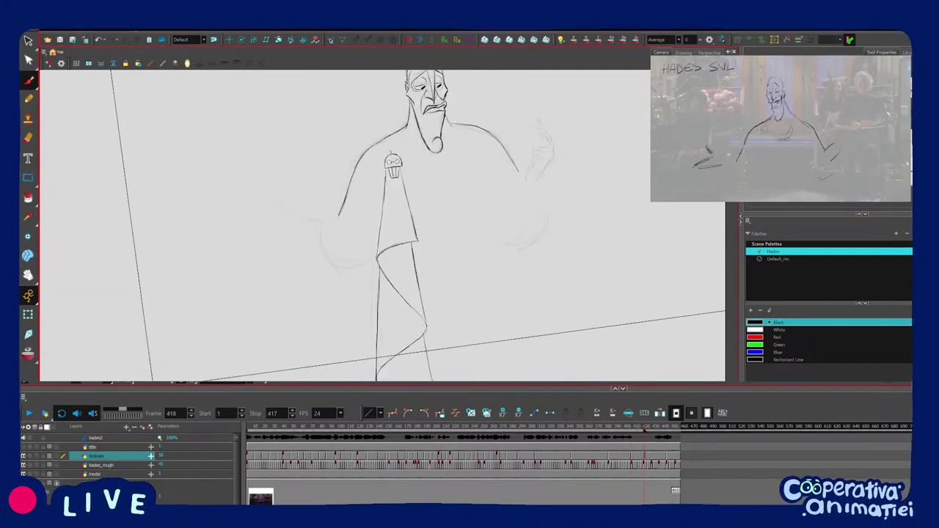
{"action": "key", "text": "f"}
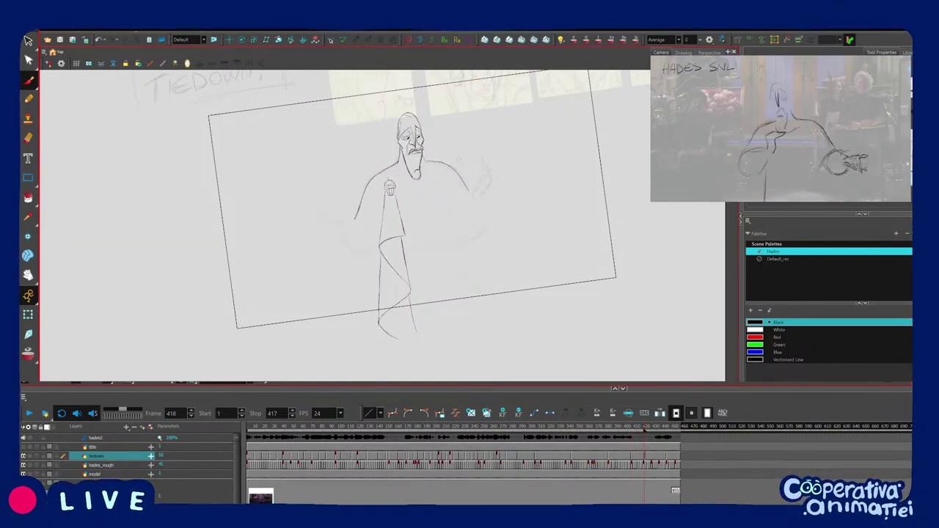
Compare the brooch and draped cloth on frame 418 with the costume on the earlier drawings.
{"action": "key", "text": "f"}
{"action": "key", "text": "g"}
{"action": "key", "text": "2"}
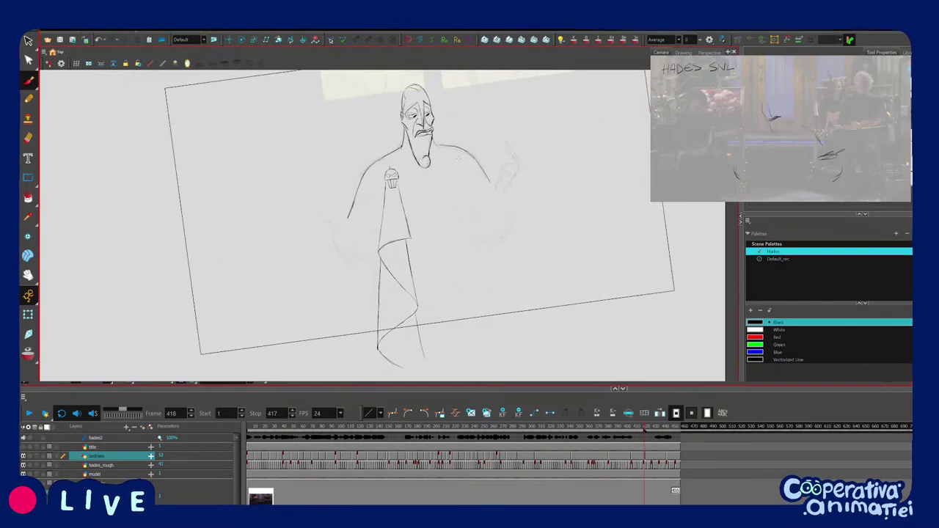
{"action": "key", "text": "2"}
{"action": "key", "text": "f"}
{"action": "key", "text": "f"}
{"action": "key", "text": "f"}
{"action": "key", "text": "1"}
{"action": "key", "text": "1"}
Return to frame 341 and select the part of the patterned collar nearest the raised arm.
{"action": "key", "text": "f"}
{"action": "key", "text": "g"}
{"action": "key", "text": "g"}
{"action": "key", "text": "f"}
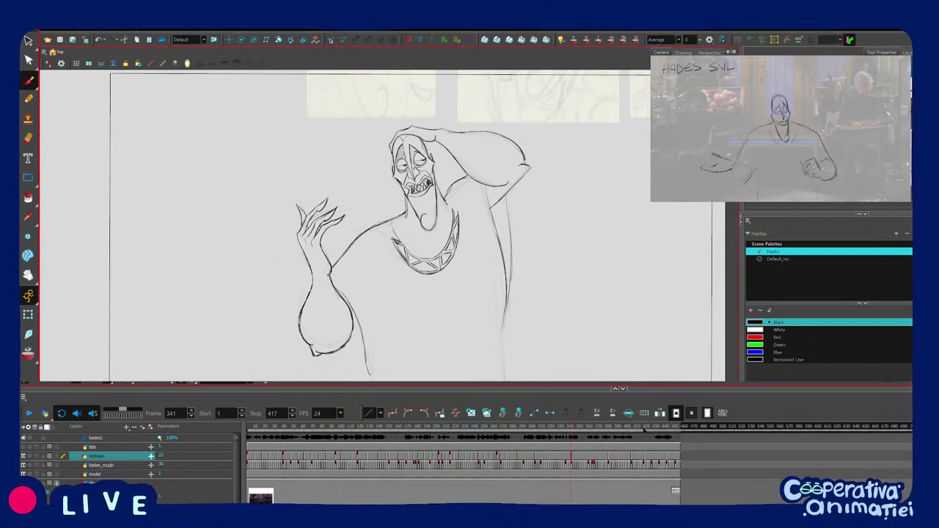
{"action": "key", "text": "1"}
{"action": "left_click_drag", "start_coordinate": [387, 234], "coordinate": [445, 279]}
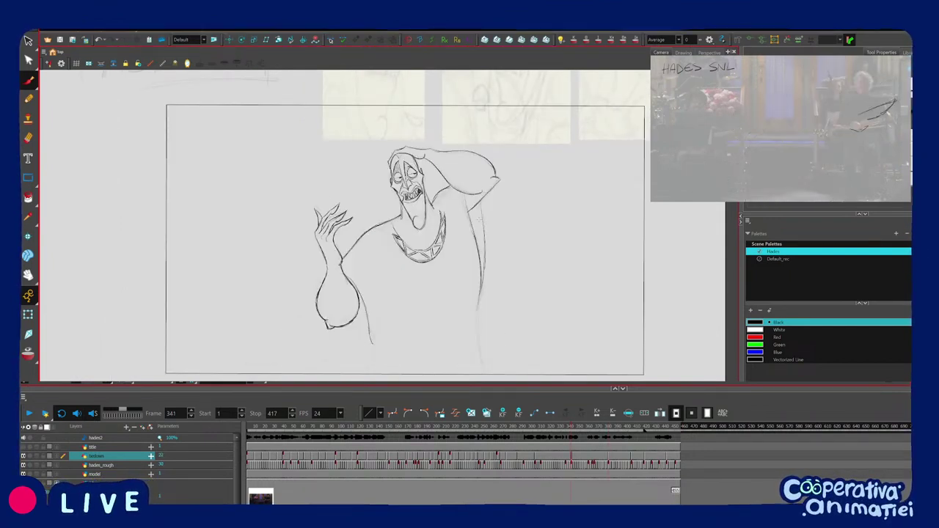
{"action": "key", "text": "1"}
{"action": "key", "text": "ctrl+z"}
{"action": "left_click_drag", "start_coordinate": [468, 205], "coordinate": [452, 264]}
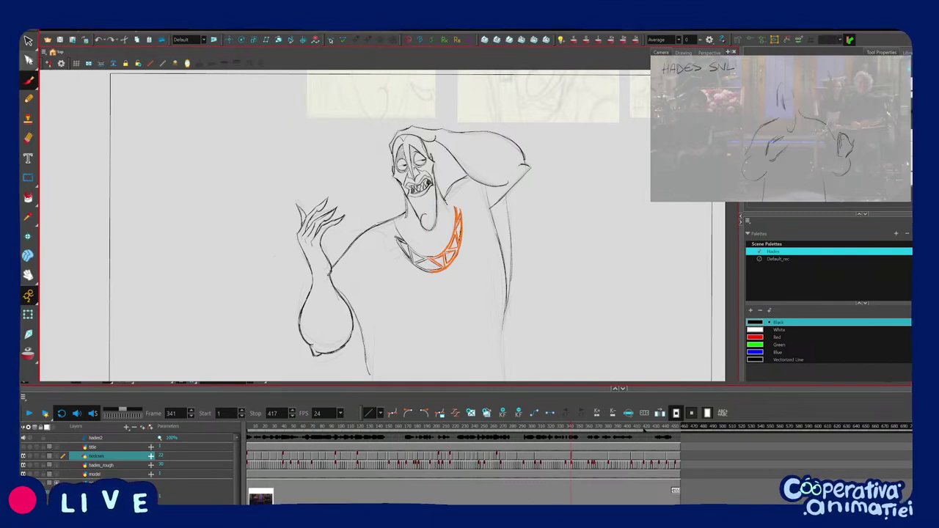
{"action": "left_click", "coordinate": [61, 116]}
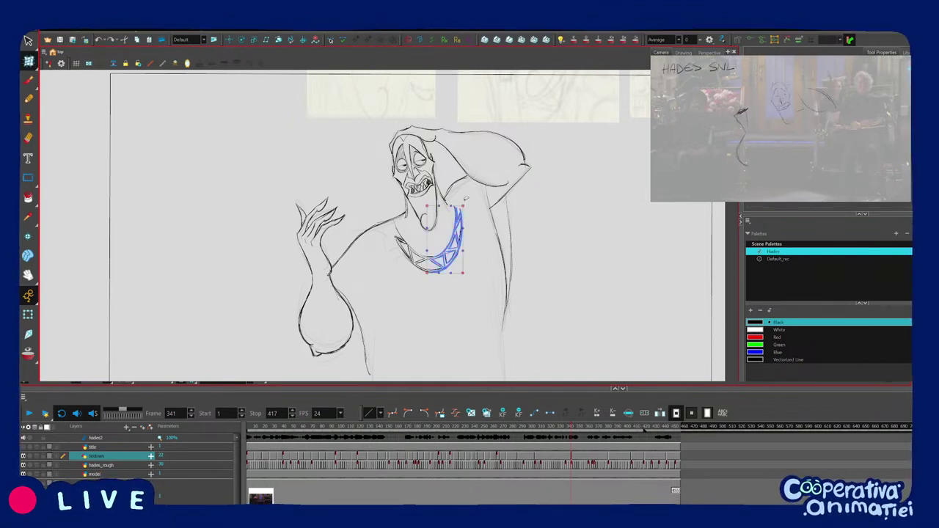
Distort the whole patterned collar on frame 341 in perspective so it wraps around the neck below the chin.
{"action": "key", "text": "2"}
{"action": "key", "text": "2"}
{"action": "left_click_drag", "start_coordinate": [532, 207], "coordinate": [482, 226]}
{"action": "mouse_move", "coordinate": [478, 266]}
{"action": "left_mouse_down"}
{"action": "mouse_move", "coordinate": [419, 336]}
{"action": "mouse_move", "coordinate": [380, 269]}
{"action": "left_mouse_up"}
{"action": "mouse_move", "coordinate": [469, 218]}
{"action": "left_mouse_down"}
{"action": "mouse_move", "coordinate": [476, 239]}
{"action": "mouse_move", "coordinate": [449, 208]}
{"action": "left_mouse_up"}
{"action": "left_click_drag", "start_coordinate": [461, 286], "coordinate": [467, 280]}
{"action": "left_click_drag", "start_coordinate": [449, 245], "coordinate": [450, 244]}
{"action": "left_click_drag", "start_coordinate": [449, 208], "coordinate": [444, 207]}
{"action": "left_click_drag", "start_coordinate": [449, 243], "coordinate": [453, 241]}
{"action": "left_click_drag", "start_coordinate": [445, 208], "coordinate": [445, 206]}
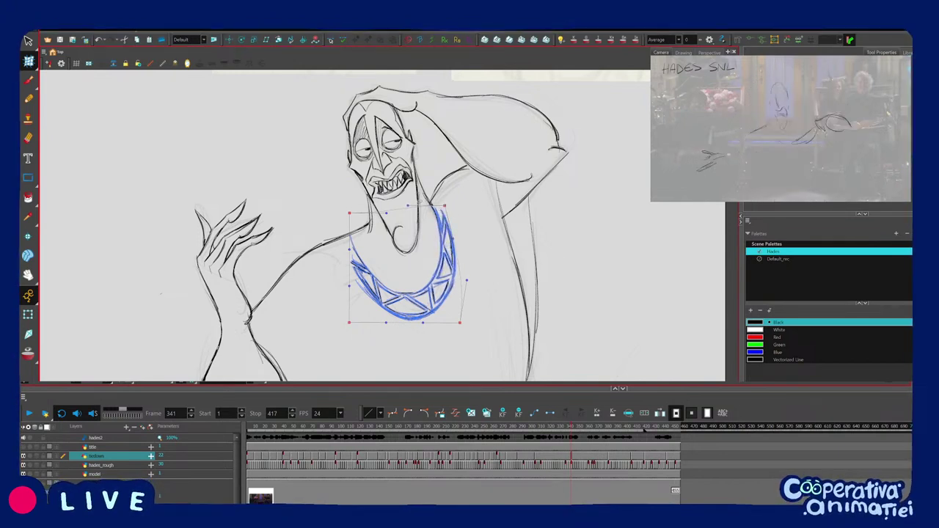
{"action": "left_click_drag", "start_coordinate": [353, 215], "coordinate": [361, 212]}
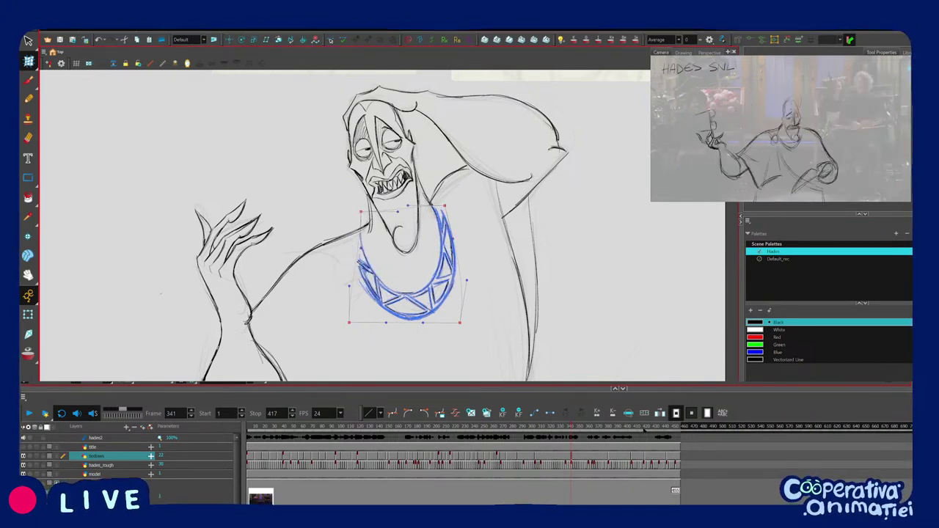
{"action": "left_click_drag", "start_coordinate": [423, 322], "coordinate": [425, 327]}
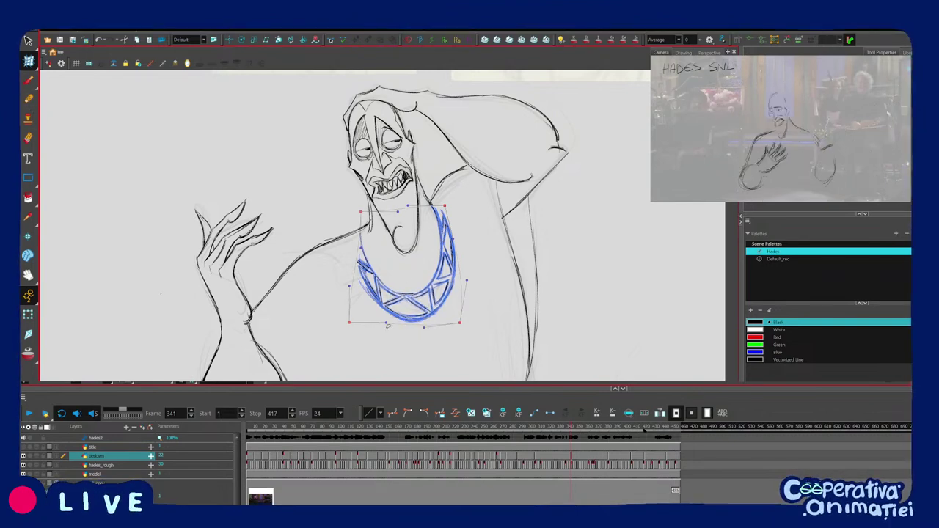
{"action": "left_click", "coordinate": [99, 135]}
{"action": "key", "text": "alt+b"}
Compare the reshaped collar on frame 341 with the costume on the finished drawings, including frame 380.
{"action": "key", "text": "1"}
{"action": "key", "text": "1"}
{"action": "key", "text": "comma"}
{"action": "key", "text": "comma"}
{"action": "key", "text": "comma"}
{"action": "key", "text": "comma"}
{"action": "key", "text": "comma"}
{"action": "key", "text": "comma"}
{"action": "key", "text": "comma"}
{"action": "key", "text": "comma"}
{"action": "key", "text": "comma"}
{"action": "key", "text": "comma"}
{"action": "key", "text": "comma"}
{"action": "key", "text": "comma"}
{"action": "key", "text": "comma"}
{"action": "key", "text": "comma"}
{"action": "key", "text": "comma"}
{"action": "key", "text": "comma"}
{"action": "key", "text": "comma"}
{"action": "key", "text": "comma"}
{"action": "key", "text": "comma"}
{"action": "key", "text": "comma"}
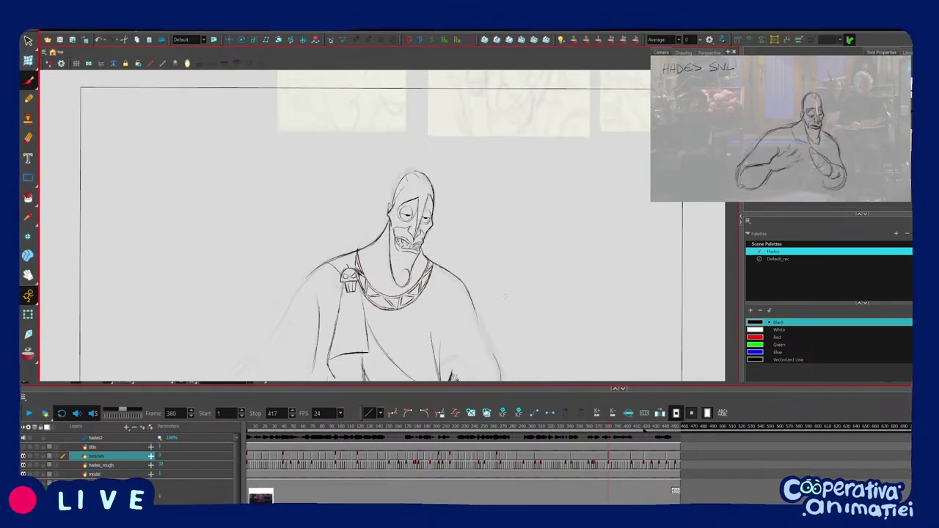
{"action": "key", "text": "period"}
{"action": "key", "text": "period"}
{"action": "key", "text": "period"}
{"action": "key", "text": "period"}
{"action": "key", "text": "period"}
{"action": "key", "text": "period"}
{"action": "key", "text": "period"}
{"action": "key", "text": "period"}
{"action": "key", "text": "period"}
{"action": "key", "text": "period"}
{"action": "key", "text": "period"}
{"action": "key", "text": "period"}
{"action": "key", "text": "period"}
{"action": "key", "text": "period"}
{"action": "key", "text": "period"}
{"action": "key", "text": "period"}
{"action": "key", "text": "period"}
{"action": "key", "text": "period"}
{"action": "key", "text": "period"}
{"action": "key", "text": "period"}
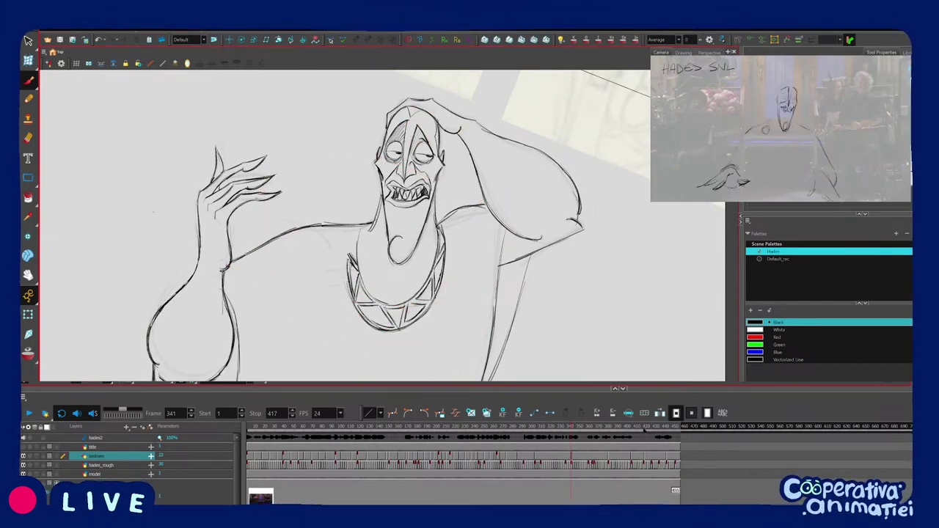
{"action": "key", "text": "v"}
{"action": "key", "text": "v"}
{"action": "key", "text": "comma"}
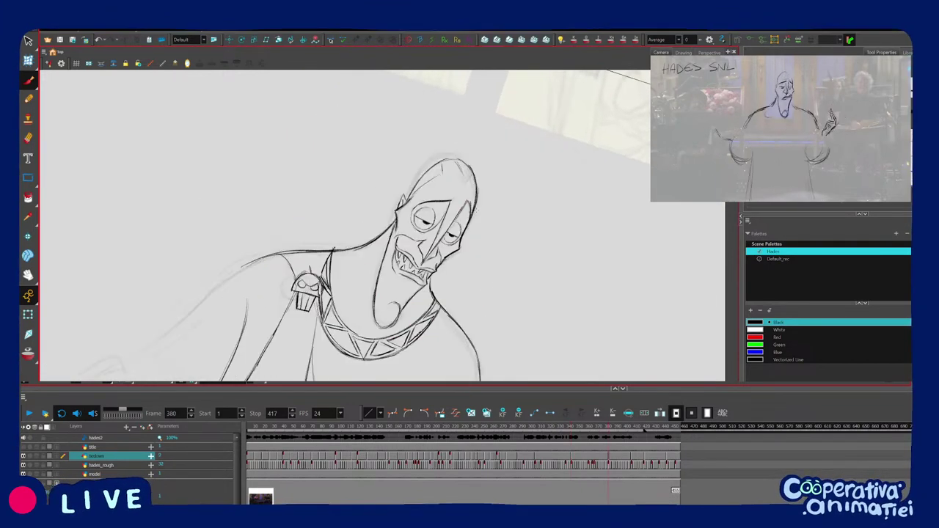
{"action": "key", "text": "period"}
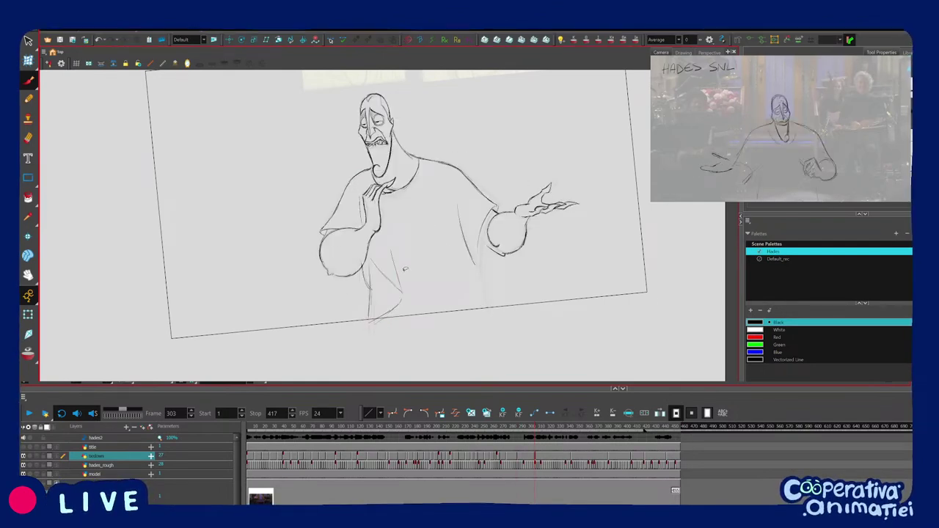
Ink the folds and lower edge of the hanging cloth below the bent arm on frame 303.
{"action": "left_click", "coordinate": [404, 290]}
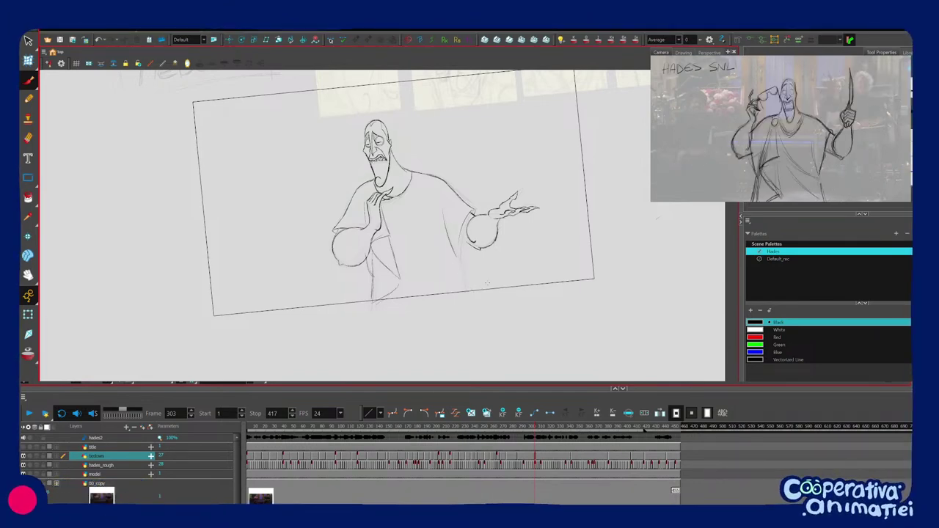
{"action": "mouse_move", "coordinate": [530, 428]}
{"action": "left_mouse_down"}
{"action": "mouse_move", "coordinate": [505, 430]}
{"action": "mouse_move", "coordinate": [554, 430]}
{"action": "mouse_move", "coordinate": [544, 439]}
{"action": "left_mouse_up"}
{"action": "key", "text": "2"}
{"action": "left_click_drag", "start_coordinate": [448, 280], "coordinate": [484, 328]}
{"action": "key", "text": "f"}
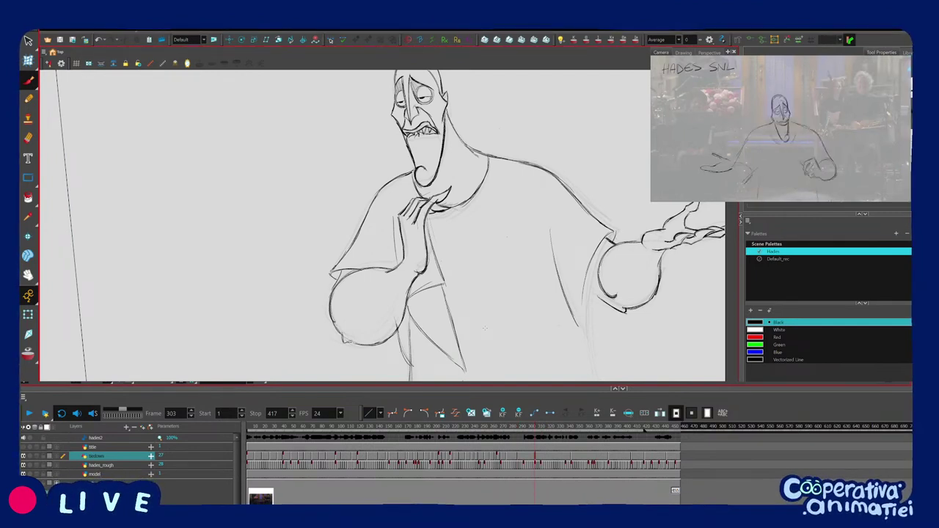
{"action": "key", "text": "1"}
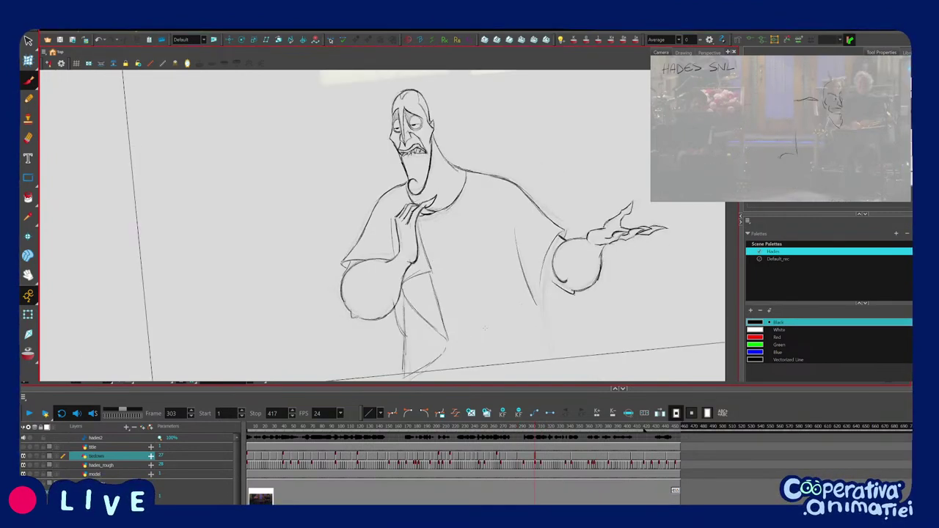
{"action": "left_click_drag", "start_coordinate": [489, 282], "coordinate": [493, 279]}
{"action": "mouse_move", "coordinate": [535, 428]}
{"action": "left_mouse_down"}
{"action": "mouse_move", "coordinate": [516, 429]}
{"action": "mouse_move", "coordinate": [541, 429]}
{"action": "mouse_move", "coordinate": [511, 444]}
{"action": "mouse_move", "coordinate": [564, 439]}
{"action": "mouse_move", "coordinate": [554, 442]}
{"action": "left_mouse_up"}
{"action": "left_click_drag", "start_coordinate": [519, 338], "coordinate": [520, 330]}
{"action": "key", "text": "1"}
{"action": "key", "text": "2"}
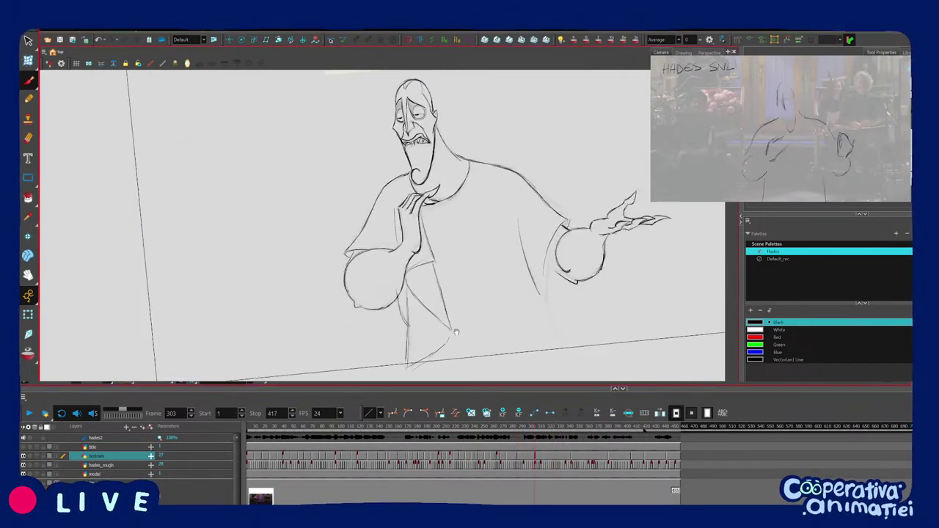
{"action": "left_click_drag", "start_coordinate": [459, 338], "coordinate": [459, 329]}
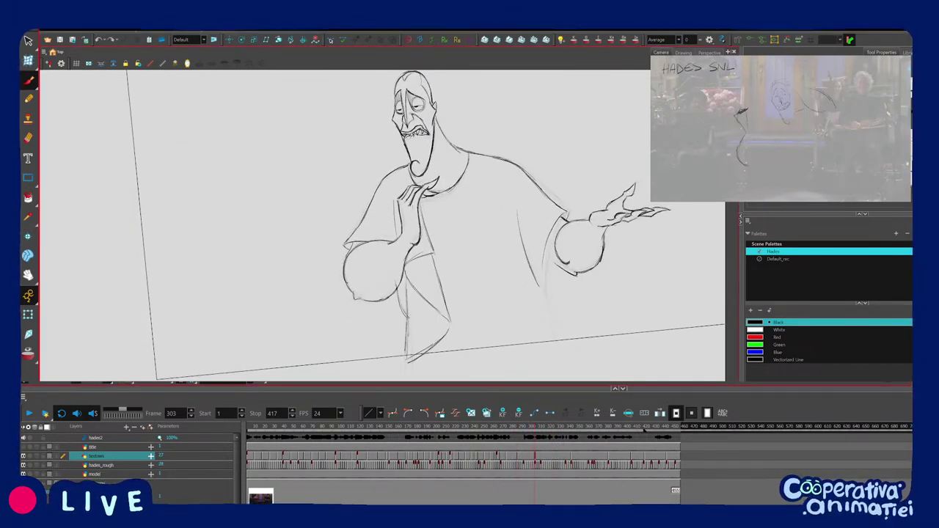
Draw the lower edge of the collar band parallel to the neckline on frame 303.
{"action": "key", "text": "1"}
{"action": "mouse_move", "coordinate": [535, 442]}
{"action": "left_mouse_down"}
{"action": "mouse_move", "coordinate": [572, 442]}
{"action": "mouse_move", "coordinate": [518, 442]}
{"action": "left_mouse_up"}
{"action": "key", "text": "shift+x"}
{"action": "left_click_drag", "start_coordinate": [539, 263], "coordinate": [533, 291]}
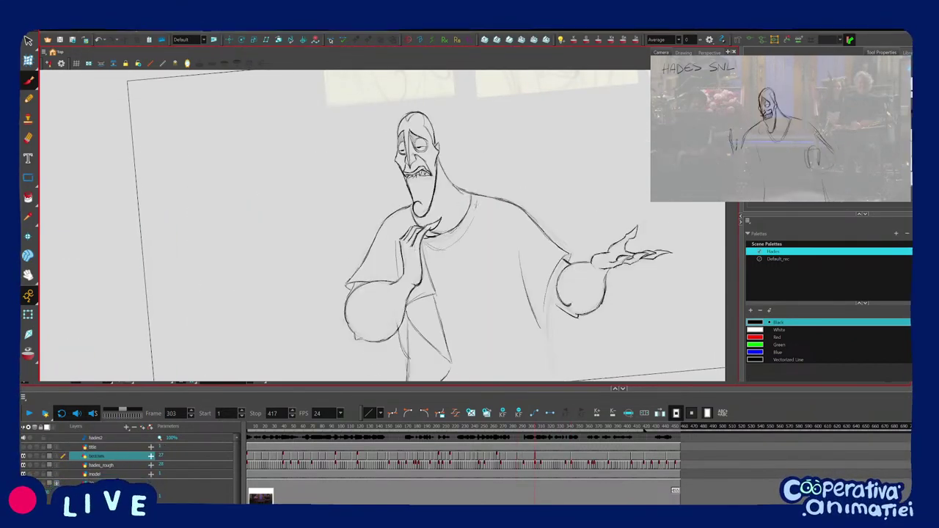
{"action": "scroll", "coordinate": [461, 239], "scroll_direction": "down", "scroll_amount": 2}
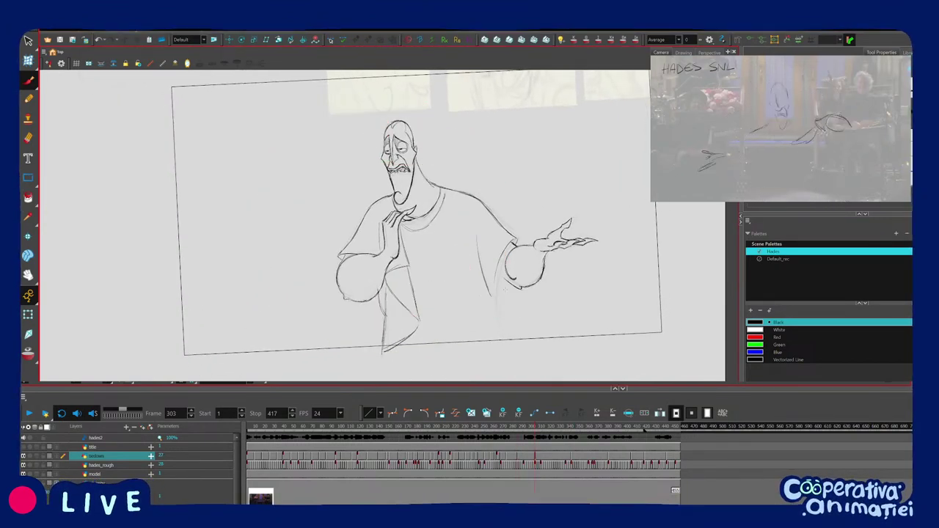
Draw the upper curved drapery edge across the torso on frame 303, from the hanging cloth toward the outstretched arm's side.
{"action": "left_click_drag", "start_coordinate": [443, 295], "coordinate": [473, 309]}
{"action": "key", "text": "f"}
{"action": "key", "text": "g"}
{"action": "key", "text": "f"}
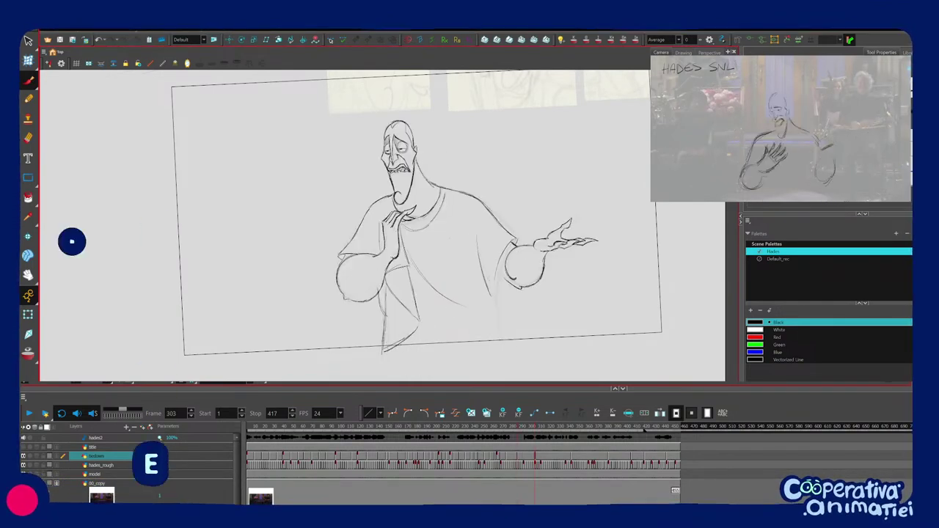
{"action": "key", "text": "g"}
{"action": "left_click_drag", "start_coordinate": [478, 235], "coordinate": [491, 296]}
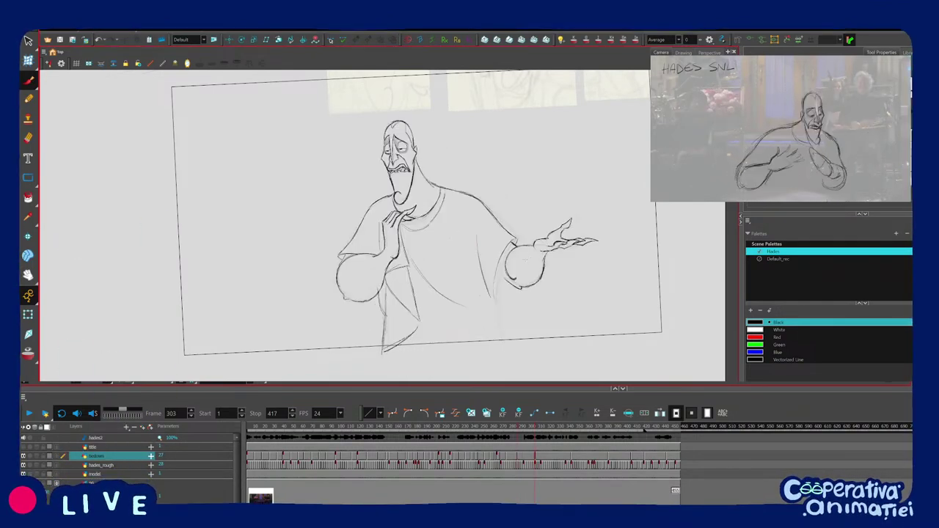
Draw the waist side line and the lower curved drapery edge on frame 303, checking them against the neighbouring drawings.
{"action": "key", "text": "2"}
{"action": "left_click_drag", "start_coordinate": [466, 241], "coordinate": [452, 191]}
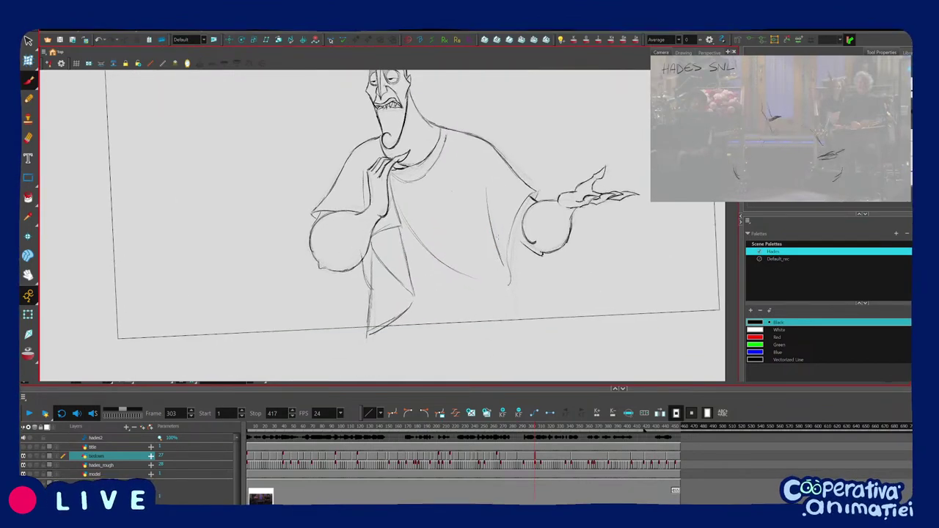
{"action": "left_click_drag", "start_coordinate": [509, 285], "coordinate": [518, 317]}
{"action": "key", "text": "comma"}
{"action": "key", "text": "period"}
{"action": "key", "text": "comma"}
{"action": "key", "text": "period"}
{"action": "key", "text": "comma"}
{"action": "key", "text": "period"}
{"action": "left_click_drag", "start_coordinate": [544, 279], "coordinate": [488, 358]}
{"action": "left_click_drag", "start_coordinate": [477, 316], "coordinate": [461, 285]}
{"action": "left_click_drag", "start_coordinate": [366, 230], "coordinate": [413, 324]}
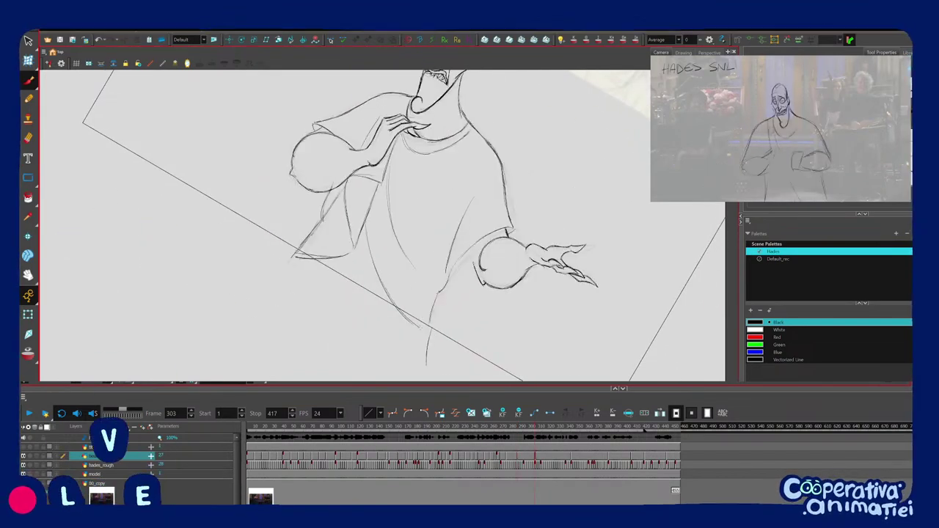
Rework the short waist contour between the two drapery curves below the outstretched arm on frame 303.
{"action": "left_click_drag", "start_coordinate": [470, 323], "coordinate": [502, 279]}
{"action": "key", "text": "f"}
{"action": "key", "text": "g"}
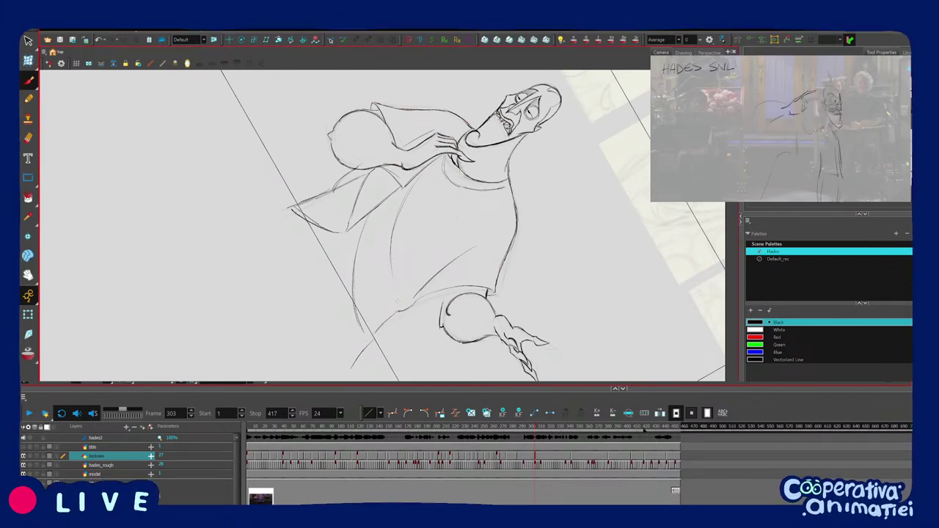
{"action": "mouse_move", "coordinate": [406, 304]}
{"action": "left_mouse_down"}
{"action": "mouse_move", "coordinate": [439, 289]}
{"action": "mouse_move", "coordinate": [461, 262]}
{"action": "mouse_move", "coordinate": [425, 352]}
{"action": "left_mouse_up"}
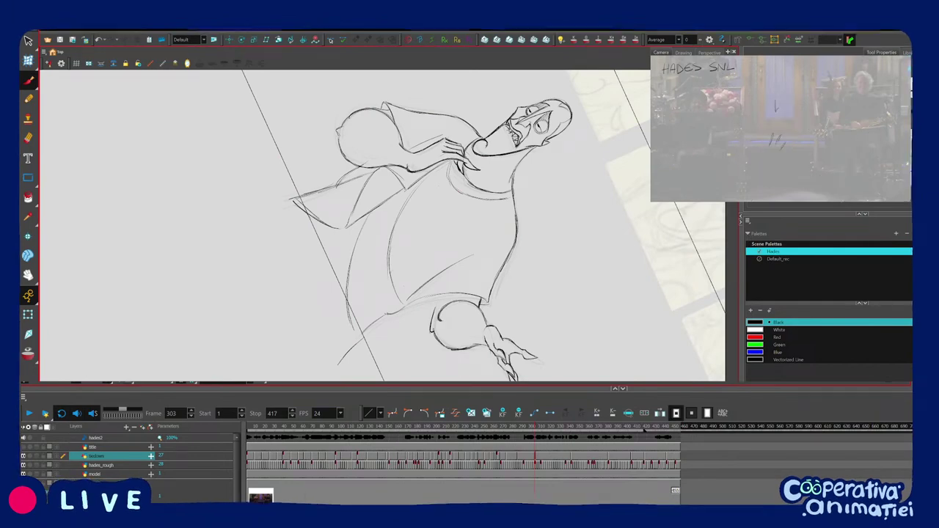
{"action": "left_click_drag", "start_coordinate": [426, 301], "coordinate": [507, 245]}
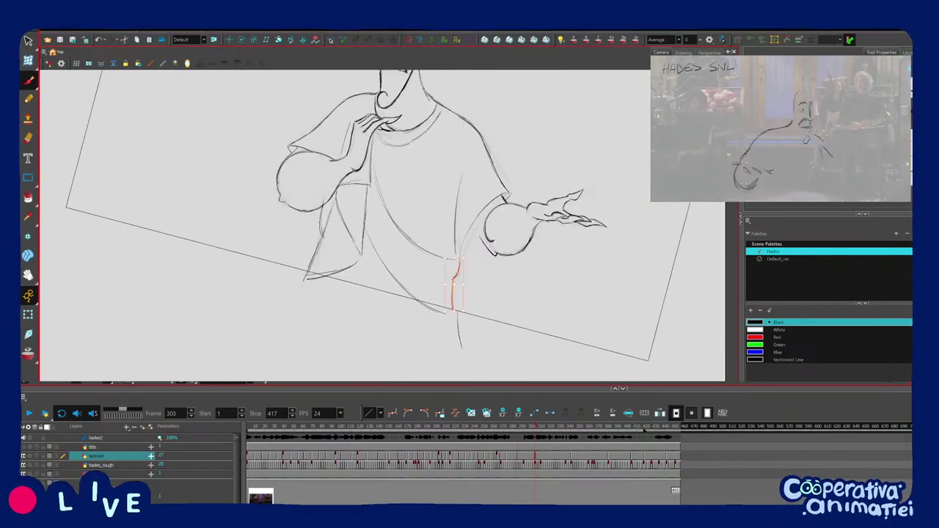
{"action": "mouse_move", "coordinate": [477, 281]}
{"action": "left_mouse_down"}
{"action": "mouse_move", "coordinate": [485, 264]}
{"action": "mouse_move", "coordinate": [466, 299]}
{"action": "left_mouse_up"}
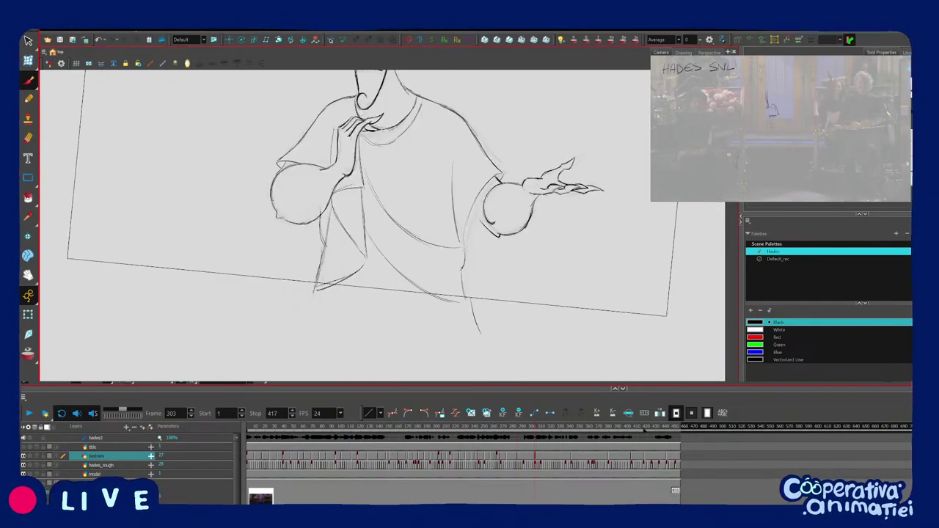
{"action": "key", "text": "f"}
{"action": "key", "text": "g"}
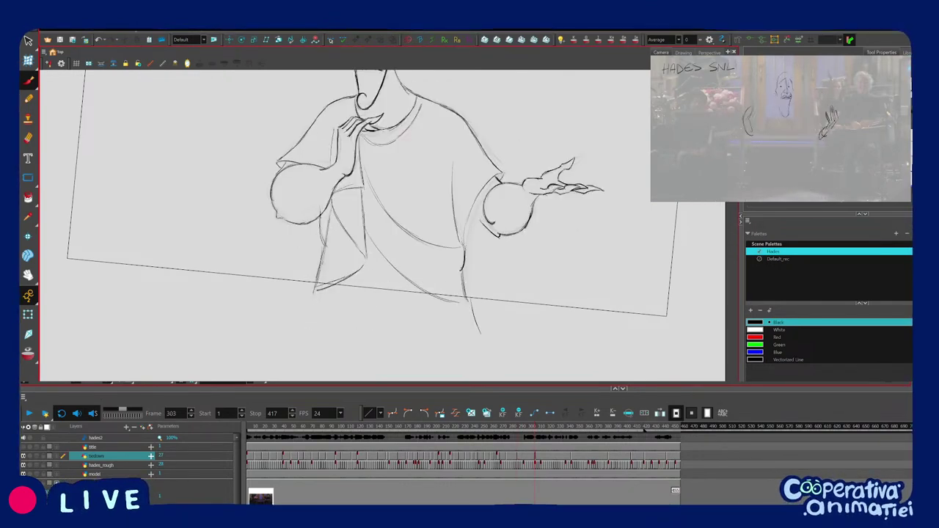
Compare the drapery, waist and hanging cloth on frame 303 with the finished costume on frames 273 and 285.
{"action": "scroll", "coordinate": [404, 284], "scroll_direction": "down", "scroll_amount": 3}
{"action": "left_click_drag", "start_coordinate": [441, 204], "coordinate": [438, 196]}
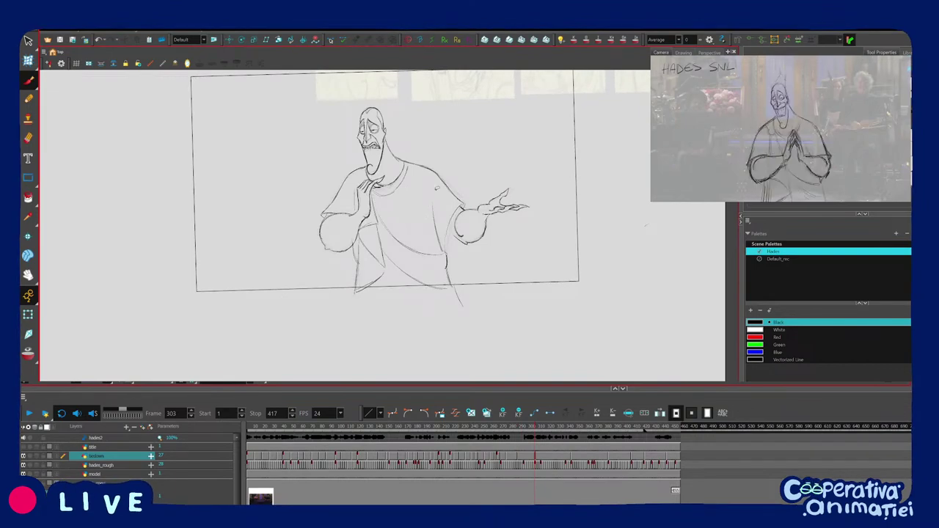
{"action": "key", "text": "f"}
{"action": "key", "text": "g"}
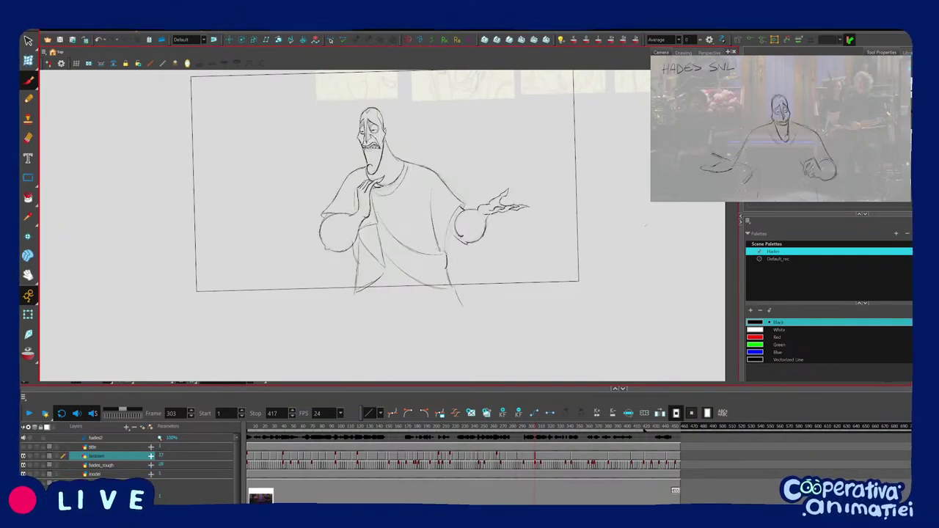
{"action": "key", "text": "1"}
{"action": "key", "text": "f"}
{"action": "key", "text": "g"}
{"action": "key", "text": "f"}
{"action": "key", "text": "f"}
{"action": "key", "text": "2"}
{"action": "key", "text": "2"}
{"action": "mouse_move", "coordinate": [386, 306]}
{"action": "left_mouse_down"}
{"action": "mouse_move", "coordinate": [430, 265]}
{"action": "mouse_move", "coordinate": [399, 255]}
{"action": "left_mouse_up"}
{"action": "key", "text": "f"}
{"action": "key", "text": "2"}
{"action": "key", "text": "g"}
{"action": "key", "text": "f"}
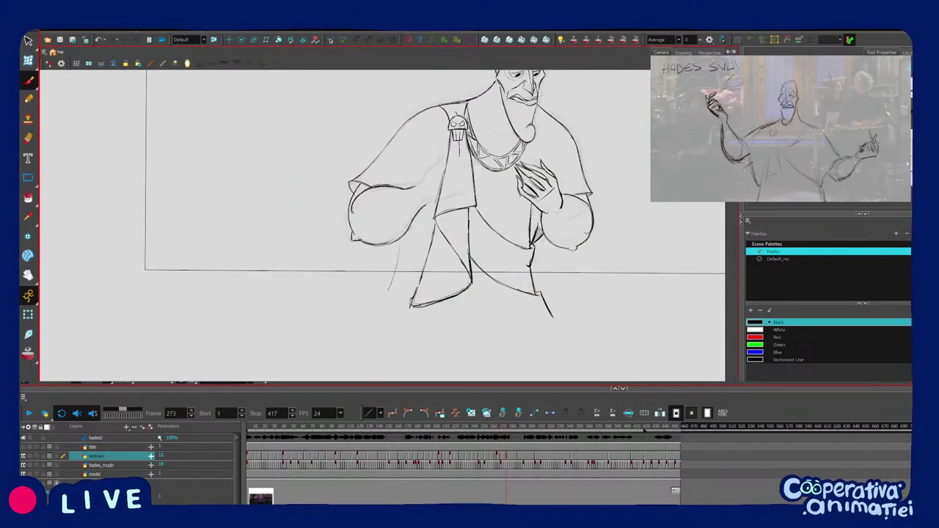
{"action": "key", "text": "period"}
{"action": "key", "text": "period"}
{"action": "key", "text": "period"}
{"action": "key", "text": "period"}
{"action": "key", "text": "period"}
{"action": "key", "text": "period"}
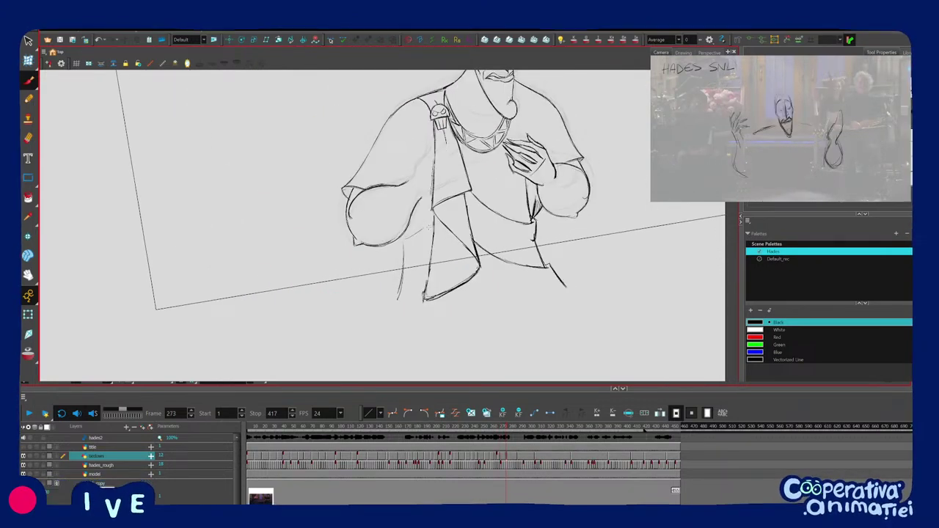
{"action": "key", "text": "period"}
{"action": "key", "text": "comma"}
{"action": "key", "text": "f"}
{"action": "key", "text": "g"}
{"action": "key", "text": "g"}
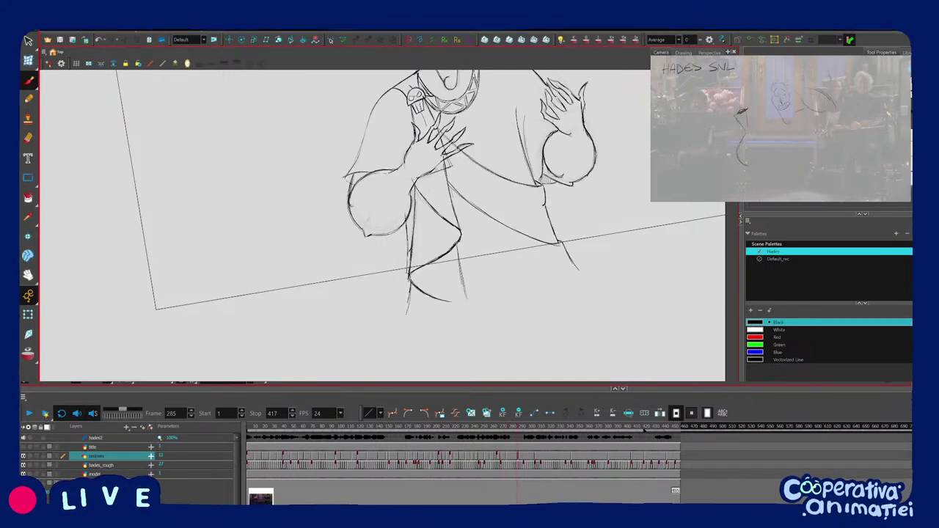
{"action": "key", "text": "2"}
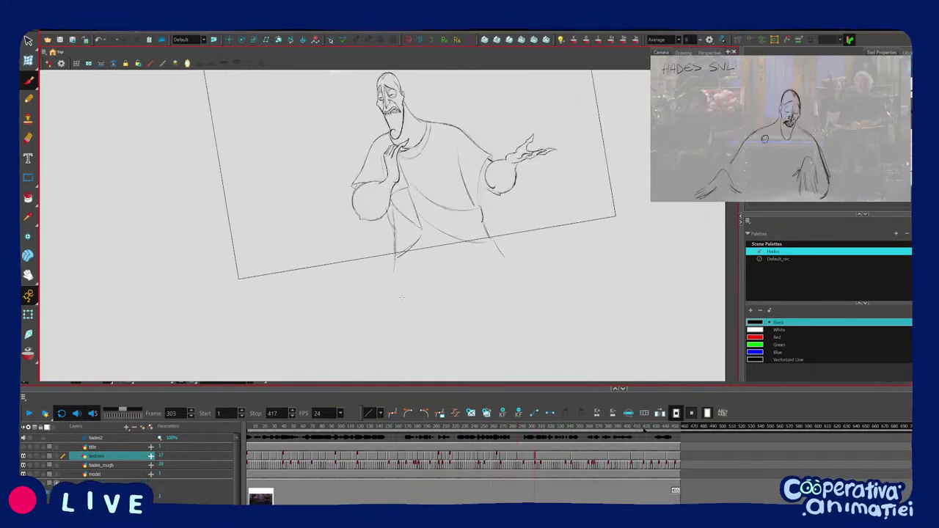
Step through the drawings around frame 303 to check how the drapery and hanging cloth move.
{"action": "key", "text": "period"}
{"action": "key", "text": "period"}
{"action": "key", "text": "period"}
{"action": "key", "text": "period"}
{"action": "key", "text": "period"}
{"action": "key", "text": "period"}
{"action": "key", "text": "period"}
{"action": "key", "text": "period"}
{"action": "key", "text": "period"}
{"action": "key", "text": "period"}
{"action": "key", "text": "period"}
{"action": "key", "text": "period"}
{"action": "key", "text": "period"}
{"action": "key", "text": "period"}
{"action": "key", "text": "period"}
{"action": "key", "text": "period"}
{"action": "key", "text": "period"}
{"action": "key", "text": "period"}
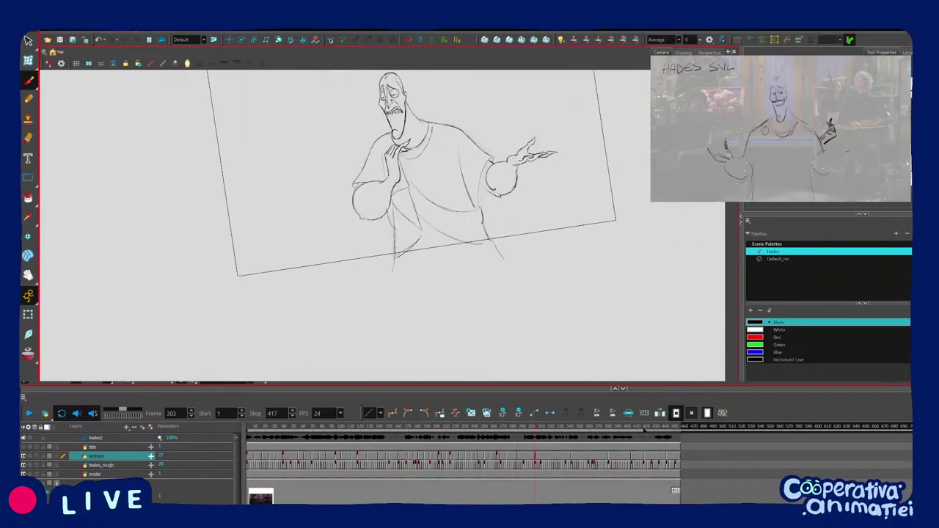
Draw the curved robe line beneath the hanging cloth's lower corner on frame 303, checking it against the neighbouring drawings.
{"action": "key", "text": "f"}
{"action": "key", "text": "g"}
{"action": "key", "text": "f"}
{"action": "key", "text": "g"}
{"action": "left_click_drag", "start_coordinate": [397, 262], "coordinate": [431, 273]}
Fit the hanging cloth lines on frame 341 under the brooch and draw the robe line running down below the cloth.
{"action": "key", "text": "Return"}
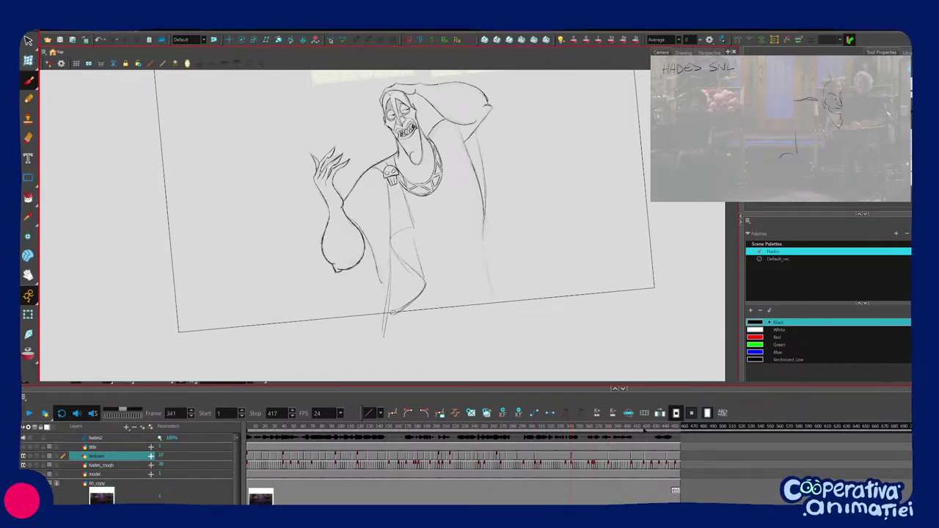
{"action": "left_click_drag", "start_coordinate": [433, 323], "coordinate": [372, 259]}
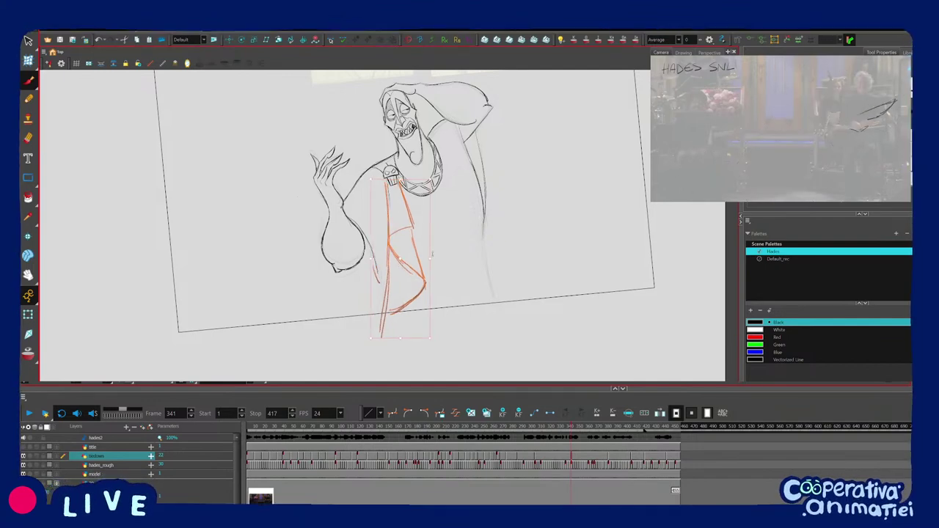
{"action": "key", "text": "f"}
{"action": "key", "text": "g"}
{"action": "key", "text": "f"}
{"action": "key", "text": "g"}
{"action": "left_click_drag", "start_coordinate": [422, 295], "coordinate": [430, 340]}
{"action": "left_click_drag", "start_coordinate": [427, 299], "coordinate": [436, 343]}
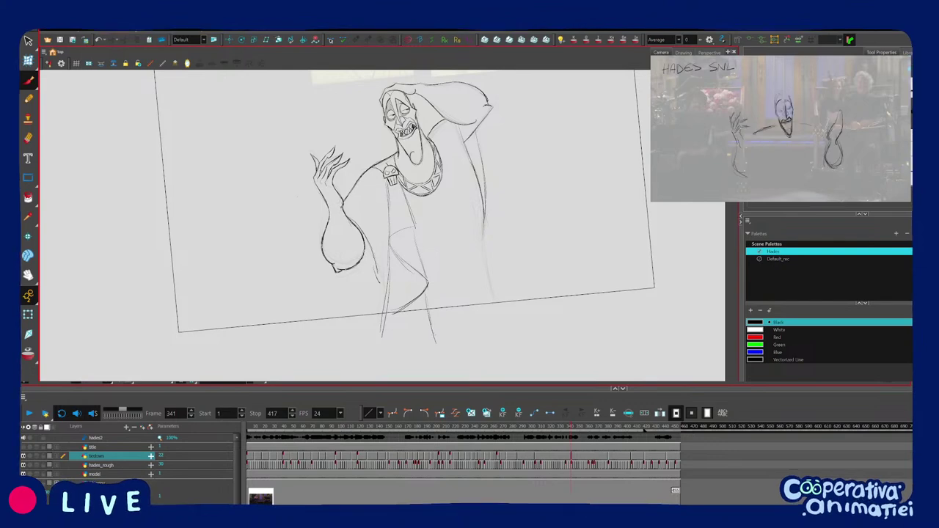
Compare the hanging cloth on frame 341 with frame 380 and redraw the cloth's long side edge.
{"action": "key", "text": "ctrl+a"}
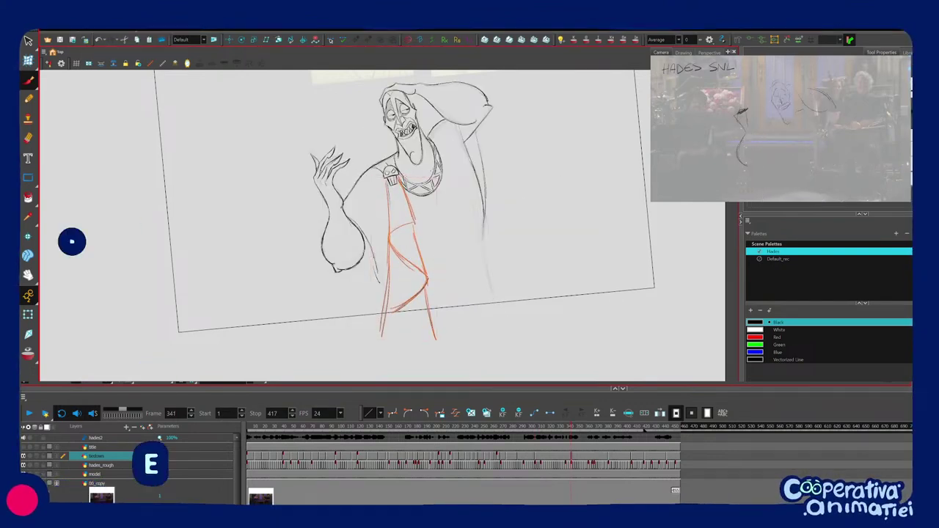
{"action": "key", "text": "f"}
{"action": "key", "text": "g"}
{"action": "key", "text": "g"}
{"action": "key", "text": "f"}
{"action": "key", "text": "g"}
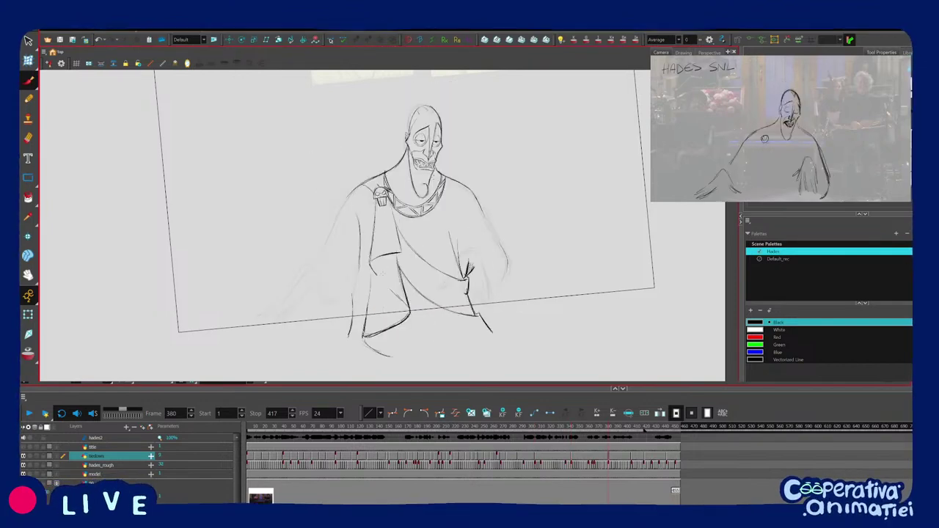
{"action": "key", "text": "f"}
{"action": "key", "text": "g"}
{"action": "key", "text": "ctrl+z"}
{"action": "left_click_drag", "start_coordinate": [372, 273], "coordinate": [367, 315]}
Draw the upper curved drapery edge across the torso and the waist side line on frame 341.
{"action": "key", "text": "f"}
{"action": "key", "text": "g"}
{"action": "key", "text": "f"}
{"action": "left_click_drag", "start_coordinate": [412, 202], "coordinate": [420, 220]}
{"action": "key", "text": "g"}
{"action": "key", "text": "f"}
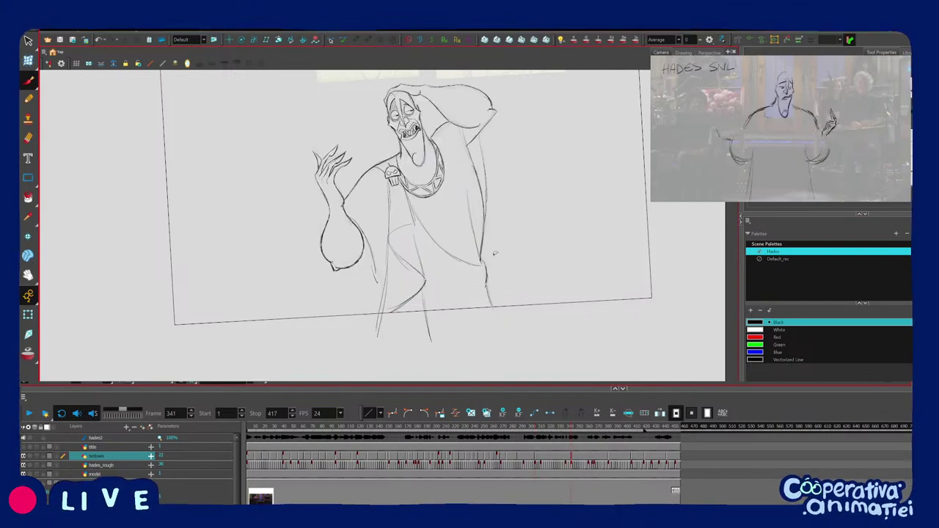
Draw the lower curved drapery edge on frame 341, from the hanging cloth toward the waist, and check it against frame 303.
{"action": "left_click_drag", "start_coordinate": [417, 254], "coordinate": [474, 322]}
{"action": "key", "text": "ctrl+z"}
{"action": "left_click_drag", "start_coordinate": [416, 253], "coordinate": [476, 321]}
{"action": "key", "text": "f"}
{"action": "key", "text": "g"}
{"action": "key", "text": "f"}
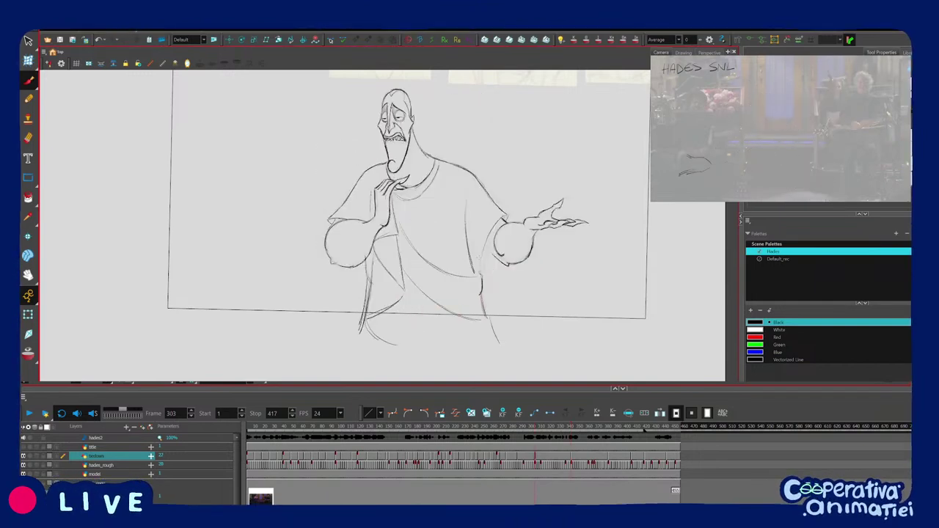
Extend the lower drapery edge to the waist and rework the waist side contour to match between frames 303 and 341.
{"action": "key", "text": "g"}
{"action": "left_click_drag", "start_coordinate": [486, 320], "coordinate": [465, 315]}
{"action": "key", "text": "f"}
{"action": "key", "text": "g"}
{"action": "key", "text": "f"}
{"action": "key", "text": "g"}
{"action": "left_click_drag", "start_coordinate": [482, 269], "coordinate": [488, 316]}
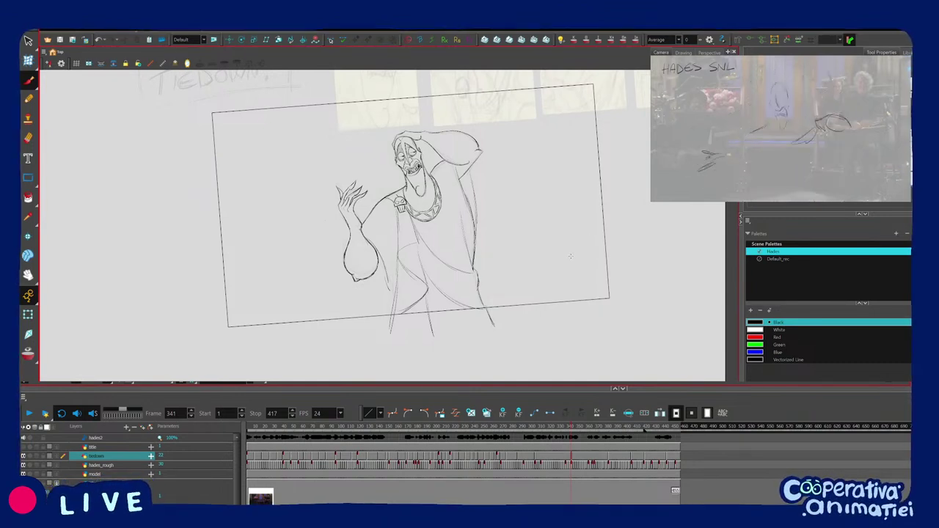
Compare the drapery curves, waist line and hanging cloth between frames 303 and 341.
{"action": "scroll", "coordinate": [576, 261], "scroll_direction": "up", "scroll_amount": 2}
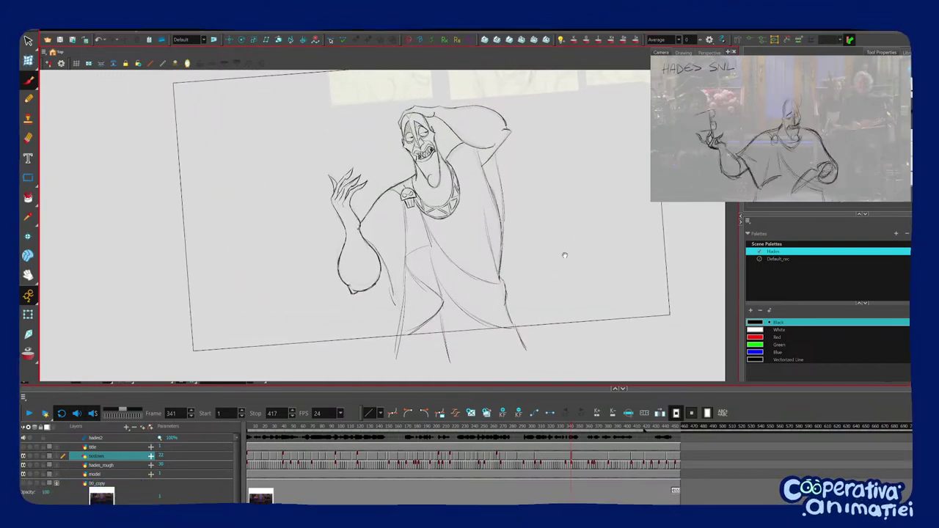
{"action": "scroll", "coordinate": [585, 257], "scroll_direction": "down", "scroll_amount": 2}
{"action": "scroll", "coordinate": [585, 257], "scroll_direction": "up", "scroll_amount": 2}
{"action": "key", "text": "f"}
{"action": "key", "text": "g"}
{"action": "key", "text": "f"}
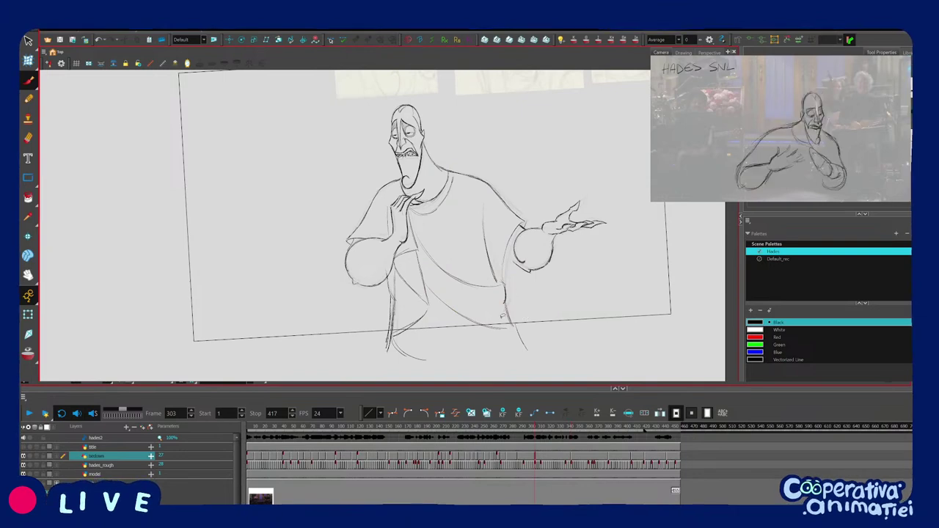
{"action": "key", "text": "g"}
{"action": "key", "text": "f"}
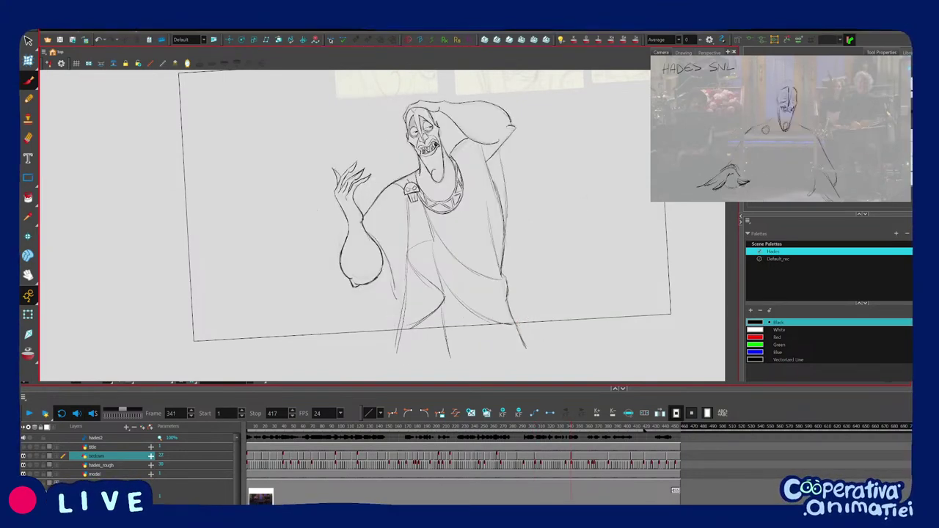
Strengthen the lower drapery edge and the hanging cloth's upper fold line on frame 341, comparing with frame 303.
{"action": "left_click_drag", "start_coordinate": [524, 335], "coordinate": [409, 286]}
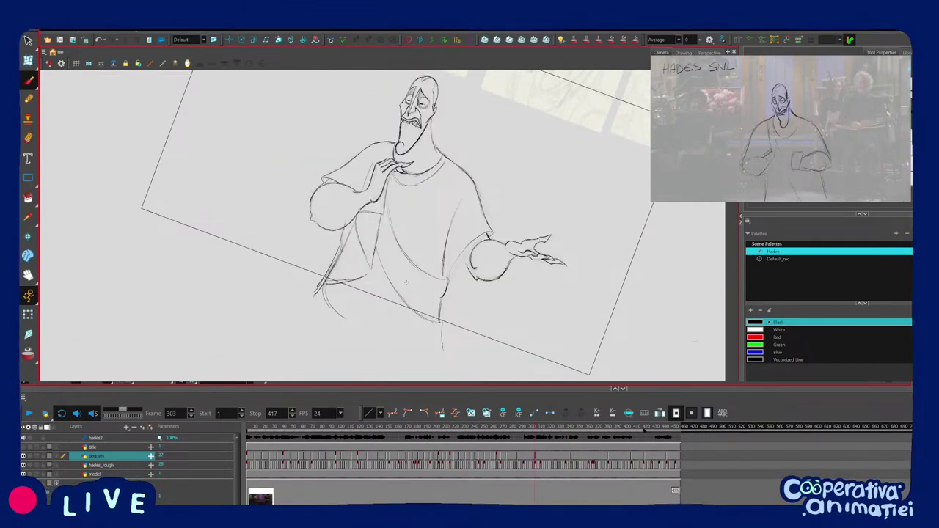
{"action": "left_click_drag", "start_coordinate": [394, 294], "coordinate": [417, 290]}
{"action": "key", "text": "2"}
{"action": "left_click_drag", "start_coordinate": [427, 263], "coordinate": [476, 310]}
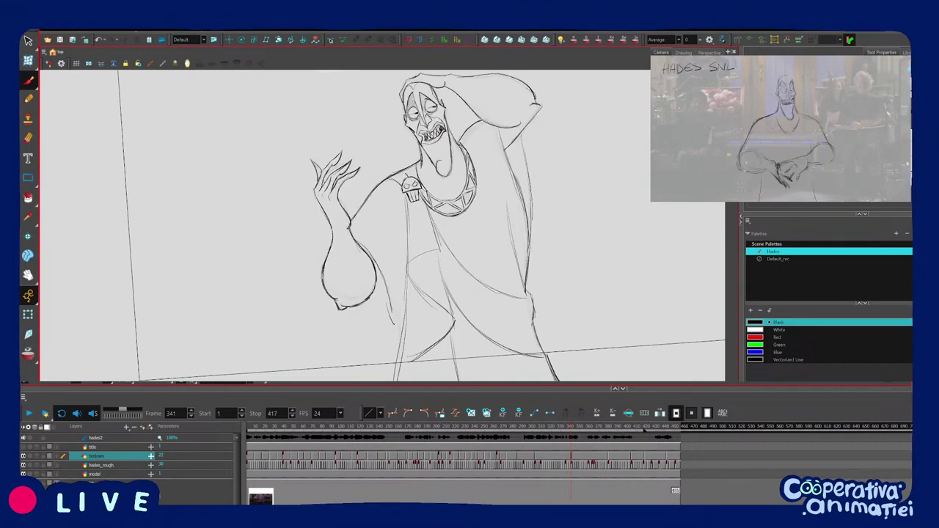
{"action": "key", "text": "f"}
{"action": "key", "text": "g"}
{"action": "mouse_move", "coordinate": [453, 257]}
{"action": "left_mouse_down"}
{"action": "mouse_move", "coordinate": [457, 236]}
{"action": "mouse_move", "coordinate": [444, 235]}
{"action": "mouse_move", "coordinate": [391, 256]}
{"action": "left_mouse_up"}
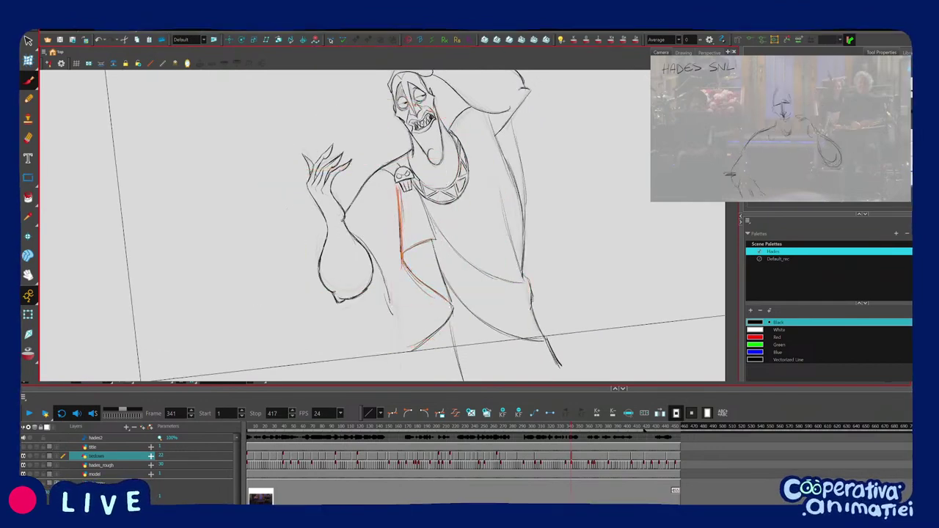
Clean up the hanging cloth's outer edge below the skull brooch on frame 341, erasing the stray rough line.
{"action": "key", "text": "2"}
{"action": "key", "text": "2"}
{"action": "key", "text": "ctrl+z"}
{"action": "key", "text": "ctrl+z"}
{"action": "key", "text": "ctrl+z"}
{"action": "key", "text": "f"}
{"action": "key", "text": "g"}
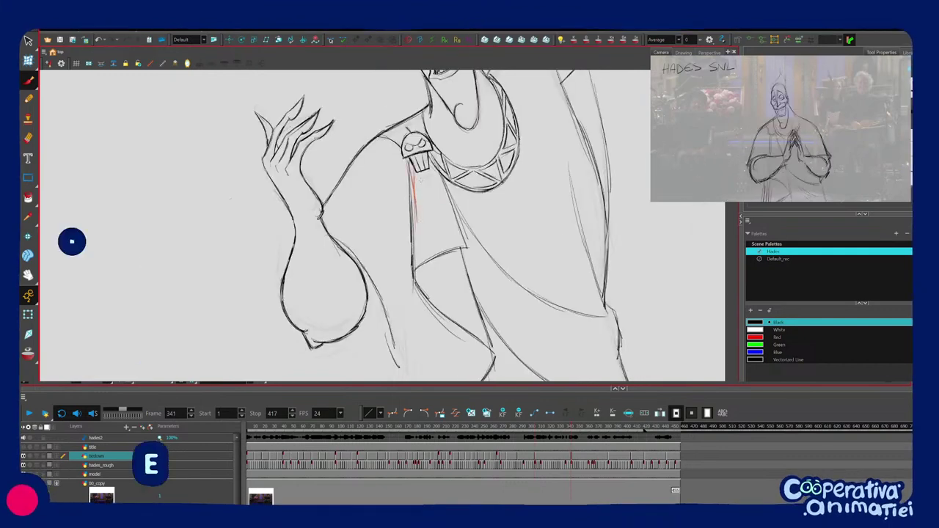
{"action": "left_click_drag", "start_coordinate": [446, 214], "coordinate": [442, 199]}
Erase the doubled rough line along the hanging cloth's lower fold on frame 341 and check it against the neighbouring drawings.
{"action": "left_click_drag", "start_coordinate": [233, 229], "coordinate": [315, 85]}
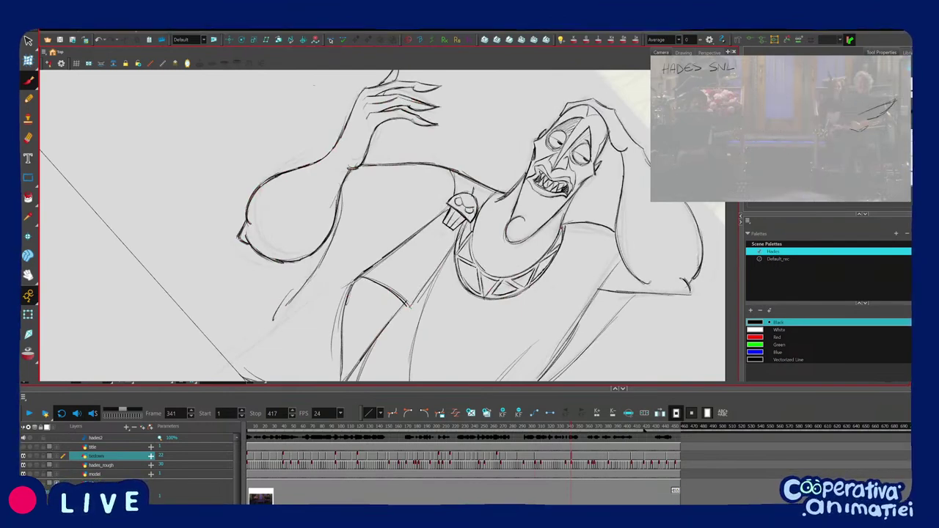
{"action": "left_click_drag", "start_coordinate": [314, 85], "coordinate": [251, 140]}
{"action": "left_click_drag", "start_coordinate": [452, 298], "coordinate": [466, 200]}
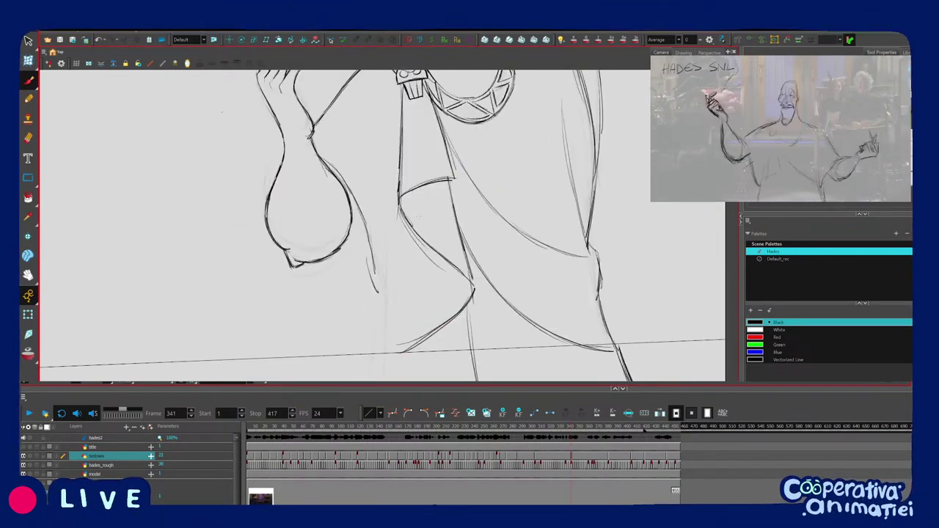
{"action": "left_click_drag", "start_coordinate": [406, 209], "coordinate": [420, 229]}
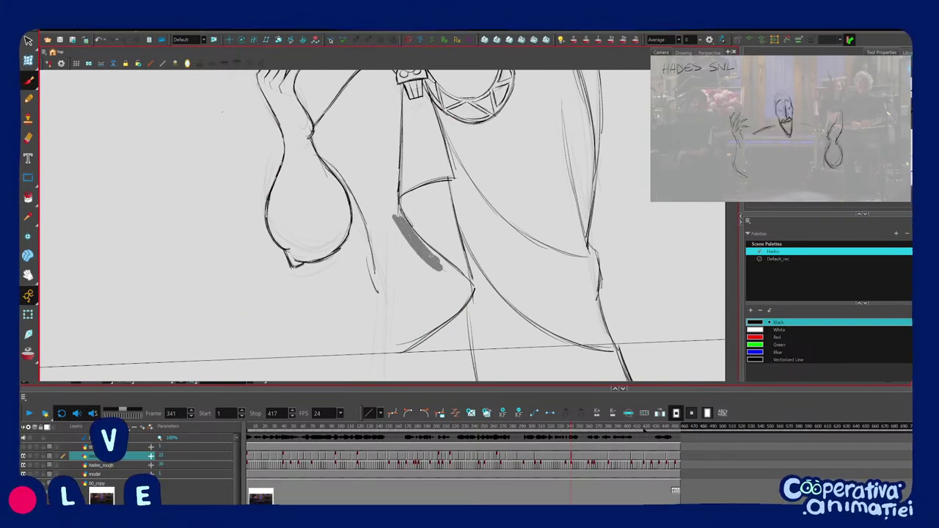
{"action": "key", "text": "f"}
{"action": "key", "text": "g"}
{"action": "key", "text": "f"}
{"action": "key", "text": "g"}
Ink the hanging cloth's long back edge on frame 341, from the fold down past the hem.
{"action": "mouse_move", "coordinate": [405, 329]}
{"action": "left_mouse_down"}
{"action": "mouse_move", "coordinate": [331, 320]}
{"action": "mouse_move", "coordinate": [357, 329]}
{"action": "left_mouse_up"}
{"action": "key", "text": "f"}
{"action": "key", "text": "g"}
{"action": "key", "text": "f"}
{"action": "key", "text": "g"}
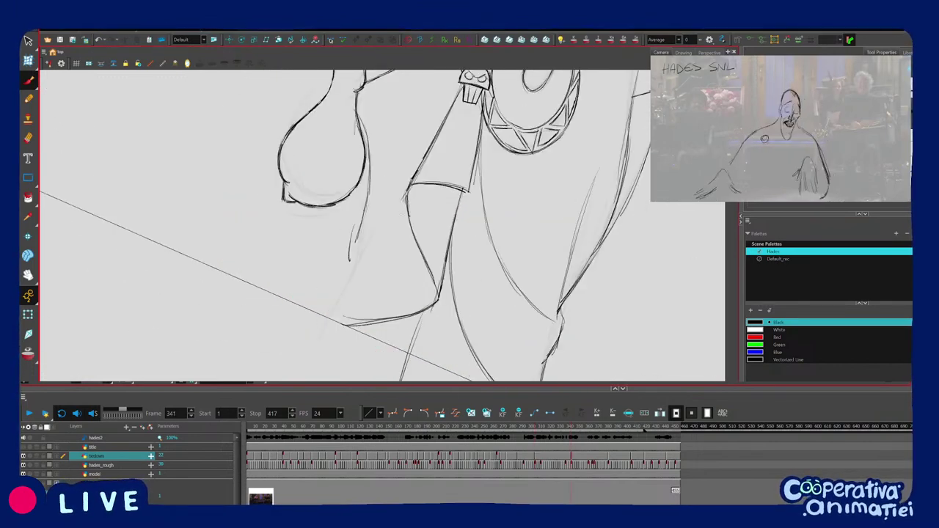
{"action": "key", "text": "f"}
{"action": "left_click_drag", "start_coordinate": [419, 304], "coordinate": [294, 341]}
{"action": "key", "text": "g"}
{"action": "key", "text": "ctrl+z"}
{"action": "left_click_drag", "start_coordinate": [328, 298], "coordinate": [295, 338]}
{"action": "left_click_drag", "start_coordinate": [398, 303], "coordinate": [449, 263]}
Draw the hem's end curving into the hanging cloth's back edge on frame 341.
{"action": "key", "text": "2"}
{"action": "key", "text": "f"}
{"action": "key", "text": "g"}
{"action": "left_click_drag", "start_coordinate": [410, 307], "coordinate": [401, 318]}
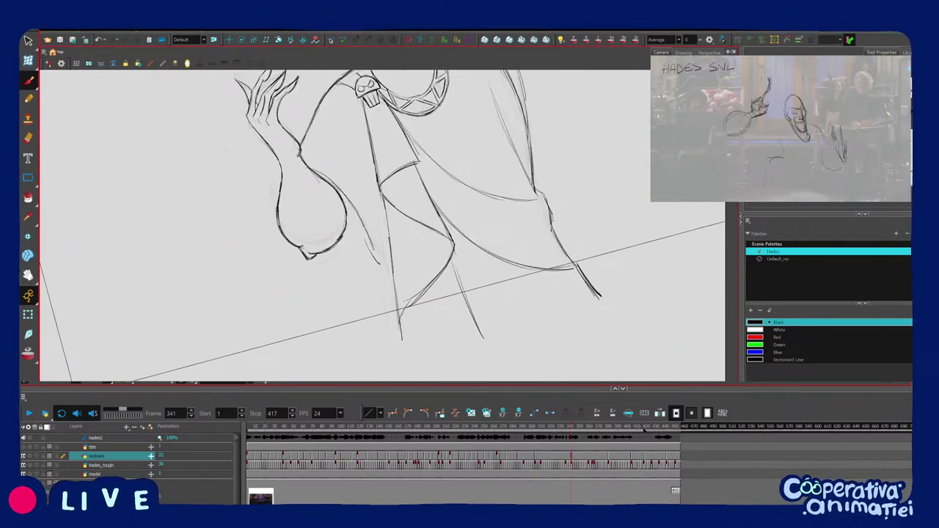
{"action": "key", "text": "f"}
{"action": "key", "text": "g"}
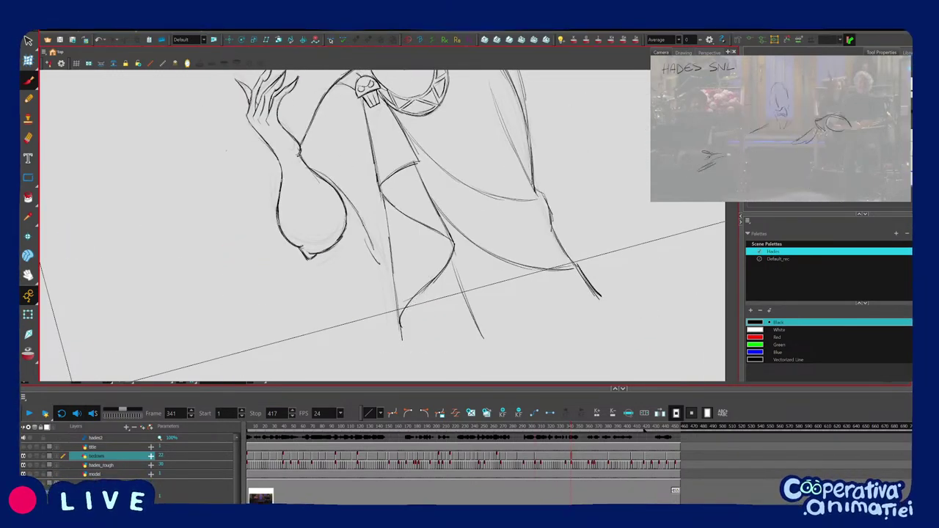
Erase part of the hanging cloth's hem on frame 341 and redraw it as one continuous line to the back edge.
{"action": "key", "text": "f"}
{"action": "key", "text": "f"}
{"action": "key", "text": "g"}
{"action": "key", "text": "g"}
{"action": "key", "text": "f"}
{"action": "key", "text": "g"}
{"action": "key", "text": "ctrl+z"}
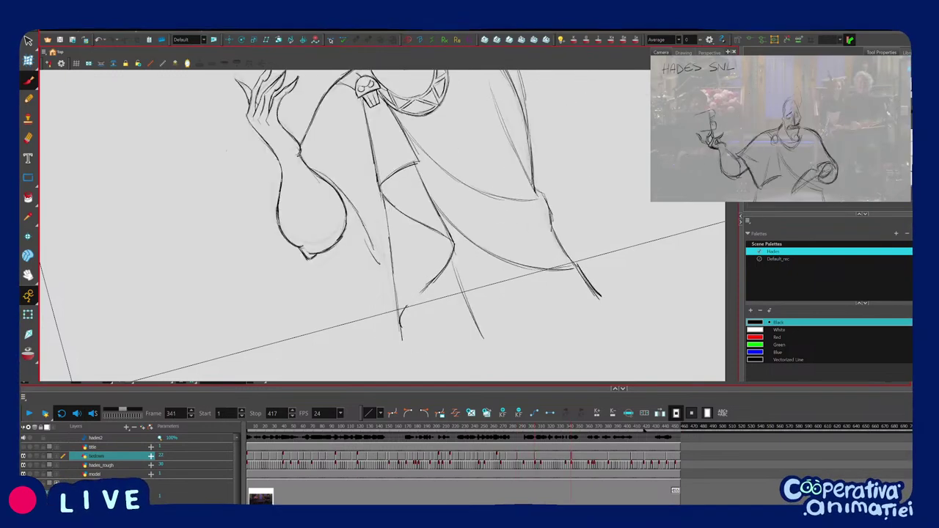
{"action": "left_click_drag", "start_coordinate": [426, 317], "coordinate": [381, 329]}
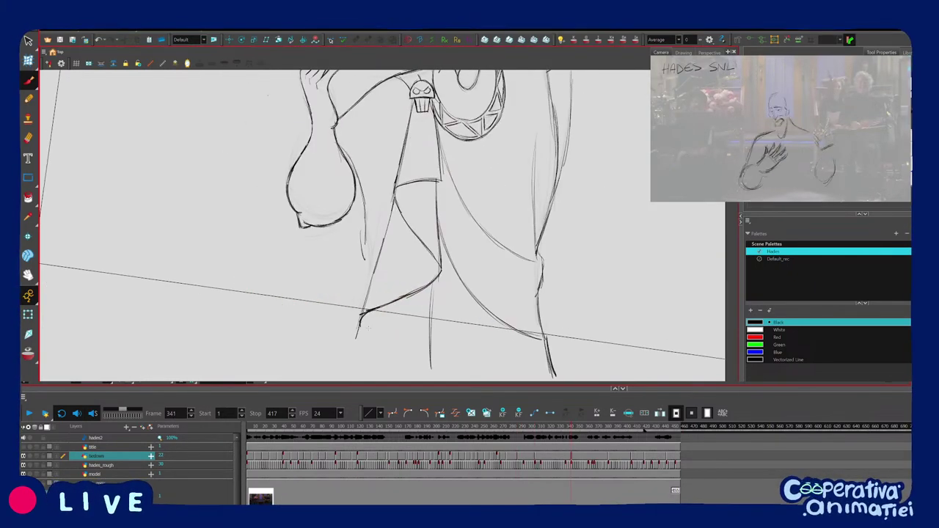
Draw a long costume edge beside the hanging cloth, comparing it with the neighbouring drawings.
{"action": "left_click_drag", "start_coordinate": [394, 360], "coordinate": [436, 350], "text": "ctrl+alt"}
{"action": "key", "text": "2"}
{"action": "key", "text": "2"}
{"action": "key", "text": "f"}
{"action": "key", "text": "g"}
{"action": "mouse_move", "coordinate": [377, 244]}
{"action": "left_mouse_down"}
{"action": "mouse_move", "coordinate": [412, 347]}
{"action": "mouse_move", "coordinate": [397, 350]}
{"action": "left_mouse_up"}
{"action": "key", "text": "f"}
{"action": "key", "text": "g"}
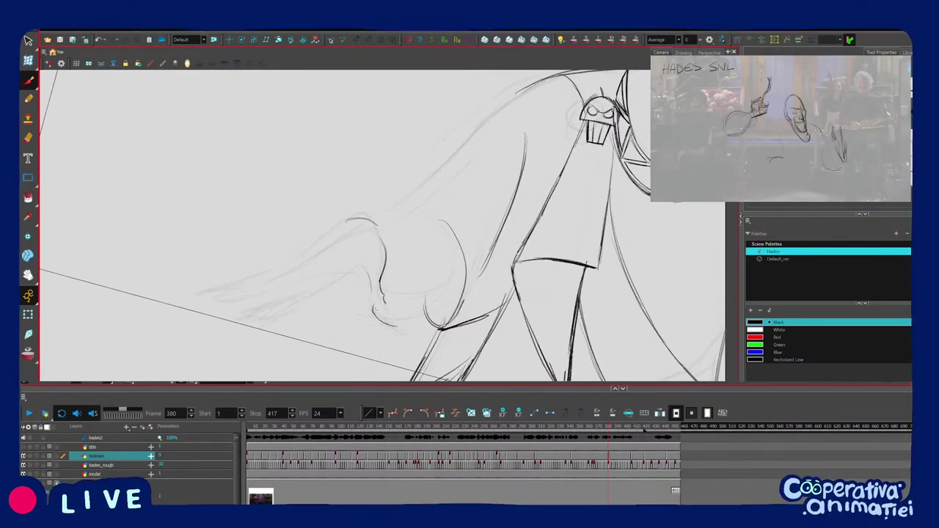
Ink the thumb of the lowered hand over the rough sketch on frame 380.
{"action": "left_click_drag", "start_coordinate": [391, 315], "coordinate": [403, 326]}
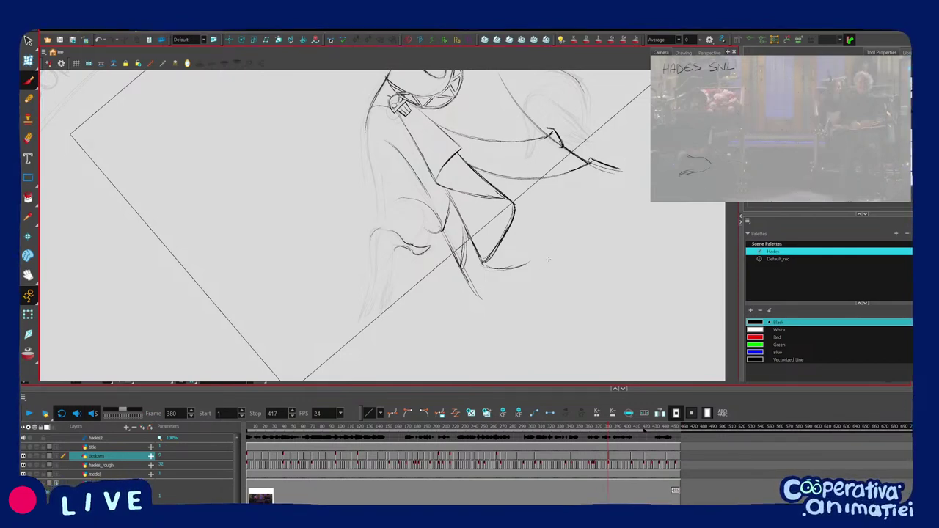
{"action": "mouse_move", "coordinate": [546, 252]}
{"action": "left_mouse_down"}
{"action": "mouse_move", "coordinate": [499, 297]}
{"action": "mouse_move", "coordinate": [385, 359]}
{"action": "left_mouse_up"}
{"action": "key", "text": "2"}
{"action": "key", "text": "2"}
{"action": "key", "text": "2"}
{"action": "mouse_move", "coordinate": [352, 293]}
{"action": "left_mouse_down"}
{"action": "mouse_move", "coordinate": [418, 285]}
{"action": "mouse_move", "coordinate": [409, 286]}
{"action": "mouse_move", "coordinate": [404, 269]}
{"action": "left_mouse_up"}
{"action": "key", "text": "ctrl+z"}
{"action": "left_click_drag", "start_coordinate": [403, 235], "coordinate": [404, 268]}
{"action": "mouse_move", "coordinate": [424, 305]}
{"action": "left_mouse_down"}
{"action": "mouse_move", "coordinate": [514, 230]}
{"action": "mouse_move", "coordinate": [509, 217]}
{"action": "mouse_move", "coordinate": [512, 241]}
{"action": "left_mouse_up"}
Ink the pointed tip and inner side of the first finger on frame 380's lowered hand.
{"action": "key", "text": "1"}
{"action": "left_click_drag", "start_coordinate": [488, 352], "coordinate": [520, 317]}
{"action": "key", "text": "2"}
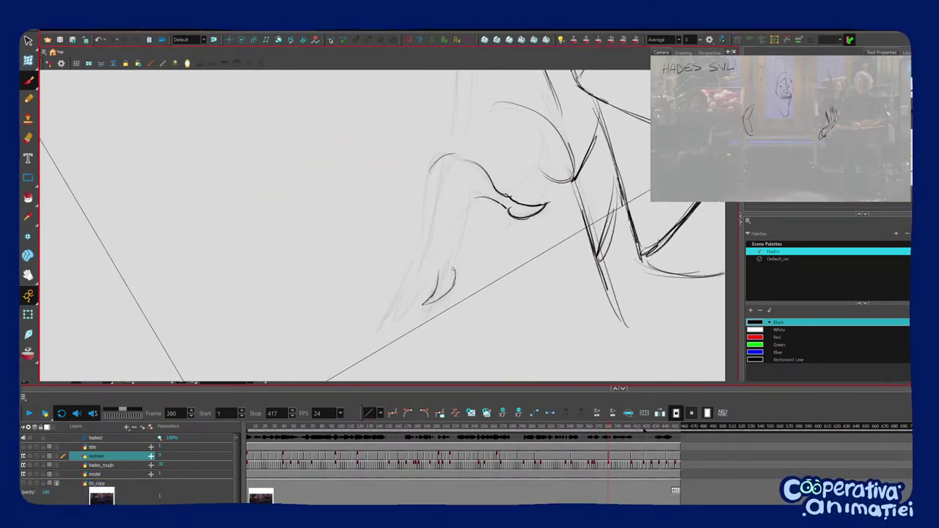
{"action": "mouse_move", "coordinate": [438, 272]}
{"action": "left_mouse_down"}
{"action": "mouse_move", "coordinate": [418, 287]}
{"action": "mouse_move", "coordinate": [429, 278]}
{"action": "left_mouse_up"}
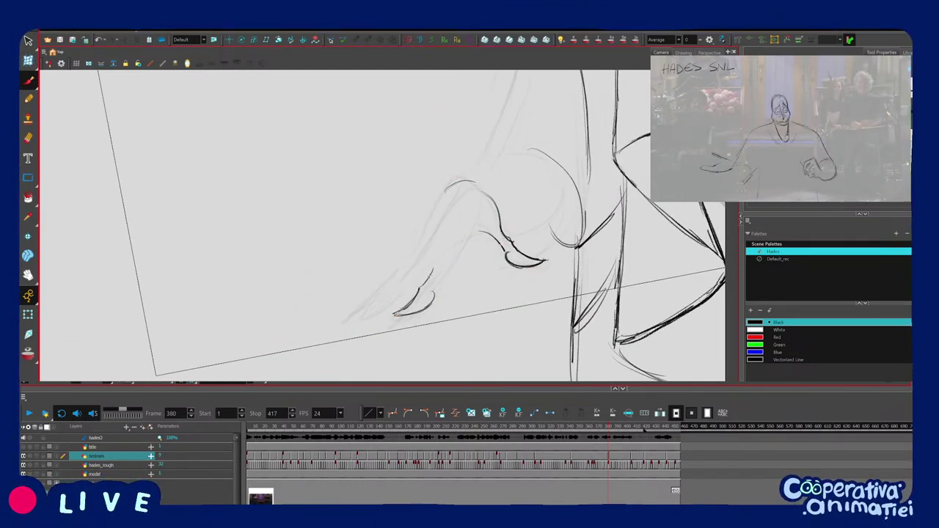
{"action": "left_click_drag", "start_coordinate": [508, 240], "coordinate": [510, 220]}
{"action": "key", "text": "comma"}
{"action": "key", "text": "period"}
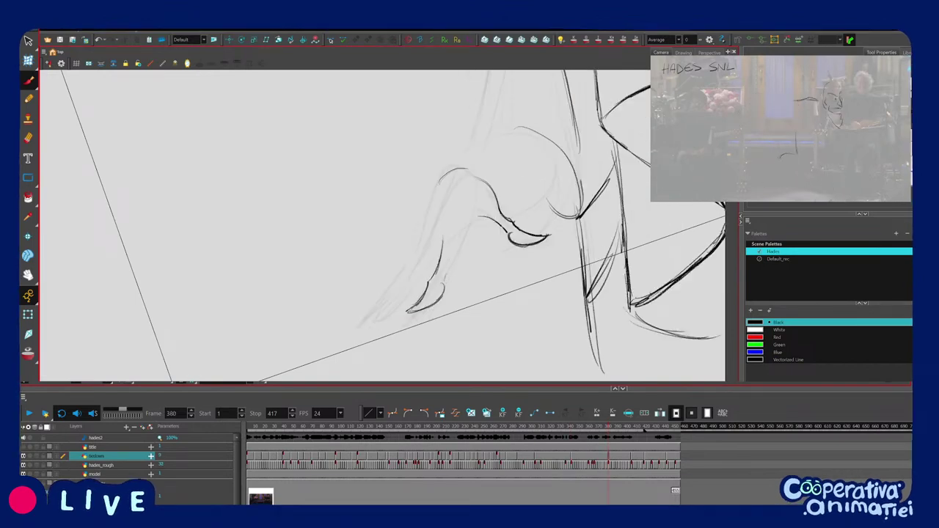
Draw the curved contour joining the first finger to the thumb on frame 380's lowered hand.
{"action": "left_click_drag", "start_coordinate": [457, 243], "coordinate": [481, 216]}
{"action": "key", "text": "c"}
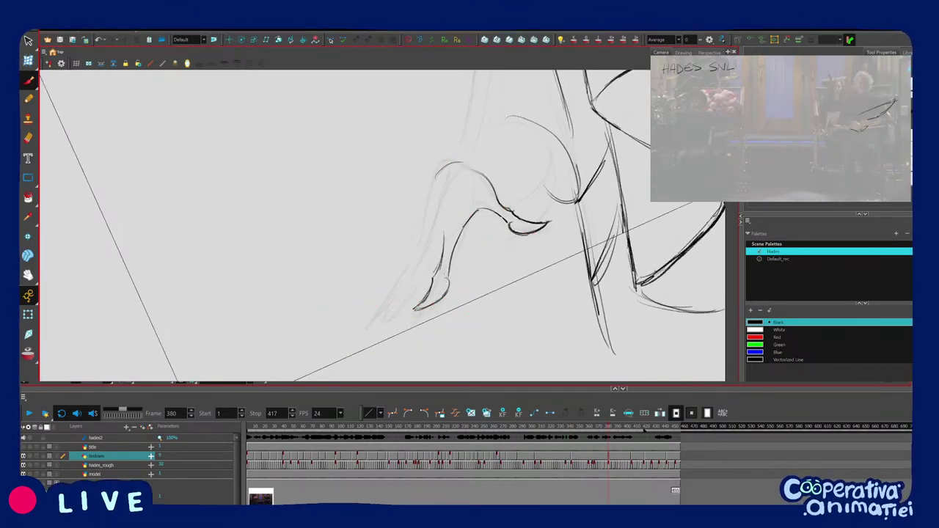
{"action": "key", "text": "c"}
{"action": "key", "text": "v"}
{"action": "key", "text": "v"}
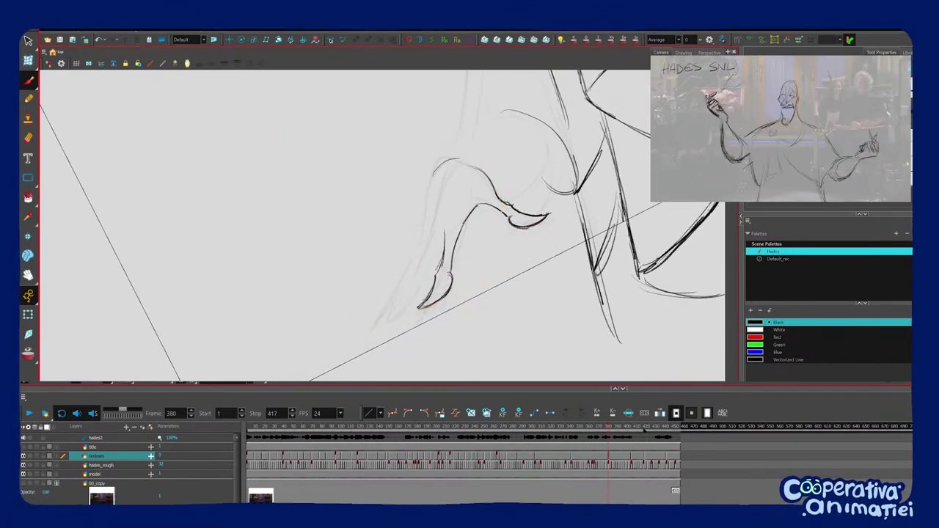
Ink the next pointed finger beside the first one on frame 380's lowered hand.
{"action": "key", "text": "1"}
{"action": "key", "text": "1"}
{"action": "key", "text": "2"}
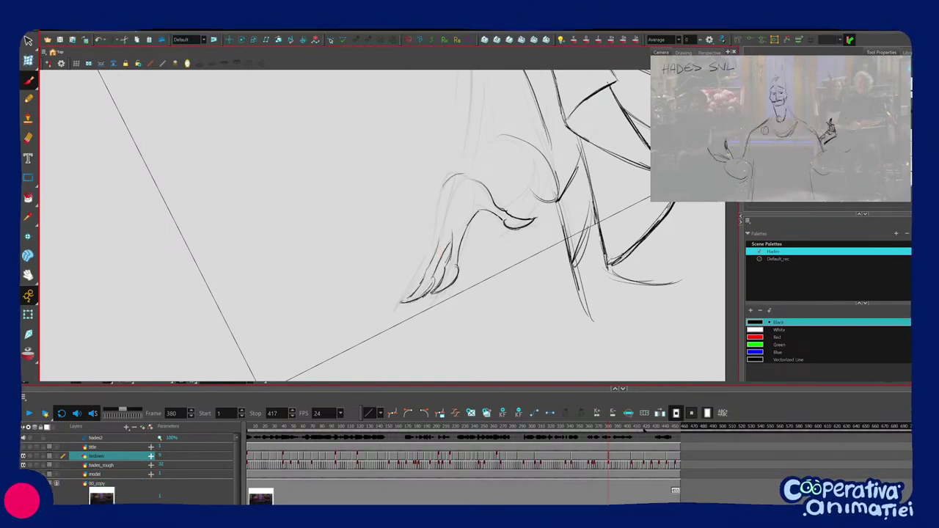
{"action": "key", "text": "c"}
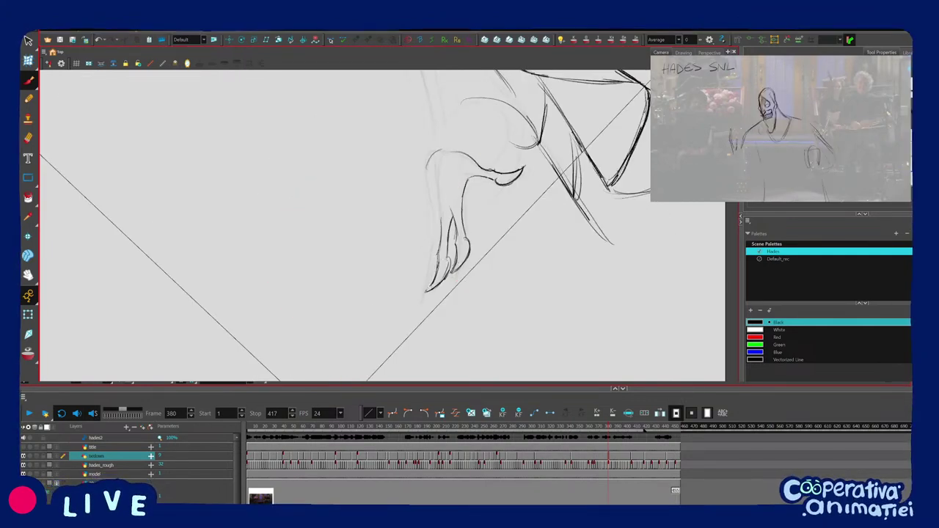
Ink the back of frame 380's lowered hand from the wrist down toward the outer finger.
{"action": "key", "text": "v"}
{"action": "key", "text": "v"}
{"action": "key", "text": "v"}
{"action": "key", "text": "1"}
{"action": "key", "text": "1"}
{"action": "key", "text": "v"}
{"action": "key", "text": "v"}
{"action": "left_click_drag", "start_coordinate": [491, 284], "coordinate": [491, 302]}
{"action": "key", "text": "2"}
{"action": "key", "text": "2"}
{"action": "key", "text": "2"}
{"action": "key", "text": "1"}
{"action": "key", "text": "1"}
{"action": "key", "text": "2"}
{"action": "key", "text": "2"}
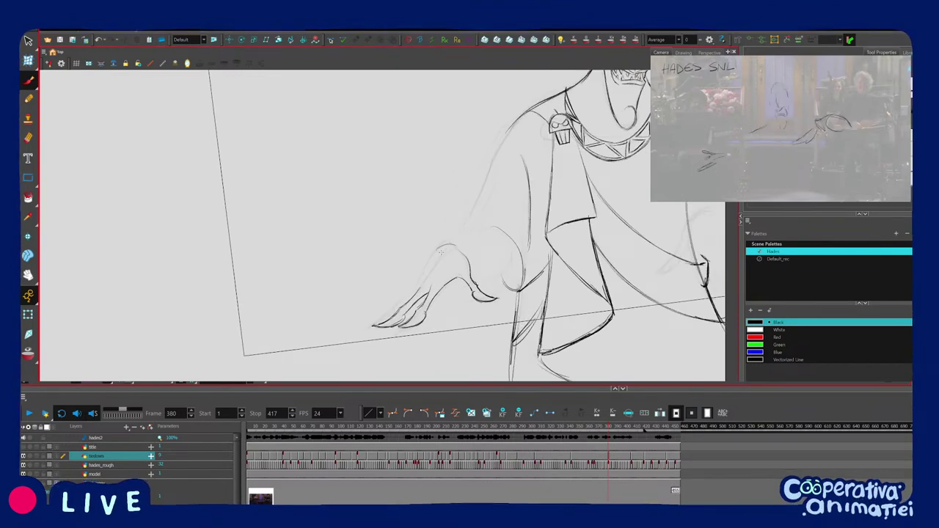
{"action": "key", "text": "c"}
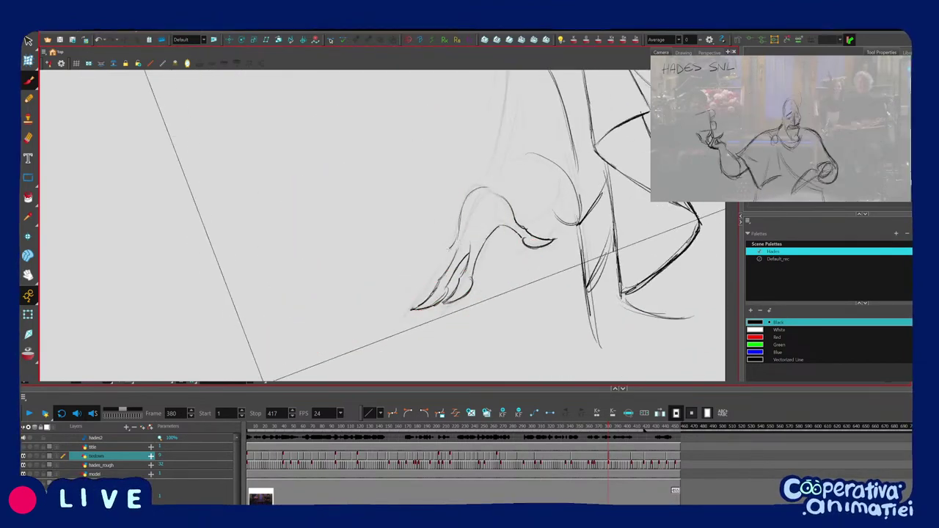
Ink the outermost finger down to its pointed tip to complete the lowered hand on frame 380.
{"action": "key", "text": "c"}
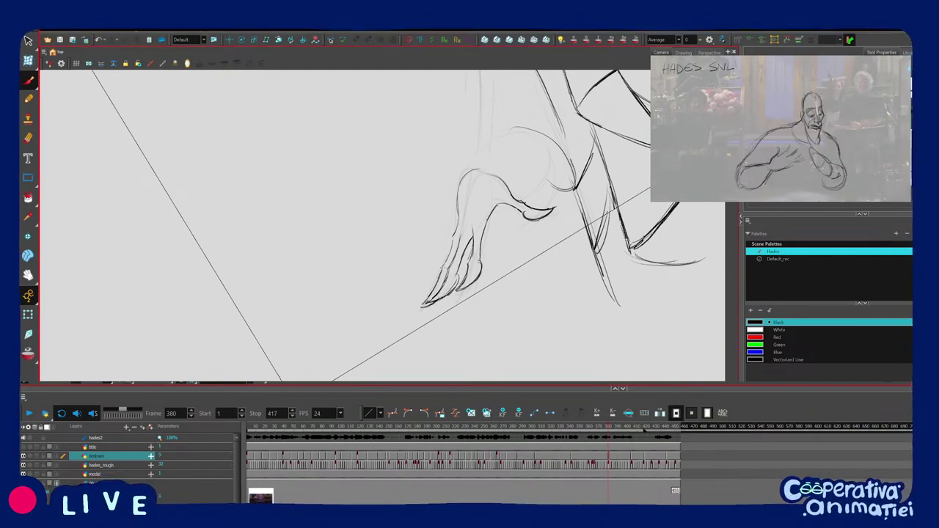
{"action": "key", "text": "v"}
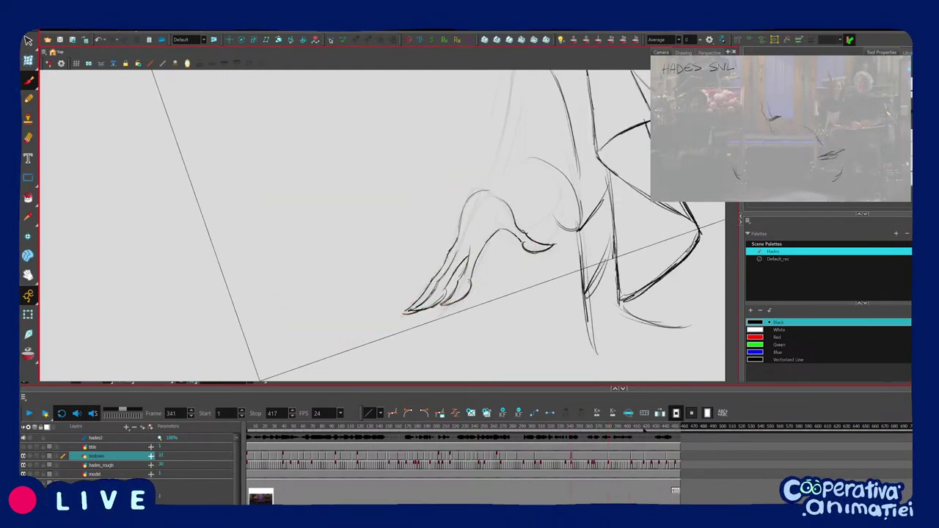
{"action": "key", "text": "v"}
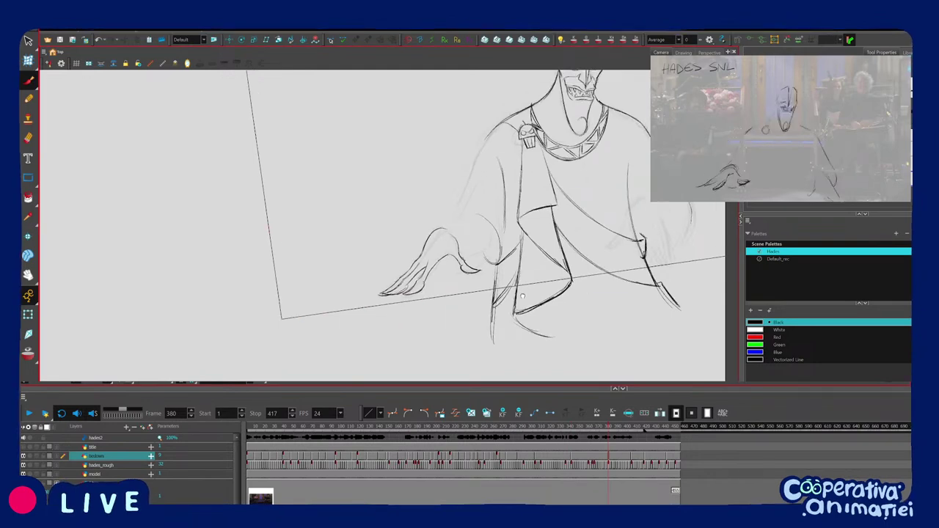
{"action": "scroll", "coordinate": [513, 308], "scroll_direction": "up", "scroll_amount": 2}
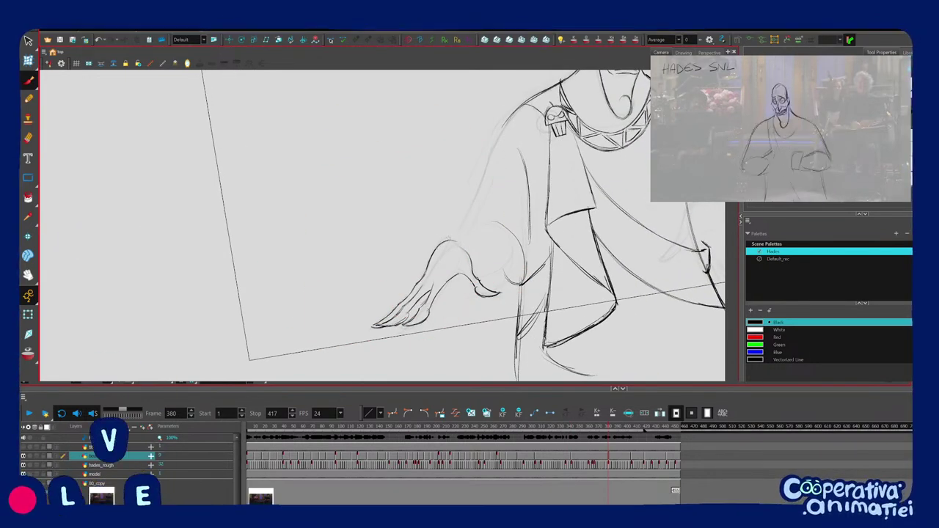
Ink the outer sleeve edge from shoulder to wrist and start the cuff rim above frame 380's lowered hand.
{"action": "left_click_drag", "start_coordinate": [458, 230], "coordinate": [512, 266]}
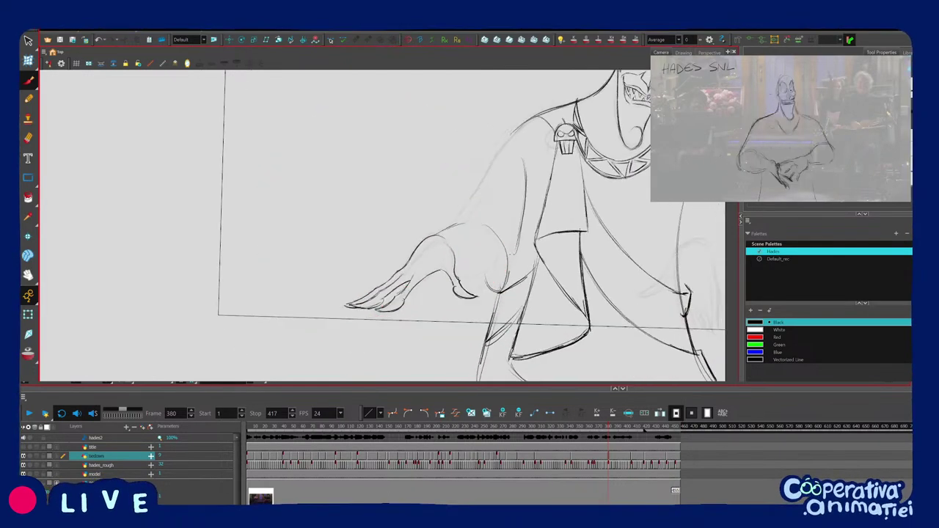
{"action": "left_click_drag", "start_coordinate": [443, 275], "coordinate": [506, 244], "text": "ctrl+alt"}
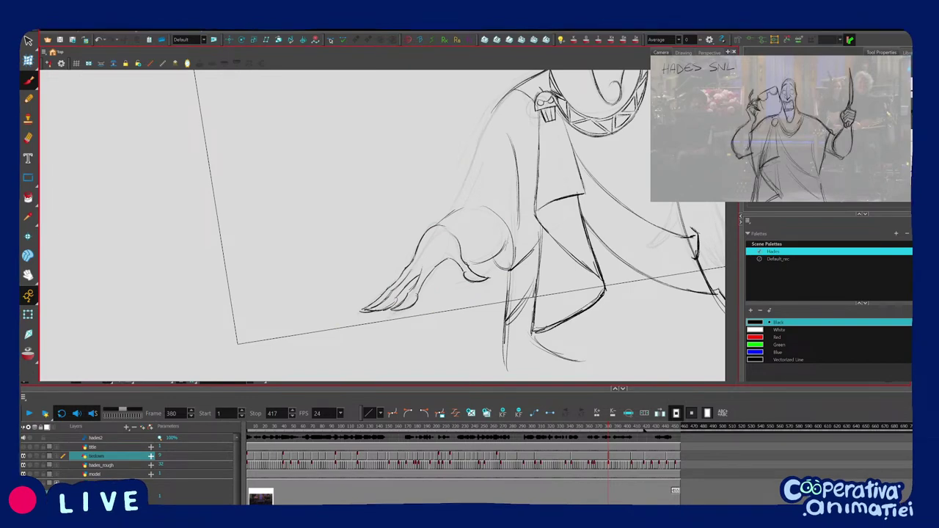
{"action": "left_click_drag", "start_coordinate": [478, 207], "coordinate": [494, 267], "text": "ctrl+alt"}
{"action": "key", "text": "1"}
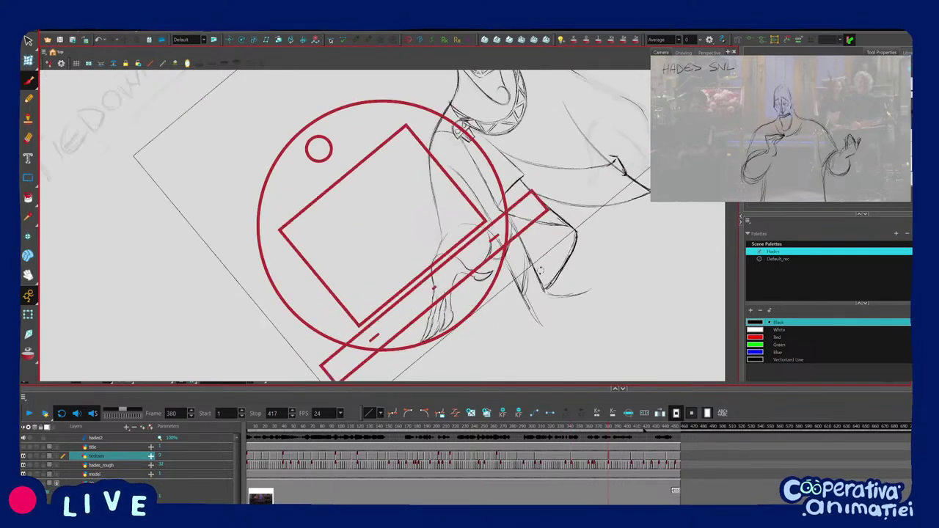
{"action": "key", "text": "2"}
{"action": "left_click_drag", "start_coordinate": [542, 270], "coordinate": [493, 264]}
{"action": "left_click_drag", "start_coordinate": [496, 244], "coordinate": [456, 316]}
{"action": "left_click_drag", "start_coordinate": [451, 320], "coordinate": [443, 337]}
{"action": "key", "text": "1"}
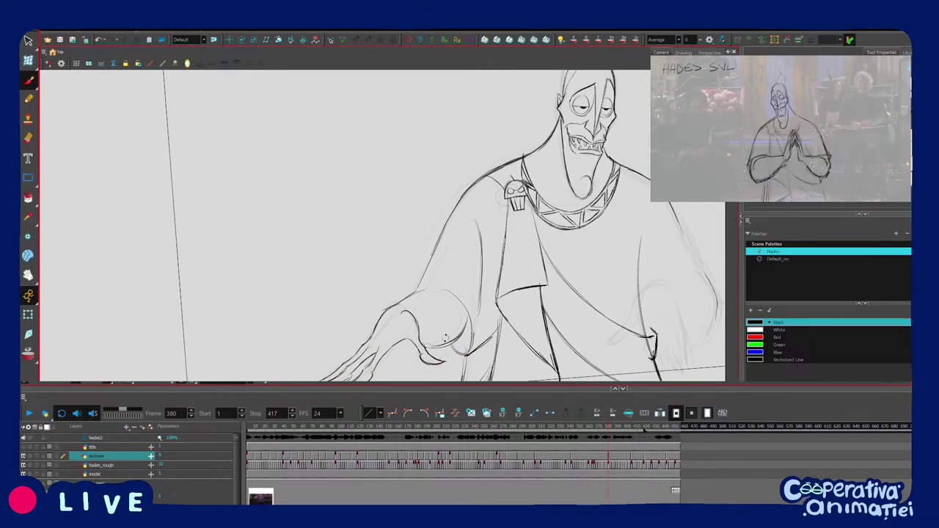
Ink the rounded upper and inner rim of the cuff around the lowered hand's wrist.
{"action": "left_click_drag", "start_coordinate": [433, 274], "coordinate": [452, 223]}
{"action": "left_click_drag", "start_coordinate": [453, 223], "coordinate": [429, 232]}
{"action": "key", "text": "2"}
{"action": "left_click_drag", "start_coordinate": [471, 256], "coordinate": [505, 213]}
{"action": "mouse_move", "coordinate": [463, 214]}
{"action": "left_mouse_down"}
{"action": "mouse_move", "coordinate": [443, 279]}
{"action": "mouse_move", "coordinate": [422, 295]}
{"action": "mouse_move", "coordinate": [419, 257]}
{"action": "mouse_move", "coordinate": [428, 304]}
{"action": "left_mouse_up"}
{"action": "key", "text": "1"}
{"action": "key", "text": "1"}
{"action": "key", "text": "2"}
{"action": "left_click_drag", "start_coordinate": [433, 266], "coordinate": [417, 282]}
{"action": "key", "text": "ctrl+z"}
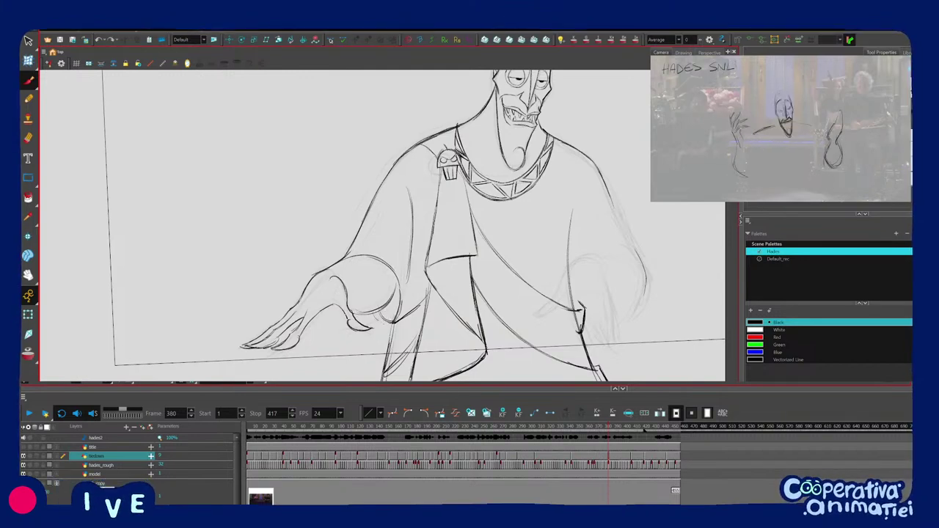
Add a small dark fold at the inner edge of the lowered hand's cuff.
{"action": "left_click_drag", "start_coordinate": [405, 280], "coordinate": [430, 259]}
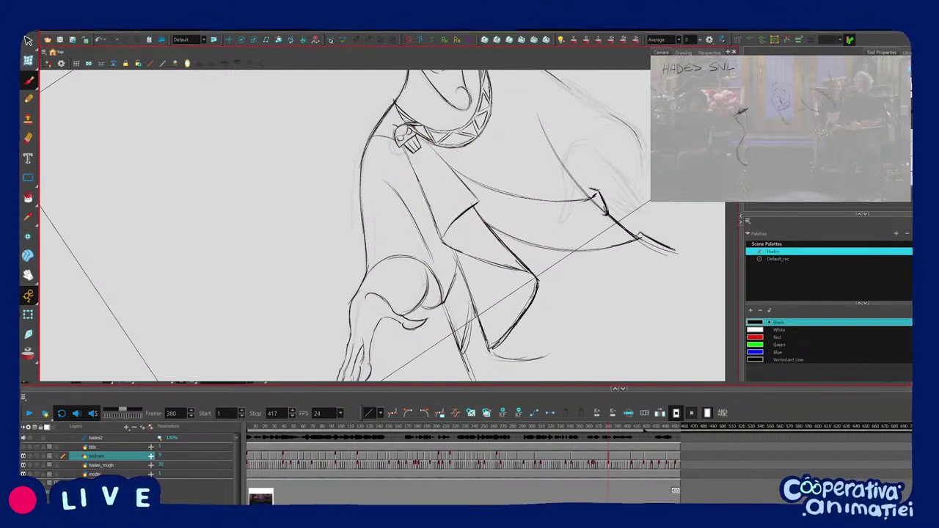
{"action": "mouse_move", "coordinate": [430, 258]}
{"action": "left_mouse_down"}
{"action": "mouse_move", "coordinate": [409, 277]}
{"action": "mouse_move", "coordinate": [416, 272]}
{"action": "mouse_move", "coordinate": [414, 289]}
{"action": "mouse_move", "coordinate": [372, 298]}
{"action": "left_mouse_up"}
{"action": "left_click", "coordinate": [413, 265], "text": "ctrl"}
{"action": "key", "text": "ctrl+z"}
{"action": "key", "text": "ctrl+z"}
{"action": "mouse_move", "coordinate": [411, 216]}
{"action": "left_mouse_down"}
{"action": "mouse_move", "coordinate": [362, 305]}
{"action": "mouse_move", "coordinate": [447, 268]}
{"action": "mouse_move", "coordinate": [432, 285]}
{"action": "left_mouse_up"}
{"action": "key", "text": "1"}
{"action": "key", "text": "1"}
{"action": "key", "text": "2"}
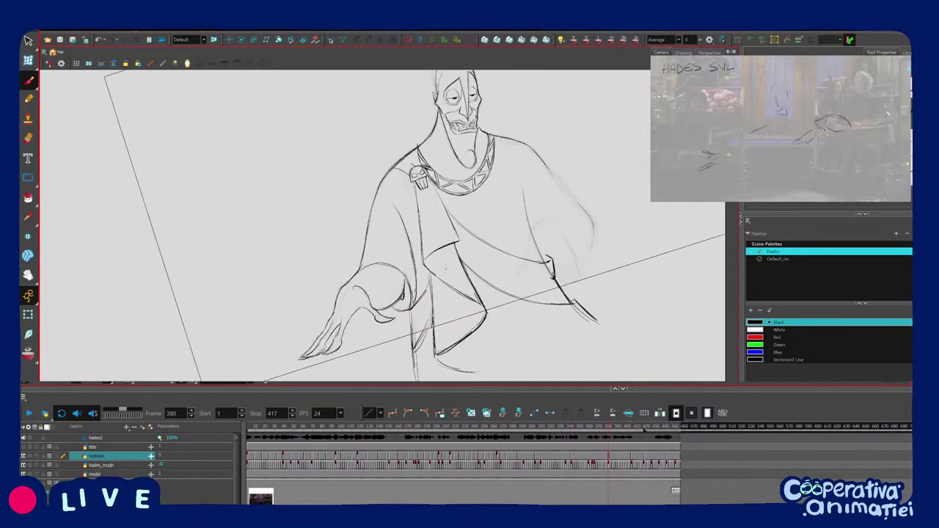
Ink the lower edge of the cuff opening from the wrist to the fold, and check it against the neighbouring drawing.
{"action": "mouse_move", "coordinate": [412, 312]}
{"action": "left_mouse_down"}
{"action": "mouse_move", "coordinate": [414, 352]}
{"action": "mouse_move", "coordinate": [385, 356]}
{"action": "mouse_move", "coordinate": [383, 339]}
{"action": "left_mouse_up"}
{"action": "key", "text": "1"}
{"action": "key", "text": "comma"}
{"action": "key", "text": "period"}
{"action": "key", "text": "2"}
{"action": "mouse_move", "coordinate": [367, 305]}
{"action": "left_mouse_down"}
{"action": "mouse_move", "coordinate": [440, 319]}
{"action": "mouse_move", "coordinate": [455, 295]}
{"action": "mouse_move", "coordinate": [447, 313]}
{"action": "left_mouse_up"}
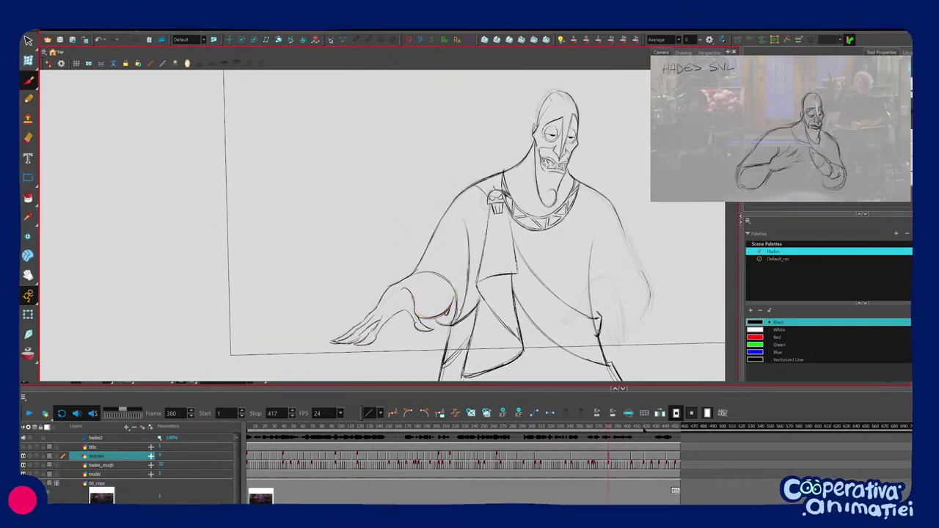
{"action": "mouse_move", "coordinate": [586, 299]}
{"action": "left_mouse_down"}
{"action": "mouse_move", "coordinate": [599, 242]}
{"action": "mouse_move", "coordinate": [595, 276]}
{"action": "mouse_move", "coordinate": [542, 276]}
{"action": "mouse_move", "coordinate": [536, 291]}
{"action": "left_mouse_up"}
{"action": "key", "text": "1"}
{"action": "key", "text": "comma"}
{"action": "key", "text": "period"}
Ink the wrist curve and pointed thumb of the other hand over the rough sketch on frame 380.
{"action": "scroll", "coordinate": [535, 291], "scroll_direction": "up", "scroll_amount": 5}
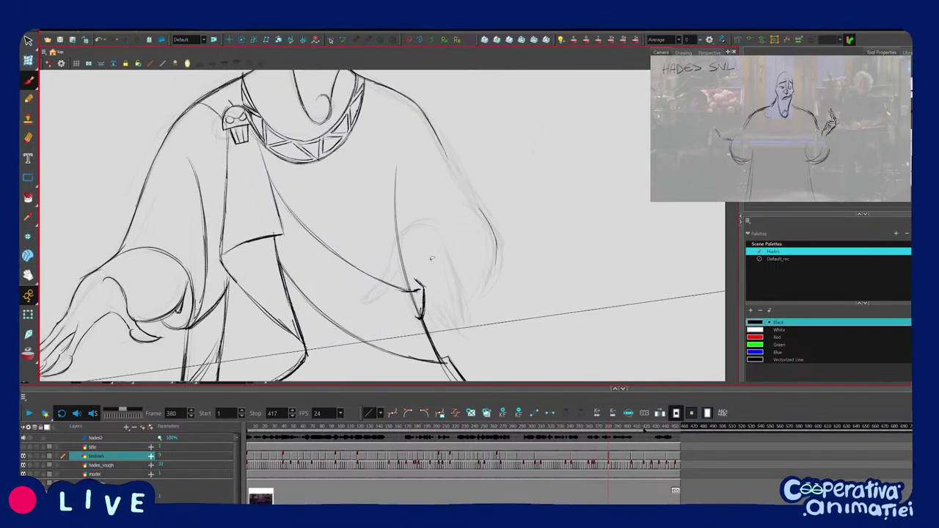
{"action": "left_click_drag", "start_coordinate": [403, 226], "coordinate": [388, 263]}
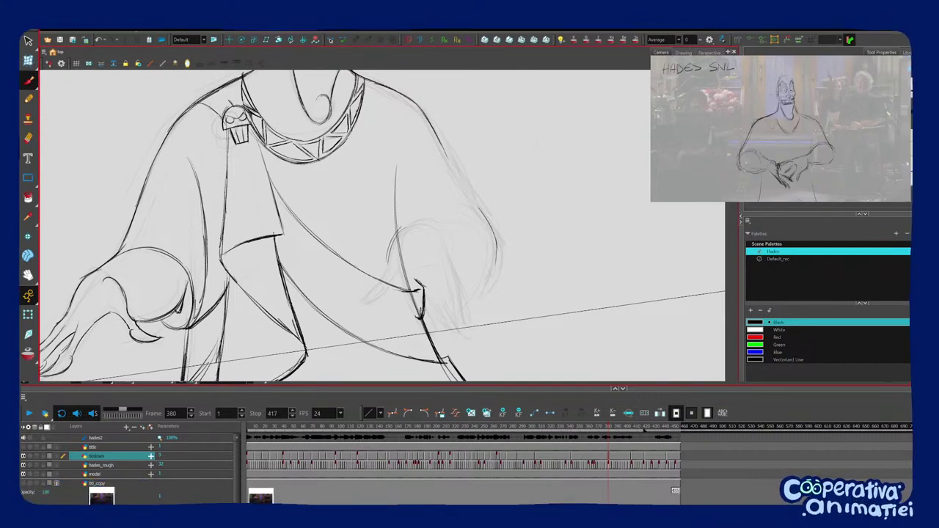
{"action": "left_click_drag", "start_coordinate": [441, 251], "coordinate": [444, 243]}
{"action": "left_click_drag", "start_coordinate": [418, 214], "coordinate": [406, 266]}
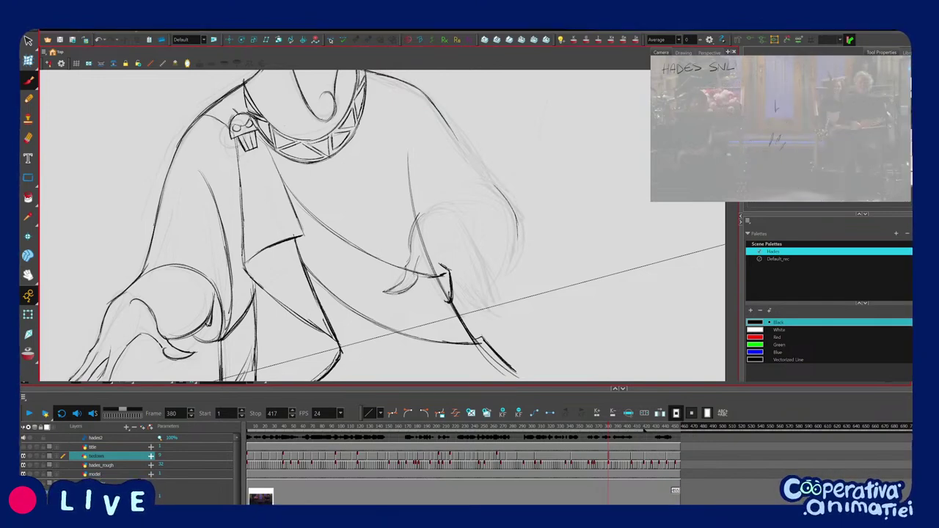
{"action": "key", "text": "v"}
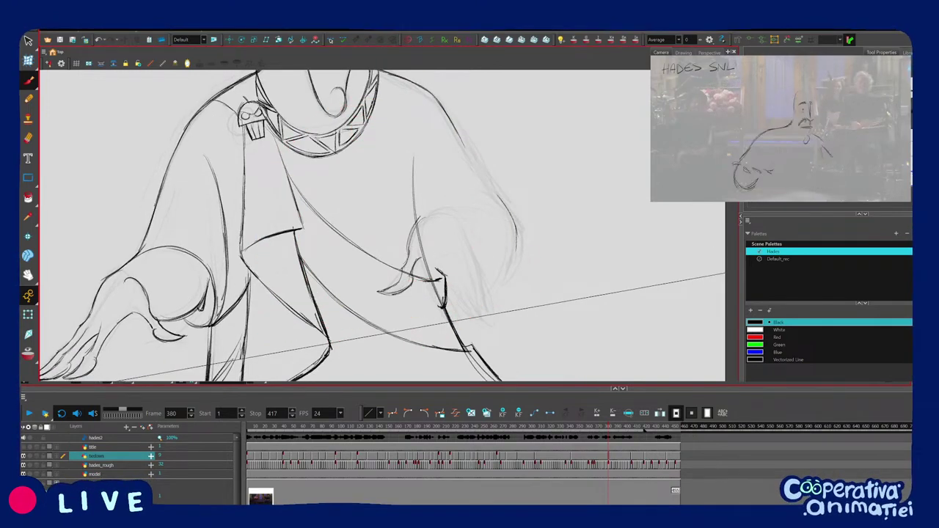
{"action": "key", "text": "v"}
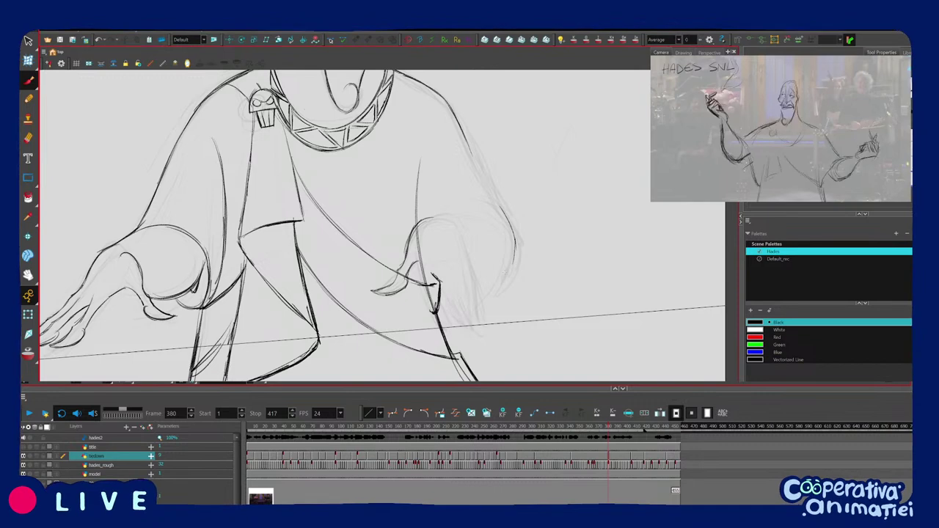
Ink the outer contour of the second hand's back and a short stroke for its first fingertip.
{"action": "key", "text": "g"}
{"action": "key", "text": "g"}
{"action": "key", "text": "g"}
{"action": "key", "text": "f"}
{"action": "key", "text": "f"}
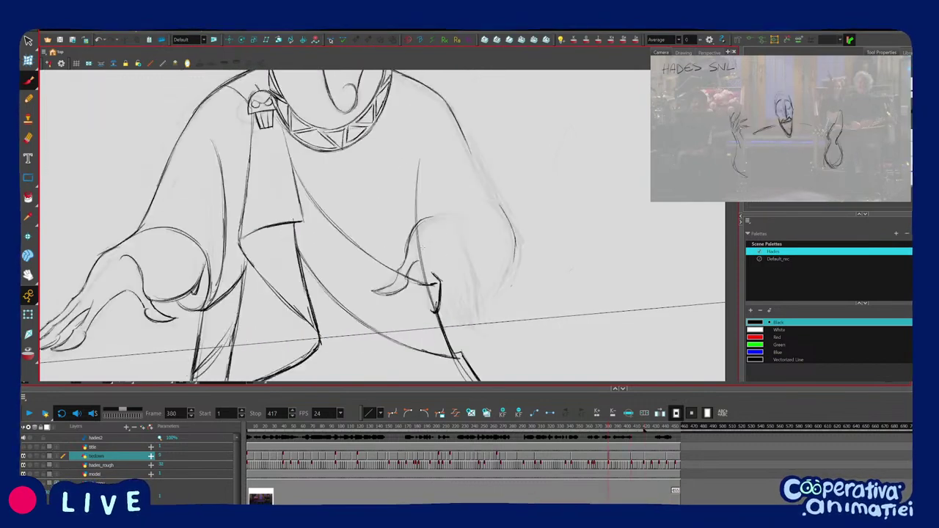
{"action": "left_click_drag", "start_coordinate": [432, 217], "coordinate": [479, 284]}
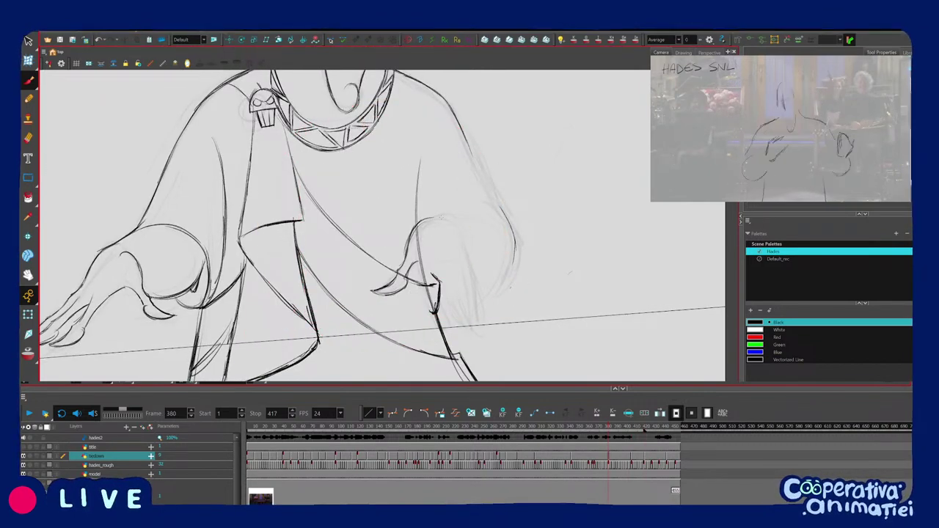
{"action": "left_click_drag", "start_coordinate": [451, 247], "coordinate": [441, 225]}
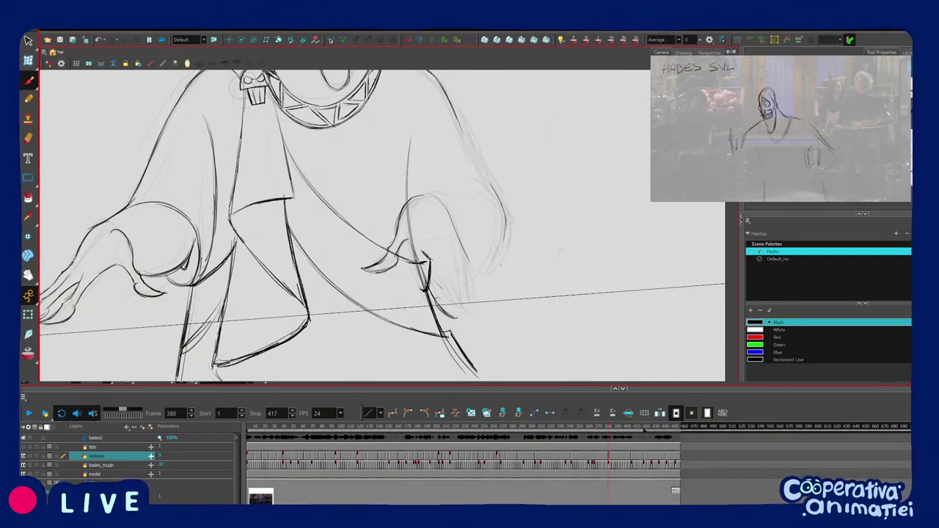
Clear the drapery lines that cross the second hand and thumb on frame 380.
{"action": "mouse_move", "coordinate": [432, 263]}
{"action": "left_mouse_down"}
{"action": "mouse_move", "coordinate": [426, 272]}
{"action": "mouse_move", "coordinate": [419, 259]}
{"action": "mouse_move", "coordinate": [431, 235]}
{"action": "mouse_move", "coordinate": [439, 287]}
{"action": "left_mouse_up"}
{"action": "key", "text": "ctrl+z"}
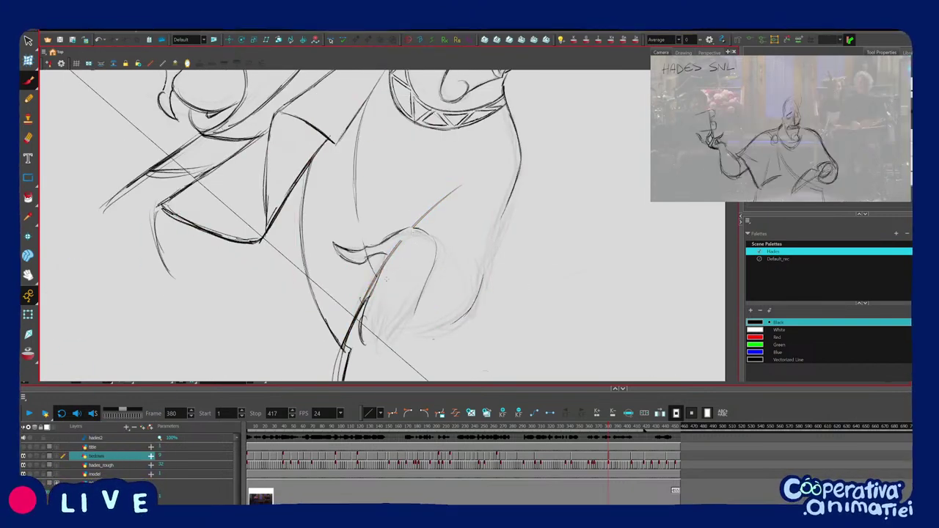
{"action": "mouse_move", "coordinate": [386, 284]}
{"action": "left_mouse_down"}
{"action": "mouse_move", "coordinate": [371, 277]}
{"action": "mouse_move", "coordinate": [400, 264]}
{"action": "left_mouse_up"}
{"action": "left_click_drag", "start_coordinate": [466, 307], "coordinate": [559, 276]}
{"action": "left_click_drag", "start_coordinate": [428, 320], "coordinate": [467, 221]}
{"action": "left_click_drag", "start_coordinate": [464, 268], "coordinate": [467, 281]}
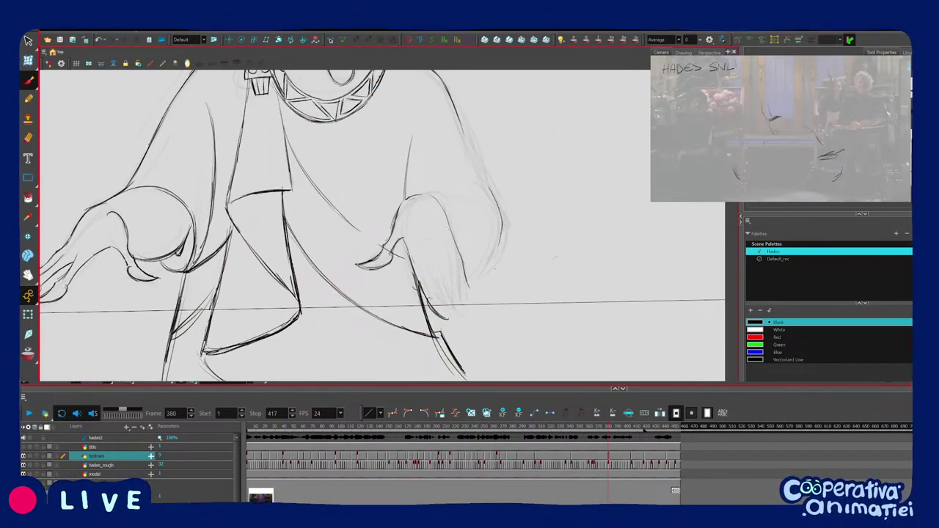
{"action": "key", "text": "1"}
{"action": "key", "text": "1"}
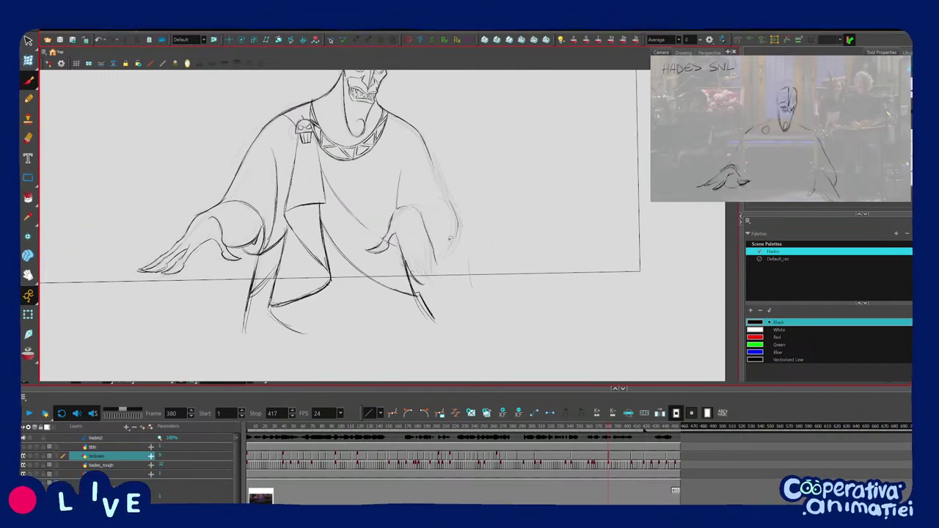
Ink the second arm's outer sleeve edge, hem and rounded cuff rim over the rough on frame 380.
{"action": "mouse_move", "coordinate": [419, 213]}
{"action": "left_mouse_down"}
{"action": "mouse_move", "coordinate": [438, 266]}
{"action": "mouse_move", "coordinate": [465, 281]}
{"action": "mouse_move", "coordinate": [506, 281]}
{"action": "mouse_move", "coordinate": [491, 308]}
{"action": "left_mouse_up"}
{"action": "key", "text": "1"}
{"action": "key", "text": "2"}
{"action": "key", "text": "2"}
{"action": "key", "text": "2"}
{"action": "mouse_move", "coordinate": [415, 278]}
{"action": "left_mouse_down"}
{"action": "mouse_move", "coordinate": [456, 252]}
{"action": "mouse_move", "coordinate": [465, 280]}
{"action": "left_mouse_up"}
{"action": "mouse_move", "coordinate": [464, 281]}
{"action": "left_mouse_down"}
{"action": "mouse_move", "coordinate": [456, 253]}
{"action": "mouse_move", "coordinate": [479, 278]}
{"action": "mouse_move", "coordinate": [487, 239]}
{"action": "mouse_move", "coordinate": [480, 258]}
{"action": "left_mouse_up"}
{"action": "key", "text": "f"}
{"action": "key", "text": "g"}
{"action": "mouse_move", "coordinate": [472, 266]}
{"action": "left_mouse_down"}
{"action": "mouse_move", "coordinate": [480, 255]}
{"action": "mouse_move", "coordinate": [342, 132]}
{"action": "mouse_move", "coordinate": [315, 151]}
{"action": "left_mouse_up"}
{"action": "mouse_move", "coordinate": [424, 236]}
{"action": "left_mouse_down"}
{"action": "mouse_move", "coordinate": [467, 214]}
{"action": "mouse_move", "coordinate": [449, 253]}
{"action": "mouse_move", "coordinate": [448, 230]}
{"action": "left_mouse_up"}
{"action": "left_click_drag", "start_coordinate": [462, 279], "coordinate": [445, 312]}
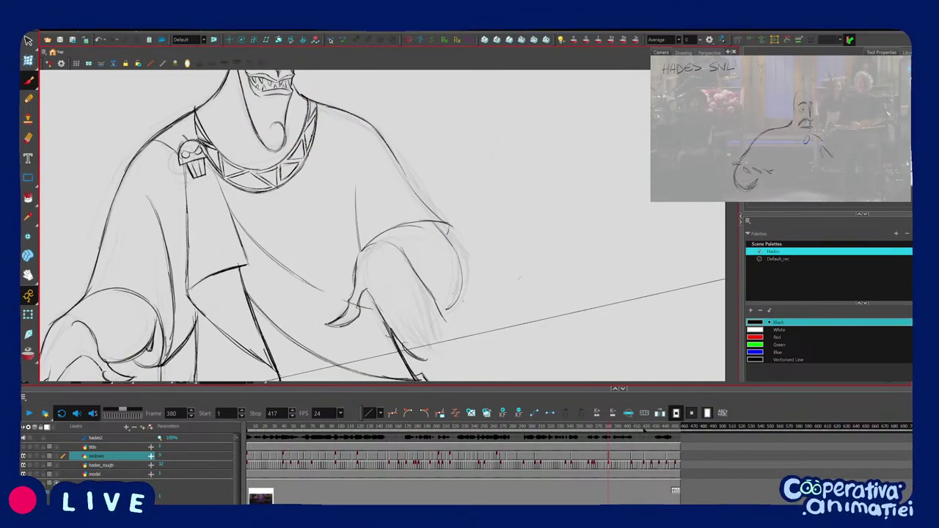
Strengthen the lower curve of the second arm's cuff and add a small fold at the sleeve's outer corner.
{"action": "key", "text": "ctrl+z"}
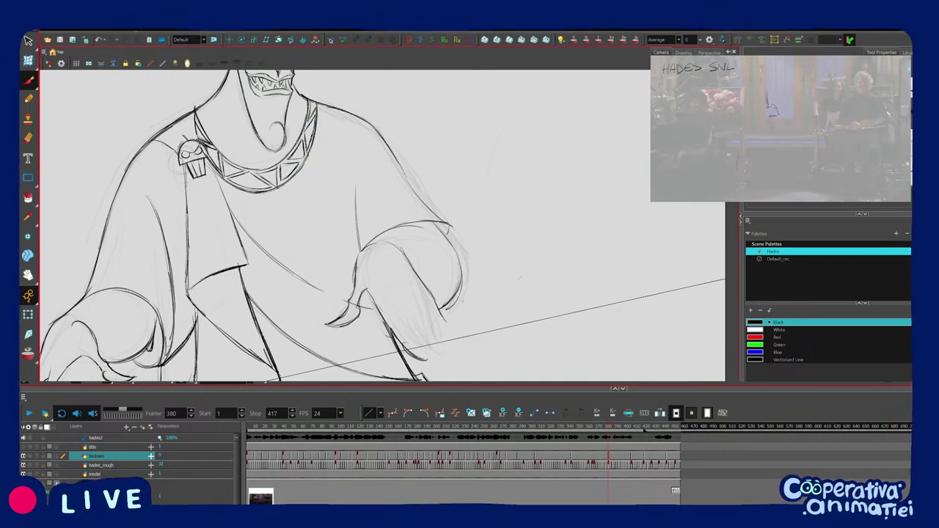
{"action": "left_click_drag", "start_coordinate": [462, 294], "coordinate": [330, 317]}
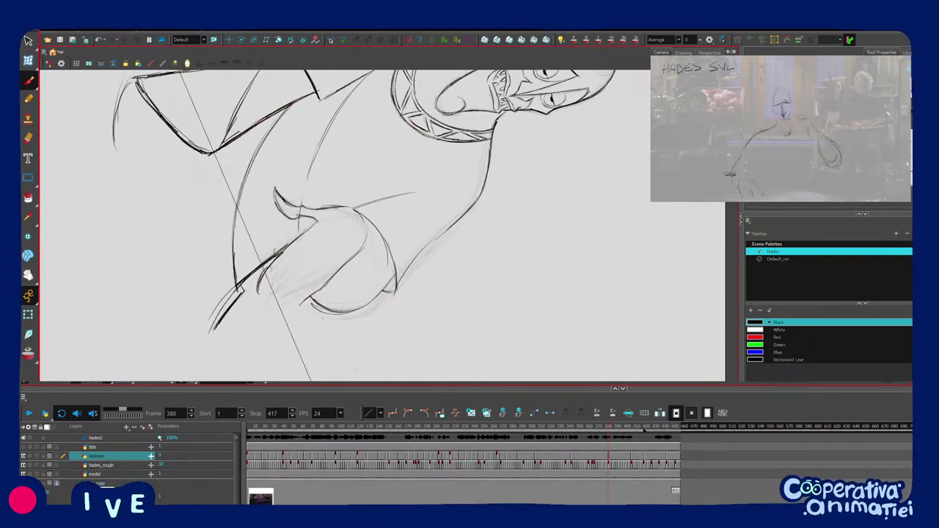
{"action": "left_click_drag", "start_coordinate": [440, 235], "coordinate": [397, 291]}
{"action": "mouse_move", "coordinate": [440, 315]}
{"action": "left_mouse_down"}
{"action": "mouse_move", "coordinate": [497, 206]}
{"action": "mouse_move", "coordinate": [462, 304]}
{"action": "left_mouse_up"}
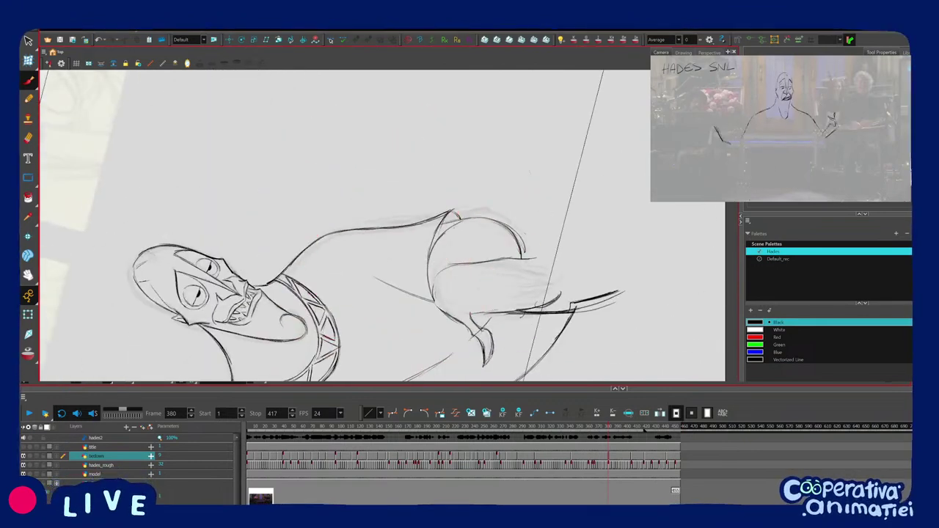
{"action": "left_click_drag", "start_coordinate": [461, 304], "coordinate": [369, 336]}
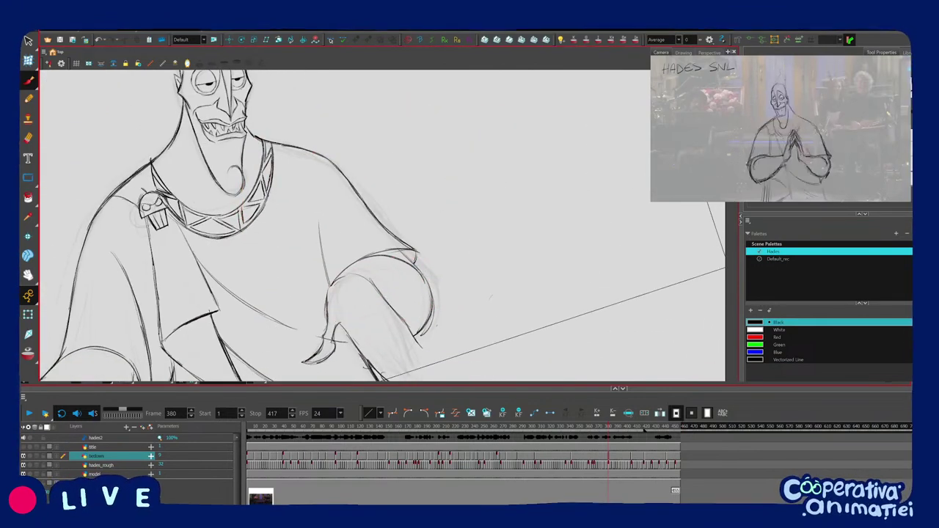
{"action": "left_click_drag", "start_coordinate": [422, 320], "coordinate": [413, 324]}
{"action": "key", "text": "1"}
{"action": "key", "text": "1"}
{"action": "key", "text": "1"}
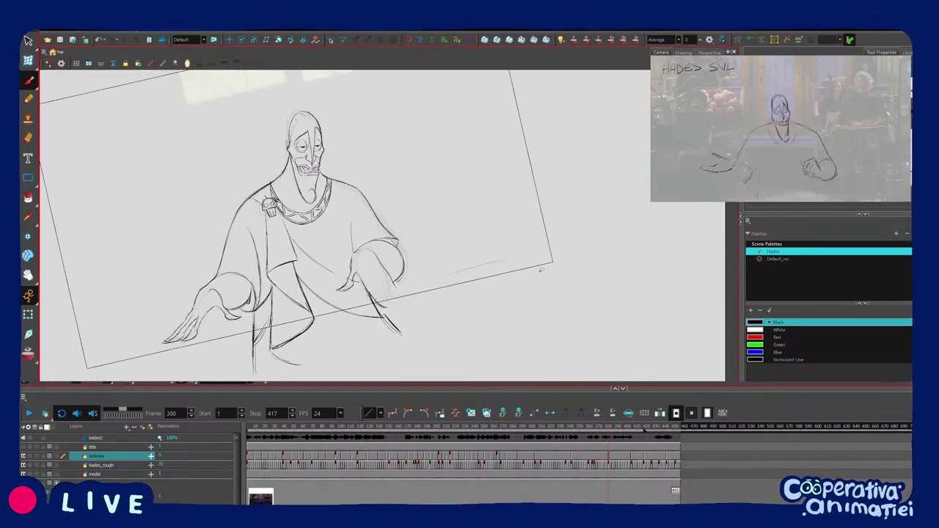
Ink the long pointed fingers of the second hand over the rough sketch on frame 380.
{"action": "left_click_drag", "start_coordinate": [559, 266], "coordinate": [555, 280]}
{"action": "key", "text": "2"}
{"action": "left_click_drag", "start_coordinate": [481, 281], "coordinate": [535, 279]}
{"action": "key", "text": "1"}
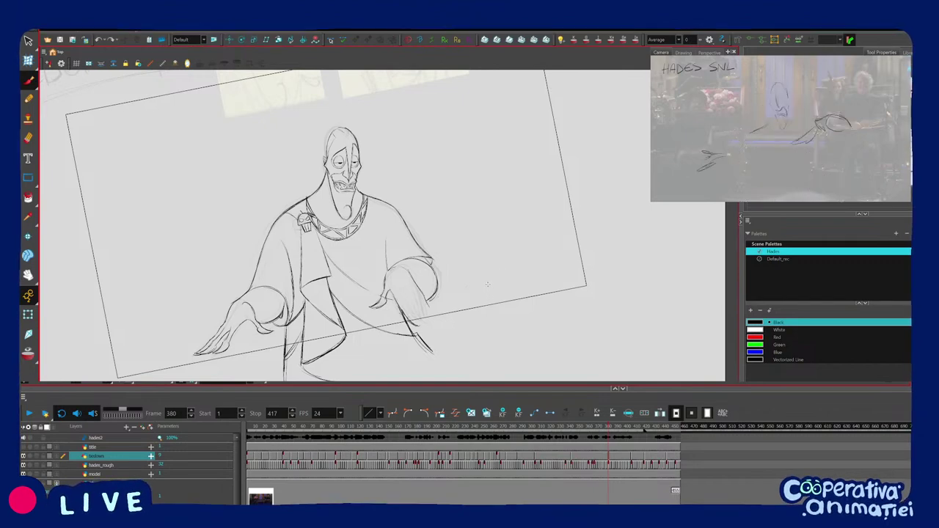
{"action": "scroll", "coordinate": [466, 286], "scroll_direction": "up", "scroll_amount": 4}
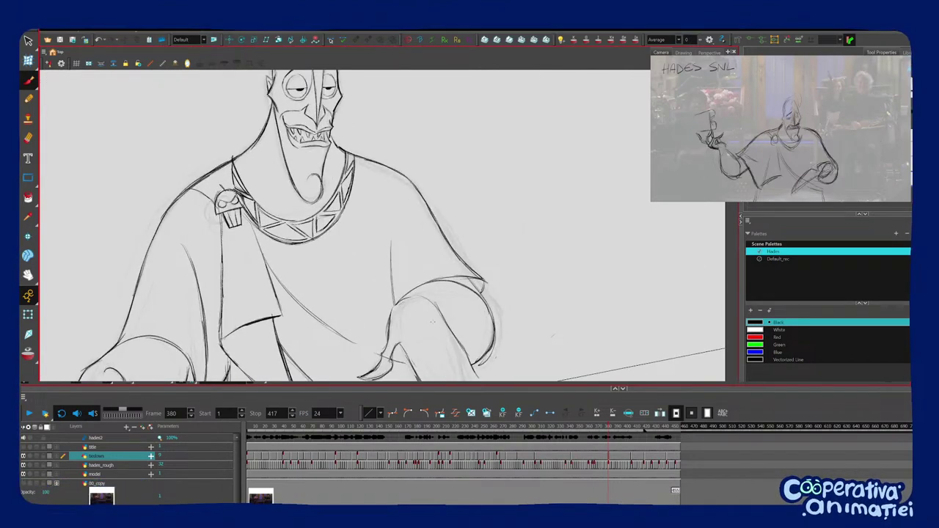
{"action": "key", "text": "v"}
{"action": "mouse_move", "coordinate": [407, 284]}
{"action": "left_mouse_down"}
{"action": "mouse_move", "coordinate": [418, 308]}
{"action": "mouse_move", "coordinate": [434, 285]}
{"action": "mouse_move", "coordinate": [413, 248]}
{"action": "left_mouse_up"}
{"action": "scroll", "coordinate": [416, 301], "scroll_direction": "up", "scroll_amount": 1}
{"action": "key", "text": "ctrl+z"}
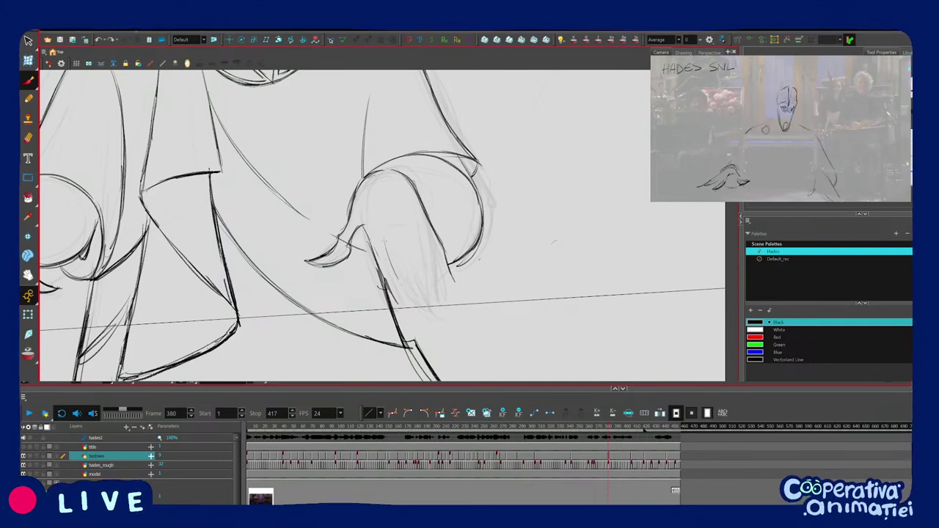
{"action": "left_click_drag", "start_coordinate": [402, 282], "coordinate": [425, 322]}
{"action": "mouse_move", "coordinate": [368, 236]}
{"action": "left_mouse_down"}
{"action": "mouse_move", "coordinate": [381, 271]}
{"action": "mouse_move", "coordinate": [404, 278]}
{"action": "left_mouse_up"}
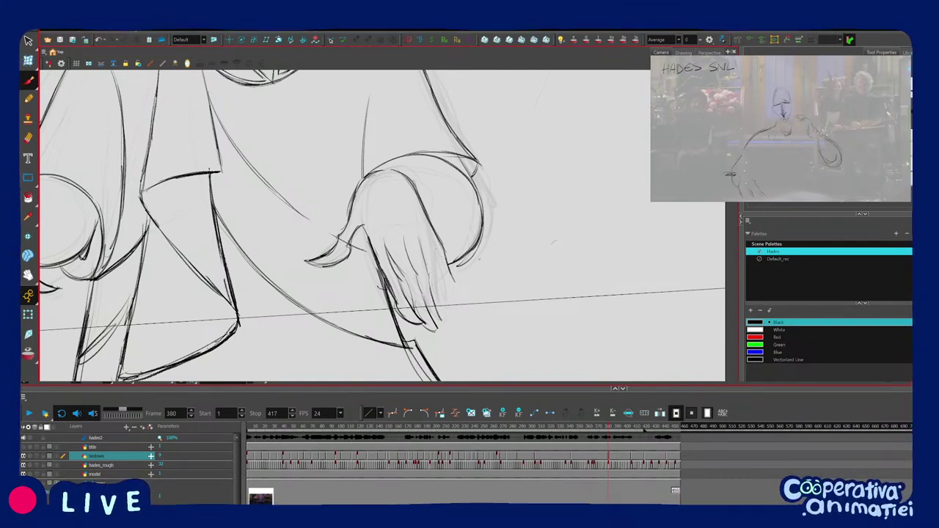
Undo the last fingertip stroke, redraw the outer finger and refine the finger contours of the second hand on frame 380.
{"action": "key", "text": "ctrl+z"}
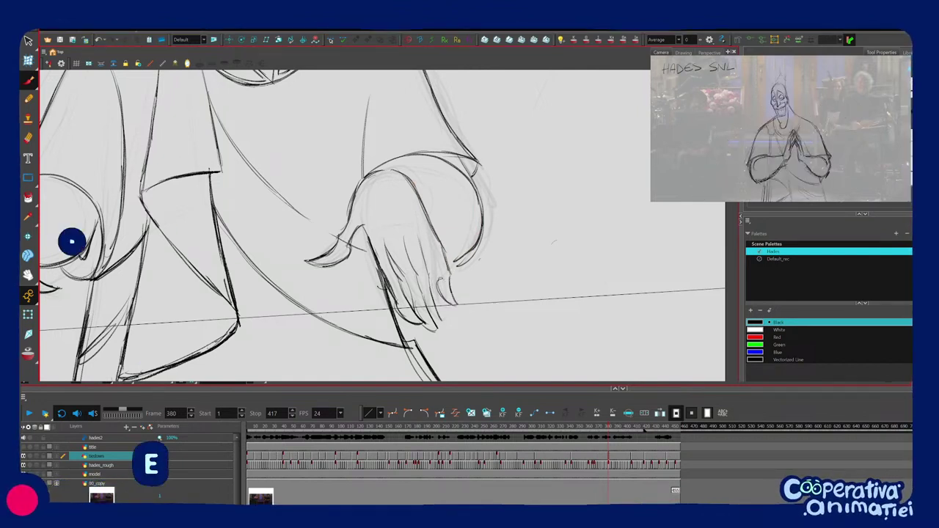
{"action": "left_click_drag", "start_coordinate": [434, 226], "coordinate": [439, 237]}
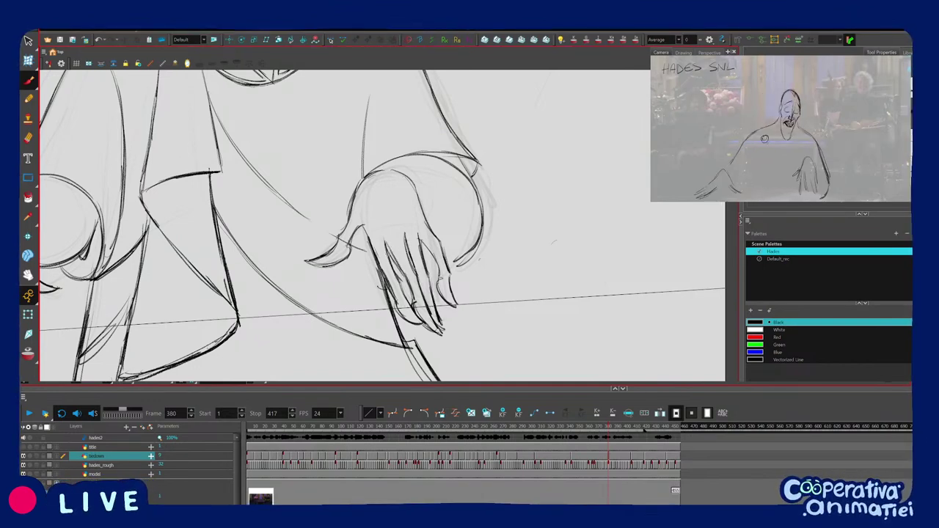
{"action": "key", "text": "1"}
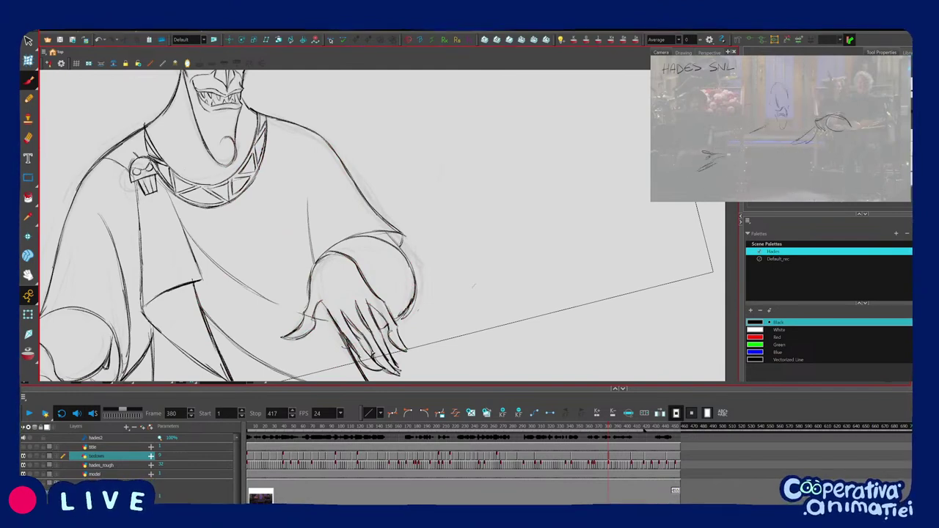
{"action": "left_click_drag", "start_coordinate": [406, 316], "coordinate": [402, 318]}
{"action": "key", "text": "2"}
{"action": "key", "text": "2"}
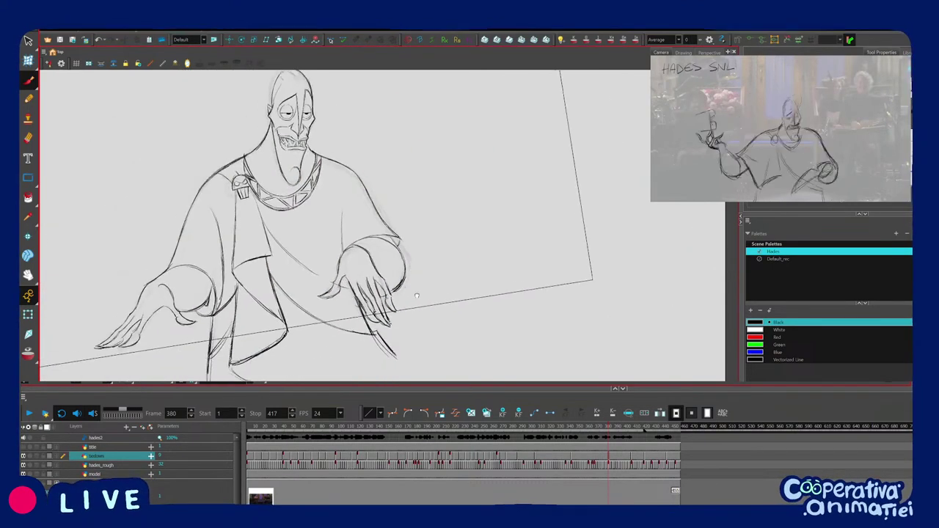
{"action": "left_click_drag", "start_coordinate": [489, 293], "coordinate": [500, 314]}
Flip and scrub through the drawings around frame 380 to check the cleaned pose against the neighbouring motion.
{"action": "key", "text": "f"}
{"action": "key", "text": "period"}
{"action": "key", "text": "period"}
{"action": "key", "text": "period"}
{"action": "key", "text": "period"}
{"action": "key", "text": "period"}
{"action": "key", "text": "period"}
{"action": "key", "text": "period"}
{"action": "key", "text": "period"}
{"action": "key", "text": "period"}
{"action": "key", "text": "period"}
{"action": "key", "text": "period"}
{"action": "key", "text": "period"}
{"action": "key", "text": "period"}
{"action": "key", "text": "period"}
{"action": "key", "text": "period"}
{"action": "key", "text": "period"}
{"action": "key", "text": "period"}
{"action": "key", "text": "period"}
{"action": "key", "text": "period"}
{"action": "key", "text": "period"}
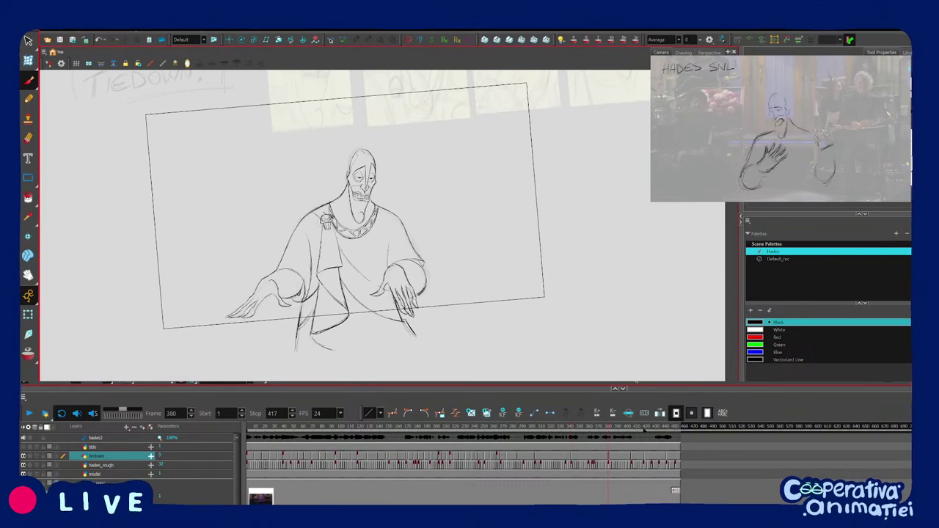
{"action": "left_click_drag", "start_coordinate": [589, 429], "coordinate": [616, 435]}
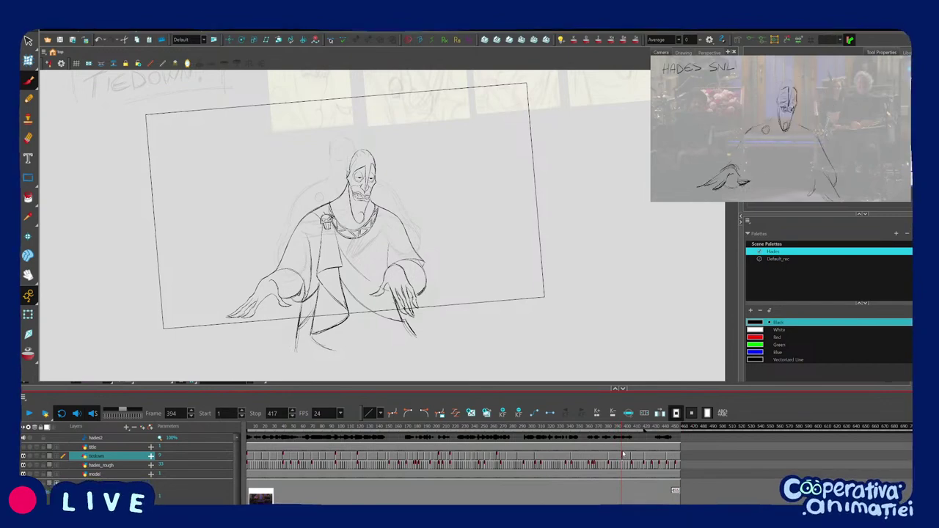
{"action": "key", "text": "g"}
{"action": "key", "text": "g"}
{"action": "key", "text": "f"}
{"action": "key", "text": "g"}
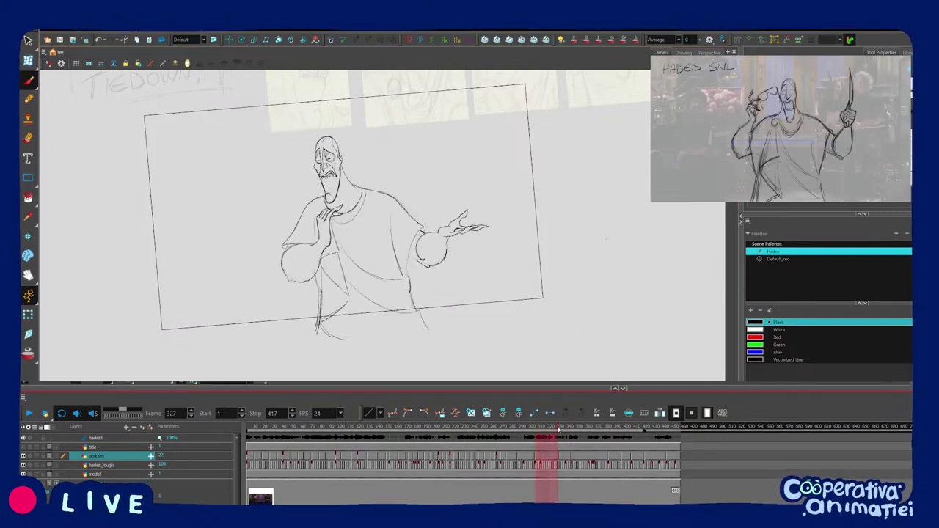
Go back to frame 318 and start a blank cleanup drawing there over the rough.
{"action": "mouse_move", "coordinate": [559, 432]}
{"action": "left_mouse_down"}
{"action": "mouse_move", "coordinate": [539, 443]}
{"action": "mouse_move", "coordinate": [549, 442]}
{"action": "left_mouse_up"}
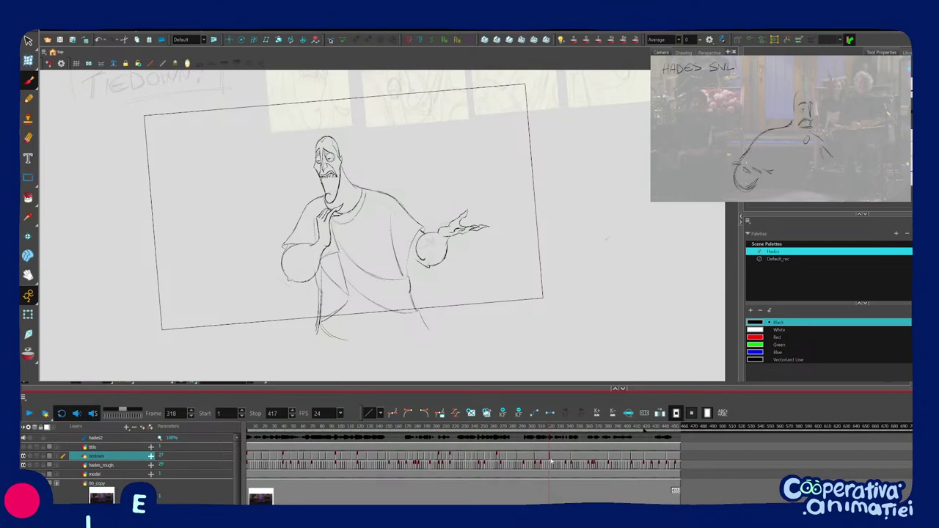
{"action": "key", "text": "2"}
{"action": "left_click_drag", "start_coordinate": [487, 309], "coordinate": [520, 318]}
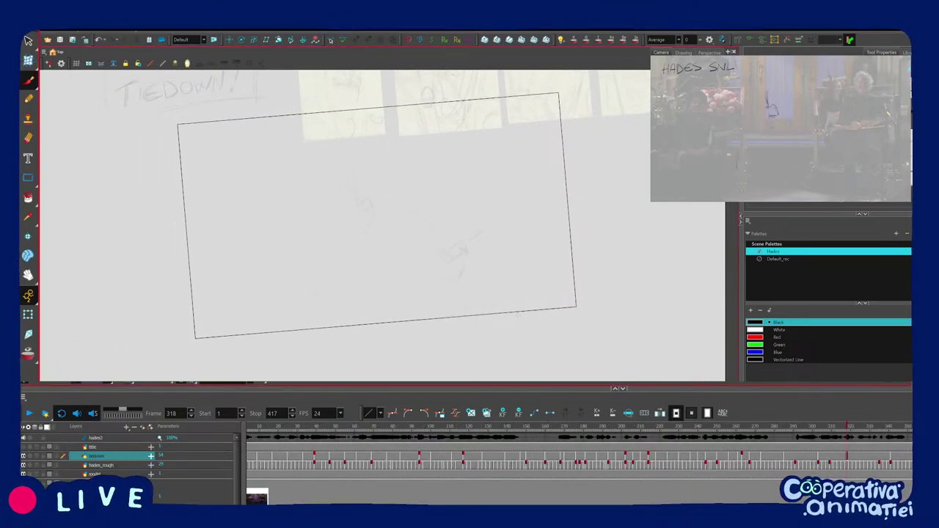
Compare the rough outstretched hand on frame 318 with the adjacent drawings.
{"action": "key", "text": "f"}
{"action": "key", "text": "g"}
{"action": "key", "text": "f"}
{"action": "key", "text": "g"}
{"action": "key", "text": "f"}
{"action": "key", "text": "g"}
{"action": "key", "text": "g"}
{"action": "key", "text": "f"}
{"action": "left_click_drag", "start_coordinate": [522, 286], "coordinate": [484, 296]}
{"action": "key", "text": "2"}
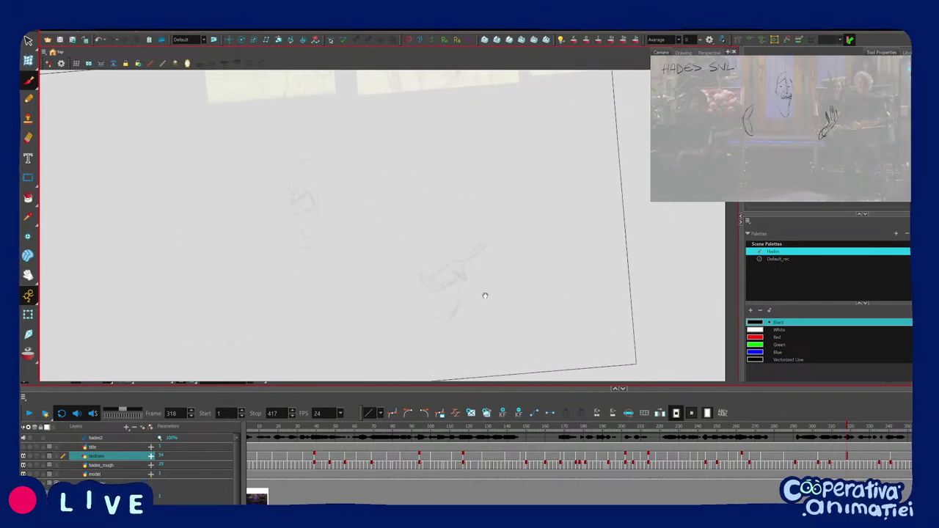
{"action": "key", "text": "2"}
{"action": "key", "text": "f"}
{"action": "key", "text": "g"}
{"action": "scroll", "coordinate": [551, 290], "scroll_direction": "down", "scroll_amount": 3}
{"action": "key", "text": "period"}
{"action": "key", "text": "comma"}
{"action": "scroll", "coordinate": [532, 278], "scroll_direction": "up", "scroll_amount": 4}
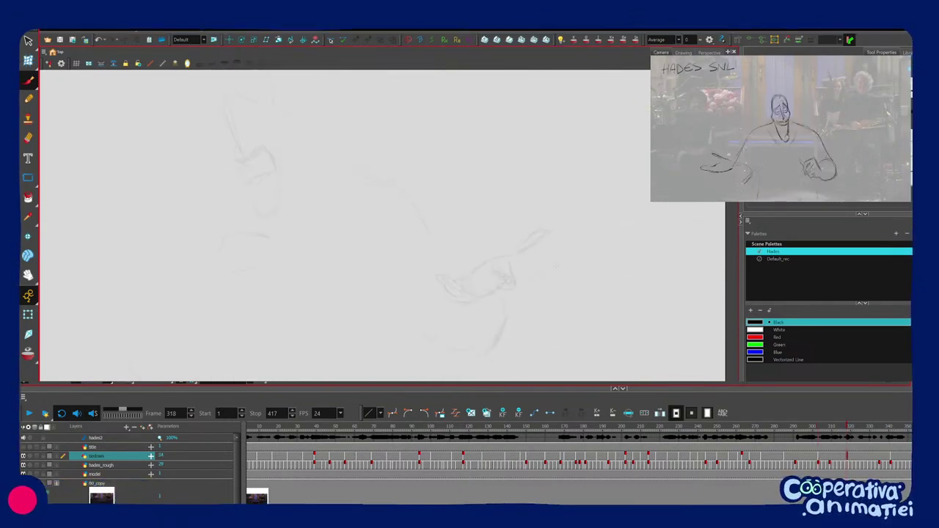
Ink the pointed, extended thumb and the adjoining upper edge of the palm over the rough hand on frame 318.
{"action": "left_click_drag", "start_coordinate": [501, 279], "coordinate": [587, 231]}
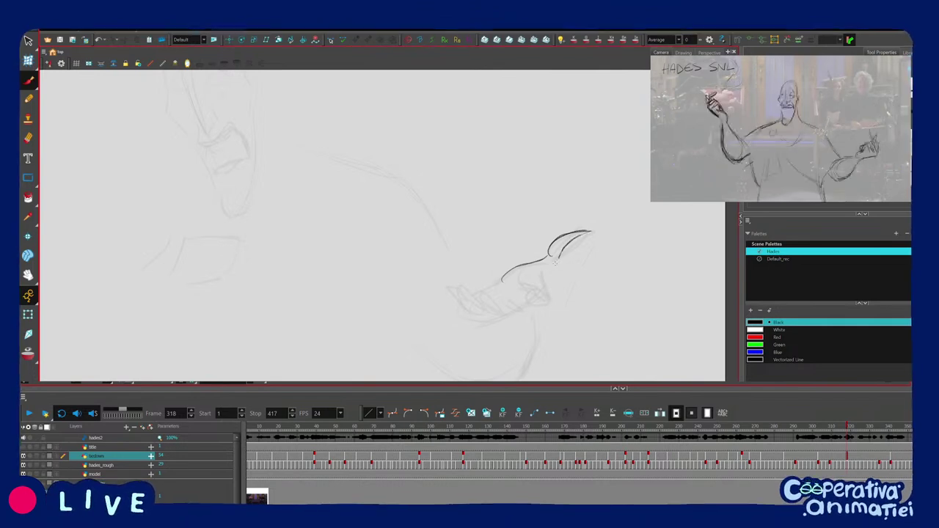
{"action": "key", "text": "f"}
{"action": "key", "text": "g"}
{"action": "mouse_move", "coordinate": [591, 269]}
{"action": "left_mouse_down"}
{"action": "mouse_move", "coordinate": [549, 224]}
{"action": "mouse_move", "coordinate": [547, 251]}
{"action": "mouse_move", "coordinate": [538, 240]}
{"action": "left_mouse_up"}
{"action": "key", "text": "f"}
{"action": "key", "text": "g"}
{"action": "key", "text": "f"}
{"action": "key", "text": "g"}
Ink the row of bent fingers beneath the thumb and extend the hand's upper contour behind them on frame 318.
{"action": "mouse_move", "coordinate": [466, 270]}
{"action": "left_mouse_down"}
{"action": "mouse_move", "coordinate": [468, 291]}
{"action": "mouse_move", "coordinate": [478, 289]}
{"action": "left_mouse_up"}
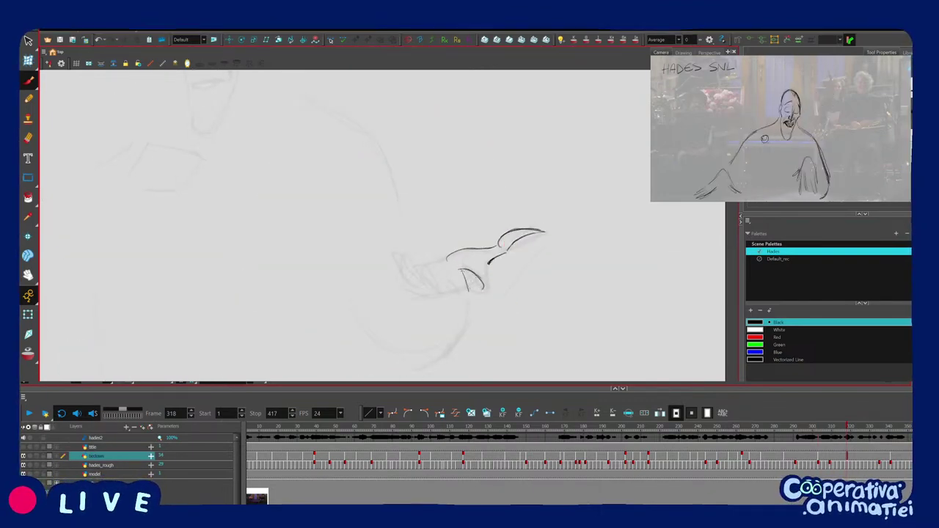
{"action": "mouse_move", "coordinate": [490, 267]}
{"action": "left_mouse_down"}
{"action": "mouse_move", "coordinate": [485, 297]}
{"action": "mouse_move", "coordinate": [455, 250]}
{"action": "mouse_move", "coordinate": [458, 235]}
{"action": "left_mouse_up"}
{"action": "mouse_move", "coordinate": [459, 235]}
{"action": "left_mouse_down"}
{"action": "mouse_move", "coordinate": [432, 288]}
{"action": "mouse_move", "coordinate": [413, 302]}
{"action": "mouse_move", "coordinate": [397, 291]}
{"action": "mouse_move", "coordinate": [399, 312]}
{"action": "mouse_move", "coordinate": [411, 315]}
{"action": "mouse_move", "coordinate": [447, 292]}
{"action": "left_mouse_up"}
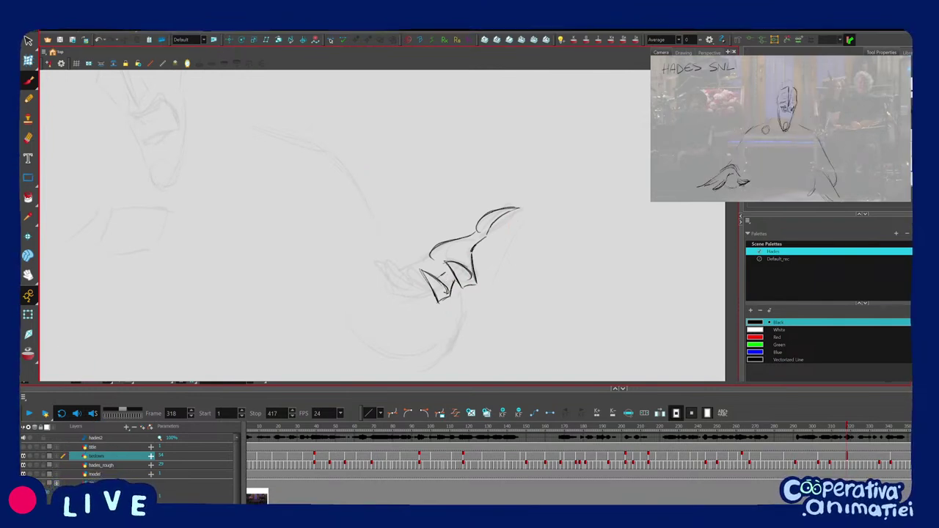
{"action": "left_click_drag", "start_coordinate": [447, 293], "coordinate": [451, 286]}
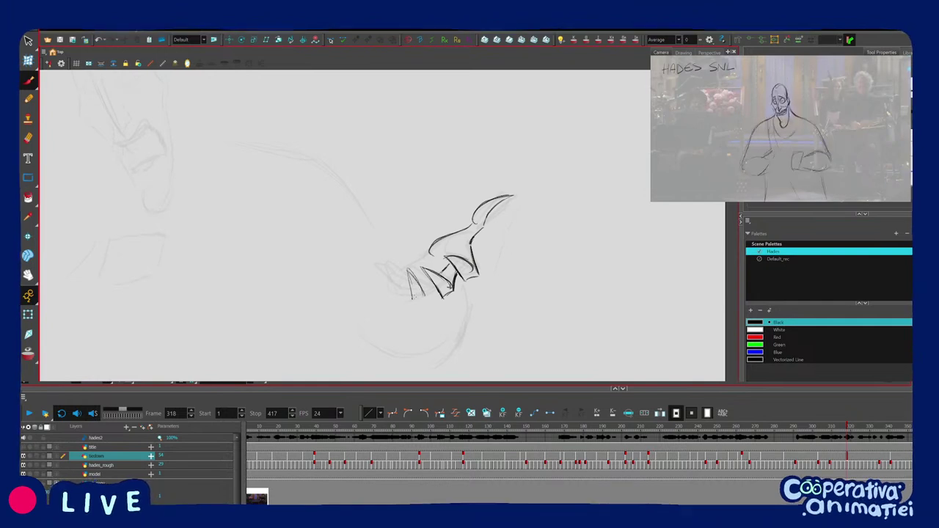
{"action": "key", "text": "ctrl+z"}
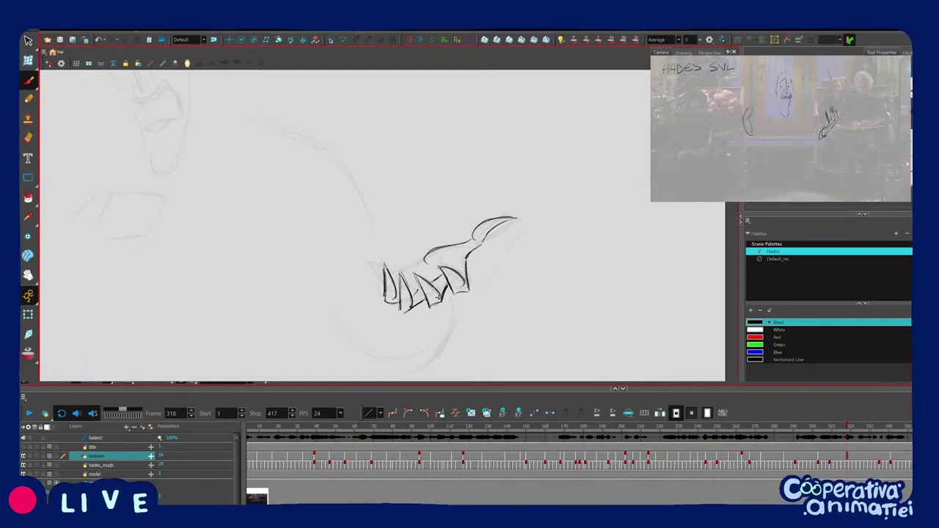
{"action": "mouse_move", "coordinate": [370, 289]}
{"action": "left_mouse_down"}
{"action": "mouse_move", "coordinate": [371, 260]}
{"action": "mouse_move", "coordinate": [379, 293]}
{"action": "left_mouse_up"}
{"action": "left_click_drag", "start_coordinate": [438, 255], "coordinate": [441, 248]}
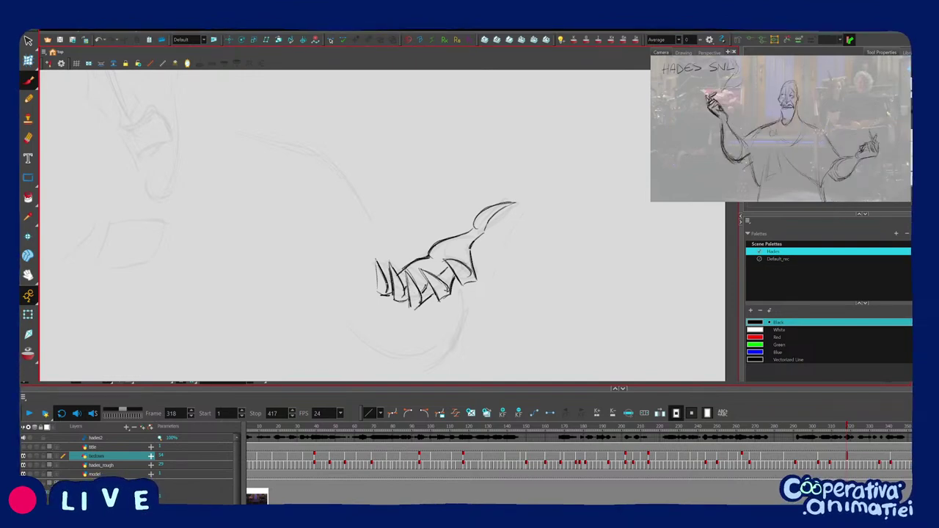
Refine the outline of the leftmost finger on the outstretched hand at frame 318.
{"action": "mouse_move", "coordinate": [517, 249]}
{"action": "left_mouse_down"}
{"action": "mouse_move", "coordinate": [507, 281]}
{"action": "mouse_move", "coordinate": [511, 275]}
{"action": "left_mouse_up"}
{"action": "key", "text": "2"}
{"action": "key", "text": "2"}
{"action": "key", "text": "2"}
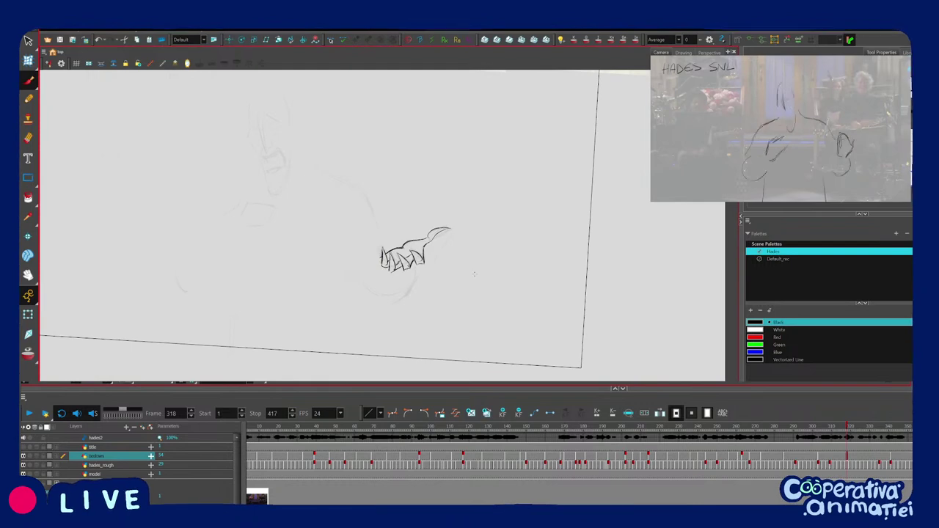
{"action": "scroll", "coordinate": [471, 280], "scroll_direction": "up", "scroll_amount": 3}
{"action": "mouse_move", "coordinate": [393, 288]}
{"action": "left_mouse_down"}
{"action": "mouse_move", "coordinate": [395, 324]}
{"action": "mouse_move", "coordinate": [475, 294]}
{"action": "mouse_move", "coordinate": [461, 310]}
{"action": "left_mouse_up"}
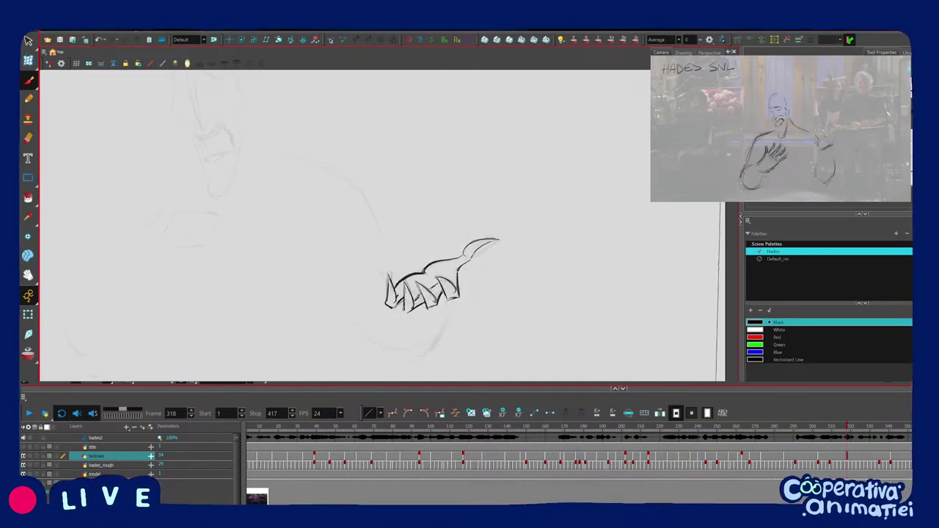
{"action": "key", "text": "1"}
{"action": "key", "text": "1"}
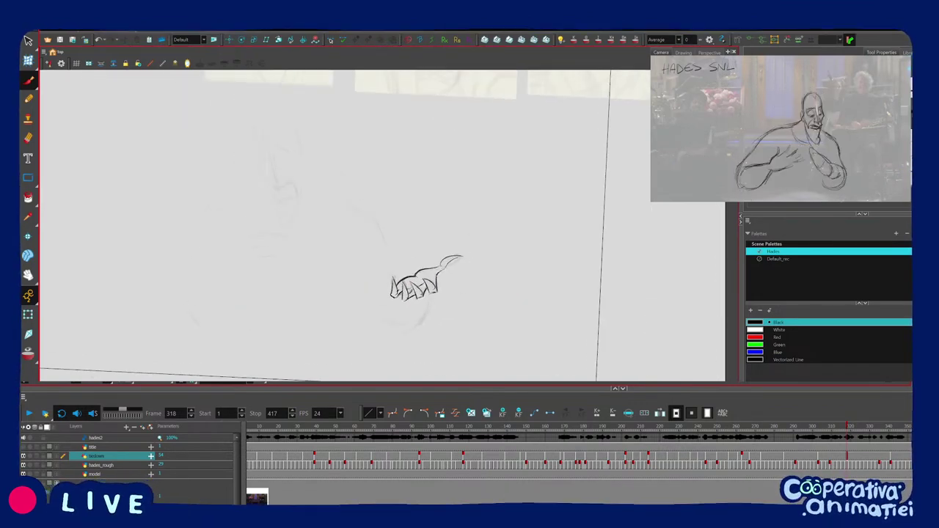
Examine the outstretched hand in the full camera frame and against the neighbouring drawings.
{"action": "left_click_drag", "start_coordinate": [494, 306], "coordinate": [513, 272]}
{"action": "key", "text": "1"}
{"action": "key", "text": "f"}
{"action": "key", "text": "g"}
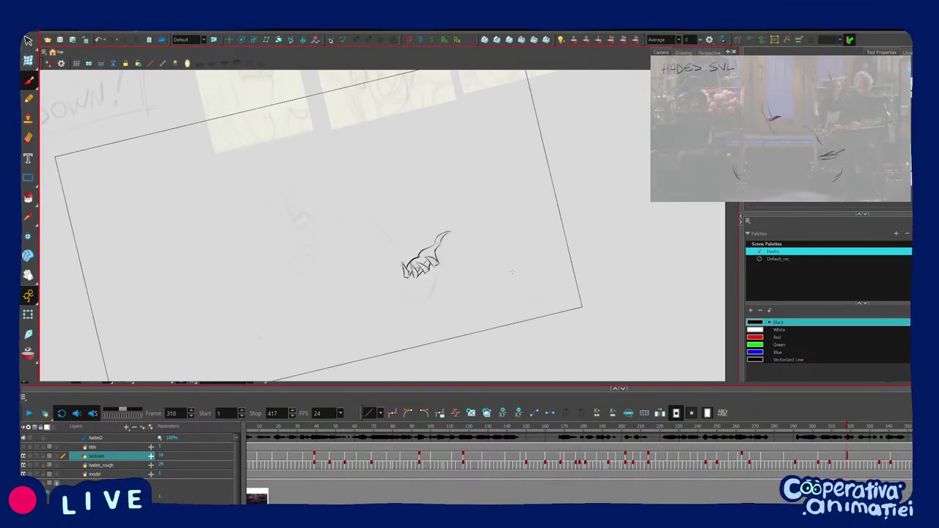
{"action": "key", "text": "2"}
{"action": "key", "text": "2"}
{"action": "mouse_move", "coordinate": [414, 282]}
{"action": "left_mouse_down"}
{"action": "mouse_move", "coordinate": [418, 301]}
{"action": "mouse_move", "coordinate": [460, 295]}
{"action": "left_mouse_up"}
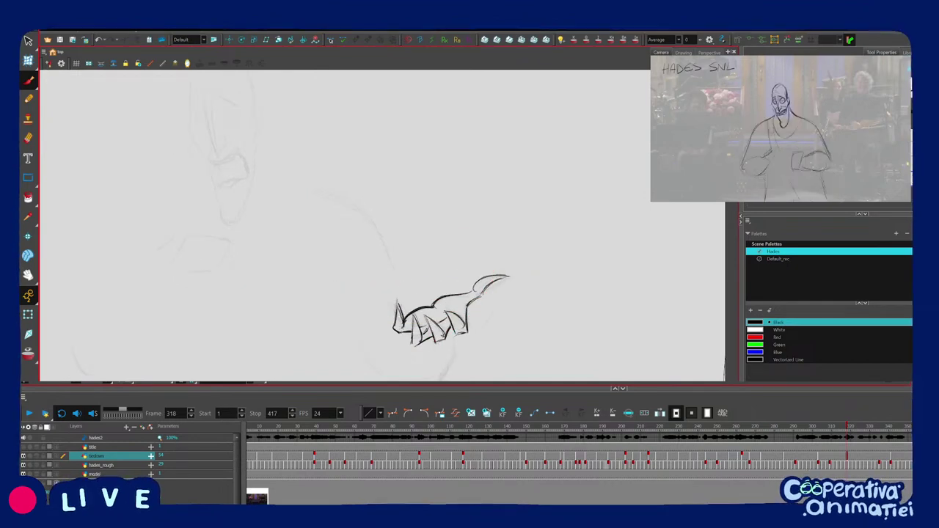
{"action": "key", "text": "1"}
{"action": "key", "text": "1"}
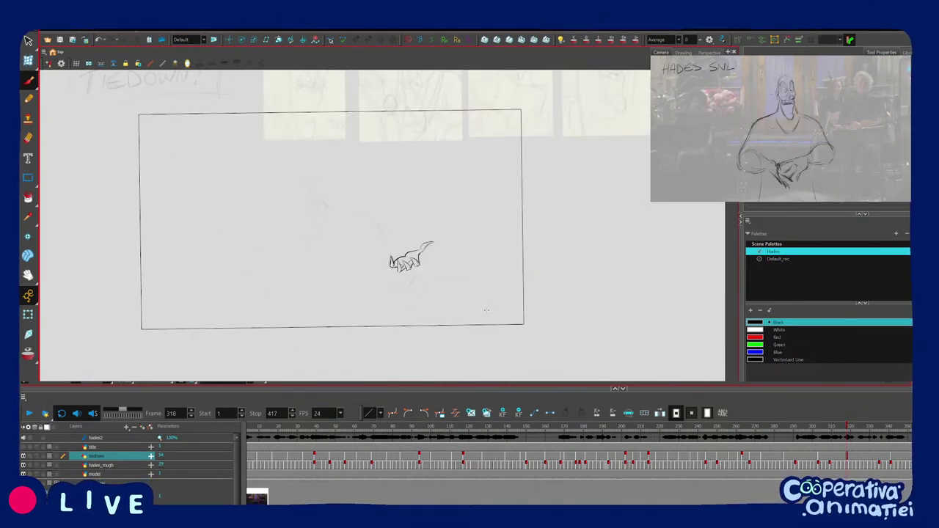
{"action": "key", "text": "f"}
{"action": "key", "text": "f"}
{"action": "key", "text": "g"}
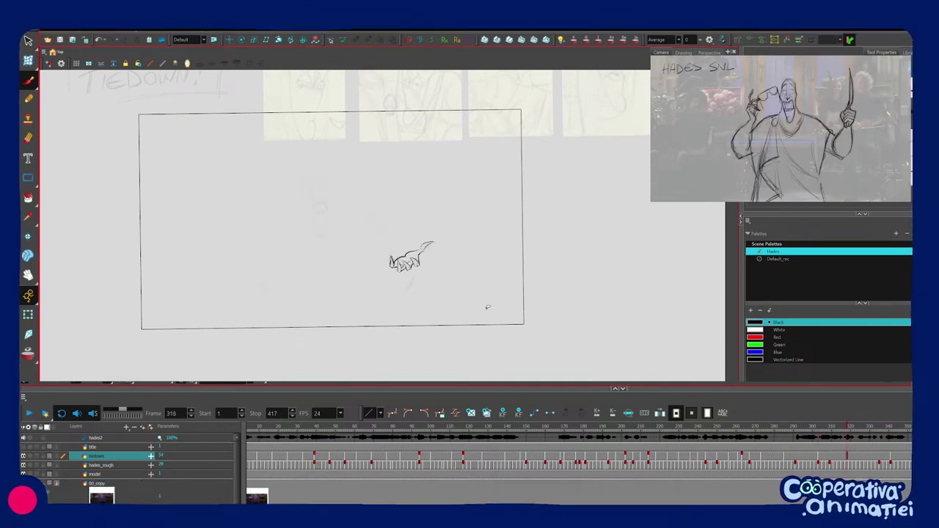
{"action": "left_click_drag", "start_coordinate": [506, 295], "coordinate": [509, 291]}
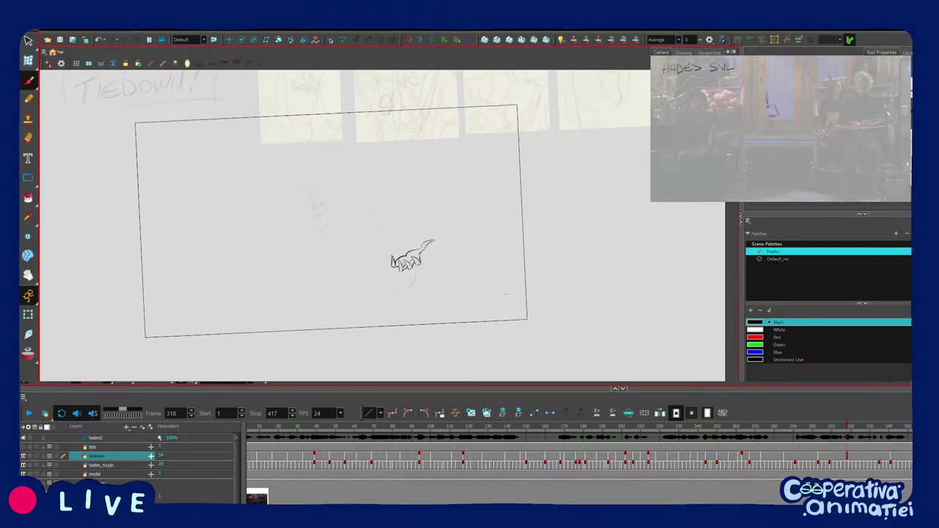
Draw the rounded underside of the foreshortened forearm as an arc below the fingers.
{"action": "scroll", "coordinate": [494, 306], "scroll_direction": "up", "scroll_amount": 5}
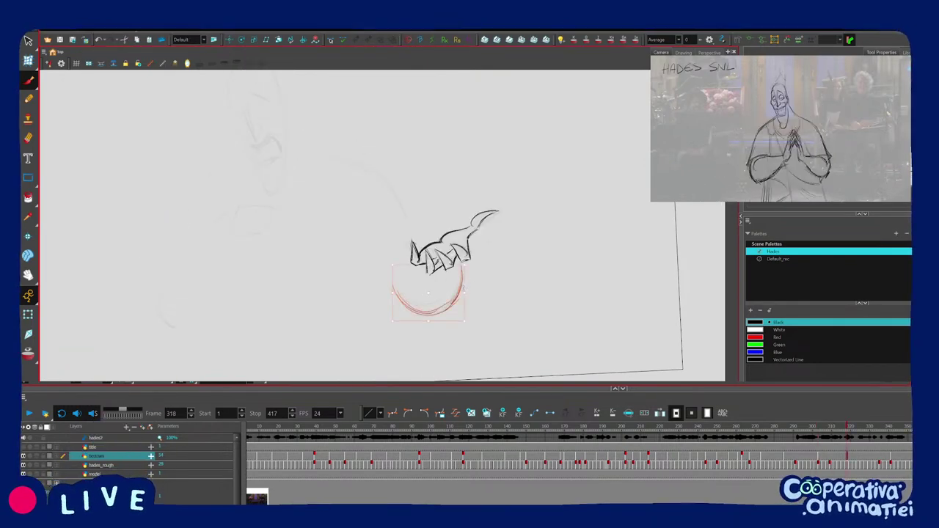
{"action": "left_click_drag", "start_coordinate": [474, 275], "coordinate": [505, 282]}
{"action": "key", "text": "shift+x"}
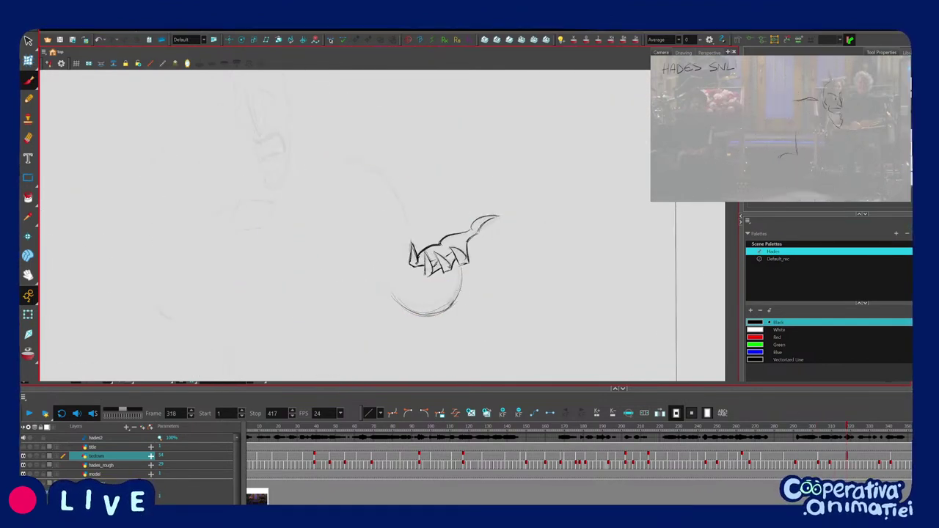
{"action": "mouse_move", "coordinate": [443, 319]}
{"action": "left_mouse_down"}
{"action": "mouse_move", "coordinate": [434, 296]}
{"action": "mouse_move", "coordinate": [403, 304]}
{"action": "left_mouse_up"}
Compare the hand and forearm arc with the adjacent drawings to check the motion.
{"action": "key", "text": "f"}
{"action": "key", "text": "g"}
{"action": "key", "text": "f"}
{"action": "key", "text": "g"}
{"action": "key", "text": "f"}
{"action": "key", "text": "g"}
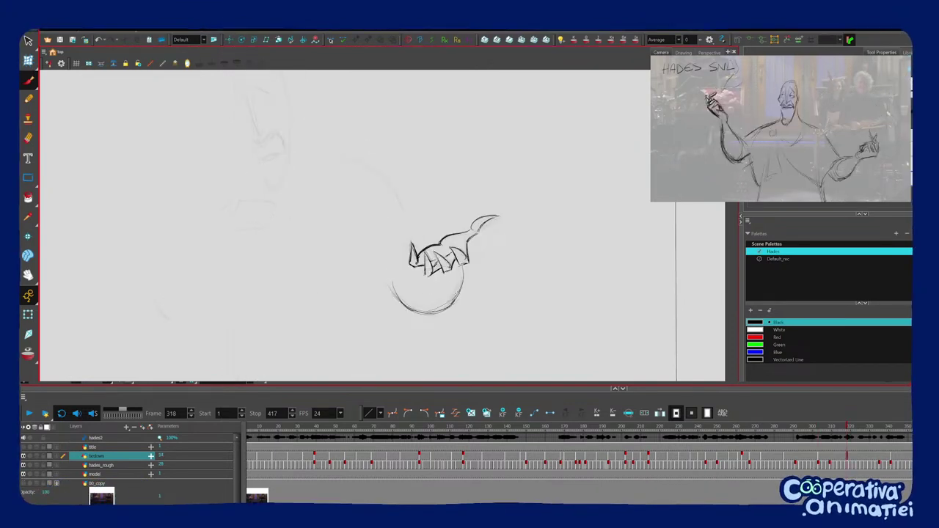
{"action": "key", "text": "g"}
{"action": "key", "text": "f"}
{"action": "key", "text": "f"}
{"action": "key", "text": "g"}
{"action": "key", "text": "g"}
{"action": "key", "text": "f"}
{"action": "key", "text": "f"}
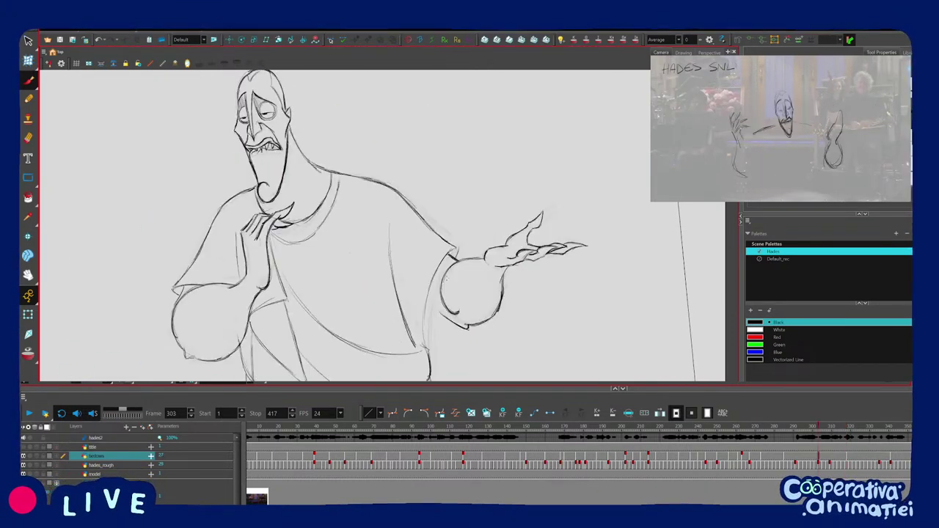
Copy the shoulder line above the outstretched arm from frame 303 into frame 318 and fit it above the hand.
{"action": "key", "text": "g"}
{"action": "scroll", "coordinate": [427, 316], "scroll_direction": "down", "scroll_amount": 2}
{"action": "key", "text": "f"}
{"action": "left_click_drag", "start_coordinate": [380, 160], "coordinate": [330, 171]}
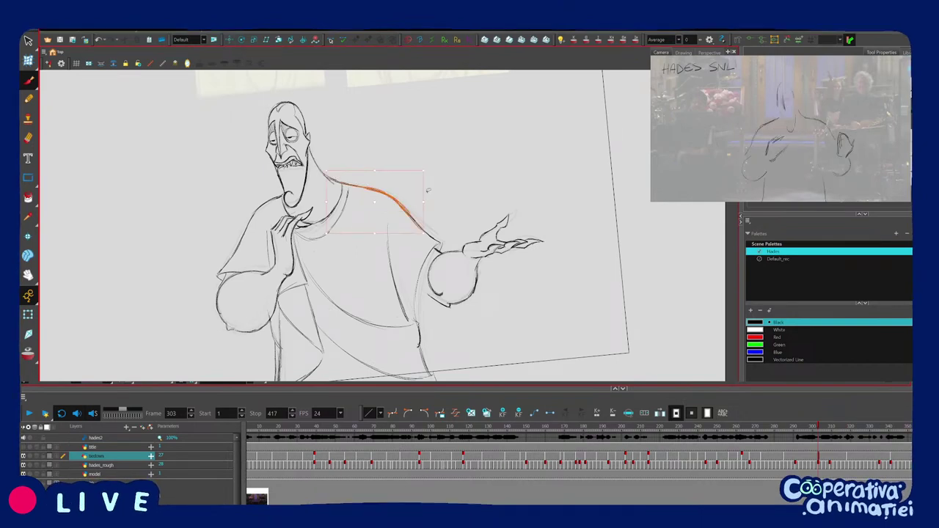
{"action": "key", "text": "ctrl+c"}
{"action": "key", "text": "g"}
{"action": "key", "text": "ctrl+v"}
{"action": "left_click_drag", "start_coordinate": [403, 211], "coordinate": [393, 223]}
{"action": "key", "text": "Escape"}
{"action": "key", "text": "2"}
{"action": "key", "text": "v"}
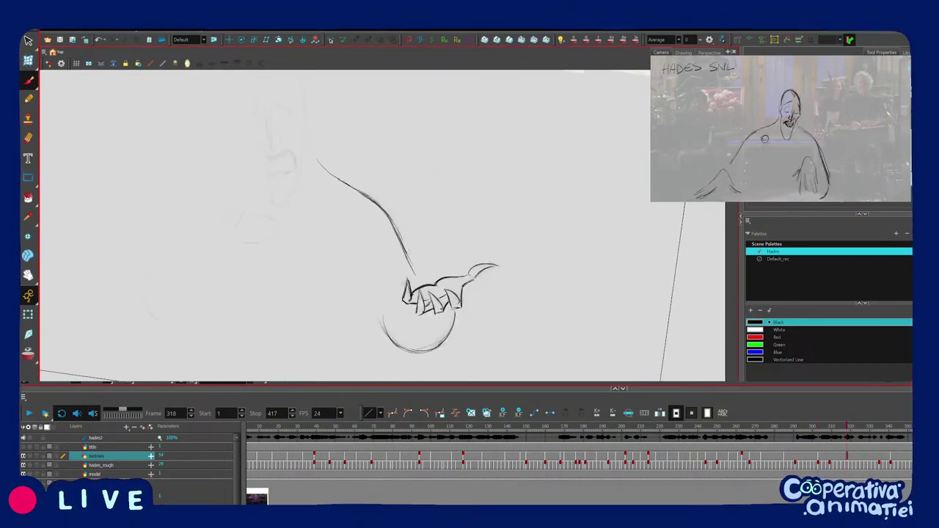
Close the forearm into a round shape and sketch the sleeve opening's curve beside it.
{"action": "left_click_drag", "start_coordinate": [406, 250], "coordinate": [440, 253]}
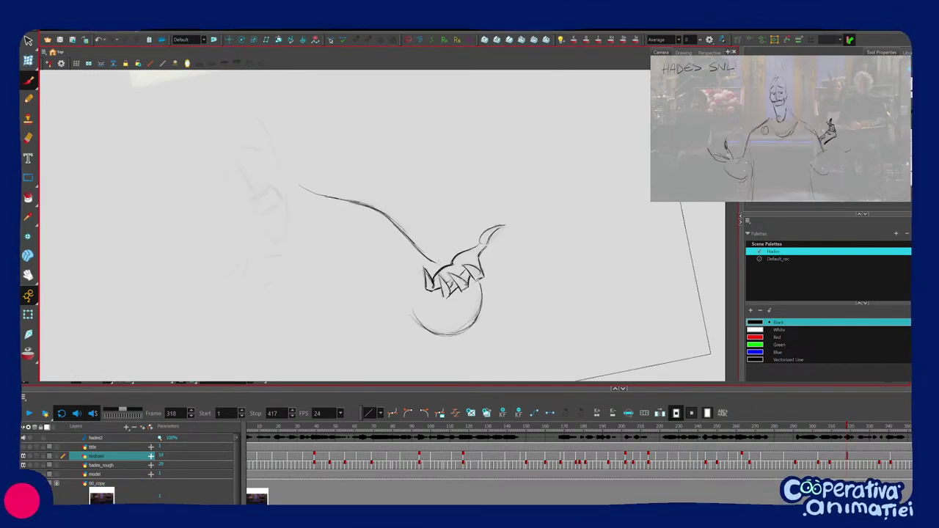
{"action": "mouse_move", "coordinate": [410, 283]}
{"action": "left_mouse_down"}
{"action": "mouse_move", "coordinate": [421, 271]}
{"action": "mouse_move", "coordinate": [424, 325]}
{"action": "left_mouse_up"}
{"action": "key", "text": "comma"}
{"action": "key", "text": "period"}
{"action": "key", "text": "comma"}
{"action": "key", "text": "period"}
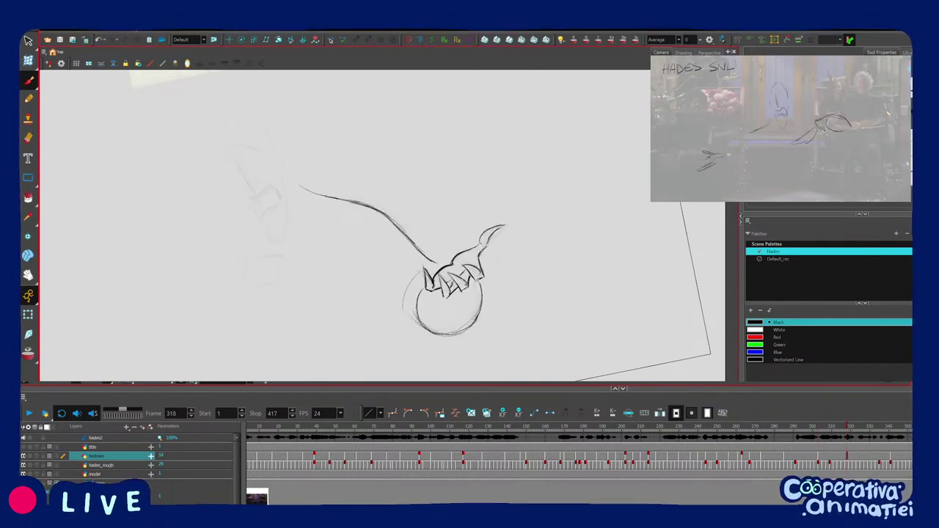
{"action": "key", "text": "comma"}
{"action": "key", "text": "period"}
Draw the sleeve opening's lower edge to the forearm, and undo the extra stroke across the forearm.
{"action": "left_click_drag", "start_coordinate": [404, 305], "coordinate": [424, 327]}
{"action": "key", "text": "2"}
{"action": "key", "text": "comma"}
{"action": "key", "text": "period"}
{"action": "key", "text": "comma"}
{"action": "key", "text": "period"}
{"action": "left_click_drag", "start_coordinate": [514, 301], "coordinate": [503, 316]}
{"action": "mouse_move", "coordinate": [426, 303]}
{"action": "left_mouse_down"}
{"action": "mouse_move", "coordinate": [449, 300]}
{"action": "mouse_move", "coordinate": [471, 336]}
{"action": "left_mouse_up"}
{"action": "key", "text": "ctrl+z"}
Check the sleeve opening and shoulder line against the neighbouring frames.
{"action": "key", "text": "1"}
{"action": "key", "text": "comma"}
{"action": "key", "text": "period"}
{"action": "key", "text": "2"}
{"action": "key", "text": "2"}
{"action": "key", "text": "comma"}
{"action": "key", "text": "period"}
{"action": "key", "text": "comma"}
{"action": "key", "text": "period"}
{"action": "key", "text": "2"}
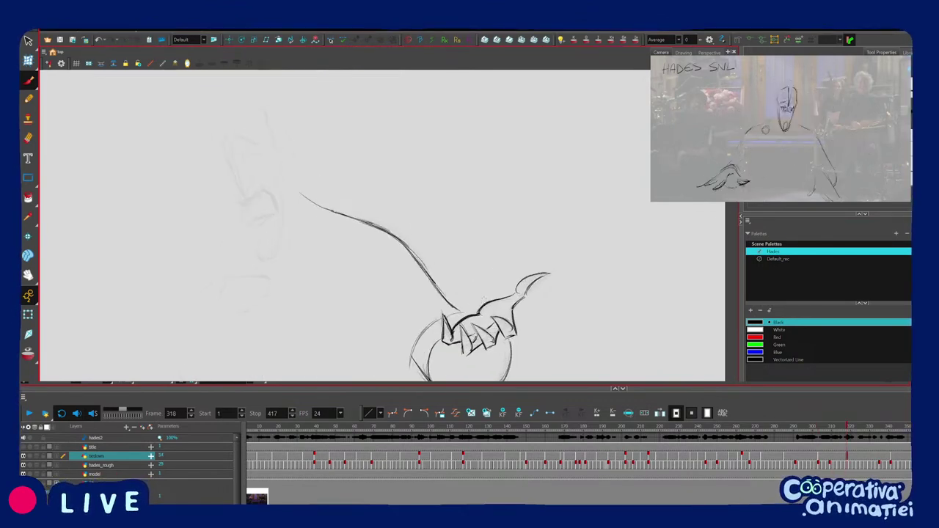
{"action": "mouse_move", "coordinate": [485, 308]}
{"action": "left_mouse_down"}
{"action": "mouse_move", "coordinate": [497, 287]}
{"action": "mouse_move", "coordinate": [473, 325]}
{"action": "mouse_move", "coordinate": [434, 305]}
{"action": "mouse_move", "coordinate": [457, 249]}
{"action": "left_mouse_up"}
{"action": "key", "text": "comma"}
{"action": "key", "text": "period"}
{"action": "key", "text": "comma"}
{"action": "key", "text": "period"}
Adjust the lower part of the shoulder line so that it meets the sleeve tip above the hand.
{"action": "key", "text": "f"}
{"action": "key", "text": "g"}
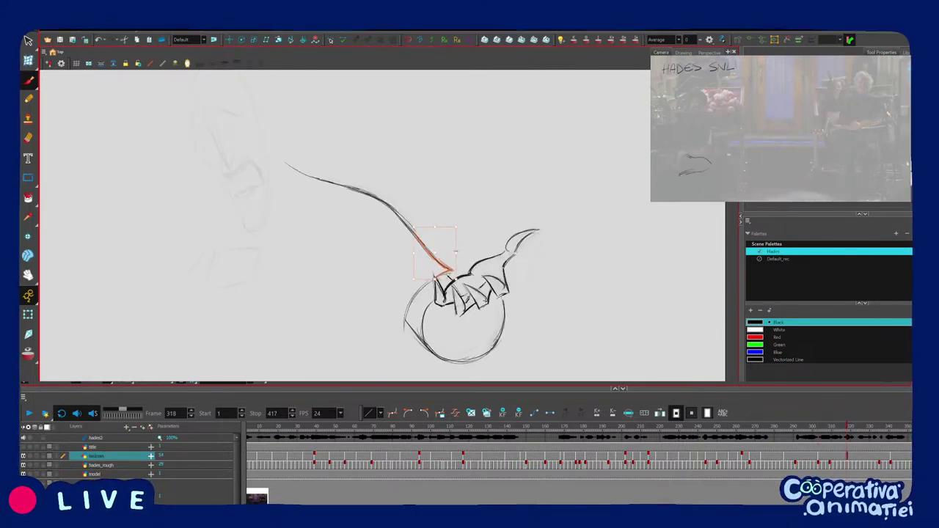
{"action": "key", "text": "f"}
{"action": "key", "text": "g"}
{"action": "key", "text": "f"}
{"action": "key", "text": "f"}
{"action": "key", "text": "f"}
{"action": "key", "text": "g"}
{"action": "key", "text": "g"}
{"action": "key", "text": "g"}
{"action": "left_click_drag", "start_coordinate": [403, 226], "coordinate": [422, 299]}
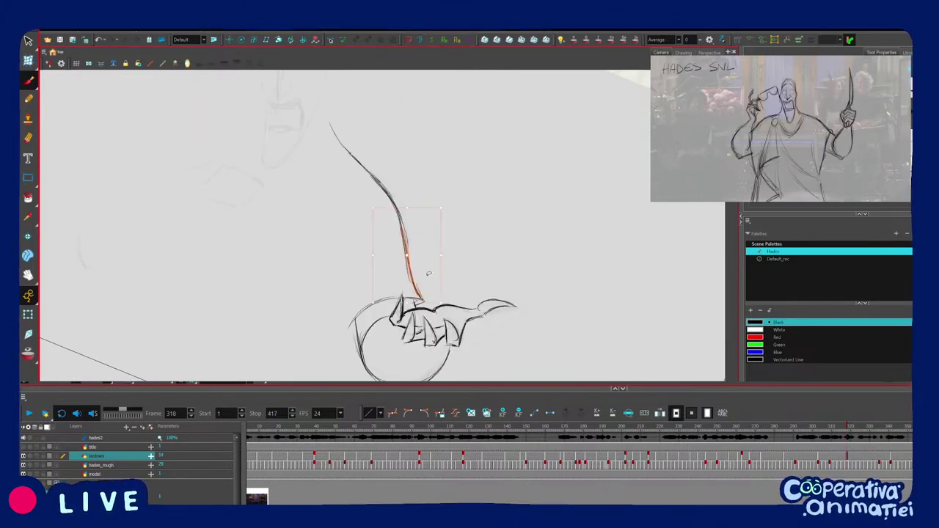
{"action": "key", "text": "ctrl+z"}
{"action": "left_click_drag", "start_coordinate": [402, 226], "coordinate": [423, 300]}
{"action": "left_click", "coordinate": [443, 245]}
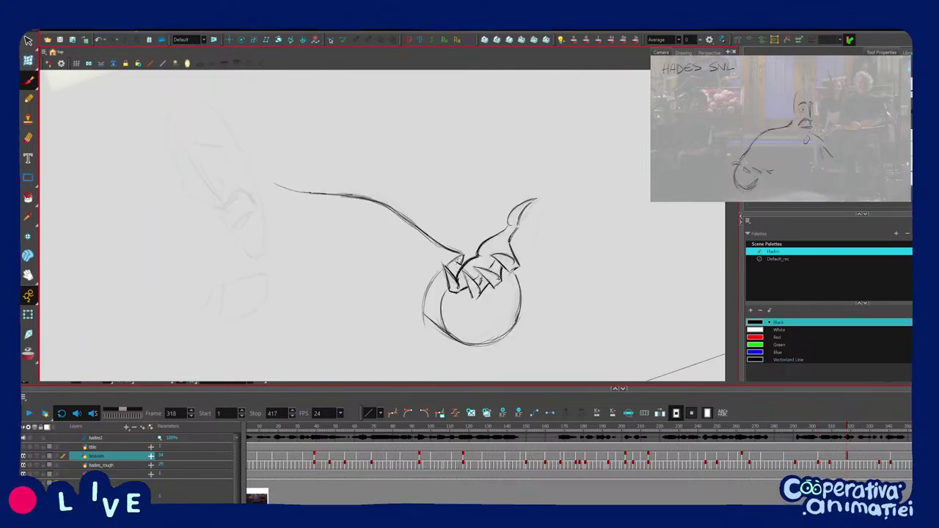
Extend the sleeve's outer edge down past the forearm, checking it against the adjacent drawings.
{"action": "left_click_drag", "start_coordinate": [444, 265], "coordinate": [426, 335]}
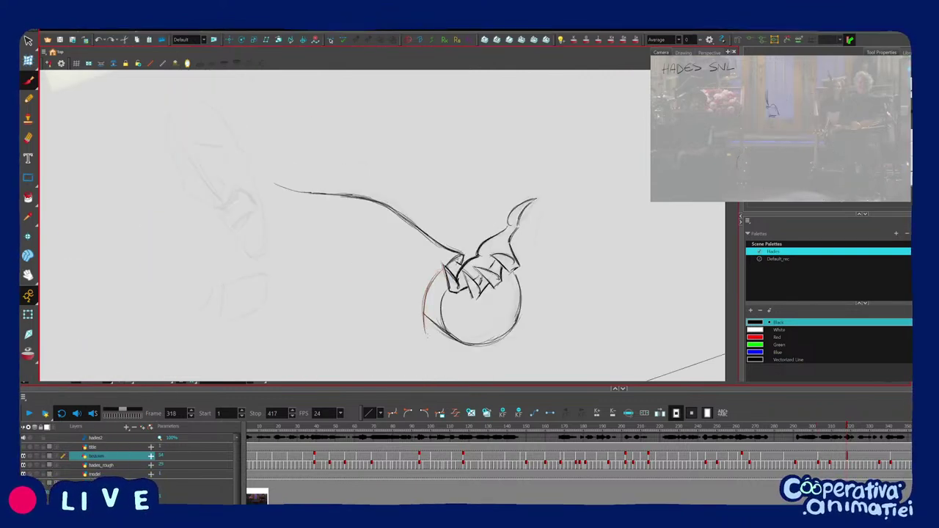
{"action": "key", "text": "1"}
{"action": "key", "text": "1"}
{"action": "mouse_move", "coordinate": [498, 317]}
{"action": "left_mouse_down"}
{"action": "mouse_move", "coordinate": [468, 345]}
{"action": "mouse_move", "coordinate": [480, 335]}
{"action": "left_mouse_up"}
{"action": "key", "text": "f"}
{"action": "key", "text": "g"}
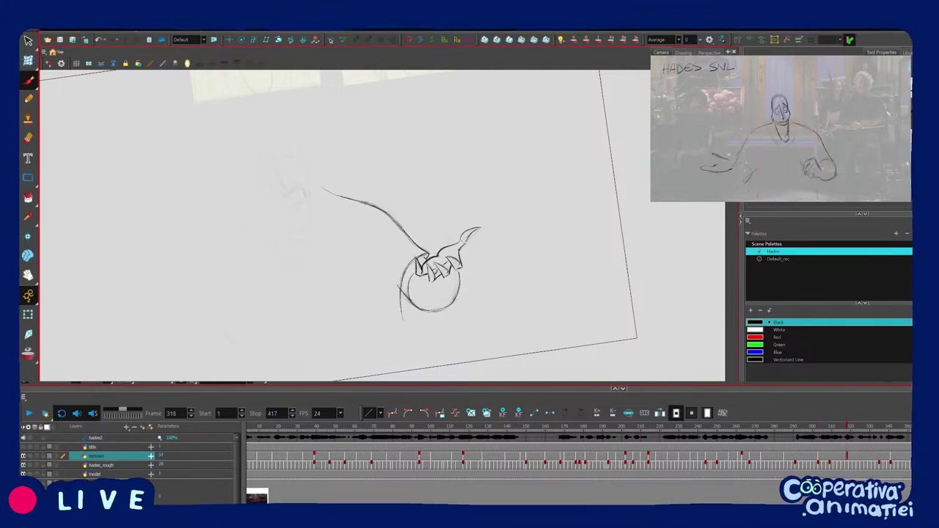
{"action": "key", "text": "1"}
{"action": "key", "text": "f"}
{"action": "key", "text": "g"}
{"action": "key", "text": "f"}
{"action": "key", "text": "f"}
{"action": "key", "text": "g"}
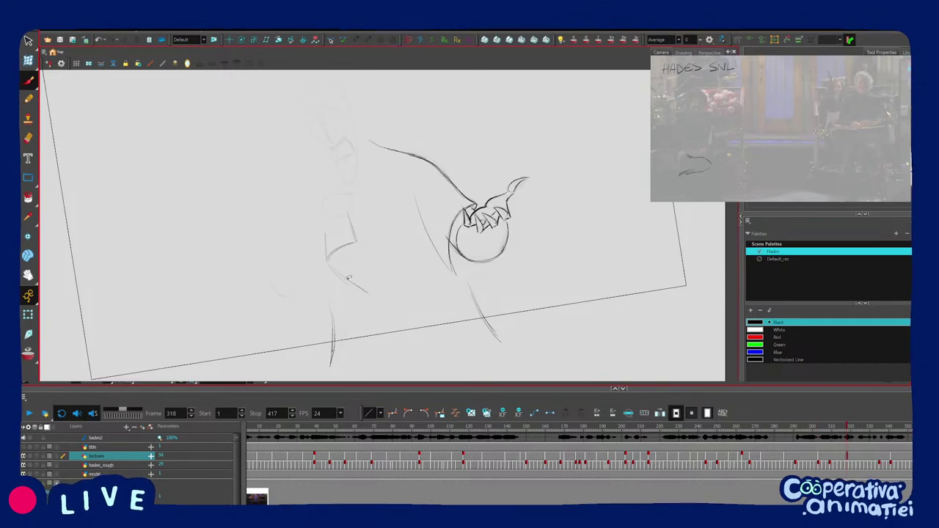
Draw the diagonal fold of the cloth hanging at the waist and adjust the cloth's vertical edge.
{"action": "left_click_drag", "start_coordinate": [327, 260], "coordinate": [376, 300]}
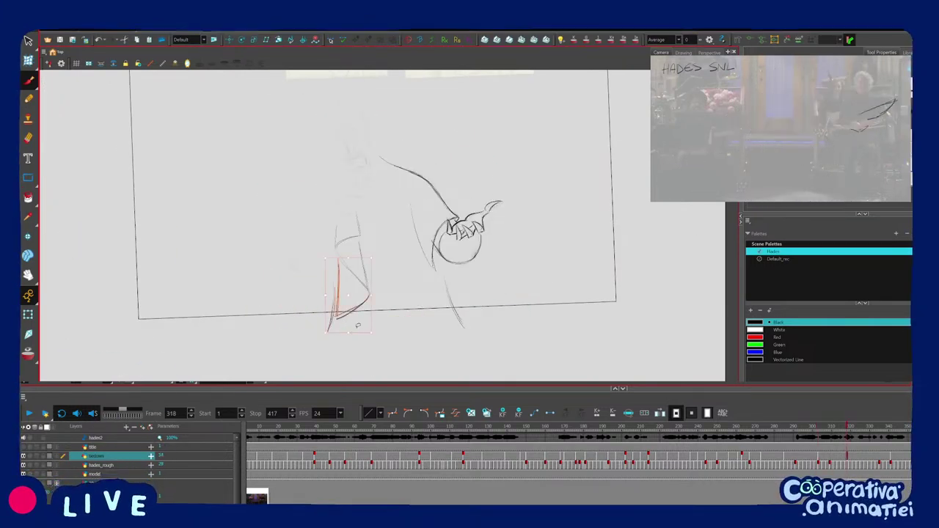
{"action": "left_click", "coordinate": [338, 282]}
{"action": "key", "text": "comma"}
{"action": "key", "text": "period"}
{"action": "key", "text": "1"}
{"action": "key", "text": "comma"}
{"action": "key", "text": "period"}
{"action": "key", "text": "comma"}
{"action": "key", "text": "period"}
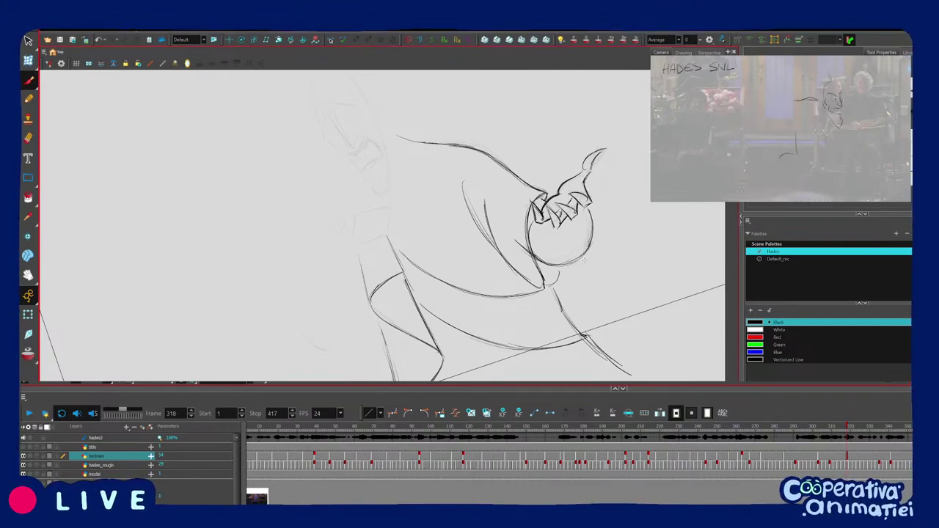
Compare the robe's torso folds and hanging cloth with the earlier drawings.
{"action": "mouse_move", "coordinate": [581, 277]}
{"action": "left_mouse_down"}
{"action": "mouse_move", "coordinate": [560, 327]}
{"action": "mouse_move", "coordinate": [400, 310]}
{"action": "left_mouse_up"}
{"action": "key", "text": "f"}
{"action": "key", "text": "g"}
{"action": "key", "text": "f"}
{"action": "key", "text": "f"}
{"action": "key", "text": "f"}
{"action": "key", "text": "f"}
{"action": "key", "text": "f"}
{"action": "key", "text": "f"}
{"action": "key", "text": "f"}
{"action": "key", "text": "g"}
{"action": "key", "text": "f"}
{"action": "key", "text": "g"}
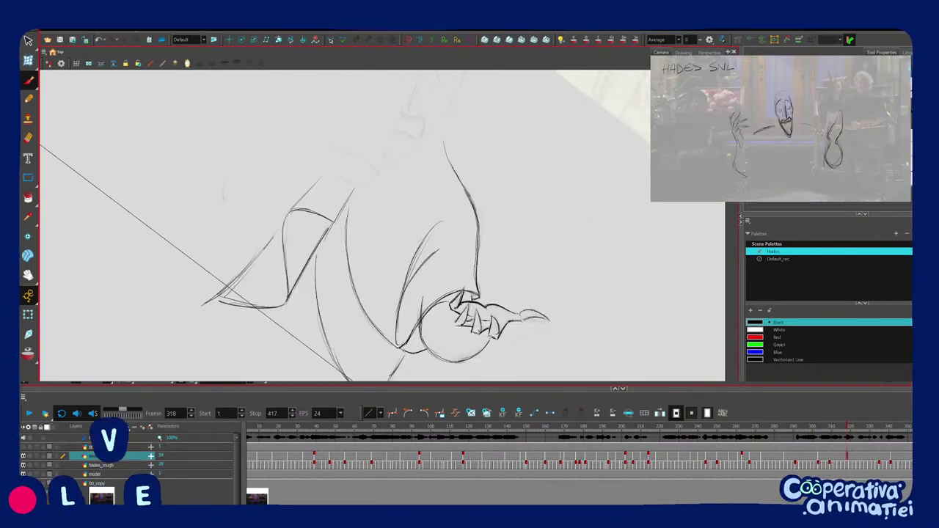
Examine the sleeve, forearm and robe together at several view sizes, flipping between adjacent drawings.
{"action": "mouse_move", "coordinate": [439, 297]}
{"action": "left_mouse_down"}
{"action": "mouse_move", "coordinate": [477, 286]}
{"action": "mouse_move", "coordinate": [493, 263]}
{"action": "mouse_move", "coordinate": [464, 288]}
{"action": "mouse_move", "coordinate": [468, 253]}
{"action": "mouse_move", "coordinate": [433, 301]}
{"action": "mouse_move", "coordinate": [468, 255]}
{"action": "mouse_move", "coordinate": [499, 288]}
{"action": "mouse_move", "coordinate": [515, 231]}
{"action": "mouse_move", "coordinate": [513, 254]}
{"action": "left_mouse_up"}
{"action": "key", "text": "f"}
{"action": "key", "text": "g"}
{"action": "key", "text": "2"}
{"action": "key", "text": "f"}
{"action": "key", "text": "g"}
{"action": "key", "text": "f"}
{"action": "key", "text": "g"}
{"action": "scroll", "coordinate": [415, 301], "scroll_direction": "down", "scroll_amount": 2}
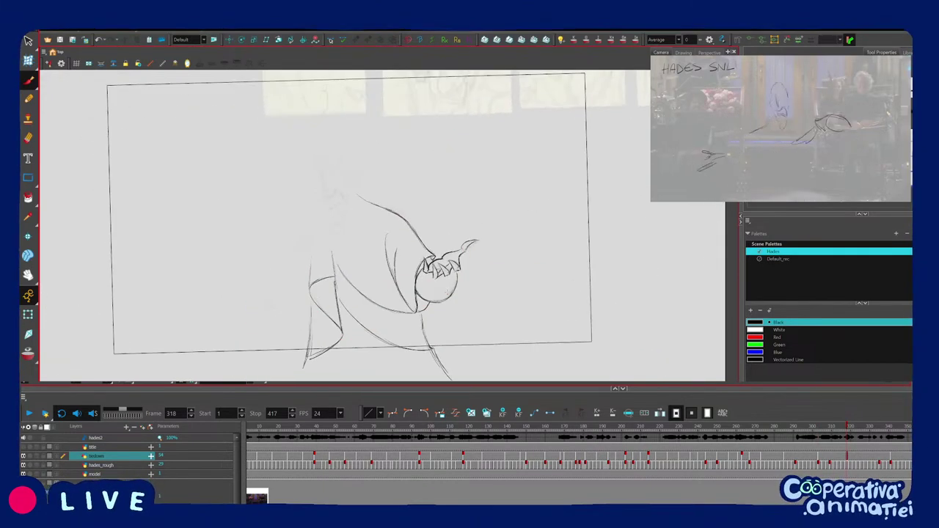
{"action": "scroll", "coordinate": [410, 228], "scroll_direction": "up", "scroll_amount": 2}
{"action": "key", "text": "1"}
{"action": "mouse_move", "coordinate": [446, 231]}
{"action": "left_mouse_down"}
{"action": "mouse_move", "coordinate": [434, 265]}
{"action": "mouse_move", "coordinate": [471, 252]}
{"action": "left_mouse_up"}
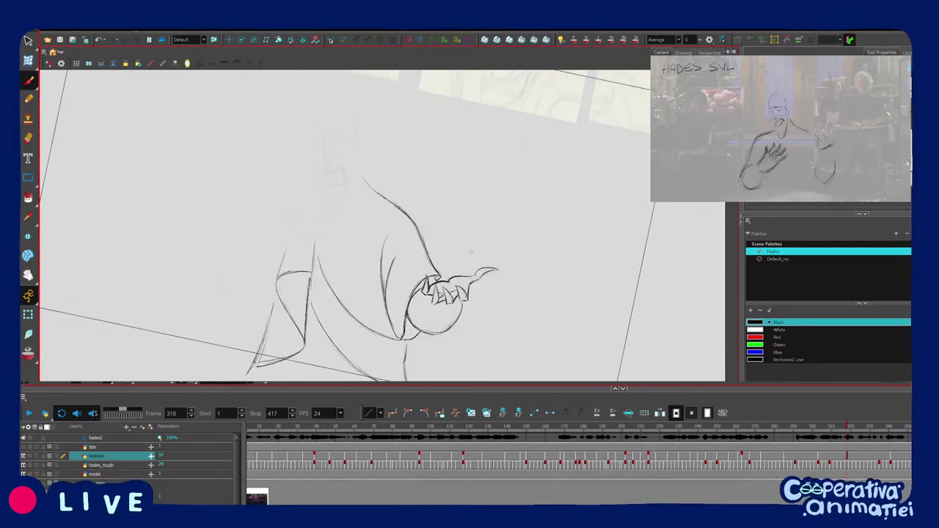
{"action": "key", "text": "f"}
{"action": "key", "text": "g"}
{"action": "key", "text": "f"}
{"action": "key", "text": "g"}
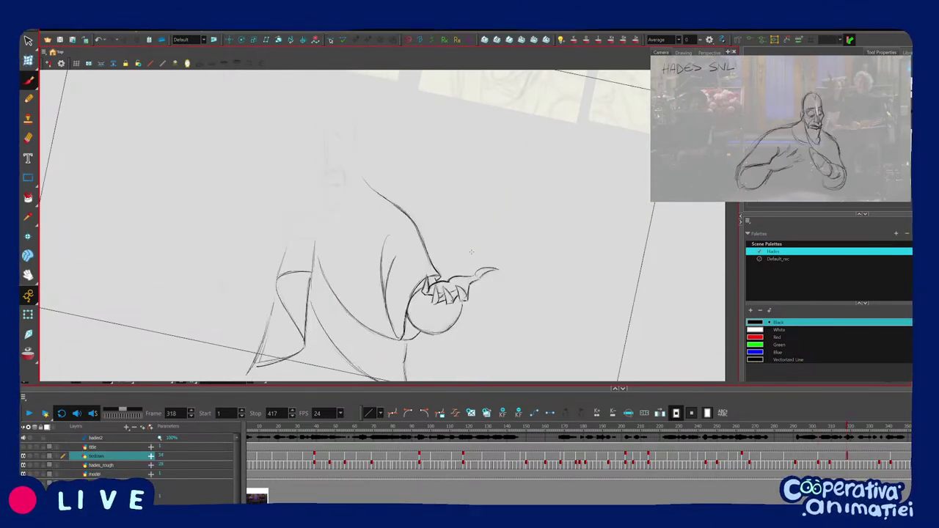
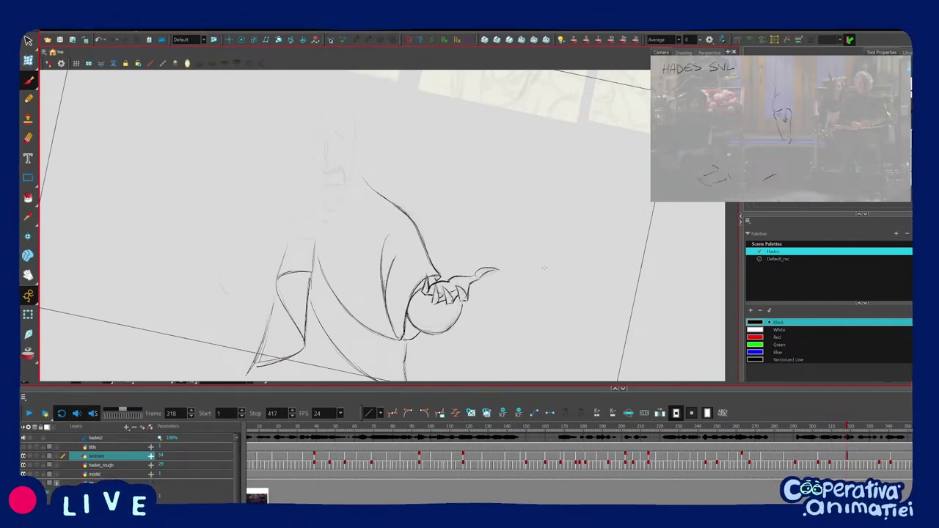
Review the earlier cleaned-up poses back to frame 273 for the character's body and costume details.
{"action": "left_click_drag", "start_coordinate": [530, 300], "coordinate": [522, 295]}
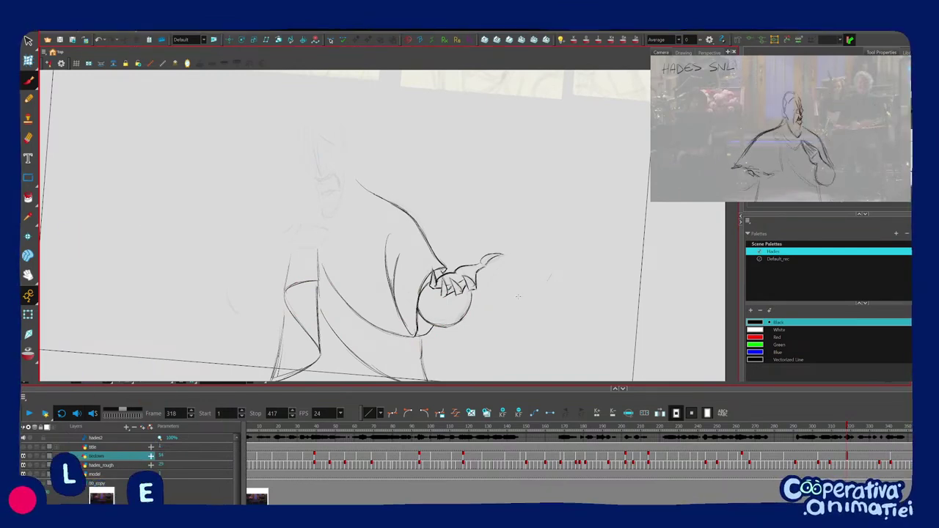
{"action": "left_click_drag", "start_coordinate": [527, 301], "coordinate": [566, 293]}
{"action": "scroll", "coordinate": [556, 289], "scroll_direction": "down", "scroll_amount": 1}
{"action": "key", "text": "f"}
{"action": "key", "text": "f"}
{"action": "key", "text": "f"}
{"action": "key", "text": "f"}
{"action": "key", "text": "g"}
{"action": "key", "text": "g"}
{"action": "key", "text": "f"}
{"action": "key", "text": "f"}
{"action": "key", "text": "f"}
{"action": "key", "text": "g"}
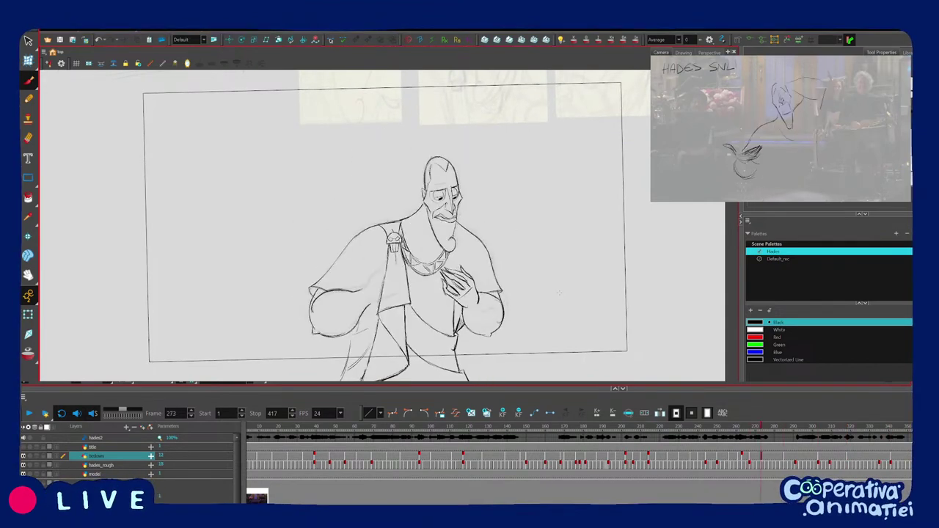
Examine the hands and arms in the cleaned-up poses from frame 273 back to frame 218.
{"action": "key", "text": "g"}
{"action": "key", "text": "f"}
{"action": "key", "text": "f"}
{"action": "key", "text": "g"}
{"action": "left_click_drag", "start_coordinate": [559, 292], "coordinate": [587, 224]}
{"action": "key", "text": "2"}
{"action": "key", "text": "f"}
{"action": "key", "text": "f"}
{"action": "key", "text": "f"}
{"action": "key", "text": "f"}
{"action": "key", "text": "f"}
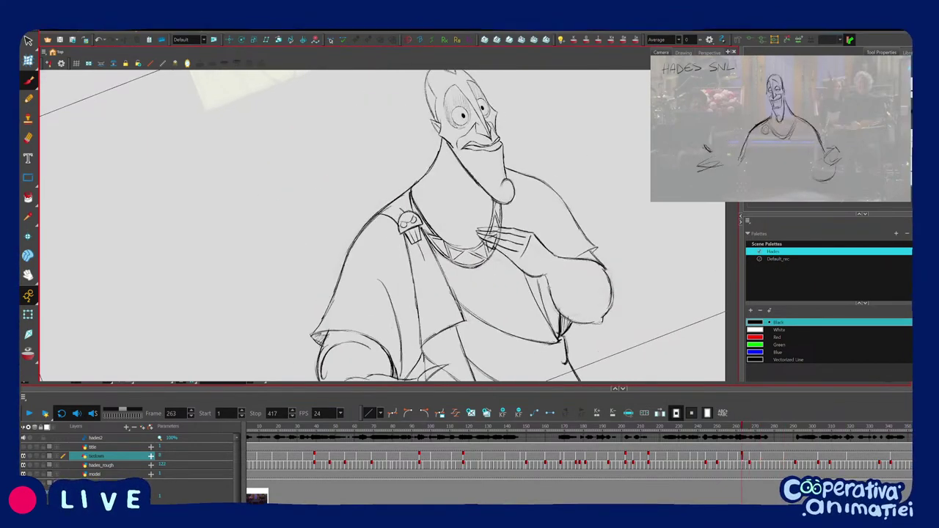
{"action": "key", "text": "f"}
{"action": "key", "text": "f"}
{"action": "key", "text": "f"}
{"action": "key", "text": "f"}
{"action": "key", "text": "f"}
{"action": "key", "text": "f"}
{"action": "key", "text": "1"}
{"action": "left_click_drag", "start_coordinate": [632, 222], "coordinate": [637, 206]}
{"action": "key", "text": "f"}
{"action": "key", "text": "f"}
{"action": "key", "text": "f"}
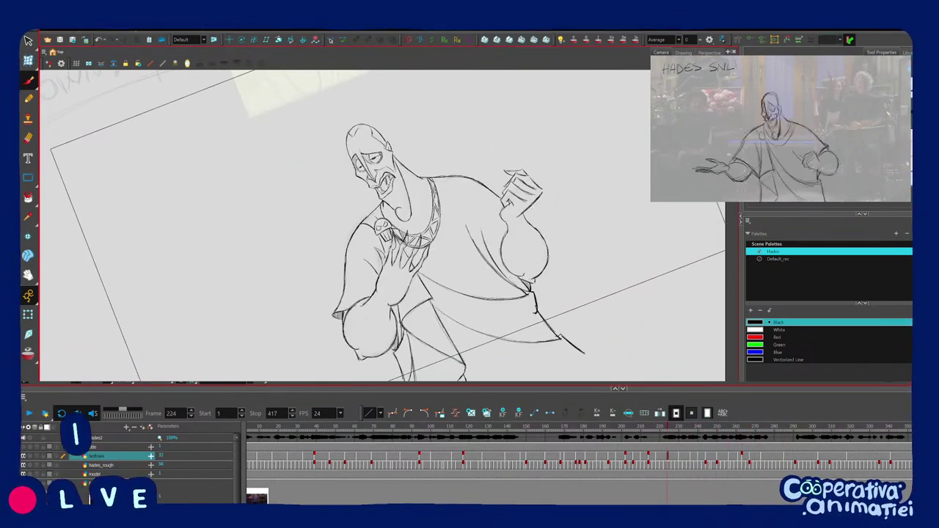
Try the raised hand copied from frame 218 on the frame 273 drawing, and delete the copy.
{"action": "key", "text": "2"}
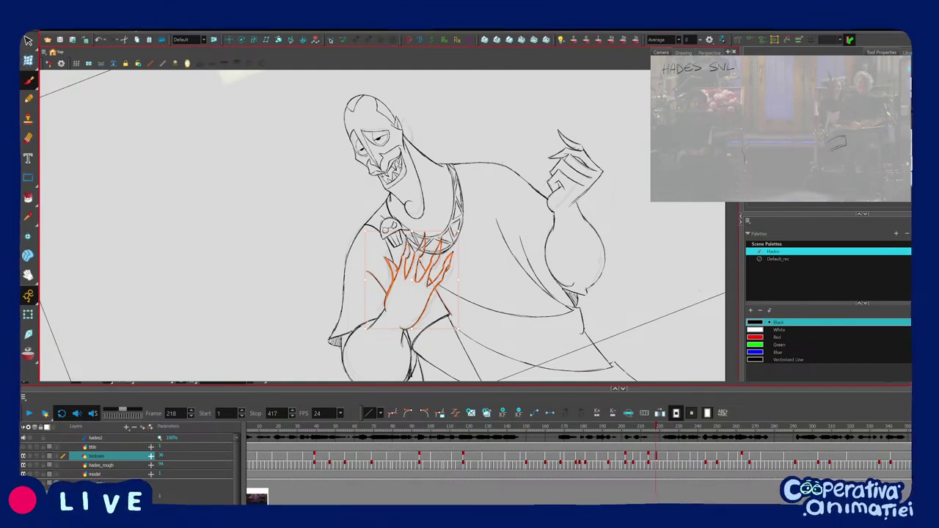
{"action": "key", "text": "shift+Return"}
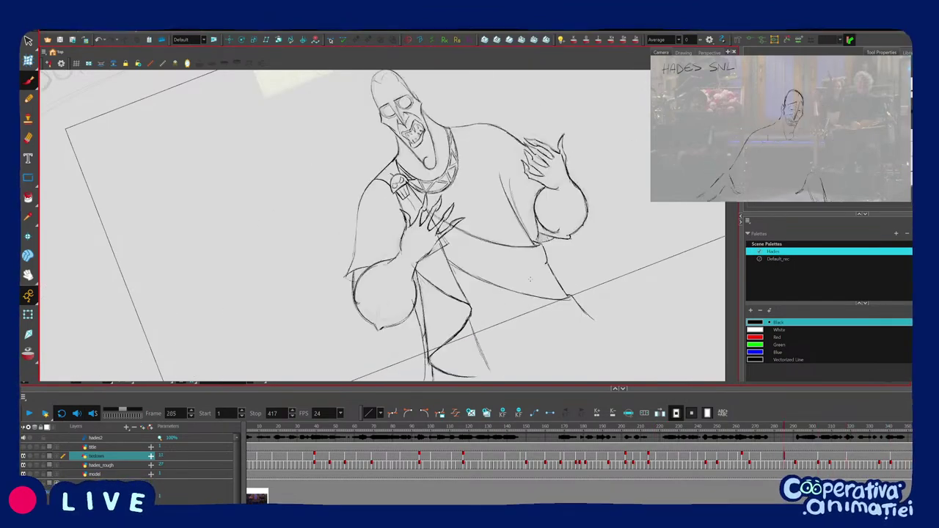
{"action": "key", "text": "ctrl+v"}
{"action": "left_click_drag", "start_coordinate": [412, 252], "coordinate": [434, 249]}
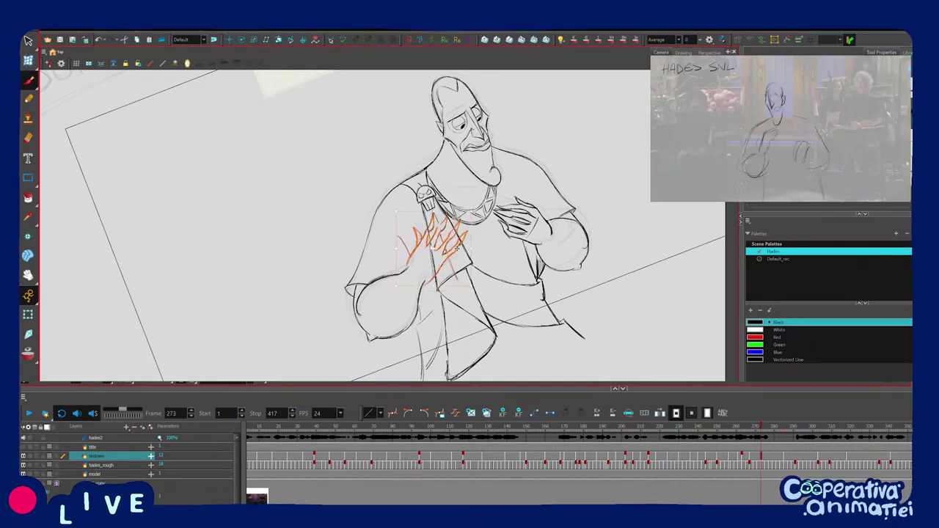
{"action": "key", "text": "comma"}
{"action": "key", "text": "period"}
{"action": "key", "text": "comma"}
{"action": "key", "text": "period"}
{"action": "key", "text": "ctrl+z"}
{"action": "key", "text": "Delete"}
Review the drawings from frame 267 forward to frame 285 for a chest-height hand that suits frame 273.
{"action": "left_click_drag", "start_coordinate": [496, 273], "coordinate": [489, 290]}
{"action": "key", "text": "f"}
{"action": "key", "text": "f"}
{"action": "key", "text": "f"}
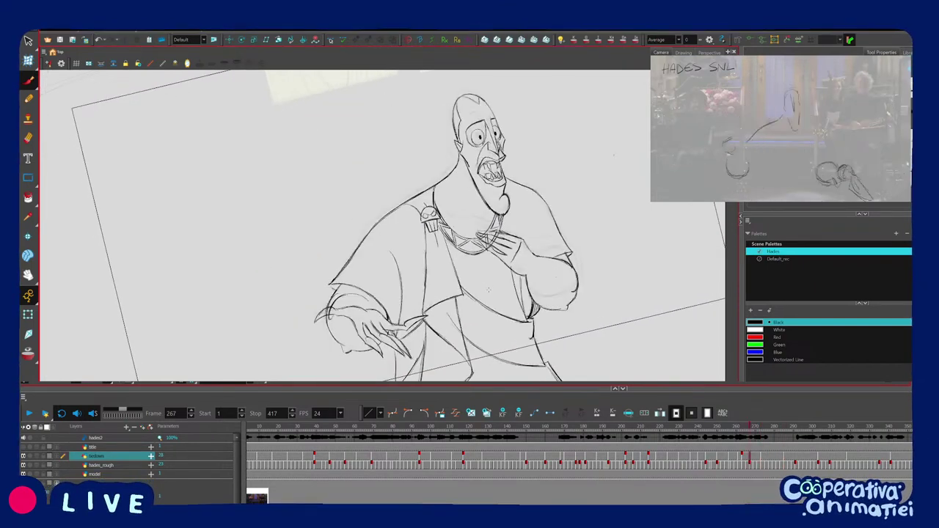
{"action": "key", "text": "period"}
{"action": "key", "text": "period"}
{"action": "key", "text": "period"}
{"action": "key", "text": "period"}
{"action": "key", "text": "period"}
{"action": "key", "text": "period"}
{"action": "key", "text": "period"}
{"action": "key", "text": "period"}
{"action": "key", "text": "period"}
{"action": "key", "text": "period"}
{"action": "key", "text": "period"}
{"action": "key", "text": "period"}
{"action": "key", "text": "period"}
{"action": "key", "text": "period"}
{"action": "key", "text": "period"}
{"action": "key", "text": "period"}
{"action": "key", "text": "period"}
{"action": "key", "text": "period"}
Copy the chest-height hand from frame 285 into frame 273 and position it beyond the sleeve's opening.
{"action": "key", "text": "2"}
{"action": "left_click_drag", "start_coordinate": [478, 299], "coordinate": [462, 313]}
{"action": "left_click_drag", "start_coordinate": [427, 233], "coordinate": [442, 293]}
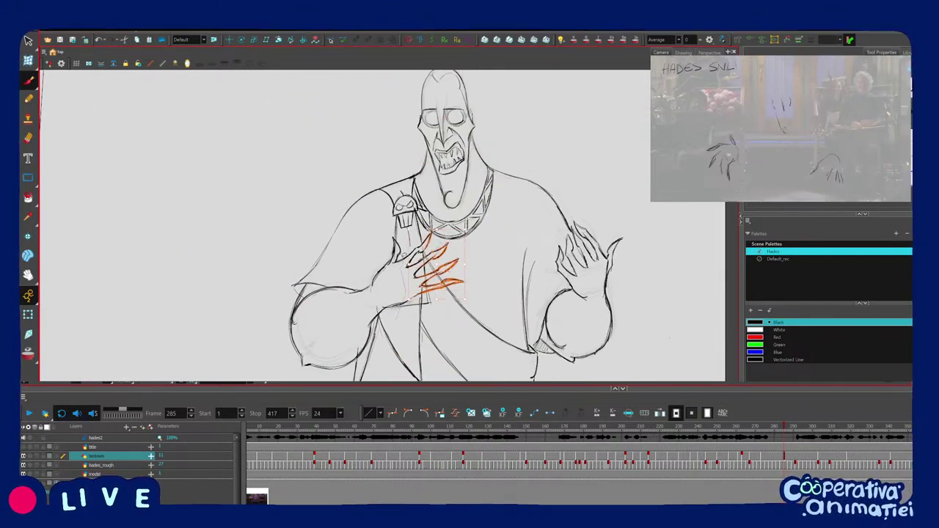
{"action": "left_click_drag", "start_coordinate": [397, 314], "coordinate": [424, 252]}
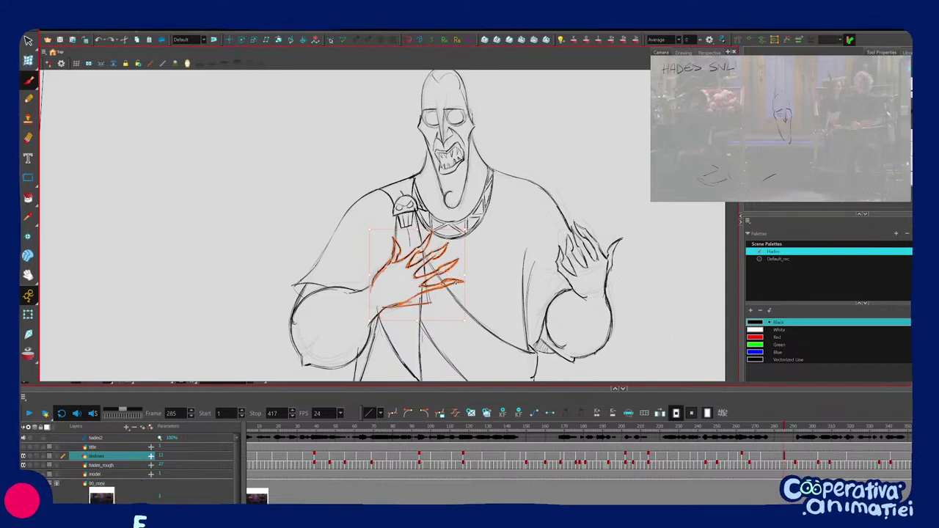
{"action": "key", "text": "f"}
{"action": "key", "text": "ctrl+v"}
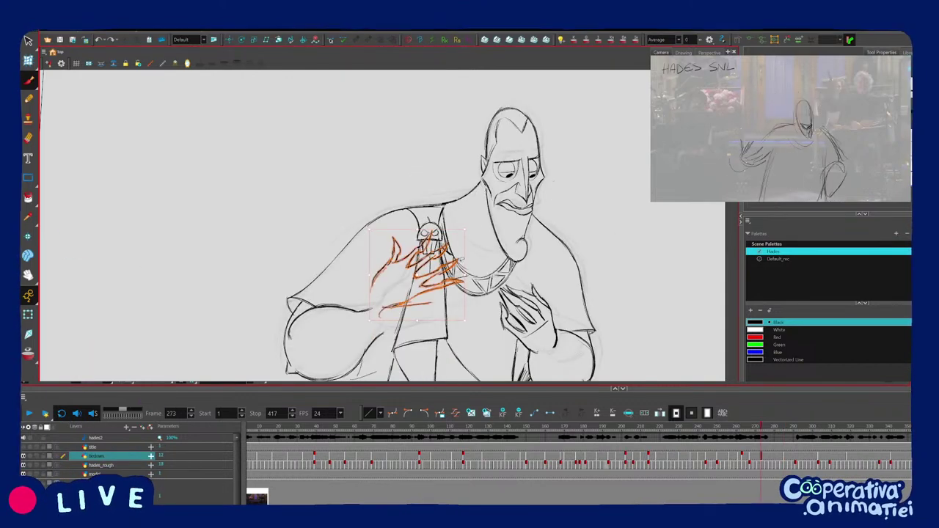
{"action": "mouse_move", "coordinate": [419, 279]}
{"action": "left_mouse_down"}
{"action": "mouse_move", "coordinate": [427, 294]}
{"action": "mouse_move", "coordinate": [446, 289]}
{"action": "mouse_move", "coordinate": [468, 254]}
{"action": "left_mouse_up"}
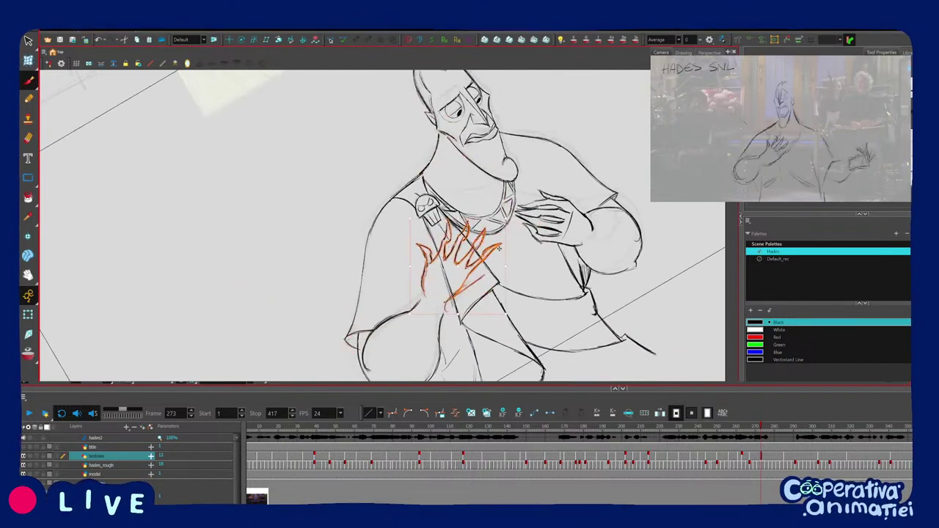
Connect the pasted hand's wrist lines to the sleeve on frame 273.
{"action": "key", "text": "g"}
{"action": "key", "text": "f"}
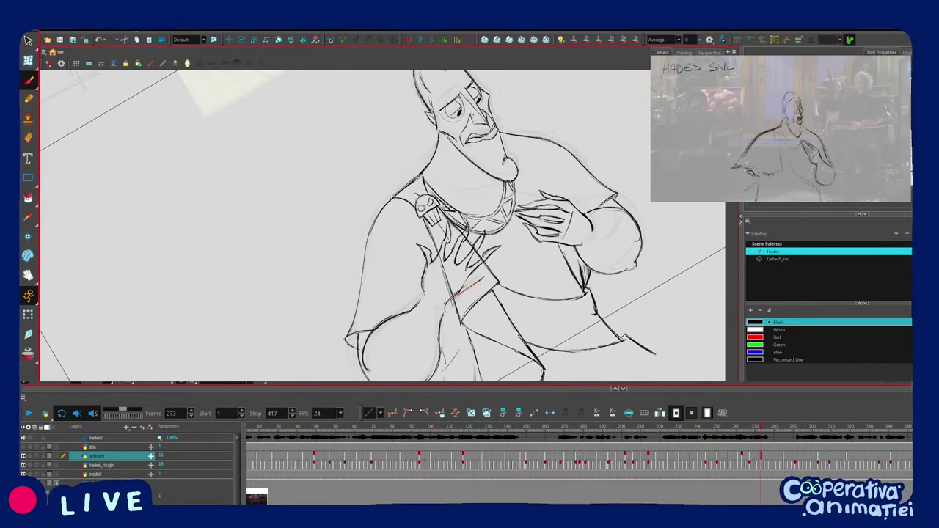
{"action": "key", "text": "ctrl+alt+z"}
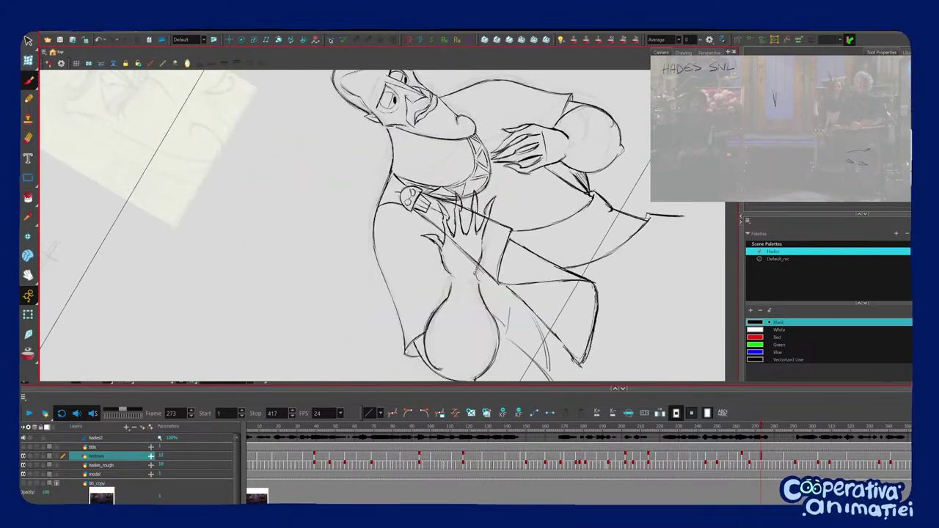
{"action": "key", "text": "bracketright"}
{"action": "key", "text": "bracketleft"}
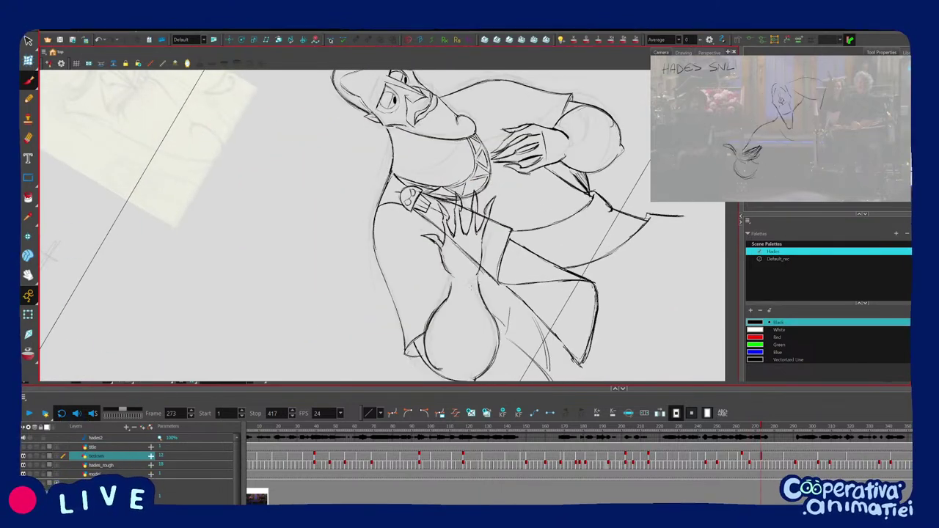
{"action": "key", "text": "f"}
{"action": "left_click_drag", "start_coordinate": [296, 175], "coordinate": [365, 128]}
{"action": "key", "text": "f"}
{"action": "key", "text": "g"}
{"action": "key", "text": "g"}
{"action": "key", "text": "2"}
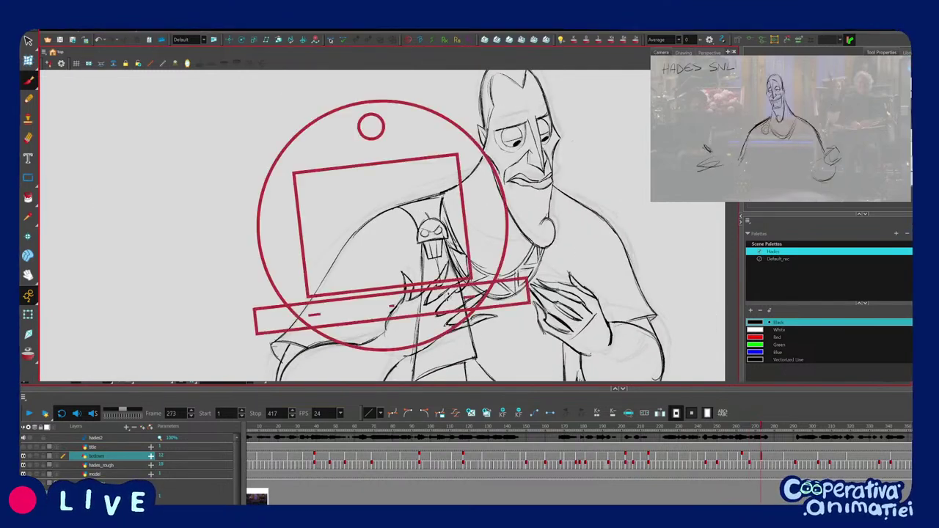
Compare the pasted hand's angle and outer edge with the adjacent drawings.
{"action": "key", "text": "1"}
{"action": "left_click_drag", "start_coordinate": [445, 284], "coordinate": [546, 250]}
{"action": "key", "text": "f"}
{"action": "key", "text": "g"}
{"action": "key", "text": "f"}
{"action": "key", "text": "f"}
{"action": "key", "text": "g"}
{"action": "key", "text": "g"}
{"action": "key", "text": "bracketleft"}
{"action": "key", "text": "bracketright"}
{"action": "key", "text": "c"}
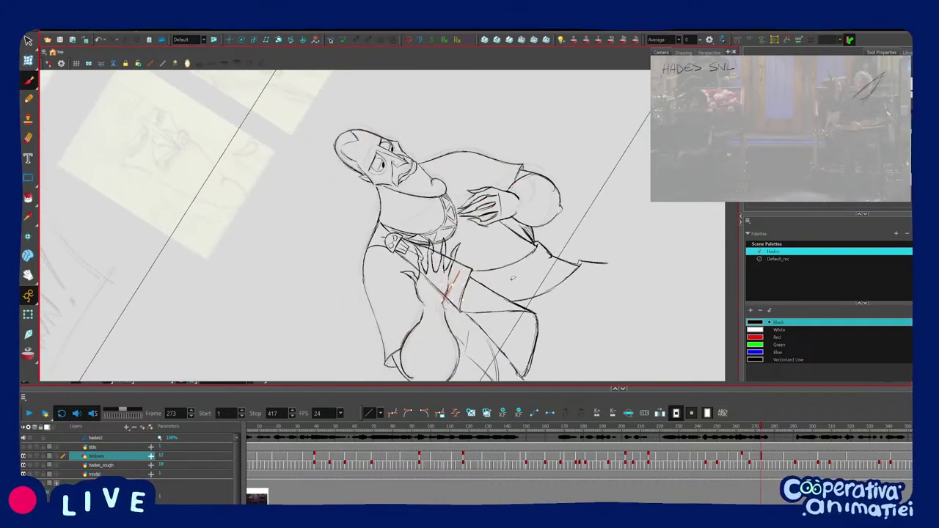
Move the pasted hand away from the body on frame 273 and delete it.
{"action": "left_click_drag", "start_coordinate": [420, 267], "coordinate": [309, 282]}
{"action": "left_click", "coordinate": [327, 215]}
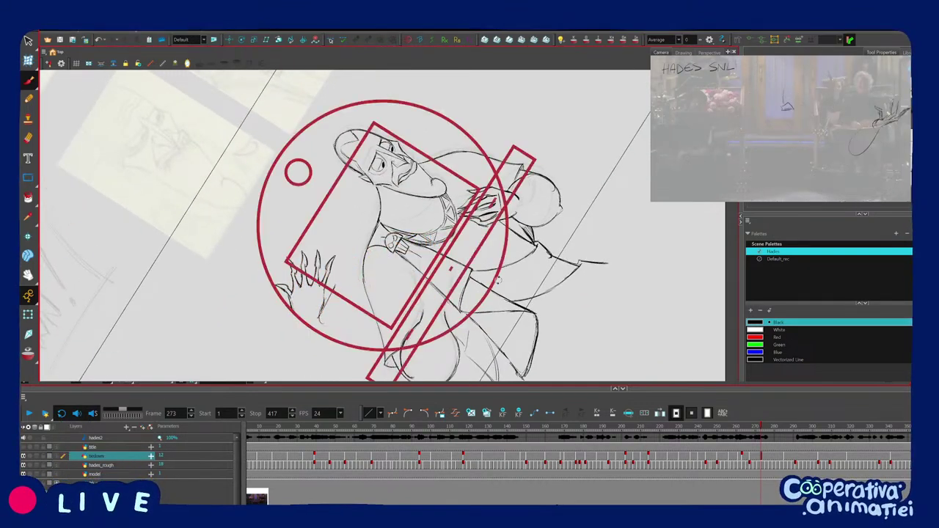
{"action": "key", "text": "v"}
{"action": "left_click_drag", "start_coordinate": [327, 214], "coordinate": [330, 220]}
{"action": "key", "text": "Delete"}
Try to draw the raised hand's outer edge above the wrist on frame 273, and undo the last stroke.
{"action": "key", "text": "2"}
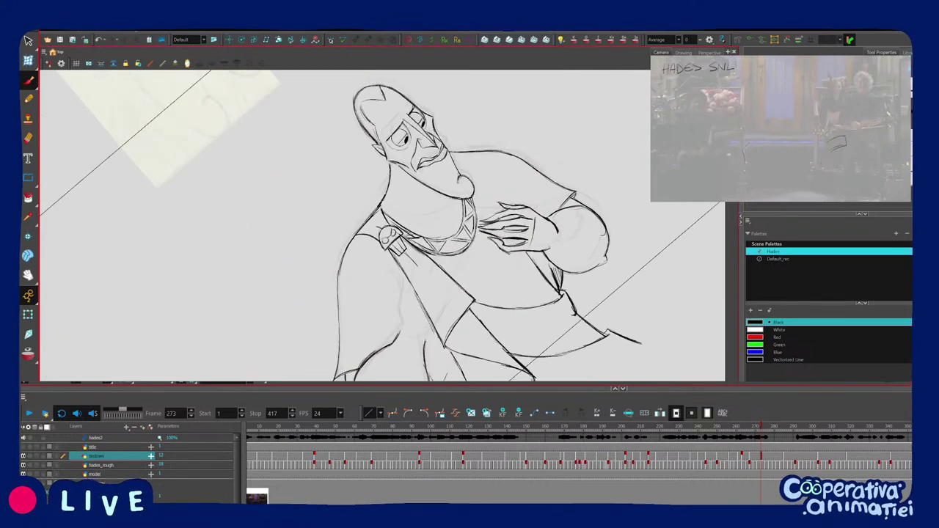
{"action": "key", "text": "g"}
{"action": "key", "text": "c"}
{"action": "key", "text": "f"}
{"action": "key", "text": "f"}
{"action": "key", "text": "f"}
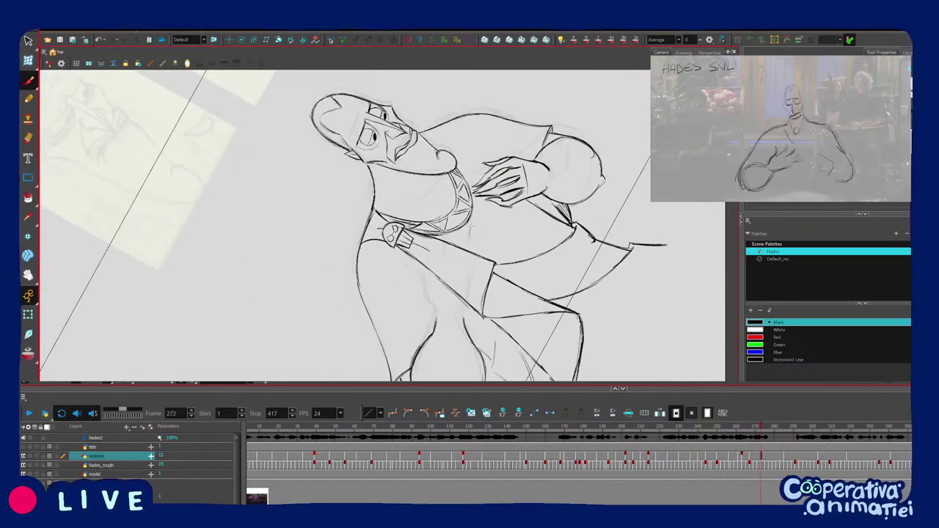
{"action": "key", "text": "f"}
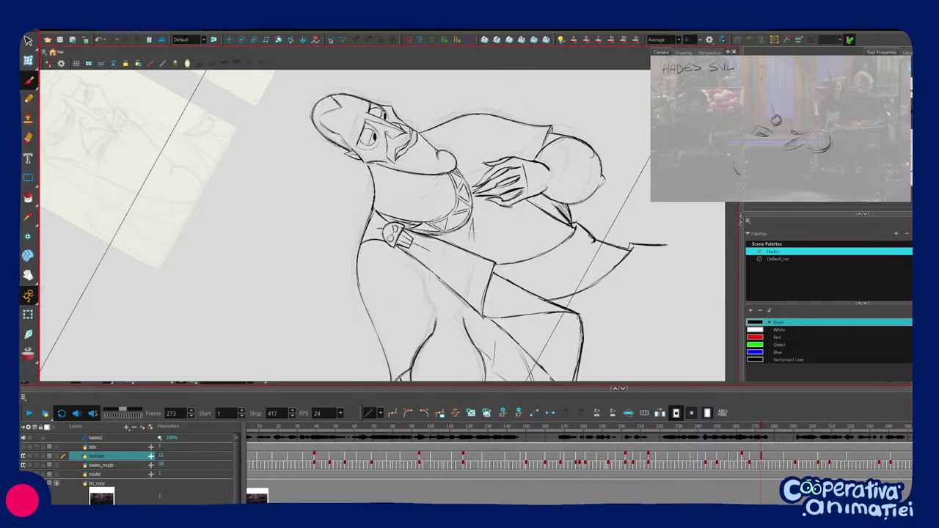
{"action": "left_click_drag", "start_coordinate": [469, 294], "coordinate": [466, 312]}
{"action": "key", "text": "f"}
{"action": "key", "text": "g"}
{"action": "key", "text": "g"}
{"action": "key", "text": "f"}
{"action": "key", "text": "ctrl+z"}
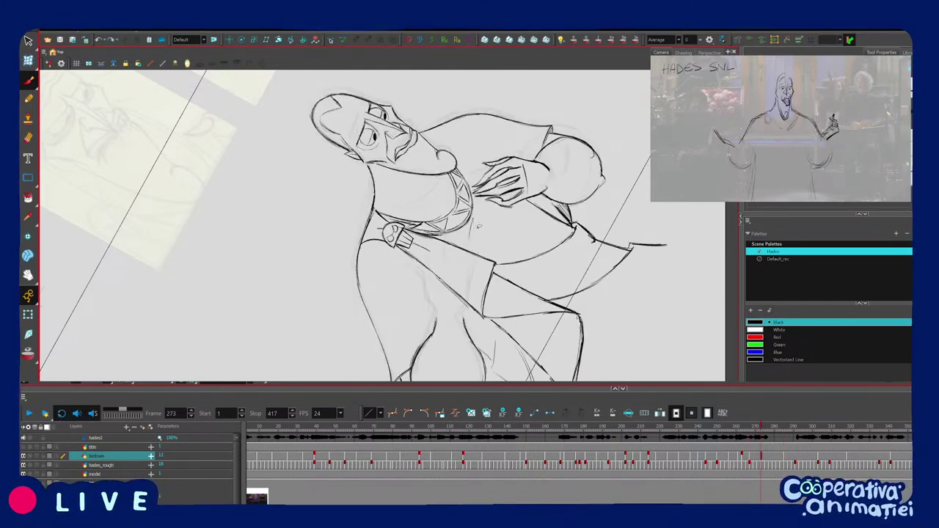
Reuse the outermost finger from frame 285 on frame 273 and draw both palm edges down to the wrist.
{"action": "key", "text": "g"}
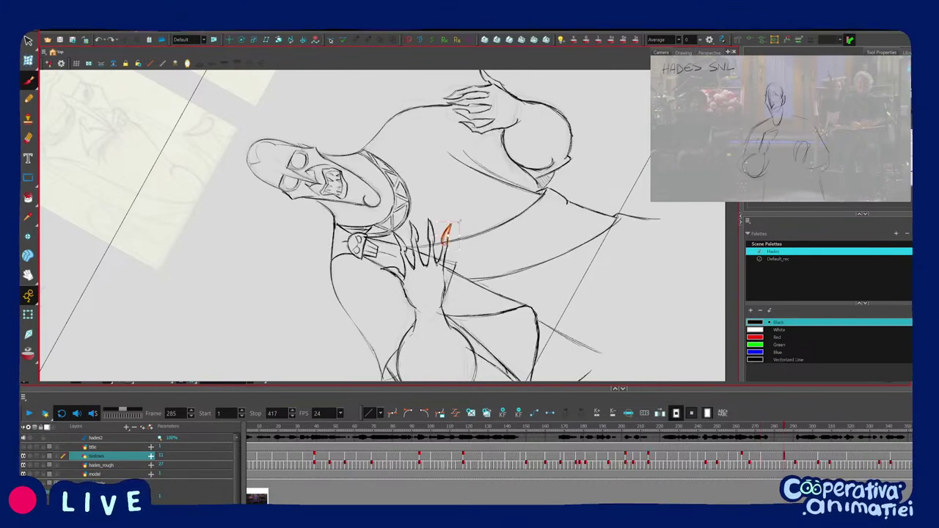
{"action": "key", "text": "f"}
{"action": "left_click_drag", "start_coordinate": [475, 228], "coordinate": [471, 250]}
{"action": "key", "text": "g"}
{"action": "key", "text": "f"}
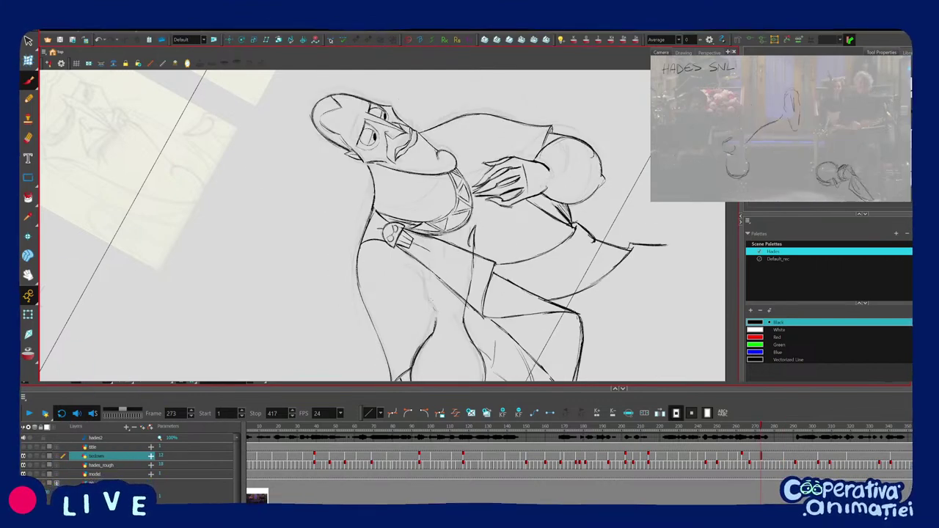
{"action": "key", "text": "g"}
{"action": "key", "text": "f"}
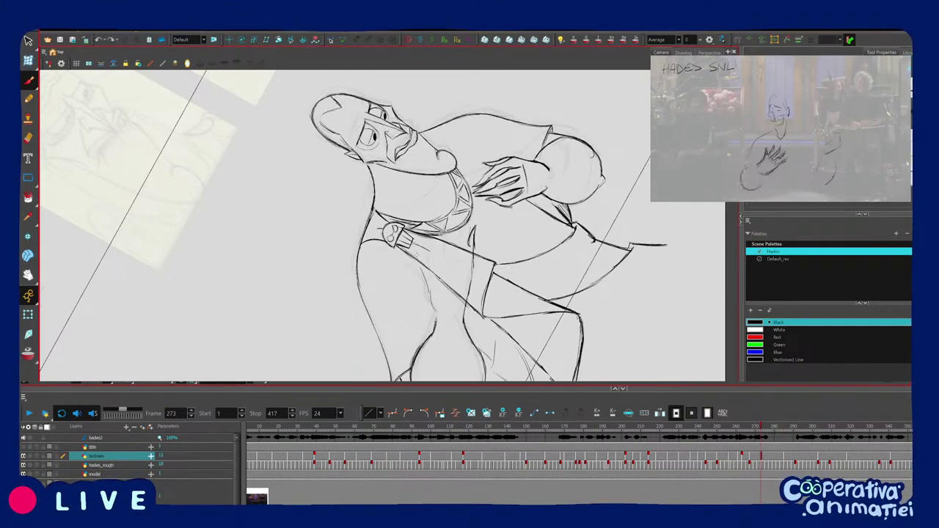
Copy the thumb from frame 285 into frame 273 and fit it to the palm's edge below the skull brooch.
{"action": "key", "text": "g"}
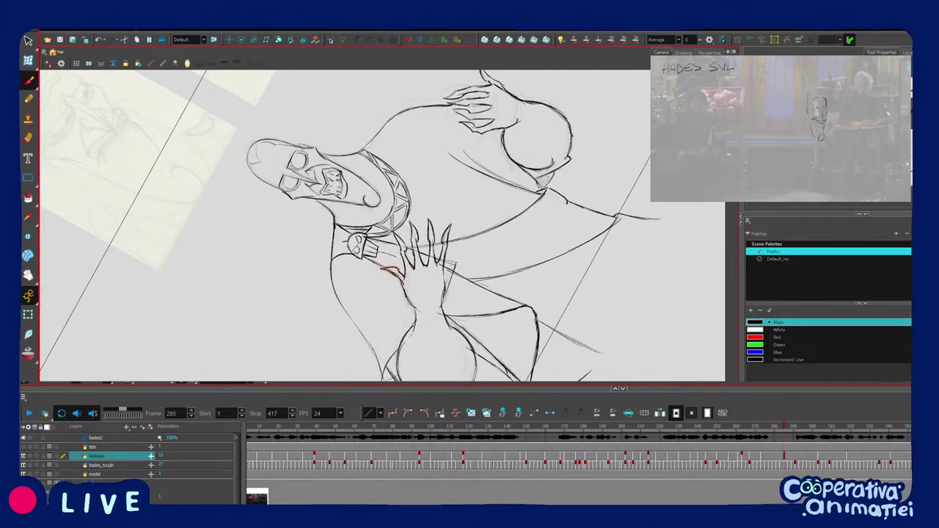
{"action": "key", "text": "f"}
{"action": "key", "text": "ctrl+v"}
{"action": "left_click_drag", "start_coordinate": [402, 260], "coordinate": [430, 255]}
{"action": "key", "text": "g"}
{"action": "key", "text": "f"}
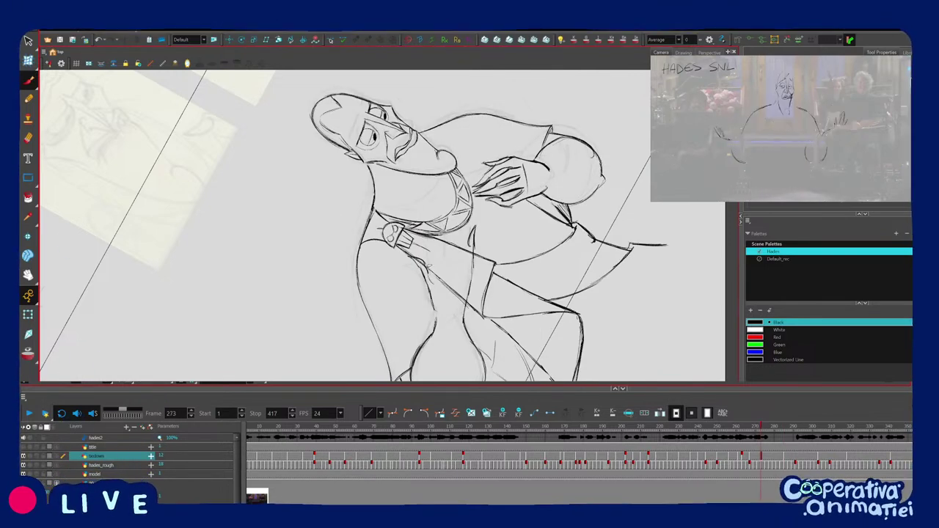
{"action": "key", "text": "f"}
{"action": "key", "text": "g"}
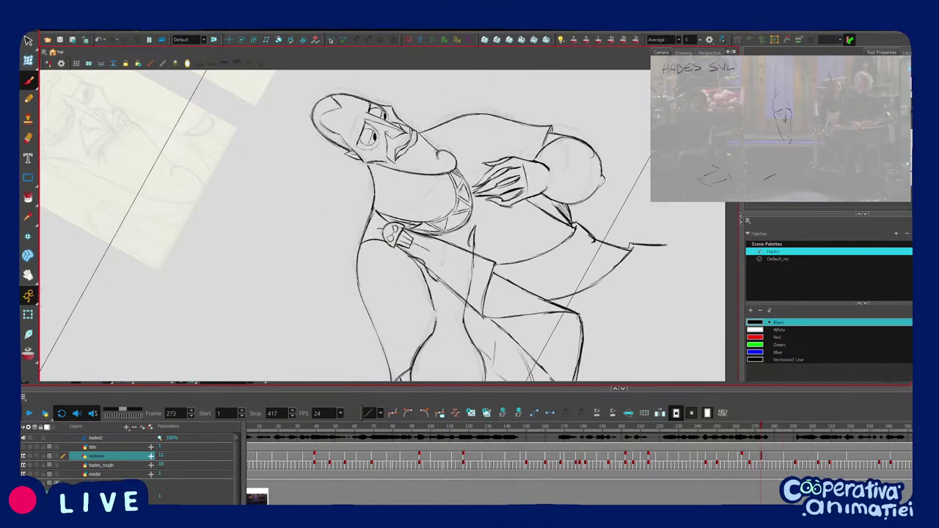
Copy the remaining fingers from frame 285 and fit them between the thumb and outer finger on frame 273.
{"action": "key", "text": "comma"}
{"action": "key", "text": "period"}
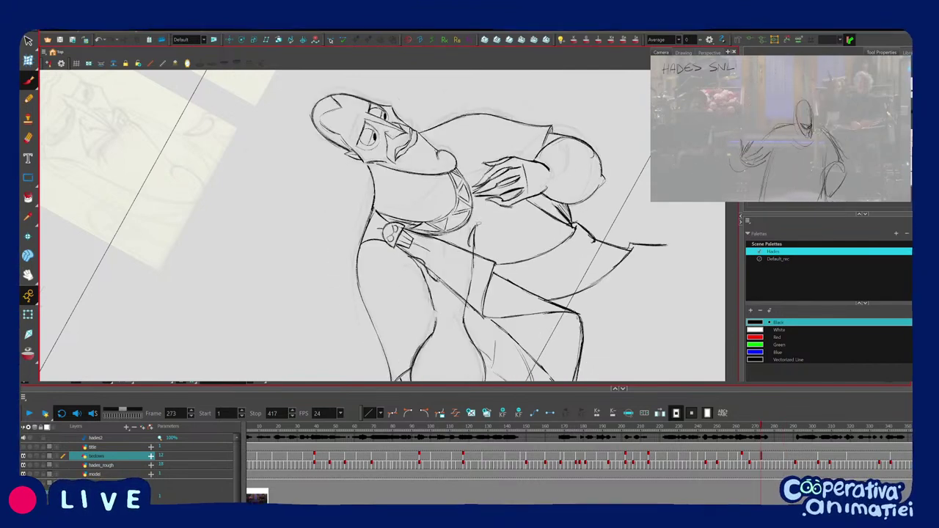
{"action": "left_click_drag", "start_coordinate": [384, 268], "coordinate": [403, 276]}
{"action": "mouse_move", "coordinate": [400, 229]}
{"action": "left_mouse_down"}
{"action": "mouse_move", "coordinate": [421, 313]}
{"action": "mouse_move", "coordinate": [469, 292]}
{"action": "mouse_move", "coordinate": [471, 312]}
{"action": "left_mouse_up"}
{"action": "key", "text": "ctrl+z"}
{"action": "key", "text": "ctrl+v"}
{"action": "left_click_drag", "start_coordinate": [487, 229], "coordinate": [492, 234]}
{"action": "key", "text": "comma"}
{"action": "key", "text": "period"}
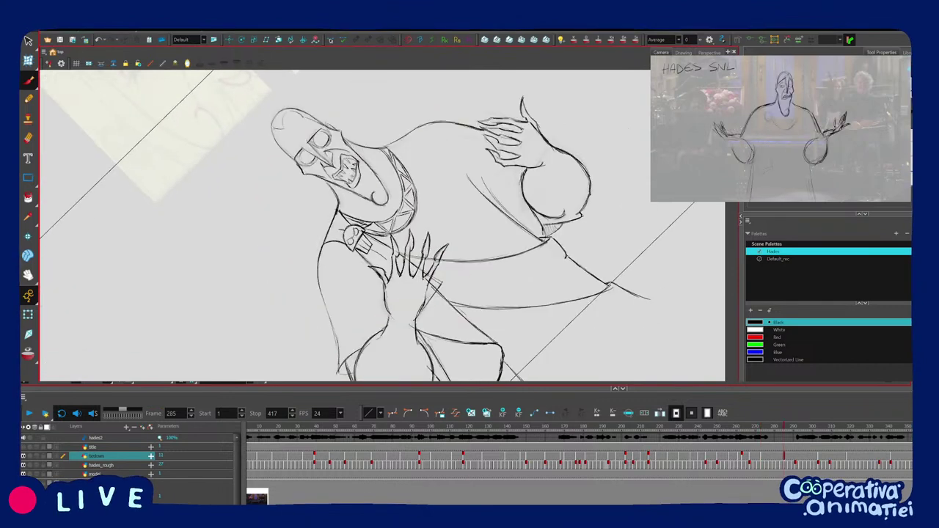
Check the hand on frame 273 against frame 285 and play through the poses up to frame 341.
{"action": "key", "text": "f"}
{"action": "key", "text": "1"}
{"action": "key", "text": "1"}
{"action": "left_click_drag", "start_coordinate": [509, 188], "coordinate": [505, 280]}
{"action": "key", "text": "1"}
{"action": "key", "text": "comma"}
{"action": "key", "text": "period"}
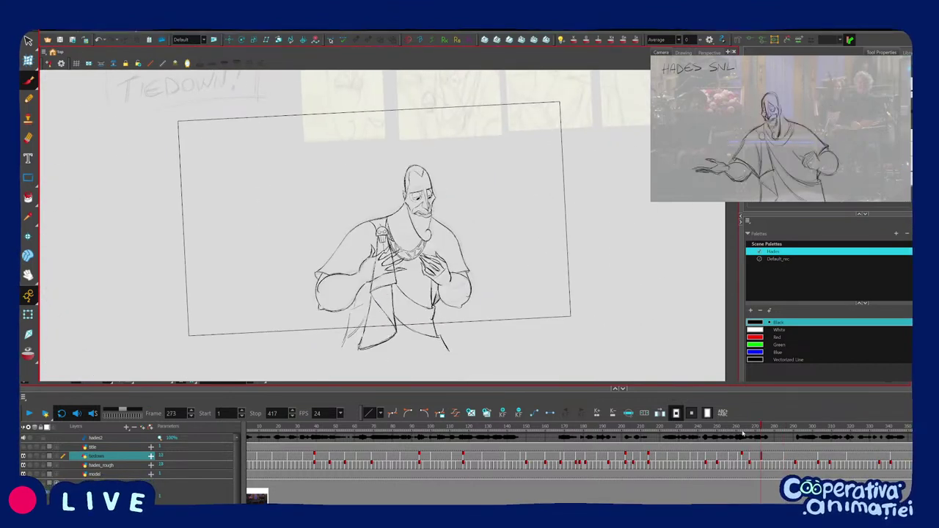
{"action": "key", "text": "Return"}
{"action": "mouse_move", "coordinate": [822, 429]}
{"action": "left_mouse_down"}
{"action": "mouse_move", "coordinate": [795, 429]}
{"action": "mouse_move", "coordinate": [819, 429]}
{"action": "left_mouse_up"}
{"action": "left_click_drag", "start_coordinate": [592, 332], "coordinate": [590, 329]}
{"action": "key", "text": "2"}
{"action": "key", "text": "comma"}
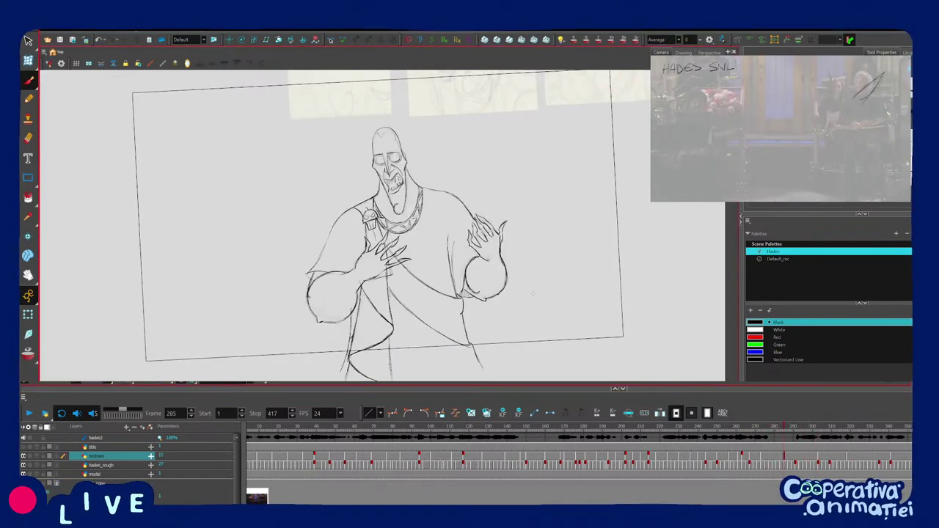
{"action": "key", "text": "period"}
{"action": "key", "text": "g"}
{"action": "key", "text": "f"}
{"action": "key", "text": "g"}
{"action": "key", "text": "g"}
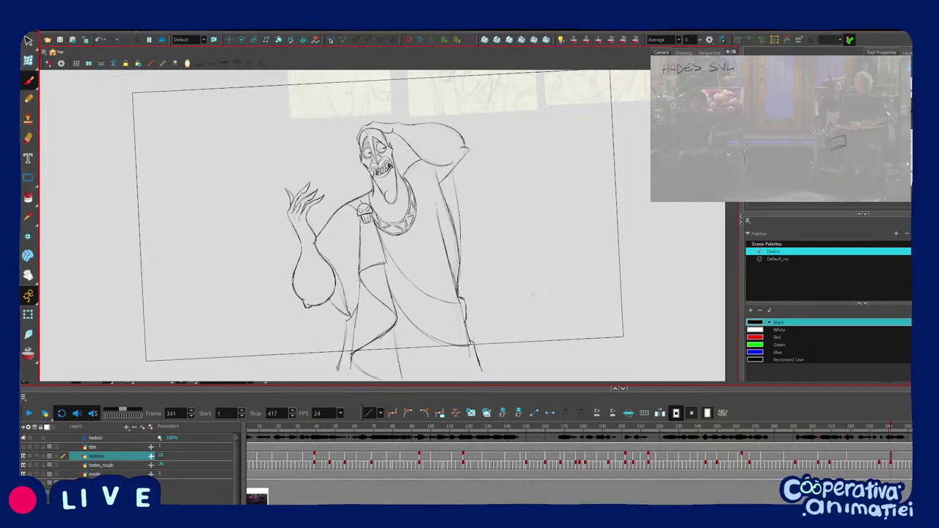
Draw the shoulder contour above the robe strap and a curved line beneath the chin on frame 318.
{"action": "left_click", "coordinate": [874, 436]}
{"action": "left_click_drag", "start_coordinate": [877, 436], "coordinate": [852, 447]}
{"action": "scroll", "coordinate": [441, 274], "scroll_direction": "up", "scroll_amount": 2}
{"action": "left_click_drag", "start_coordinate": [367, 254], "coordinate": [502, 307]}
{"action": "key", "text": "f"}
{"action": "key", "text": "f"}
{"action": "key", "text": "g"}
{"action": "left_click_drag", "start_coordinate": [431, 254], "coordinate": [414, 267]}
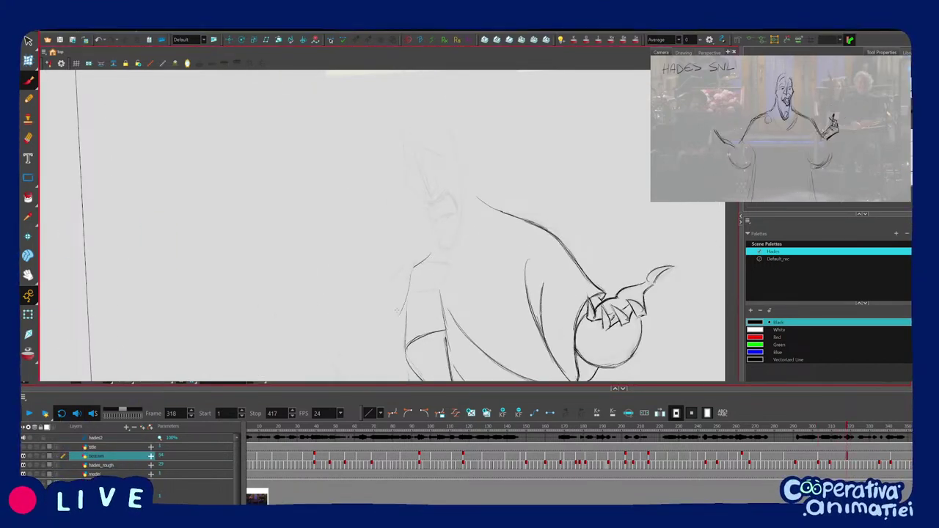
{"action": "key", "text": "f"}
{"action": "key", "text": "g"}
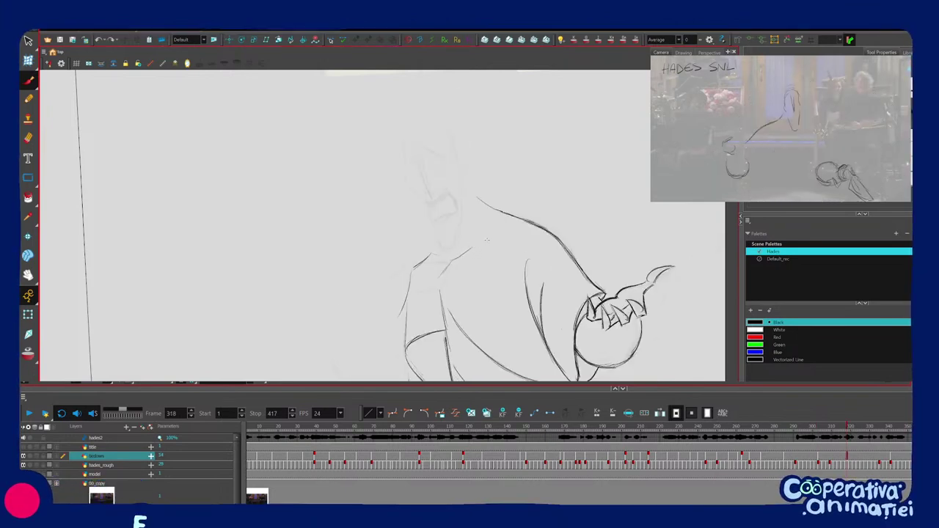
Draw the pointed, extended finger of the raised hand beneath the chin on frame 318.
{"action": "key", "text": "2"}
{"action": "key", "text": "f"}
{"action": "key", "text": "g"}
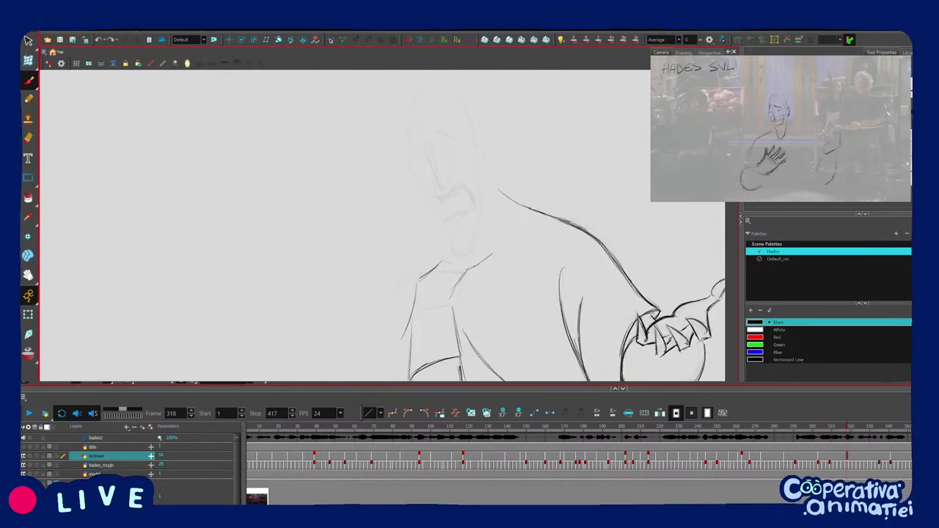
{"action": "mouse_move", "coordinate": [470, 268]}
{"action": "left_mouse_down"}
{"action": "mouse_move", "coordinate": [499, 251]}
{"action": "mouse_move", "coordinate": [482, 269]}
{"action": "mouse_move", "coordinate": [487, 261]}
{"action": "left_mouse_up"}
{"action": "key", "text": "f"}
{"action": "key", "text": "g"}
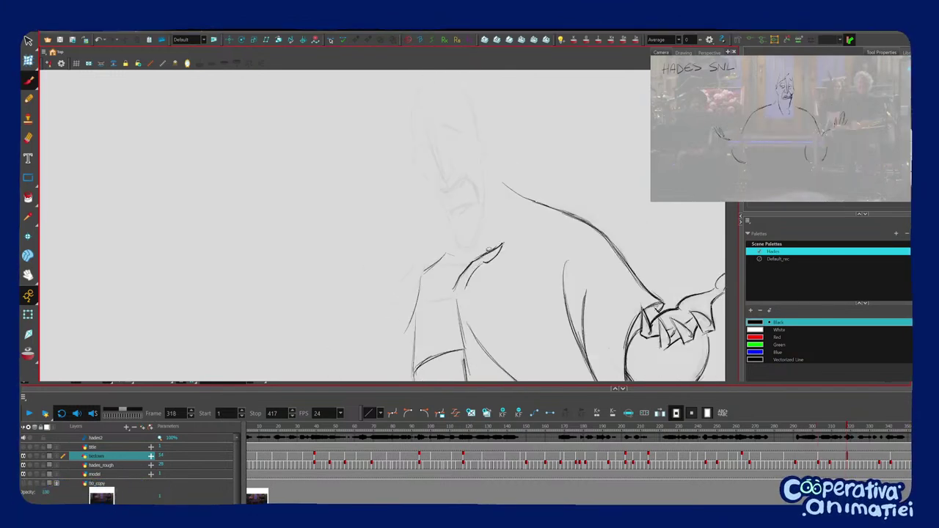
{"action": "key", "text": "f"}
{"action": "left_click_drag", "start_coordinate": [491, 251], "coordinate": [494, 243]}
{"action": "key", "text": "g"}
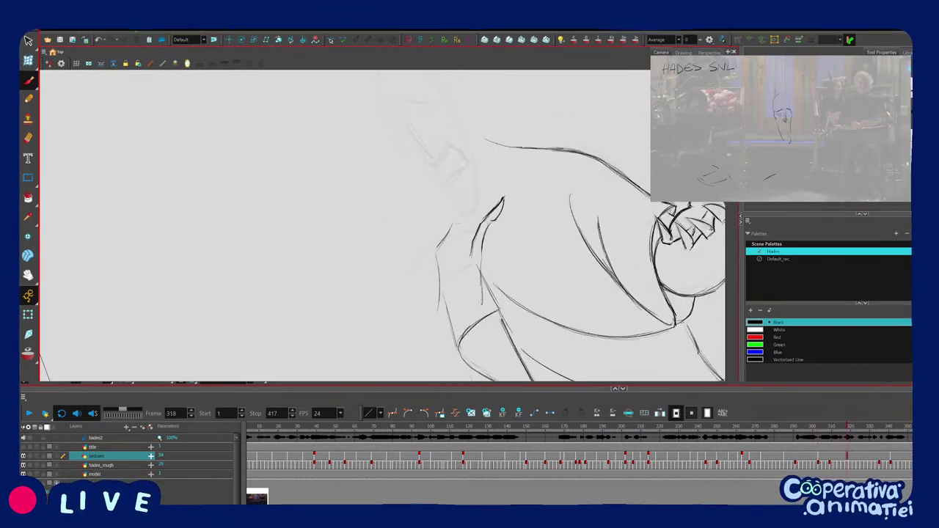
Draw the remaining bent fingers and the palm and wrist contours of the raised hand on frame 318.
{"action": "key", "text": "f"}
{"action": "key", "text": "f"}
{"action": "key", "text": "f"}
{"action": "key", "text": "f"}
{"action": "key", "text": "f"}
{"action": "key", "text": "f"}
{"action": "key", "text": "f"}
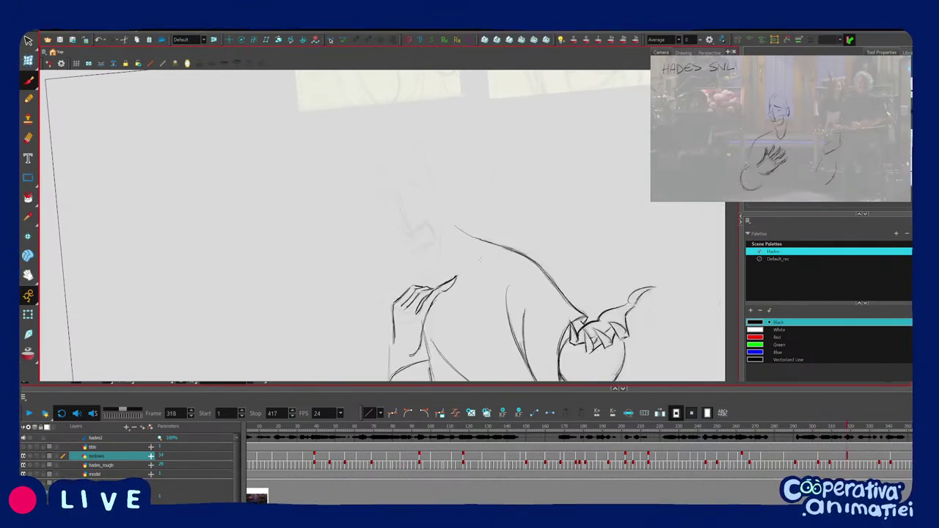
Draw the robe's curved neckline beside the raised hand and the rounded forearm contour below the hand on frame 318.
{"action": "left_click_drag", "start_coordinate": [475, 262], "coordinate": [474, 257]}
{"action": "key", "text": "f"}
{"action": "key", "text": "g"}
{"action": "key", "text": "f"}
{"action": "key", "text": "g"}
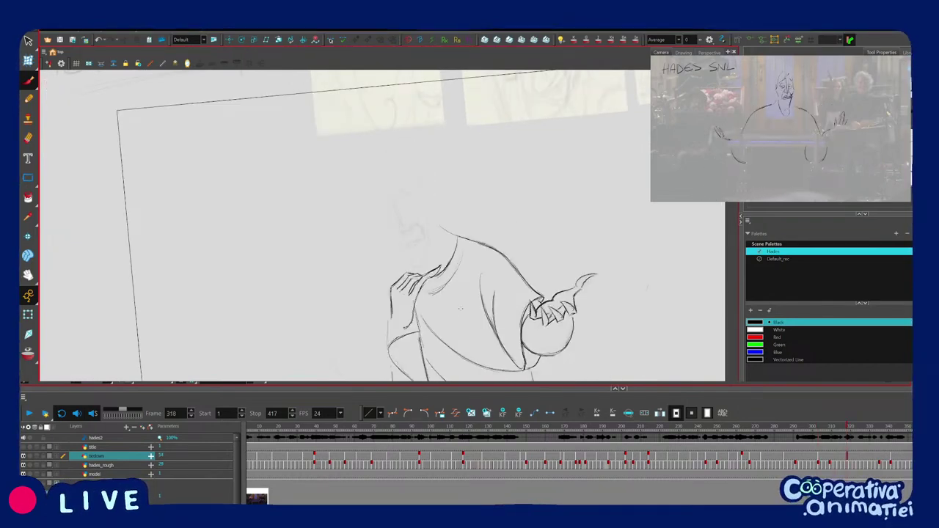
{"action": "key", "text": "2"}
{"action": "left_click_drag", "start_coordinate": [411, 345], "coordinate": [444, 305]}
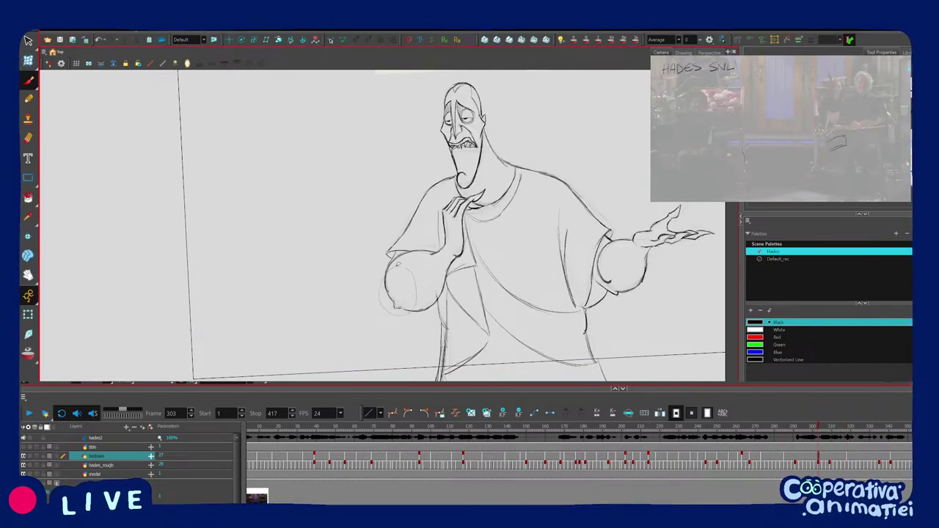
Copy the shoulder line above the raised arm from frame 303 into frame 318 and fit it to the pose.
{"action": "mouse_move", "coordinate": [445, 257]}
{"action": "left_mouse_down"}
{"action": "mouse_move", "coordinate": [457, 262]}
{"action": "mouse_move", "coordinate": [445, 290]}
{"action": "left_mouse_up"}
{"action": "key", "text": "ctrl+c"}
{"action": "key", "text": "g"}
{"action": "key", "text": "ctrl+v"}
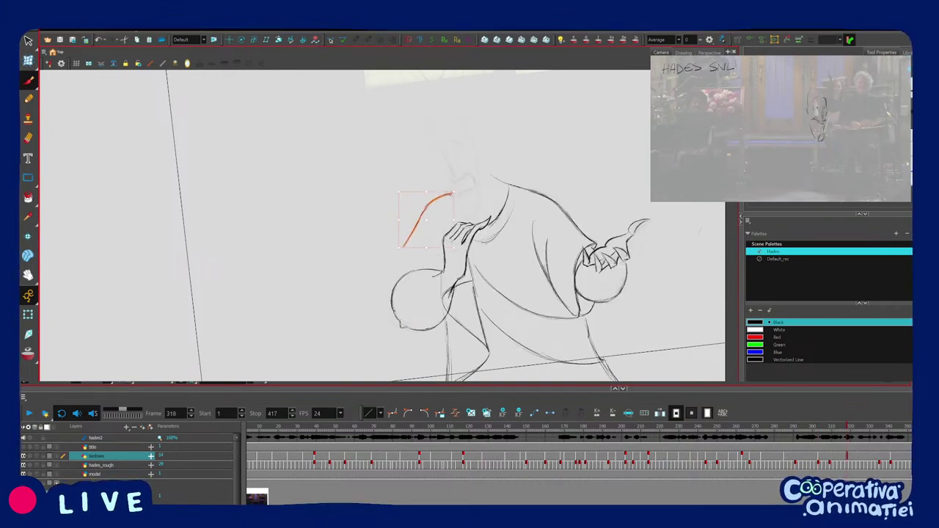
{"action": "key", "text": "f"}
{"action": "key", "text": "g"}
{"action": "left_click", "coordinate": [430, 210], "text": "ctrl"}
{"action": "key", "text": "f"}
{"action": "key", "text": "g"}
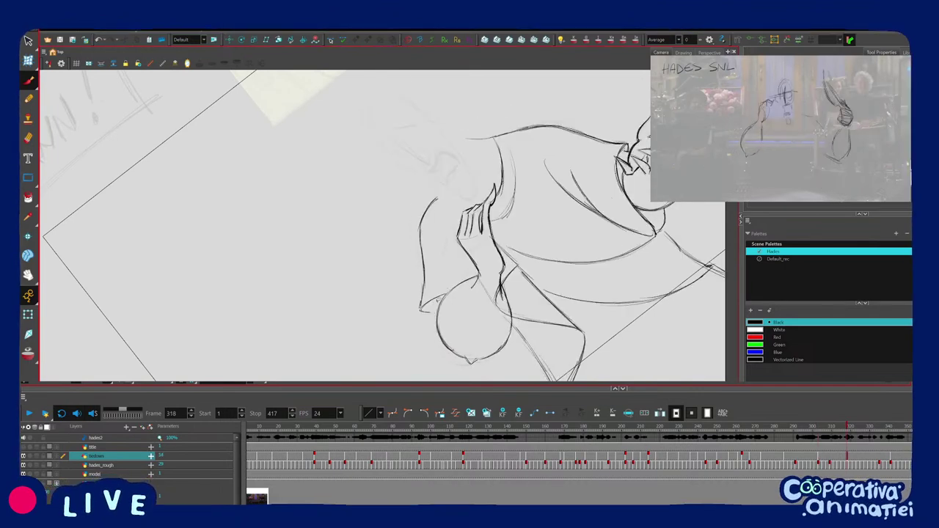
Adjust the sleeve's cuff corner on frame 318 to join the lower end of the copied shoulder line.
{"action": "left_click", "coordinate": [433, 295], "text": "ctrl"}
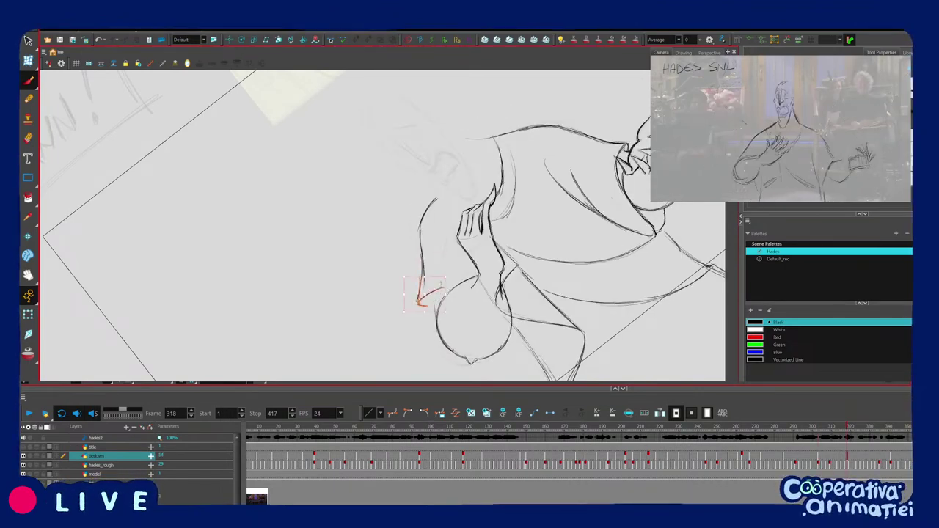
{"action": "key", "text": "Delete"}
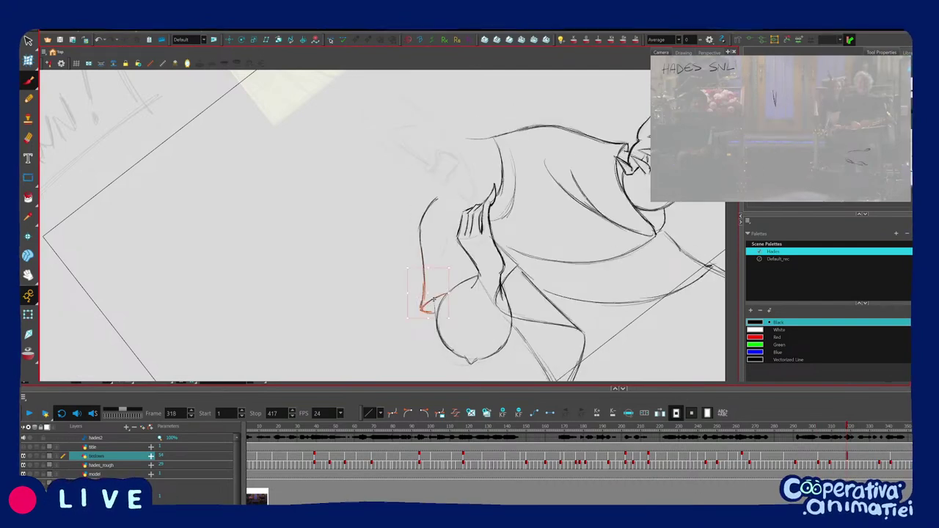
{"action": "key", "text": "comma"}
{"action": "key", "text": "period"}
{"action": "key", "text": "v"}
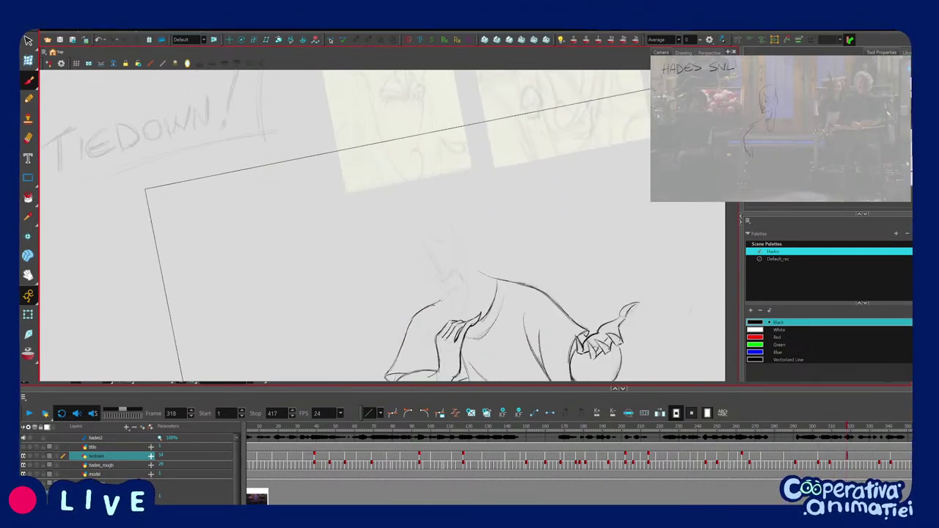
Check the body and raised arm on frame 318 against the neighbouring poses, looking ahead as far as frame 380.
{"action": "key", "text": "shift+x"}
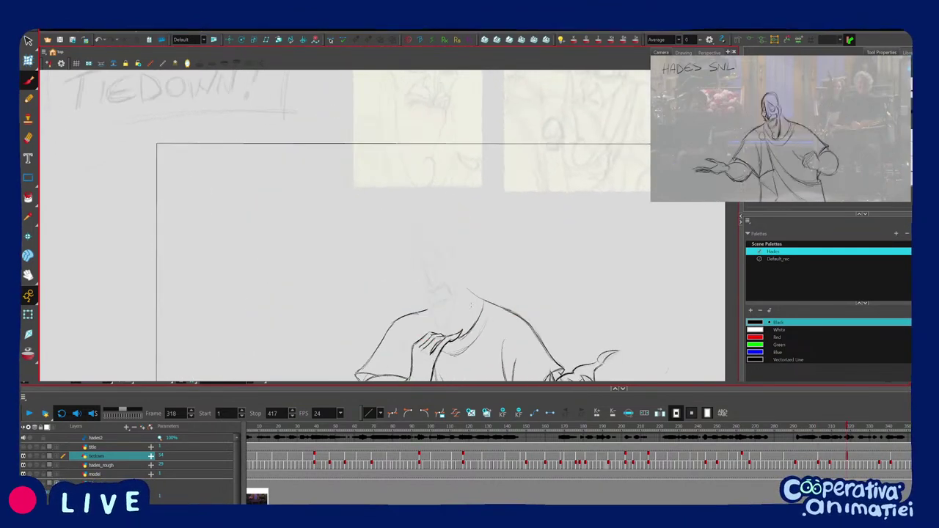
{"action": "key", "text": "1"}
{"action": "key", "text": "1"}
{"action": "key", "text": "1"}
{"action": "key", "text": "f"}
{"action": "key", "text": "g"}
{"action": "key", "text": "2"}
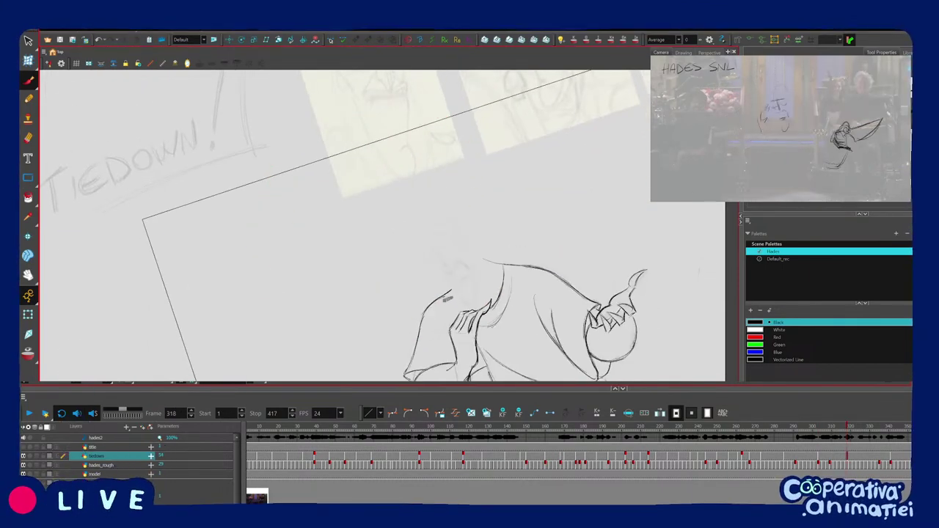
{"action": "left_click_drag", "start_coordinate": [448, 298], "coordinate": [508, 290]}
{"action": "key", "text": "1"}
{"action": "key", "text": "1"}
{"action": "key", "text": "1"}
{"action": "key", "text": "1"}
{"action": "key", "text": "comma"}
{"action": "key", "text": "comma"}
{"action": "key", "text": "comma"}
{"action": "key", "text": "comma"}
{"action": "key", "text": "comma"}
{"action": "key", "text": "comma"}
{"action": "key", "text": "comma"}
{"action": "key", "text": "comma"}
{"action": "key", "text": "comma"}
{"action": "key", "text": "comma"}
{"action": "key", "text": "comma"}
{"action": "key", "text": "comma"}
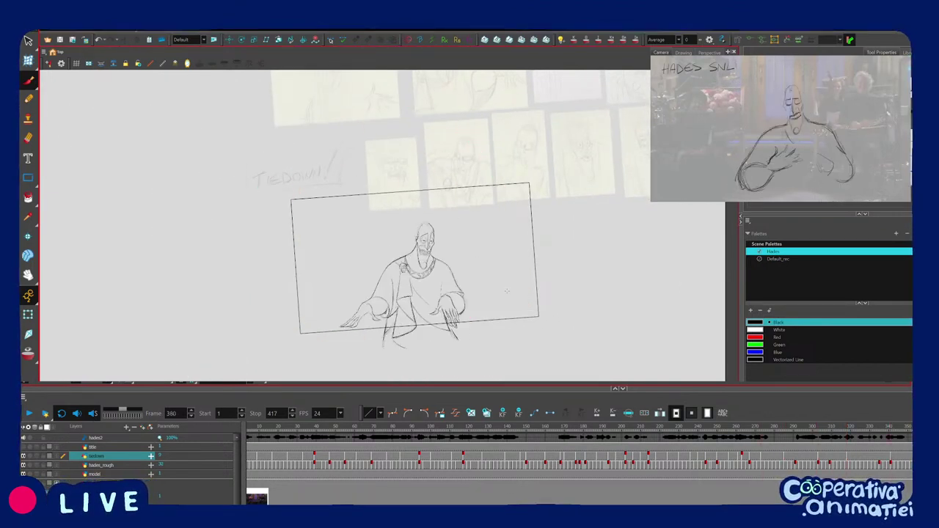
{"action": "key", "text": "2"}
{"action": "key", "text": "2"}
{"action": "key", "text": "2"}
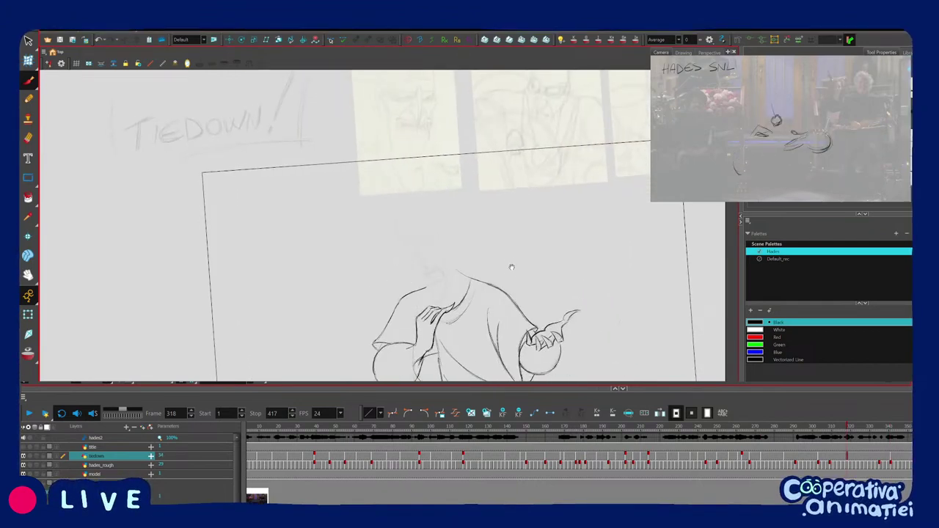
{"action": "key", "text": "f"}
{"action": "key", "text": "f"}
{"action": "key", "text": "g"}
{"action": "key", "text": "g"}
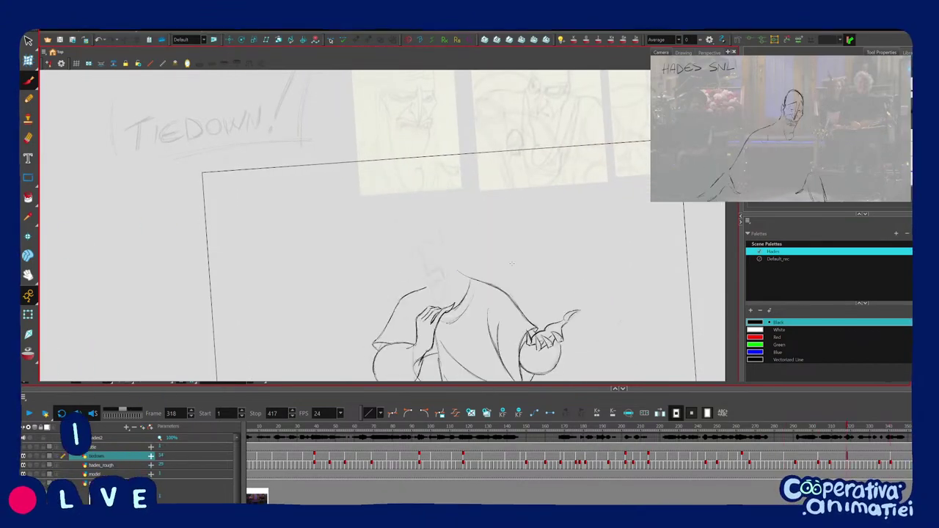
Draw the two long brow-to-nose lines and the start of the nostril on the face of frame 318.
{"action": "key", "text": "2"}
{"action": "key", "text": "2"}
{"action": "key", "text": "2"}
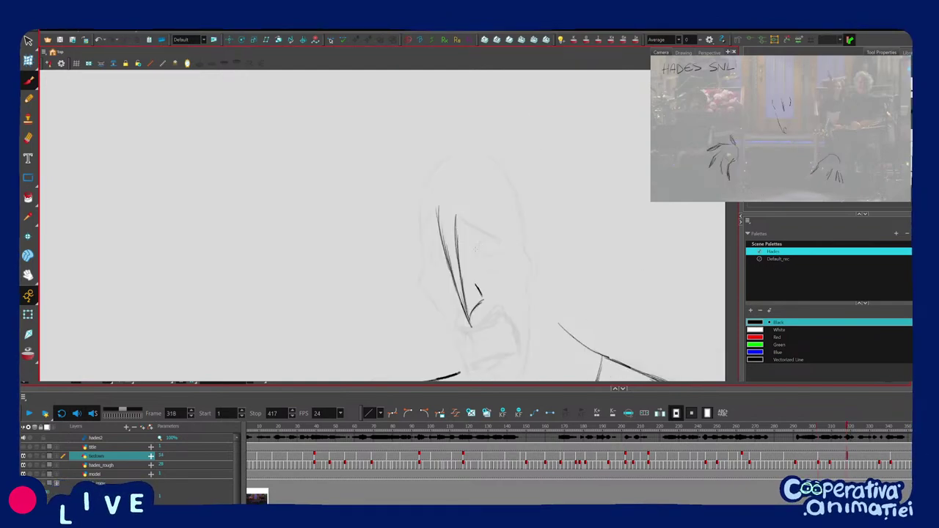
{"action": "mouse_move", "coordinate": [455, 293]}
{"action": "left_mouse_down"}
{"action": "mouse_move", "coordinate": [469, 322]}
{"action": "mouse_move", "coordinate": [484, 317]}
{"action": "mouse_move", "coordinate": [483, 270]}
{"action": "left_mouse_up"}
{"action": "key", "text": "1"}
{"action": "key", "text": "2"}
Review the earlier tiedown poses from frame 273 back to frame 150, examining how the face is drawn.
{"action": "left_click", "coordinate": [828, 426]}
{"action": "left_click_drag", "start_coordinate": [842, 428], "coordinate": [848, 427]}
{"action": "key", "text": "2"}
{"action": "left_click_drag", "start_coordinate": [539, 298], "coordinate": [531, 282]}
{"action": "key", "text": "2"}
{"action": "key", "text": "f"}
{"action": "key", "text": "f"}
{"action": "key", "text": "f"}
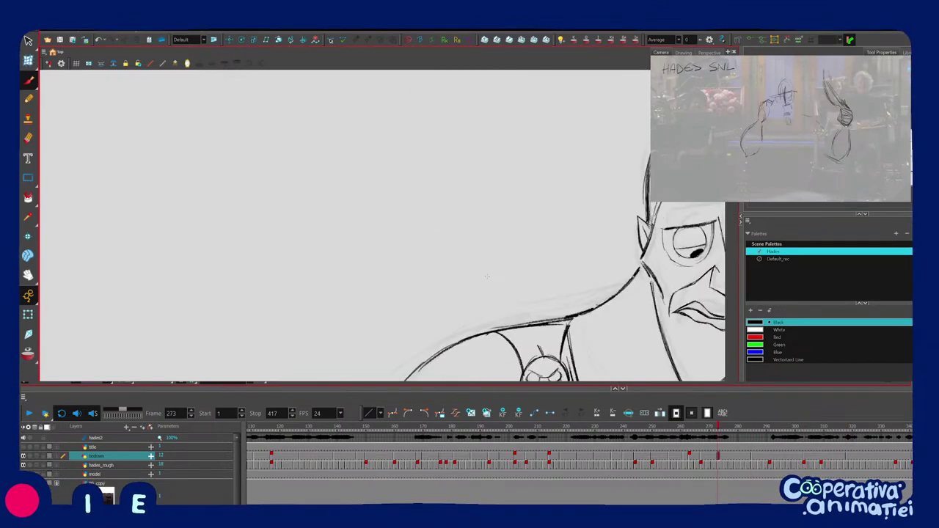
{"action": "key", "text": "comma"}
{"action": "key", "text": "comma"}
{"action": "key", "text": "comma"}
{"action": "key", "text": "comma"}
{"action": "key", "text": "comma"}
{"action": "key", "text": "comma"}
{"action": "key", "text": "comma"}
{"action": "key", "text": "comma"}
{"action": "key", "text": "comma"}
{"action": "key", "text": "comma"}
{"action": "key", "text": "comma"}
{"action": "key", "text": "comma"}
{"action": "key", "text": "comma"}
{"action": "key", "text": "comma"}
{"action": "key", "text": "comma"}
{"action": "key", "text": "comma"}
{"action": "key", "text": "comma"}
{"action": "key", "text": "comma"}
{"action": "key", "text": "comma"}
{"action": "key", "text": "comma"}
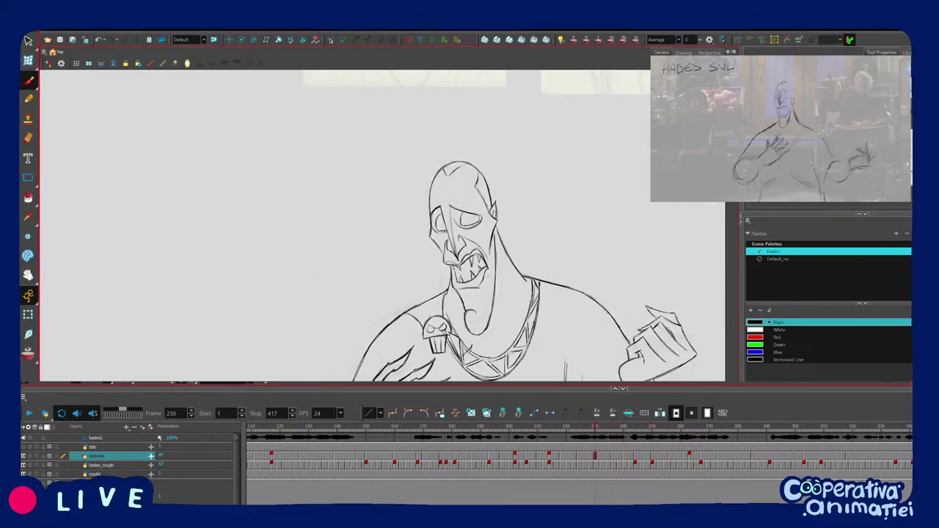
{"action": "key", "text": "comma"}
{"action": "key", "text": "comma"}
{"action": "key", "text": "comma"}
{"action": "key", "text": "comma"}
{"action": "key", "text": "comma"}
{"action": "key", "text": "comma"}
{"action": "key", "text": "comma"}
{"action": "key", "text": "comma"}
{"action": "key", "text": "comma"}
{"action": "key", "text": "comma"}
{"action": "key", "text": "comma"}
{"action": "key", "text": "comma"}
{"action": "key", "text": "comma"}
{"action": "key", "text": "comma"}
{"action": "key", "text": "comma"}
{"action": "key", "text": "comma"}
{"action": "key", "text": "comma"}
{"action": "key", "text": "comma"}
{"action": "key", "text": "comma"}
{"action": "key", "text": "comma"}
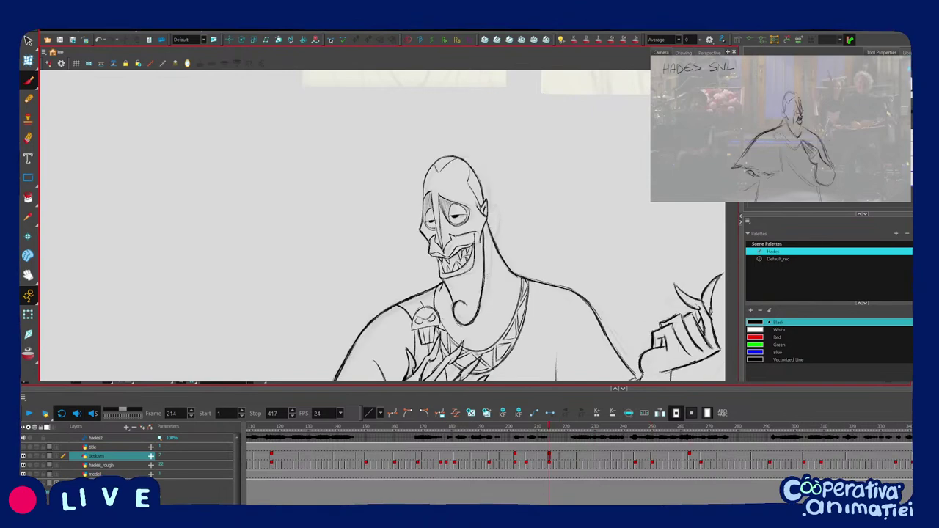
{"action": "key", "text": "comma"}
{"action": "key", "text": "comma"}
{"action": "key", "text": "comma"}
{"action": "key", "text": "comma"}
{"action": "key", "text": "comma"}
{"action": "key", "text": "comma"}
{"action": "key", "text": "comma"}
{"action": "key", "text": "comma"}
{"action": "key", "text": "comma"}
{"action": "key", "text": "comma"}
{"action": "key", "text": "comma"}
{"action": "key", "text": "comma"}
{"action": "key", "text": "comma"}
{"action": "key", "text": "comma"}
{"action": "key", "text": "comma"}
{"action": "key", "text": "comma"}
{"action": "key", "text": "comma"}
{"action": "key", "text": "comma"}
{"action": "key", "text": "comma"}
{"action": "key", "text": "comma"}
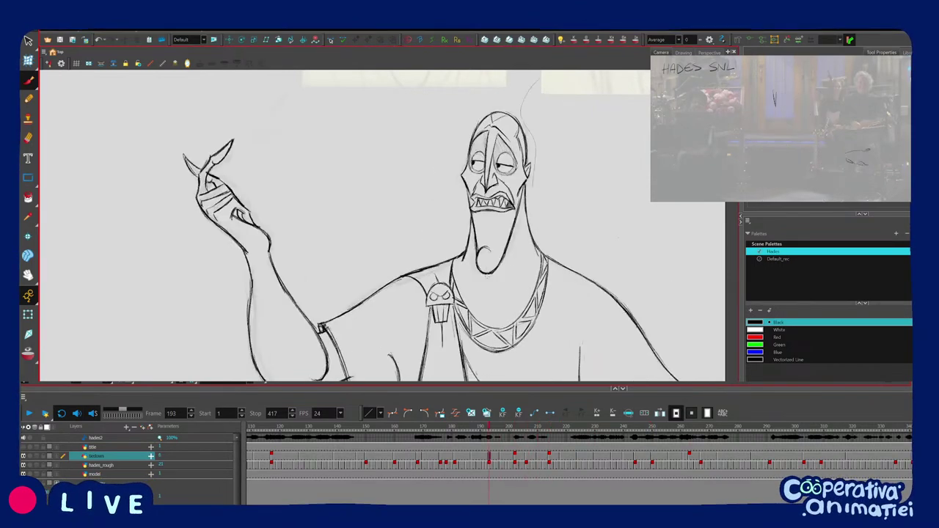
{"action": "key", "text": "comma"}
{"action": "key", "text": "comma"}
{"action": "key", "text": "comma"}
{"action": "key", "text": "comma"}
{"action": "key", "text": "comma"}
{"action": "key", "text": "comma"}
{"action": "key", "text": "comma"}
{"action": "key", "text": "comma"}
{"action": "key", "text": "comma"}
{"action": "key", "text": "comma"}
{"action": "key", "text": "comma"}
{"action": "key", "text": "comma"}
{"action": "key", "text": "comma"}
{"action": "key", "text": "comma"}
{"action": "key", "text": "comma"}
{"action": "key", "text": "comma"}
{"action": "key", "text": "comma"}
{"action": "key", "text": "comma"}
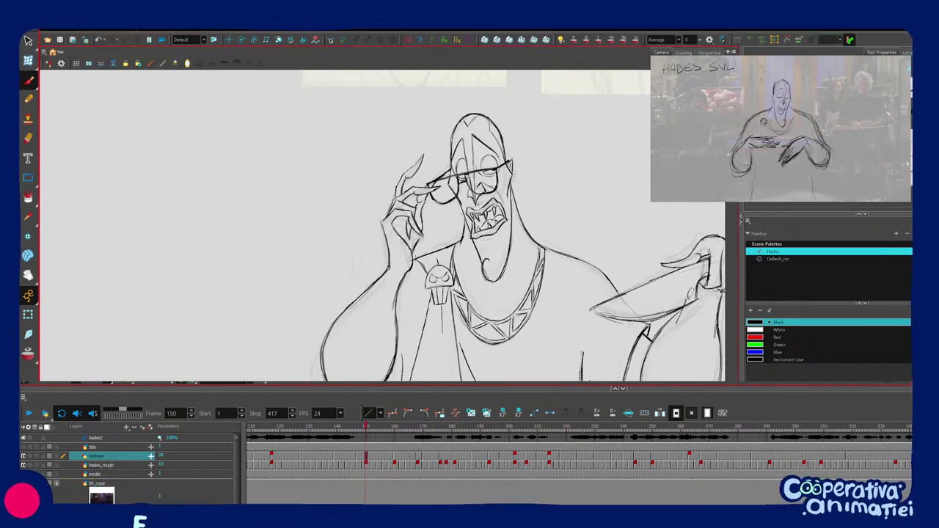
Copy the snarling mouth with teeth from frame 150 and paste it into the drawing at frame 318.
{"action": "key", "text": "l"}
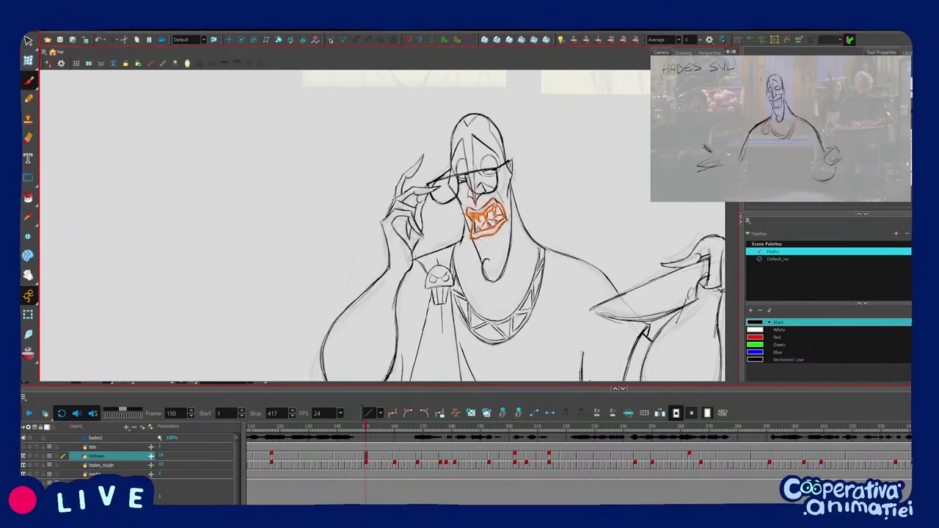
{"action": "left_click", "coordinate": [804, 426]}
{"action": "key", "text": "g"}
{"action": "key", "text": "g"}
{"action": "key", "text": "f"}
{"action": "key", "text": "f"}
{"action": "key", "text": "g"}
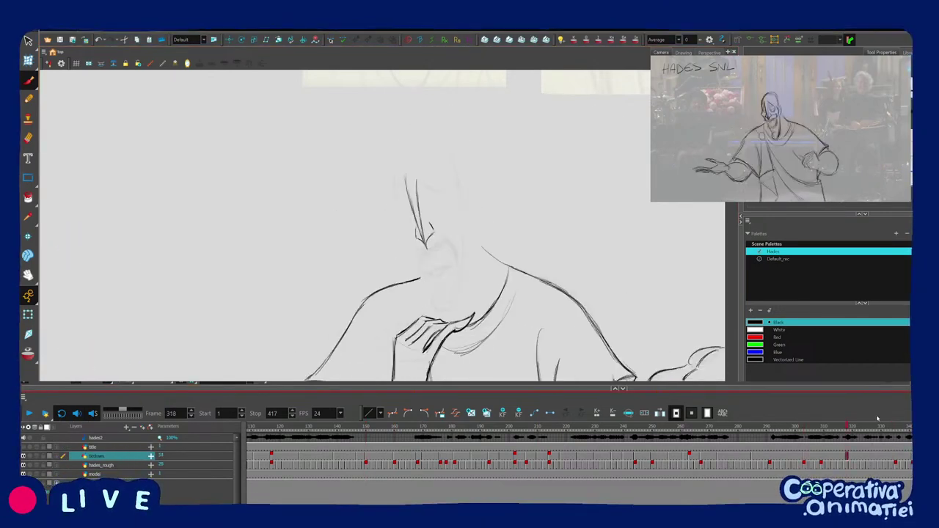
{"action": "key", "text": "ctrl+v"}
Move and rotate the pasted mouth so it sits directly under the nose on frame 318.
{"action": "mouse_move", "coordinate": [487, 218]}
{"action": "left_mouse_down"}
{"action": "mouse_move", "coordinate": [439, 257]}
{"action": "mouse_move", "coordinate": [497, 219]}
{"action": "left_mouse_up"}
{"action": "key", "text": "ctrl+z"}
{"action": "key", "text": "ctrl+shift+z"}
{"action": "left_click_drag", "start_coordinate": [557, 235], "coordinate": [554, 235]}
{"action": "left_click", "coordinate": [496, 219]}
{"action": "left_click_drag", "start_coordinate": [495, 220], "coordinate": [439, 258]}
{"action": "left_click", "coordinate": [516, 279]}
{"action": "key", "text": "comma"}
{"action": "key", "text": "period"}
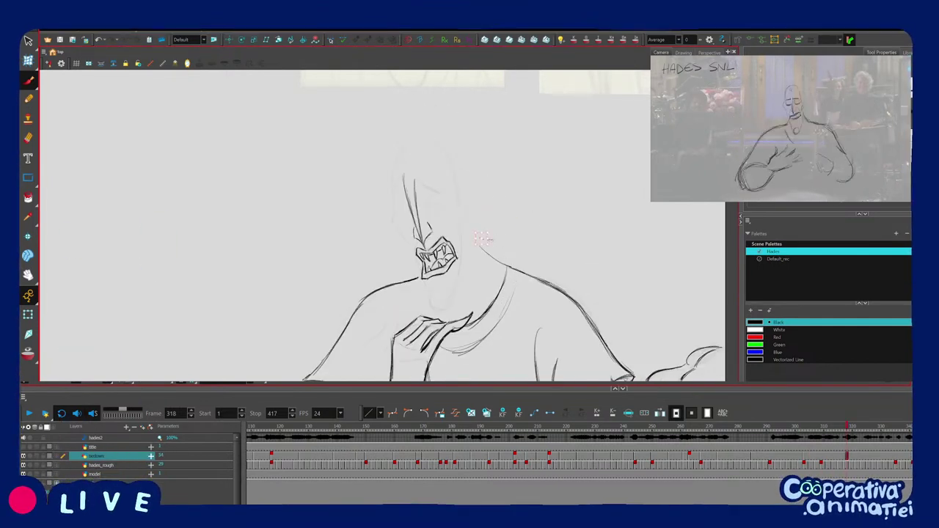
Undo the last edits to the mouth on frame 318 and redo them to compare the placement.
{"action": "key", "text": "2"}
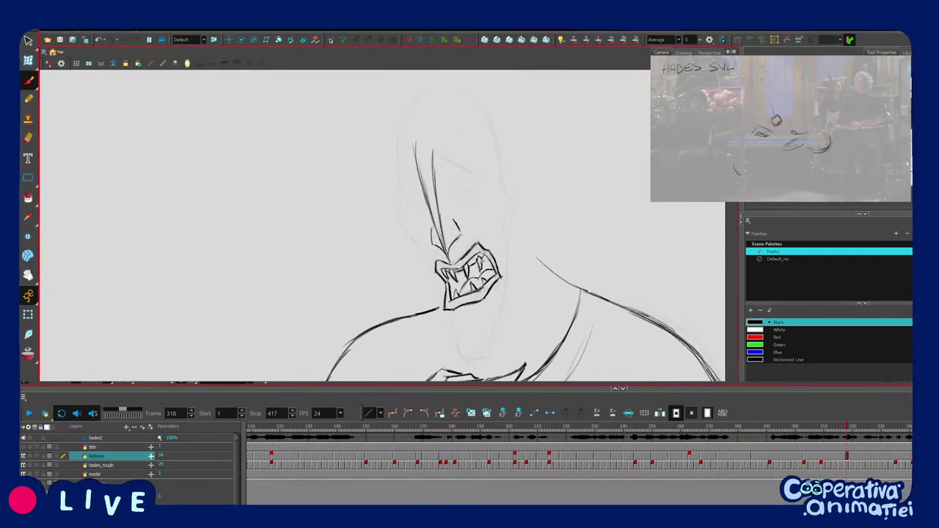
{"action": "key", "text": "ctrl+z"}
{"action": "key", "text": "ctrl+z"}
{"action": "key", "text": "ctrl+z"}
{"action": "key", "text": "ctrl+z"}
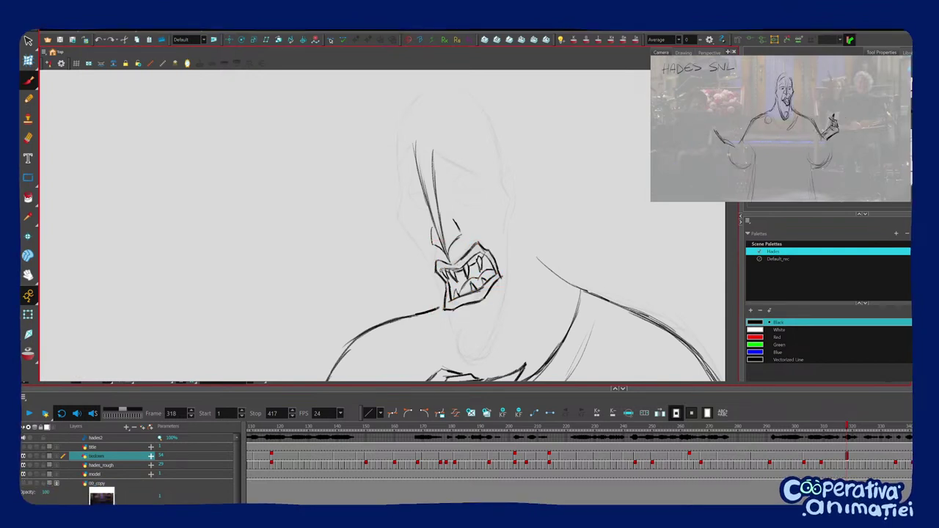
{"action": "key", "text": "2"}
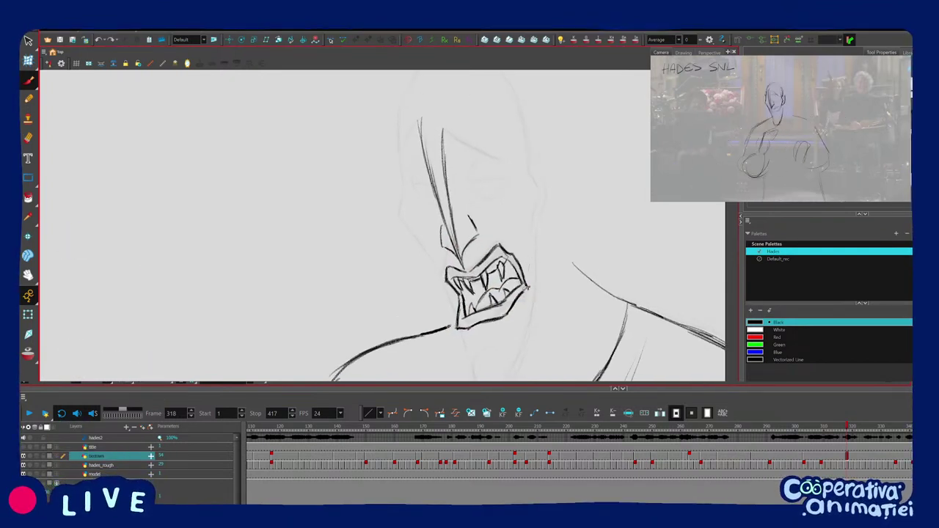
{"action": "key", "text": "ctrl+shift+z"}
{"action": "key", "text": "ctrl+shift+z"}
{"action": "key", "text": "ctrl+shift+z"}
{"action": "key", "text": "ctrl+shift+z"}
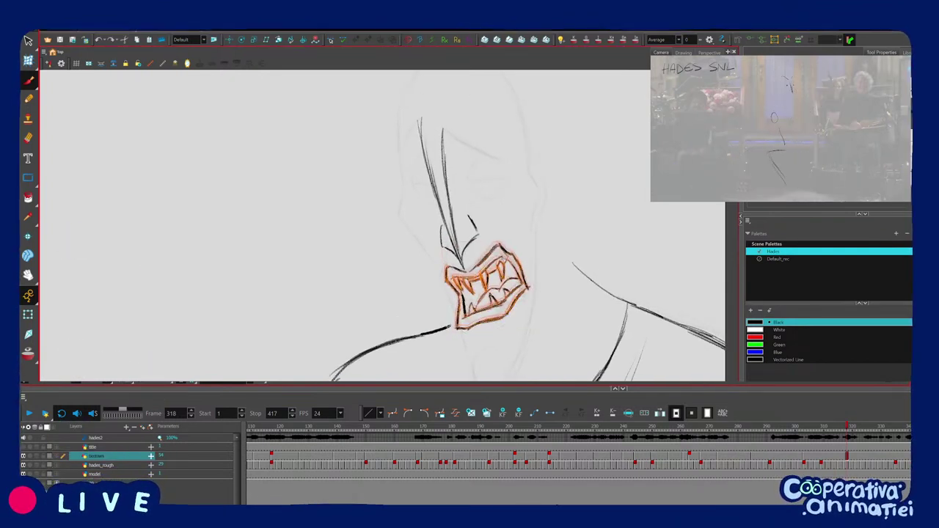
Copy the jawline with the curled chin from frame 303 and place it below the mouth on frame 318.
{"action": "key", "text": "1"}
{"action": "key", "text": "f"}
{"action": "key", "text": "g"}
{"action": "key", "text": "f"}
{"action": "key", "text": "g"}
{"action": "key", "text": "f"}
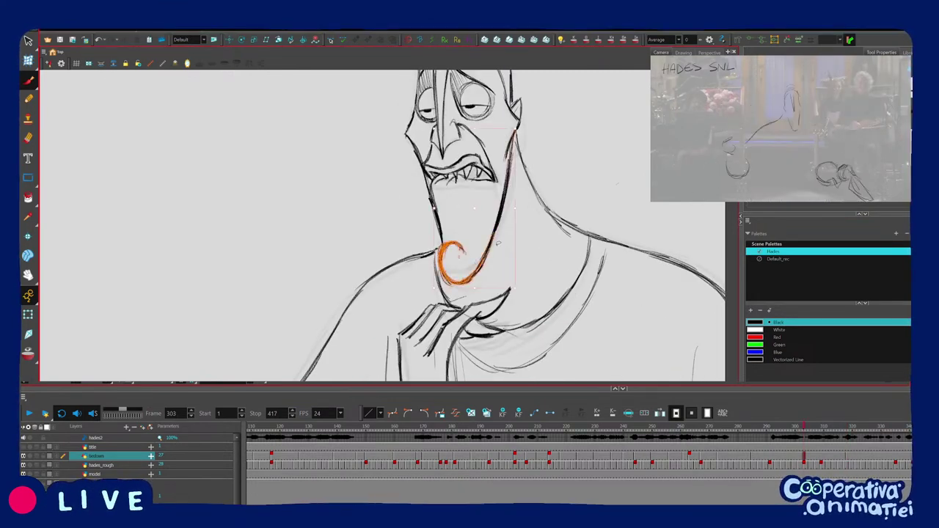
{"action": "key", "text": "g"}
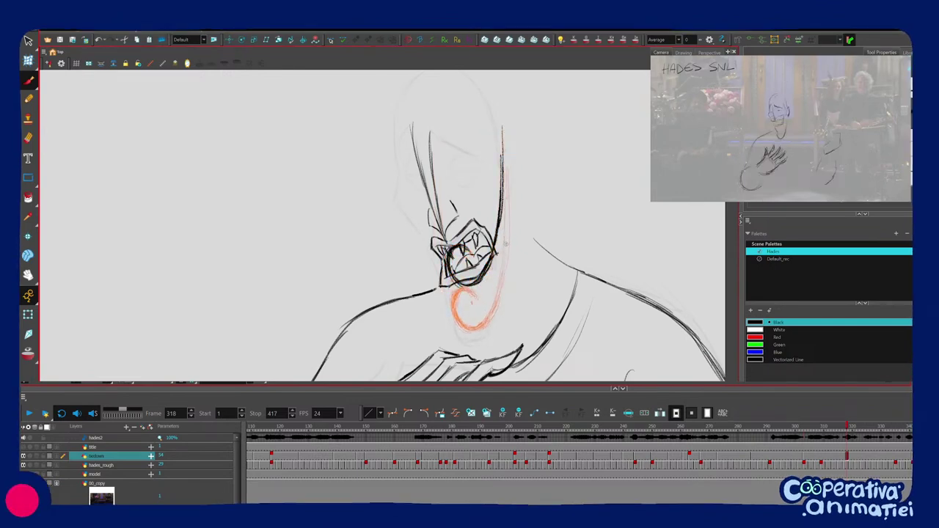
{"action": "left_click_drag", "start_coordinate": [505, 243], "coordinate": [506, 254]}
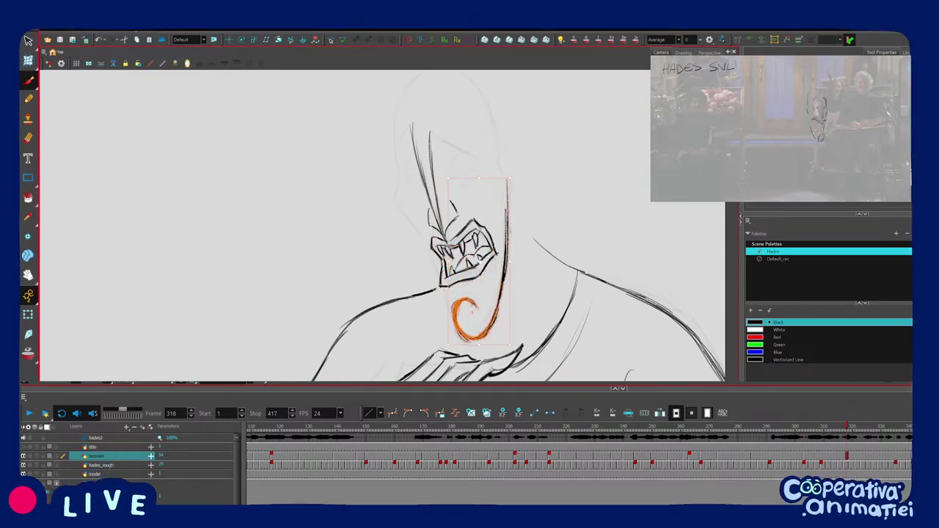
{"action": "left_click_drag", "start_coordinate": [514, 176], "coordinate": [511, 175]}
{"action": "key", "text": "Escape"}
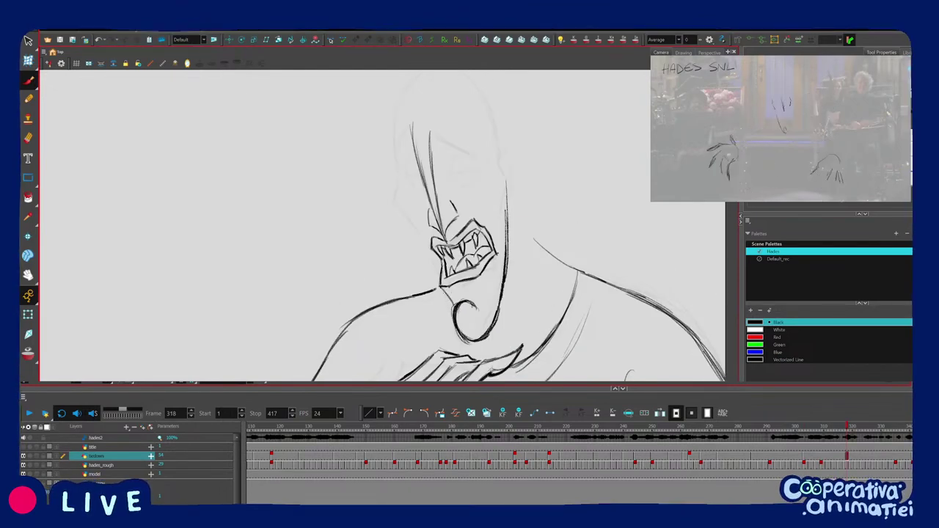
Compare the chin on frame 318 with the preceding poses and shift the chin curl slightly lower.
{"action": "key", "text": "f"}
{"action": "key", "text": "g"}
{"action": "key", "text": "f"}
{"action": "key", "text": "g"}
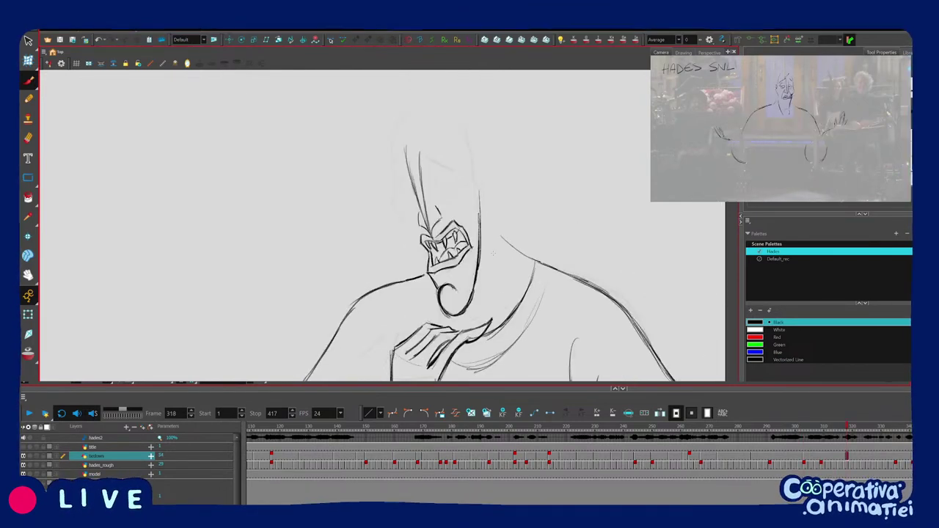
{"action": "key", "text": "g"}
{"action": "key", "text": "f"}
{"action": "key", "text": "f"}
{"action": "key", "text": "g"}
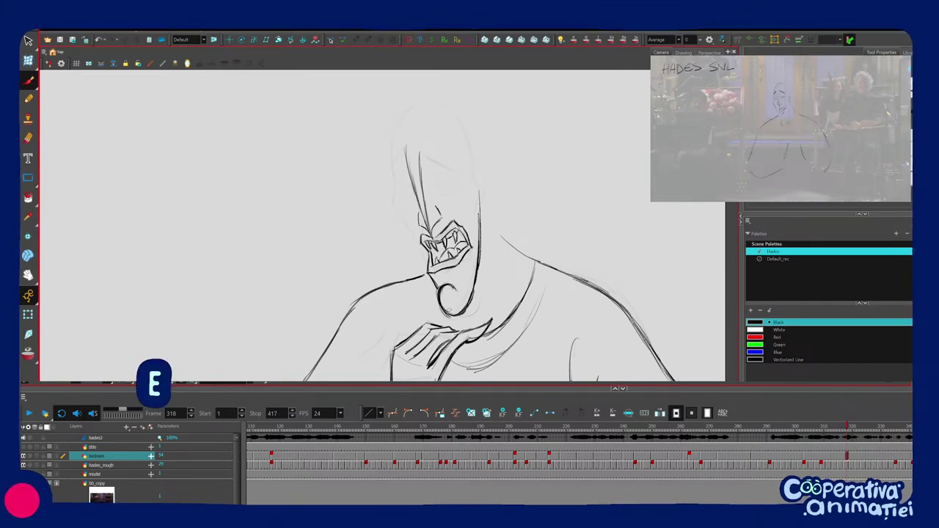
{"action": "left_click", "coordinate": [463, 315], "text": "ctrl"}
{"action": "key", "text": "f"}
{"action": "key", "text": "g"}
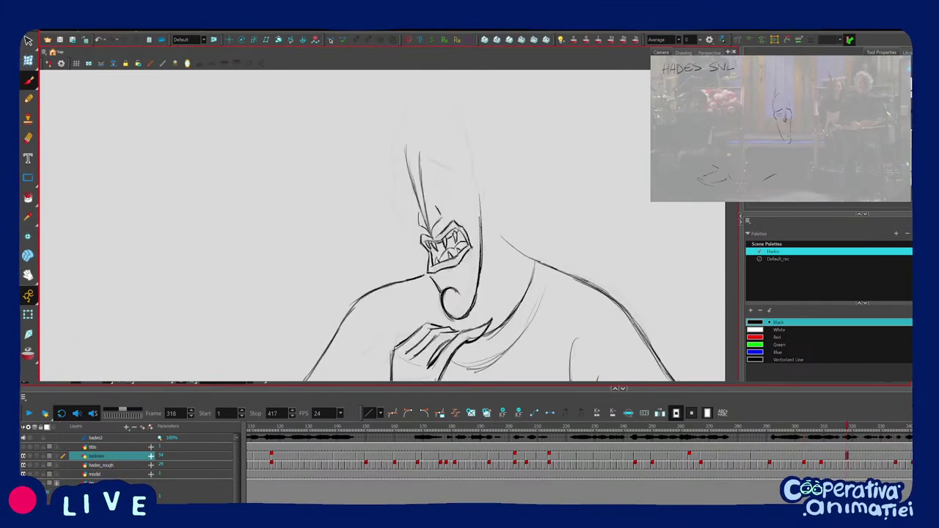
Adjust the jaw-side corner of the mouth on frame 318, checking the face against the preceding poses.
{"action": "key", "text": "2"}
{"action": "mouse_move", "coordinate": [489, 236]}
{"action": "left_mouse_down"}
{"action": "mouse_move", "coordinate": [446, 317]}
{"action": "mouse_move", "coordinate": [474, 272]}
{"action": "mouse_move", "coordinate": [465, 271]}
{"action": "left_mouse_up"}
{"action": "key", "text": "2"}
{"action": "key", "text": "f"}
{"action": "key", "text": "g"}
{"action": "left_click", "coordinate": [457, 283]}
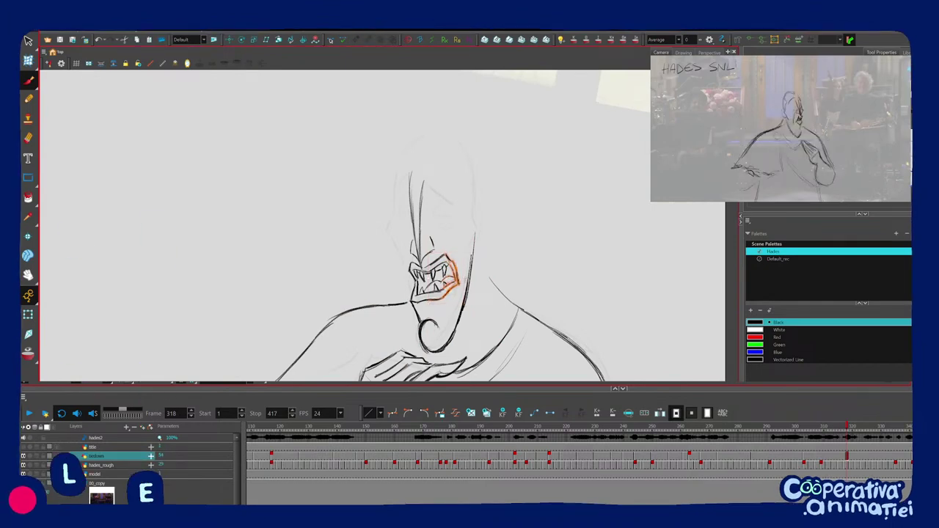
{"action": "left_click", "coordinate": [474, 279]}
{"action": "key", "text": "1"}
{"action": "key", "text": "1"}
{"action": "key", "text": "f"}
{"action": "key", "text": "g"}
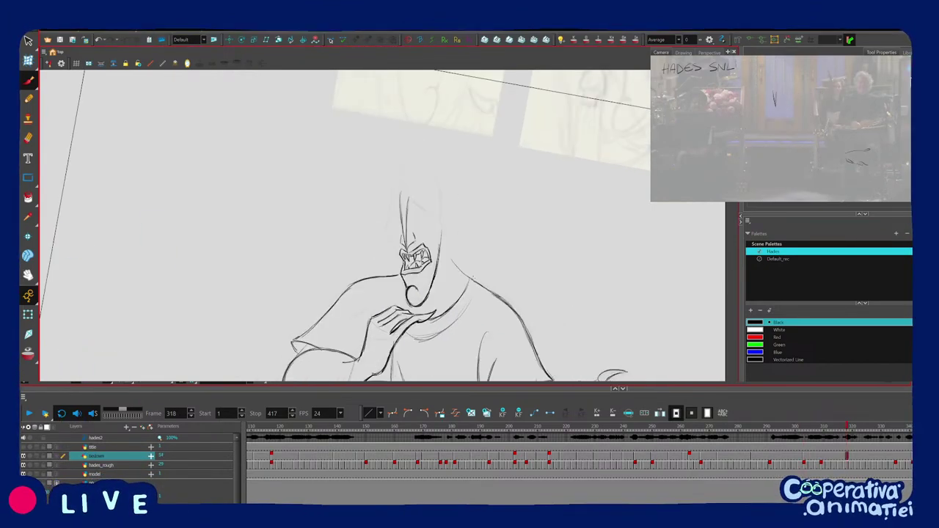
{"action": "key", "text": "g"}
{"action": "key", "text": "f"}
{"action": "key", "text": "f"}
{"action": "key", "text": "g"}
Copy the hatched brow from frame 303 onto the face of frame 318 and delete its hatching.
{"action": "key", "text": "2"}
{"action": "key", "text": "2"}
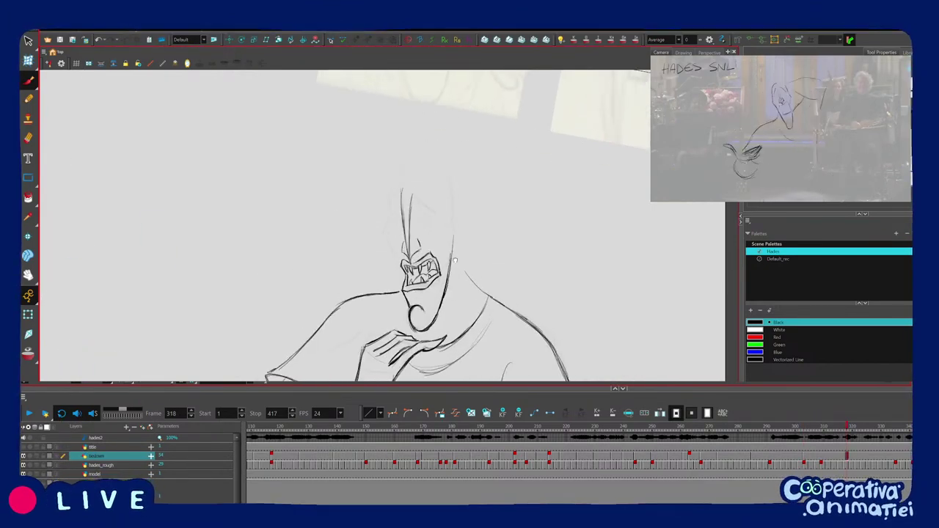
{"action": "key", "text": "f"}
{"action": "left_click", "coordinate": [430, 194]}
{"action": "key", "text": "ctrl+c"}
{"action": "key", "text": "g"}
{"action": "key", "text": "ctrl+v"}
{"action": "left_click_drag", "start_coordinate": [437, 203], "coordinate": [424, 241]}
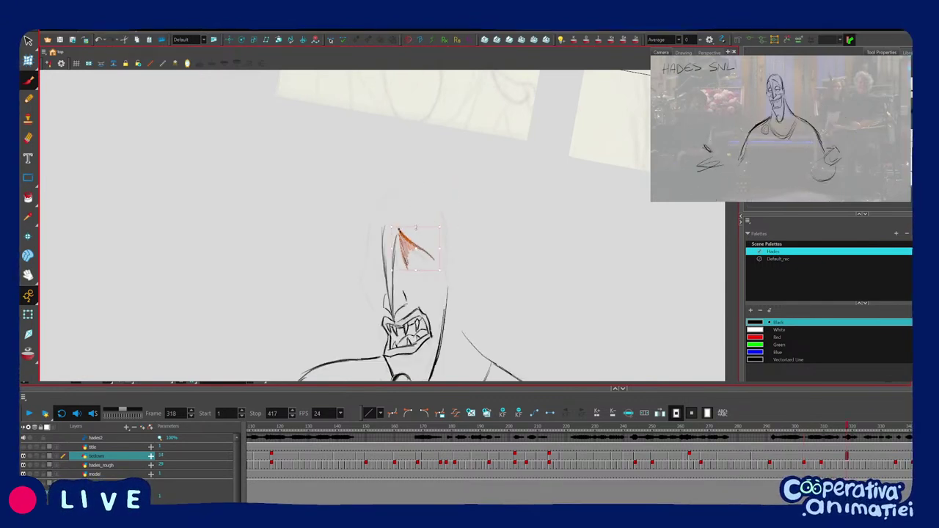
{"action": "key", "text": "Escape"}
{"action": "left_click_drag", "start_coordinate": [446, 294], "coordinate": [449, 290]}
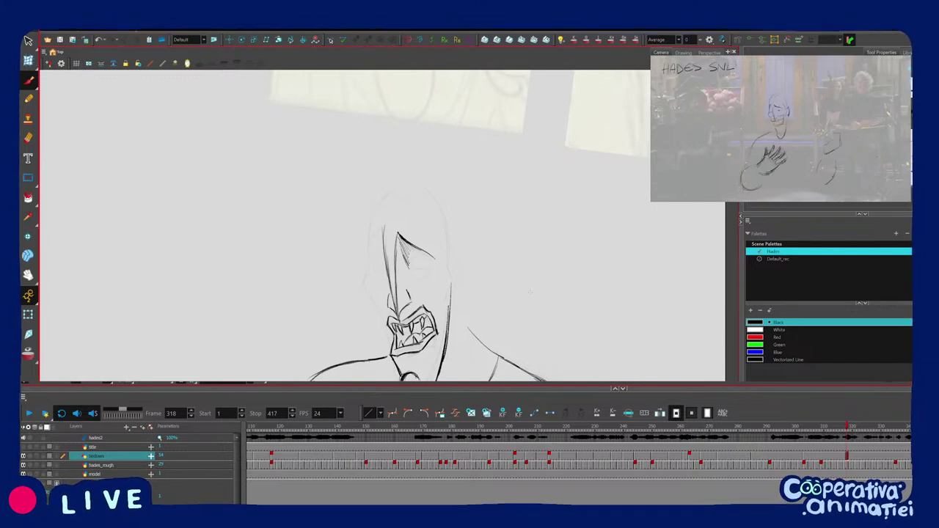
{"action": "key", "text": "2"}
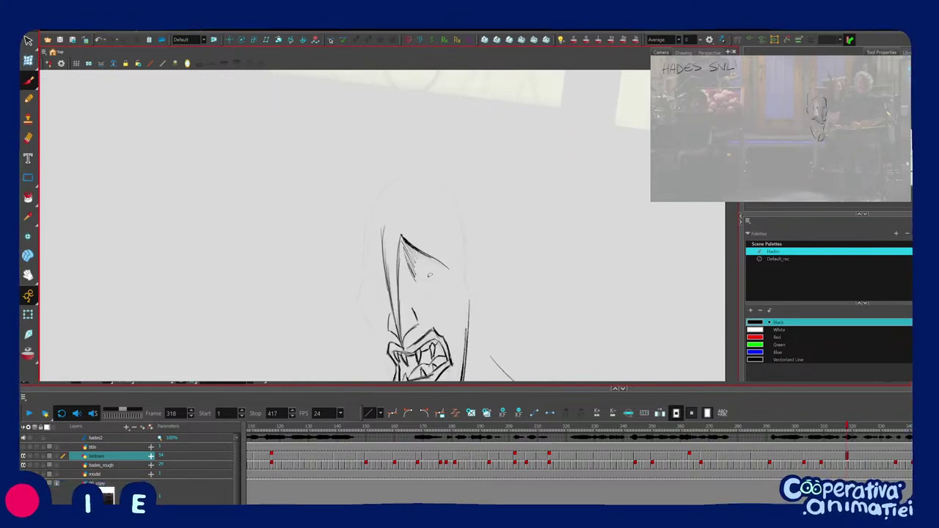
{"action": "left_click_drag", "start_coordinate": [481, 280], "coordinate": [476, 243]}
{"action": "key", "text": "Delete"}
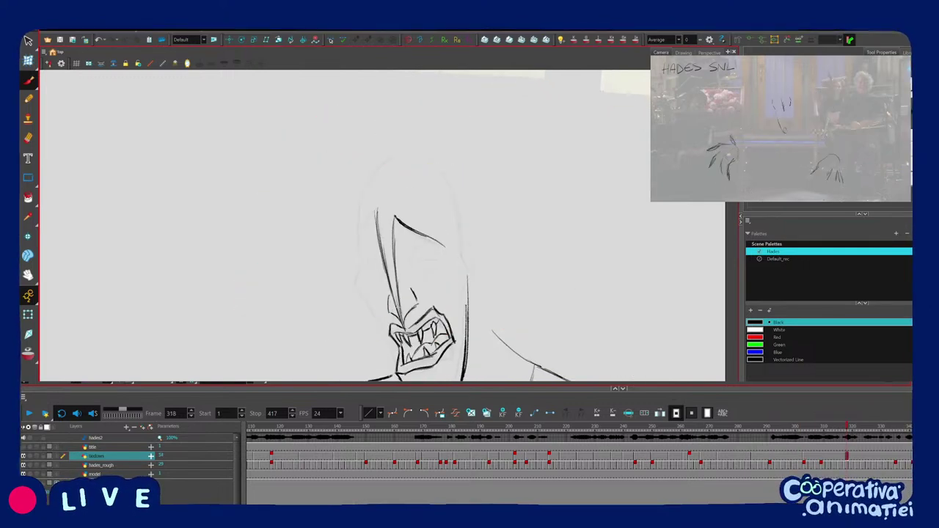
Draw the far brow's arc and the eye-socket contour on frame 318, comparing them with the preceding pose.
{"action": "left_click_drag", "start_coordinate": [360, 244], "coordinate": [373, 212]}
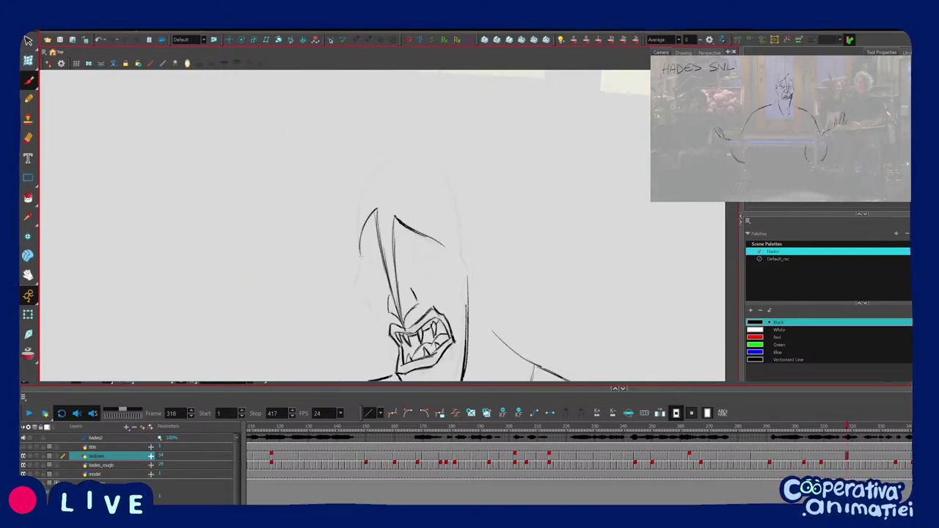
{"action": "left_click_drag", "start_coordinate": [363, 284], "coordinate": [363, 257]}
{"action": "key", "text": "f"}
{"action": "key", "text": "g"}
{"action": "key", "text": "f"}
{"action": "key", "text": "f"}
{"action": "key", "text": "g"}
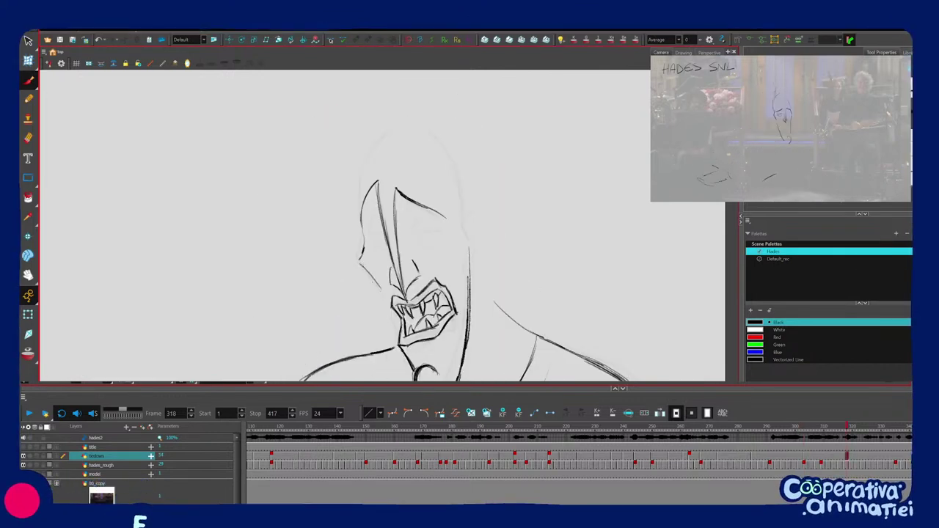
{"action": "key", "text": "f"}
{"action": "key", "text": "g"}
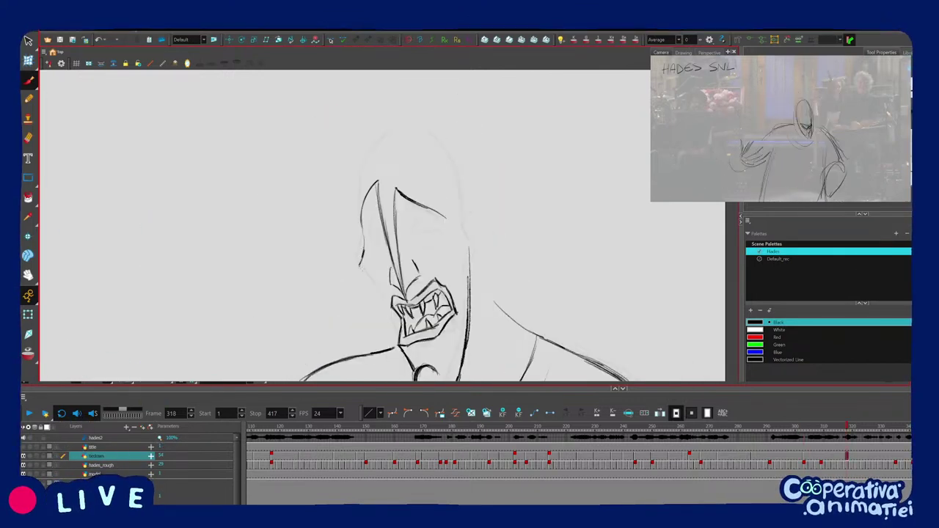
Draw the cheek line from the far cheekbone down to the corner of the mouth on frame 318.
{"action": "left_click_drag", "start_coordinate": [383, 297], "coordinate": [373, 277]}
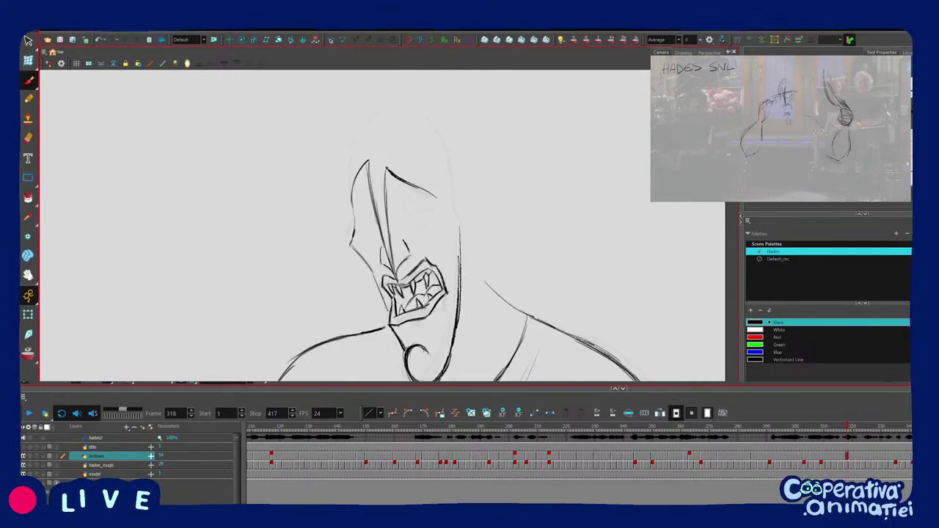
{"action": "left_click_drag", "start_coordinate": [396, 309], "coordinate": [385, 271]}
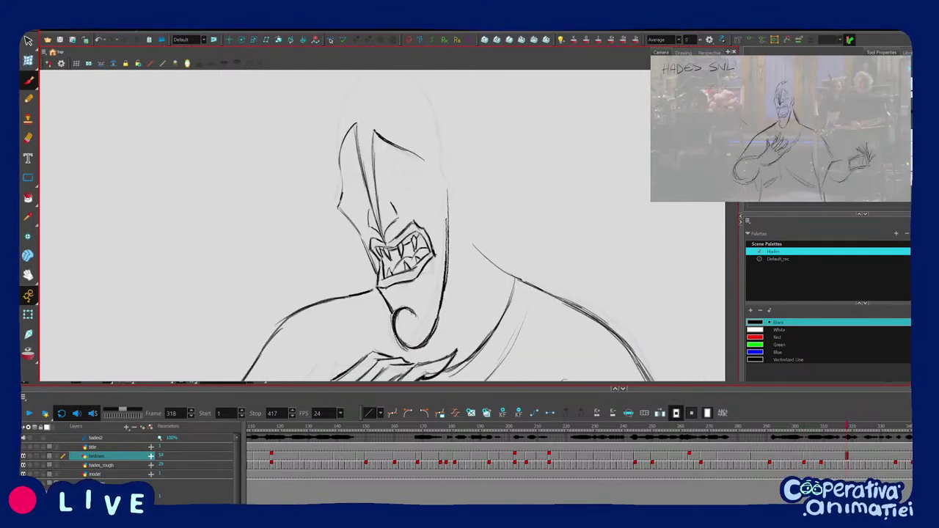
{"action": "left_click_drag", "start_coordinate": [400, 308], "coordinate": [363, 304]}
{"action": "key", "text": "shift+x"}
Refine the mouth's lines beside the cheek on frame 318 and check the head against the preceding pose.
{"action": "key", "text": "f"}
{"action": "key", "text": "g"}
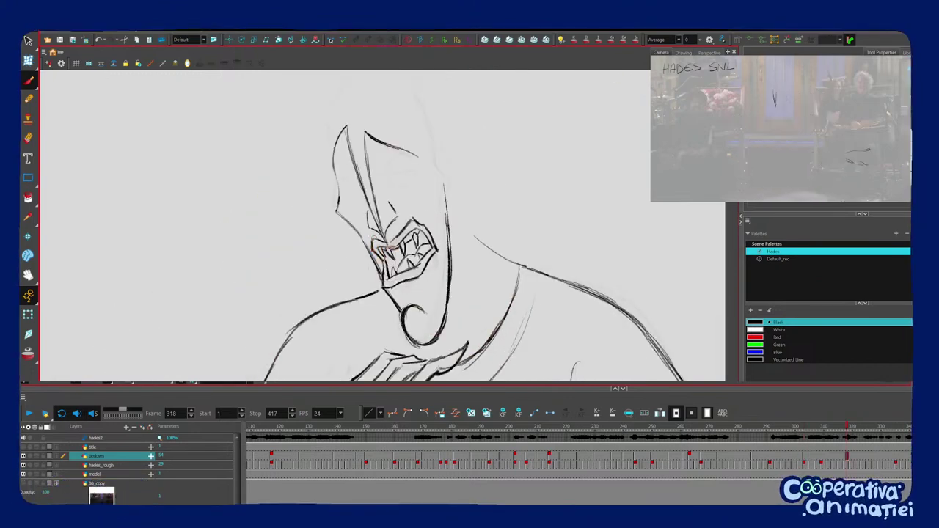
{"action": "key", "text": "f"}
{"action": "key", "text": "g"}
{"action": "mouse_move", "coordinate": [422, 221]}
{"action": "left_mouse_down"}
{"action": "mouse_move", "coordinate": [420, 243]}
{"action": "mouse_move", "coordinate": [431, 250]}
{"action": "left_mouse_up"}
{"action": "key", "text": "shift+x"}
{"action": "key", "text": "1"}
{"action": "key", "text": "1"}
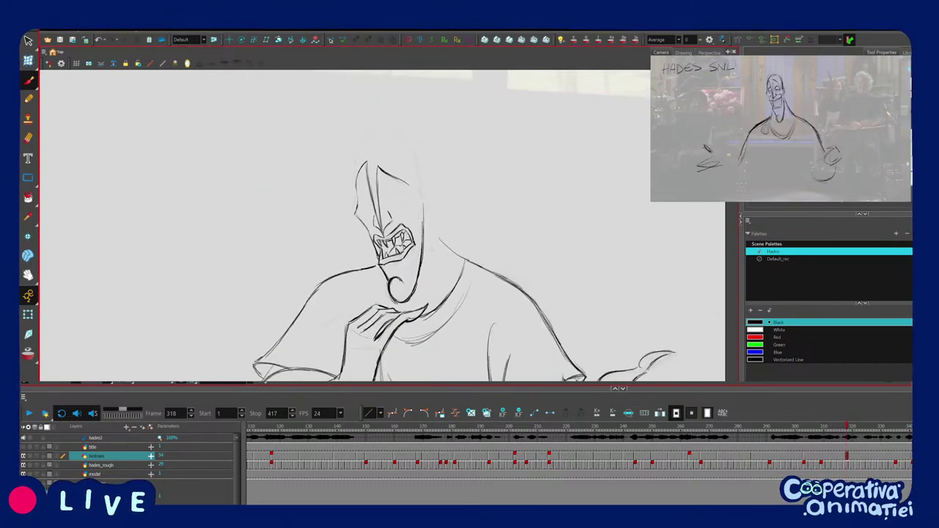
{"action": "key", "text": "f"}
{"action": "key", "text": "g"}
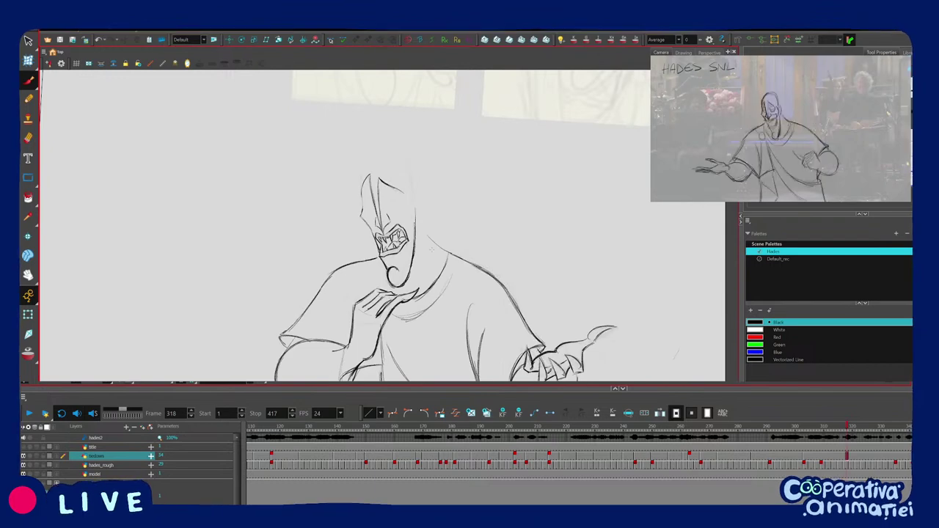
Go back through the earlier tiedowns to frame 285 and select the skull brooch on the shoulder.
{"action": "left_click", "coordinate": [826, 428]}
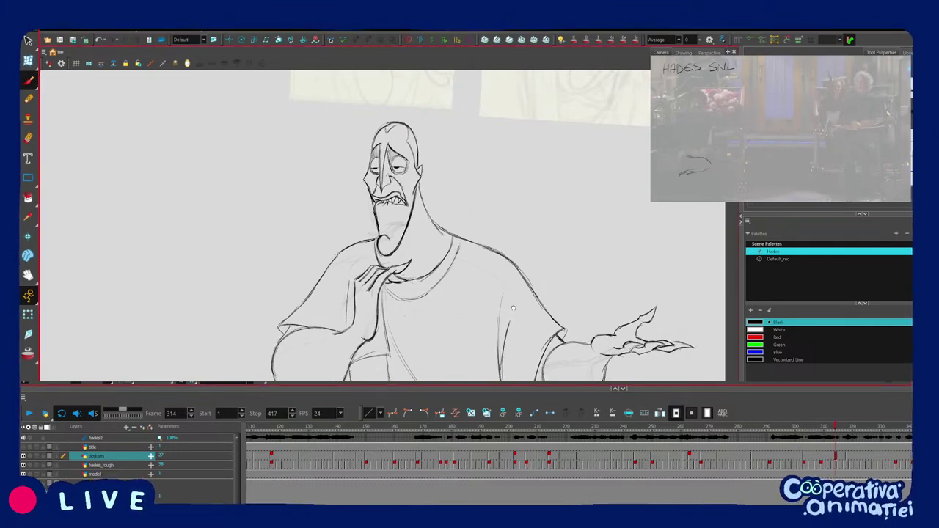
{"action": "key", "text": "1"}
{"action": "key", "text": "2"}
{"action": "left_click_drag", "start_coordinate": [504, 303], "coordinate": [505, 275]}
{"action": "key", "text": "f"}
{"action": "key", "text": "2"}
{"action": "key", "text": "f"}
{"action": "key", "text": "f"}
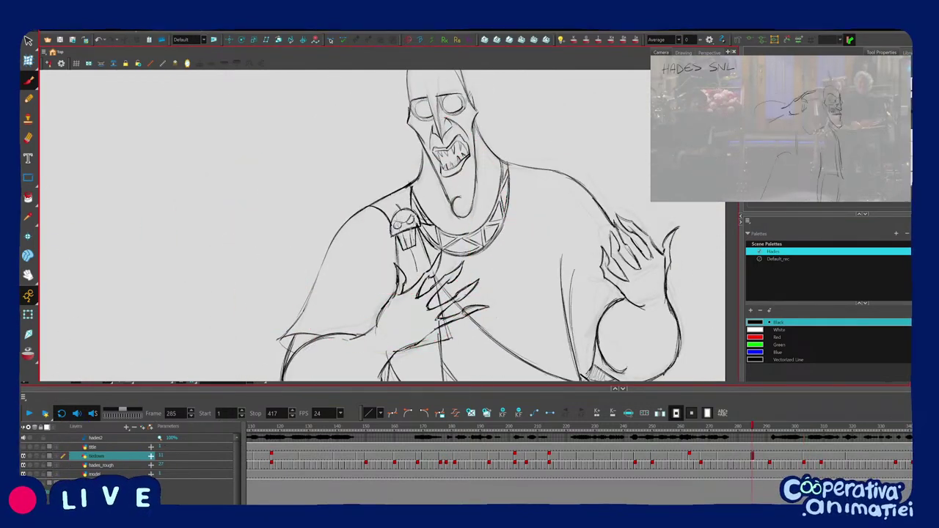
{"action": "left_click_drag", "start_coordinate": [381, 258], "coordinate": [426, 202]}
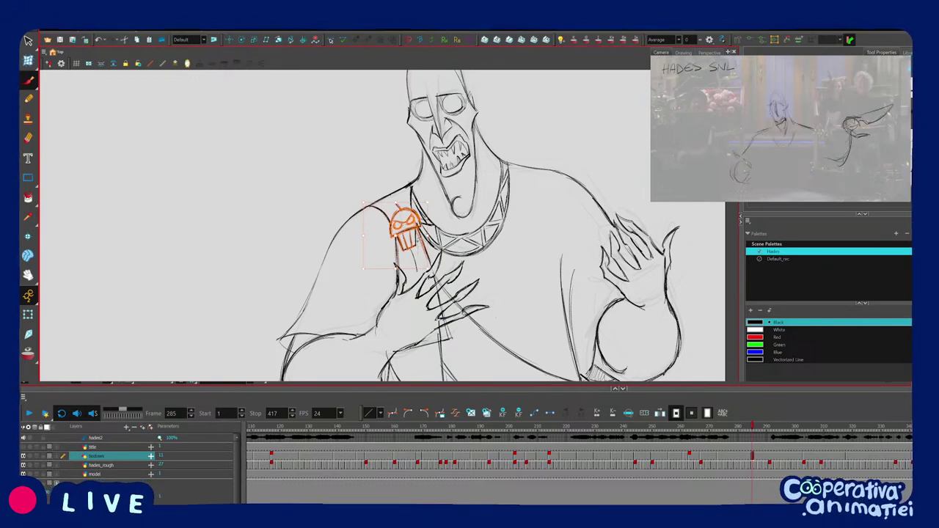
Paste the skull brooch into frame 303 and place it on the robe beside the raised hand.
{"action": "key", "text": "g"}
{"action": "key", "text": "ctrl+v"}
{"action": "mouse_move", "coordinate": [406, 227]}
{"action": "left_mouse_down"}
{"action": "mouse_move", "coordinate": [308, 182]}
{"action": "mouse_move", "coordinate": [364, 195]}
{"action": "mouse_move", "coordinate": [345, 188]}
{"action": "mouse_move", "coordinate": [380, 242]}
{"action": "mouse_move", "coordinate": [394, 237]}
{"action": "mouse_move", "coordinate": [379, 256]}
{"action": "left_mouse_up"}
{"action": "key", "text": "ctrl+z"}
{"action": "key", "text": "Escape"}
Undo the last edits around the pasted brooch on frame 303 and compare that pose with the neighbouring drawings.
{"action": "key", "text": "2"}
{"action": "key", "text": "2"}
{"action": "key", "text": "f"}
{"action": "key", "text": "g"}
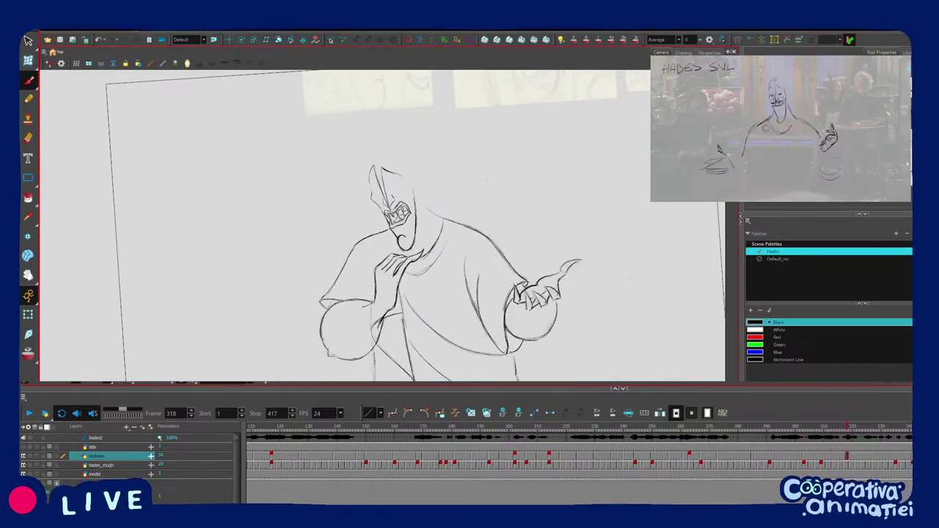
{"action": "key", "text": "ctrl+z"}
{"action": "key", "text": "ctrl+z"}
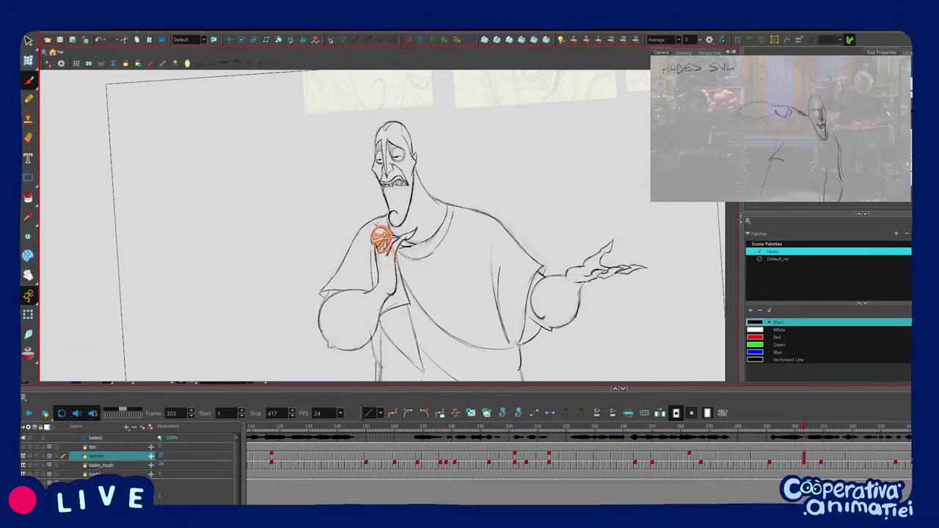
{"action": "key", "text": "comma"}
{"action": "key", "text": "period"}
{"action": "key", "text": "comma"}
{"action": "key", "text": "period"}
{"action": "key", "text": "comma"}
{"action": "key", "text": "period"}
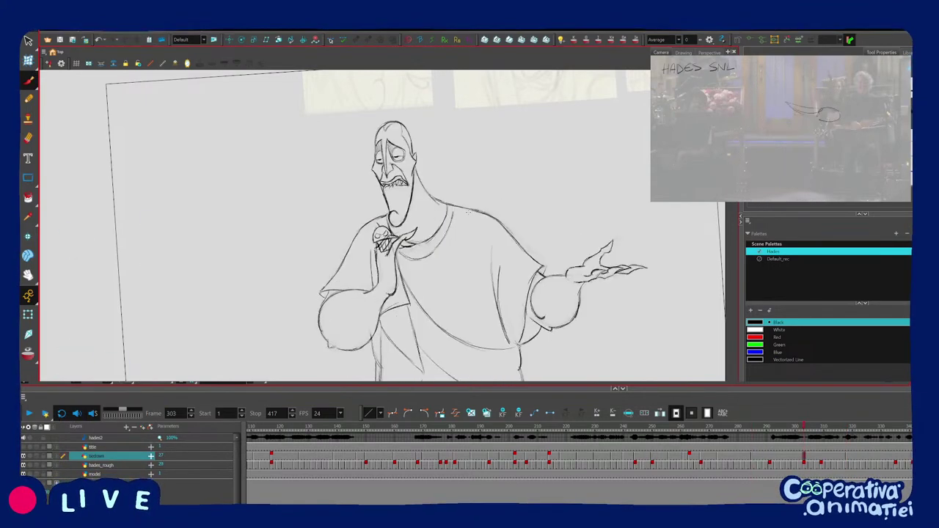
Undo the placement of the pasted skull brooch on frame 303 and flip against the neighbouring drawing.
{"action": "key", "text": "ctrl+z"}
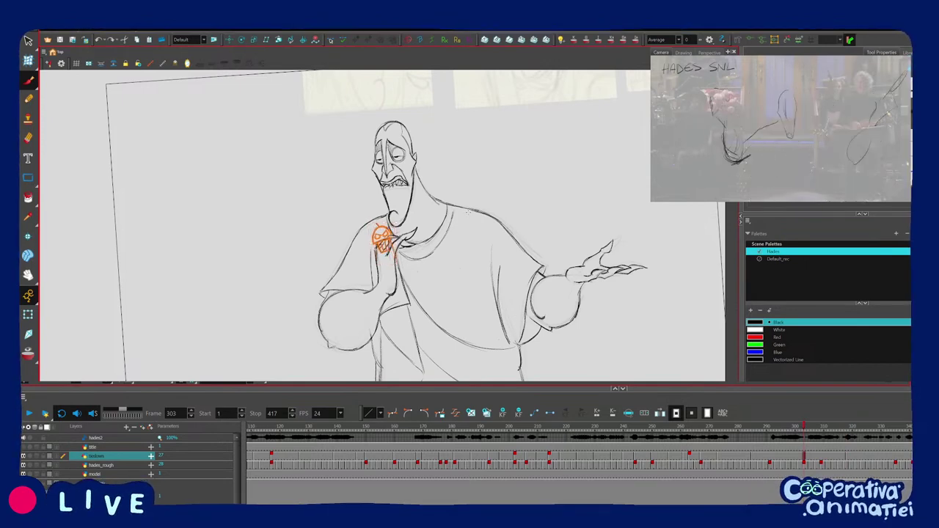
{"action": "key", "text": "1"}
{"action": "key", "text": "1"}
{"action": "key", "text": "f"}
{"action": "key", "text": "g"}
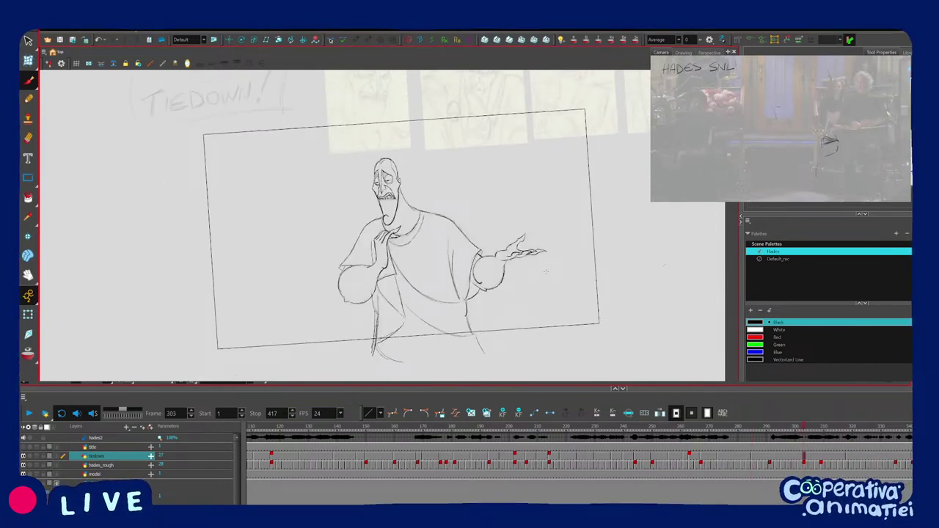
Sketch a light rounded placeholder for the brooch on the robe's shoulder in frame 303 and check it against frame 285.
{"action": "key", "text": "2"}
{"action": "key", "text": "2"}
{"action": "key", "text": "2"}
{"action": "left_click_drag", "start_coordinate": [372, 227], "coordinate": [423, 219]}
{"action": "key", "text": "f"}
{"action": "key", "text": "g"}
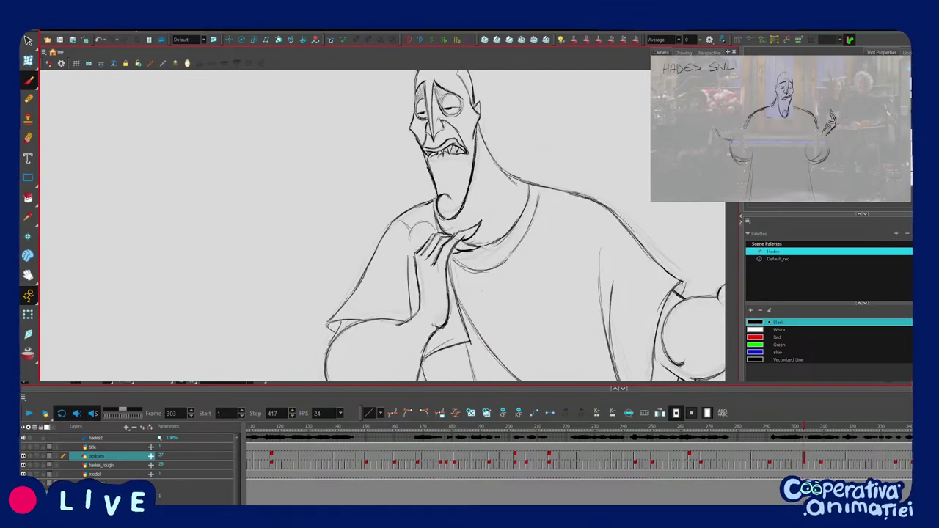
{"action": "key", "text": "1"}
{"action": "key", "text": "1"}
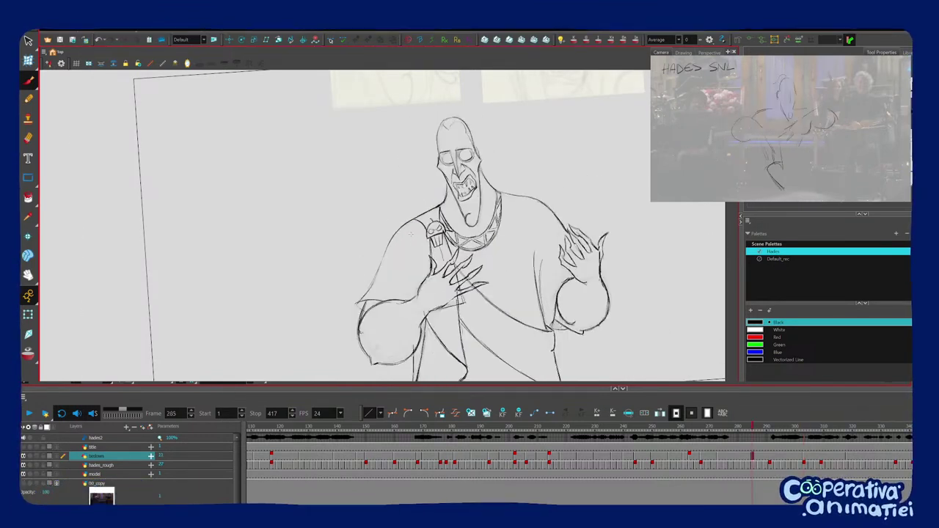
{"action": "left_click_drag", "start_coordinate": [398, 244], "coordinate": [400, 282]}
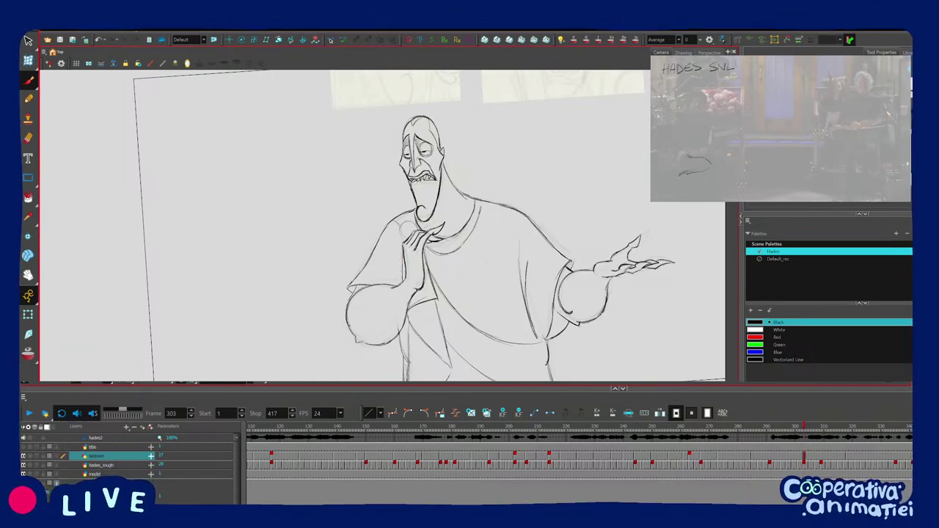
Compare the full pose on frame 303 with the adjacent tiedown drawings.
{"action": "key", "text": "1"}
{"action": "key", "text": "1"}
{"action": "key", "text": "f"}
{"action": "key", "text": "g"}
{"action": "key", "text": "g"}
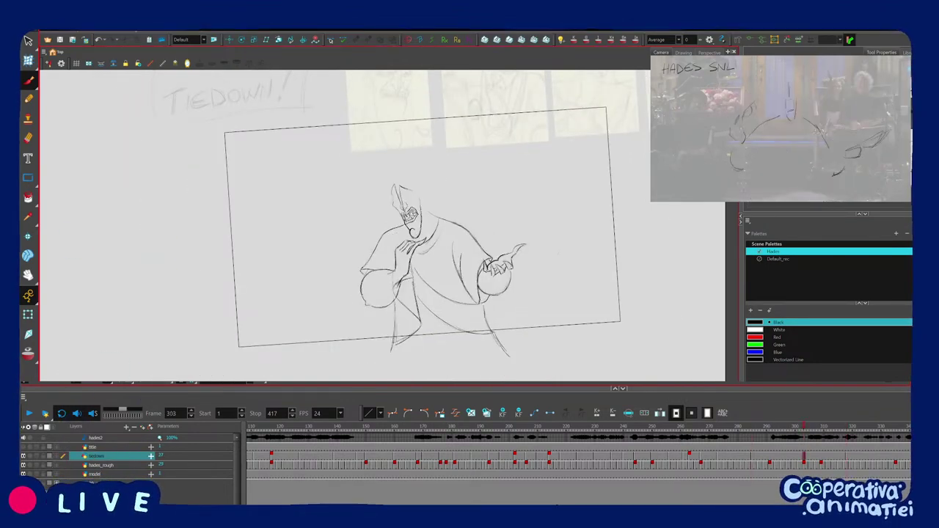
{"action": "key", "text": "2"}
{"action": "key", "text": "2"}
{"action": "key", "text": "2"}
{"action": "key", "text": "2"}
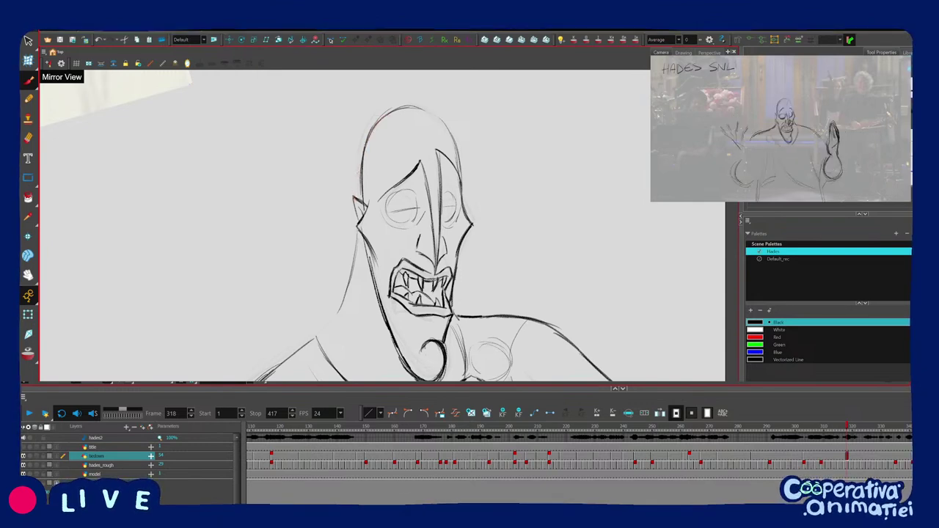
Redraw the neck line from the ear down to the shoulder on frame 318 and add a short stroke under the opposite jaw.
{"action": "scroll", "coordinate": [336, 299], "scroll_direction": "down", "scroll_amount": 2}
{"action": "left_click_drag", "start_coordinate": [336, 299], "coordinate": [365, 310]}
{"action": "left_click_drag", "start_coordinate": [372, 267], "coordinate": [351, 310]}
{"action": "left_click_drag", "start_coordinate": [417, 286], "coordinate": [381, 294]}
{"action": "scroll", "coordinate": [381, 293], "scroll_direction": "down", "scroll_amount": 2}
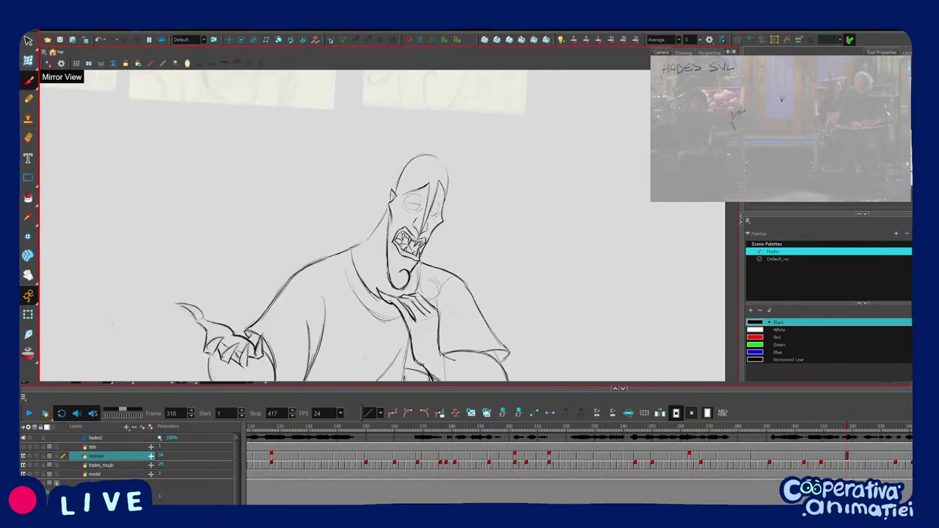
{"action": "left_click_drag", "start_coordinate": [375, 208], "coordinate": [364, 250]}
{"action": "scroll", "coordinate": [376, 214], "scroll_direction": "up", "scroll_amount": 1}
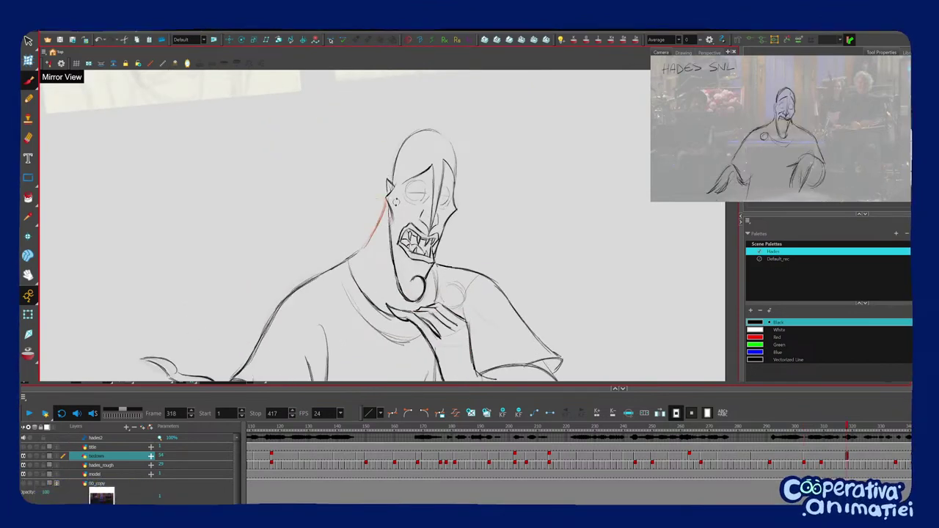
{"action": "key", "text": "ctrl+z"}
{"action": "left_click_drag", "start_coordinate": [385, 208], "coordinate": [365, 249]}
{"action": "left_click_drag", "start_coordinate": [436, 256], "coordinate": [439, 269]}
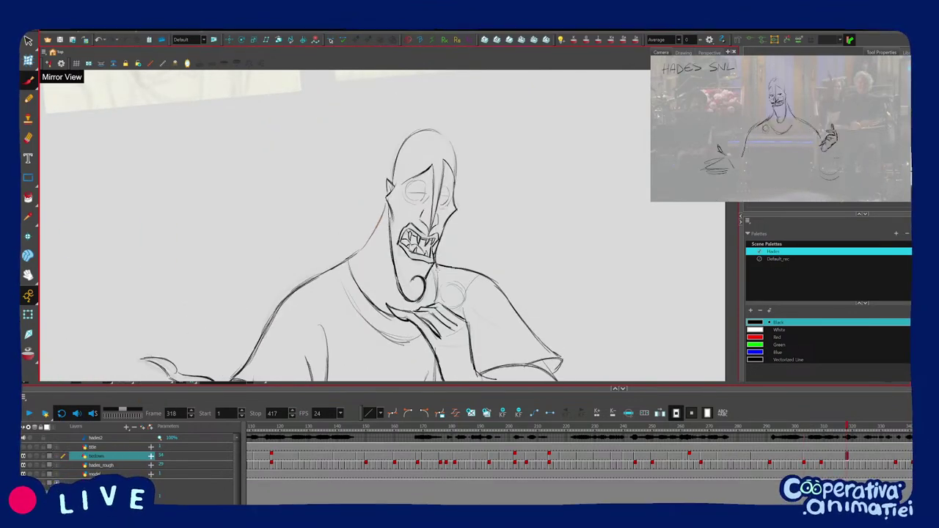
Flip between frame 318 and the preceding tiedowns to examine the neck and head positions.
{"action": "key", "text": "1"}
{"action": "key", "text": "1"}
{"action": "key", "text": "f"}
{"action": "key", "text": "g"}
{"action": "key", "text": "2"}
{"action": "key", "text": "2"}
{"action": "key", "text": "2"}
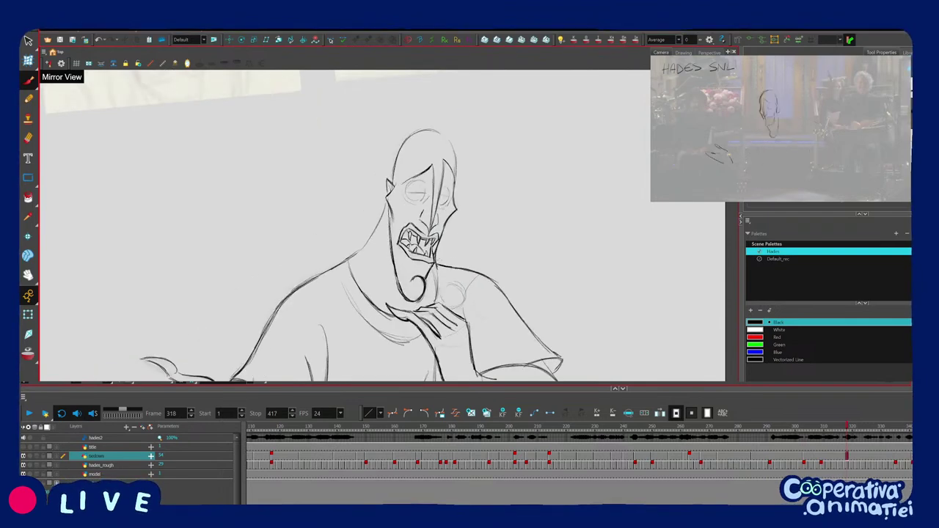
{"action": "left_click_drag", "start_coordinate": [473, 265], "coordinate": [478, 252]}
{"action": "key", "text": "f"}
{"action": "key", "text": "f"}
{"action": "key", "text": "f"}
{"action": "key", "text": "f"}
{"action": "key", "text": "f"}
{"action": "key", "text": "f"}
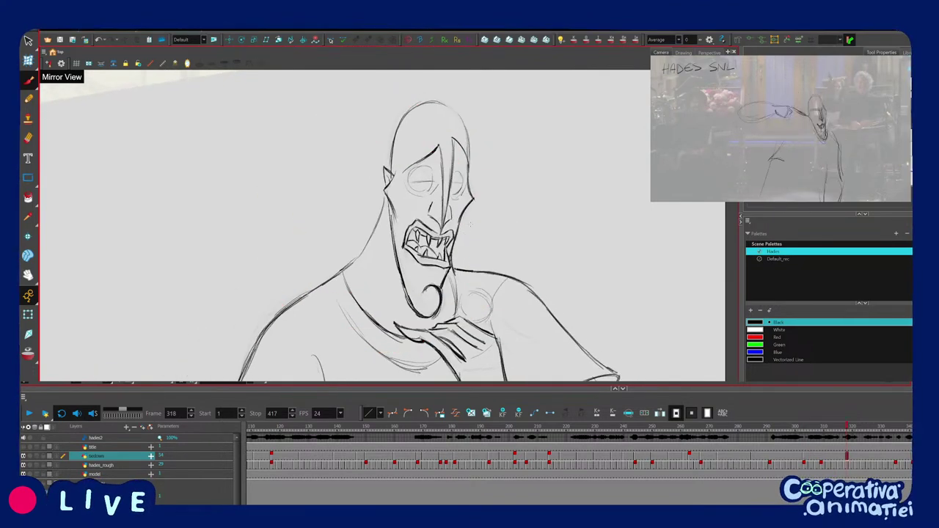
{"action": "key", "text": "g"}
{"action": "key", "text": "g"}
{"action": "key", "text": "g"}
{"action": "key", "text": "g"}
{"action": "key", "text": "g"}
{"action": "key", "text": "g"}
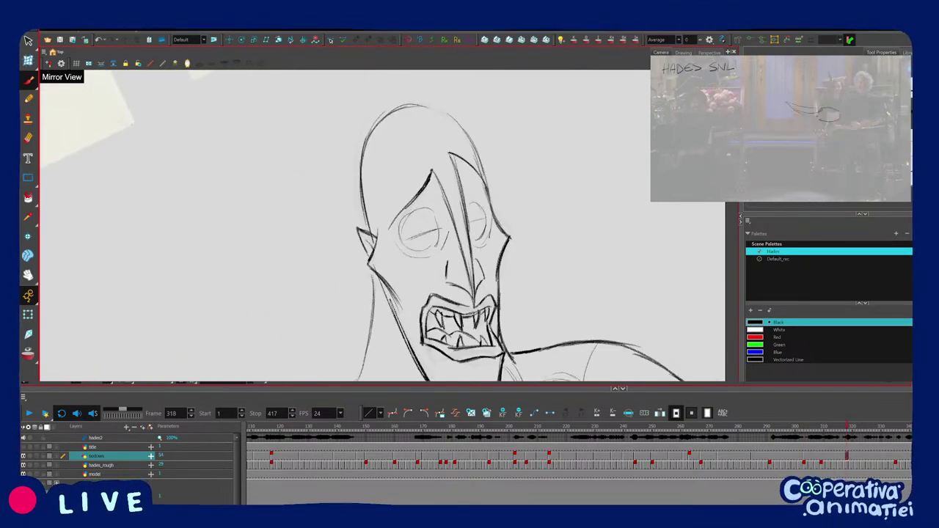
Draw the heavy eyelid lines and dark pupils in both eyes on frame 318, checking them against the preceding pose.
{"action": "key", "text": "f"}
{"action": "key", "text": "g"}
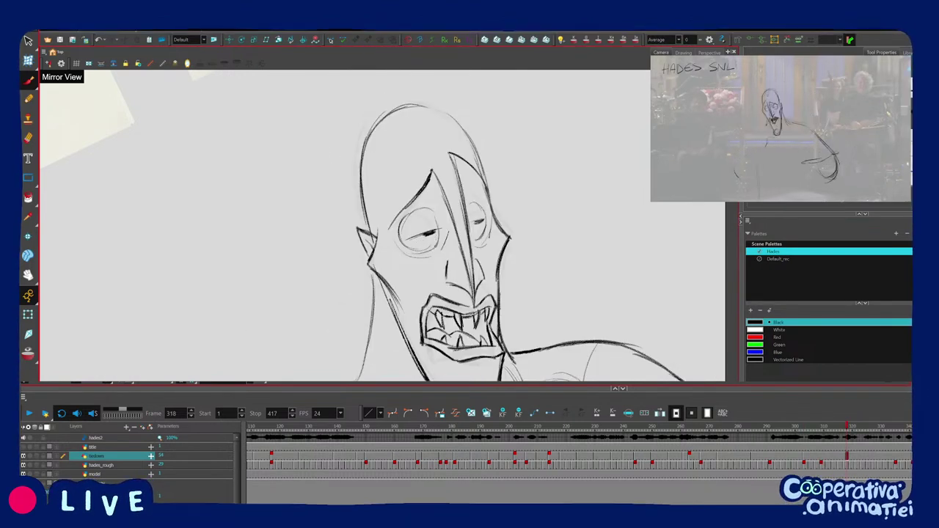
{"action": "key", "text": "f"}
{"action": "key", "text": "g"}
{"action": "key", "text": "f"}
{"action": "key", "text": "g"}
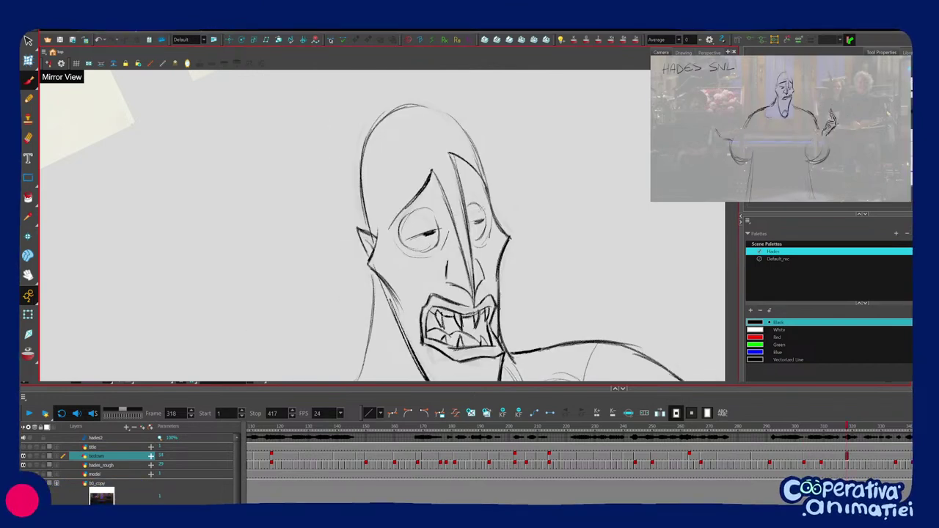
{"action": "key", "text": "f"}
{"action": "key", "text": "g"}
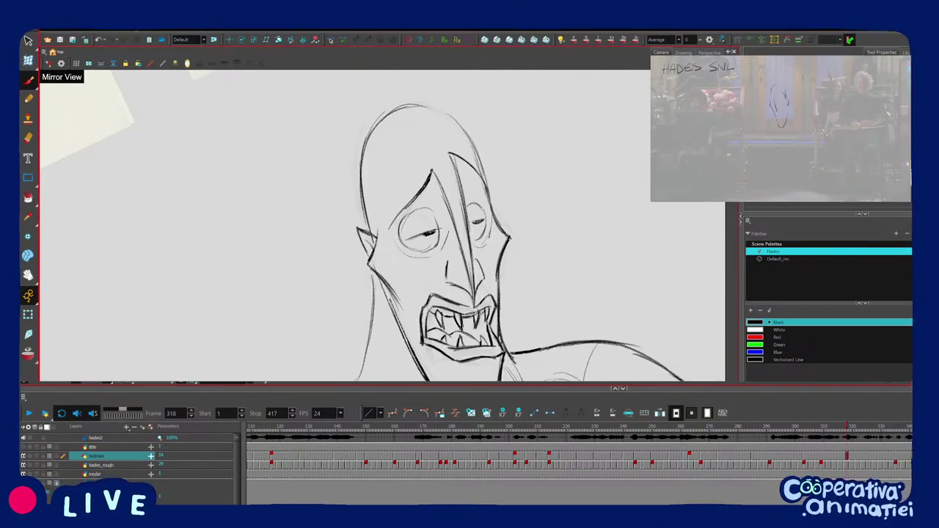
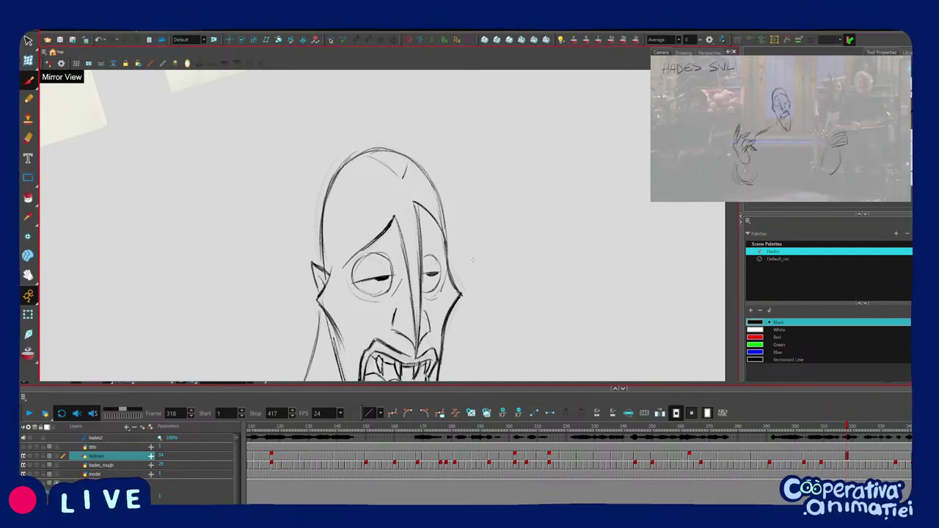
Refine the eyes on frame 318 and hatch shading around the eye sockets toward the nose bridge.
{"action": "key", "text": "2"}
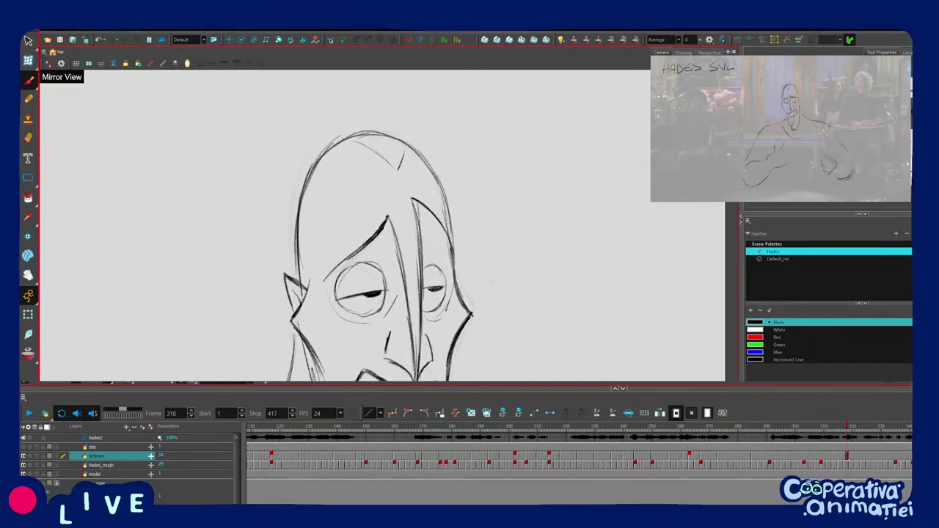
{"action": "mouse_move", "coordinate": [491, 283]}
{"action": "left_mouse_down"}
{"action": "mouse_move", "coordinate": [481, 288]}
{"action": "mouse_move", "coordinate": [478, 265]}
{"action": "left_mouse_up"}
{"action": "left_click_drag", "start_coordinate": [345, 231], "coordinate": [354, 200]}
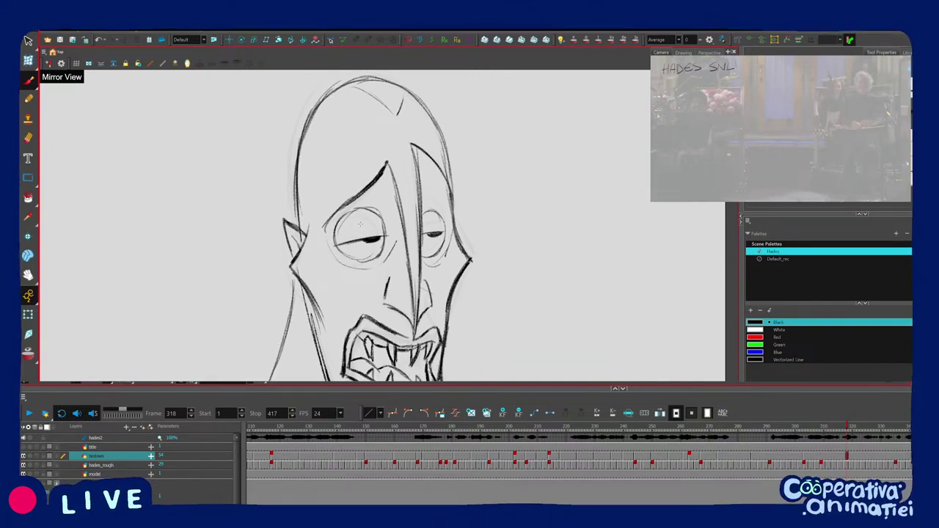
{"action": "left_click_drag", "start_coordinate": [360, 224], "coordinate": [360, 230]}
{"action": "left_click_drag", "start_coordinate": [469, 254], "coordinate": [472, 247]}
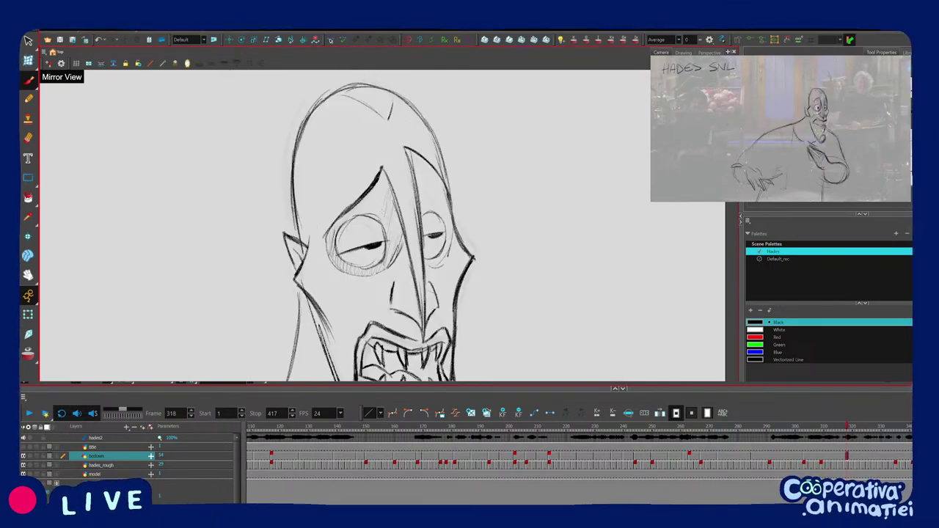
{"action": "key", "text": "1"}
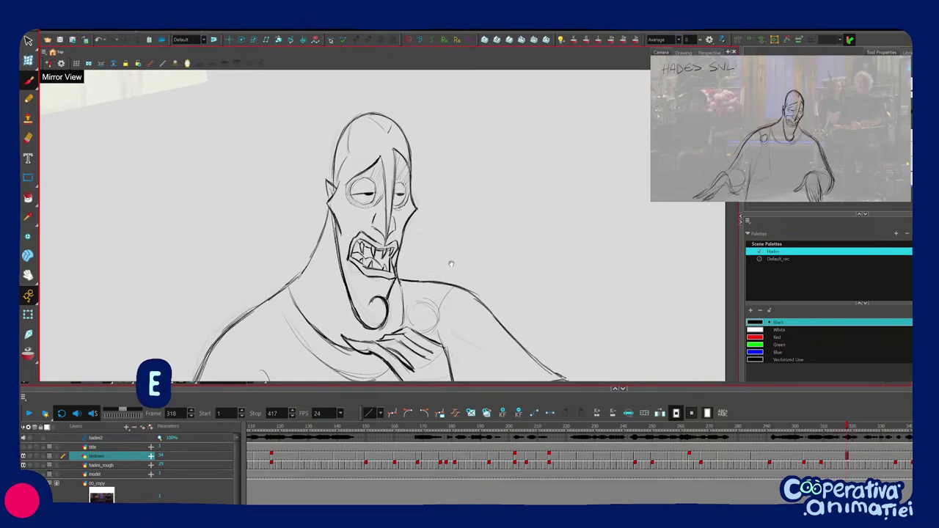
Draw the far nostril and the fold running from the nose to the mouth on frame 318.
{"action": "mouse_move", "coordinate": [451, 264]}
{"action": "left_mouse_down"}
{"action": "mouse_move", "coordinate": [440, 262]}
{"action": "mouse_move", "coordinate": [462, 260]}
{"action": "left_mouse_up"}
{"action": "scroll", "coordinate": [462, 263], "scroll_direction": "up", "scroll_amount": 2}
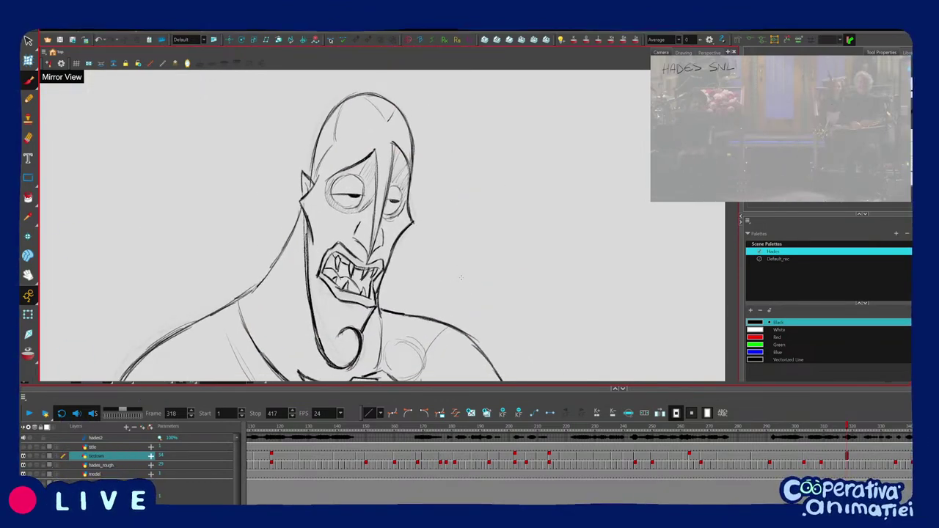
{"action": "left_click_drag", "start_coordinate": [461, 278], "coordinate": [449, 266]}
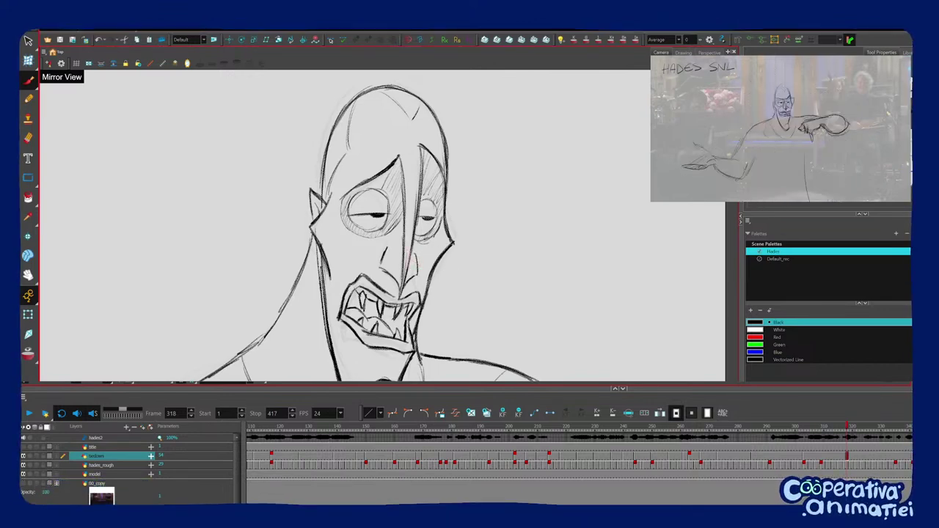
{"action": "left_click_drag", "start_coordinate": [415, 262], "coordinate": [427, 244]}
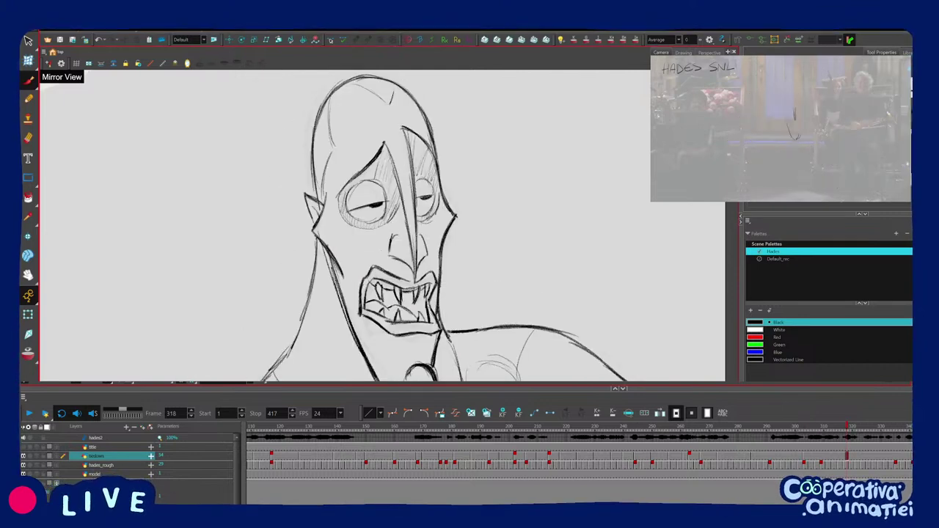
{"action": "key", "text": "f"}
{"action": "key", "text": "g"}
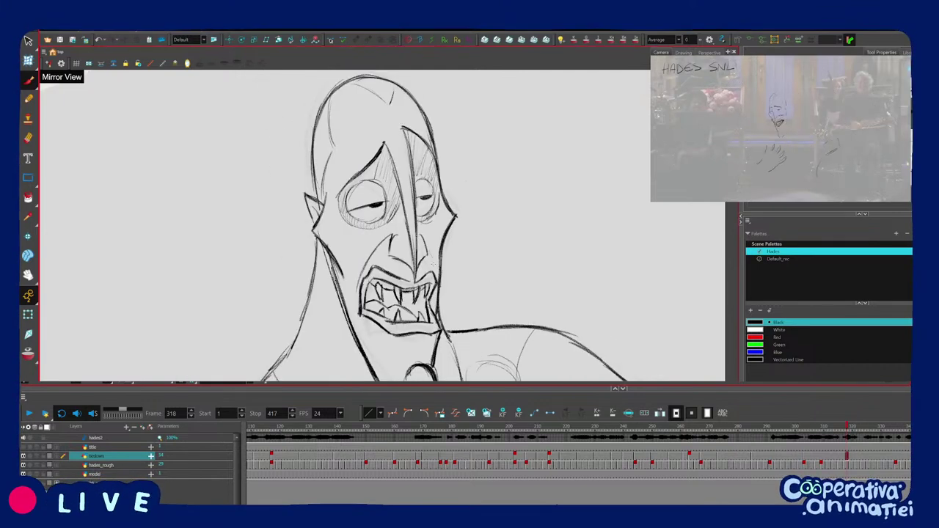
Compare the face on frame 318 with the frame 303 pose, both close up and with the upper body in view.
{"action": "key", "text": "1"}
{"action": "key", "text": "1"}
{"action": "key", "text": "1"}
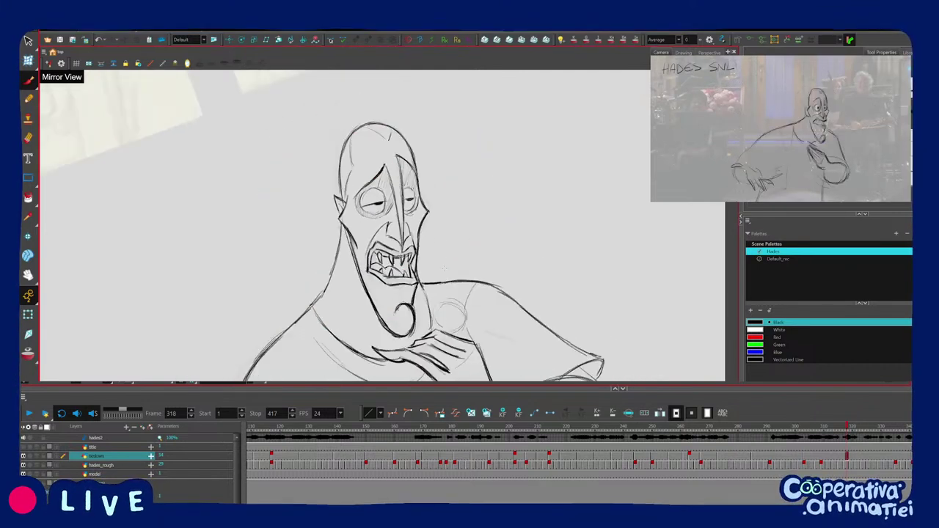
{"action": "key", "text": "f"}
{"action": "key", "text": "g"}
{"action": "key", "text": "2"}
{"action": "key", "text": "2"}
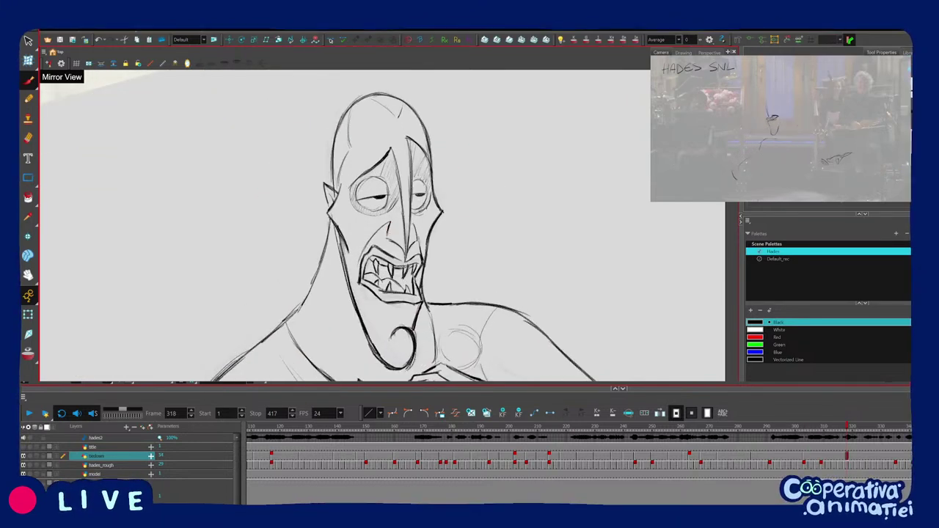
{"action": "key", "text": "f"}
{"action": "key", "text": "g"}
{"action": "key", "text": "f"}
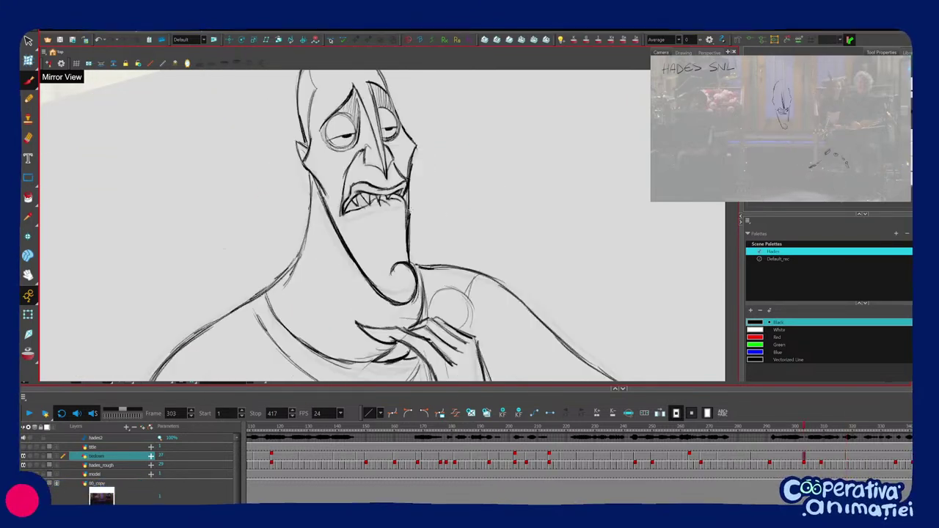
{"action": "key", "text": "g"}
{"action": "key", "text": "1"}
{"action": "key", "text": "1"}
{"action": "key", "text": "1"}
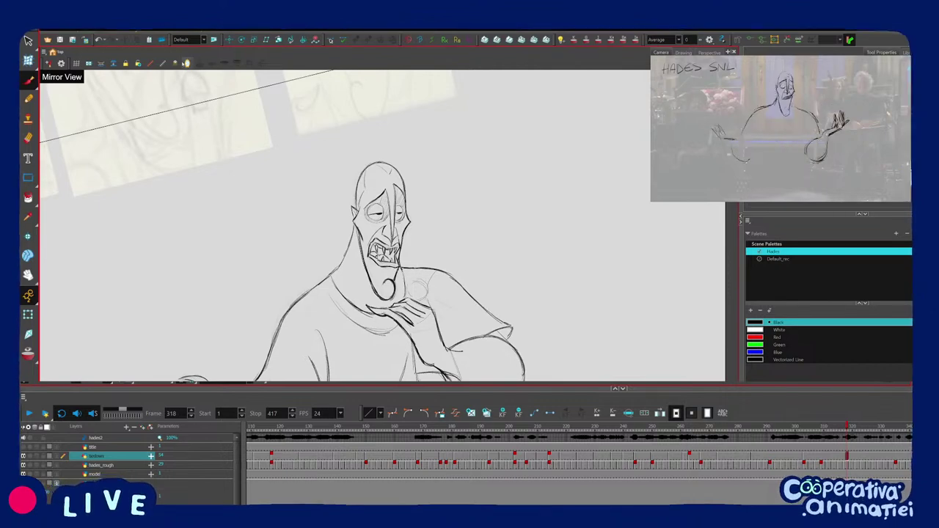
Turn off the mirrored view and check the head on frame 318 against the preceding pose.
{"action": "left_click", "coordinate": [185, 63]}
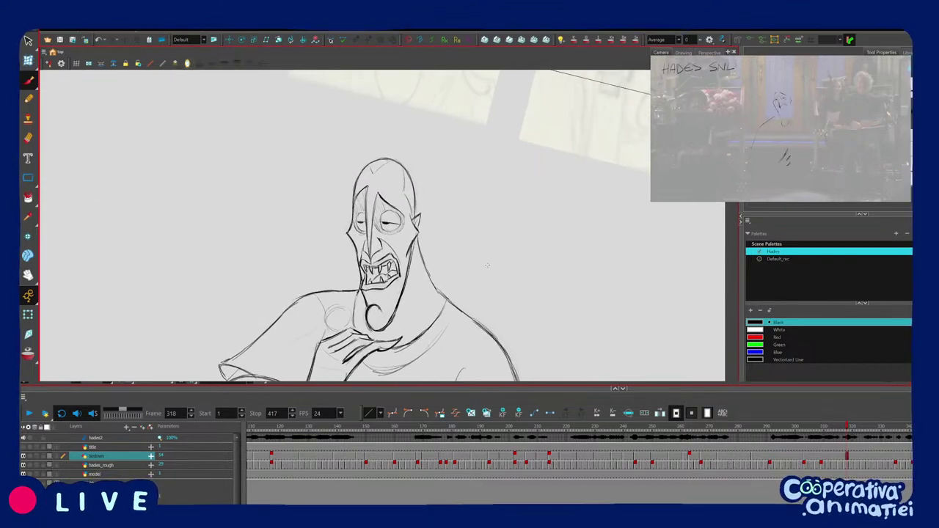
{"action": "key", "text": "2"}
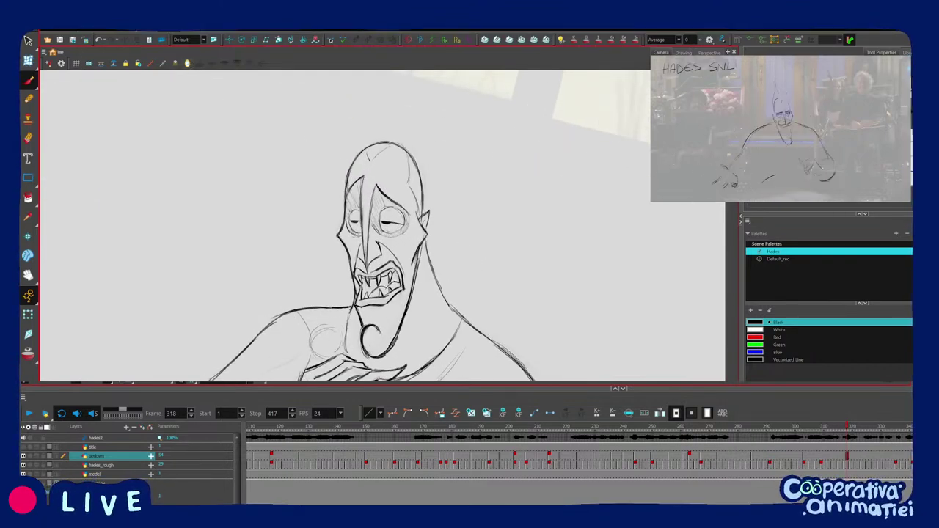
{"action": "left_click_drag", "start_coordinate": [506, 287], "coordinate": [500, 284]}
{"action": "key", "text": "2"}
{"action": "key", "text": "f"}
{"action": "key", "text": "g"}
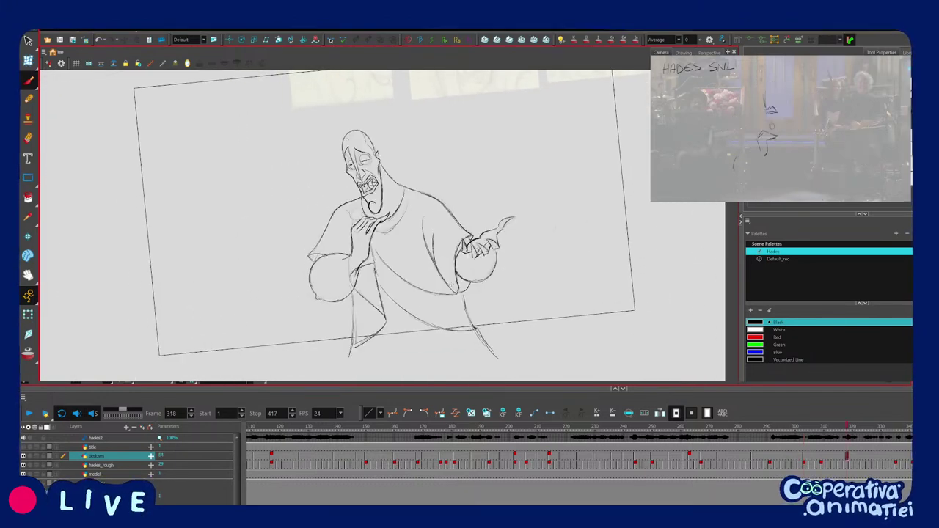
Scrub through the tiedowns from frame 273 to frame 321 and mirror the view to inspect the head.
{"action": "left_click", "coordinate": [719, 439]}
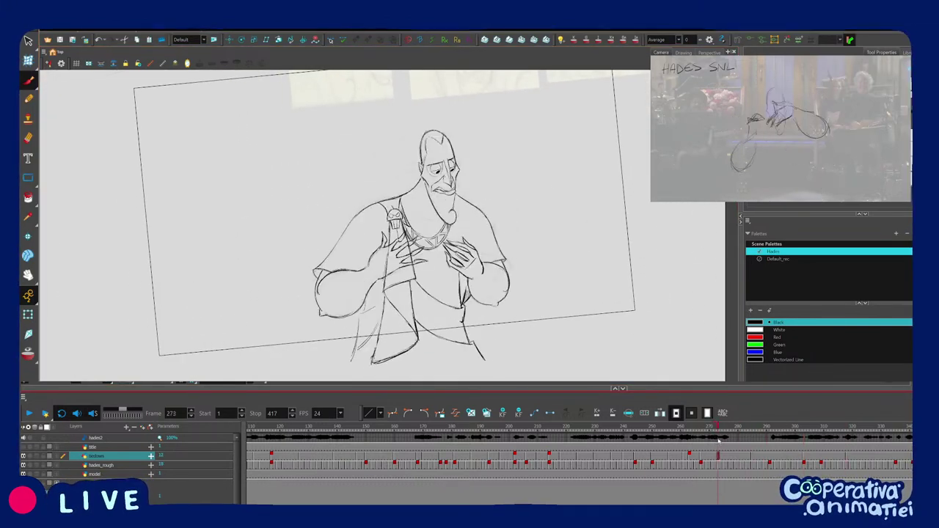
{"action": "mouse_move", "coordinate": [738, 443]}
{"action": "left_mouse_down"}
{"action": "mouse_move", "coordinate": [841, 440]}
{"action": "mouse_move", "coordinate": [850, 452]}
{"action": "left_mouse_up"}
{"action": "scroll", "coordinate": [576, 323], "scroll_direction": "up", "scroll_amount": 2}
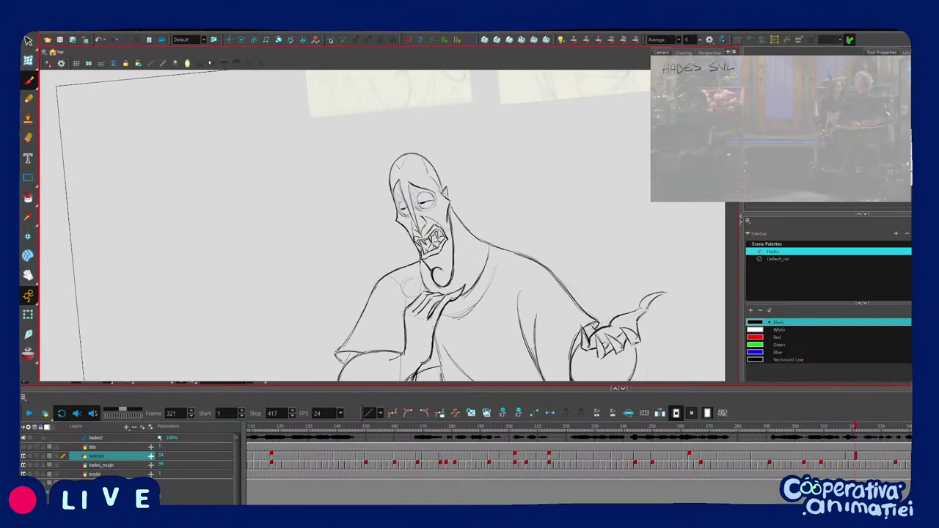
{"action": "key", "text": "4"}
{"action": "scroll", "coordinate": [422, 221], "scroll_direction": "up", "scroll_amount": 2}
{"action": "left_click_drag", "start_coordinate": [422, 220], "coordinate": [505, 224]}
{"action": "left_click_drag", "start_coordinate": [518, 262], "coordinate": [520, 253]}
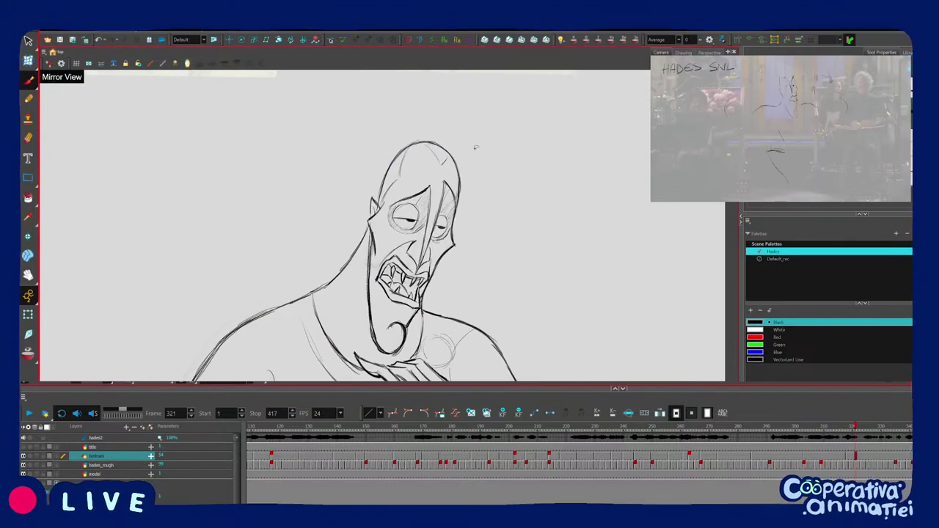
Turn off the mirrored view, return to frame 318 and refine the outline of the top of the skull.
{"action": "key", "text": "4"}
{"action": "key", "text": "comma"}
{"action": "key", "text": "comma"}
{"action": "key", "text": "comma"}
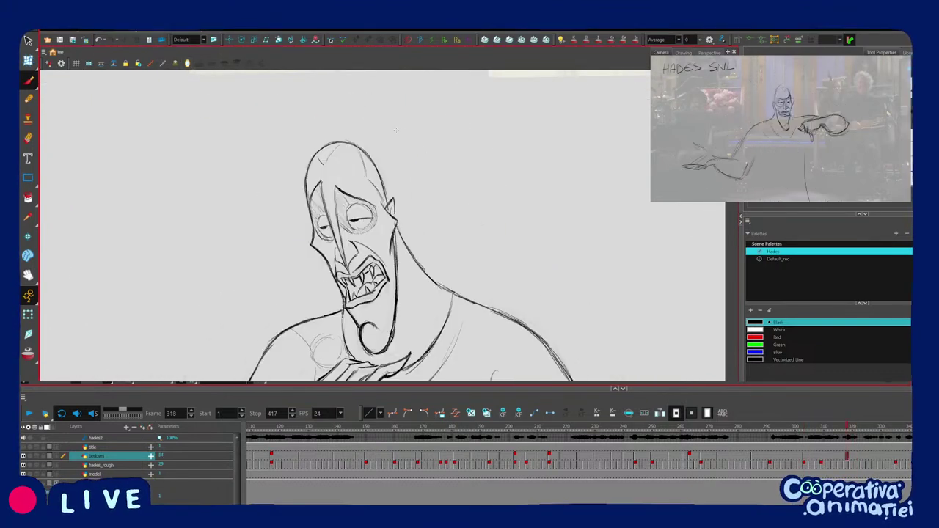
{"action": "left_click_drag", "start_coordinate": [362, 161], "coordinate": [359, 124]}
{"action": "left_click_drag", "start_coordinate": [323, 166], "coordinate": [325, 165]}
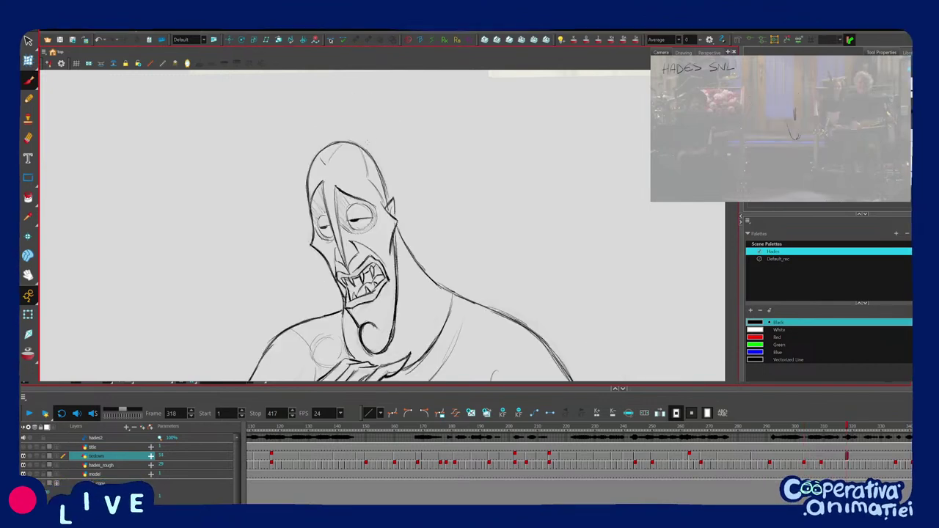
{"action": "key", "text": "1"}
{"action": "key", "text": "1"}
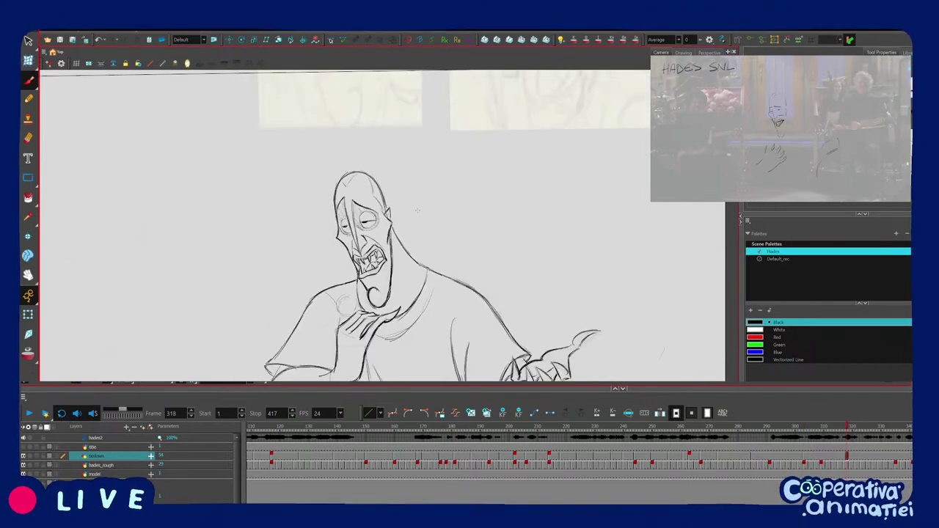
Review the poses beyond frame 318 and add an empty tiedown drawing at frame 351 for the next key pose.
{"action": "key", "text": "1"}
{"action": "key", "text": "1"}
{"action": "mouse_move", "coordinate": [822, 433]}
{"action": "left_mouse_down"}
{"action": "mouse_move", "coordinate": [659, 438]}
{"action": "mouse_move", "coordinate": [936, 423]}
{"action": "left_mouse_up"}
{"action": "left_click_drag", "start_coordinate": [639, 333], "coordinate": [624, 302]}
{"action": "key", "text": "2"}
{"action": "key", "text": "1"}
{"action": "key", "text": "1"}
{"action": "key", "text": "2"}
{"action": "key", "text": "2"}
{"action": "key", "text": "2"}
{"action": "key", "text": "2"}
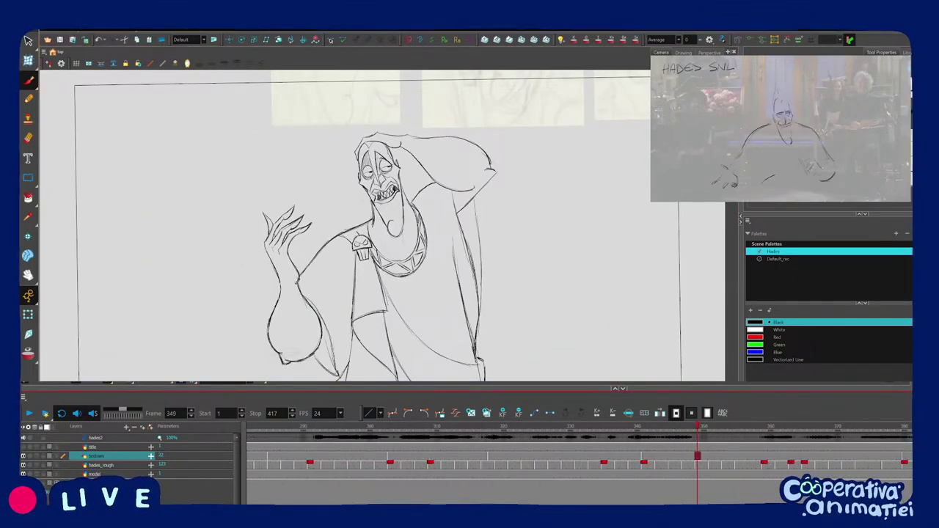
{"action": "left_click_drag", "start_coordinate": [823, 461], "coordinate": [645, 461]}
{"action": "key", "text": "2"}
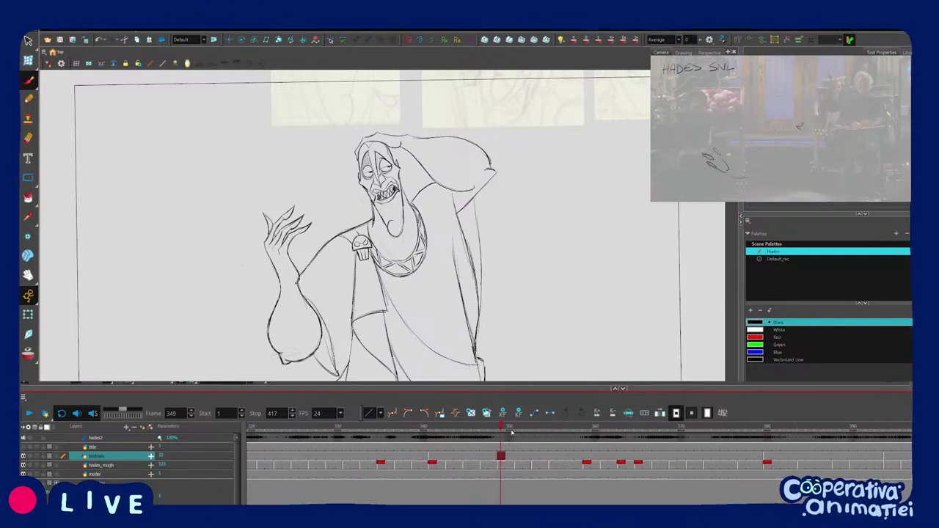
{"action": "mouse_move", "coordinate": [512, 433]}
{"action": "left_mouse_down"}
{"action": "mouse_move", "coordinate": [465, 432]}
{"action": "mouse_move", "coordinate": [536, 440]}
{"action": "mouse_move", "coordinate": [557, 458]}
{"action": "mouse_move", "coordinate": [663, 453]}
{"action": "mouse_move", "coordinate": [502, 459]}
{"action": "mouse_move", "coordinate": [553, 460]}
{"action": "mouse_move", "coordinate": [422, 489]}
{"action": "mouse_move", "coordinate": [514, 473]}
{"action": "mouse_move", "coordinate": [420, 477]}
{"action": "mouse_move", "coordinate": [526, 475]}
{"action": "left_mouse_up"}
{"action": "key", "text": "alt+shift+r"}
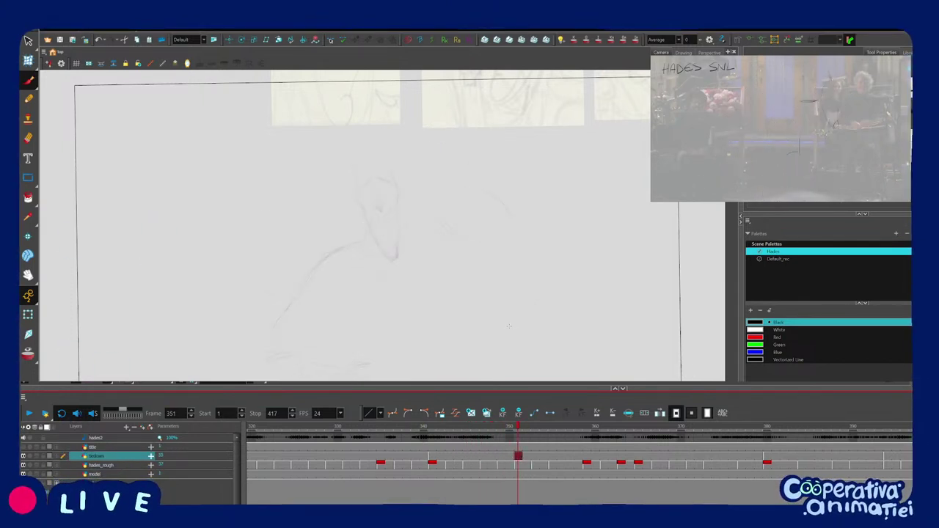
Flip between the frame 341 tiedown and the rough at frame 351 to compare the two full poses.
{"action": "key", "text": "1"}
{"action": "key", "text": "1"}
{"action": "key", "text": "f"}
{"action": "key", "text": "g"}
{"action": "key", "text": "f"}
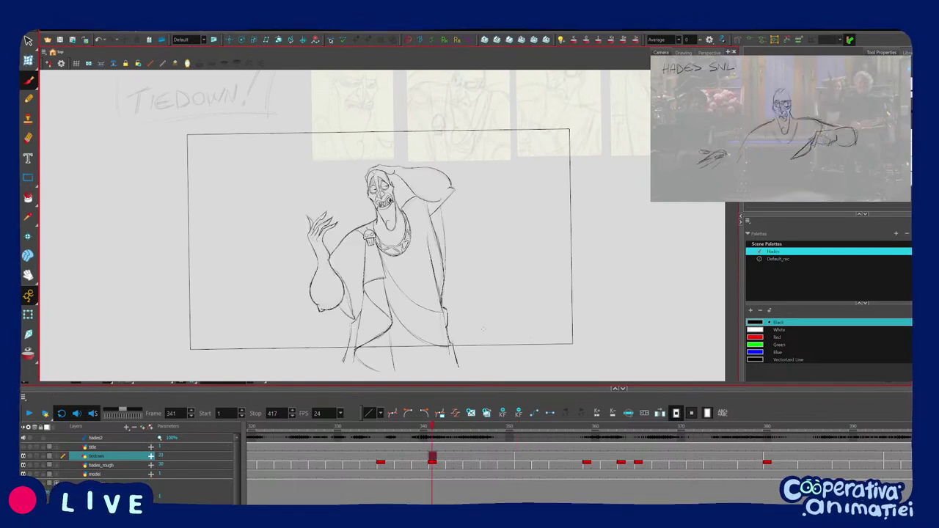
{"action": "key", "text": "f"}
{"action": "key", "text": "g"}
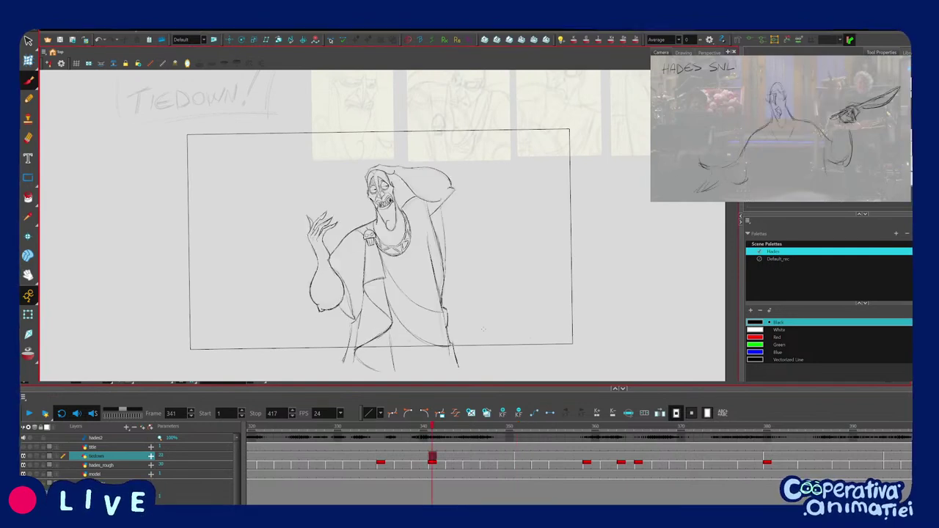
{"action": "key", "text": "g"}
{"action": "left_click_drag", "start_coordinate": [484, 316], "coordinate": [485, 314]}
{"action": "key", "text": "f"}
{"action": "key", "text": "f"}
{"action": "key", "text": "g"}
{"action": "key", "text": "g"}
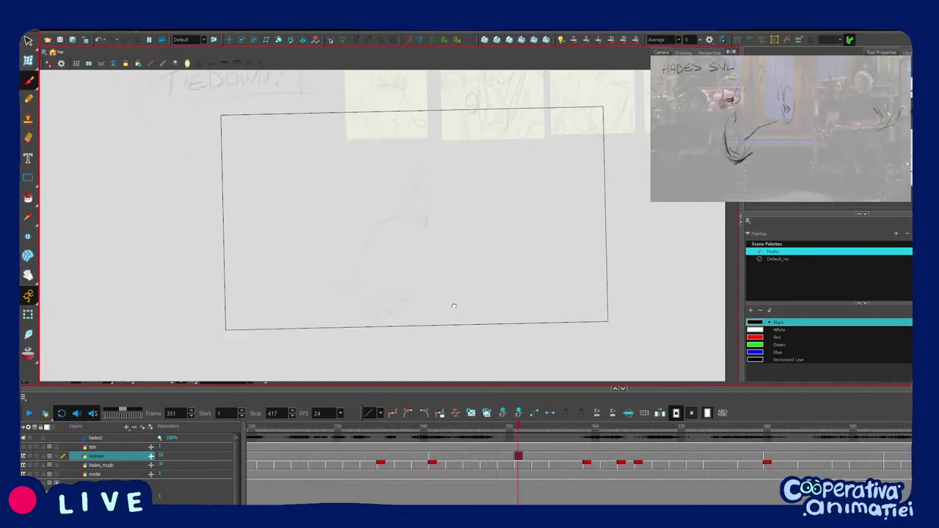
Draw the first edge of the nose bridge over the rough head on frame 351, from the brow to the nose tip.
{"action": "key", "text": "2"}
{"action": "left_click_drag", "start_coordinate": [426, 271], "coordinate": [388, 325]}
{"action": "key", "text": "2"}
{"action": "key", "text": "2"}
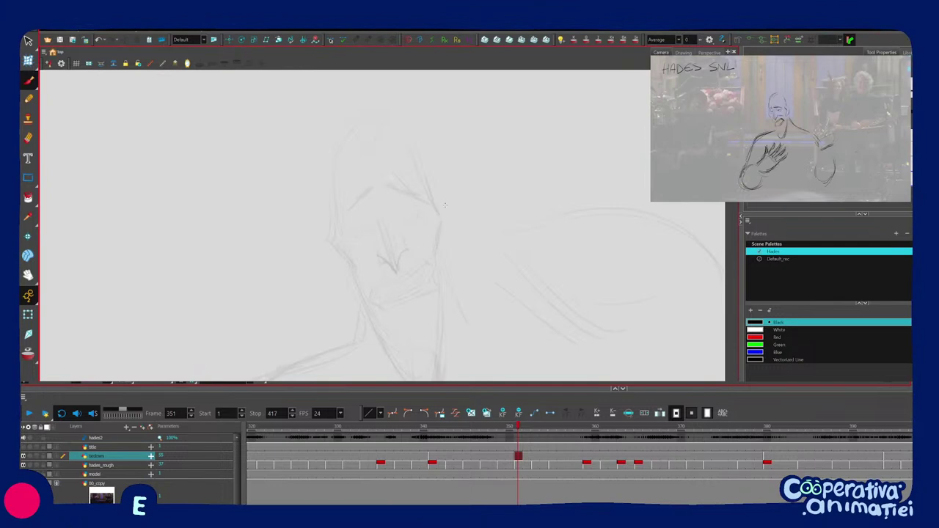
{"action": "left_click_drag", "start_coordinate": [447, 254], "coordinate": [397, 297]}
{"action": "key", "text": "f"}
{"action": "key", "text": "g"}
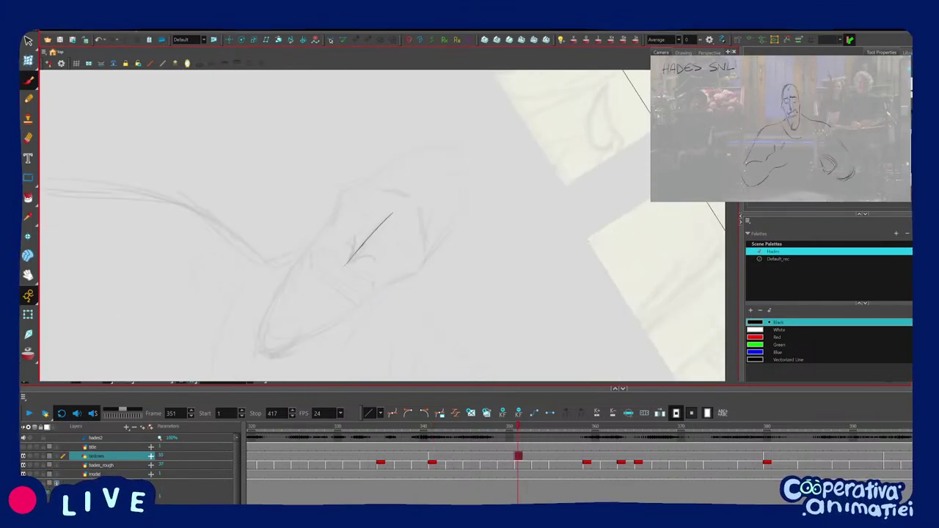
{"action": "left_click_drag", "start_coordinate": [393, 213], "coordinate": [408, 199]}
{"action": "key", "text": "f"}
{"action": "mouse_move", "coordinate": [408, 286]}
{"action": "left_mouse_down"}
{"action": "mouse_move", "coordinate": [447, 240]}
{"action": "mouse_move", "coordinate": [422, 278]}
{"action": "left_mouse_up"}
{"action": "key", "text": "g"}
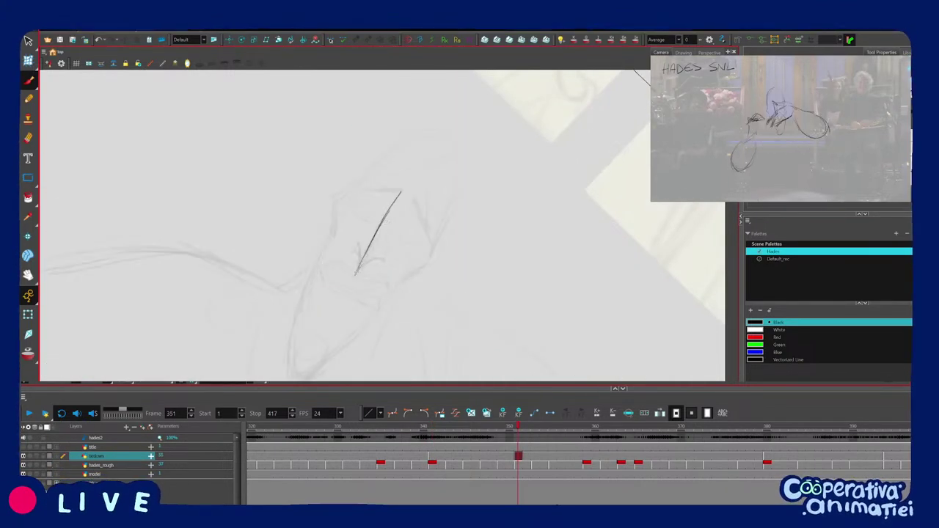
Add the second edge of the nose bridge on frame 351, converging at the nose tip, and strengthen both lines.
{"action": "left_click_drag", "start_coordinate": [396, 218], "coordinate": [415, 200]}
{"action": "left_click_drag", "start_coordinate": [394, 267], "coordinate": [426, 244]}
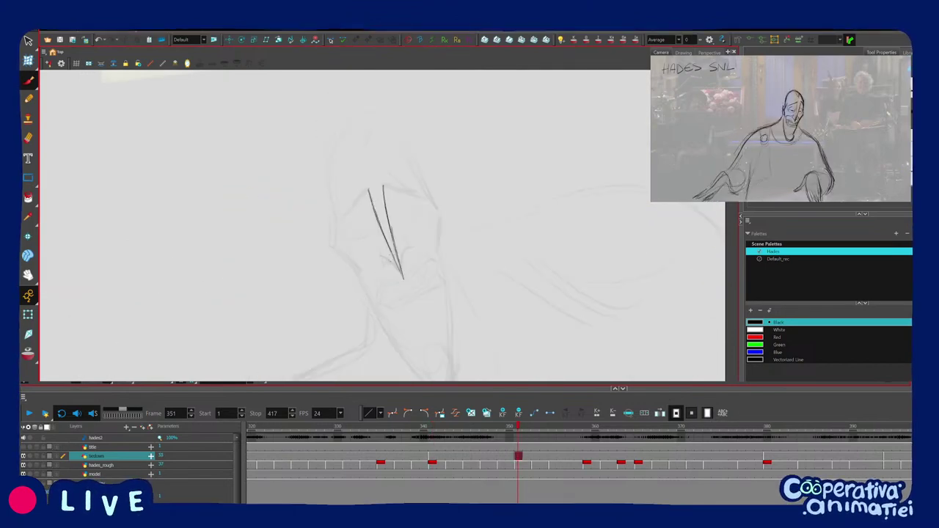
{"action": "key", "text": "s"}
{"action": "left_click_drag", "start_coordinate": [408, 291], "coordinate": [407, 281]}
{"action": "key", "text": "f"}
{"action": "key", "text": "g"}
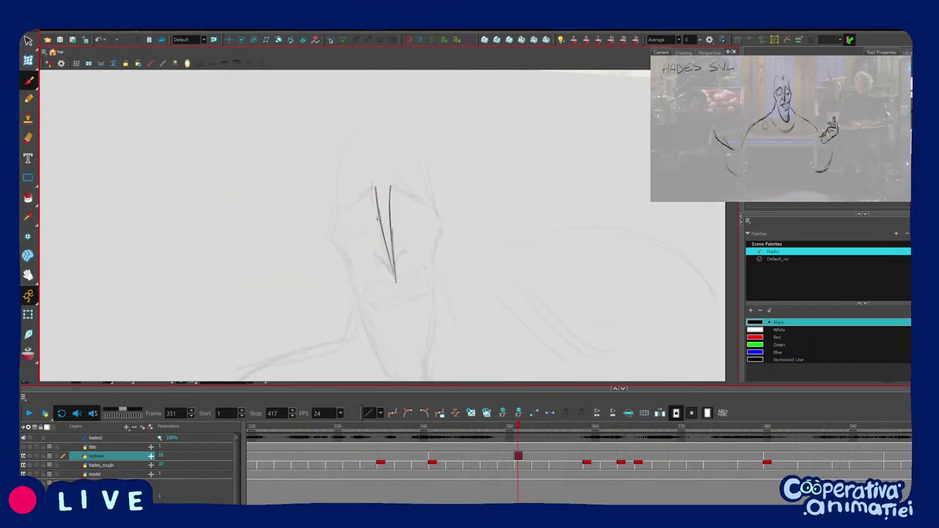
{"action": "mouse_move", "coordinate": [414, 243]}
{"action": "left_mouse_down"}
{"action": "mouse_move", "coordinate": [404, 256]}
{"action": "mouse_move", "coordinate": [411, 272]}
{"action": "mouse_move", "coordinate": [416, 264]}
{"action": "mouse_move", "coordinate": [411, 278]}
{"action": "left_mouse_up"}
{"action": "key", "text": "2"}
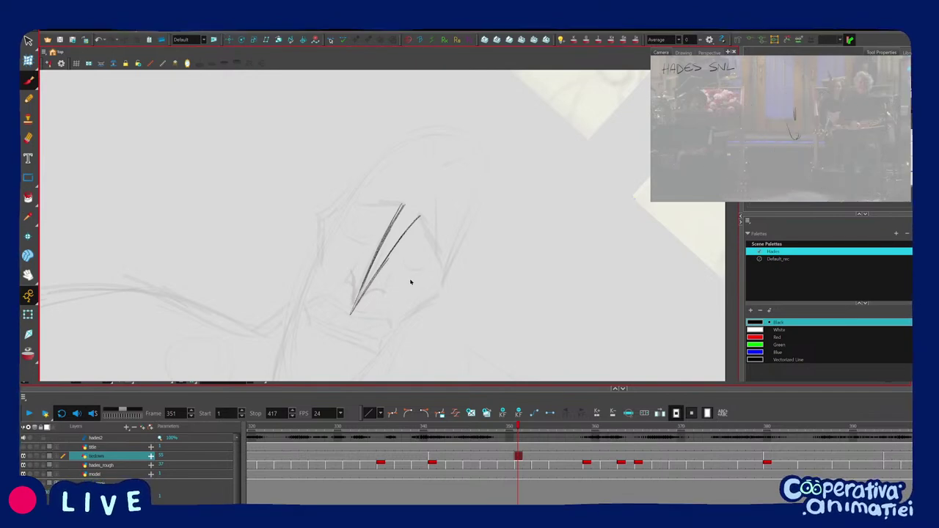
{"action": "mouse_move", "coordinate": [411, 280]}
{"action": "left_mouse_down"}
{"action": "mouse_move", "coordinate": [410, 258]}
{"action": "mouse_move", "coordinate": [403, 269]}
{"action": "left_mouse_up"}
{"action": "left_click_drag", "start_coordinate": [409, 273], "coordinate": [381, 269]}
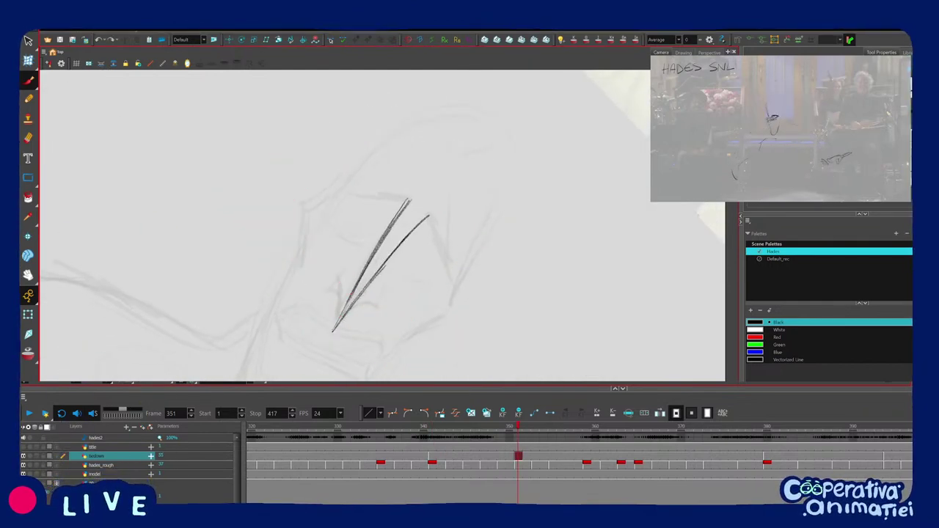
Draw the left brow line outward from the top of the nose bridge on frame 351, using frame 341 as reference.
{"action": "left_click_drag", "start_coordinate": [394, 277], "coordinate": [467, 260]}
{"action": "left_click_drag", "start_coordinate": [333, 249], "coordinate": [374, 190]}
{"action": "mouse_move", "coordinate": [411, 256]}
{"action": "left_mouse_down"}
{"action": "mouse_move", "coordinate": [422, 213]}
{"action": "mouse_move", "coordinate": [414, 289]}
{"action": "mouse_move", "coordinate": [427, 279]}
{"action": "left_mouse_up"}
{"action": "key", "text": "f"}
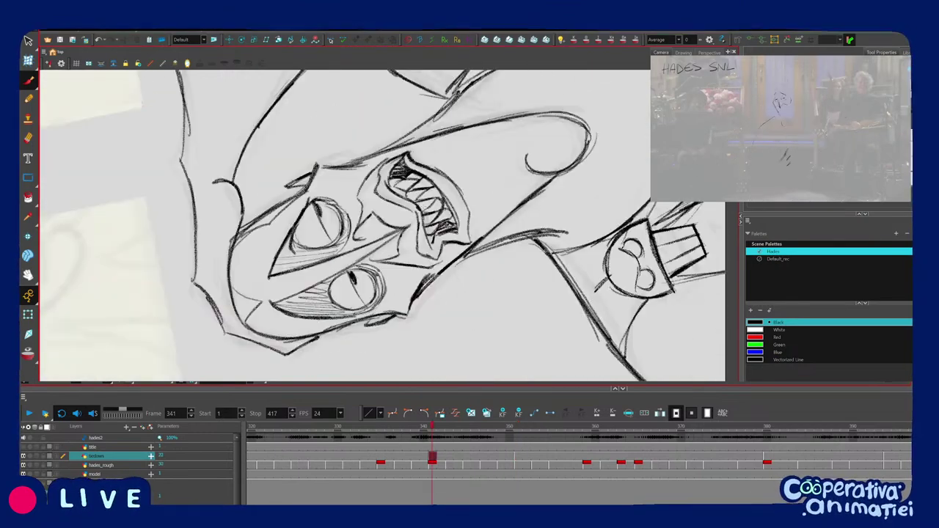
{"action": "key", "text": "g"}
{"action": "left_click_drag", "start_coordinate": [464, 225], "coordinate": [461, 245]}
{"action": "key", "text": "2"}
{"action": "key", "text": "2"}
{"action": "key", "text": "f"}
{"action": "key", "text": "g"}
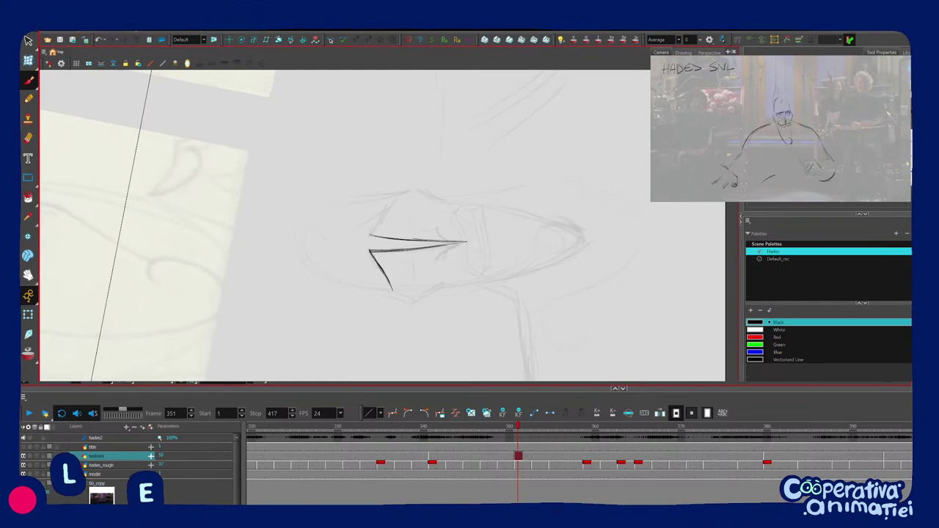
Draw the right brow line on frame 351 and darken the left one to match it.
{"action": "left_click_drag", "start_coordinate": [373, 229], "coordinate": [403, 203]}
{"action": "mouse_move", "coordinate": [426, 231]}
{"action": "left_mouse_down"}
{"action": "mouse_move", "coordinate": [411, 260]}
{"action": "mouse_move", "coordinate": [387, 272]}
{"action": "left_mouse_up"}
{"action": "left_click_drag", "start_coordinate": [375, 215], "coordinate": [411, 242]}
{"action": "mouse_move", "coordinate": [438, 245]}
{"action": "left_mouse_down"}
{"action": "mouse_move", "coordinate": [426, 266]}
{"action": "mouse_move", "coordinate": [394, 283]}
{"action": "left_mouse_up"}
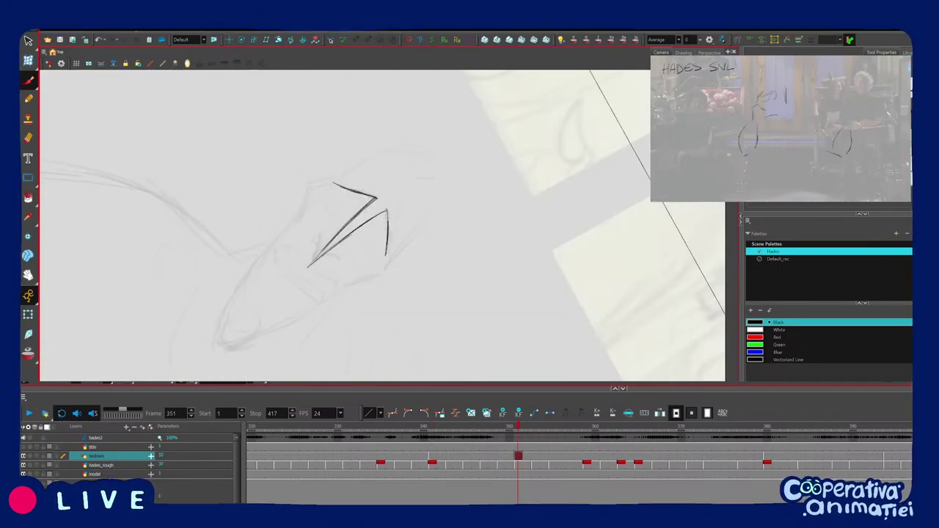
{"action": "key", "text": "c"}
{"action": "key", "text": "c"}
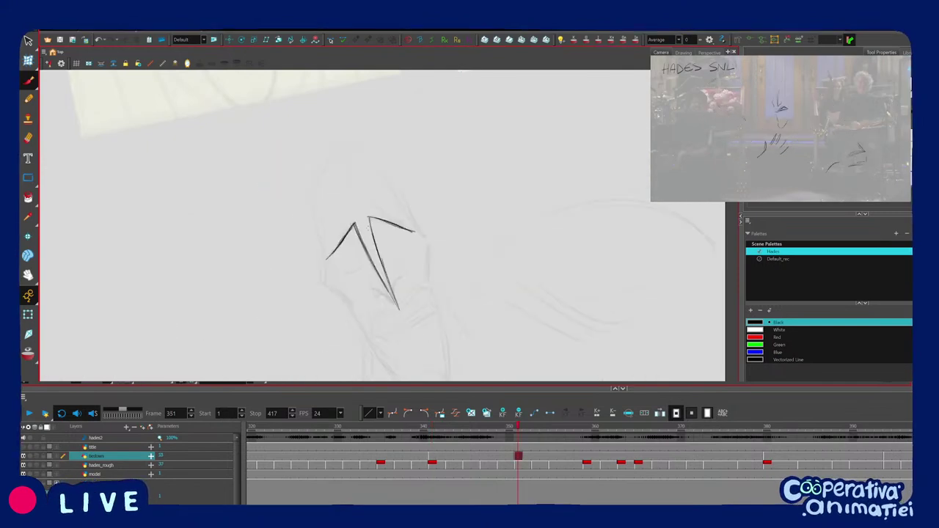
Draw the temple and cheekbone contours on both sides of the face on frame 351.
{"action": "key", "text": "shift+x"}
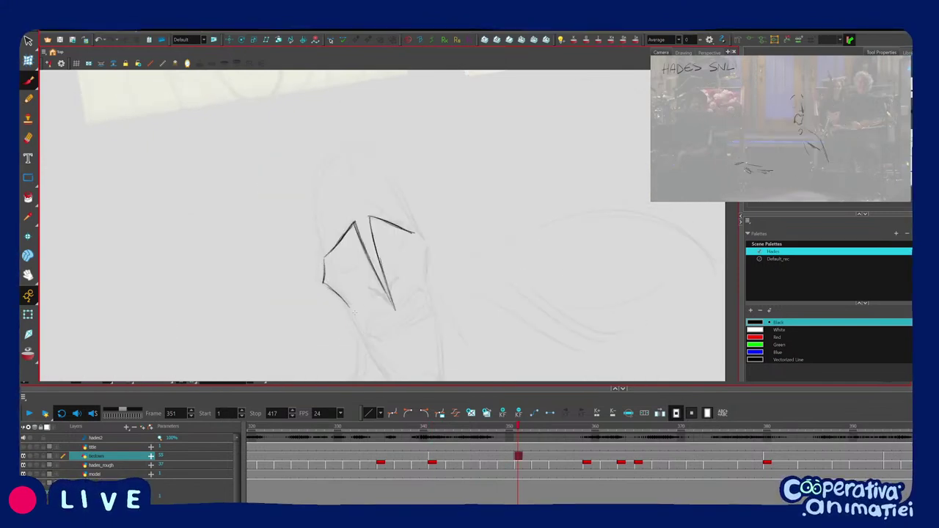
{"action": "left_click_drag", "start_coordinate": [416, 233], "coordinate": [429, 249]}
{"action": "mouse_move", "coordinate": [429, 250]}
{"action": "left_mouse_down"}
{"action": "mouse_move", "coordinate": [425, 281]}
{"action": "mouse_move", "coordinate": [431, 257]}
{"action": "left_mouse_up"}
{"action": "left_click_drag", "start_coordinate": [368, 285], "coordinate": [366, 262]}
{"action": "left_click", "coordinate": [321, 240], "text": "ctrl"}
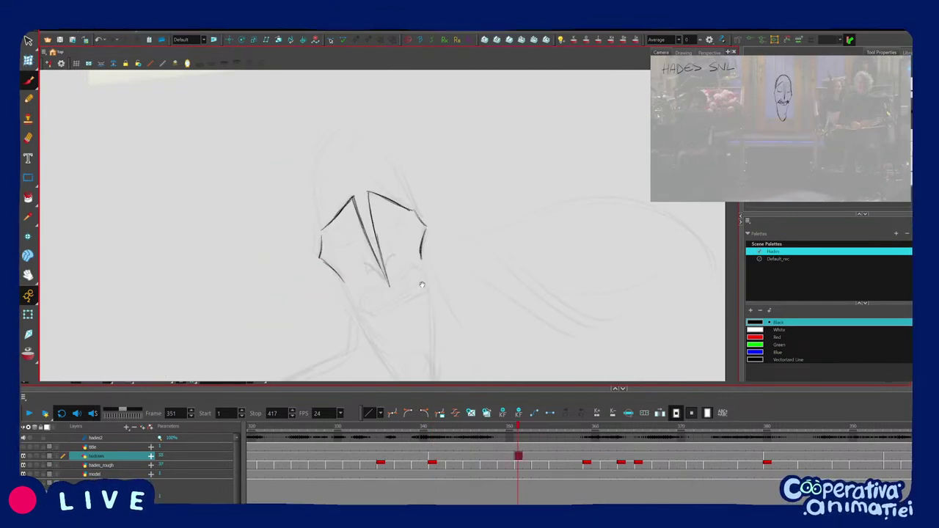
{"action": "left_click_drag", "start_coordinate": [422, 284], "coordinate": [415, 241]}
Compare the face on frame 351 with the tiedowns at frames 341 and 318.
{"action": "key", "text": "f"}
{"action": "key", "text": "g"}
{"action": "scroll", "coordinate": [417, 275], "scroll_direction": "up", "scroll_amount": 1}
{"action": "key", "text": "f"}
{"action": "key", "text": "f"}
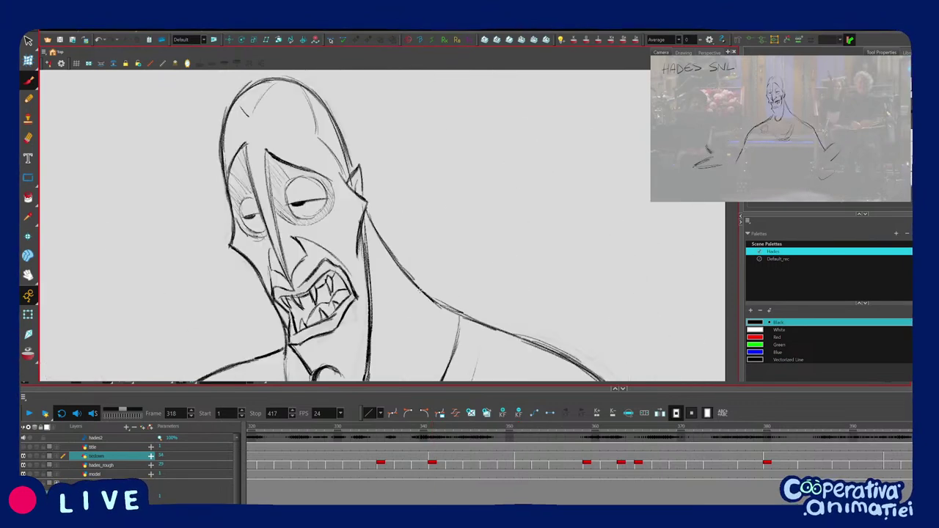
{"action": "key", "text": "g"}
{"action": "mouse_move", "coordinate": [436, 436]}
{"action": "left_mouse_down"}
{"action": "mouse_move", "coordinate": [421, 438]}
{"action": "mouse_move", "coordinate": [550, 449]}
{"action": "mouse_move", "coordinate": [456, 470]}
{"action": "mouse_move", "coordinate": [518, 470]}
{"action": "left_mouse_up"}
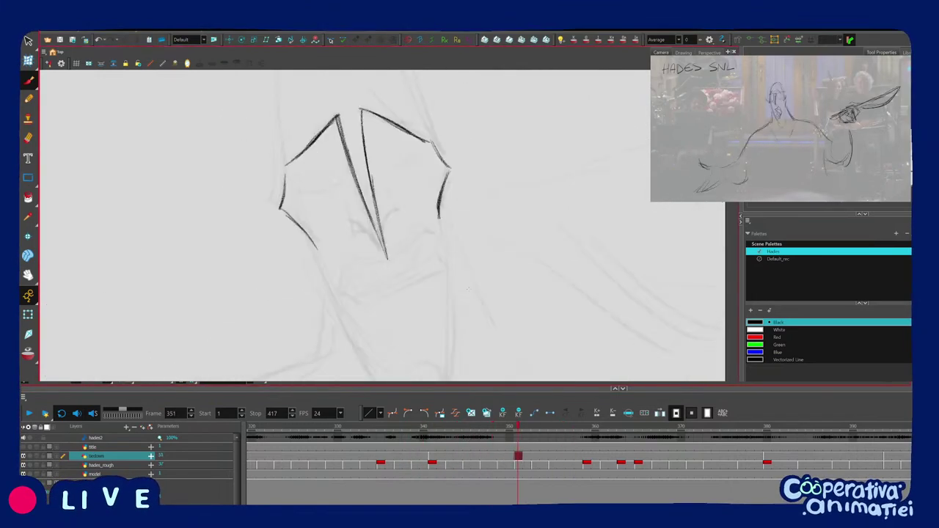
Draw the wavy upper lip on frame 351, running from the nose tip out to both mouth corners.
{"action": "mouse_move", "coordinate": [345, 277]}
{"action": "left_mouse_down"}
{"action": "mouse_move", "coordinate": [393, 259]}
{"action": "mouse_move", "coordinate": [407, 240]}
{"action": "mouse_move", "coordinate": [441, 231]}
{"action": "left_mouse_up"}
{"action": "key", "text": "f"}
{"action": "key", "text": "g"}
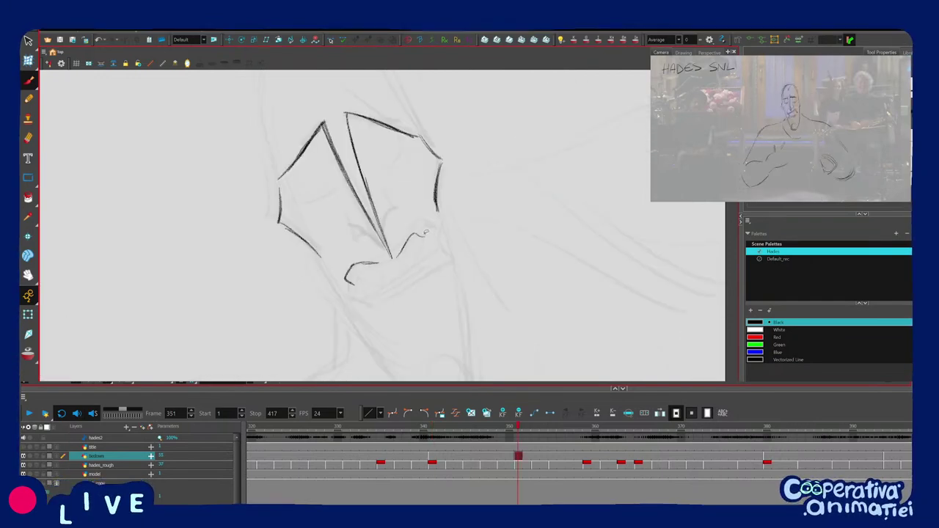
{"action": "mouse_move", "coordinate": [354, 266]}
{"action": "left_mouse_down"}
{"action": "mouse_move", "coordinate": [382, 263]}
{"action": "mouse_move", "coordinate": [347, 278]}
{"action": "left_mouse_up"}
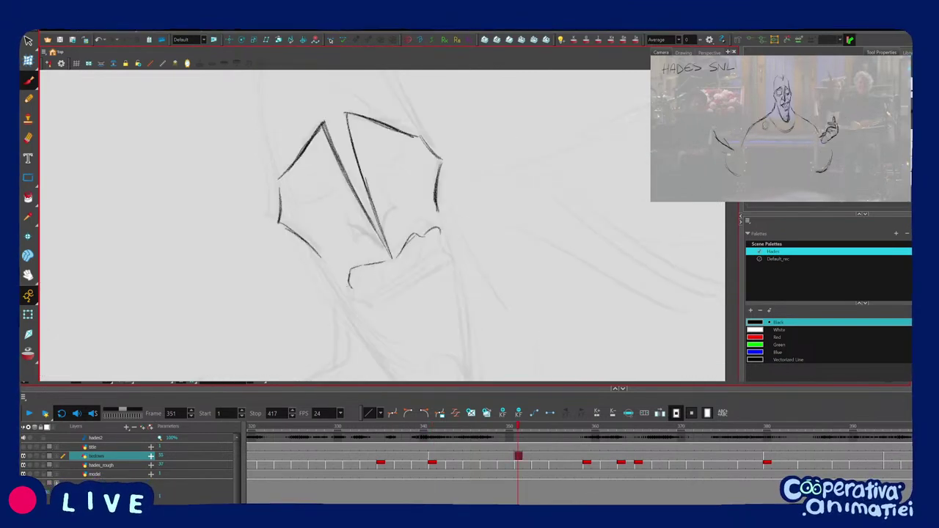
{"action": "left_click_drag", "start_coordinate": [391, 259], "coordinate": [351, 269]}
{"action": "key", "text": "v"}
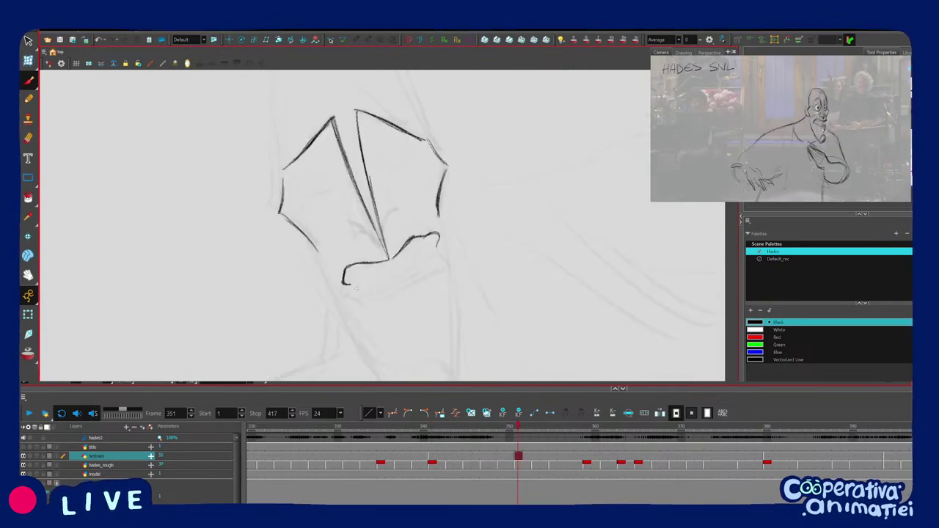
Draw the mouth corners and close the mouth shape with the lower lip on frame 351, using frame 341 as reference.
{"action": "left_click_drag", "start_coordinate": [436, 251], "coordinate": [449, 262]}
{"action": "key", "text": "f"}
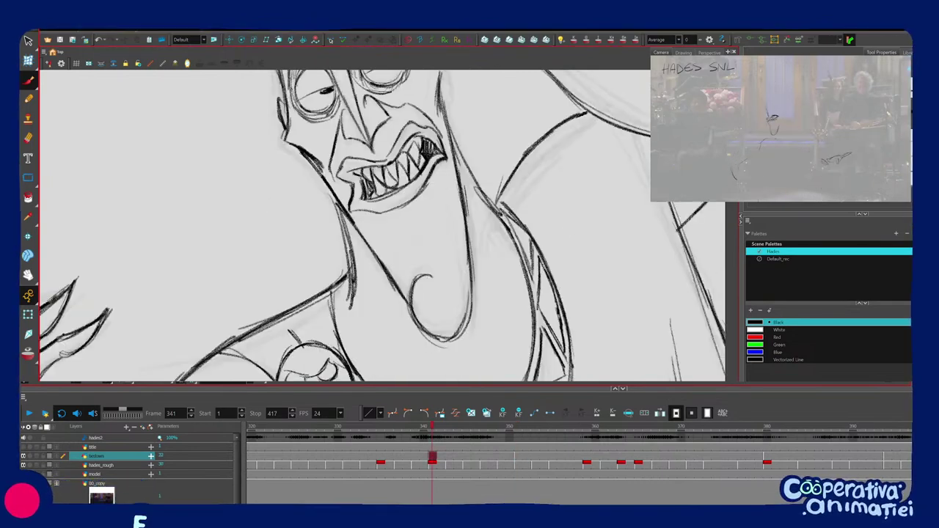
{"action": "key", "text": "g"}
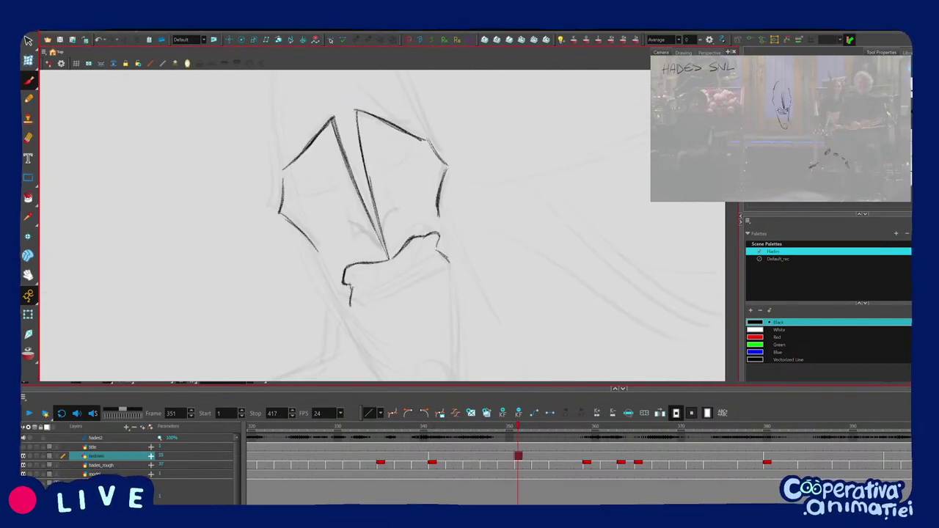
{"action": "left_click_drag", "start_coordinate": [351, 306], "coordinate": [378, 311]}
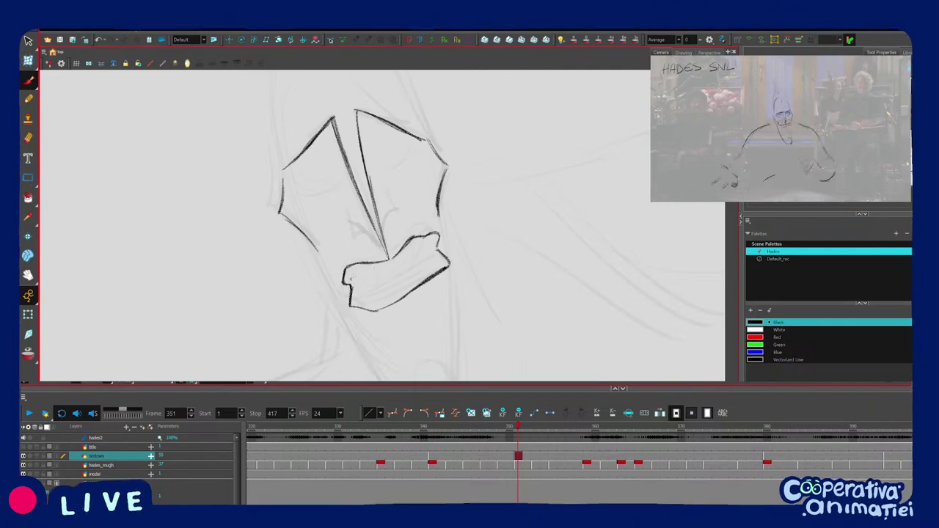
Draw the inner edges of the upper and lower lips inside the mouth shape on frame 351.
{"action": "left_click_drag", "start_coordinate": [349, 278], "coordinate": [433, 241]}
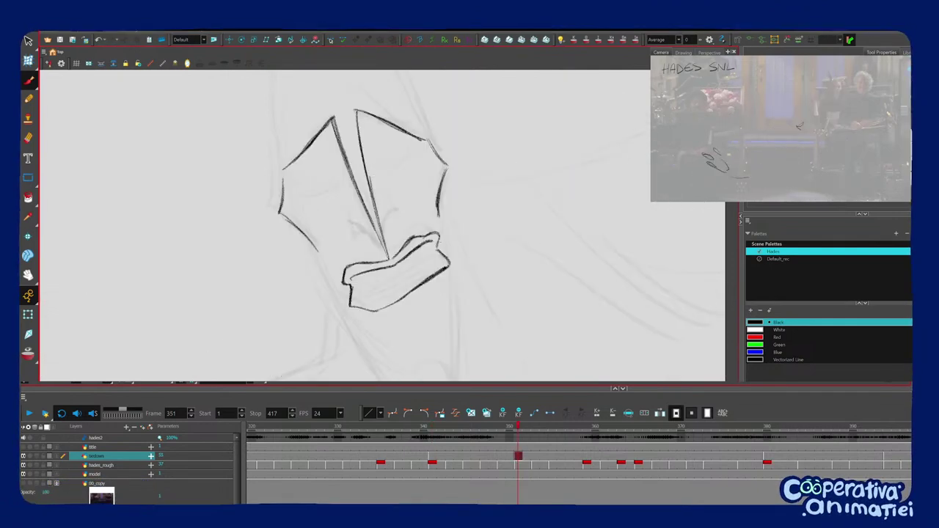
{"action": "key", "text": "f"}
{"action": "key", "text": "g"}
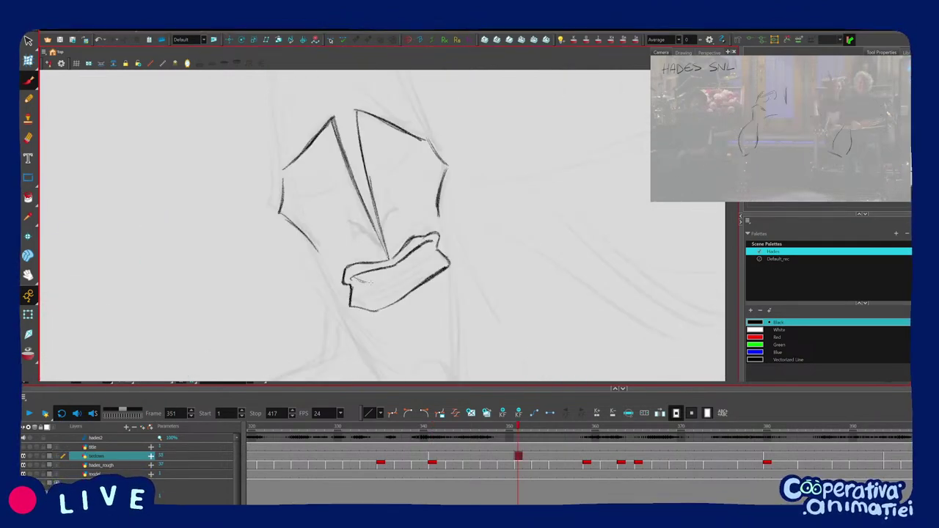
{"action": "key", "text": "ctrl+z"}
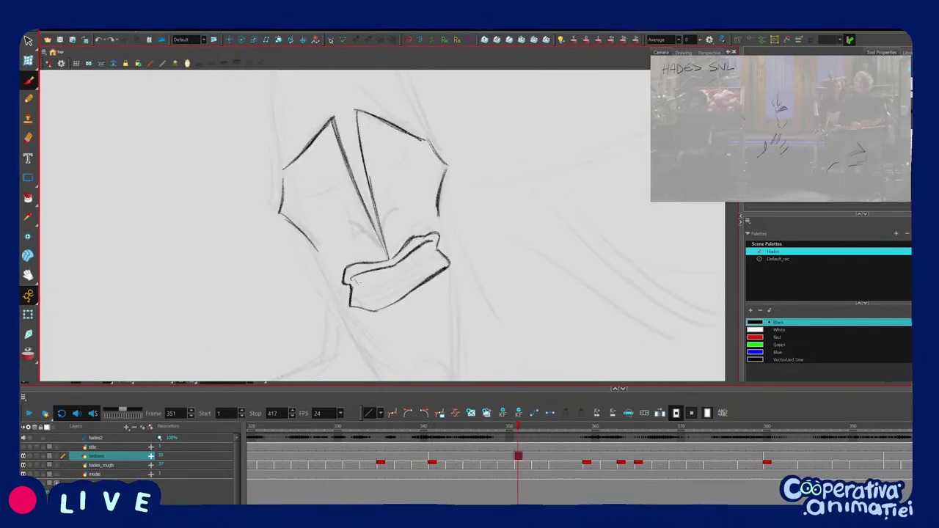
{"action": "left_click_drag", "start_coordinate": [373, 294], "coordinate": [436, 262]}
{"action": "left_click_drag", "start_coordinate": [433, 202], "coordinate": [439, 215]}
Copy the teeth from the tiedown at frame 341 and paste them onto frame 351, placed beside the mouth.
{"action": "key", "text": "f"}
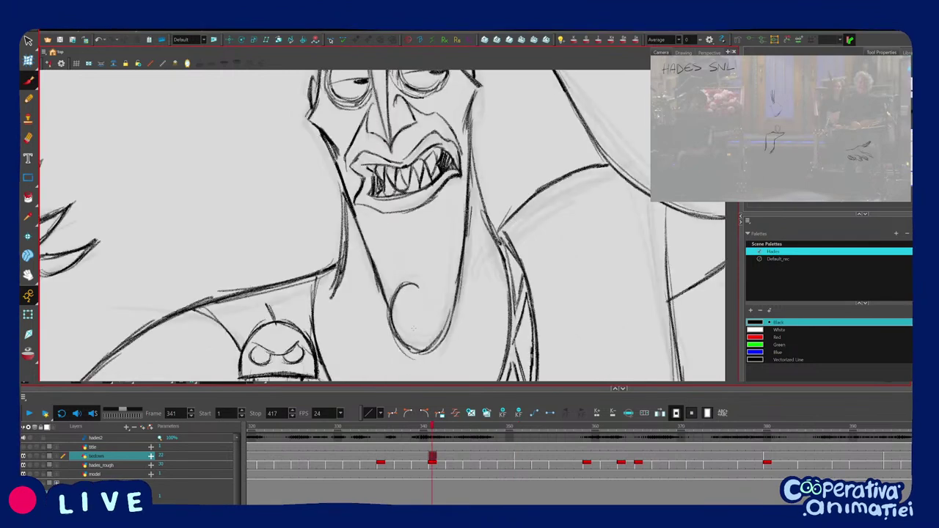
{"action": "key", "text": "g"}
{"action": "key", "text": "f"}
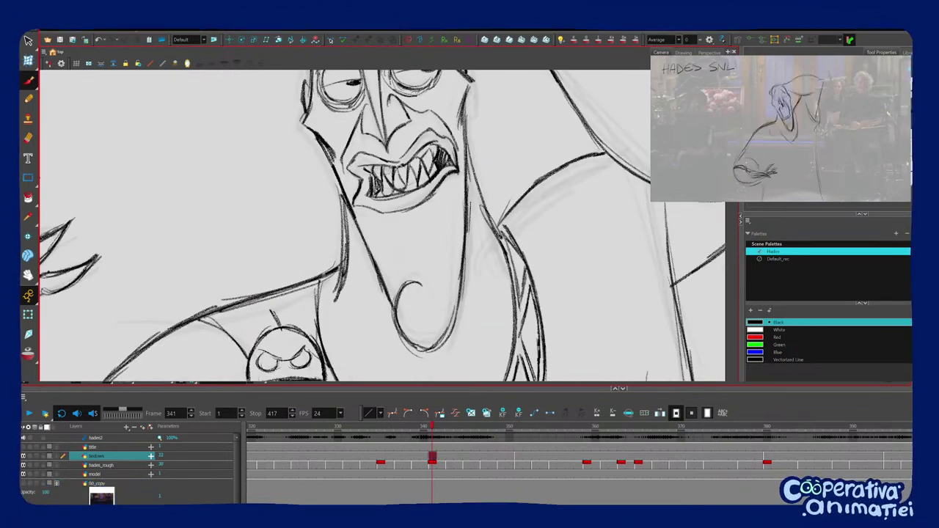
{"action": "key", "text": "g"}
{"action": "key", "text": "ctrl+v"}
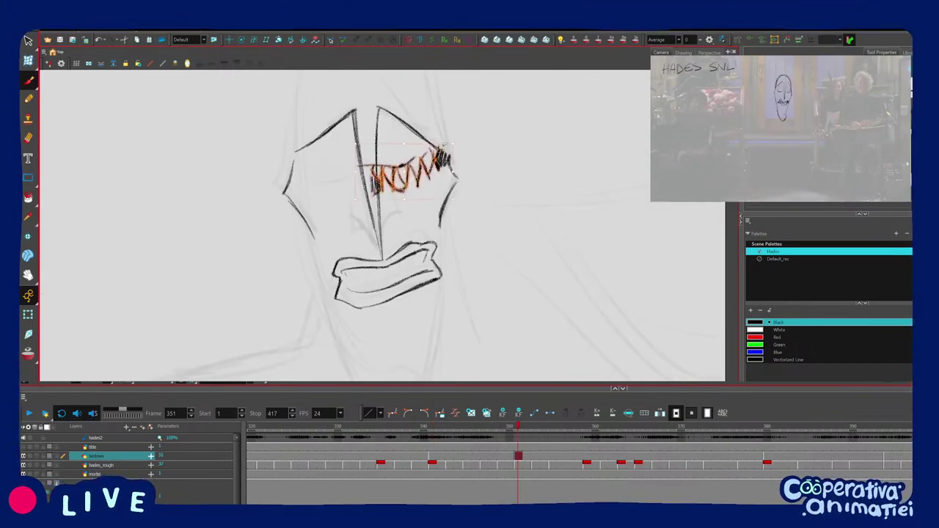
{"action": "mouse_move", "coordinate": [401, 176]}
{"action": "left_mouse_down"}
{"action": "mouse_move", "coordinate": [381, 274]}
{"action": "mouse_move", "coordinate": [499, 264]}
{"action": "left_mouse_up"}
{"action": "left_click", "coordinate": [556, 253]}
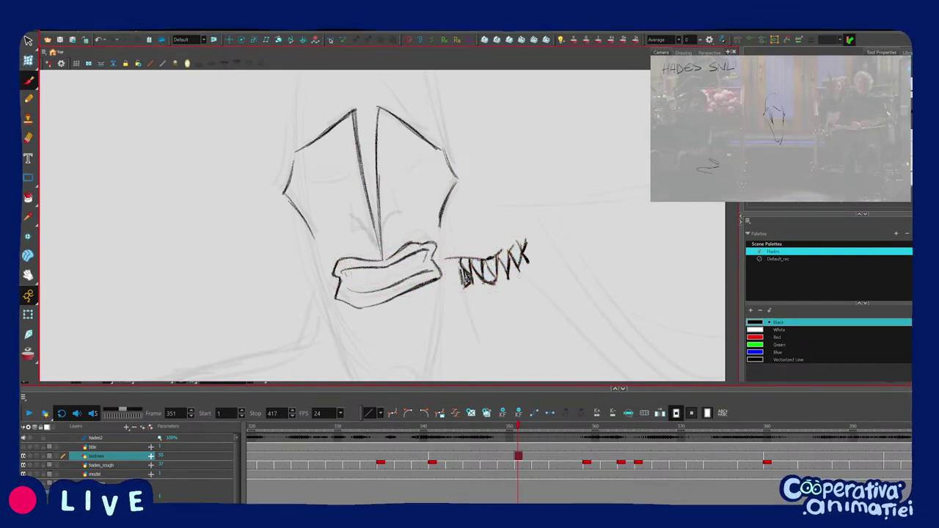
Fit the pasted teeth between the lips on frame 351 and darken the gap at the left mouth corner.
{"action": "mouse_move", "coordinate": [558, 237]}
{"action": "left_mouse_down"}
{"action": "mouse_move", "coordinate": [541, 262]}
{"action": "mouse_move", "coordinate": [391, 271]}
{"action": "mouse_move", "coordinate": [429, 259]}
{"action": "left_mouse_up"}
{"action": "key", "text": "Escape"}
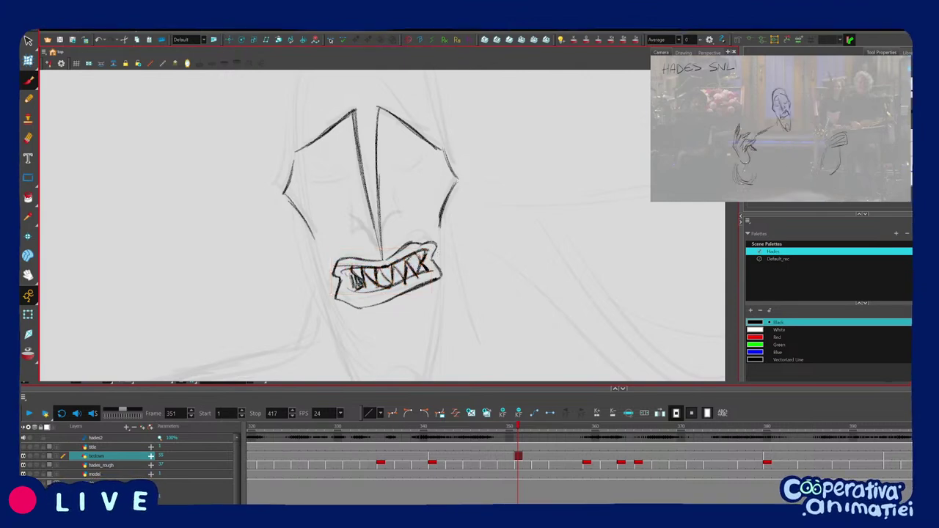
{"action": "left_click_drag", "start_coordinate": [348, 272], "coordinate": [350, 284]}
{"action": "left_click_drag", "start_coordinate": [356, 290], "coordinate": [368, 292]}
Compare the mouth and teeth on frame 351 with the tiedown at frame 341.
{"action": "key", "text": "2"}
{"action": "key", "text": "2"}
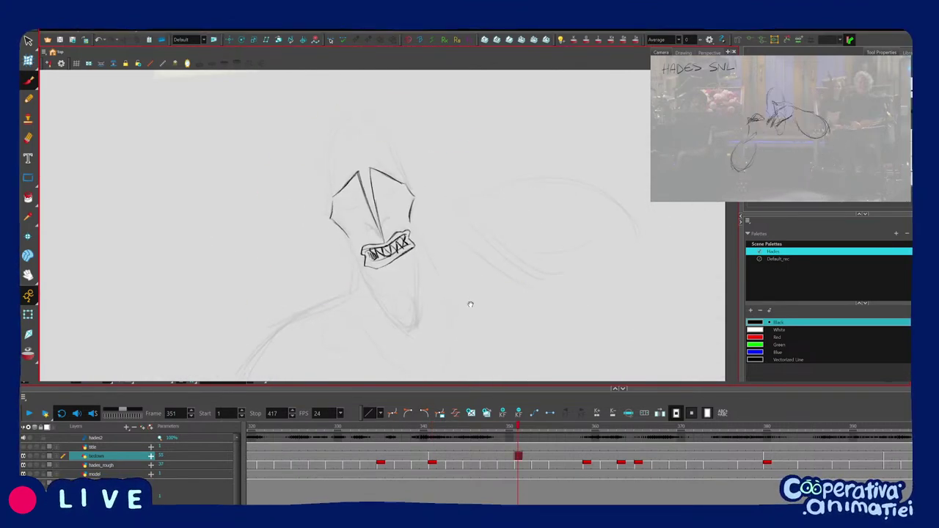
{"action": "scroll", "coordinate": [469, 305], "scroll_direction": "up", "scroll_amount": 2}
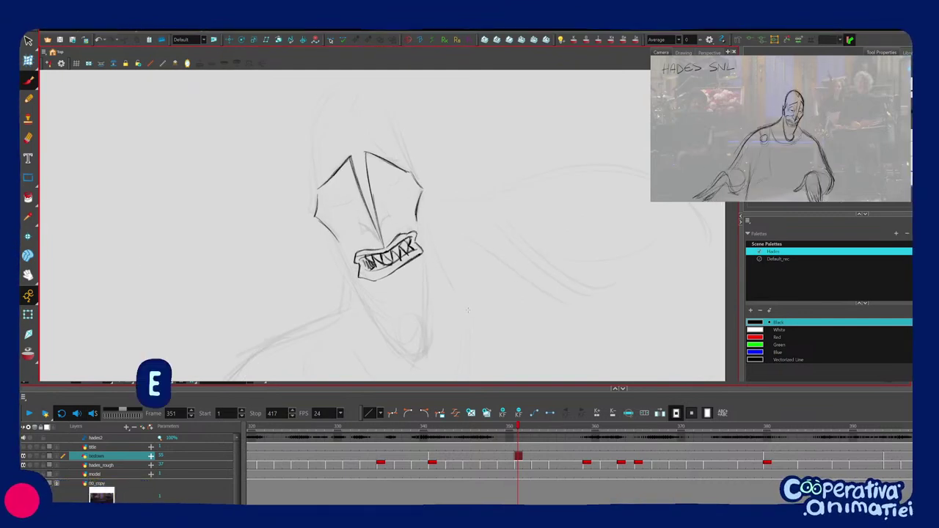
{"action": "scroll", "coordinate": [468, 312], "scroll_direction": "up", "scroll_amount": 1}
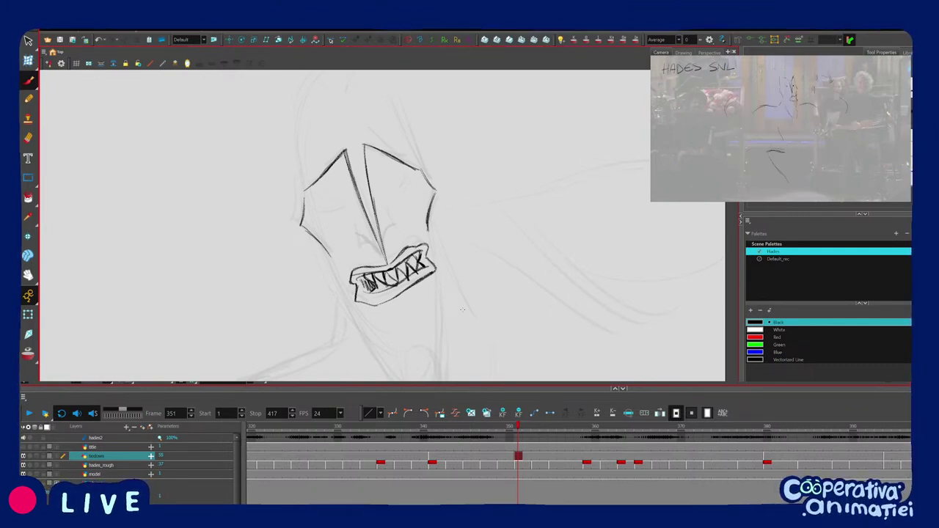
{"action": "scroll", "coordinate": [462, 310], "scroll_direction": "up", "scroll_amount": 2}
{"action": "mouse_move", "coordinate": [484, 290]}
{"action": "left_mouse_down"}
{"action": "mouse_move", "coordinate": [472, 294]}
{"action": "mouse_move", "coordinate": [476, 315]}
{"action": "mouse_move", "coordinate": [465, 326]}
{"action": "mouse_move", "coordinate": [430, 254]}
{"action": "left_mouse_up"}
{"action": "key", "text": "f"}
{"action": "key", "text": "g"}
{"action": "key", "text": "1"}
{"action": "key", "text": "1"}
{"action": "key", "text": "f"}
{"action": "key", "text": "g"}
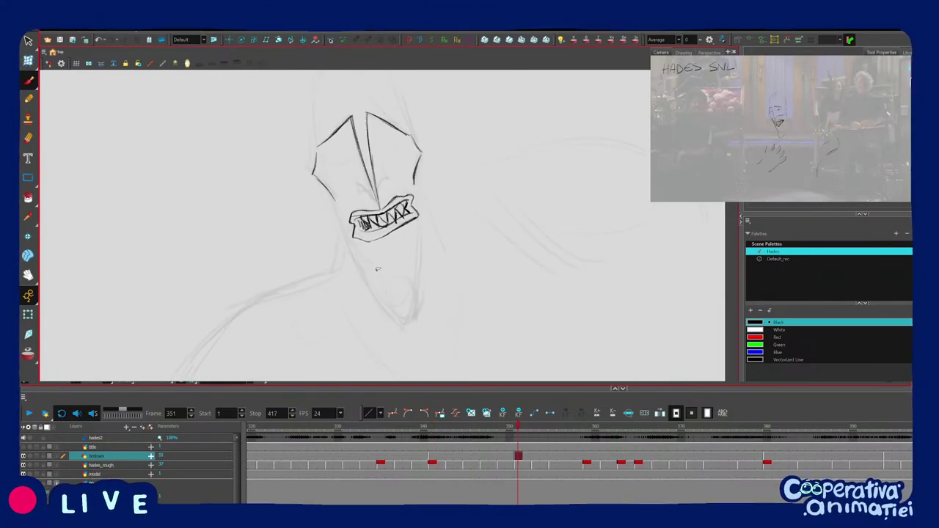
Draw the long tapering jaw lines and the curled, pointed chin on frame 351, checking them against frame 341.
{"action": "left_click_drag", "start_coordinate": [365, 276], "coordinate": [395, 320]}
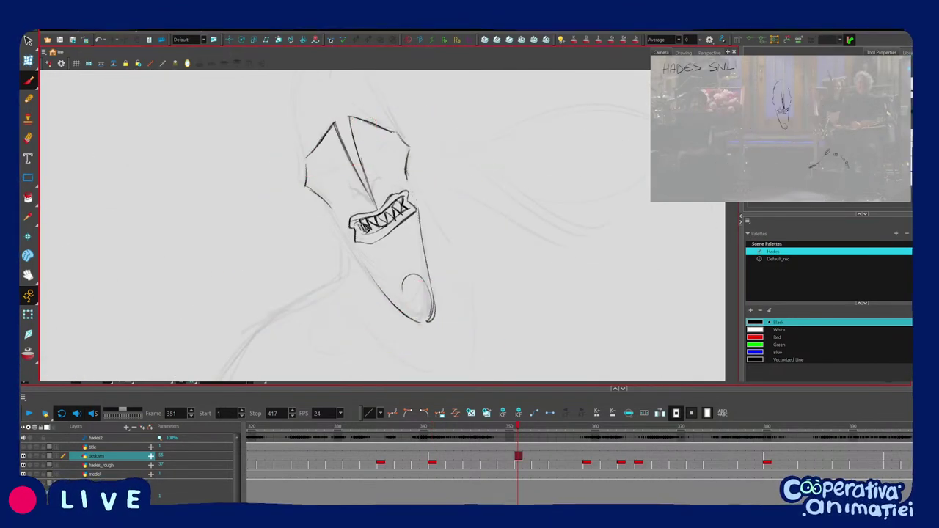
{"action": "key", "text": "f"}
{"action": "key", "text": "g"}
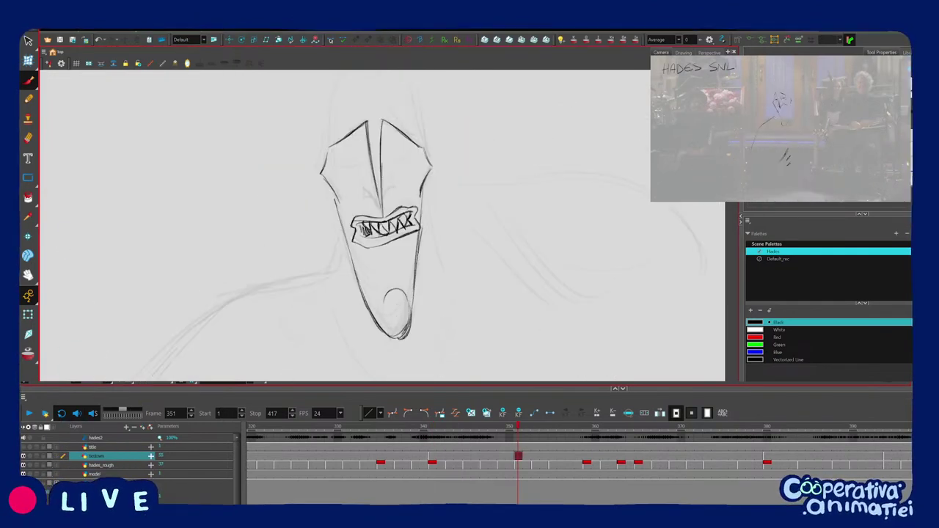
{"action": "mouse_move", "coordinate": [411, 315]}
{"action": "left_mouse_down"}
{"action": "mouse_move", "coordinate": [396, 338]}
{"action": "mouse_move", "coordinate": [455, 305]}
{"action": "left_mouse_up"}
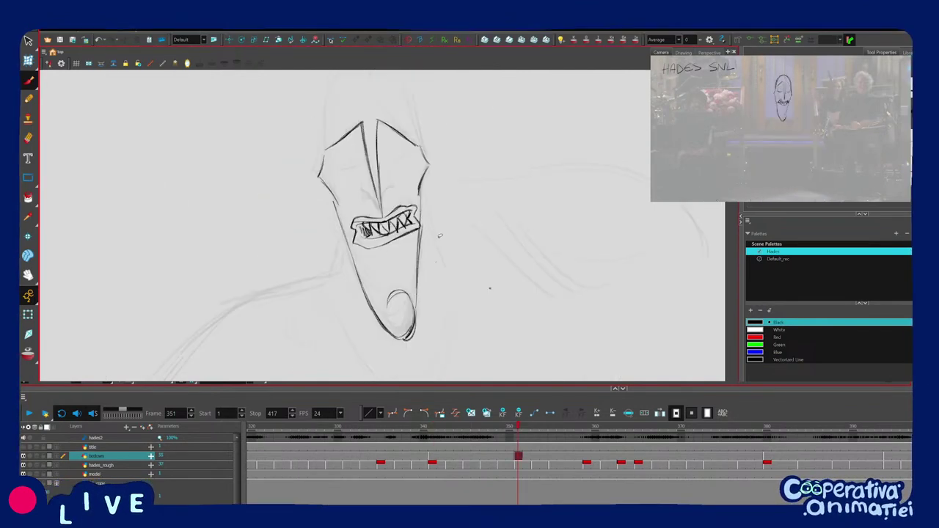
{"action": "scroll", "coordinate": [441, 236], "scroll_direction": "up", "scroll_amount": 1}
{"action": "key", "text": "f"}
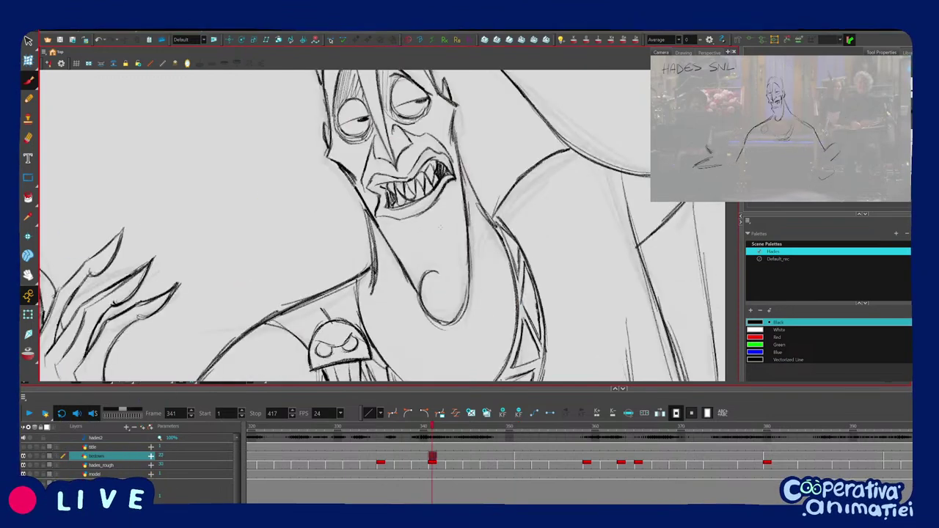
{"action": "key", "text": "apostrophe"}
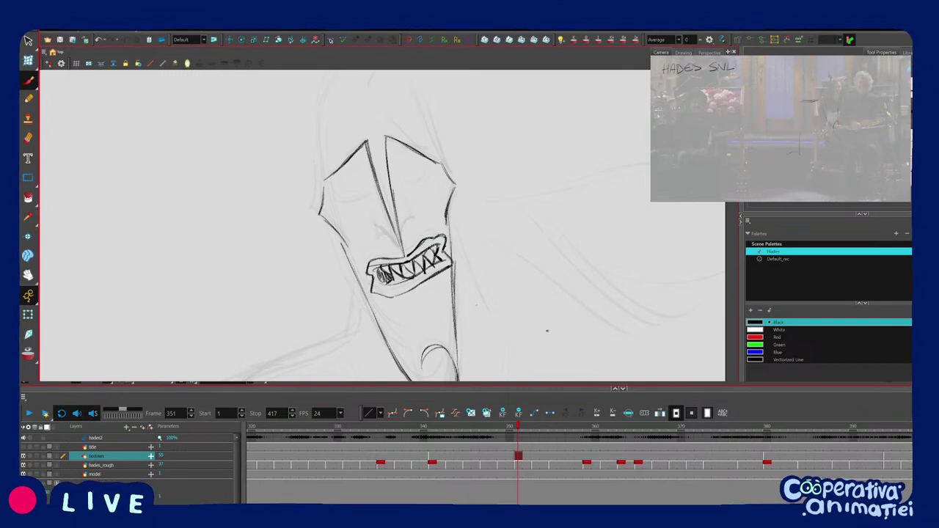
Fade the lips and teeth on frame 351 with the eraser so they serve as a light guide.
{"action": "left_click", "coordinate": [31, 138]}
{"action": "left_click_drag", "start_coordinate": [411, 242], "coordinate": [405, 244]}
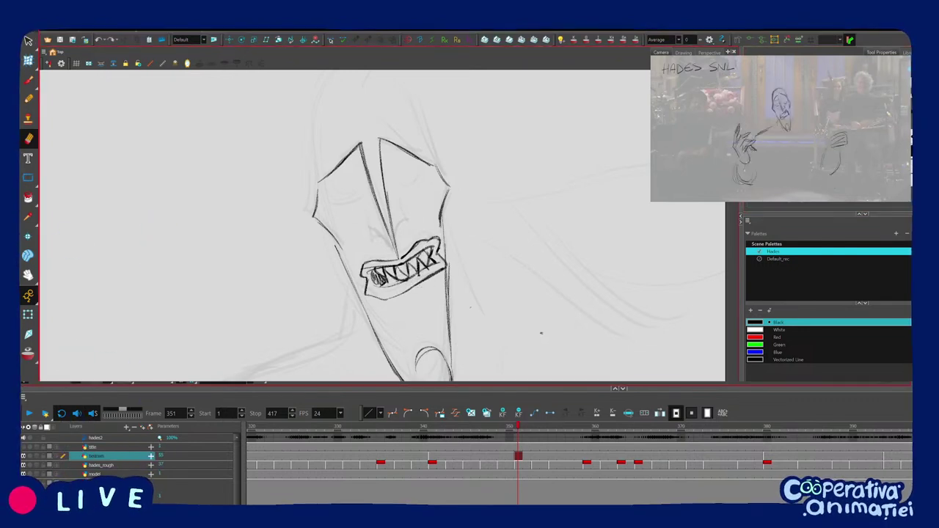
{"action": "left_click_drag", "start_coordinate": [436, 266], "coordinate": [378, 288]}
{"action": "left_click_drag", "start_coordinate": [403, 257], "coordinate": [435, 244]}
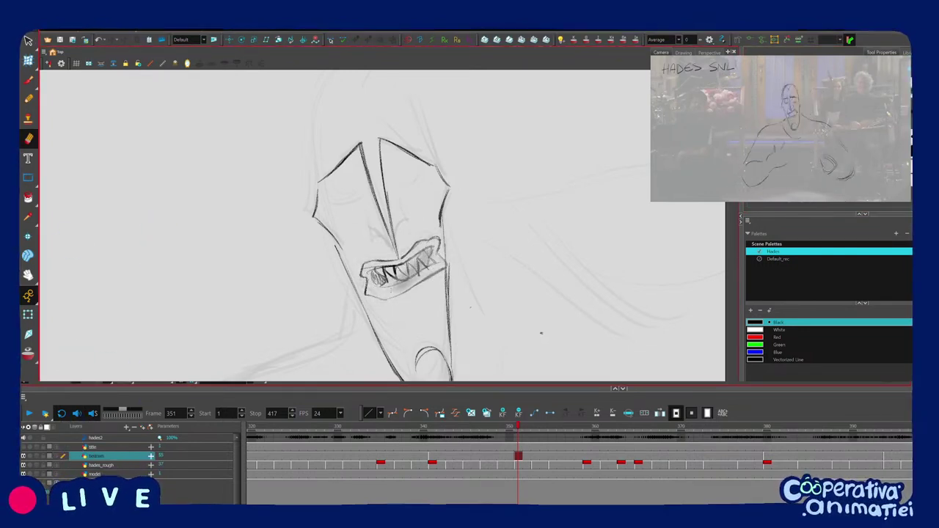
{"action": "mouse_move", "coordinate": [373, 285]}
{"action": "left_mouse_down"}
{"action": "mouse_move", "coordinate": [429, 241]}
{"action": "mouse_move", "coordinate": [421, 285]}
{"action": "left_mouse_up"}
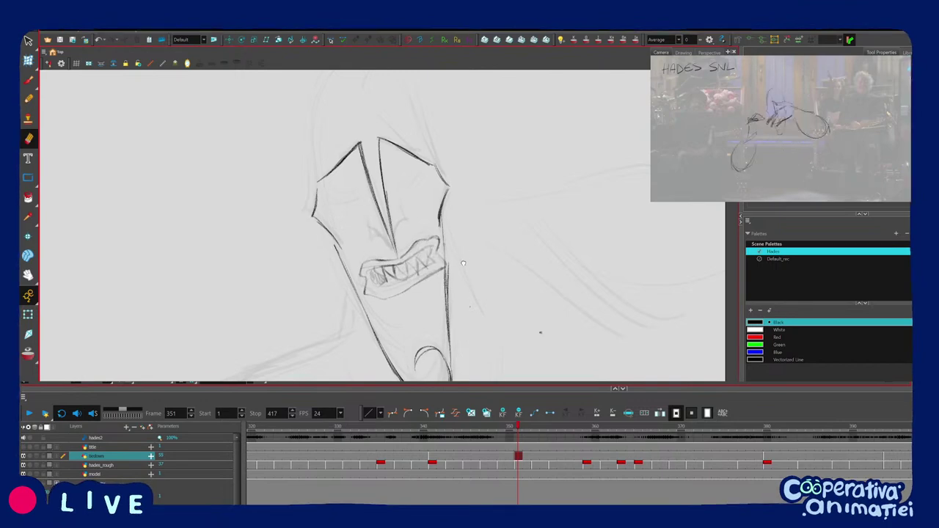
Retrace the upper lip's contour from the nose tip around the right mouth corner with the brush on frame 351.
{"action": "key", "text": "alt+b"}
{"action": "scroll", "coordinate": [382, 258], "scroll_direction": "up", "scroll_amount": 5}
{"action": "left_click_drag", "start_coordinate": [472, 257], "coordinate": [474, 249]}
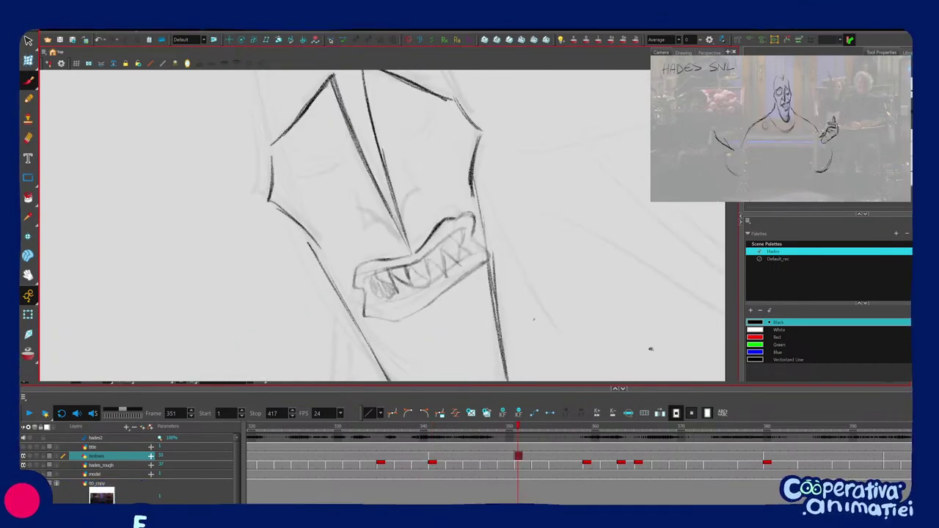
{"action": "left_click_drag", "start_coordinate": [650, 348], "coordinate": [640, 369]}
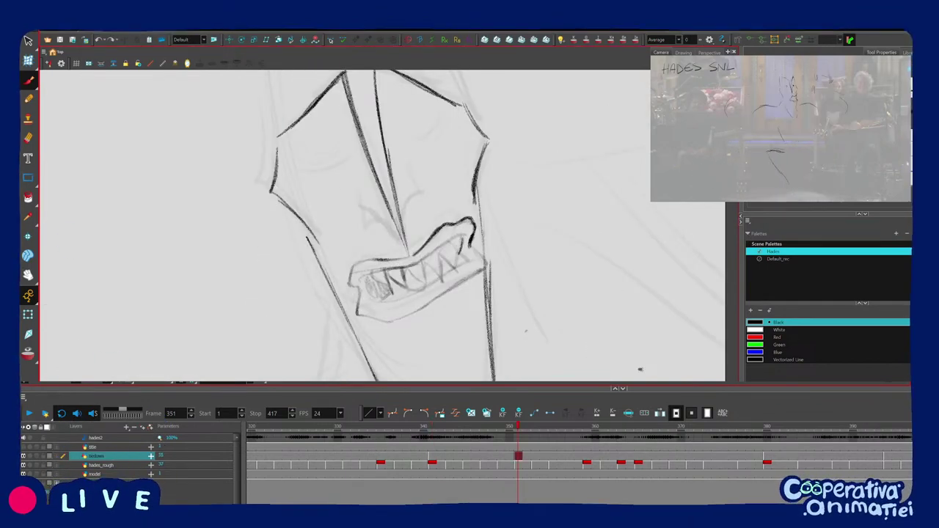
{"action": "key", "text": "shift+x"}
{"action": "left_click_drag", "start_coordinate": [512, 348], "coordinate": [520, 338]}
Draw the first sharp teeth near the left mouth corner on frame 351, using frame 341 as reference.
{"action": "key", "text": "f"}
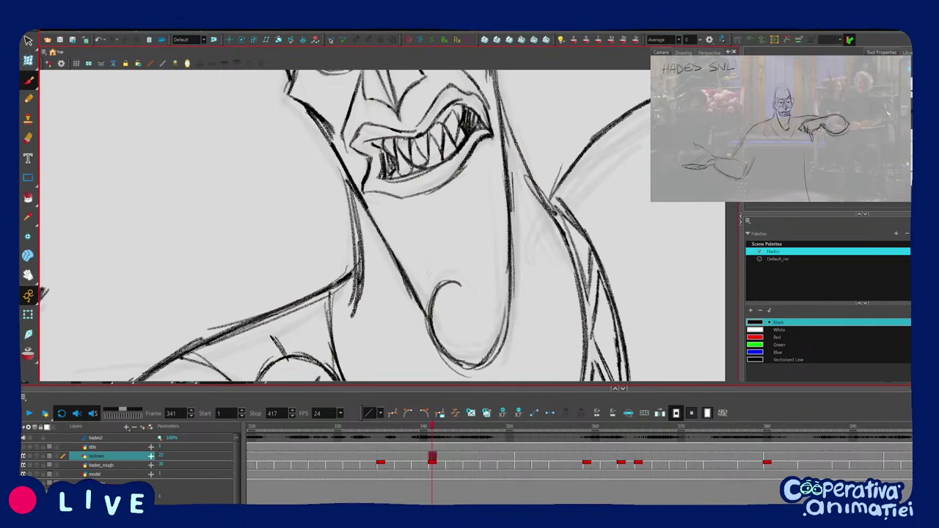
{"action": "key", "text": "g"}
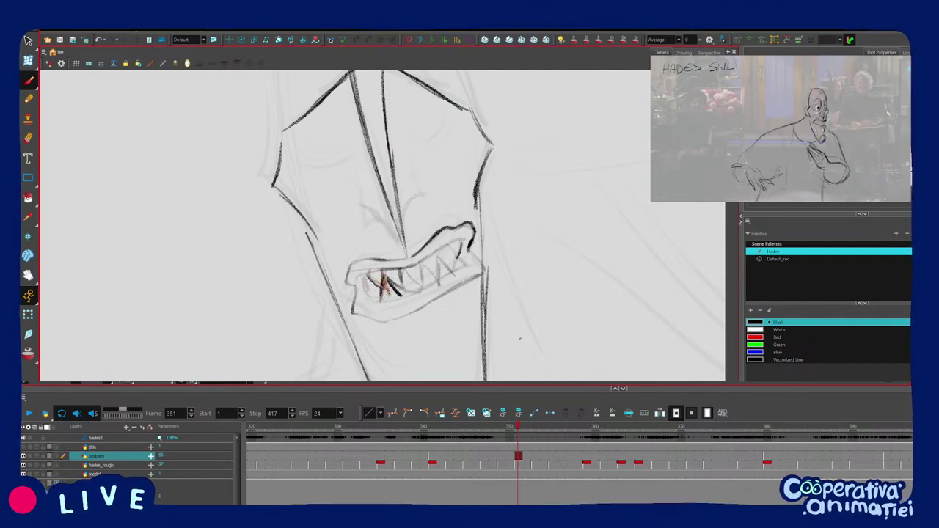
{"action": "key", "text": "2"}
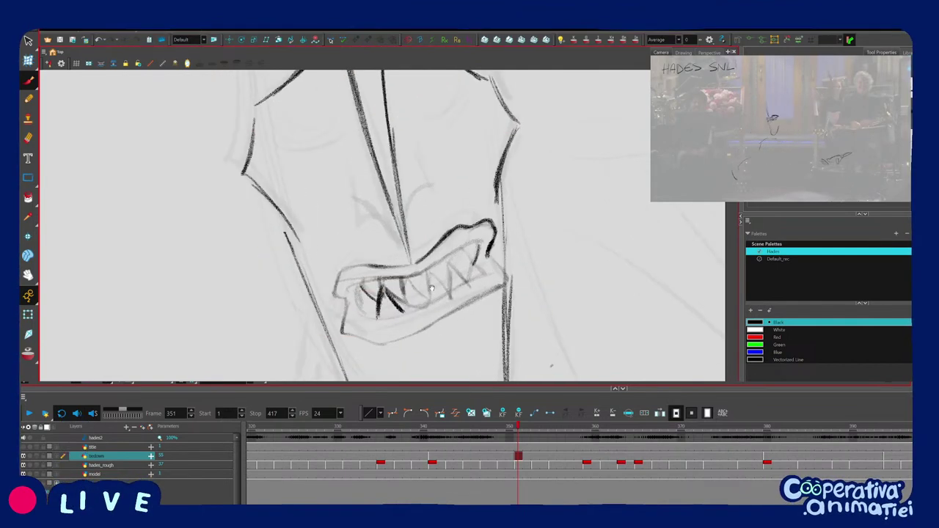
{"action": "left_click_drag", "start_coordinate": [432, 288], "coordinate": [433, 282]}
{"action": "left_click_drag", "start_coordinate": [433, 282], "coordinate": [445, 265]}
{"action": "key", "text": "f"}
{"action": "key", "text": "g"}
Retrace the inner edge of the upper lip above the teeth on frame 351, comparing it with frame 341.
{"action": "mouse_move", "coordinate": [358, 291]}
{"action": "left_mouse_down"}
{"action": "mouse_move", "coordinate": [429, 257]}
{"action": "mouse_move", "coordinate": [477, 215]}
{"action": "mouse_move", "coordinate": [470, 192]}
{"action": "mouse_move", "coordinate": [466, 268]}
{"action": "mouse_move", "coordinate": [450, 293]}
{"action": "mouse_move", "coordinate": [436, 258]}
{"action": "mouse_move", "coordinate": [460, 250]}
{"action": "mouse_move", "coordinate": [463, 218]}
{"action": "left_mouse_up"}
{"action": "key", "text": "f"}
{"action": "key", "text": "g"}
{"action": "key", "text": "1"}
{"action": "left_click_drag", "start_coordinate": [441, 221], "coordinate": [447, 280]}
{"action": "key", "text": "f"}
{"action": "key", "text": "g"}
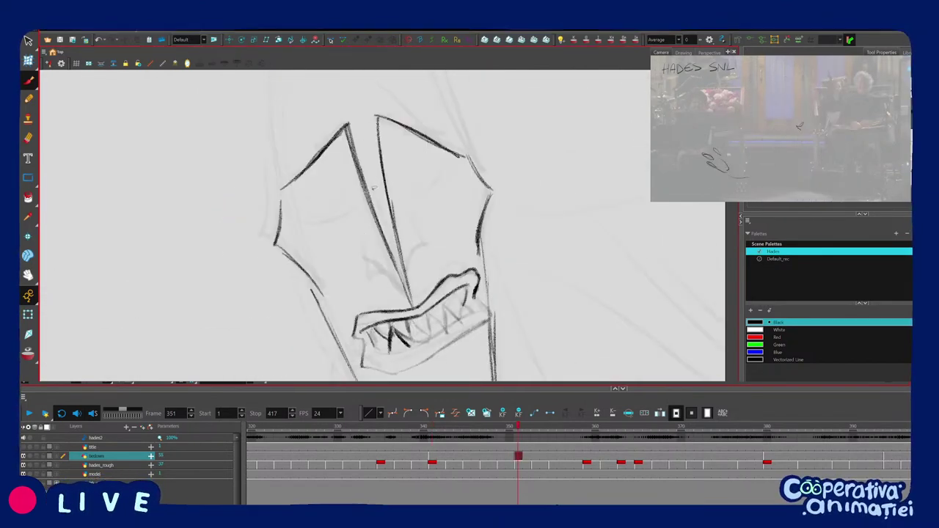
Redraw the left nose-bridge line down to the nose tip on frame 351 and undo the extra strokes on the bridge.
{"action": "left_click_drag", "start_coordinate": [347, 124], "coordinate": [410, 300]}
{"action": "left_click_drag", "start_coordinate": [347, 135], "coordinate": [367, 189]}
{"action": "left_click_drag", "start_coordinate": [463, 213], "coordinate": [424, 295]}
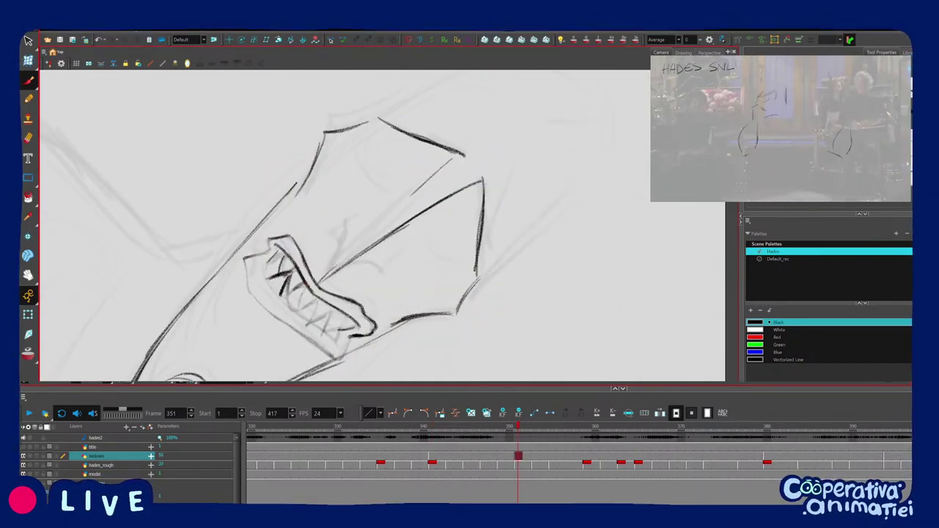
{"action": "left_click_drag", "start_coordinate": [416, 191], "coordinate": [320, 281]}
{"action": "key", "text": "c"}
{"action": "key", "text": "c"}
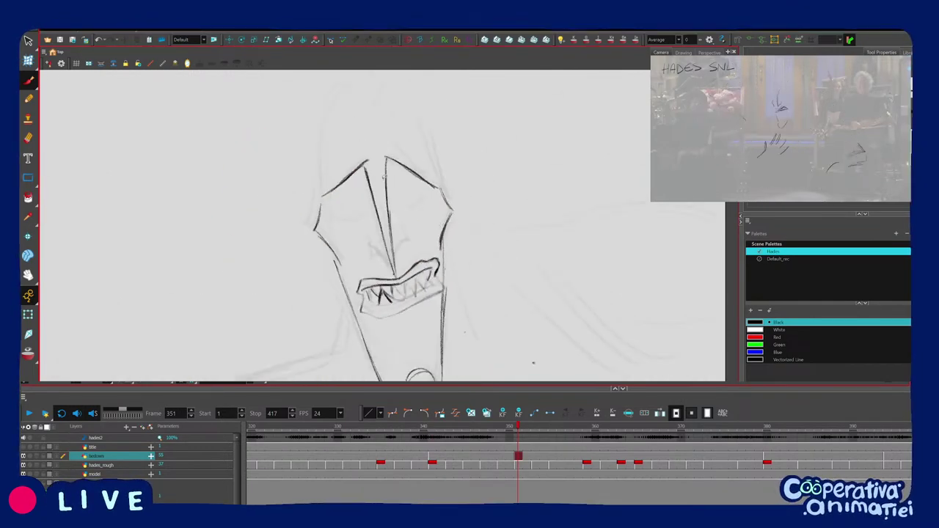
{"action": "left_click_drag", "start_coordinate": [385, 176], "coordinate": [390, 214]}
{"action": "key", "text": "ctrl+z"}
{"action": "key", "text": "ctrl+z"}
Draw the nostril contours on both sides of the nose tip on frame 351, using frame 341 as reference.
{"action": "left_click_drag", "start_coordinate": [411, 183], "coordinate": [401, 178]}
{"action": "key", "text": "f"}
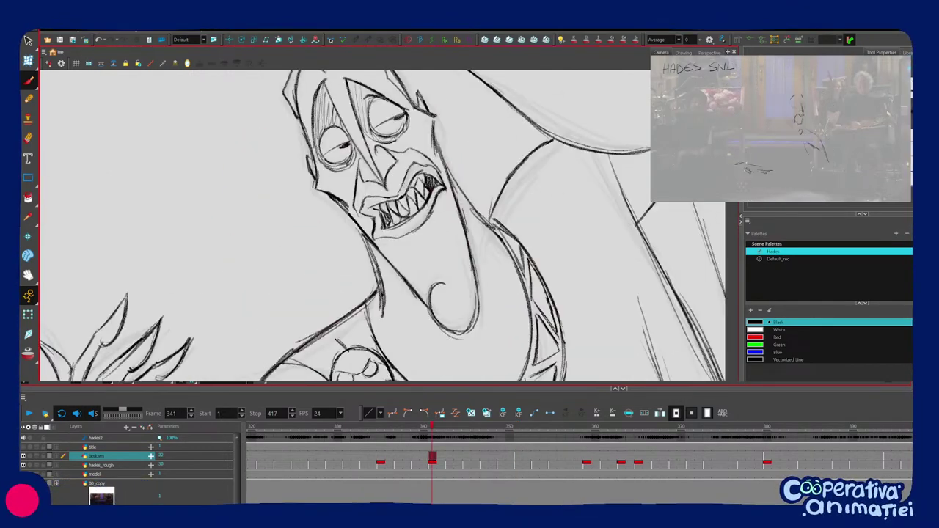
{"action": "key", "text": "period"}
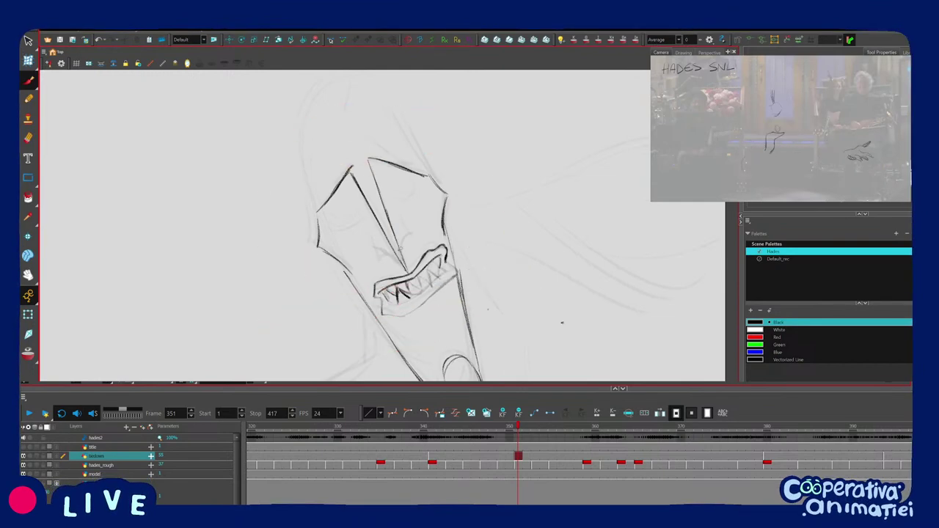
{"action": "left_click_drag", "start_coordinate": [400, 178], "coordinate": [410, 183]}
{"action": "key", "text": "2"}
{"action": "key", "text": "f"}
{"action": "key", "text": "g"}
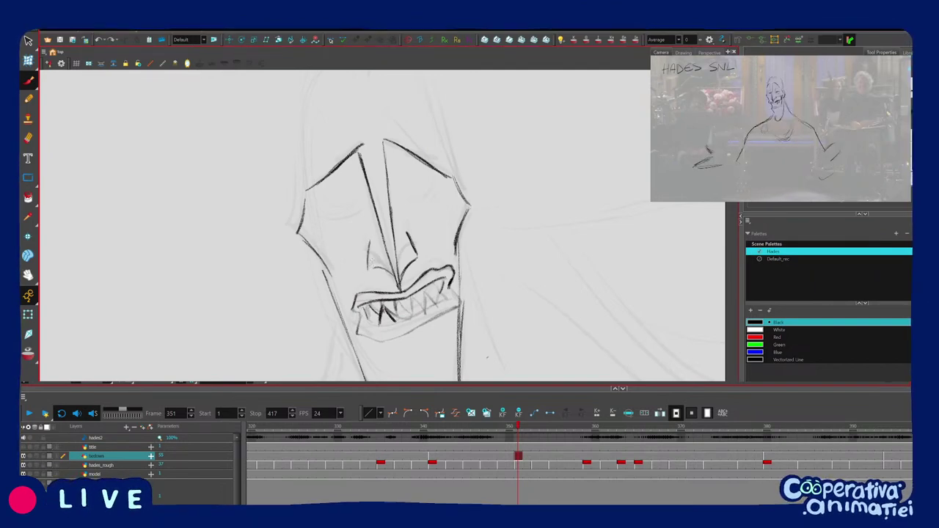
Draw the lower curve of the left nostril toward the nose tip on frame 351.
{"action": "left_click_drag", "start_coordinate": [441, 323], "coordinate": [495, 248]}
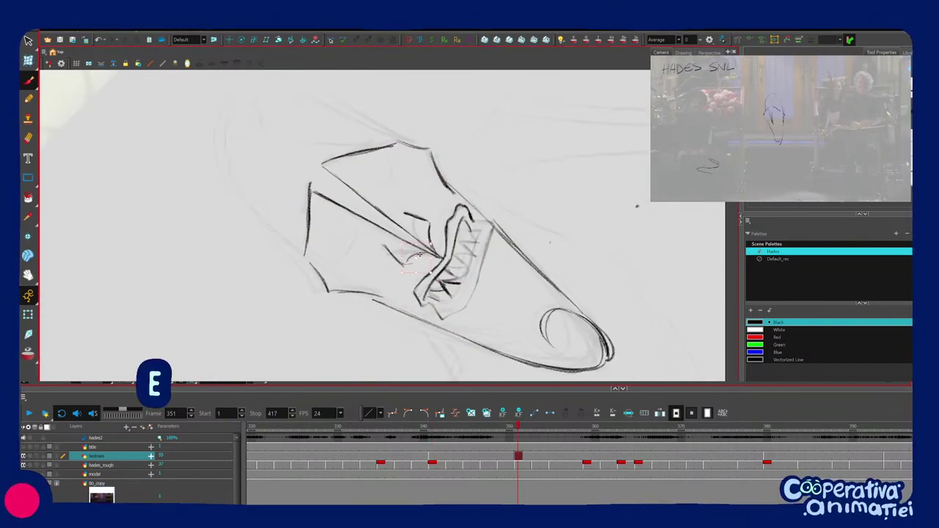
{"action": "left_click", "coordinate": [416, 258], "text": "ctrl"}
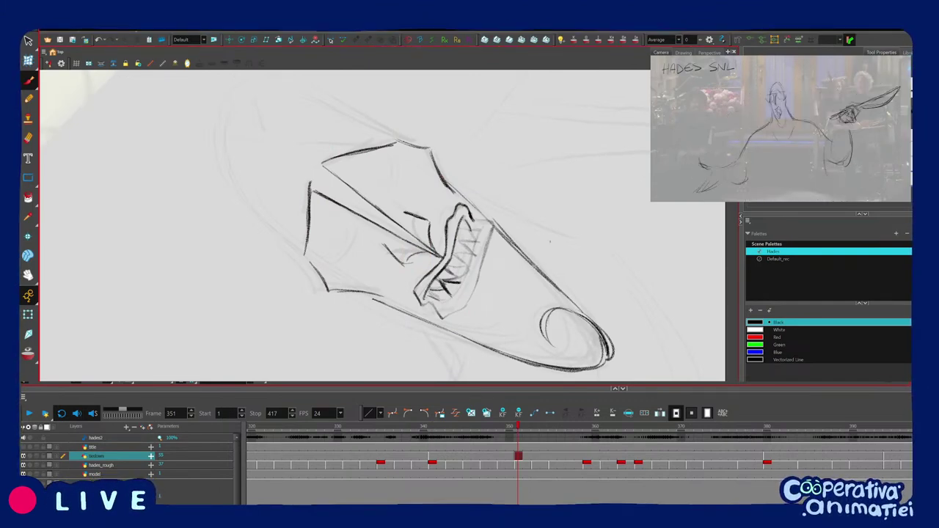
{"action": "mouse_move", "coordinate": [550, 242]}
{"action": "left_mouse_down"}
{"action": "mouse_move", "coordinate": [501, 298]}
{"action": "mouse_move", "coordinate": [551, 223]}
{"action": "mouse_move", "coordinate": [499, 348]}
{"action": "left_mouse_up"}
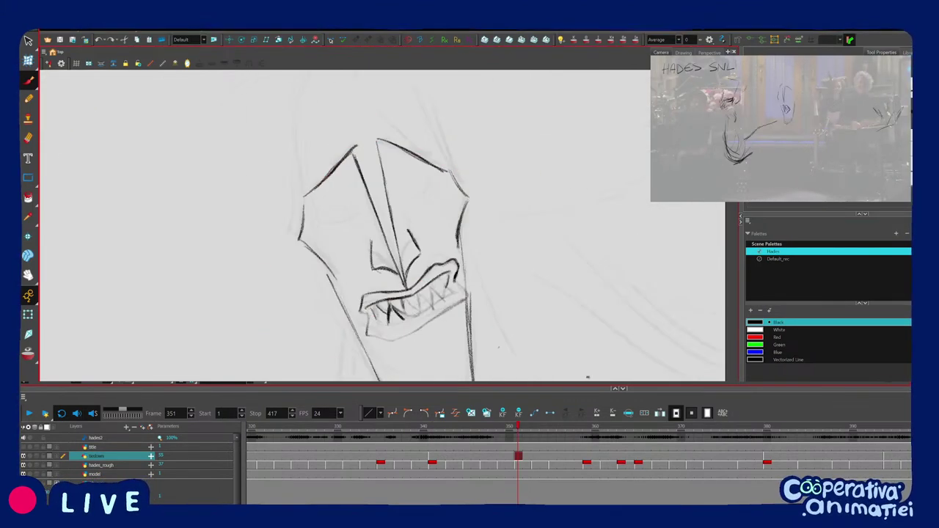
Draw the curved fold from the left nostril down to the mouth corner on frame 351, comparing it with frame 341.
{"action": "key", "text": "f"}
{"action": "key", "text": "g"}
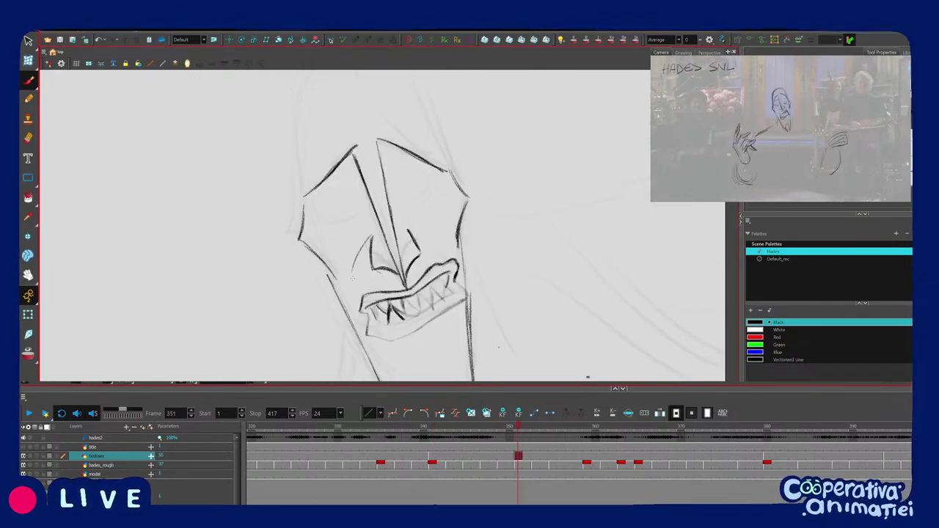
{"action": "key", "text": "f"}
{"action": "key", "text": "g"}
{"action": "key", "text": "g"}
{"action": "key", "text": "f"}
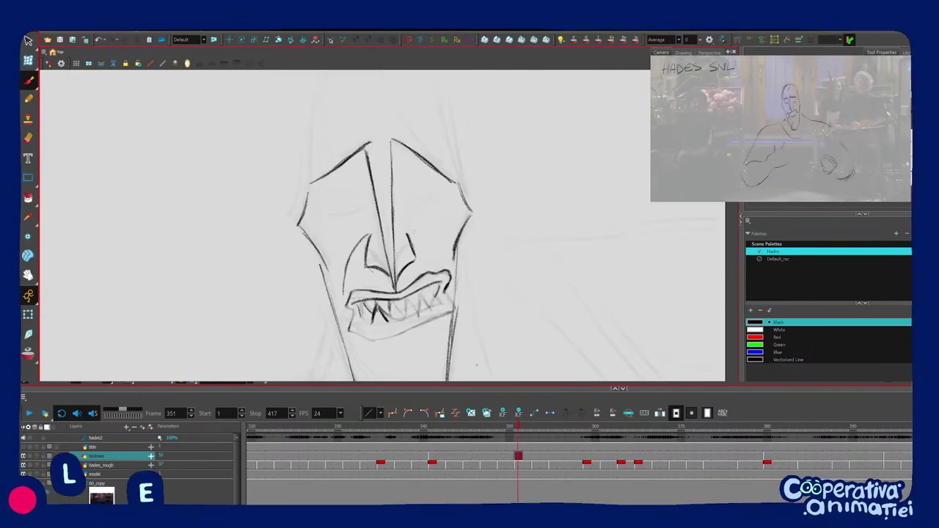
Draw the matching fold from the right nostril down toward the right mouth corner, using frame 341 as reference.
{"action": "left_click_drag", "start_coordinate": [462, 223], "coordinate": [463, 232]}
{"action": "key", "text": "f"}
{"action": "key", "text": "g"}
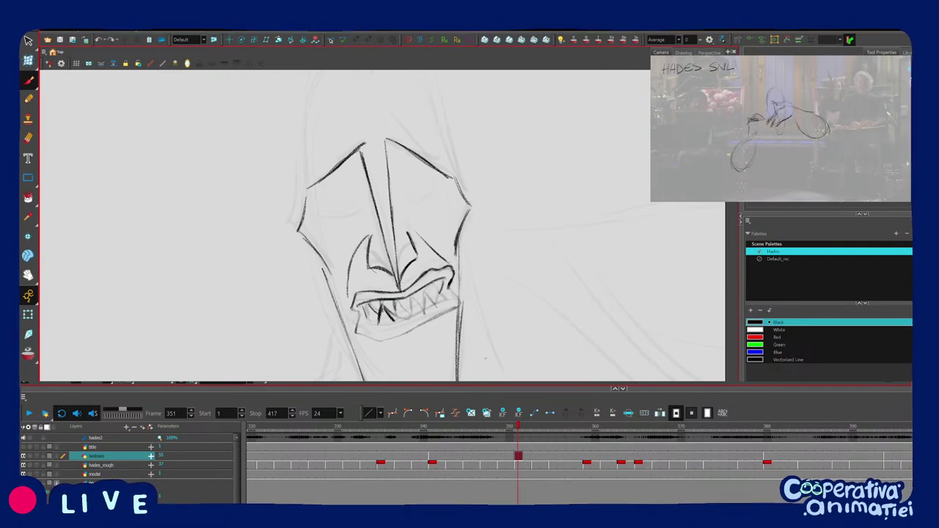
{"action": "key", "text": "f"}
{"action": "key", "text": "g"}
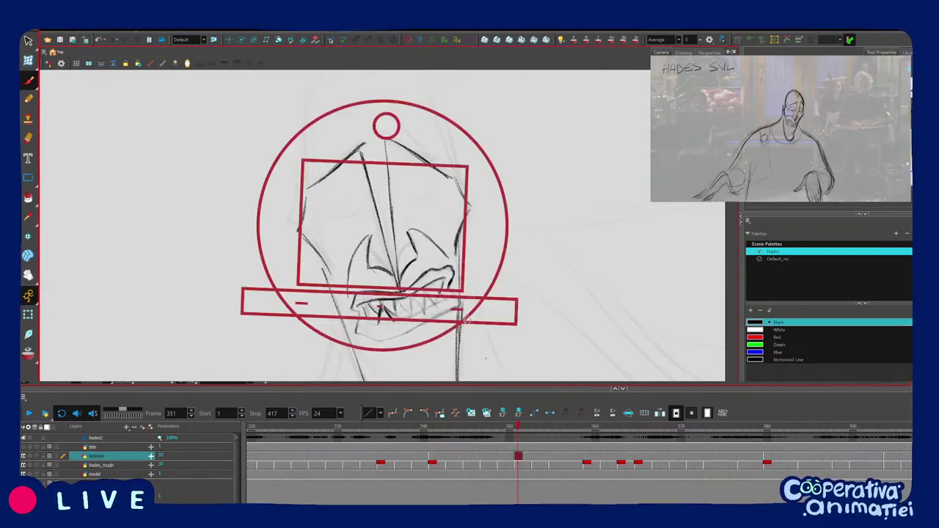
Trace the lower lip and both mouth corners over the rough sketch on frame 351, using frame 341 as reference.
{"action": "left_click_drag", "start_coordinate": [440, 288], "coordinate": [441, 249]}
{"action": "mouse_move", "coordinate": [441, 250]}
{"action": "left_mouse_down"}
{"action": "mouse_move", "coordinate": [445, 231]}
{"action": "mouse_move", "coordinate": [454, 247]}
{"action": "mouse_move", "coordinate": [456, 230]}
{"action": "mouse_move", "coordinate": [433, 268]}
{"action": "left_mouse_up"}
{"action": "key", "text": "f"}
{"action": "key", "text": "g"}
{"action": "key", "text": "f"}
{"action": "key", "text": "g"}
{"action": "key", "text": "2"}
{"action": "key", "text": "g"}
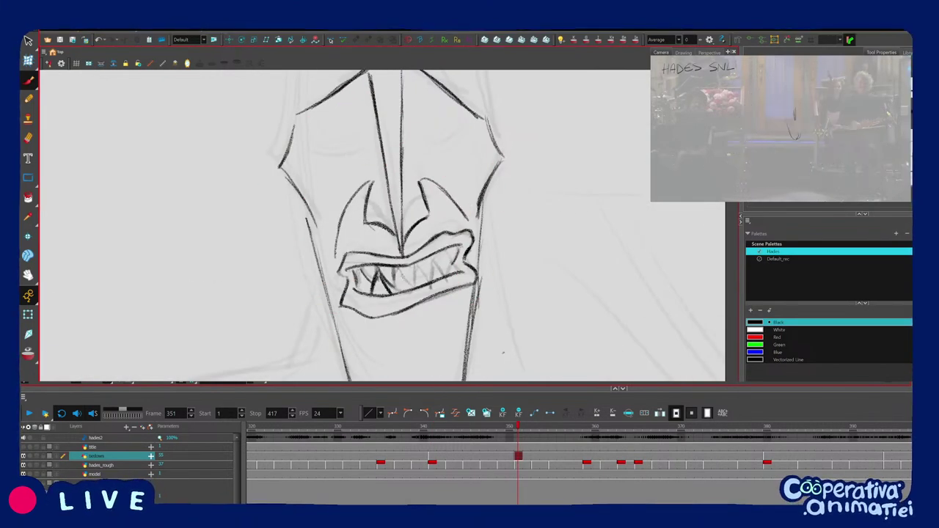
Draw the remaining sharp teeth on frame 351 and fill the dark mouth corners, following frame 341.
{"action": "key", "text": "f"}
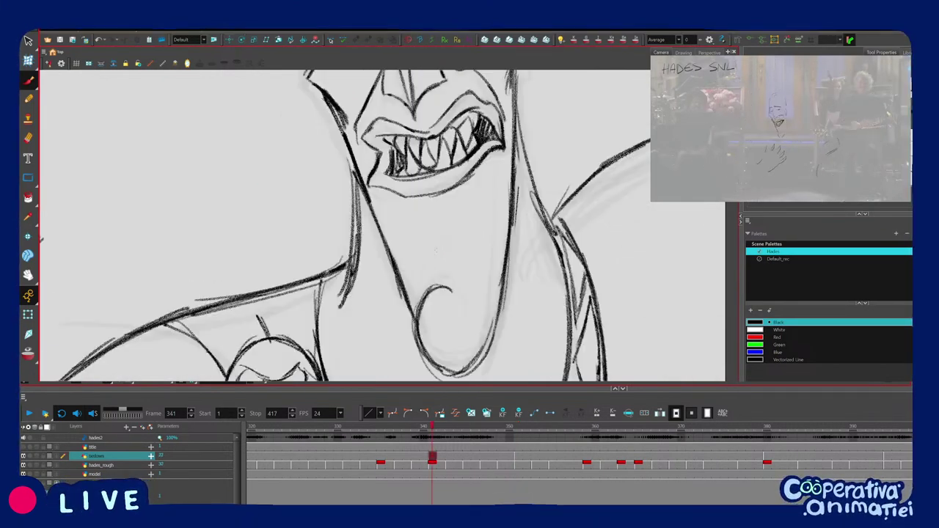
{"action": "key", "text": "g"}
{"action": "left_click_drag", "start_coordinate": [503, 353], "coordinate": [517, 339]}
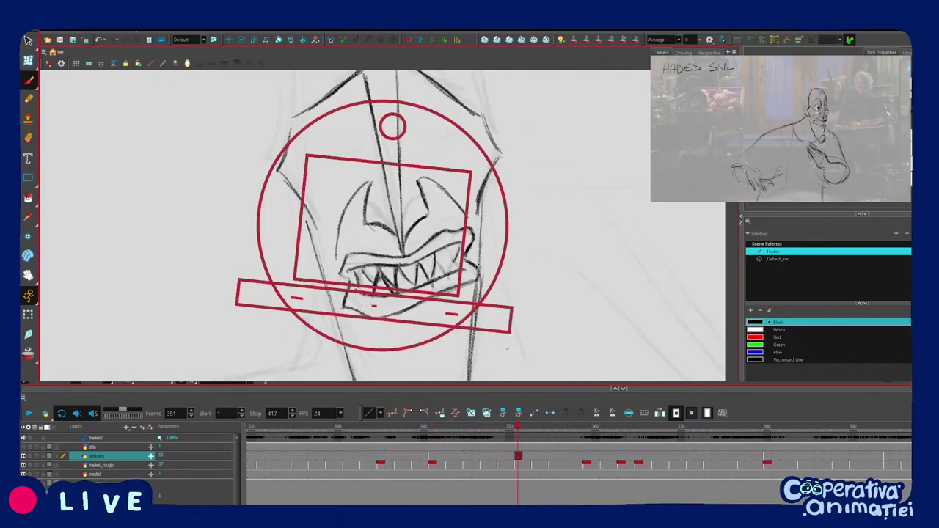
{"action": "key", "text": "f"}
{"action": "key", "text": "g"}
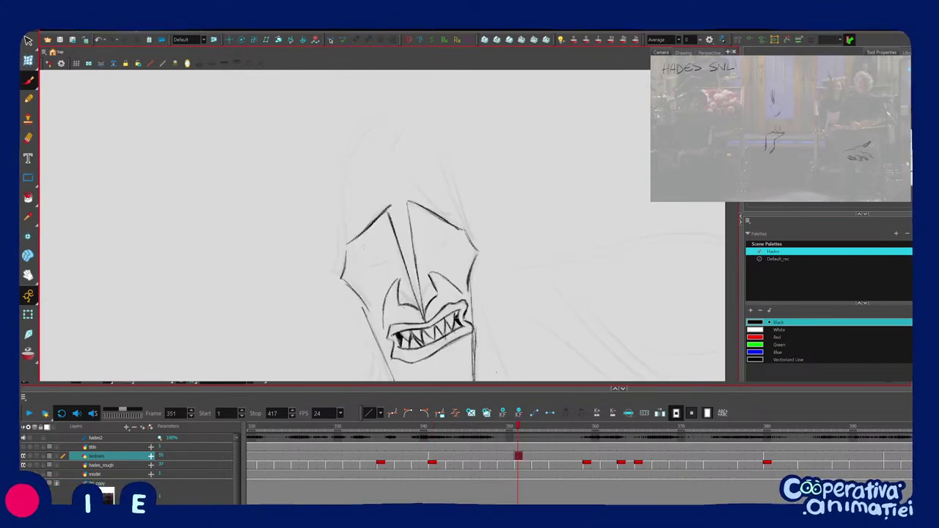
Draw both half-closed eyes beneath the brows with eyelids, pupils and under-eye lines on frame 351.
{"action": "mouse_move", "coordinate": [369, 255]}
{"action": "left_mouse_down"}
{"action": "mouse_move", "coordinate": [383, 255]}
{"action": "mouse_move", "coordinate": [374, 268]}
{"action": "left_mouse_up"}
{"action": "key", "text": "ctrl+z"}
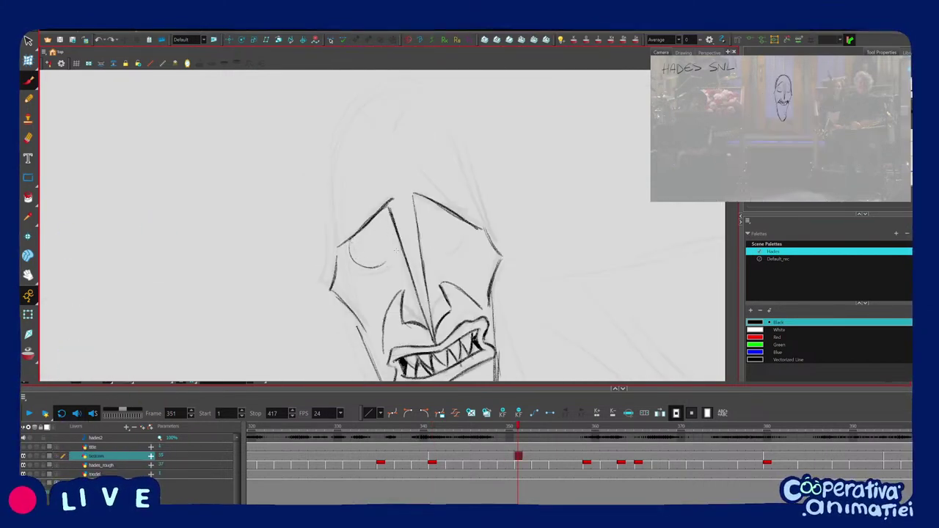
{"action": "left_click_drag", "start_coordinate": [395, 236], "coordinate": [388, 266]}
{"action": "mouse_move", "coordinate": [428, 244]}
{"action": "left_mouse_down"}
{"action": "mouse_move", "coordinate": [449, 255]}
{"action": "mouse_move", "coordinate": [470, 234]}
{"action": "left_mouse_up"}
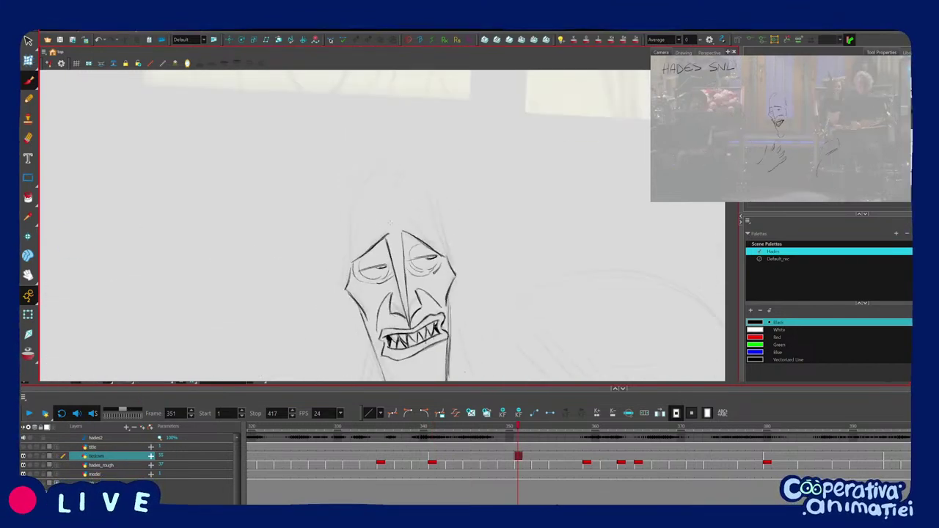
Draw the sides and rounded top of the bald head above the brows on frame 351, comparing with frame 341.
{"action": "key", "text": "f"}
{"action": "key", "text": "g"}
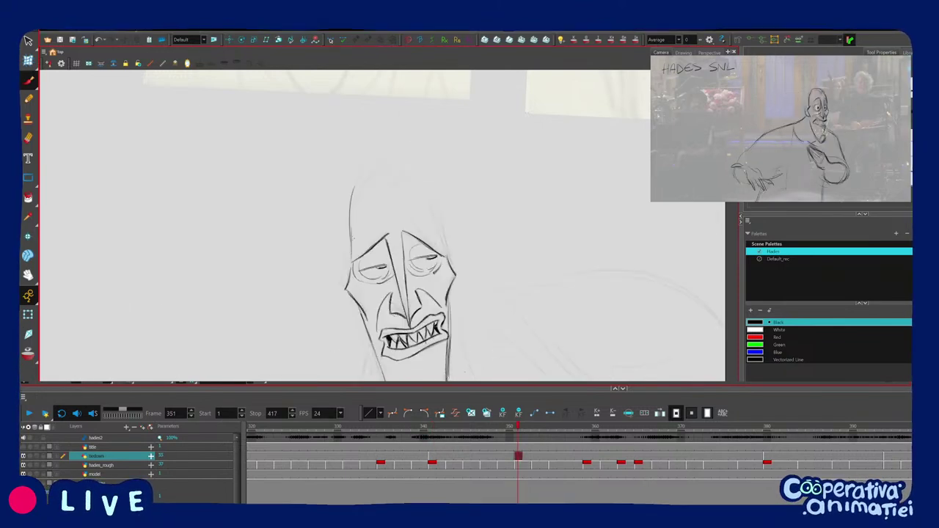
{"action": "left_click_drag", "start_coordinate": [353, 205], "coordinate": [374, 168]}
{"action": "key", "text": "f"}
{"action": "key", "text": "g"}
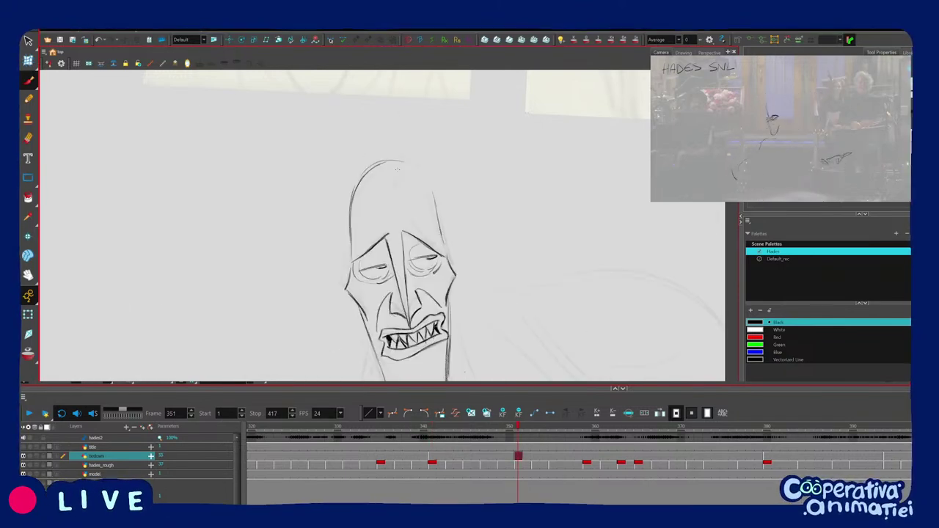
Mirror the view and adjust the cheekbone contour on the right side of the flipped face.
{"action": "left_click", "coordinate": [48, 64]}
{"action": "left_click_drag", "start_coordinate": [477, 270], "coordinate": [481, 249]}
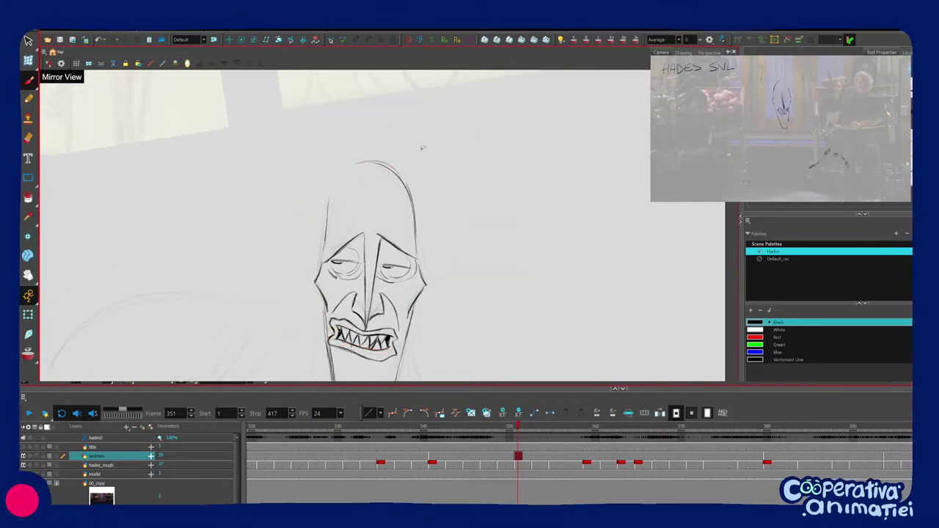
{"action": "mouse_move", "coordinate": [424, 148]}
{"action": "left_mouse_down"}
{"action": "mouse_move", "coordinate": [401, 155]}
{"action": "mouse_move", "coordinate": [411, 153]}
{"action": "left_mouse_up"}
{"action": "left_click_drag", "start_coordinate": [443, 264], "coordinate": [442, 252]}
{"action": "scroll", "coordinate": [425, 246], "scroll_direction": "down", "scroll_amount": 4}
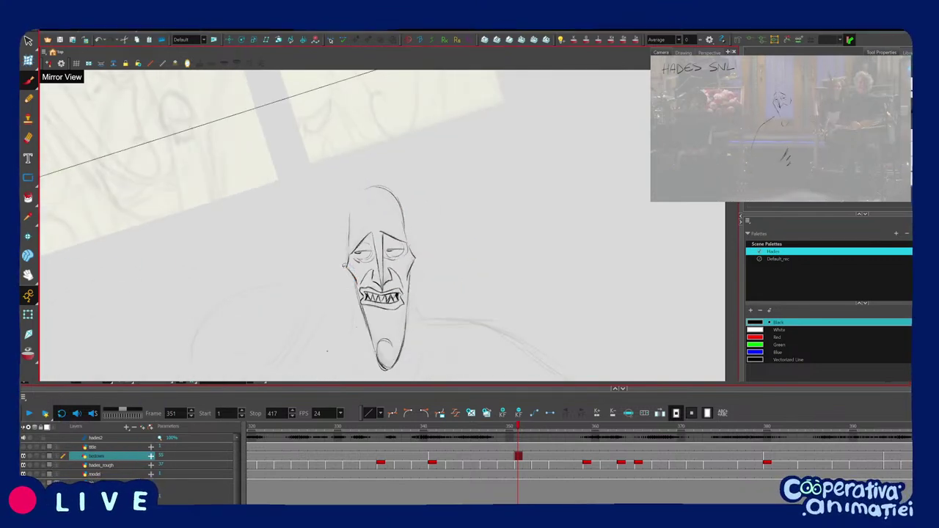
{"action": "left_click", "coordinate": [421, 219]}
{"action": "left_click", "coordinate": [416, 252]}
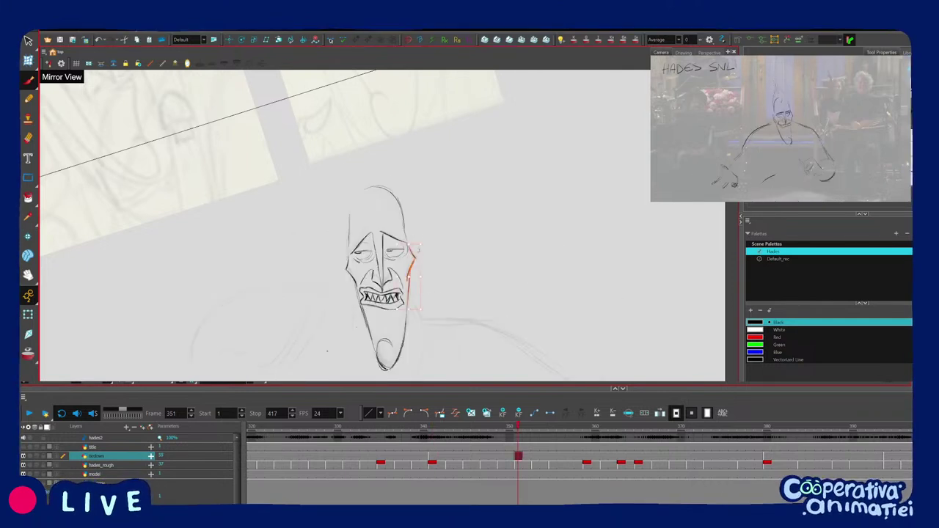
{"action": "scroll", "coordinate": [421, 231], "scroll_direction": "up", "scroll_amount": 1}
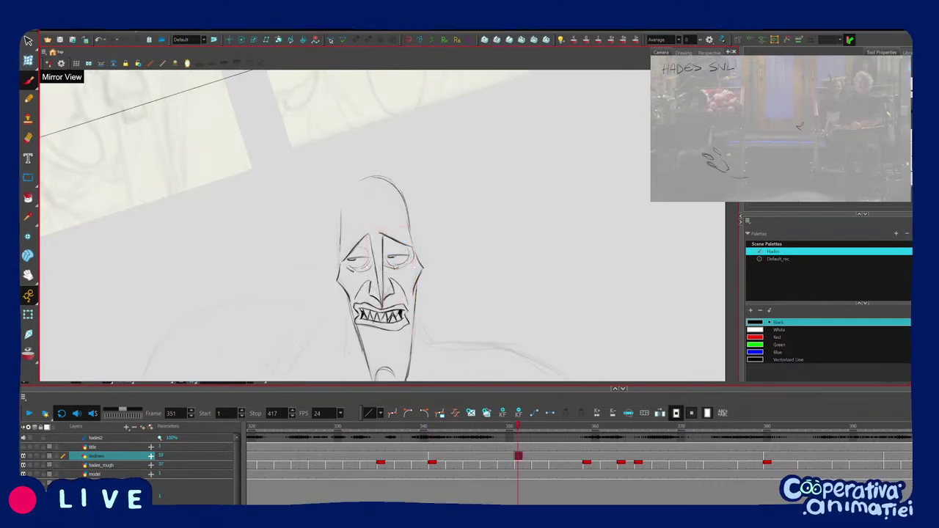
Adjust the placement of the brow, eye and nose-bridge lines on the mirrored face, comparing before and after.
{"action": "left_click_drag", "start_coordinate": [396, 266], "coordinate": [416, 234]}
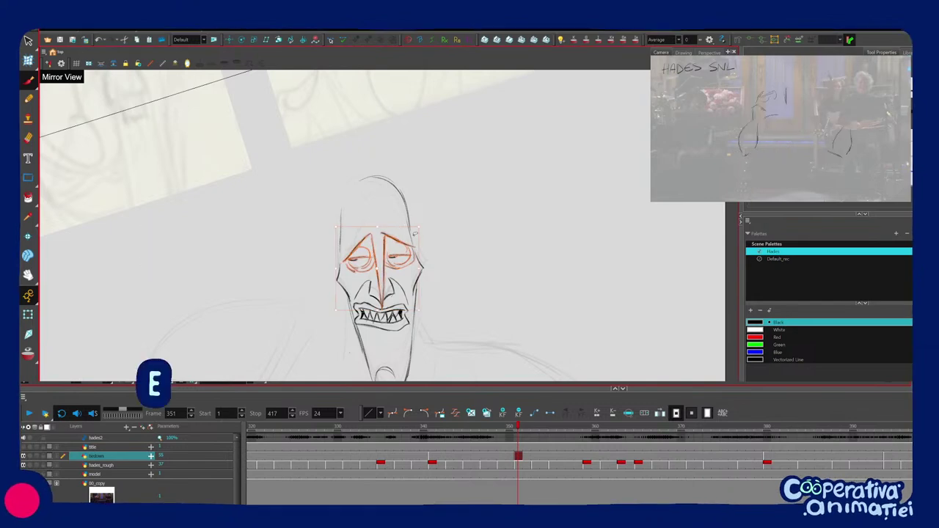
{"action": "left_click", "coordinate": [421, 222]}
{"action": "key", "text": "ctrl+z"}
{"action": "key", "text": "ctrl+z"}
{"action": "scroll", "coordinate": [382, 227], "scroll_direction": "up", "scroll_amount": 1}
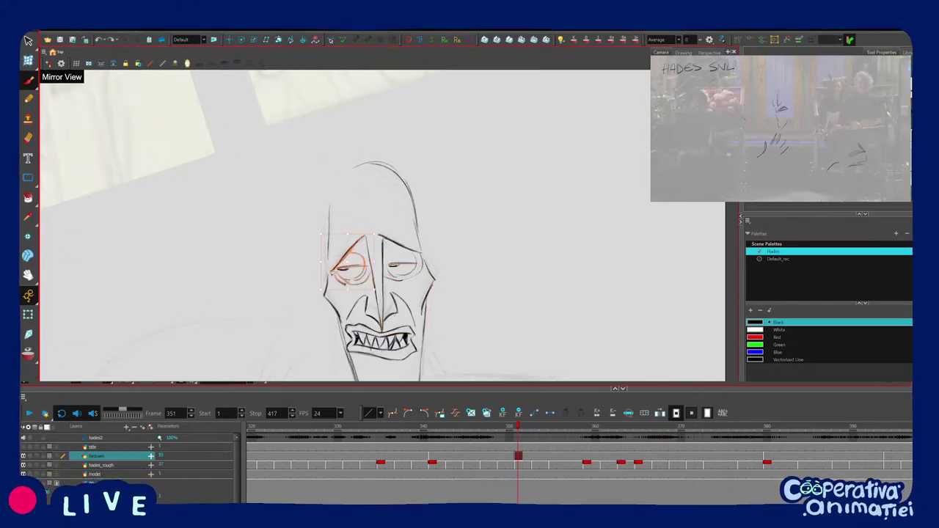
{"action": "key", "text": "ctrl+shift+z"}
{"action": "key", "text": "ctrl+shift+z"}
{"action": "key", "text": "2"}
{"action": "key", "text": "2"}
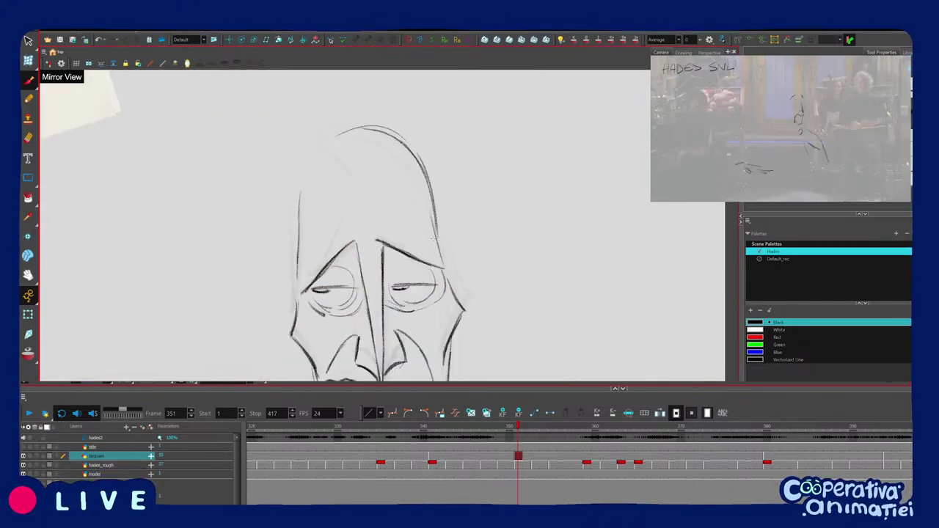
{"action": "key", "text": "1"}
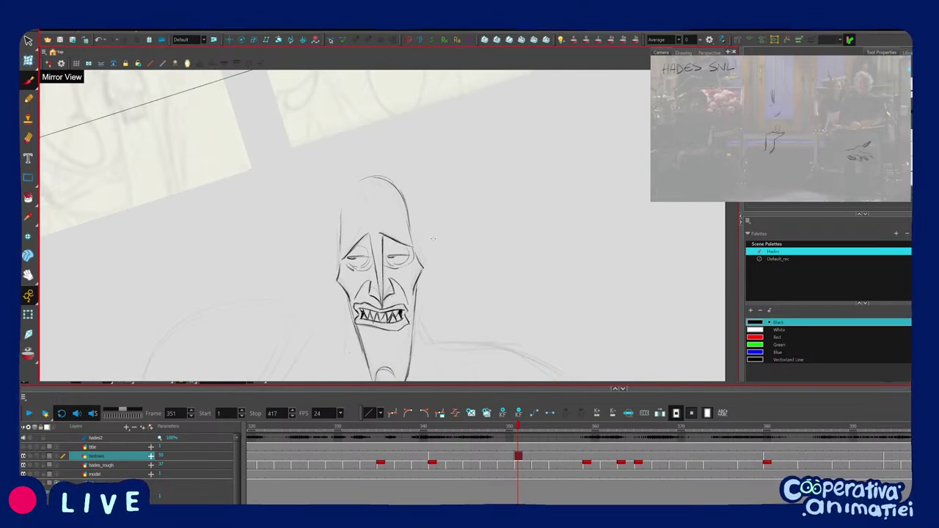
Darken the left pupil of the mirrored face and adjust the line under that eye.
{"action": "left_click_drag", "start_coordinate": [443, 241], "coordinate": [473, 247]}
{"action": "key", "text": "2"}
{"action": "key", "text": "2"}
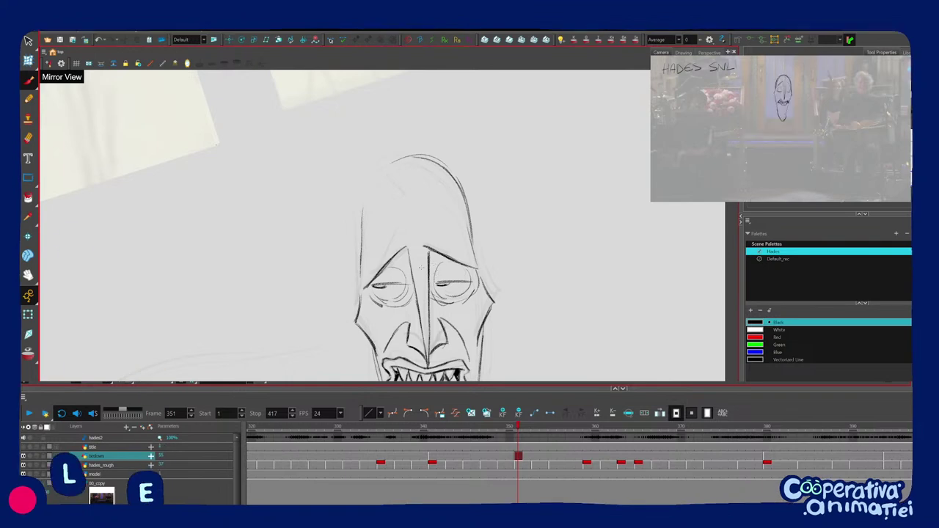
{"action": "left_click_drag", "start_coordinate": [512, 304], "coordinate": [525, 277]}
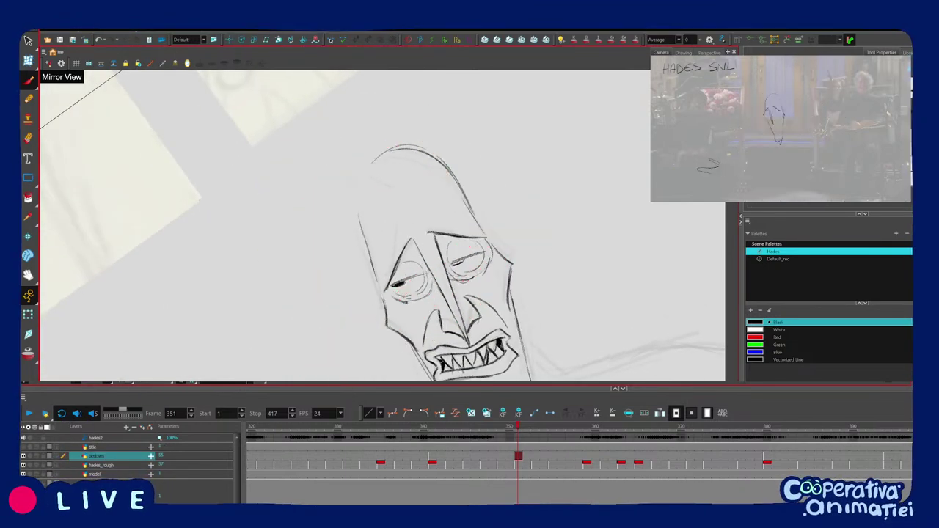
{"action": "key", "text": "2"}
{"action": "left_click_drag", "start_coordinate": [519, 169], "coordinate": [527, 204]}
{"action": "mouse_move", "coordinate": [408, 311]}
{"action": "left_mouse_down"}
{"action": "mouse_move", "coordinate": [381, 315]}
{"action": "mouse_move", "coordinate": [399, 305]}
{"action": "left_mouse_up"}
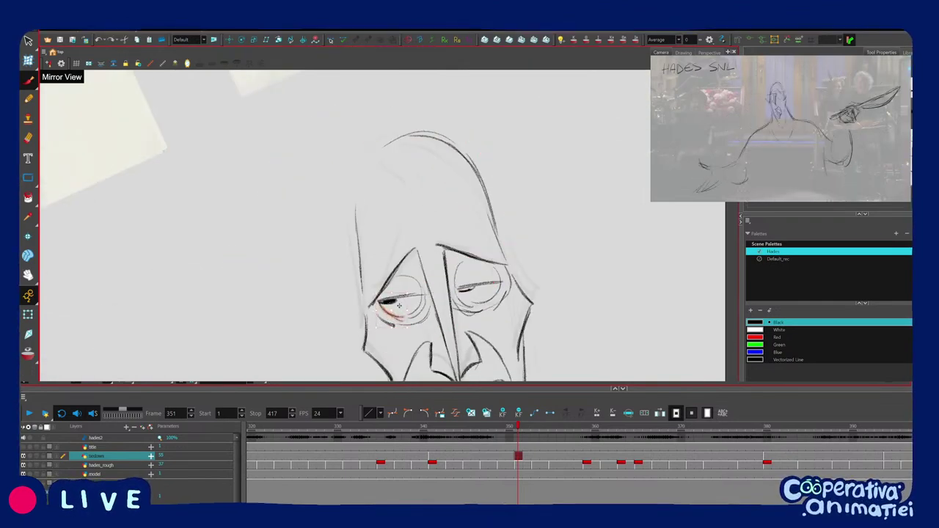
Darken the right pupil beneath its eyelid so it matches the left one on the mirrored face.
{"action": "left_click_drag", "start_coordinate": [464, 274], "coordinate": [475, 284]}
{"action": "mouse_move", "coordinate": [470, 286]}
{"action": "left_mouse_down"}
{"action": "mouse_move", "coordinate": [479, 272]}
{"action": "mouse_move", "coordinate": [437, 260]}
{"action": "mouse_move", "coordinate": [427, 283]}
{"action": "left_mouse_up"}
{"action": "key", "text": "2"}
{"action": "key", "text": "2"}
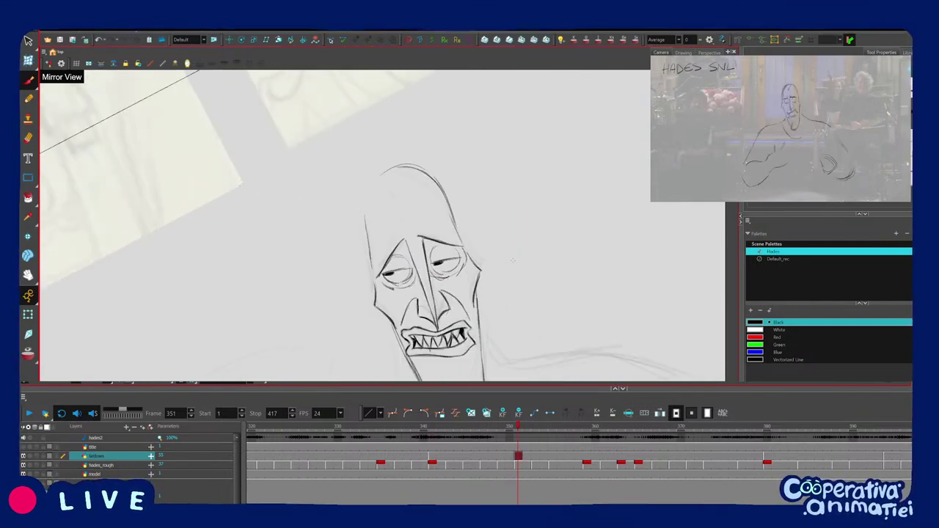
{"action": "key", "text": "1"}
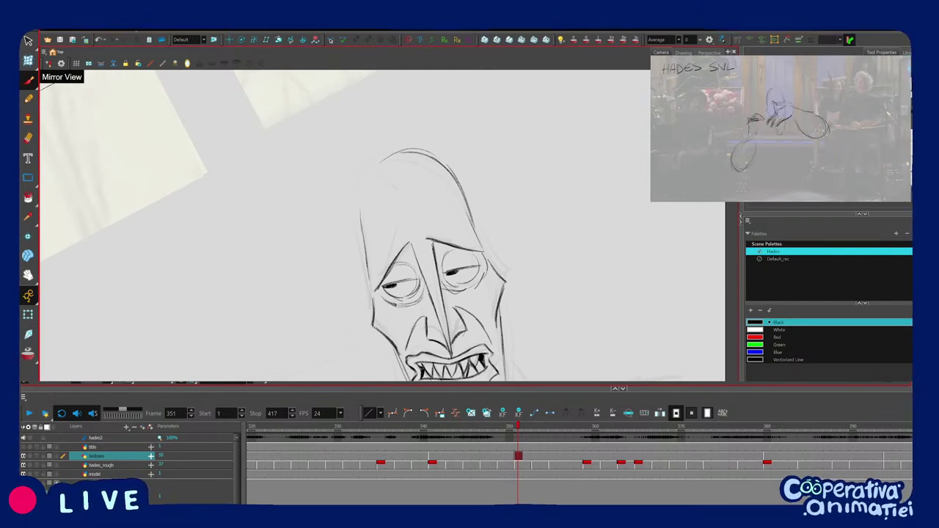
{"action": "left_click_drag", "start_coordinate": [435, 262], "coordinate": [432, 266]}
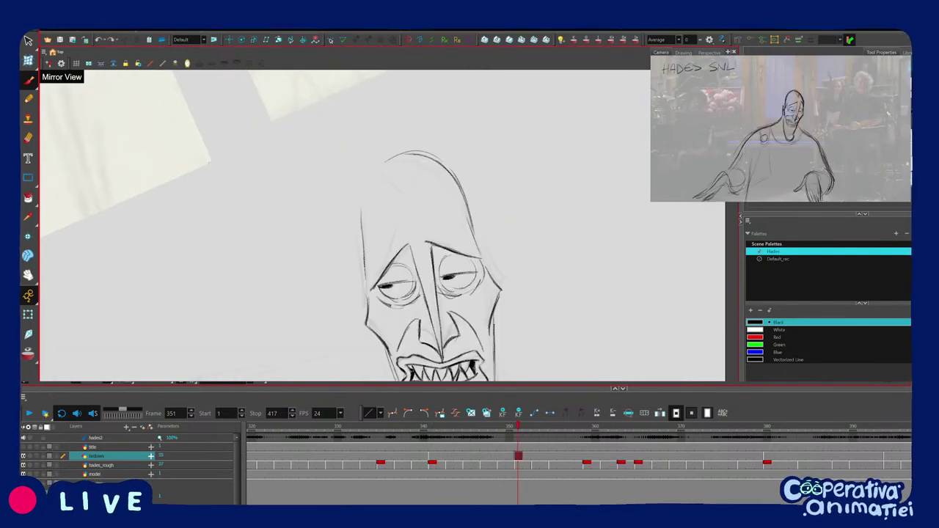
{"action": "key", "text": "1"}
{"action": "key", "text": "1"}
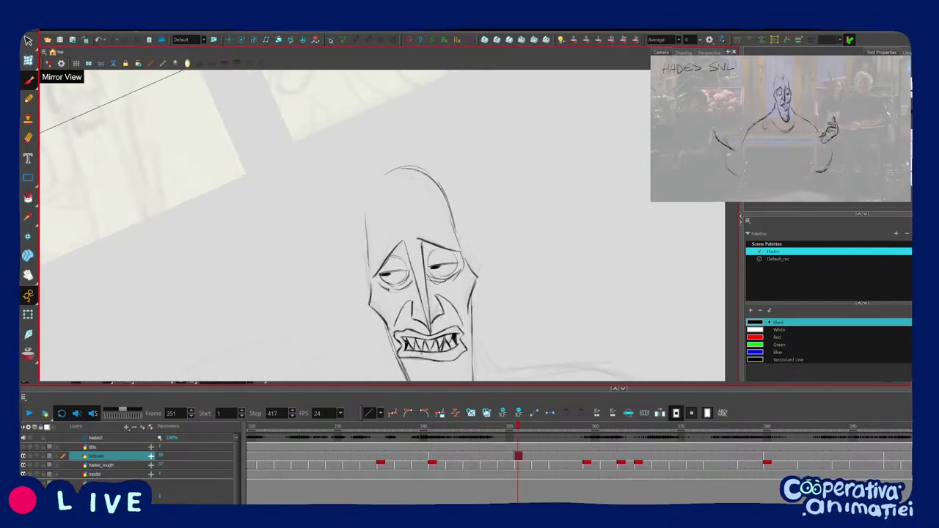
Close the left side of the mirrored head outline from the temple up to the crown.
{"action": "left_click_drag", "start_coordinate": [512, 293], "coordinate": [459, 261]}
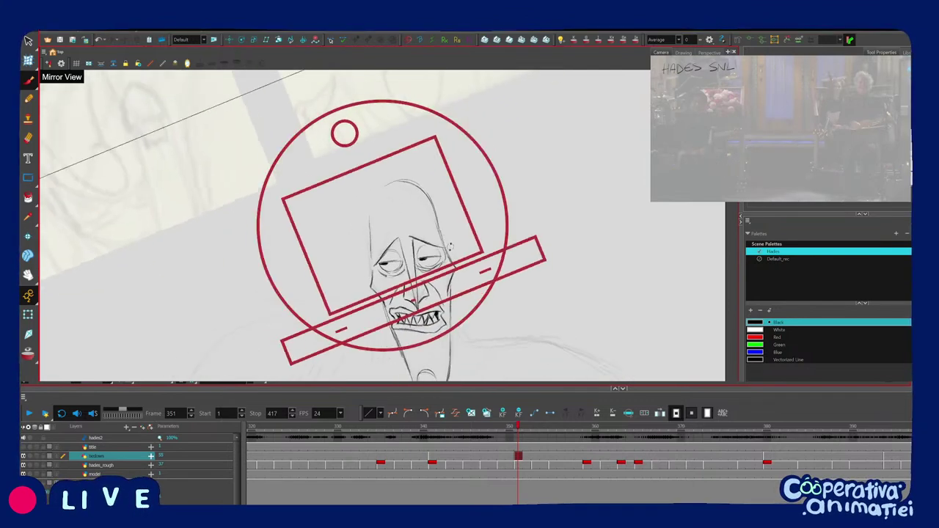
{"action": "left_click_drag", "start_coordinate": [372, 251], "coordinate": [376, 199]}
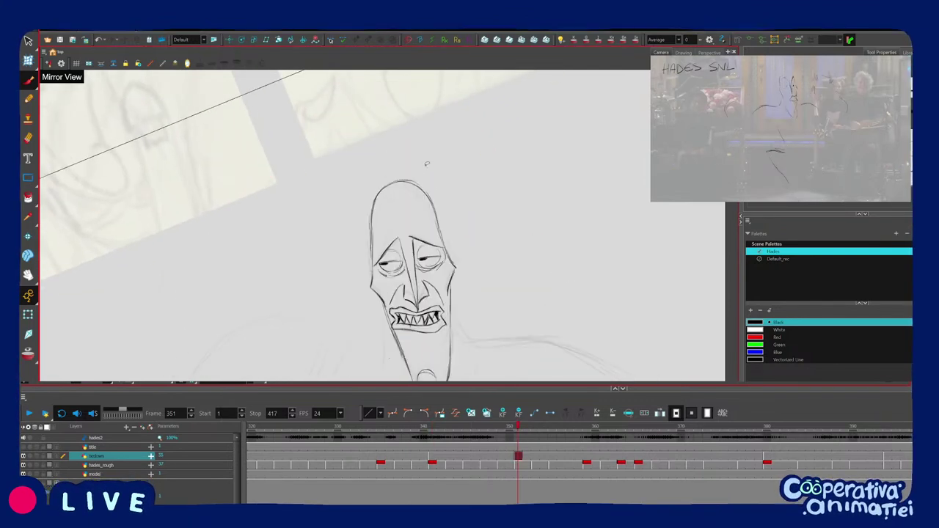
{"action": "key", "text": "Delete"}
{"action": "key", "text": "1"}
{"action": "key", "text": "1"}
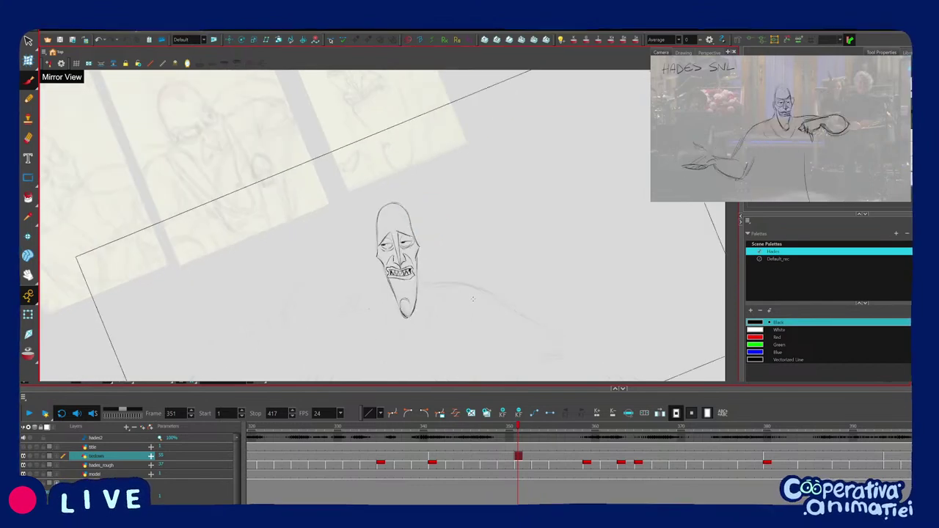
Examine the eyes and overall face of frame 351 in the mirrored view, checking the left pupil.
{"action": "key", "text": "2"}
{"action": "key", "text": "2"}
{"action": "key", "text": "2"}
{"action": "key", "text": "2"}
{"action": "key", "text": "2"}
{"action": "left_click", "coordinate": [379, 286]}
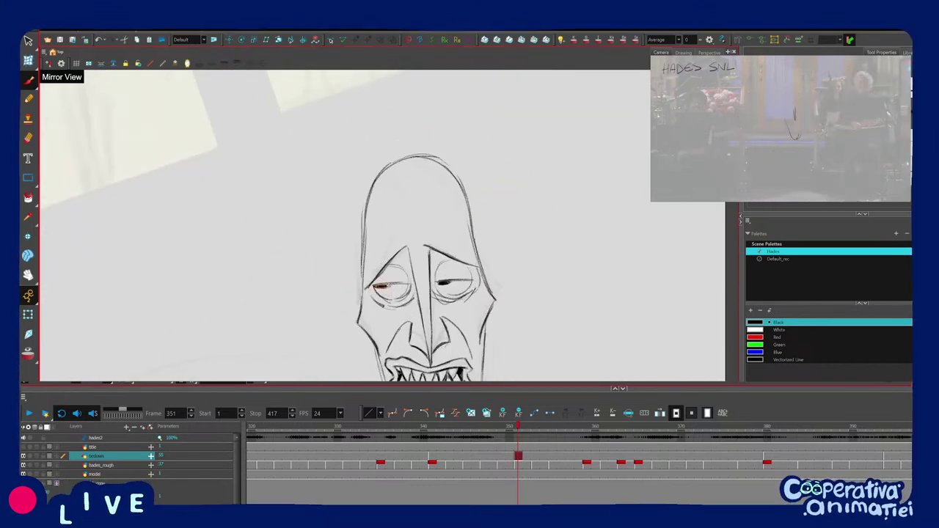
{"action": "left_click", "coordinate": [468, 278]}
{"action": "key", "text": "2"}
{"action": "key", "text": "2"}
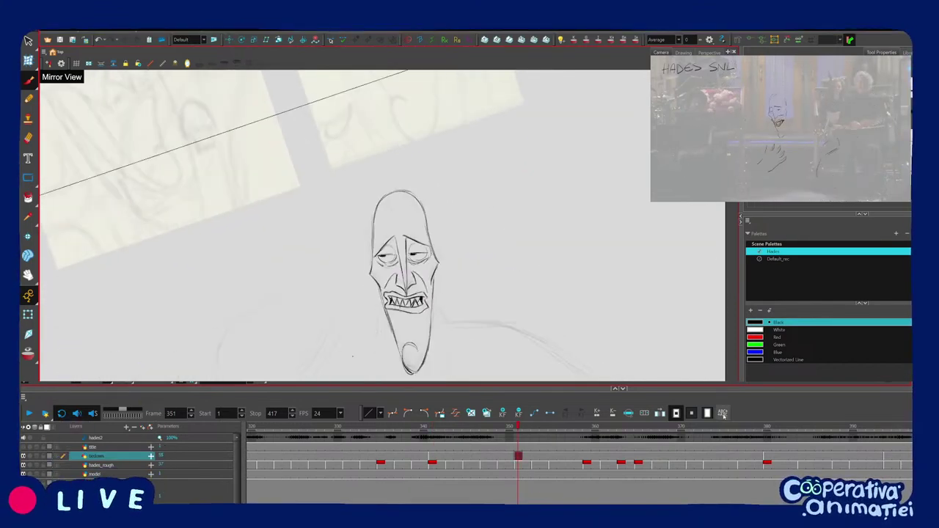
Remove the pupils and eyelid lines from both eyes of the mirrored face, leaving the eyeballs empty.
{"action": "mouse_move", "coordinate": [509, 431]}
{"action": "left_mouse_down"}
{"action": "mouse_move", "coordinate": [578, 455]}
{"action": "mouse_move", "coordinate": [477, 466]}
{"action": "mouse_move", "coordinate": [526, 471]}
{"action": "left_mouse_up"}
{"action": "key", "text": "2"}
{"action": "key", "text": "2"}
{"action": "key", "text": "2"}
{"action": "key", "text": "2"}
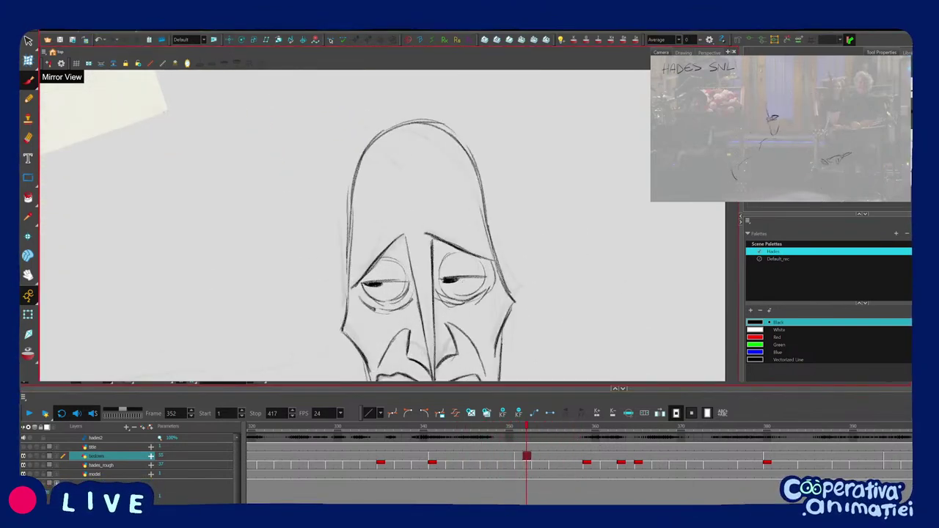
{"action": "key", "text": "ctrl+z"}
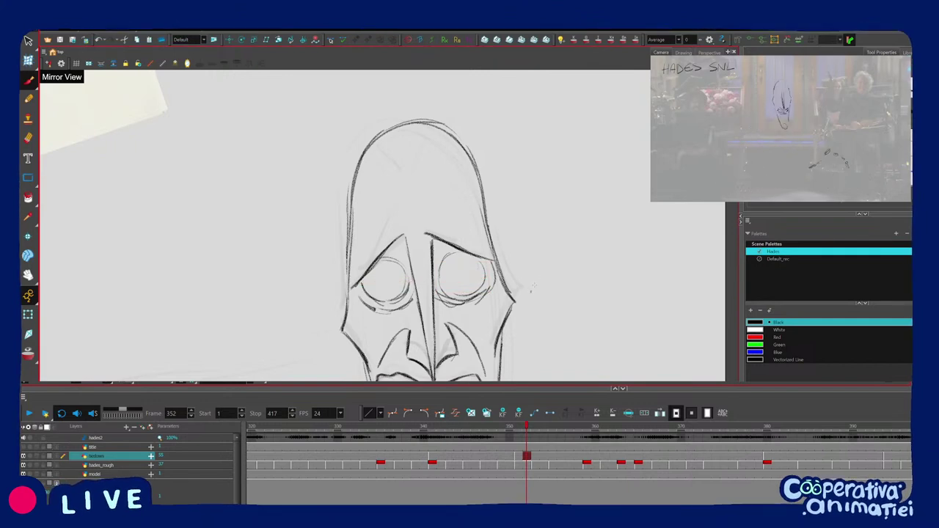
{"action": "key", "text": "1"}
{"action": "key", "text": "1"}
{"action": "key", "text": "1"}
{"action": "key", "text": "f"}
{"action": "key", "text": "g"}
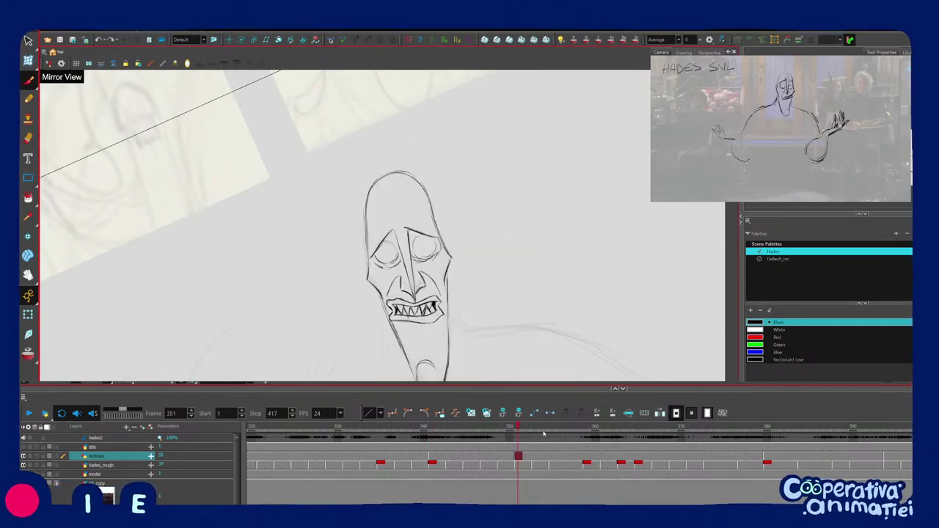
Redraw the half-closed eyelids and smaller lowered pupils in both eyes at frame 351.
{"action": "mouse_move", "coordinate": [514, 441]}
{"action": "left_mouse_down"}
{"action": "mouse_move", "coordinate": [502, 442]}
{"action": "mouse_move", "coordinate": [699, 443]}
{"action": "mouse_move", "coordinate": [447, 443]}
{"action": "mouse_move", "coordinate": [526, 481]}
{"action": "left_mouse_up"}
{"action": "scroll", "coordinate": [397, 254], "scroll_direction": "up", "scroll_amount": 2}
{"action": "key", "text": "ctrl+alt"}
{"action": "key", "text": "comma"}
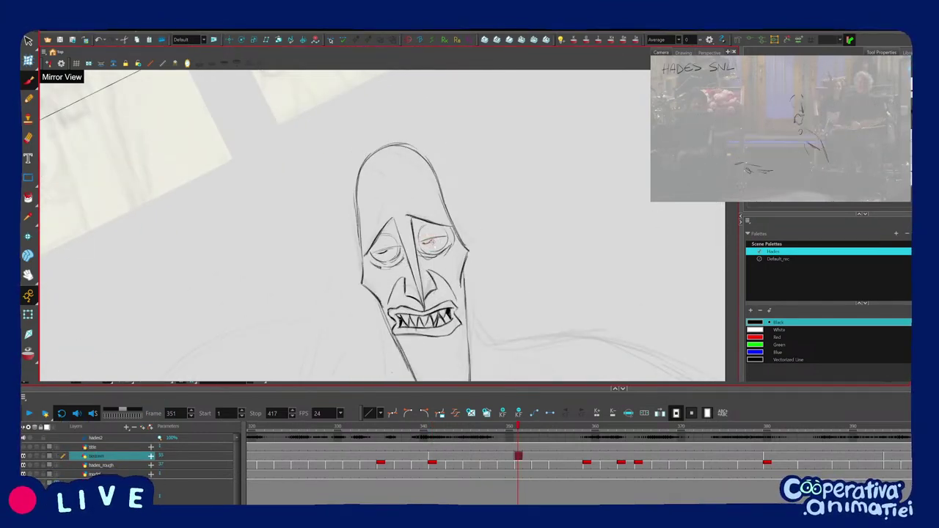
{"action": "key", "text": "1"}
{"action": "mouse_move", "coordinate": [535, 281]}
{"action": "left_mouse_down"}
{"action": "mouse_move", "coordinate": [518, 298]}
{"action": "mouse_move", "coordinate": [516, 282]}
{"action": "left_mouse_up"}
{"action": "key", "text": "2"}
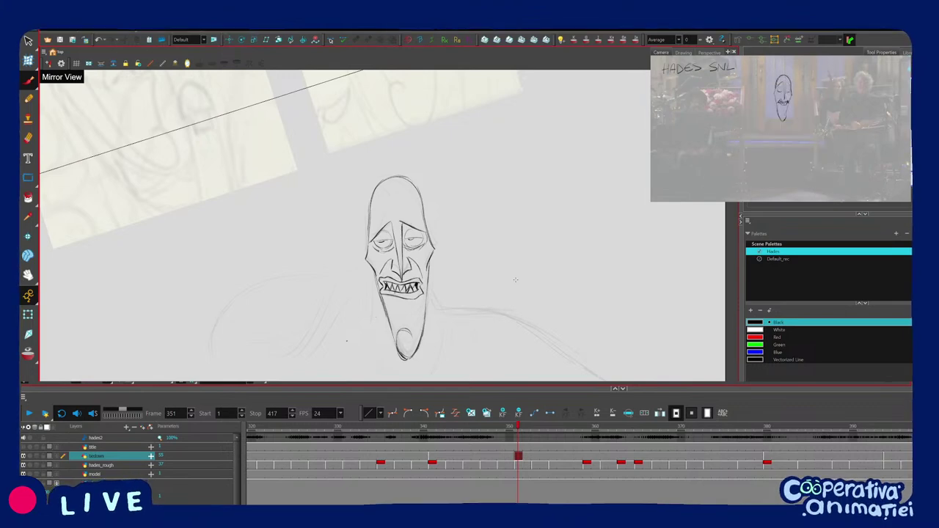
{"action": "left_click_drag", "start_coordinate": [516, 280], "coordinate": [545, 281]}
{"action": "key", "text": "2"}
{"action": "left_click_drag", "start_coordinate": [545, 281], "coordinate": [549, 279]}
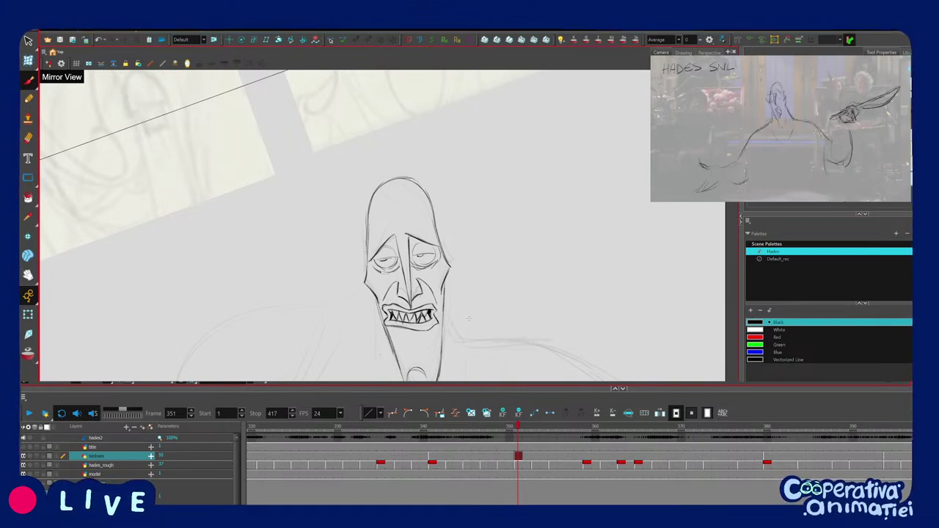
Draw the hairline across the forehead with a central widow's peak and lines running down both temples.
{"action": "mouse_move", "coordinate": [481, 312]}
{"action": "left_mouse_down"}
{"action": "mouse_move", "coordinate": [478, 289]}
{"action": "mouse_move", "coordinate": [474, 313]}
{"action": "mouse_move", "coordinate": [498, 287]}
{"action": "left_mouse_up"}
{"action": "key", "text": "2"}
{"action": "key", "text": "2"}
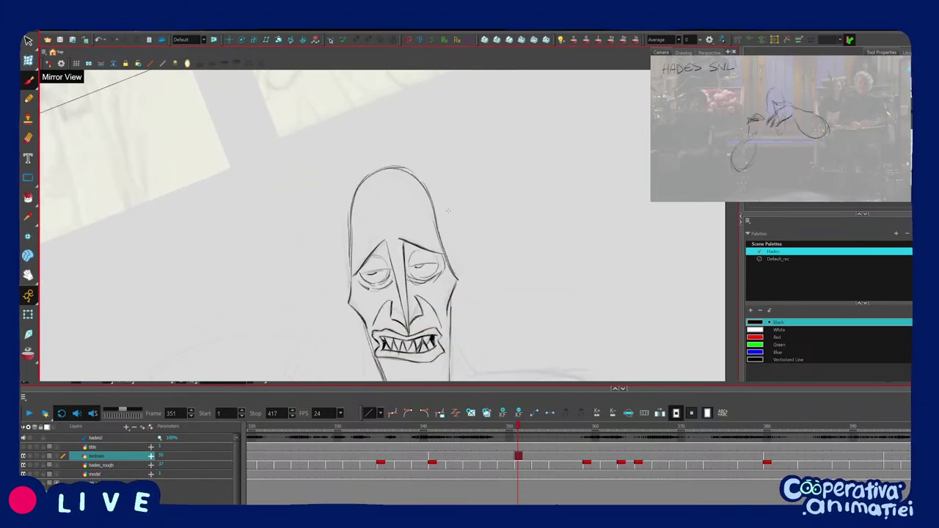
{"action": "mouse_move", "coordinate": [369, 183]}
{"action": "left_mouse_down"}
{"action": "mouse_move", "coordinate": [393, 203]}
{"action": "mouse_move", "coordinate": [402, 183]}
{"action": "mouse_move", "coordinate": [422, 206]}
{"action": "left_mouse_up"}
{"action": "key", "text": "f"}
{"action": "key", "text": "g"}
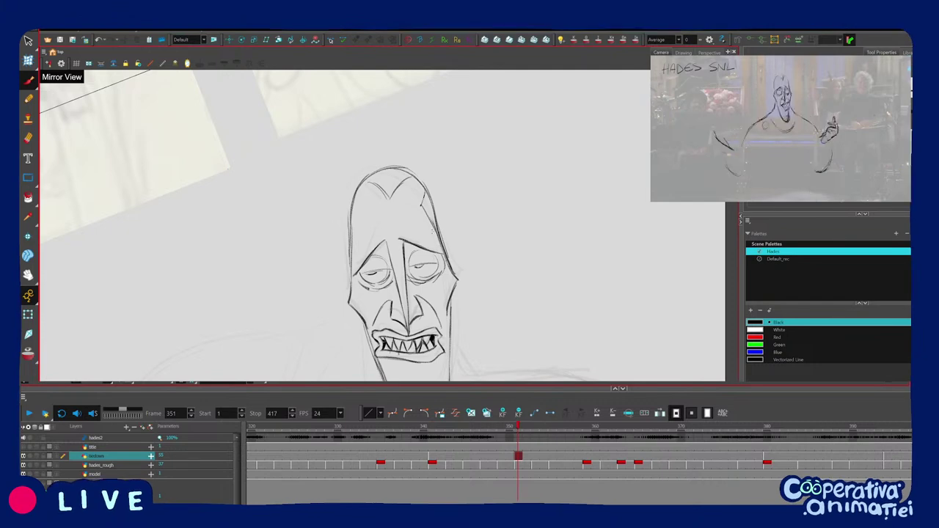
{"action": "left_click_drag", "start_coordinate": [359, 214], "coordinate": [353, 263]}
{"action": "left_click_drag", "start_coordinate": [367, 184], "coordinate": [360, 213]}
Compare the head and hairline of frame 351 with the tiedown pose at frame 341.
{"action": "key", "text": "f"}
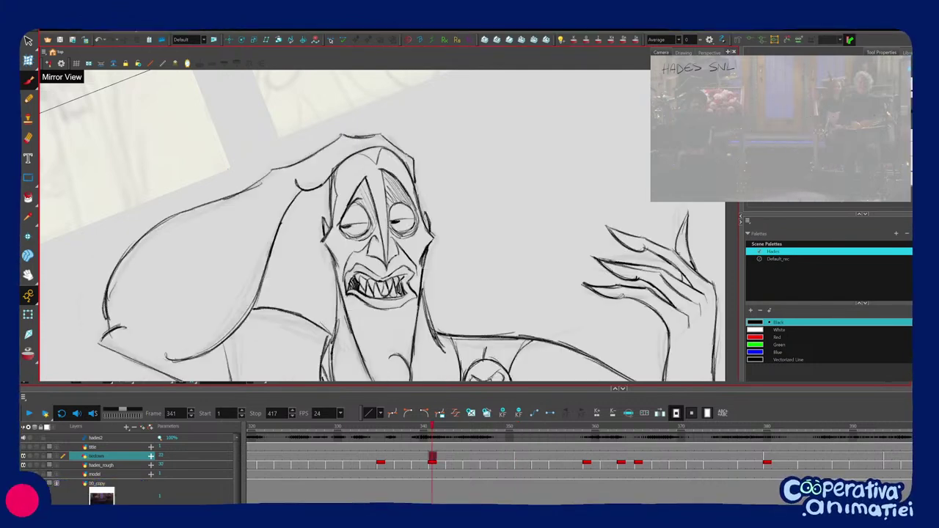
{"action": "key", "text": "g"}
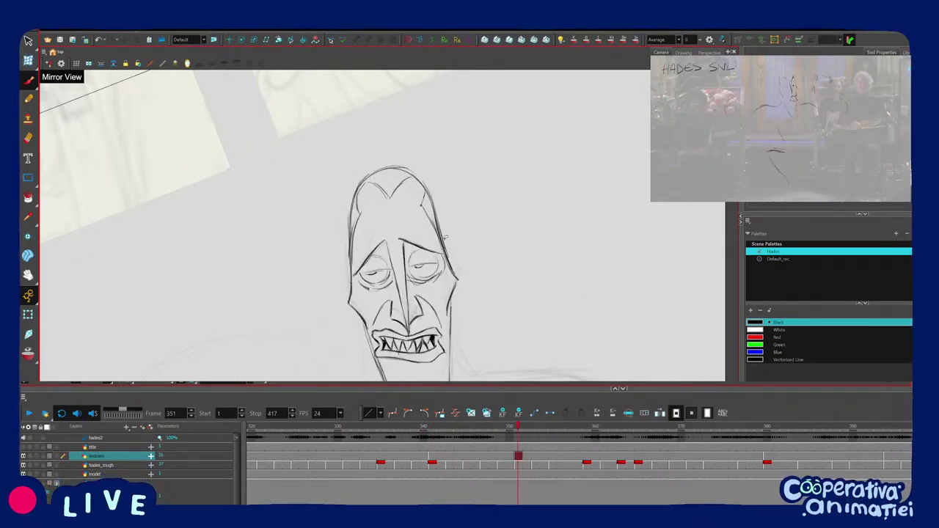
{"action": "key", "text": "f"}
{"action": "key", "text": "g"}
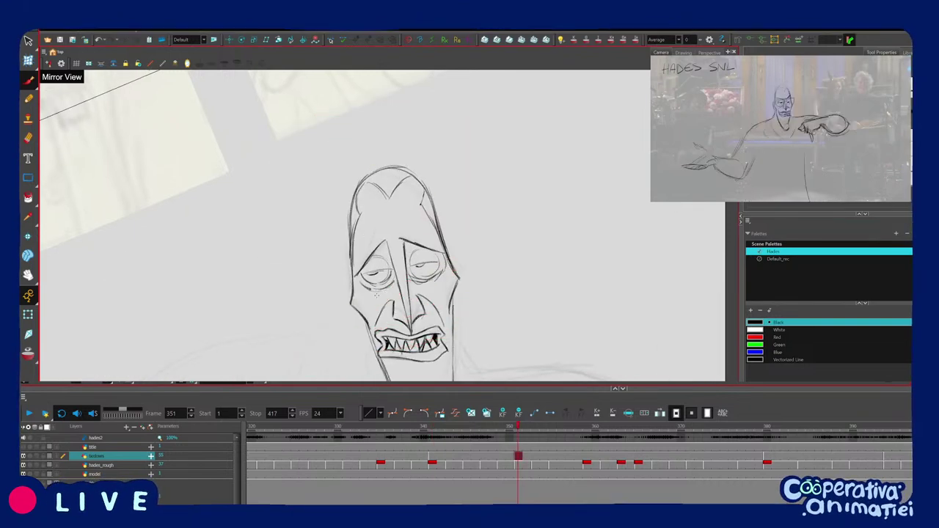
{"action": "scroll", "coordinate": [397, 265], "scroll_direction": "down", "scroll_amount": 4}
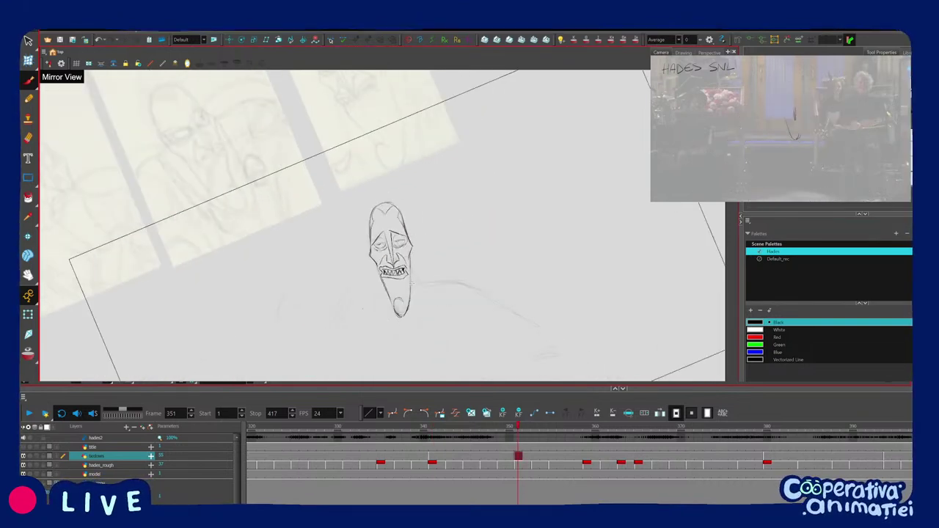
{"action": "scroll", "coordinate": [412, 252], "scroll_direction": "down", "scroll_amount": 1}
{"action": "key", "text": "f"}
{"action": "key", "text": "g"}
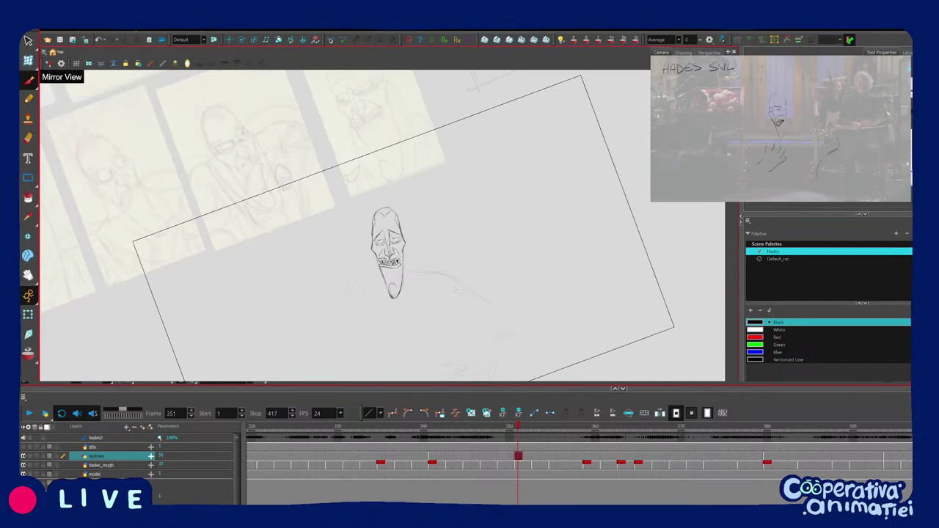
Rework the left eyebrow of the mirrored face into a shorter slanted line, checking it with the canvas flipped.
{"action": "scroll", "coordinate": [411, 246], "scroll_direction": "up", "scroll_amount": 3}
{"action": "key", "text": "2"}
{"action": "key", "text": "2"}
{"action": "left_click_drag", "start_coordinate": [360, 265], "coordinate": [383, 238]}
{"action": "key", "text": "2"}
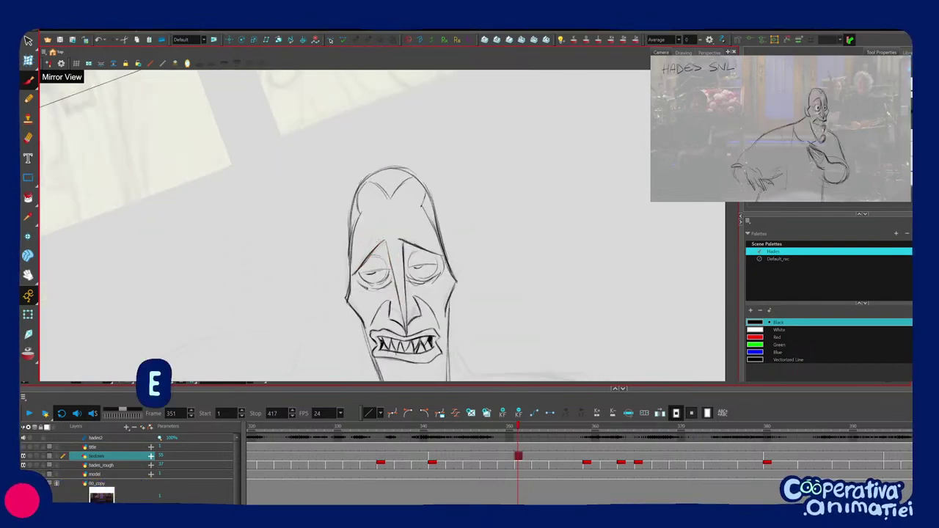
{"action": "left_click_drag", "start_coordinate": [353, 274], "coordinate": [385, 241]}
{"action": "key", "text": "ctrl+z"}
{"action": "key", "text": "v"}
{"action": "key", "text": "v"}
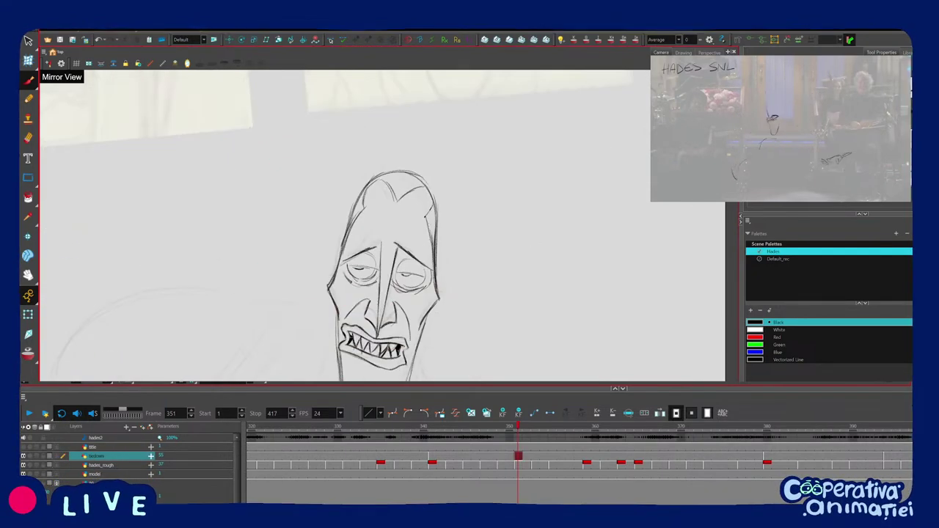
{"action": "left_click", "coordinate": [410, 261], "text": "ctrl"}
{"action": "key", "text": "c"}
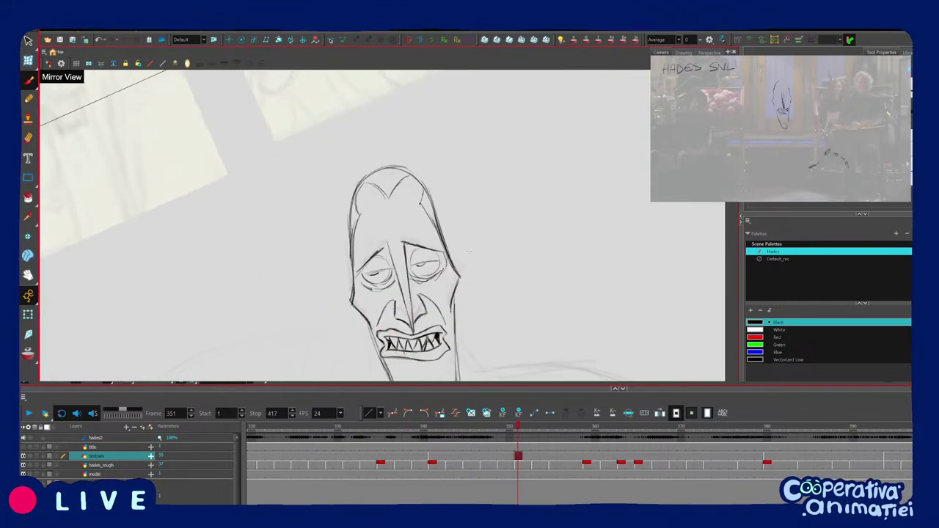
Examine the whole head of frame 351 at several zoom levels to judge the reworked eyebrow and expression.
{"action": "key", "text": "1"}
{"action": "key", "text": "2"}
{"action": "key", "text": "2"}
{"action": "key", "text": "1"}
{"action": "key", "text": "1"}
{"action": "key", "text": "1"}
{"action": "key", "text": "1"}
{"action": "key", "text": "v"}
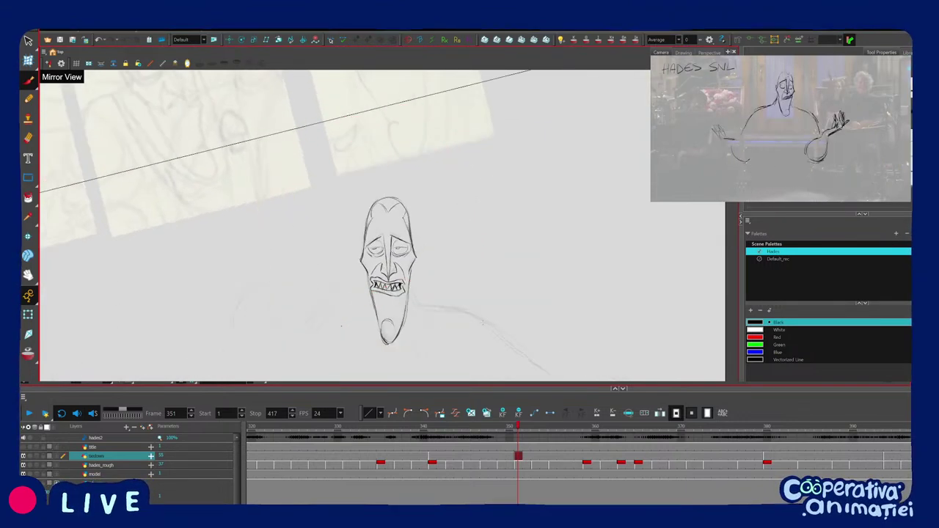
{"action": "left_click_drag", "start_coordinate": [377, 334], "coordinate": [411, 285]}
{"action": "key", "text": "1"}
{"action": "key", "text": "1"}
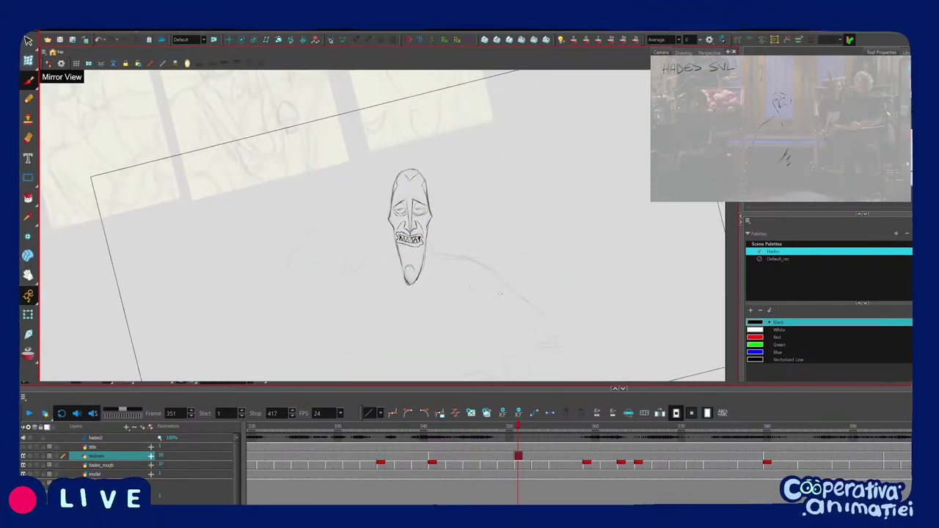
{"action": "key", "text": "2"}
{"action": "key", "text": "2"}
Draw the neck lines on both sides of the jaw, using the frame 341 pose for comparison.
{"action": "key", "text": "f"}
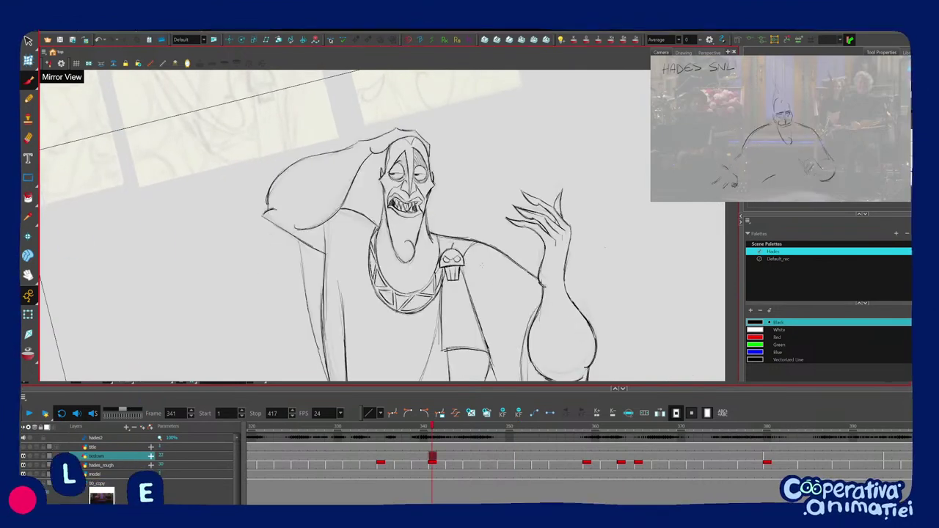
{"action": "key", "text": "g"}
{"action": "key", "text": "f"}
{"action": "key", "text": "g"}
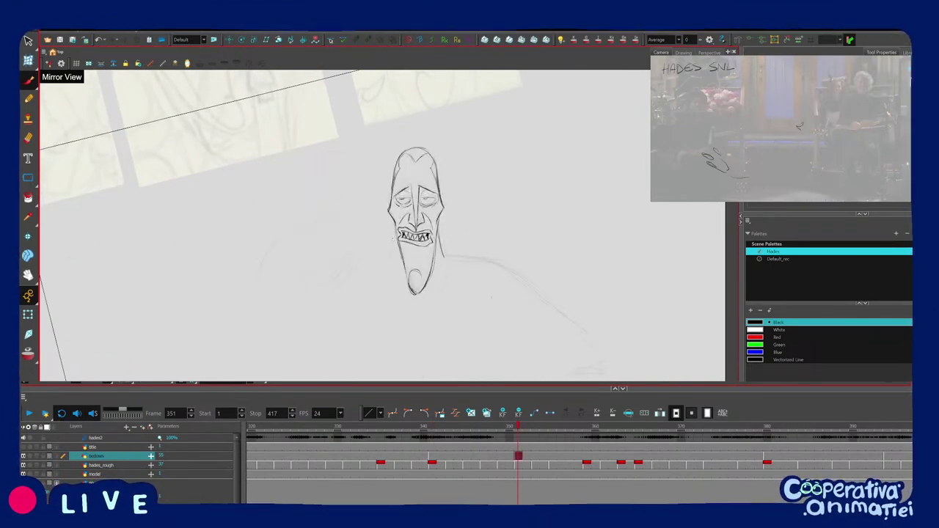
{"action": "key", "text": "f"}
{"action": "key", "text": "g"}
{"action": "key", "text": "f"}
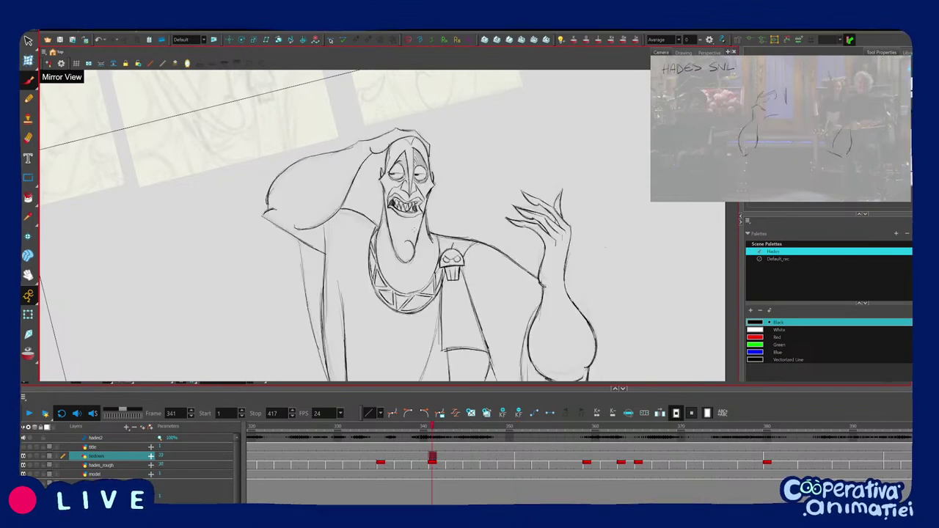
{"action": "key", "text": "g"}
{"action": "key", "text": "f"}
{"action": "key", "text": "g"}
{"action": "key", "text": "f"}
{"action": "key", "text": "g"}
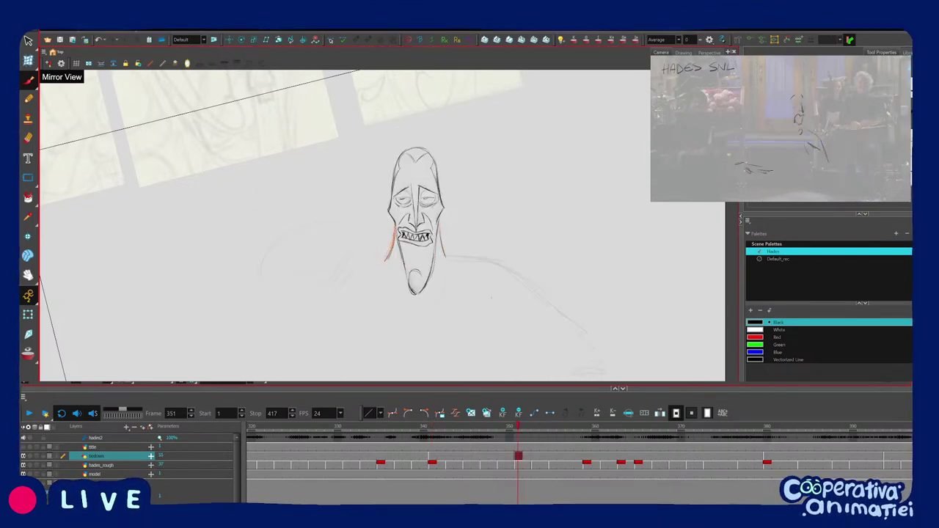
{"action": "key", "text": "f"}
{"action": "key", "text": "g"}
Draw the shoulder line on the right of the mirrored figure, from the neck base down toward the upper arm.
{"action": "key", "text": "1"}
{"action": "left_click_drag", "start_coordinate": [447, 197], "coordinate": [446, 222]}
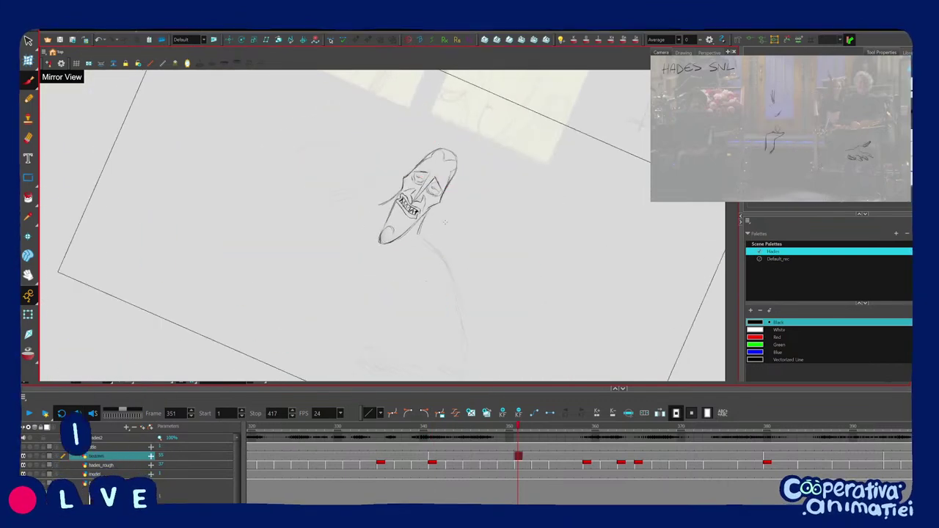
{"action": "left_click_drag", "start_coordinate": [445, 259], "coordinate": [453, 236]}
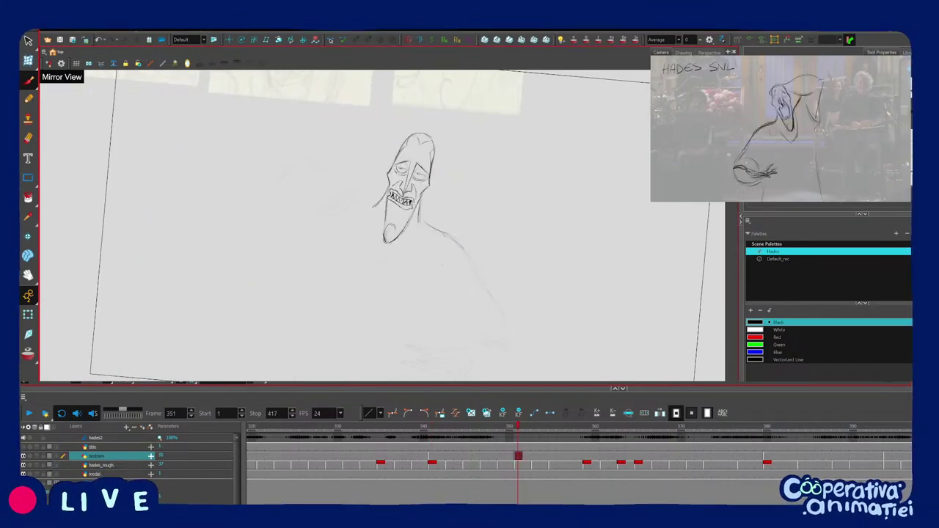
{"action": "key", "text": "f"}
{"action": "key", "text": "g"}
{"action": "key", "text": "f"}
{"action": "key", "text": "g"}
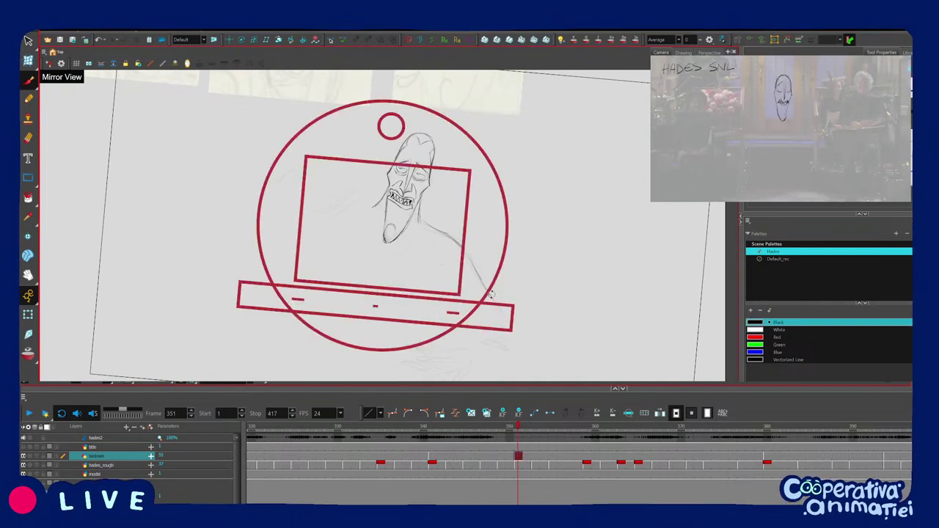
Draw the left neck-to-shoulder curve and strengthen the right shoulder line over the rough.
{"action": "mouse_move", "coordinate": [473, 264]}
{"action": "left_mouse_down"}
{"action": "mouse_move", "coordinate": [496, 256]}
{"action": "mouse_move", "coordinate": [502, 213]}
{"action": "mouse_move", "coordinate": [501, 230]}
{"action": "left_mouse_up"}
{"action": "left_click_drag", "start_coordinate": [371, 257], "coordinate": [378, 259]}
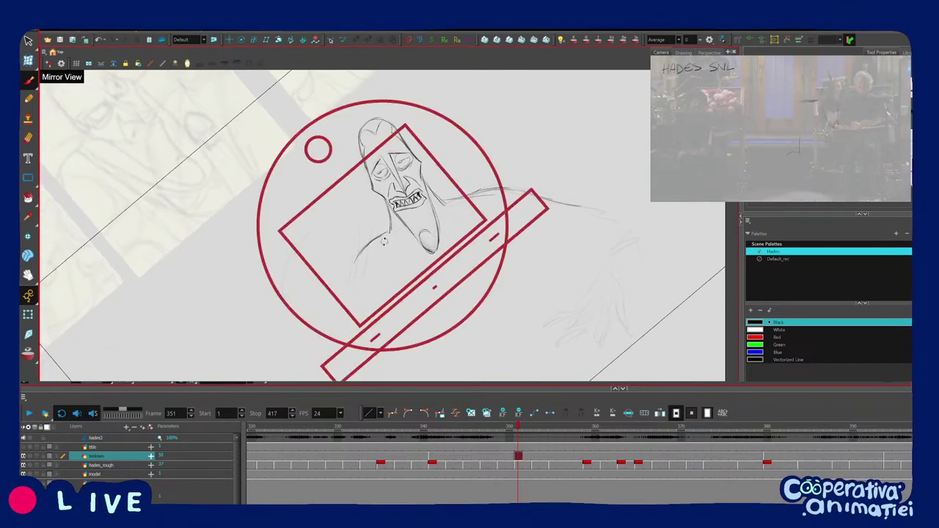
{"action": "key", "text": "f"}
{"action": "key", "text": "g"}
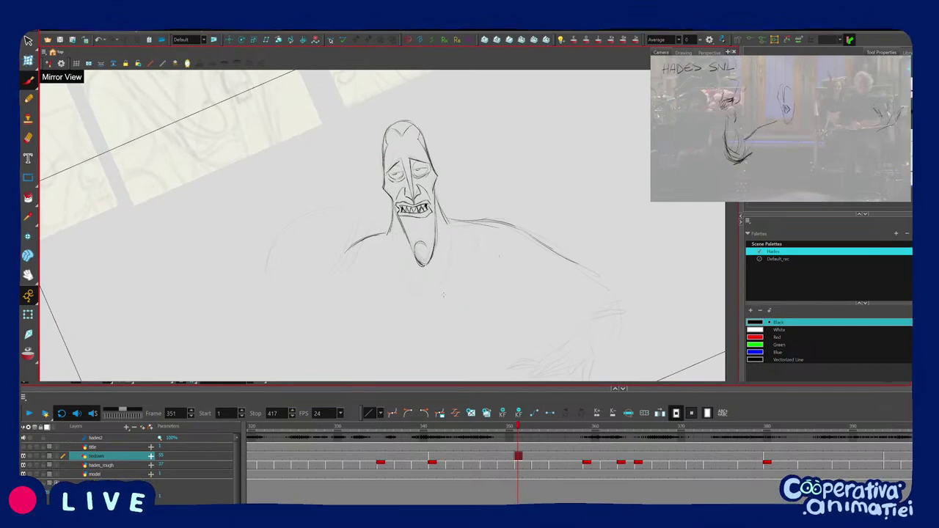
{"action": "key", "text": "f"}
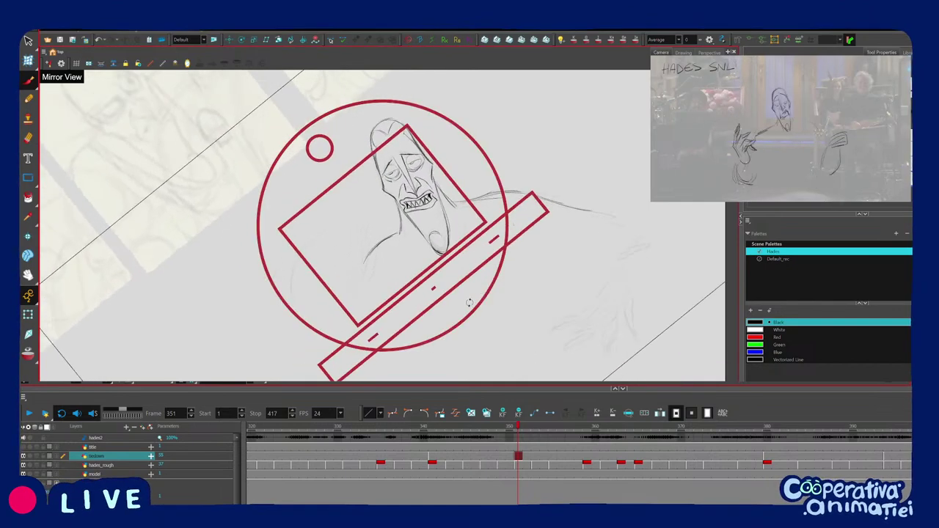
Draw the rounded outer contour of the left bent forearm and begin the wrist beside the jaw.
{"action": "key", "text": "g"}
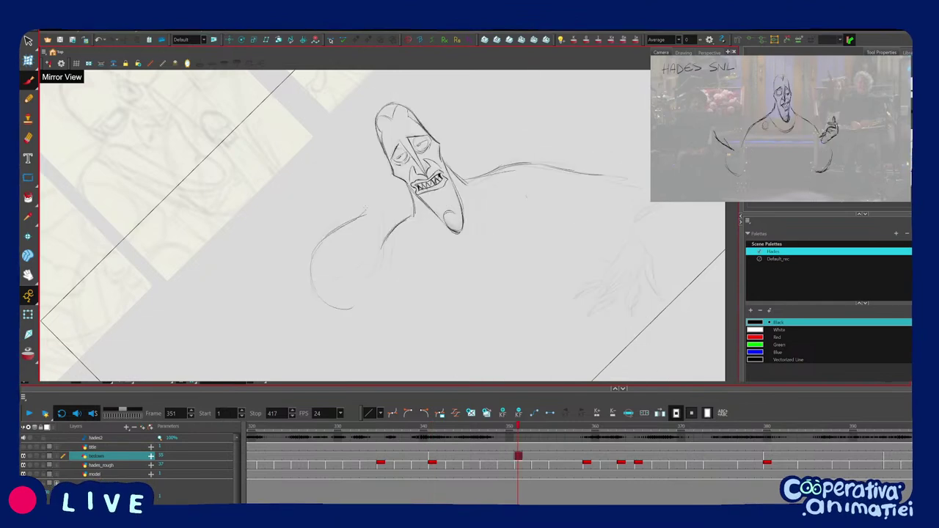
{"action": "left_click_drag", "start_coordinate": [366, 211], "coordinate": [375, 197]}
{"action": "key", "text": "c"}
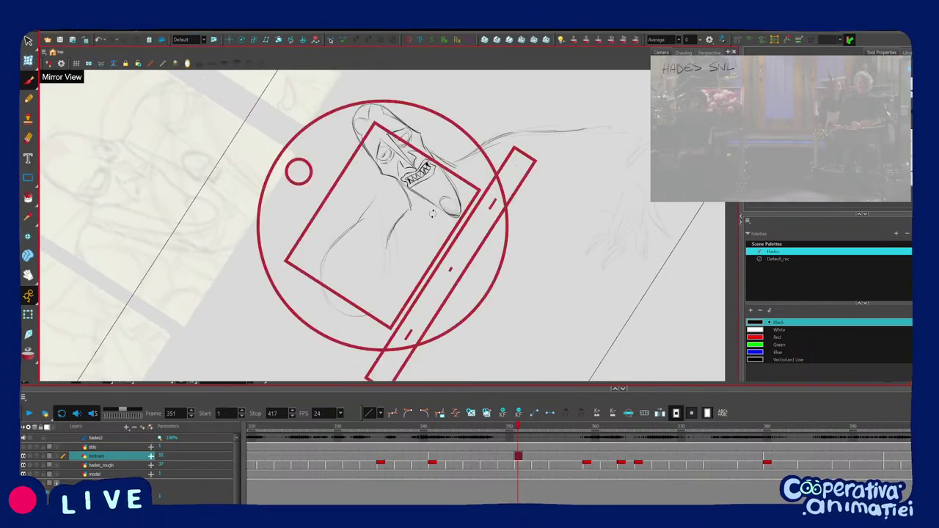
{"action": "left_click_drag", "start_coordinate": [433, 209], "coordinate": [436, 226]}
{"action": "key", "text": "f"}
{"action": "key", "text": "g"}
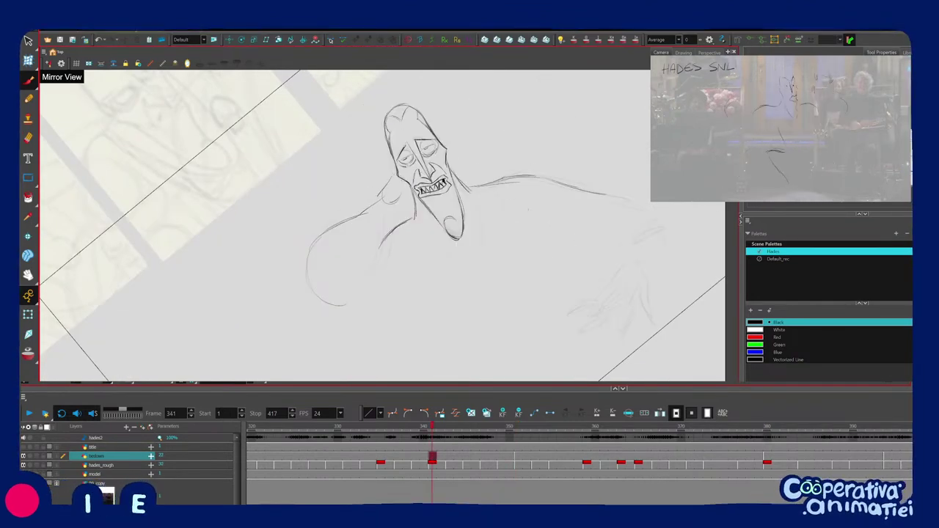
Draw the inner contour of the left forearm from the wrist and add the pointed elbow.
{"action": "mouse_move", "coordinate": [365, 253]}
{"action": "left_mouse_down"}
{"action": "mouse_move", "coordinate": [383, 258]}
{"action": "mouse_move", "coordinate": [406, 296]}
{"action": "left_mouse_up"}
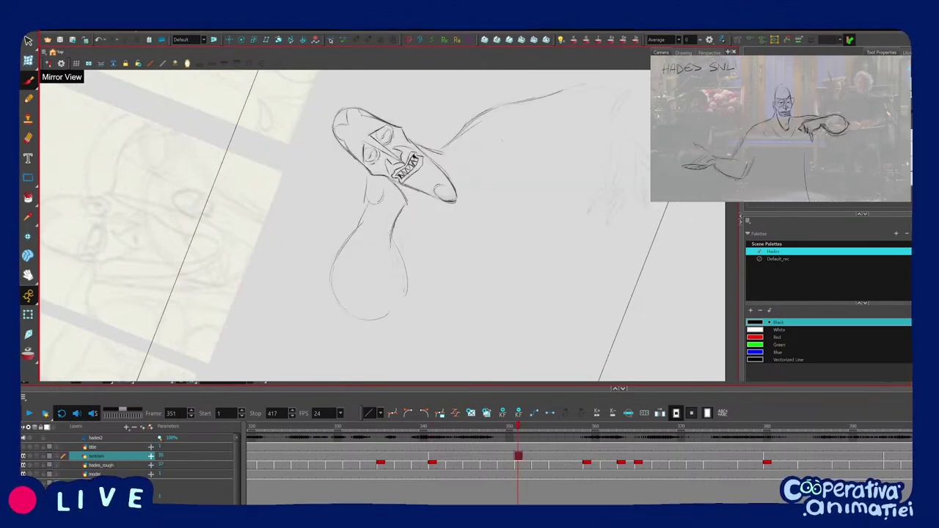
{"action": "left_click_drag", "start_coordinate": [372, 321], "coordinate": [318, 299]}
{"action": "key", "text": "ctrl+z"}
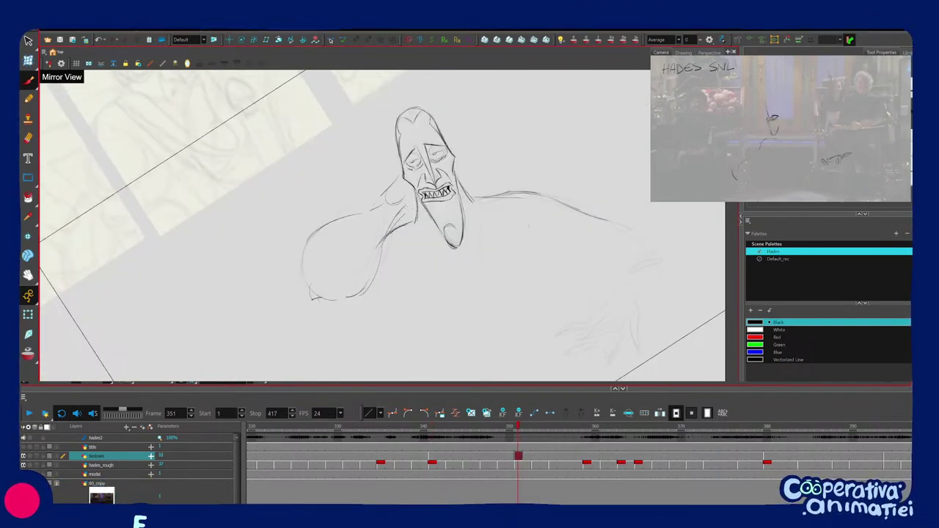
Draw the edge of the left hand resting against the cheek and touch up the elbow tip.
{"action": "key", "text": "ctrl+z"}
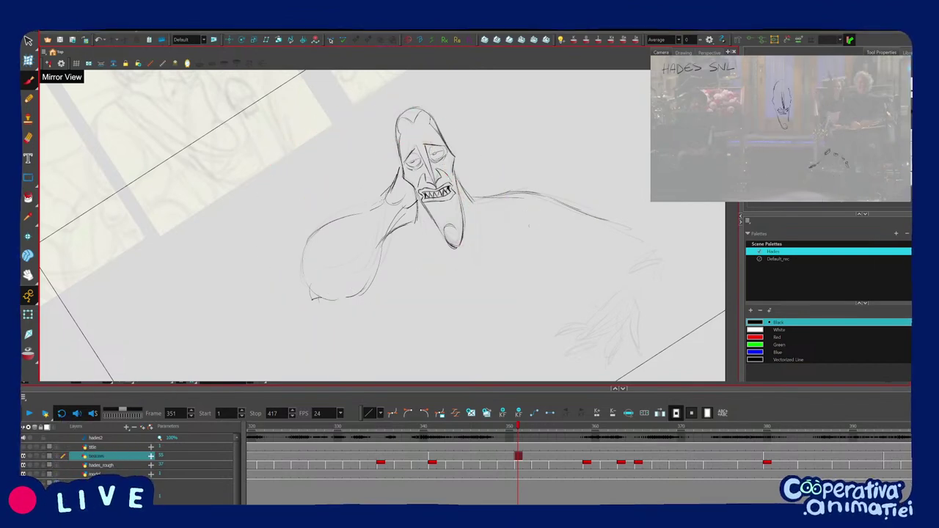
{"action": "mouse_move", "coordinate": [317, 299]}
{"action": "left_mouse_down"}
{"action": "mouse_move", "coordinate": [334, 310]}
{"action": "mouse_move", "coordinate": [315, 295]}
{"action": "left_mouse_up"}
{"action": "key", "text": "1"}
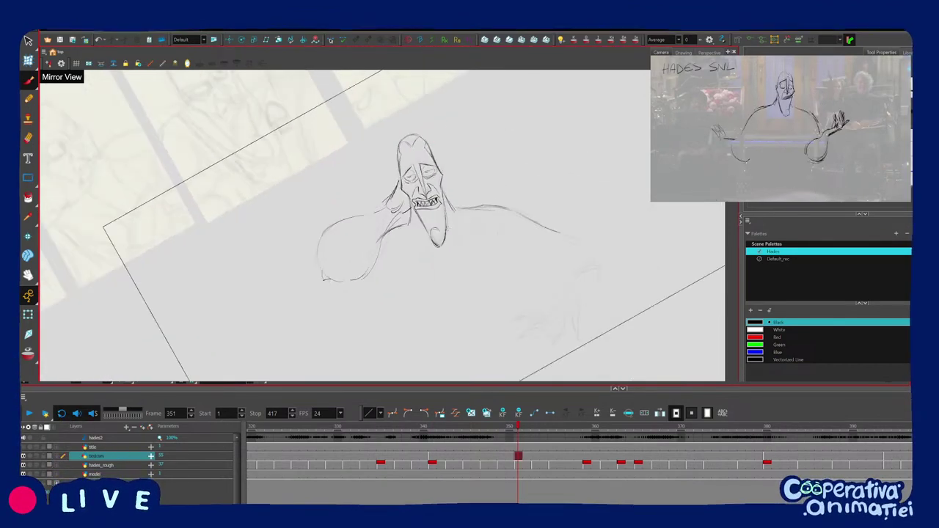
Compare the torso, arms and robe of the frame 341 tiedown with the unfinished pose on frame 351.
{"action": "key", "text": "1"}
{"action": "key", "text": "f"}
{"action": "key", "text": "g"}
{"action": "key", "text": "f"}
{"action": "key", "text": "g"}
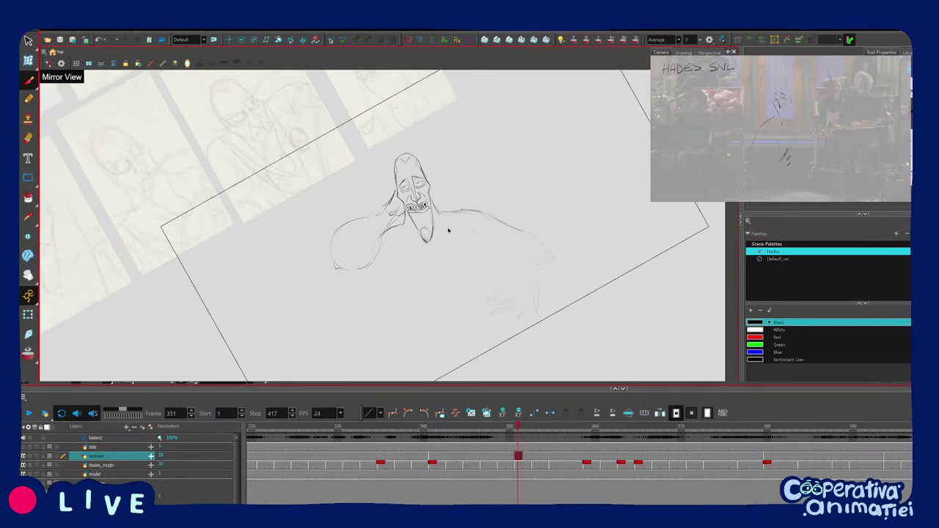
{"action": "key", "text": "2"}
{"action": "left_click_drag", "start_coordinate": [346, 270], "coordinate": [336, 259]}
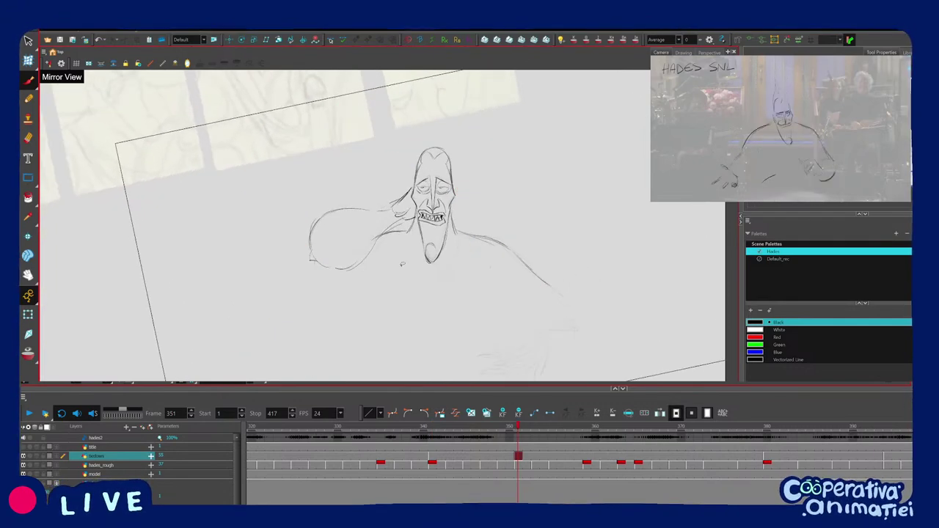
{"action": "key", "text": "2"}
{"action": "mouse_move", "coordinate": [507, 256]}
{"action": "left_mouse_down"}
{"action": "mouse_move", "coordinate": [503, 303]}
{"action": "mouse_move", "coordinate": [513, 273]}
{"action": "left_mouse_up"}
{"action": "key", "text": "1"}
{"action": "key", "text": "1"}
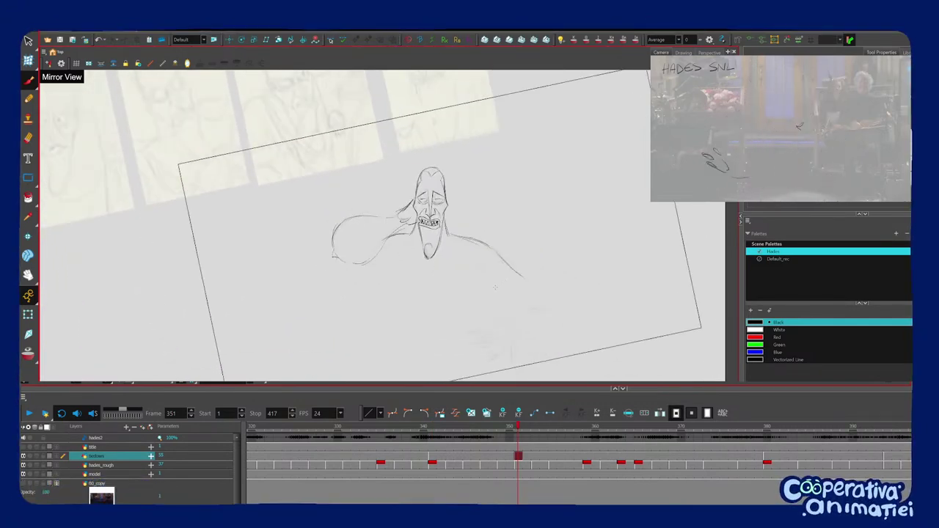
{"action": "key", "text": "f"}
{"action": "key", "text": "f"}
{"action": "key", "text": "g"}
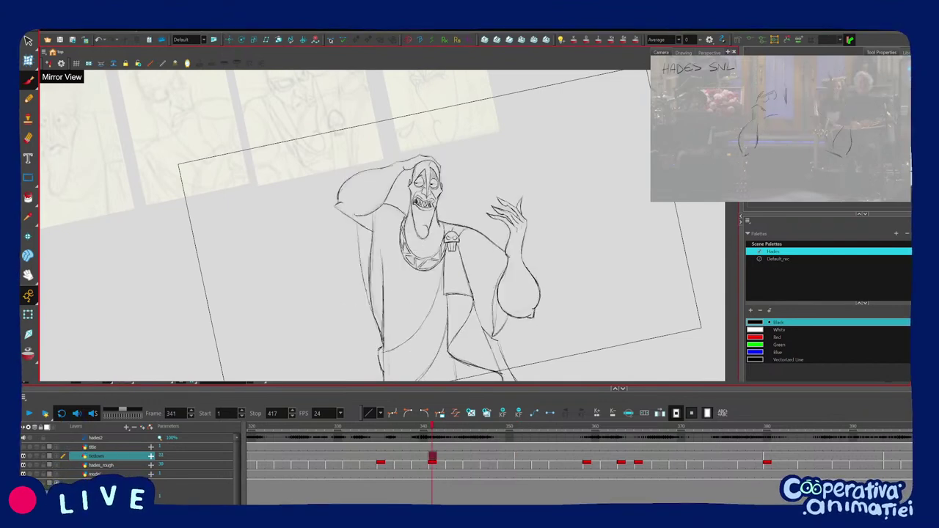
{"action": "key", "text": "g"}
{"action": "key", "text": "2"}
{"action": "key", "text": "2"}
{"action": "left_click_drag", "start_coordinate": [477, 270], "coordinate": [480, 213]}
{"action": "key", "text": "f"}
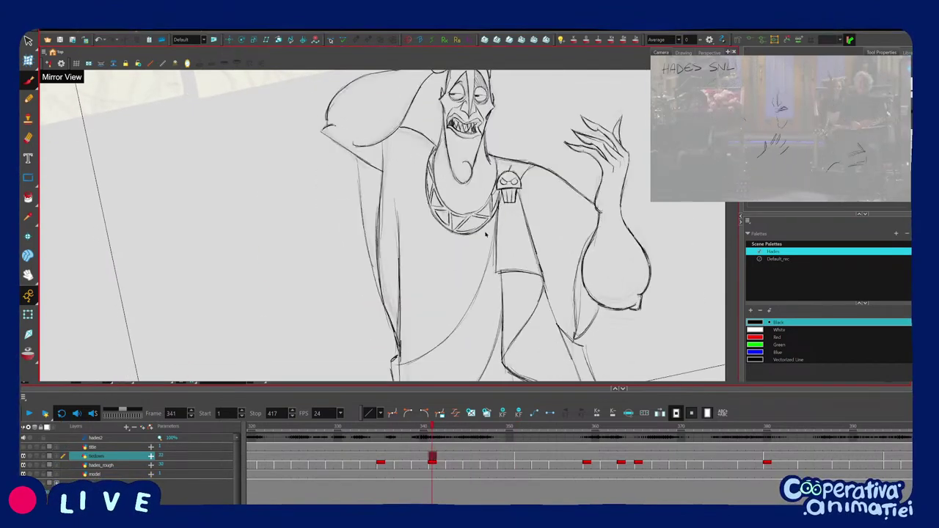
{"action": "key", "text": "1"}
{"action": "key", "text": "g"}
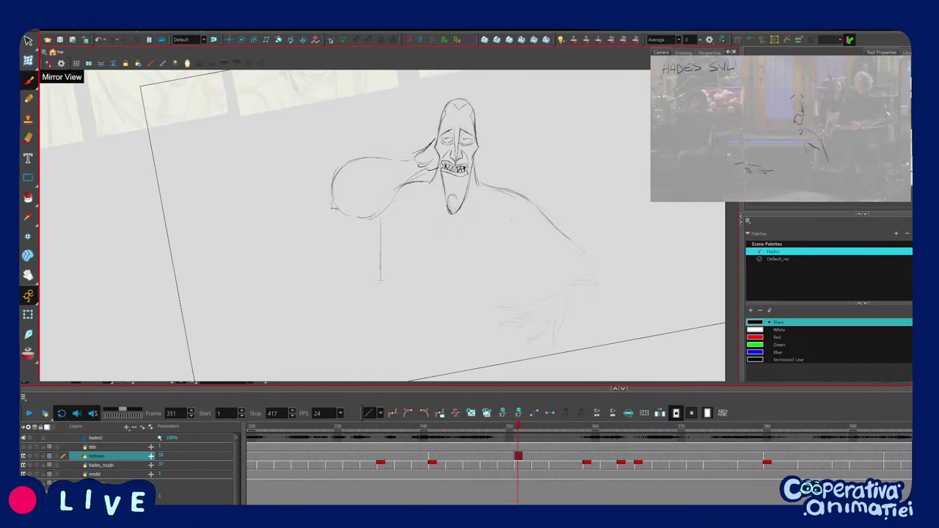
Draw two robe edges descending from beneath the left forearm on frame 351 and converging to a point near the waist.
{"action": "left_click_drag", "start_coordinate": [381, 280], "coordinate": [399, 327]}
{"action": "key", "text": "f"}
{"action": "key", "text": "g"}
{"action": "key", "text": "f"}
{"action": "key", "text": "g"}
{"action": "left_click_drag", "start_coordinate": [357, 221], "coordinate": [359, 233]}
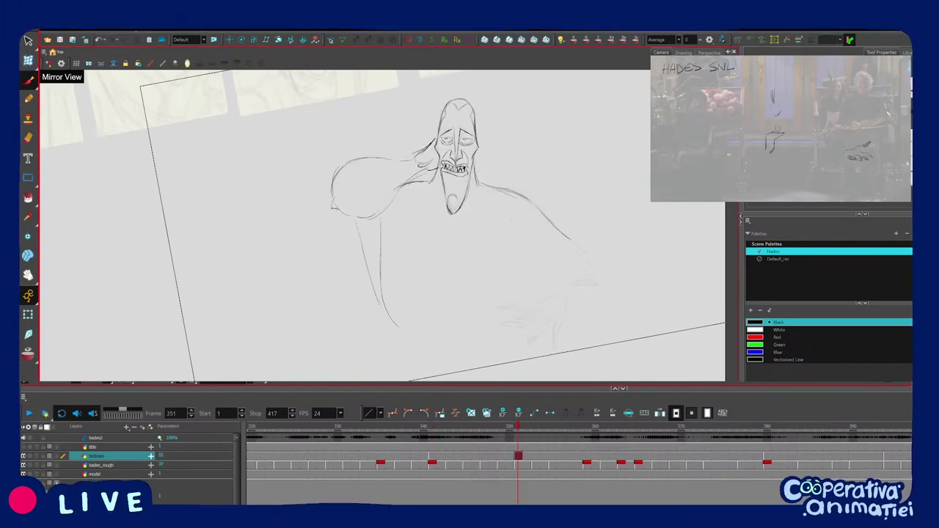
{"action": "key", "text": "f"}
{"action": "key", "text": "g"}
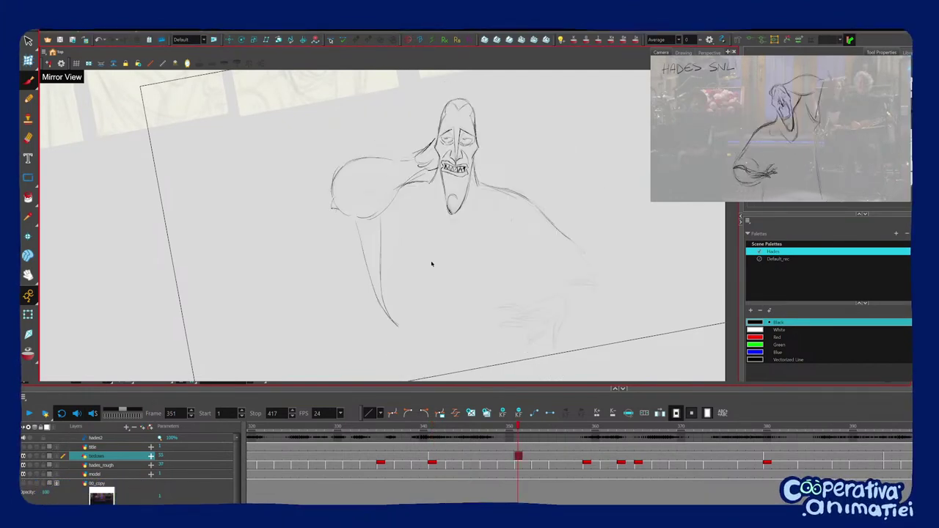
Select the lower part of the two converging robe lines and rework their curve toward the shared point.
{"action": "key", "text": "1"}
{"action": "left_click_drag", "start_coordinate": [434, 284], "coordinate": [435, 300]}
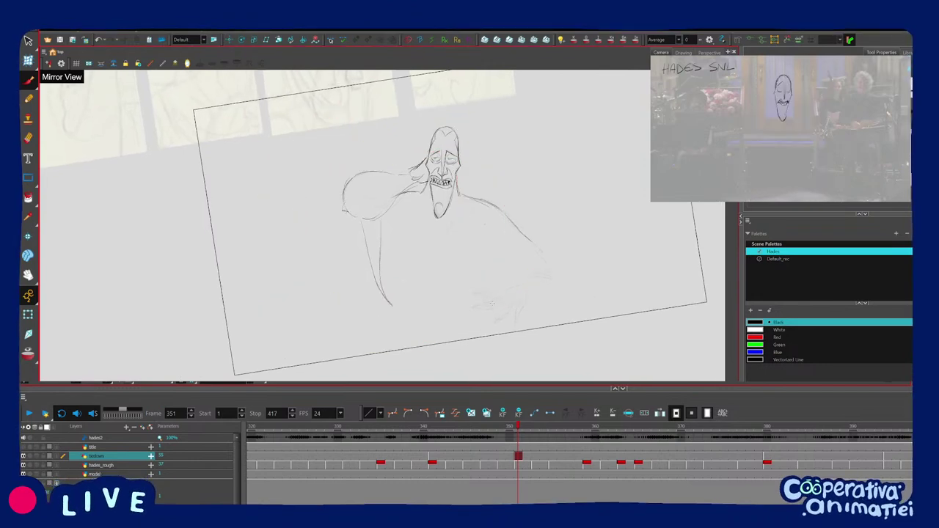
{"action": "key", "text": "2"}
{"action": "key", "text": "f"}
{"action": "key", "text": "g"}
{"action": "left_click_drag", "start_coordinate": [388, 213], "coordinate": [408, 317]}
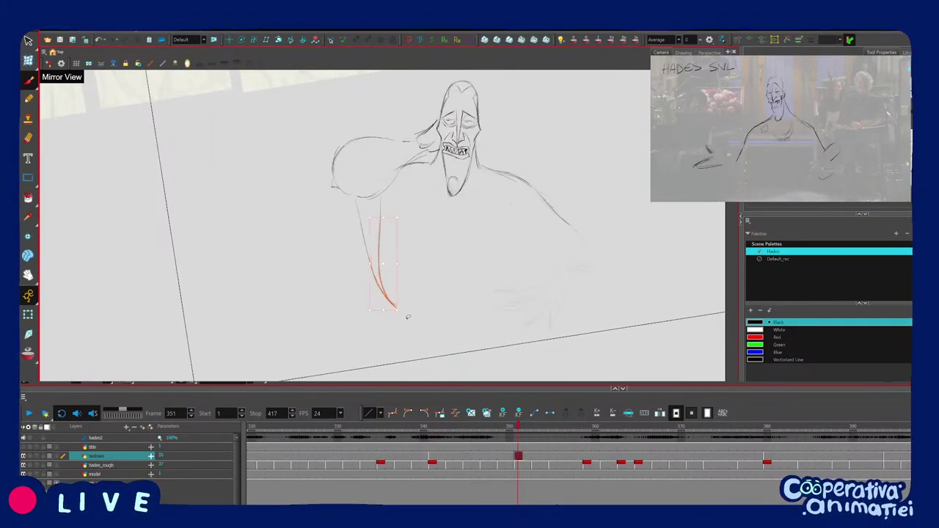
{"action": "key", "text": "f"}
{"action": "key", "text": "g"}
{"action": "left_click_drag", "start_coordinate": [415, 260], "coordinate": [391, 272]}
{"action": "left_click_drag", "start_coordinate": [375, 194], "coordinate": [345, 294]}
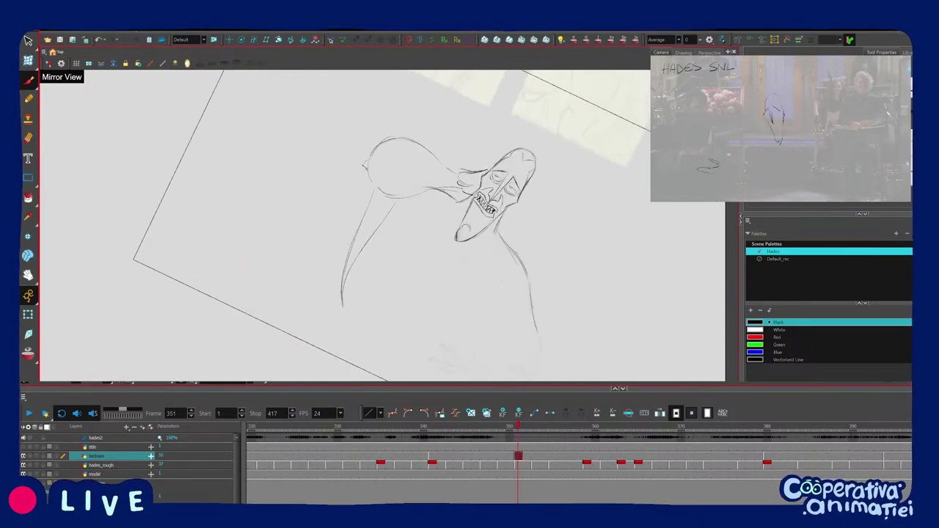
{"action": "mouse_move", "coordinate": [386, 259]}
{"action": "left_mouse_down"}
{"action": "mouse_move", "coordinate": [451, 212]}
{"action": "mouse_move", "coordinate": [465, 253]}
{"action": "mouse_move", "coordinate": [442, 248]}
{"action": "mouse_move", "coordinate": [458, 281]}
{"action": "left_mouse_up"}
Strengthen the rounded left forearm contour, its pointed elbow and the tapering wrist lines.
{"action": "key", "text": "f"}
{"action": "key", "text": "g"}
{"action": "key", "text": "f"}
{"action": "key", "text": "g"}
{"action": "key", "text": "2"}
{"action": "left_click_drag", "start_coordinate": [327, 254], "coordinate": [360, 284]}
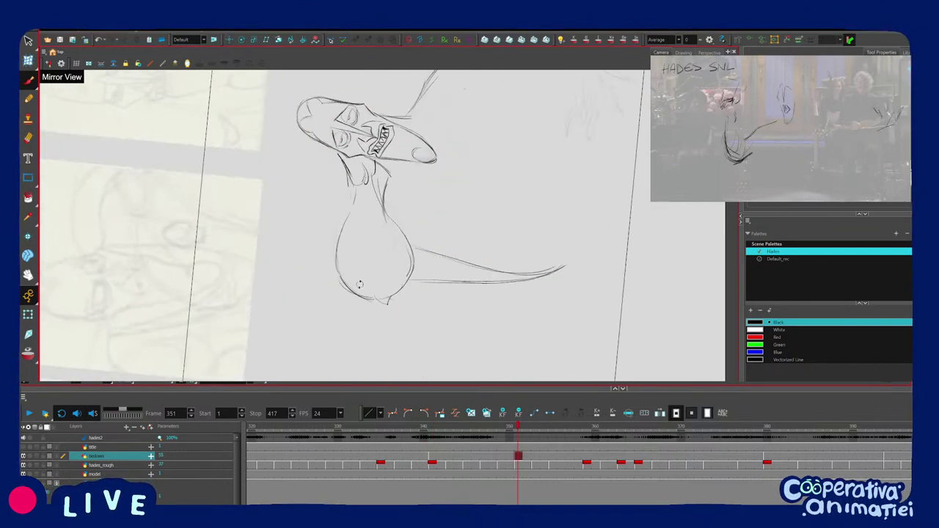
{"action": "key", "text": "x"}
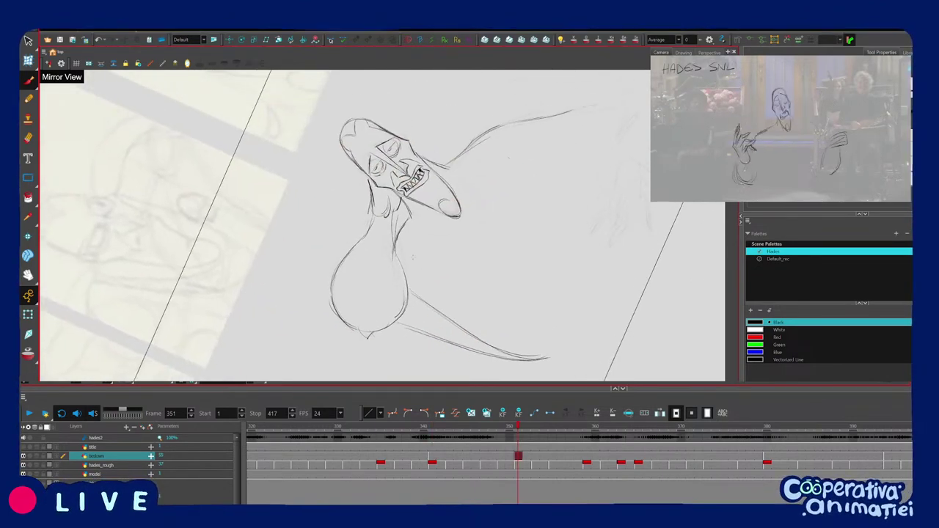
{"action": "key", "text": "shift+n"}
{"action": "left_click_drag", "start_coordinate": [458, 256], "coordinate": [475, 213]}
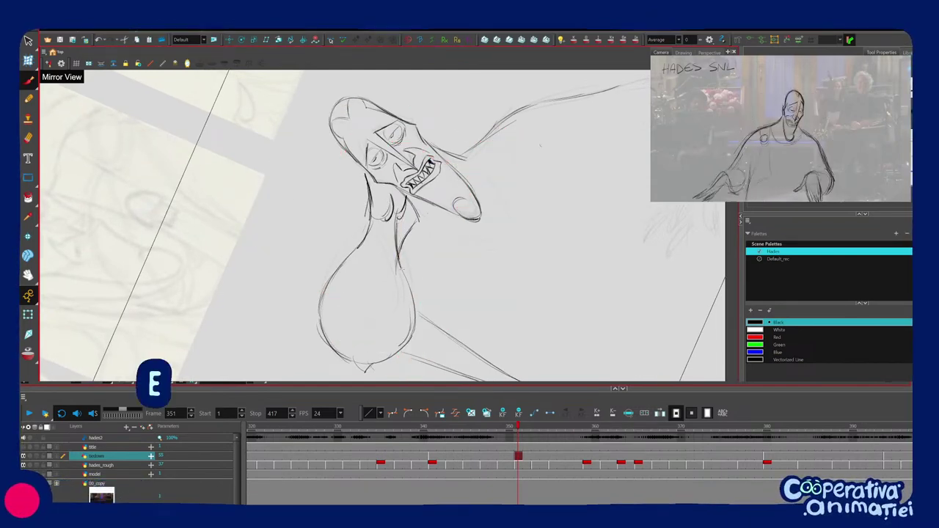
{"action": "key", "text": "space"}
{"action": "left_click_drag", "start_coordinate": [455, 279], "coordinate": [448, 253]}
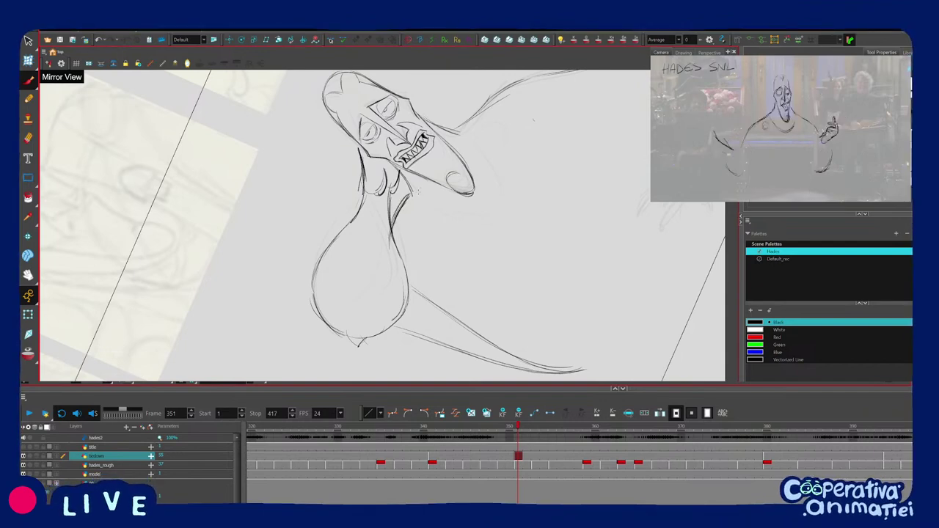
Select and adjust the short stroke where the inner left forearm meets the shoulder beside the jaw.
{"action": "mouse_move", "coordinate": [418, 192]}
{"action": "left_mouse_down"}
{"action": "mouse_move", "coordinate": [432, 219]}
{"action": "mouse_move", "coordinate": [421, 200]}
{"action": "left_mouse_up"}
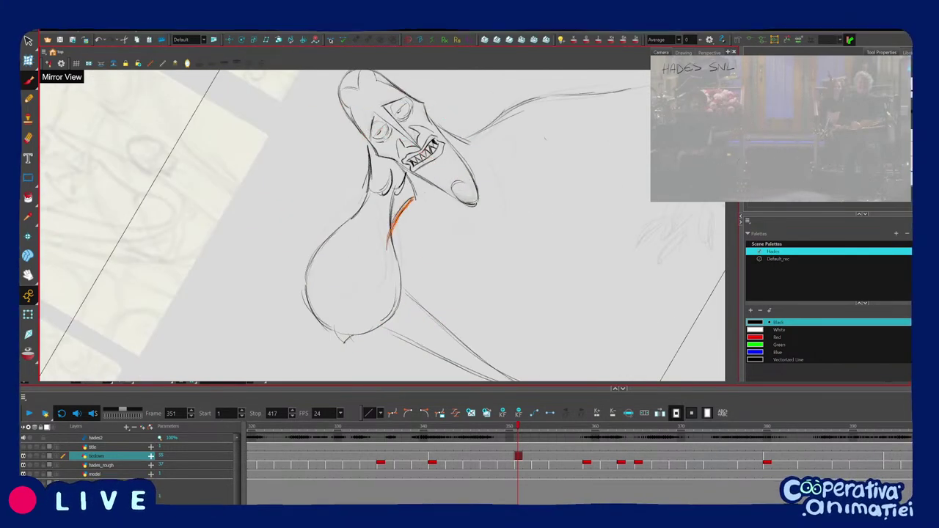
{"action": "key", "text": "x"}
{"action": "key", "text": "x"}
{"action": "key", "text": "x"}
{"action": "key", "text": "x"}
{"action": "key", "text": "x"}
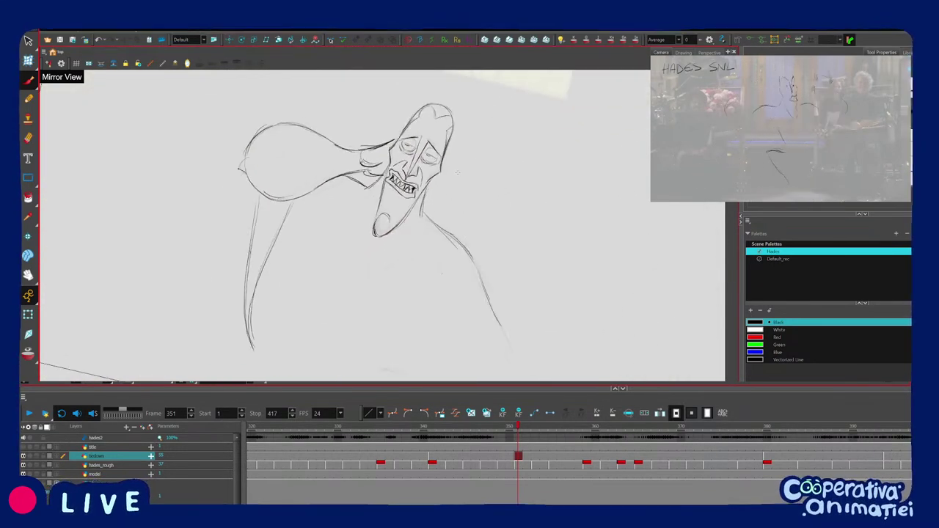
{"action": "key", "text": "z"}
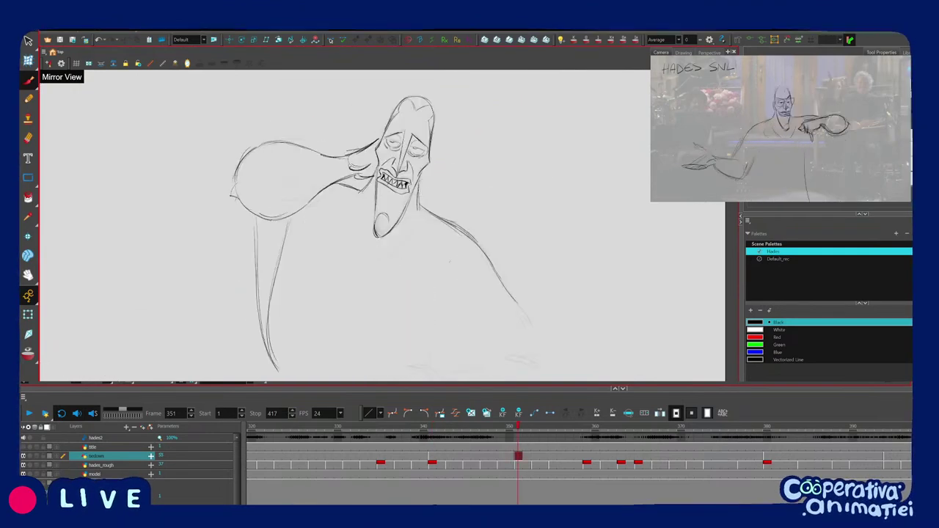
Delete the selected shoulder stroke between the left forearm and the neck, and redraw it more firmly.
{"action": "left_click_drag", "start_coordinate": [433, 213], "coordinate": [430, 206]}
{"action": "scroll", "coordinate": [431, 209], "scroll_direction": "down", "scroll_amount": 2}
{"action": "scroll", "coordinate": [430, 220], "scroll_direction": "up", "scroll_amount": 2}
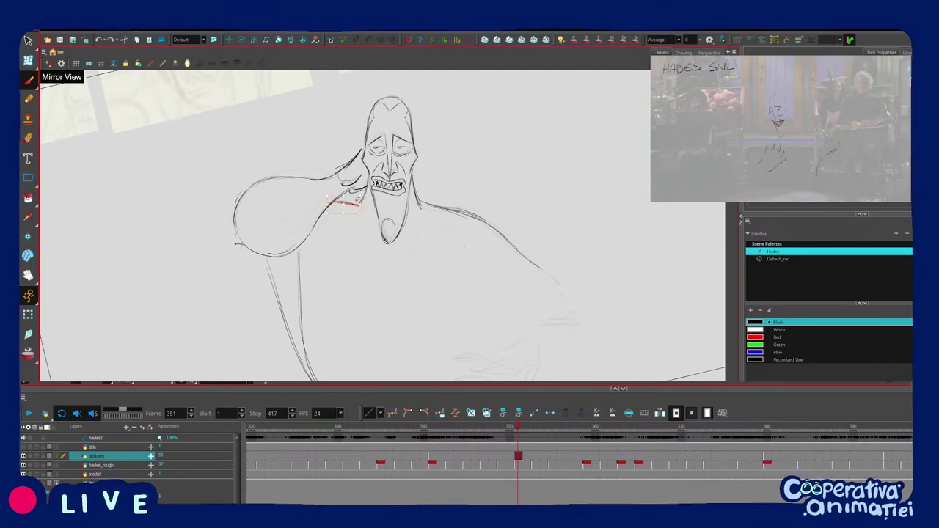
{"action": "key", "text": "Delete"}
{"action": "key", "text": "z"}
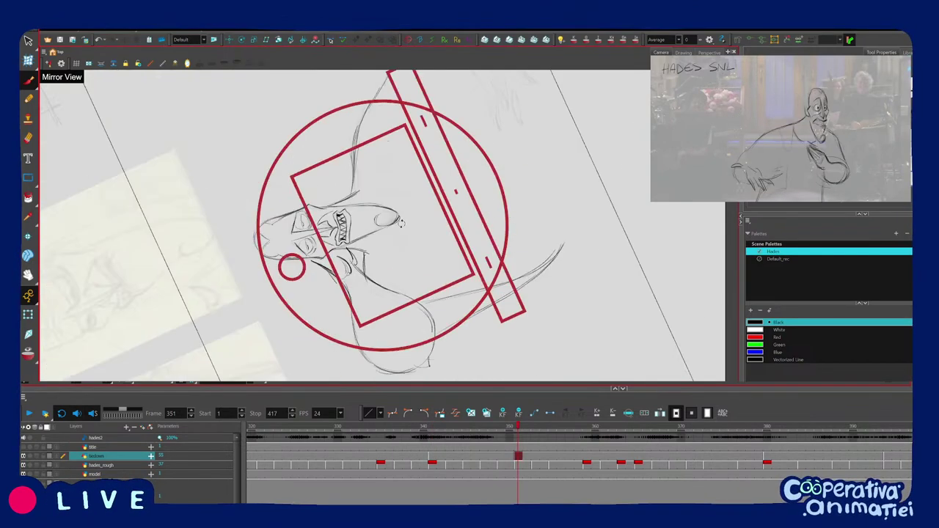
{"action": "left_click_drag", "start_coordinate": [455, 198], "coordinate": [459, 235]}
Select and adjust the right contour of the long chin on frame 351.
{"action": "mouse_move", "coordinate": [518, 440]}
{"action": "left_mouse_down"}
{"action": "mouse_move", "coordinate": [433, 439]}
{"action": "mouse_move", "coordinate": [523, 441]}
{"action": "left_mouse_up"}
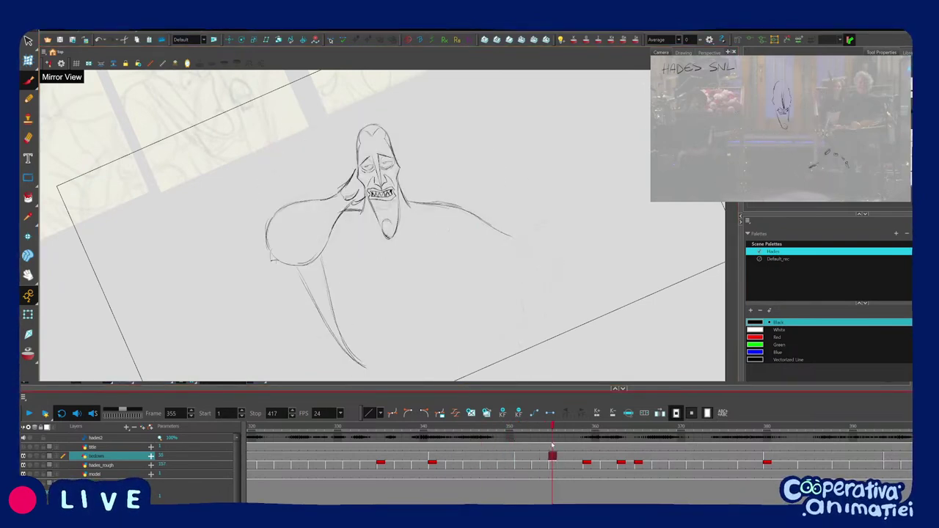
{"action": "key", "text": "x"}
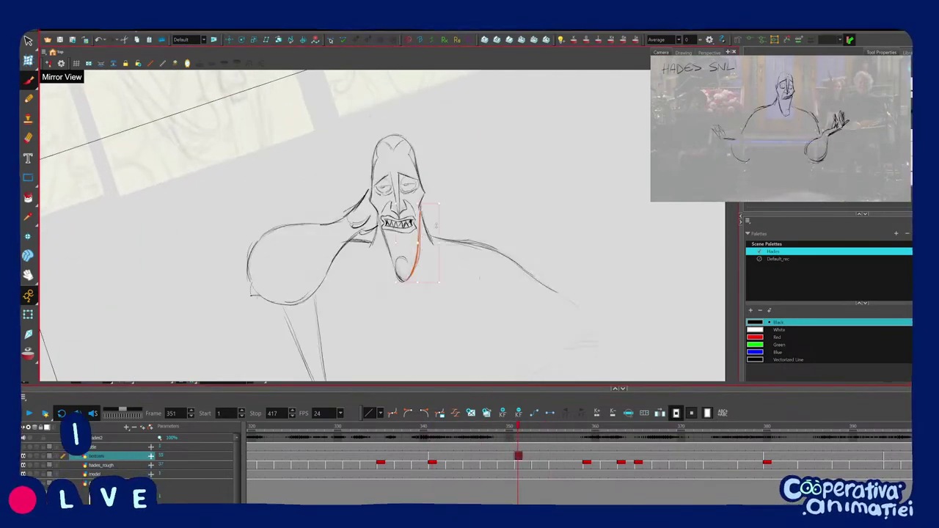
{"action": "key", "text": "2"}
{"action": "key", "text": "2"}
{"action": "key", "text": "2"}
{"action": "key", "text": "2"}
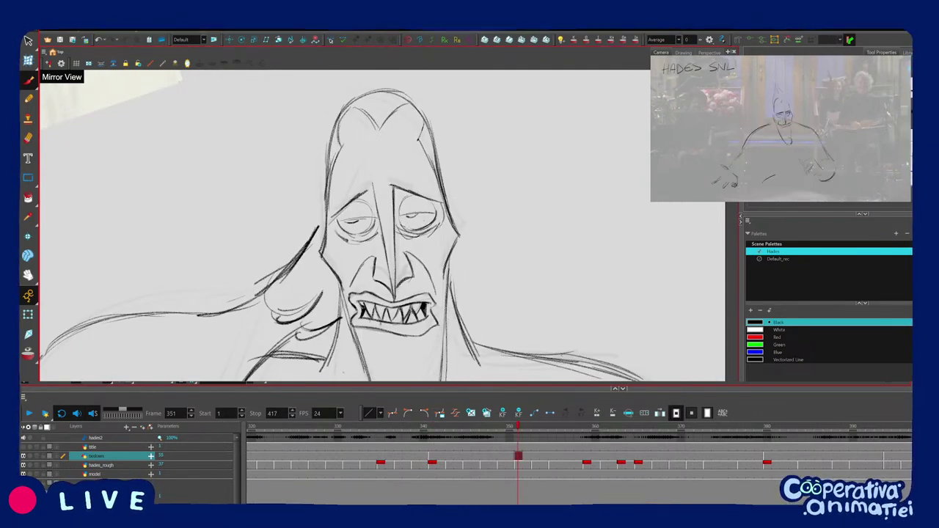
Fill in dark pupils beneath the drooping eyelids of both eyes.
{"action": "mouse_move", "coordinate": [464, 298]}
{"action": "left_mouse_down"}
{"action": "mouse_move", "coordinate": [495, 229]}
{"action": "mouse_move", "coordinate": [469, 294]}
{"action": "left_mouse_up"}
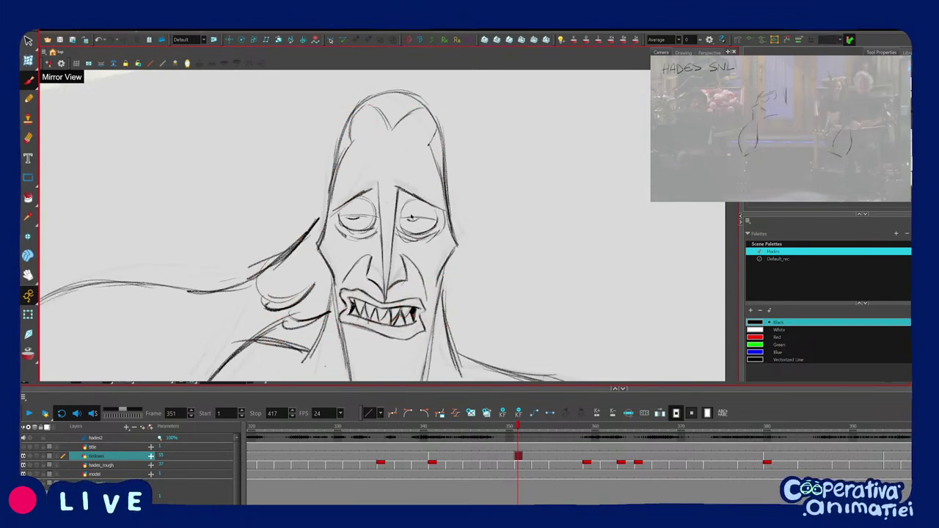
{"action": "key", "text": "c"}
{"action": "key", "text": "c"}
{"action": "key", "text": "c"}
{"action": "key", "text": "2"}
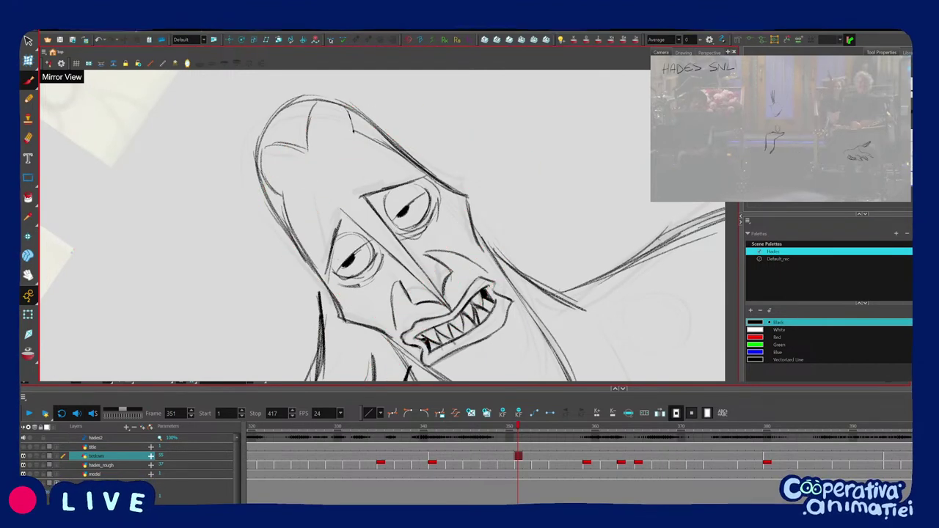
{"action": "left_click_drag", "start_coordinate": [450, 200], "coordinate": [446, 262]}
Strengthen the sloping eyebrow lines and the eyelid outlines around both eyes.
{"action": "key", "text": "shift+x"}
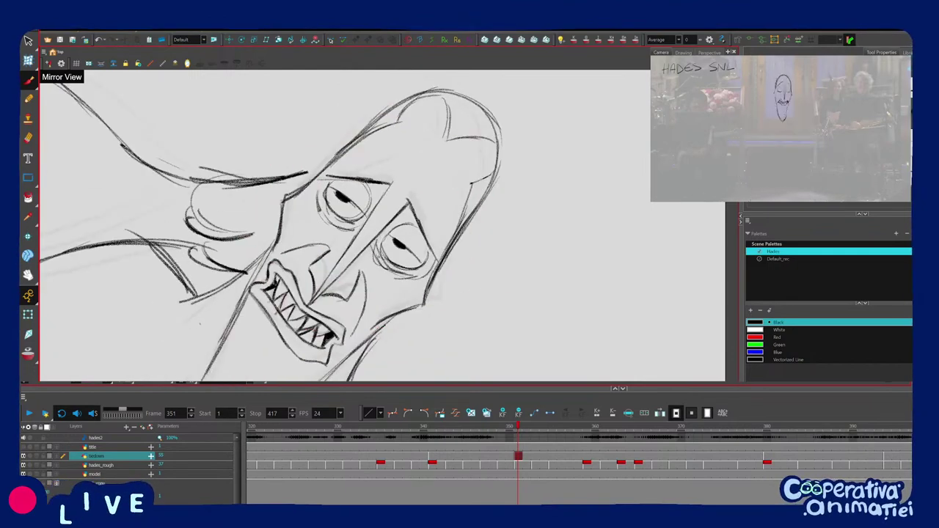
{"action": "mouse_move", "coordinate": [449, 327]}
{"action": "left_mouse_down"}
{"action": "mouse_move", "coordinate": [497, 264]}
{"action": "mouse_move", "coordinate": [485, 287]}
{"action": "mouse_move", "coordinate": [496, 278]}
{"action": "left_mouse_up"}
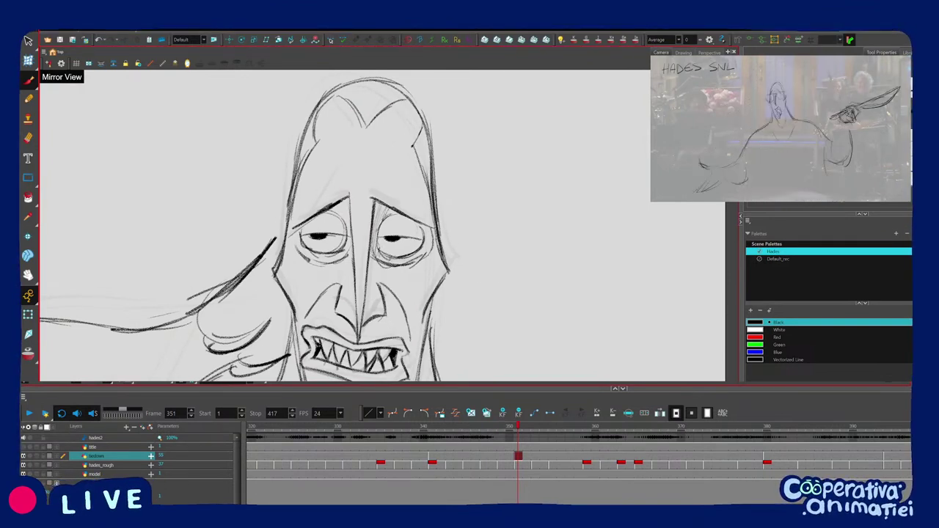
{"action": "mouse_move", "coordinate": [495, 282]}
{"action": "left_mouse_down"}
{"action": "mouse_move", "coordinate": [472, 296]}
{"action": "mouse_move", "coordinate": [495, 246]}
{"action": "left_mouse_up"}
{"action": "key", "text": "4"}
{"action": "key", "text": "4"}
Undo the stroke under the left eye and redraw its lower eyelid line.
{"action": "key", "text": "ctrl+z"}
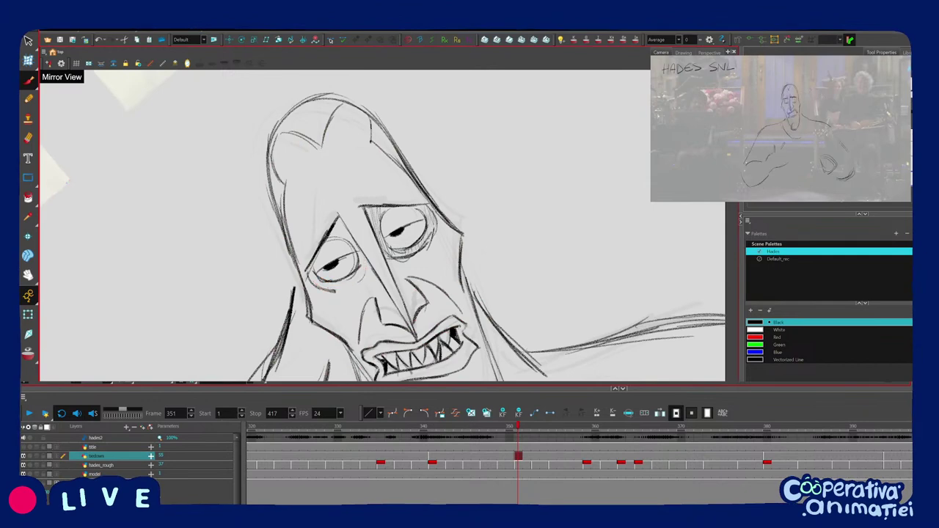
{"action": "left_click_drag", "start_coordinate": [477, 287], "coordinate": [467, 299]}
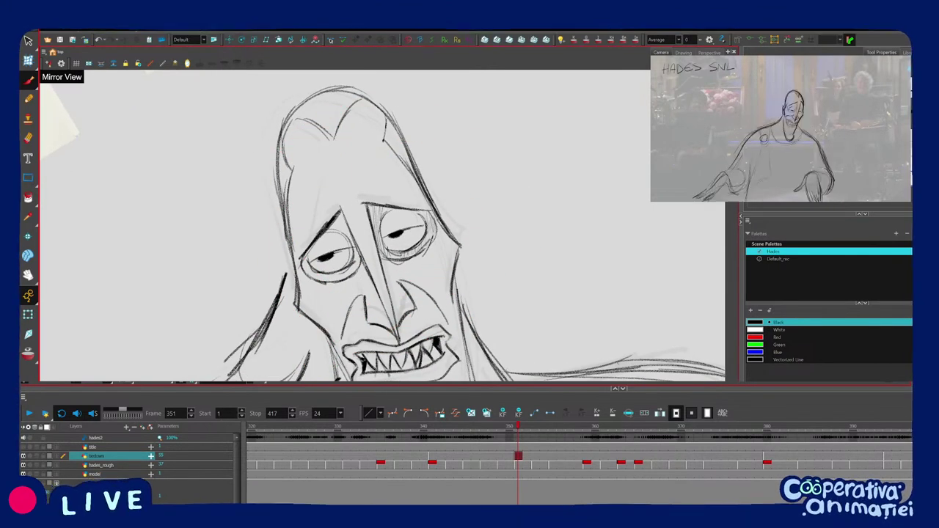
{"action": "key", "text": "1"}
{"action": "left_click_drag", "start_coordinate": [367, 345], "coordinate": [258, 351], "text": "ctrl+alt"}
{"action": "key", "text": "c"}
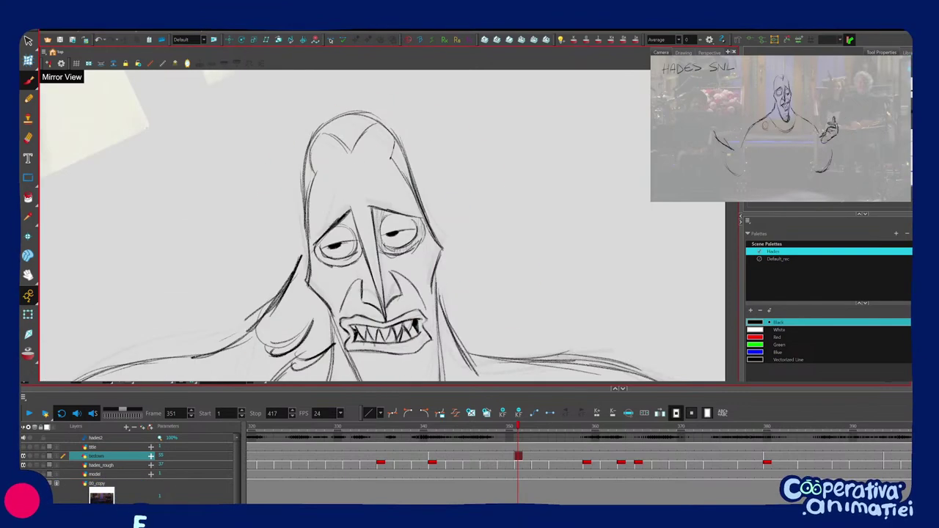
Review the refined face and arm at full pose, flipping frame 351 against the neighbouring key drawing.
{"action": "key", "text": "1"}
{"action": "key", "text": "1"}
{"action": "key", "text": "1"}
{"action": "left_click_drag", "start_coordinate": [516, 270], "coordinate": [505, 300], "text": "ctrl+alt"}
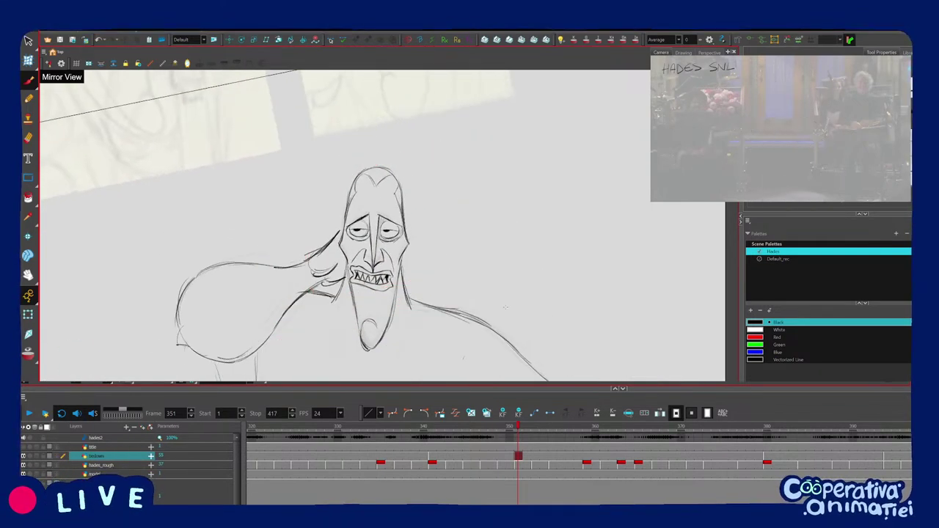
{"action": "key", "text": "1"}
{"action": "key", "text": "1"}
{"action": "key", "text": "f"}
{"action": "key", "text": "g"}
{"action": "key", "text": "f"}
{"action": "key", "text": "g"}
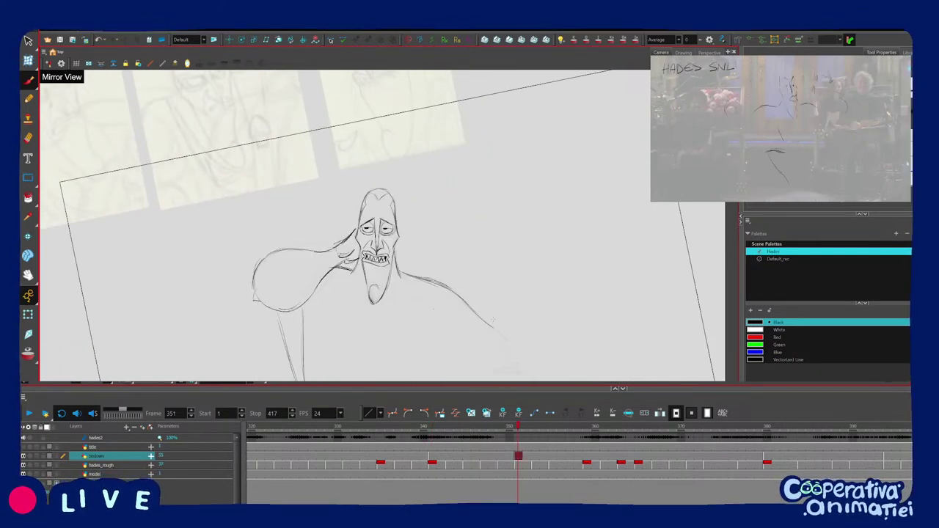
Examine the mirrored frame 351 pose up close and at full size, comparing it with frames 353 and 359.
{"action": "key", "text": "2"}
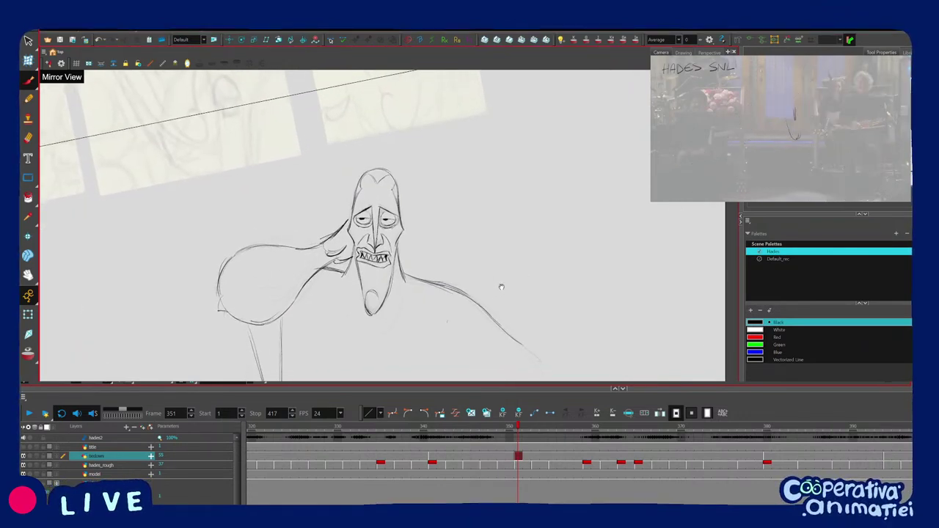
{"action": "left_click_drag", "start_coordinate": [516, 433], "coordinate": [543, 456]}
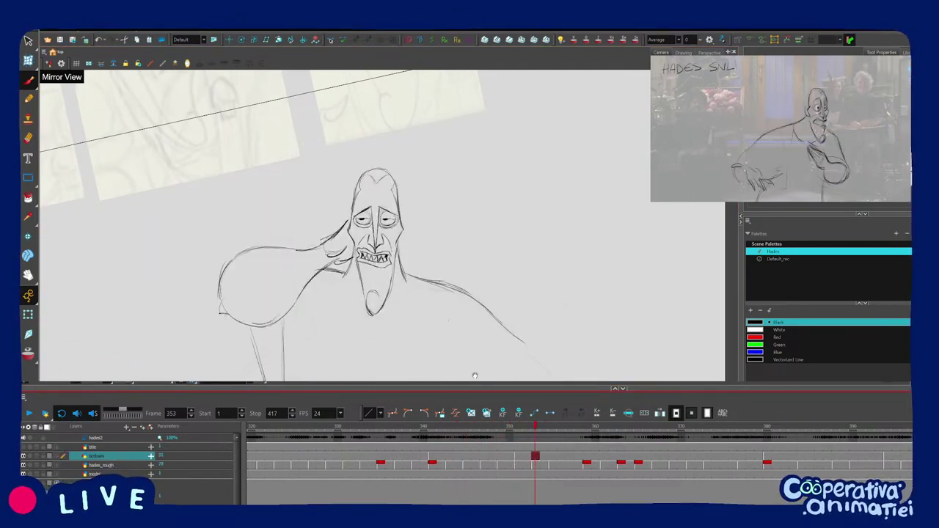
{"action": "key", "text": "2"}
{"action": "key", "text": "2"}
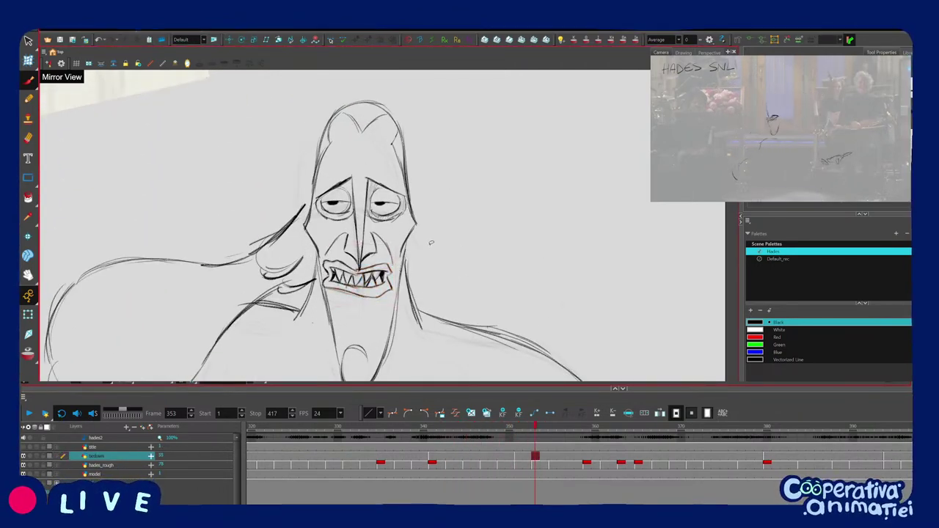
{"action": "key", "text": "comma"}
{"action": "key", "text": "comma"}
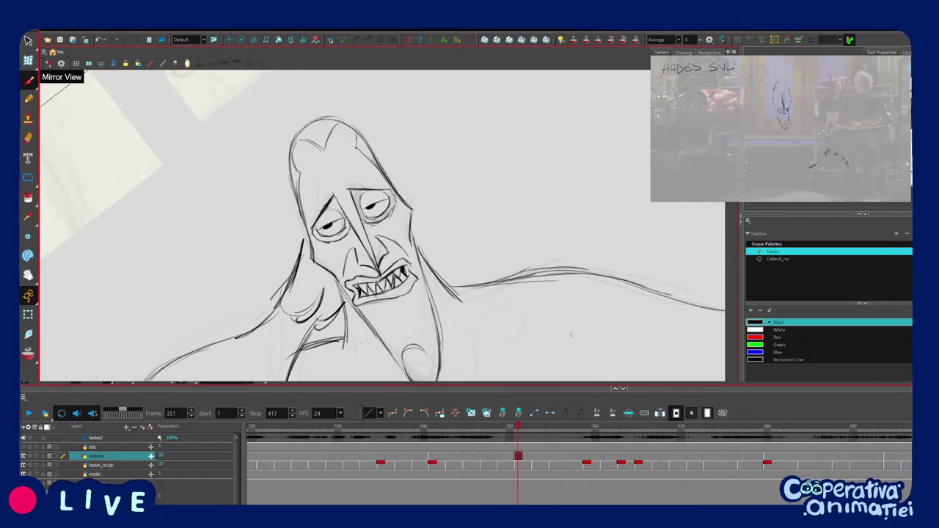
{"action": "key", "text": "v"}
{"action": "key", "text": "ctrl+alt"}
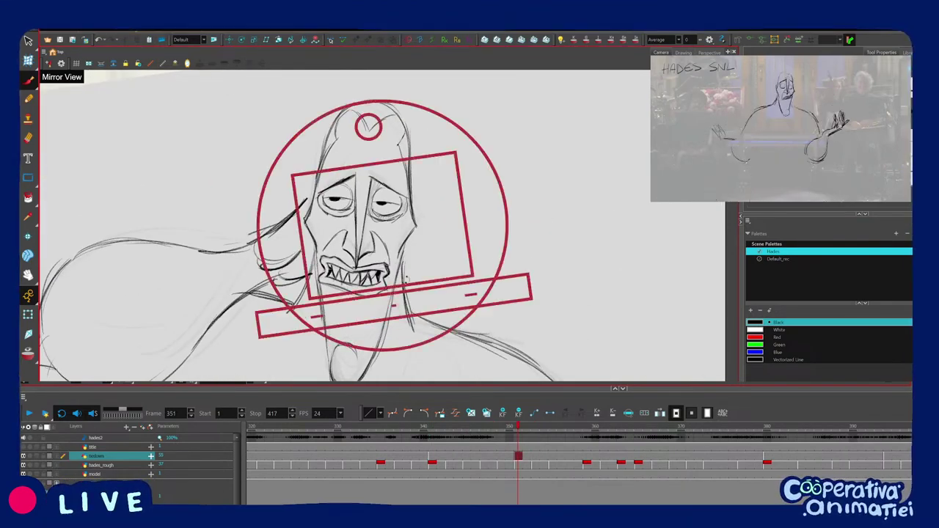
{"action": "key", "text": "1"}
{"action": "key", "text": "1"}
{"action": "left_click_drag", "start_coordinate": [494, 432], "coordinate": [587, 451]}
{"action": "key", "text": "1"}
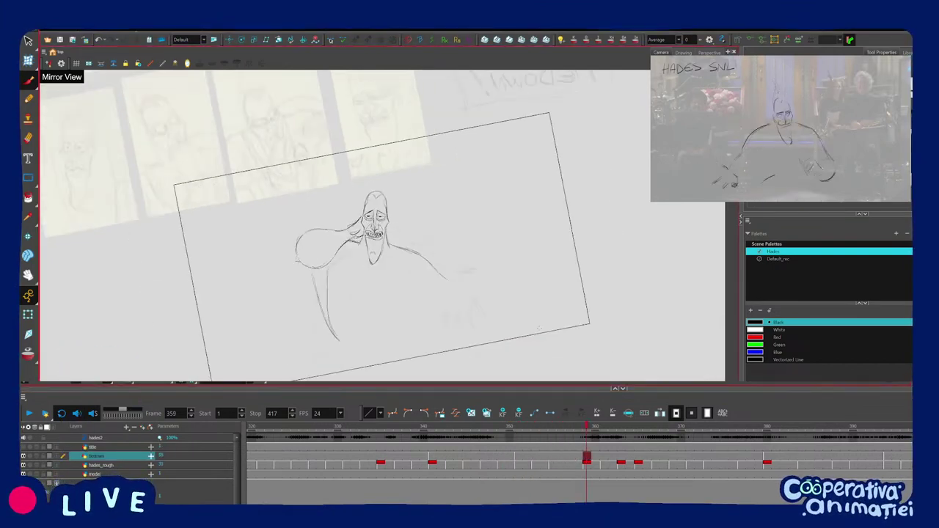
Flip the mirrored frame 351 pose against the frame 341 key and restore the unmirrored view.
{"action": "key", "text": "f"}
{"action": "key", "text": "f"}
{"action": "key", "text": "g"}
{"action": "key", "text": "g"}
{"action": "key", "text": "f"}
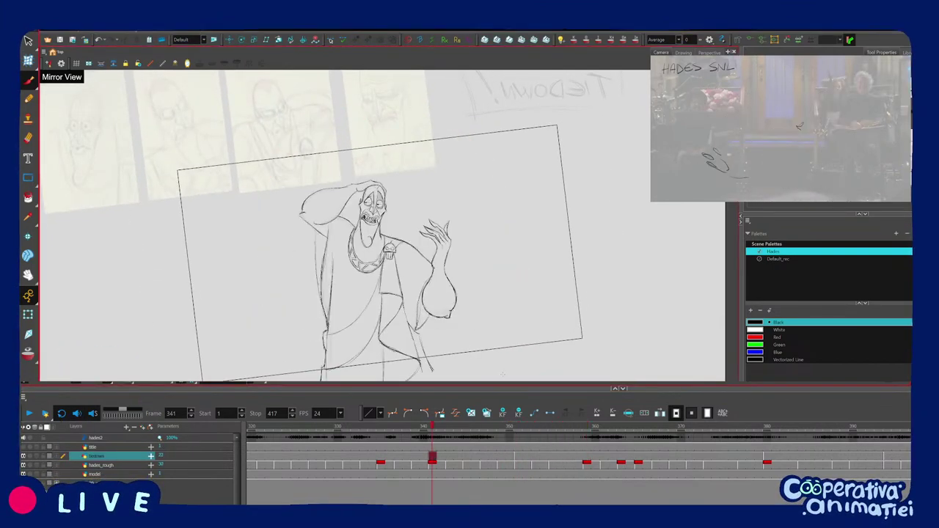
{"action": "key", "text": "g"}
{"action": "left_click", "coordinate": [189, 64]}
{"action": "key", "text": "2"}
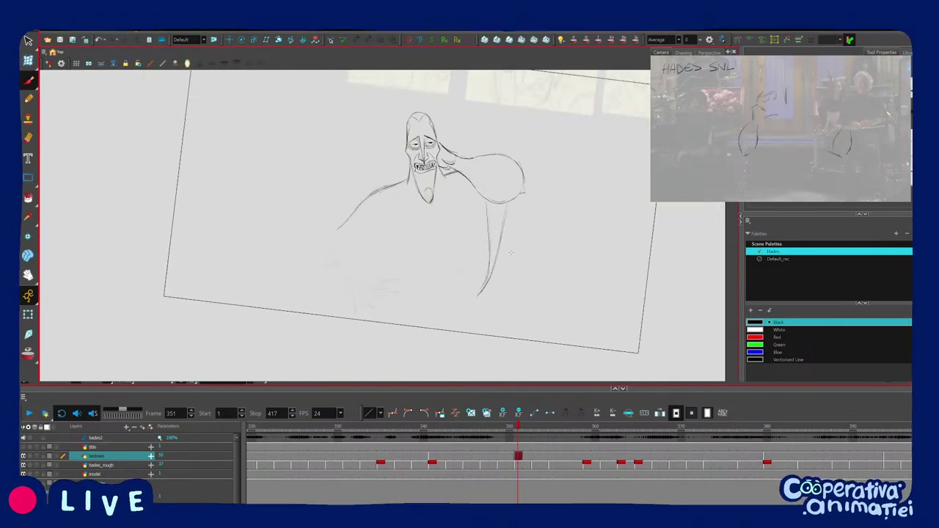
Copy the clawed hand from the frame 267 key drawing into frame 351 and position it at the end of the lowered arm.
{"action": "key", "text": "f"}
{"action": "key", "text": "f"}
{"action": "key", "text": "f"}
{"action": "key", "text": "f"}
{"action": "key", "text": "f"}
{"action": "key", "text": "1"}
{"action": "key", "text": "f"}
{"action": "key", "text": "f"}
{"action": "key", "text": "f"}
{"action": "key", "text": "f"}
{"action": "key", "text": "f"}
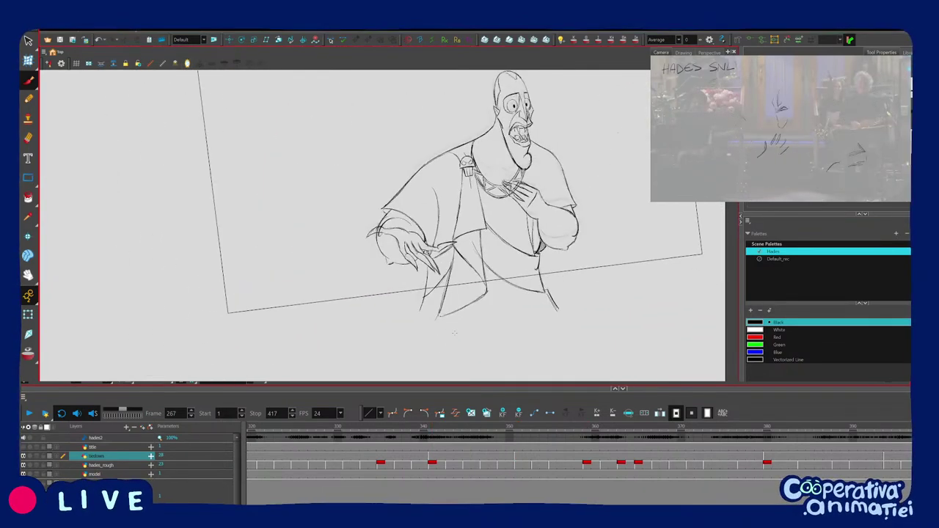
{"action": "key", "text": "f"}
{"action": "key", "text": "f"}
{"action": "key", "text": "f"}
{"action": "key", "text": "g"}
{"action": "key", "text": "g"}
{"action": "key", "text": "g"}
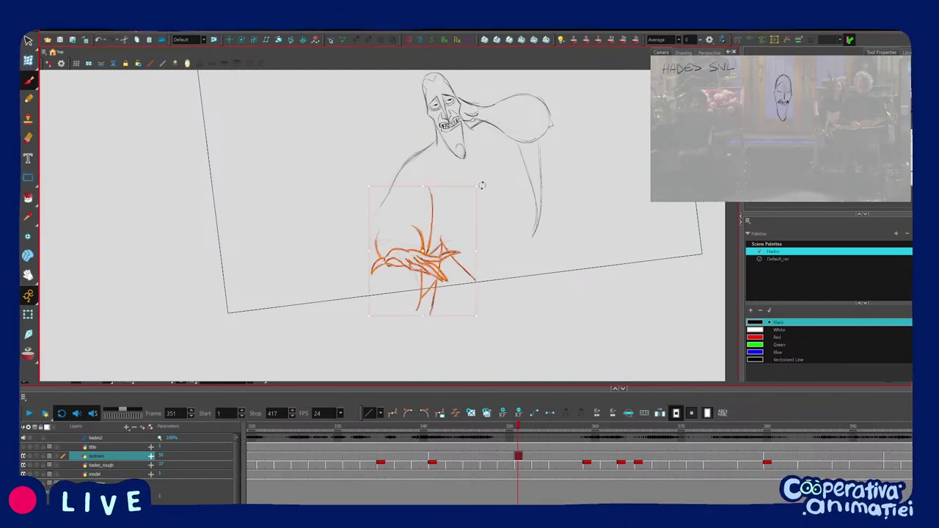
{"action": "key", "text": "ctrl+a"}
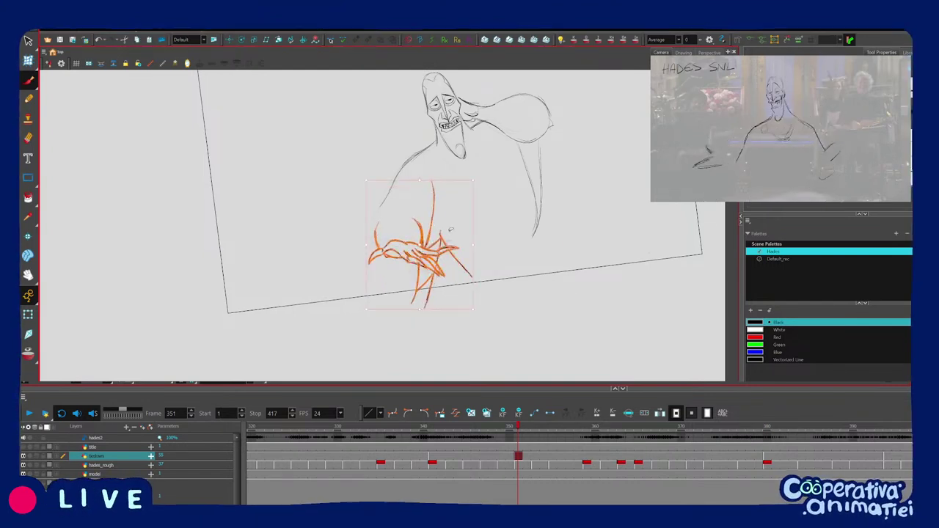
{"action": "key", "text": "Escape"}
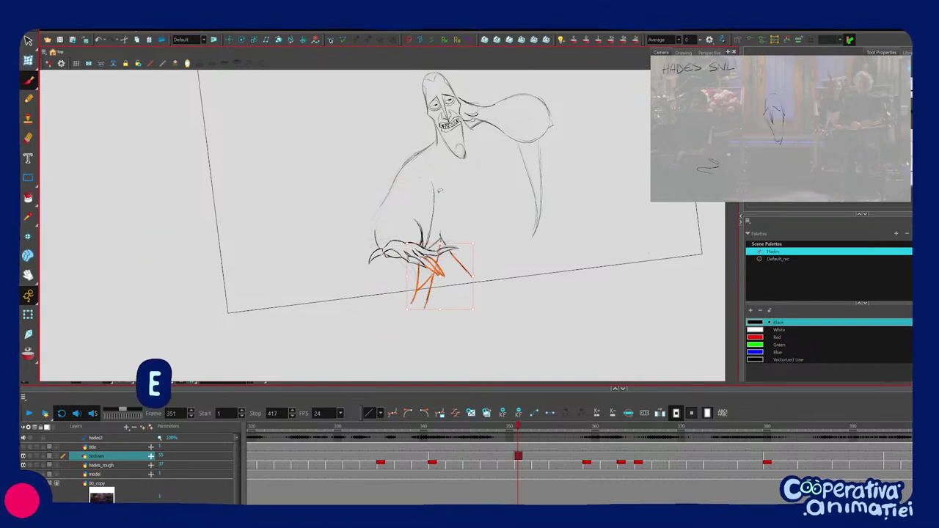
Undo the rough deletion around the pasted hand, then reselect and delete only the leftover robe lines beneath it.
{"action": "left_click_drag", "start_coordinate": [453, 227], "coordinate": [465, 216]}
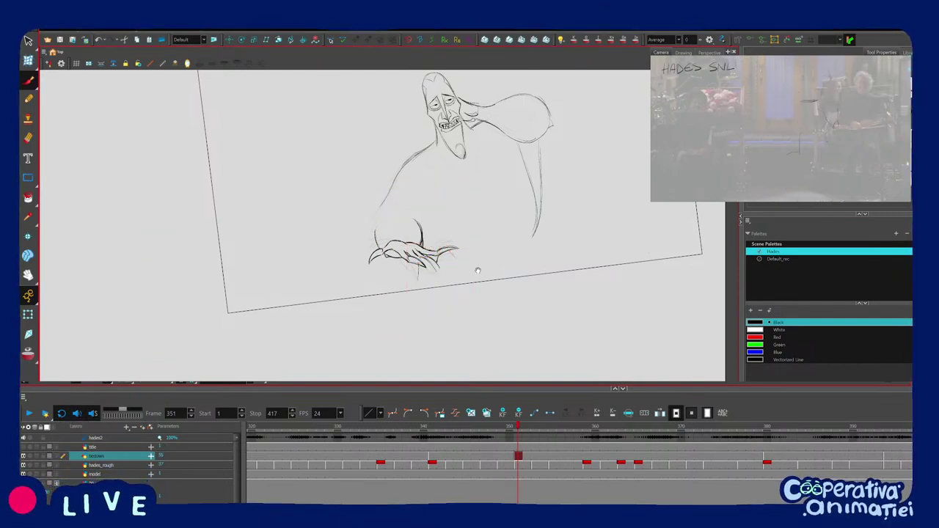
{"action": "key", "text": "ctrl+z"}
{"action": "key", "text": "ctrl+z"}
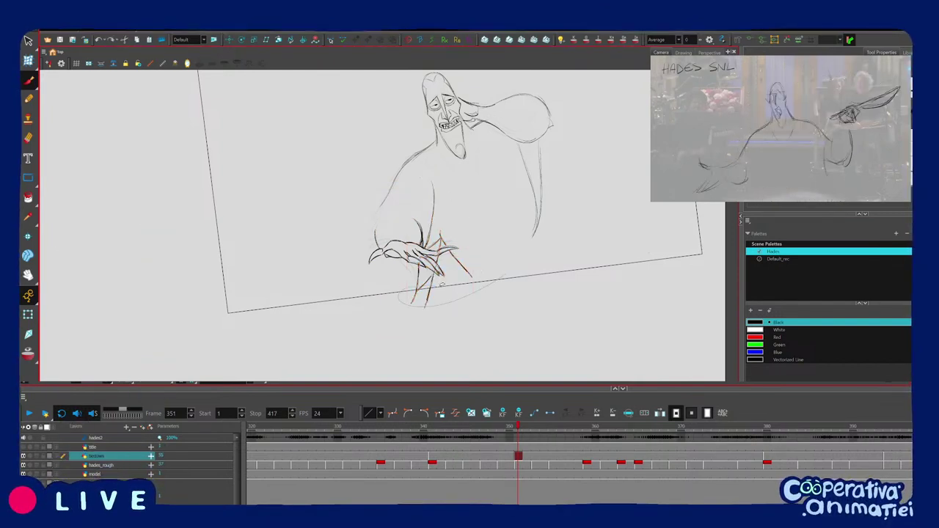
{"action": "left_click_drag", "start_coordinate": [506, 275], "coordinate": [500, 282]}
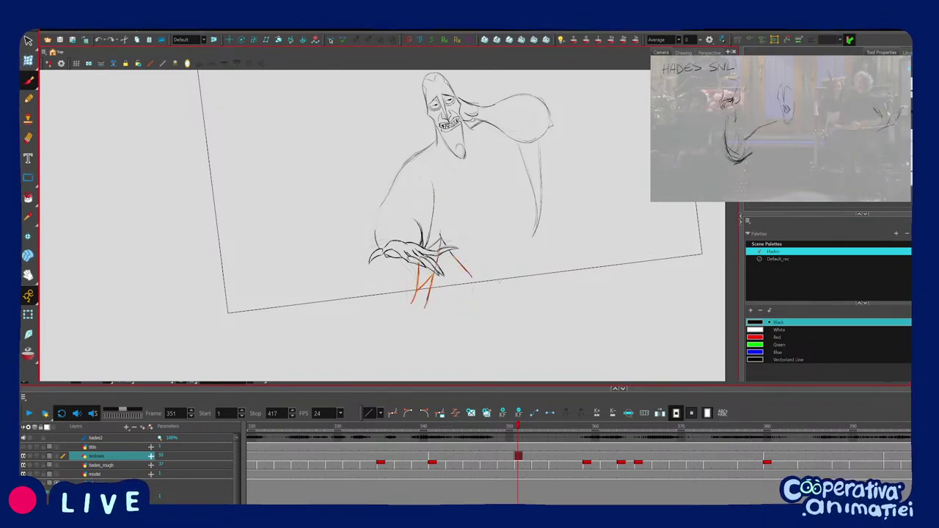
{"action": "key", "text": "2"}
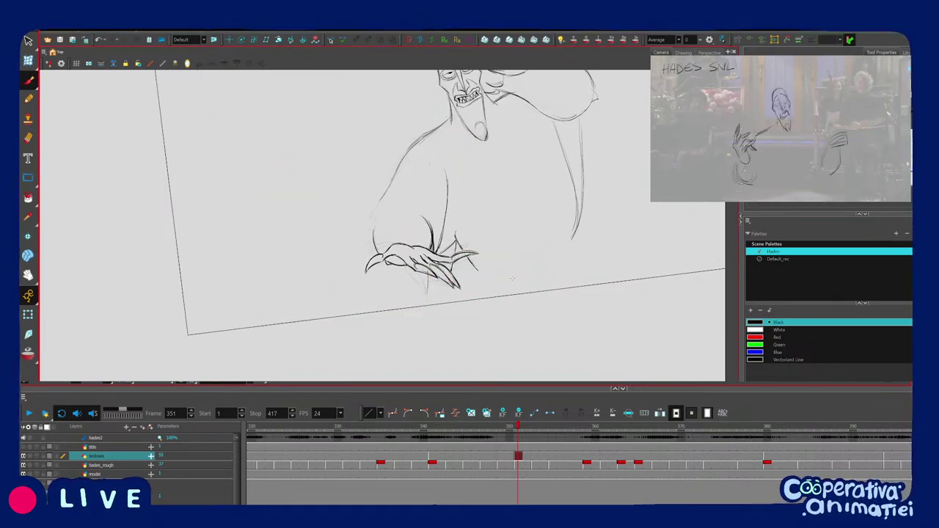
Compare the pasted hand with the neighbouring key and delete the stray lines around its raised finger nearest the body.
{"action": "key", "text": "f"}
{"action": "key", "text": "g"}
{"action": "key", "text": "f"}
{"action": "key", "text": "g"}
{"action": "mouse_move", "coordinate": [505, 281]}
{"action": "left_mouse_down"}
{"action": "mouse_move", "coordinate": [502, 290]}
{"action": "mouse_move", "coordinate": [503, 279]}
{"action": "left_mouse_up"}
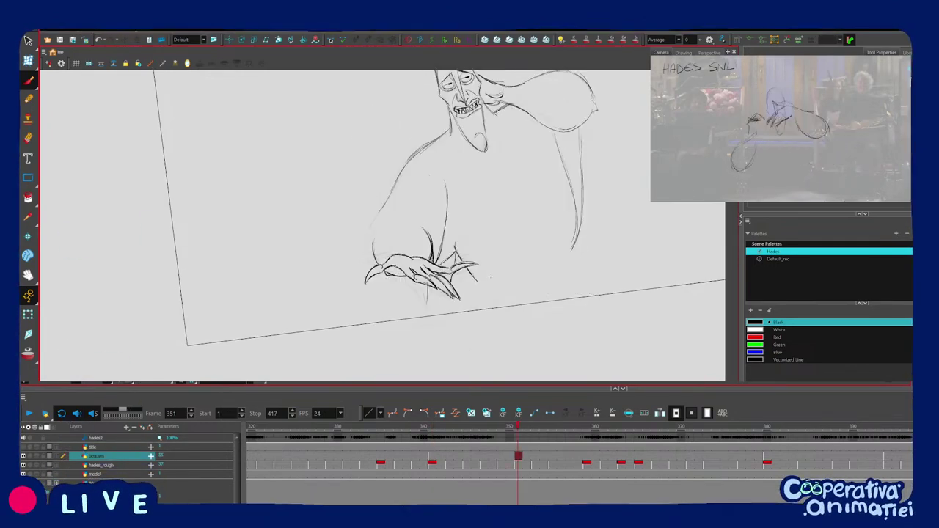
{"action": "left_click", "coordinate": [452, 250], "text": "shift"}
{"action": "key", "text": "Delete"}
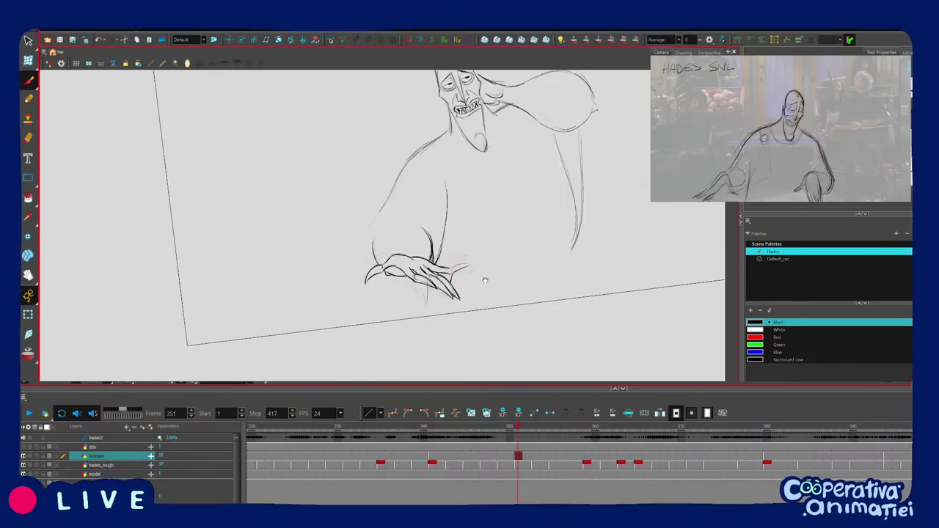
Redraw the pointed claw of the raised finger nearest the body.
{"action": "scroll", "coordinate": [491, 273], "scroll_direction": "up", "scroll_amount": 2}
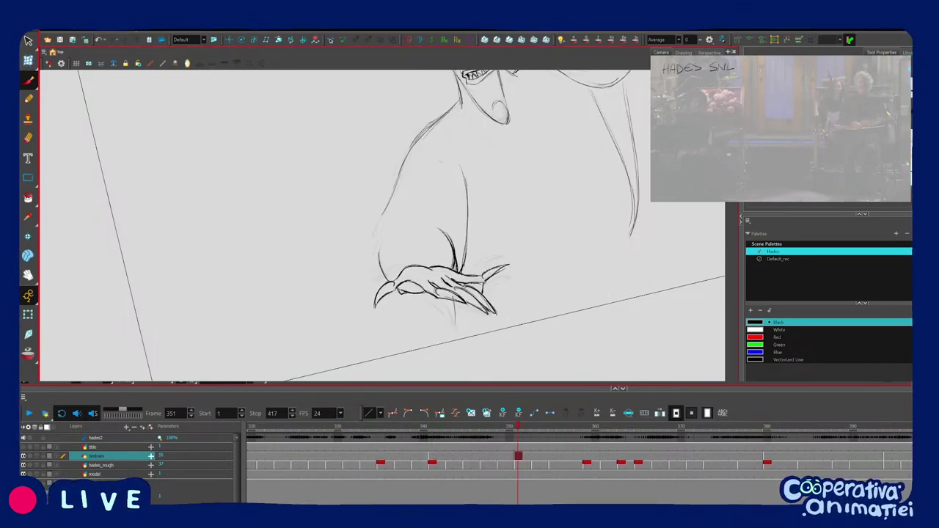
{"action": "key", "text": "c"}
{"action": "left_click_drag", "start_coordinate": [512, 262], "coordinate": [384, 329]}
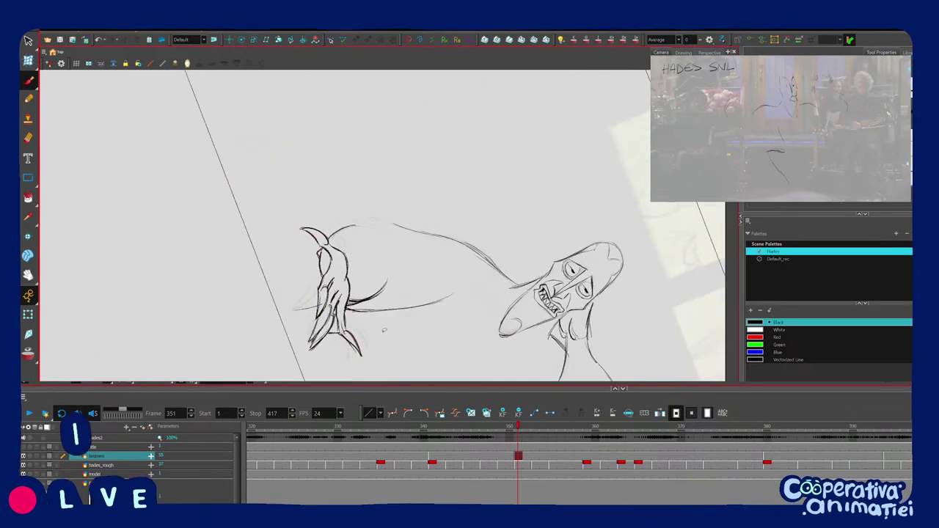
{"action": "key", "text": "f"}
{"action": "key", "text": "g"}
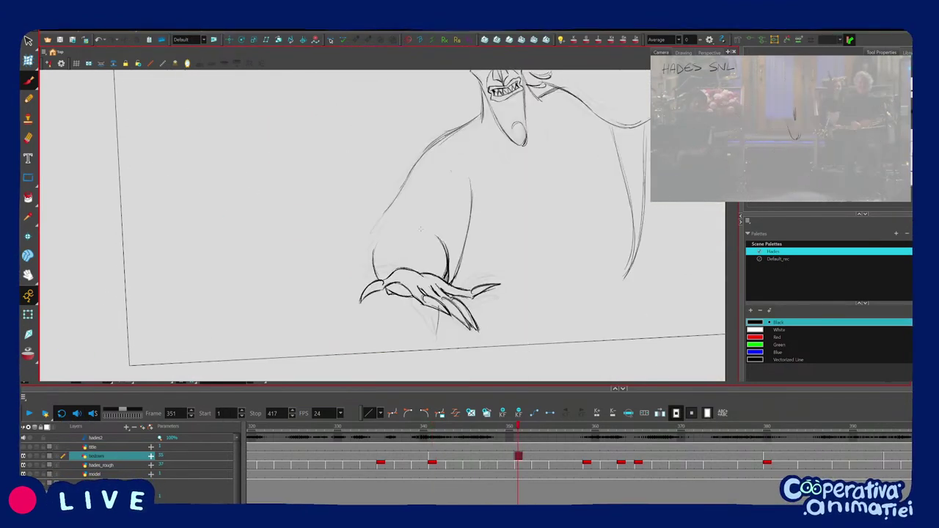
Strengthen the sloping shoulder line above the lowered arm, checking it against the frame 341 key.
{"action": "left_click_drag", "start_coordinate": [508, 284], "coordinate": [518, 247]}
{"action": "left_click_drag", "start_coordinate": [412, 208], "coordinate": [412, 243]}
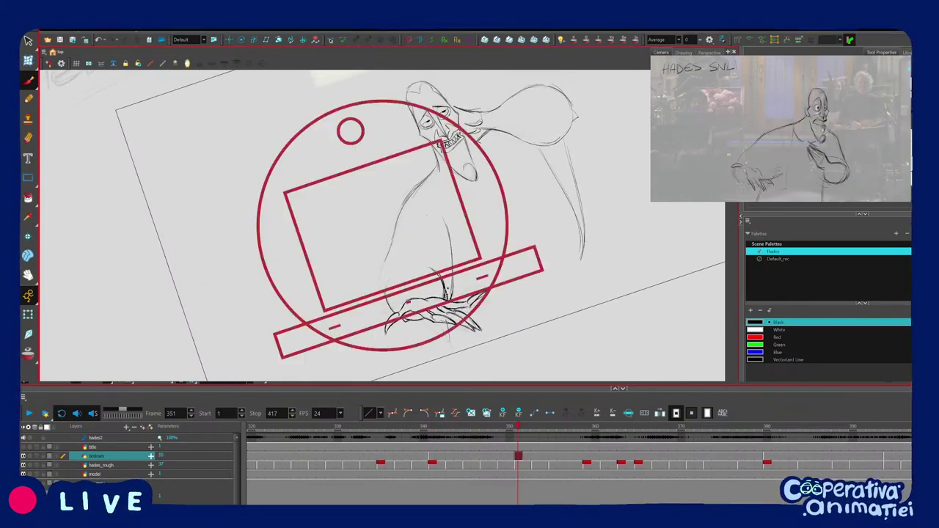
{"action": "left_click_drag", "start_coordinate": [457, 286], "coordinate": [461, 279]}
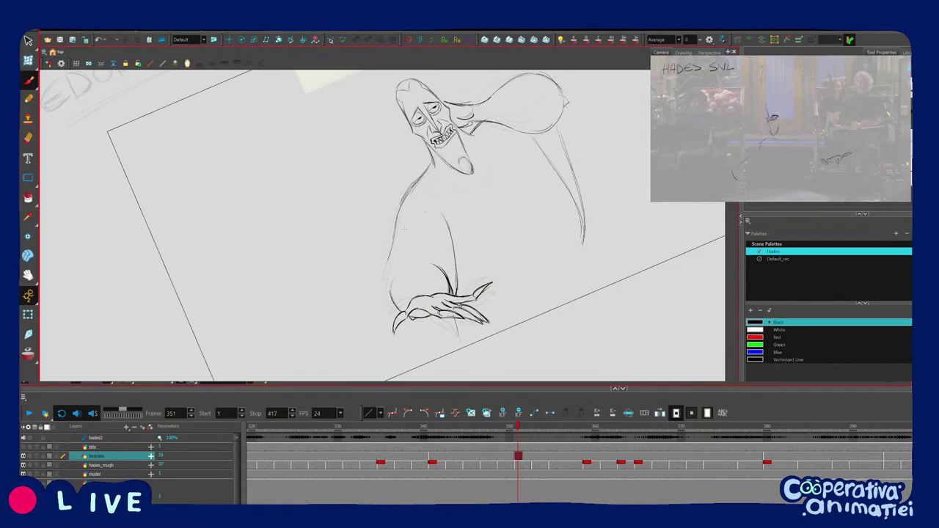
{"action": "key", "text": "2"}
{"action": "left_click_drag", "start_coordinate": [412, 208], "coordinate": [411, 263]}
{"action": "left_click_drag", "start_coordinate": [455, 190], "coordinate": [463, 229]}
{"action": "key", "text": "f"}
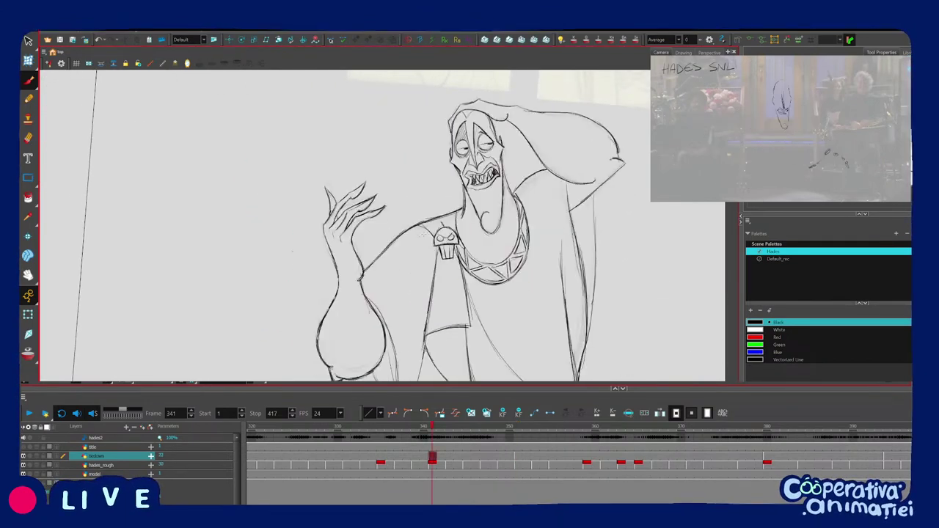
{"action": "key", "text": "g"}
{"action": "mouse_move", "coordinate": [422, 285]}
{"action": "left_mouse_down"}
{"action": "mouse_move", "coordinate": [444, 277]}
{"action": "mouse_move", "coordinate": [429, 276]}
{"action": "left_mouse_up"}
{"action": "key", "text": "2"}
{"action": "key", "text": "f"}
{"action": "key", "text": "g"}
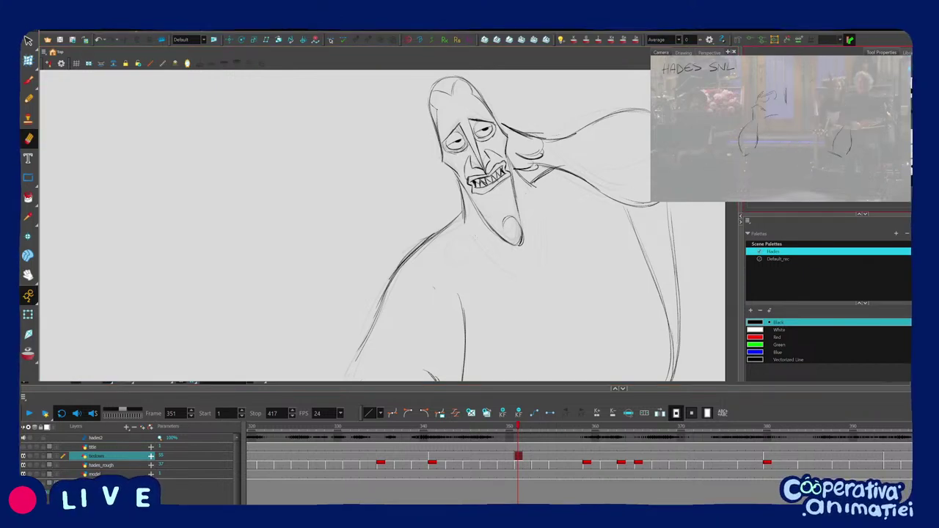
Clean up the overlapping shoulder strokes and redraw the contour from the neck down the outer sleeve.
{"action": "mouse_move", "coordinate": [435, 230]}
{"action": "left_mouse_down"}
{"action": "mouse_move", "coordinate": [398, 260]}
{"action": "mouse_move", "coordinate": [459, 227]}
{"action": "left_mouse_up"}
{"action": "left_click_drag", "start_coordinate": [403, 265], "coordinate": [443, 225]}
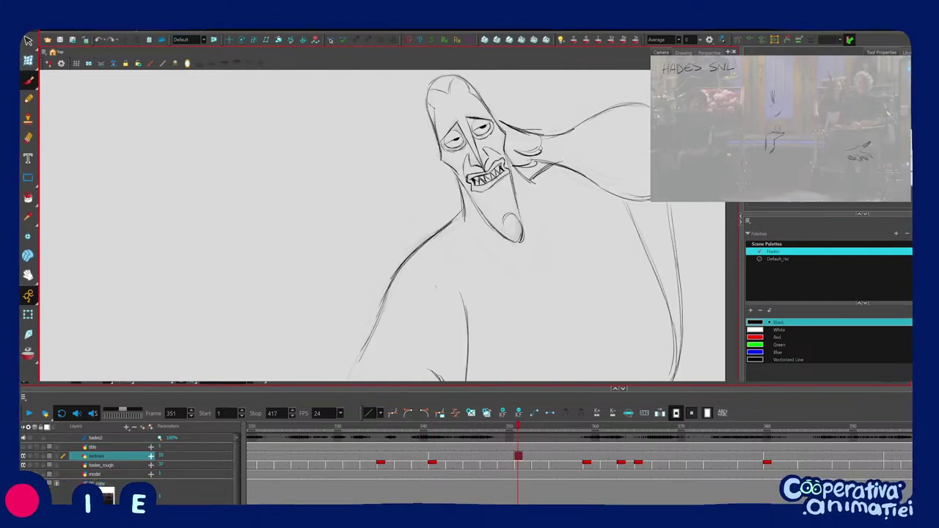
{"action": "key", "text": "1"}
{"action": "left_click_drag", "start_coordinate": [440, 282], "coordinate": [453, 226]}
{"action": "key", "text": "f"}
{"action": "key", "text": "g"}
{"action": "mouse_move", "coordinate": [412, 298]}
{"action": "left_mouse_down"}
{"action": "mouse_move", "coordinate": [447, 270]}
{"action": "mouse_move", "coordinate": [430, 271]}
{"action": "left_mouse_up"}
{"action": "key", "text": "f"}
{"action": "key", "text": "g"}
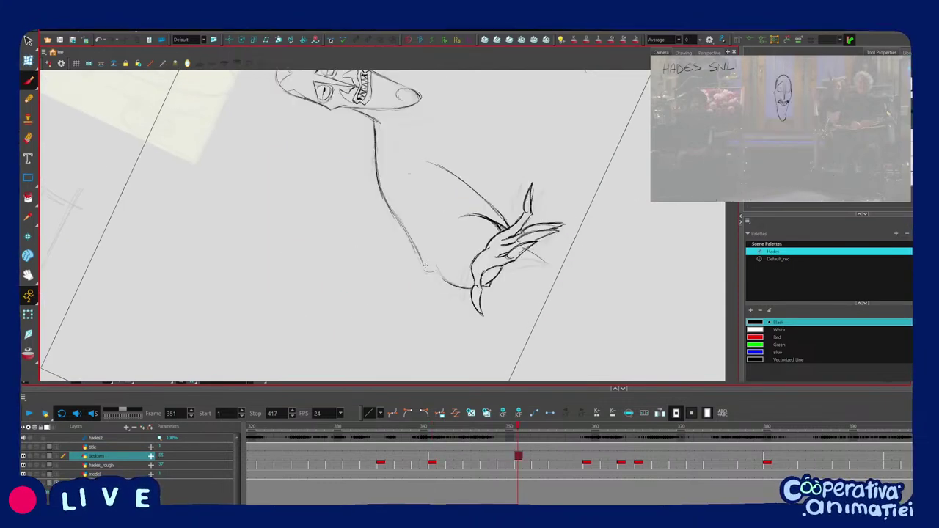
Draw the curved sleeve hem from the outer sleeve corner across the forearm to the wrist.
{"action": "mouse_move", "coordinate": [461, 217]}
{"action": "left_mouse_down"}
{"action": "mouse_move", "coordinate": [424, 266]}
{"action": "mouse_move", "coordinate": [462, 254]}
{"action": "mouse_move", "coordinate": [466, 220]}
{"action": "mouse_move", "coordinate": [445, 283]}
{"action": "mouse_move", "coordinate": [468, 281]}
{"action": "mouse_move", "coordinate": [474, 302]}
{"action": "left_mouse_up"}
{"action": "left_click_drag", "start_coordinate": [473, 297], "coordinate": [500, 227]}
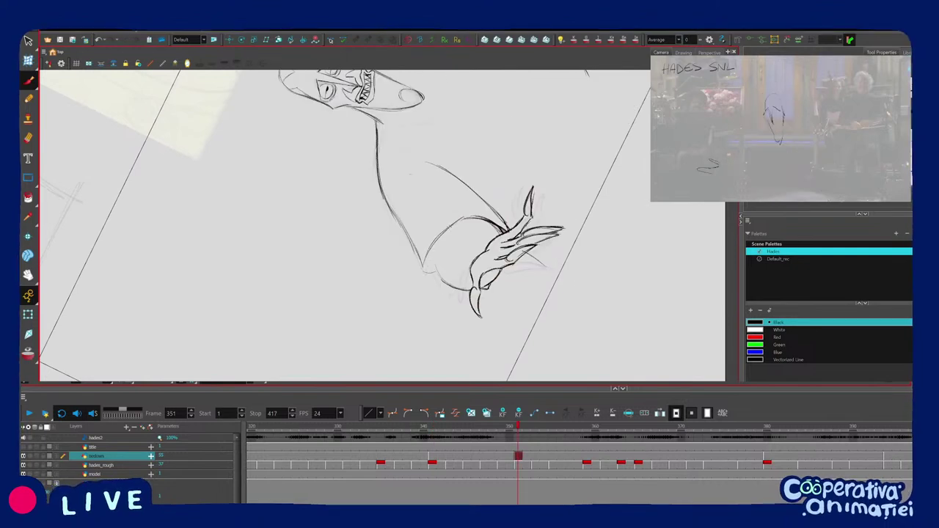
{"action": "left_click_drag", "start_coordinate": [439, 247], "coordinate": [437, 249]}
{"action": "left_click_drag", "start_coordinate": [518, 243], "coordinate": [517, 251]}
{"action": "left_click_drag", "start_coordinate": [445, 255], "coordinate": [409, 298]}
{"action": "left_click_drag", "start_coordinate": [405, 195], "coordinate": [398, 218]}
{"action": "left_click_drag", "start_coordinate": [493, 274], "coordinate": [476, 302]}
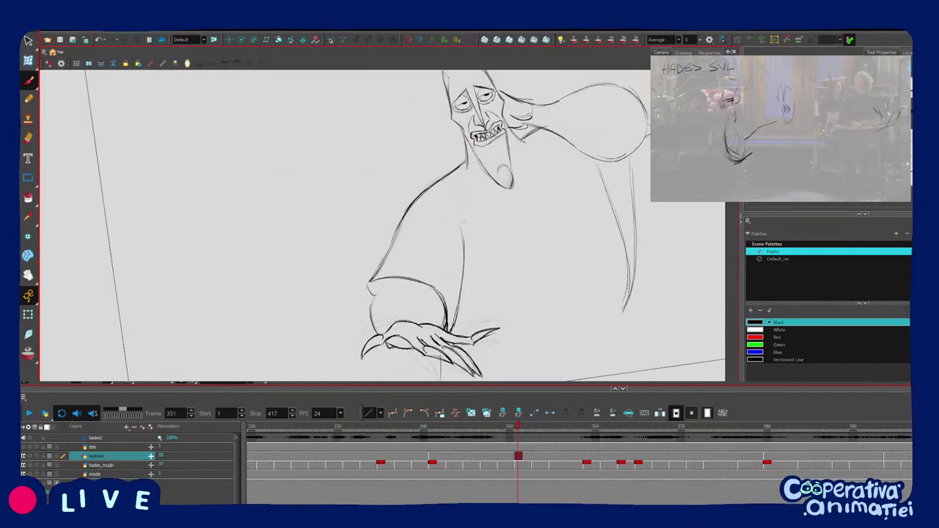
Darken the outer sleeve line and draw the small folded sleeve edge with the forearm outline emerging beneath it.
{"action": "key", "text": "f"}
{"action": "key", "text": "apostrophe"}
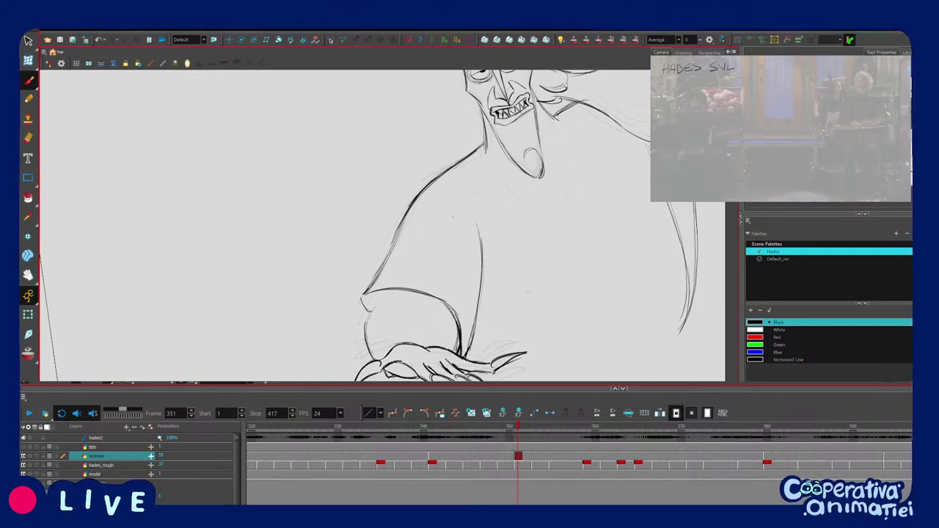
{"action": "mouse_move", "coordinate": [500, 296]}
{"action": "left_mouse_down"}
{"action": "mouse_move", "coordinate": [501, 308]}
{"action": "mouse_move", "coordinate": [509, 297]}
{"action": "mouse_move", "coordinate": [493, 275]}
{"action": "left_mouse_up"}
{"action": "key", "text": "2"}
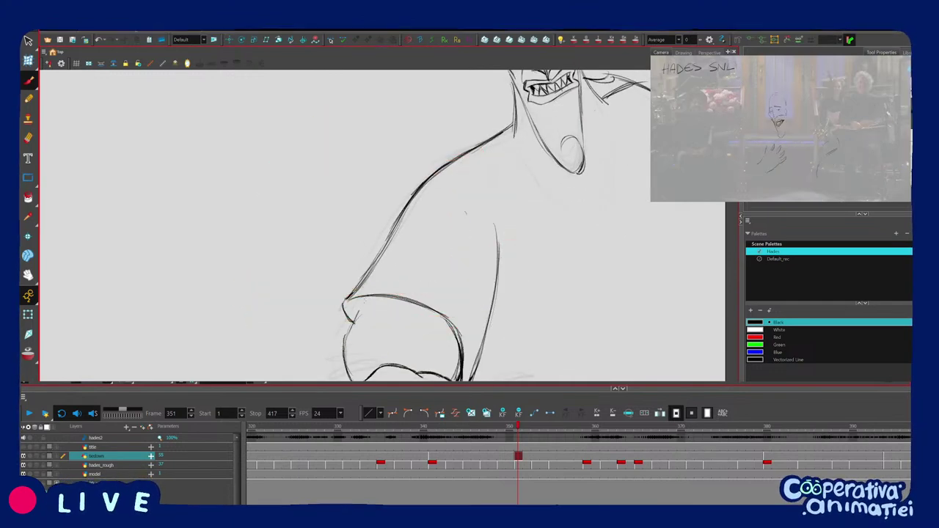
{"action": "left_click_drag", "start_coordinate": [353, 352], "coordinate": [352, 332]}
{"action": "left_click_drag", "start_coordinate": [346, 315], "coordinate": [348, 357]}
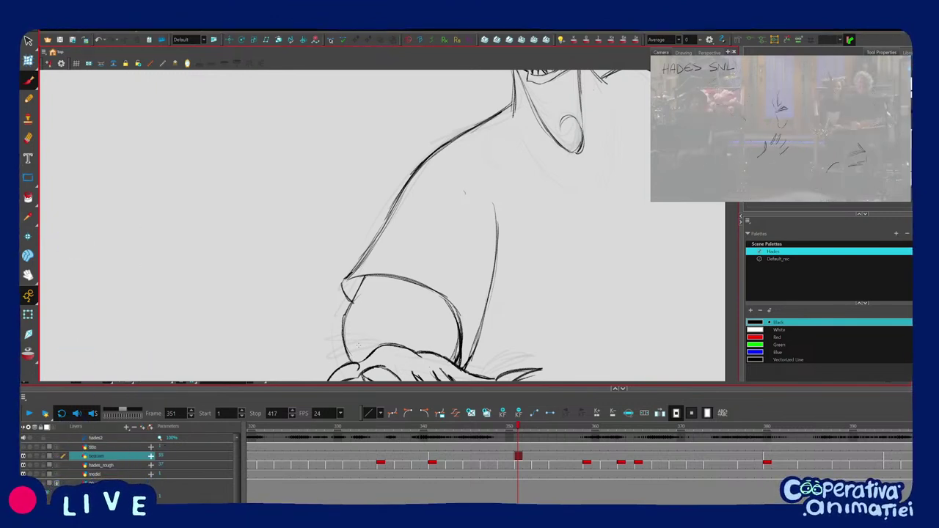
Undo the last stroke and review the sleeve and hand at a wider view, flipping against the neighbouring key.
{"action": "mouse_move", "coordinate": [557, 232]}
{"action": "left_mouse_down"}
{"action": "mouse_move", "coordinate": [550, 262]}
{"action": "mouse_move", "coordinate": [524, 263]}
{"action": "left_mouse_up"}
{"action": "key", "text": "ctrl+z"}
{"action": "key", "text": "f"}
{"action": "key", "text": "g"}
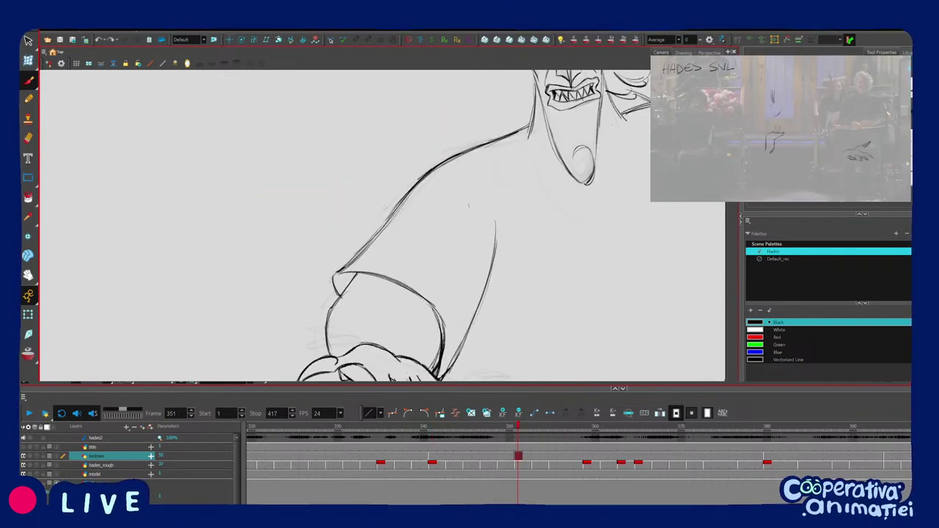
{"action": "key", "text": "1"}
{"action": "key", "text": "1"}
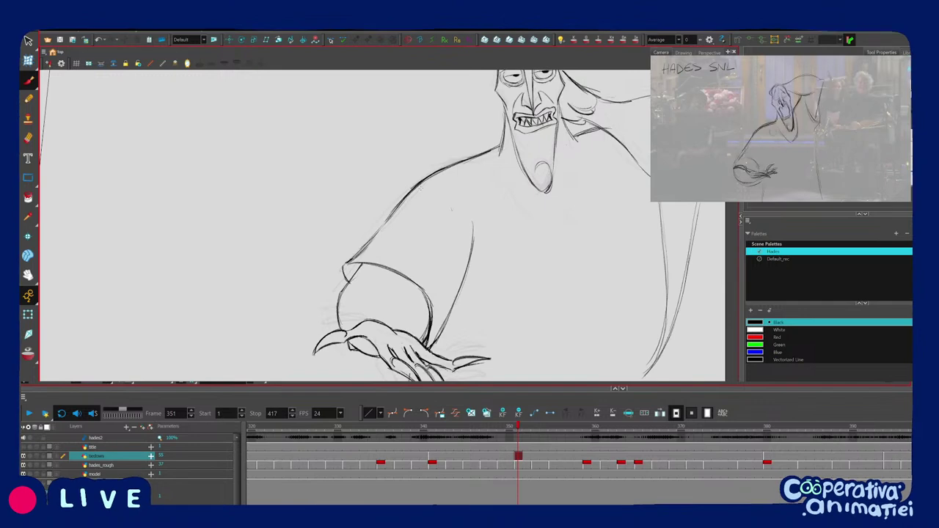
{"action": "left_click_drag", "start_coordinate": [531, 306], "coordinate": [536, 291]}
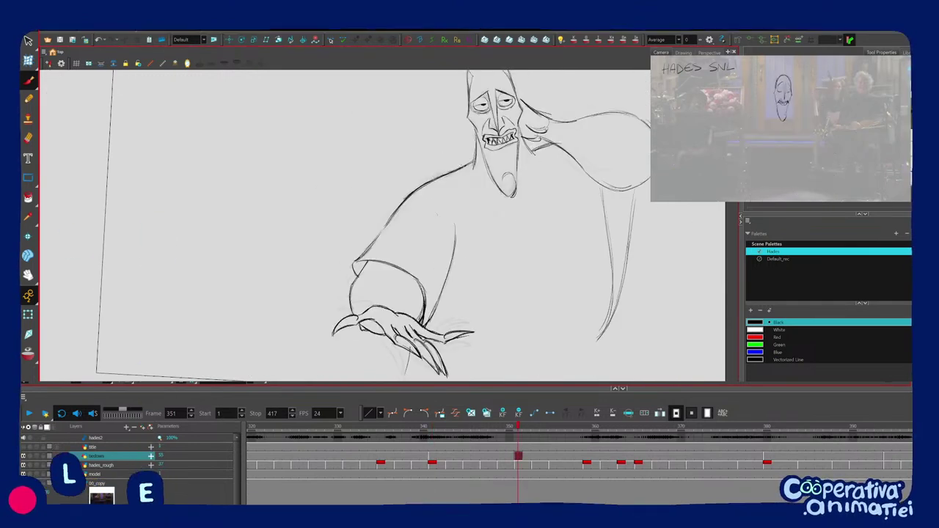
Copy the triangle-patterned collar from the frame 341 key after comparing it with the frame 351 pose.
{"action": "key", "text": "1"}
{"action": "left_click_drag", "start_coordinate": [564, 242], "coordinate": [569, 222]}
{"action": "left_click_drag", "start_coordinate": [570, 221], "coordinate": [547, 295]}
{"action": "key", "text": "2"}
{"action": "key", "text": "f"}
{"action": "key", "text": "g"}
{"action": "key", "text": "f"}
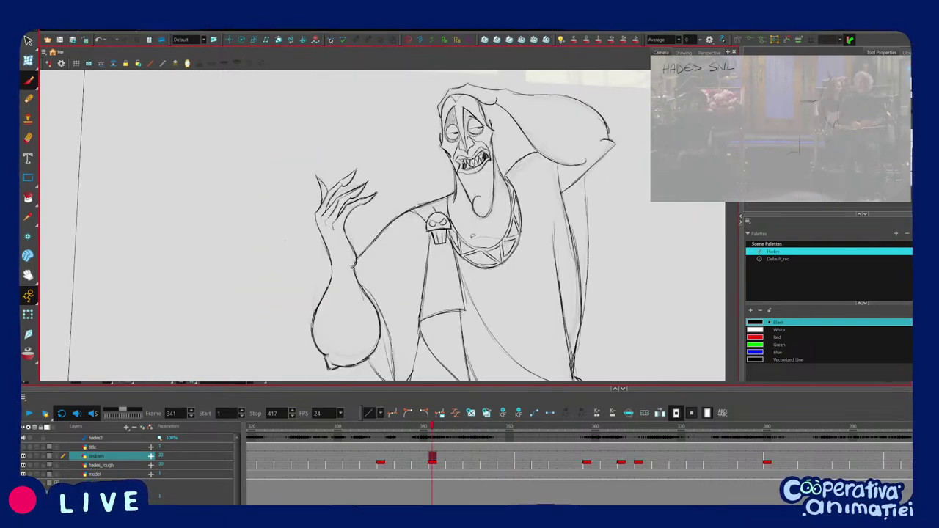
{"action": "left_click", "coordinate": [506, 264], "text": "ctrl"}
{"action": "key", "text": "ctrl+c"}
{"action": "key", "text": "g"}
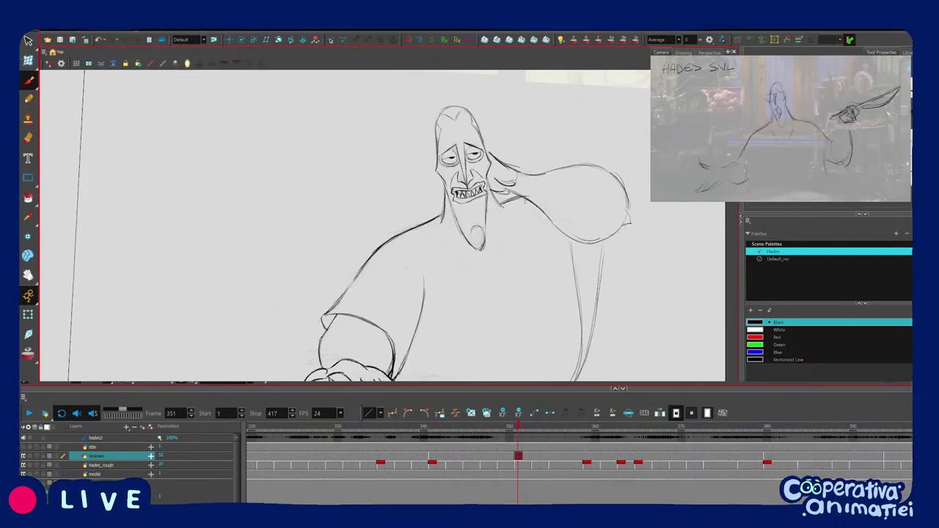
Paste the patterned collar into frame 351 and fit it around the neck beneath the long chin.
{"action": "key", "text": "ctrl+v"}
{"action": "left_click_drag", "start_coordinate": [506, 271], "coordinate": [501, 279]}
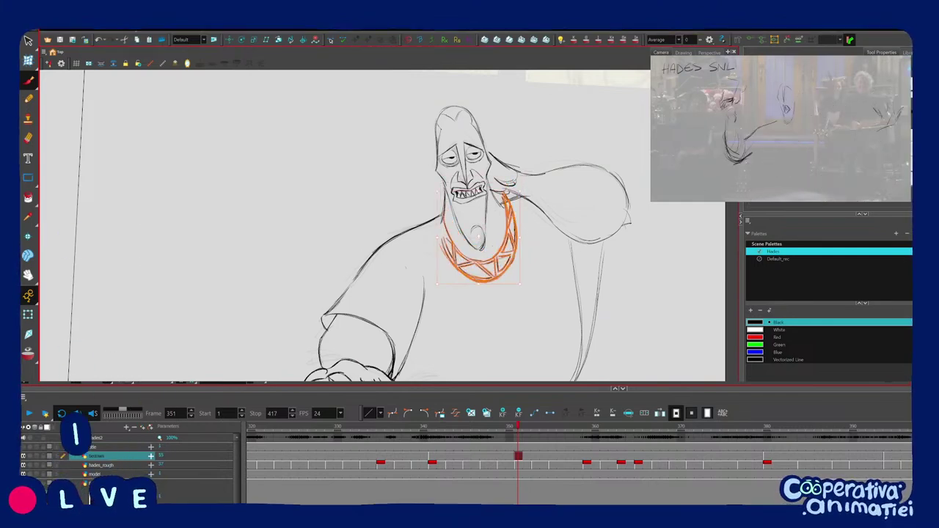
{"action": "left_click", "coordinate": [507, 183], "text": "ctrl"}
{"action": "left_click", "coordinate": [481, 261]}
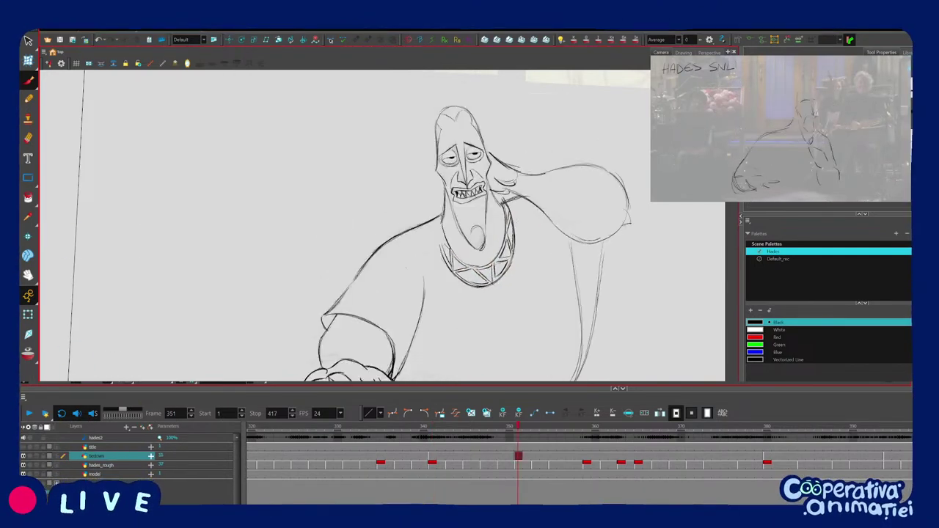
{"action": "left_click", "coordinate": [478, 250]}
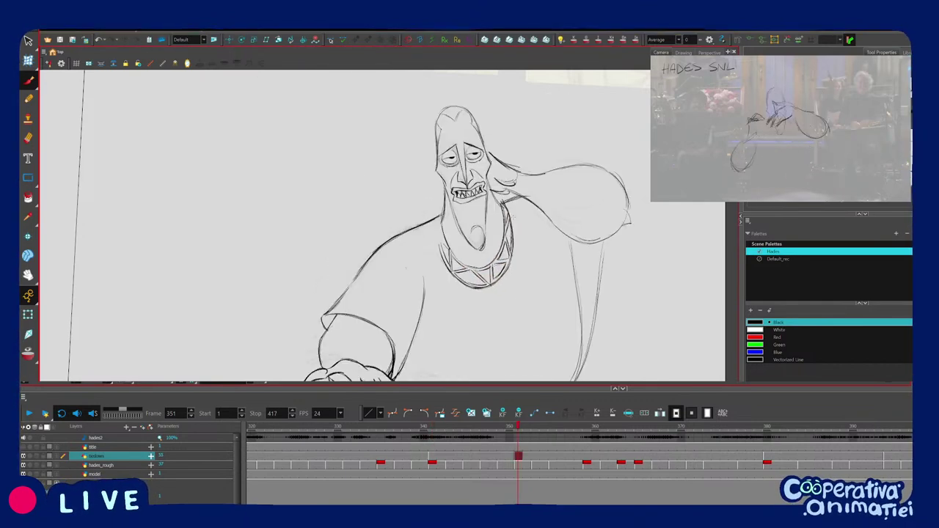
Add the skull brooch from the frame 341 key to frame 351 and seat it on the shoulder beside the collar.
{"action": "left_click", "coordinate": [506, 228]}
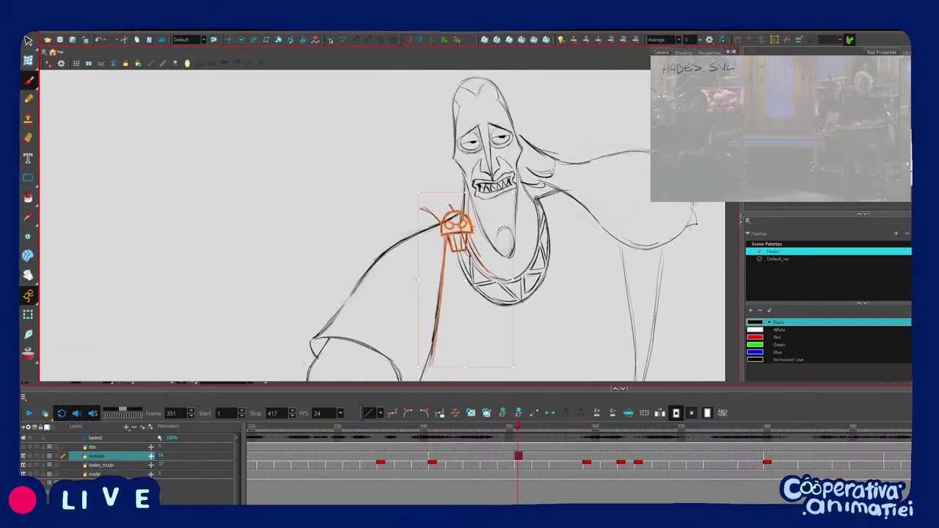
{"action": "left_click_drag", "start_coordinate": [474, 223], "coordinate": [467, 244]}
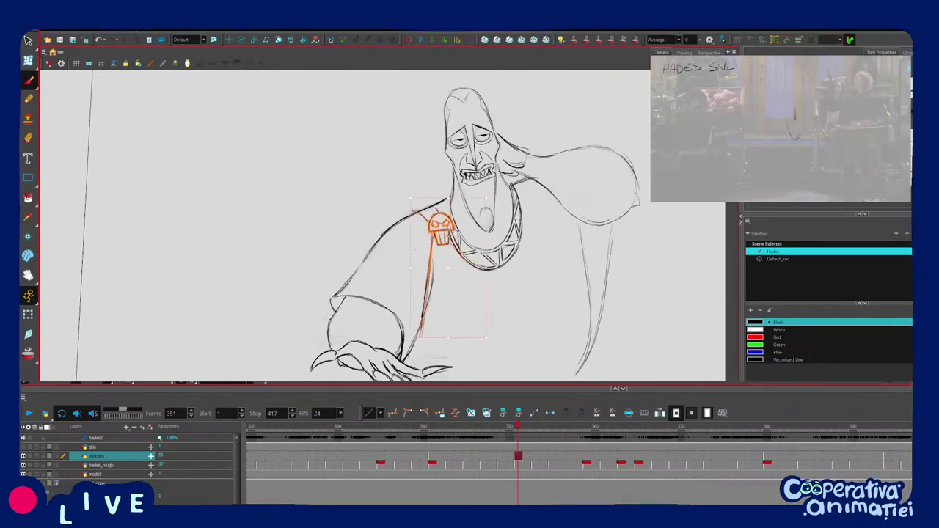
{"action": "key", "text": "f"}
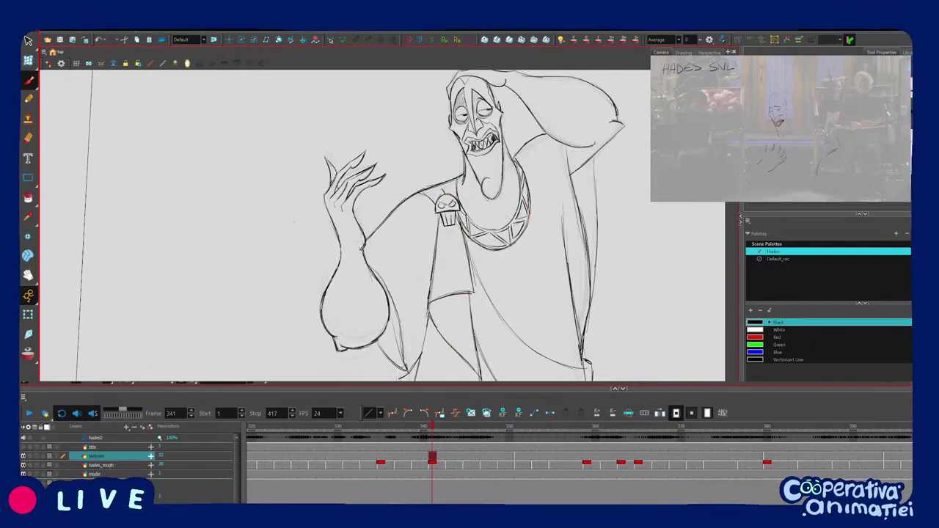
{"action": "key", "text": "g"}
Review the collar and skull brooch at different view sizes and angles, flipping against the frame 341 key.
{"action": "key", "text": "1"}
{"action": "key", "text": "1"}
{"action": "key", "text": "1"}
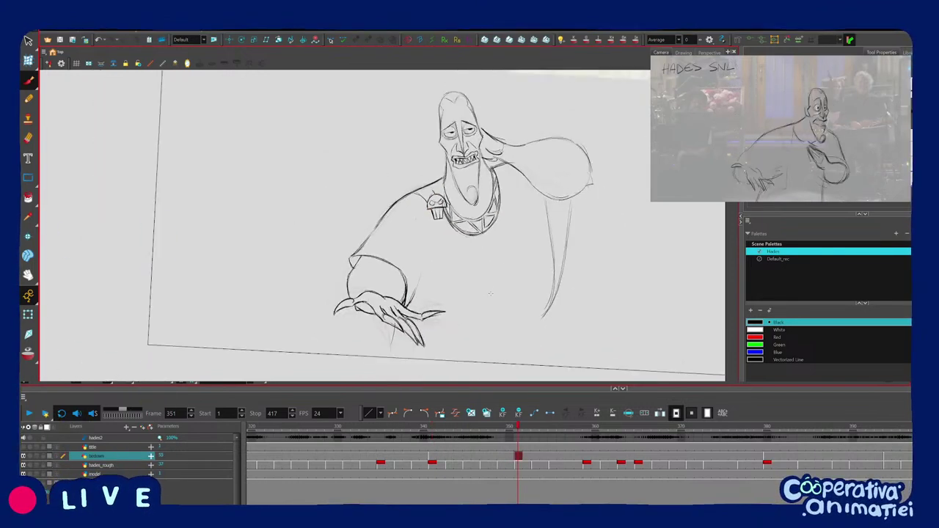
{"action": "key", "text": "f"}
{"action": "key", "text": "g"}
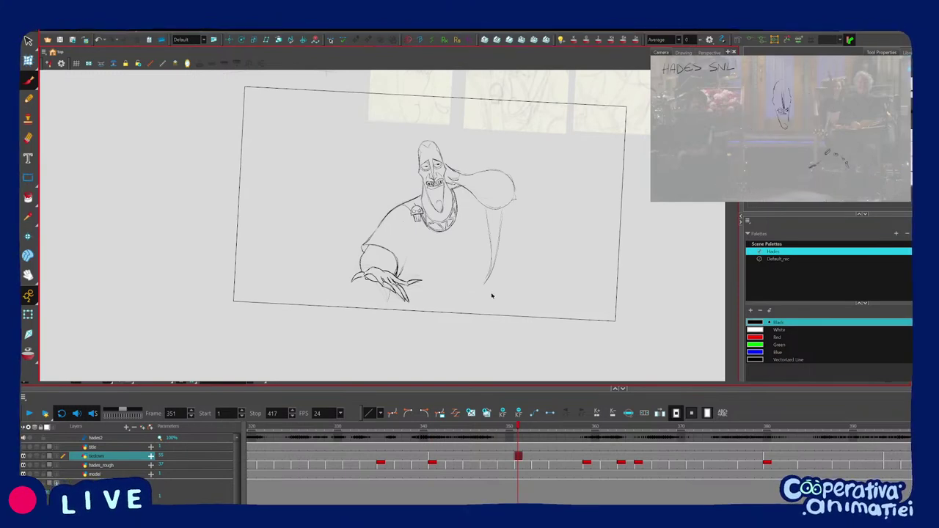
{"action": "left_click_drag", "start_coordinate": [544, 291], "coordinate": [556, 283]}
{"action": "key", "text": "2"}
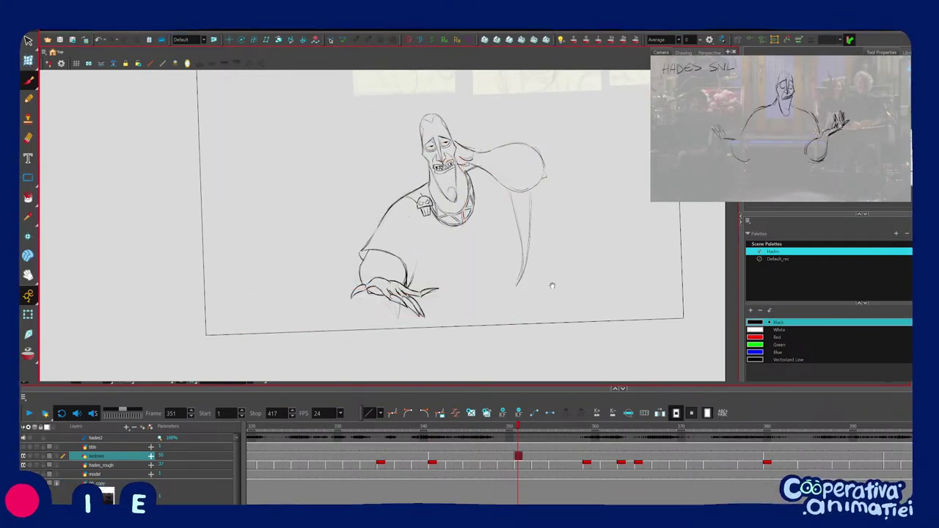
{"action": "scroll", "coordinate": [553, 286], "scroll_direction": "up", "scroll_amount": 2}
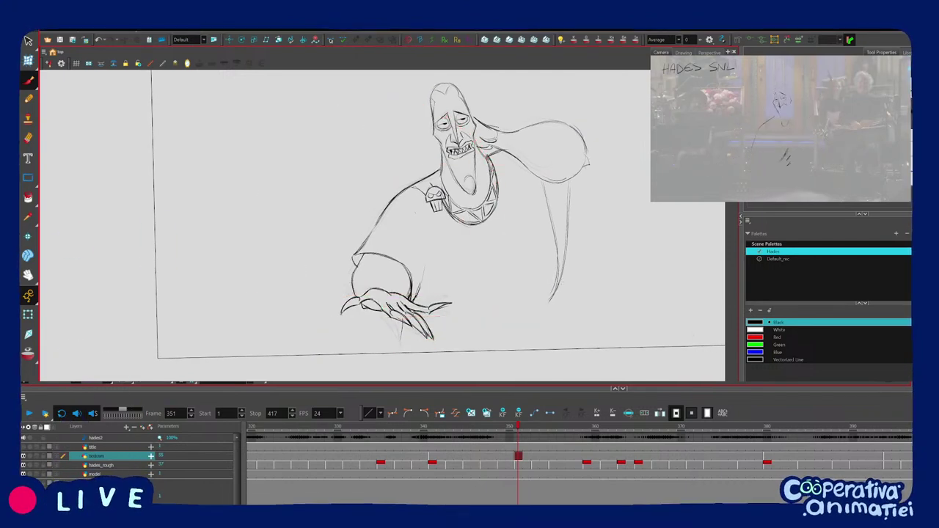
{"action": "key", "text": "f"}
{"action": "key", "text": "g"}
{"action": "key", "text": "2"}
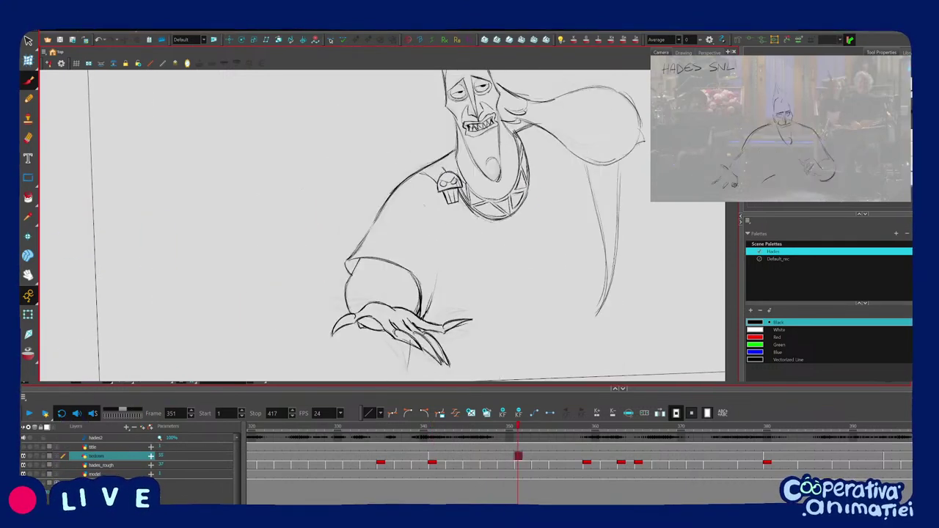
{"action": "key", "text": "f"}
{"action": "key", "text": "g"}
Copy the folded robe panel below the brooch from frame 341 into frame 351 and shift it slightly lower.
{"action": "key", "text": "f"}
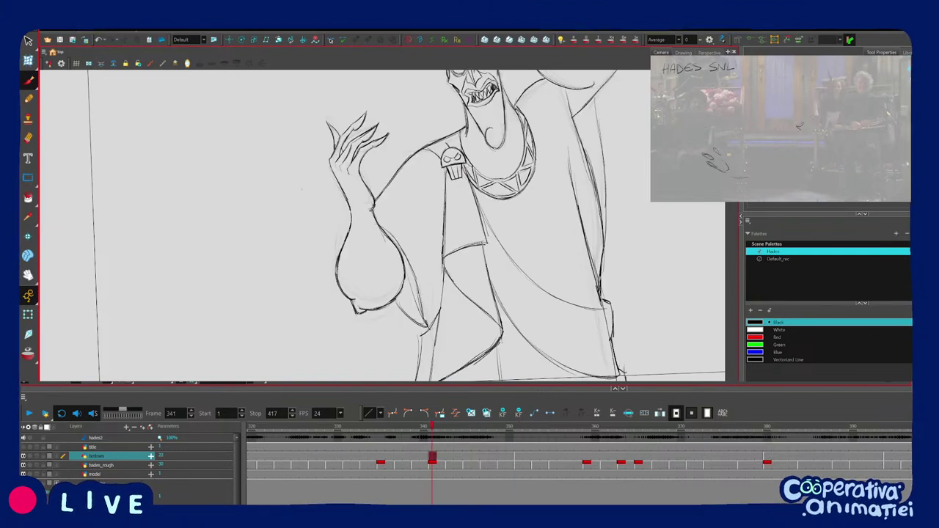
{"action": "key", "text": "g"}
{"action": "key", "text": "f"}
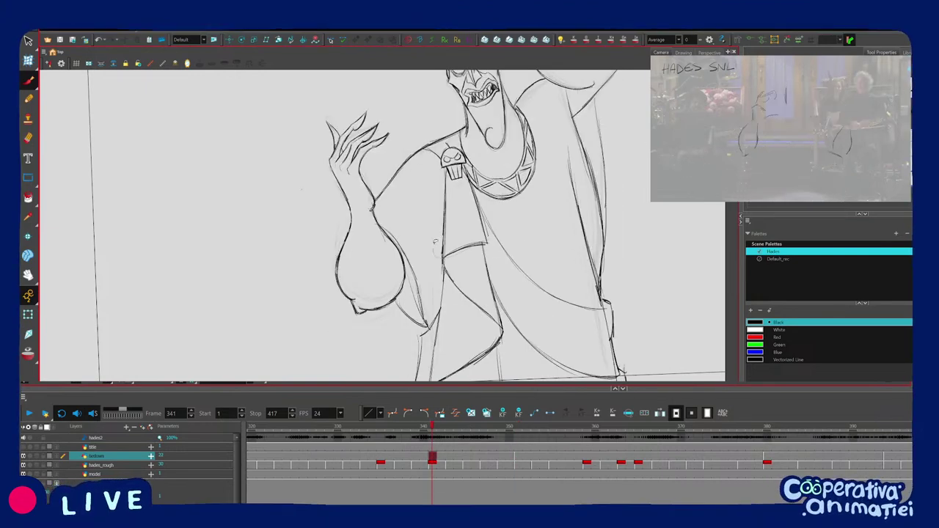
{"action": "key", "text": "apostrophe"}
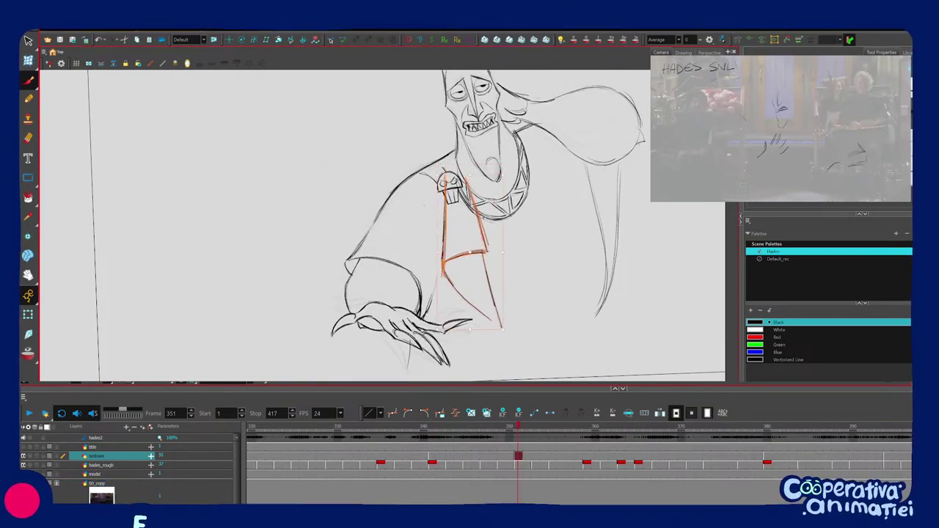
{"action": "left_click_drag", "start_coordinate": [470, 253], "coordinate": [465, 265]}
{"action": "key", "text": "f"}
{"action": "key", "text": "g"}
{"action": "key", "text": "1"}
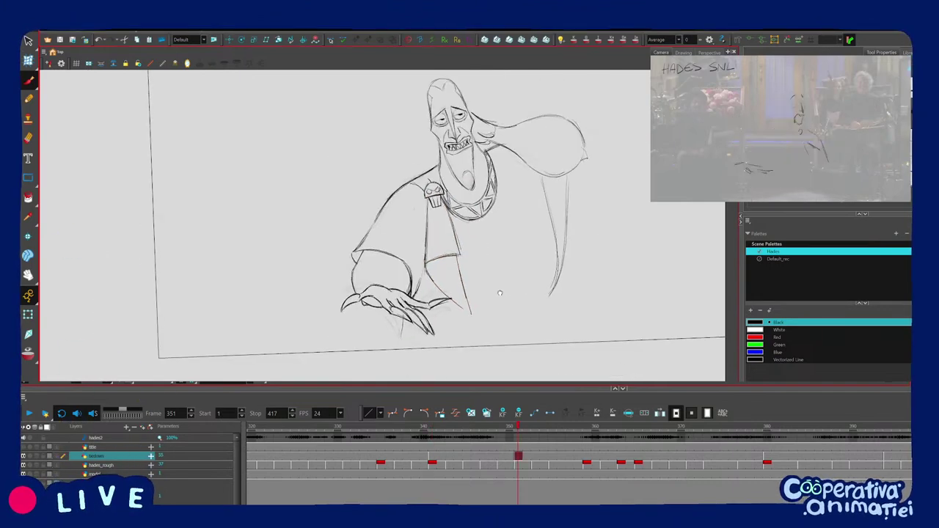
Add the diagonal lower edge of the robe fold beneath the hand and adjust it to meet the panel's corner.
{"action": "left_click_drag", "start_coordinate": [501, 293], "coordinate": [501, 276]}
{"action": "key", "text": "semicolon"}
{"action": "key", "text": "apostrophe"}
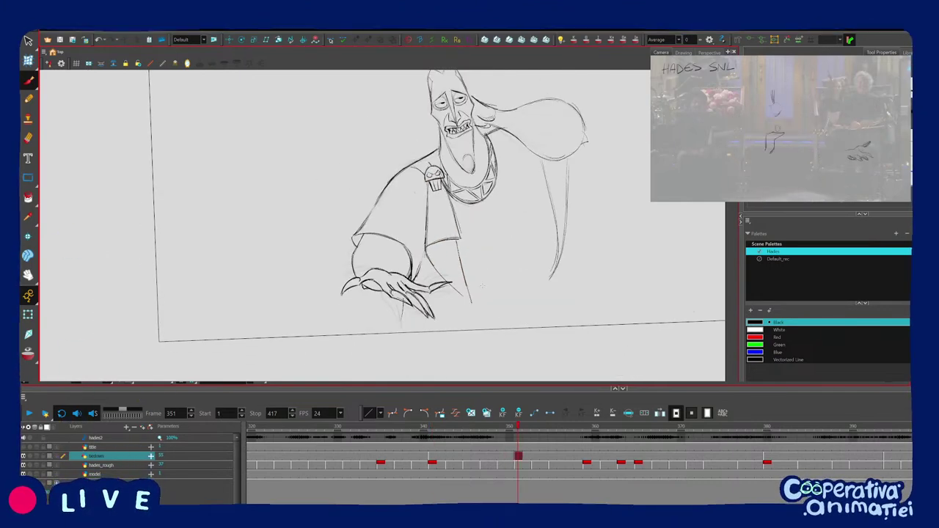
{"action": "key", "text": "semicolon"}
{"action": "key", "text": "apostrophe"}
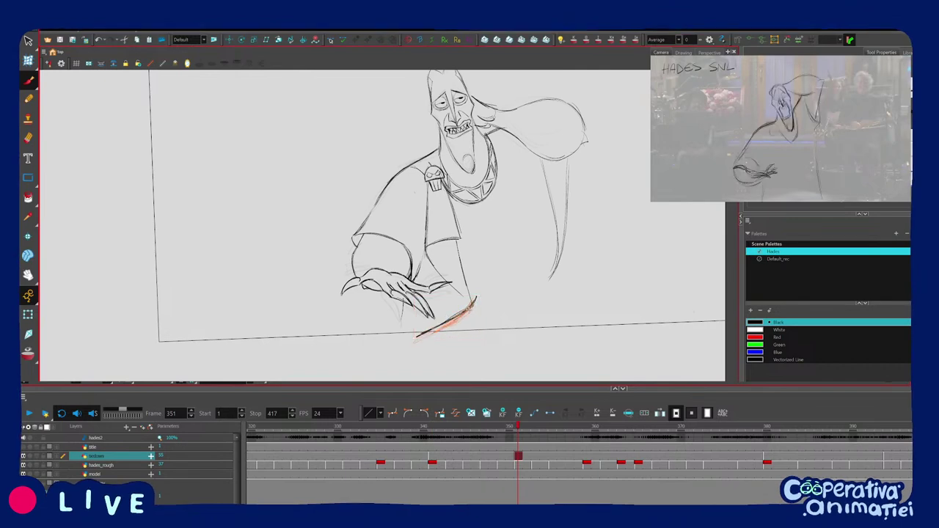
{"action": "key", "text": "Escape"}
{"action": "key", "text": "semicolon"}
{"action": "key", "text": "apostrophe"}
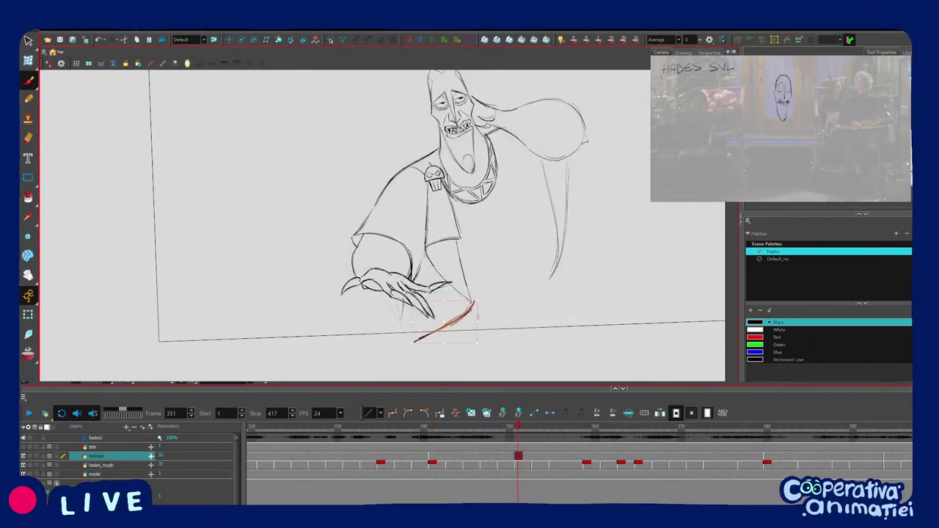
{"action": "key", "text": "ctrl+z"}
{"action": "key", "text": "ctrl+z"}
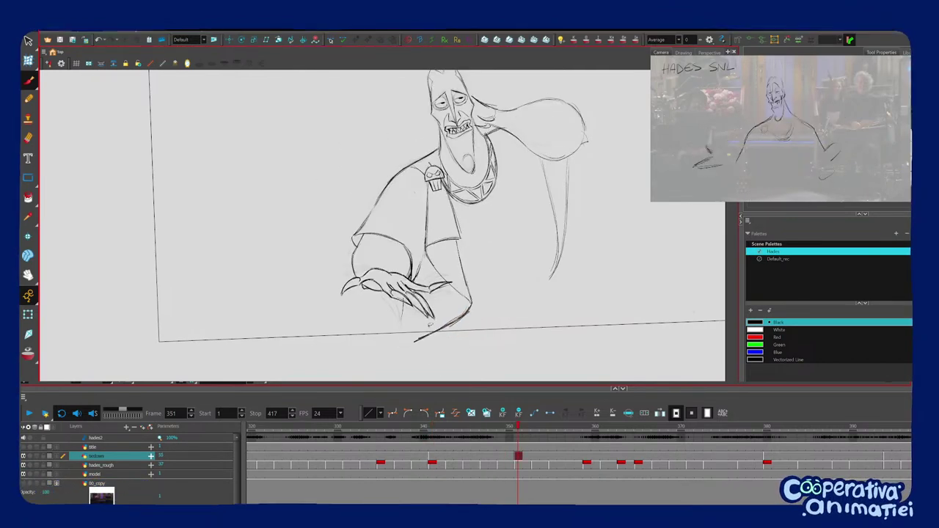
{"action": "key", "text": "ctrl+z"}
{"action": "key", "text": "semicolon"}
{"action": "key", "text": "apostrophe"}
Draw the robe line continuing downward from the fold's corner, comparing it with the frame 341 key.
{"action": "key", "text": "1"}
{"action": "key", "text": "f"}
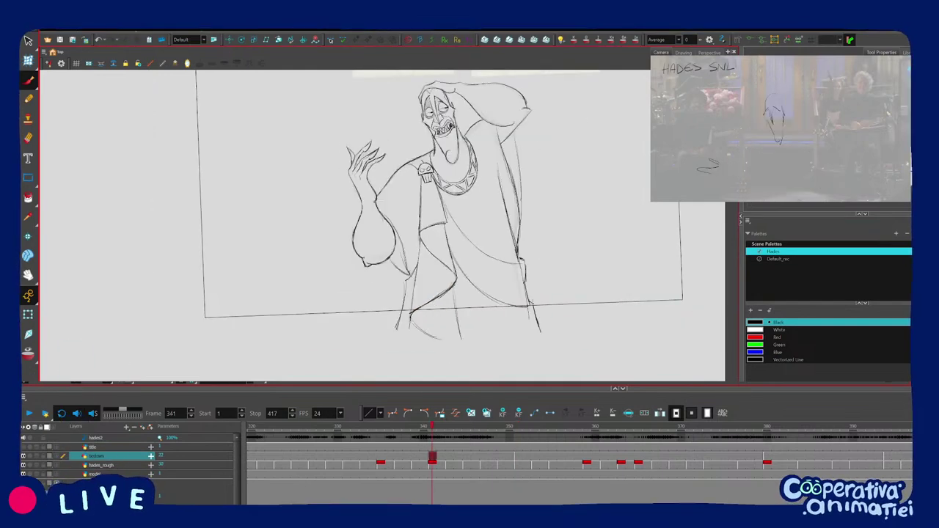
{"action": "key", "text": "g"}
{"action": "left_click_drag", "start_coordinate": [451, 290], "coordinate": [458, 334]}
{"action": "key", "text": "f"}
{"action": "key", "text": "g"}
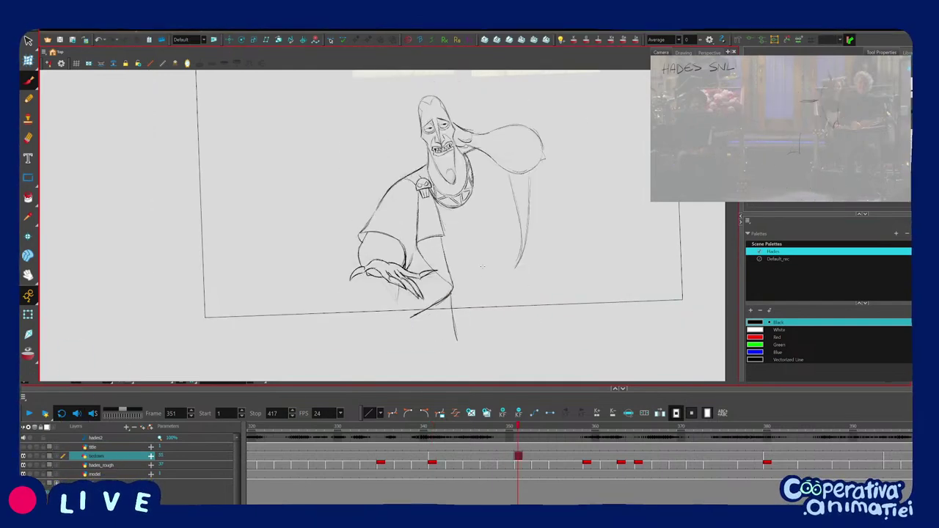
Draw the short vertical robe edge from below the hand to the lower end of the diagonal fold.
{"action": "key", "text": "c"}
{"action": "key", "text": "f"}
{"action": "key", "text": "g"}
{"action": "key", "text": "f"}
{"action": "key", "text": "g"}
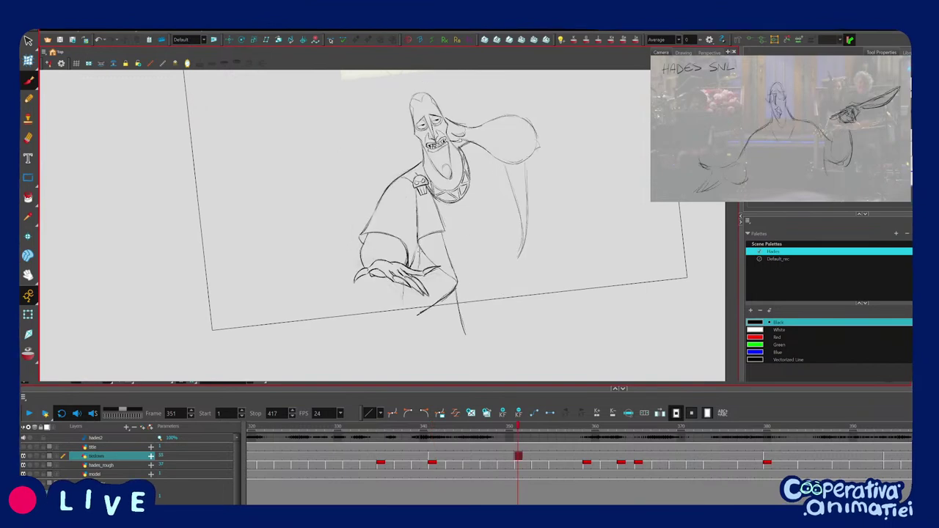
{"action": "key", "text": "f"}
{"action": "key", "text": "g"}
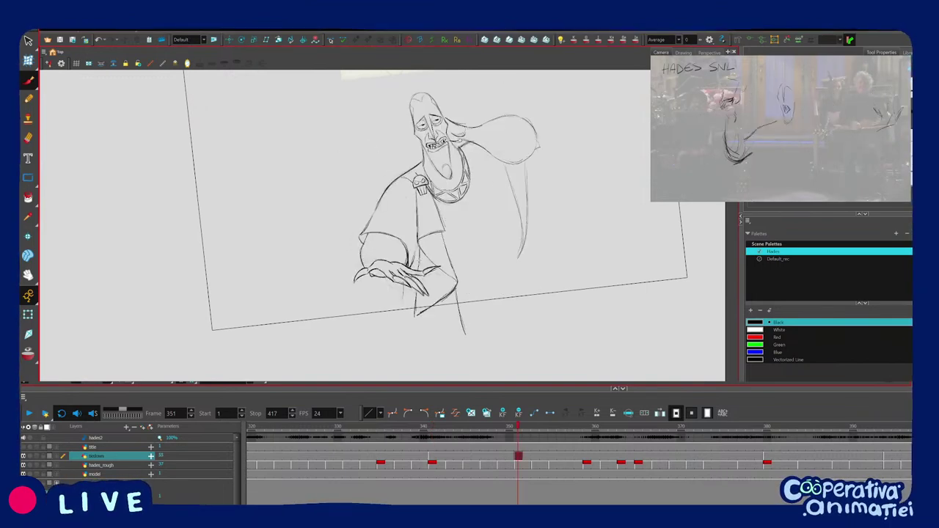
Draw the curved hem sweeping from the diagonal fold's lower end toward the descending robe line, flipping against frame 341.
{"action": "key", "text": "v"}
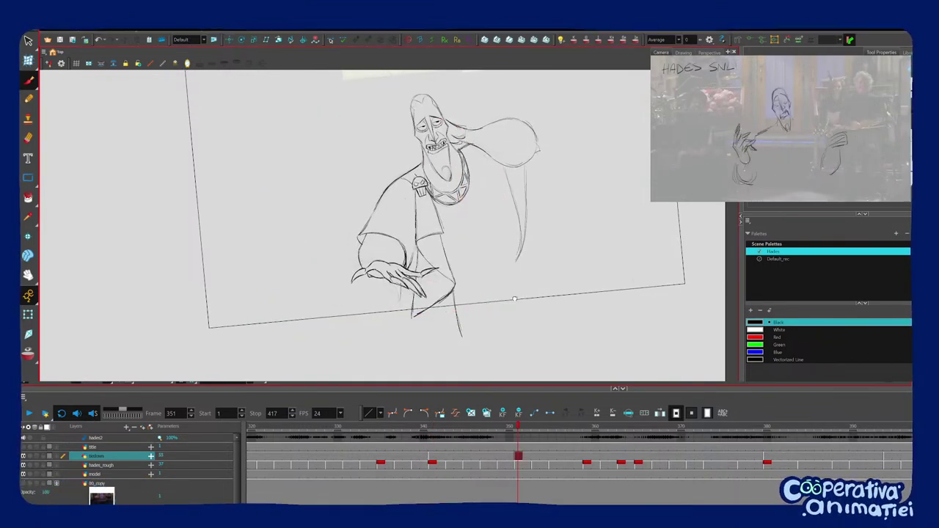
{"action": "key", "text": "2"}
{"action": "left_click_drag", "start_coordinate": [510, 303], "coordinate": [514, 303]}
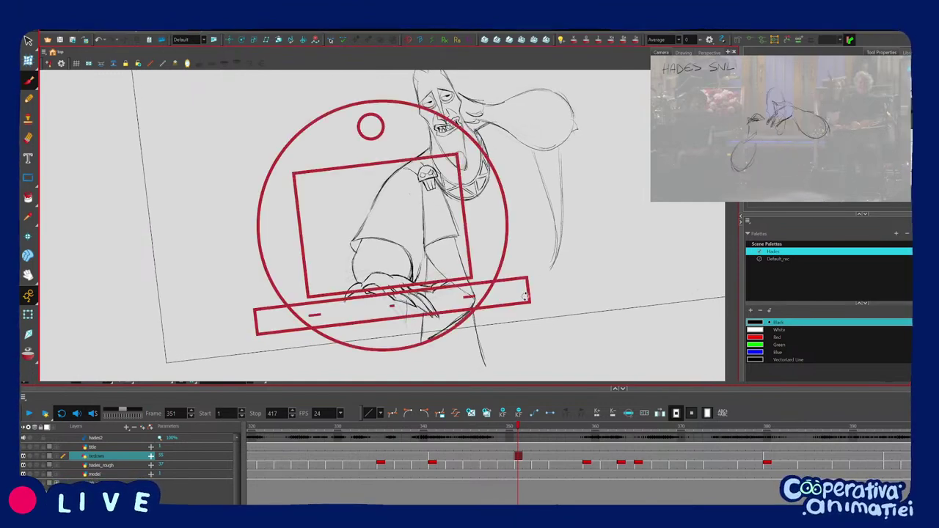
{"action": "key", "text": "1"}
{"action": "key", "text": "c"}
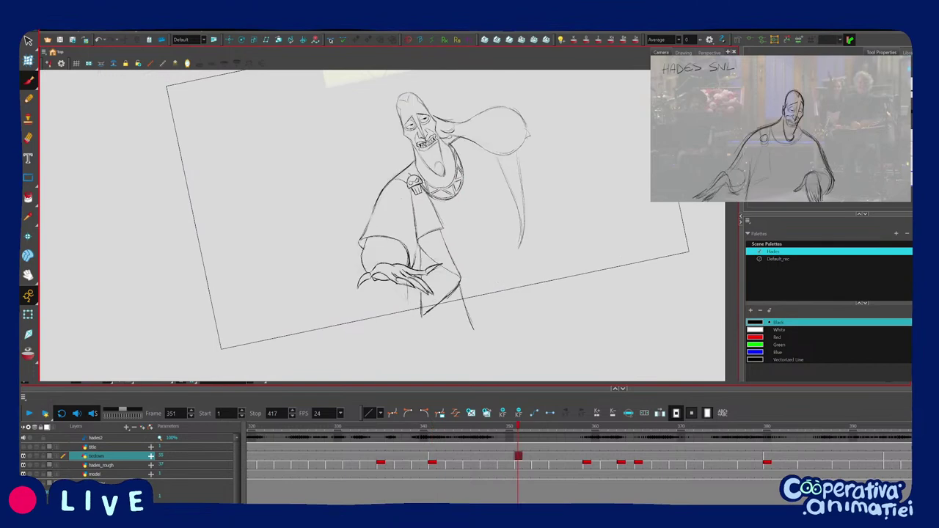
{"action": "key", "text": "v"}
{"action": "left_click_drag", "start_coordinate": [409, 362], "coordinate": [488, 332]}
{"action": "key", "text": "f"}
{"action": "key", "text": "g"}
{"action": "key", "text": "f"}
{"action": "key", "text": "g"}
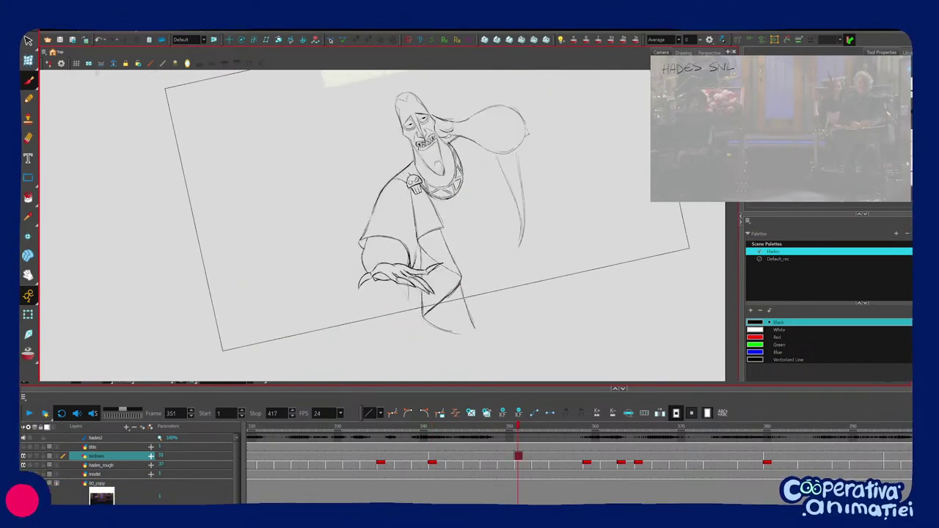
Compare the lower robe with the frame 341 key and select the line descending from the fold's corner.
{"action": "key", "text": "f"}
{"action": "key", "text": "g"}
{"action": "left_click", "coordinate": [475, 326], "text": "ctrl"}
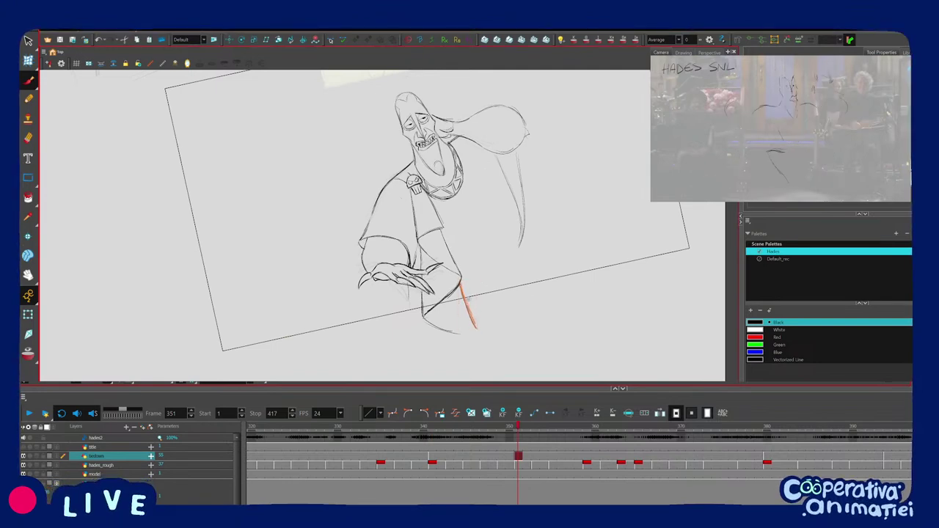
Refine the robe's lower edge beneath the fold on frame 351, flipping against the frame 341 drawing.
{"action": "key", "text": "f"}
{"action": "key", "text": "g"}
{"action": "left_click_drag", "start_coordinate": [469, 316], "coordinate": [455, 302]}
{"action": "key", "text": "f"}
{"action": "key", "text": "g"}
{"action": "key", "text": "f"}
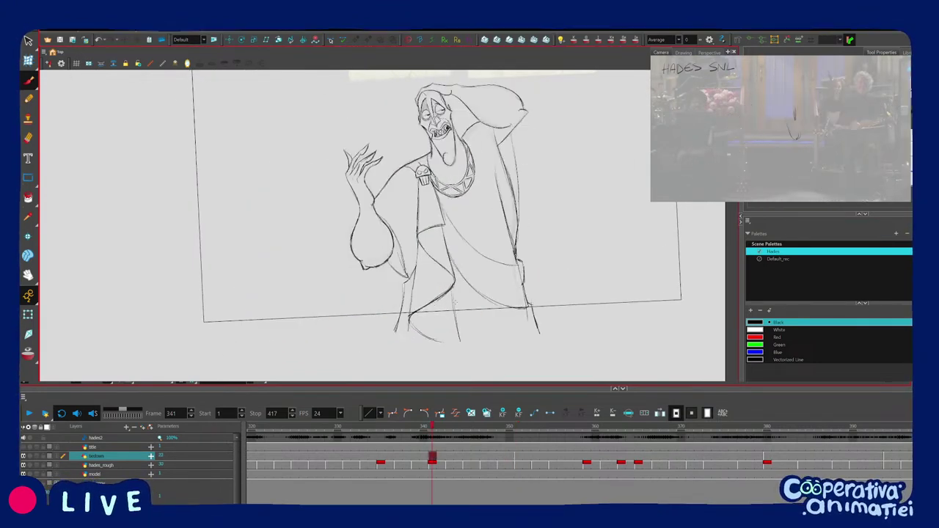
{"action": "key", "text": "apostrophe"}
{"action": "key", "text": "semicolon"}
{"action": "key", "text": "apostrophe"}
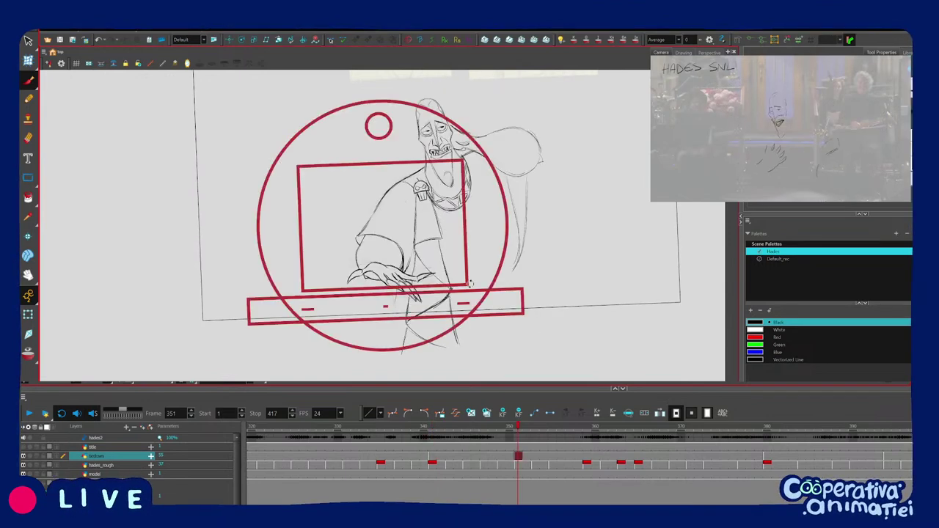
Clean up and strengthen the lower robe and fold lines beneath the outstretched hand on frame 351.
{"action": "left_click_drag", "start_coordinate": [471, 284], "coordinate": [474, 279]}
{"action": "key", "text": "2"}
{"action": "left_click_drag", "start_coordinate": [533, 278], "coordinate": [517, 295]}
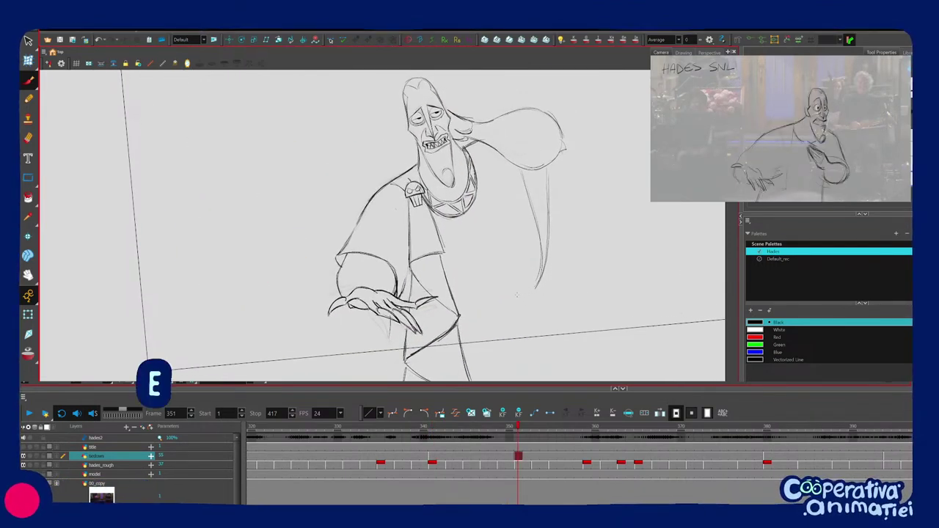
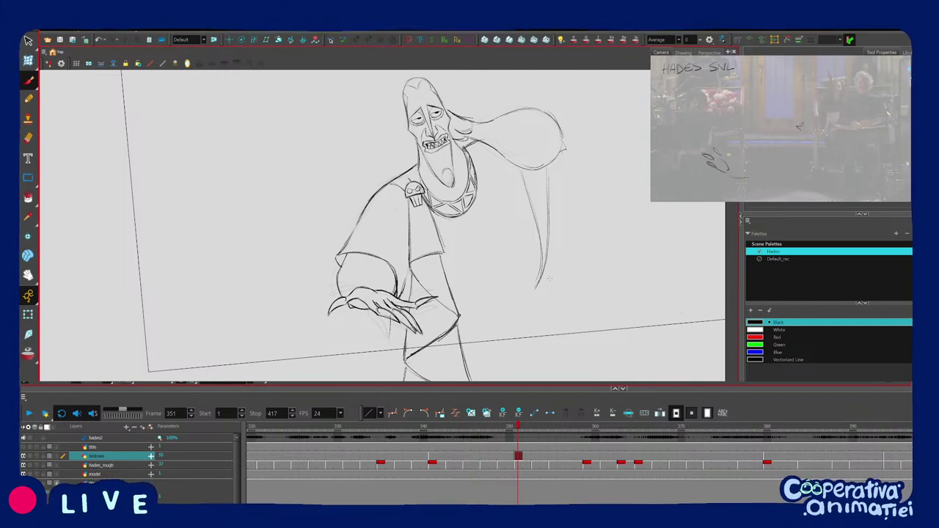
{"action": "key", "text": "2"}
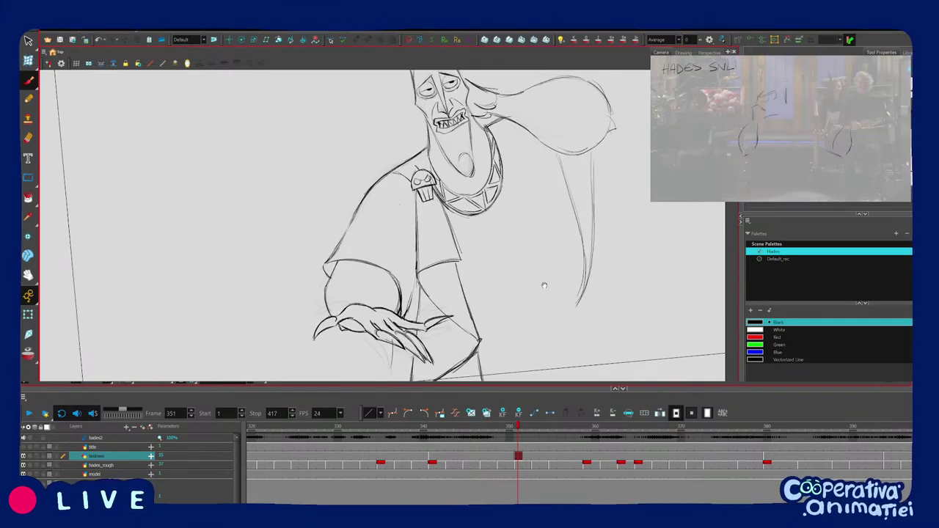
{"action": "mouse_move", "coordinate": [544, 286]}
{"action": "left_mouse_down"}
{"action": "mouse_move", "coordinate": [556, 287]}
{"action": "mouse_move", "coordinate": [527, 290]}
{"action": "left_mouse_up"}
{"action": "key", "text": "1"}
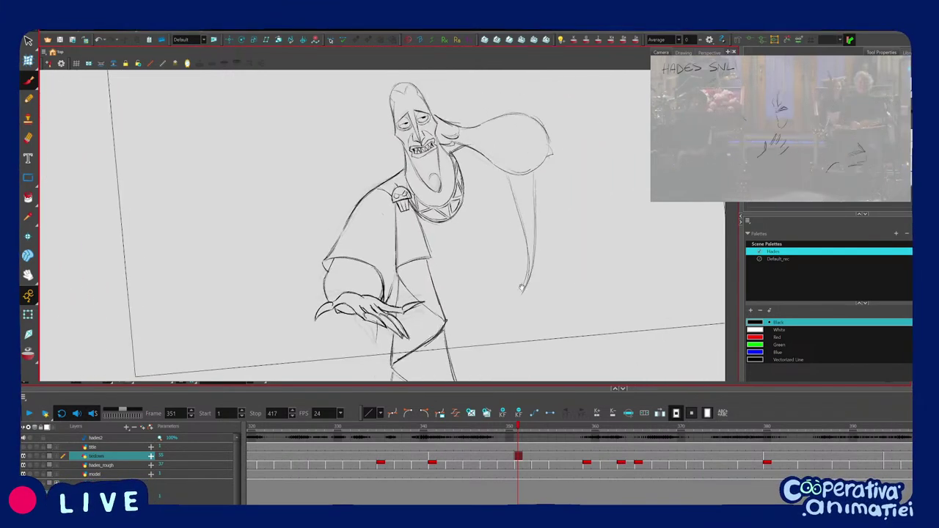
{"action": "left_click_drag", "start_coordinate": [528, 292], "coordinate": [528, 297]}
{"action": "key", "text": "1"}
{"action": "scroll", "coordinate": [480, 280], "scroll_direction": "up", "scroll_amount": 2}
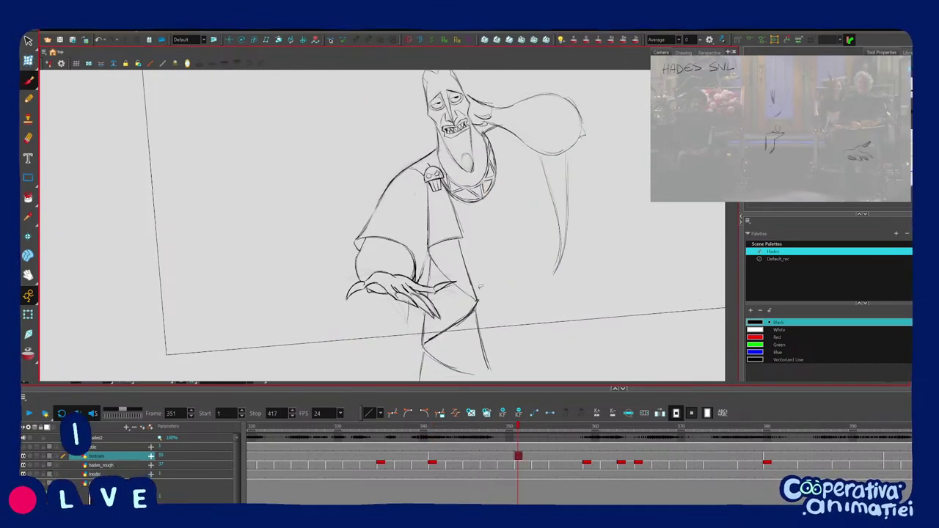
{"action": "left_click", "coordinate": [486, 300]}
{"action": "key", "text": "Delete"}
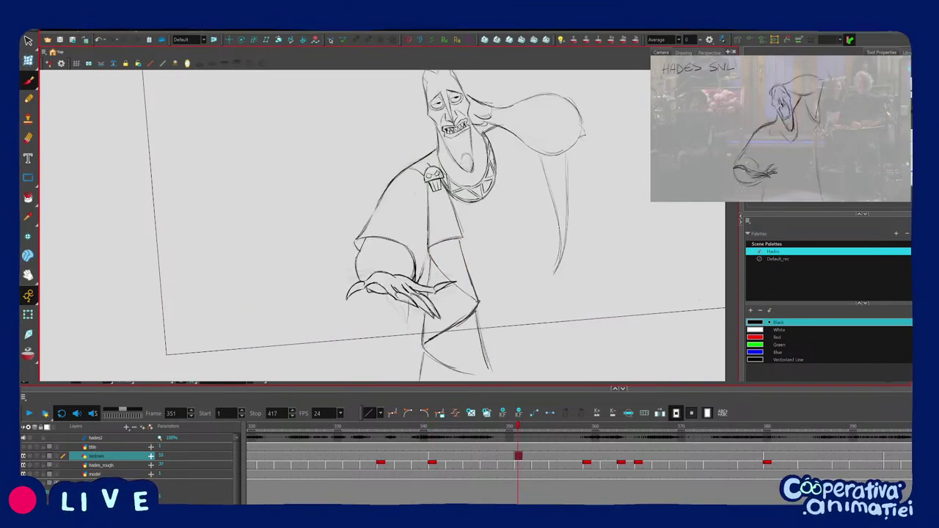
{"action": "mouse_move", "coordinate": [484, 348]}
{"action": "left_mouse_down"}
{"action": "mouse_move", "coordinate": [478, 326]}
{"action": "mouse_move", "coordinate": [477, 345]}
{"action": "left_mouse_up"}
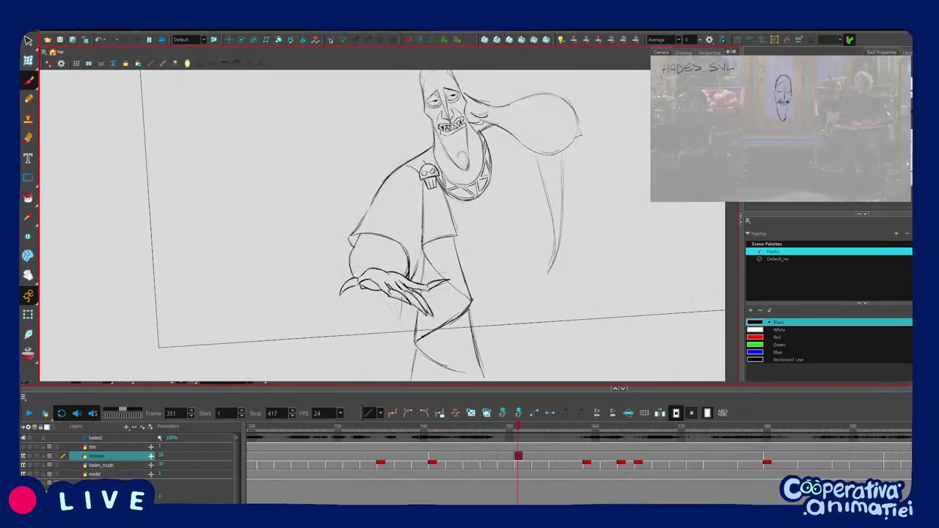
Add the curved drape line across the chest on frame 351, using the matching line on frame 341 as a guide.
{"action": "key", "text": "f"}
{"action": "key", "text": "g"}
{"action": "scroll", "coordinate": [539, 256], "scroll_direction": "down", "scroll_amount": 2}
{"action": "key", "text": "f"}
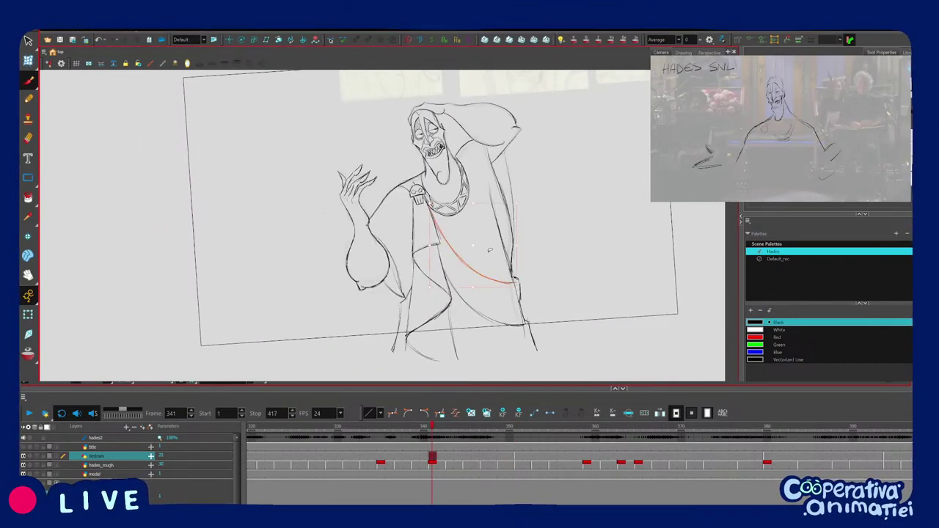
{"action": "key", "text": "apostrophe"}
{"action": "key", "text": "f"}
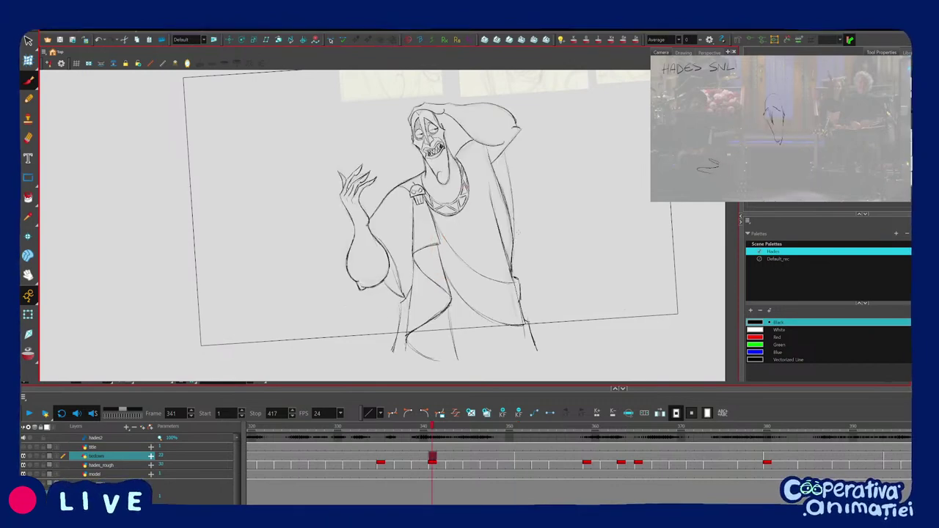
{"action": "key", "text": "g"}
{"action": "key", "text": "f"}
{"action": "key", "text": "g"}
{"action": "key", "text": "f"}
{"action": "key", "text": "g"}
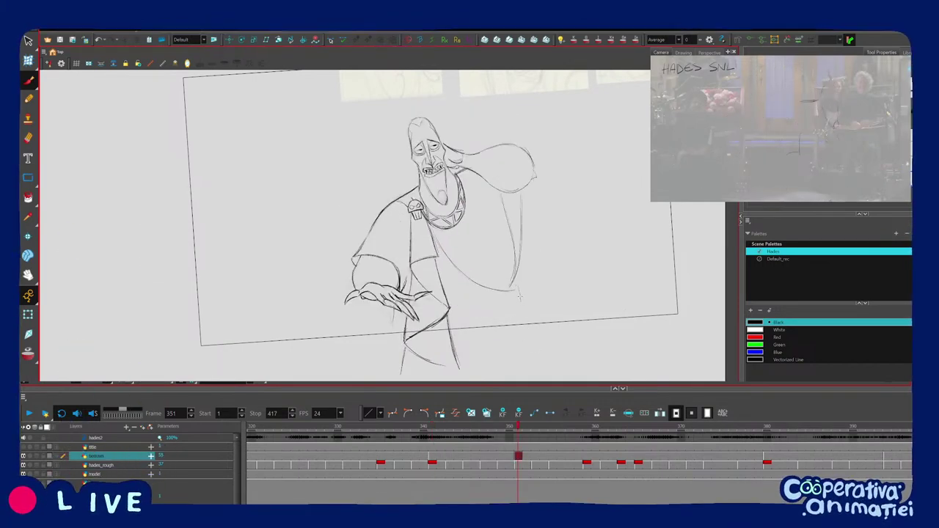
Draw the robe's hip edge below the chest drape on frame 351, comparing it with frame 341.
{"action": "key", "text": "semicolon"}
{"action": "key", "text": "apostrophe"}
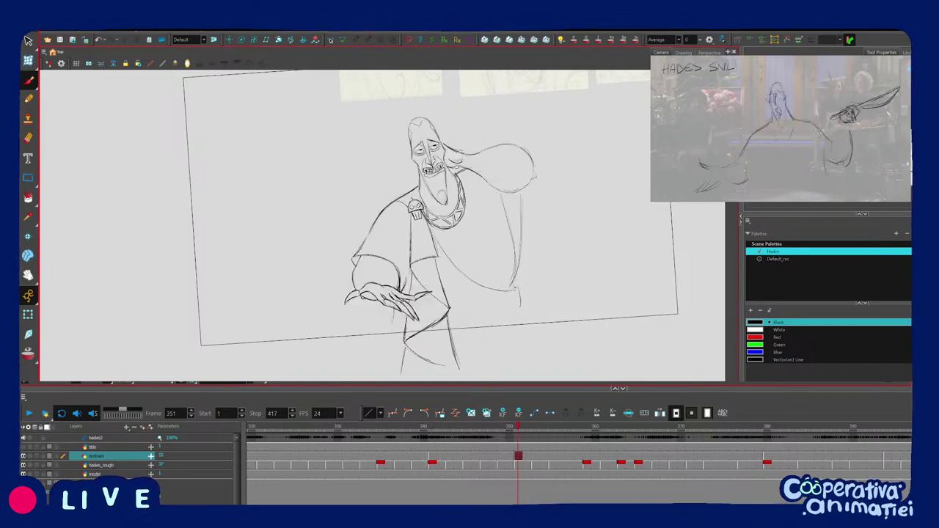
{"action": "key", "text": "f"}
{"action": "key", "text": "g"}
{"action": "key", "text": "f"}
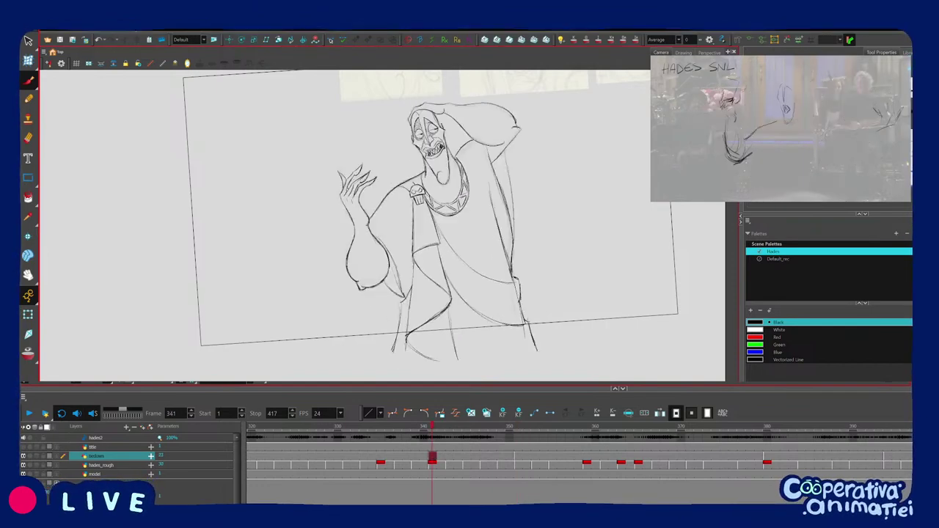
{"action": "key", "text": "g"}
{"action": "left_click_drag", "start_coordinate": [521, 306], "coordinate": [534, 348]}
{"action": "key", "text": "f"}
{"action": "key", "text": "g"}
Extend the robe's outer edge from the hip down past the camera frame, matching the frame 341 pose.
{"action": "key", "text": "semicolon"}
{"action": "key", "text": "apostrophe"}
{"action": "key", "text": "semicolon"}
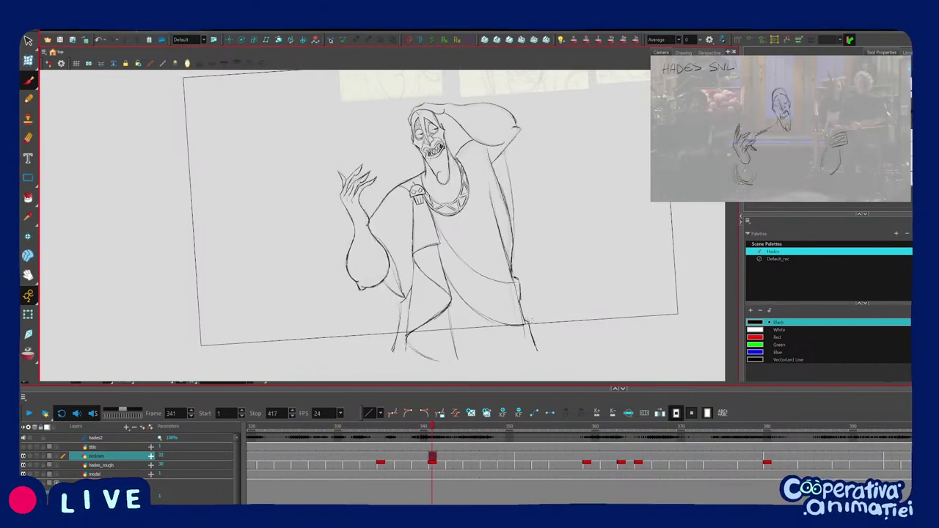
{"action": "key", "text": "apostrophe"}
{"action": "left_click_drag", "start_coordinate": [535, 337], "coordinate": [540, 351]}
{"action": "key", "text": "f"}
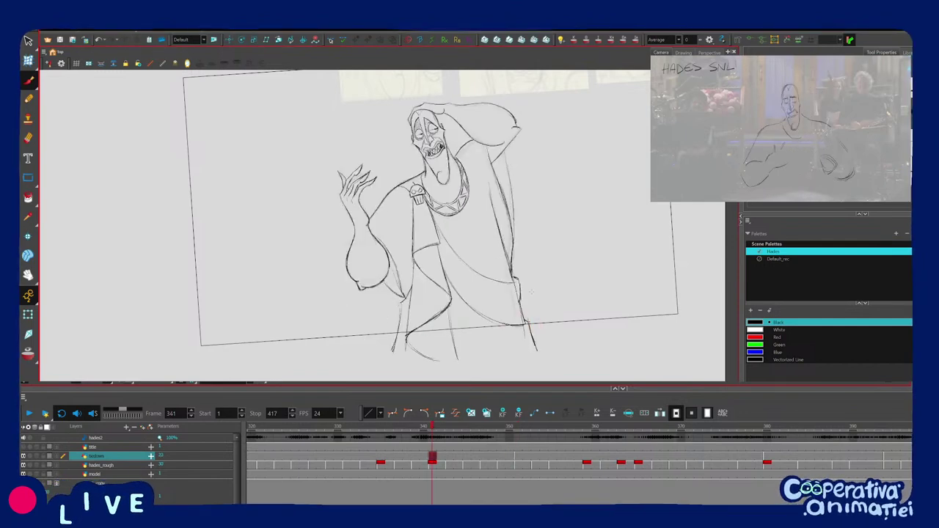
{"action": "key", "text": "g"}
{"action": "key", "text": "f"}
{"action": "key", "text": "g"}
Draw the second, lower drape curve from the front fold to the robe's outer hip edge on frame 351.
{"action": "mouse_move", "coordinate": [541, 295]}
{"action": "left_mouse_down"}
{"action": "mouse_move", "coordinate": [462, 287]}
{"action": "mouse_move", "coordinate": [428, 316]}
{"action": "left_mouse_up"}
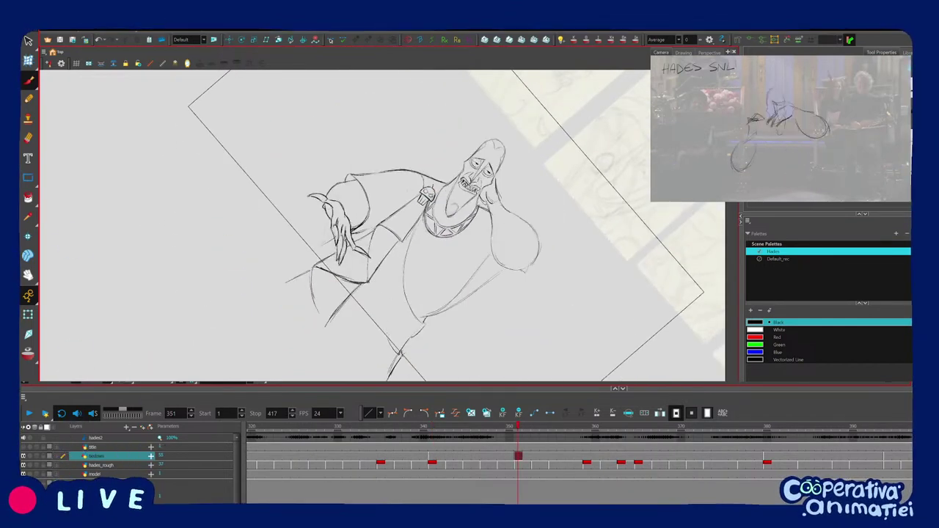
{"action": "key", "text": "shift+x"}
{"action": "left_click_drag", "start_coordinate": [493, 295], "coordinate": [502, 326]}
{"action": "key", "text": "f"}
{"action": "left_click_drag", "start_coordinate": [525, 283], "coordinate": [433, 327]}
{"action": "key", "text": "apostrophe"}
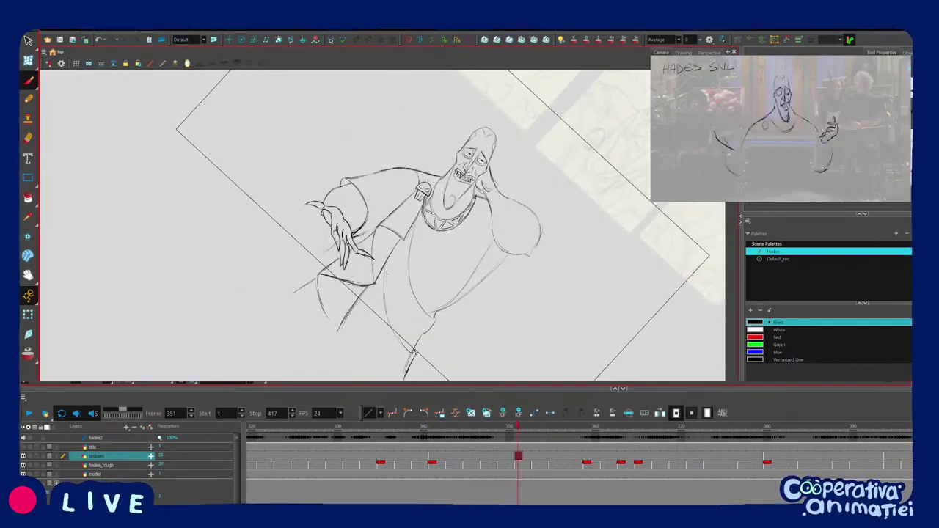
{"action": "left_click_drag", "start_coordinate": [387, 274], "coordinate": [411, 274]}
{"action": "left_click_drag", "start_coordinate": [483, 291], "coordinate": [485, 257]}
Compare the torso and robe lines on frame 351 with the frame 341 drawing.
{"action": "key", "text": "f"}
{"action": "key", "text": "g"}
{"action": "key", "text": "semicolon"}
{"action": "key", "text": "apostrophe"}
{"action": "key", "text": "f"}
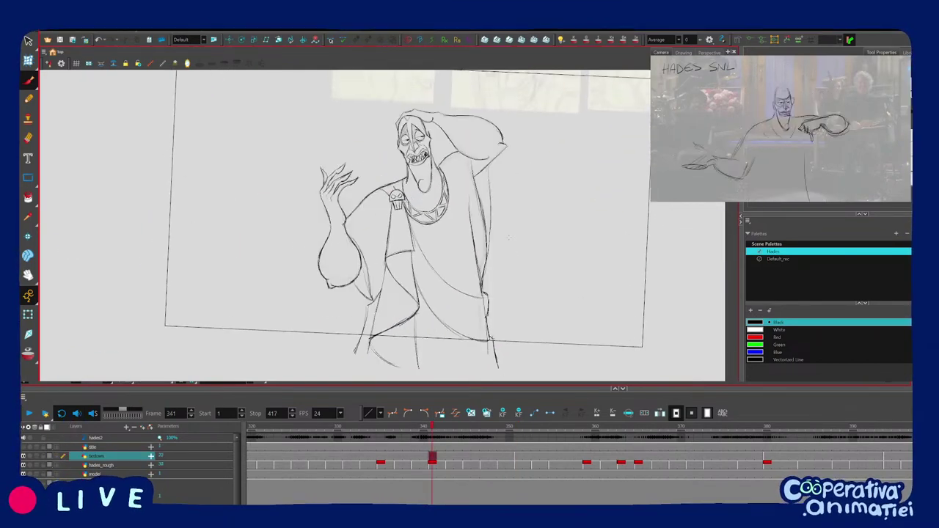
{"action": "key", "text": "g"}
{"action": "key", "text": "f"}
{"action": "key", "text": "g"}
Draw the torso's inner side line from below the raised arm to the waist on frame 351.
{"action": "left_click_drag", "start_coordinate": [501, 226], "coordinate": [498, 205]}
{"action": "key", "text": "2"}
{"action": "key", "text": "2"}
{"action": "left_click_drag", "start_coordinate": [538, 252], "coordinate": [542, 250]}
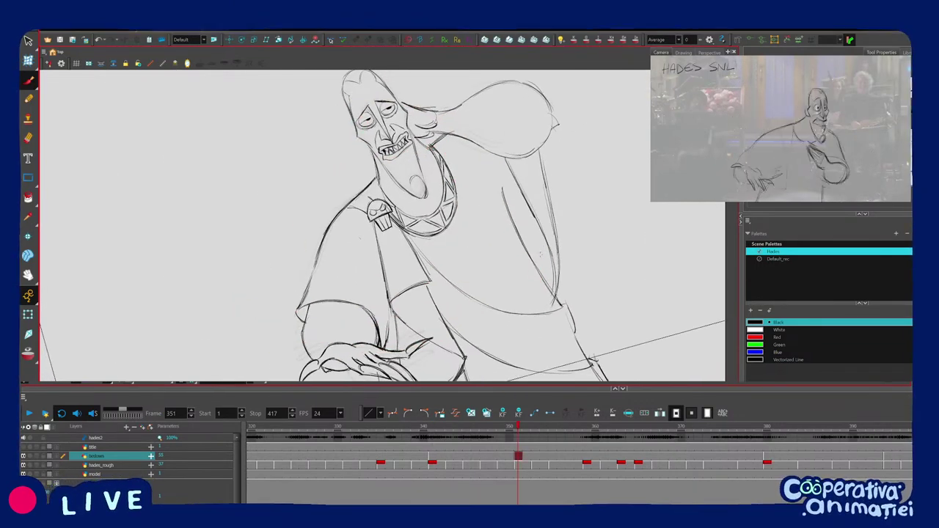
{"action": "key", "text": "semicolon"}
{"action": "key", "text": "apostrophe"}
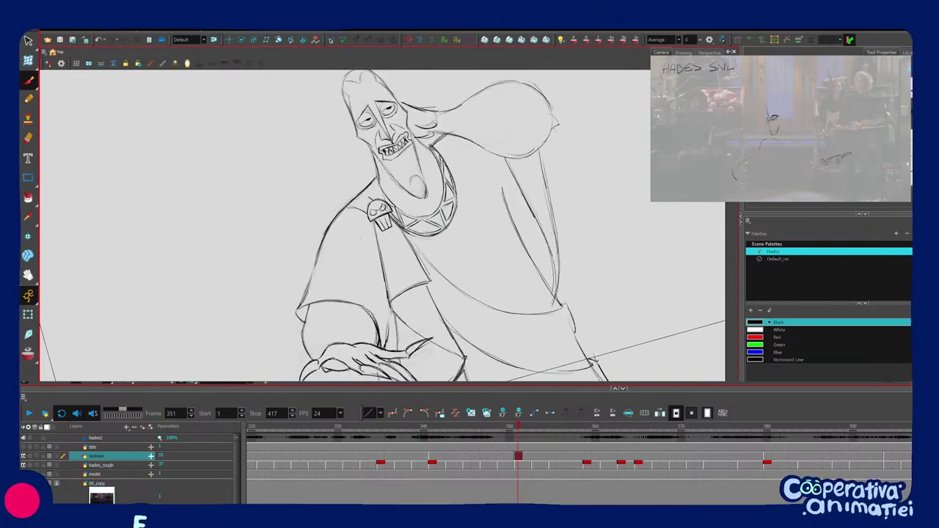
Rework the sleeve lines running from the raised arm down to the waist on frame 351.
{"action": "mouse_move", "coordinate": [520, 183]}
{"action": "left_mouse_down"}
{"action": "mouse_move", "coordinate": [570, 307]}
{"action": "mouse_move", "coordinate": [563, 302]}
{"action": "left_mouse_up"}
{"action": "left_click", "coordinate": [584, 269]}
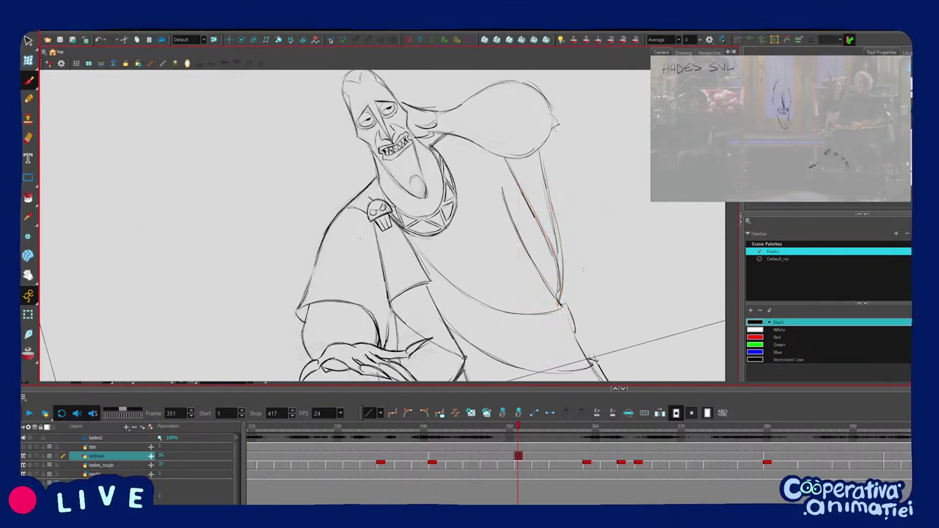
{"action": "key", "text": "v"}
{"action": "key", "text": "v"}
{"action": "key", "text": "f"}
{"action": "key", "text": "g"}
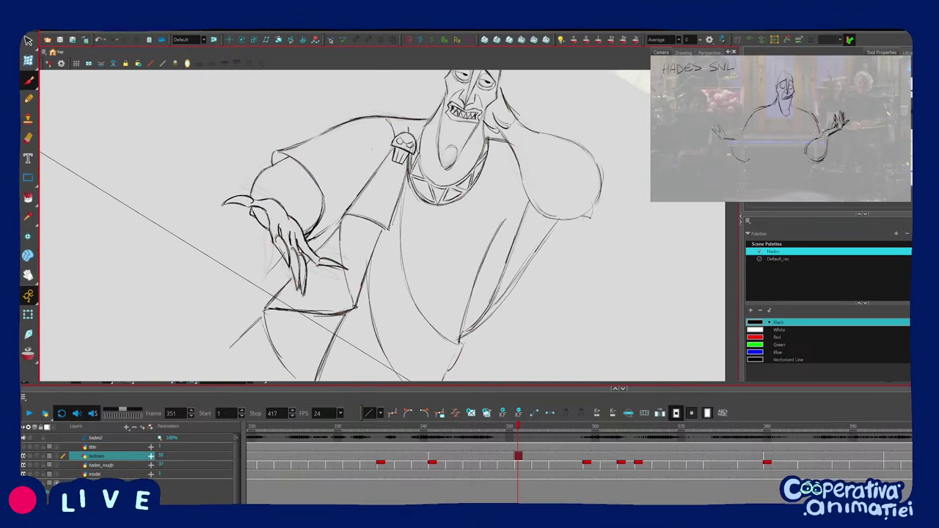
Reinforce the raised elbow's outline and the robe's outer edges on frame 351.
{"action": "mouse_move", "coordinate": [480, 324]}
{"action": "left_mouse_down"}
{"action": "mouse_move", "coordinate": [426, 357]}
{"action": "mouse_move", "coordinate": [319, 349]}
{"action": "left_mouse_up"}
{"action": "mouse_move", "coordinate": [448, 319]}
{"action": "left_mouse_down"}
{"action": "mouse_move", "coordinate": [516, 250]}
{"action": "mouse_move", "coordinate": [483, 321]}
{"action": "left_mouse_up"}
{"action": "key", "text": "f"}
{"action": "key", "text": "g"}
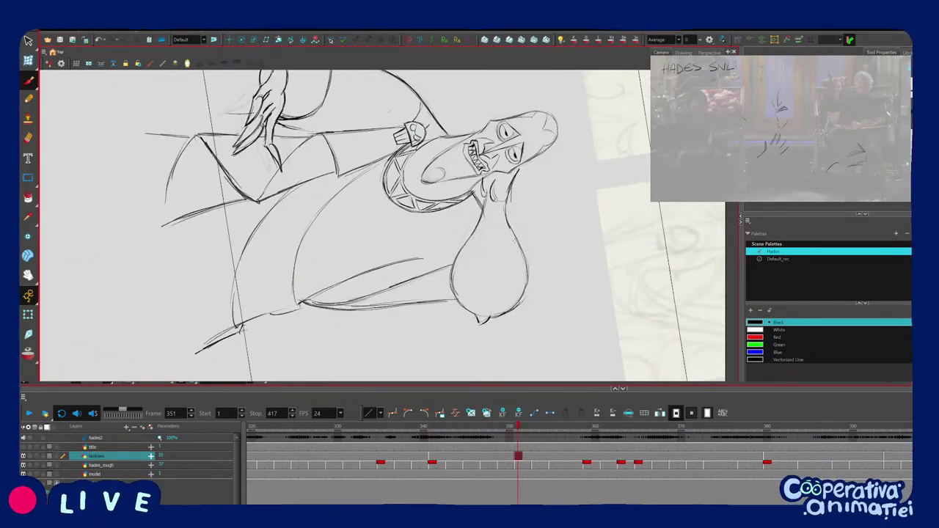
Review the whole pose by scrubbing the timeline between the frame 341 and frame 351 drawings.
{"action": "key", "text": "1"}
{"action": "left_click_drag", "start_coordinate": [514, 241], "coordinate": [428, 103]}
{"action": "key", "text": "1"}
{"action": "left_click_drag", "start_coordinate": [547, 310], "coordinate": [560, 283]}
{"action": "key", "text": "1"}
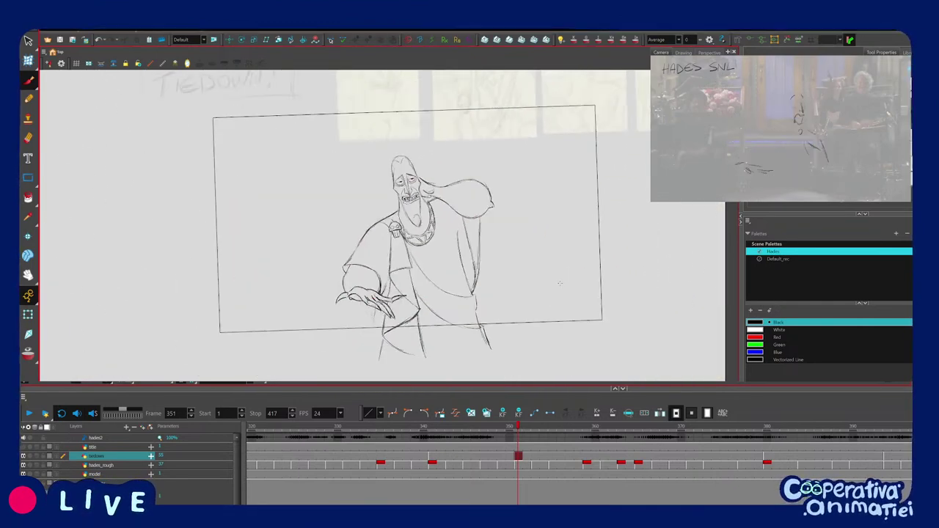
{"action": "left_click_drag", "start_coordinate": [518, 457], "coordinate": [442, 458]}
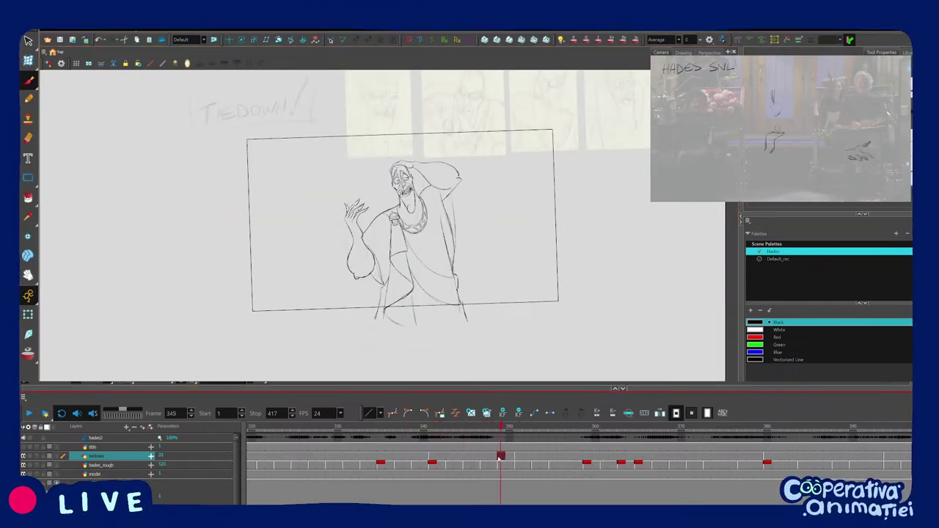
{"action": "mouse_move", "coordinate": [500, 456]}
{"action": "left_mouse_down"}
{"action": "mouse_move", "coordinate": [556, 458]}
{"action": "mouse_move", "coordinate": [509, 456]}
{"action": "mouse_move", "coordinate": [527, 456]}
{"action": "left_mouse_up"}
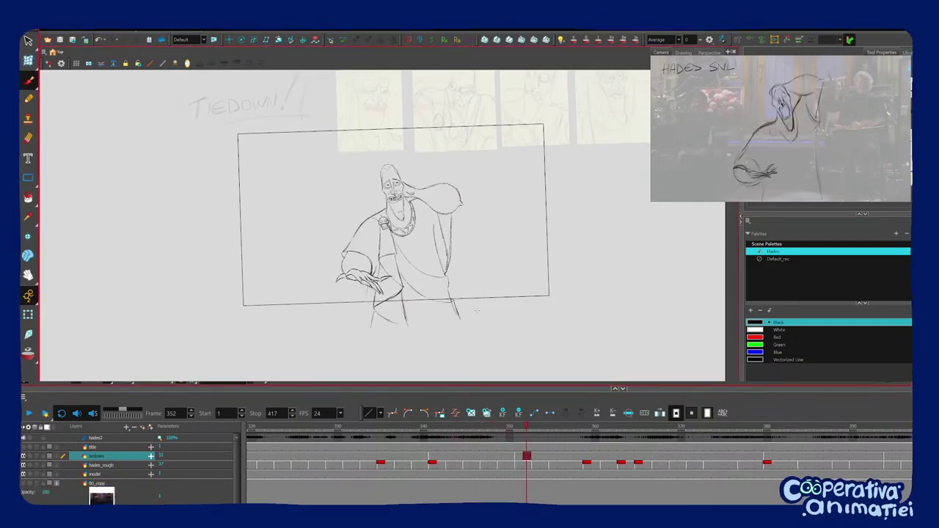
Select and adjust the eye nearest the raised arm on the frame 351 drawing.
{"action": "key", "text": "2"}
{"action": "key", "text": "2"}
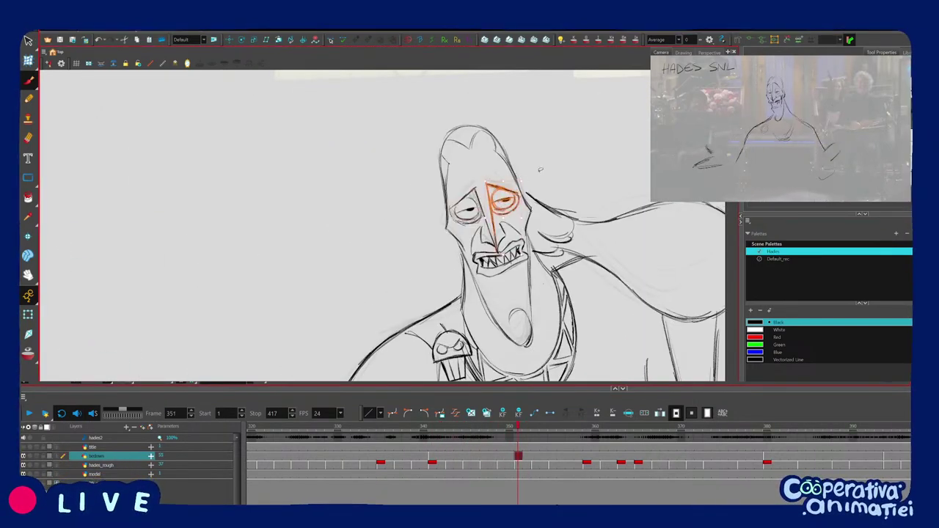
{"action": "left_click_drag", "start_coordinate": [557, 179], "coordinate": [560, 183]}
{"action": "key", "text": "Escape"}
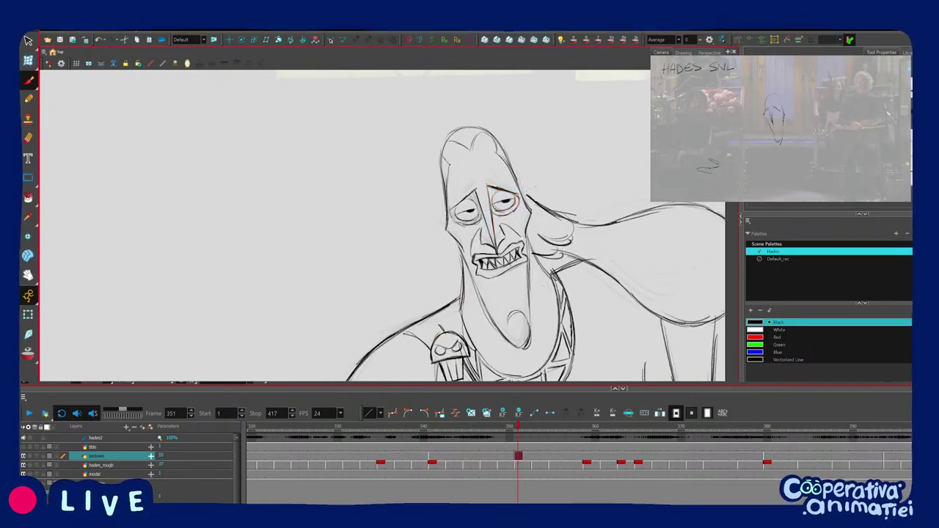
Scrub the timeline around frames 351 to 359 to check the adjusted face in motion.
{"action": "key", "text": "1"}
{"action": "key", "text": "1"}
{"action": "key", "text": "1"}
{"action": "key", "text": "1"}
{"action": "left_click_drag", "start_coordinate": [505, 434], "coordinate": [528, 433]}
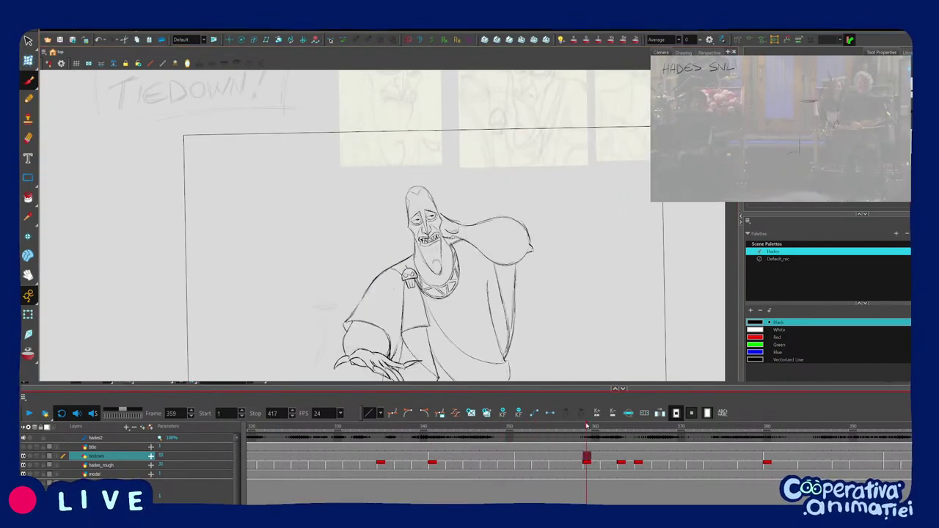
{"action": "left_click_drag", "start_coordinate": [587, 425], "coordinate": [527, 427]}
Adjust the hairline and top-of-head strokes on the frame 351 drawing and scrub the nearby frames to check them.
{"action": "left_click_drag", "start_coordinate": [519, 356], "coordinate": [508, 367]}
{"action": "key", "text": "2"}
{"action": "key", "text": "2"}
{"action": "left_click_drag", "start_coordinate": [463, 160], "coordinate": [460, 186]}
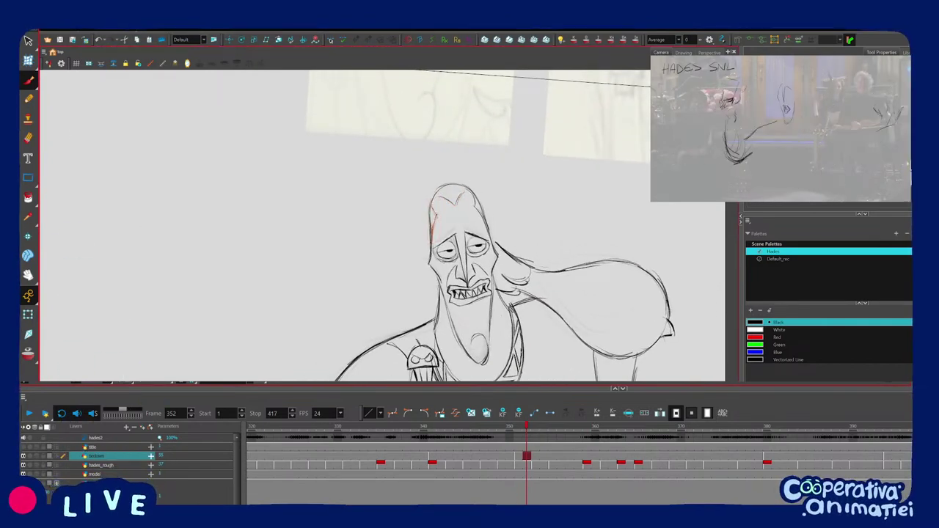
{"action": "left_click_drag", "start_coordinate": [478, 206], "coordinate": [488, 232]}
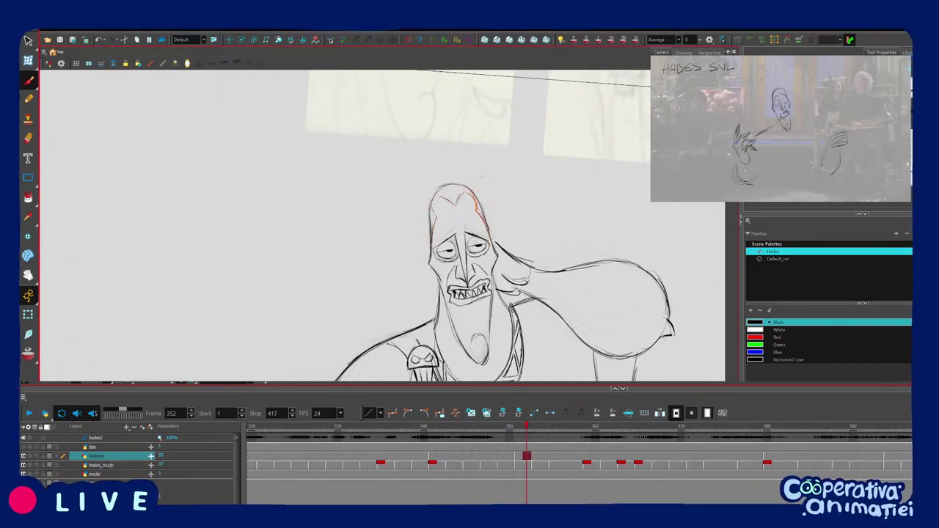
{"action": "key", "text": "comma"}
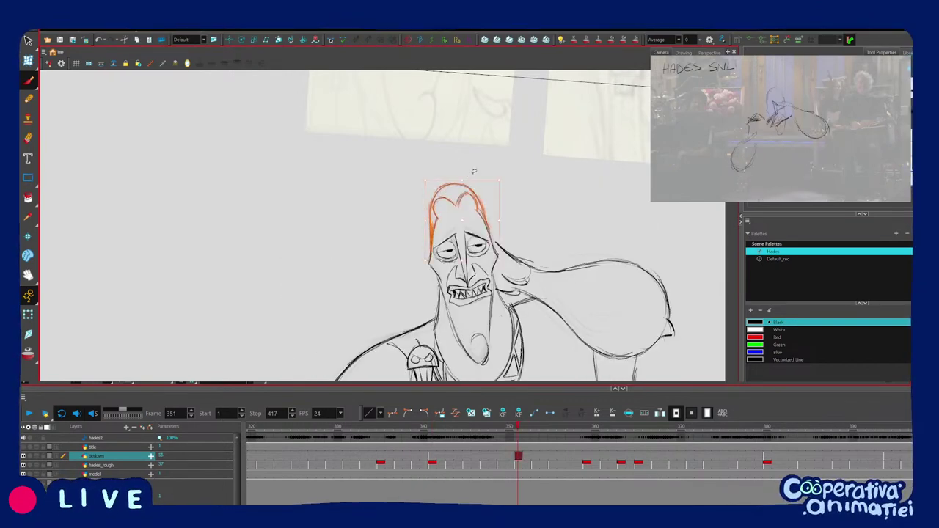
{"action": "key", "text": "2"}
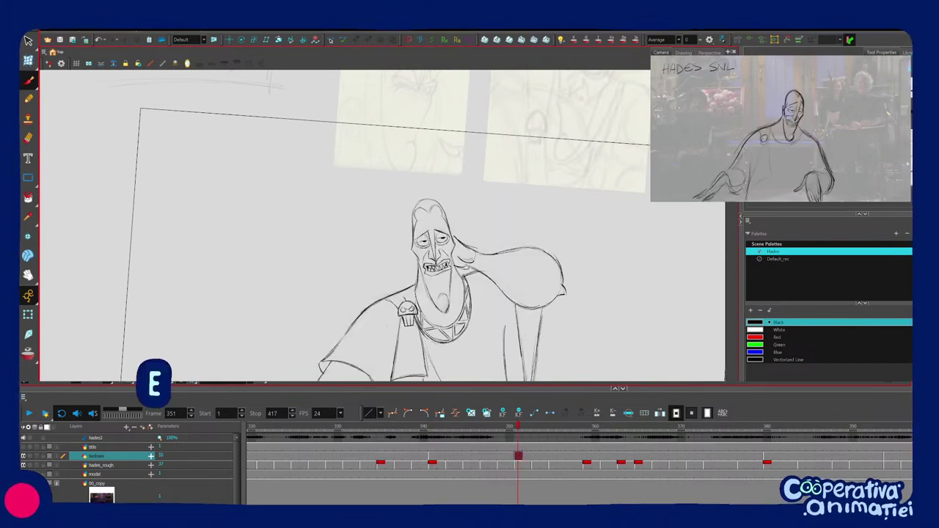
{"action": "left_click_drag", "start_coordinate": [520, 430], "coordinate": [541, 432]}
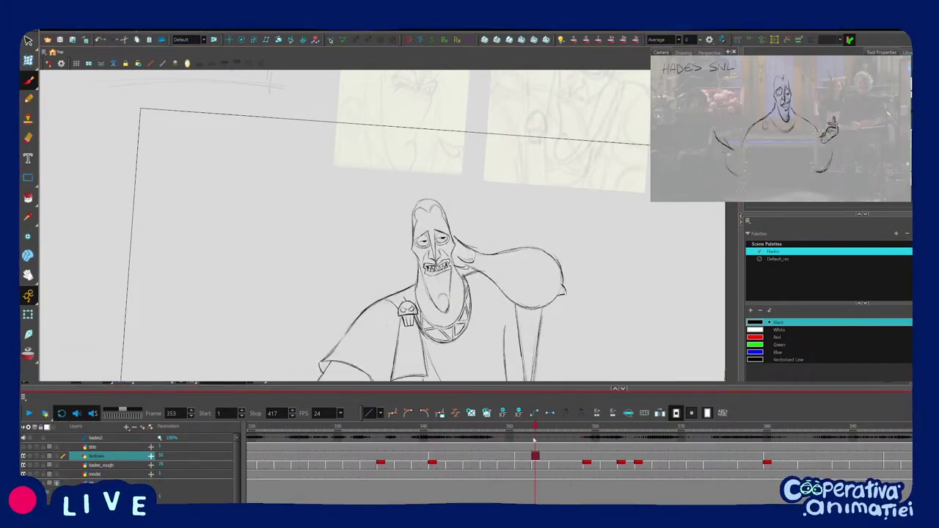
Select the forehead edge stroke nearest the raised arm on the frame 351 drawing and rotate it slightly.
{"action": "key", "text": "1"}
{"action": "left_click_drag", "start_coordinate": [429, 214], "coordinate": [424, 240]}
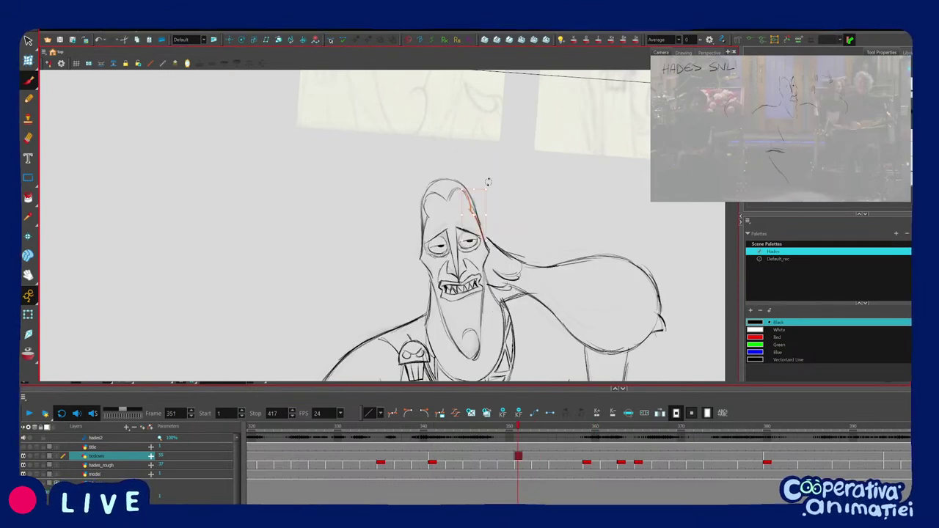
{"action": "left_click_drag", "start_coordinate": [489, 183], "coordinate": [487, 189]}
{"action": "key", "text": "comma"}
{"action": "key", "text": "period"}
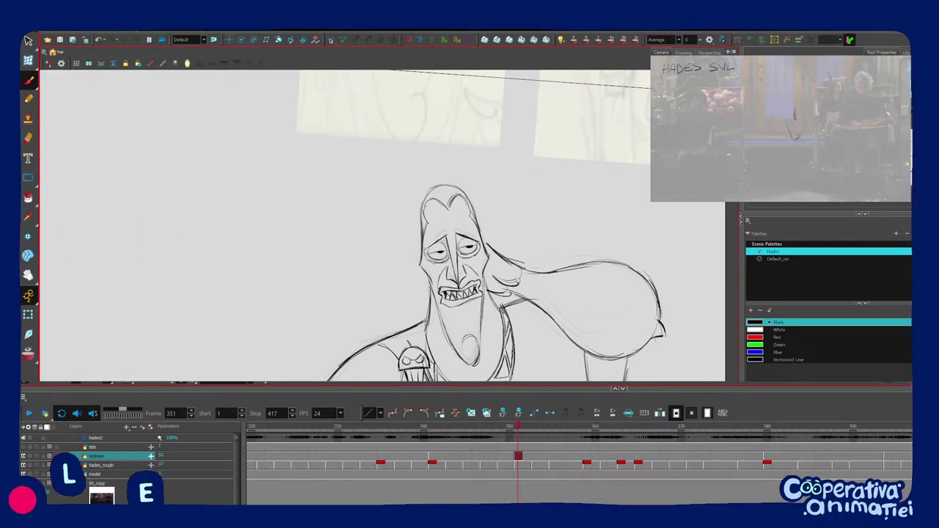
{"action": "key", "text": "1"}
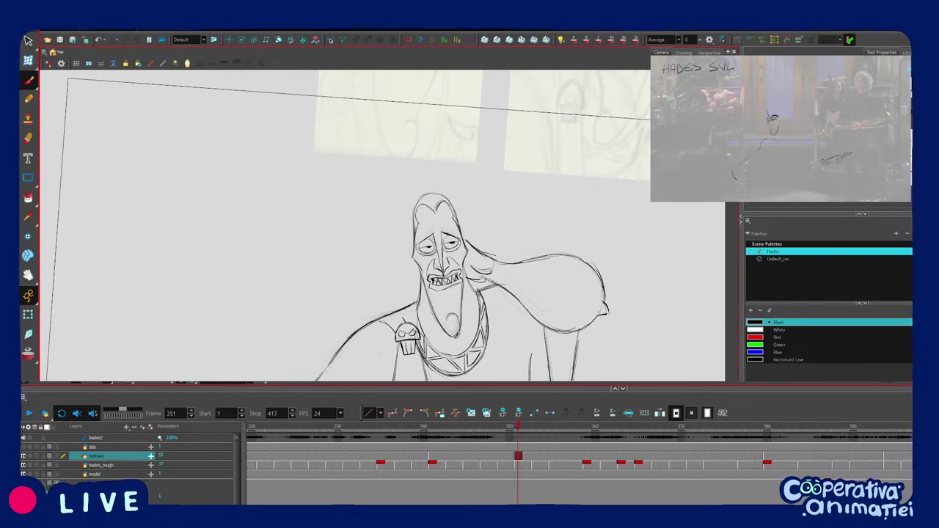
Compare the head, neck and shoulders of the frame 351 drawing with the frame 341 key pose.
{"action": "key", "text": "2"}
{"action": "key", "text": "v"}
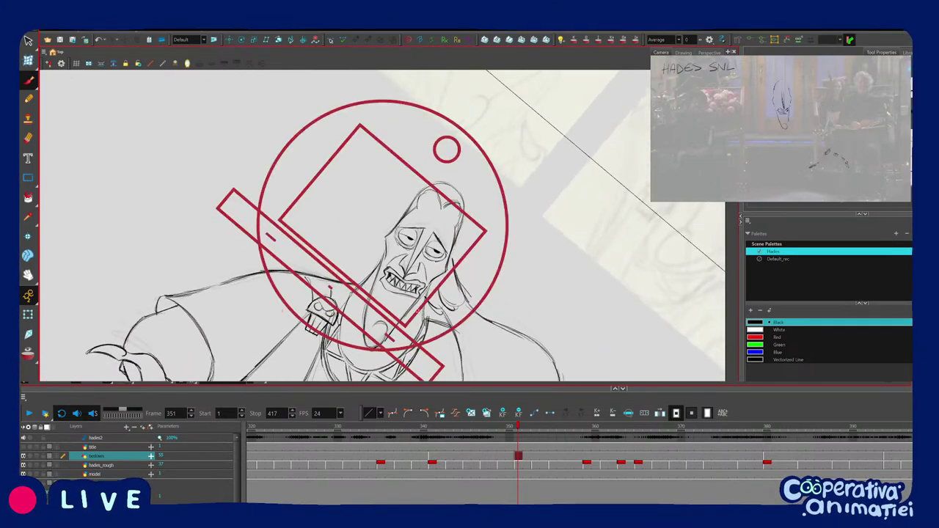
{"action": "left_click_drag", "start_coordinate": [430, 282], "coordinate": [400, 323]}
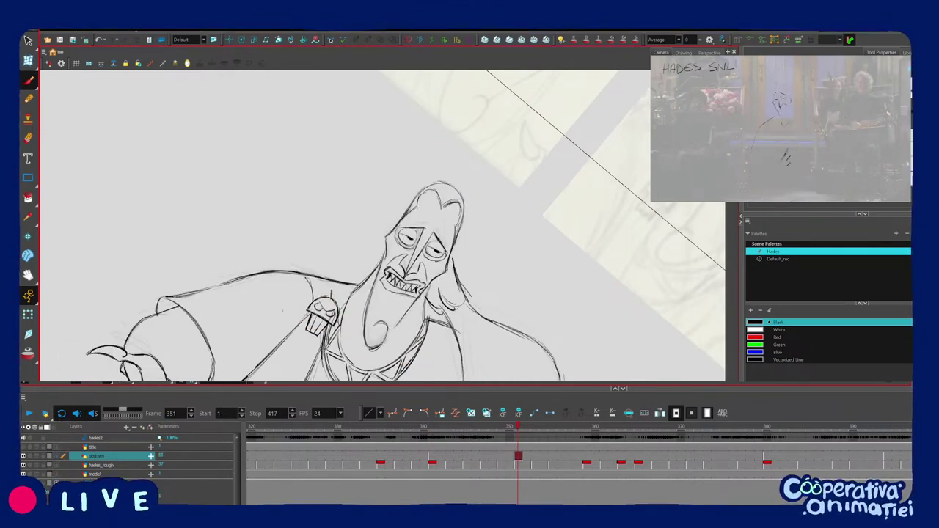
{"action": "key", "text": "c"}
{"action": "key", "text": "1"}
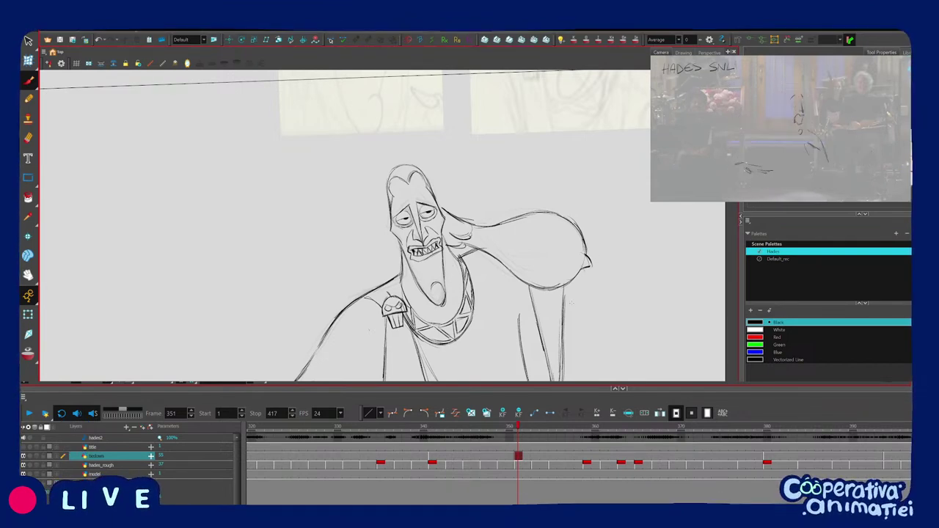
{"action": "key", "text": "1"}
{"action": "mouse_move", "coordinate": [558, 278]}
{"action": "left_mouse_down"}
{"action": "mouse_move", "coordinate": [401, 376]}
{"action": "mouse_move", "coordinate": [496, 316]}
{"action": "mouse_move", "coordinate": [500, 251]}
{"action": "mouse_move", "coordinate": [500, 278]}
{"action": "mouse_move", "coordinate": [513, 260]}
{"action": "mouse_move", "coordinate": [516, 248]}
{"action": "mouse_move", "coordinate": [433, 353]}
{"action": "left_mouse_up"}
{"action": "key", "text": "2"}
{"action": "key", "text": "1"}
{"action": "key", "text": "1"}
{"action": "key", "text": "f"}
{"action": "key", "text": "2"}
{"action": "key", "text": "2"}
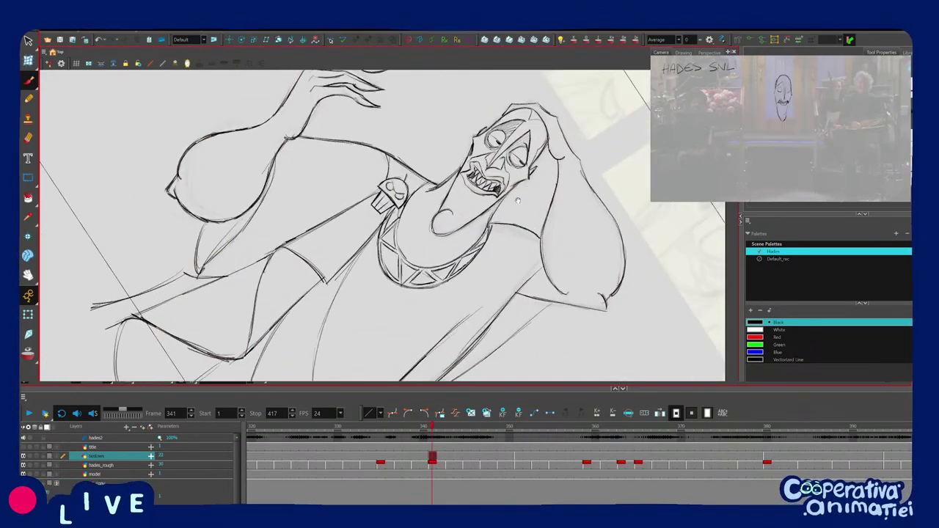
{"action": "key", "text": "g"}
{"action": "key", "text": "f"}
{"action": "key", "text": "g"}
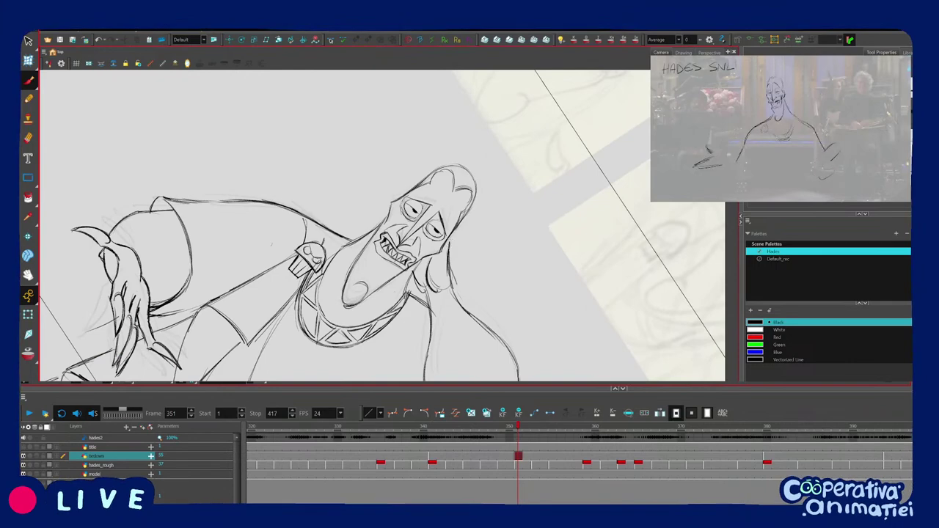
Examine the face, the hair behind the jaw and the raised arm on the frame 351 drawing.
{"action": "left_click_drag", "start_coordinate": [433, 353], "coordinate": [436, 352]}
{"action": "mouse_move", "coordinate": [428, 273]}
{"action": "left_mouse_down"}
{"action": "mouse_move", "coordinate": [444, 292]}
{"action": "mouse_move", "coordinate": [448, 283]}
{"action": "left_mouse_up"}
{"action": "mouse_move", "coordinate": [455, 259]}
{"action": "left_mouse_down"}
{"action": "mouse_move", "coordinate": [474, 297]}
{"action": "mouse_move", "coordinate": [498, 220]}
{"action": "left_mouse_up"}
{"action": "key", "text": "1"}
{"action": "key", "text": "1"}
{"action": "key", "text": "1"}
{"action": "key", "text": "1"}
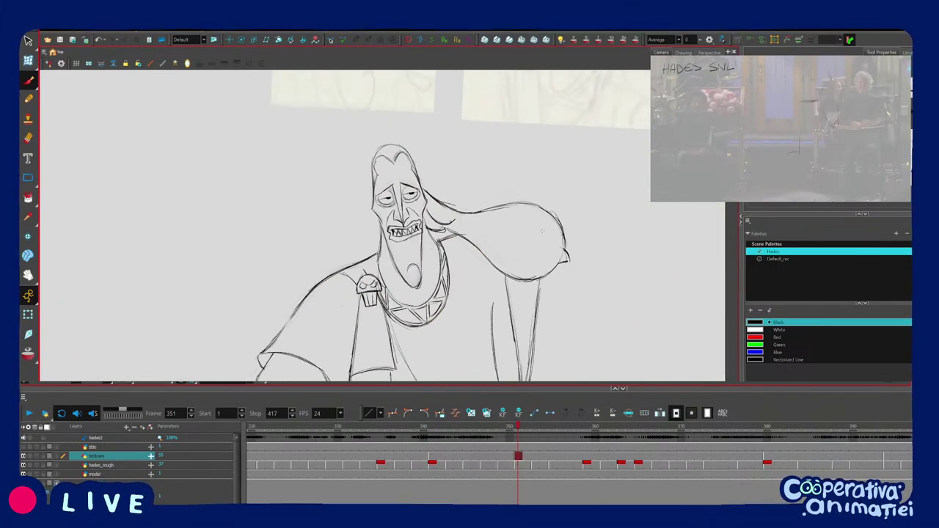
{"action": "left_click_drag", "start_coordinate": [490, 326], "coordinate": [524, 279]}
{"action": "left_click_drag", "start_coordinate": [524, 279], "coordinate": [522, 334]}
{"action": "key", "text": "2"}
{"action": "key", "text": "2"}
{"action": "key", "text": "2"}
{"action": "key", "text": "2"}
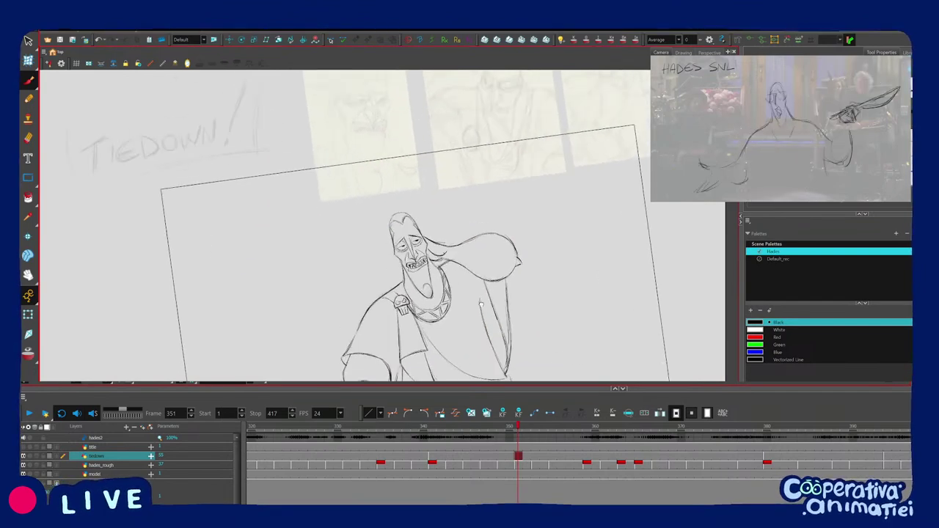
Draw spiky hair tufts at the side of the face opposite the raised arm on the frame 351 drawing.
{"action": "key", "text": "f"}
{"action": "key", "text": "g"}
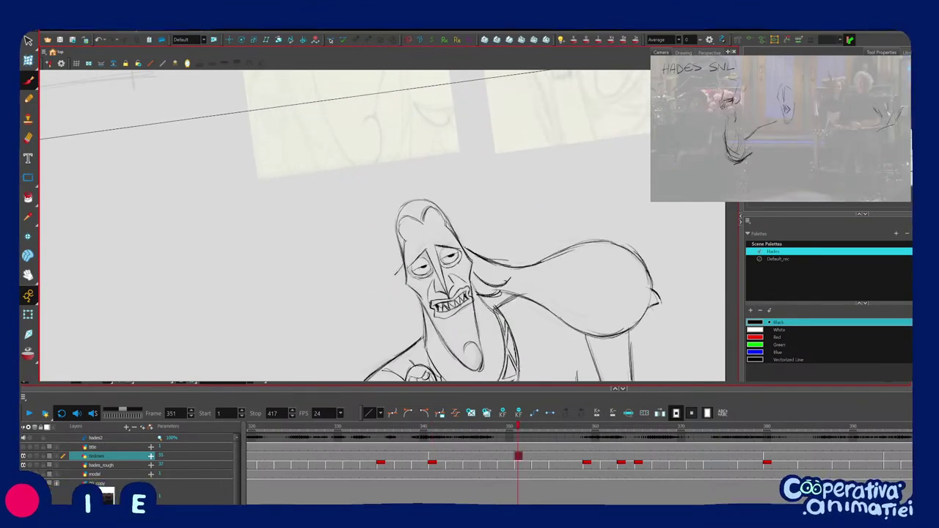
{"action": "left_click_drag", "start_coordinate": [469, 316], "coordinate": [493, 282]}
{"action": "left_click_drag", "start_coordinate": [417, 255], "coordinate": [410, 271]}
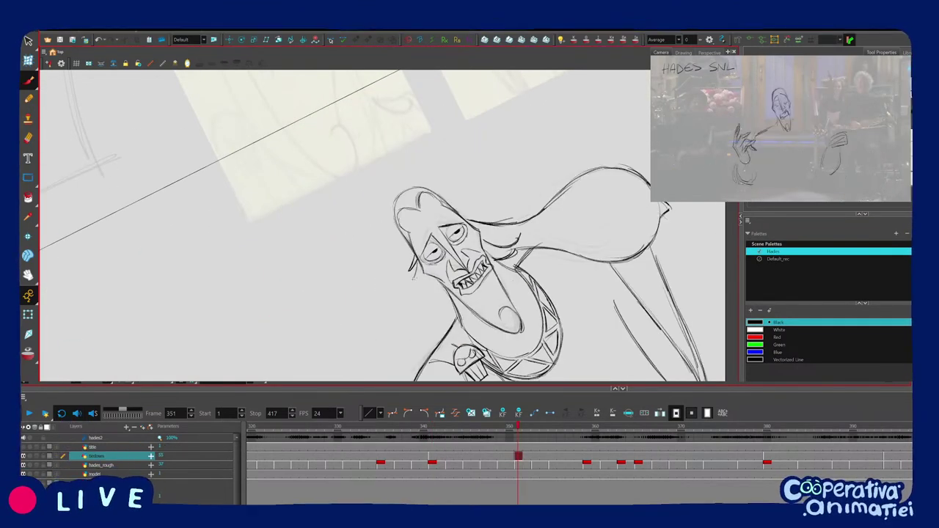
{"action": "left_click_drag", "start_coordinate": [490, 292], "coordinate": [461, 323]}
{"action": "key", "text": "1"}
{"action": "key", "text": "1"}
{"action": "key", "text": "1"}
{"action": "key", "text": "1"}
{"action": "key", "text": "1"}
{"action": "key", "text": "1"}
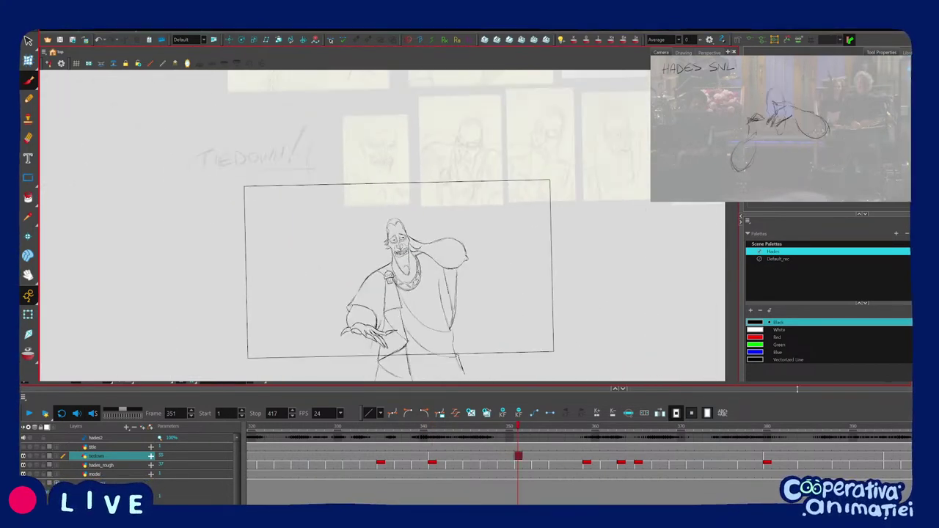
Create an empty drawing on the tiedown layer at frame 365 for the following key pose.
{"action": "mouse_move", "coordinate": [467, 444]}
{"action": "left_mouse_down"}
{"action": "mouse_move", "coordinate": [551, 443]}
{"action": "mouse_move", "coordinate": [588, 449]}
{"action": "mouse_move", "coordinate": [587, 459]}
{"action": "mouse_move", "coordinate": [650, 429]}
{"action": "left_mouse_up"}
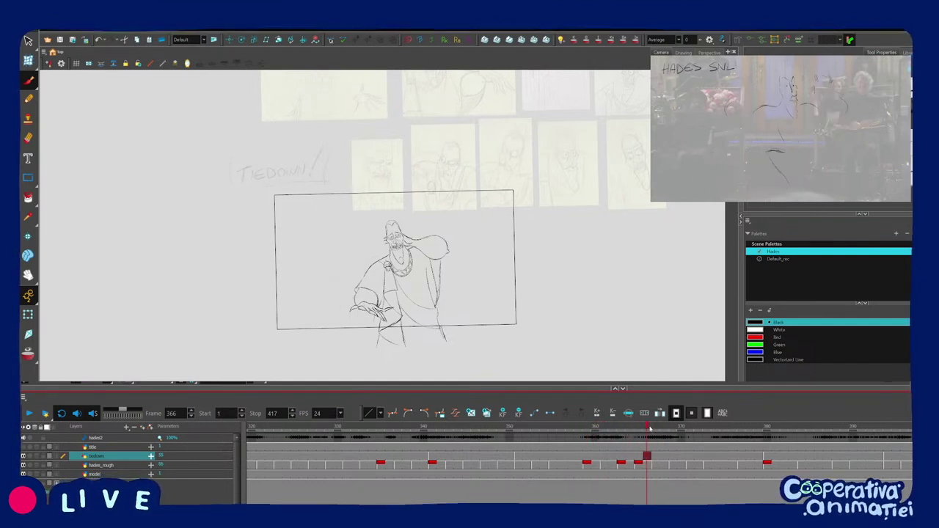
{"action": "key", "text": "alt+shift+r"}
{"action": "key", "text": "2"}
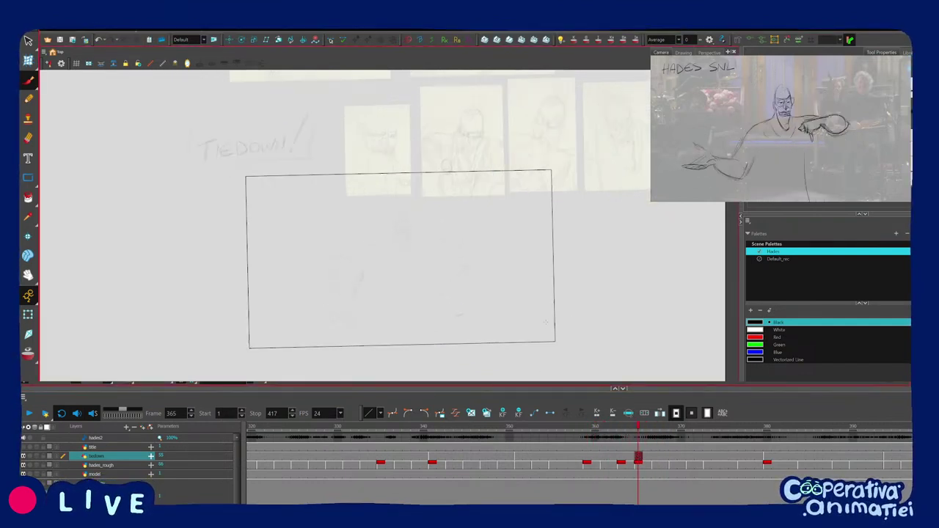
Flip between the frame 351 drawing and frame 365, and scrub past frame 365 to study the rough motion.
{"action": "left_click_drag", "start_coordinate": [518, 337], "coordinate": [524, 326]}
{"action": "key", "text": "g"}
{"action": "key", "text": "f"}
{"action": "key", "text": "f"}
{"action": "key", "text": "g"}
{"action": "key", "text": "f"}
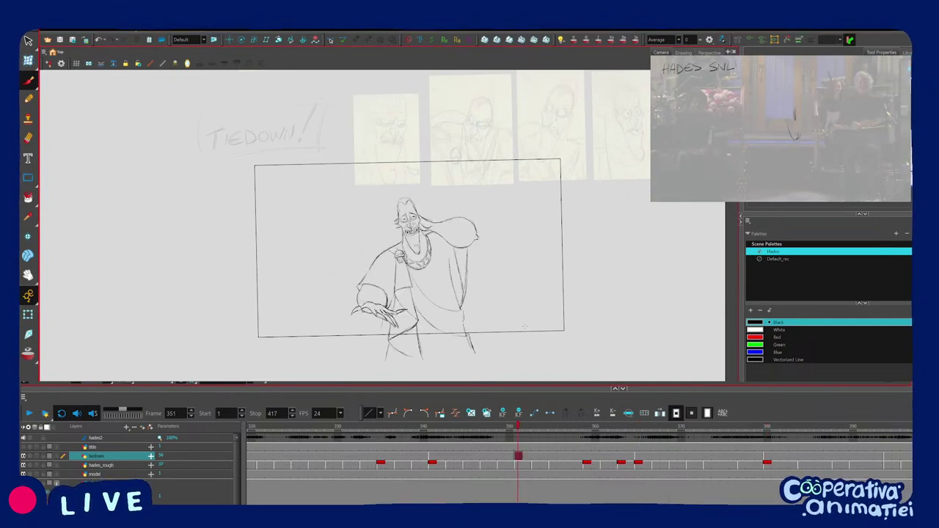
{"action": "key", "text": "g"}
{"action": "key", "text": "g"}
{"action": "left_click_drag", "start_coordinate": [535, 429], "coordinate": [706, 433]}
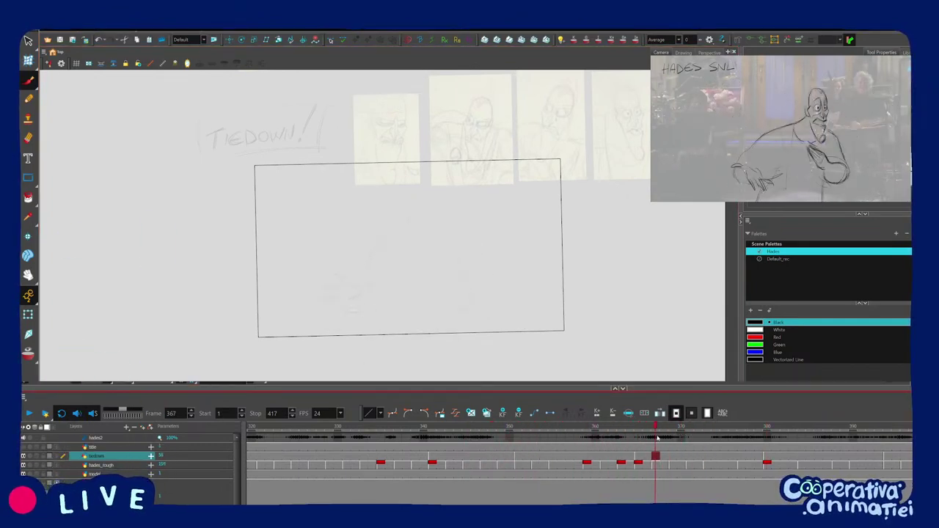
{"action": "mouse_move", "coordinate": [651, 441]}
{"action": "left_mouse_down"}
{"action": "mouse_move", "coordinate": [630, 441]}
{"action": "mouse_move", "coordinate": [639, 440]}
{"action": "left_mouse_up"}
Draw the first clawed finger of the open hand on frame 365 over the rough, and start the second finger.
{"action": "key", "text": "2"}
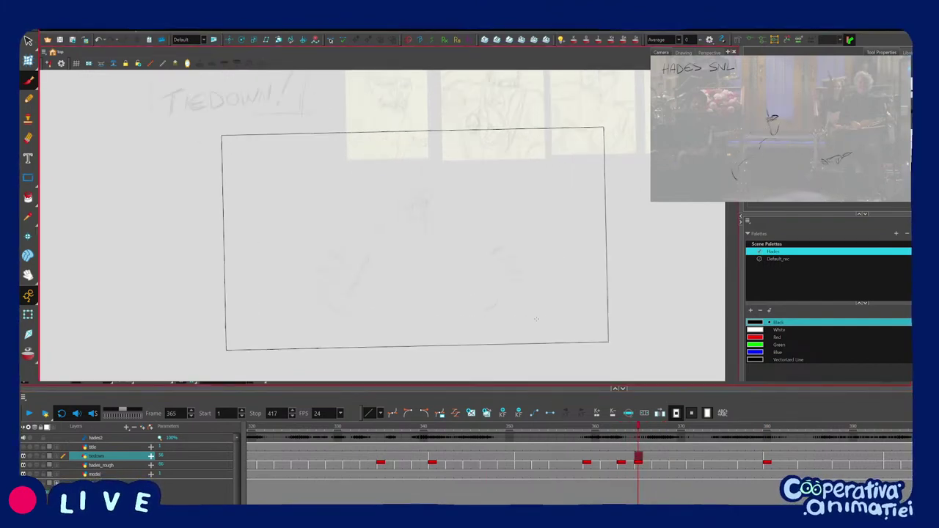
{"action": "left_click_drag", "start_coordinate": [564, 300], "coordinate": [574, 267]}
{"action": "scroll", "coordinate": [573, 267], "scroll_direction": "up", "scroll_amount": 4}
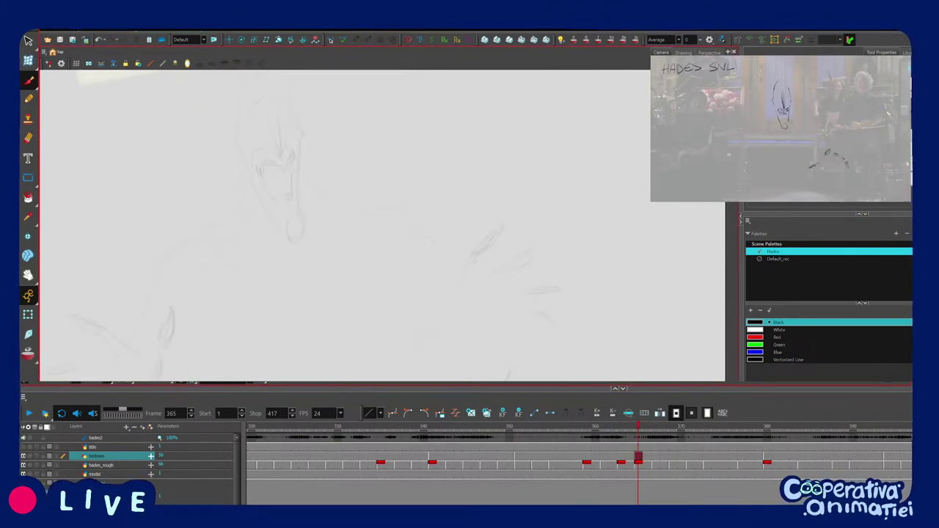
{"action": "left_click_drag", "start_coordinate": [475, 256], "coordinate": [504, 226]}
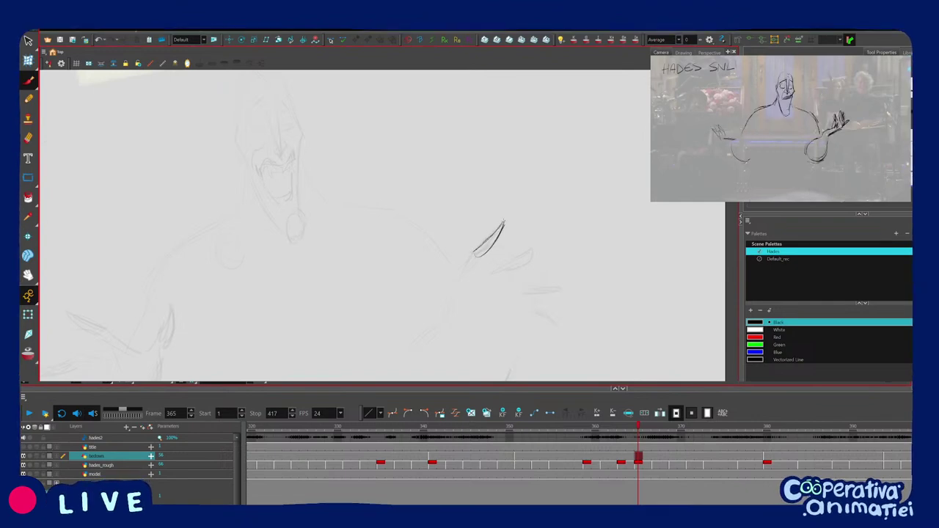
{"action": "key", "text": "ctrl+z"}
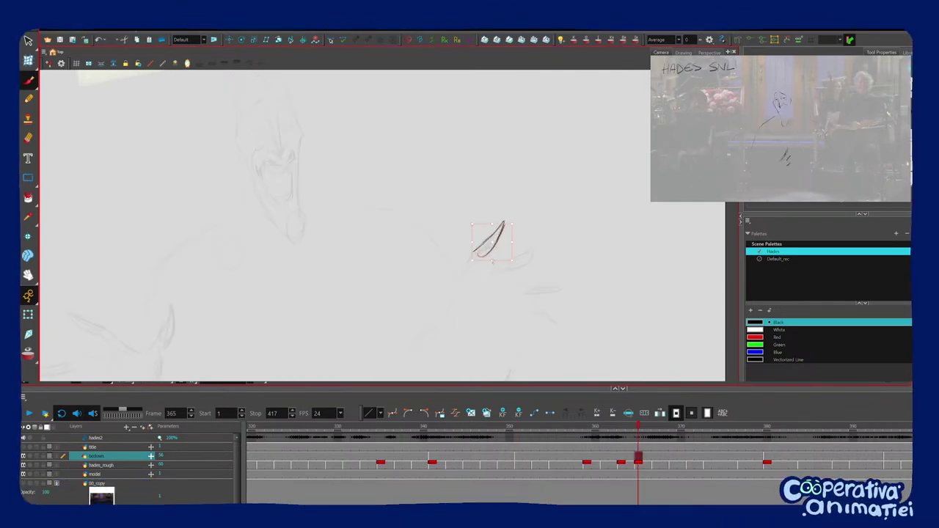
{"action": "mouse_move", "coordinate": [504, 222]}
{"action": "left_mouse_down"}
{"action": "mouse_move", "coordinate": [481, 259]}
{"action": "mouse_move", "coordinate": [484, 235]}
{"action": "mouse_move", "coordinate": [480, 260]}
{"action": "left_mouse_up"}
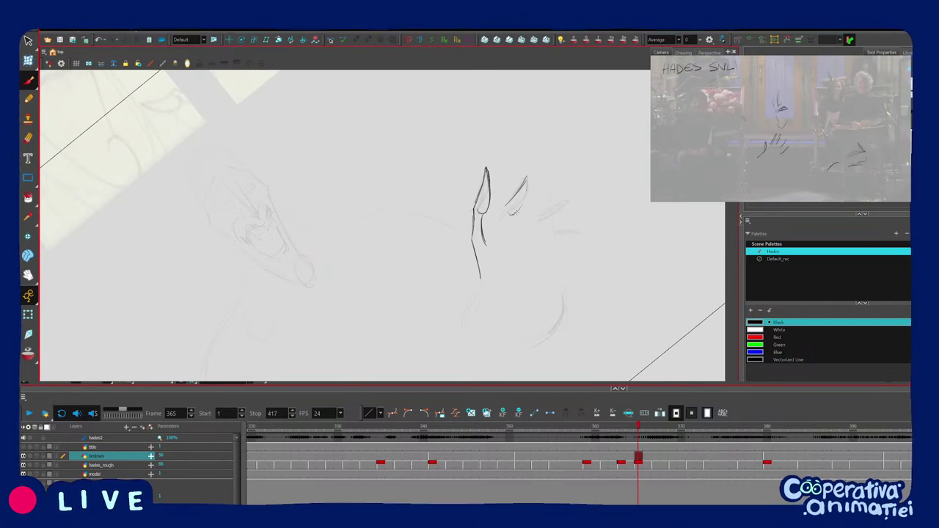
{"action": "left_click_drag", "start_coordinate": [502, 209], "coordinate": [490, 248]}
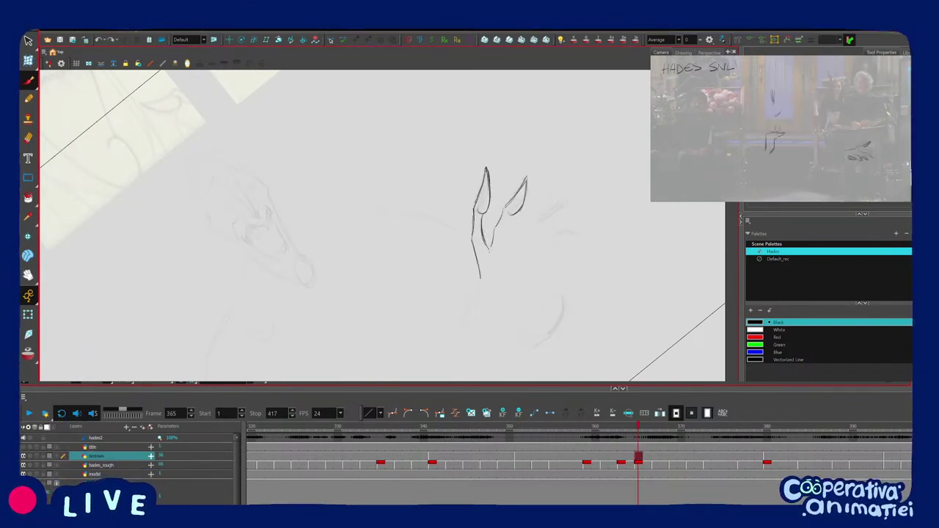
Complete the second finger's outline on the frame 365 drawing and flip to frame 351 to check it.
{"action": "key", "text": "f"}
{"action": "key", "text": "g"}
{"action": "left_click_drag", "start_coordinate": [510, 216], "coordinate": [502, 247]}
{"action": "key", "text": "f"}
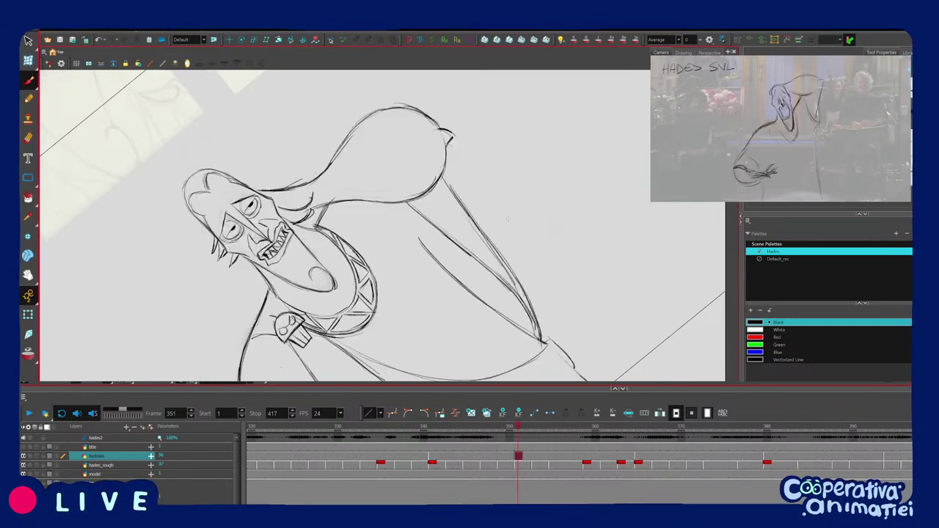
{"action": "key", "text": "g"}
{"action": "left_click_drag", "start_coordinate": [568, 267], "coordinate": [550, 296]}
{"action": "key", "text": "f"}
{"action": "key", "text": "g"}
{"action": "key", "text": "2"}
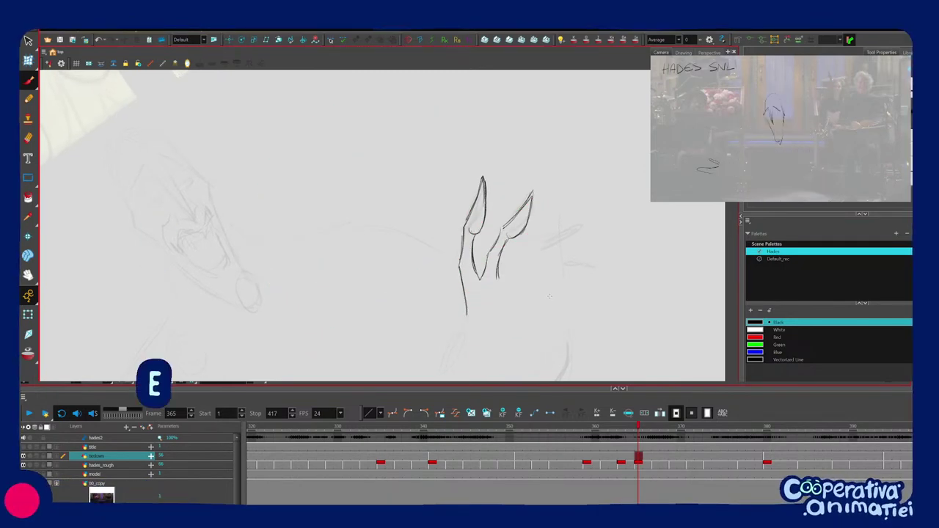
Draw the third clawed finger of the open hand on frame 365, flipping to frame 351 for comparison.
{"action": "key", "text": "f"}
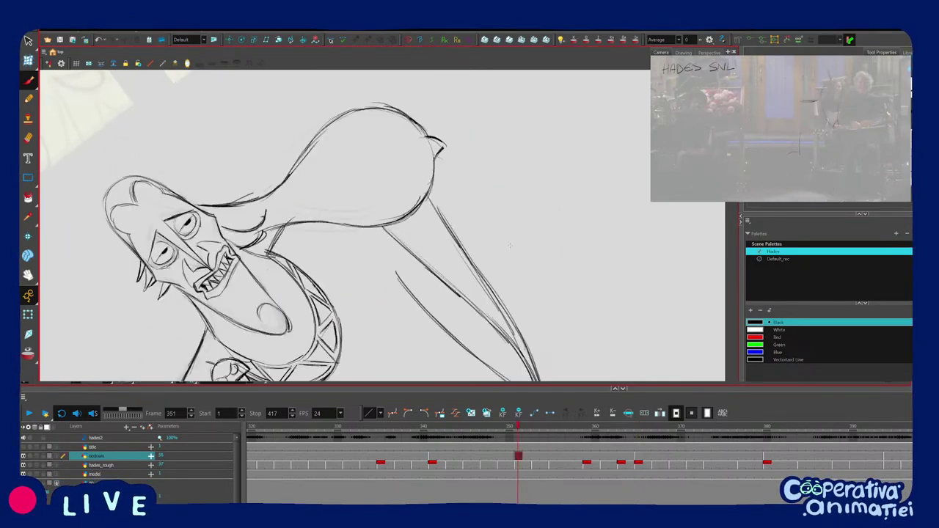
{"action": "key", "text": "g"}
{"action": "left_click_drag", "start_coordinate": [505, 269], "coordinate": [501, 233]}
{"action": "key", "text": "f"}
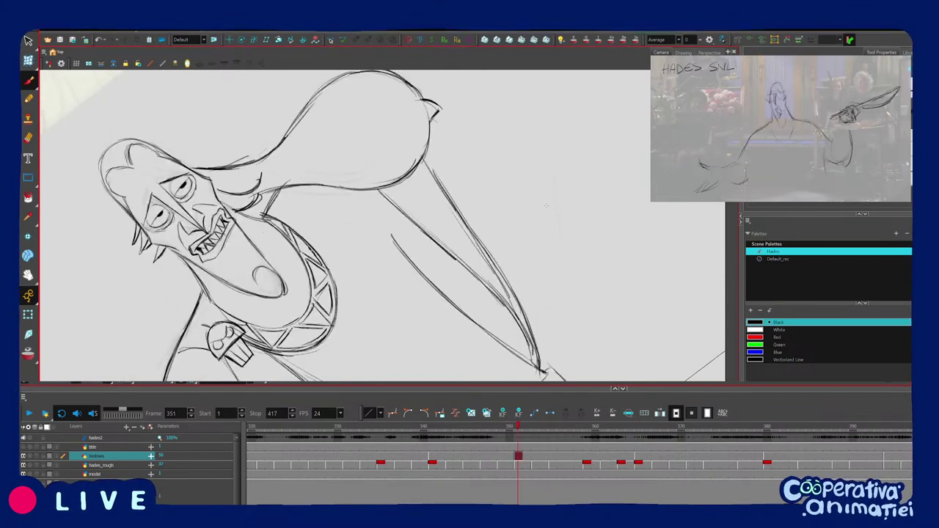
{"action": "key", "text": "g"}
{"action": "key", "text": "f"}
{"action": "key", "text": "g"}
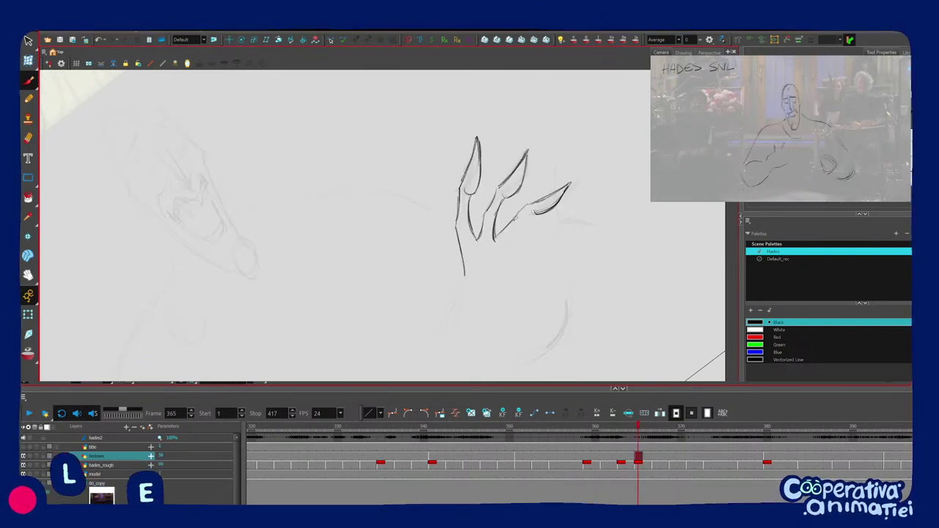
{"action": "mouse_move", "coordinate": [524, 210]}
{"action": "left_mouse_down"}
{"action": "mouse_move", "coordinate": [507, 227]}
{"action": "mouse_move", "coordinate": [513, 245]}
{"action": "left_mouse_up"}
Continue the open hand and the neck-to-shoulder line on frame 365, checking them against the frame 351 pose.
{"action": "key", "text": "g"}
{"action": "key", "text": "f"}
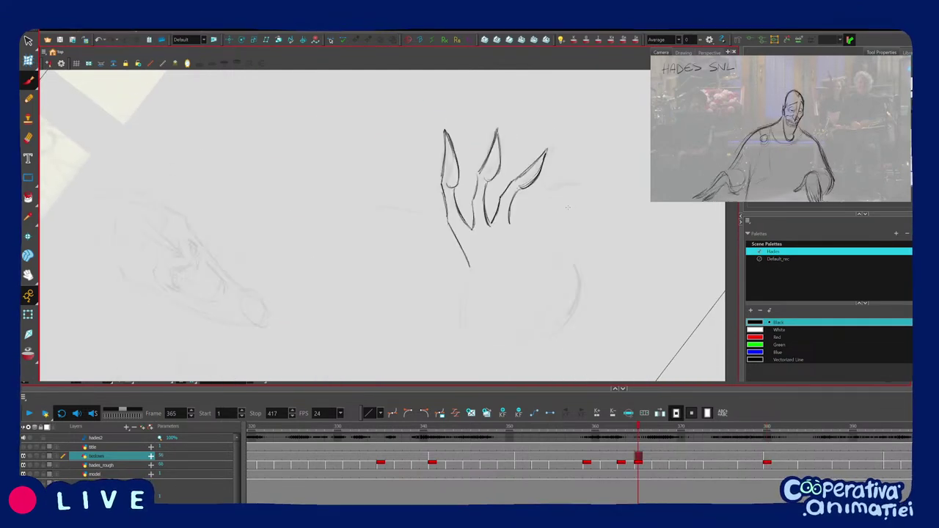
{"action": "key", "text": "g"}
{"action": "key", "text": "f"}
{"action": "left_click_drag", "start_coordinate": [527, 201], "coordinate": [513, 218]}
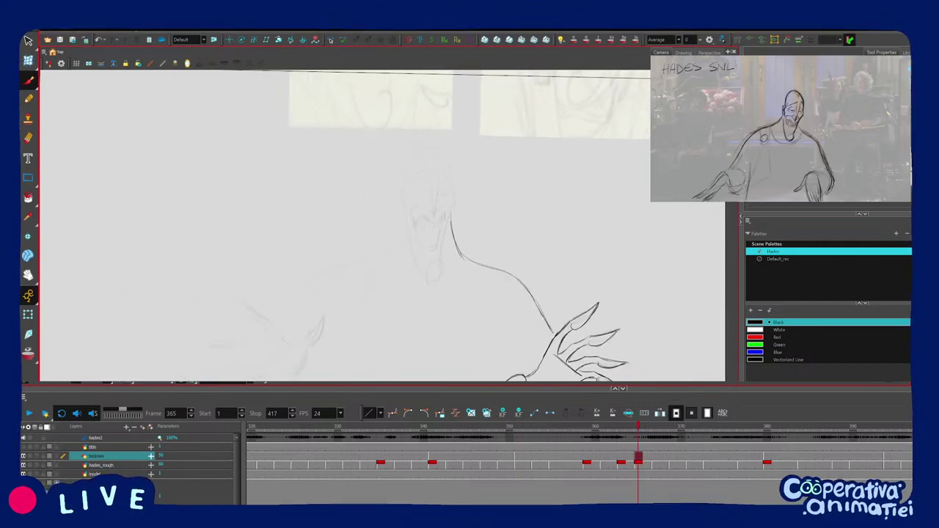
{"action": "left_click", "coordinate": [452, 236], "text": "ctrl"}
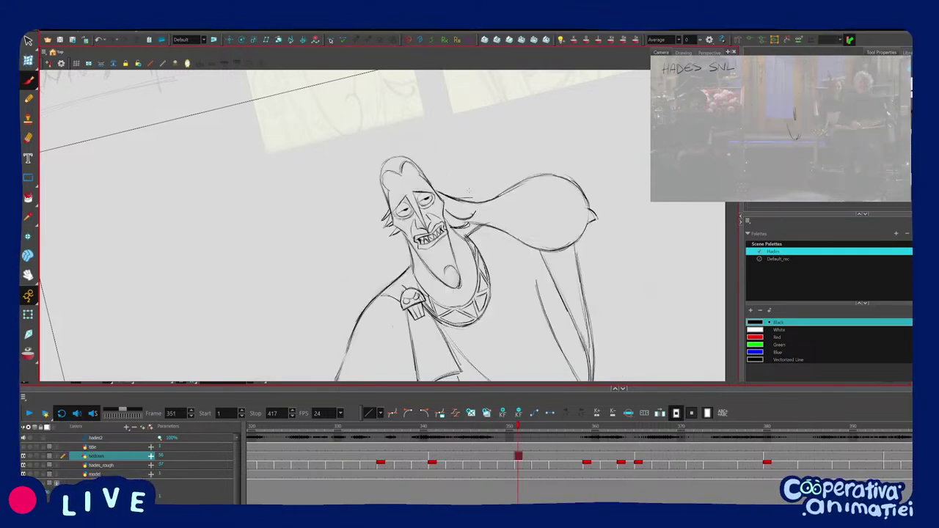
{"action": "left_click", "coordinate": [480, 230]}
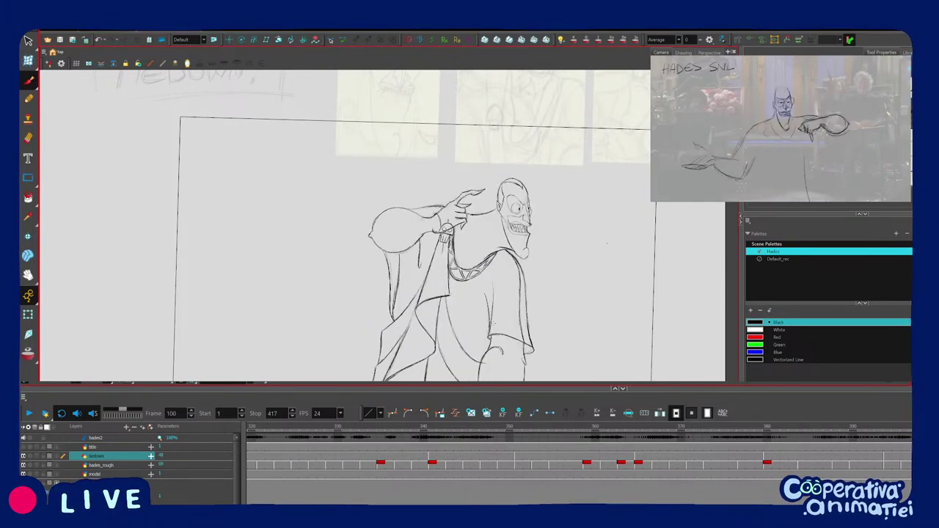
Solo the tiedown layer to review its drawings, and survey the key drawings across the timeline.
{"action": "left_click", "coordinate": [31, 455]}
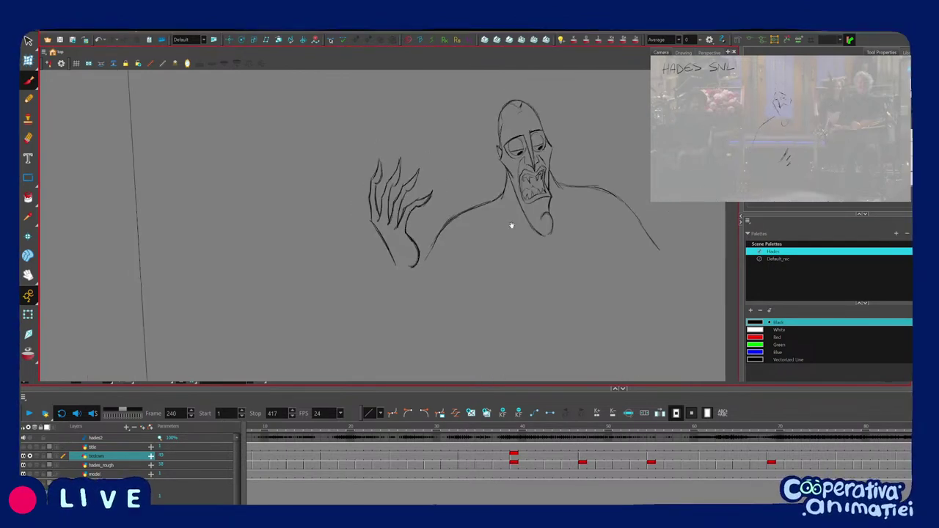
{"action": "left_click", "coordinate": [543, 229]}
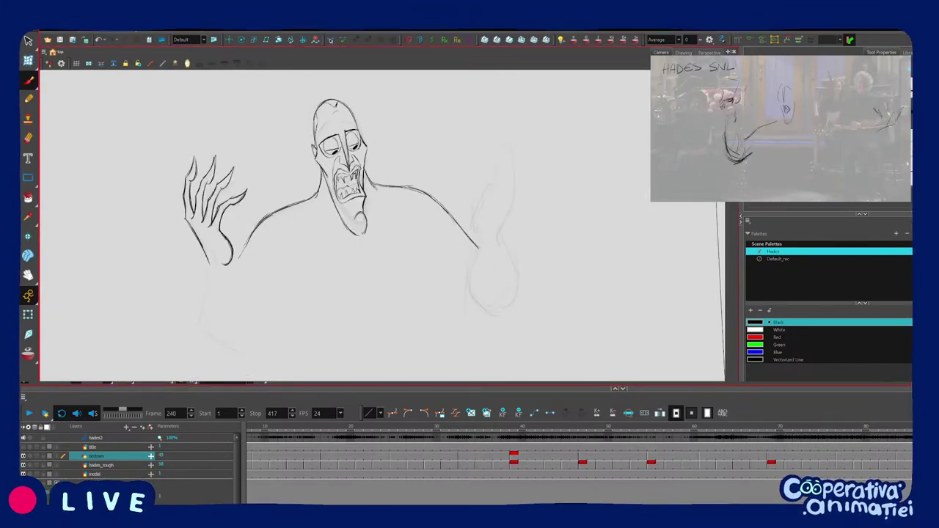
{"action": "left_click", "coordinate": [846, 443]}
{"action": "key", "text": "1"}
{"action": "key", "text": "1"}
{"action": "key", "text": "1"}
{"action": "key", "text": "1"}
{"action": "key", "text": "1"}
{"action": "key", "text": "1"}
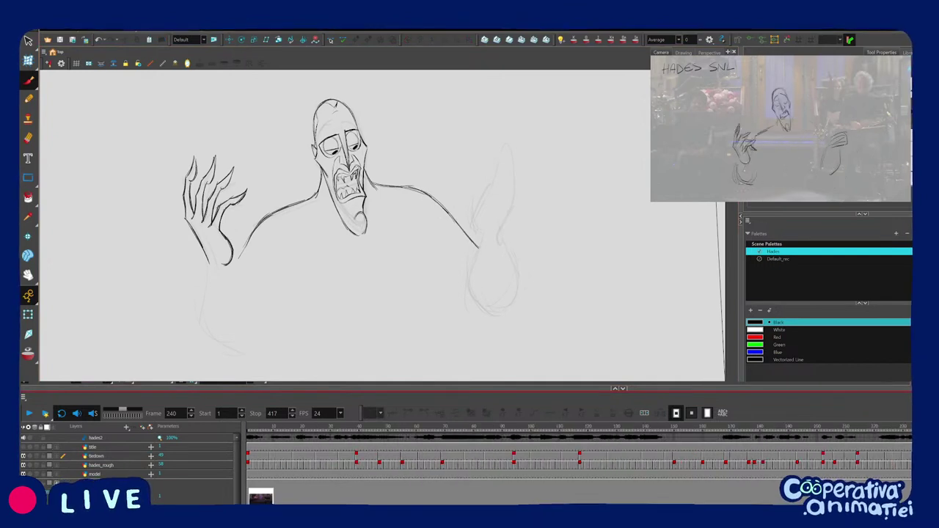
Draw the raised clawed hand, its wrist and the rounded sleeve with its pointed tip over the rough on frame 240.
{"action": "key", "text": "2"}
{"action": "key", "text": "2"}
{"action": "key", "text": "2"}
{"action": "key", "text": "2"}
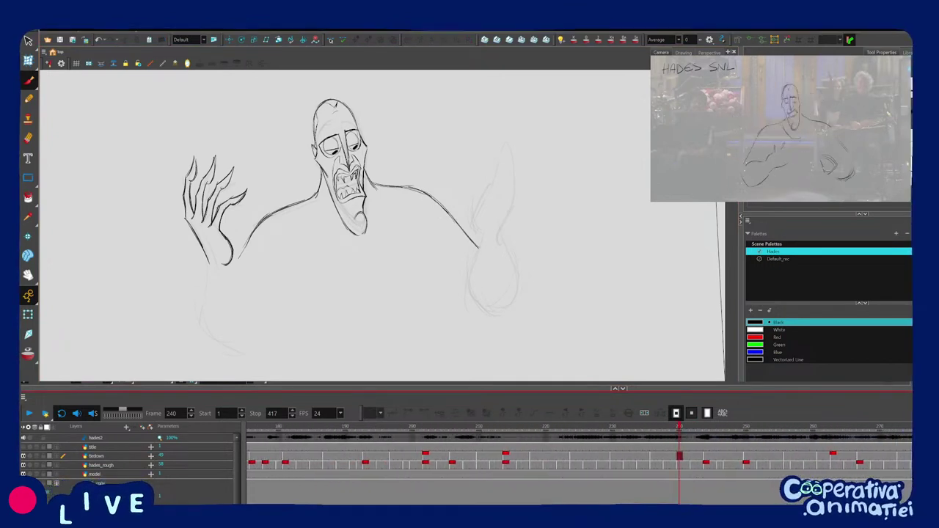
{"action": "left_click_drag", "start_coordinate": [688, 444], "coordinate": [678, 441]}
{"action": "left_click_drag", "start_coordinate": [501, 287], "coordinate": [497, 288]}
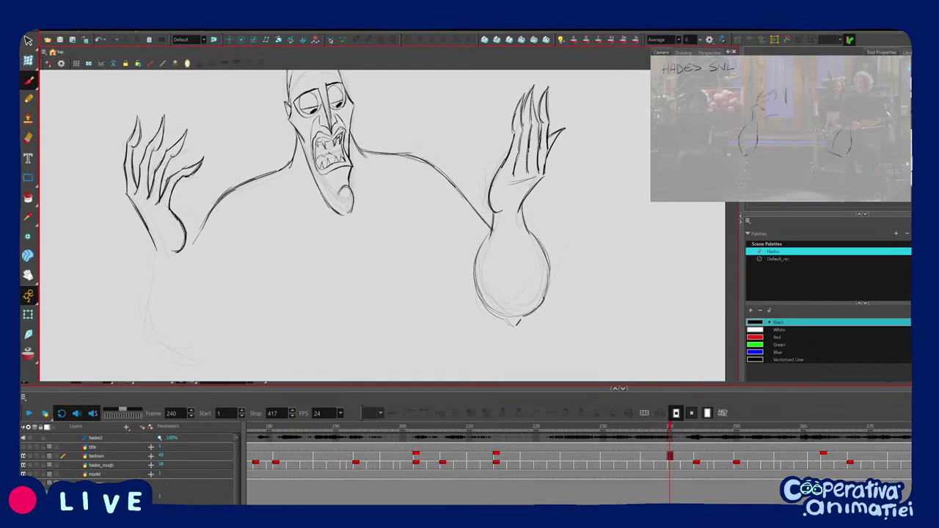
{"action": "left_click_drag", "start_coordinate": [557, 289], "coordinate": [560, 260]}
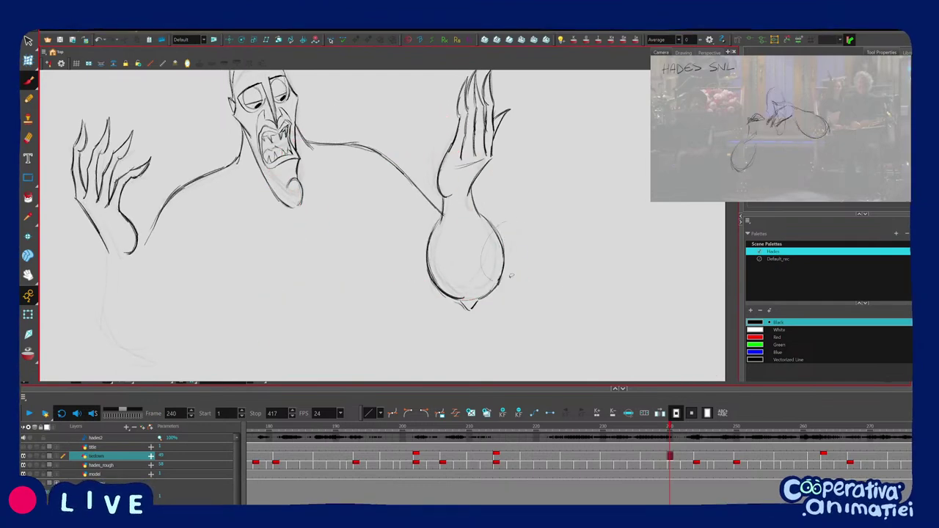
{"action": "key", "text": "Escape"}
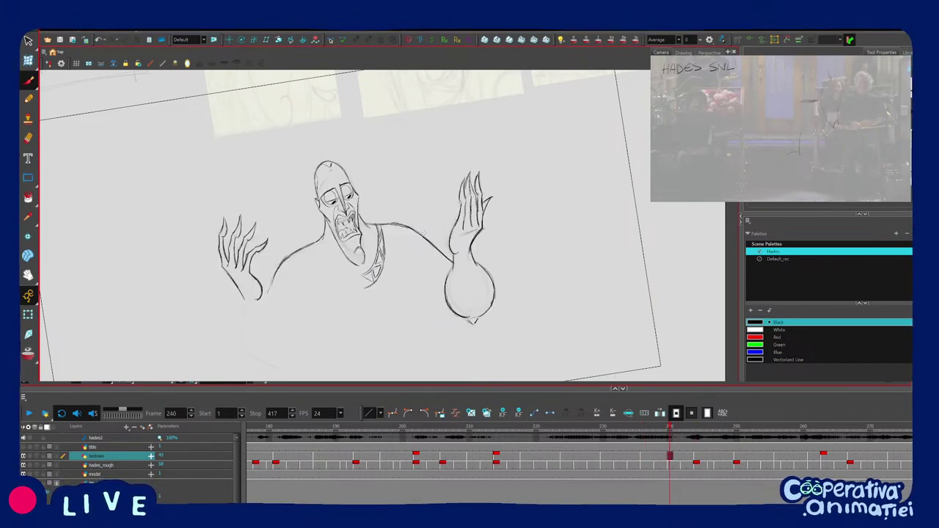
Complete the patterned collar on the frame 240 drawing, using the frame 236 drawing as reference.
{"action": "key", "text": "g"}
{"action": "key", "text": "f"}
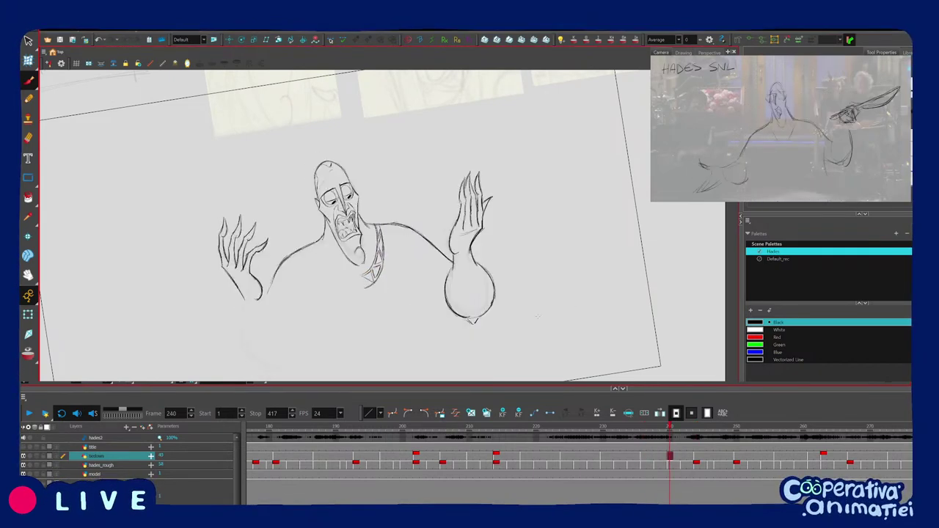
{"action": "key", "text": "g"}
{"action": "mouse_move", "coordinate": [696, 428]}
{"action": "left_mouse_down"}
{"action": "mouse_move", "coordinate": [671, 428]}
{"action": "mouse_move", "coordinate": [747, 428]}
{"action": "mouse_move", "coordinate": [583, 426]}
{"action": "mouse_move", "coordinate": [709, 426]}
{"action": "mouse_move", "coordinate": [640, 480]}
{"action": "mouse_move", "coordinate": [733, 480]}
{"action": "mouse_move", "coordinate": [633, 482]}
{"action": "mouse_move", "coordinate": [744, 481]}
{"action": "mouse_move", "coordinate": [672, 469]}
{"action": "mouse_move", "coordinate": [731, 470]}
{"action": "left_mouse_up"}
{"action": "key", "text": "f"}
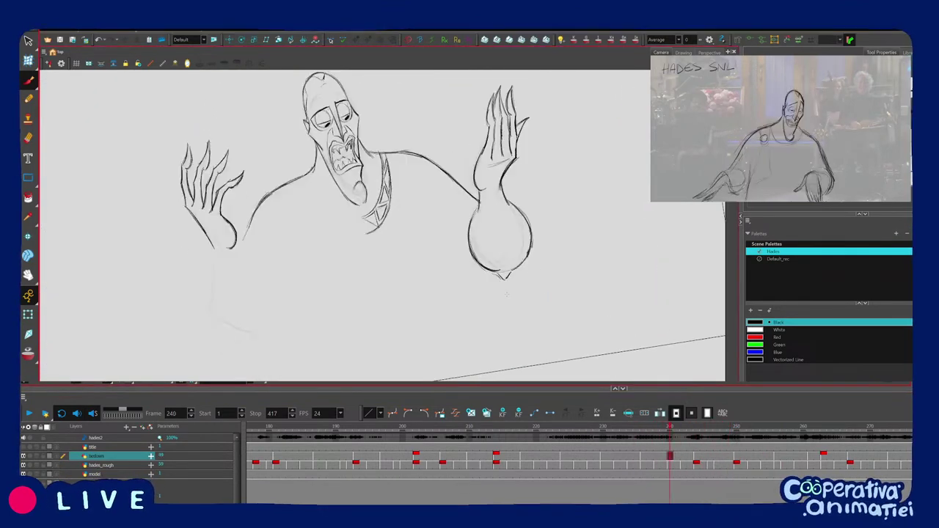
{"action": "key", "text": "g"}
{"action": "key", "text": "f"}
{"action": "key", "text": "f"}
{"action": "key", "text": "f"}
{"action": "key", "text": "f"}
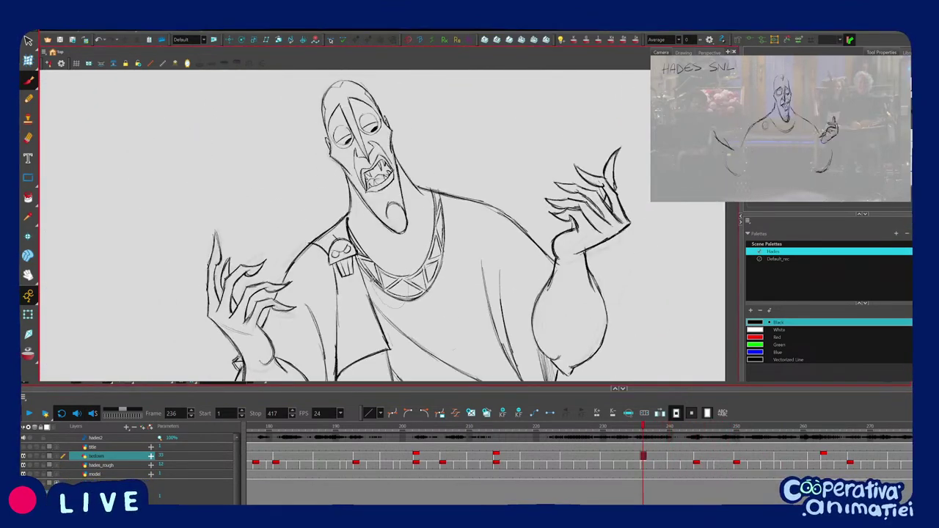
{"action": "key", "text": "period"}
{"action": "key", "text": "period"}
{"action": "key", "text": "period"}
{"action": "key", "text": "period"}
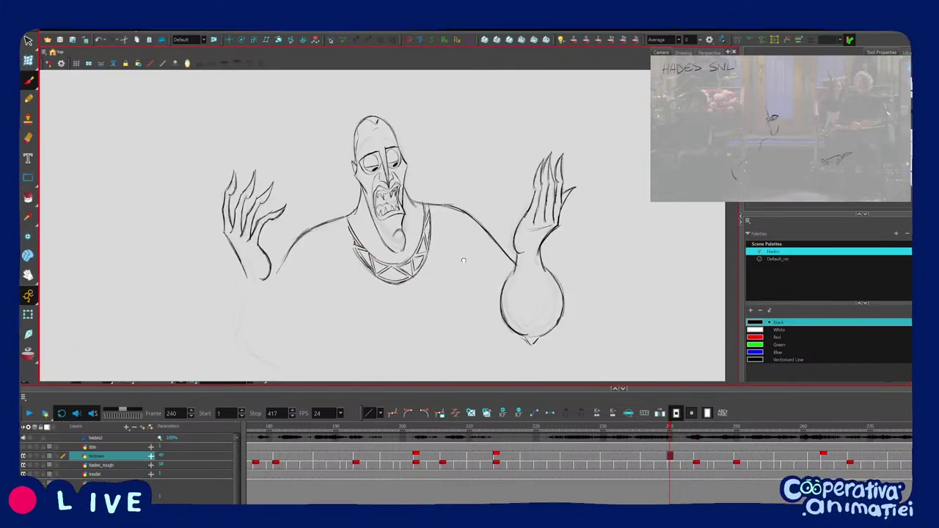
Sketch the robe's fold line on the chest beside the round sleeve on frame 240, comparing it with frame 236.
{"action": "key", "text": "2"}
{"action": "key", "text": "2"}
{"action": "key", "text": "2"}
{"action": "left_click_drag", "start_coordinate": [450, 286], "coordinate": [487, 292]}
{"action": "scroll", "coordinate": [487, 292], "scroll_direction": "down", "scroll_amount": 6}
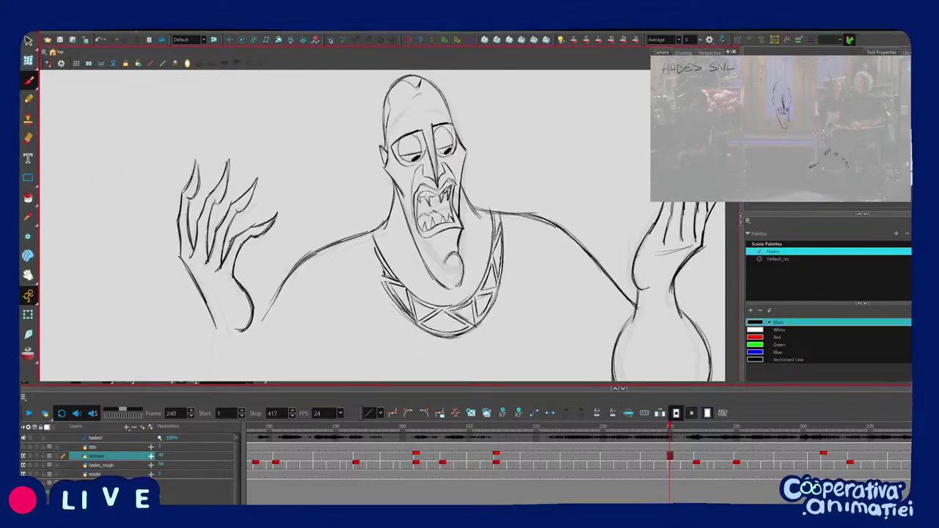
{"action": "key", "text": "f"}
{"action": "key", "text": "g"}
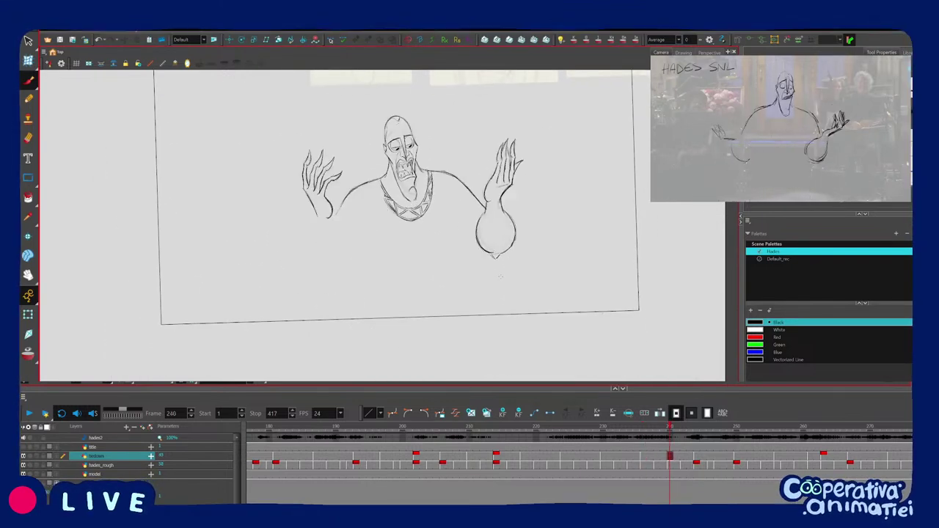
{"action": "key", "text": "f"}
{"action": "key", "text": "f"}
{"action": "key", "text": "g"}
{"action": "key", "text": "g"}
{"action": "key", "text": "f"}
{"action": "key", "text": "g"}
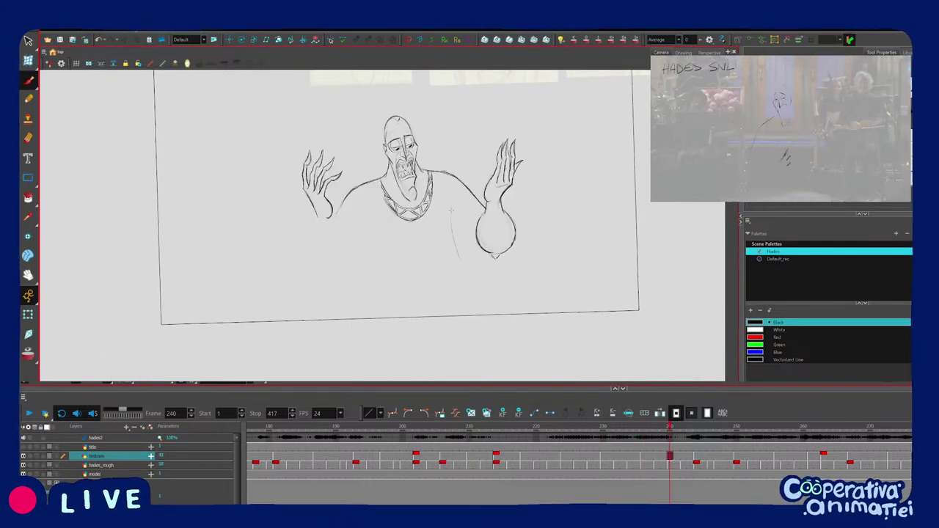
{"action": "key", "text": "2"}
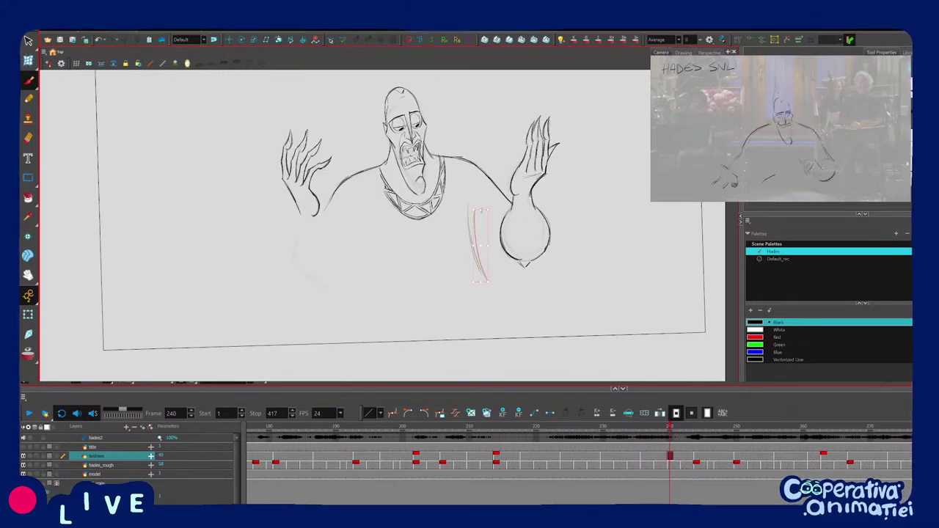
Adjust the position and shape of the chest fold lines on frame 240 to follow the frame 236 pose.
{"action": "left_click_drag", "start_coordinate": [488, 208], "coordinate": [486, 279]}
{"action": "key", "text": "f"}
{"action": "key", "text": "g"}
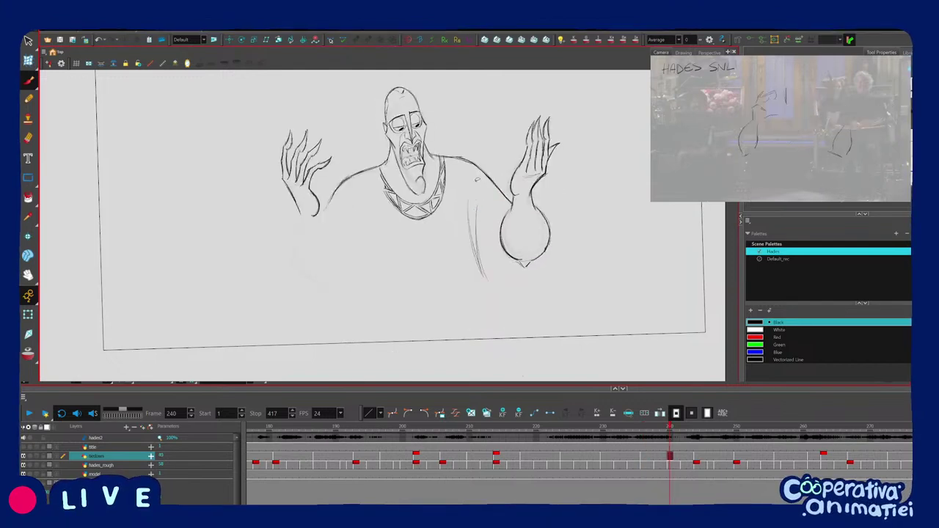
{"action": "left_click", "coordinate": [477, 242]}
{"action": "left_click_drag", "start_coordinate": [491, 198], "coordinate": [491, 190]}
{"action": "key", "text": "Escape"}
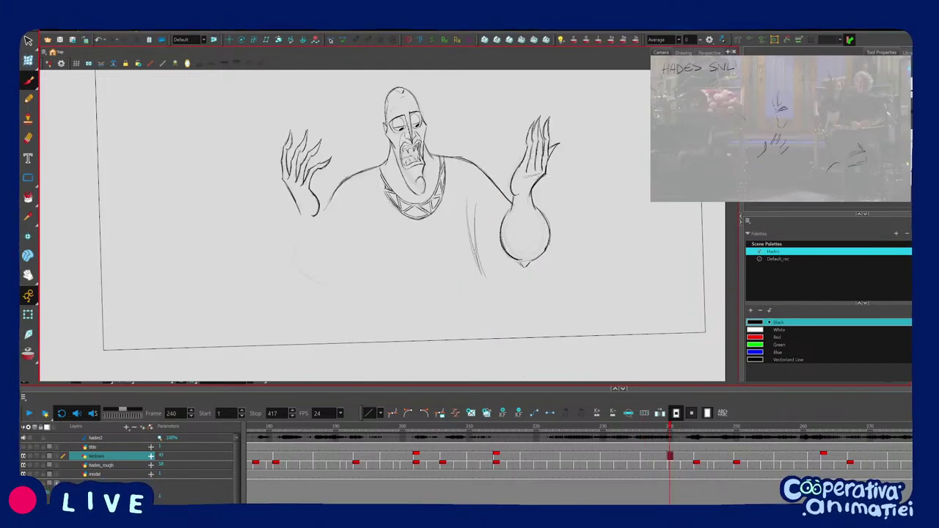
Draw the pointed drape of cloth hanging under the round sleeve on frame 240, flipping to frame 236 for comparison.
{"action": "key", "text": "f"}
{"action": "key", "text": "g"}
{"action": "key", "text": "f"}
{"action": "key", "text": "f"}
{"action": "key", "text": "g"}
{"action": "key", "text": "g"}
{"action": "left_click_drag", "start_coordinate": [503, 251], "coordinate": [498, 292]}
{"action": "key", "text": "f"}
{"action": "key", "text": "g"}
{"action": "key", "text": "f"}
{"action": "key", "text": "g"}
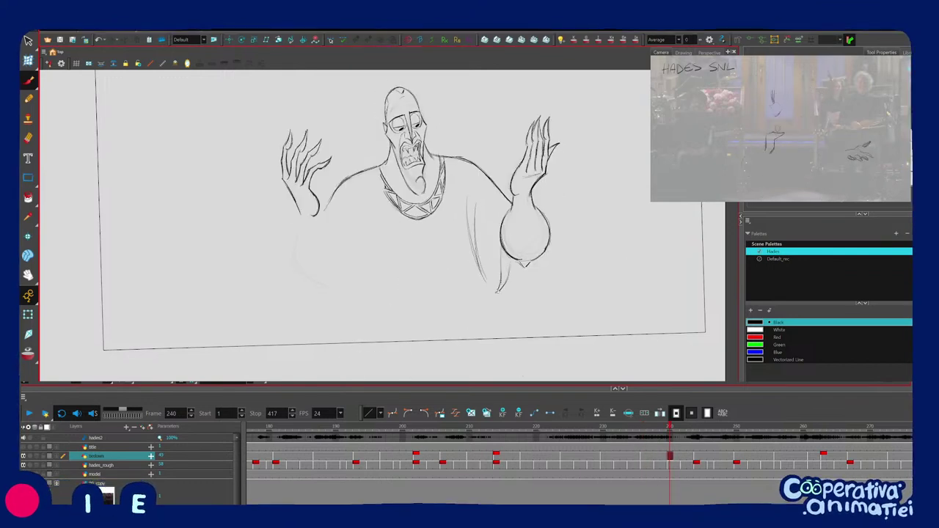
Adjust the drape lines under the sleeve on frame 240, checking their placement against frame 236.
{"action": "key", "text": "f"}
{"action": "key", "text": "g"}
{"action": "key", "text": "f"}
{"action": "key", "text": "g"}
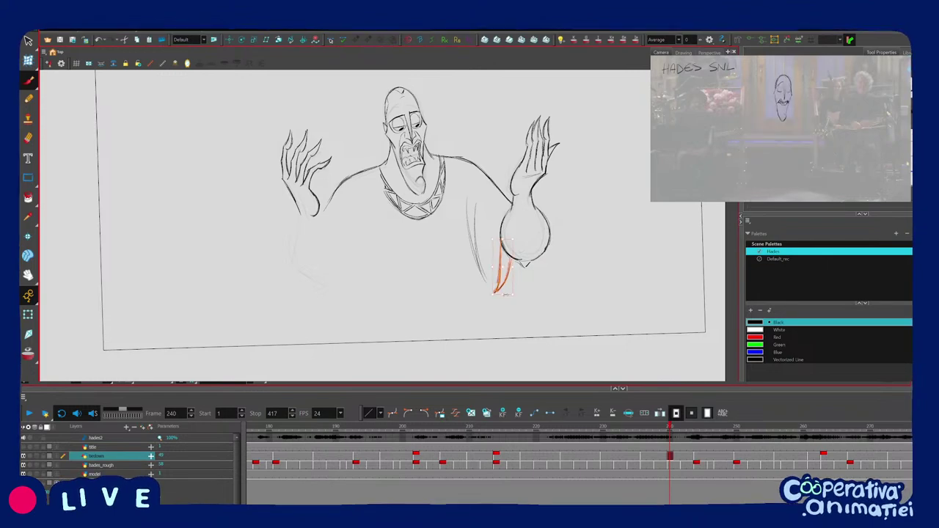
{"action": "mouse_move", "coordinate": [508, 276]}
{"action": "left_mouse_down"}
{"action": "mouse_move", "coordinate": [496, 292]}
{"action": "mouse_move", "coordinate": [519, 276]}
{"action": "left_mouse_up"}
{"action": "key", "text": "f"}
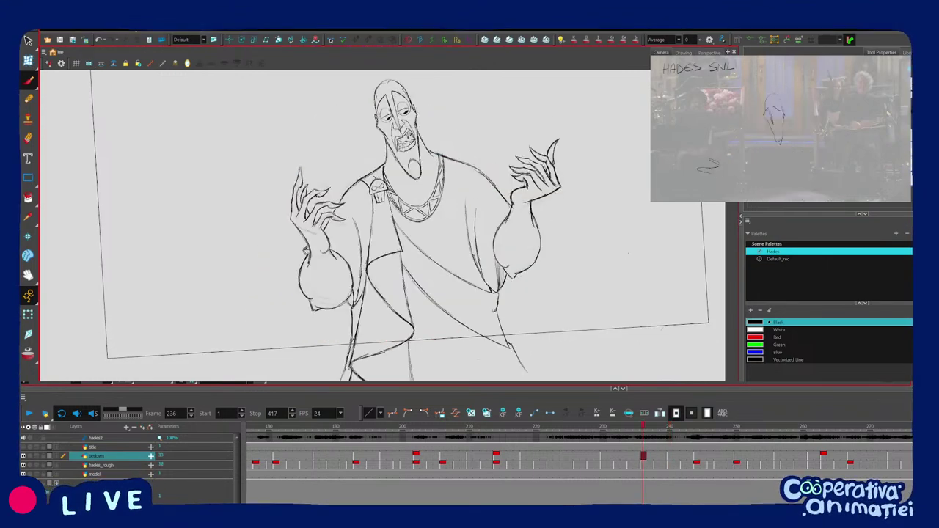
{"action": "key", "text": "g"}
{"action": "key", "text": "f"}
{"action": "key", "text": "f"}
{"action": "key", "text": "g"}
{"action": "key", "text": "g"}
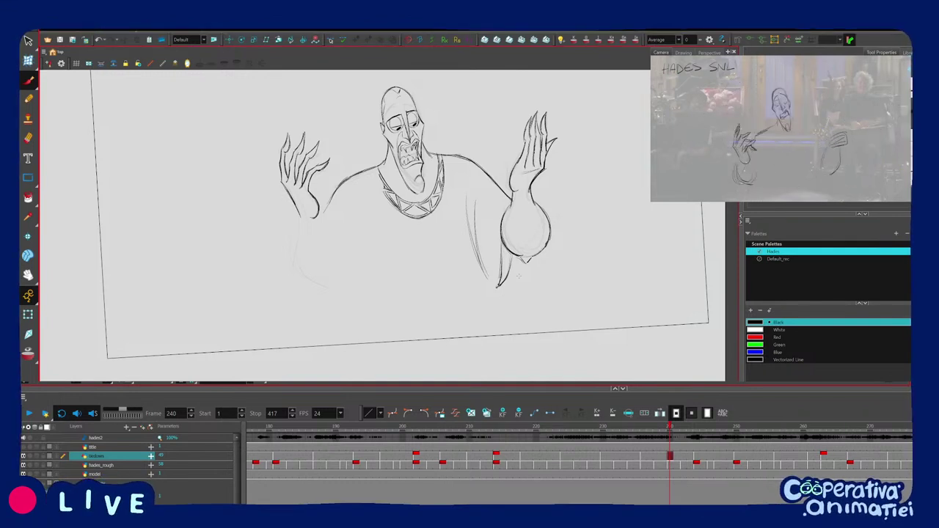
Strengthen the long chest fold and extend it down to the drape's tip on frame 240, matching frame 236.
{"action": "key", "text": "2"}
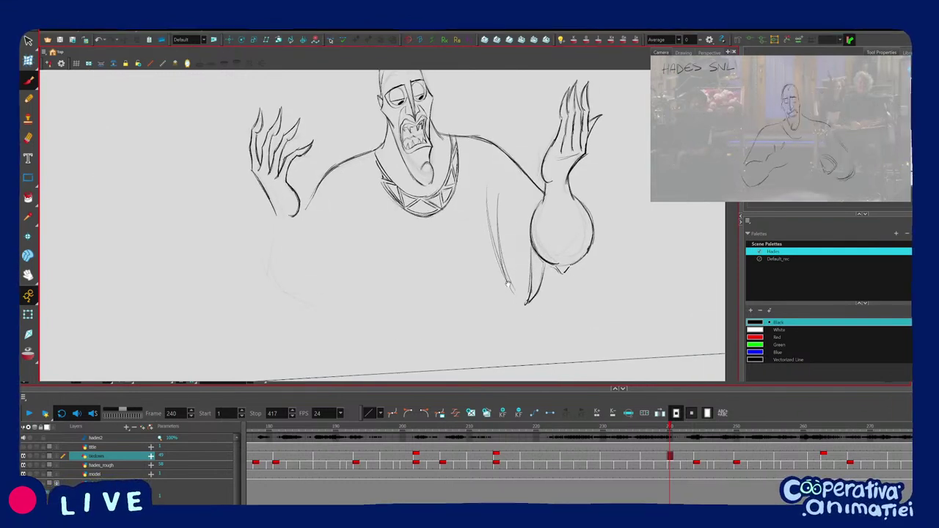
{"action": "left_click_drag", "start_coordinate": [508, 284], "coordinate": [497, 310]}
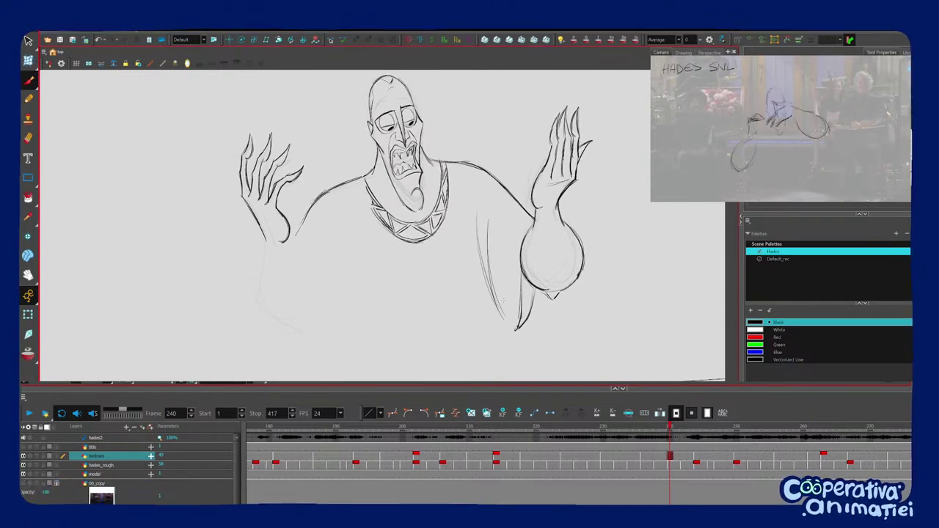
{"action": "key", "text": "1"}
{"action": "key", "text": "1"}
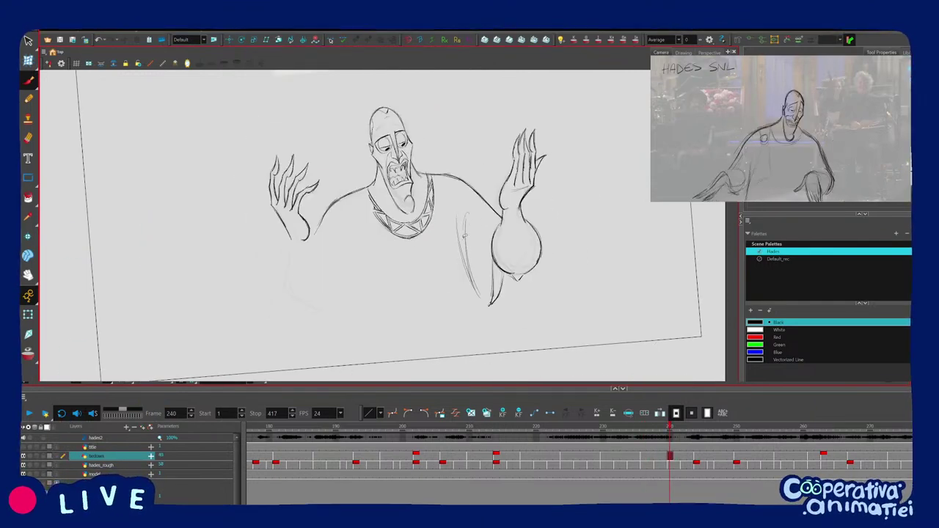
{"action": "left_click_drag", "start_coordinate": [465, 235], "coordinate": [480, 293]}
{"action": "key", "text": "f"}
{"action": "key", "text": "g"}
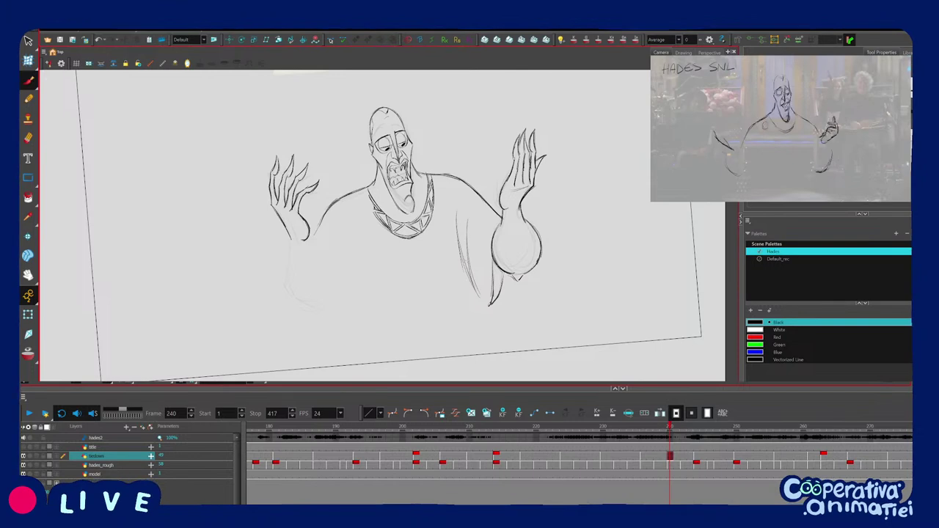
{"action": "key", "text": "f"}
{"action": "key", "text": "g"}
{"action": "key", "text": "f"}
{"action": "key", "text": "g"}
{"action": "left_click_drag", "start_coordinate": [468, 266], "coordinate": [484, 303]}
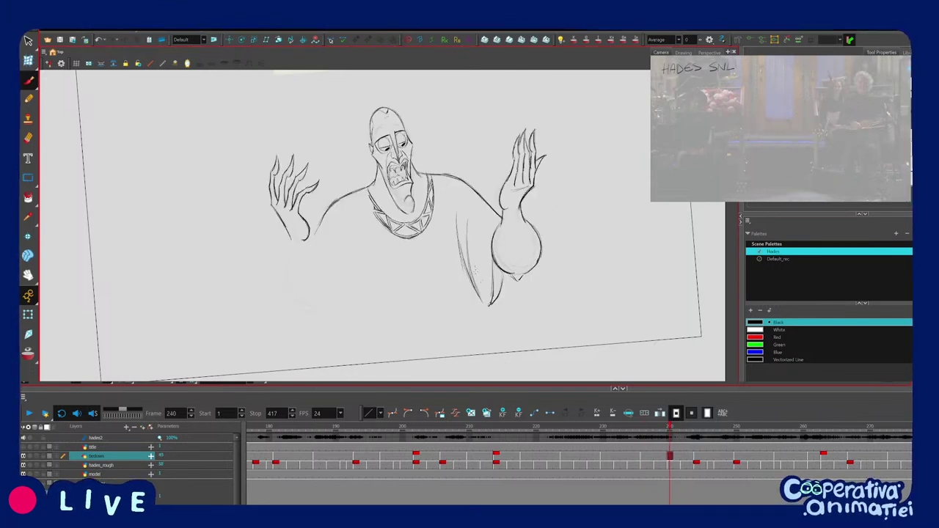
Compare the finished sleeve drape and chest folds on frame 240 with the frame 236 drawing.
{"action": "key", "text": "2"}
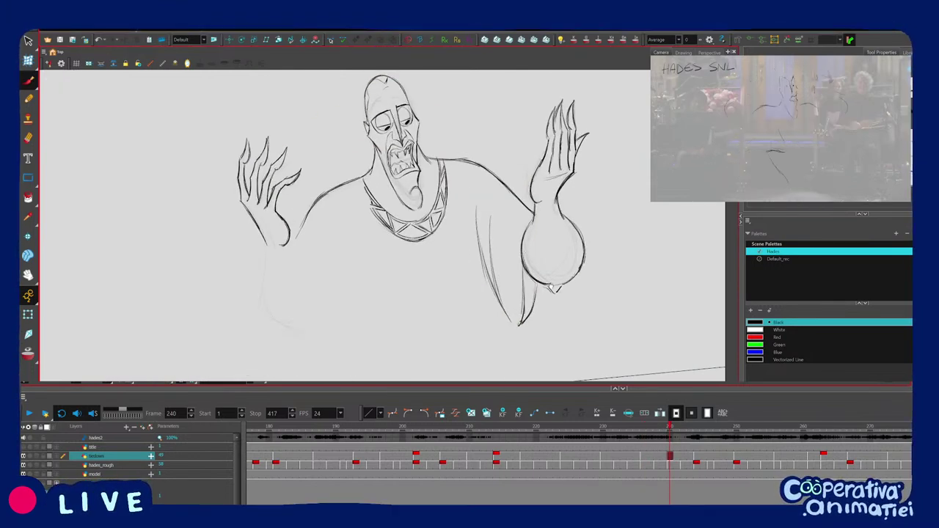
{"action": "key", "text": "f"}
{"action": "key", "text": "g"}
{"action": "key", "text": "1"}
{"action": "key", "text": "f"}
{"action": "key", "text": "g"}
{"action": "key", "text": "2"}
{"action": "key", "text": "2"}
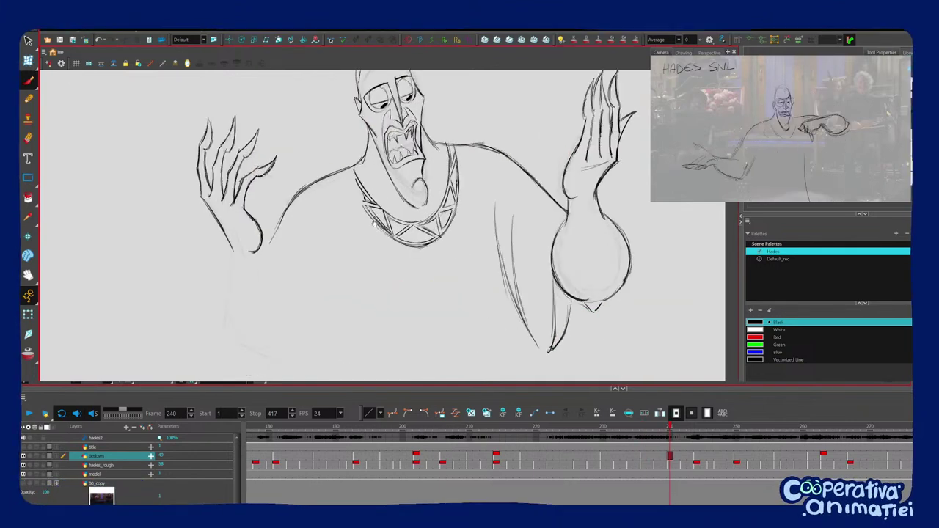
Copy the skull brooch from the shoulder on frame 236 onto the frame 240 drawing.
{"action": "left_click_drag", "start_coordinate": [374, 226], "coordinate": [429, 280]}
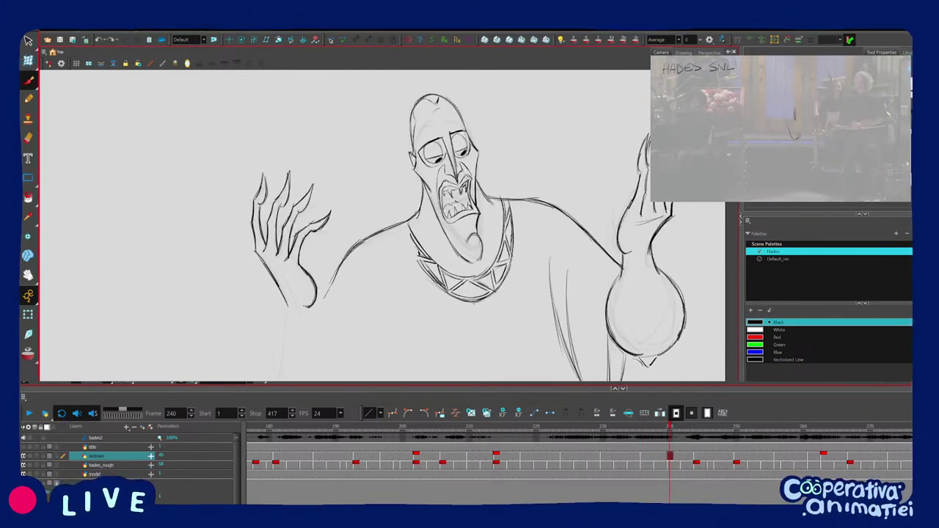
{"action": "key", "text": "f"}
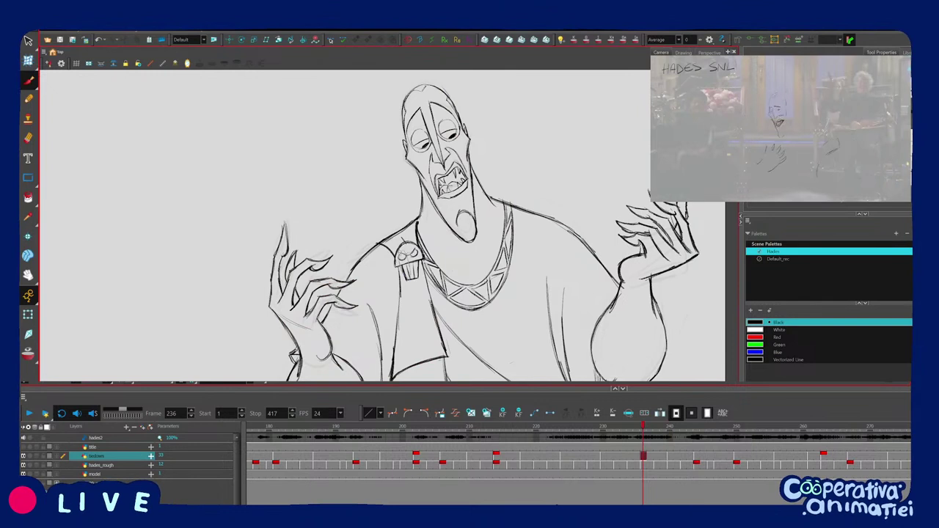
{"action": "left_click_drag", "start_coordinate": [392, 238], "coordinate": [432, 285]}
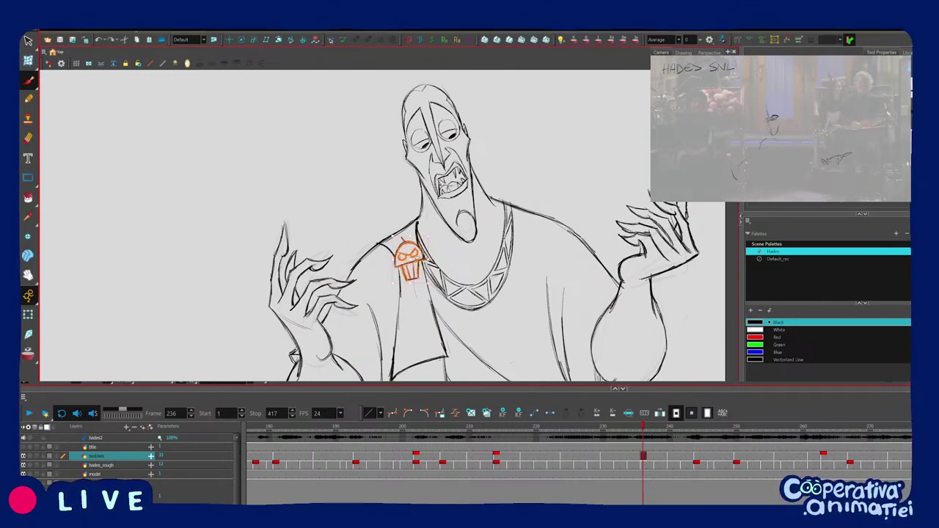
{"action": "key", "text": "period"}
{"action": "key", "text": "period"}
{"action": "key", "text": "period"}
{"action": "key", "text": "period"}
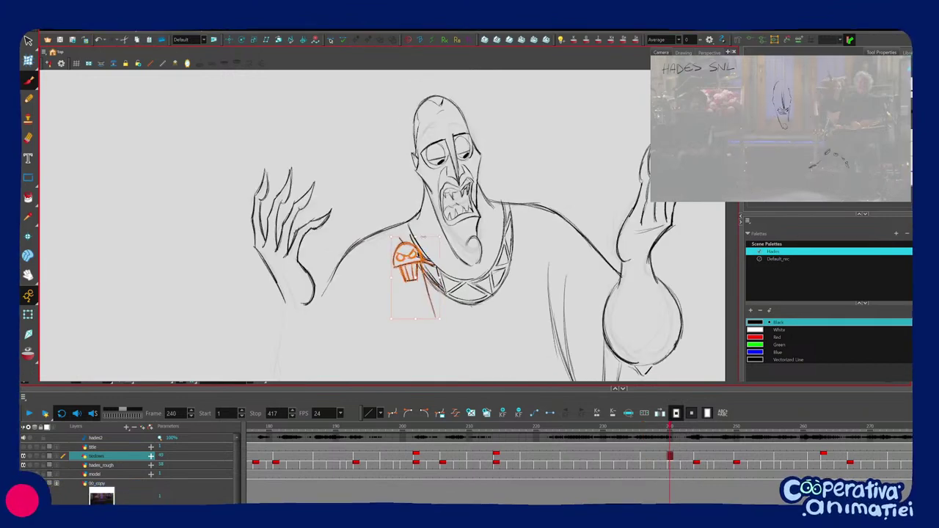
{"action": "key", "text": "f"}
{"action": "key", "text": "g"}
{"action": "key", "text": "1"}
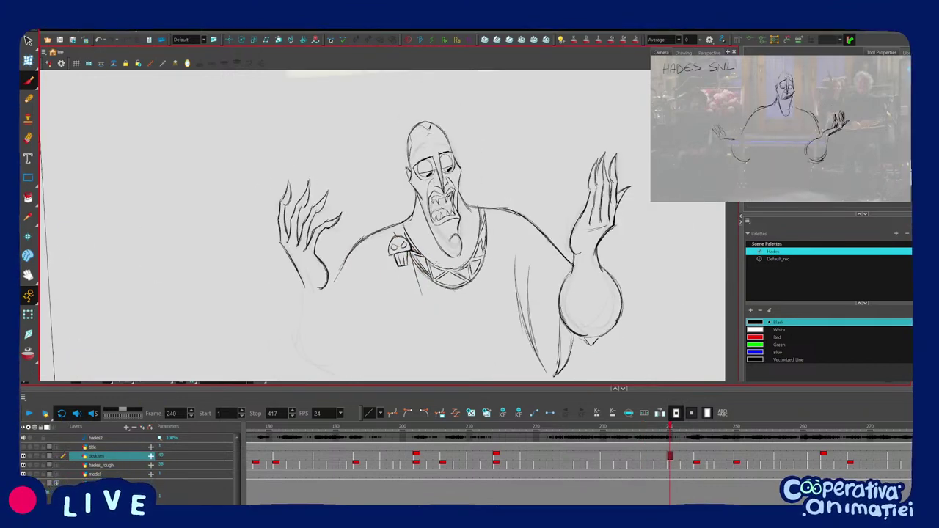
Examine the brooch and robe placement across the frame 230, 236 and 240 drawings.
{"action": "key", "text": "f"}
{"action": "key", "text": "g"}
{"action": "key", "text": "1"}
{"action": "key", "text": "1"}
{"action": "key", "text": "f"}
{"action": "key", "text": "g"}
{"action": "key", "text": "2"}
{"action": "key", "text": "f"}
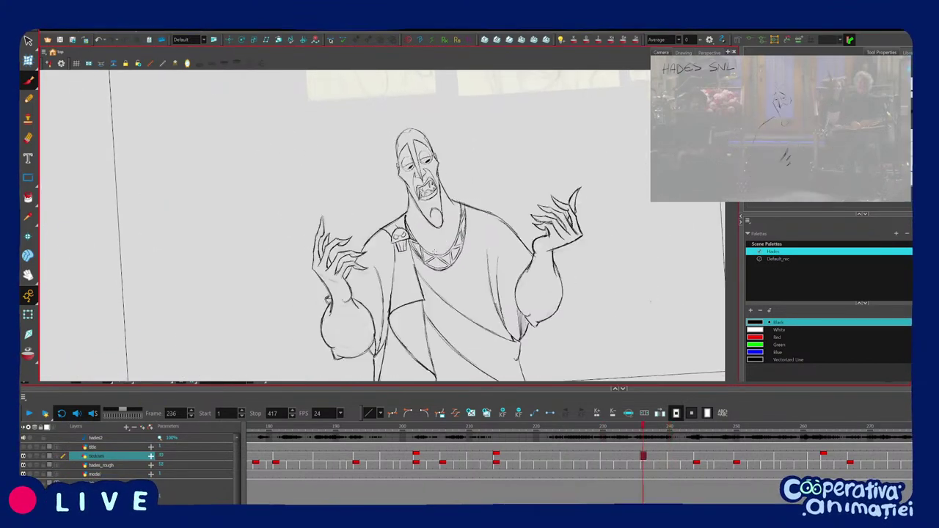
{"action": "key", "text": "g"}
{"action": "key", "text": "f"}
{"action": "key", "text": "f"}
{"action": "key", "text": "f"}
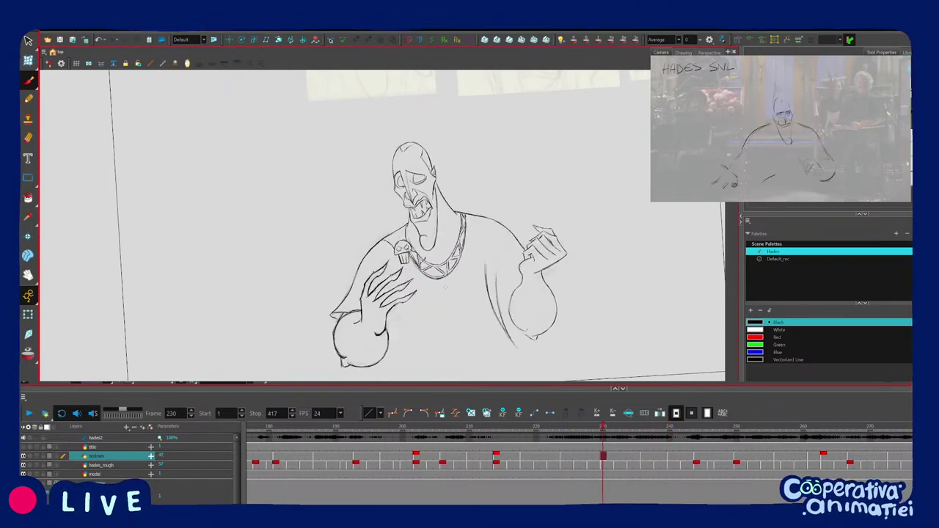
{"action": "key", "text": "g"}
{"action": "key", "text": "g"}
{"action": "key", "text": "g"}
Copy the hem of the cloth panel hanging below the brooch from frame 236 onto frame 240.
{"action": "key", "text": "2"}
{"action": "key", "text": "f"}
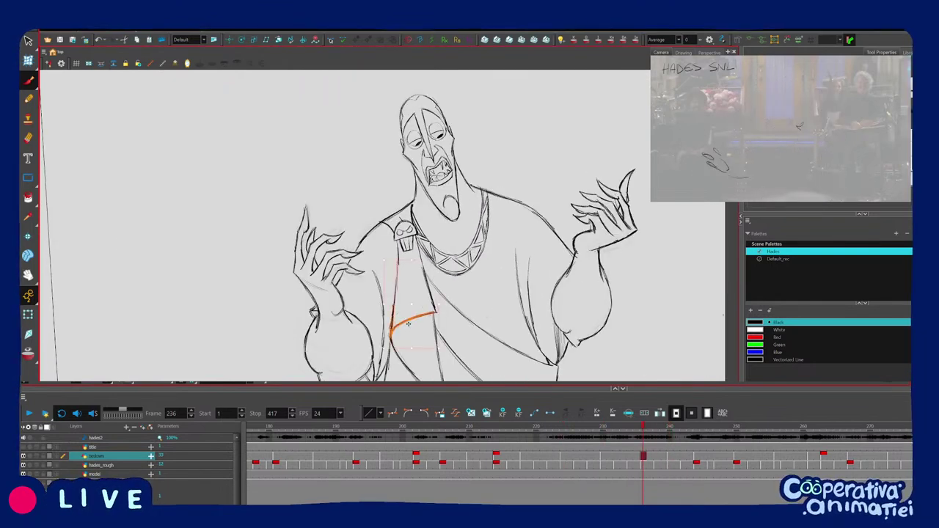
{"action": "key", "text": "period"}
{"action": "key", "text": "period"}
{"action": "key", "text": "period"}
{"action": "key", "text": "period"}
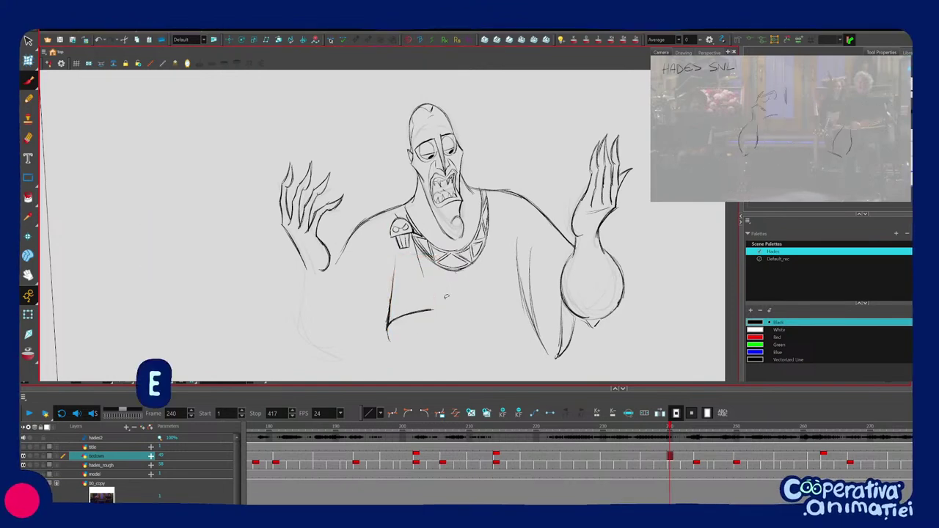
Complete the side edges of the hanging cloth panel between brooch and hem on frame 240, following frame 236.
{"action": "key", "text": "comma"}
{"action": "key", "text": "comma"}
{"action": "key", "text": "comma"}
{"action": "key", "text": "comma"}
{"action": "key", "text": "period"}
{"action": "key", "text": "period"}
{"action": "key", "text": "period"}
{"action": "key", "text": "period"}
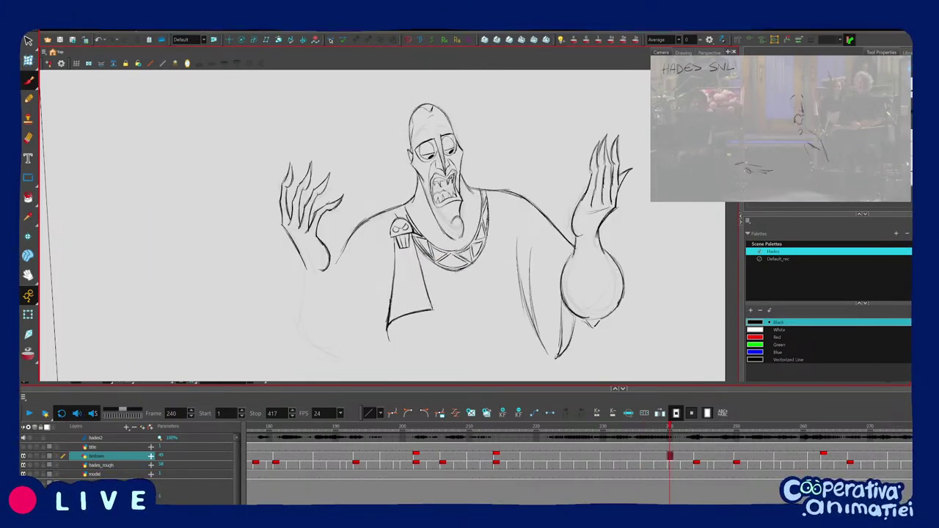
Draw the curved fold edge descending from the inner end of the cloth panel's hem on frame 240, following frame 236.
{"action": "key", "text": "1"}
{"action": "left_click_drag", "start_coordinate": [467, 305], "coordinate": [482, 294]}
{"action": "key", "text": "f"}
{"action": "key", "text": "g"}
{"action": "key", "text": "comma"}
{"action": "key", "text": "comma"}
{"action": "key", "text": "comma"}
{"action": "key", "text": "comma"}
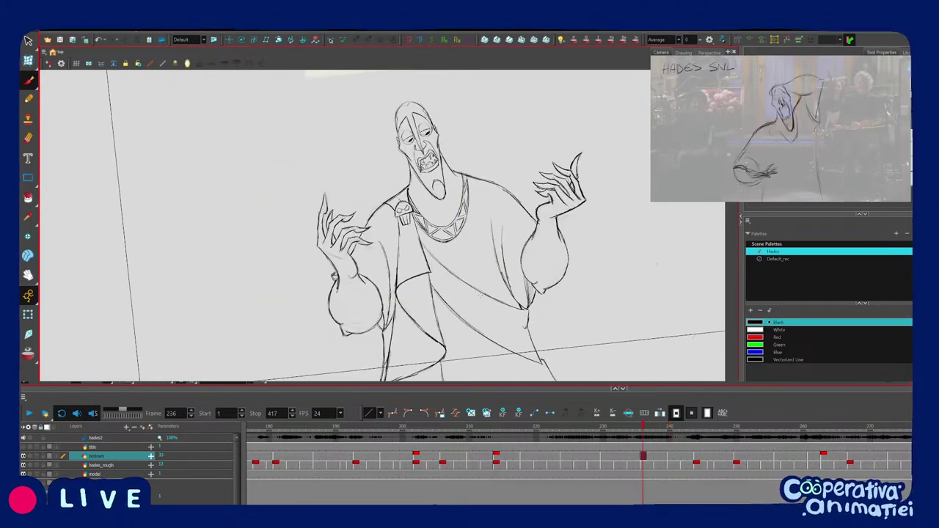
{"action": "key", "text": "period"}
{"action": "key", "text": "period"}
{"action": "key", "text": "period"}
{"action": "key", "text": "period"}
{"action": "key", "text": "comma"}
{"action": "key", "text": "comma"}
{"action": "key", "text": "comma"}
{"action": "key", "text": "comma"}
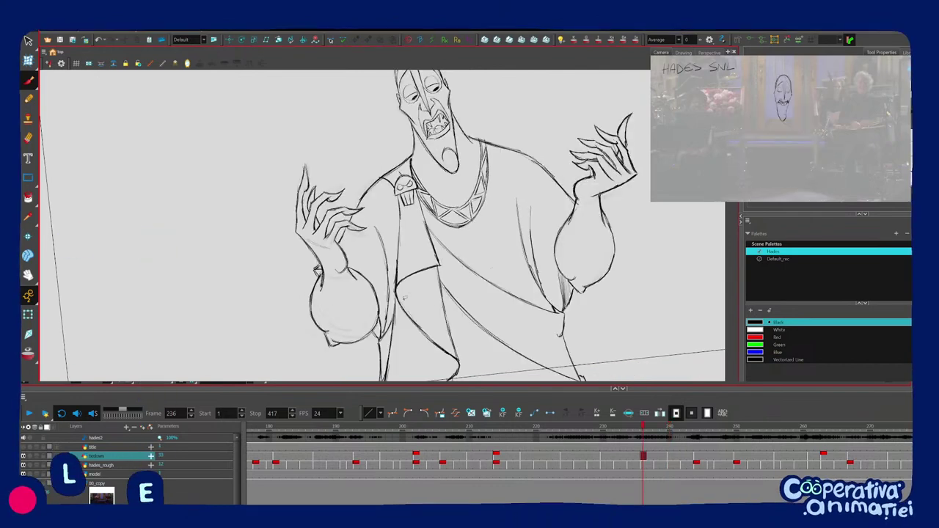
{"action": "key", "text": "period"}
{"action": "key", "text": "period"}
{"action": "key", "text": "period"}
{"action": "key", "text": "period"}
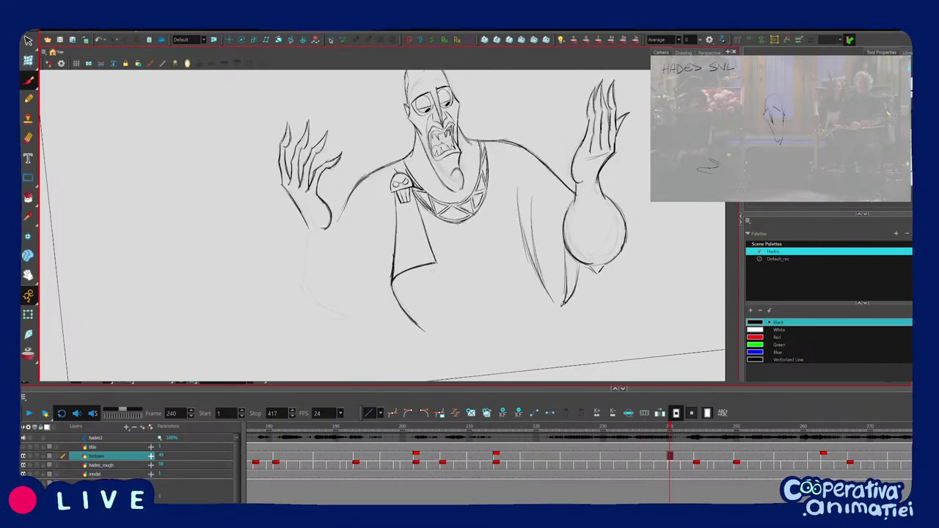
Draw the straight fold line dropping from the outer corner of the cloth panel's hem on frame 240.
{"action": "key", "text": "f"}
{"action": "key", "text": "f"}
{"action": "mouse_move", "coordinate": [432, 270]}
{"action": "left_mouse_down"}
{"action": "mouse_move", "coordinate": [431, 258]}
{"action": "mouse_move", "coordinate": [438, 292]}
{"action": "left_mouse_up"}
{"action": "key", "text": "g"}
{"action": "key", "text": "g"}
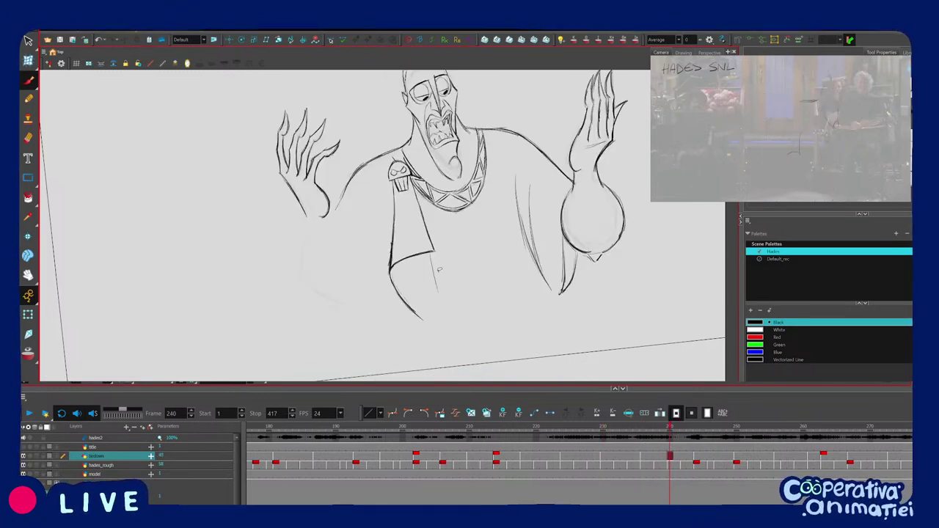
Copy the lower curve and tip of the cloth fold from frame 236 onto the frame 240 drawing.
{"action": "key", "text": "f"}
{"action": "left_click", "coordinate": [455, 347], "text": "ctrl"}
{"action": "key", "text": "ctrl+c"}
{"action": "key", "text": "g"}
{"action": "key", "text": "ctrl+v"}
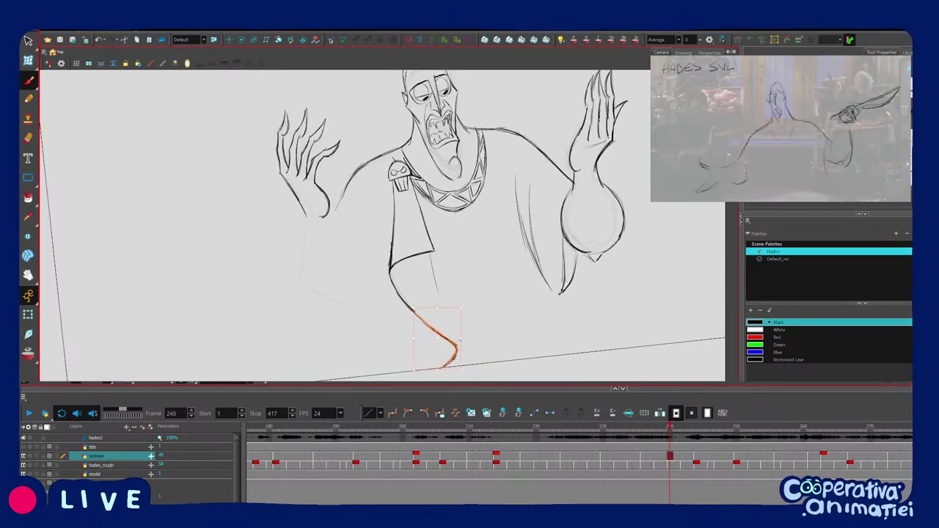
{"action": "key", "text": "f"}
{"action": "key", "text": "g"}
{"action": "mouse_move", "coordinate": [460, 341]}
{"action": "left_mouse_down"}
{"action": "mouse_move", "coordinate": [405, 363]}
{"action": "mouse_move", "coordinate": [386, 300]}
{"action": "mouse_move", "coordinate": [483, 300]}
{"action": "left_mouse_up"}
Adjust the fold curve and extend the straight fold line on frame 240 so both meet at the fold's tip.
{"action": "key", "text": "f"}
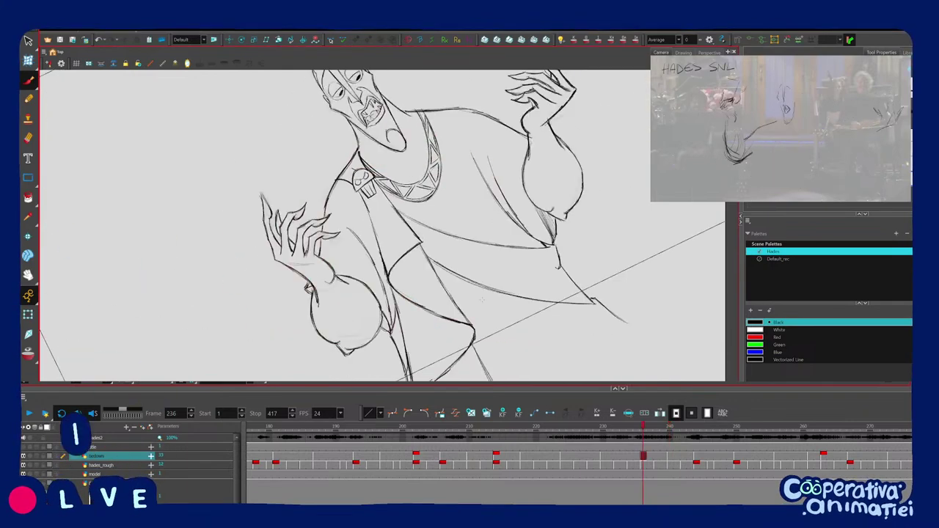
{"action": "key", "text": "period"}
{"action": "key", "text": "period"}
{"action": "key", "text": "period"}
{"action": "key", "text": "period"}
{"action": "key", "text": "f"}
{"action": "mouse_move", "coordinate": [478, 339]}
{"action": "left_mouse_down"}
{"action": "mouse_move", "coordinate": [389, 334]}
{"action": "mouse_move", "coordinate": [463, 304]}
{"action": "left_mouse_up"}
{"action": "key", "text": "g"}
{"action": "left_click_drag", "start_coordinate": [389, 290], "coordinate": [453, 357]}
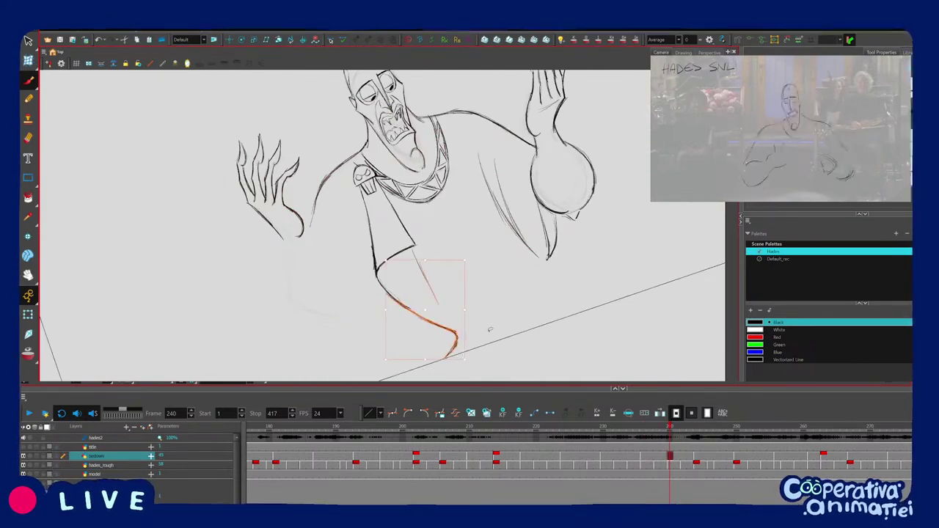
{"action": "key", "text": "f"}
{"action": "mouse_move", "coordinate": [491, 328]}
{"action": "left_mouse_down"}
{"action": "mouse_move", "coordinate": [379, 317]}
{"action": "mouse_move", "coordinate": [429, 322]}
{"action": "left_mouse_up"}
{"action": "key", "text": "g"}
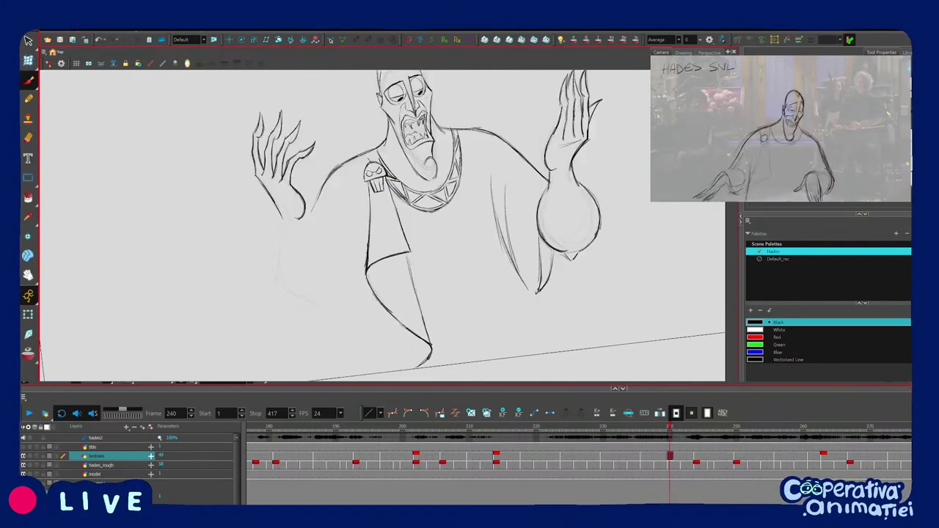
Add the long vertical cloth edge running down from the hem's inner corner on frame 240, following frame 236.
{"action": "key", "text": "1"}
{"action": "key", "text": "f"}
{"action": "key", "text": "g"}
{"action": "key", "text": "f"}
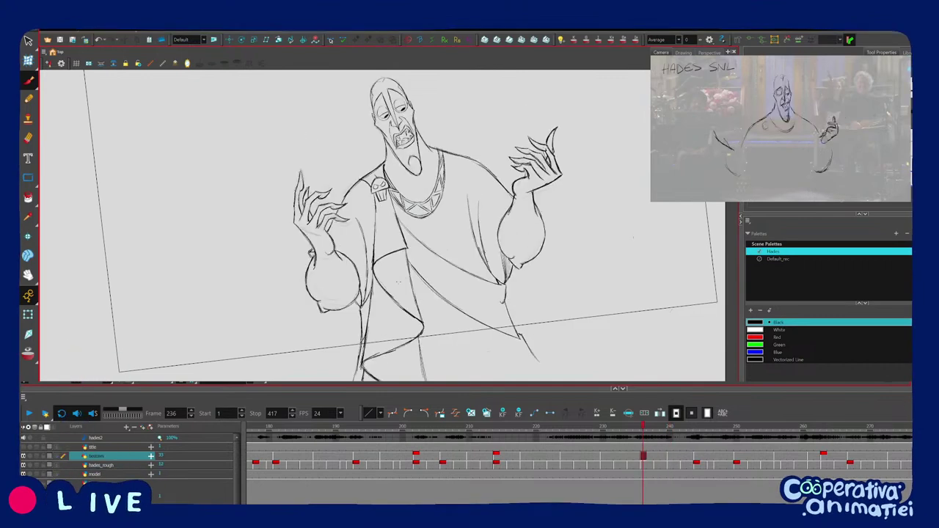
{"action": "key", "text": "period"}
{"action": "key", "text": "period"}
{"action": "key", "text": "period"}
{"action": "key", "text": "period"}
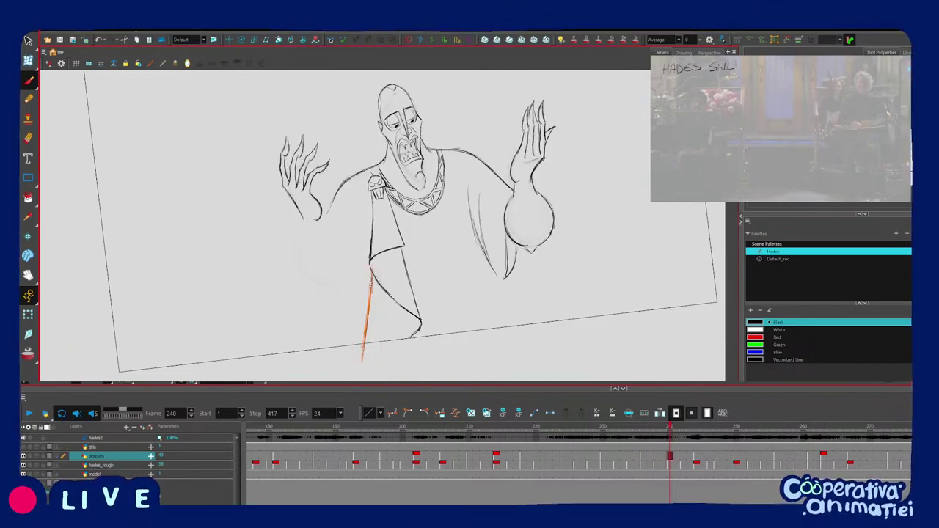
{"action": "left_click_drag", "start_coordinate": [370, 285], "coordinate": [371, 269]}
{"action": "key", "text": "f"}
{"action": "key", "text": "g"}
{"action": "left_click_drag", "start_coordinate": [367, 330], "coordinate": [384, 332]}
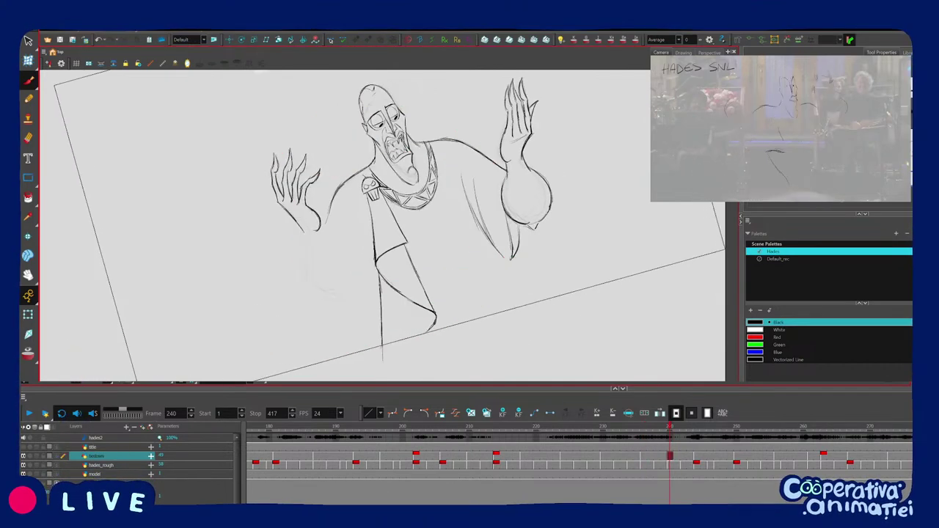
Sketch the bottom edge of the folded cloth between the vertical edge and the fold's tip on frame 240, following frame 236.
{"action": "key", "text": "comma"}
{"action": "key", "text": "comma"}
{"action": "key", "text": "comma"}
{"action": "key", "text": "comma"}
{"action": "key", "text": "period"}
{"action": "key", "text": "period"}
{"action": "key", "text": "period"}
{"action": "key", "text": "period"}
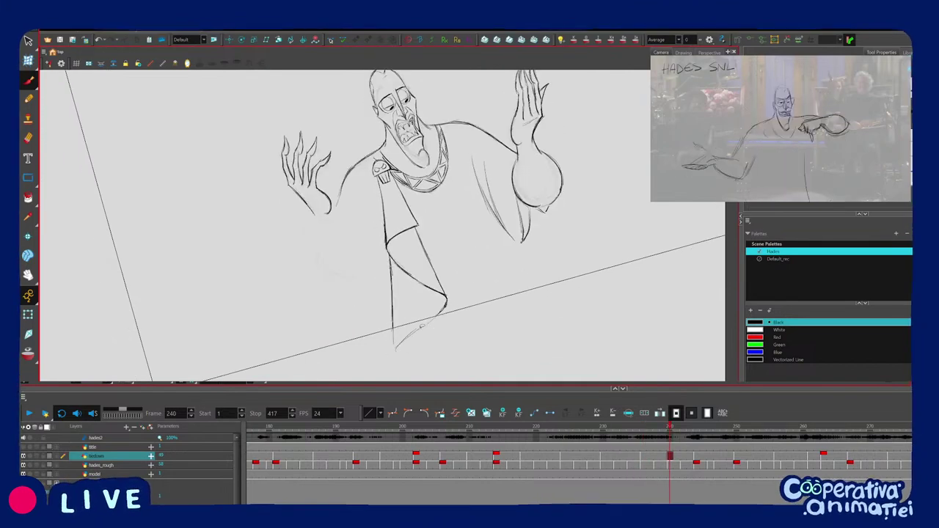
{"action": "key", "text": "comma"}
{"action": "key", "text": "comma"}
{"action": "key", "text": "comma"}
{"action": "key", "text": "comma"}
{"action": "key", "text": "period"}
{"action": "key", "text": "period"}
{"action": "key", "text": "period"}
{"action": "key", "text": "period"}
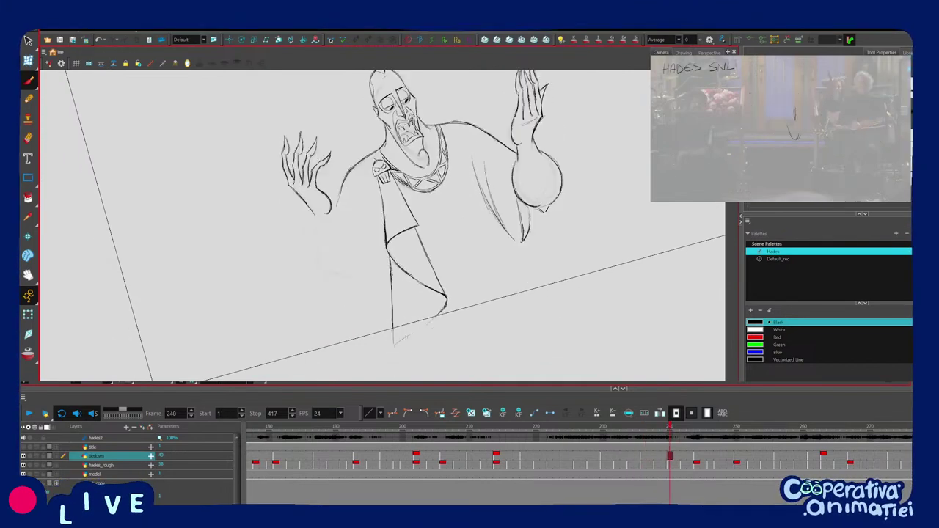
Complete the bottom edge of the folded cloth on frame 240 and adjust the lower fold's strokes.
{"action": "mouse_move", "coordinate": [459, 308]}
{"action": "left_mouse_down"}
{"action": "mouse_move", "coordinate": [447, 323]}
{"action": "mouse_move", "coordinate": [457, 320]}
{"action": "left_mouse_up"}
{"action": "key", "text": "1"}
{"action": "key", "text": "1"}
{"action": "key", "text": "f"}
{"action": "key", "text": "g"}
{"action": "key", "text": "f"}
{"action": "key", "text": "g"}
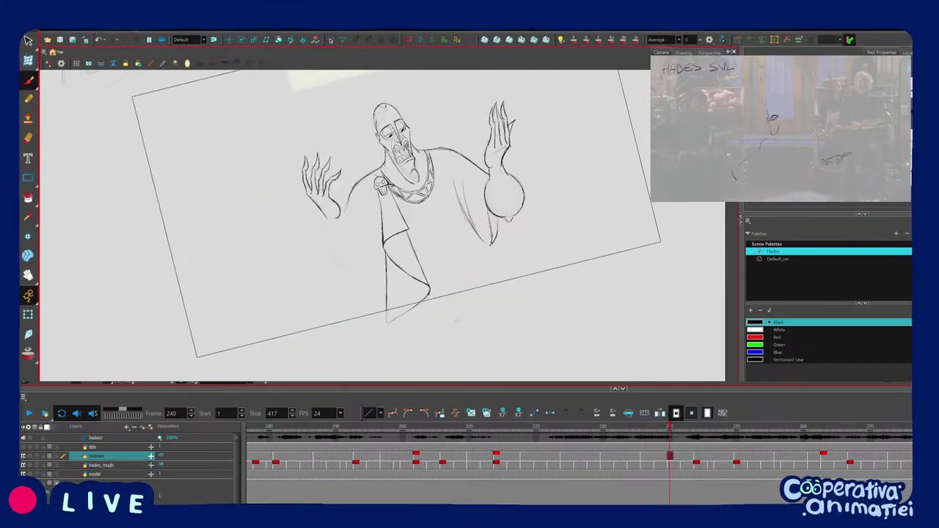
{"action": "scroll", "coordinate": [428, 317], "scroll_direction": "up", "scroll_amount": 2}
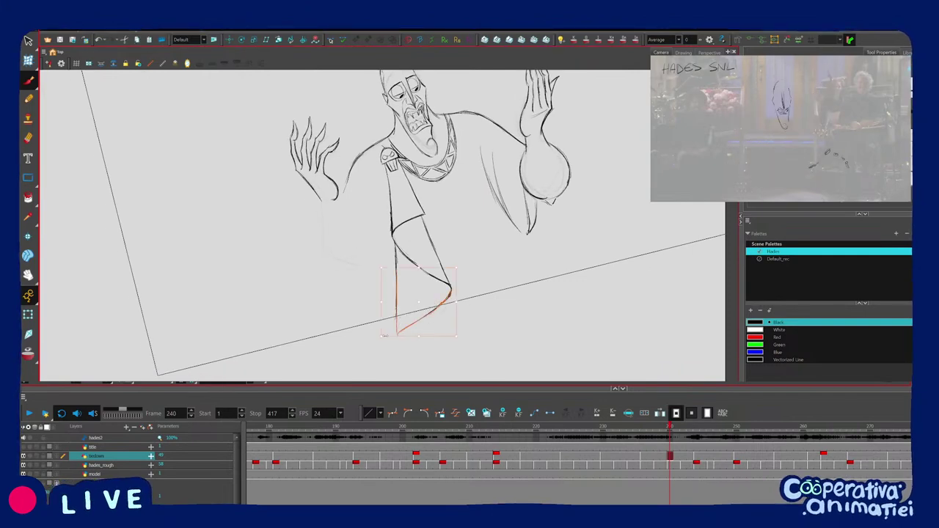
{"action": "key", "text": "1"}
{"action": "key", "text": "1"}
{"action": "left_click_drag", "start_coordinate": [548, 323], "coordinate": [546, 325]}
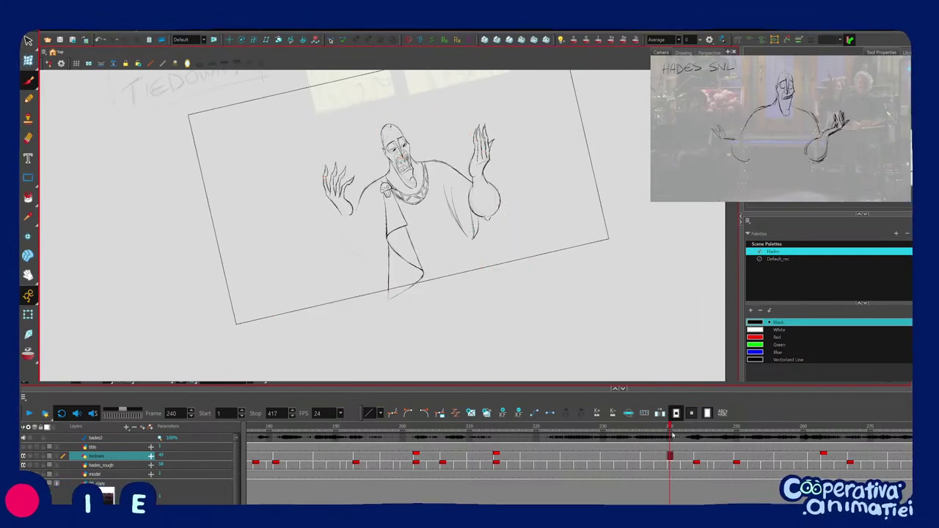
Review the key drawings from frame 240 to frame 280 and compare the robe folds and hands on frames 267 and 273.
{"action": "left_click_drag", "start_coordinate": [503, 452], "coordinate": [719, 439]}
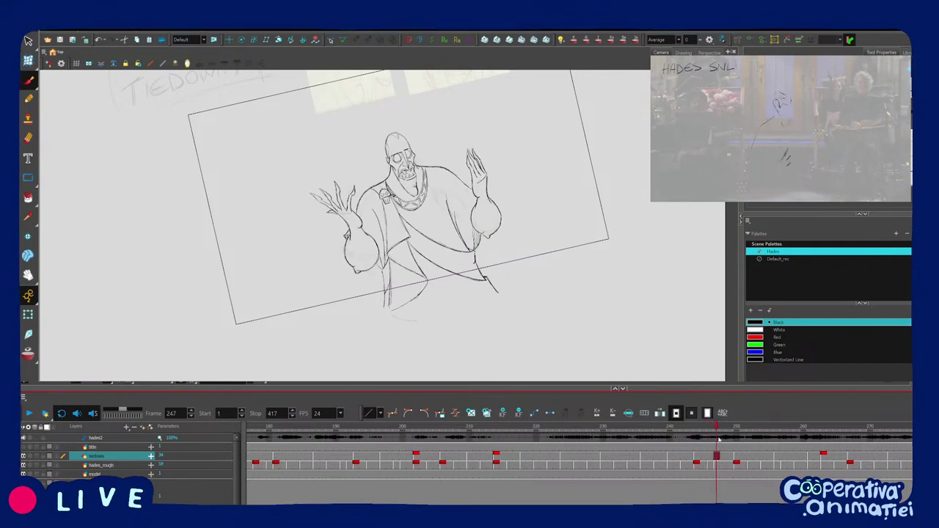
{"action": "left_click_drag", "start_coordinate": [836, 438], "coordinate": [938, 422]}
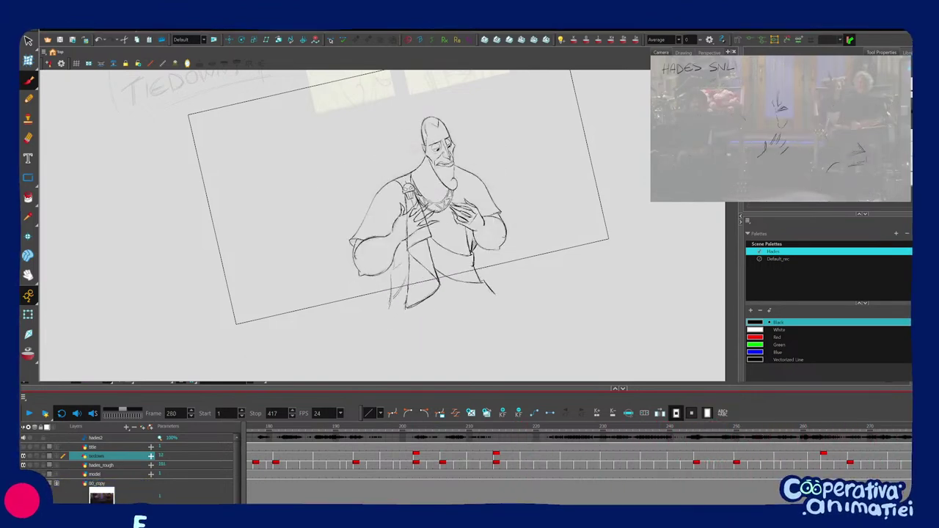
{"action": "key", "text": "2"}
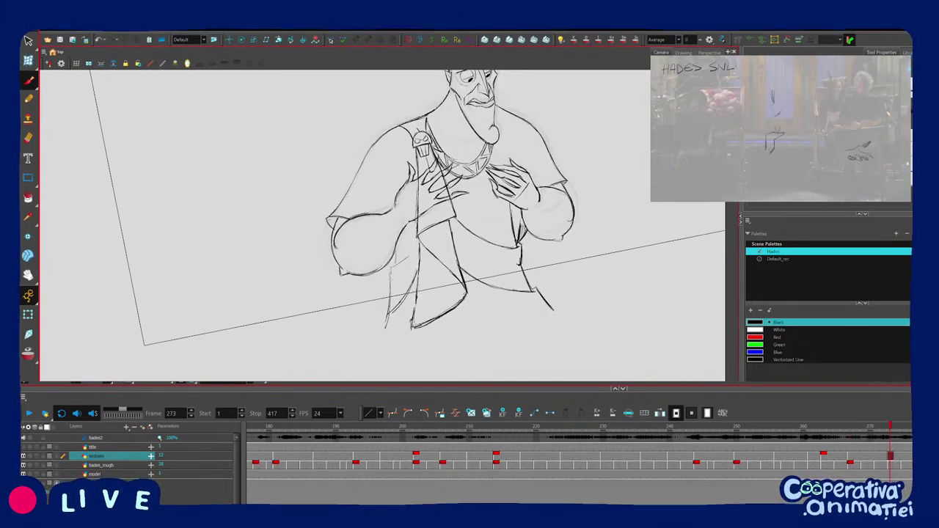
{"action": "key", "text": "f"}
{"action": "key", "text": "g"}
{"action": "key", "text": "f"}
{"action": "key", "text": "g"}
{"action": "key", "text": "f"}
{"action": "key", "text": "g"}
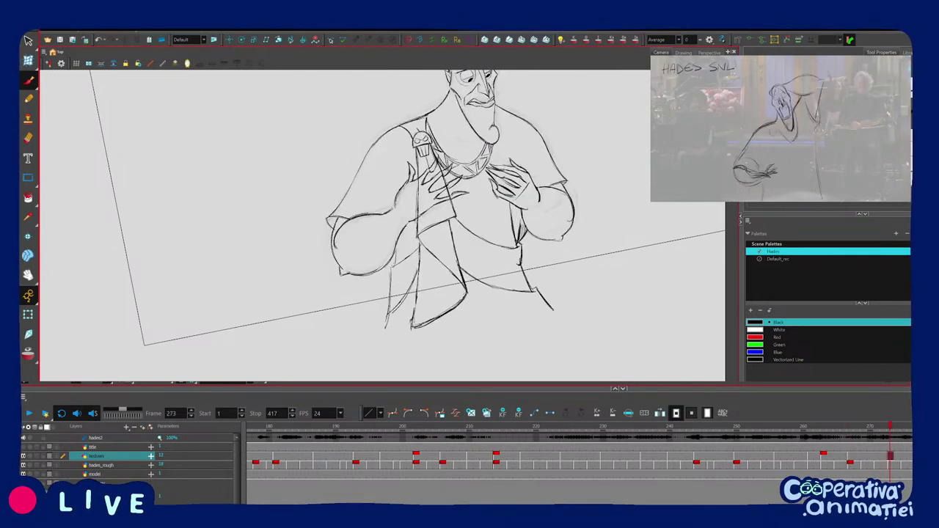
{"action": "key", "text": "f"}
{"action": "key", "text": "g"}
{"action": "key", "text": "f"}
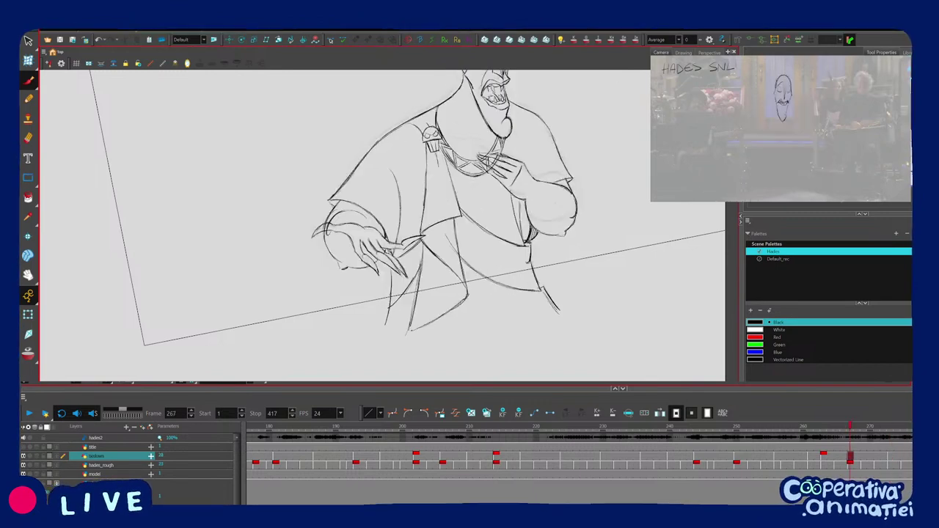
{"action": "key", "text": "g"}
{"action": "key", "text": "f"}
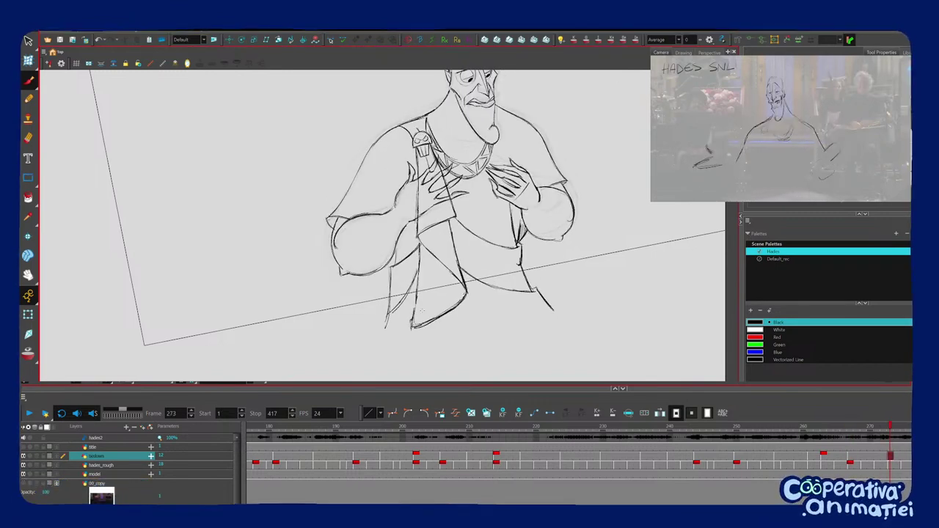
{"action": "scroll", "coordinate": [400, 194], "scroll_direction": "up", "scroll_amount": 2}
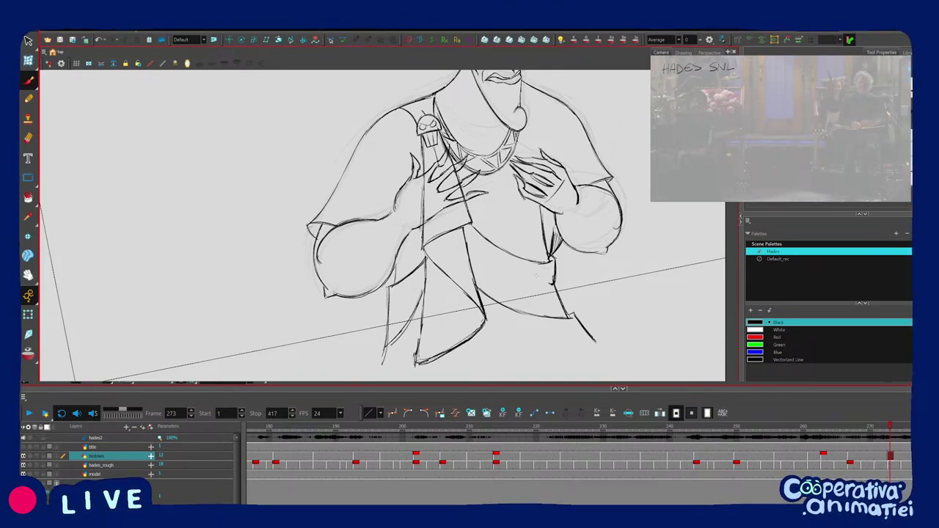
{"action": "left_click_drag", "start_coordinate": [539, 269], "coordinate": [538, 282]}
{"action": "key", "text": "1"}
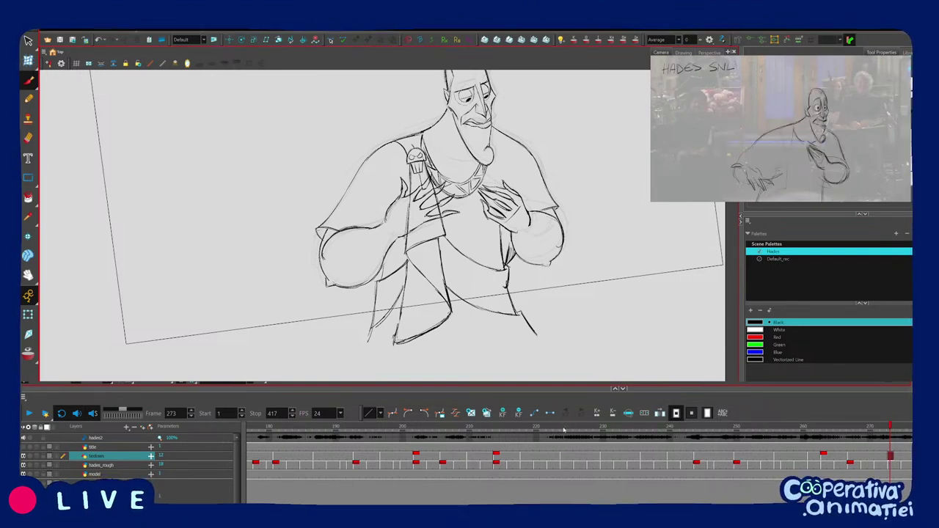
Examine the collar, brooch and hanging cloth panel on frame 236 against the neighbouring key drawings.
{"action": "left_click_drag", "start_coordinate": [567, 430], "coordinate": [663, 427]}
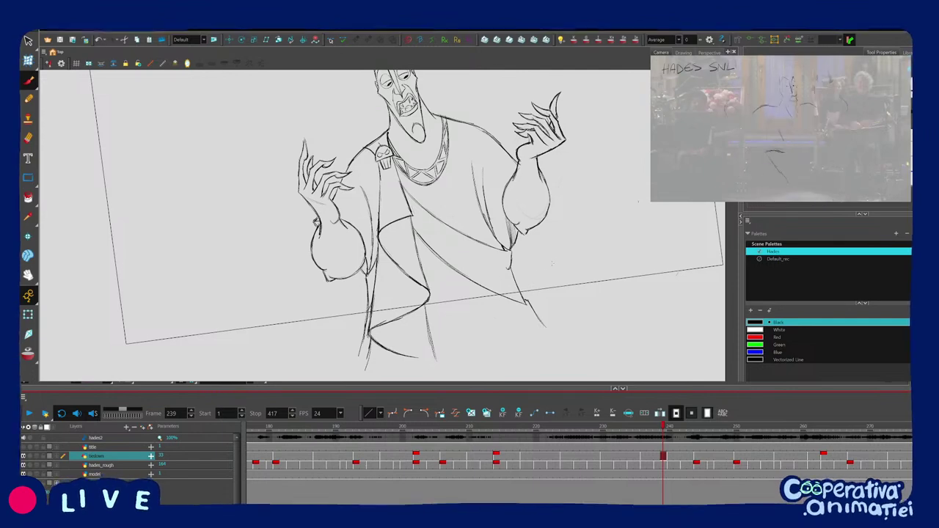
{"action": "left_click_drag", "start_coordinate": [561, 265], "coordinate": [553, 295]}
{"action": "left_click_drag", "start_coordinate": [555, 307], "coordinate": [509, 323]}
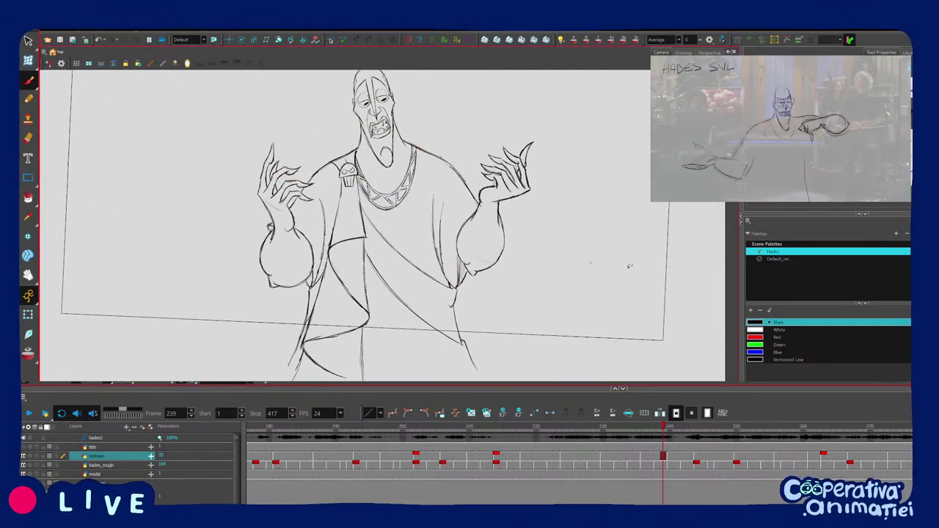
{"action": "left_click_drag", "start_coordinate": [552, 273], "coordinate": [506, 327]}
{"action": "key", "text": "2"}
{"action": "key", "text": "1"}
{"action": "key", "text": "2"}
{"action": "mouse_move", "coordinate": [409, 279]}
{"action": "left_mouse_down"}
{"action": "mouse_move", "coordinate": [431, 262]}
{"action": "mouse_move", "coordinate": [433, 277]}
{"action": "left_mouse_up"}
{"action": "key", "text": "f"}
{"action": "key", "text": "2"}
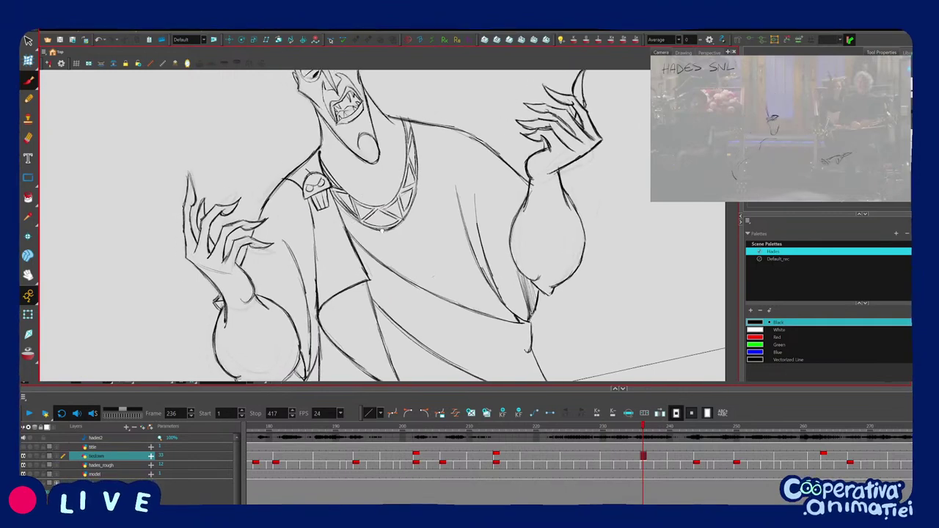
{"action": "left_click_drag", "start_coordinate": [382, 230], "coordinate": [386, 231]}
{"action": "key", "text": "ctrl+z"}
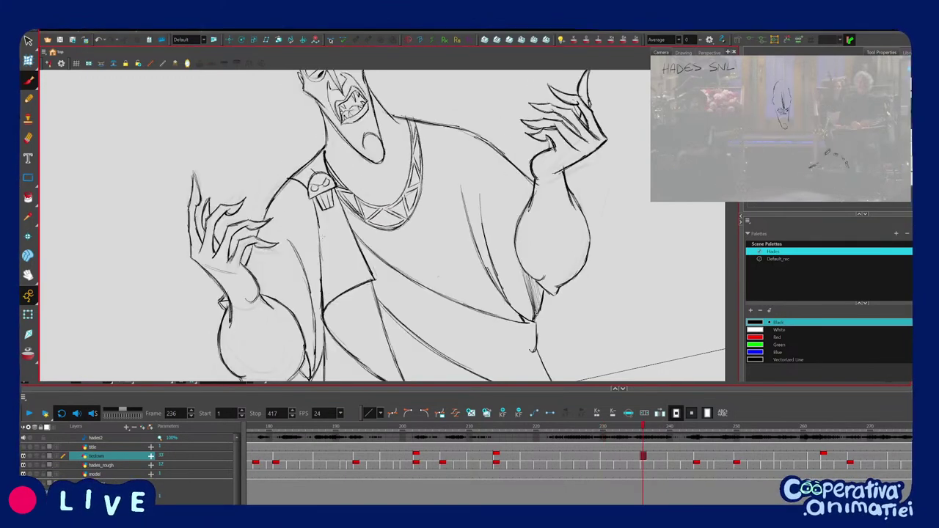
{"action": "key", "text": "f"}
{"action": "key", "text": "g"}
{"action": "key", "text": "v"}
{"action": "key", "text": "v"}
{"action": "left_click_drag", "start_coordinate": [324, 235], "coordinate": [334, 280]}
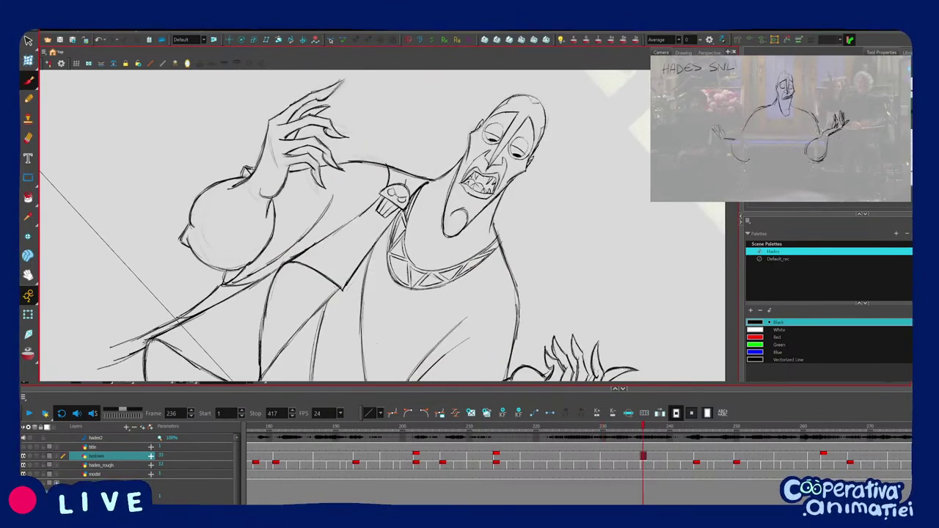
{"action": "key", "text": "shift+x"}
{"action": "key", "text": "f"}
{"action": "key", "text": "g"}
{"action": "left_click_drag", "start_coordinate": [405, 297], "coordinate": [412, 295]}
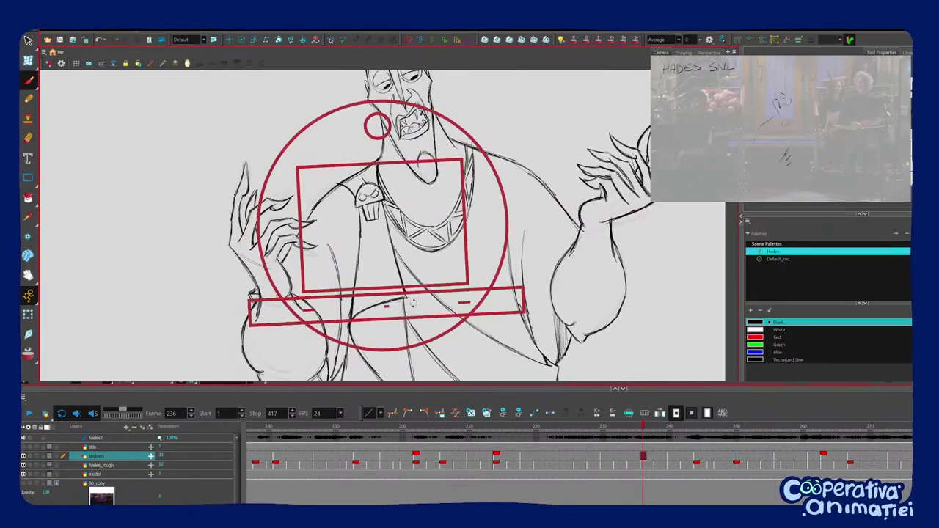
{"action": "key", "text": "f"}
{"action": "key", "text": "g"}
{"action": "key", "text": "1"}
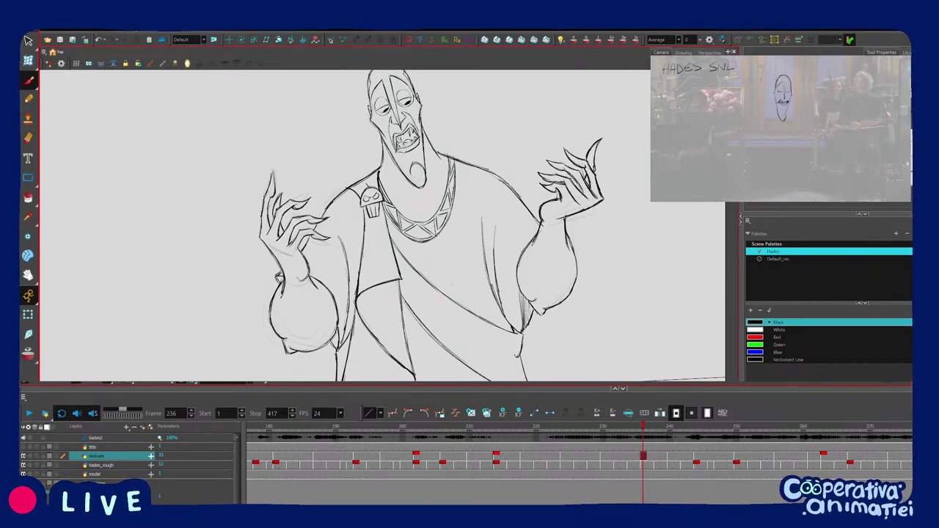
{"action": "scroll", "coordinate": [558, 273], "scroll_direction": "up", "scroll_amount": 2}
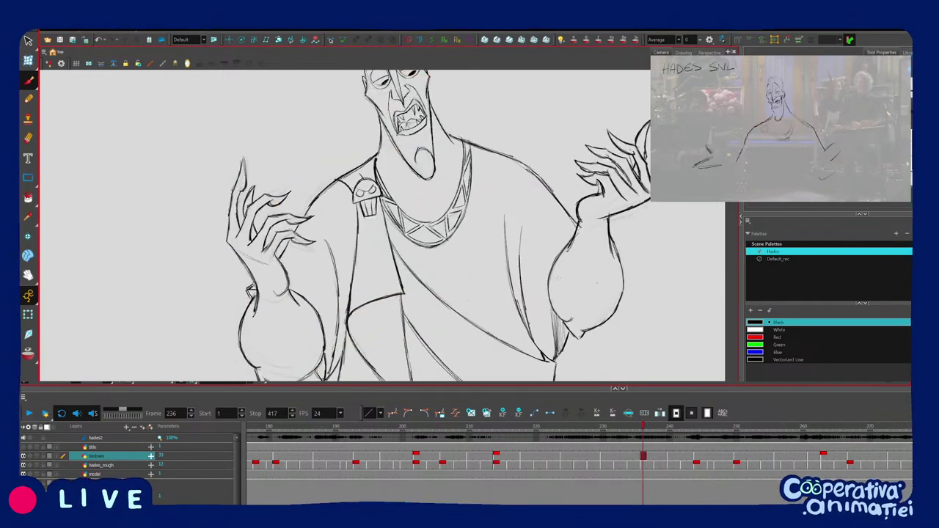
{"action": "key", "text": "1"}
Close the lower tip of the draped sleeve beside the clenched hand's arm on frame 230, comparing it with frame 236.
{"action": "key", "text": "f"}
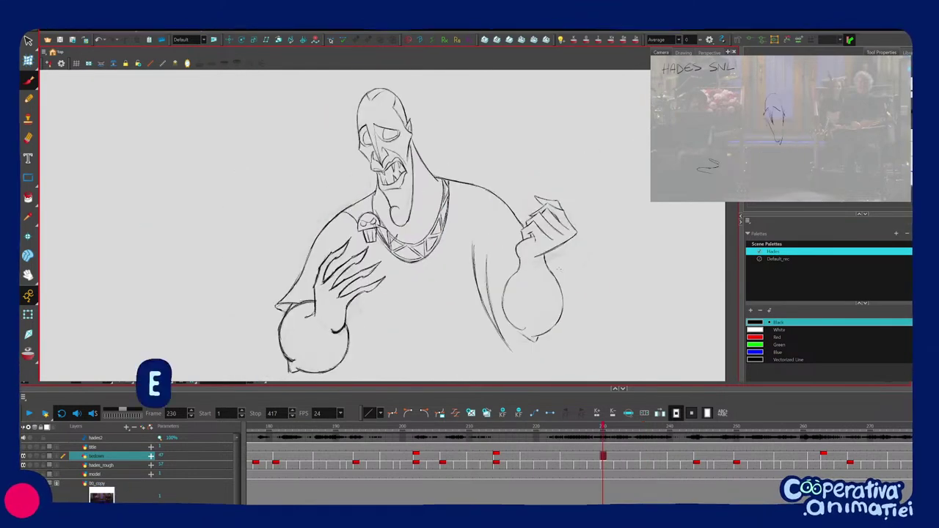
{"action": "key", "text": "1"}
{"action": "mouse_move", "coordinate": [520, 301]}
{"action": "left_mouse_down"}
{"action": "mouse_move", "coordinate": [519, 271]}
{"action": "mouse_move", "coordinate": [507, 301]}
{"action": "left_mouse_up"}
{"action": "key", "text": "2"}
{"action": "key", "text": "ctrl+z"}
{"action": "key", "text": "g"}
{"action": "key", "text": "f"}
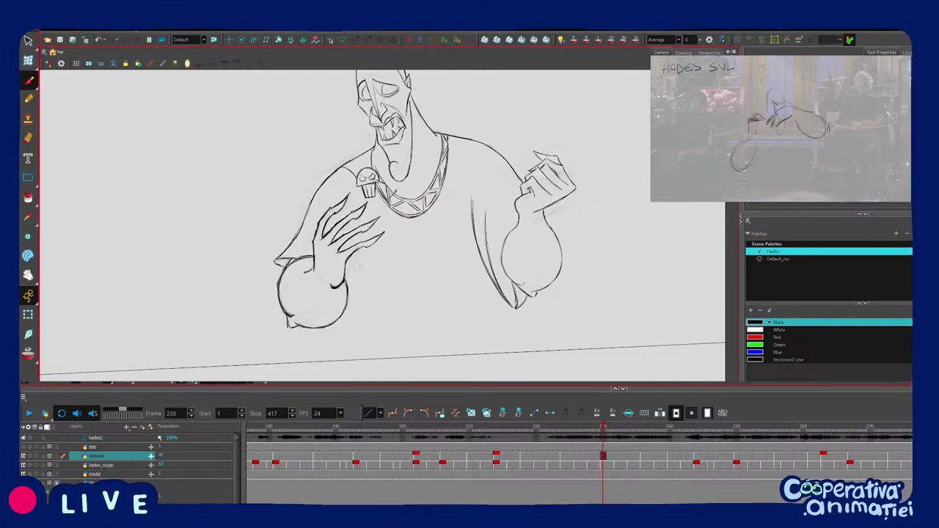
{"action": "key", "text": "g"}
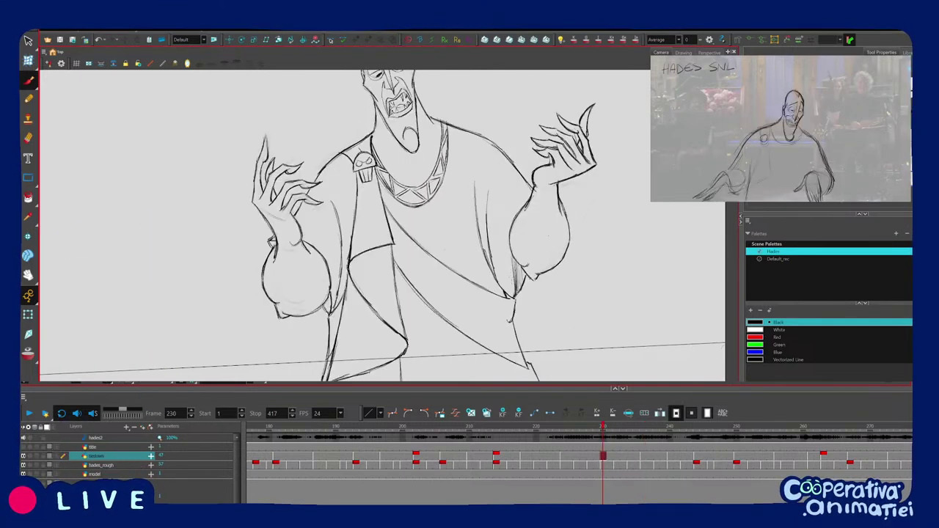
Compare the robe, sleeves and hanging cloth panel between frames 230 and 236, flipping back and forth and playing through the drawings between them.
{"action": "key", "text": "f"}
{"action": "key", "text": "f"}
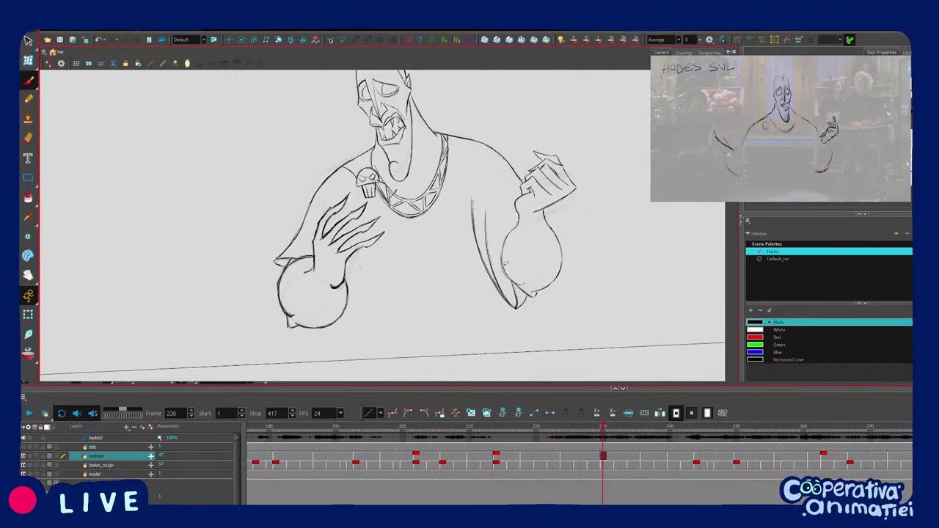
{"action": "key", "text": "g"}
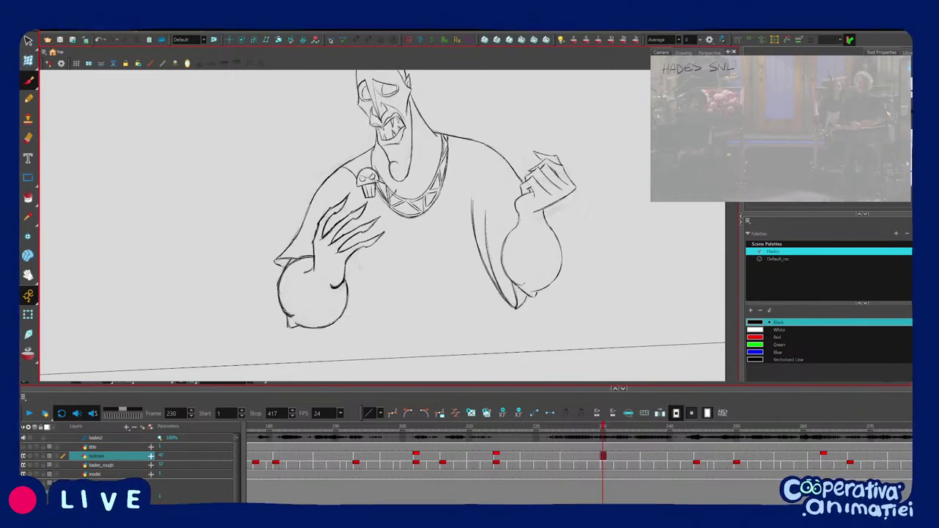
{"action": "key", "text": "g"}
{"action": "key", "text": "f"}
{"action": "key", "text": "g"}
{"action": "key", "text": "f"}
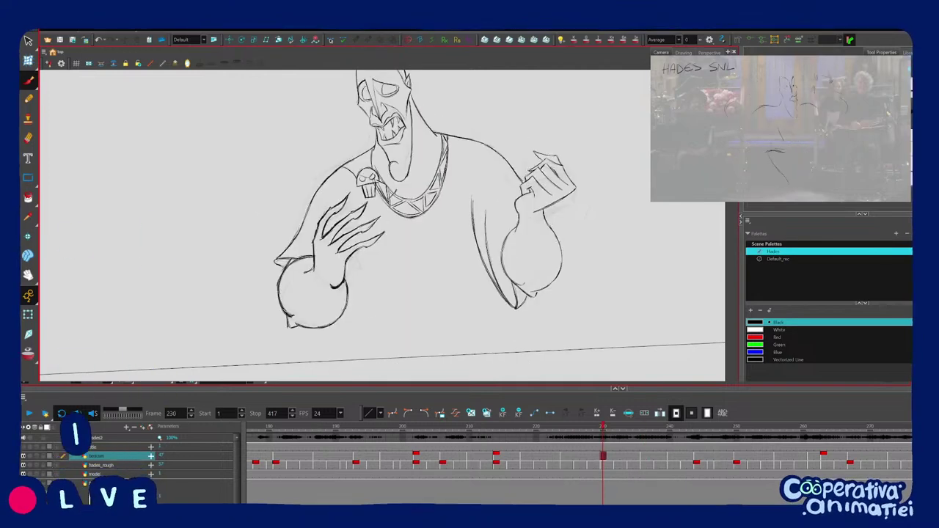
{"action": "key", "text": "1"}
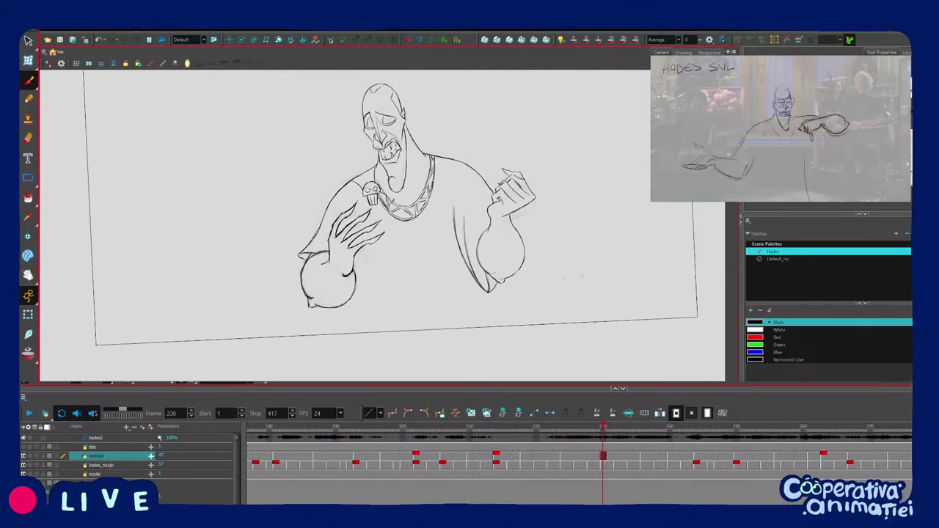
{"action": "key", "text": "period"}
{"action": "key", "text": "period"}
{"action": "key", "text": "period"}
{"action": "key", "text": "period"}
{"action": "key", "text": "period"}
{"action": "key", "text": "period"}
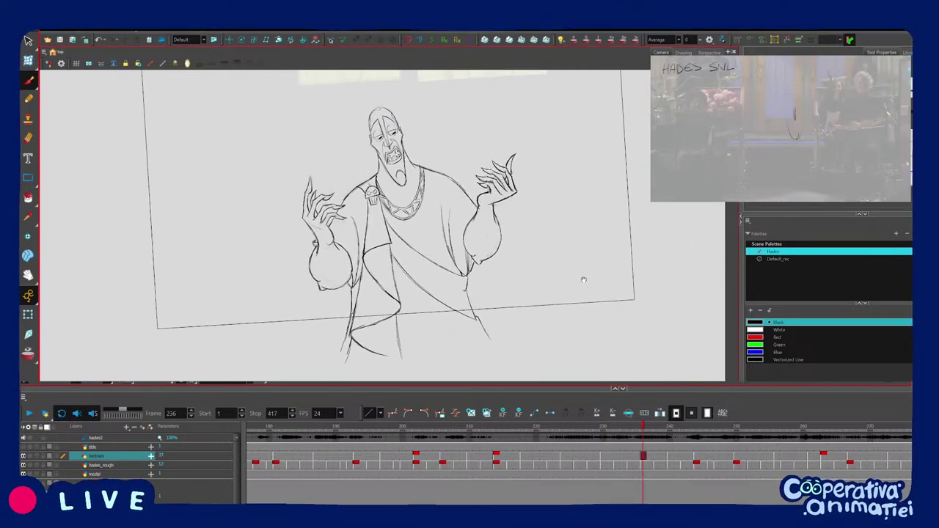
{"action": "key", "text": "comma"}
{"action": "key", "text": "comma"}
{"action": "key", "text": "comma"}
{"action": "key", "text": "comma"}
{"action": "key", "text": "comma"}
{"action": "key", "text": "comma"}
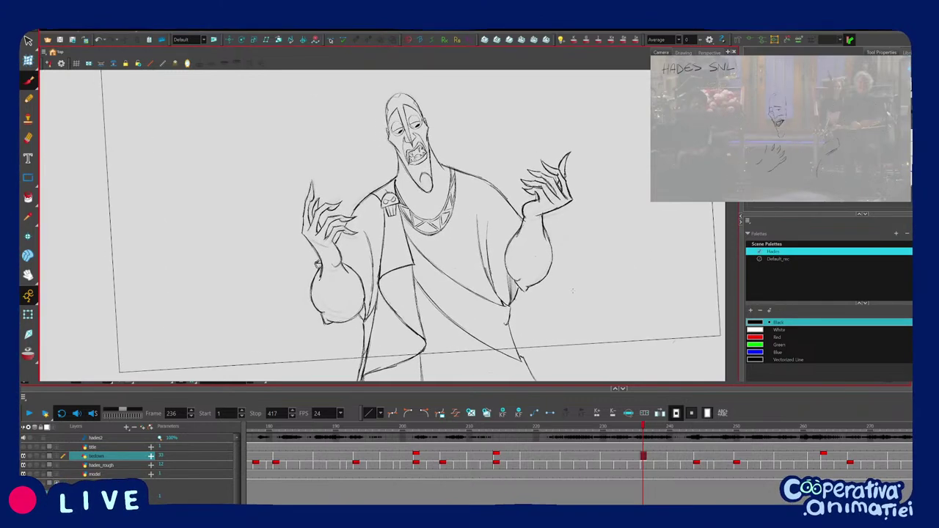
{"action": "key", "text": "period"}
{"action": "key", "text": "period"}
{"action": "key", "text": "period"}
{"action": "key", "text": "period"}
{"action": "key", "text": "period"}
{"action": "key", "text": "period"}
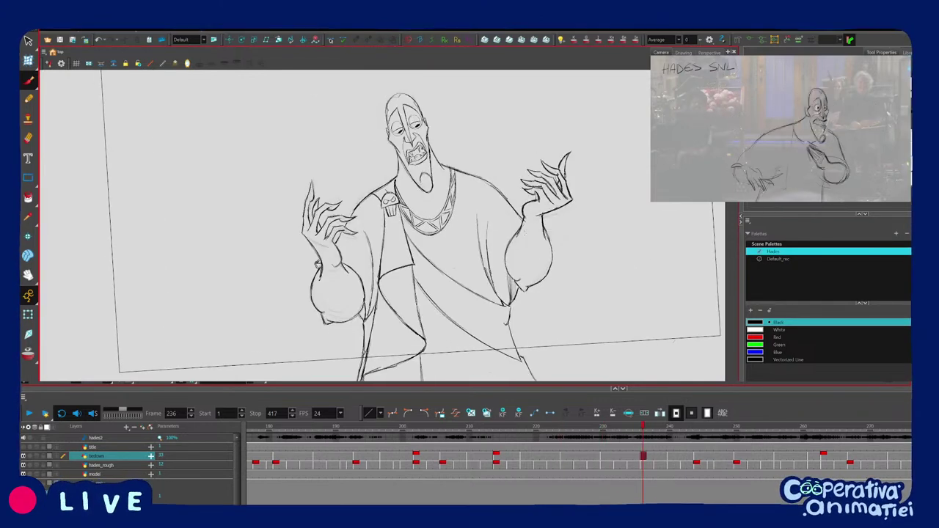
{"action": "key", "text": "f"}
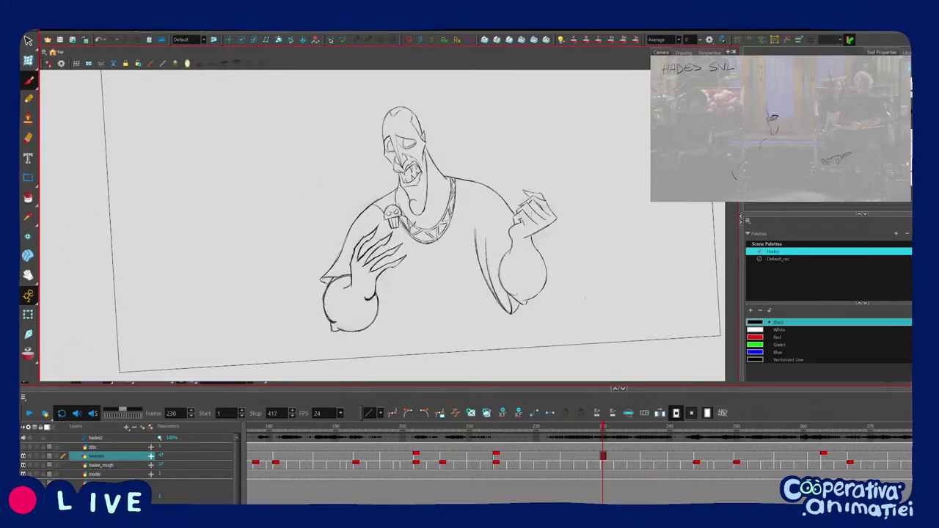
{"action": "key", "text": "g"}
{"action": "key", "text": "1"}
{"action": "left_click_drag", "start_coordinate": [574, 284], "coordinate": [590, 284]}
{"action": "key", "text": "f"}
{"action": "key", "text": "g"}
{"action": "key", "text": "2"}
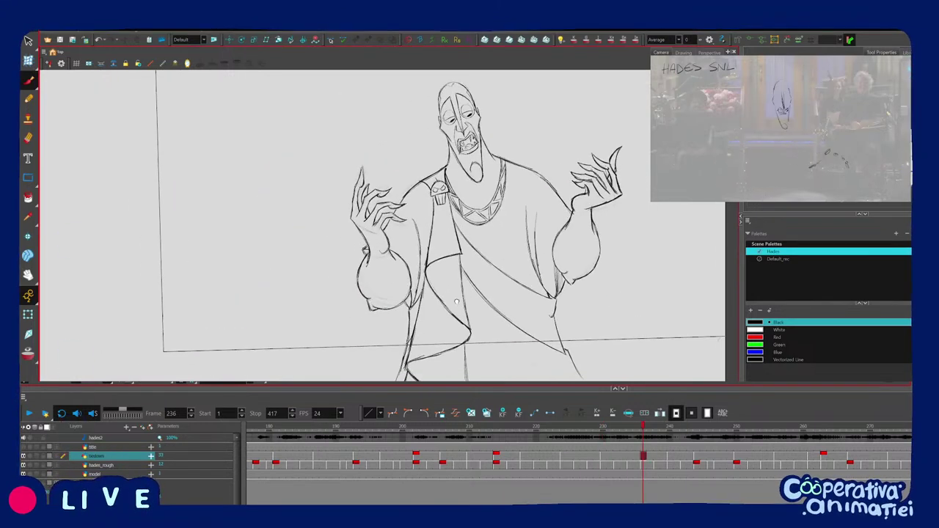
{"action": "key", "text": "2"}
{"action": "key", "text": "1"}
{"action": "key", "text": "1"}
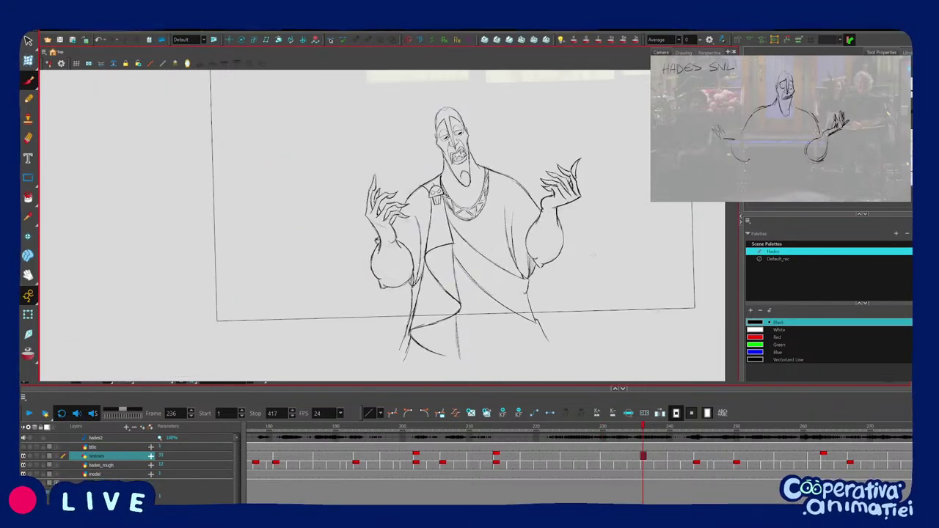
{"action": "key", "text": "f"}
{"action": "key", "text": "g"}
{"action": "key", "text": "g"}
{"action": "key", "text": "g"}
{"action": "key", "text": "g"}
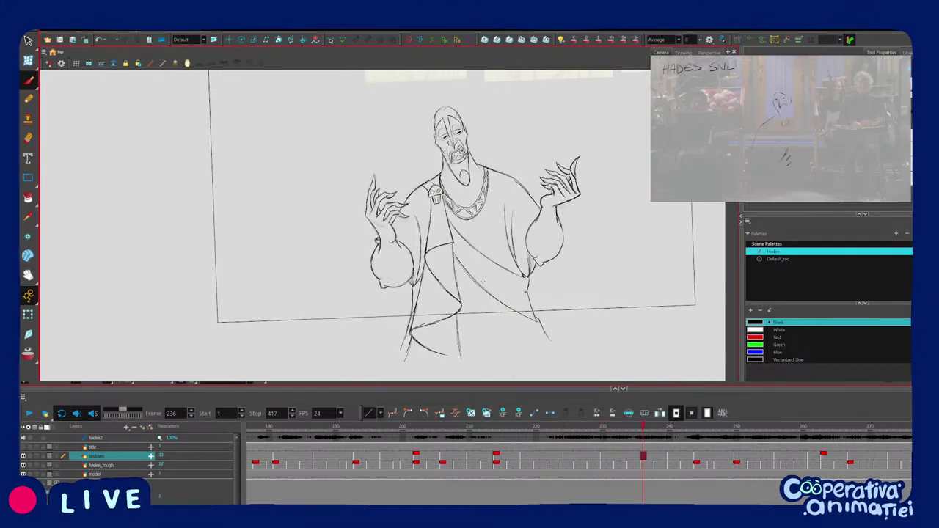
Draw the front edge of the hanging cloth panel on frame 230, running diagonally down from the collar beside the skull brooch.
{"action": "key", "text": "f"}
{"action": "key", "text": "f"}
{"action": "key", "text": "2"}
{"action": "key", "text": "2"}
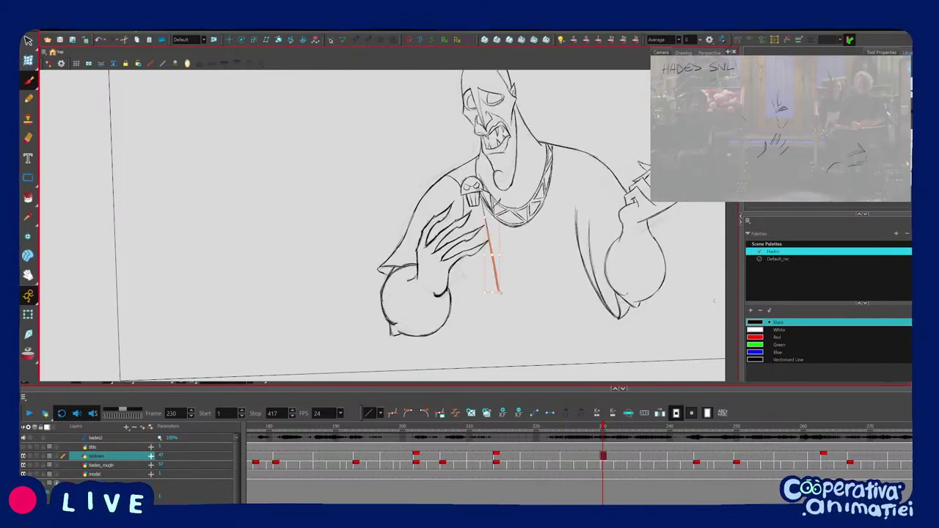
{"action": "key", "text": "f"}
{"action": "key", "text": "g"}
{"action": "key", "text": "f"}
{"action": "key", "text": "g"}
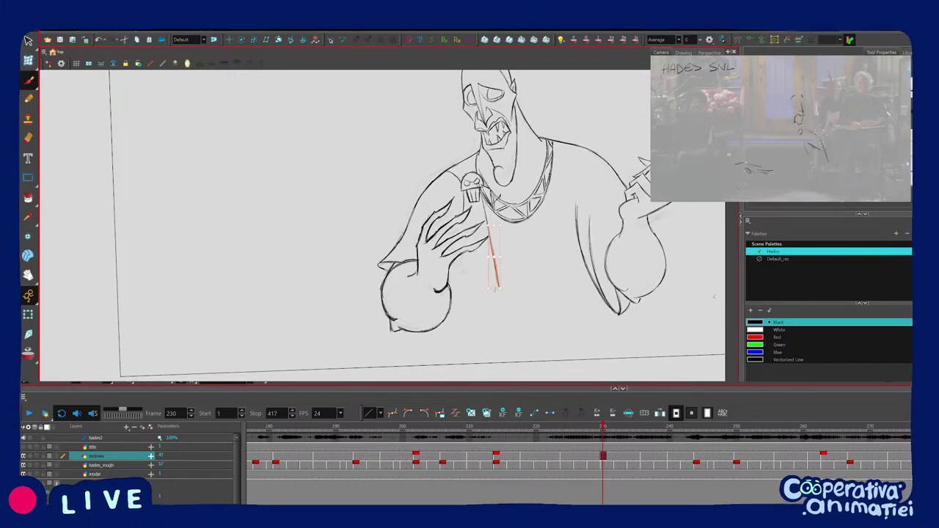
{"action": "key", "text": "2"}
{"action": "left_click_drag", "start_coordinate": [519, 293], "coordinate": [522, 281]}
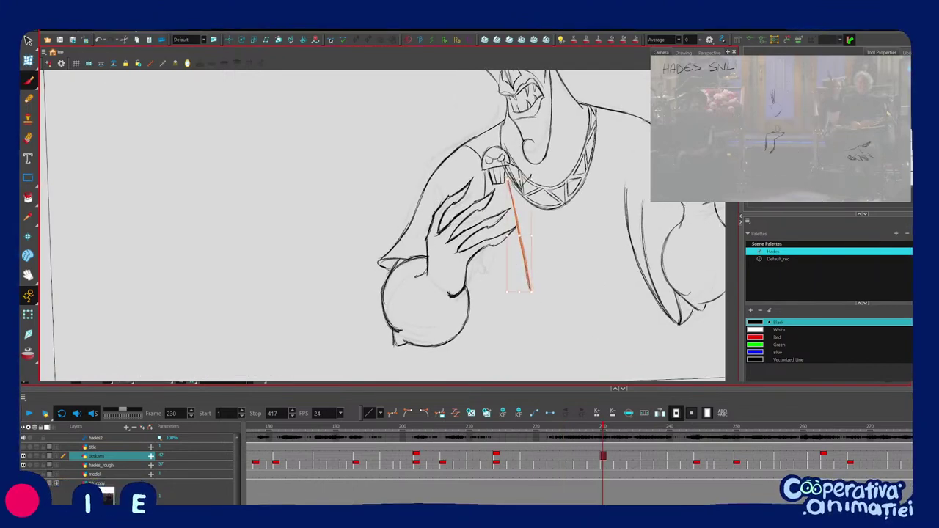
{"action": "key", "text": "f"}
{"action": "key", "text": "g"}
{"action": "key", "text": "f"}
Draw the curved hem of the cloth panel on frame 230, from beside the round sleeve to the front edge's lower end.
{"action": "left_click_drag", "start_coordinate": [471, 310], "coordinate": [532, 289]}
{"action": "key", "text": "g"}
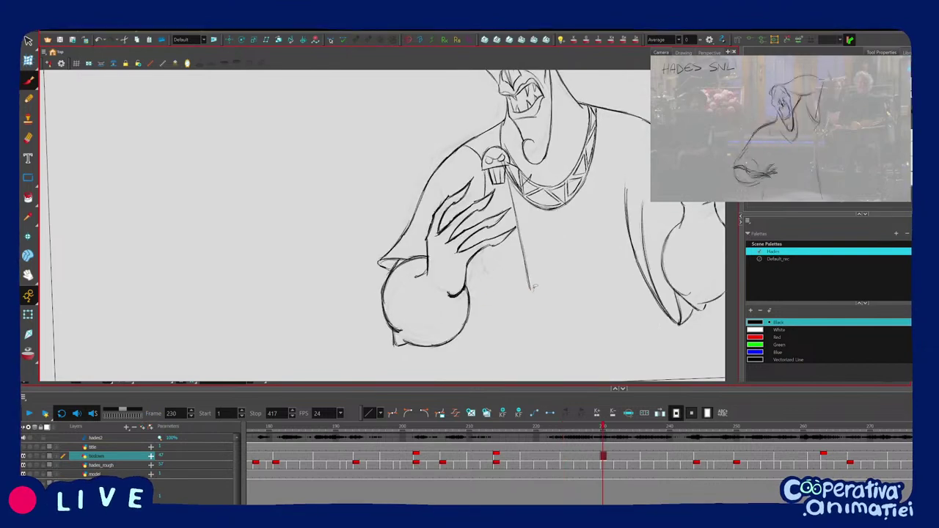
{"action": "key", "text": "f"}
{"action": "key", "text": "g"}
{"action": "key", "text": "f"}
{"action": "key", "text": "g"}
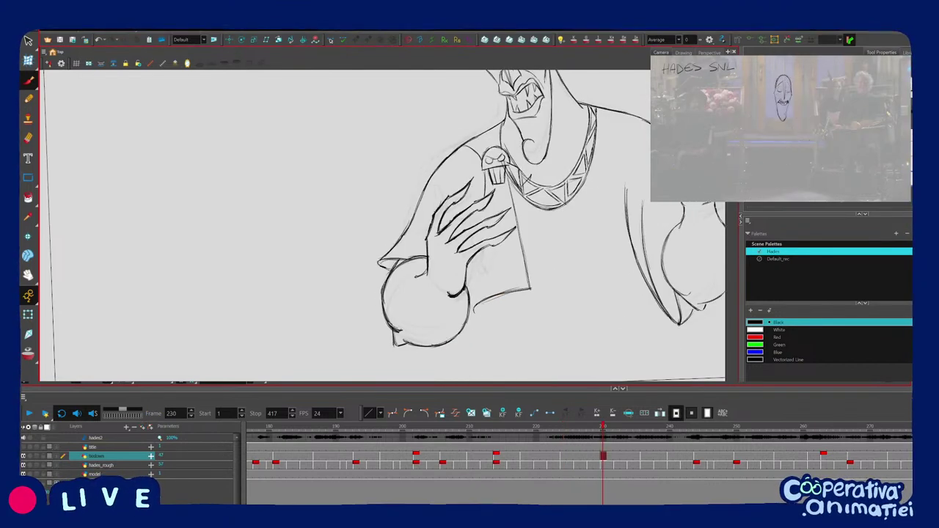
Draw the panel's back edge on frame 230 from the hem up behind the open hand.
{"action": "key", "text": "f"}
{"action": "key", "text": "g"}
{"action": "key", "text": "f"}
{"action": "key", "text": "g"}
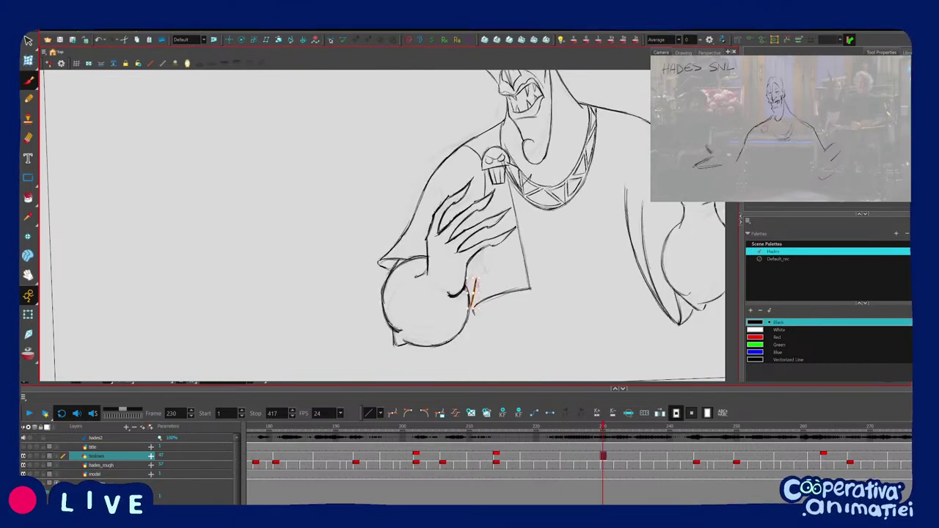
{"action": "key", "text": "f"}
{"action": "left_click_drag", "start_coordinate": [481, 277], "coordinate": [450, 310]}
{"action": "key", "text": "g"}
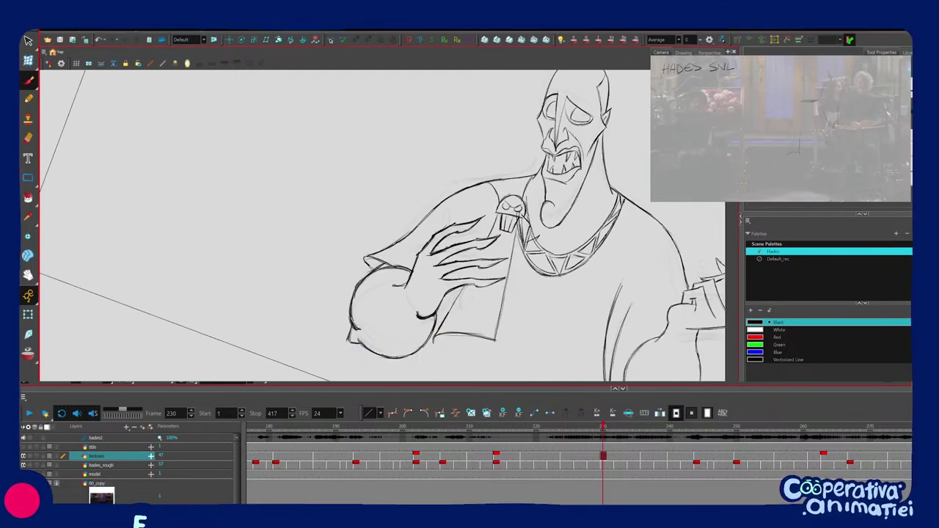
{"action": "key", "text": "shift+x"}
{"action": "key", "text": "f"}
{"action": "key", "text": "g"}
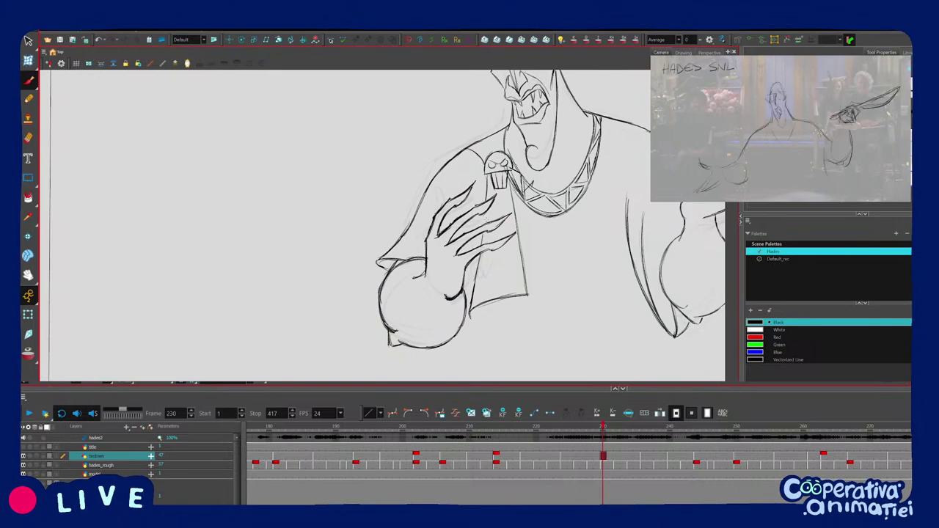
Check the upper cloth panel's outline on frame 230 against the neighbouring key drawings.
{"action": "key", "text": "f"}
{"action": "key", "text": "g"}
{"action": "key", "text": "f"}
{"action": "key", "text": "g"}
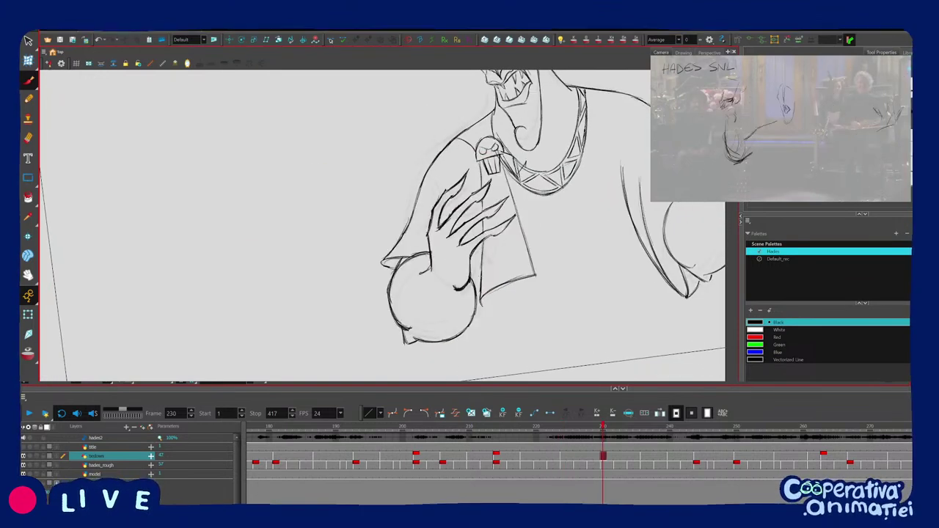
{"action": "key", "text": "f"}
{"action": "key", "text": "g"}
{"action": "key", "text": "f"}
{"action": "key", "text": "g"}
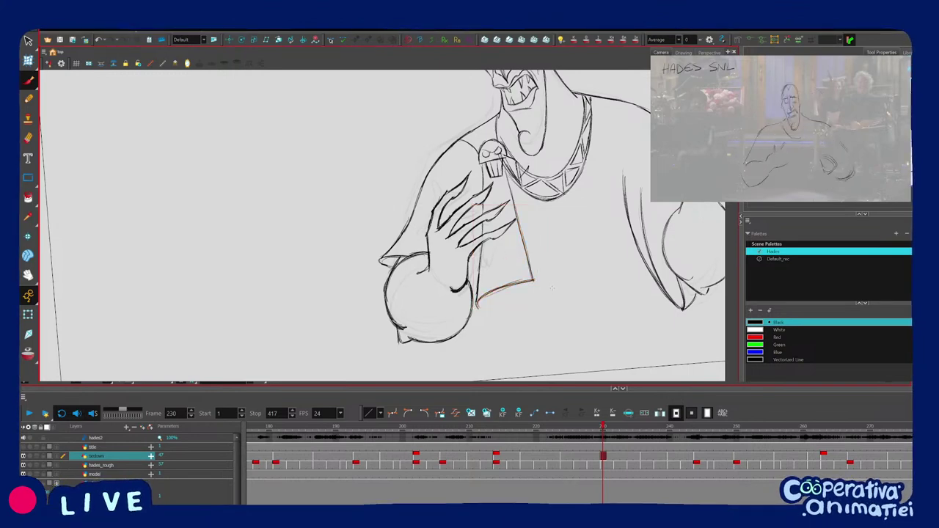
{"action": "key", "text": "f"}
{"action": "key", "text": "g"}
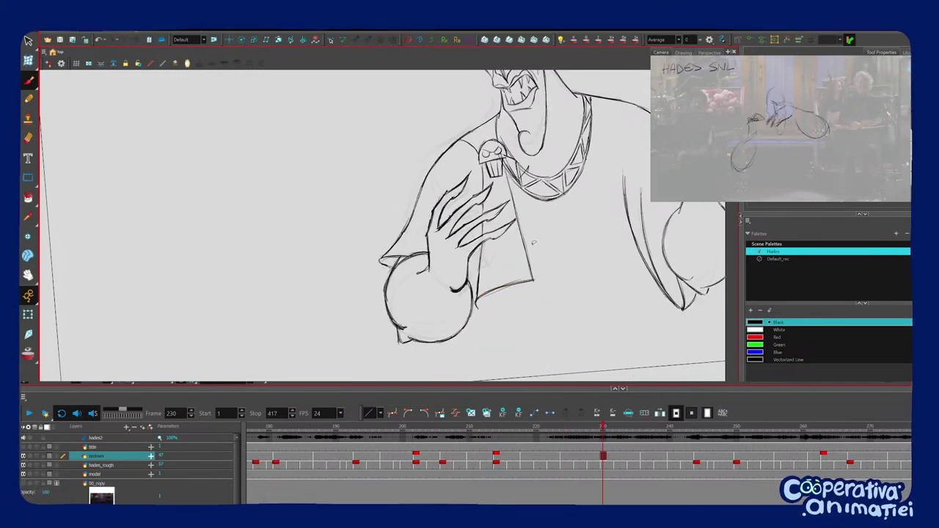
{"action": "key", "text": "f"}
{"action": "key", "text": "g"}
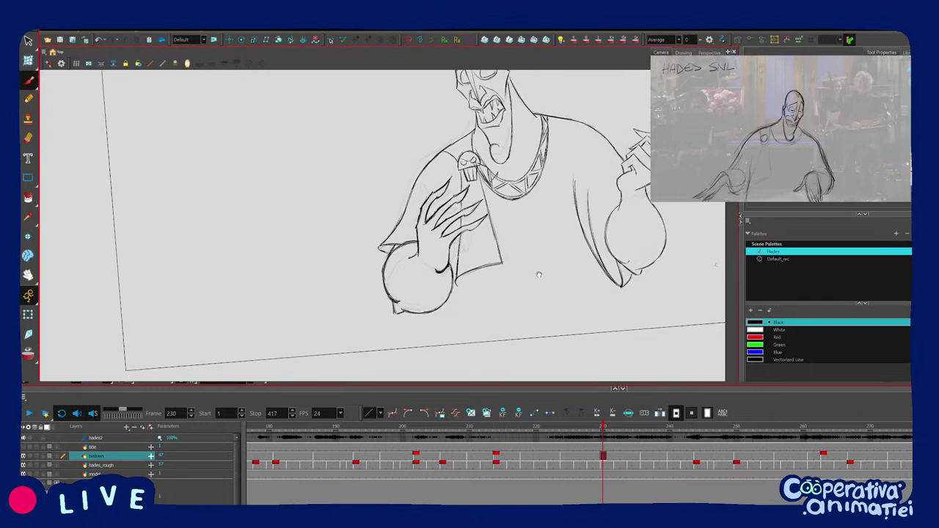
Adjust the cloth panel's hem and back edge strokes beside the round sleeve on frame 230.
{"action": "left_click_drag", "start_coordinate": [495, 249], "coordinate": [516, 257]}
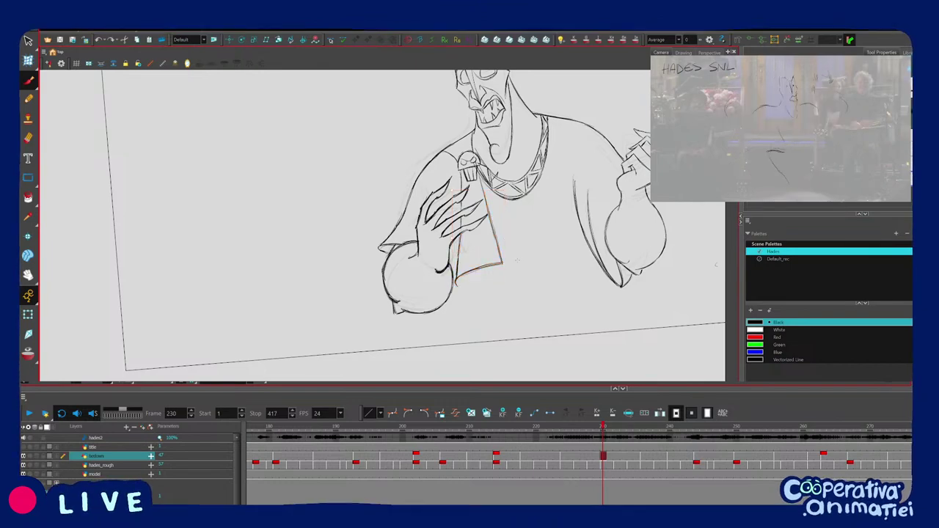
{"action": "key", "text": "f"}
{"action": "key", "text": "g"}
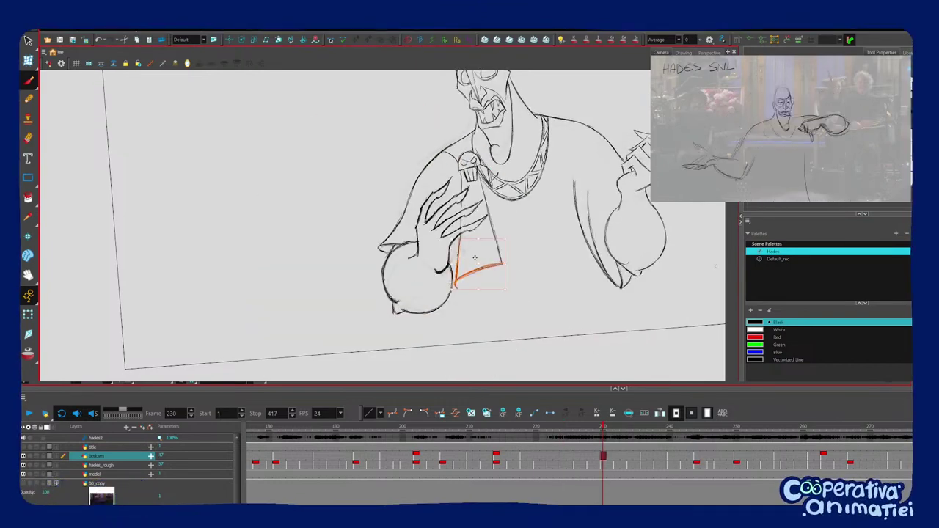
{"action": "key", "text": "f"}
{"action": "key", "text": "g"}
{"action": "mouse_move", "coordinate": [541, 262]}
{"action": "left_mouse_down"}
{"action": "mouse_move", "coordinate": [550, 275]}
{"action": "mouse_move", "coordinate": [540, 291]}
{"action": "left_mouse_up"}
{"action": "key", "text": "2"}
{"action": "key", "text": "g"}
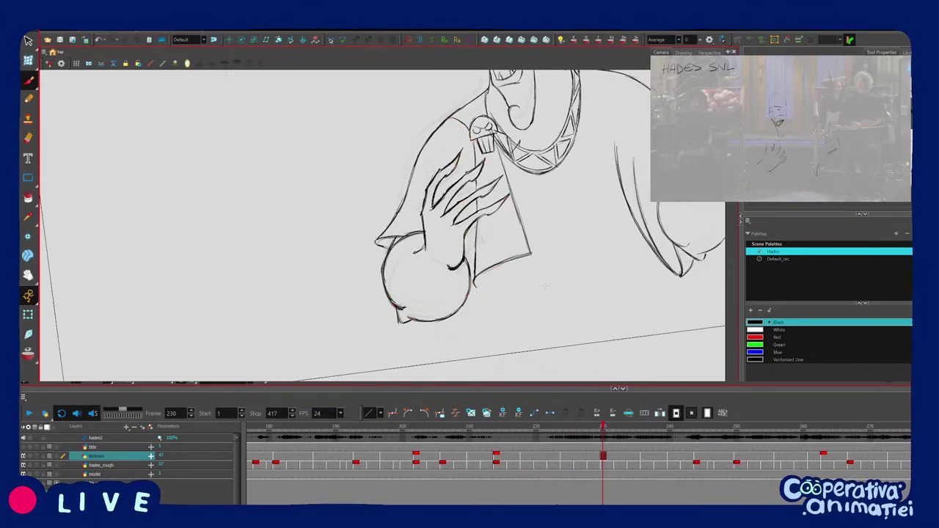
Copy the two lines of the triangular cloth fold from frame 224 and paste them below the panel's hem on frame 230.
{"action": "key", "text": "f"}
{"action": "key", "text": "f"}
{"action": "key", "text": "f"}
{"action": "key", "text": "f"}
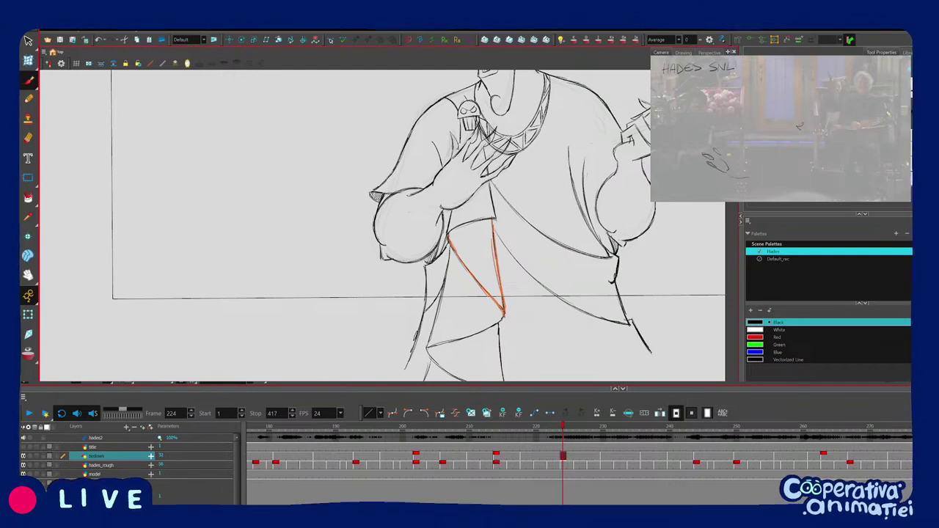
{"action": "key", "text": "e"}
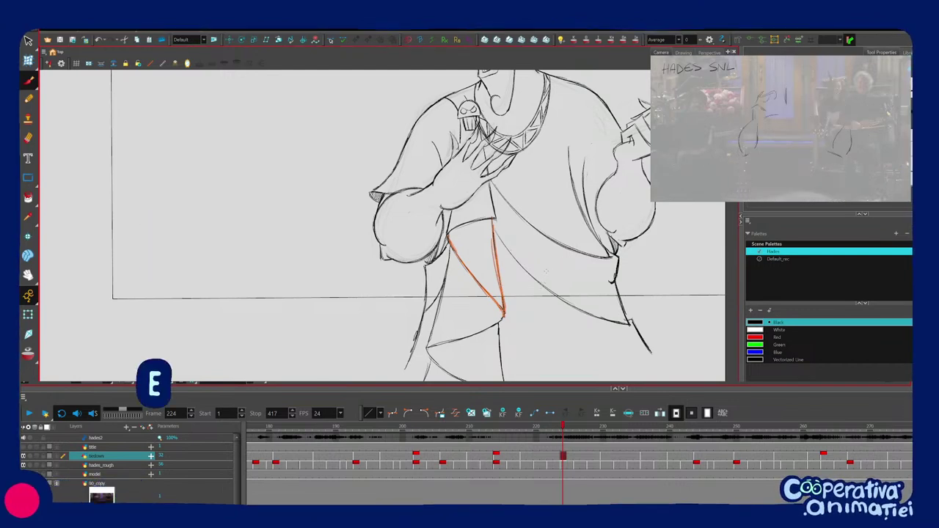
{"action": "key", "text": "g"}
{"action": "key", "text": "g"}
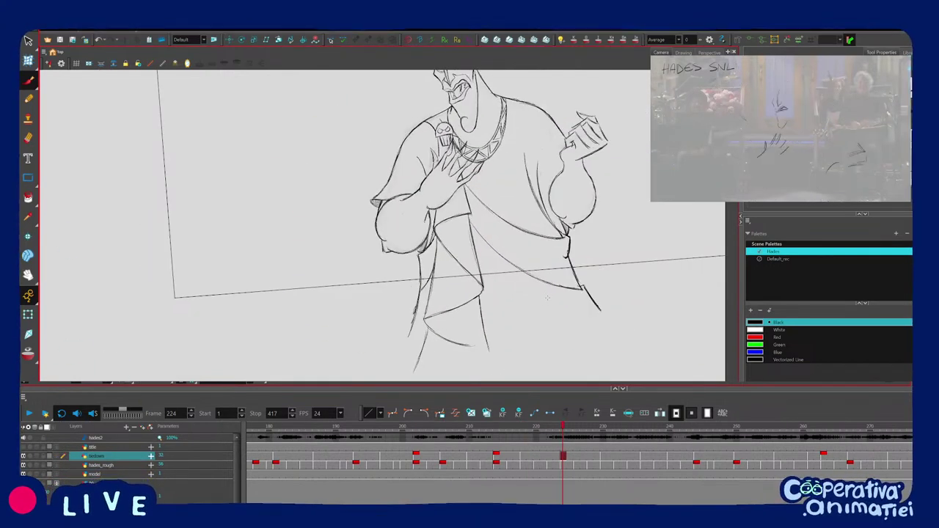
{"action": "key", "text": "ctrl+v"}
{"action": "left_click", "coordinate": [491, 256]}
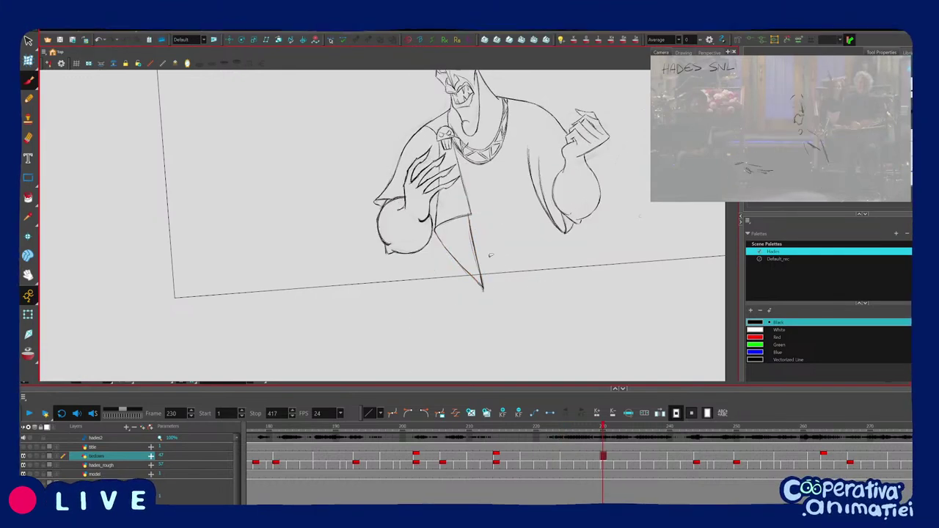
Compare the pasted triangular fold on frame 230 with the cloth folds on frame 224 and the neighbouring drawings.
{"action": "key", "text": "2"}
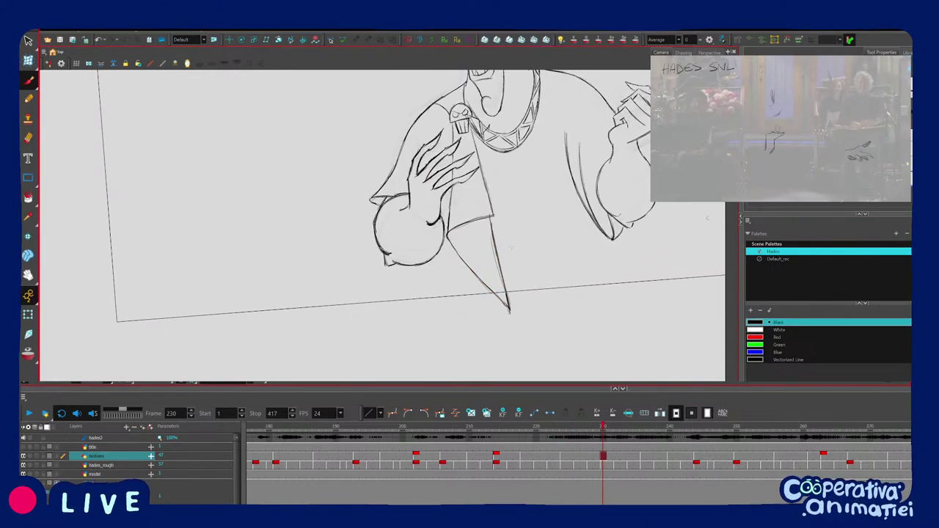
{"action": "key", "text": "f"}
{"action": "key", "text": "g"}
{"action": "key", "text": "f"}
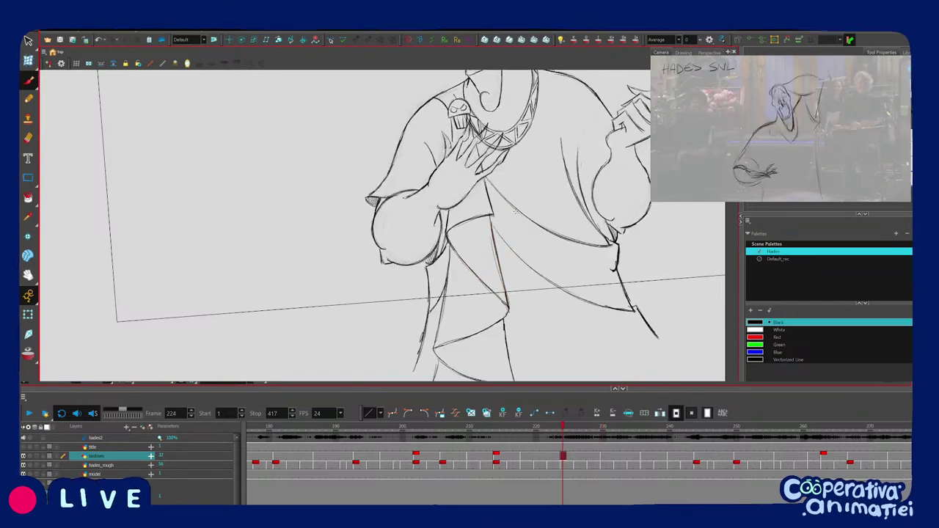
{"action": "key", "text": "g"}
{"action": "key", "text": "f"}
{"action": "key", "text": "g"}
{"action": "key", "text": "1"}
{"action": "key", "text": "f"}
{"action": "key", "text": "g"}
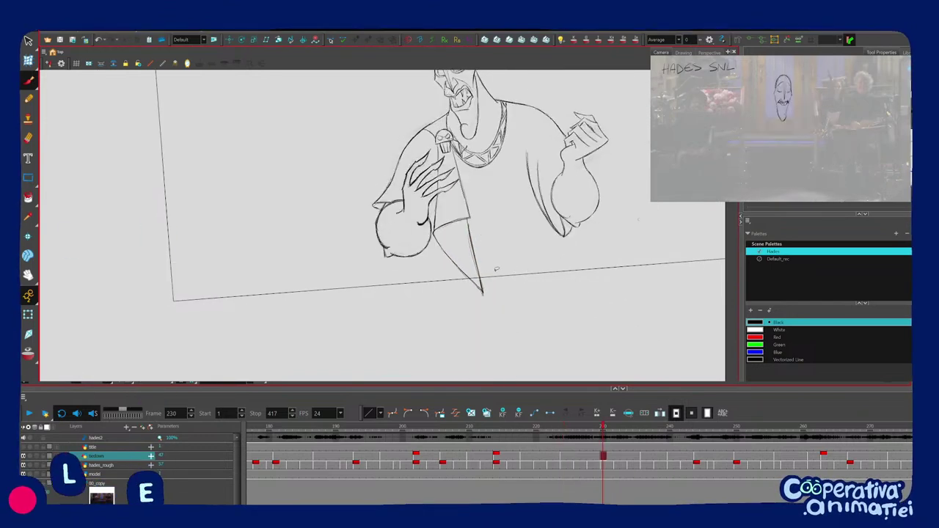
{"action": "key", "text": "f"}
{"action": "key", "text": "g"}
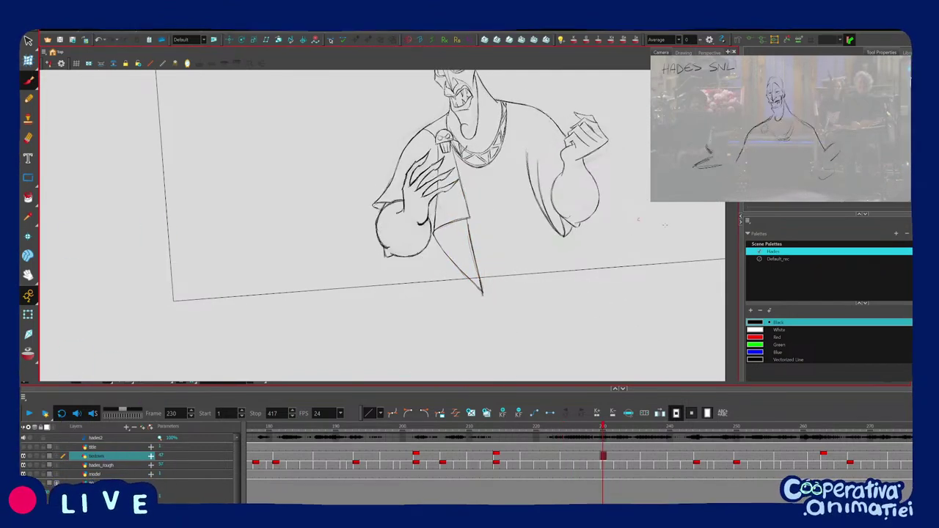
{"action": "key", "text": "f"}
{"action": "key", "text": "g"}
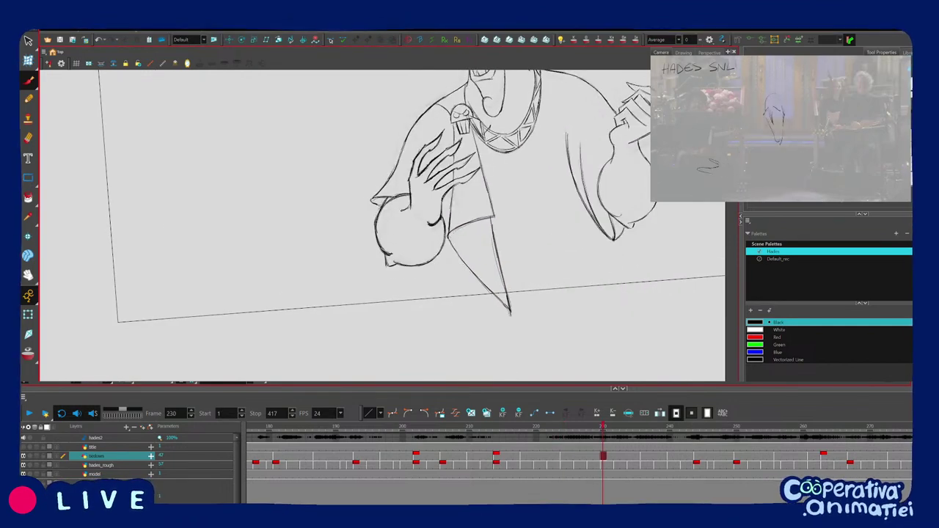
Compare the cloth panel and triangular fold on frame 230 with the neighbouring key drawings.
{"action": "key", "text": "f"}
{"action": "key", "text": "g"}
{"action": "key", "text": "f"}
{"action": "key", "text": "g"}
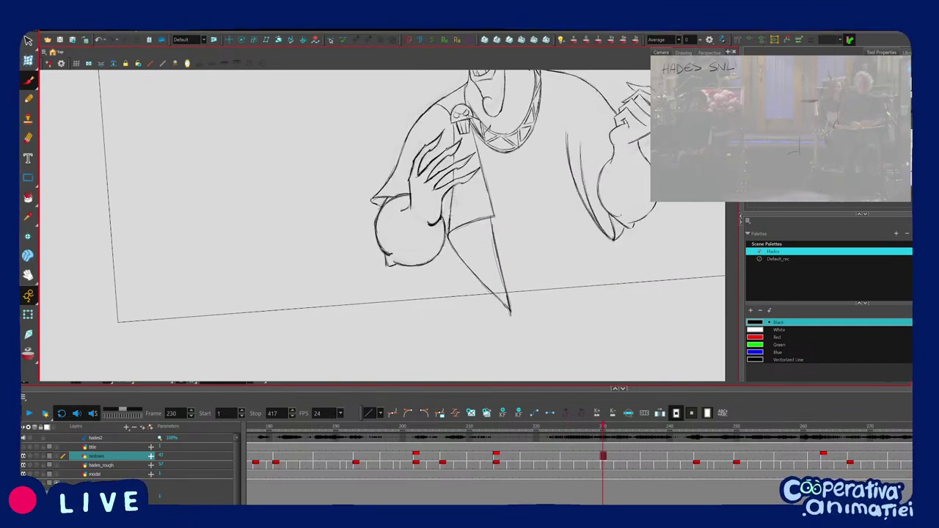
{"action": "key", "text": "f"}
{"action": "key", "text": "g"}
{"action": "key", "text": "f"}
{"action": "key", "text": "g"}
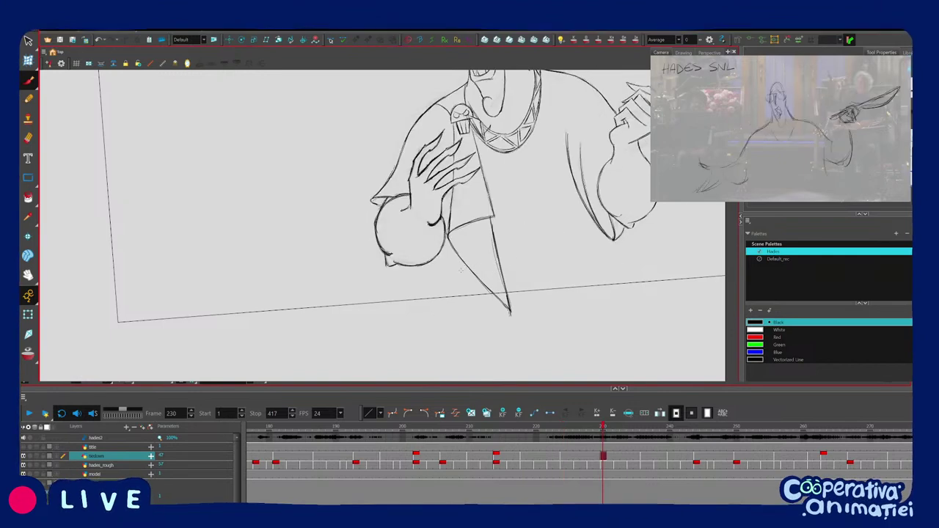
{"action": "key", "text": "f"}
{"action": "key", "text": "g"}
Draw the cloth's side edge descending from the panel's hem corner beside the triangular fold on frame 230.
{"action": "left_click_drag", "start_coordinate": [449, 239], "coordinate": [510, 313]}
{"action": "left_click_drag", "start_coordinate": [449, 241], "coordinate": [438, 343]}
{"action": "key", "text": "ctrl+z"}
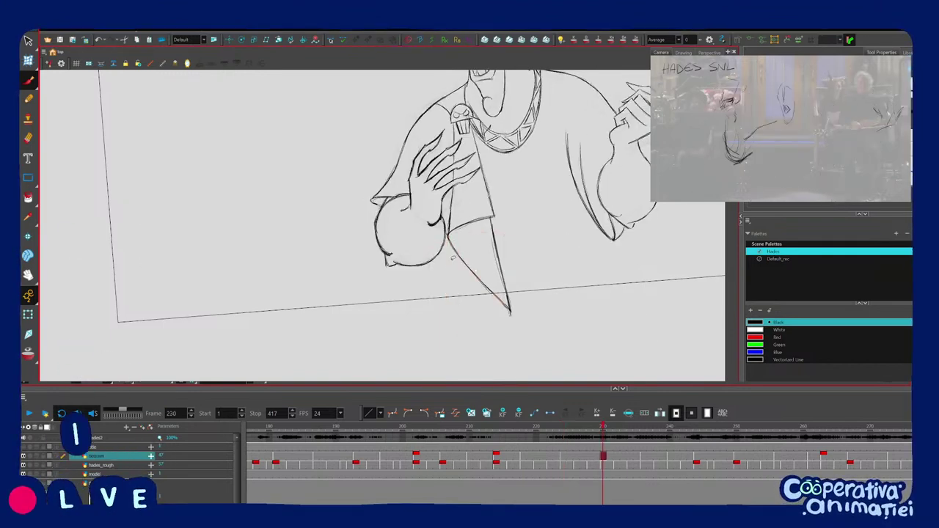
{"action": "left_click_drag", "start_coordinate": [449, 243], "coordinate": [437, 343]}
{"action": "key", "text": "f"}
{"action": "key", "text": "g"}
{"action": "left_click_drag", "start_coordinate": [453, 279], "coordinate": [453, 268]}
Compare the hanging cloth on frame 230 with the folds on frames 224 and 218.
{"action": "key", "text": "f"}
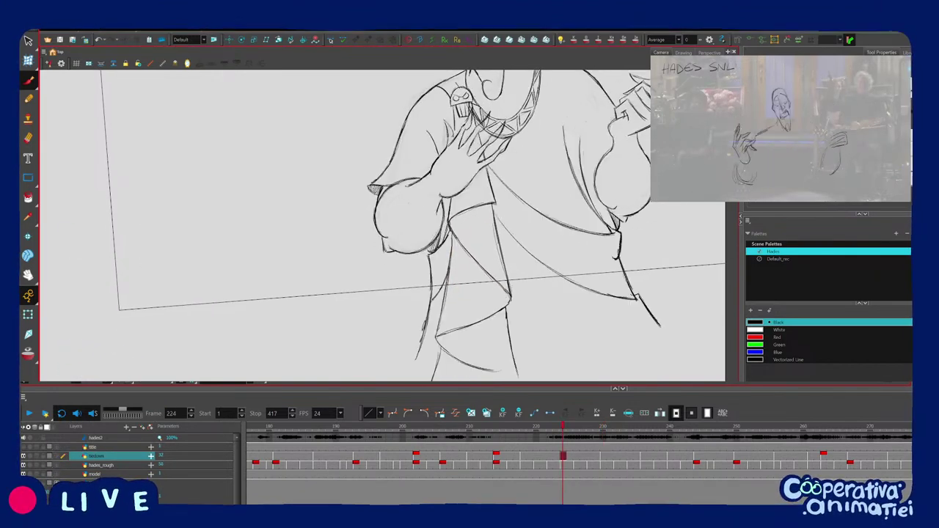
{"action": "key", "text": "g"}
{"action": "key", "text": "f"}
{"action": "key", "text": "g"}
{"action": "key", "text": "1"}
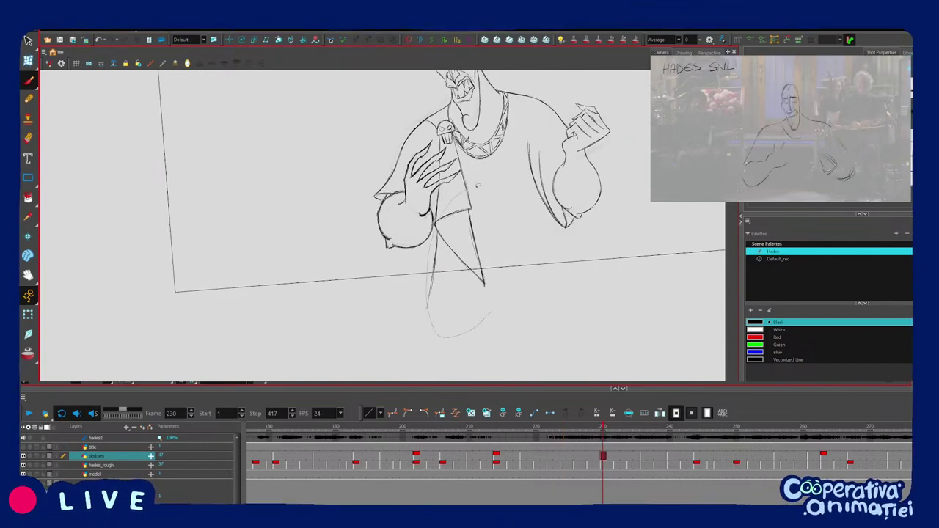
{"action": "key", "text": "f"}
{"action": "key", "text": "g"}
{"action": "key", "text": "1"}
{"action": "key", "text": "f"}
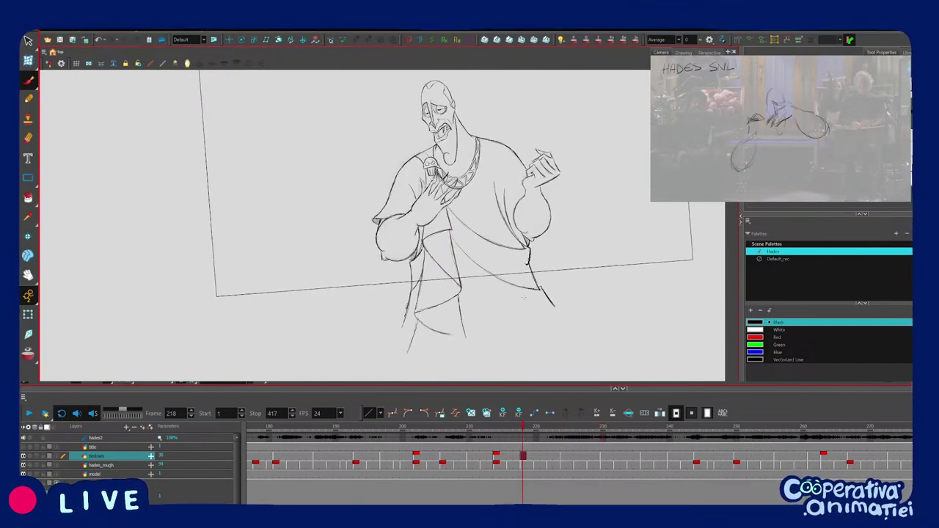
{"action": "key", "text": "g"}
{"action": "key", "text": "f"}
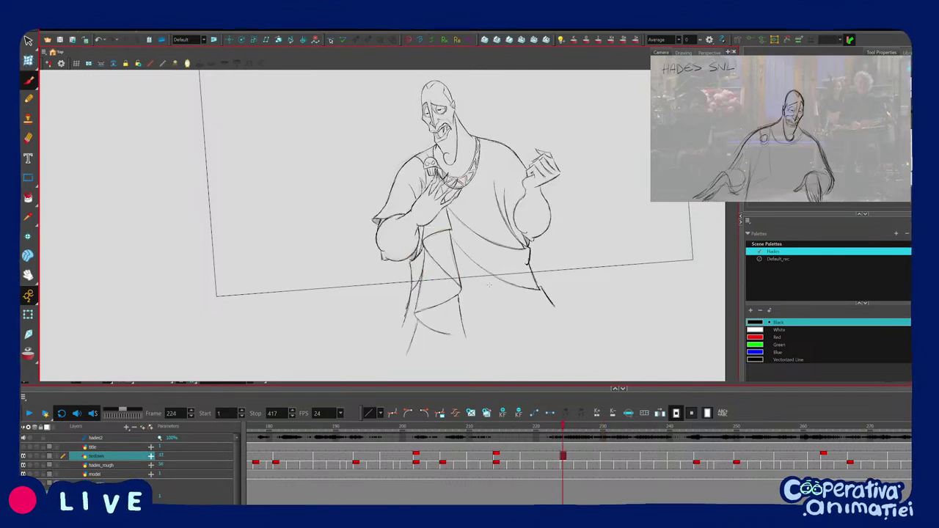
{"action": "key", "text": "g"}
{"action": "key", "text": "f"}
{"action": "key", "text": "g"}
Adjust the selected cloth panel and triangular fold strokes on frame 230 to follow the neighbouring drawings.
{"action": "key", "text": "ctrl+a"}
{"action": "left_click", "coordinate": [467, 268]}
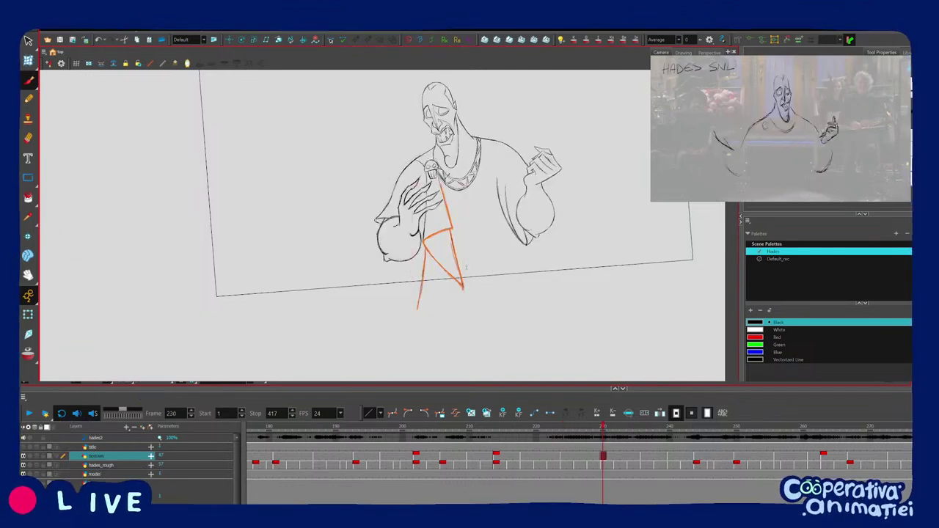
{"action": "key", "text": "f"}
{"action": "key", "text": "g"}
{"action": "mouse_move", "coordinate": [556, 431]}
{"action": "left_mouse_down"}
{"action": "mouse_move", "coordinate": [732, 447]}
{"action": "mouse_move", "coordinate": [552, 496]}
{"action": "mouse_move", "coordinate": [644, 472]}
{"action": "mouse_move", "coordinate": [724, 474]}
{"action": "mouse_move", "coordinate": [601, 484]}
{"action": "mouse_move", "coordinate": [643, 473]}
{"action": "mouse_move", "coordinate": [583, 474]}
{"action": "mouse_move", "coordinate": [629, 476]}
{"action": "mouse_move", "coordinate": [599, 482]}
{"action": "mouse_move", "coordinate": [609, 478]}
{"action": "left_mouse_up"}
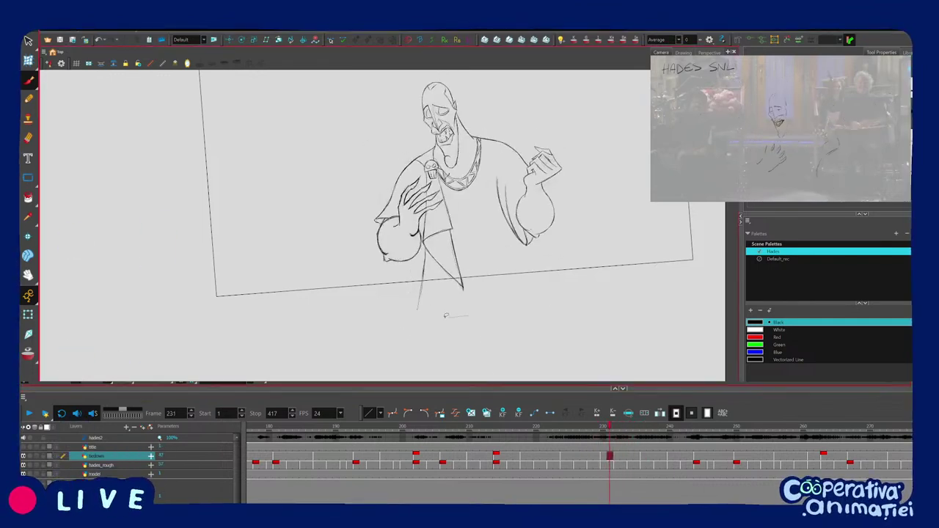
{"action": "key", "text": "comma"}
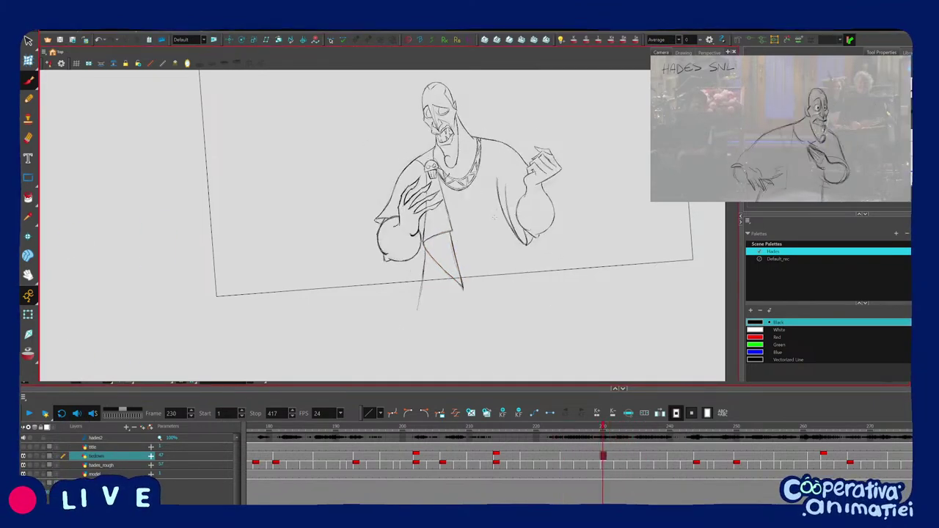
Copy the lower cloth folds from frame 224 and paste them below the triangular fold on frame 230.
{"action": "key", "text": "f"}
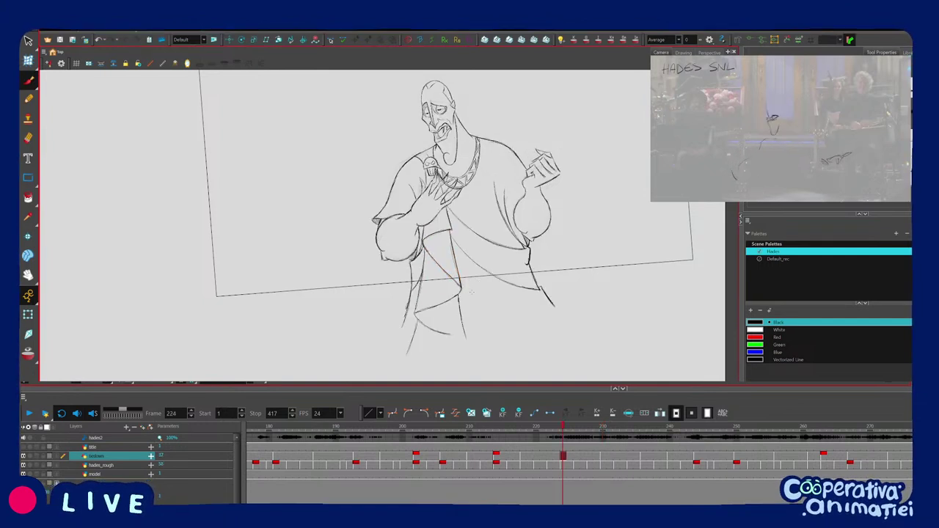
{"action": "key", "text": "g"}
{"action": "key", "text": "f"}
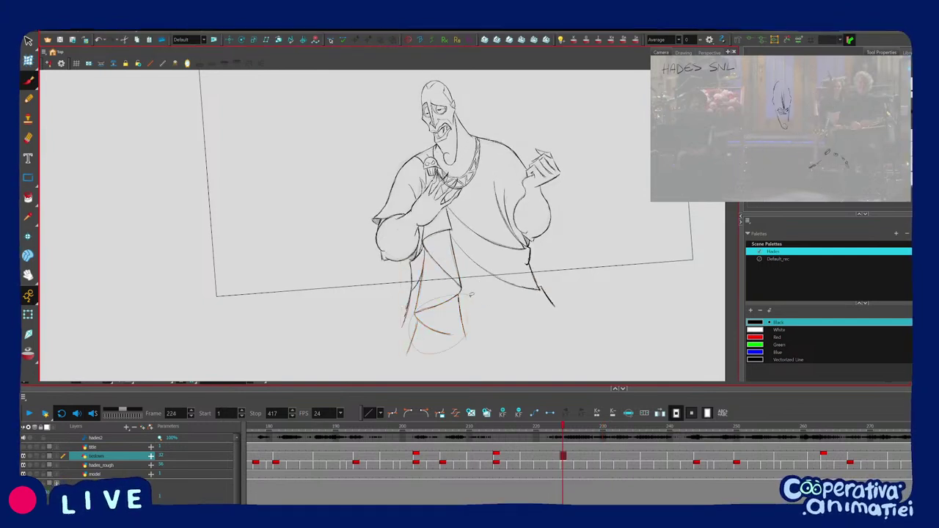
{"action": "key", "text": "g"}
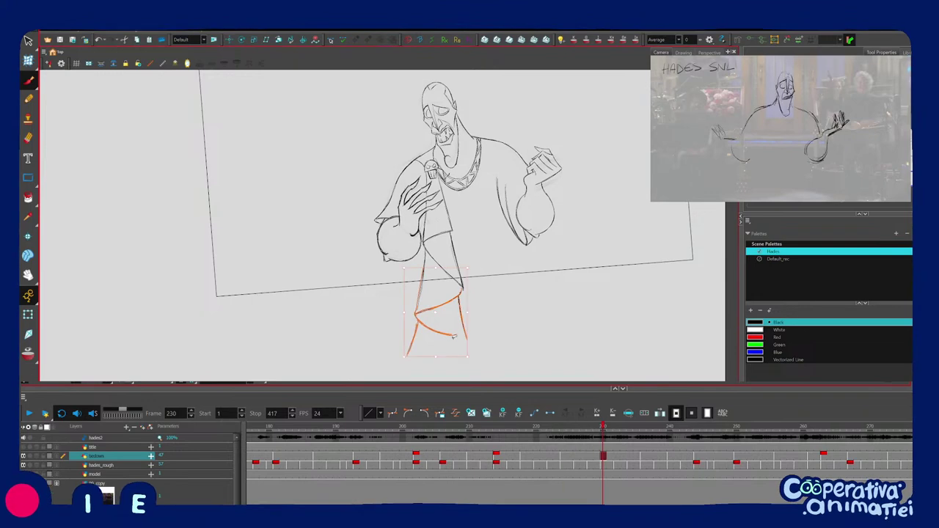
{"action": "key", "text": "f"}
{"action": "key", "text": "g"}
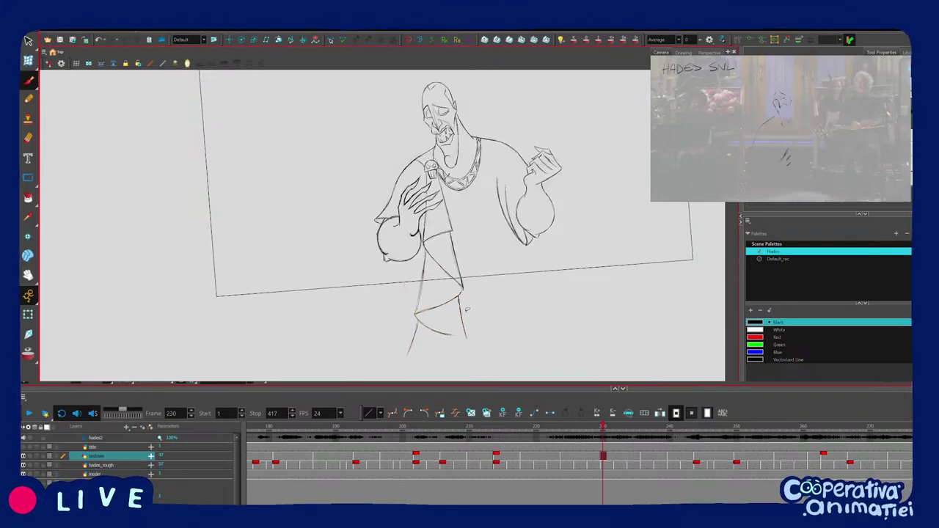
Adjust the upper stroke of the pasted lower fold to meet the triangular fold's tip on frame 230.
{"action": "key", "text": "2"}
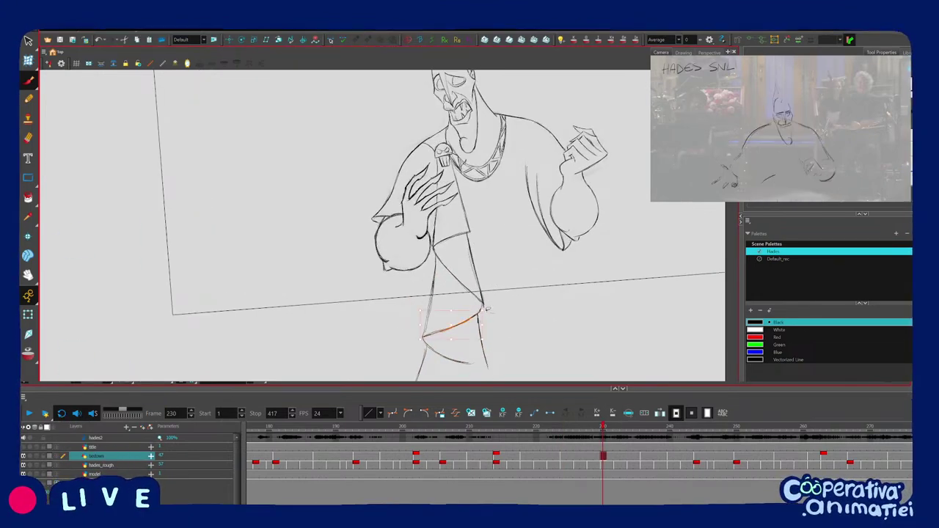
{"action": "left_click_drag", "start_coordinate": [483, 320], "coordinate": [487, 311]}
{"action": "scroll", "coordinate": [519, 297], "scroll_direction": "down", "scroll_amount": 3}
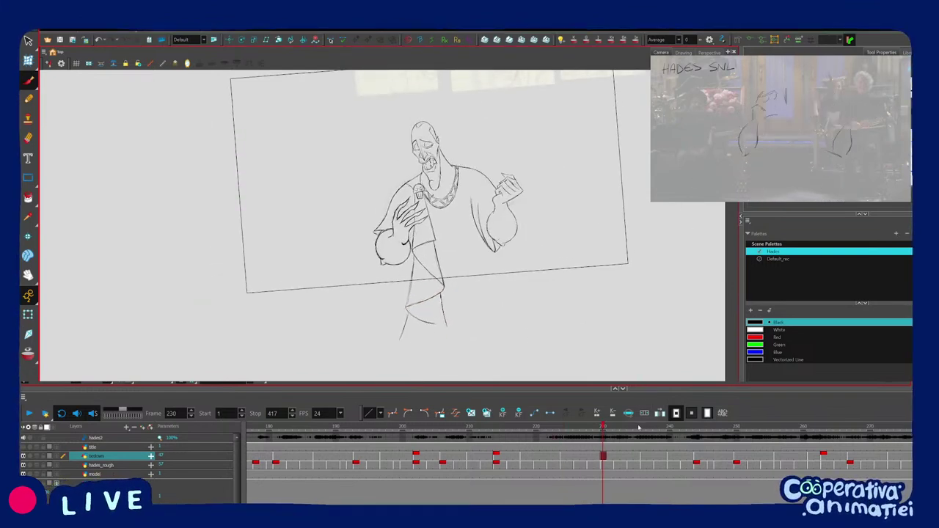
Reposition the lower cloth folds on frame 236 after comparing them with the drawing on frame 240.
{"action": "mouse_move", "coordinate": [639, 428]}
{"action": "left_mouse_down"}
{"action": "mouse_move", "coordinate": [535, 426]}
{"action": "mouse_move", "coordinate": [689, 424]}
{"action": "mouse_move", "coordinate": [562, 441]}
{"action": "mouse_move", "coordinate": [654, 451]}
{"action": "mouse_move", "coordinate": [622, 455]}
{"action": "left_mouse_up"}
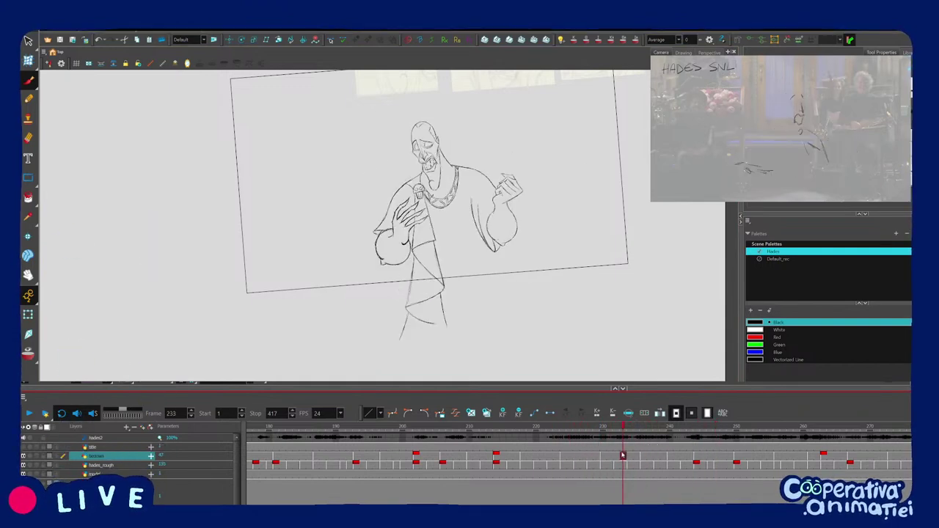
{"action": "key", "text": "g"}
{"action": "left_click_drag", "start_coordinate": [468, 301], "coordinate": [470, 298]}
{"action": "key", "text": "g"}
{"action": "key", "text": "g"}
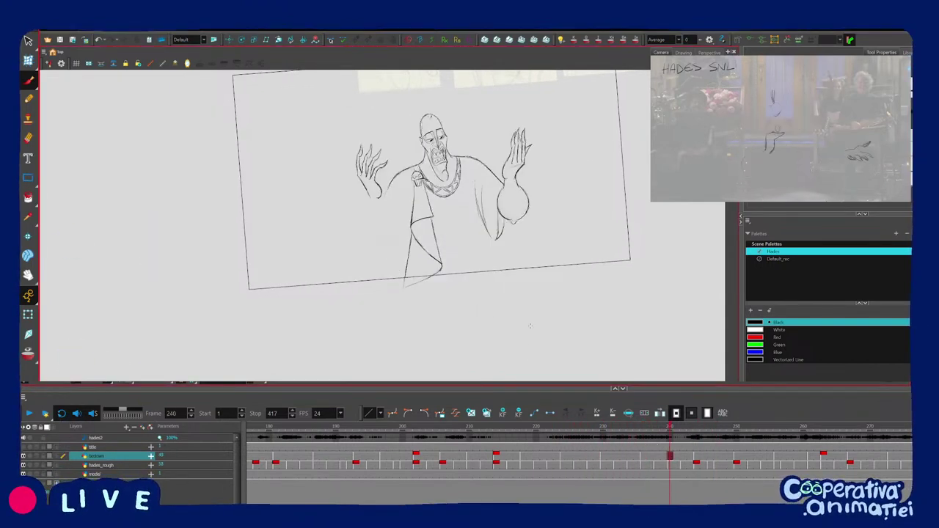
{"action": "key", "text": "f"}
{"action": "key", "text": "f"}
{"action": "left_click_drag", "start_coordinate": [428, 245], "coordinate": [433, 312]}
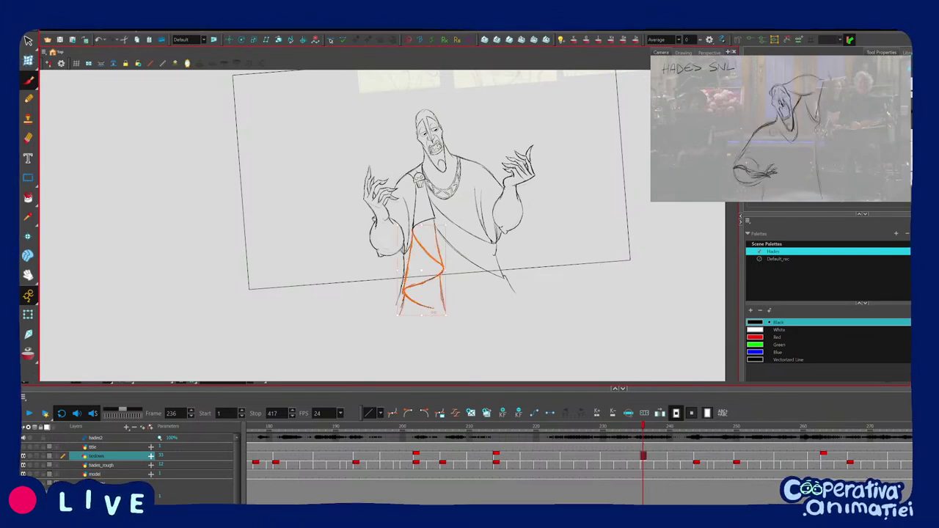
{"action": "left_click", "coordinate": [478, 289]}
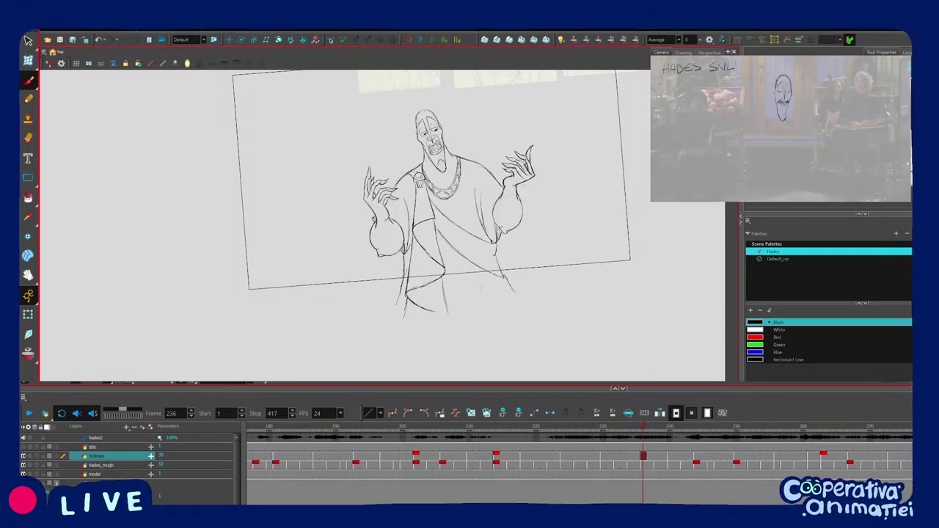
Sketch the robe's back edge beside the hanging cloth on frame 240, using frame 236 as reference.
{"action": "key", "text": "g"}
{"action": "key", "text": "comma"}
{"action": "key", "text": "comma"}
{"action": "key", "text": "comma"}
{"action": "key", "text": "comma"}
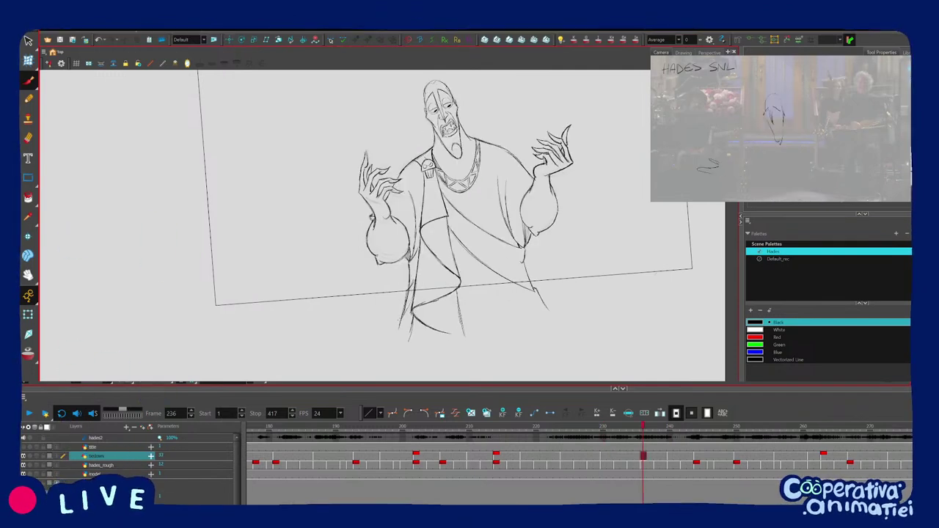
{"action": "key", "text": "period"}
{"action": "key", "text": "period"}
{"action": "key", "text": "period"}
{"action": "key", "text": "period"}
{"action": "key", "text": "comma"}
{"action": "key", "text": "comma"}
{"action": "key", "text": "comma"}
{"action": "key", "text": "comma"}
{"action": "key", "text": "comma"}
{"action": "key", "text": "comma"}
{"action": "key", "text": "comma"}
{"action": "key", "text": "comma"}
{"action": "key", "text": "comma"}
{"action": "key", "text": "comma"}
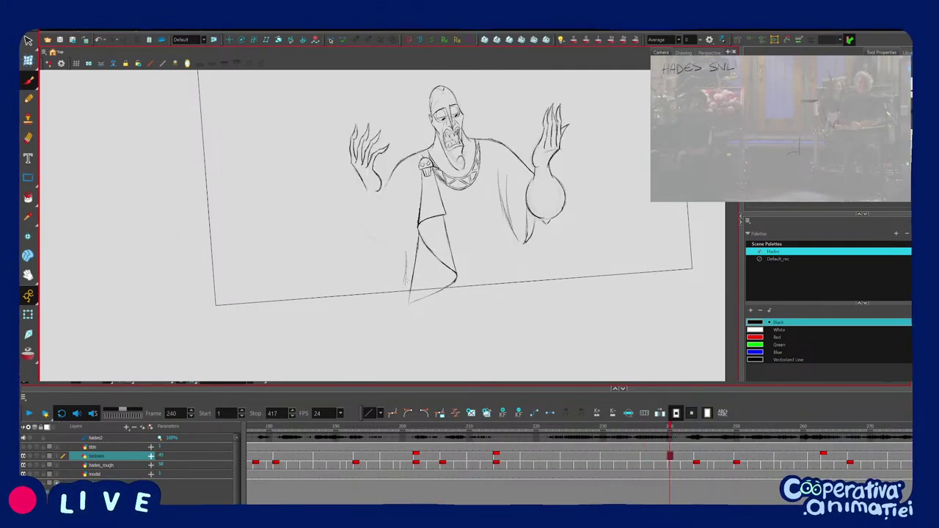
Extend the robe's back edge downward and sketch its opposite side edge below the sleeve on frame 240.
{"action": "key", "text": "period"}
{"action": "key", "text": "period"}
{"action": "key", "text": "period"}
{"action": "key", "text": "period"}
{"action": "key", "text": "period"}
{"action": "key", "text": "period"}
{"action": "key", "text": "period"}
{"action": "key", "text": "period"}
{"action": "key", "text": "period"}
{"action": "key", "text": "period"}
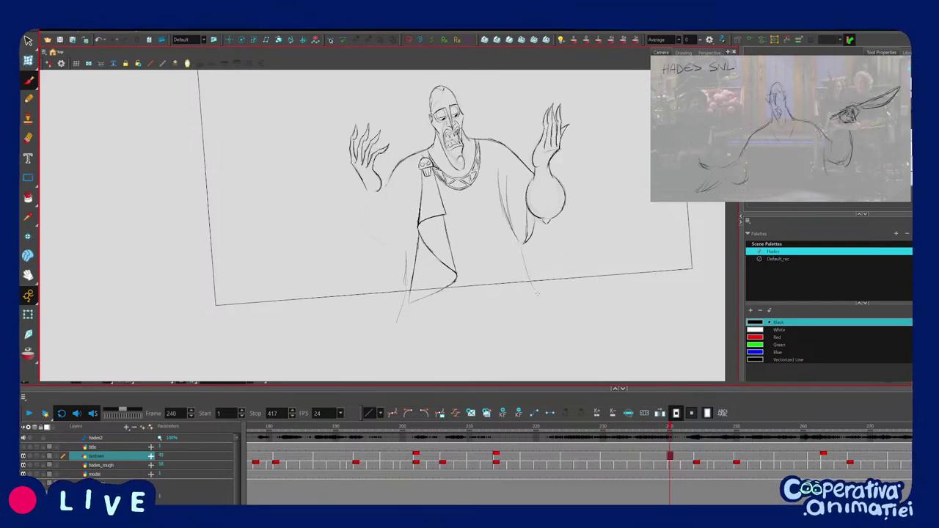
{"action": "key", "text": "comma"}
{"action": "key", "text": "comma"}
{"action": "key", "text": "comma"}
{"action": "key", "text": "comma"}
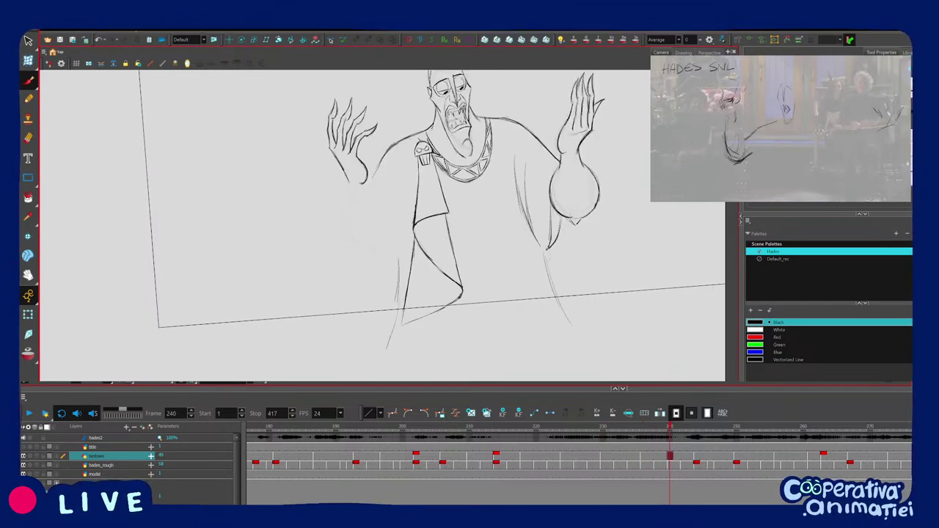
Join the sleeve's pointed tip and add the short cloth stroke beneath it on frame 240.
{"action": "key", "text": "period"}
{"action": "key", "text": "period"}
{"action": "key", "text": "period"}
{"action": "key", "text": "period"}
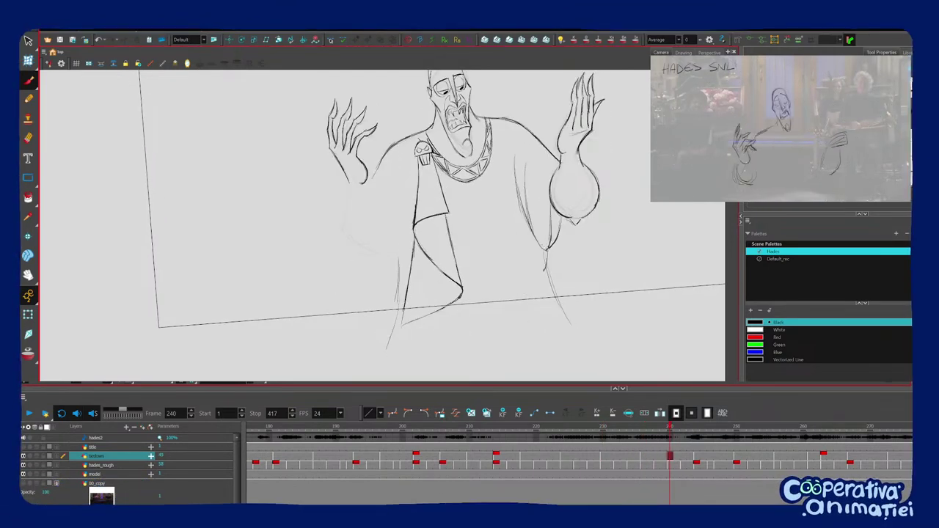
{"action": "key", "text": "comma"}
{"action": "key", "text": "comma"}
{"action": "key", "text": "comma"}
{"action": "key", "text": "comma"}
{"action": "key", "text": "comma"}
{"action": "key", "text": "comma"}
{"action": "key", "text": "comma"}
{"action": "key", "text": "comma"}
{"action": "key", "text": "comma"}
{"action": "key", "text": "comma"}
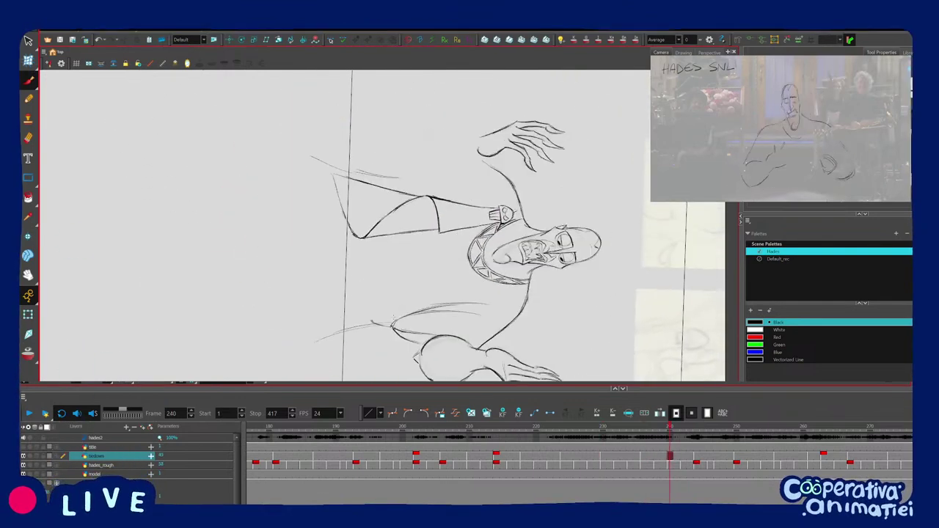
Sketch the robe's diagonal drape line curving from the cloth panel to the sleeve tip on frame 230.
{"action": "key", "text": "f"}
{"action": "key", "text": "g"}
{"action": "key", "text": "f"}
{"action": "key", "text": "g"}
{"action": "mouse_move", "coordinate": [377, 309]}
{"action": "left_mouse_down"}
{"action": "mouse_move", "coordinate": [377, 319]}
{"action": "mouse_move", "coordinate": [477, 329]}
{"action": "mouse_move", "coordinate": [512, 287]}
{"action": "mouse_move", "coordinate": [524, 254]}
{"action": "mouse_move", "coordinate": [505, 309]}
{"action": "left_mouse_up"}
{"action": "mouse_move", "coordinate": [505, 309]}
{"action": "left_mouse_down"}
{"action": "mouse_move", "coordinate": [519, 283]}
{"action": "mouse_move", "coordinate": [539, 276]}
{"action": "mouse_move", "coordinate": [521, 289]}
{"action": "left_mouse_up"}
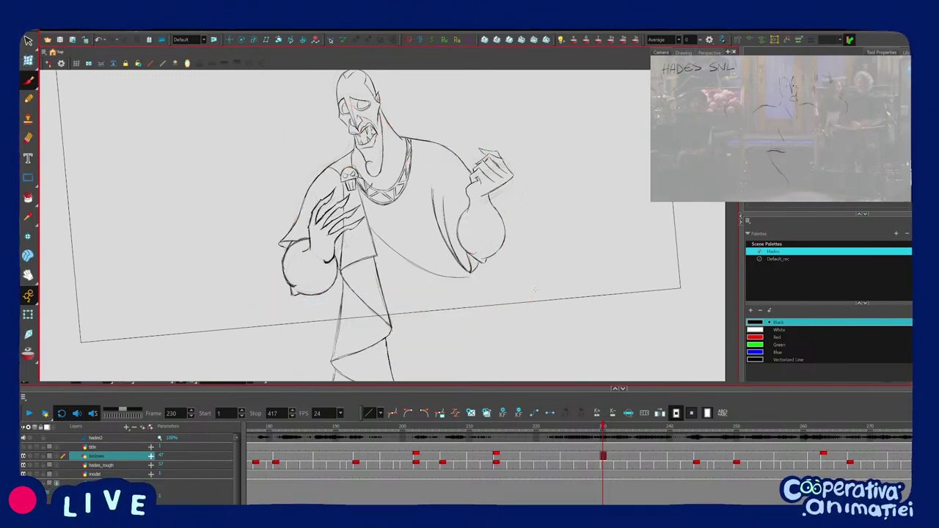
Compare the robe's drape and side edges across frames 230, 236 and 240.
{"action": "key", "text": "period"}
{"action": "key", "text": "period"}
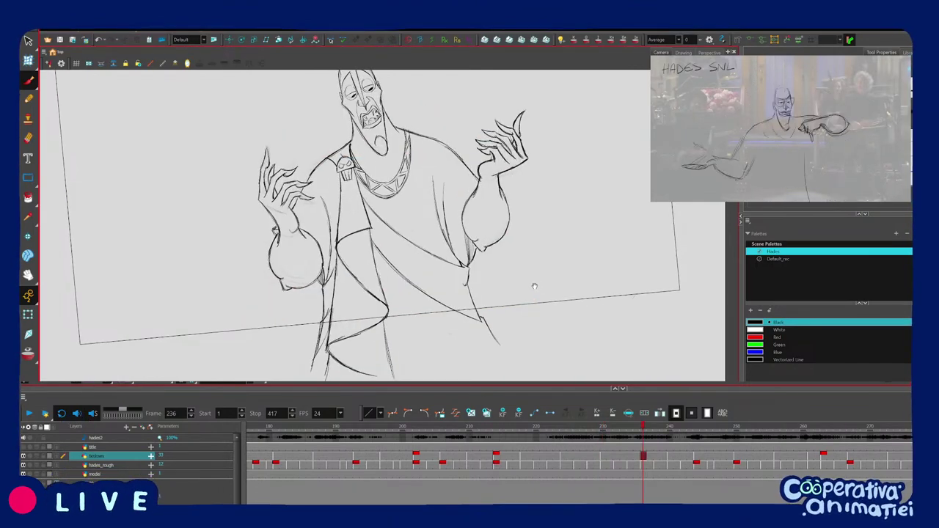
{"action": "key", "text": "period"}
{"action": "key", "text": "period"}
{"action": "key", "text": "period"}
{"action": "key", "text": "period"}
{"action": "key", "text": "comma"}
{"action": "key", "text": "comma"}
{"action": "key", "text": "comma"}
{"action": "key", "text": "comma"}
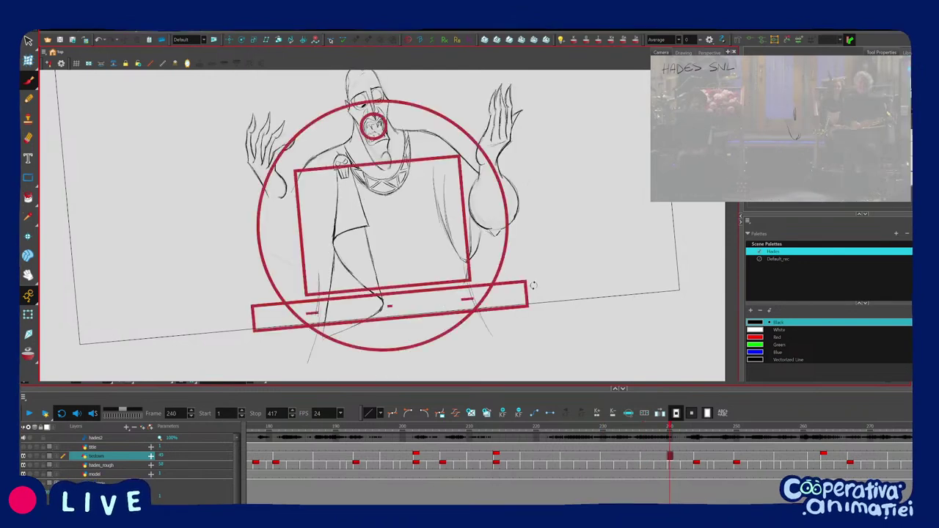
{"action": "key", "text": "period"}
{"action": "key", "text": "period"}
{"action": "key", "text": "period"}
{"action": "key", "text": "period"}
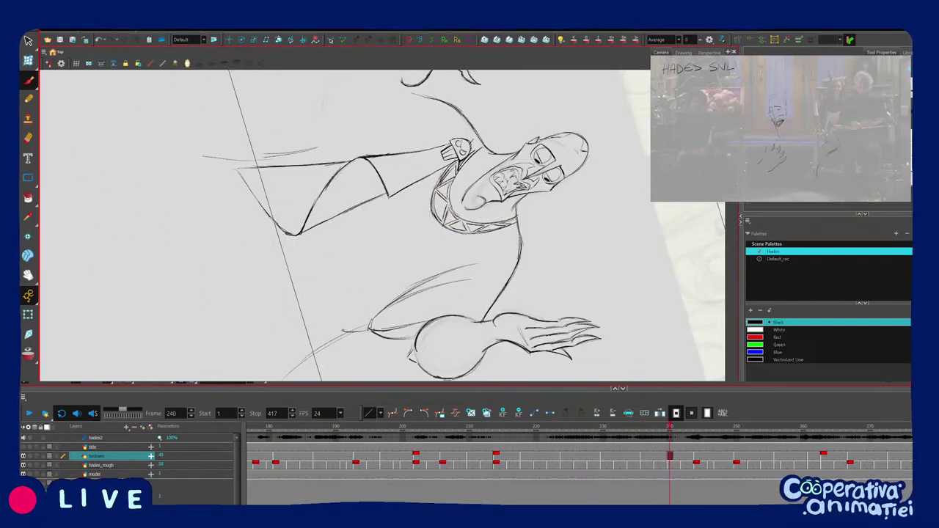
Sketch the robe's diagonal drape line rising from the sleeve tip across the torso on frame 240.
{"action": "key", "text": "v"}
{"action": "key", "text": "f"}
{"action": "key", "text": "v"}
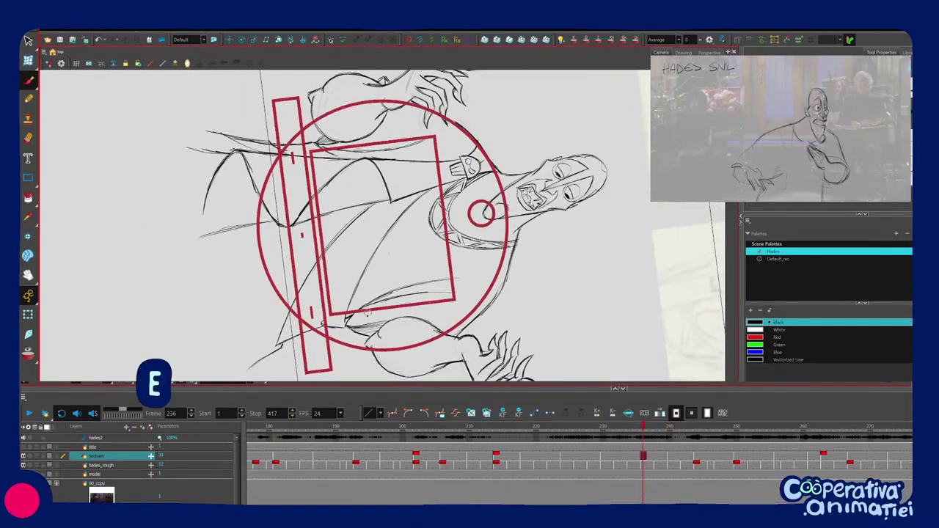
{"action": "key", "text": "g"}
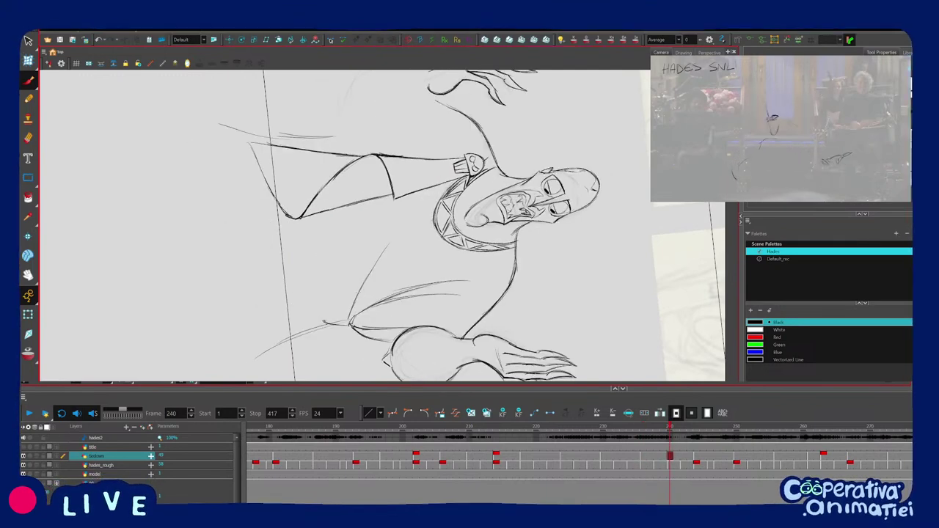
{"action": "key", "text": "f"}
{"action": "key", "text": "g"}
{"action": "key", "text": "f"}
{"action": "key", "text": "g"}
{"action": "left_click_drag", "start_coordinate": [397, 273], "coordinate": [420, 271]}
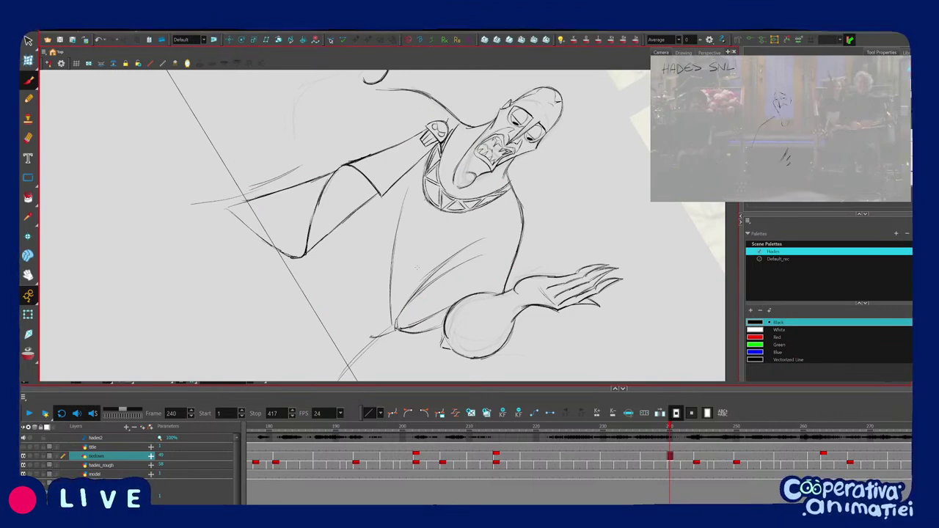
{"action": "left_click_drag", "start_coordinate": [417, 268], "coordinate": [424, 327]}
Retrace the robe's diagonal drape line from the sleeve tip up toward the collar on frame 240.
{"action": "scroll", "coordinate": [453, 220], "scroll_direction": "up", "scroll_amount": 1}
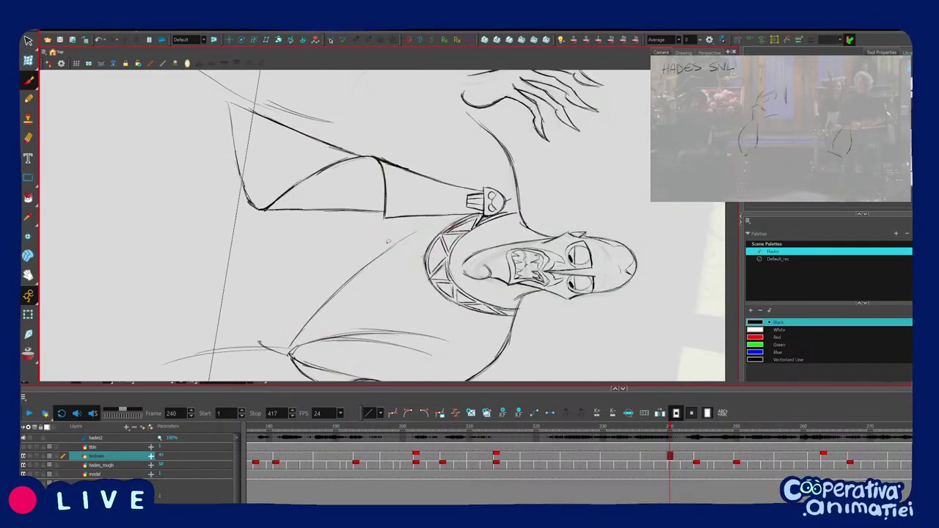
{"action": "mouse_move", "coordinate": [306, 326]}
{"action": "left_mouse_down"}
{"action": "mouse_move", "coordinate": [426, 217]}
{"action": "mouse_move", "coordinate": [389, 169]}
{"action": "mouse_move", "coordinate": [422, 261]}
{"action": "left_mouse_up"}
{"action": "key", "text": "comma"}
{"action": "key", "text": "period"}
{"action": "left_click_drag", "start_coordinate": [429, 268], "coordinate": [448, 266]}
{"action": "key", "text": "f"}
{"action": "key", "text": "g"}
{"action": "left_click", "coordinate": [497, 303], "text": "ctrl"}
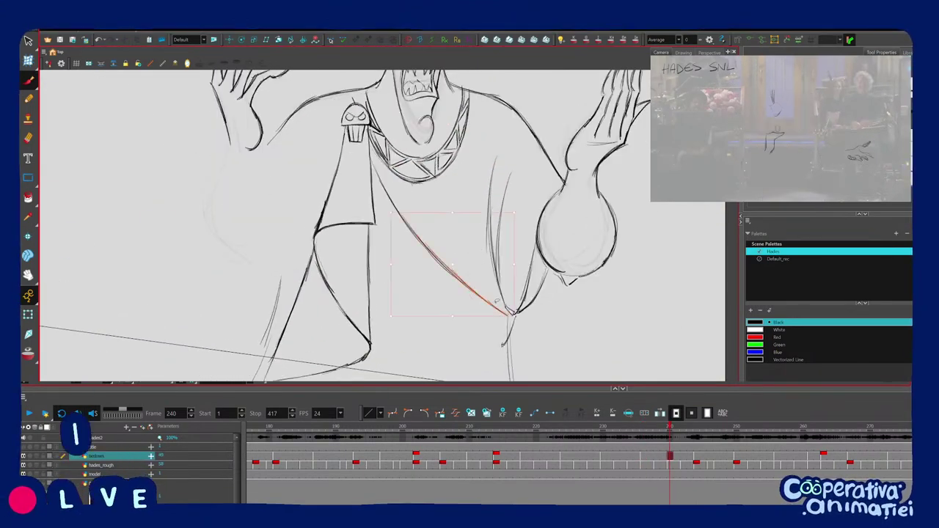
{"action": "mouse_move", "coordinate": [441, 193]}
{"action": "left_mouse_down"}
{"action": "mouse_move", "coordinate": [449, 225]}
{"action": "mouse_move", "coordinate": [423, 280]}
{"action": "left_mouse_up"}
Darken the drape line between the cloth panel and the sleeve tip on frame 240, checking it against frame 236.
{"action": "key", "text": "f"}
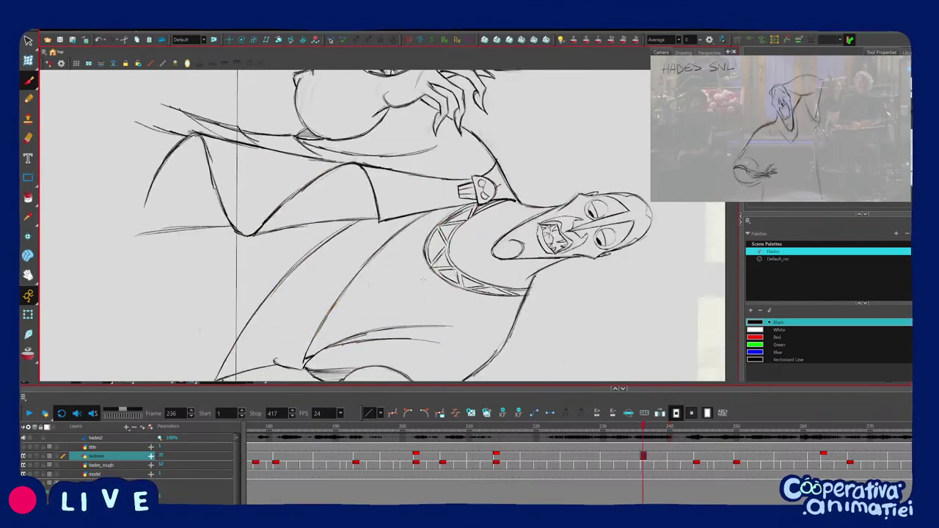
{"action": "key", "text": "period"}
{"action": "key", "text": "period"}
{"action": "key", "text": "period"}
{"action": "key", "text": "period"}
{"action": "key", "text": "ctrl+z"}
{"action": "key", "text": "f"}
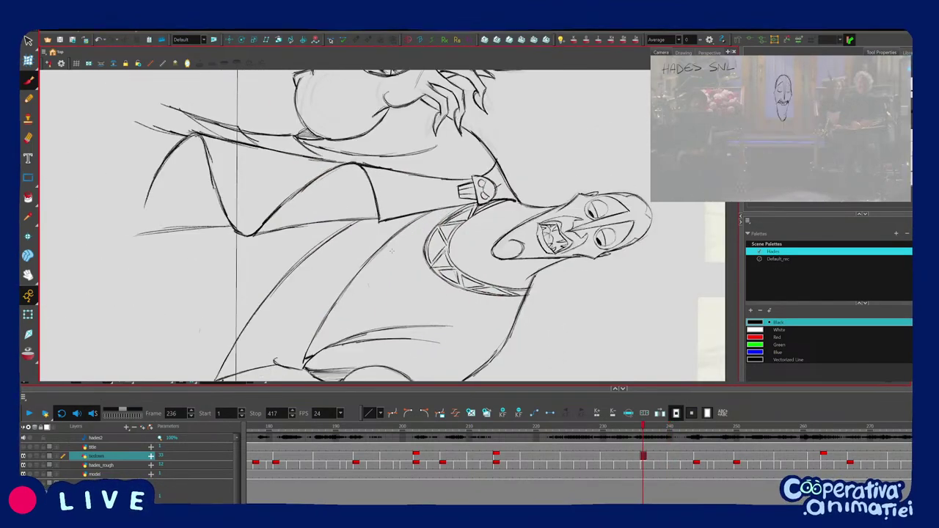
{"action": "key", "text": "g"}
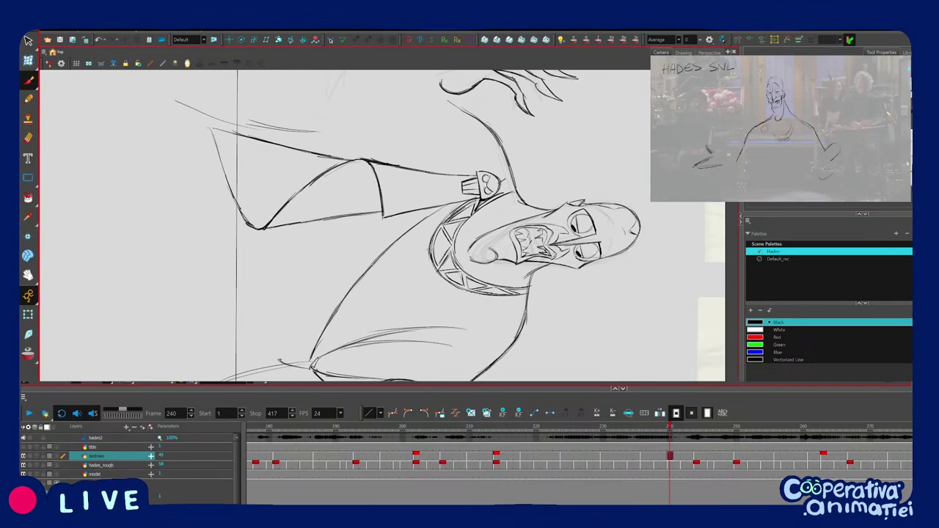
{"action": "left_click_drag", "start_coordinate": [387, 299], "coordinate": [442, 233]}
{"action": "key", "text": "1"}
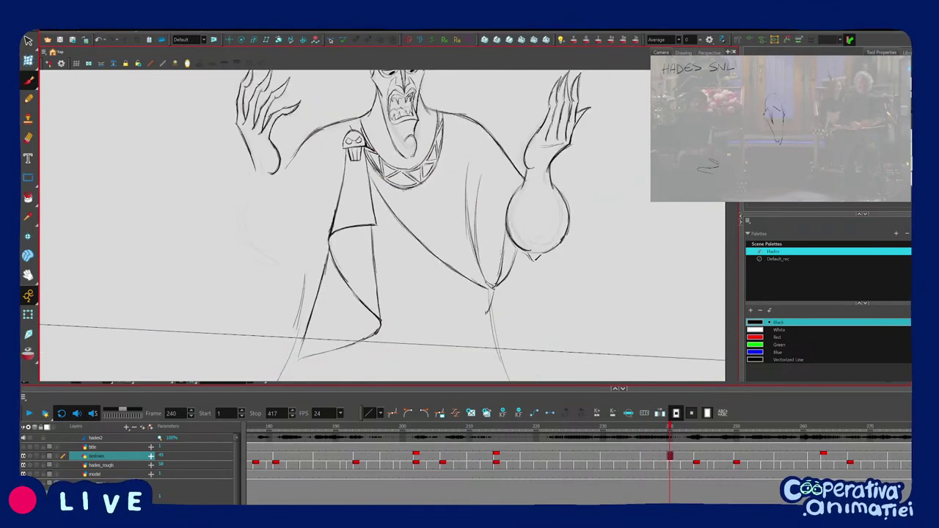
{"action": "key", "text": "f"}
{"action": "key", "text": "g"}
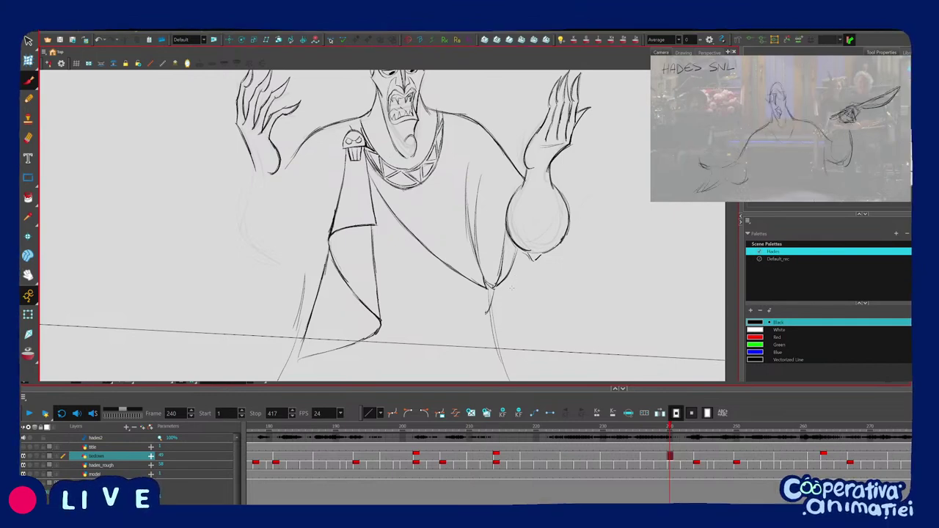
Compare the robe's drape and waist folds on frames 230, 236 and 240.
{"action": "key", "text": "f"}
{"action": "key", "text": "f"}
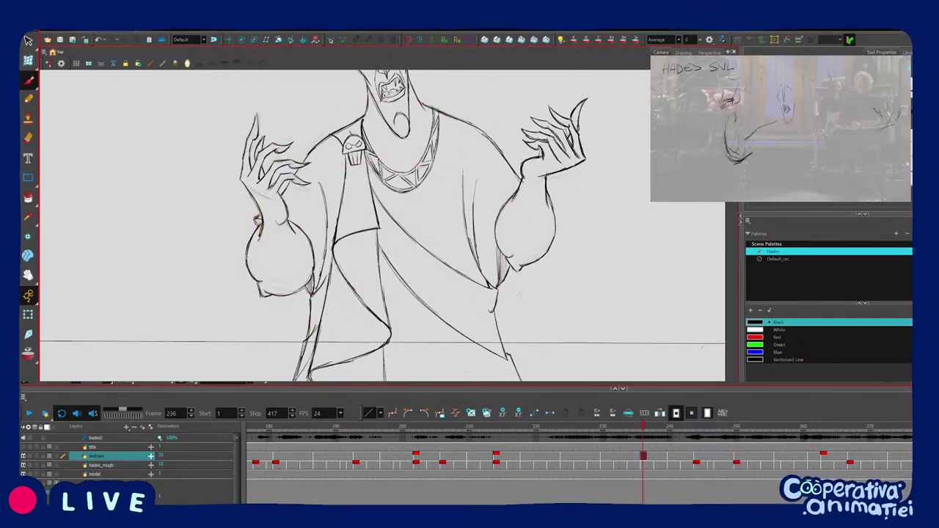
{"action": "key", "text": "f"}
{"action": "key", "text": "f"}
{"action": "key", "text": "f"}
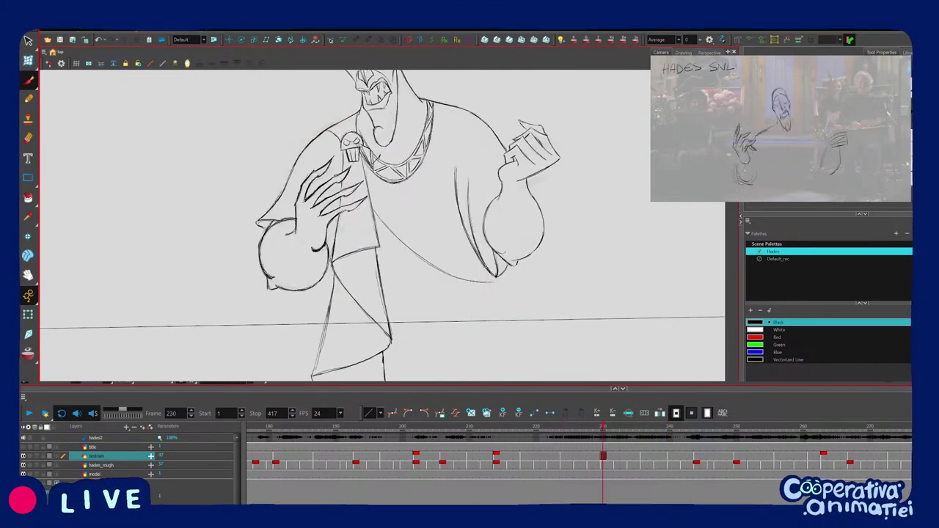
{"action": "key", "text": "g"}
{"action": "key", "text": "g"}
{"action": "key", "text": "g"}
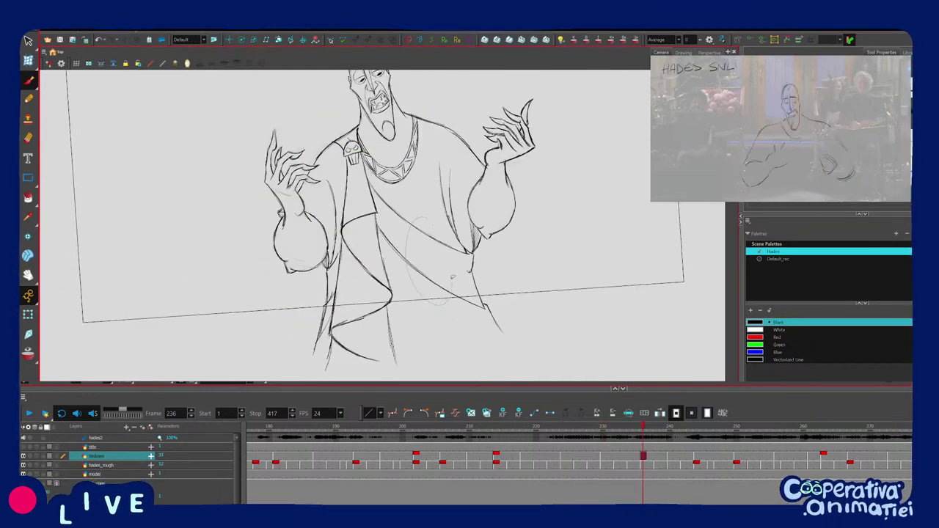
{"action": "left_click_drag", "start_coordinate": [453, 277], "coordinate": [446, 234]}
{"action": "left_click", "coordinate": [482, 229]}
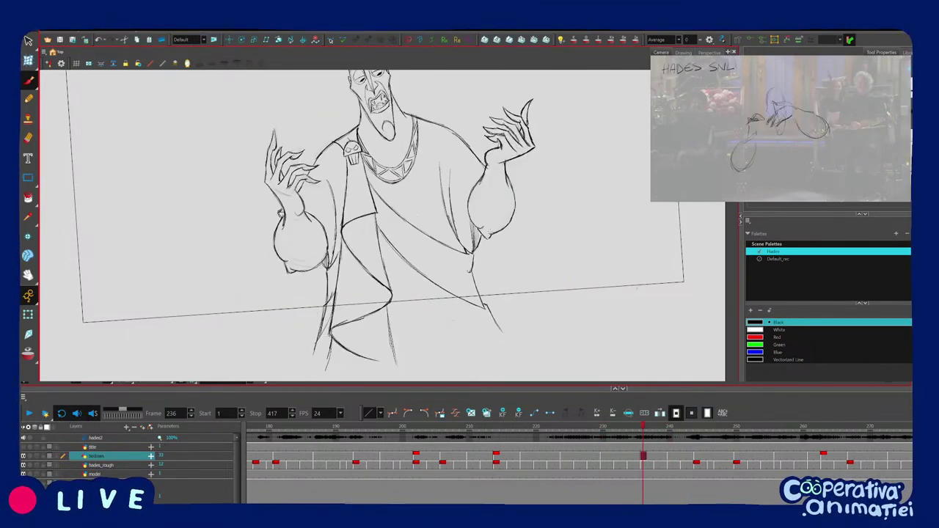
{"action": "key", "text": "g"}
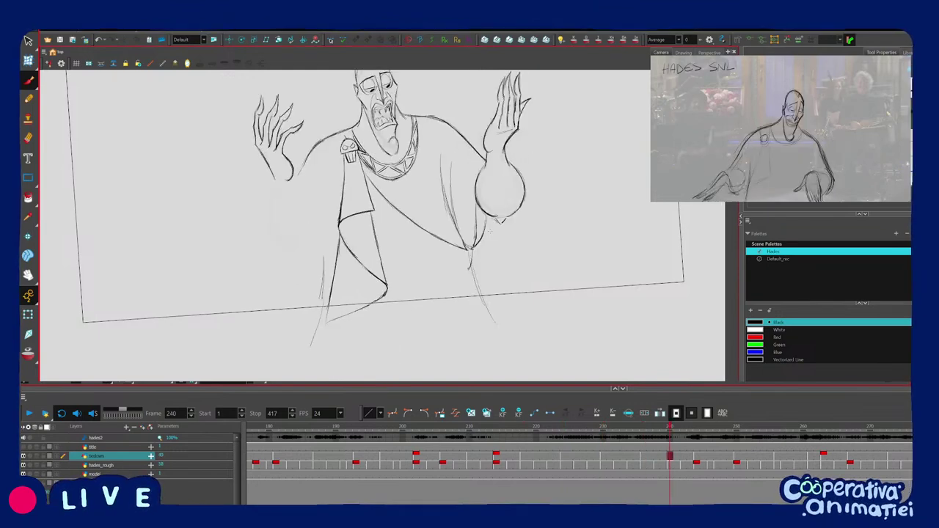
{"action": "key", "text": "f"}
{"action": "key", "text": "f"}
{"action": "key", "text": "g"}
Sketch a second, lower drape curve sweeping from the folded cloth panel across the waist on frame 230.
{"action": "left_click_drag", "start_coordinate": [419, 205], "coordinate": [409, 260]}
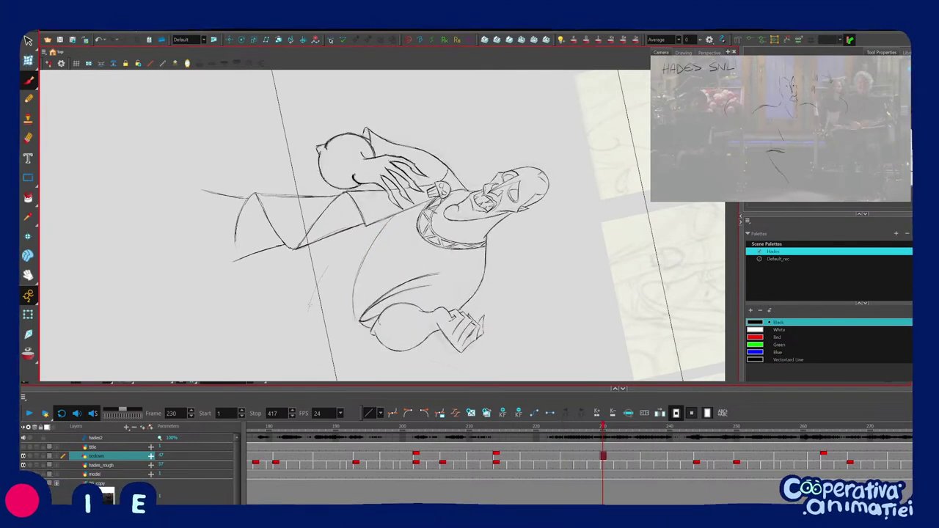
{"action": "key", "text": "f"}
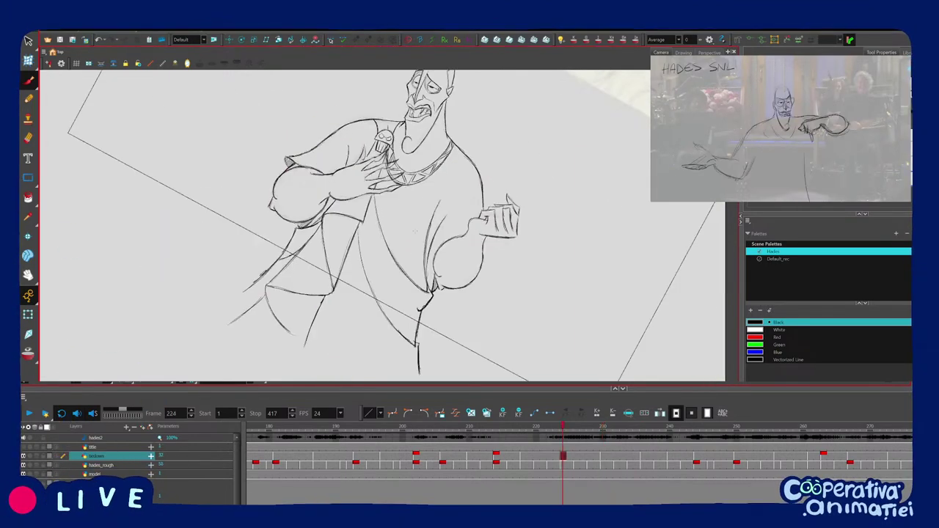
{"action": "key", "text": "g"}
{"action": "left_click", "coordinate": [370, 230], "text": "ctrl"}
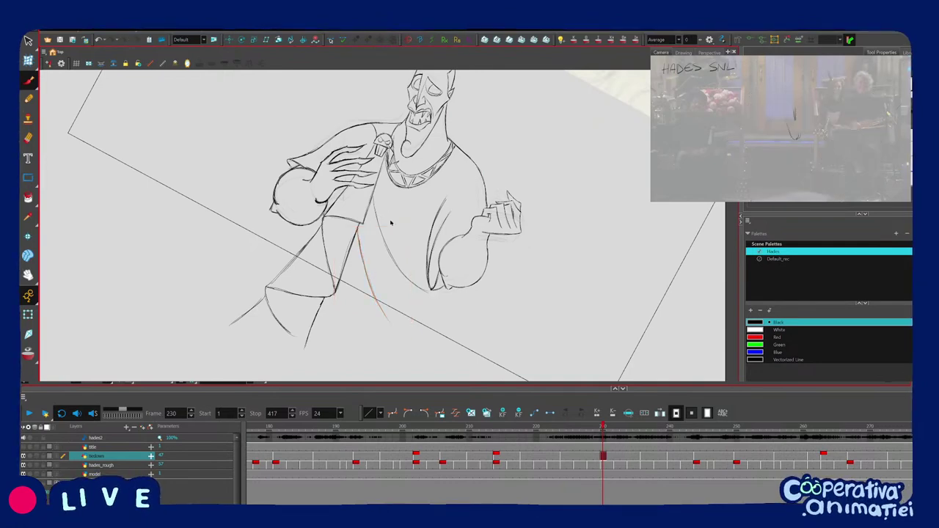
{"action": "key", "text": "f"}
{"action": "key", "text": "g"}
{"action": "left_click_drag", "start_coordinate": [444, 279], "coordinate": [420, 297]}
{"action": "key", "text": "c"}
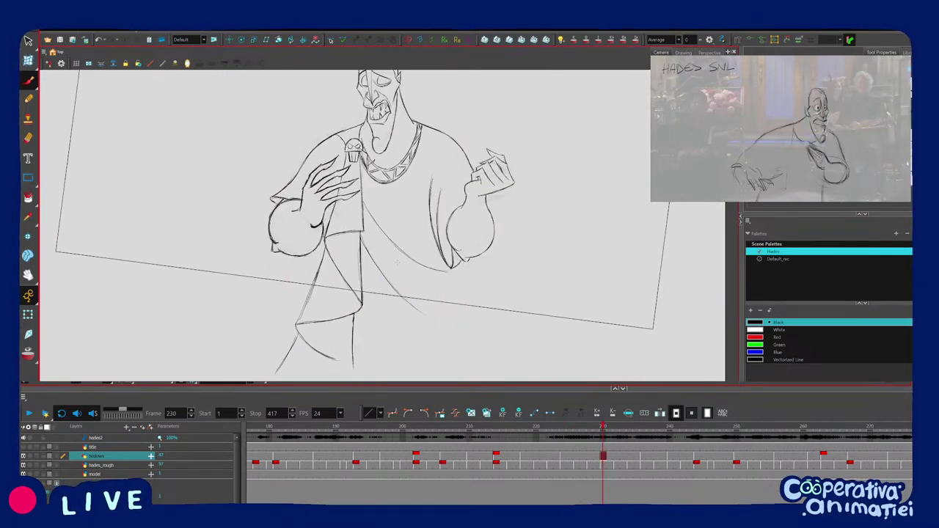
{"action": "left_click_drag", "start_coordinate": [422, 314], "coordinate": [447, 323]}
{"action": "key", "text": "f"}
{"action": "key", "text": "g"}
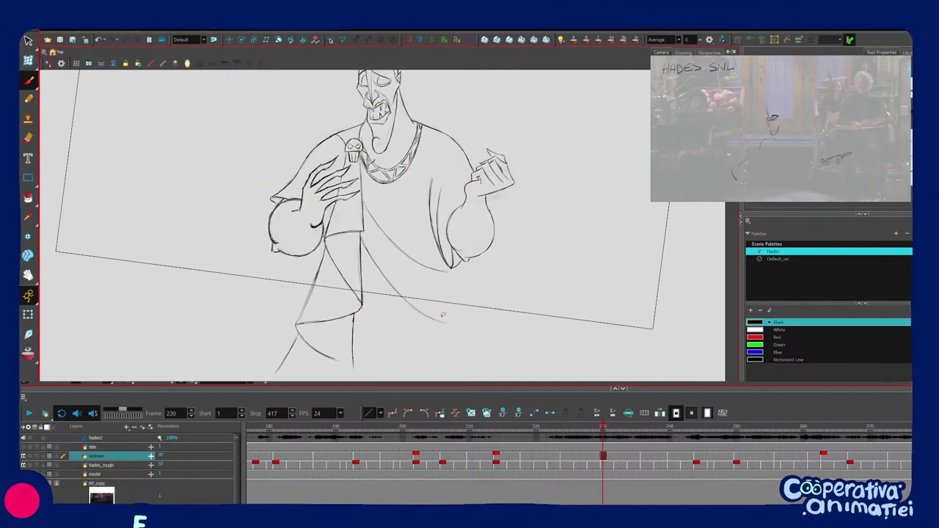
Refine the end of the upper drape line at the sleeve tip on frame 230, using frame 224 as reference.
{"action": "key", "text": "f"}
{"action": "key", "text": "g"}
{"action": "left_click_drag", "start_coordinate": [463, 275], "coordinate": [472, 257]}
{"action": "key", "text": "f"}
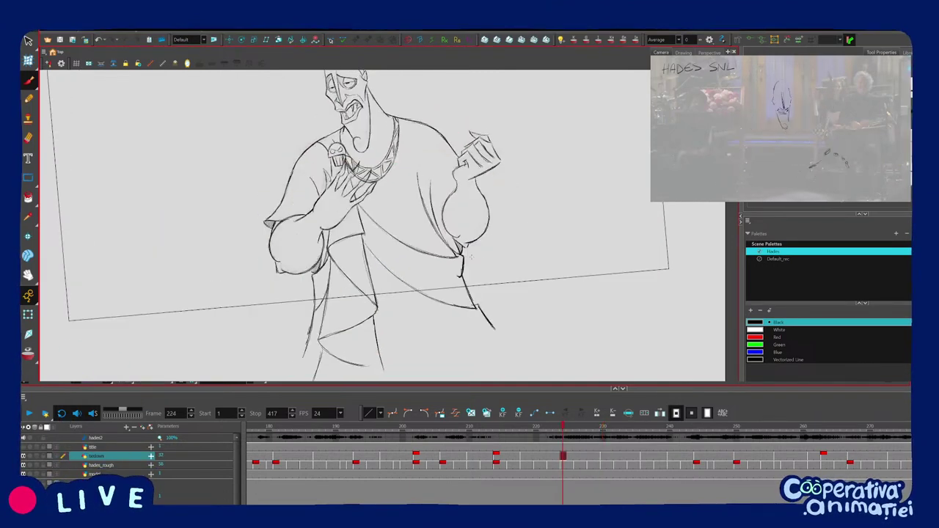
{"action": "key", "text": "period"}
{"action": "key", "text": "period"}
{"action": "key", "text": "period"}
{"action": "key", "text": "period"}
{"action": "key", "text": "period"}
{"action": "key", "text": "period"}
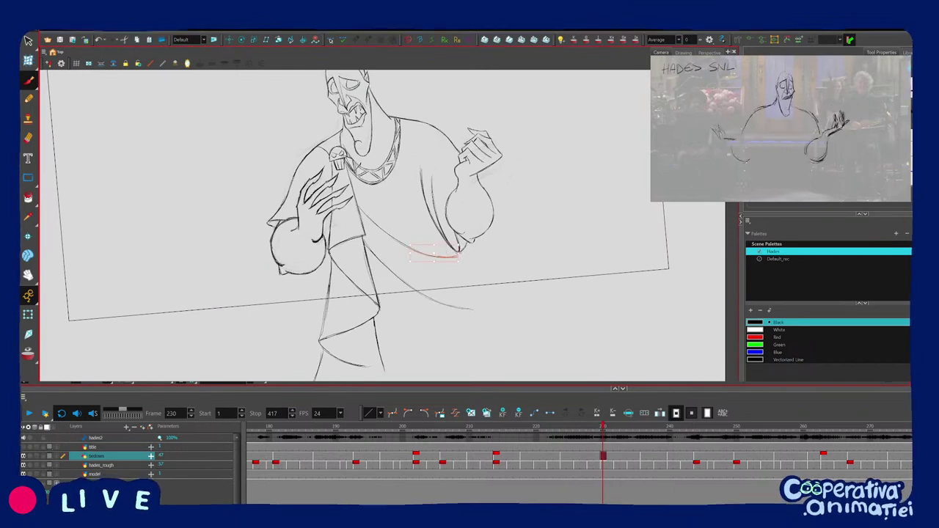
Draw the short cloth stroke hanging beneath the sleeve tip on frame 230.
{"action": "key", "text": "f"}
{"action": "key", "text": "g"}
{"action": "key", "text": "f"}
{"action": "key", "text": "g"}
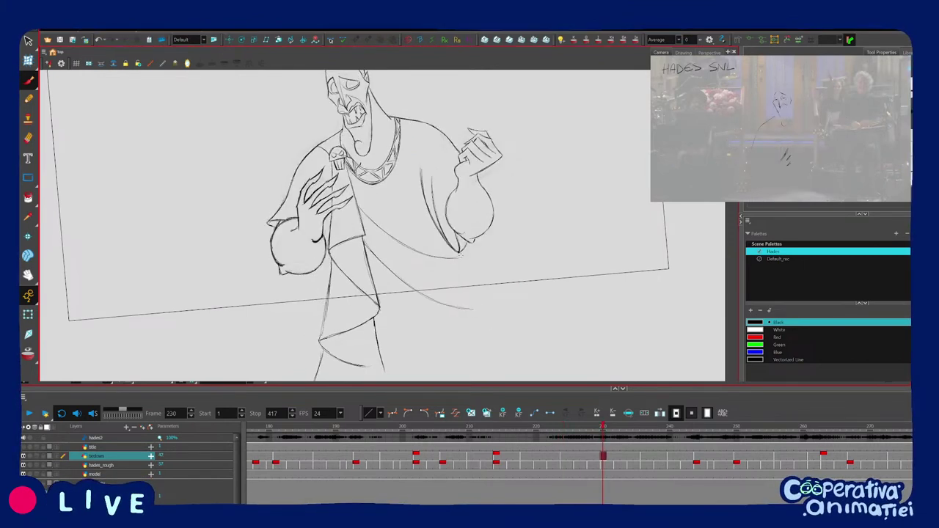
{"action": "key", "text": "f"}
{"action": "key", "text": "g"}
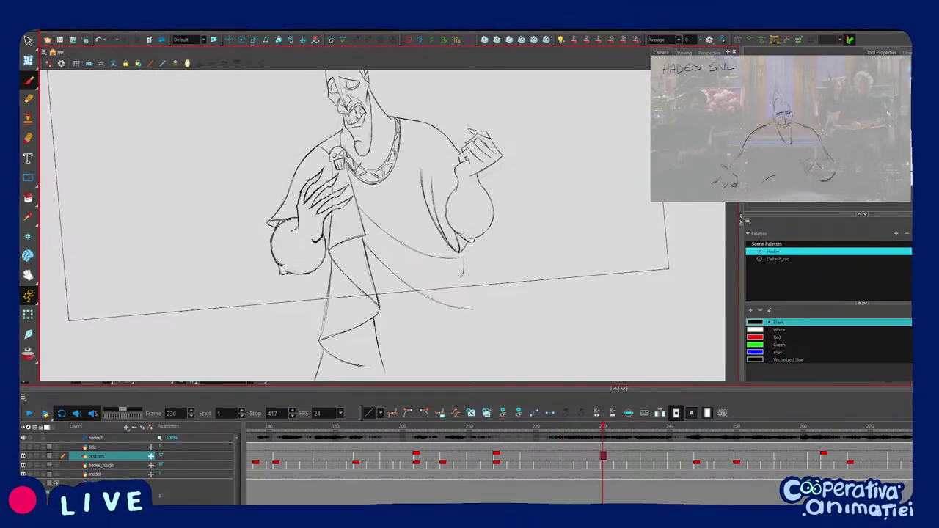
{"action": "mouse_move", "coordinate": [463, 255]}
{"action": "left_mouse_down"}
{"action": "mouse_move", "coordinate": [471, 253]}
{"action": "mouse_move", "coordinate": [461, 276]}
{"action": "mouse_move", "coordinate": [507, 305]}
{"action": "left_mouse_up"}
{"action": "key", "text": "2"}
{"action": "key", "text": "f"}
{"action": "key", "text": "g"}
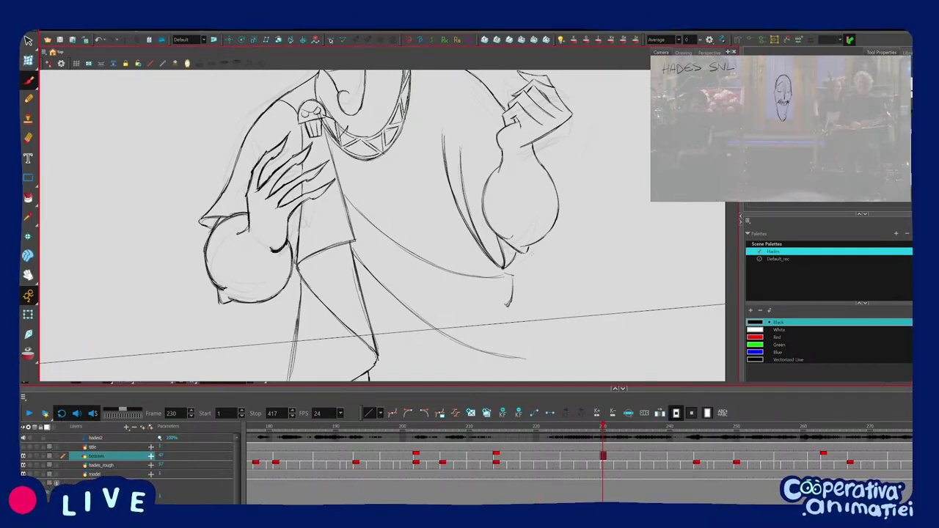
Join the upper drape line to the sleeve tip with a short dark stroke on frame 230.
{"action": "left_click_drag", "start_coordinate": [558, 293], "coordinate": [432, 363]}
{"action": "key", "text": "g"}
{"action": "key", "text": "f"}
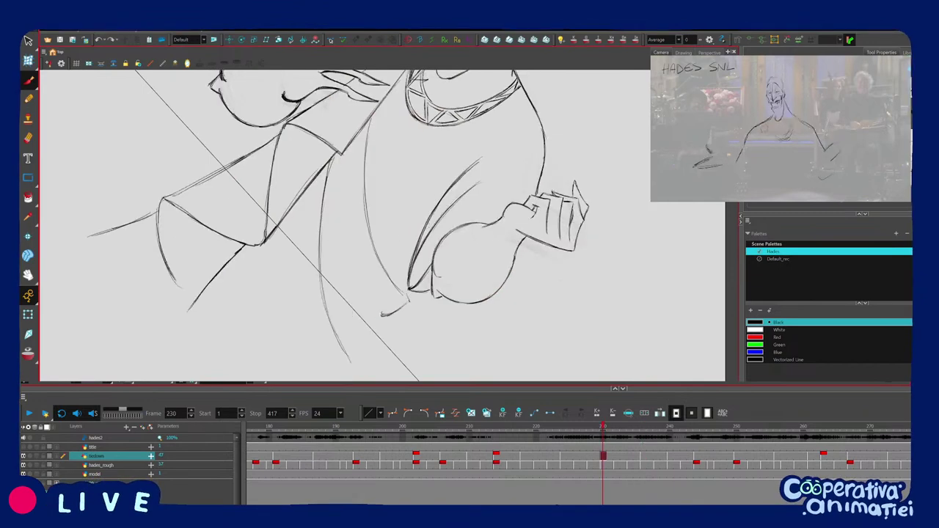
{"action": "key", "text": "g"}
{"action": "key", "text": "g"}
{"action": "key", "text": "f"}
{"action": "key", "text": "g"}
{"action": "left_click_drag", "start_coordinate": [390, 275], "coordinate": [400, 292]}
{"action": "key", "text": "f"}
{"action": "left_click_drag", "start_coordinate": [377, 336], "coordinate": [380, 336]}
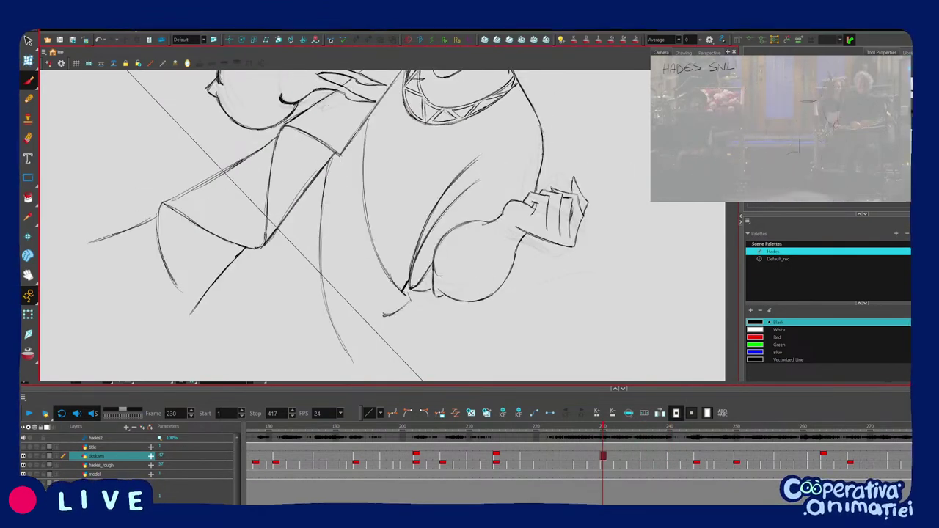
Draw the robe's side edge from the short stroke under the sleeve tip down to the lower drape curve on frame 230.
{"action": "left_click_drag", "start_coordinate": [368, 211], "coordinate": [384, 269]}
{"action": "left_click_drag", "start_coordinate": [382, 335], "coordinate": [458, 305]}
{"action": "key", "text": "1"}
{"action": "key", "text": "g"}
{"action": "key", "text": "f"}
{"action": "left_click_drag", "start_coordinate": [438, 272], "coordinate": [447, 314]}
{"action": "key", "text": "g"}
{"action": "mouse_move", "coordinate": [468, 274]}
{"action": "left_mouse_down"}
{"action": "mouse_move", "coordinate": [472, 266]}
{"action": "mouse_move", "coordinate": [436, 308]}
{"action": "left_mouse_up"}
{"action": "key", "text": "f"}
{"action": "key", "text": "g"}
{"action": "key", "text": "f"}
{"action": "mouse_move", "coordinate": [337, 250]}
{"action": "left_mouse_down"}
{"action": "mouse_move", "coordinate": [394, 337]}
{"action": "mouse_move", "coordinate": [508, 266]}
{"action": "mouse_move", "coordinate": [482, 322]}
{"action": "left_mouse_up"}
{"action": "key", "text": "g"}
{"action": "key", "text": "f"}
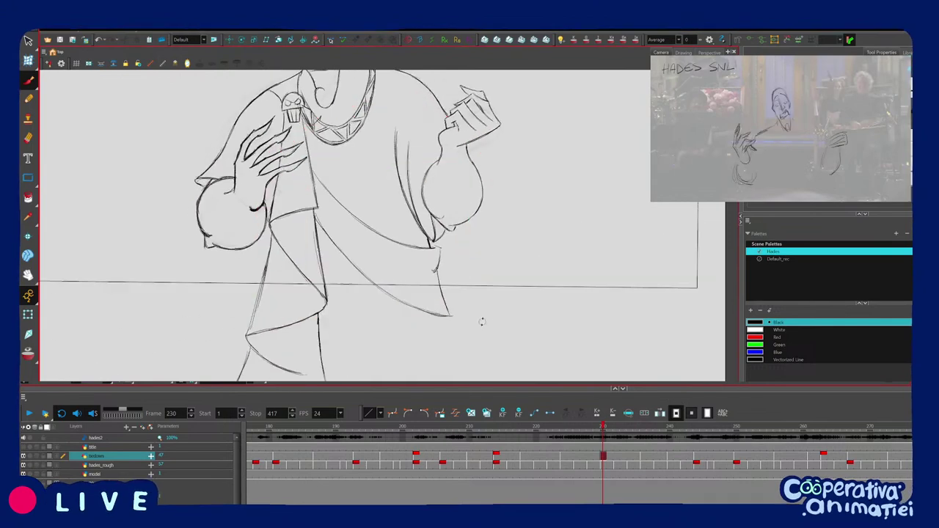
Compare the waist folds and side edge of frame 230 with the earlier keys back to frame 214.
{"action": "key", "text": "comma"}
{"action": "key", "text": "comma"}
{"action": "key", "text": "comma"}
{"action": "key", "text": "comma"}
{"action": "key", "text": "comma"}
{"action": "key", "text": "comma"}
{"action": "key", "text": "comma"}
{"action": "key", "text": "comma"}
{"action": "key", "text": "comma"}
{"action": "key", "text": "comma"}
{"action": "key", "text": "comma"}
{"action": "key", "text": "comma"}
{"action": "key", "text": "comma"}
{"action": "key", "text": "comma"}
{"action": "key", "text": "comma"}
{"action": "key", "text": "comma"}
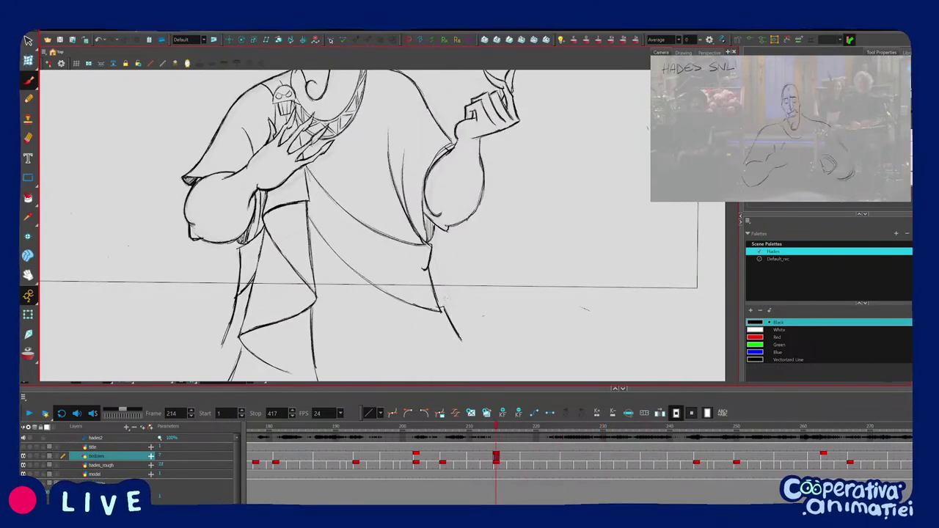
{"action": "key", "text": "g"}
{"action": "key", "text": "g"}
{"action": "key", "text": "g"}
{"action": "key", "text": "g"}
{"action": "key", "text": "f"}
{"action": "key", "text": "f"}
{"action": "key", "text": "g"}
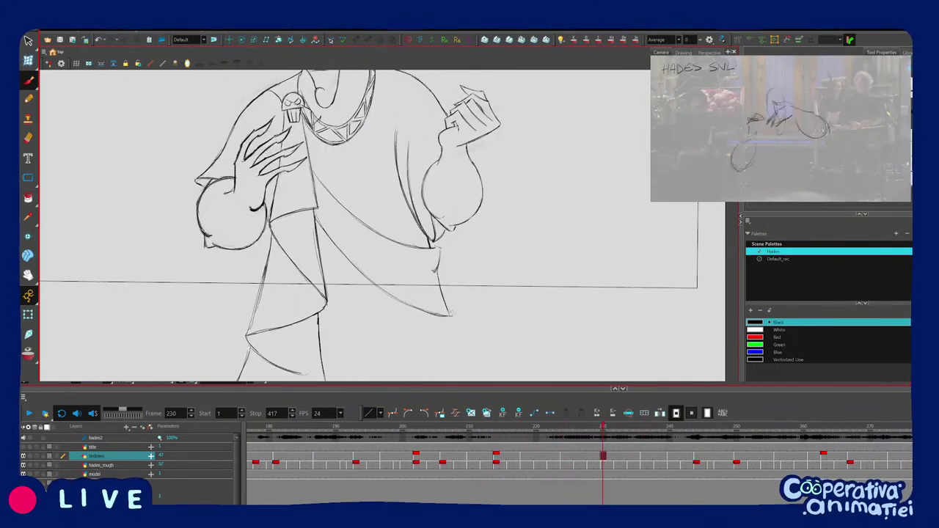
Add the small notch and short diagonal robe edge at the end of the lower drape curve on frame 230.
{"action": "key", "text": "1"}
{"action": "key", "text": "1"}
{"action": "key", "text": "1"}
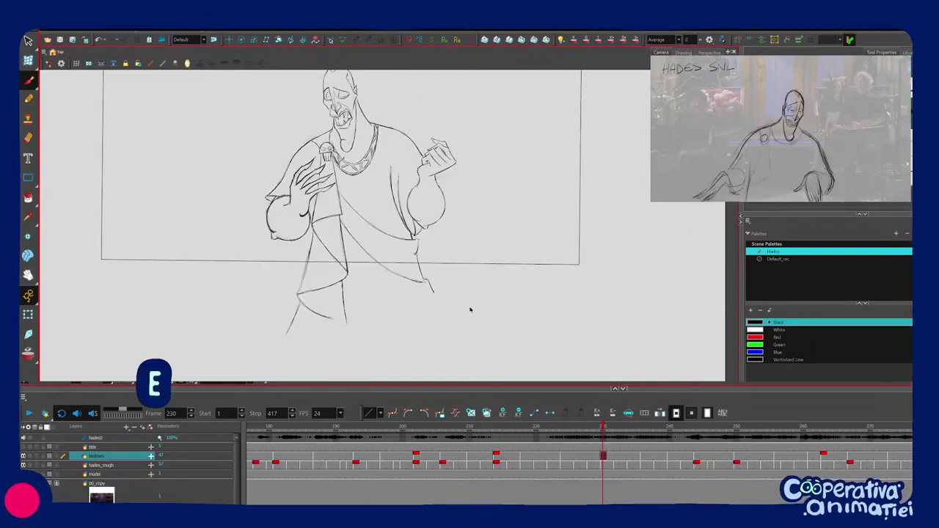
{"action": "mouse_move", "coordinate": [472, 311]}
{"action": "left_mouse_down"}
{"action": "mouse_move", "coordinate": [494, 288]}
{"action": "mouse_move", "coordinate": [484, 305]}
{"action": "left_mouse_up"}
{"action": "key", "text": "f"}
{"action": "key", "text": "f"}
{"action": "key", "text": "2"}
{"action": "left_click_drag", "start_coordinate": [396, 282], "coordinate": [448, 285]}
{"action": "key", "text": "g"}
{"action": "key", "text": "2"}
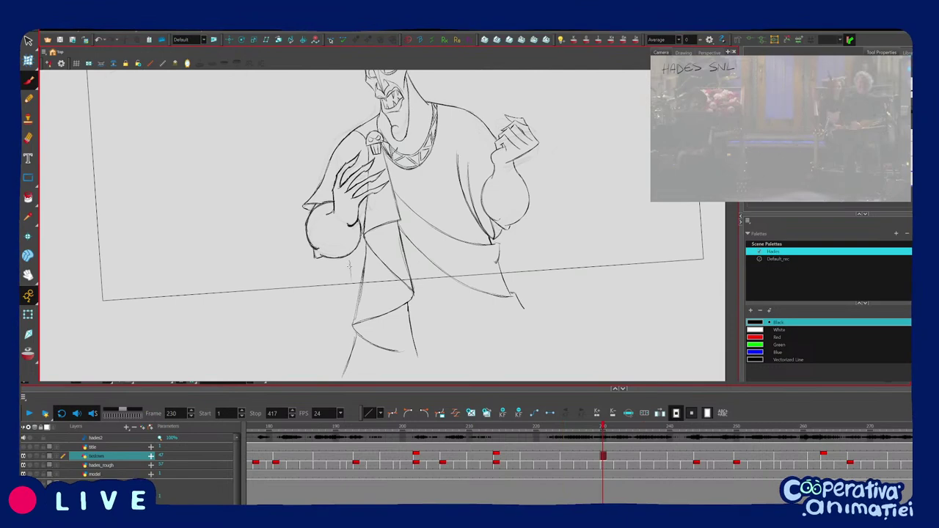
Sketch the robe's other side edge as a vertical line beneath the round sleeve of the clawed hand on frame 230.
{"action": "scroll", "coordinate": [349, 267], "scroll_direction": "up", "scroll_amount": 1}
{"action": "key", "text": "2"}
{"action": "left_click_drag", "start_coordinate": [372, 251], "coordinate": [400, 244]}
{"action": "key", "text": "2"}
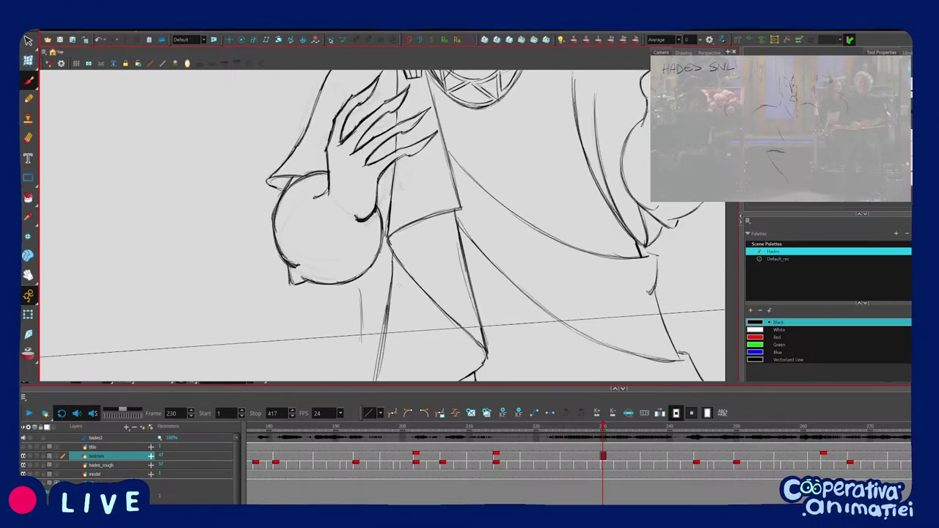
{"action": "key", "text": "f"}
{"action": "key", "text": "g"}
{"action": "key", "text": "f"}
{"action": "key", "text": "g"}
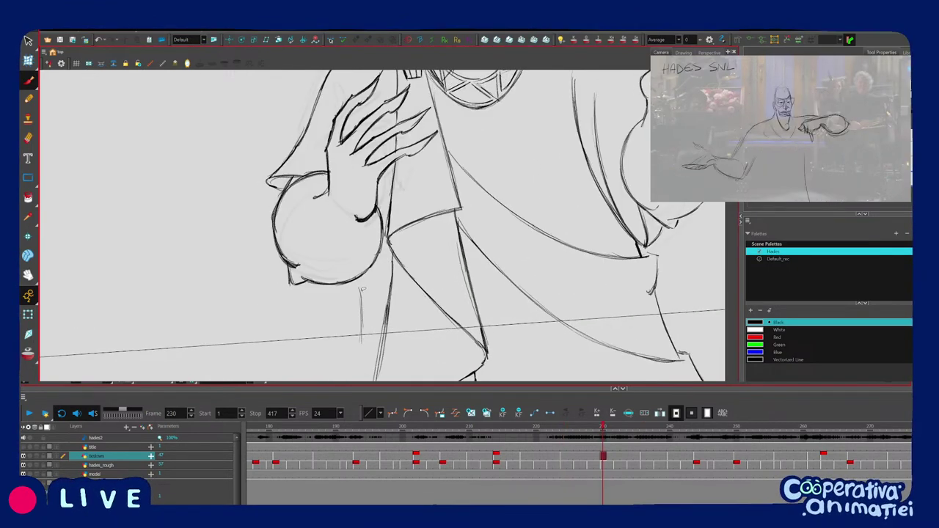
{"action": "left_click_drag", "start_coordinate": [360, 292], "coordinate": [361, 341]}
Draw the short curved fold linking the underside of the clawed hand's sleeve to the cloth panel on frame 230.
{"action": "key", "text": "f"}
{"action": "key", "text": "g"}
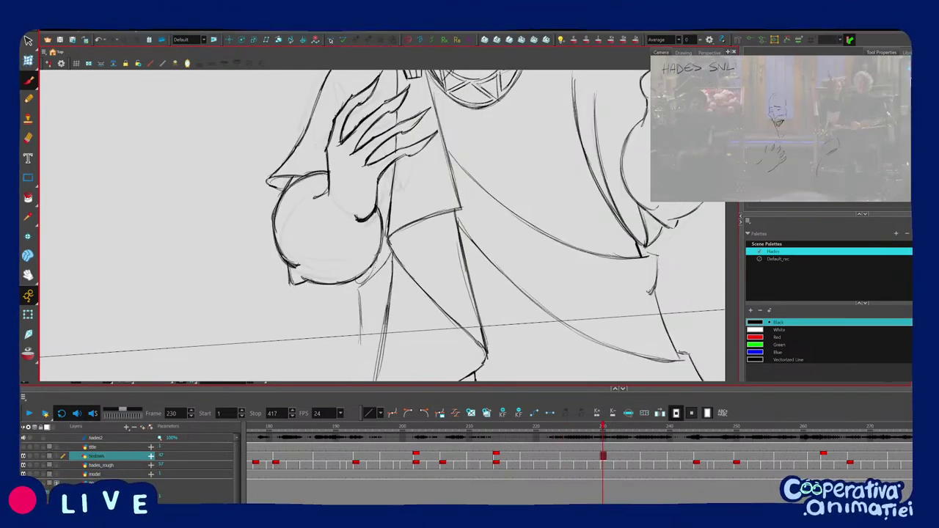
{"action": "key", "text": "f"}
{"action": "key", "text": "g"}
{"action": "key", "text": "f"}
{"action": "key", "text": "g"}
{"action": "key", "text": "f"}
{"action": "key", "text": "g"}
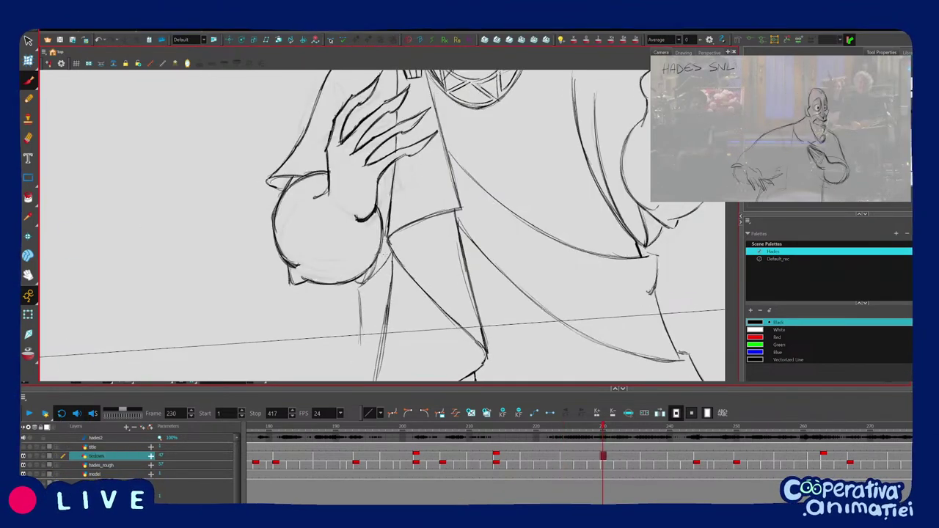
Lengthen the robe's side edge downward beneath the clawed hand's sleeve on frame 230, checking it against the neighbouring drawing.
{"action": "left_click_drag", "start_coordinate": [381, 249], "coordinate": [386, 219]}
{"action": "key", "text": "f"}
{"action": "key", "text": "g"}
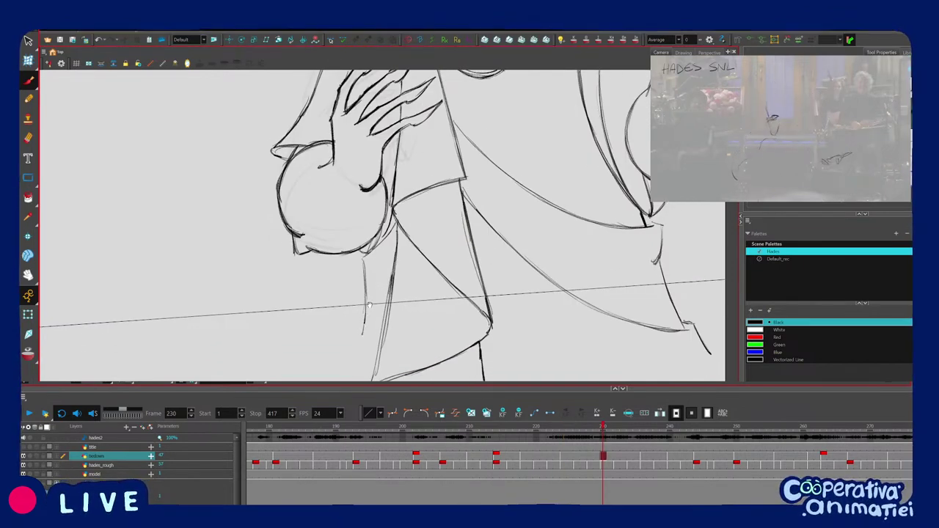
{"action": "key", "text": "comma"}
{"action": "key", "text": "period"}
{"action": "key", "text": "f"}
{"action": "key", "text": "g"}
{"action": "key", "text": "1"}
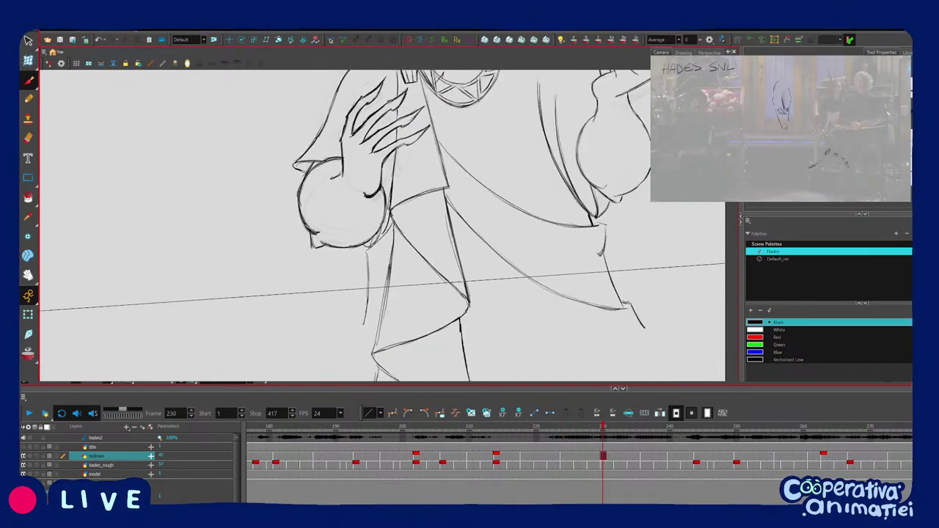
Extend the robe's side edge beneath the clawed hand's sleeve on frame 230 and add the diagonal fold beside it.
{"action": "left_click_drag", "start_coordinate": [364, 324], "coordinate": [357, 353]}
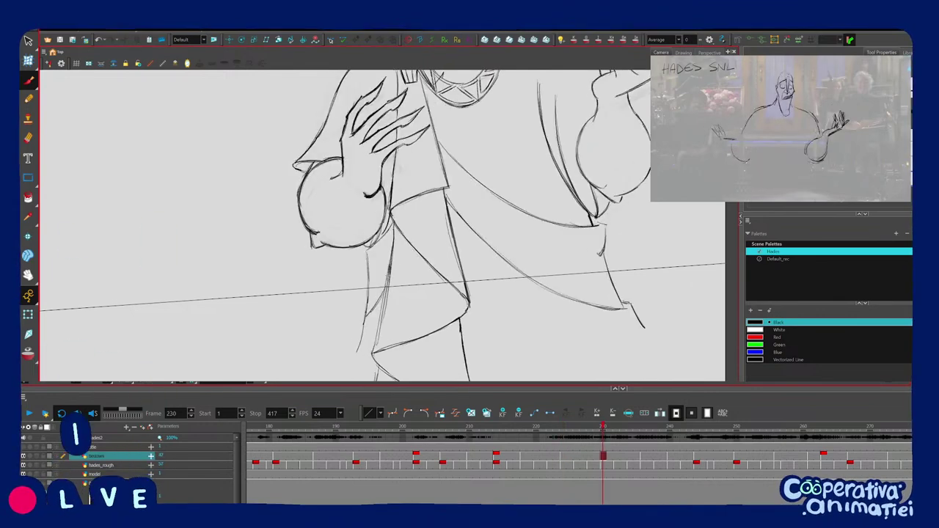
{"action": "key", "text": "f"}
{"action": "key", "text": "g"}
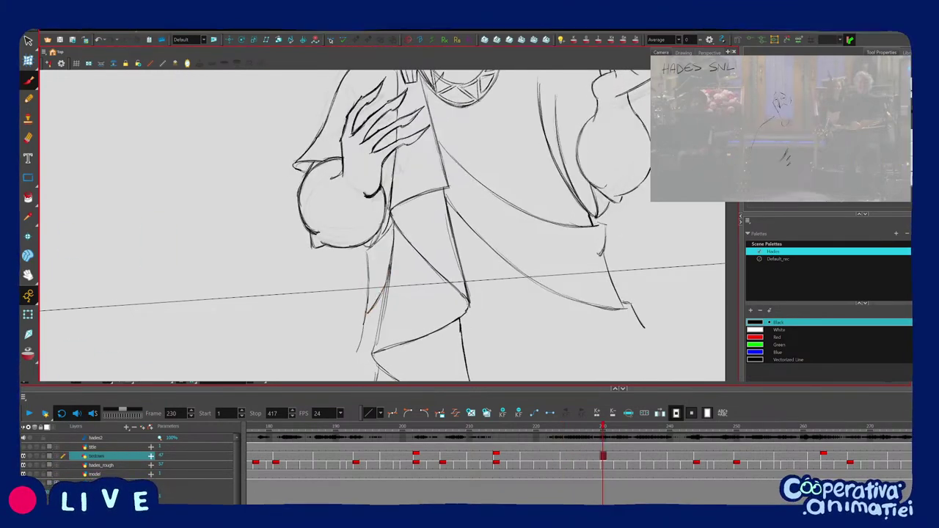
{"action": "key", "text": "f"}
{"action": "key", "text": "g"}
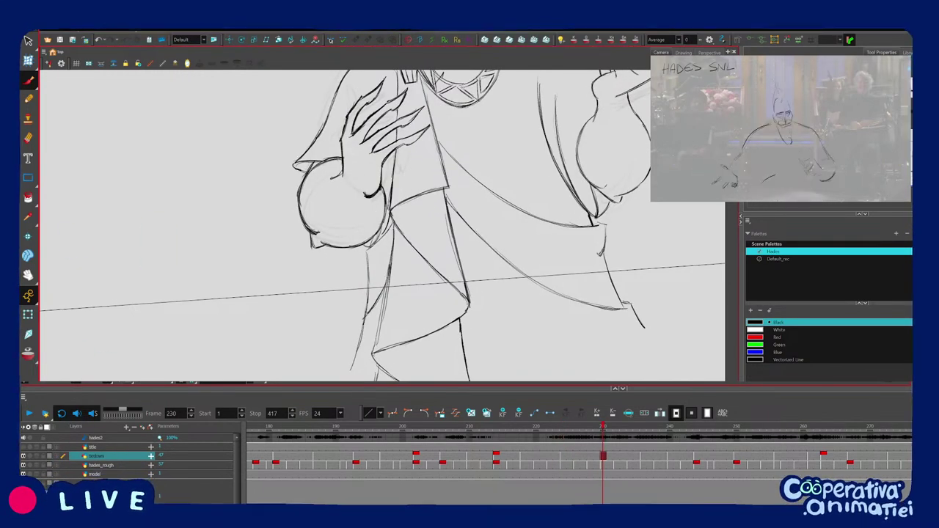
Review the full figure around frame 230 by flipping to neighbouring drawings and playing back the animation.
{"action": "key", "text": "2"}
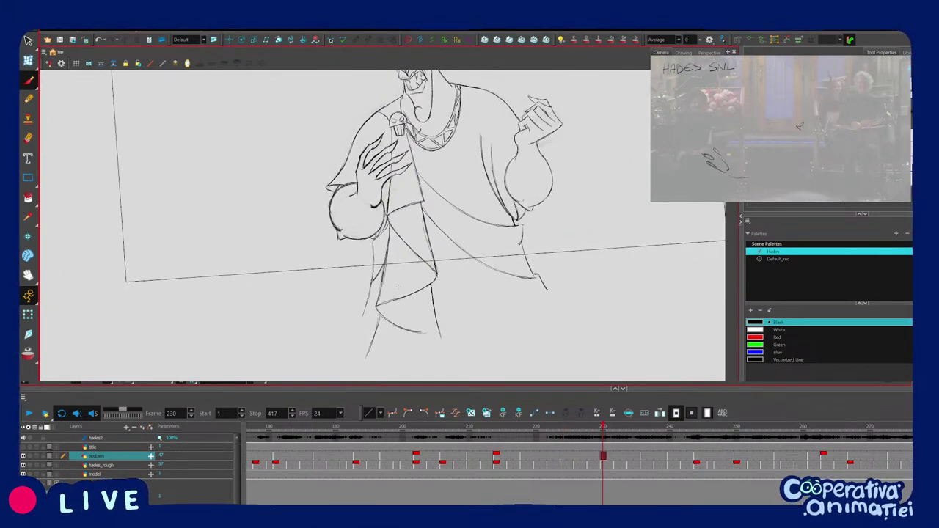
{"action": "key", "text": "2"}
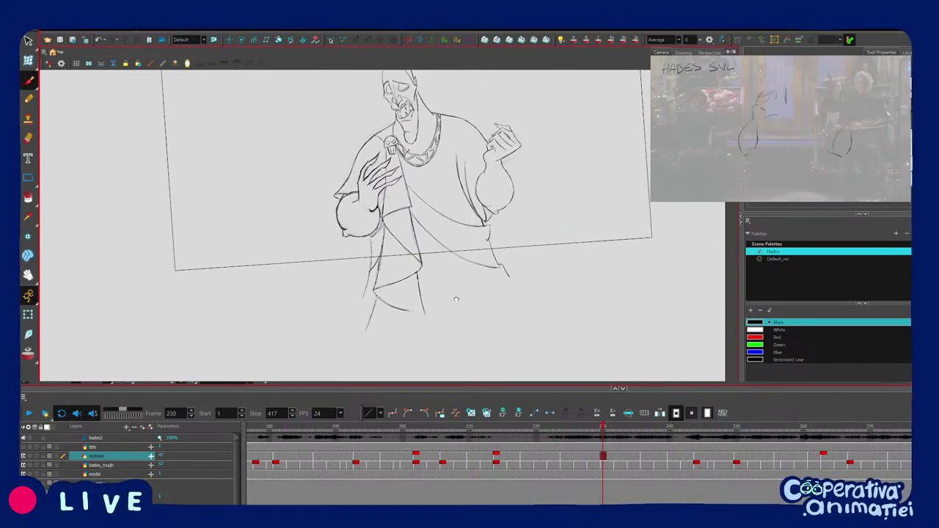
{"action": "key", "text": "1"}
{"action": "key", "text": "1"}
{"action": "key", "text": "2"}
{"action": "key", "text": "2"}
{"action": "key", "text": "f"}
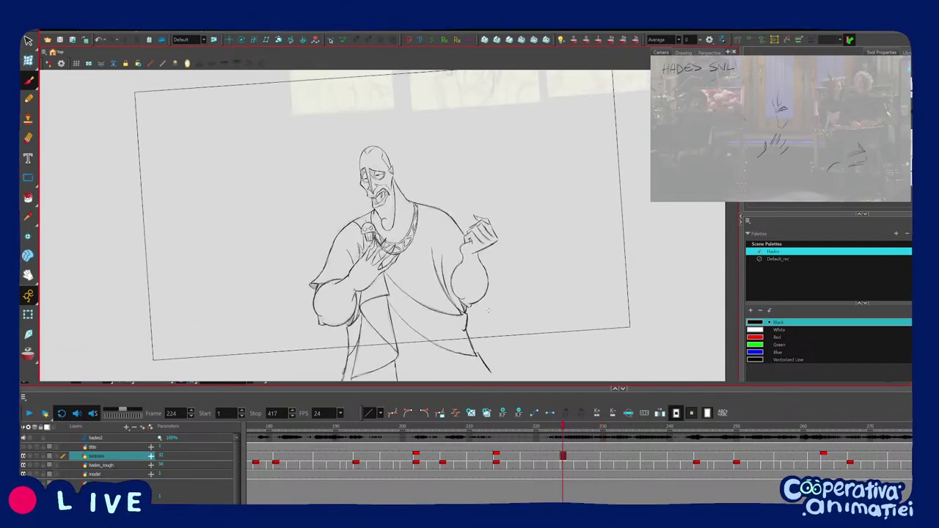
{"action": "key", "text": "period"}
{"action": "key", "text": "period"}
{"action": "key", "text": "period"}
{"action": "key", "text": "period"}
{"action": "key", "text": "period"}
{"action": "key", "text": "period"}
{"action": "key", "text": "Return"}
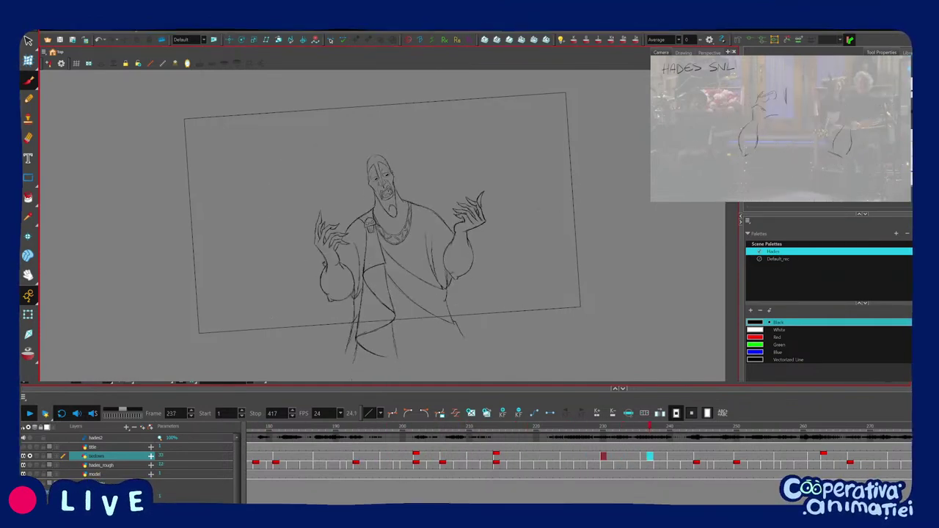
Go to frame 211 and show the hades_rough layer solo instead of the tiedown layer.
{"action": "left_click", "coordinate": [478, 431]}
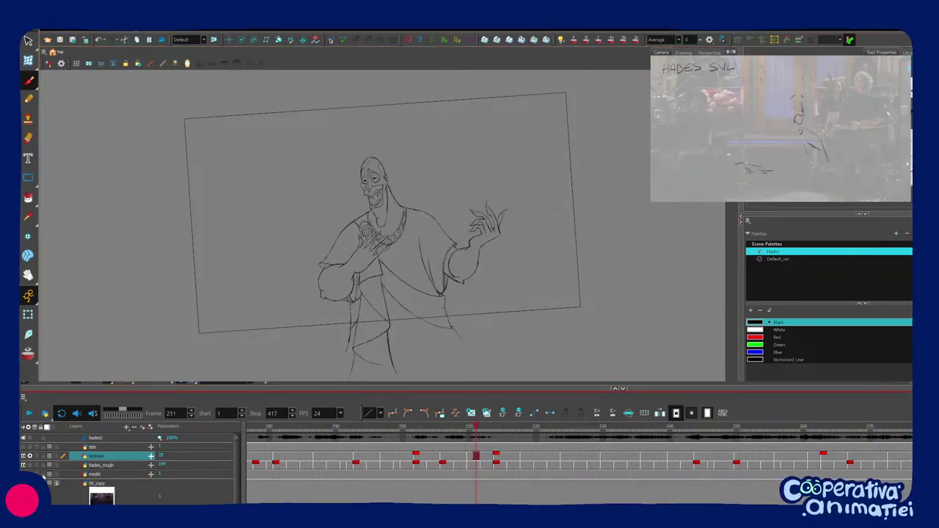
{"action": "left_click", "coordinate": [31, 457]}
{"action": "left_click", "coordinate": [30, 466]}
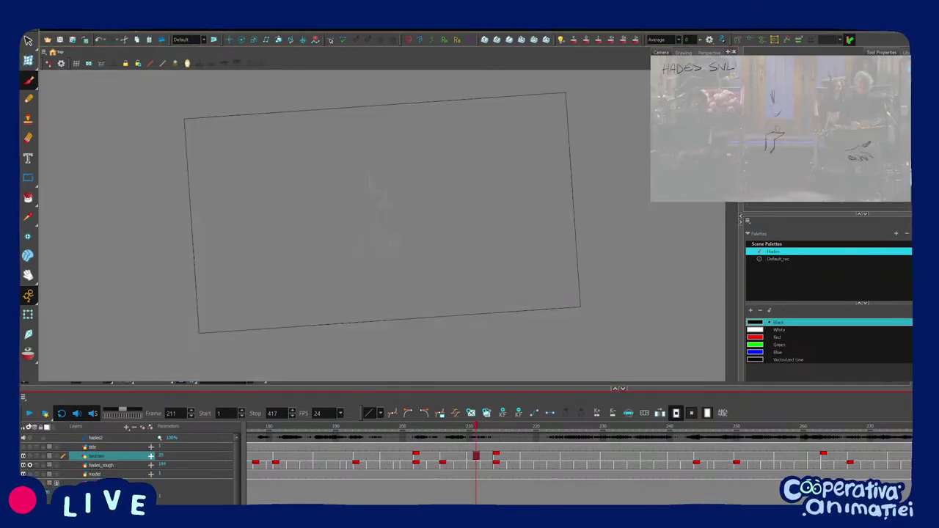
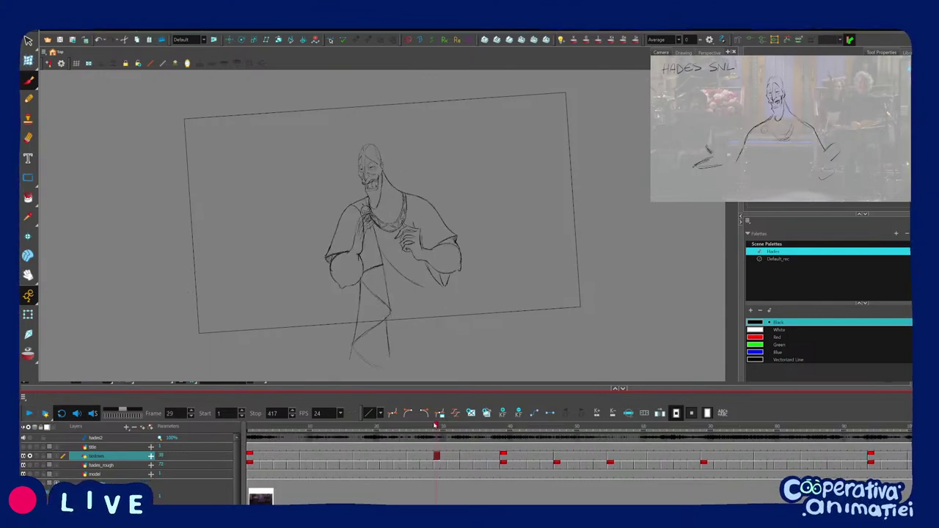
Sketch the diagonal fold between the robe's side edge and the cloth panel beneath the round sleeve on frame 25, removing the stray stroke.
{"action": "key", "text": "2"}
{"action": "left_click_drag", "start_coordinate": [440, 328], "coordinate": [453, 275]}
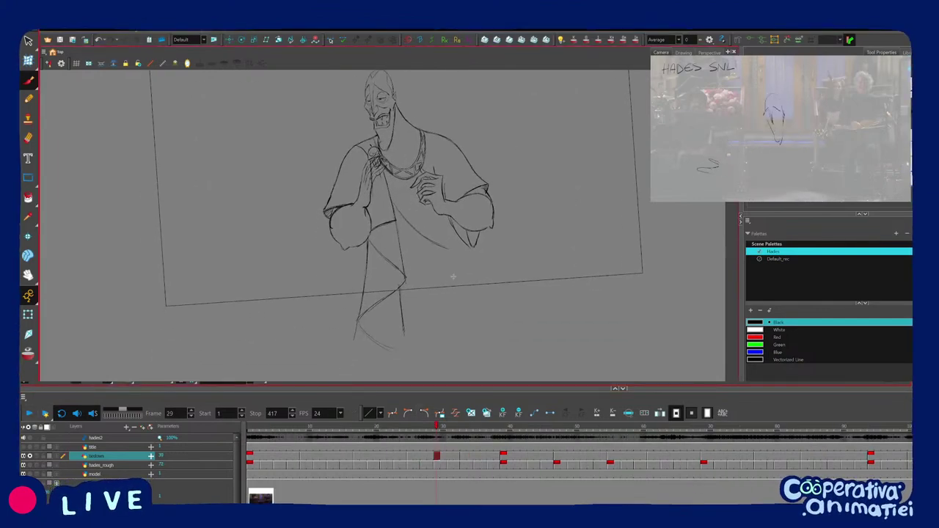
{"action": "key", "text": "f"}
{"action": "key", "text": "f"}
{"action": "key", "text": "f"}
{"action": "key", "text": "g"}
{"action": "key", "text": "g"}
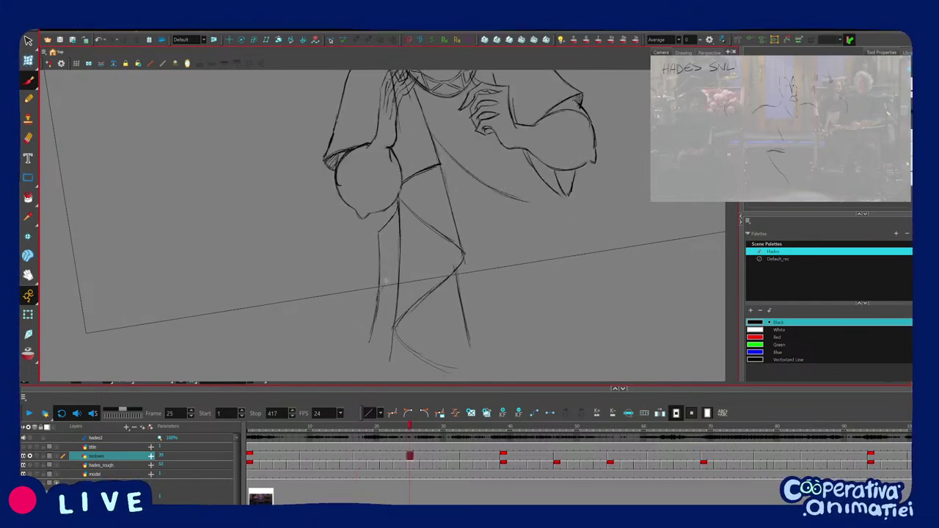
{"action": "left_click_drag", "start_coordinate": [395, 261], "coordinate": [400, 233]}
{"action": "key", "text": "f"}
{"action": "key", "text": "g"}
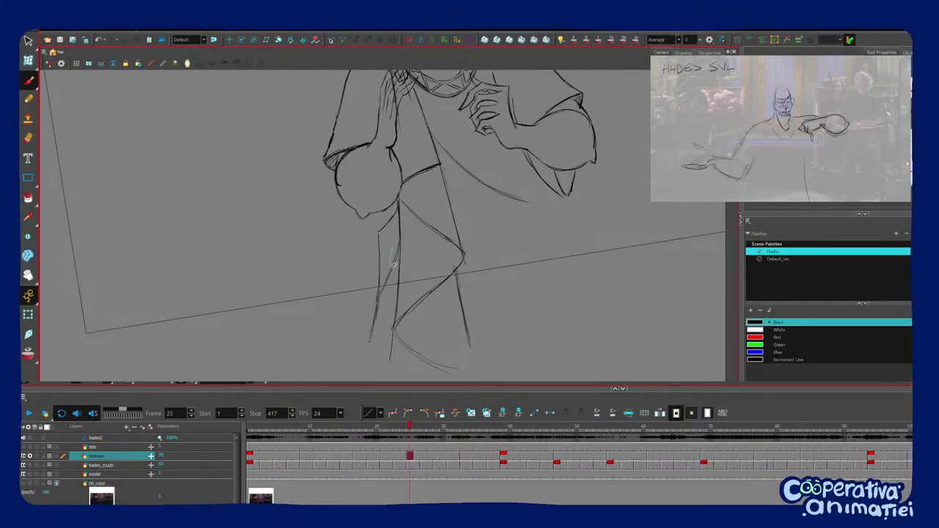
{"action": "left_click", "coordinate": [399, 238], "text": "ctrl"}
{"action": "key", "text": "Delete"}
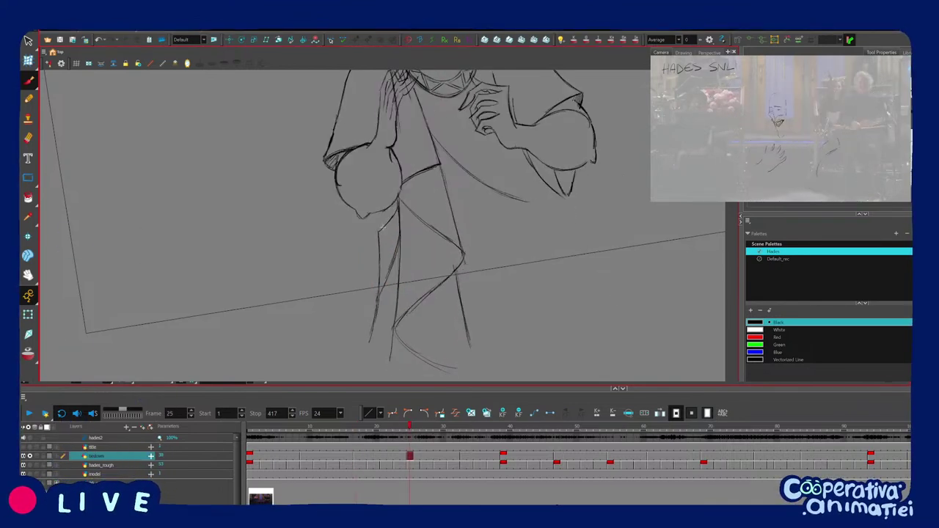
Add the small hatched sleeve opening beneath the chest-touching hand's round sleeve on frame 25, comparing it with frames 9 and 17.
{"action": "key", "text": "f"}
{"action": "key", "text": "g"}
{"action": "key", "text": "f"}
{"action": "key", "text": "f"}
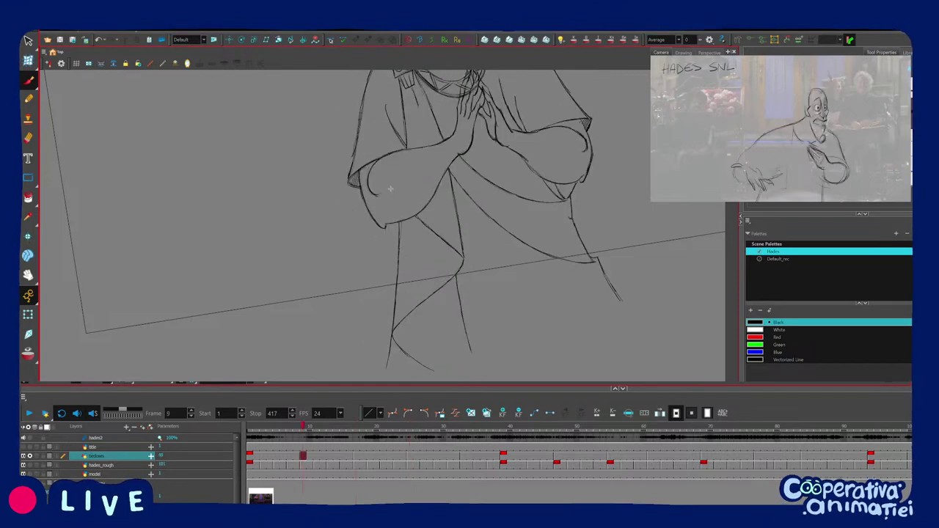
{"action": "key", "text": "g"}
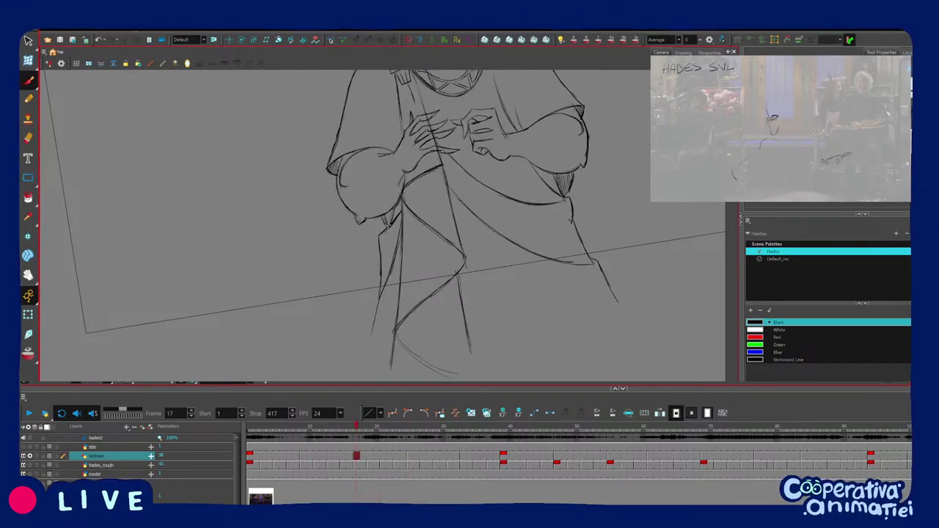
{"action": "key", "text": "f"}
{"action": "key", "text": "g"}
{"action": "key", "text": "g"}
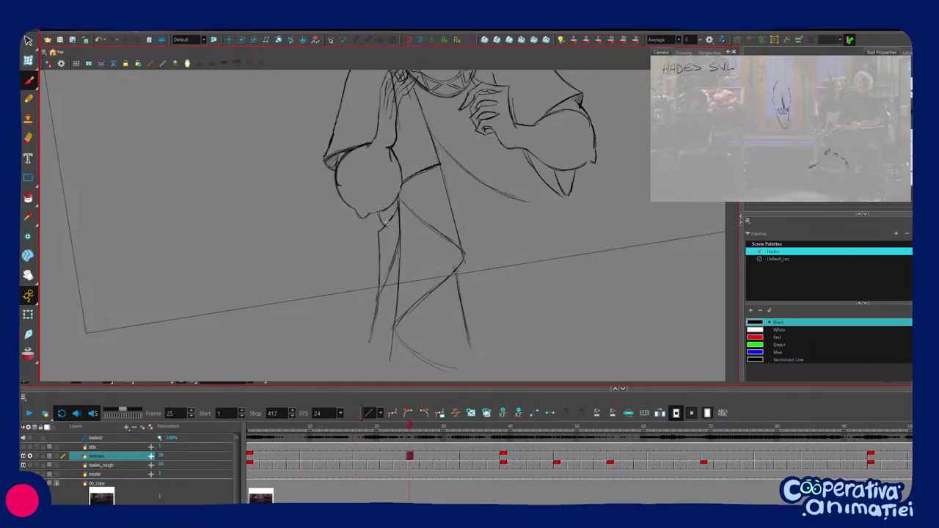
{"action": "key", "text": "1"}
{"action": "key", "text": "1"}
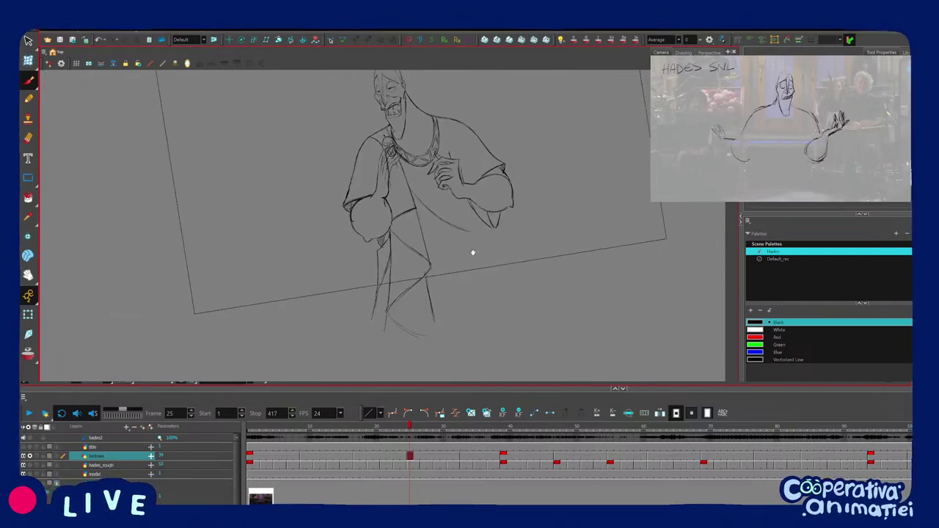
Flip back from frame 25 to frame 1 and step forward to frame 9, examining the robe's side edge for continuity.
{"action": "key", "text": "f"}
{"action": "key", "text": "g"}
{"action": "key", "text": "1"}
{"action": "key", "text": "f"}
{"action": "key", "text": "f"}
{"action": "key", "text": "f"}
{"action": "key", "text": "period"}
{"action": "key", "text": "period"}
{"action": "key", "text": "period"}
{"action": "key", "text": "period"}
{"action": "key", "text": "period"}
{"action": "key", "text": "period"}
{"action": "key", "text": "period"}
{"action": "key", "text": "period"}
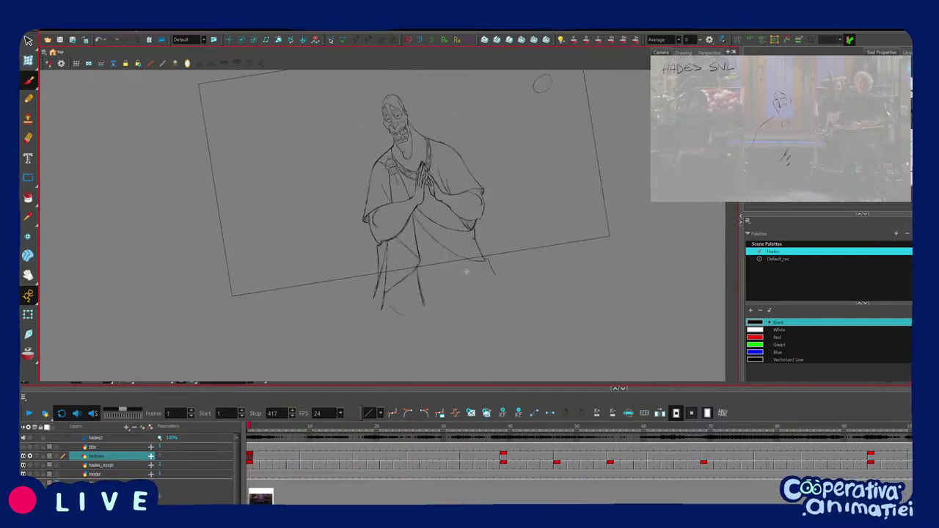
Draw the robe's side edge and diagonal fold beneath the sleeve on frame 9, using the onion skin as a guide.
{"action": "scroll", "coordinate": [392, 254], "scroll_direction": "up", "scroll_amount": 5}
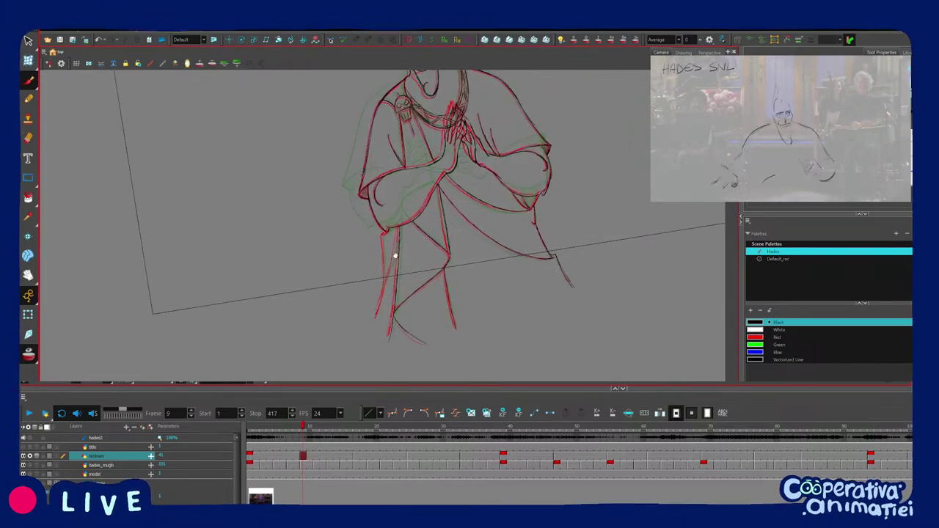
{"action": "mouse_move", "coordinate": [385, 283]}
{"action": "left_mouse_down"}
{"action": "mouse_move", "coordinate": [420, 272]}
{"action": "mouse_move", "coordinate": [415, 284]}
{"action": "mouse_move", "coordinate": [382, 278]}
{"action": "mouse_move", "coordinate": [403, 251]}
{"action": "left_mouse_up"}
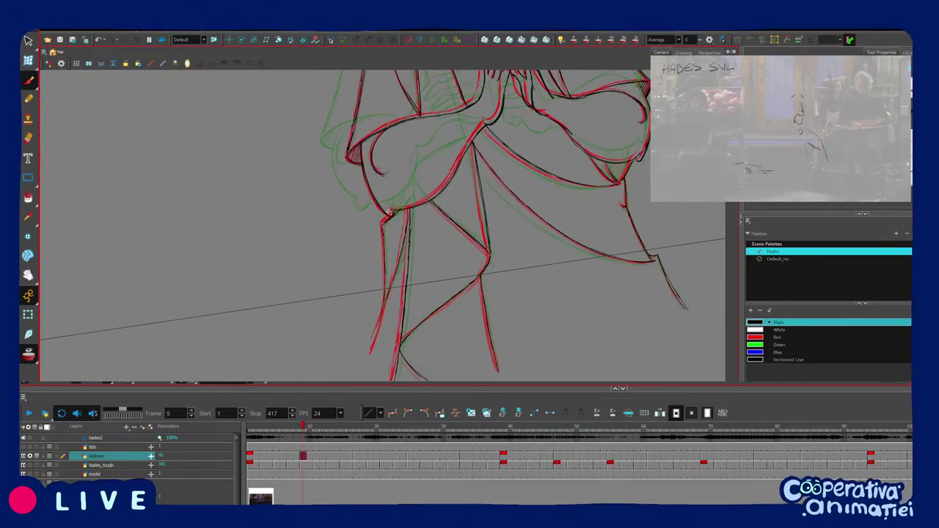
{"action": "key", "text": "alt+o"}
Extend the robe's upper drape curve to the hanging sleeve tip on frame 25, redoing the stroke and checking it against neighbouring drawings.
{"action": "key", "text": "1"}
{"action": "key", "text": "1"}
{"action": "left_click_drag", "start_coordinate": [298, 254], "coordinate": [307, 265]}
{"action": "key", "text": "f"}
{"action": "key", "text": "g"}
{"action": "key", "text": "g"}
{"action": "key", "text": "f"}
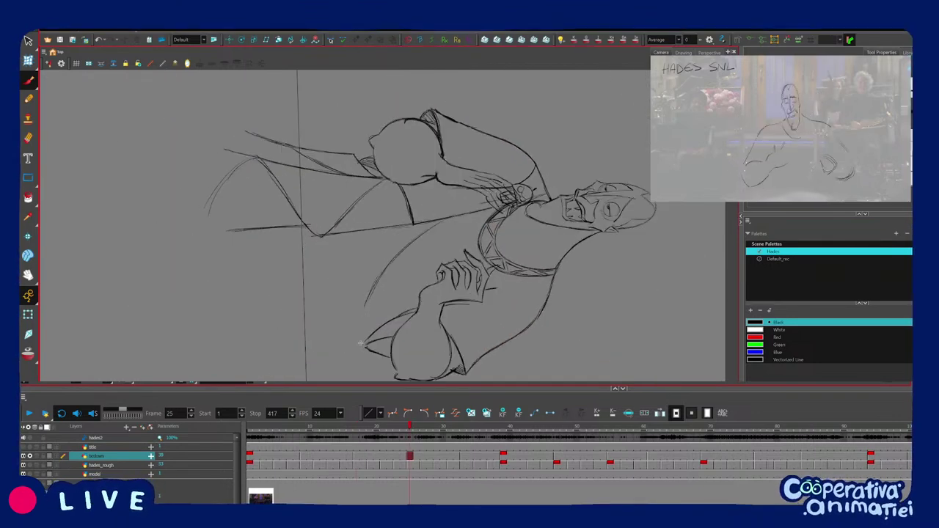
{"action": "key", "text": "ctrl+z"}
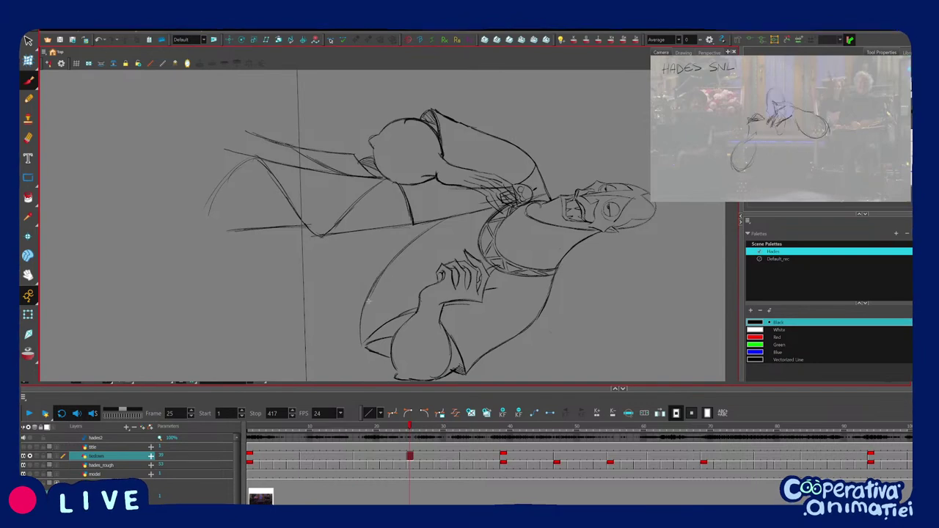
{"action": "left_click_drag", "start_coordinate": [402, 252], "coordinate": [378, 301]}
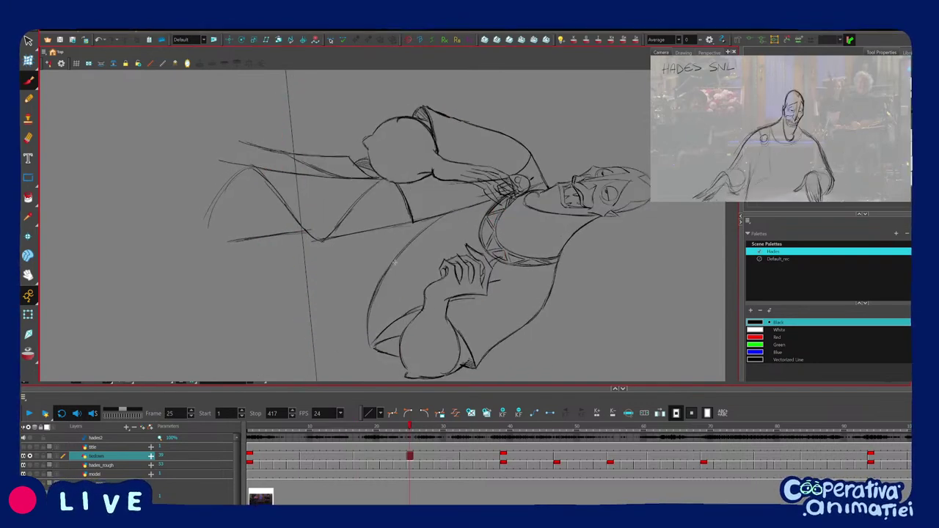
{"action": "mouse_move", "coordinate": [394, 262]}
{"action": "left_mouse_down"}
{"action": "mouse_move", "coordinate": [409, 299]}
{"action": "mouse_move", "coordinate": [438, 240]}
{"action": "left_mouse_up"}
{"action": "key", "text": "f"}
{"action": "key", "text": "g"}
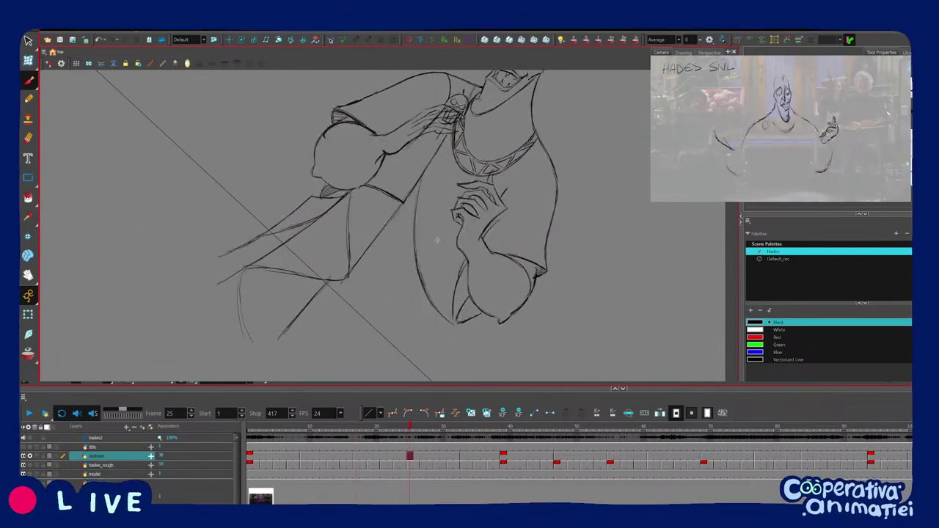
{"action": "key", "text": "f"}
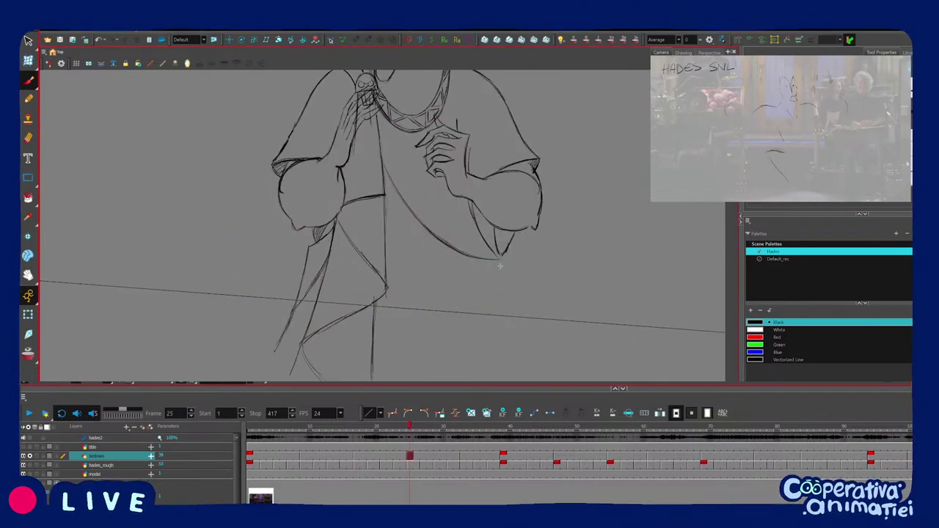
Draw the short vertical robe edge with its small notch below the hanging sleeve tip on frame 25, comparing it with the neighbouring drawing.
{"action": "mouse_move", "coordinate": [505, 258]}
{"action": "left_mouse_down"}
{"action": "mouse_move", "coordinate": [501, 284]}
{"action": "mouse_move", "coordinate": [525, 266]}
{"action": "mouse_move", "coordinate": [524, 276]}
{"action": "left_mouse_up"}
{"action": "key", "text": "2"}
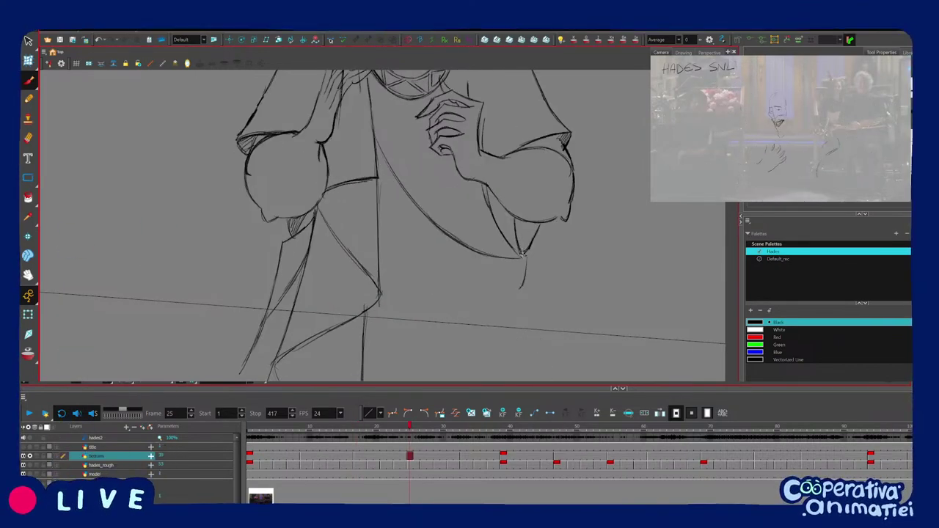
{"action": "mouse_move", "coordinate": [526, 256]}
{"action": "left_mouse_down"}
{"action": "mouse_move", "coordinate": [521, 290]}
{"action": "mouse_move", "coordinate": [531, 239]}
{"action": "left_mouse_up"}
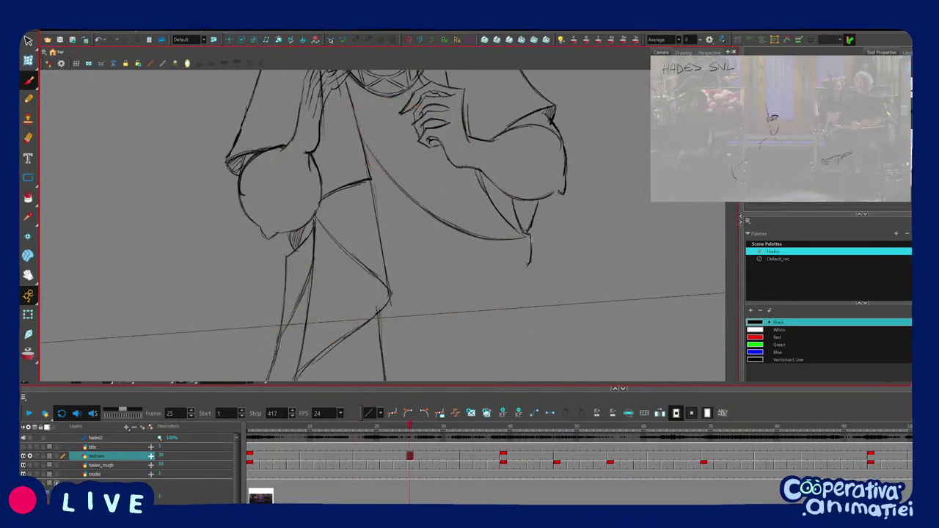
{"action": "key", "text": "f"}
{"action": "key", "text": "g"}
{"action": "key", "text": "f"}
{"action": "key", "text": "g"}
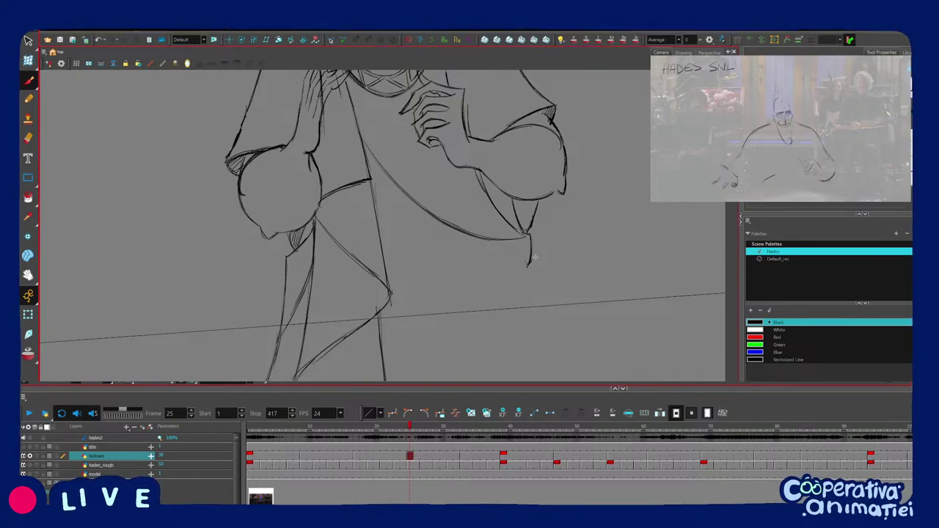
Continue the robe edge diagonally downward from the notch below the sleeve tip on frame 25, checking it against frame 17.
{"action": "key", "text": "2"}
{"action": "left_click_drag", "start_coordinate": [563, 267], "coordinate": [500, 250]}
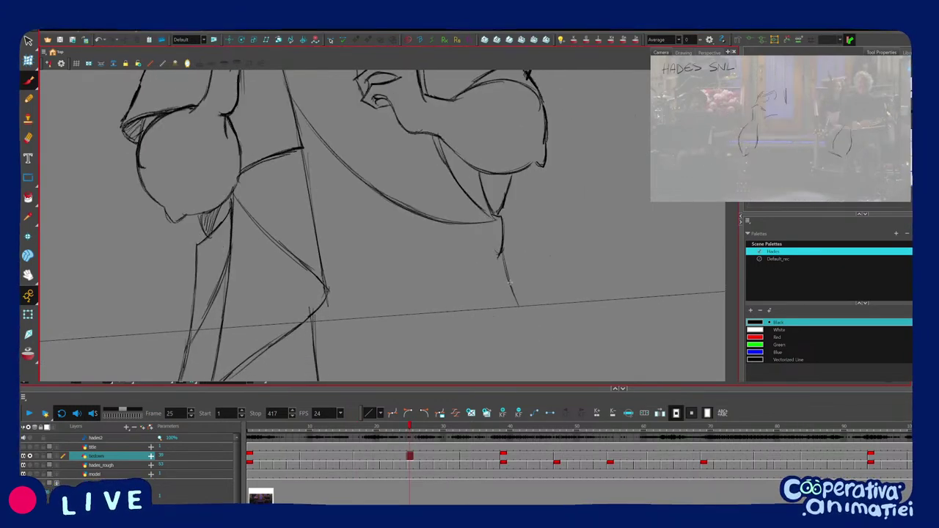
{"action": "scroll", "coordinate": [506, 256], "scroll_direction": "down", "scroll_amount": 3}
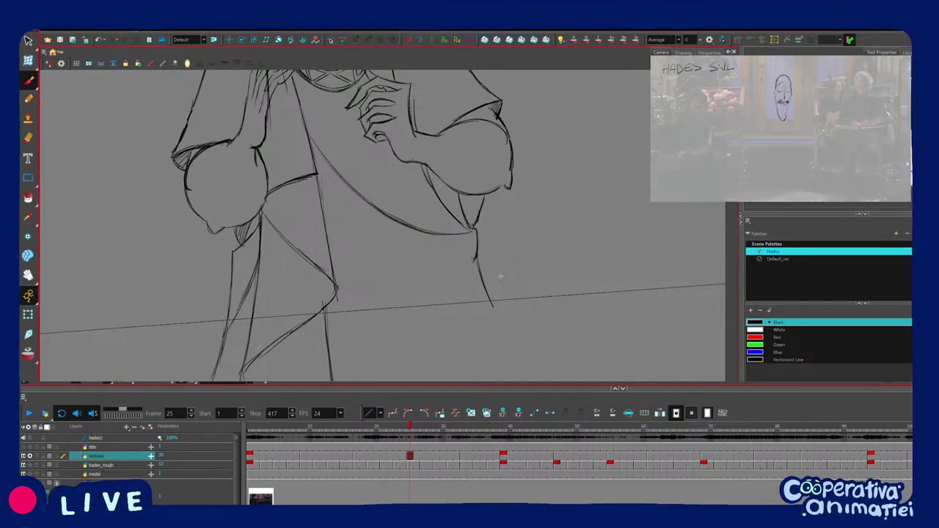
{"action": "mouse_move", "coordinate": [515, 263]}
{"action": "left_mouse_down"}
{"action": "mouse_move", "coordinate": [502, 248]}
{"action": "mouse_move", "coordinate": [482, 294]}
{"action": "left_mouse_up"}
{"action": "key", "text": "f"}
{"action": "key", "text": "g"}
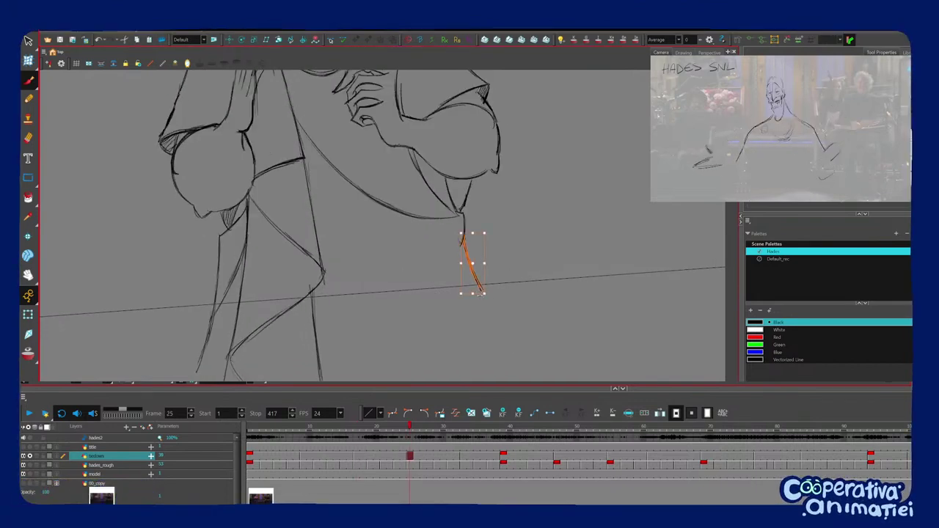
{"action": "key", "text": "f"}
{"action": "key", "text": "g"}
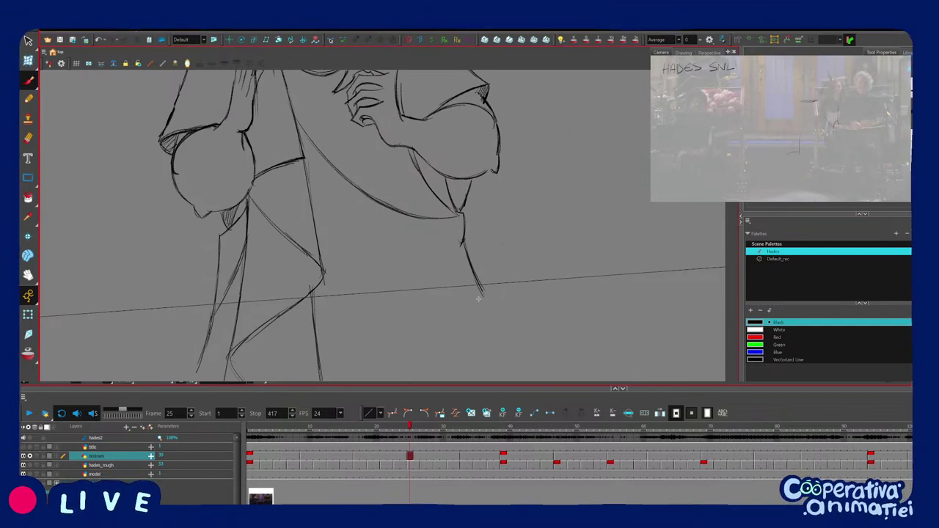
{"action": "scroll", "coordinate": [507, 251], "scroll_direction": "down", "scroll_amount": 1}
{"action": "key", "text": "f"}
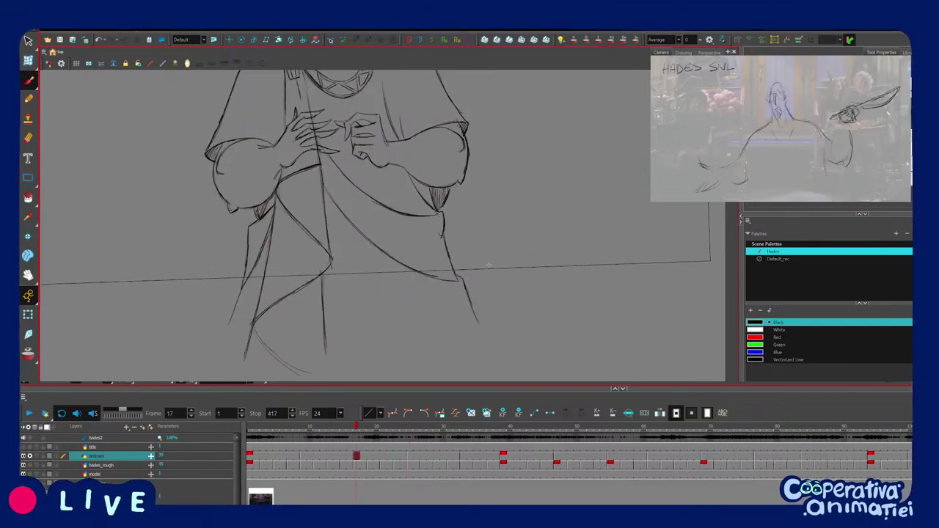
{"action": "key", "text": "g"}
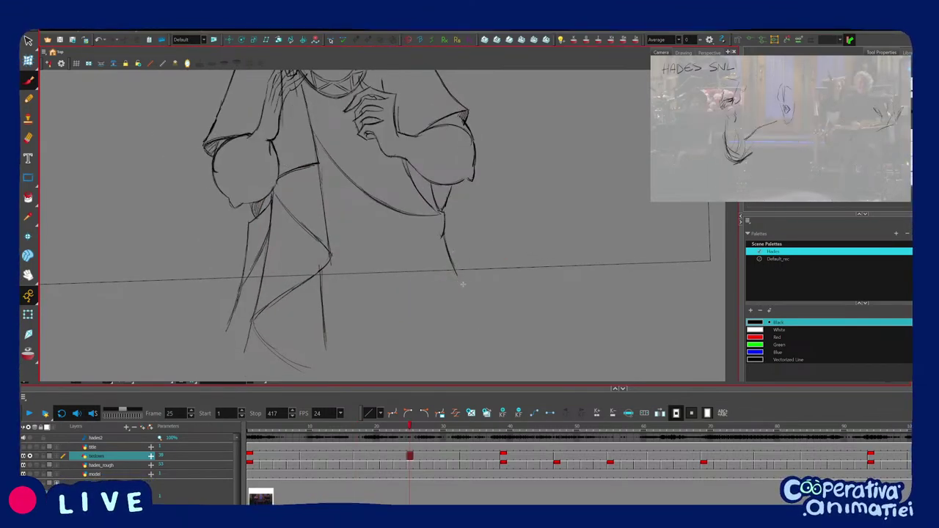
Compare the robe's side edge and folds on frame 25 with the drawing on frame 17.
{"action": "scroll", "coordinate": [483, 249], "scroll_direction": "down", "scroll_amount": 1}
{"action": "key", "text": "f"}
{"action": "key", "text": "g"}
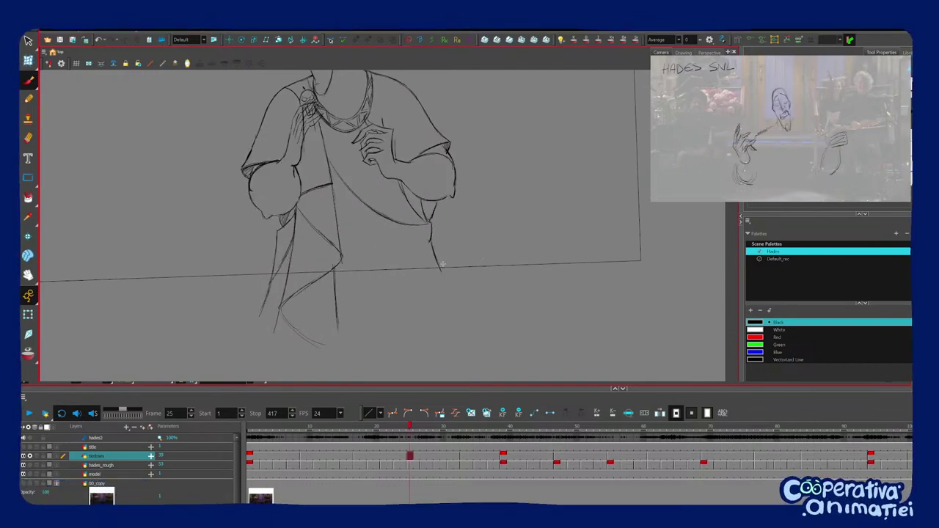
{"action": "left_click_drag", "start_coordinate": [394, 264], "coordinate": [433, 246]}
{"action": "scroll", "coordinate": [388, 242], "scroll_direction": "up", "scroll_amount": 2}
{"action": "scroll", "coordinate": [433, 246], "scroll_direction": "up", "scroll_amount": 1}
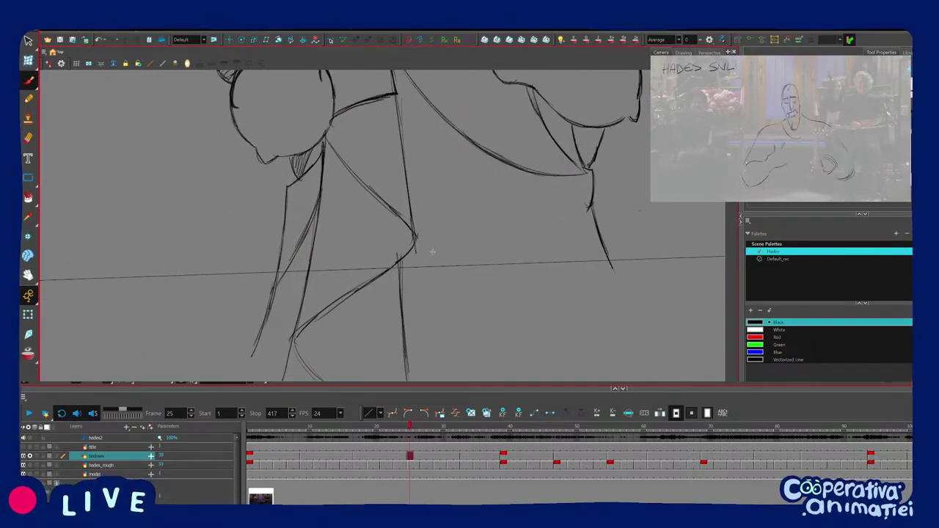
{"action": "key", "text": "f"}
{"action": "key", "text": "g"}
{"action": "key", "text": "f"}
{"action": "key", "text": "v"}
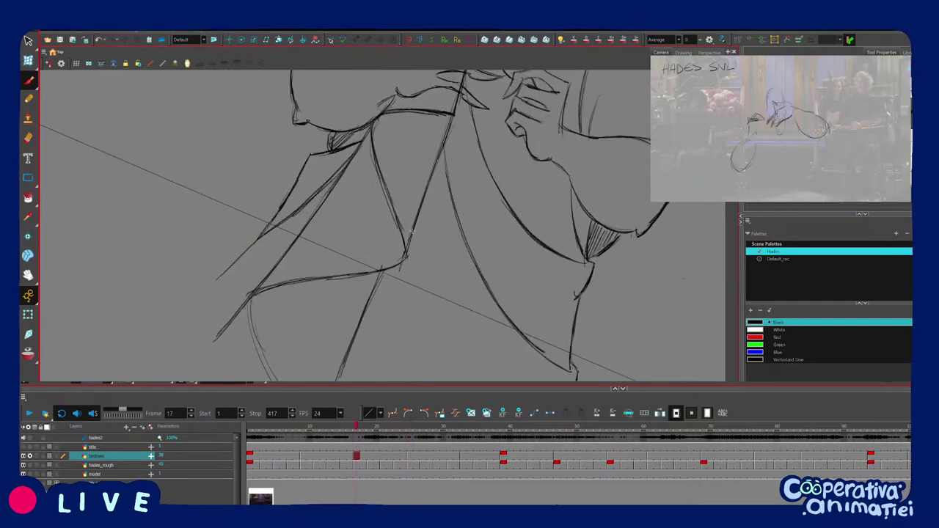
{"action": "key", "text": "g"}
{"action": "key", "text": "v"}
{"action": "left_click_drag", "start_coordinate": [391, 255], "coordinate": [407, 184]}
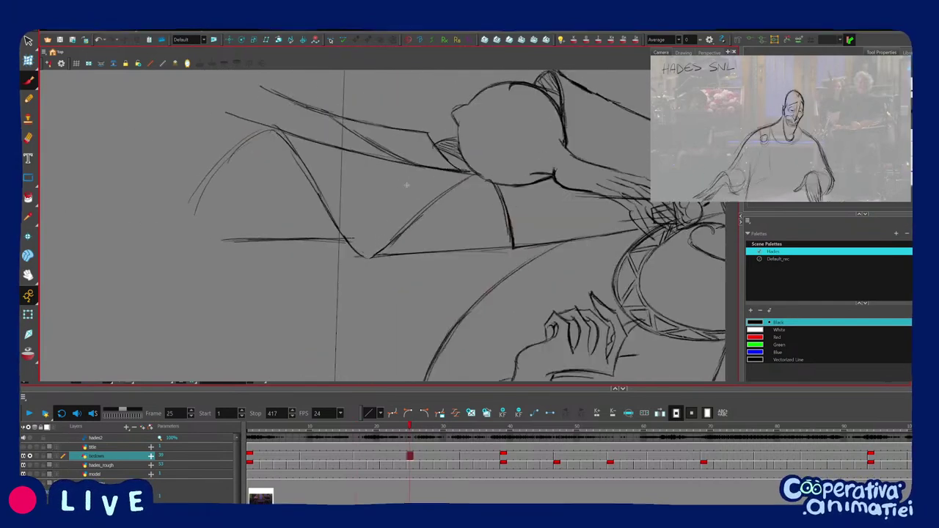
Examine the full Hades pose on frame 25, checking how the robe edges and sleeves read together.
{"action": "scroll", "coordinate": [443, 245], "scroll_direction": "down", "scroll_amount": 1}
{"action": "left_click_drag", "start_coordinate": [434, 262], "coordinate": [464, 271]}
{"action": "key", "text": "1"}
{"action": "key", "text": "1"}
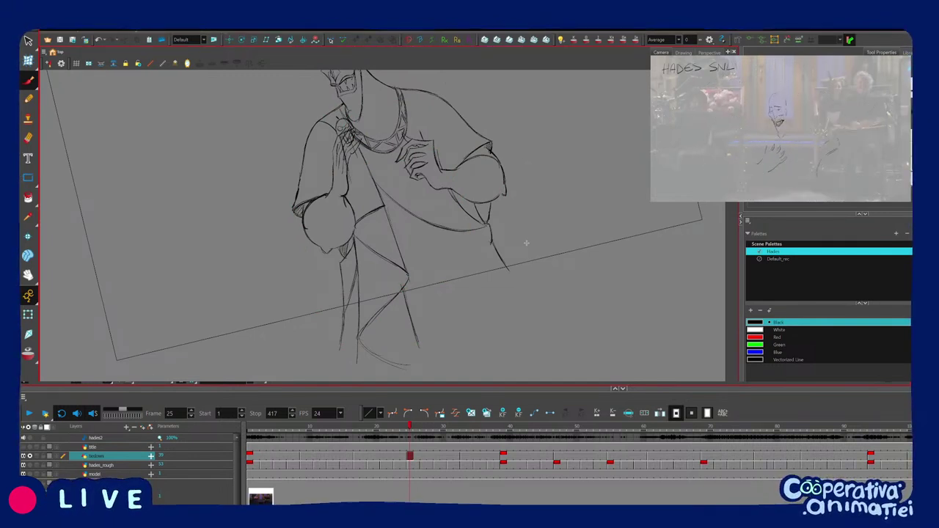
{"action": "scroll", "coordinate": [479, 302], "scroll_direction": "down", "scroll_amount": 3}
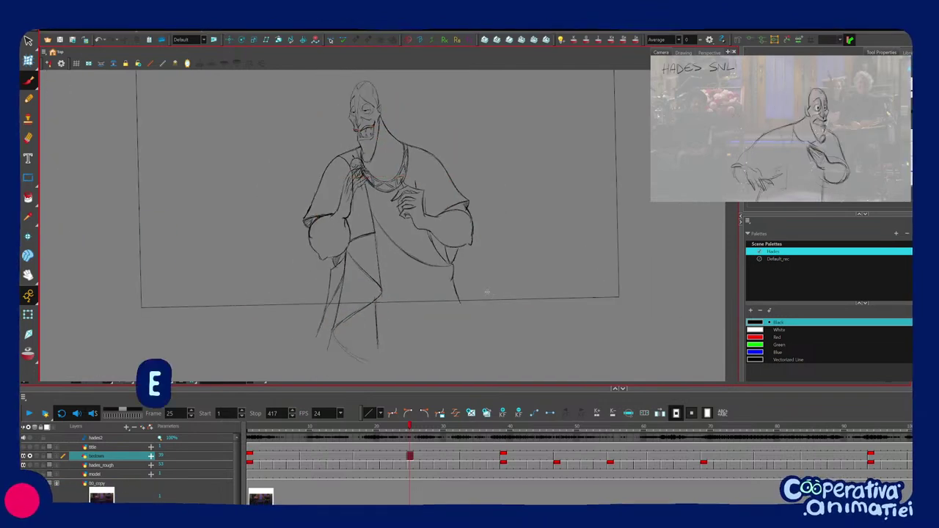
{"action": "scroll", "coordinate": [482, 283], "scroll_direction": "up", "scroll_amount": 2}
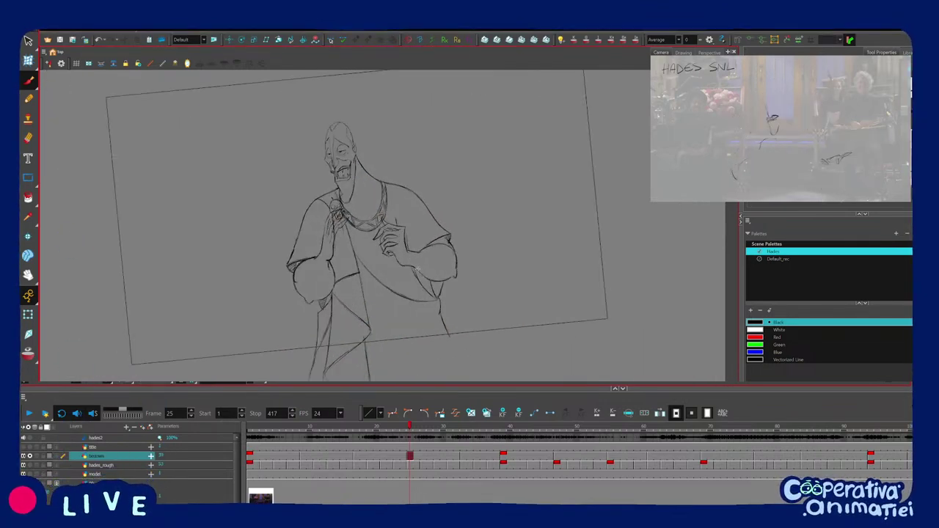
{"action": "key", "text": "shift+x"}
{"action": "scroll", "coordinate": [494, 279], "scroll_direction": "up", "scroll_amount": 2}
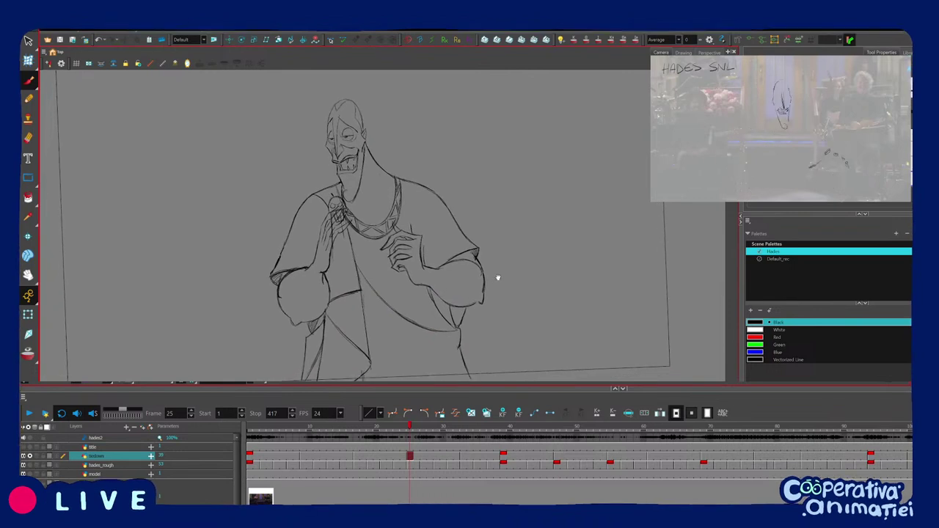
{"action": "scroll", "coordinate": [499, 275], "scroll_direction": "down", "scroll_amount": 2}
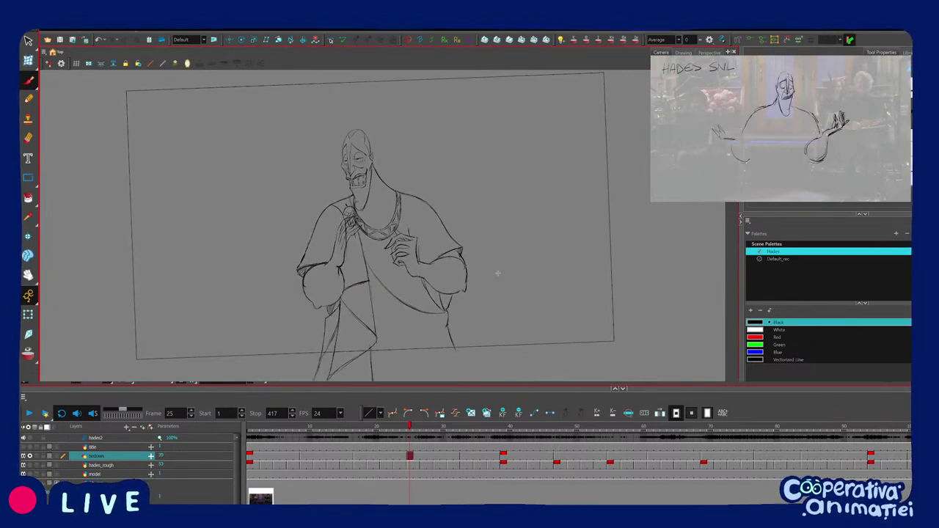
{"action": "left_click_drag", "start_coordinate": [480, 278], "coordinate": [484, 279]}
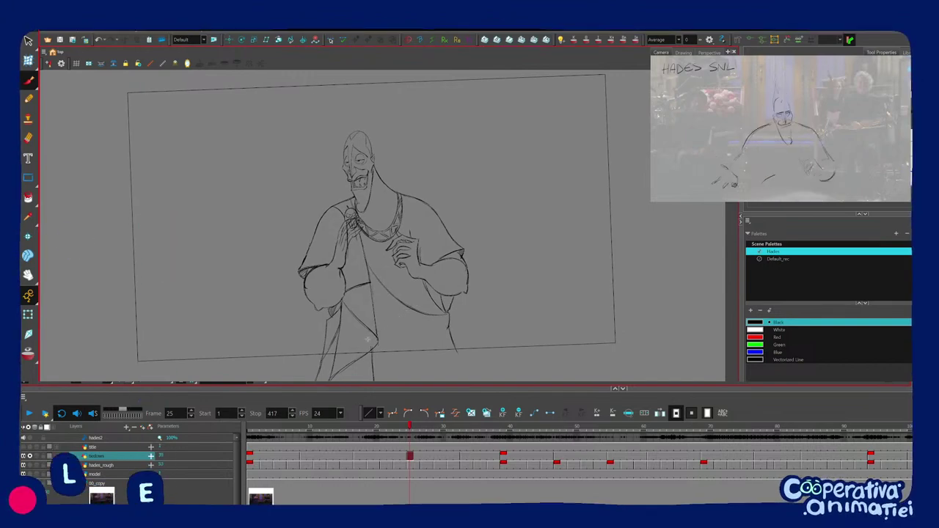
Isolate the hades_rough layer, play part of the rough animation and stop it on frame 43.
{"action": "left_click", "coordinate": [30, 456]}
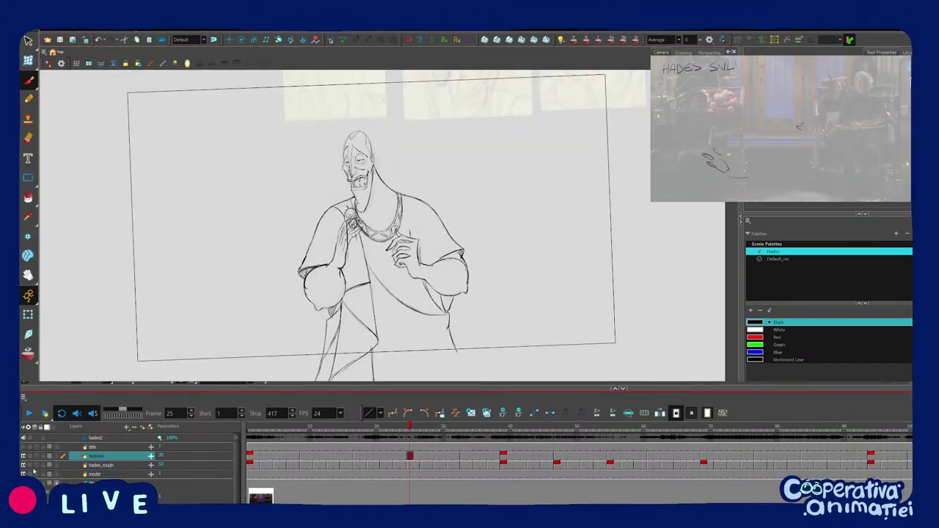
{"action": "left_click", "coordinate": [30, 466]}
{"action": "mouse_move", "coordinate": [203, 337]}
{"action": "left_mouse_down"}
{"action": "mouse_move", "coordinate": [206, 344]}
{"action": "mouse_move", "coordinate": [195, 340]}
{"action": "mouse_move", "coordinate": [245, 336]}
{"action": "left_mouse_up"}
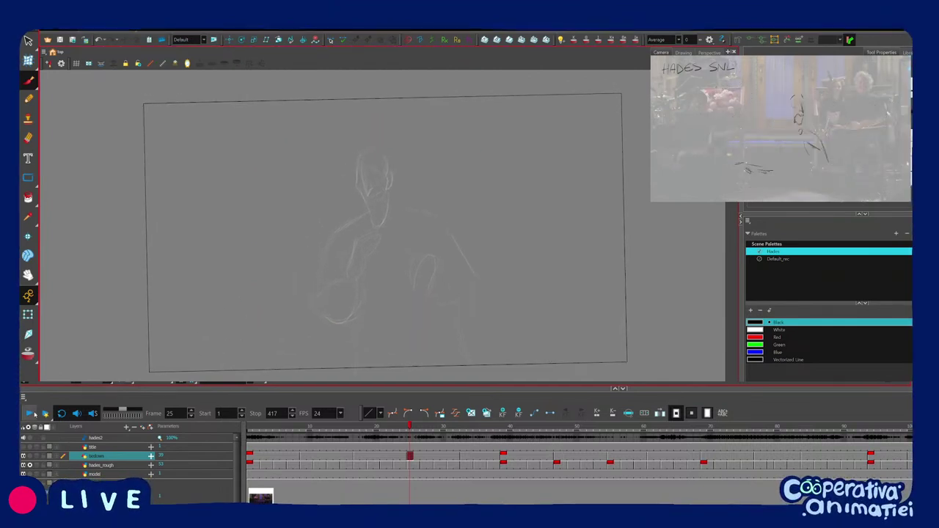
{"action": "left_click", "coordinate": [31, 414]}
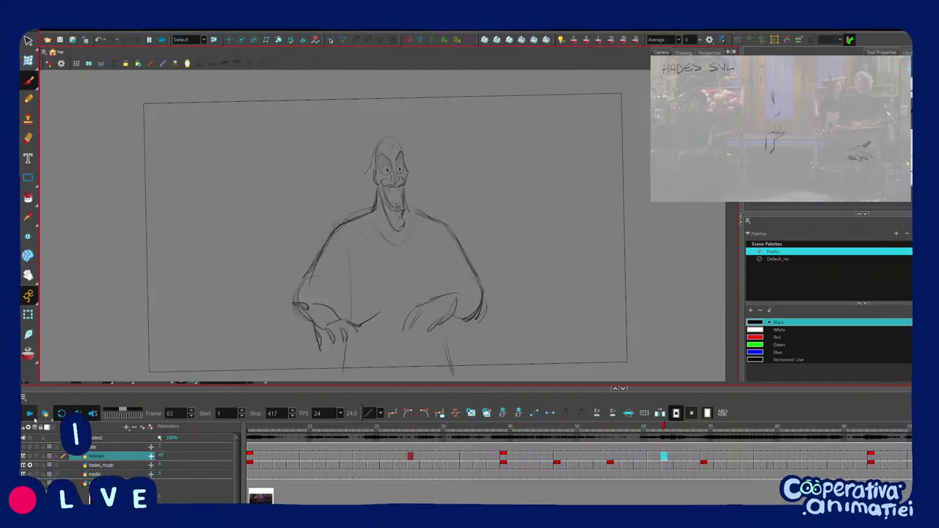
{"action": "left_click", "coordinate": [529, 432]}
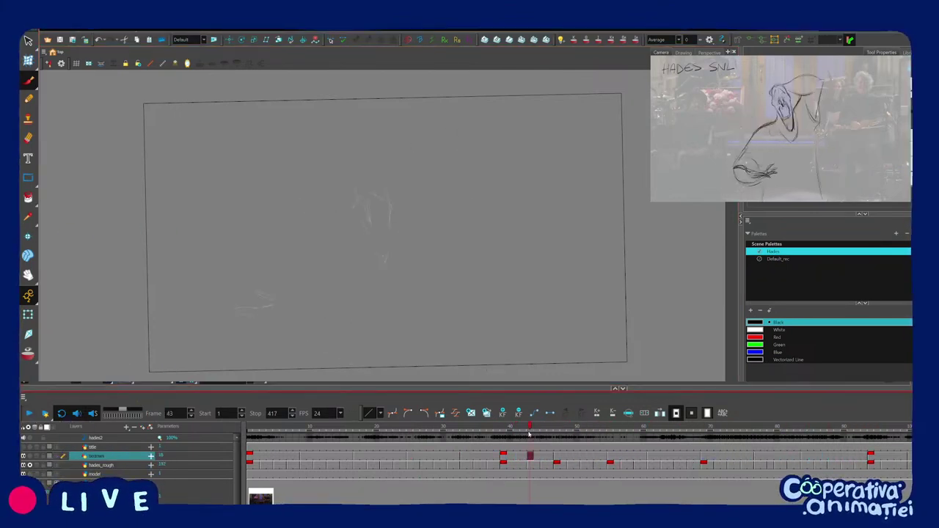
Extend the playback range's stop to frame 453 and play the rough animation across the longer range.
{"action": "key", "text": "1"}
{"action": "key", "text": "1"}
{"action": "key", "text": "1"}
{"action": "key", "text": "1"}
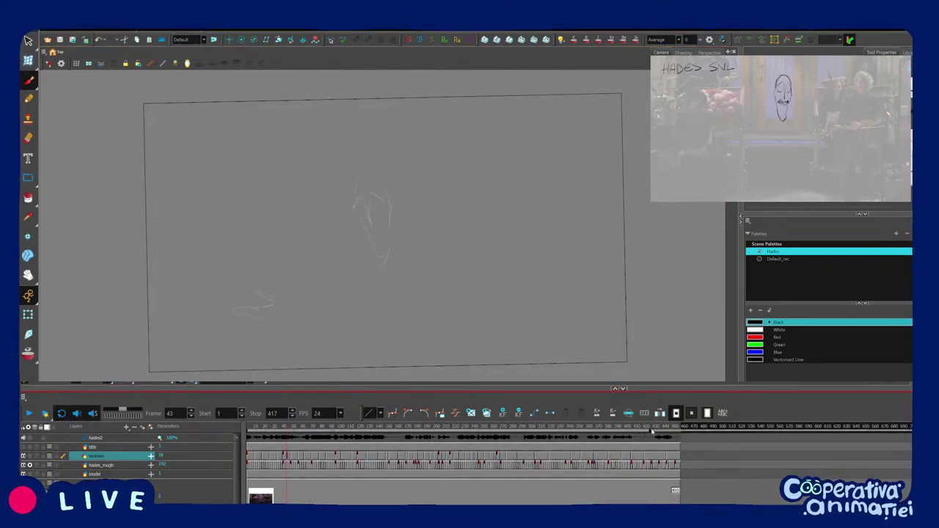
{"action": "left_click", "coordinate": [99, 372]}
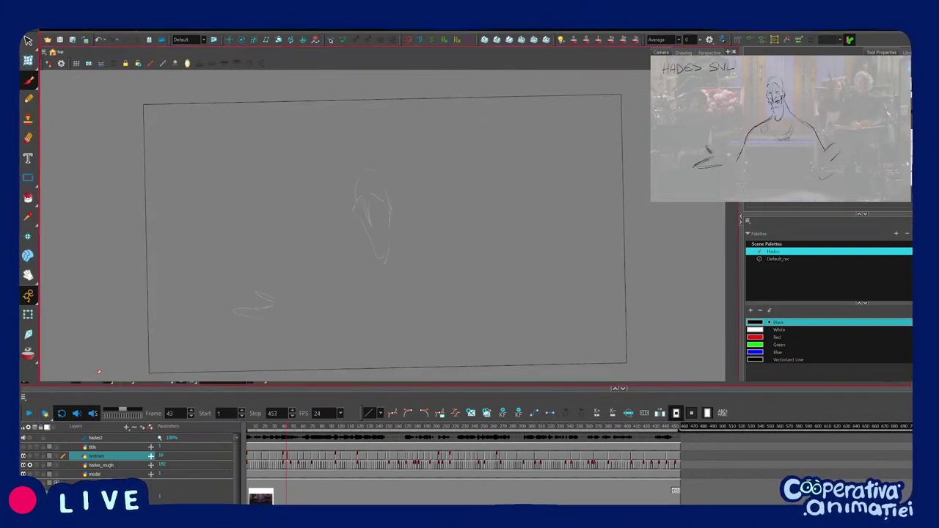
{"action": "left_click", "coordinate": [30, 414]}
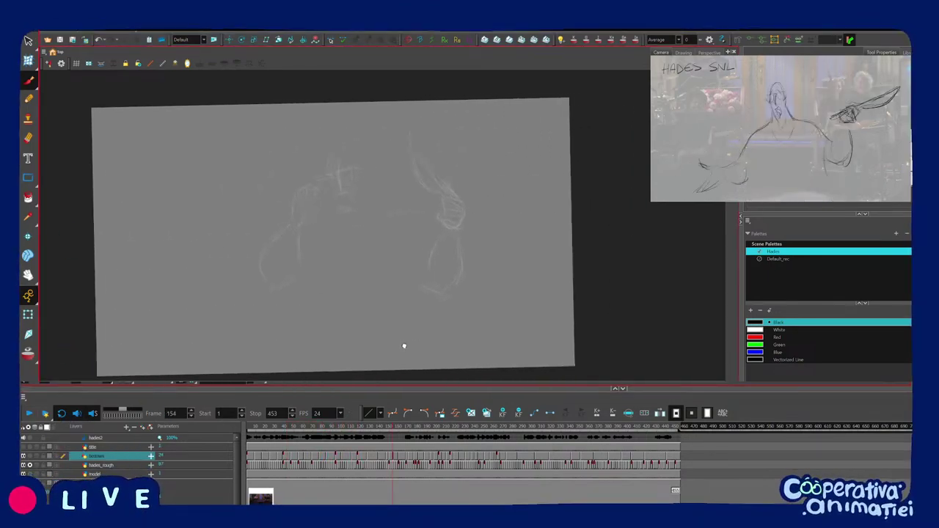
{"action": "key", "text": "space"}
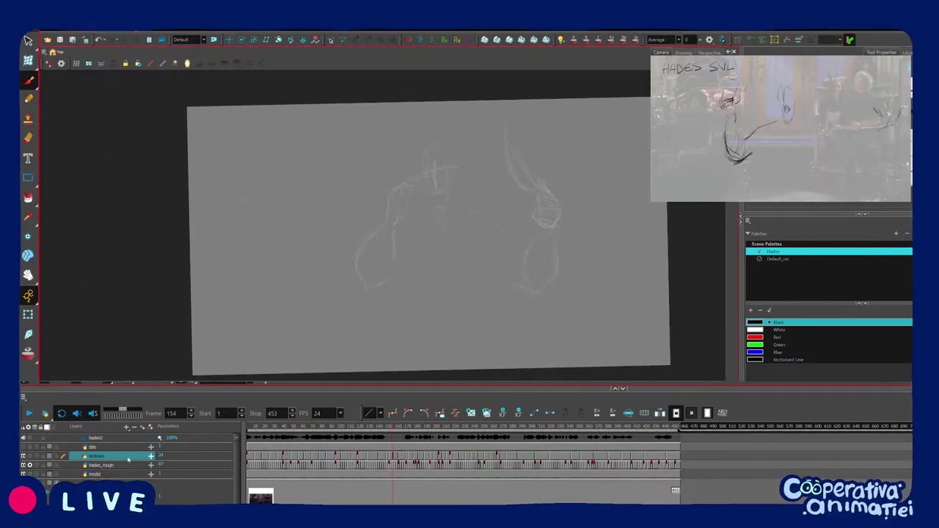
{"action": "key", "text": "space"}
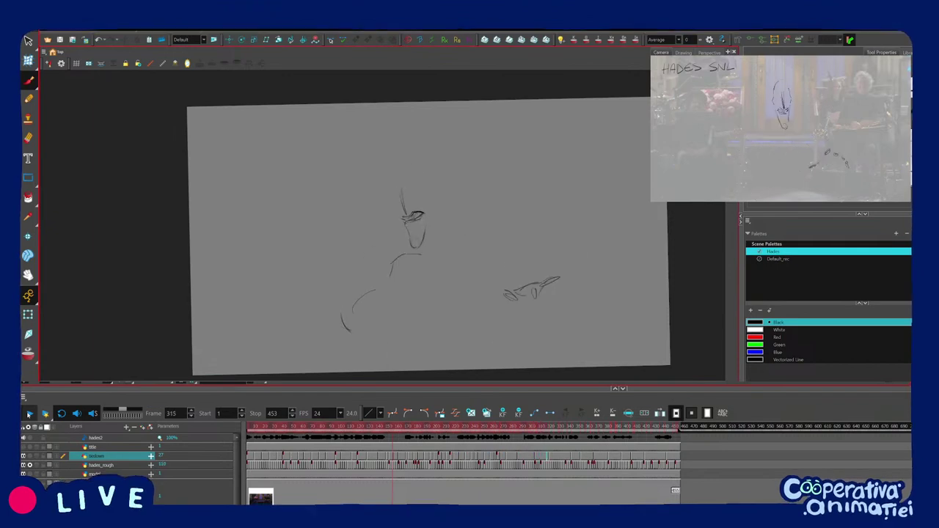
Stop on frame 144 and isolate the tiedown layer there to examine the cleaned-up pose with the raised knife.
{"action": "left_click", "coordinate": [383, 428]}
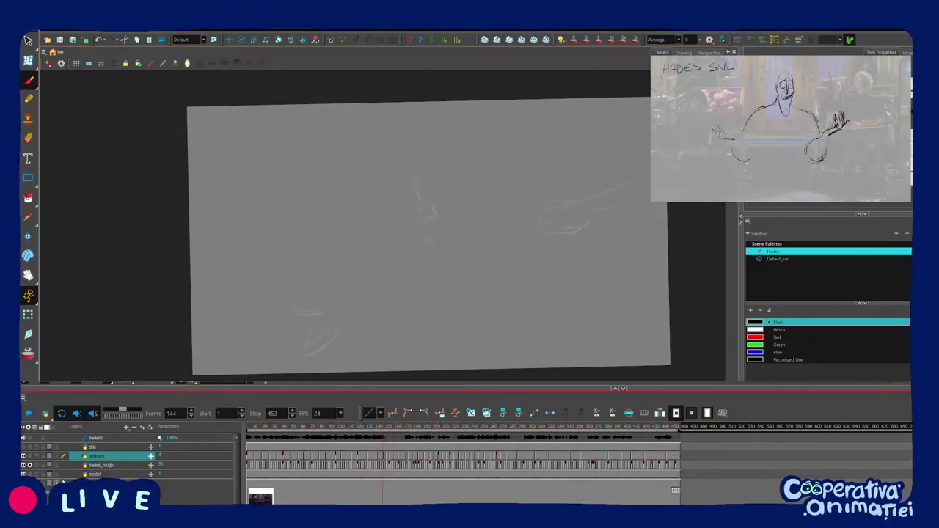
{"action": "left_click", "coordinate": [30, 465]}
{"action": "left_click", "coordinate": [30, 456]}
{"action": "left_click_drag", "start_coordinate": [302, 300], "coordinate": [384, 323]}
{"action": "key", "text": "1"}
{"action": "key", "text": "2"}
{"action": "key", "text": "1"}
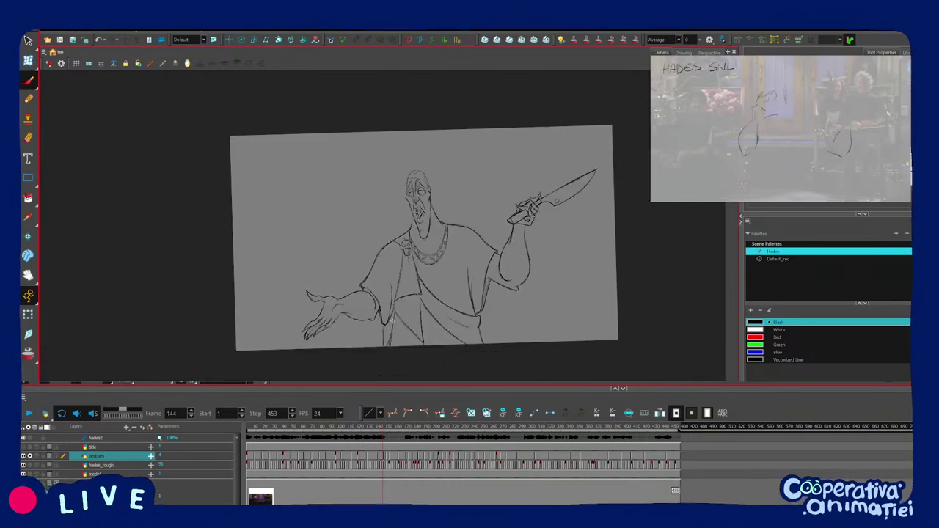
{"action": "scroll", "coordinate": [393, 321], "scroll_direction": "up", "scroll_amount": 2}
{"action": "scroll", "coordinate": [389, 327], "scroll_direction": "down", "scroll_amount": 2}
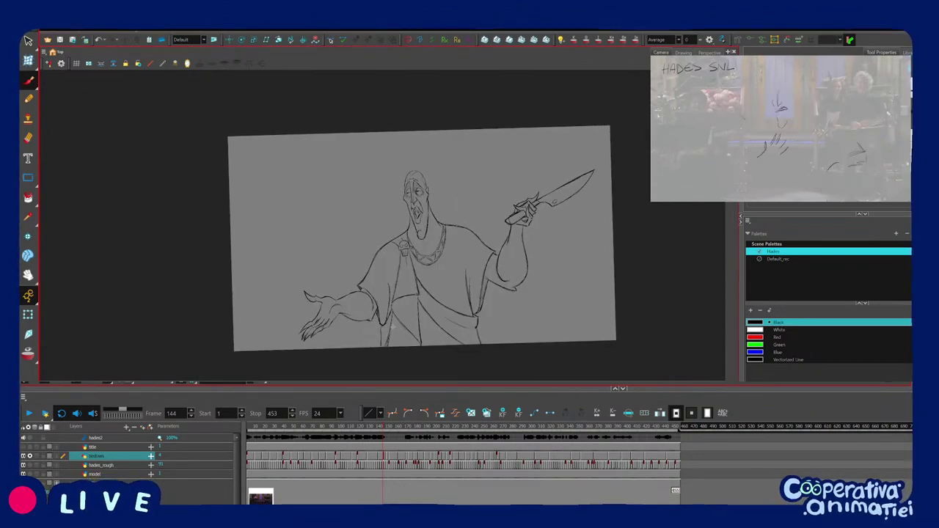
Compare the tiedown and rough drawings on frame 123 by isolating each layer in turn.
{"action": "left_click", "coordinate": [363, 441]}
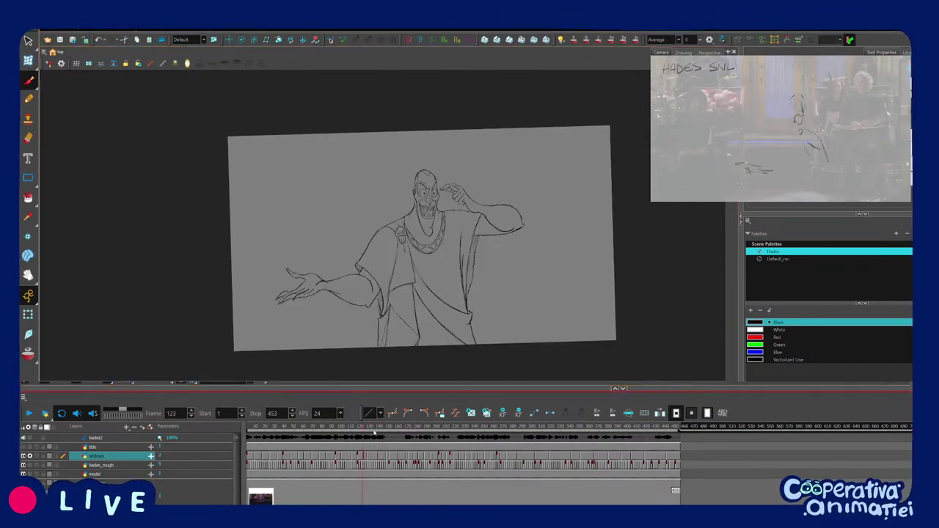
{"action": "left_click", "coordinate": [30, 457]}
{"action": "left_click", "coordinate": [30, 466]}
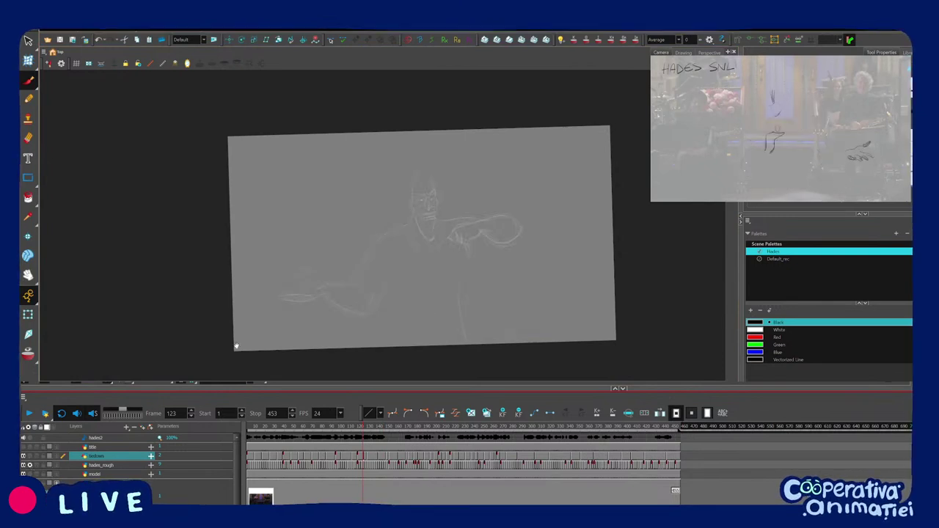
{"action": "scroll", "coordinate": [457, 291], "scroll_direction": "up", "scroll_amount": 3}
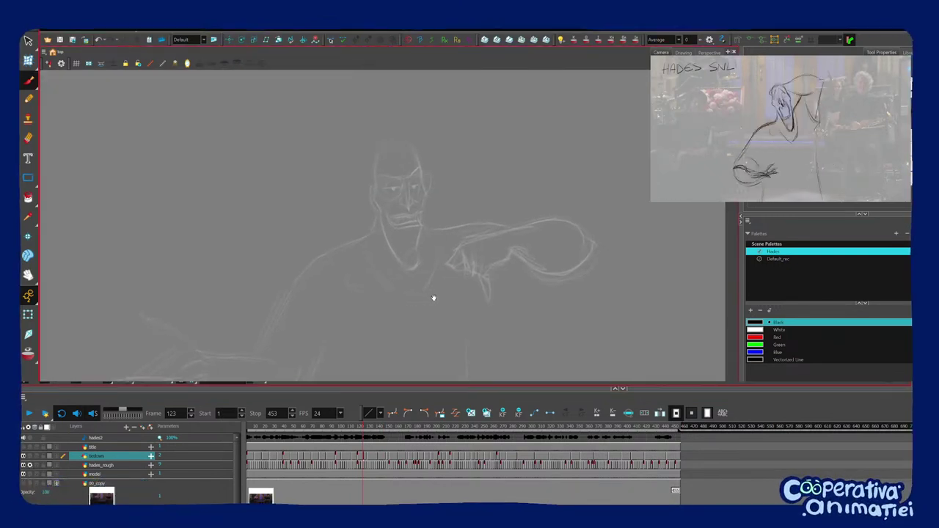
{"action": "scroll", "coordinate": [433, 298], "scroll_direction": "up", "scroll_amount": 2}
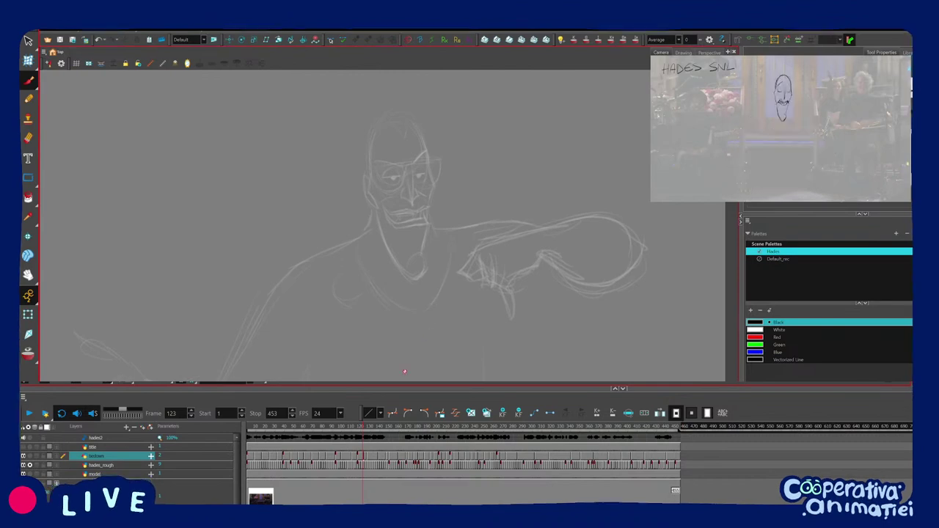
{"action": "left_click", "coordinate": [31, 456]}
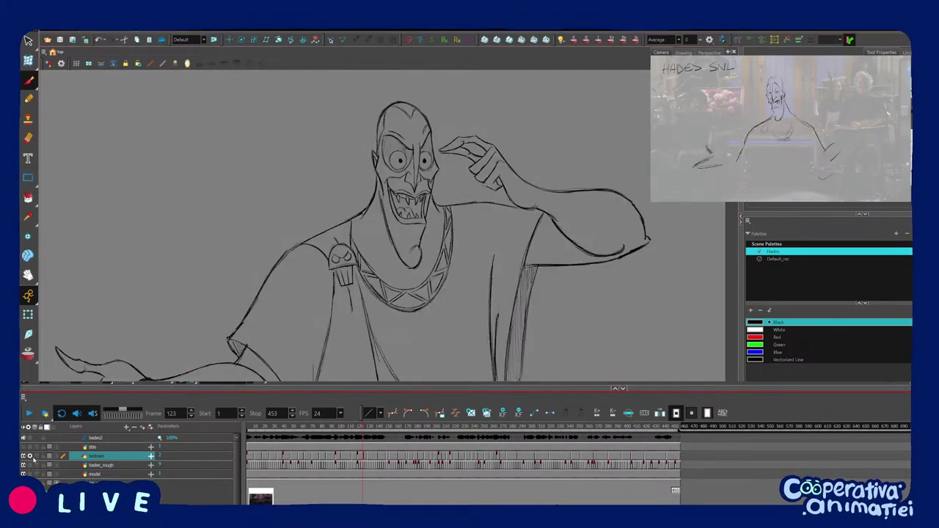
Alternate between isolating the tiedown and hades_rough layers on frame 117 to compare the cleaned-up face, hand and robe with the rough.
{"action": "left_click", "coordinate": [359, 456]}
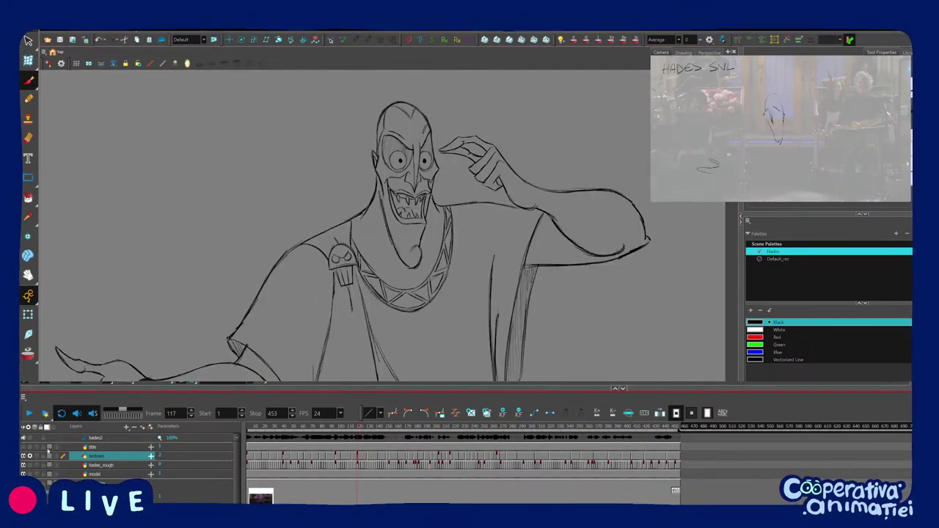
{"action": "left_click", "coordinate": [30, 455]}
{"action": "left_click", "coordinate": [30, 465]}
{"action": "left_click", "coordinate": [30, 465]}
{"action": "left_click", "coordinate": [30, 457]}
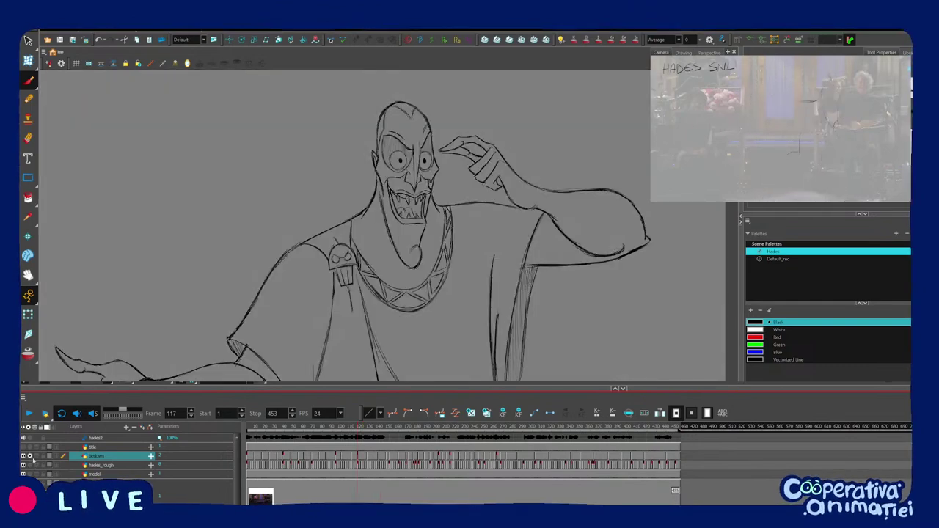
{"action": "left_click", "coordinate": [31, 456]}
{"action": "left_click", "coordinate": [30, 466]}
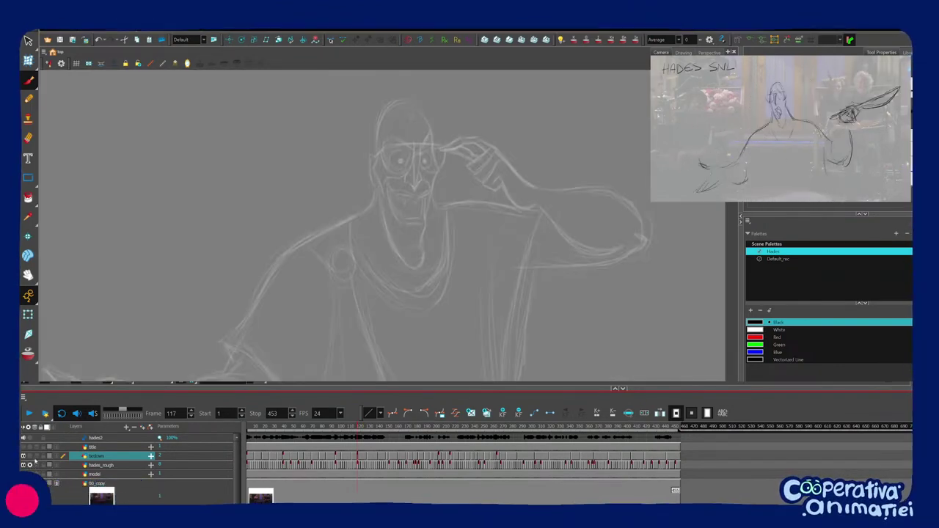
{"action": "left_click", "coordinate": [31, 465]}
{"action": "left_click", "coordinate": [31, 465]}
{"action": "left_click", "coordinate": [30, 457]}
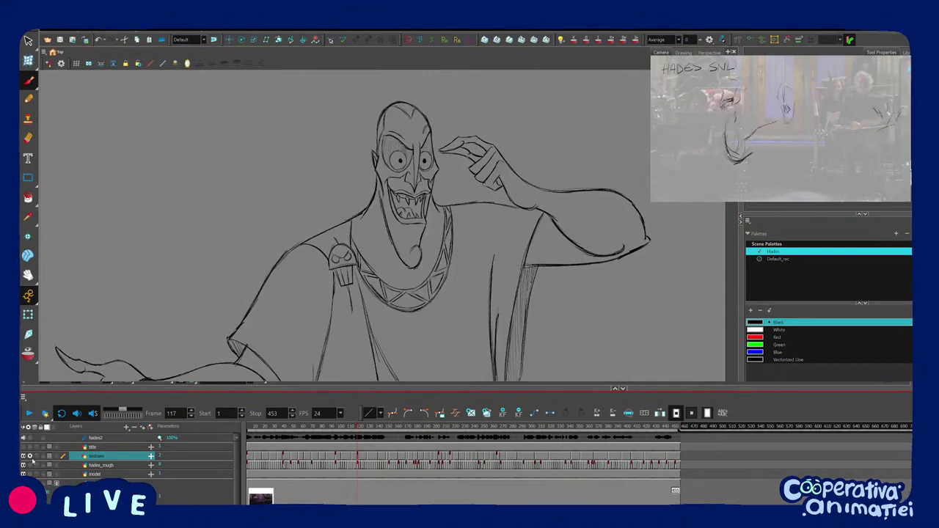
{"action": "left_click", "coordinate": [30, 456]}
{"action": "left_click", "coordinate": [30, 465]}
{"action": "left_click", "coordinate": [30, 466]}
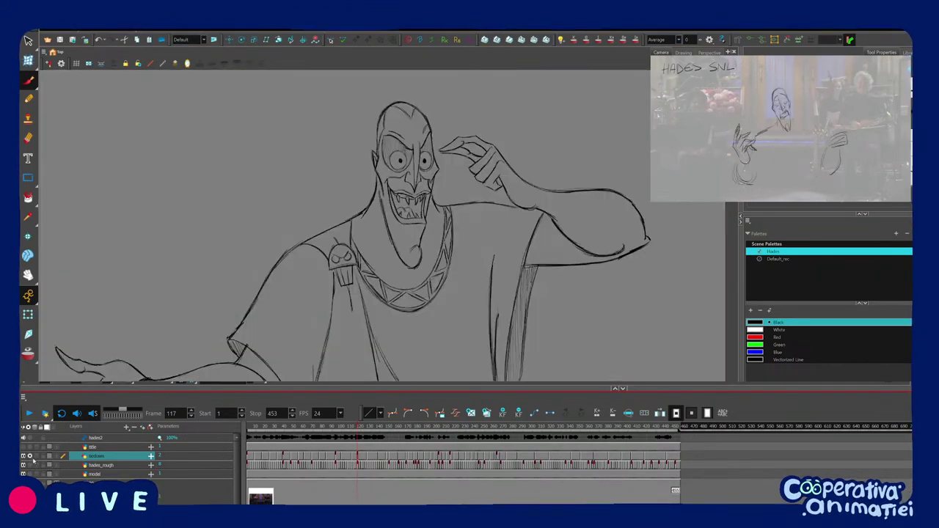
{"action": "left_click", "coordinate": [30, 466]}
{"action": "left_click", "coordinate": [31, 465]}
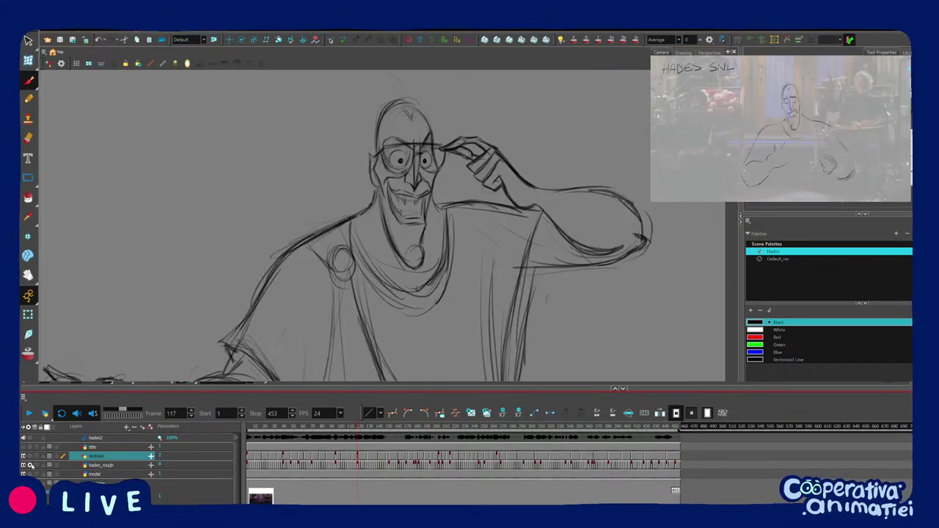
{"action": "left_click", "coordinate": [30, 465]}
{"action": "left_click", "coordinate": [31, 457]}
Play back the isolated tiedown animation with the full figure in view.
{"action": "key", "text": "1"}
{"action": "key", "text": "1"}
{"action": "key", "text": "1"}
{"action": "key", "text": "1"}
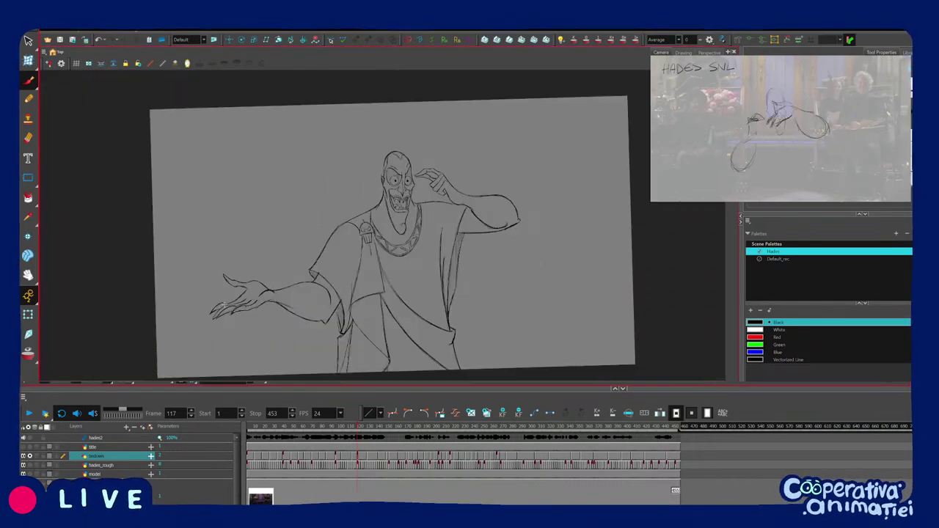
{"action": "mouse_move", "coordinate": [250, 311]}
{"action": "left_mouse_down"}
{"action": "mouse_move", "coordinate": [234, 312]}
{"action": "mouse_move", "coordinate": [335, 307]}
{"action": "mouse_move", "coordinate": [374, 317]}
{"action": "left_mouse_up"}
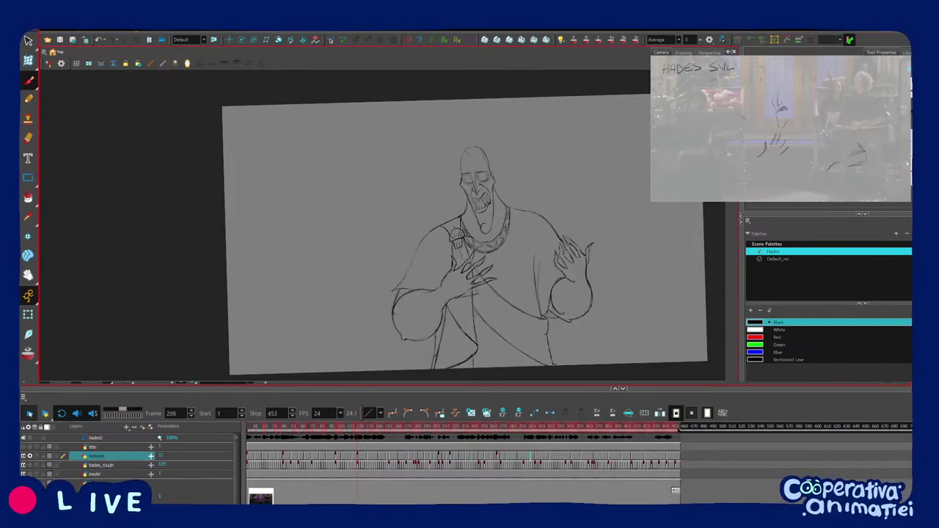
Stop playback and examine the isolated tiedown pose on frame 123 with the full figure in view.
{"action": "key", "text": "shift+Return"}
{"action": "left_click_drag", "start_coordinate": [377, 348], "coordinate": [351, 348]}
{"action": "key", "text": "2"}
{"action": "left_click_drag", "start_coordinate": [400, 329], "coordinate": [390, 326]}
{"action": "key", "text": "1"}
{"action": "left_click_drag", "start_coordinate": [317, 366], "coordinate": [313, 363]}
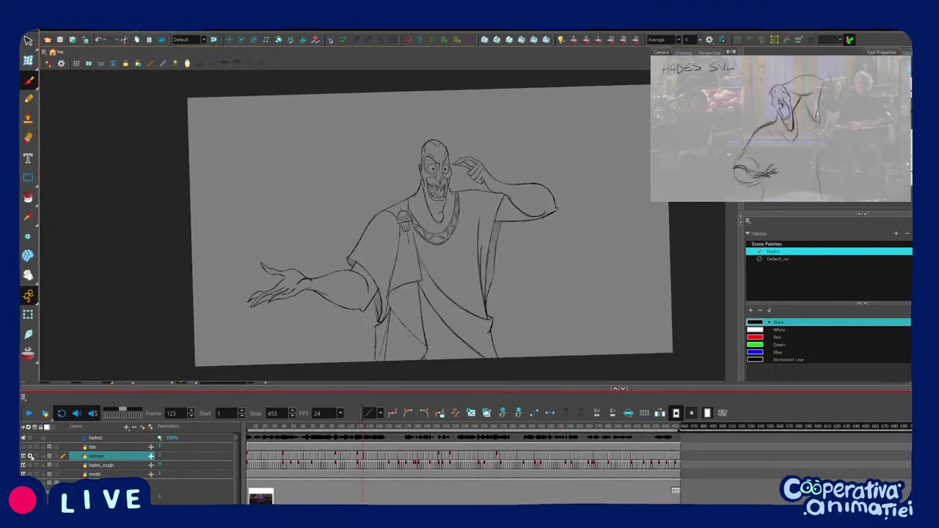
End the tiedown isolation, toggle the hades_rough layer's visibility, and review the scene over the stage background.
{"action": "left_click", "coordinate": [30, 456]}
{"action": "left_click", "coordinate": [24, 465]}
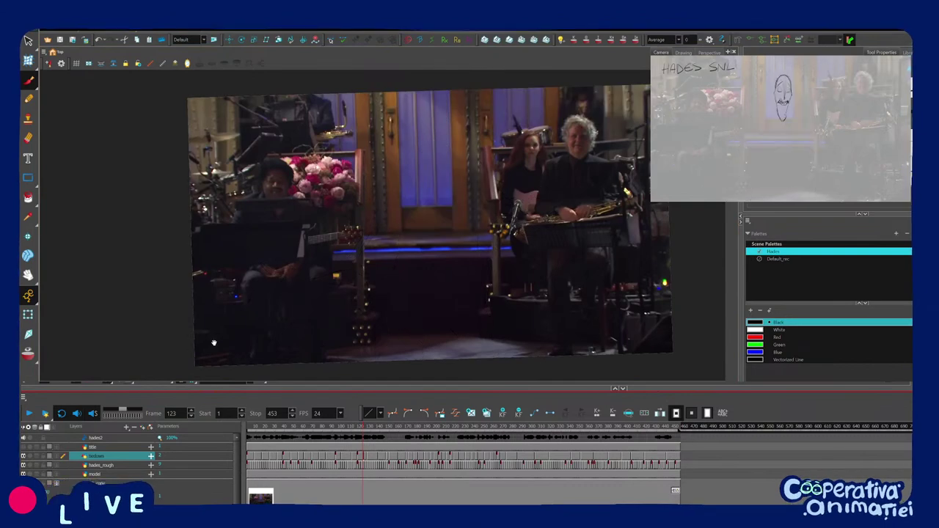
{"action": "key", "text": "2"}
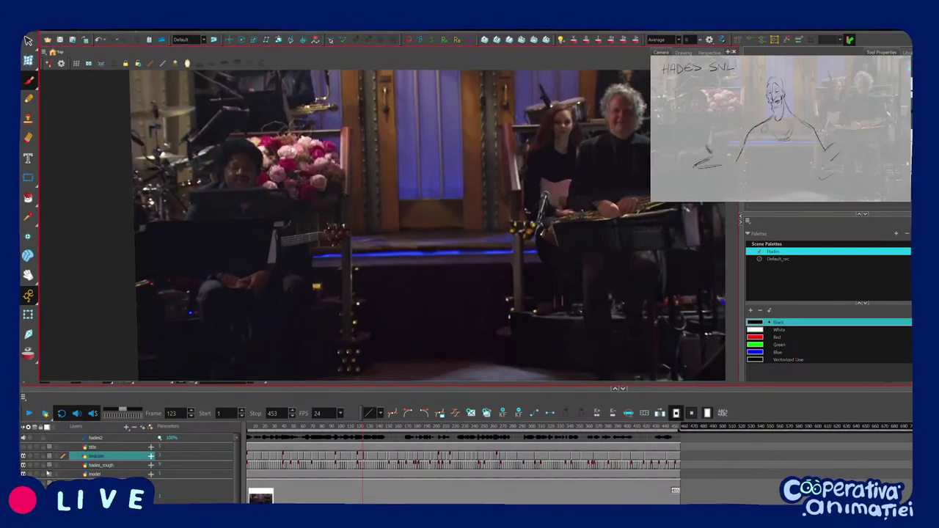
{"action": "key", "text": "shift+l"}
{"action": "left_click", "coordinate": [29, 384]}
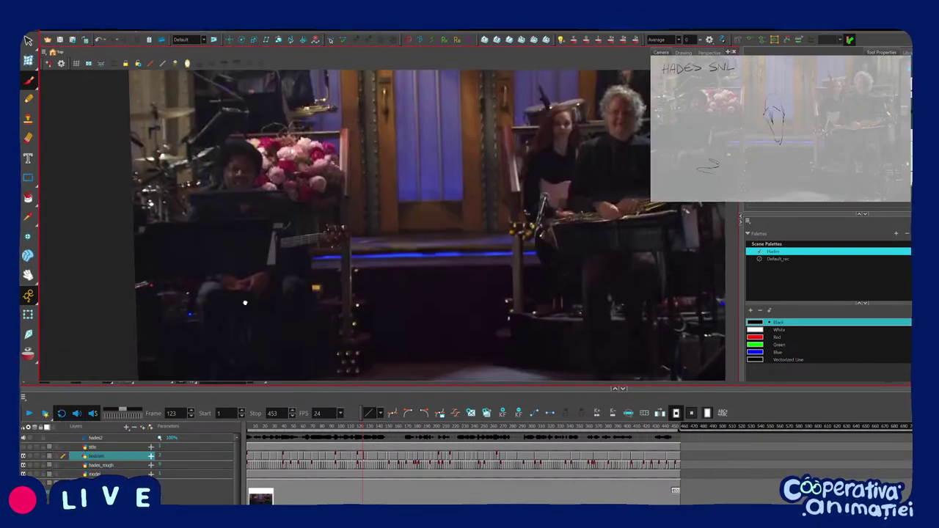
{"action": "key", "text": "1"}
{"action": "left_click_drag", "start_coordinate": [287, 302], "coordinate": [287, 306]}
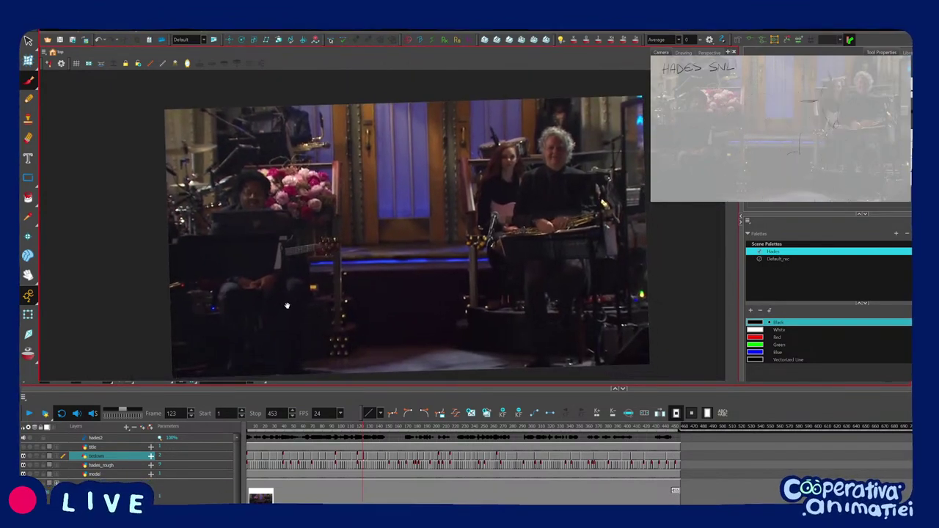
{"action": "left_click_drag", "start_coordinate": [363, 304], "coordinate": [360, 304]}
{"action": "left_click", "coordinate": [353, 428]}
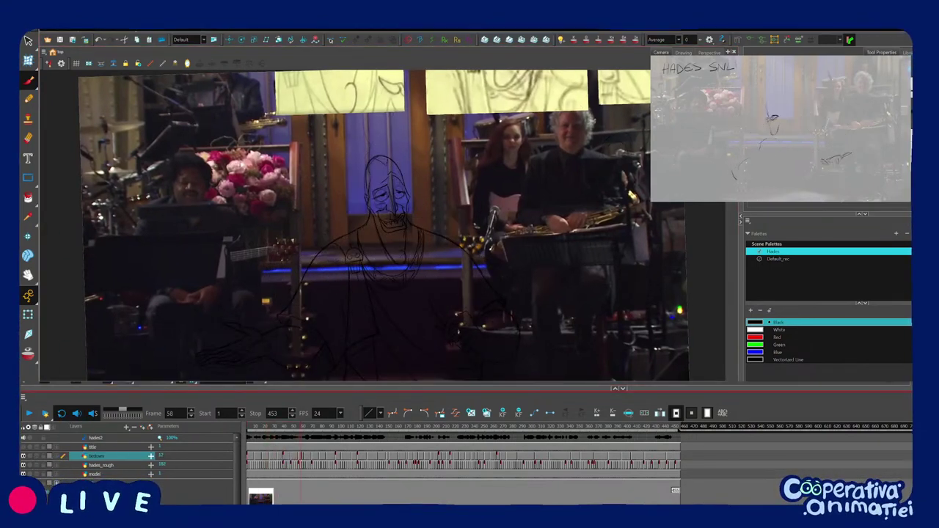
Select the background layer and lighten it behind the drawings so the tiedown lines read clearly.
{"action": "left_click", "coordinate": [122, 475]}
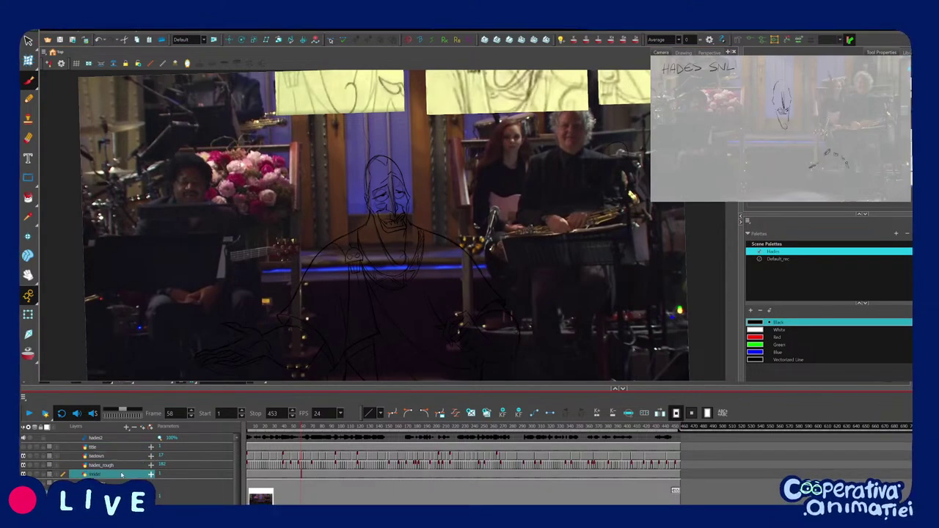
{"action": "left_click", "coordinate": [110, 492]}
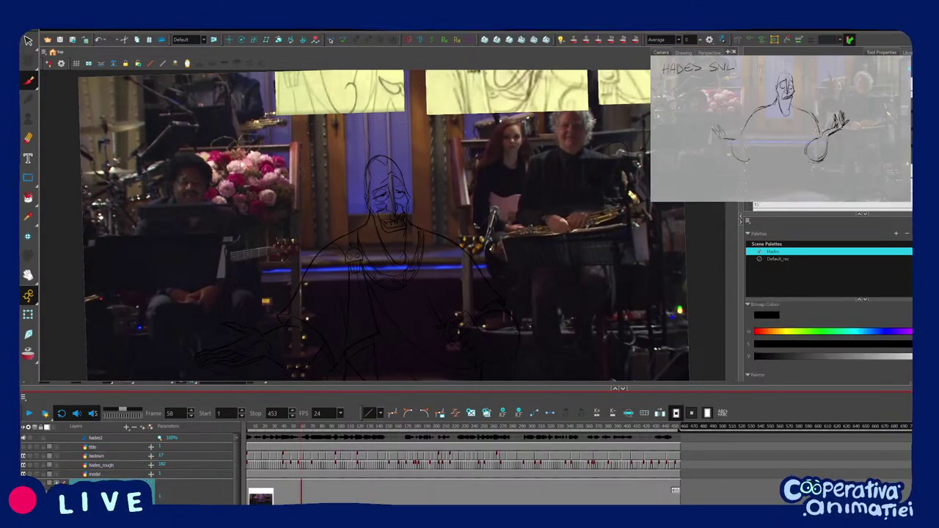
{"action": "key", "text": "shift+l"}
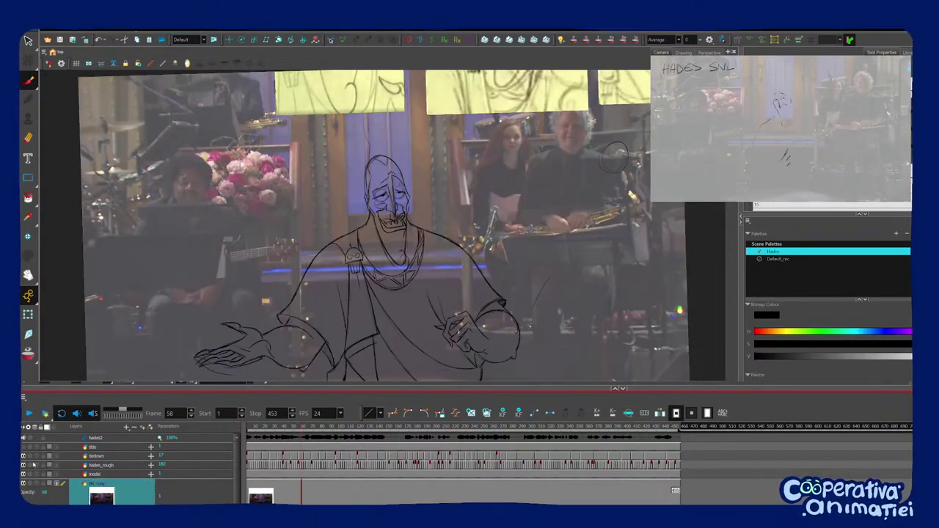
Isolate the tiedown briefly on frame 58, restore all layers, and play back the animation over the lightened background.
{"action": "left_click", "coordinate": [30, 456]}
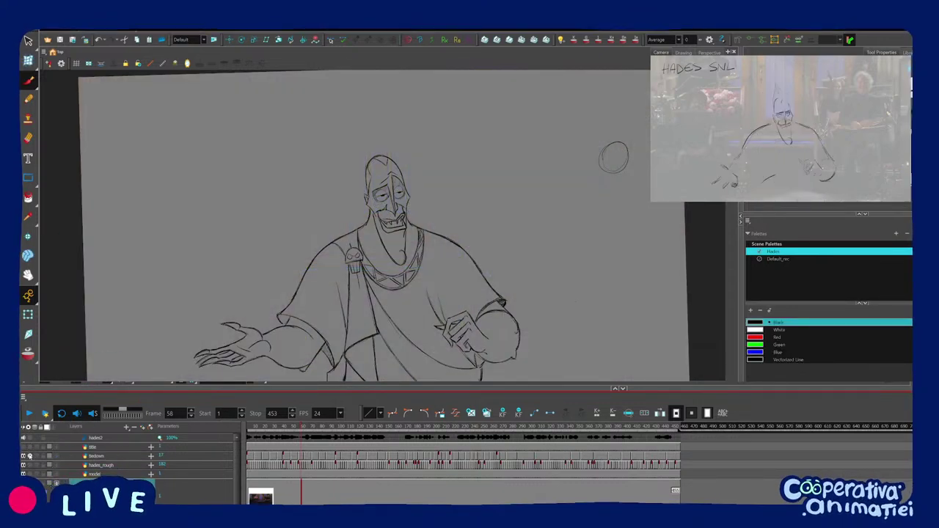
{"action": "left_click", "coordinate": [29, 455]}
{"action": "left_click", "coordinate": [29, 414]}
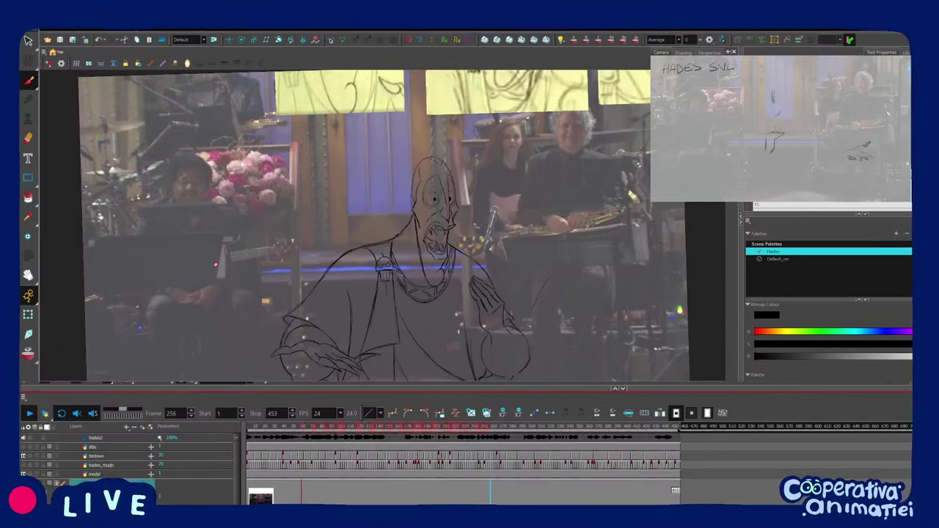
{"action": "left_click", "coordinate": [360, 427]}
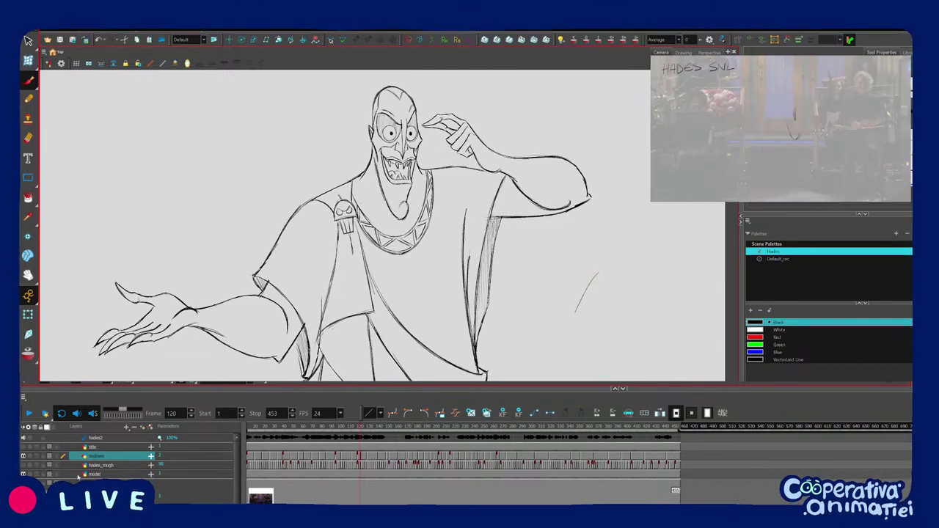
Touch up the robe line where the shoulder drape meets the open sleeve on the tiedown's frame 117.
{"action": "scroll", "coordinate": [250, 320], "scroll_direction": "down", "scroll_amount": 2}
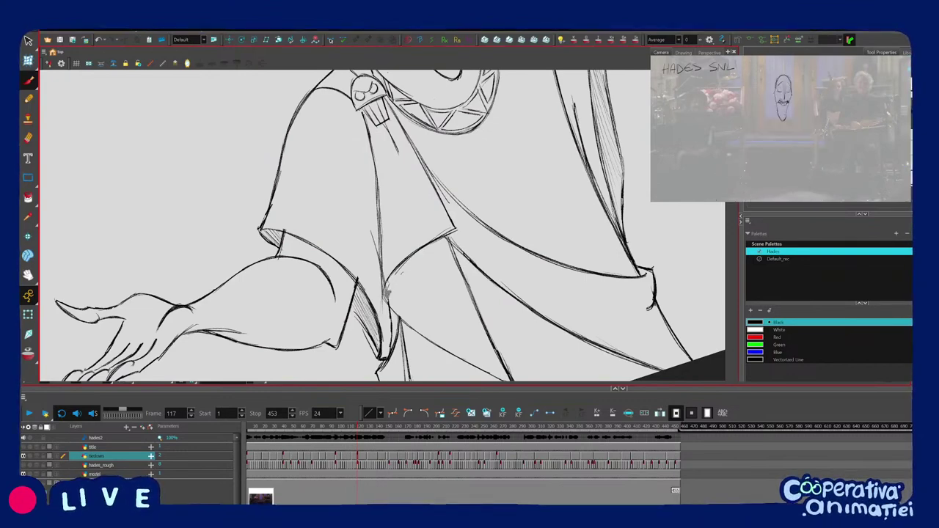
{"action": "left_click_drag", "start_coordinate": [406, 271], "coordinate": [390, 299]}
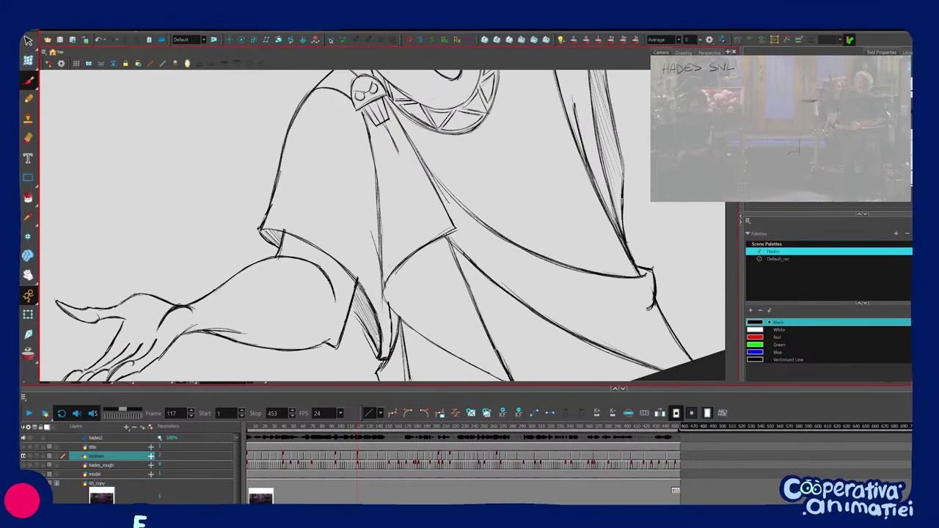
{"action": "left_click_drag", "start_coordinate": [486, 257], "coordinate": [389, 334]}
{"action": "left_click_drag", "start_coordinate": [358, 250], "coordinate": [397, 215]}
{"action": "left_click_drag", "start_coordinate": [367, 299], "coordinate": [365, 285]}
{"action": "key", "text": "1"}
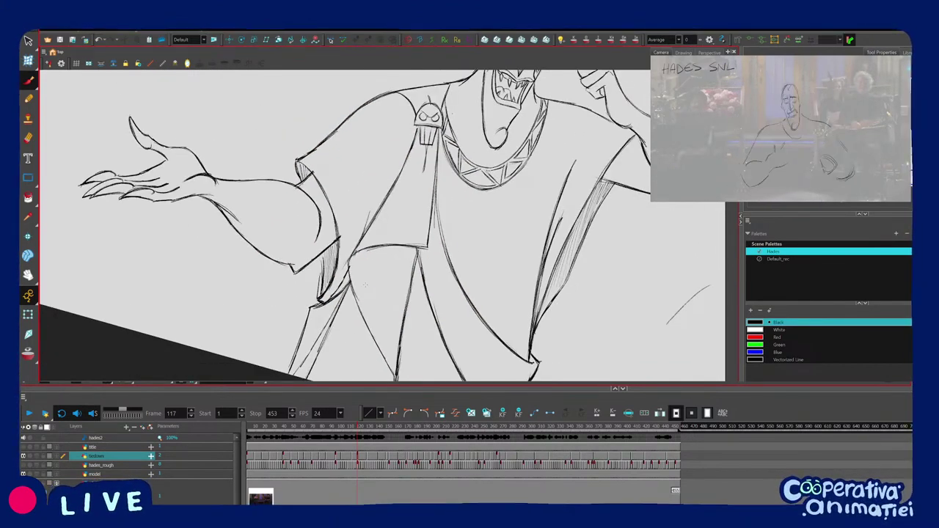
{"action": "left_click_drag", "start_coordinate": [366, 285], "coordinate": [375, 286]}
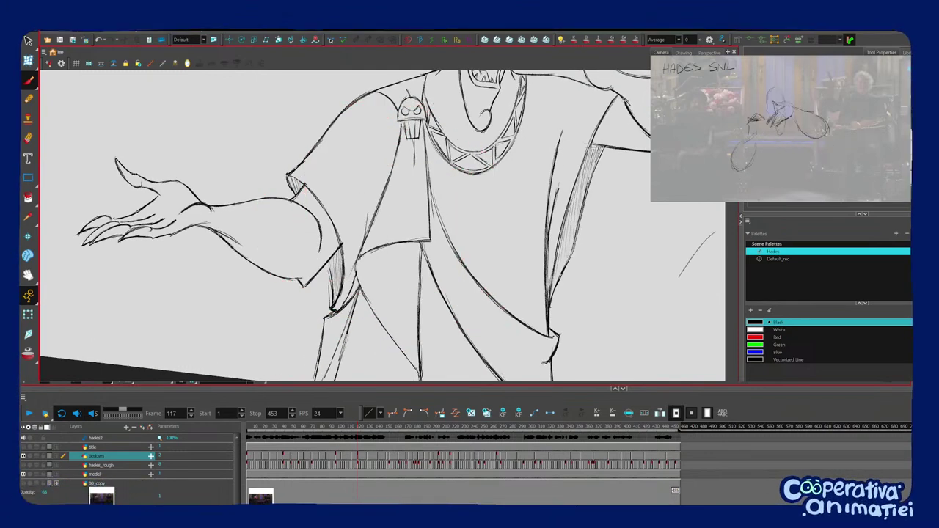
Flip between the tiedown drawings on frames 111 and 117 to compare the robe folds and sleeve.
{"action": "key", "text": "f"}
{"action": "key", "text": "f"}
{"action": "key", "text": "period"}
{"action": "key", "text": "period"}
{"action": "key", "text": "period"}
{"action": "key", "text": "period"}
{"action": "key", "text": "period"}
{"action": "key", "text": "period"}
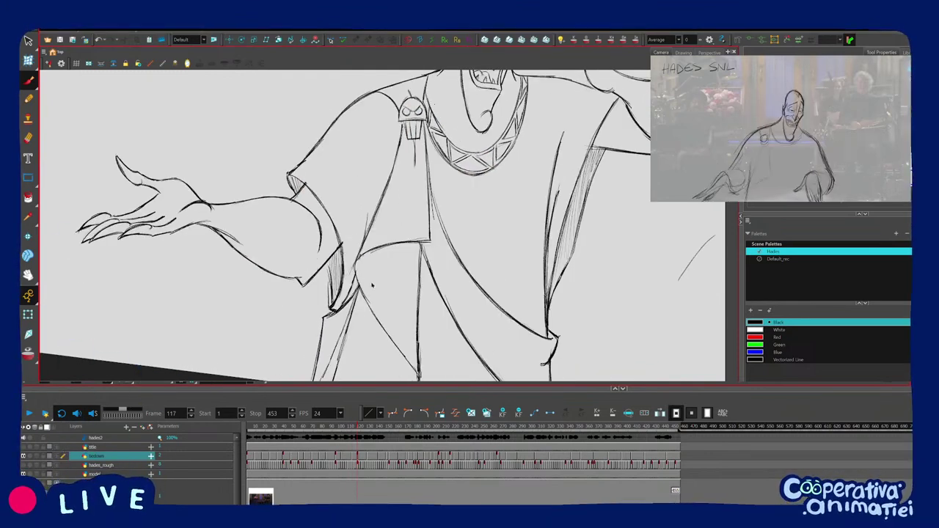
{"action": "key", "text": "f"}
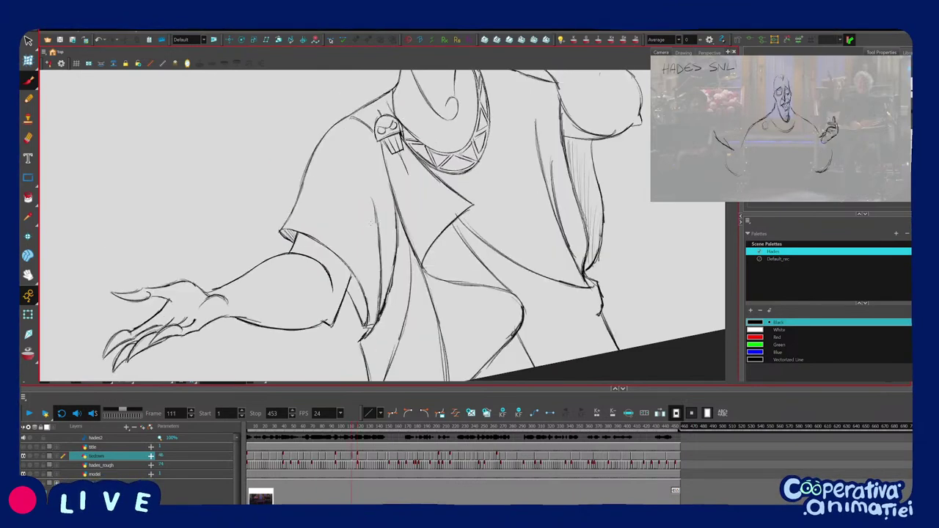
{"action": "key", "text": "g"}
{"action": "key", "text": "f"}
{"action": "key", "text": "g"}
Draw over the long fold line running from below the skull brooch to the drape's lower edge on frame 117.
{"action": "left_click_drag", "start_coordinate": [375, 165], "coordinate": [369, 273]}
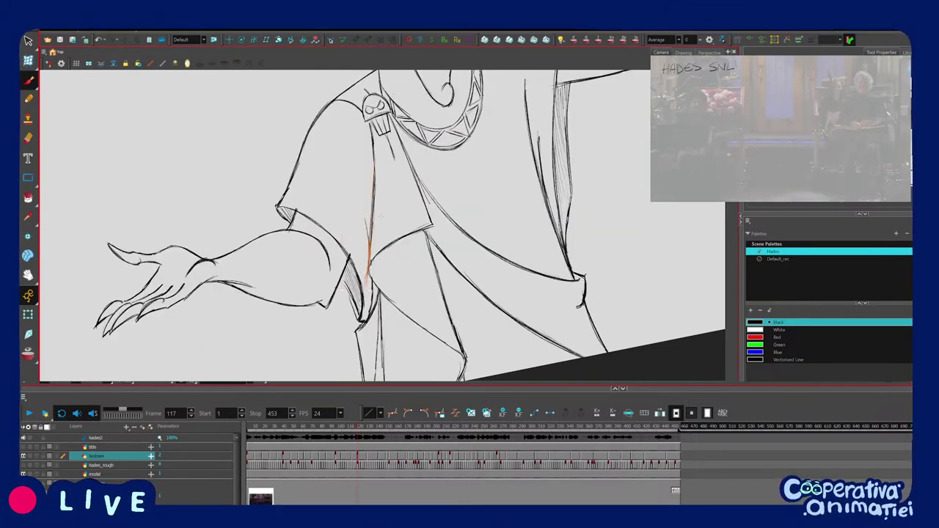
{"action": "left_click_drag", "start_coordinate": [377, 234], "coordinate": [375, 240]}
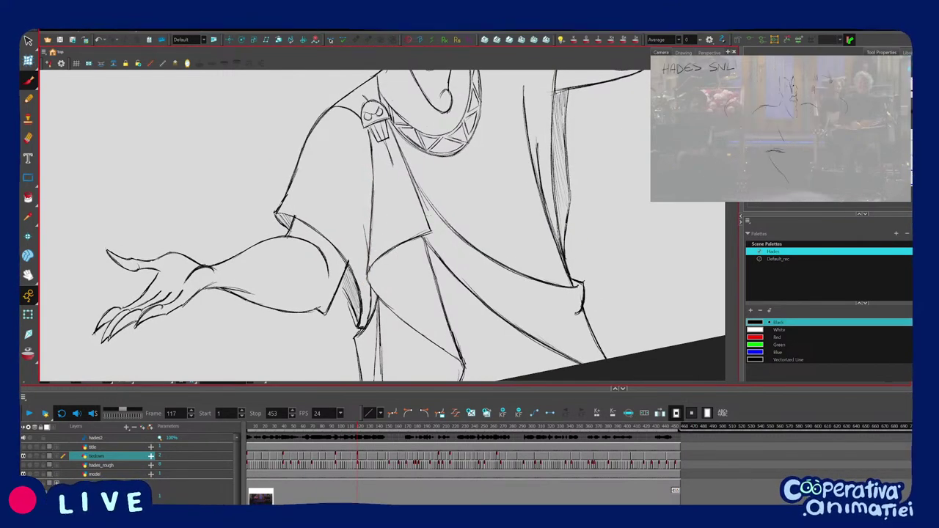
{"action": "left_click_drag", "start_coordinate": [429, 178], "coordinate": [433, 202]}
{"action": "mouse_move", "coordinate": [453, 262]}
{"action": "left_mouse_down"}
{"action": "mouse_move", "coordinate": [449, 277]}
{"action": "mouse_move", "coordinate": [411, 287]}
{"action": "mouse_move", "coordinate": [409, 269]}
{"action": "left_mouse_up"}
{"action": "left_click_drag", "start_coordinate": [457, 183], "coordinate": [424, 236]}
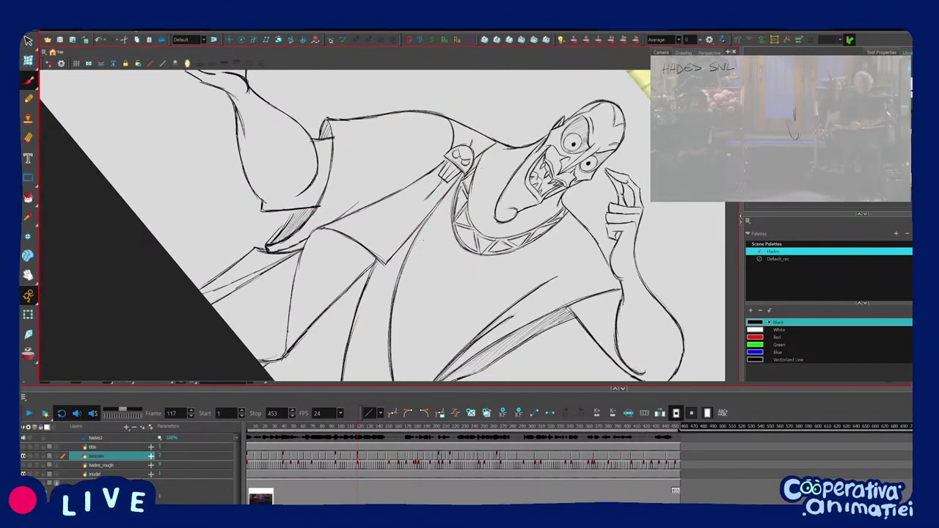
{"action": "key", "text": "v"}
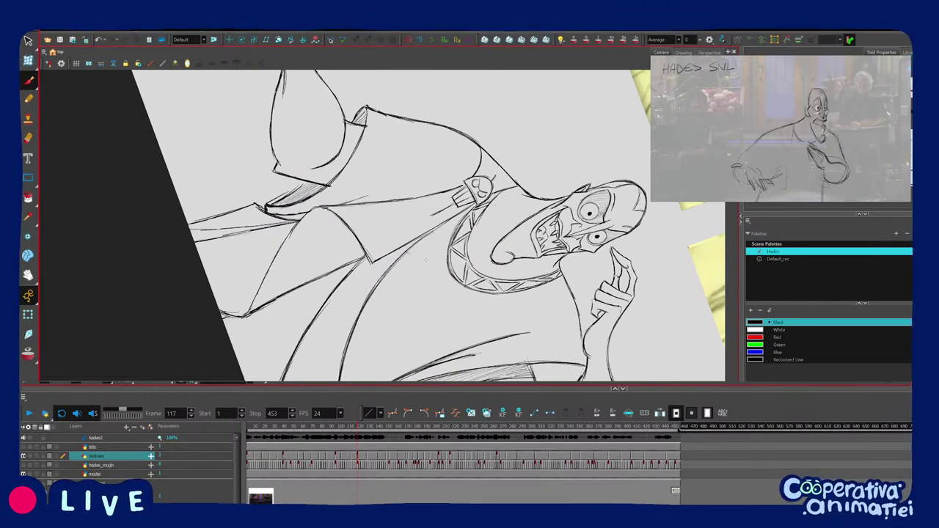
{"action": "left_click_drag", "start_coordinate": [425, 262], "coordinate": [422, 264]}
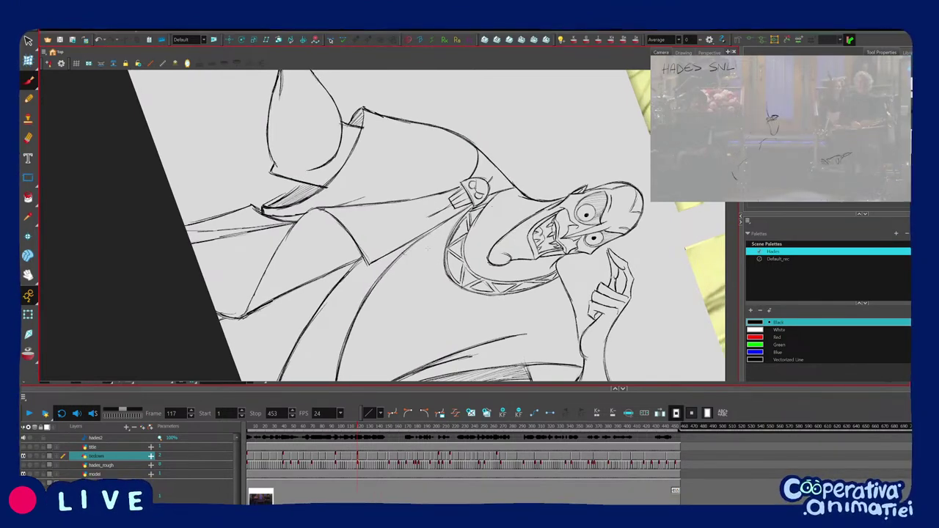
{"action": "key", "text": "v"}
{"action": "key", "text": "v"}
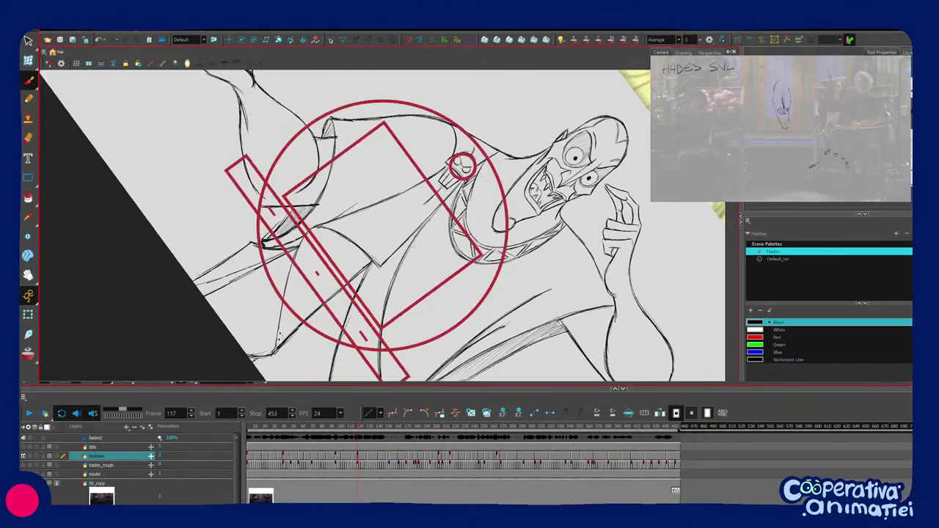
{"action": "key", "text": "v"}
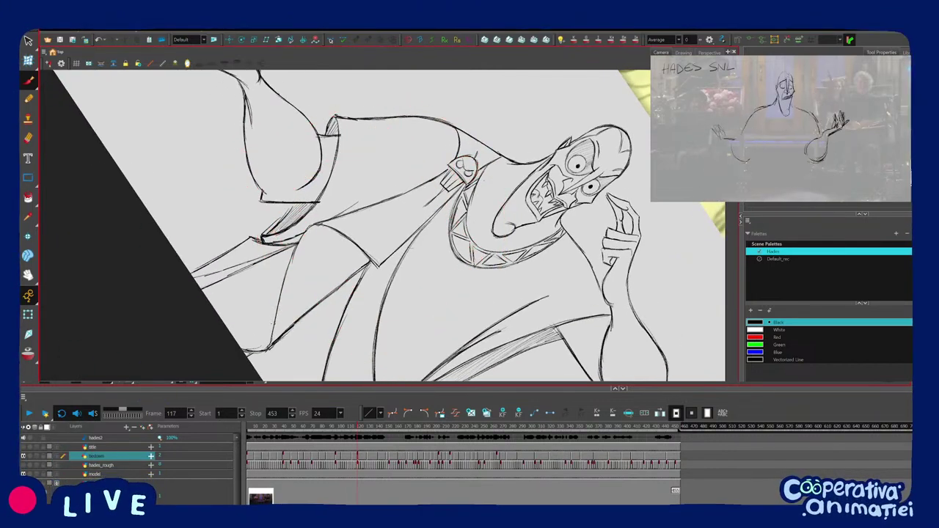
Rework the robe's lower fold lines below the open sleeve on frame 117, undoing the first stroke.
{"action": "left_click_drag", "start_coordinate": [274, 324], "coordinate": [281, 287]}
{"action": "key", "text": "ctrl+z"}
{"action": "key", "text": "v"}
{"action": "left_click_drag", "start_coordinate": [382, 249], "coordinate": [416, 216]}
{"action": "key", "text": "v"}
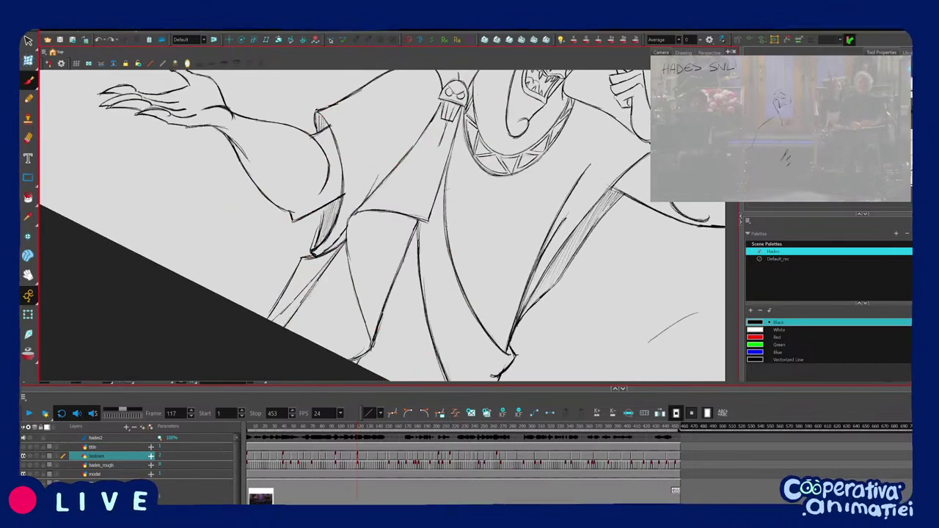
{"action": "left_click_drag", "start_coordinate": [283, 329], "coordinate": [312, 289]}
{"action": "key", "text": "v"}
{"action": "key", "text": "v"}
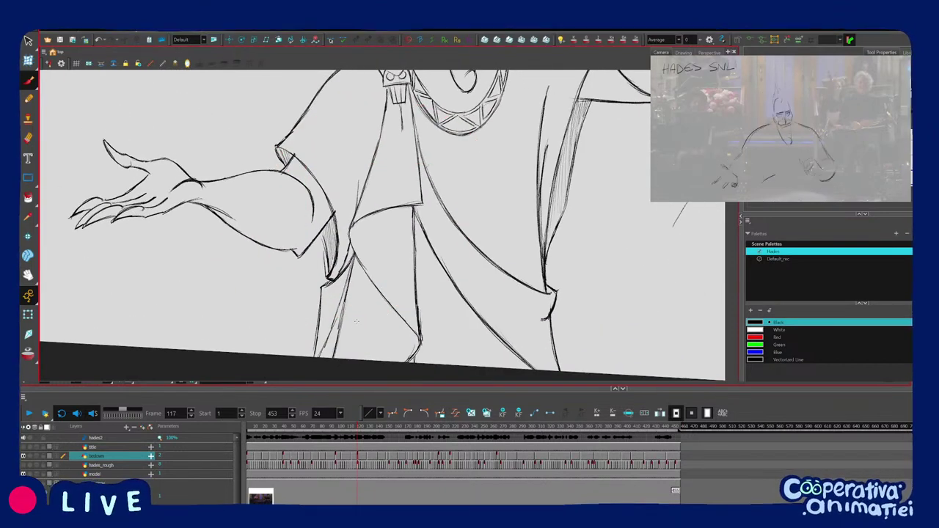
{"action": "scroll", "coordinate": [368, 280], "scroll_direction": "up", "scroll_amount": 1}
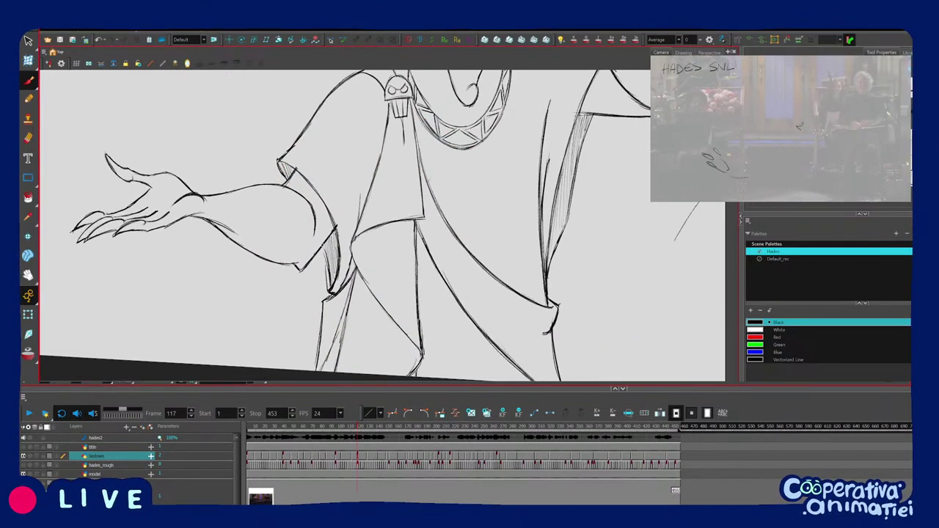
{"action": "key", "text": "v"}
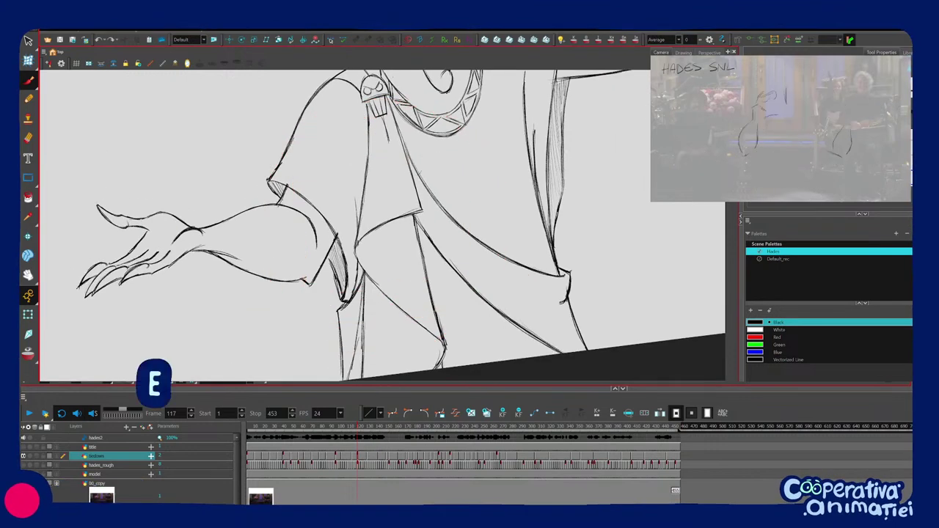
Show the background behind the tiedown on frame 117 and reveal the artwork extending beyond the camera frame.
{"action": "key", "text": "comma"}
{"action": "key", "text": "period"}
{"action": "key", "text": "1"}
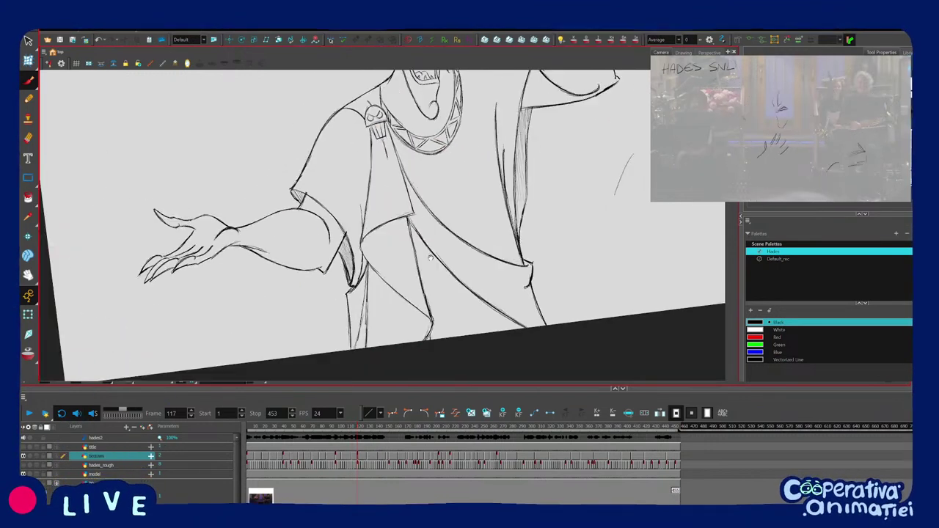
{"action": "left_click_drag", "start_coordinate": [430, 258], "coordinate": [409, 280]}
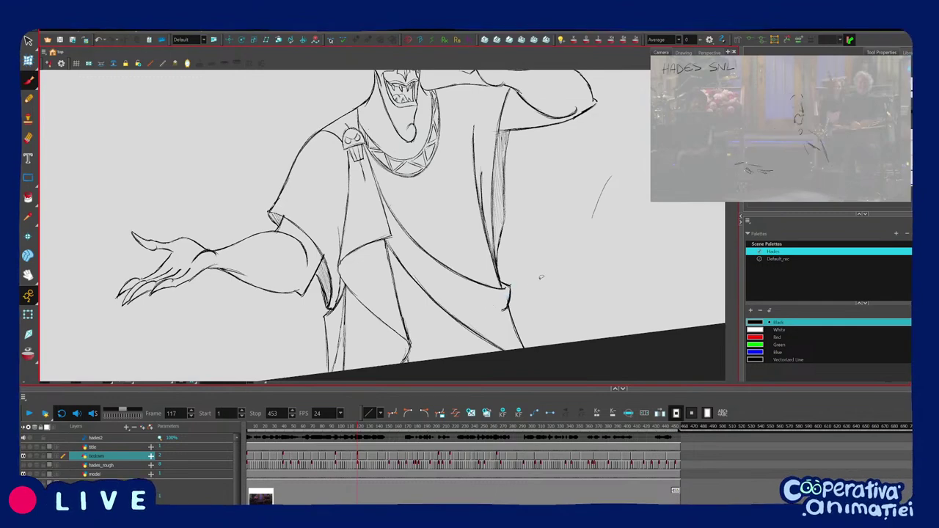
{"action": "mouse_move", "coordinate": [542, 278]}
{"action": "left_mouse_down"}
{"action": "mouse_move", "coordinate": [529, 282]}
{"action": "mouse_move", "coordinate": [493, 342]}
{"action": "left_mouse_up"}
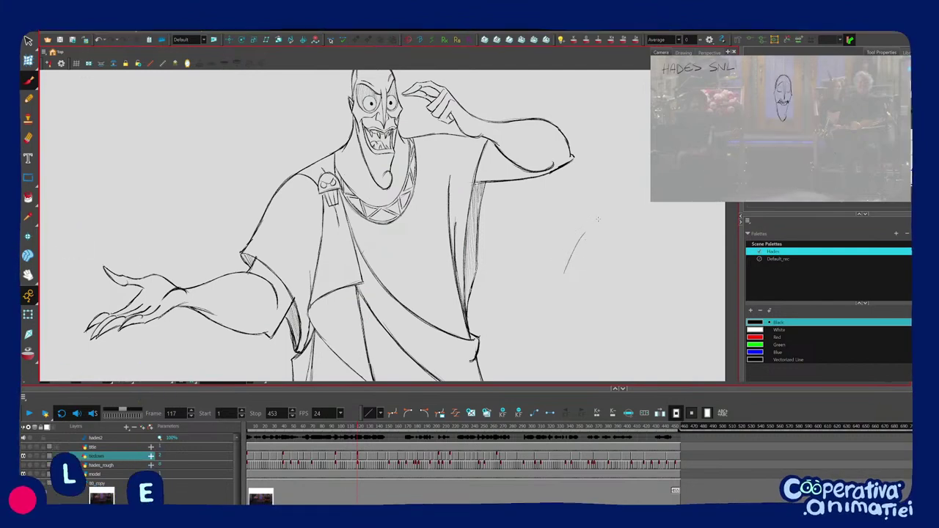
{"action": "left_click_drag", "start_coordinate": [411, 326], "coordinate": [416, 321]}
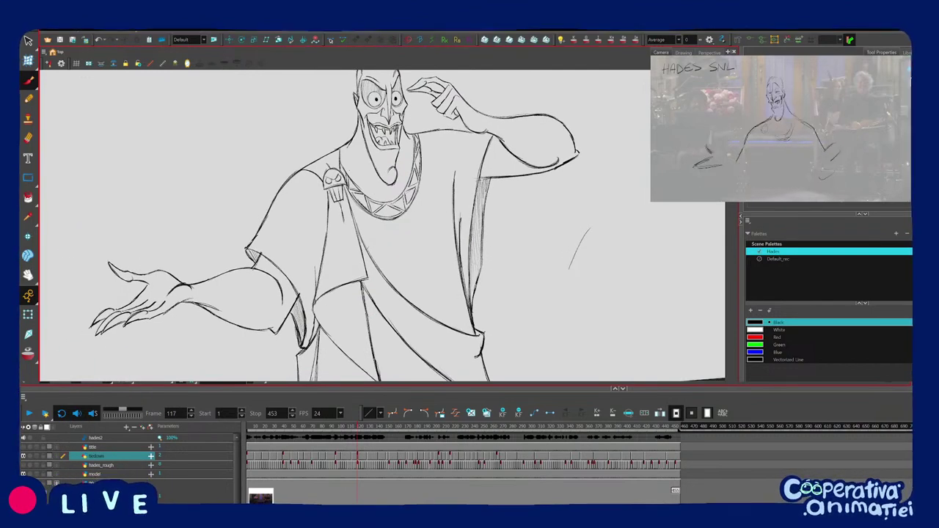
{"action": "scroll", "coordinate": [221, 361], "scroll_direction": "down", "scroll_amount": 4}
{"action": "left_click", "coordinate": [23, 484]}
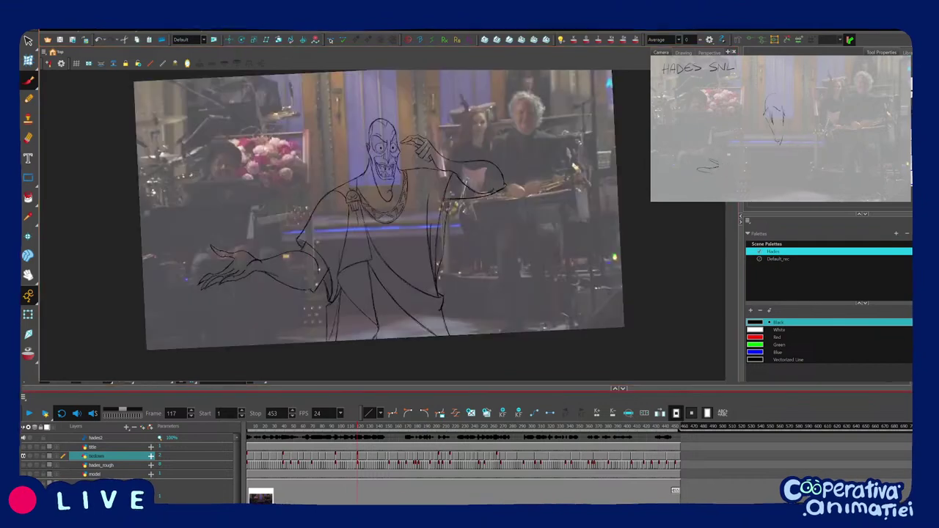
{"action": "left_click", "coordinate": [110, 382]}
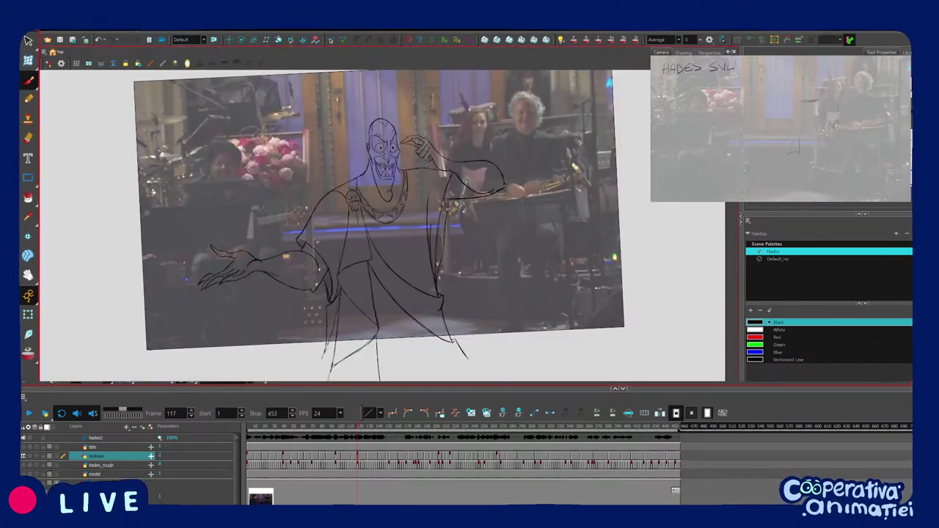
Mask the artwork outside the camera frame and hide the background behind the tiedown on frame 117.
{"action": "left_click", "coordinate": [110, 383]}
{"action": "key", "text": "2"}
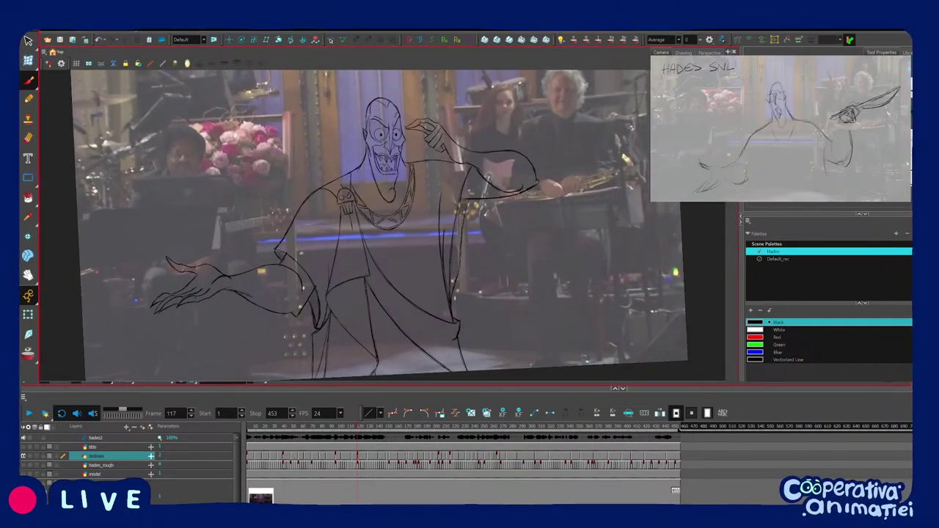
{"action": "left_click", "coordinate": [24, 483]}
{"action": "left_click_drag", "start_coordinate": [277, 298], "coordinate": [300, 312]}
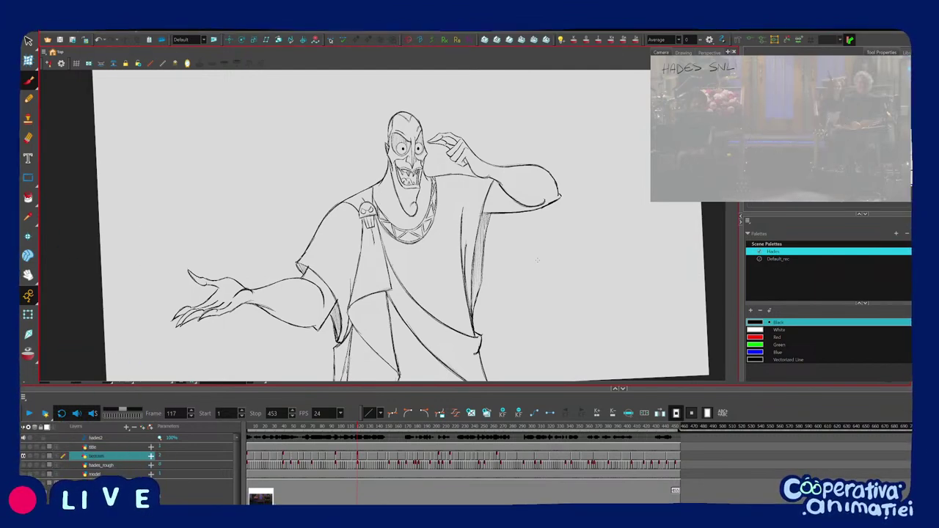
Flip between the tiedown drawings on frames 111 and 117 to compare the head, arms and robe folds.
{"action": "scroll", "coordinate": [538, 259], "scroll_direction": "up", "scroll_amount": 3}
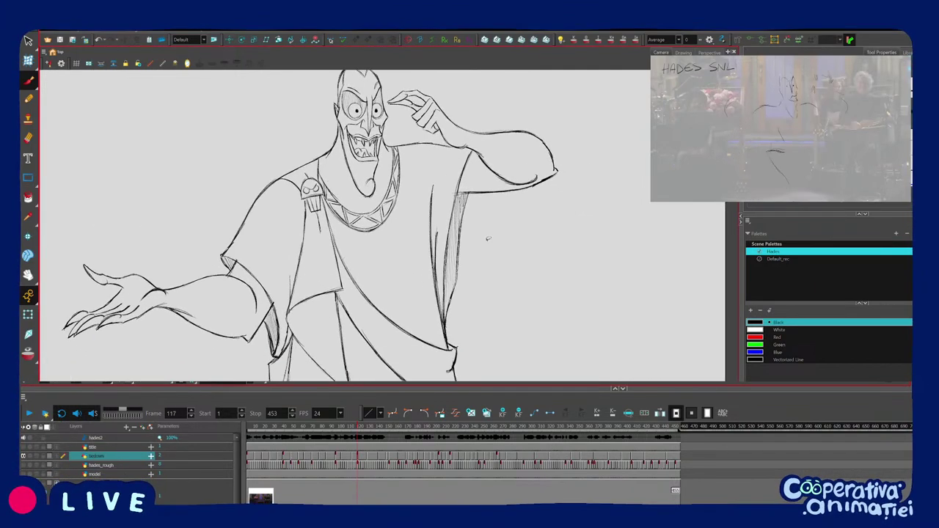
{"action": "left_click_drag", "start_coordinate": [488, 239], "coordinate": [475, 270]}
{"action": "mouse_move", "coordinate": [424, 318]}
{"action": "left_mouse_down"}
{"action": "mouse_move", "coordinate": [408, 324]}
{"action": "mouse_move", "coordinate": [456, 294]}
{"action": "left_mouse_up"}
{"action": "scroll", "coordinate": [463, 260], "scroll_direction": "down", "scroll_amount": 2}
{"action": "left_click_drag", "start_coordinate": [463, 260], "coordinate": [477, 267]}
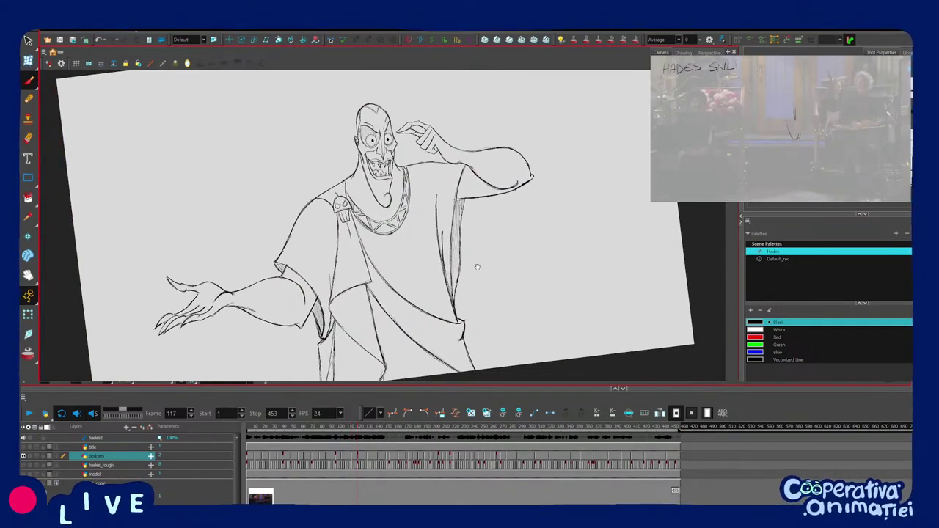
{"action": "key", "text": "f"}
{"action": "key", "text": "g"}
{"action": "key", "text": "f"}
{"action": "key", "text": "f"}
{"action": "key", "text": "g"}
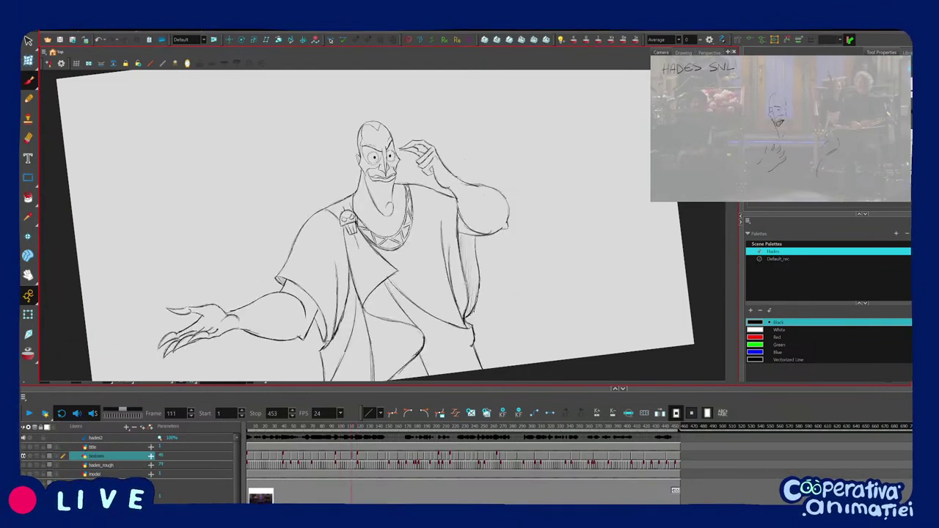
{"action": "key", "text": "g"}
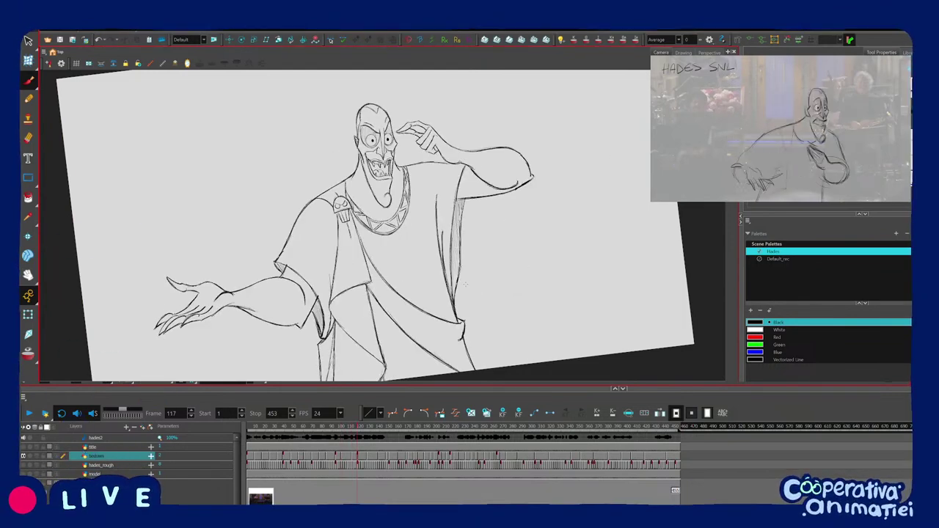
{"action": "left_click_drag", "start_coordinate": [517, 269], "coordinate": [518, 273]}
{"action": "key", "text": "f"}
{"action": "key", "text": "g"}
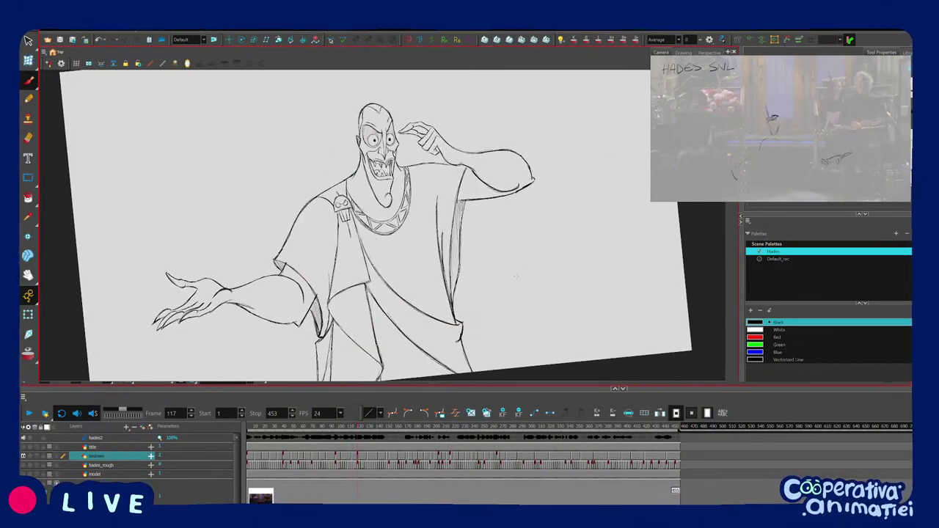
Step back through the tiedown drawings to frame 94 and forward again to frame 117 to review the turn.
{"action": "key", "text": "comma"}
{"action": "key", "text": "comma"}
{"action": "key", "text": "comma"}
{"action": "key", "text": "comma"}
{"action": "key", "text": "comma"}
{"action": "key", "text": "comma"}
{"action": "key", "text": "comma"}
{"action": "key", "text": "comma"}
{"action": "key", "text": "comma"}
{"action": "key", "text": "comma"}
{"action": "key", "text": "comma"}
{"action": "key", "text": "comma"}
{"action": "key", "text": "comma"}
{"action": "key", "text": "comma"}
{"action": "key", "text": "comma"}
{"action": "key", "text": "comma"}
{"action": "key", "text": "comma"}
{"action": "key", "text": "comma"}
{"action": "key", "text": "comma"}
{"action": "key", "text": "comma"}
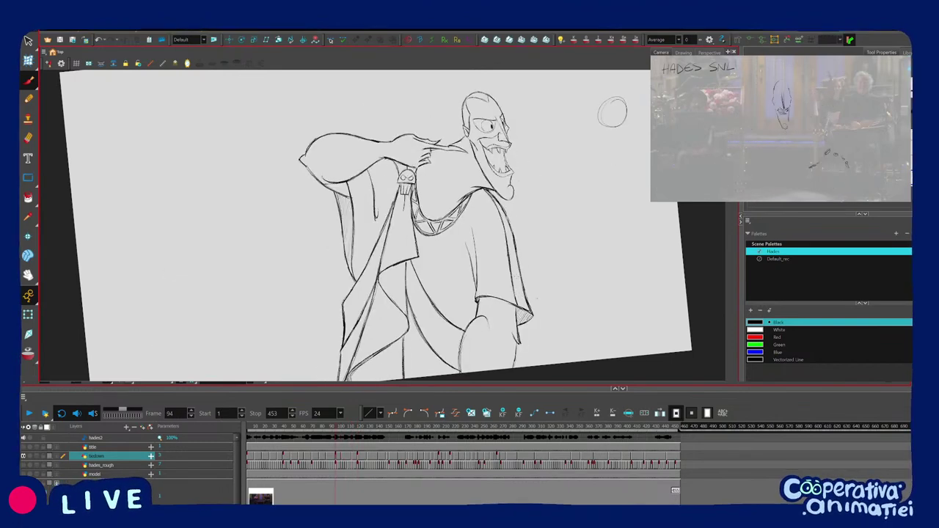
{"action": "key", "text": "period"}
{"action": "key", "text": "period"}
{"action": "key", "text": "period"}
{"action": "key", "text": "period"}
{"action": "key", "text": "period"}
{"action": "key", "text": "period"}
{"action": "key", "text": "period"}
{"action": "key", "text": "period"}
{"action": "key", "text": "period"}
{"action": "key", "text": "period"}
{"action": "key", "text": "period"}
{"action": "key", "text": "period"}
{"action": "key", "text": "period"}
{"action": "key", "text": "period"}
{"action": "key", "text": "period"}
{"action": "key", "text": "period"}
{"action": "key", "text": "period"}
{"action": "key", "text": "period"}
{"action": "key", "text": "period"}
{"action": "key", "text": "period"}
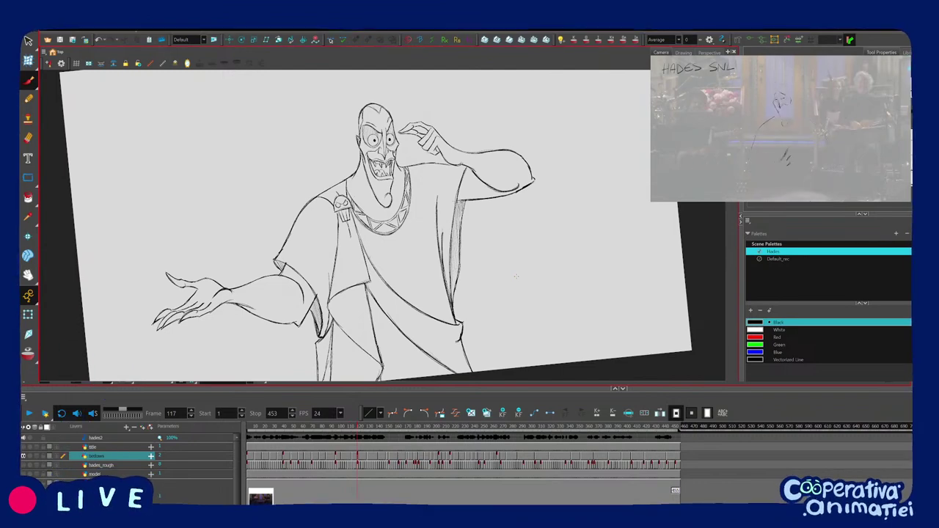
Step forward from frame 117 to frame 127 to review how the pose and robe change.
{"action": "key", "text": "2"}
{"action": "left_click_drag", "start_coordinate": [394, 303], "coordinate": [454, 305]}
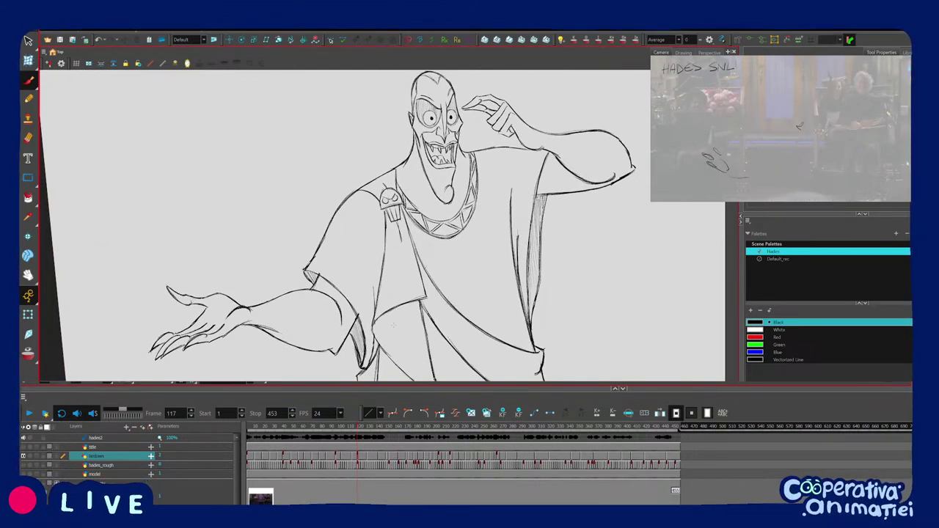
{"action": "key", "text": "1"}
{"action": "key", "text": "period"}
{"action": "key", "text": "period"}
{"action": "key", "text": "period"}
{"action": "key", "text": "period"}
{"action": "key", "text": "period"}
{"action": "key", "text": "period"}
{"action": "key", "text": "period"}
{"action": "key", "text": "period"}
{"action": "key", "text": "period"}
{"action": "key", "text": "period"}
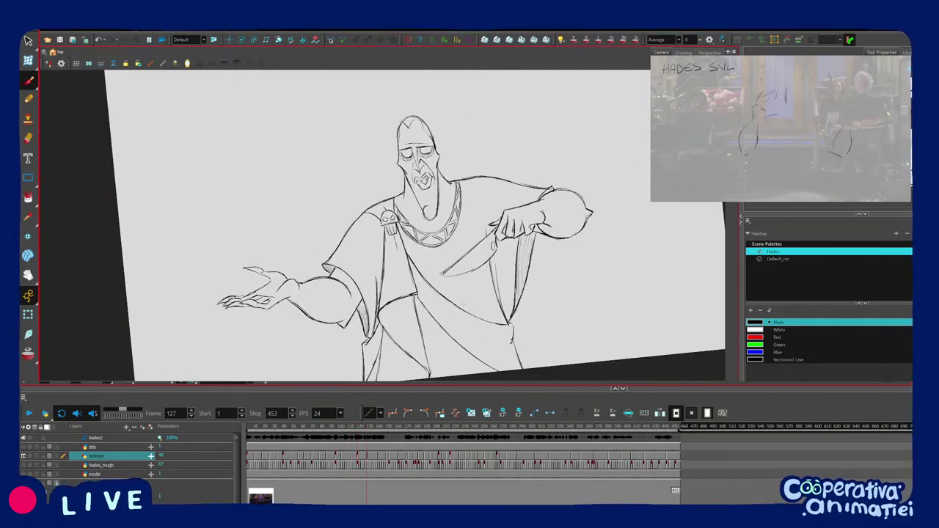
Scrub back to frame 100 and step forward to frame 112 to review the movement into the pose.
{"action": "left_click_drag", "start_coordinate": [357, 428], "coordinate": [341, 429]}
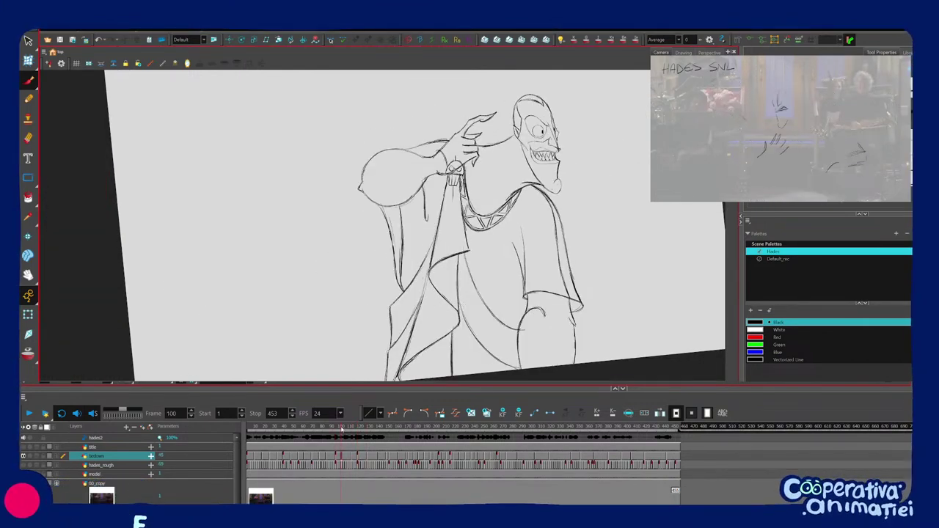
{"action": "key", "text": "period"}
{"action": "key", "text": "period"}
{"action": "key", "text": "period"}
{"action": "key", "text": "period"}
{"action": "key", "text": "period"}
{"action": "key", "text": "period"}
{"action": "key", "text": "period"}
{"action": "key", "text": "period"}
{"action": "key", "text": "period"}
{"action": "key", "text": "period"}
{"action": "key", "text": "period"}
{"action": "key", "text": "period"}
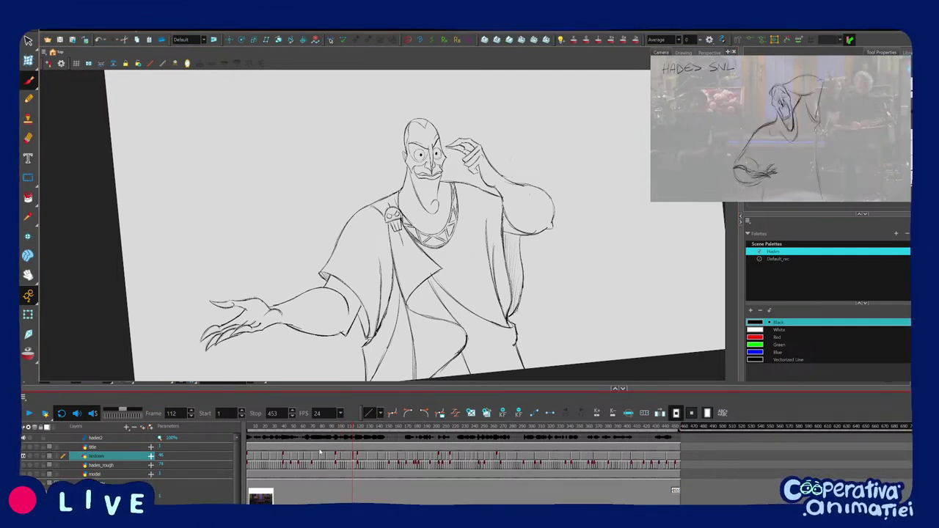
Draw over the raised arm's outer contour near the elbow on frame 111.
{"action": "scroll", "coordinate": [543, 288], "scroll_direction": "down", "scroll_amount": 2}
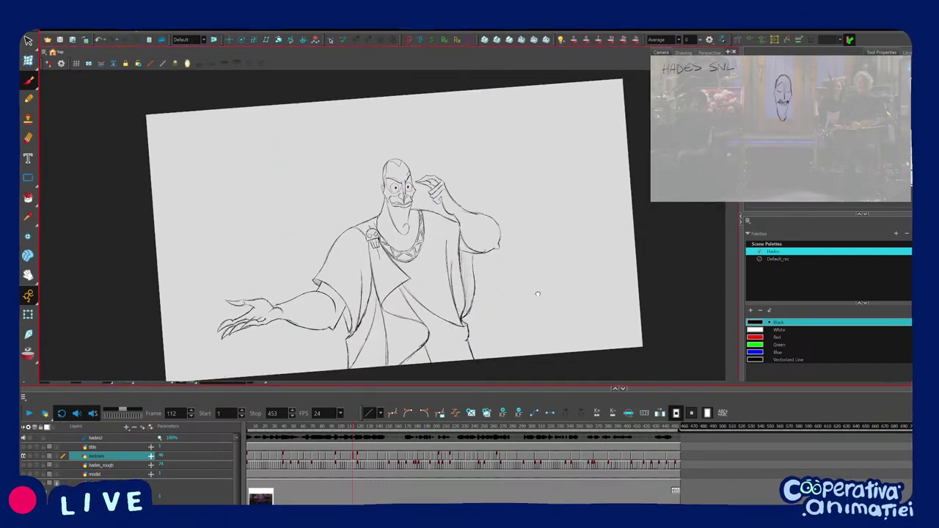
{"action": "scroll", "coordinate": [513, 250], "scroll_direction": "up", "scroll_amount": 2}
{"action": "scroll", "coordinate": [497, 205], "scroll_direction": "up", "scroll_amount": 1}
{"action": "mouse_move", "coordinate": [539, 227]}
{"action": "left_mouse_down"}
{"action": "mouse_move", "coordinate": [491, 226]}
{"action": "mouse_move", "coordinate": [453, 289]}
{"action": "left_mouse_up"}
{"action": "key", "text": "comma"}
{"action": "left_click_drag", "start_coordinate": [414, 233], "coordinate": [423, 263]}
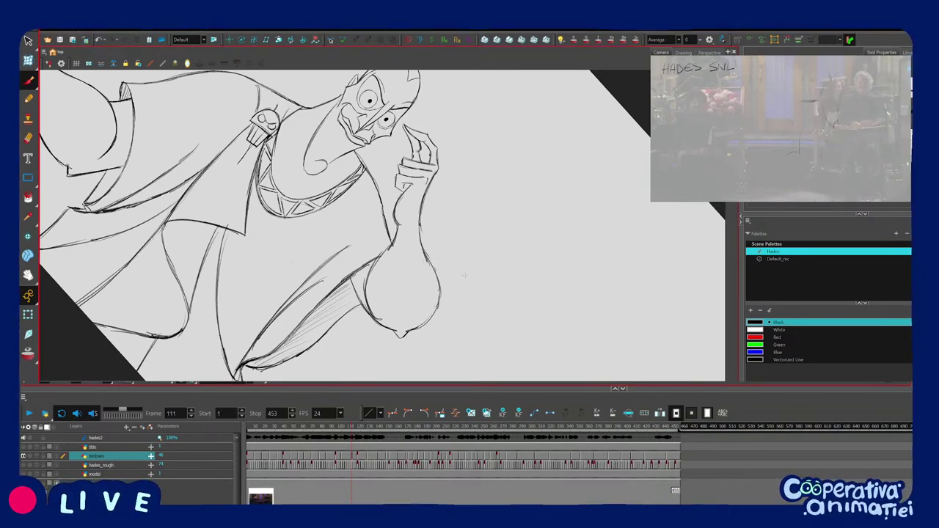
{"action": "key", "text": "f"}
{"action": "left_click_drag", "start_coordinate": [428, 255], "coordinate": [439, 281]}
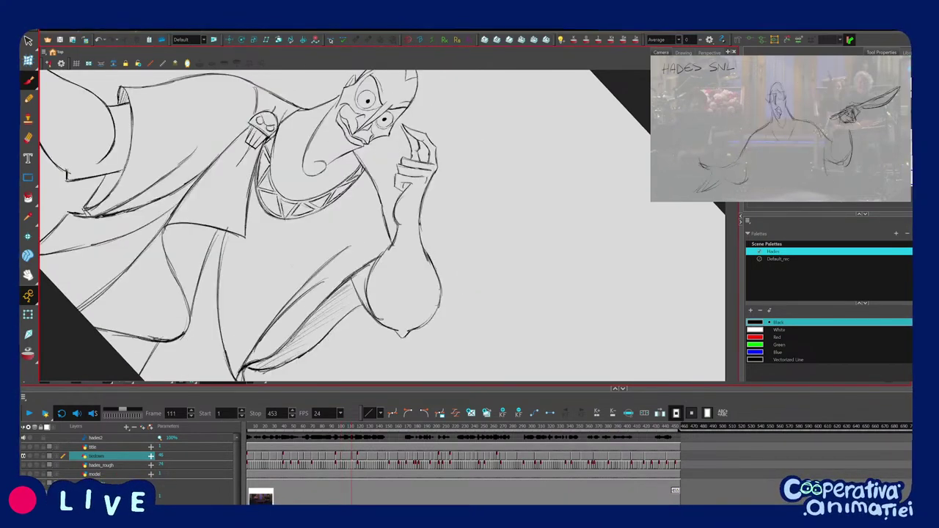
Redraw the end of the shoulder line where the robe meets the raised arm on frame 111.
{"action": "key", "text": "c"}
{"action": "key", "text": "c"}
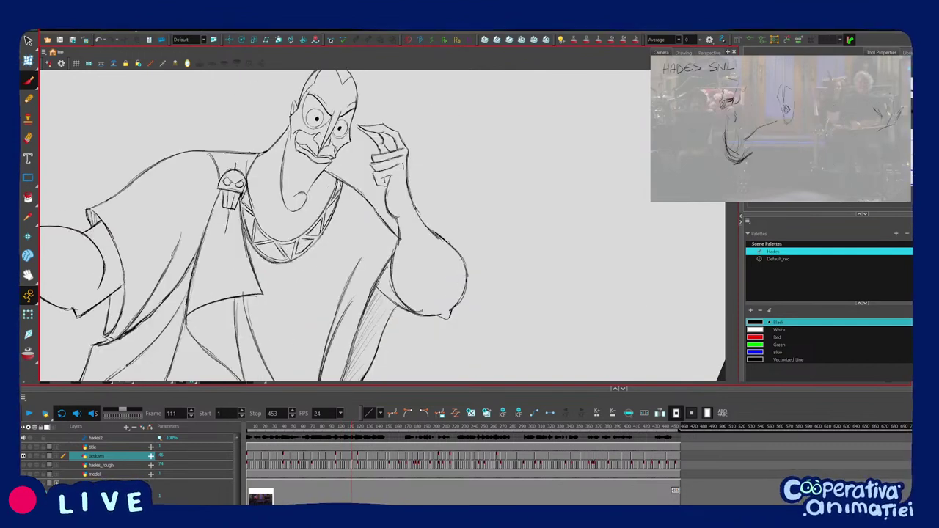
{"action": "key", "text": "shift+x"}
{"action": "key", "text": "f"}
{"action": "mouse_move", "coordinate": [435, 249]}
{"action": "left_mouse_down"}
{"action": "mouse_move", "coordinate": [421, 269]}
{"action": "mouse_move", "coordinate": [388, 283]}
{"action": "left_mouse_up"}
{"action": "key", "text": "g"}
{"action": "mouse_move", "coordinate": [387, 207]}
{"action": "left_mouse_down"}
{"action": "mouse_move", "coordinate": [398, 229]}
{"action": "mouse_move", "coordinate": [387, 249]}
{"action": "left_mouse_up"}
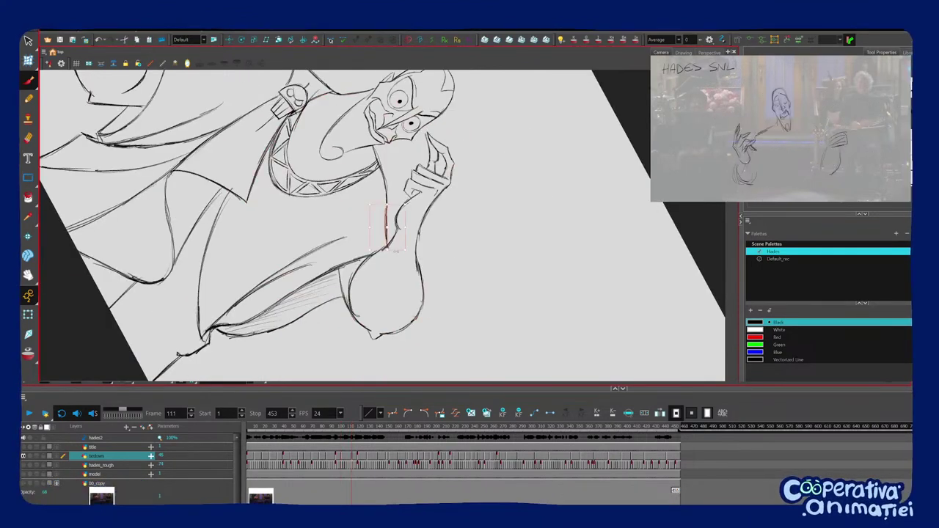
Flip between the tiedown drawings on frames 100 and 111 to compare the shoulders and raised arm.
{"action": "key", "text": "f"}
{"action": "key", "text": "f"}
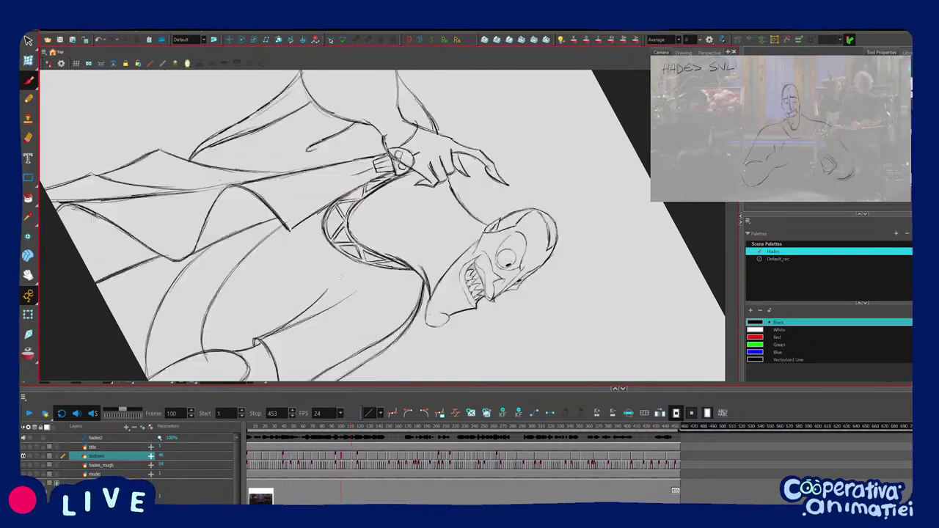
{"action": "key", "text": "g"}
{"action": "key", "text": "shift+x"}
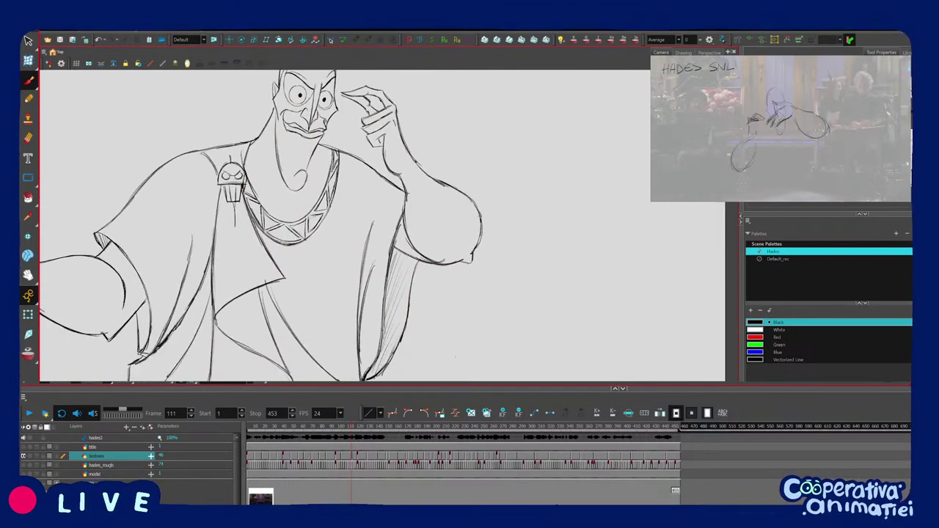
{"action": "key", "text": "v"}
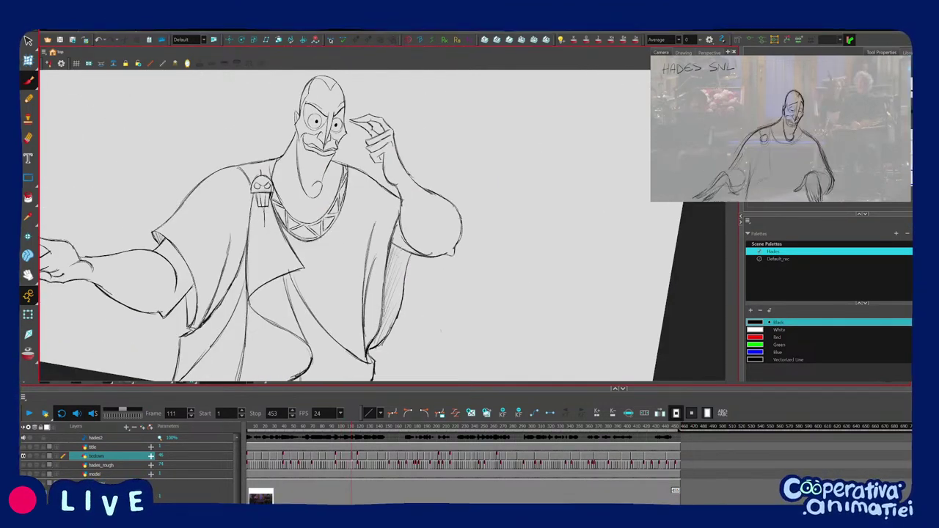
{"action": "key", "text": "shift+x"}
{"action": "key", "text": "1"}
{"action": "left_click_drag", "start_coordinate": [461, 303], "coordinate": [474, 285]}
{"action": "key", "text": "f"}
{"action": "key", "text": "g"}
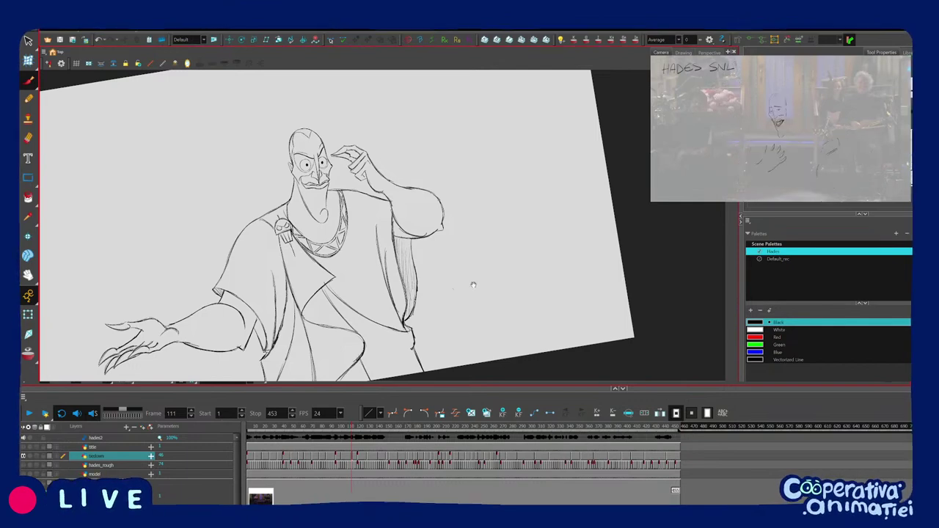
{"action": "scroll", "coordinate": [422, 238], "scroll_direction": "up", "scroll_amount": 1}
{"action": "left_click_drag", "start_coordinate": [474, 285], "coordinate": [409, 331]}
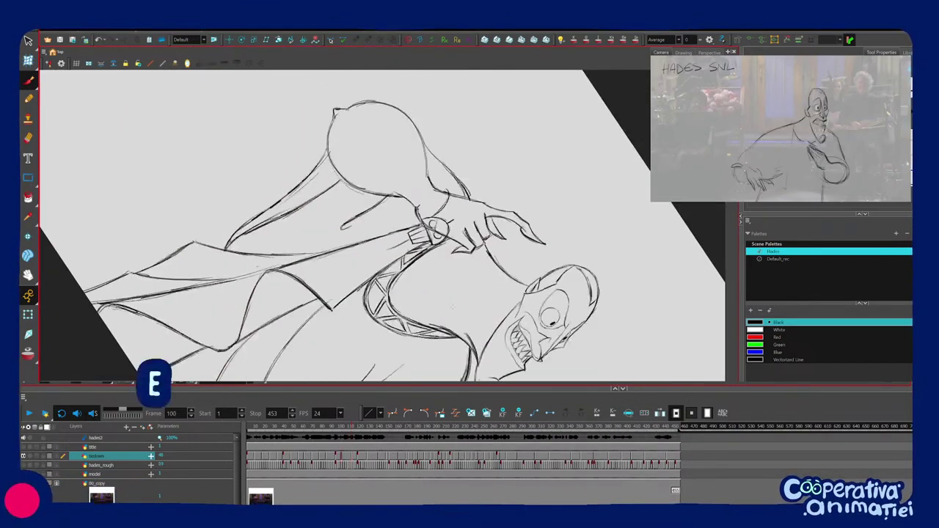
{"action": "key", "text": "g"}
{"action": "key", "text": "shift+x"}
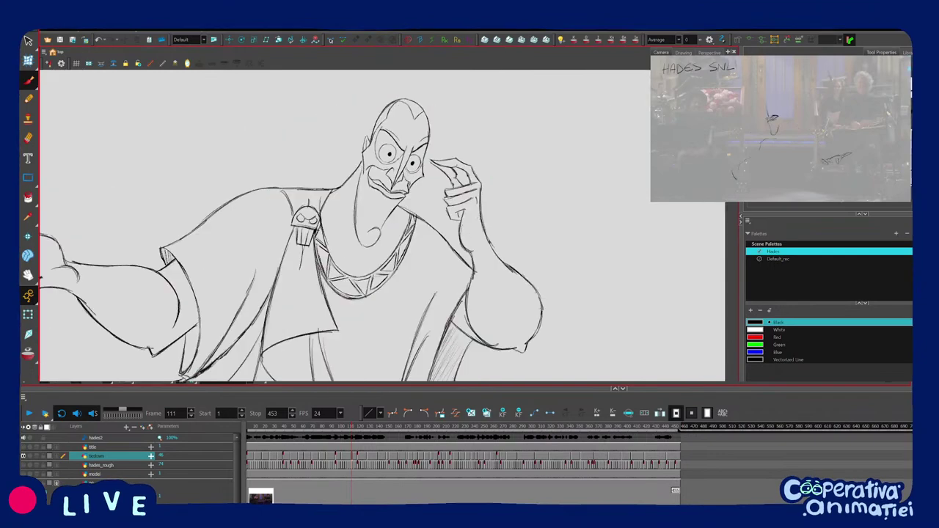
{"action": "scroll", "coordinate": [470, 245], "scroll_direction": "up", "scroll_amount": 1}
{"action": "key", "text": "f"}
{"action": "mouse_move", "coordinate": [470, 245]}
{"action": "left_mouse_down"}
{"action": "mouse_move", "coordinate": [458, 274]}
{"action": "mouse_move", "coordinate": [545, 156]}
{"action": "mouse_move", "coordinate": [433, 183]}
{"action": "mouse_move", "coordinate": [416, 201]}
{"action": "mouse_move", "coordinate": [418, 246]}
{"action": "left_mouse_up"}
{"action": "key", "text": "g"}
{"action": "key", "text": "f"}
{"action": "key", "text": "g"}
{"action": "key", "text": "shift+x"}
{"action": "key", "text": "g"}
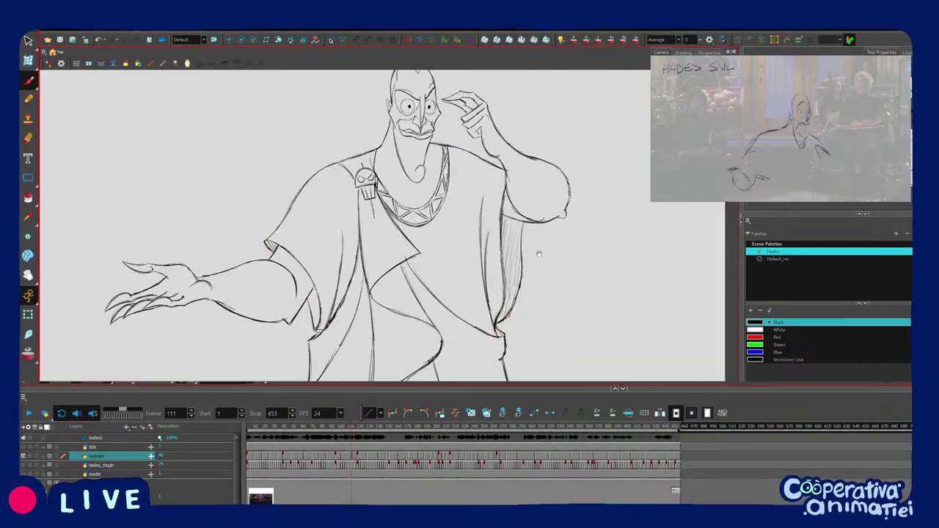
Try to darken the front edge of the robe's sleeve opening under the raised arm on frame 111.
{"action": "mouse_move", "coordinate": [539, 255]}
{"action": "left_mouse_down"}
{"action": "mouse_move", "coordinate": [524, 283]}
{"action": "mouse_move", "coordinate": [467, 267]}
{"action": "mouse_move", "coordinate": [436, 316]}
{"action": "left_mouse_up"}
{"action": "key", "text": "comma"}
{"action": "key", "text": "period"}
{"action": "key", "text": "2"}
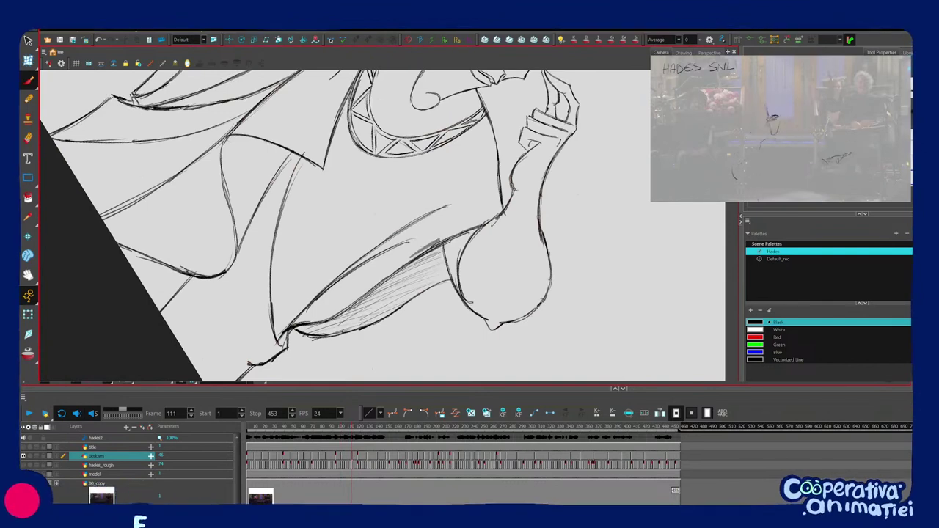
{"action": "left_click_drag", "start_coordinate": [420, 251], "coordinate": [461, 231]}
{"action": "key", "text": "ctrl+z"}
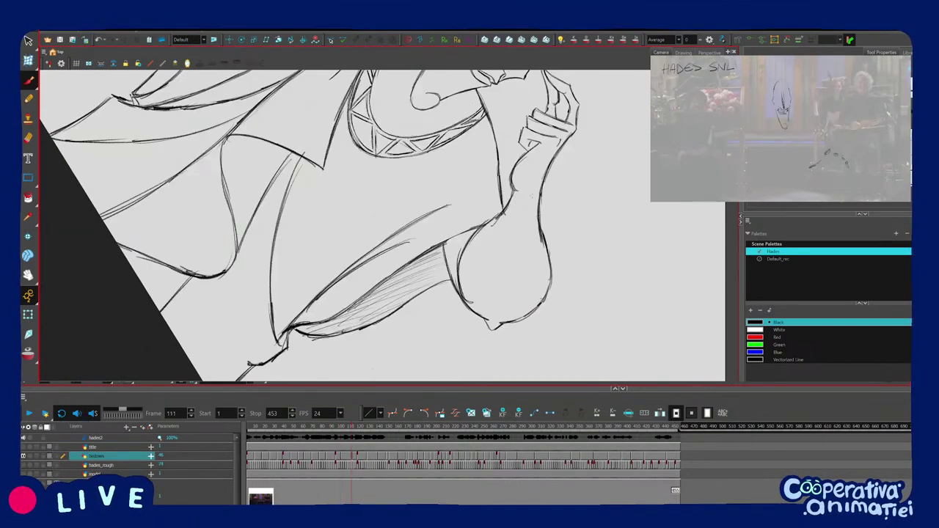
{"action": "key", "text": "ctrl+z"}
Compare the raised arm and sleeve on frame 111 with the drawings on the adjacent frames.
{"action": "left_click_drag", "start_coordinate": [517, 215], "coordinate": [517, 219]}
{"action": "key", "text": "comma"}
{"action": "key", "text": "period"}
{"action": "key", "text": "period"}
{"action": "key", "text": "comma"}
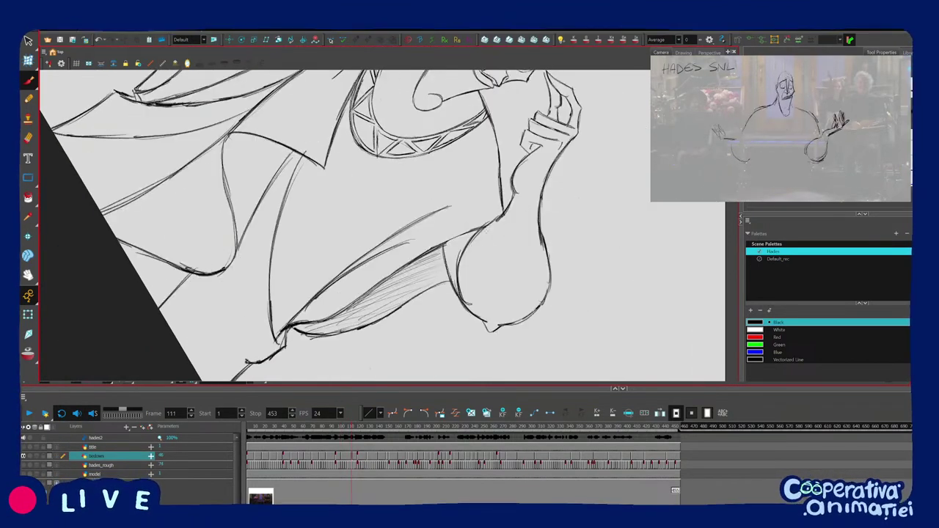
{"action": "mouse_move", "coordinate": [517, 212]}
{"action": "left_mouse_down"}
{"action": "mouse_move", "coordinate": [517, 225]}
{"action": "mouse_move", "coordinate": [493, 147]}
{"action": "mouse_move", "coordinate": [416, 93]}
{"action": "mouse_move", "coordinate": [503, 164]}
{"action": "left_mouse_up"}
{"action": "key", "text": "comma"}
{"action": "key", "text": "period"}
{"action": "key", "text": "1"}
{"action": "key", "text": "1"}
{"action": "key", "text": "2"}
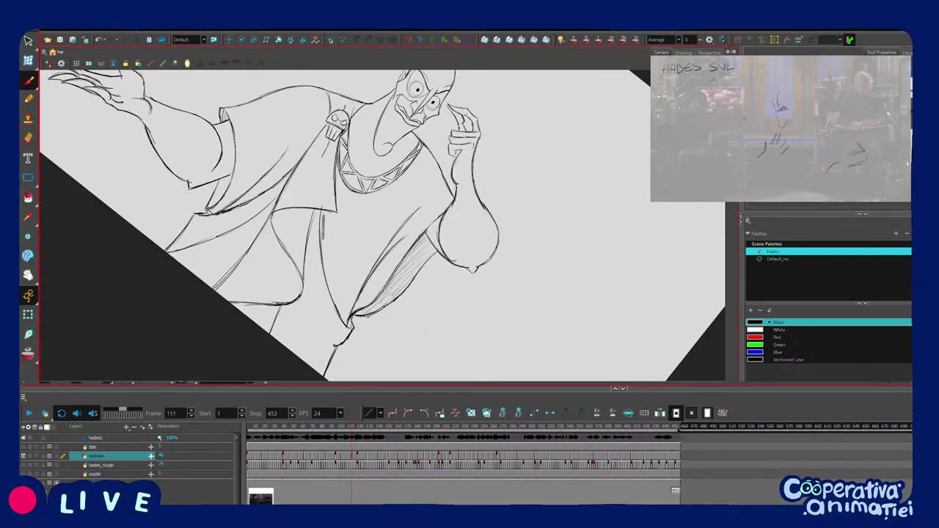
Check the whole frame 111 pose from several view angles and compare it with frame 100.
{"action": "left_click_drag", "start_coordinate": [441, 147], "coordinate": [362, 129]}
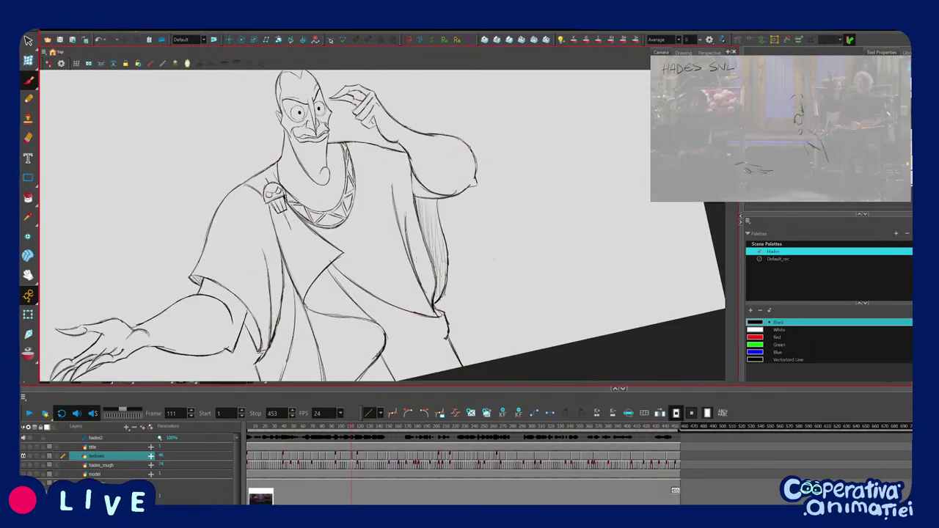
{"action": "key", "text": "1"}
{"action": "key", "text": "2"}
{"action": "left_click_drag", "start_coordinate": [382, 220], "coordinate": [420, 191]}
{"action": "left_click_drag", "start_coordinate": [420, 147], "coordinate": [425, 149]}
{"action": "key", "text": "f"}
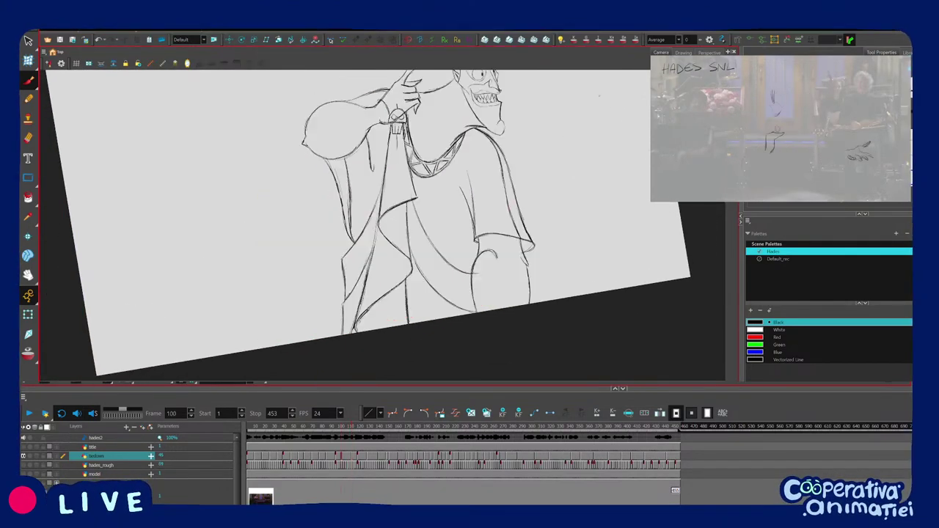
{"action": "key", "text": "g"}
{"action": "key", "text": "1"}
{"action": "left_click_drag", "start_coordinate": [425, 284], "coordinate": [425, 297]}
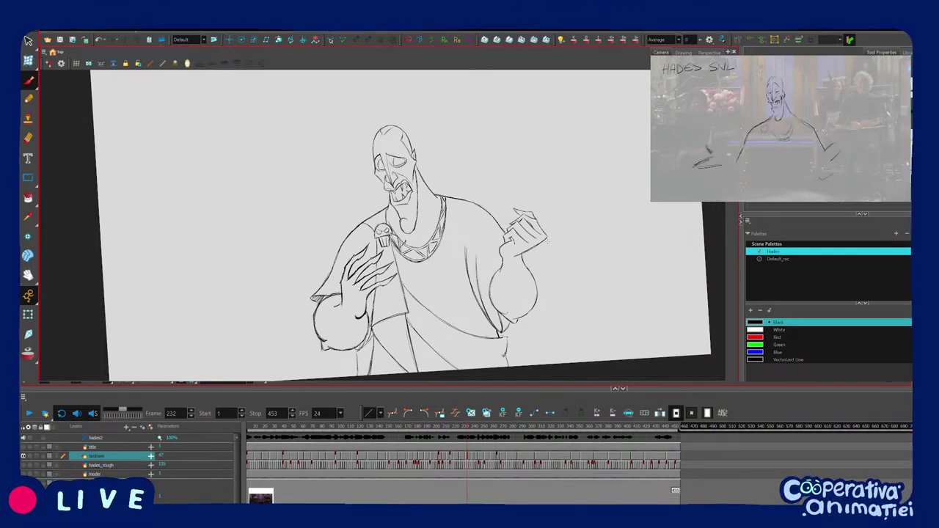
Try a loose curved stroke in the empty area beside the head on frame 232.
{"action": "left_click_drag", "start_coordinate": [499, 182], "coordinate": [443, 232]}
{"action": "key", "text": "2"}
{"action": "left_click_drag", "start_coordinate": [458, 156], "coordinate": [400, 217]}
{"action": "mouse_move", "coordinate": [457, 186]}
{"action": "left_mouse_down"}
{"action": "mouse_move", "coordinate": [420, 234]}
{"action": "mouse_move", "coordinate": [476, 182]}
{"action": "left_mouse_up"}
{"action": "key", "text": "ctrl+z"}
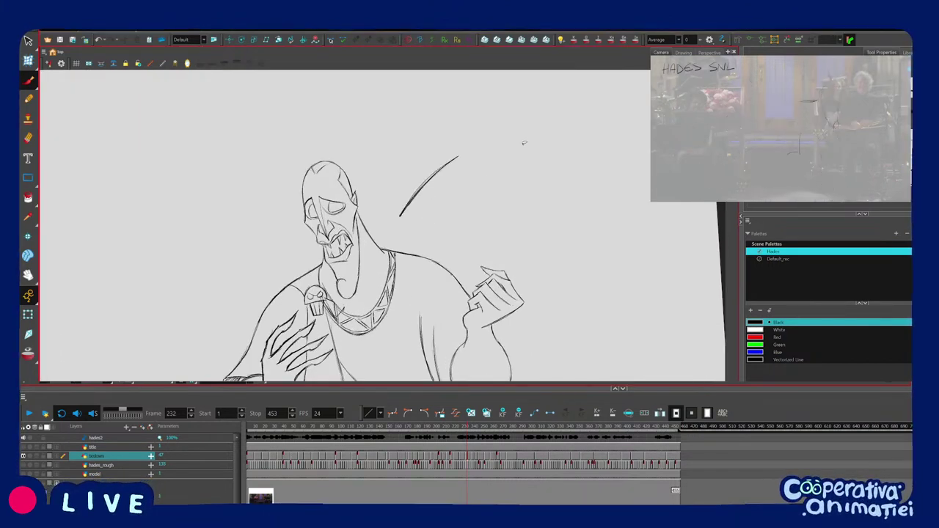
Flip forward through the tiedown drawings from frame 232 to frame 256 to review the poses.
{"action": "key", "text": "g"}
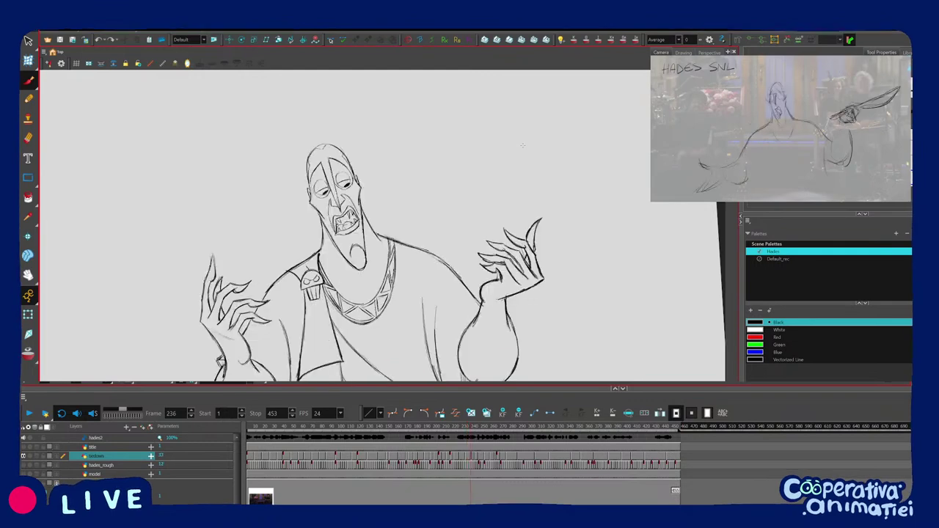
{"action": "key", "text": "g"}
{"action": "key", "text": "g"}
{"action": "key", "text": "g"}
{"action": "key", "text": "g"}
{"action": "key", "text": "g"}
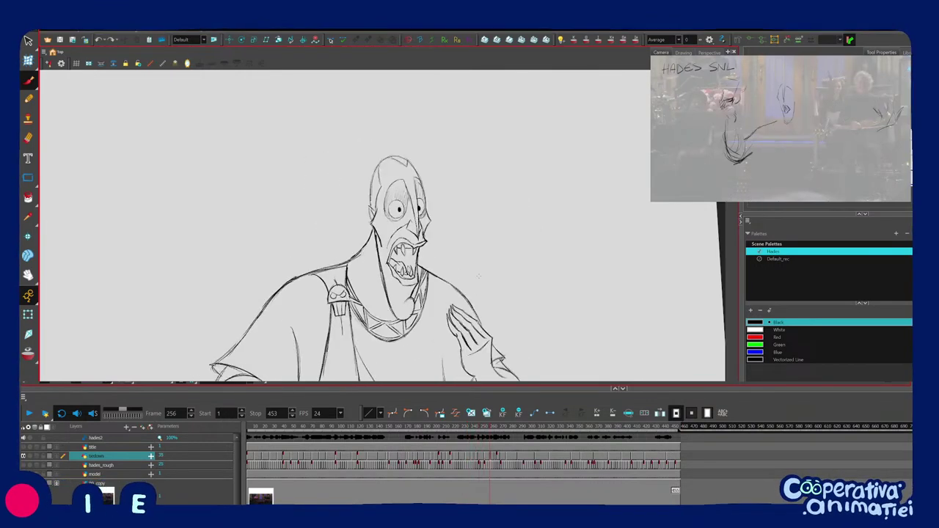
Examine the full open-mouthed, hand-under-chin Hades pose on frame 261 and compare it with the adjacent tiedown drawing.
{"action": "mouse_move", "coordinate": [479, 276]}
{"action": "left_mouse_down"}
{"action": "mouse_move", "coordinate": [499, 298]}
{"action": "mouse_move", "coordinate": [487, 277]}
{"action": "left_mouse_up"}
{"action": "key", "text": "2"}
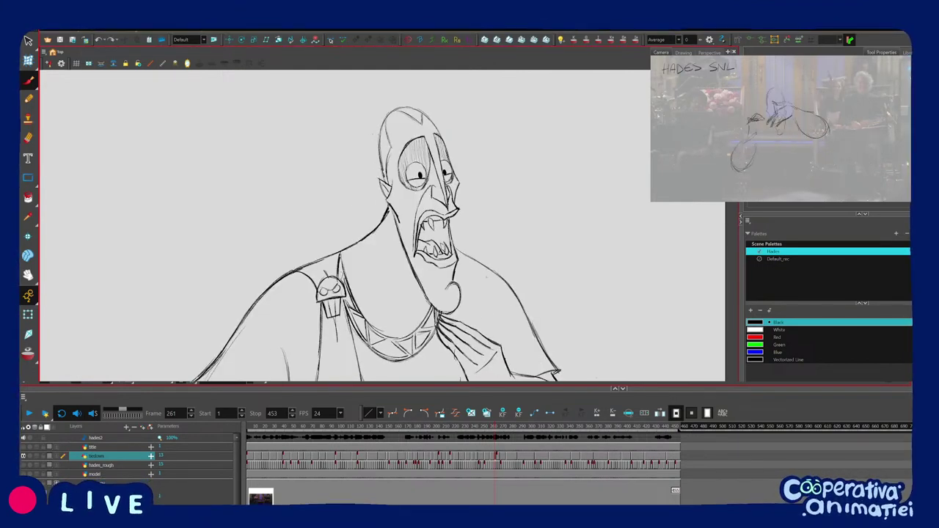
{"action": "key", "text": "2"}
{"action": "key", "text": "2"}
{"action": "key", "text": "2"}
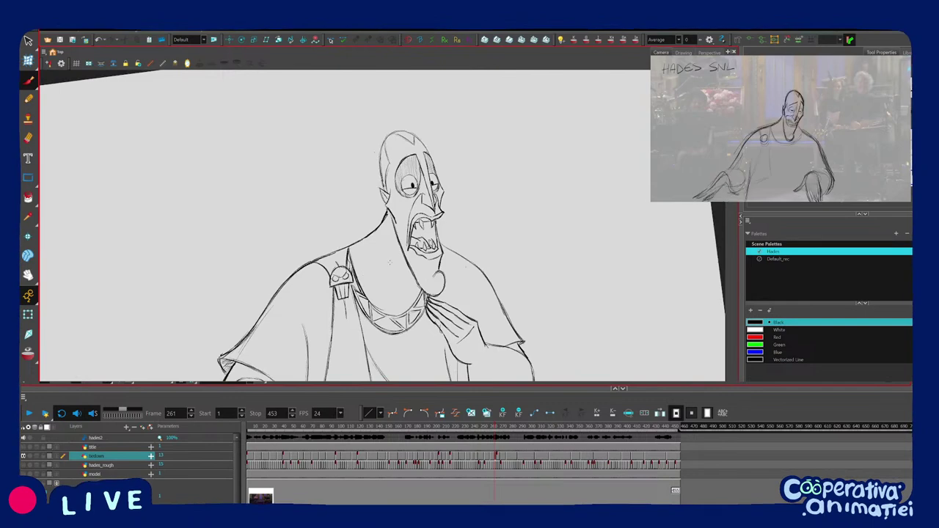
{"action": "key", "text": "f"}
{"action": "key", "text": "g"}
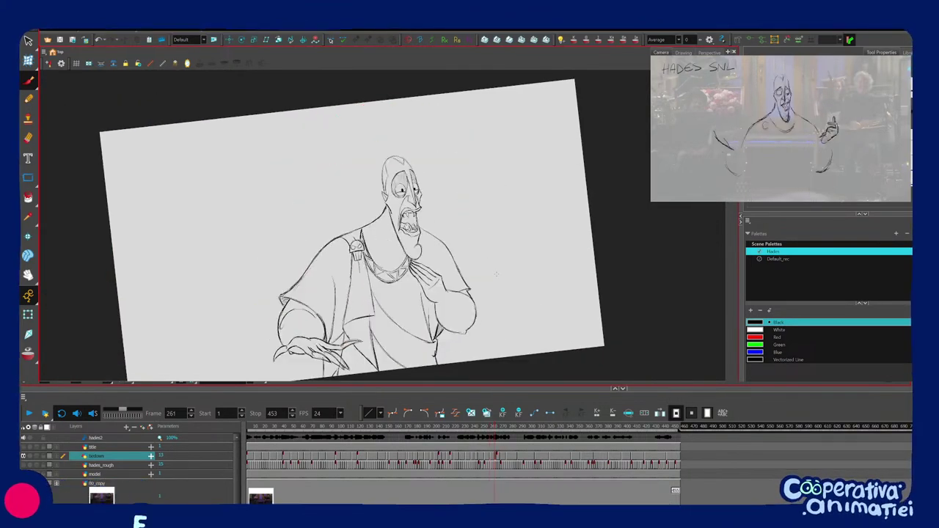
Flip and scrub through the tiedown drawings between frames 260 and 302 to review how the character's poses change.
{"action": "key", "text": "f"}
{"action": "key", "text": "g"}
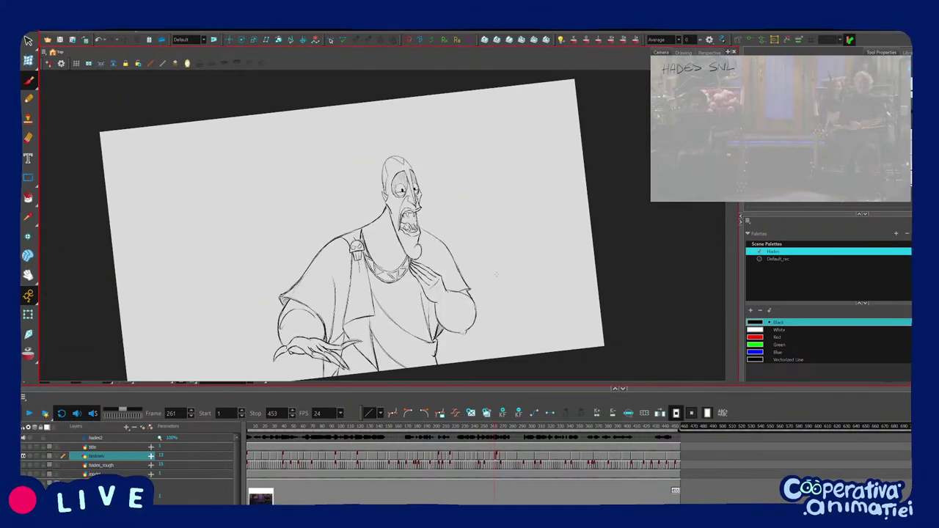
{"action": "left_click", "coordinate": [493, 431]}
{"action": "key", "text": "2"}
{"action": "key", "text": "2"}
{"action": "left_click_drag", "start_coordinate": [545, 455], "coordinate": [459, 455]}
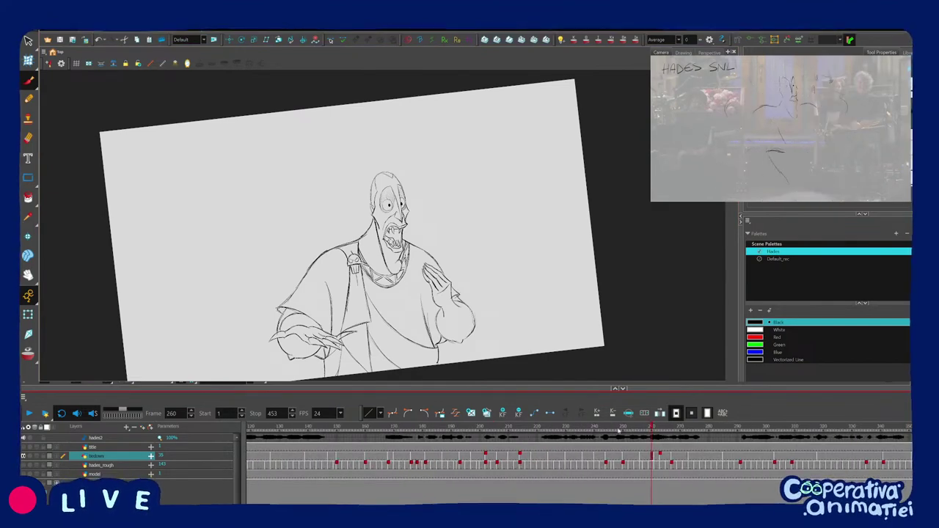
{"action": "mouse_move", "coordinate": [649, 432]}
{"action": "left_mouse_down"}
{"action": "mouse_move", "coordinate": [618, 433]}
{"action": "mouse_move", "coordinate": [751, 448]}
{"action": "left_mouse_up"}
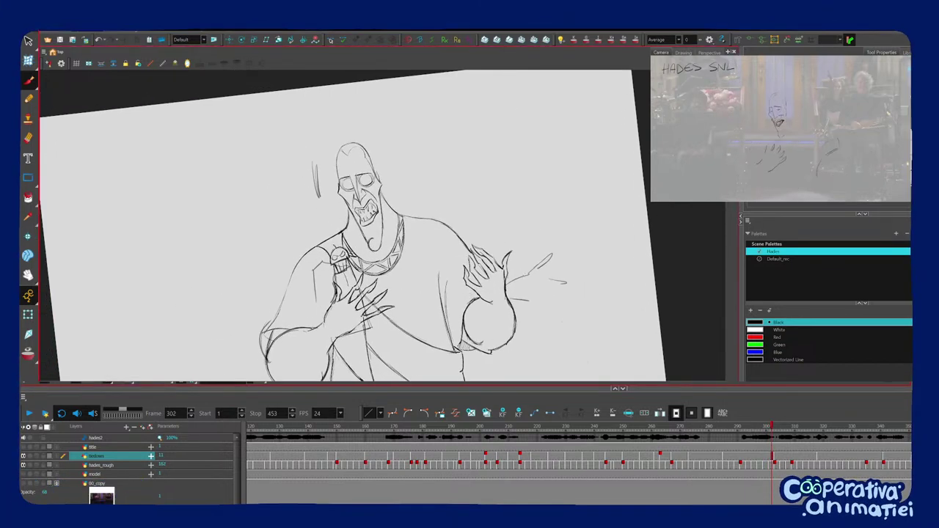
{"action": "left_click_drag", "start_coordinate": [203, 308], "coordinate": [200, 296]}
{"action": "key", "text": "2"}
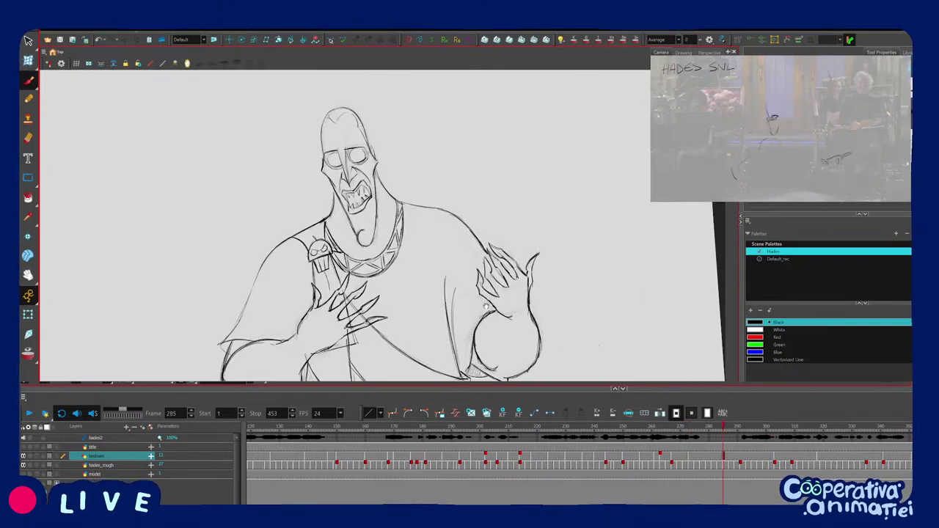
{"action": "left_click_drag", "start_coordinate": [396, 321], "coordinate": [411, 293]}
{"action": "left_click", "coordinate": [776, 427]}
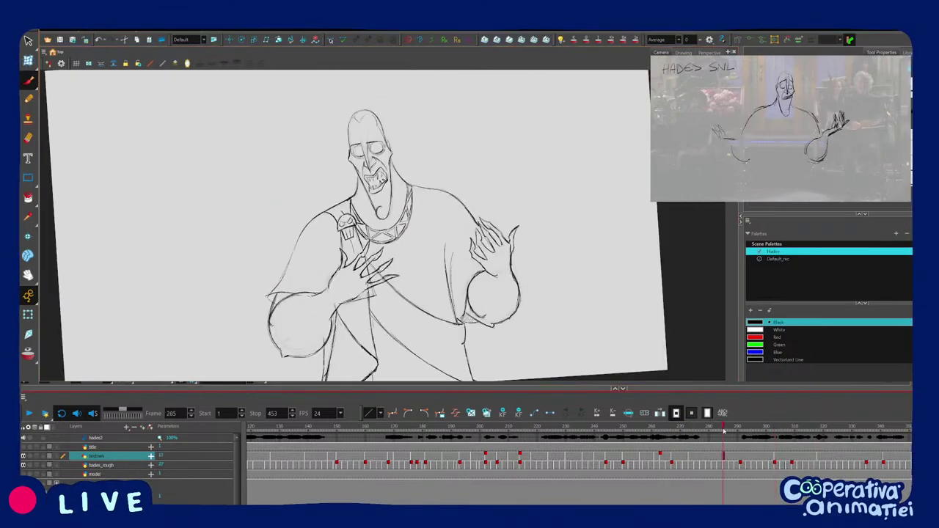
{"action": "left_click_drag", "start_coordinate": [754, 433], "coordinate": [701, 427]}
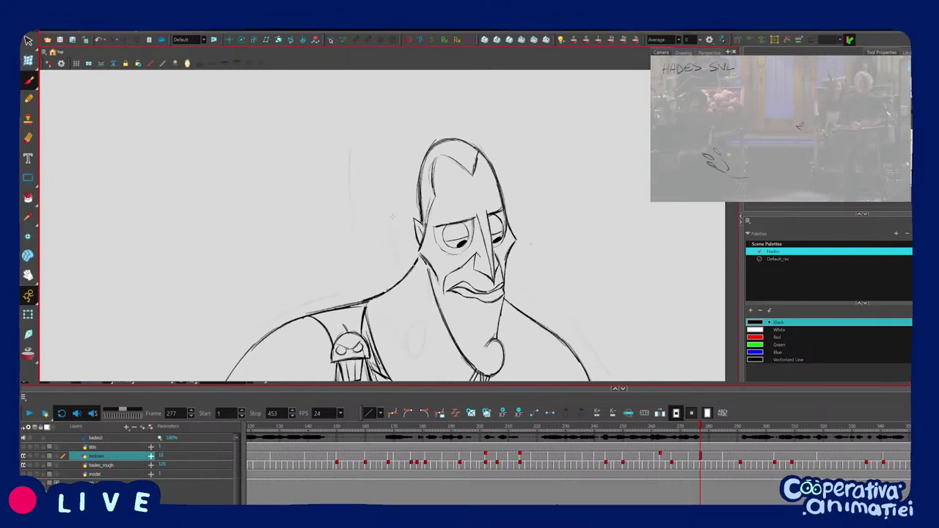
Try to sketch loose guide strokes for the head and chin position beside the character at frame 277.
{"action": "left_click_drag", "start_coordinate": [392, 201], "coordinate": [402, 266]}
{"action": "left_click_drag", "start_coordinate": [352, 226], "coordinate": [365, 278]}
{"action": "left_click_drag", "start_coordinate": [415, 357], "coordinate": [424, 348]}
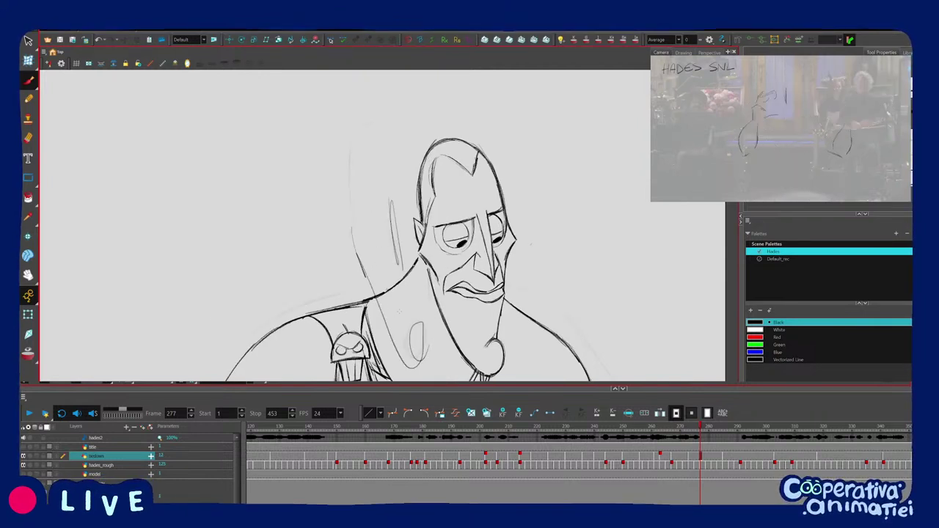
{"action": "key", "text": "ctrl+z"}
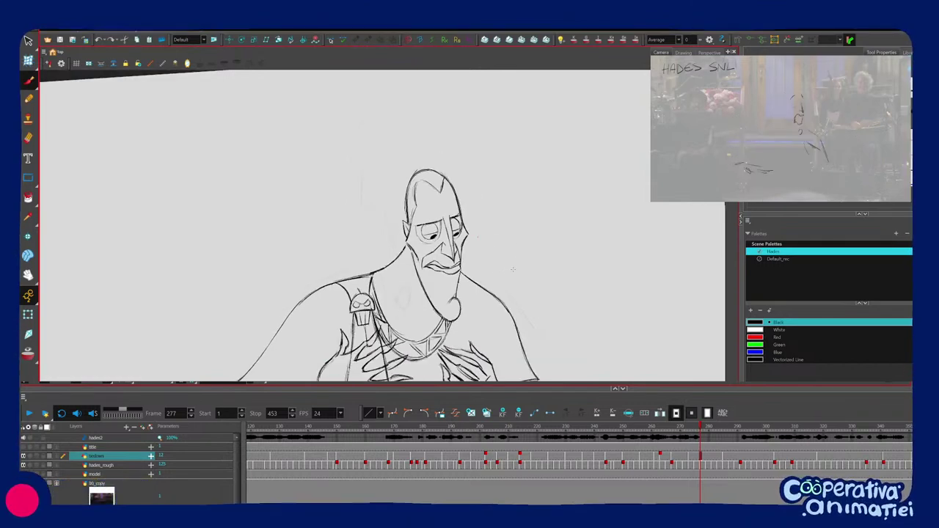
Step through the tiedown drawings to frame 285 and examine the character's raised hands and closed-eye pose.
{"action": "key", "text": "1"}
{"action": "key", "text": "comma"}
{"action": "key", "text": "comma"}
{"action": "key", "text": "comma"}
{"action": "key", "text": "comma"}
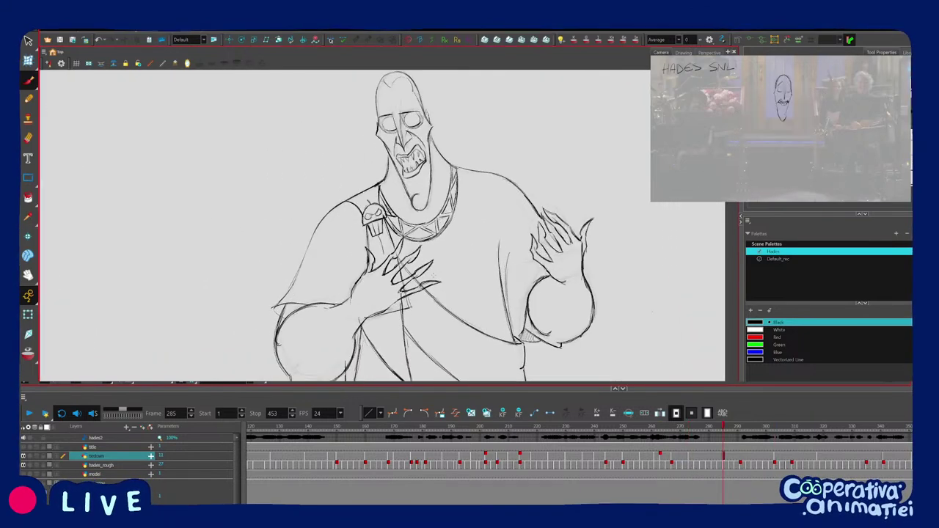
{"action": "left_click_drag", "start_coordinate": [464, 262], "coordinate": [470, 248]}
{"action": "key", "text": "1"}
{"action": "key", "text": "1"}
{"action": "left_click_drag", "start_coordinate": [450, 278], "coordinate": [443, 298]}
{"action": "key", "text": "2"}
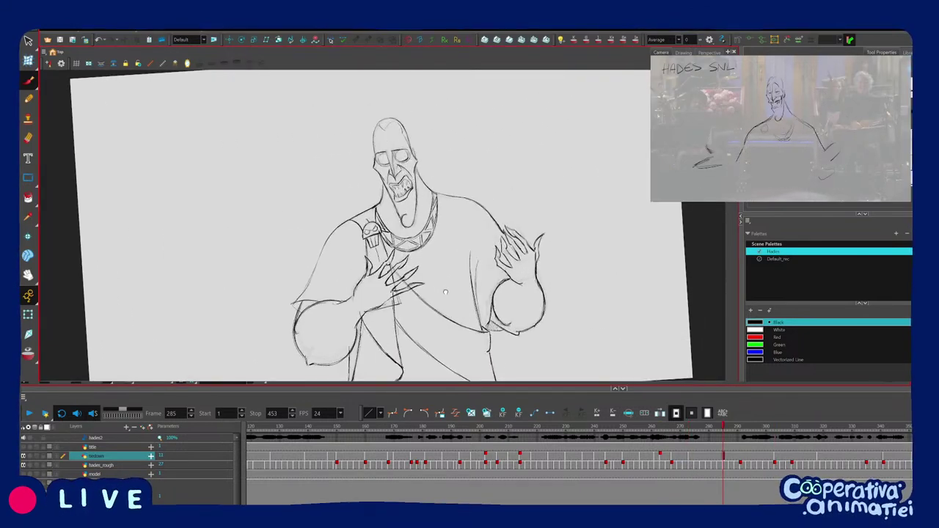
Compare the chest-level hand, forearm and sleeve between the tiedown drawings at frames 285 and 273.
{"action": "key", "text": "e"}
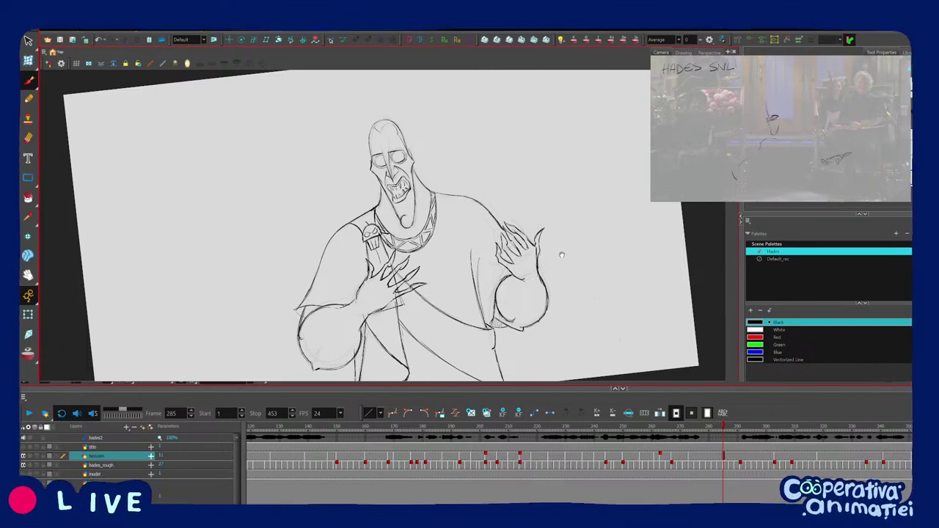
{"action": "scroll", "coordinate": [485, 271], "scroll_direction": "up", "scroll_amount": 3}
{"action": "left_click_drag", "start_coordinate": [270, 307], "coordinate": [428, 247]}
{"action": "key", "text": "f"}
{"action": "key", "text": "g"}
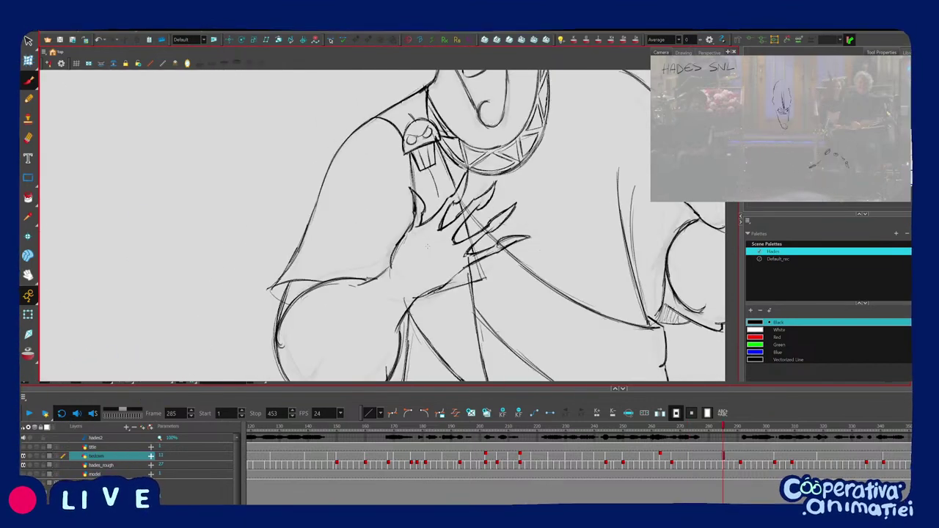
{"action": "left_click_drag", "start_coordinate": [470, 279], "coordinate": [480, 256]}
{"action": "key", "text": "f"}
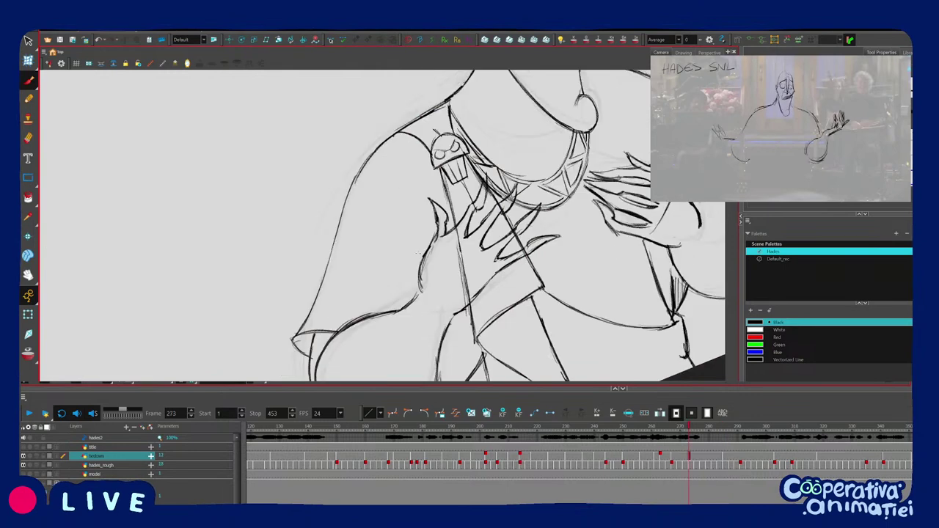
{"action": "key", "text": "g"}
{"action": "left_click_drag", "start_coordinate": [405, 267], "coordinate": [408, 278]}
{"action": "key", "text": "f"}
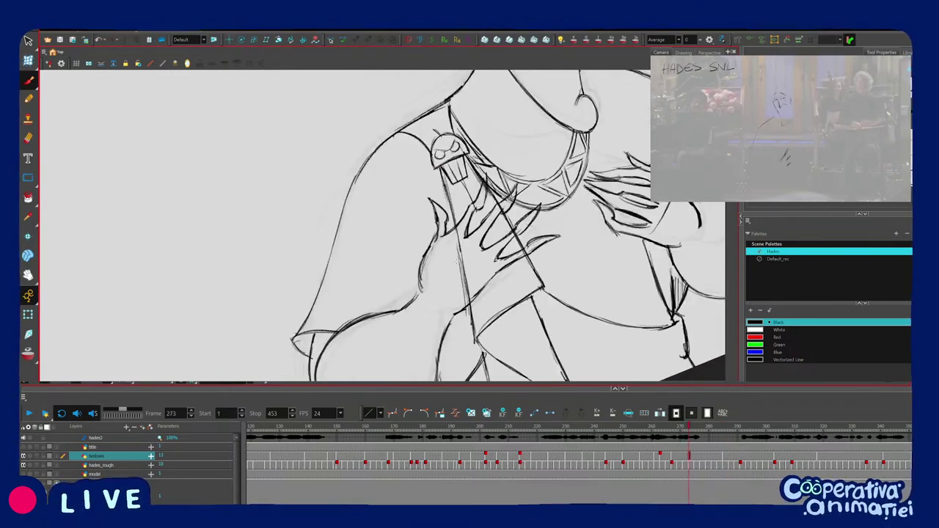
{"action": "key", "text": "g"}
{"action": "key", "text": "f"}
{"action": "key", "text": "g"}
Rotate the canvas and examine the rounded forearm and elbow against the rough drawing at frame 285.
{"action": "key", "text": "v"}
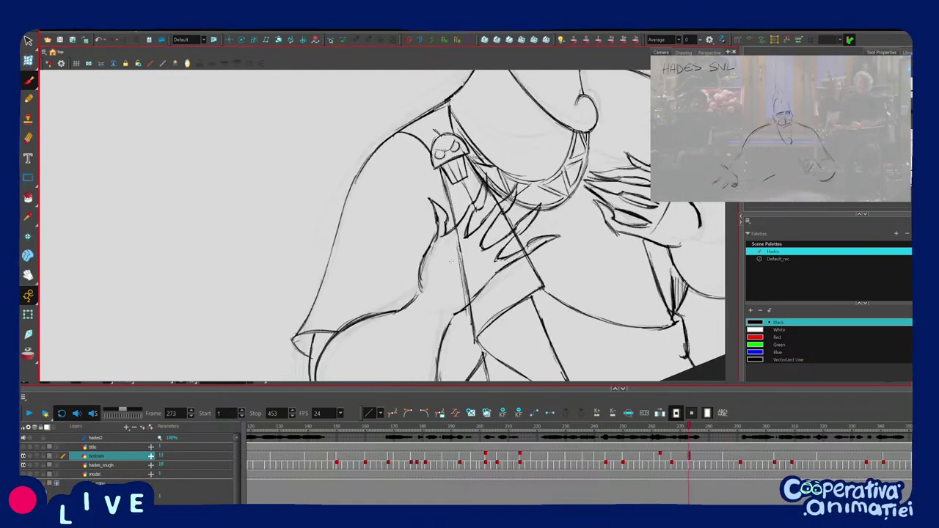
{"action": "key", "text": "c"}
{"action": "key", "text": "v"}
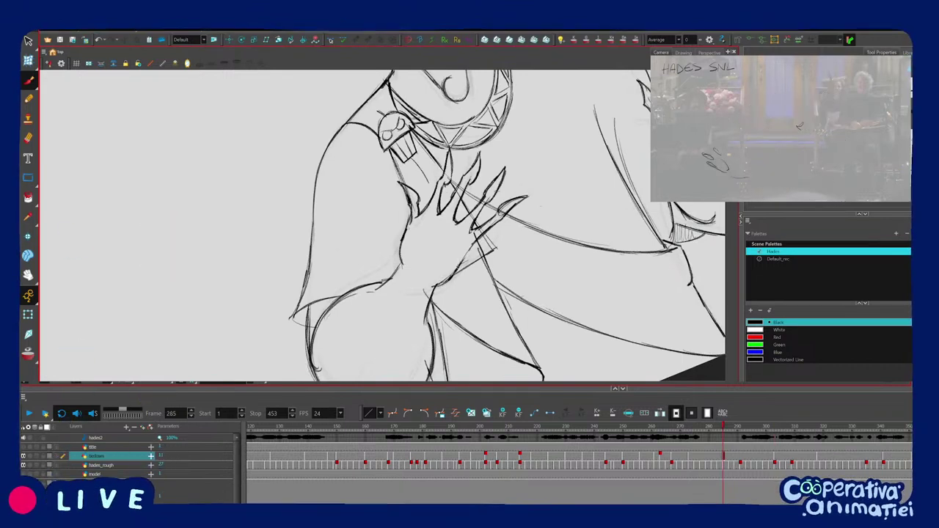
{"action": "key", "text": "c"}
{"action": "key", "text": "c"}
{"action": "key", "text": "2"}
{"action": "key", "text": "2"}
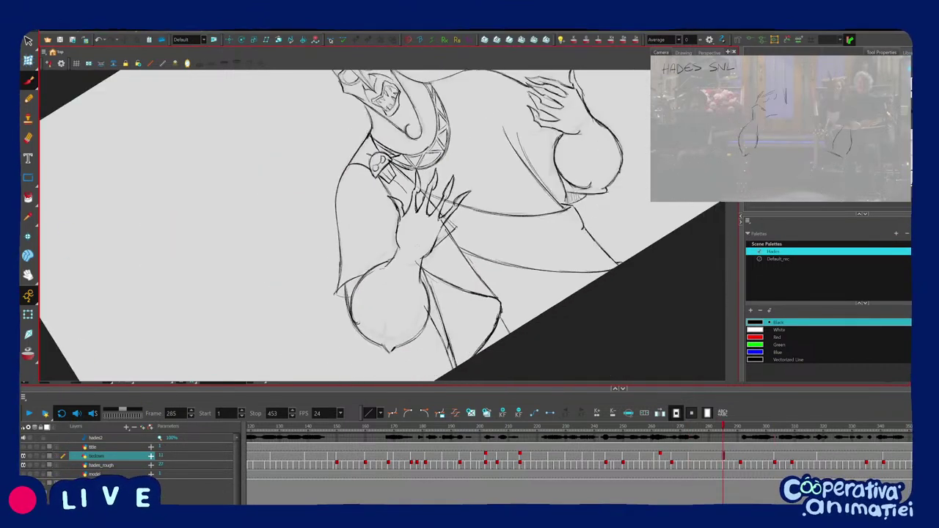
{"action": "left_click_drag", "start_coordinate": [216, 281], "coordinate": [215, 304]}
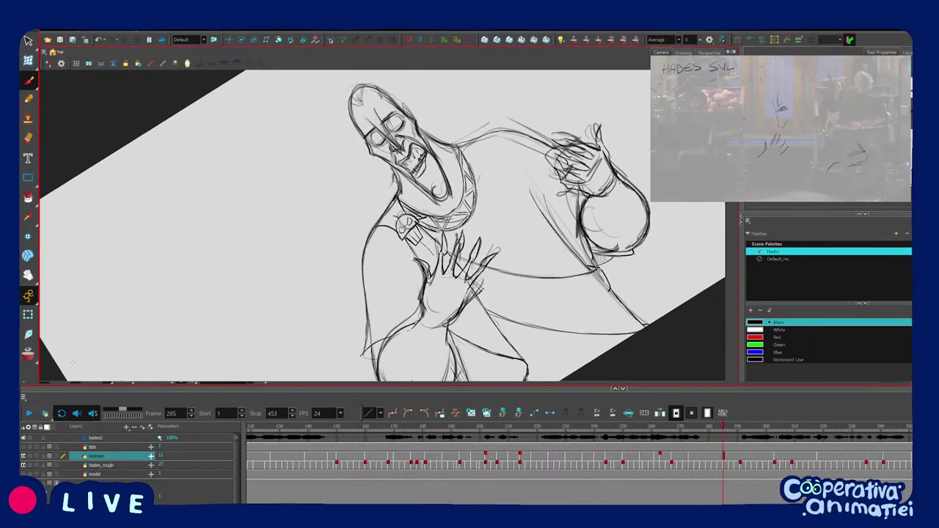
{"action": "key", "text": "v"}
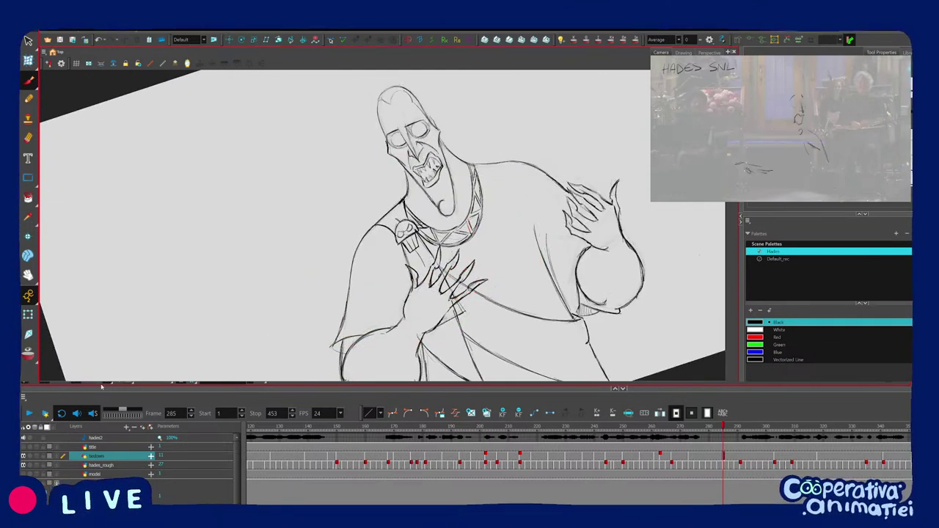
Show the artwork on the other layers at full strength and examine the yellow Hades reference sketches above the frame.
{"action": "key", "text": "2"}
{"action": "key", "text": "2"}
{"action": "key", "text": "2"}
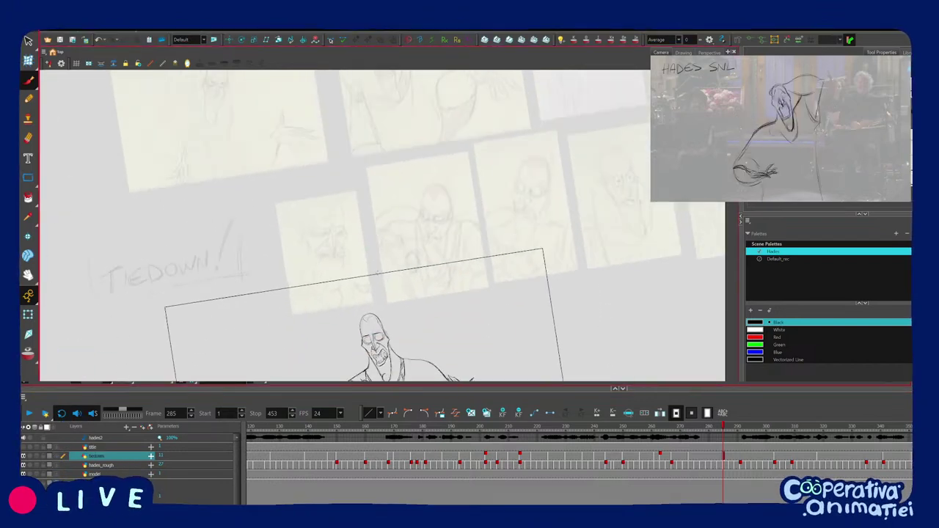
{"action": "key", "text": "shift+l"}
{"action": "left_click_drag", "start_coordinate": [130, 313], "coordinate": [117, 339]}
{"action": "key", "text": "1"}
{"action": "left_click_drag", "start_coordinate": [440, 154], "coordinate": [400, 224]}
{"action": "key", "text": "1"}
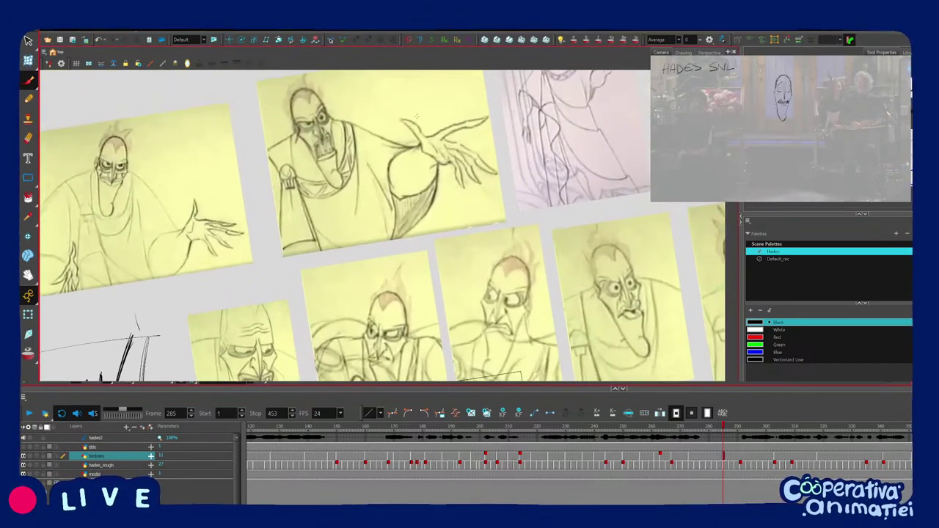
{"action": "left_click_drag", "start_coordinate": [457, 199], "coordinate": [427, 228]}
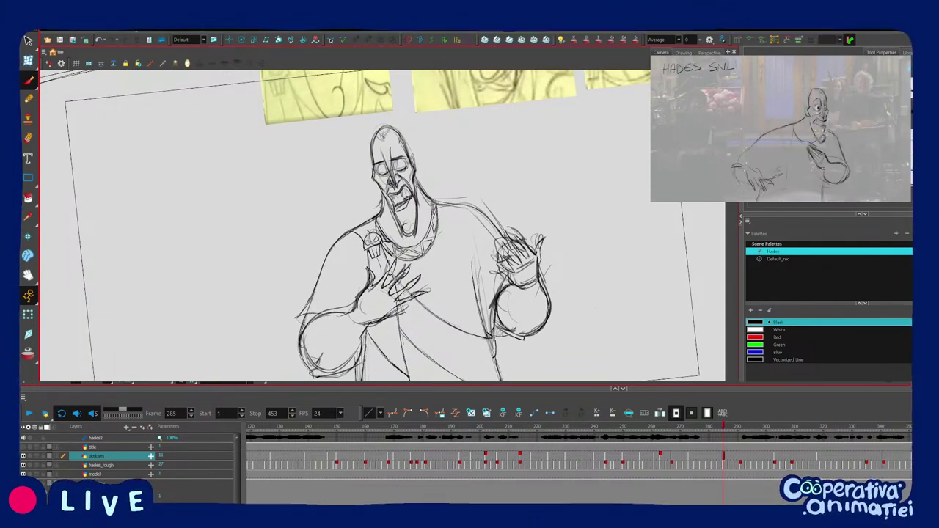
{"action": "scroll", "coordinate": [323, 332], "scroll_direction": "down", "scroll_amount": 2}
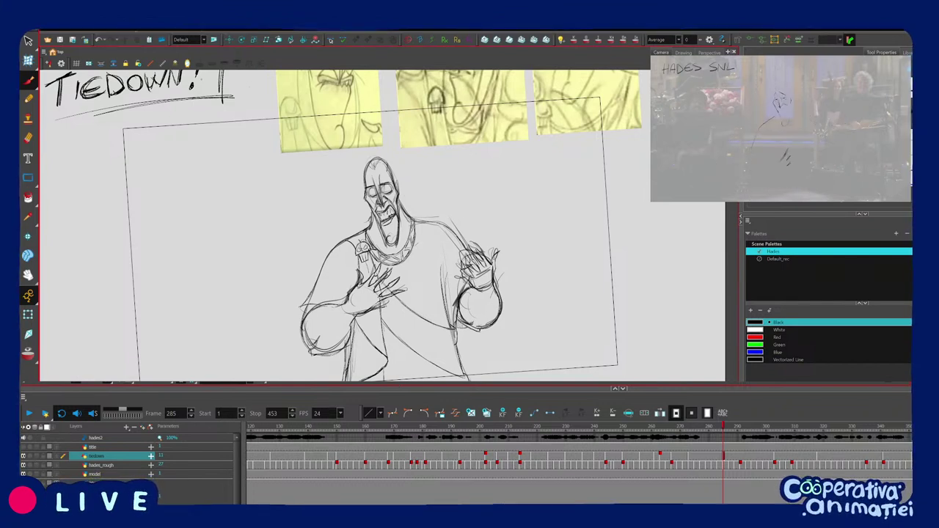
{"action": "left_click", "coordinate": [49, 465]}
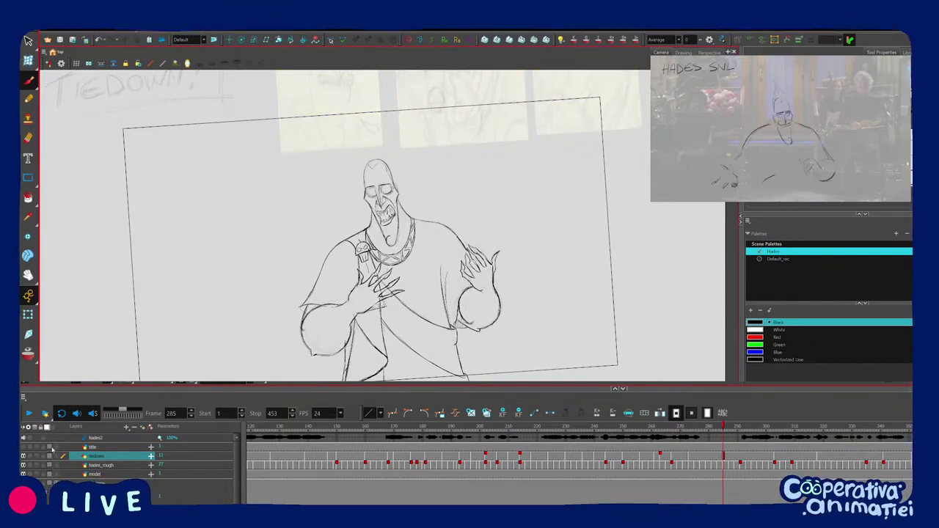
{"action": "left_click", "coordinate": [112, 382]}
Flip between the frame 273 tiedown drawing and its neighbouring key poses to compare the head, shoulders and arms.
{"action": "key", "text": "2"}
{"action": "key", "text": "f"}
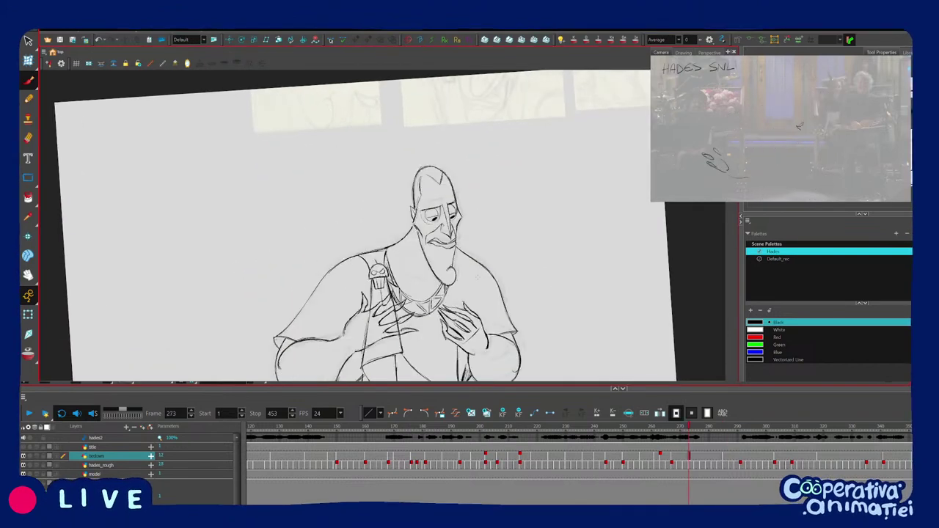
{"action": "key", "text": "g"}
{"action": "key", "text": "f"}
{"action": "key", "text": "f"}
{"action": "key", "text": "g"}
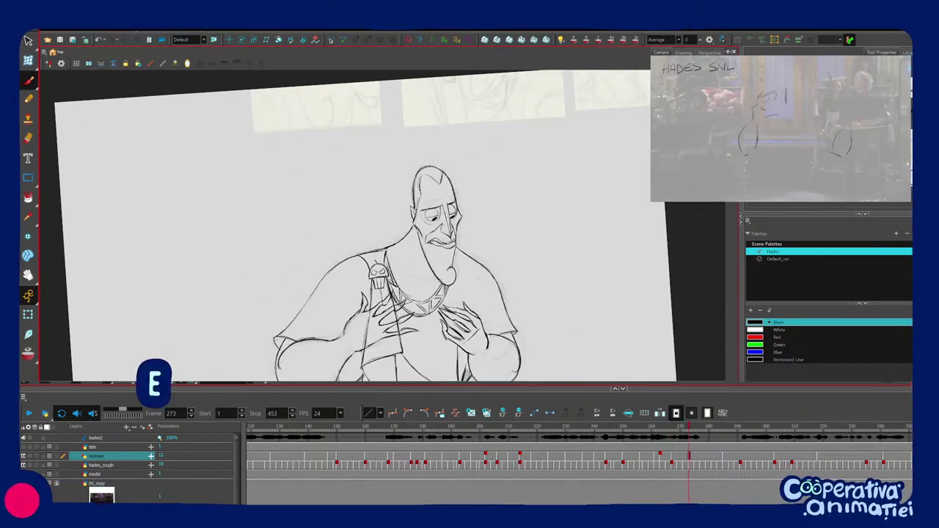
{"action": "left_click_drag", "start_coordinate": [515, 269], "coordinate": [502, 268]}
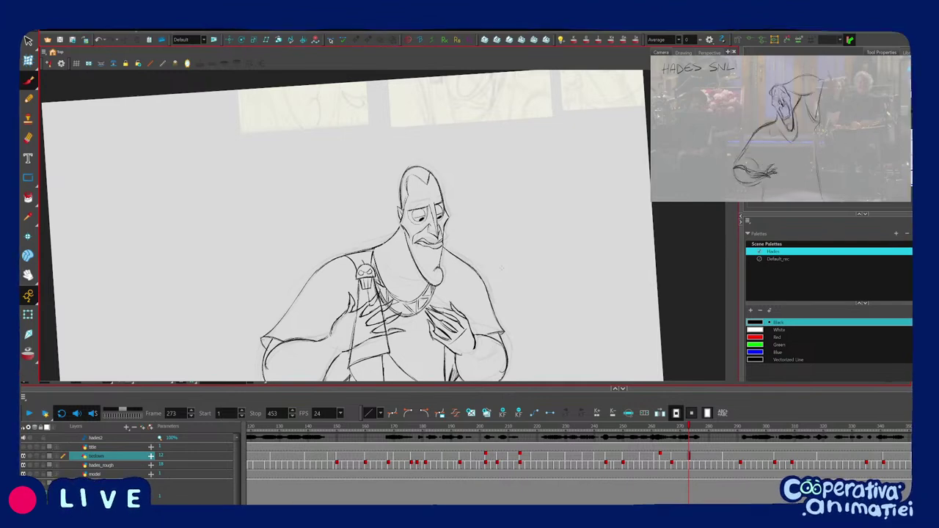
{"action": "scroll", "coordinate": [514, 301], "scroll_direction": "up", "scroll_amount": 2}
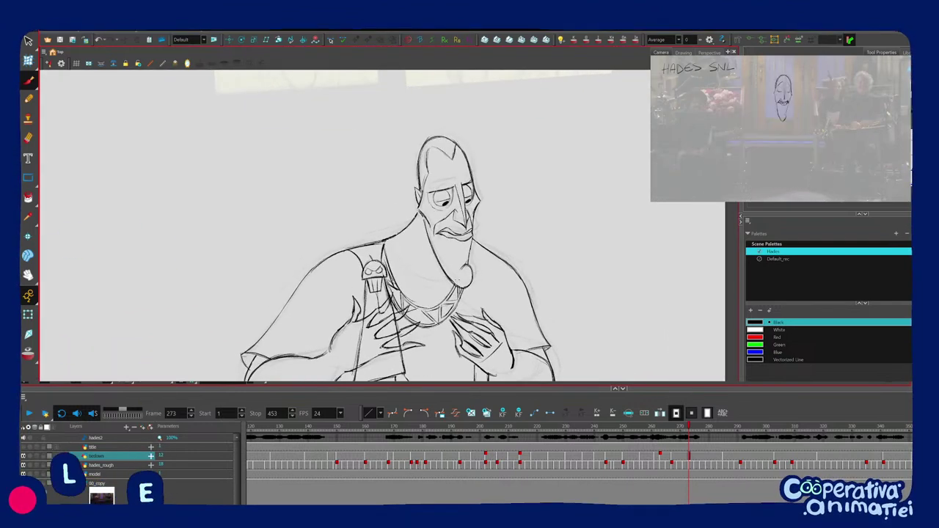
{"action": "key", "text": "f"}
{"action": "key", "text": "g"}
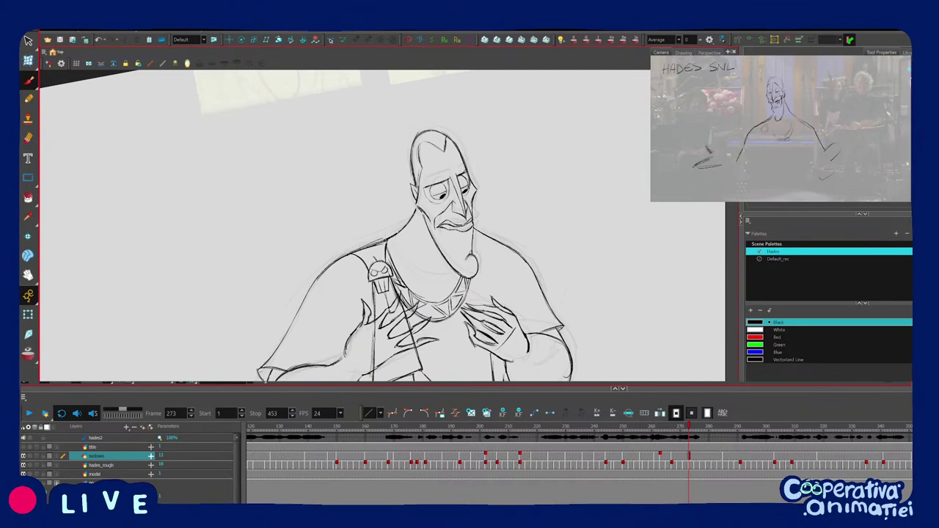
{"action": "left_click_drag", "start_coordinate": [382, 253], "coordinate": [390, 225]}
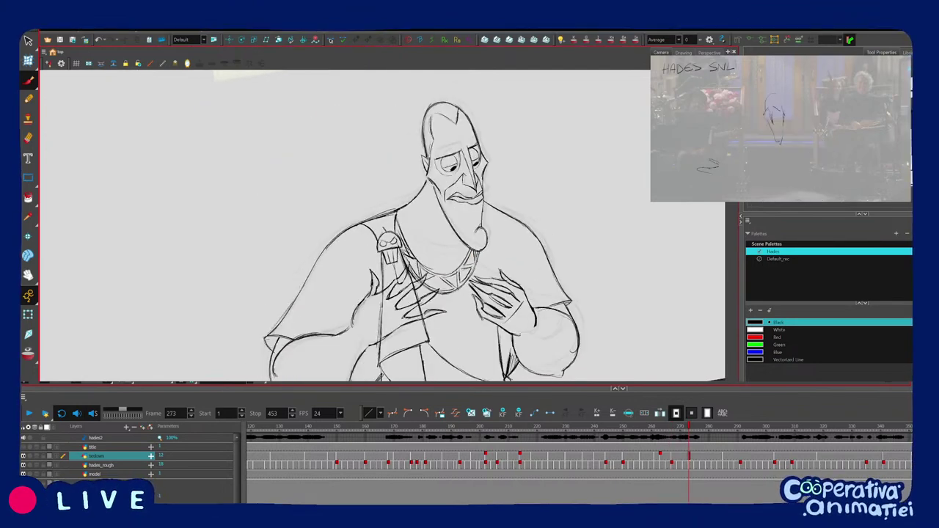
{"action": "left_click_drag", "start_coordinate": [306, 295], "coordinate": [338, 242]}
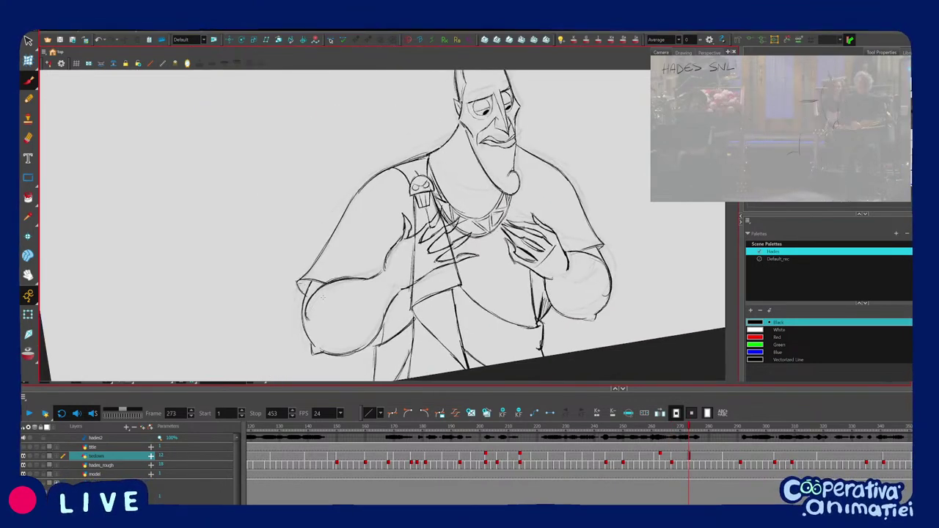
{"action": "key", "text": "f"}
{"action": "key", "text": "f"}
{"action": "key", "text": "g"}
{"action": "key", "text": "g"}
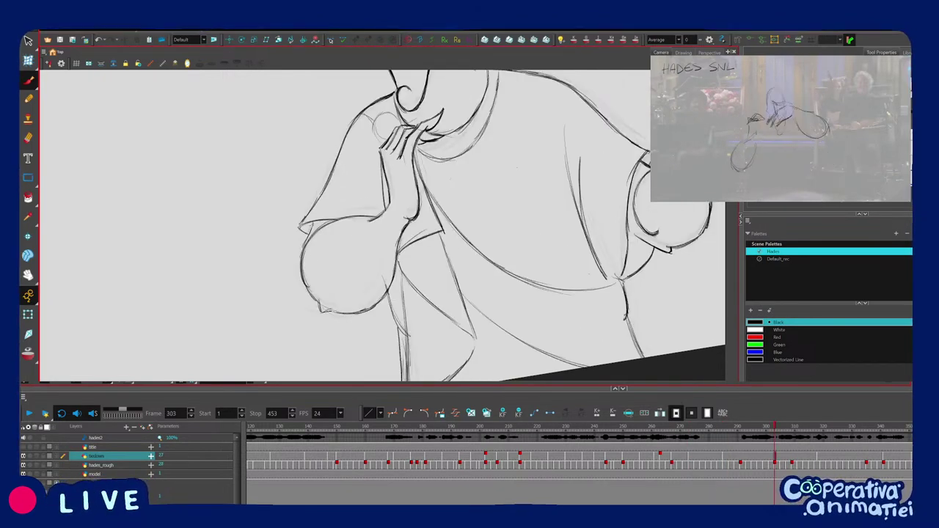
Compare the bent arm, elbow and sleeve between the tiedown drawings at frames 303 and 285.
{"action": "left_click_drag", "start_coordinate": [345, 271], "coordinate": [381, 284]}
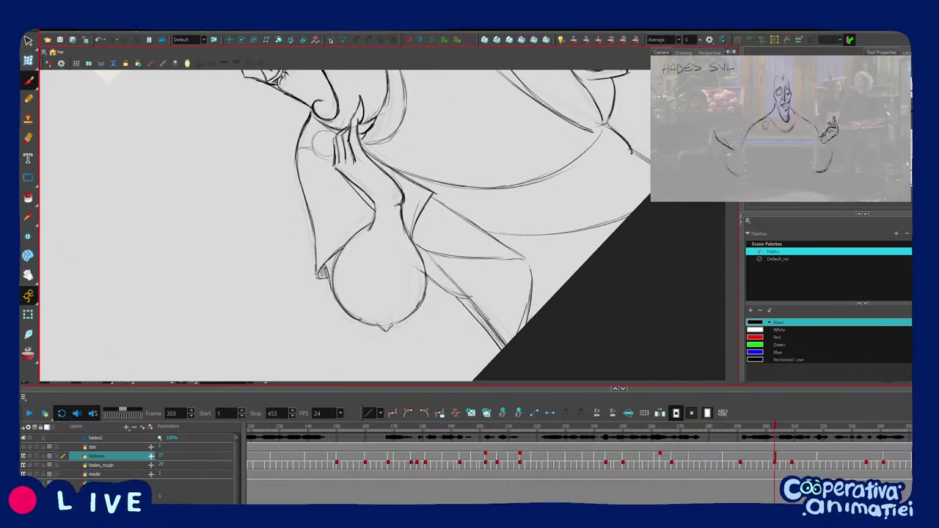
{"action": "key", "text": "f"}
{"action": "key", "text": "g"}
{"action": "key", "text": "f"}
{"action": "key", "text": "g"}
{"action": "key", "text": "f"}
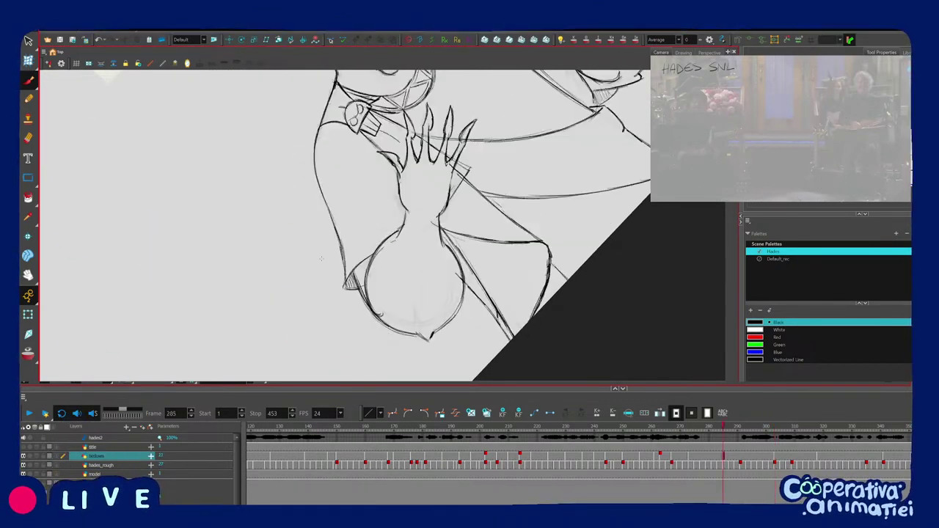
{"action": "key", "text": "g"}
{"action": "left_click_drag", "start_coordinate": [348, 257], "coordinate": [336, 229]}
{"action": "key", "text": "2"}
{"action": "key", "text": "2"}
{"action": "key", "text": "2"}
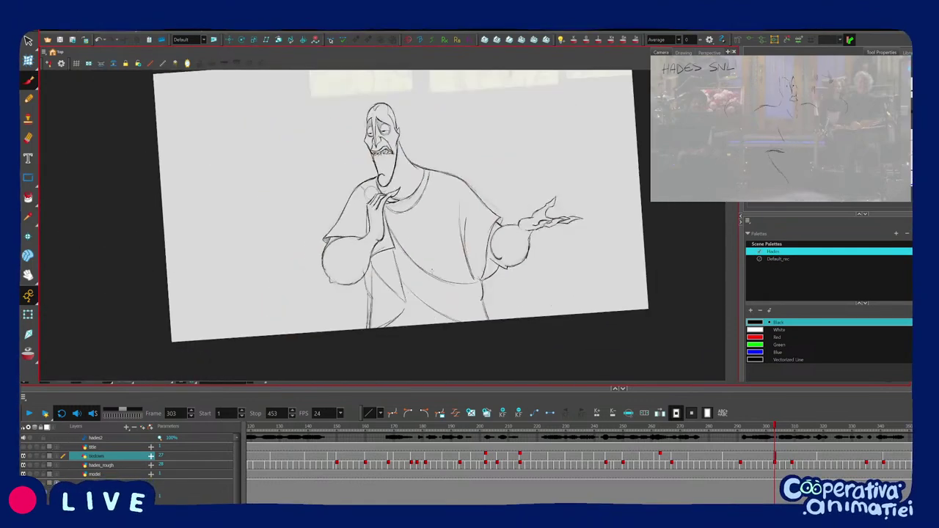
Flip between the tiedown drawings at frames 303 and 285 to compare the full pose, the raised hand and the open arm.
{"action": "left_click_drag", "start_coordinate": [470, 234], "coordinate": [481, 261]}
{"action": "key", "text": "1"}
{"action": "key", "text": "1"}
{"action": "key", "text": "1"}
{"action": "key", "text": "f"}
{"action": "key", "text": "g"}
{"action": "key", "text": "1"}
{"action": "key", "text": "1"}
{"action": "key", "text": "f"}
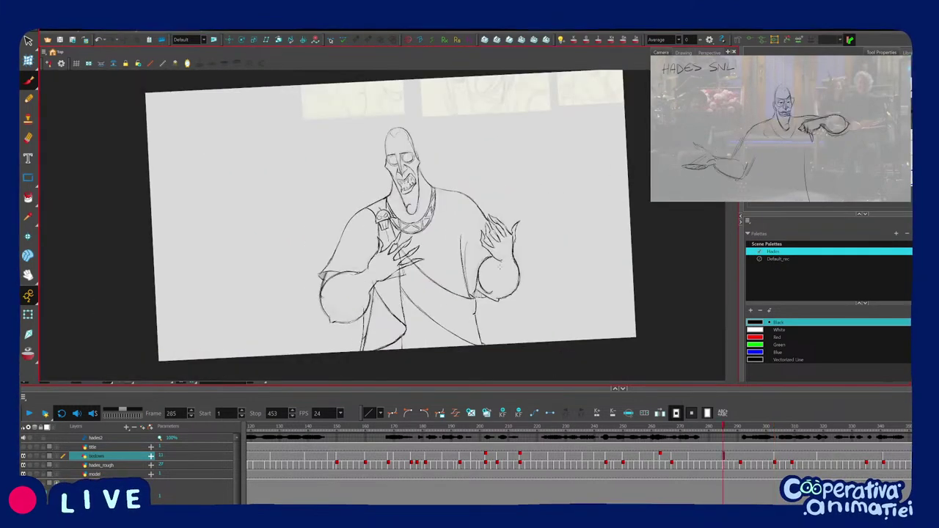
{"action": "key", "text": "g"}
{"action": "key", "text": "2"}
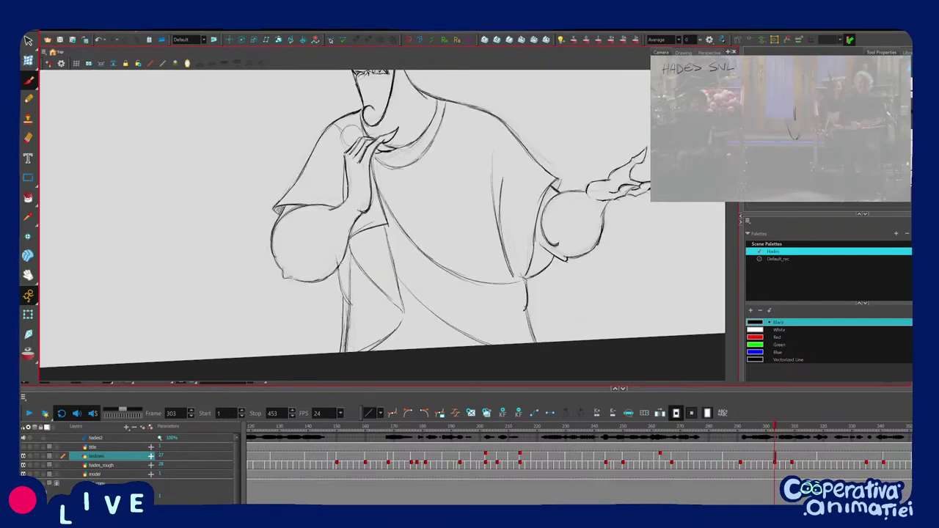
Draw and darken the short robe fold beneath the bent forearm at frame 303, checking it against the frame 285 drawing.
{"action": "left_click_drag", "start_coordinate": [339, 294], "coordinate": [349, 302]}
{"action": "key", "text": "f"}
{"action": "key", "text": "g"}
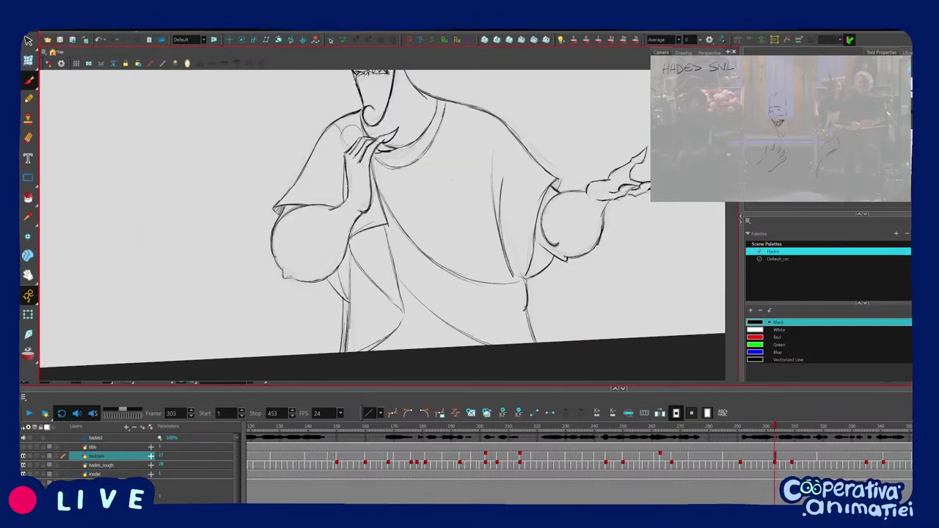
{"action": "key", "text": "f"}
{"action": "key", "text": "g"}
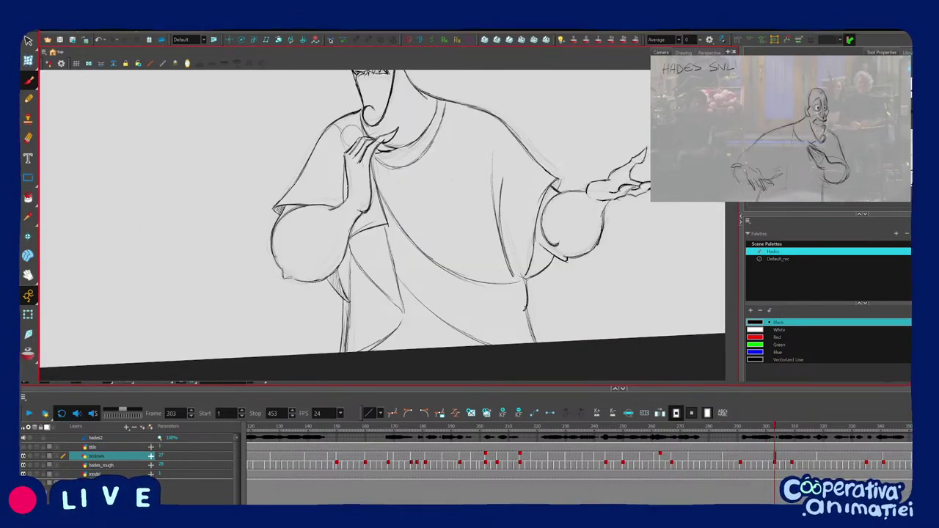
{"action": "key", "text": "v"}
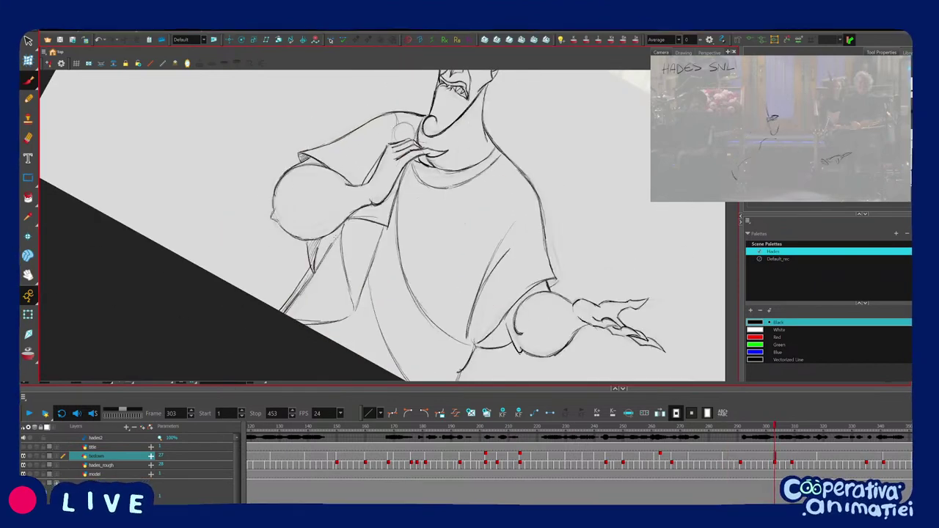
{"action": "key", "text": "f"}
{"action": "key", "text": "g"}
Examine the whole frame 303 pose from several canvas angles and compare its robe and arms with the neighbouring key.
{"action": "left_click_drag", "start_coordinate": [496, 292], "coordinate": [514, 216]}
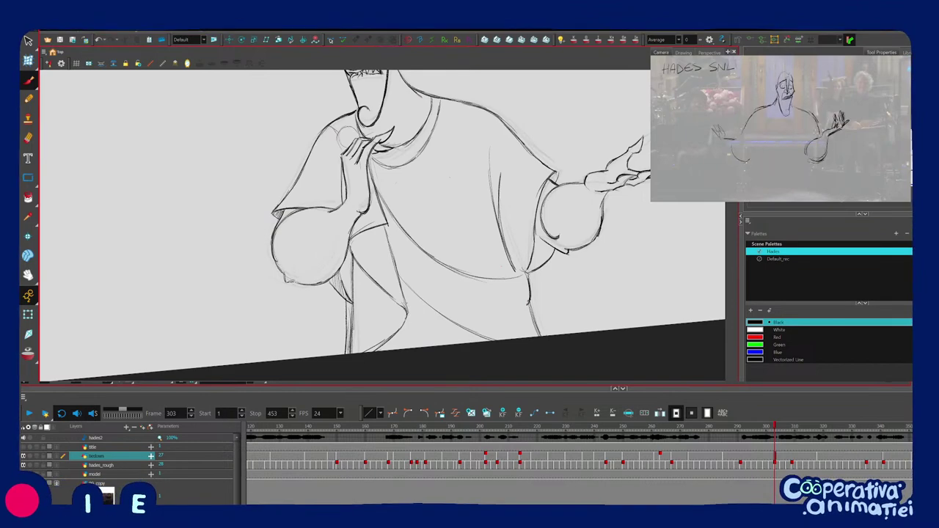
{"action": "scroll", "coordinate": [401, 306], "scroll_direction": "down", "scroll_amount": 2}
{"action": "left_click_drag", "start_coordinate": [401, 306], "coordinate": [375, 281]}
{"action": "scroll", "coordinate": [375, 282], "scroll_direction": "up", "scroll_amount": 1}
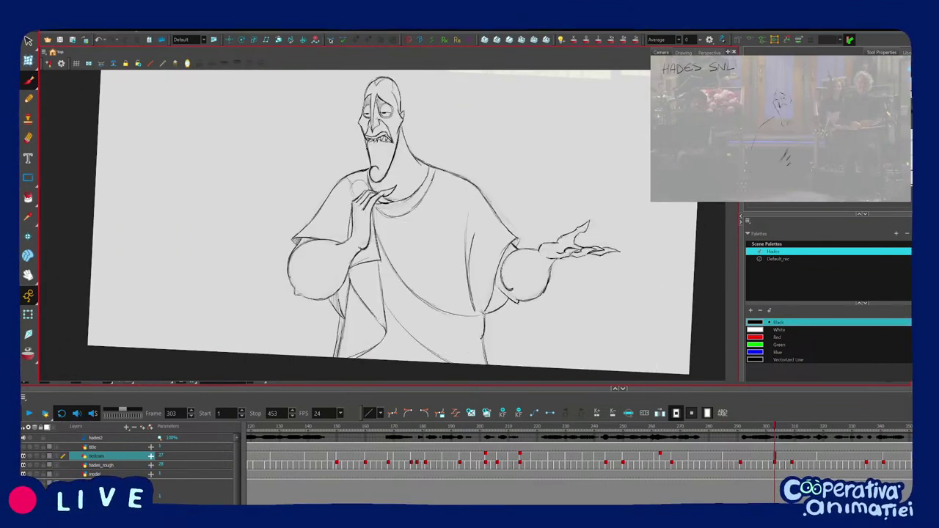
{"action": "key", "text": "f"}
{"action": "mouse_move", "coordinate": [435, 232]}
{"action": "left_mouse_down"}
{"action": "mouse_move", "coordinate": [440, 251]}
{"action": "mouse_move", "coordinate": [406, 283]}
{"action": "left_mouse_up"}
{"action": "key", "text": "g"}
{"action": "key", "text": "f"}
{"action": "key", "text": "g"}
{"action": "scroll", "coordinate": [444, 236], "scroll_direction": "down", "scroll_amount": 2}
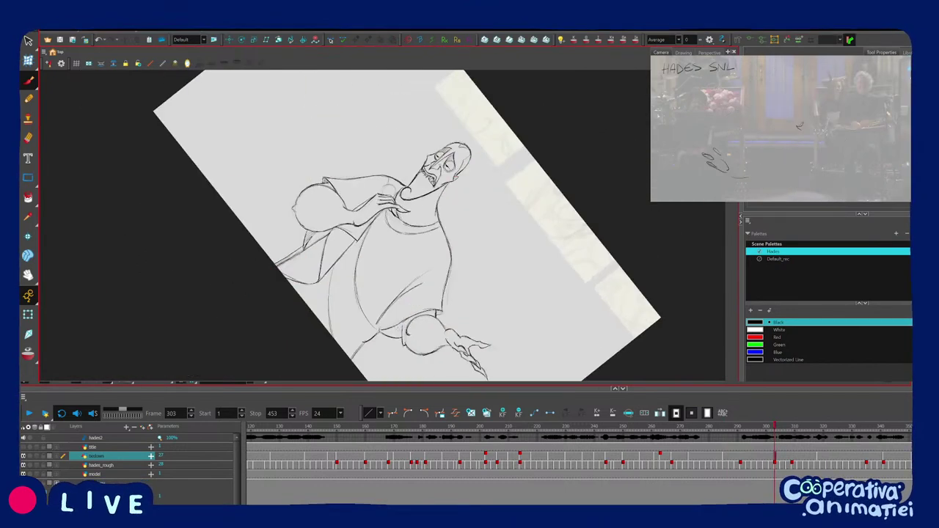
Undo the last stroke on the frame 303 tiedown and compare its robe lines with the frame 285 drawing.
{"action": "scroll", "coordinate": [405, 253], "scroll_direction": "up", "scroll_amount": 2}
{"action": "key", "text": "f"}
{"action": "key", "text": "g"}
{"action": "key", "text": "ctrl+z"}
{"action": "key", "text": "f"}
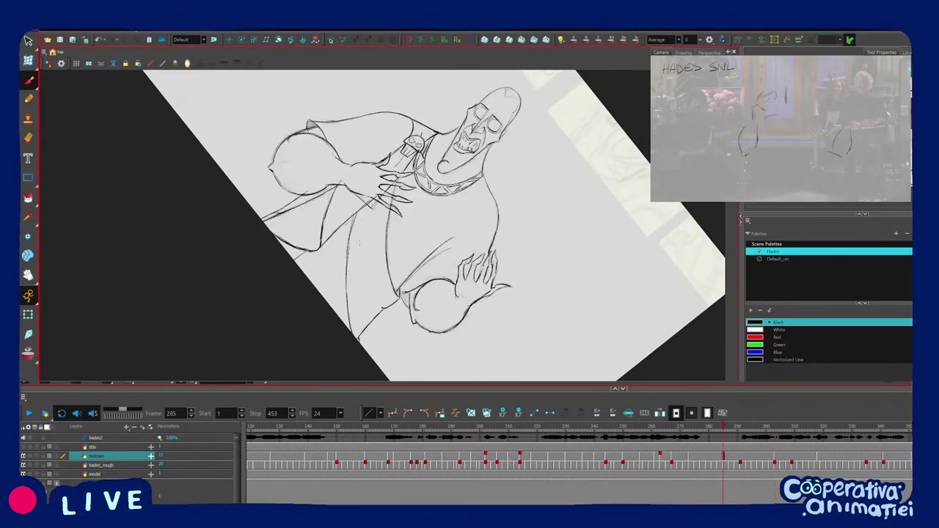
{"action": "key", "text": "g"}
Refine the lower robe fold lines beneath the bent arm at frame 303, checking them against the neighbouring drawing.
{"action": "scroll", "coordinate": [366, 211], "scroll_direction": "up", "scroll_amount": 2}
{"action": "left_click_drag", "start_coordinate": [364, 210], "coordinate": [369, 227]}
{"action": "left_click_drag", "start_coordinate": [400, 323], "coordinate": [376, 305]}
{"action": "left_click_drag", "start_coordinate": [372, 341], "coordinate": [417, 334]}
{"action": "key", "text": "f"}
{"action": "key", "text": "g"}
Compare the waist, sash curve and open sleeve at frame 303 closely with the neighbouring tiedown drawing.
{"action": "key", "text": "2"}
{"action": "key", "text": "2"}
{"action": "key", "text": "f"}
{"action": "key", "text": "g"}
{"action": "key", "text": "f"}
{"action": "key", "text": "g"}
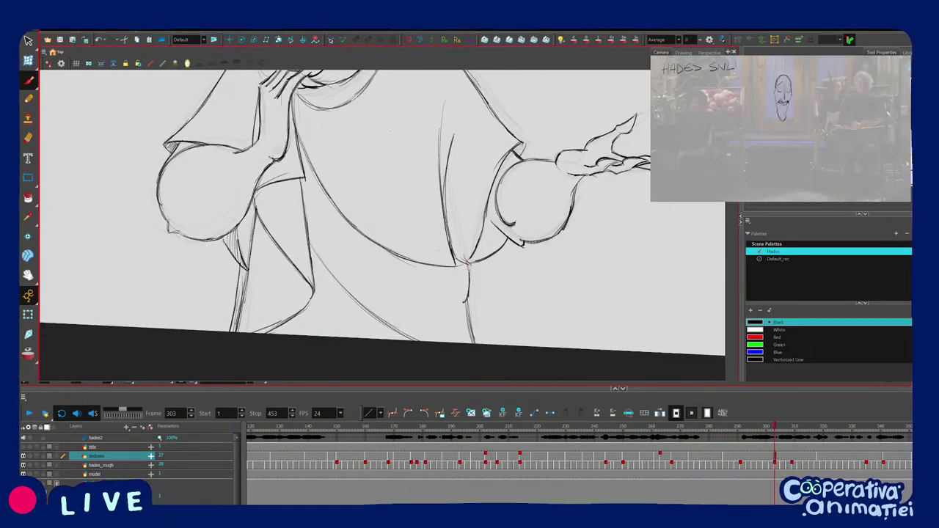
{"action": "key", "text": "f"}
{"action": "key", "text": "g"}
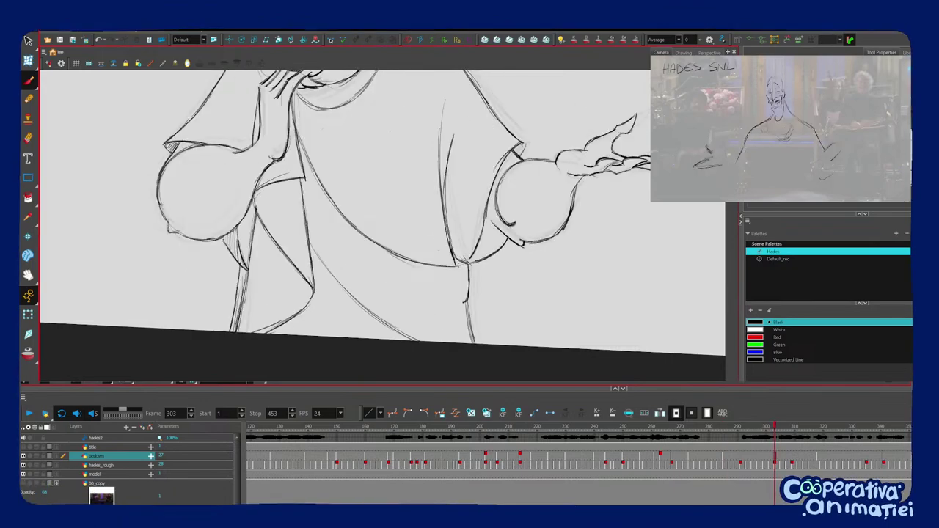
Touch up the lower robe line and hatch the inside of the sleeve under the outstretched arm at frame 303.
{"action": "mouse_move", "coordinate": [417, 334]}
{"action": "left_mouse_down"}
{"action": "mouse_move", "coordinate": [375, 336]}
{"action": "mouse_move", "coordinate": [319, 316]}
{"action": "mouse_move", "coordinate": [414, 332]}
{"action": "left_mouse_up"}
{"action": "left_click_drag", "start_coordinate": [494, 220], "coordinate": [490, 237]}
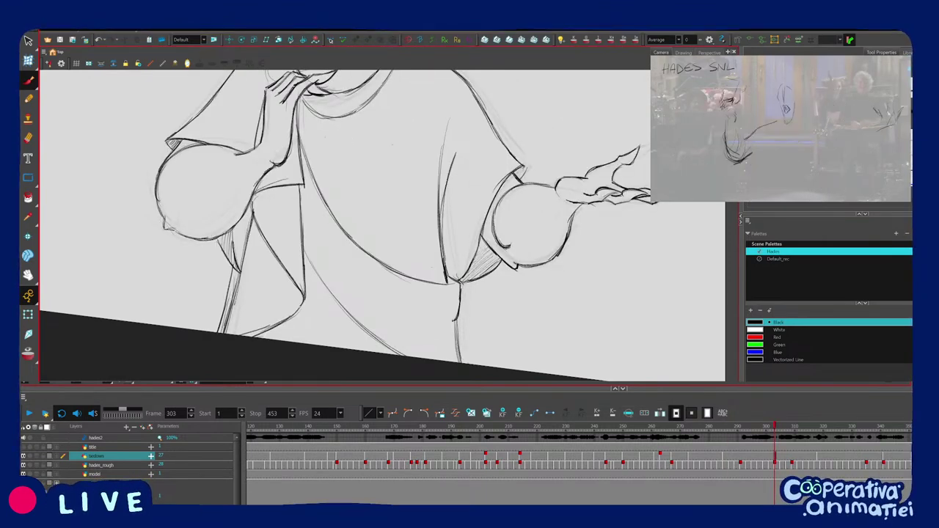
{"action": "left_click_drag", "start_coordinate": [522, 207], "coordinate": [498, 237]}
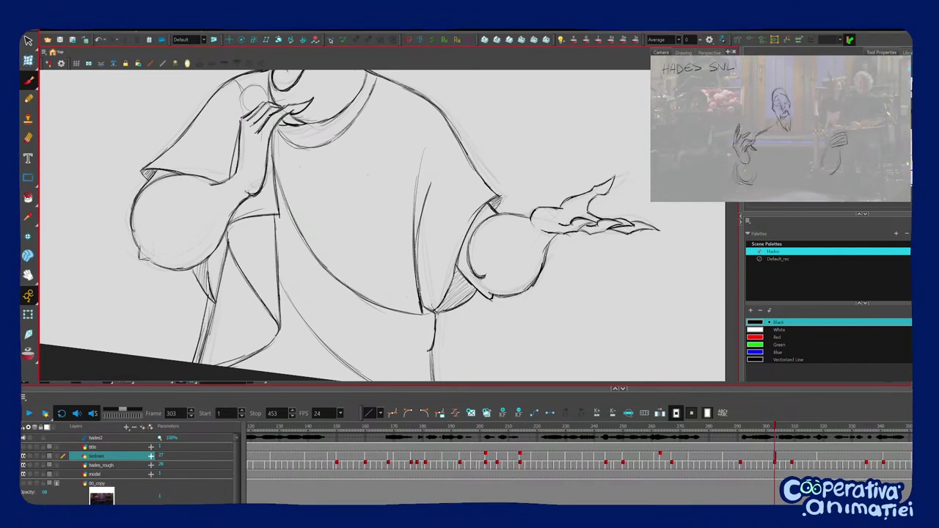
{"action": "mouse_move", "coordinate": [502, 194]}
{"action": "left_mouse_down"}
{"action": "mouse_move", "coordinate": [506, 227]}
{"action": "mouse_move", "coordinate": [495, 239]}
{"action": "mouse_move", "coordinate": [513, 214]}
{"action": "left_mouse_up"}
Draw and redo the long chest fold beside the outstretched arm's sleeve at frame 303, using frame 285 as reference.
{"action": "key", "text": "f"}
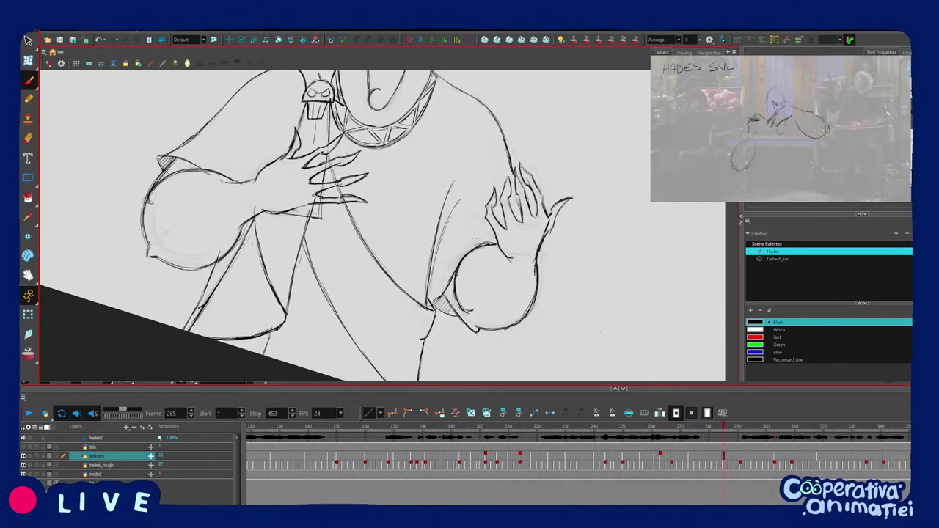
{"action": "key", "text": "g"}
{"action": "key", "text": "f"}
{"action": "key", "text": "g"}
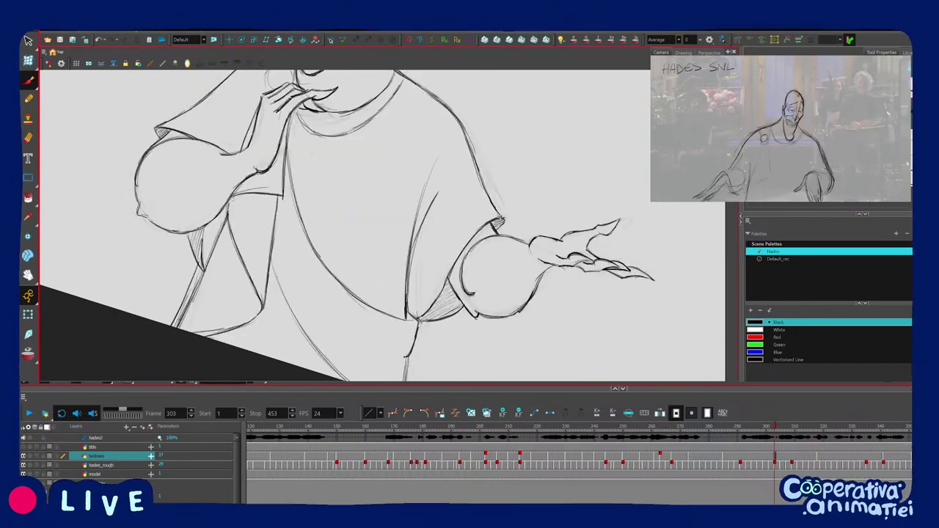
{"action": "key", "text": "f"}
{"action": "key", "text": "g"}
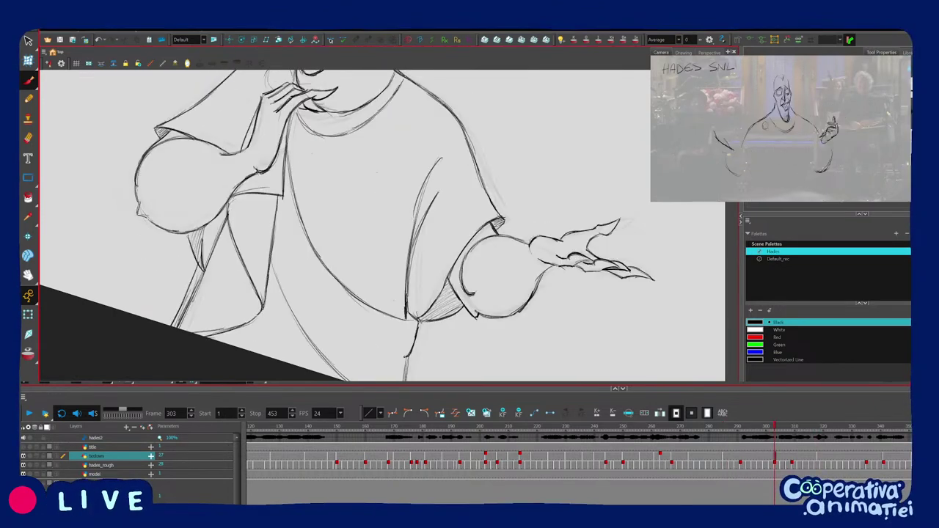
{"action": "key", "text": "ctrl+z"}
{"action": "left_click_drag", "start_coordinate": [418, 209], "coordinate": [445, 160]}
Examine the whole frame 303 pose with its chest folds and shaded sleeve, and check the outstretched arm up close.
{"action": "key", "text": "1"}
{"action": "key", "text": "1"}
{"action": "mouse_move", "coordinate": [403, 325]}
{"action": "left_mouse_down"}
{"action": "mouse_move", "coordinate": [472, 275]}
{"action": "mouse_move", "coordinate": [439, 310]}
{"action": "left_mouse_up"}
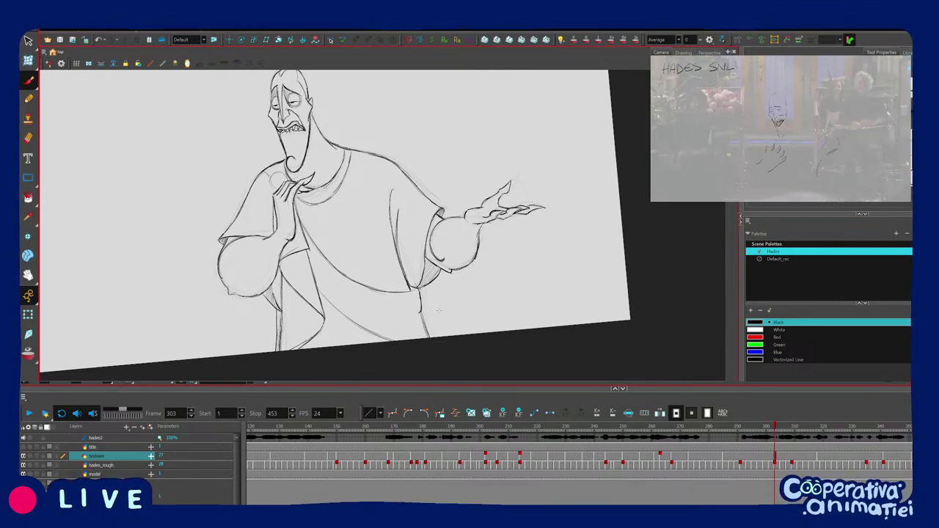
{"action": "left_click_drag", "start_coordinate": [438, 311], "coordinate": [438, 331]}
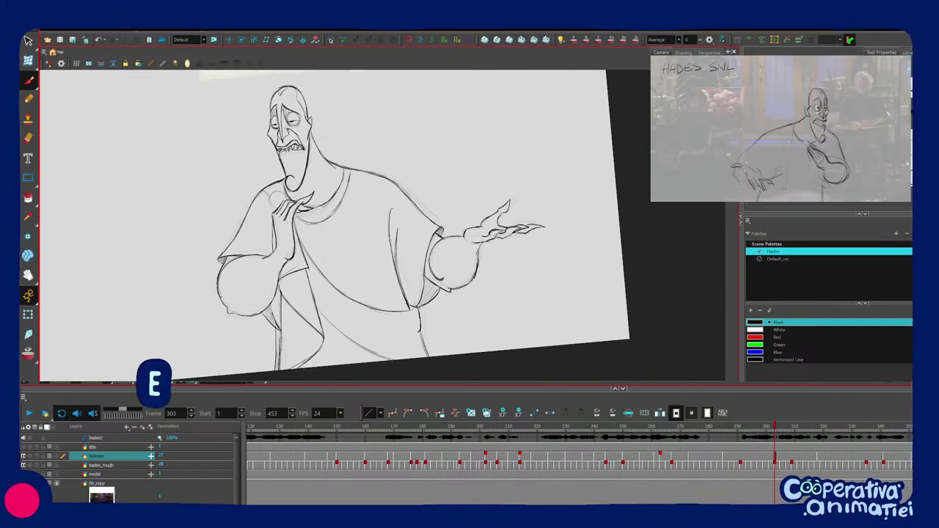
{"action": "key", "text": "2"}
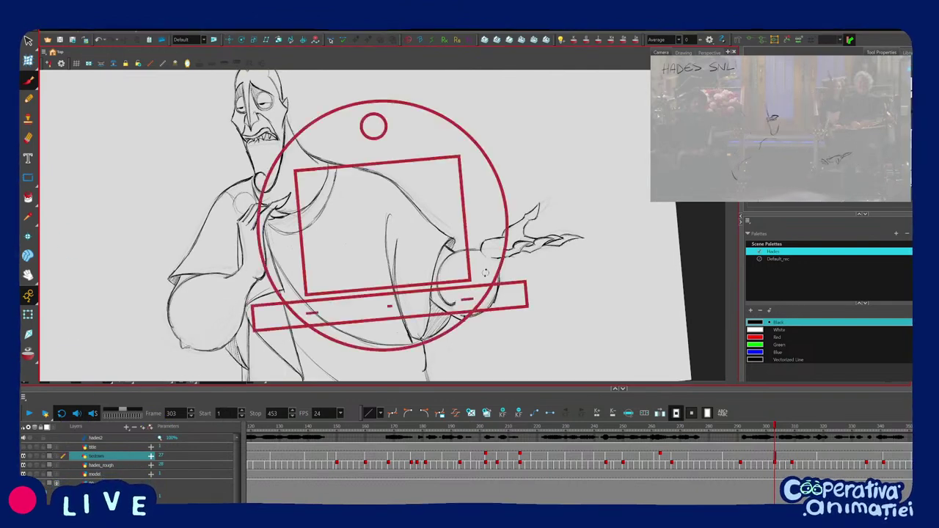
{"action": "mouse_move", "coordinate": [484, 272]}
{"action": "left_mouse_down"}
{"action": "mouse_move", "coordinate": [476, 291]}
{"action": "mouse_move", "coordinate": [470, 257]}
{"action": "mouse_move", "coordinate": [459, 304]}
{"action": "left_mouse_up"}
Flip between frame 303 and the neighbouring drawings to compare the chest folds and the outstretched arm.
{"action": "key", "text": "g"}
{"action": "key", "text": "f"}
{"action": "key", "text": "g"}
{"action": "key", "text": "f"}
{"action": "key", "text": "2"}
{"action": "key", "text": "g"}
{"action": "key", "text": "f"}
Undo a stroke, compare the neighbouring keys, and try another stroke along the chest fold at frame 303, then undo it.
{"action": "key", "text": "ctrl+z"}
{"action": "key", "text": "g"}
{"action": "key", "text": "f"}
{"action": "left_click_drag", "start_coordinate": [386, 245], "coordinate": [373, 280]}
{"action": "key", "text": "ctrl+z"}
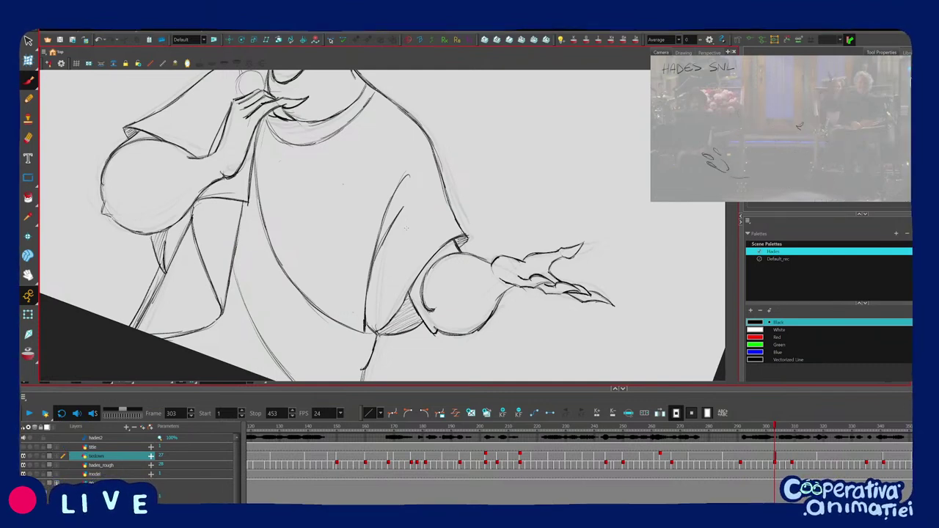
Compare the open arm, hand and sleeve between the tiedown drawings at frames 303 and 318.
{"action": "key", "text": "v"}
{"action": "key", "text": "f"}
{"action": "key", "text": "g"}
{"action": "key", "text": "g"}
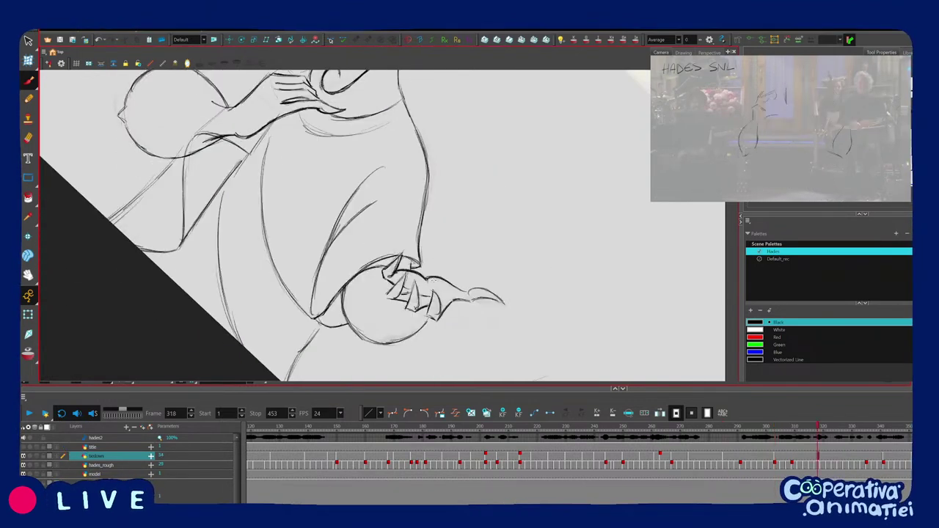
{"action": "key", "text": "f"}
{"action": "key", "text": "g"}
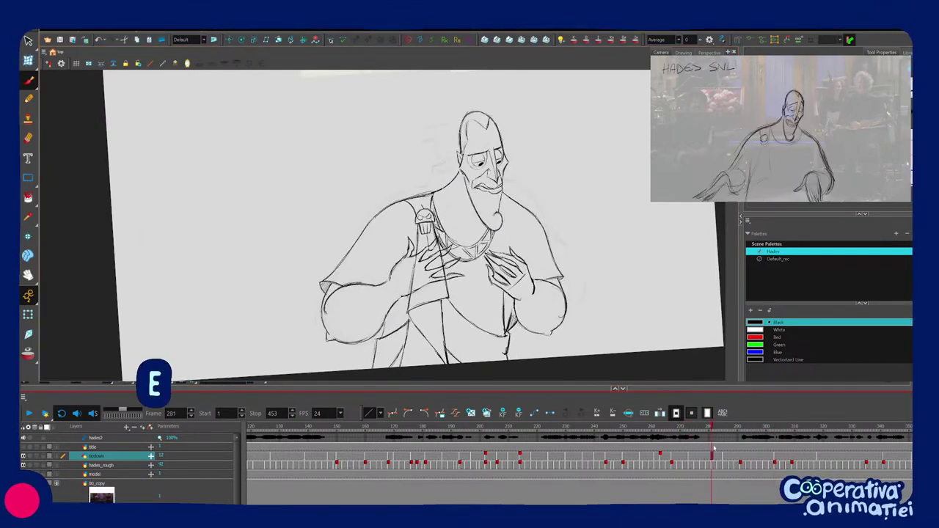
Scrub between frames 279 and 281 and check the head-down pose against the frame 267 key.
{"action": "mouse_move", "coordinate": [732, 447]}
{"action": "left_mouse_down"}
{"action": "mouse_move", "coordinate": [842, 447]}
{"action": "mouse_move", "coordinate": [667, 452]}
{"action": "mouse_move", "coordinate": [736, 456]}
{"action": "mouse_move", "coordinate": [667, 474]}
{"action": "mouse_move", "coordinate": [707, 466]}
{"action": "left_mouse_up"}
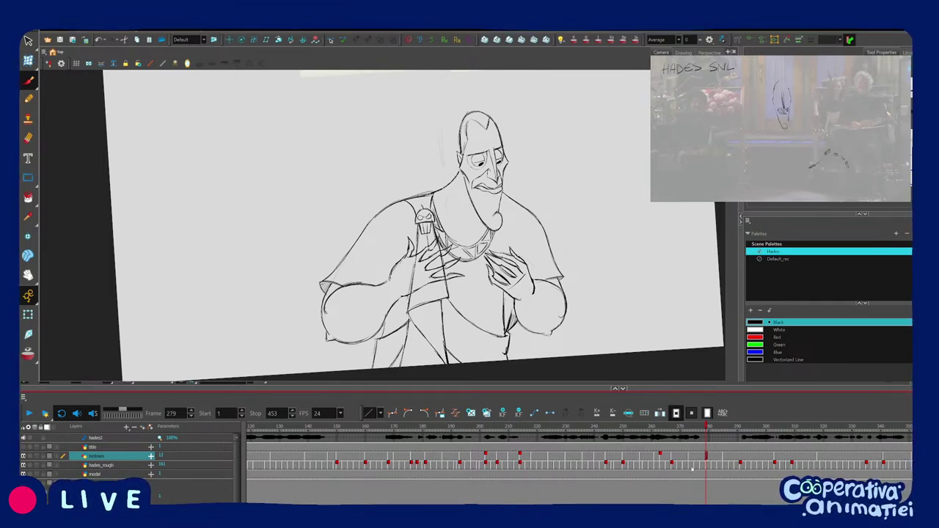
{"action": "scroll", "coordinate": [470, 227], "scroll_direction": "up", "scroll_amount": 1}
{"action": "scroll", "coordinate": [389, 220], "scroll_direction": "down", "scroll_amount": 1}
{"action": "key", "text": "f"}
{"action": "key", "text": "f"}
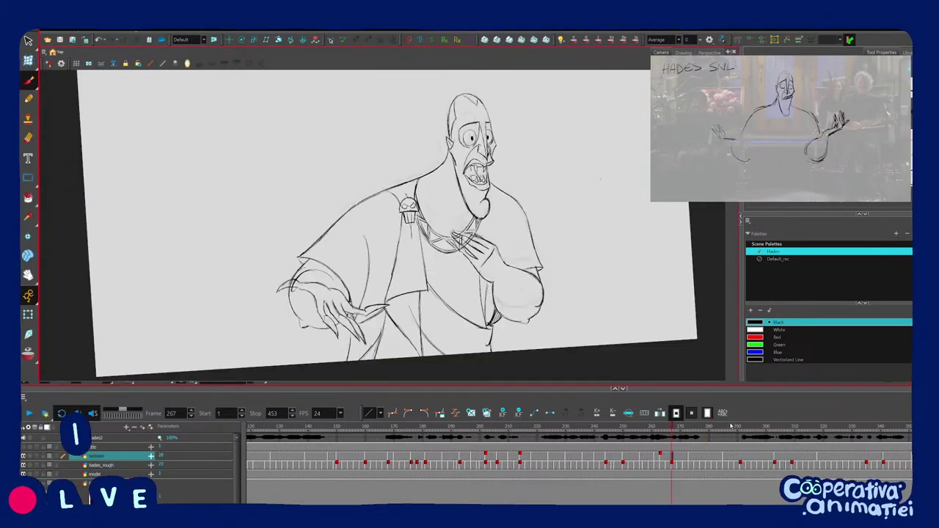
{"action": "key", "text": "g"}
{"action": "mouse_move", "coordinate": [691, 428]}
{"action": "left_mouse_down"}
{"action": "mouse_move", "coordinate": [716, 428]}
{"action": "mouse_move", "coordinate": [681, 449]}
{"action": "mouse_move", "coordinate": [712, 461]}
{"action": "left_mouse_up"}
{"action": "left_click_drag", "start_coordinate": [578, 316], "coordinate": [578, 307]}
{"action": "key", "text": "2"}
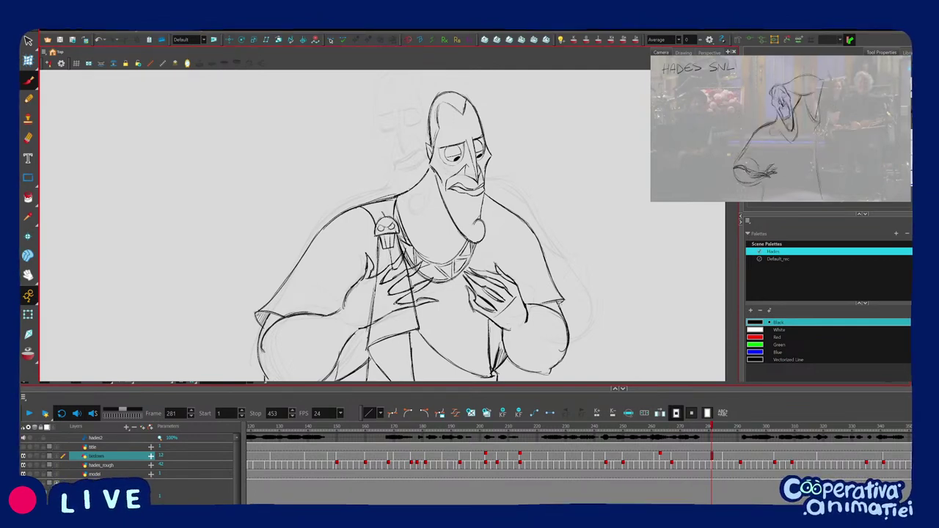
Step between frames 273 and 267 to compare the head tilt, facial expression and shoulder line.
{"action": "key", "text": "ctrl+alt"}
{"action": "scroll", "coordinate": [436, 123], "scroll_direction": "up", "scroll_amount": 1}
{"action": "key", "text": "f"}
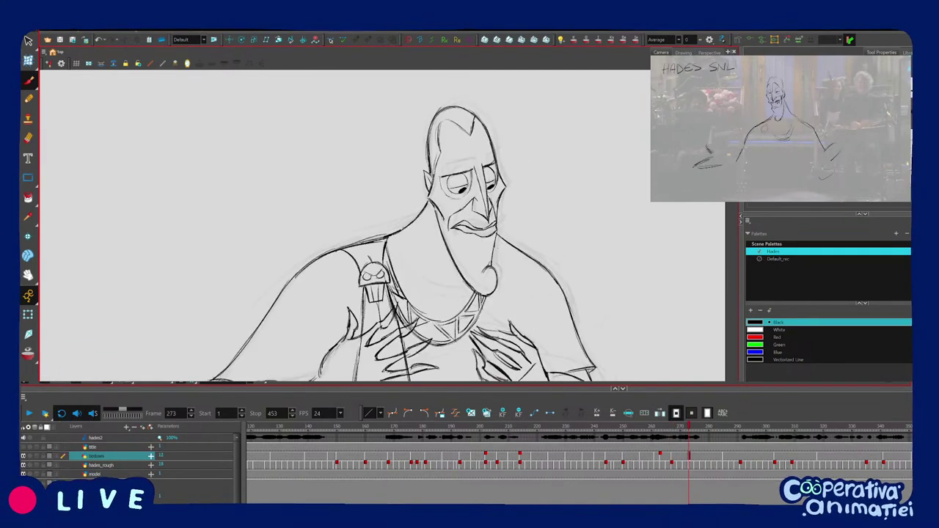
{"action": "key", "text": "comma"}
{"action": "key", "text": "comma"}
{"action": "key", "text": "comma"}
{"action": "key", "text": "comma"}
{"action": "key", "text": "comma"}
{"action": "key", "text": "comma"}
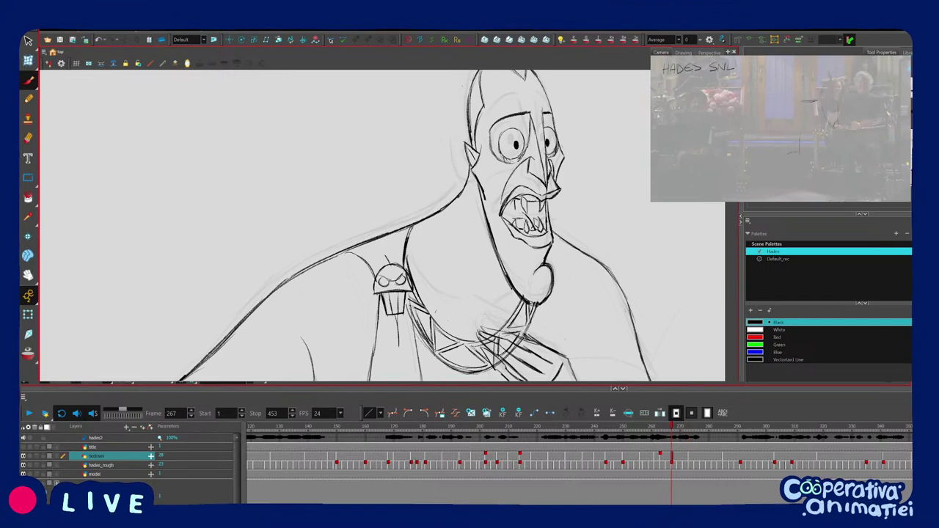
{"action": "key", "text": "period"}
{"action": "key", "text": "period"}
{"action": "key", "text": "period"}
{"action": "key", "text": "period"}
{"action": "key", "text": "period"}
{"action": "key", "text": "period"}
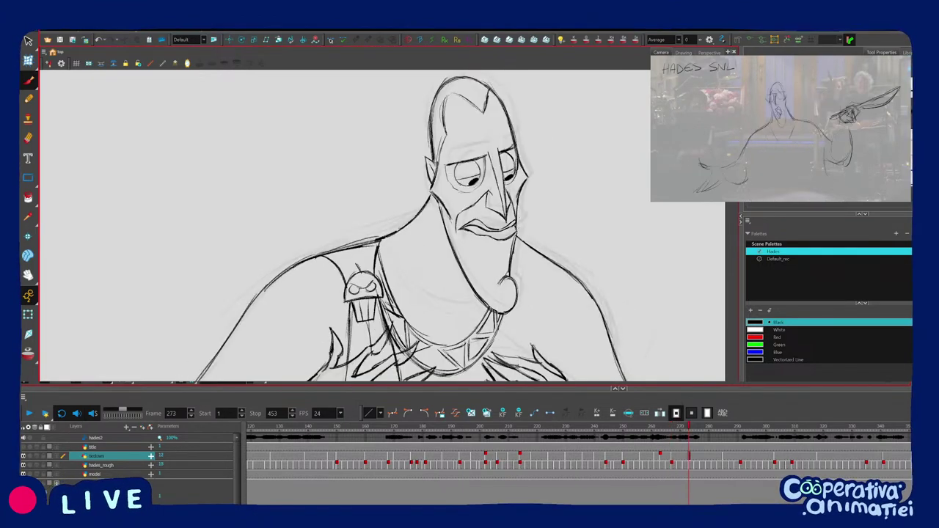
Flip through the keys around frame 273 and examine the lowered face, jaw and chin up close.
{"action": "key", "text": "f"}
{"action": "key", "text": "g"}
{"action": "key", "text": "f"}
{"action": "key", "text": "g"}
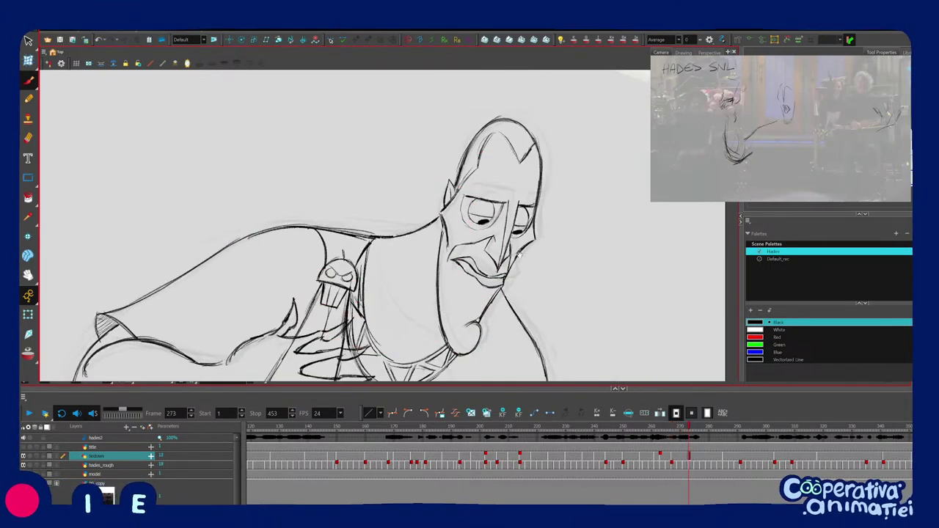
{"action": "key", "text": "2"}
{"action": "left_click_drag", "start_coordinate": [466, 294], "coordinate": [490, 208]}
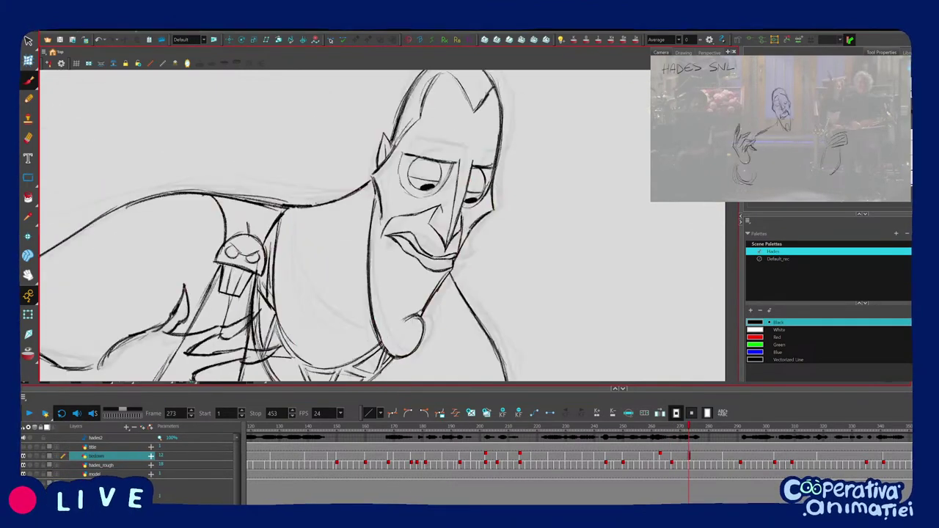
View the entire figure and compare its full silhouette with the key pose at frame 267.
{"action": "key", "text": "1"}
{"action": "key", "text": "1"}
{"action": "key", "text": "1"}
{"action": "mouse_move", "coordinate": [466, 294]}
{"action": "left_mouse_down"}
{"action": "mouse_move", "coordinate": [459, 260]}
{"action": "mouse_move", "coordinate": [470, 268]}
{"action": "left_mouse_up"}
{"action": "key", "text": "1"}
{"action": "key", "text": "f"}
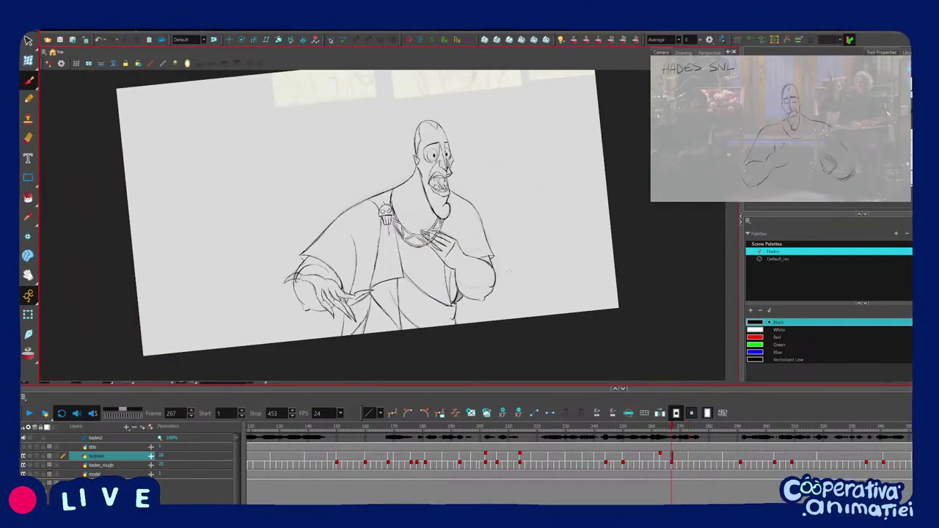
{"action": "key", "text": "g"}
{"action": "key", "text": "g"}
Go to the frame 291 tiedown drawing and examine the faint rough head against the preceding frames.
{"action": "mouse_move", "coordinate": [667, 431]}
{"action": "left_mouse_down"}
{"action": "mouse_move", "coordinate": [728, 429]}
{"action": "mouse_move", "coordinate": [748, 444]}
{"action": "mouse_move", "coordinate": [726, 453]}
{"action": "mouse_move", "coordinate": [741, 463]}
{"action": "left_mouse_up"}
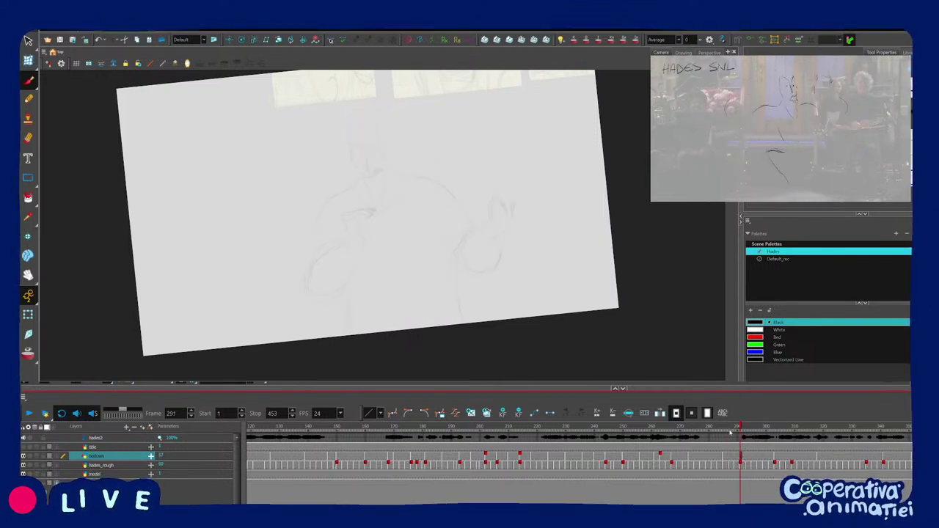
{"action": "key", "text": "2"}
{"action": "left_click_drag", "start_coordinate": [455, 250], "coordinate": [489, 316]}
{"action": "key", "text": "2"}
{"action": "key", "text": "2"}
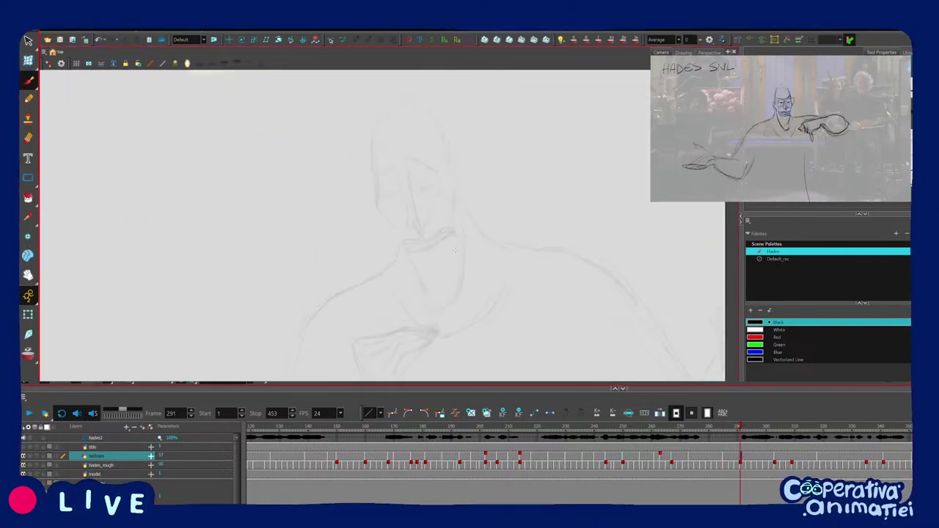
{"action": "key", "text": "comma"}
{"action": "key", "text": "comma"}
{"action": "key", "text": "comma"}
{"action": "key", "text": "comma"}
{"action": "key", "text": "comma"}
{"action": "key", "text": "comma"}
{"action": "key", "text": "g"}
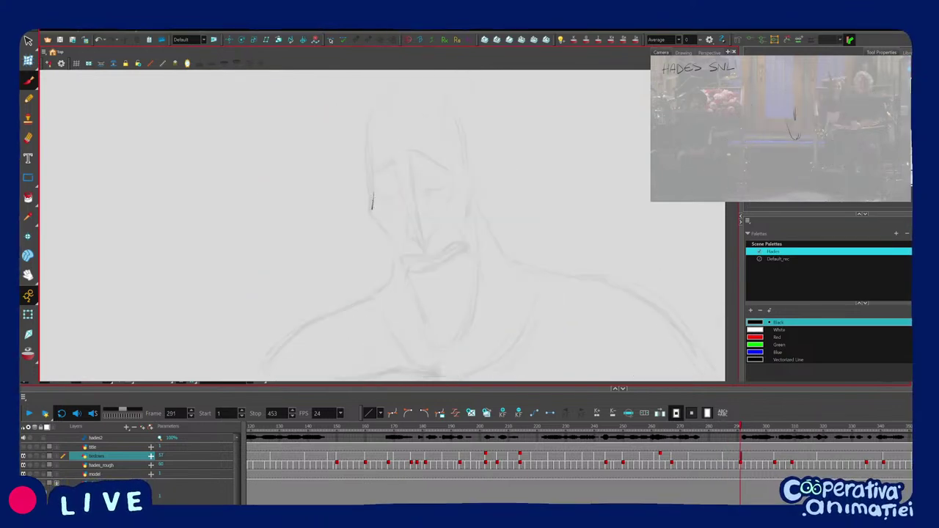
Ink the angled cheekbone line on the left side of the frame 291 head, checking it against the neighbouring drawings.
{"action": "key", "text": "f"}
{"action": "left_click_drag", "start_coordinate": [372, 209], "coordinate": [389, 235]}
{"action": "key", "text": "g"}
{"action": "key", "text": "g"}
{"action": "key", "text": "f"}
{"action": "key", "text": "f"}
{"action": "key", "text": "g"}
{"action": "key", "text": "comma"}
{"action": "key", "text": "period"}
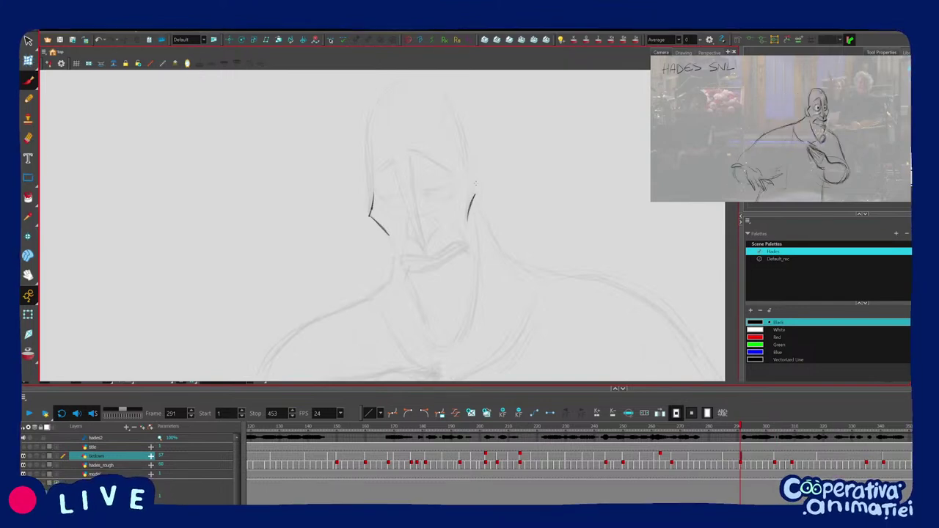
Draw the angled temple and cheekbone contour on the right side of the frame 291 face.
{"action": "mouse_move", "coordinate": [462, 166]}
{"action": "left_mouse_down"}
{"action": "mouse_move", "coordinate": [477, 188]}
{"action": "mouse_move", "coordinate": [467, 227]}
{"action": "left_mouse_up"}
{"action": "key", "text": "f"}
{"action": "key", "text": "g"}
{"action": "key", "text": "f"}
{"action": "key", "text": "g"}
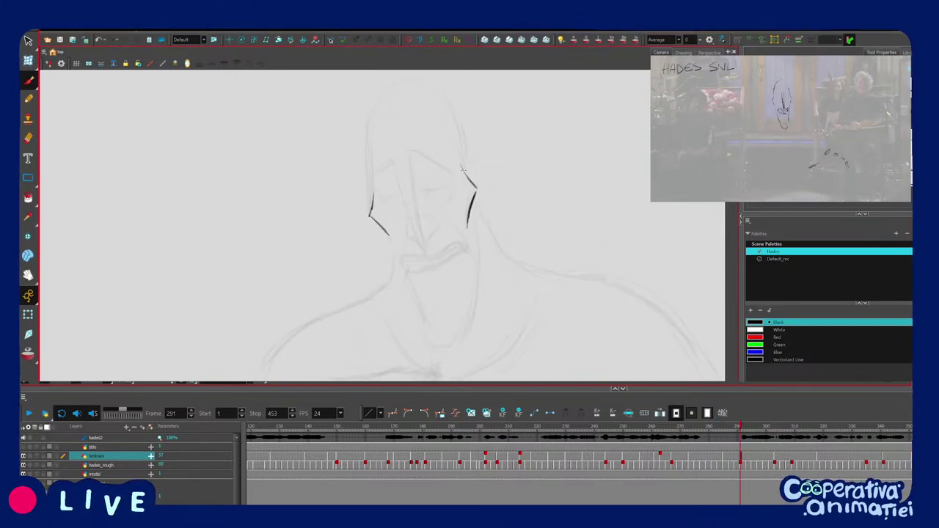
{"action": "left_click_drag", "start_coordinate": [498, 192], "coordinate": [495, 200]}
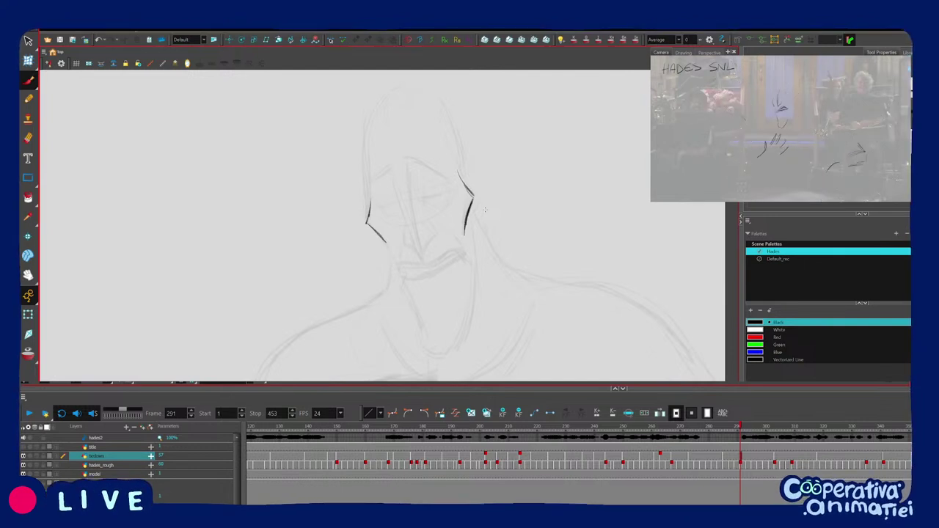
{"action": "key", "text": "2"}
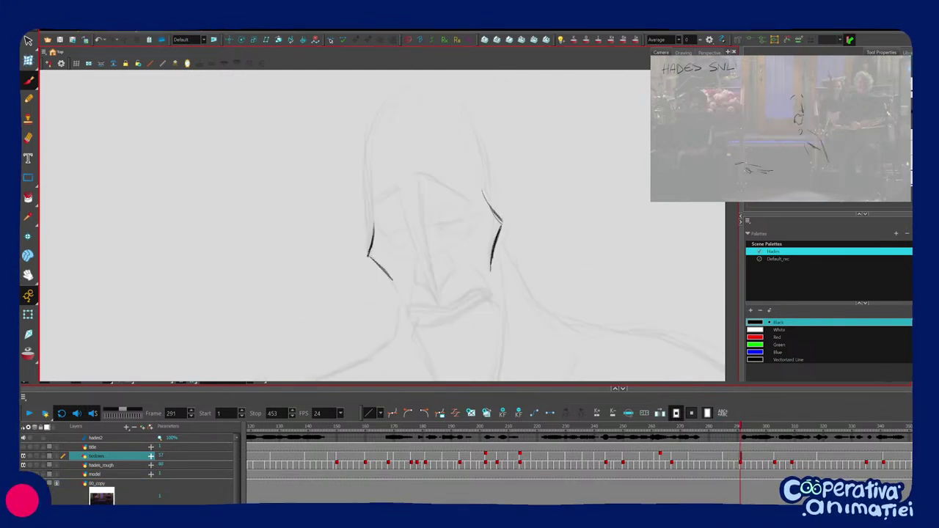
{"action": "key", "text": "1"}
Draw the tall domed skull outline above both cheekbones, following the faint rough.
{"action": "mouse_move", "coordinate": [458, 281]}
{"action": "left_mouse_down"}
{"action": "mouse_move", "coordinate": [445, 258]}
{"action": "mouse_move", "coordinate": [468, 244]}
{"action": "left_mouse_up"}
{"action": "left_click_drag", "start_coordinate": [456, 190], "coordinate": [450, 239]}
{"action": "key", "text": "f"}
{"action": "mouse_move", "coordinate": [363, 217]}
{"action": "left_mouse_down"}
{"action": "mouse_move", "coordinate": [383, 150]}
{"action": "mouse_move", "coordinate": [453, 196]}
{"action": "mouse_move", "coordinate": [459, 224]}
{"action": "left_mouse_up"}
{"action": "key", "text": "g"}
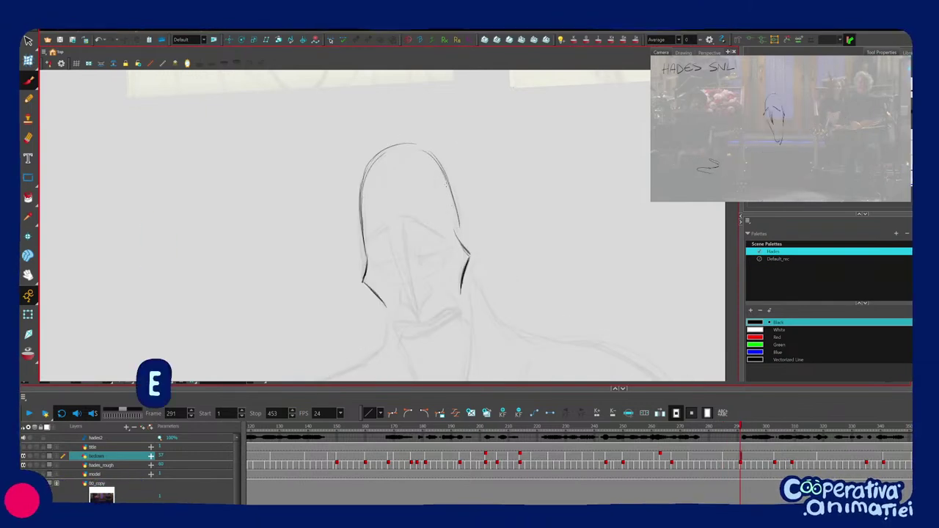
Draw the pointed ear on the right of the head and the thin ear sliver on the left.
{"action": "key", "text": "f"}
{"action": "key", "text": "f"}
{"action": "key", "text": "period"}
{"action": "key", "text": "period"}
{"action": "key", "text": "period"}
{"action": "key", "text": "period"}
{"action": "key", "text": "period"}
{"action": "key", "text": "period"}
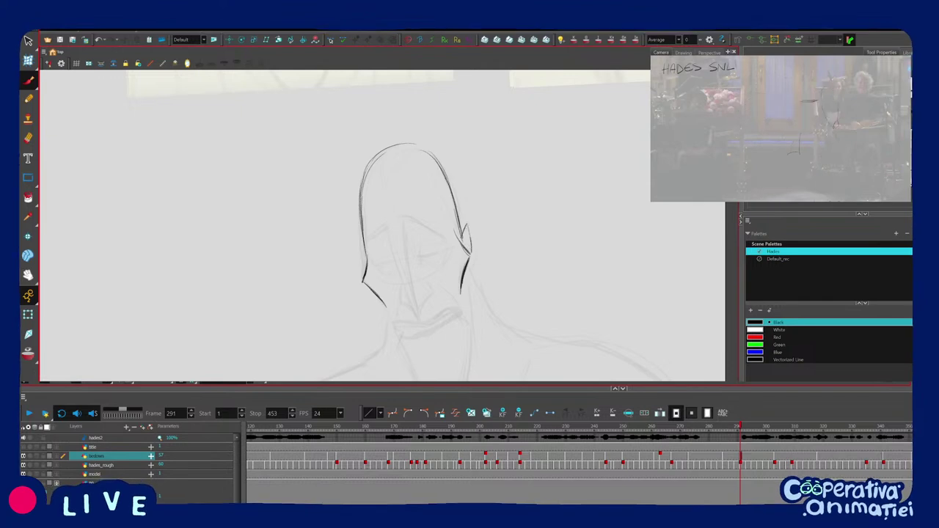
{"action": "left_click_drag", "start_coordinate": [466, 225], "coordinate": [469, 251]}
{"action": "key", "text": "f"}
{"action": "key", "text": "g"}
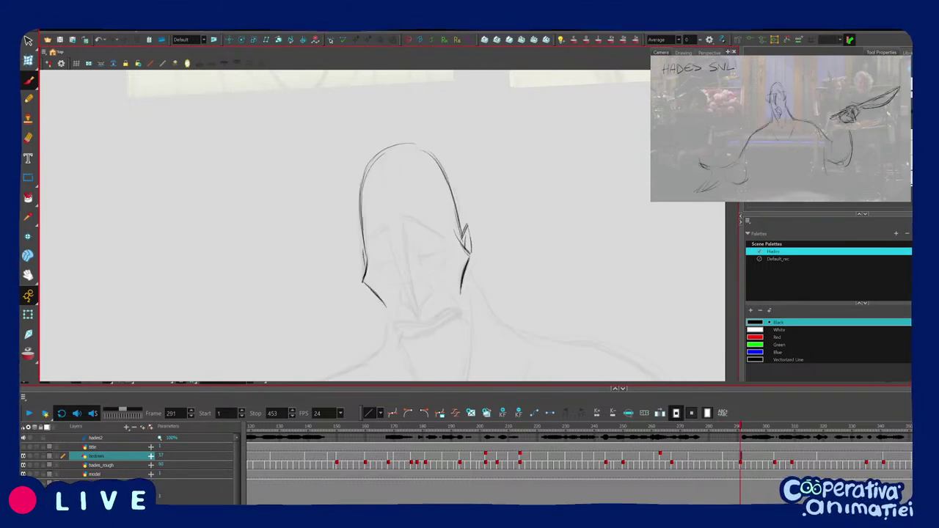
{"action": "left_click_drag", "start_coordinate": [363, 251], "coordinate": [366, 272]}
{"action": "key", "text": "1"}
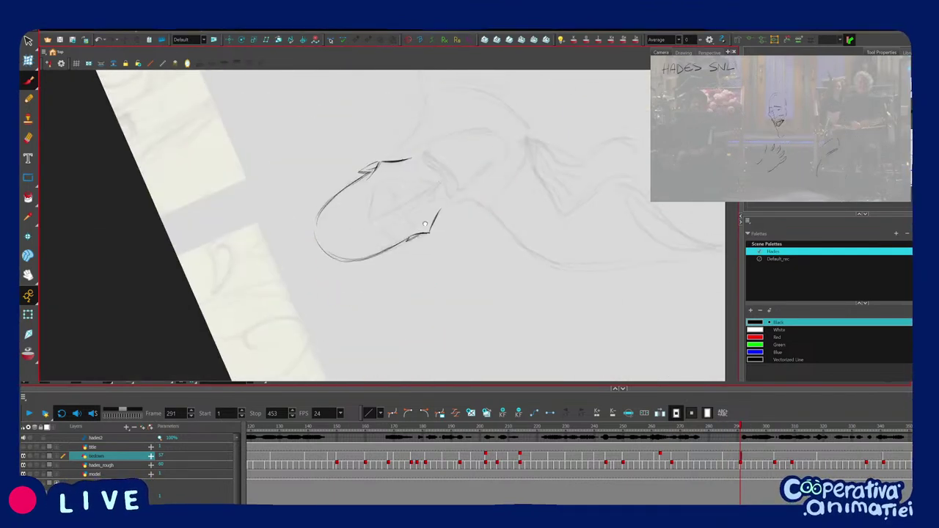
Reinforce the skull outline and close the gap at the crown with the canvas rotated.
{"action": "left_click_drag", "start_coordinate": [425, 224], "coordinate": [435, 248]}
{"action": "left_click_drag", "start_coordinate": [353, 261], "coordinate": [348, 253]}
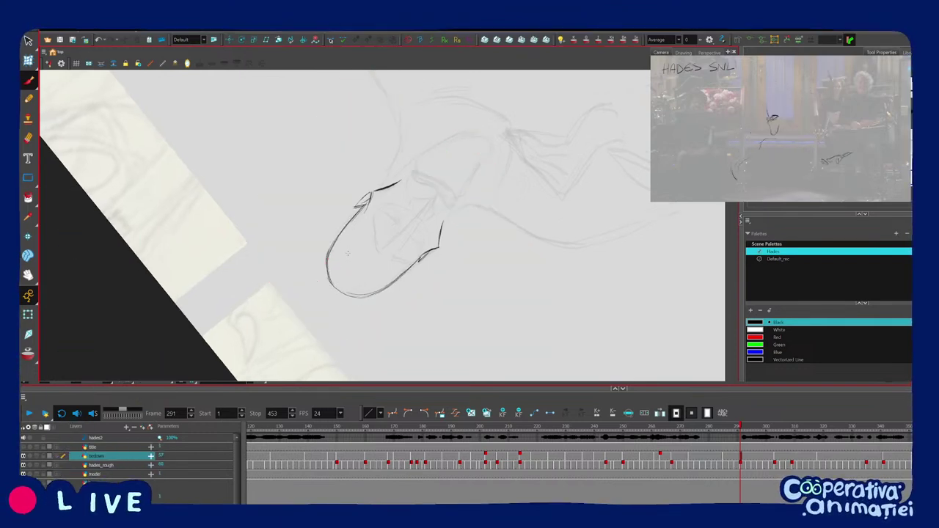
{"action": "left_click_drag", "start_coordinate": [513, 235], "coordinate": [510, 278]}
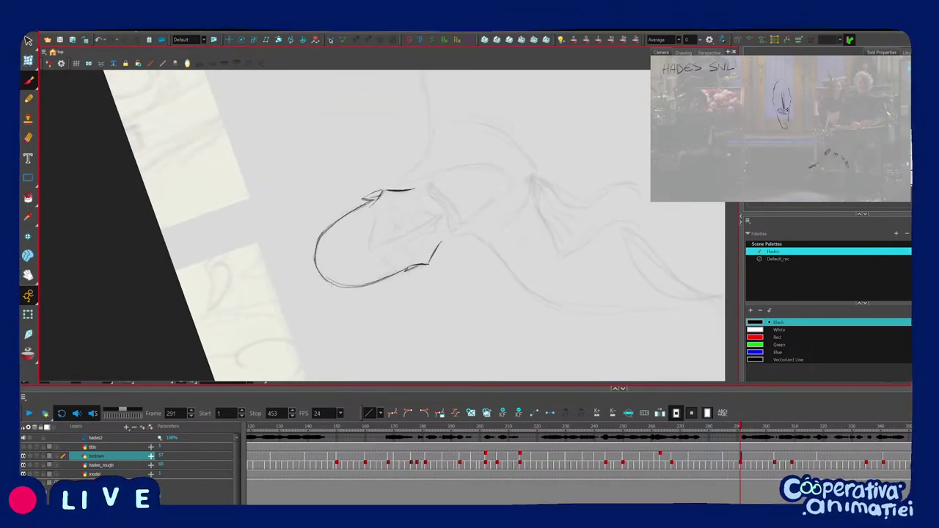
{"action": "left_click_drag", "start_coordinate": [331, 284], "coordinate": [305, 231]}
Mirror the view and draw the widow's-peak hairline running from the crown to the temple beside the larger ear.
{"action": "mouse_move", "coordinate": [375, 178]}
{"action": "left_mouse_down"}
{"action": "mouse_move", "coordinate": [421, 198]}
{"action": "mouse_move", "coordinate": [424, 176]}
{"action": "mouse_move", "coordinate": [447, 223]}
{"action": "mouse_move", "coordinate": [430, 165]}
{"action": "left_mouse_up"}
{"action": "key", "text": "2"}
{"action": "key", "text": "f"}
{"action": "key", "text": "g"}
{"action": "left_click", "coordinate": [188, 64]}
{"action": "mouse_move", "coordinate": [383, 192]}
{"action": "left_mouse_down"}
{"action": "mouse_move", "coordinate": [417, 214]}
{"action": "mouse_move", "coordinate": [427, 195]}
{"action": "mouse_move", "coordinate": [367, 220]}
{"action": "mouse_move", "coordinate": [354, 282]}
{"action": "left_mouse_up"}
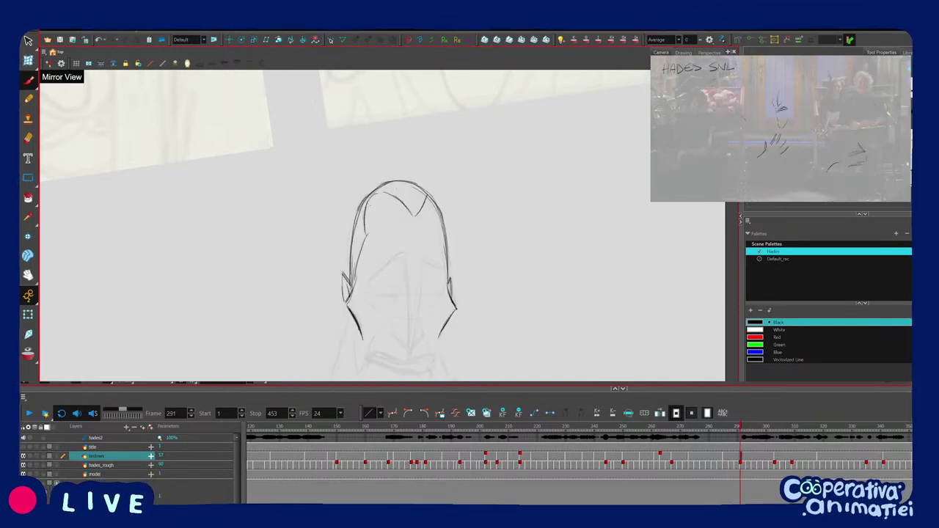
{"action": "left_click_drag", "start_coordinate": [362, 277], "coordinate": [366, 255]}
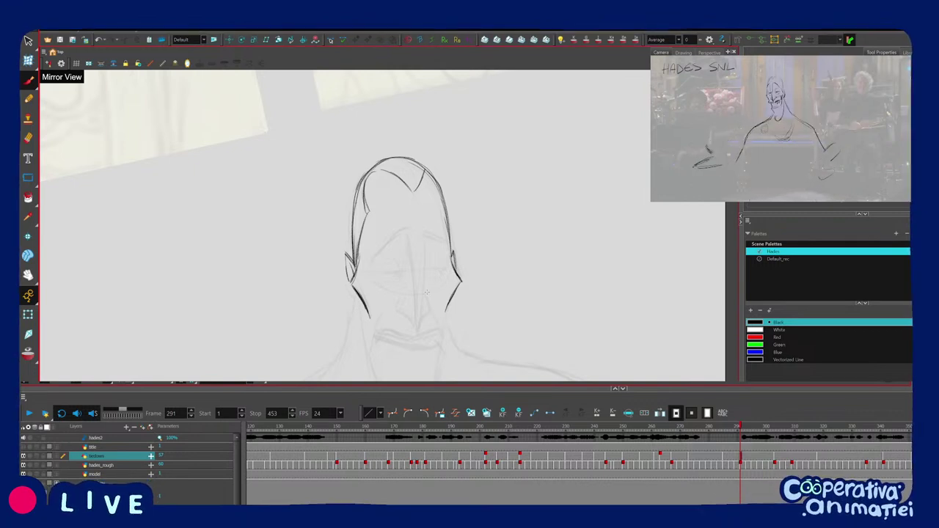
Draw the long jaw contour down from the ear-side cheek and finish it with the curled chin, comparing with frame 285.
{"action": "left_click_drag", "start_coordinate": [427, 292], "coordinate": [423, 266]}
{"action": "left_click_drag", "start_coordinate": [466, 243], "coordinate": [467, 232]}
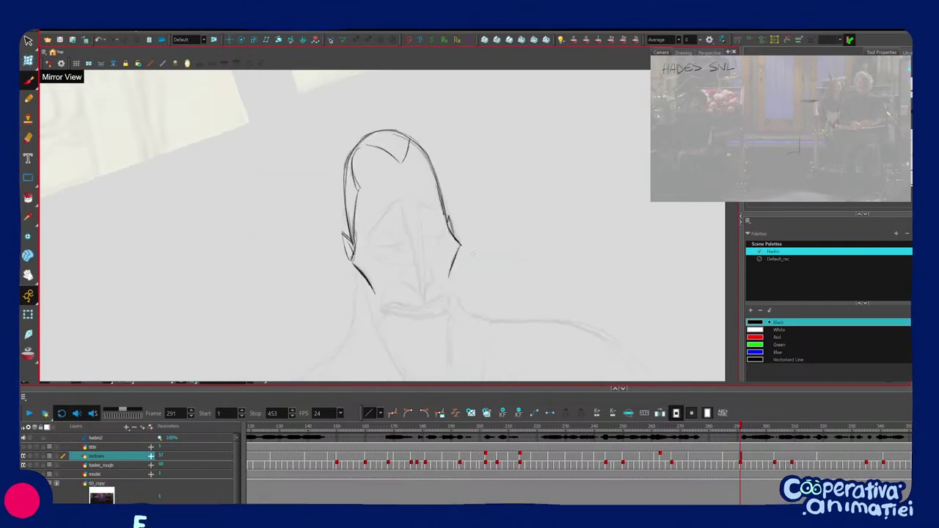
{"action": "mouse_move", "coordinate": [367, 251]}
{"action": "left_mouse_down"}
{"action": "mouse_move", "coordinate": [368, 231]}
{"action": "mouse_move", "coordinate": [376, 302]}
{"action": "mouse_move", "coordinate": [392, 329]}
{"action": "left_mouse_up"}
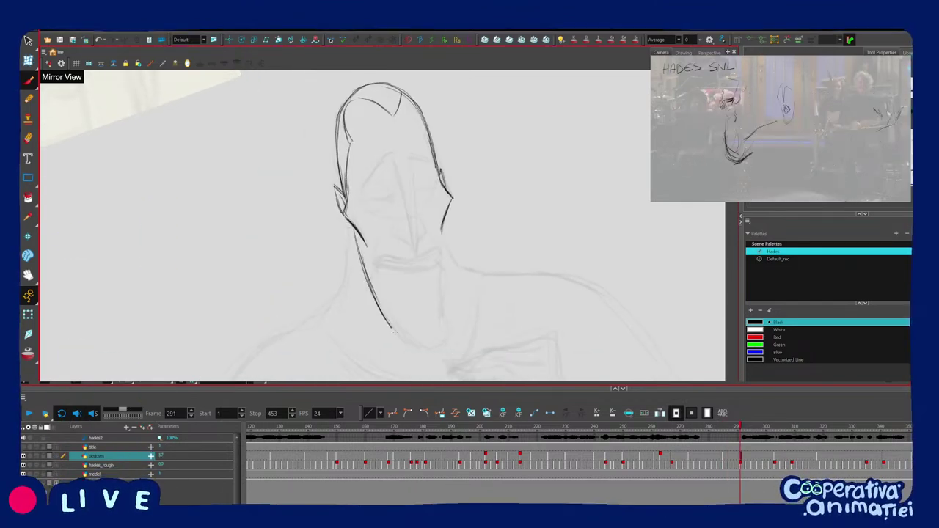
{"action": "key", "text": "f"}
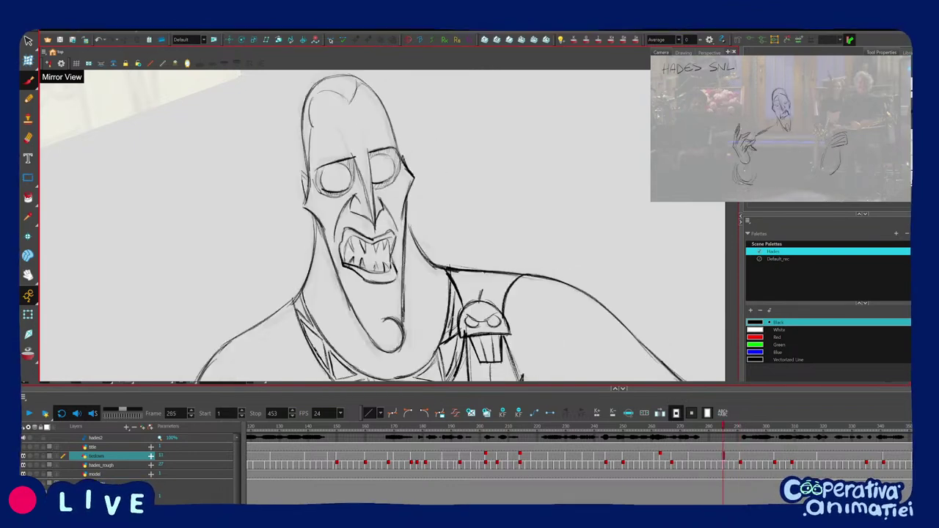
{"action": "key", "text": "g"}
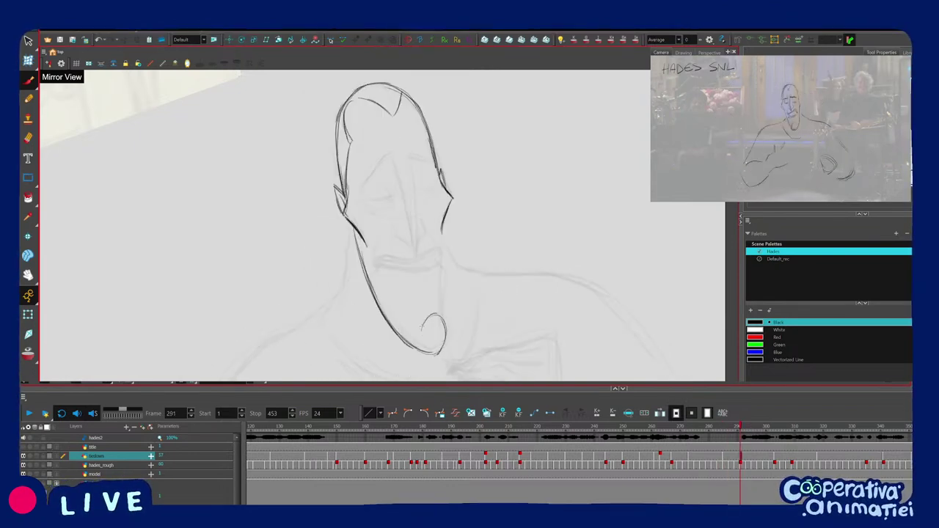
{"action": "left_click_drag", "start_coordinate": [469, 313], "coordinate": [452, 328]}
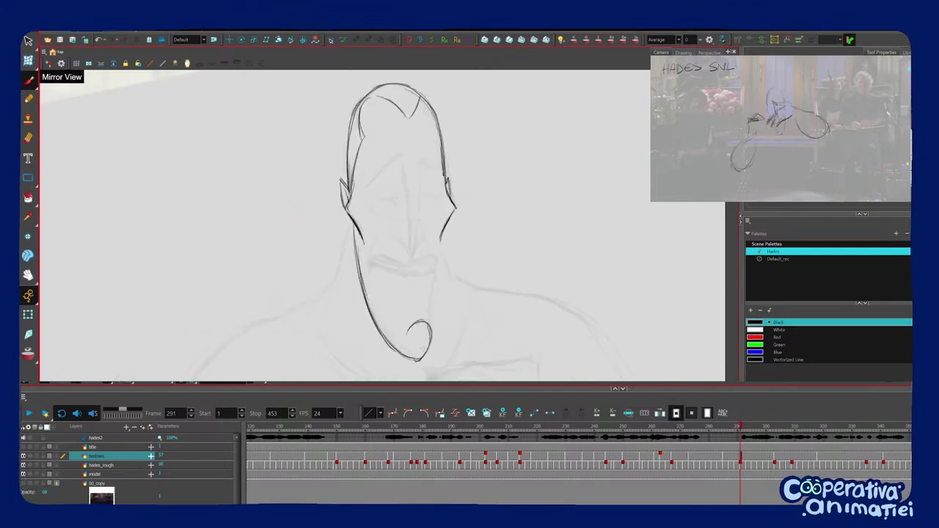
Flip back and forth between frame 291 and the preceding frames to examine the new jaw and curled chin.
{"action": "key", "text": "comma"}
{"action": "key", "text": "comma"}
{"action": "key", "text": "comma"}
{"action": "key", "text": "comma"}
{"action": "key", "text": "comma"}
{"action": "key", "text": "comma"}
{"action": "key", "text": "period"}
{"action": "key", "text": "period"}
{"action": "key", "text": "period"}
{"action": "key", "text": "period"}
{"action": "key", "text": "period"}
{"action": "key", "text": "period"}
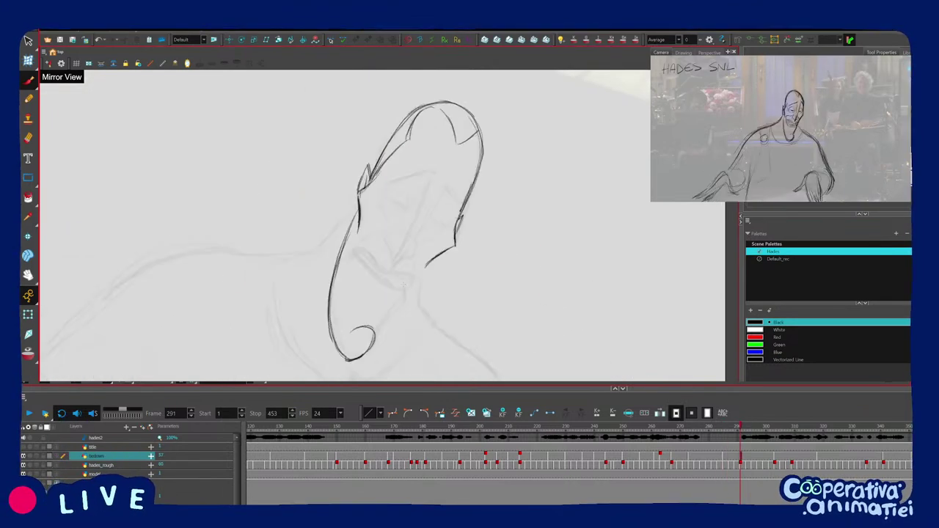
Draw the short jaw line rising from the chin curl towards the far mouth corner, checking it against the previous key.
{"action": "left_click_drag", "start_coordinate": [385, 320], "coordinate": [417, 314]}
{"action": "mouse_move", "coordinate": [426, 318]}
{"action": "left_mouse_down"}
{"action": "mouse_move", "coordinate": [434, 272]}
{"action": "mouse_move", "coordinate": [444, 270]}
{"action": "mouse_move", "coordinate": [439, 287]}
{"action": "left_mouse_up"}
{"action": "key", "text": "ctrl+z"}
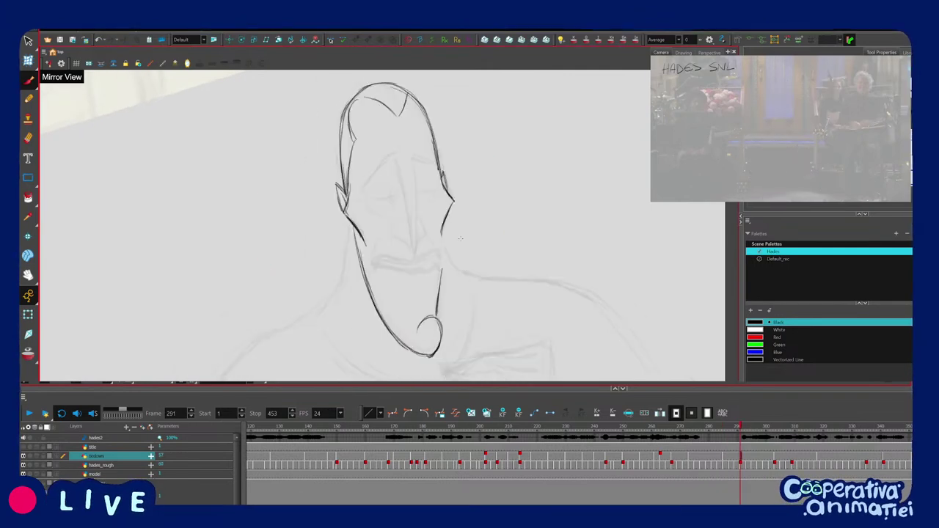
{"action": "key", "text": "2"}
{"action": "key", "text": "2"}
{"action": "key", "text": "f"}
{"action": "key", "text": "g"}
{"action": "left_click_drag", "start_coordinate": [472, 248], "coordinate": [477, 238]}
{"action": "key", "text": "f"}
{"action": "key", "text": "c"}
{"action": "key", "text": "g"}
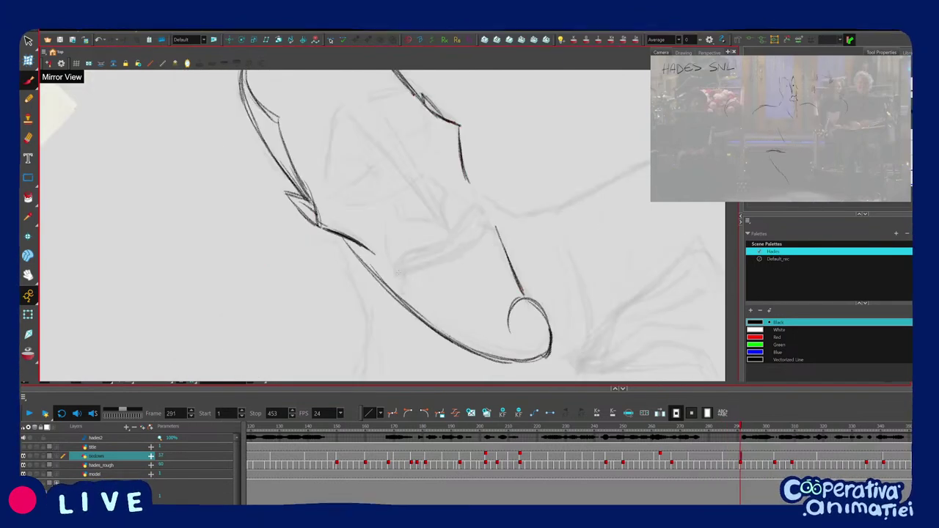
Draw the wavy upper contour of the top lip over the rough mouth.
{"action": "key", "text": "f"}
{"action": "mouse_move", "coordinate": [403, 264]}
{"action": "left_mouse_down"}
{"action": "mouse_move", "coordinate": [360, 266]}
{"action": "mouse_move", "coordinate": [389, 271]}
{"action": "mouse_move", "coordinate": [407, 294]}
{"action": "mouse_move", "coordinate": [479, 241]}
{"action": "mouse_move", "coordinate": [481, 219]}
{"action": "left_mouse_up"}
{"action": "key", "text": "g"}
{"action": "left_click_drag", "start_coordinate": [397, 260], "coordinate": [389, 278]}
{"action": "left_click_drag", "start_coordinate": [419, 266], "coordinate": [429, 255]}
{"action": "key", "text": "f"}
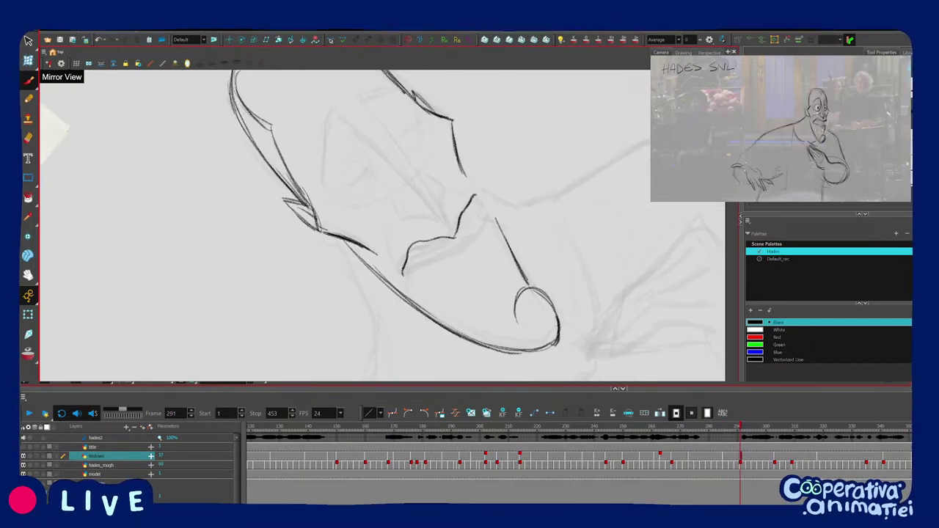
Draw the parting line between the lips from corner to corner beneath the upper lip contour.
{"action": "key", "text": "c"}
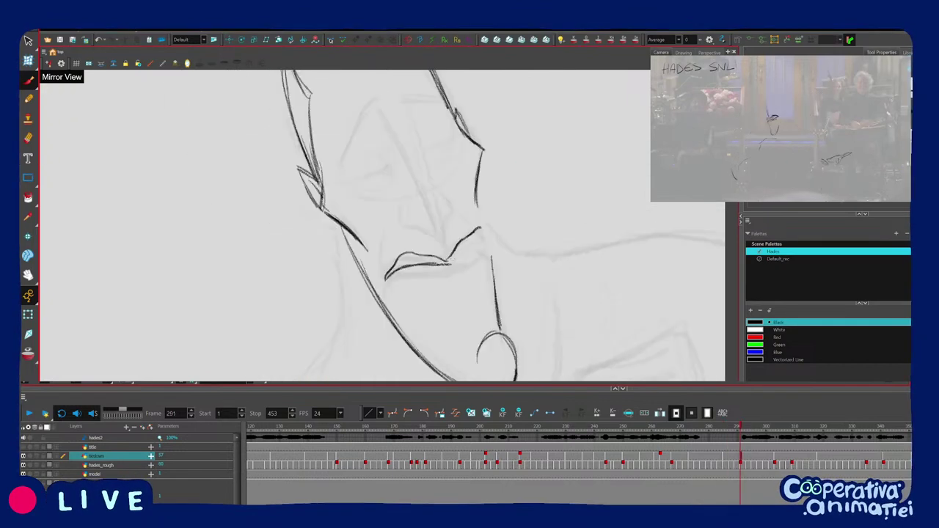
{"action": "key", "text": "c"}
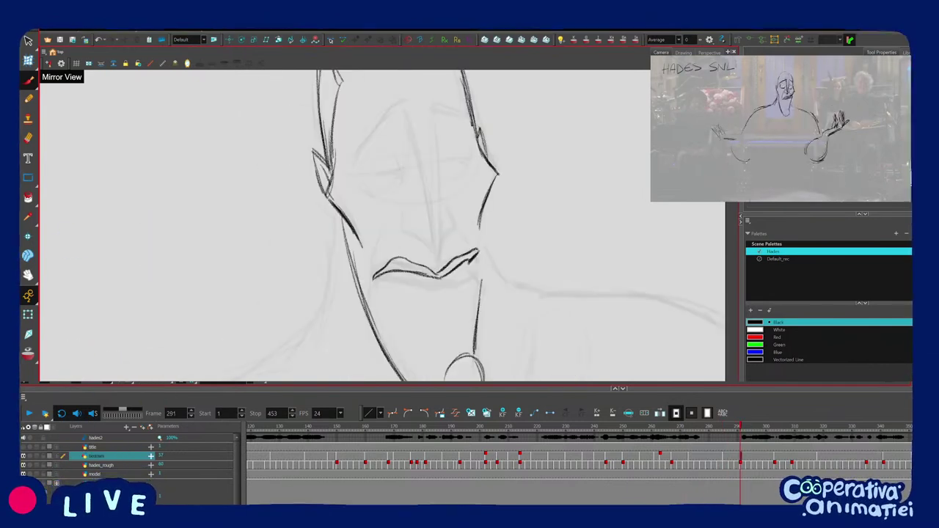
{"action": "key", "text": "f"}
{"action": "key", "text": "g"}
{"action": "left_click_drag", "start_coordinate": [418, 323], "coordinate": [484, 270]}
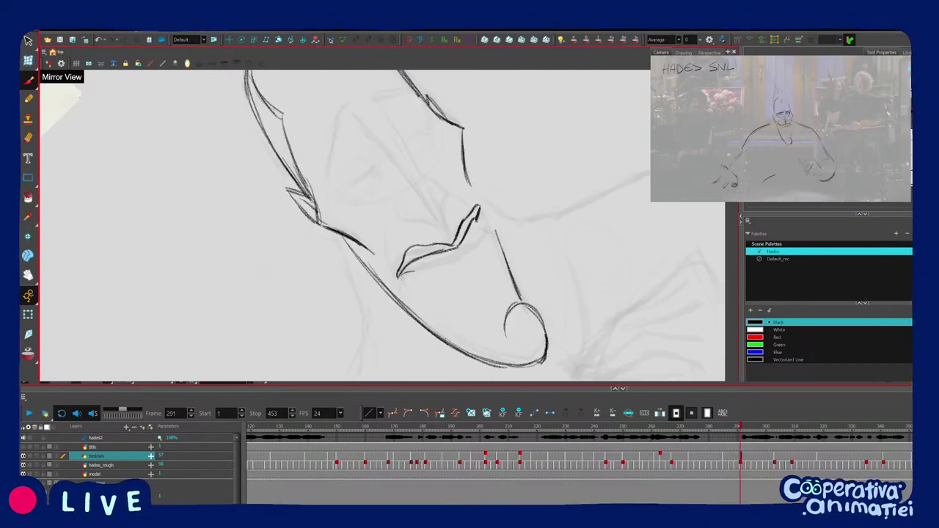
Draw the lower lip contour and close it at the far mouth corner.
{"action": "key", "text": "f"}
{"action": "key", "text": "g"}
{"action": "left_click_drag", "start_coordinate": [424, 275], "coordinate": [445, 264]}
{"action": "left_click_drag", "start_coordinate": [481, 209], "coordinate": [489, 243]}
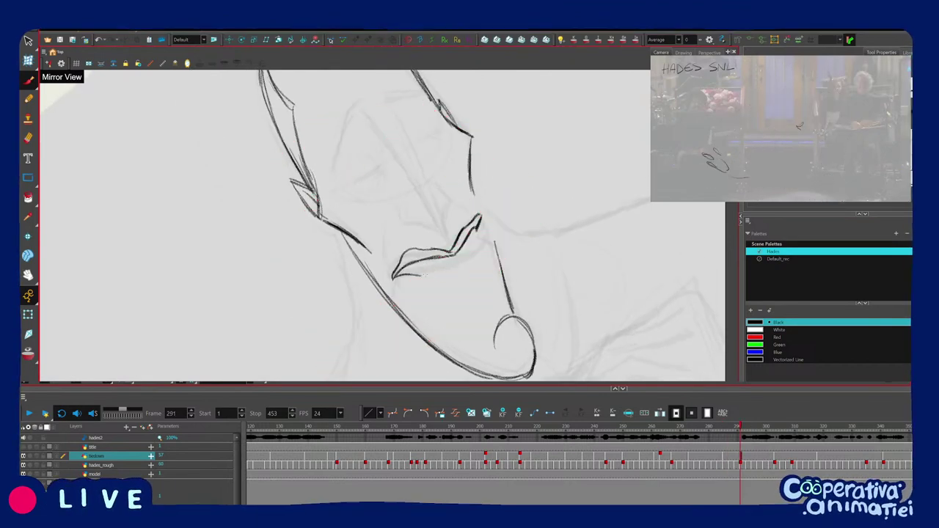
{"action": "key", "text": "f"}
{"action": "key", "text": "g"}
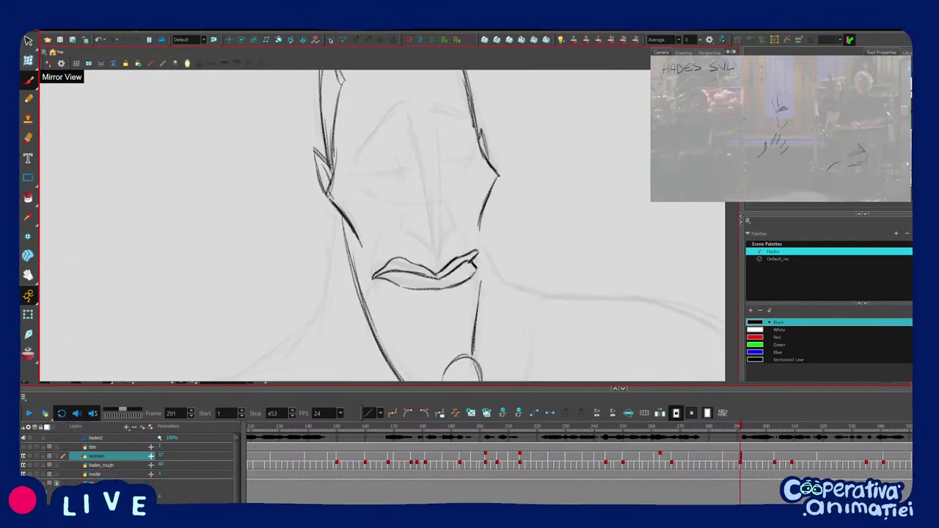
Extend the far cheek contour down to the mouth corner and join it to the jaw line above the chin.
{"action": "left_click_drag", "start_coordinate": [488, 243], "coordinate": [486, 219]}
{"action": "mouse_move", "coordinate": [479, 267]}
{"action": "left_mouse_down"}
{"action": "mouse_move", "coordinate": [416, 321]}
{"action": "mouse_move", "coordinate": [495, 265]}
{"action": "mouse_move", "coordinate": [490, 308]}
{"action": "left_mouse_up"}
{"action": "key", "text": "f"}
{"action": "key", "text": "g"}
{"action": "mouse_move", "coordinate": [501, 239]}
{"action": "left_mouse_down"}
{"action": "mouse_move", "coordinate": [447, 326]}
{"action": "mouse_move", "coordinate": [452, 287]}
{"action": "mouse_move", "coordinate": [432, 276]}
{"action": "mouse_move", "coordinate": [475, 256]}
{"action": "mouse_move", "coordinate": [479, 236]}
{"action": "left_mouse_up"}
{"action": "key", "text": "l"}
{"action": "key", "text": "e"}
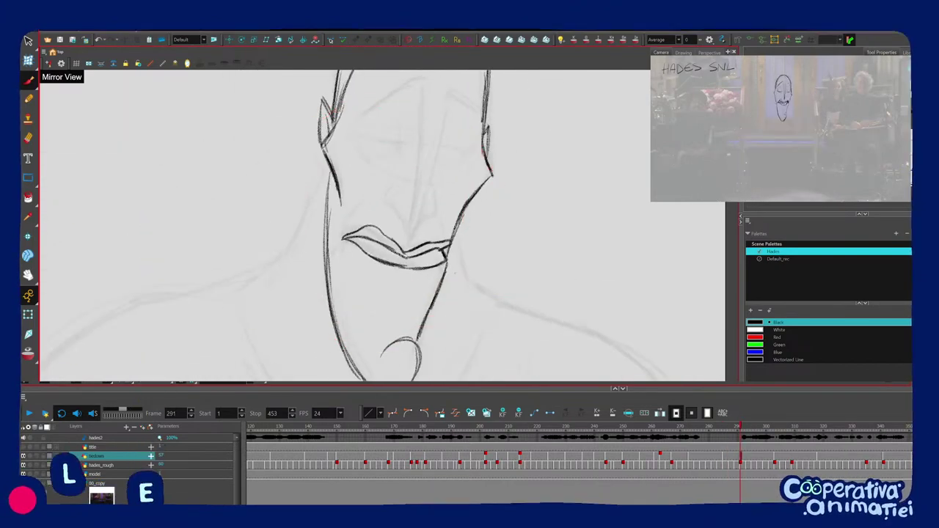
Draw the smile folds on both sides of the mouth and the near nostril curve of the nose.
{"action": "key", "text": "c"}
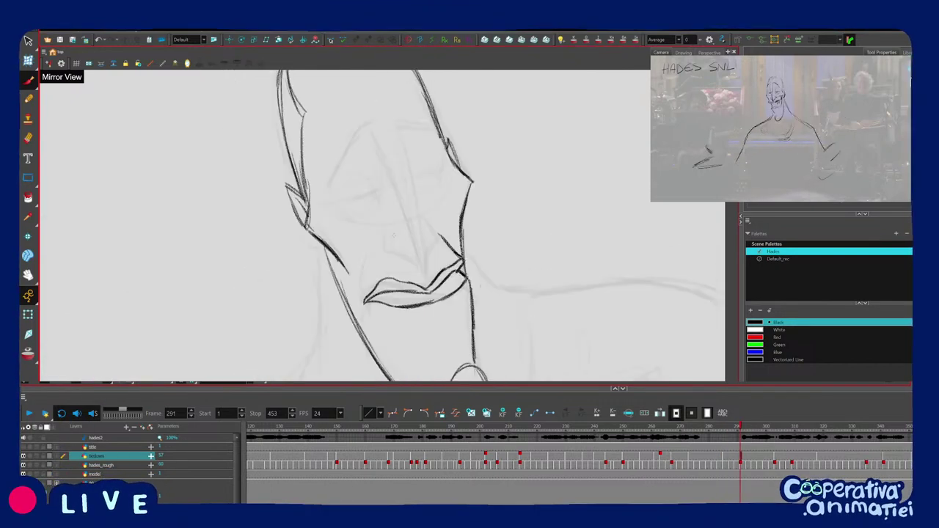
{"action": "key", "text": "v"}
{"action": "key", "text": "v"}
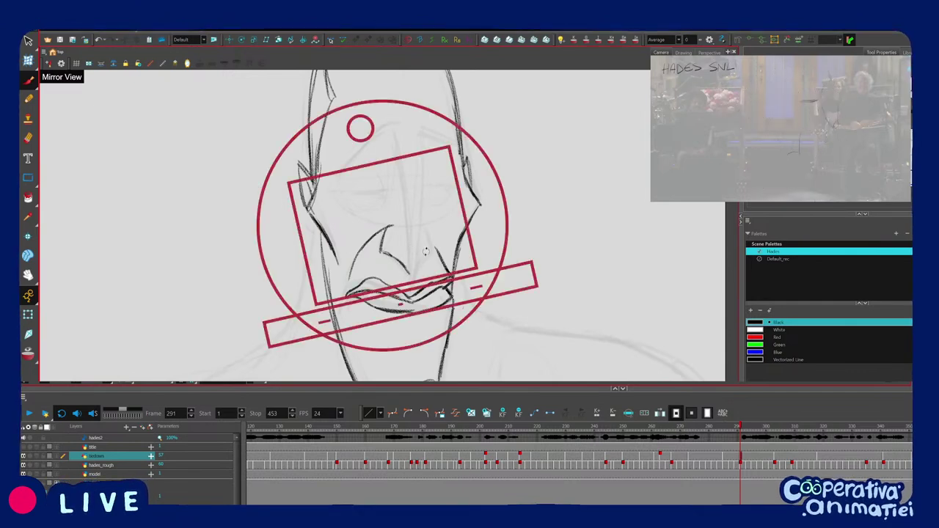
{"action": "key", "text": "v"}
{"action": "key", "text": "g"}
{"action": "key", "text": "g"}
{"action": "key", "text": "f"}
{"action": "key", "text": "f"}
{"action": "key", "text": "f"}
Draw the first long nose bridge line from the brow down to the nose tip, after comparing adjacent drawings.
{"action": "key", "text": "period"}
{"action": "key", "text": "period"}
{"action": "key", "text": "period"}
{"action": "key", "text": "period"}
{"action": "key", "text": "period"}
{"action": "key", "text": "period"}
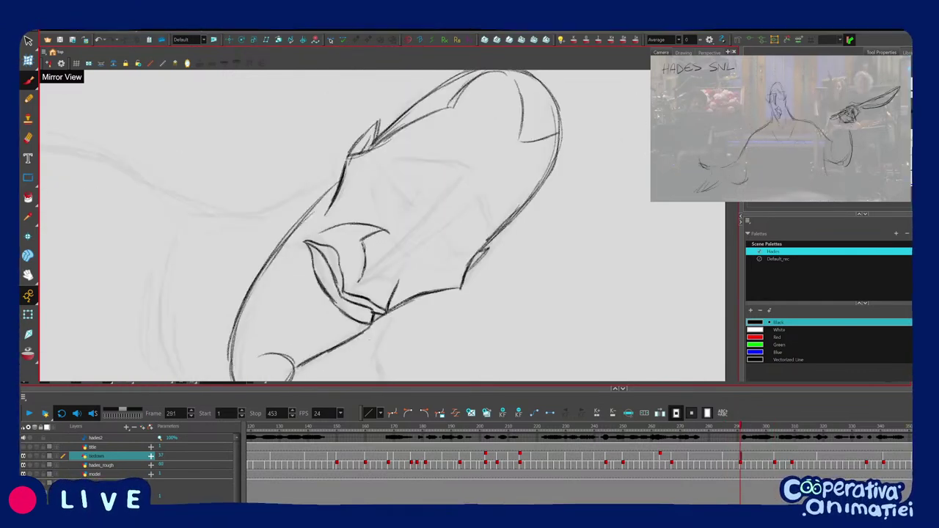
{"action": "left_click_drag", "start_coordinate": [357, 283], "coordinate": [464, 168]}
{"action": "mouse_move", "coordinate": [433, 261]}
{"action": "left_mouse_down"}
{"action": "mouse_move", "coordinate": [441, 223]}
{"action": "mouse_move", "coordinate": [431, 257]}
{"action": "left_mouse_up"}
Draw the second nose bridge line converging at the nose tip, flipping through neighbouring frames to check the face.
{"action": "key", "text": "f"}
{"action": "key", "text": "c"}
{"action": "key", "text": "period"}
{"action": "key", "text": "period"}
{"action": "key", "text": "period"}
{"action": "key", "text": "period"}
{"action": "key", "text": "period"}
{"action": "key", "text": "period"}
{"action": "key", "text": "v"}
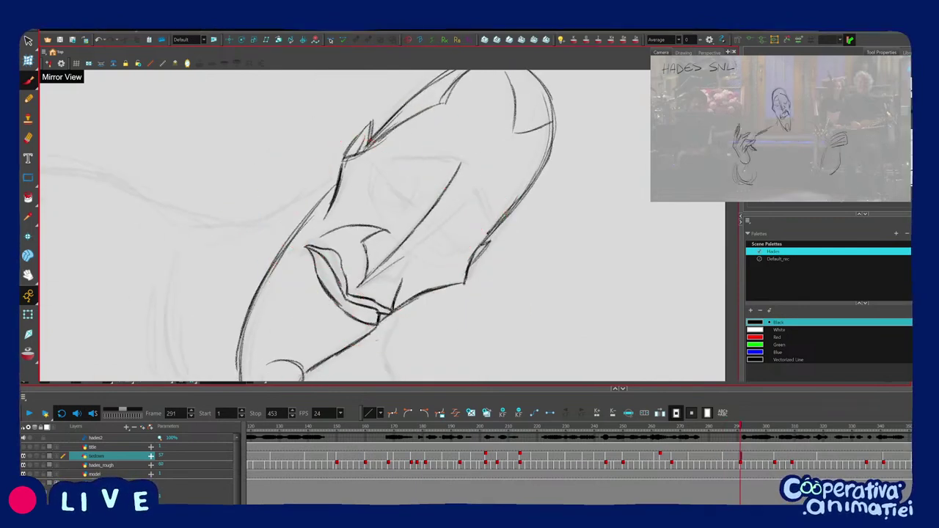
{"action": "key", "text": "comma"}
{"action": "key", "text": "comma"}
{"action": "key", "text": "comma"}
{"action": "key", "text": "comma"}
{"action": "key", "text": "comma"}
{"action": "key", "text": "comma"}
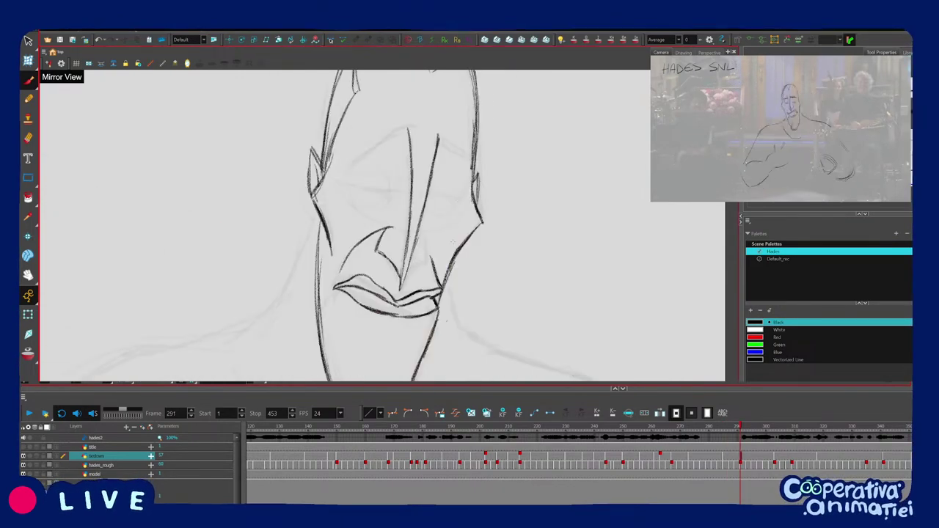
Draw the far nostril curve joining the nose tip and compare it with the previous key.
{"action": "key", "text": "g"}
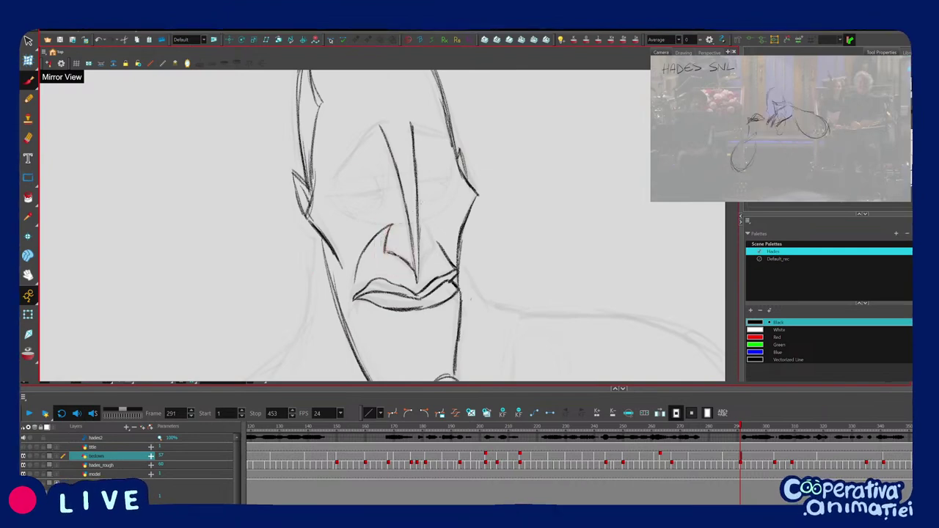
{"action": "key", "text": "f"}
{"action": "key", "text": "g"}
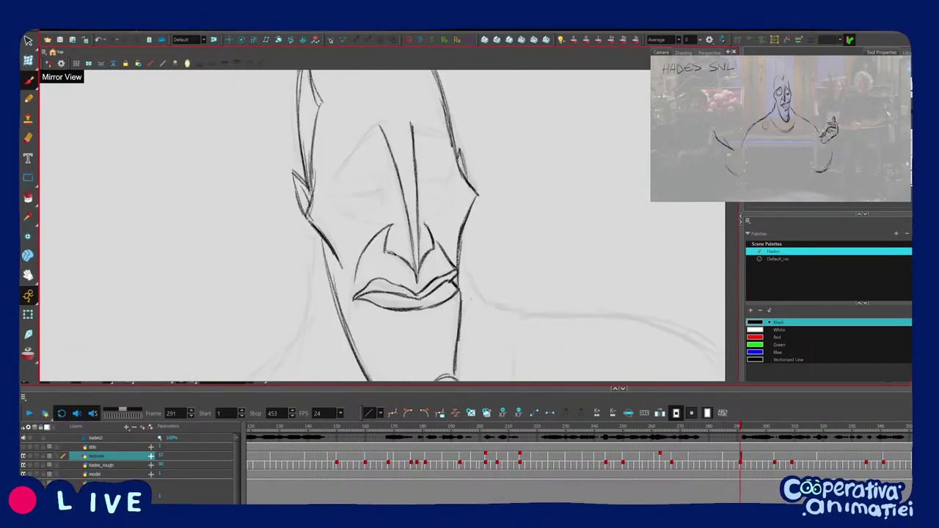
{"action": "left_click", "coordinate": [452, 200]}
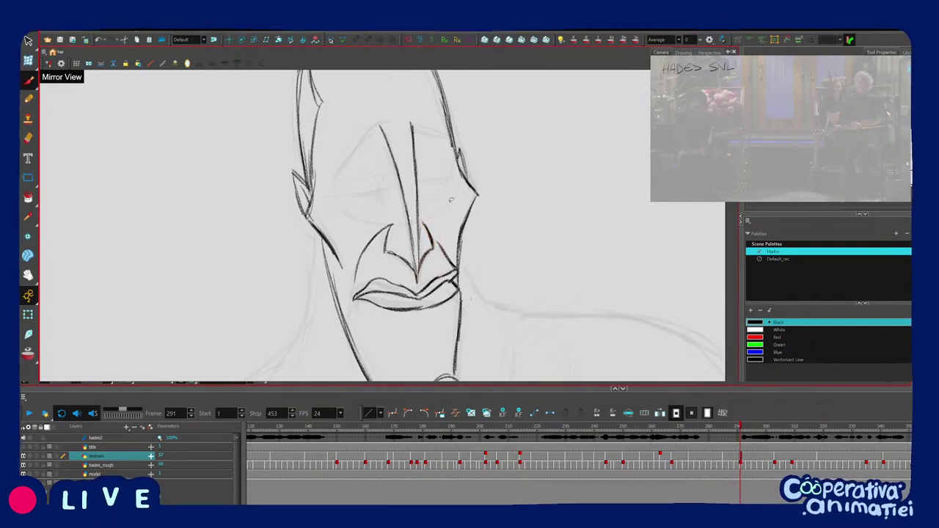
Flip between frame 291 and the previous key to compare the nose, smile folds and mouth.
{"action": "key", "text": "f"}
{"action": "key", "text": "g"}
{"action": "mouse_move", "coordinate": [426, 227]}
{"action": "left_mouse_down"}
{"action": "mouse_move", "coordinate": [458, 271]}
{"action": "mouse_move", "coordinate": [474, 235]}
{"action": "mouse_move", "coordinate": [485, 298]}
{"action": "left_mouse_up"}
{"action": "key", "text": "f"}
{"action": "key", "text": "g"}
{"action": "key", "text": "f"}
{"action": "key", "text": "g"}
{"action": "key", "text": "f"}
{"action": "key", "text": "g"}
{"action": "key", "text": "1"}
{"action": "key", "text": "ctrl+alt"}
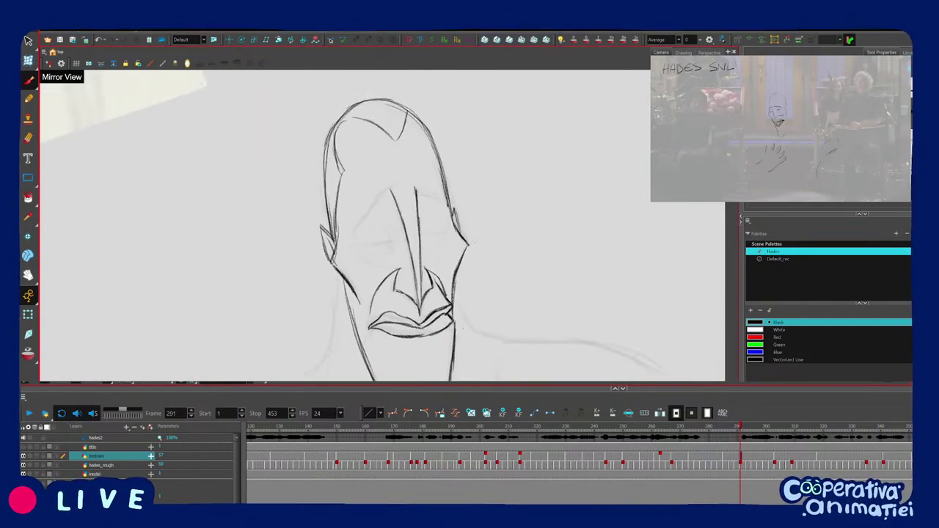
Draw the near eye as a light circle under the brow, checking it against the previous key.
{"action": "key", "text": "f"}
{"action": "key", "text": "2"}
{"action": "key", "text": "g"}
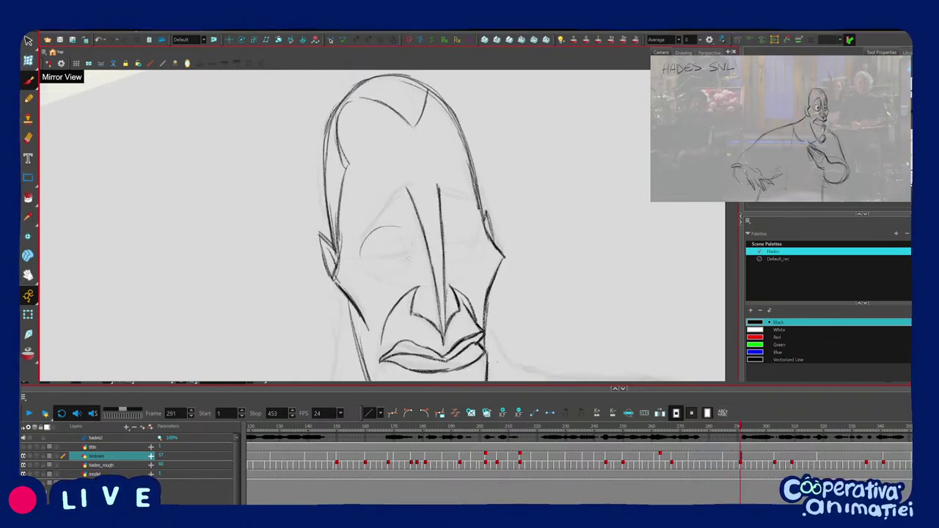
{"action": "left_click_drag", "start_coordinate": [412, 243], "coordinate": [405, 267]}
{"action": "left_click_drag", "start_coordinate": [360, 256], "coordinate": [394, 278]}
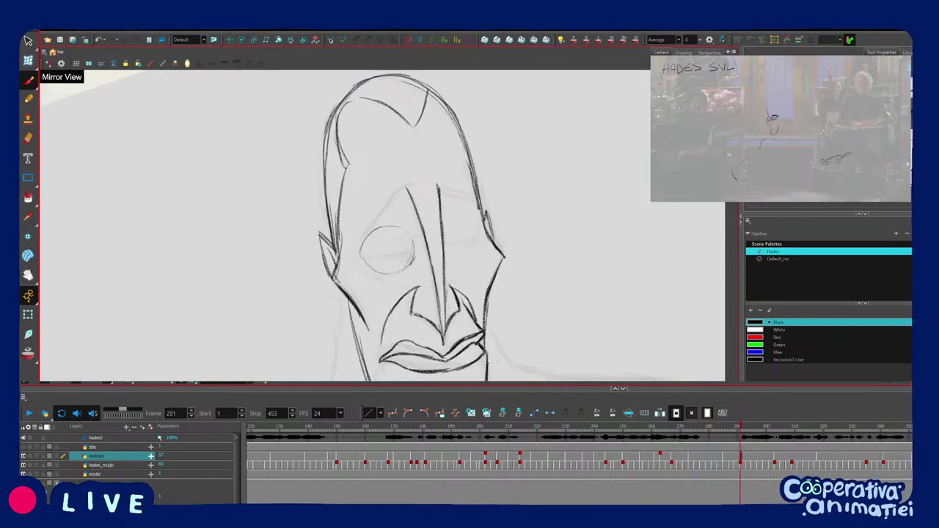
{"action": "key", "text": "f"}
{"action": "key", "text": "g"}
Draw the far eye as a narrower circle beside the nose bridge, comparing it with the previous key.
{"action": "left_click_drag", "start_coordinate": [455, 219], "coordinate": [445, 238]}
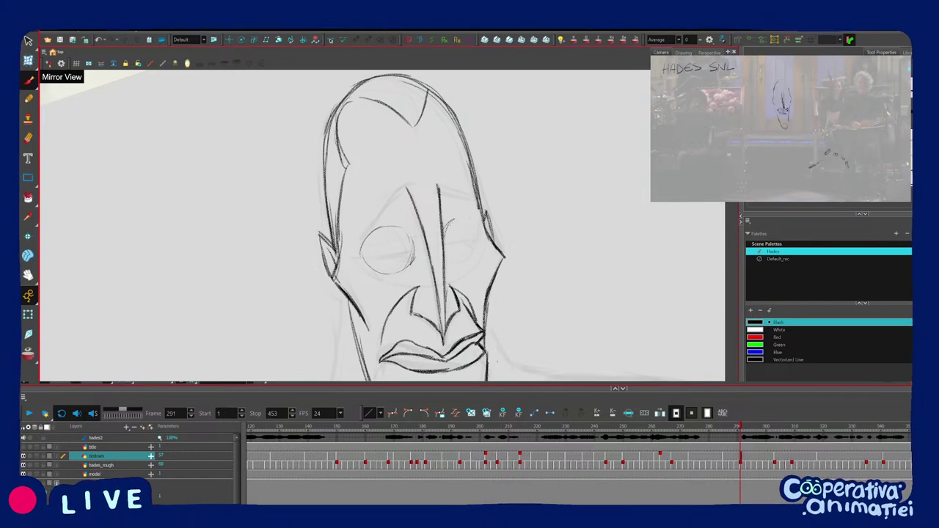
{"action": "key", "text": "f"}
{"action": "key", "text": "g"}
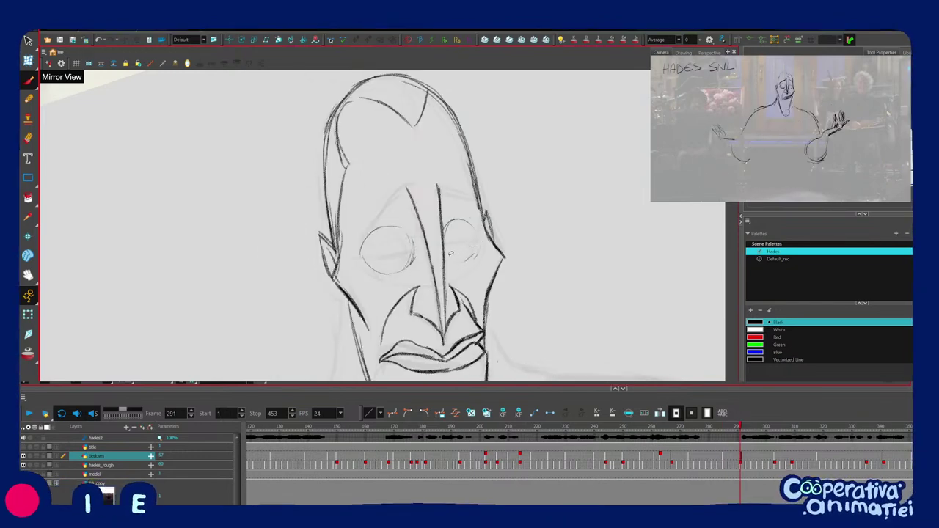
{"action": "key", "text": "f"}
{"action": "key", "text": "g"}
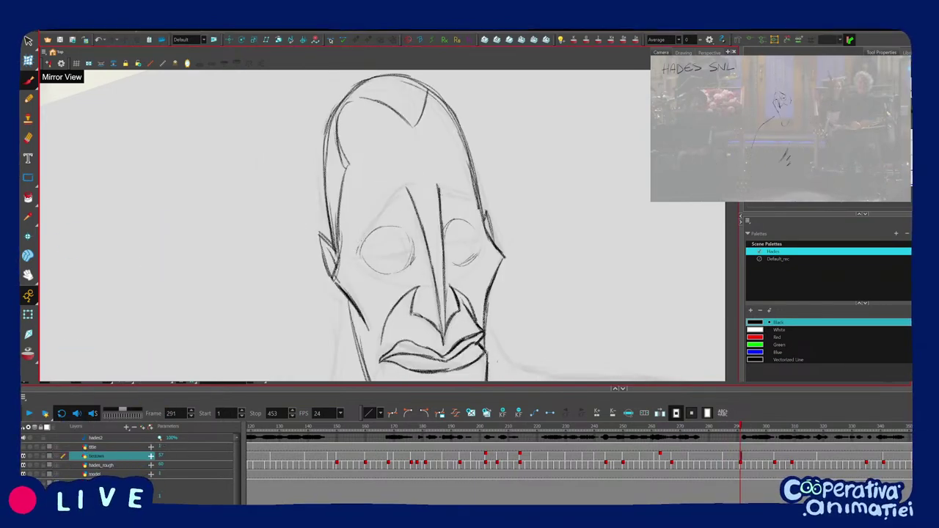
Ink both brows as thick slanted lines running from the top of the nose bridge down past the eyes.
{"action": "left_click_drag", "start_coordinate": [477, 213], "coordinate": [480, 254]}
{"action": "mouse_move", "coordinate": [403, 204]}
{"action": "left_mouse_down"}
{"action": "mouse_move", "coordinate": [428, 199]}
{"action": "mouse_move", "coordinate": [474, 255]}
{"action": "left_mouse_up"}
{"action": "left_click_drag", "start_coordinate": [481, 256], "coordinate": [488, 219]}
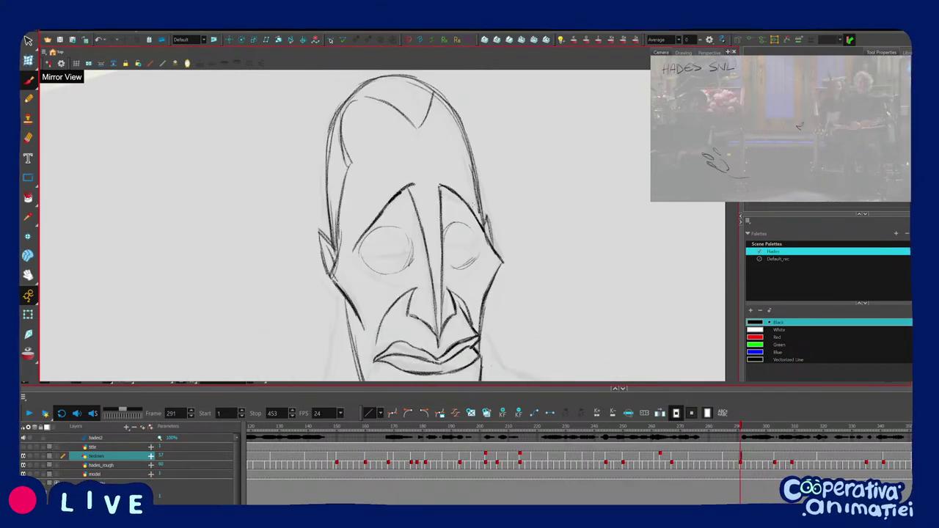
Draw the curved eye socket lines beneath both eyes while flipping to the previous key.
{"action": "left_click_drag", "start_coordinate": [448, 267], "coordinate": [475, 267]}
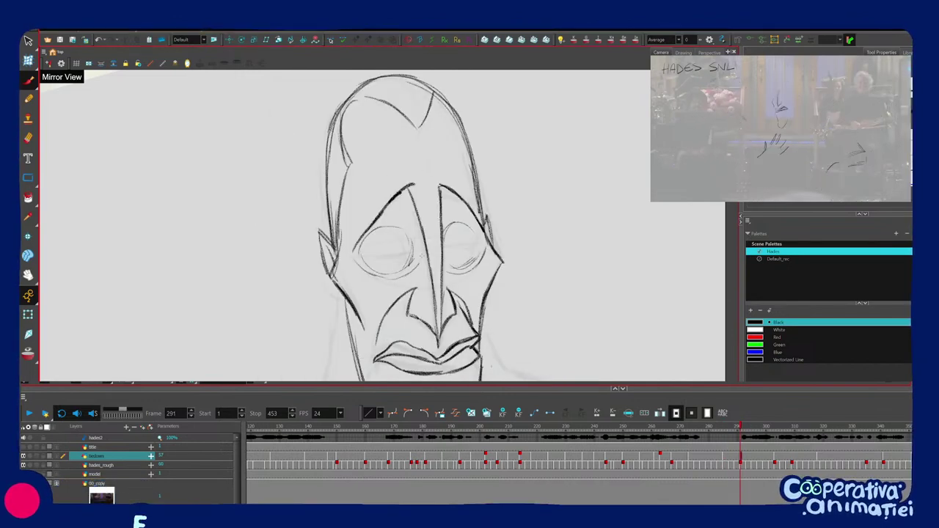
{"action": "key", "text": "f"}
{"action": "key", "text": "g"}
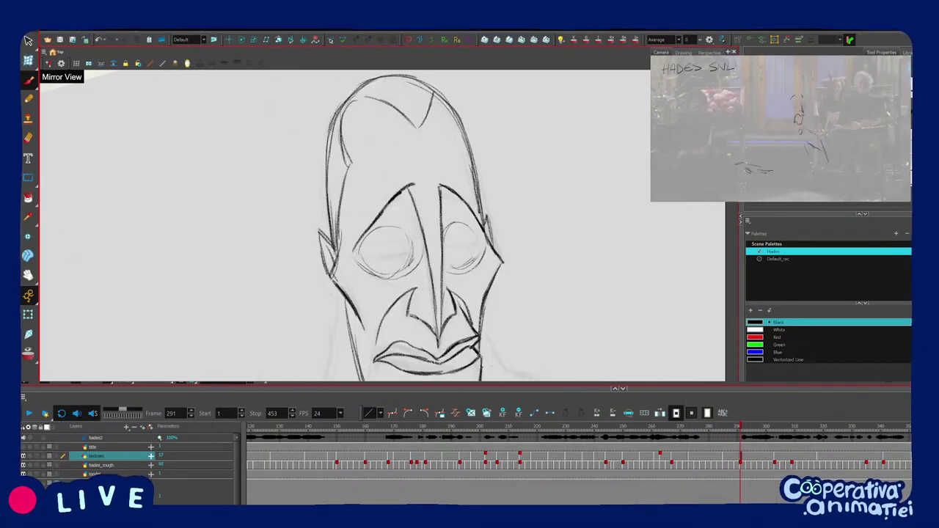
{"action": "key", "text": "f"}
{"action": "key", "text": "g"}
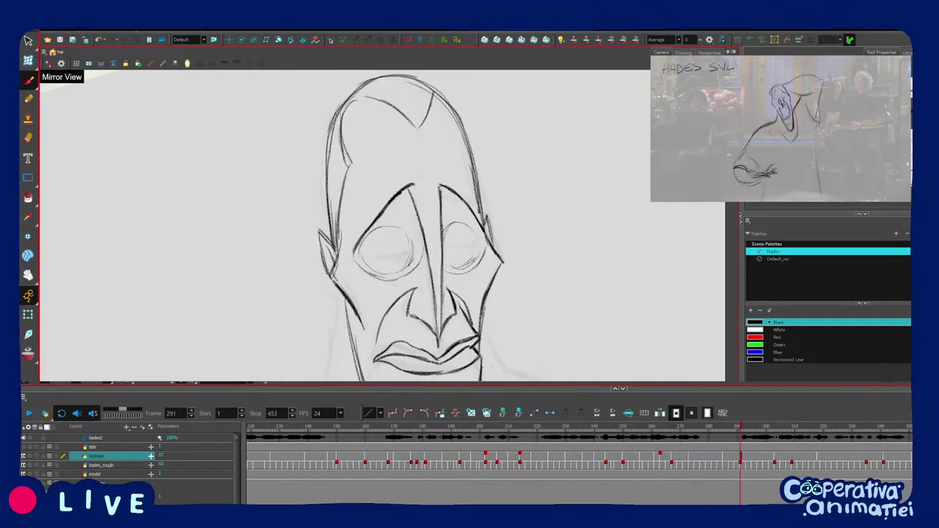
Try to shift the near brow and upper nose bridge line as a selection, comparing with the previous key.
{"action": "key", "text": "f"}
{"action": "key", "text": "g"}
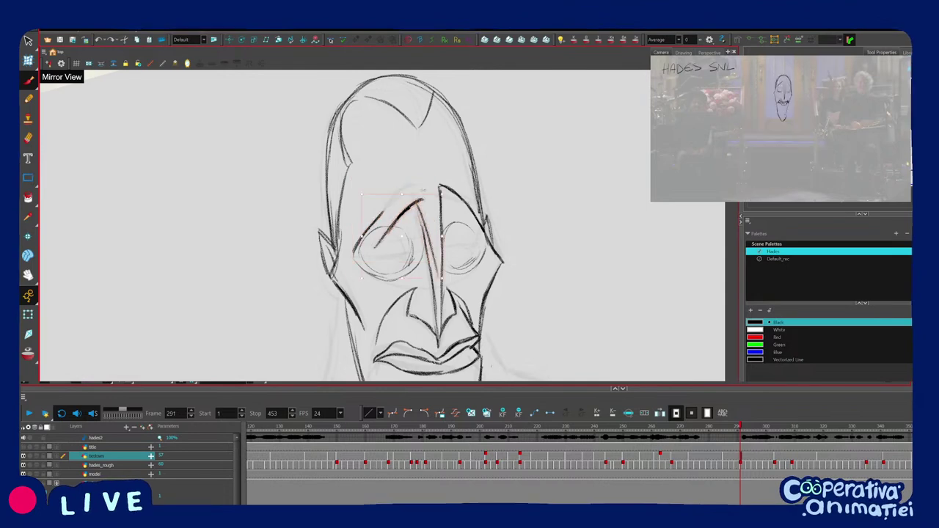
{"action": "key", "text": "f"}
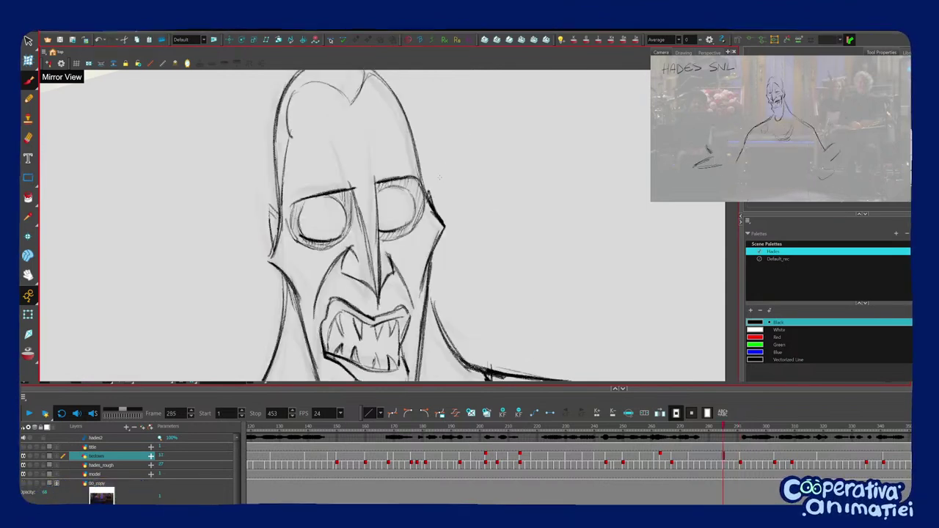
{"action": "key", "text": "g"}
{"action": "key", "text": "f"}
{"action": "key", "text": "g"}
Reinforce the outlines of the near and far eye circles, checking them against the previous key.
{"action": "mouse_move", "coordinate": [435, 221]}
{"action": "left_mouse_down"}
{"action": "mouse_move", "coordinate": [431, 183]}
{"action": "mouse_move", "coordinate": [427, 223]}
{"action": "left_mouse_up"}
{"action": "scroll", "coordinate": [376, 173], "scroll_direction": "up", "scroll_amount": 3}
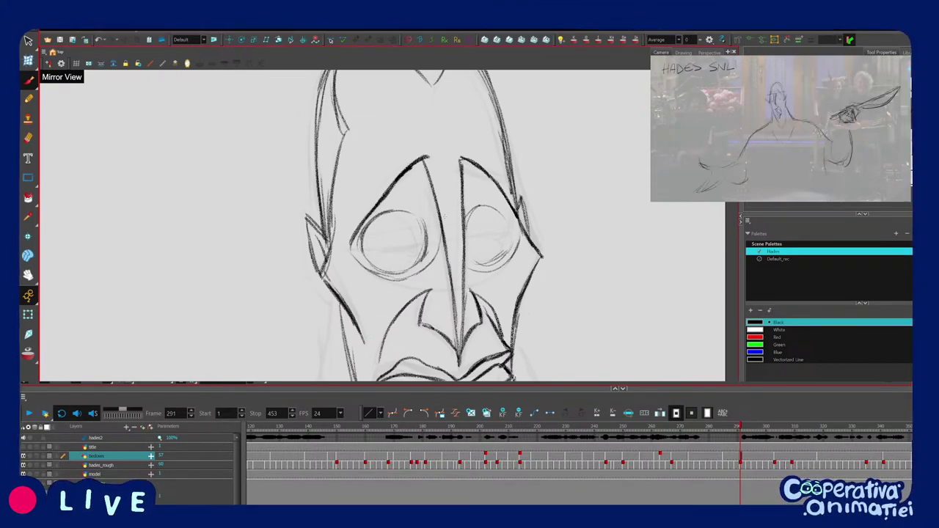
{"action": "scroll", "coordinate": [391, 208], "scroll_direction": "down", "scroll_amount": 3}
{"action": "key", "text": "f"}
{"action": "key", "text": "g"}
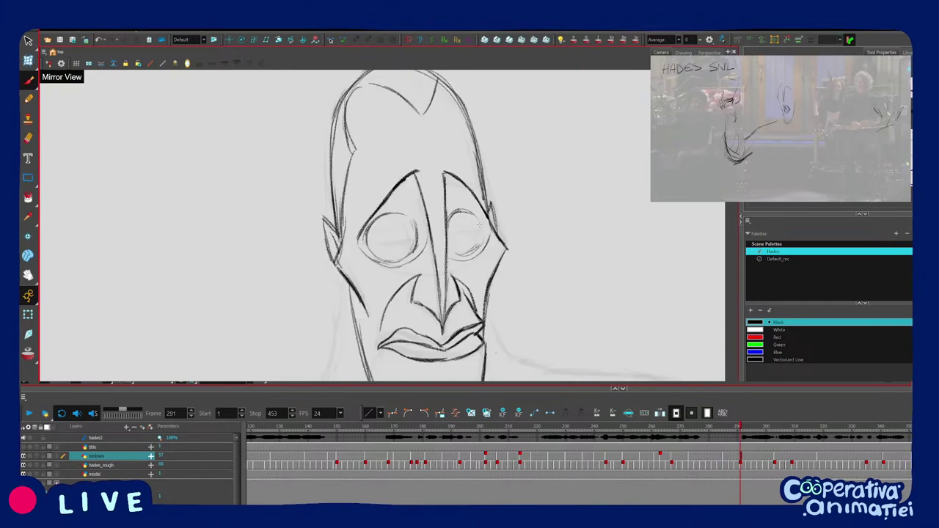
{"action": "key", "text": "f"}
{"action": "key", "text": "g"}
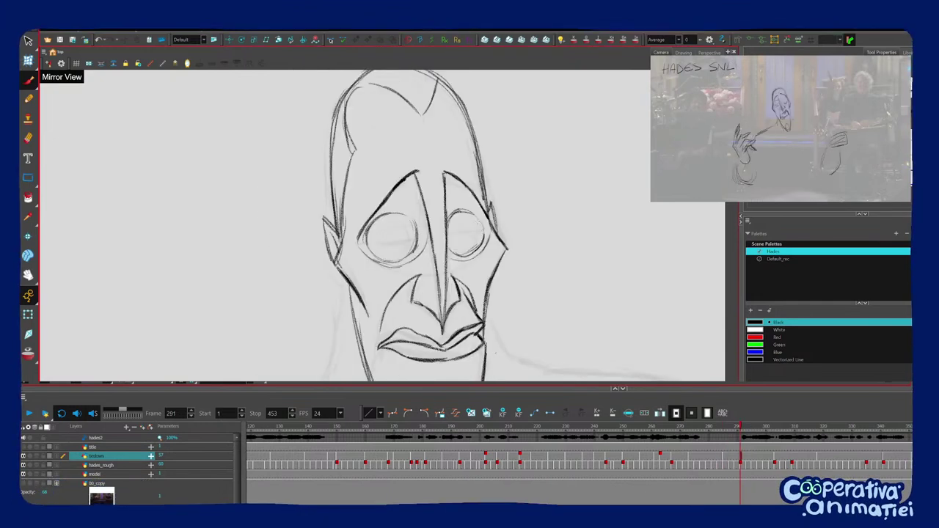
Compare the brows, eyes and head shape of frame 291 with the previous key at frame 285.
{"action": "key", "text": "c"}
{"action": "key", "text": "f"}
{"action": "key", "text": "g"}
{"action": "key", "text": "f"}
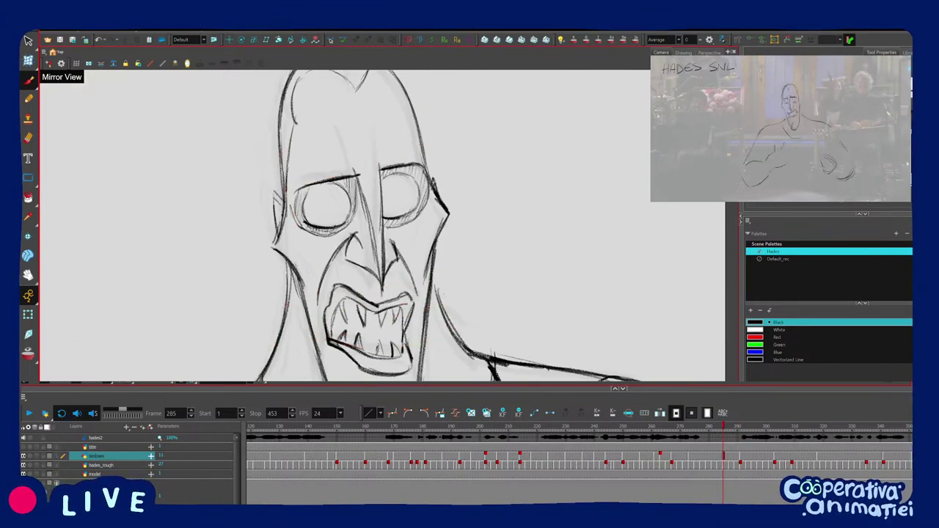
{"action": "key", "text": "g"}
{"action": "key", "text": "f"}
{"action": "key", "text": "g"}
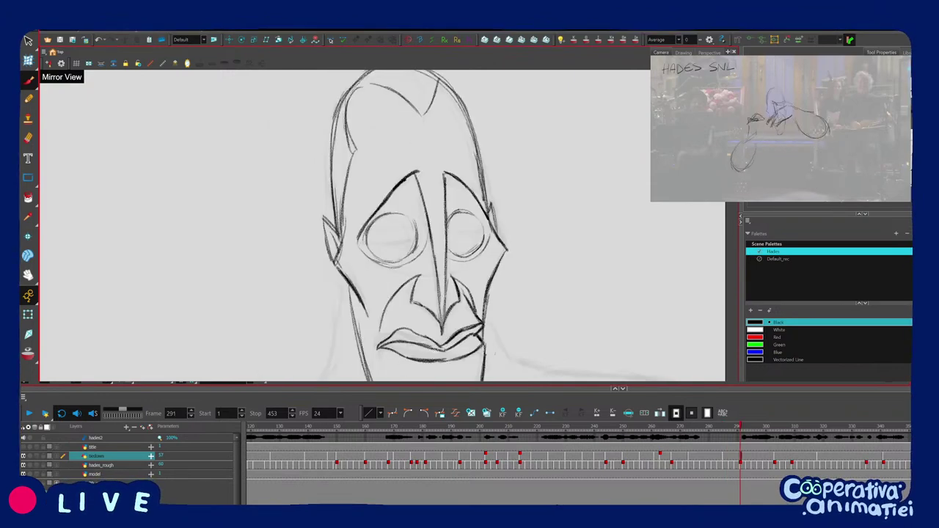
{"action": "key", "text": "f"}
{"action": "key", "text": "g"}
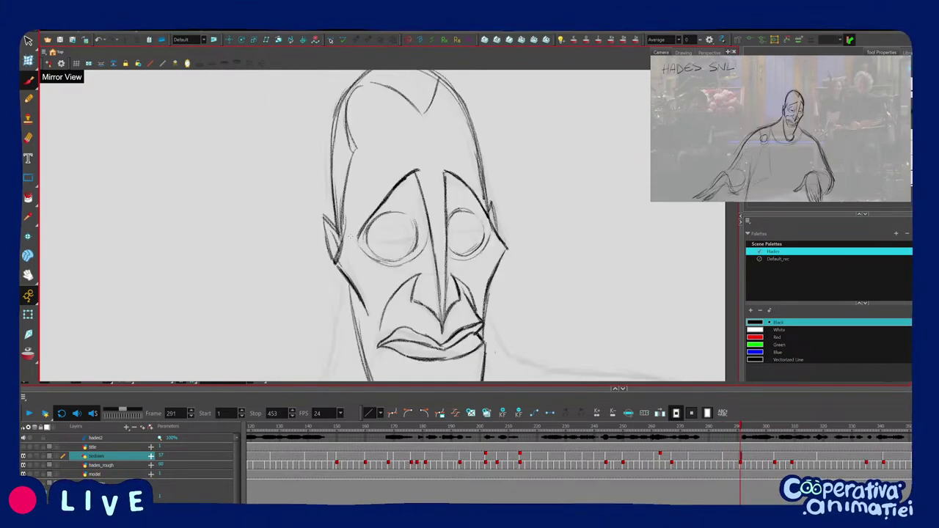
Draw the near side of the neck from below the ear down to the shoulder, comparing with the previous key.
{"action": "left_click_drag", "start_coordinate": [495, 354], "coordinate": [493, 342]}
{"action": "key", "text": "2"}
{"action": "key", "text": "f"}
{"action": "key", "text": "g"}
{"action": "left_click_drag", "start_coordinate": [350, 226], "coordinate": [344, 268]}
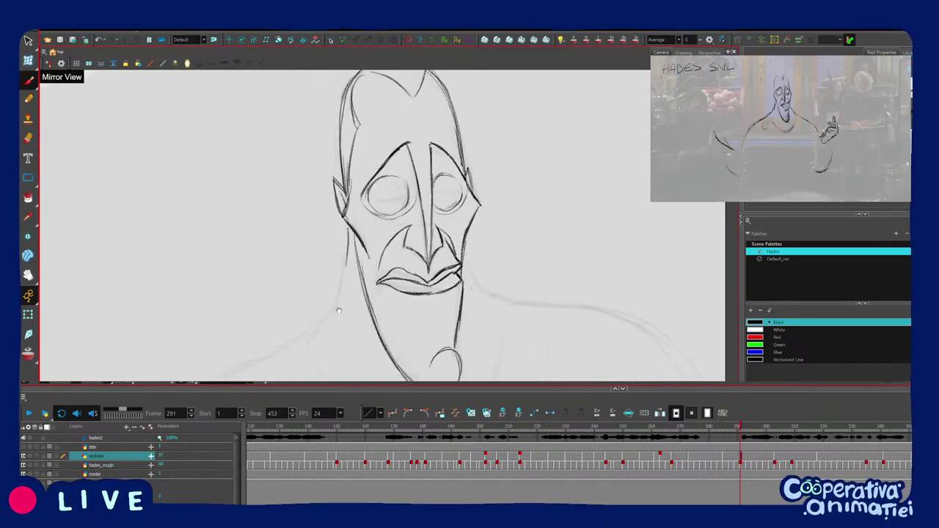
{"action": "left_click_drag", "start_coordinate": [340, 310], "coordinate": [340, 279]}
{"action": "key", "text": "f"}
{"action": "key", "text": "g"}
{"action": "mouse_move", "coordinate": [350, 212]}
{"action": "left_mouse_down"}
{"action": "mouse_move", "coordinate": [338, 267]}
{"action": "mouse_move", "coordinate": [308, 287]}
{"action": "left_mouse_up"}
{"action": "key", "text": "f"}
{"action": "key", "text": "g"}
{"action": "key", "text": "v"}
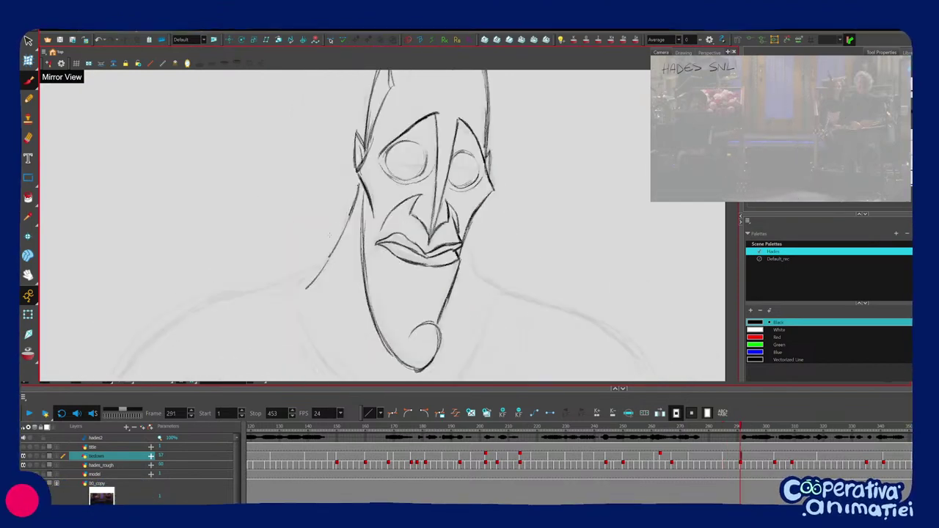
Draw the short far neck line curving out from the jaw beside the mouth, undoing the first stroke.
{"action": "key", "text": "c"}
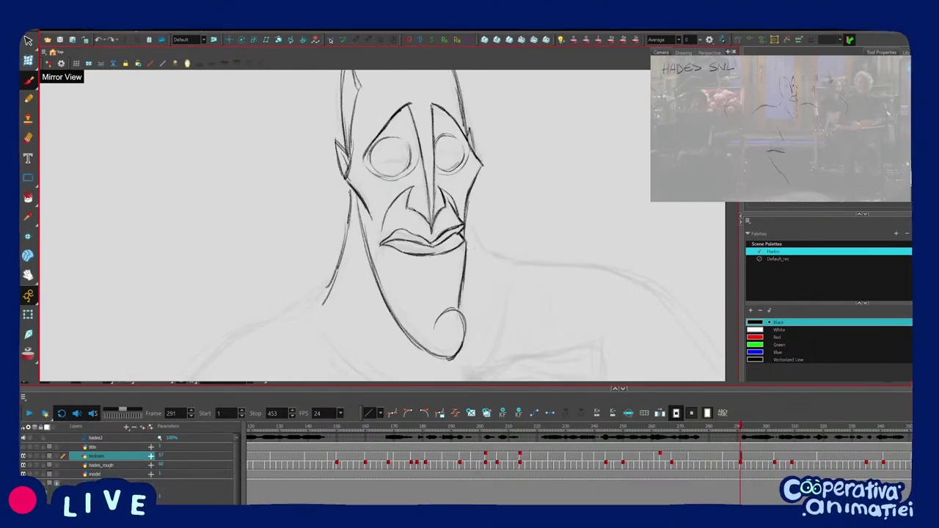
{"action": "left_click_drag", "start_coordinate": [479, 268], "coordinate": [483, 272]}
{"action": "key", "text": "ctrl+z"}
{"action": "left_click_drag", "start_coordinate": [468, 234], "coordinate": [488, 272]}
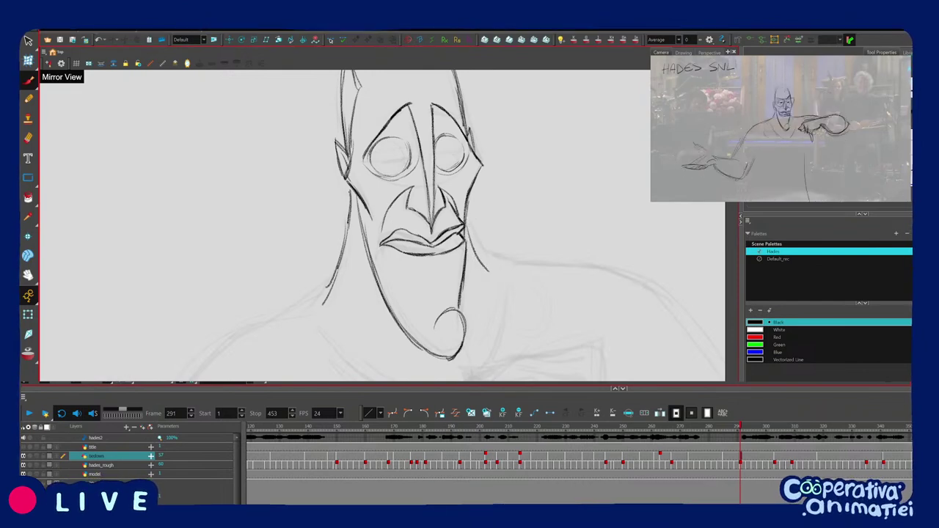
Ink the near shoulder line from the base of the neck down along the rough upper arm.
{"action": "left_click_drag", "start_coordinate": [411, 253], "coordinate": [417, 243]}
{"action": "mouse_move", "coordinate": [370, 278]}
{"action": "left_mouse_down"}
{"action": "mouse_move", "coordinate": [398, 246]}
{"action": "mouse_move", "coordinate": [383, 249]}
{"action": "mouse_move", "coordinate": [421, 279]}
{"action": "mouse_move", "coordinate": [446, 249]}
{"action": "left_mouse_up"}
{"action": "left_click", "coordinate": [381, 212], "text": "ctrl"}
{"action": "key", "text": "1"}
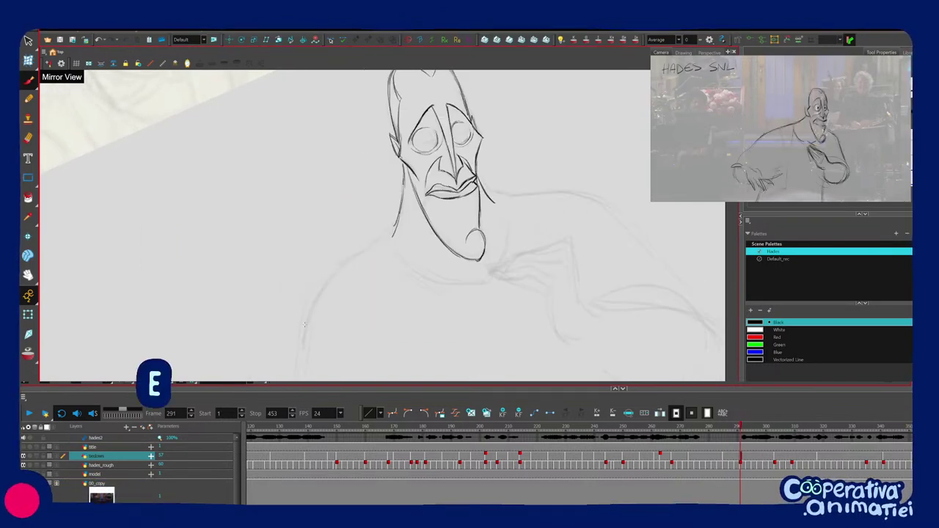
{"action": "left_click_drag", "start_coordinate": [305, 323], "coordinate": [360, 251]}
{"action": "scroll", "coordinate": [381, 230], "scroll_direction": "up", "scroll_amount": 3}
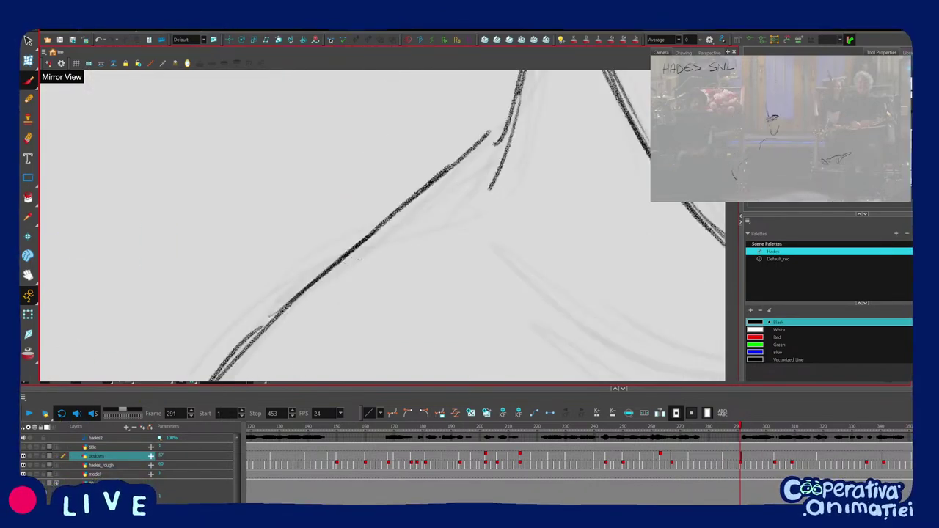
{"action": "scroll", "coordinate": [381, 229], "scroll_direction": "down", "scroll_amount": 3}
{"action": "scroll", "coordinate": [418, 246], "scroll_direction": "down", "scroll_amount": 3}
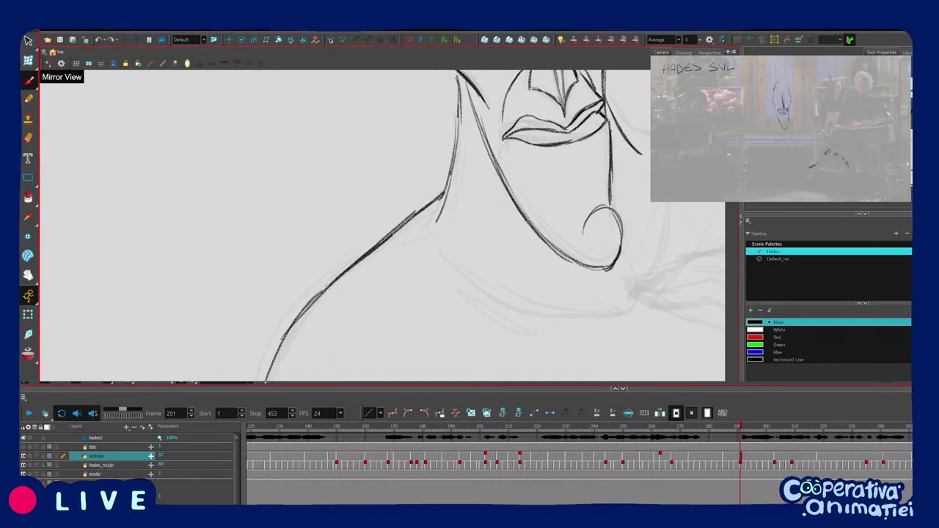
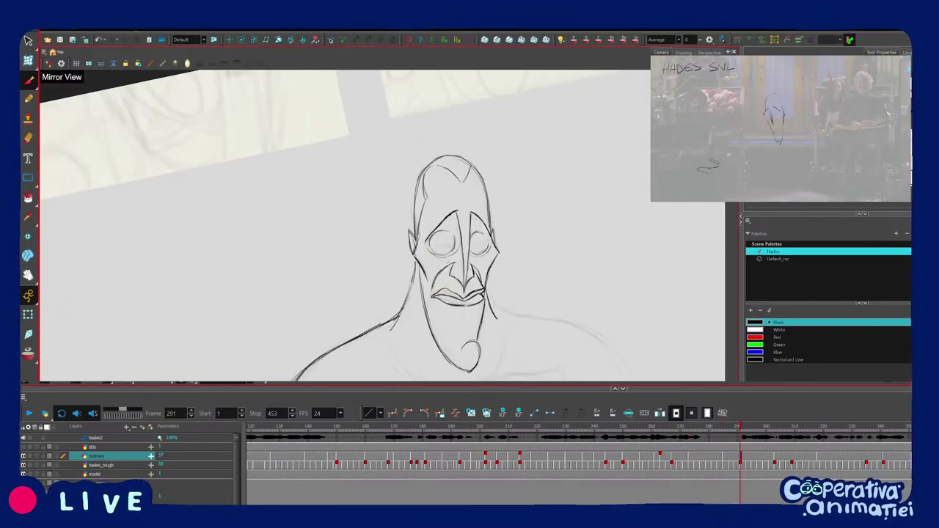
Check the face against the rough by soloing the tiedown layer, then hiding and showing it again.
{"action": "scroll", "coordinate": [382, 228], "scroll_direction": "down", "scroll_amount": 3}
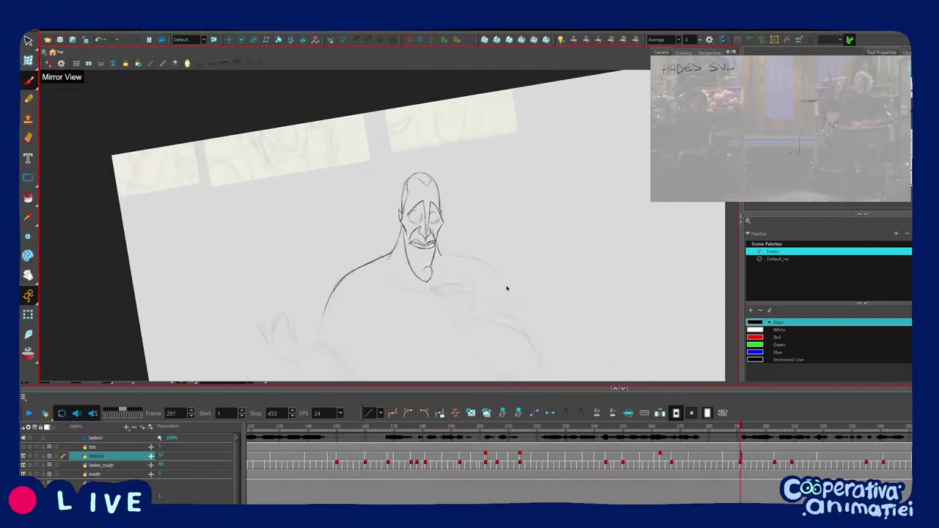
{"action": "left_click_drag", "start_coordinate": [507, 287], "coordinate": [513, 272]}
{"action": "mouse_move", "coordinate": [741, 447]}
{"action": "left_mouse_down"}
{"action": "mouse_move", "coordinate": [709, 447]}
{"action": "mouse_move", "coordinate": [741, 445]}
{"action": "left_mouse_up"}
{"action": "key", "text": "2"}
{"action": "key", "text": "2"}
{"action": "key", "text": "2"}
{"action": "key", "text": "2"}
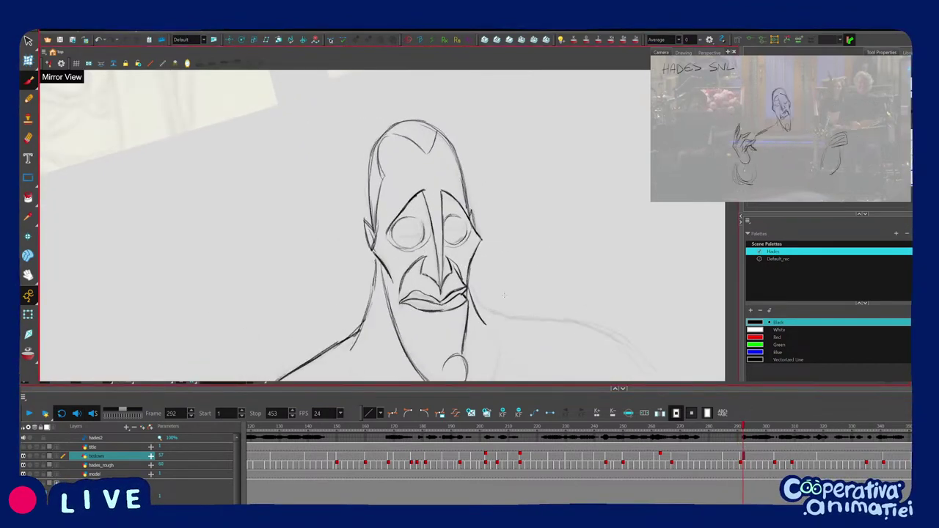
{"action": "left_click_drag", "start_coordinate": [510, 296], "coordinate": [517, 282]}
{"action": "scroll", "coordinate": [518, 281], "scroll_direction": "up", "scroll_amount": 2}
{"action": "left_click", "coordinate": [30, 457]}
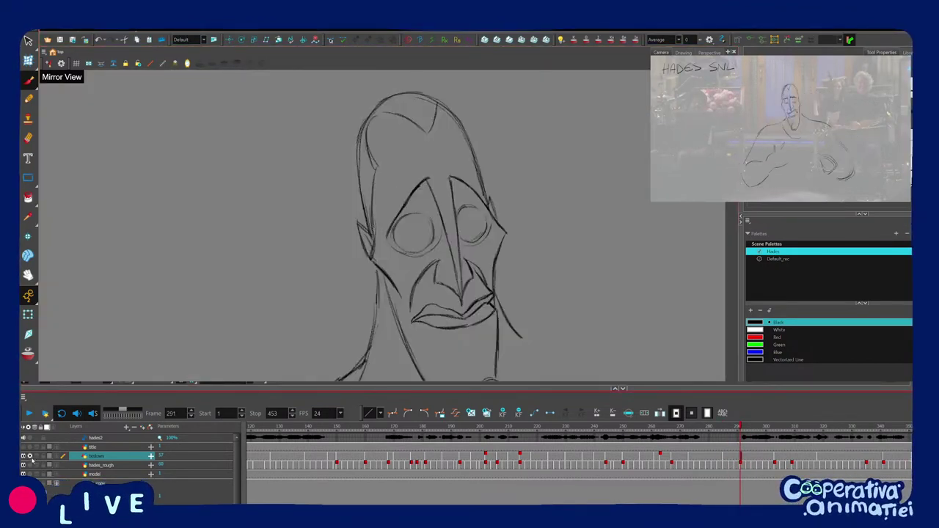
{"action": "left_click", "coordinate": [30, 457]}
{"action": "left_click", "coordinate": [24, 457]}
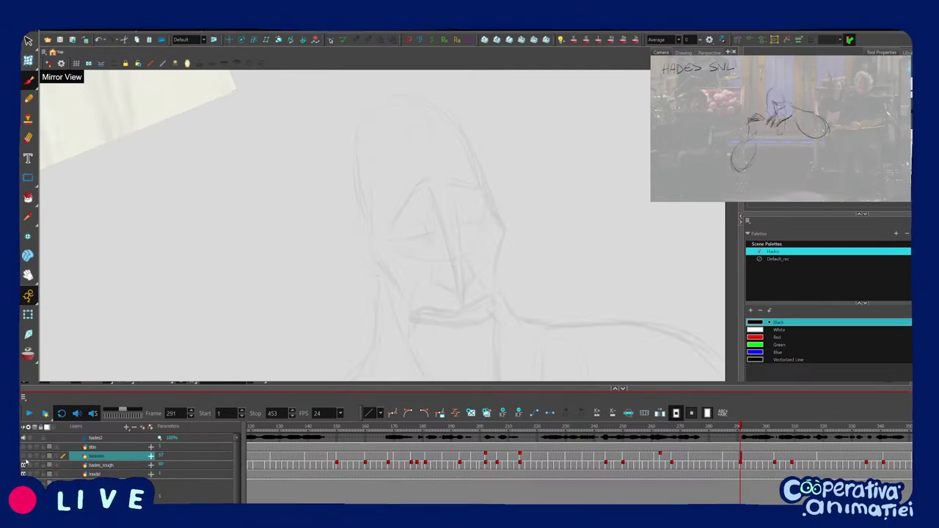
{"action": "left_click", "coordinate": [24, 456]}
Draw the half-closed eyelid line and the dark pupil in the near eye, flipping to the previous key.
{"action": "key", "text": "2"}
{"action": "key", "text": "2"}
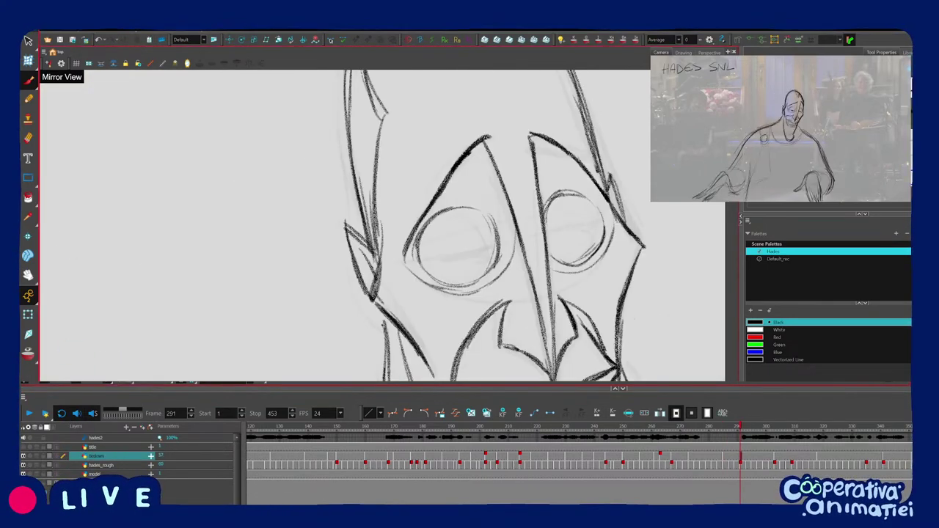
{"action": "key", "text": "f"}
{"action": "mouse_move", "coordinate": [472, 253]}
{"action": "left_mouse_down"}
{"action": "mouse_move", "coordinate": [497, 247]}
{"action": "mouse_move", "coordinate": [453, 257]}
{"action": "left_mouse_up"}
{"action": "key", "text": "g"}
{"action": "key", "text": "f"}
{"action": "key", "text": "g"}
{"action": "left_click_drag", "start_coordinate": [381, 225], "coordinate": [383, 226]}
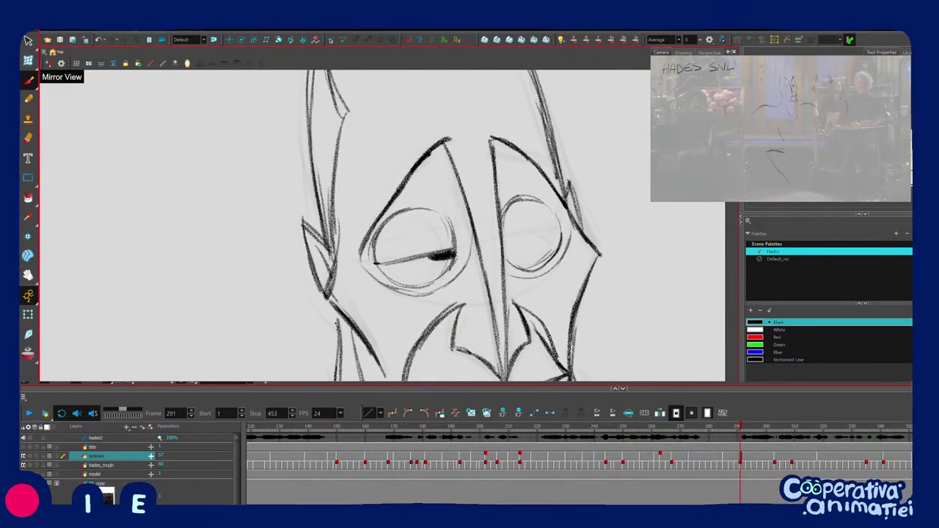
Draw the matching eyelid line and sideways pupil in the far eye, comparing the face with the previous key.
{"action": "key", "text": "f"}
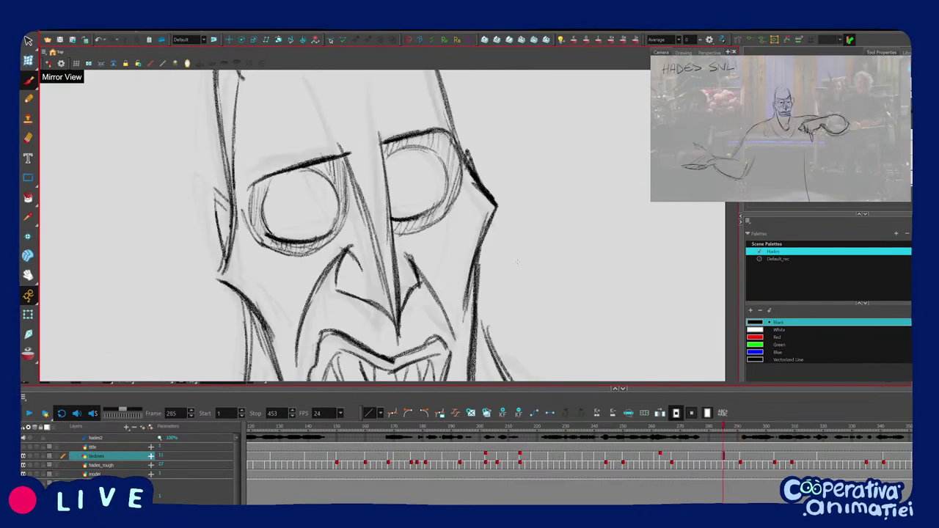
{"action": "key", "text": "g"}
{"action": "mouse_move", "coordinate": [499, 243]}
{"action": "left_mouse_down"}
{"action": "mouse_move", "coordinate": [560, 229]}
{"action": "mouse_move", "coordinate": [552, 235]}
{"action": "left_mouse_up"}
{"action": "key", "text": "f"}
{"action": "key", "text": "g"}
{"action": "key", "text": "f"}
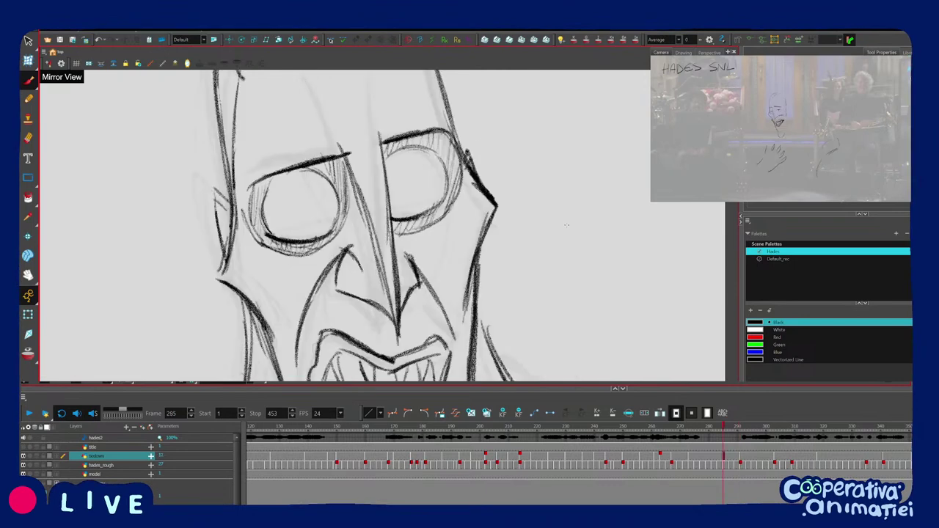
{"action": "key", "text": "g"}
{"action": "mouse_move", "coordinate": [469, 257]}
{"action": "left_mouse_down"}
{"action": "mouse_move", "coordinate": [471, 226]}
{"action": "mouse_move", "coordinate": [470, 236]}
{"action": "left_mouse_up"}
{"action": "key", "text": "f"}
{"action": "key", "text": "g"}
{"action": "key", "text": "1"}
{"action": "key", "text": "1"}
{"action": "key", "text": "1"}
{"action": "key", "text": "f"}
{"action": "key", "text": "g"}
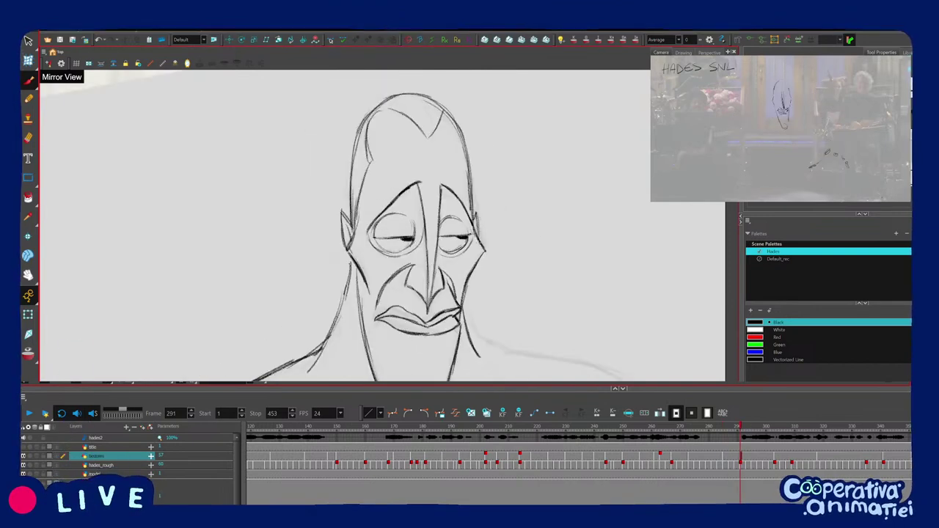
Compare the face and neck with the previous key and firm up the far neck line on frame 291.
{"action": "key", "text": "f"}
{"action": "key", "text": "g"}
{"action": "left_click_drag", "start_coordinate": [498, 281], "coordinate": [504, 269]}
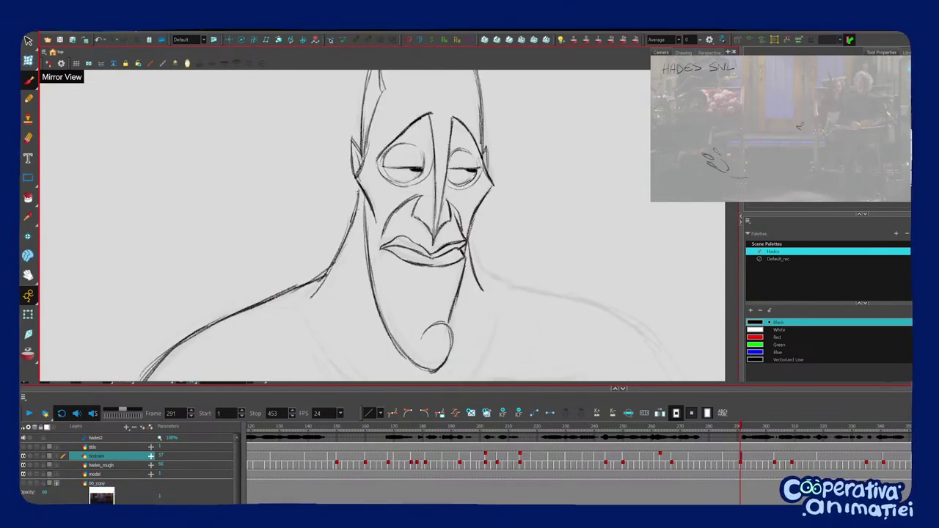
{"action": "key", "text": "f"}
{"action": "key", "text": "g"}
{"action": "scroll", "coordinate": [395, 271], "scroll_direction": "down", "scroll_amount": 2}
{"action": "key", "text": "f"}
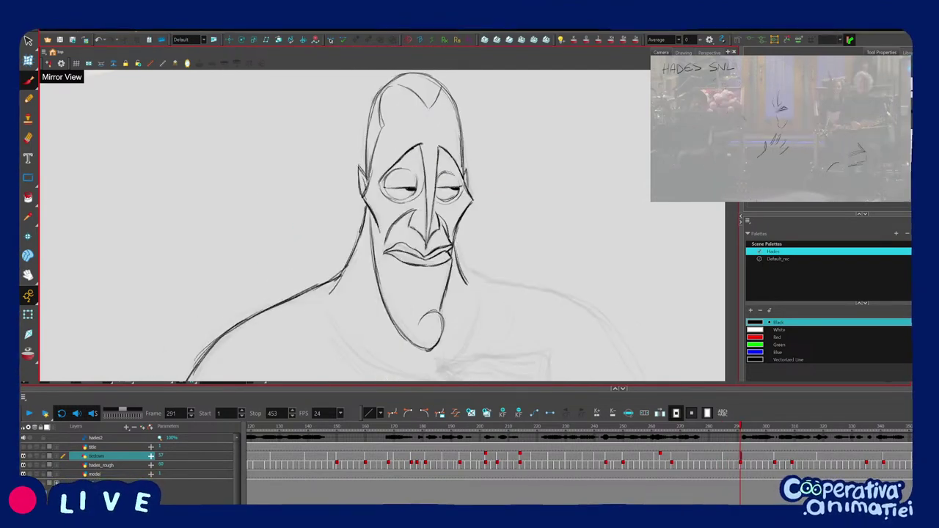
{"action": "left_click_drag", "start_coordinate": [453, 242], "coordinate": [468, 284]}
{"action": "scroll", "coordinate": [393, 220], "scroll_direction": "down", "scroll_amount": 2}
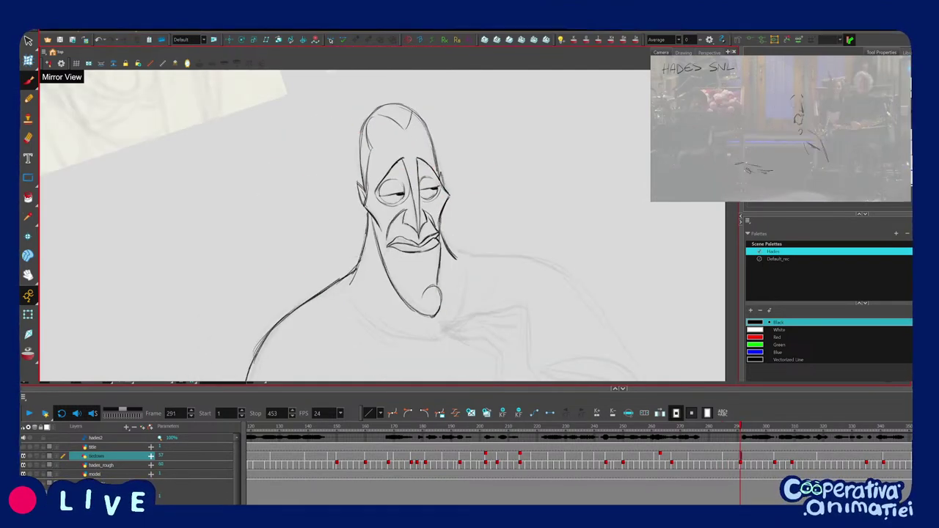
{"action": "scroll", "coordinate": [383, 222], "scroll_direction": "down", "scroll_amount": 2}
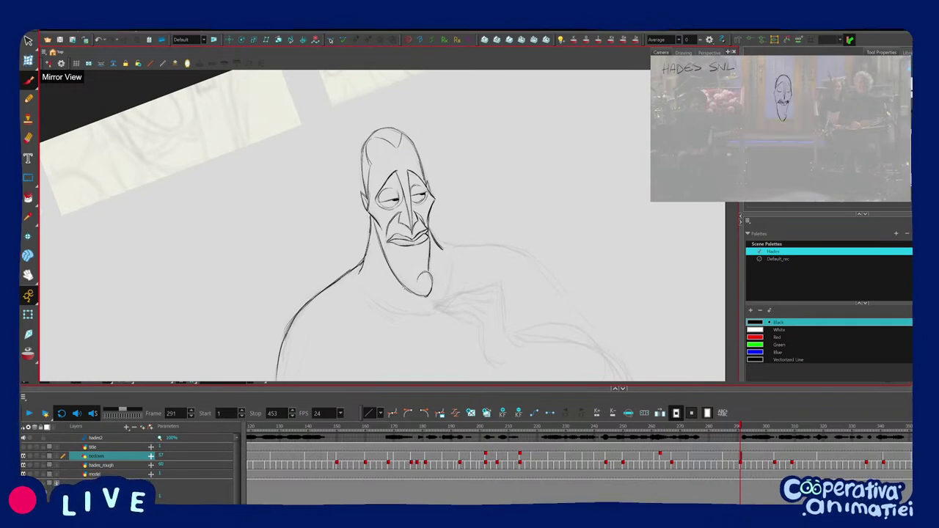
Ink the far shoulder line from the base of the neck over the rough shoulder curve, flipping between neighbouring keys.
{"action": "left_click_drag", "start_coordinate": [489, 248], "coordinate": [446, 305]}
{"action": "mouse_move", "coordinate": [446, 305]}
{"action": "left_mouse_down"}
{"action": "mouse_move", "coordinate": [434, 264]}
{"action": "mouse_move", "coordinate": [422, 288]}
{"action": "mouse_move", "coordinate": [464, 279]}
{"action": "mouse_move", "coordinate": [479, 232]}
{"action": "mouse_move", "coordinate": [408, 258]}
{"action": "mouse_move", "coordinate": [439, 246]}
{"action": "left_mouse_up"}
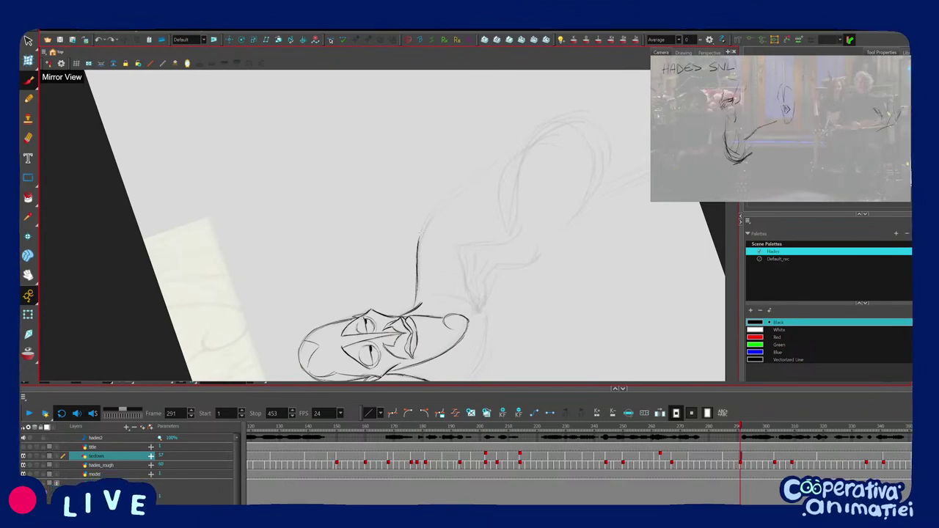
{"action": "key", "text": "f"}
{"action": "key", "text": "g"}
{"action": "key", "text": "g"}
{"action": "key", "text": "f"}
{"action": "key", "text": "g"}
{"action": "key", "text": "f"}
{"action": "key", "text": "f"}
{"action": "key", "text": "g"}
{"action": "key", "text": "g"}
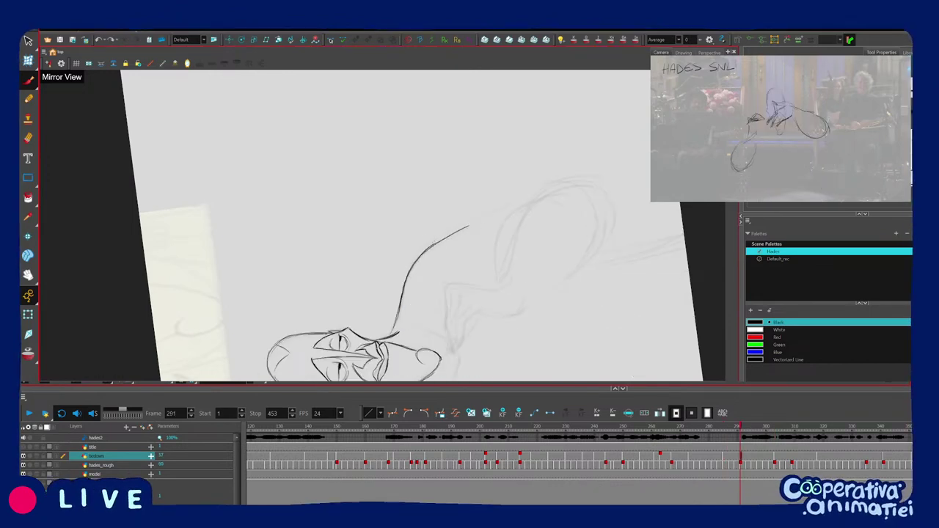
Continue the far shoulder line down the upper arm and ink the pointed corner of the sleeve opening.
{"action": "left_click_drag", "start_coordinate": [436, 244], "coordinate": [514, 197]}
{"action": "mouse_move", "coordinate": [470, 158]}
{"action": "left_mouse_down"}
{"action": "mouse_move", "coordinate": [490, 198]}
{"action": "mouse_move", "coordinate": [446, 309]}
{"action": "mouse_move", "coordinate": [471, 304]}
{"action": "mouse_move", "coordinate": [462, 314]}
{"action": "left_mouse_up"}
{"action": "key", "text": "f"}
{"action": "key", "text": "g"}
{"action": "key", "text": "f"}
{"action": "key", "text": "g"}
{"action": "mouse_move", "coordinate": [462, 323]}
{"action": "left_mouse_down"}
{"action": "mouse_move", "coordinate": [464, 292]}
{"action": "mouse_move", "coordinate": [477, 297]}
{"action": "mouse_move", "coordinate": [442, 320]}
{"action": "mouse_move", "coordinate": [484, 288]}
{"action": "left_mouse_up"}
{"action": "key", "text": "f"}
{"action": "key", "text": "g"}
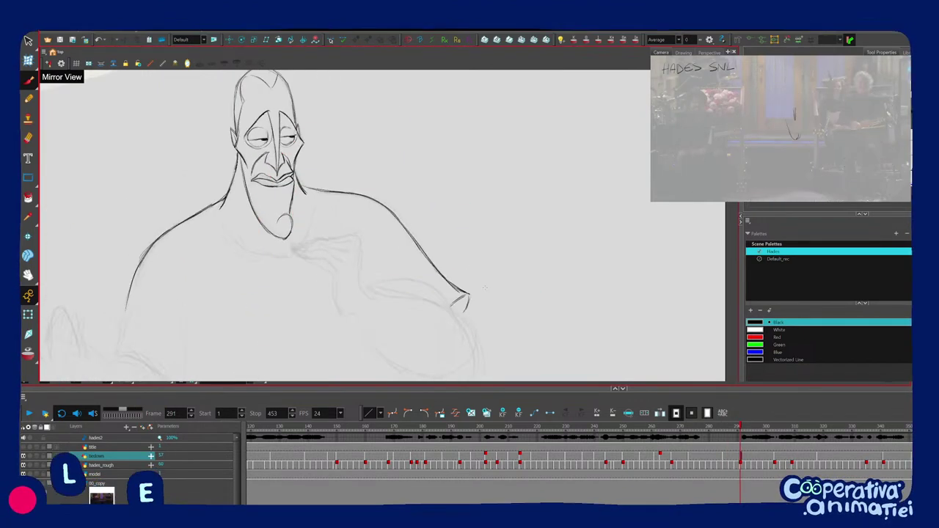
Check the far sleeve and its pointed corner against the neighbouring keys at several canvas angles.
{"action": "key", "text": "1"}
{"action": "key", "text": "1"}
{"action": "key", "text": "f"}
{"action": "key", "text": "g"}
{"action": "key", "text": "f"}
{"action": "key", "text": "g"}
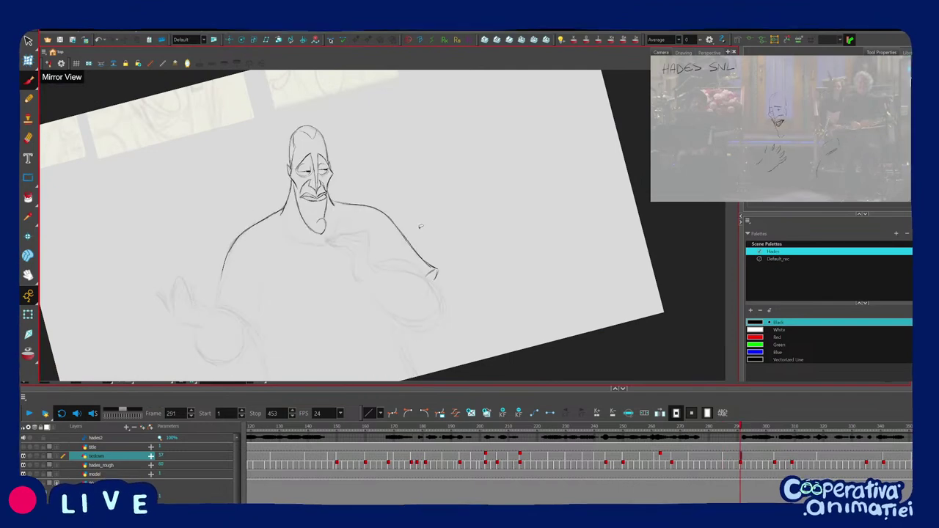
{"action": "left_click_drag", "start_coordinate": [419, 227], "coordinate": [439, 278]}
{"action": "key", "text": "f"}
{"action": "key", "text": "g"}
{"action": "left_click_drag", "start_coordinate": [484, 243], "coordinate": [474, 263]}
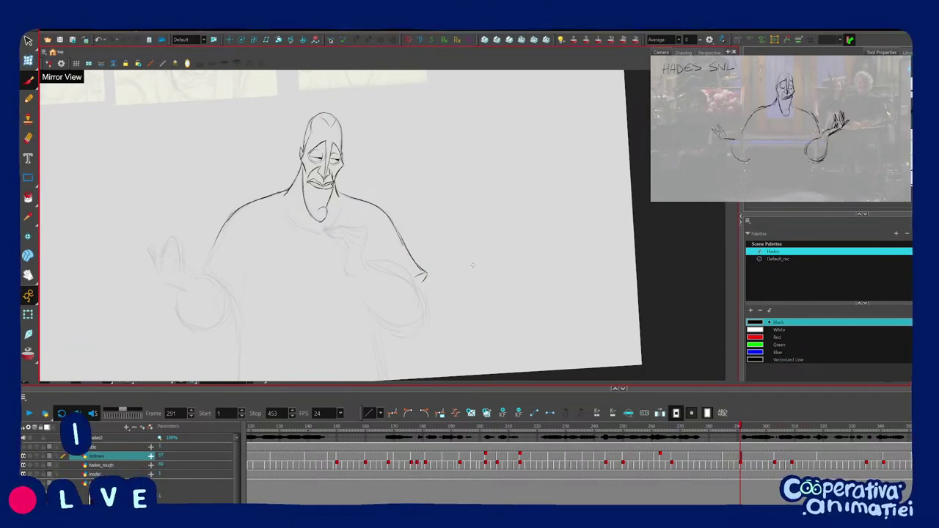
{"action": "mouse_move", "coordinate": [473, 265]}
{"action": "left_mouse_down"}
{"action": "mouse_move", "coordinate": [448, 232]}
{"action": "mouse_move", "coordinate": [448, 264]}
{"action": "left_mouse_up"}
{"action": "key", "text": "f"}
{"action": "key", "text": "g"}
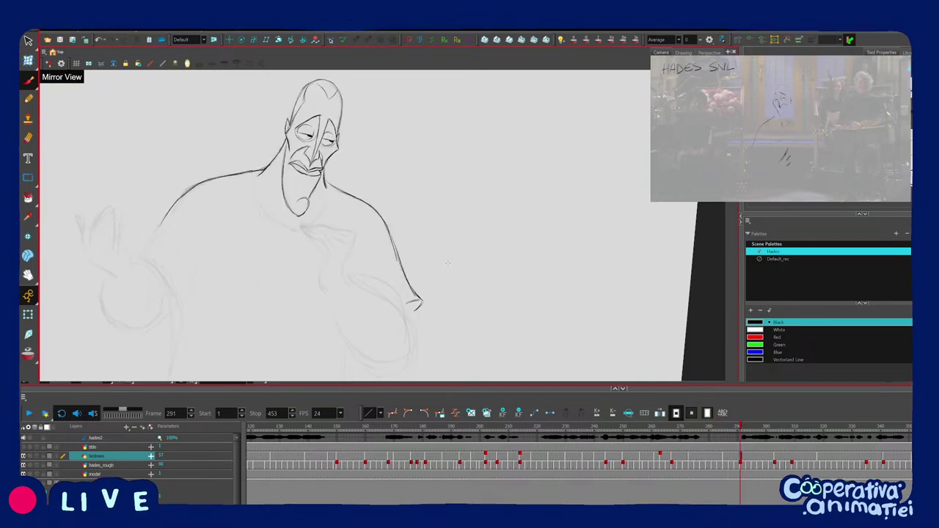
Rework the outer edge of the far sleeve above its corner, comparing it with the neighbouring keys.
{"action": "left_click_drag", "start_coordinate": [389, 241], "coordinate": [401, 272]}
{"action": "key", "text": "f"}
{"action": "key", "text": "g"}
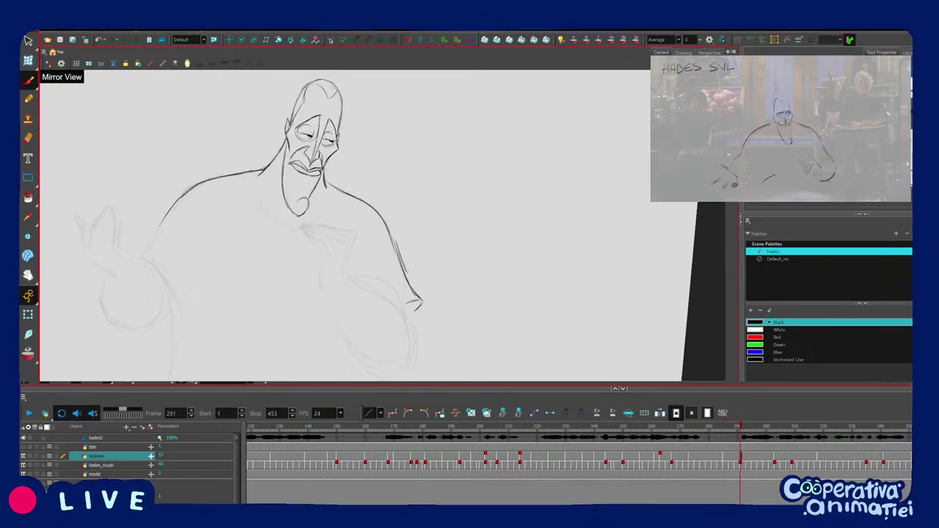
{"action": "mouse_move", "coordinate": [393, 229]}
{"action": "left_mouse_down"}
{"action": "mouse_move", "coordinate": [420, 296]}
{"action": "mouse_move", "coordinate": [450, 265]}
{"action": "mouse_move", "coordinate": [462, 281]}
{"action": "mouse_move", "coordinate": [448, 292]}
{"action": "mouse_move", "coordinate": [427, 289]}
{"action": "mouse_move", "coordinate": [432, 225]}
{"action": "mouse_move", "coordinate": [444, 291]}
{"action": "mouse_move", "coordinate": [395, 315]}
{"action": "left_mouse_up"}
{"action": "key", "text": "f"}
{"action": "key", "text": "g"}
{"action": "key", "text": "f"}
{"action": "key", "text": "g"}
Ink the rounded forearm and elbow below the far sleeve with onion skin enabled as a guide, then disable it.
{"action": "left_click", "coordinate": [450, 272]}
{"action": "key", "text": "2"}
{"action": "left_click", "coordinate": [29, 354]}
{"action": "key", "text": "2"}
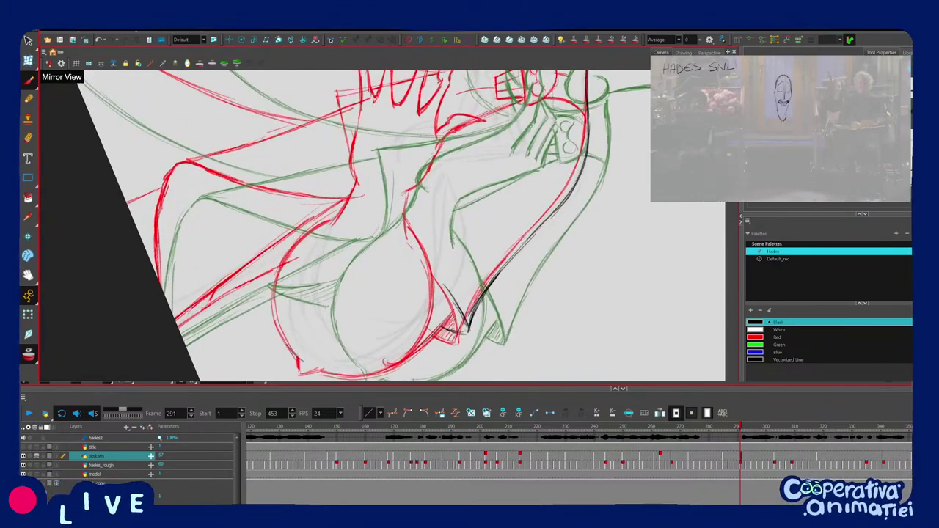
{"action": "mouse_move", "coordinate": [276, 321]}
{"action": "left_mouse_down"}
{"action": "mouse_move", "coordinate": [299, 362]}
{"action": "mouse_move", "coordinate": [281, 253]}
{"action": "mouse_move", "coordinate": [329, 222]}
{"action": "left_mouse_up"}
{"action": "mouse_move", "coordinate": [471, 179]}
{"action": "left_mouse_down"}
{"action": "mouse_move", "coordinate": [476, 189]}
{"action": "mouse_move", "coordinate": [476, 159]}
{"action": "mouse_move", "coordinate": [496, 215]}
{"action": "mouse_move", "coordinate": [492, 260]}
{"action": "mouse_move", "coordinate": [463, 306]}
{"action": "left_mouse_up"}
{"action": "left_click_drag", "start_coordinate": [463, 306], "coordinate": [471, 337]}
{"action": "mouse_move", "coordinate": [427, 314]}
{"action": "left_mouse_down"}
{"action": "mouse_move", "coordinate": [379, 325]}
{"action": "mouse_move", "coordinate": [347, 319]}
{"action": "left_mouse_up"}
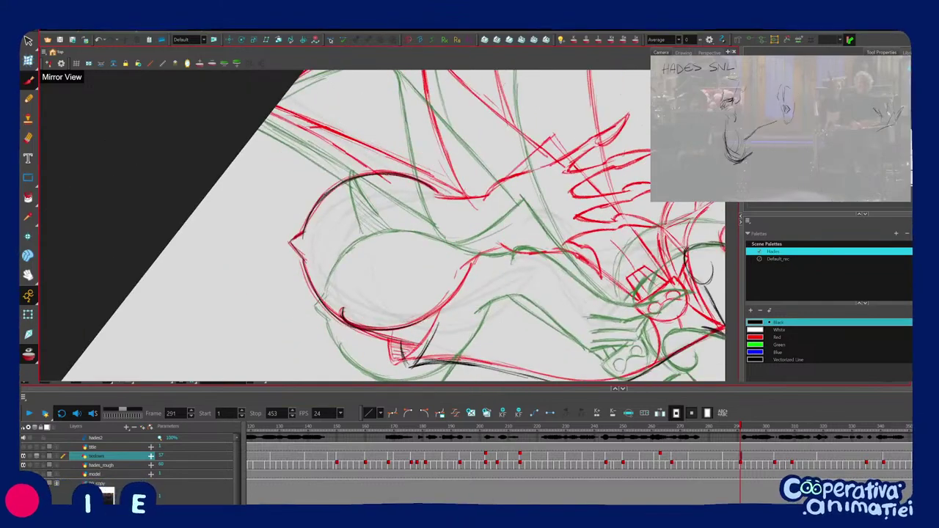
{"action": "left_click_drag", "start_coordinate": [451, 299], "coordinate": [482, 254]}
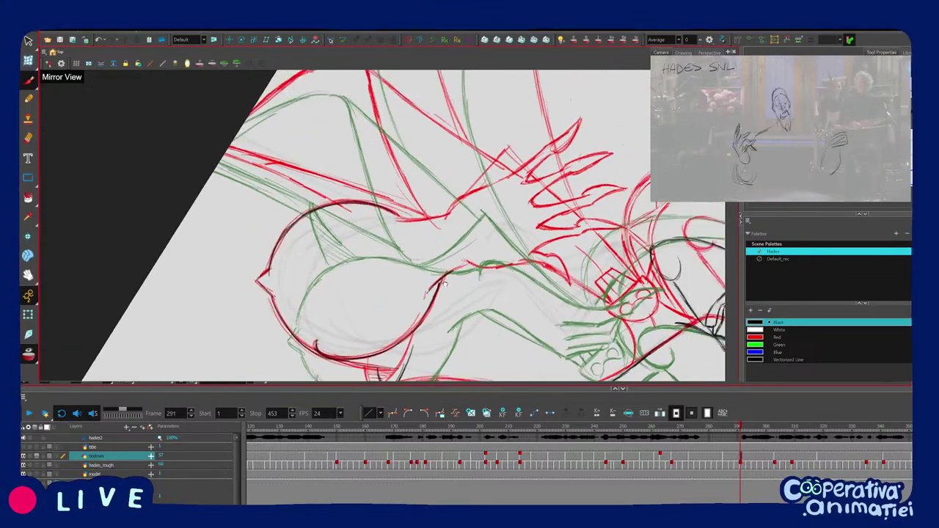
{"action": "left_click_drag", "start_coordinate": [284, 216], "coordinate": [308, 258]}
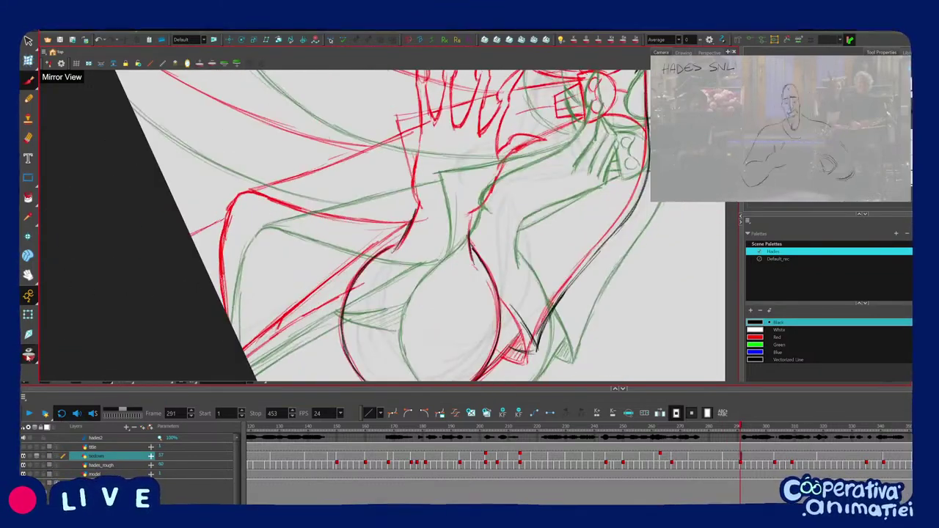
{"action": "left_click", "coordinate": [29, 354]}
Select the whole forearm outline and shift it closer to the sleeve, checking it against the neighbouring keys.
{"action": "left_click_drag", "start_coordinate": [515, 270], "coordinate": [504, 299]}
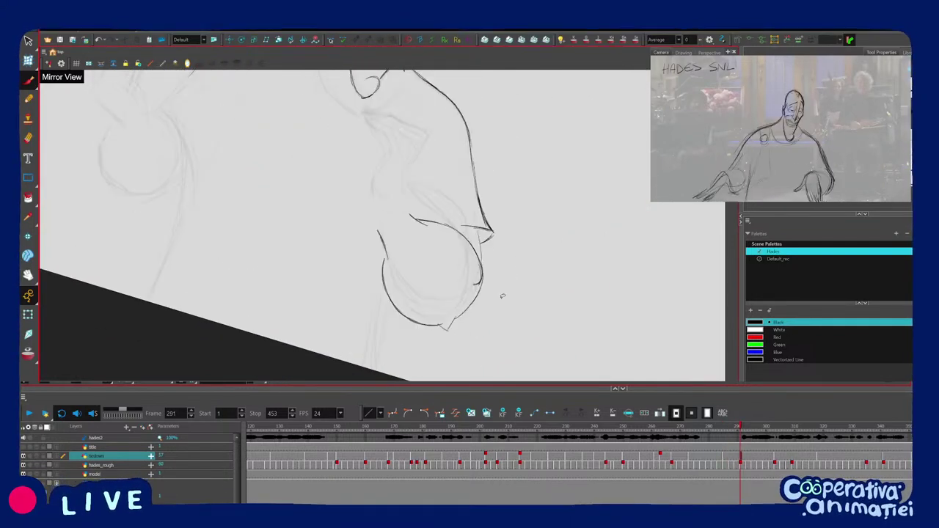
{"action": "mouse_move", "coordinate": [438, 221]}
{"action": "left_mouse_down"}
{"action": "mouse_move", "coordinate": [490, 273]}
{"action": "mouse_move", "coordinate": [456, 341]}
{"action": "left_mouse_up"}
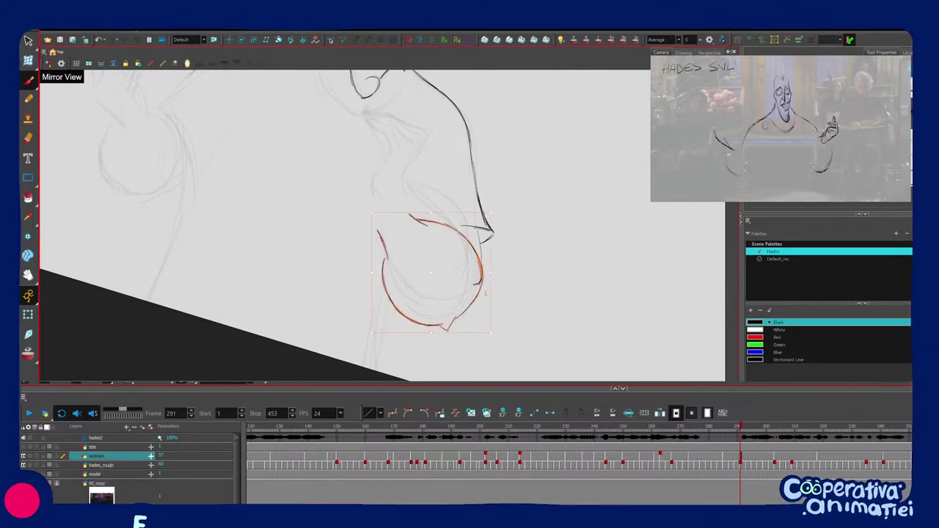
{"action": "left_click_drag", "start_coordinate": [440, 272], "coordinate": [445, 265]}
{"action": "key", "text": "f"}
{"action": "key", "text": "g"}
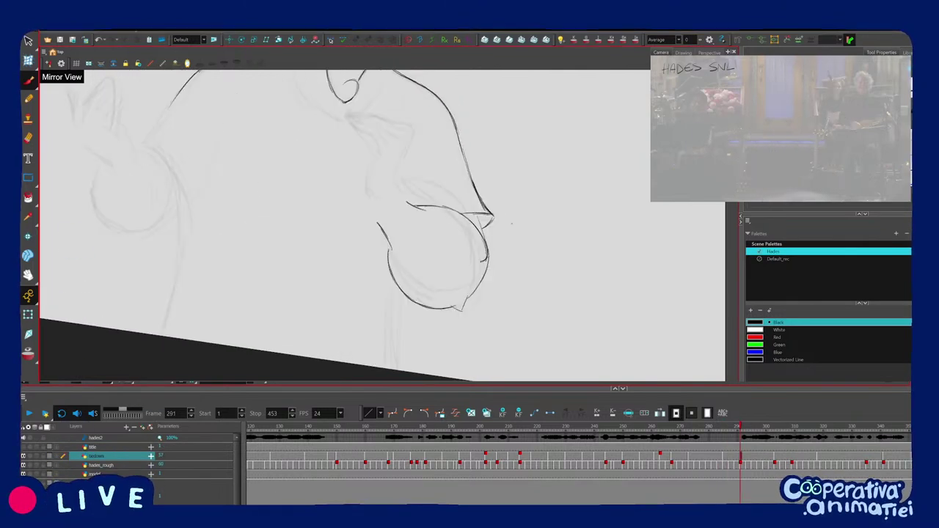
{"action": "key", "text": "g"}
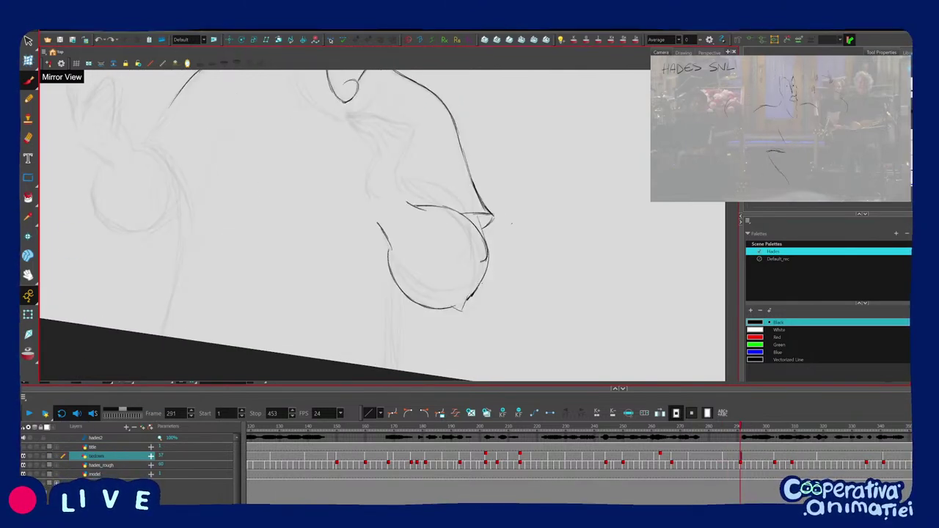
Select the upper forearm line near the sleeve opening and adjust it to flow cleanly toward the wrist.
{"action": "mouse_move", "coordinate": [415, 183]}
{"action": "left_mouse_down"}
{"action": "mouse_move", "coordinate": [433, 213]}
{"action": "mouse_move", "coordinate": [452, 210]}
{"action": "left_mouse_up"}
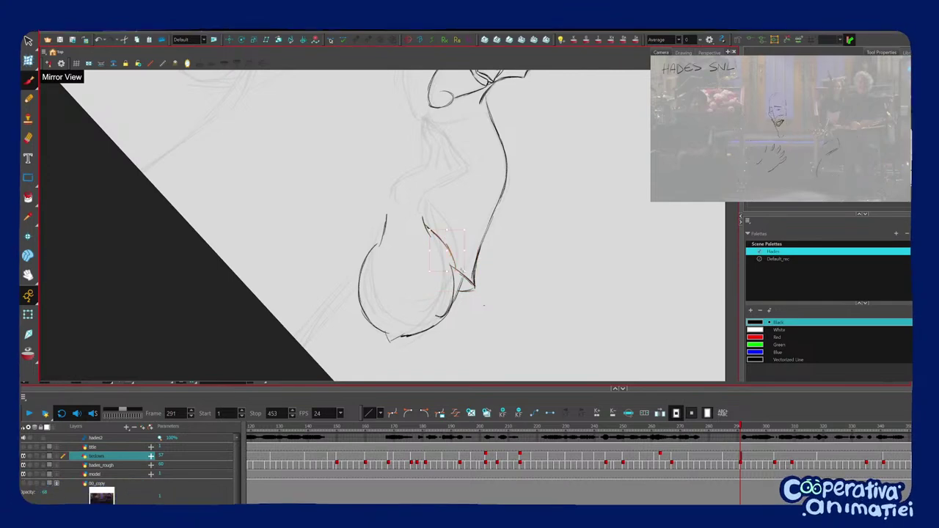
{"action": "key", "text": "f"}
{"action": "key", "text": "g"}
{"action": "left_click", "coordinate": [443, 240]}
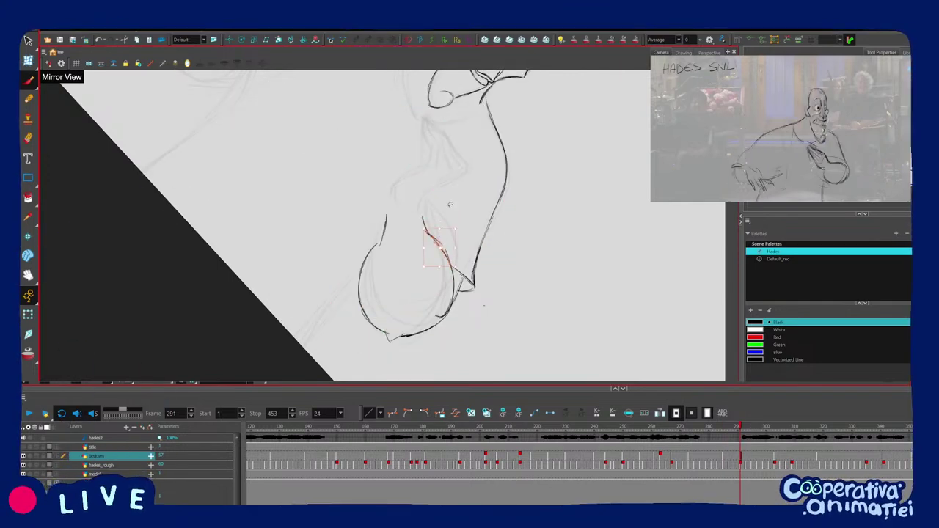
{"action": "key", "text": "ctrl+alt+comma"}
{"action": "key", "text": "ctrl+alt+comma"}
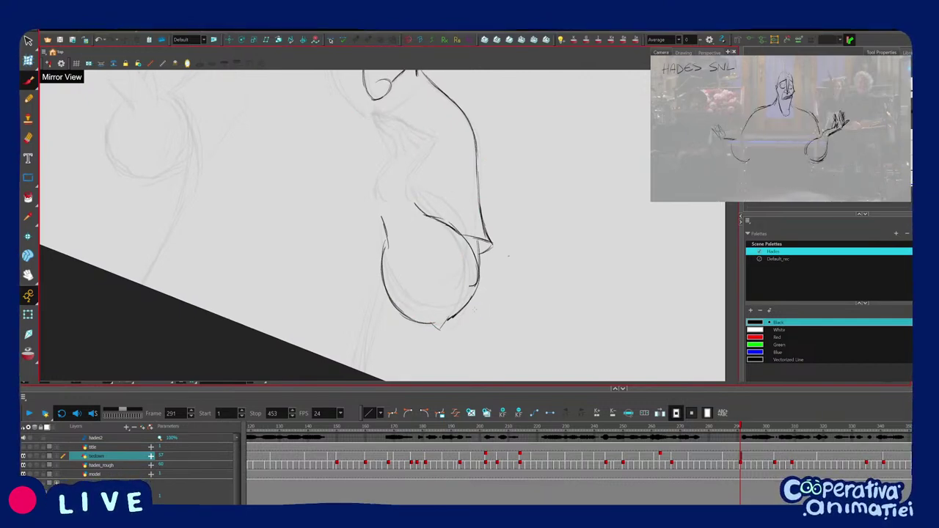
{"action": "key", "text": "ctrl+alt+period"}
{"action": "key", "text": "ctrl+alt+period"}
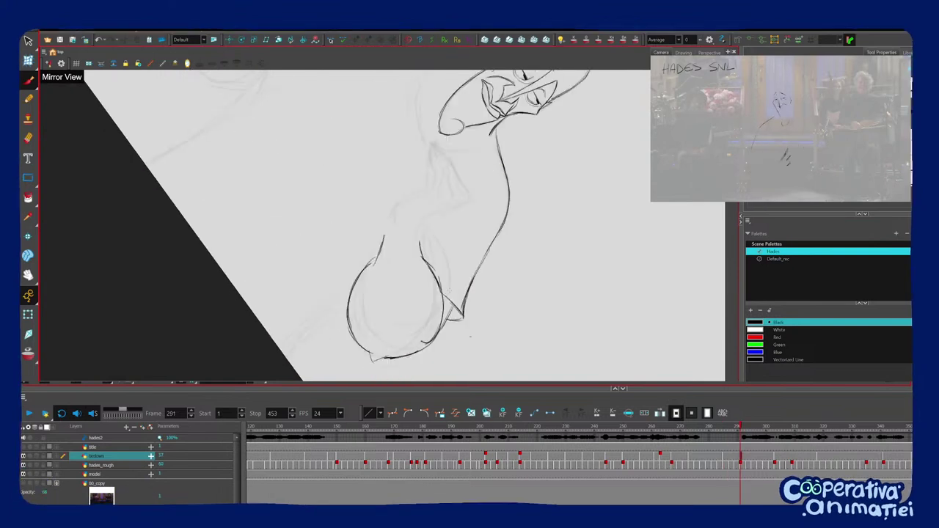
{"action": "key", "text": "ctrl+alt+comma"}
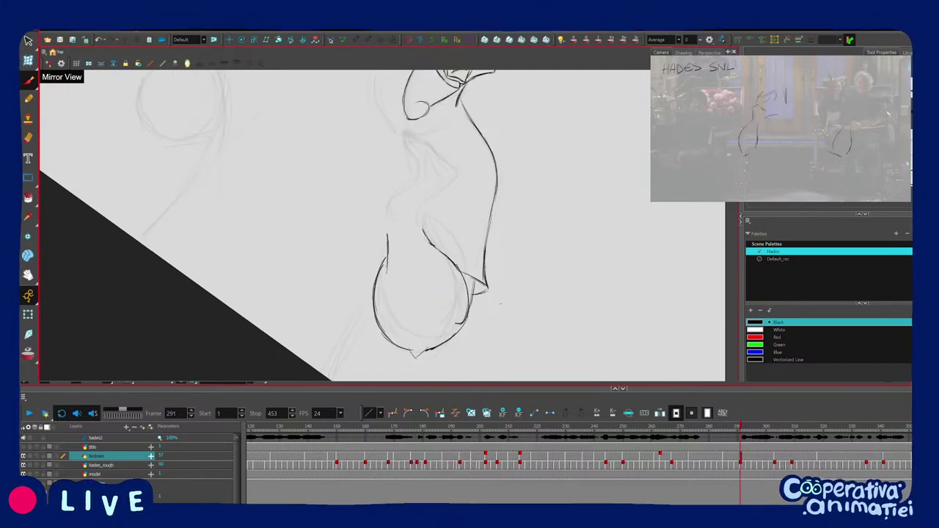
Adjust the inner forearm line, then ink the heel of the hand and the outer wrist line up the rough hand.
{"action": "key", "text": "c"}
{"action": "left_click", "coordinate": [400, 284], "text": "ctrl"}
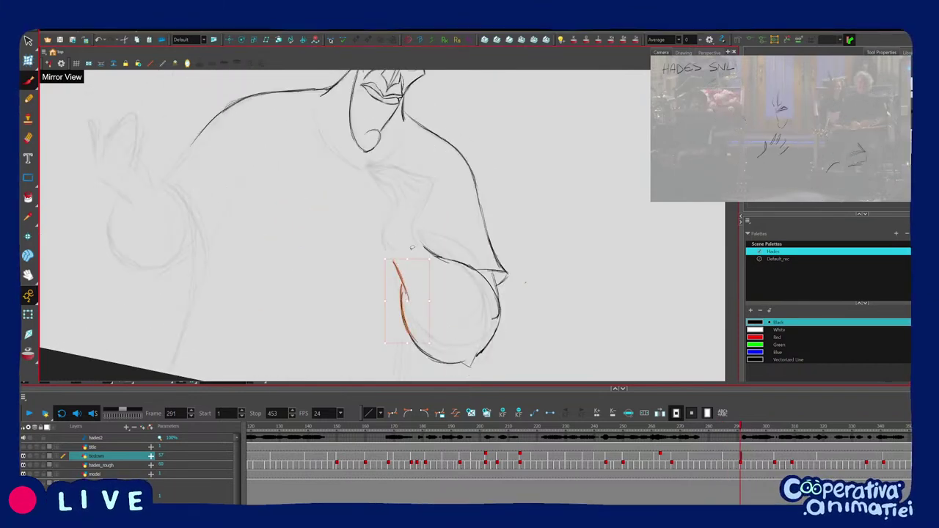
{"action": "key", "text": "2"}
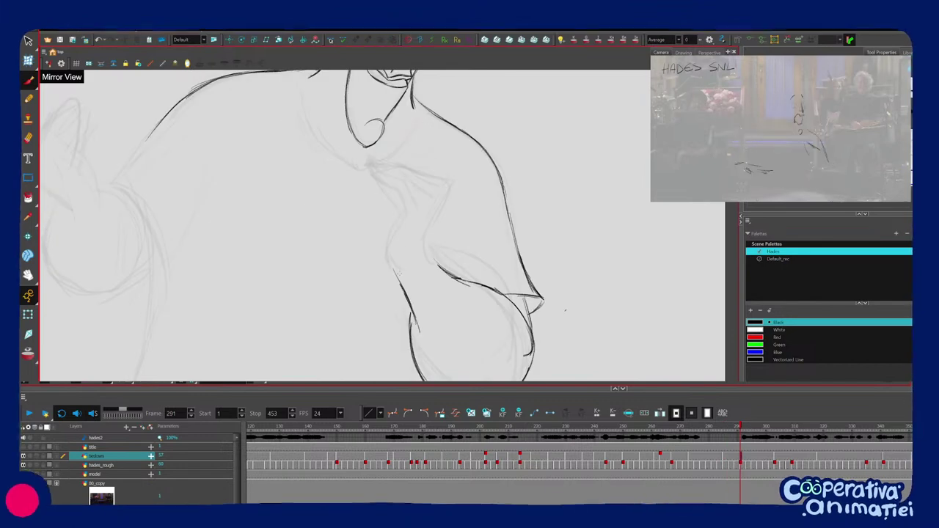
{"action": "mouse_move", "coordinate": [388, 245]}
{"action": "left_mouse_down"}
{"action": "mouse_move", "coordinate": [400, 274]}
{"action": "mouse_move", "coordinate": [433, 265]}
{"action": "left_mouse_up"}
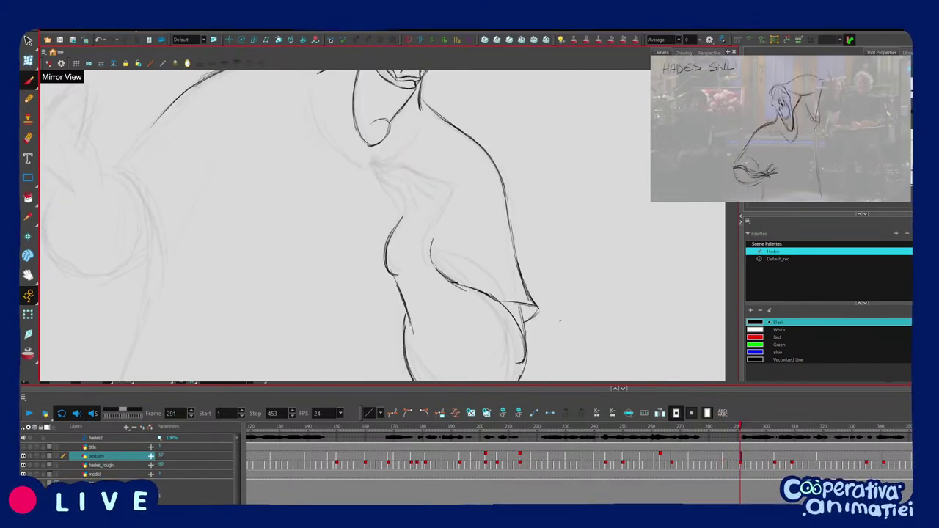
{"action": "mouse_move", "coordinate": [445, 213]}
{"action": "left_mouse_down"}
{"action": "mouse_move", "coordinate": [437, 194]}
{"action": "mouse_move", "coordinate": [446, 218]}
{"action": "left_mouse_up"}
{"action": "key", "text": "1"}
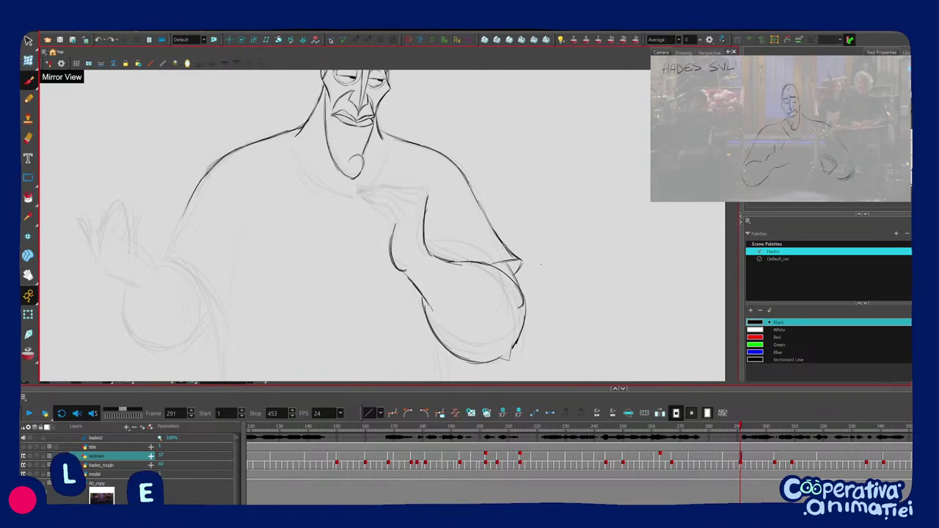
Mirror the view and compare the forearm and wrist with the neighbouring keys at frames 285 and 303.
{"action": "scroll", "coordinate": [423, 271], "scroll_direction": "down", "scroll_amount": 1}
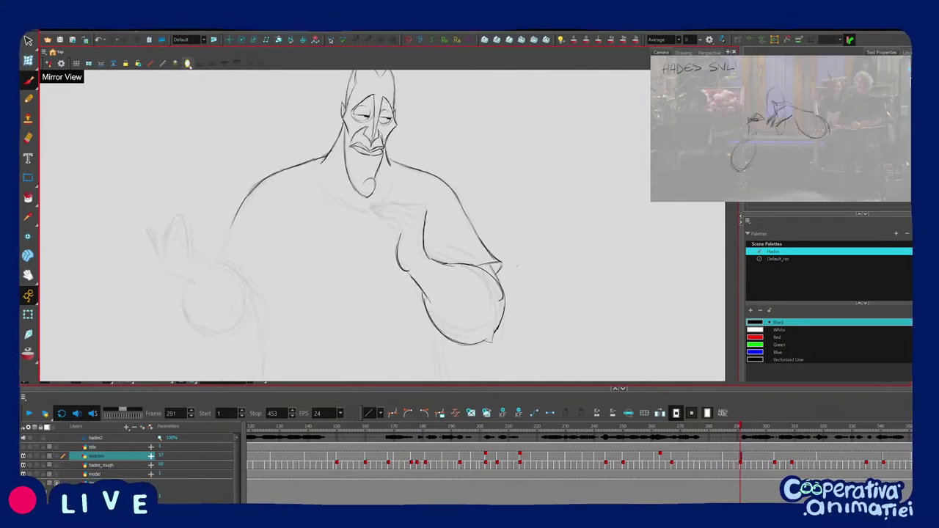
{"action": "key", "text": "4"}
{"action": "scroll", "coordinate": [407, 257], "scroll_direction": "down", "scroll_amount": 2}
{"action": "left_click_drag", "start_coordinate": [465, 316], "coordinate": [490, 280]}
{"action": "scroll", "coordinate": [323, 250], "scroll_direction": "up", "scroll_amount": 2}
{"action": "key", "text": "f"}
{"action": "key", "text": "g"}
{"action": "key", "text": "f"}
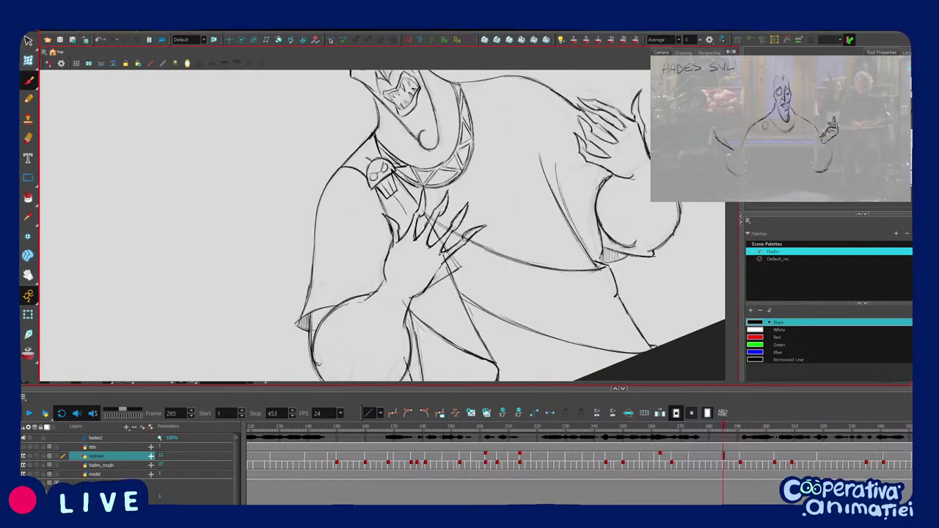
{"action": "key", "text": "g"}
{"action": "left_click_drag", "start_coordinate": [382, 294], "coordinate": [375, 234]}
{"action": "left_click_drag", "start_coordinate": [304, 297], "coordinate": [337, 329]}
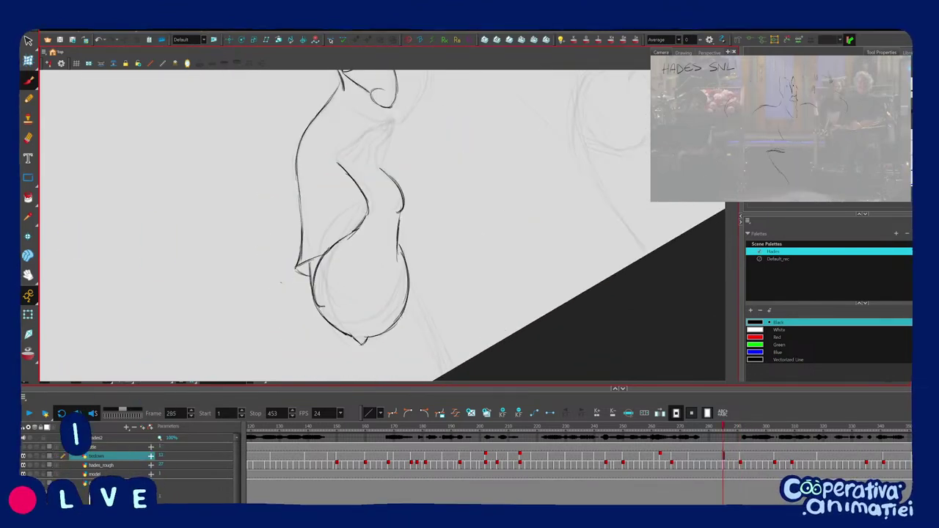
{"action": "key", "text": "f"}
{"action": "left_click_drag", "start_coordinate": [399, 262], "coordinate": [360, 299]}
{"action": "key", "text": "g"}
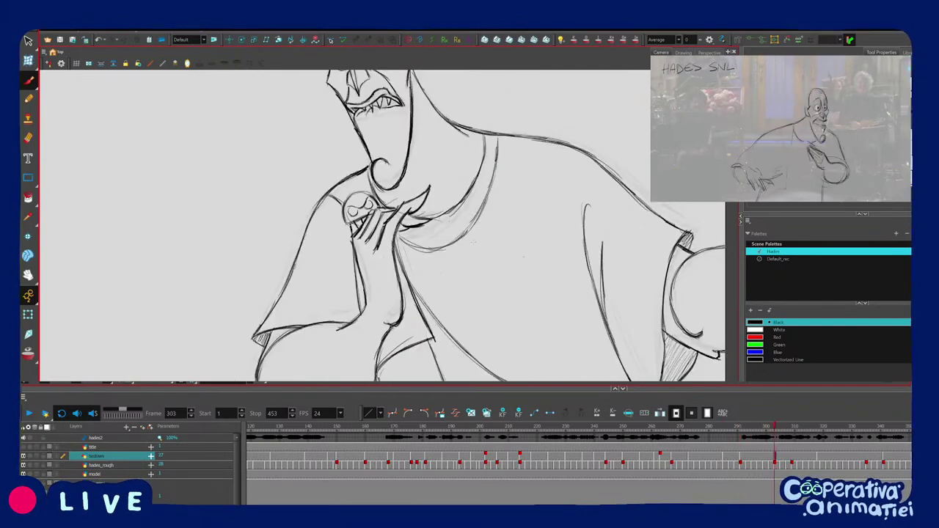
Ink the finger reaching up toward the chin on frame 291, joining it to the palm and flipping between keys.
{"action": "key", "text": "f"}
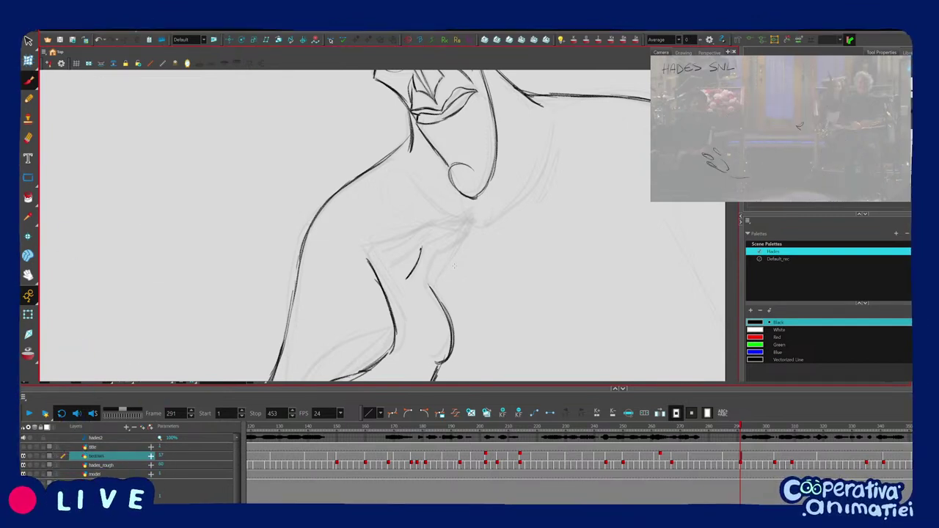
{"action": "left_click_drag", "start_coordinate": [461, 284], "coordinate": [456, 284]}
{"action": "left_click_drag", "start_coordinate": [400, 278], "coordinate": [405, 286]}
{"action": "mouse_move", "coordinate": [425, 267]}
{"action": "left_mouse_down"}
{"action": "mouse_move", "coordinate": [424, 286]}
{"action": "mouse_move", "coordinate": [434, 235]}
{"action": "mouse_move", "coordinate": [442, 227]}
{"action": "mouse_move", "coordinate": [451, 238]}
{"action": "left_mouse_up"}
{"action": "key", "text": "f"}
{"action": "key", "text": "g"}
{"action": "key", "text": "f"}
{"action": "key", "text": "g"}
{"action": "key", "text": "f"}
{"action": "key", "text": "g"}
{"action": "key", "text": "f"}
{"action": "key", "text": "g"}
{"action": "key", "text": "f"}
{"action": "key", "text": "g"}
{"action": "key", "text": "f"}
{"action": "key", "text": "g"}
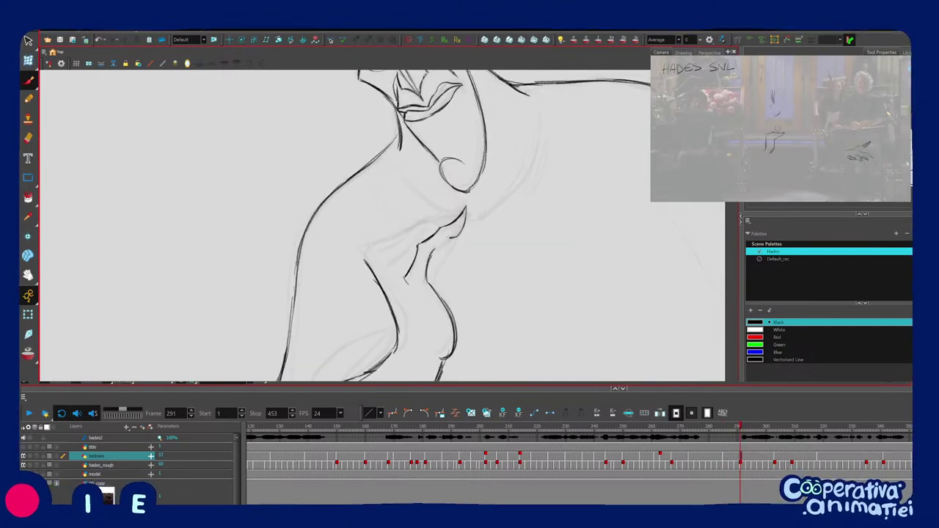
Darken the pointed tip of the finger under the chin while comparing it with the neighbouring keys.
{"action": "key", "text": "f"}
{"action": "key", "text": "g"}
{"action": "key", "text": "f"}
{"action": "key", "text": "g"}
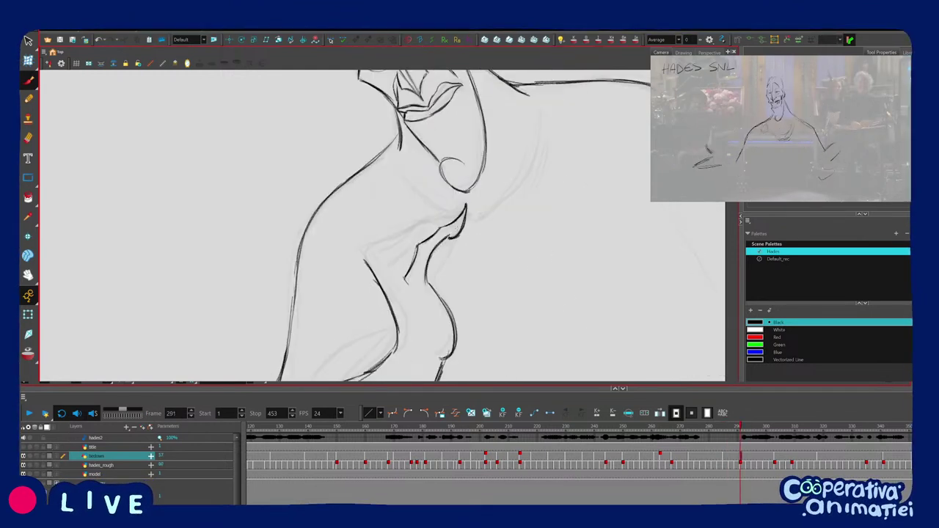
Compare the pointed finger and palm on frame 291 with the neighbouring keys, in both the wider and the closer view.
{"action": "left_click_drag", "start_coordinate": [481, 245], "coordinate": [483, 233]}
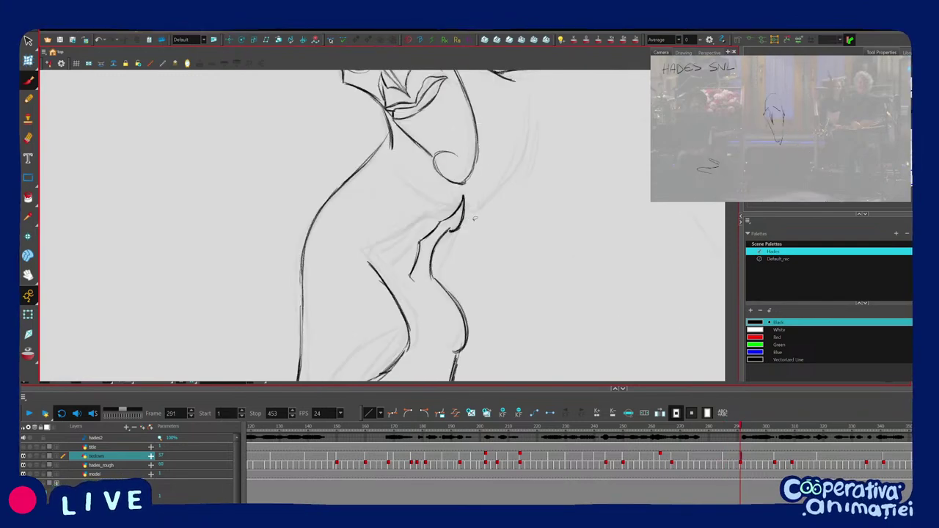
{"action": "left_click_drag", "start_coordinate": [441, 282], "coordinate": [426, 294]}
{"action": "key", "text": "1"}
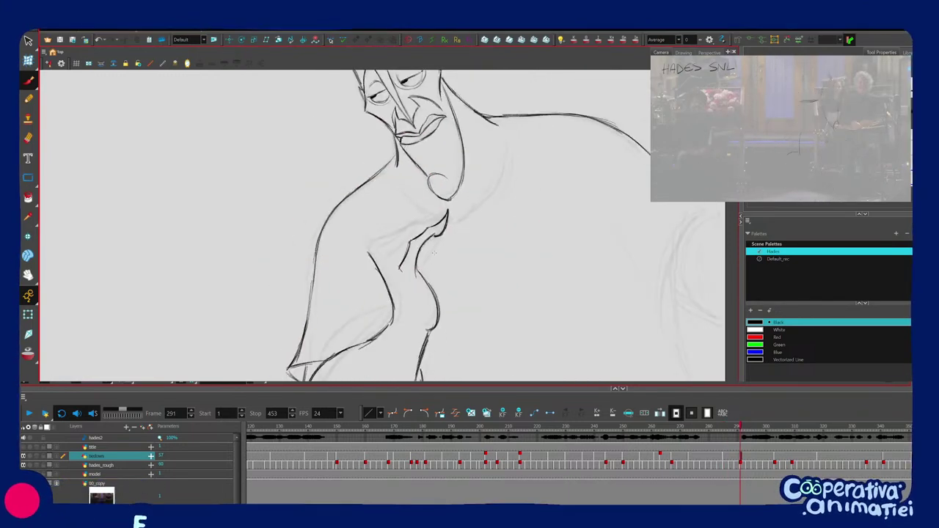
{"action": "key", "text": "f"}
{"action": "key", "text": "g"}
{"action": "key", "text": "f"}
{"action": "key", "text": "g"}
{"action": "key", "text": "2"}
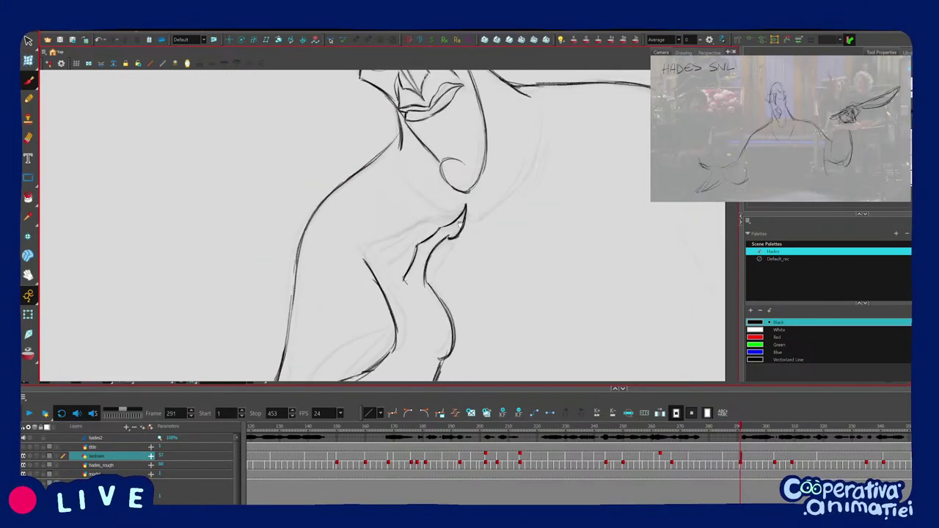
{"action": "key", "text": "f"}
{"action": "key", "text": "g"}
{"action": "key", "text": "f"}
{"action": "key", "text": "g"}
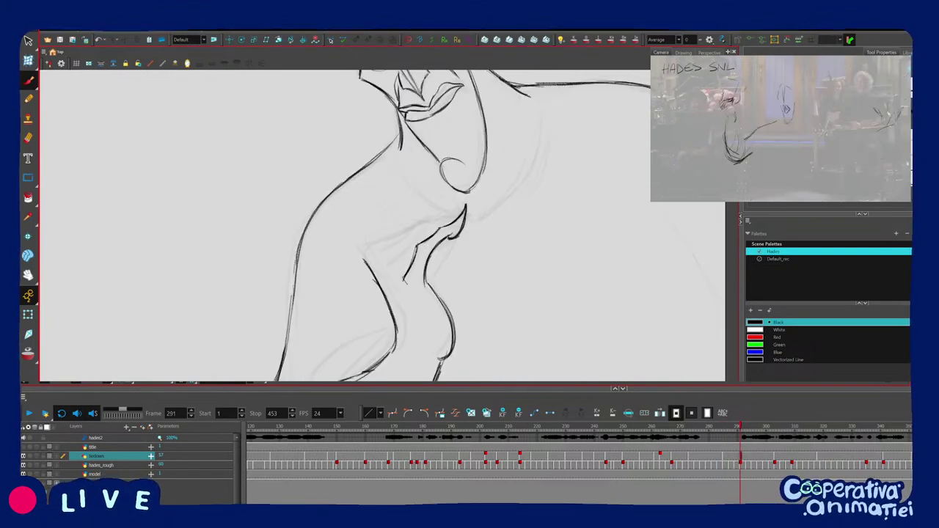
Ink the stacked finger lines behind the pointed fingertip on frame 291, flipping between keys to check the hand.
{"action": "key", "text": "f"}
{"action": "key", "text": "g"}
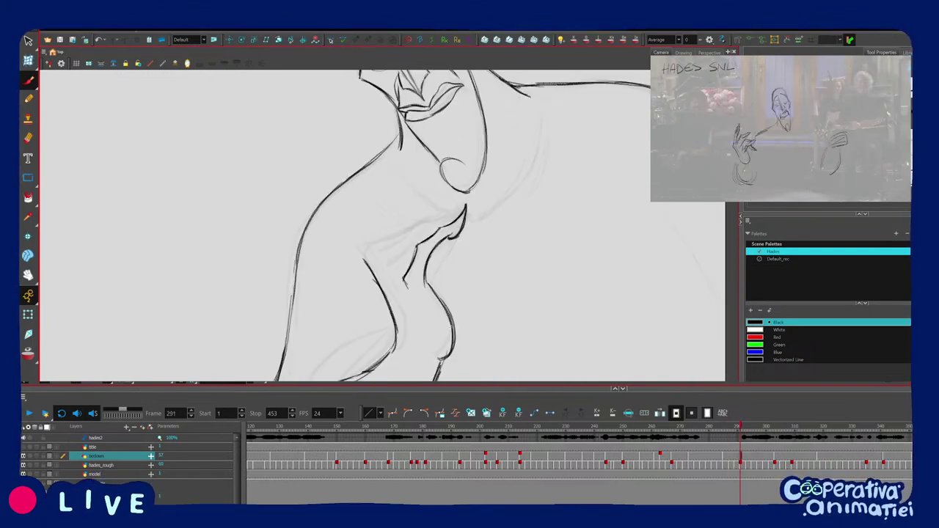
{"action": "key", "text": "f"}
{"action": "key", "text": "g"}
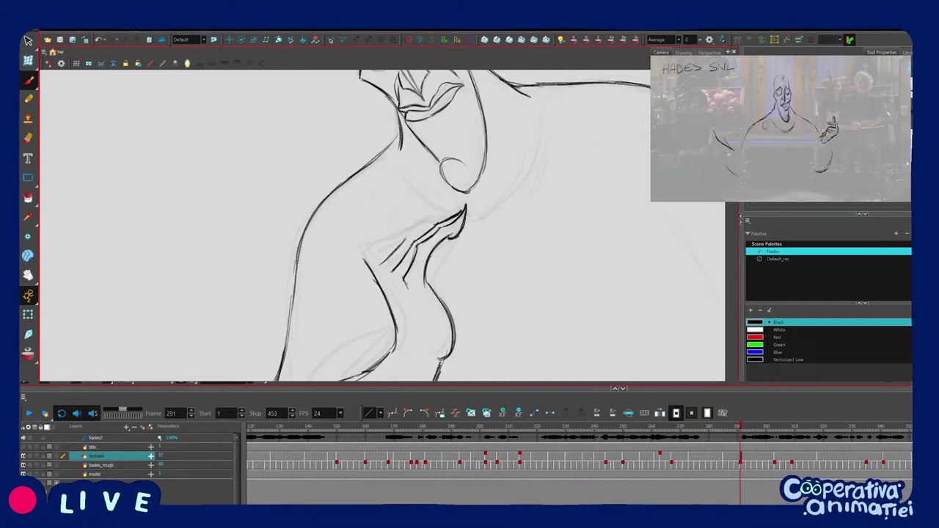
Ink the uppermost finger and the back of the hand on frame 291, and place a copy of the skull clasp above the fingers.
{"action": "key", "text": "f"}
{"action": "key", "text": "f"}
{"action": "key", "text": "f"}
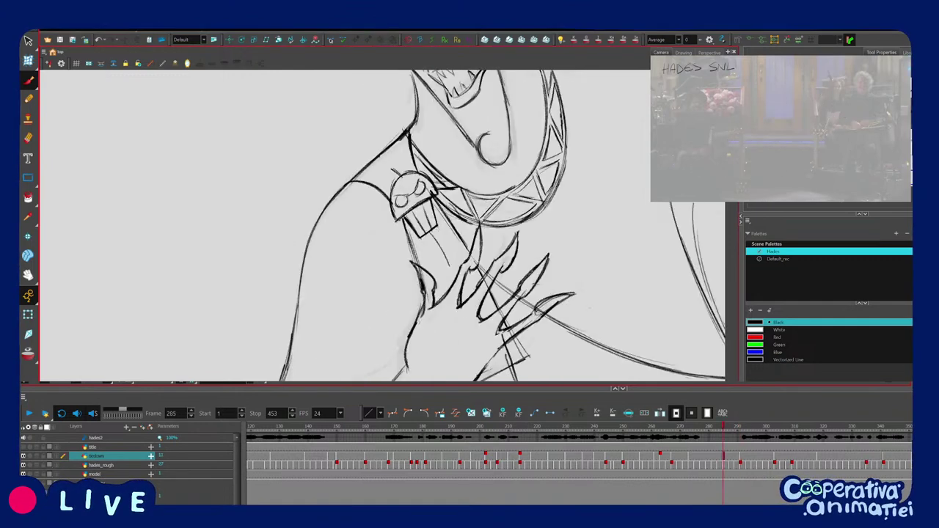
{"action": "key", "text": "g"}
{"action": "key", "text": "f"}
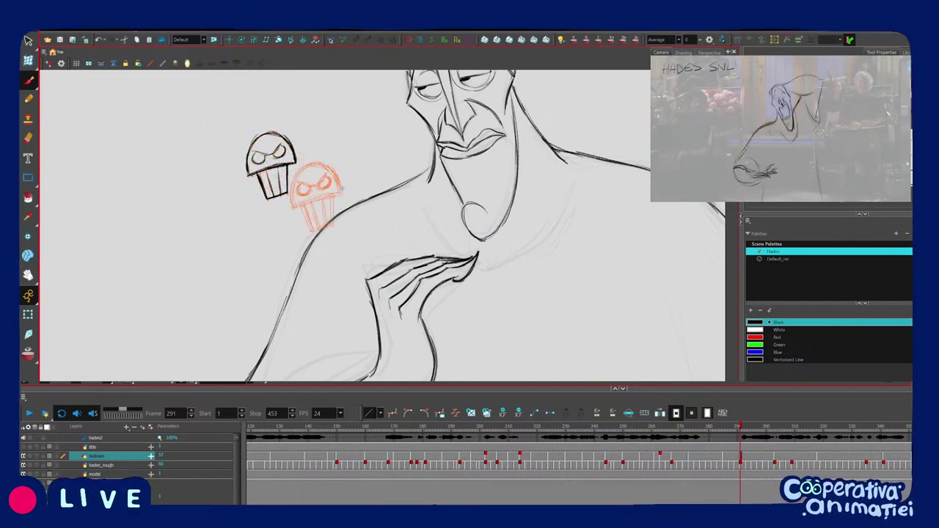
{"action": "mouse_move", "coordinate": [319, 143]}
{"action": "left_mouse_down"}
{"action": "mouse_move", "coordinate": [349, 146]}
{"action": "mouse_move", "coordinate": [269, 279]}
{"action": "mouse_move", "coordinate": [258, 269]}
{"action": "mouse_move", "coordinate": [262, 226]}
{"action": "mouse_move", "coordinate": [348, 118]}
{"action": "left_mouse_up"}
{"action": "left_click_drag", "start_coordinate": [232, 270], "coordinate": [286, 174]}
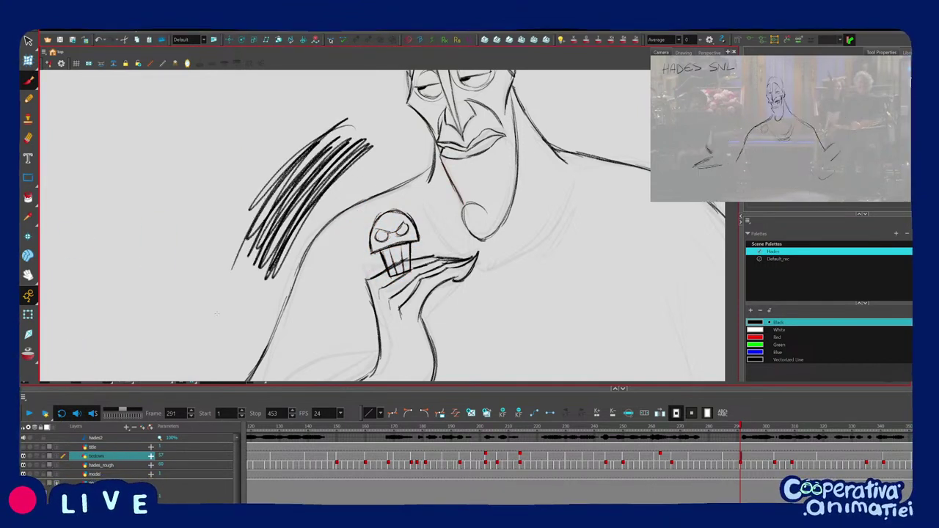
{"action": "key", "text": "ctrl+z"}
{"action": "key", "text": "ctrl+z"}
{"action": "key", "text": "ctrl+z"}
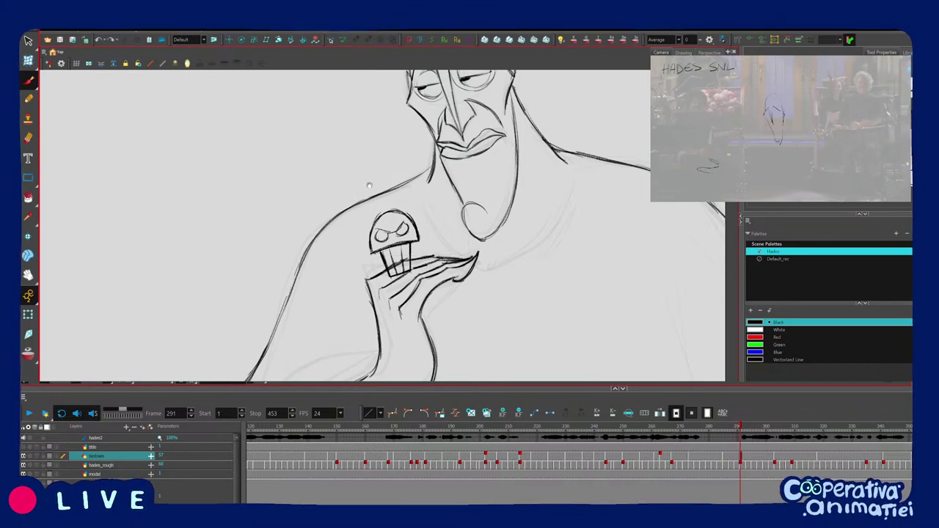
{"action": "mouse_move", "coordinate": [229, 215]}
{"action": "left_mouse_down"}
{"action": "mouse_move", "coordinate": [321, 129]}
{"action": "mouse_move", "coordinate": [341, 151]}
{"action": "left_mouse_up"}
{"action": "key", "text": "ctrl+z"}
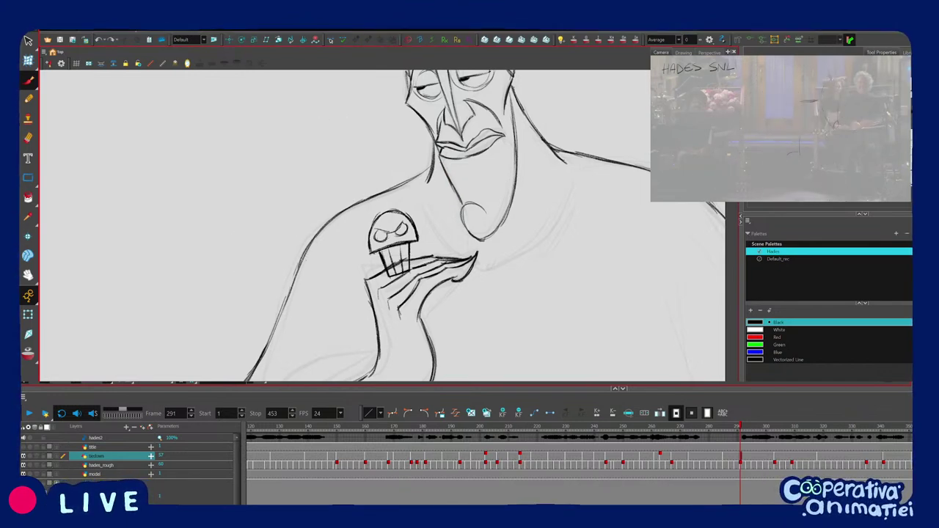
Adjust the skull clasp's position between the shoulder and fingers, and ink the garment lines running into it and its small top spike.
{"action": "key", "text": "."}
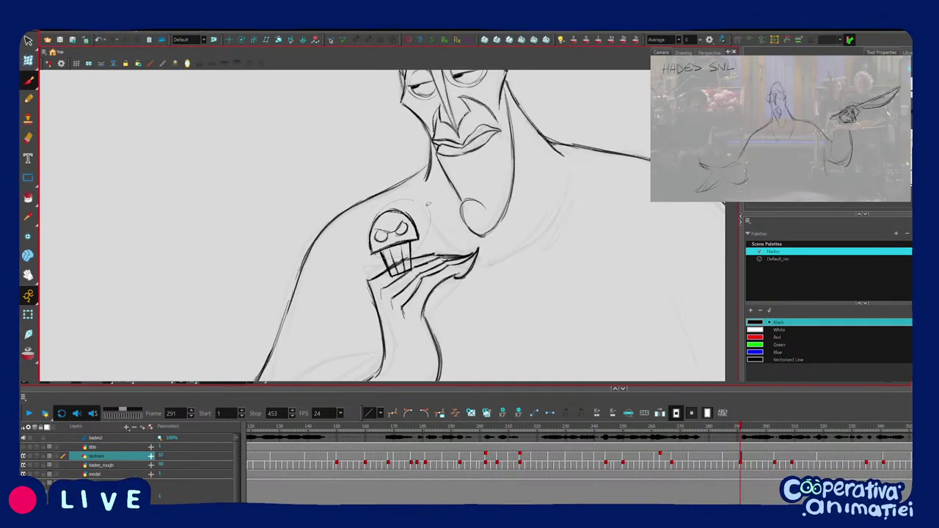
{"action": "mouse_move", "coordinate": [428, 205]}
{"action": "left_mouse_down"}
{"action": "mouse_move", "coordinate": [403, 277]}
{"action": "mouse_move", "coordinate": [418, 249]}
{"action": "left_mouse_up"}
{"action": "key", "text": "4"}
{"action": "key", "text": "ctrl+z"}
{"action": "key", "text": "."}
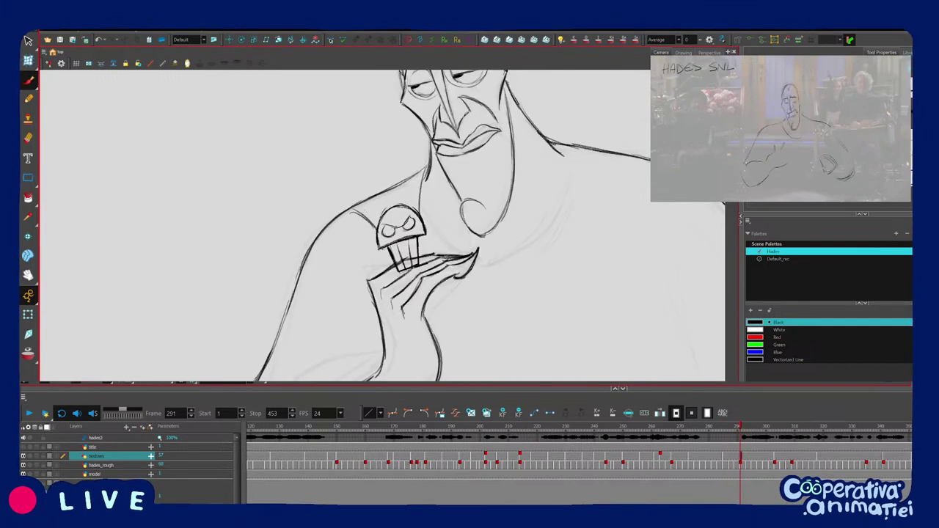
{"action": "key", "text": "."}
{"action": "key", "text": "."}
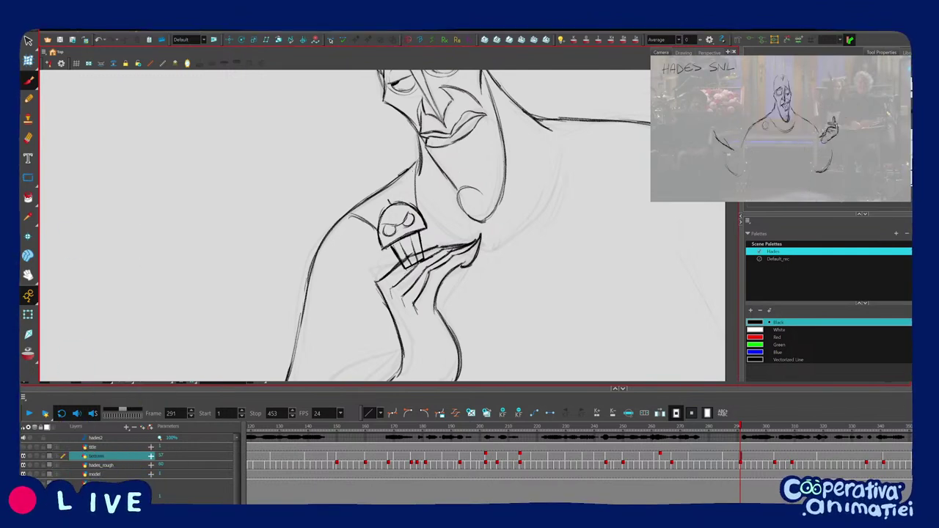
Erase the base of the skull clasp where it overlaps the fingers on frame 291, checking against the neighbouring keys.
{"action": "key", "text": "f"}
{"action": "key", "text": "g"}
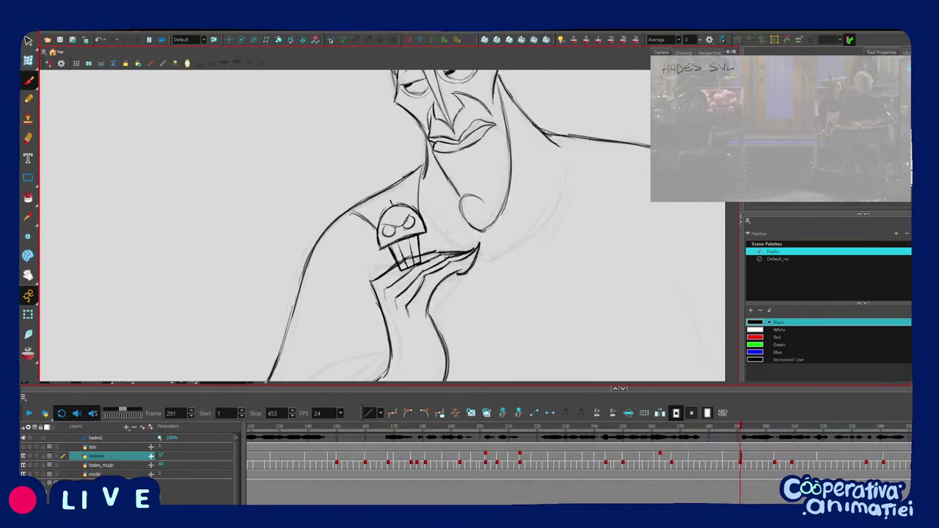
{"action": "key", "text": "f"}
{"action": "key", "text": "g"}
{"action": "key", "text": "f"}
{"action": "key", "text": "period"}
{"action": "key", "text": "period"}
{"action": "key", "text": "period"}
{"action": "key", "text": "period"}
{"action": "key", "text": "period"}
{"action": "key", "text": "period"}
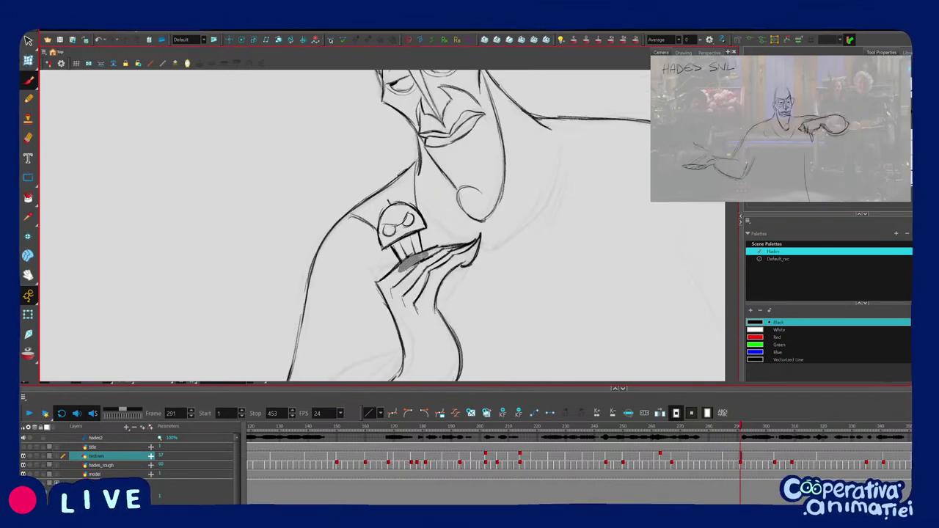
Compare the skull clasp and raised hand on frame 291 with the key at frame 285.
{"action": "key", "text": "f"}
{"action": "key", "text": "g"}
{"action": "key", "text": "f"}
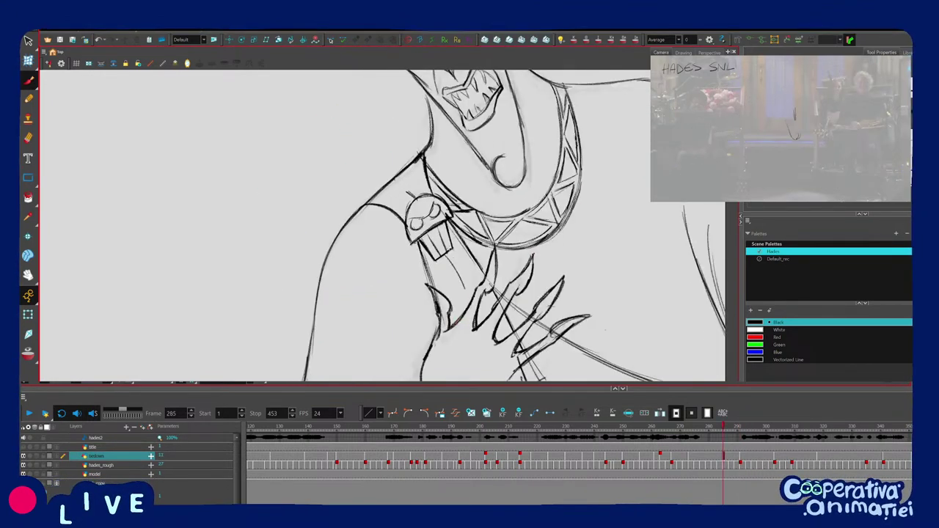
{"action": "key", "text": "g"}
{"action": "key", "text": "f"}
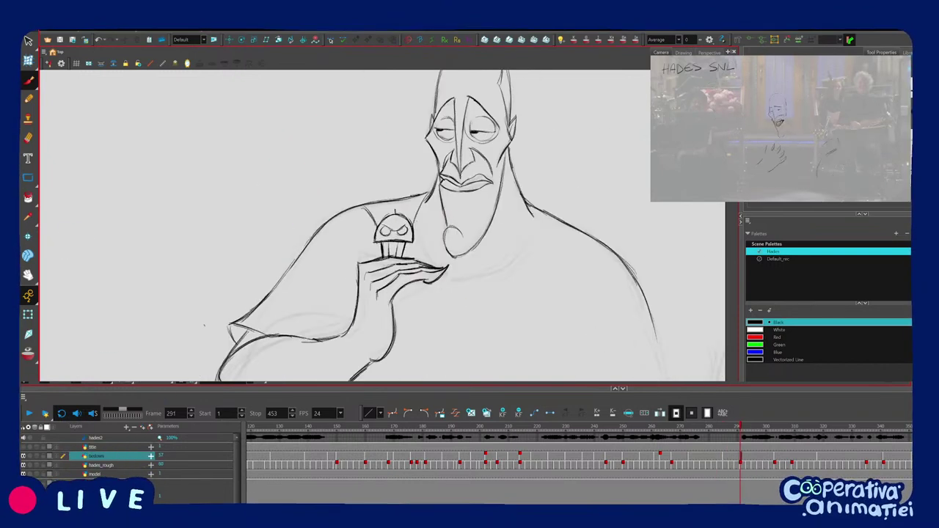
{"action": "key", "text": "g"}
{"action": "key", "text": "comma"}
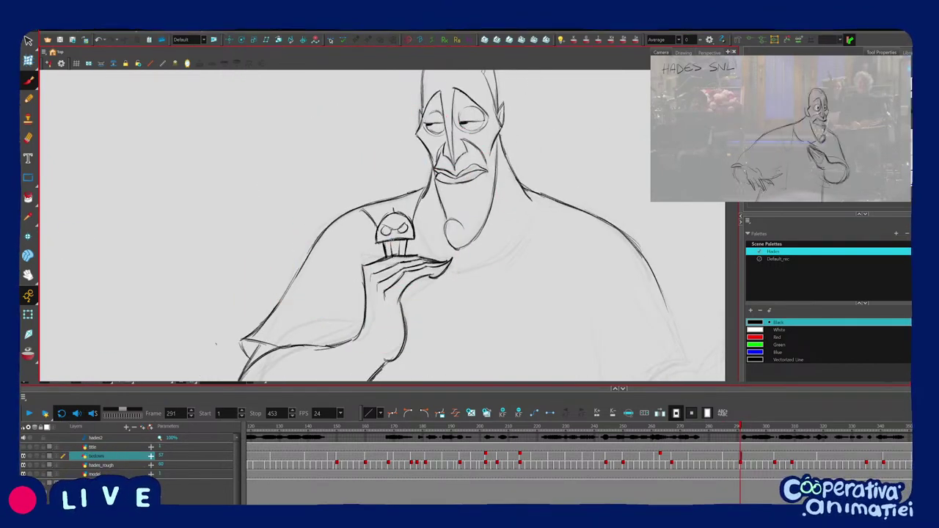
{"action": "key", "text": "period"}
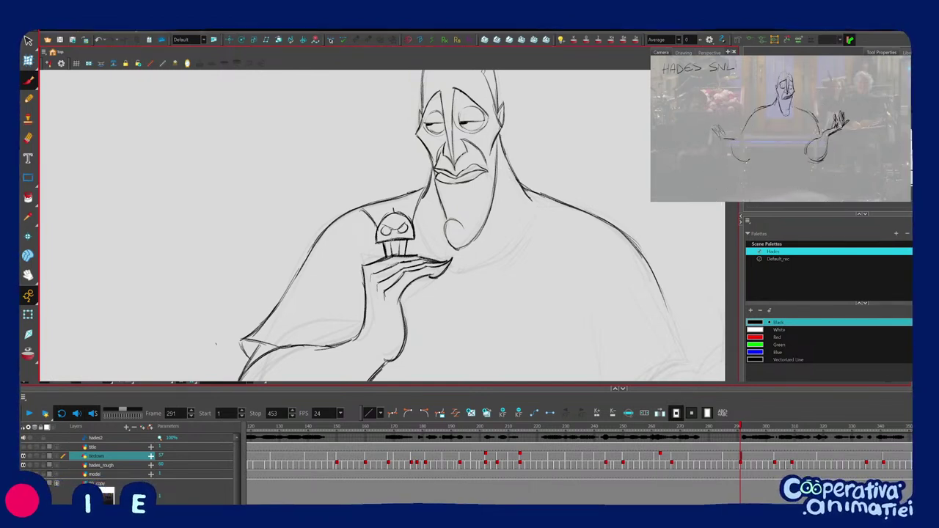
Flip repeatedly between frames 285 and 291 to examine the change in the head, shoulders, arm and hand.
{"action": "key", "text": "e"}
{"action": "left_click_drag", "start_coordinate": [422, 315], "coordinate": [449, 282]}
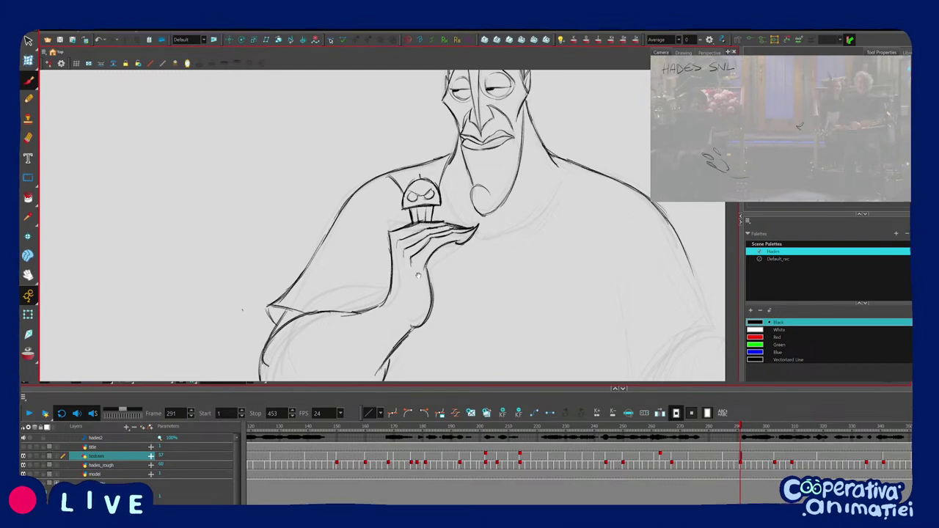
{"action": "left_click_drag", "start_coordinate": [418, 276], "coordinate": [462, 298]}
{"action": "key", "text": "1"}
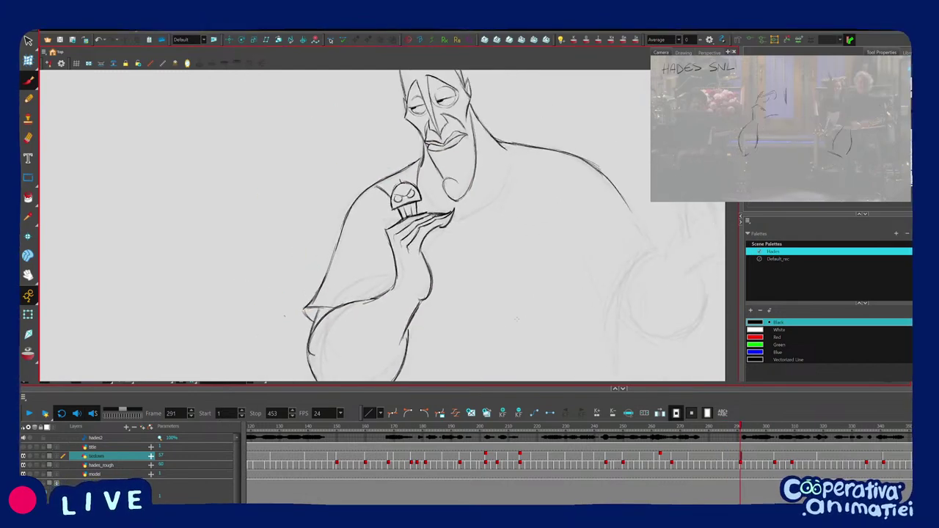
{"action": "key", "text": "g"}
{"action": "key", "text": "f"}
{"action": "key", "text": "f"}
{"action": "key", "text": "g"}
{"action": "key", "text": "f"}
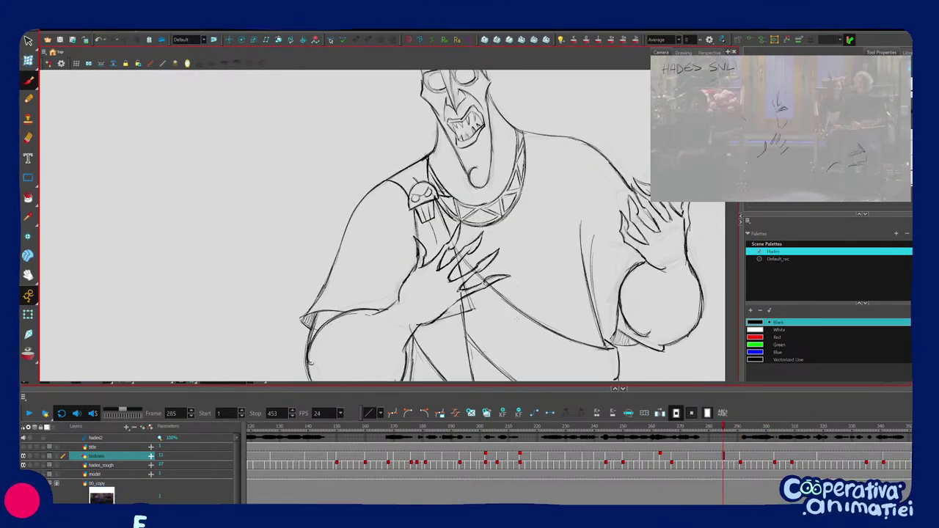
{"action": "key", "text": "period"}
{"action": "key", "text": "comma"}
{"action": "key", "text": "period"}
{"action": "key", "text": "comma"}
{"action": "key", "text": "period"}
{"action": "key", "text": "comma"}
{"action": "key", "text": "period"}
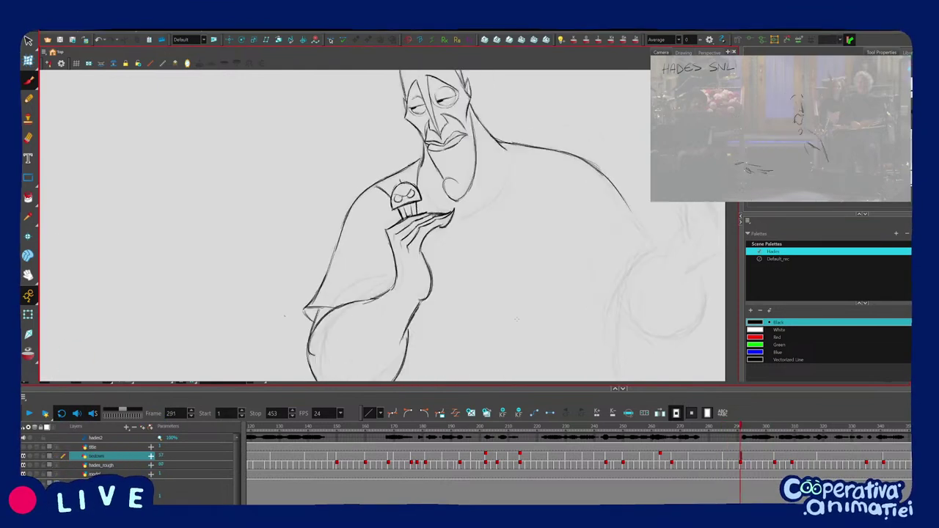
{"action": "key", "text": "comma"}
{"action": "key", "text": "period"}
{"action": "key", "text": "comma"}
{"action": "key", "text": "period"}
{"action": "key", "text": "comma"}
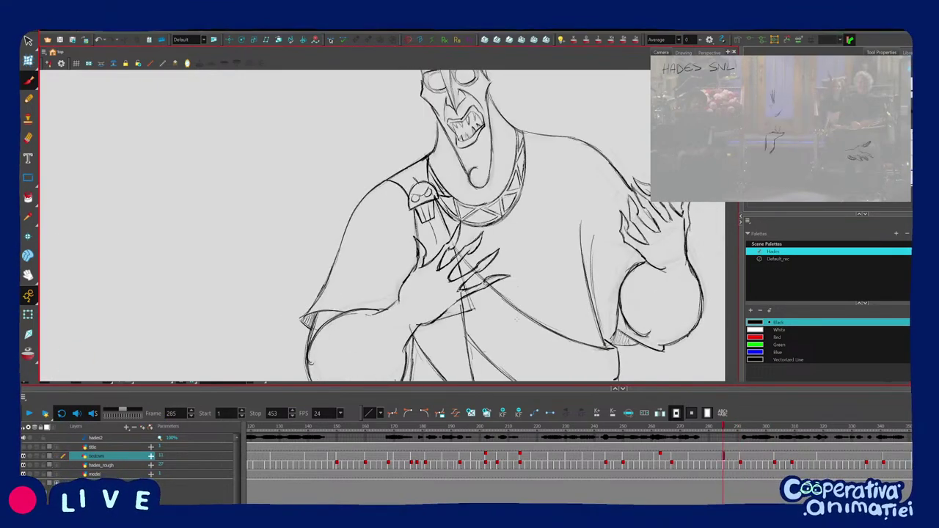
{"action": "key", "text": "period"}
{"action": "key", "text": "comma"}
{"action": "key", "text": "period"}
{"action": "key", "text": "comma"}
{"action": "key", "text": "2"}
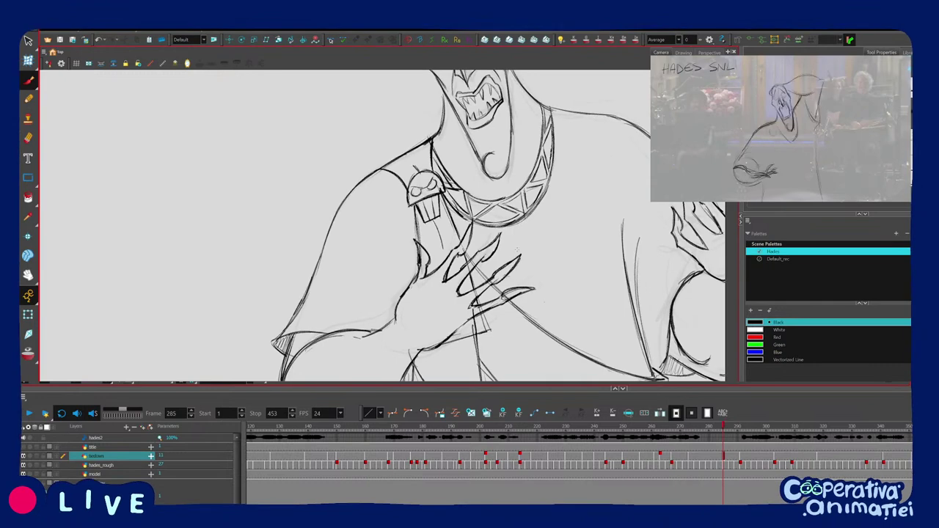
Examine the hand, clasp and sleeve up close on frame 291 against the keys at frames 285 and 303.
{"action": "key", "text": "g"}
{"action": "key", "text": "f"}
{"action": "key", "text": "f"}
{"action": "key", "text": "g"}
{"action": "key", "text": "g"}
{"action": "key", "text": "g"}
{"action": "key", "text": "f"}
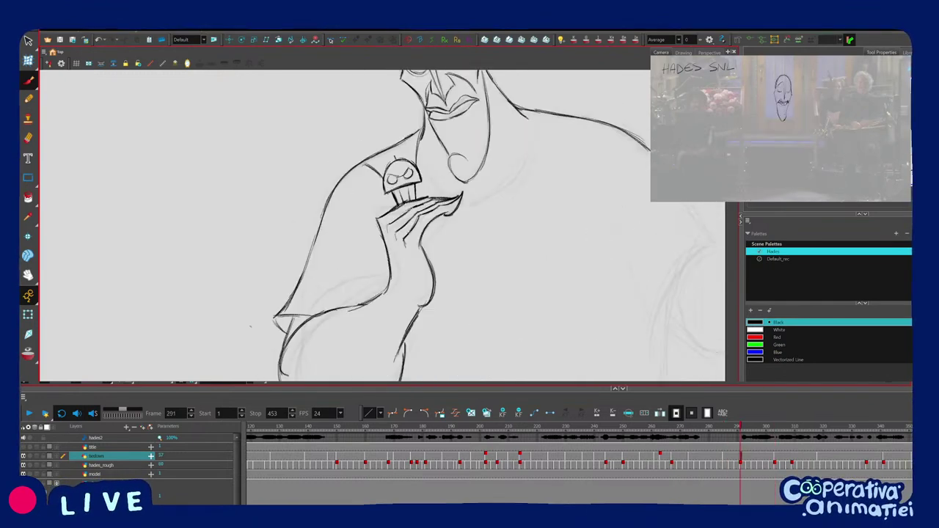
{"action": "key", "text": "period"}
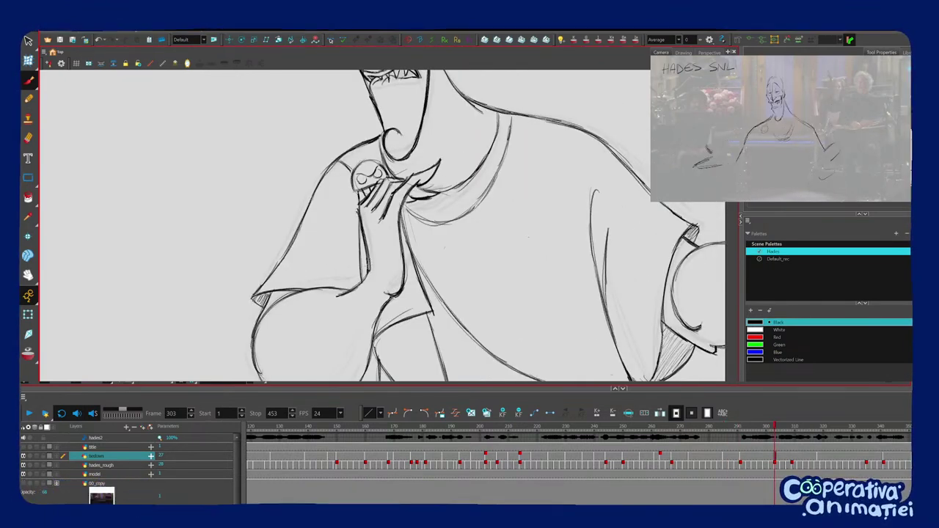
{"action": "key", "text": "period"}
{"action": "key", "text": "period"}
{"action": "key", "text": "comma"}
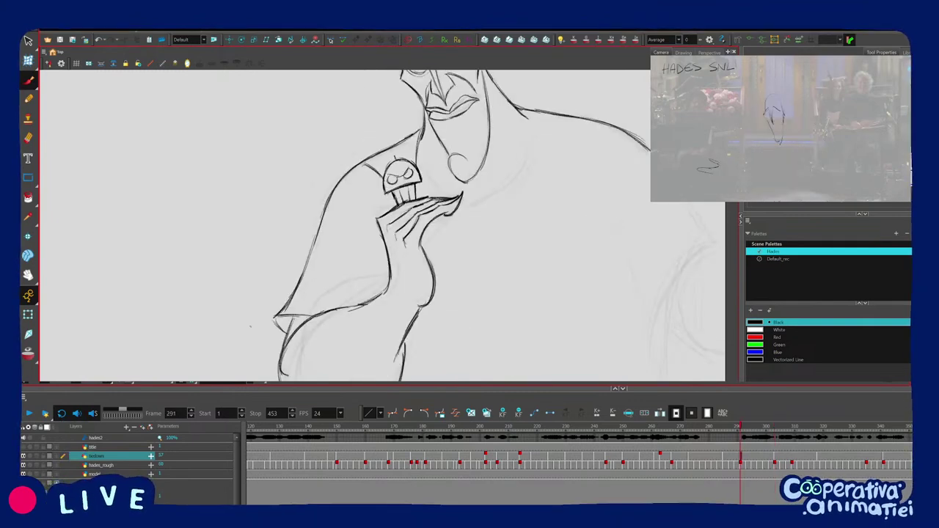
{"action": "key", "text": "period"}
{"action": "key", "text": "f"}
{"action": "key", "text": "g"}
{"action": "key", "text": "f"}
{"action": "key", "text": "g"}
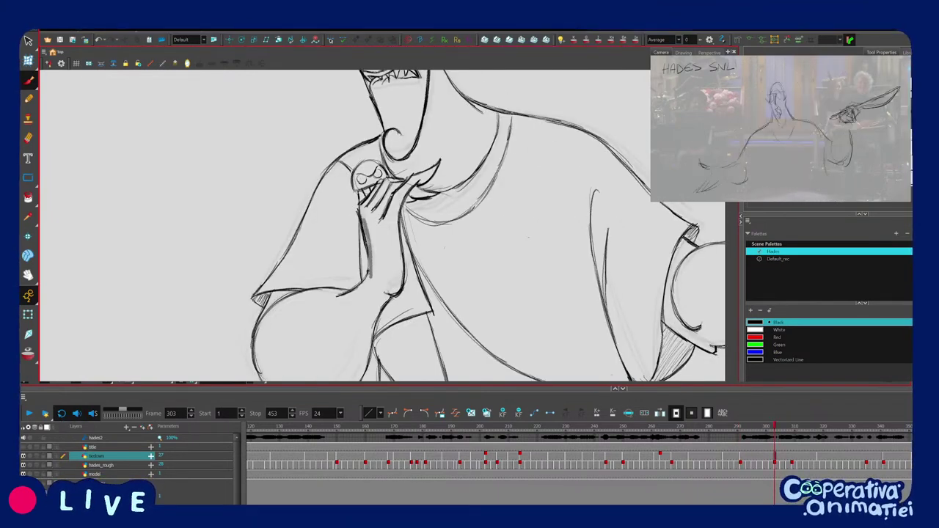
{"action": "key", "text": "f"}
{"action": "key", "text": "g"}
{"action": "key", "text": "f"}
{"action": "key", "text": "g"}
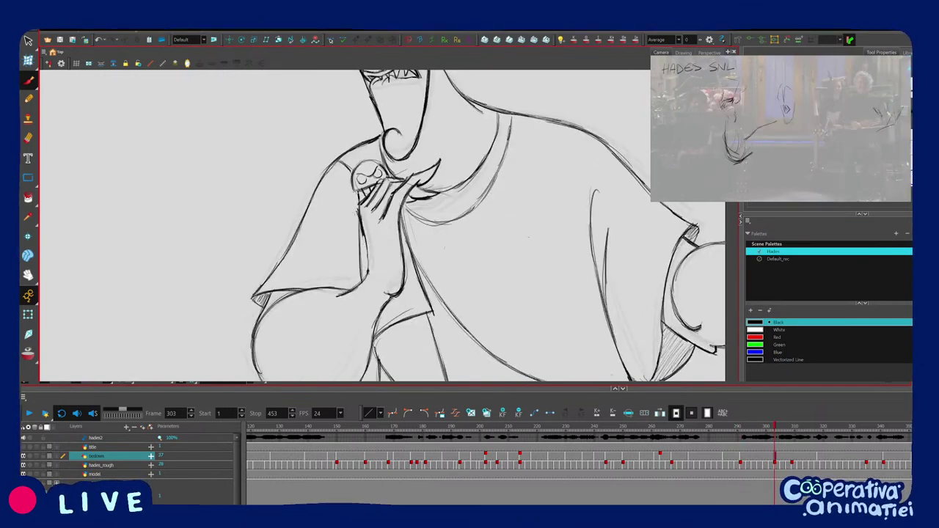
Flip between frames 291 and 303 in a wider view to examine the movement of the torso and both arms.
{"action": "key", "text": "comma"}
{"action": "key", "text": "comma"}
{"action": "key", "text": "comma"}
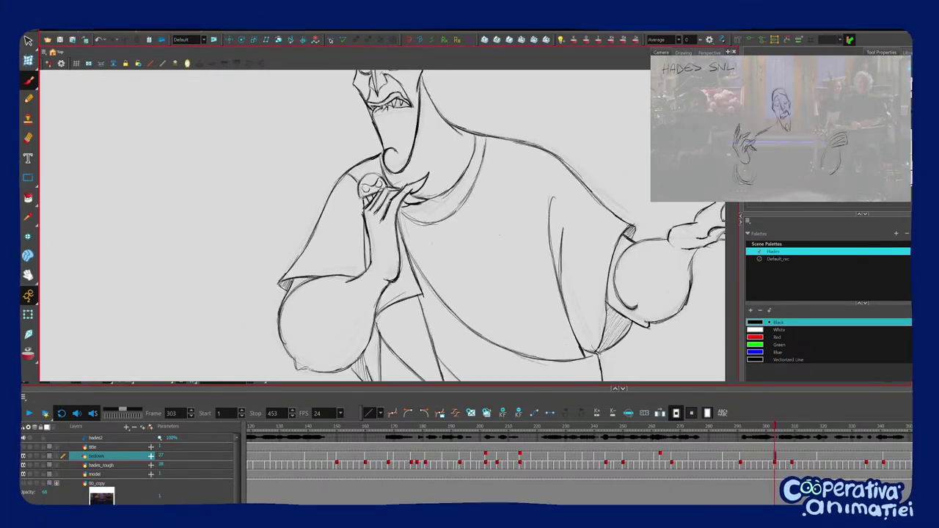
{"action": "key", "text": "period"}
{"action": "key", "text": "period"}
{"action": "key", "text": "period"}
{"action": "key", "text": "comma"}
{"action": "key", "text": "comma"}
{"action": "key", "text": "comma"}
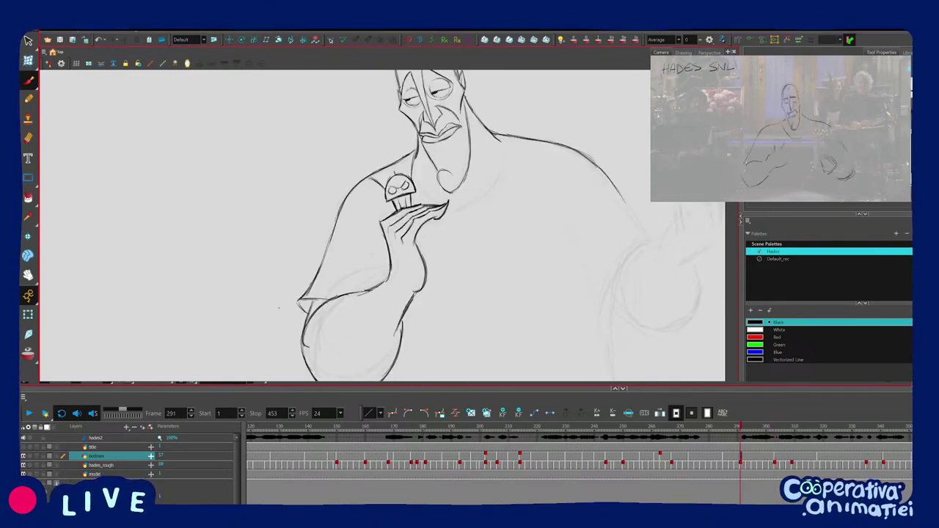
{"action": "key", "text": "period"}
{"action": "key", "text": "period"}
{"action": "key", "text": "period"}
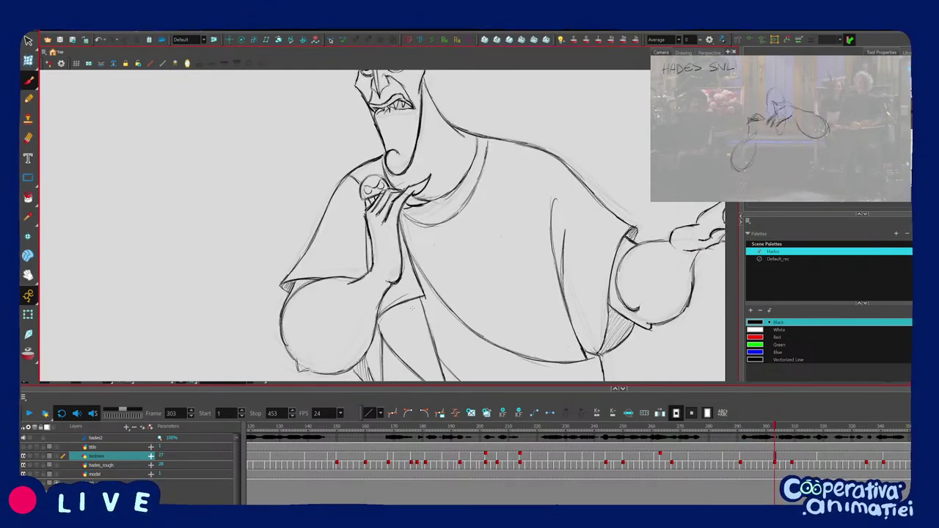
{"action": "key", "text": "f"}
{"action": "key", "text": "g"}
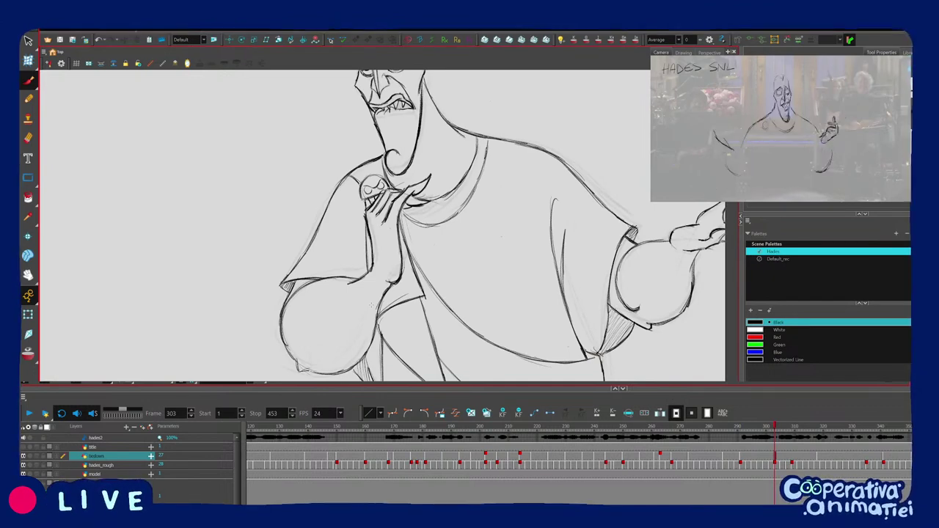
Flip between frame 303 and the preceding drawings to examine the movement of the clasp hand and torso.
{"action": "key", "text": "f"}
{"action": "key", "text": "g"}
{"action": "key", "text": "f"}
{"action": "key", "text": "g"}
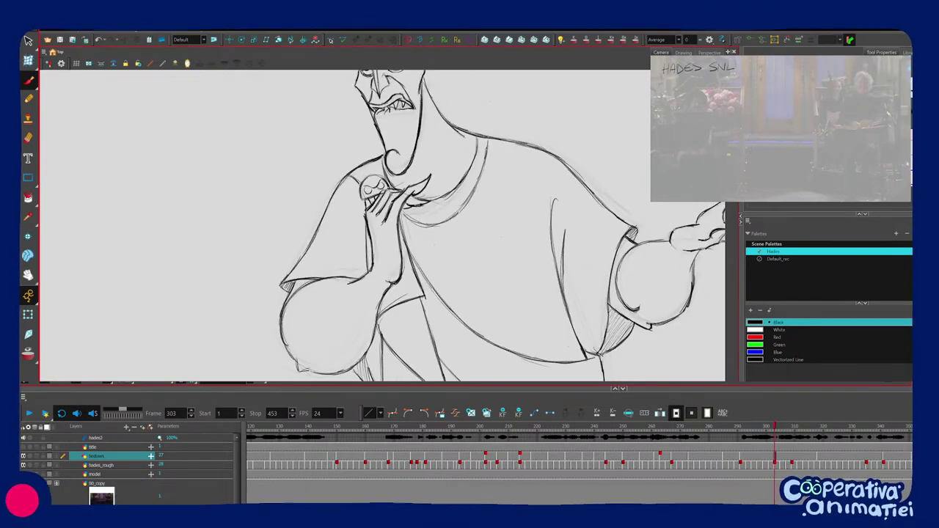
{"action": "key", "text": "comma"}
{"action": "key", "text": "comma"}
{"action": "key", "text": "comma"}
{"action": "key", "text": "period"}
{"action": "key", "text": "period"}
{"action": "key", "text": "period"}
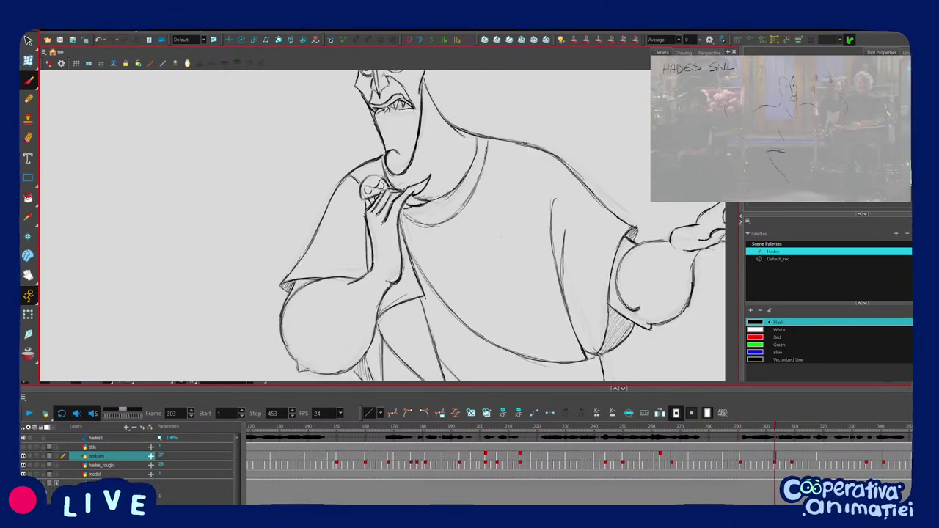
{"action": "key", "text": "comma"}
{"action": "key", "text": "comma"}
{"action": "key", "text": "comma"}
{"action": "key", "text": "period"}
{"action": "key", "text": "period"}
{"action": "key", "text": "period"}
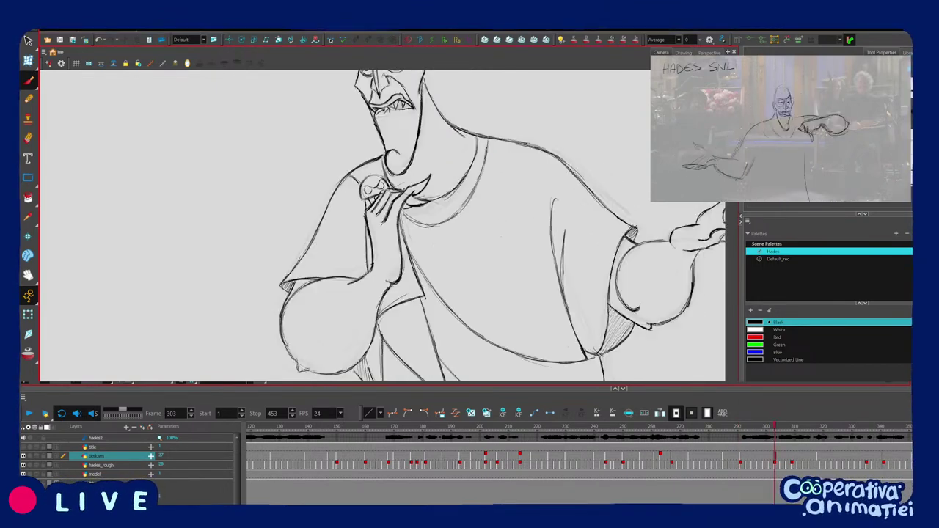
Examine the raised hand, skull clasp and sleeve on frame 303 up close against the neighbouring drawings.
{"action": "key", "text": "f"}
{"action": "key", "text": "g"}
{"action": "key", "text": "2"}
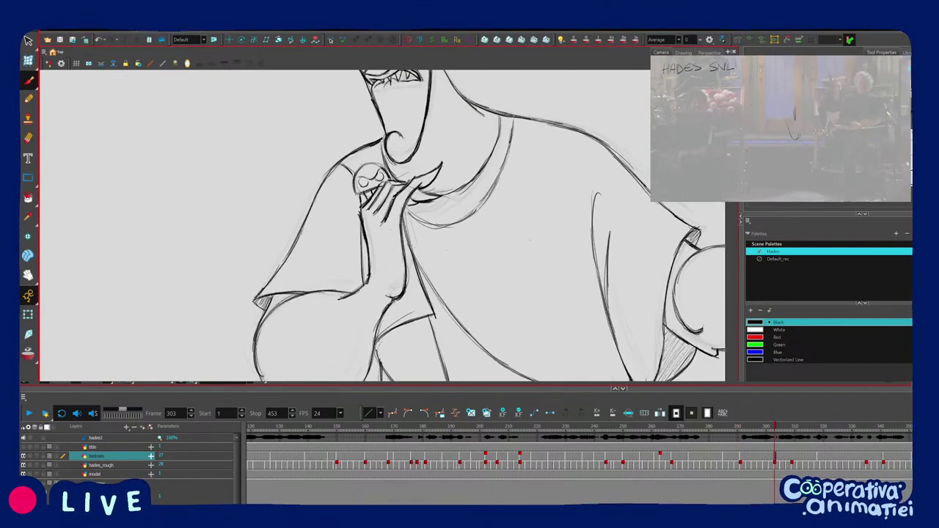
{"action": "key", "text": "period"}
{"action": "key", "text": "period"}
{"action": "key", "text": "period"}
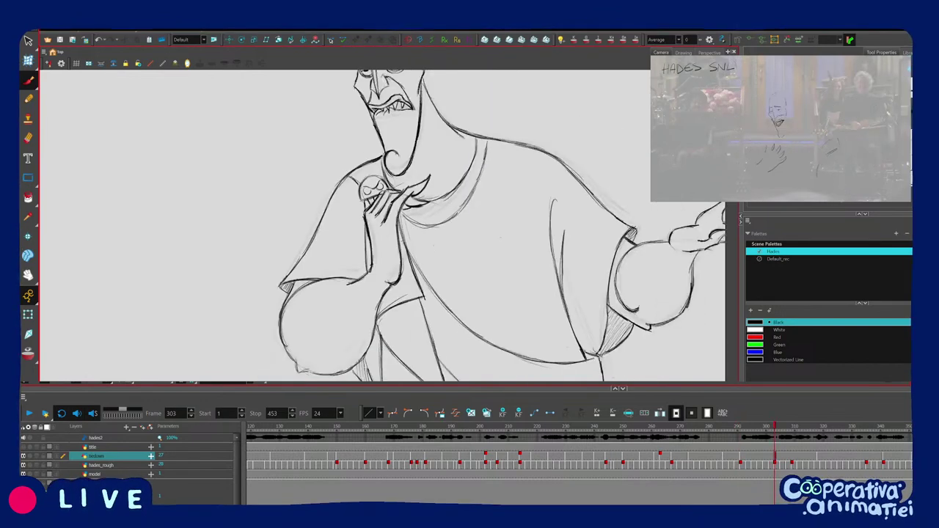
{"action": "key", "text": "comma"}
{"action": "key", "text": "comma"}
{"action": "key", "text": "comma"}
{"action": "key", "text": "period"}
{"action": "key", "text": "period"}
{"action": "key", "text": "period"}
{"action": "key", "text": "f"}
{"action": "key", "text": "g"}
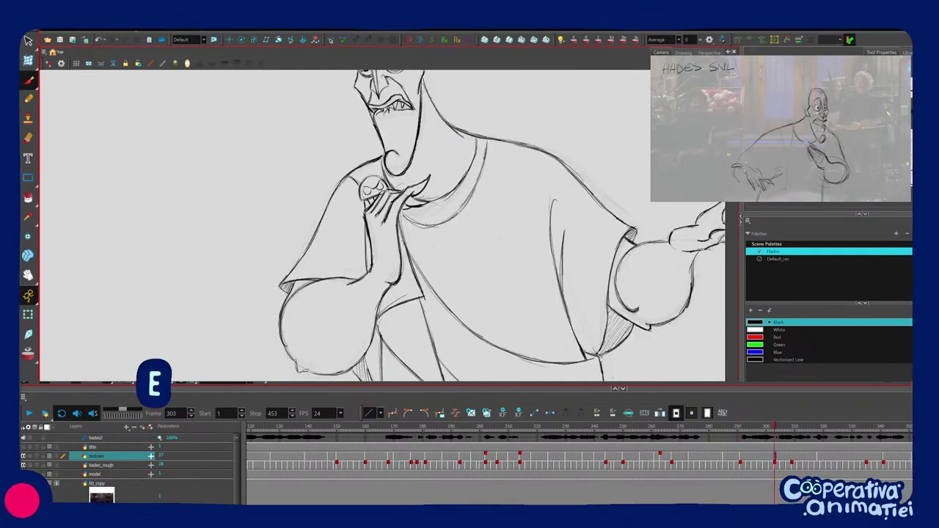
{"action": "left_click_drag", "start_coordinate": [479, 288], "coordinate": [485, 279]}
{"action": "key", "text": "comma"}
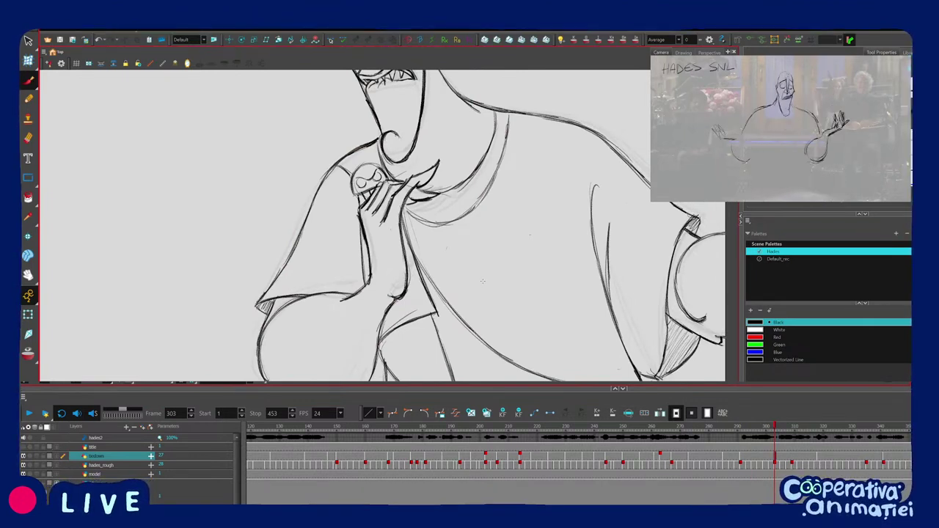
{"action": "scroll", "coordinate": [484, 284], "scroll_direction": "down", "scroll_amount": 2}
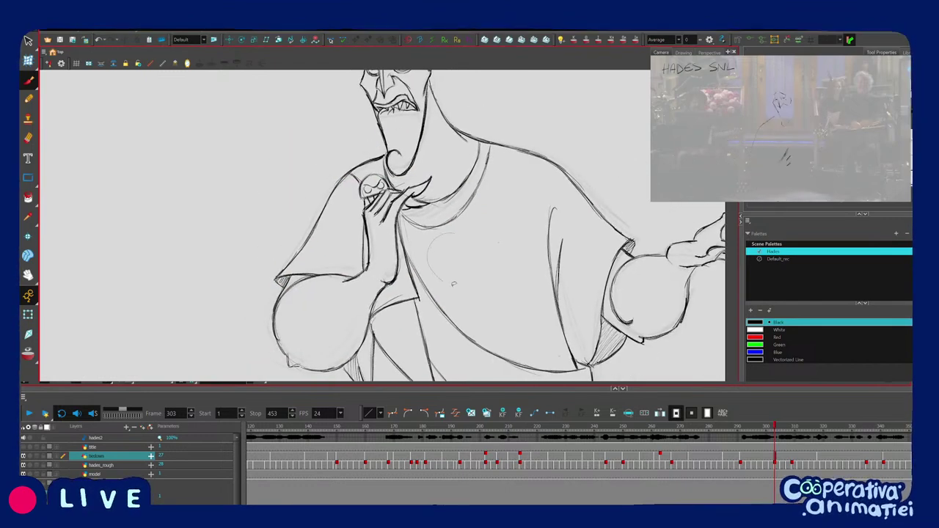
Review the full-figure pose changes across the drawings from frame 273 to frame 303.
{"action": "key", "text": "1"}
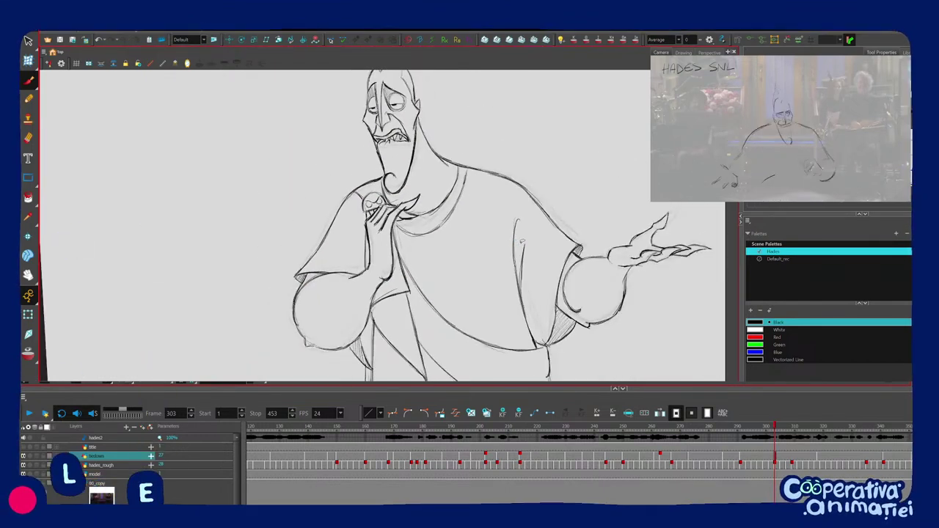
{"action": "key", "text": "f"}
{"action": "key", "text": "1"}
{"action": "key", "text": "g"}
{"action": "key", "text": "f"}
{"action": "key", "text": "f"}
{"action": "key", "text": "f"}
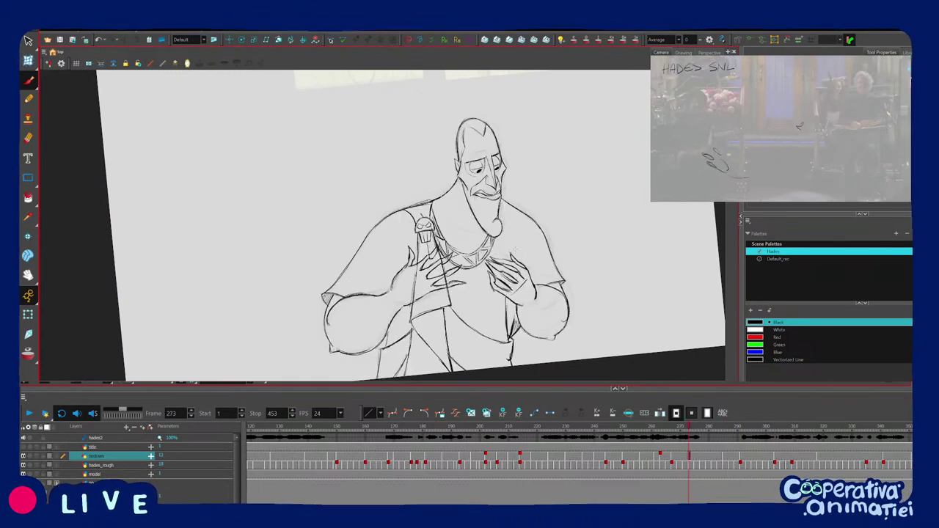
{"action": "key", "text": "g"}
{"action": "key", "text": "g"}
{"action": "key", "text": "f"}
{"action": "key", "text": "f"}
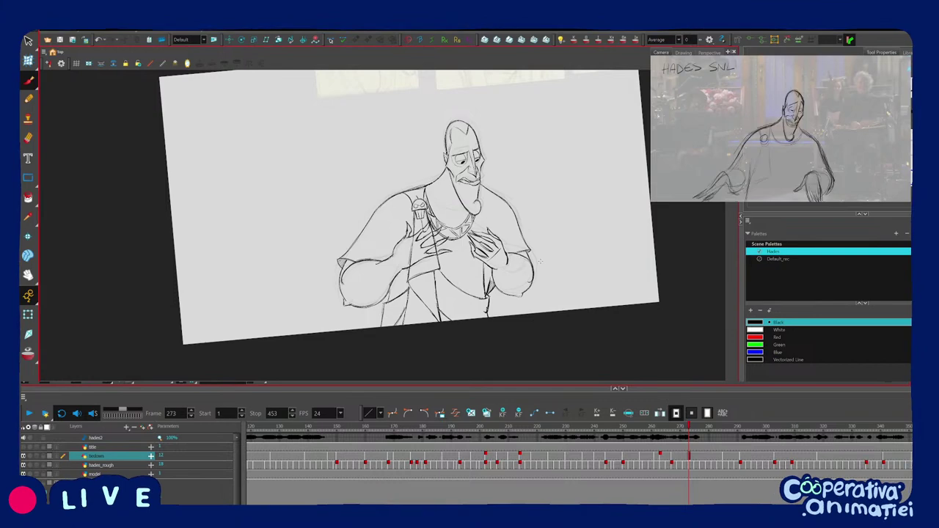
{"action": "scroll", "coordinate": [540, 261], "scroll_direction": "up", "scroll_amount": 2}
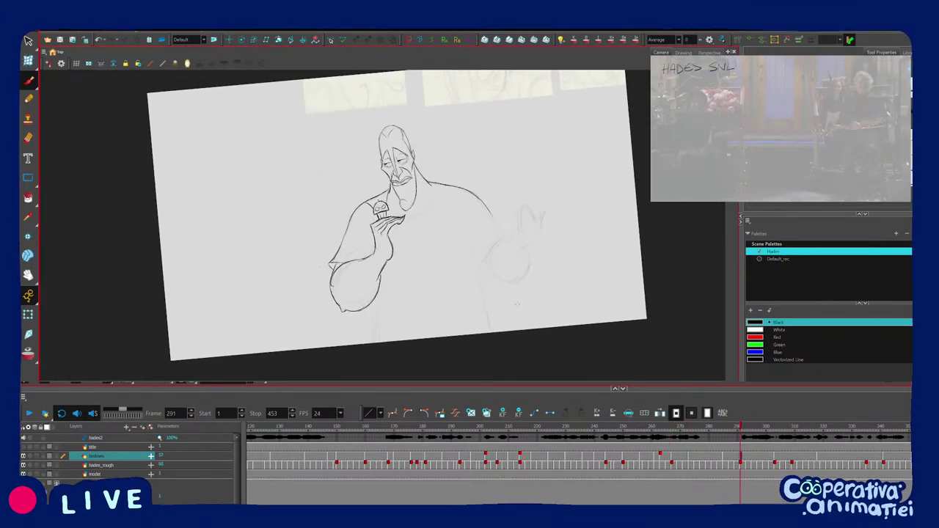
Hatch the inside of the sleeve opening above the raised forearm on frame 291, checking it against the neighbouring key.
{"action": "left_click_drag", "start_coordinate": [418, 297], "coordinate": [471, 263]}
{"action": "key", "text": "2"}
{"action": "key", "text": "2"}
{"action": "key", "text": "2"}
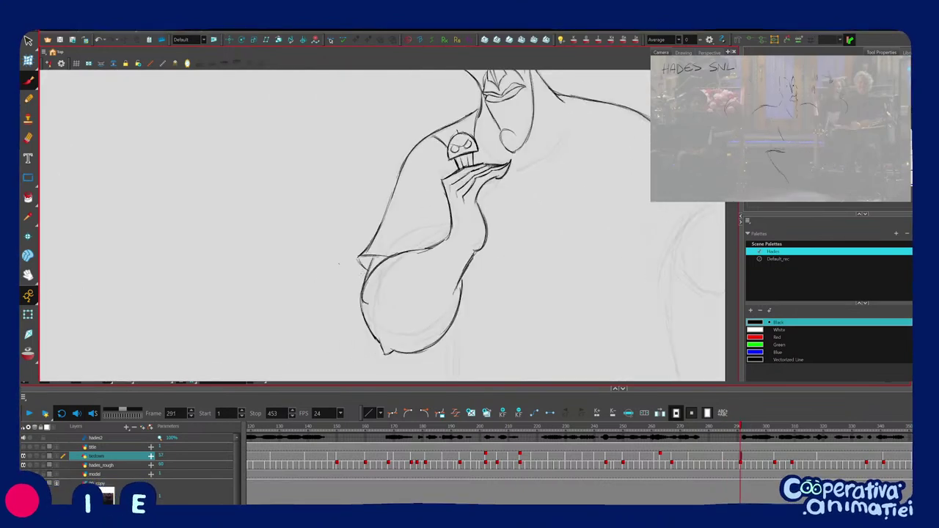
{"action": "left_click_drag", "start_coordinate": [367, 258], "coordinate": [368, 268]}
{"action": "mouse_move", "coordinate": [433, 309]}
{"action": "left_mouse_down"}
{"action": "mouse_move", "coordinate": [469, 269]}
{"action": "mouse_move", "coordinate": [441, 301]}
{"action": "left_mouse_up"}
{"action": "key", "text": "f"}
{"action": "key", "text": "g"}
{"action": "key", "text": "f"}
{"action": "key", "text": "g"}
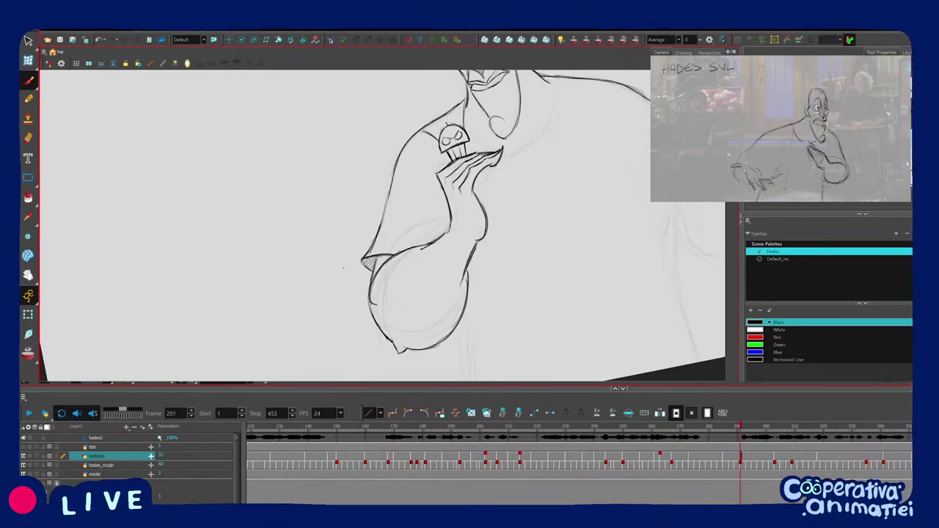
Flip between frames 285 and 291 to compare the hatched sleeve, forearm and clasp hand.
{"action": "key", "text": "f"}
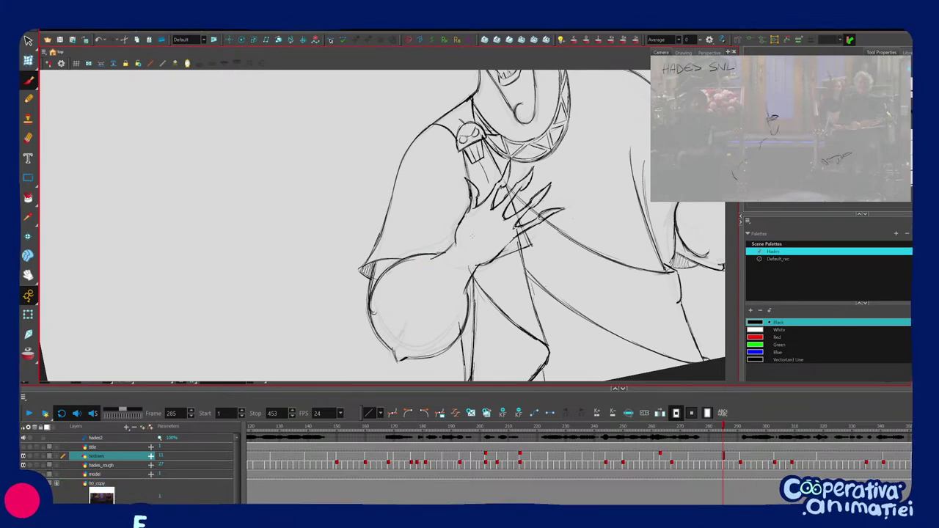
{"action": "key", "text": "l"}
{"action": "key", "text": "g"}
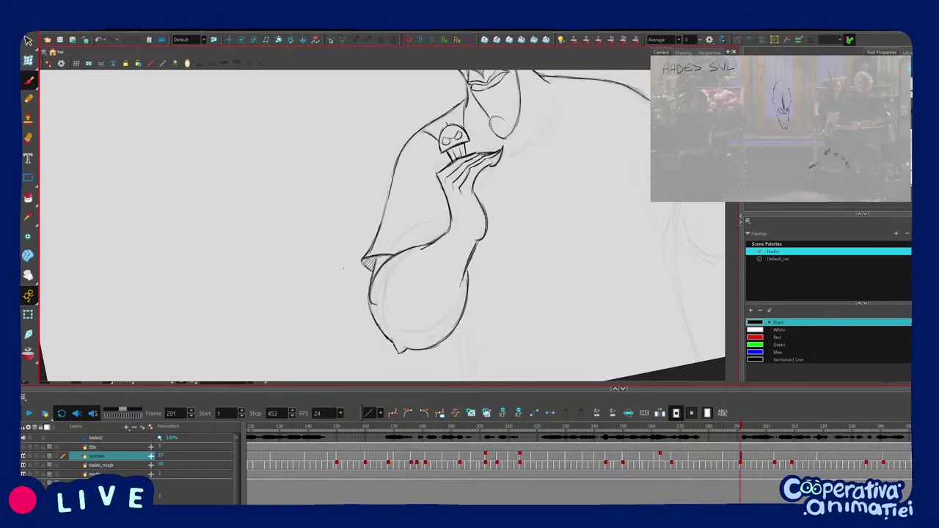
{"action": "left_click_drag", "start_coordinate": [425, 168], "coordinate": [419, 204]}
{"action": "key", "text": "f"}
{"action": "key", "text": "g"}
{"action": "key", "text": "f"}
{"action": "key", "text": "period"}
{"action": "key", "text": "period"}
{"action": "key", "text": "period"}
{"action": "key", "text": "period"}
{"action": "key", "text": "period"}
{"action": "key", "text": "period"}
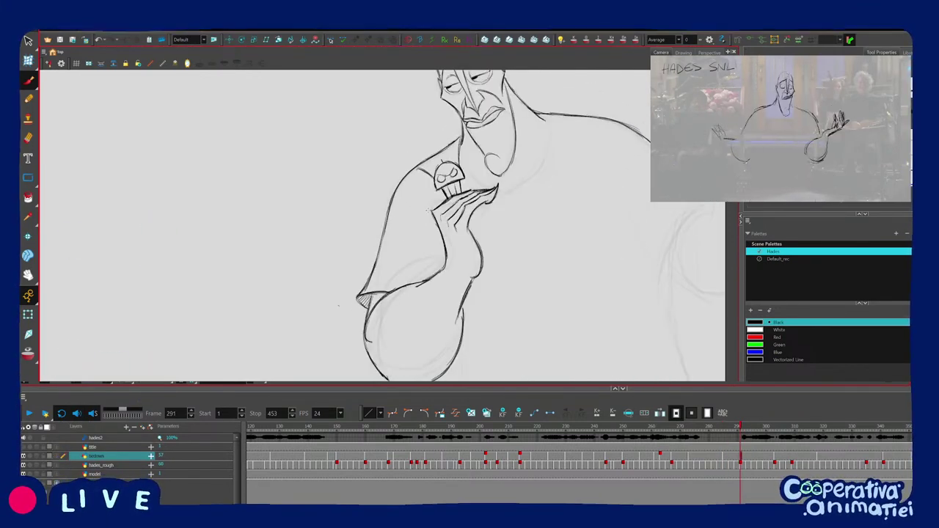
Delete and redraw the shoulder line beside the skull clasp on frame 291, comparing it with frame 285.
{"action": "left_click_drag", "start_coordinate": [429, 211], "coordinate": [426, 230]}
{"action": "left_click", "coordinate": [403, 191]}
{"action": "key", "text": "Delete"}
{"action": "key", "text": "f"}
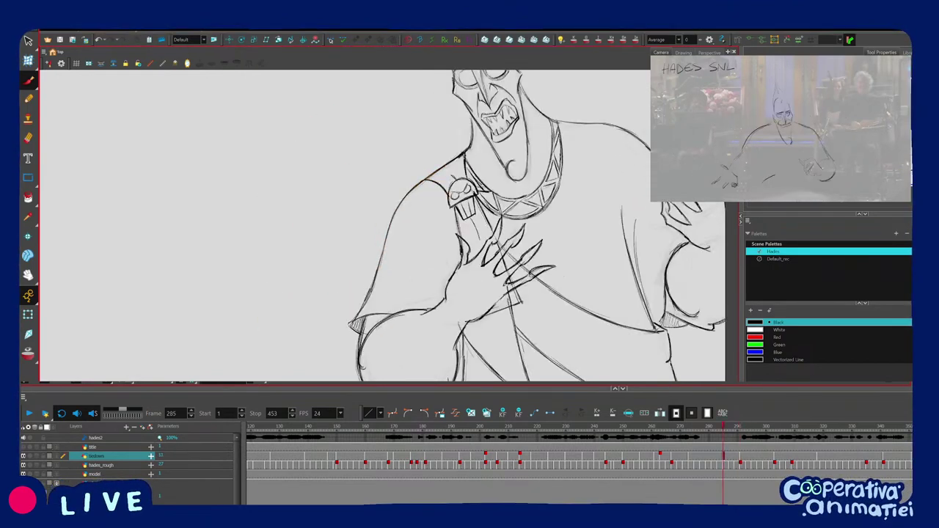
{"action": "key", "text": "g"}
{"action": "left_click_drag", "start_coordinate": [437, 168], "coordinate": [411, 185]}
{"action": "key", "text": "f"}
{"action": "key", "text": "g"}
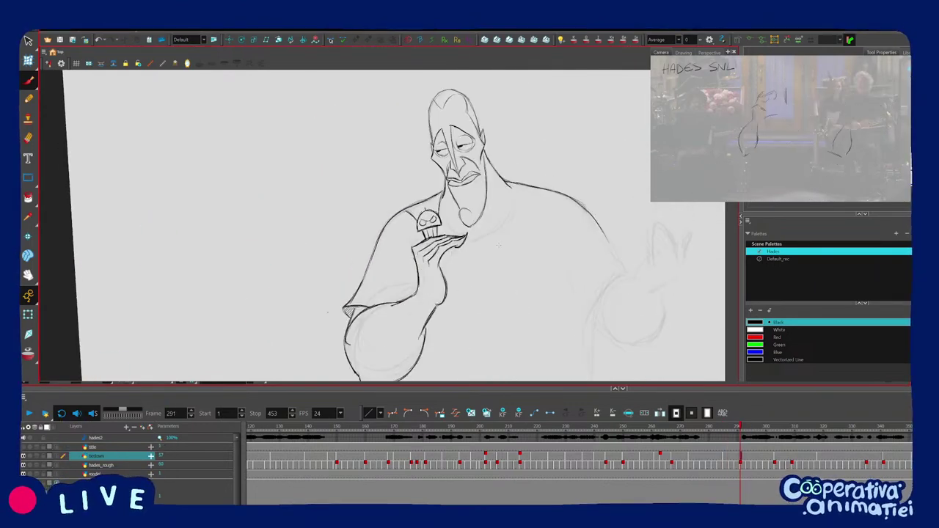
Copy the patterned collar from frame 285 onto frame 291 and position it around the neck.
{"action": "key", "text": "2"}
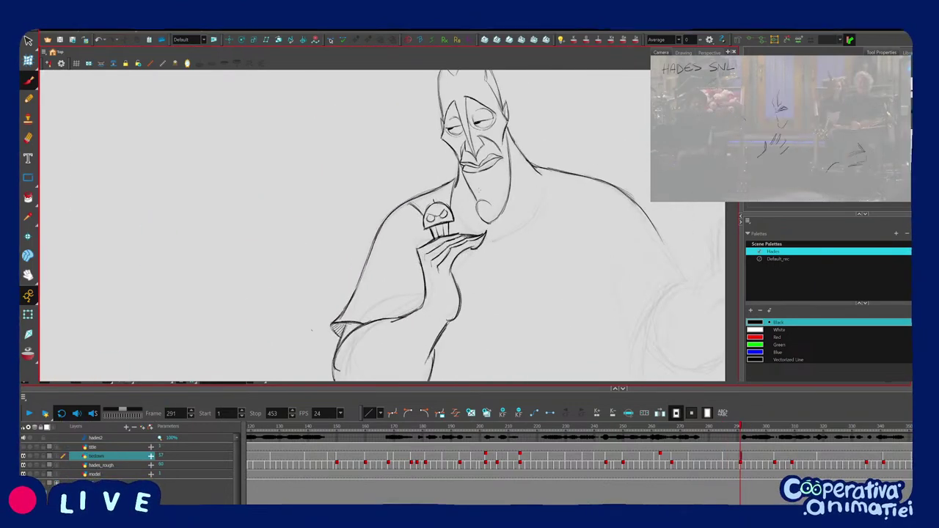
{"action": "key", "text": "1"}
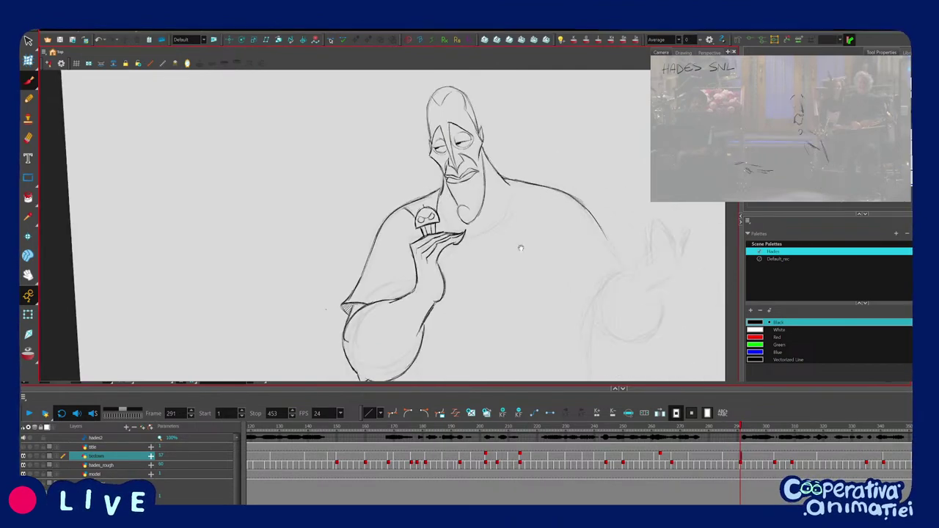
{"action": "key", "text": "f"}
{"action": "key", "text": "f"}
{"action": "key", "text": "g"}
{"action": "left_click_drag", "start_coordinate": [525, 233], "coordinate": [518, 233]}
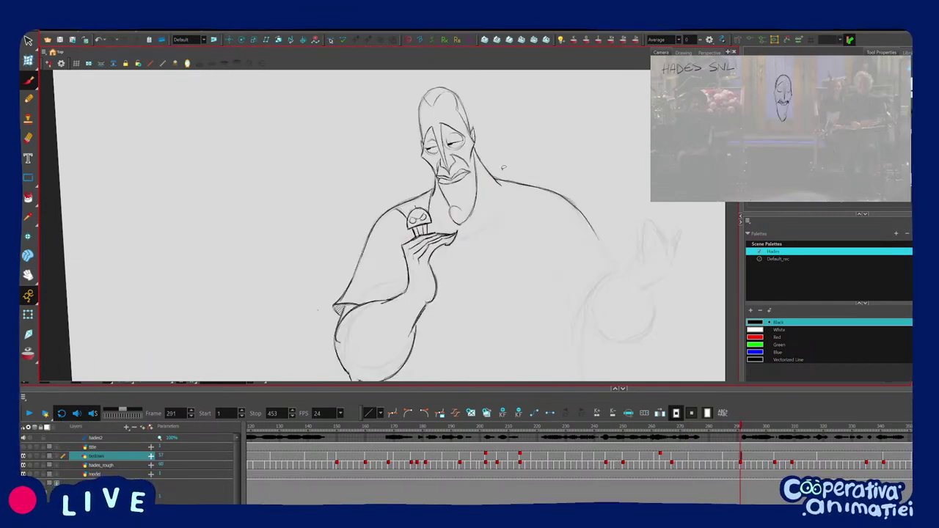
{"action": "left_click_drag", "start_coordinate": [502, 240], "coordinate": [496, 246]}
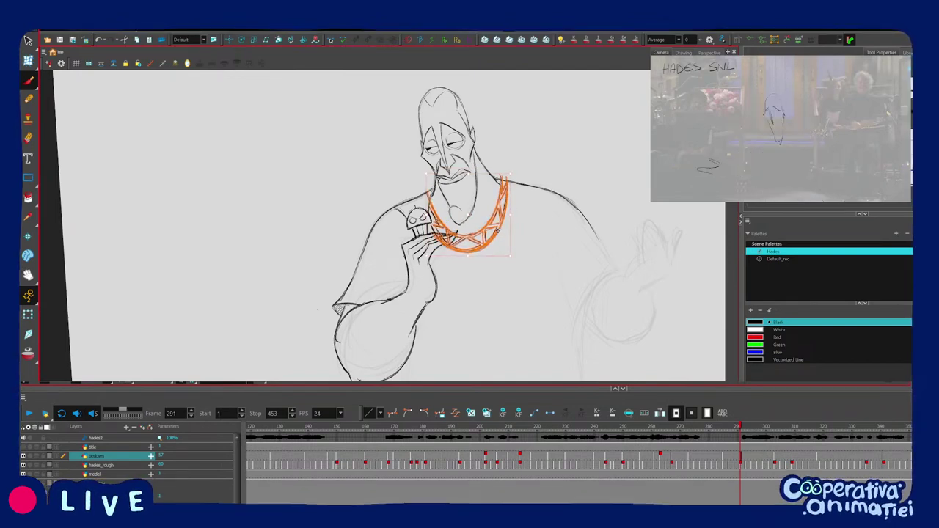
Flip between frames 285 and 291 to check the placement of the patterned collar.
{"action": "key", "text": "f"}
{"action": "key", "text": "g"}
{"action": "key", "text": "f"}
{"action": "key", "text": "g"}
{"action": "key", "text": "1"}
{"action": "key", "text": "1"}
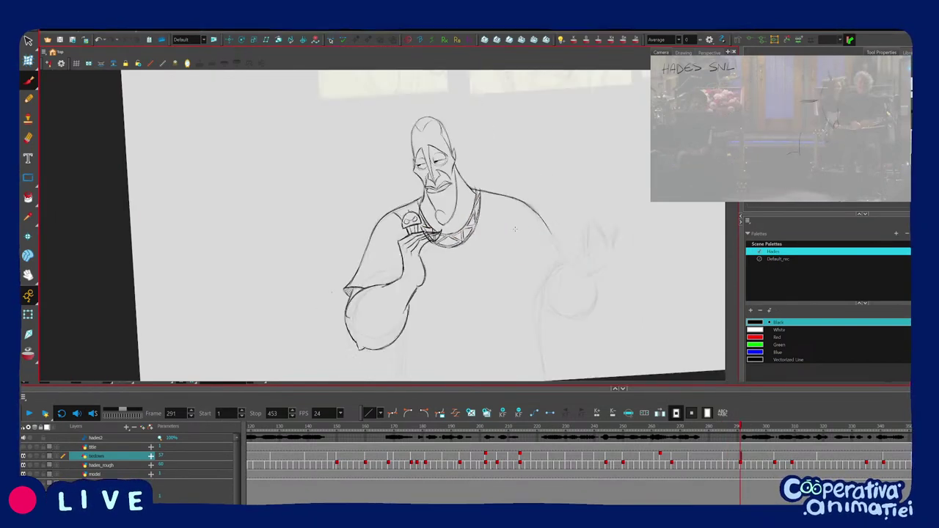
{"action": "key", "text": "f"}
{"action": "key", "text": "g"}
{"action": "key", "text": "f"}
{"action": "key", "text": "g"}
Refine the collar's far side and the neck line meeting it on frame 291, checking them against frame 285.
{"action": "key", "text": "2"}
{"action": "key", "text": "2"}
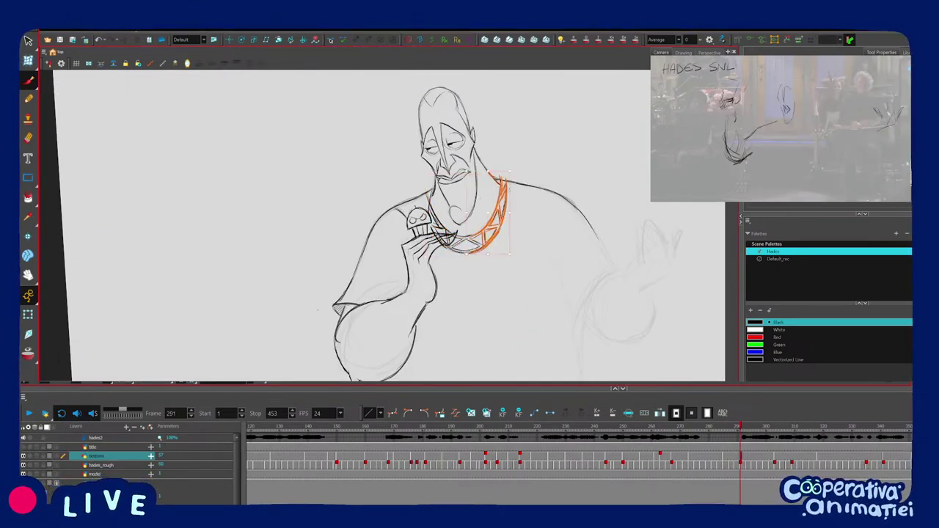
{"action": "left_click", "coordinate": [533, 166]}
{"action": "key", "text": "v"}
{"action": "left_click_drag", "start_coordinate": [496, 239], "coordinate": [505, 220]}
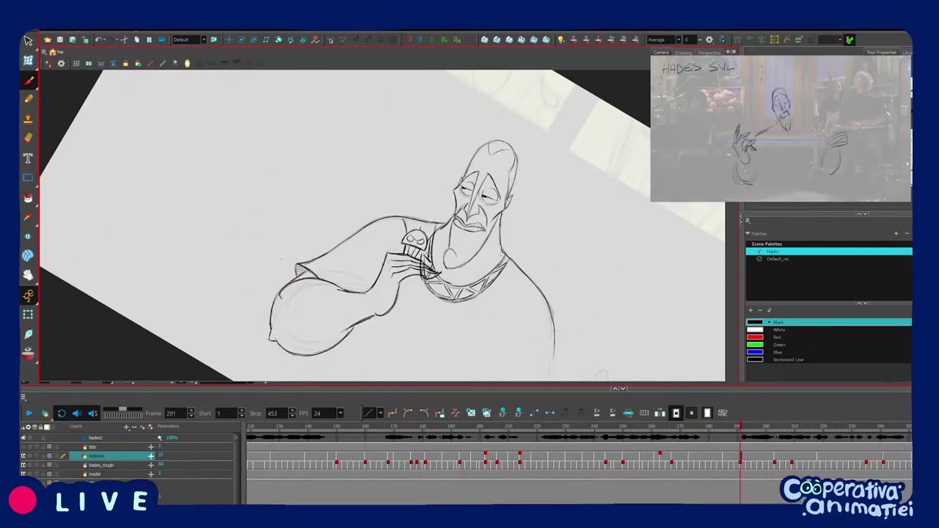
{"action": "key", "text": "v"}
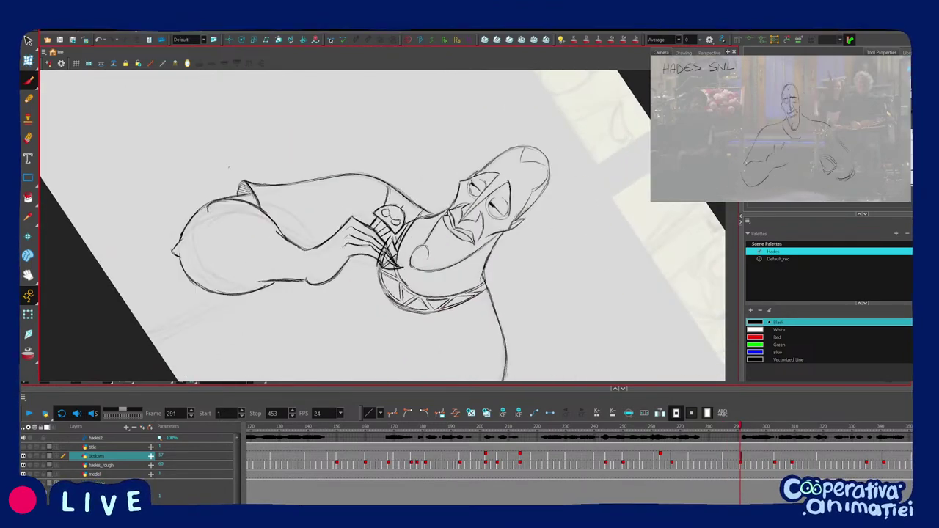
{"action": "key", "text": "f"}
{"action": "key", "text": "g"}
{"action": "key", "text": "c"}
{"action": "key", "text": "v"}
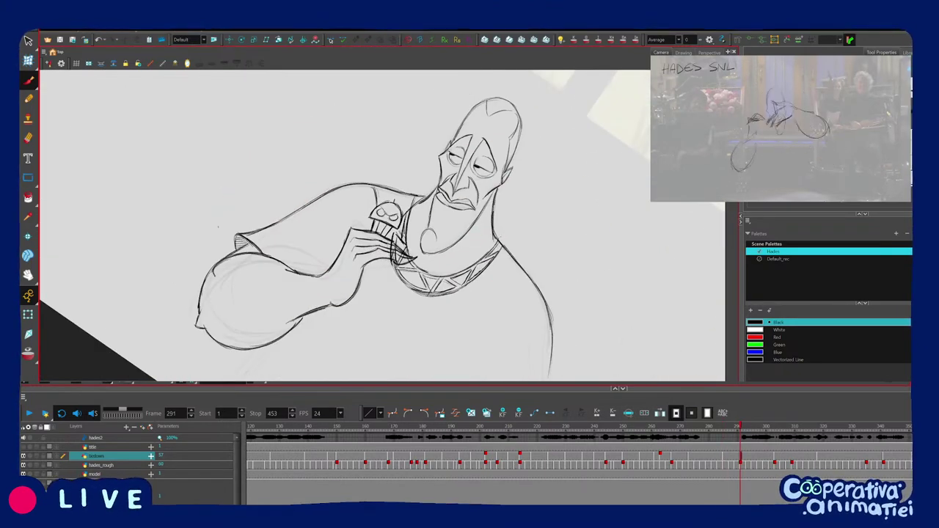
{"action": "key", "text": "2"}
Draw the far shoulder line on frame 291 down to the tip of the sleeve over the outstretched arm.
{"action": "left_click_drag", "start_coordinate": [527, 304], "coordinate": [543, 211]}
{"action": "left_click", "coordinate": [527, 215], "text": "ctrl"}
{"action": "left_click_drag", "start_coordinate": [569, 244], "coordinate": [523, 218]}
{"action": "left_click_drag", "start_coordinate": [495, 202], "coordinate": [523, 266]}
{"action": "left_click_drag", "start_coordinate": [544, 215], "coordinate": [541, 194]}
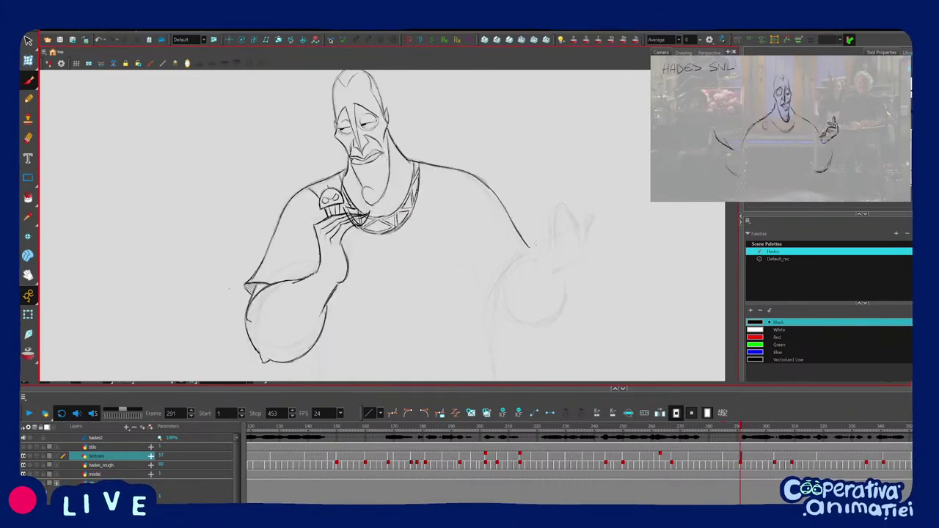
{"action": "key", "text": "f"}
{"action": "key", "text": "g"}
Draw the far sleeve's curved opening edge from its tip down to the waist on frame 291, comparing with frame 285.
{"action": "left_click_drag", "start_coordinate": [488, 321], "coordinate": [529, 252]}
{"action": "key", "text": "f"}
{"action": "key", "text": "g"}
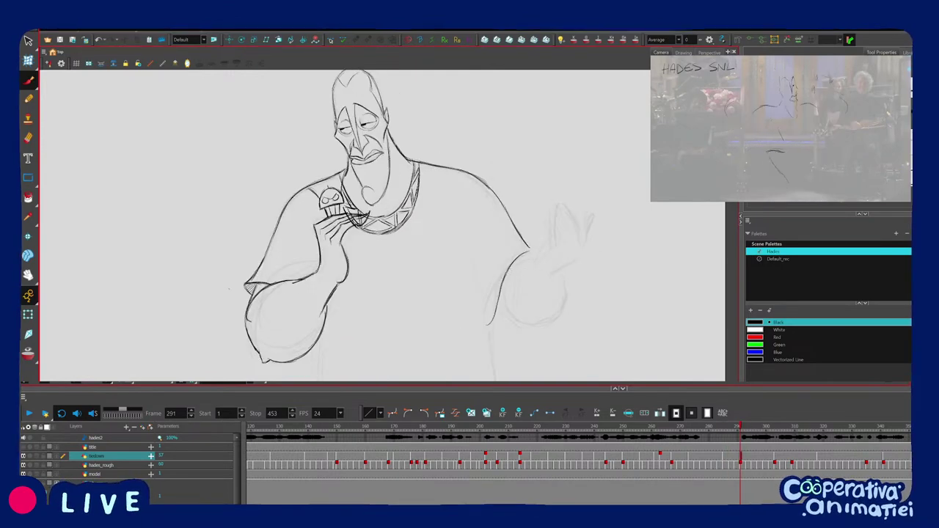
{"action": "left_click", "coordinate": [530, 250], "text": "ctrl"}
{"action": "key", "text": "f"}
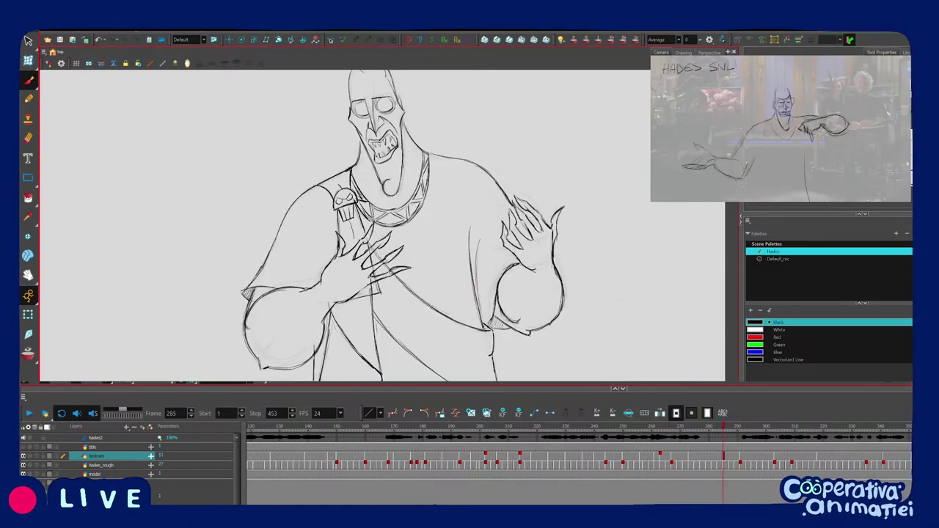
{"action": "key", "text": "g"}
Draw the curved inner fold of the far sleeve down to its lower point on frame 291 and compare it with frame 285.
{"action": "left_click_drag", "start_coordinate": [469, 223], "coordinate": [485, 324]}
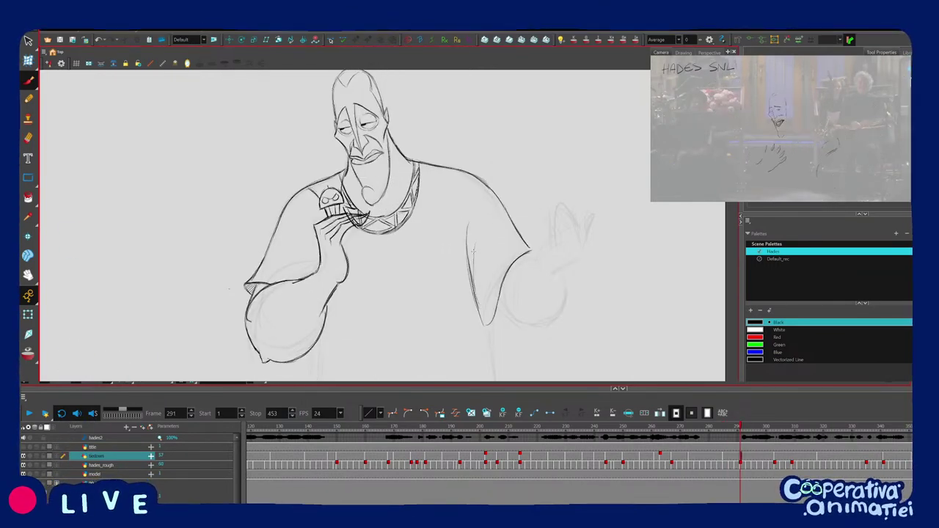
{"action": "left_click_drag", "start_coordinate": [469, 238], "coordinate": [481, 310]}
{"action": "key", "text": "c"}
{"action": "key", "text": "1"}
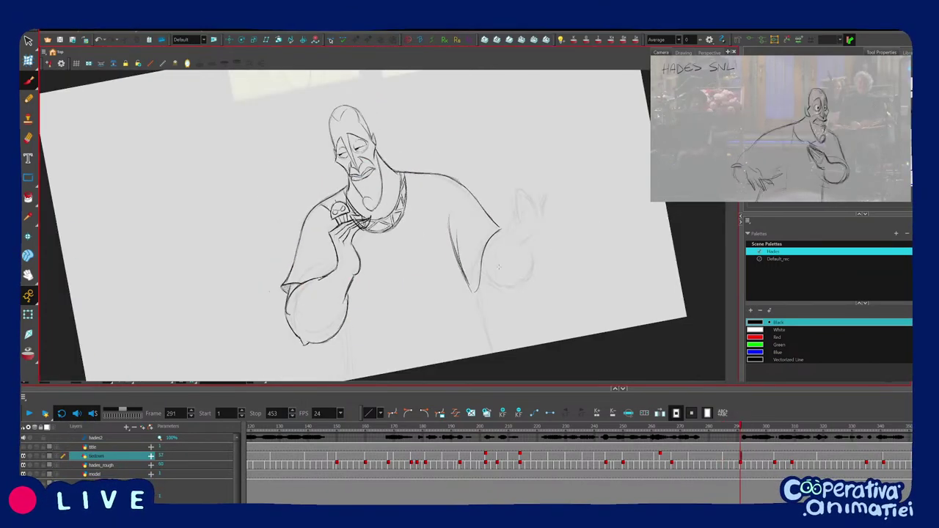
{"action": "key", "text": "f"}
{"action": "key", "text": "g"}
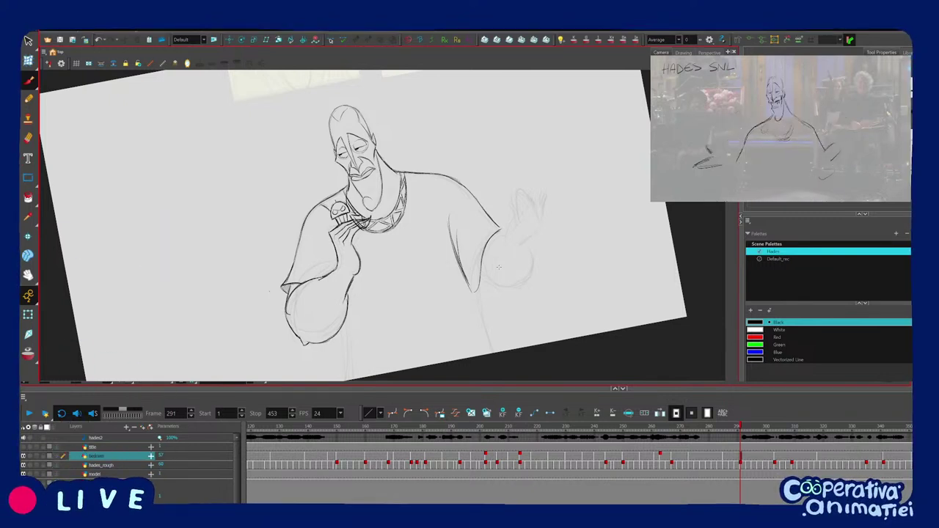
{"action": "left_click_drag", "start_coordinate": [534, 257], "coordinate": [532, 262]}
{"action": "key", "text": "2"}
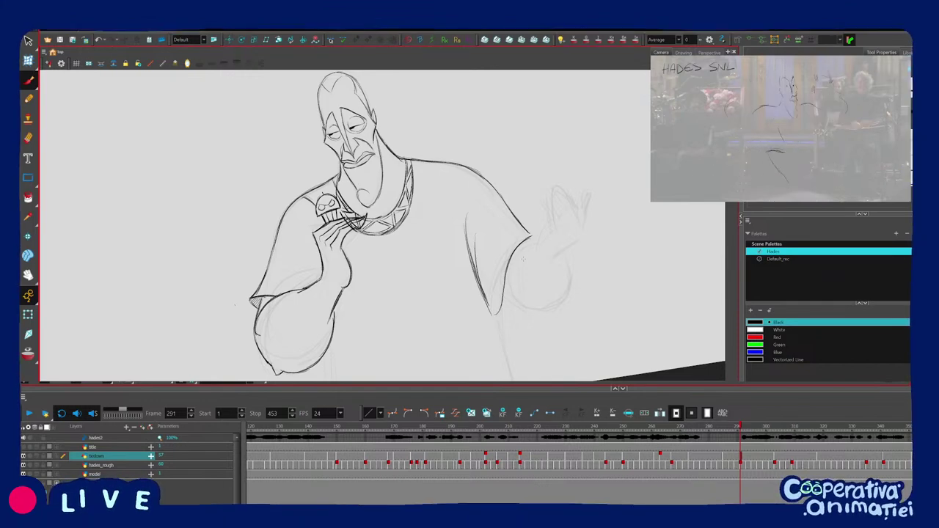
Clean up the lower point of the far sleeve on frame 291 and check it against frame 285.
{"action": "left_click_drag", "start_coordinate": [534, 234], "coordinate": [491, 265]}
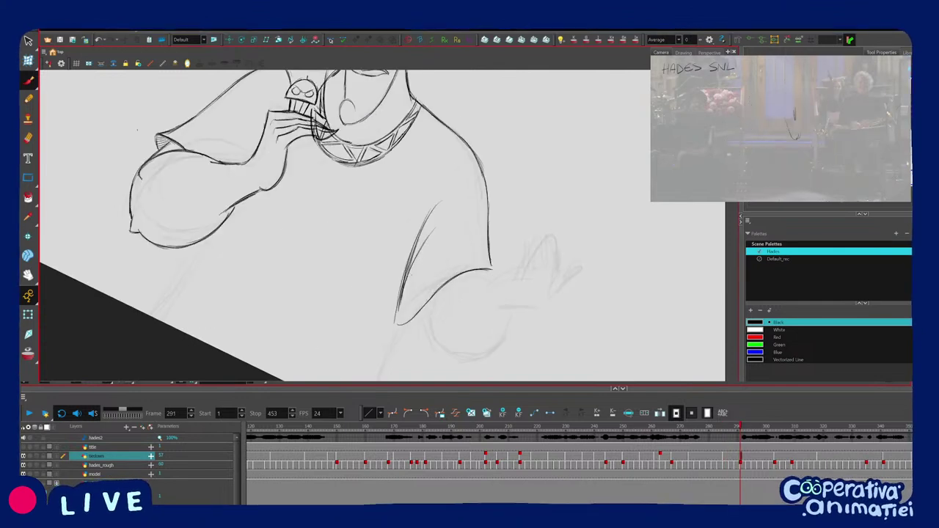
{"action": "mouse_move", "coordinate": [411, 275]}
{"action": "left_mouse_down"}
{"action": "mouse_move", "coordinate": [425, 214]}
{"action": "mouse_move", "coordinate": [431, 304]}
{"action": "left_mouse_up"}
{"action": "left_click_drag", "start_coordinate": [442, 282], "coordinate": [368, 307]}
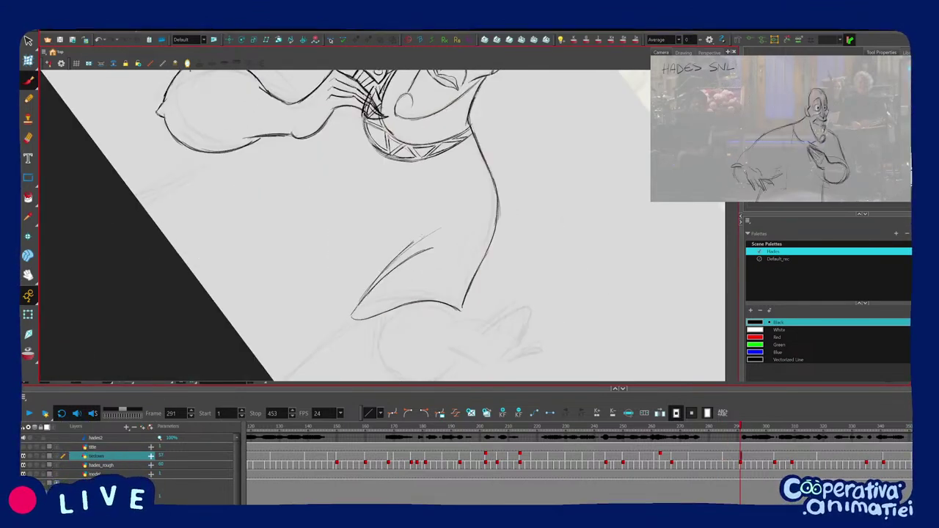
{"action": "key", "text": "shift+m"}
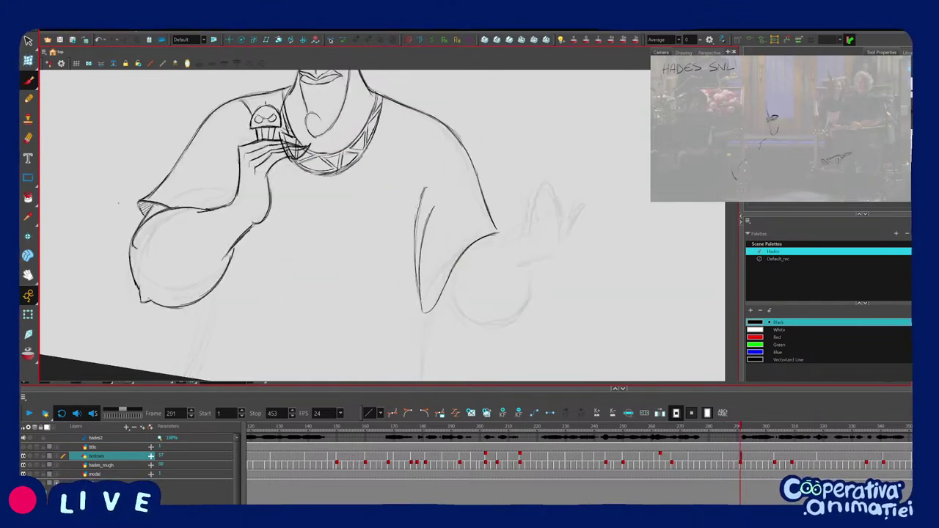
{"action": "key", "text": "f"}
{"action": "key", "text": "f"}
{"action": "key", "text": "f"}
{"action": "left_click_drag", "start_coordinate": [433, 294], "coordinate": [440, 288]}
{"action": "key", "text": "g"}
{"action": "key", "text": "g"}
{"action": "key", "text": "g"}
Adjust the two inner fold lines of the far sleeve on frame 291, comparing them with frame 285.
{"action": "left_click", "coordinate": [426, 257], "text": "ctrl"}
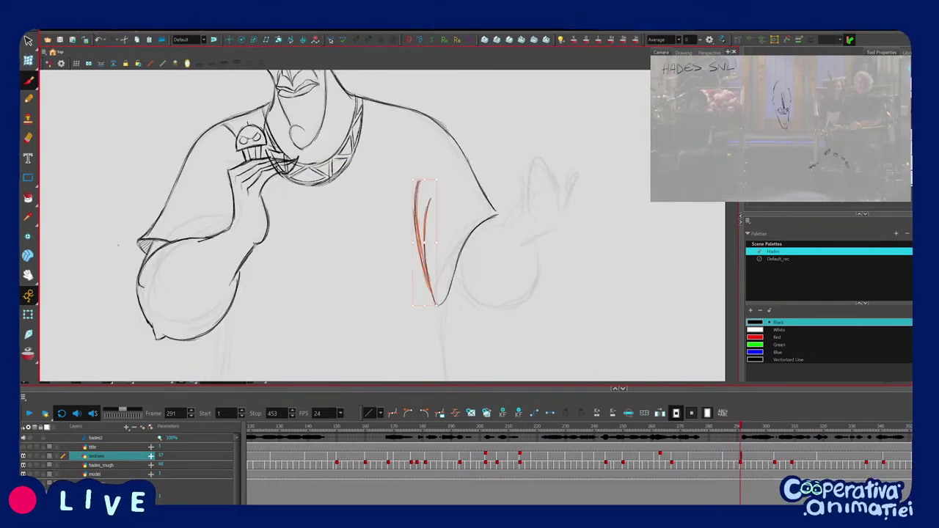
{"action": "key", "text": "Escape"}
{"action": "key", "text": "f"}
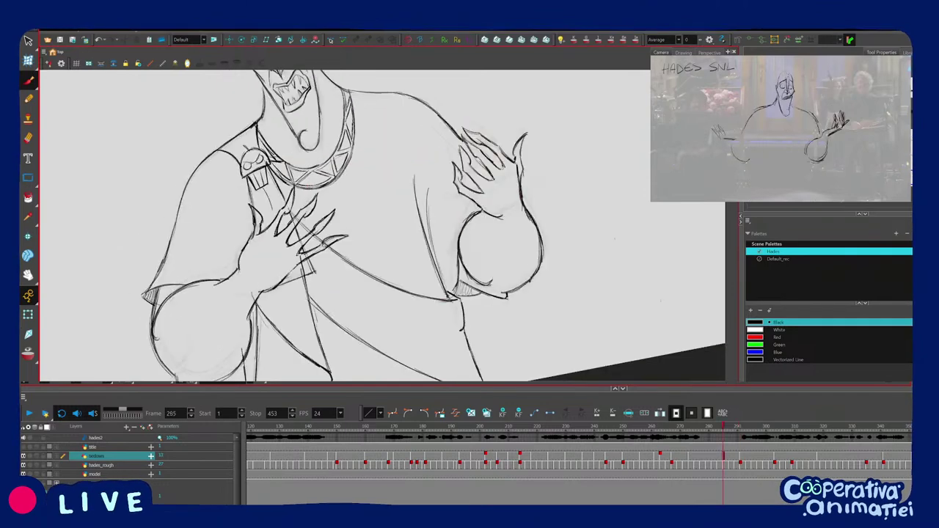
{"action": "key", "text": "g"}
{"action": "key", "text": "f"}
{"action": "key", "text": "g"}
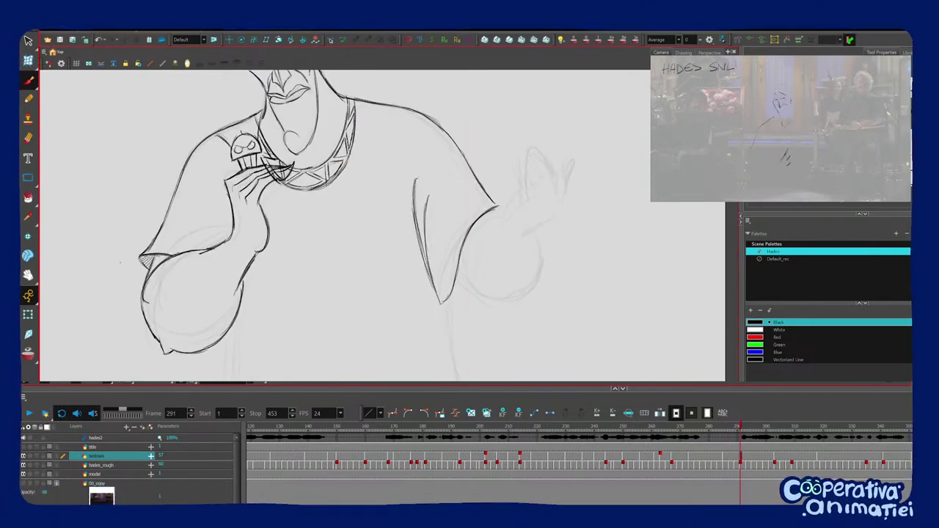
{"action": "key", "text": "1"}
{"action": "key", "text": "1"}
{"action": "left_click", "coordinate": [420, 264], "text": "ctrl"}
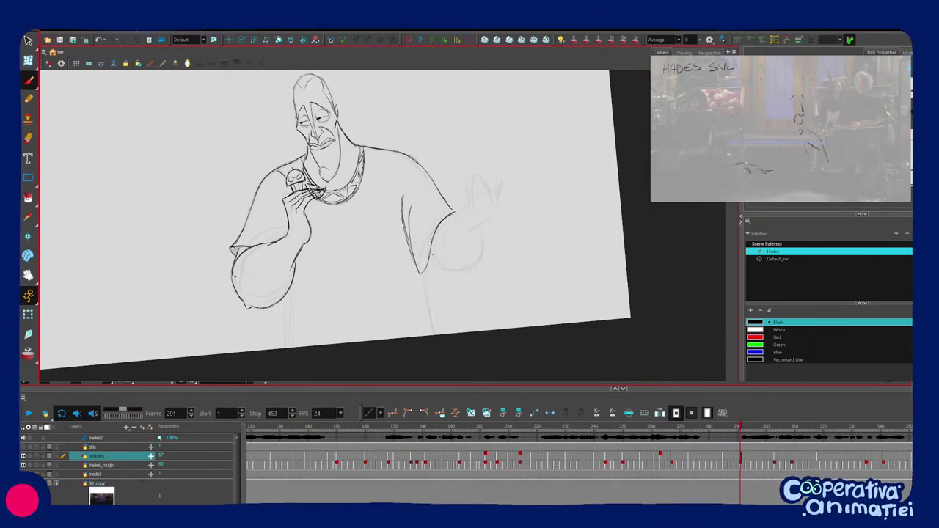
Compare the far shoulder and sleeve on frame 291 with the same area on frame 285.
{"action": "scroll", "coordinate": [431, 254], "scroll_direction": "up", "scroll_amount": 2}
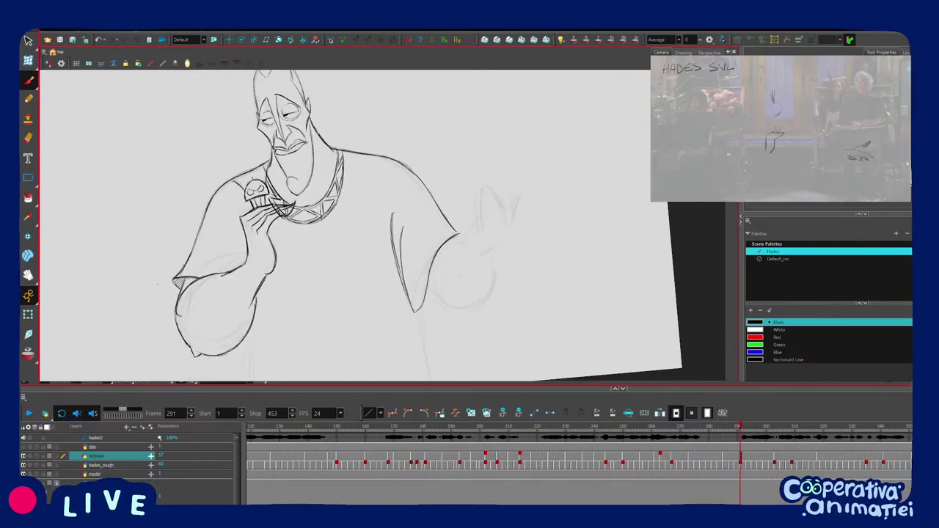
{"action": "key", "text": "f"}
{"action": "key", "text": "g"}
{"action": "key", "text": "f"}
{"action": "key", "text": "g"}
{"action": "key", "text": "f"}
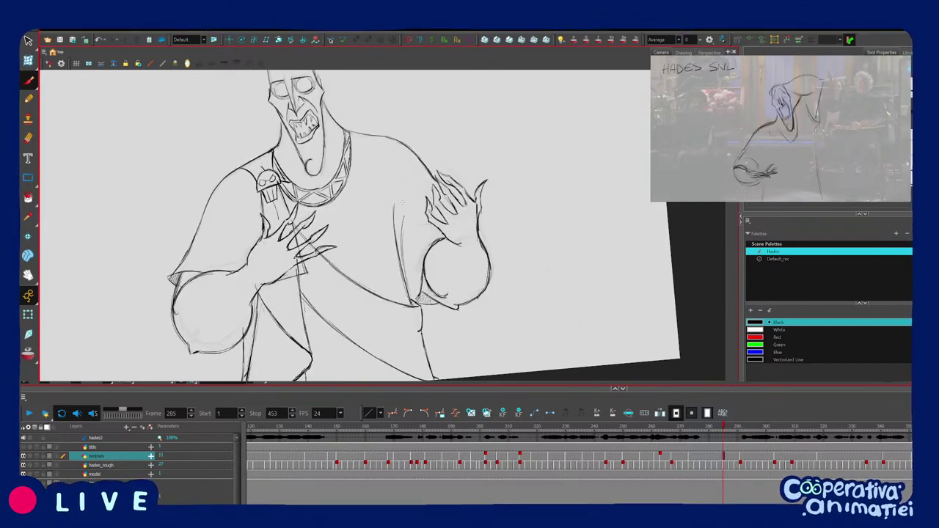
{"action": "key", "text": "g"}
{"action": "key", "text": "f"}
{"action": "key", "text": "g"}
{"action": "scroll", "coordinate": [382, 227], "scroll_direction": "down", "scroll_amount": 2}
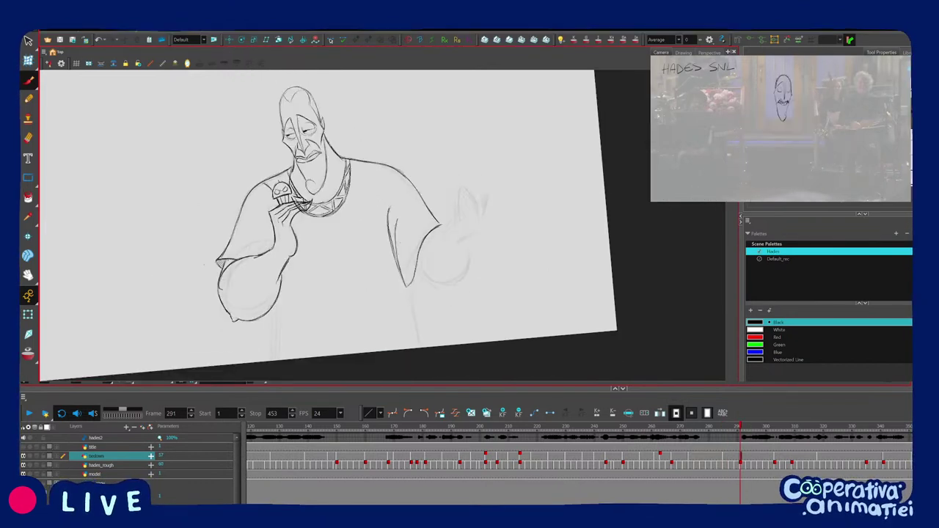
Reshape the upper curve of the far sleeve's opening edge on frame 291.
{"action": "scroll", "coordinate": [395, 242], "scroll_direction": "up", "scroll_amount": 2}
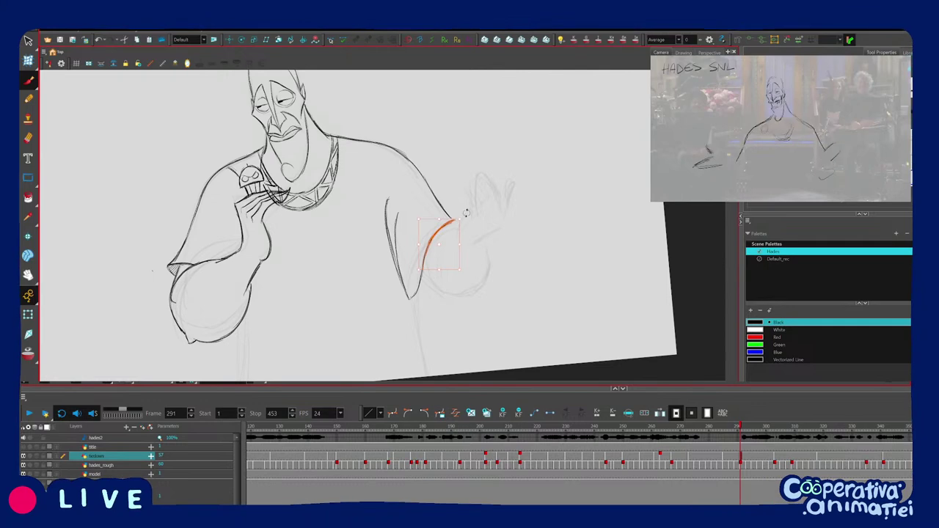
{"action": "key", "text": "f"}
{"action": "key", "text": "g"}
{"action": "left_click_drag", "start_coordinate": [466, 212], "coordinate": [447, 189]}
Draw the far forearm's rounded inner edge, underside with pointed elbow, and outer curve on frame 291.
{"action": "scroll", "coordinate": [455, 220], "scroll_direction": "up", "scroll_amount": 2}
{"action": "mouse_move", "coordinate": [473, 246]}
{"action": "left_mouse_down"}
{"action": "mouse_move", "coordinate": [440, 224]}
{"action": "mouse_move", "coordinate": [445, 295]}
{"action": "mouse_move", "coordinate": [384, 295]}
{"action": "mouse_move", "coordinate": [400, 303]}
{"action": "mouse_move", "coordinate": [404, 274]}
{"action": "mouse_move", "coordinate": [412, 300]}
{"action": "left_mouse_up"}
{"action": "left_click_drag", "start_coordinate": [397, 268], "coordinate": [405, 296]}
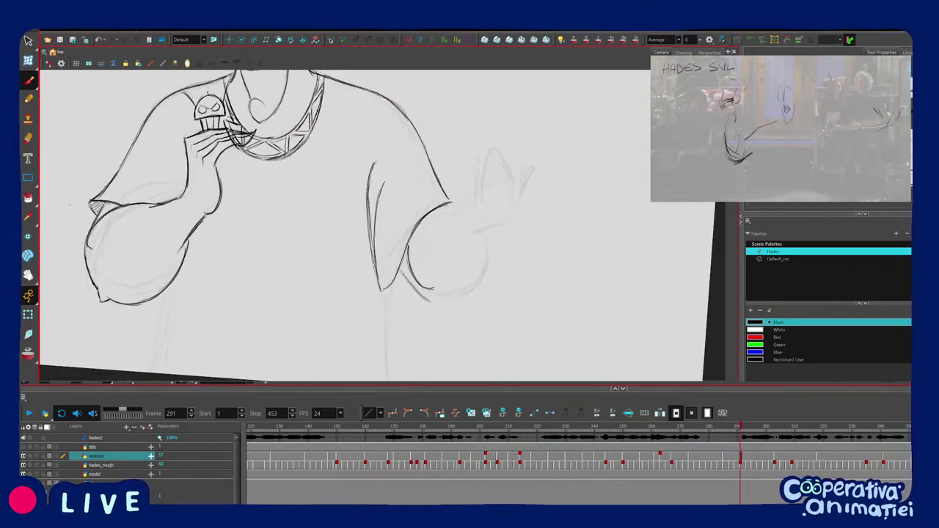
{"action": "left_click_drag", "start_coordinate": [403, 272], "coordinate": [438, 308]}
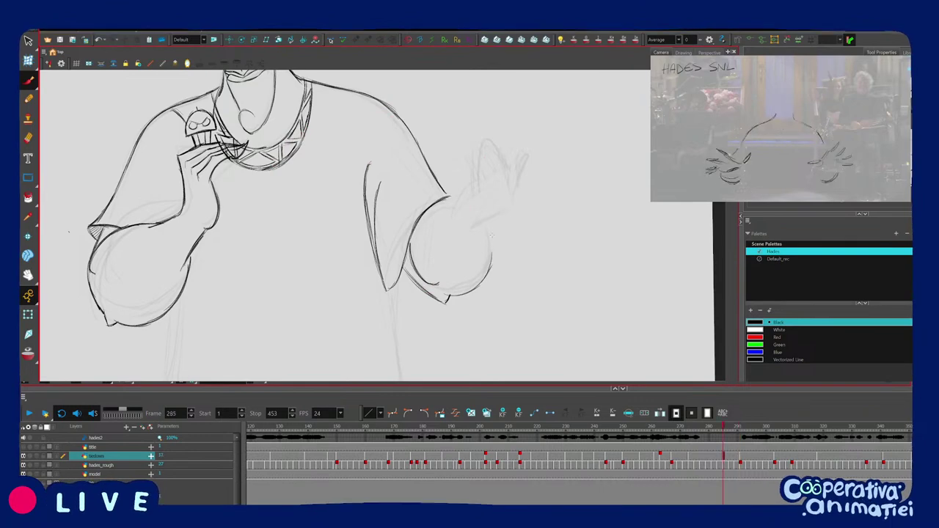
{"action": "key", "text": "g"}
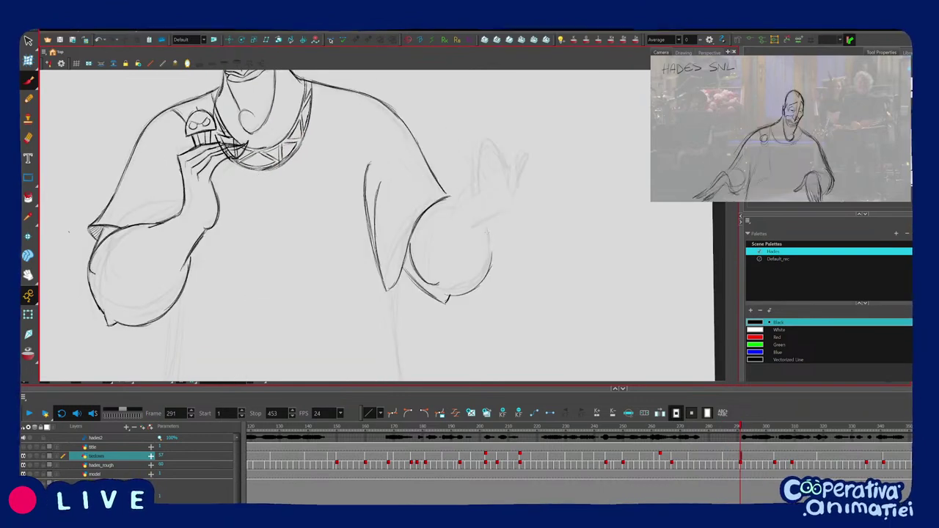
{"action": "left_click_drag", "start_coordinate": [488, 229], "coordinate": [492, 268]}
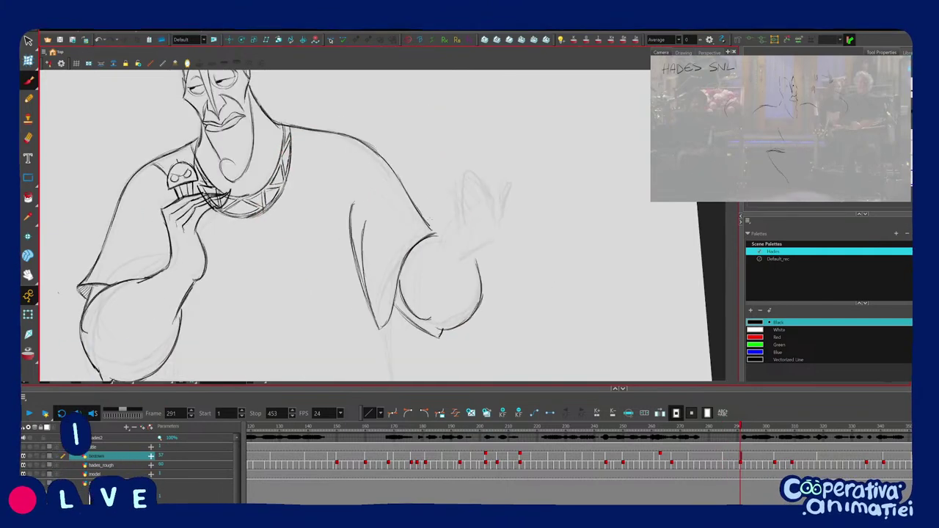
Adjust the lower shoulder line and sleeve edge where they meet at the far sleeve's tip on frame 291, checking frame 285.
{"action": "left_click_drag", "start_coordinate": [435, 204], "coordinate": [436, 243]}
{"action": "key", "text": "f"}
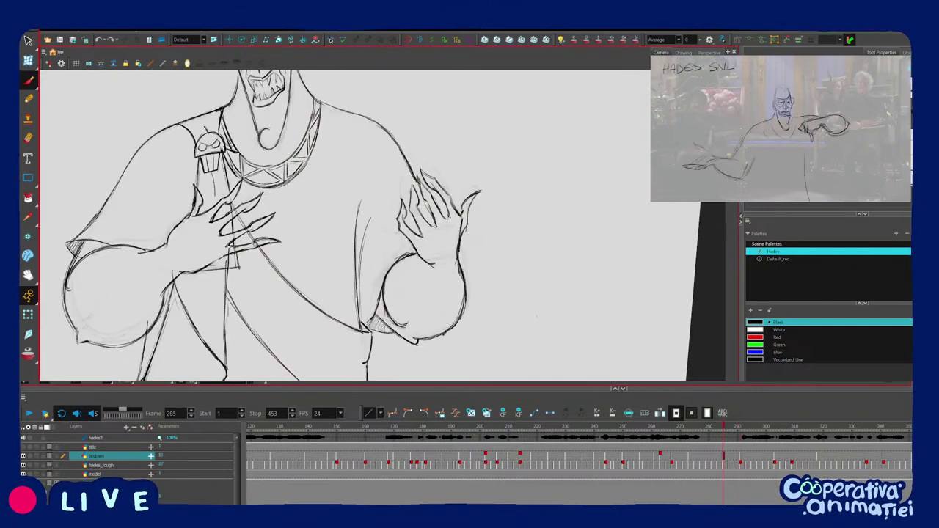
{"action": "key", "text": "g"}
{"action": "key", "text": "f"}
{"action": "key", "text": "g"}
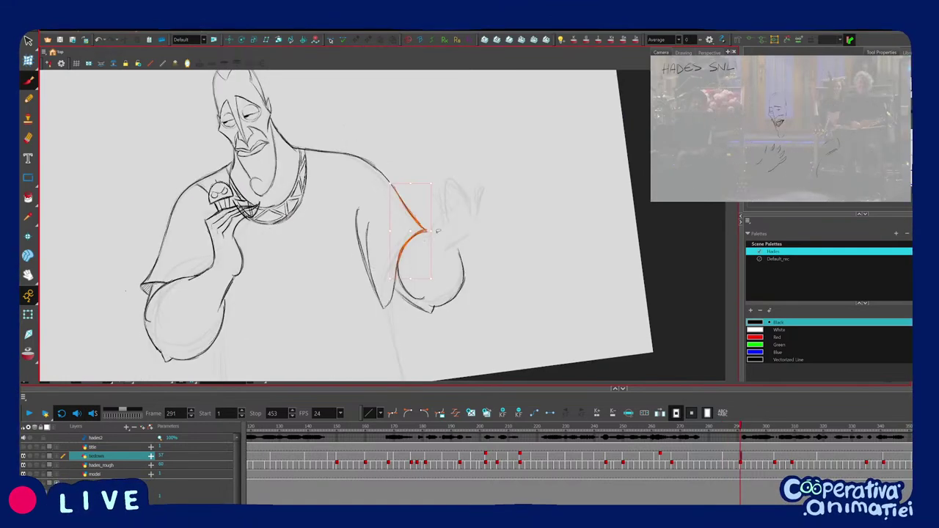
{"action": "key", "text": "2"}
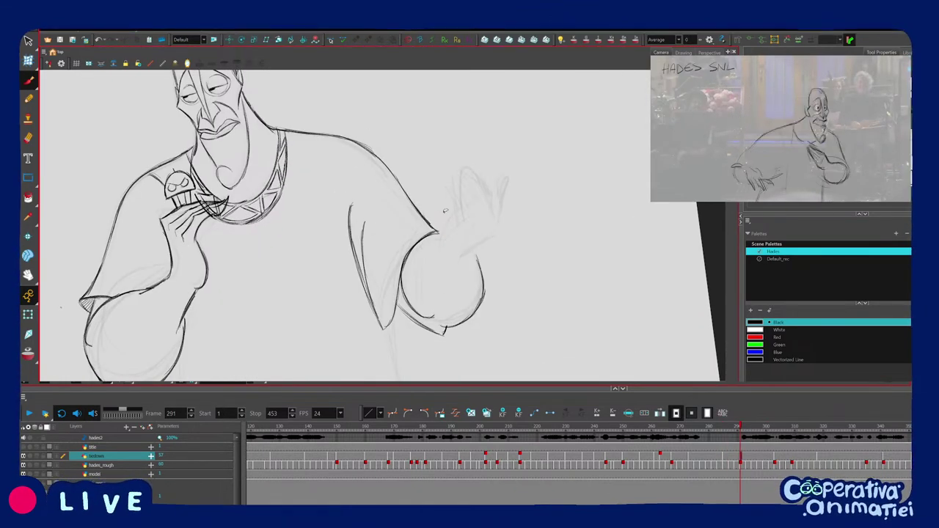
{"action": "key", "text": "f"}
{"action": "key", "text": "g"}
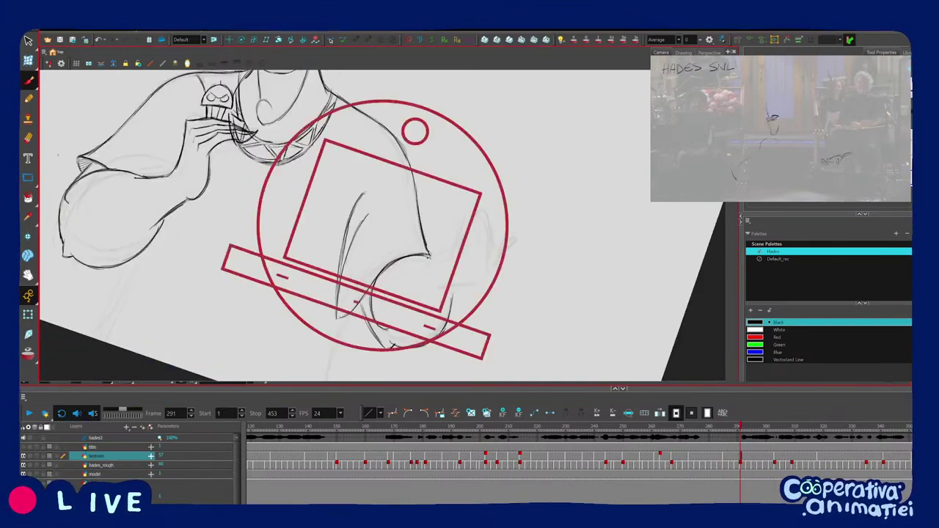
Compare the far forearm and wrist on frame 291 with the raised hand on frame 285.
{"action": "key", "text": "1"}
{"action": "key", "text": "f"}
{"action": "left_click_drag", "start_coordinate": [483, 214], "coordinate": [505, 269]}
{"action": "key", "text": "2"}
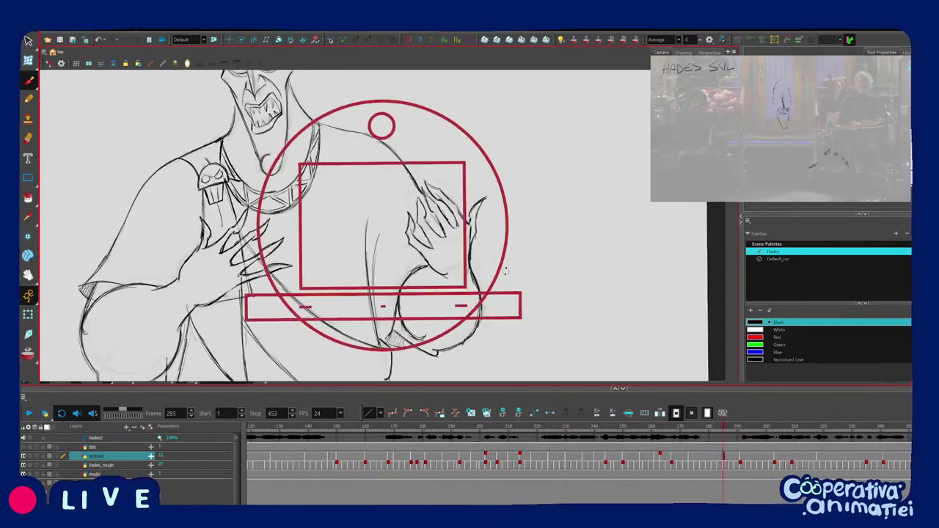
{"action": "key", "text": "2"}
{"action": "key", "text": "g"}
{"action": "left_click_drag", "start_coordinate": [482, 221], "coordinate": [478, 254]}
{"action": "key", "text": "f"}
{"action": "key", "text": "f"}
{"action": "key", "text": "g"}
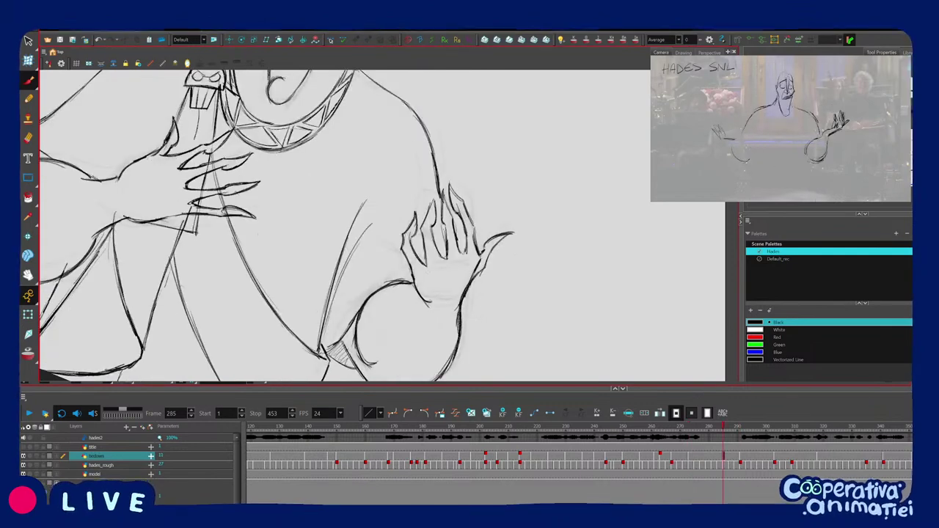
Redraw the inner wrist line below the raised far hand on frame 285, comparing with frame 291.
{"action": "left_click_drag", "start_coordinate": [430, 301], "coordinate": [431, 306]}
{"action": "key", "text": "f"}
{"action": "key", "text": "g"}
{"action": "key", "text": "g"}
{"action": "key", "text": "f"}
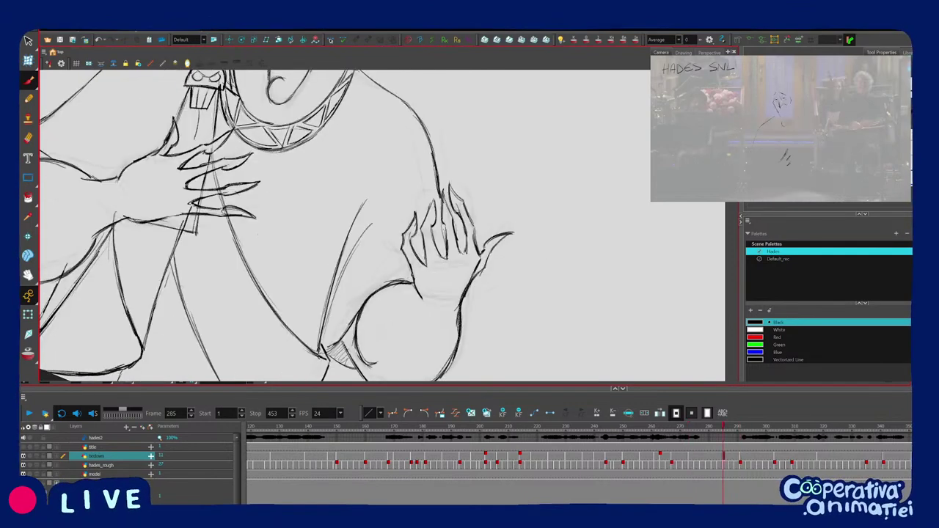
{"action": "key", "text": "g"}
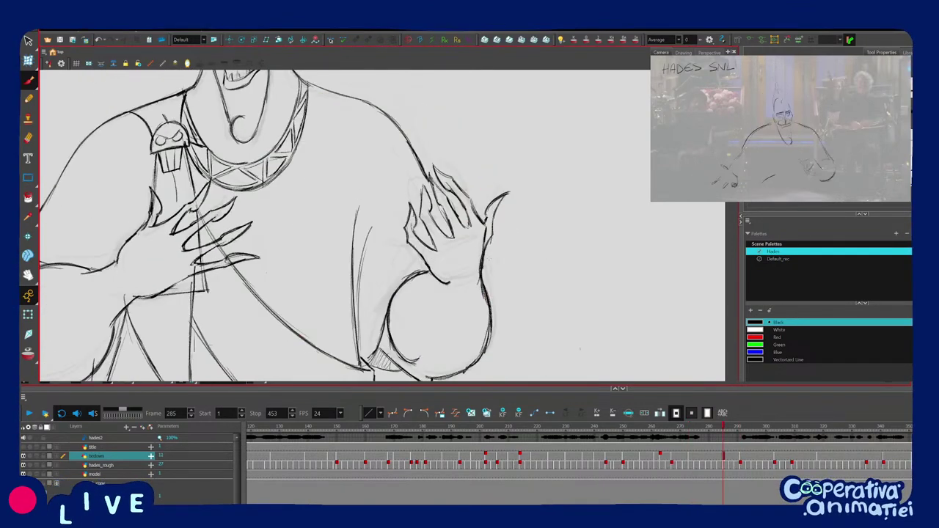
{"action": "key", "text": "g"}
{"action": "key", "text": "f"}
{"action": "key", "text": "g"}
Draw the curved base of the far hand's thumb side and the wrist's underside on frame 291.
{"action": "mouse_move", "coordinate": [468, 284]}
{"action": "left_mouse_down"}
{"action": "mouse_move", "coordinate": [482, 260]}
{"action": "mouse_move", "coordinate": [462, 278]}
{"action": "left_mouse_up"}
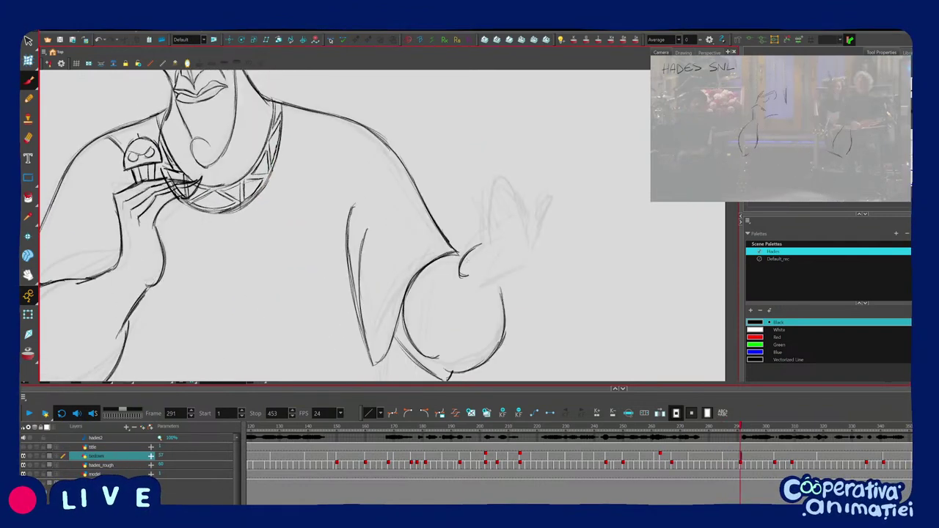
{"action": "mouse_move", "coordinate": [532, 266]}
{"action": "left_mouse_down"}
{"action": "mouse_move", "coordinate": [486, 287]}
{"action": "mouse_move", "coordinate": [493, 307]}
{"action": "left_mouse_up"}
{"action": "key", "text": "f"}
{"action": "key", "text": "g"}
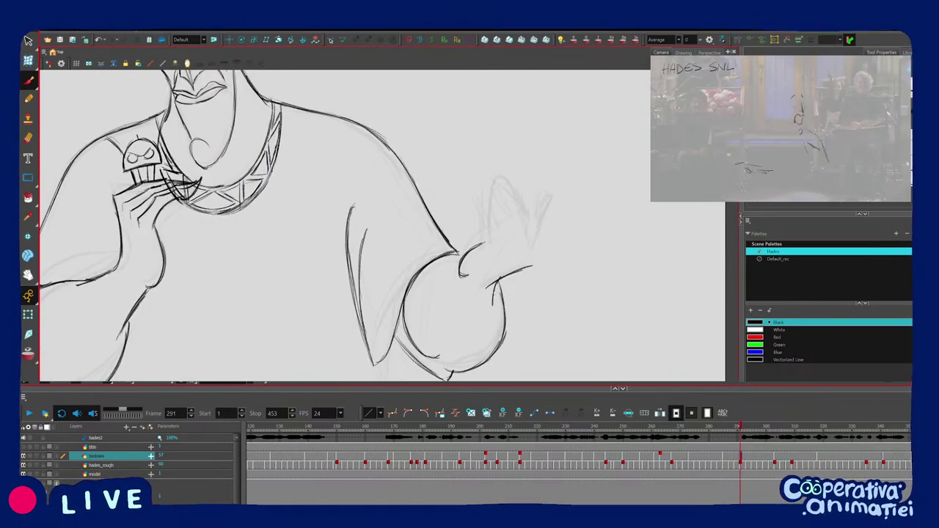
Draw the far palm's outer edge up to a pointed fingertip and refine the wrist lines on frame 291.
{"action": "mouse_move", "coordinate": [546, 260]}
{"action": "left_mouse_down"}
{"action": "mouse_move", "coordinate": [532, 198]}
{"action": "mouse_move", "coordinate": [522, 210]}
{"action": "left_mouse_up"}
{"action": "key", "text": "f"}
{"action": "key", "text": "g"}
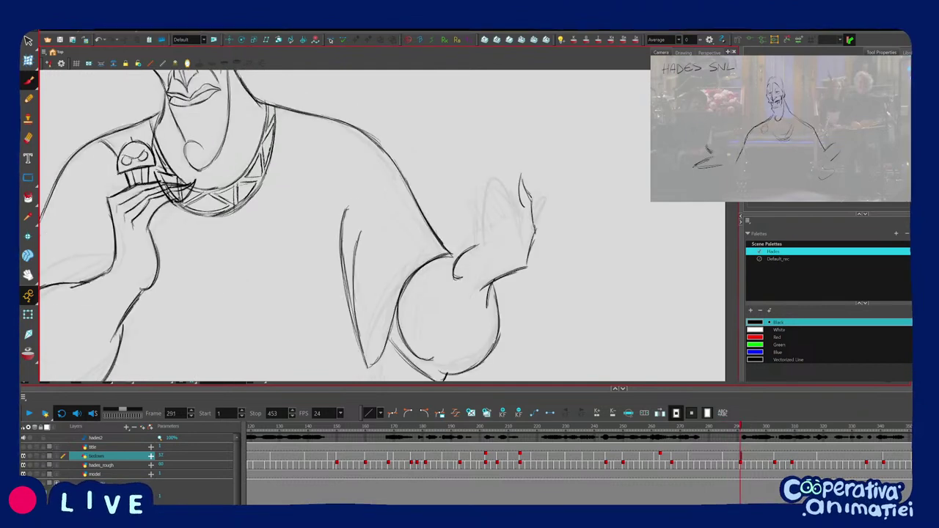
{"action": "mouse_move", "coordinate": [523, 254]}
{"action": "left_mouse_down"}
{"action": "mouse_move", "coordinate": [525, 231]}
{"action": "mouse_move", "coordinate": [518, 266]}
{"action": "mouse_move", "coordinate": [514, 247]}
{"action": "left_mouse_up"}
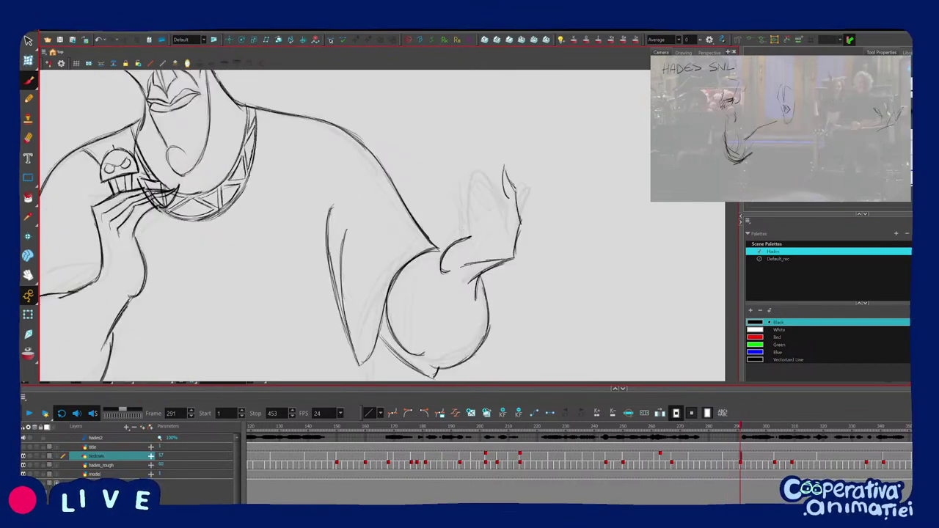
{"action": "left_click_drag", "start_coordinate": [467, 238], "coordinate": [448, 272]}
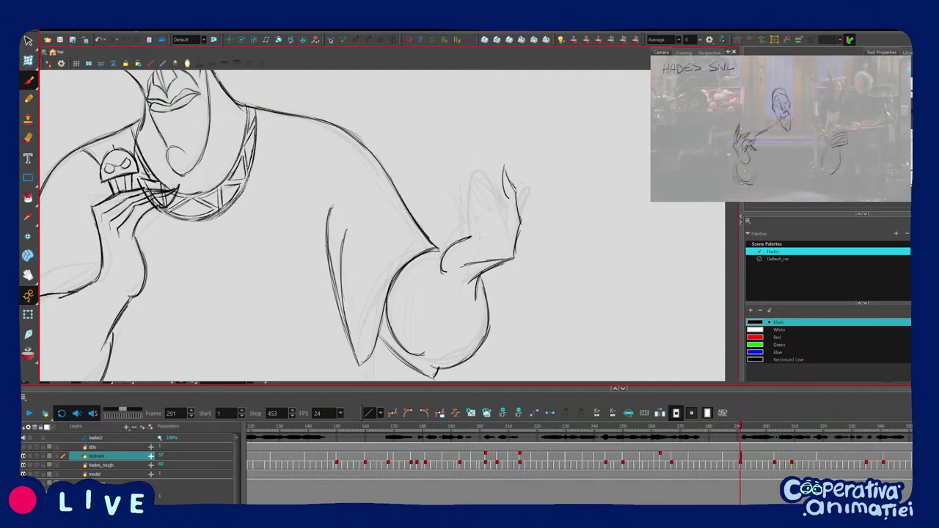
Refine the far forearm's outer curve from the wrist down to the elbow on frame 291, comparing with frame 285.
{"action": "key", "text": "f"}
{"action": "key", "text": "g"}
{"action": "key", "text": "c"}
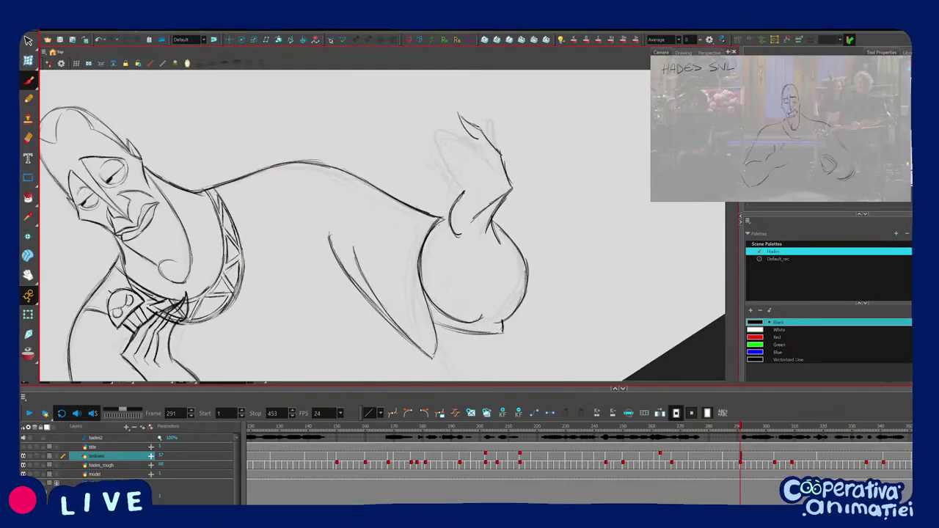
{"action": "left_click_drag", "start_coordinate": [489, 245], "coordinate": [466, 294]}
{"action": "key", "text": "2"}
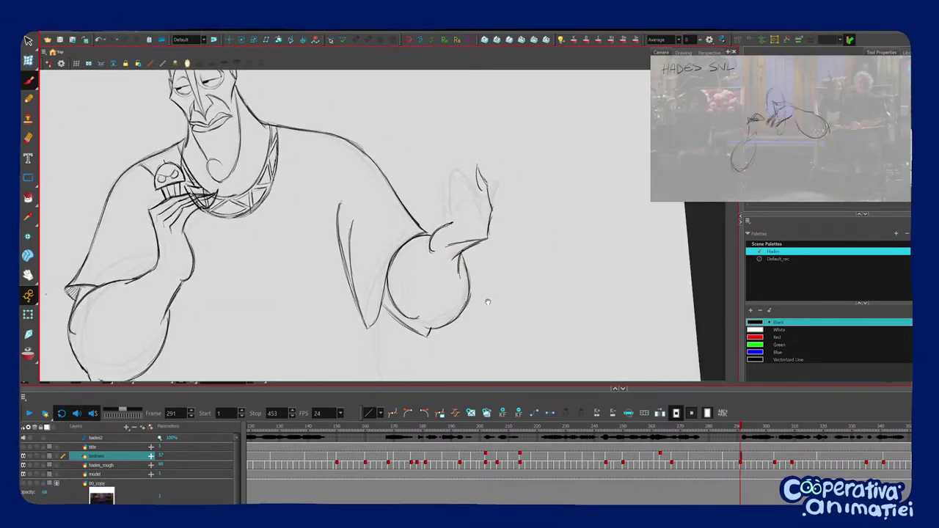
{"action": "key", "text": "f"}
{"action": "key", "text": "g"}
{"action": "left_click_drag", "start_coordinate": [464, 262], "coordinate": [435, 328]}
{"action": "key", "text": "f"}
{"action": "key", "text": "g"}
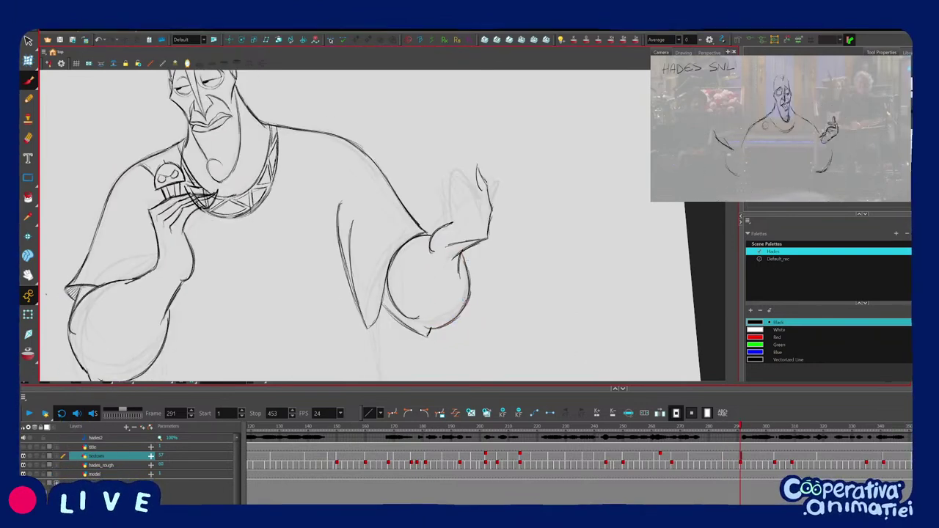
{"action": "left_click_drag", "start_coordinate": [463, 302], "coordinate": [449, 319]}
Draw the pointed finger nearest the thumb on the far hand on frame 291, comparing with frame 285.
{"action": "key", "text": "2"}
{"action": "key", "text": "2"}
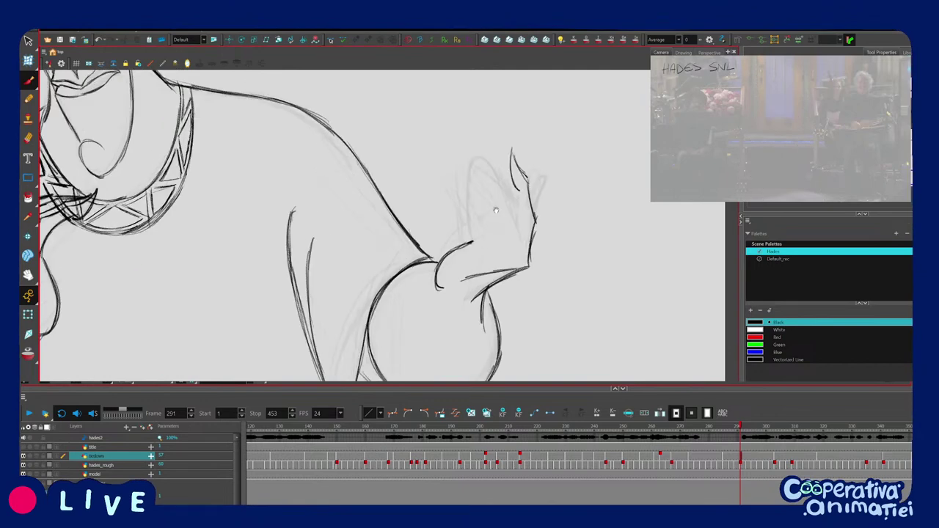
{"action": "left_click_drag", "start_coordinate": [495, 207], "coordinate": [475, 216]}
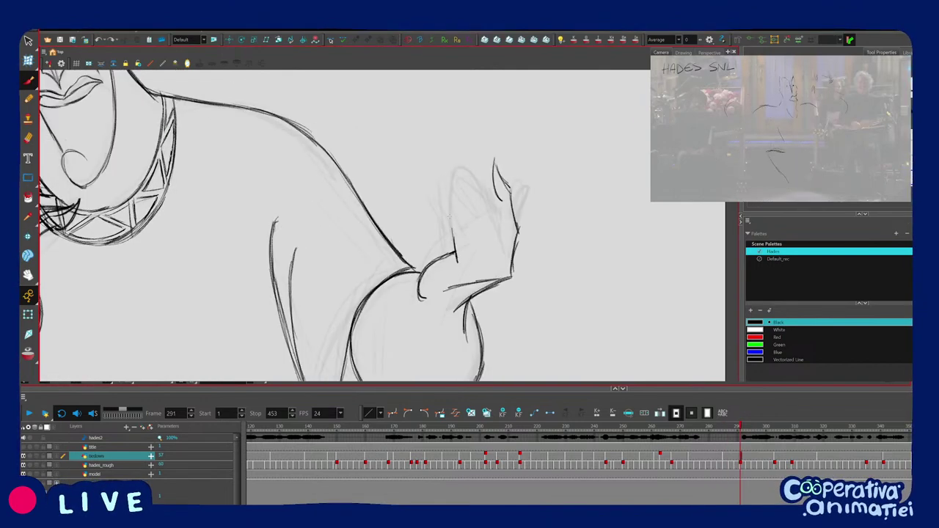
{"action": "mouse_move", "coordinate": [446, 181]}
{"action": "left_mouse_down"}
{"action": "mouse_move", "coordinate": [460, 210]}
{"action": "mouse_move", "coordinate": [457, 261]}
{"action": "left_mouse_up"}
{"action": "key", "text": "f"}
{"action": "key", "text": "g"}
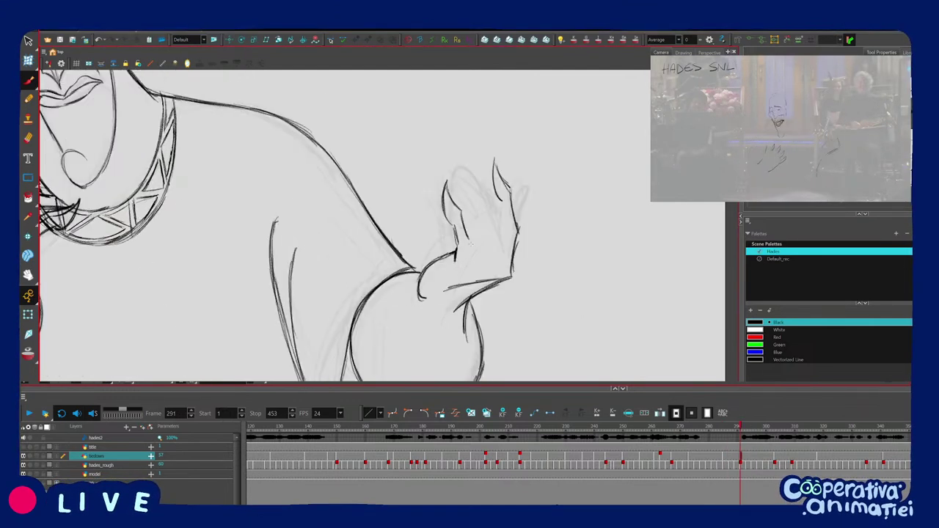
Undo the last finger stroke and draw the far hand's middle fingers, comparing with frame 285.
{"action": "key", "text": "ctrl+z"}
{"action": "key", "text": "f"}
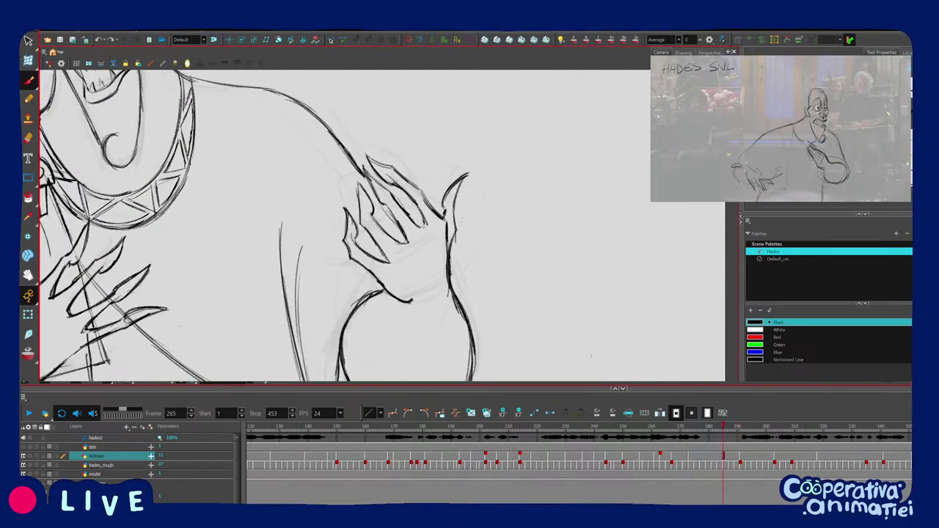
{"action": "key", "text": "g"}
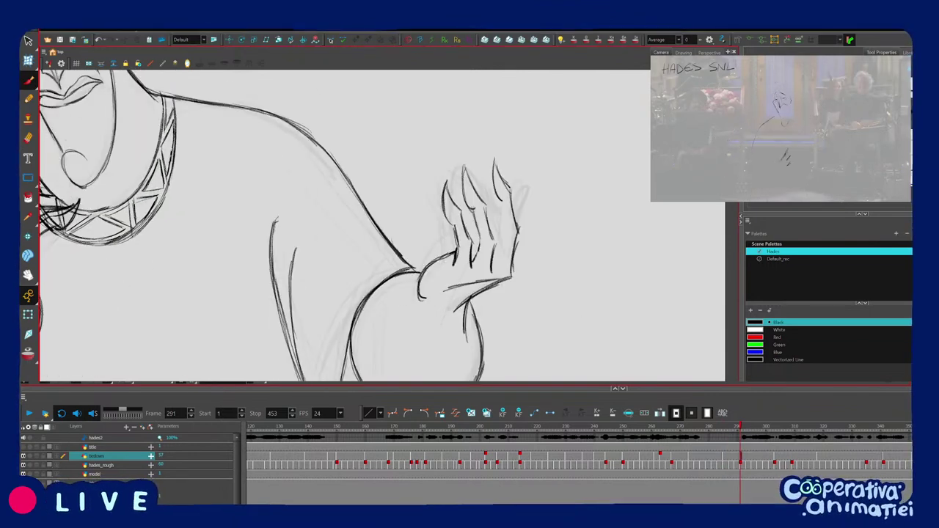
{"action": "key", "text": "f"}
{"action": "left_click_drag", "start_coordinate": [459, 240], "coordinate": [428, 275]}
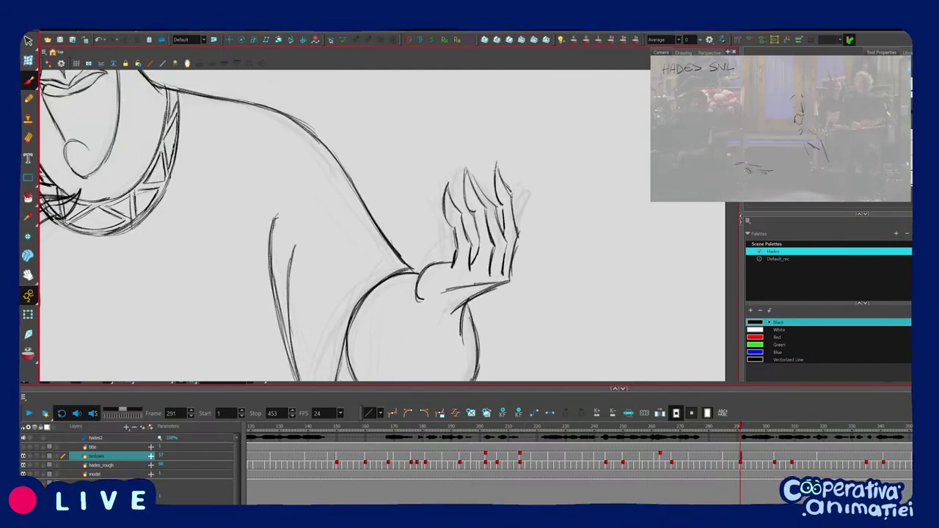
Complete the far hand on frame 291 with the outermost pointed fingertip, comparing with frame 285.
{"action": "key", "text": "f"}
{"action": "key", "text": "g"}
{"action": "scroll", "coordinate": [382, 226], "scroll_direction": "down", "scroll_amount": 1}
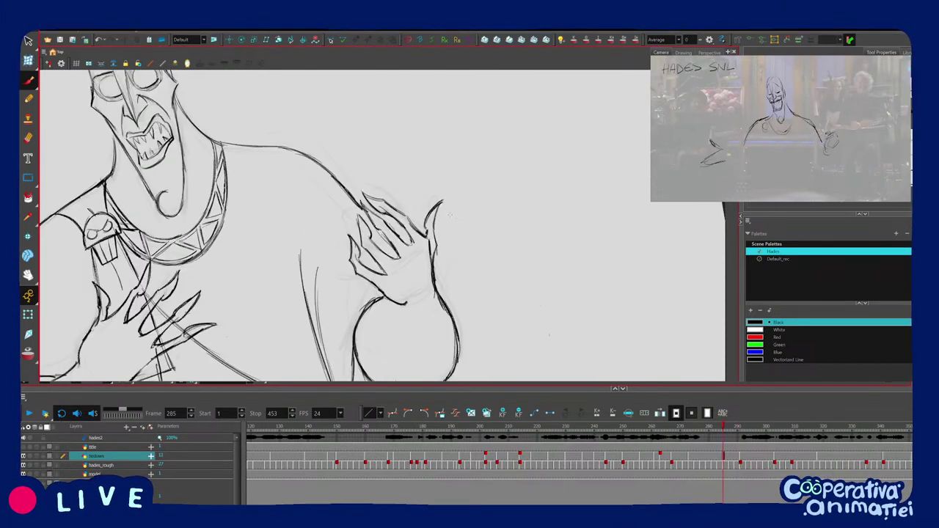
{"action": "key", "text": "period"}
{"action": "key", "text": "period"}
{"action": "key", "text": "period"}
{"action": "key", "text": "period"}
{"action": "key", "text": "period"}
{"action": "key", "text": "period"}
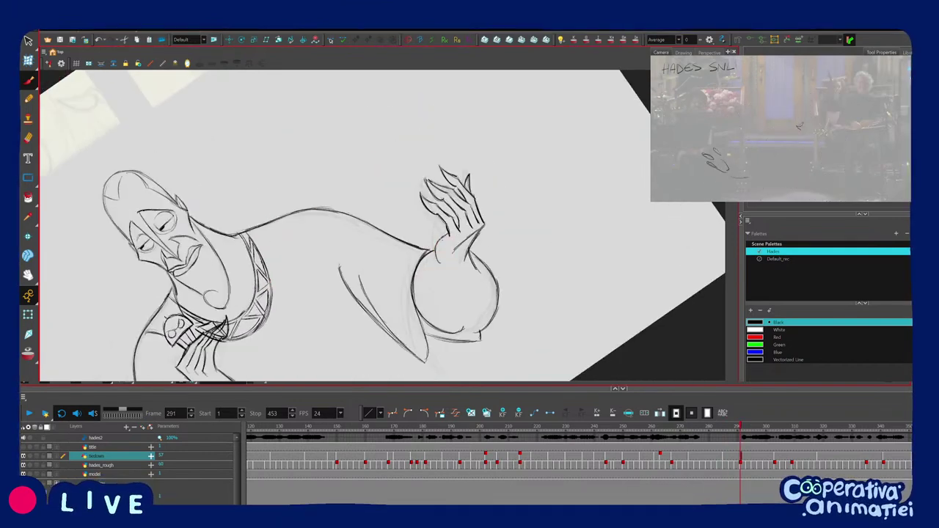
Compare the finished far hand and arm between frames 285 and 291.
{"action": "key", "text": "comma"}
{"action": "key", "text": "comma"}
{"action": "key", "text": "comma"}
{"action": "key", "text": "comma"}
{"action": "key", "text": "comma"}
{"action": "key", "text": "comma"}
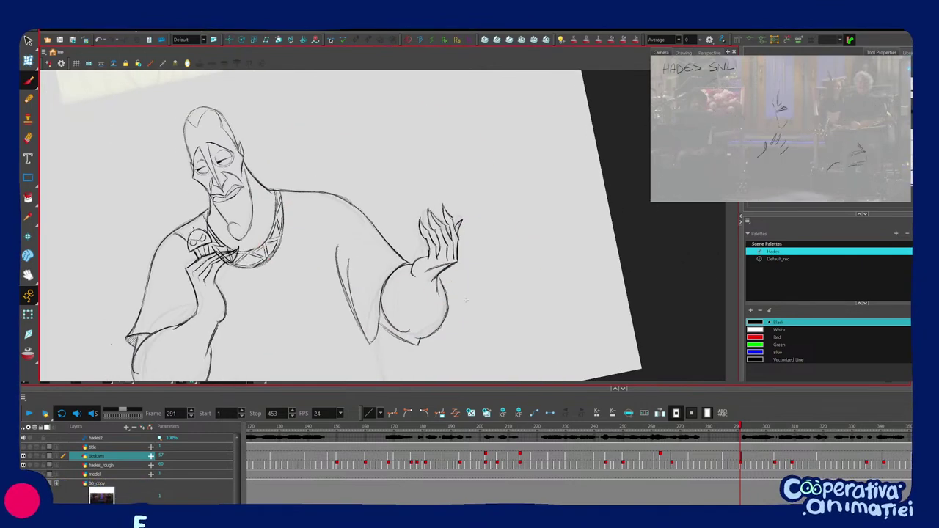
{"action": "left_click_drag", "start_coordinate": [466, 300], "coordinate": [466, 258]}
{"action": "mouse_move", "coordinate": [456, 295]}
{"action": "left_mouse_down"}
{"action": "mouse_move", "coordinate": [415, 338]}
{"action": "mouse_move", "coordinate": [394, 341]}
{"action": "mouse_move", "coordinate": [457, 296]}
{"action": "left_mouse_up"}
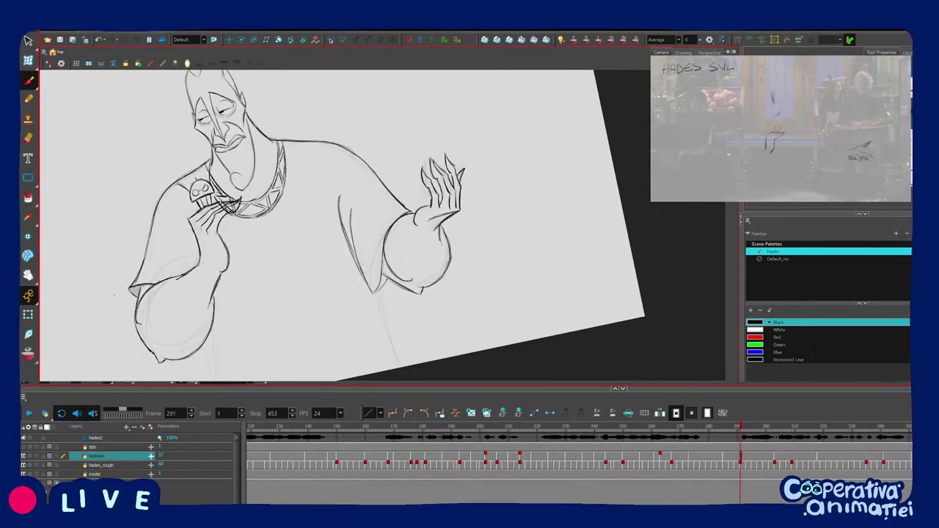
Select and adjust the two fold lines inside the far sleeve on frame 291, comparing with frame 285.
{"action": "left_click_drag", "start_coordinate": [349, 182], "coordinate": [366, 296]}
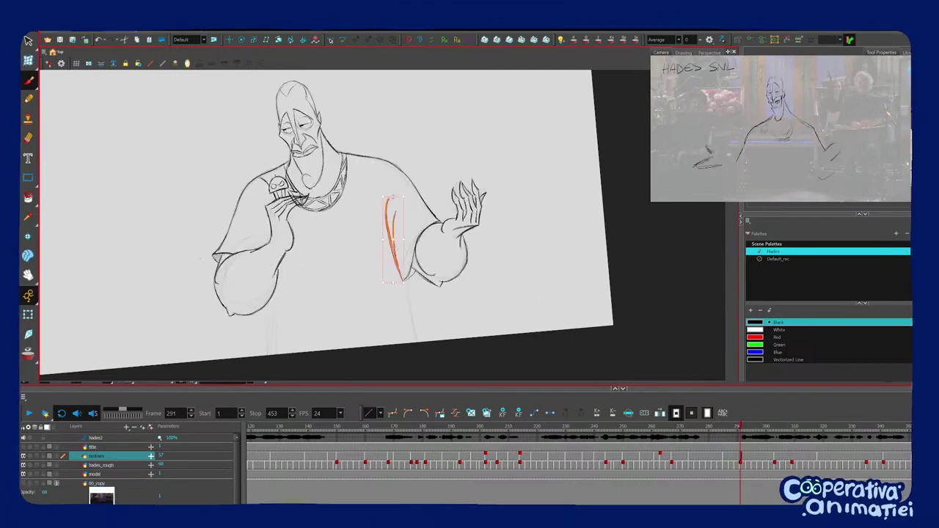
{"action": "left_click_drag", "start_coordinate": [403, 229], "coordinate": [416, 279]}
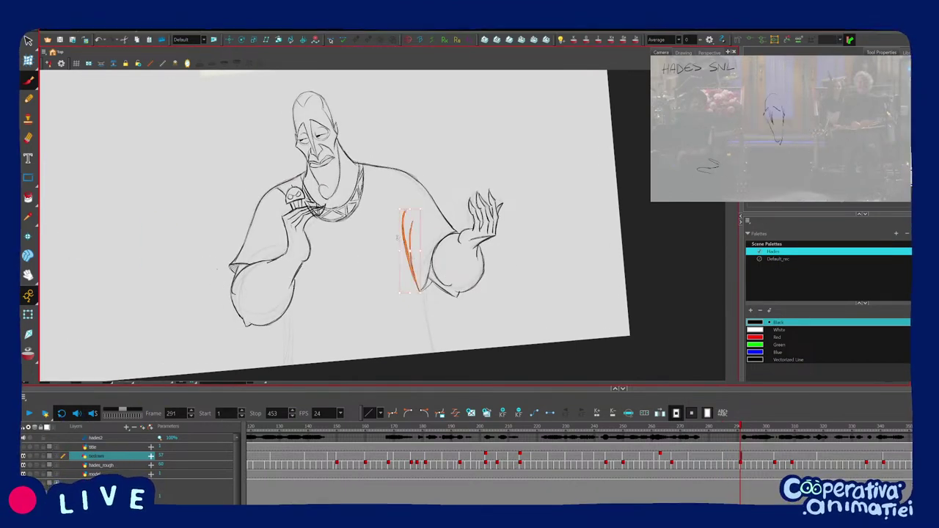
{"action": "key", "text": "1"}
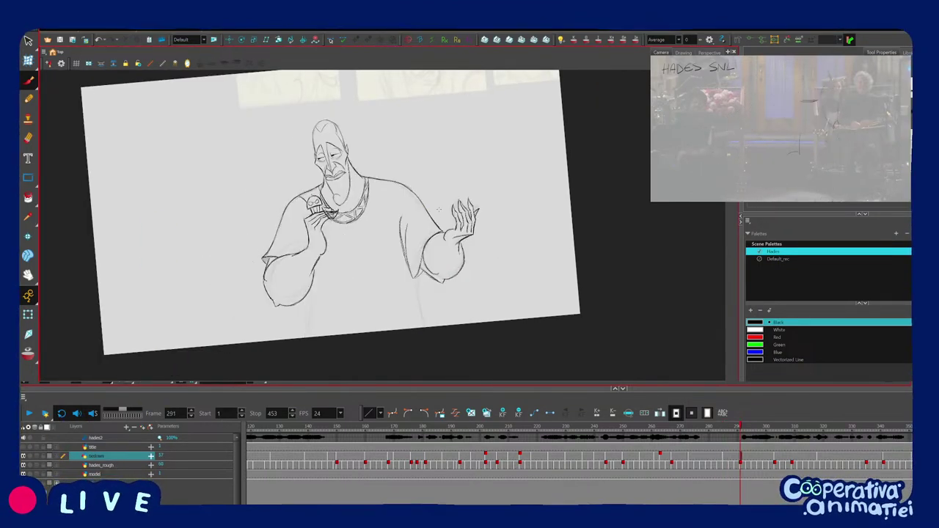
{"action": "key", "text": "2"}
{"action": "key", "text": "f"}
{"action": "key", "text": "g"}
{"action": "left_click", "coordinate": [414, 234]}
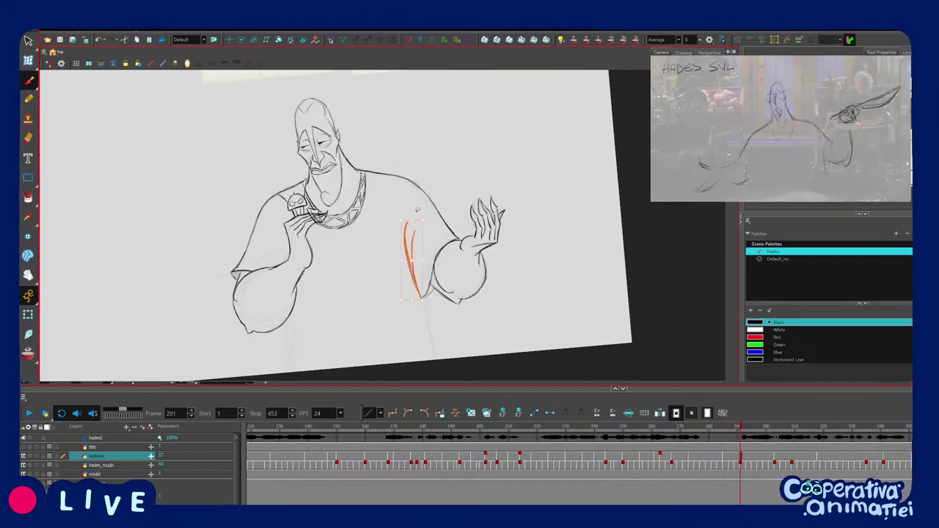
{"action": "key", "text": "1"}
{"action": "left_click_drag", "start_coordinate": [422, 315], "coordinate": [452, 291]}
{"action": "key", "text": "2"}
{"action": "key", "text": "f"}
{"action": "key", "text": "f"}
{"action": "key", "text": "f"}
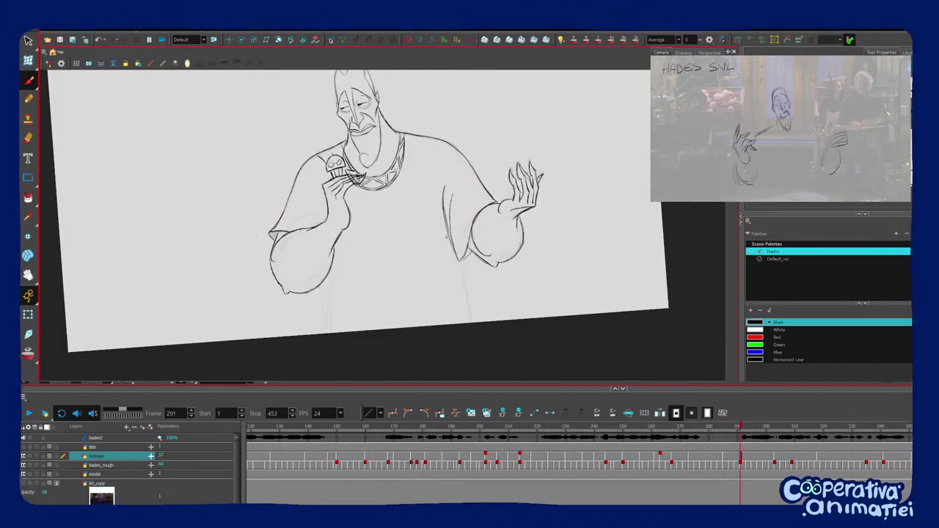
{"action": "left_click", "coordinate": [450, 234]}
Draw the curved diagonal robe line across the chest below the collar on frame 291, comparing with frame 285.
{"action": "left_click_drag", "start_coordinate": [507, 254], "coordinate": [499, 278]}
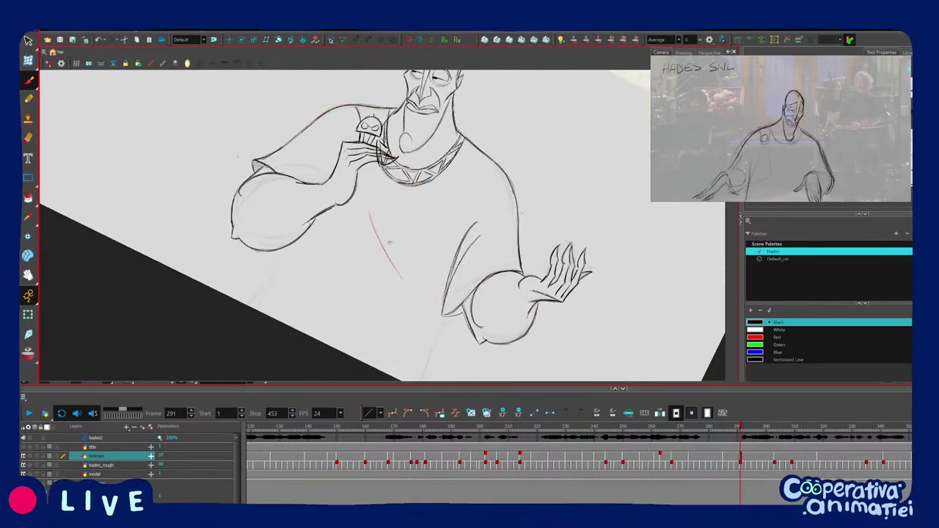
{"action": "mouse_move", "coordinate": [399, 196]}
{"action": "left_mouse_down"}
{"action": "mouse_move", "coordinate": [353, 276]}
{"action": "mouse_move", "coordinate": [414, 282]}
{"action": "mouse_move", "coordinate": [435, 264]}
{"action": "left_mouse_up"}
{"action": "left_click_drag", "start_coordinate": [367, 193], "coordinate": [403, 208]}
{"action": "key", "text": "Delete"}
{"action": "key", "text": "f"}
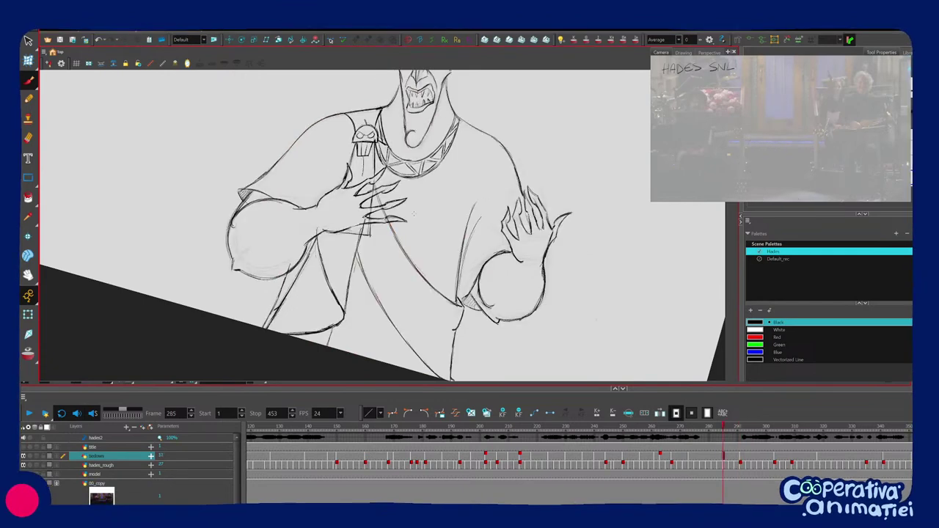
{"action": "key", "text": "g"}
{"action": "key", "text": "ctrl+z"}
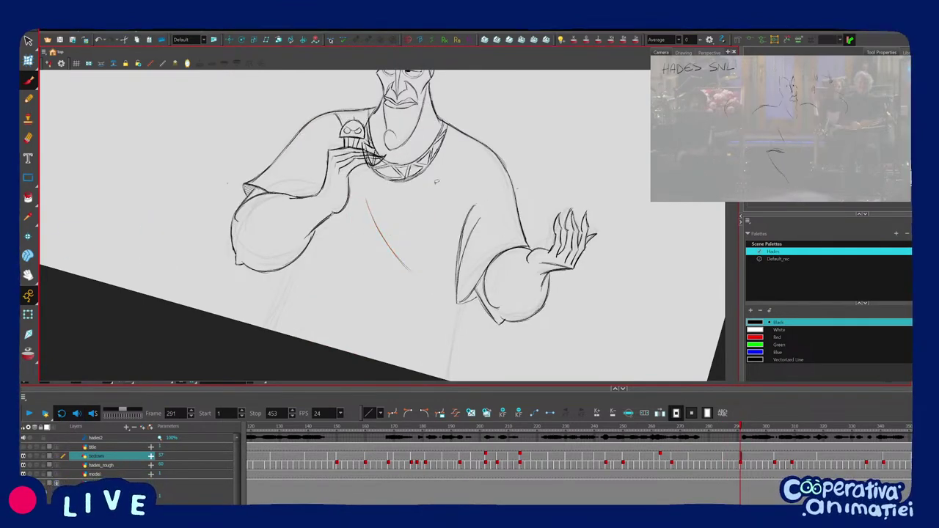
{"action": "key", "text": "f"}
{"action": "key", "text": "g"}
Draw the angular cloth corner hanging beside the raised near hand and refine its lower edge.
{"action": "mouse_move", "coordinate": [360, 182]}
{"action": "left_mouse_down"}
{"action": "mouse_move", "coordinate": [336, 210]}
{"action": "mouse_move", "coordinate": [349, 190]}
{"action": "mouse_move", "coordinate": [341, 201]}
{"action": "mouse_move", "coordinate": [359, 227]}
{"action": "left_mouse_up"}
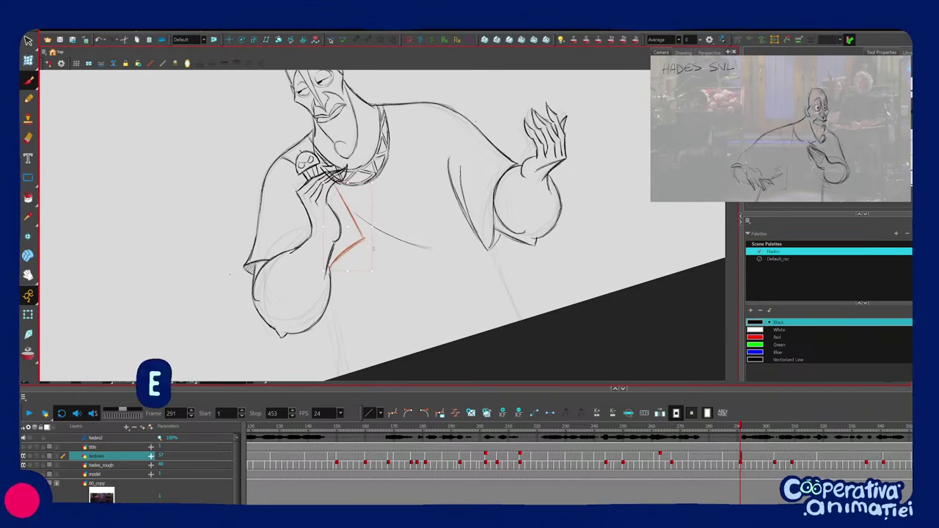
{"action": "left_click_drag", "start_coordinate": [388, 243], "coordinate": [385, 244]}
{"action": "key", "text": "Escape"}
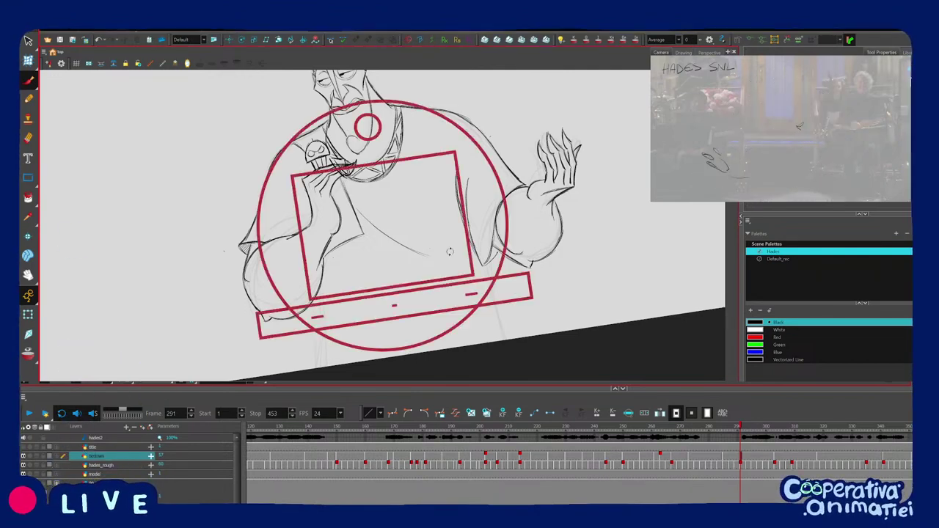
{"action": "left_click_drag", "start_coordinate": [448, 252], "coordinate": [456, 278]}
{"action": "key", "text": "2"}
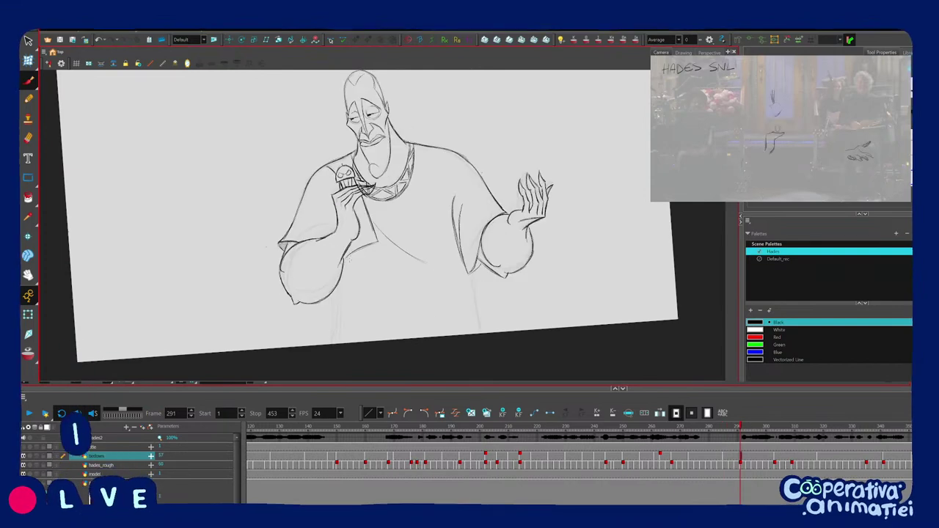
{"action": "left_click_drag", "start_coordinate": [380, 241], "coordinate": [345, 257]}
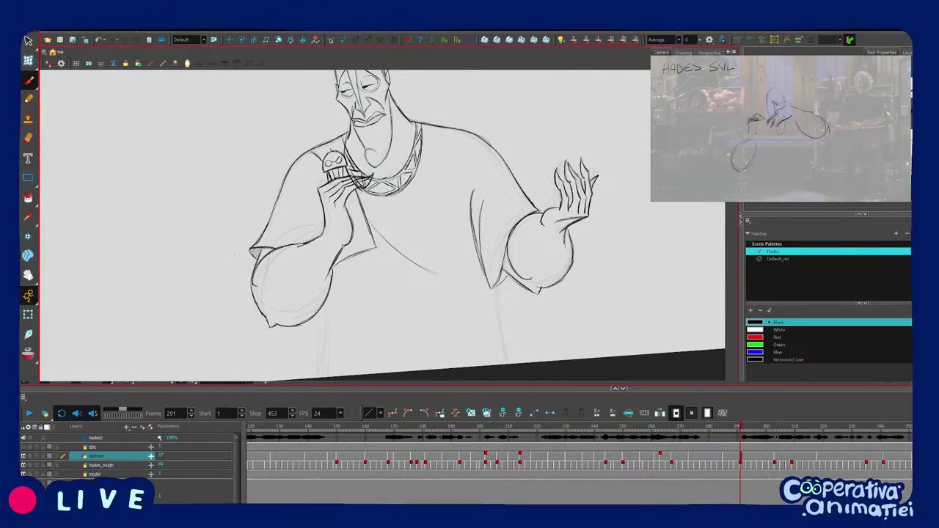
Draw the lower cloth flap's diagonal line running down from beneath the near forearm, redrawing it until it fits.
{"action": "key", "text": "2"}
{"action": "key", "text": "f"}
{"action": "key", "text": "g"}
{"action": "key", "text": "1"}
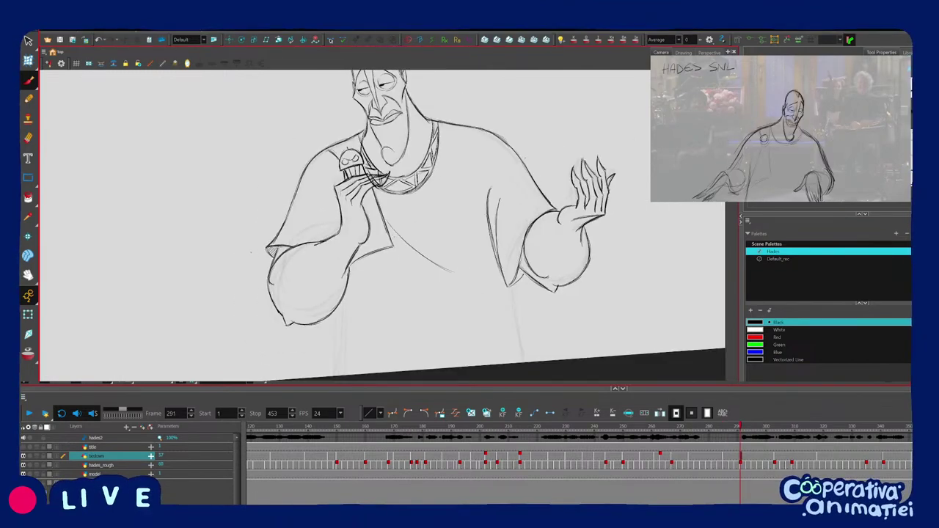
{"action": "left_click_drag", "start_coordinate": [350, 271], "coordinate": [390, 314]}
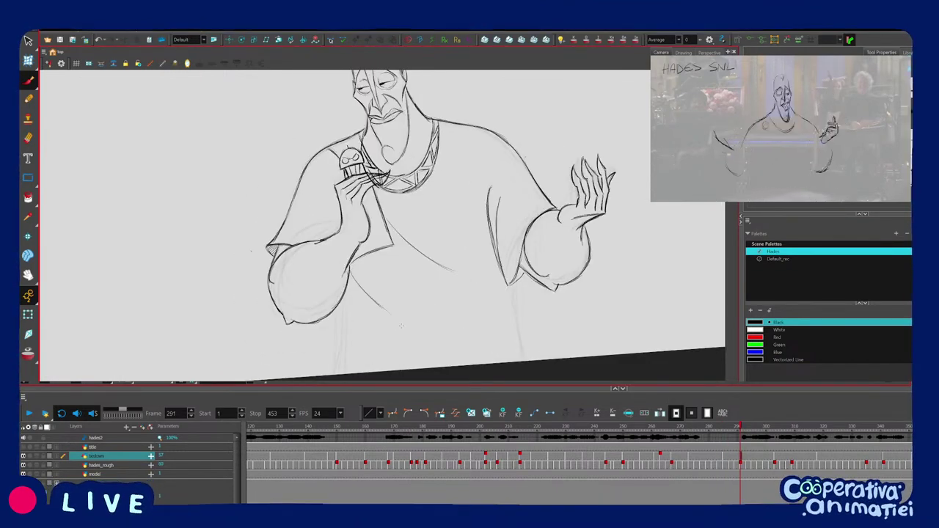
{"action": "key", "text": "ctrl+z"}
{"action": "left_click_drag", "start_coordinate": [350, 270], "coordinate": [402, 324]}
{"action": "left_click_drag", "start_coordinate": [402, 323], "coordinate": [389, 309]}
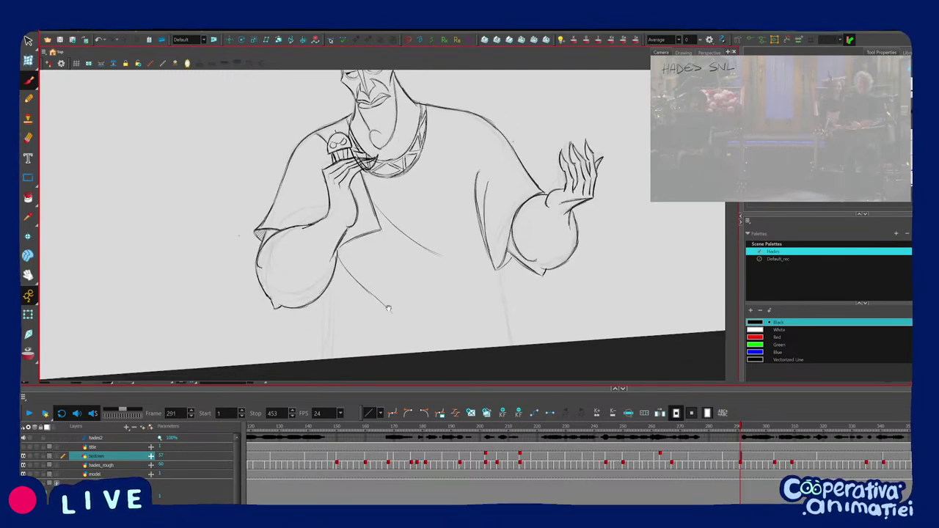
{"action": "key", "text": "ctrl+z"}
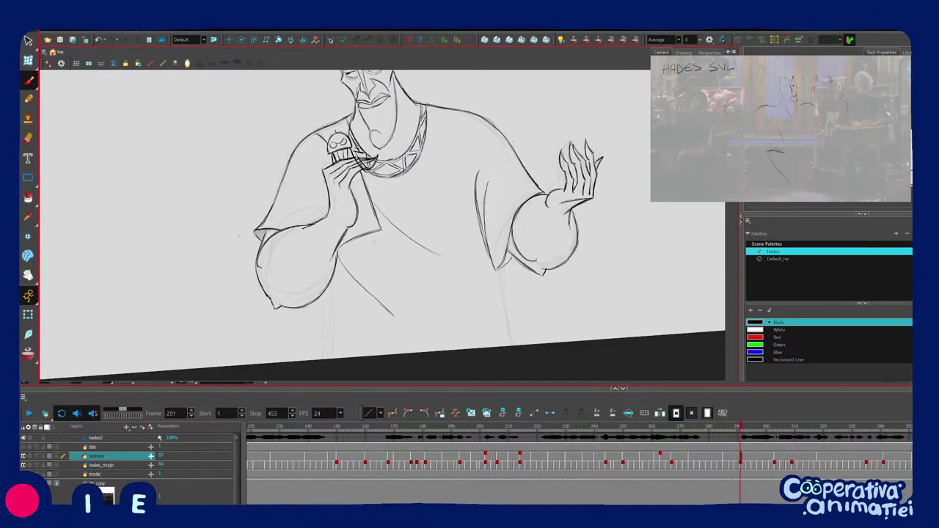
Draw the flap's other edge from the cloth corner down to the pointed end on frame 291.
{"action": "mouse_move", "coordinate": [376, 235]}
{"action": "left_mouse_down"}
{"action": "mouse_move", "coordinate": [394, 316]}
{"action": "mouse_move", "coordinate": [319, 290]}
{"action": "left_mouse_up"}
{"action": "key", "text": "f"}
{"action": "key", "text": "g"}
{"action": "double_click", "coordinate": [357, 257], "text": "ctrl+alt"}
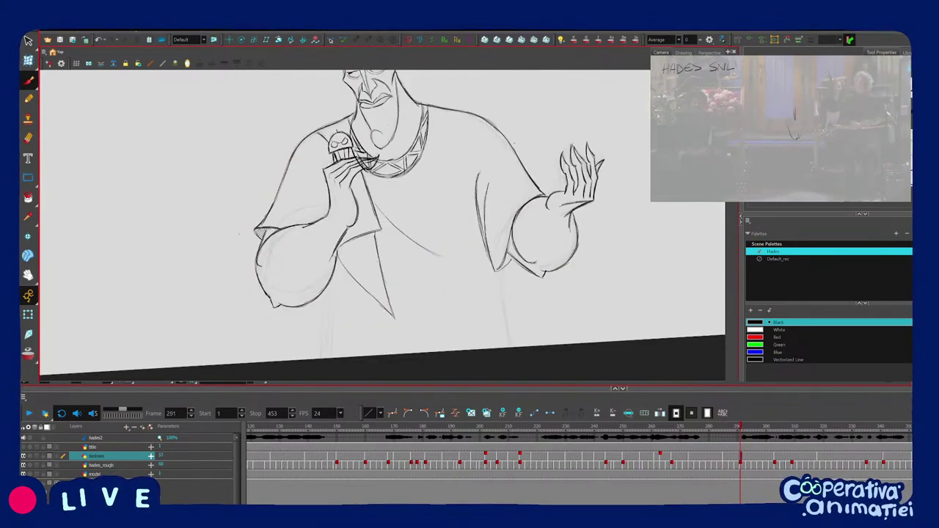
Draw the curved hem from the flap's pointed end to the canvas edge, using onion skin and frame 285 as reference.
{"action": "left_click_drag", "start_coordinate": [411, 333], "coordinate": [437, 302]}
{"action": "key", "text": "f"}
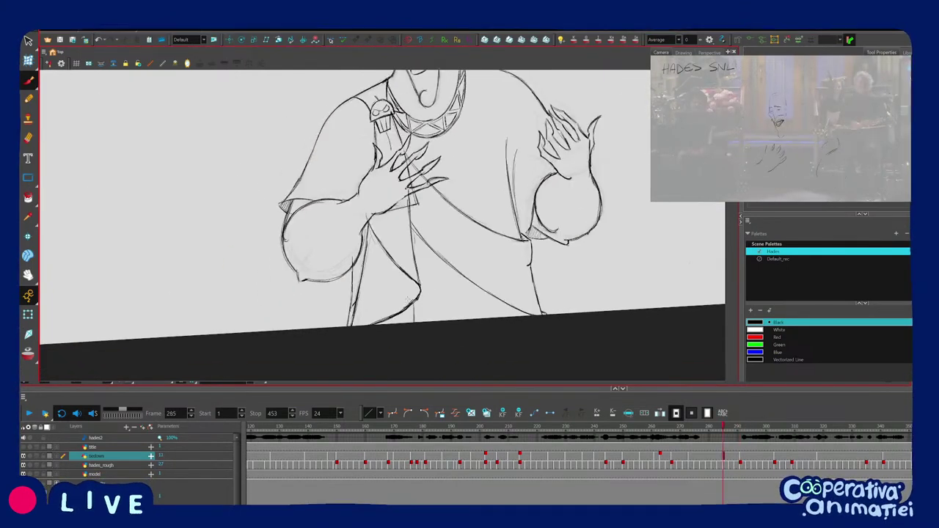
{"action": "left_click", "coordinate": [409, 299], "text": "ctrl"}
{"action": "key", "text": "g"}
{"action": "key", "text": "f"}
{"action": "left_click", "coordinate": [30, 356]}
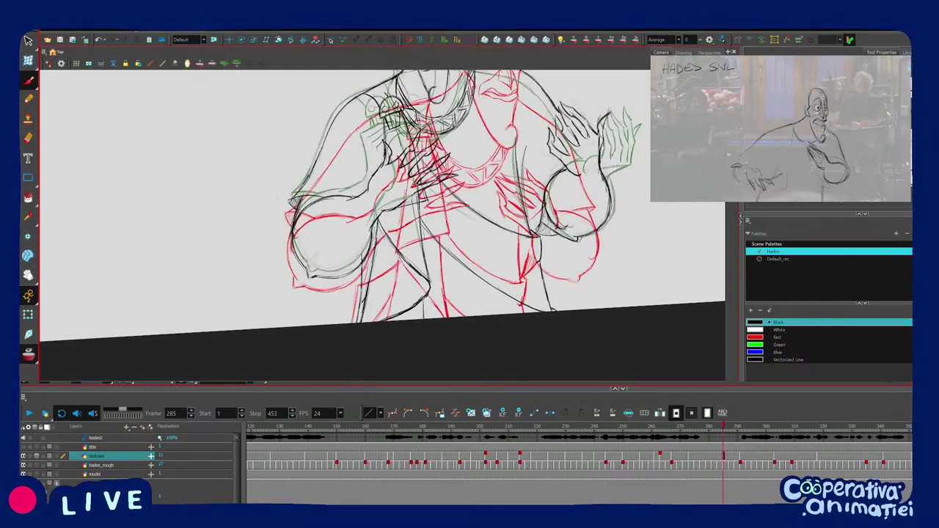
{"action": "scroll", "coordinate": [309, 365], "scroll_direction": "up", "scroll_amount": 2}
{"action": "key", "text": "g"}
{"action": "left_click_drag", "start_coordinate": [157, 225], "coordinate": [159, 245]}
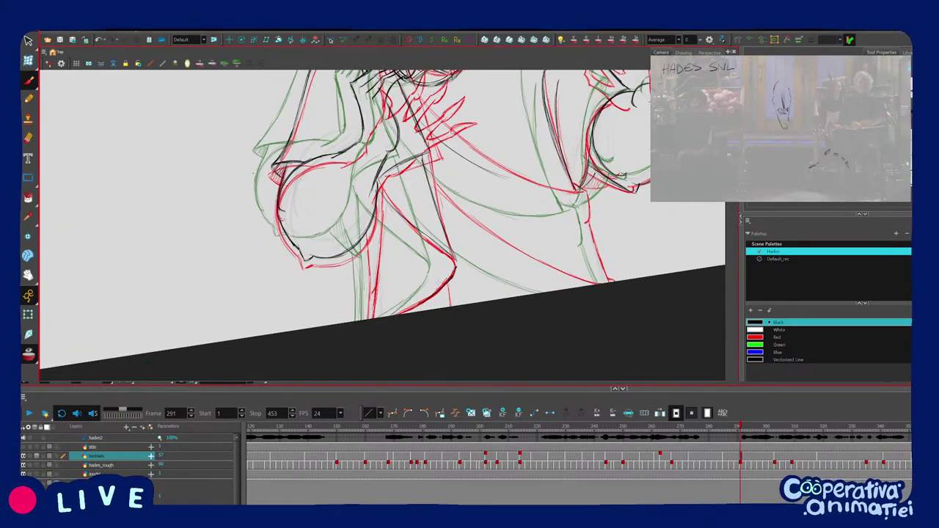
{"action": "key", "text": "alt+o"}
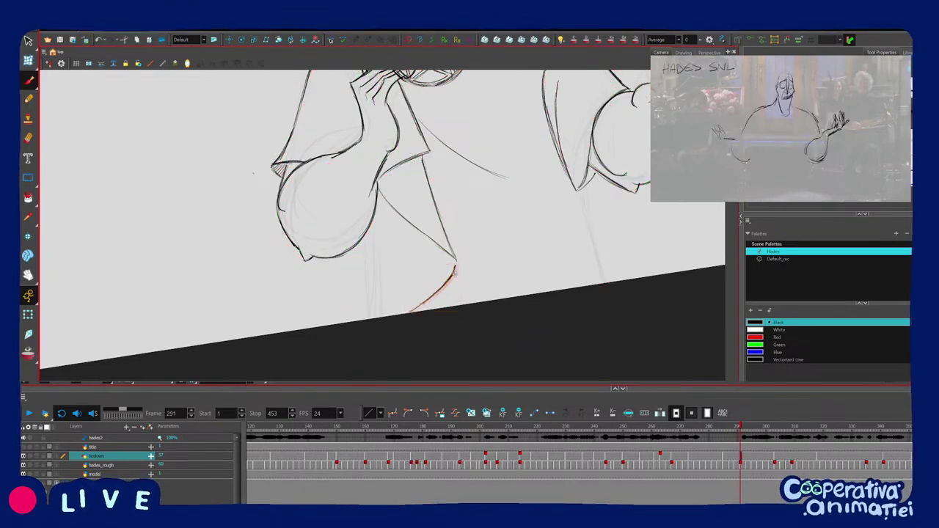
Draw the inner drapery line running down from beneath the near forearm to the canvas edge on frame 291, using frame 285 as reference.
{"action": "mouse_move", "coordinate": [528, 88]}
{"action": "left_mouse_down"}
{"action": "mouse_move", "coordinate": [642, 177]}
{"action": "mouse_move", "coordinate": [634, 356]}
{"action": "left_mouse_up"}
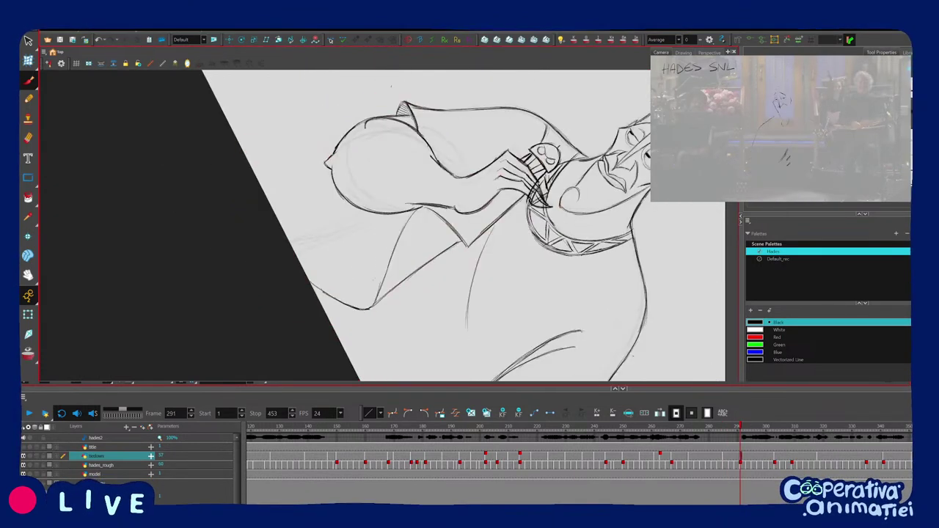
{"action": "key", "text": "f"}
{"action": "key", "text": "g"}
{"action": "mouse_move", "coordinate": [393, 298]}
{"action": "left_mouse_down"}
{"action": "mouse_move", "coordinate": [486, 283]}
{"action": "mouse_move", "coordinate": [493, 264]}
{"action": "left_mouse_up"}
{"action": "mouse_move", "coordinate": [257, 163]}
{"action": "left_mouse_down"}
{"action": "mouse_move", "coordinate": [247, 194]}
{"action": "mouse_move", "coordinate": [351, 90]}
{"action": "left_mouse_up"}
{"action": "left_click_drag", "start_coordinate": [386, 289], "coordinate": [443, 252]}
{"action": "left_click", "coordinate": [388, 261]}
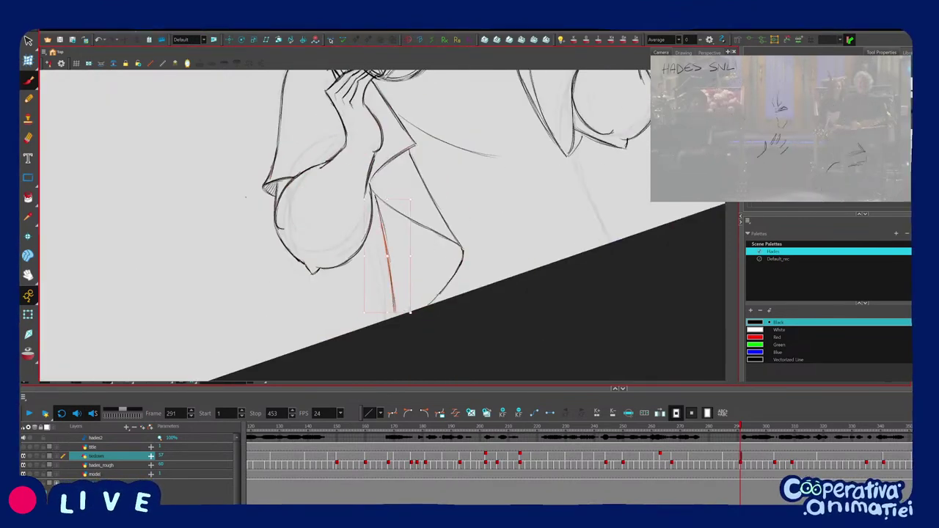
{"action": "left_click_drag", "start_coordinate": [431, 291], "coordinate": [370, 307]}
{"action": "left_click", "coordinate": [378, 232]}
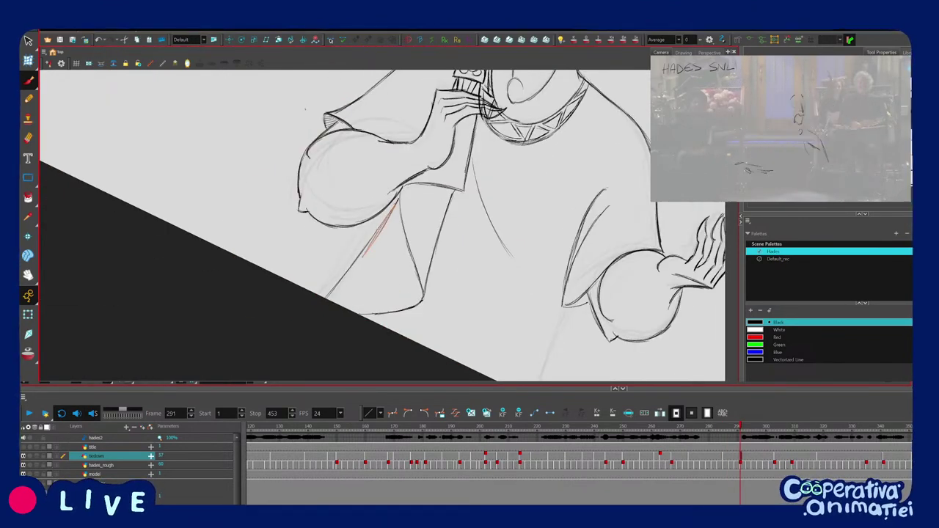
Add the short cloth line continuing below the flap's curved hem to the canvas edge on frame 291.
{"action": "left_click_drag", "start_coordinate": [367, 301], "coordinate": [424, 291]}
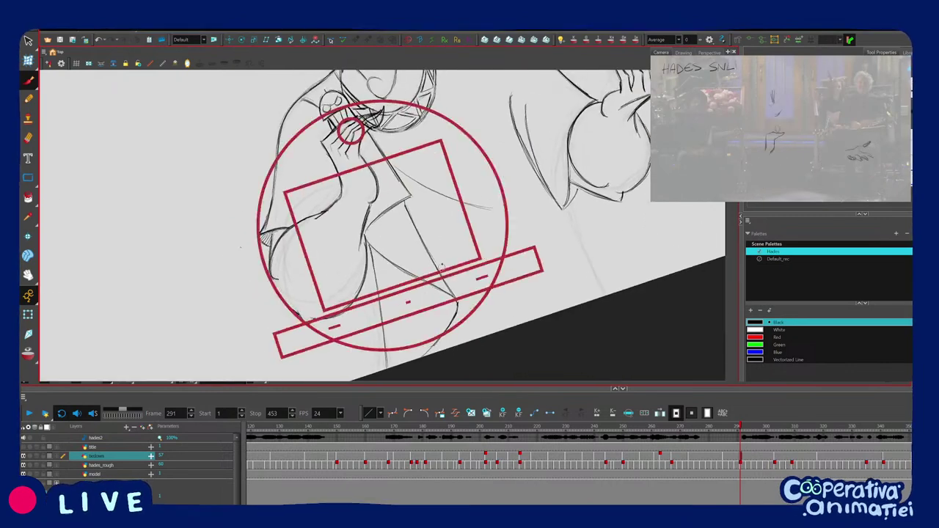
{"action": "left_click_drag", "start_coordinate": [445, 187], "coordinate": [444, 277]}
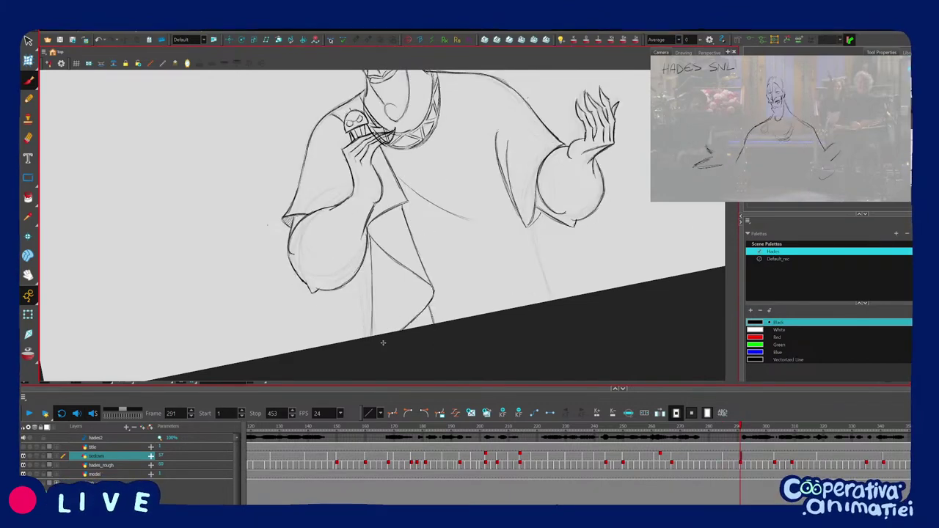
{"action": "left_click_drag", "start_coordinate": [381, 340], "coordinate": [369, 341]}
{"action": "key", "text": "1"}
{"action": "left_click_drag", "start_coordinate": [417, 203], "coordinate": [419, 224]}
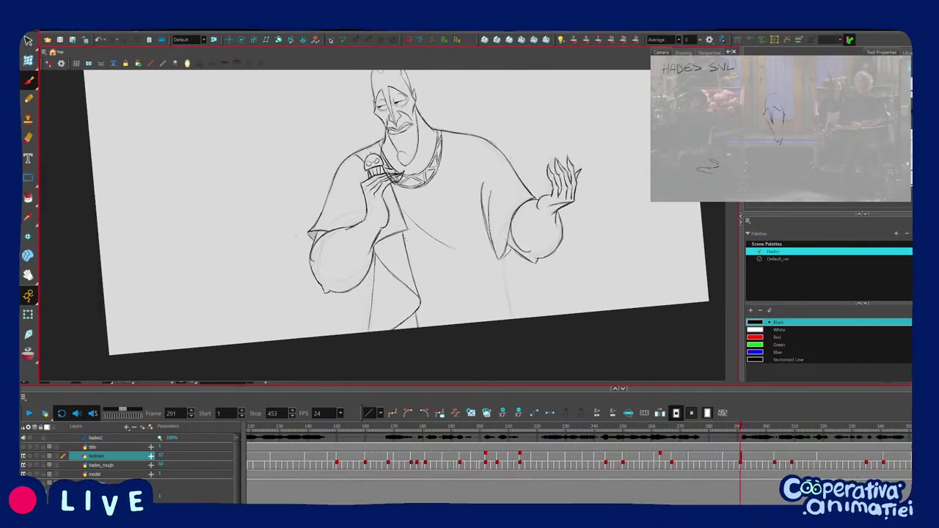
{"action": "key", "text": "Delete"}
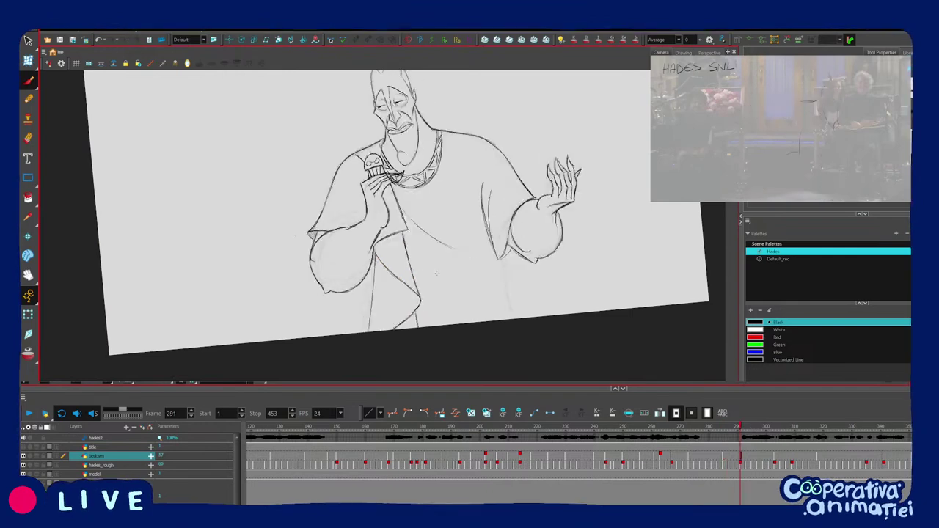
{"action": "left_click_drag", "start_coordinate": [428, 191], "coordinate": [431, 201]}
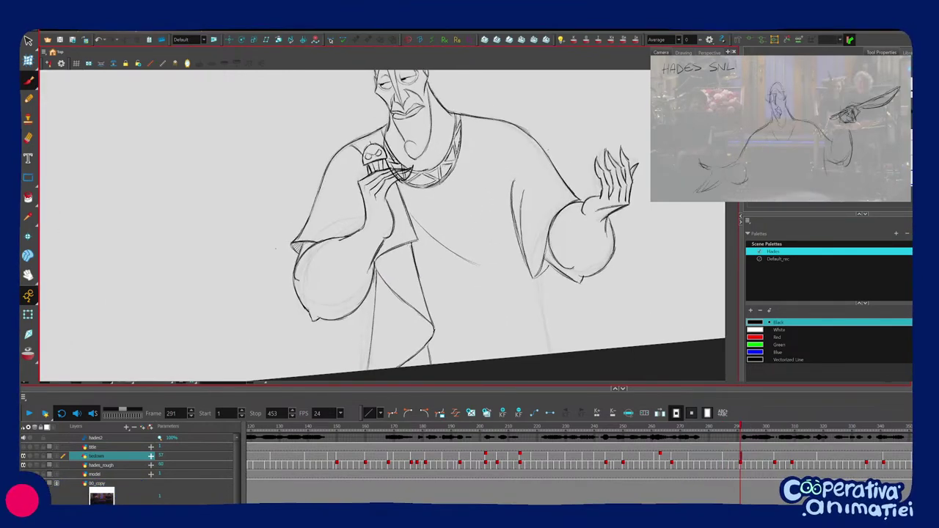
Flip between frames 285 and 291 to compare the poses and the robe drapery.
{"action": "scroll", "coordinate": [381, 226], "scroll_direction": "down", "scroll_amount": 2}
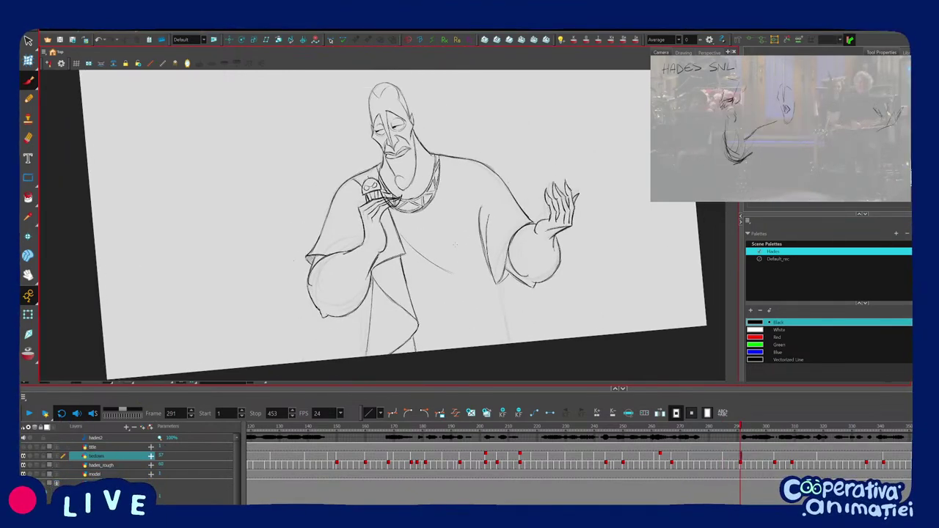
{"action": "scroll", "coordinate": [382, 226], "scroll_direction": "up", "scroll_amount": 3}
{"action": "key", "text": "f"}
{"action": "key", "text": "g"}
{"action": "key", "text": "f"}
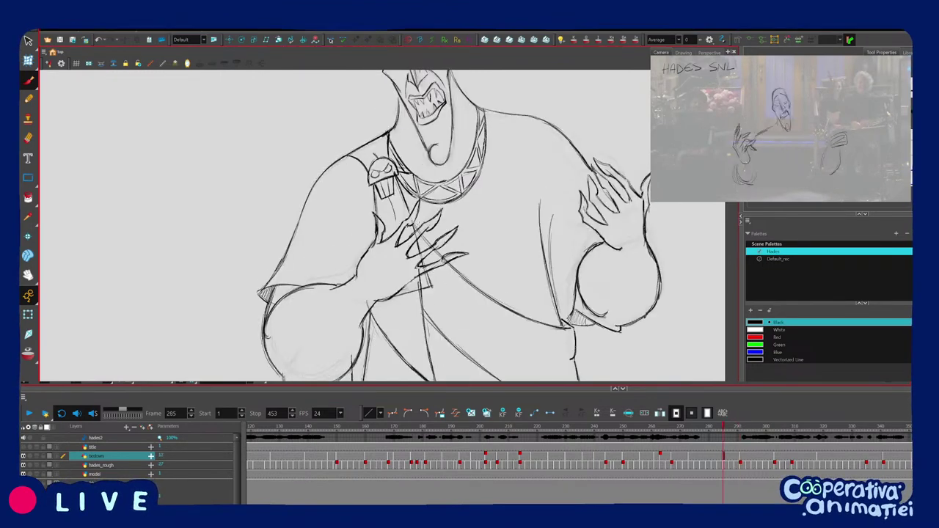
{"action": "key", "text": "g"}
{"action": "key", "text": "1"}
{"action": "key", "text": "1"}
{"action": "key", "text": "f"}
{"action": "key", "text": "g"}
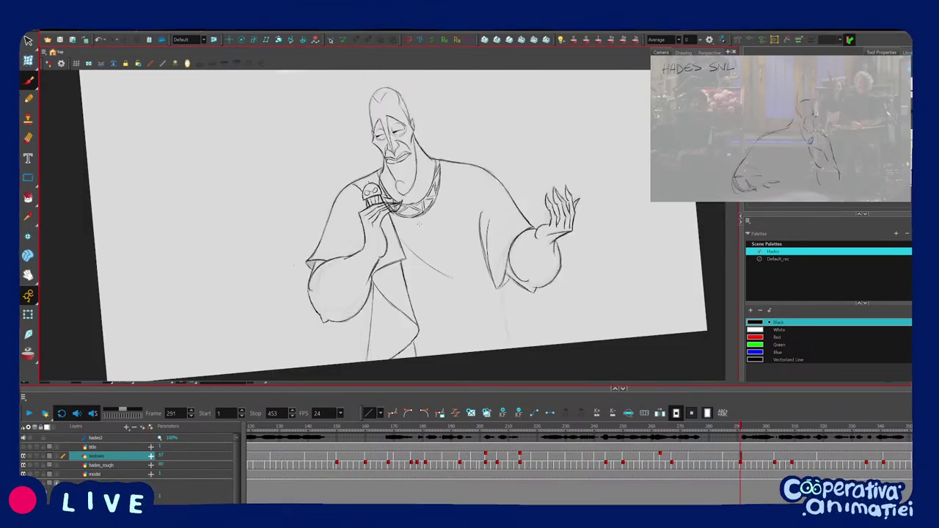
{"action": "key", "text": "f"}
{"action": "key", "text": "f"}
{"action": "key", "text": "g"}
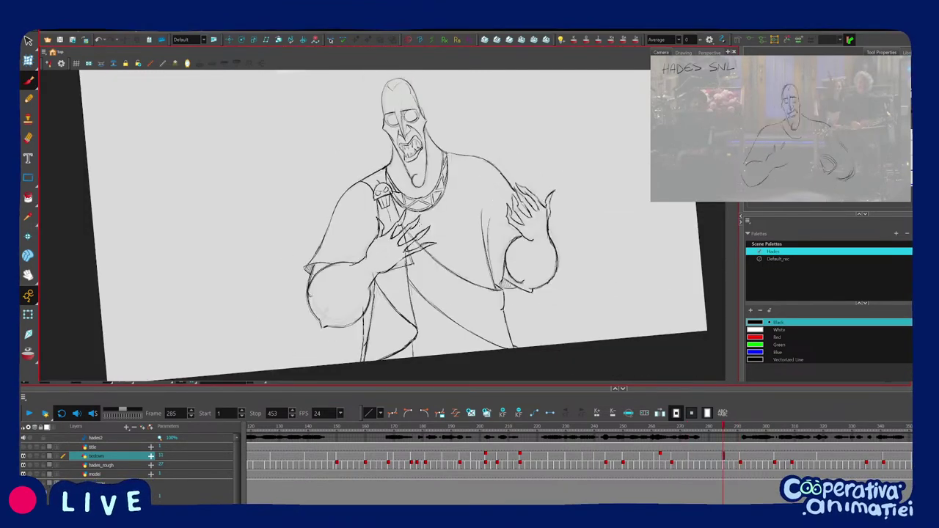
{"action": "key", "text": "g"}
{"action": "key", "text": "f"}
{"action": "key", "text": "g"}
{"action": "key", "text": "f"}
{"action": "key", "text": "g"}
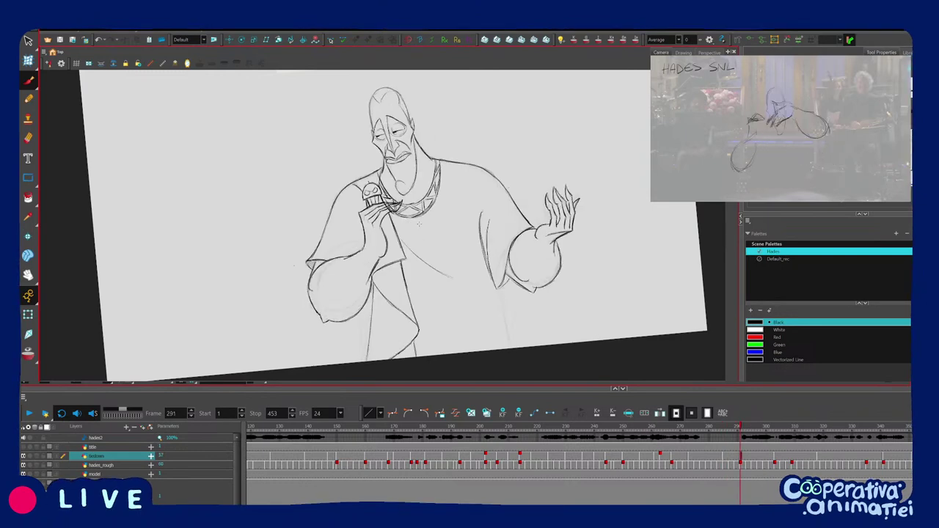
Redraw the robe's diagonal edge sweeping from the collar across the chest on frame 291, checking it against frame 285.
{"action": "left_click", "coordinate": [442, 270], "text": "ctrl"}
{"action": "left_click_drag", "start_coordinate": [443, 268], "coordinate": [395, 301]}
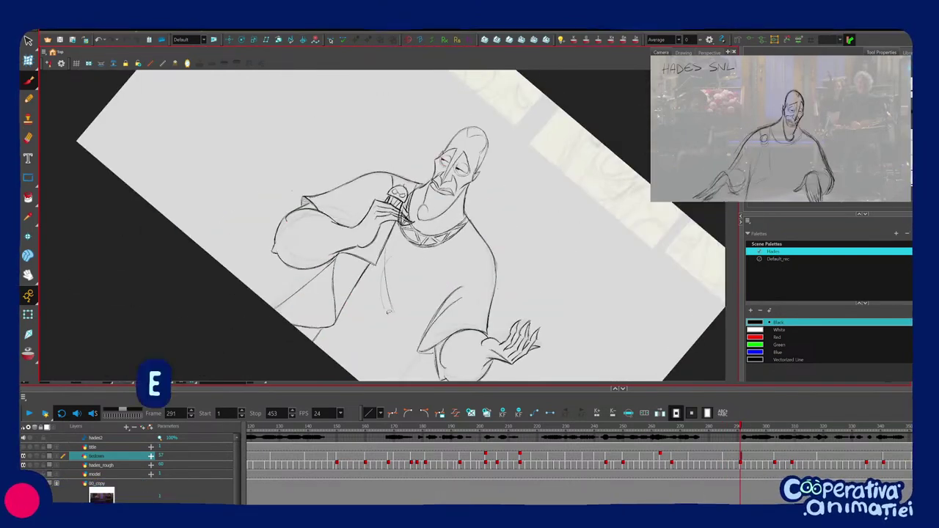
{"action": "left_click_drag", "start_coordinate": [465, 256], "coordinate": [435, 296]}
{"action": "key", "text": "f"}
{"action": "key", "text": "g"}
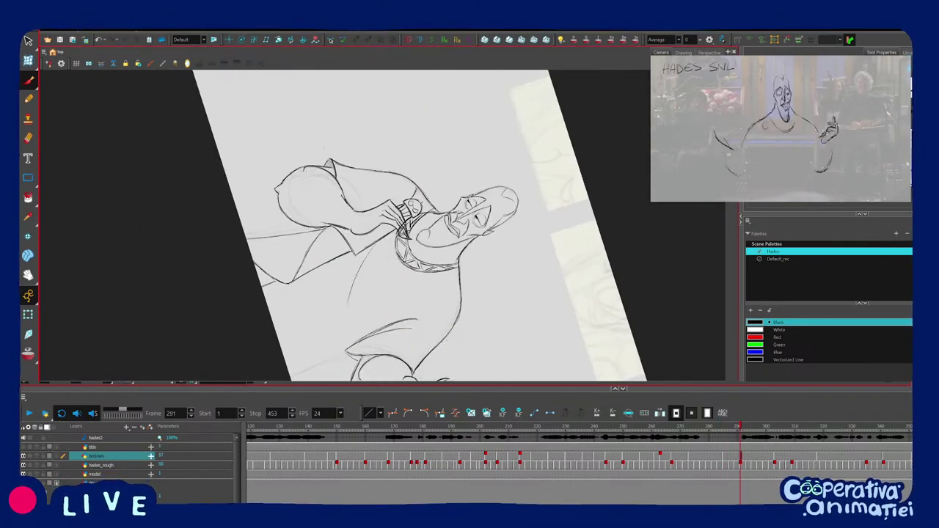
{"action": "left_click_drag", "start_coordinate": [417, 327], "coordinate": [488, 290]}
{"action": "key", "text": "f"}
{"action": "key", "text": "period"}
{"action": "key", "text": "period"}
{"action": "key", "text": "period"}
{"action": "key", "text": "period"}
{"action": "key", "text": "period"}
{"action": "key", "text": "period"}
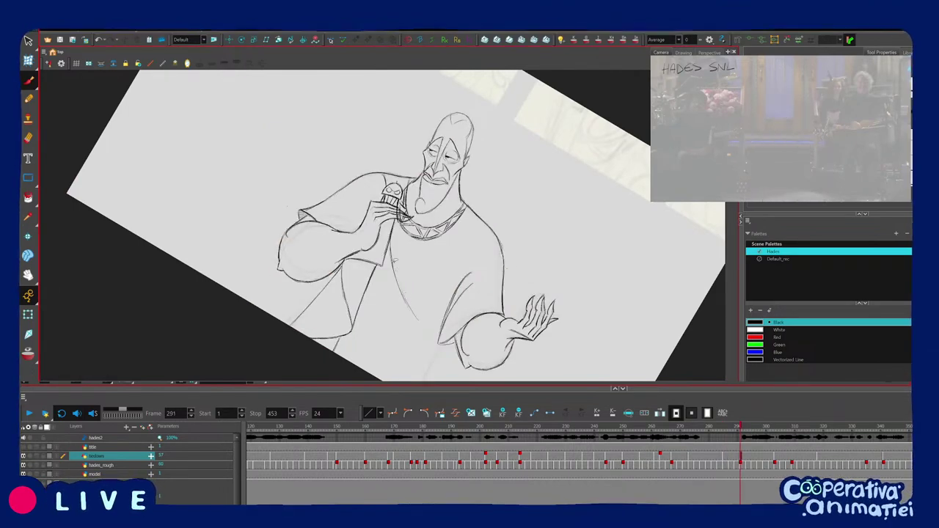
Extend the diagonal chest edge to the far sleeve's pointed tip, comparing its curve with frame 285.
{"action": "left_click_drag", "start_coordinate": [403, 292], "coordinate": [431, 332]}
{"action": "key", "text": "f"}
{"action": "key", "text": "g"}
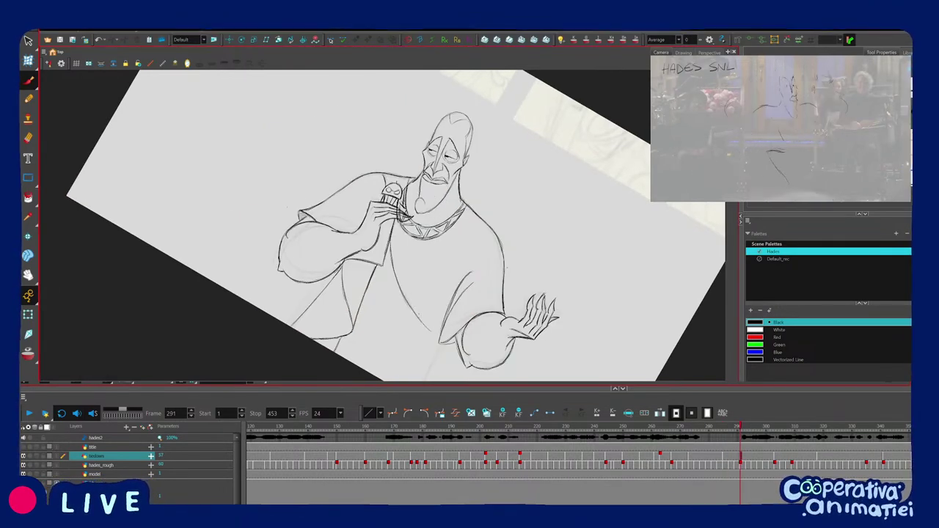
{"action": "key", "text": "comma"}
{"action": "key", "text": "comma"}
{"action": "key", "text": "comma"}
{"action": "key", "text": "comma"}
{"action": "key", "text": "comma"}
{"action": "key", "text": "comma"}
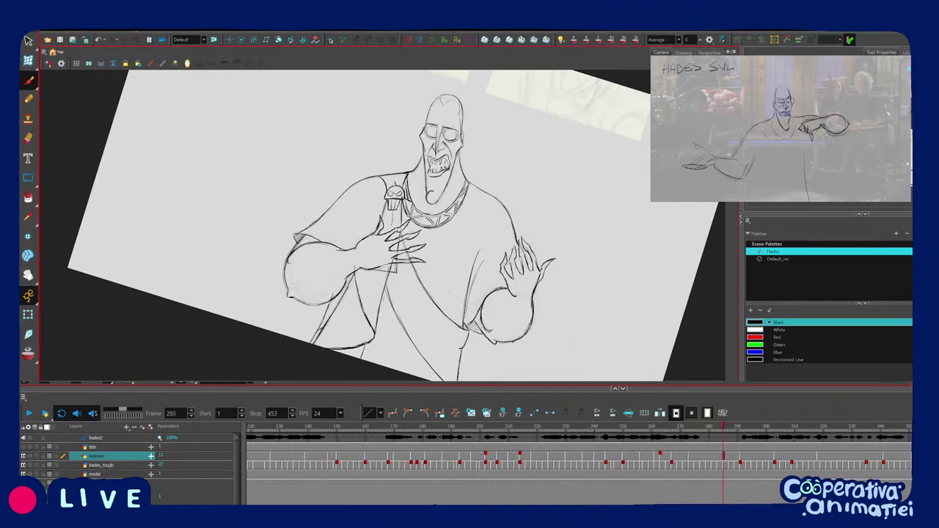
{"action": "key", "text": "period"}
{"action": "key", "text": "period"}
{"action": "key", "text": "period"}
{"action": "key", "text": "period"}
{"action": "key", "text": "period"}
{"action": "key", "text": "period"}
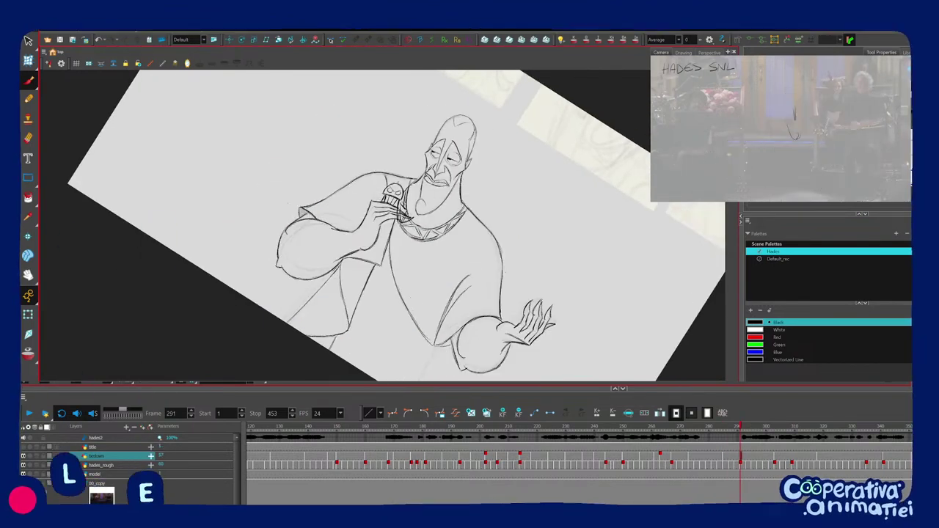
Draw the short fold line dropping from the far sleeve's tip at the waist, following frame 285.
{"action": "scroll", "coordinate": [383, 225], "scroll_direction": "up", "scroll_amount": 1}
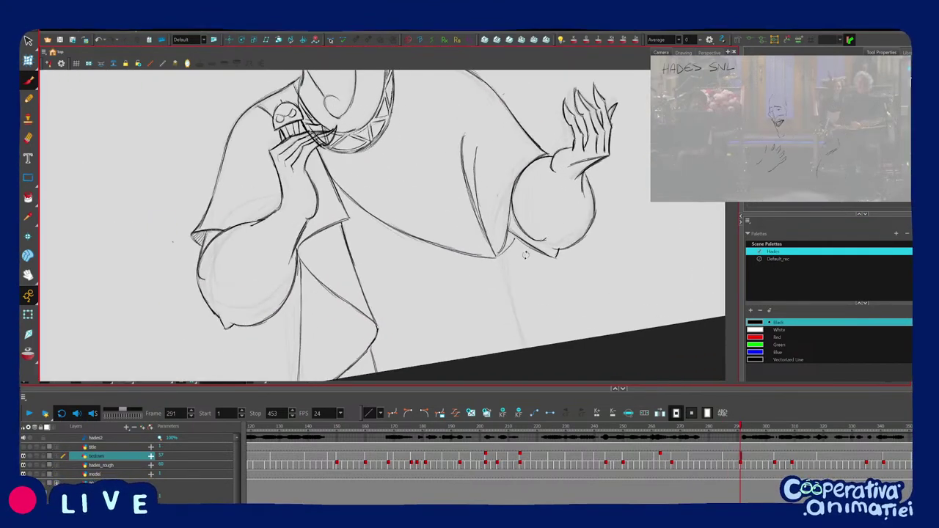
{"action": "key", "text": "f"}
{"action": "left_click_drag", "start_coordinate": [504, 270], "coordinate": [503, 302]}
{"action": "key", "text": "g"}
{"action": "key", "text": "f"}
{"action": "key", "text": "g"}
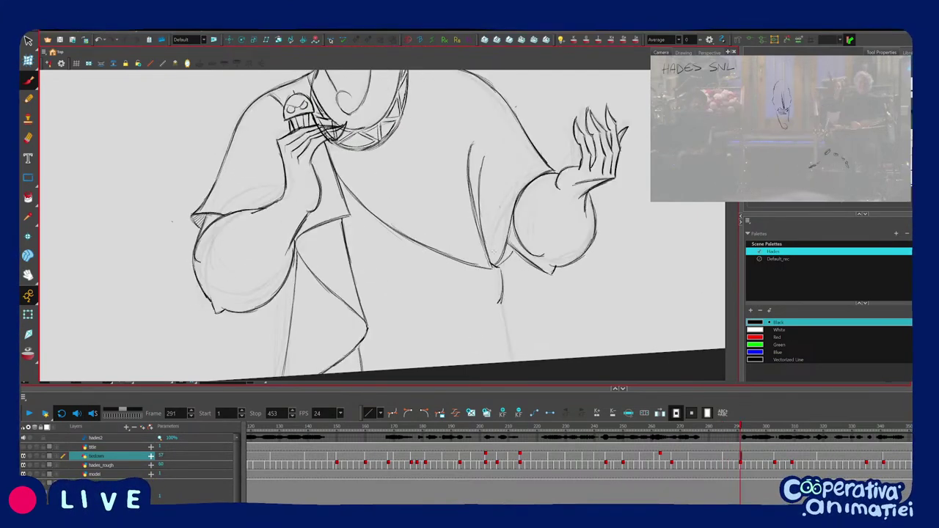
{"action": "key", "text": "ctrl+a"}
{"action": "key", "text": "Escape"}
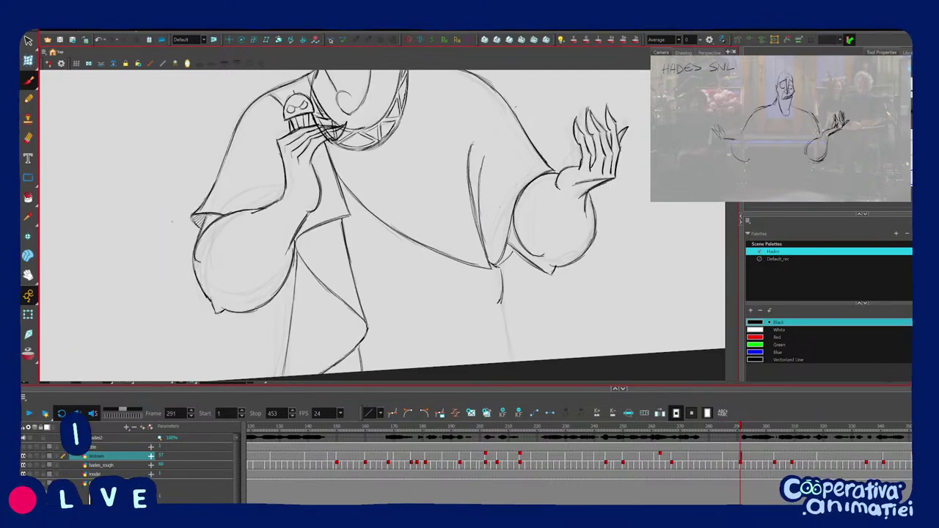
Continue the robe's side line from the waist fold toward the canvas edge and hatch the underside of the far sleeve.
{"action": "scroll", "coordinate": [508, 282], "scroll_direction": "down", "scroll_amount": 2}
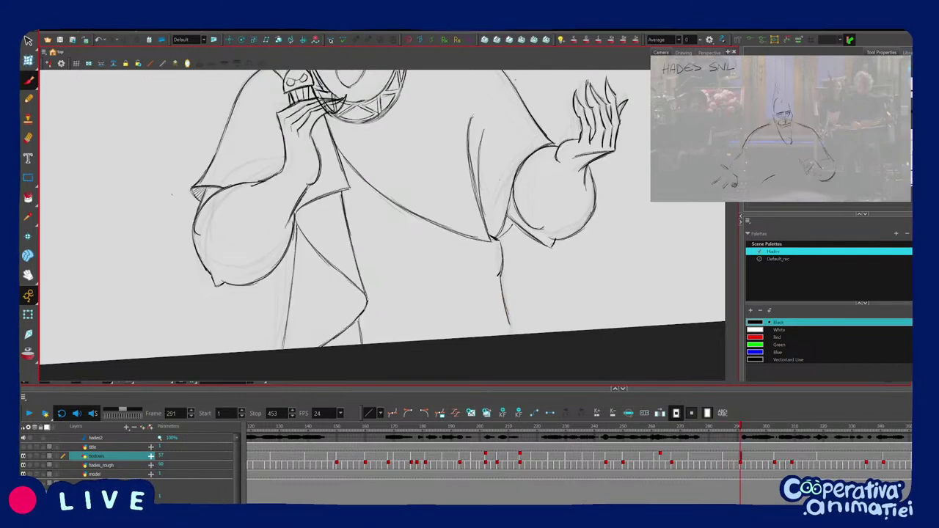
{"action": "mouse_move", "coordinate": [375, 126]}
{"action": "left_mouse_down"}
{"action": "mouse_move", "coordinate": [446, 149]}
{"action": "mouse_move", "coordinate": [384, 125]}
{"action": "left_mouse_up"}
{"action": "key", "text": "f"}
{"action": "key", "text": "f"}
{"action": "key", "text": "f"}
{"action": "key", "text": "comma"}
{"action": "key", "text": "comma"}
{"action": "key", "text": "comma"}
{"action": "key", "text": "comma"}
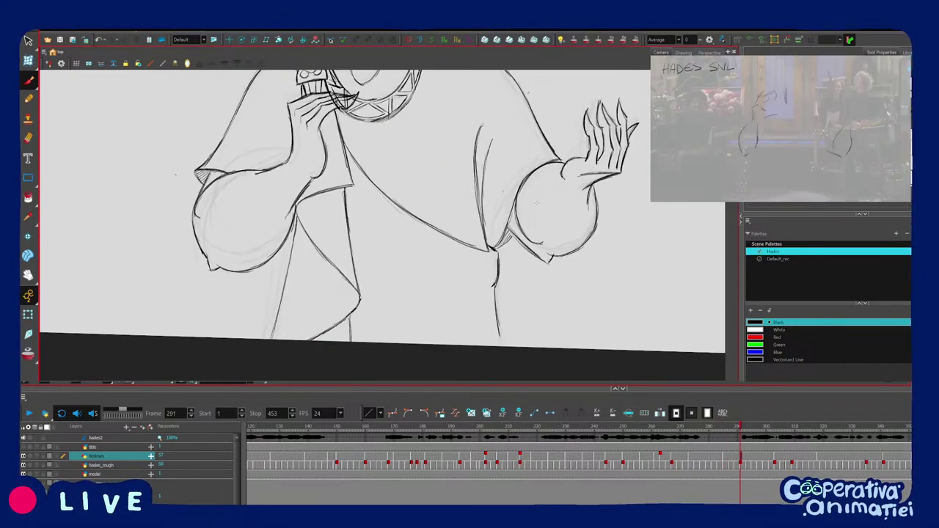
Strengthen the robe's side line below the far sleeve on frame 291.
{"action": "left_click_drag", "start_coordinate": [537, 204], "coordinate": [539, 226]}
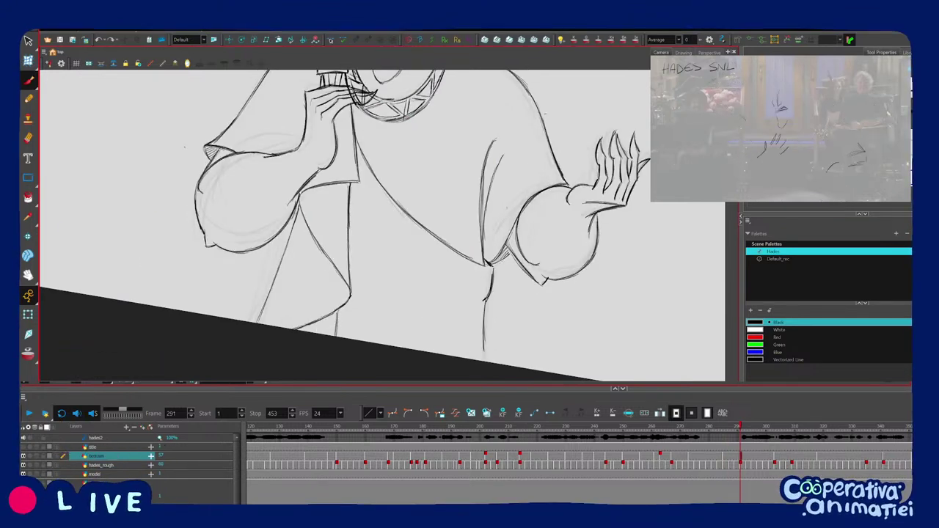
{"action": "scroll", "coordinate": [382, 226], "scroll_direction": "down", "scroll_amount": 1}
{"action": "left_click_drag", "start_coordinate": [538, 226], "coordinate": [531, 182]}
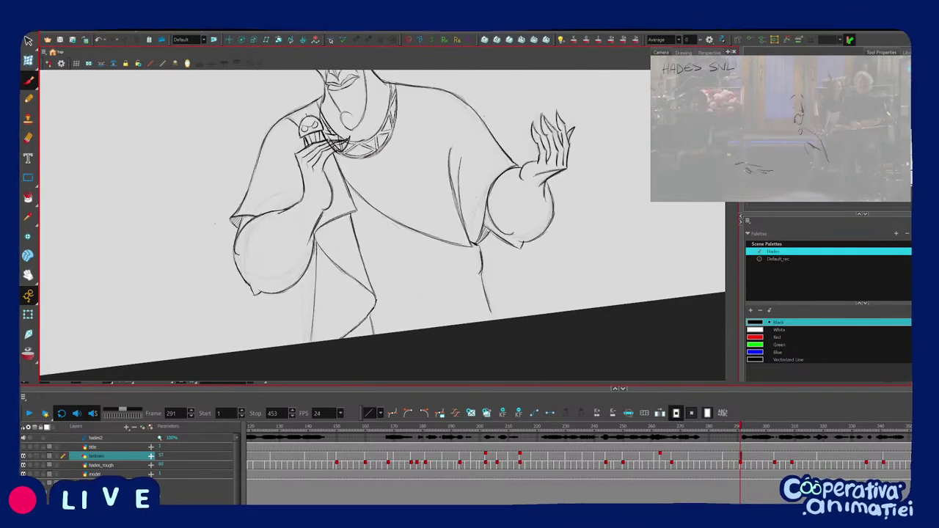
{"action": "left_click", "coordinate": [482, 273]}
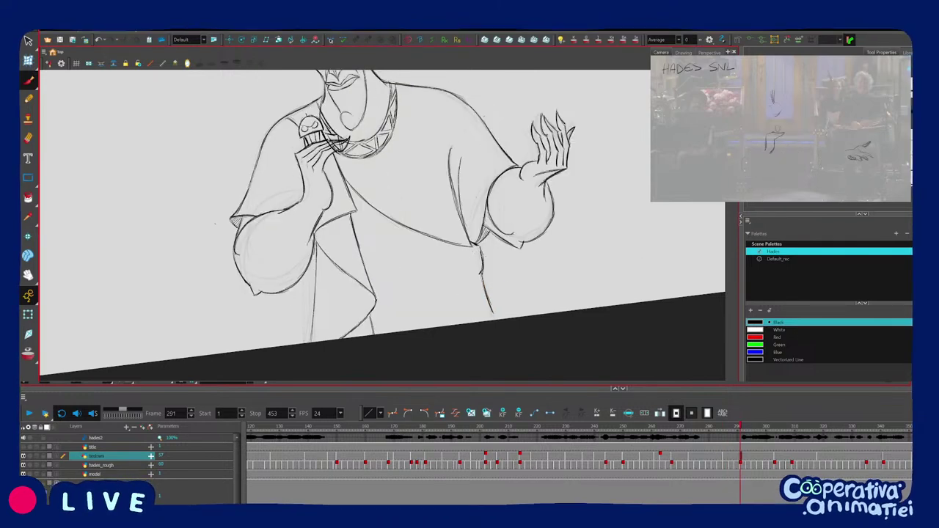
{"action": "left_click_drag", "start_coordinate": [482, 254], "coordinate": [481, 275]}
Draw the rear drapery edge dropping from beneath the near forearm, comparing its placement with frame 285.
{"action": "key", "text": "1"}
{"action": "left_click_drag", "start_coordinate": [318, 256], "coordinate": [376, 244]}
{"action": "key", "text": "2"}
{"action": "key", "text": "f"}
{"action": "key", "text": "f"}
{"action": "key", "text": "f"}
{"action": "key", "text": "period"}
{"action": "key", "text": "period"}
{"action": "key", "text": "period"}
{"action": "key", "text": "period"}
{"action": "key", "text": "period"}
{"action": "key", "text": "period"}
{"action": "key", "text": "1"}
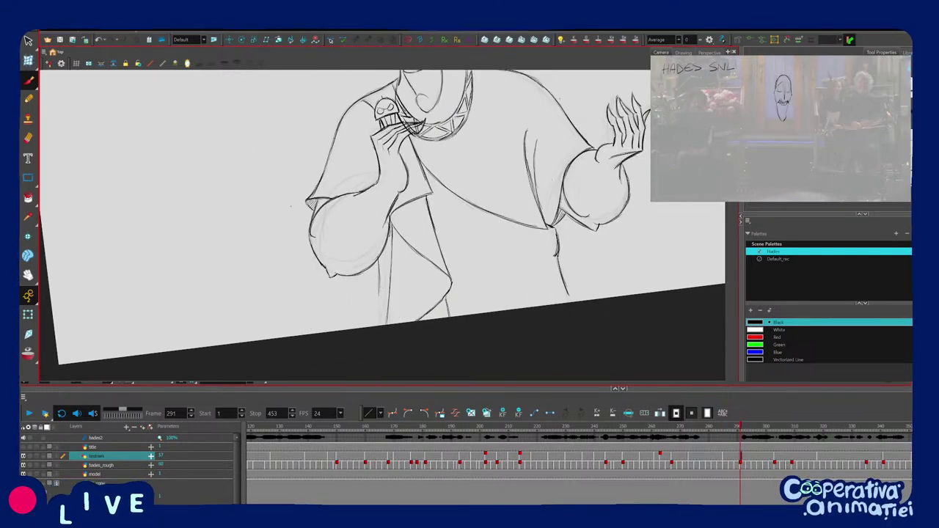
{"action": "key", "text": "2"}
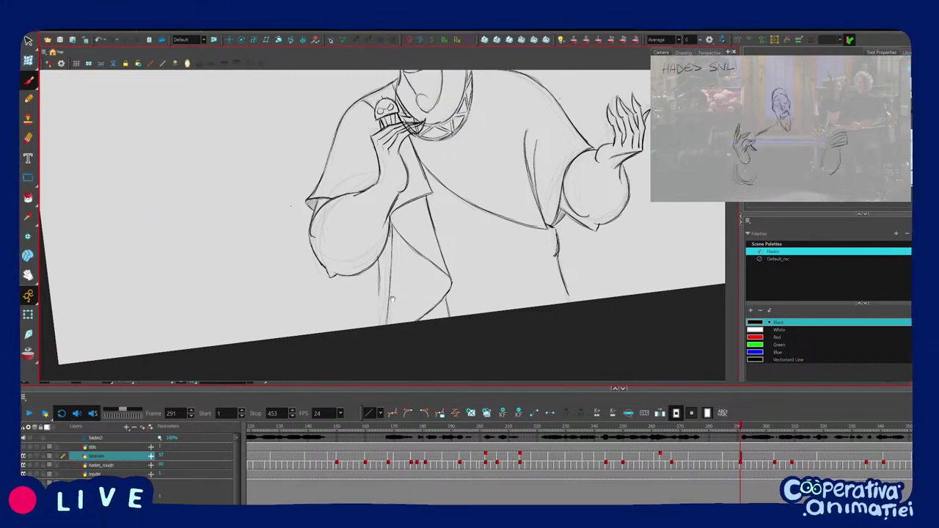
Add the small diagonal fold on the rear drapery and run its outer edge down to the canvas edge.
{"action": "scroll", "coordinate": [392, 300], "scroll_direction": "up", "scroll_amount": 3}
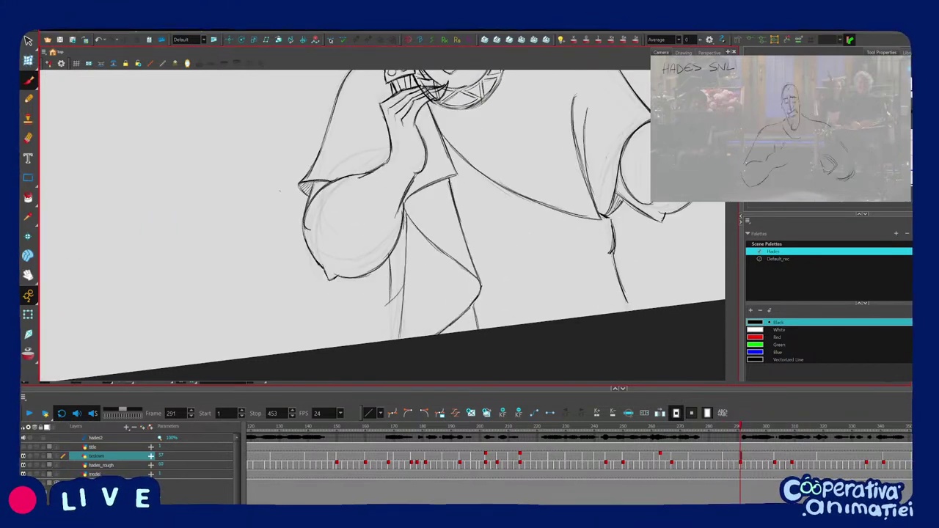
{"action": "mouse_move", "coordinate": [391, 299]}
{"action": "left_mouse_down"}
{"action": "mouse_move", "coordinate": [402, 277]}
{"action": "mouse_move", "coordinate": [395, 305]}
{"action": "left_mouse_up"}
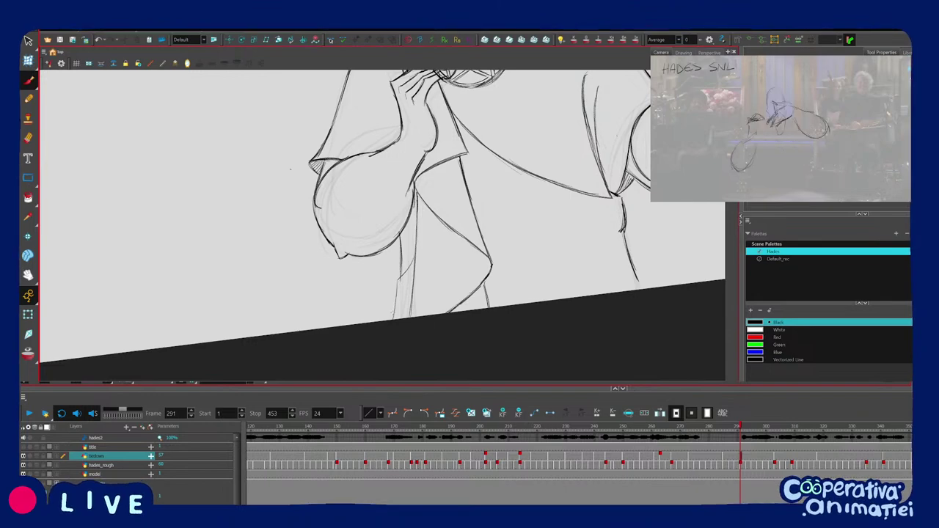
{"action": "key", "text": "1"}
{"action": "key", "text": "f"}
{"action": "key", "text": "g"}
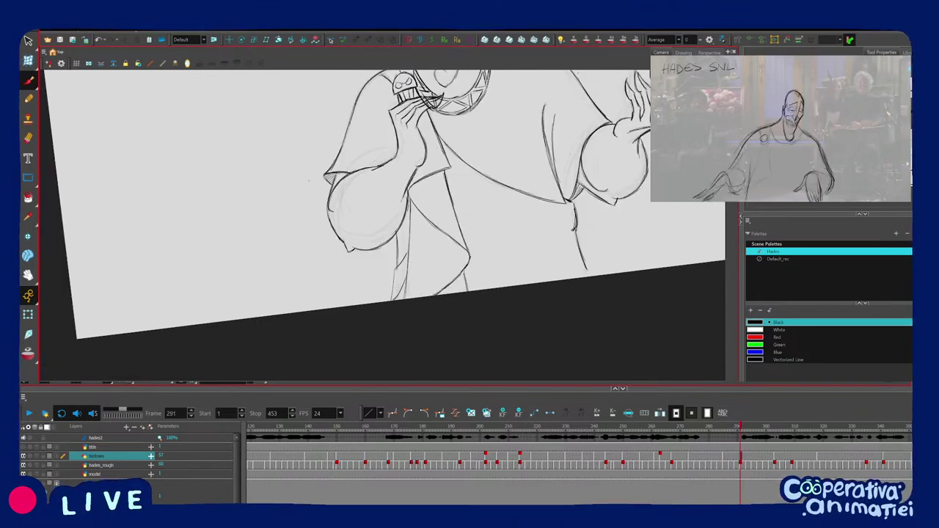
{"action": "left_click_drag", "start_coordinate": [397, 271], "coordinate": [392, 301]}
{"action": "left_click_drag", "start_coordinate": [399, 229], "coordinate": [399, 271]}
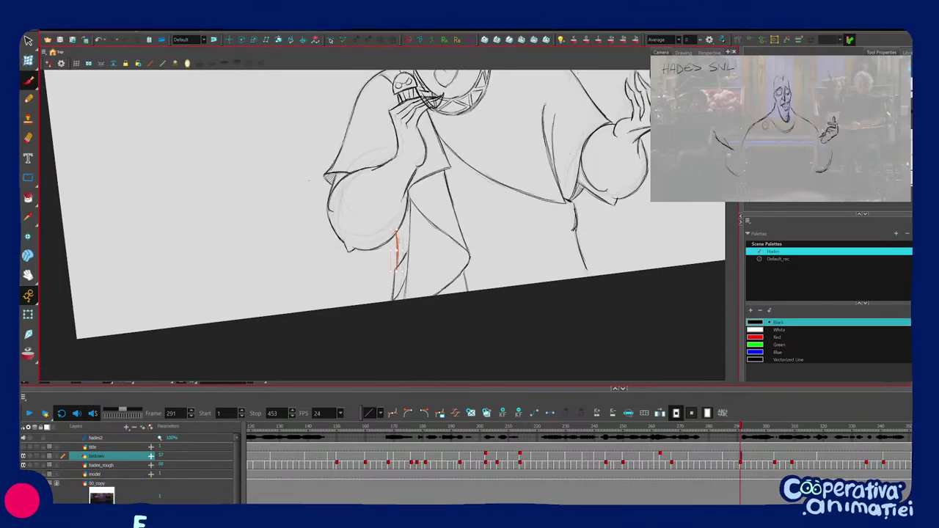
{"action": "key", "text": "l"}
{"action": "key", "text": "e"}
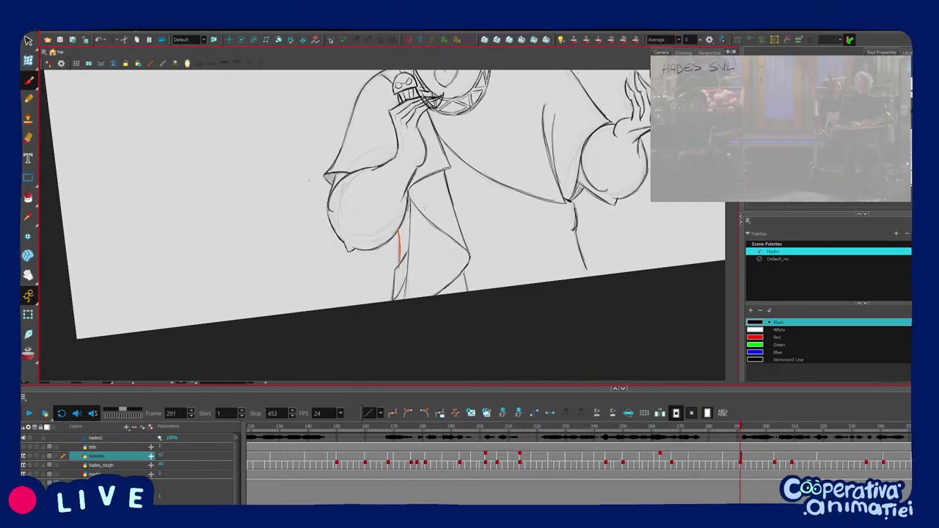
{"action": "key", "text": "ctrl+z"}
Compare the rear drapery beneath the near forearm across frames 291, 285 and 273.
{"action": "left_click_drag", "start_coordinate": [424, 207], "coordinate": [425, 221]}
{"action": "key", "text": "2"}
{"action": "key", "text": "f"}
{"action": "key", "text": "g"}
{"action": "key", "text": "f"}
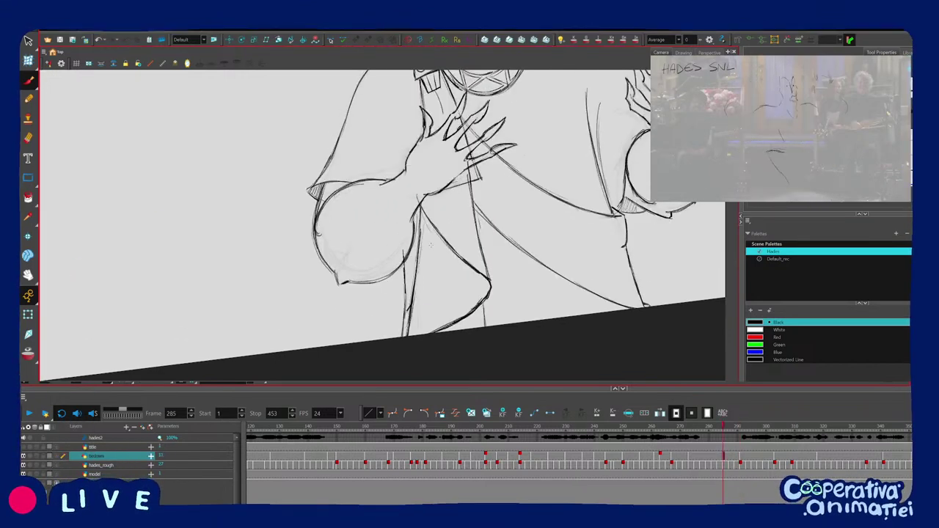
{"action": "key", "text": "comma"}
{"action": "key", "text": "comma"}
{"action": "key", "text": "comma"}
{"action": "key", "text": "comma"}
{"action": "key", "text": "comma"}
{"action": "key", "text": "comma"}
{"action": "key", "text": "comma"}
{"action": "key", "text": "comma"}
{"action": "key", "text": "comma"}
{"action": "key", "text": "comma"}
{"action": "key", "text": "comma"}
{"action": "key", "text": "comma"}
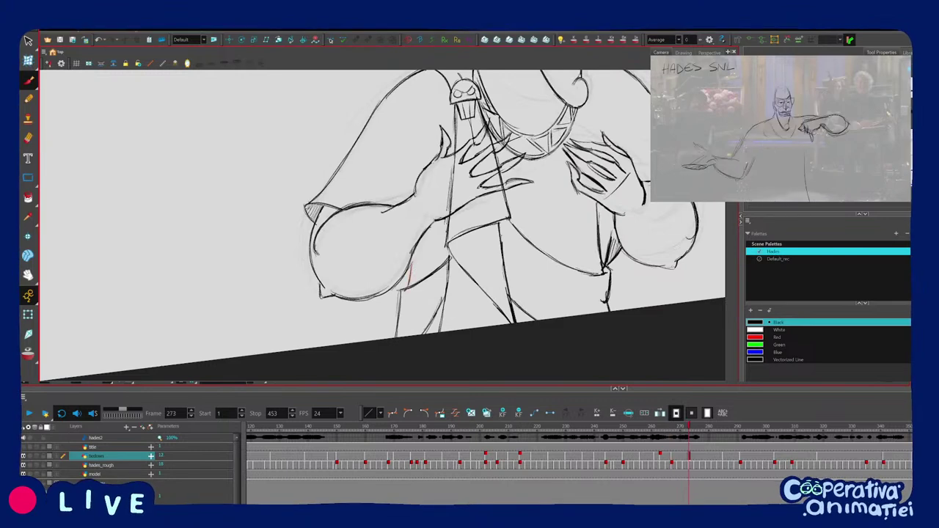
Draw the short inner drapery edge just beneath the near sleeve on frame 285.
{"action": "key", "text": "period"}
{"action": "key", "text": "period"}
{"action": "key", "text": "period"}
{"action": "key", "text": "period"}
{"action": "key", "text": "period"}
{"action": "key", "text": "period"}
{"action": "key", "text": "period"}
{"action": "key", "text": "period"}
{"action": "key", "text": "period"}
{"action": "key", "text": "period"}
{"action": "key", "text": "period"}
{"action": "key", "text": "period"}
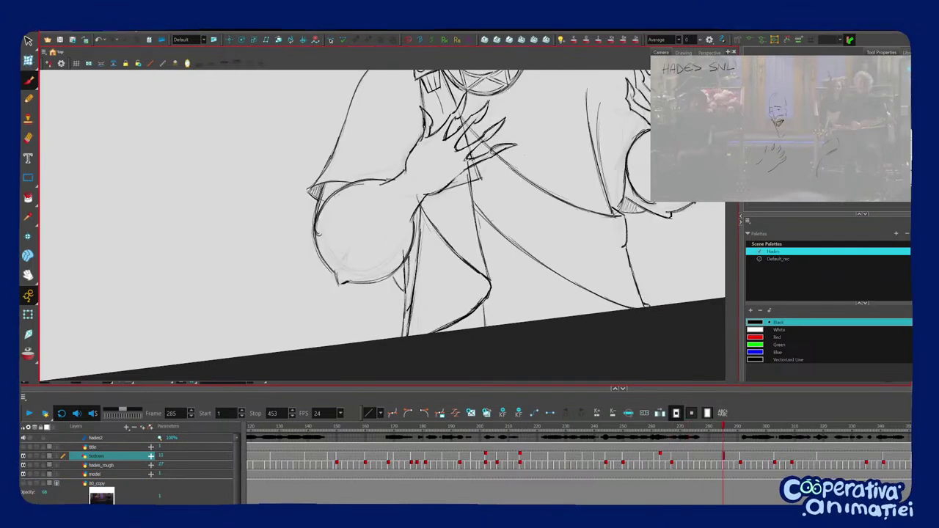
Hatch the small shadow area beneath the near sleeve on frame 285.
{"action": "key", "text": "period"}
{"action": "key", "text": "period"}
{"action": "key", "text": "period"}
{"action": "key", "text": "period"}
{"action": "key", "text": "period"}
{"action": "key", "text": "period"}
{"action": "key", "text": "period"}
{"action": "key", "text": "period"}
{"action": "key", "text": "period"}
{"action": "key", "text": "period"}
{"action": "key", "text": "period"}
{"action": "key", "text": "period"}
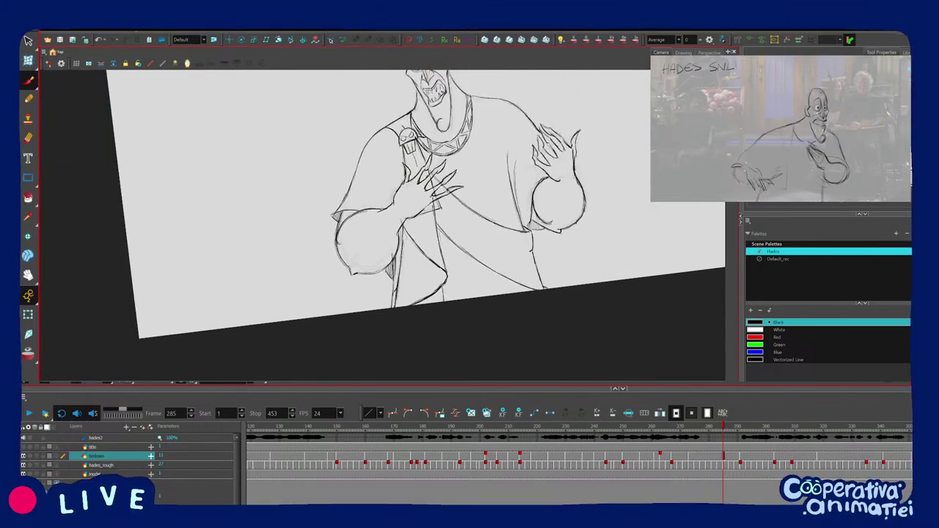
Review the full pose on frame 285, flipping against the neighbouring keys to check the arms and drapery.
{"action": "scroll", "coordinate": [464, 212], "scroll_direction": "down", "scroll_amount": 2}
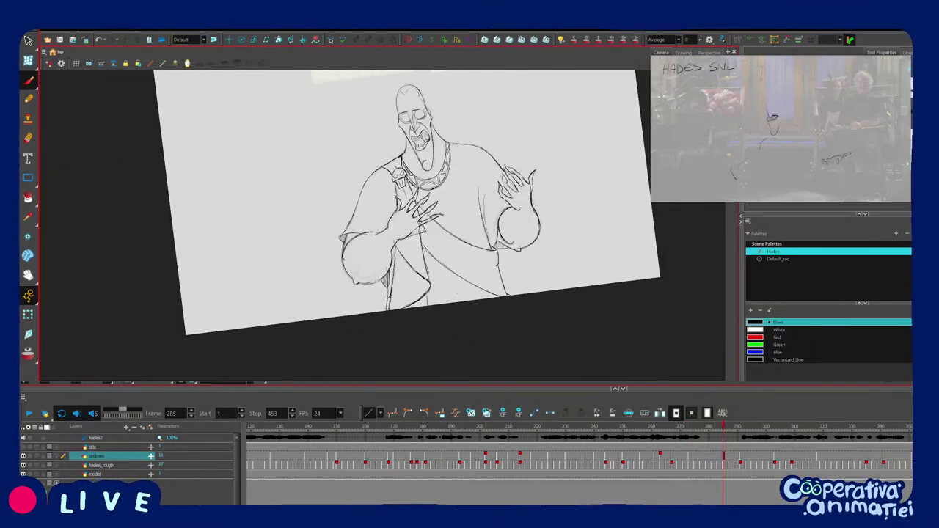
{"action": "mouse_move", "coordinate": [542, 194]}
{"action": "left_mouse_down"}
{"action": "mouse_move", "coordinate": [544, 252]}
{"action": "mouse_move", "coordinate": [546, 208]}
{"action": "left_mouse_up"}
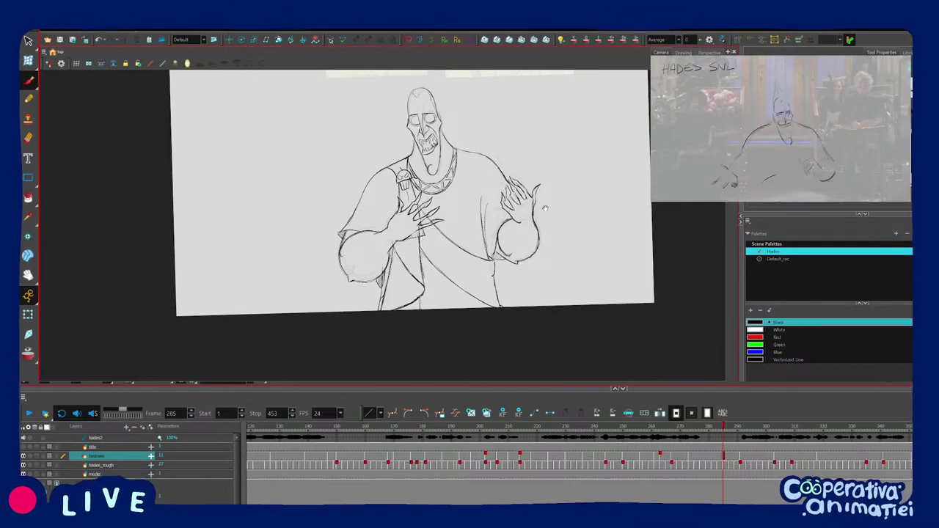
{"action": "key", "text": "2"}
{"action": "left_click_drag", "start_coordinate": [546, 209], "coordinate": [555, 258]}
{"action": "key", "text": "f"}
{"action": "key", "text": "g"}
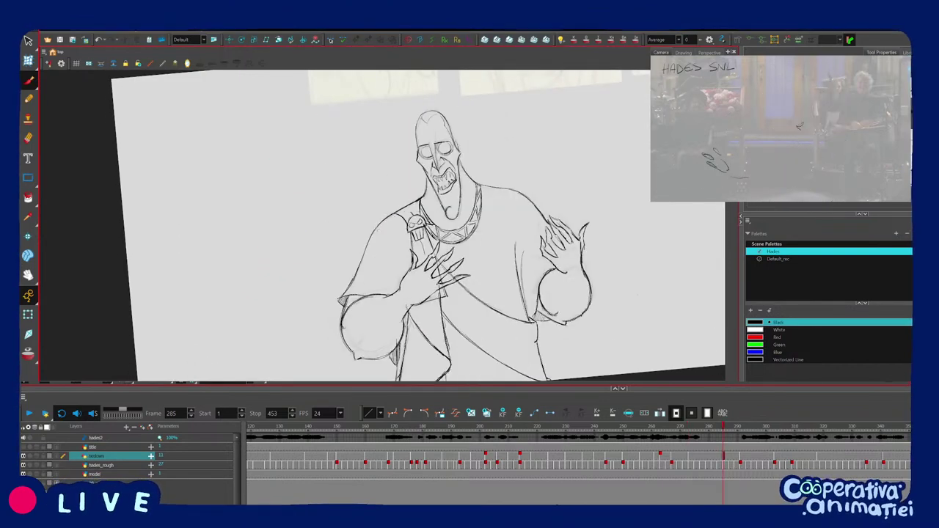
{"action": "key", "text": "2"}
{"action": "key", "text": "f"}
{"action": "key", "text": "g"}
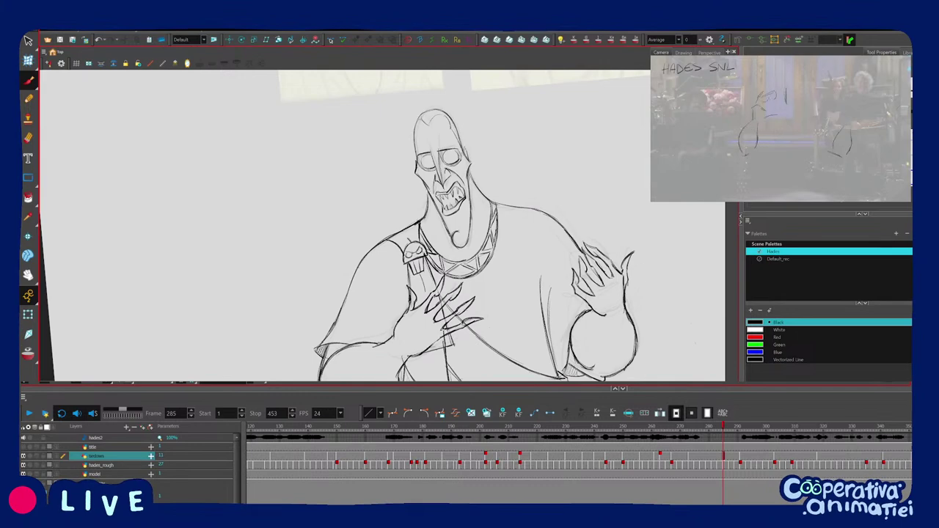
{"action": "mouse_move", "coordinate": [526, 191]}
{"action": "left_mouse_down"}
{"action": "mouse_move", "coordinate": [530, 229]}
{"action": "mouse_move", "coordinate": [527, 175]}
{"action": "left_mouse_up"}
{"action": "key", "text": "f"}
{"action": "key", "text": "g"}
{"action": "key", "text": "1"}
{"action": "key", "text": "f"}
{"action": "key", "text": "g"}
{"action": "key", "text": "g"}
{"action": "key", "text": "f"}
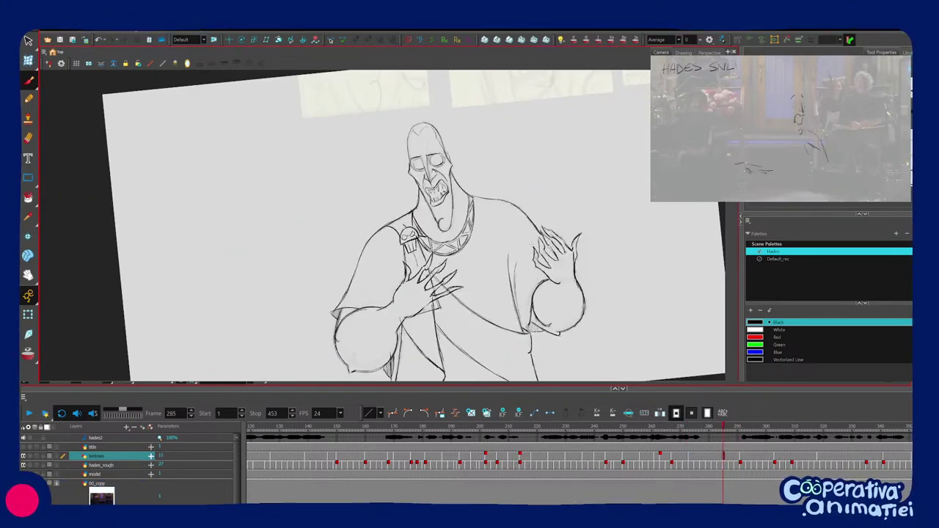
{"action": "key", "text": "2"}
{"action": "mouse_move", "coordinate": [529, 242]}
{"action": "left_mouse_down"}
{"action": "mouse_move", "coordinate": [520, 228]}
{"action": "mouse_move", "coordinate": [533, 195]}
{"action": "left_mouse_up"}
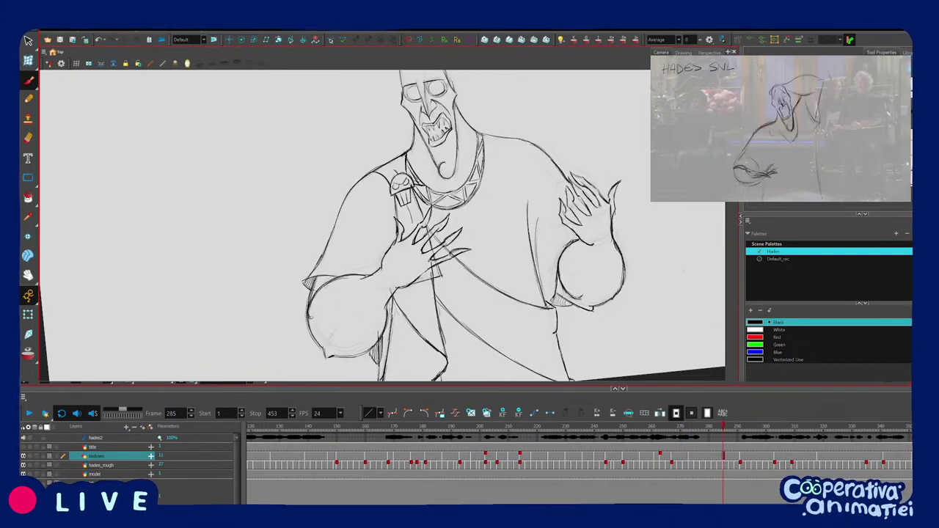
{"action": "key", "text": "1"}
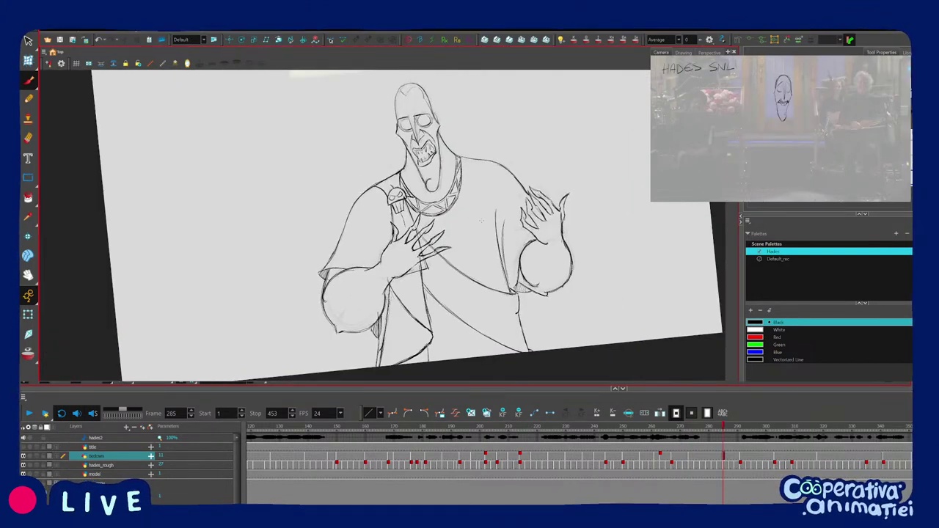
{"action": "left_click_drag", "start_coordinate": [535, 234], "coordinate": [540, 256]}
{"action": "scroll", "coordinate": [372, 221], "scroll_direction": "up", "scroll_amount": 1}
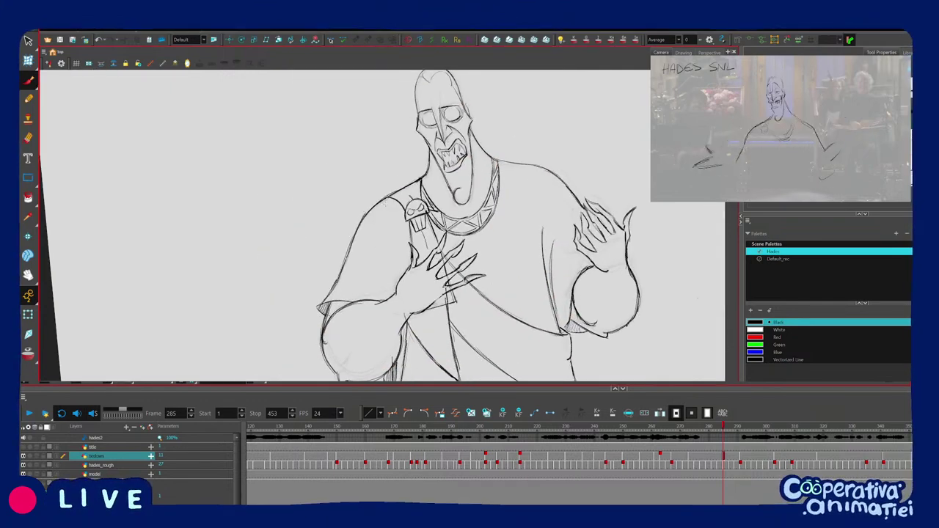
Examine the head and shoulders on frame 285 by flipping against frame 273.
{"action": "left_click_drag", "start_coordinate": [529, 202], "coordinate": [477, 273]}
{"action": "key", "text": "1"}
{"action": "key", "text": "2"}
{"action": "key", "text": "2"}
{"action": "key", "text": "f"}
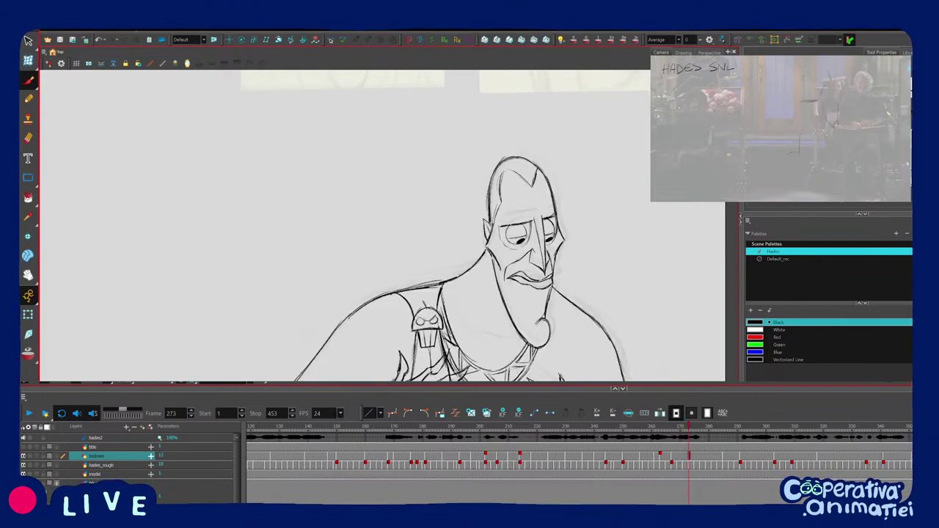
{"action": "key", "text": "g"}
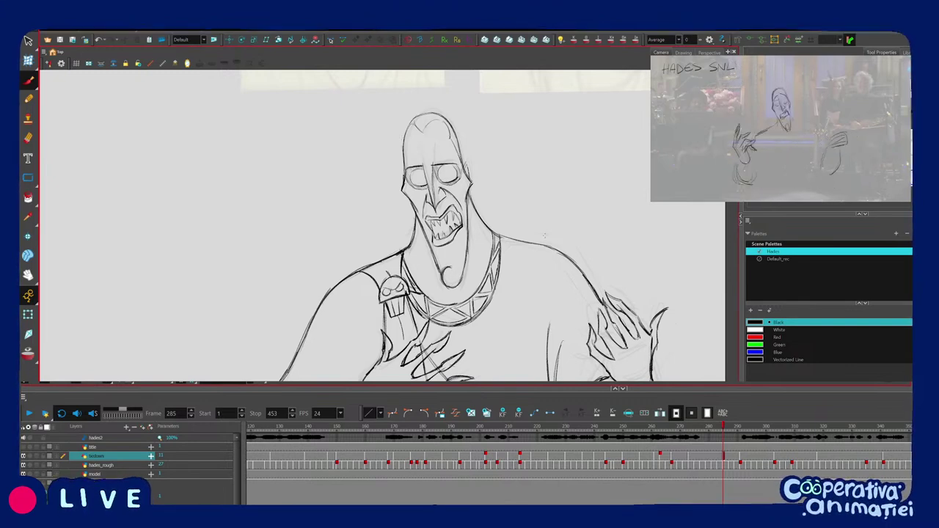
{"action": "key", "text": "f"}
{"action": "key", "text": "g"}
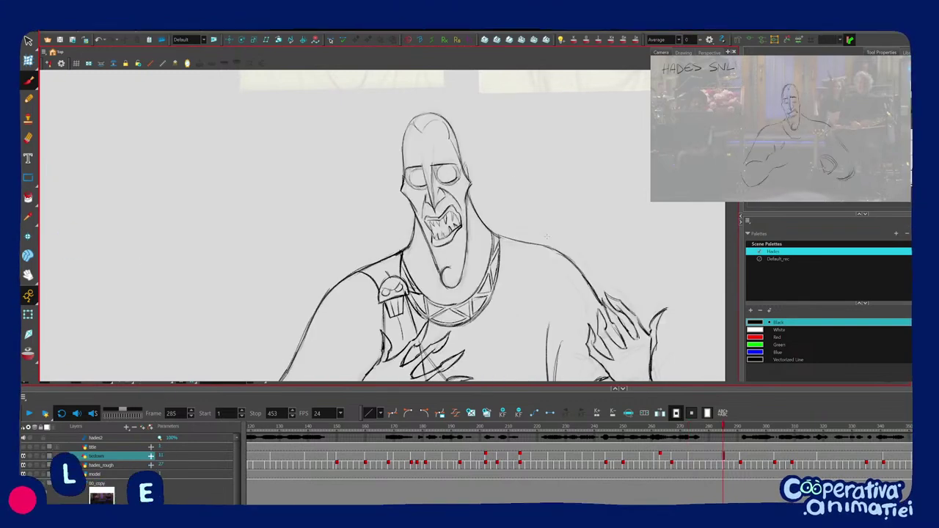
{"action": "key", "text": "f"}
{"action": "key", "text": "g"}
{"action": "key", "text": "period"}
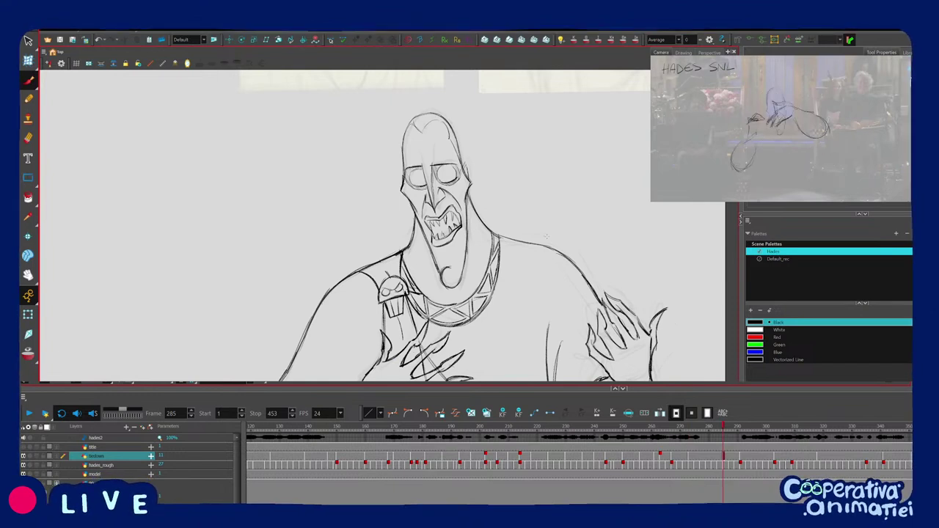
{"action": "key", "text": "comma"}
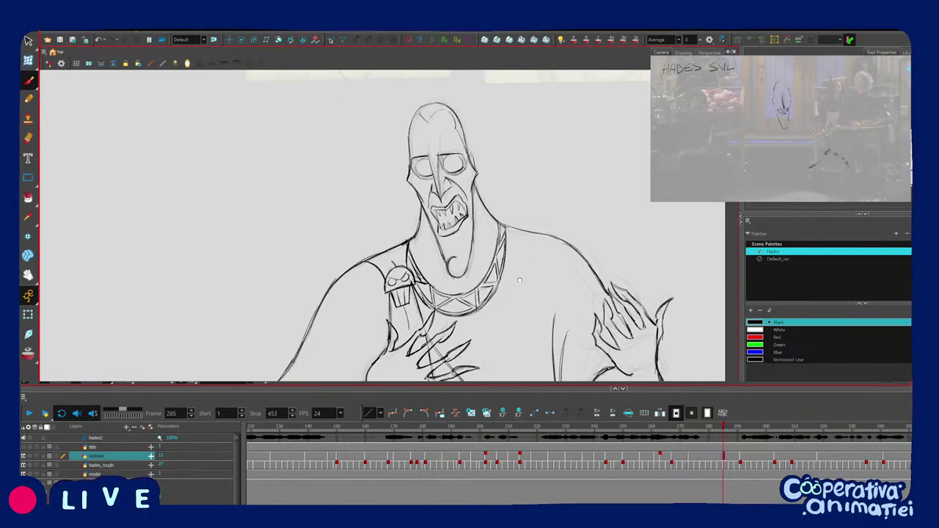
Flip through keys 273, 285 and 291 at full-figure size to compare the poses.
{"action": "scroll", "coordinate": [454, 303], "scroll_direction": "down", "scroll_amount": 3}
{"action": "key", "text": "f"}
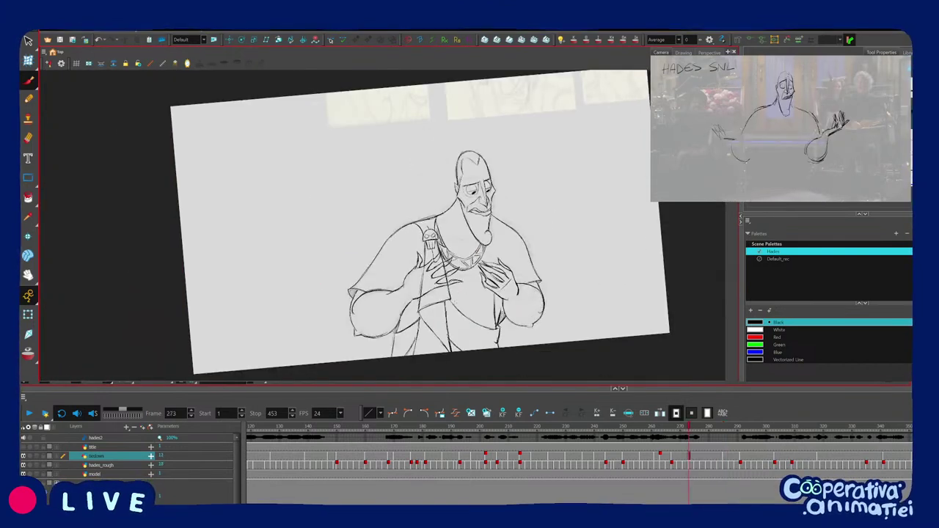
{"action": "key", "text": "g"}
{"action": "key", "text": "g"}
{"action": "key", "text": "f"}
{"action": "key", "text": "f"}
{"action": "key", "text": "g"}
{"action": "key", "text": "g"}
Draw the short drapery edge beneath the near sleeve on frame 291 and hatch it, comparing with frame 285.
{"action": "scroll", "coordinate": [454, 303], "scroll_direction": "up", "scroll_amount": 4}
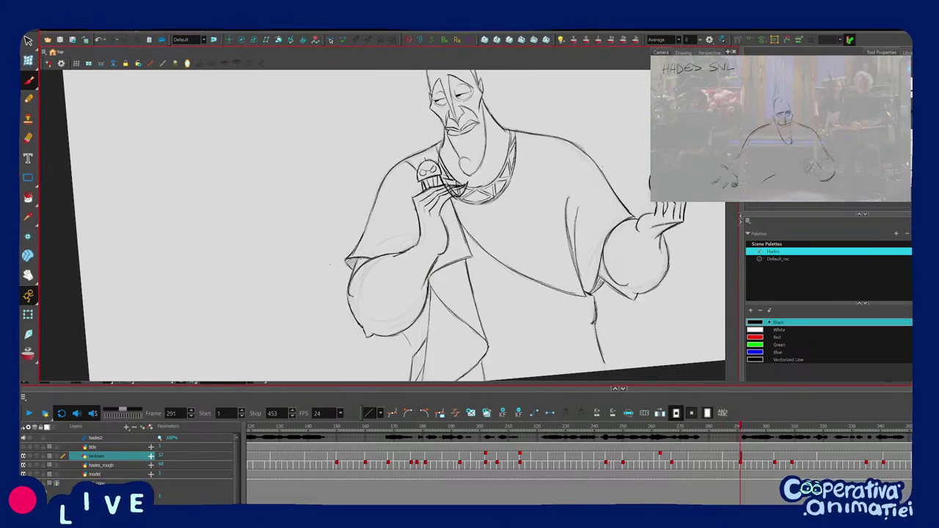
{"action": "left_click_drag", "start_coordinate": [454, 303], "coordinate": [451, 270]}
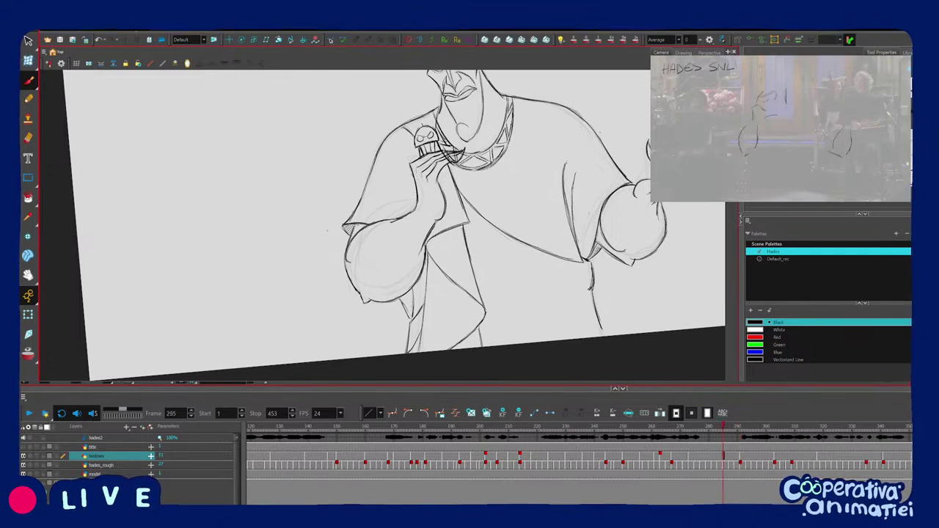
{"action": "key", "text": "f"}
{"action": "key", "text": "g"}
{"action": "key", "text": "f"}
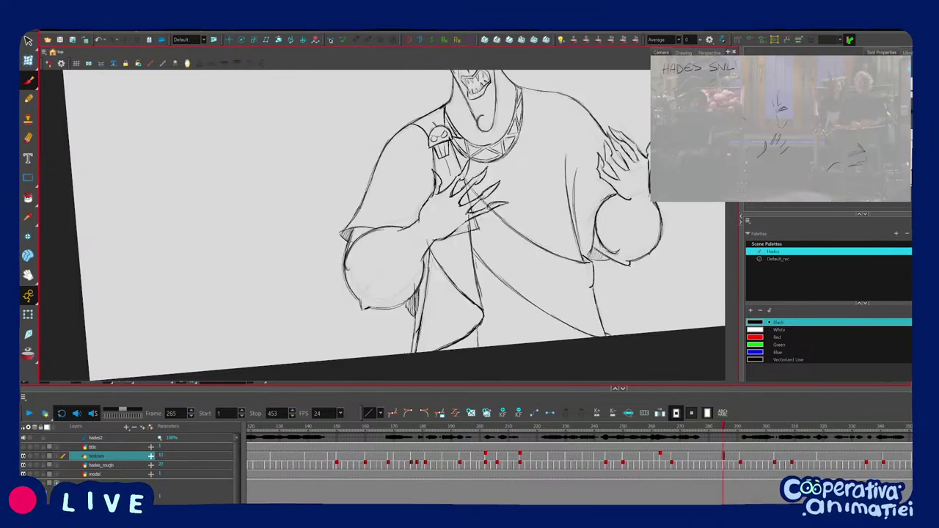
{"action": "key", "text": "g"}
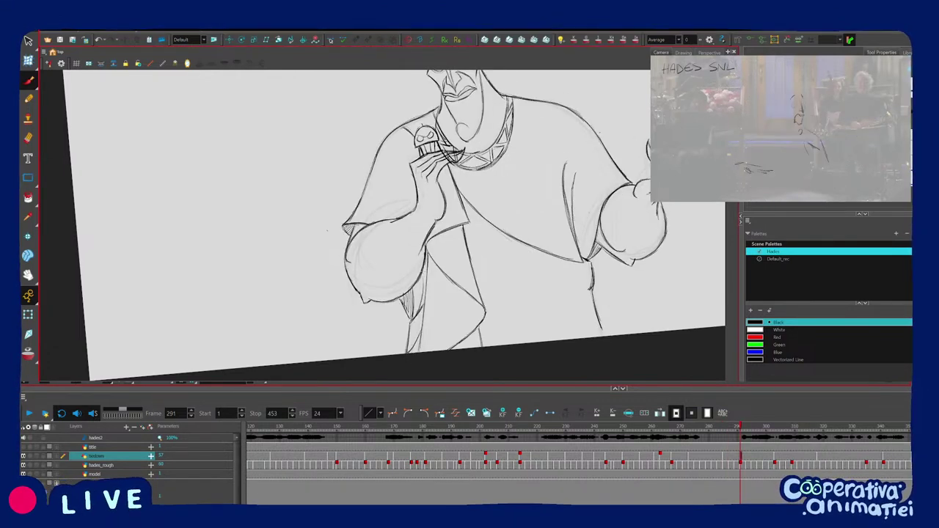
{"action": "key", "text": "1"}
{"action": "key", "text": "f"}
{"action": "key", "text": "g"}
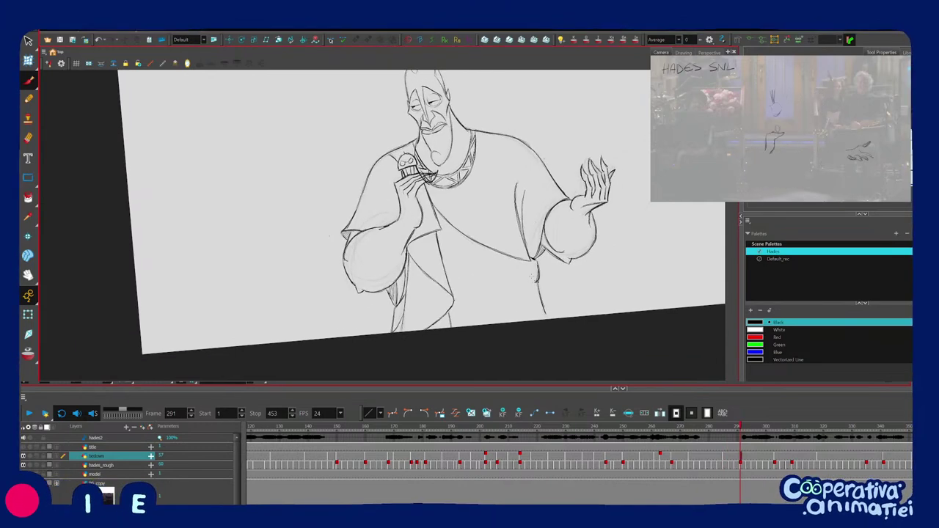
Start the diagonal lower-torso fold on frame 291, using the onion skin to match frame 285.
{"action": "mouse_move", "coordinate": [481, 294]}
{"action": "left_mouse_down"}
{"action": "mouse_move", "coordinate": [436, 316]}
{"action": "mouse_move", "coordinate": [378, 307]}
{"action": "left_mouse_up"}
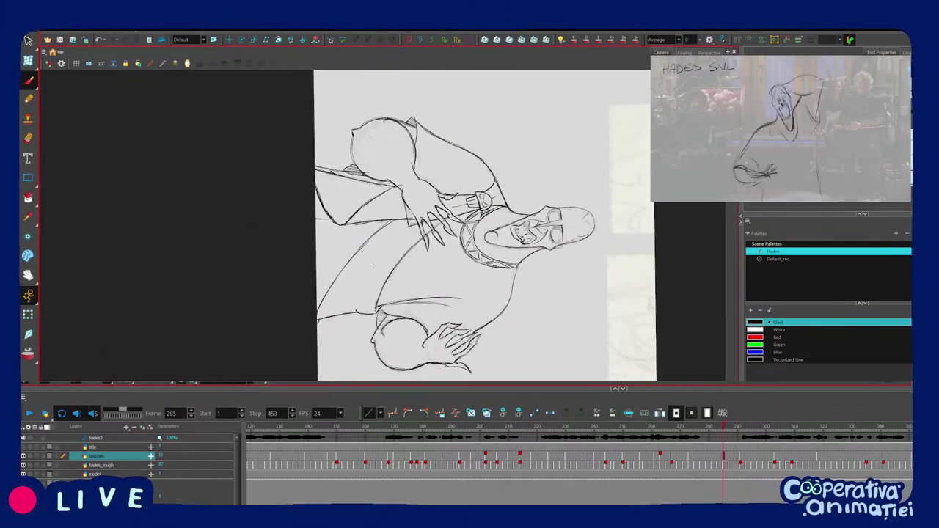
{"action": "left_click", "coordinate": [28, 354]}
{"action": "left_click_drag", "start_coordinate": [334, 287], "coordinate": [364, 299]}
{"action": "key", "text": "2"}
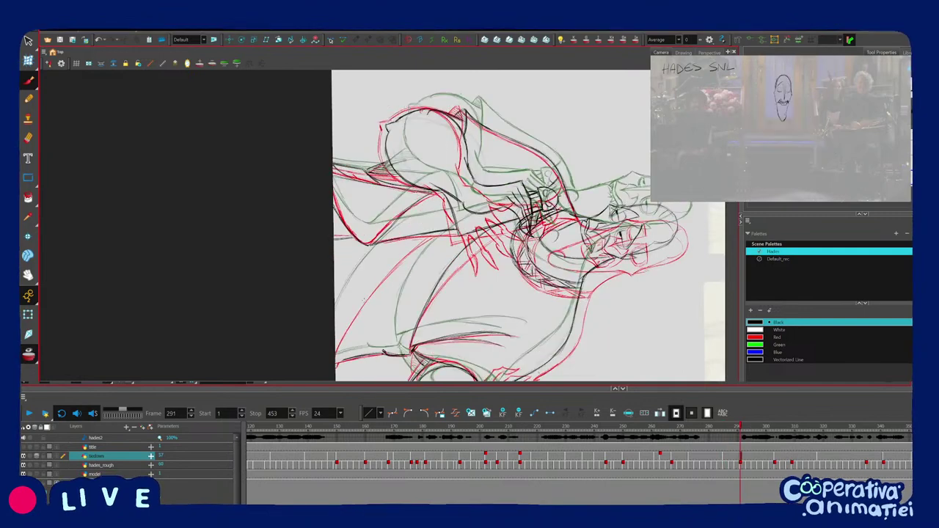
{"action": "left_click", "coordinate": [28, 354]}
{"action": "key", "text": "f"}
{"action": "key", "text": "g"}
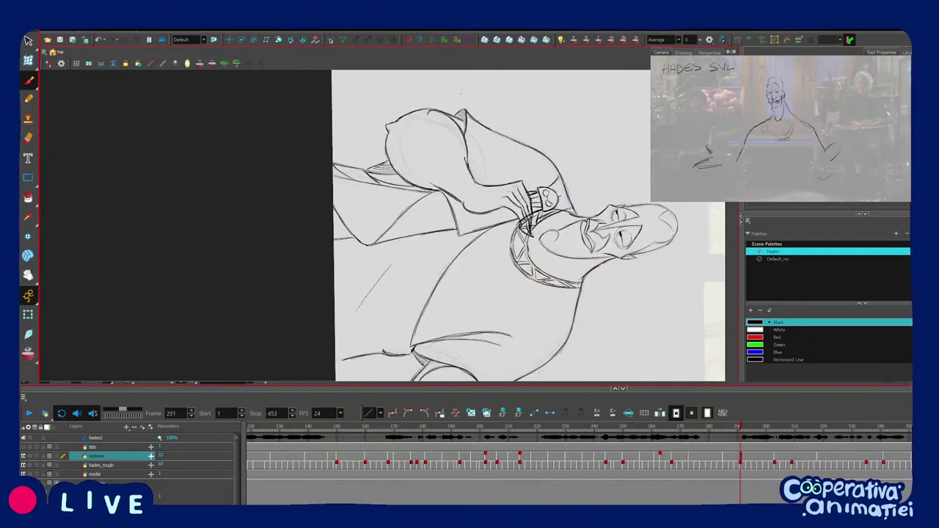
Complete the diagonal torso fold from the hanging drapery to the canvas edge on frame 291, checking against frame 285.
{"action": "left_click_drag", "start_coordinate": [384, 278], "coordinate": [441, 248]}
{"action": "key", "text": "f"}
{"action": "key", "text": "g"}
{"action": "mouse_move", "coordinate": [423, 286]}
{"action": "left_mouse_down"}
{"action": "mouse_move", "coordinate": [432, 323]}
{"action": "mouse_move", "coordinate": [501, 314]}
{"action": "mouse_move", "coordinate": [521, 239]}
{"action": "mouse_move", "coordinate": [535, 320]}
{"action": "mouse_move", "coordinate": [541, 311]}
{"action": "left_mouse_up"}
{"action": "key", "text": "f"}
{"action": "key", "text": "g"}
{"action": "key", "text": "1"}
{"action": "mouse_move", "coordinate": [521, 169]}
{"action": "left_mouse_down"}
{"action": "mouse_move", "coordinate": [522, 190]}
{"action": "mouse_move", "coordinate": [545, 192]}
{"action": "left_mouse_up"}
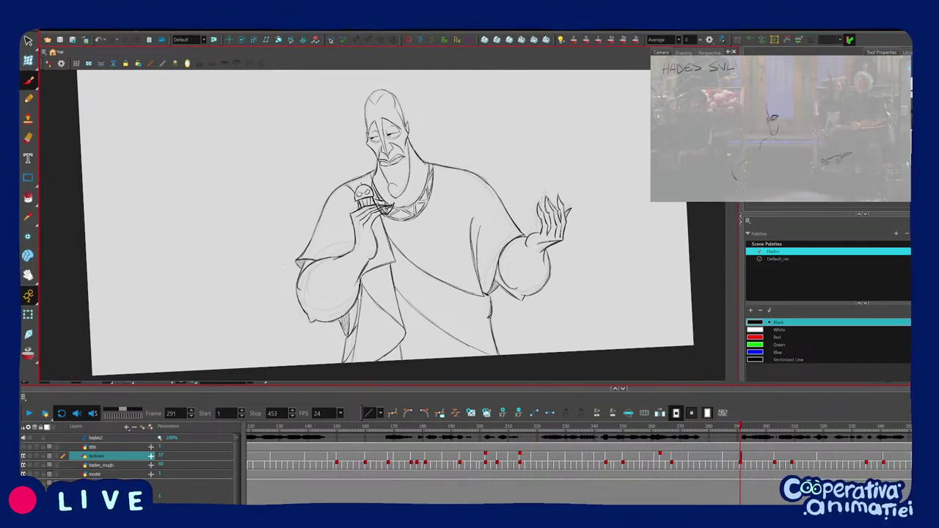
Review frame 291's completed robe folds up close and at full-figure size, comparing with the neighbouring keys.
{"action": "left_click_drag", "start_coordinate": [469, 281], "coordinate": [483, 282]}
{"action": "key", "text": "2"}
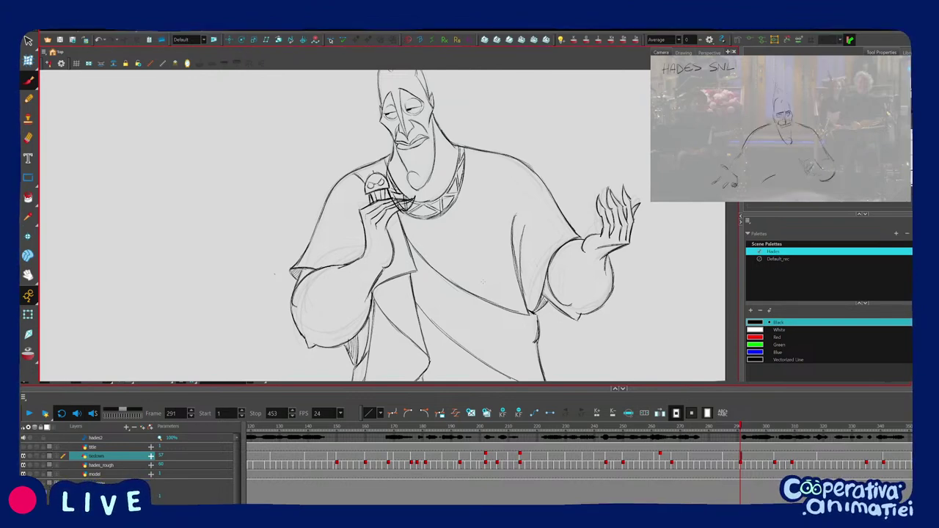
{"action": "scroll", "coordinate": [483, 282], "scroll_direction": "down", "scroll_amount": 2}
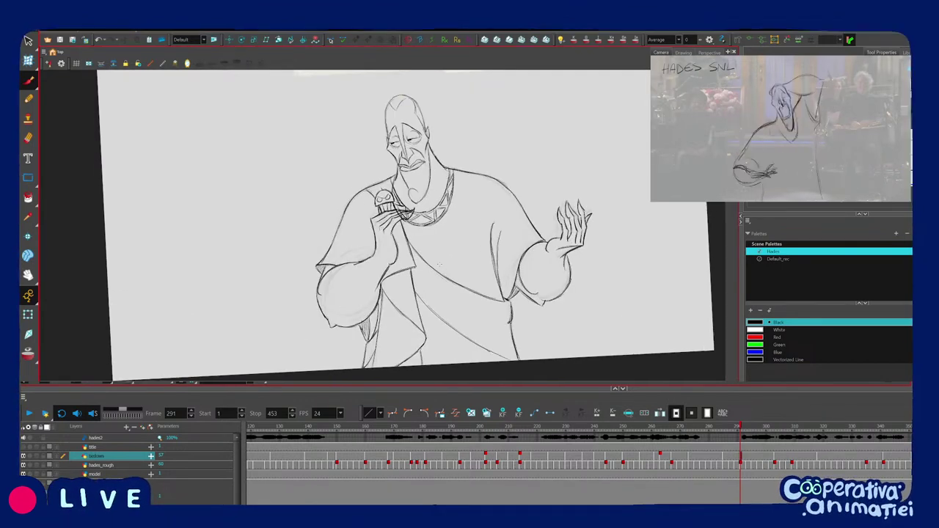
{"action": "scroll", "coordinate": [385, 209], "scroll_direction": "up", "scroll_amount": 2}
{"action": "key", "text": "f"}
{"action": "key", "text": "period"}
{"action": "key", "text": "period"}
{"action": "key", "text": "period"}
{"action": "key", "text": "period"}
{"action": "key", "text": "period"}
{"action": "key", "text": "period"}
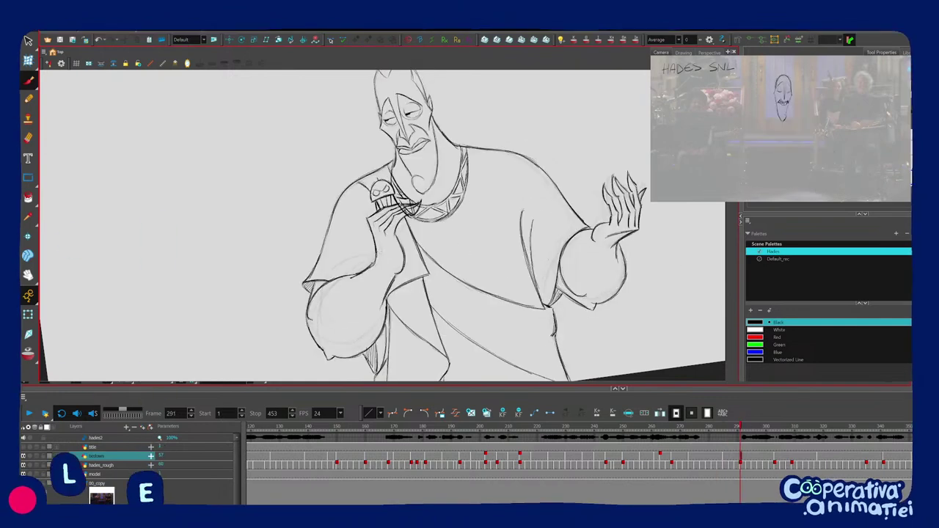
{"action": "key", "text": "1"}
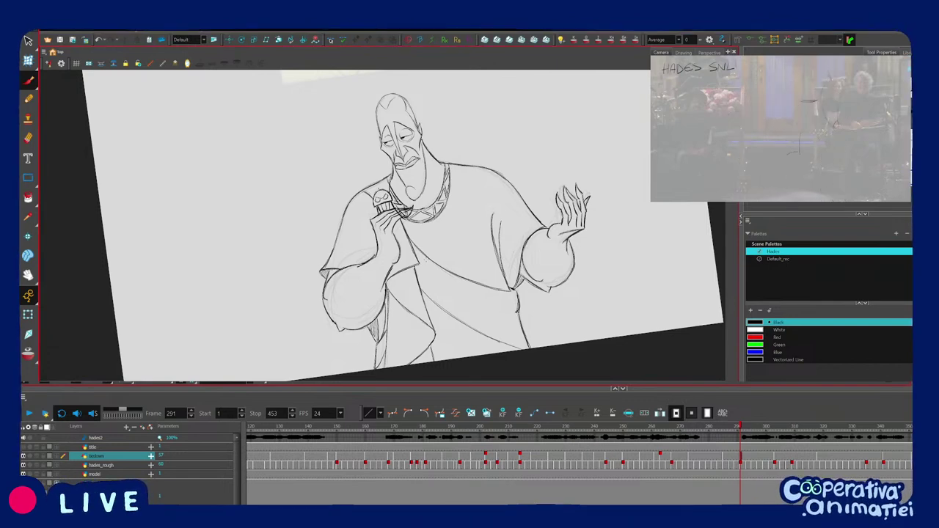
Inspect the near shoulder, sleeve and drapery linework on frame 291.
{"action": "left_click_drag", "start_coordinate": [426, 259], "coordinate": [486, 244]}
{"action": "key", "text": "2"}
{"action": "left_click_drag", "start_coordinate": [412, 286], "coordinate": [405, 304]}
{"action": "key", "text": "1"}
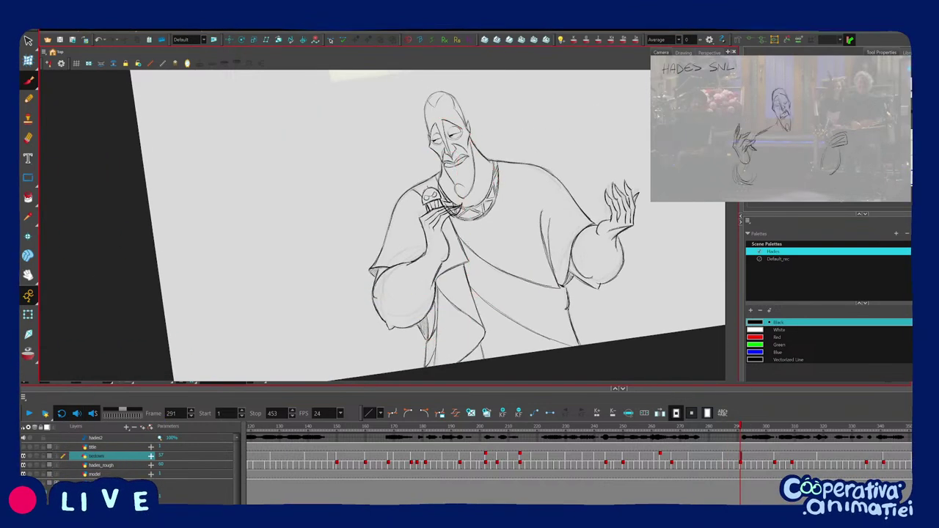
{"action": "key", "text": "2"}
{"action": "mouse_move", "coordinate": [391, 213]}
{"action": "left_mouse_down"}
{"action": "mouse_move", "coordinate": [403, 192]}
{"action": "mouse_move", "coordinate": [428, 221]}
{"action": "mouse_move", "coordinate": [418, 252]}
{"action": "left_mouse_up"}
{"action": "left_click", "coordinate": [413, 183]}
{"action": "key", "text": "Delete"}
{"action": "left_click_drag", "start_coordinate": [536, 266], "coordinate": [531, 136]}
{"action": "key", "text": "1"}
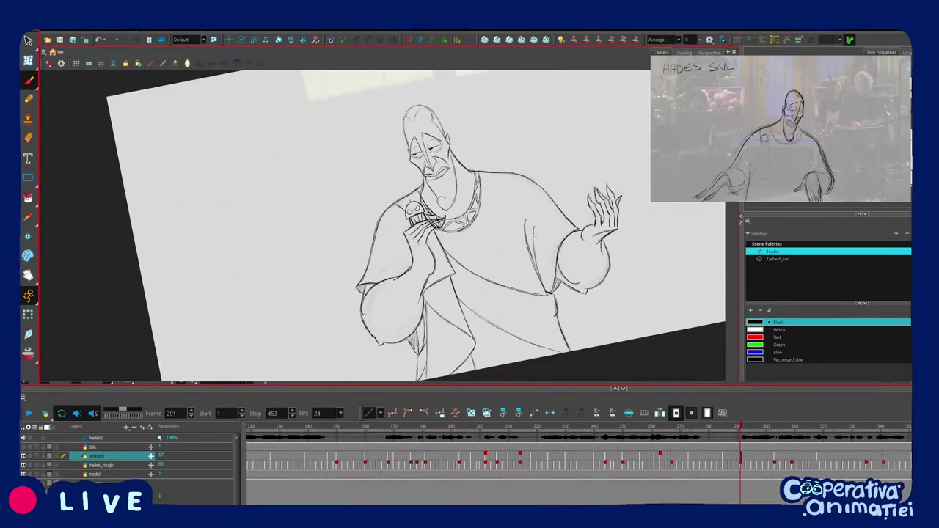
Examine frame 291's head, collar and shoulders up close, flipping between it and the neighbouring keys.
{"action": "key", "text": "1"}
{"action": "left_click_drag", "start_coordinate": [578, 258], "coordinate": [576, 278]}
{"action": "key", "text": "2"}
{"action": "key", "text": "2"}
{"action": "key", "text": "2"}
{"action": "left_click_drag", "start_coordinate": [489, 202], "coordinate": [472, 252]}
{"action": "left_click", "coordinate": [470, 251]}
{"action": "key", "text": "2"}
{"action": "mouse_move", "coordinate": [518, 219]}
{"action": "left_mouse_down"}
{"action": "mouse_move", "coordinate": [514, 259]}
{"action": "mouse_move", "coordinate": [517, 209]}
{"action": "left_mouse_up"}
{"action": "key", "text": "f"}
{"action": "key", "text": "f"}
{"action": "key", "text": "f"}
{"action": "key", "text": "g"}
{"action": "key", "text": "g"}
{"action": "key", "text": "g"}
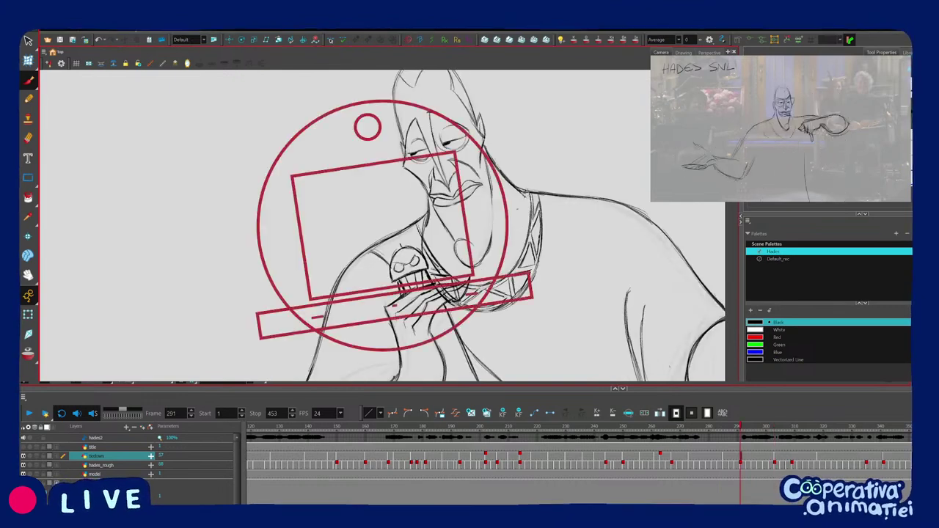
Compare the head, neck and collar pose on frame 291 with the keys on frames 285 and 303.
{"action": "left_click_drag", "start_coordinate": [501, 168], "coordinate": [502, 279]}
{"action": "left_click_drag", "start_coordinate": [502, 278], "coordinate": [479, 255]}
{"action": "key", "text": "g"}
{"action": "key", "text": "g"}
{"action": "key", "text": "g"}
{"action": "key", "text": "g"}
{"action": "key", "text": "g"}
{"action": "key", "text": "g"}
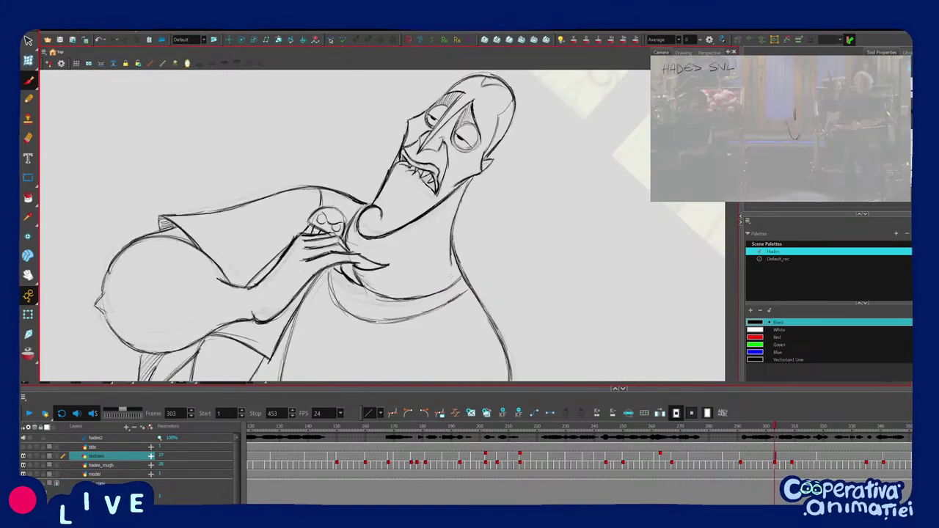
{"action": "key", "text": "f"}
{"action": "key", "text": "f"}
{"action": "key", "text": "f"}
{"action": "key", "text": "f"}
{"action": "key", "text": "f"}
{"action": "key", "text": "f"}
{"action": "key", "text": "f"}
{"action": "key", "text": "f"}
{"action": "key", "text": "f"}
{"action": "key", "text": "g"}
{"action": "key", "text": "g"}
{"action": "key", "text": "g"}
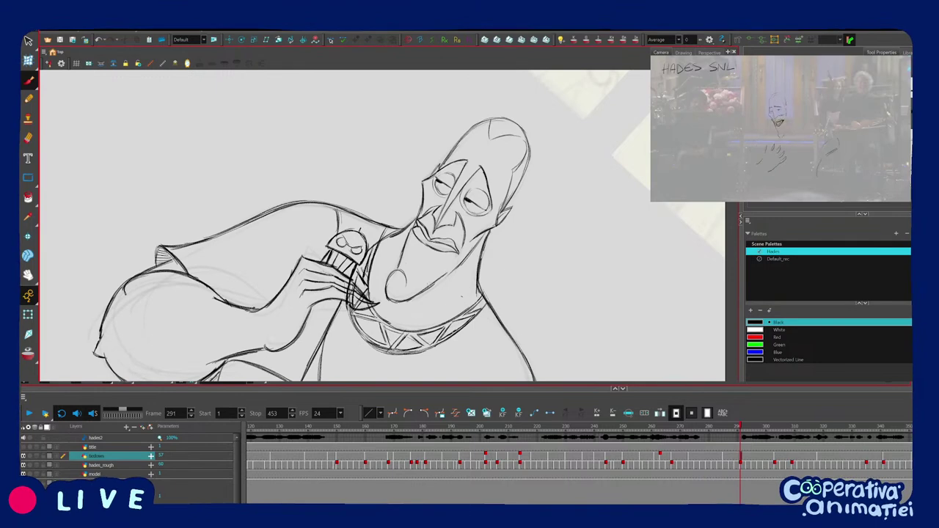
{"action": "left_click_drag", "start_coordinate": [462, 296], "coordinate": [490, 221]}
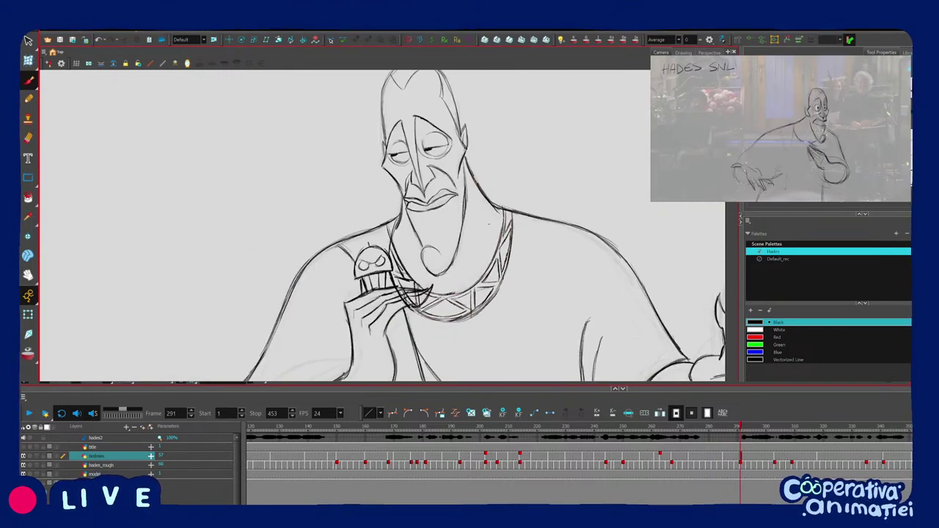
{"action": "key", "text": "g"}
{"action": "key", "text": "g"}
{"action": "key", "text": "g"}
{"action": "key", "text": "g"}
{"action": "key", "text": "g"}
{"action": "key", "text": "g"}
{"action": "key", "text": "f"}
{"action": "key", "text": "f"}
{"action": "key", "text": "f"}
{"action": "key", "text": "f"}
{"action": "key", "text": "f"}
{"action": "key", "text": "f"}
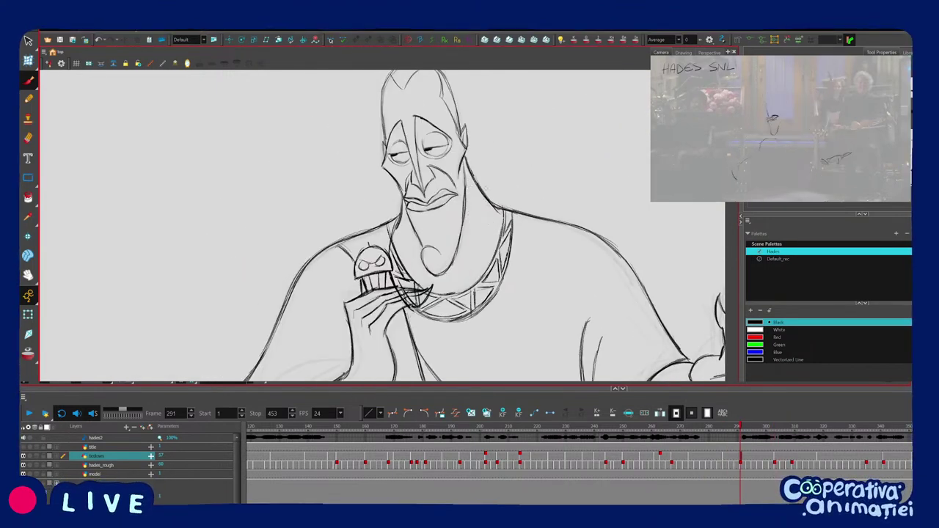
Undo the last stroke and rework the neck line above the shoulder on frame 291, checking it against the neighbouring keys.
{"action": "key", "text": "ctrl+z"}
{"action": "mouse_move", "coordinate": [467, 180]}
{"action": "left_mouse_down"}
{"action": "mouse_move", "coordinate": [470, 250]}
{"action": "mouse_move", "coordinate": [471, 211]}
{"action": "left_mouse_up"}
{"action": "key", "text": "g"}
{"action": "key", "text": "g"}
{"action": "key", "text": "g"}
{"action": "key", "text": "g"}
{"action": "key", "text": "g"}
{"action": "key", "text": "g"}
{"action": "key", "text": "f"}
{"action": "key", "text": "f"}
{"action": "key", "text": "f"}
{"action": "key", "text": "f"}
{"action": "key", "text": "f"}
{"action": "key", "text": "f"}
{"action": "key", "text": "f"}
{"action": "key", "text": "f"}
{"action": "key", "text": "f"}
{"action": "key", "text": "g"}
{"action": "key", "text": "g"}
{"action": "key", "text": "g"}
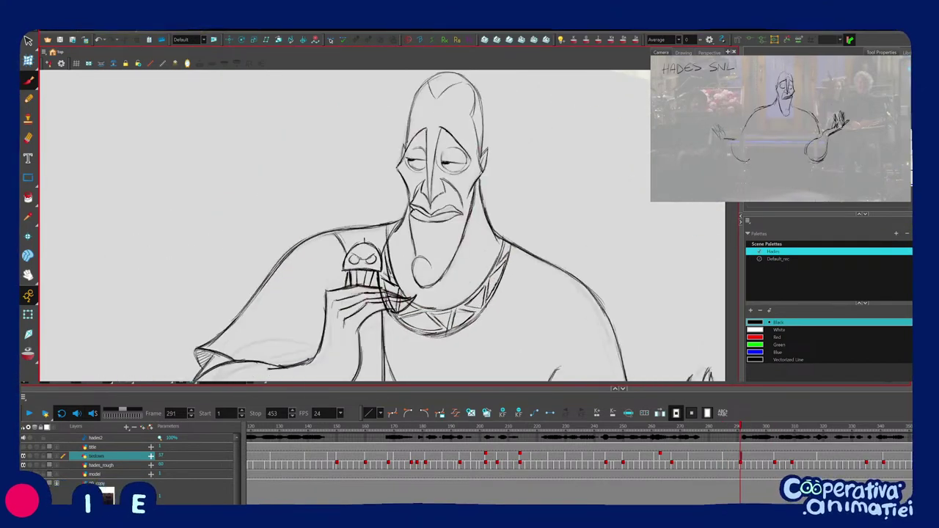
{"action": "left_click_drag", "start_coordinate": [469, 249], "coordinate": [471, 213]}
{"action": "key", "text": "e"}
{"action": "left_click_drag", "start_coordinate": [455, 147], "coordinate": [462, 219]}
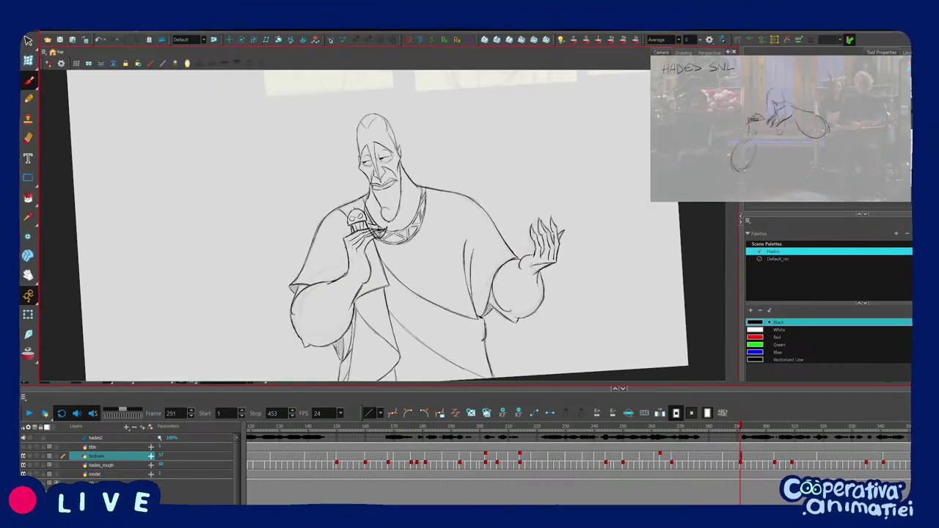
Review the full figure on frame 291 against the adjacent keys, checking the torso folds and both arms.
{"action": "key", "text": "f"}
{"action": "key", "text": "g"}
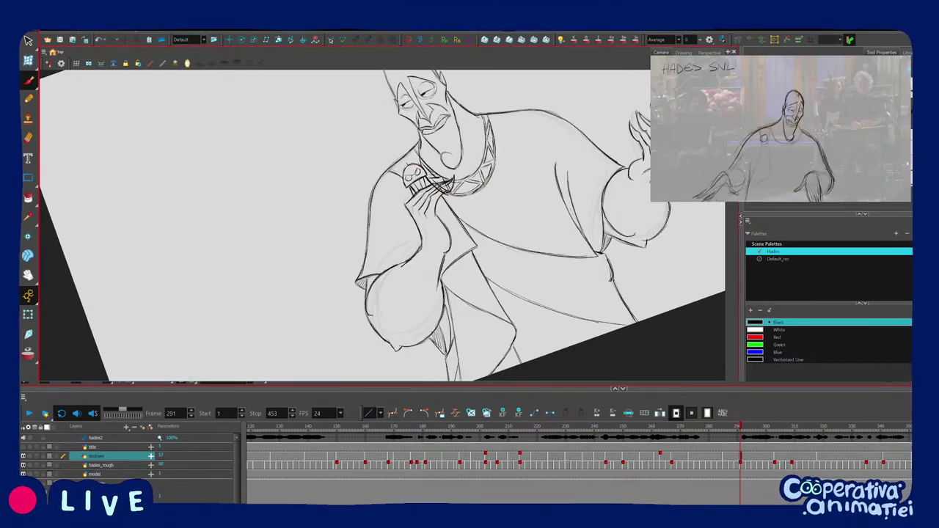
{"action": "key", "text": "f"}
{"action": "key", "text": "period"}
{"action": "key", "text": "period"}
{"action": "key", "text": "period"}
{"action": "key", "text": "period"}
{"action": "key", "text": "period"}
{"action": "key", "text": "period"}
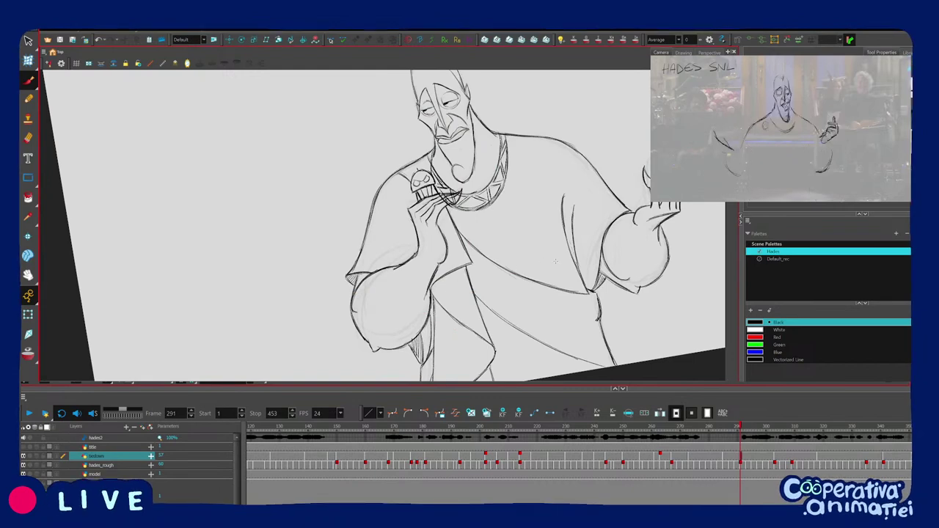
{"action": "left_click_drag", "start_coordinate": [555, 261], "coordinate": [526, 254]}
{"action": "key", "text": "f"}
{"action": "key", "text": "g"}
{"action": "key", "text": "g"}
{"action": "key", "text": "f"}
{"action": "key", "text": "f"}
{"action": "key", "text": "g"}
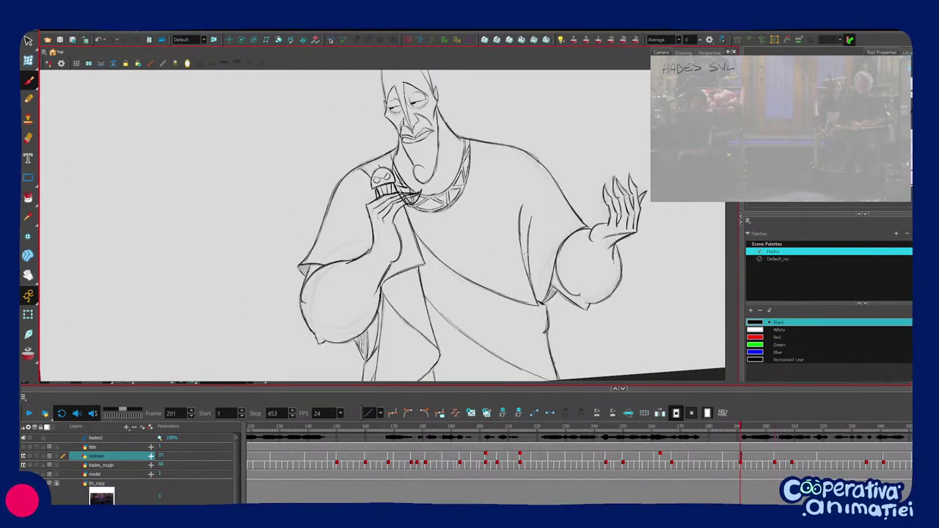
Compare the sleeves and lower drapery on frame 291 with the key on frame 285.
{"action": "left_click_drag", "start_coordinate": [557, 255], "coordinate": [455, 323]}
{"action": "key", "text": "f"}
{"action": "key", "text": "g"}
{"action": "key", "text": "g"}
{"action": "key", "text": "f"}
{"action": "key", "text": "f"}
{"action": "key", "text": "g"}
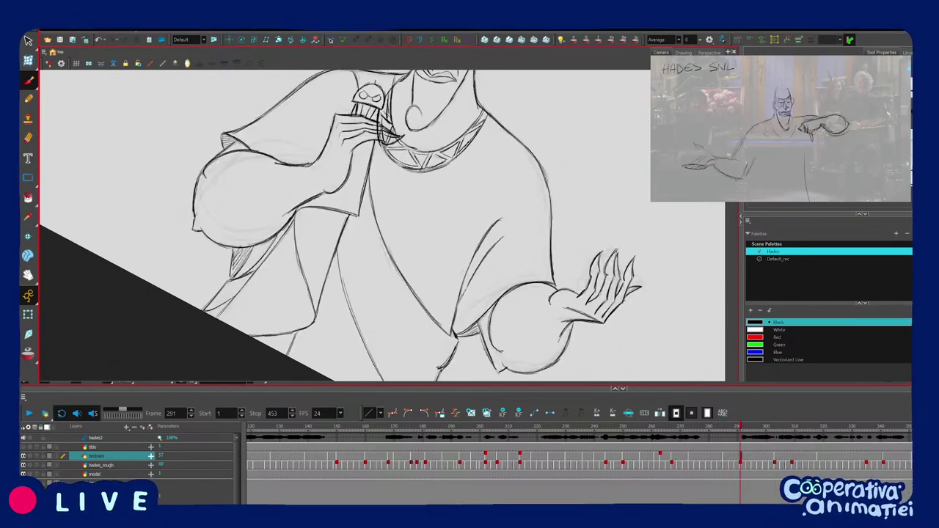
{"action": "left_click_drag", "start_coordinate": [497, 284], "coordinate": [572, 291]}
{"action": "key", "text": "1"}
{"action": "key", "text": "1"}
{"action": "key", "text": "f"}
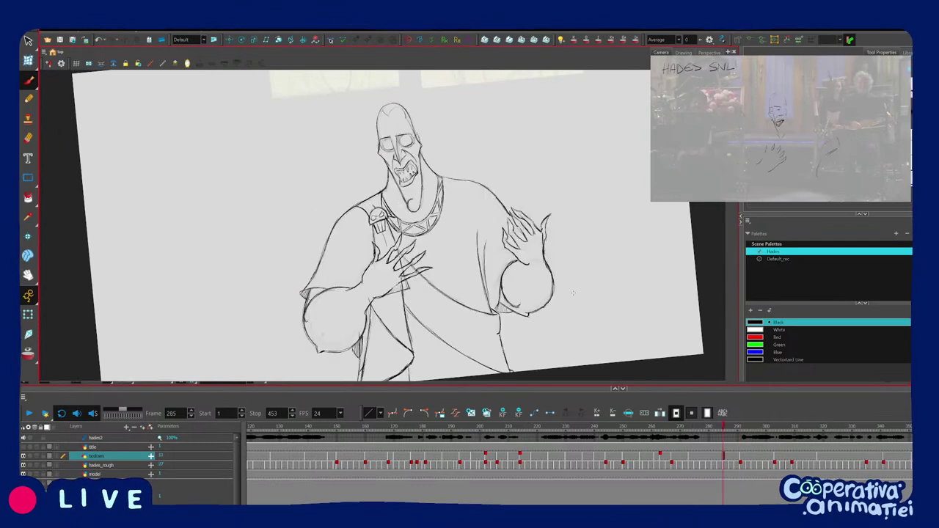
Flip back and forth through the drawings at frames 285, 291 and 303 to compare the character's arm poses.
{"action": "key", "text": "g"}
{"action": "key", "text": "1"}
{"action": "key", "text": "f"}
{"action": "key", "text": "g"}
{"action": "key", "text": "g"}
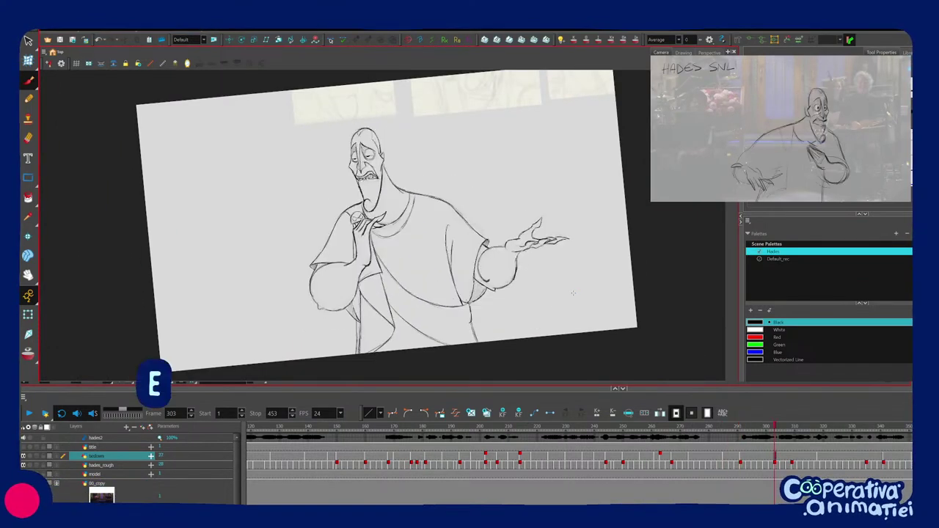
{"action": "key", "text": "f"}
{"action": "key", "text": "f"}
{"action": "key", "text": "f"}
{"action": "key", "text": "g"}
{"action": "key", "text": "g"}
{"action": "key", "text": "g"}
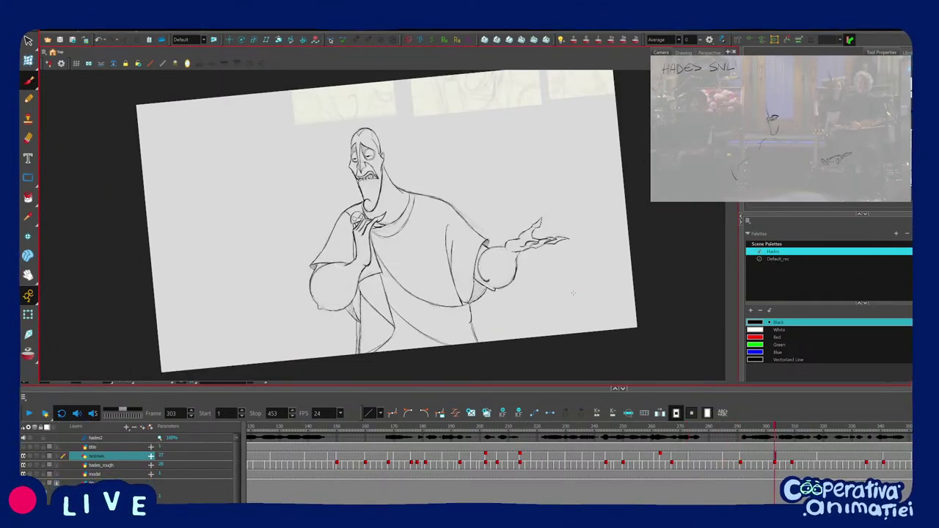
{"action": "key", "text": "f"}
{"action": "key", "text": "2"}
{"action": "left_click_drag", "start_coordinate": [452, 265], "coordinate": [483, 264]}
{"action": "key", "text": "g"}
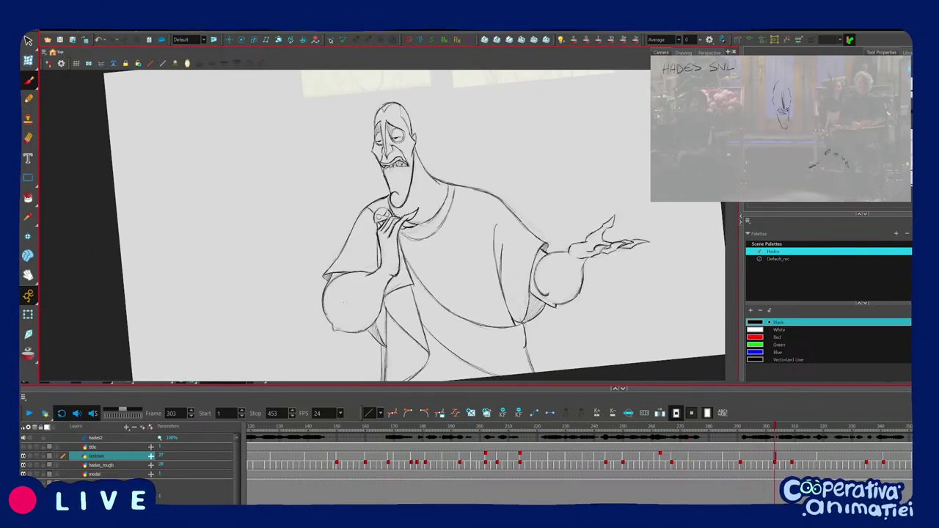
{"action": "key", "text": "f"}
{"action": "scroll", "coordinate": [350, 304], "scroll_direction": "up", "scroll_amount": 1}
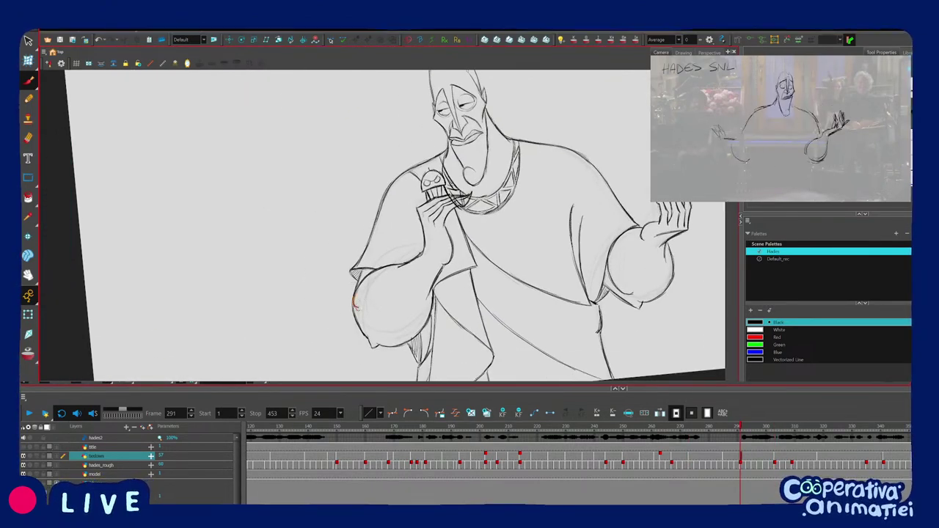
Touch up the outer forearm contour on the skull-brooch side at frames 291 and 285, checking one drawing against the other.
{"action": "mouse_move", "coordinate": [351, 304]}
{"action": "left_mouse_down"}
{"action": "mouse_move", "coordinate": [359, 307]}
{"action": "mouse_move", "coordinate": [383, 278]}
{"action": "left_mouse_up"}
{"action": "key", "text": "f"}
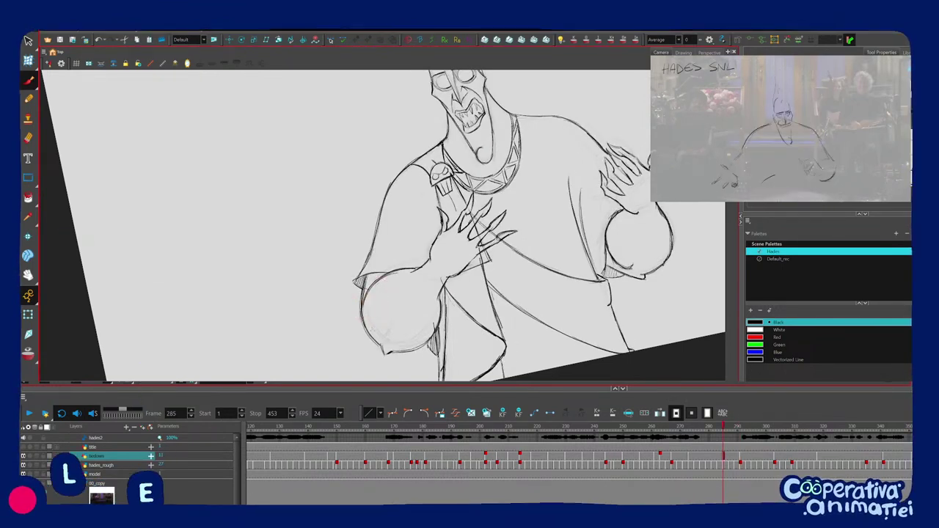
{"action": "key", "text": "g"}
{"action": "key", "text": "f"}
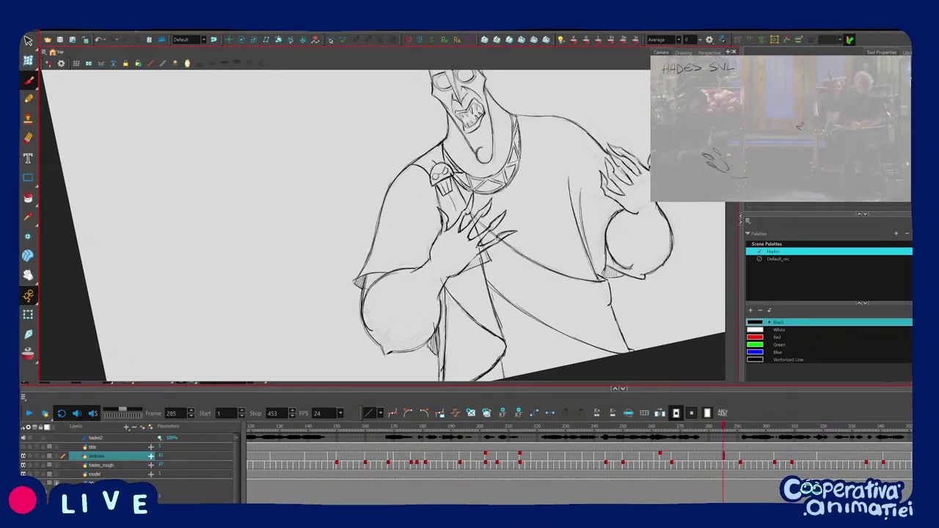
{"action": "key", "text": "g"}
{"action": "key", "text": "f"}
{"action": "key", "text": "g"}
{"action": "key", "text": "1"}
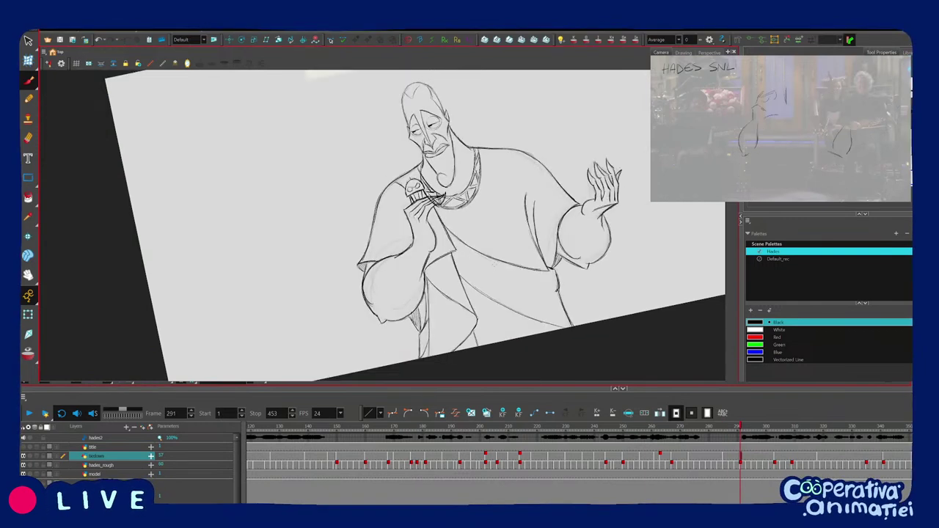
Compare the whole-figure drawings at frames 285 and 291 by flipping between them.
{"action": "left_click_drag", "start_coordinate": [386, 283], "coordinate": [384, 295]}
{"action": "left_click_drag", "start_coordinate": [556, 257], "coordinate": [542, 287]}
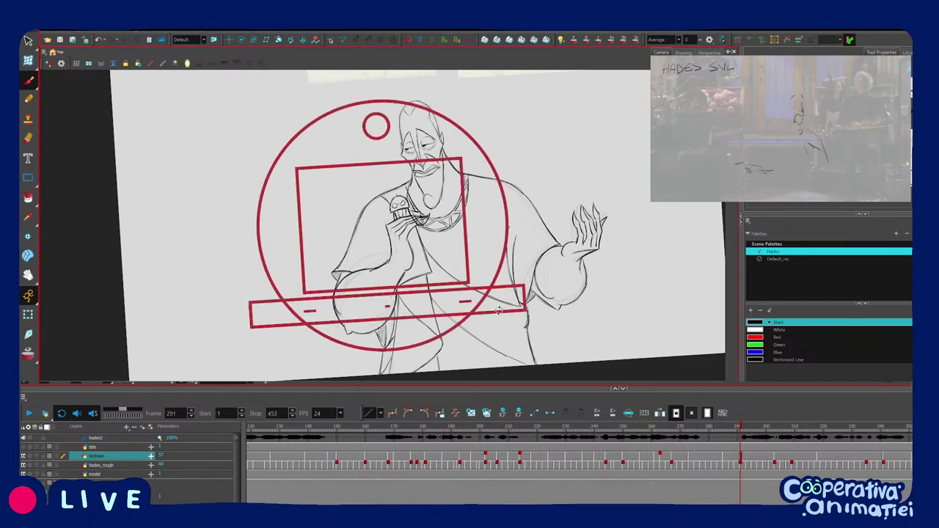
{"action": "left_click_drag", "start_coordinate": [491, 307], "coordinate": [494, 302]}
{"action": "key", "text": "1"}
{"action": "key", "text": "f"}
{"action": "key", "text": "g"}
{"action": "key", "text": "g"}
{"action": "key", "text": "f"}
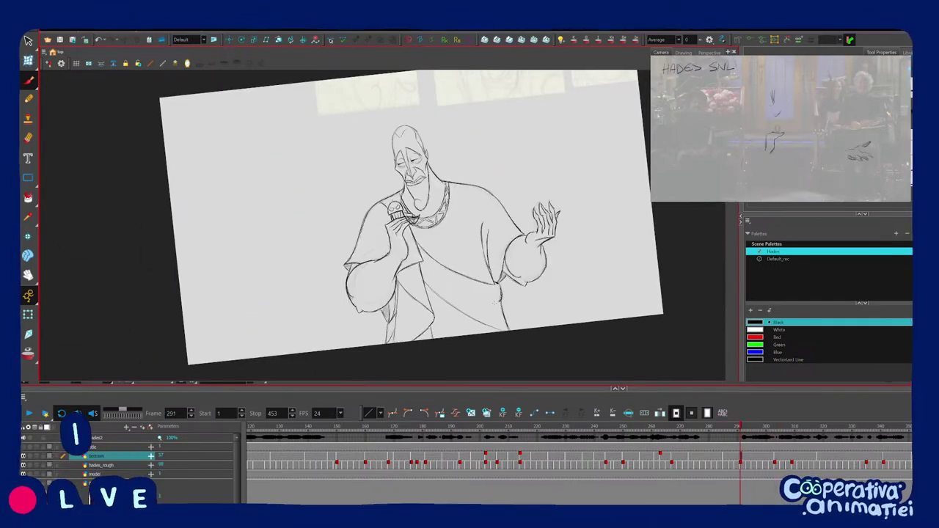
{"action": "key", "text": "f"}
{"action": "key", "text": "g"}
{"action": "key", "text": "g"}
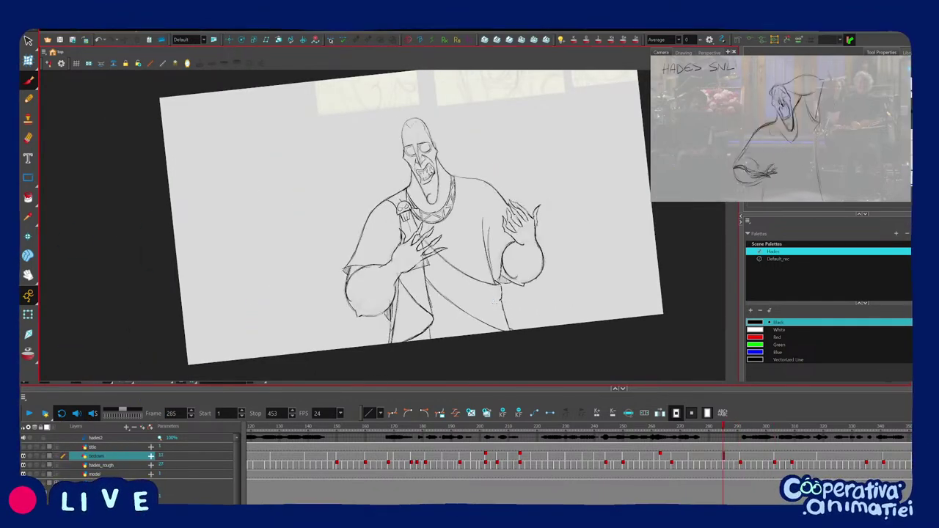
{"action": "key", "text": "2"}
{"action": "key", "text": "2"}
{"action": "left_click_drag", "start_coordinate": [495, 303], "coordinate": [484, 301]}
{"action": "key", "text": "1"}
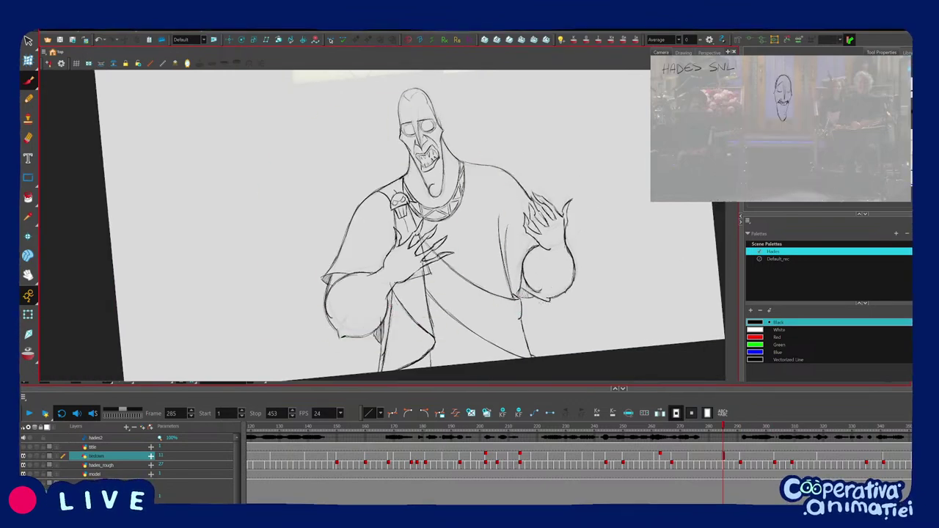
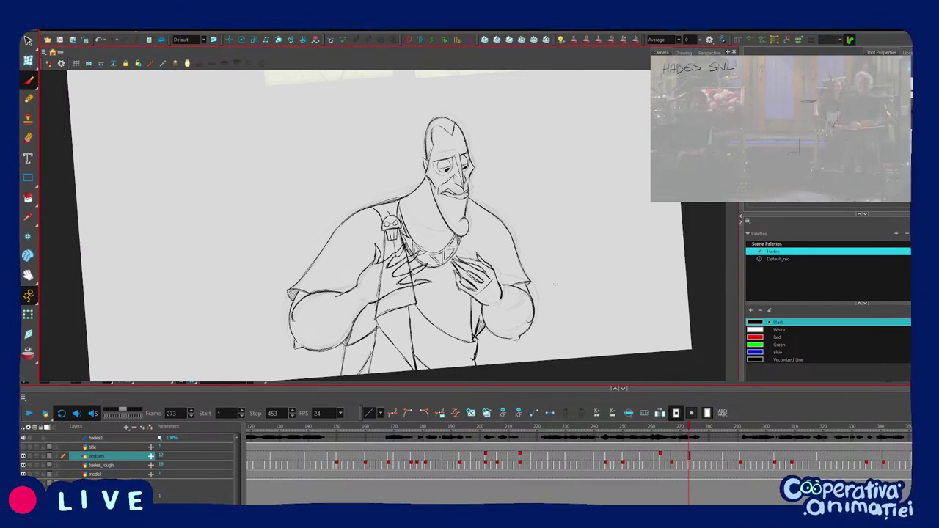
Erase the garment line crossing the wrist below the skull brooch in the frame 273 drawing.
{"action": "scroll", "coordinate": [567, 278], "scroll_direction": "up", "scroll_amount": 2}
{"action": "left_click_drag", "start_coordinate": [556, 284], "coordinate": [573, 273]}
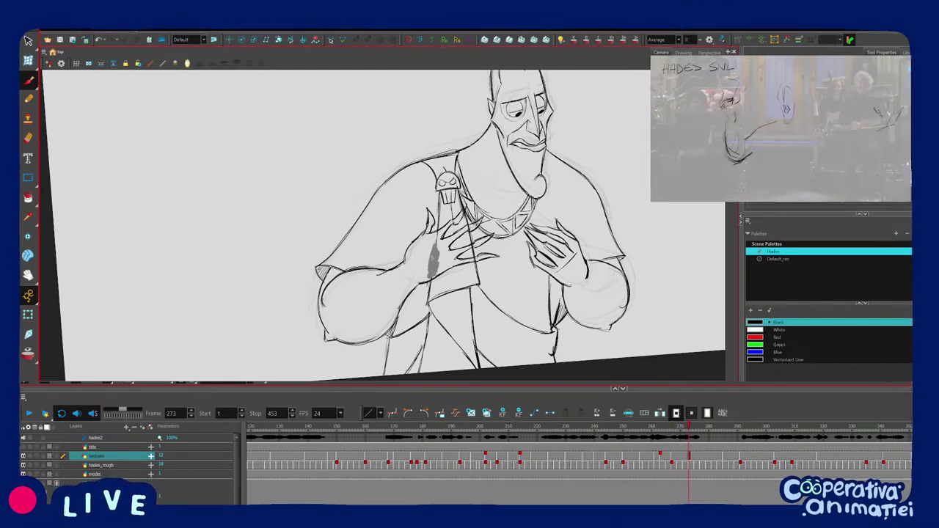
{"action": "scroll", "coordinate": [499, 227], "scroll_direction": "up", "scroll_amount": 2}
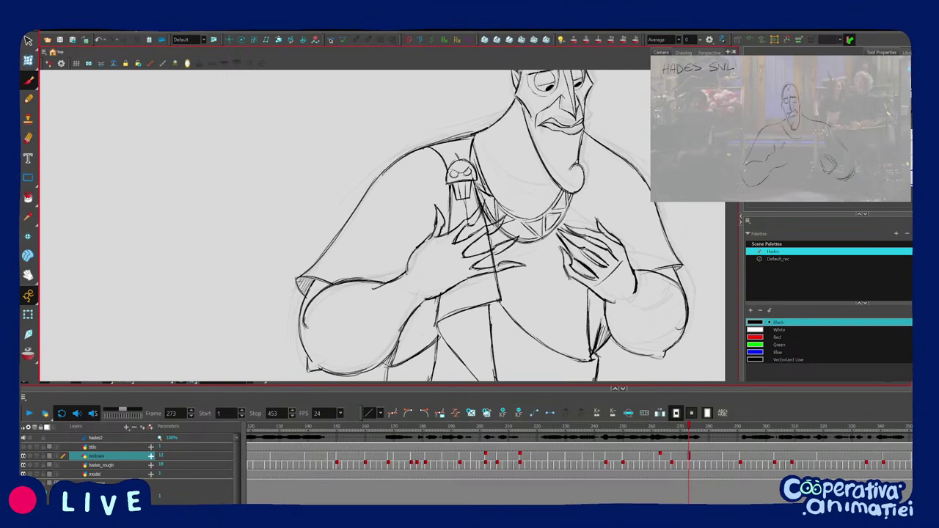
{"action": "key", "text": "1"}
{"action": "key", "text": "1"}
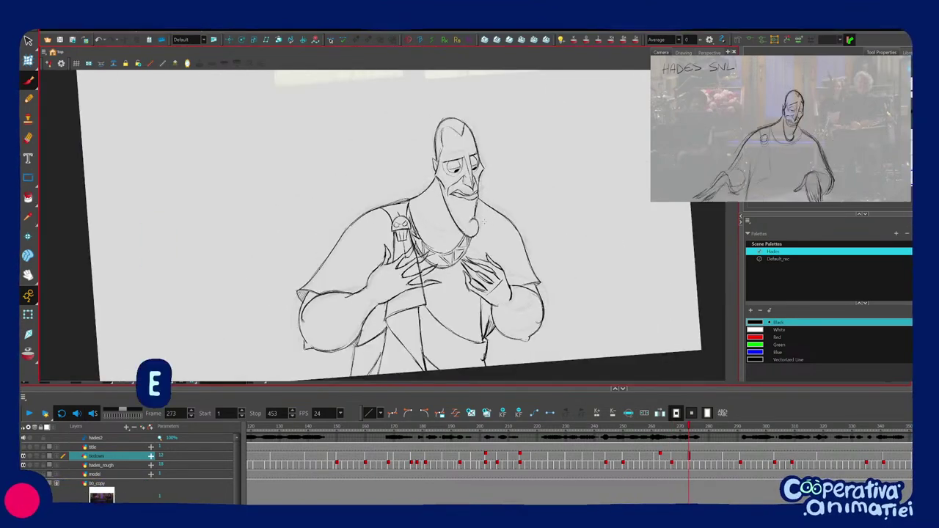
Step frame by frame from 273 to 285 and back to examine the change between the two poses.
{"action": "left_click_drag", "start_coordinate": [426, 315], "coordinate": [490, 222]}
{"action": "key", "text": "1"}
{"action": "key", "text": "1"}
{"action": "key", "text": "period"}
{"action": "key", "text": "period"}
{"action": "key", "text": "period"}
{"action": "key", "text": "period"}
{"action": "key", "text": "period"}
{"action": "key", "text": "period"}
{"action": "key", "text": "period"}
{"action": "key", "text": "period"}
{"action": "key", "text": "period"}
{"action": "key", "text": "period"}
{"action": "key", "text": "period"}
{"action": "key", "text": "period"}
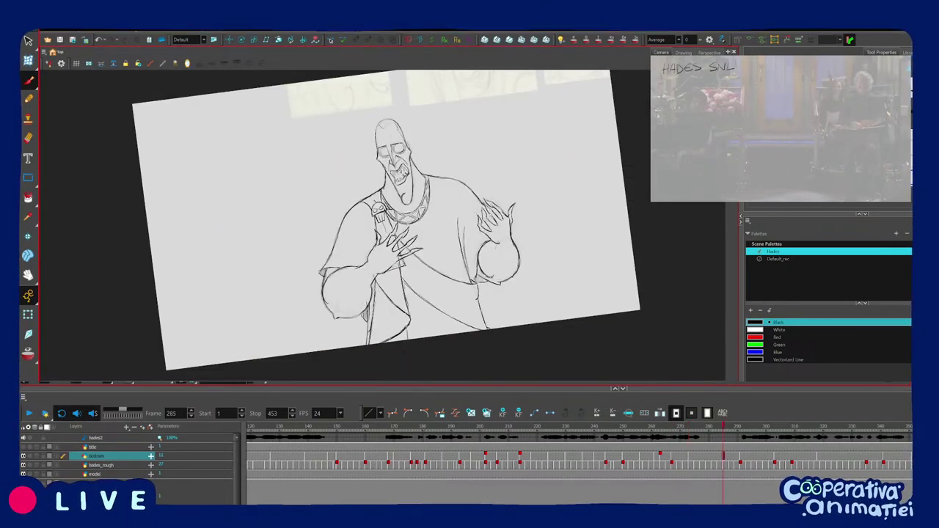
{"action": "key", "text": "2"}
{"action": "key", "text": "comma"}
{"action": "key", "text": "comma"}
{"action": "key", "text": "comma"}
{"action": "key", "text": "comma"}
{"action": "key", "text": "comma"}
{"action": "key", "text": "comma"}
{"action": "key", "text": "comma"}
{"action": "key", "text": "comma"}
{"action": "key", "text": "comma"}
{"action": "key", "text": "comma"}
{"action": "key", "text": "comma"}
{"action": "key", "text": "comma"}
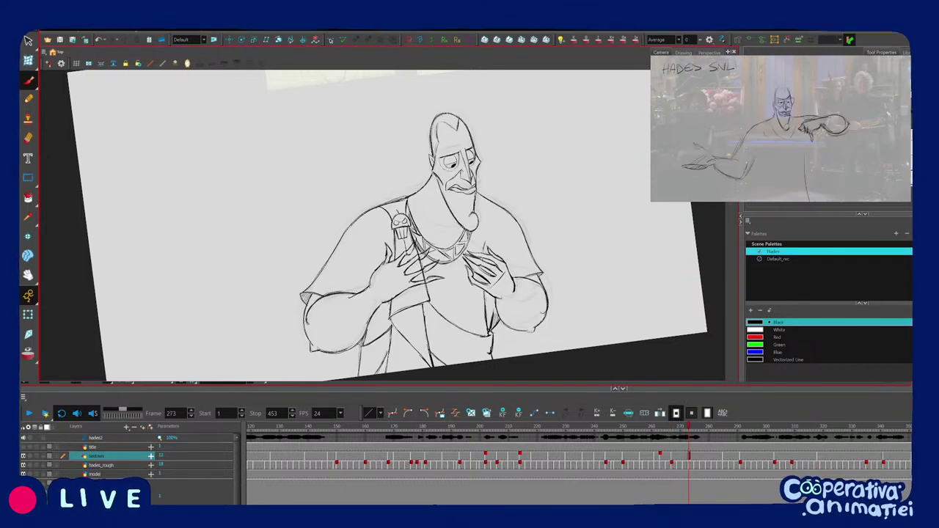
Select and delete the torso and robe lines that extend below the canvas edge in the frame 273 drawing.
{"action": "key", "text": "1"}
{"action": "left_click_drag", "start_coordinate": [556, 249], "coordinate": [555, 256]}
{"action": "mouse_move", "coordinate": [465, 317]}
{"action": "left_mouse_down"}
{"action": "mouse_move", "coordinate": [452, 345]}
{"action": "mouse_move", "coordinate": [481, 370]}
{"action": "left_mouse_up"}
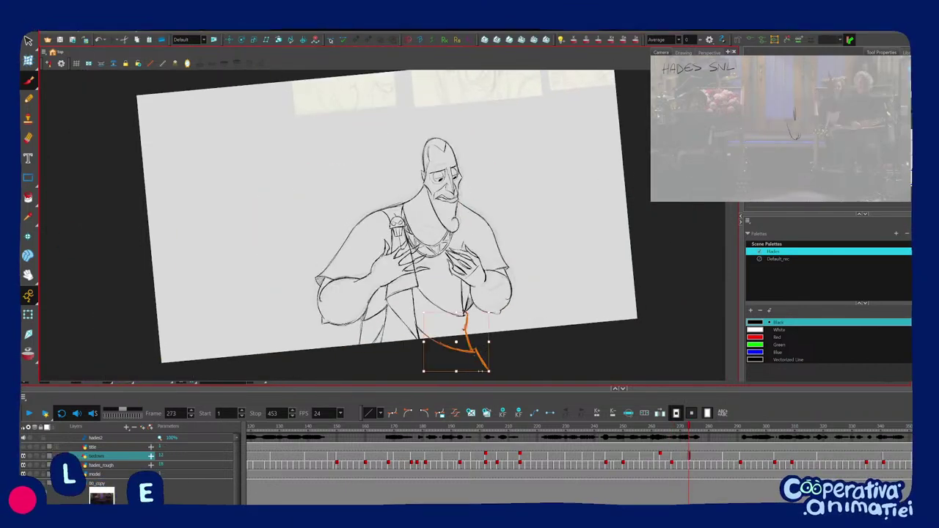
{"action": "key", "text": "Delete"}
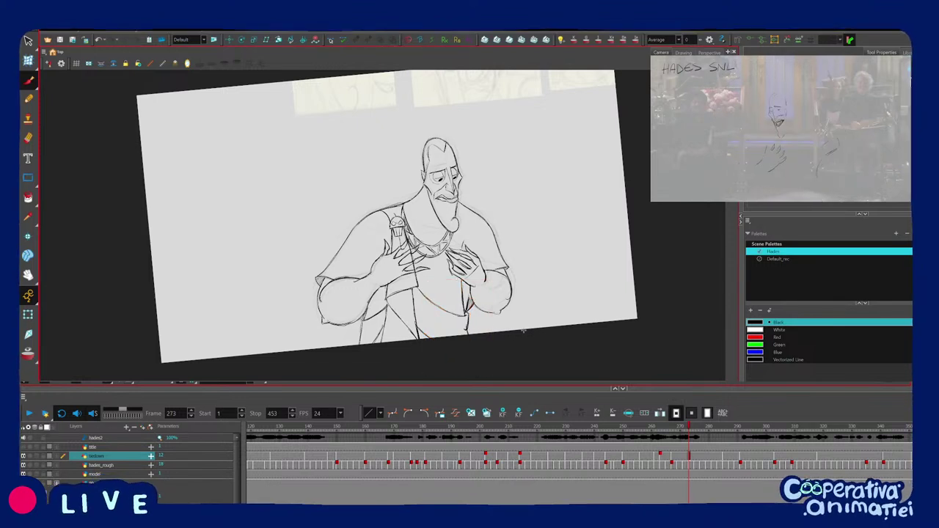
{"action": "key", "text": "2"}
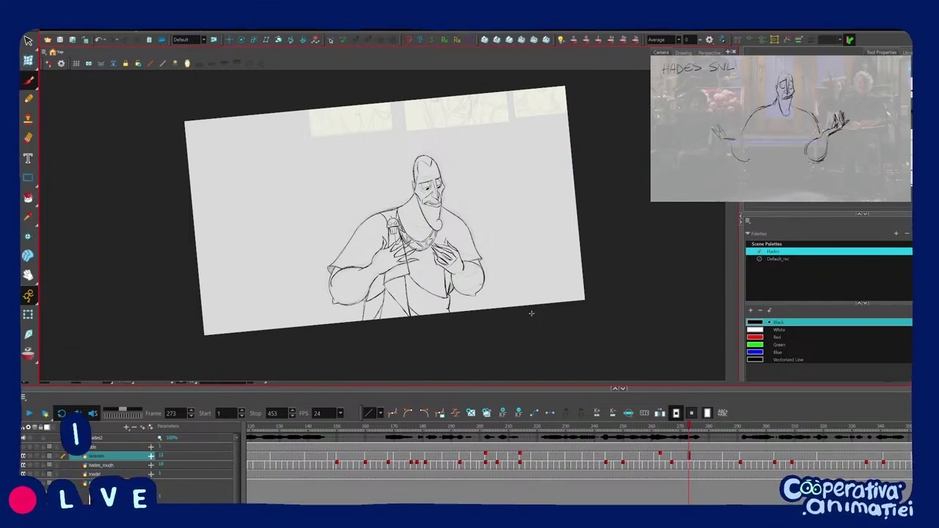
{"action": "key", "text": "1"}
{"action": "key", "text": "1"}
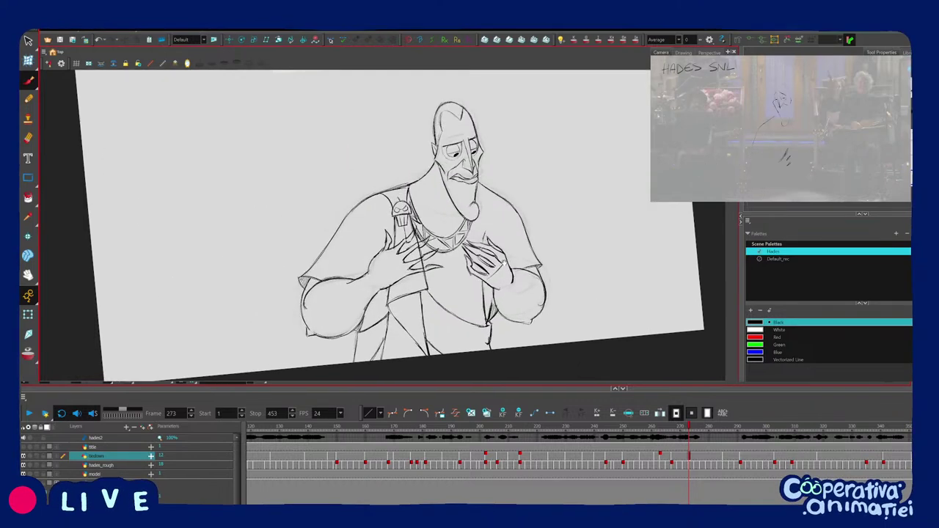
Flip through the drawings from frame 273 to 303 and examine the pose transitions and the robe's lower edge.
{"action": "key", "text": "g"}
{"action": "key", "text": "2"}
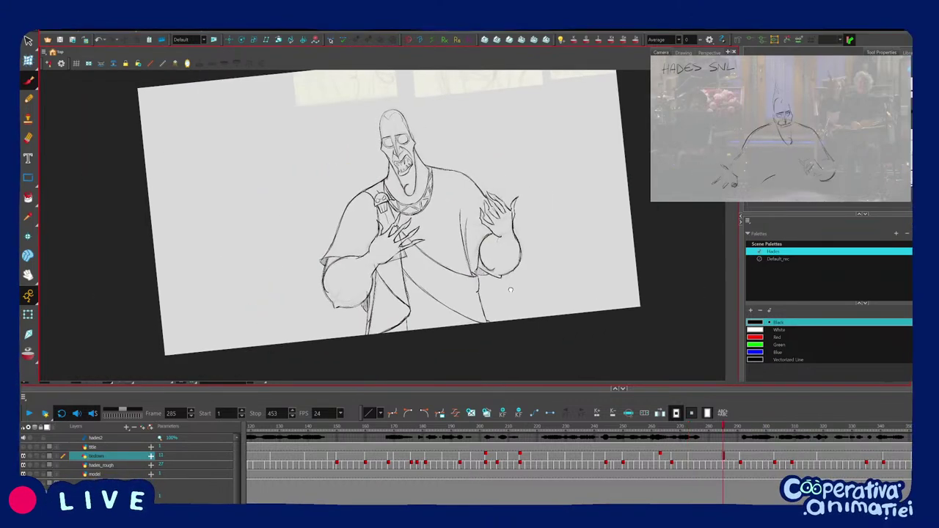
{"action": "key", "text": "1"}
{"action": "left_click_drag", "start_coordinate": [510, 287], "coordinate": [519, 290]}
{"action": "key", "text": "f"}
{"action": "key", "text": "g"}
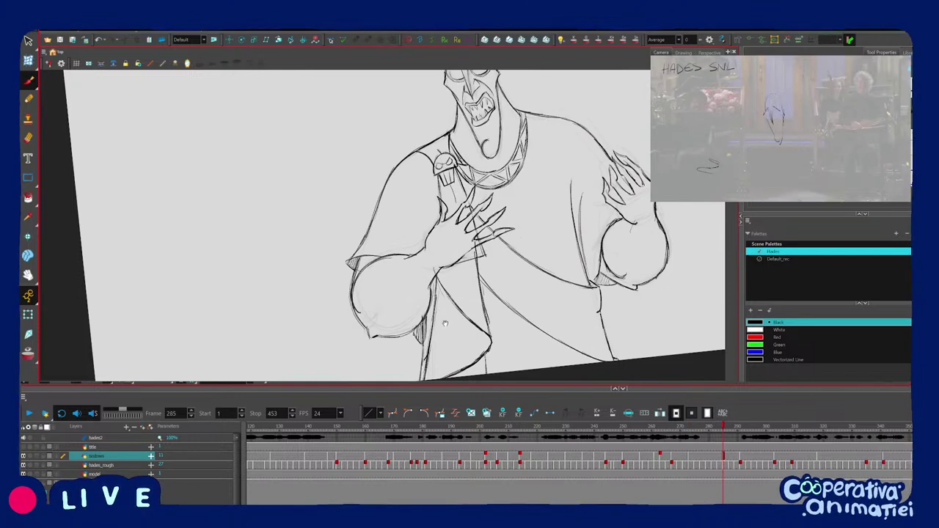
{"action": "mouse_move", "coordinate": [444, 323]}
{"action": "left_mouse_down"}
{"action": "mouse_move", "coordinate": [447, 293]}
{"action": "mouse_move", "coordinate": [413, 380]}
{"action": "left_mouse_up"}
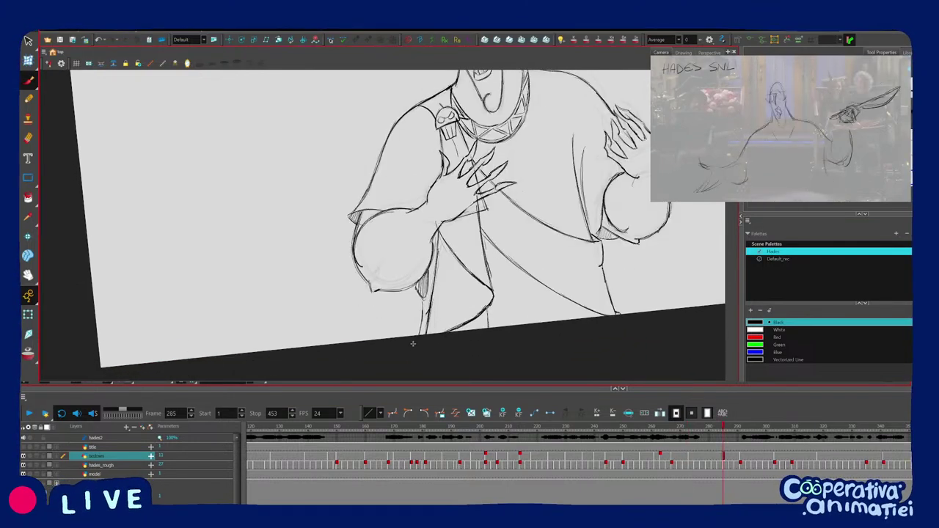
{"action": "key", "text": "f"}
{"action": "key", "text": "g"}
{"action": "scroll", "coordinate": [422, 293], "scroll_direction": "down", "scroll_amount": 1}
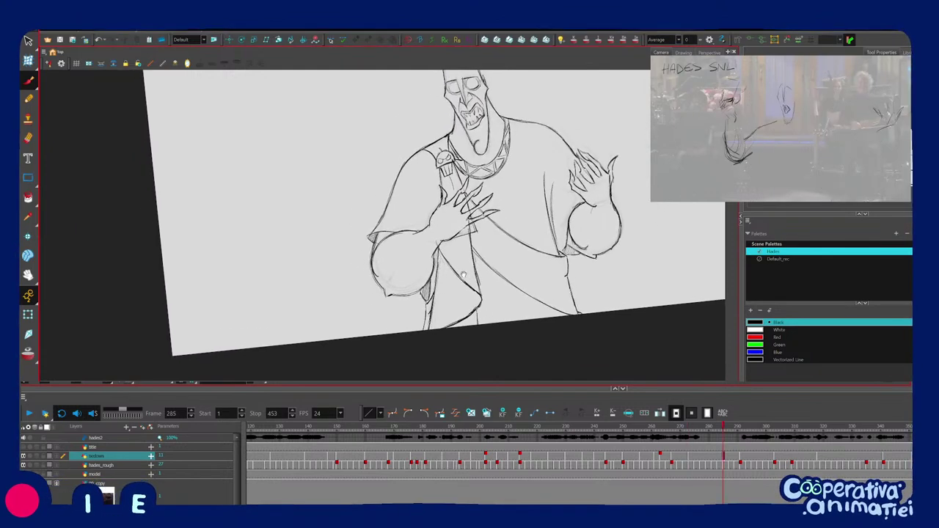
{"action": "key", "text": "f"}
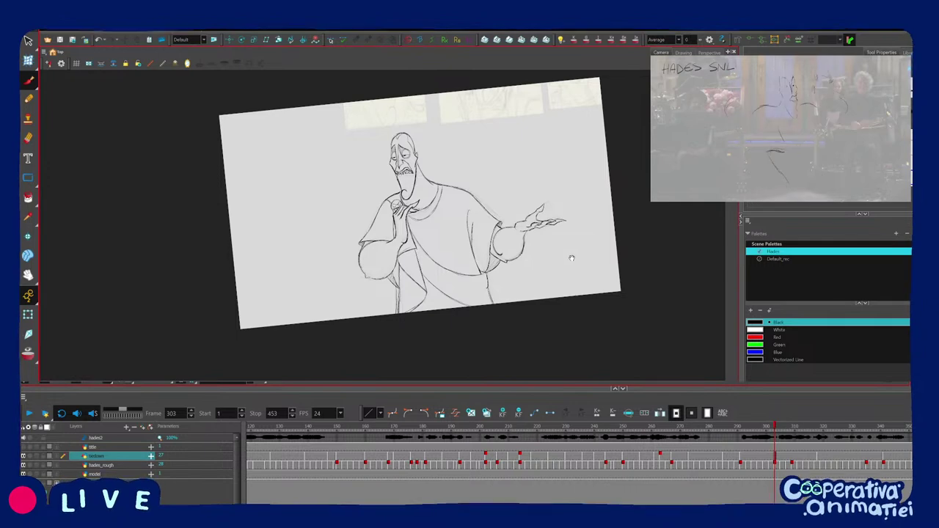
{"action": "left_click_drag", "start_coordinate": [572, 259], "coordinate": [567, 263]}
{"action": "key", "text": "2"}
{"action": "key", "text": "2"}
{"action": "left_click_drag", "start_coordinate": [500, 274], "coordinate": [529, 254]}
{"action": "key", "text": "1"}
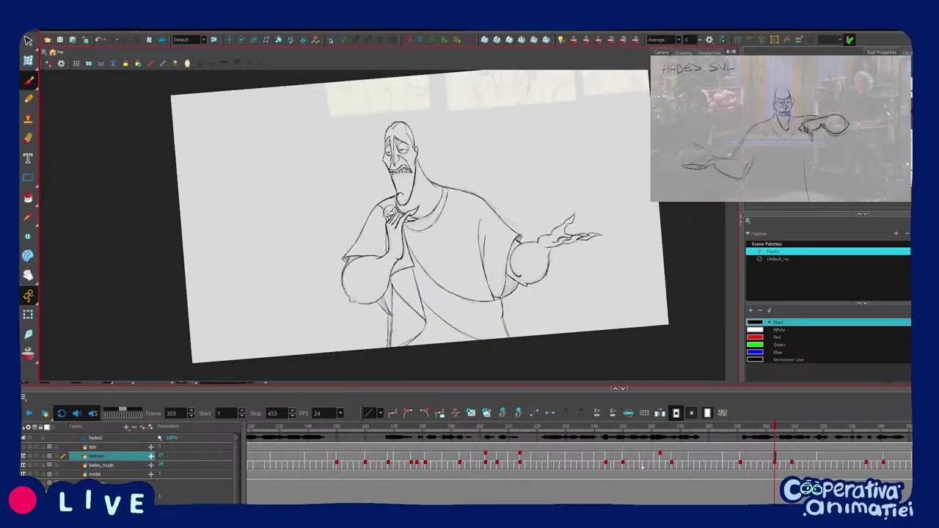
Check the drawings at frames 230 and 221, then bring the timeline to frame 214.
{"action": "left_click", "coordinate": [566, 429]}
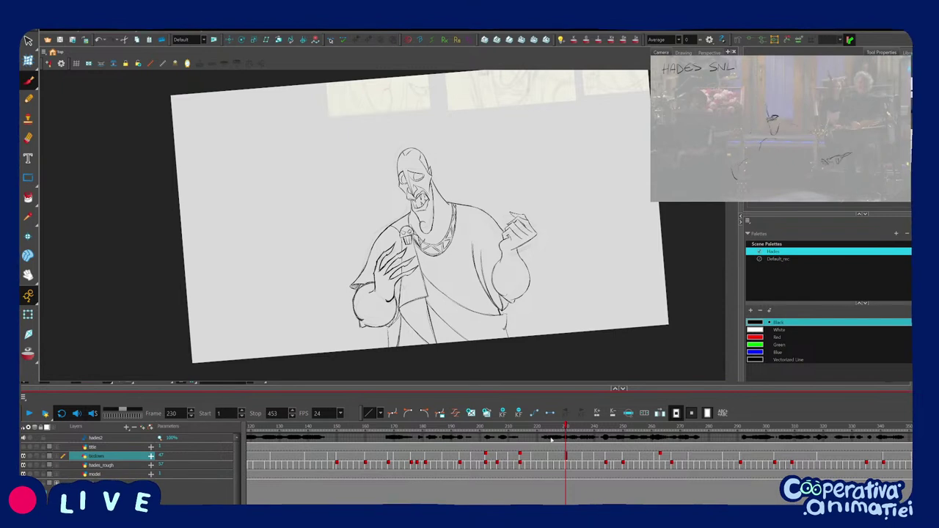
{"action": "left_click", "coordinate": [569, 456]}
{"action": "key", "text": "2"}
{"action": "key", "text": "2"}
{"action": "left_click", "coordinate": [482, 456]}
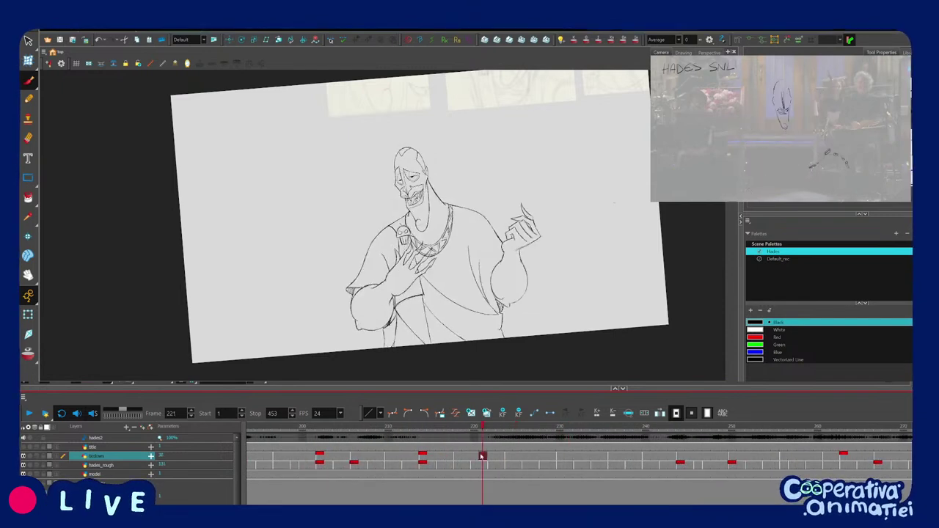
{"action": "scroll", "coordinate": [445, 502], "scroll_direction": "left", "scroll_amount": 1}
{"action": "left_click", "coordinate": [491, 440]}
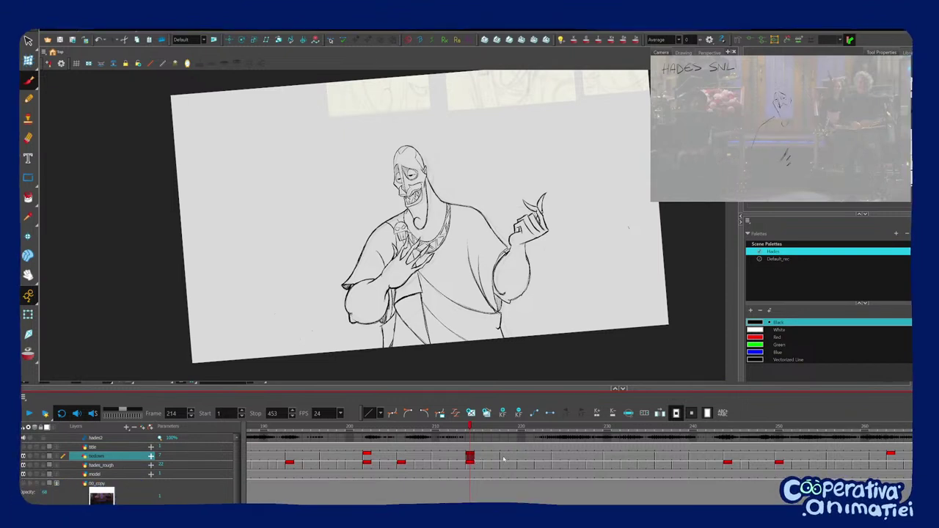
Compare the drawings at frames 214, 216 and 218 to examine the gap between the two poses.
{"action": "left_click", "coordinate": [504, 458]}
{"action": "left_click", "coordinate": [488, 459]}
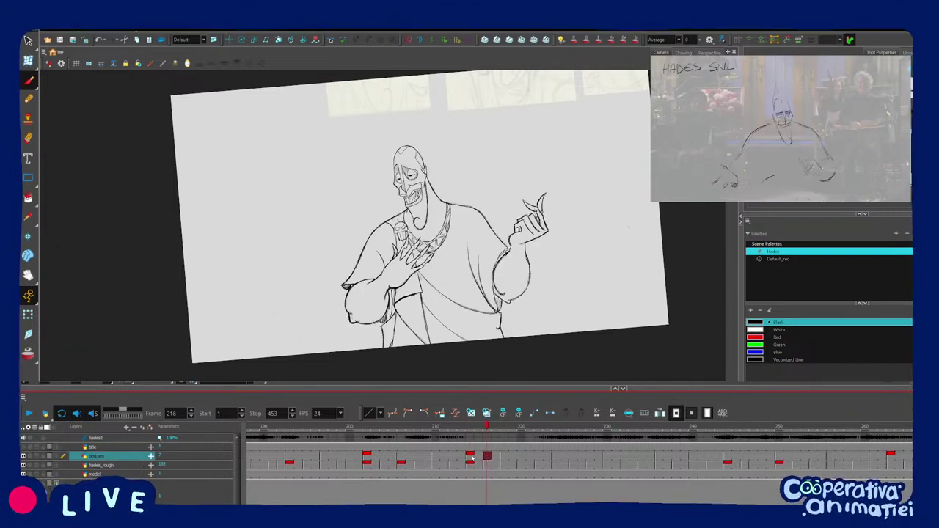
{"action": "left_click", "coordinate": [504, 457]}
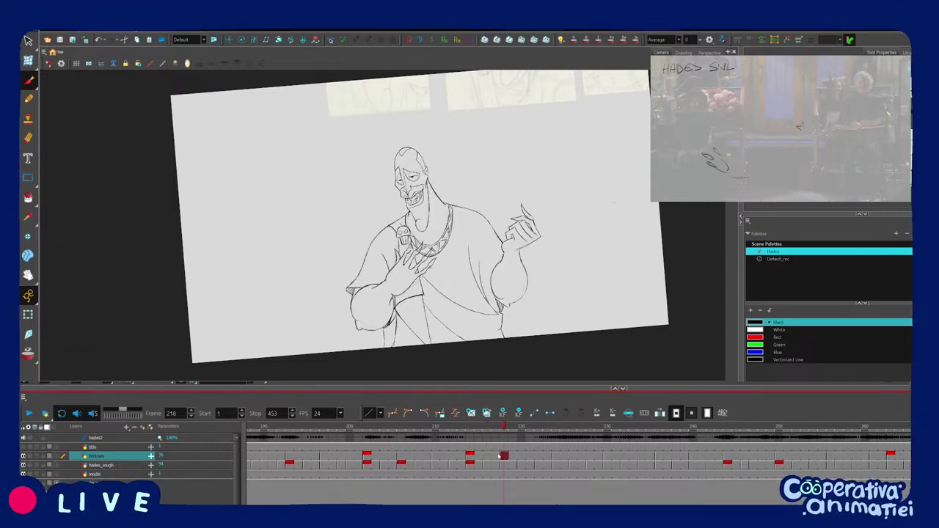
{"action": "left_click", "coordinate": [488, 458]}
{"action": "left_click", "coordinate": [471, 458]}
{"action": "left_click", "coordinate": [504, 459]}
{"action": "left_click", "coordinate": [487, 459]}
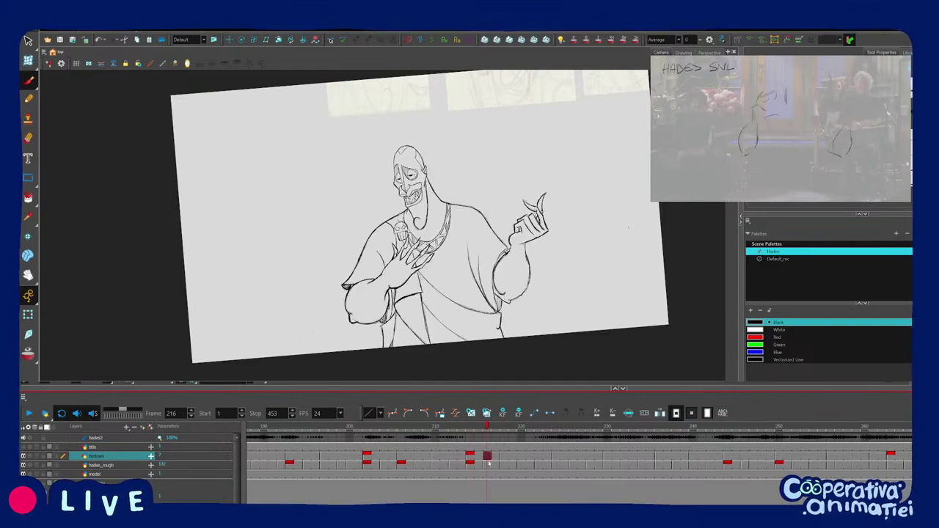
Create an empty drawing at frame 216 on the layer above hades_rough and check it against frame 215.
{"action": "key", "text": "alt+shift+r"}
{"action": "left_click", "coordinate": [479, 458]}
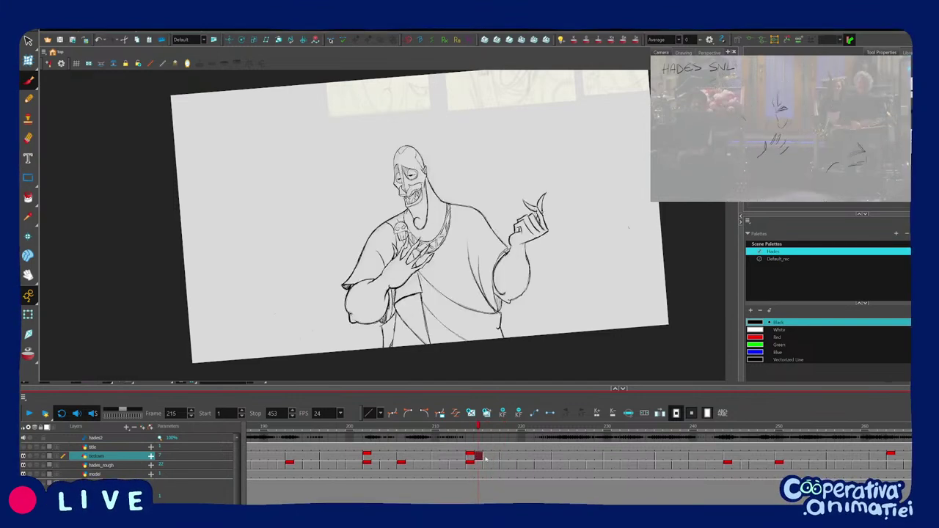
{"action": "left_click", "coordinate": [488, 458]}
{"action": "left_click", "coordinate": [480, 458]}
{"action": "left_click_drag", "start_coordinate": [480, 456], "coordinate": [488, 457]}
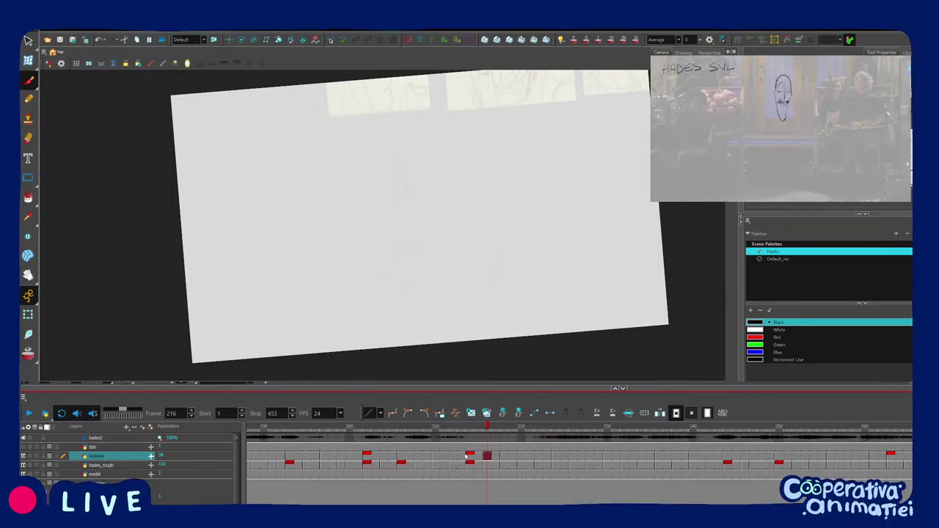
Undo the empty drawing created at frame 216 on the layer above hades_rough.
{"action": "key", "text": "ctrl+z"}
{"action": "key", "text": "1"}
{"action": "key", "text": "1"}
{"action": "key", "text": "1"}
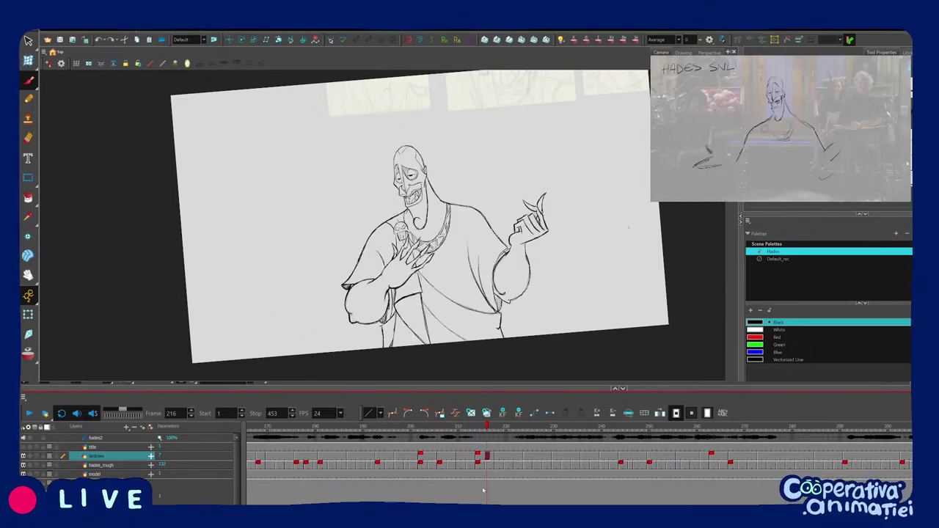
Check the poses at frames 191 and 69, then bring the timeline to frame 106 on the hades_rough layer.
{"action": "left_click", "coordinate": [447, 457]}
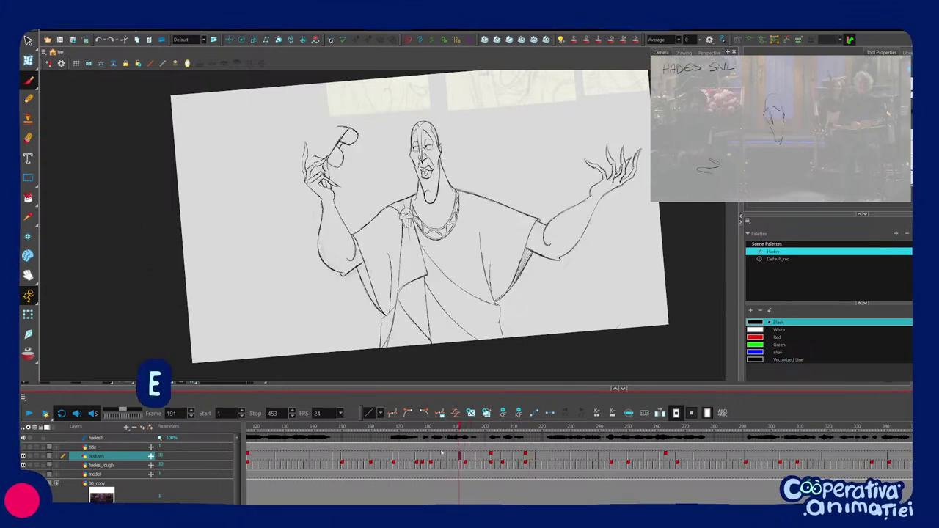
{"action": "left_click", "coordinate": [438, 456]}
{"action": "scroll", "coordinate": [470, 455], "scroll_direction": "left", "scroll_amount": 5}
{"action": "left_click", "coordinate": [435, 456]}
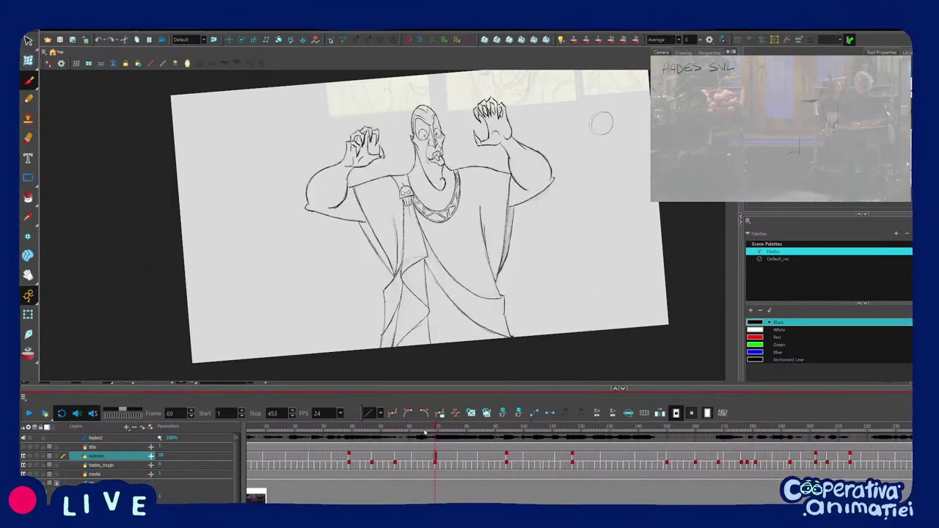
{"action": "left_click", "coordinate": [403, 456]}
{"action": "left_click", "coordinate": [546, 466]}
{"action": "scroll", "coordinate": [574, 497], "scroll_direction": "up", "scroll_amount": 3}
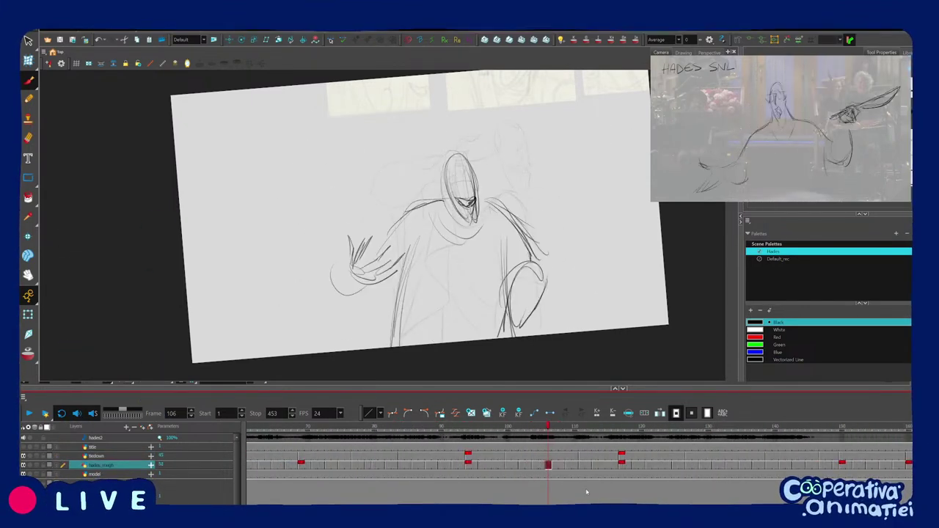
Compare the neighbouring rough drawings around frame 106 and bring the timeline to frame 103.
{"action": "scroll", "coordinate": [574, 496], "scroll_direction": "left", "scroll_amount": 1}
{"action": "key", "text": "comma"}
{"action": "key", "text": "period"}
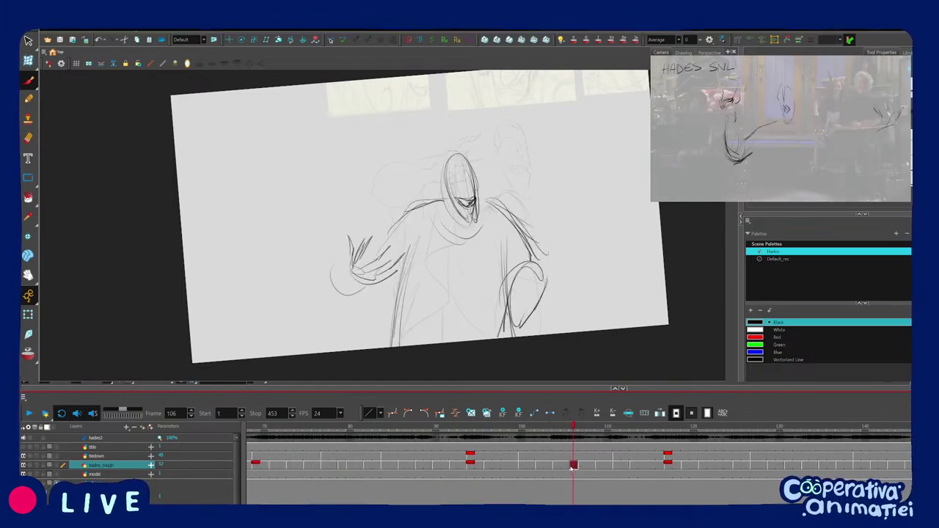
{"action": "key", "text": "comma"}
{"action": "key", "text": "period"}
{"action": "mouse_move", "coordinate": [574, 465]}
{"action": "left_mouse_down"}
{"action": "mouse_move", "coordinate": [562, 466]}
{"action": "mouse_move", "coordinate": [583, 465]}
{"action": "mouse_move", "coordinate": [547, 466]}
{"action": "mouse_move", "coordinate": [581, 440]}
{"action": "mouse_move", "coordinate": [613, 442]}
{"action": "mouse_move", "coordinate": [560, 445]}
{"action": "mouse_move", "coordinate": [595, 450]}
{"action": "mouse_move", "coordinate": [508, 438]}
{"action": "mouse_move", "coordinate": [633, 448]}
{"action": "mouse_move", "coordinate": [497, 455]}
{"action": "mouse_move", "coordinate": [599, 466]}
{"action": "left_mouse_up"}
{"action": "left_click_drag", "start_coordinate": [602, 431], "coordinate": [556, 463]}
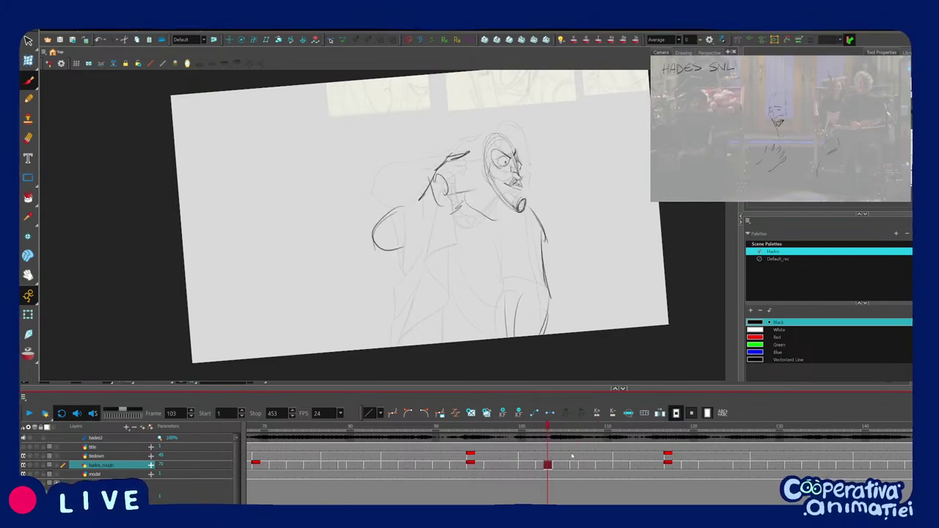
Flip between the clean drawings from frame 100 to 103 and examine Hades's face, ending on frame 100.
{"action": "key", "text": "2"}
{"action": "key", "text": "2"}
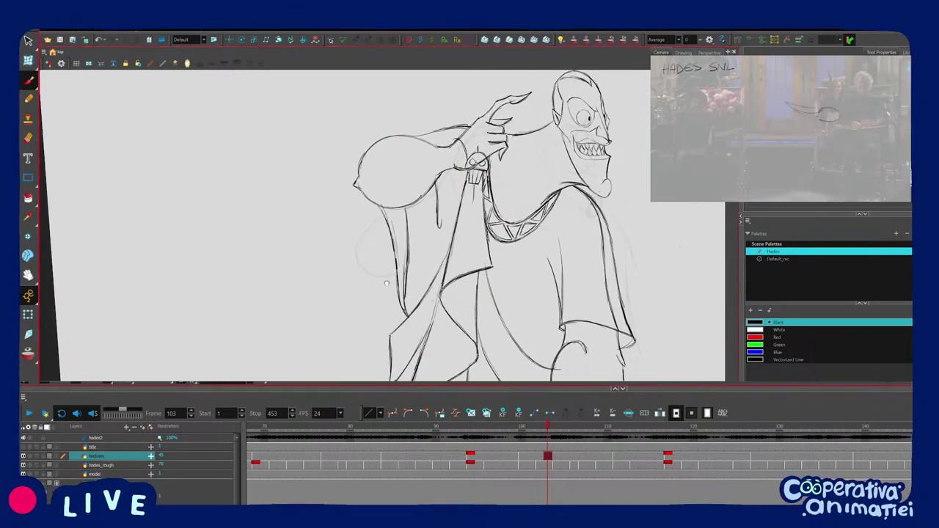
{"action": "scroll", "coordinate": [504, 274], "scroll_direction": "down", "scroll_amount": 3}
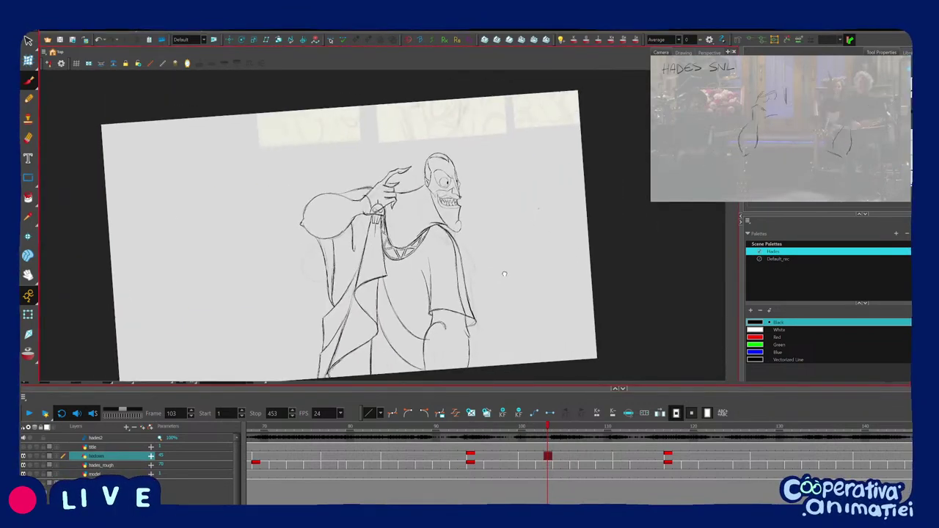
{"action": "scroll", "coordinate": [504, 274], "scroll_direction": "up", "scroll_amount": 2}
{"action": "scroll", "coordinate": [396, 238], "scroll_direction": "up", "scroll_amount": 4}
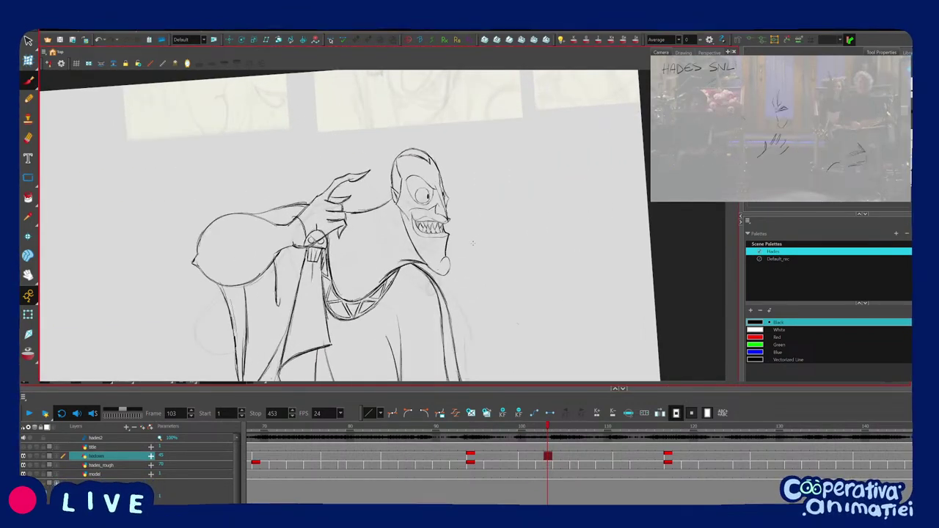
{"action": "key", "text": "f"}
{"action": "key", "text": "f"}
{"action": "key", "text": "g"}
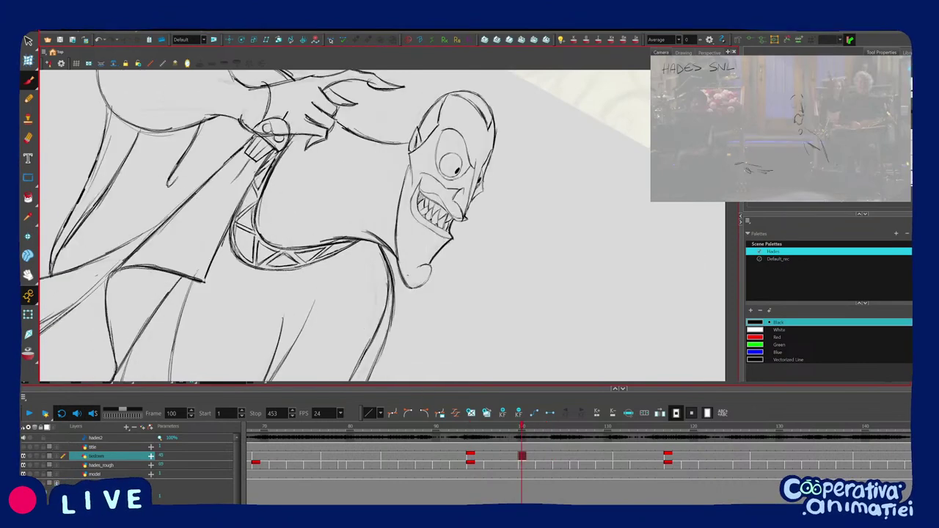
{"action": "left_click_drag", "start_coordinate": [440, 297], "coordinate": [469, 257]}
{"action": "key", "text": "f"}
{"action": "key", "text": "g"}
{"action": "key", "text": "f"}
{"action": "key", "text": "period"}
{"action": "key", "text": "period"}
{"action": "key", "text": "period"}
{"action": "key", "text": "period"}
{"action": "key", "text": "period"}
{"action": "key", "text": "period"}
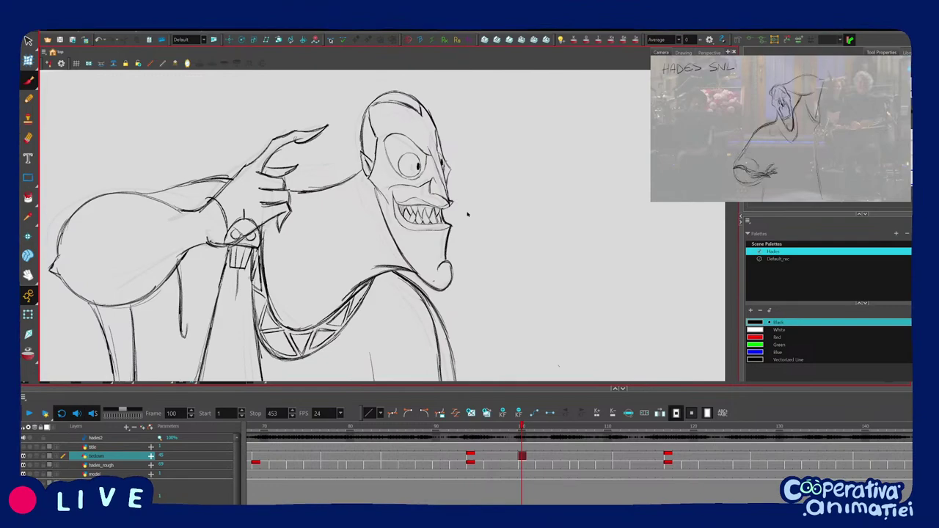
Hatch shading into the upper eye socket of Hades's face at frame 100 and compare it with the frame 94 drawing.
{"action": "key", "text": "2"}
{"action": "left_click_drag", "start_coordinate": [467, 214], "coordinate": [416, 305]}
{"action": "key", "text": "c"}
{"action": "key", "text": "c"}
{"action": "key", "text": "c"}
{"action": "key", "text": "c"}
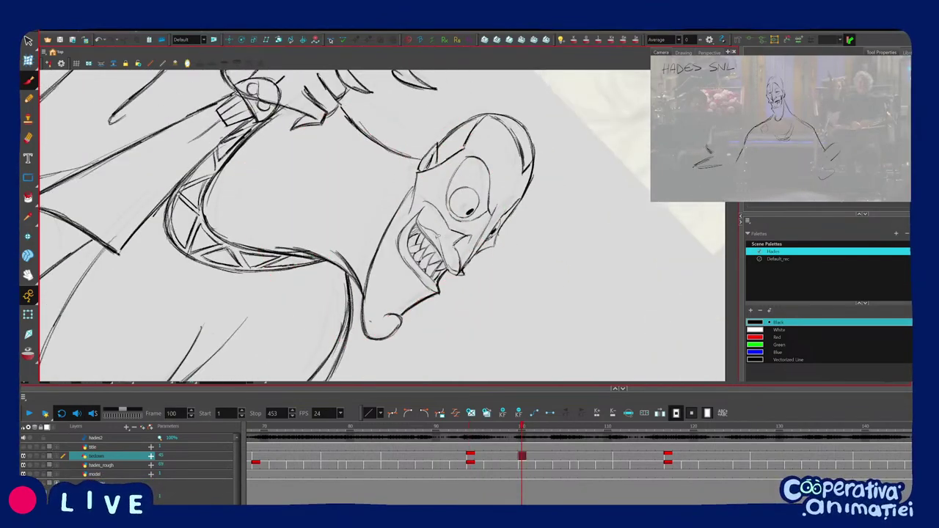
{"action": "key", "text": "c"}
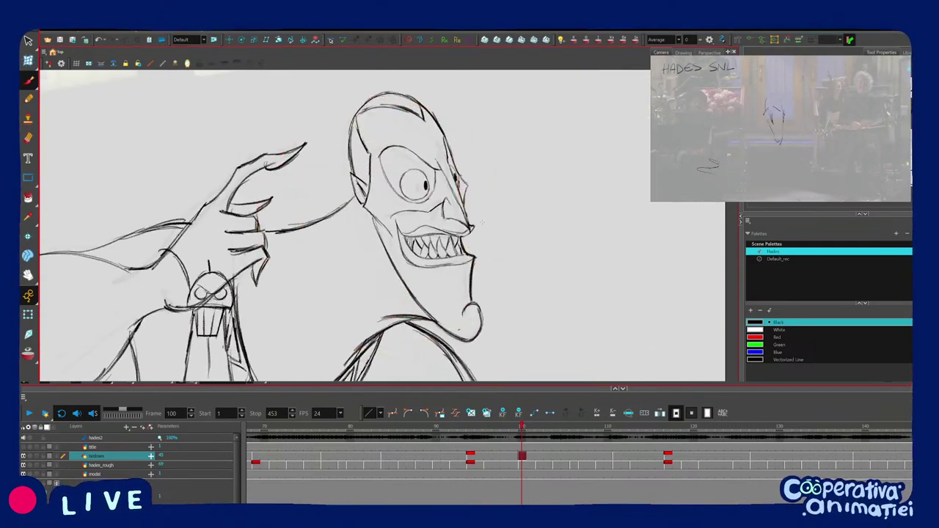
{"action": "key", "text": "v"}
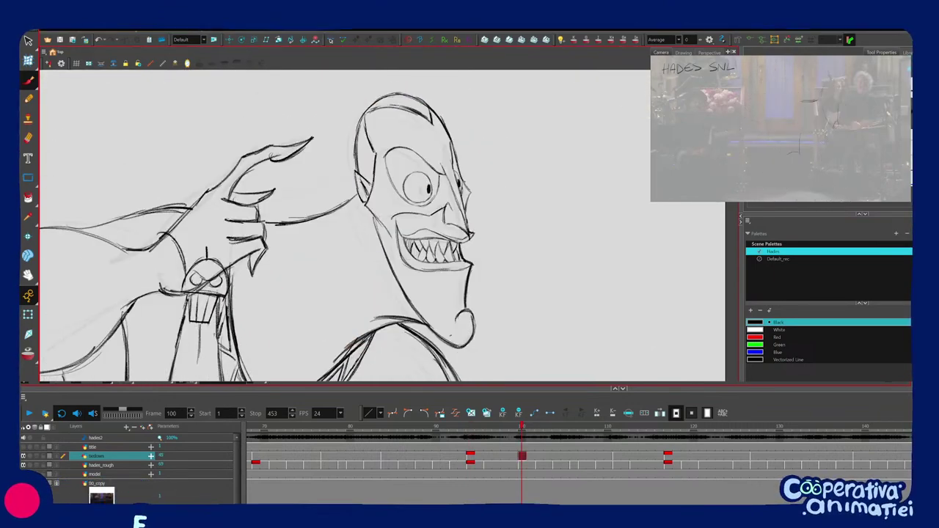
{"action": "key", "text": "f"}
{"action": "key", "text": "g"}
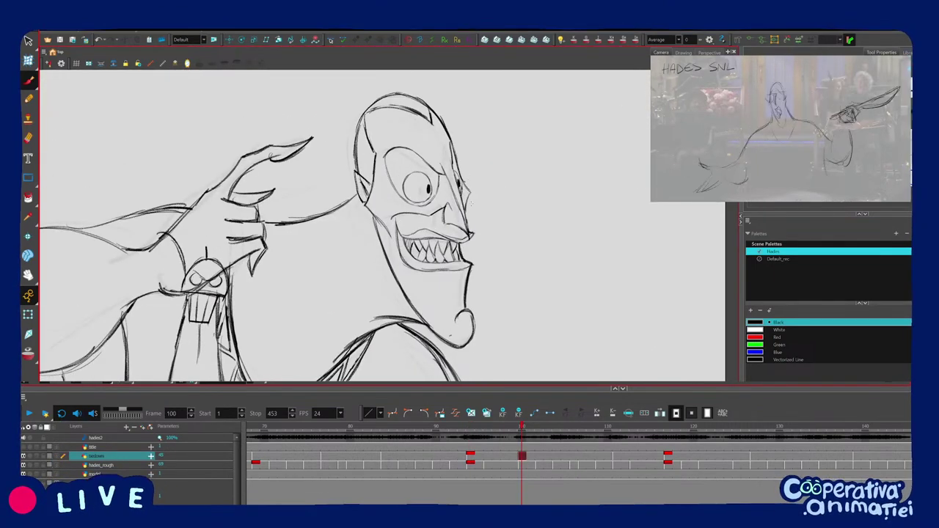
{"action": "left_click_drag", "start_coordinate": [466, 163], "coordinate": [471, 198]}
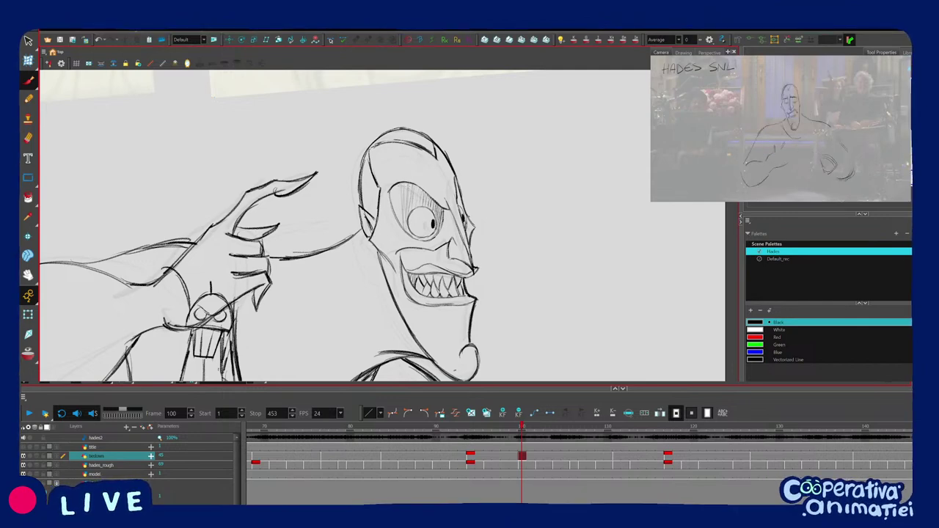
{"action": "key", "text": "f"}
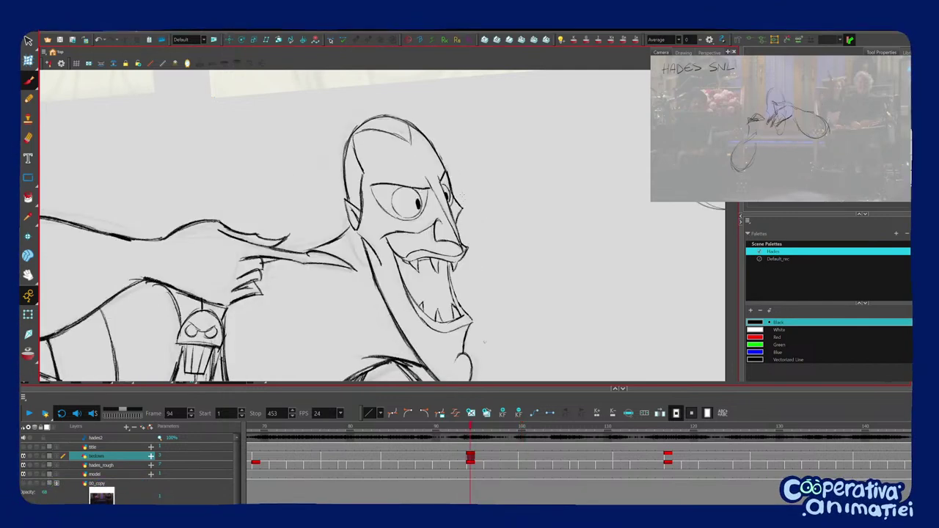
{"action": "key", "text": "g"}
Show only the hades_rough layer and play the rough animation.
{"action": "key", "text": "1"}
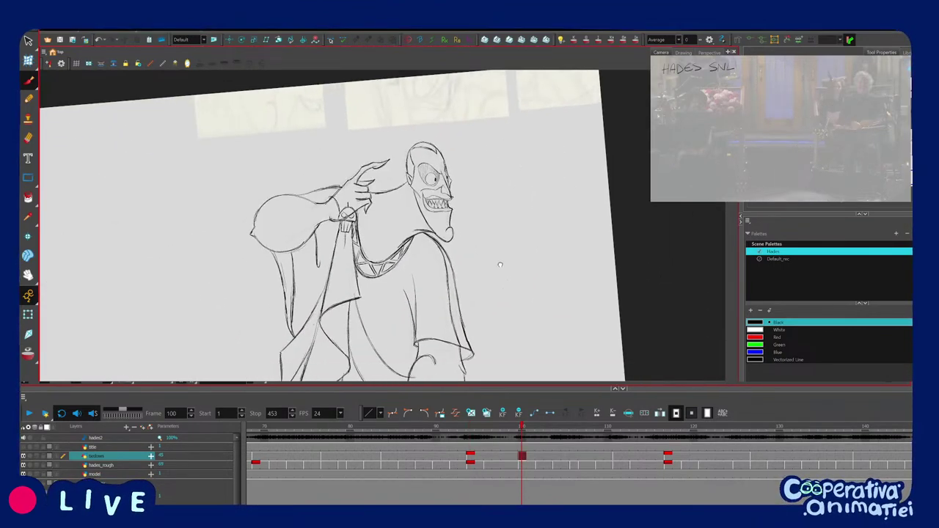
{"action": "key", "text": "2"}
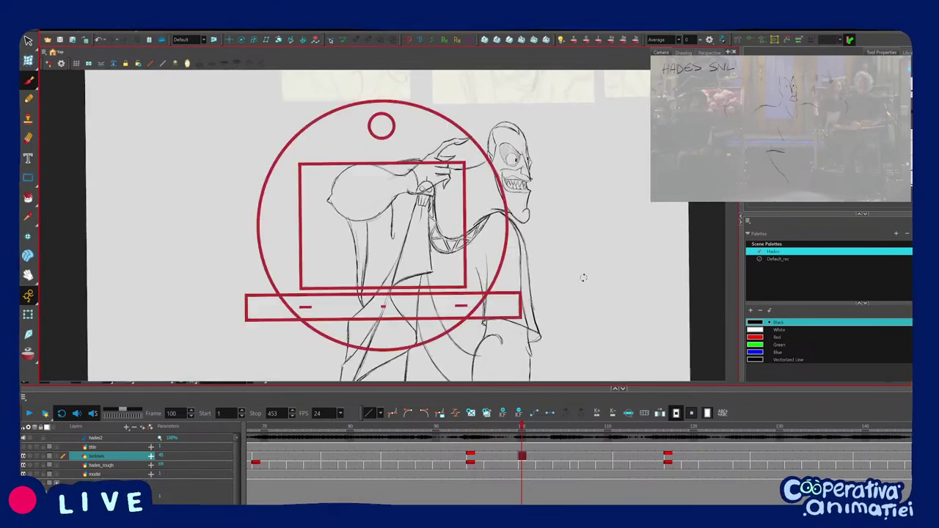
{"action": "key", "text": "1"}
{"action": "left_click", "coordinate": [30, 466]}
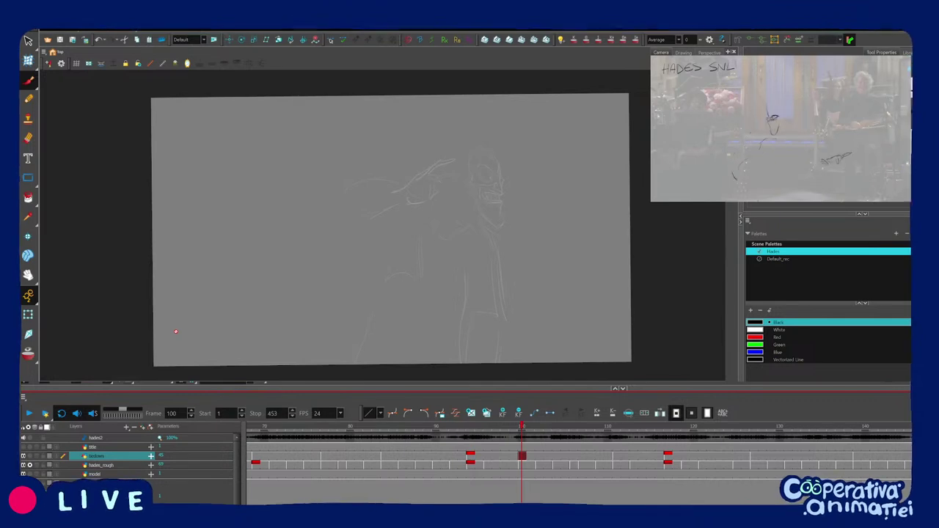
{"action": "left_click", "coordinate": [29, 413]}
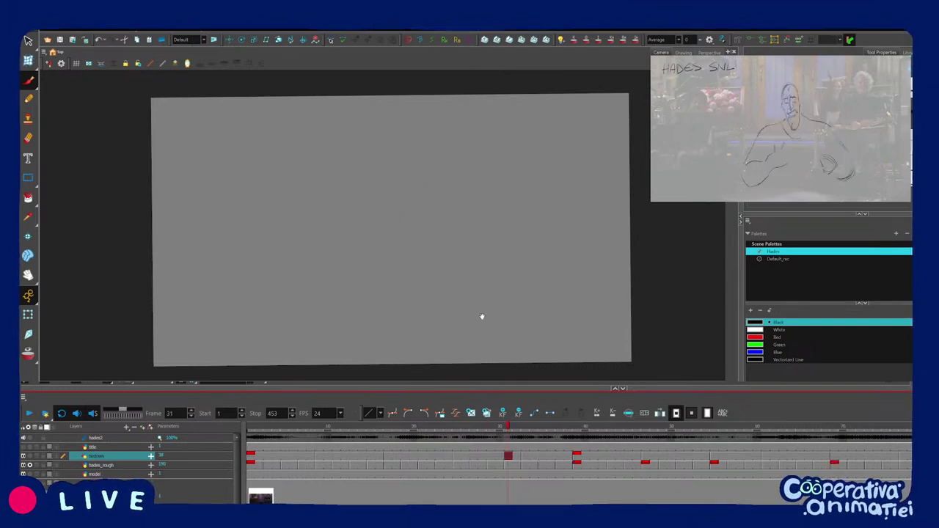
Stop isolating hades_rough and show only the layer above it at frame 31.
{"action": "key", "text": "2"}
{"action": "key", "text": "1"}
{"action": "left_click_drag", "start_coordinate": [485, 304], "coordinate": [516, 288]}
{"action": "left_click", "coordinate": [519, 286], "text": "ctrl+alt"}
{"action": "key", "text": "2"}
{"action": "key", "text": "1"}
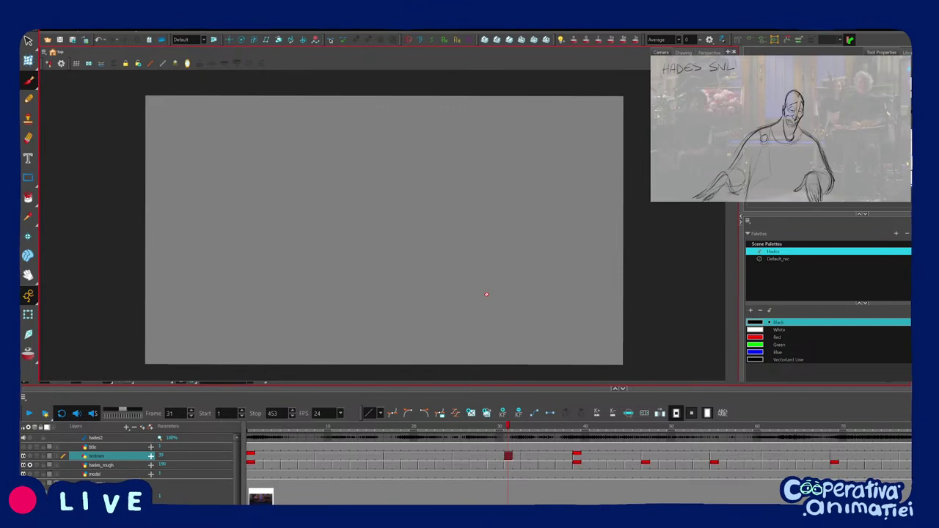
{"action": "left_click", "coordinate": [30, 466]}
{"action": "left_click", "coordinate": [30, 457]}
{"action": "left_click_drag", "start_coordinate": [258, 309], "coordinate": [260, 306]}
{"action": "left_click", "coordinate": [346, 344], "text": "ctrl+alt"}
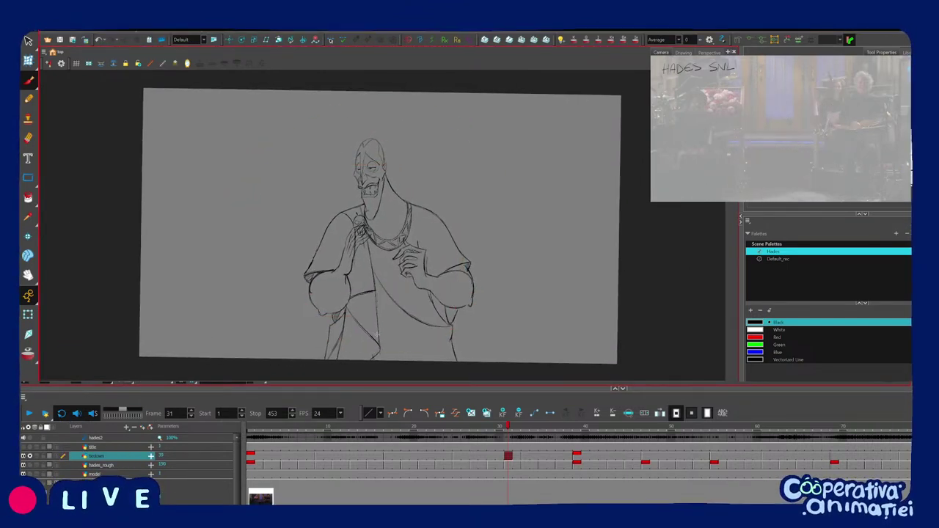
{"action": "mouse_move", "coordinate": [379, 335]}
{"action": "left_mouse_down"}
{"action": "mouse_move", "coordinate": [494, 327]}
{"action": "mouse_move", "coordinate": [498, 338]}
{"action": "left_mouse_up"}
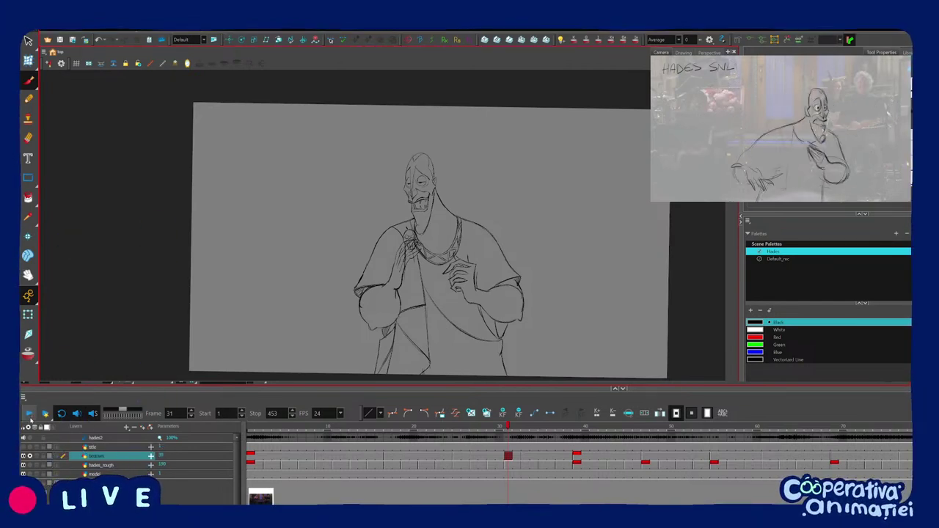
Play the clean animation from frame 1, then examine the drawings at frames 180 and 193.
{"action": "left_click", "coordinate": [249, 428]}
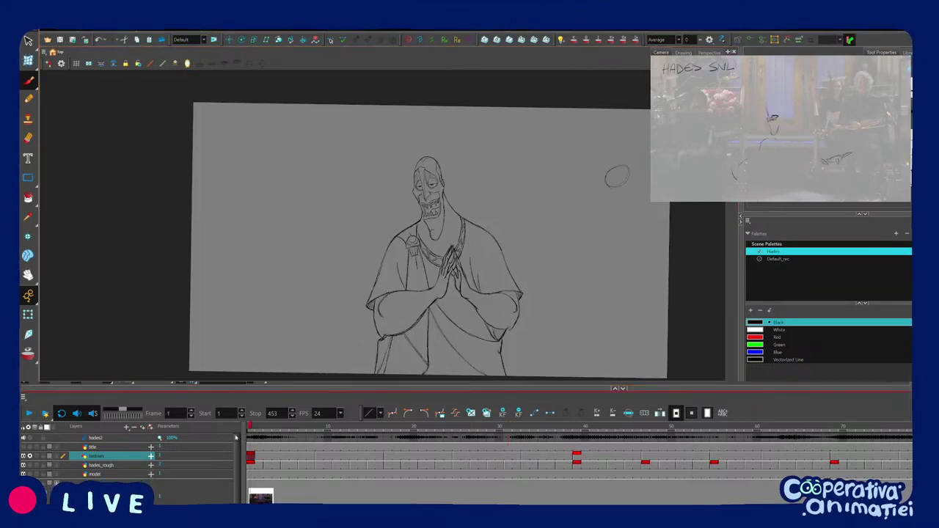
{"action": "left_click", "coordinate": [28, 413]}
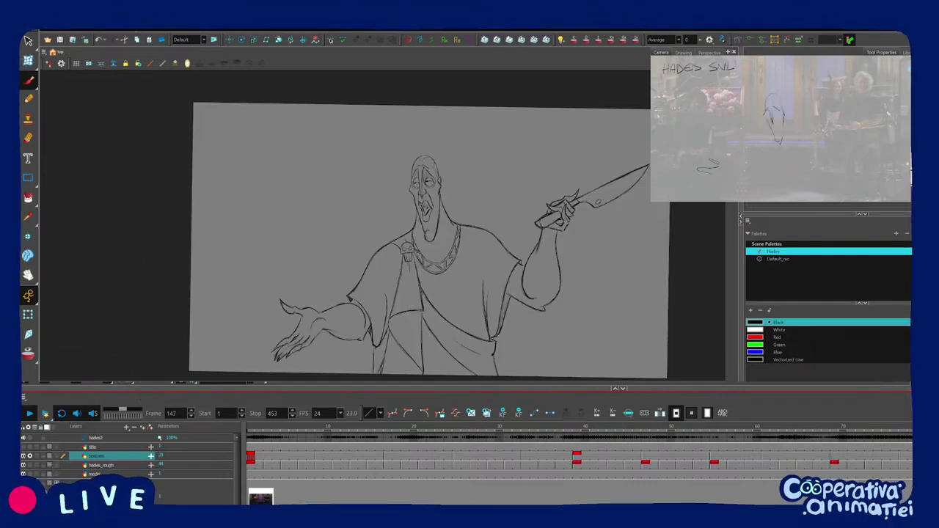
{"action": "left_click", "coordinate": [463, 431]}
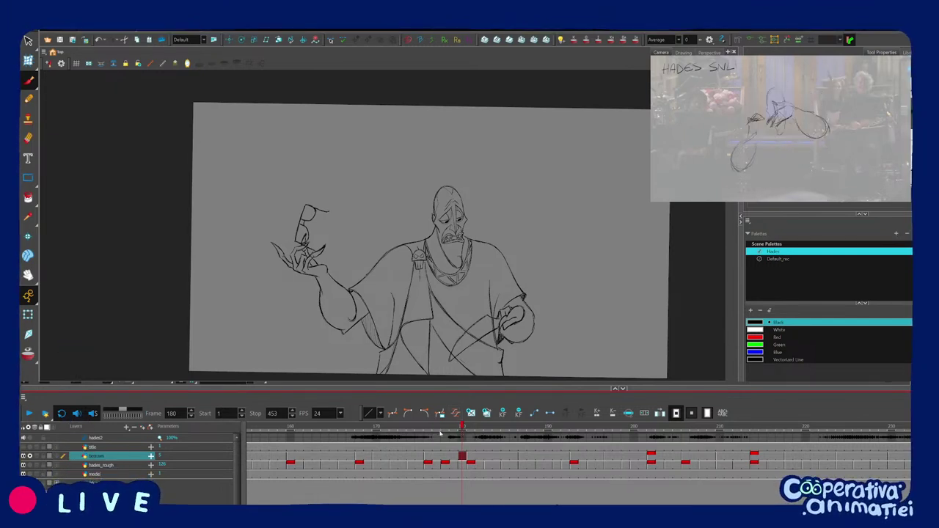
{"action": "mouse_move", "coordinate": [445, 433]}
{"action": "left_mouse_down"}
{"action": "mouse_move", "coordinate": [836, 437]}
{"action": "mouse_move", "coordinate": [585, 439]}
{"action": "mouse_move", "coordinate": [564, 420]}
{"action": "left_mouse_up"}
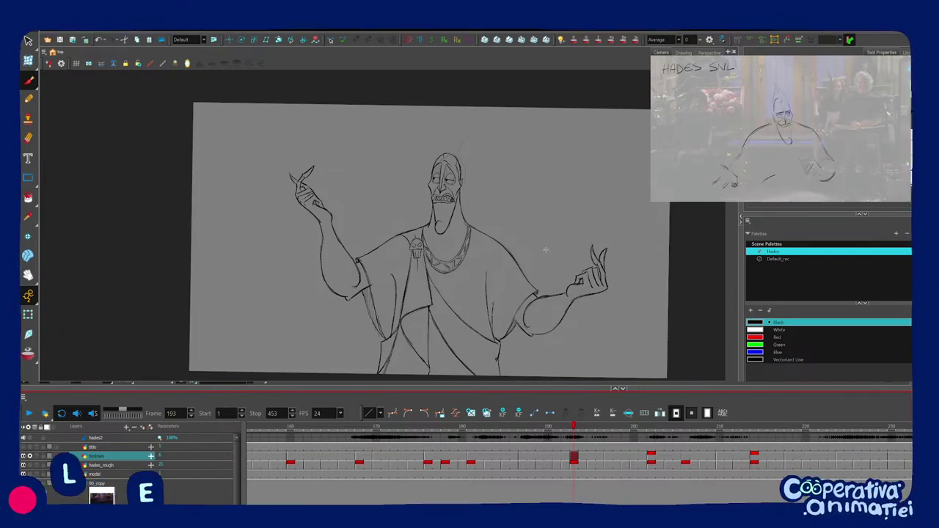
{"action": "left_click_drag", "start_coordinate": [552, 275], "coordinate": [553, 267]}
{"action": "key", "text": "2"}
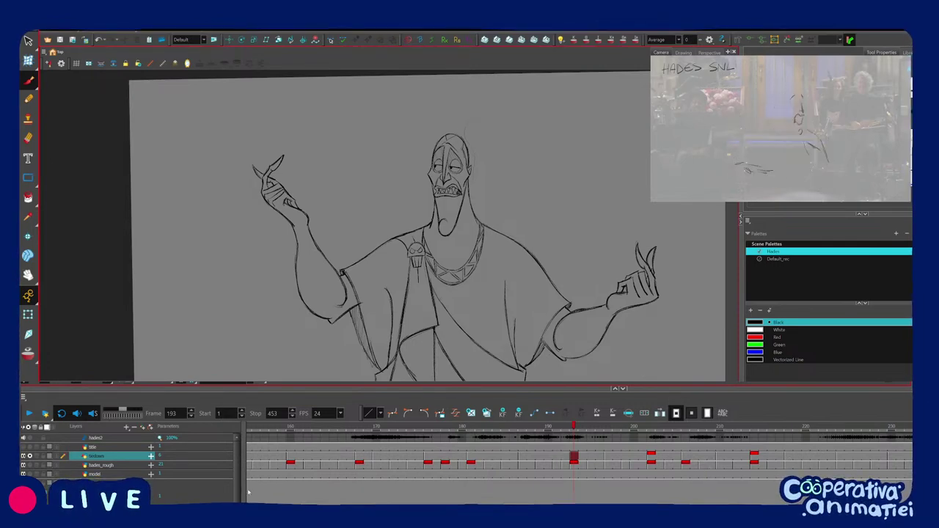
Go to frame 165 and flip through the drawings at frames 150 to 165 to examine Hades's face and glasses pose.
{"action": "left_click", "coordinate": [333, 438]}
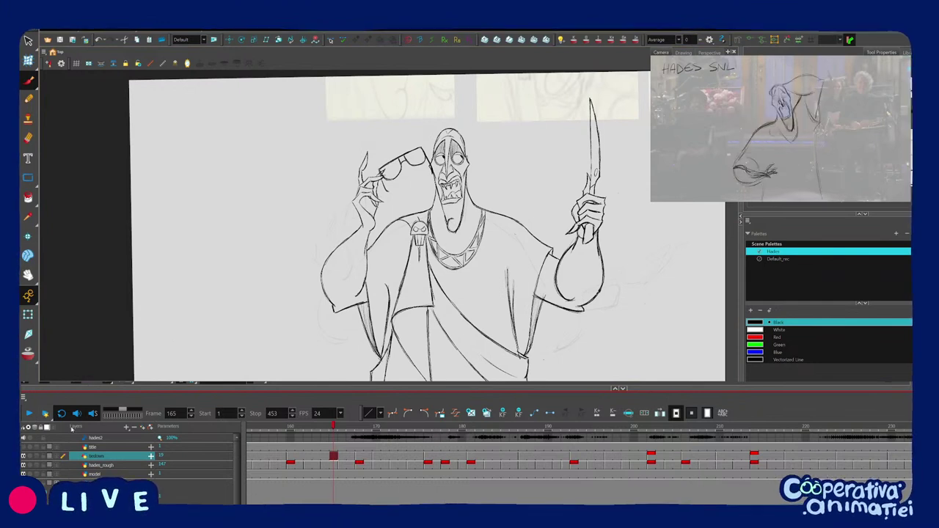
{"action": "scroll", "coordinate": [360, 280], "scroll_direction": "down", "scroll_amount": 1}
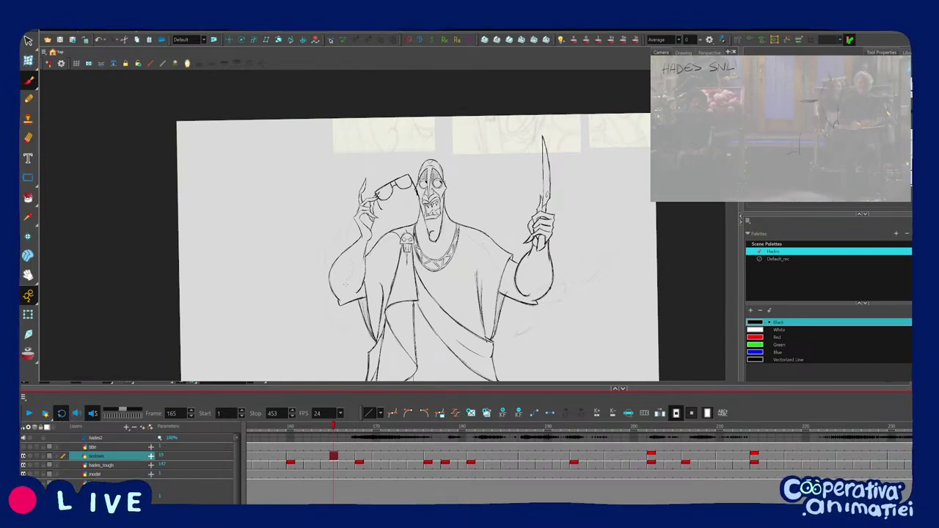
{"action": "key", "text": "2"}
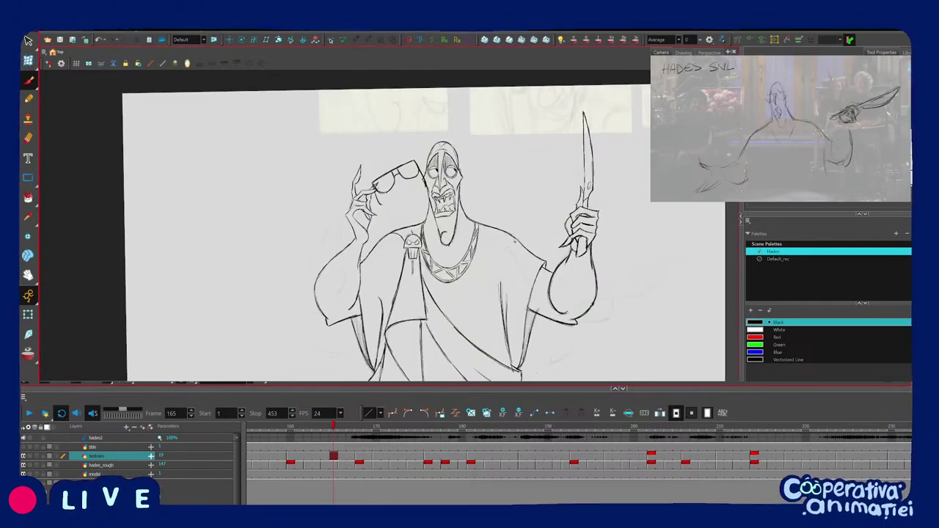
{"action": "key", "text": "2"}
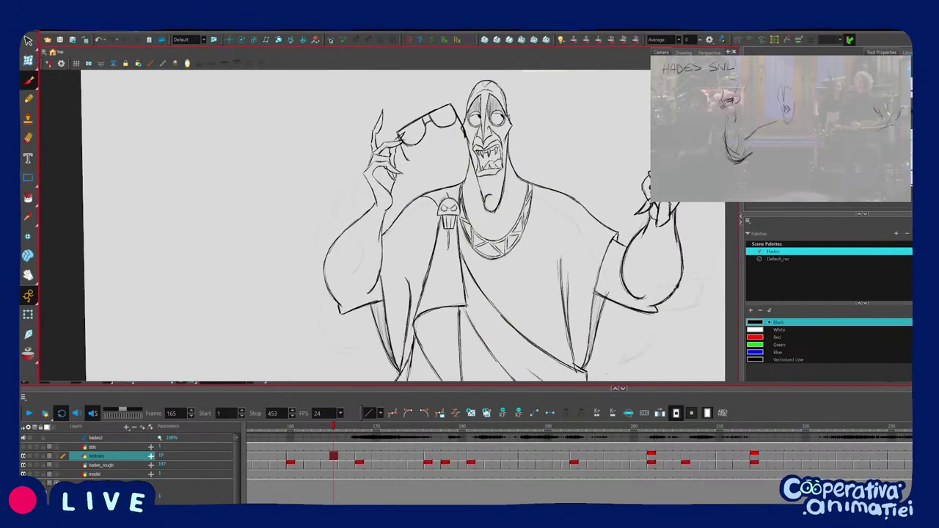
{"action": "key", "text": "f"}
{"action": "key", "text": "f"}
{"action": "key", "text": "g"}
{"action": "key", "text": "f"}
{"action": "key", "text": "g"}
{"action": "key", "text": "f"}
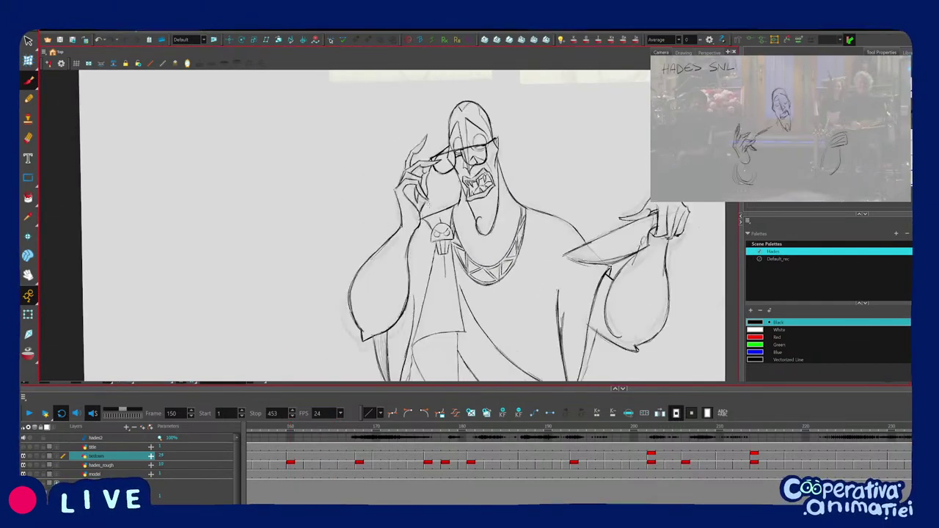
{"action": "key", "text": "f"}
{"action": "key", "text": "g"}
{"action": "key", "text": "f"}
{"action": "key", "text": "g"}
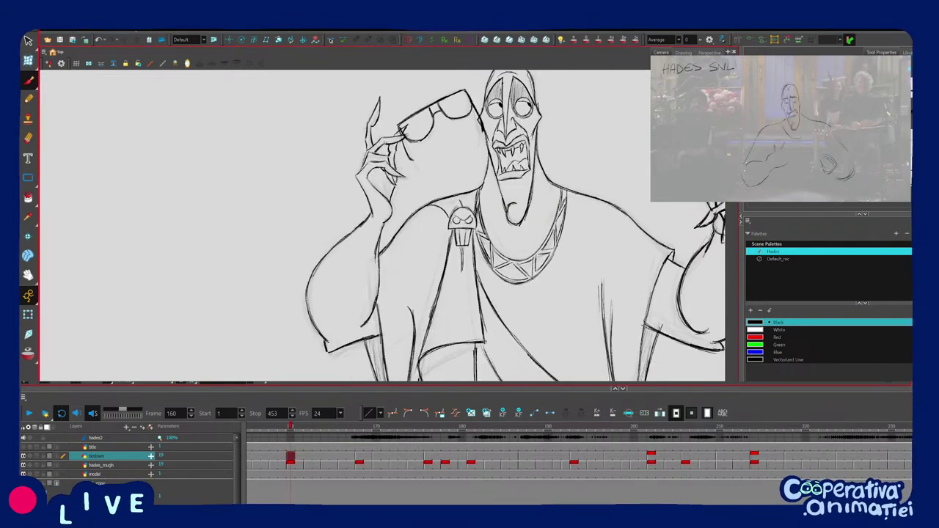
Compare Hades's raised-glasses drawing at frame 160 with its neighbours, then go to frame 161 to view the full pose.
{"action": "key", "text": "1"}
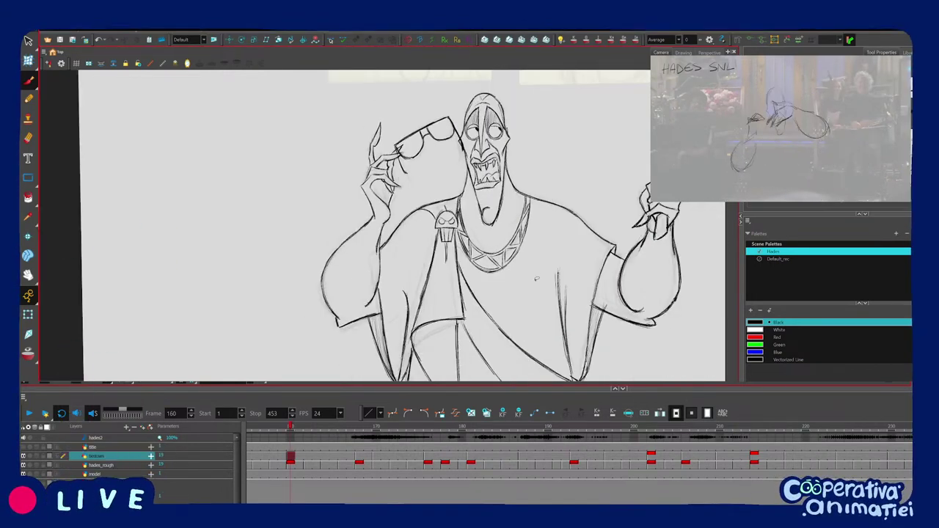
{"action": "key", "text": "1"}
{"action": "key", "text": "1"}
{"action": "key", "text": "f"}
{"action": "key", "text": "g"}
{"action": "mouse_move", "coordinate": [322, 429]}
{"action": "left_mouse_down"}
{"action": "mouse_move", "coordinate": [368, 430]}
{"action": "mouse_move", "coordinate": [297, 461]}
{"action": "mouse_move", "coordinate": [423, 460]}
{"action": "left_mouse_up"}
{"action": "key", "text": "1"}
{"action": "key", "text": "1"}
{"action": "key", "text": "1"}
{"action": "key", "text": "1"}
{"action": "key", "text": "1"}
{"action": "key", "text": "1"}
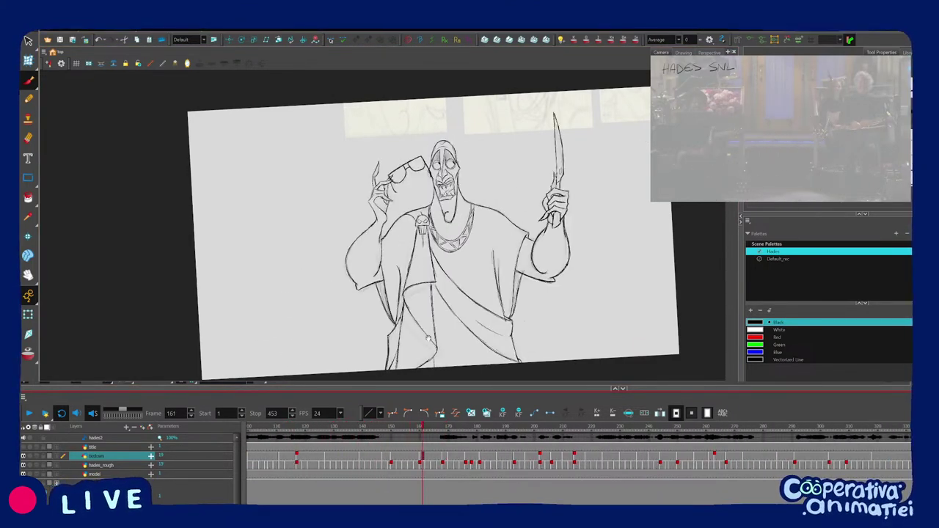
Examine the glasses-and-knife pose at frame 161, then flip back to frame 148 and inspect Hades's face and upper body.
{"action": "key", "text": "2"}
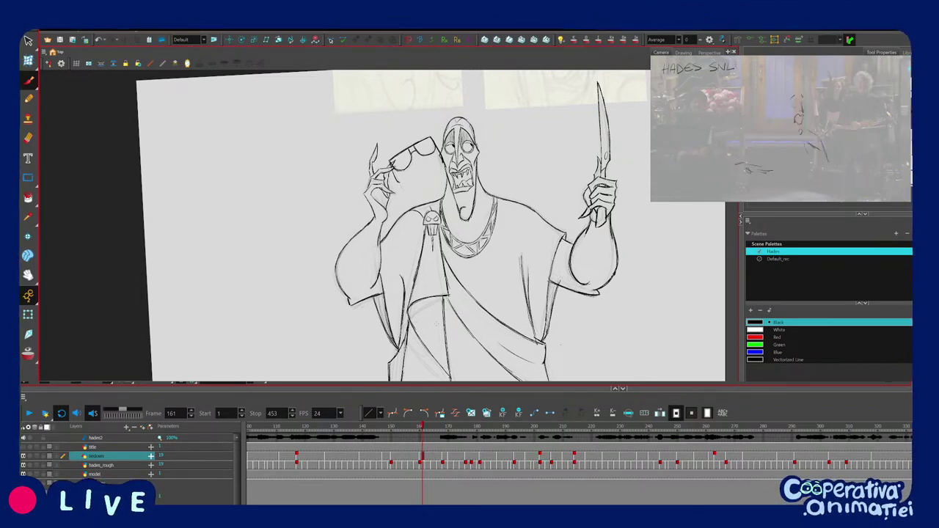
{"action": "scroll", "coordinate": [437, 323], "scroll_direction": "up", "scroll_amount": 3}
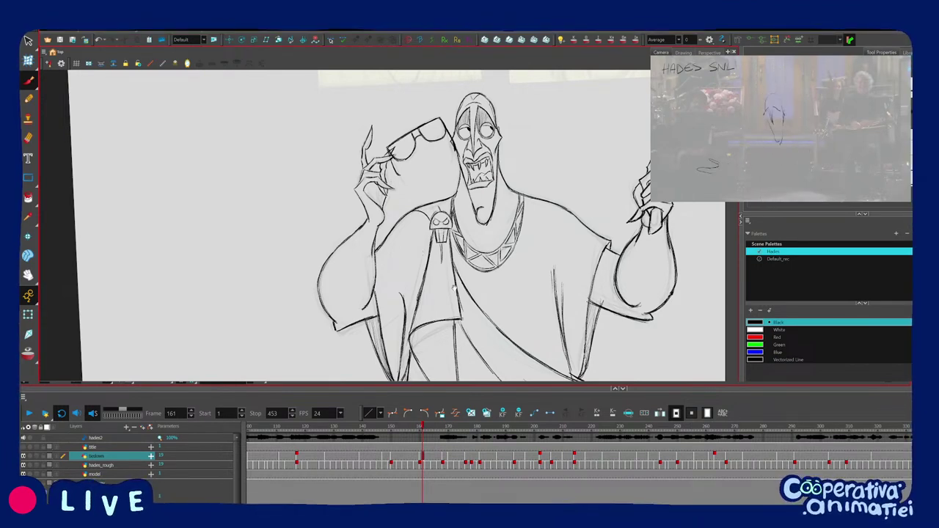
{"action": "scroll", "coordinate": [443, 281], "scroll_direction": "up", "scroll_amount": 1}
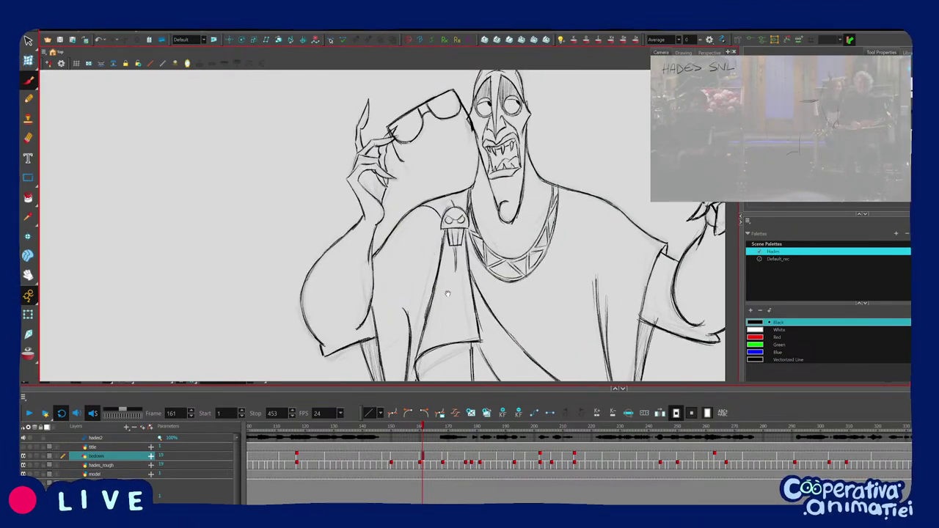
{"action": "scroll", "coordinate": [390, 286], "scroll_direction": "up", "scroll_amount": 1}
{"action": "scroll", "coordinate": [407, 291], "scroll_direction": "down", "scroll_amount": 1}
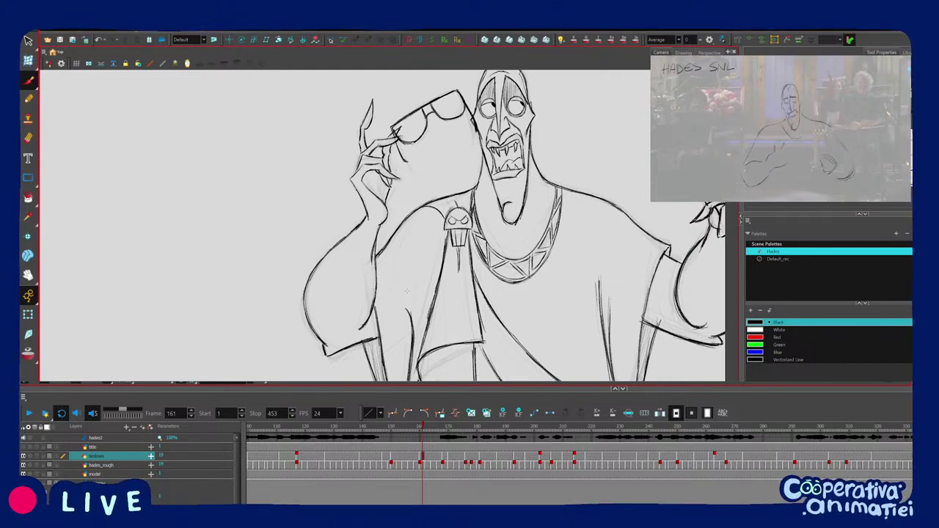
{"action": "key", "text": "f"}
{"action": "key", "text": "f"}
{"action": "key", "text": "f"}
{"action": "key", "text": "f"}
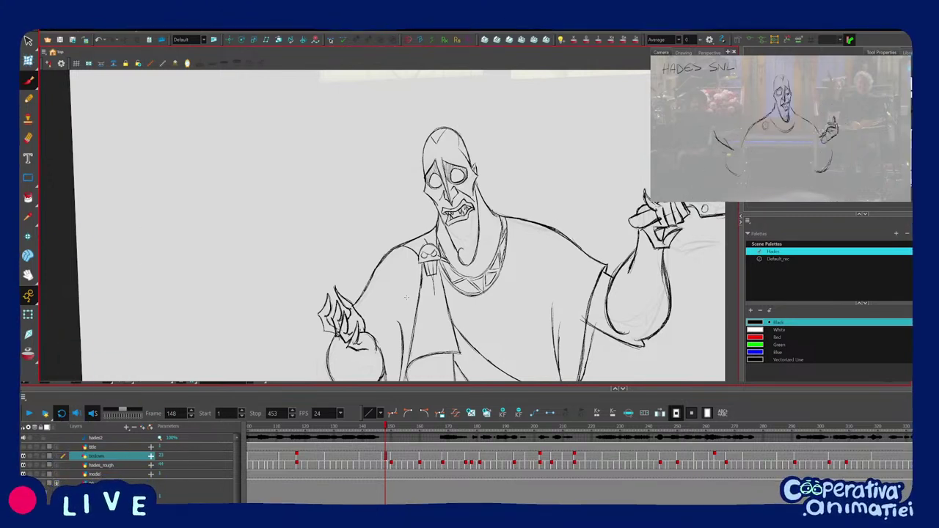
{"action": "key", "text": "2"}
{"action": "left_click_drag", "start_coordinate": [430, 312], "coordinate": [433, 304]}
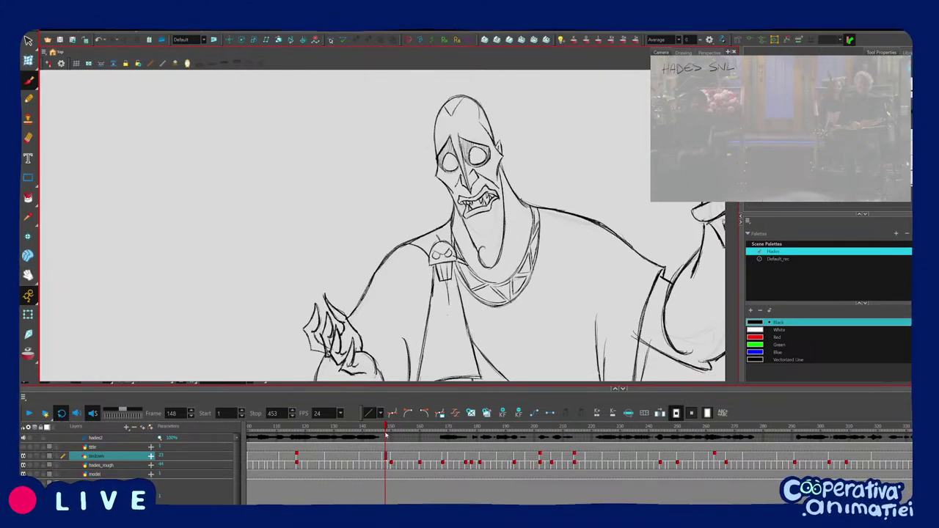
Go to frame 199 and flip through the adjacent drawings to frame 197, examining Hades's raised hand.
{"action": "key", "text": "comma"}
{"action": "key", "text": "comma"}
{"action": "mouse_move", "coordinate": [376, 431]}
{"action": "left_mouse_down"}
{"action": "mouse_move", "coordinate": [520, 436]}
{"action": "mouse_move", "coordinate": [533, 446]}
{"action": "left_mouse_up"}
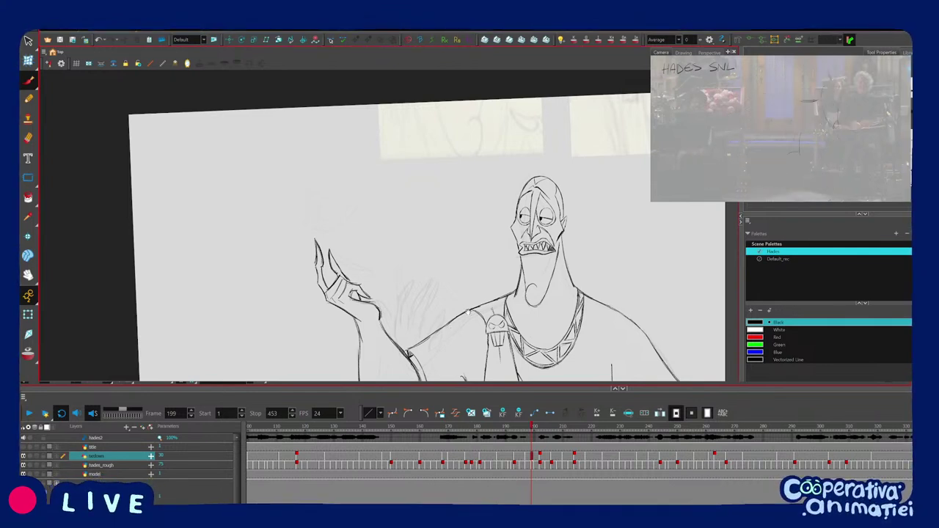
{"action": "key", "text": "g"}
{"action": "key", "text": "f"}
{"action": "key", "text": "2"}
{"action": "left_click_drag", "start_coordinate": [414, 323], "coordinate": [443, 260]}
{"action": "key", "text": "2"}
{"action": "key", "text": "f"}
{"action": "key", "text": "f"}
{"action": "key", "text": "f"}
{"action": "key", "text": "period"}
{"action": "key", "text": "period"}
{"action": "key", "text": "period"}
{"action": "key", "text": "period"}
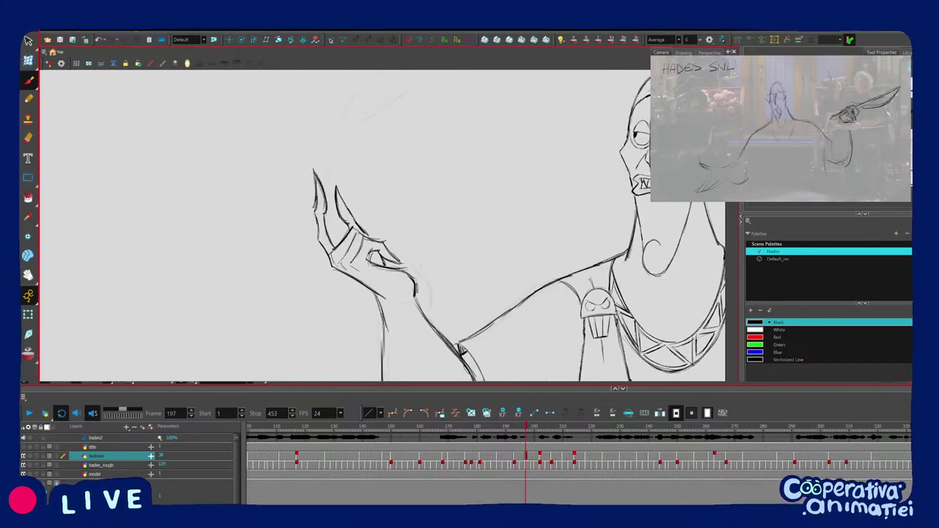
Refine the palm line below the thumb of Hades's raised hand at frame 197, rotating the canvas and checking against adjacent frames.
{"action": "key", "text": "v"}
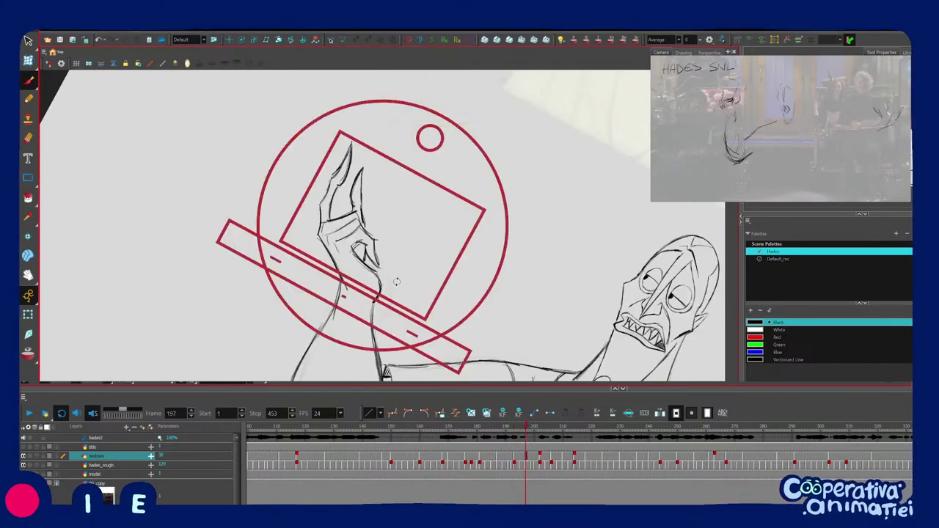
{"action": "left_click_drag", "start_coordinate": [396, 282], "coordinate": [373, 283]}
{"action": "key", "text": "comma"}
{"action": "key", "text": "comma"}
{"action": "key", "text": "comma"}
{"action": "key", "text": "comma"}
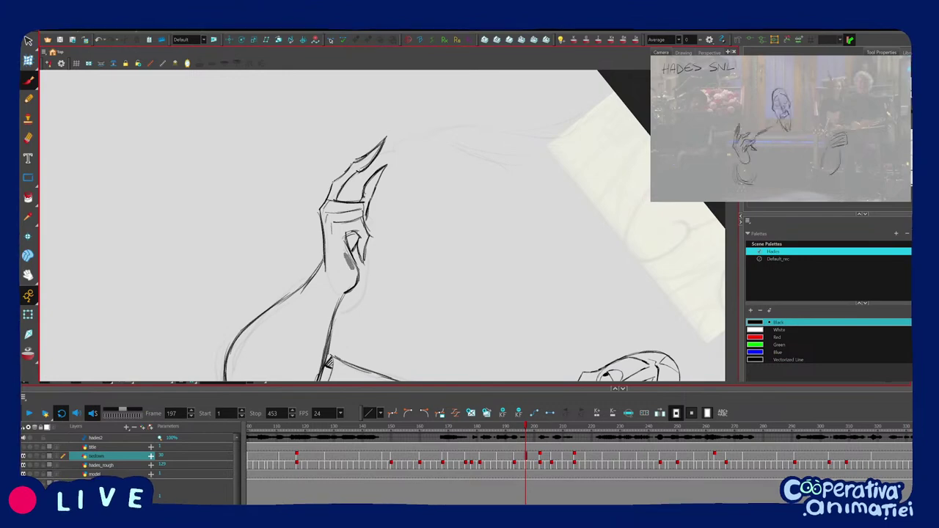
{"action": "key", "text": "f"}
{"action": "key", "text": "g"}
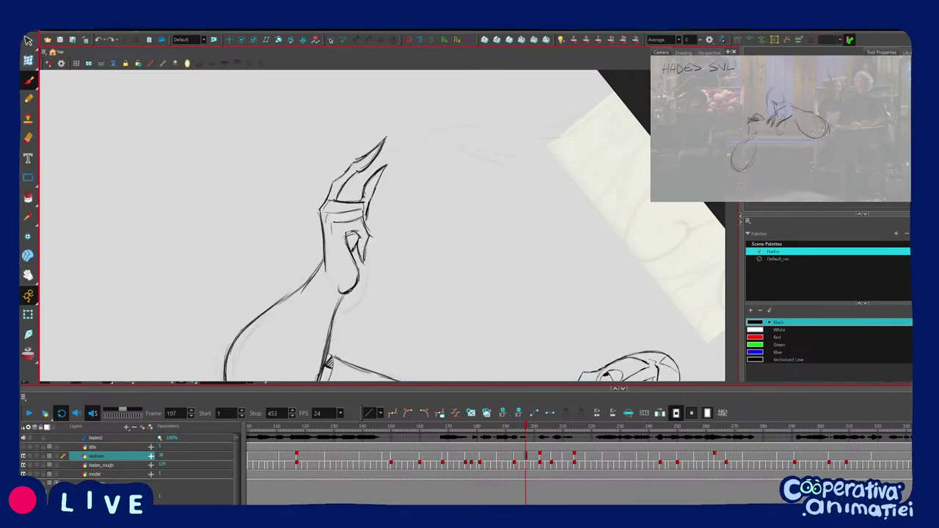
{"action": "key", "text": "comma"}
{"action": "key", "text": "comma"}
{"action": "key", "text": "comma"}
{"action": "key", "text": "comma"}
{"action": "key", "text": "g"}
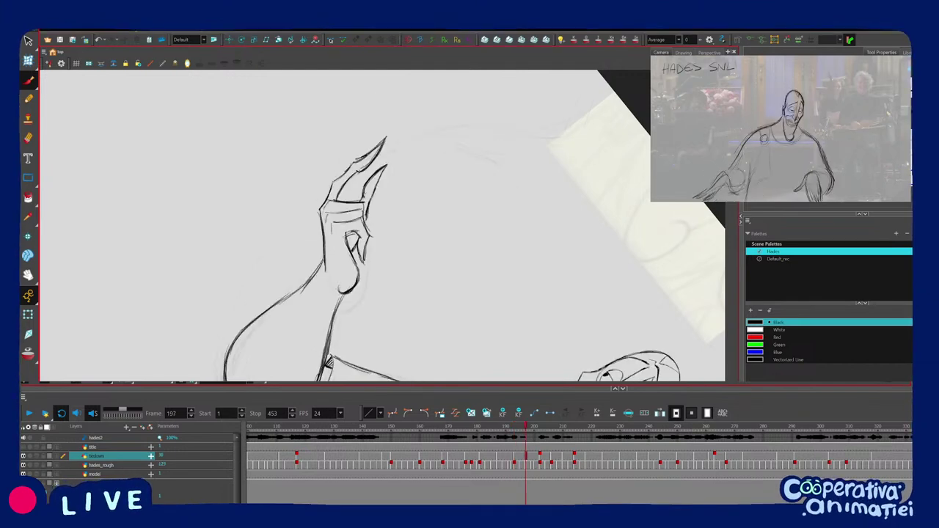
Flip between the drawings at frames 197 and 202 to compare Hades's face, raised arm and shoulder.
{"action": "key", "text": "f"}
{"action": "key", "text": "period"}
{"action": "key", "text": "period"}
{"action": "key", "text": "period"}
{"action": "key", "text": "period"}
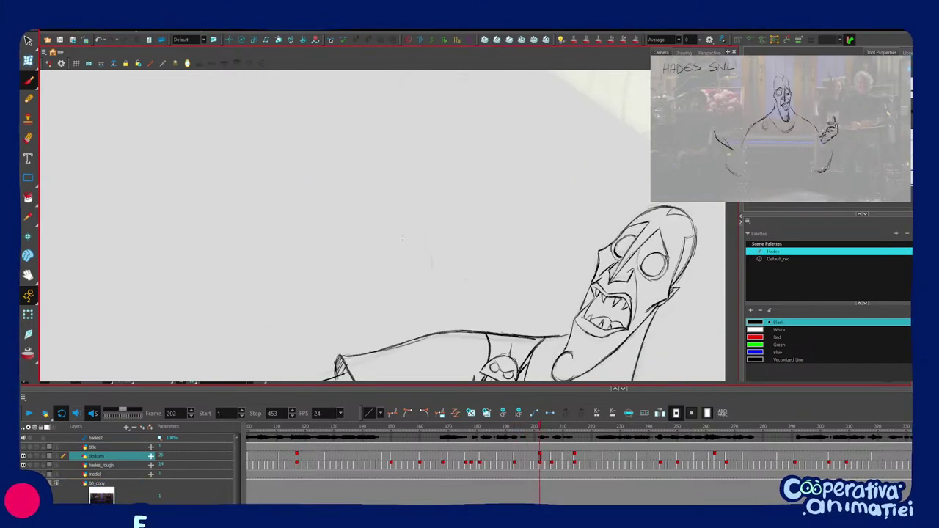
{"action": "key", "text": "c"}
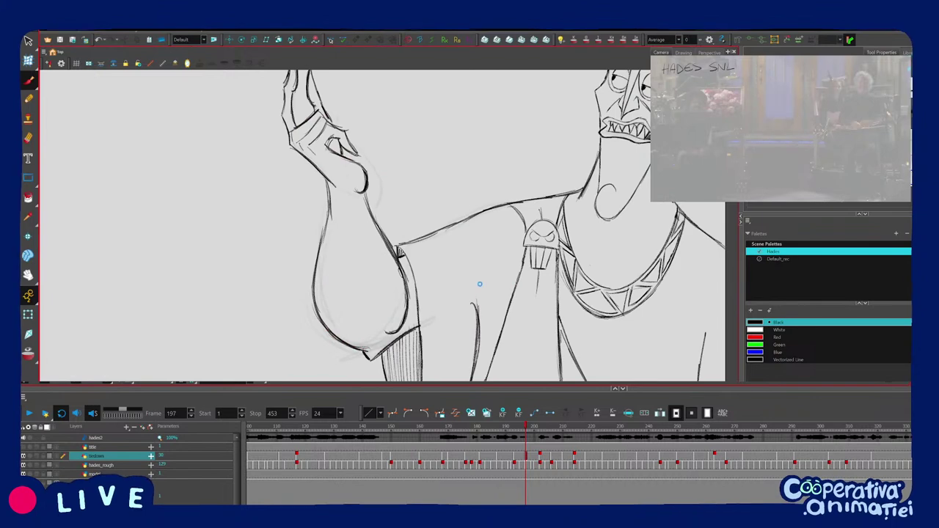
{"action": "key", "text": "2"}
{"action": "key", "text": "2"}
{"action": "key", "text": "c"}
{"action": "key", "text": "2"}
{"action": "key", "text": "1"}
{"action": "key", "text": "1"}
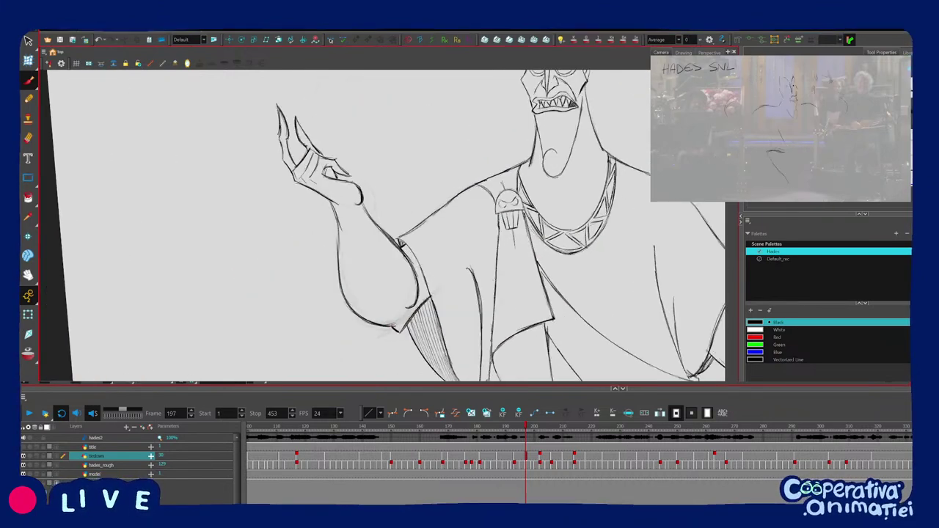
Flip between the drawings at frames 193 and 197 to compare the movement of Hades's arm, sleeve and shoulder.
{"action": "key", "text": "comma"}
{"action": "key", "text": "period"}
{"action": "key", "text": "f"}
{"action": "key", "text": "f"}
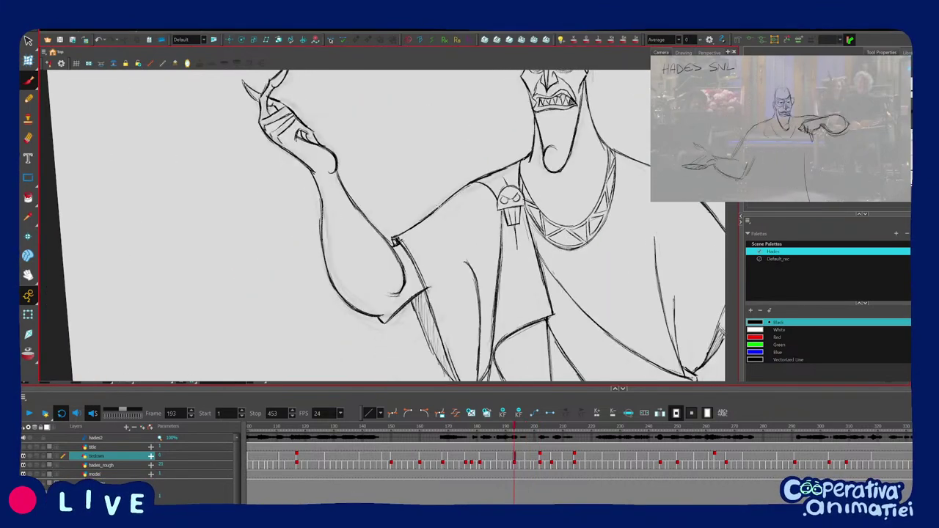
{"action": "key", "text": "g"}
{"action": "key", "text": "g"}
{"action": "left_click_drag", "start_coordinate": [417, 222], "coordinate": [437, 208]}
{"action": "key", "text": "ctrl+z"}
{"action": "key", "text": "f"}
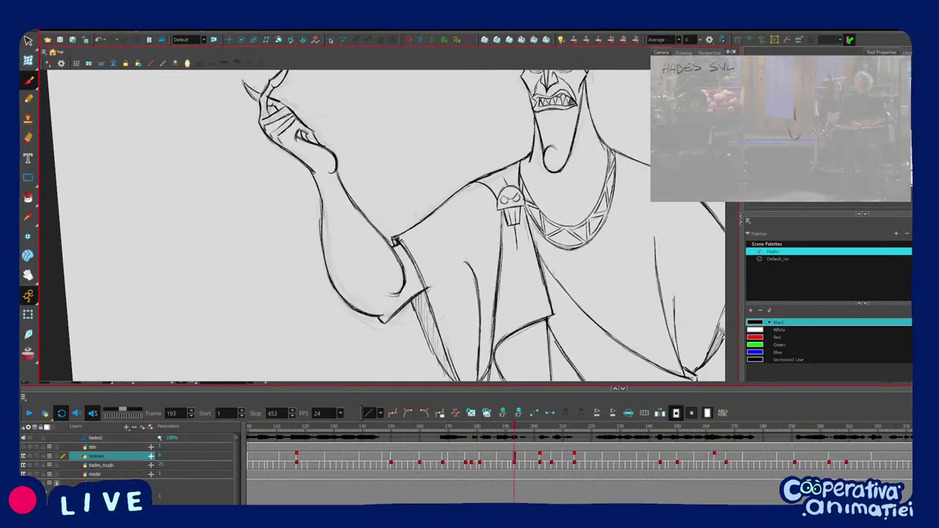
{"action": "key", "text": "g"}
{"action": "key", "text": "g"}
{"action": "key", "text": "f"}
{"action": "key", "text": "f"}
{"action": "key", "text": "g"}
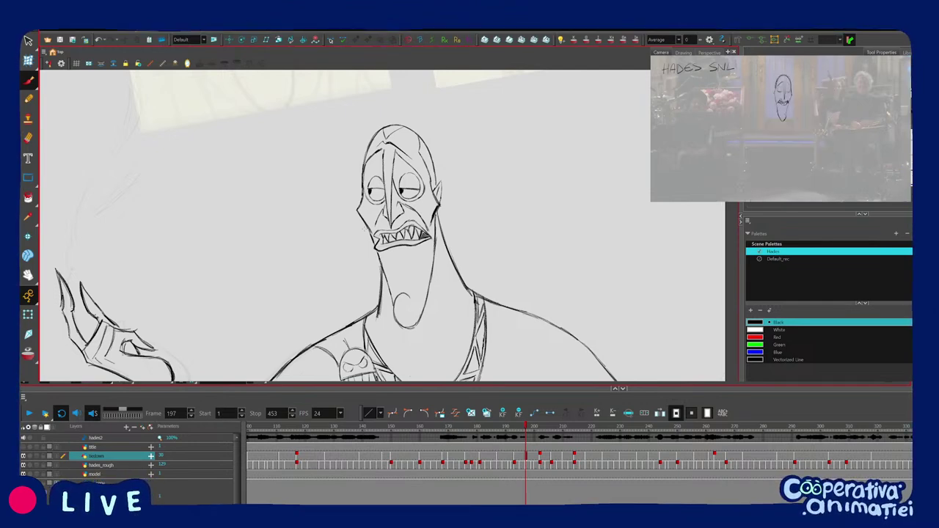
Scrub to frame 209 and back to frame 187, then step forward to frame 193 to check Hades's head and hand movement.
{"action": "left_click_drag", "start_coordinate": [484, 428], "coordinate": [560, 428]}
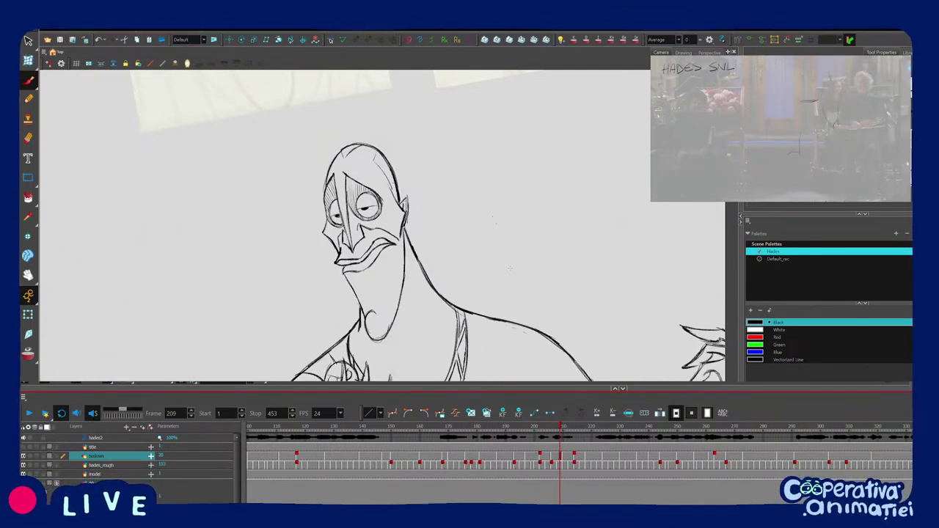
{"action": "left_click_drag", "start_coordinate": [517, 427], "coordinate": [506, 427]}
{"action": "key", "text": "1"}
{"action": "key", "text": "comma"}
{"action": "key", "text": "comma"}
{"action": "key", "text": "comma"}
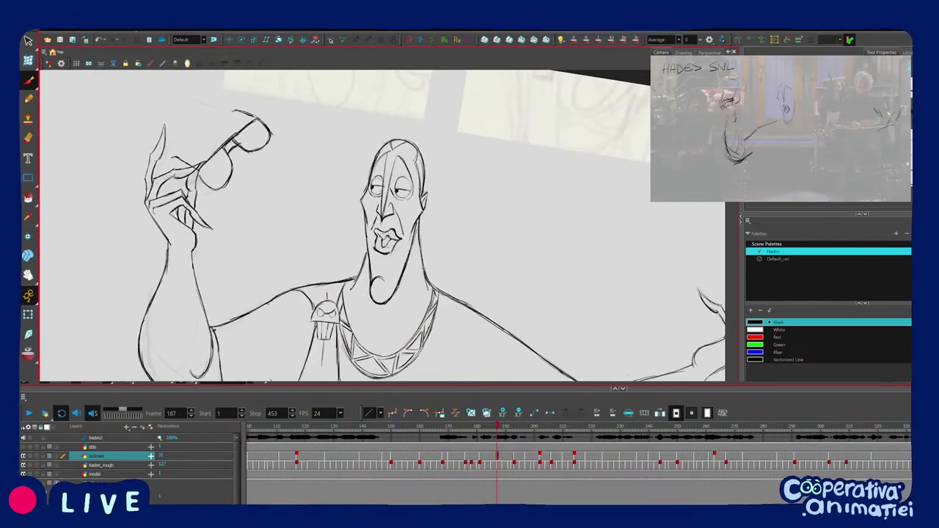
{"action": "key", "text": "period"}
{"action": "key", "text": "period"}
{"action": "key", "text": "period"}
{"action": "key", "text": "period"}
{"action": "key", "text": "period"}
{"action": "key", "text": "period"}
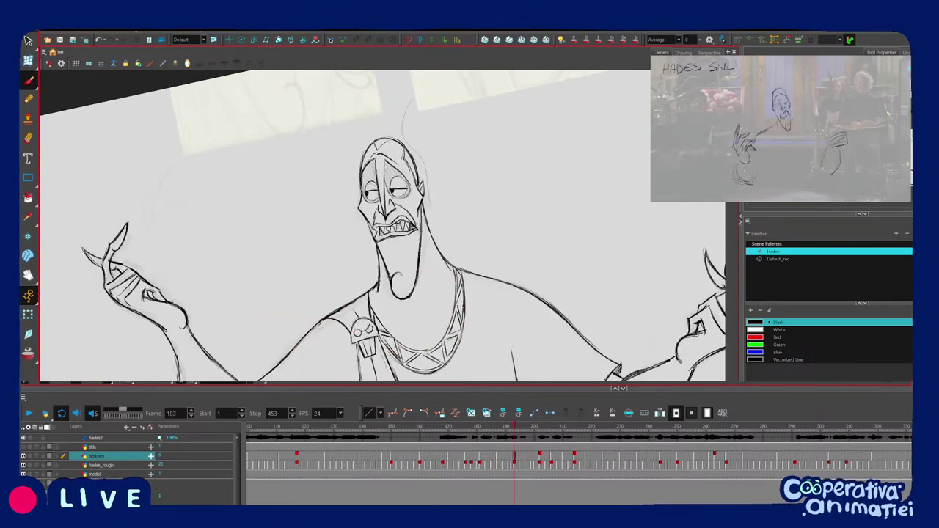
Return to frame 187 and examine the hand holding the glasses in the pose before frame 193.
{"action": "key", "text": "comma"}
{"action": "key", "text": "comma"}
{"action": "key", "text": "comma"}
{"action": "key", "text": "comma"}
{"action": "key", "text": "comma"}
{"action": "key", "text": "comma"}
{"action": "key", "text": "v"}
{"action": "left_click_drag", "start_coordinate": [146, 219], "coordinate": [171, 270]}
{"action": "key", "text": "ctrl+z"}
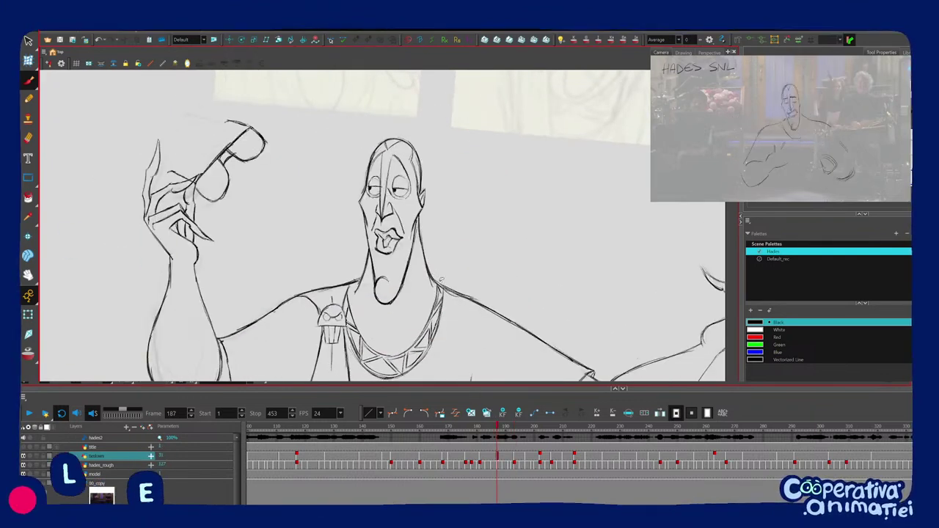
Flip repeatedly between frames 187 and 193 to compare Hades's glasses pose with the open-hand pose.
{"action": "key", "text": "v"}
{"action": "key", "text": "period"}
{"action": "key", "text": "period"}
{"action": "key", "text": "period"}
{"action": "key", "text": "period"}
{"action": "key", "text": "period"}
{"action": "key", "text": "period"}
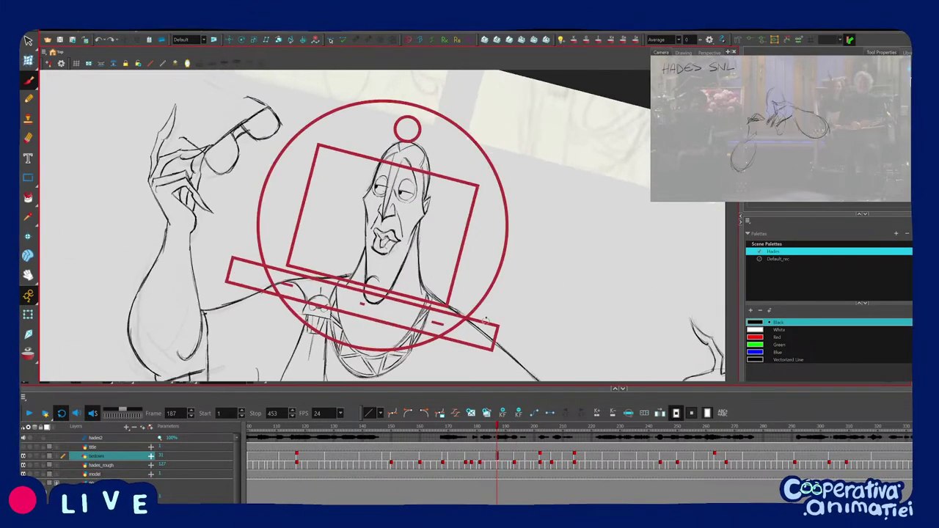
{"action": "key", "text": "comma"}
{"action": "key", "text": "comma"}
{"action": "key", "text": "comma"}
{"action": "key", "text": "comma"}
{"action": "key", "text": "comma"}
{"action": "key", "text": "comma"}
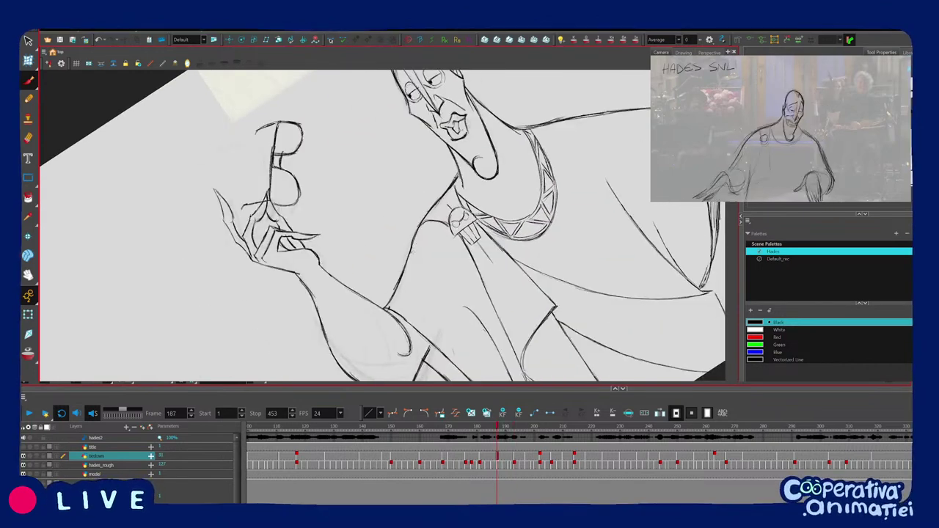
Examine the hand and glasses at frame 187, then flip back through frame 181 to frame 176.
{"action": "mouse_move", "coordinate": [453, 353]}
{"action": "left_mouse_down"}
{"action": "mouse_move", "coordinate": [414, 367]}
{"action": "mouse_move", "coordinate": [385, 291]}
{"action": "left_mouse_up"}
{"action": "key", "text": "g"}
{"action": "key", "text": "f"}
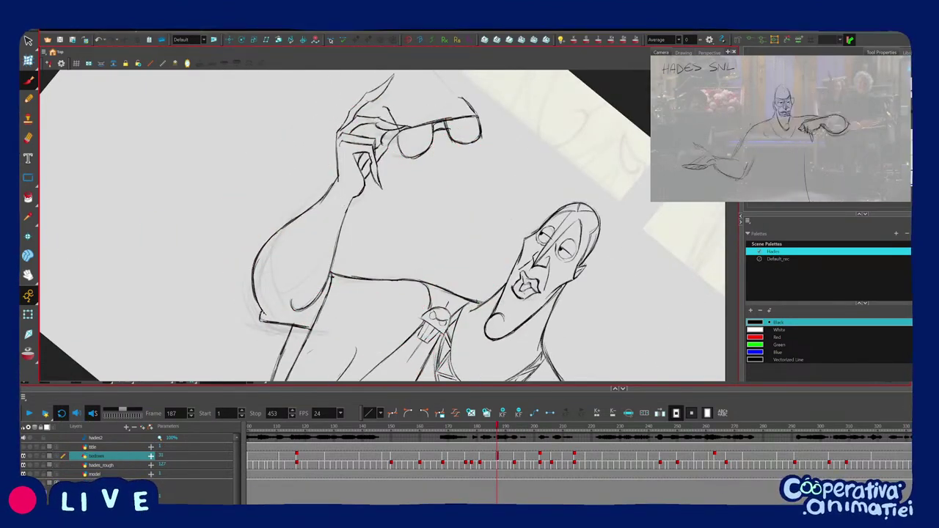
{"action": "mouse_move", "coordinate": [303, 241]}
{"action": "left_mouse_down"}
{"action": "mouse_move", "coordinate": [297, 263]}
{"action": "mouse_move", "coordinate": [323, 298]}
{"action": "left_mouse_up"}
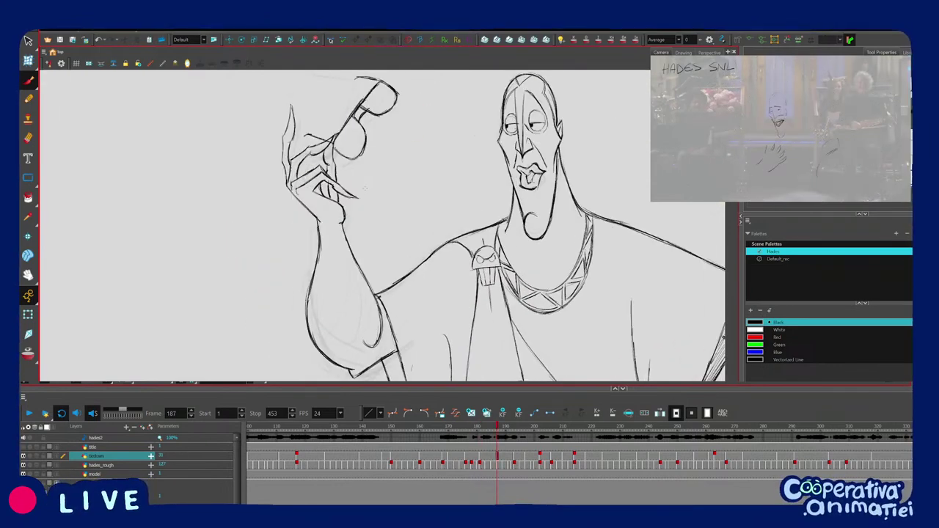
{"action": "left_click_drag", "start_coordinate": [364, 189], "coordinate": [382, 187]}
{"action": "key", "text": "f"}
{"action": "key", "text": "g"}
{"action": "key", "text": "f"}
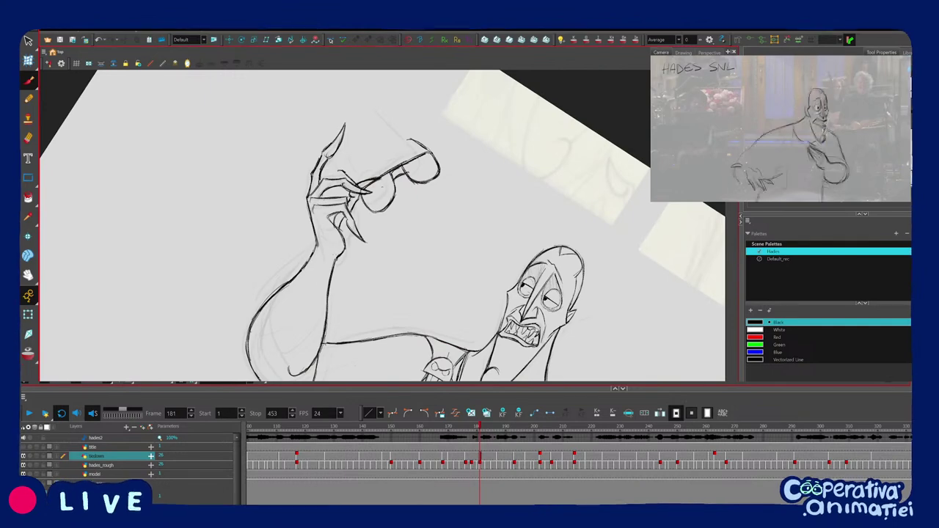
{"action": "key", "text": "comma"}
{"action": "key", "text": "comma"}
{"action": "key", "text": "comma"}
{"action": "key", "text": "comma"}
{"action": "key", "text": "comma"}
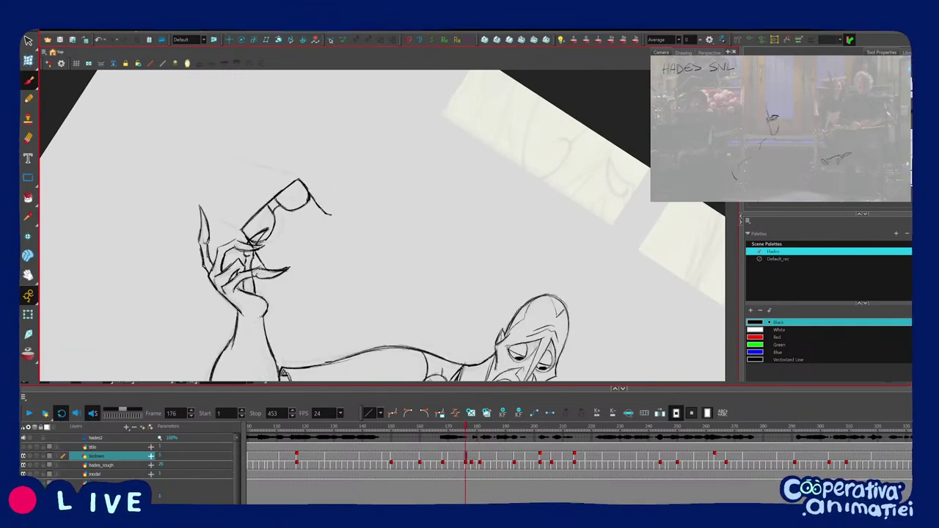
Examine Hades's full pose and downcast face in the drawing at frame 176.
{"action": "key", "text": "g"}
{"action": "key", "text": "f"}
{"action": "mouse_move", "coordinate": [340, 285]}
{"action": "left_mouse_down"}
{"action": "mouse_move", "coordinate": [360, 250]}
{"action": "mouse_move", "coordinate": [432, 306]}
{"action": "mouse_move", "coordinate": [439, 299]}
{"action": "left_mouse_up"}
{"action": "key", "text": "1"}
{"action": "key", "text": "1"}
{"action": "left_click_drag", "start_coordinate": [501, 305], "coordinate": [490, 314]}
{"action": "key", "text": "1"}
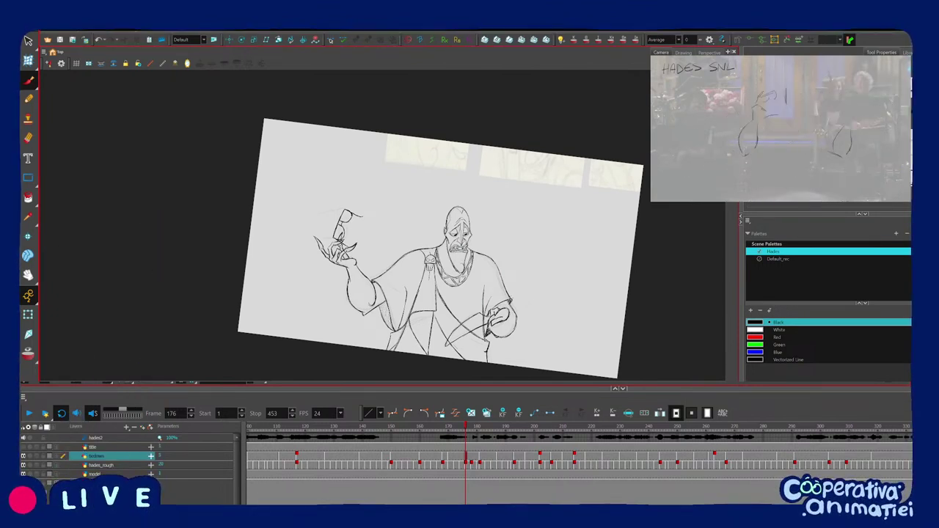
{"action": "scroll", "coordinate": [496, 191], "scroll_direction": "up", "scroll_amount": 2}
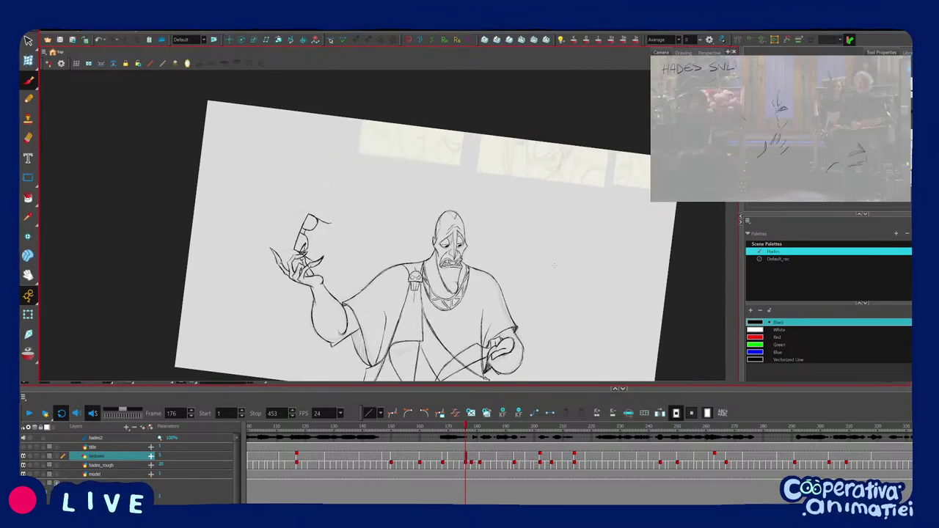
{"action": "scroll", "coordinate": [561, 285], "scroll_direction": "up", "scroll_amount": 2}
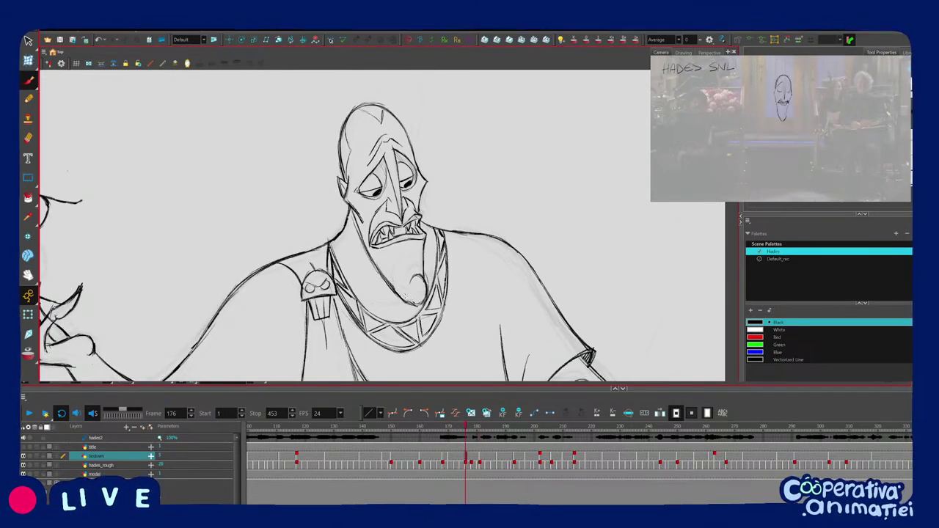
{"action": "left_click_drag", "start_coordinate": [379, 278], "coordinate": [398, 301]}
{"action": "key", "text": "ctrl+alt"}
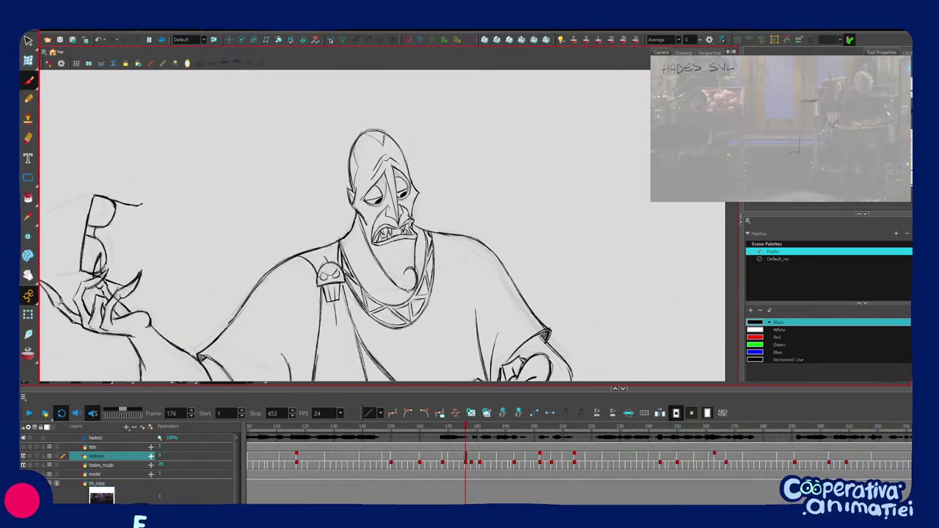
Review the pose at frame 176 against its neighbouring drawing and scrub forward to frame 203.
{"action": "key", "text": "g"}
{"action": "key", "text": "1"}
{"action": "key", "text": "1"}
{"action": "key", "text": "f"}
{"action": "left_click_drag", "start_coordinate": [506, 309], "coordinate": [520, 327]}
{"action": "key", "text": "ctrl+alt"}
{"action": "mouse_move", "coordinate": [476, 430]}
{"action": "left_mouse_down"}
{"action": "mouse_move", "coordinate": [469, 433]}
{"action": "mouse_move", "coordinate": [544, 438]}
{"action": "left_mouse_up"}
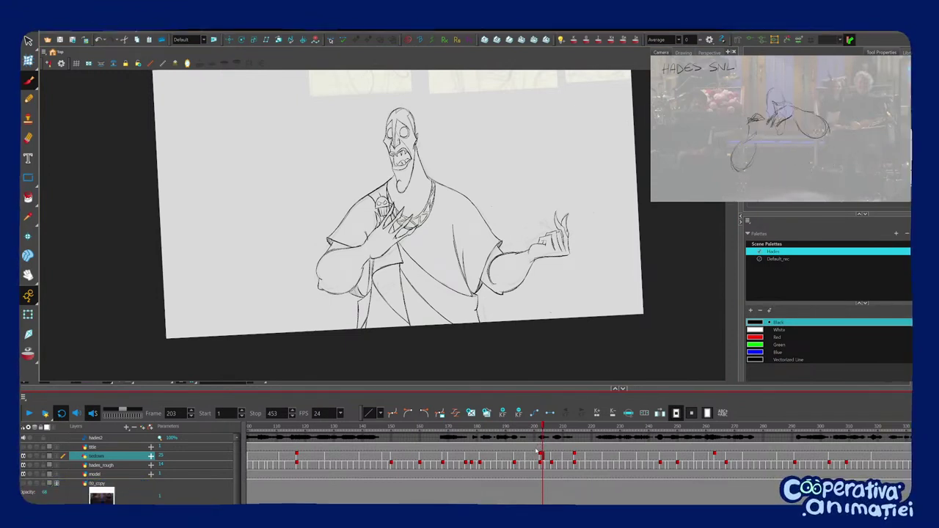
Review Hades's poses from frame 199 onward, examining the hands-on-chest drawing around frames 276 to 279.
{"action": "left_click", "coordinate": [520, 456]}
{"action": "left_click", "coordinate": [532, 455]}
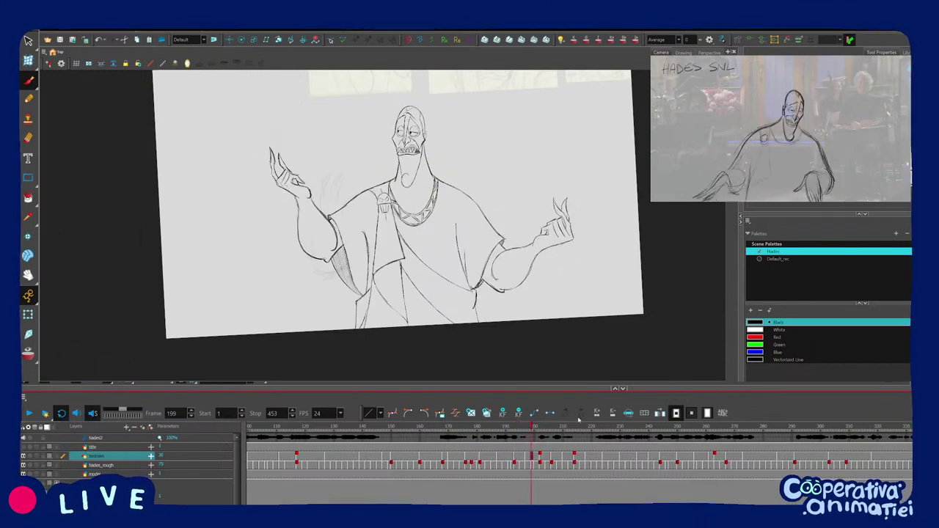
{"action": "key", "text": "2"}
{"action": "mouse_move", "coordinate": [551, 434]}
{"action": "left_mouse_down"}
{"action": "mouse_move", "coordinate": [703, 441]}
{"action": "mouse_move", "coordinate": [584, 443]}
{"action": "mouse_move", "coordinate": [681, 439]}
{"action": "mouse_move", "coordinate": [664, 444]}
{"action": "left_mouse_up"}
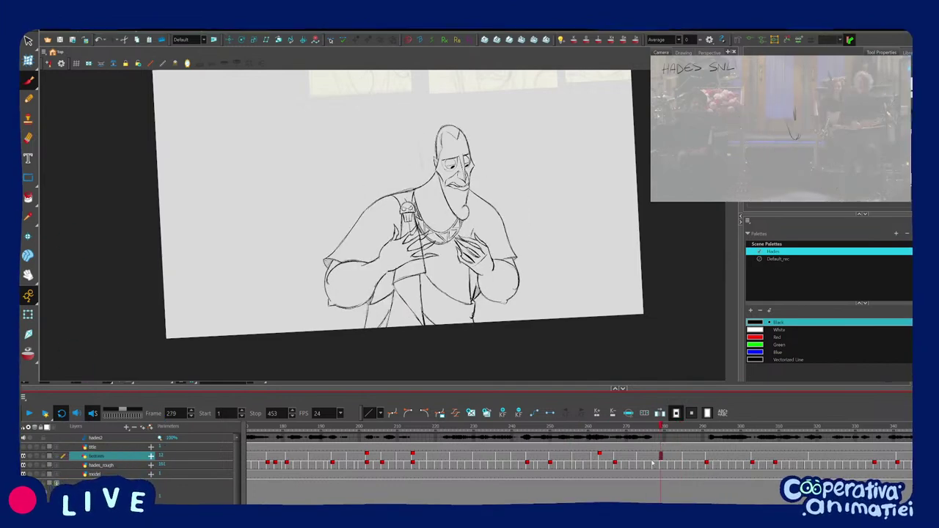
{"action": "left_click", "coordinate": [652, 464]}
{"action": "left_click", "coordinate": [652, 458]}
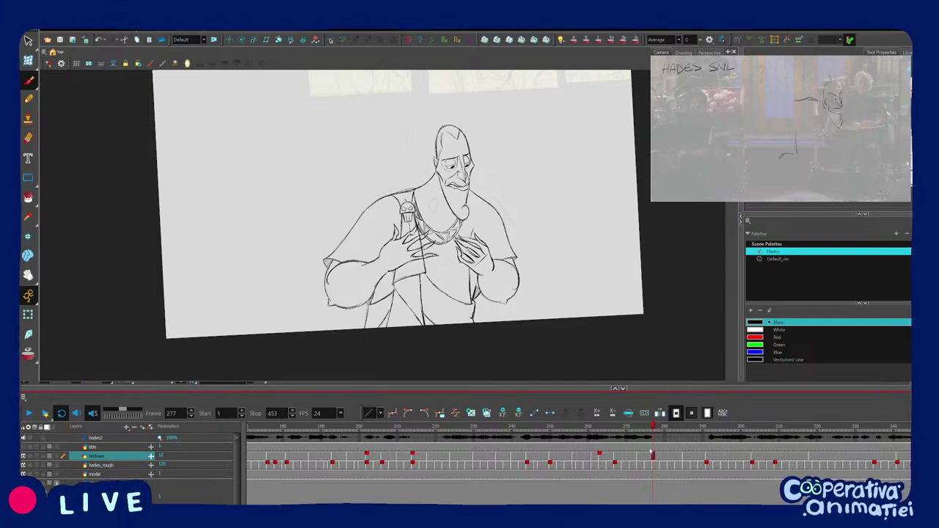
{"action": "scroll", "coordinate": [380, 262], "scroll_direction": "up", "scroll_amount": 2}
{"action": "left_click", "coordinate": [649, 435]}
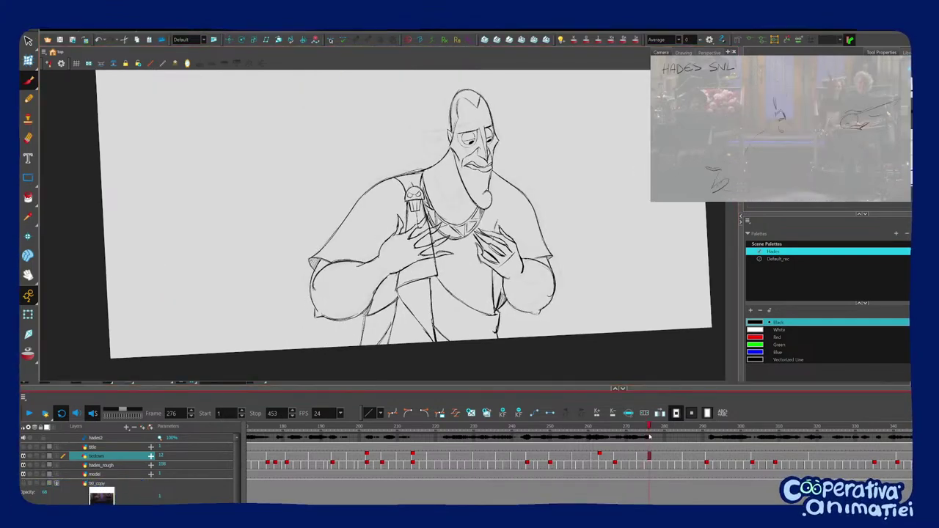
{"action": "left_click_drag", "start_coordinate": [650, 437], "coordinate": [653, 435]}
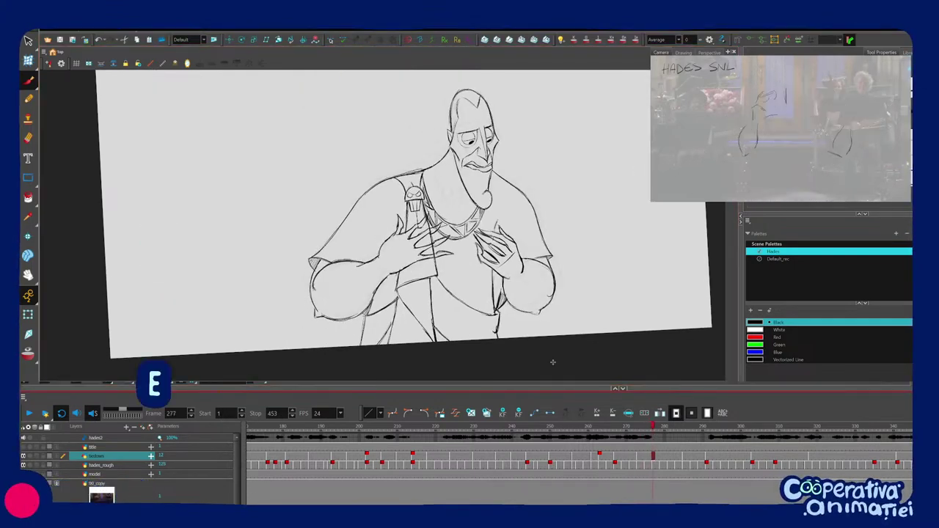
Create an empty drawing at frame 281, between the hands-on-chest pose and the snarling pose, for tracing the rough.
{"action": "left_click_drag", "start_coordinate": [553, 360], "coordinate": [549, 376]}
{"action": "left_click", "coordinate": [662, 428]}
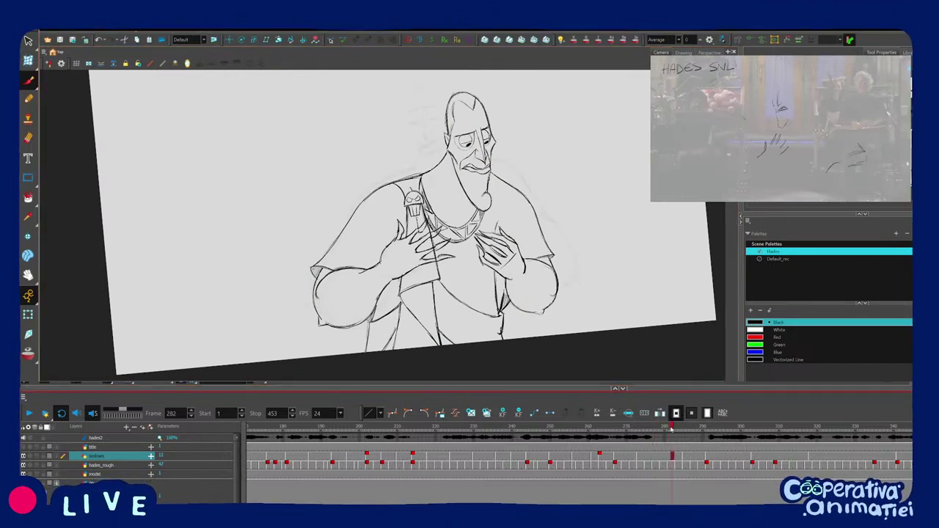
{"action": "left_click", "coordinate": [669, 458]}
{"action": "key", "text": "alt+shift+r"}
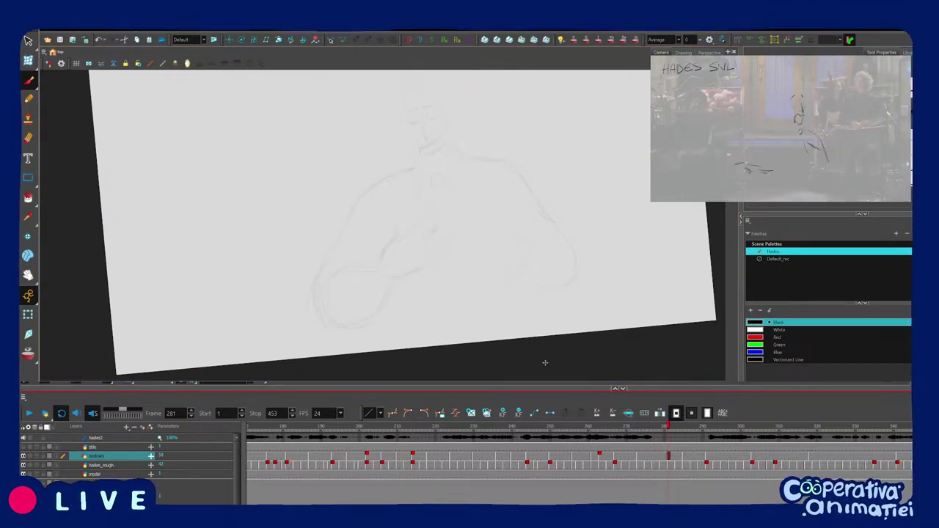
{"action": "left_click_drag", "start_coordinate": [545, 360], "coordinate": [538, 372]}
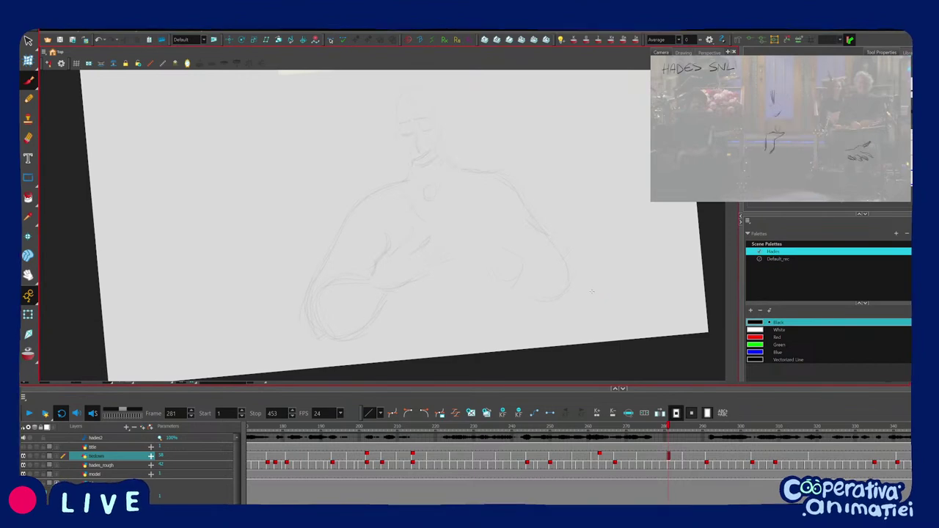
{"action": "left_click_drag", "start_coordinate": [597, 291], "coordinate": [542, 279]}
{"action": "left_click_drag", "start_coordinate": [550, 279], "coordinate": [545, 291]}
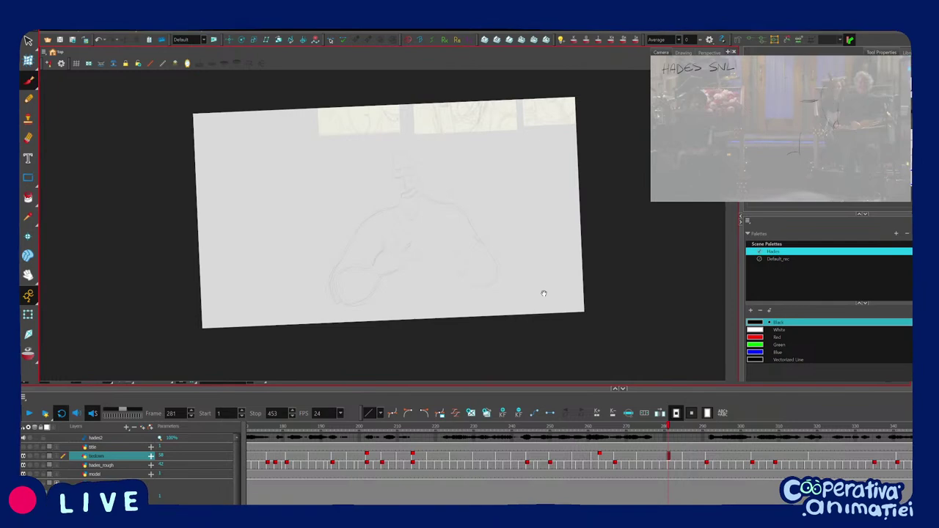
Flip between the rough at frame 281 and its neighbouring drawings to compare the poses.
{"action": "key", "text": "2"}
{"action": "left_click_drag", "start_coordinate": [530, 283], "coordinate": [529, 280]}
{"action": "key", "text": "f"}
{"action": "key", "text": "g"}
{"action": "key", "text": "g"}
{"action": "key", "text": "f"}
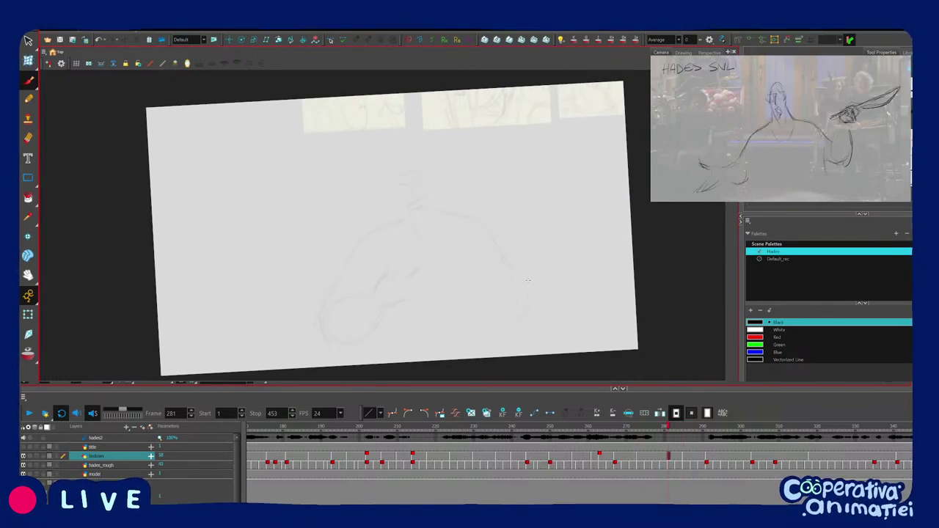
{"action": "key", "text": "g"}
{"action": "key", "text": "2"}
{"action": "key", "text": "2"}
{"action": "key", "text": "2"}
{"action": "key", "text": "2"}
Draw both angular cheek contours of Hades's face at frame 281 and the jawline on the face's left side.
{"action": "left_click_drag", "start_coordinate": [477, 151], "coordinate": [463, 217]}
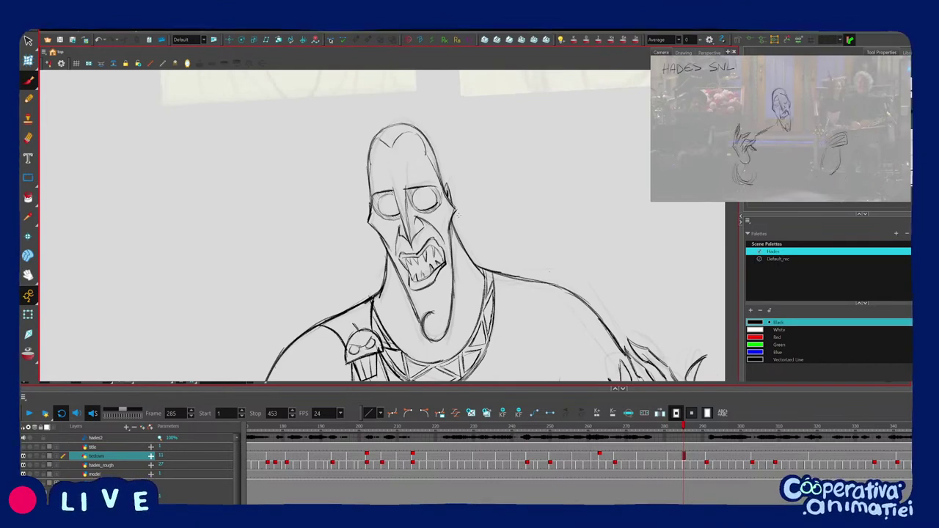
{"action": "key", "text": "2"}
{"action": "mouse_move", "coordinate": [459, 215]}
{"action": "left_mouse_down"}
{"action": "mouse_move", "coordinate": [480, 246]}
{"action": "mouse_move", "coordinate": [476, 190]}
{"action": "mouse_move", "coordinate": [503, 220]}
{"action": "mouse_move", "coordinate": [498, 249]}
{"action": "left_mouse_up"}
{"action": "key", "text": "f"}
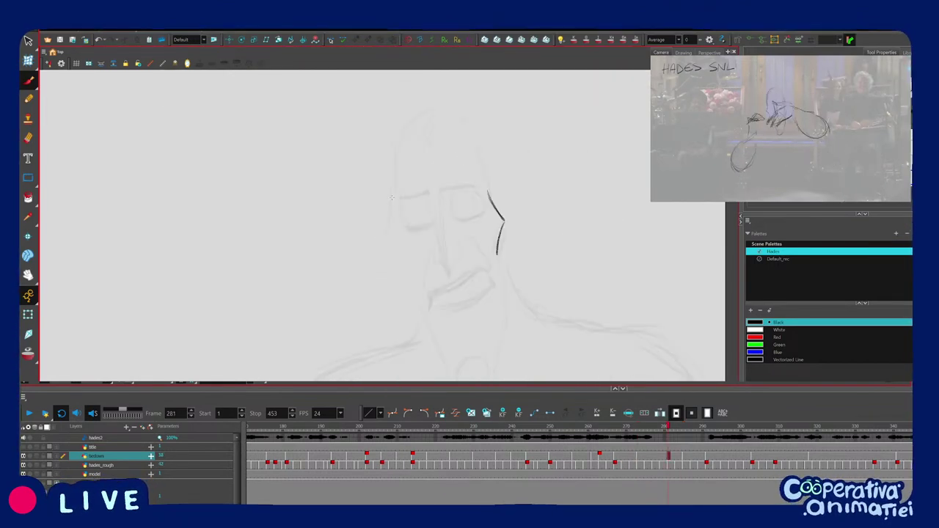
{"action": "mouse_move", "coordinate": [392, 198]}
{"action": "left_mouse_down"}
{"action": "mouse_move", "coordinate": [386, 236]}
{"action": "mouse_move", "coordinate": [412, 271]}
{"action": "mouse_move", "coordinate": [403, 261]}
{"action": "mouse_move", "coordinate": [447, 211]}
{"action": "mouse_move", "coordinate": [422, 263]}
{"action": "mouse_move", "coordinate": [446, 323]}
{"action": "left_mouse_up"}
{"action": "key", "text": "f"}
{"action": "key", "text": "g"}
{"action": "scroll", "coordinate": [447, 212], "scroll_direction": "down", "scroll_amount": 1}
{"action": "scroll", "coordinate": [447, 285], "scroll_direction": "down", "scroll_amount": 2}
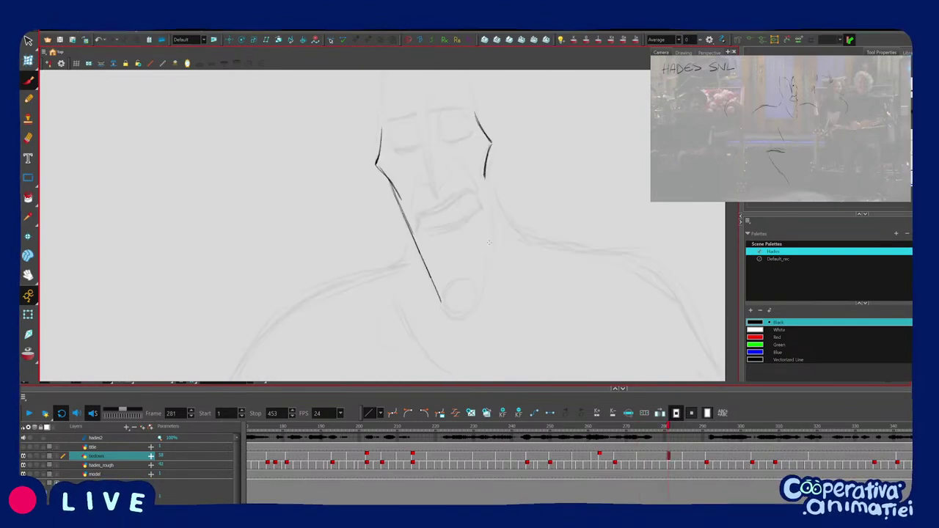
Draw the curled chin at the end of the jawline, checking it against the neighbouring drawings.
{"action": "key", "text": "f"}
{"action": "key", "text": "g"}
{"action": "left_click_drag", "start_coordinate": [464, 285], "coordinate": [476, 321]}
{"action": "key", "text": "f"}
{"action": "key", "text": "g"}
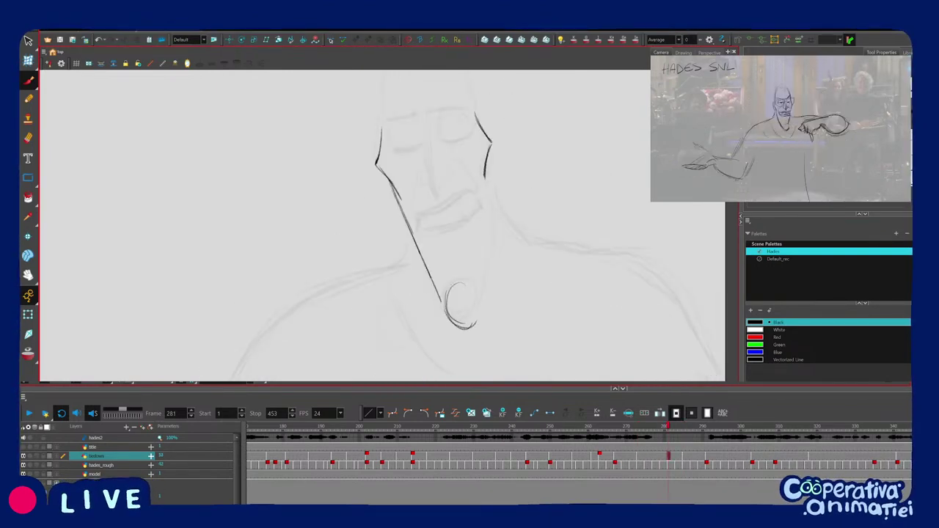
{"action": "key", "text": "f"}
{"action": "key", "text": "g"}
Draw the opposite jawline from the cheek down to the chin, redoing the stroke once.
{"action": "left_click_drag", "start_coordinate": [383, 126], "coordinate": [452, 155]}
{"action": "left_click_drag", "start_coordinate": [357, 292], "coordinate": [409, 297]}
{"action": "key", "text": "ctrl+z"}
{"action": "left_click_drag", "start_coordinate": [370, 320], "coordinate": [463, 250]}
{"action": "key", "text": "shift+x"}
{"action": "left_click_drag", "start_coordinate": [465, 182], "coordinate": [476, 166]}
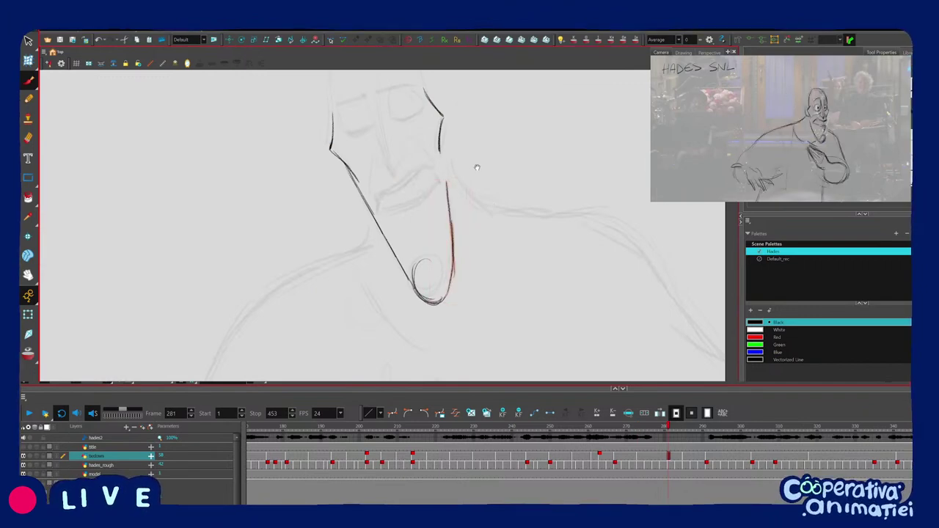
{"action": "key", "text": "1"}
{"action": "key", "text": "f"}
{"action": "key", "text": "g"}
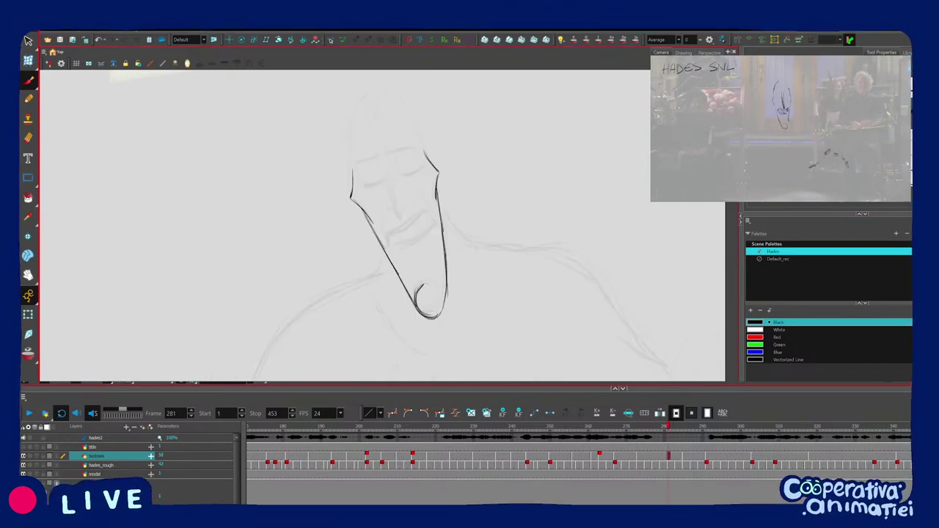
Refine the join between the right jawline and the chin, checking the head shape against the neighbouring drawings.
{"action": "left_click_drag", "start_coordinate": [446, 291], "coordinate": [438, 305]}
{"action": "key", "text": "f"}
{"action": "key", "text": "g"}
{"action": "key", "text": "shift+x"}
{"action": "key", "text": "f"}
{"action": "key", "text": "g"}
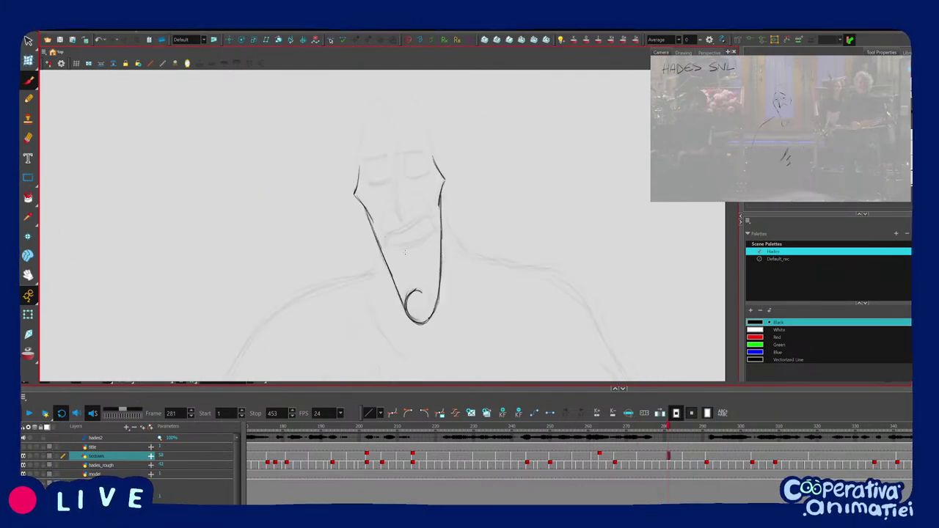
{"action": "key", "text": "2"}
{"action": "left_click_drag", "start_coordinate": [405, 253], "coordinate": [411, 287]}
{"action": "key", "text": "f"}
{"action": "key", "text": "g"}
Draw the pointed ears and the tall rounded skull outline above the cheeks at frame 281.
{"action": "left_click_drag", "start_coordinate": [354, 220], "coordinate": [378, 254]}
{"action": "mouse_move", "coordinate": [359, 167]}
{"action": "left_mouse_down"}
{"action": "mouse_move", "coordinate": [367, 197]}
{"action": "mouse_move", "coordinate": [362, 156]}
{"action": "mouse_move", "coordinate": [381, 114]}
{"action": "mouse_move", "coordinate": [429, 109]}
{"action": "left_mouse_up"}
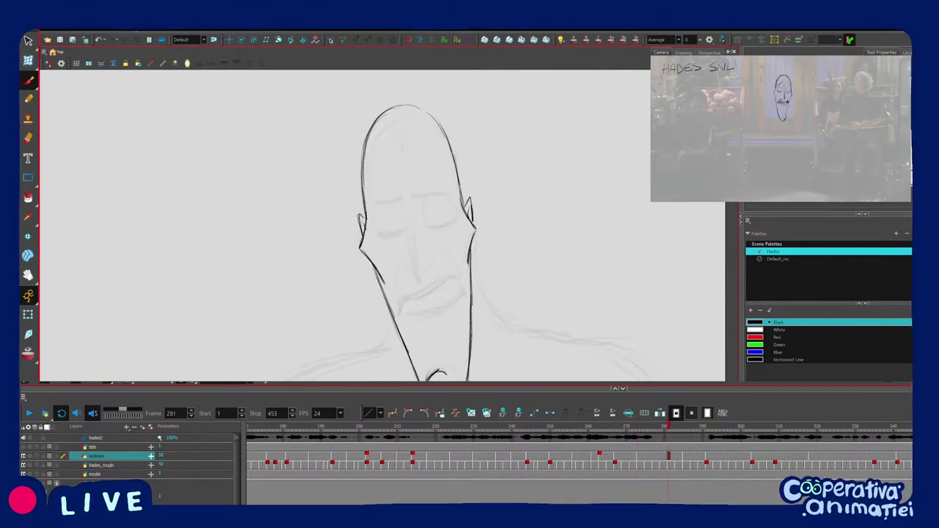
{"action": "key", "text": "c"}
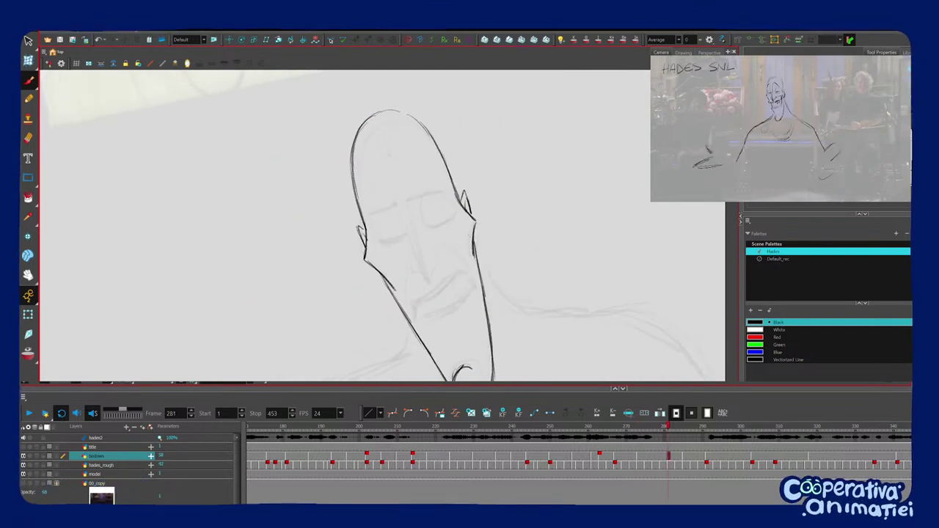
{"action": "key", "text": "c"}
Draw both brow lines and the first line of the nose bridge over the rough face at frame 281.
{"action": "key", "text": "2"}
{"action": "left_click_drag", "start_coordinate": [367, 230], "coordinate": [404, 206]}
{"action": "key", "text": "v"}
{"action": "key", "text": "f"}
{"action": "key", "text": "g"}
{"action": "left_click_drag", "start_coordinate": [481, 196], "coordinate": [423, 201]}
{"action": "key", "text": "ctrl+z"}
{"action": "key", "text": "ctrl+z"}
{"action": "key", "text": "f"}
{"action": "key", "text": "g"}
{"action": "mouse_move", "coordinate": [477, 227]}
{"action": "left_mouse_down"}
{"action": "mouse_move", "coordinate": [466, 199]}
{"action": "mouse_move", "coordinate": [389, 252]}
{"action": "left_mouse_up"}
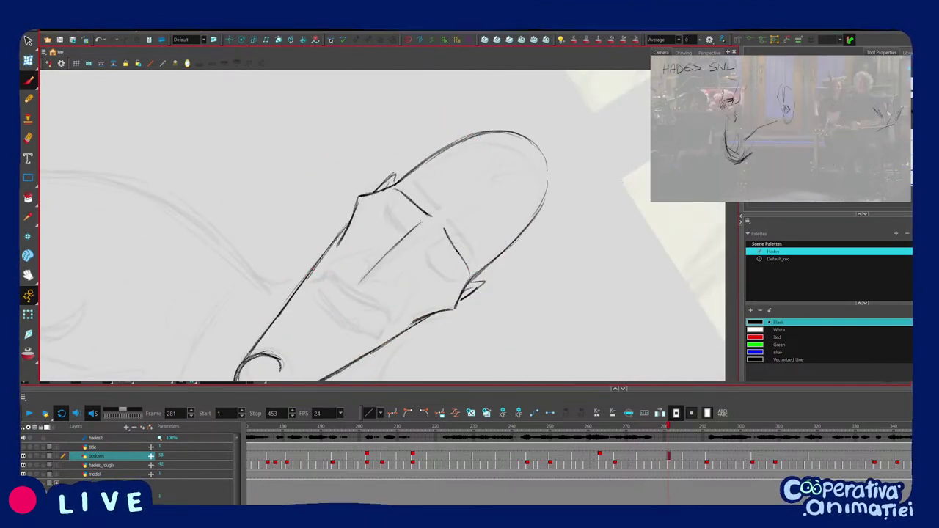
Draw the second nose bridge line converging on the nose tip and check the nose against the neighbouring drawing.
{"action": "left_click_drag", "start_coordinate": [421, 221], "coordinate": [430, 215]}
{"action": "left_click_drag", "start_coordinate": [448, 214], "coordinate": [445, 204]}
{"action": "key", "text": "shift+x"}
{"action": "key", "text": "f"}
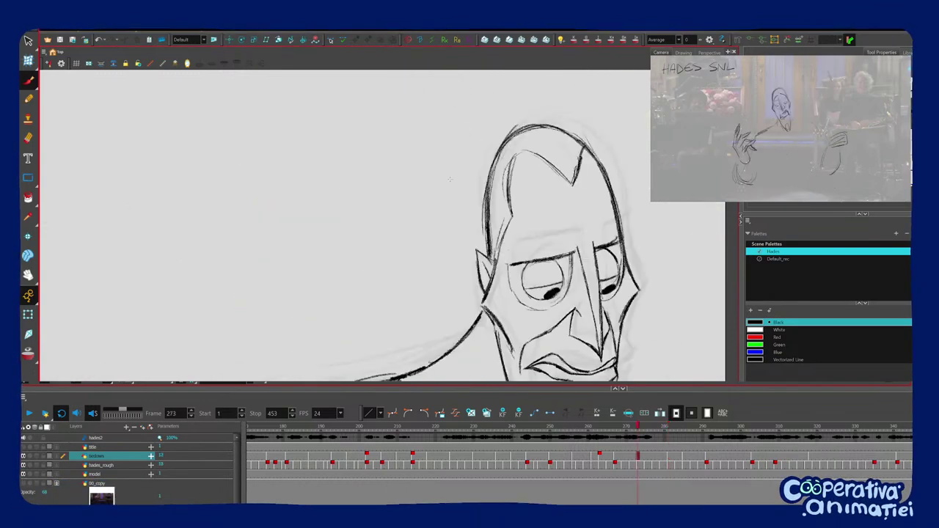
{"action": "key", "text": "g"}
{"action": "left_click", "coordinate": [421, 274], "text": "ctrl"}
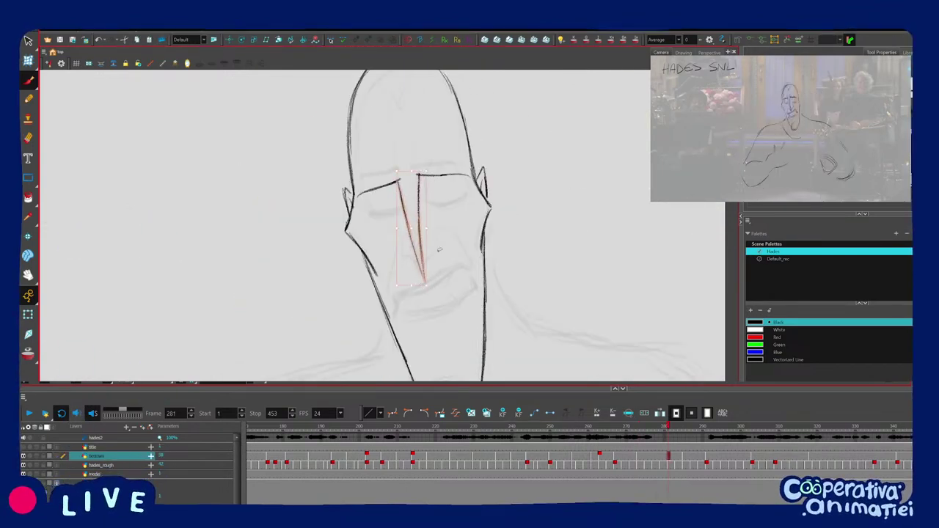
{"action": "key", "text": "Escape"}
Draw the nostrils and pointed nose tip at frame 281, flipping to the neighbouring drawings for reference.
{"action": "key", "text": "f"}
{"action": "mouse_move", "coordinate": [404, 238]}
{"action": "left_mouse_down"}
{"action": "mouse_move", "coordinate": [401, 256]}
{"action": "mouse_move", "coordinate": [424, 276]}
{"action": "mouse_move", "coordinate": [439, 251]}
{"action": "left_mouse_up"}
{"action": "key", "text": "g"}
{"action": "key", "text": "f"}
{"action": "key", "text": "f"}
{"action": "key", "text": "g"}
{"action": "key", "text": "g"}
{"action": "key", "text": "f"}
{"action": "key", "text": "g"}
{"action": "key", "text": "ctrl+z"}
{"action": "key", "text": "f"}
{"action": "key", "text": "g"}
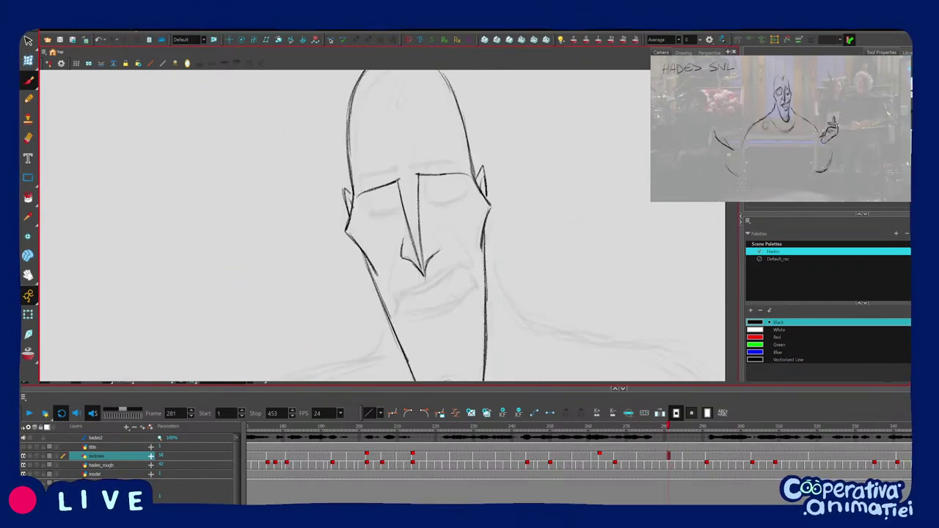
Draw the creases running from both nostrils down beside the mouth.
{"action": "key", "text": "f"}
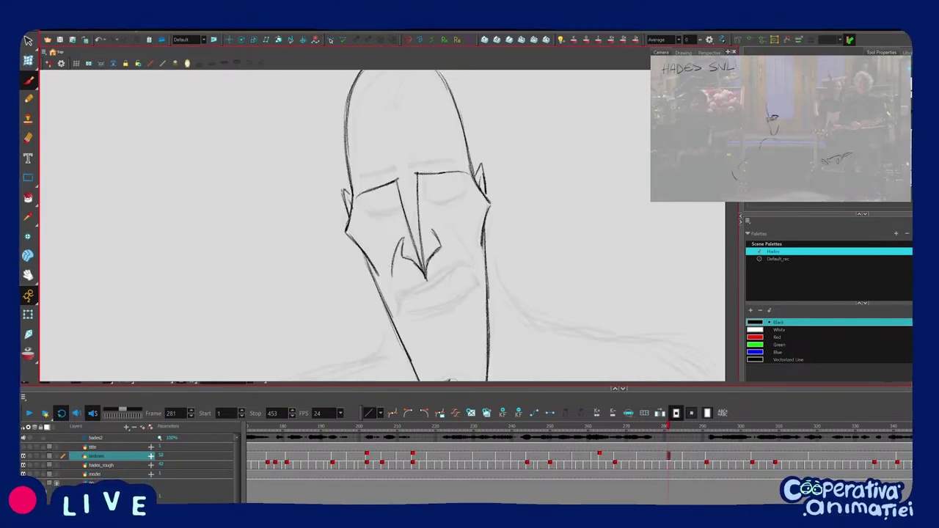
{"action": "left_click_drag", "start_coordinate": [433, 231], "coordinate": [450, 227]}
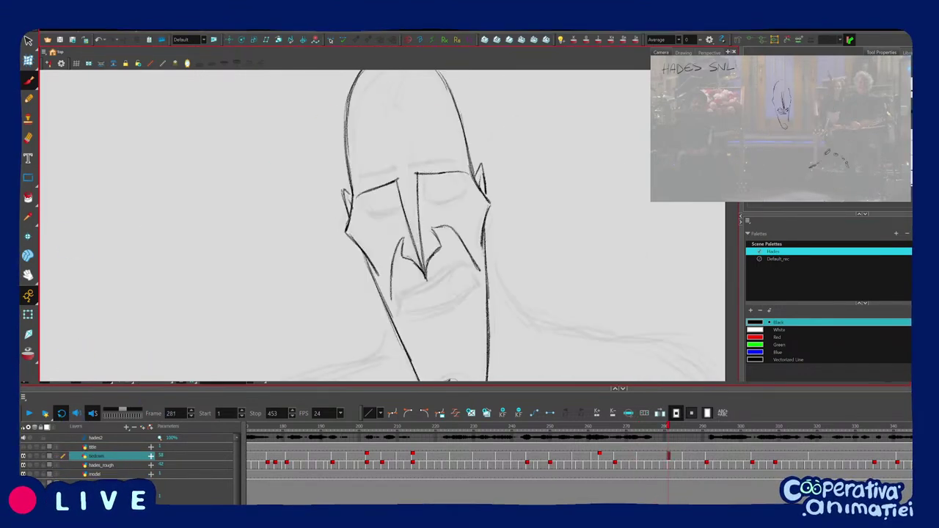
Check the whole traced head at frame 281 by flipping through its neighbouring drawings.
{"action": "left_click_drag", "start_coordinate": [512, 274], "coordinate": [503, 242]}
{"action": "key", "text": "1"}
{"action": "key", "text": "1"}
{"action": "key", "text": "1"}
{"action": "key", "text": "1"}
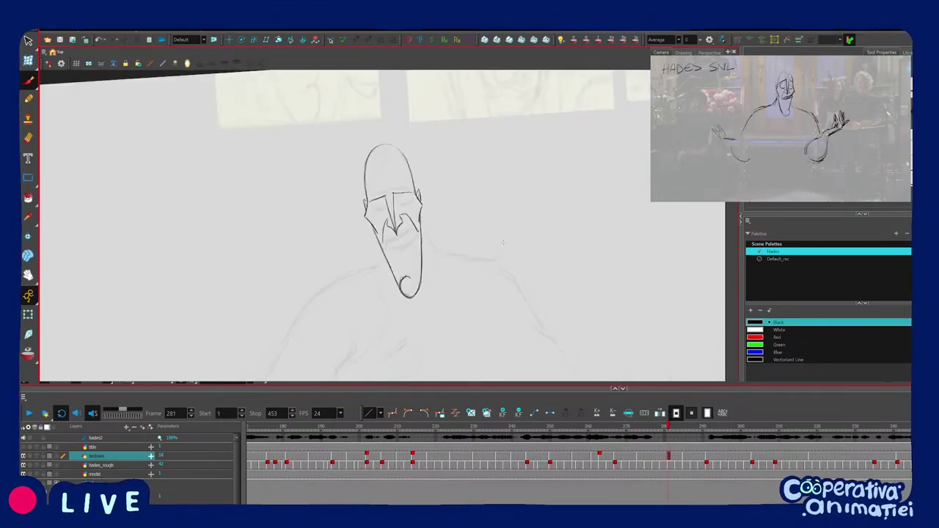
{"action": "key", "text": "f"}
{"action": "key", "text": "g"}
{"action": "key", "text": "g"}
{"action": "key", "text": "g"}
{"action": "key", "text": "f"}
{"action": "key", "text": "f"}
{"action": "key", "text": "g"}
Examine the snarling mouth at frame 285, selecting its lines and flipping to the neighbouring drawings.
{"action": "key", "text": "2"}
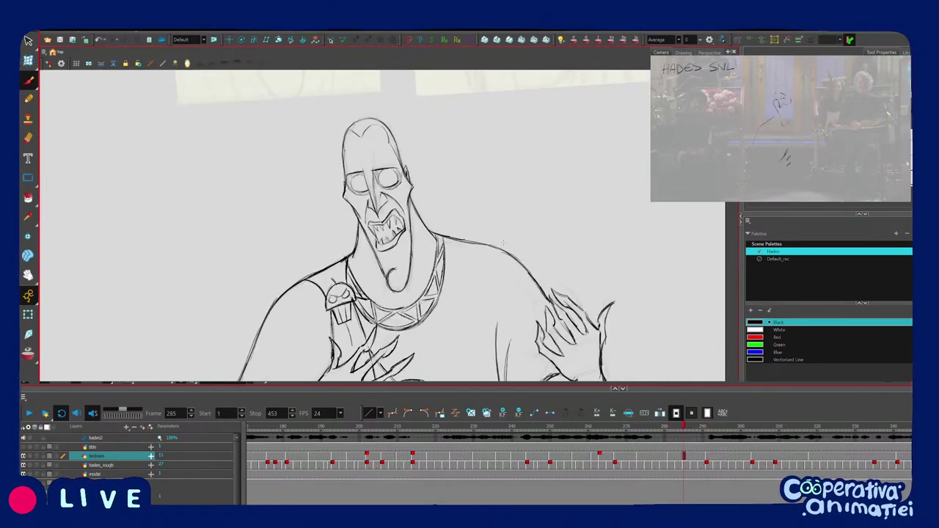
{"action": "key", "text": "2"}
{"action": "key", "text": "2"}
{"action": "left_click_drag", "start_coordinate": [391, 194], "coordinate": [431, 248]}
{"action": "left_click_drag", "start_coordinate": [428, 209], "coordinate": [433, 211]}
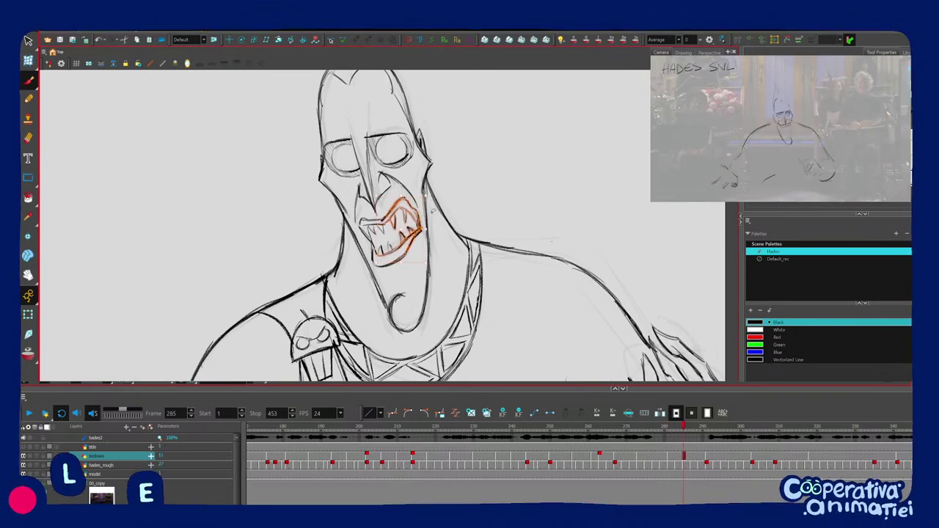
{"action": "key", "text": "f"}
{"action": "key", "text": "g"}
{"action": "key", "text": "f"}
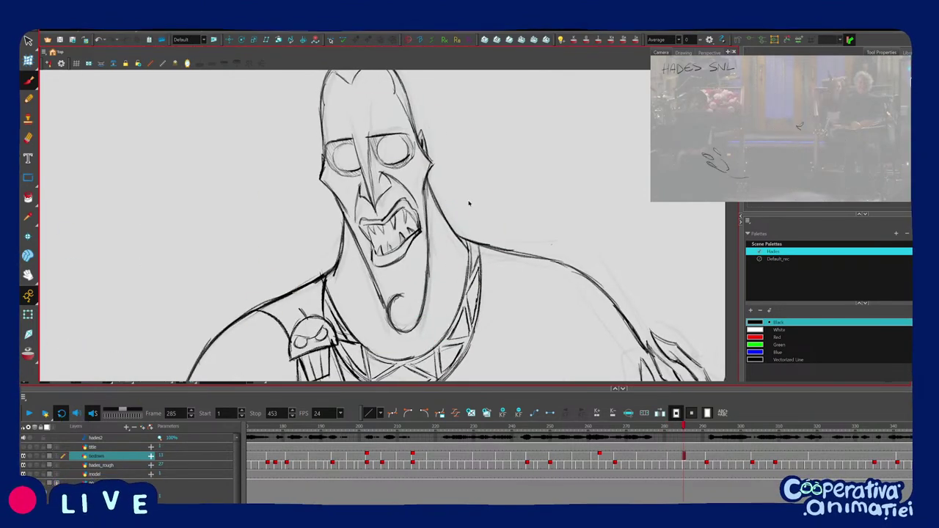
{"action": "key", "text": "g"}
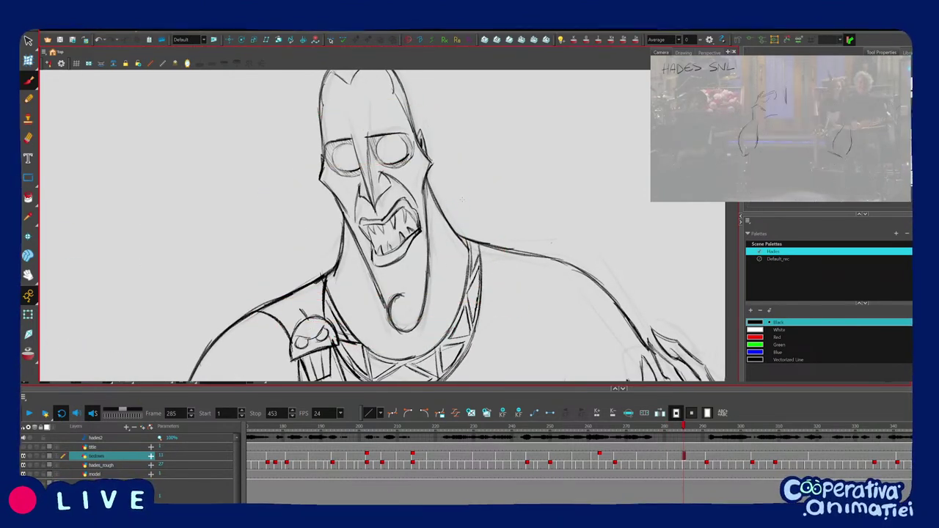
Study Hades's head and shoulders in the snarling pose at frame 285.
{"action": "key", "text": "1"}
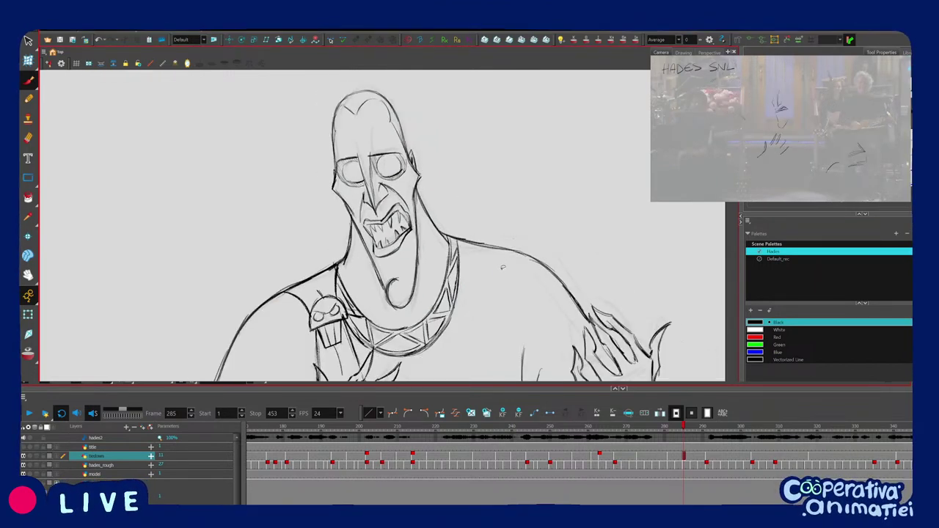
{"action": "key", "text": "comma"}
{"action": "key", "text": "period"}
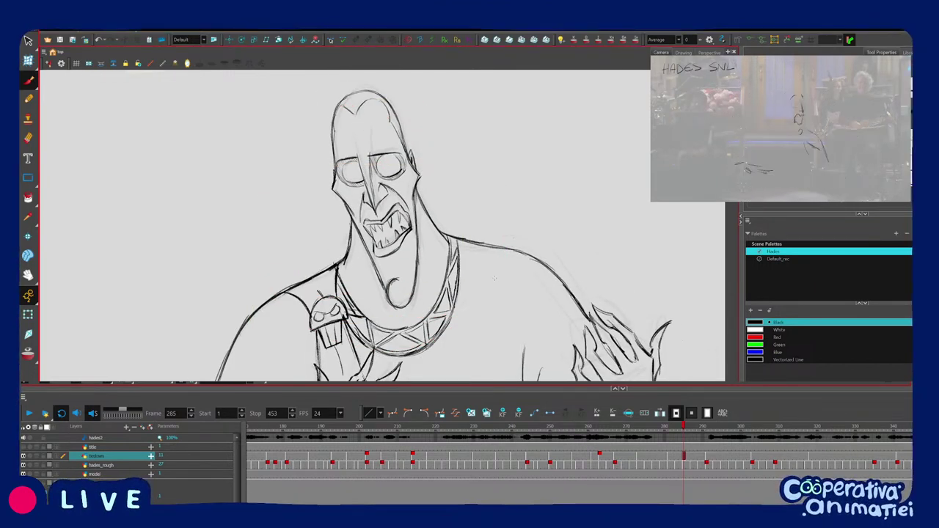
{"action": "key", "text": "comma"}
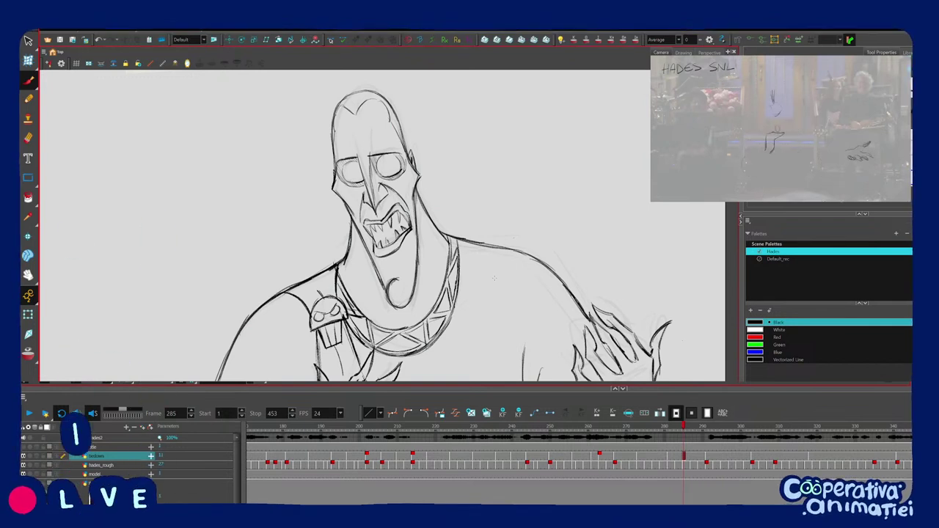
{"action": "key", "text": "period"}
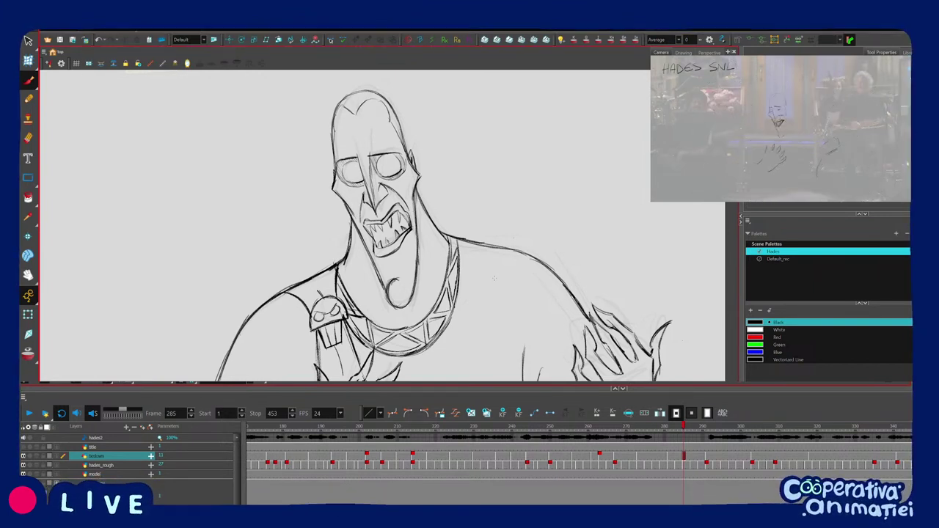
{"action": "left_click_drag", "start_coordinate": [533, 243], "coordinate": [542, 315]}
{"action": "left_click_drag", "start_coordinate": [468, 199], "coordinate": [453, 172]}
{"action": "left_click_drag", "start_coordinate": [454, 172], "coordinate": [467, 194]}
{"action": "scroll", "coordinate": [450, 367], "scroll_direction": "down", "scroll_amount": 2}
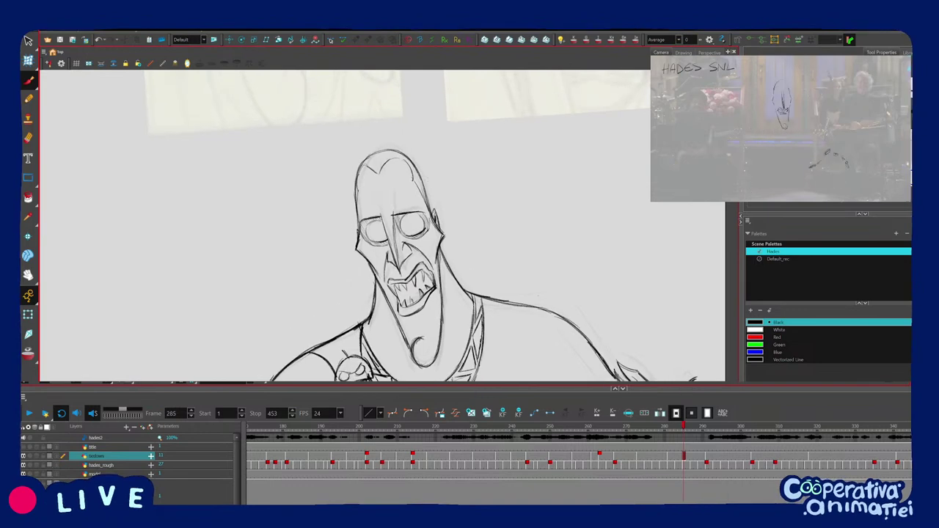
Examine the snarling head and shoulders at frame 285 from several view angles and sizes.
{"action": "scroll", "coordinate": [441, 352], "scroll_direction": "up", "scroll_amount": 2}
{"action": "mouse_move", "coordinate": [426, 231]}
{"action": "left_mouse_down"}
{"action": "mouse_move", "coordinate": [421, 205]}
{"action": "mouse_move", "coordinate": [397, 267]}
{"action": "mouse_move", "coordinate": [470, 183]}
{"action": "left_mouse_up"}
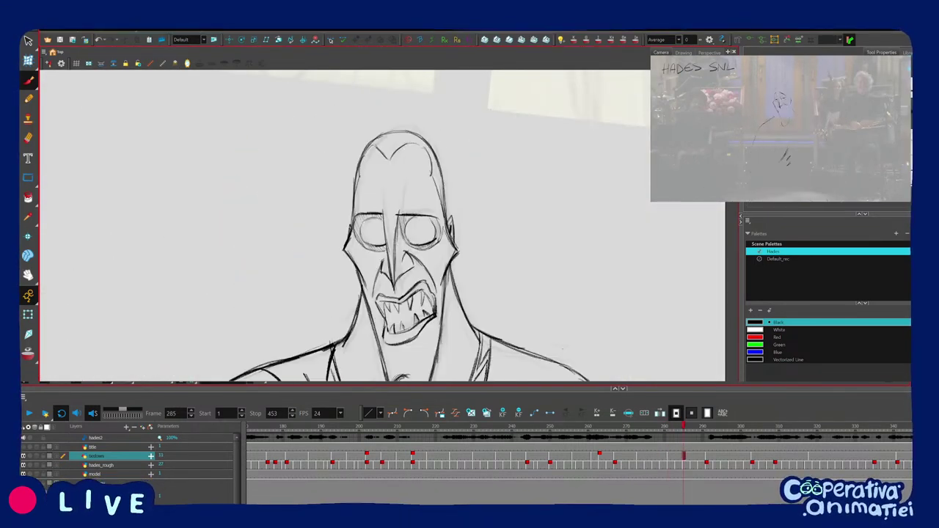
{"action": "key", "text": "shift+x"}
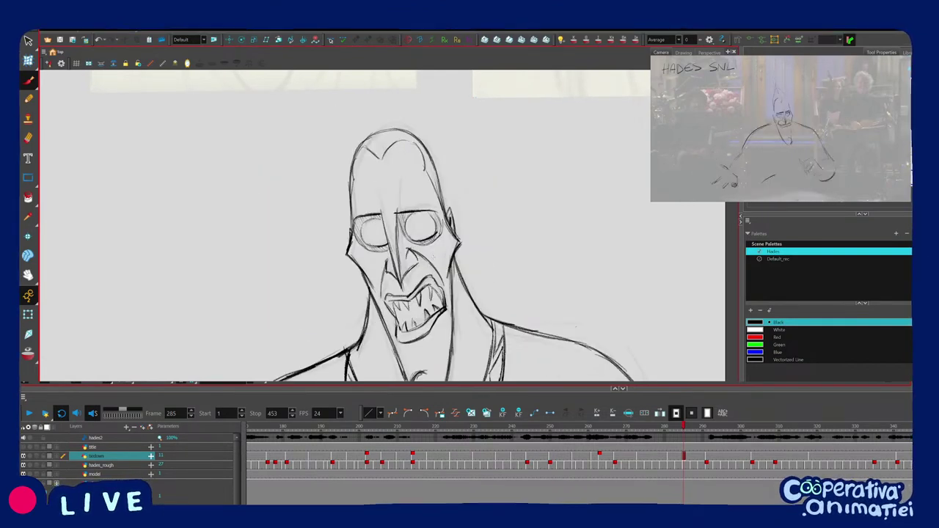
{"action": "key", "text": "2"}
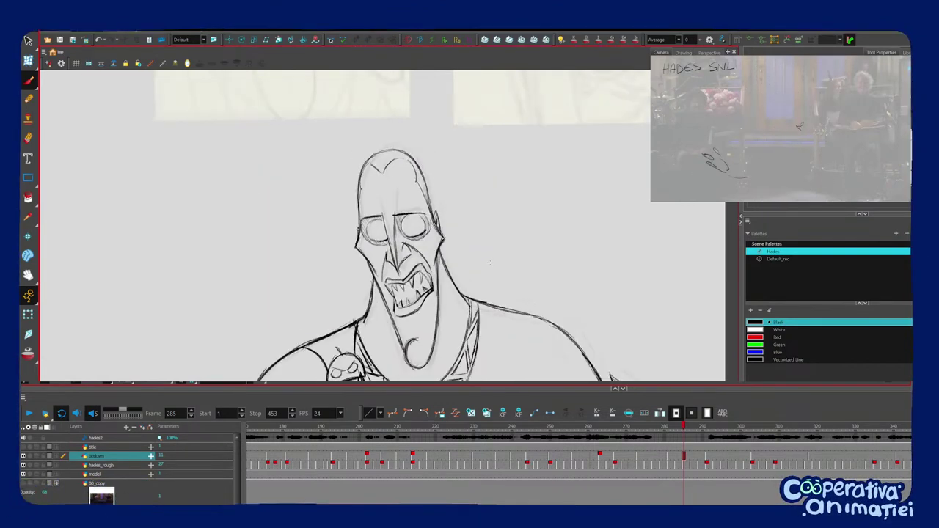
{"action": "left_click_drag", "start_coordinate": [443, 238], "coordinate": [460, 197]}
{"action": "key", "text": "1"}
{"action": "key", "text": "1"}
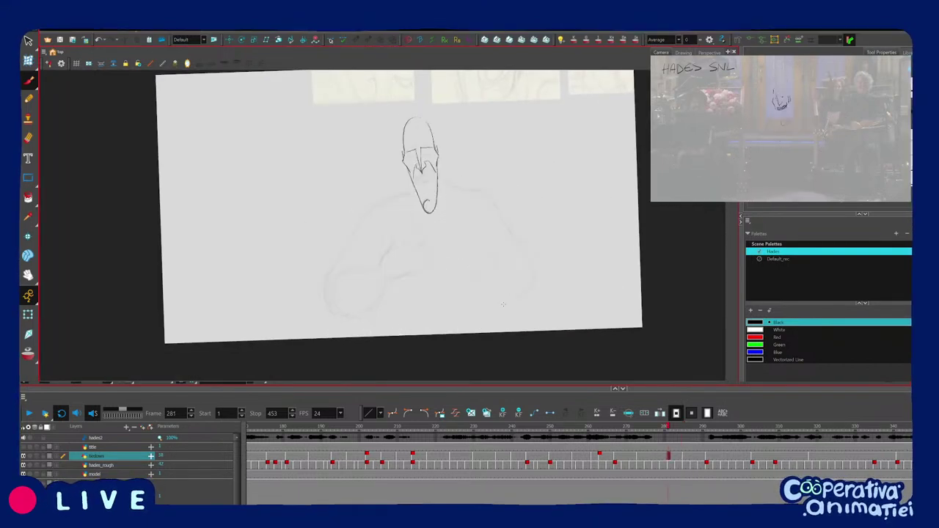
Flip back and forth through the key drawings around frame 281 and scrub the timeline to frame 283.
{"action": "key", "text": "g"}
{"action": "key", "text": "g"}
{"action": "key", "text": "f"}
{"action": "key", "text": "f"}
{"action": "key", "text": "f"}
{"action": "key", "text": "f"}
{"action": "key", "text": "f"}
{"action": "key", "text": "f"}
{"action": "key", "text": "g"}
{"action": "key", "text": "g"}
{"action": "key", "text": "g"}
{"action": "key", "text": "g"}
{"action": "key", "text": "g"}
{"action": "key", "text": "g"}
{"action": "left_click_drag", "start_coordinate": [503, 304], "coordinate": [500, 322]}
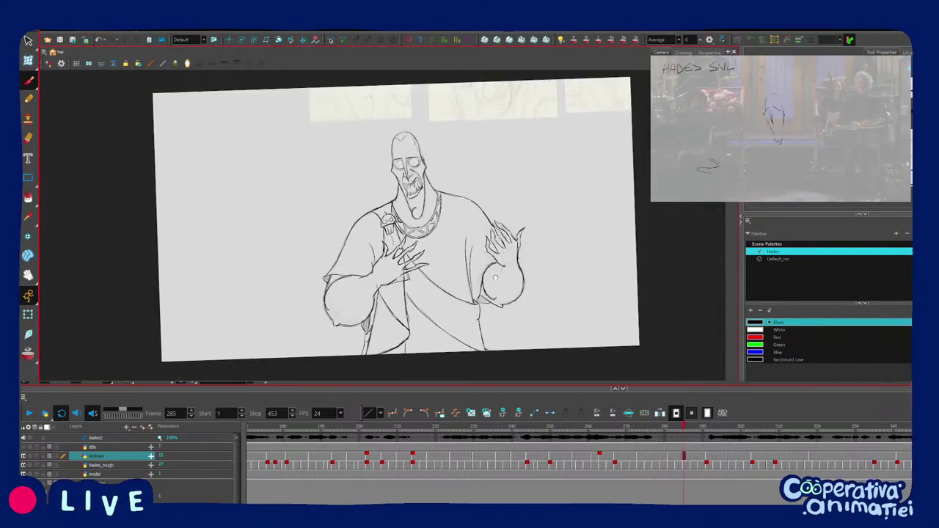
{"action": "key", "text": "2"}
{"action": "key", "text": "f"}
{"action": "key", "text": "f"}
{"action": "key", "text": "f"}
{"action": "key", "text": "f"}
{"action": "key", "text": "f"}
{"action": "key", "text": "f"}
{"action": "mouse_move", "coordinate": [591, 436]}
{"action": "left_mouse_down"}
{"action": "mouse_move", "coordinate": [706, 447]}
{"action": "mouse_move", "coordinate": [660, 449]}
{"action": "mouse_move", "coordinate": [704, 458]}
{"action": "mouse_move", "coordinate": [680, 464]}
{"action": "left_mouse_up"}
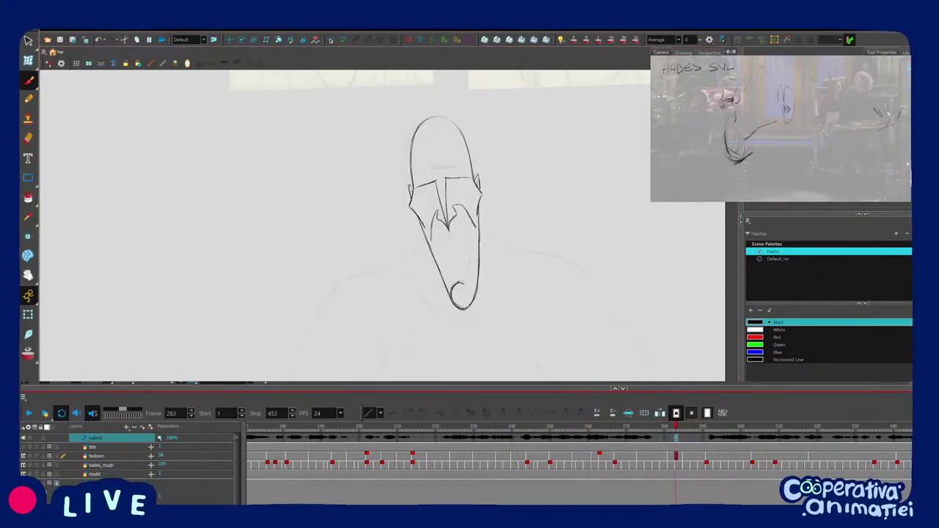
On the clean-up drawing at frame 281, draw the curved lower edges of both eye sockets beneath the brows.
{"action": "scroll", "coordinate": [408, 236], "scroll_direction": "up", "scroll_amount": 2}
{"action": "left_click", "coordinate": [97, 457]}
{"action": "left_click_drag", "start_coordinate": [514, 164], "coordinate": [507, 221]}
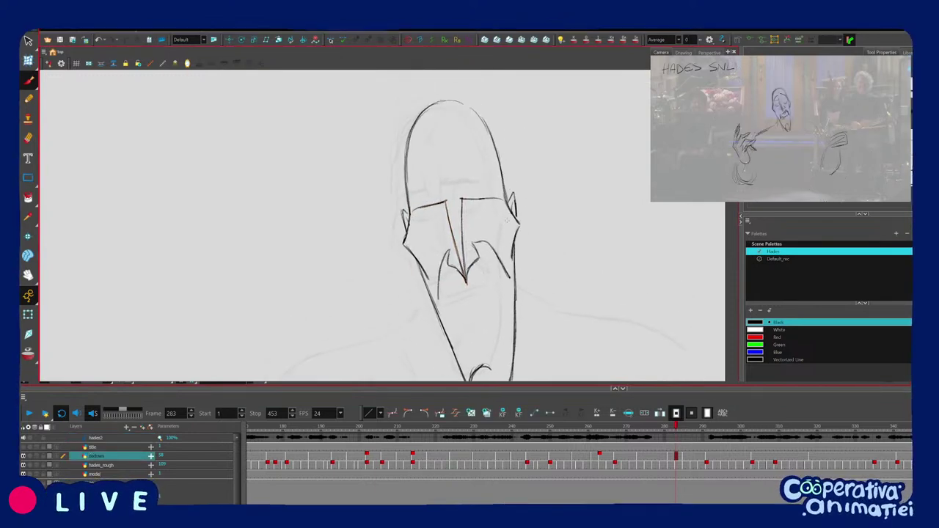
{"action": "key", "text": "comma"}
{"action": "key", "text": "comma"}
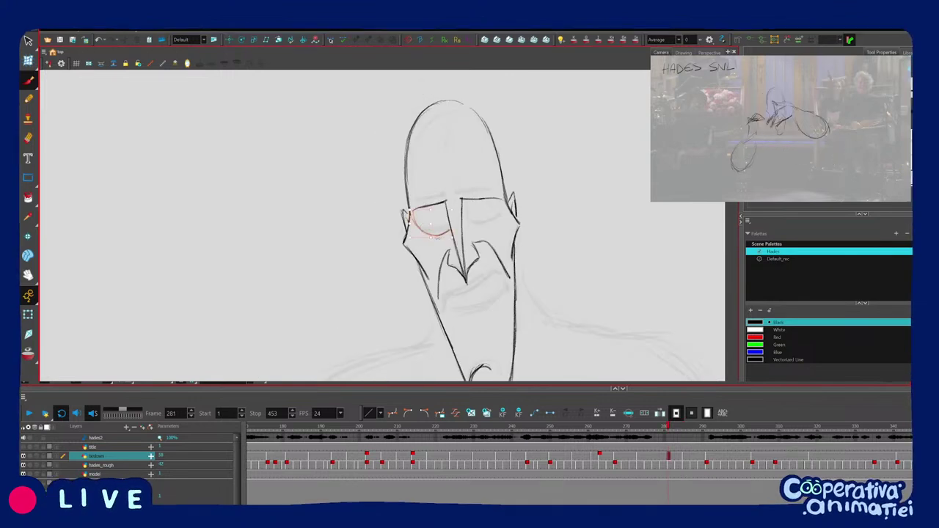
{"action": "key", "text": "e"}
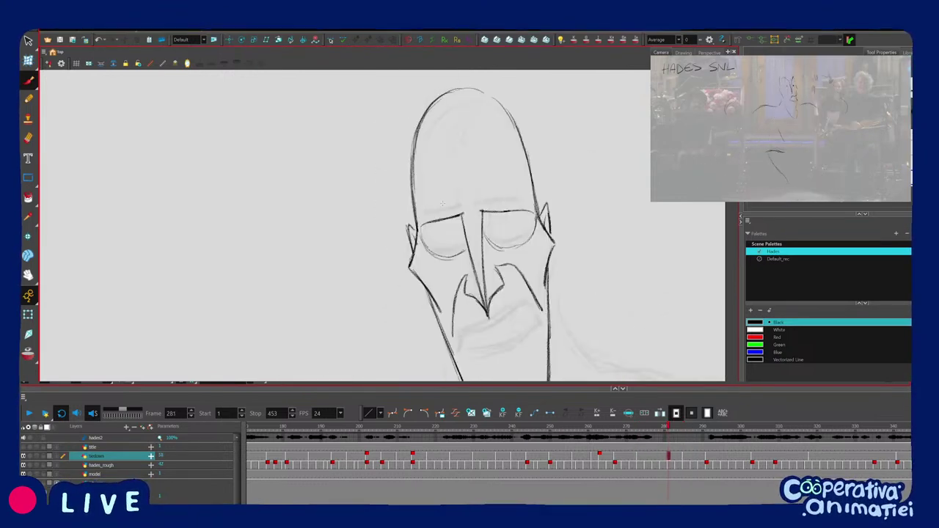
Draw the eyeball outline inside the viewer's-left eye socket, comparing it with the neighbouring drawings.
{"action": "key", "text": "g"}
{"action": "key", "text": "f"}
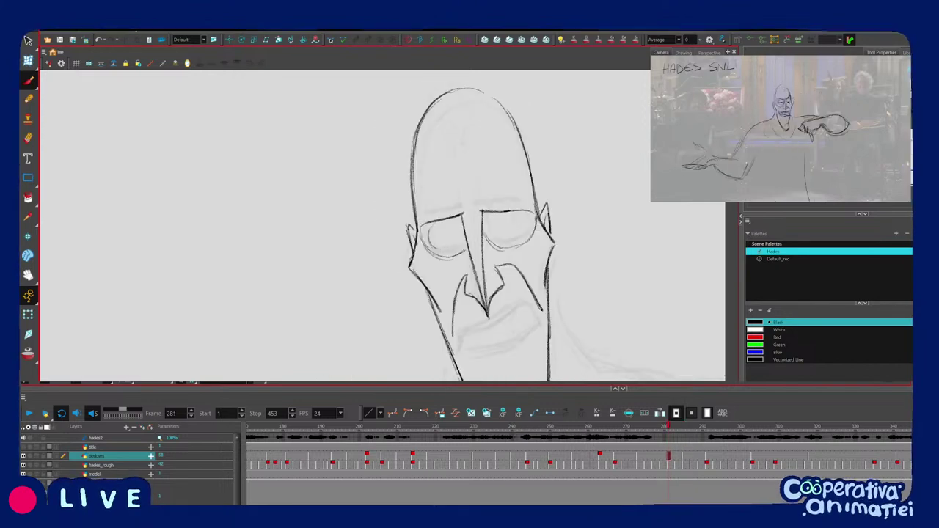
{"action": "key", "text": "g"}
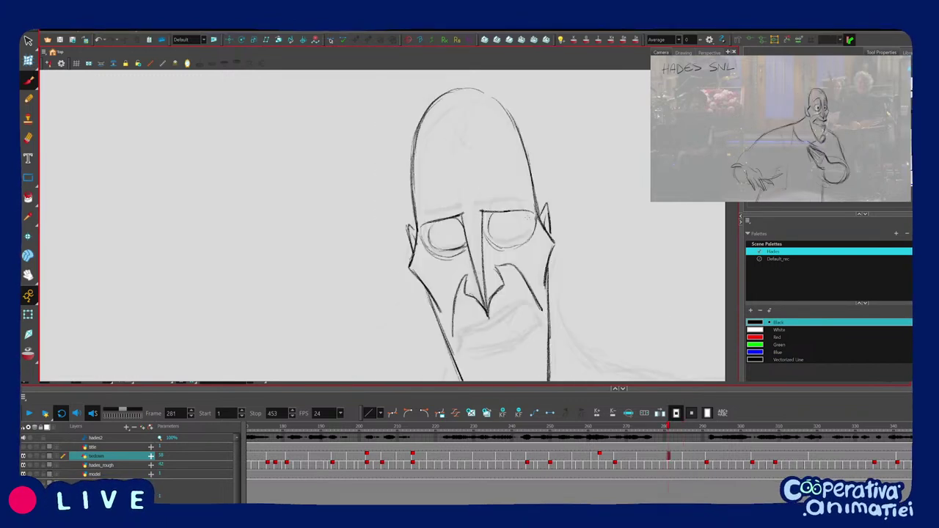
Copy the viewer's-right eye from frame 285 and paste it into the matching eye socket at frame 281.
{"action": "key", "text": "g"}
{"action": "left_click", "coordinate": [482, 206]}
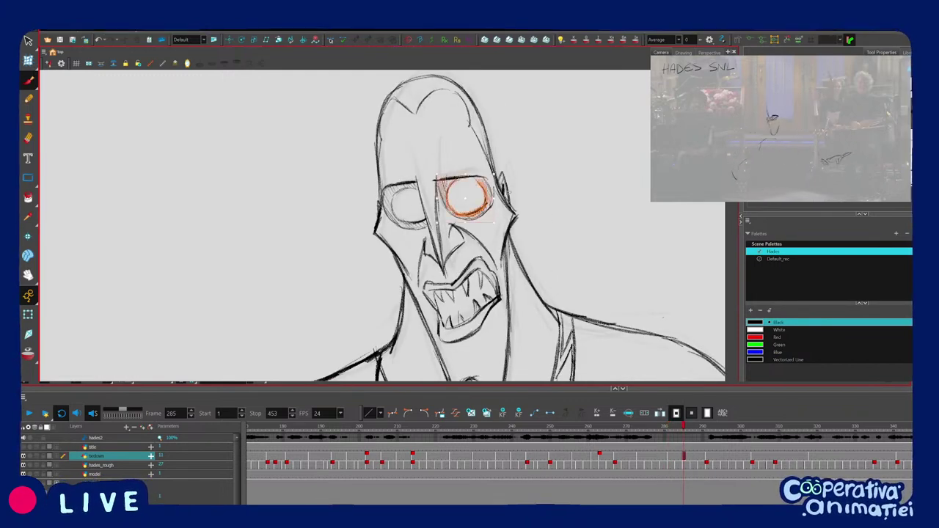
{"action": "key", "text": "ctrl+c"}
{"action": "key", "text": "f"}
{"action": "key", "text": "ctrl+v"}
{"action": "left_click_drag", "start_coordinate": [487, 197], "coordinate": [527, 223]}
{"action": "left_click", "coordinate": [528, 226]}
Check the pasted eye by stepping back and forth through the surrounding frames.
{"action": "key", "text": "g"}
{"action": "key", "text": "f"}
{"action": "key", "text": "comma"}
{"action": "key", "text": "comma"}
{"action": "key", "text": "comma"}
{"action": "key", "text": "comma"}
{"action": "key", "text": "comma"}
{"action": "key", "text": "comma"}
{"action": "key", "text": "comma"}
{"action": "key", "text": "comma"}
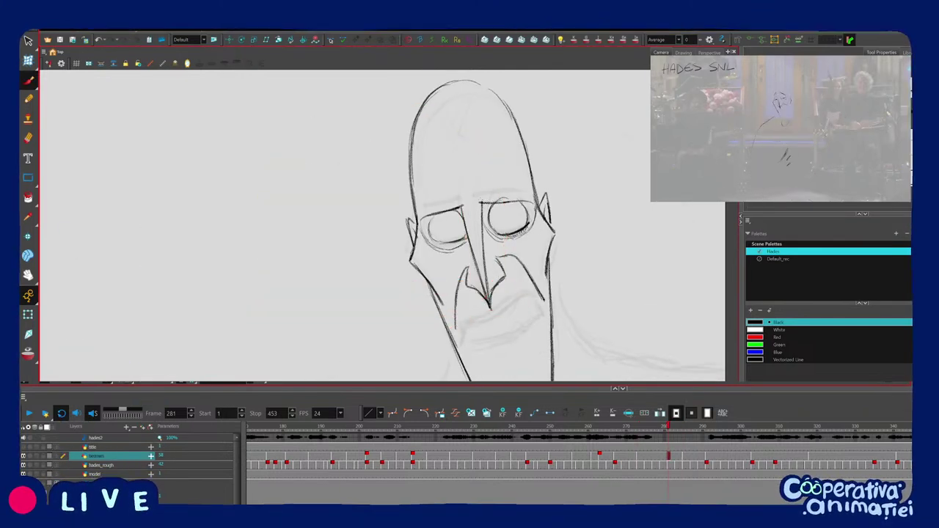
{"action": "key", "text": "period"}
{"action": "key", "text": "period"}
{"action": "key", "text": "period"}
{"action": "key", "text": "period"}
{"action": "key", "text": "period"}
{"action": "key", "text": "period"}
{"action": "key", "text": "period"}
{"action": "key", "text": "period"}
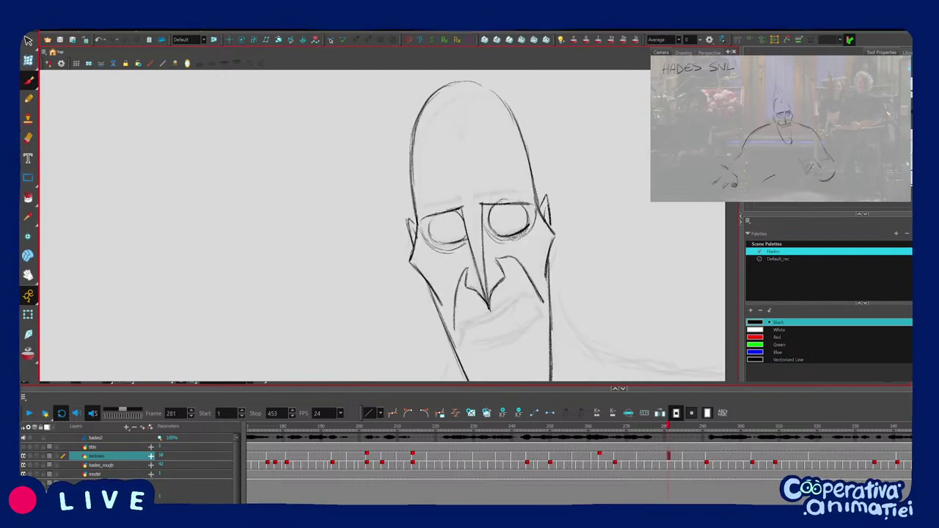
Draw a clean socket curve under the pasted eye, flipping frames to judge it.
{"action": "left_click_drag", "start_coordinate": [523, 233], "coordinate": [495, 231]}
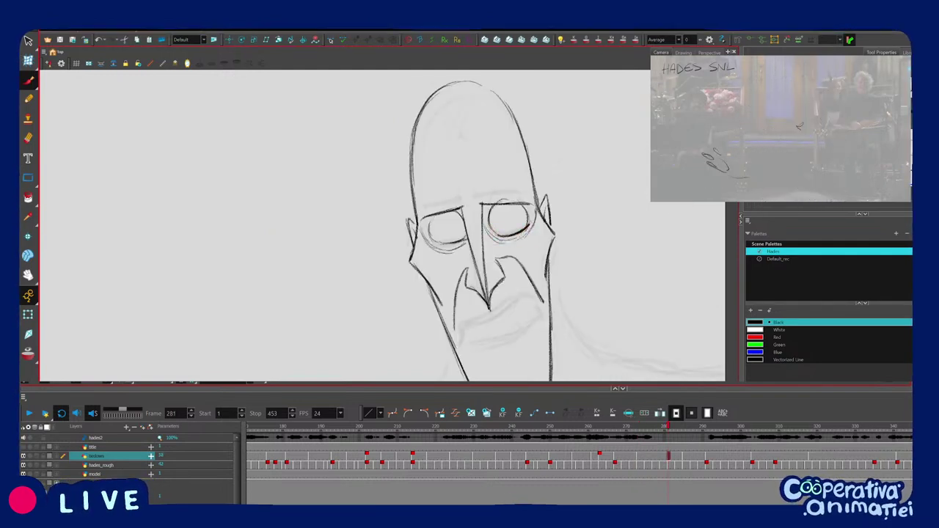
{"action": "key", "text": "comma"}
{"action": "key", "text": "period"}
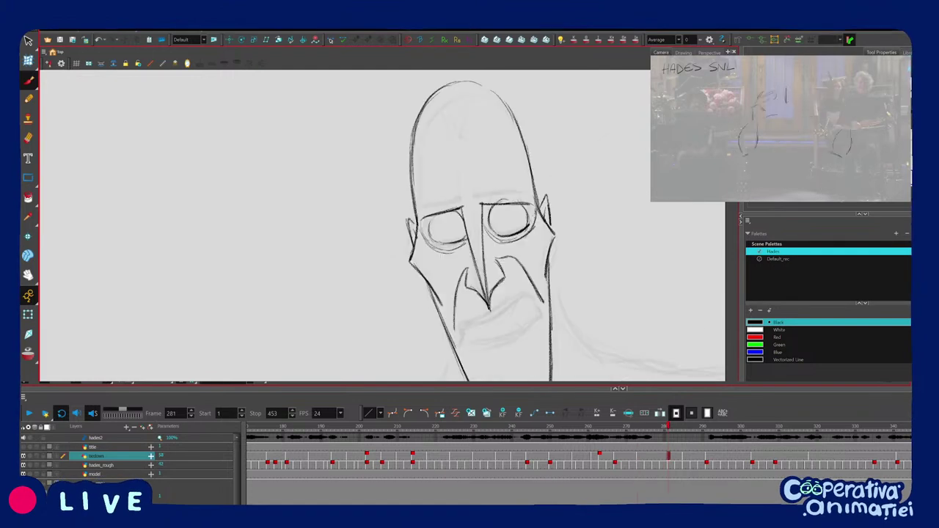
{"action": "key", "text": "comma"}
{"action": "key", "text": "period"}
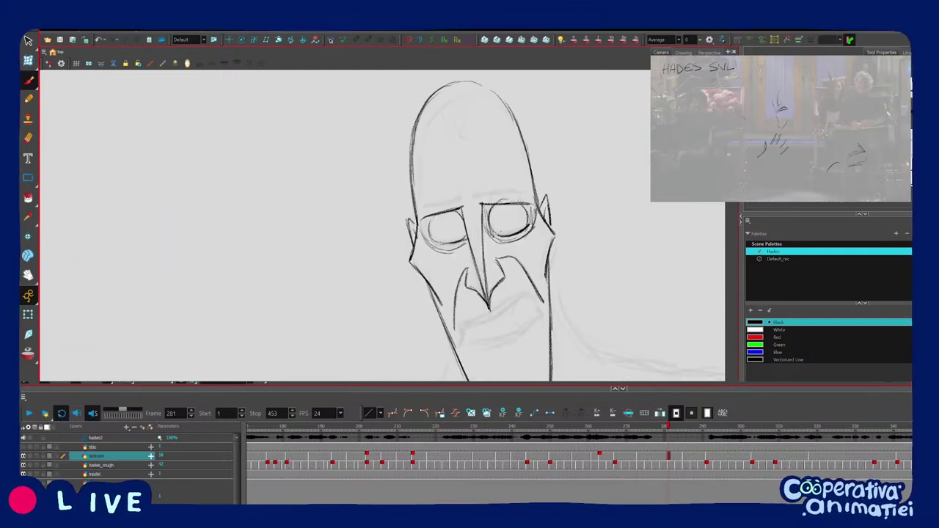
Compare the eyes at frame 281 with the previous and next key drawings.
{"action": "key", "text": "g"}
{"action": "key", "text": "1"}
{"action": "key", "text": "f"}
{"action": "key", "text": "f"}
{"action": "key", "text": "g"}
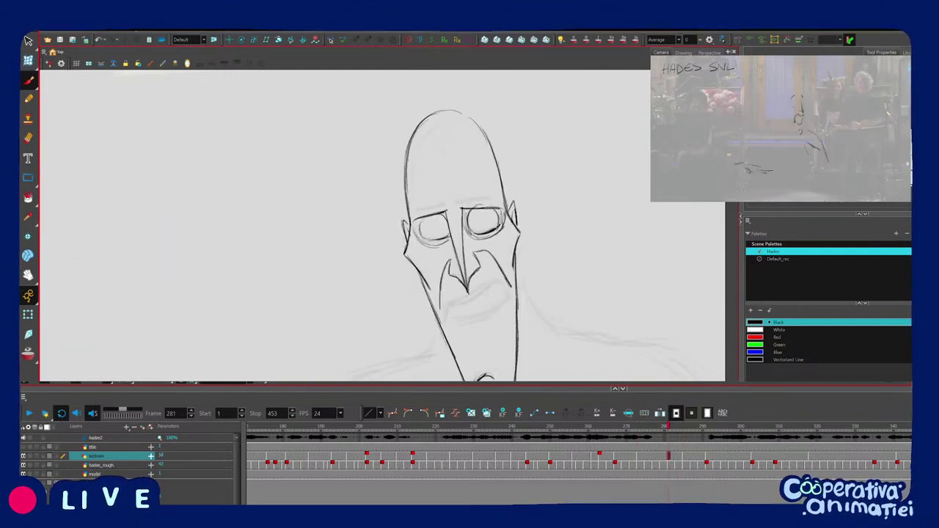
{"action": "key", "text": "1"}
{"action": "key", "text": "1"}
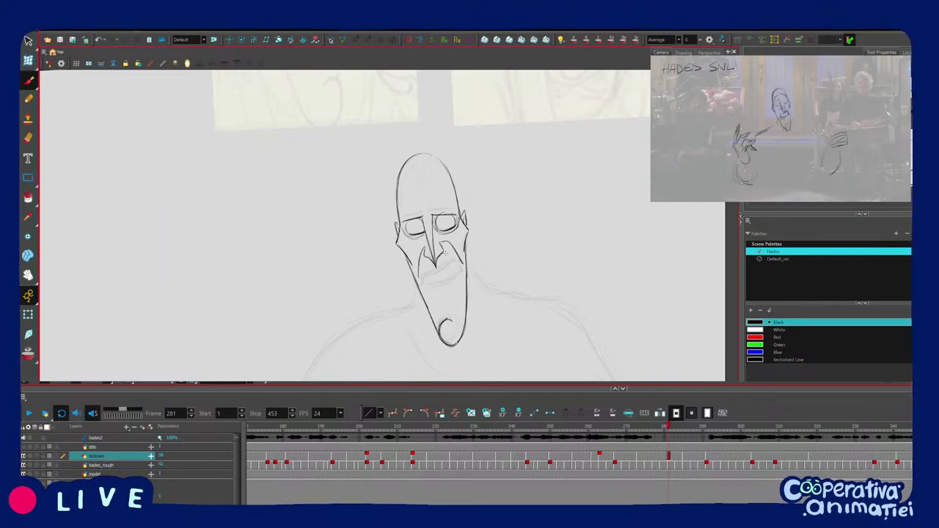
Draw the widow's-peak hairline across the forehead at frame 281, using the neighbouring drawings as reference.
{"action": "key", "text": "2"}
{"action": "left_click_drag", "start_coordinate": [445, 254], "coordinate": [435, 254]}
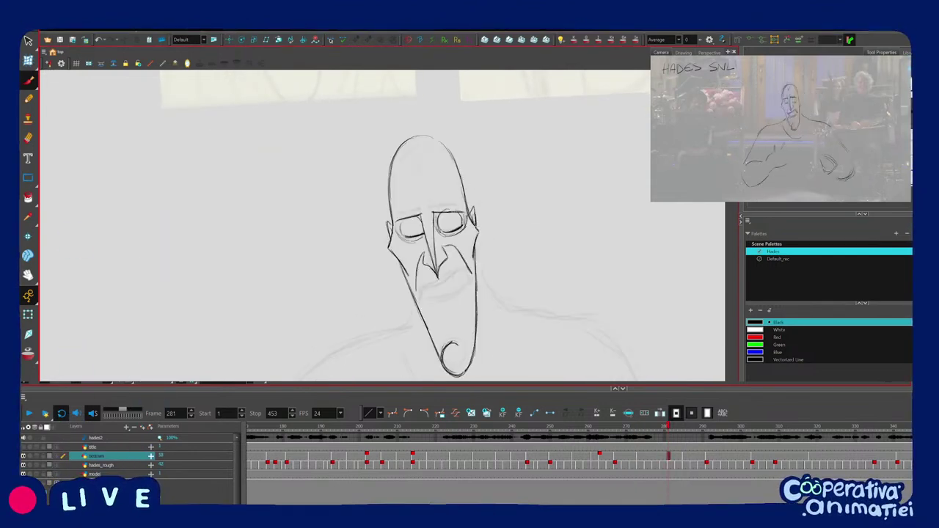
{"action": "key", "text": "f"}
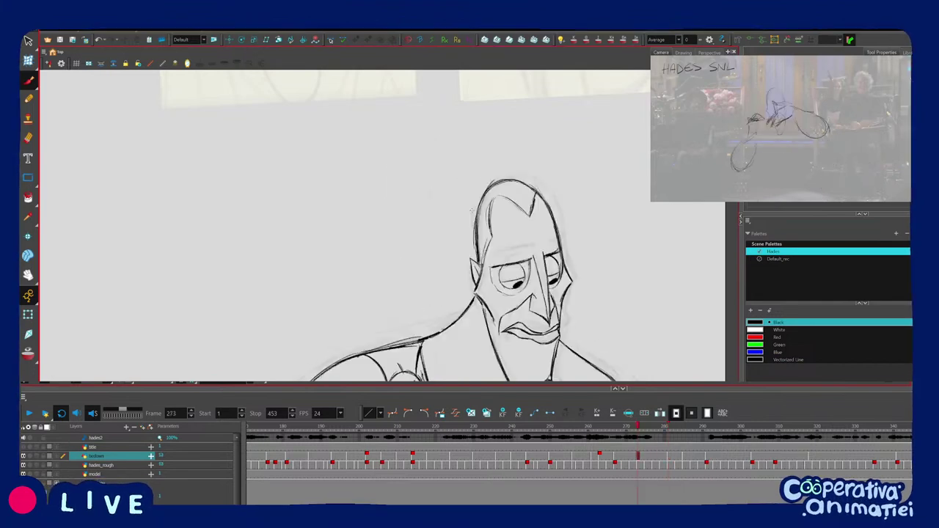
{"action": "key", "text": "g"}
{"action": "key", "text": "2"}
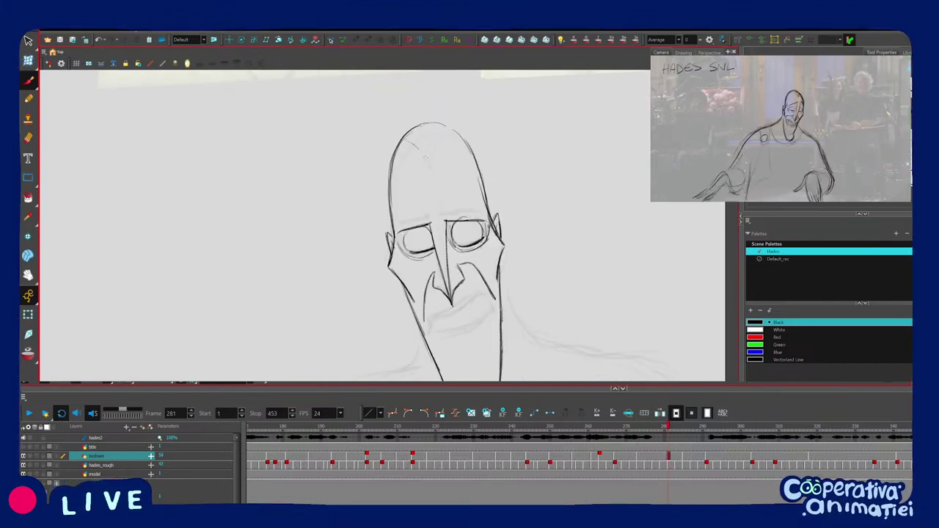
{"action": "key", "text": "f"}
{"action": "mouse_move", "coordinate": [426, 157]}
{"action": "left_mouse_down"}
{"action": "mouse_move", "coordinate": [433, 170]}
{"action": "mouse_move", "coordinate": [440, 145]}
{"action": "mouse_move", "coordinate": [485, 200]}
{"action": "left_mouse_up"}
{"action": "key", "text": "g"}
{"action": "left_click_drag", "start_coordinate": [397, 194], "coordinate": [393, 218]}
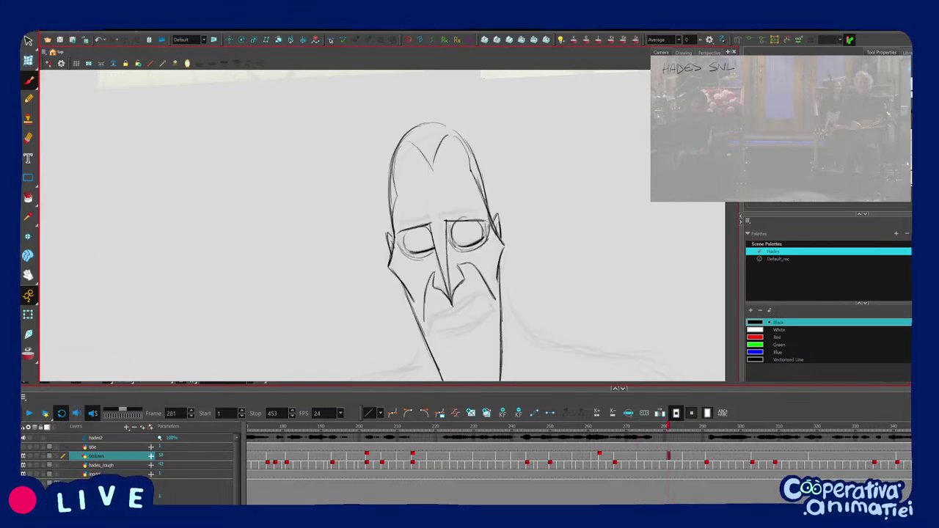
Join the viewer's-left arc of the hairline from the temple to the central peak, checking it against the neighbouring drawing.
{"action": "left_click_drag", "start_coordinate": [398, 157], "coordinate": [433, 169]}
{"action": "key", "text": "f"}
{"action": "key", "text": "g"}
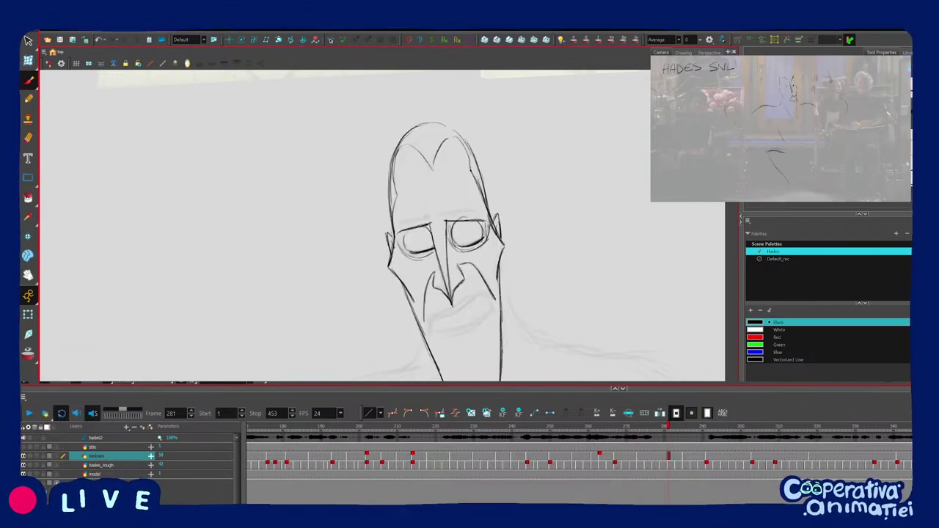
{"action": "key", "text": "f"}
{"action": "key", "text": "g"}
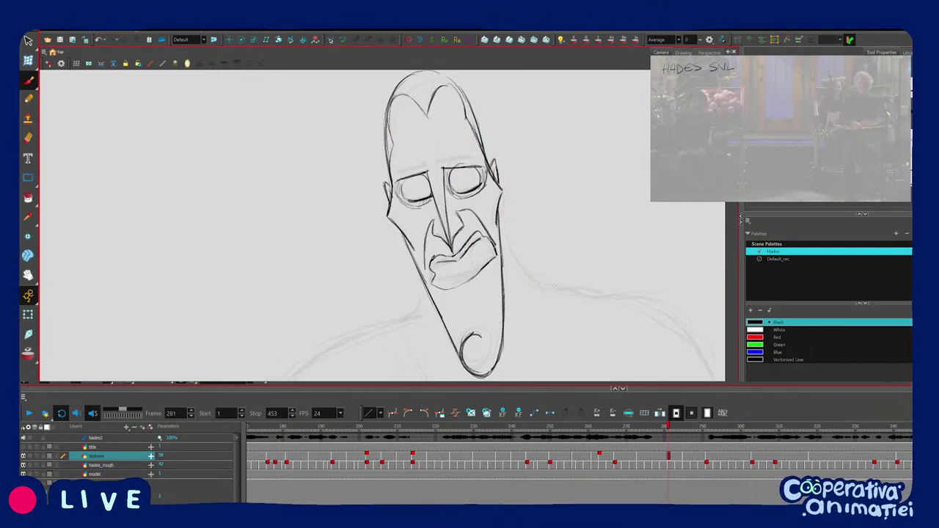
Draw the viewer's-right mouth corner and the inner edge of the lower lip.
{"action": "scroll", "coordinate": [446, 268], "scroll_direction": "up", "scroll_amount": 2}
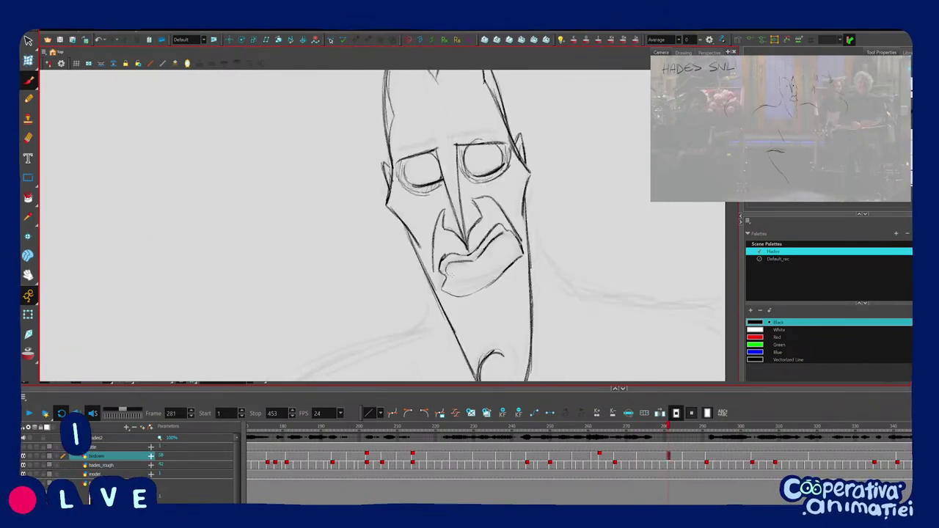
{"action": "key", "text": "shift+x"}
{"action": "left_click_drag", "start_coordinate": [504, 251], "coordinate": [518, 269]}
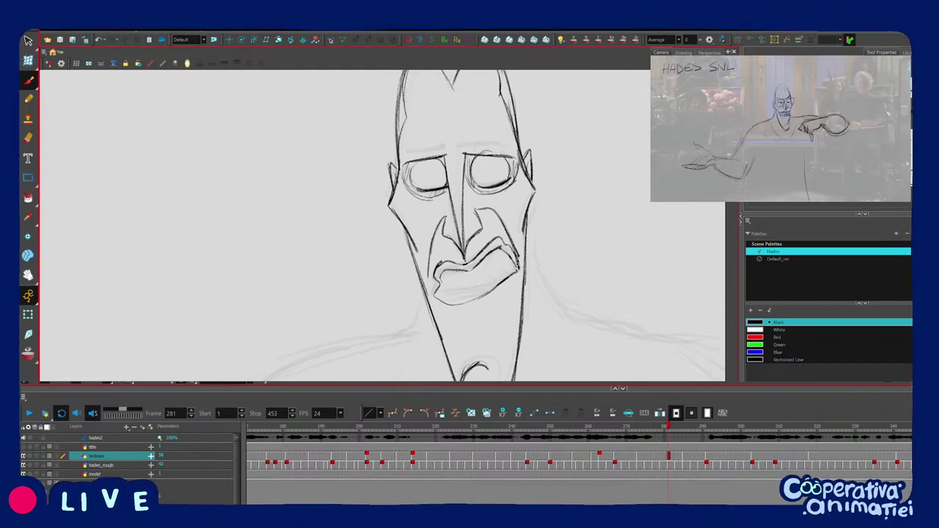
{"action": "mouse_move", "coordinate": [455, 283]}
{"action": "left_mouse_down"}
{"action": "mouse_move", "coordinate": [463, 269]}
{"action": "mouse_move", "coordinate": [503, 265]}
{"action": "left_mouse_up"}
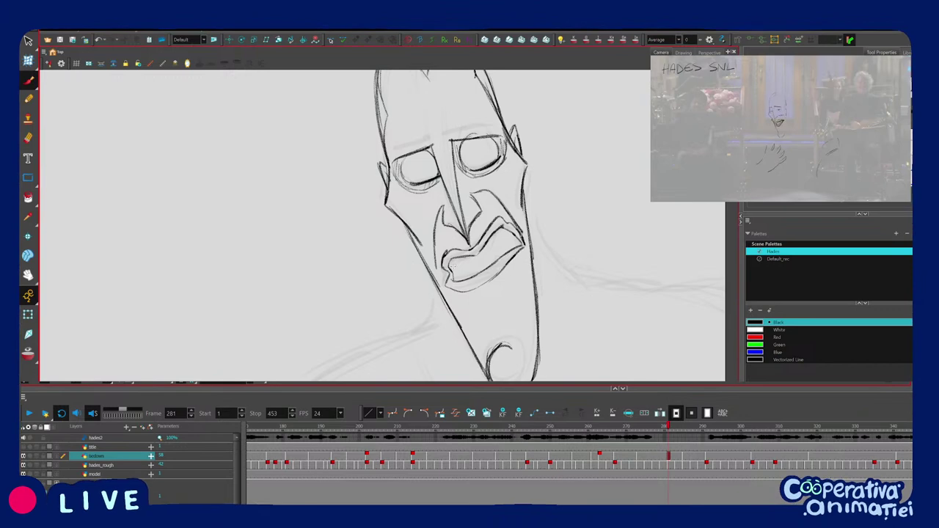
Draw the pointed teeth inside the mouth at frame 281, comparing them with the neighbouring drawing.
{"action": "key", "text": "f"}
{"action": "key", "text": "g"}
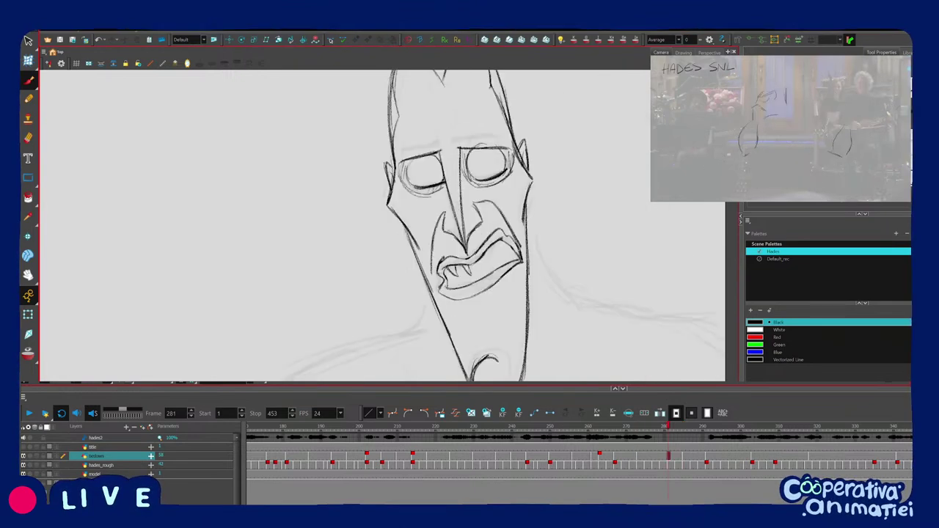
{"action": "key", "text": "f"}
{"action": "key", "text": "g"}
{"action": "left_click_drag", "start_coordinate": [494, 246], "coordinate": [499, 260]}
{"action": "key", "text": "f"}
{"action": "key", "text": "g"}
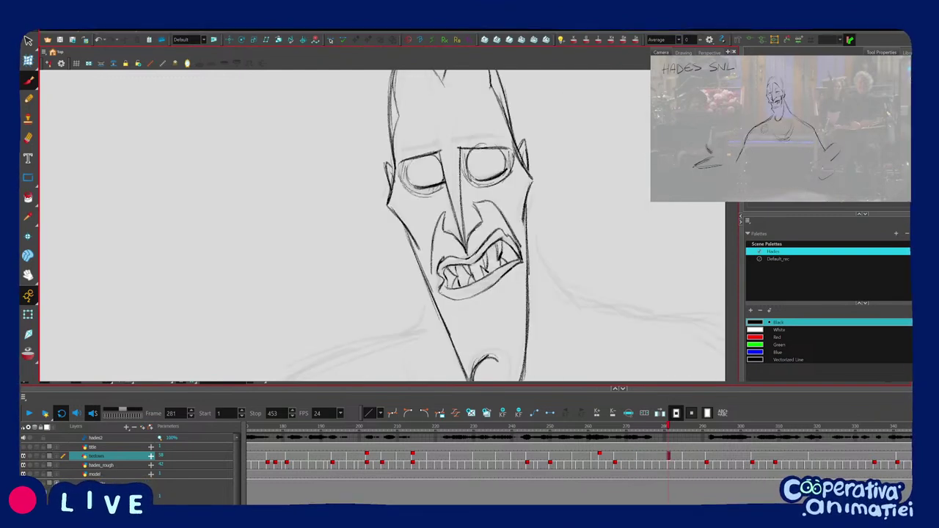
Check the head with its teeth at frame 281 by flipping between frames 273 and 285.
{"action": "key", "text": "1"}
{"action": "key", "text": "1"}
{"action": "key", "text": "g"}
{"action": "key", "text": "f"}
{"action": "key", "text": "f"}
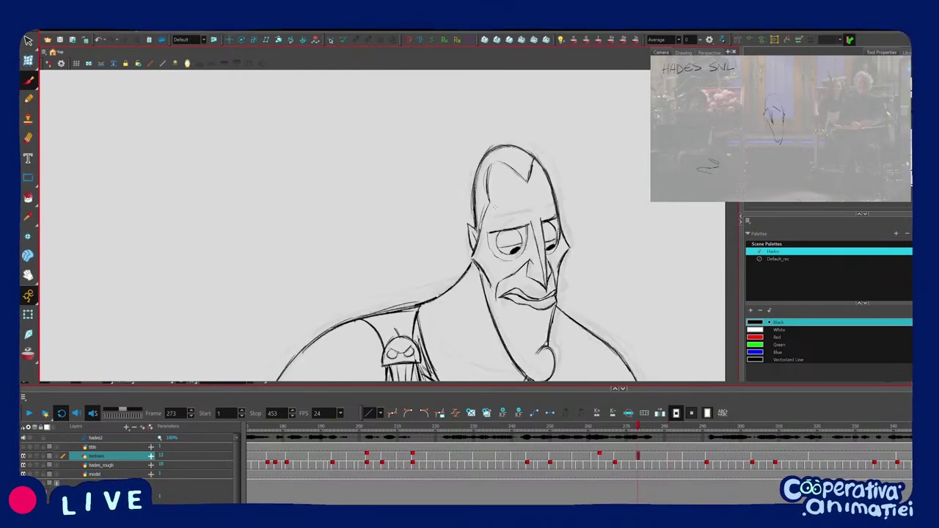
{"action": "key", "text": "g"}
{"action": "key", "text": "g"}
{"action": "key", "text": "2"}
Try to copy linework from the previous key drawing and paste it onto the head at frame 281.
{"action": "key", "text": "f"}
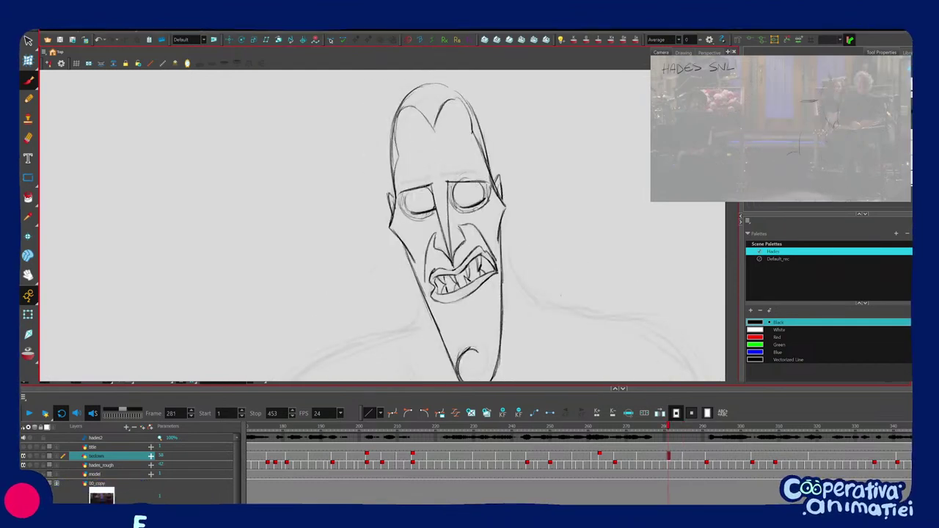
{"action": "left_click_drag", "start_coordinate": [510, 195], "coordinate": [512, 168]}
{"action": "key", "text": "ctrl+c"}
{"action": "key", "text": "g"}
{"action": "key", "text": "ctrl+v"}
{"action": "left_click", "coordinate": [562, 141]}
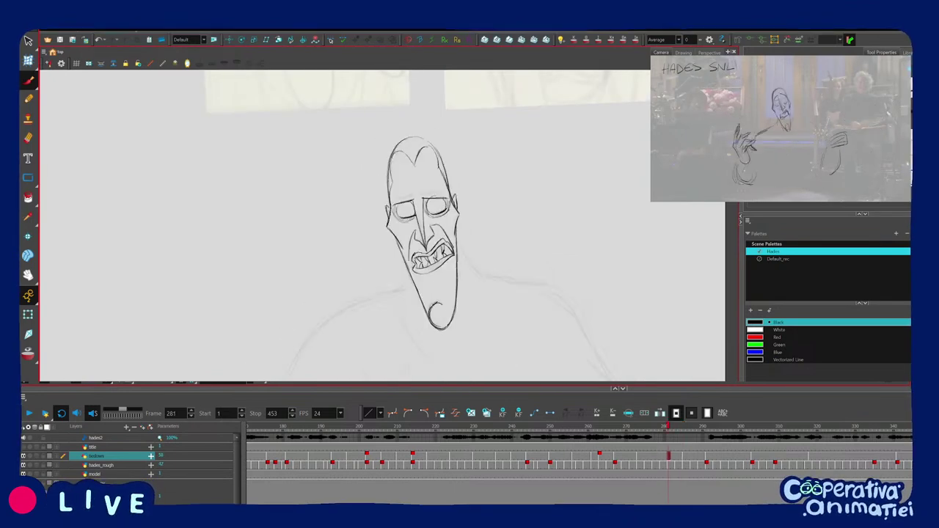
Compare the head at frame 281 with the full snarling pose at frame 285 in a rotated view.
{"action": "mouse_move", "coordinate": [452, 281]}
{"action": "left_mouse_down"}
{"action": "mouse_move", "coordinate": [415, 295]}
{"action": "mouse_move", "coordinate": [408, 324]}
{"action": "left_mouse_up"}
{"action": "key", "text": "Escape"}
{"action": "key", "text": "g"}
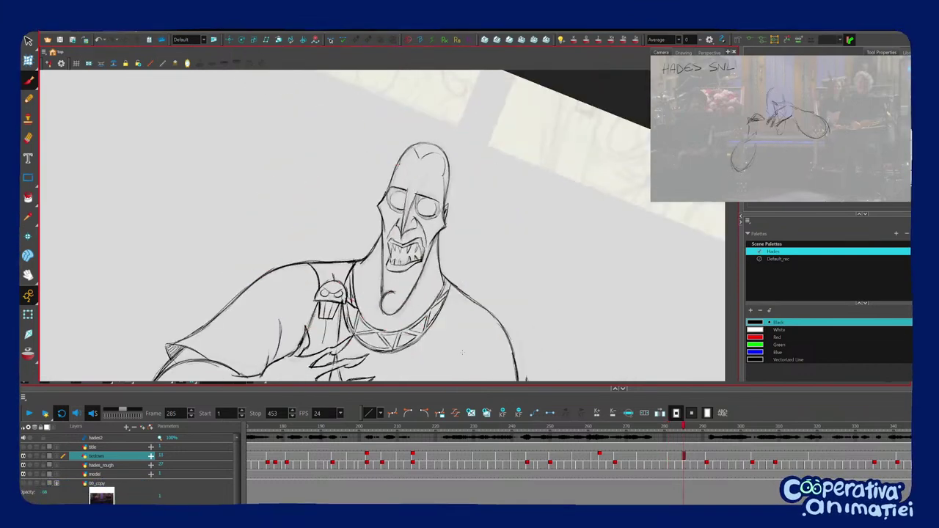
{"action": "key", "text": "f"}
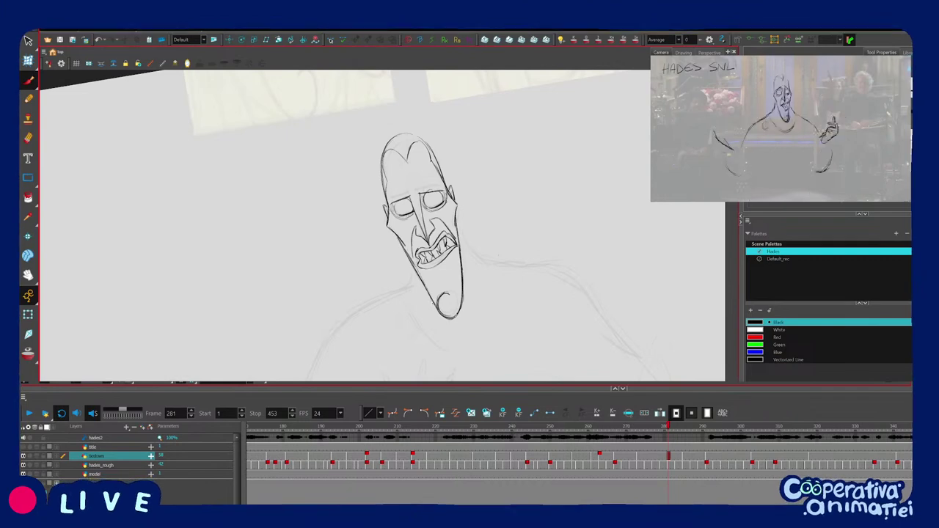
Draw the shoulder line, sleeve edge and upper forearm contour of the character's right arm at frame 281.
{"action": "left_click_drag", "start_coordinate": [408, 272], "coordinate": [404, 282]}
{"action": "left_click_drag", "start_coordinate": [503, 240], "coordinate": [491, 279]}
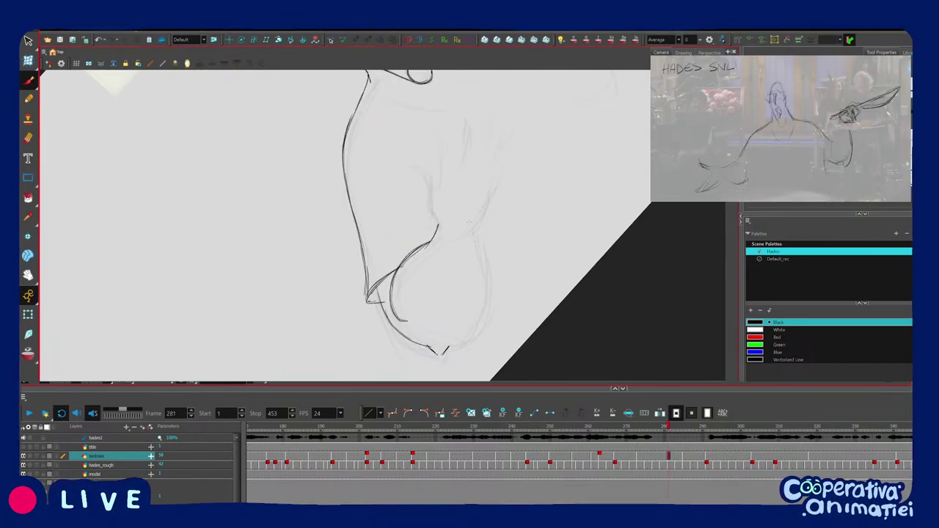
{"action": "key", "text": "ctrl+z"}
{"action": "mouse_move", "coordinate": [475, 252]}
{"action": "left_mouse_down"}
{"action": "mouse_move", "coordinate": [478, 215]}
{"action": "mouse_move", "coordinate": [487, 280]}
{"action": "left_mouse_up"}
{"action": "left_click_drag", "start_coordinate": [451, 311], "coordinate": [472, 299]}
Complete the rounded forearm outline and the far side of the wrist at frame 281, comparing them with the neighbouring drawing.
{"action": "mouse_move", "coordinate": [470, 213]}
{"action": "left_mouse_down"}
{"action": "mouse_move", "coordinate": [444, 291]}
{"action": "mouse_move", "coordinate": [353, 309]}
{"action": "mouse_move", "coordinate": [288, 274]}
{"action": "mouse_move", "coordinate": [293, 283]}
{"action": "left_mouse_up"}
{"action": "key", "text": "f"}
{"action": "key", "text": "g"}
{"action": "mouse_move", "coordinate": [334, 304]}
{"action": "left_mouse_down"}
{"action": "mouse_move", "coordinate": [357, 315]}
{"action": "mouse_move", "coordinate": [487, 267]}
{"action": "mouse_move", "coordinate": [511, 298]}
{"action": "mouse_move", "coordinate": [523, 249]}
{"action": "left_mouse_up"}
{"action": "left_click_drag", "start_coordinate": [468, 285], "coordinate": [491, 264]}
{"action": "left_click_drag", "start_coordinate": [509, 249], "coordinate": [510, 206]}
{"action": "left_click_drag", "start_coordinate": [510, 206], "coordinate": [462, 270]}
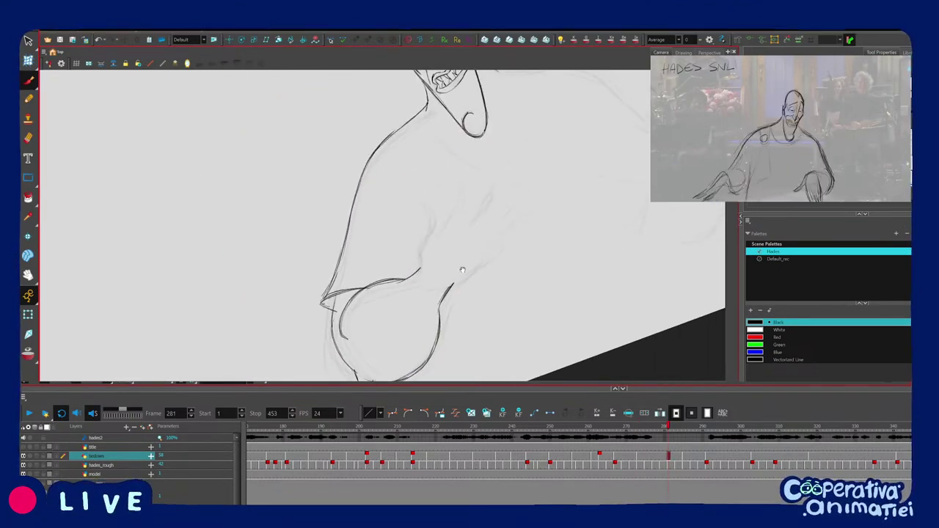
Draw the thumb-side edge of the right hand up from the wrist and check it against the neighbouring drawing.
{"action": "key", "text": "2"}
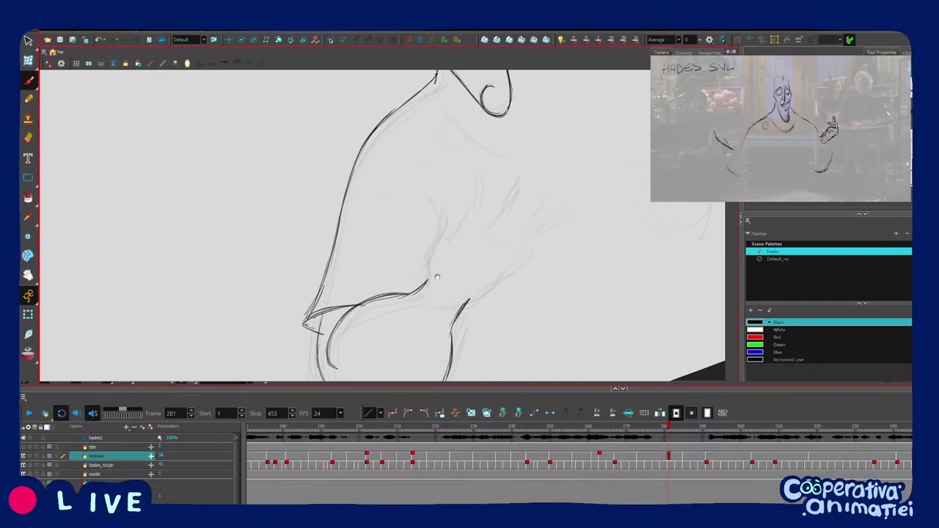
{"action": "left_click_drag", "start_coordinate": [505, 276], "coordinate": [491, 278]}
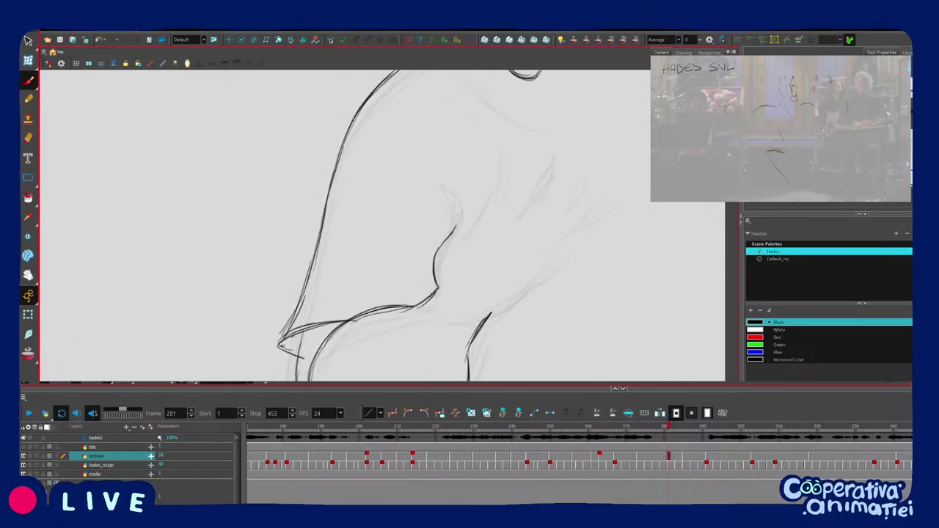
{"action": "key", "text": "f"}
{"action": "key", "text": "g"}
{"action": "key", "text": "1"}
{"action": "key", "text": "1"}
{"action": "key", "text": "f"}
{"action": "key", "text": "g"}
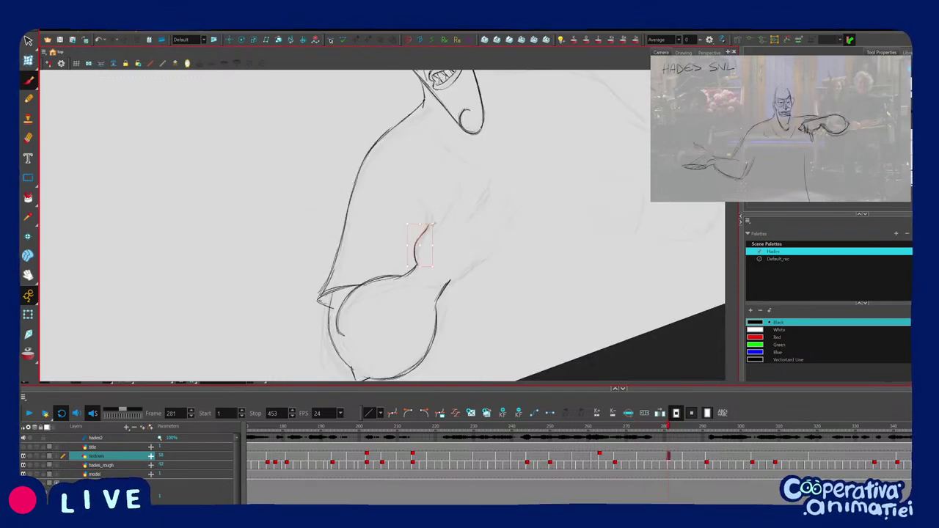
{"action": "key", "text": "f"}
{"action": "key", "text": "g"}
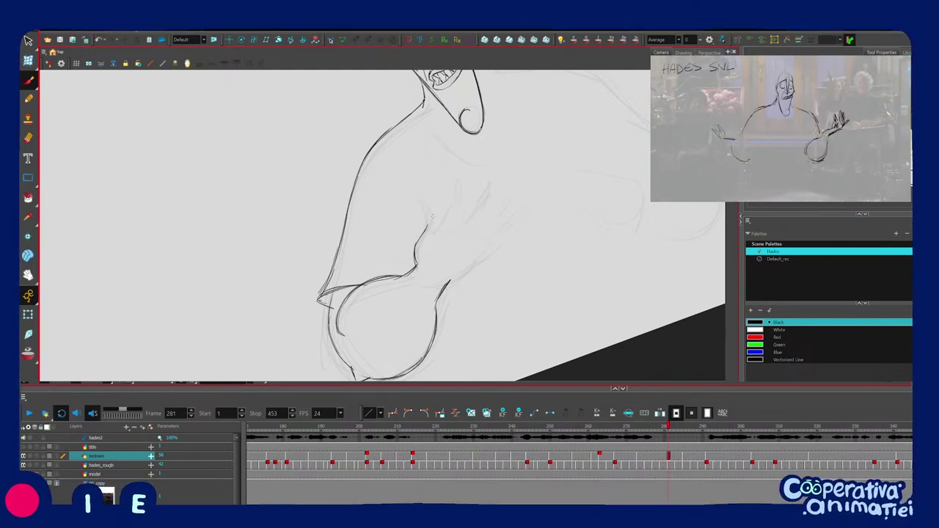
Draw the pointed thumb of the right hand and the curved web between the thumb and index finger.
{"action": "left_click_drag", "start_coordinate": [433, 217], "coordinate": [436, 246]}
{"action": "scroll", "coordinate": [436, 246], "scroll_direction": "up", "scroll_amount": 1}
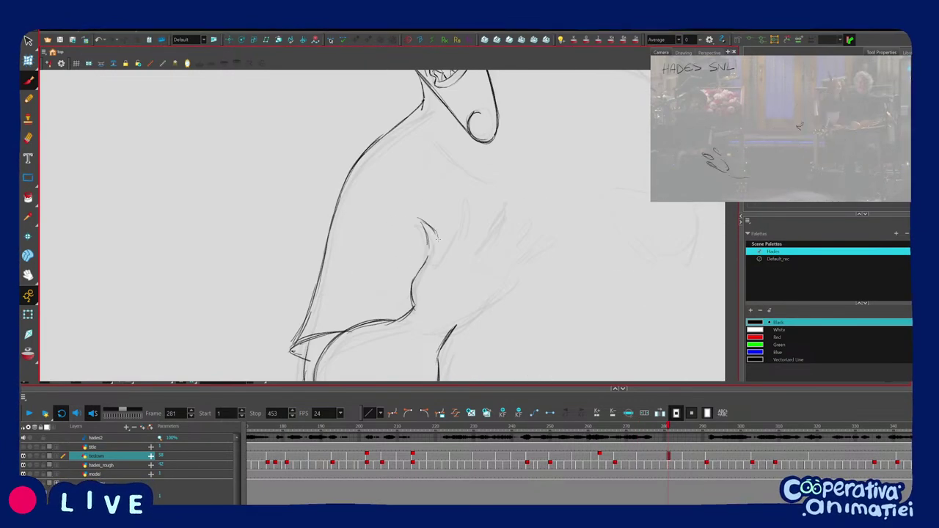
{"action": "left_click_drag", "start_coordinate": [439, 239], "coordinate": [442, 245]}
{"action": "key", "text": "2"}
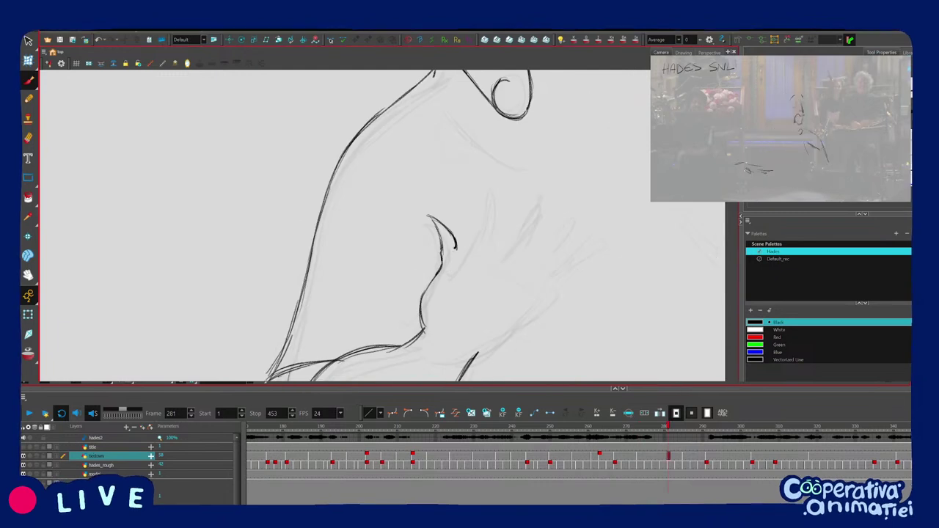
{"action": "left_click_drag", "start_coordinate": [459, 248], "coordinate": [452, 272]}
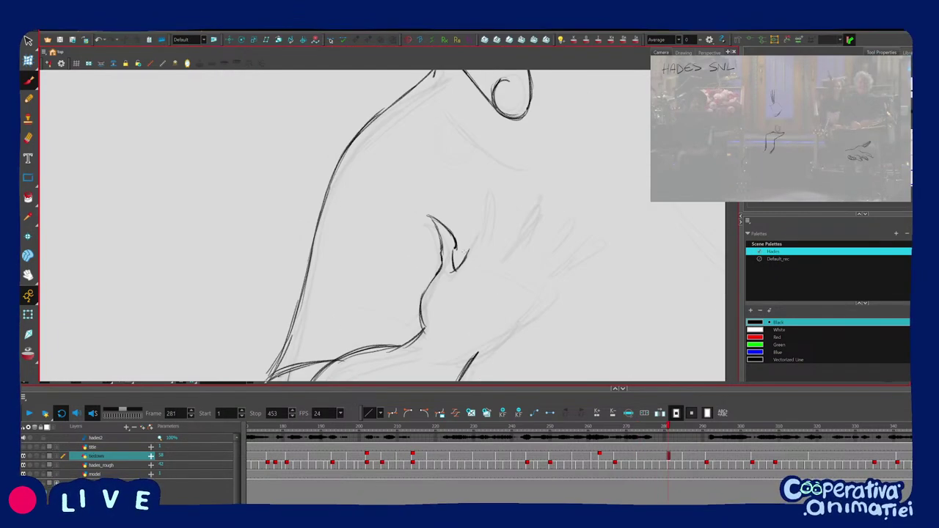
Draw the thumb-side edge of the index finger and its long pointed claw on the right hand.
{"action": "left_click_drag", "start_coordinate": [474, 237], "coordinate": [484, 228]}
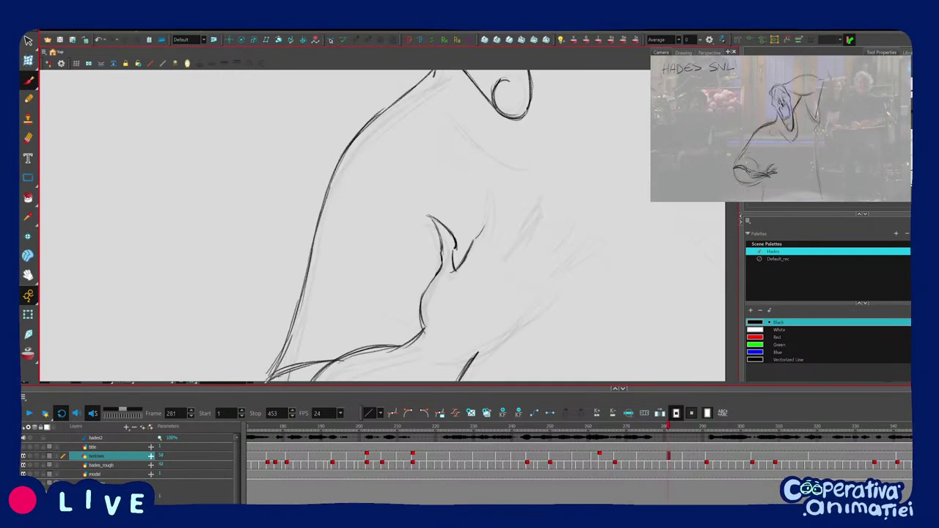
{"action": "key", "text": "c"}
{"action": "key", "text": "f"}
{"action": "key", "text": "g"}
{"action": "left_click_drag", "start_coordinate": [480, 180], "coordinate": [484, 175]}
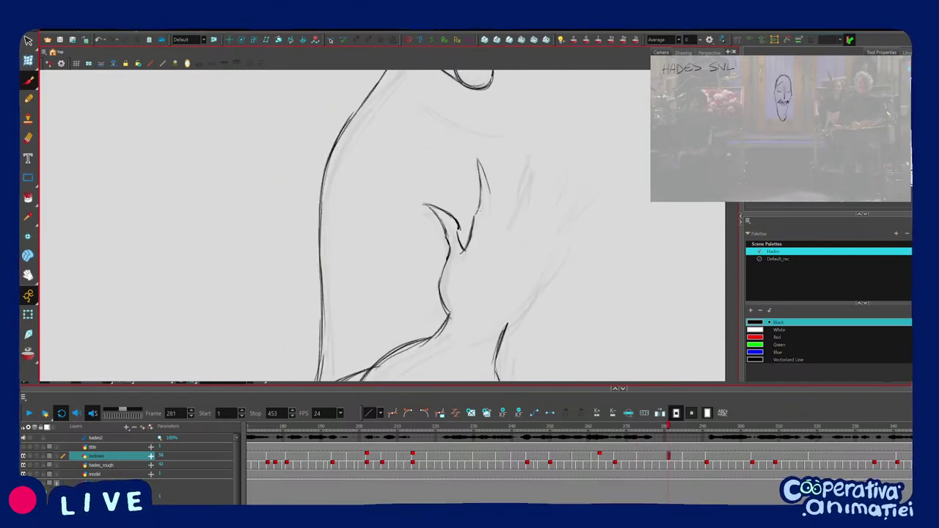
{"action": "left_click_drag", "start_coordinate": [518, 230], "coordinate": [521, 226]}
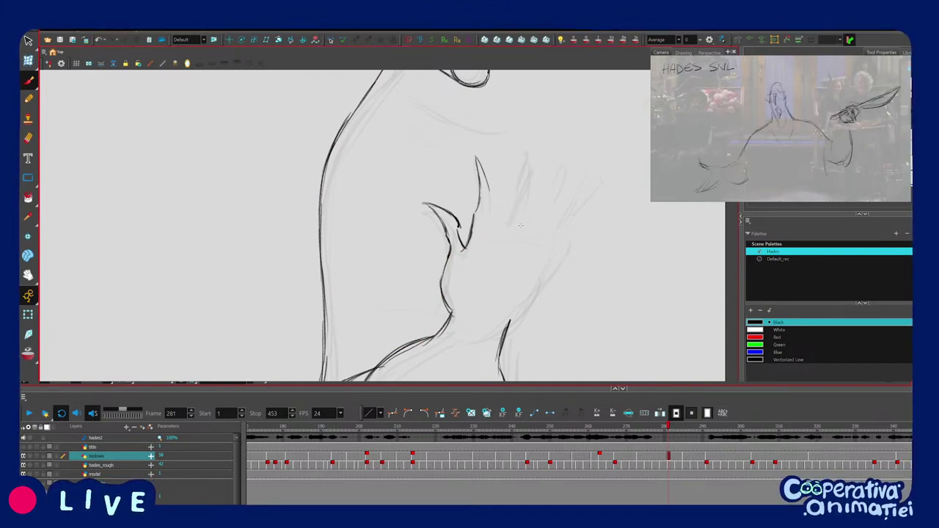
{"action": "left_click_drag", "start_coordinate": [521, 225], "coordinate": [514, 325]}
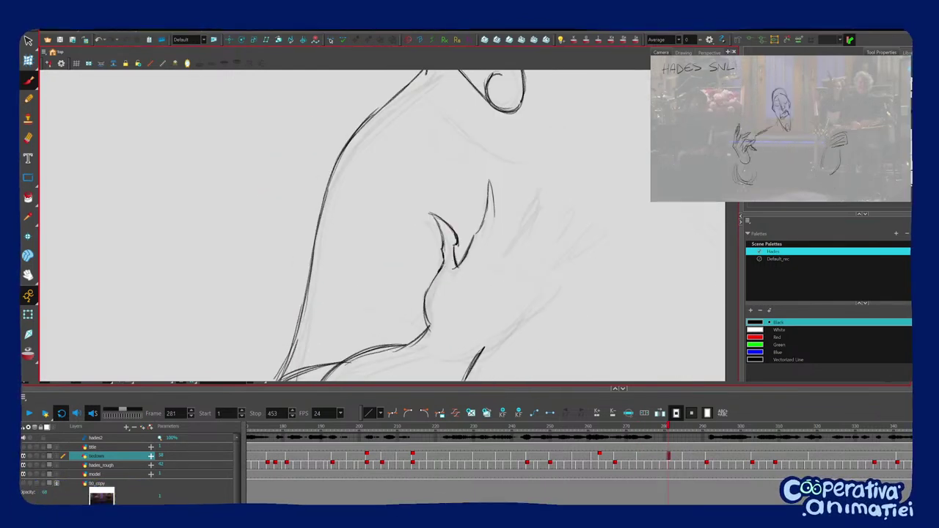
{"action": "key", "text": "1"}
{"action": "left_click_drag", "start_coordinate": [512, 248], "coordinate": [504, 276]}
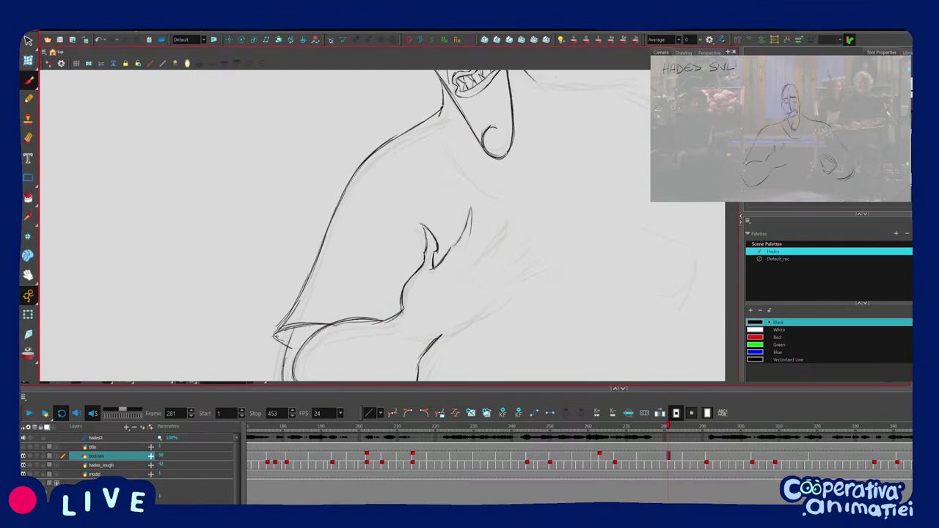
Strengthen the index finger's claw outline at frame 281, flipping to the neighbouring drawing for reference.
{"action": "key", "text": "f"}
{"action": "key", "text": "g"}
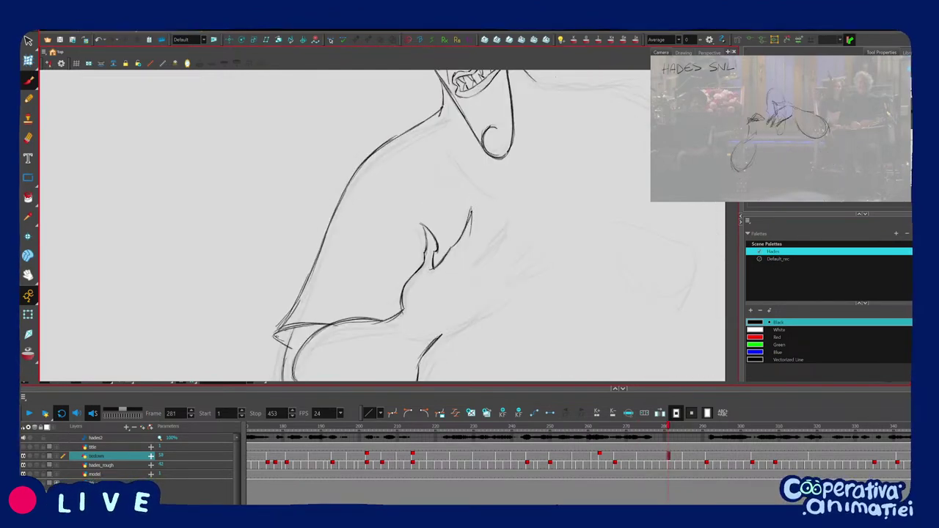
{"action": "left_click_drag", "start_coordinate": [505, 243], "coordinate": [500, 190]}
{"action": "mouse_move", "coordinate": [447, 243]}
{"action": "left_mouse_down"}
{"action": "mouse_move", "coordinate": [457, 169]}
{"action": "mouse_move", "coordinate": [467, 204]}
{"action": "left_mouse_up"}
{"action": "key", "text": "f"}
{"action": "key", "text": "g"}
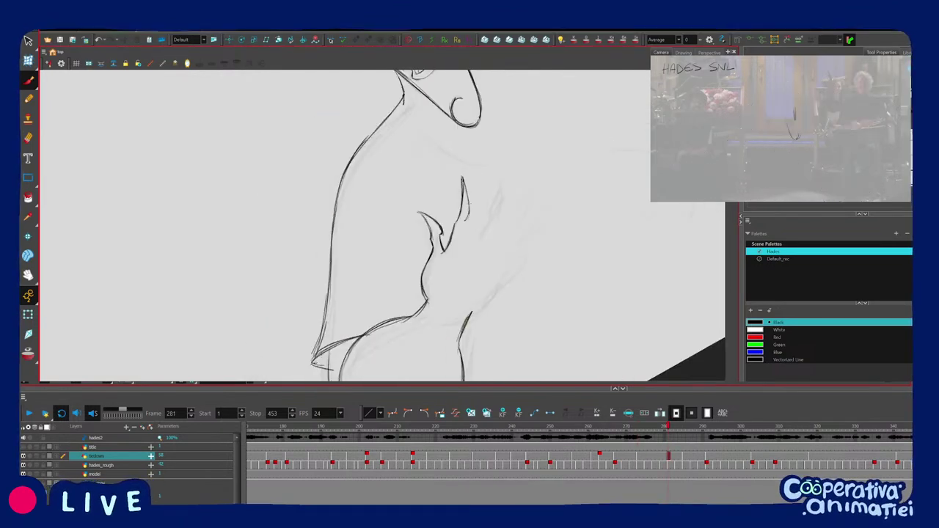
Select the index finger's claw lines and refine the fingertip against the key drawing at frame 273.
{"action": "key", "text": "f"}
{"action": "key", "text": "g"}
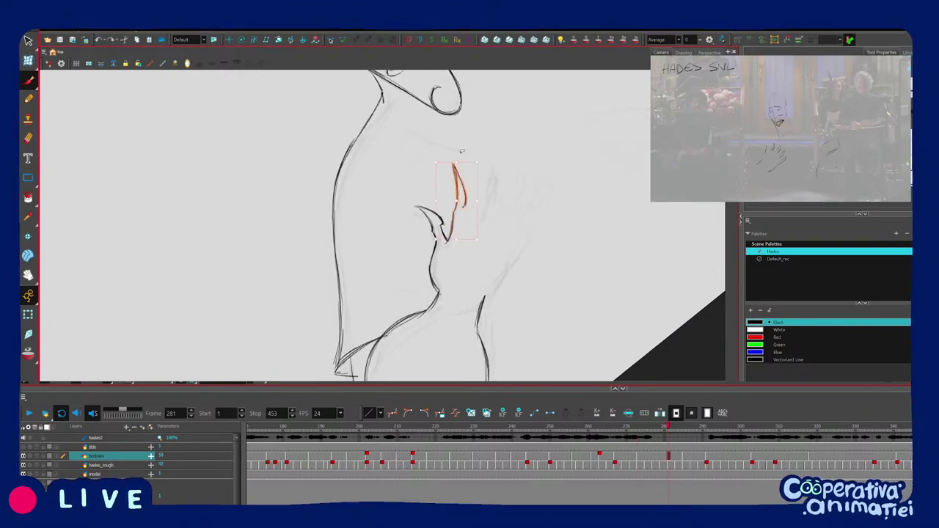
{"action": "left_click_drag", "start_coordinate": [454, 159], "coordinate": [464, 204]}
{"action": "key", "text": "f"}
{"action": "key", "text": "g"}
{"action": "key", "text": "ctrl+z"}
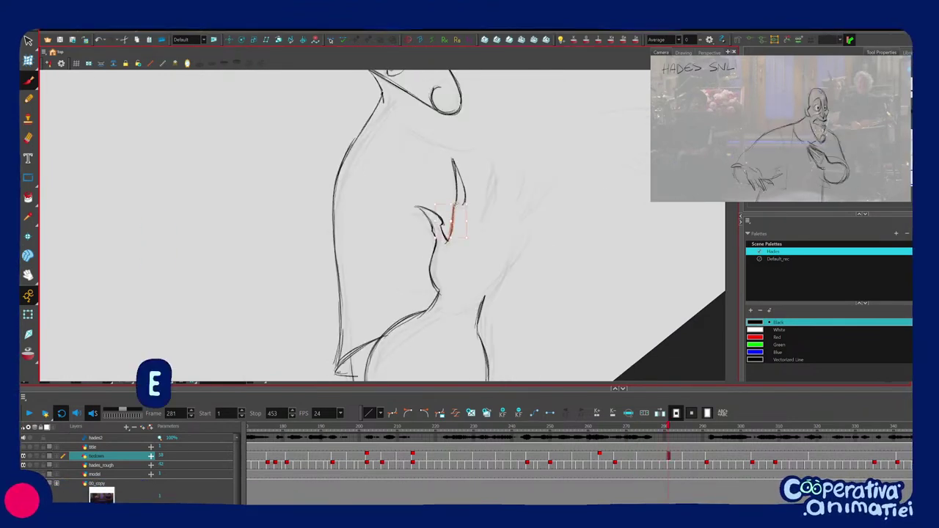
{"action": "left_click_drag", "start_coordinate": [454, 160], "coordinate": [464, 229]}
{"action": "key", "text": "f"}
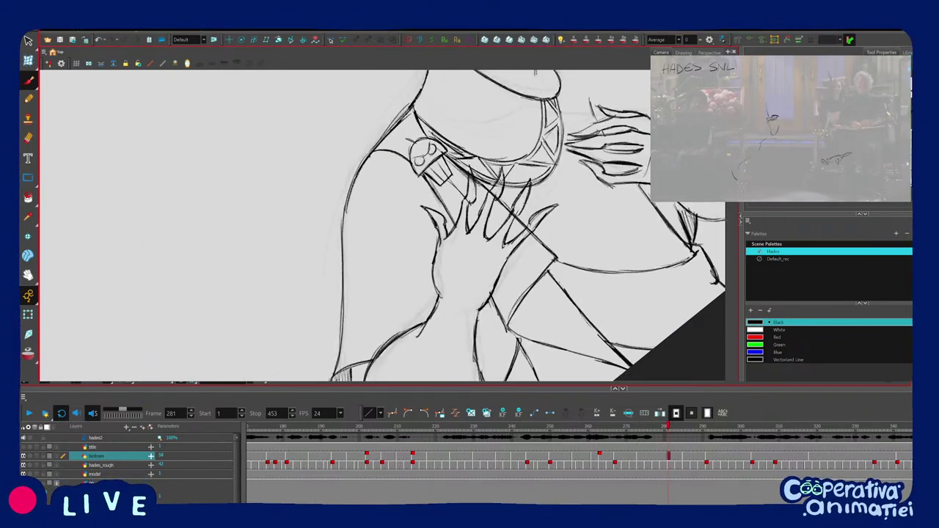
Draw the index finger's inner edge and the web leading to the middle finger at frame 281.
{"action": "key", "text": "g"}
{"action": "key", "text": "f"}
{"action": "key", "text": "g"}
{"action": "mouse_move", "coordinate": [475, 186]}
{"action": "left_mouse_down"}
{"action": "mouse_move", "coordinate": [483, 217]}
{"action": "mouse_move", "coordinate": [475, 192]}
{"action": "left_mouse_up"}
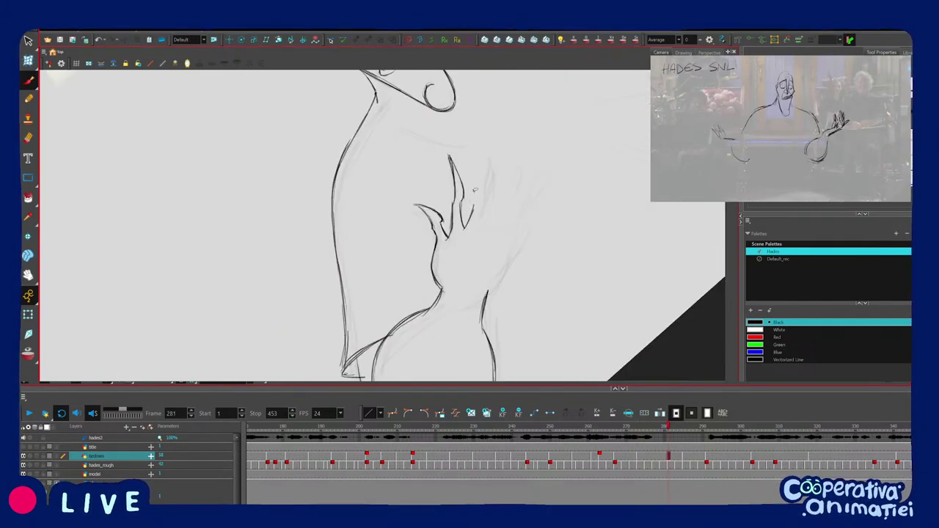
{"action": "mouse_move", "coordinate": [464, 229]}
{"action": "left_mouse_down"}
{"action": "mouse_move", "coordinate": [476, 200]}
{"action": "mouse_move", "coordinate": [478, 240]}
{"action": "mouse_move", "coordinate": [497, 163]}
{"action": "mouse_move", "coordinate": [477, 216]}
{"action": "mouse_move", "coordinate": [479, 208]}
{"action": "left_mouse_up"}
Draw the middle finger with its pointed claw and far edge, comparing it with the neighbouring frames.
{"action": "key", "text": "f"}
{"action": "key", "text": "period"}
{"action": "key", "text": "period"}
{"action": "key", "text": "period"}
{"action": "key", "text": "period"}
{"action": "key", "text": "period"}
{"action": "key", "text": "period"}
{"action": "key", "text": "period"}
{"action": "key", "text": "period"}
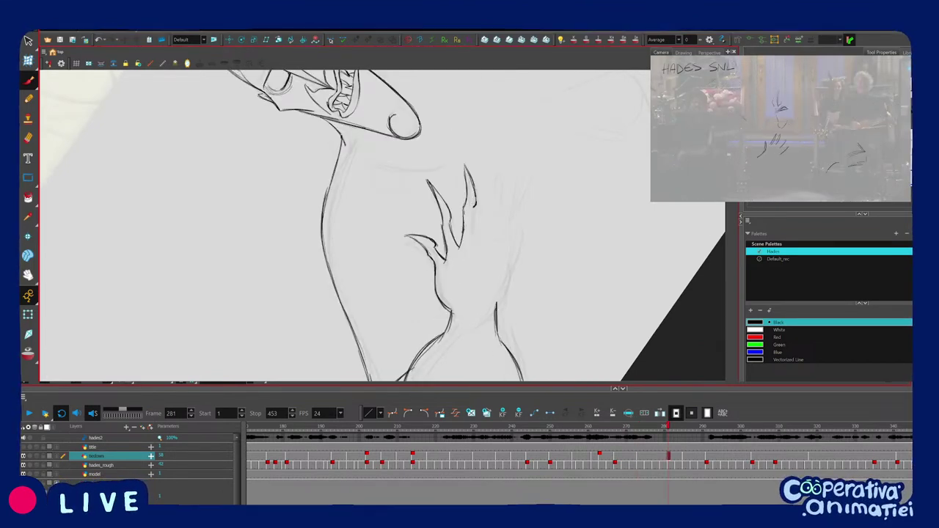
{"action": "left_click_drag", "start_coordinate": [486, 204], "coordinate": [484, 197]}
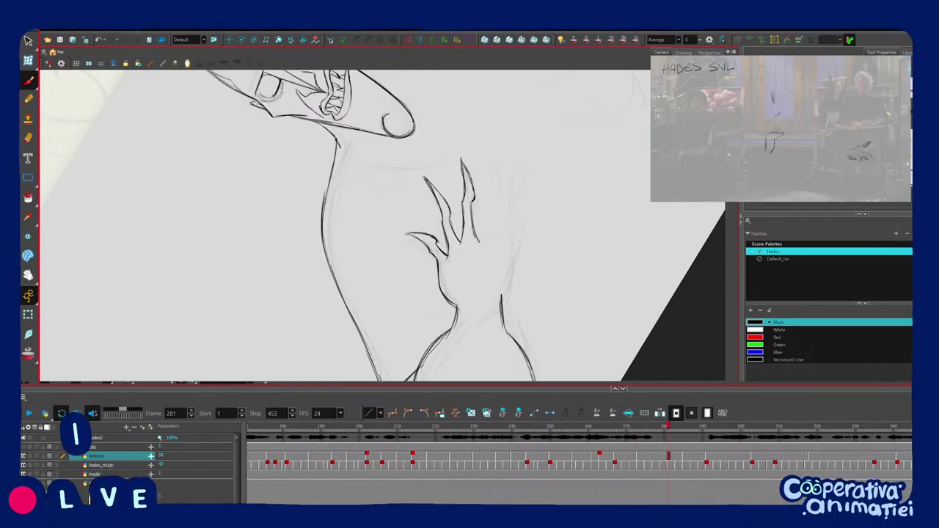
Select the index and middle finger lines and check their placement against the drawing at frame 273.
{"action": "key", "text": "1"}
{"action": "key", "text": "f"}
{"action": "key", "text": "g"}
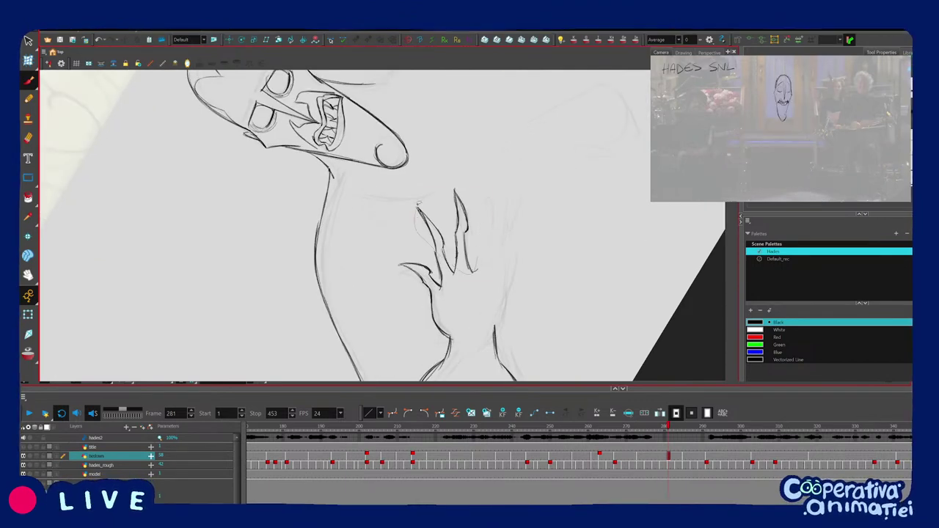
{"action": "left_click_drag", "start_coordinate": [419, 204], "coordinate": [476, 256]}
{"action": "key", "text": "f"}
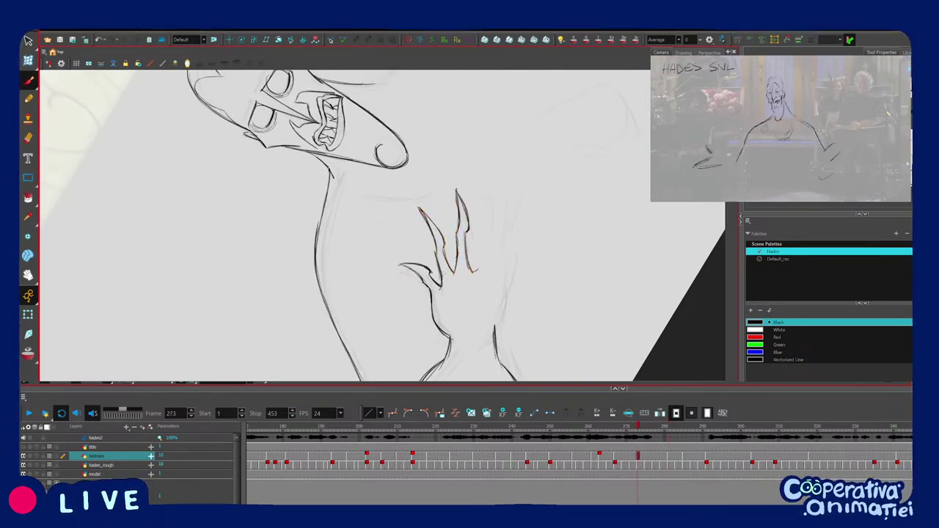
{"action": "key", "text": "g"}
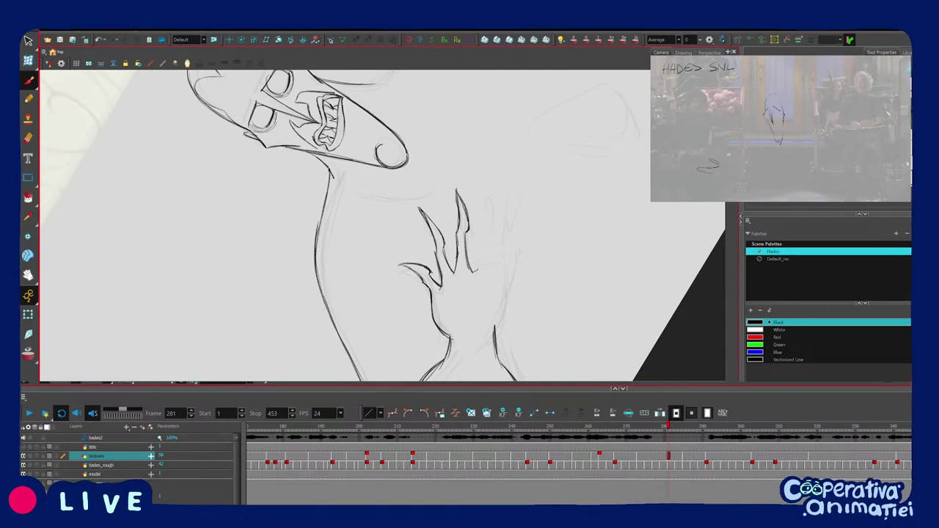
Compare the unfinished hand at frame 281 with the finished hand pose at frame 273 in a rotated view.
{"action": "left_click_drag", "start_coordinate": [475, 271], "coordinate": [518, 202]}
{"action": "key", "text": "f"}
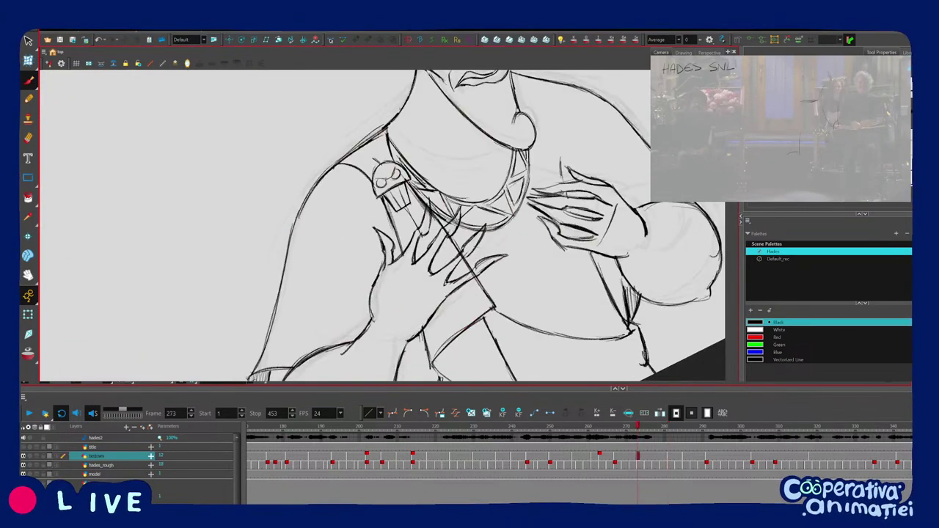
{"action": "key", "text": "g"}
{"action": "left_click_drag", "start_coordinate": [468, 261], "coordinate": [472, 245]}
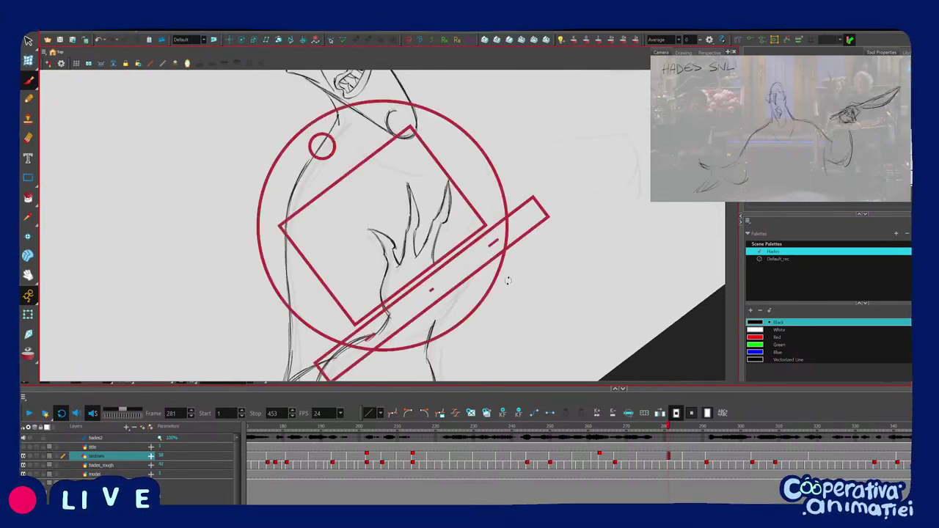
{"action": "left_click_drag", "start_coordinate": [505, 279], "coordinate": [490, 308]}
{"action": "key", "text": "f"}
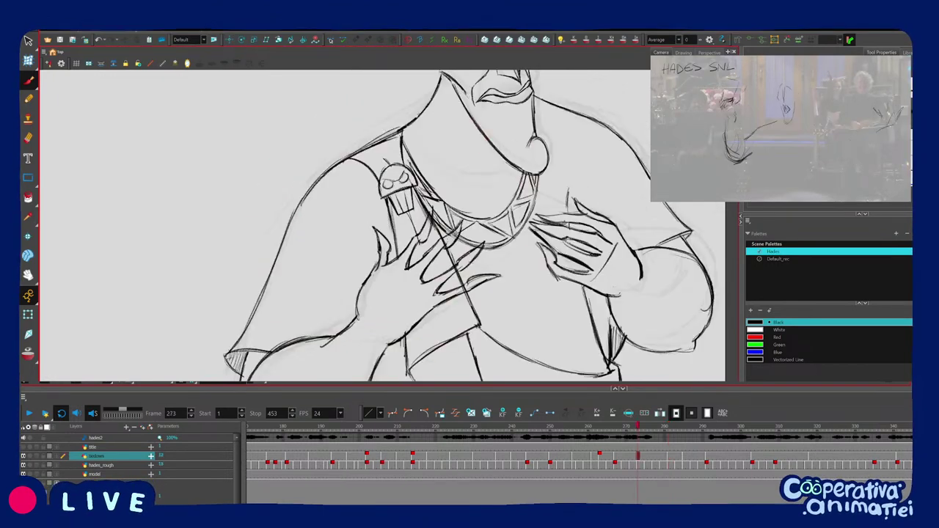
{"action": "key", "text": "g"}
{"action": "key", "text": "f"}
{"action": "key", "text": "g"}
Draw the web after the middle finger and the near edge of the ring finger up to its claw.
{"action": "mouse_move", "coordinate": [421, 274]}
{"action": "left_mouse_down"}
{"action": "mouse_move", "coordinate": [445, 260]}
{"action": "mouse_move", "coordinate": [454, 223]}
{"action": "left_mouse_up"}
{"action": "key", "text": "f"}
{"action": "key", "text": "g"}
{"action": "left_click_drag", "start_coordinate": [449, 268], "coordinate": [458, 217]}
{"action": "key", "text": "f"}
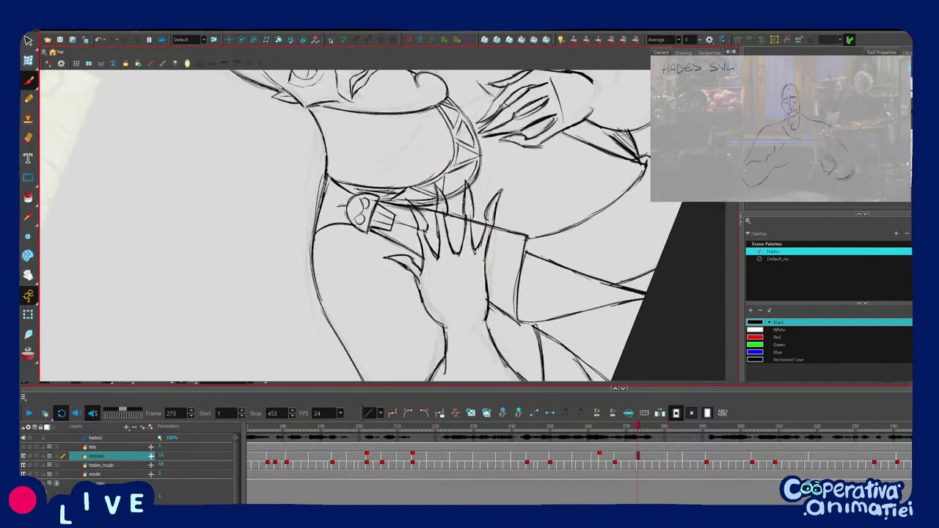
{"action": "key", "text": "g"}
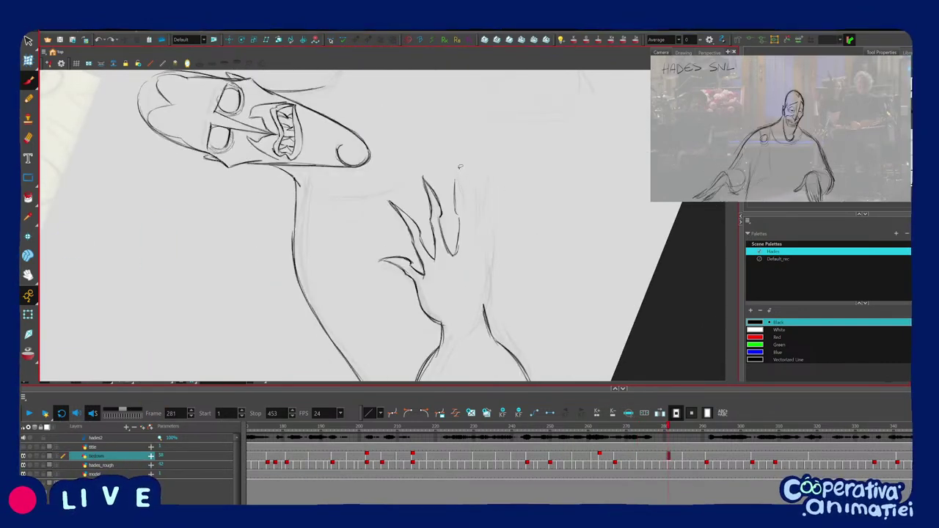
{"action": "key", "text": "comma"}
{"action": "key", "text": "period"}
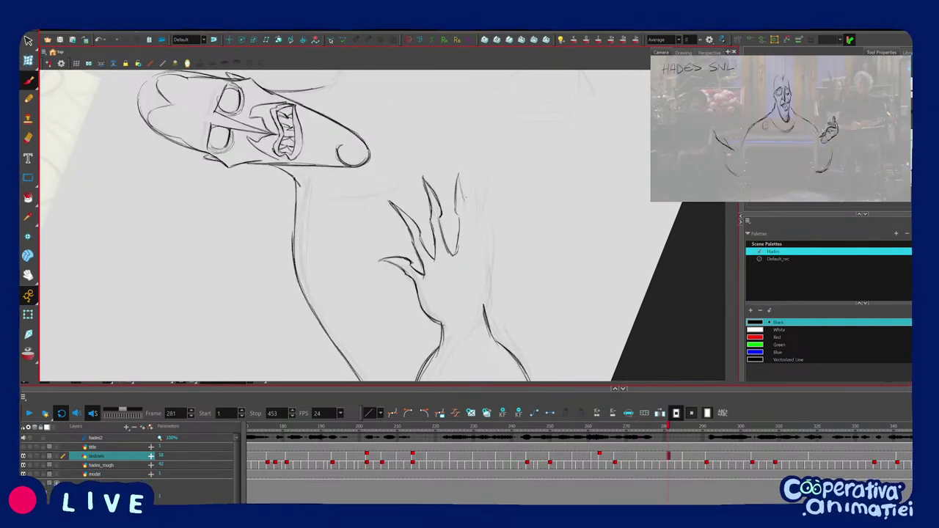
Complete the ring finger's claw and far edge at frame 281, flipping to the neighbouring drawing for comparison.
{"action": "left_click_drag", "start_coordinate": [465, 203], "coordinate": [472, 252]}
{"action": "key", "text": "f"}
{"action": "key", "text": "g"}
{"action": "key", "text": "f"}
{"action": "key", "text": "g"}
{"action": "key", "text": "v"}
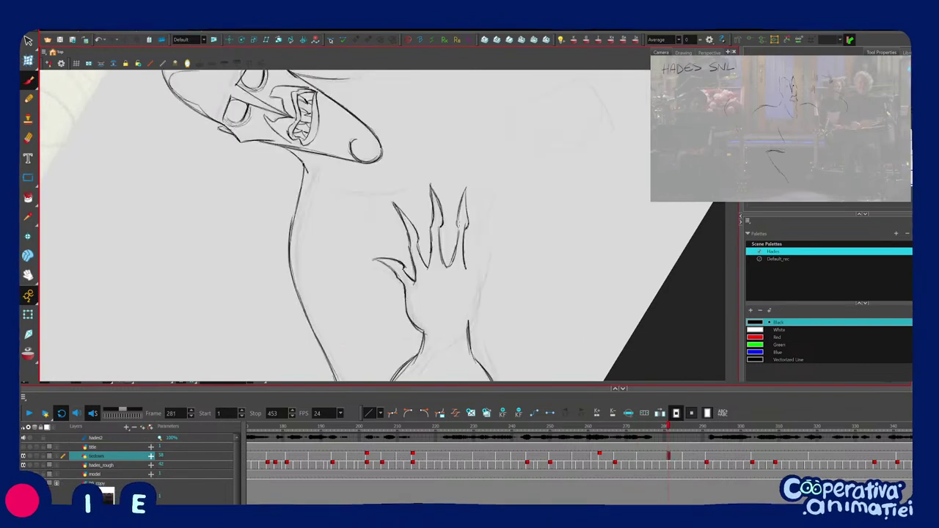
Draw the little finger with its claw and the outer edge of the palm down to the wrist at frame 281.
{"action": "mouse_move", "coordinate": [488, 255]}
{"action": "left_mouse_down"}
{"action": "mouse_move", "coordinate": [497, 235]}
{"action": "mouse_move", "coordinate": [457, 313]}
{"action": "left_mouse_up"}
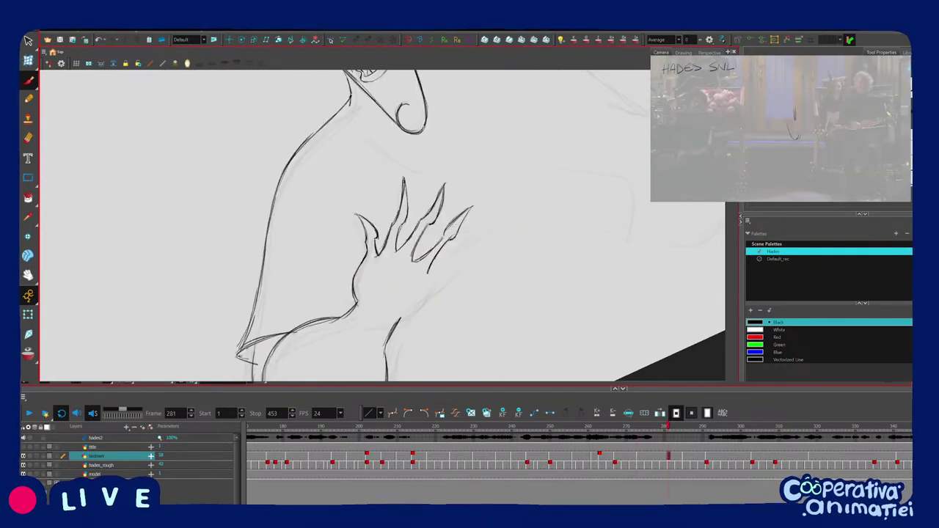
{"action": "mouse_move", "coordinate": [445, 231]}
{"action": "left_mouse_down"}
{"action": "mouse_move", "coordinate": [470, 207]}
{"action": "mouse_move", "coordinate": [441, 201]}
{"action": "mouse_move", "coordinate": [465, 173]}
{"action": "left_mouse_up"}
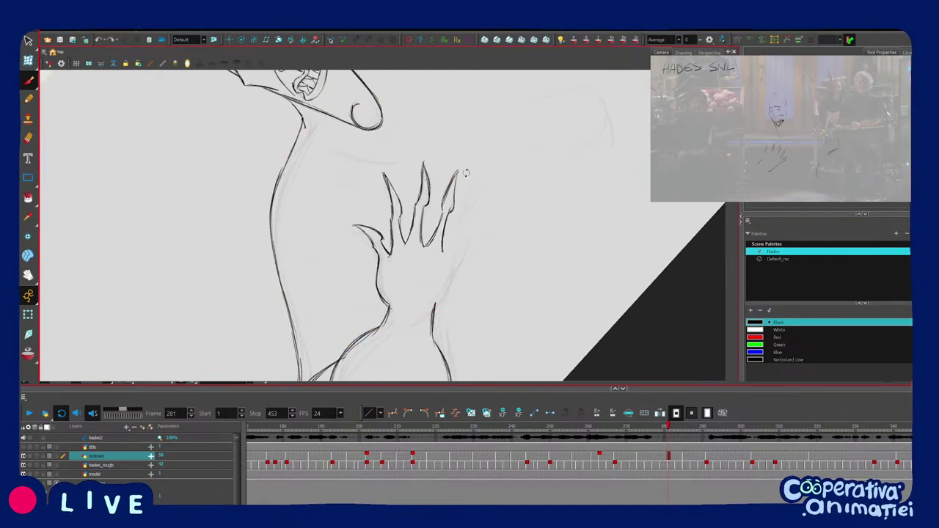
{"action": "left_click_drag", "start_coordinate": [486, 237], "coordinate": [475, 176]}
{"action": "mouse_move", "coordinate": [470, 214]}
{"action": "left_mouse_down"}
{"action": "mouse_move", "coordinate": [465, 268]}
{"action": "mouse_move", "coordinate": [446, 291]}
{"action": "left_mouse_up"}
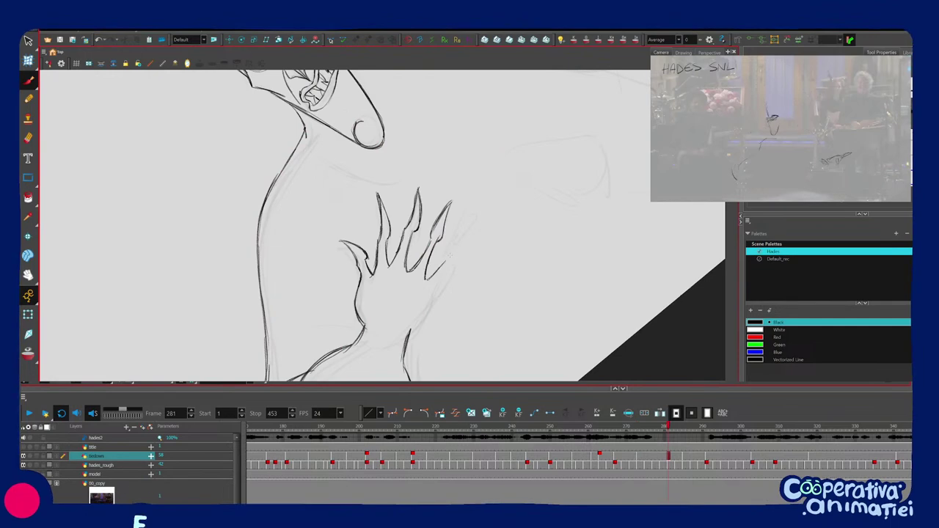
{"action": "key", "text": "c"}
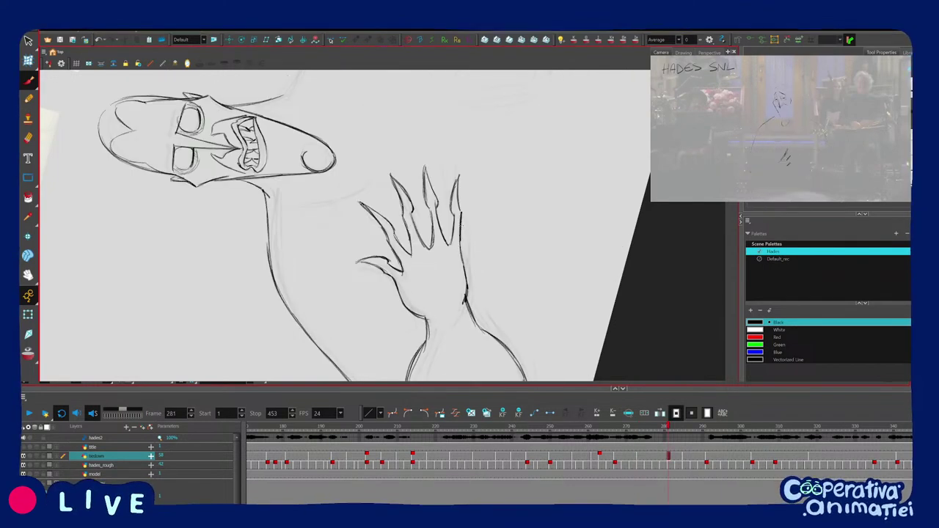
Adjust the little finger's claw at frame 281 and compare the hand with the drawing at frame 273.
{"action": "key", "text": "2"}
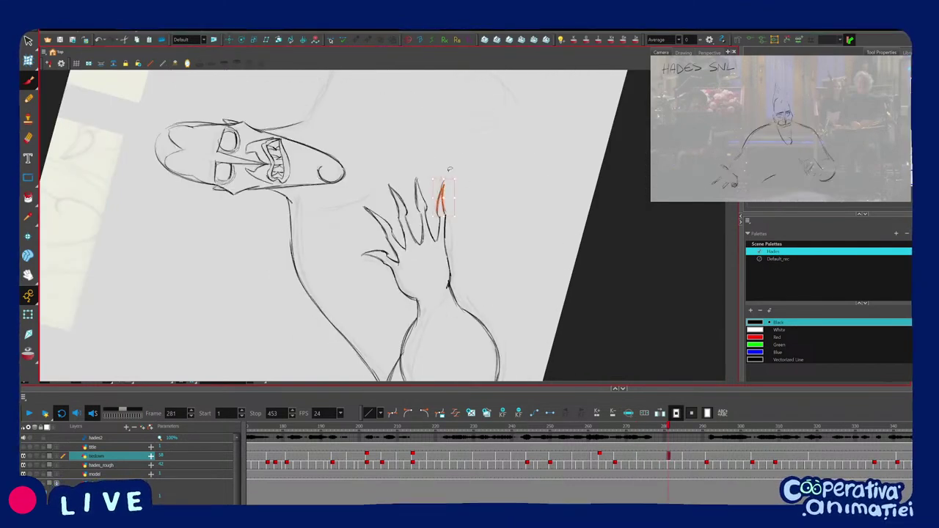
{"action": "key", "text": "1"}
{"action": "left_click_drag", "start_coordinate": [507, 231], "coordinate": [469, 292]}
{"action": "key", "text": "f"}
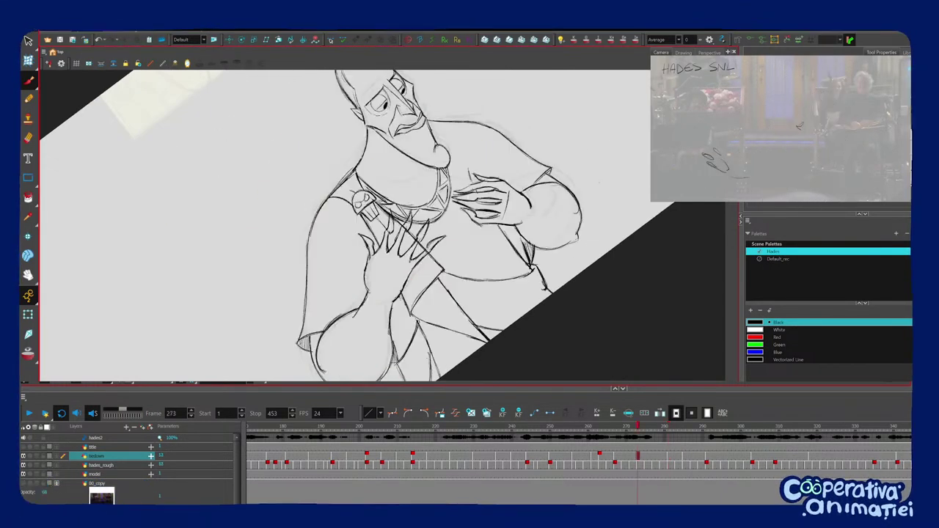
{"action": "key", "text": "g"}
{"action": "key", "text": "v"}
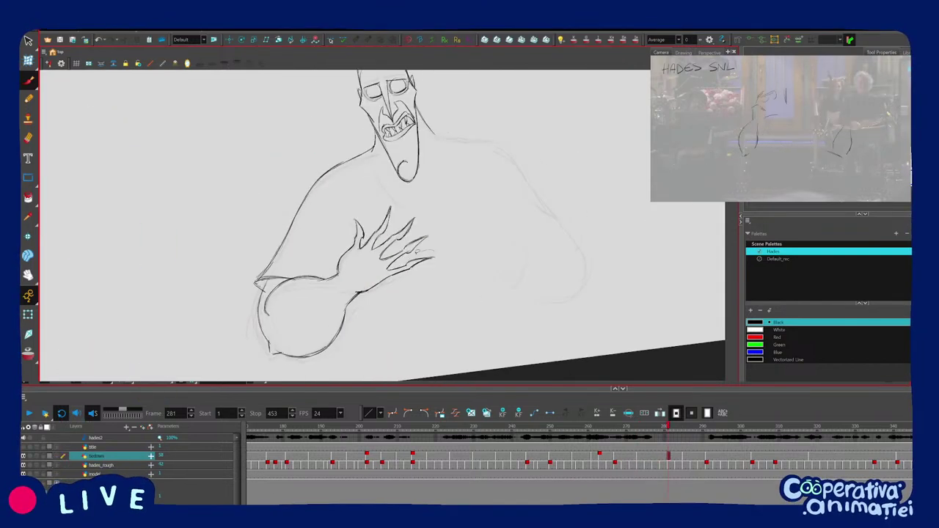
Select the ring finger's lines at frame 281 and check their placement against the neighbouring drawing.
{"action": "mouse_move", "coordinate": [436, 258]}
{"action": "left_mouse_down"}
{"action": "mouse_move", "coordinate": [380, 282]}
{"action": "mouse_move", "coordinate": [432, 236]}
{"action": "left_mouse_up"}
{"action": "key", "text": "f"}
{"action": "key", "text": "g"}
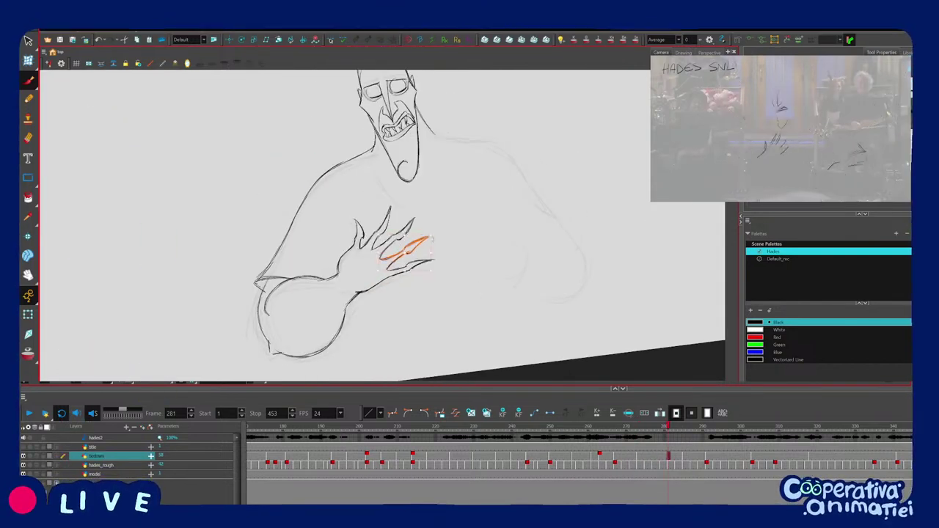
{"action": "key", "text": "2"}
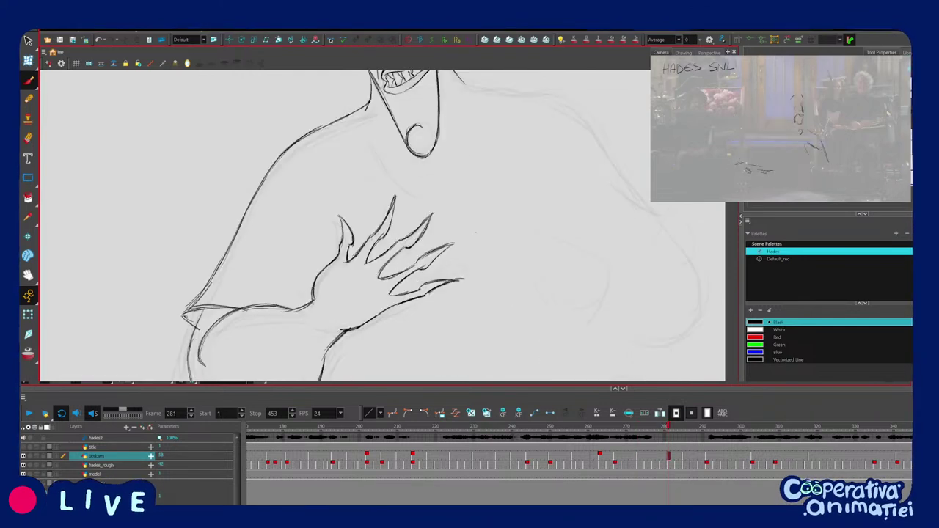
{"action": "left_click_drag", "start_coordinate": [439, 224], "coordinate": [438, 219]}
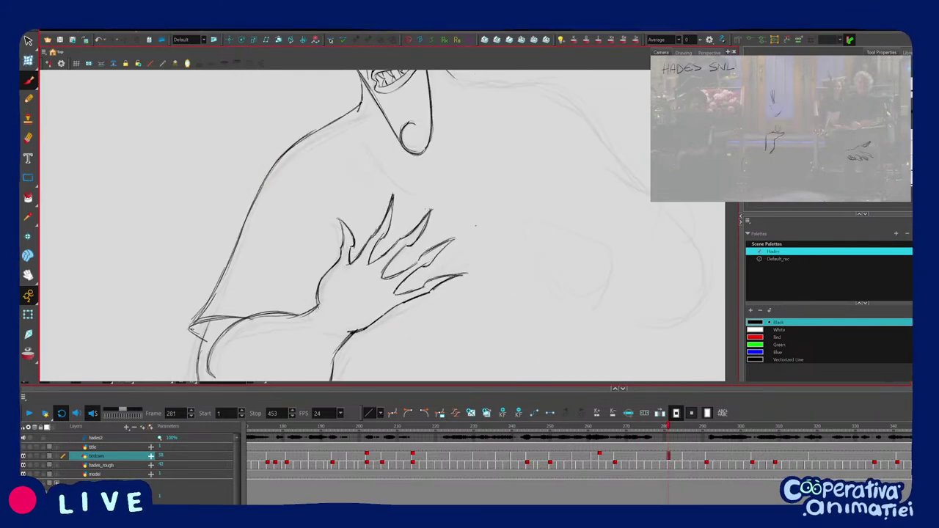
Fine-tune the thumb's claw and the adjoining lines at the index finger's base, flipping to the neighbouring drawing for comparison.
{"action": "left_click_drag", "start_coordinate": [339, 219], "coordinate": [344, 252]}
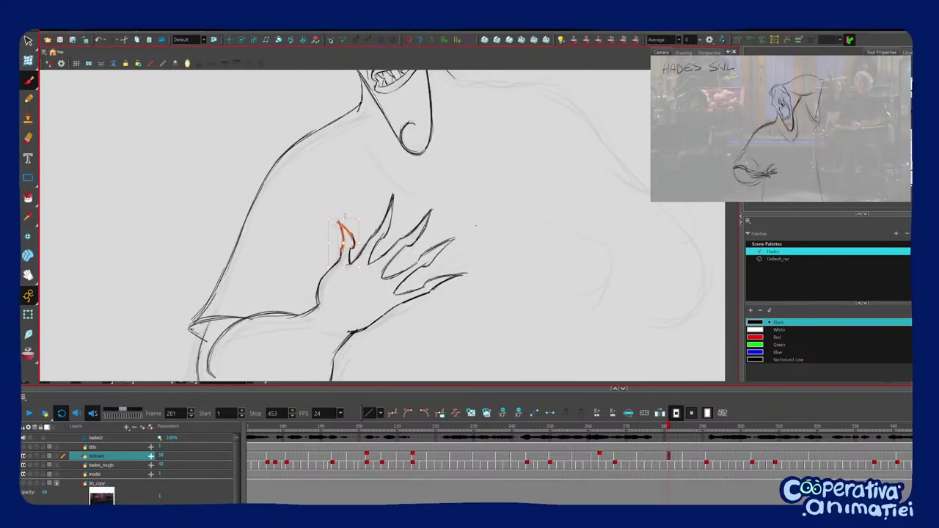
{"action": "key", "text": "1"}
{"action": "key", "text": "f"}
{"action": "key", "text": "g"}
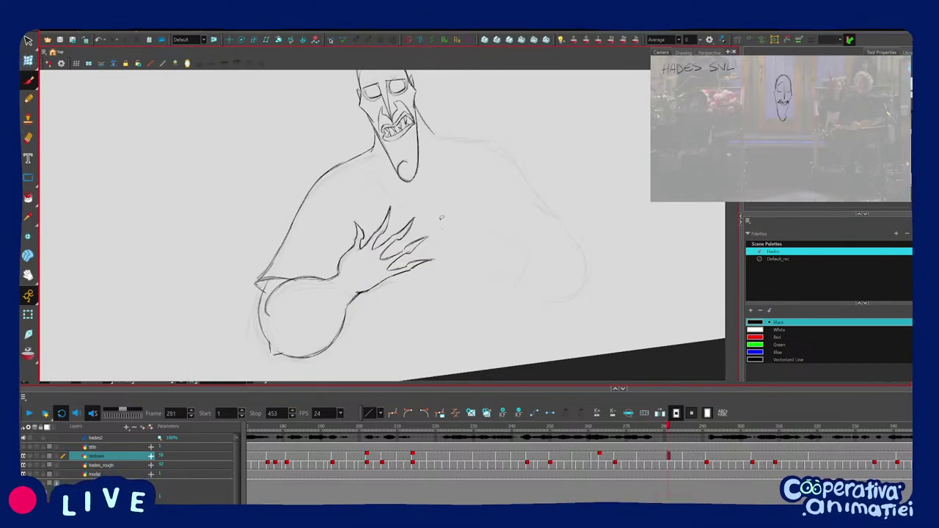
{"action": "key", "text": "1"}
{"action": "left_click_drag", "start_coordinate": [467, 255], "coordinate": [470, 278]}
{"action": "key", "text": "f"}
{"action": "key", "text": "g"}
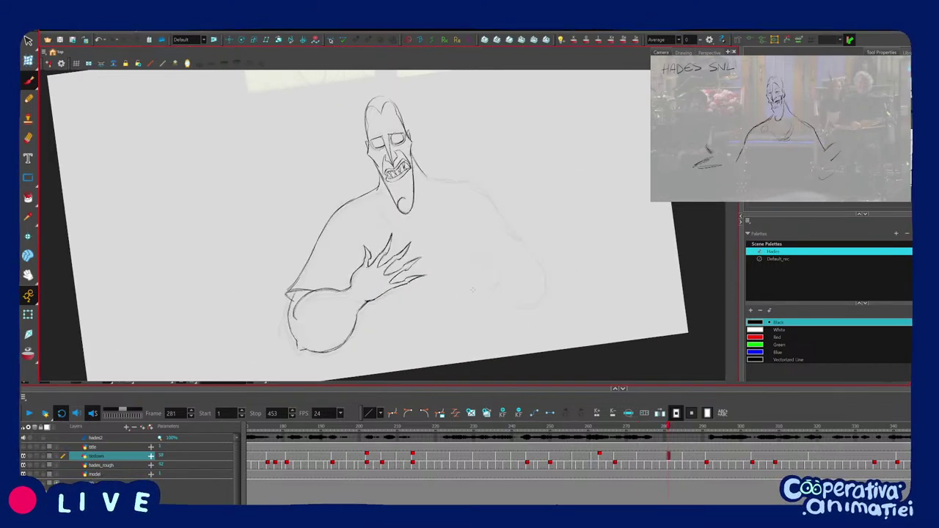
{"action": "key", "text": "f"}
{"action": "key", "text": "g"}
{"action": "left_click_drag", "start_coordinate": [365, 246], "coordinate": [372, 260]}
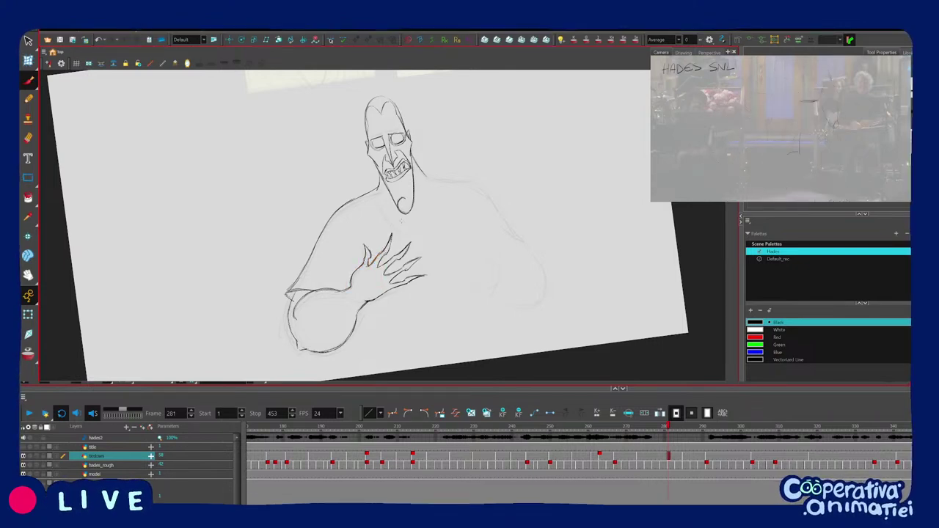
Draw the near side of the robe's neckline, curving from the near shoulder down toward the fingertips.
{"action": "key", "text": "2"}
{"action": "mouse_move", "coordinate": [376, 182]}
{"action": "left_mouse_down"}
{"action": "mouse_move", "coordinate": [384, 210]}
{"action": "mouse_move", "coordinate": [376, 176]}
{"action": "mouse_move", "coordinate": [421, 246]}
{"action": "left_mouse_up"}
{"action": "key", "text": "1"}
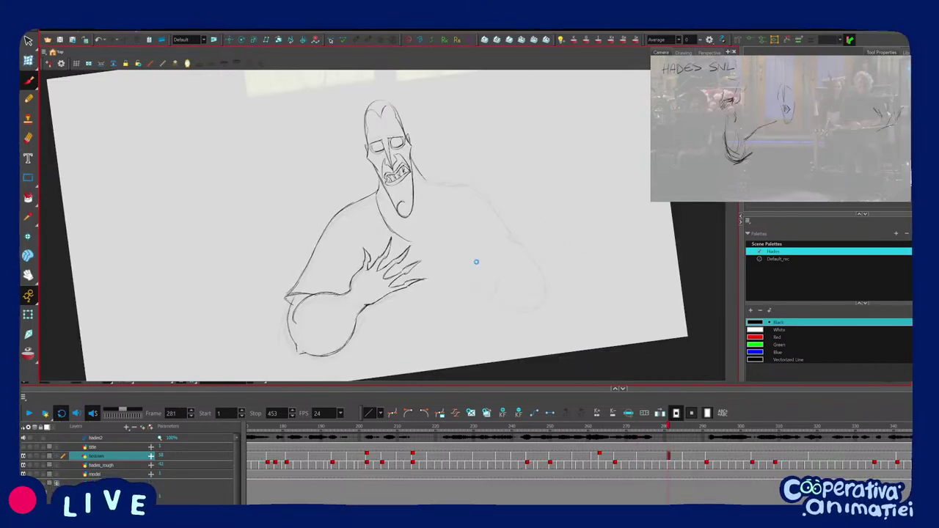
{"action": "key", "text": "2"}
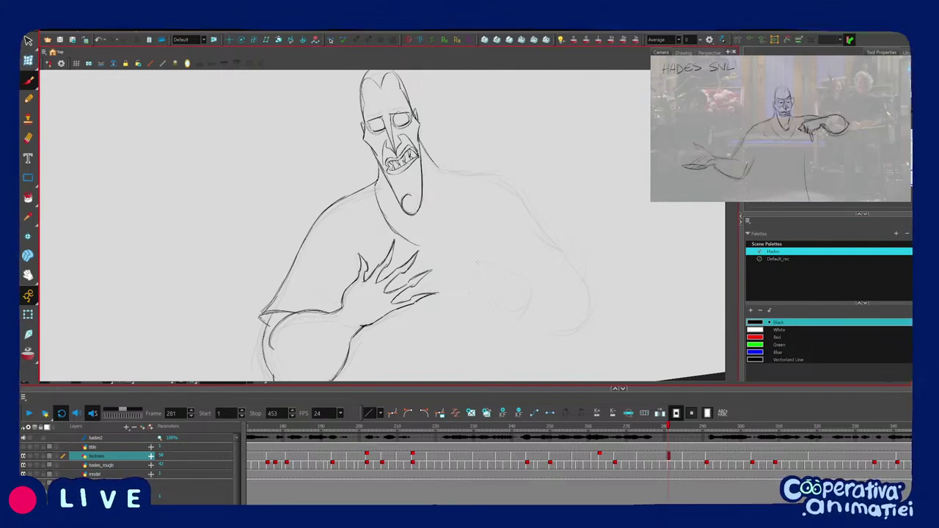
{"action": "key", "text": "2"}
{"action": "left_click_drag", "start_coordinate": [470, 268], "coordinate": [485, 242]}
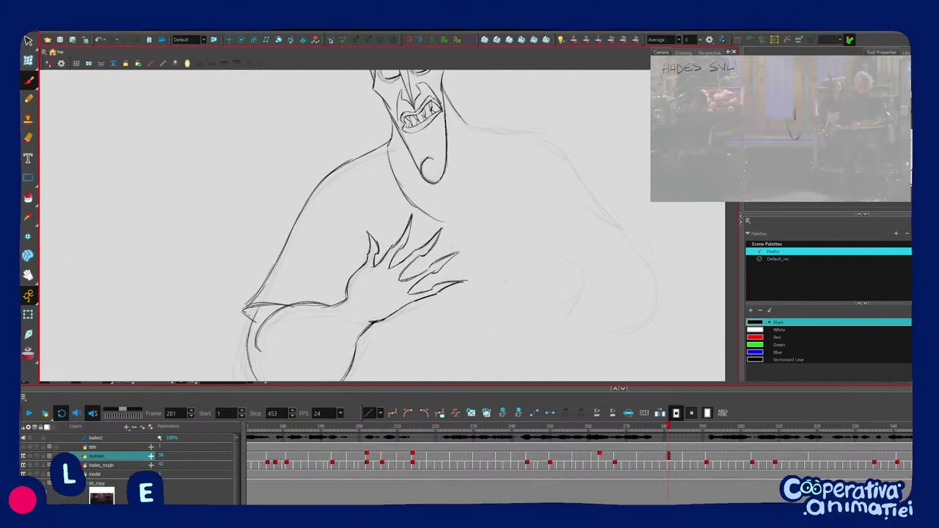
Redo the lower end of the neckline's near side in a rotated view, flipping between frames 273 and 281 to match it.
{"action": "left_click_drag", "start_coordinate": [506, 281], "coordinate": [449, 344]}
{"action": "key", "text": "f"}
{"action": "key", "text": "g"}
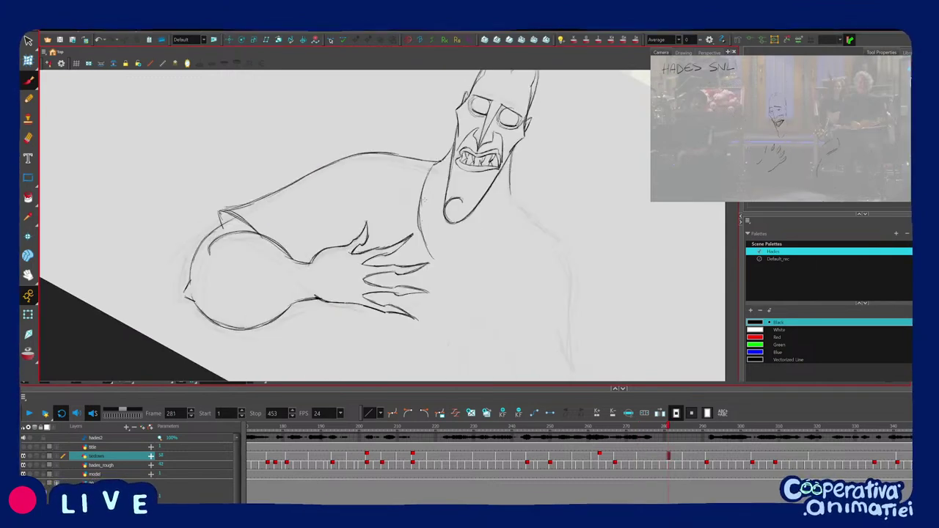
{"action": "left_click_drag", "start_coordinate": [419, 197], "coordinate": [433, 259]}
{"action": "key", "text": "ctrl+z"}
{"action": "key", "text": "f"}
{"action": "key", "text": "f"}
{"action": "key", "text": "g"}
{"action": "key", "text": "f"}
{"action": "key", "text": "g"}
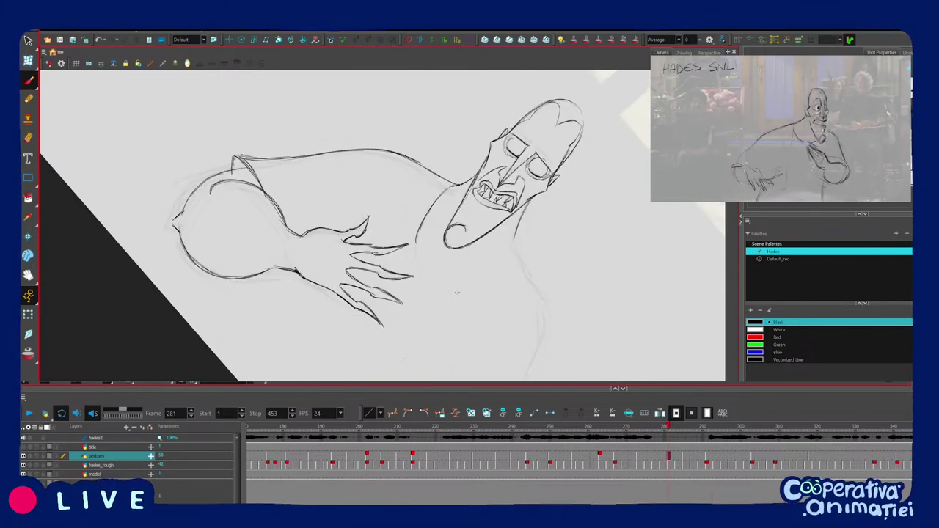
{"action": "key", "text": "shift+x"}
{"action": "key", "text": "f"}
{"action": "key", "text": "g"}
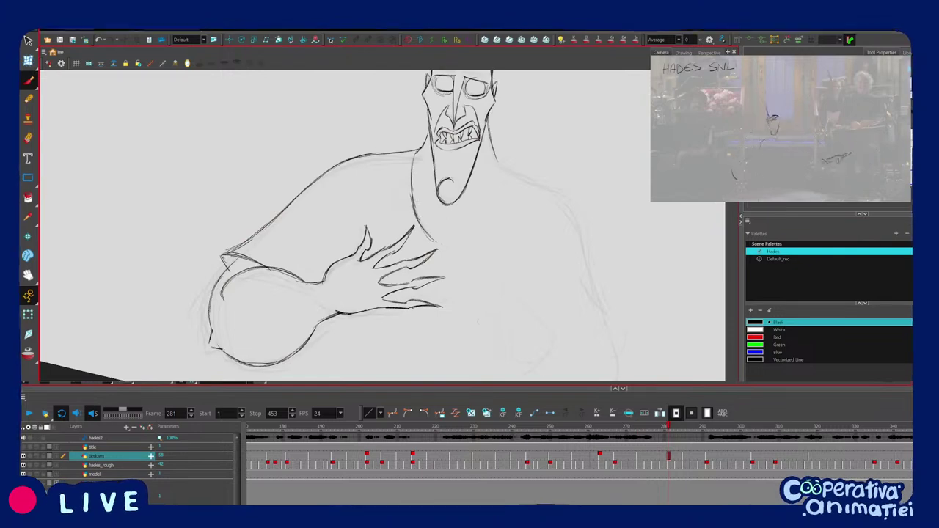
Continue the neckline around its lowest point and up the far side of the chest, checking it against frame 273.
{"action": "key", "text": "f"}
{"action": "key", "text": "g"}
{"action": "left_click_drag", "start_coordinate": [476, 205], "coordinate": [493, 225]}
{"action": "key", "text": "f"}
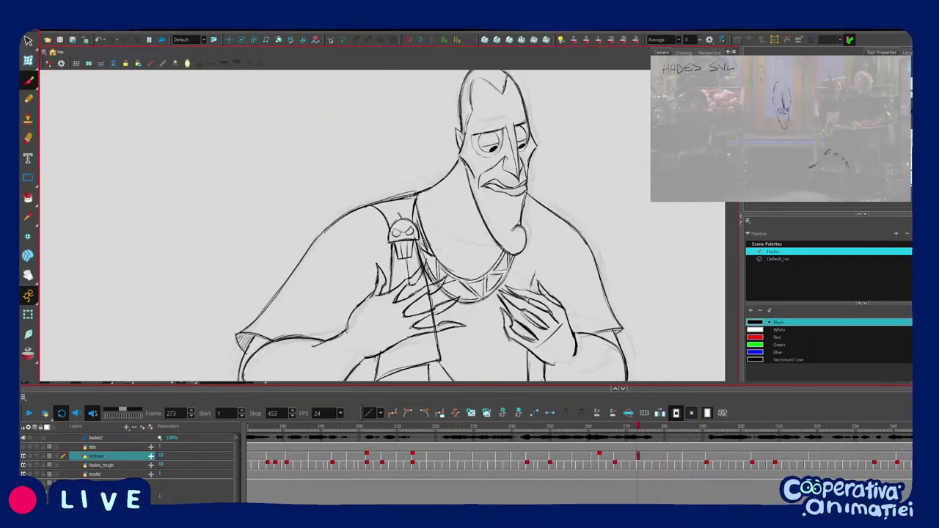
{"action": "key", "text": "g"}
{"action": "key", "text": "f"}
{"action": "key", "text": "g"}
{"action": "key", "text": "f"}
{"action": "key", "text": "g"}
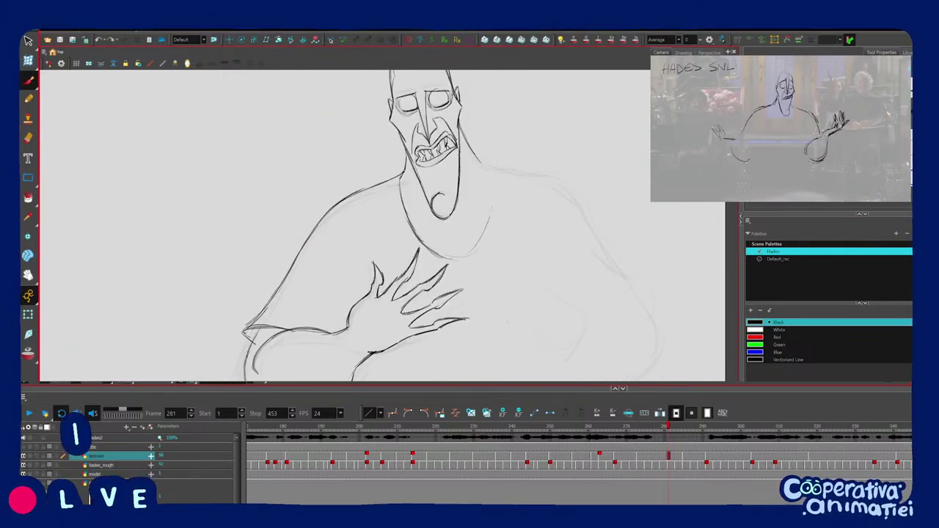
{"action": "left_click_drag", "start_coordinate": [495, 185], "coordinate": [479, 246]}
Draw the far shoulder line from the base of the neck down along the upper arm at frame 281.
{"action": "mouse_move", "coordinate": [465, 207]}
{"action": "left_mouse_down"}
{"action": "mouse_move", "coordinate": [464, 249]}
{"action": "mouse_move", "coordinate": [520, 302]}
{"action": "mouse_move", "coordinate": [531, 227]}
{"action": "mouse_move", "coordinate": [523, 177]}
{"action": "left_mouse_up"}
{"action": "key", "text": "f"}
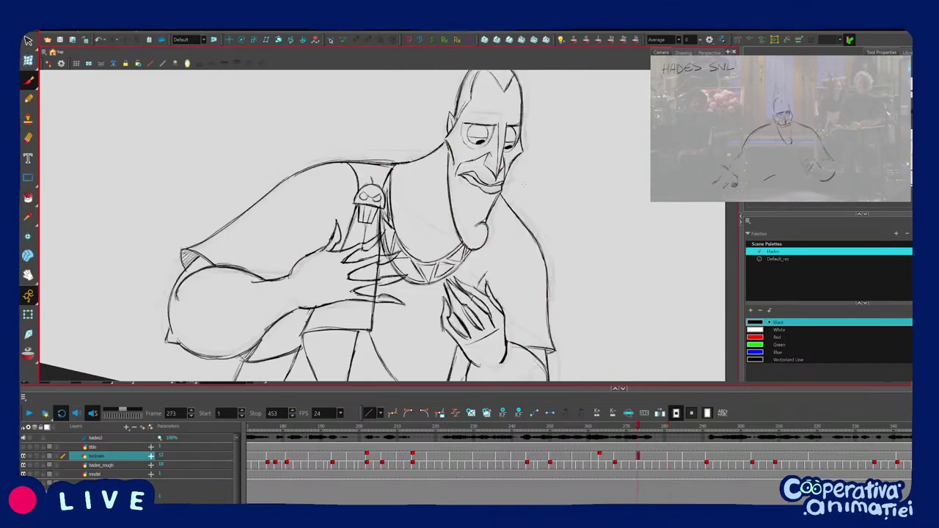
{"action": "key", "text": "g"}
{"action": "left_click_drag", "start_coordinate": [578, 306], "coordinate": [590, 262]}
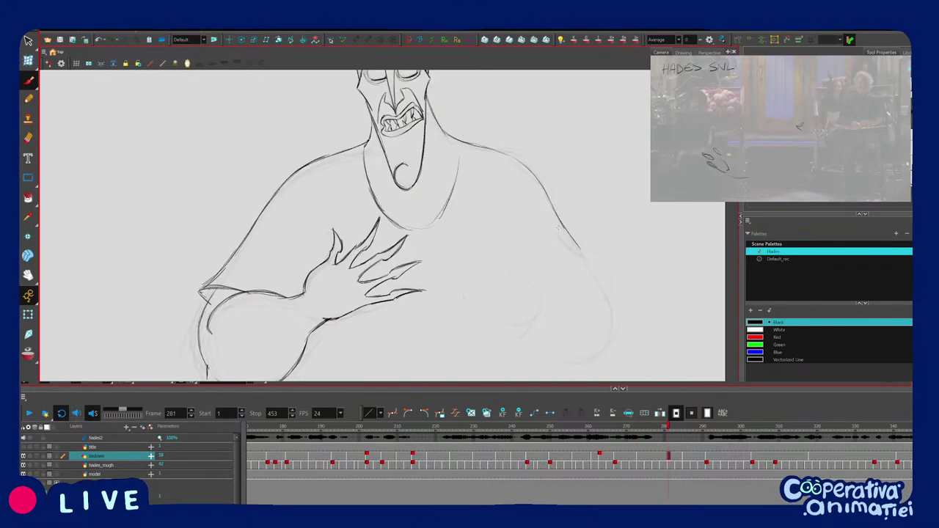
{"action": "key", "text": "1"}
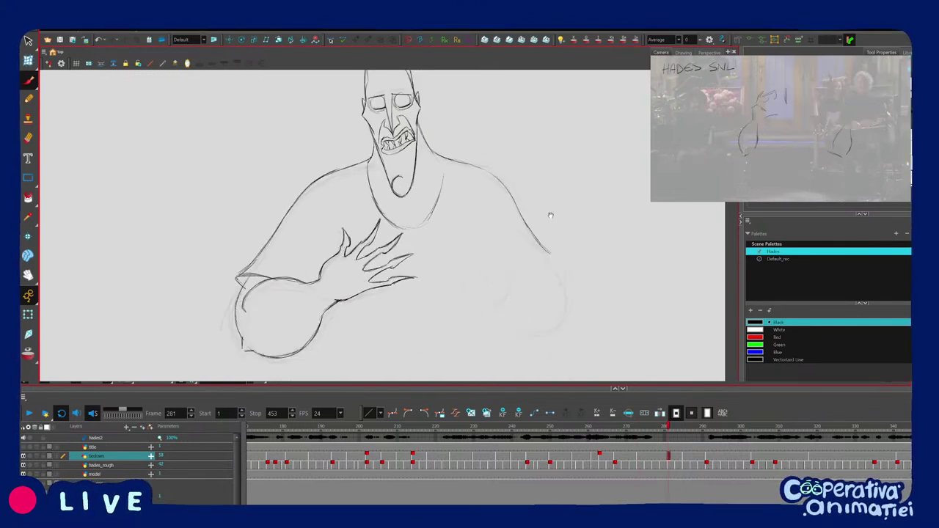
{"action": "left_click_drag", "start_coordinate": [551, 212], "coordinate": [513, 244]}
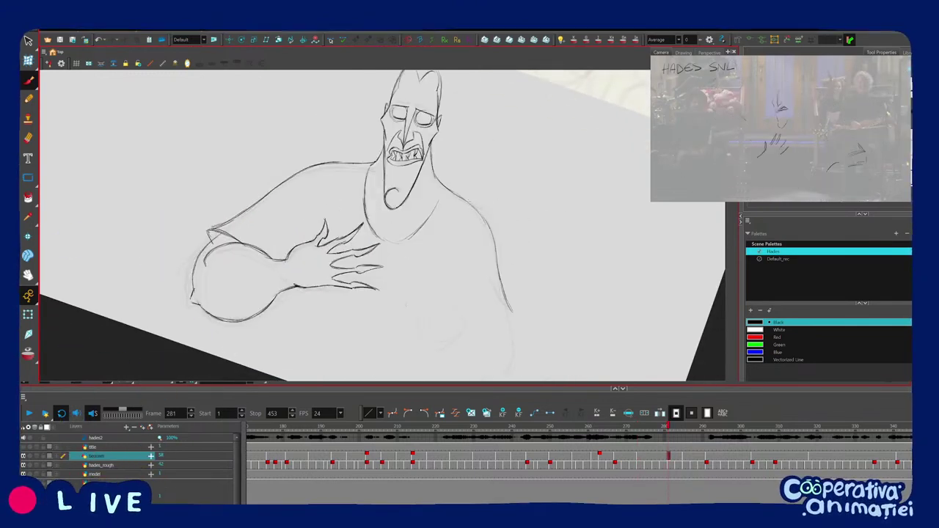
{"action": "left_click_drag", "start_coordinate": [479, 210], "coordinate": [522, 175]}
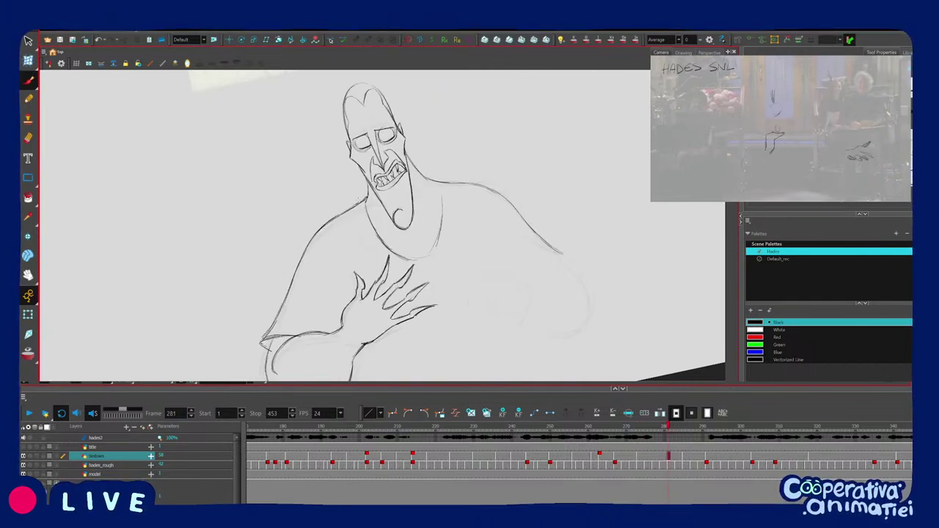
{"action": "key", "text": "v"}
{"action": "key", "text": "c"}
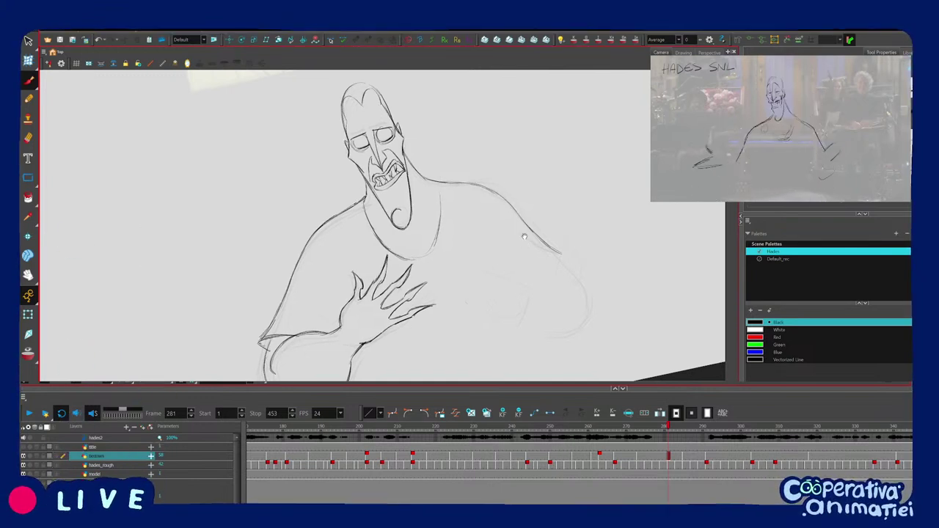
Step through the frames from 273 to 281 to examine the motion between the two poses.
{"action": "key", "text": "1"}
{"action": "left_click_drag", "start_coordinate": [525, 233], "coordinate": [522, 252]}
{"action": "key", "text": "f"}
{"action": "key", "text": "period"}
{"action": "key", "text": "period"}
{"action": "key", "text": "period"}
{"action": "key", "text": "period"}
{"action": "key", "text": "period"}
{"action": "key", "text": "period"}
{"action": "key", "text": "period"}
{"action": "key", "text": "period"}
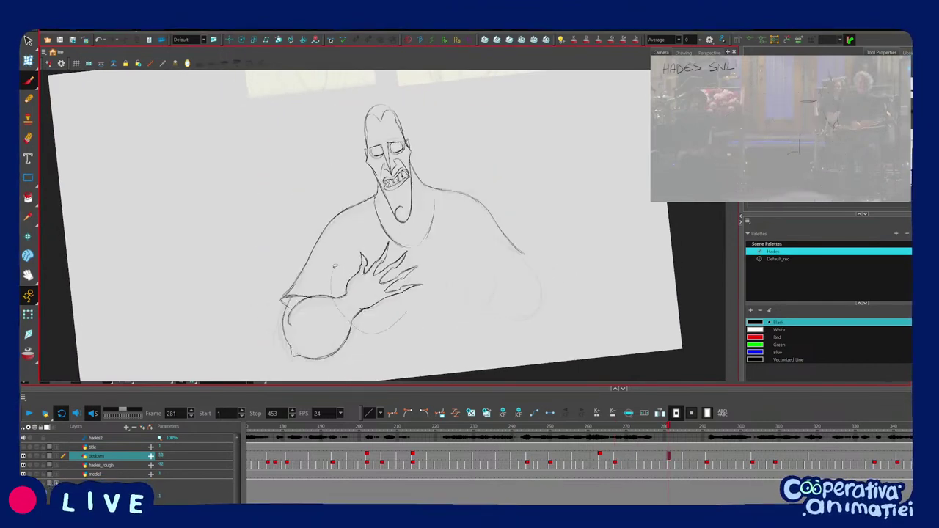
Select the forearm and clawed hand at frame 281 and adjust their placement, flipping against the drawing at frame 273.
{"action": "mouse_move", "coordinate": [429, 287]}
{"action": "left_mouse_down"}
{"action": "mouse_move", "coordinate": [410, 312]}
{"action": "mouse_move", "coordinate": [379, 283]}
{"action": "left_mouse_up"}
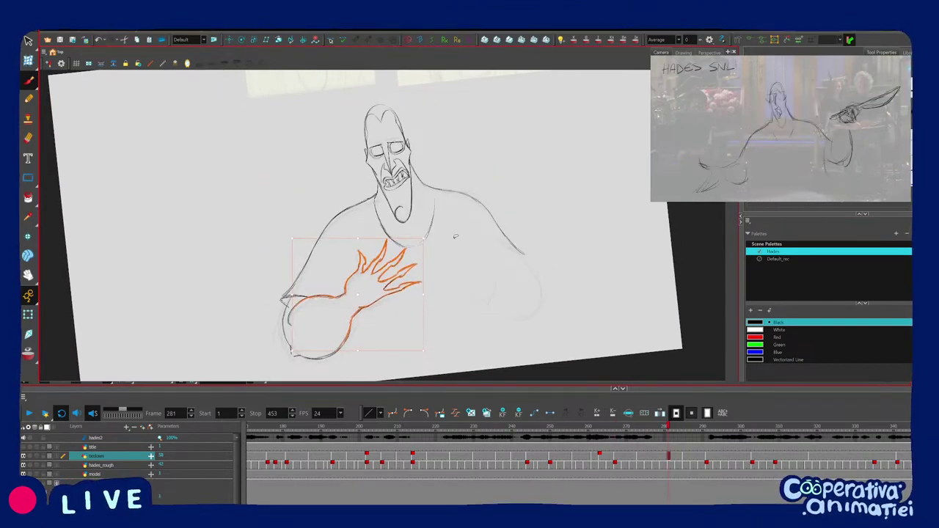
{"action": "key", "text": "f"}
{"action": "key", "text": "g"}
{"action": "mouse_move", "coordinate": [450, 276]}
{"action": "left_mouse_down"}
{"action": "mouse_move", "coordinate": [493, 256]}
{"action": "mouse_move", "coordinate": [498, 234]}
{"action": "mouse_move", "coordinate": [493, 258]}
{"action": "left_mouse_up"}
{"action": "key", "text": "2"}
{"action": "key", "text": "f"}
{"action": "key", "text": "g"}
Fine-tune the lines around the wrist and inner forearm, comparing the arm with the neighbouring pose.
{"action": "left_click_drag", "start_coordinate": [361, 319], "coordinate": [386, 279]}
{"action": "key", "text": "f"}
{"action": "mouse_move", "coordinate": [385, 280]}
{"action": "left_mouse_down"}
{"action": "mouse_move", "coordinate": [404, 275]}
{"action": "mouse_move", "coordinate": [349, 293]}
{"action": "left_mouse_up"}
{"action": "key", "text": "g"}
{"action": "key", "text": "f"}
{"action": "key", "text": "g"}
{"action": "key", "text": "1"}
{"action": "key", "text": "f"}
{"action": "key", "text": "g"}
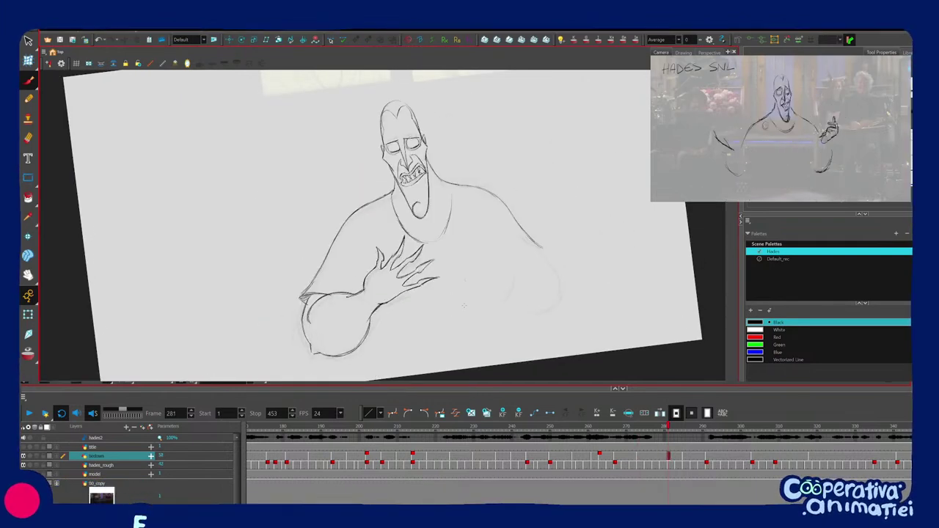
Redraw the far side of the neckline at frame 281 as a darker curve from the shoulder down to its lowest point.
{"action": "key", "text": "l"}
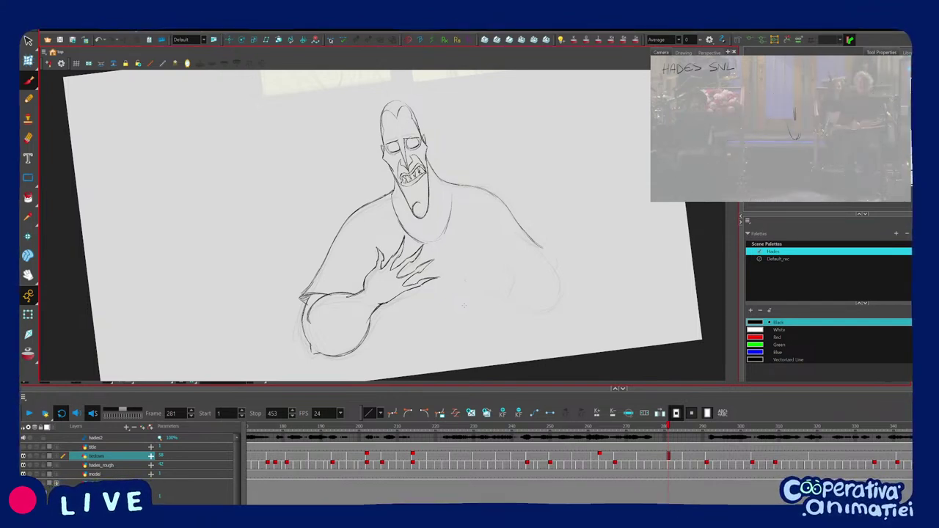
{"action": "key", "text": "2"}
{"action": "left_click_drag", "start_coordinate": [474, 249], "coordinate": [476, 277]}
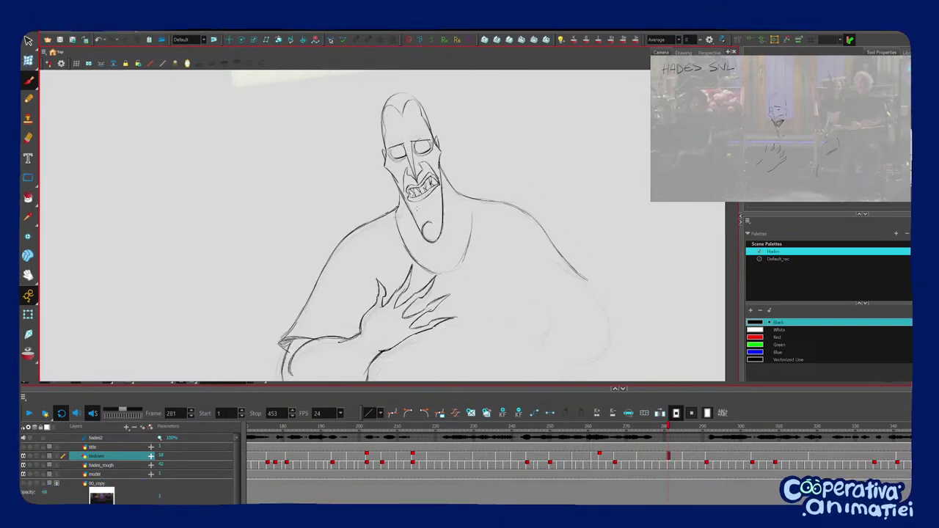
{"action": "left_click_drag", "start_coordinate": [502, 226], "coordinate": [501, 244]}
{"action": "key", "text": "shift+m"}
{"action": "left_click_drag", "start_coordinate": [446, 282], "coordinate": [470, 230]}
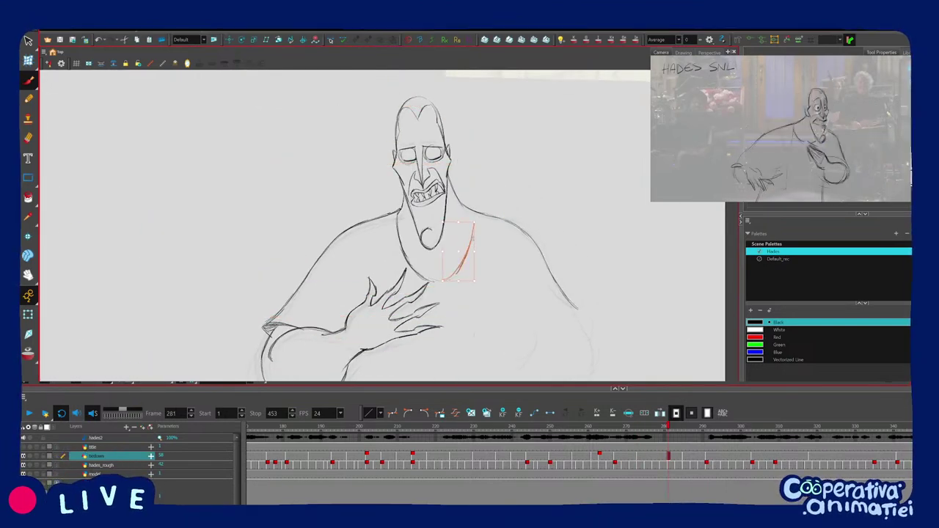
{"action": "key", "text": "ctrl+z"}
{"action": "mouse_move", "coordinate": [474, 335]}
{"action": "left_mouse_down"}
{"action": "mouse_move", "coordinate": [389, 294]}
{"action": "mouse_move", "coordinate": [347, 248]}
{"action": "left_mouse_up"}
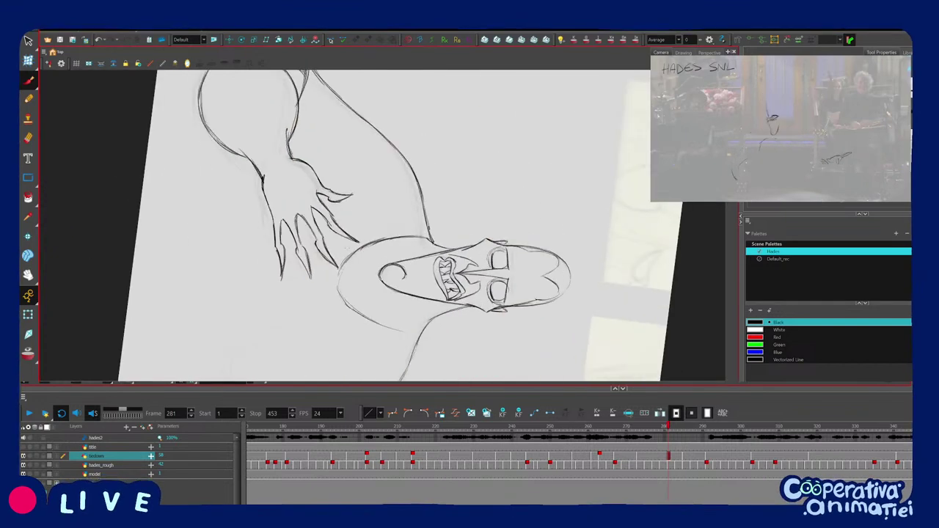
{"action": "left_click_drag", "start_coordinate": [411, 316], "coordinate": [483, 195]}
{"action": "left_click_drag", "start_coordinate": [491, 300], "coordinate": [539, 203]}
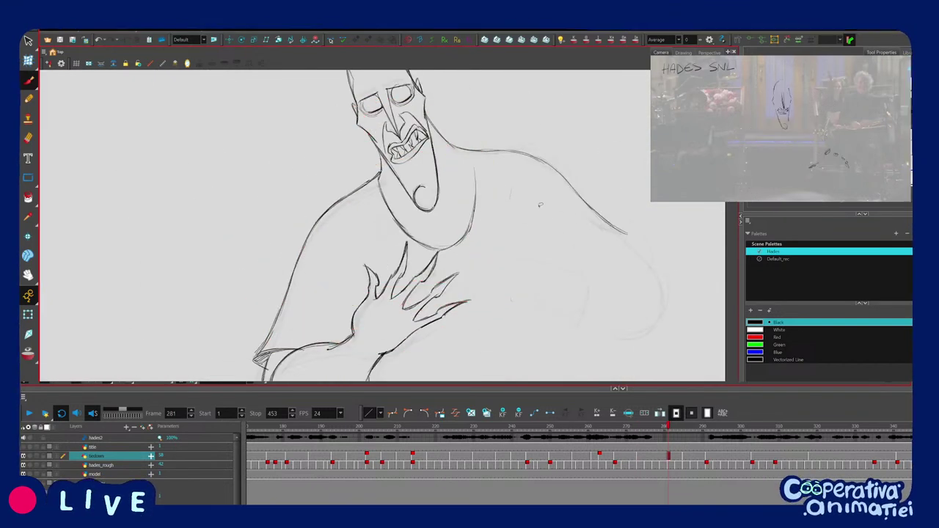
{"action": "key", "text": "f"}
{"action": "key", "text": "g"}
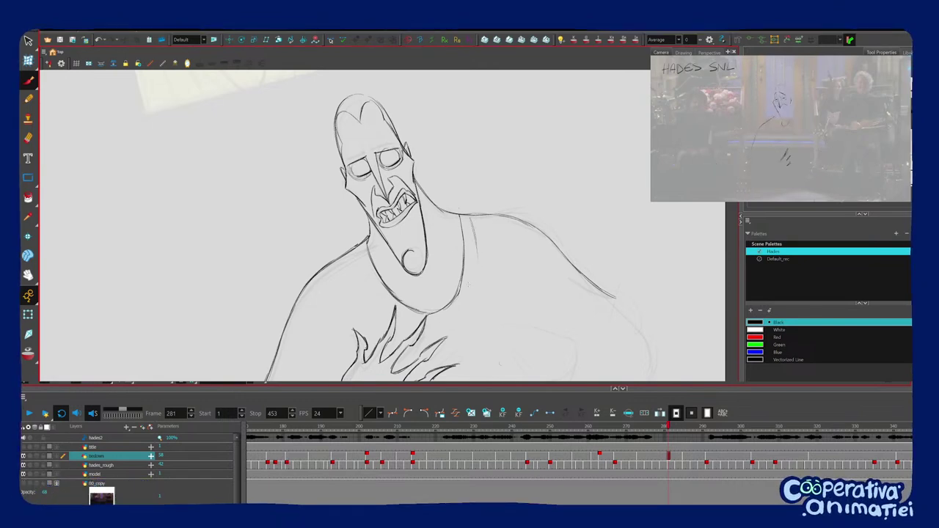
Raise the bottom curve of the neckline at frame 281 and delete the leftover stroke beneath it.
{"action": "left_click_drag", "start_coordinate": [474, 279], "coordinate": [438, 276]}
{"action": "left_click_drag", "start_coordinate": [464, 210], "coordinate": [427, 297]}
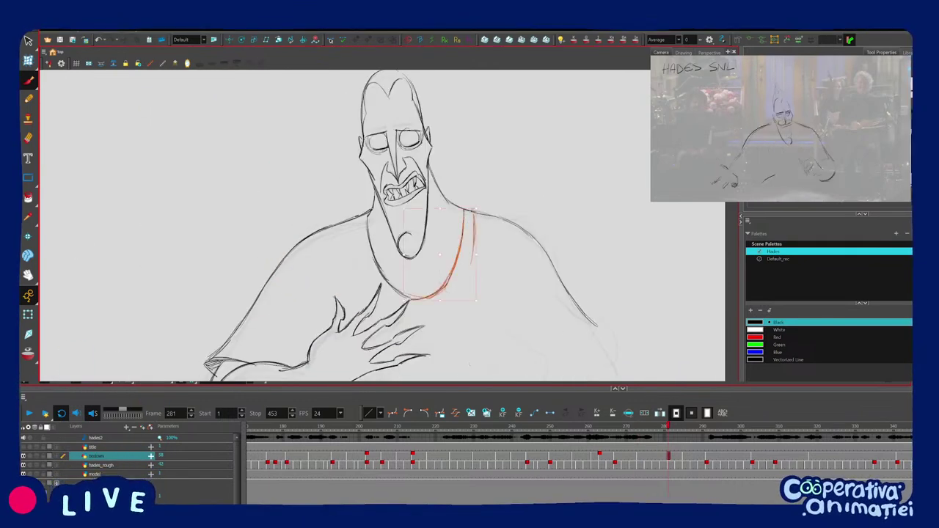
{"action": "left_click_drag", "start_coordinate": [470, 365], "coordinate": [467, 290]}
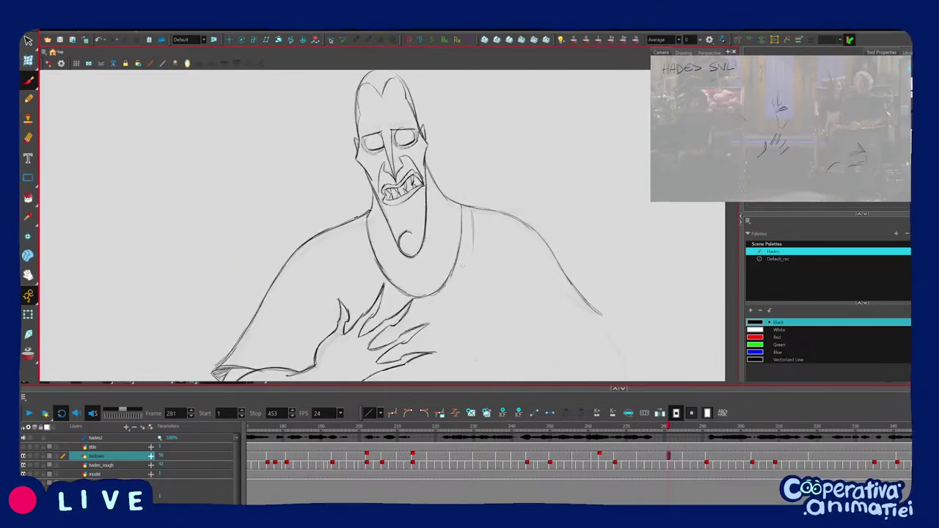
{"action": "key", "text": "f"}
{"action": "key", "text": "g"}
{"action": "key", "text": "g"}
{"action": "key", "text": "f"}
{"action": "mouse_move", "coordinate": [461, 282]}
{"action": "left_mouse_down"}
{"action": "mouse_move", "coordinate": [434, 299]}
{"action": "mouse_move", "coordinate": [414, 292]}
{"action": "left_mouse_up"}
{"action": "left_click", "coordinate": [393, 279], "text": "ctrl"}
{"action": "left_click", "coordinate": [434, 301]}
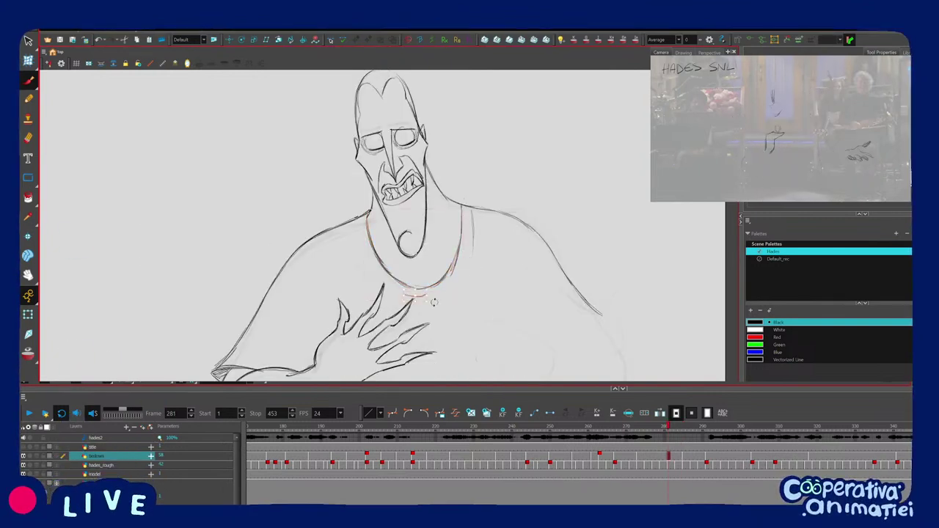
{"action": "key", "text": "Delete"}
{"action": "left_click_drag", "start_coordinate": [499, 278], "coordinate": [497, 277]}
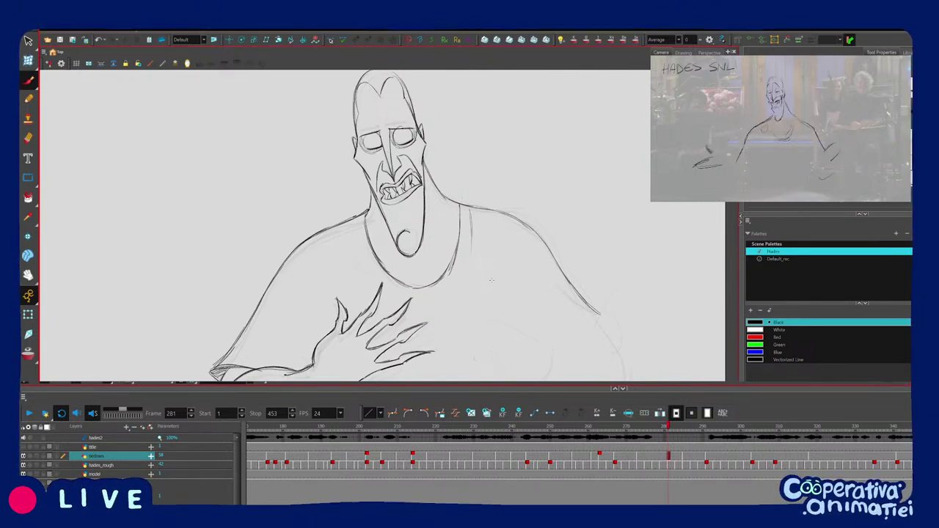
Flip between the drawings at frames 281 and 273 to examine how the neckline and shoulders move.
{"action": "key", "text": "f"}
{"action": "key", "text": "f"}
{"action": "key", "text": "f"}
{"action": "key", "text": "f"}
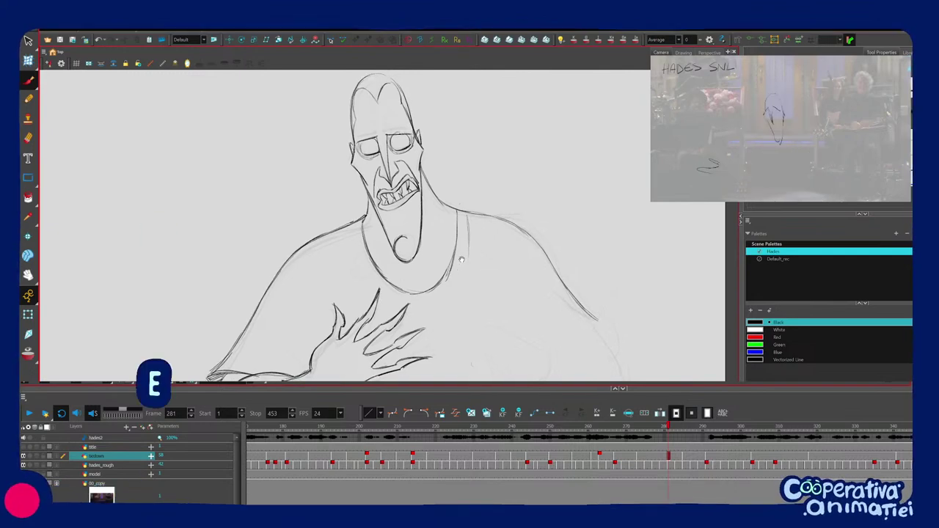
{"action": "key", "text": "period"}
{"action": "key", "text": "period"}
{"action": "key", "text": "period"}
{"action": "key", "text": "period"}
{"action": "key", "text": "period"}
{"action": "key", "text": "period"}
{"action": "key", "text": "period"}
{"action": "key", "text": "period"}
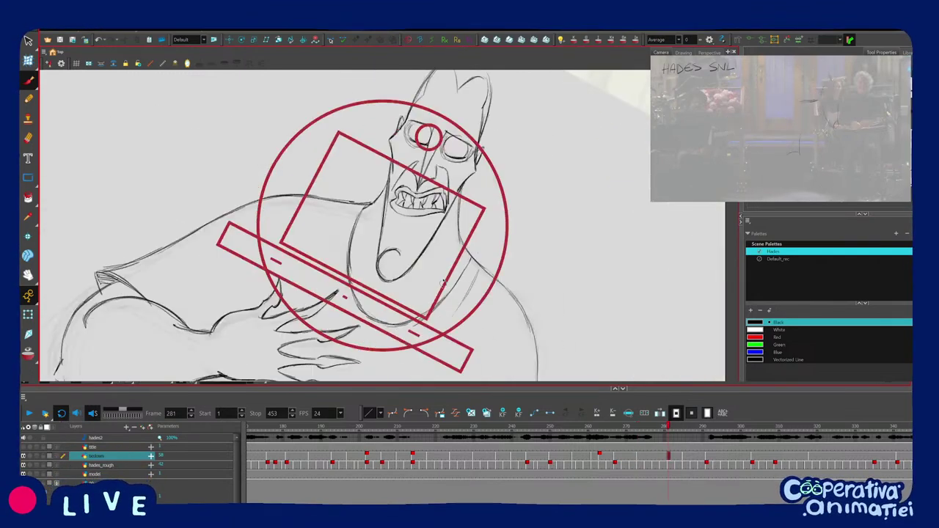
{"action": "left_click_drag", "start_coordinate": [477, 257], "coordinate": [466, 295]}
{"action": "key", "text": "f"}
{"action": "key", "text": "f"}
{"action": "key", "text": "f"}
{"action": "key", "text": "f"}
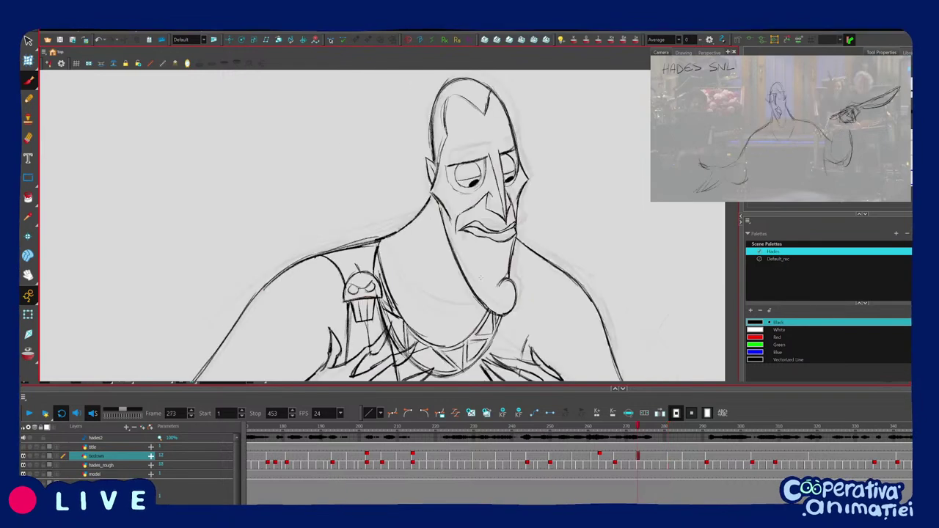
{"action": "key", "text": "g"}
{"action": "key", "text": "g"}
{"action": "key", "text": "g"}
{"action": "key", "text": "g"}
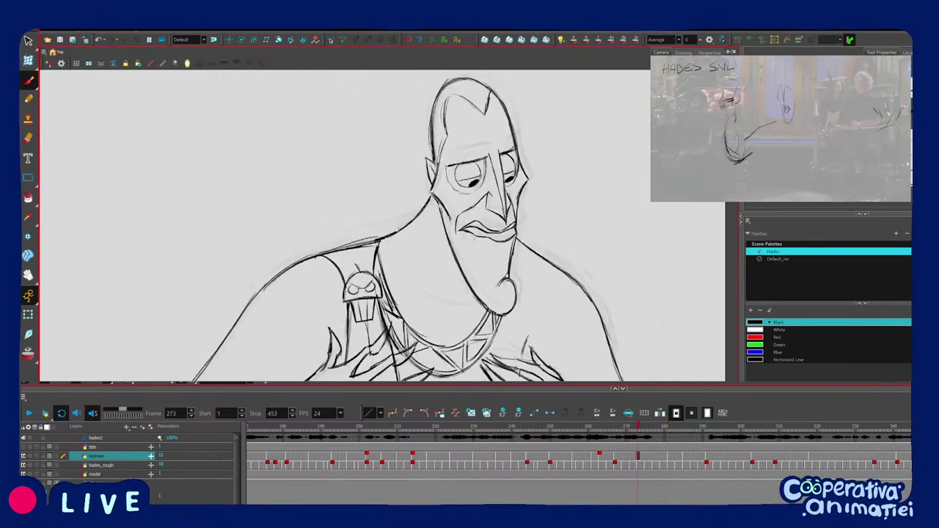
Select the far-side neckline strokes at frame 281 and shift them slightly towards the neck, comparing with the neighbouring drawing.
{"action": "mouse_move", "coordinate": [356, 260]}
{"action": "left_mouse_down"}
{"action": "mouse_move", "coordinate": [437, 286]}
{"action": "mouse_move", "coordinate": [423, 309]}
{"action": "left_mouse_up"}
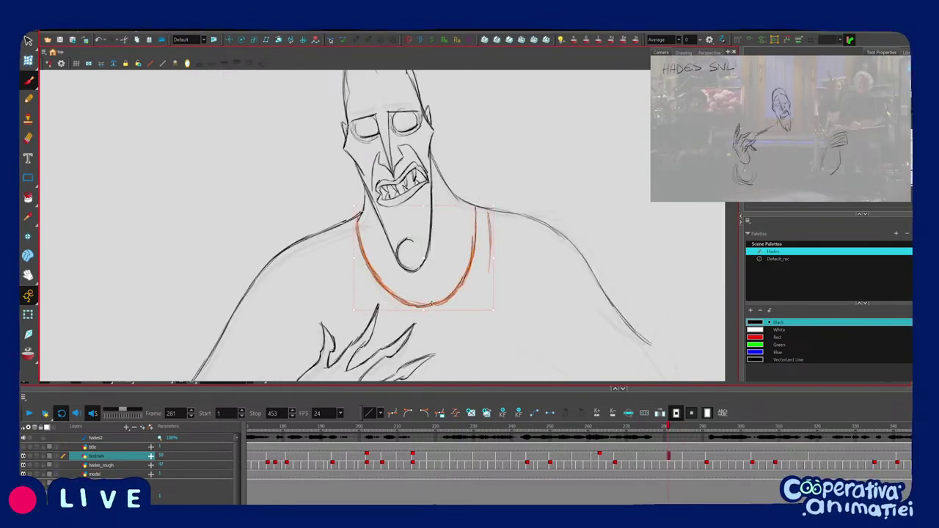
{"action": "left_click", "coordinate": [479, 198]}
{"action": "left_click", "coordinate": [491, 249]}
{"action": "left_click", "coordinate": [507, 211]}
{"action": "left_click", "coordinate": [473, 238]}
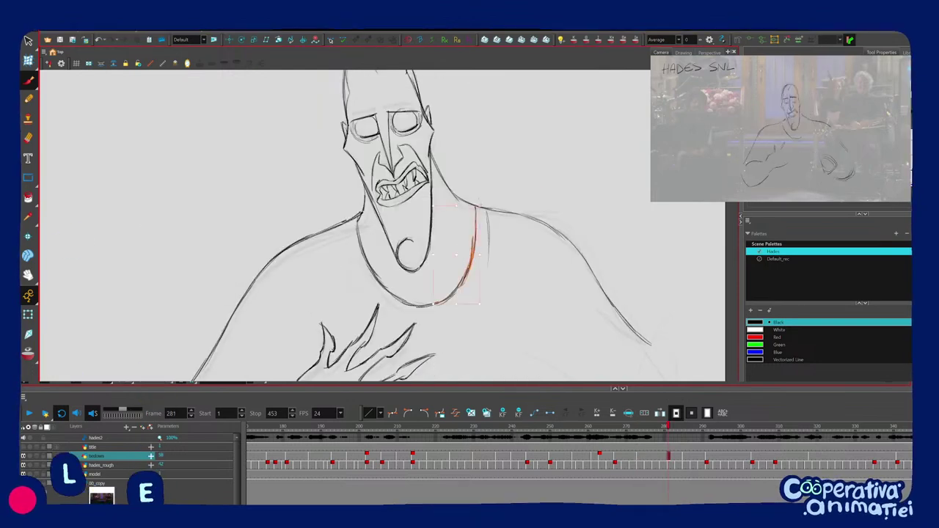
{"action": "left_click", "coordinate": [492, 193]}
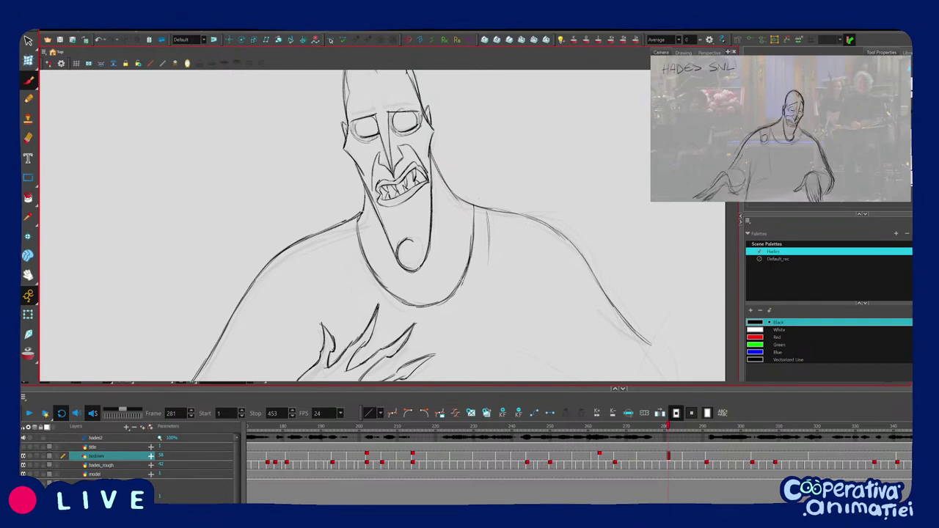
{"action": "key", "text": "f"}
{"action": "key", "text": "g"}
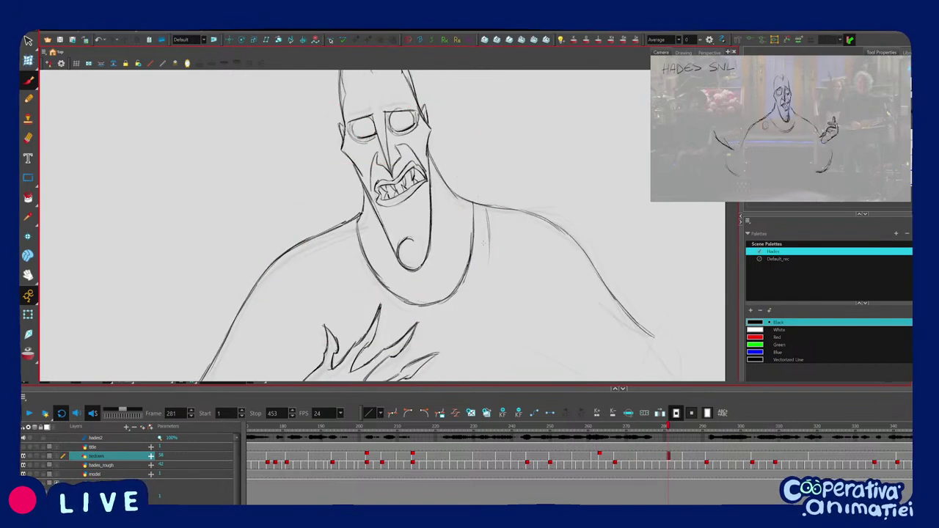
Copy the skull brooch from the drawing at frame 273 and place it on the near shoulder at frame 281.
{"action": "left_click", "coordinate": [464, 284]}
{"action": "left_click_drag", "start_coordinate": [508, 276], "coordinate": [448, 344]}
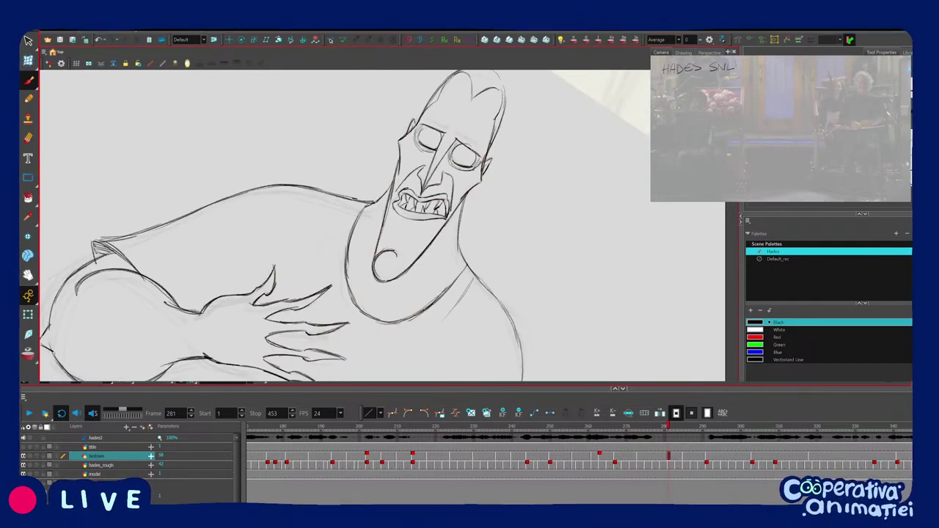
{"action": "key", "text": "shift+x"}
{"action": "key", "text": "f"}
{"action": "key", "text": "g"}
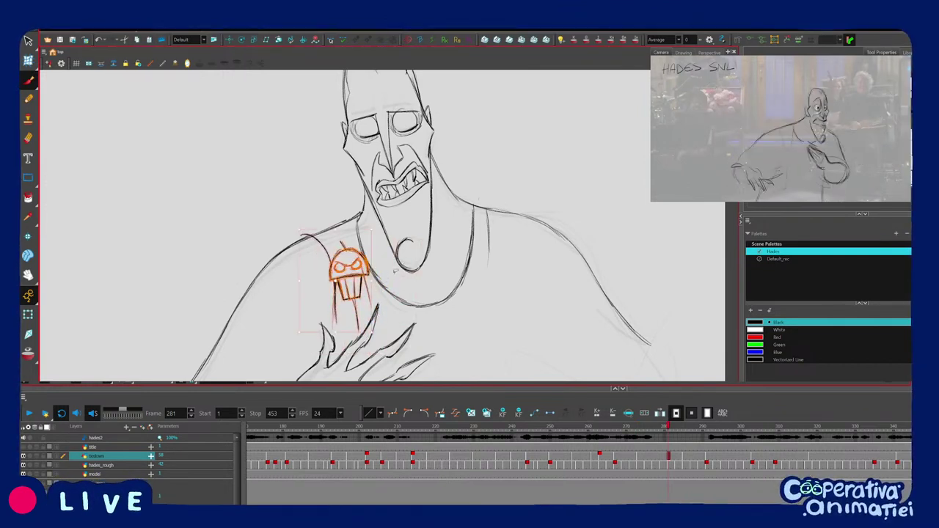
{"action": "key", "text": "1"}
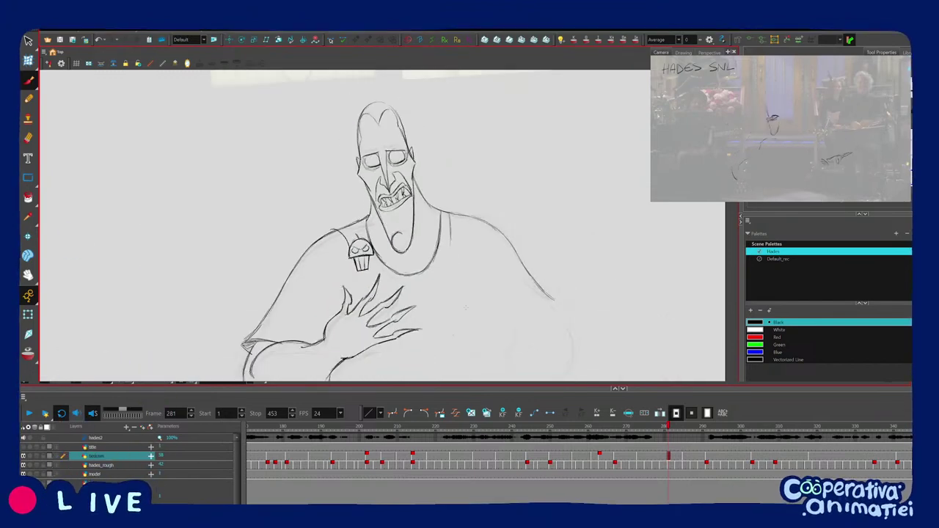
Go through the timeline to examine the poses at frames 215, 224 and 1.
{"action": "key", "text": "1"}
{"action": "key", "text": "1"}
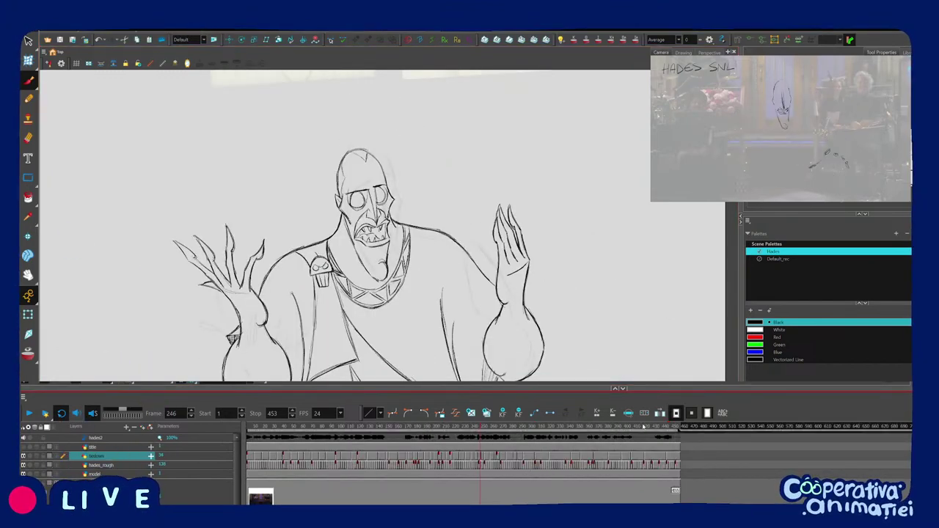
{"action": "left_click_drag", "start_coordinate": [643, 427], "coordinate": [690, 430]}
{"action": "scroll", "coordinate": [661, 487], "scroll_direction": "up", "scroll_amount": 3}
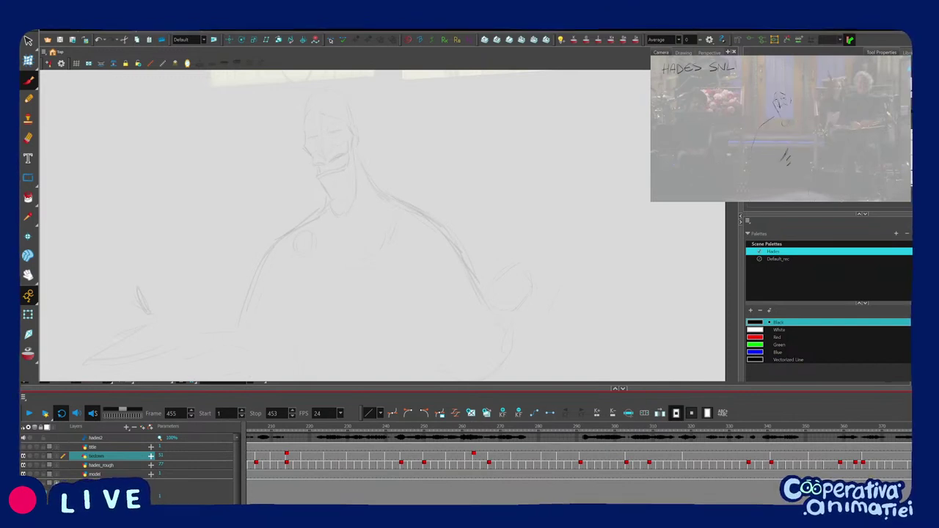
{"action": "left_click", "coordinate": [304, 426]}
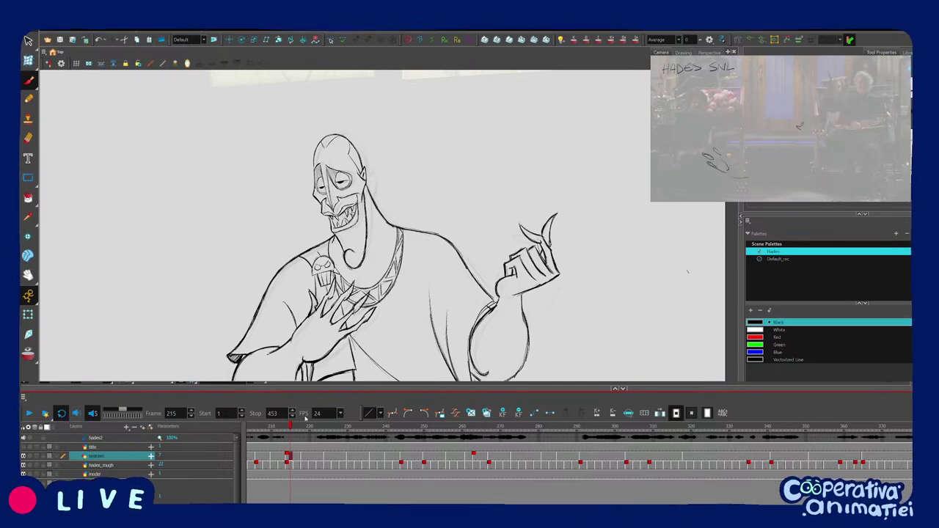
{"action": "left_click", "coordinate": [325, 426]}
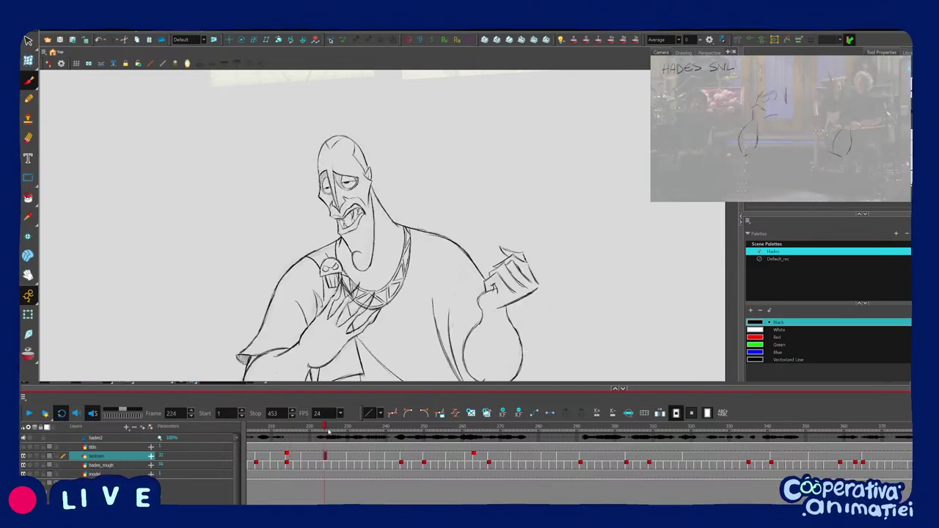
{"action": "key", "text": "1"}
{"action": "key", "text": "1"}
{"action": "left_click", "coordinate": [248, 427]}
{"action": "key", "text": "2"}
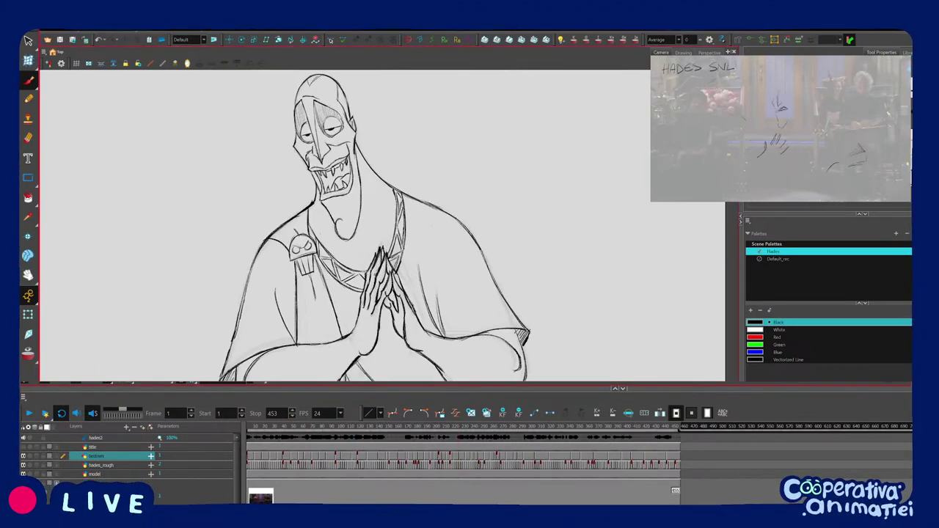
{"action": "left_click_drag", "start_coordinate": [447, 273], "coordinate": [444, 279]}
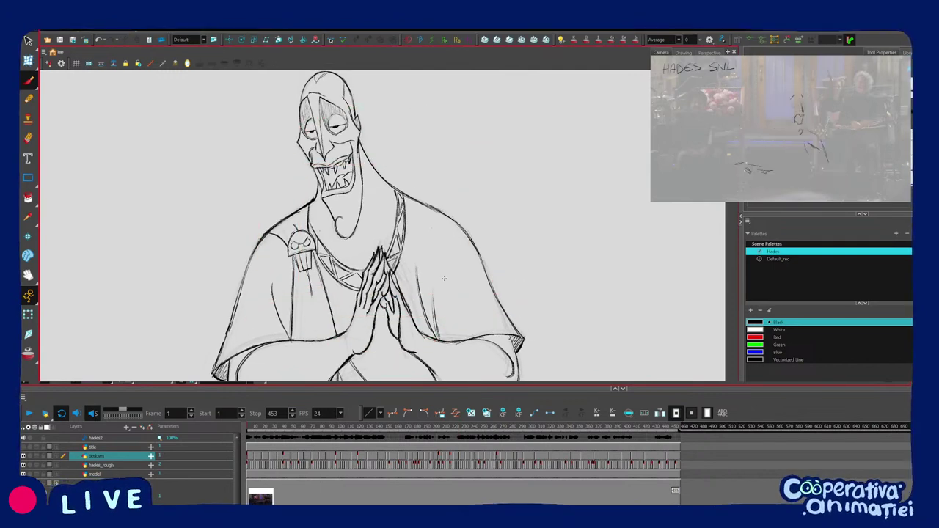
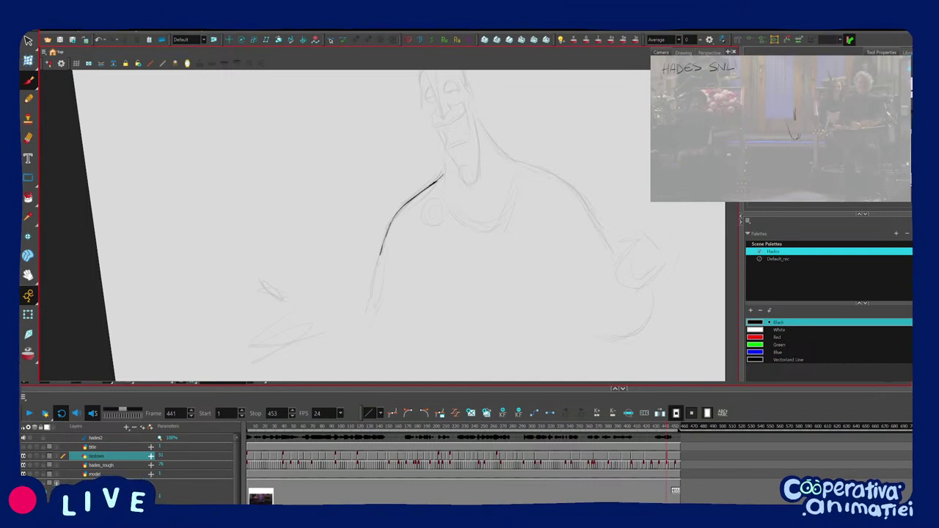
Extend the near upper-arm line down to the sleeve end at frame 441 and tidy the shoulder stroke beside the neck.
{"action": "left_click_drag", "start_coordinate": [381, 255], "coordinate": [365, 296]}
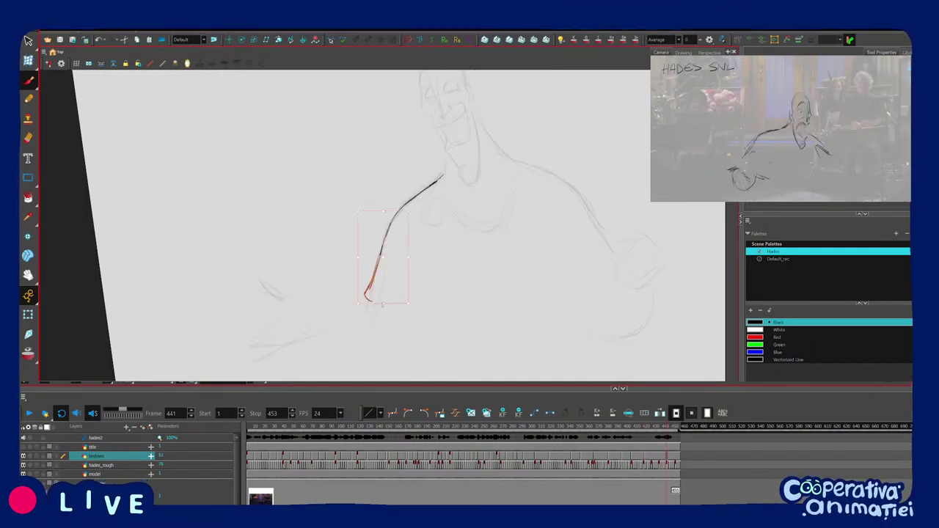
{"action": "left_click_drag", "start_coordinate": [382, 304], "coordinate": [384, 299]}
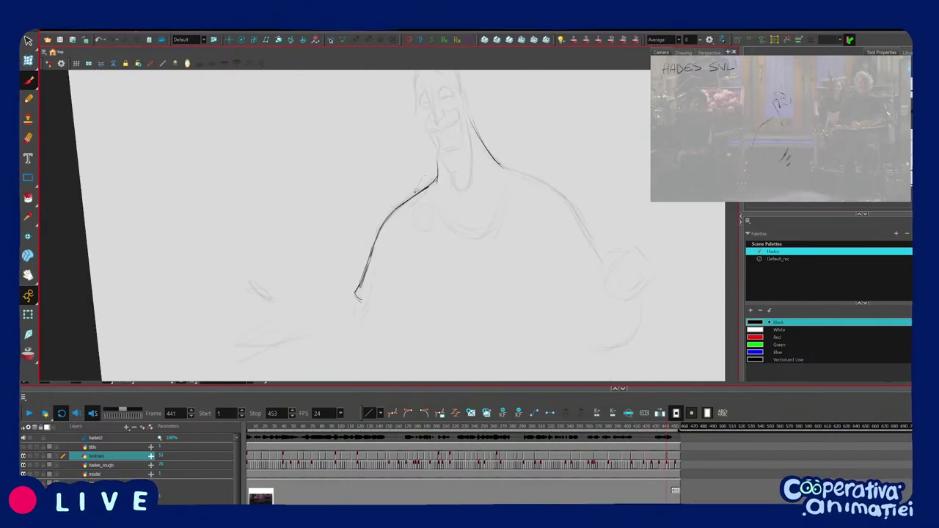
{"action": "left_click", "coordinate": [417, 191], "text": "ctrl"}
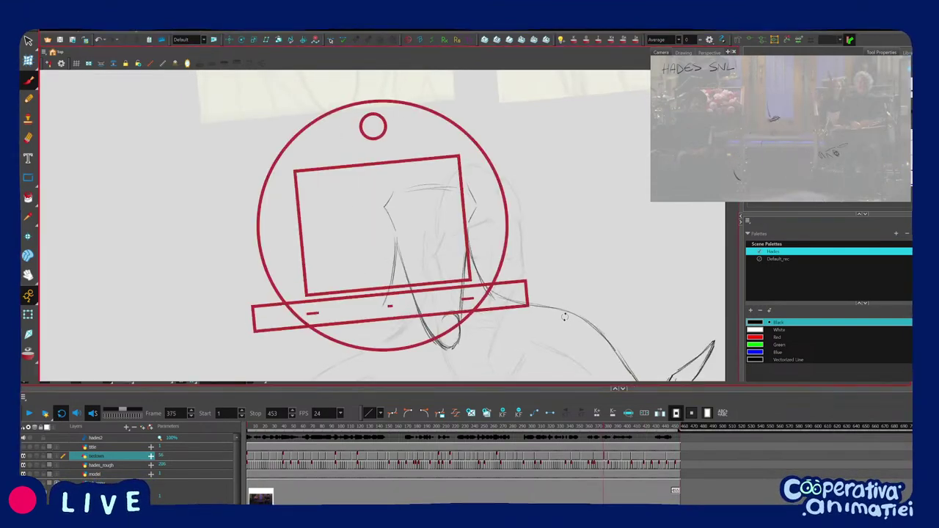
Solo the clean line layer at frame 375 to isolate its drawing from the rough.
{"action": "key", "text": "1"}
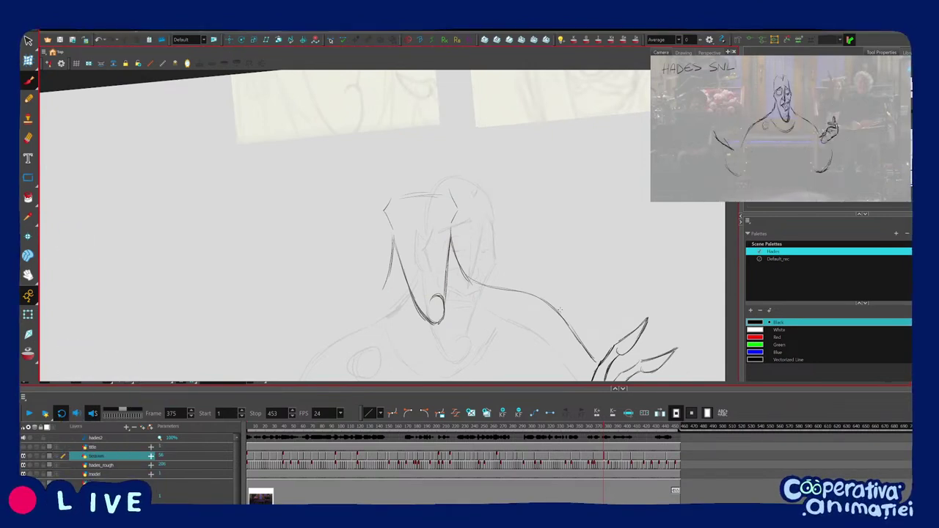
{"action": "key", "text": "1"}
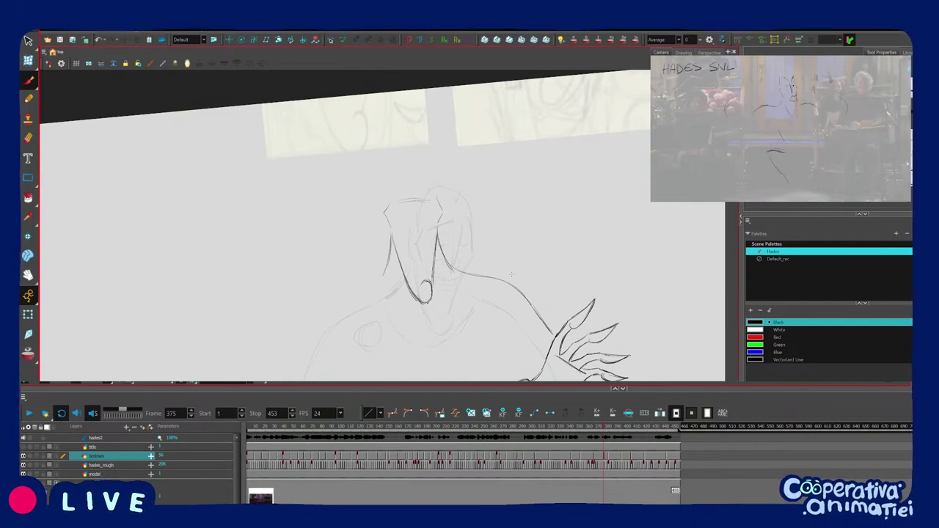
{"action": "left_click_drag", "start_coordinate": [485, 318], "coordinate": [483, 296]}
{"action": "key", "text": "1"}
{"action": "key", "text": "1"}
{"action": "mouse_move", "coordinate": [543, 268]}
{"action": "left_mouse_down"}
{"action": "mouse_move", "coordinate": [556, 279]}
{"action": "mouse_move", "coordinate": [554, 291]}
{"action": "mouse_move", "coordinate": [641, 299]}
{"action": "mouse_move", "coordinate": [636, 292]}
{"action": "left_mouse_up"}
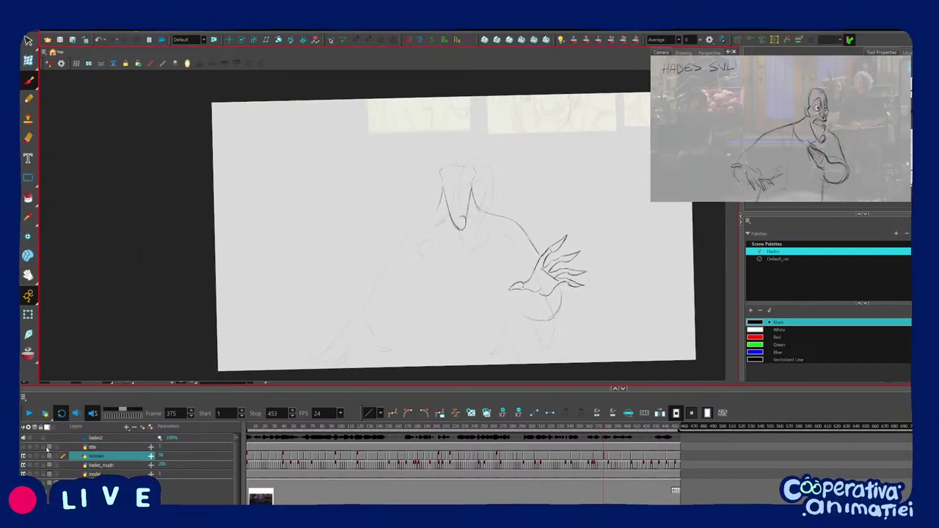
{"action": "left_click", "coordinate": [30, 457]}
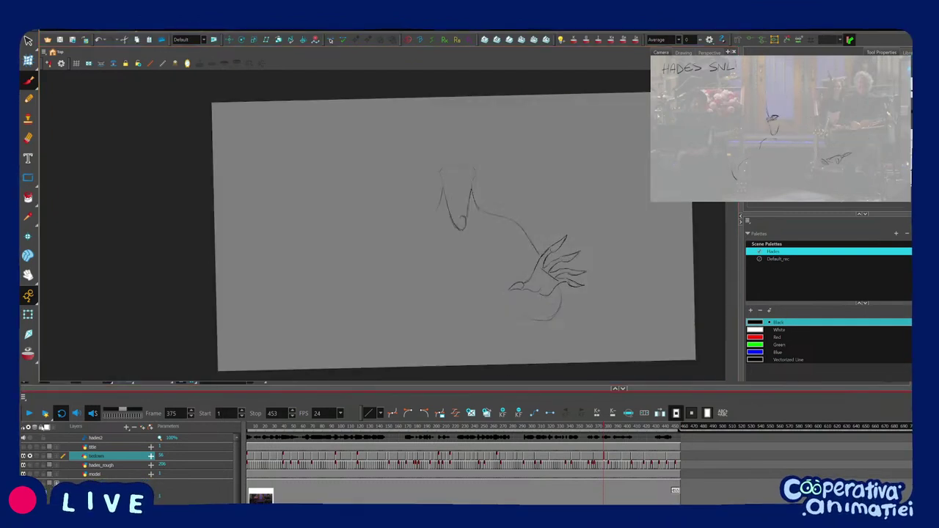
Solo the hades_rough layer in place of the clean line layer and play the animation to review the rough motion.
{"action": "left_click", "coordinate": [30, 465]}
{"action": "left_click", "coordinate": [30, 456]}
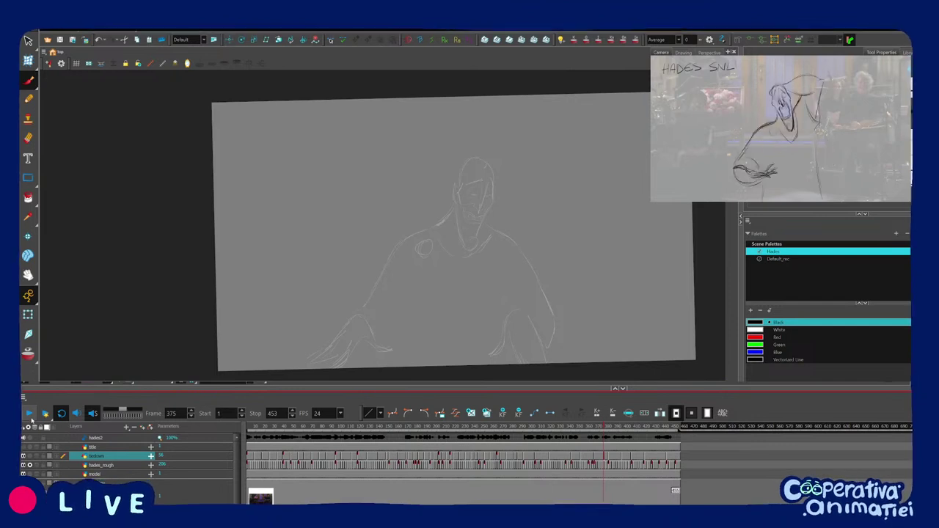
{"action": "left_click", "coordinate": [29, 414]}
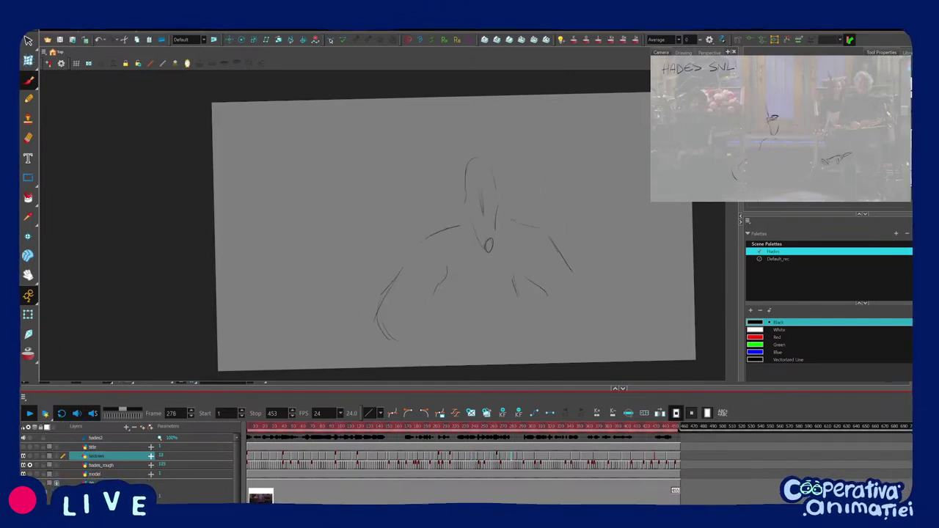
{"action": "left_click", "coordinate": [345, 428]}
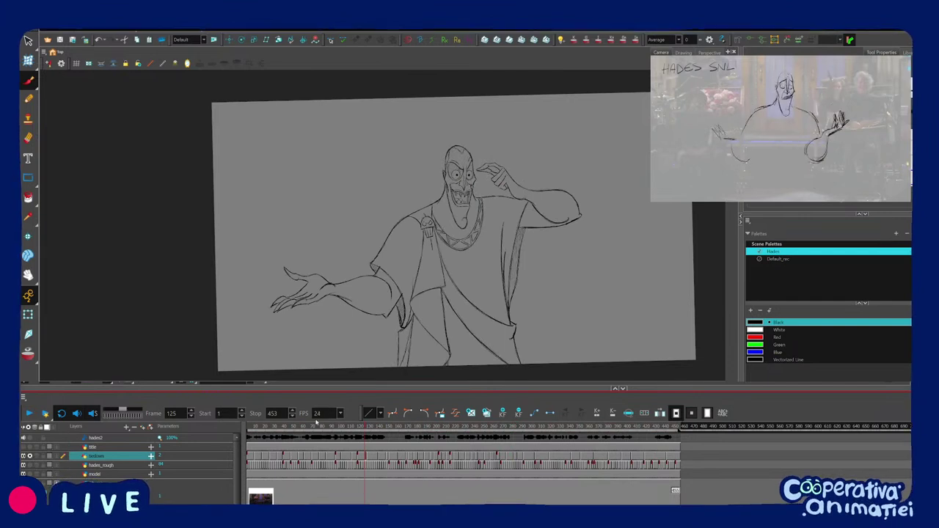
Go to frame 139 and solo the clean line layer instead of hades_rough to examine its drawing.
{"action": "key", "text": "shift+comma"}
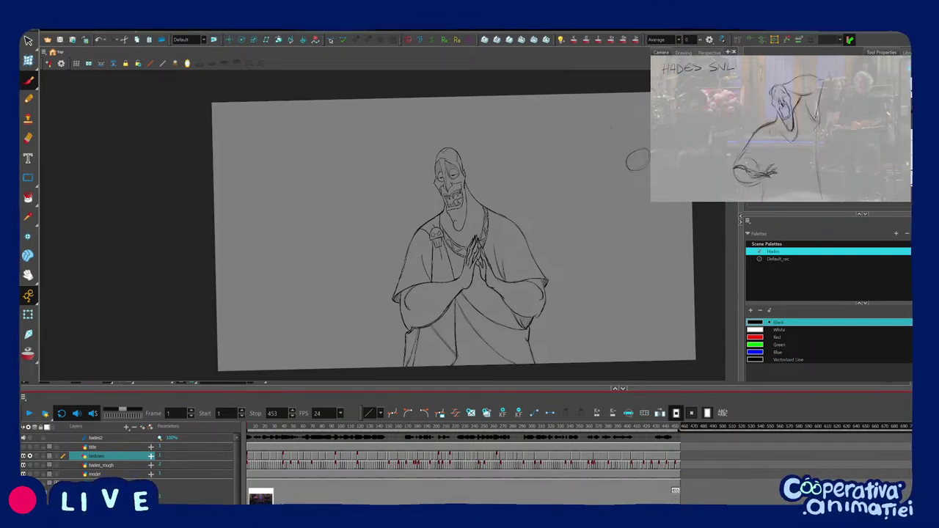
{"action": "left_click", "coordinate": [353, 429]}
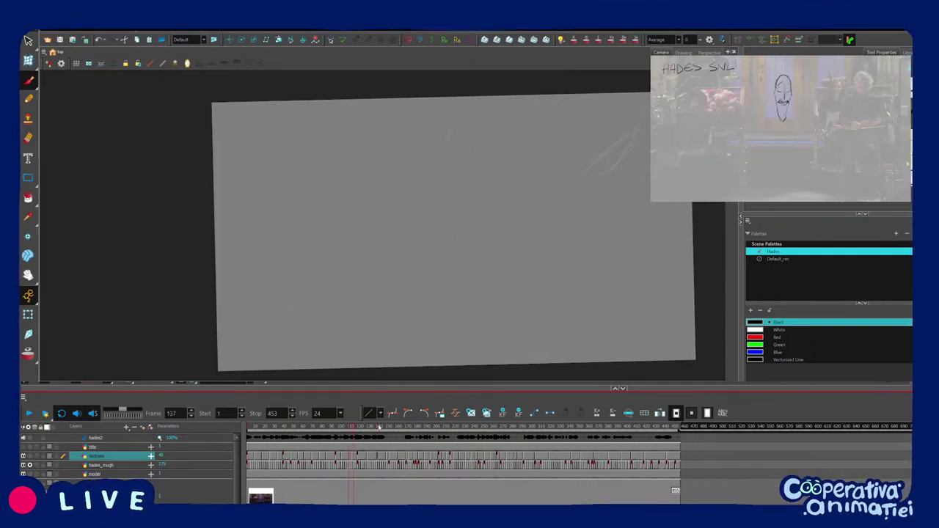
{"action": "left_click_drag", "start_coordinate": [379, 428], "coordinate": [376, 432]}
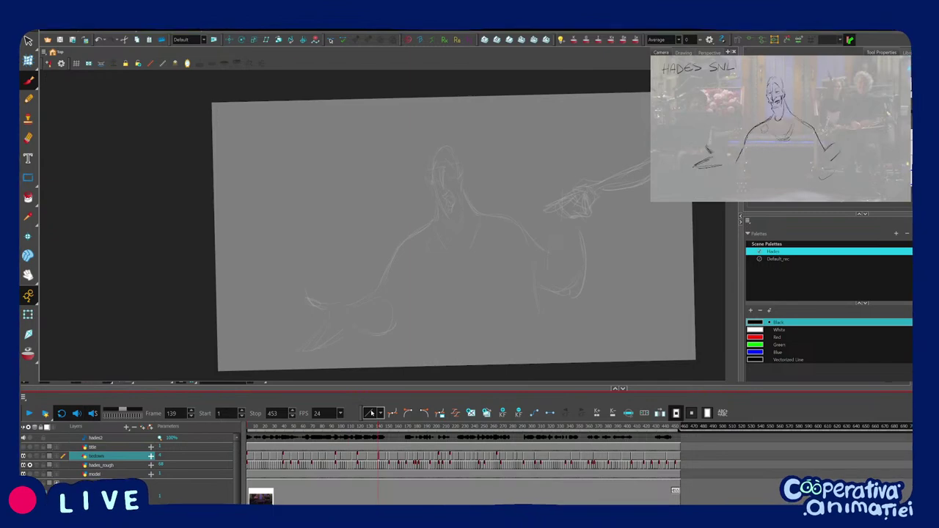
{"action": "left_click", "coordinate": [30, 466]}
{"action": "left_click", "coordinate": [30, 456]}
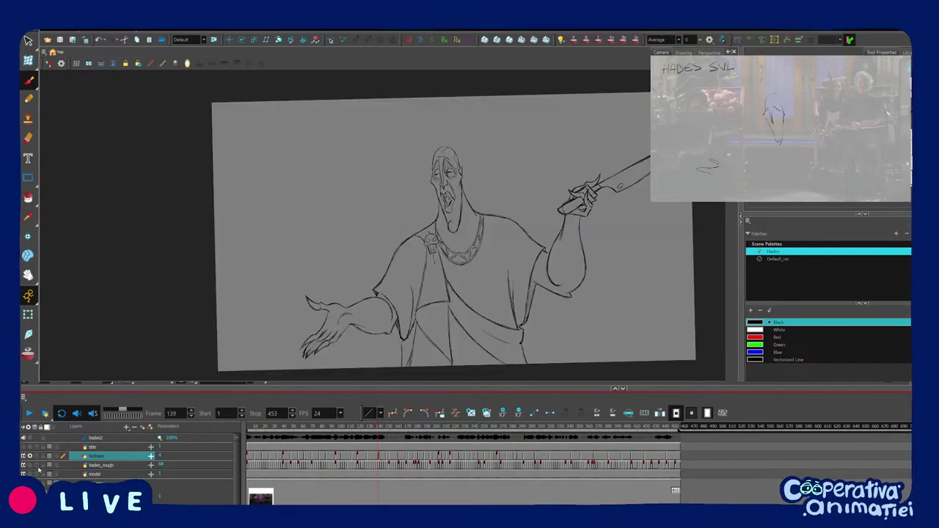
Play the clean line layer on its own to review its key drawings in motion, stopping at frame 122.
{"action": "left_click", "coordinate": [364, 426]}
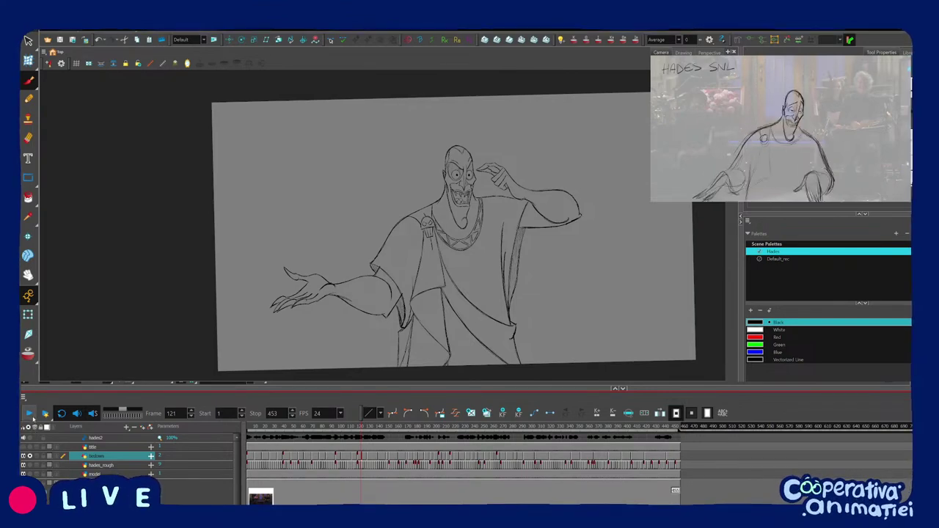
{"action": "left_click", "coordinate": [30, 414]}
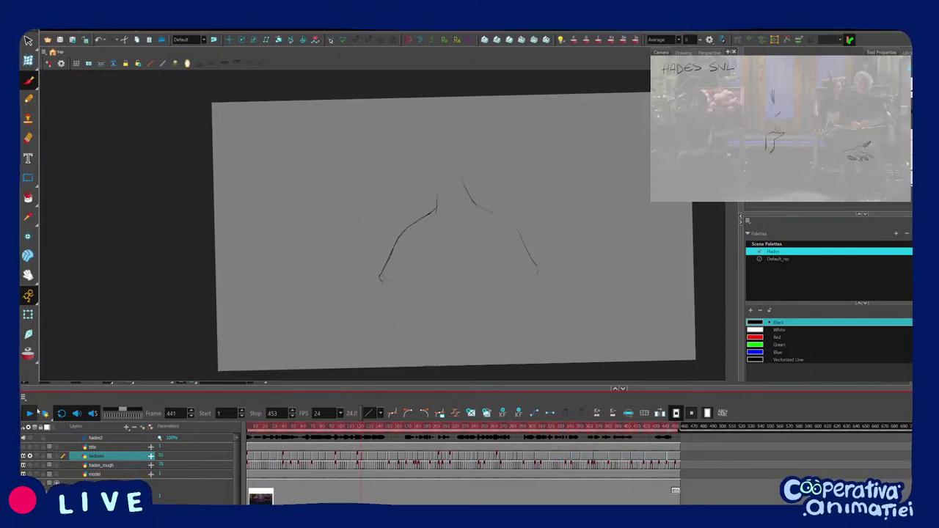
{"action": "left_click", "coordinate": [359, 438]}
Compare the clean drawing at frame 122 with all layers shown and soloed, and examine its head and shoulders up close.
{"action": "left_click", "coordinate": [30, 456]}
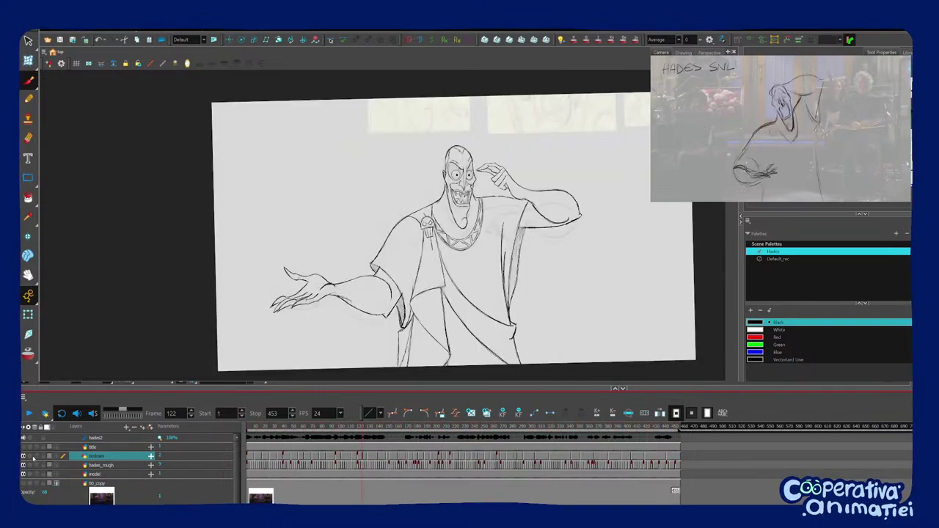
{"action": "scroll", "coordinate": [343, 292], "scroll_direction": "up", "scroll_amount": 2}
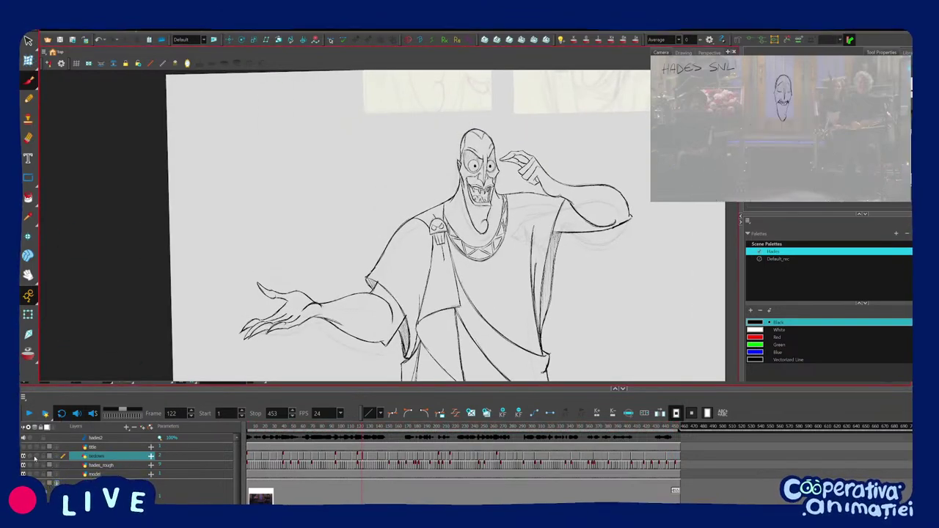
{"action": "left_click", "coordinate": [30, 456]}
{"action": "left_click_drag", "start_coordinate": [199, 342], "coordinate": [188, 337]}
{"action": "scroll", "coordinate": [504, 281], "scroll_direction": "down", "scroll_amount": 2}
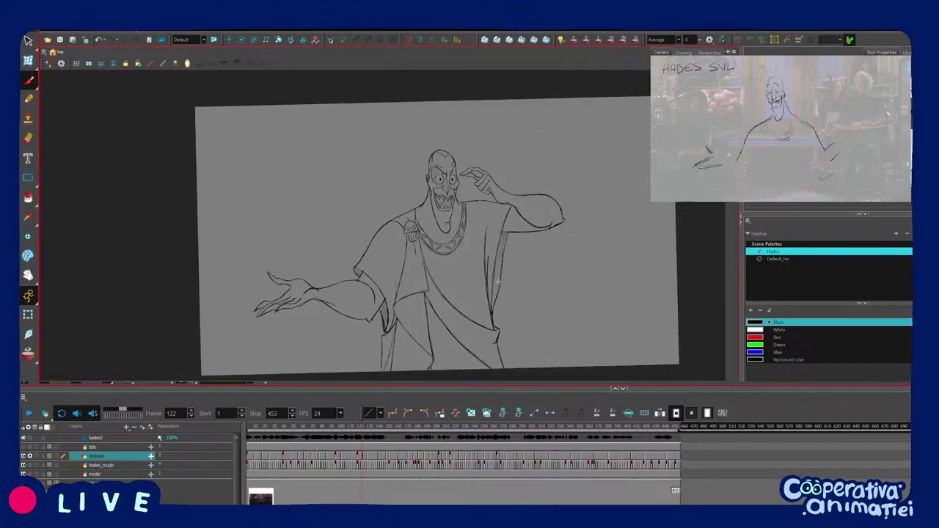
{"action": "key", "text": "2"}
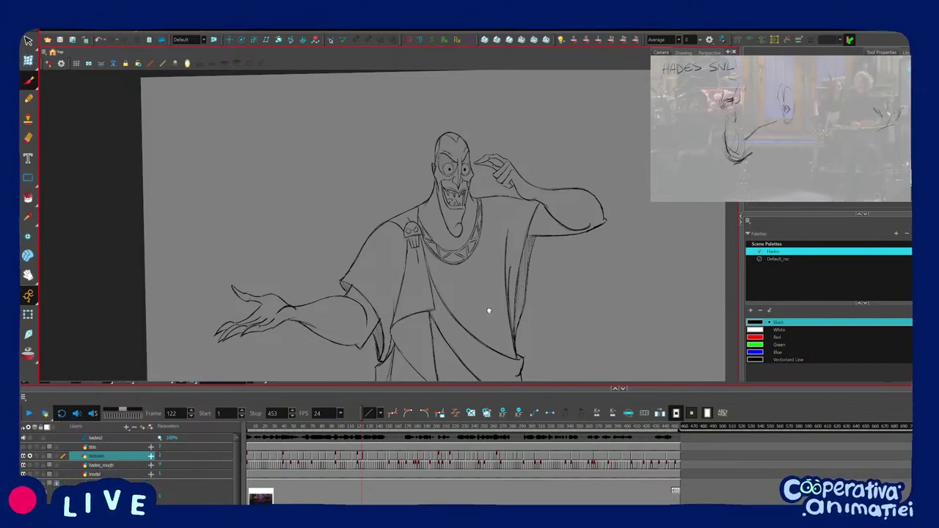
{"action": "key", "text": "2"}
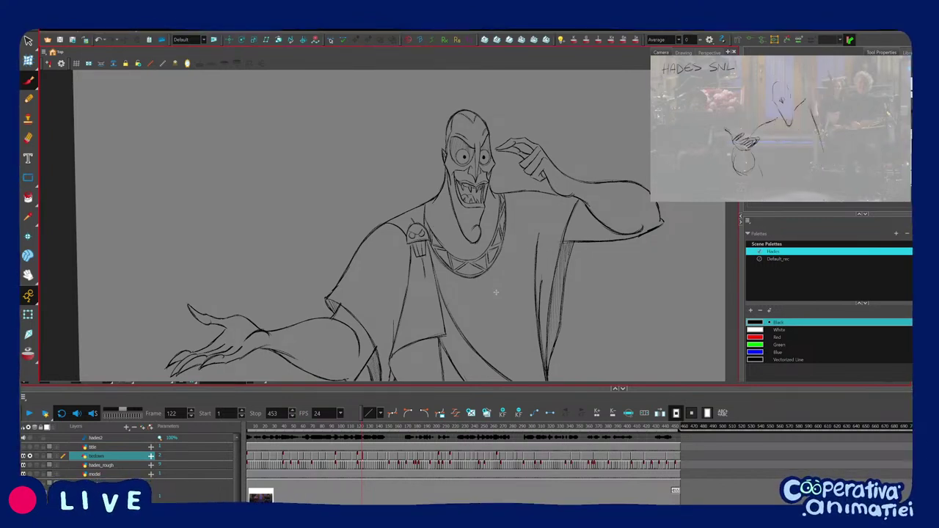
{"action": "key", "text": "2"}
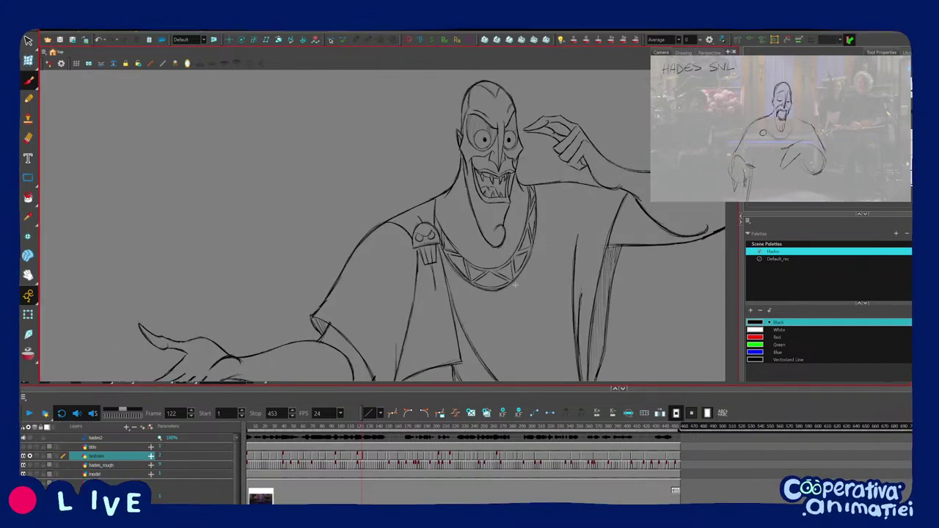
{"action": "key", "text": "1"}
{"action": "key", "text": "1"}
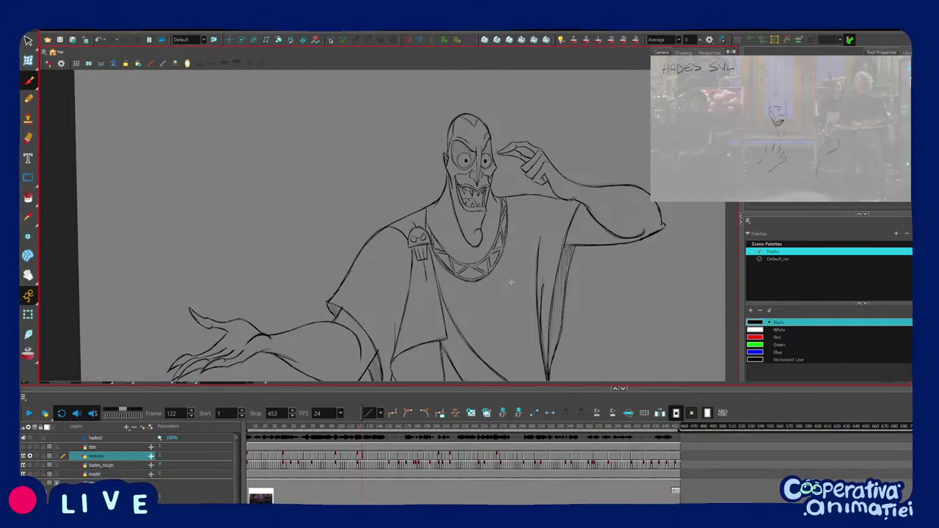
{"action": "key", "text": "2"}
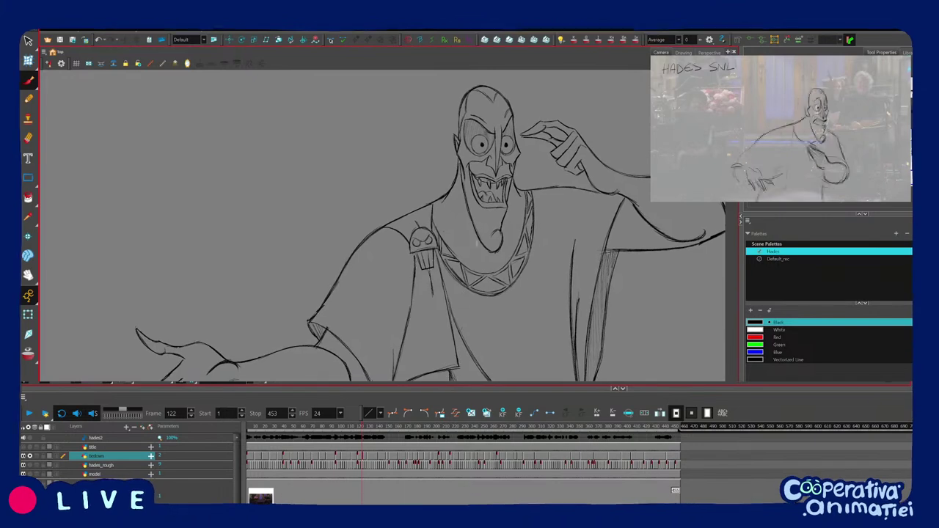
{"action": "key", "text": "2"}
Flip between the clean drawings at frames 111 and 117 to compare the head, mouth and raised hand.
{"action": "key", "text": "f"}
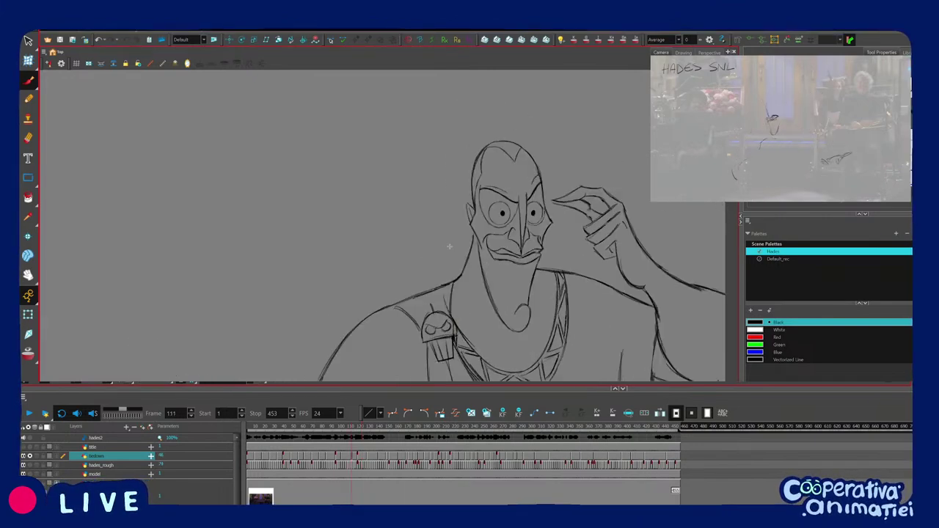
{"action": "key", "text": "g"}
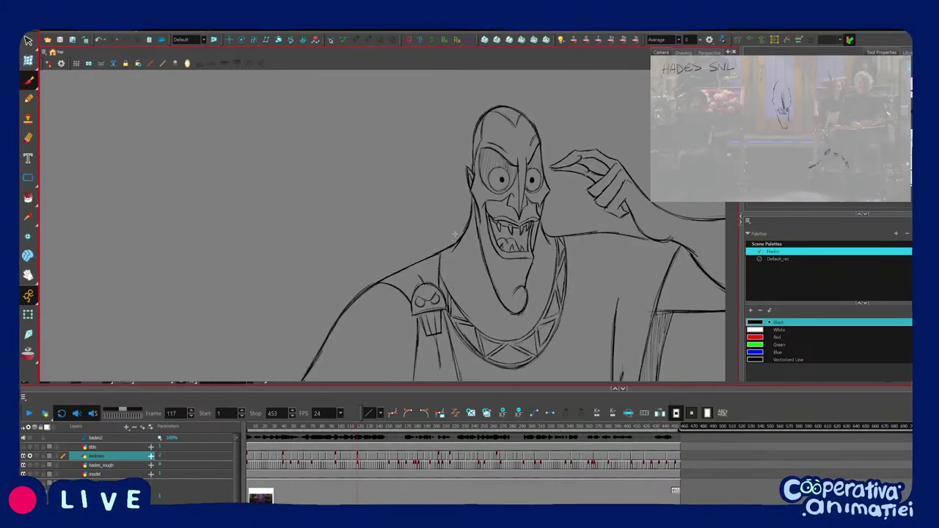
{"action": "key", "text": "f"}
{"action": "key", "text": "g"}
{"action": "key", "text": "f"}
{"action": "key", "text": "g"}
{"action": "key", "text": "1"}
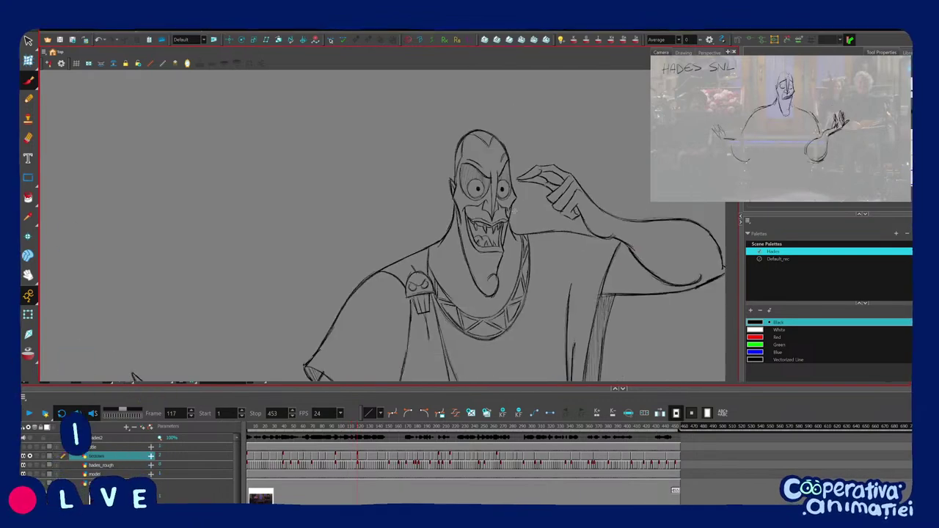
{"action": "key", "text": "f"}
{"action": "key", "text": "f"}
{"action": "key", "text": "g"}
{"action": "key", "text": "f"}
{"action": "key", "text": "g"}
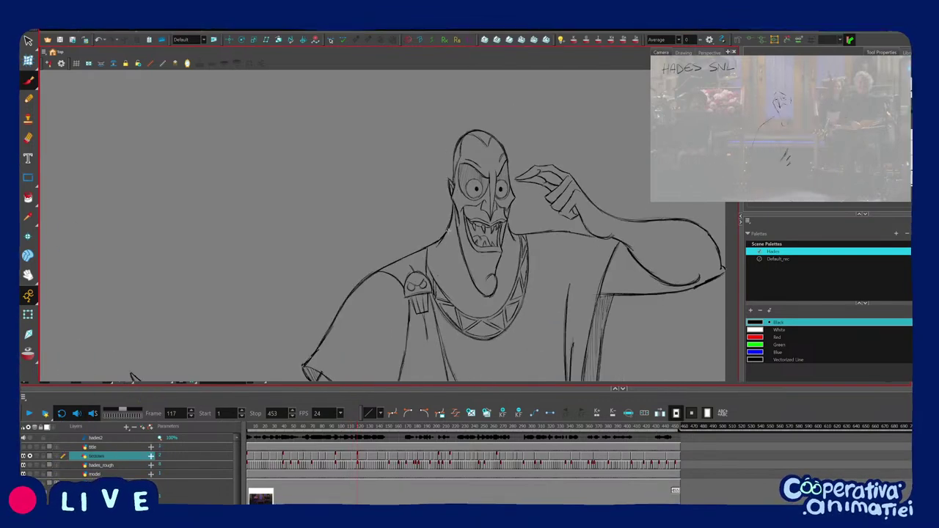
Go back from frame 111 to frame 100 to examine the preceding pose, and return to frame 111.
{"action": "key", "text": "period"}
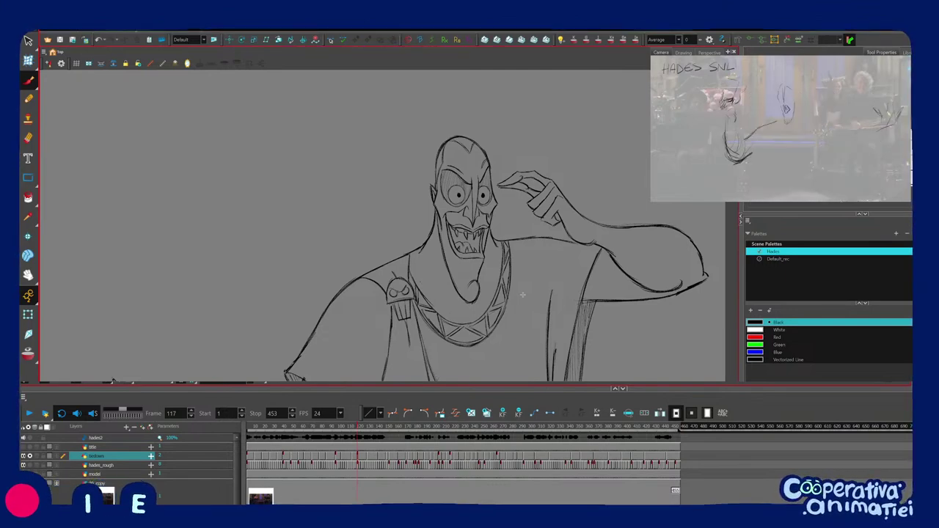
{"action": "key", "text": "f"}
{"action": "key", "text": "f"}
{"action": "key", "text": "f"}
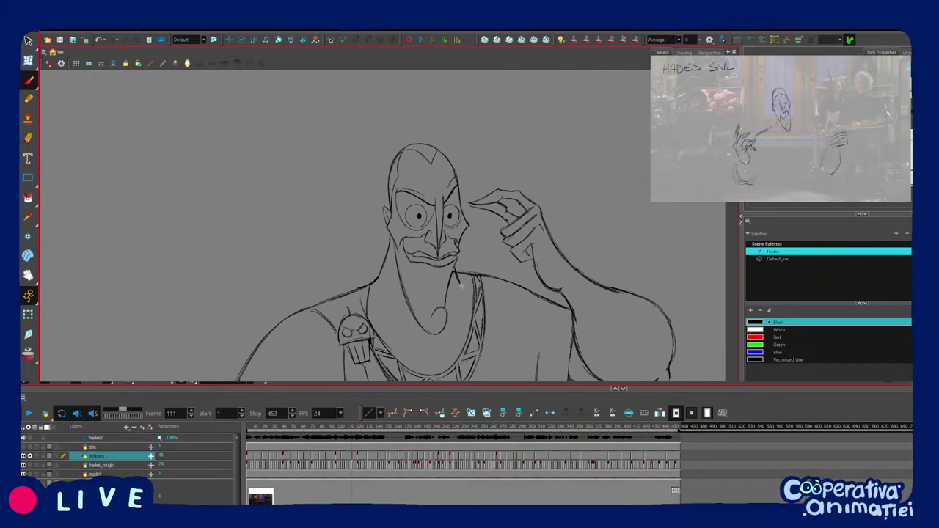
{"action": "key", "text": "comma"}
{"action": "key", "text": "comma"}
{"action": "key", "text": "comma"}
{"action": "key", "text": "comma"}
{"action": "key", "text": "comma"}
{"action": "key", "text": "comma"}
{"action": "key", "text": "comma"}
{"action": "key", "text": "comma"}
{"action": "key", "text": "comma"}
{"action": "key", "text": "comma"}
{"action": "key", "text": "comma"}
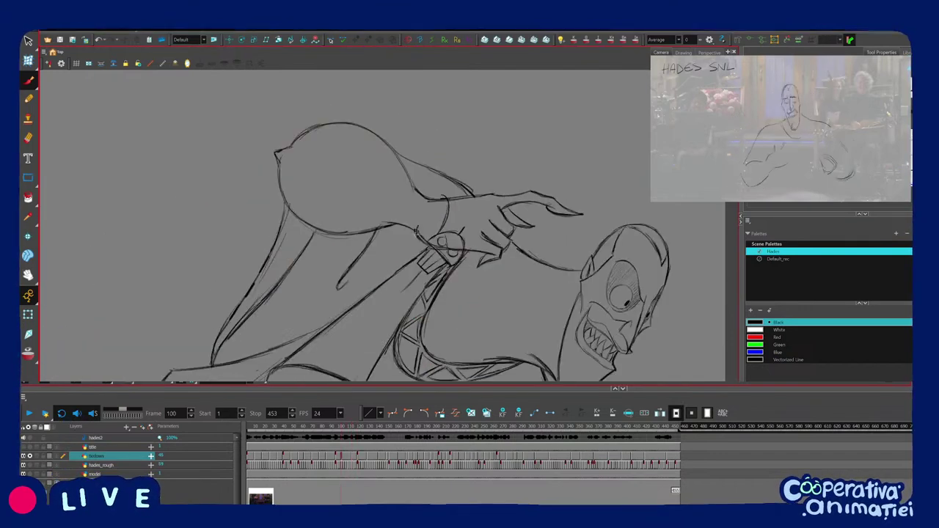
{"action": "key", "text": "g"}
{"action": "key", "text": "g"}
{"action": "key", "text": "g"}
{"action": "key", "text": "g"}
{"action": "key", "text": "g"}
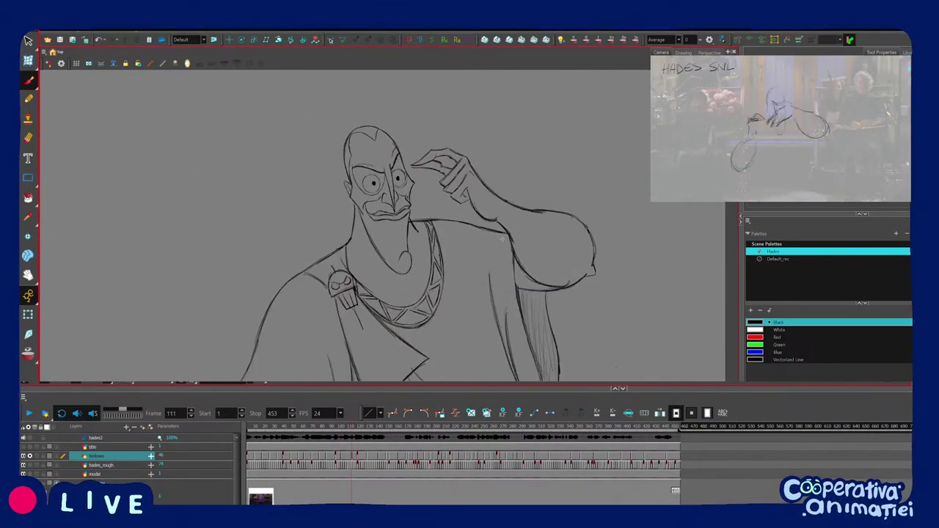
Examine the outstretched arm, sleeve opening and robe folds of the clean drawing at frame 111.
{"action": "left_click_drag", "start_coordinate": [458, 279], "coordinate": [524, 256]}
{"action": "key", "text": "2"}
{"action": "key", "text": "2"}
{"action": "mouse_move", "coordinate": [377, 256]}
{"action": "left_mouse_down"}
{"action": "mouse_move", "coordinate": [402, 242]}
{"action": "mouse_move", "coordinate": [453, 264]}
{"action": "mouse_move", "coordinate": [376, 274]}
{"action": "left_mouse_up"}
{"action": "left_click", "coordinate": [421, 263], "text": "ctrl"}
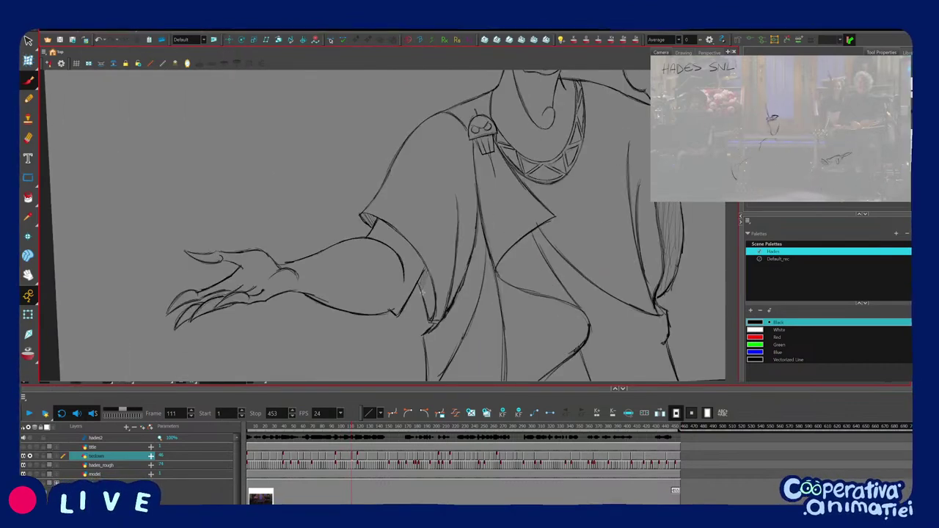
{"action": "scroll", "coordinate": [494, 275], "scroll_direction": "down", "scroll_amount": 2}
{"action": "left_click_drag", "start_coordinate": [494, 275], "coordinate": [458, 289]}
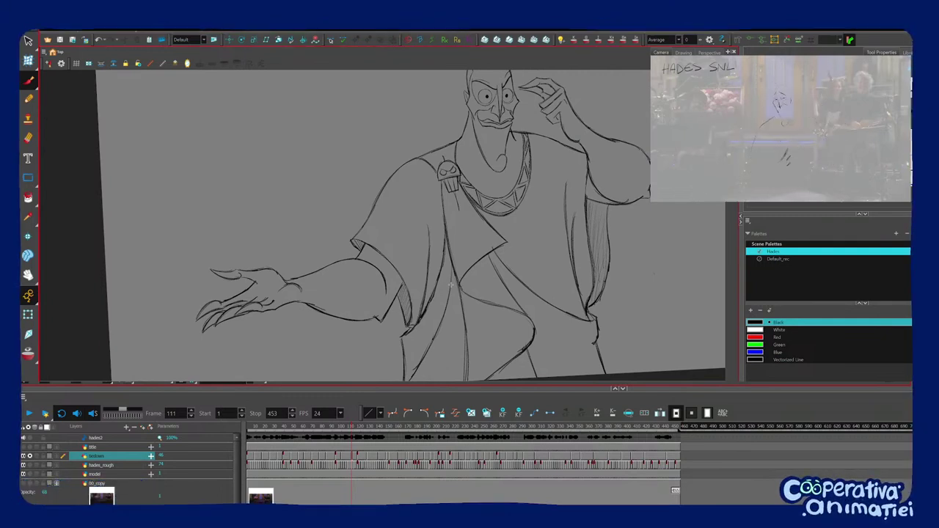
{"action": "left_click_drag", "start_coordinate": [521, 259], "coordinate": [513, 266]}
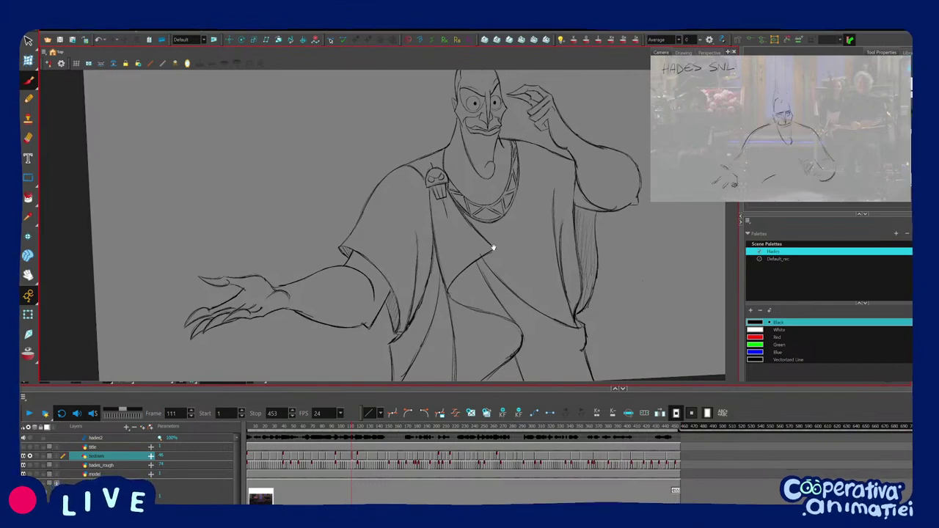
Flip between frames 111 and 117 from rotated views to compare the outstretched arm and the robe's drape.
{"action": "key", "text": "f"}
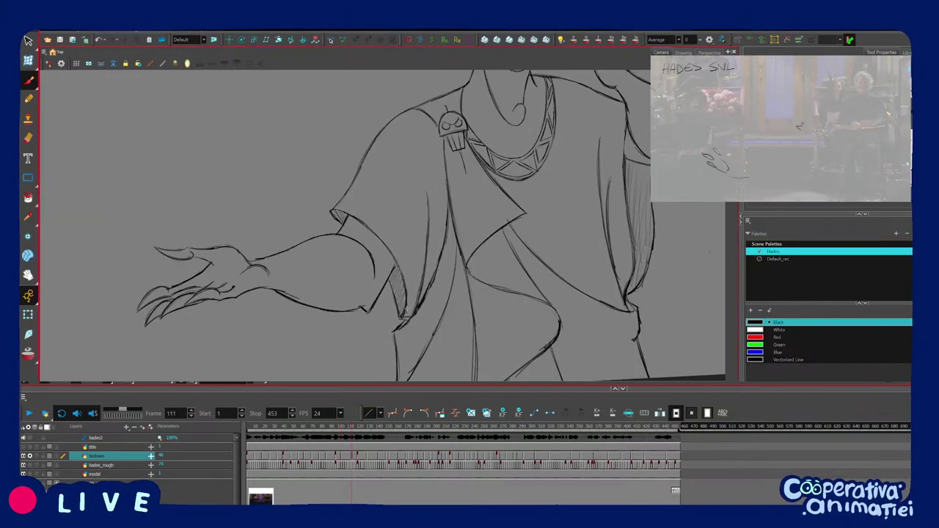
{"action": "key", "text": "g"}
{"action": "key", "text": "f"}
{"action": "key", "text": "g"}
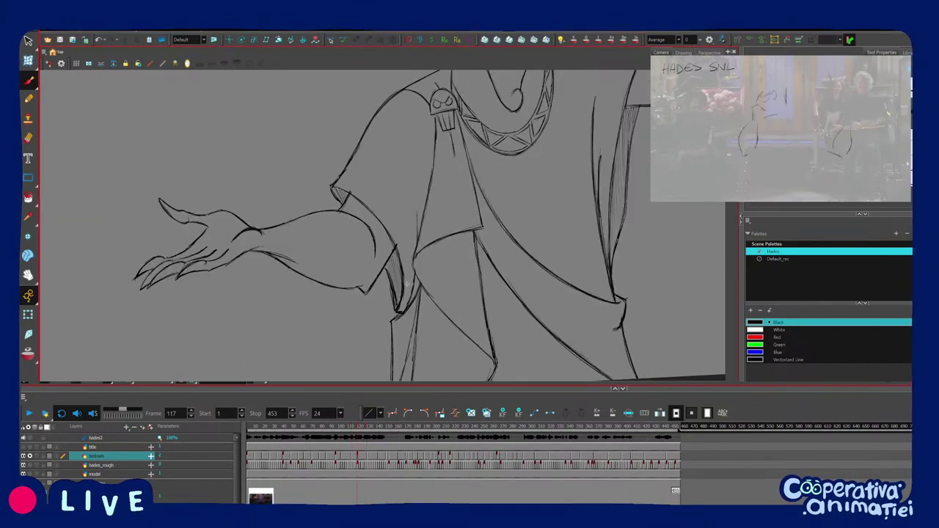
{"action": "key", "text": "f"}
{"action": "left_click_drag", "start_coordinate": [481, 283], "coordinate": [433, 321]}
{"action": "key", "text": "g"}
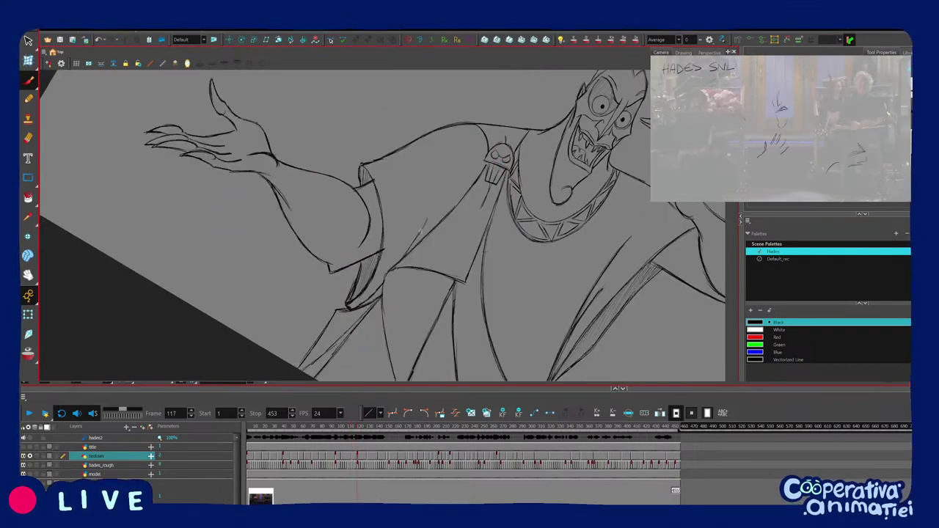
{"action": "left_click_drag", "start_coordinate": [434, 140], "coordinate": [352, 132]}
{"action": "key", "text": "f"}
{"action": "key", "text": "g"}
{"action": "left_click_drag", "start_coordinate": [397, 169], "coordinate": [421, 220]}
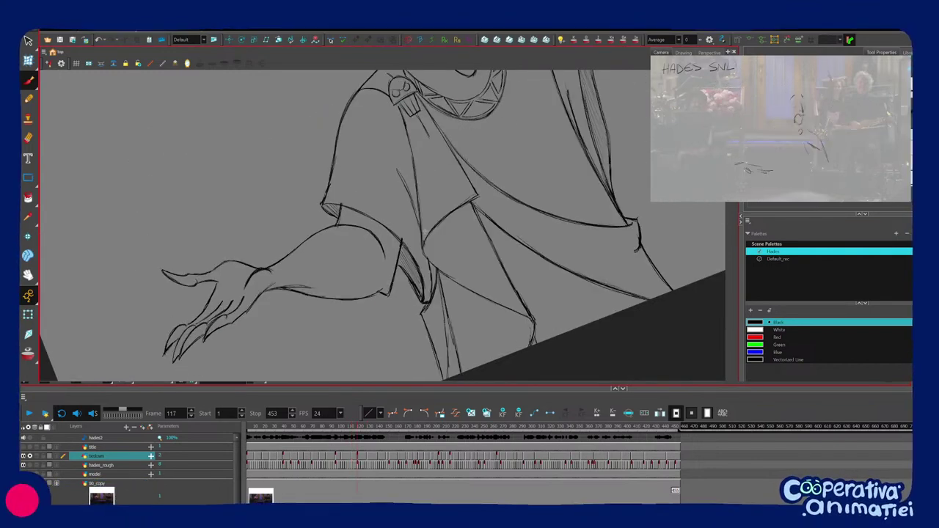
{"action": "key", "text": "1"}
{"action": "left_click_drag", "start_coordinate": [528, 206], "coordinate": [520, 236]}
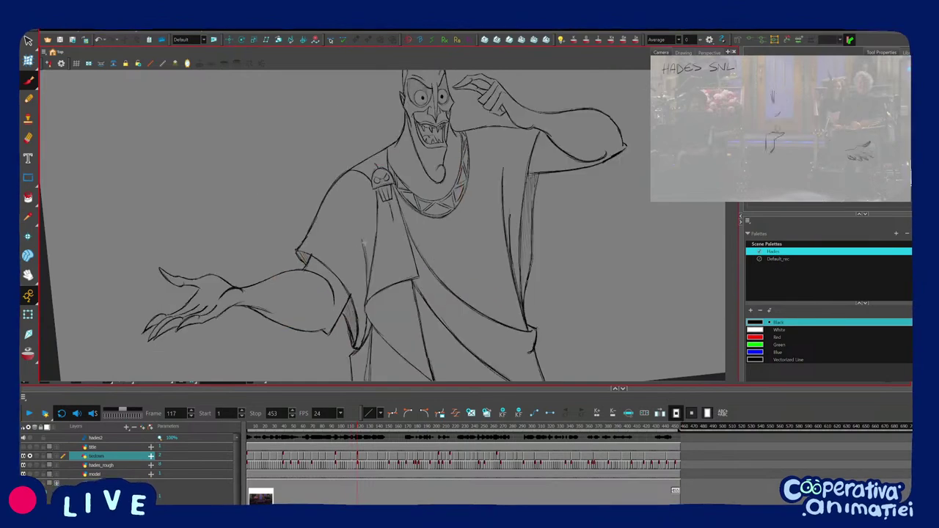
Flip through the clean key drawings at frames 117, 127 and 147 to compare the poses.
{"action": "key", "text": "f"}
{"action": "key", "text": "g"}
{"action": "key", "text": "g"}
{"action": "key", "text": "f"}
{"action": "key", "text": "g"}
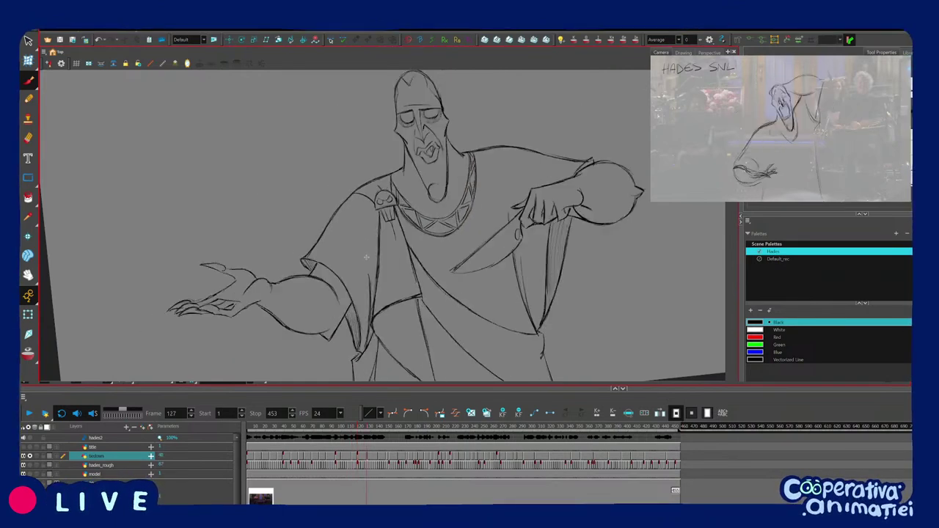
{"action": "key", "text": "f"}
{"action": "key", "text": "f"}
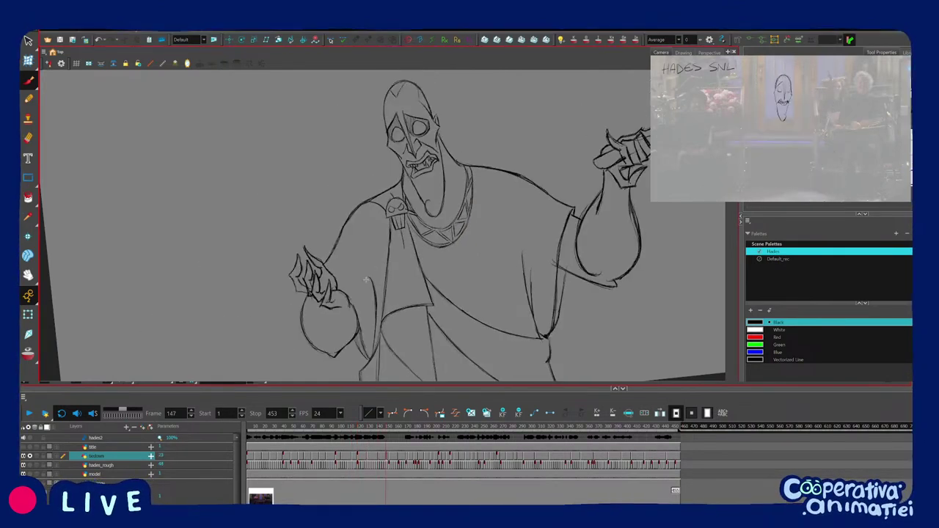
Flip back and forth through the clean key drawings at frames 147, 127 and 139 to compare the arm poses.
{"action": "key", "text": "g"}
{"action": "key", "text": "g"}
{"action": "key", "text": "1"}
{"action": "key", "text": "g"}
{"action": "key", "text": "g"}
{"action": "key", "text": "g"}
{"action": "key", "text": "g"}
{"action": "key", "text": "g"}
{"action": "key", "text": "g"}
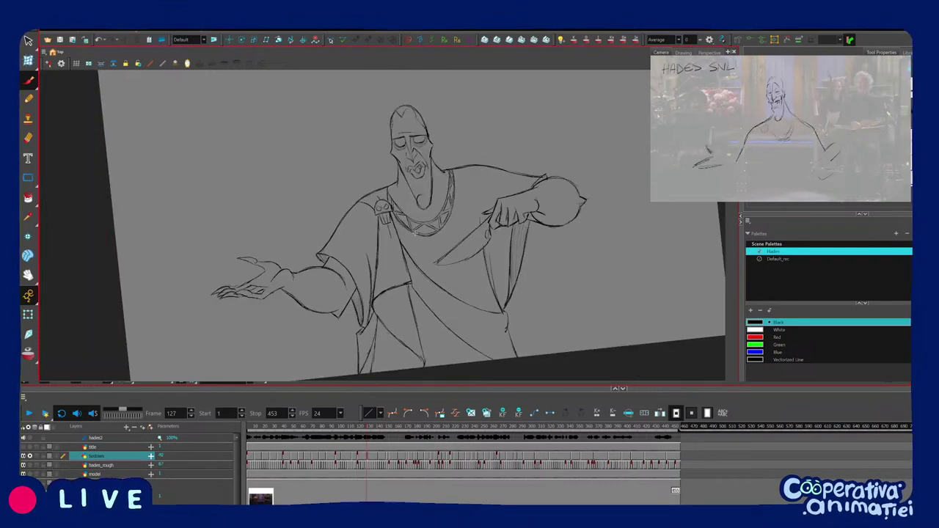
{"action": "key", "text": "1"}
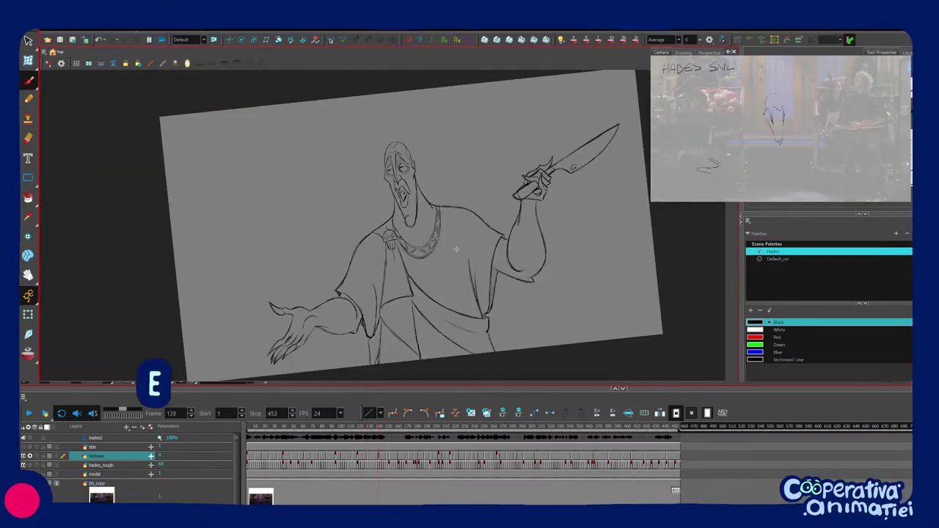
Step through the clean drawings frame by frame from frame 139 to frame 150 to check the motion.
{"action": "left_click_drag", "start_coordinate": [524, 291], "coordinate": [511, 294]}
{"action": "key", "text": "period"}
{"action": "key", "text": "period"}
{"action": "key", "text": "period"}
{"action": "key", "text": "period"}
{"action": "key", "text": "period"}
{"action": "key", "text": "period"}
{"action": "key", "text": "period"}
{"action": "key", "text": "period"}
{"action": "key", "text": "period"}
{"action": "key", "text": "period"}
{"action": "key", "text": "period"}
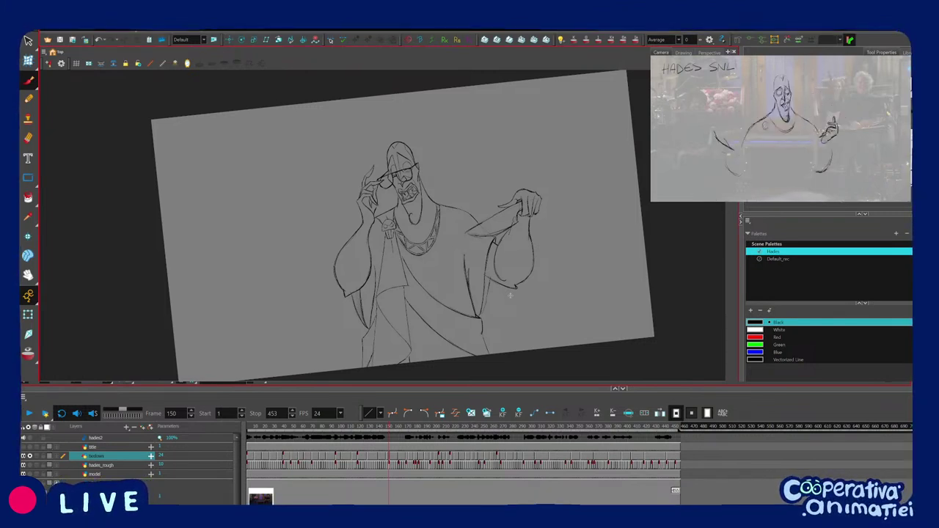
Examine the glasses, raised hand and knife arm of the clean drawing at frame 150 from straight and rotated views.
{"action": "left_click_drag", "start_coordinate": [468, 280], "coordinate": [446, 296]}
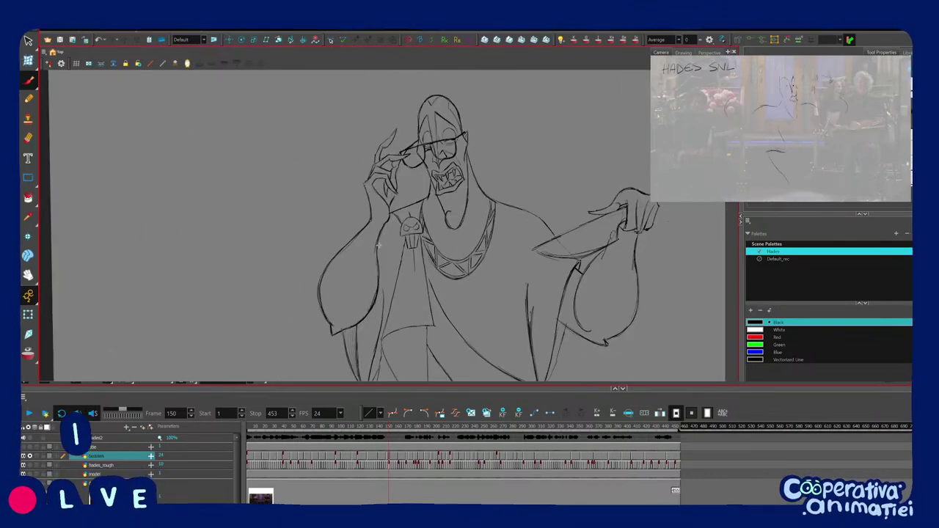
{"action": "key", "text": "f"}
{"action": "key", "text": "period"}
{"action": "key", "text": "period"}
{"action": "key", "text": "period"}
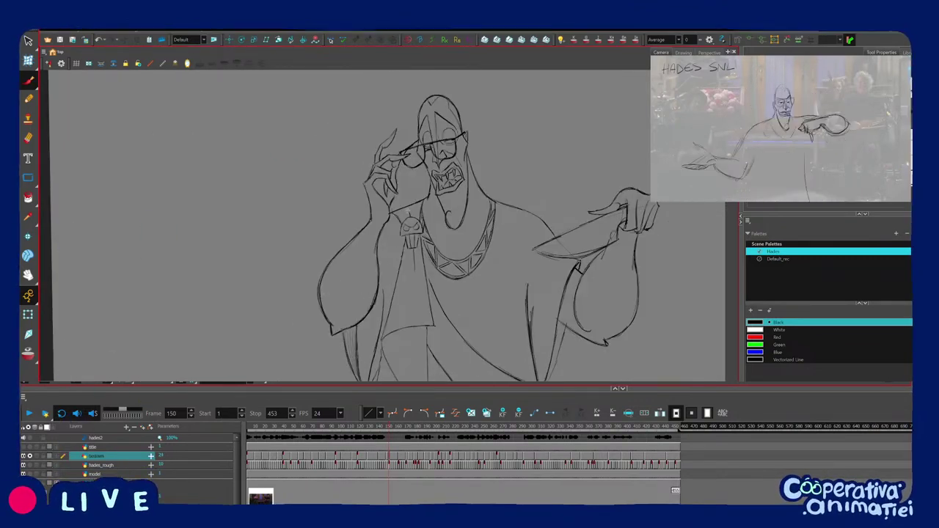
{"action": "mouse_move", "coordinate": [429, 196]}
{"action": "left_mouse_down"}
{"action": "mouse_move", "coordinate": [527, 195]}
{"action": "mouse_move", "coordinate": [424, 217]}
{"action": "left_mouse_up"}
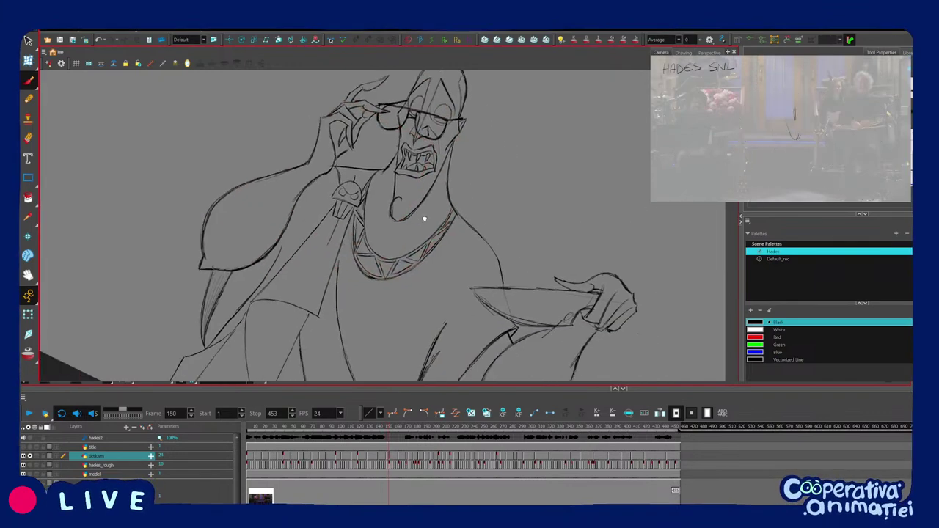
{"action": "key", "text": "f"}
{"action": "key", "text": "g"}
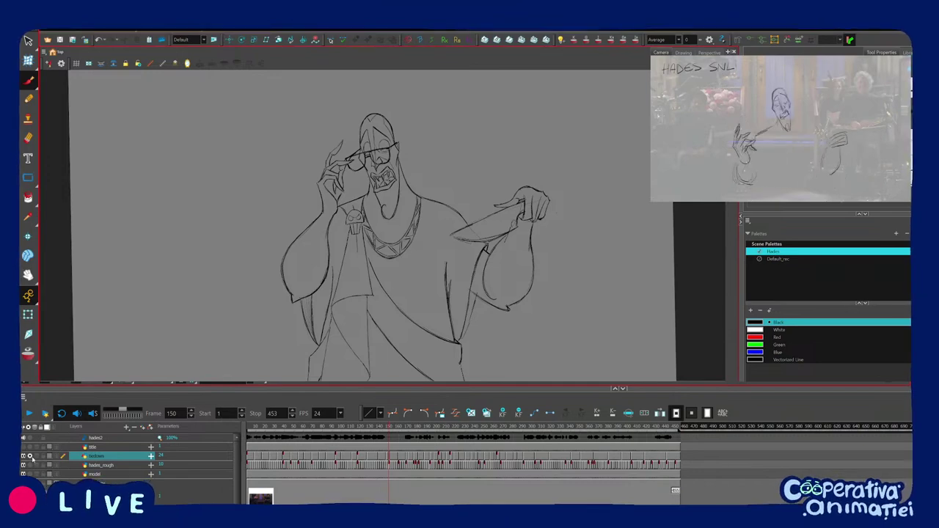
Show the rough and background layers at frame 150 to compare the clean pose with the rough over the stage footage.
{"action": "left_click", "coordinate": [24, 484]}
{"action": "key", "text": "shift+l"}
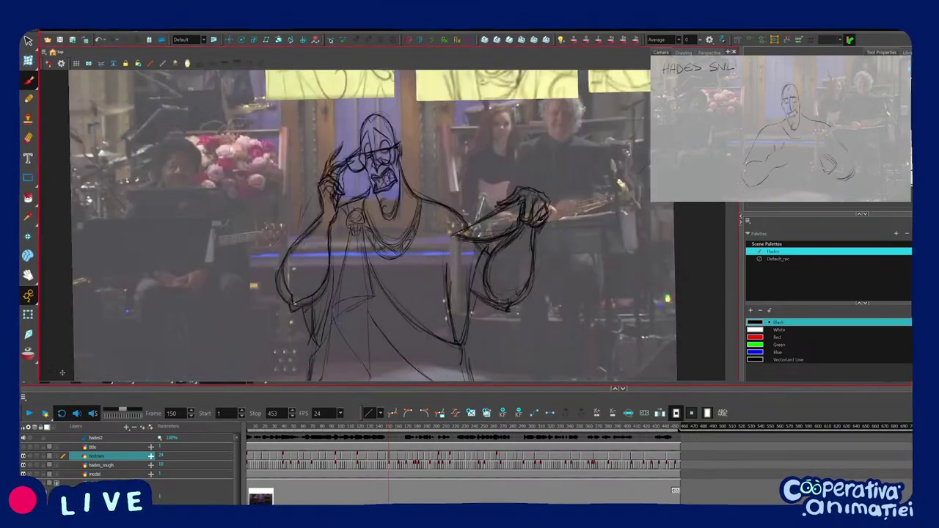
{"action": "key", "text": "1"}
{"action": "left_click_drag", "start_coordinate": [187, 326], "coordinate": [193, 344]}
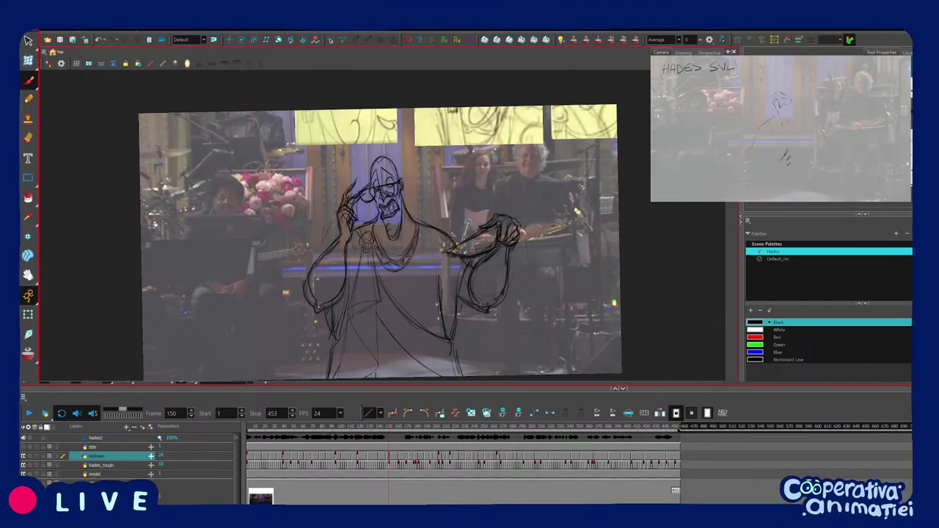
{"action": "key", "text": "shift+l"}
{"action": "key", "text": "2"}
{"action": "left_click_drag", "start_coordinate": [279, 344], "coordinate": [284, 337]}
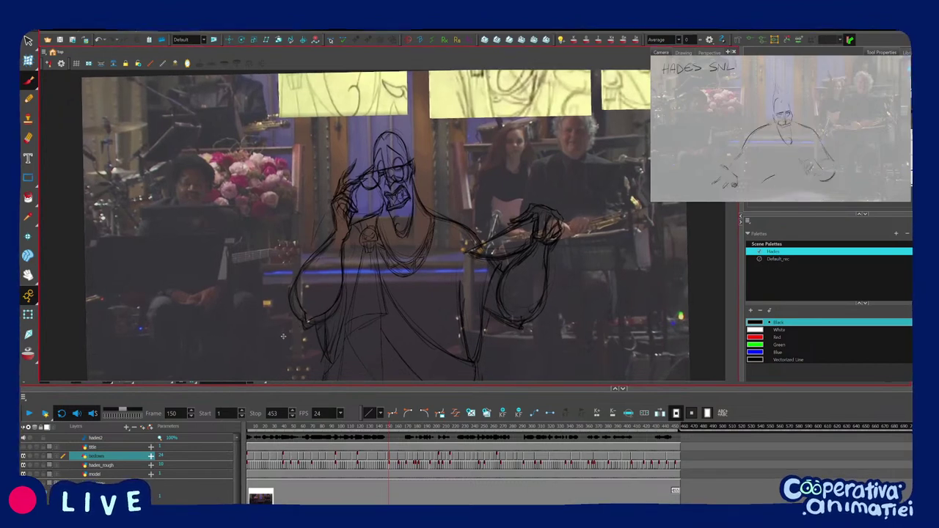
Isolate the clean drawing layer and check the pose with the lowered knife at frame 137.
{"action": "left_click_drag", "start_coordinate": [376, 437], "coordinate": [364, 438]}
{"action": "left_click", "coordinate": [29, 456]}
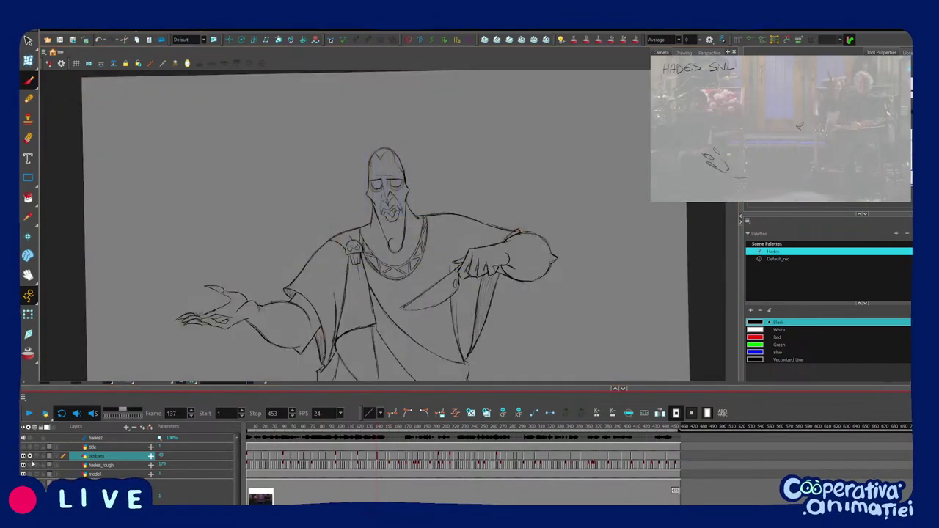
{"action": "key", "text": "1"}
{"action": "left_click_drag", "start_coordinate": [495, 268], "coordinate": [496, 263]}
{"action": "key", "text": "2"}
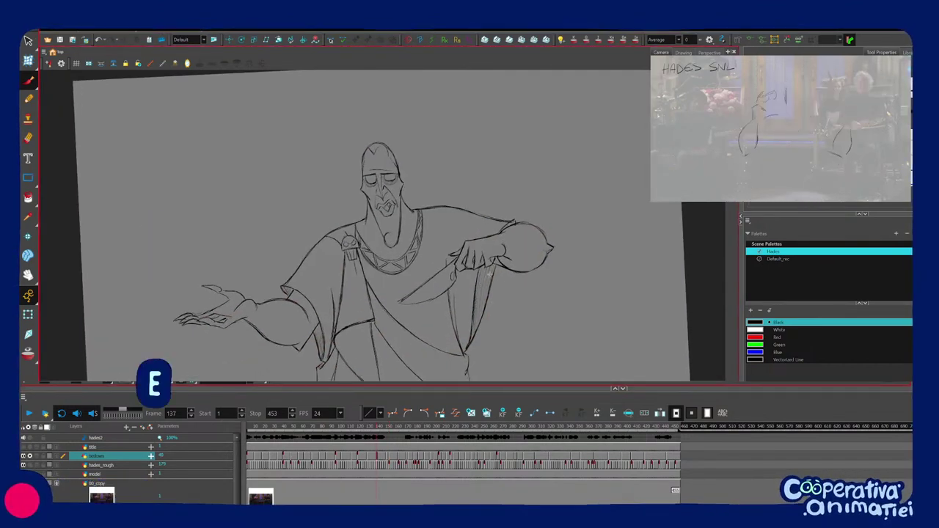
{"action": "key", "text": "f"}
{"action": "key", "text": "g"}
Examine the bent knife arm, shoulder line and sleeve at frame 127 from a rotated view.
{"action": "left_click_drag", "start_coordinate": [568, 222], "coordinate": [477, 271]}
{"action": "mouse_move", "coordinate": [478, 272]}
{"action": "left_mouse_down"}
{"action": "mouse_move", "coordinate": [449, 315]}
{"action": "mouse_move", "coordinate": [419, 330]}
{"action": "left_mouse_up"}
{"action": "key", "text": "2"}
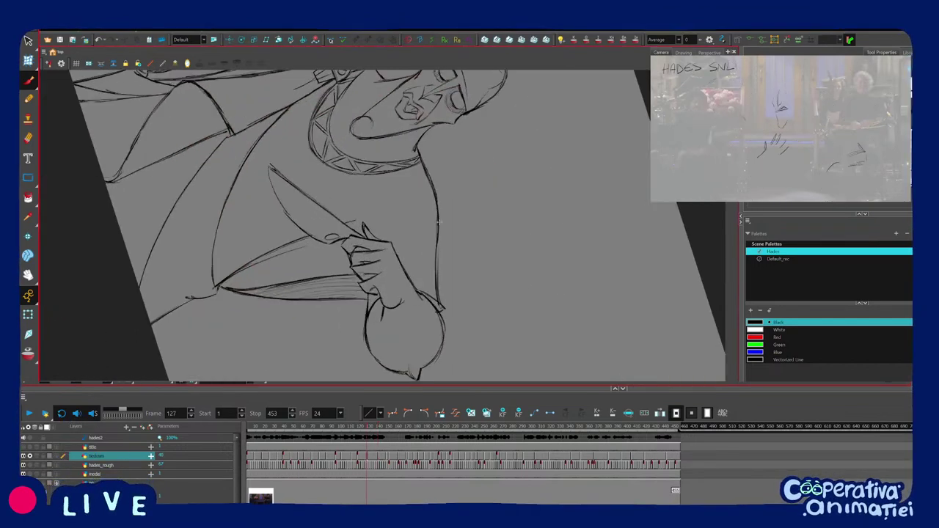
{"action": "key", "text": "f"}
{"action": "key", "text": "g"}
{"action": "left_click_drag", "start_coordinate": [437, 232], "coordinate": [443, 311]}
{"action": "mouse_move", "coordinate": [438, 234]}
{"action": "left_mouse_down"}
{"action": "mouse_move", "coordinate": [439, 302]}
{"action": "mouse_move", "coordinate": [445, 295]}
{"action": "left_mouse_up"}
{"action": "mouse_move", "coordinate": [440, 247]}
{"action": "left_mouse_down"}
{"action": "mouse_move", "coordinate": [450, 287]}
{"action": "mouse_move", "coordinate": [465, 259]}
{"action": "mouse_move", "coordinate": [434, 226]}
{"action": "left_mouse_up"}
{"action": "key", "text": "1"}
{"action": "key", "text": "1"}
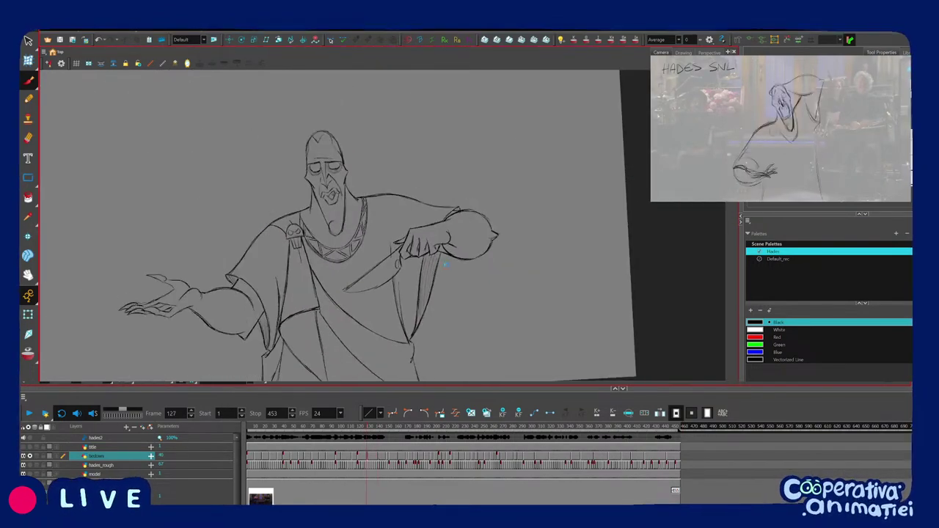
Inspect the full clean pose and robe drape at frame 127 at closer and wider views.
{"action": "key", "text": "2"}
{"action": "mouse_move", "coordinate": [466, 277]}
{"action": "left_mouse_down"}
{"action": "mouse_move", "coordinate": [487, 292]}
{"action": "mouse_move", "coordinate": [509, 276]}
{"action": "mouse_move", "coordinate": [485, 290]}
{"action": "left_mouse_up"}
{"action": "key", "text": "1"}
{"action": "key", "text": "1"}
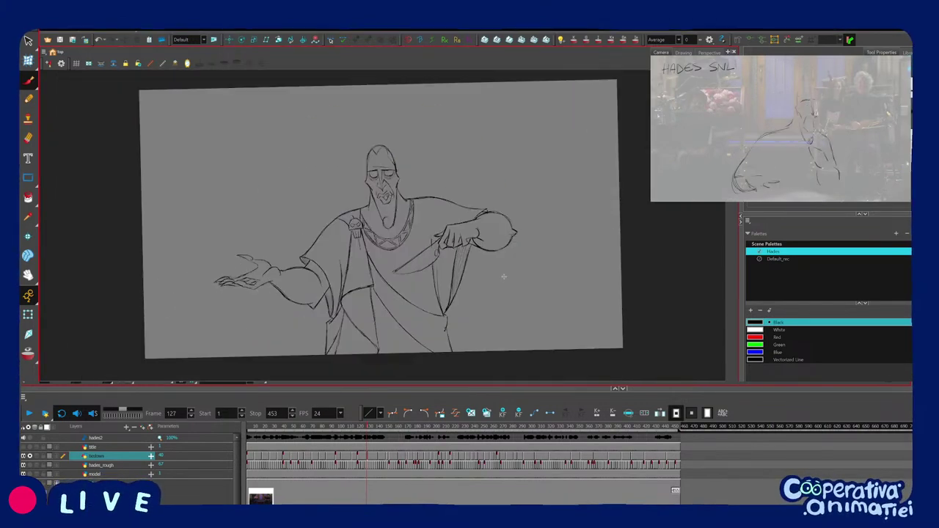
{"action": "key", "text": "2"}
{"action": "key", "text": "2"}
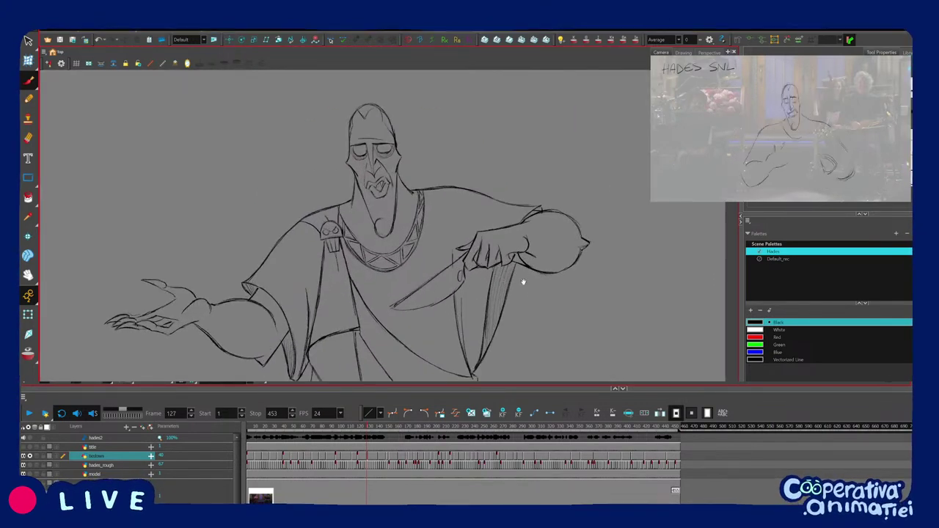
{"action": "mouse_move", "coordinate": [524, 282]}
{"action": "left_mouse_down"}
{"action": "mouse_move", "coordinate": [478, 292]}
{"action": "mouse_move", "coordinate": [527, 278]}
{"action": "mouse_move", "coordinate": [512, 282]}
{"action": "left_mouse_up"}
{"action": "key", "text": "1"}
{"action": "key", "text": "1"}
Flip between the clean poses at frames 127 and 147 to compare the silhouettes.
{"action": "key", "text": "f"}
{"action": "key", "text": "g"}
{"action": "key", "text": "g"}
{"action": "key", "text": "f"}
{"action": "key", "text": "f"}
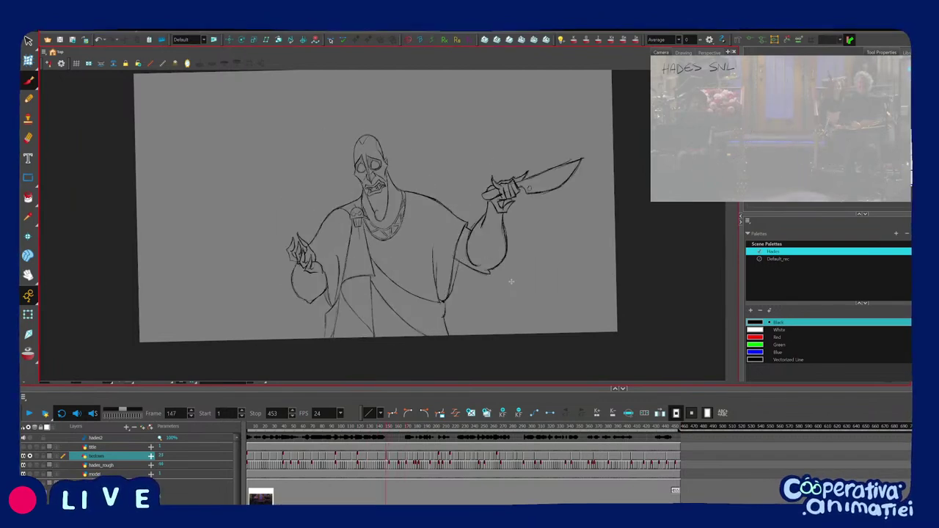
{"action": "key", "text": "g"}
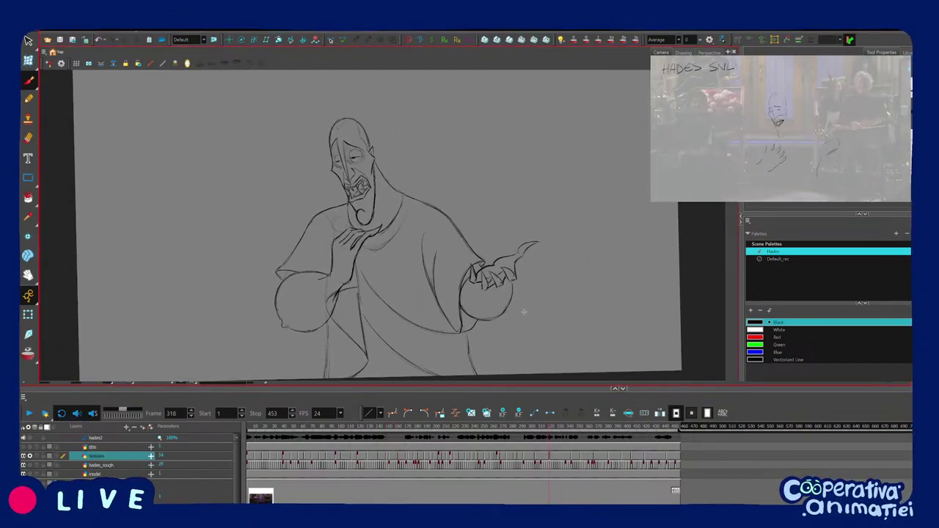
Draw the domed top of the skull on the clean head at frame 365, adjust its outline, and compare with frame 351.
{"action": "left_click_drag", "start_coordinate": [524, 312], "coordinate": [528, 310]}
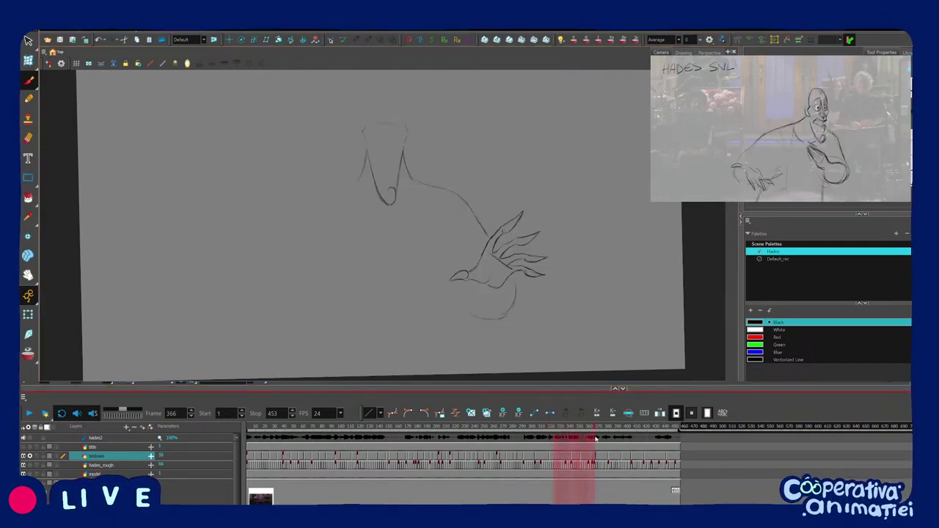
{"action": "left_click_drag", "start_coordinate": [602, 443], "coordinate": [595, 445]}
{"action": "scroll", "coordinate": [453, 220], "scroll_direction": "up", "scroll_amount": 2}
{"action": "left_click_drag", "start_coordinate": [449, 162], "coordinate": [454, 274]}
{"action": "key", "text": "2"}
{"action": "key", "text": "2"}
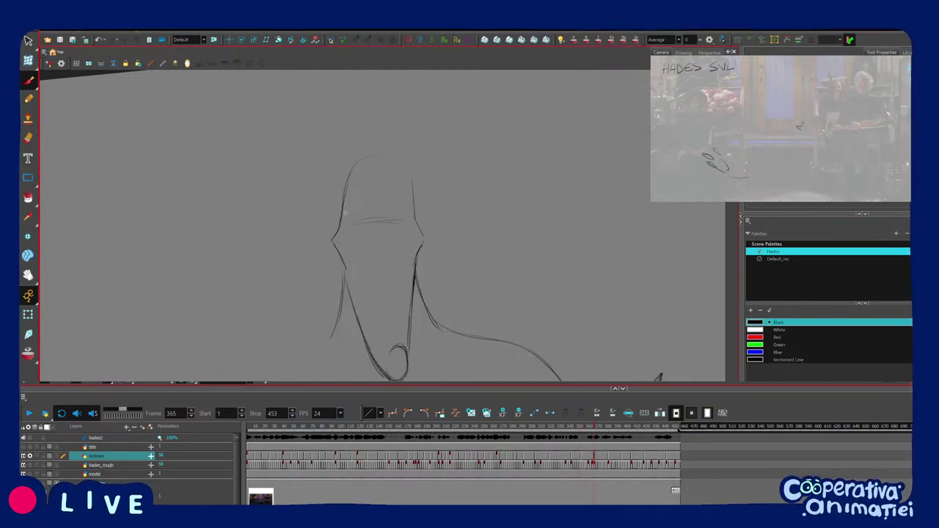
{"action": "left_click_drag", "start_coordinate": [346, 180], "coordinate": [400, 153]}
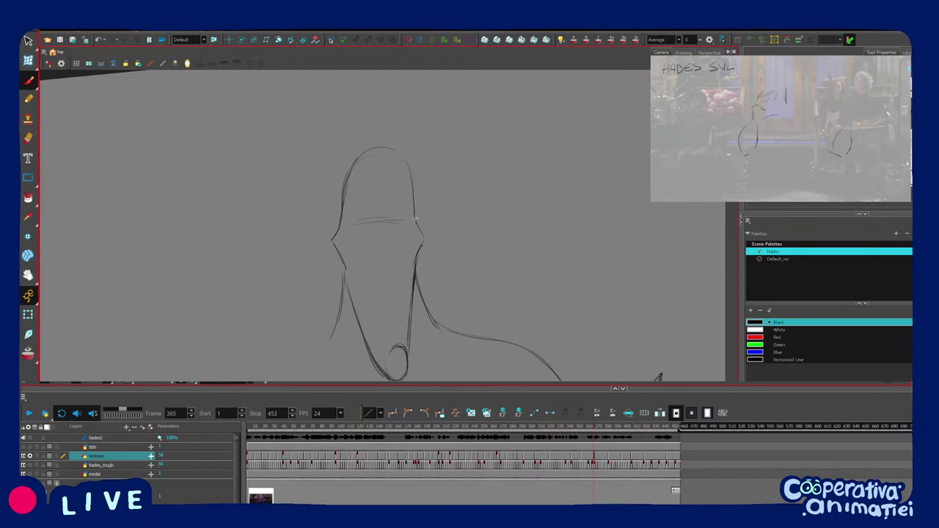
{"action": "mouse_move", "coordinate": [413, 111]}
{"action": "left_mouse_down"}
{"action": "mouse_move", "coordinate": [411, 184]}
{"action": "mouse_move", "coordinate": [406, 132]}
{"action": "left_mouse_up"}
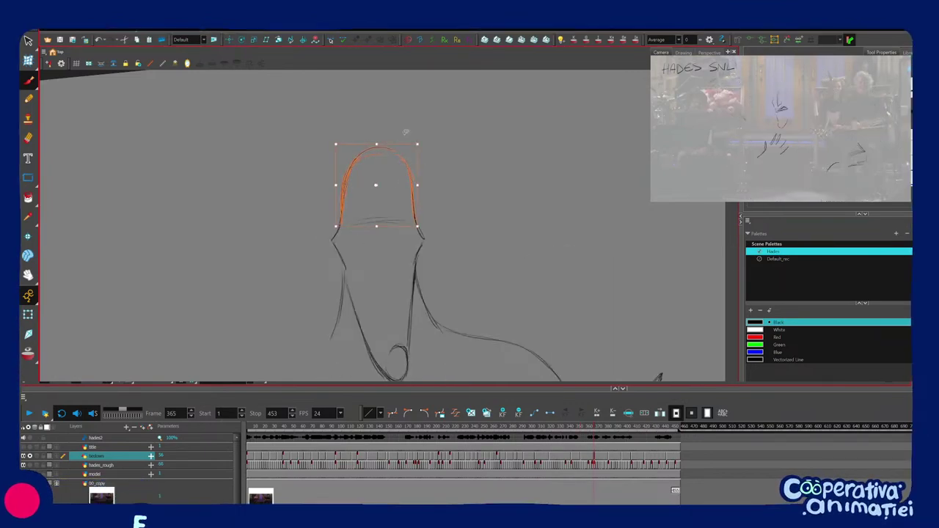
{"action": "mouse_move", "coordinate": [343, 194]}
{"action": "left_mouse_down"}
{"action": "mouse_move", "coordinate": [353, 166]}
{"action": "mouse_move", "coordinate": [398, 145]}
{"action": "mouse_move", "coordinate": [414, 189]}
{"action": "mouse_move", "coordinate": [416, 212]}
{"action": "left_mouse_up"}
{"action": "key", "text": "f"}
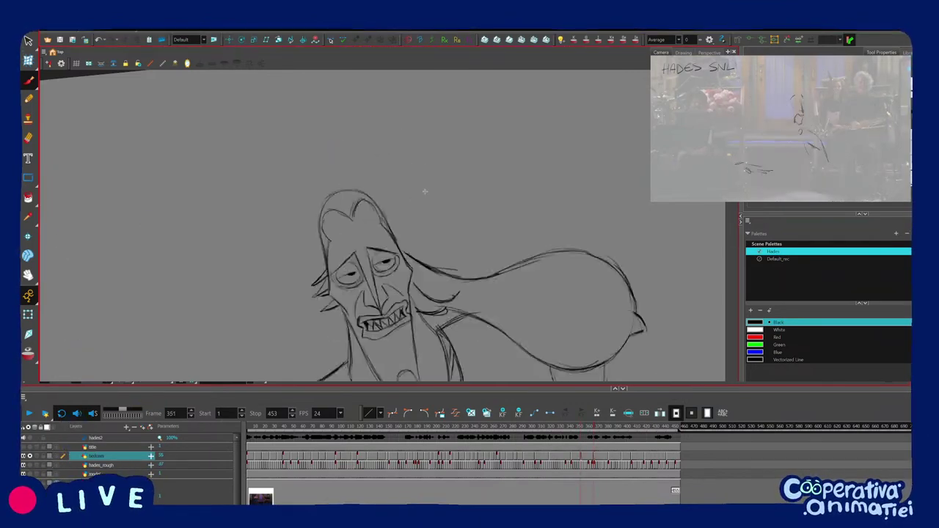
{"action": "key", "text": "g"}
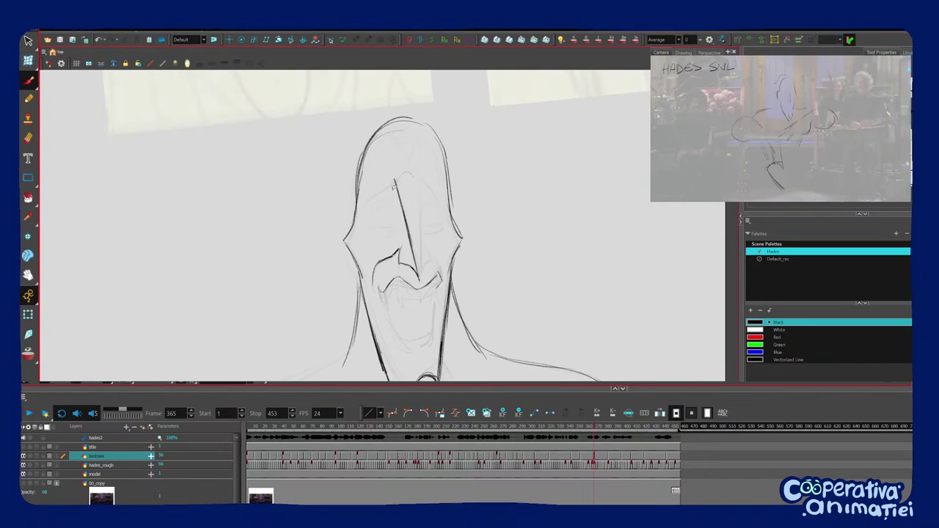
Ink the long nose bridge over the faded rough at frame 365 from a rotated view.
{"action": "left_click", "coordinate": [408, 224]}
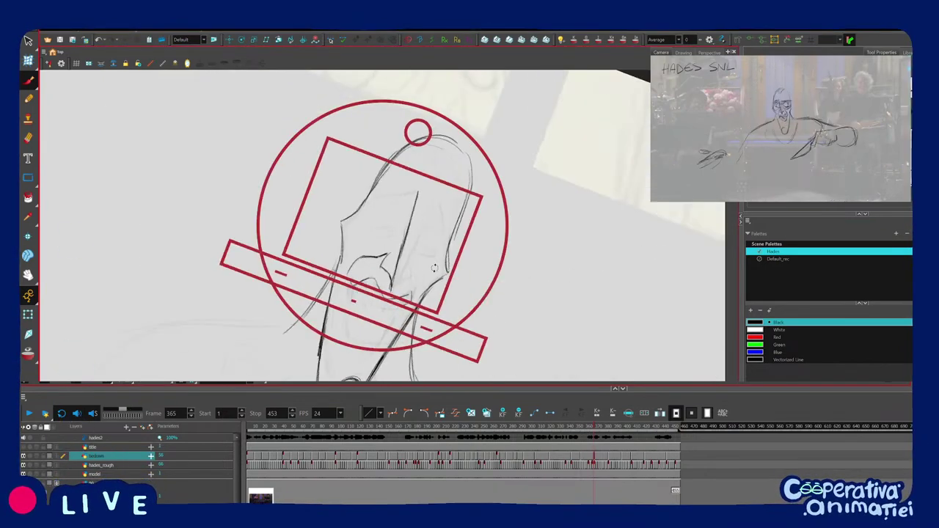
{"action": "left_click_drag", "start_coordinate": [470, 242], "coordinate": [446, 272]}
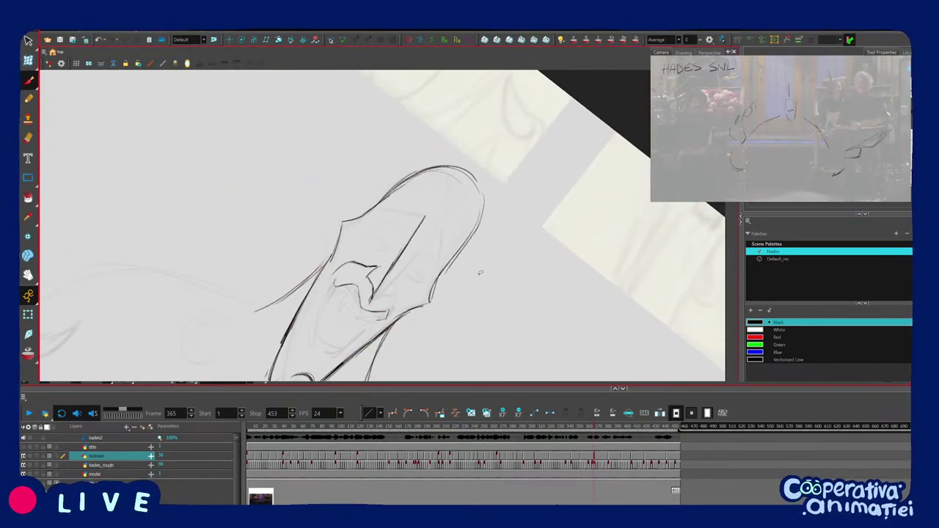
{"action": "mouse_move", "coordinate": [481, 272]}
{"action": "left_mouse_down"}
{"action": "mouse_move", "coordinate": [471, 288]}
{"action": "mouse_move", "coordinate": [493, 265]}
{"action": "left_mouse_up"}
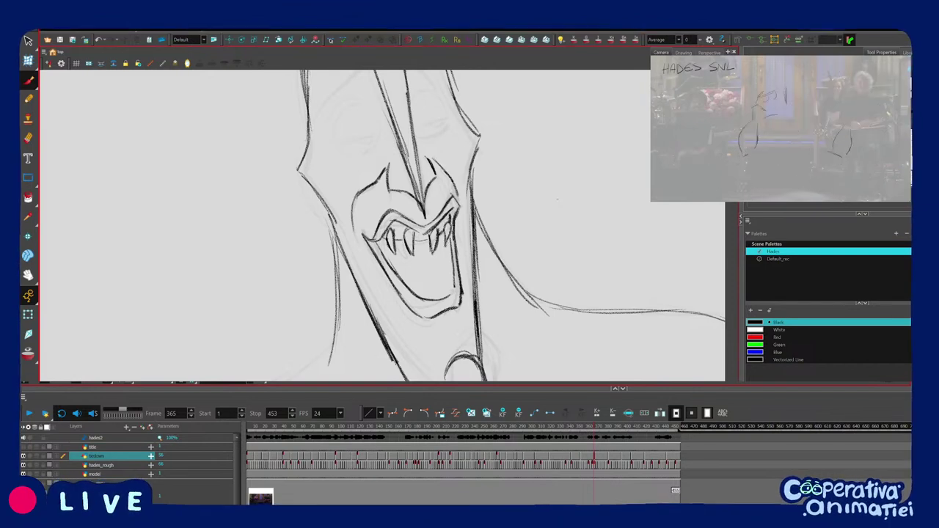
Refine the upper fangs and draw the lower teeth inside the open mouth at frame 365.
{"action": "left_click", "coordinate": [448, 228]}
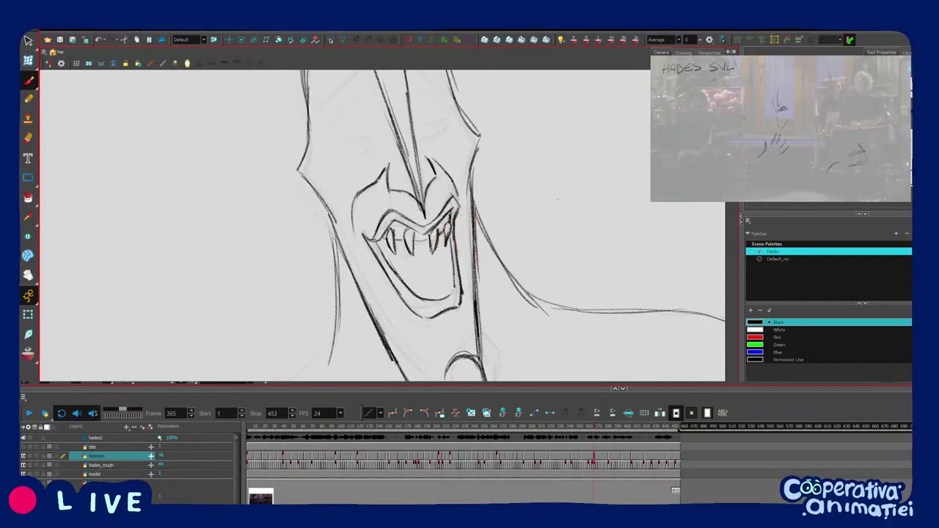
{"action": "left_click", "coordinate": [434, 241]}
{"action": "left_click", "coordinate": [474, 235]}
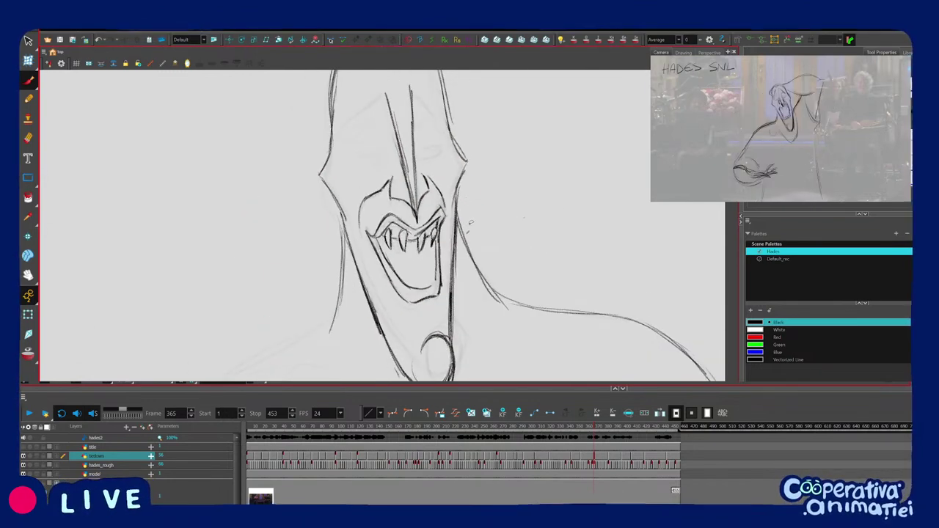
{"action": "key", "text": "2"}
{"action": "left_click_drag", "start_coordinate": [415, 278], "coordinate": [411, 293]}
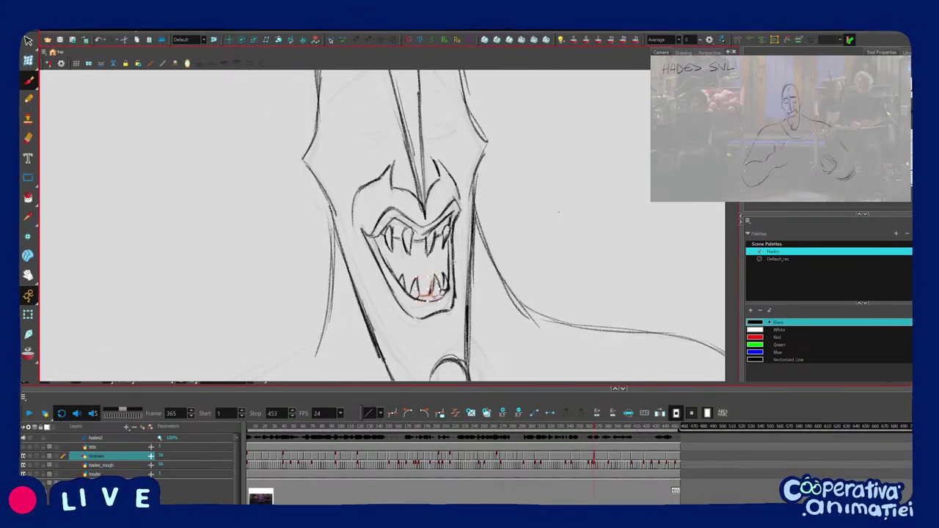
{"action": "key", "text": "2"}
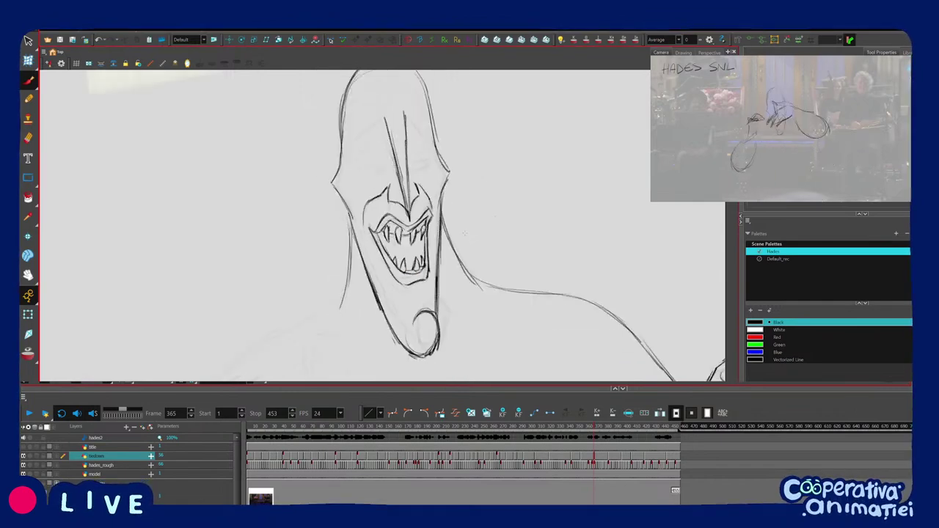
{"action": "left_click_drag", "start_coordinate": [426, 237], "coordinate": [424, 265]}
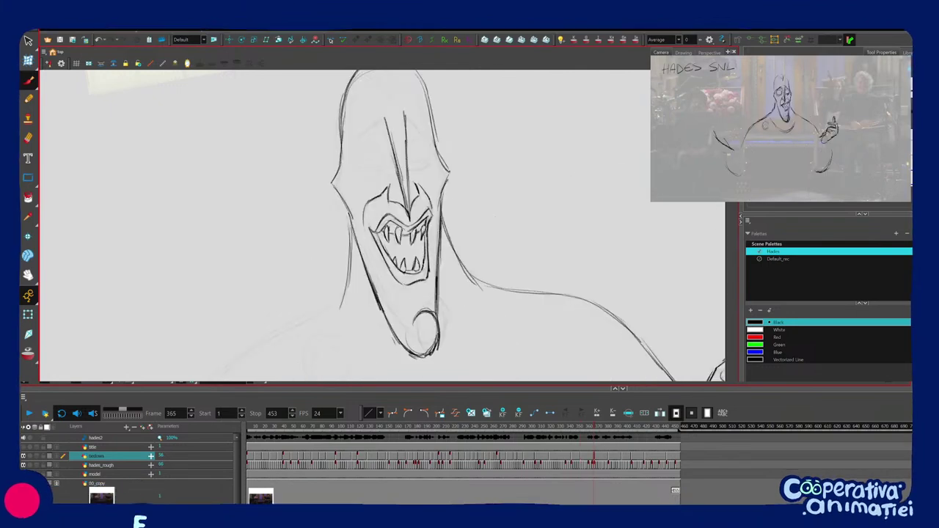
Rework the side line of the open mouth at frame 365 and undo the last stroke.
{"action": "key", "text": "g"}
{"action": "key", "text": "g"}
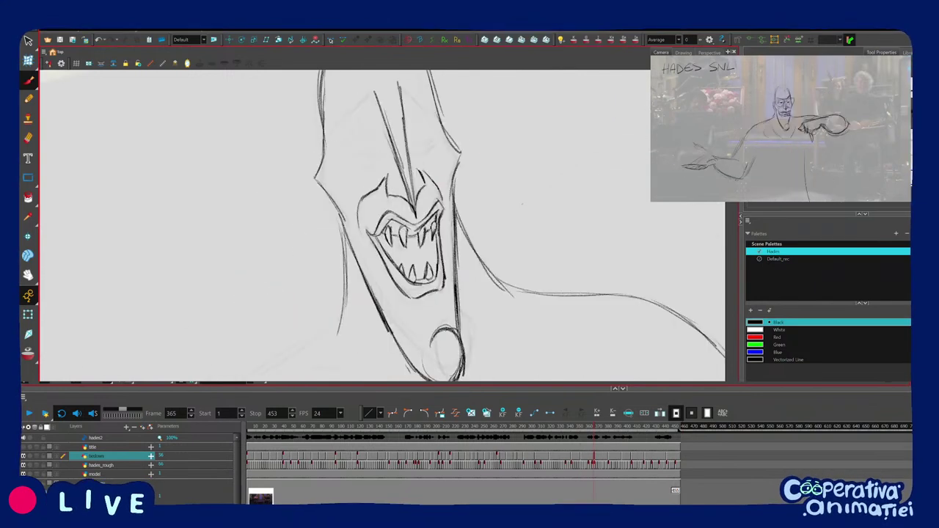
{"action": "left_click_drag", "start_coordinate": [440, 223], "coordinate": [445, 287]}
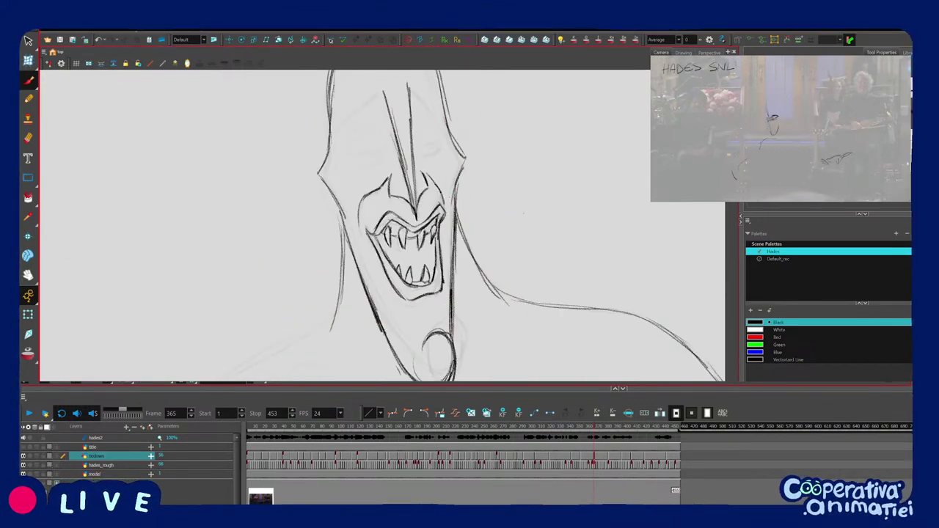
{"action": "key", "text": "ctrl+z"}
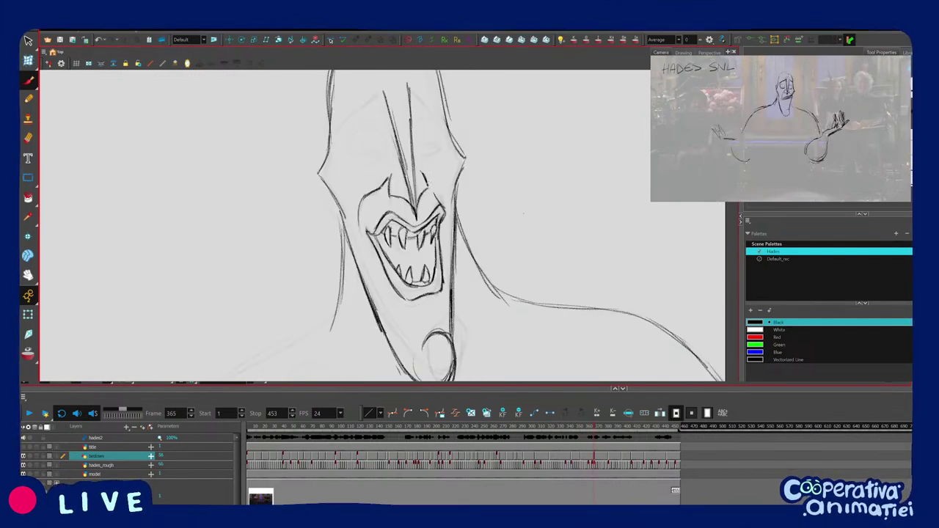
Select the domed skull outline of the clean head at frame 365 and rework its shape down to the temples.
{"action": "left_click_drag", "start_coordinate": [434, 185], "coordinate": [443, 202]}
{"action": "left_click_drag", "start_coordinate": [443, 212], "coordinate": [455, 297]}
{"action": "left_click", "coordinate": [438, 118]}
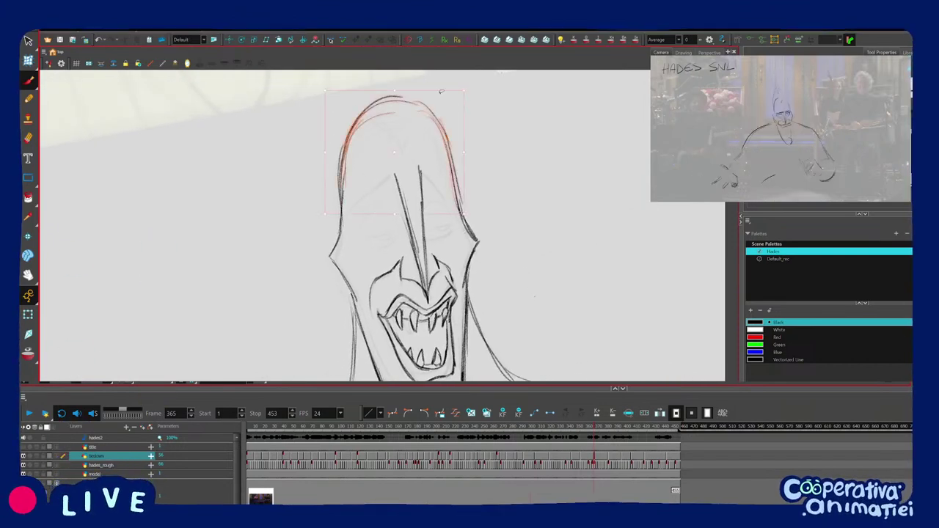
{"action": "mouse_move", "coordinate": [480, 85]}
{"action": "left_mouse_down"}
{"action": "mouse_move", "coordinate": [473, 133]}
{"action": "mouse_move", "coordinate": [486, 173]}
{"action": "left_mouse_up"}
{"action": "left_click_drag", "start_coordinate": [359, 127], "coordinate": [345, 213]}
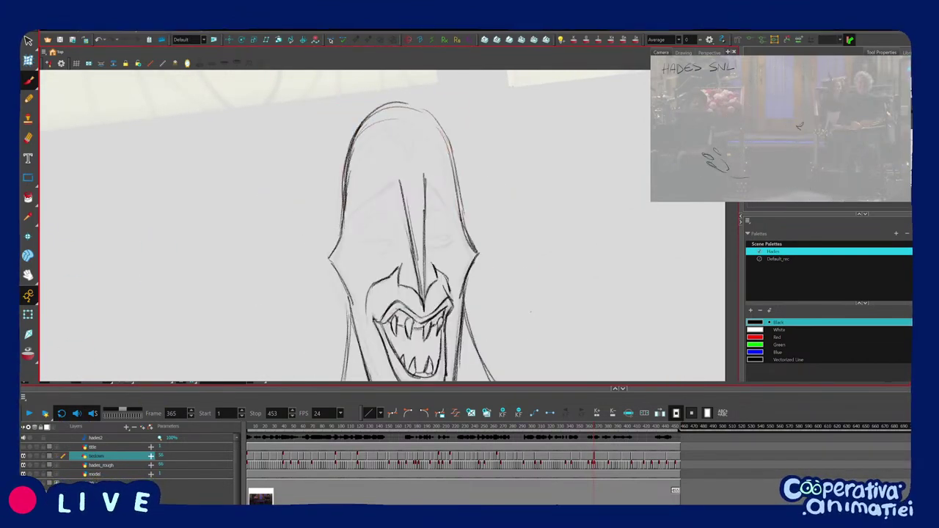
{"action": "mouse_move", "coordinate": [428, 113]}
{"action": "left_mouse_down"}
{"action": "mouse_move", "coordinate": [460, 196]}
{"action": "mouse_move", "coordinate": [459, 244]}
{"action": "mouse_move", "coordinate": [507, 224]}
{"action": "left_mouse_up"}
Ink the first slanted brow from the nose bridge toward the temple at frame 365, over light eye guidelines.
{"action": "key", "text": "1"}
{"action": "key", "text": "f"}
{"action": "key", "text": "g"}
{"action": "key", "text": "1"}
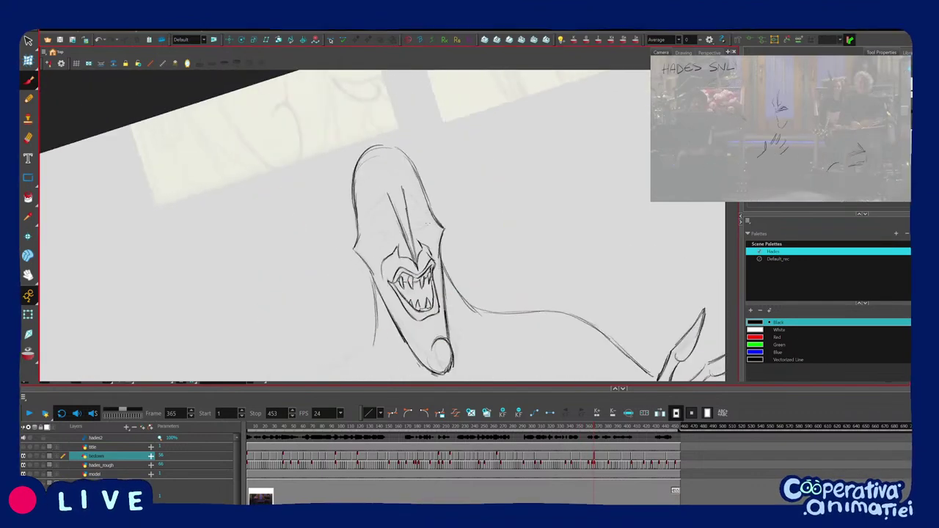
{"action": "key", "text": "2"}
{"action": "mouse_move", "coordinate": [356, 224]}
{"action": "left_mouse_down"}
{"action": "mouse_move", "coordinate": [372, 200]}
{"action": "mouse_move", "coordinate": [427, 215]}
{"action": "left_mouse_up"}
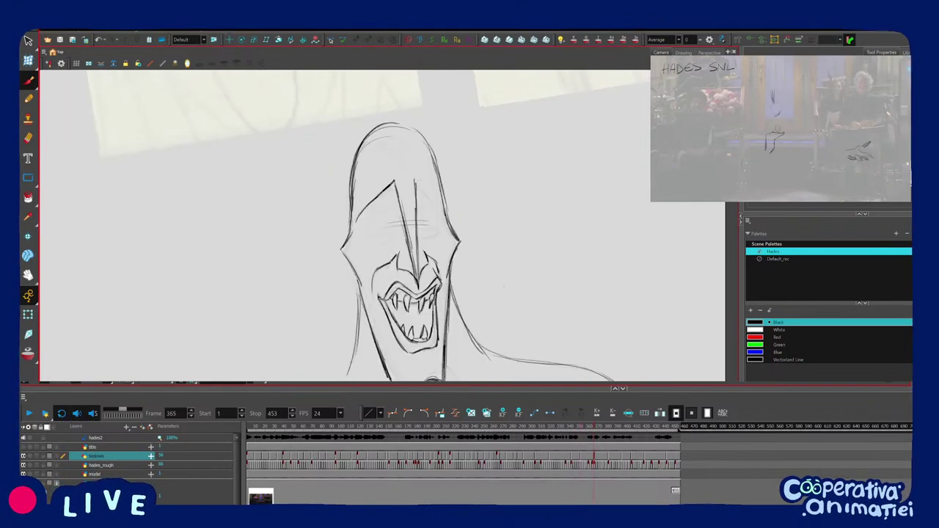
Compare with frame 351 and ink the second slanted brow at frame 365 from a rotated view.
{"action": "key", "text": "f"}
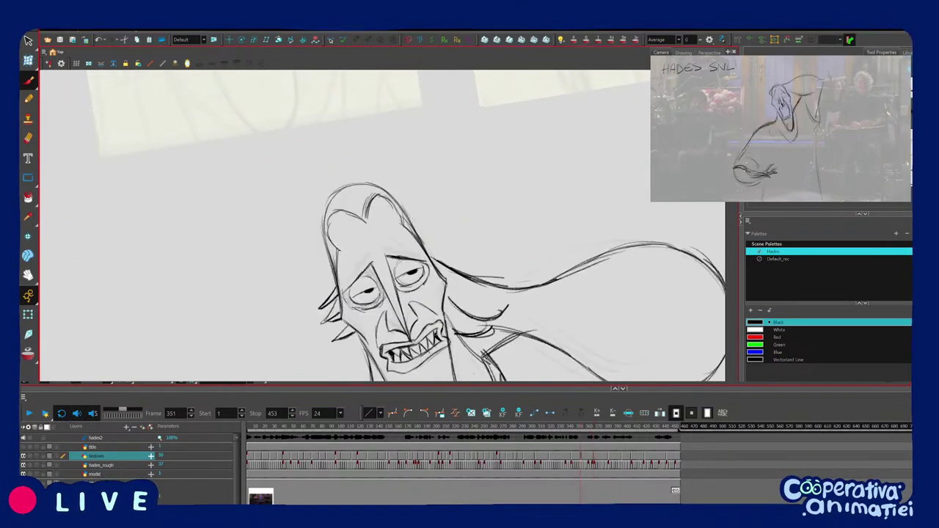
{"action": "key", "text": "g"}
{"action": "key", "text": "ctrl+z"}
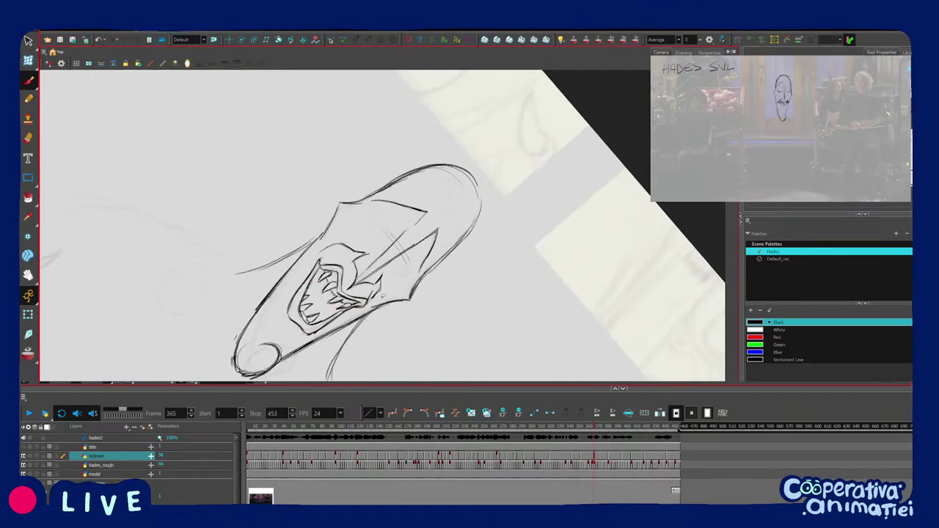
{"action": "left_click_drag", "start_coordinate": [416, 223], "coordinate": [358, 278]}
{"action": "left_click_drag", "start_coordinate": [477, 242], "coordinate": [447, 154]}
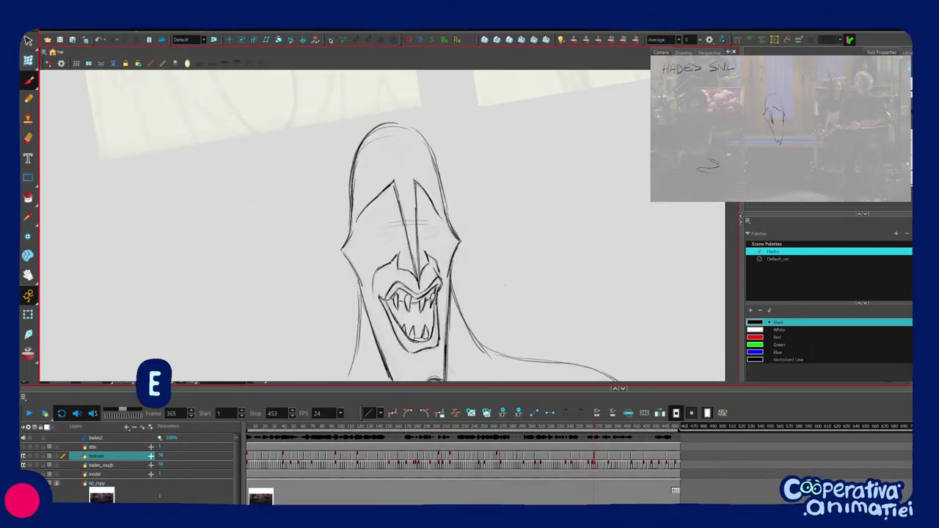
{"action": "left_click_drag", "start_coordinate": [514, 233], "coordinate": [513, 227]}
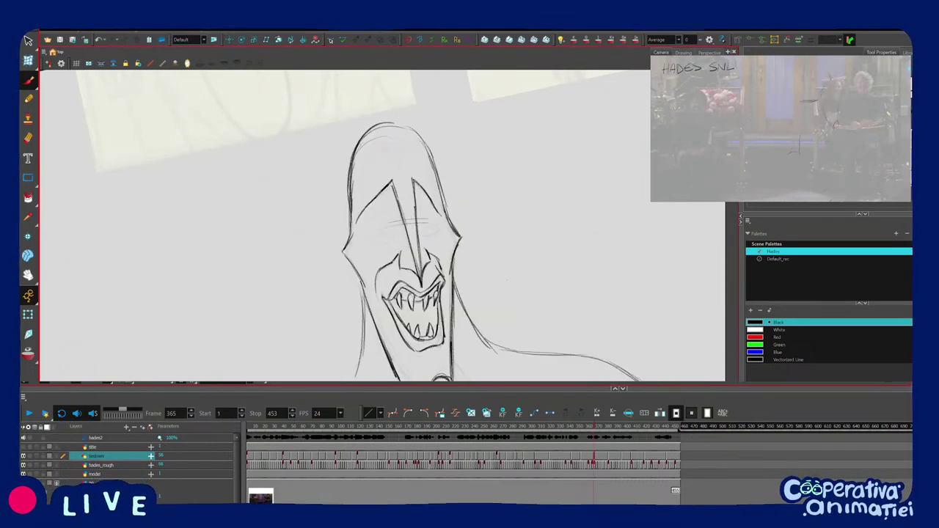
Sketch light round eyes under both brows at frame 365, checking them against frame 351.
{"action": "key", "text": "2"}
{"action": "left_click_drag", "start_coordinate": [359, 234], "coordinate": [388, 205]}
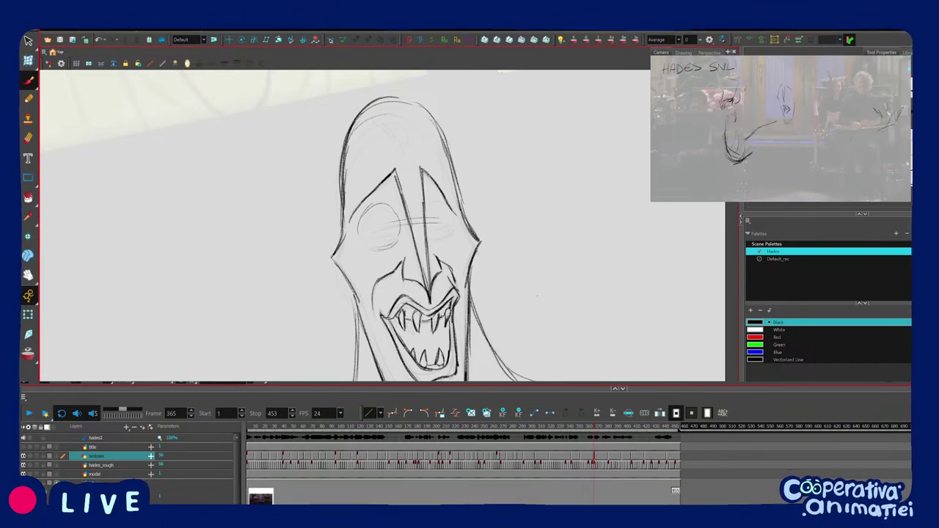
{"action": "key", "text": "f"}
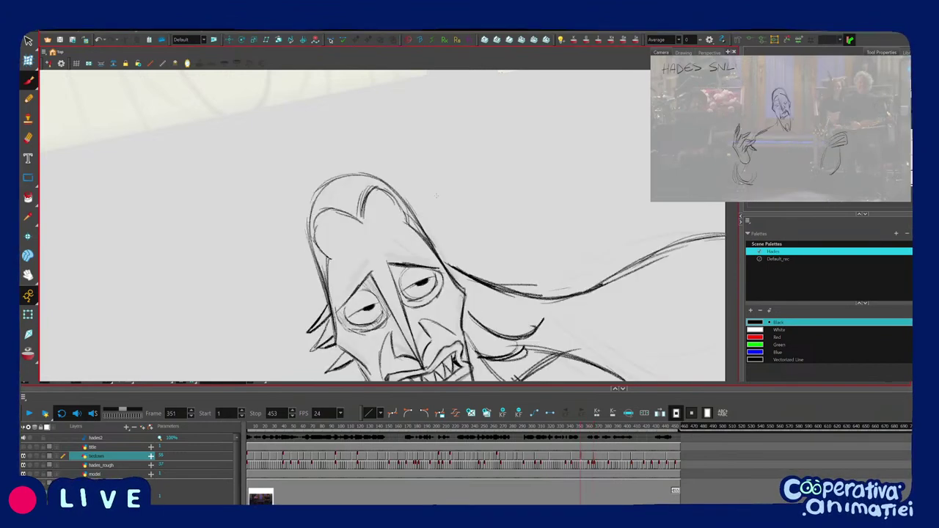
{"action": "key", "text": "g"}
{"action": "mouse_move", "coordinate": [430, 217]}
{"action": "left_mouse_down"}
{"action": "mouse_move", "coordinate": [444, 198]}
{"action": "mouse_move", "coordinate": [458, 211]}
{"action": "left_mouse_up"}
{"action": "key", "text": "f"}
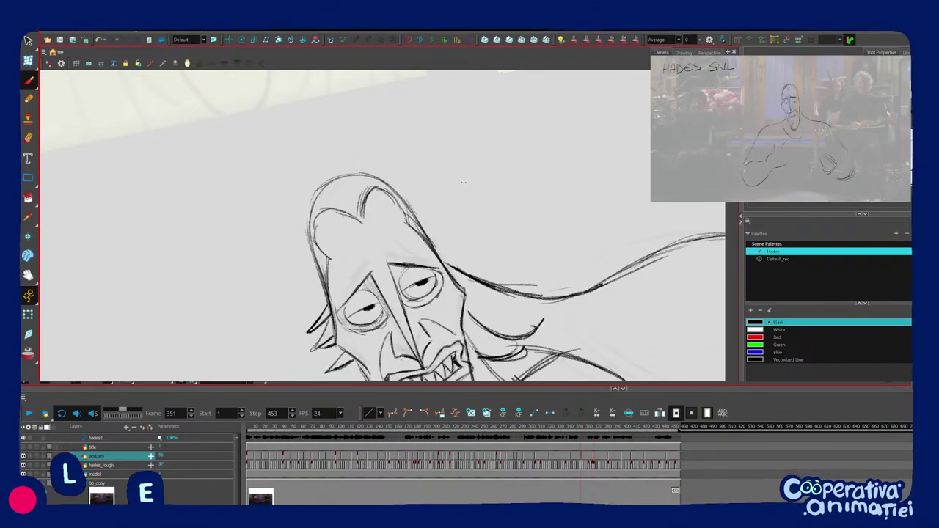
{"action": "key", "text": "g"}
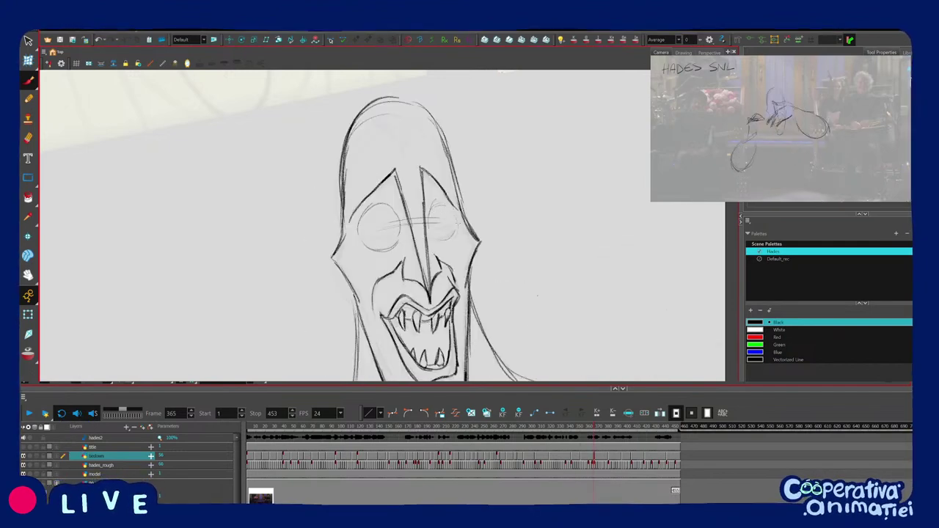
Try to adjust the smaller eye and the skull's side outline next to it at frame 365, undoing the attempts.
{"action": "key", "text": "1"}
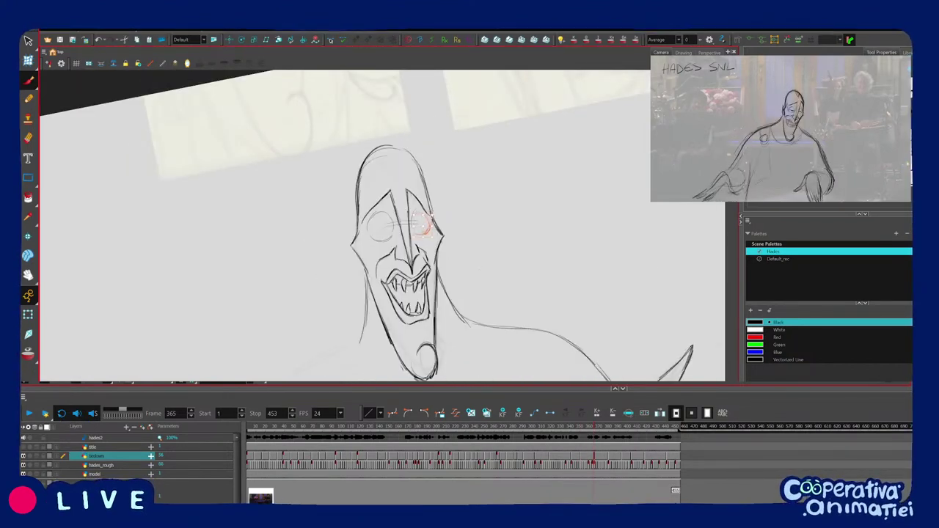
{"action": "key", "text": "ctrl+z"}
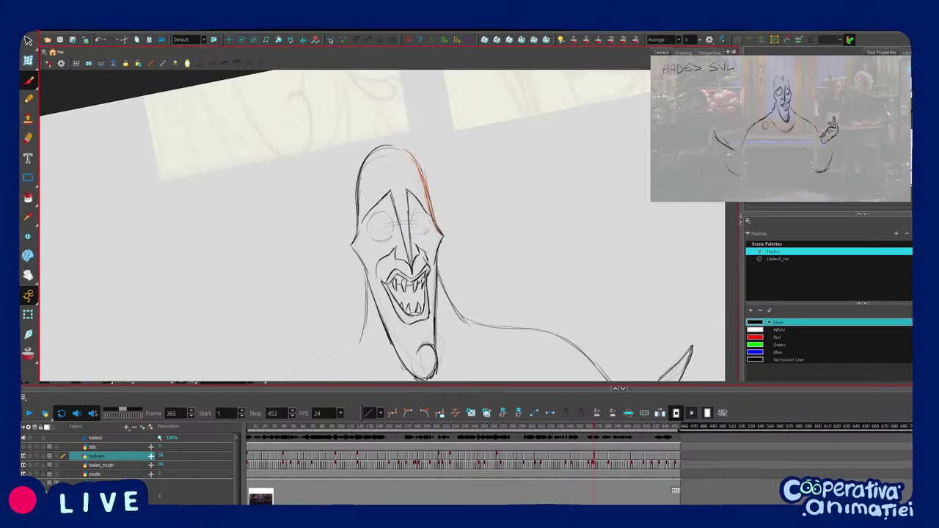
{"action": "key", "text": "ctrl+z"}
{"action": "mouse_move", "coordinate": [421, 171]}
{"action": "left_mouse_down"}
{"action": "mouse_move", "coordinate": [436, 226]}
{"action": "mouse_move", "coordinate": [428, 154]}
{"action": "mouse_move", "coordinate": [415, 282]}
{"action": "left_mouse_up"}
{"action": "key", "text": "ctrl+z"}
{"action": "mouse_move", "coordinate": [408, 218]}
{"action": "left_mouse_down"}
{"action": "mouse_move", "coordinate": [416, 281]}
{"action": "mouse_move", "coordinate": [404, 258]}
{"action": "left_mouse_up"}
{"action": "key", "text": "ctrl+z"}
{"action": "key", "text": "ctrl+z"}
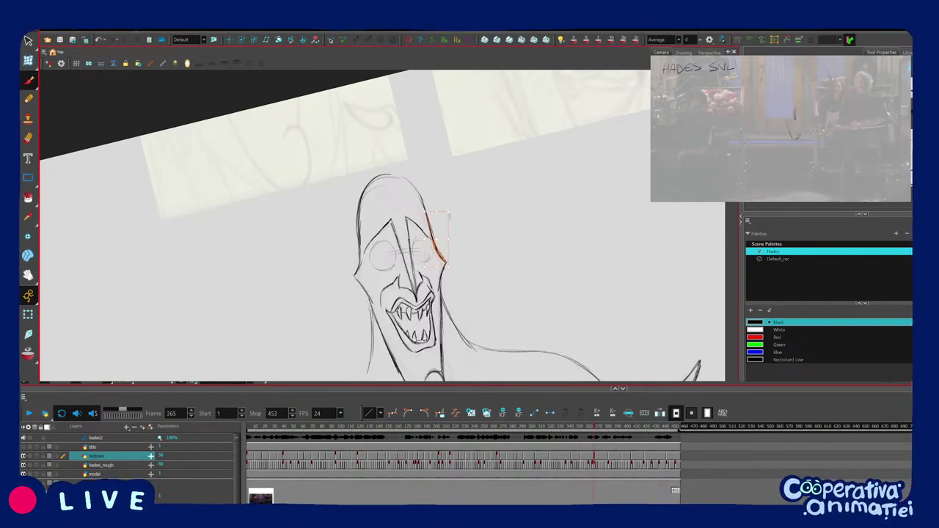
{"action": "key", "text": "ctrl+z"}
{"action": "key", "text": "ctrl+z"}
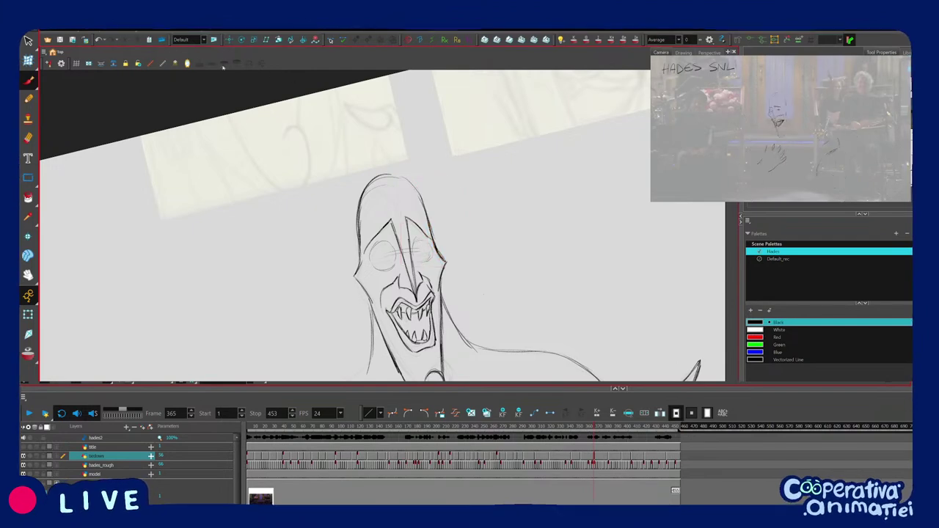
Mirror the view and adjust the placement of the selected skull, brows, eyes and nose bridge at frame 365.
{"action": "key", "text": "4"}
{"action": "left_click_drag", "start_coordinate": [470, 260], "coordinate": [481, 229]}
{"action": "left_click_drag", "start_coordinate": [329, 205], "coordinate": [401, 165]}
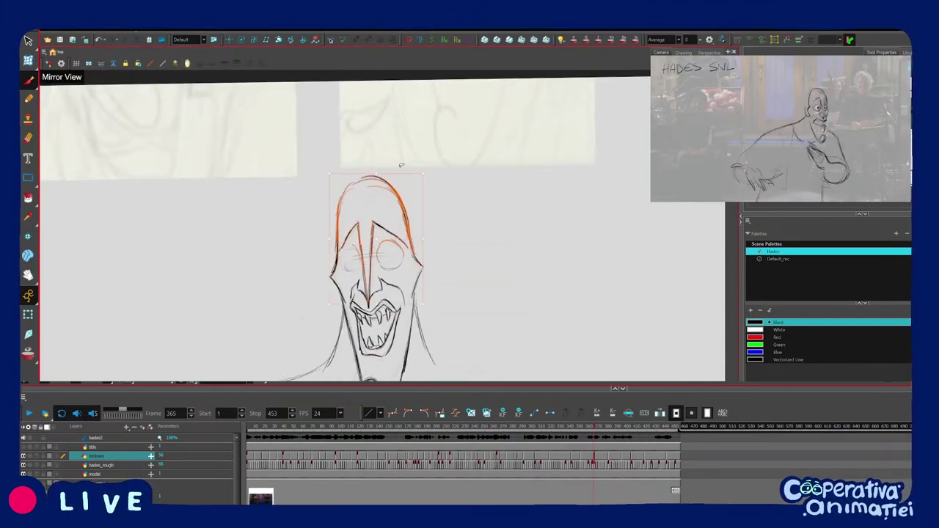
{"action": "left_click", "coordinate": [401, 165]}
{"action": "left_click_drag", "start_coordinate": [470, 233], "coordinate": [471, 221]}
{"action": "left_click_drag", "start_coordinate": [345, 235], "coordinate": [406, 202]}
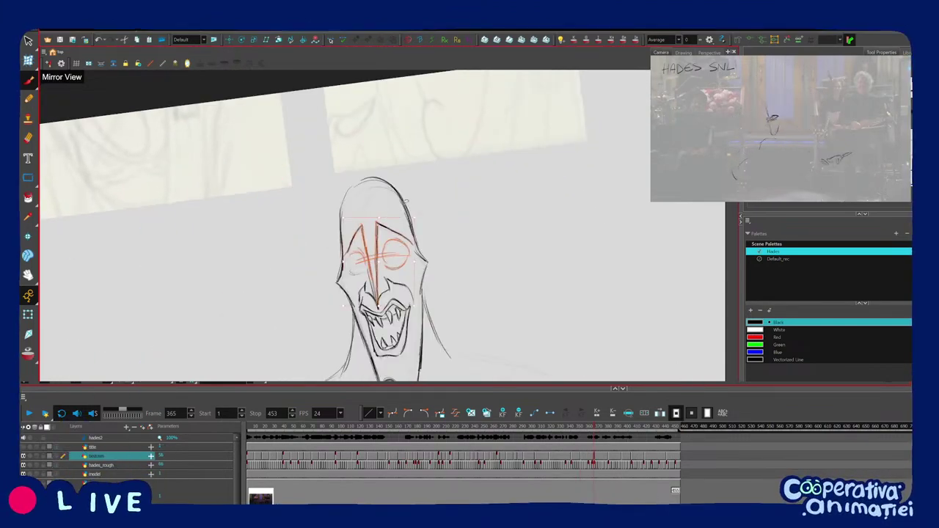
Select the skull dome in the mirrored view and refine its fit above the brows at frame 365.
{"action": "key", "text": "f"}
{"action": "key", "text": "g"}
{"action": "left_click_drag", "start_coordinate": [332, 213], "coordinate": [415, 177]}
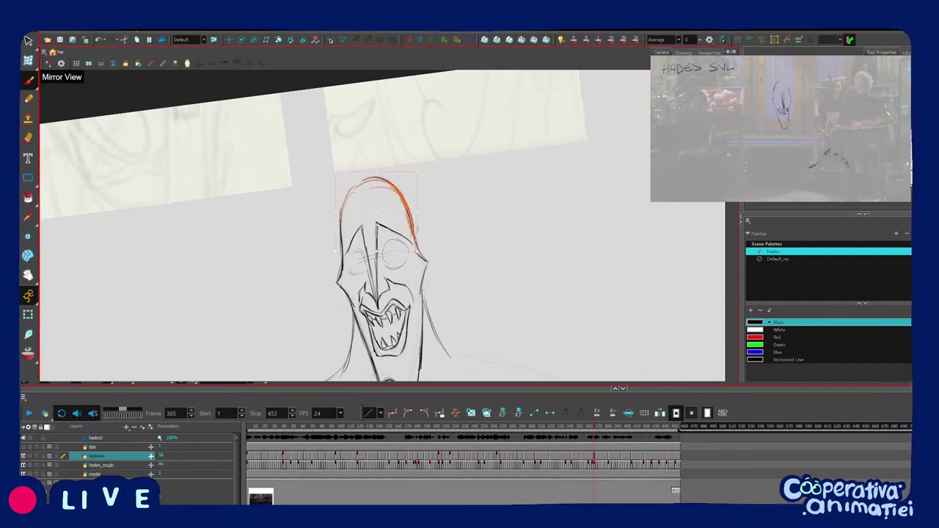
{"action": "key", "text": "Escape"}
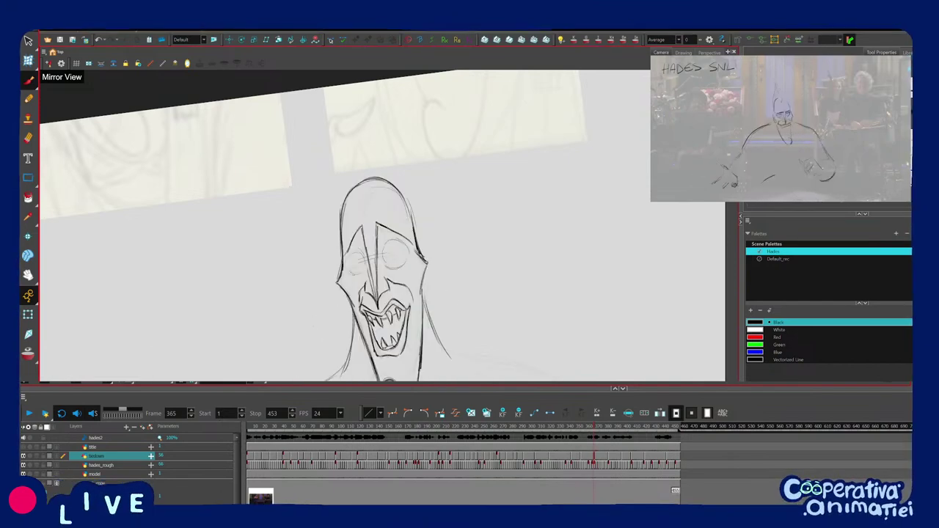
Select the nose bridge and eye guideline strokes at frame 365 and adjust the bridge's position.
{"action": "left_click", "coordinate": [377, 257]}
{"action": "key", "text": "Escape"}
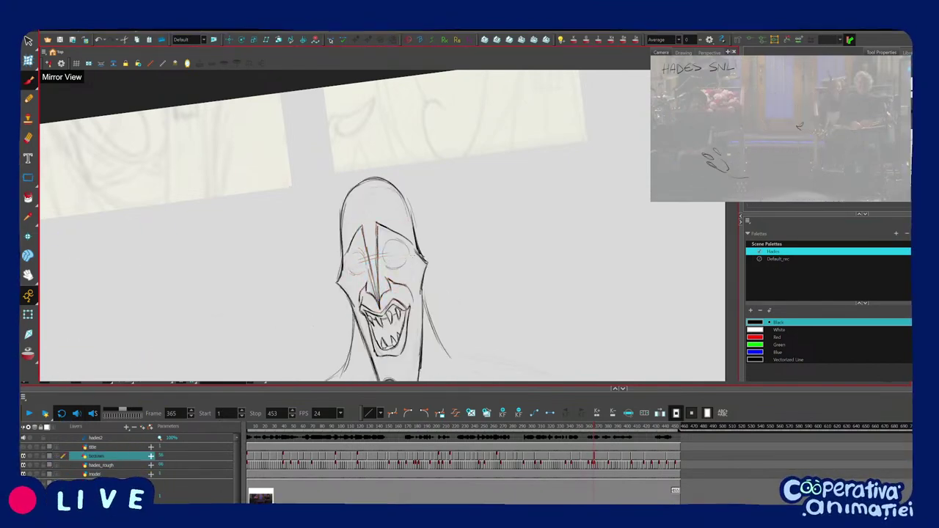
{"action": "left_click", "coordinate": [389, 254]}
{"action": "left_click", "coordinate": [370, 257]}
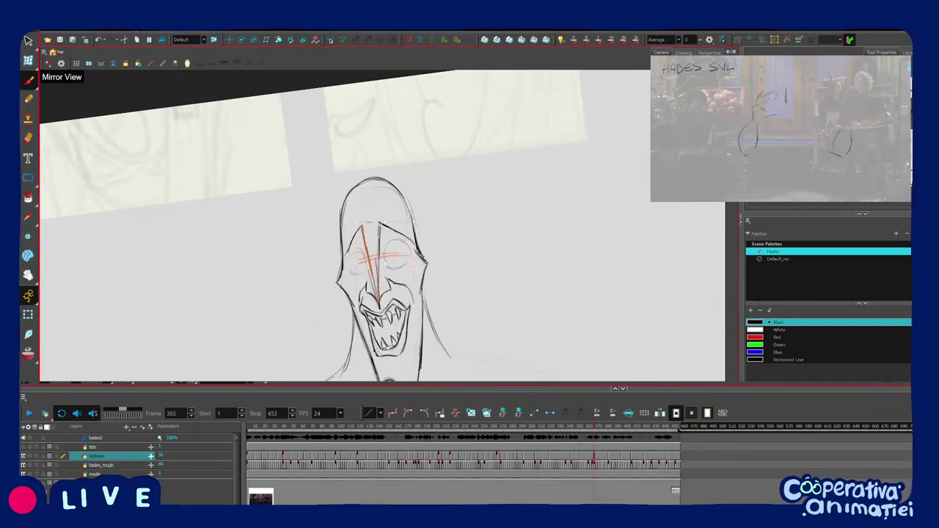
Rework the nose bridge lines between the eyes at frame 365 from a rotated, mirrored view.
{"action": "key", "text": "f"}
{"action": "left_click_drag", "start_coordinate": [464, 241], "coordinate": [422, 300]}
{"action": "key", "text": "g"}
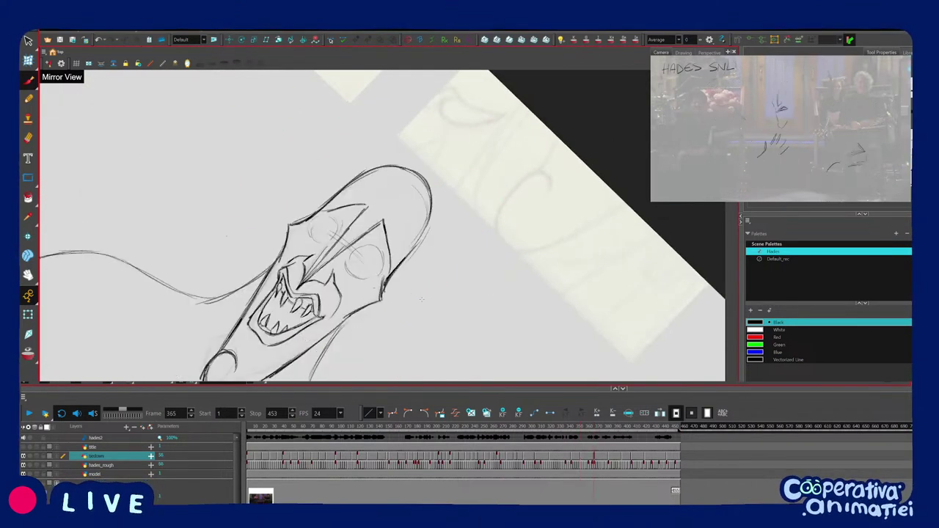
{"action": "left_click_drag", "start_coordinate": [328, 259], "coordinate": [363, 221]}
{"action": "mouse_move", "coordinate": [422, 299]}
{"action": "left_mouse_down"}
{"action": "mouse_move", "coordinate": [457, 229]}
{"action": "mouse_move", "coordinate": [427, 238]}
{"action": "mouse_move", "coordinate": [395, 273]}
{"action": "left_mouse_up"}
{"action": "key", "text": "f"}
{"action": "key", "text": "g"}
{"action": "left_click_drag", "start_coordinate": [339, 247], "coordinate": [313, 292]}
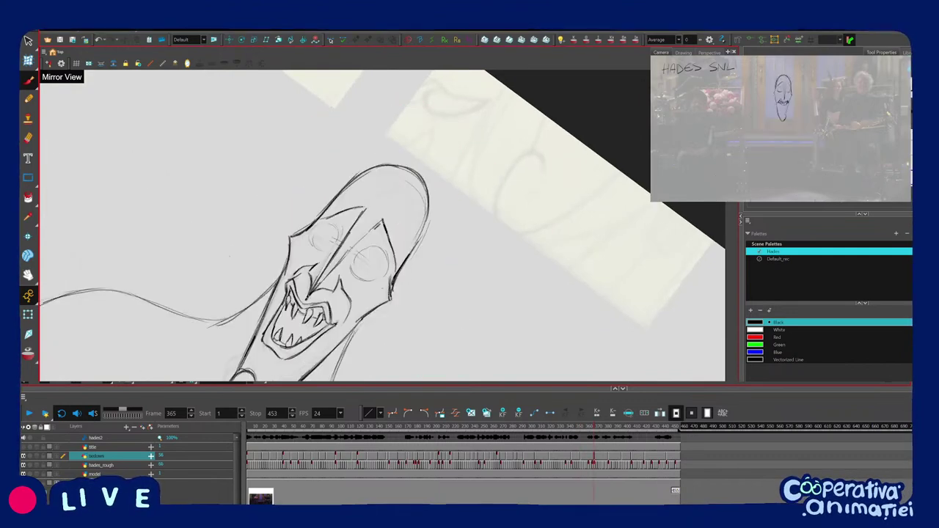
Re-ink both slanted brows where they meet the nose bridge at frame 365 in the mirrored view.
{"action": "left_click_drag", "start_coordinate": [429, 295], "coordinate": [453, 238]}
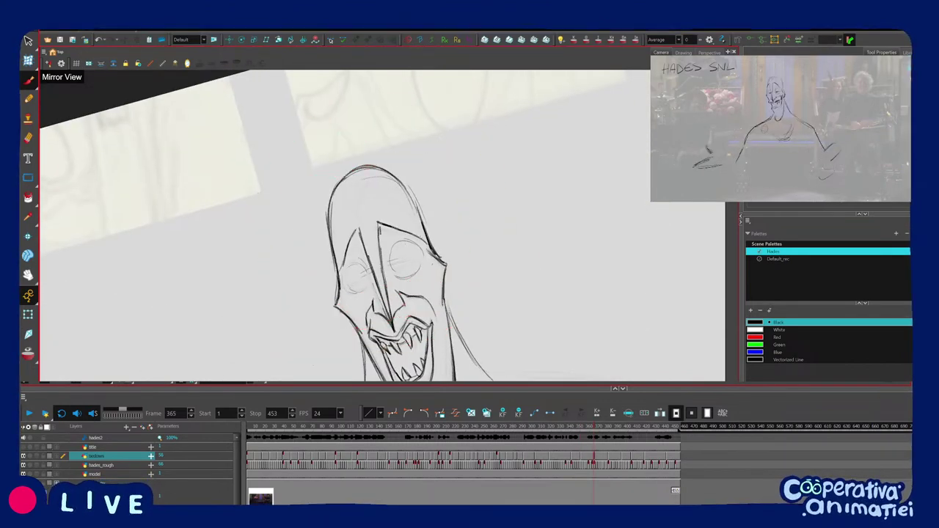
{"action": "key", "text": "ctrl+z"}
{"action": "left_click_drag", "start_coordinate": [378, 223], "coordinate": [428, 248]}
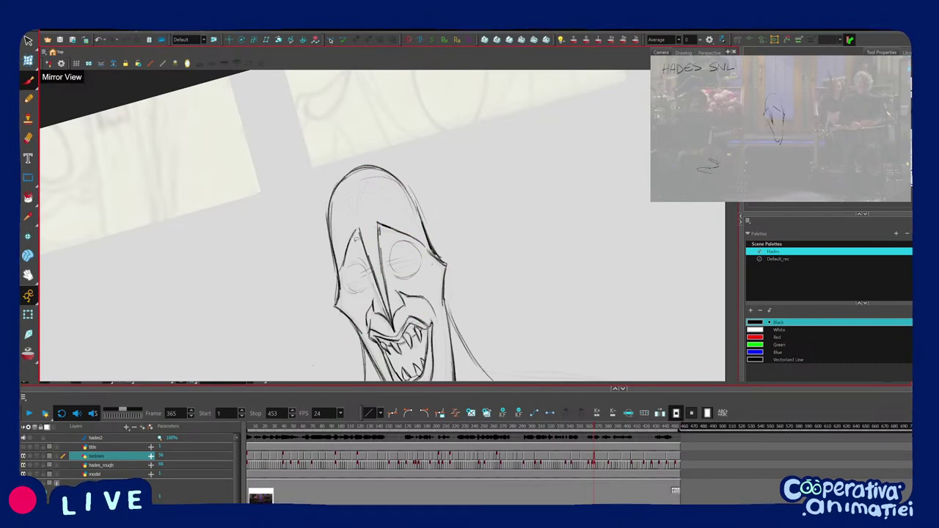
{"action": "left_click_drag", "start_coordinate": [358, 228], "coordinate": [343, 260]}
{"action": "mouse_move", "coordinate": [360, 275]}
{"action": "left_mouse_down"}
{"action": "mouse_move", "coordinate": [346, 266]}
{"action": "mouse_move", "coordinate": [386, 280]}
{"action": "left_mouse_up"}
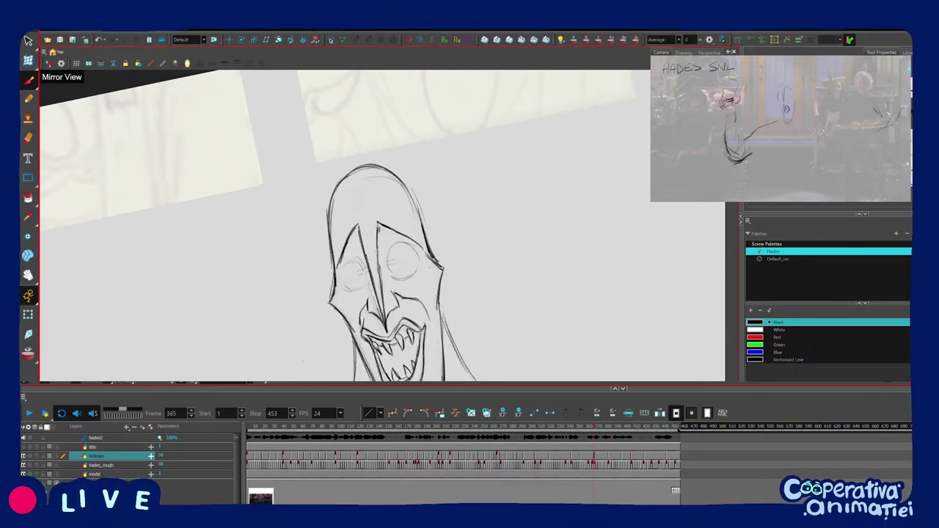
Compare the face with frame 351 and redraw the smaller eye as a cleaner circle at frame 365.
{"action": "key", "text": "f"}
{"action": "left_click_drag", "start_coordinate": [396, 278], "coordinate": [365, 276]}
{"action": "key", "text": "f"}
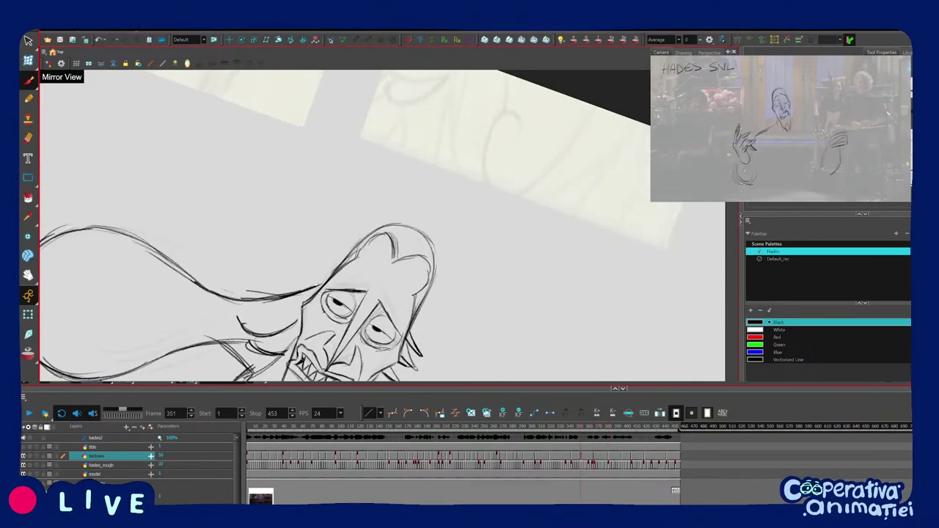
{"action": "key", "text": "g"}
{"action": "key", "text": "g"}
{"action": "left_click_drag", "start_coordinate": [365, 231], "coordinate": [394, 230]}
{"action": "key", "text": "2"}
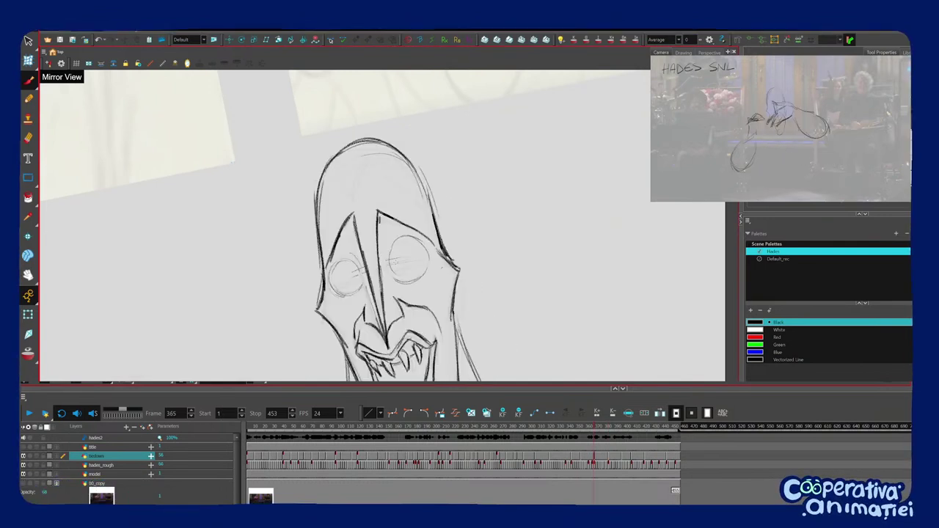
Adjust the larger eye circle and touch up the nose bridge line beside the smaller eye at frame 365.
{"action": "left_click_drag", "start_coordinate": [385, 231], "coordinate": [439, 290]}
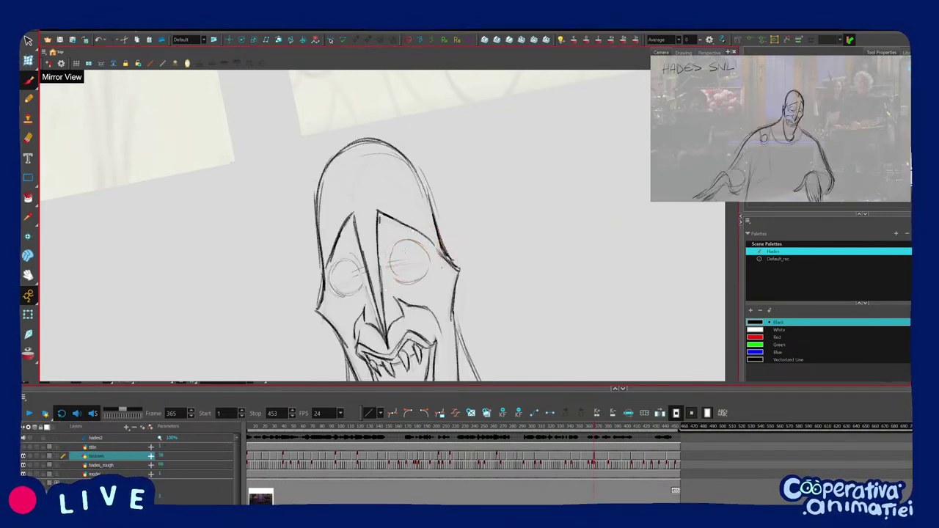
{"action": "mouse_move", "coordinate": [353, 217]}
{"action": "left_mouse_down"}
{"action": "mouse_move", "coordinate": [386, 345]}
{"action": "mouse_move", "coordinate": [375, 313]}
{"action": "mouse_move", "coordinate": [375, 323]}
{"action": "left_mouse_up"}
{"action": "key", "text": "f"}
{"action": "key", "text": "g"}
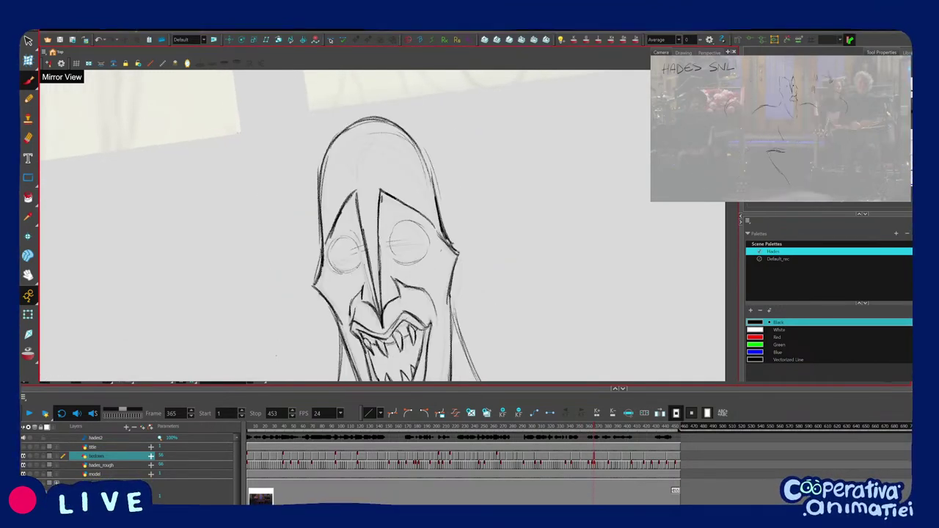
Refine the base of the nose and redraw the long jaw line from cheek to chin at frame 365.
{"action": "key", "text": "1"}
{"action": "key", "text": "1"}
{"action": "mouse_move", "coordinate": [364, 291]}
{"action": "left_mouse_down"}
{"action": "mouse_move", "coordinate": [350, 303]}
{"action": "mouse_move", "coordinate": [400, 299]}
{"action": "left_mouse_up"}
{"action": "mouse_move", "coordinate": [398, 263]}
{"action": "left_mouse_down"}
{"action": "mouse_move", "coordinate": [422, 291]}
{"action": "mouse_move", "coordinate": [428, 286]}
{"action": "left_mouse_up"}
{"action": "key", "text": "f"}
{"action": "key", "text": "g"}
{"action": "mouse_move", "coordinate": [426, 238]}
{"action": "left_mouse_down"}
{"action": "mouse_move", "coordinate": [420, 346]}
{"action": "mouse_move", "coordinate": [410, 355]}
{"action": "left_mouse_up"}
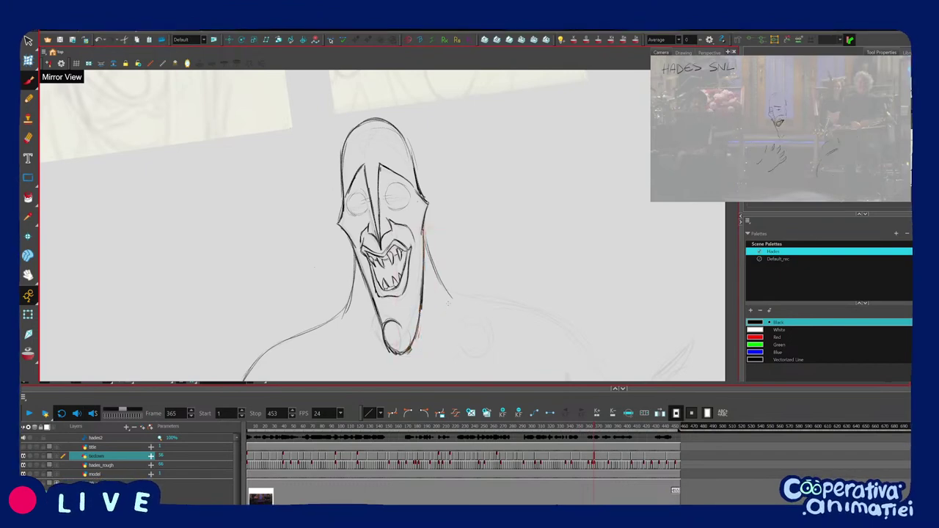
Rework the rounded chin and close its inner circle at frame 365.
{"action": "mouse_move", "coordinate": [433, 280]}
{"action": "left_mouse_down"}
{"action": "mouse_move", "coordinate": [401, 298]}
{"action": "mouse_move", "coordinate": [437, 278]}
{"action": "left_mouse_up"}
{"action": "key", "text": "f"}
{"action": "key", "text": "g"}
{"action": "mouse_move", "coordinate": [416, 325]}
{"action": "left_mouse_down"}
{"action": "mouse_move", "coordinate": [411, 331]}
{"action": "mouse_move", "coordinate": [426, 348]}
{"action": "left_mouse_up"}
{"action": "key", "text": "f"}
{"action": "mouse_move", "coordinate": [468, 314]}
{"action": "left_mouse_down"}
{"action": "mouse_move", "coordinate": [420, 342]}
{"action": "mouse_move", "coordinate": [457, 325]}
{"action": "left_mouse_up"}
{"action": "key", "text": "g"}
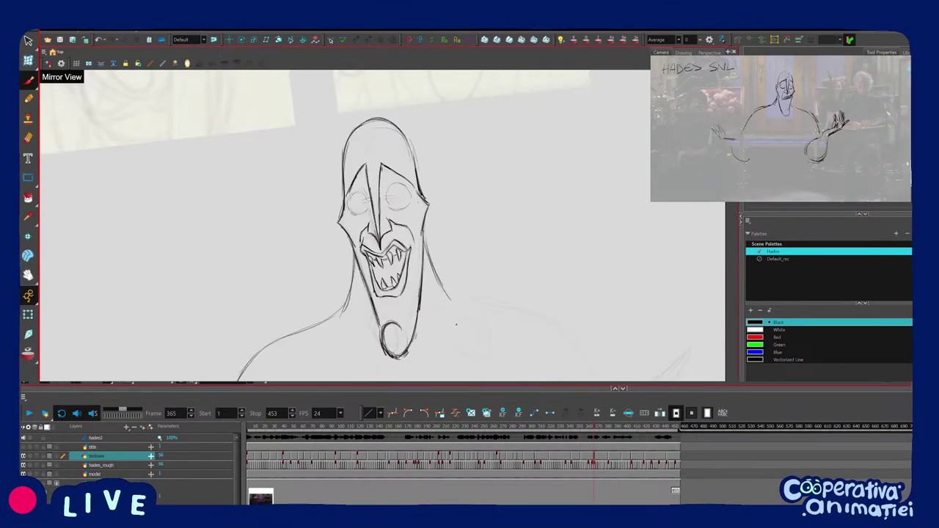
Touch up the jaw side and the cheek line below the cheekbone at frame 365.
{"action": "left_click_drag", "start_coordinate": [357, 285], "coordinate": [358, 308]}
{"action": "key", "text": "f"}
{"action": "key", "text": "g"}
{"action": "left_click_drag", "start_coordinate": [429, 229], "coordinate": [425, 262]}
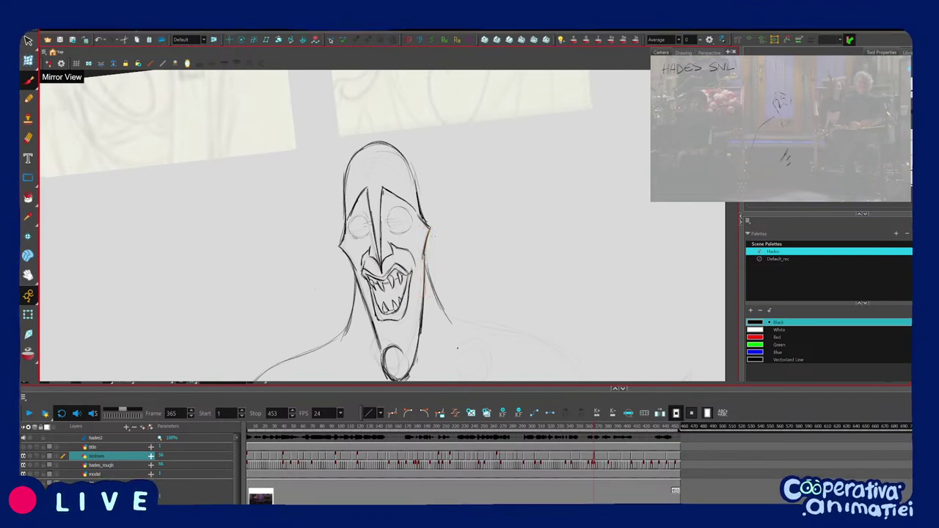
{"action": "scroll", "coordinate": [379, 204], "scroll_direction": "up", "scroll_amount": 3}
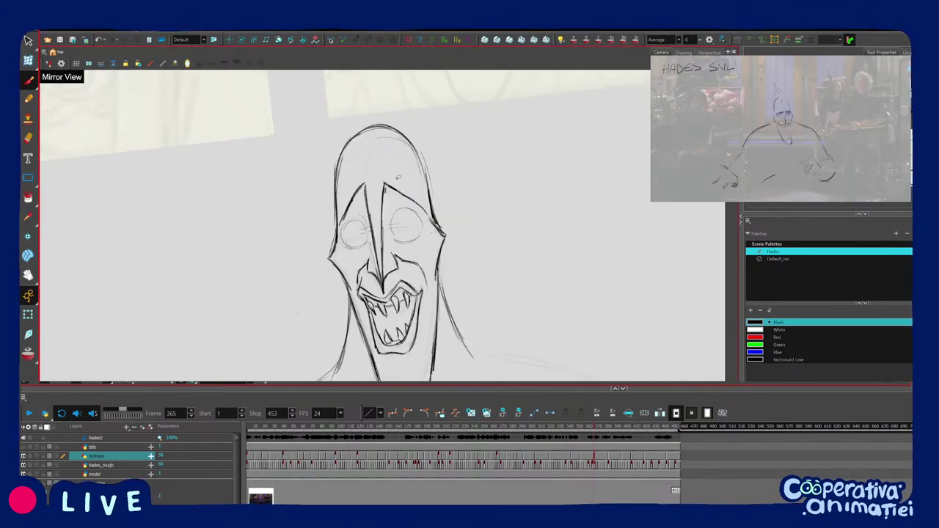
Undo the last stroke, tidy the lines around the eyes, and draw an eyelid line across each eye circle at frame 365.
{"action": "key", "text": "ctrl+z"}
{"action": "left_click_drag", "start_coordinate": [397, 307], "coordinate": [412, 318]}
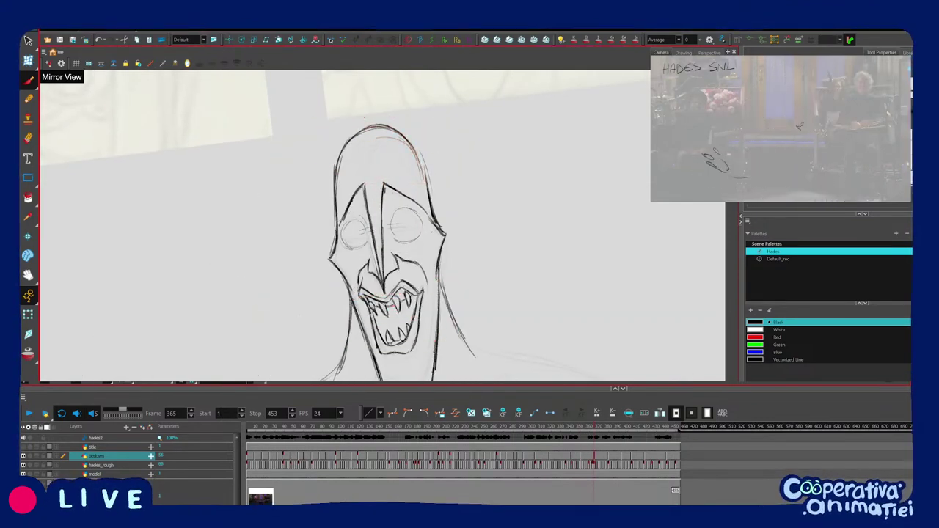
{"action": "mouse_move", "coordinate": [367, 212]}
{"action": "left_mouse_down"}
{"action": "mouse_move", "coordinate": [402, 208]}
{"action": "mouse_move", "coordinate": [424, 228]}
{"action": "left_mouse_up"}
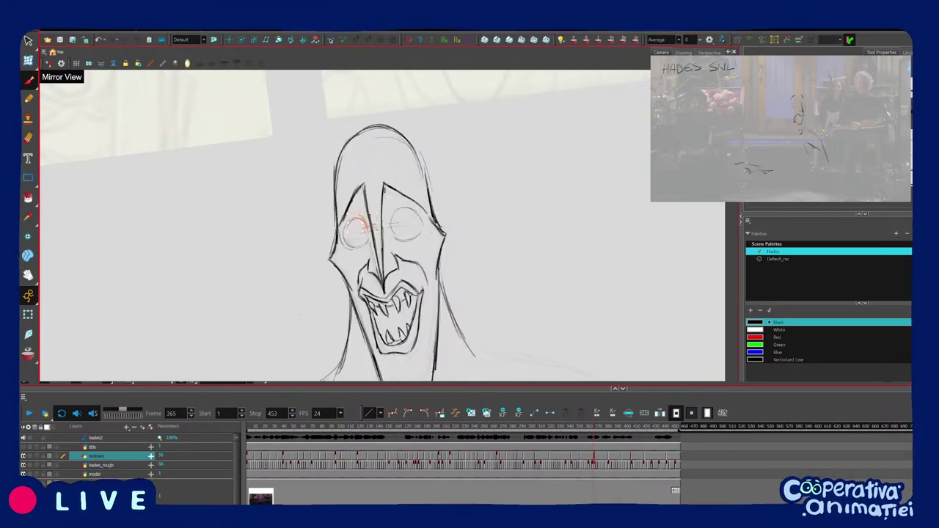
{"action": "key", "text": "2"}
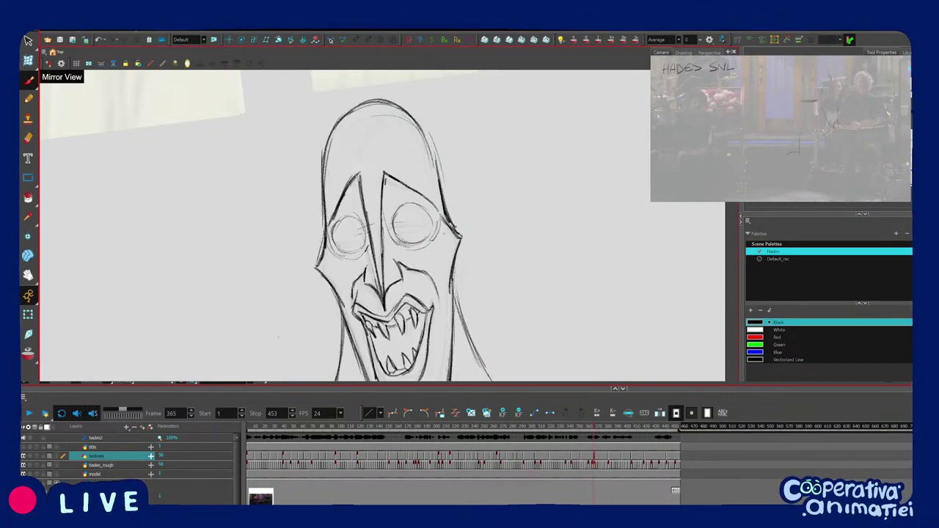
{"action": "mouse_move", "coordinate": [337, 236]}
{"action": "left_mouse_down"}
{"action": "mouse_move", "coordinate": [347, 254]}
{"action": "mouse_move", "coordinate": [398, 218]}
{"action": "mouse_move", "coordinate": [433, 231]}
{"action": "left_mouse_up"}
{"action": "key", "text": "2"}
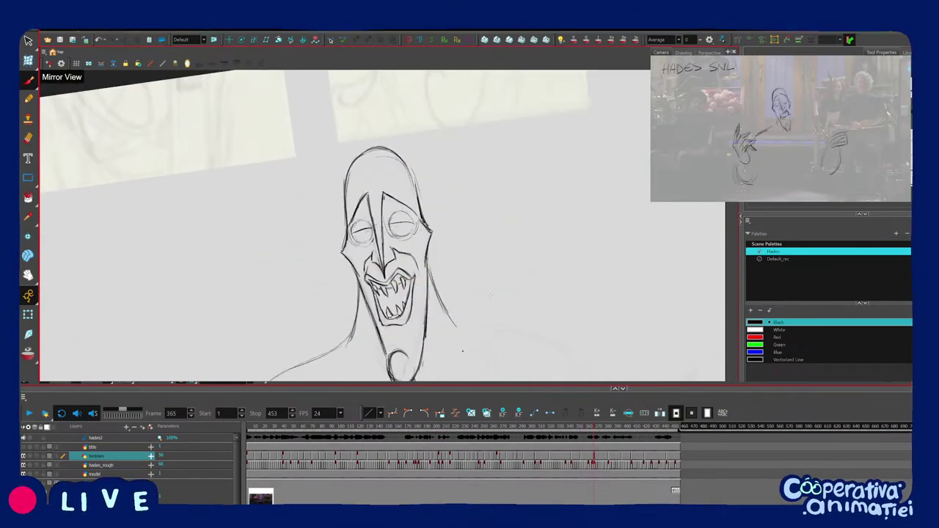
Compare the head drawing at frame 365 with the previous key drawing at frame 351.
{"action": "key", "text": "1"}
{"action": "key", "text": "f"}
{"action": "key", "text": "g"}
{"action": "left_click_drag", "start_coordinate": [510, 323], "coordinate": [506, 328]}
{"action": "key", "text": "2"}
{"action": "key", "text": "2"}
{"action": "key", "text": "f"}
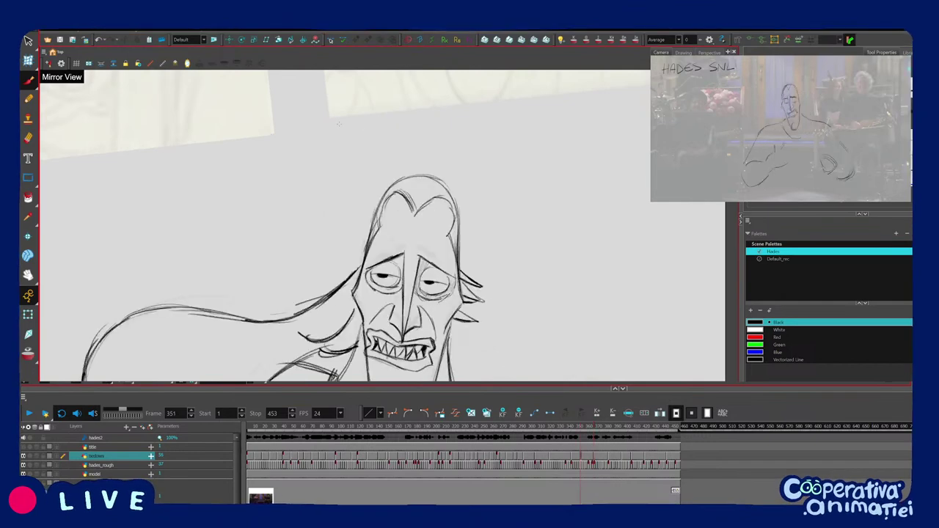
{"action": "key", "text": "g"}
Select the larger eye's circle and eyelid line at frame 365 and nudge them slightly.
{"action": "left_click", "coordinate": [353, 232]}
{"action": "left_click", "coordinate": [433, 208]}
{"action": "left_click", "coordinate": [418, 239]}
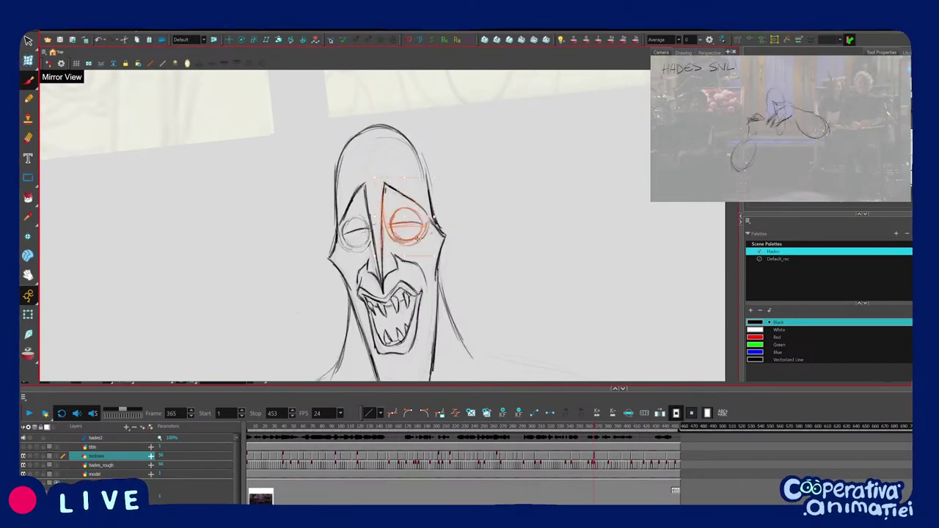
{"action": "left_click_drag", "start_coordinate": [418, 240], "coordinate": [420, 240]}
Touch up the lines across both eyes at frame 365 and check the head against the previous drawing.
{"action": "key", "text": "1"}
{"action": "key", "text": "1"}
{"action": "key", "text": "1"}
{"action": "key", "text": "f"}
{"action": "key", "text": "g"}
{"action": "left_click_drag", "start_coordinate": [481, 269], "coordinate": [472, 286]}
{"action": "left_click_drag", "start_coordinate": [361, 212], "coordinate": [408, 216]}
{"action": "key", "text": "f"}
{"action": "key", "text": "g"}
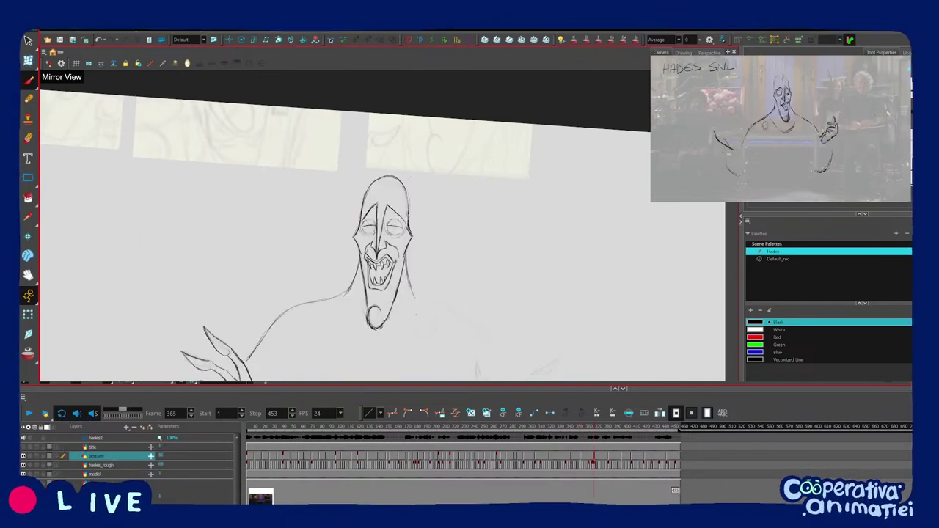
{"action": "left_click_drag", "start_coordinate": [416, 315], "coordinate": [458, 234]}
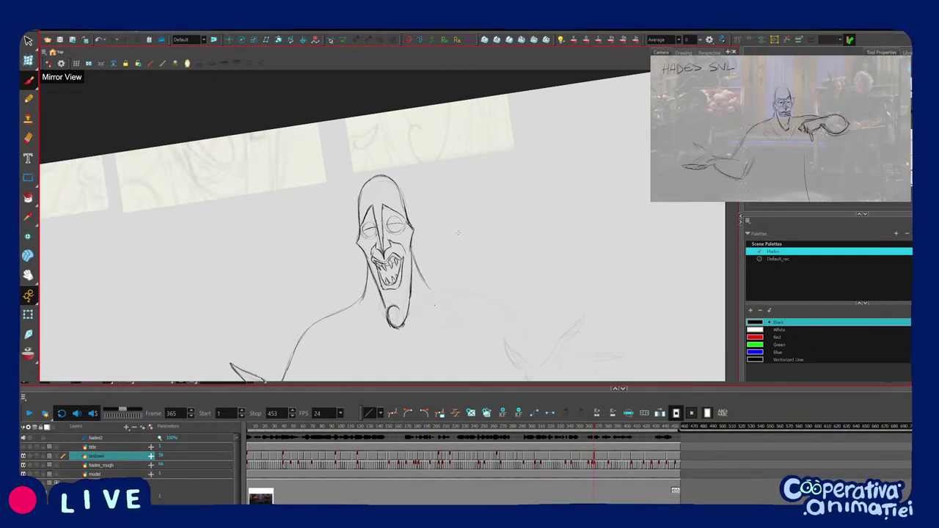
{"action": "key", "text": "2"}
{"action": "key", "text": "2"}
{"action": "key", "text": "2"}
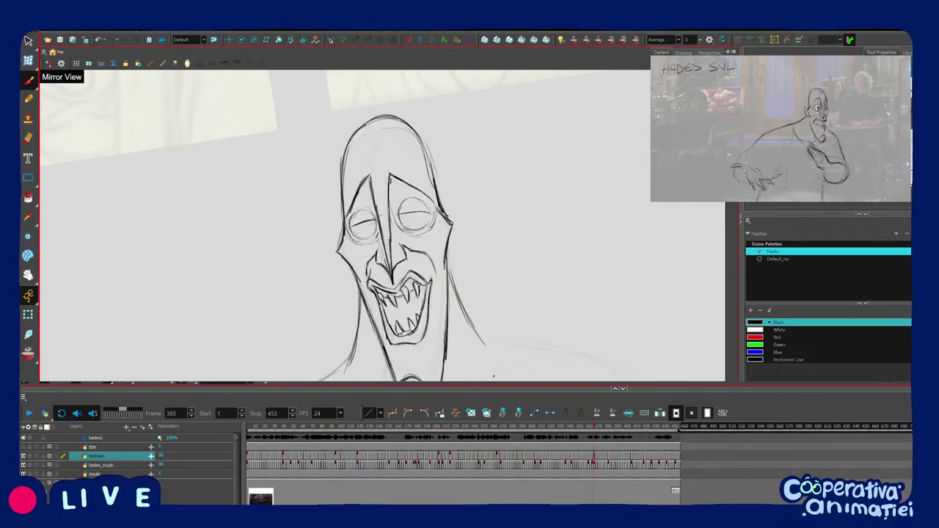
{"action": "key", "text": "v"}
{"action": "key", "text": "v"}
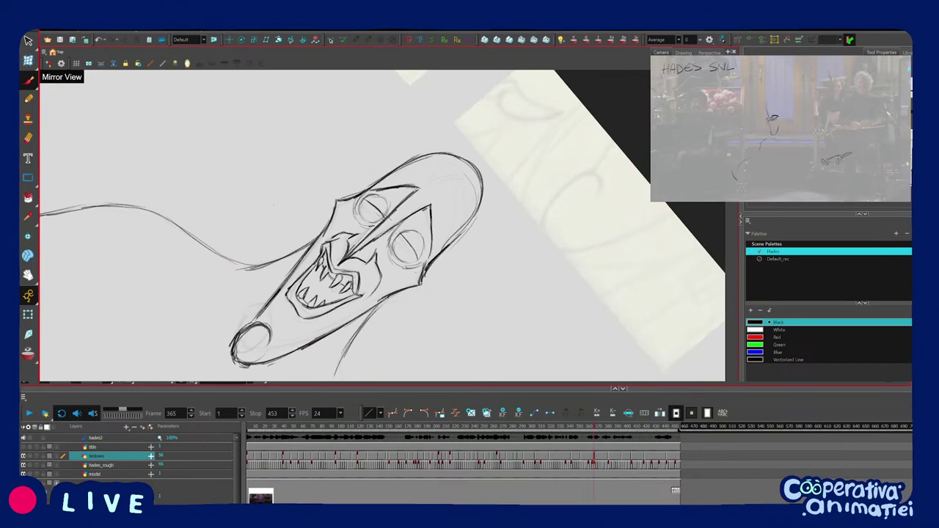
{"action": "left_click_drag", "start_coordinate": [389, 230], "coordinate": [386, 236]}
{"action": "key", "text": "2"}
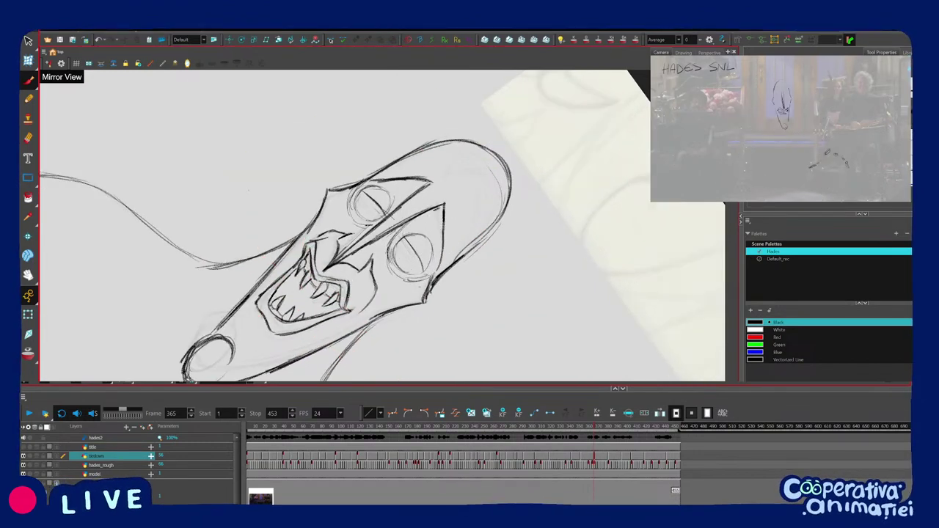
{"action": "left_click_drag", "start_coordinate": [464, 168], "coordinate": [367, 128]}
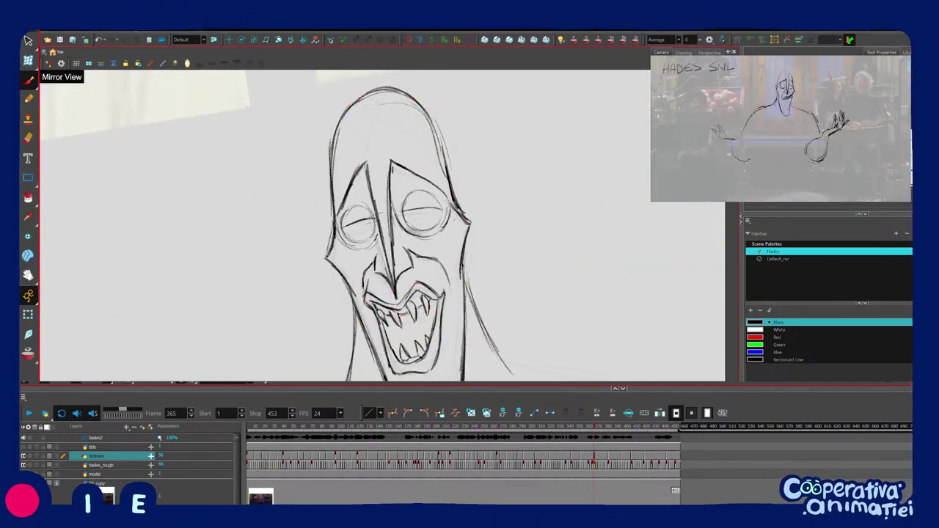
{"action": "key", "text": "e"}
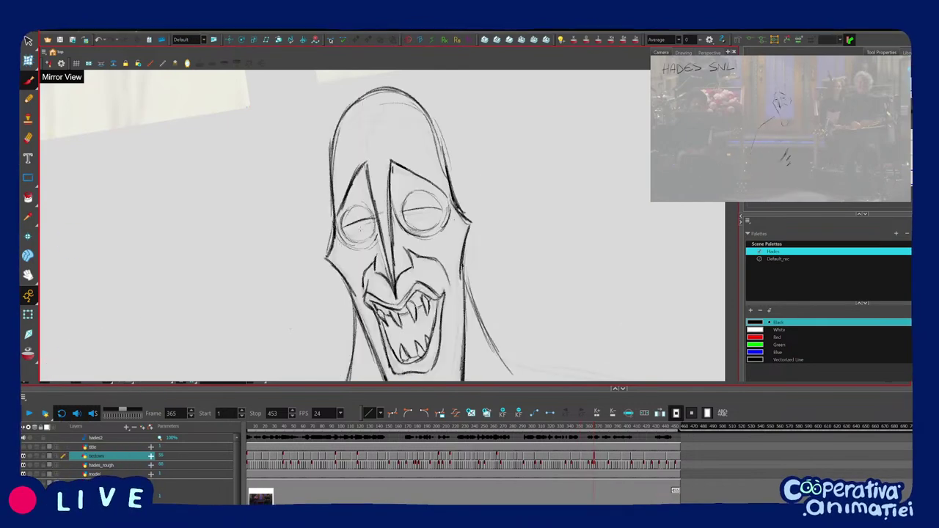
{"action": "key", "text": "1"}
{"action": "key", "text": "f"}
{"action": "key", "text": "g"}
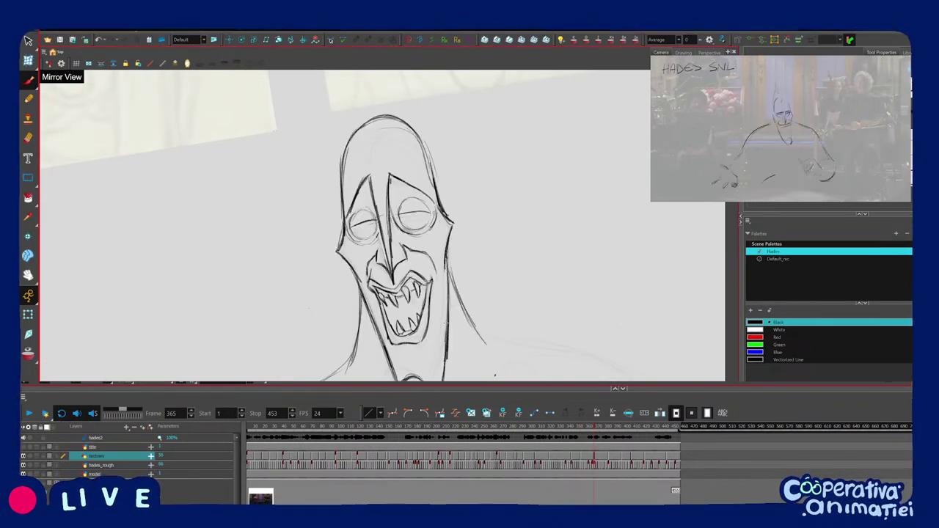
Draw the missing shoulder line from the base of Hades' neck down to the upper arm on frame 365.
{"action": "left_click_drag", "start_coordinate": [449, 278], "coordinate": [444, 225]}
{"action": "key", "text": "f"}
{"action": "key", "text": "period"}
{"action": "key", "text": "period"}
{"action": "key", "text": "period"}
{"action": "key", "text": "period"}
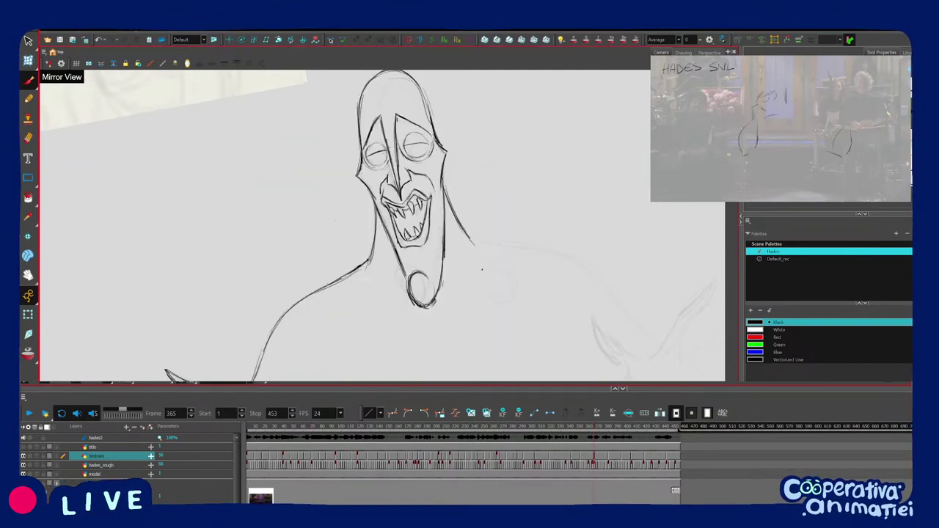
{"action": "left_click_drag", "start_coordinate": [483, 270], "coordinate": [515, 225]}
{"action": "key", "text": "1"}
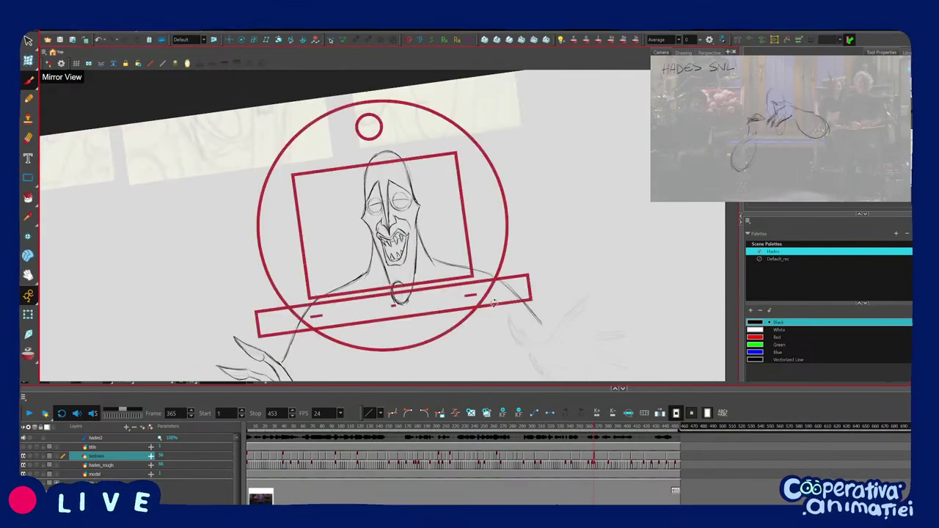
Sketch the rounded collar curving down from the neck and add the widow's-peak hairline on the forehead.
{"action": "key", "text": "f"}
{"action": "key", "text": "g"}
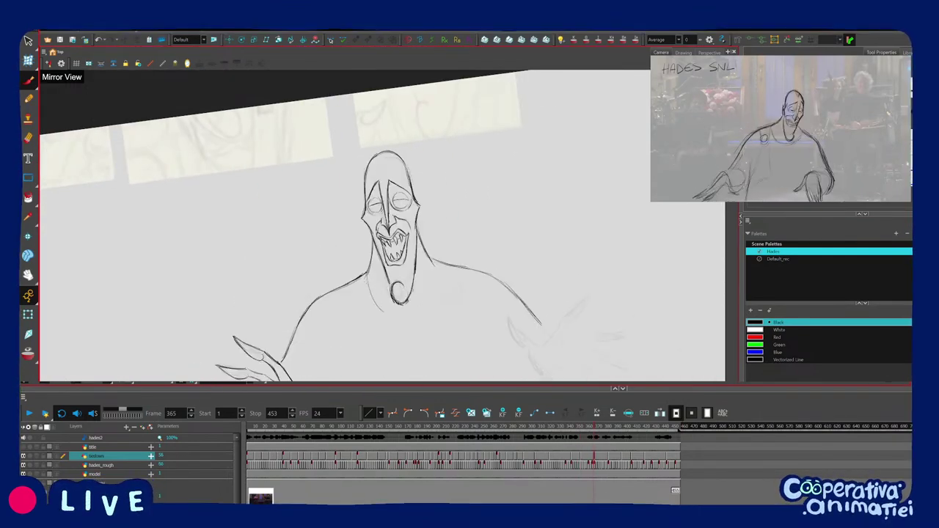
{"action": "left_click_drag", "start_coordinate": [367, 271], "coordinate": [386, 312]}
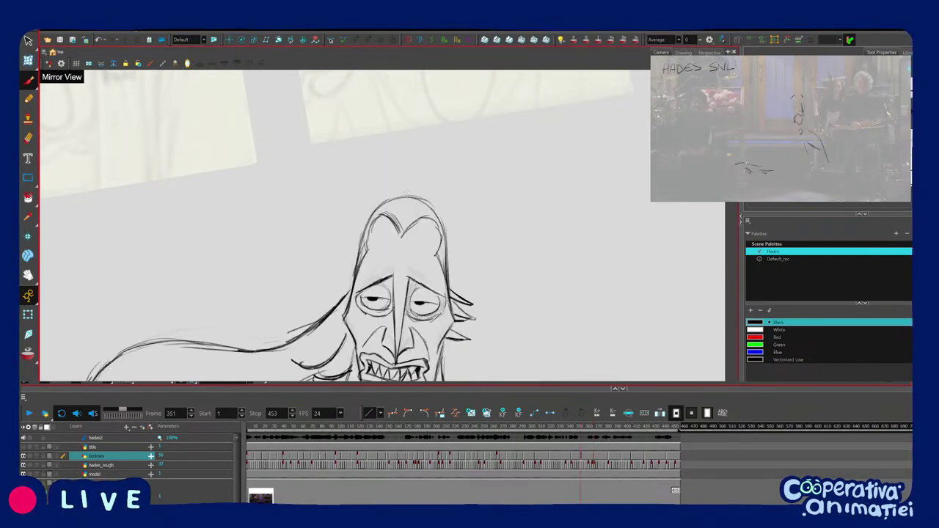
{"action": "key", "text": "1"}
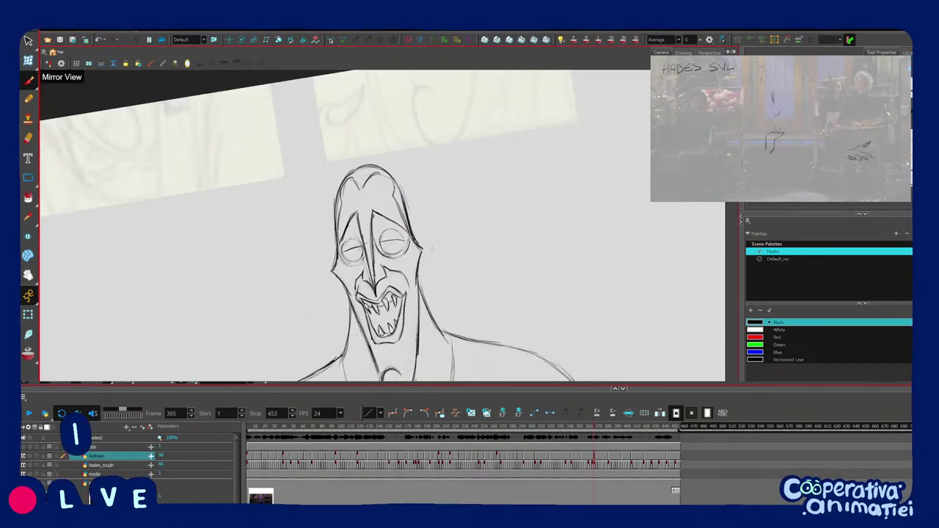
Close the collar's curve beneath the chin and sketch the rounded forearm below the raised clawed hand.
{"action": "left_click_drag", "start_coordinate": [403, 194], "coordinate": [416, 279]}
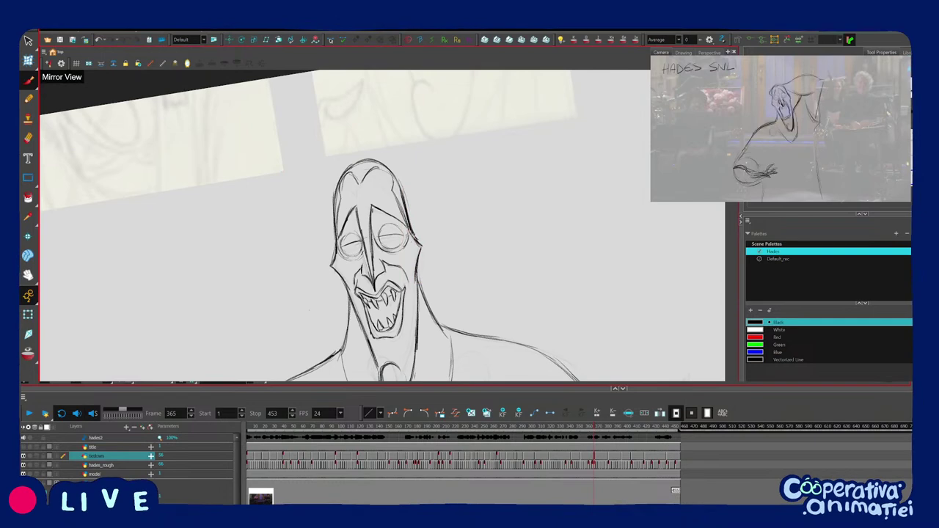
{"action": "key", "text": "1"}
{"action": "key", "text": "1"}
{"action": "key", "text": "f"}
{"action": "key", "text": "g"}
{"action": "key", "text": "g"}
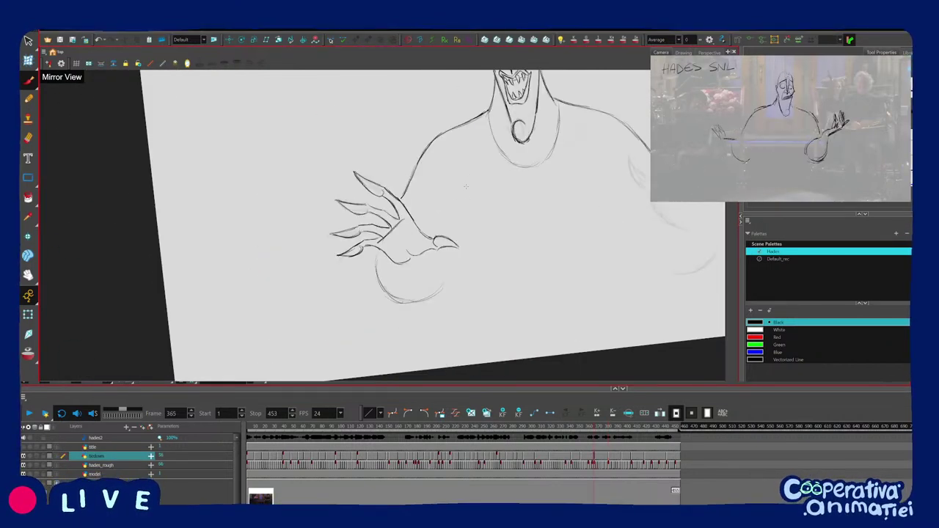
Try a curved torso side line rising from the thumb of the raised hand.
{"action": "left_click_drag", "start_coordinate": [451, 230], "coordinate": [442, 194]}
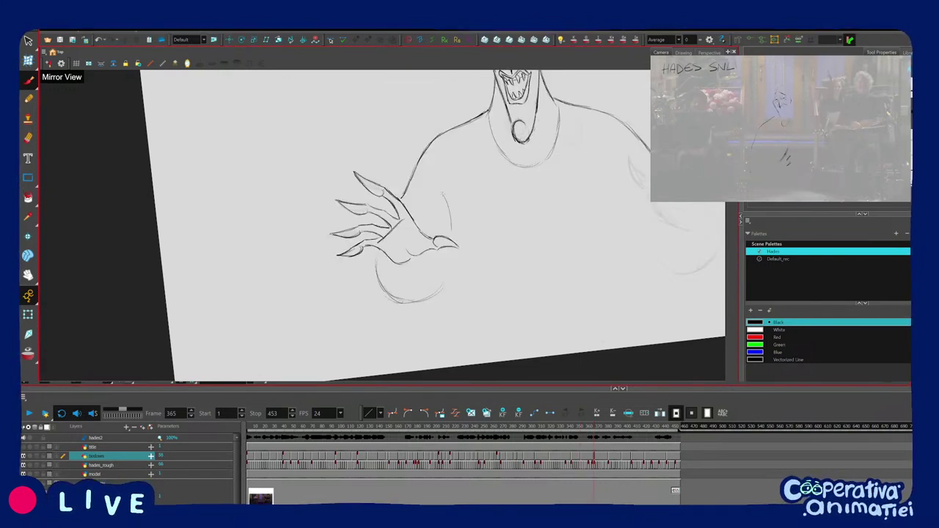
{"action": "key", "text": "ctrl+z"}
{"action": "left_click_drag", "start_coordinate": [451, 232], "coordinate": [437, 189]}
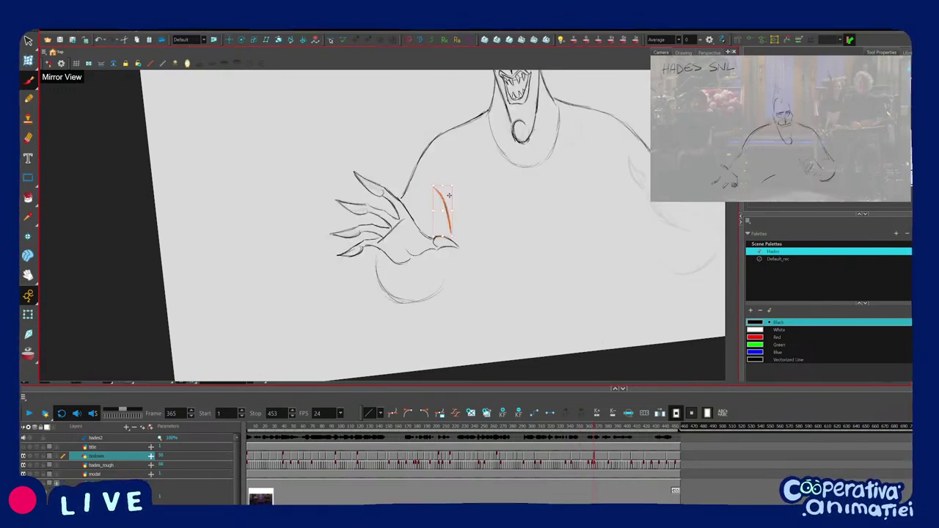
{"action": "key", "text": "ctrl+z"}
Flip between frames 351 and 365 to compare the torso, sleeve and robe lines of the two poses.
{"action": "key", "text": "f"}
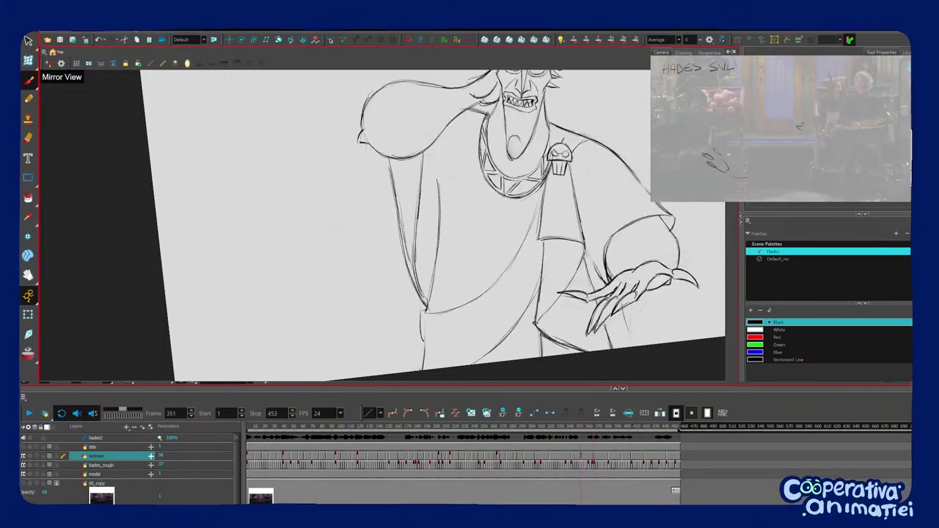
{"action": "key", "text": "g"}
{"action": "key", "text": "f"}
{"action": "key", "text": "g"}
{"action": "key", "text": "f"}
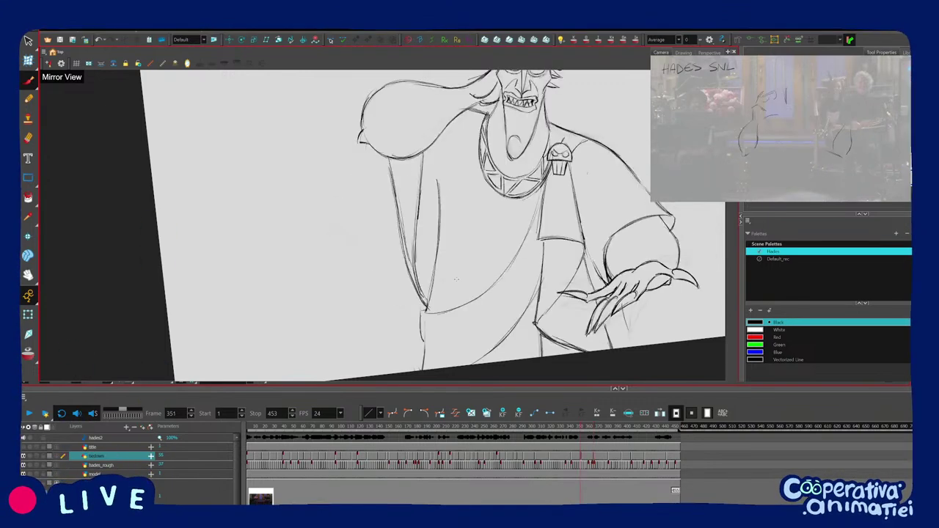
{"action": "key", "text": "f"}
{"action": "key", "text": "g"}
{"action": "key", "text": "g"}
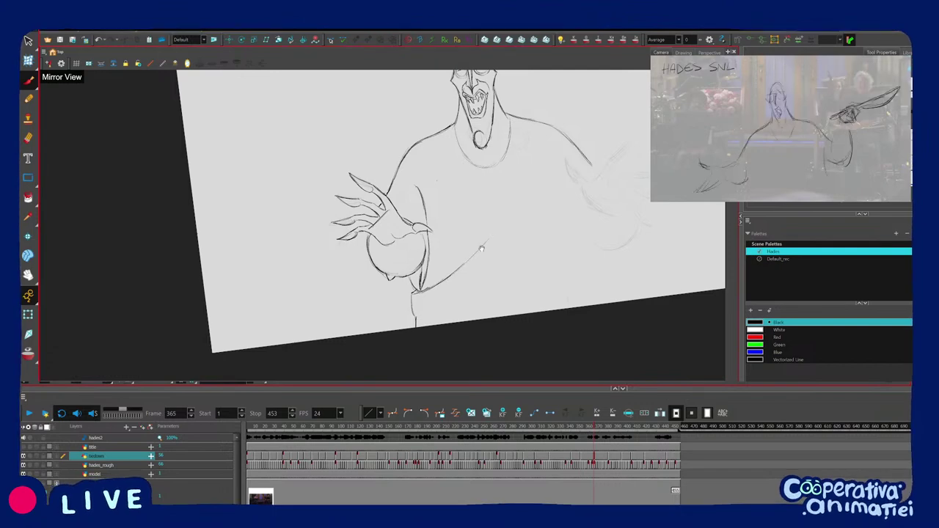
Redraw the diagonal robe edge rising from the waist across the torso and delete the stray stroke beside it.
{"action": "left_click_drag", "start_coordinate": [482, 249], "coordinate": [471, 266]}
{"action": "left_click_drag", "start_coordinate": [433, 297], "coordinate": [505, 204]}
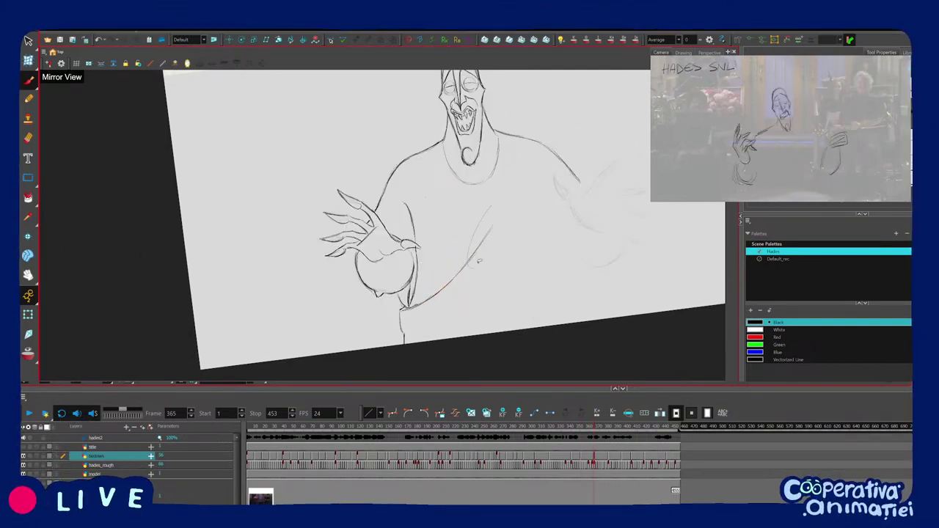
{"action": "key", "text": "Delete"}
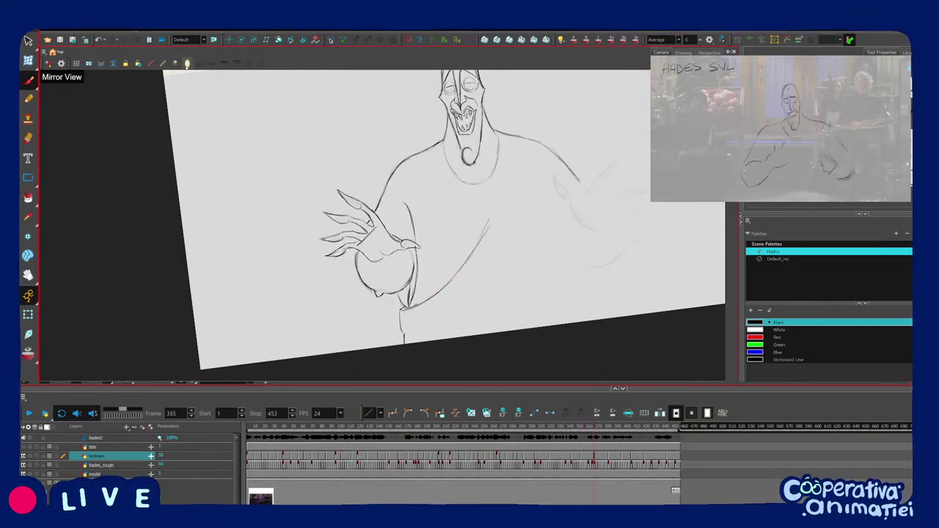
Mirror the view and flip between frames 351 and 365 to check the diagonal robe line against the earlier pose.
{"action": "key", "text": "4"}
{"action": "left_click_drag", "start_coordinate": [480, 254], "coordinate": [419, 279]}
{"action": "left_click_drag", "start_coordinate": [381, 251], "coordinate": [466, 255]}
{"action": "key", "text": "f"}
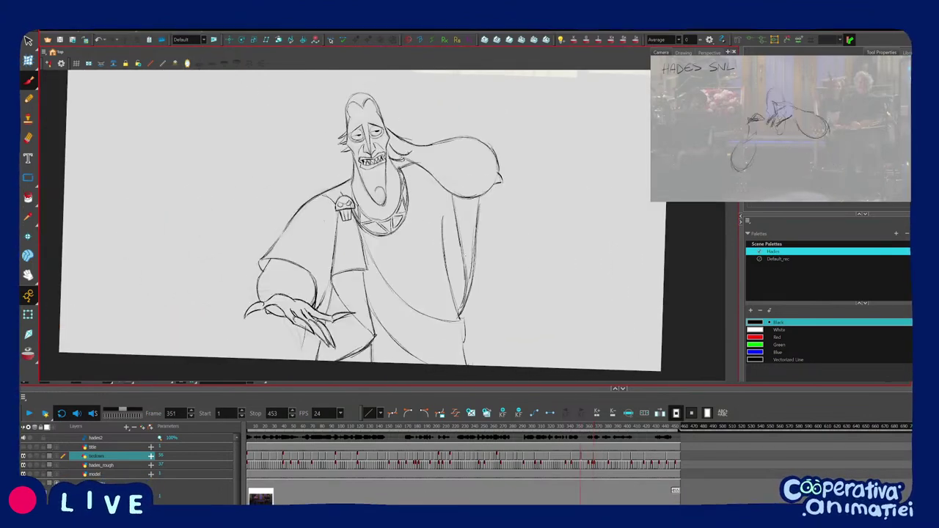
{"action": "key", "text": "g"}
{"action": "left_click_drag", "start_coordinate": [384, 275], "coordinate": [390, 278]}
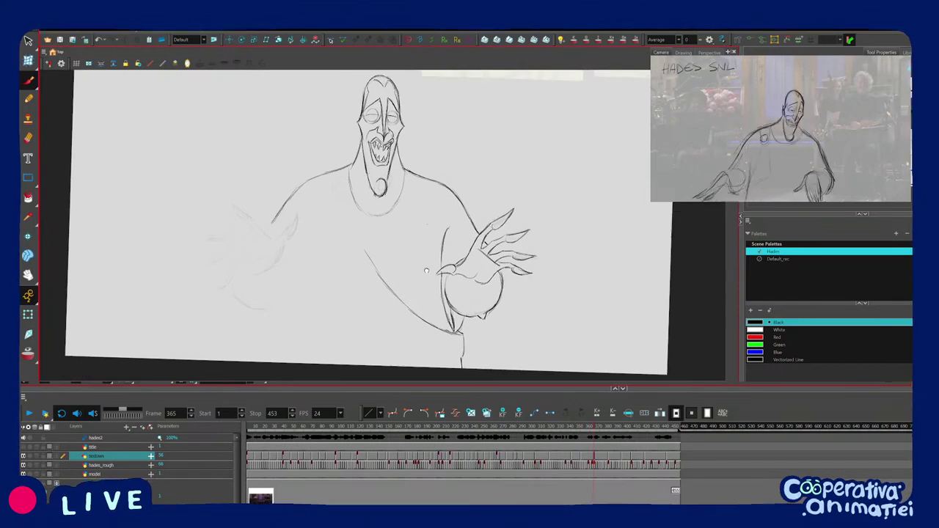
{"action": "mouse_move", "coordinate": [470, 238]}
{"action": "left_mouse_down"}
{"action": "mouse_move", "coordinate": [393, 283]}
{"action": "mouse_move", "coordinate": [409, 277]}
{"action": "left_mouse_up"}
{"action": "key", "text": "f"}
{"action": "key", "text": "g"}
{"action": "key", "text": "f"}
{"action": "key", "text": "g"}
{"action": "key", "text": "f"}
{"action": "key", "text": "g"}
{"action": "key", "text": "f"}
Step through the neighbouring key drawings, including frame 341, to examine how the robe and body move.
{"action": "key", "text": "period"}
{"action": "key", "text": "period"}
{"action": "key", "text": "period"}
{"action": "key", "text": "period"}
{"action": "key", "text": "period"}
{"action": "key", "text": "period"}
{"action": "key", "text": "period"}
{"action": "key", "text": "period"}
{"action": "key", "text": "period"}
{"action": "key", "text": "period"}
{"action": "key", "text": "period"}
{"action": "key", "text": "period"}
{"action": "key", "text": "period"}
{"action": "key", "text": "period"}
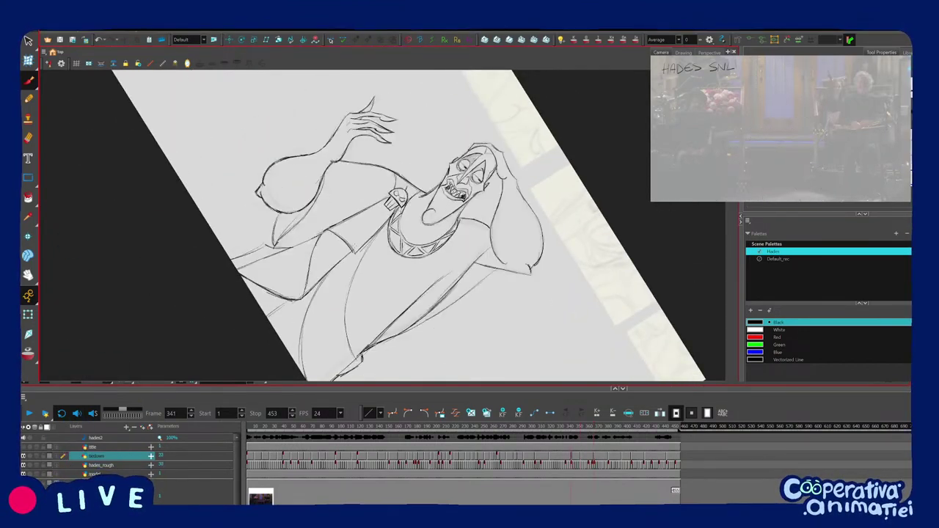
Undo the last robe stroke on frame 365 and redraw the diagonal line from the chest to the waist, checking it against frame 351.
{"action": "key", "text": "v"}
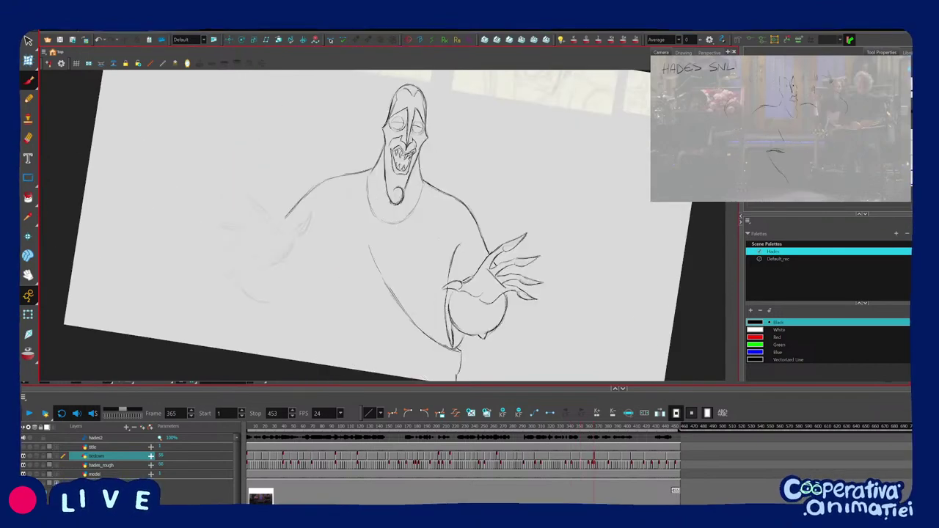
{"action": "key", "text": "2"}
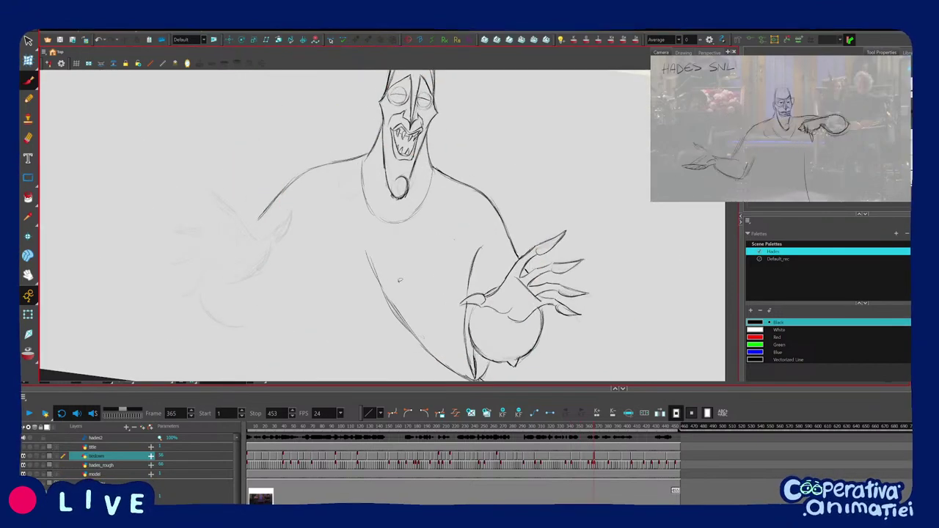
{"action": "key", "text": "ctrl+z"}
{"action": "left_click_drag", "start_coordinate": [379, 280], "coordinate": [414, 339]}
{"action": "key", "text": "f"}
{"action": "key", "text": "g"}
{"action": "key", "text": "f"}
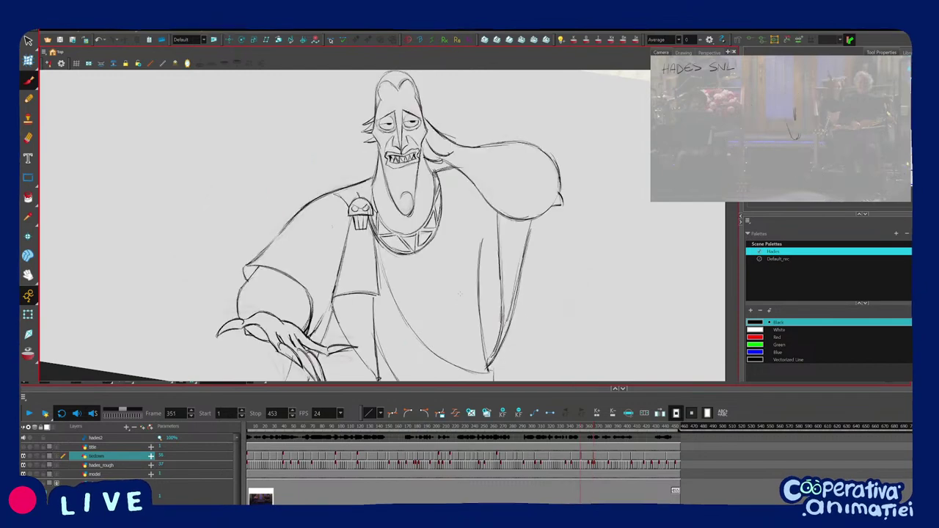
{"action": "key", "text": "g"}
{"action": "left_click_drag", "start_coordinate": [385, 298], "coordinate": [431, 354]}
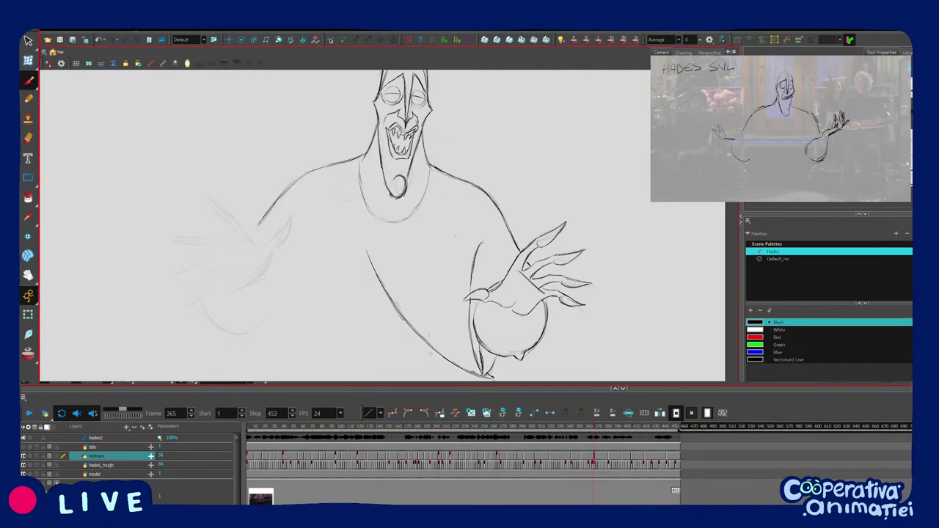
Compare the collar and shoulder area of frame 365 with the skull brooch and patterned collar on frame 351.
{"action": "left_click_drag", "start_coordinate": [431, 317], "coordinate": [458, 320]}
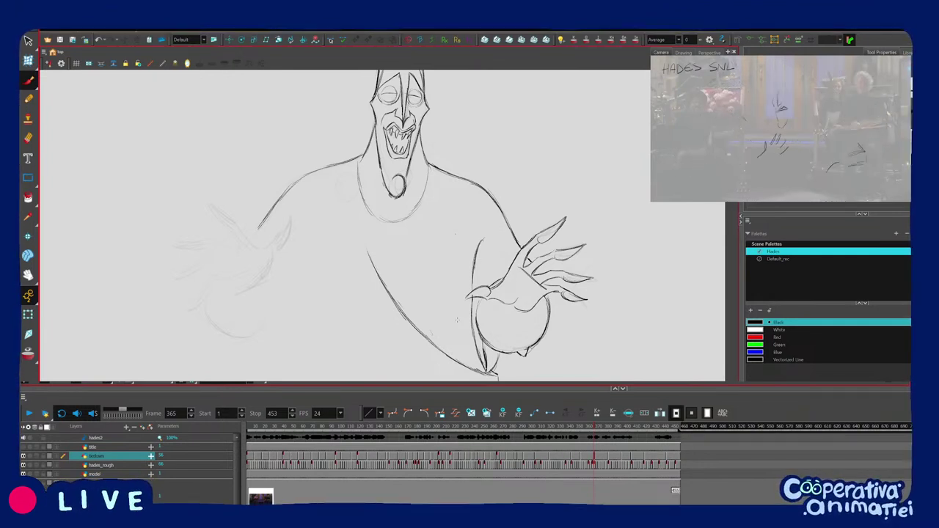
{"action": "left_click_drag", "start_coordinate": [458, 321], "coordinate": [489, 320]}
{"action": "key", "text": "2"}
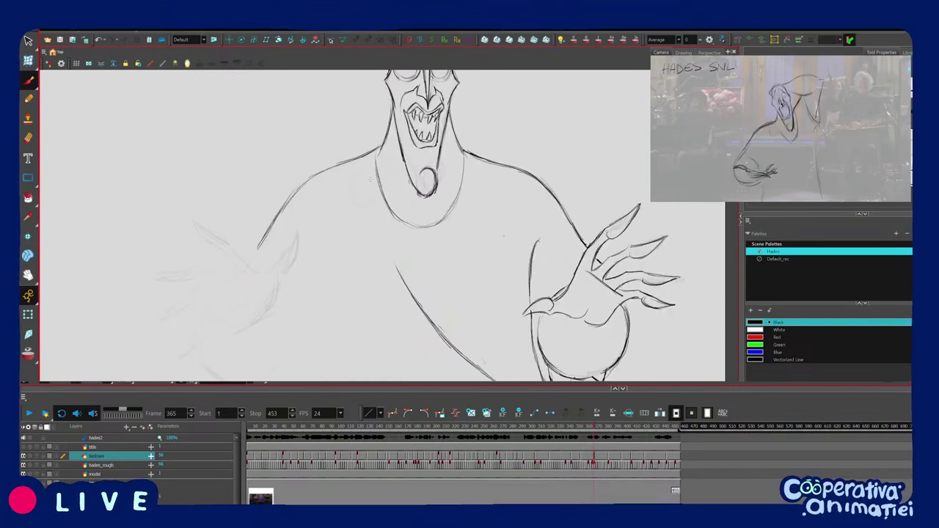
{"action": "key", "text": "comma"}
{"action": "key", "text": "comma"}
{"action": "key", "text": "comma"}
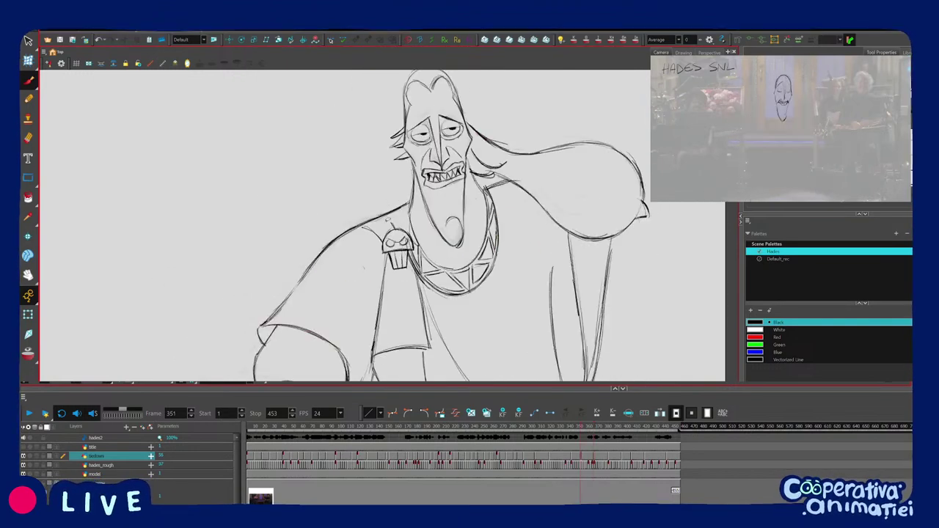
{"action": "key", "text": "period"}
{"action": "key", "text": "period"}
{"action": "key", "text": "period"}
Turn on the onion skin for frame 365 and limit it to the red previous drawing.
{"action": "left_click", "coordinate": [29, 355]}
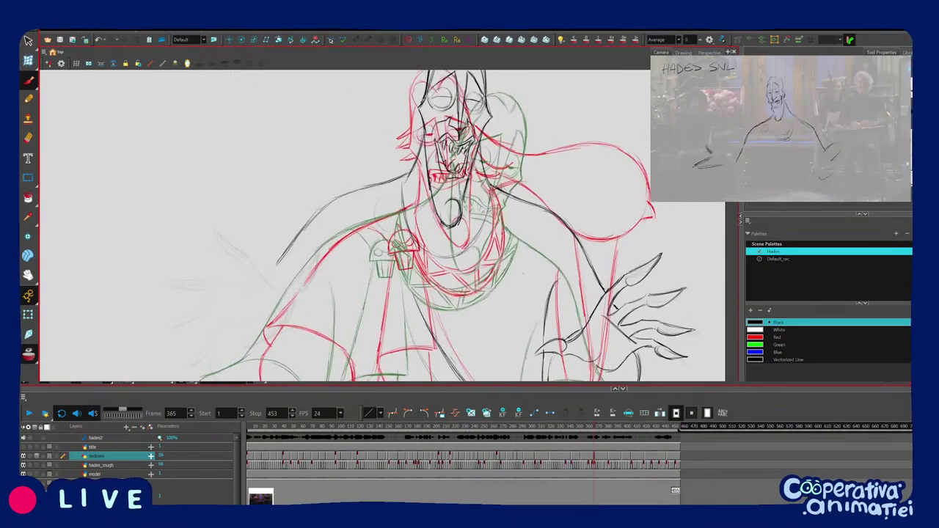
{"action": "scroll", "coordinate": [368, 223], "scroll_direction": "up", "scroll_amount": 2}
{"action": "left_click", "coordinate": [224, 65]}
{"action": "scroll", "coordinate": [374, 222], "scroll_direction": "up", "scroll_amount": 1}
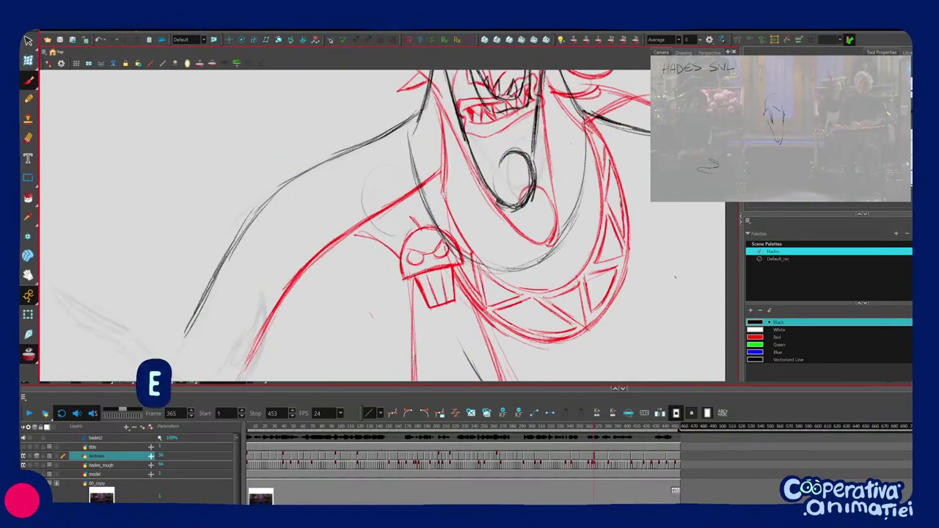
Flip between frames 365 and 341 with the onion skin on to examine the skull brooch and collar placement.
{"action": "key", "text": "g"}
{"action": "key", "text": "f"}
{"action": "key", "text": "f"}
{"action": "key", "text": "f"}
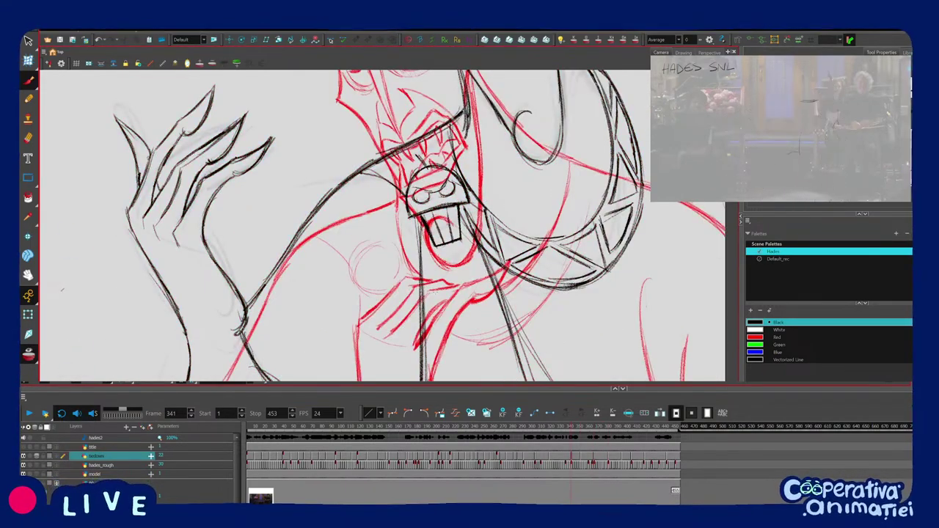
{"action": "key", "text": "g"}
{"action": "key", "text": "g"}
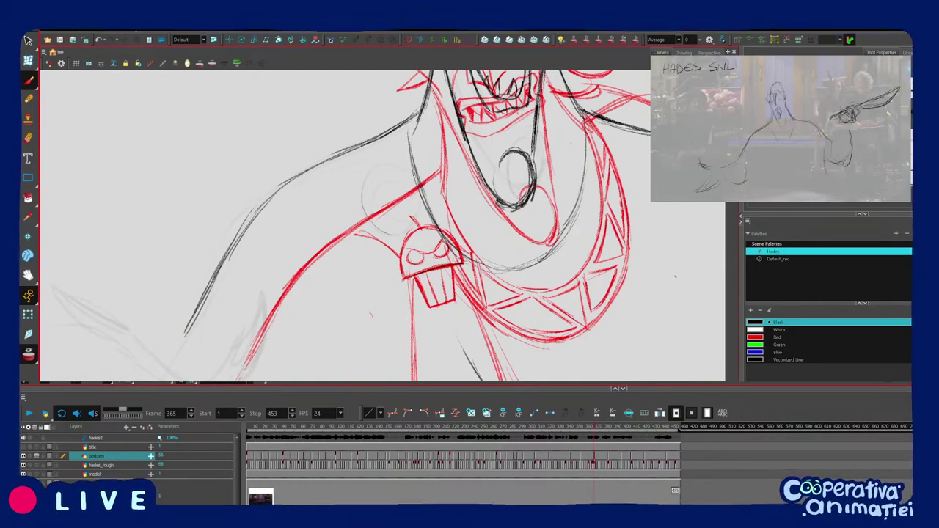
Outline the skull brooch's dome and jaw line on frame 365, tracing the red onion skin of the previous drawing.
{"action": "key", "text": "v"}
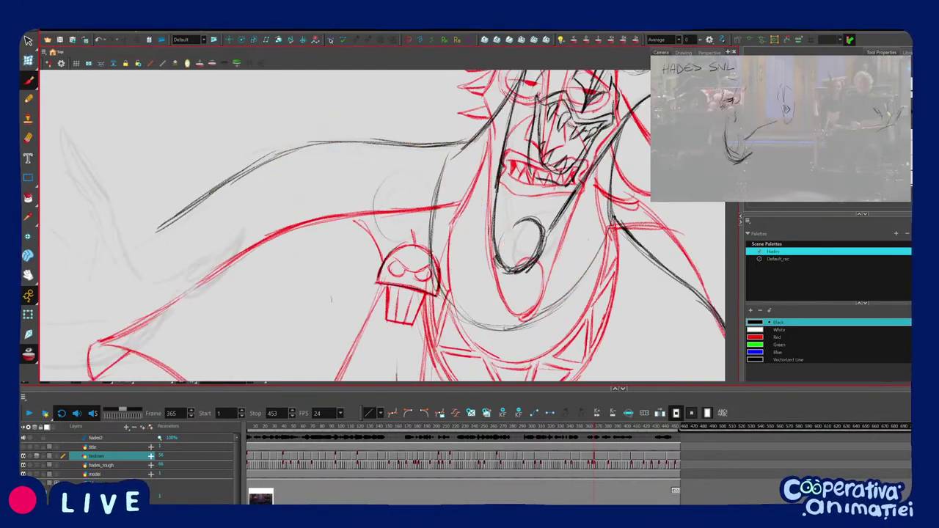
{"action": "key", "text": "c"}
{"action": "key", "text": "c"}
{"action": "scroll", "coordinate": [516, 185], "scroll_direction": "up", "scroll_amount": 1}
{"action": "mouse_move", "coordinate": [516, 185]}
{"action": "left_mouse_down"}
{"action": "mouse_move", "coordinate": [483, 128]}
{"action": "mouse_move", "coordinate": [516, 182]}
{"action": "left_mouse_up"}
{"action": "key", "text": "2"}
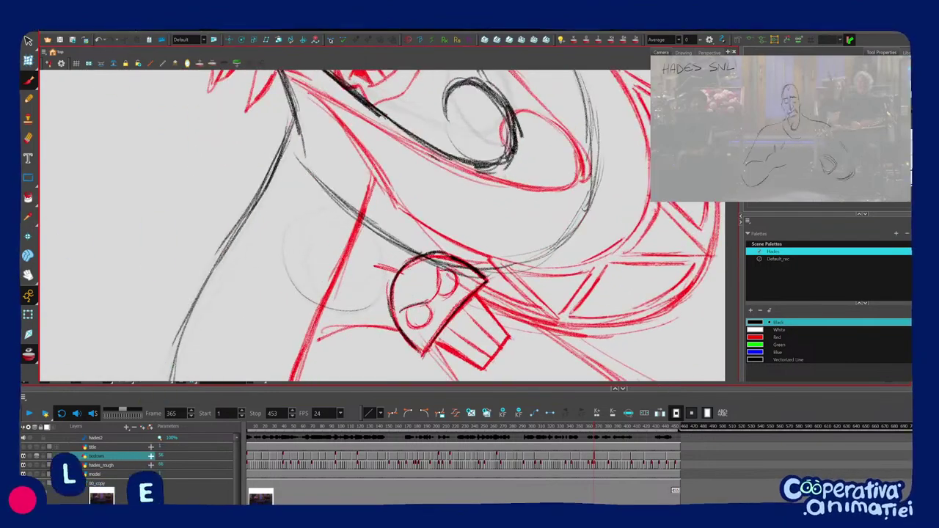
Draw the skull brooch's angry brow line and round eyes over the red onion skin.
{"action": "left_click_drag", "start_coordinate": [586, 209], "coordinate": [586, 234]}
{"action": "left_click_drag", "start_coordinate": [434, 273], "coordinate": [432, 291]}
{"action": "left_click_drag", "start_coordinate": [431, 291], "coordinate": [423, 296]}
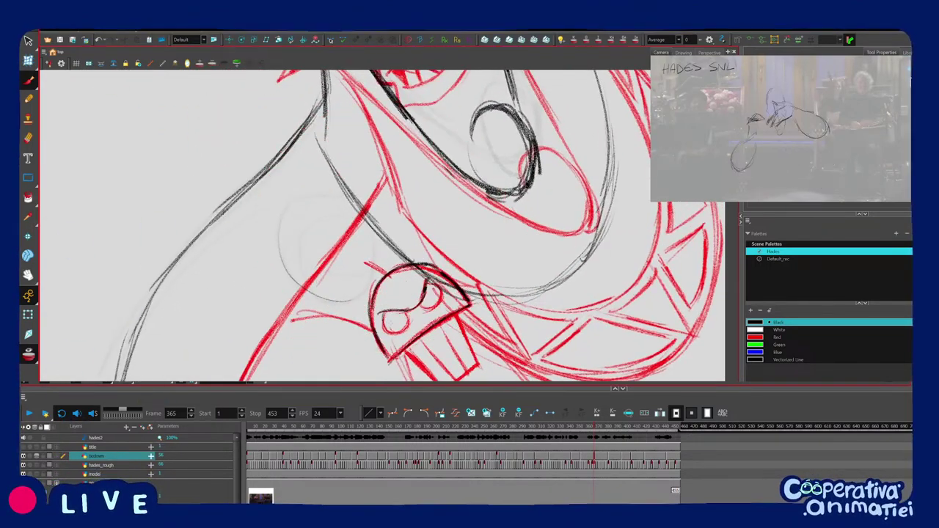
{"action": "left_click_drag", "start_coordinate": [585, 257], "coordinate": [576, 287]}
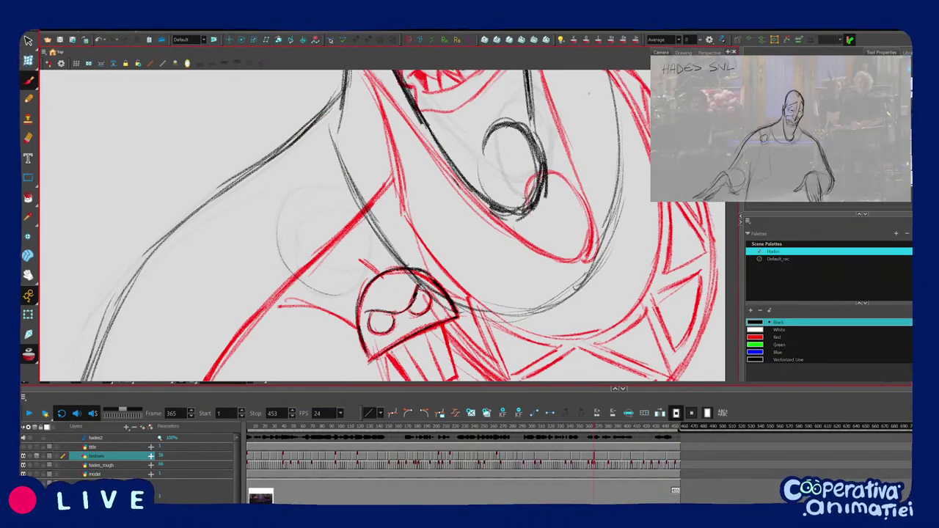
{"action": "left_click_drag", "start_coordinate": [431, 294], "coordinate": [415, 314]}
Draw the teeth below the skull brooch's jaw line and turn off the onion skin.
{"action": "mouse_move", "coordinate": [425, 308]}
{"action": "left_mouse_down"}
{"action": "mouse_move", "coordinate": [410, 314]}
{"action": "mouse_move", "coordinate": [404, 246]}
{"action": "left_mouse_up"}
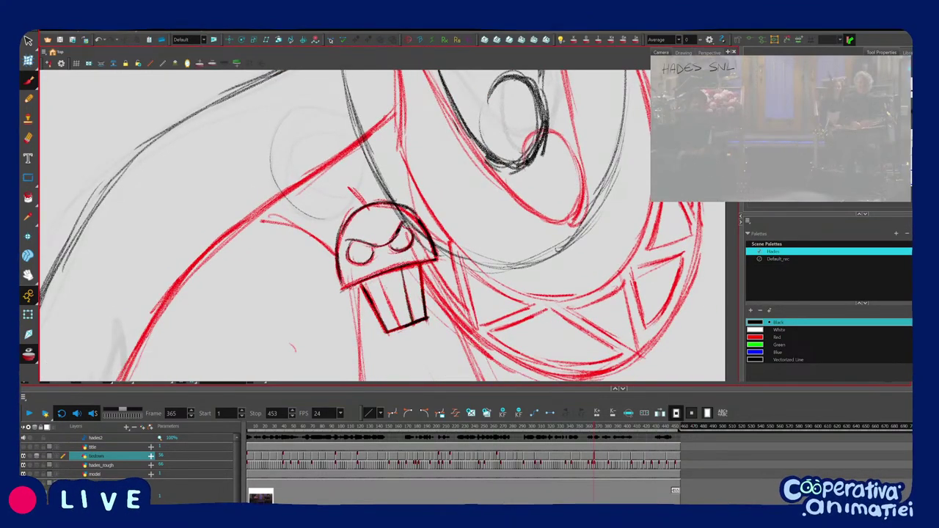
{"action": "mouse_move", "coordinate": [376, 276]}
{"action": "left_mouse_down"}
{"action": "mouse_move", "coordinate": [397, 324]}
{"action": "mouse_move", "coordinate": [390, 325]}
{"action": "left_mouse_up"}
{"action": "key", "text": "alt+o"}
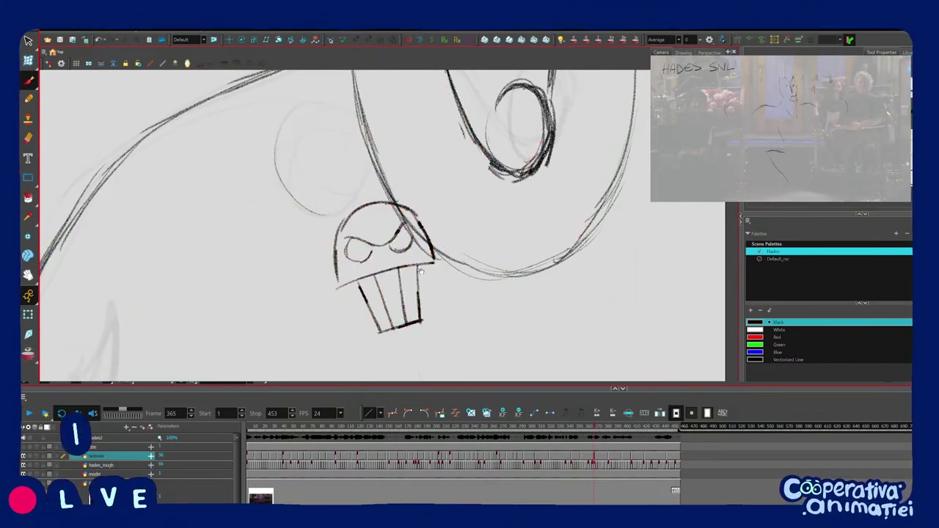
Select the traced skull brooch and move it up against the neckline edge, checking the placement against frame 351.
{"action": "left_click_drag", "start_coordinate": [421, 273], "coordinate": [419, 289]}
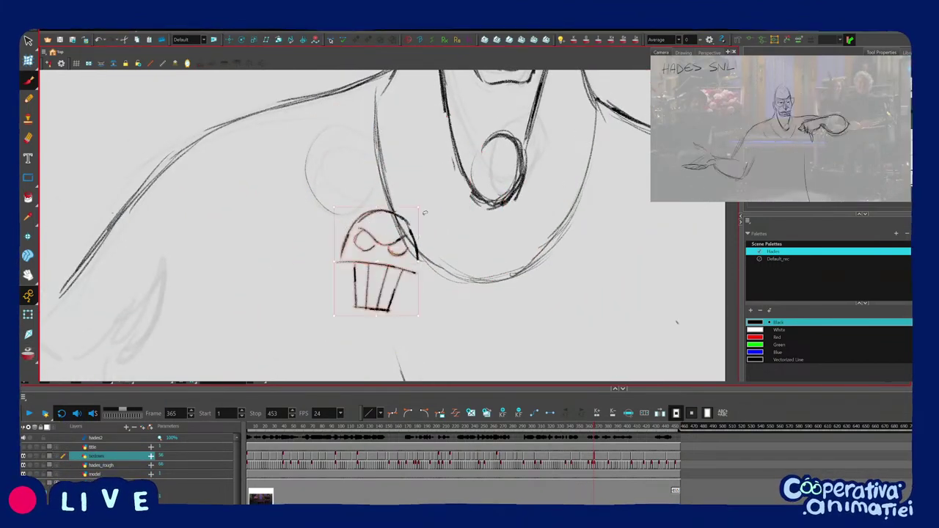
{"action": "key", "text": "1"}
{"action": "key", "text": "1"}
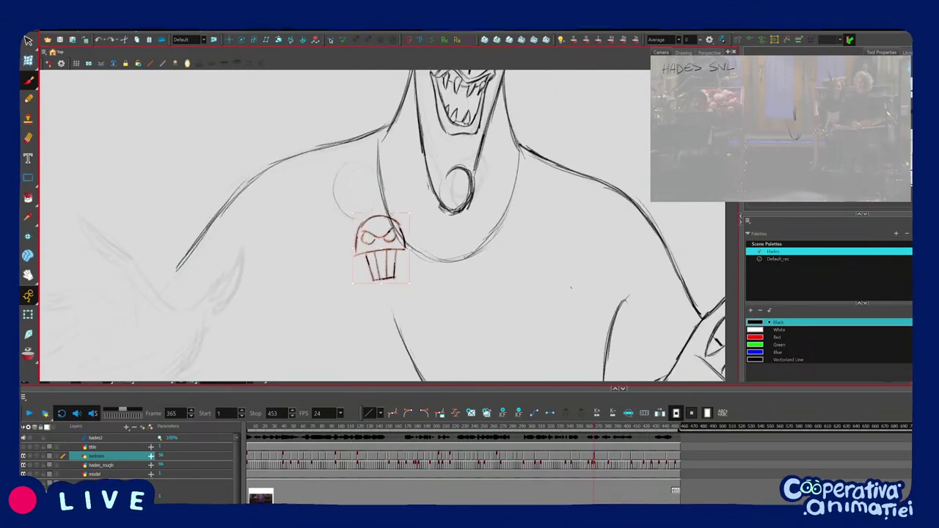
{"action": "left_click_drag", "start_coordinate": [391, 238], "coordinate": [371, 187]}
{"action": "key", "text": "f"}
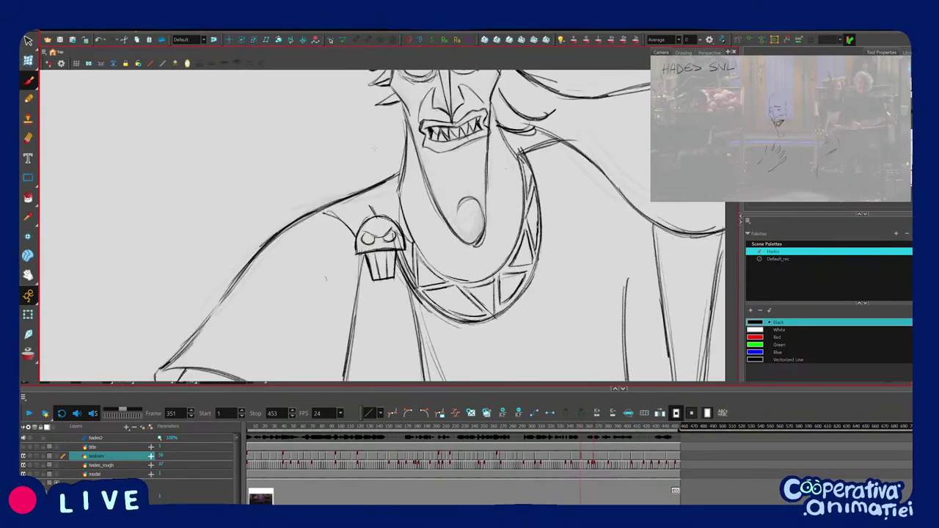
{"action": "key", "text": "g"}
{"action": "left_click", "coordinate": [385, 221]}
{"action": "key", "text": "2"}
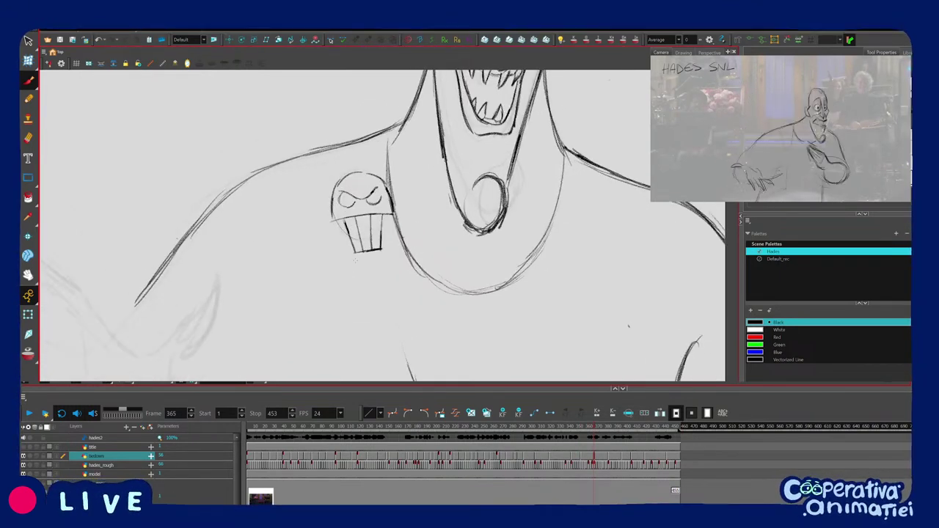
Select the skull brooch again and nudge it slightly down beside the neckline.
{"action": "left_click_drag", "start_coordinate": [355, 261], "coordinate": [369, 267]}
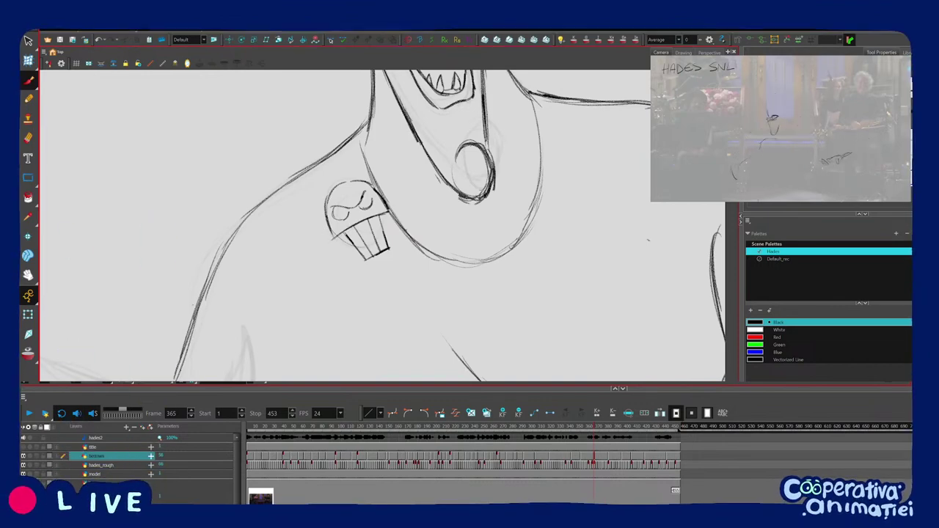
{"action": "key", "text": "c"}
{"action": "key", "text": "c"}
{"action": "key", "text": "c"}
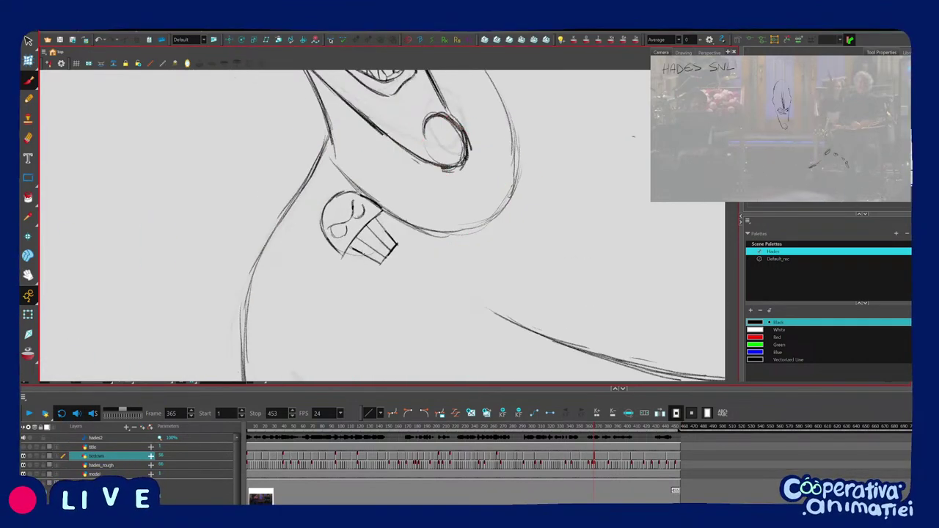
{"action": "key", "text": "c"}
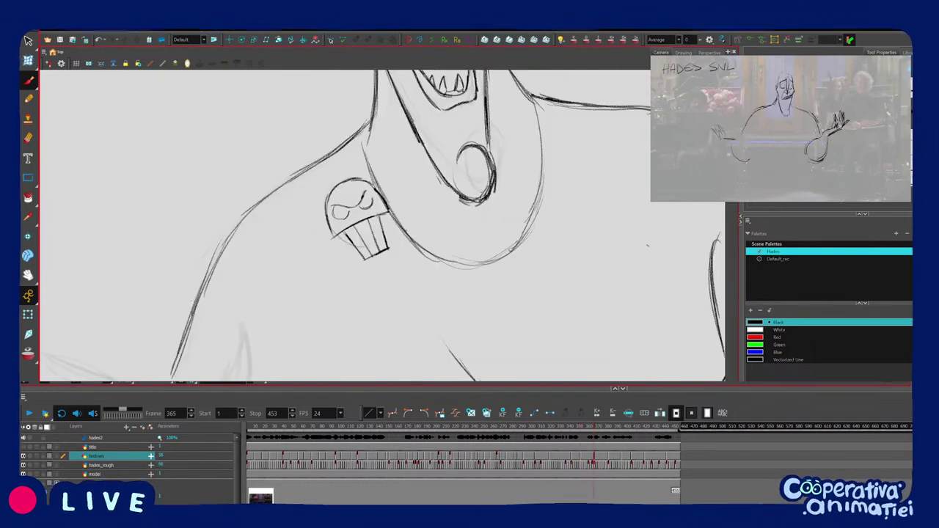
{"action": "key", "text": "c"}
{"action": "key", "text": "c"}
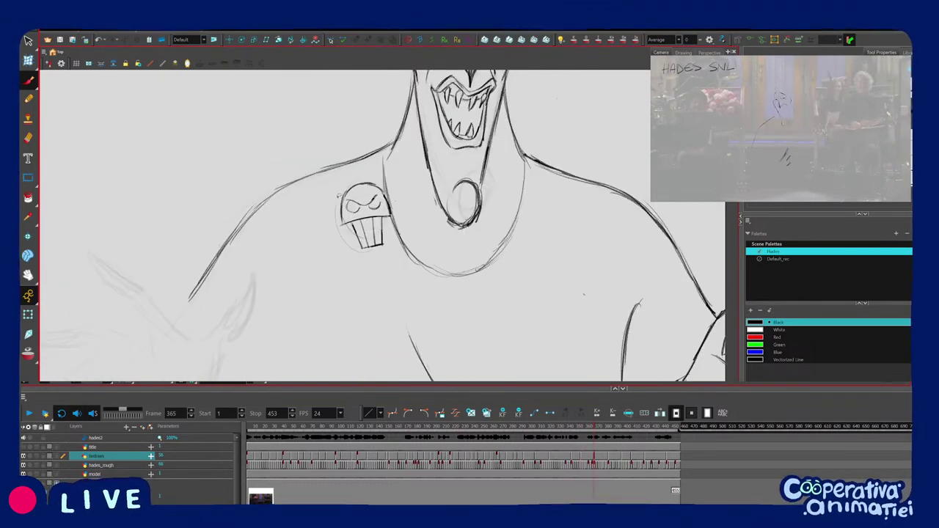
{"action": "left_click_drag", "start_coordinate": [339, 196], "coordinate": [390, 212]}
{"action": "key", "text": "Down"}
{"action": "key", "text": "comma"}
{"action": "key", "text": "period"}
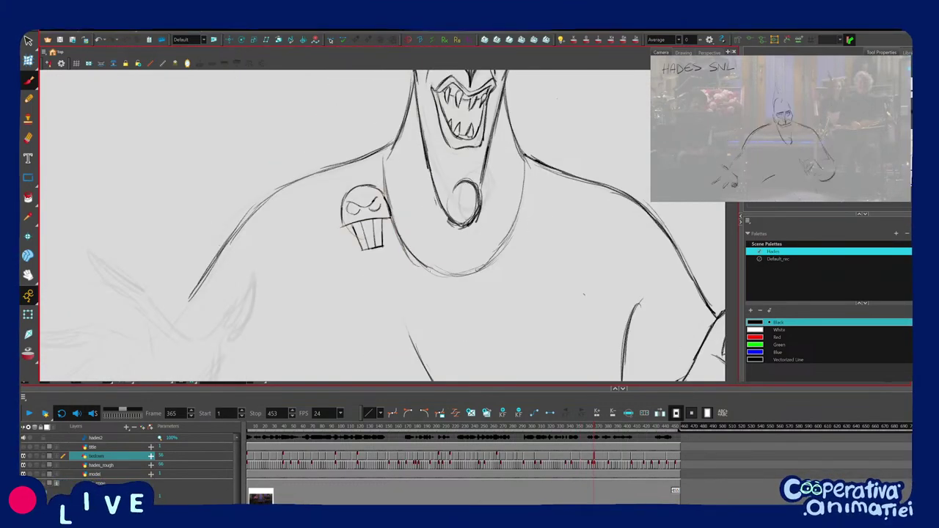
Draw the curved robe fold running from the shoulder line to the skull brooch, using frame 351 as reference.
{"action": "key", "text": "1"}
{"action": "key", "text": "f"}
{"action": "key", "text": "g"}
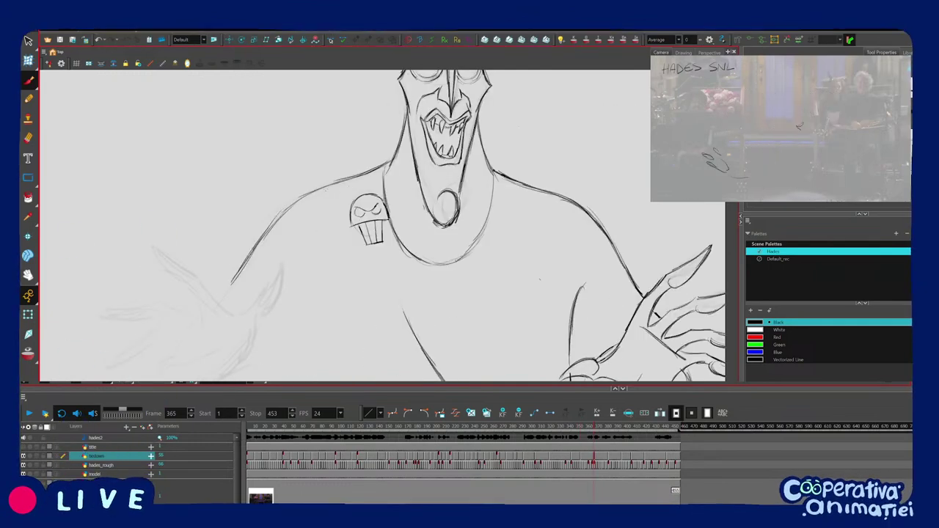
{"action": "left_click_drag", "start_coordinate": [332, 178], "coordinate": [351, 199]}
{"action": "key", "text": "c"}
{"action": "key", "text": "c"}
{"action": "key", "text": "c"}
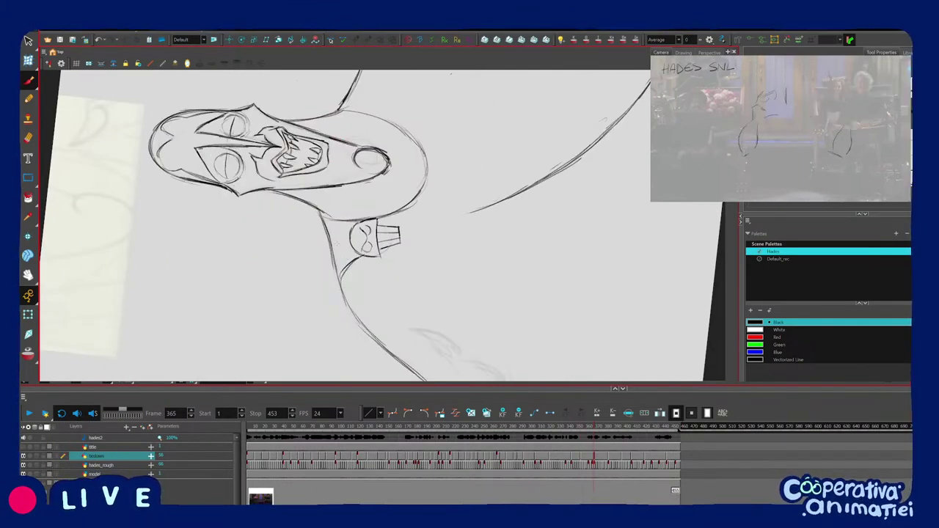
{"action": "key", "text": "v"}
{"action": "key", "text": "v"}
{"action": "key", "text": "v"}
{"action": "key", "text": "v"}
{"action": "key", "text": "1"}
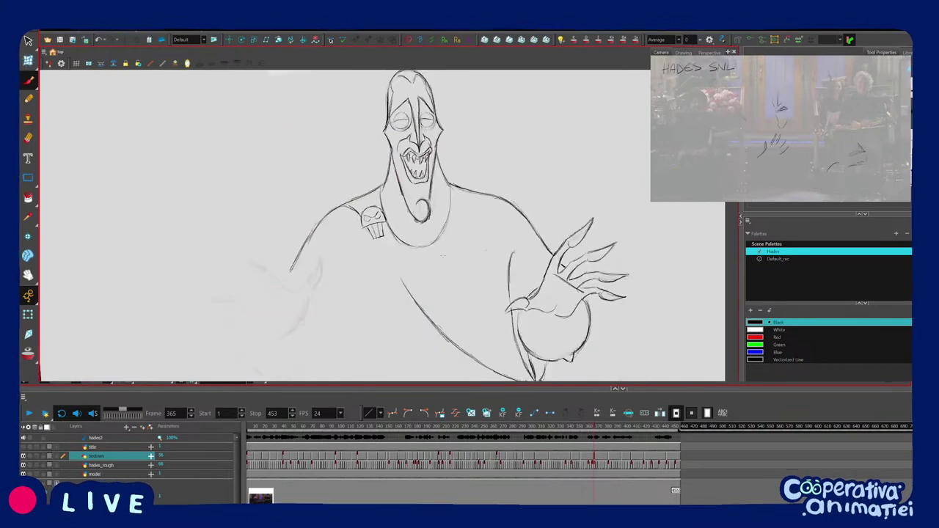
Flip between frames 365 and 351 to compare the skull brooch, robe fold and neckline.
{"action": "key", "text": "f"}
{"action": "key", "text": "g"}
{"action": "key", "text": "f"}
{"action": "key", "text": "g"}
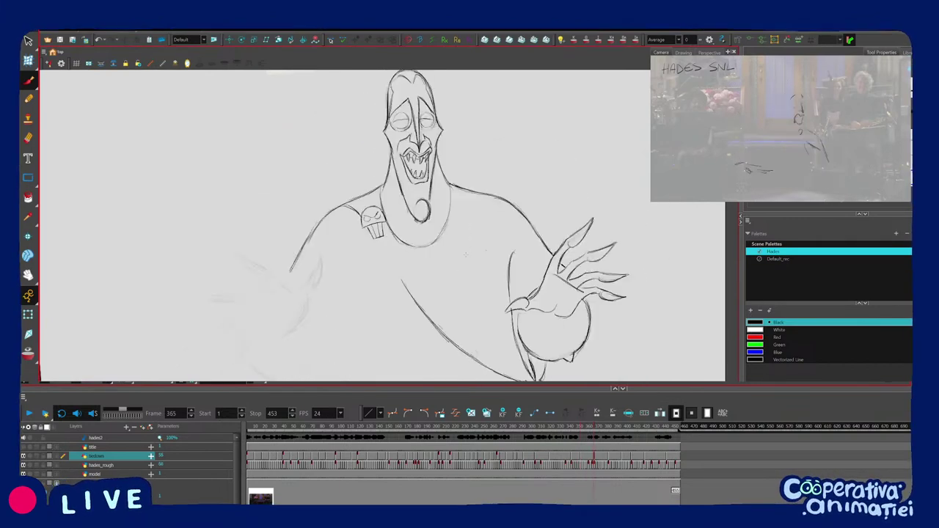
{"action": "key", "text": "2"}
{"action": "key", "text": "2"}
{"action": "key", "text": "2"}
{"action": "key", "text": "2"}
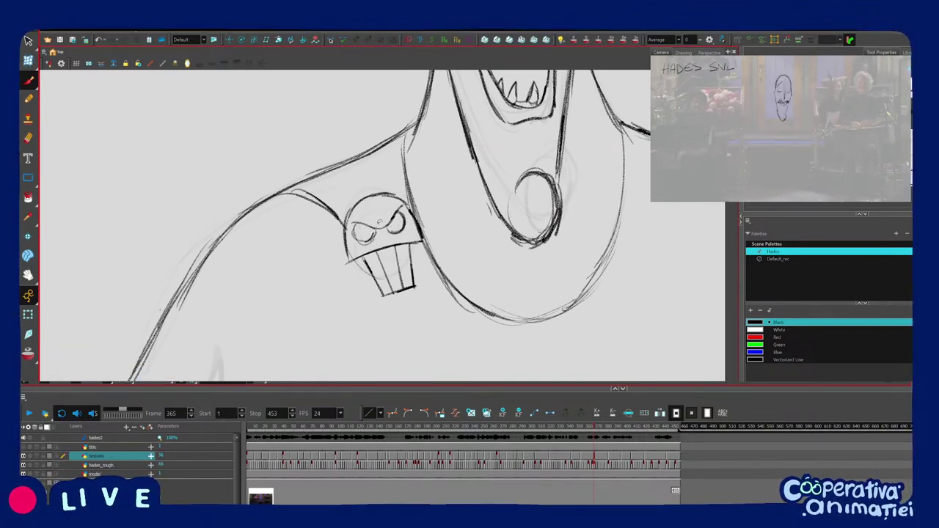
{"action": "key", "text": "f"}
{"action": "key", "text": "g"}
{"action": "key", "text": "1"}
{"action": "key", "text": "1"}
{"action": "key", "text": "1"}
{"action": "key", "text": "1"}
{"action": "key", "text": "1"}
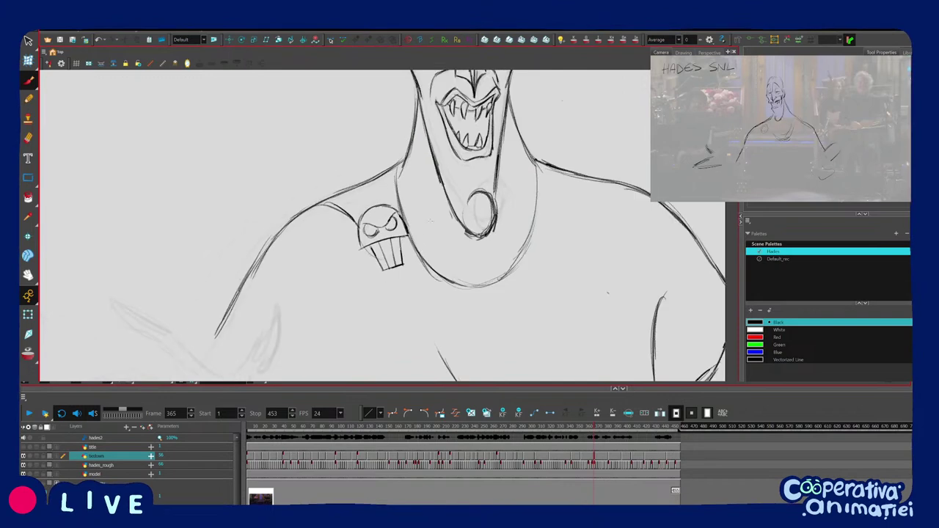
Rework the shoulder and upper-arm outline beside the brooch on frame 365, checking it against frame 351.
{"action": "scroll", "coordinate": [479, 260], "scroll_direction": "up", "scroll_amount": 3}
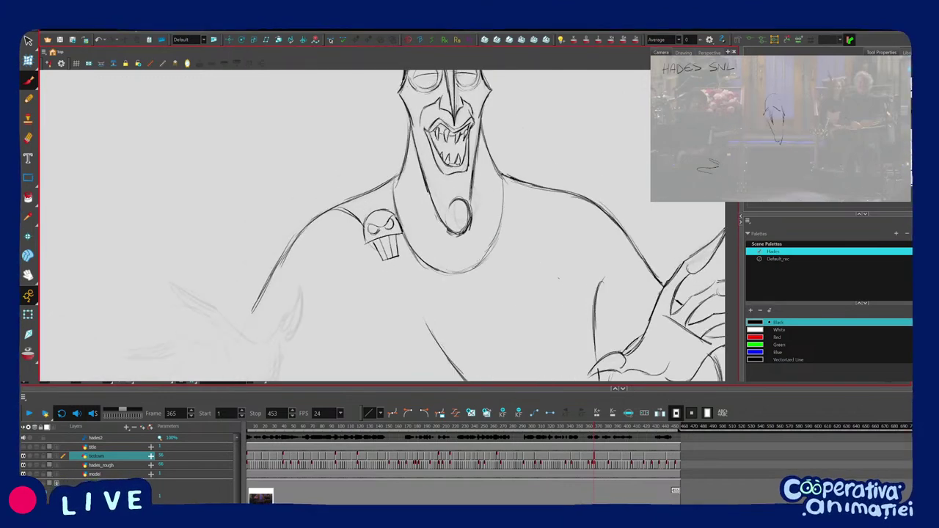
{"action": "left_click_drag", "start_coordinate": [369, 177], "coordinate": [334, 244]}
{"action": "key", "text": "f"}
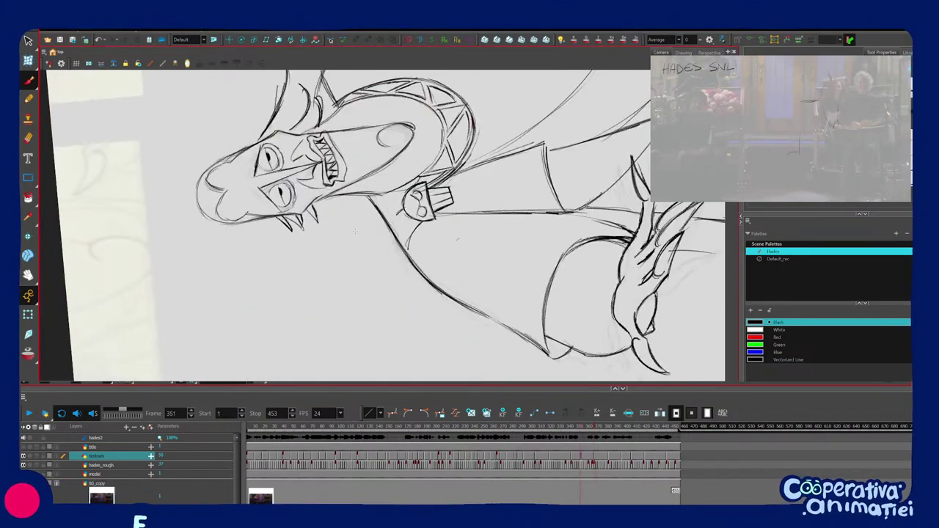
{"action": "key", "text": "g"}
{"action": "mouse_move", "coordinate": [399, 296]}
{"action": "left_mouse_down"}
{"action": "mouse_move", "coordinate": [342, 276]}
{"action": "mouse_move", "coordinate": [337, 242]}
{"action": "left_mouse_up"}
{"action": "key", "text": "f"}
{"action": "key", "text": "g"}
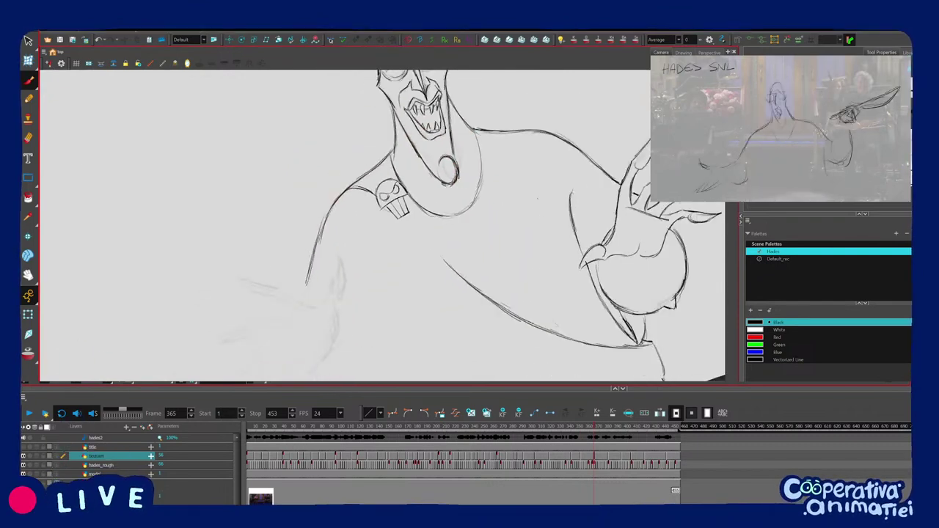
Try another stroke along the upper arm on the brooch side and undo it.
{"action": "key", "text": "g"}
{"action": "key", "text": "g"}
{"action": "key", "text": "g"}
{"action": "key", "text": "f"}
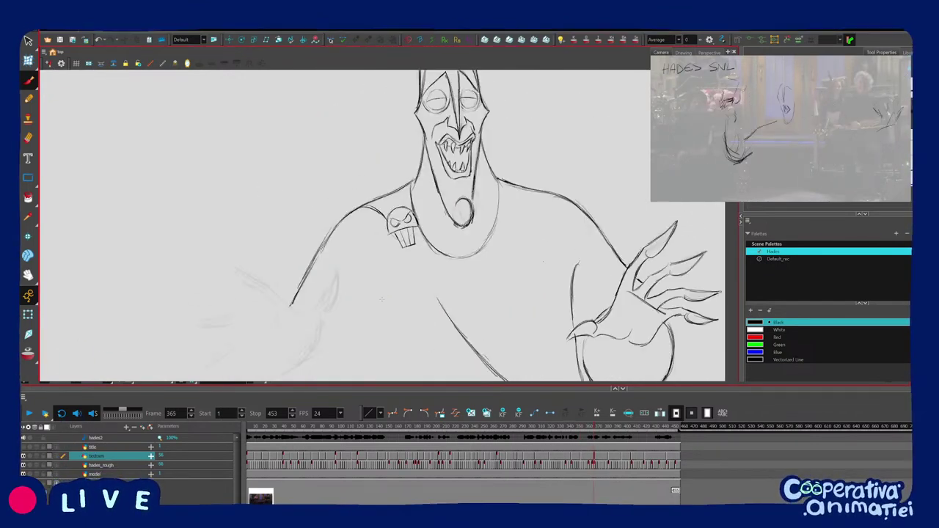
{"action": "key", "text": "g"}
{"action": "key", "text": "f"}
{"action": "left_click_drag", "start_coordinate": [323, 233], "coordinate": [298, 284]}
{"action": "key", "text": "ctrl+z"}
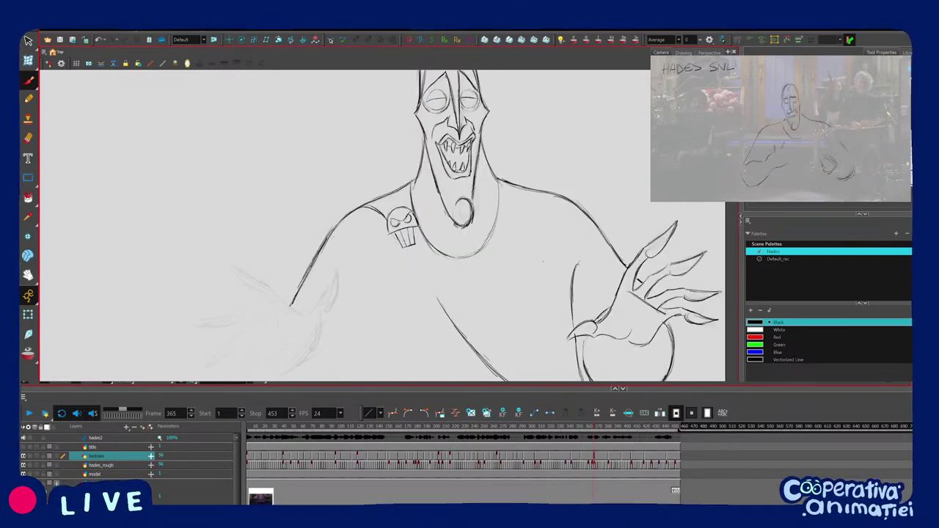
Compare the whole pose on frame 365 with frame 351 and undo the last stray stroke.
{"action": "scroll", "coordinate": [332, 236], "scroll_direction": "down", "scroll_amount": 2}
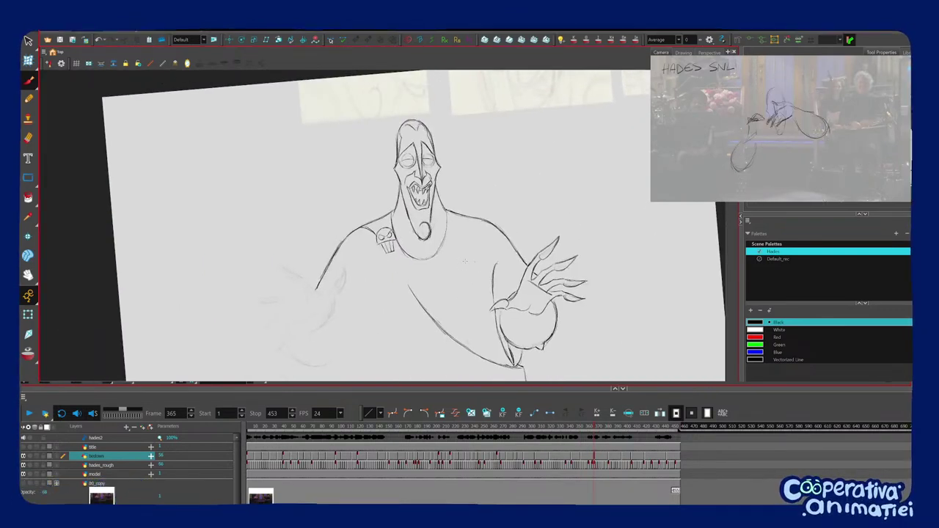
{"action": "key", "text": "f"}
{"action": "key", "text": "g"}
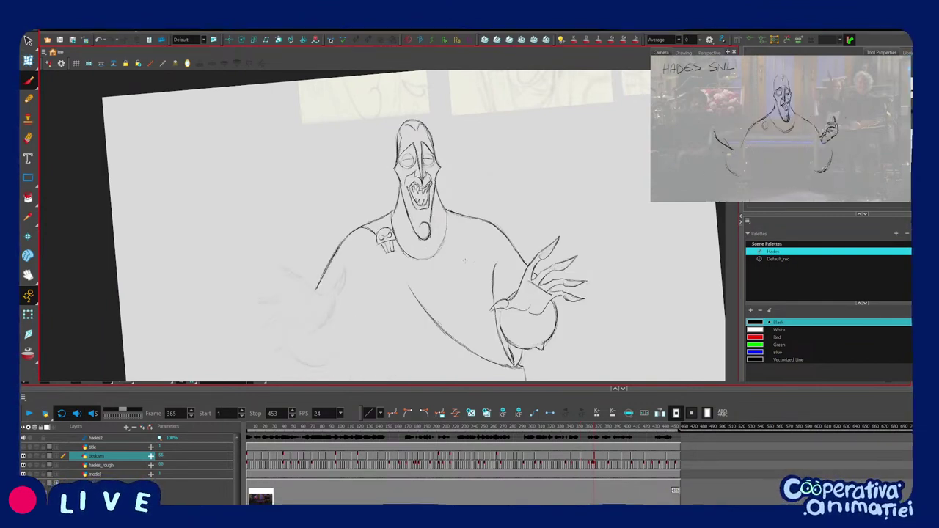
{"action": "left_click_drag", "start_coordinate": [444, 262], "coordinate": [445, 261]}
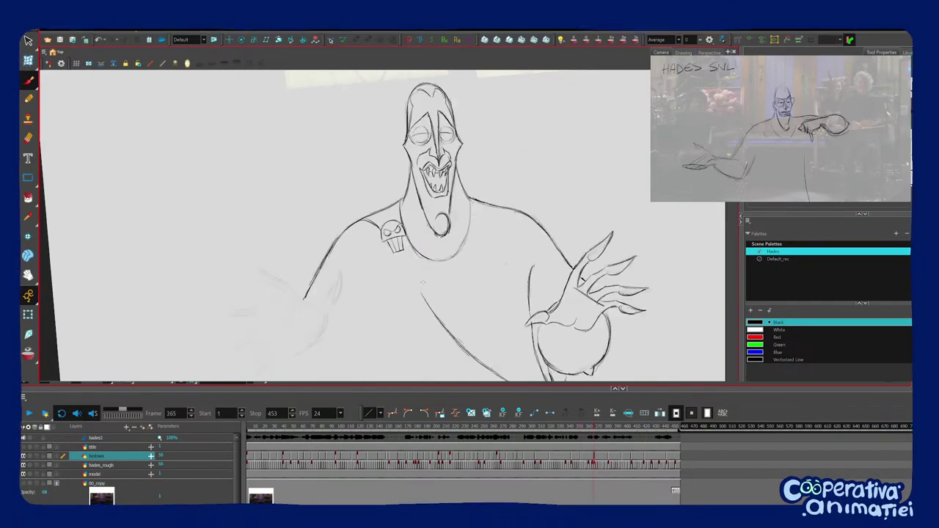
{"action": "key", "text": "f"}
{"action": "key", "text": "g"}
{"action": "key", "text": "ctrl+z"}
{"action": "key", "text": "f"}
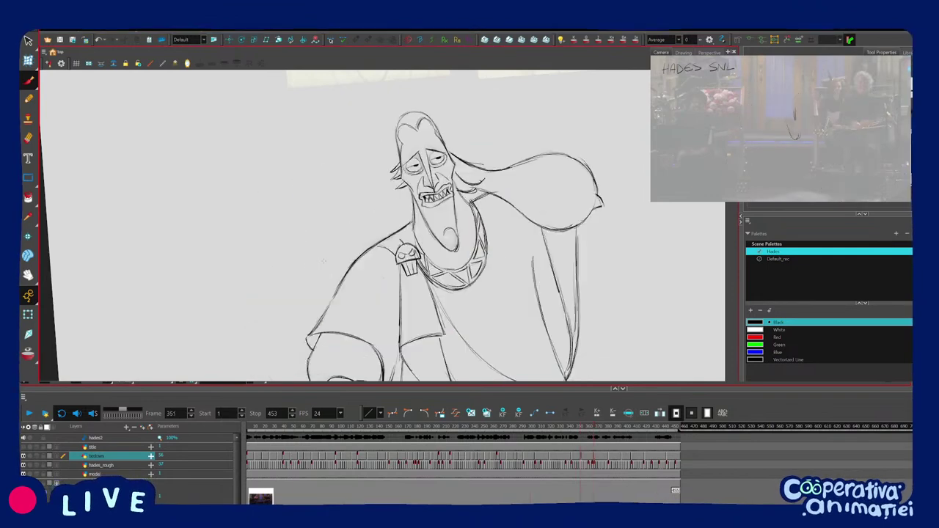
{"action": "key", "text": "g"}
Restroke the upper-arm outline below the brooch shoulder and compare the full figure with frame 351.
{"action": "left_click_drag", "start_coordinate": [329, 245], "coordinate": [305, 285]}
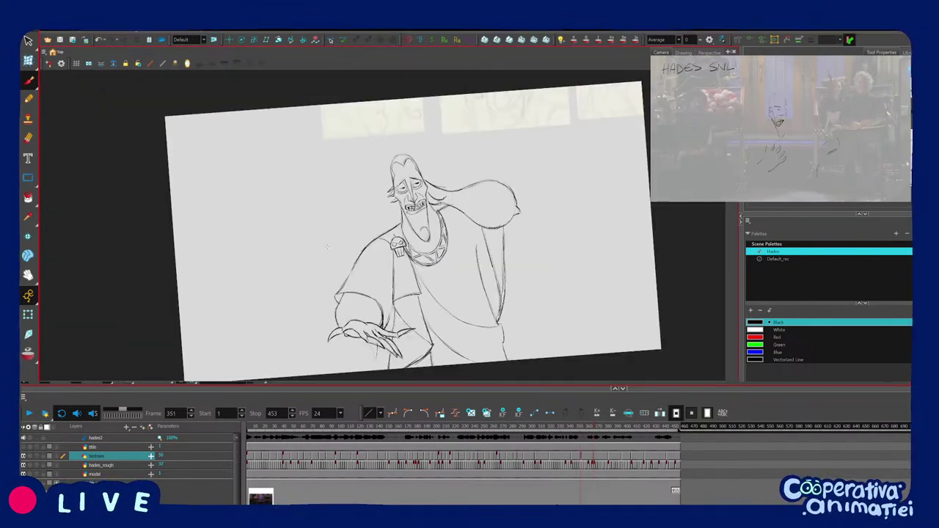
{"action": "key", "text": "f"}
{"action": "key", "text": "f"}
{"action": "key", "text": "g"}
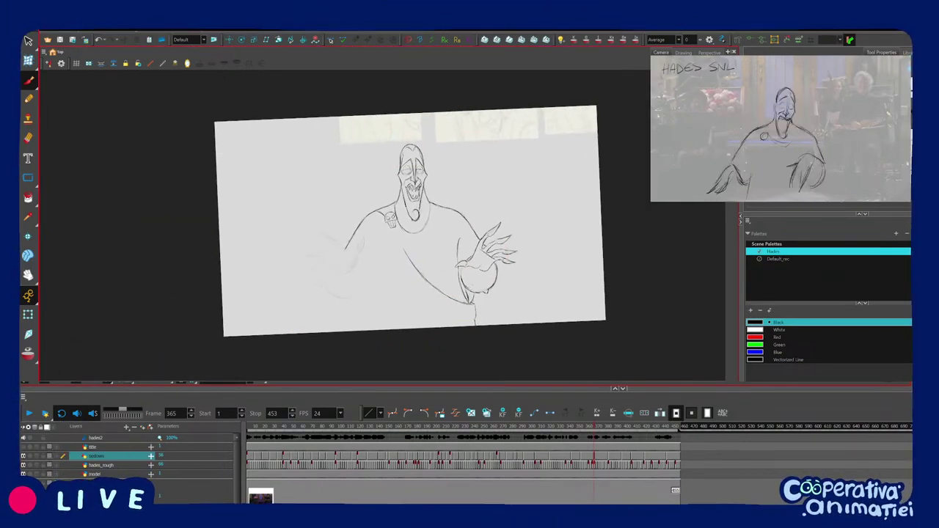
Solo the tie-down layer and play back the animation to review the clean drawings.
{"action": "scroll", "coordinate": [355, 236], "scroll_direction": "up", "scroll_amount": 1}
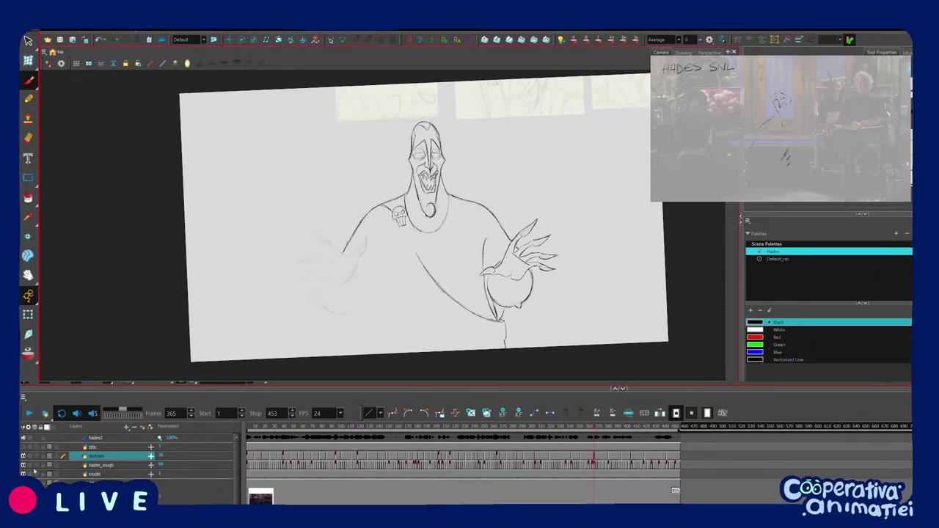
{"action": "left_click", "coordinate": [29, 465]}
{"action": "left_click", "coordinate": [30, 464]}
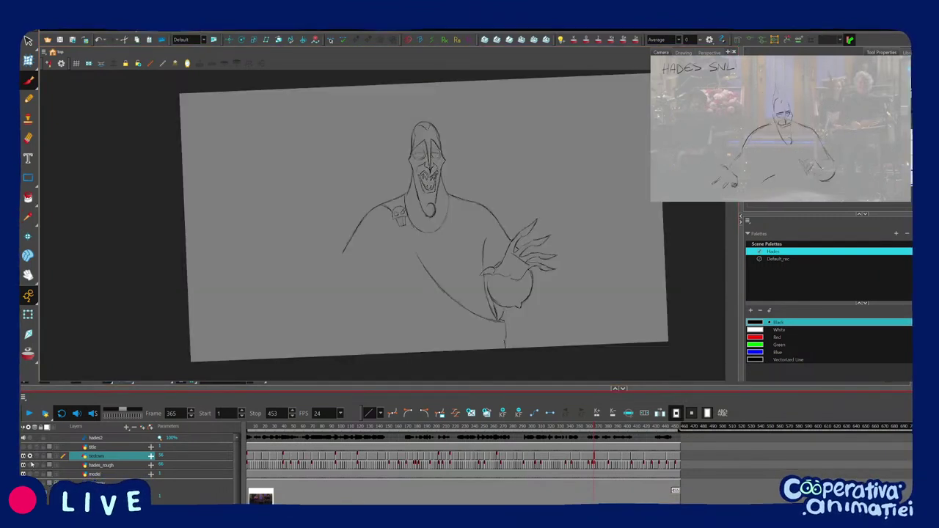
{"action": "left_click", "coordinate": [30, 414]}
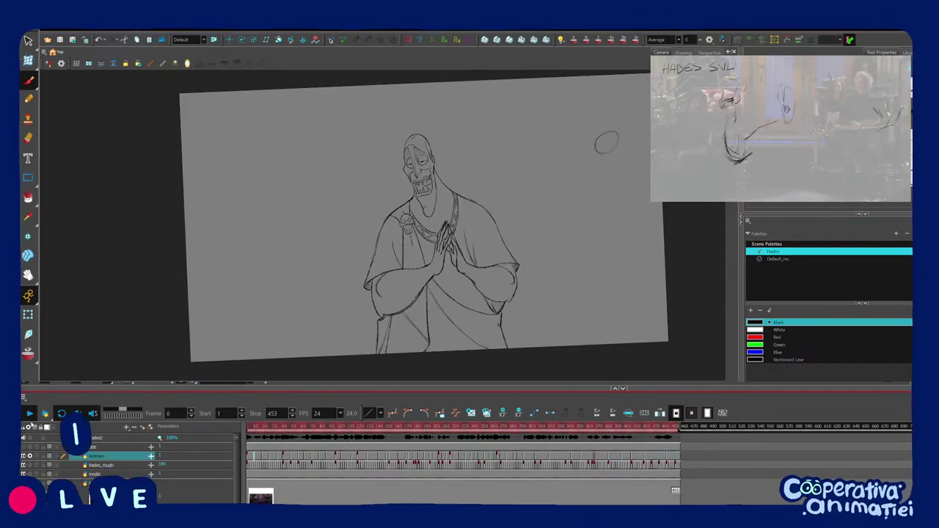
Move to frame 121, show the hades_rough layer in place of the tie-down layer, and play back the rough animation.
{"action": "left_click", "coordinate": [362, 425]}
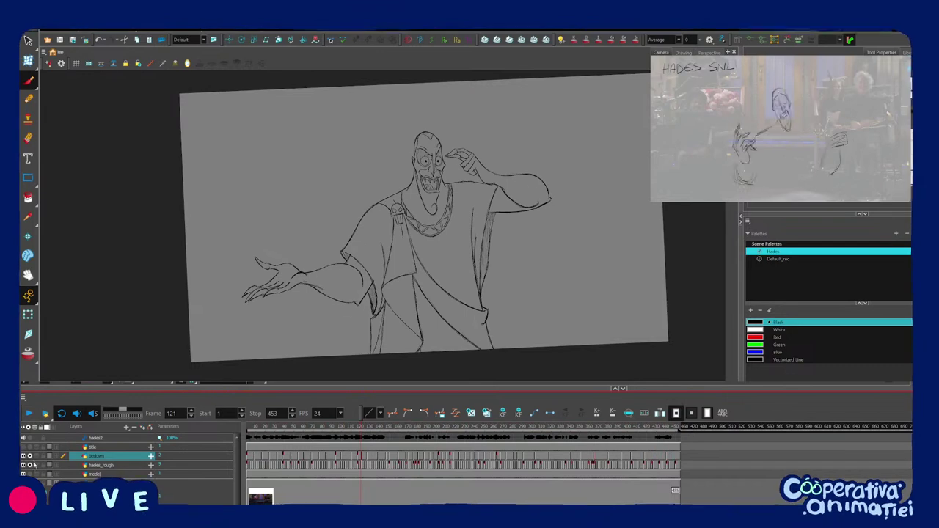
{"action": "left_click", "coordinate": [29, 456]}
{"action": "left_click", "coordinate": [30, 465]}
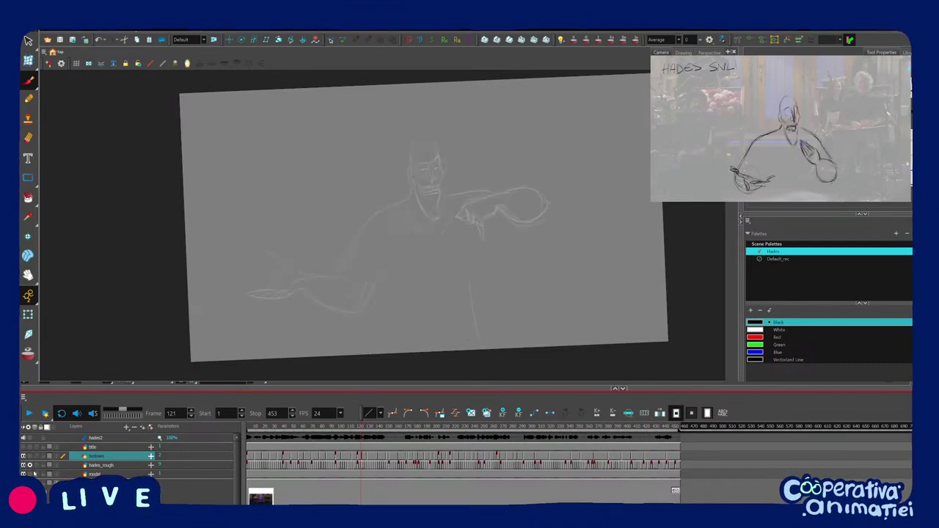
{"action": "left_click", "coordinate": [32, 414]}
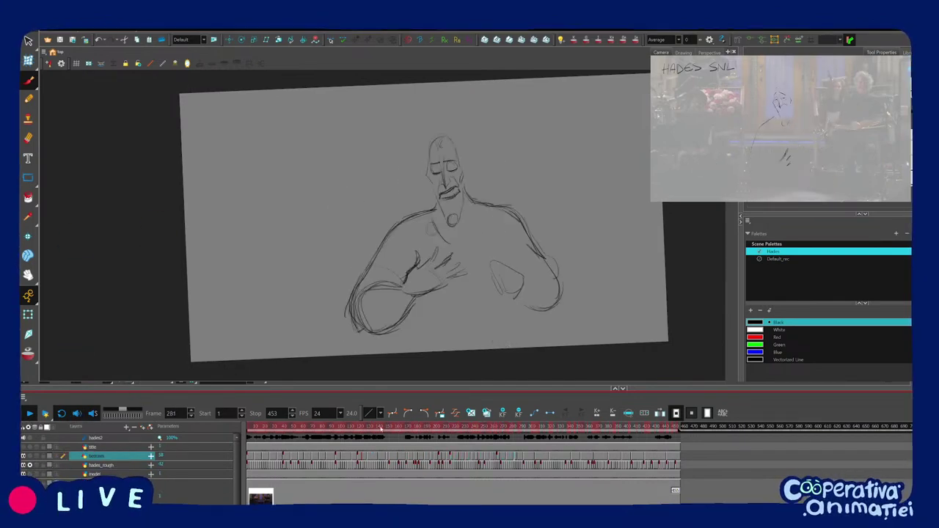
{"action": "left_click", "coordinate": [30, 414]}
Switch visibility back from hades_rough to the tie-down layer and flip between the knife-pose drawings at frames 139 and 144.
{"action": "key", "text": "2"}
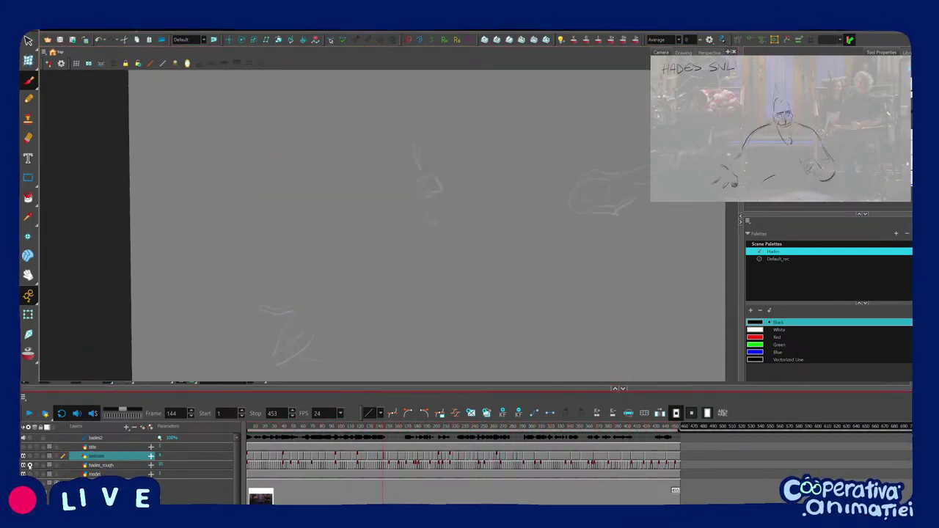
{"action": "left_click", "coordinate": [30, 465]}
{"action": "left_click", "coordinate": [30, 455]}
{"action": "key", "text": "2"}
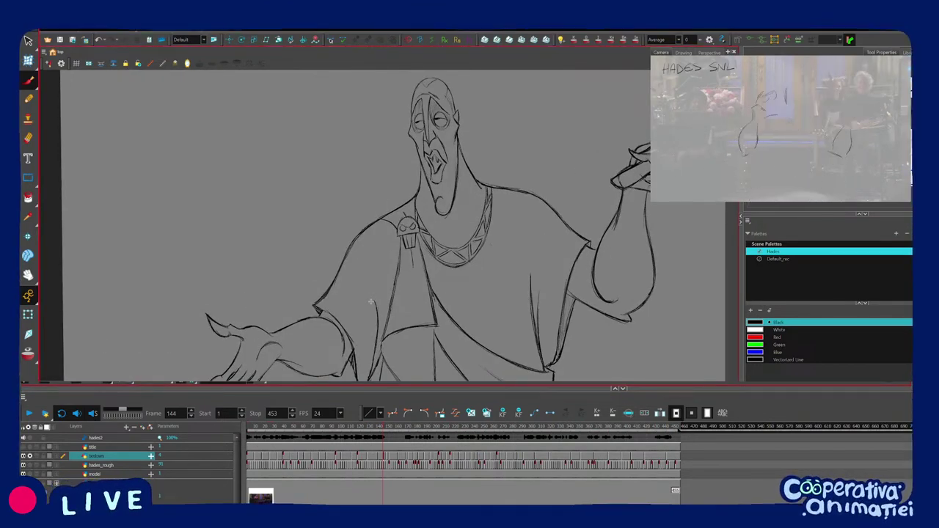
{"action": "key", "text": "g"}
{"action": "key", "text": "f"}
{"action": "key", "text": "1"}
{"action": "key", "text": "f"}
{"action": "key", "text": "g"}
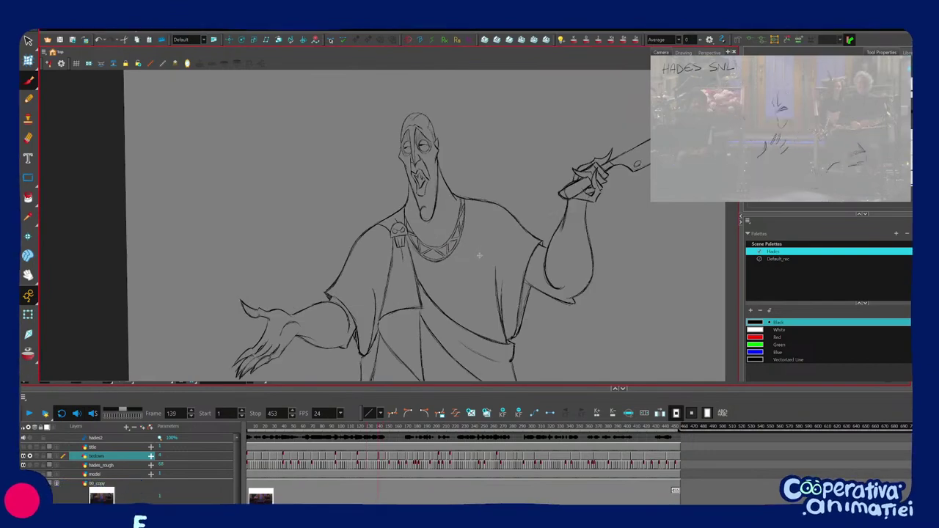
Toggle the rough and tie-down layers on frame 139 to compare the clean knife pose with its rough.
{"action": "scroll", "coordinate": [485, 271], "scroll_direction": "up", "scroll_amount": 2}
{"action": "left_click", "coordinate": [30, 465]}
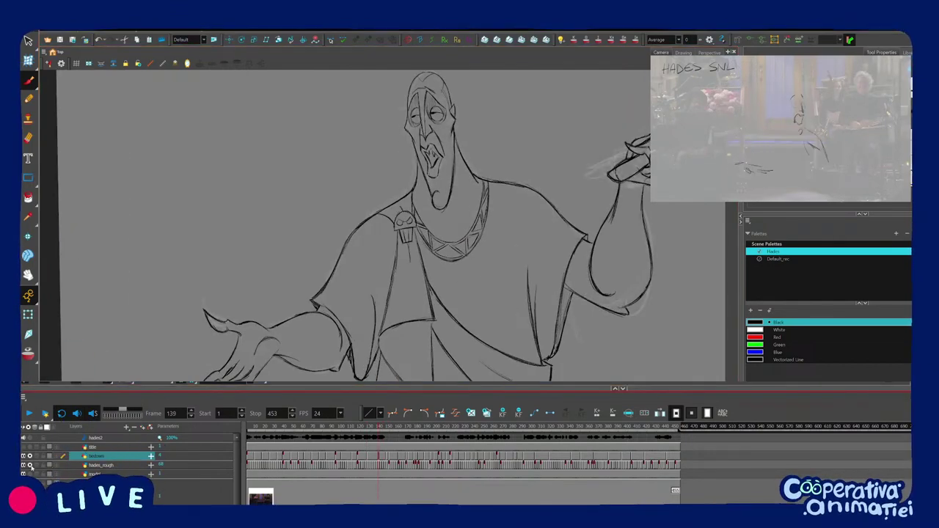
{"action": "left_click", "coordinate": [30, 457]}
{"action": "left_click", "coordinate": [30, 456]}
{"action": "left_click", "coordinate": [30, 465]}
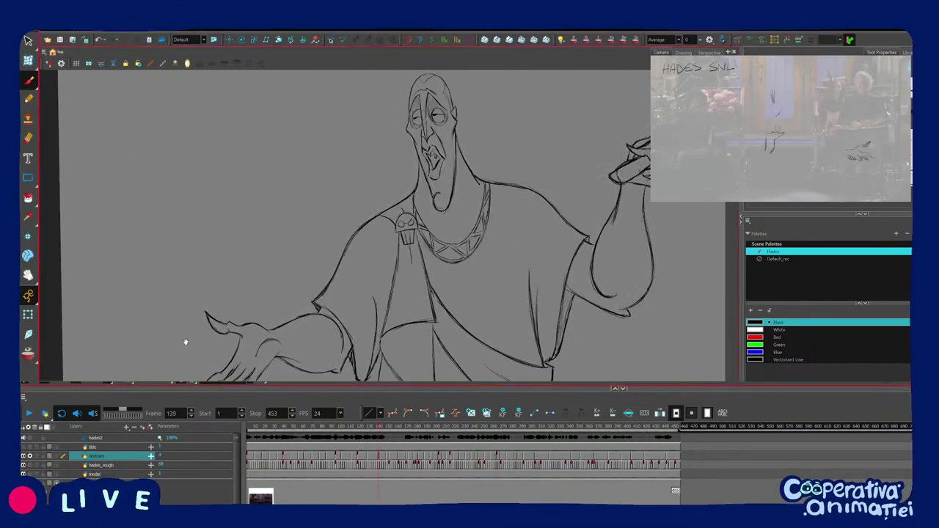
{"action": "key", "text": "1"}
Examine the shoulder, collar and robe of the frame 139 drawing while flipping against the adjacent frames.
{"action": "left_click_drag", "start_coordinate": [382, 309], "coordinate": [373, 324]}
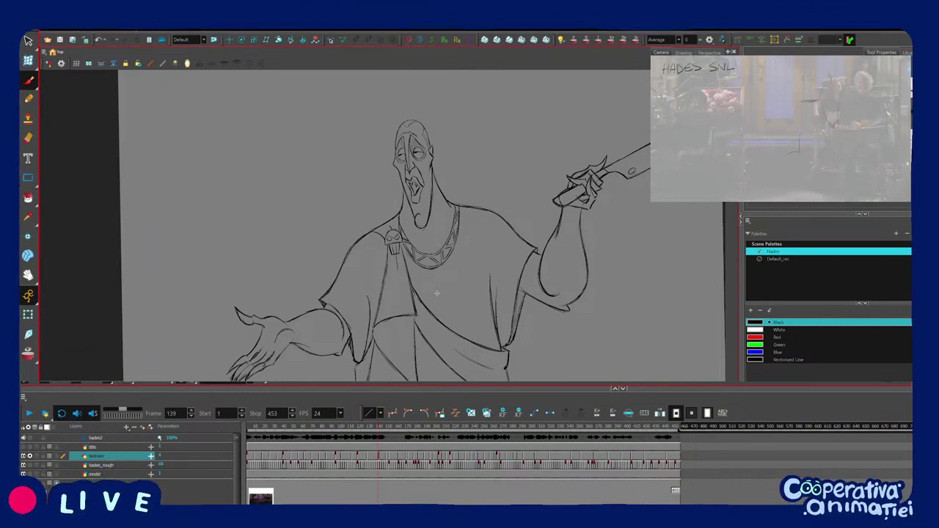
{"action": "left_click_drag", "start_coordinate": [437, 293], "coordinate": [439, 299]}
{"action": "key", "text": "2"}
{"action": "key", "text": "comma"}
{"action": "key", "text": "period"}
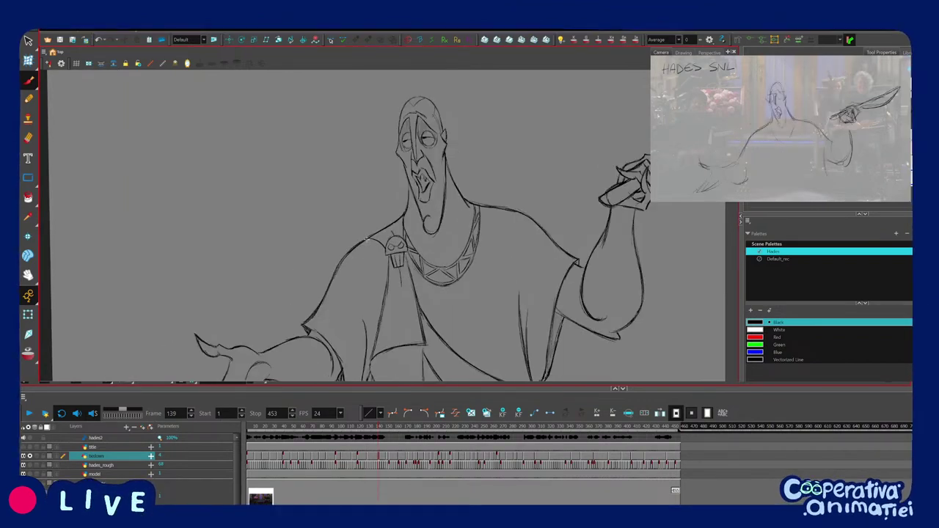
{"action": "key", "text": "comma"}
{"action": "key", "text": "period"}
{"action": "left_click_drag", "start_coordinate": [349, 253], "coordinate": [345, 267]}
{"action": "key", "text": "1"}
{"action": "key", "text": "comma"}
{"action": "key", "text": "period"}
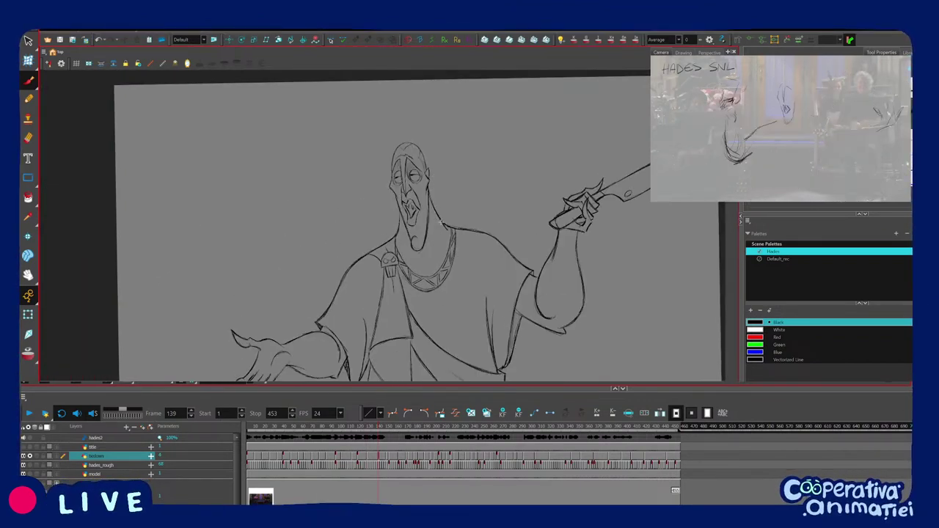
{"action": "key", "text": "comma"}
{"action": "key", "text": "period"}
{"action": "left_click_drag", "start_coordinate": [439, 359], "coordinate": [448, 356]}
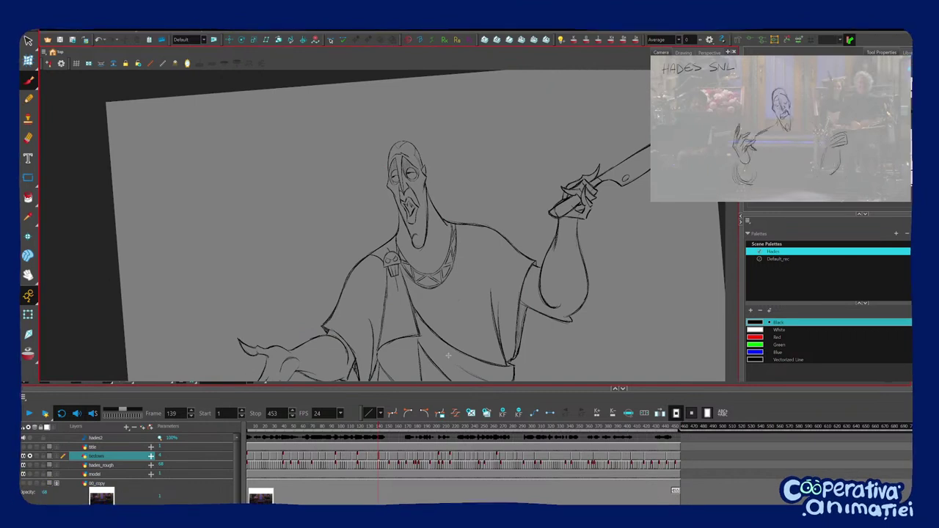
Go to frame 142 and inspect the held knife pose up close and as a whole figure.
{"action": "left_click", "coordinate": [382, 455]}
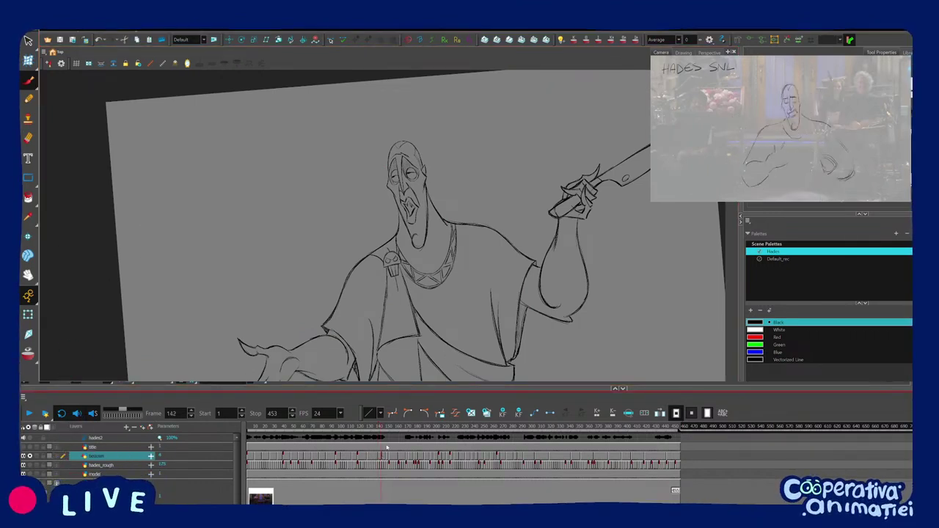
{"action": "key", "text": "2"}
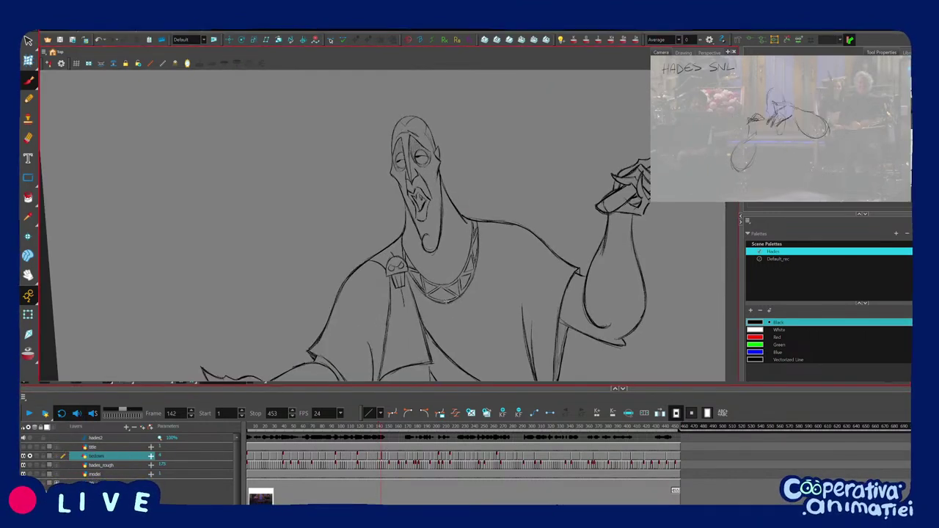
{"action": "key", "text": "1"}
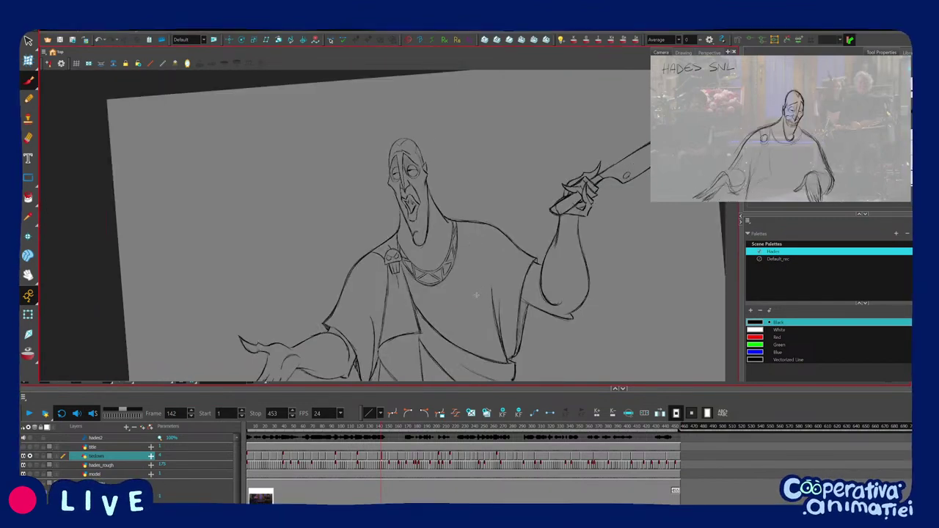
{"action": "key", "text": "shift+m"}
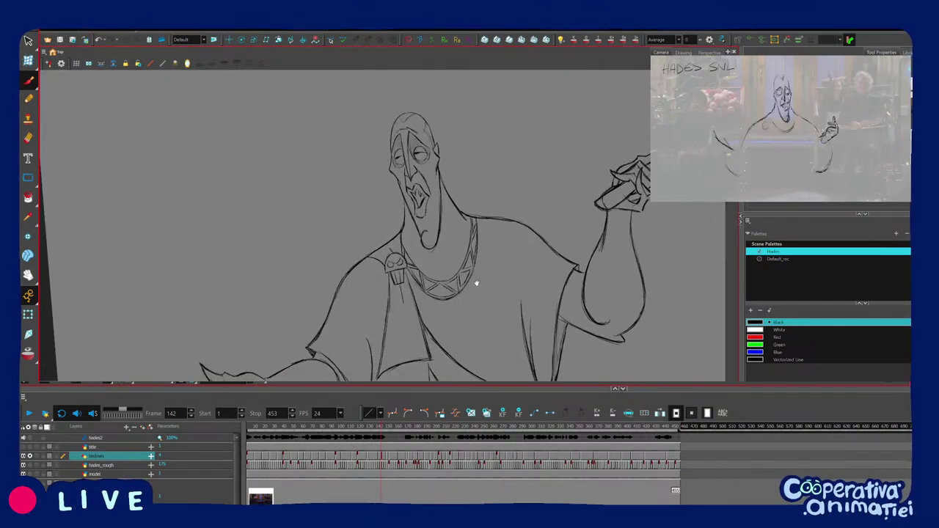
{"action": "left_click_drag", "start_coordinate": [477, 283], "coordinate": [473, 275]}
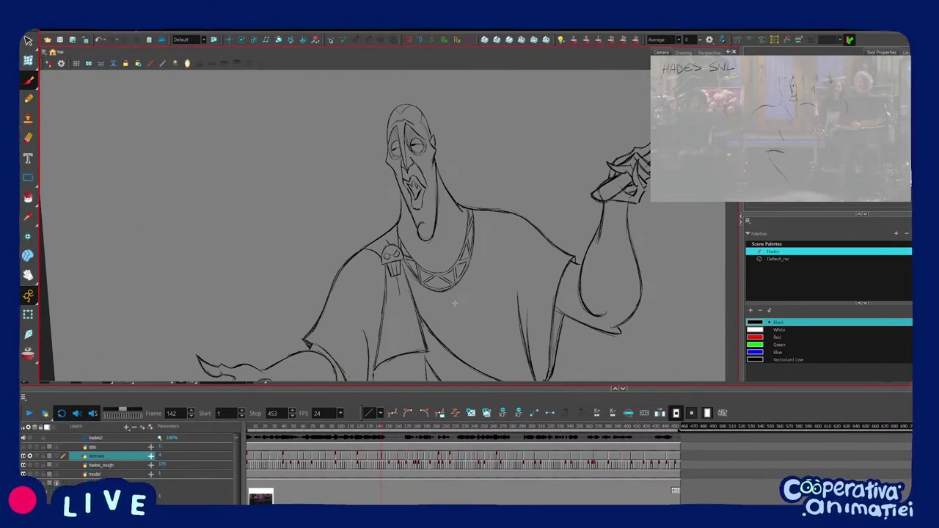
{"action": "key", "text": "1"}
Step back frame by frame from 142 to frame 127 to study the knife arm's movement.
{"action": "key", "text": "comma"}
{"action": "key", "text": "comma"}
{"action": "key", "text": "comma"}
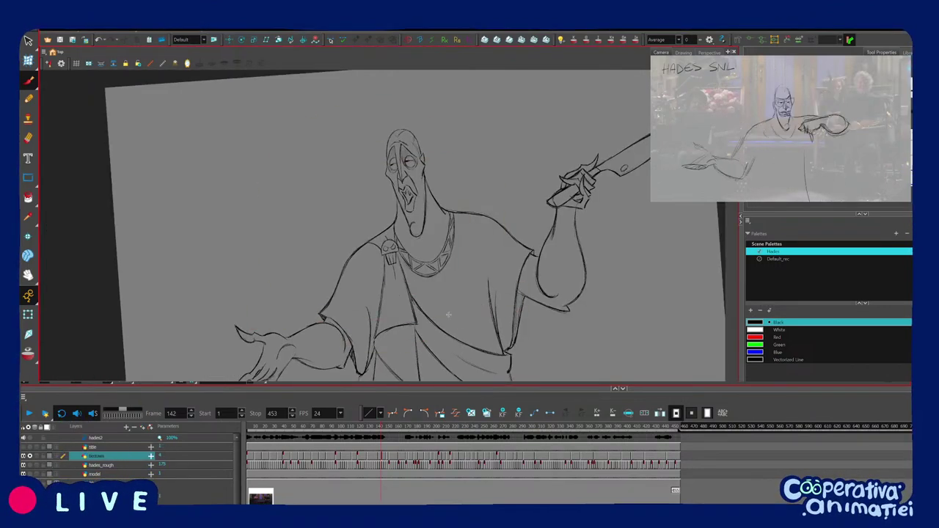
{"action": "key", "text": "comma"}
{"action": "key", "text": "comma"}
{"action": "key", "text": "comma"}
{"action": "key", "text": "comma"}
{"action": "key", "text": "comma"}
{"action": "key", "text": "comma"}
{"action": "key", "text": "comma"}
{"action": "key", "text": "comma"}
{"action": "key", "text": "comma"}
{"action": "key", "text": "comma"}
{"action": "key", "text": "comma"}
{"action": "key", "text": "comma"}
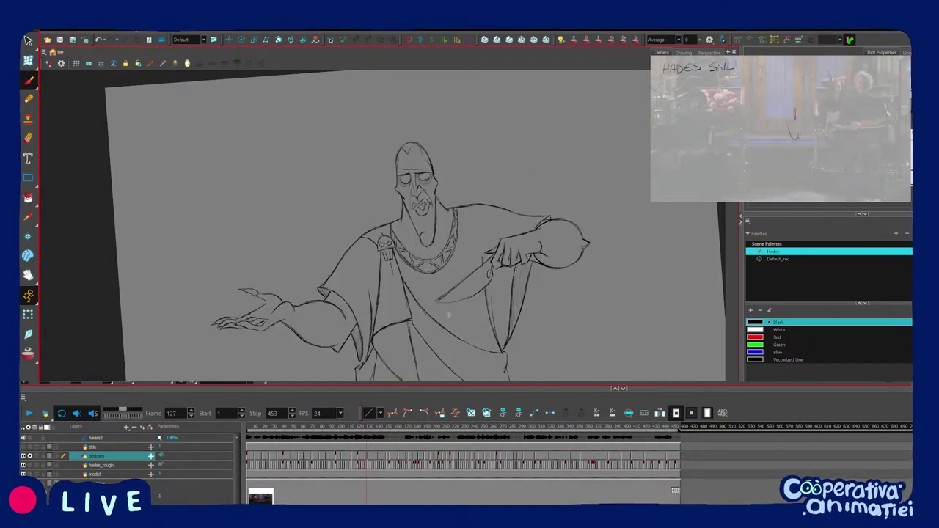
Flip between the clean key drawings from frame 127 through 139 and 147 to frame 168.
{"action": "key", "text": "f"}
{"action": "key", "text": "g"}
{"action": "key", "text": "f"}
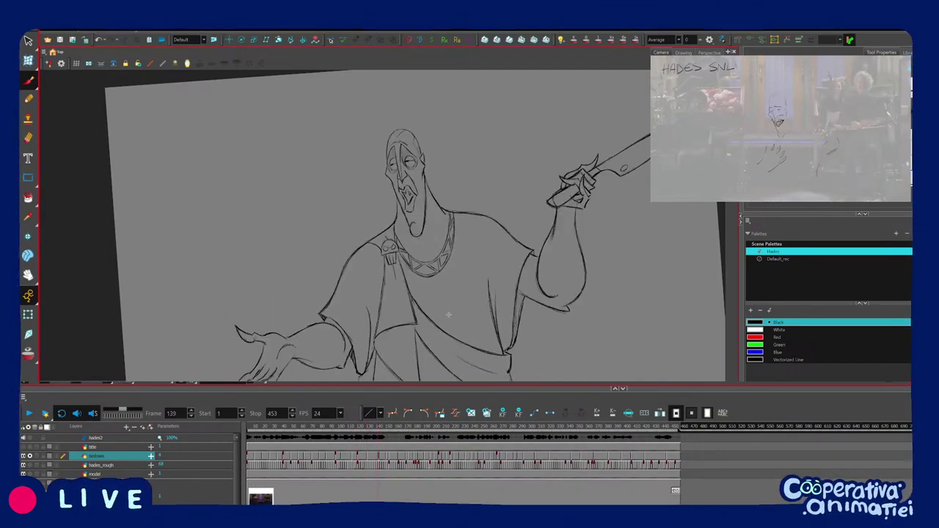
{"action": "key", "text": "g"}
{"action": "key", "text": "g"}
{"action": "key", "text": "f"}
{"action": "key", "text": "g"}
{"action": "key", "text": "g"}
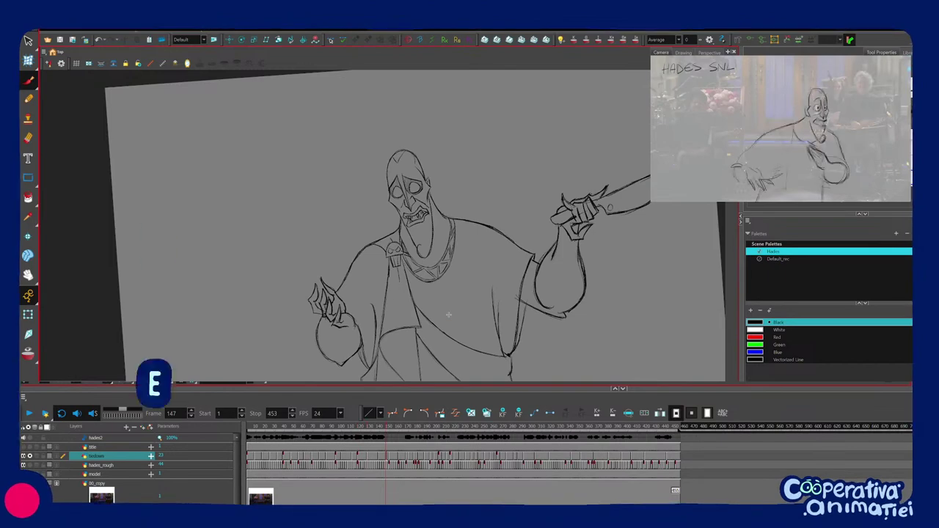
{"action": "key", "text": "f"}
{"action": "key", "text": "g"}
{"action": "key", "text": "g"}
{"action": "key", "text": "g"}
{"action": "key", "text": "g"}
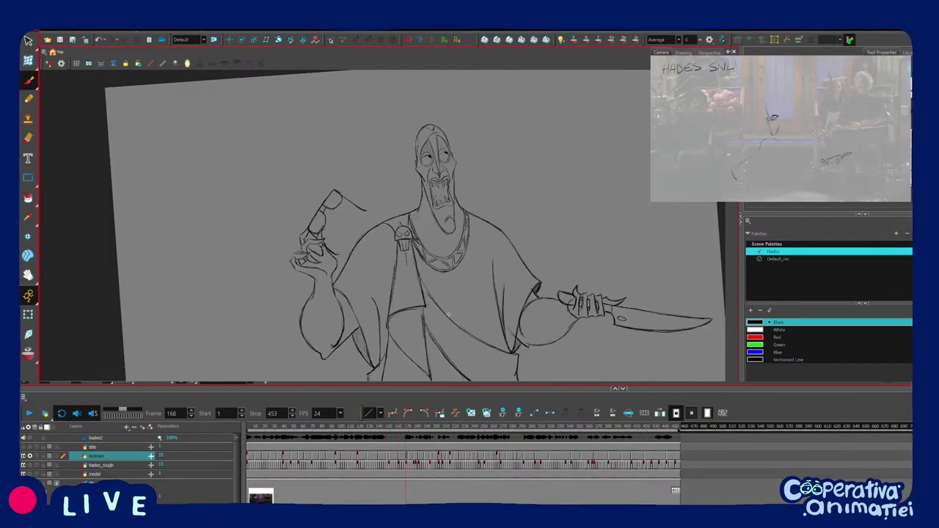
Step forward and back through the drawings around frame 160, where Hades raises the glasses and knife.
{"action": "key", "text": "f"}
{"action": "key", "text": "f"}
{"action": "key", "text": "period"}
{"action": "key", "text": "period"}
{"action": "key", "text": "period"}
{"action": "key", "text": "period"}
{"action": "key", "text": "period"}
{"action": "key", "text": "period"}
{"action": "key", "text": "period"}
{"action": "key", "text": "period"}
{"action": "key", "text": "period"}
{"action": "key", "text": "period"}
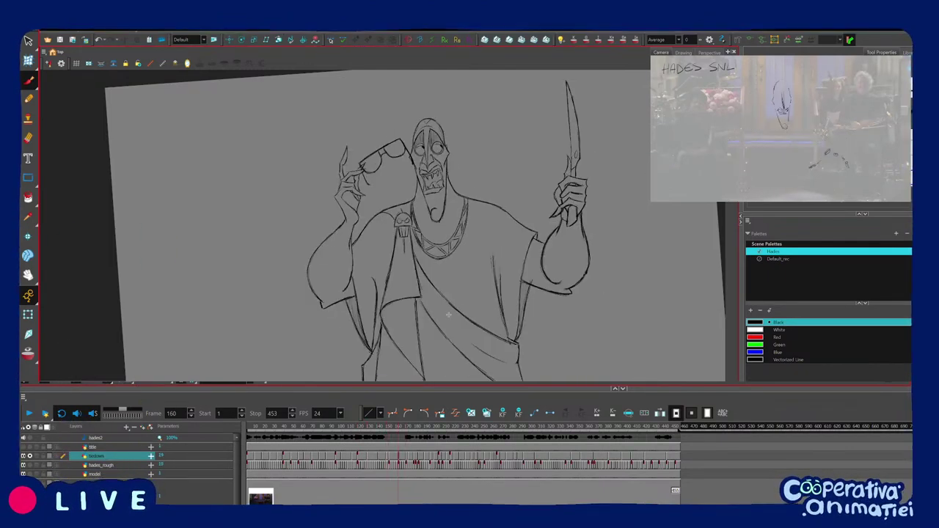
{"action": "key", "text": "comma"}
{"action": "key", "text": "comma"}
{"action": "key", "text": "comma"}
{"action": "key", "text": "comma"}
{"action": "key", "text": "comma"}
{"action": "key", "text": "comma"}
{"action": "key", "text": "comma"}
{"action": "key", "text": "comma"}
{"action": "key", "text": "comma"}
{"action": "key", "text": "comma"}
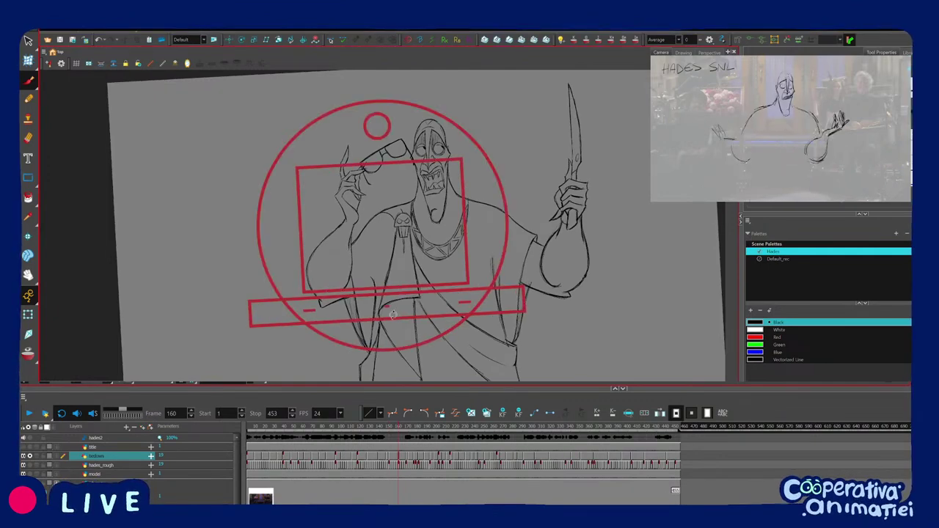
Examine the raised arm and sleeve on frame 160 and flip through the neighbouring drawings up to frame 170.
{"action": "key", "text": "g"}
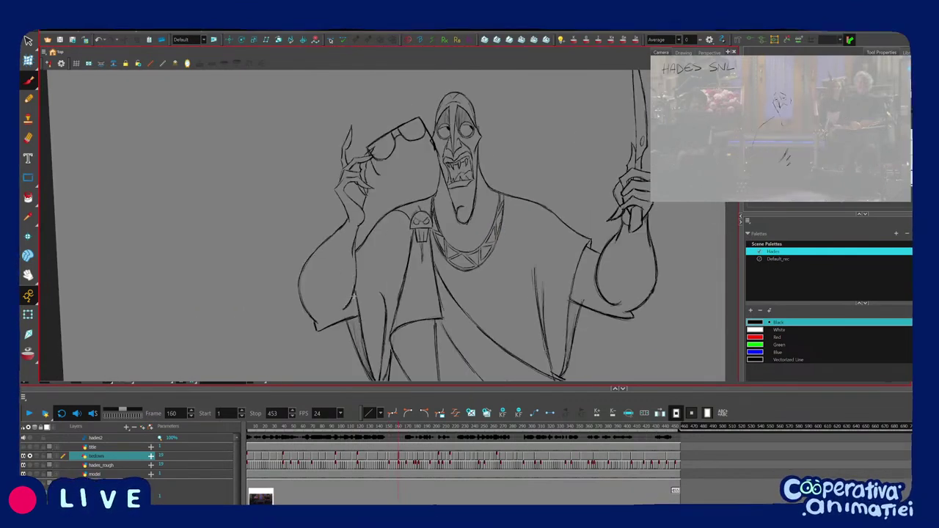
{"action": "key", "text": "f"}
{"action": "key", "text": "g"}
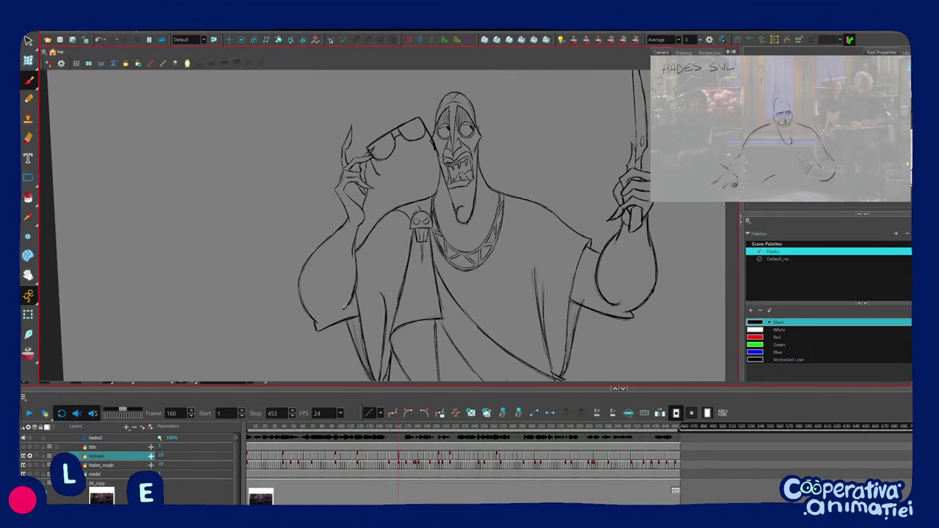
{"action": "key", "text": "f"}
{"action": "scroll", "coordinate": [354, 275], "scroll_direction": "up", "scroll_amount": 1}
{"action": "key", "text": "f"}
{"action": "key", "text": "g"}
{"action": "key", "text": "g"}
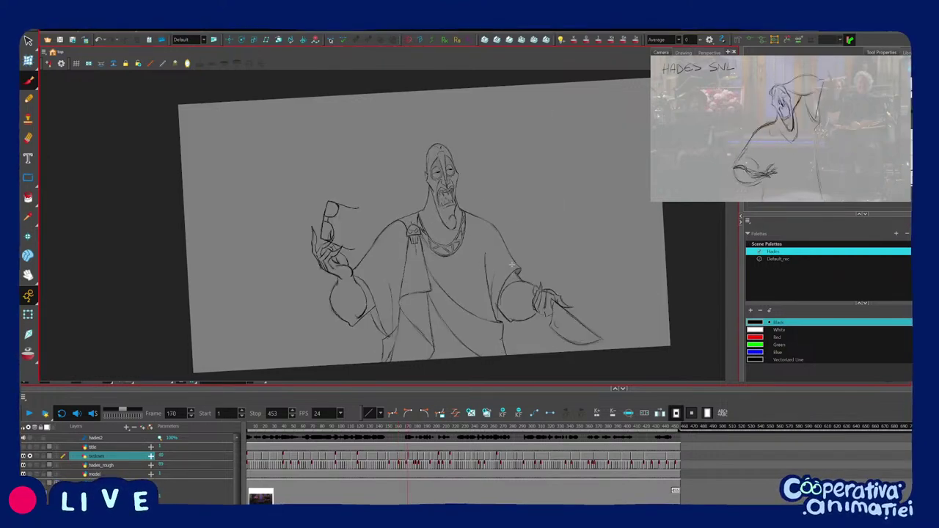
Return to frame 365 and draw a short sleeve-corner stroke at the lower end of the brooch-side arm outline.
{"action": "left_click", "coordinate": [582, 461]}
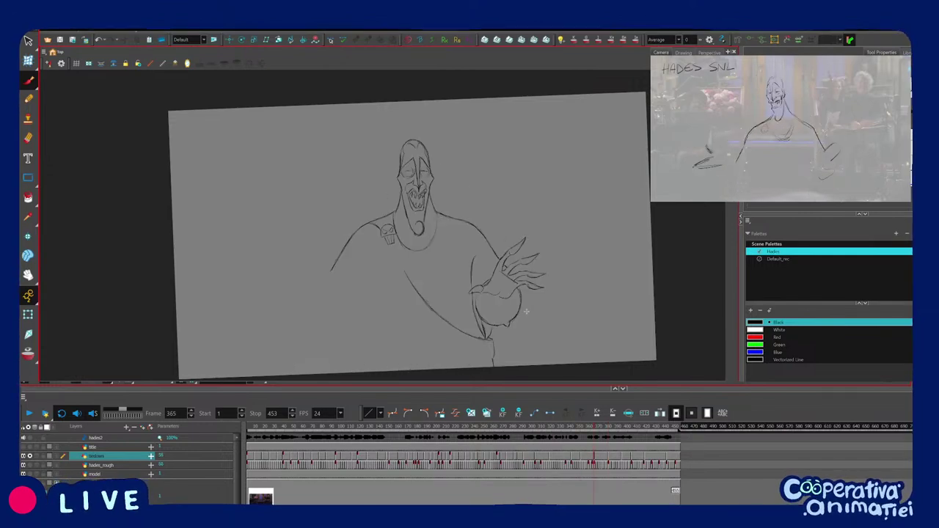
{"action": "left_click_drag", "start_coordinate": [414, 266], "coordinate": [447, 244]}
{"action": "key", "text": "f"}
{"action": "key", "text": "g"}
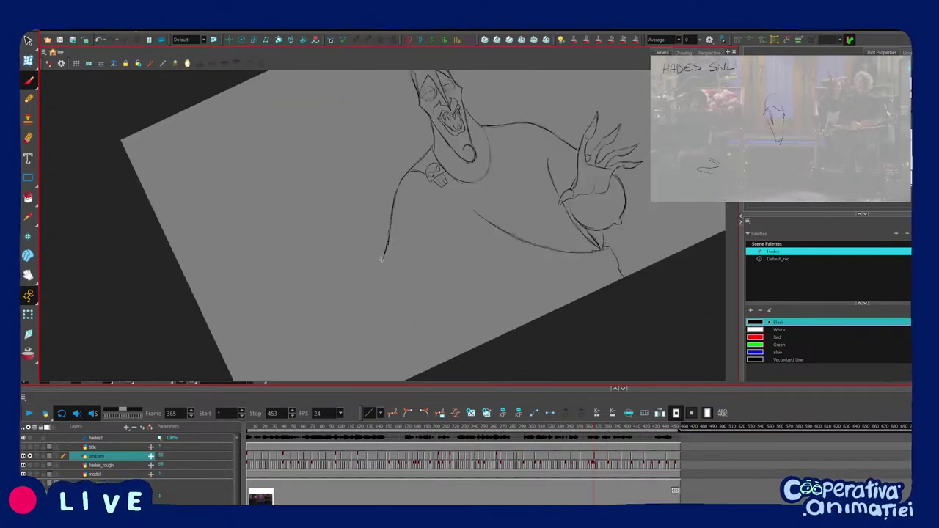
{"action": "key", "text": "g"}
{"action": "key", "text": "f"}
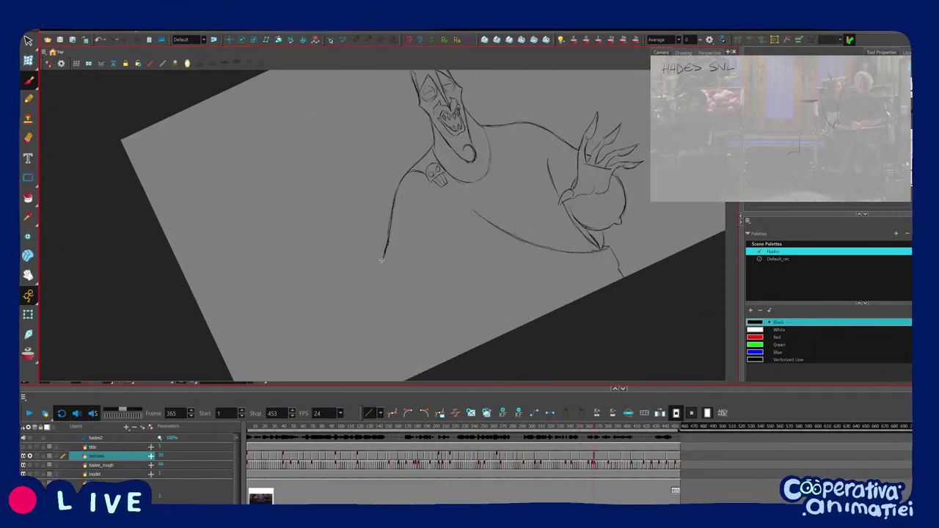
{"action": "key", "text": "g"}
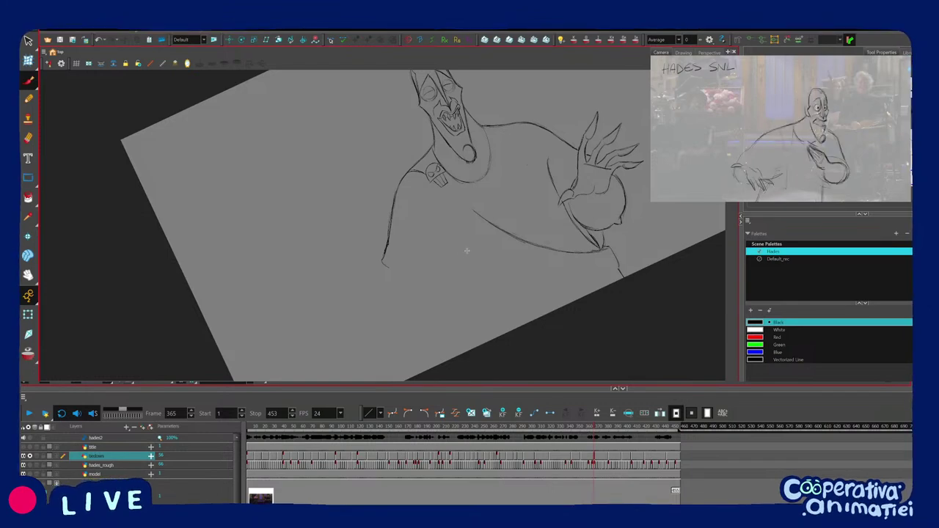
Compare the shoulder and sleeve on frame 365 with the drawing on frame 380 and the frames between them.
{"action": "left_click_drag", "start_coordinate": [458, 272], "coordinate": [433, 305]}
{"action": "key", "text": "2"}
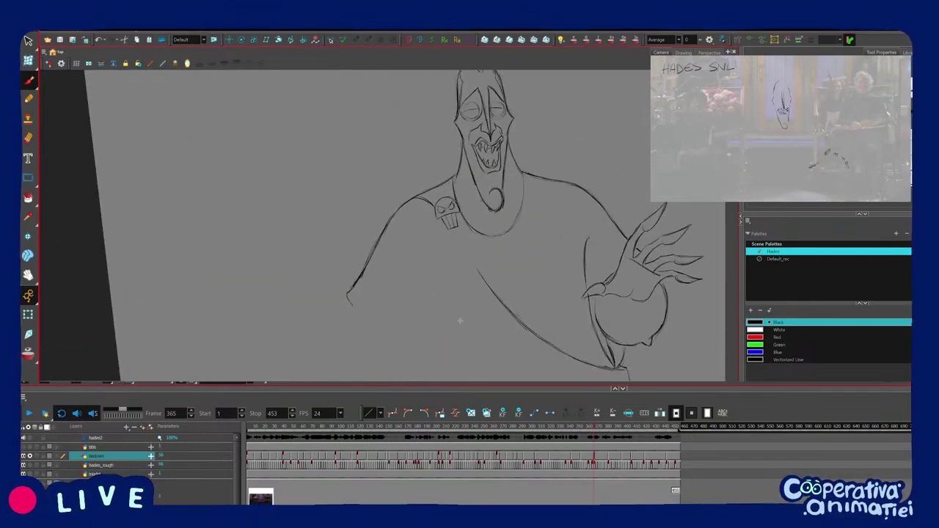
{"action": "key", "text": "f"}
{"action": "key", "text": "2"}
{"action": "key", "text": "f"}
{"action": "key", "text": "g"}
{"action": "key", "text": "g"}
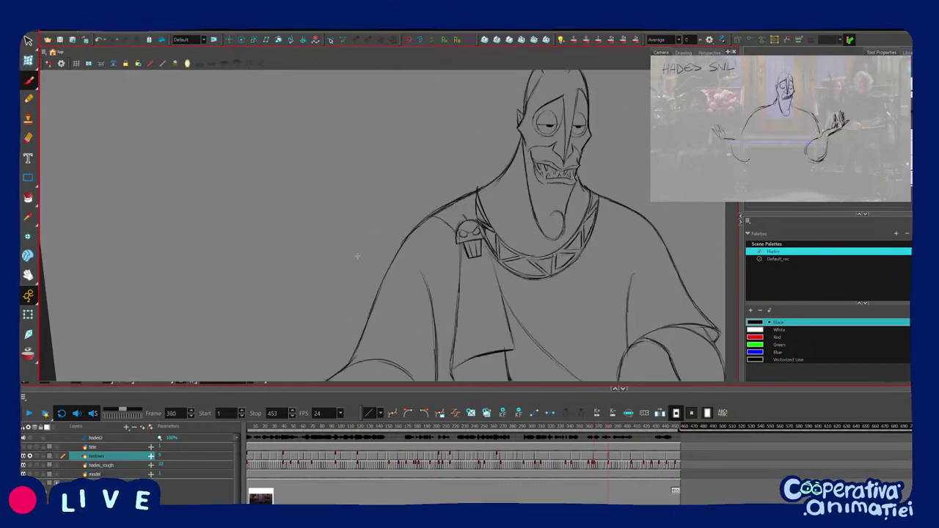
{"action": "key", "text": "comma"}
{"action": "key", "text": "comma"}
{"action": "key", "text": "comma"}
{"action": "key", "text": "comma"}
{"action": "key", "text": "comma"}
{"action": "key", "text": "comma"}
{"action": "key", "text": "comma"}
{"action": "key", "text": "comma"}
{"action": "key", "text": "comma"}
{"action": "key", "text": "comma"}
{"action": "key", "text": "comma"}
{"action": "key", "text": "comma"}
{"action": "key", "text": "comma"}
{"action": "key", "text": "comma"}
{"action": "key", "text": "comma"}
{"action": "key", "text": "f"}
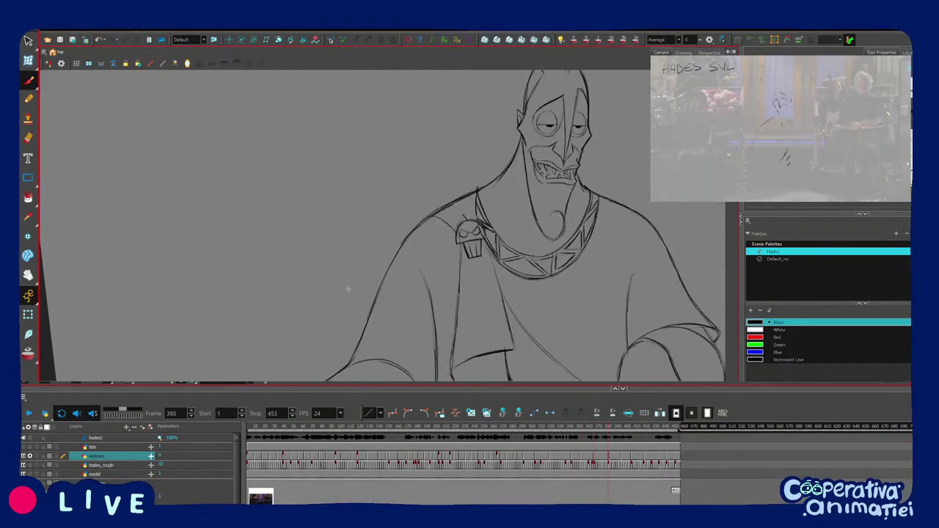
{"action": "key", "text": "g"}
{"action": "key", "text": "1"}
{"action": "left_click_drag", "start_coordinate": [376, 254], "coordinate": [464, 243]}
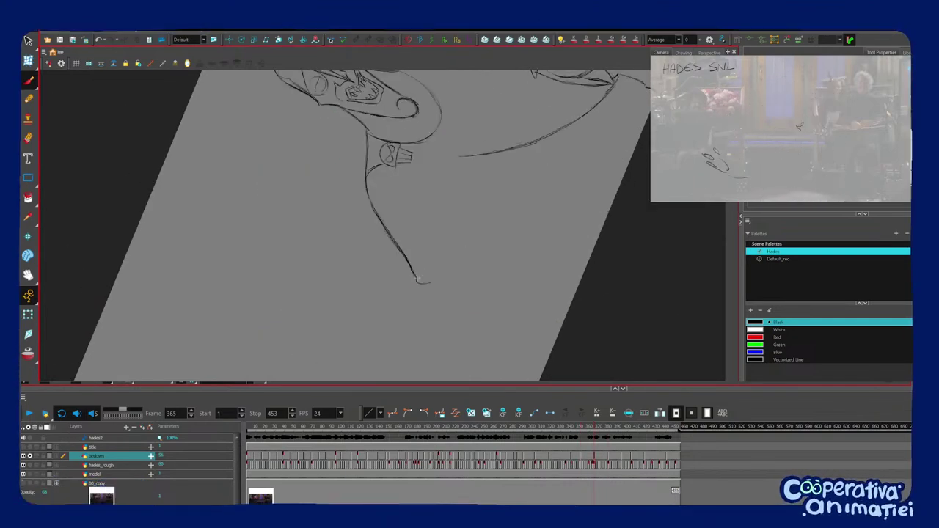
Flip forward through the drawings after frame 365 and back again to check how the sleeve and arm move.
{"action": "key", "text": "period"}
{"action": "key", "text": "period"}
{"action": "key", "text": "period"}
{"action": "key", "text": "period"}
{"action": "key", "text": "period"}
{"action": "key", "text": "period"}
{"action": "key", "text": "period"}
{"action": "key", "text": "period"}
{"action": "key", "text": "period"}
{"action": "key", "text": "period"}
{"action": "key", "text": "period"}
{"action": "key", "text": "period"}
{"action": "key", "text": "period"}
{"action": "key", "text": "period"}
{"action": "key", "text": "period"}
{"action": "key", "text": "comma"}
{"action": "key", "text": "comma"}
{"action": "key", "text": "comma"}
{"action": "key", "text": "comma"}
{"action": "key", "text": "comma"}
{"action": "key", "text": "comma"}
{"action": "key", "text": "comma"}
{"action": "key", "text": "comma"}
{"action": "key", "text": "comma"}
{"action": "key", "text": "comma"}
{"action": "key", "text": "comma"}
{"action": "key", "text": "comma"}
{"action": "key", "text": "comma"}
{"action": "key", "text": "comma"}
{"action": "key", "text": "comma"}
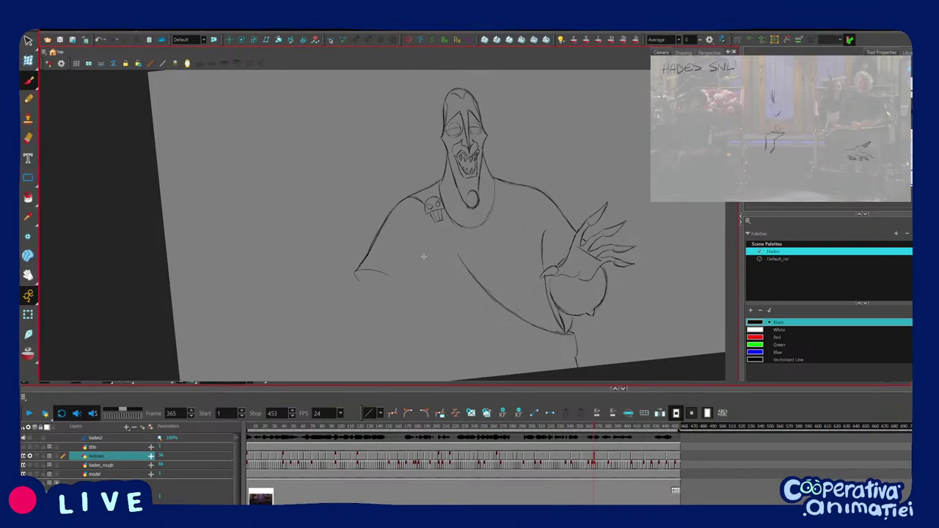
Try a curved forearm line dropping from the sleeve corner on frame 365, using the drawing on frame 351 as reference.
{"action": "scroll", "coordinate": [377, 275], "scroll_direction": "up", "scroll_amount": 2}
{"action": "key", "text": "comma"}
{"action": "key", "text": "comma"}
{"action": "key", "text": "comma"}
{"action": "key", "text": "comma"}
{"action": "key", "text": "comma"}
{"action": "key", "text": "comma"}
{"action": "key", "text": "comma"}
{"action": "key", "text": "comma"}
{"action": "key", "text": "comma"}
{"action": "key", "text": "comma"}
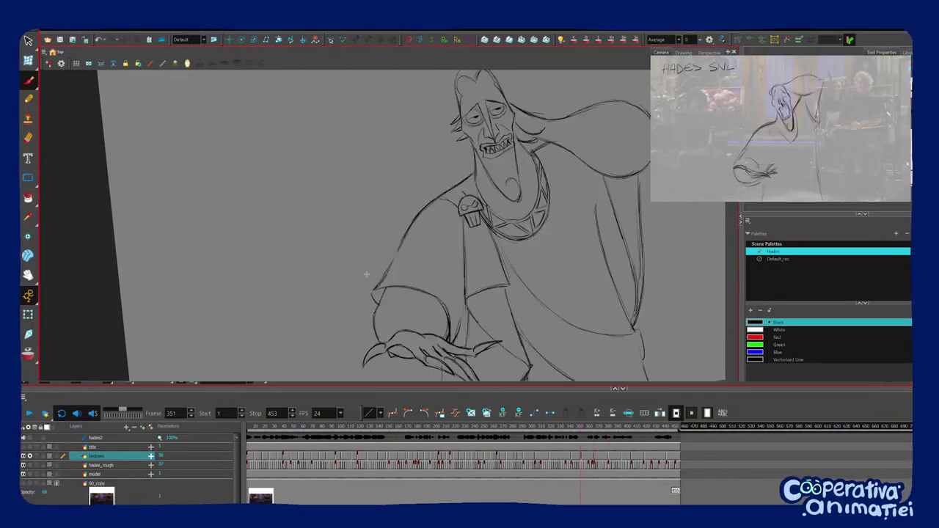
{"action": "key", "text": "period"}
{"action": "key", "text": "period"}
{"action": "key", "text": "period"}
{"action": "key", "text": "period"}
{"action": "key", "text": "period"}
{"action": "key", "text": "period"}
{"action": "key", "text": "period"}
{"action": "key", "text": "period"}
{"action": "key", "text": "period"}
{"action": "key", "text": "period"}
{"action": "left_click_drag", "start_coordinate": [367, 269], "coordinate": [353, 291]}
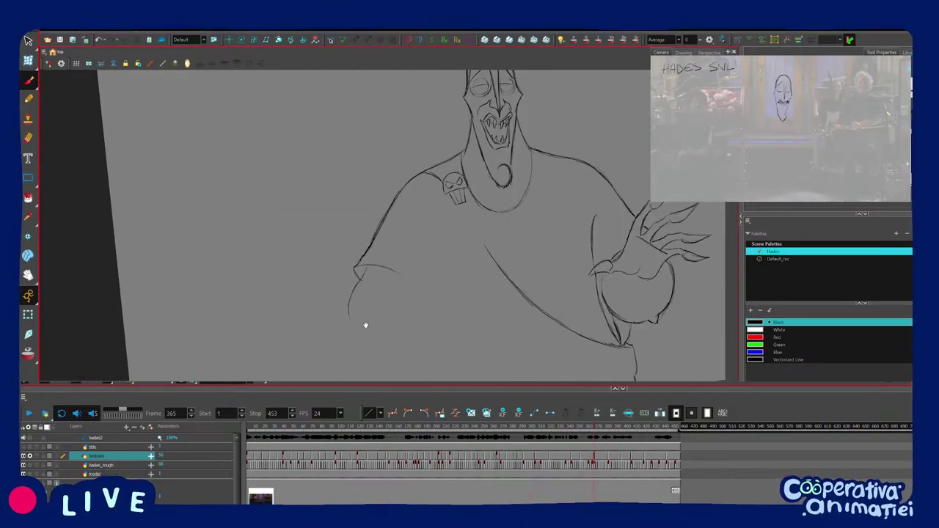
{"action": "left_click_drag", "start_coordinate": [365, 325], "coordinate": [365, 315]}
Try extending the curved sleeve hem inward from the sleeve corner on frame 365, comparing it with the hem on frame 351.
{"action": "key", "text": "f"}
{"action": "key", "text": "f"}
{"action": "key", "text": "g"}
{"action": "key", "text": "g"}
{"action": "key", "text": "f"}
{"action": "key", "text": "g"}
{"action": "key", "text": "f"}
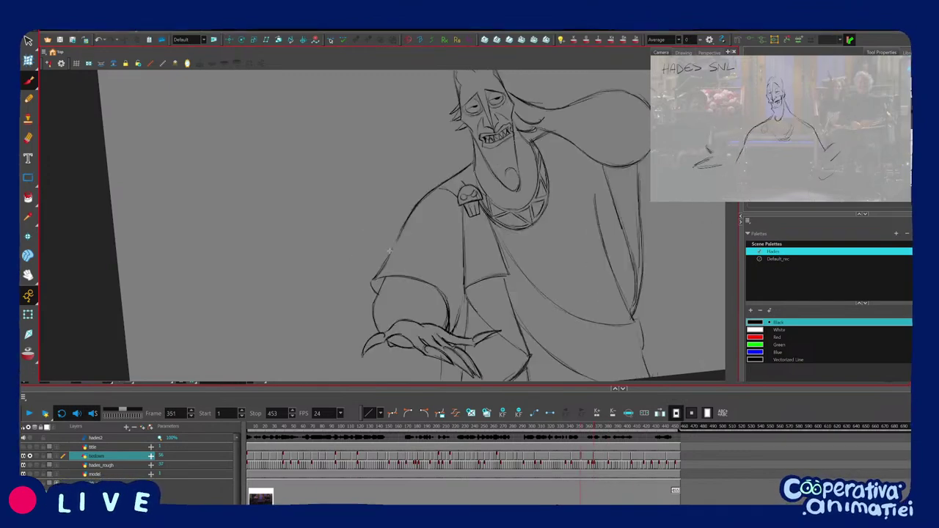
{"action": "key", "text": "period"}
{"action": "key", "text": "period"}
{"action": "key", "text": "period"}
{"action": "key", "text": "period"}
{"action": "key", "text": "period"}
{"action": "key", "text": "period"}
{"action": "key", "text": "period"}
{"action": "key", "text": "period"}
{"action": "key", "text": "period"}
{"action": "key", "text": "period"}
{"action": "key", "text": "period"}
{"action": "key", "text": "period"}
{"action": "key", "text": "period"}
{"action": "key", "text": "period"}
{"action": "left_click_drag", "start_coordinate": [389, 257], "coordinate": [422, 283]}
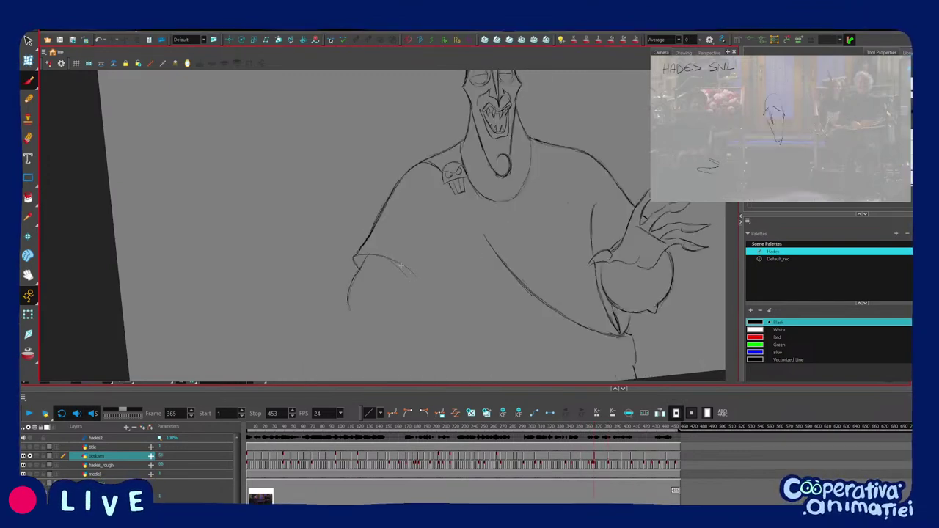
{"action": "key", "text": "g"}
{"action": "key", "text": "g"}
{"action": "key", "text": "f"}
{"action": "key", "text": "f"}
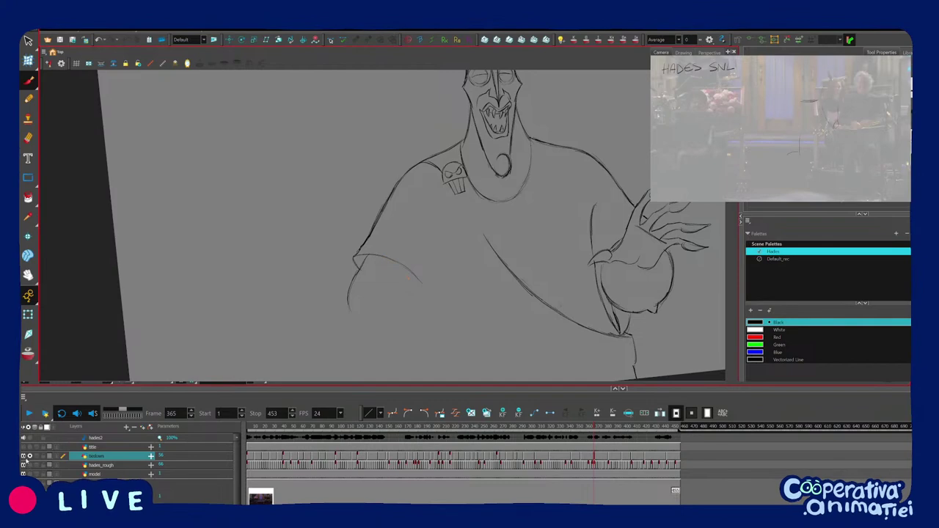
Turn off solo on the tie-down layer to show the rough hand, and remove the sleeve hem and forearm strokes.
{"action": "left_click", "coordinate": [29, 457]}
{"action": "scroll", "coordinate": [367, 273], "scroll_direction": "down", "scroll_amount": 2}
{"action": "key", "text": "g"}
{"action": "key", "text": "f"}
{"action": "left_click_drag", "start_coordinate": [347, 315], "coordinate": [422, 270]}
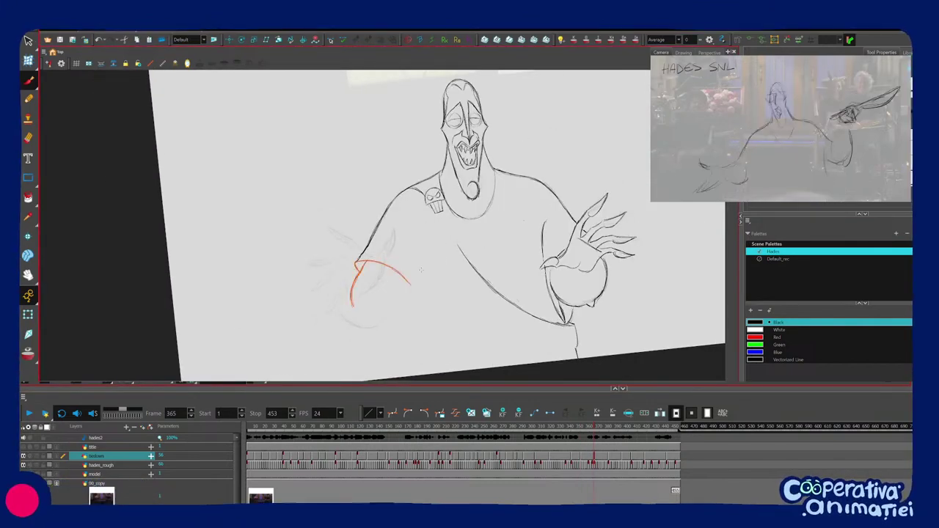
{"action": "key", "text": "ctrl+z"}
{"action": "key", "text": "ctrl+z"}
{"action": "key", "text": "2"}
{"action": "key", "text": "2"}
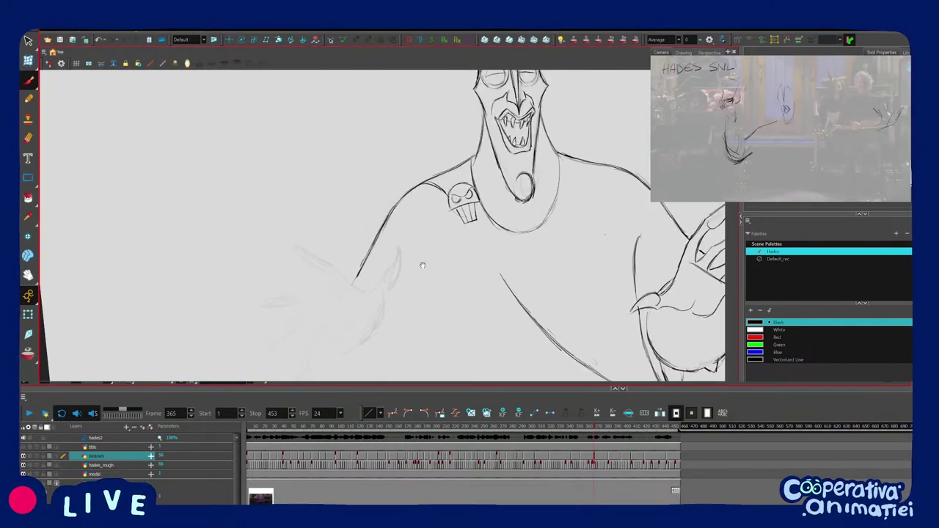
Compare the brooch-side arm and rough hand on frame 365 with the neighbouring key drawings.
{"action": "key", "text": "f"}
{"action": "key", "text": "f"}
{"action": "key", "text": "g"}
{"action": "key", "text": "g"}
{"action": "key", "text": "f"}
{"action": "key", "text": "f"}
{"action": "key", "text": "g"}
{"action": "key", "text": "g"}
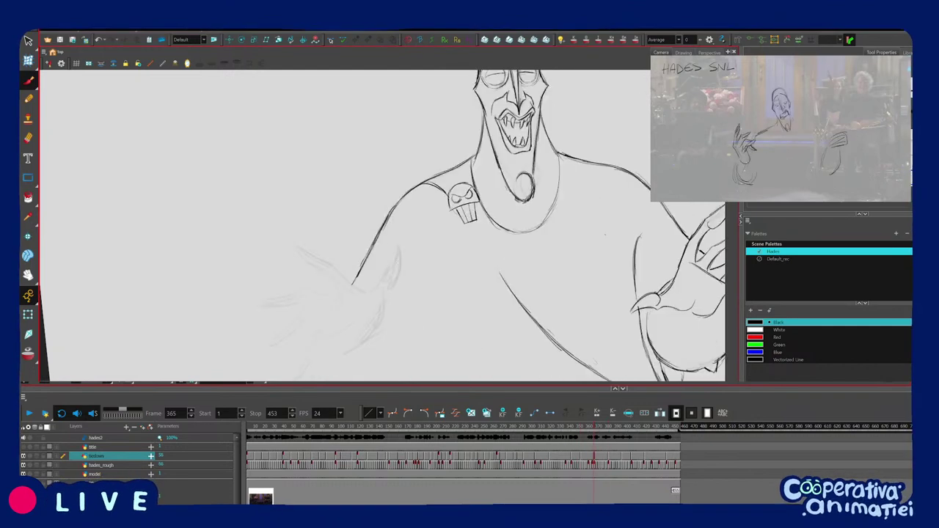
Draw the pointed claw of the finger nearest the brooch-side arm outline, tracing the rough hand on frame 365.
{"action": "key", "text": "v"}
{"action": "key", "text": "v"}
{"action": "key", "text": "comma"}
{"action": "key", "text": "comma"}
{"action": "key", "text": "comma"}
{"action": "key", "text": "comma"}
{"action": "key", "text": "comma"}
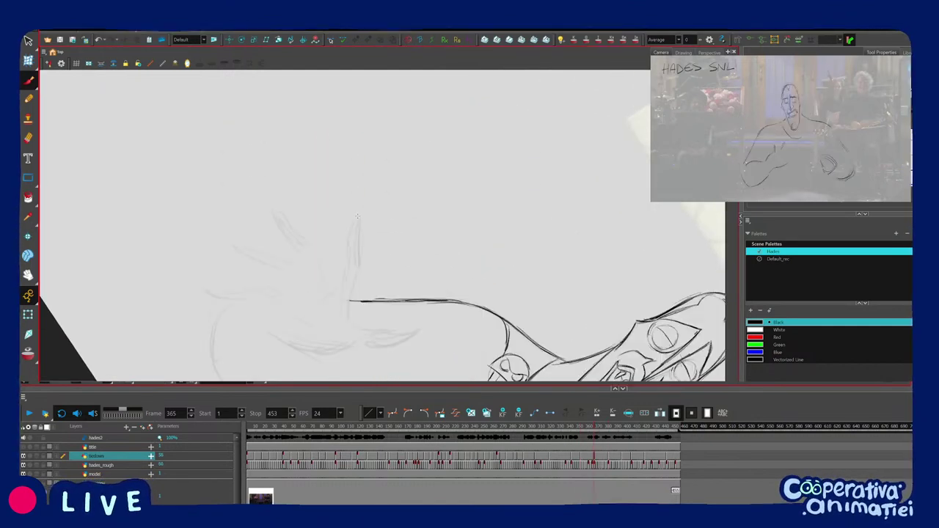
{"action": "key", "text": "period"}
{"action": "key", "text": "period"}
{"action": "key", "text": "period"}
{"action": "key", "text": "period"}
{"action": "key", "text": "period"}
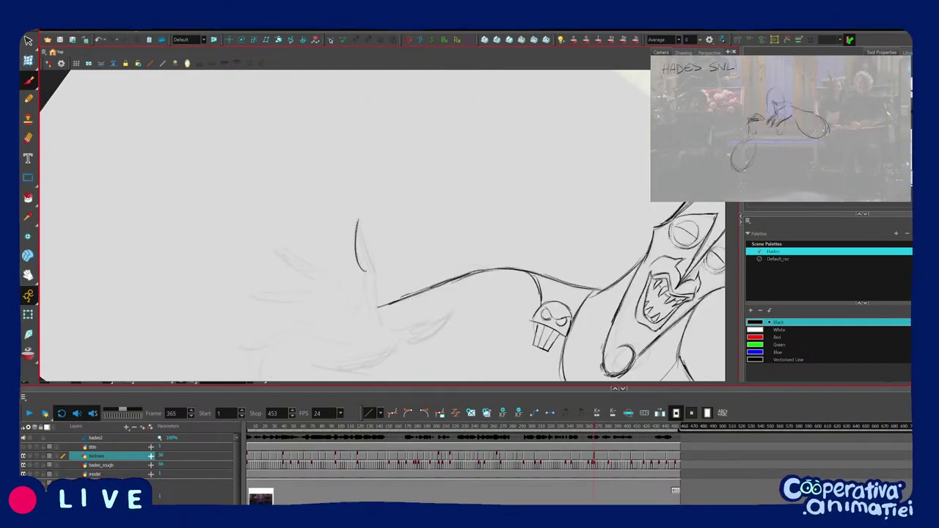
{"action": "key", "text": "comma"}
{"action": "key", "text": "comma"}
{"action": "key", "text": "comma"}
{"action": "key", "text": "period"}
{"action": "key", "text": "period"}
{"action": "key", "text": "period"}
{"action": "key", "text": "period"}
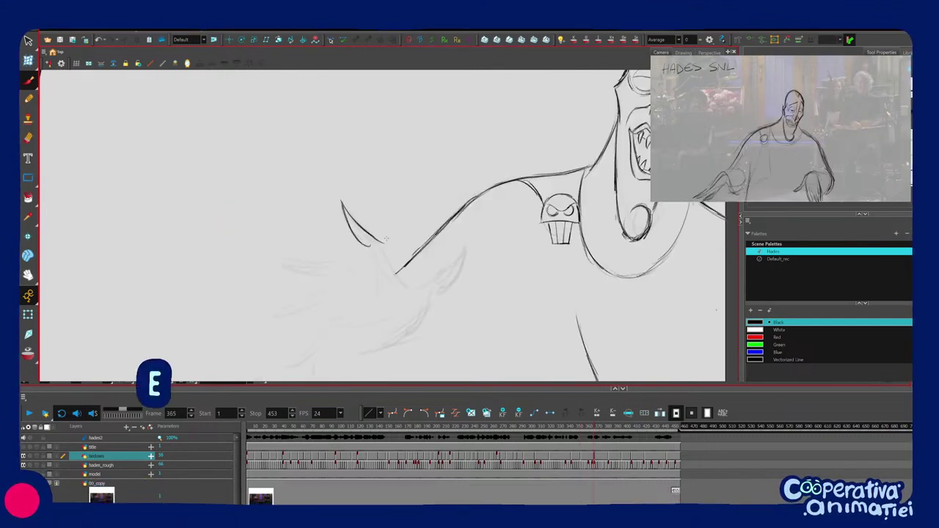
Draw the two sides of the first finger from its claw down past the end of the arm outline.
{"action": "left_click_drag", "start_coordinate": [383, 244], "coordinate": [397, 275]}
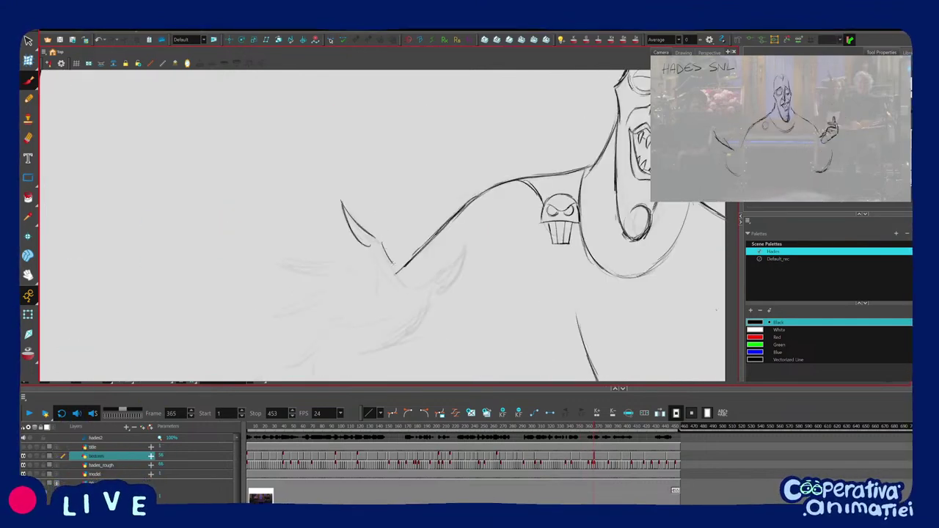
{"action": "left_click_drag", "start_coordinate": [382, 244], "coordinate": [405, 286]}
{"action": "left_click_drag", "start_coordinate": [373, 242], "coordinate": [380, 292]}
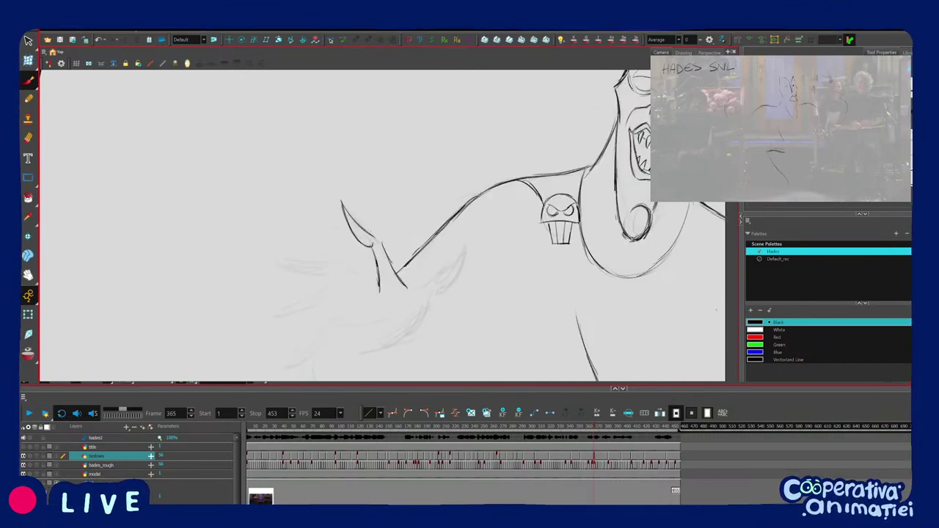
Draw the second finger beside the first, with its pointed claw and knuckle lines, and undo the stray strokes.
{"action": "left_click_drag", "start_coordinate": [404, 286], "coordinate": [430, 163]}
{"action": "mouse_move", "coordinate": [415, 214]}
{"action": "left_mouse_down"}
{"action": "mouse_move", "coordinate": [401, 257]}
{"action": "mouse_move", "coordinate": [411, 223]}
{"action": "mouse_move", "coordinate": [399, 266]}
{"action": "mouse_move", "coordinate": [404, 317]}
{"action": "left_mouse_up"}
{"action": "key", "text": "f"}
{"action": "key", "text": "g"}
{"action": "key", "text": "f"}
{"action": "mouse_move", "coordinate": [404, 317]}
{"action": "left_mouse_down"}
{"action": "mouse_move", "coordinate": [373, 317]}
{"action": "mouse_move", "coordinate": [397, 278]}
{"action": "mouse_move", "coordinate": [378, 273]}
{"action": "left_mouse_up"}
{"action": "key", "text": "g"}
{"action": "mouse_move", "coordinate": [378, 273]}
{"action": "left_mouse_down"}
{"action": "mouse_move", "coordinate": [341, 251]}
{"action": "mouse_move", "coordinate": [350, 193]}
{"action": "mouse_move", "coordinate": [336, 234]}
{"action": "left_mouse_up"}
{"action": "key", "text": "ctrl+z"}
{"action": "key", "text": "ctrl+z"}
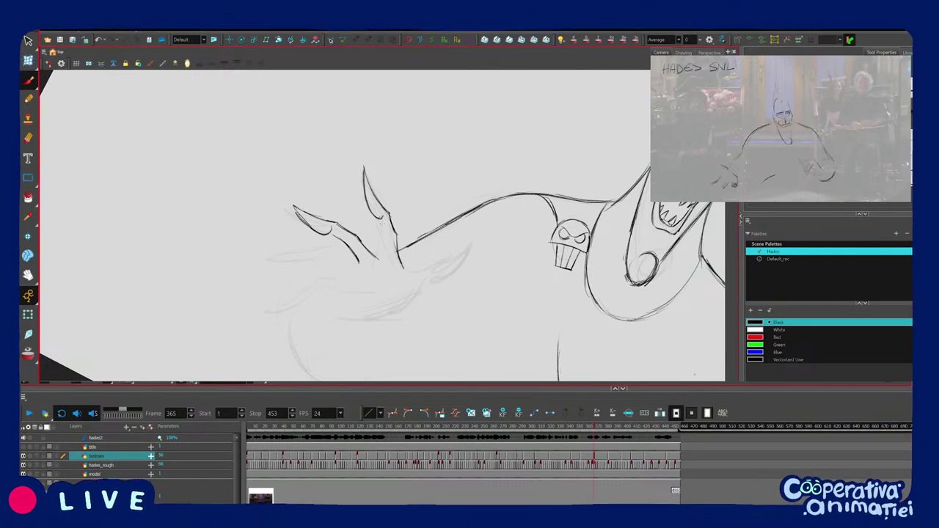
Draw the third finger's pointed claw below the second finger, following the rough hand.
{"action": "mouse_move", "coordinate": [382, 221]}
{"action": "left_mouse_down"}
{"action": "mouse_move", "coordinate": [380, 259]}
{"action": "mouse_move", "coordinate": [402, 225]}
{"action": "mouse_move", "coordinate": [457, 257]}
{"action": "left_mouse_up"}
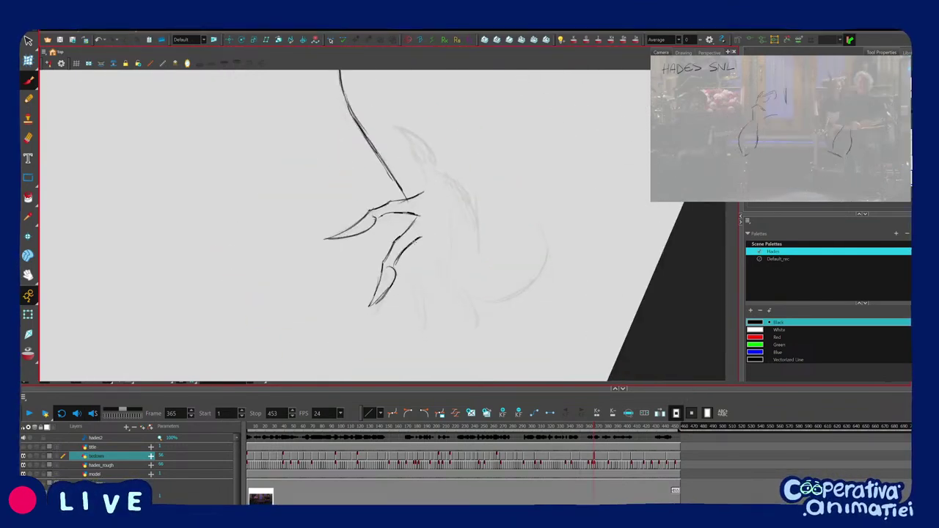
{"action": "mouse_move", "coordinate": [438, 276]}
{"action": "left_mouse_down"}
{"action": "mouse_move", "coordinate": [422, 290]}
{"action": "mouse_move", "coordinate": [442, 271]}
{"action": "left_mouse_up"}
{"action": "key", "text": "f"}
{"action": "mouse_move", "coordinate": [419, 230]}
{"action": "left_mouse_down"}
{"action": "mouse_move", "coordinate": [410, 251]}
{"action": "mouse_move", "coordinate": [420, 250]}
{"action": "left_mouse_up"}
{"action": "key", "text": "g"}
{"action": "left_click_drag", "start_coordinate": [400, 257], "coordinate": [397, 317]}
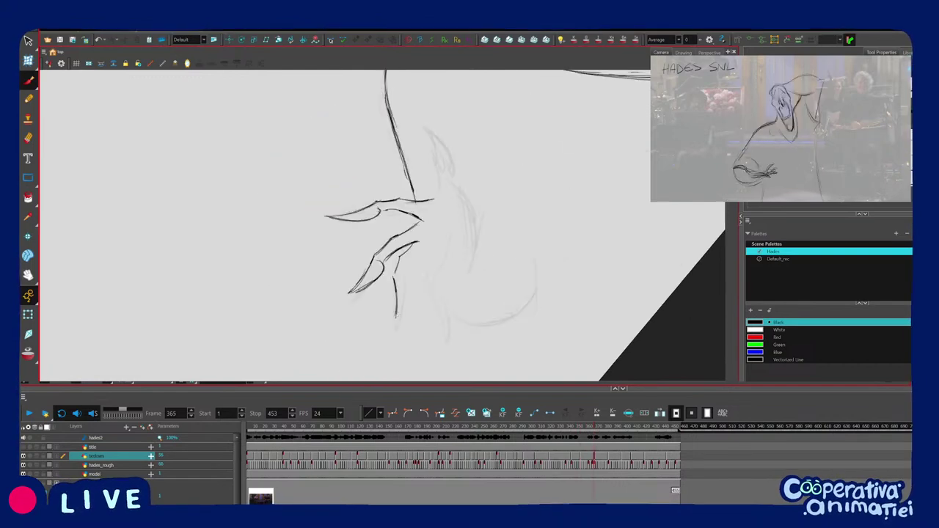
{"action": "left_click_drag", "start_coordinate": [447, 274], "coordinate": [406, 259]}
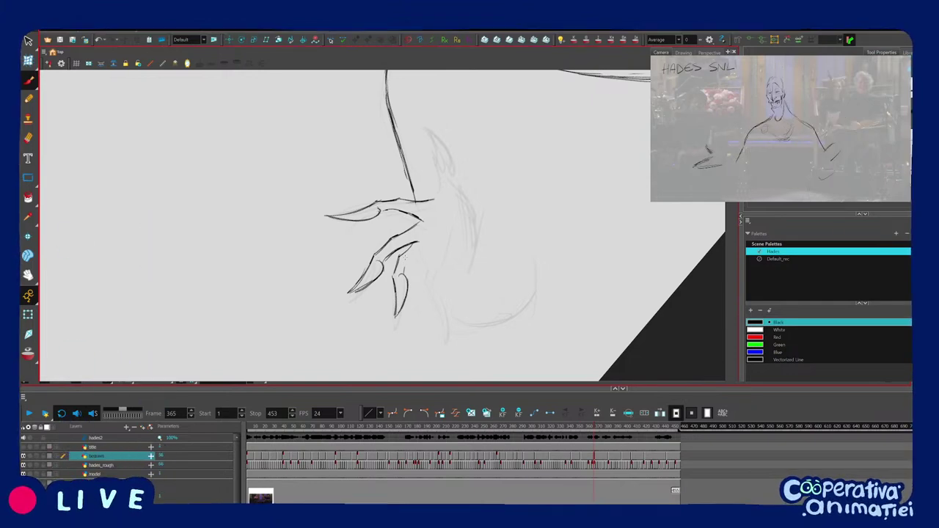
Draw the sides of the third finger from its claw back toward the palm.
{"action": "key", "text": "f"}
{"action": "key", "text": "g"}
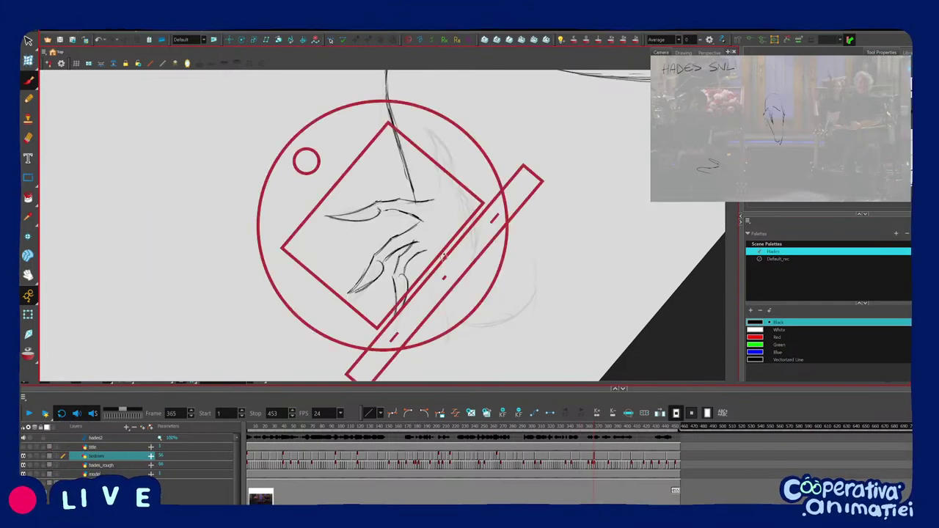
{"action": "left_click_drag", "start_coordinate": [448, 228], "coordinate": [395, 290]}
{"action": "mouse_move", "coordinate": [374, 260]}
{"action": "left_mouse_down"}
{"action": "mouse_move", "coordinate": [376, 270]}
{"action": "mouse_move", "coordinate": [370, 257]}
{"action": "left_mouse_up"}
{"action": "left_click_drag", "start_coordinate": [395, 291], "coordinate": [441, 258]}
{"action": "left_click_drag", "start_coordinate": [440, 258], "coordinate": [433, 232]}
{"action": "key", "text": "f"}
{"action": "key", "text": "g"}
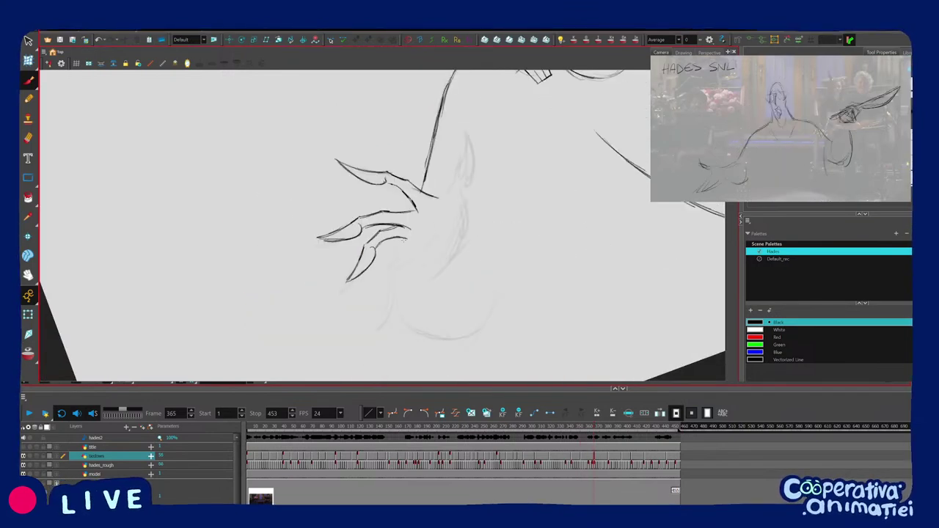
Draw the curved outline and pointed claw of the fourth finger below the third.
{"action": "key", "text": "f"}
{"action": "key", "text": "g"}
{"action": "left_click_drag", "start_coordinate": [382, 277], "coordinate": [379, 314]}
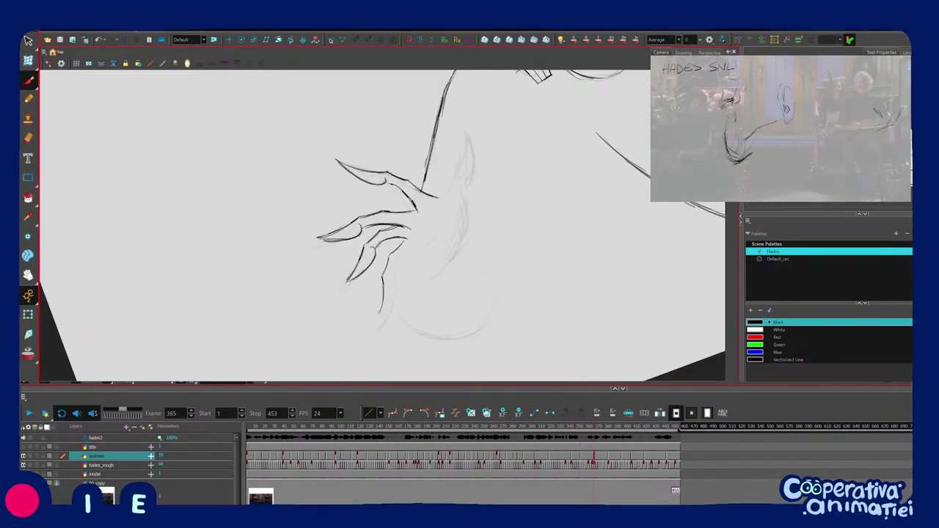
{"action": "left_click_drag", "start_coordinate": [394, 276], "coordinate": [380, 314]}
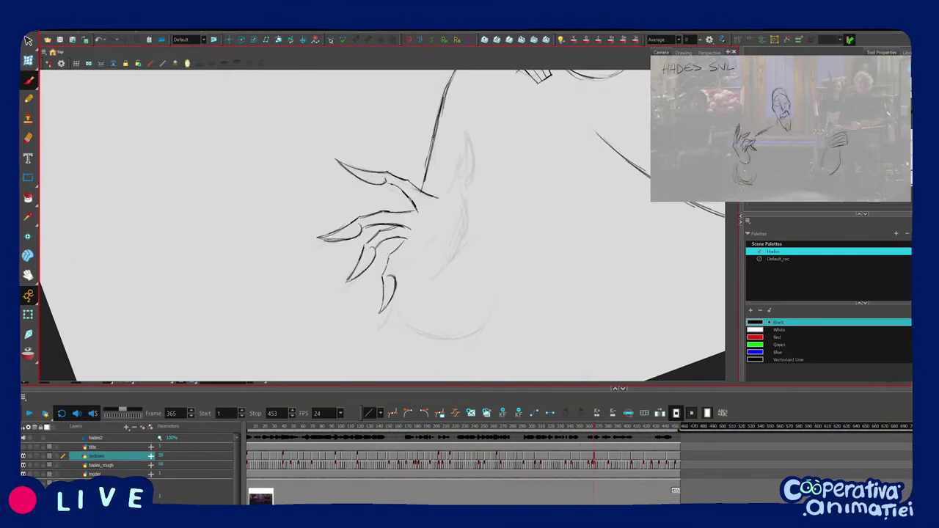
Compare the pose with the key drawing at frame 351, and return to frame 365.
{"action": "key", "text": "f"}
{"action": "key", "text": "g"}
{"action": "mouse_move", "coordinate": [434, 284]}
{"action": "left_mouse_down"}
{"action": "mouse_move", "coordinate": [417, 289]}
{"action": "mouse_move", "coordinate": [355, 238]}
{"action": "left_mouse_up"}
{"action": "key", "text": "f"}
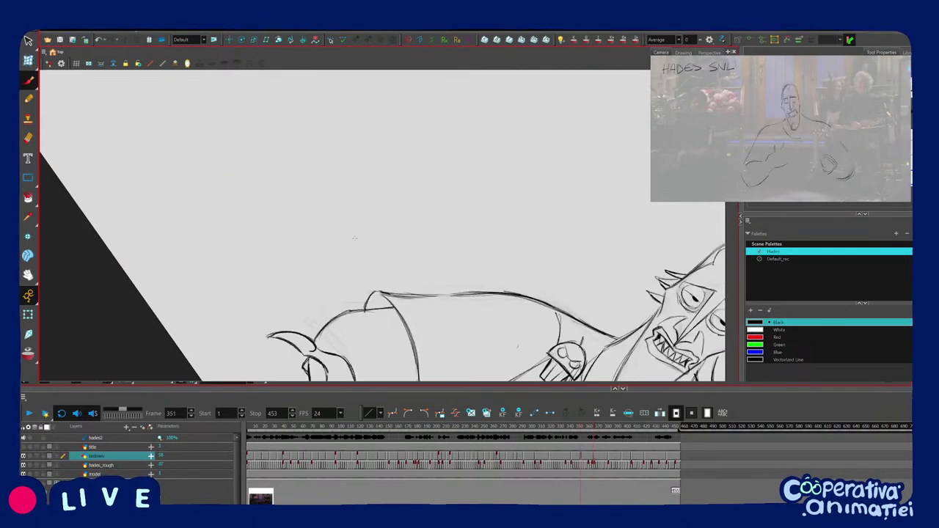
{"action": "key", "text": "period"}
{"action": "key", "text": "period"}
{"action": "key", "text": "period"}
{"action": "key", "text": "period"}
{"action": "key", "text": "period"}
{"action": "key", "text": "period"}
{"action": "key", "text": "period"}
{"action": "key", "text": "period"}
{"action": "key", "text": "period"}
{"action": "key", "text": "period"}
{"action": "key", "text": "period"}
{"action": "key", "text": "period"}
{"action": "key", "text": "period"}
{"action": "key", "text": "period"}
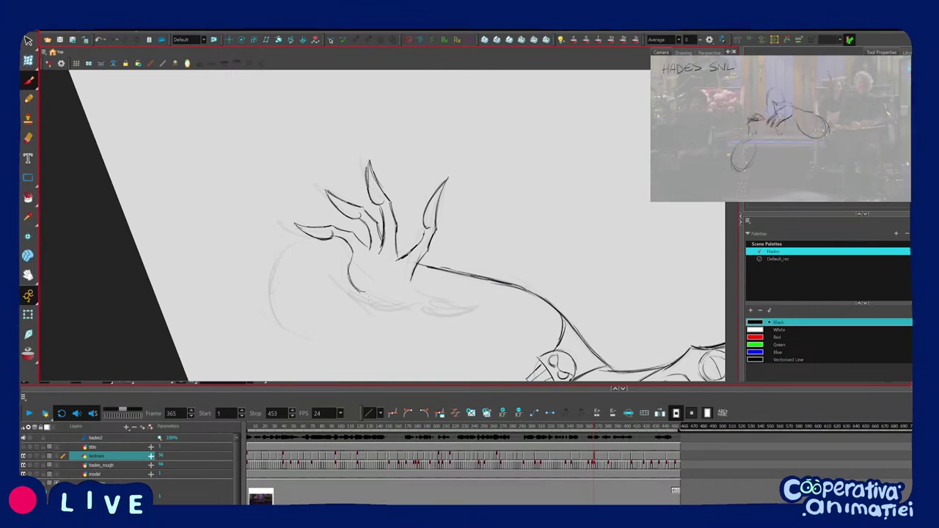
Draw the thumb with its pointed claw and the palm's outer edge and rounded heel, following the rough.
{"action": "mouse_move", "coordinate": [368, 297]}
{"action": "left_mouse_down"}
{"action": "mouse_move", "coordinate": [422, 285]}
{"action": "mouse_move", "coordinate": [481, 229]}
{"action": "mouse_move", "coordinate": [442, 245]}
{"action": "left_mouse_up"}
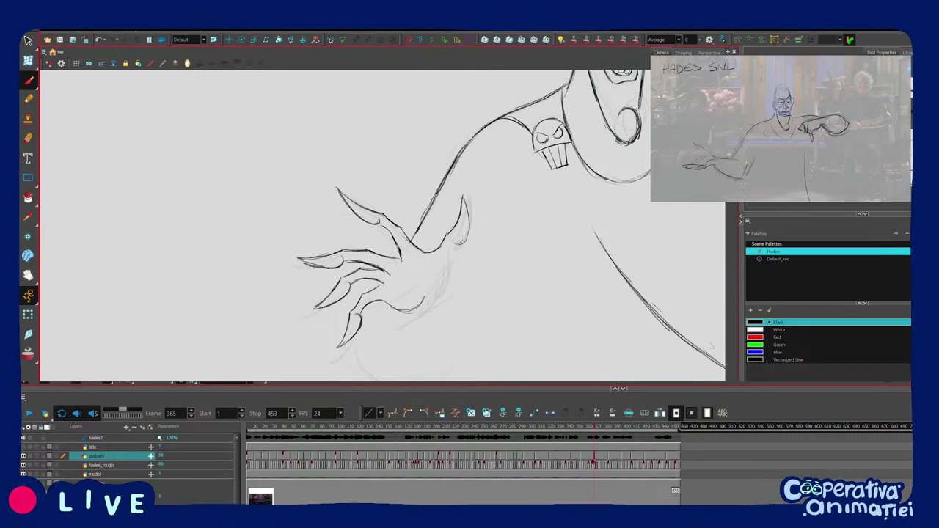
{"action": "left_click_drag", "start_coordinate": [456, 243], "coordinate": [439, 292]}
{"action": "mouse_move", "coordinate": [448, 257]}
{"action": "left_mouse_down"}
{"action": "mouse_move", "coordinate": [454, 242]}
{"action": "mouse_move", "coordinate": [411, 294]}
{"action": "left_mouse_up"}
{"action": "key", "text": "1"}
{"action": "key", "text": "2"}
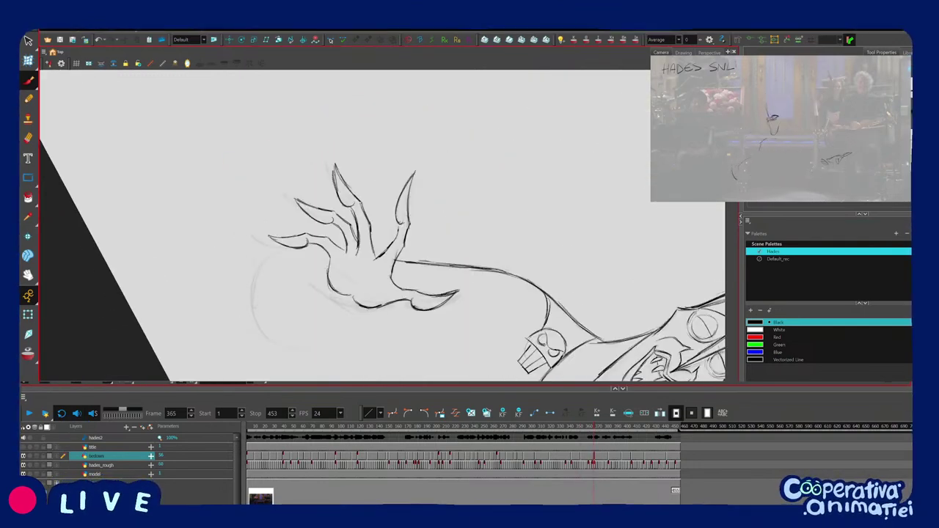
Compare the hand with the neighbouring key and draw the line across the palm at the base of the fingers.
{"action": "key", "text": "f"}
{"action": "mouse_move", "coordinate": [343, 254]}
{"action": "left_mouse_down"}
{"action": "mouse_move", "coordinate": [380, 273]}
{"action": "mouse_move", "coordinate": [424, 258]}
{"action": "left_mouse_up"}
{"action": "key", "text": "g"}
{"action": "key", "text": "1"}
{"action": "key", "text": "1"}
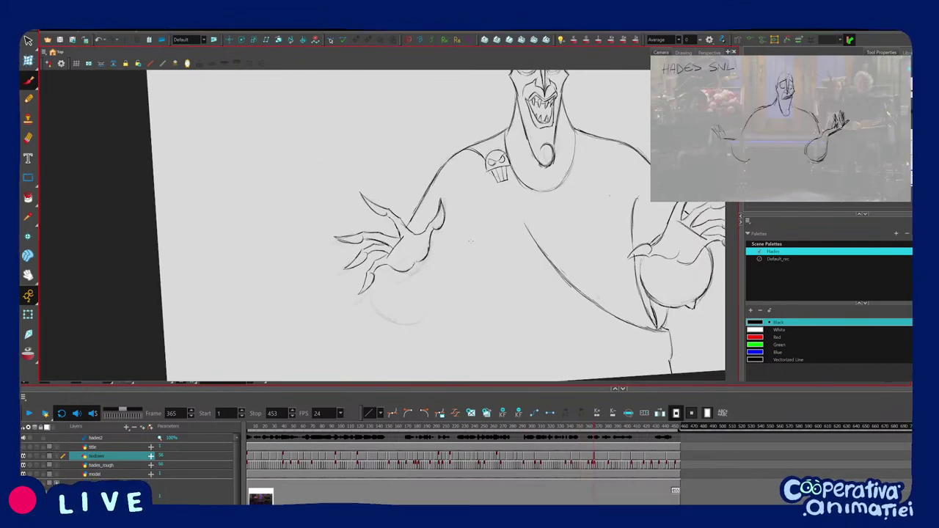
{"action": "key", "text": "2"}
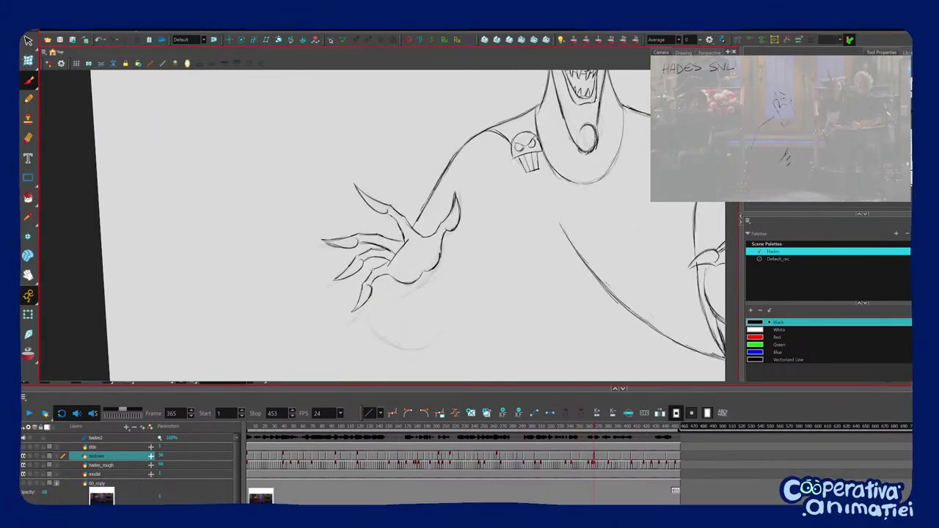
{"action": "left_click_drag", "start_coordinate": [471, 241], "coordinate": [472, 216]}
{"action": "mouse_move", "coordinate": [453, 174]}
{"action": "left_mouse_down"}
{"action": "mouse_move", "coordinate": [470, 235]}
{"action": "mouse_move", "coordinate": [449, 284]}
{"action": "mouse_move", "coordinate": [471, 225]}
{"action": "mouse_move", "coordinate": [470, 214]}
{"action": "mouse_move", "coordinate": [449, 284]}
{"action": "left_mouse_up"}
{"action": "key", "text": "2"}
{"action": "left_click_drag", "start_coordinate": [379, 238], "coordinate": [366, 263]}
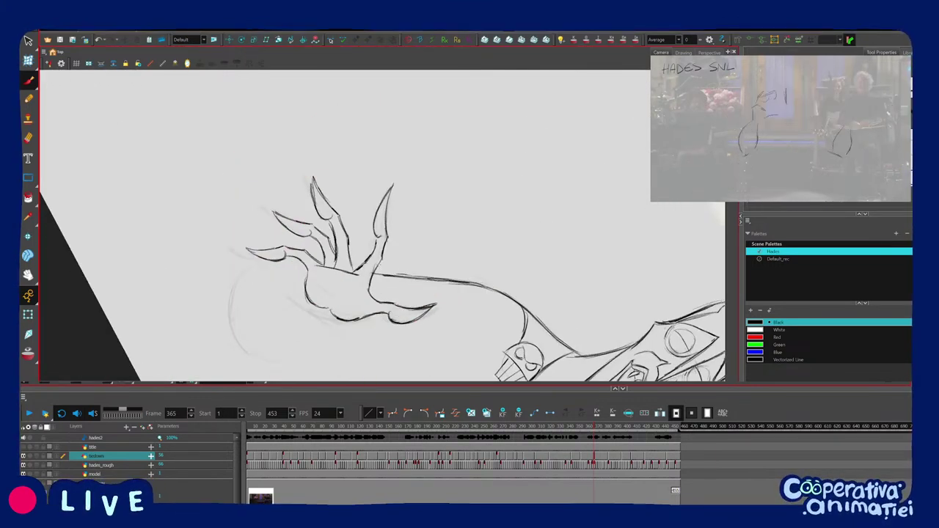
{"action": "left_click_drag", "start_coordinate": [449, 284], "coordinate": [467, 203]}
{"action": "key", "text": "1"}
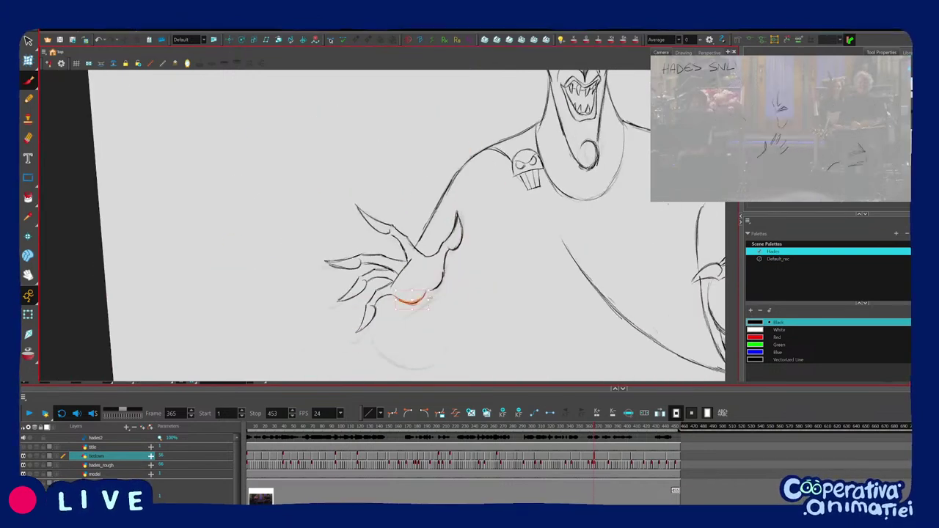
Select the stroke at the heel of the palm and adjust its curve toward the palm's thumb side.
{"action": "left_click", "coordinate": [440, 285]}
{"action": "left_click", "coordinate": [411, 302]}
{"action": "left_click", "coordinate": [462, 275]}
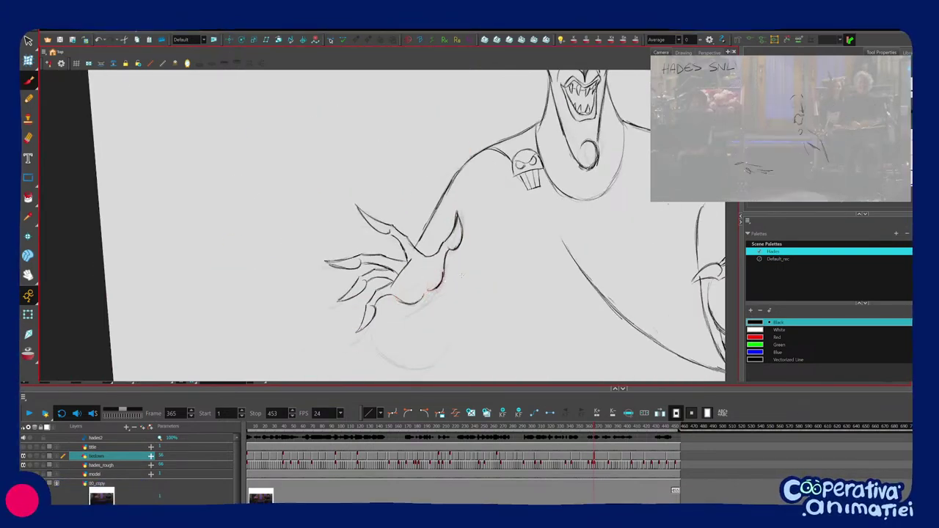
{"action": "left_click_drag", "start_coordinate": [463, 275], "coordinate": [412, 315]}
{"action": "key", "text": "2"}
{"action": "left_click_drag", "start_coordinate": [358, 331], "coordinate": [474, 262]}
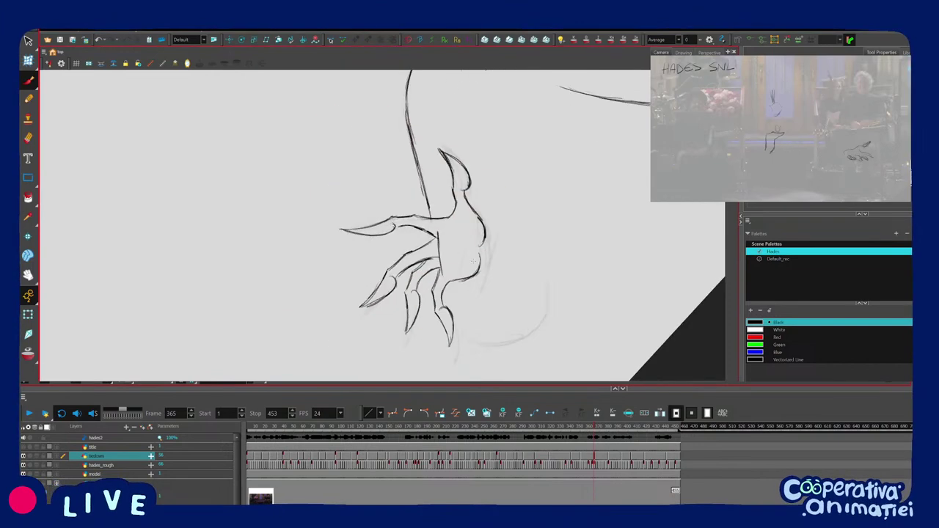
{"action": "mouse_move", "coordinate": [509, 229]}
{"action": "left_mouse_down"}
{"action": "mouse_move", "coordinate": [470, 318]}
{"action": "mouse_move", "coordinate": [458, 271]}
{"action": "left_mouse_up"}
{"action": "key", "text": "1"}
Draw the round outline of the foreshortened forearm below the brooch-side hand, undoing the stray strokes.
{"action": "left_click_drag", "start_coordinate": [365, 284], "coordinate": [390, 330]}
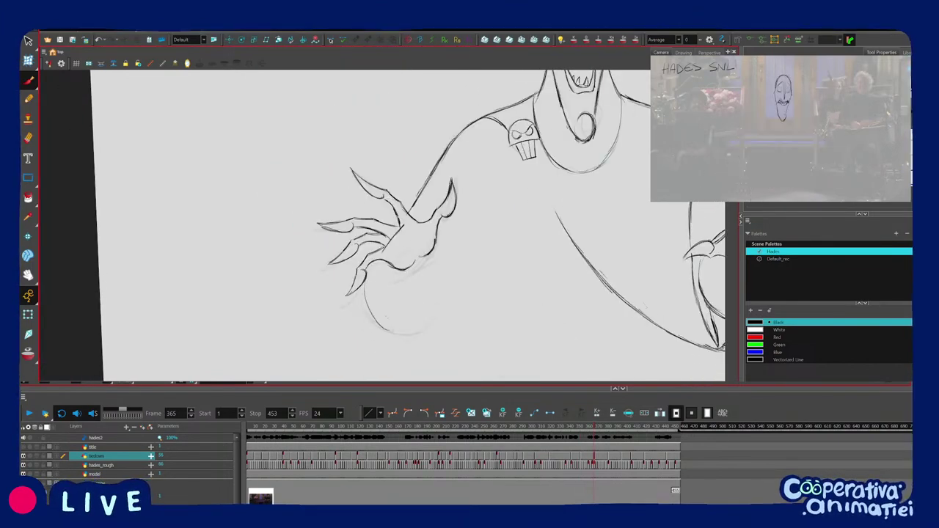
{"action": "key", "text": "ctrl+z"}
{"action": "left_click_drag", "start_coordinate": [362, 293], "coordinate": [393, 328]}
{"action": "left_click_drag", "start_coordinate": [367, 303], "coordinate": [424, 332]}
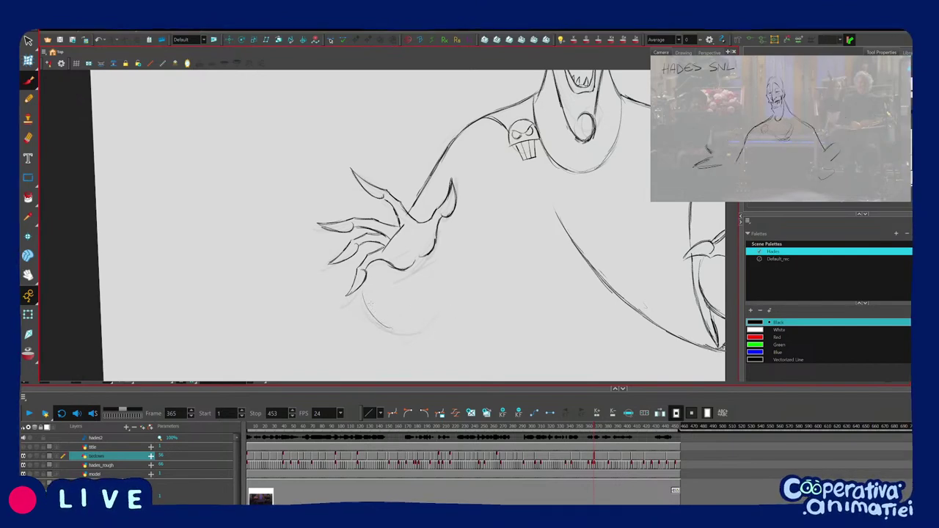
{"action": "mouse_move", "coordinate": [368, 306]}
{"action": "left_mouse_down"}
{"action": "mouse_move", "coordinate": [435, 322]}
{"action": "mouse_move", "coordinate": [460, 281]}
{"action": "left_mouse_up"}
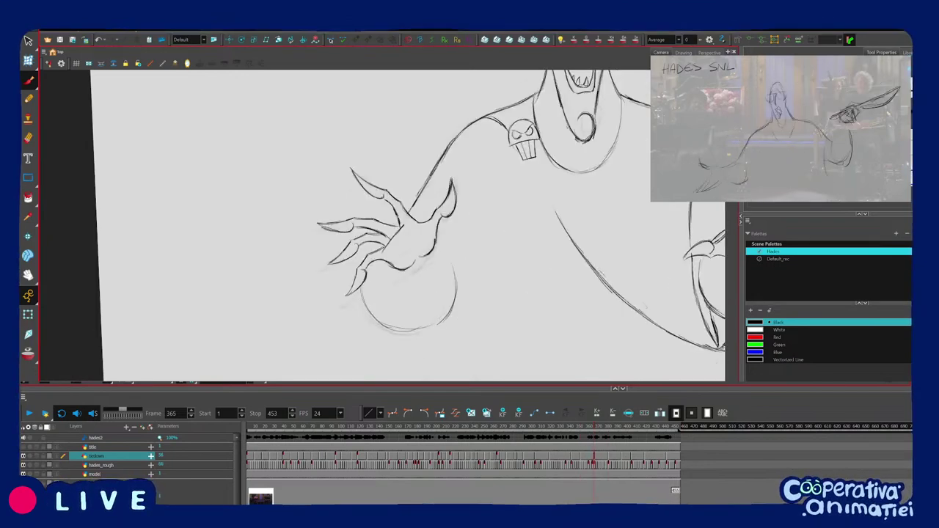
{"action": "mouse_move", "coordinate": [430, 317]}
{"action": "left_mouse_down"}
{"action": "mouse_move", "coordinate": [427, 297]}
{"action": "mouse_move", "coordinate": [411, 312]}
{"action": "left_mouse_up"}
{"action": "key", "text": "ctrl+z"}
Check against the neighbouring key and draw the small pointed elbow tip beneath the round forearm.
{"action": "key", "text": "f"}
{"action": "key", "text": "g"}
{"action": "key", "text": "f"}
{"action": "key", "text": "g"}
{"action": "left_click_drag", "start_coordinate": [401, 277], "coordinate": [395, 277]}
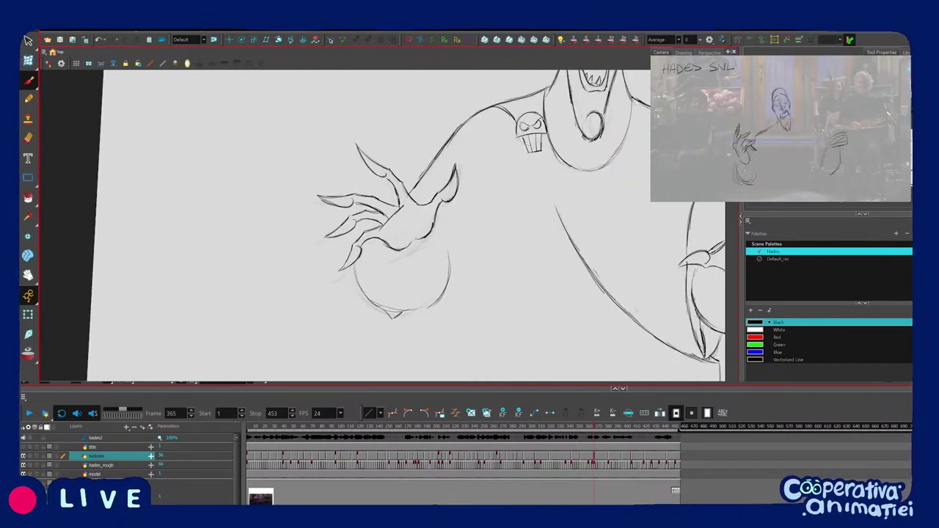
{"action": "left_click_drag", "start_coordinate": [394, 318], "coordinate": [415, 314]}
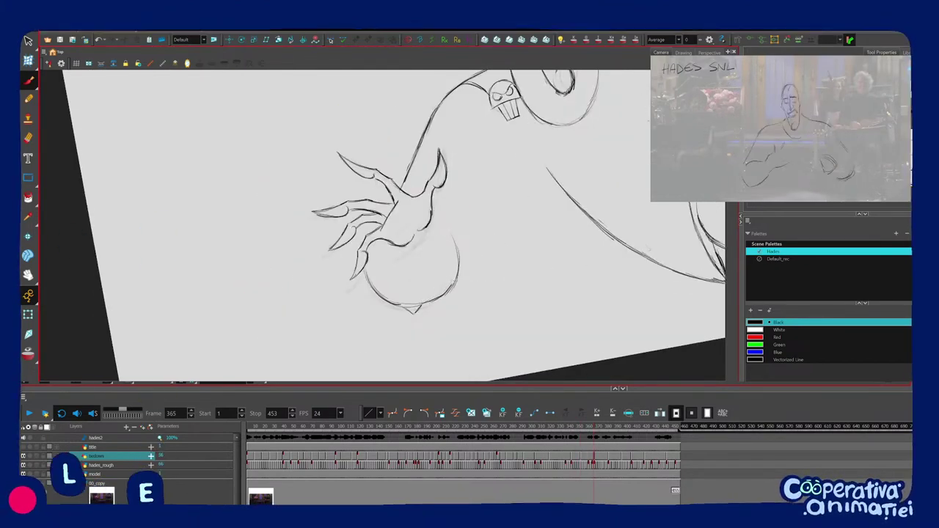
Rework the curve on the body side of the round forearm, checking it against the neighbouring key.
{"action": "key", "text": "f"}
{"action": "key", "text": "g"}
{"action": "key", "text": "ctrl+z"}
{"action": "left_click_drag", "start_coordinate": [437, 297], "coordinate": [453, 234]}
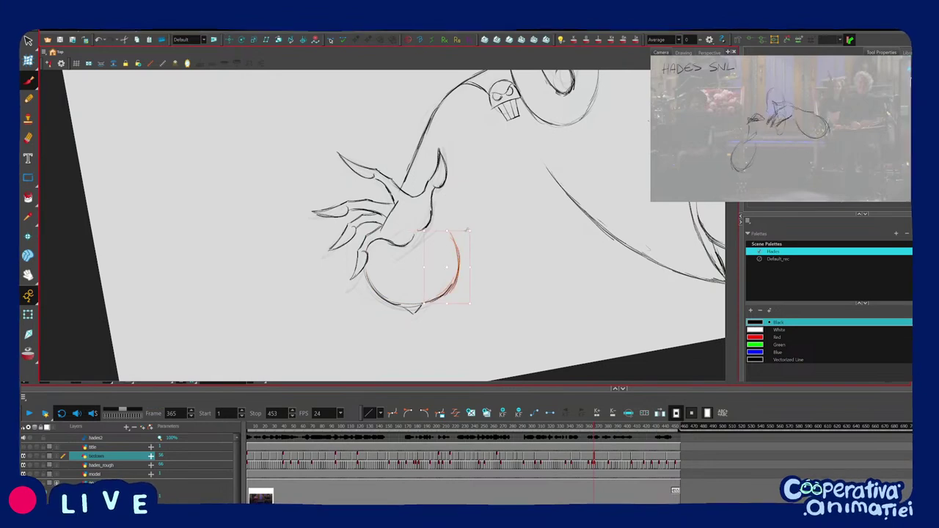
{"action": "key", "text": "f"}
{"action": "key", "text": "g"}
{"action": "left_click_drag", "start_coordinate": [450, 284], "coordinate": [458, 268]}
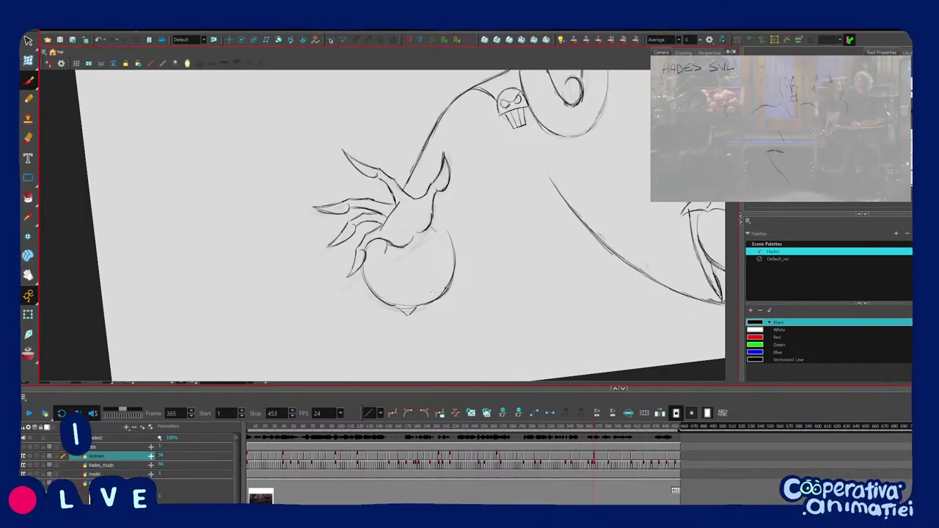
Flip between the key drawings at frames 351, 365 and 380 to compare the arms and drapery.
{"action": "key", "text": "g"}
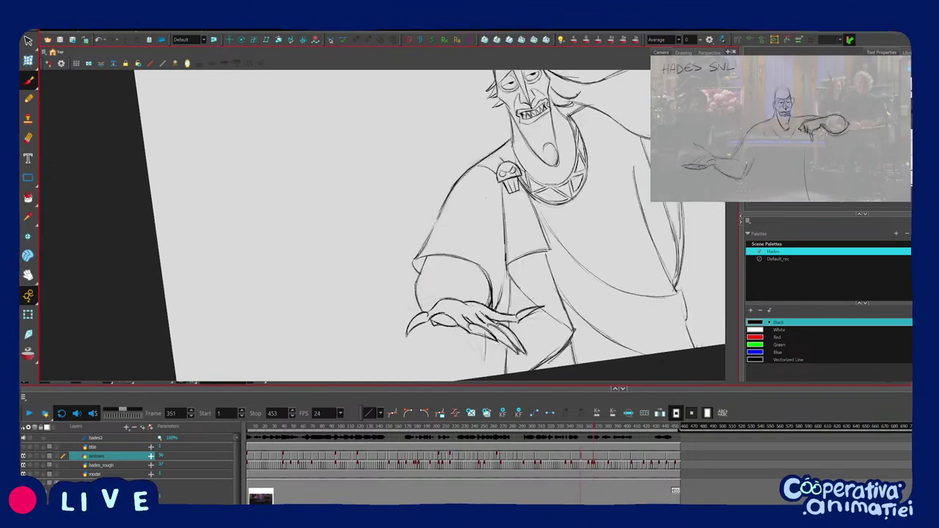
{"action": "key", "text": "g"}
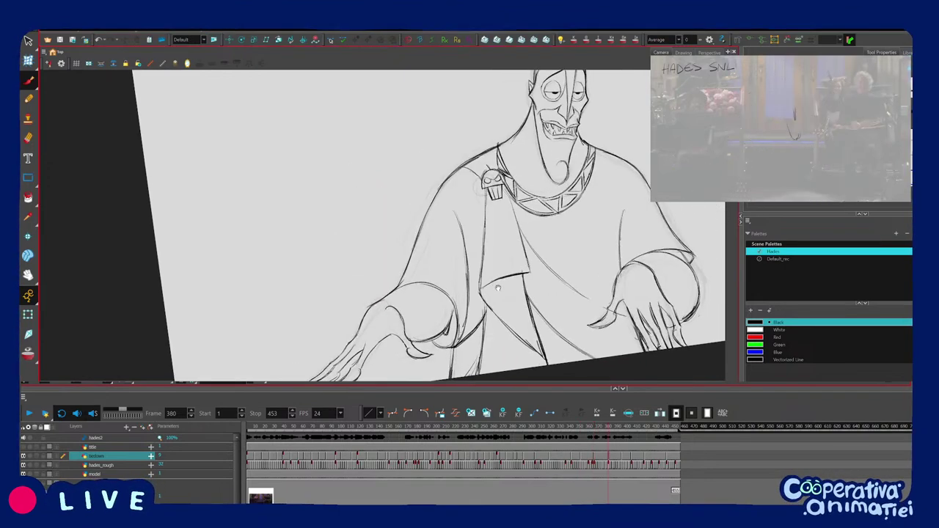
{"action": "key", "text": "g"}
{"action": "key", "text": "g"}
{"action": "key", "text": "f"}
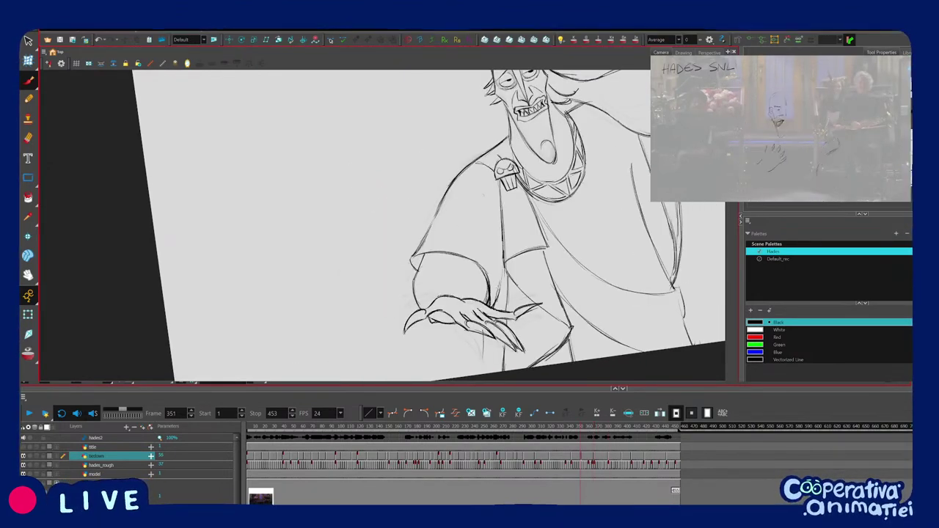
{"action": "key", "text": "f"}
{"action": "mouse_move", "coordinate": [372, 279]}
{"action": "left_mouse_down"}
{"action": "mouse_move", "coordinate": [437, 300]}
{"action": "mouse_move", "coordinate": [392, 310]}
{"action": "left_mouse_up"}
{"action": "key", "text": "g"}
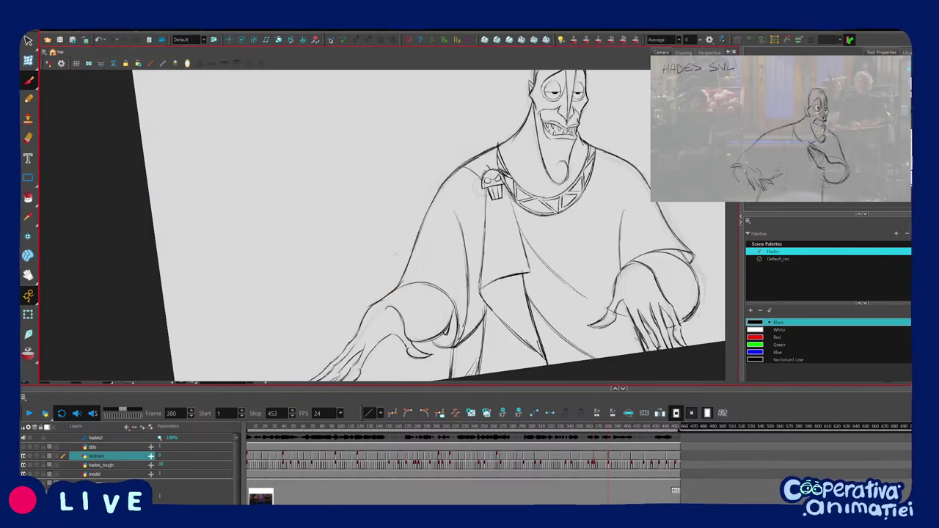
{"action": "key", "text": "f"}
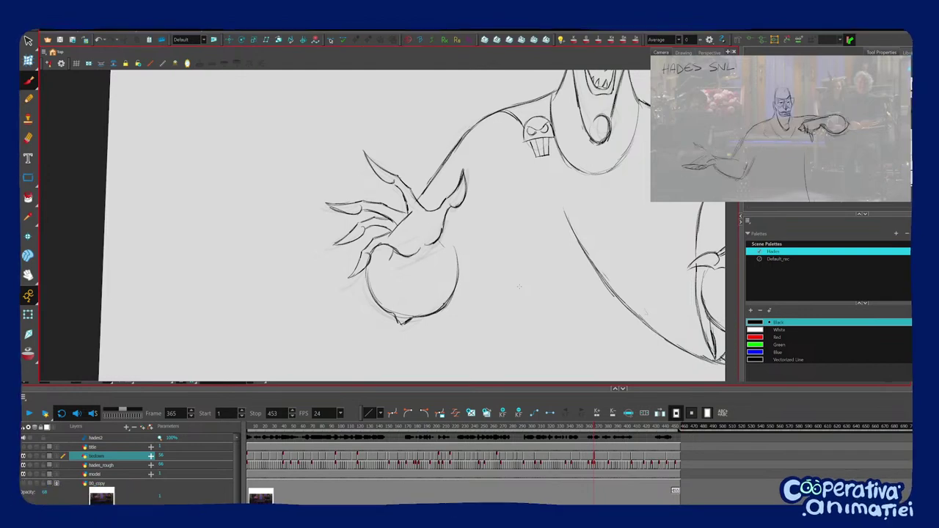
Compare with the neighbouring key and firm up the elbow tip and lower edge of the round forearm.
{"action": "left_click_drag", "start_coordinate": [490, 280], "coordinate": [486, 286]}
{"action": "key", "text": "f"}
{"action": "key", "text": "g"}
{"action": "left_click_drag", "start_coordinate": [402, 319], "coordinate": [436, 306]}
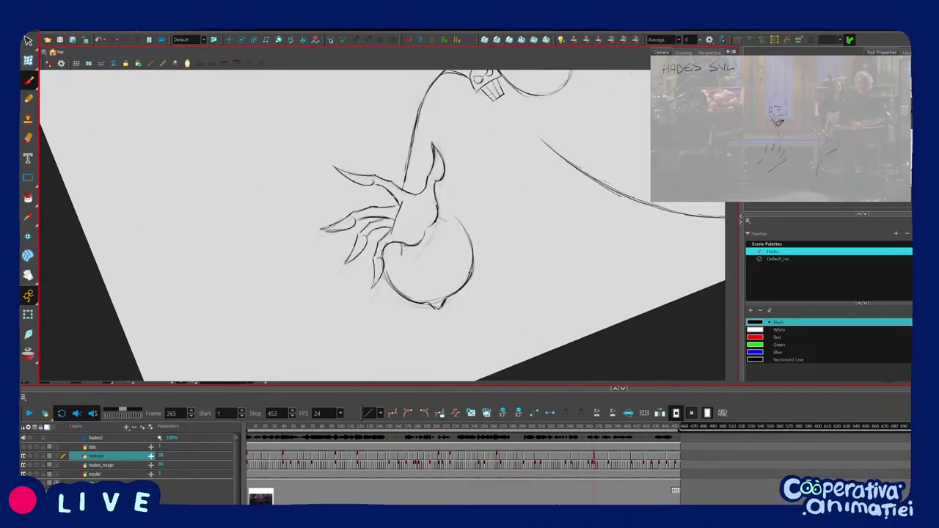
{"action": "left_click_drag", "start_coordinate": [480, 273], "coordinate": [466, 294]}
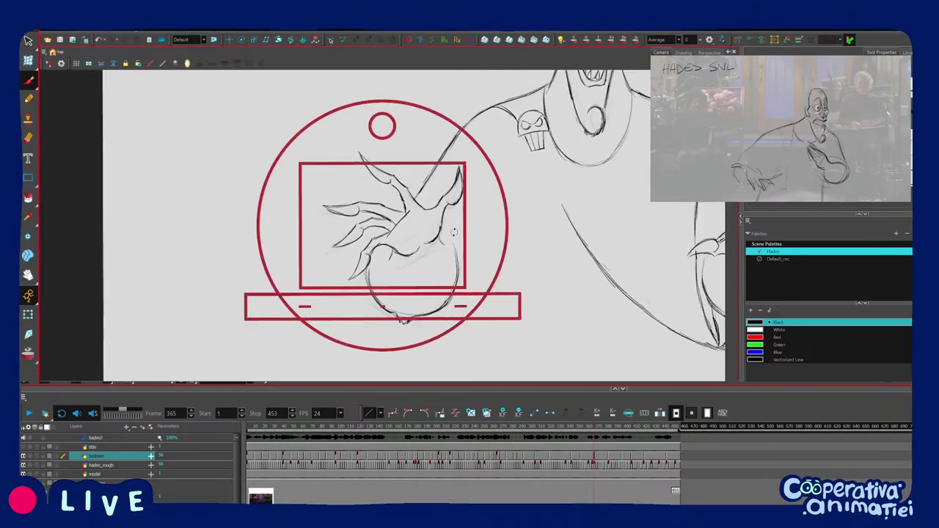
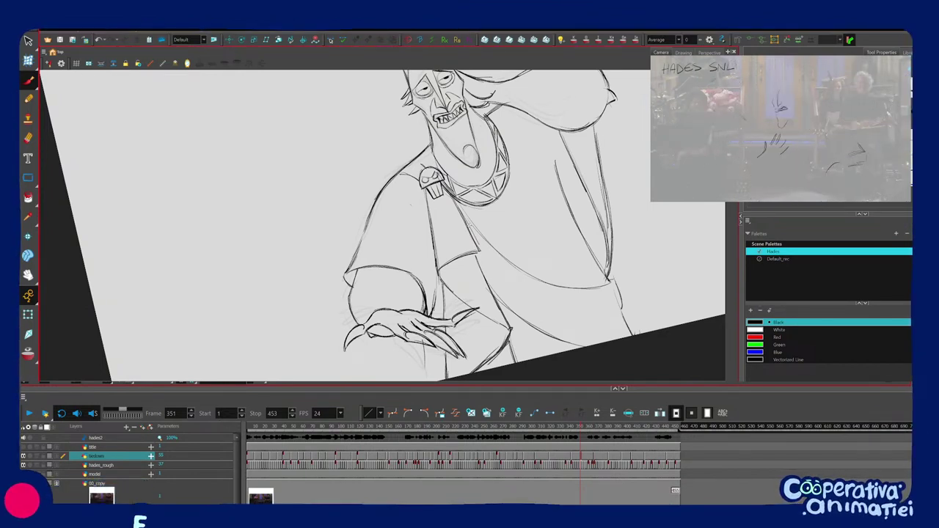
Draw the cloth hanging from the skull brooch with its flared side and curved hem, checking the neighbouring key at frame 351.
{"action": "key", "text": "l"}
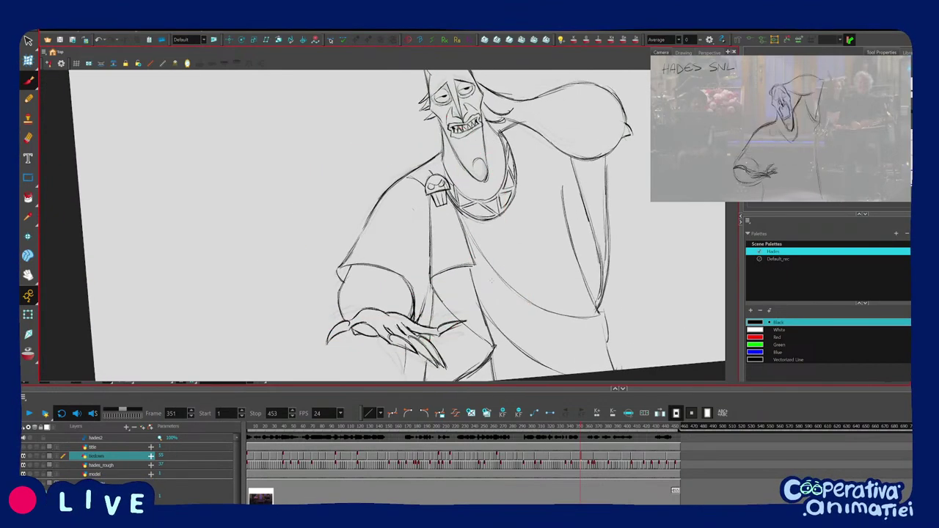
{"action": "key", "text": "g"}
{"action": "left_click_drag", "start_coordinate": [470, 246], "coordinate": [428, 268]}
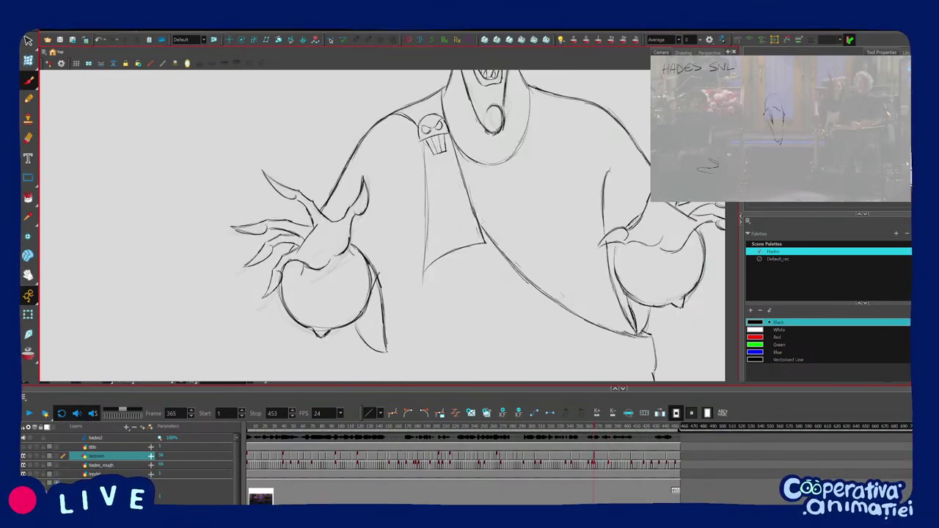
{"action": "left_click_drag", "start_coordinate": [484, 226], "coordinate": [449, 303]}
{"action": "key", "text": "shift+x"}
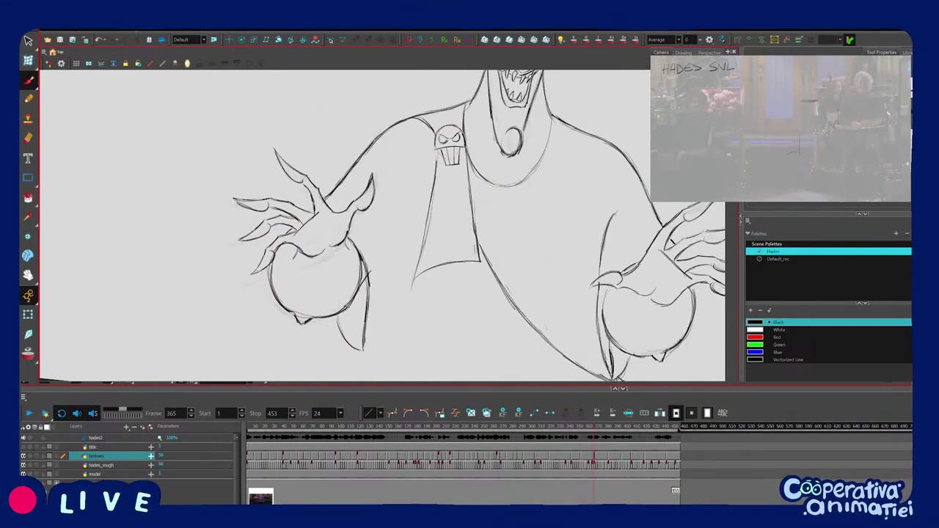
{"action": "key", "text": "1"}
{"action": "left_click_drag", "start_coordinate": [431, 189], "coordinate": [418, 181]}
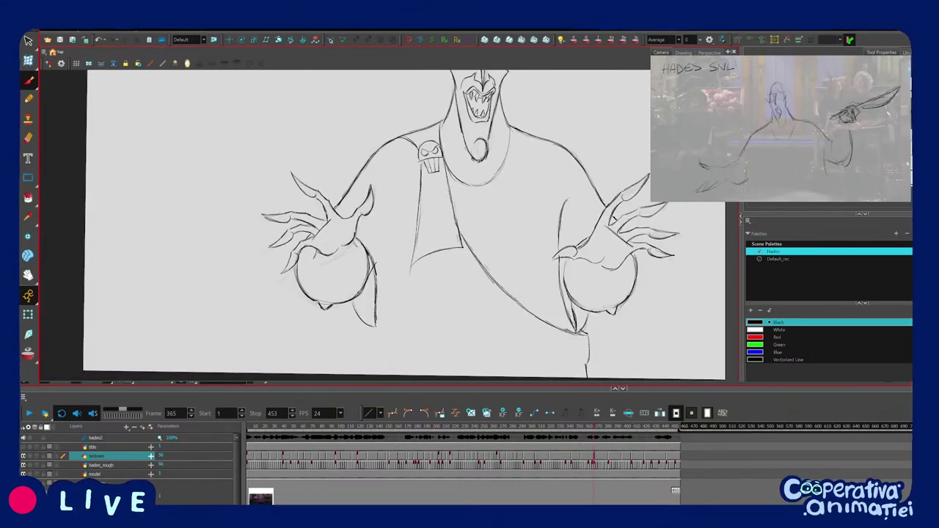
{"action": "key", "text": "f"}
{"action": "key", "text": "g"}
{"action": "key", "text": "g"}
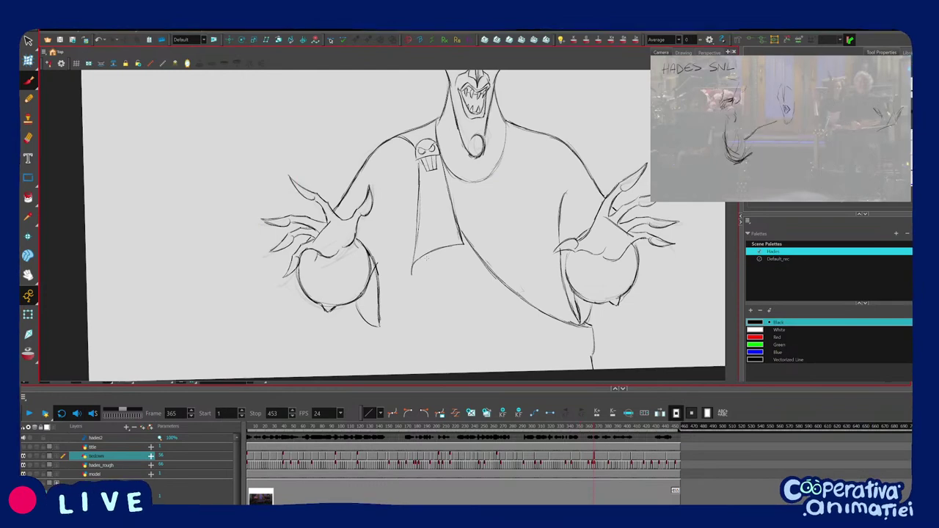
Draw the folded underside of the hanging cloth, its two edges tapering to a point below the hem.
{"action": "left_click_drag", "start_coordinate": [427, 258], "coordinate": [419, 240]}
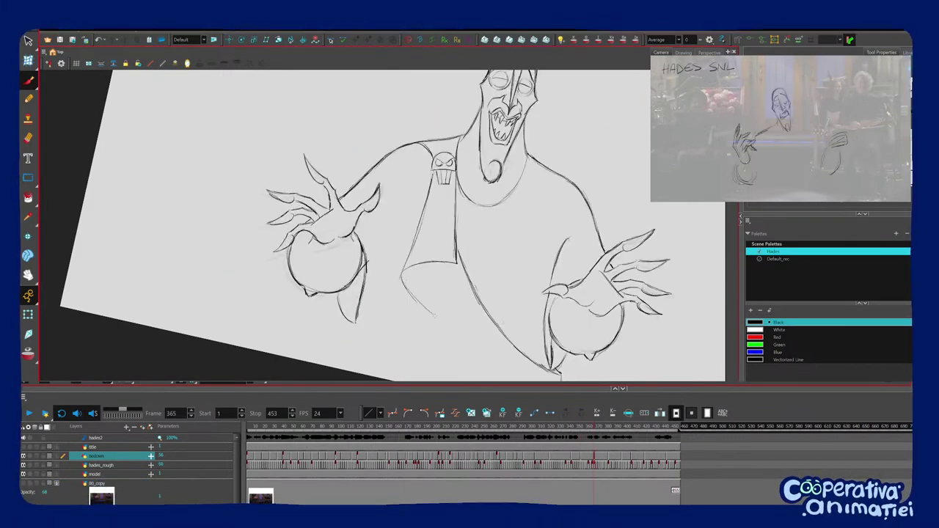
{"action": "key", "text": "f"}
{"action": "key", "text": "g"}
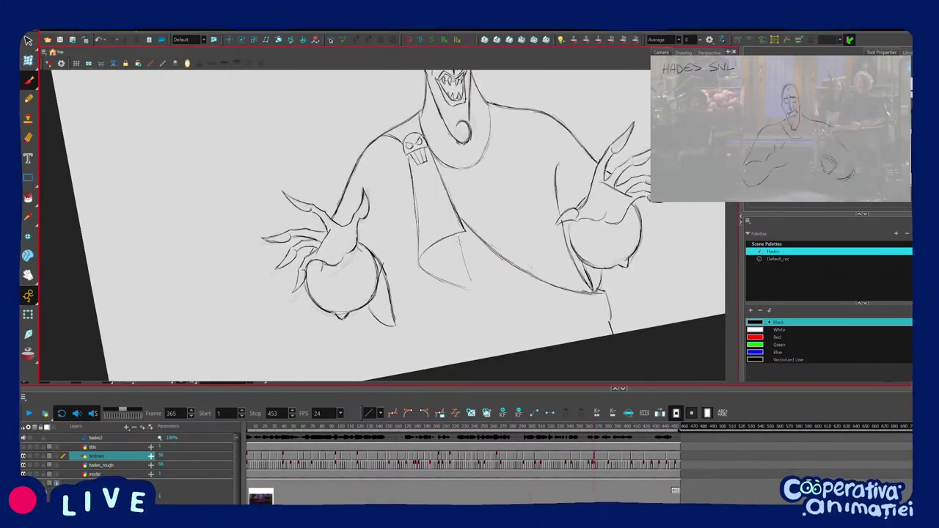
{"action": "mouse_move", "coordinate": [466, 260]}
{"action": "left_mouse_down"}
{"action": "mouse_move", "coordinate": [480, 296]}
{"action": "mouse_move", "coordinate": [477, 288]}
{"action": "mouse_move", "coordinate": [502, 271]}
{"action": "mouse_move", "coordinate": [493, 288]}
{"action": "left_mouse_up"}
{"action": "left_click_drag", "start_coordinate": [412, 274], "coordinate": [468, 325]}
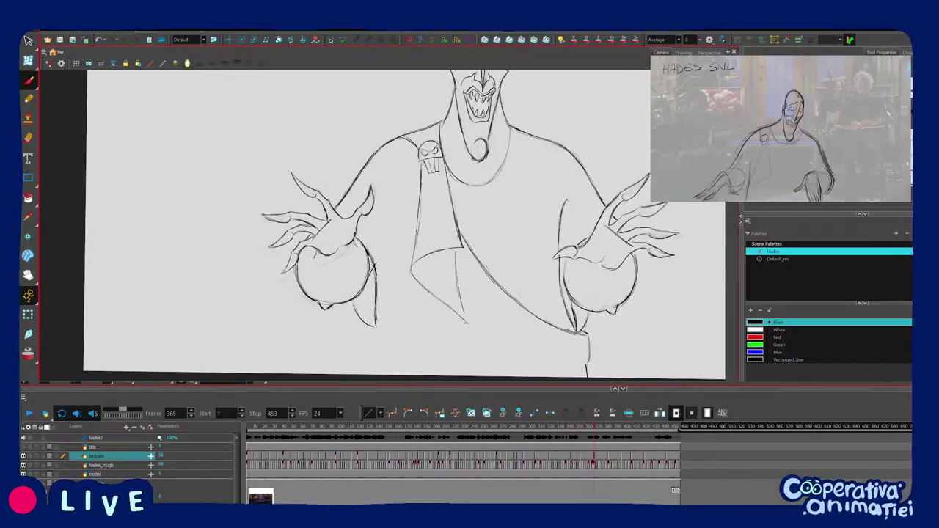
{"action": "left_click_drag", "start_coordinate": [484, 259], "coordinate": [491, 221]}
Compare the frame 365 drawing with its neighbouring key and firm up the side edge of the brooch cloth's folded underside.
{"action": "key", "text": "f"}
{"action": "key", "text": "g"}
{"action": "key", "text": "f"}
{"action": "key", "text": "g"}
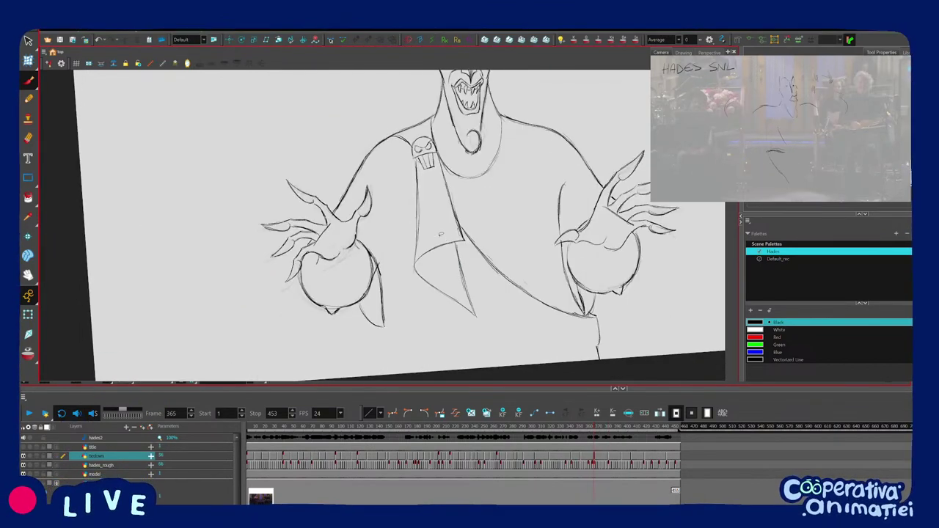
{"action": "key", "text": "Up"}
{"action": "key", "text": "Up"}
{"action": "key", "text": "Up"}
{"action": "left_click", "coordinate": [482, 205]}
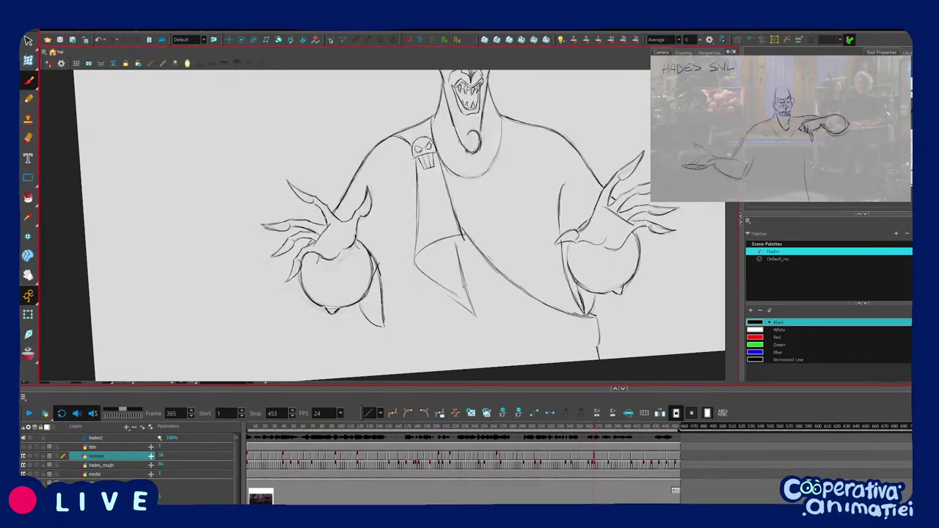
{"action": "left_click_drag", "start_coordinate": [467, 283], "coordinate": [467, 279]}
{"action": "key", "text": "Escape"}
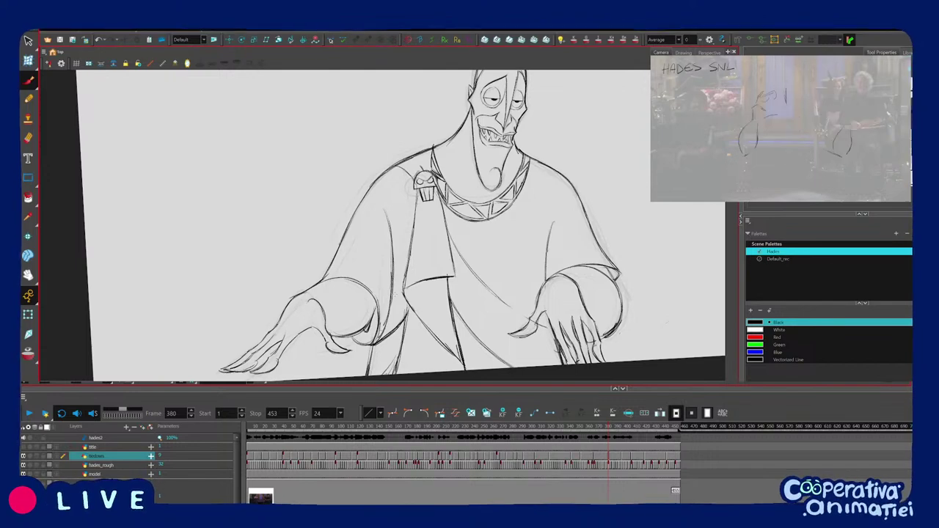
Compare the keys at frames 380 and 365, and hatch the shadowed inside of the brooch-side sleeve below the forearm at frame 380.
{"action": "scroll", "coordinate": [510, 257], "scroll_direction": "up", "scroll_amount": 1}
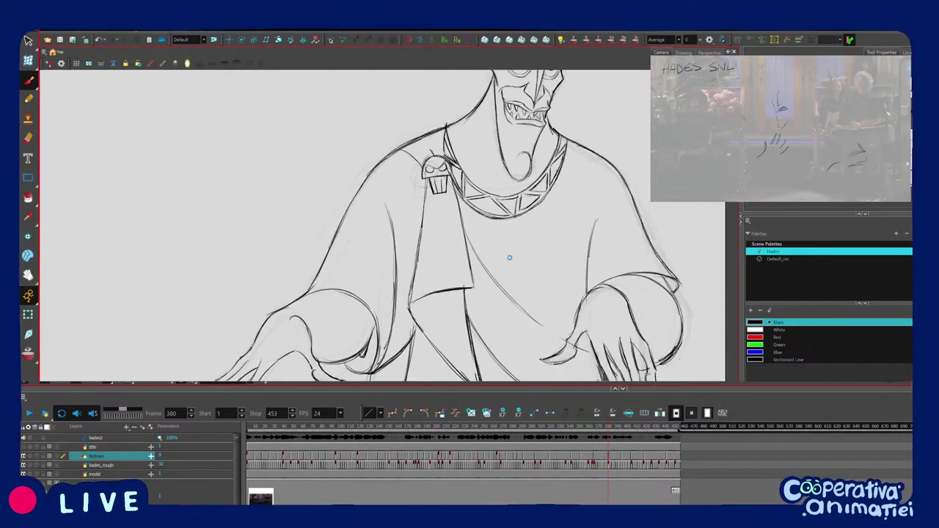
{"action": "scroll", "coordinate": [511, 257], "scroll_direction": "down", "scroll_amount": 1}
{"action": "mouse_move", "coordinate": [455, 253]}
{"action": "left_mouse_down"}
{"action": "mouse_move", "coordinate": [457, 243]}
{"action": "mouse_move", "coordinate": [471, 258]}
{"action": "left_mouse_up"}
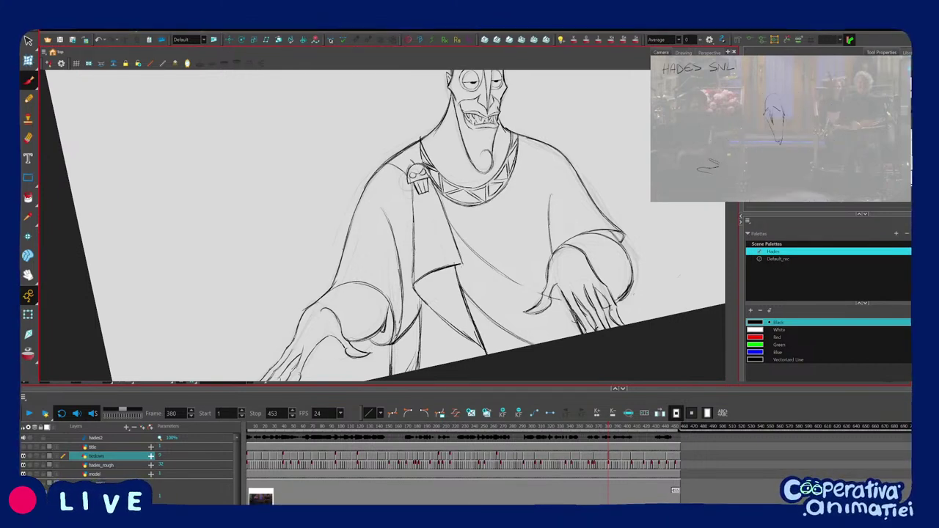
{"action": "scroll", "coordinate": [384, 222], "scroll_direction": "up", "scroll_amount": 2}
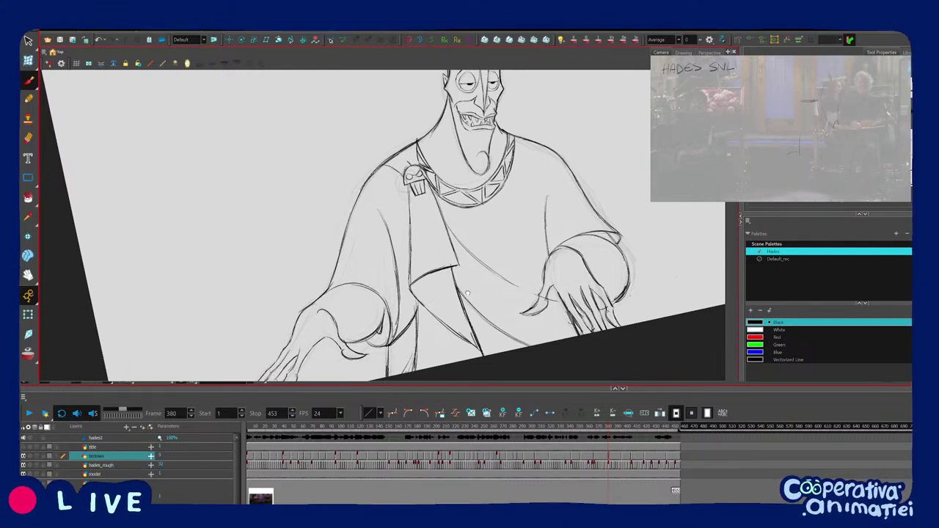
{"action": "scroll", "coordinate": [501, 253], "scroll_direction": "down", "scroll_amount": 2}
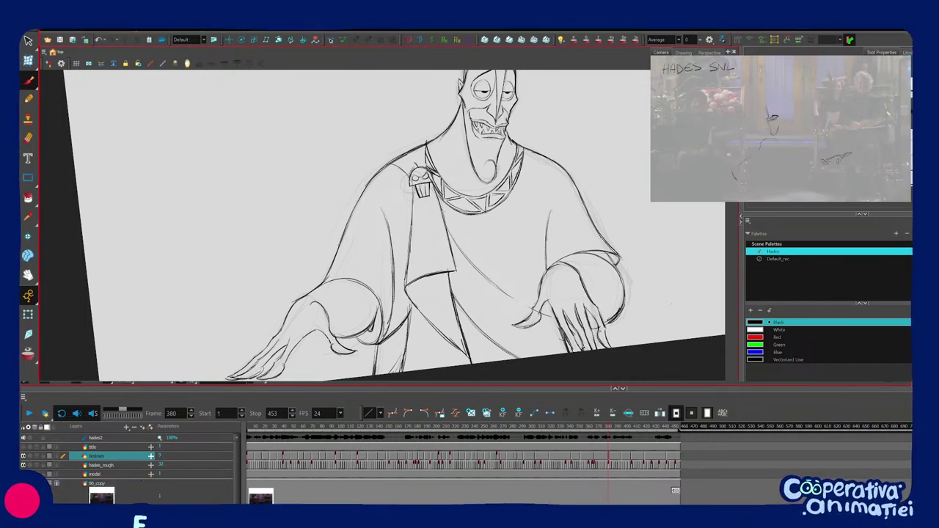
{"action": "left_click_drag", "start_coordinate": [521, 255], "coordinate": [548, 215]}
{"action": "key", "text": "f"}
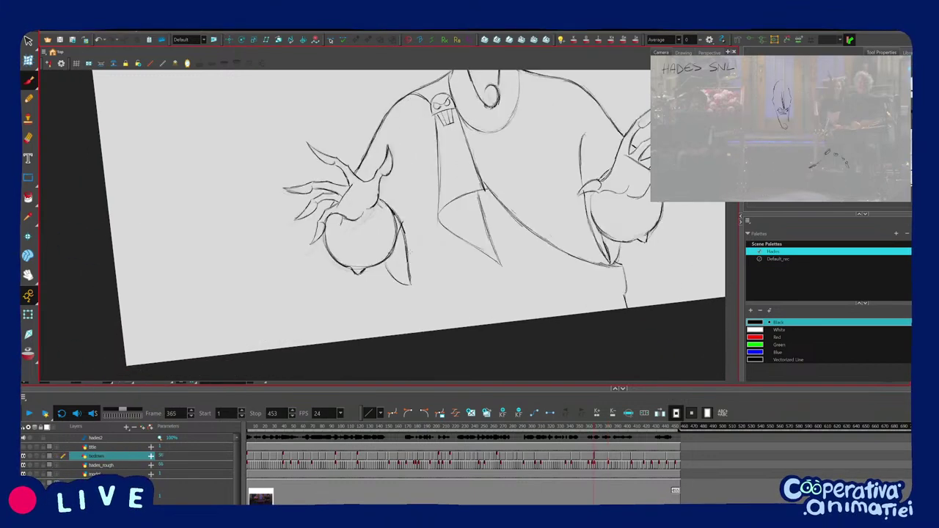
{"action": "key", "text": "g"}
{"action": "key", "text": "1"}
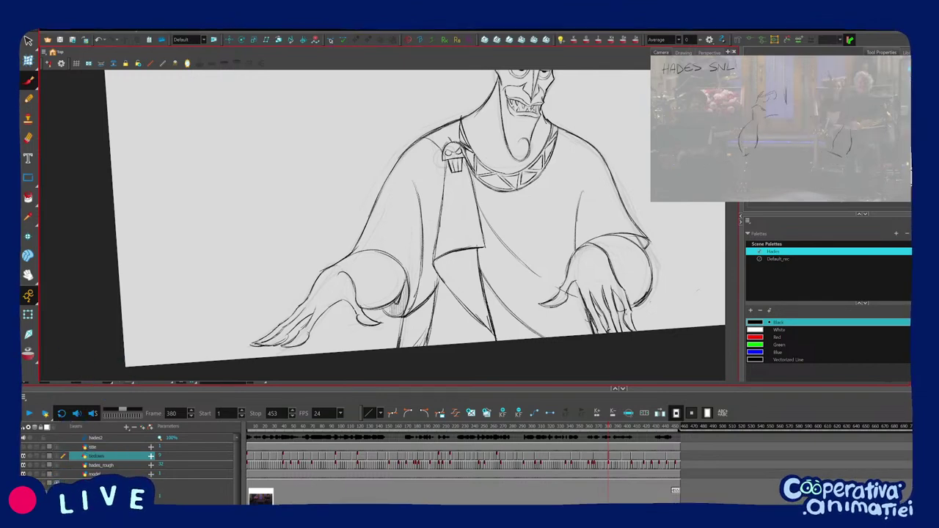
Undo the last stroke at frame 380 and touch up the contour of the round brooch-side forearm.
{"action": "key", "text": "f"}
{"action": "key", "text": "g"}
{"action": "left_click_drag", "start_coordinate": [437, 255], "coordinate": [426, 180]}
{"action": "key", "text": "ctrl+z"}
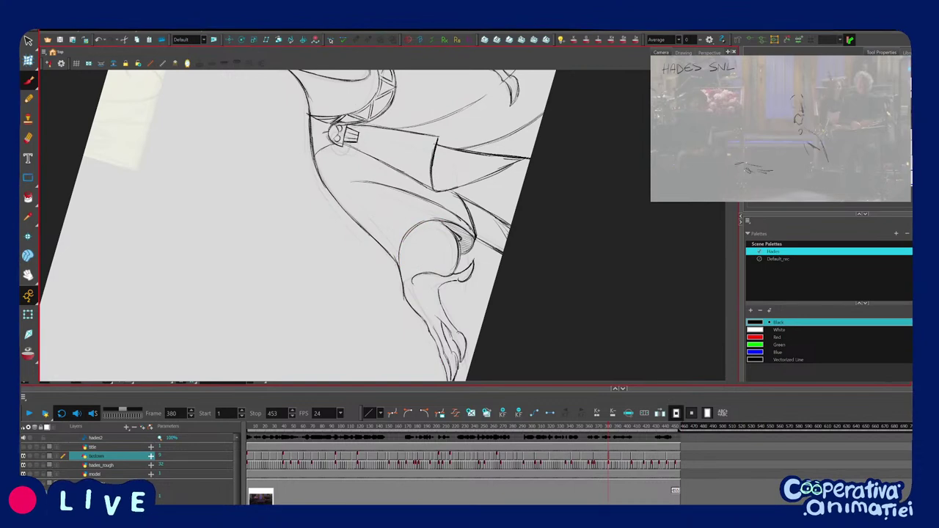
{"action": "mouse_move", "coordinate": [432, 213]}
{"action": "left_mouse_down"}
{"action": "mouse_move", "coordinate": [442, 240]}
{"action": "mouse_move", "coordinate": [431, 313]}
{"action": "mouse_move", "coordinate": [414, 347]}
{"action": "left_mouse_up"}
{"action": "key", "text": "1"}
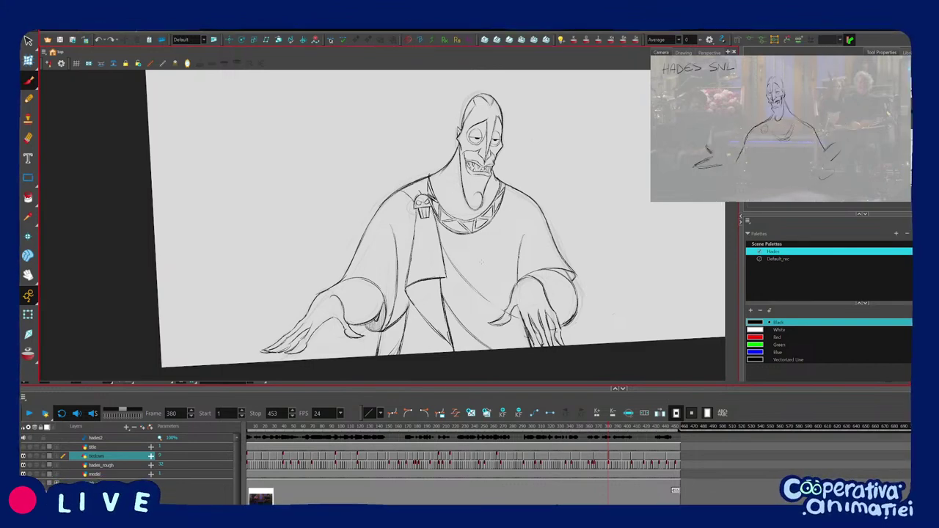
{"action": "scroll", "coordinate": [505, 273], "scroll_direction": "up", "scroll_amount": 1}
{"action": "left_click_drag", "start_coordinate": [502, 282], "coordinate": [530, 264]}
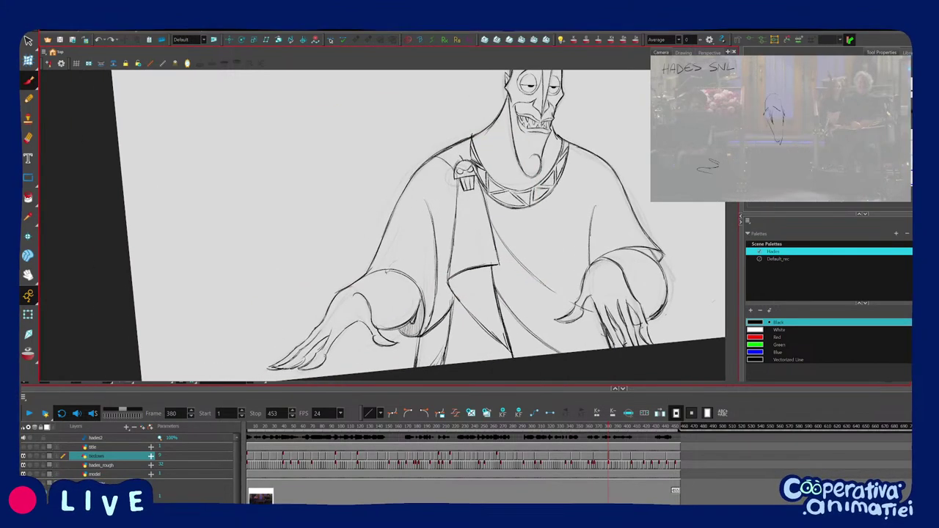
{"action": "left_click", "coordinate": [409, 273], "text": "ctrl"}
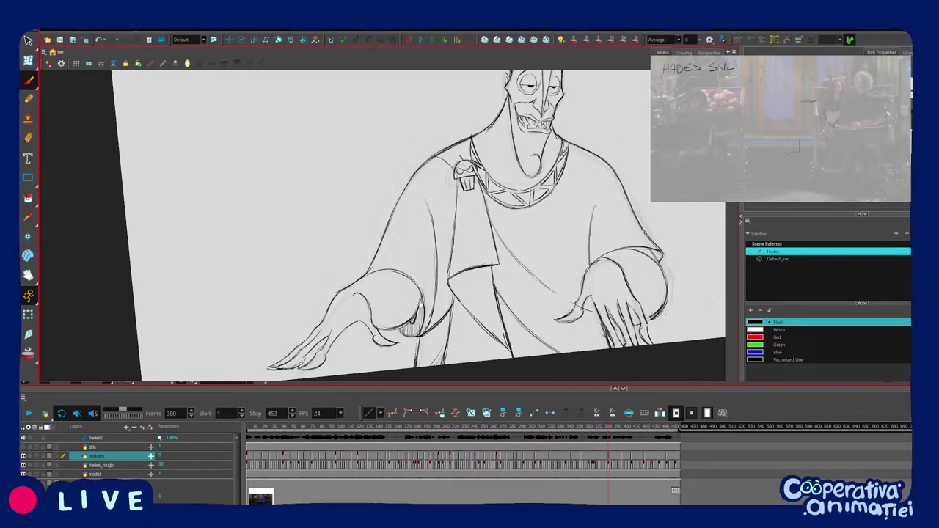
Check the frame 380 key against its neighbouring key, examining the face, brooch cloth, sleeves and hands.
{"action": "key", "text": "f"}
{"action": "key", "text": "g"}
{"action": "scroll", "coordinate": [443, 283], "scroll_direction": "down", "scroll_amount": 1}
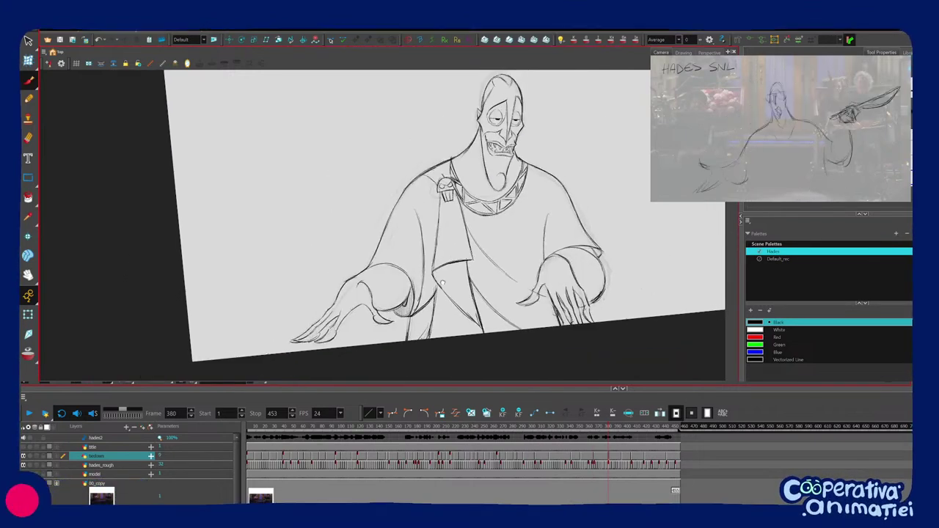
{"action": "left_click_drag", "start_coordinate": [442, 282], "coordinate": [434, 301]}
{"action": "left_click_drag", "start_coordinate": [524, 273], "coordinate": [474, 277]}
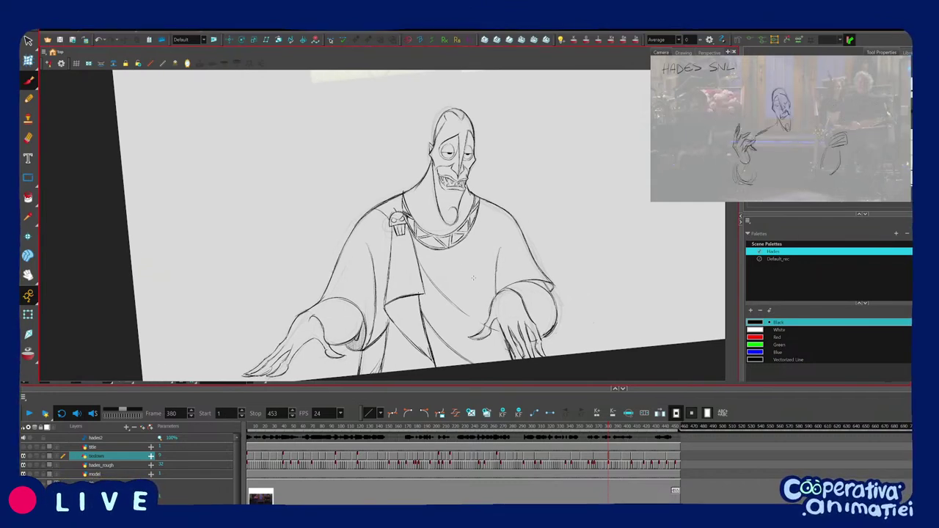
{"action": "key", "text": "2"}
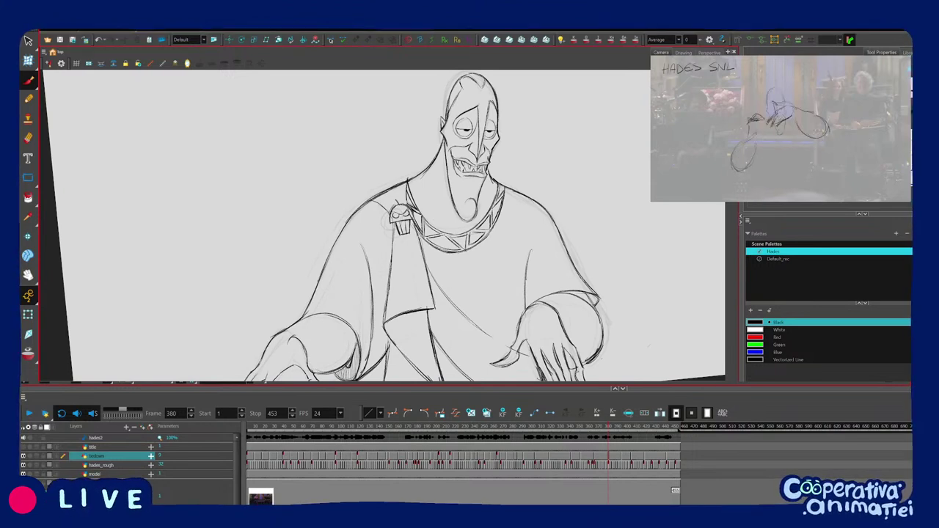
{"action": "key", "text": "e"}
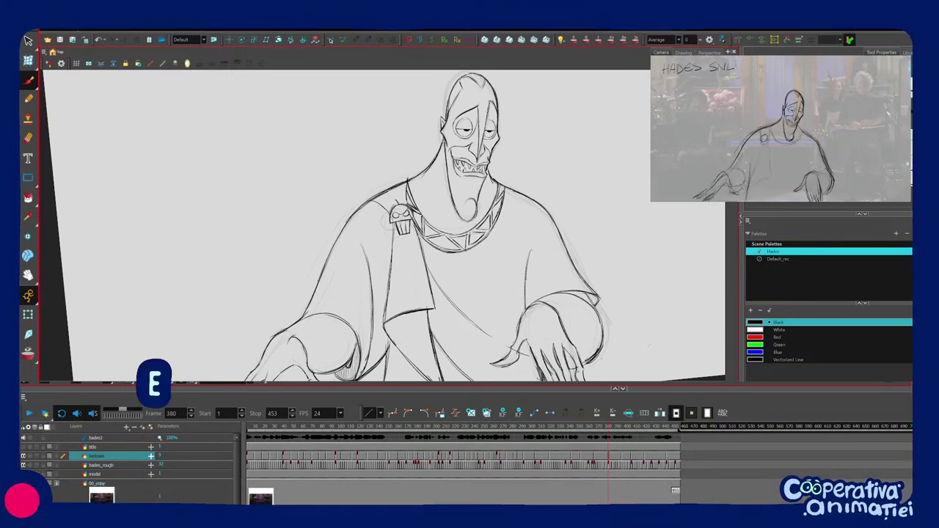
{"action": "key", "text": "2"}
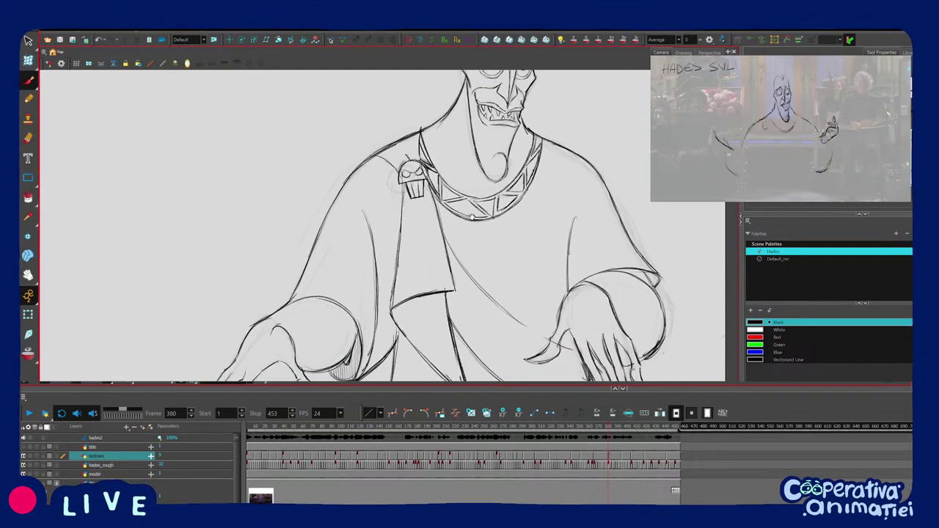
{"action": "key", "text": "1"}
{"action": "key", "text": "1"}
Go to the glasses-and-cleaver pose around frames 170 to 172 and examine its brooch-side forearm and sleeve.
{"action": "left_click_drag", "start_coordinate": [370, 427], "coordinate": [409, 426]}
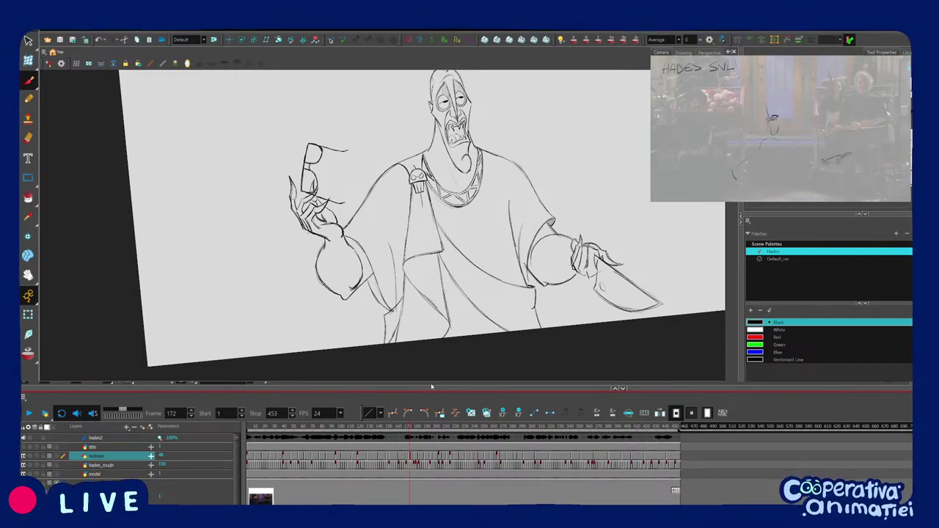
{"action": "key", "text": "2"}
{"action": "key", "text": "2"}
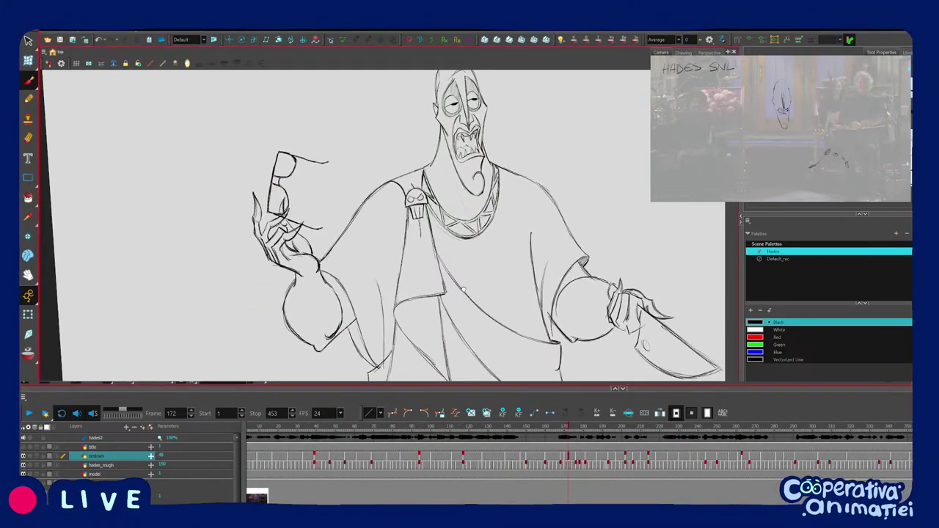
{"action": "left_click_drag", "start_coordinate": [451, 324], "coordinate": [441, 271]}
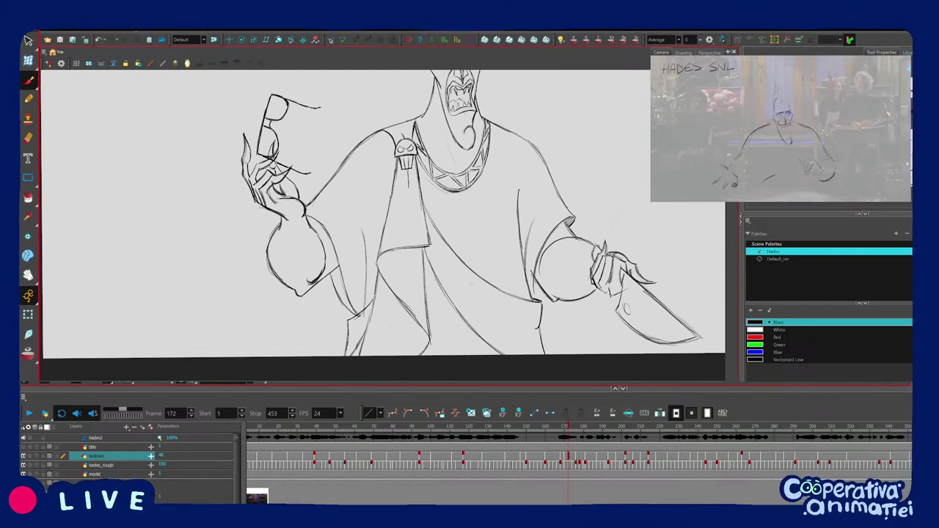
{"action": "key", "text": "1"}
{"action": "left_click_drag", "start_coordinate": [472, 284], "coordinate": [474, 280]}
{"action": "left_click_drag", "start_coordinate": [387, 262], "coordinate": [452, 246]}
{"action": "key", "text": "2"}
{"action": "key", "text": "2"}
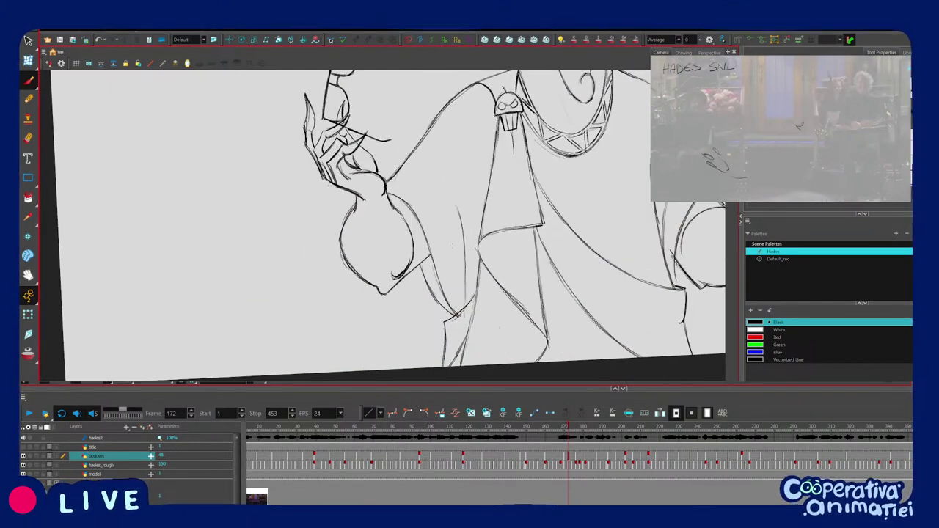
{"action": "key", "text": "comma"}
{"action": "key", "text": "comma"}
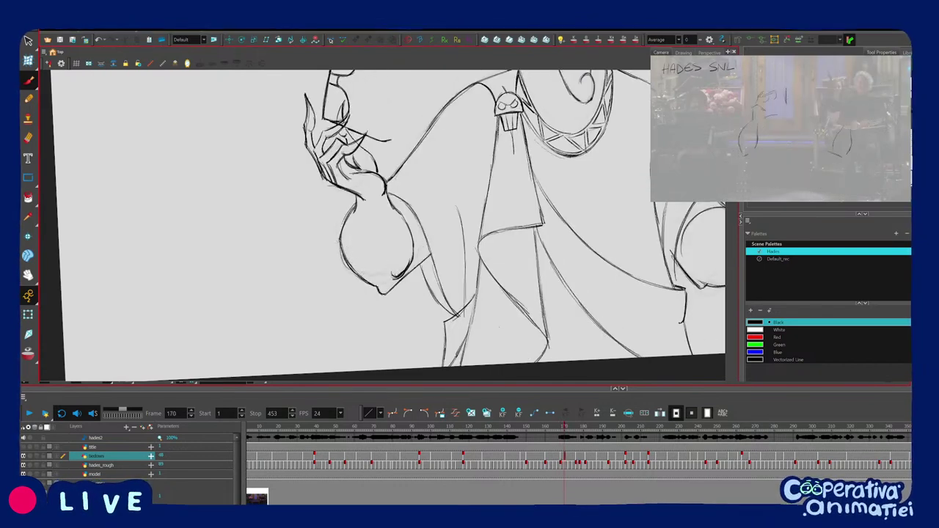
Try a stroke along the outer edge of the forearm below the glasses, undo it and compare with the neighbouring keys.
{"action": "left_click_drag", "start_coordinate": [340, 241], "coordinate": [356, 279]}
{"action": "key", "text": "ctrl+z"}
{"action": "key", "text": "g"}
{"action": "key", "text": "f"}
{"action": "key", "text": "f"}
{"action": "key", "text": "g"}
{"action": "key", "text": "g"}
{"action": "key", "text": "f"}
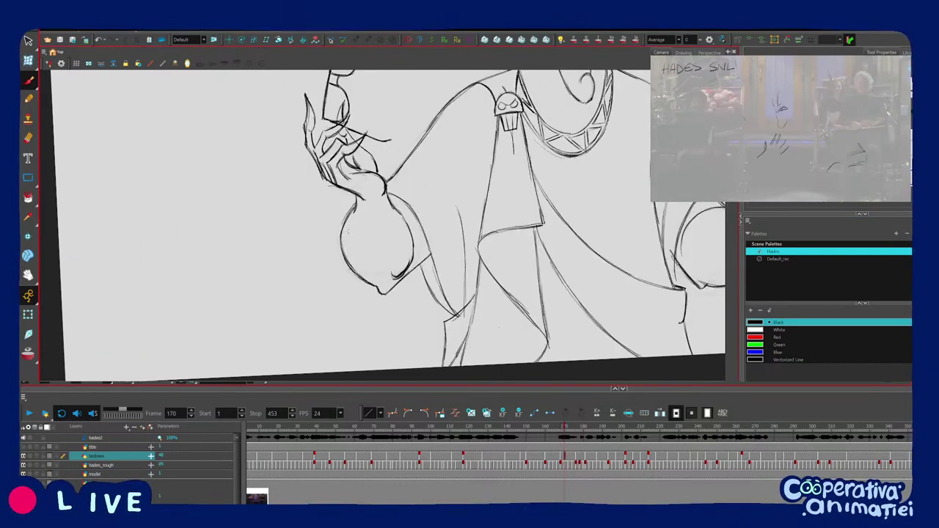
Firm up the contour of the round forearm below the hand holding the glasses, checking the neighbouring key.
{"action": "key", "text": "period"}
{"action": "key", "text": "comma"}
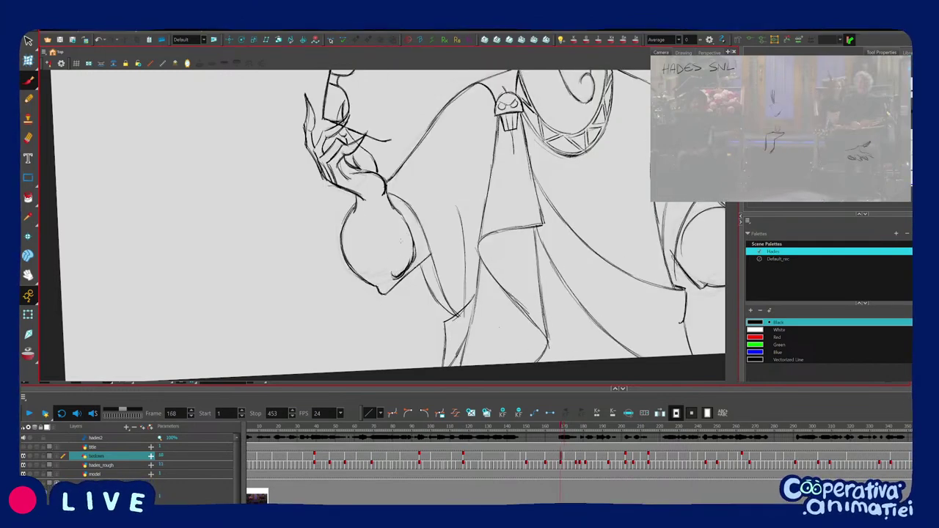
{"action": "left_click_drag", "start_coordinate": [348, 218], "coordinate": [342, 247]}
{"action": "key", "text": "g"}
{"action": "key", "text": "f"}
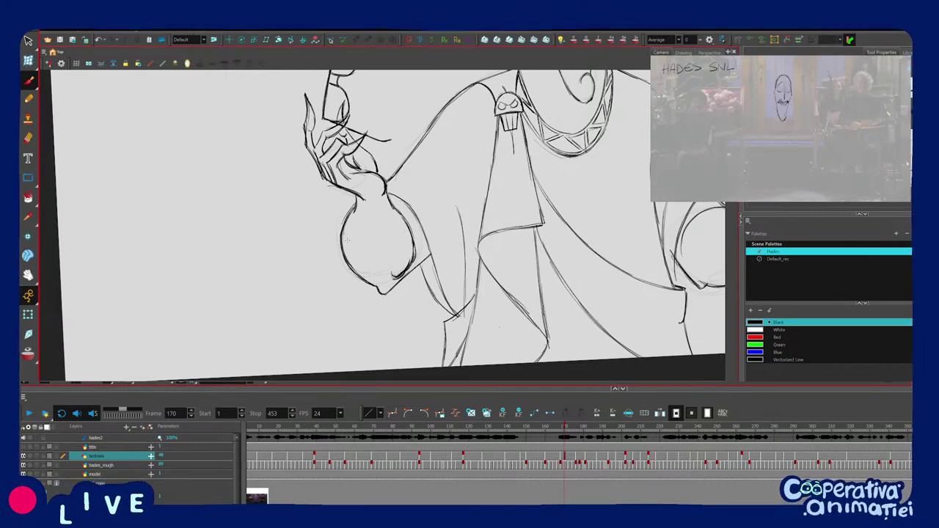
Hatch the shadowed inside of the sleeve beside the glasses-side elbow and touch up the sleeve's long fold line at frame 170.
{"action": "scroll", "coordinate": [377, 307], "scroll_direction": "down", "scroll_amount": 2}
{"action": "scroll", "coordinate": [412, 350], "scroll_direction": "up", "scroll_amount": 2}
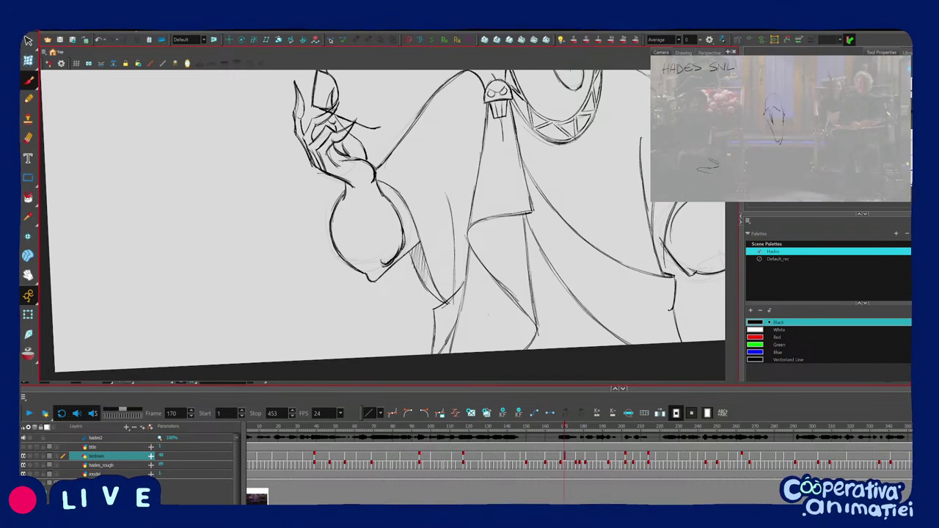
{"action": "left_click_drag", "start_coordinate": [470, 221], "coordinate": [449, 275]}
{"action": "left_click_drag", "start_coordinate": [456, 240], "coordinate": [426, 286]}
{"action": "left_click_drag", "start_coordinate": [448, 274], "coordinate": [469, 224]}
{"action": "left_click_drag", "start_coordinate": [446, 193], "coordinate": [452, 218]}
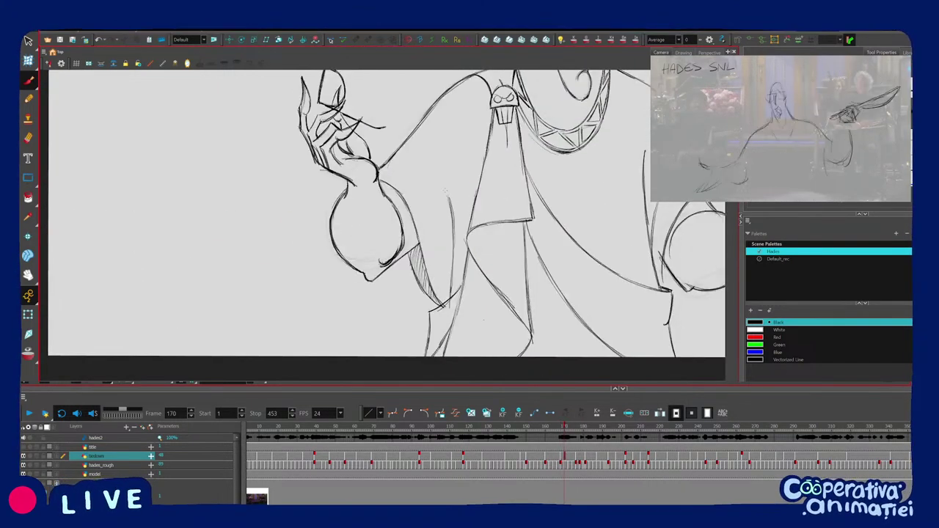
{"action": "key", "text": "comma"}
{"action": "key", "text": "period"}
{"action": "key", "text": "comma"}
{"action": "key", "text": "period"}
{"action": "left_click_drag", "start_coordinate": [484, 320], "coordinate": [488, 314]}
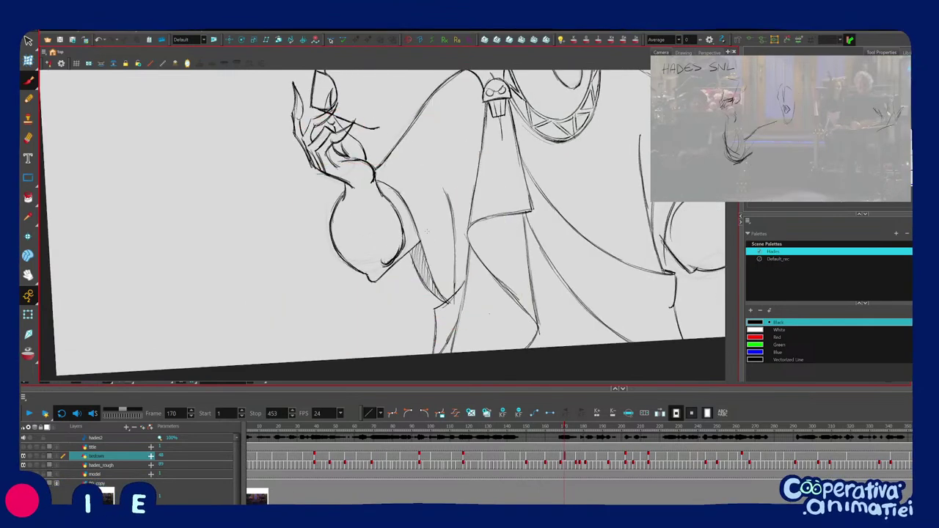
Select the short line curving from the shoulder to the skull brooch at frame 170 and compare it with the neighbouring key.
{"action": "key", "text": "1"}
{"action": "key", "text": "f"}
{"action": "key", "text": "g"}
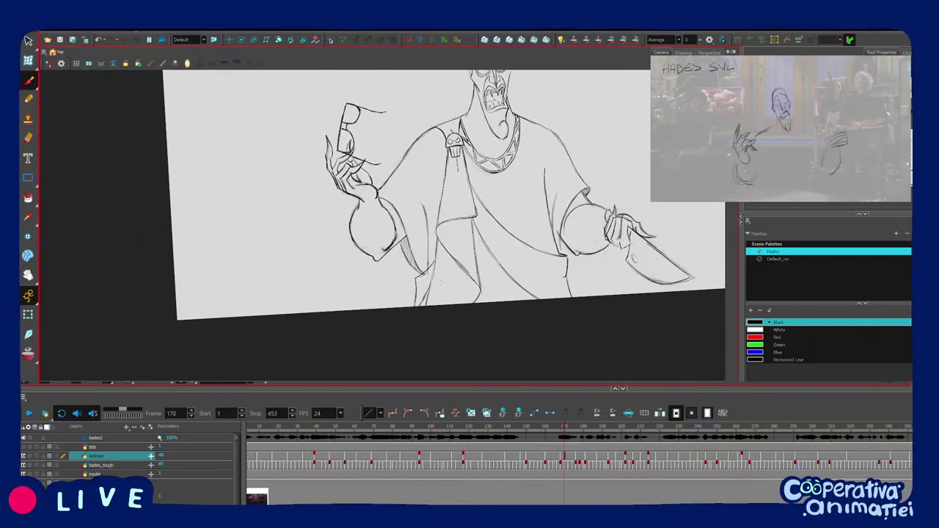
{"action": "key", "text": "f"}
{"action": "key", "text": "g"}
{"action": "left_click_drag", "start_coordinate": [441, 283], "coordinate": [413, 359]}
{"action": "key", "text": "2"}
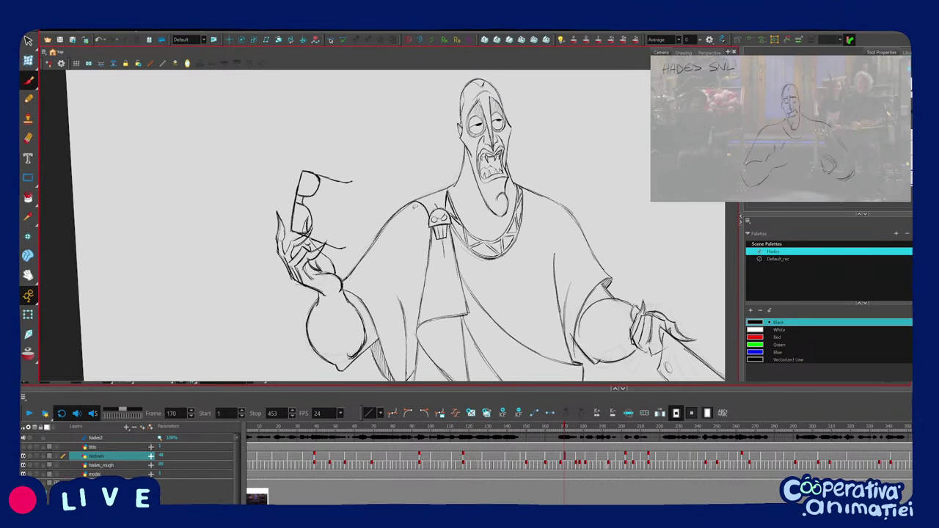
{"action": "left_click", "coordinate": [417, 201]}
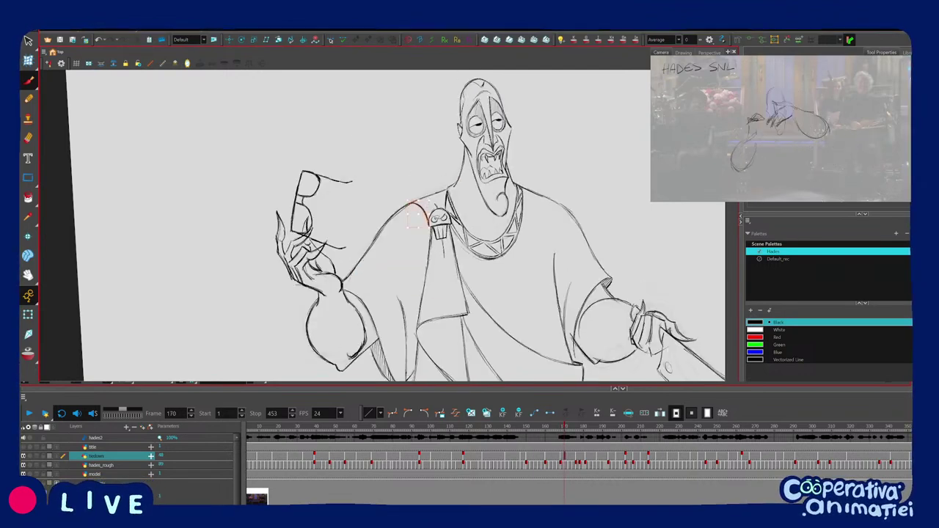
{"action": "key", "text": "f"}
{"action": "key", "text": "g"}
{"action": "key", "text": "f"}
{"action": "key", "text": "g"}
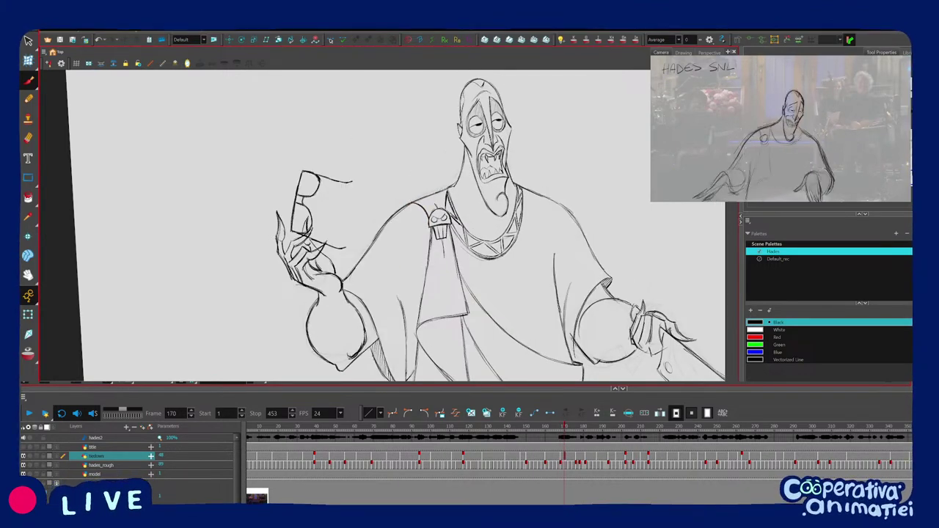
Step forward through frames 176 to 187 to review the movement of the arms and glasses across the whole figure.
{"action": "key", "text": "1"}
{"action": "key", "text": "1"}
{"action": "key", "text": "g"}
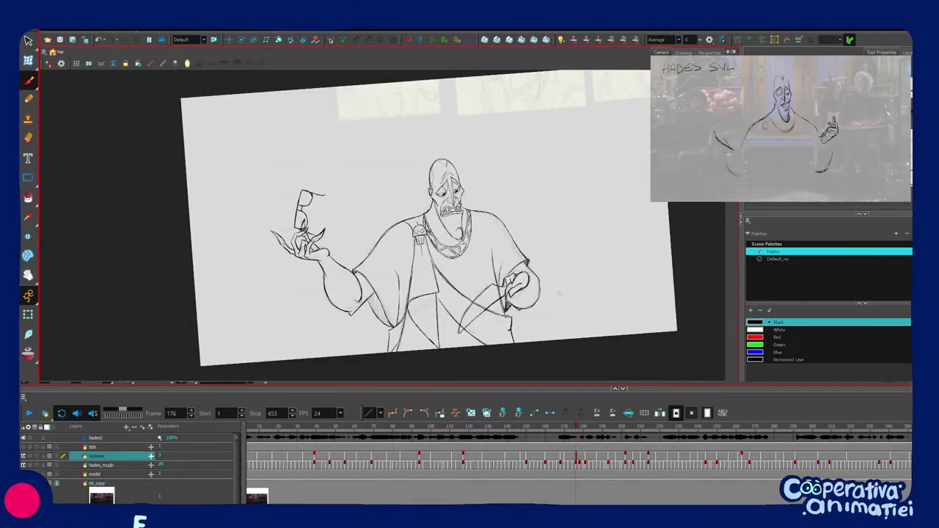
{"action": "key", "text": "period"}
{"action": "key", "text": "period"}
{"action": "key", "text": "period"}
{"action": "key", "text": "period"}
{"action": "key", "text": "period"}
{"action": "key", "text": "period"}
{"action": "key", "text": "period"}
{"action": "key", "text": "period"}
{"action": "key", "text": "period"}
{"action": "key", "text": "period"}
{"action": "key", "text": "period"}
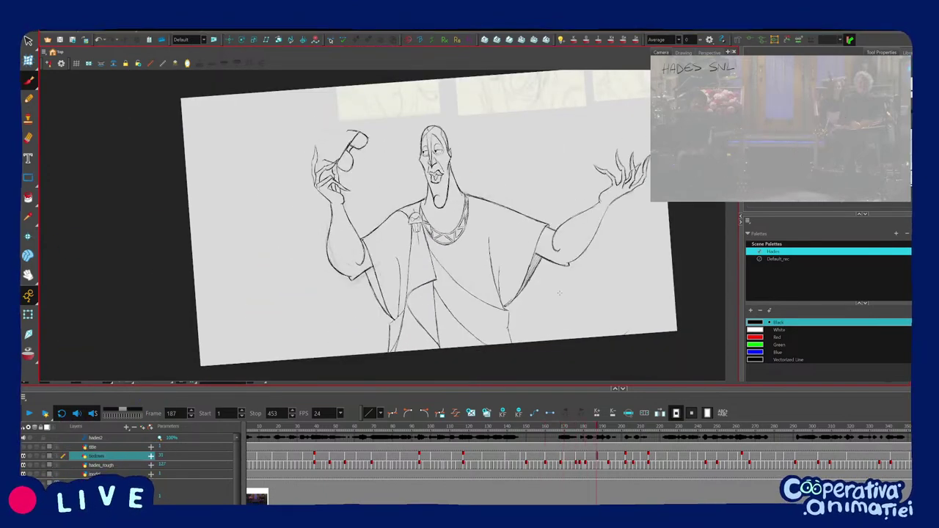
Step forward through frames 187 to 210 to review the arm and hand movement.
{"action": "key", "text": "period"}
{"action": "key", "text": "period"}
{"action": "key", "text": "period"}
{"action": "key", "text": "period"}
{"action": "key", "text": "period"}
{"action": "key", "text": "period"}
{"action": "key", "text": "period"}
{"action": "key", "text": "period"}
{"action": "key", "text": "period"}
{"action": "key", "text": "period"}
{"action": "key", "text": "period"}
{"action": "key", "text": "period"}
{"action": "key", "text": "period"}
{"action": "key", "text": "period"}
{"action": "key", "text": "period"}
{"action": "key", "text": "period"}
{"action": "key", "text": "period"}
{"action": "key", "text": "period"}
{"action": "key", "text": "period"}
{"action": "key", "text": "period"}
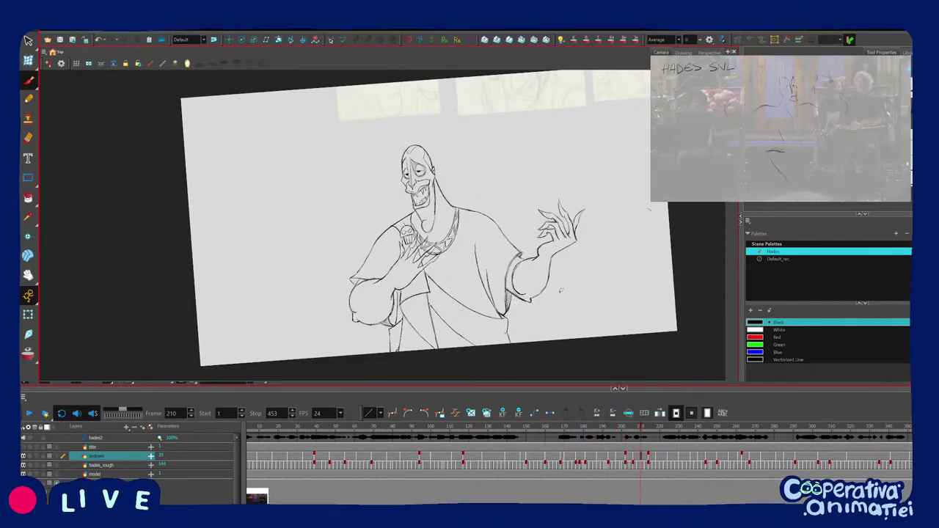
Compare the clean keys at frames 202 and 206, examining the face and the hand held to the chest.
{"action": "key", "text": "f"}
{"action": "key", "text": "f"}
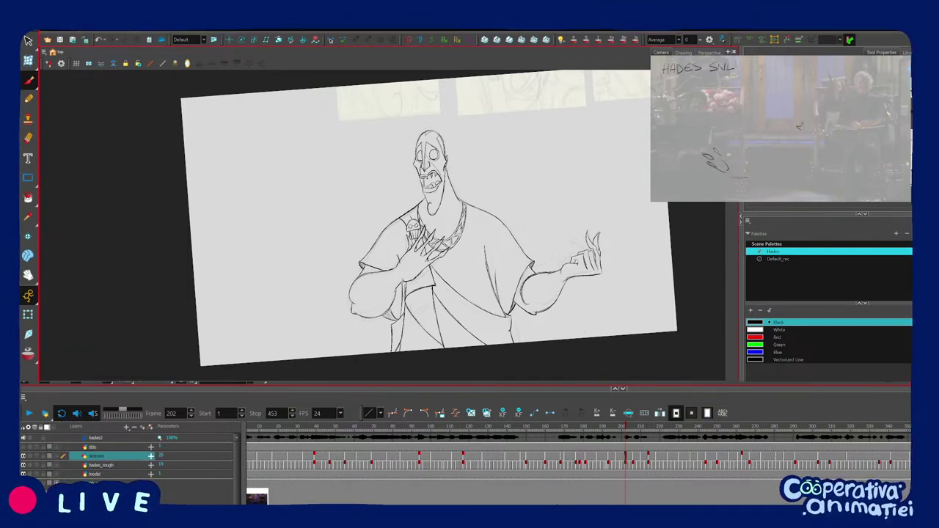
{"action": "key", "text": "1"}
{"action": "key", "text": "period"}
{"action": "key", "text": "period"}
{"action": "key", "text": "period"}
{"action": "key", "text": "period"}
{"action": "key", "text": "2"}
{"action": "key", "text": "2"}
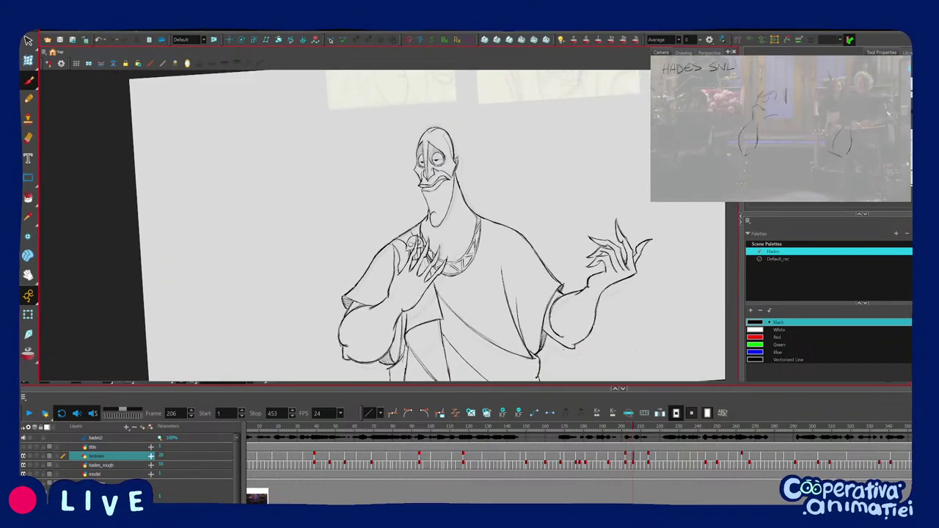
{"action": "key", "text": "comma"}
{"action": "key", "text": "comma"}
{"action": "key", "text": "comma"}
{"action": "key", "text": "comma"}
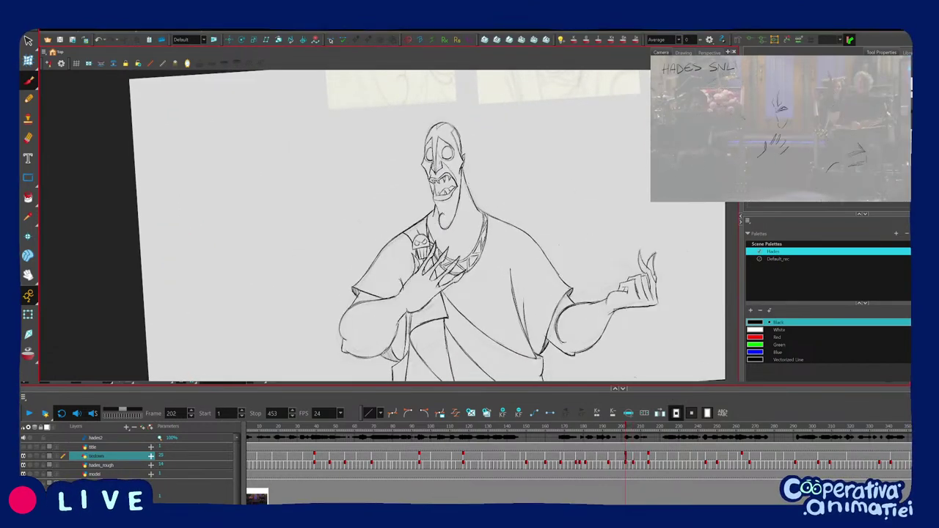
{"action": "key", "text": "2"}
{"action": "key", "text": "v"}
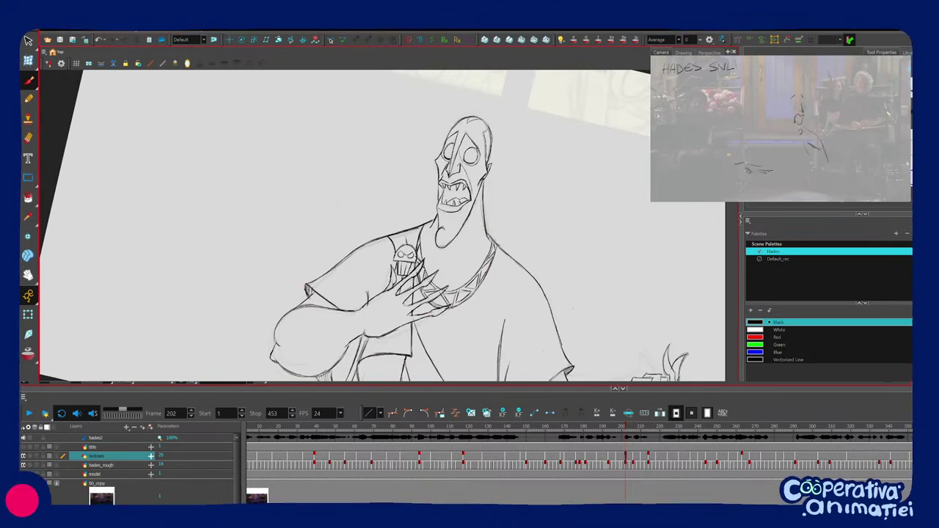
{"action": "key", "text": "c"}
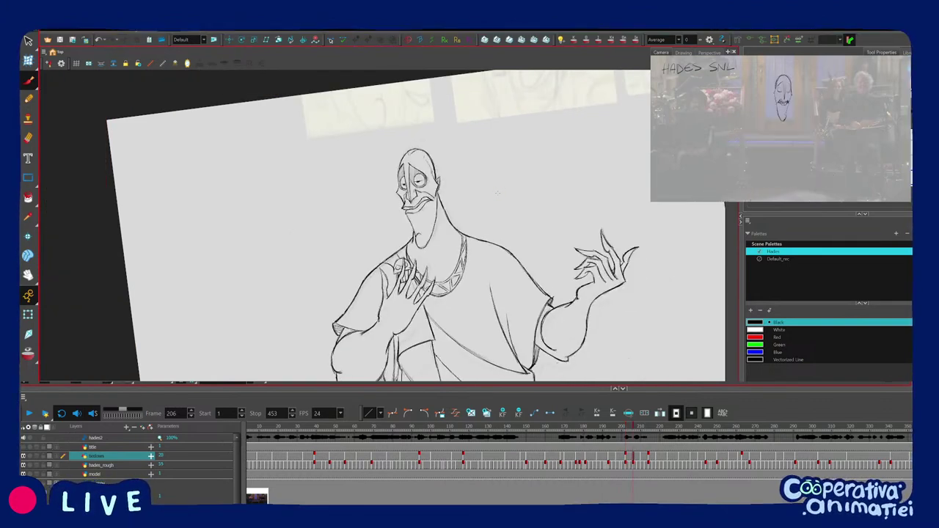
Scrub backward from frame 206 and forward to frame 193 to review the motion between the clean keys.
{"action": "key", "text": "comma"}
{"action": "key", "text": "comma"}
{"action": "key", "text": "comma"}
{"action": "key", "text": "comma"}
{"action": "key", "text": "comma"}
{"action": "key", "text": "comma"}
{"action": "key", "text": "comma"}
{"action": "key", "text": "comma"}
{"action": "key", "text": "comma"}
{"action": "key", "text": "comma"}
{"action": "key", "text": "comma"}
{"action": "key", "text": "comma"}
{"action": "key", "text": "comma"}
{"action": "key", "text": "comma"}
{"action": "key", "text": "comma"}
{"action": "key", "text": "comma"}
{"action": "key", "text": "comma"}
{"action": "key", "text": "comma"}
{"action": "key", "text": "comma"}
{"action": "key", "text": "period"}
{"action": "key", "text": "period"}
{"action": "key", "text": "period"}
{"action": "key", "text": "period"}
{"action": "key", "text": "period"}
{"action": "key", "text": "period"}
{"action": "key", "text": "period"}
{"action": "key", "text": "period"}
{"action": "key", "text": "period"}
{"action": "key", "text": "period"}
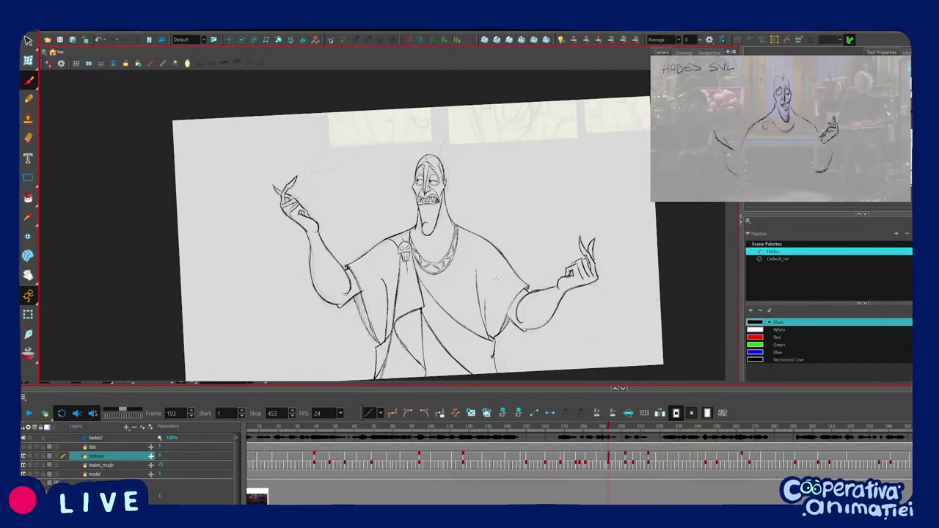
Compare the open-armed pose at frame 193 with the following clean key at frame 197.
{"action": "scroll", "coordinate": [470, 250], "scroll_direction": "up", "scroll_amount": 1}
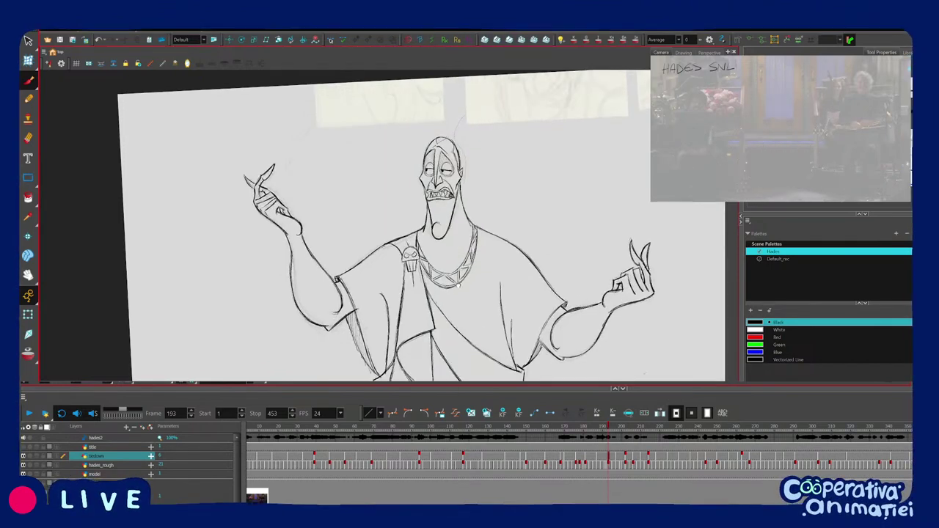
{"action": "key", "text": "."}
{"action": "key", "text": "."}
{"action": "key", "text": "."}
{"action": "key", "text": "."}
{"action": "mouse_move", "coordinate": [455, 242]}
{"action": "left_mouse_down"}
{"action": "mouse_move", "coordinate": [449, 220]}
{"action": "mouse_move", "coordinate": [441, 249]}
{"action": "left_mouse_up"}
{"action": "scroll", "coordinate": [440, 249], "scroll_direction": "up", "scroll_amount": 2}
{"action": "key", "text": "."}
{"action": "key", "text": "."}
{"action": "key", "text": "."}
{"action": "key", "text": "."}
{"action": "key", "text": "."}
{"action": "key", "text": "."}
{"action": "key", "text": "."}
{"action": "key", "text": "."}
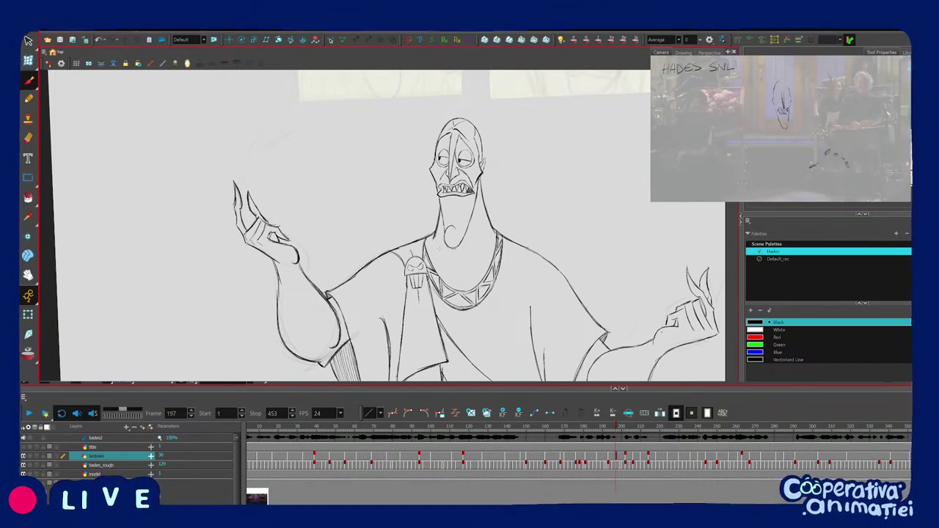
Examine the raised arm, sleeve and drapery lines of the key at frame 193 up close and as a whole figure.
{"action": "key", "text": "2"}
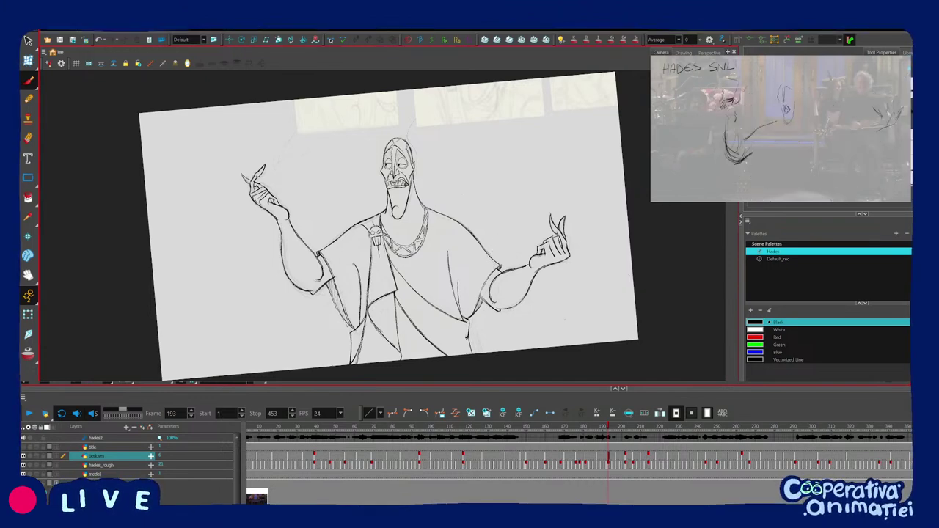
{"action": "key", "text": "2"}
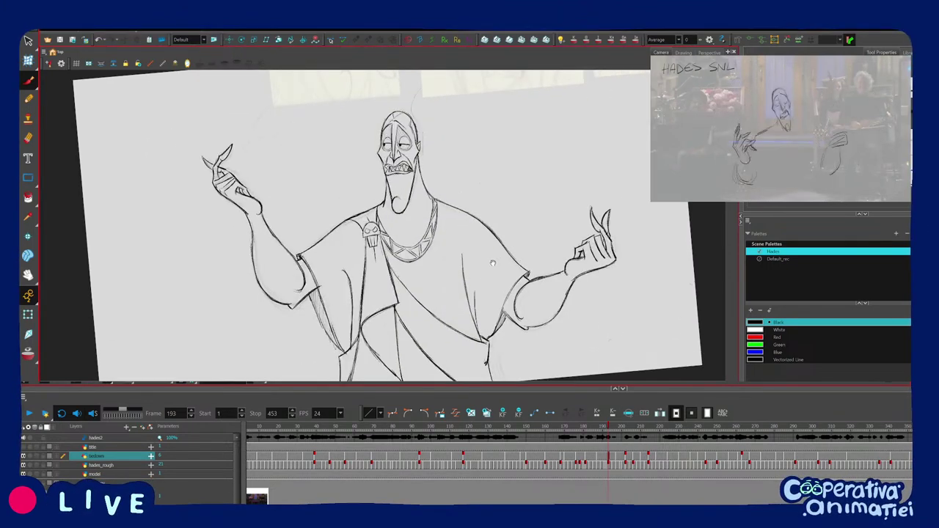
{"action": "key", "text": "1"}
{"action": "key", "text": "2"}
{"action": "left_click_drag", "start_coordinate": [348, 250], "coordinate": [433, 238]}
{"action": "key", "text": "2"}
{"action": "key", "text": "2"}
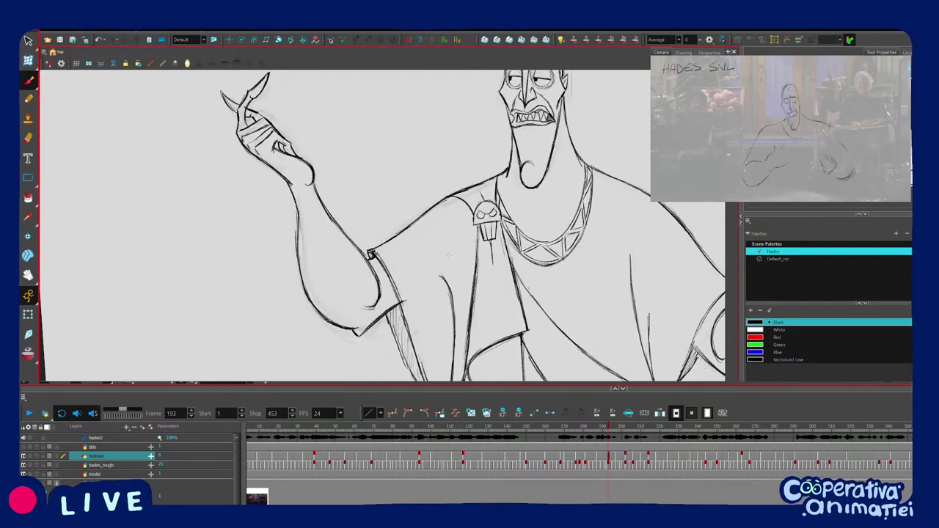
{"action": "left_click_drag", "start_coordinate": [445, 295], "coordinate": [456, 170]}
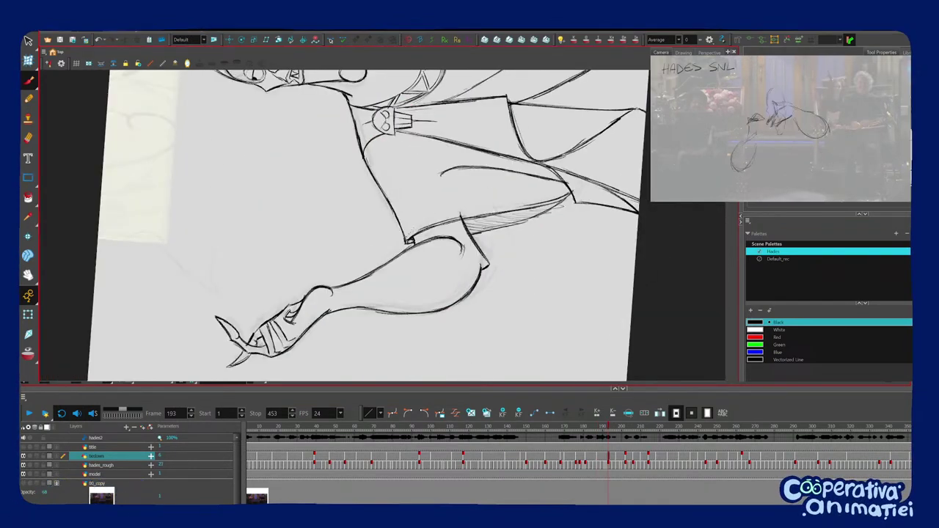
{"action": "key", "text": "f"}
{"action": "key", "text": "f"}
{"action": "key", "text": "f"}
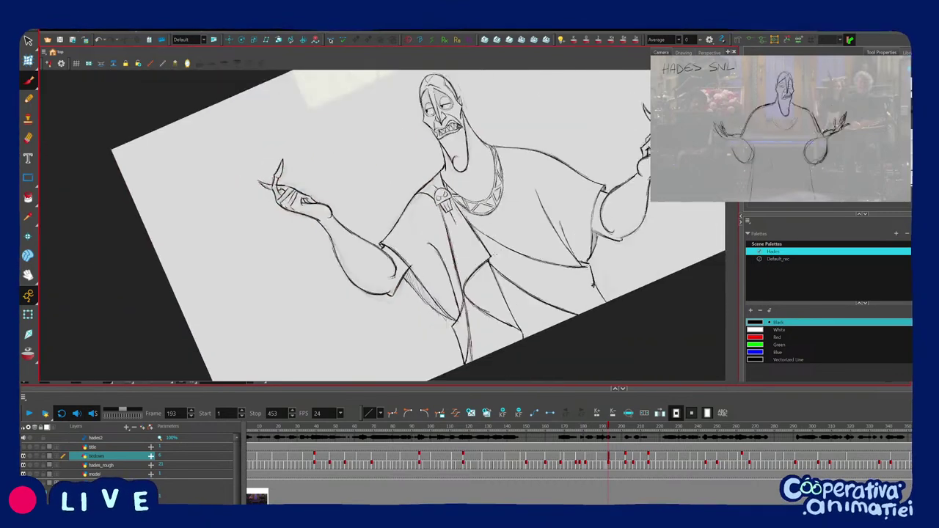
{"action": "left_click_drag", "start_coordinate": [494, 255], "coordinate": [477, 288]}
{"action": "key", "text": "1"}
{"action": "left_click_drag", "start_coordinate": [532, 261], "coordinate": [530, 268]}
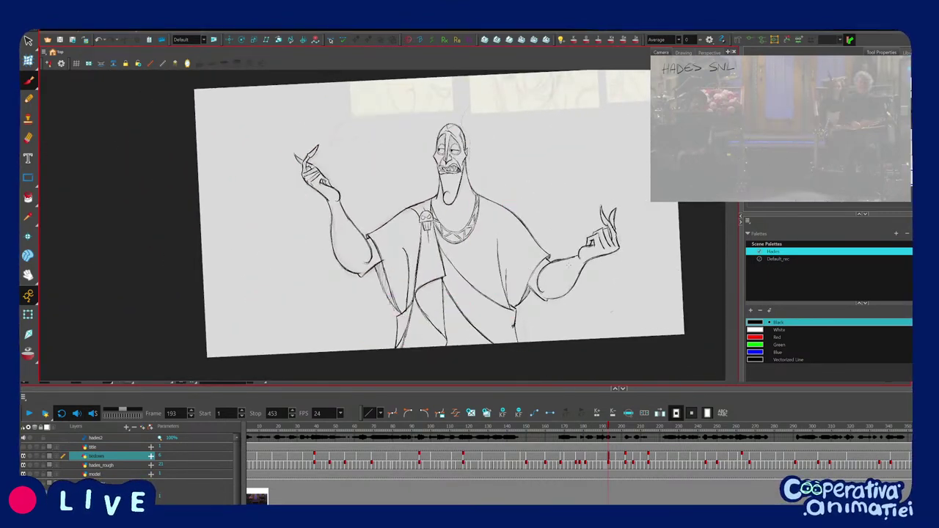
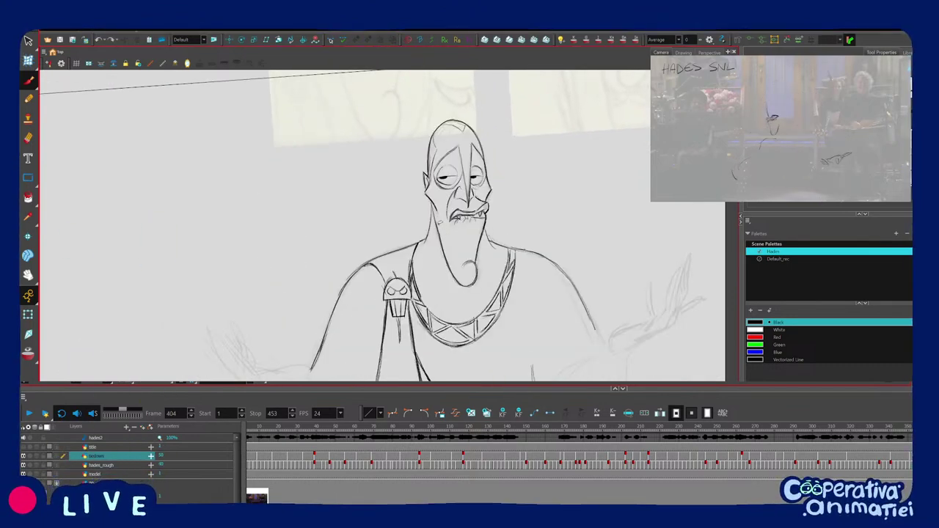
Mirror the view at frame 404 and examine the face for symmetry.
{"action": "scroll", "coordinate": [382, 225], "scroll_direction": "up", "scroll_amount": 2}
{"action": "left_click", "coordinate": [188, 64]}
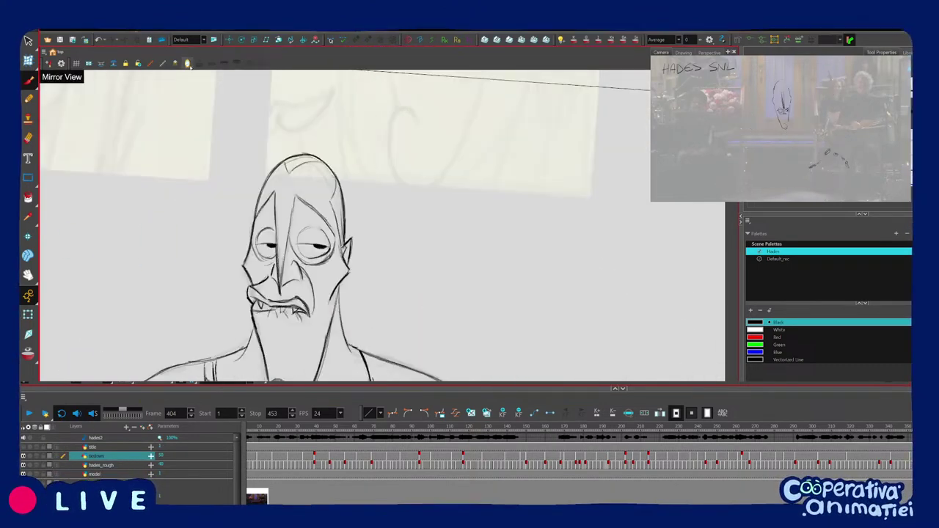
{"action": "left_click_drag", "start_coordinate": [441, 301], "coordinate": [533, 287]}
{"action": "scroll", "coordinate": [459, 238], "scroll_direction": "up", "scroll_amount": 2}
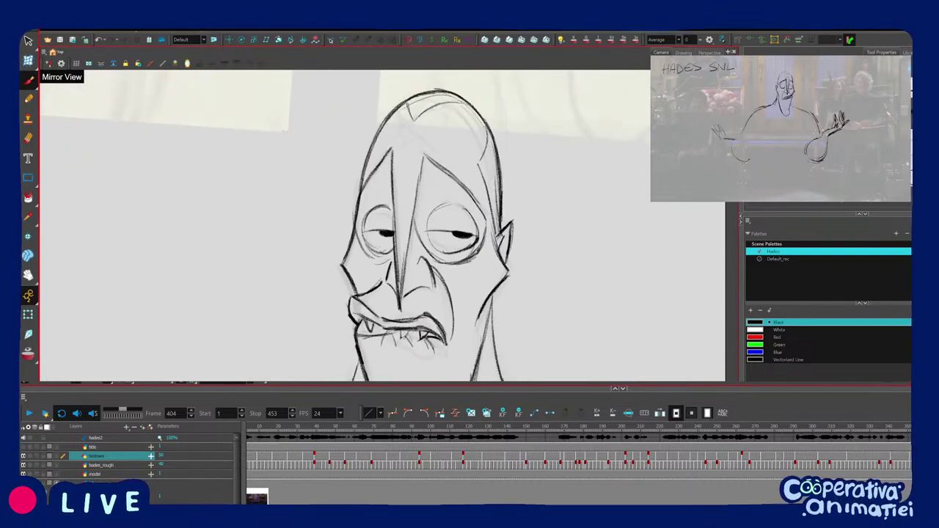
{"action": "left_click_drag", "start_coordinate": [417, 261], "coordinate": [422, 254]}
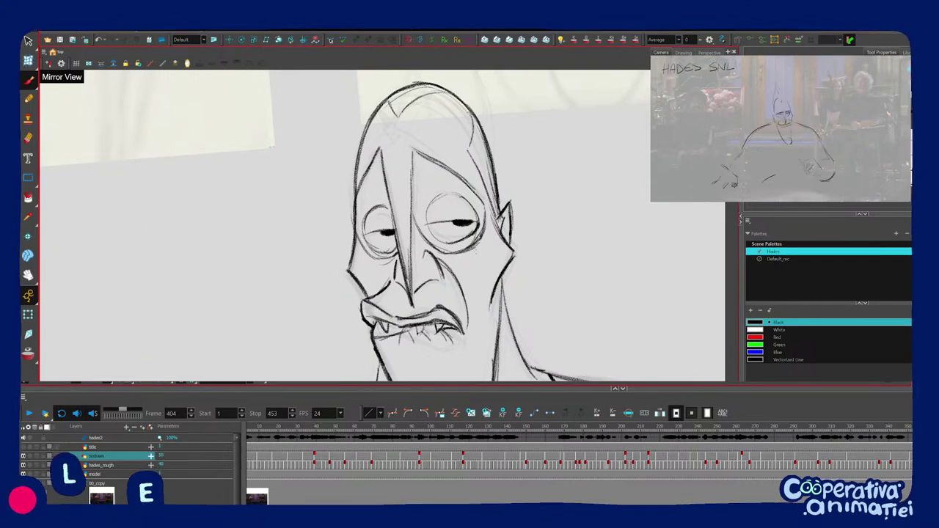
Hatch the shadowed eye sockets on the face at frame 404, beneath the larger eye and under both brows.
{"action": "key", "text": "."}
{"action": "key", "text": "."}
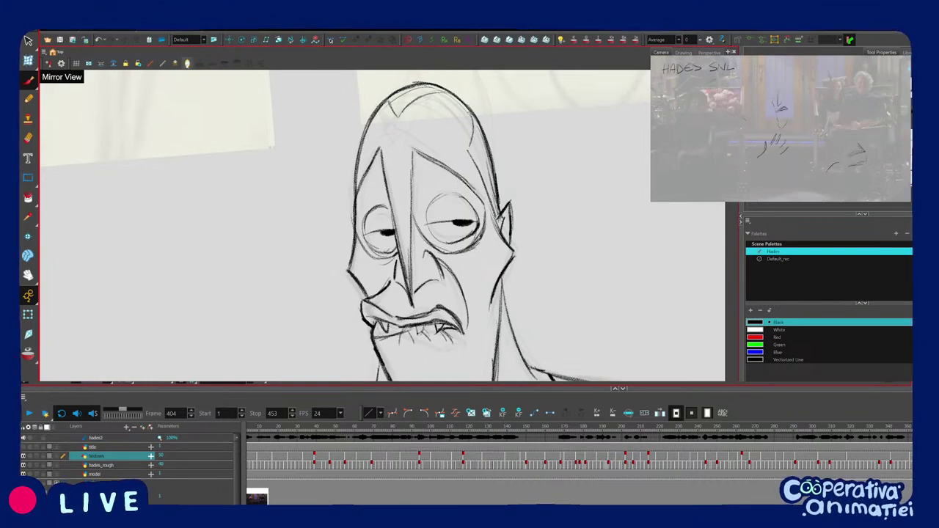
{"action": "key", "text": "4"}
{"action": "key", "text": "1"}
{"action": "key", "text": "."}
{"action": "left_click_drag", "start_coordinate": [319, 211], "coordinate": [339, 261]}
{"action": "key", "text": "."}
{"action": "left_click_drag", "start_coordinate": [359, 204], "coordinate": [341, 222]}
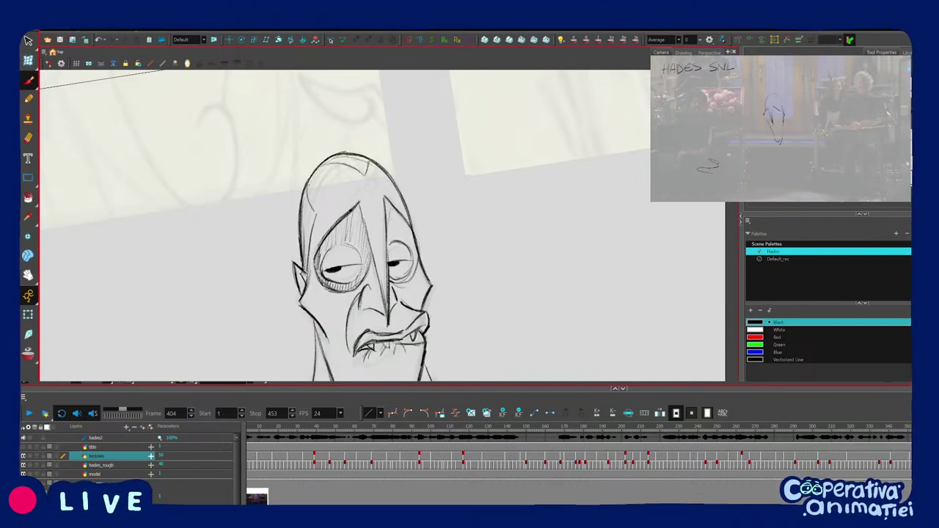
{"action": "left_click_drag", "start_coordinate": [406, 224], "coordinate": [401, 241]}
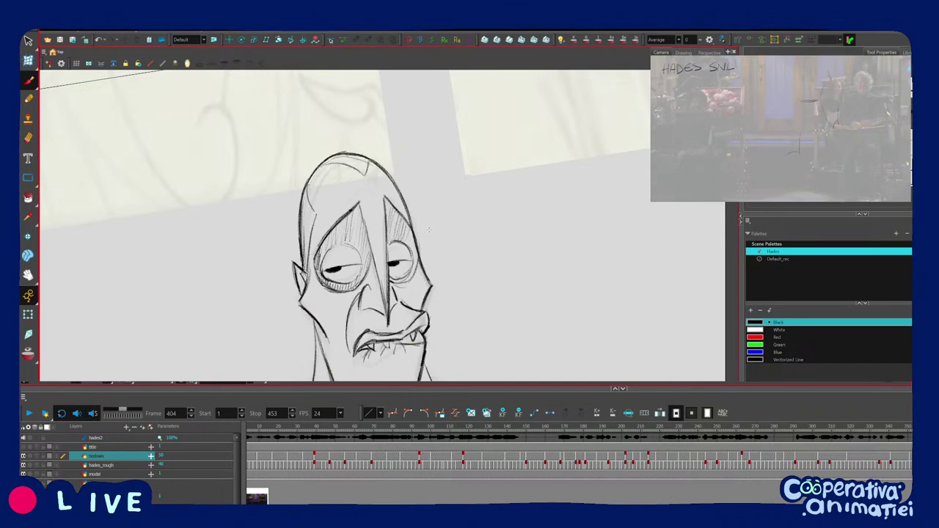
{"action": "scroll", "coordinate": [454, 195], "scroll_direction": "down", "scroll_amount": 1}
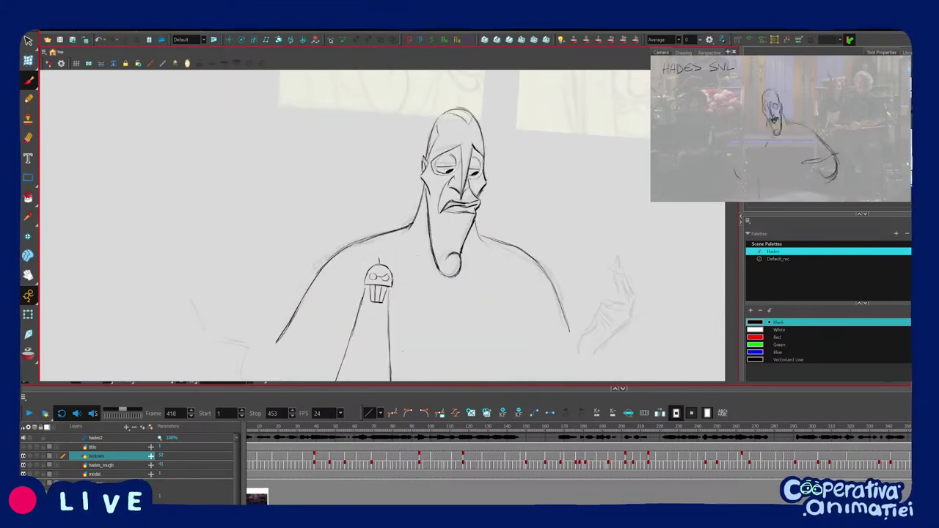
Copy the patterned collar from the frame 404 key into the frame 418 drawing and fit it around the neck.
{"action": "key", "text": "e"}
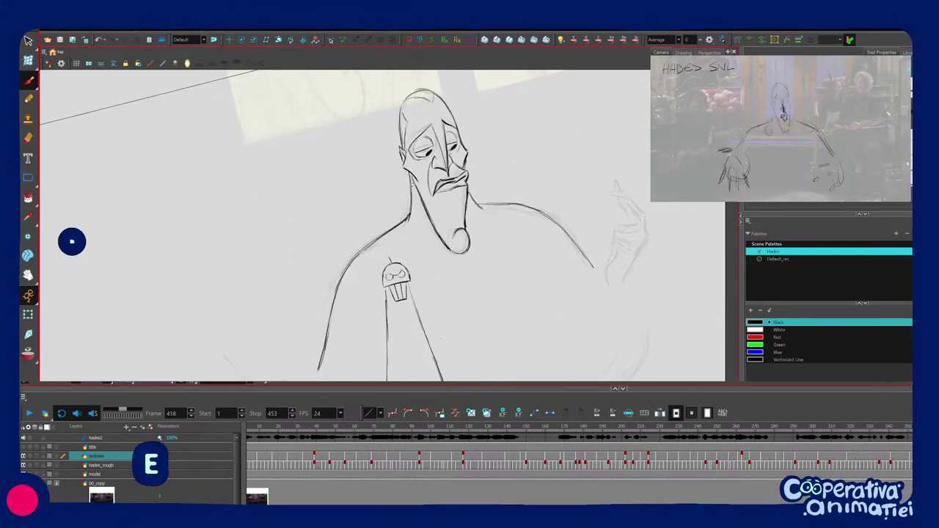
{"action": "mouse_move", "coordinate": [413, 173]}
{"action": "left_mouse_down"}
{"action": "mouse_move", "coordinate": [409, 215]}
{"action": "mouse_move", "coordinate": [423, 204]}
{"action": "left_mouse_up"}
{"action": "key", "text": "f"}
{"action": "key", "text": "g"}
{"action": "scroll", "coordinate": [433, 228], "scroll_direction": "up", "scroll_amount": 2}
{"action": "key", "text": "f"}
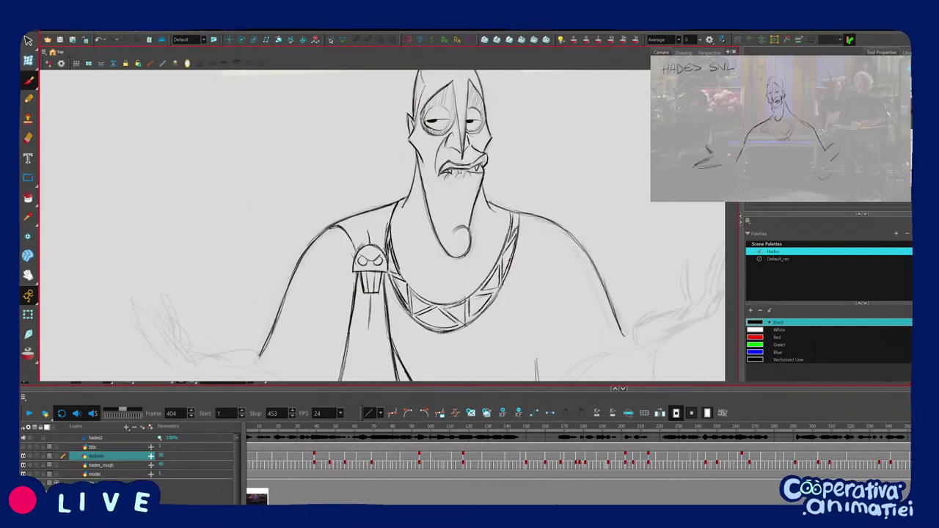
{"action": "key", "text": "."}
{"action": "key", "text": "."}
{"action": "key", "text": "."}
{"action": "key", "text": "."}
{"action": "key", "text": "."}
{"action": "key", "text": "."}
{"action": "key", "text": "."}
{"action": "key", "text": "."}
{"action": "key", "text": "."}
{"action": "key", "text": "."}
{"action": "key", "text": "."}
{"action": "key", "text": "."}
{"action": "key", "text": "."}
{"action": "key", "text": "."}
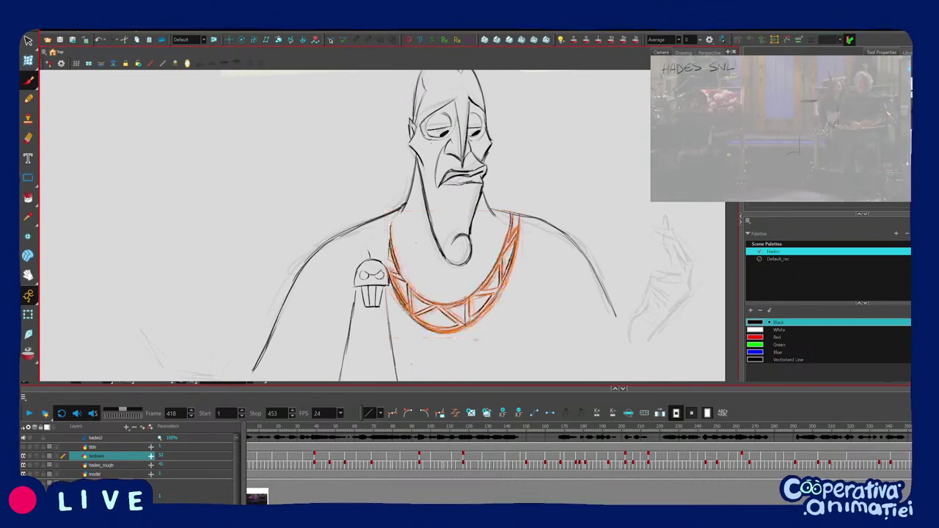
{"action": "left_click_drag", "start_coordinate": [475, 334], "coordinate": [479, 339]}
Draw the collar's missing end line from above the skull brooch up to the neck at frame 418, checking the neighbouring key.
{"action": "key", "text": "alt+b"}
{"action": "left_click_drag", "start_coordinate": [397, 213], "coordinate": [389, 257]}
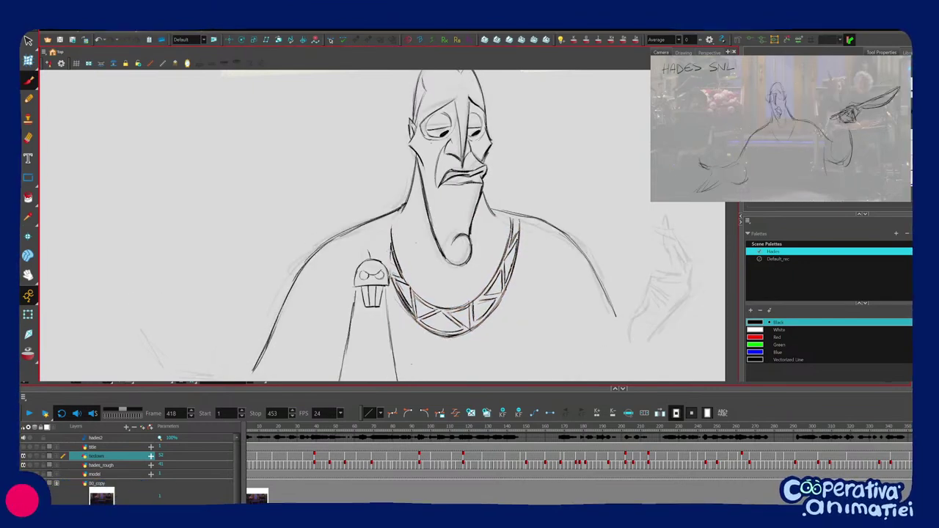
{"action": "key", "text": "comma"}
{"action": "key", "text": "period"}
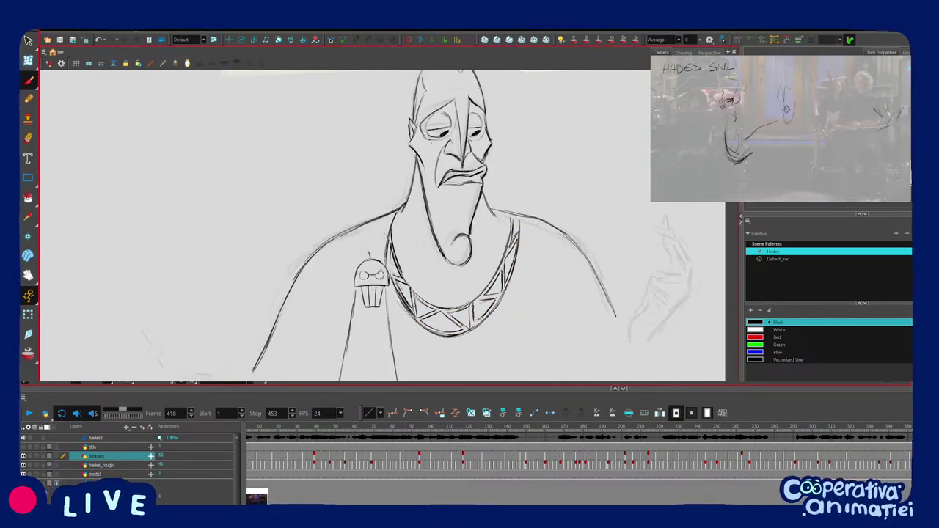
{"action": "key", "text": "c"}
{"action": "left_click_drag", "start_coordinate": [343, 248], "coordinate": [372, 267]}
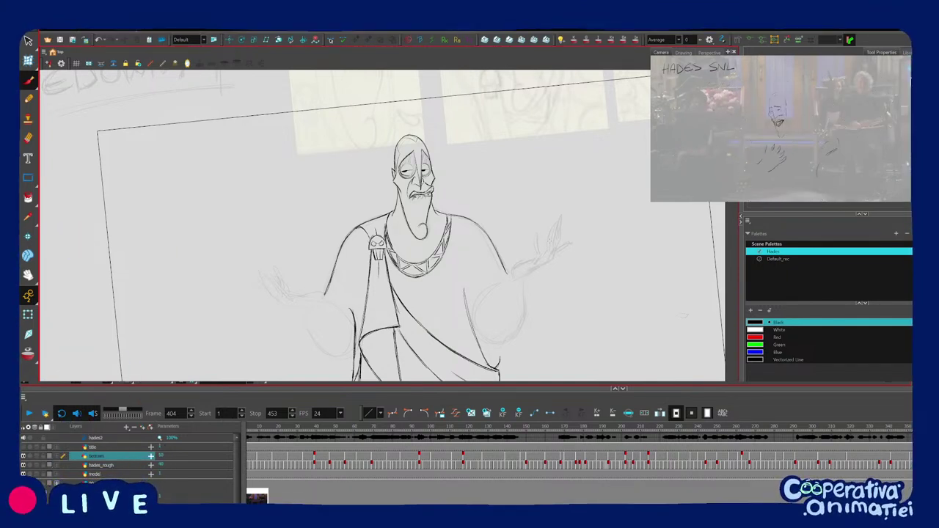
Examine the torso, collar and drapery of the key at frame 404 and flip forward to compare it with the following drawings.
{"action": "left_click_drag", "start_coordinate": [478, 304], "coordinate": [496, 287]}
{"action": "key", "text": "2"}
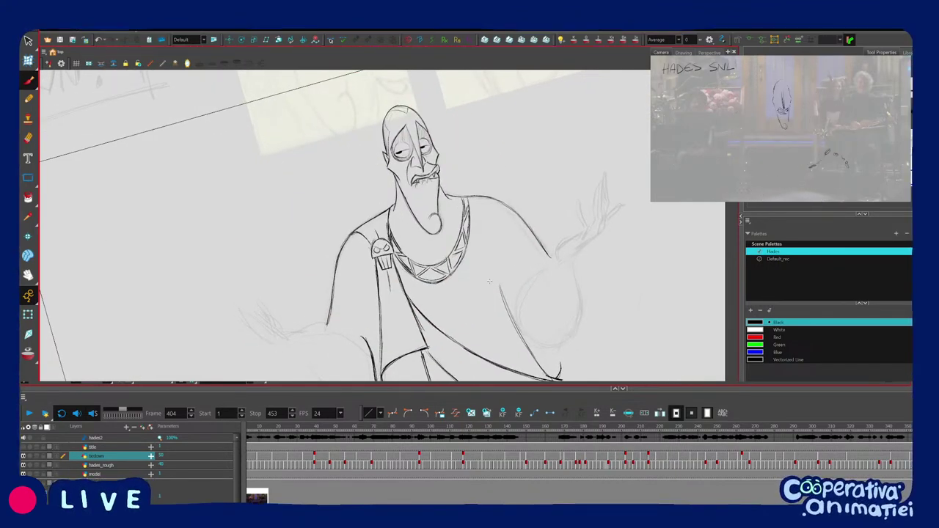
{"action": "left_click_drag", "start_coordinate": [489, 281], "coordinate": [477, 305]}
{"action": "key", "text": "2"}
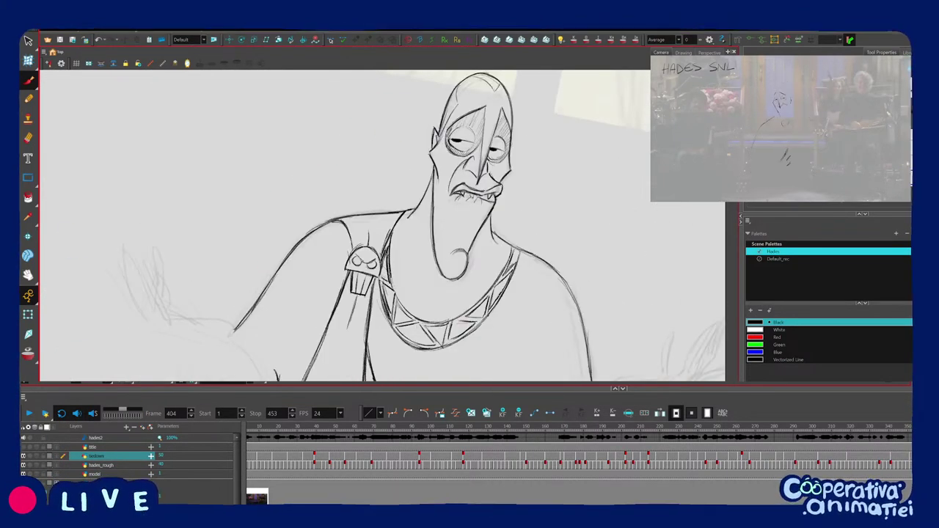
{"action": "key", "text": "f"}
{"action": "key", "text": "period"}
{"action": "key", "text": "period"}
{"action": "key", "text": "period"}
{"action": "key", "text": "period"}
{"action": "key", "text": "period"}
{"action": "key", "text": "period"}
{"action": "key", "text": "period"}
{"action": "key", "text": "period"}
{"action": "key", "text": "period"}
{"action": "key", "text": "period"}
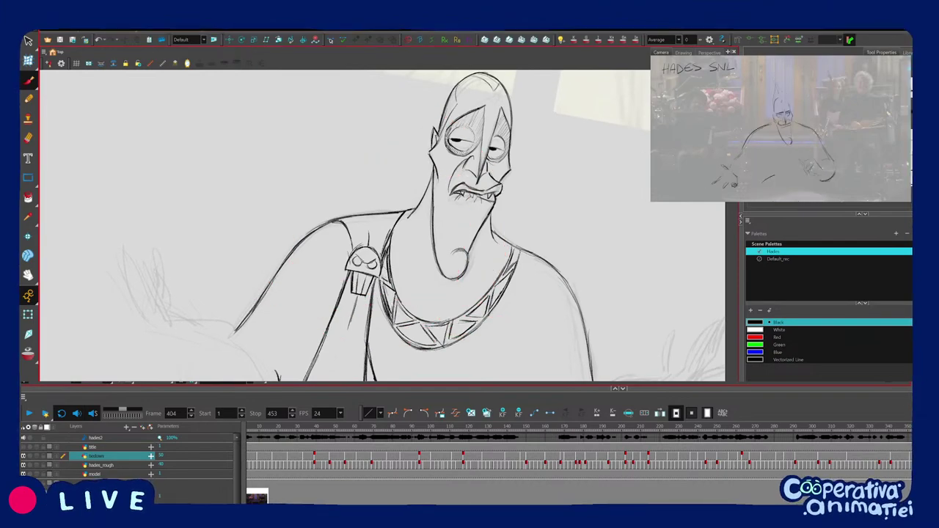
Check the whole pose at frame 404 from rotated views and against the rough drawing at frame 394.
{"action": "key", "text": "shift+x"}
{"action": "key", "text": "v"}
{"action": "key", "text": "v"}
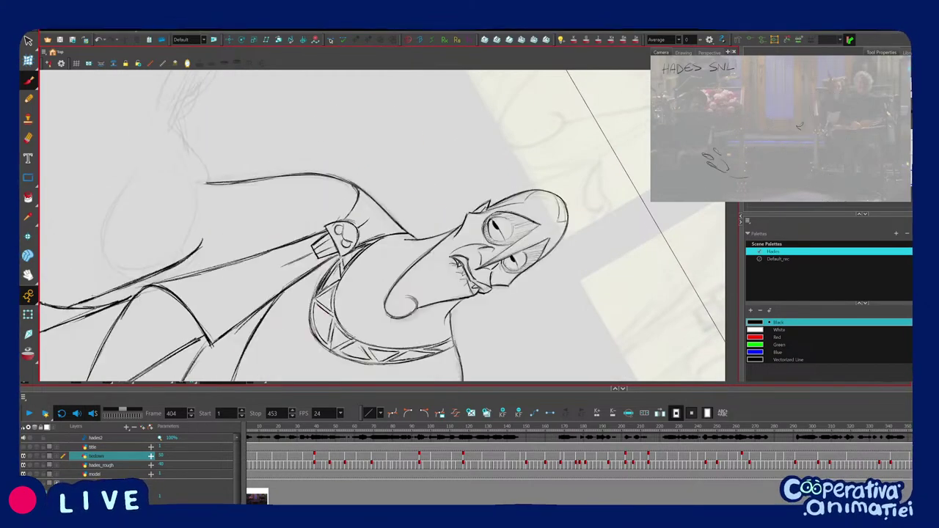
{"action": "key", "text": "shift+x"}
{"action": "key", "text": "c"}
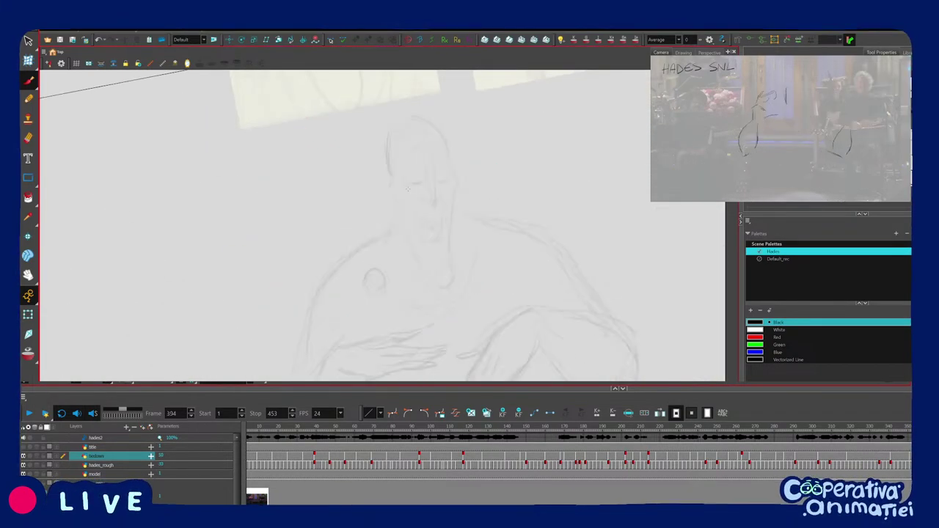
{"action": "key", "text": "v"}
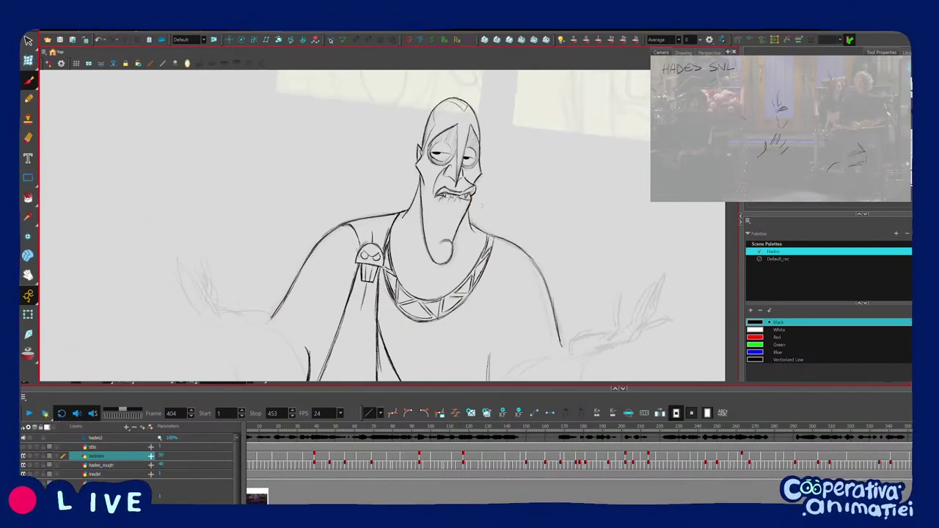
Draw the wrist line and begin the outer edge of the raised palm-up hand over the rough at frame 404.
{"action": "key", "text": "shift+x"}
{"action": "left_click_drag", "start_coordinate": [488, 166], "coordinate": [503, 240]}
{"action": "key", "text": "f"}
{"action": "left_click_drag", "start_coordinate": [482, 297], "coordinate": [495, 202]}
{"action": "key", "text": "g"}
{"action": "left_click_drag", "start_coordinate": [353, 340], "coordinate": [456, 269]}
{"action": "key", "text": "f"}
{"action": "key", "text": "g"}
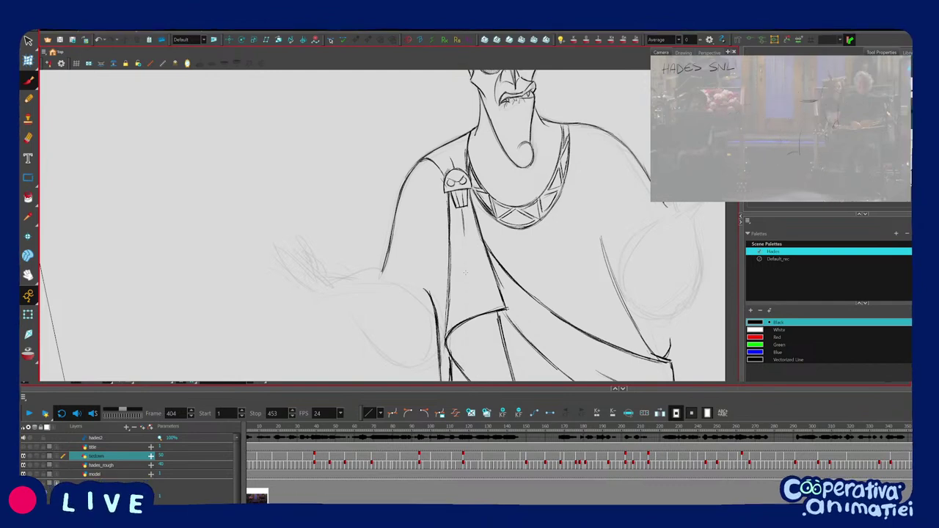
{"action": "left_click_drag", "start_coordinate": [456, 222], "coordinate": [493, 212]}
{"action": "key", "text": "2"}
{"action": "key", "text": "g"}
{"action": "left_click_drag", "start_coordinate": [426, 326], "coordinate": [491, 255]}
{"action": "key", "text": "f"}
{"action": "left_click_drag", "start_coordinate": [452, 218], "coordinate": [419, 268]}
{"action": "left_click_drag", "start_coordinate": [471, 240], "coordinate": [405, 290]}
{"action": "mouse_move", "coordinate": [347, 255]}
{"action": "left_mouse_down"}
{"action": "mouse_move", "coordinate": [356, 267]}
{"action": "mouse_move", "coordinate": [354, 223]}
{"action": "mouse_move", "coordinate": [371, 266]}
{"action": "left_mouse_up"}
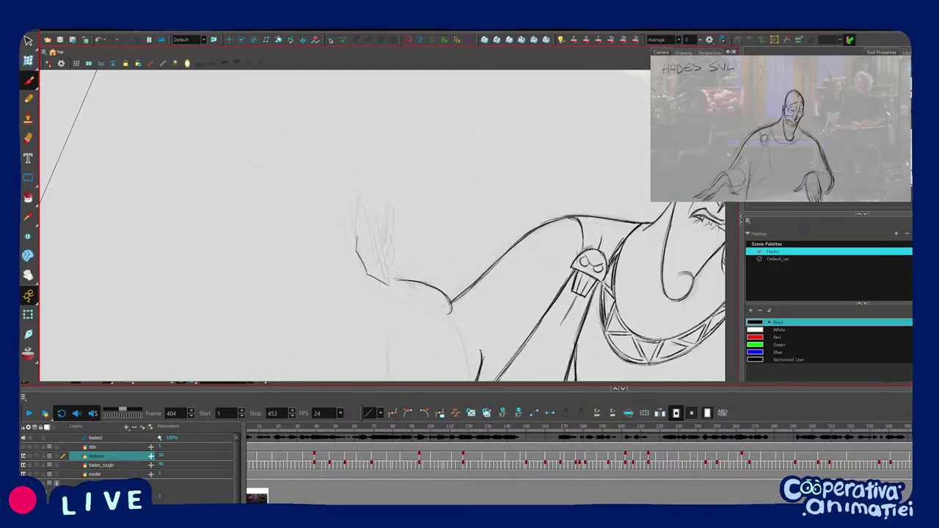
Outline the first finger and lower palm edge, and draw the outer curve of the rounded forearm beneath the hand.
{"action": "left_click_drag", "start_coordinate": [402, 275], "coordinate": [381, 279]}
{"action": "mouse_move", "coordinate": [356, 241]}
{"action": "left_mouse_down"}
{"action": "mouse_move", "coordinate": [379, 282]}
{"action": "mouse_move", "coordinate": [424, 252]}
{"action": "mouse_move", "coordinate": [429, 213]}
{"action": "left_mouse_up"}
{"action": "key", "text": "1"}
{"action": "key", "text": "1"}
{"action": "mouse_move", "coordinate": [413, 244]}
{"action": "left_mouse_down"}
{"action": "mouse_move", "coordinate": [375, 262]}
{"action": "mouse_move", "coordinate": [358, 253]}
{"action": "mouse_move", "coordinate": [371, 288]}
{"action": "left_mouse_up"}
{"action": "mouse_move", "coordinate": [378, 286]}
{"action": "left_mouse_down"}
{"action": "mouse_move", "coordinate": [430, 266]}
{"action": "mouse_move", "coordinate": [419, 315]}
{"action": "left_mouse_up"}
{"action": "left_click_drag", "start_coordinate": [446, 255], "coordinate": [449, 246]}
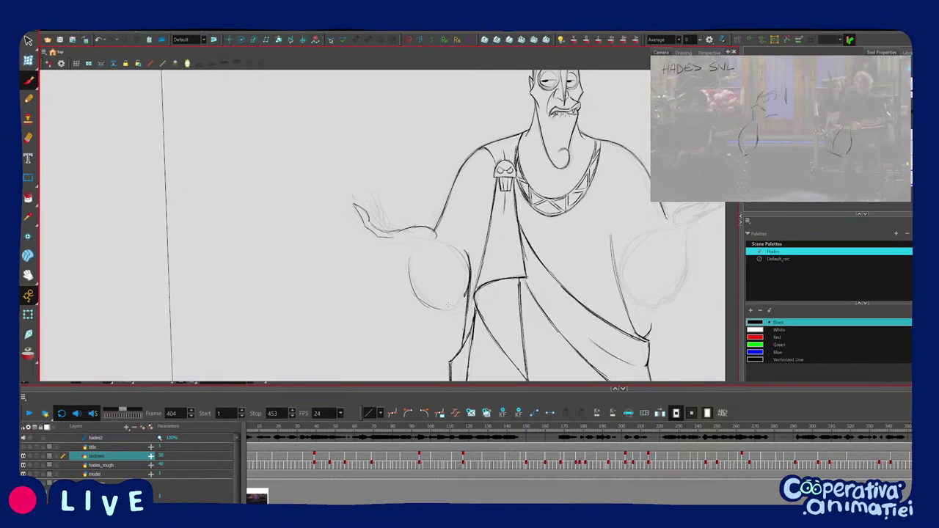
Refine the first finger and palm line, and extend the outer curve of the forearm from a rotated view.
{"action": "key", "text": "2"}
{"action": "key", "text": "v"}
{"action": "key", "text": "2"}
{"action": "mouse_move", "coordinate": [411, 287]}
{"action": "left_mouse_down"}
{"action": "mouse_move", "coordinate": [393, 299]}
{"action": "mouse_move", "coordinate": [414, 284]}
{"action": "left_mouse_up"}
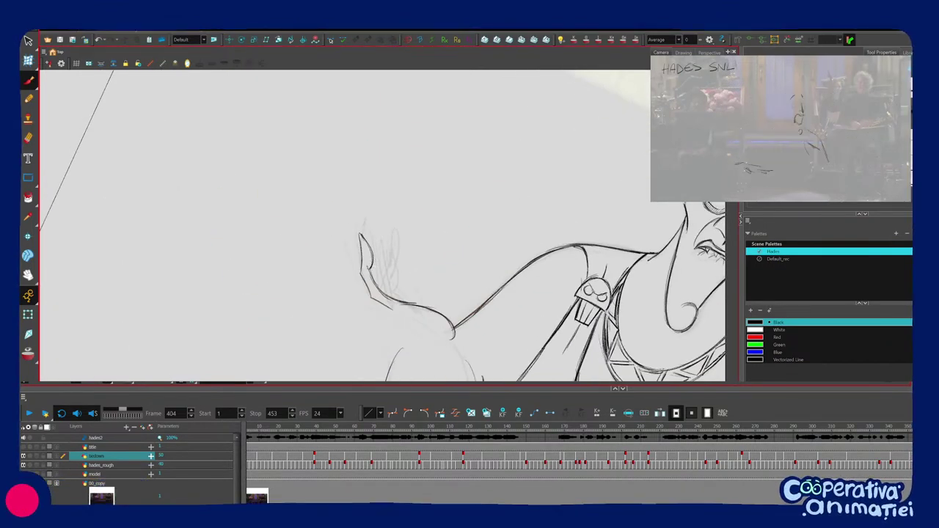
{"action": "key", "text": "c"}
{"action": "left_click_drag", "start_coordinate": [448, 243], "coordinate": [424, 278]}
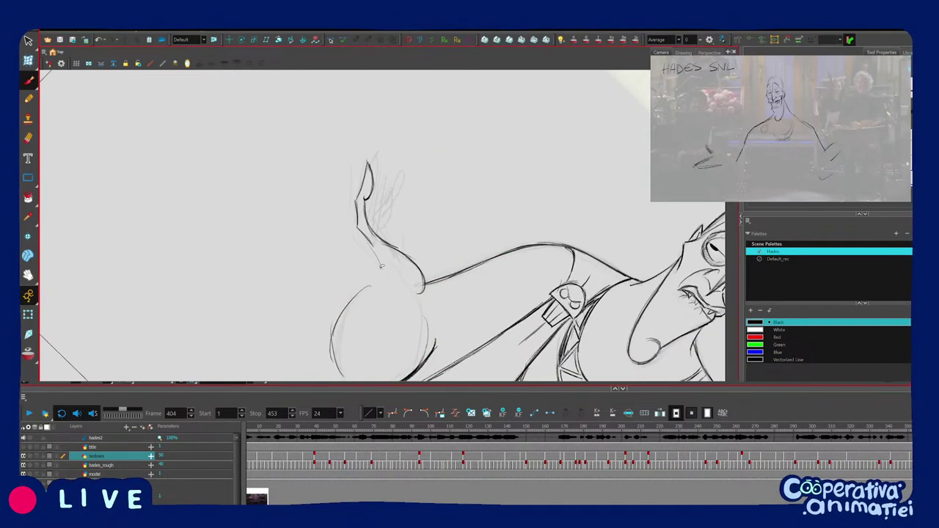
Connect the underside of the hand to the top of the forearm with a wrist line, deleting the stray selection.
{"action": "key", "text": "shift+x"}
{"action": "mouse_move", "coordinate": [419, 262]}
{"action": "left_mouse_down"}
{"action": "mouse_move", "coordinate": [423, 282]}
{"action": "mouse_move", "coordinate": [418, 267]}
{"action": "left_mouse_up"}
{"action": "left_click", "coordinate": [414, 272]}
{"action": "key", "text": "Delete"}
{"action": "left_click_drag", "start_coordinate": [418, 261], "coordinate": [430, 338]}
{"action": "mouse_move", "coordinate": [382, 136]}
{"action": "left_mouse_down"}
{"action": "mouse_move", "coordinate": [419, 133]}
{"action": "mouse_move", "coordinate": [448, 151]}
{"action": "left_mouse_up"}
Flip back through the preceding drawings and return to frame 404 to check the arm's motion.
{"action": "key", "text": "comma"}
{"action": "key", "text": "comma"}
{"action": "key", "text": "comma"}
{"action": "key", "text": "comma"}
{"action": "key", "text": "comma"}
{"action": "key", "text": "comma"}
{"action": "key", "text": "comma"}
{"action": "key", "text": "comma"}
{"action": "key", "text": "comma"}
{"action": "key", "text": "comma"}
{"action": "key", "text": "period"}
{"action": "key", "text": "period"}
{"action": "key", "text": "period"}
{"action": "key", "text": "period"}
{"action": "key", "text": "period"}
{"action": "key", "text": "period"}
{"action": "key", "text": "period"}
{"action": "key", "text": "period"}
{"action": "key", "text": "period"}
{"action": "key", "text": "period"}
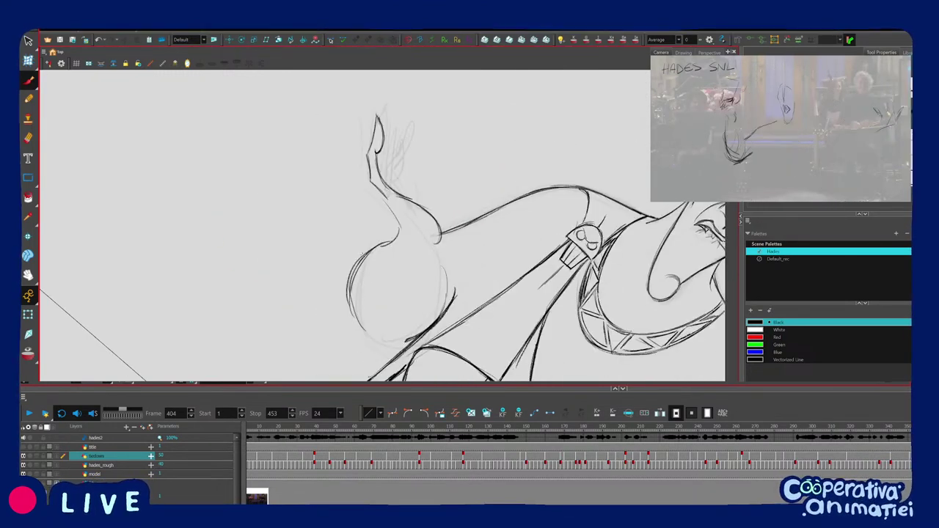
Draw the inner side of the rounded forearm down to the elbow tip, undoing the misplaced stroke.
{"action": "key", "text": "f"}
{"action": "key", "text": "g"}
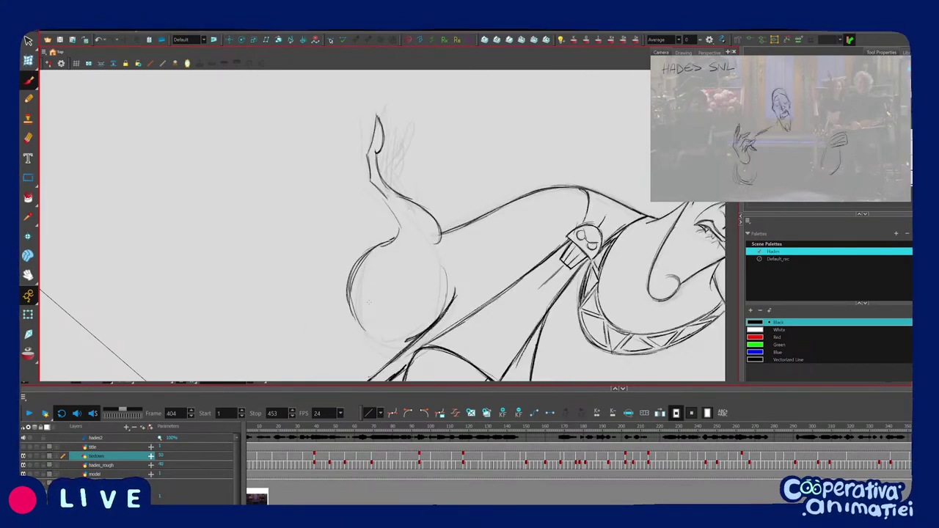
{"action": "mouse_move", "coordinate": [351, 270]}
{"action": "left_mouse_down"}
{"action": "mouse_move", "coordinate": [363, 324]}
{"action": "mouse_move", "coordinate": [472, 265]}
{"action": "mouse_move", "coordinate": [467, 273]}
{"action": "left_mouse_up"}
{"action": "key", "text": "ctrl+z"}
{"action": "key", "text": "1"}
{"action": "key", "text": "1"}
{"action": "key", "text": "g"}
{"action": "key", "text": "g"}
{"action": "key", "text": "f"}
{"action": "key", "text": "f"}
{"action": "key", "text": "f"}
{"action": "key", "text": "g"}
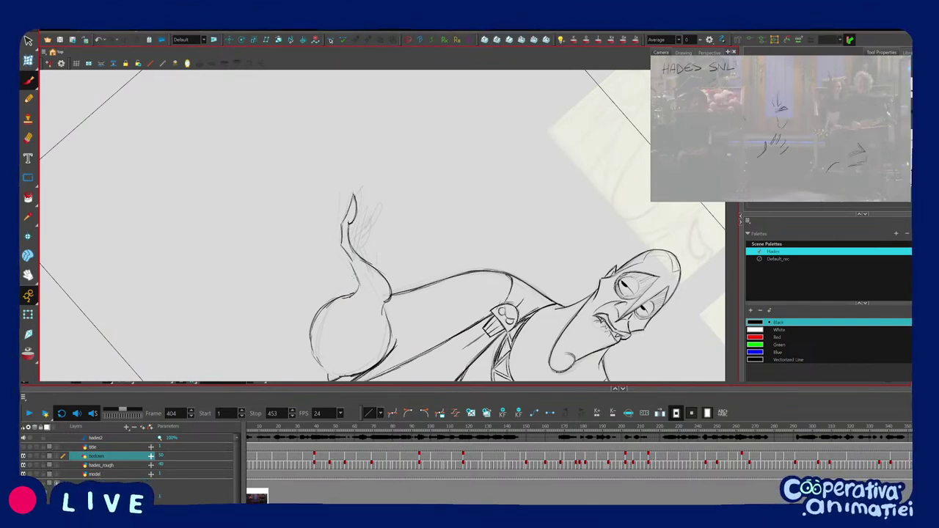
Draw the remaining fingers behind the first one and add the tendon lines running into the palm.
{"action": "mouse_move", "coordinate": [412, 261]}
{"action": "left_mouse_down"}
{"action": "mouse_move", "coordinate": [411, 297]}
{"action": "mouse_move", "coordinate": [412, 260]}
{"action": "mouse_move", "coordinate": [392, 270]}
{"action": "mouse_move", "coordinate": [416, 255]}
{"action": "left_mouse_up"}
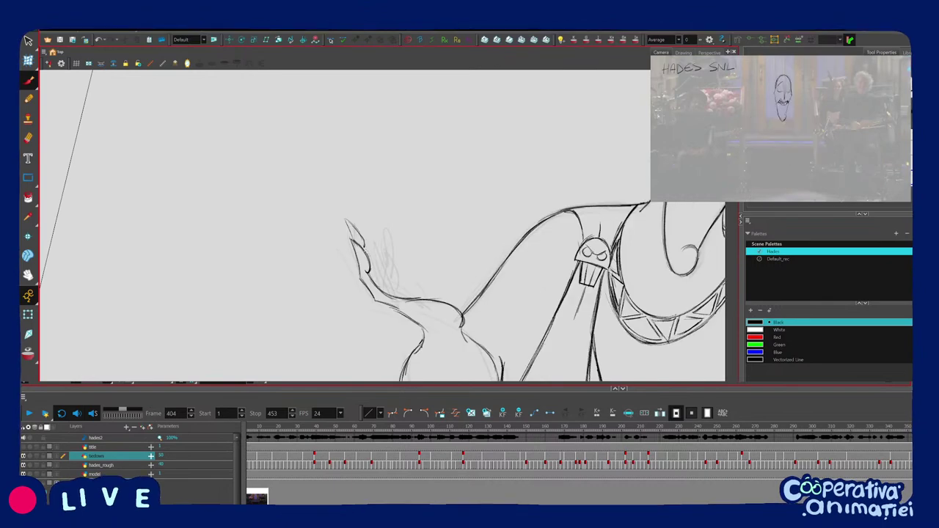
{"action": "mouse_move", "coordinate": [395, 290]}
{"action": "left_mouse_down"}
{"action": "mouse_move", "coordinate": [367, 288]}
{"action": "mouse_move", "coordinate": [384, 289]}
{"action": "left_mouse_up"}
{"action": "left_click_drag", "start_coordinate": [371, 217], "coordinate": [373, 216]}
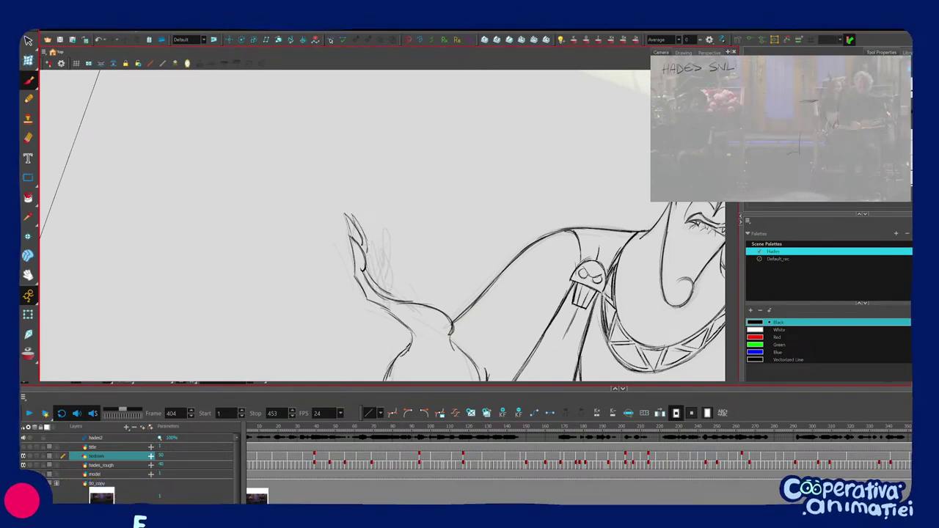
{"action": "key", "text": "period"}
{"action": "key", "text": "comma"}
{"action": "left_click_drag", "start_coordinate": [392, 281], "coordinate": [379, 282]}
{"action": "mouse_move", "coordinate": [370, 282]}
{"action": "left_mouse_down"}
{"action": "mouse_move", "coordinate": [383, 294]}
{"action": "mouse_move", "coordinate": [407, 237]}
{"action": "mouse_move", "coordinate": [436, 235]}
{"action": "mouse_move", "coordinate": [416, 268]}
{"action": "left_mouse_up"}
Draw the curved thumb rising from the palm and run its outer line down to the wrist.
{"action": "key", "text": "1"}
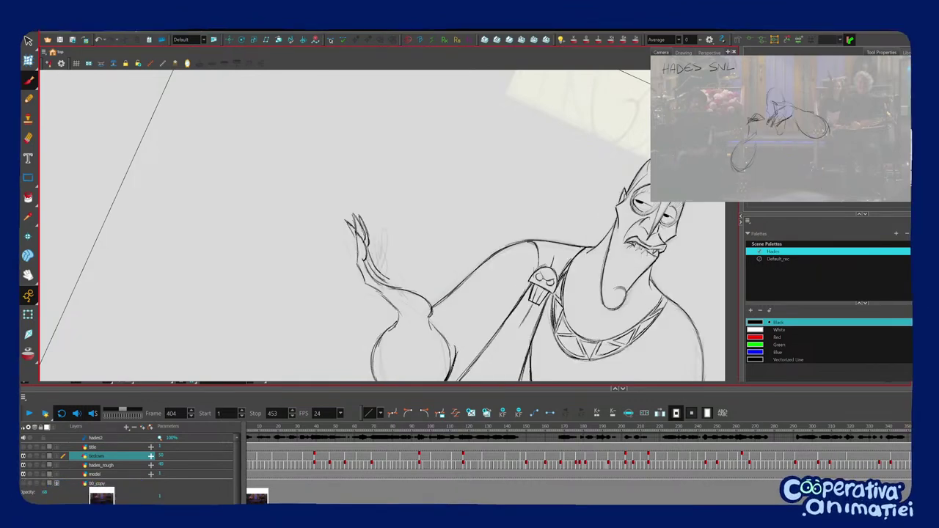
{"action": "mouse_move", "coordinate": [468, 281]}
{"action": "left_mouse_down"}
{"action": "mouse_move", "coordinate": [482, 207]}
{"action": "mouse_move", "coordinate": [476, 269]}
{"action": "mouse_move", "coordinate": [483, 242]}
{"action": "mouse_move", "coordinate": [442, 244]}
{"action": "mouse_move", "coordinate": [457, 262]}
{"action": "left_mouse_up"}
{"action": "key", "text": "2"}
{"action": "mouse_move", "coordinate": [457, 262]}
{"action": "left_mouse_down"}
{"action": "mouse_move", "coordinate": [437, 245]}
{"action": "mouse_move", "coordinate": [419, 250]}
{"action": "left_mouse_up"}
{"action": "key", "text": "g"}
{"action": "key", "text": "f"}
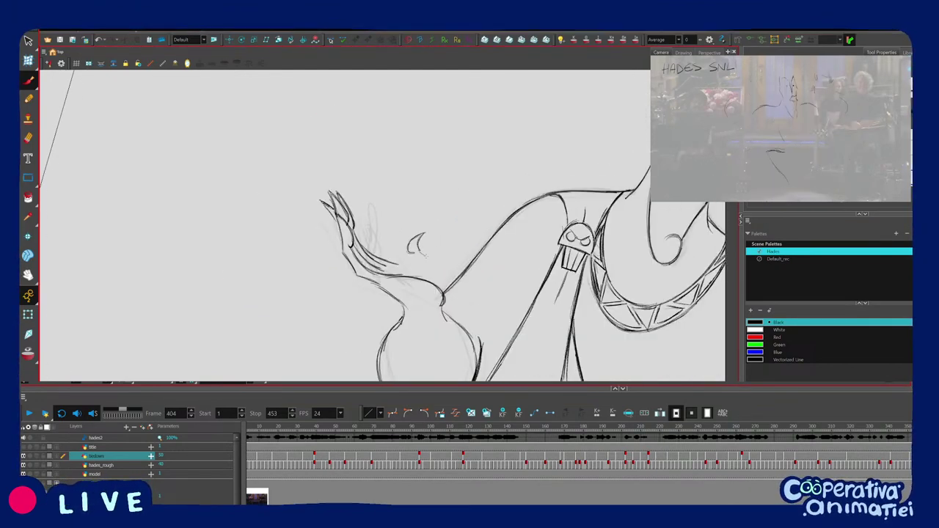
{"action": "left_click_drag", "start_coordinate": [443, 280], "coordinate": [443, 291]}
{"action": "mouse_move", "coordinate": [444, 287]}
{"action": "left_mouse_down"}
{"action": "mouse_move", "coordinate": [390, 313]}
{"action": "mouse_move", "coordinate": [422, 302]}
{"action": "left_mouse_up"}
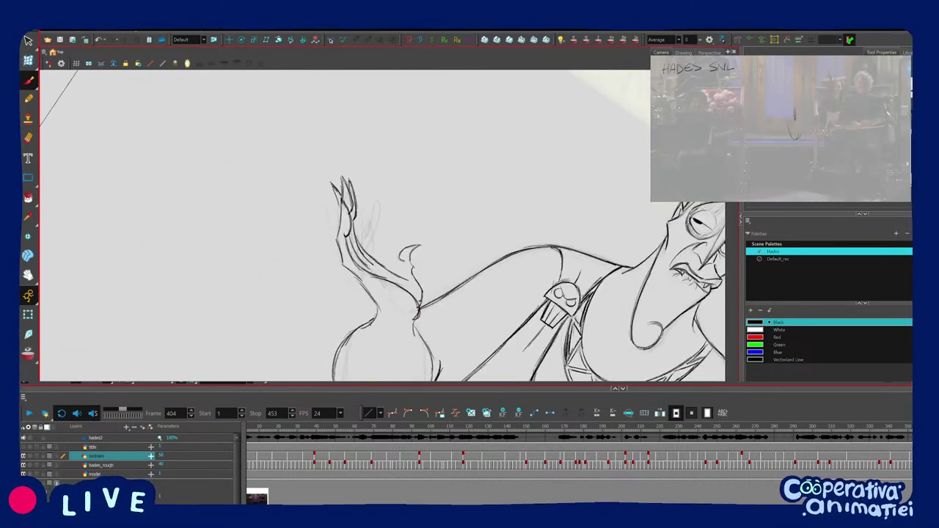
Finish the thumb's inner edge and join it to the palm of the hand at frame 404.
{"action": "left_click_drag", "start_coordinate": [428, 253], "coordinate": [445, 228]}
{"action": "key", "text": "1"}
{"action": "key", "text": "1"}
{"action": "mouse_move", "coordinate": [435, 296]}
{"action": "left_mouse_down"}
{"action": "mouse_move", "coordinate": [468, 250]}
{"action": "mouse_move", "coordinate": [470, 220]}
{"action": "mouse_move", "coordinate": [462, 245]}
{"action": "left_mouse_up"}
{"action": "key", "text": "2"}
{"action": "left_click_drag", "start_coordinate": [451, 234], "coordinate": [408, 289]}
{"action": "left_click_drag", "start_coordinate": [472, 238], "coordinate": [415, 309]}
Strengthen the forearm's lower outline and the pointed elbow tip beside the torso at frame 404.
{"action": "left_click_drag", "start_coordinate": [507, 302], "coordinate": [405, 299]}
{"action": "mouse_move", "coordinate": [375, 333]}
{"action": "left_mouse_down"}
{"action": "mouse_move", "coordinate": [409, 329]}
{"action": "mouse_move", "coordinate": [389, 275]}
{"action": "left_mouse_up"}
{"action": "key", "text": "g"}
{"action": "key", "text": "f"}
{"action": "left_click_drag", "start_coordinate": [308, 290], "coordinate": [333, 305]}
{"action": "left_click_drag", "start_coordinate": [345, 315], "coordinate": [390, 323]}
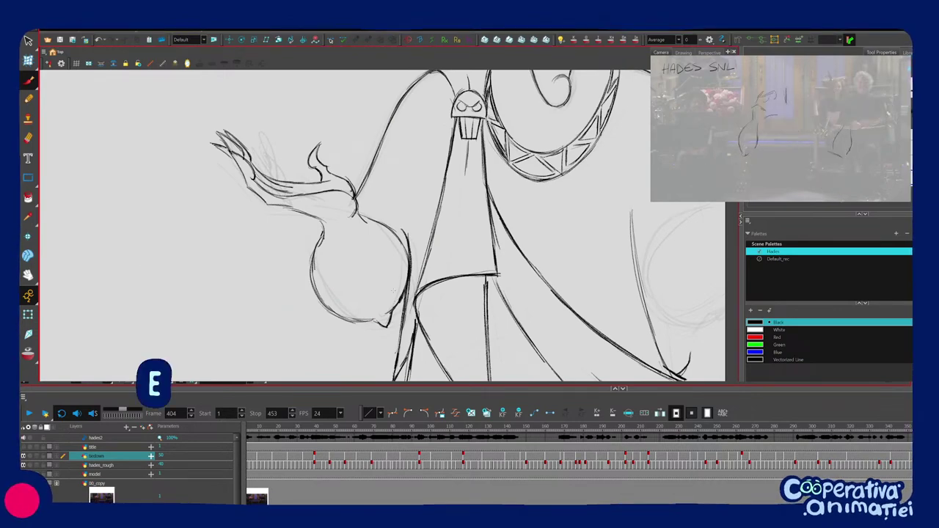
{"action": "left_click_drag", "start_coordinate": [385, 242], "coordinate": [391, 268]}
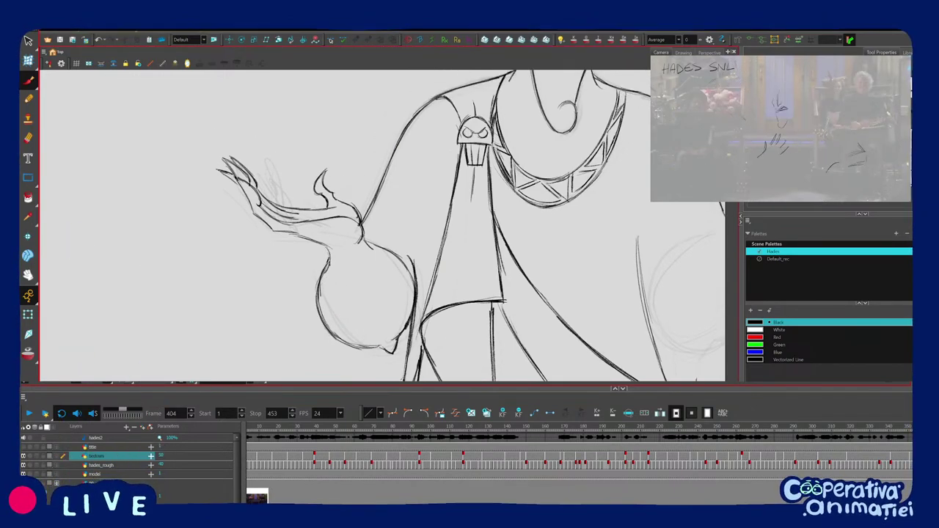
Touch up the completed hand and forearm lines at frame 404, flipping to the neighbouring keys for comparison.
{"action": "key", "text": "shift+x"}
{"action": "key", "text": "shift+x"}
{"action": "key", "text": "g"}
{"action": "key", "text": "f"}
{"action": "left_click_drag", "start_coordinate": [314, 273], "coordinate": [327, 334]}
{"action": "left_click_drag", "start_coordinate": [316, 293], "coordinate": [288, 225]}
{"action": "left_click_drag", "start_coordinate": [385, 225], "coordinate": [395, 265]}
{"action": "mouse_move", "coordinate": [341, 295]}
{"action": "left_mouse_down"}
{"action": "mouse_move", "coordinate": [461, 212]}
{"action": "mouse_move", "coordinate": [458, 196]}
{"action": "mouse_move", "coordinate": [460, 250]}
{"action": "mouse_move", "coordinate": [408, 288]}
{"action": "left_mouse_up"}
{"action": "key", "text": "g"}
{"action": "key", "text": "f"}
Draw the hand's outer edge and first finger at frame 418, using the frame 404 key as onion skin.
{"action": "key", "text": "1"}
{"action": "left_click_drag", "start_coordinate": [409, 283], "coordinate": [421, 313]}
{"action": "left_click_drag", "start_coordinate": [421, 313], "coordinate": [571, 243]}
{"action": "key", "text": "1"}
{"action": "key", "text": "1"}
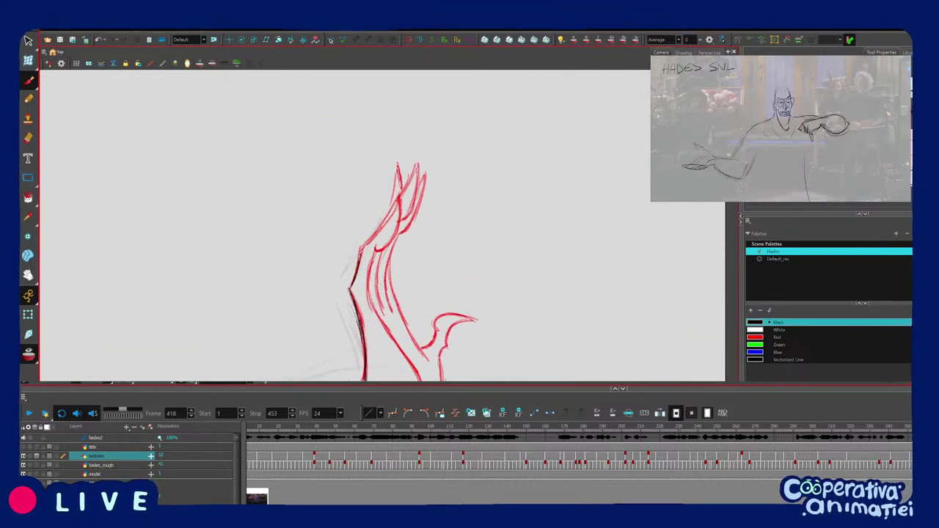
{"action": "left_click_drag", "start_coordinate": [363, 246], "coordinate": [396, 206]}
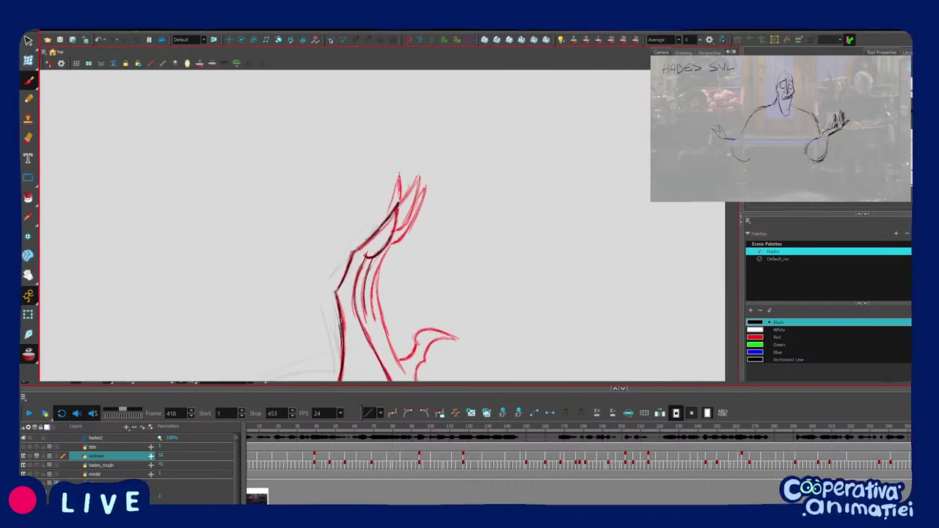
Redraw the first finger at frame 418 slightly inward from the previous key, and hide the onion skin.
{"action": "key", "text": "comma"}
{"action": "key", "text": "period"}
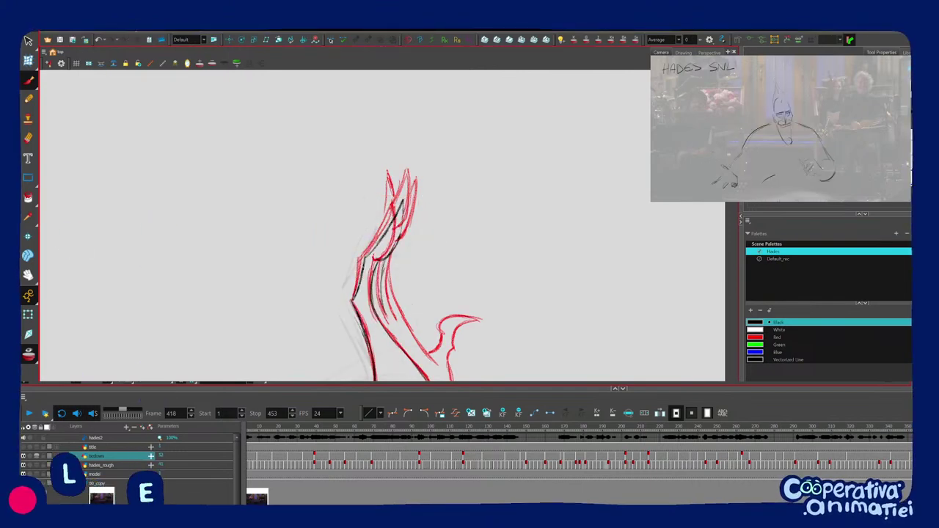
{"action": "left_click_drag", "start_coordinate": [403, 282], "coordinate": [400, 196]}
{"action": "left_click_drag", "start_coordinate": [382, 256], "coordinate": [385, 257]}
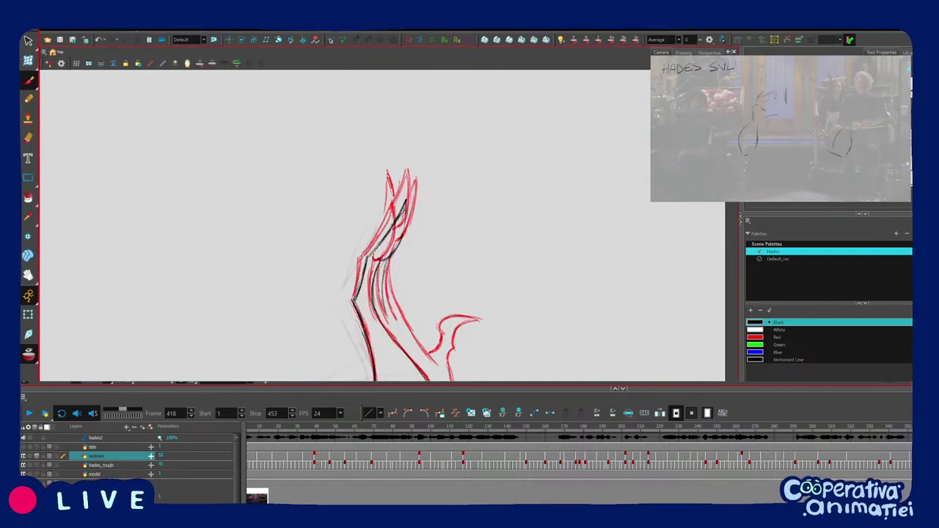
{"action": "key", "text": "period"}
{"action": "key", "text": "alt+o"}
{"action": "key", "text": "alt+o"}
{"action": "key", "text": "alt+o"}
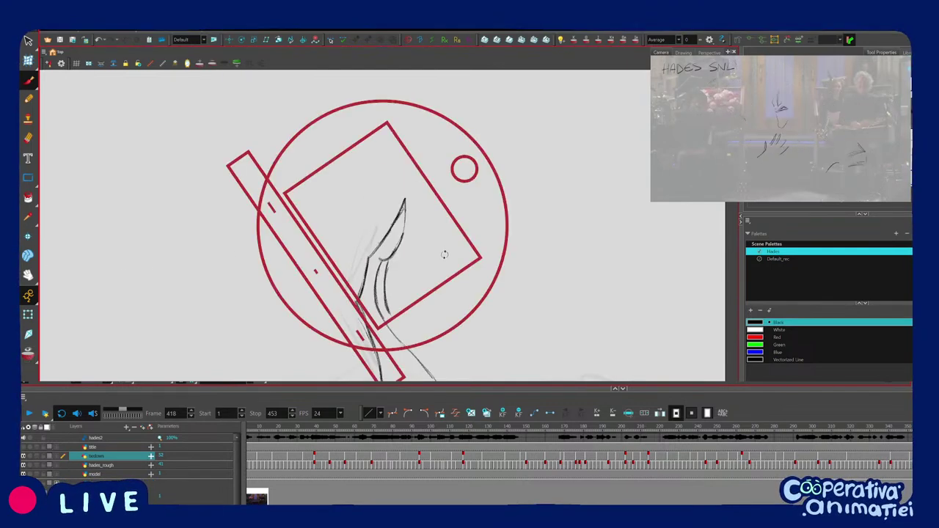
Draw the remaining pointed fingers behind the first one at frame 418, flipping between neighbouring drawings for spacing.
{"action": "key", "text": "period"}
{"action": "key", "text": "period"}
{"action": "key", "text": "comma"}
{"action": "key", "text": "comma"}
{"action": "key", "text": "comma"}
{"action": "key", "text": "comma"}
{"action": "key", "text": "period"}
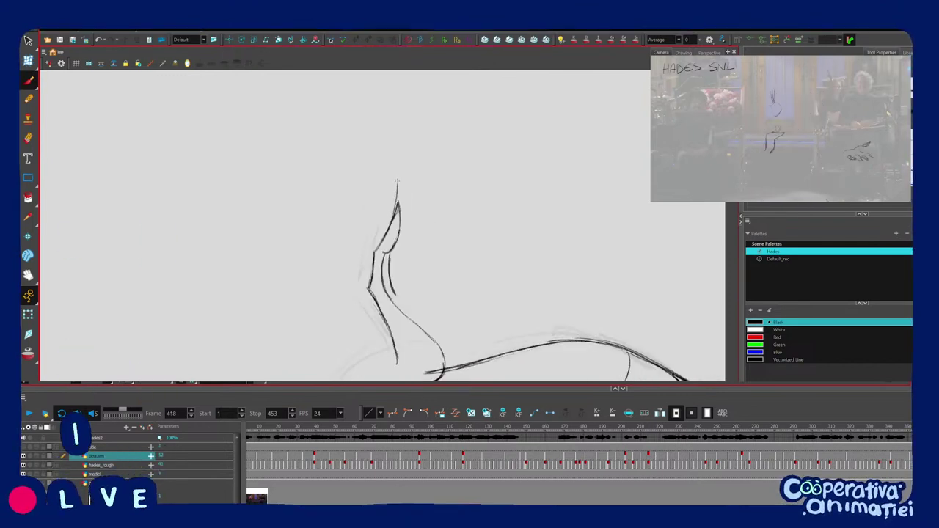
{"action": "key", "text": "comma"}
{"action": "key", "text": "period"}
{"action": "mouse_move", "coordinate": [405, 196]}
{"action": "left_mouse_down"}
{"action": "mouse_move", "coordinate": [411, 182]}
{"action": "mouse_move", "coordinate": [412, 210]}
{"action": "left_mouse_up"}
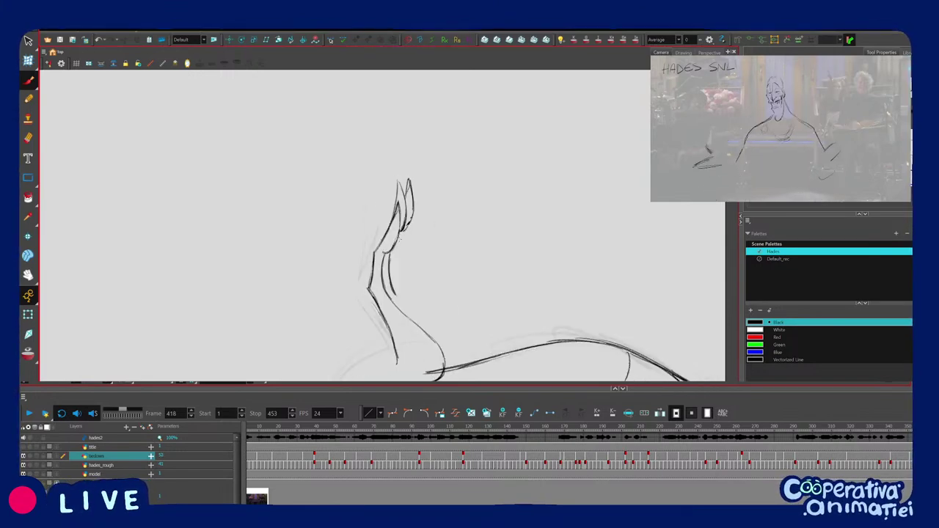
Add the inner tendon lines and extend the upper palm edge at frame 418, checking against the onion skin.
{"action": "left_click_drag", "start_coordinate": [400, 283], "coordinate": [403, 292]}
{"action": "key", "text": "comma"}
{"action": "key", "text": "period"}
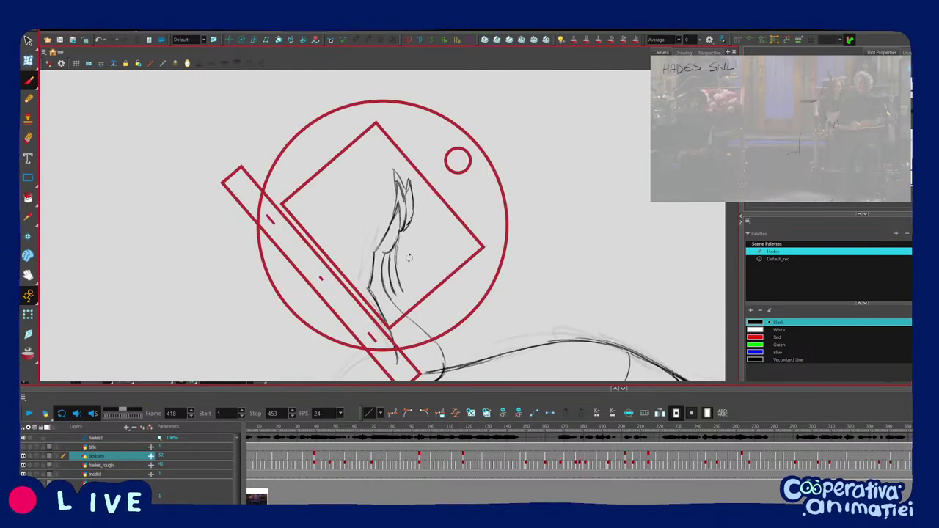
{"action": "key", "text": "g"}
{"action": "key", "text": "g"}
{"action": "mouse_move", "coordinate": [414, 255]}
{"action": "left_mouse_down"}
{"action": "mouse_move", "coordinate": [445, 281]}
{"action": "mouse_move", "coordinate": [358, 186]}
{"action": "left_mouse_up"}
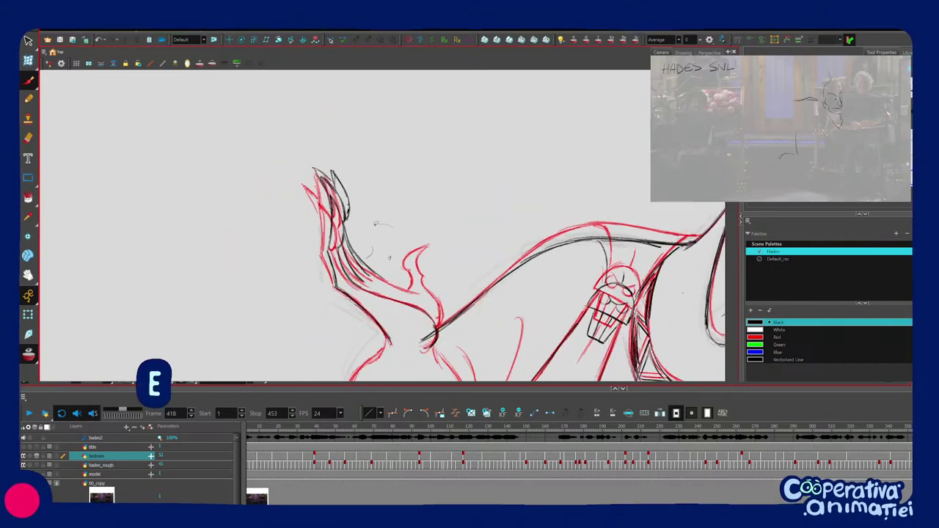
Draw the curved thumb and its wrist line at frame 418, following the onion-skinned frame 404 hand.
{"action": "scroll", "coordinate": [381, 254], "scroll_direction": "up", "scroll_amount": 2}
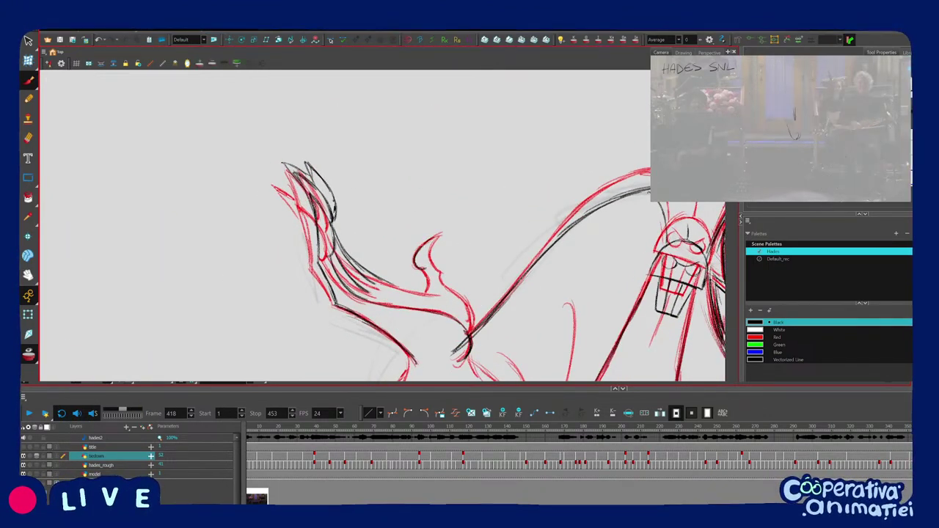
{"action": "mouse_move", "coordinate": [424, 271]}
{"action": "left_mouse_down"}
{"action": "mouse_move", "coordinate": [427, 293]}
{"action": "mouse_move", "coordinate": [466, 304]}
{"action": "mouse_move", "coordinate": [465, 272]}
{"action": "left_mouse_up"}
{"action": "left_click_drag", "start_coordinate": [459, 227], "coordinate": [446, 224]}
{"action": "key", "text": "."}
{"action": "left_click_drag", "start_coordinate": [402, 128], "coordinate": [364, 127]}
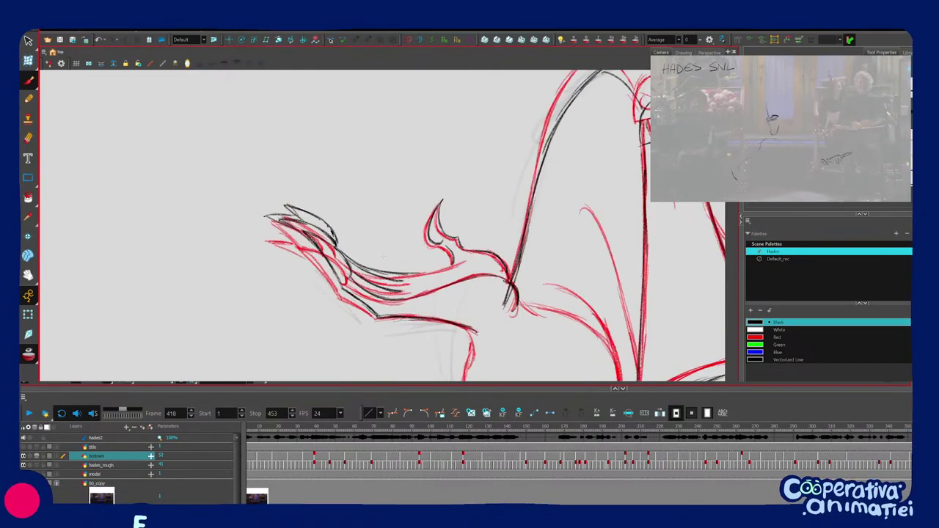
Hide the onion skin and adjust the lines at the thumb's base, selecting the outer line down to the wrist.
{"action": "left_click", "coordinate": [34, 358]}
{"action": "left_click_drag", "start_coordinate": [488, 260], "coordinate": [501, 180]}
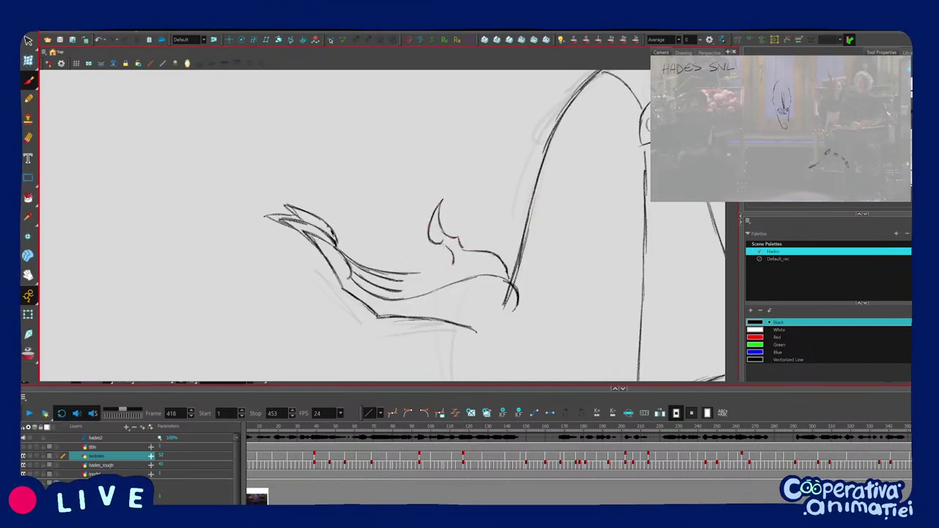
{"action": "mouse_move", "coordinate": [456, 249]}
{"action": "left_mouse_down"}
{"action": "mouse_move", "coordinate": [459, 219]}
{"action": "mouse_move", "coordinate": [459, 241]}
{"action": "left_mouse_up"}
{"action": "mouse_move", "coordinate": [450, 204]}
{"action": "left_mouse_down"}
{"action": "mouse_move", "coordinate": [434, 276]}
{"action": "mouse_move", "coordinate": [419, 287]}
{"action": "mouse_move", "coordinate": [451, 296]}
{"action": "left_mouse_up"}
{"action": "key", "text": "."}
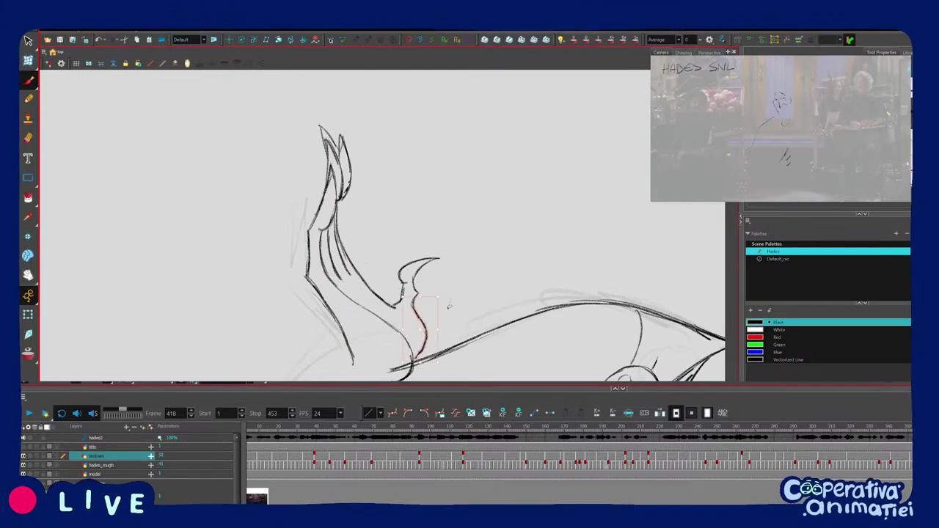
Lasso the whole thumb, fit it to the palm and close the gap along the upper palm edge.
{"action": "left_click_drag", "start_coordinate": [469, 250], "coordinate": [427, 237]}
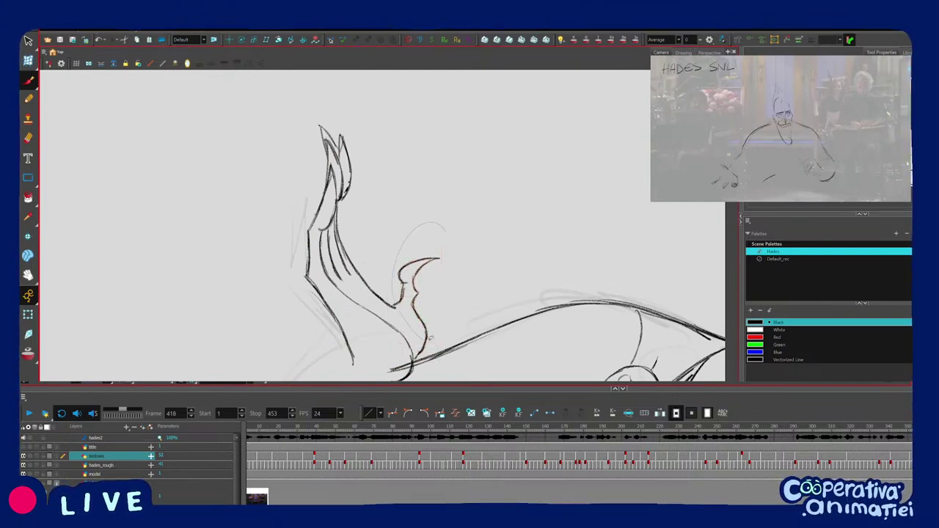
{"action": "mouse_move", "coordinate": [451, 319]}
{"action": "left_mouse_down"}
{"action": "mouse_move", "coordinate": [483, 281]}
{"action": "mouse_move", "coordinate": [446, 323]}
{"action": "left_mouse_up"}
{"action": "left_click_drag", "start_coordinate": [332, 286], "coordinate": [389, 307]}
{"action": "key", "text": "."}
{"action": "key", "text": "."}
{"action": "key", "text": "shift+x"}
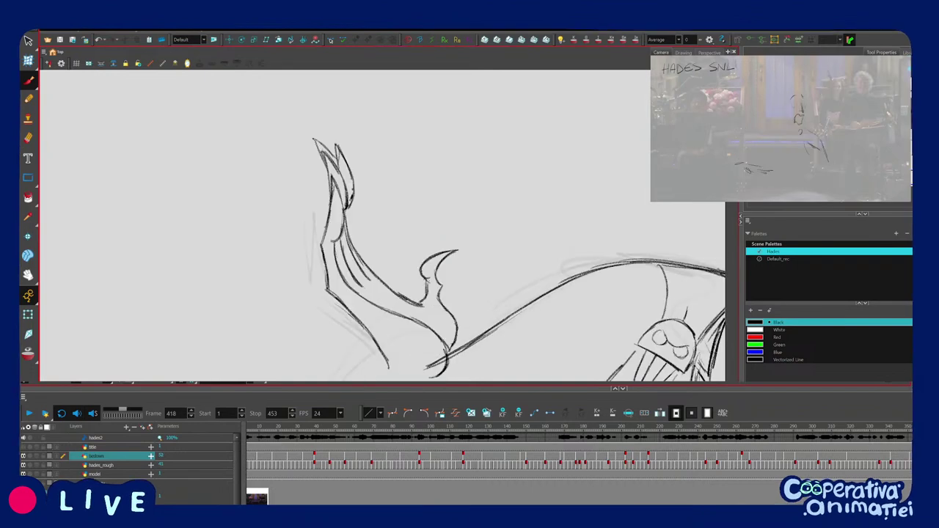
Select the complete hand at frame 418 and move it slightly downward against the end of the arm line.
{"action": "left_click_drag", "start_coordinate": [456, 291], "coordinate": [469, 248]}
{"action": "key", "text": "."}
{"action": "key", "text": "."}
{"action": "left_click_drag", "start_coordinate": [443, 303], "coordinate": [472, 229]}
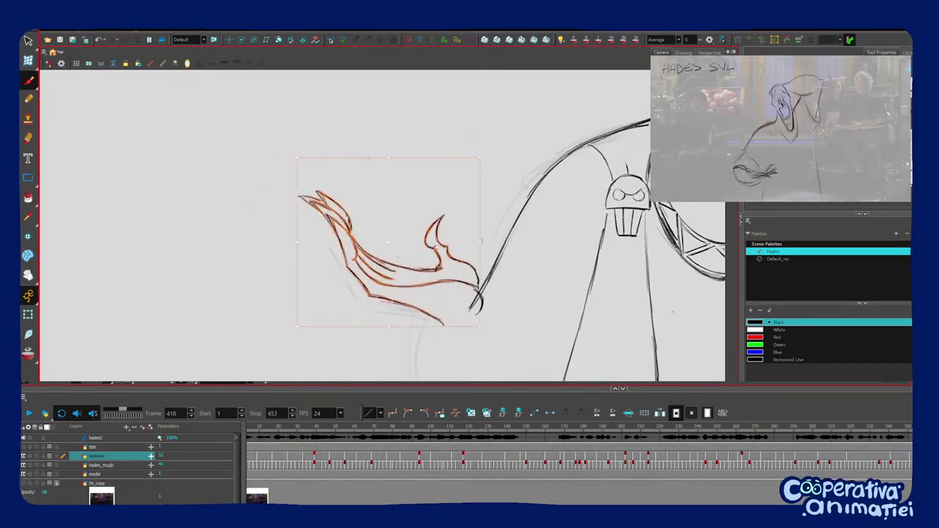
{"action": "left_click_drag", "start_coordinate": [475, 268], "coordinate": [470, 280]}
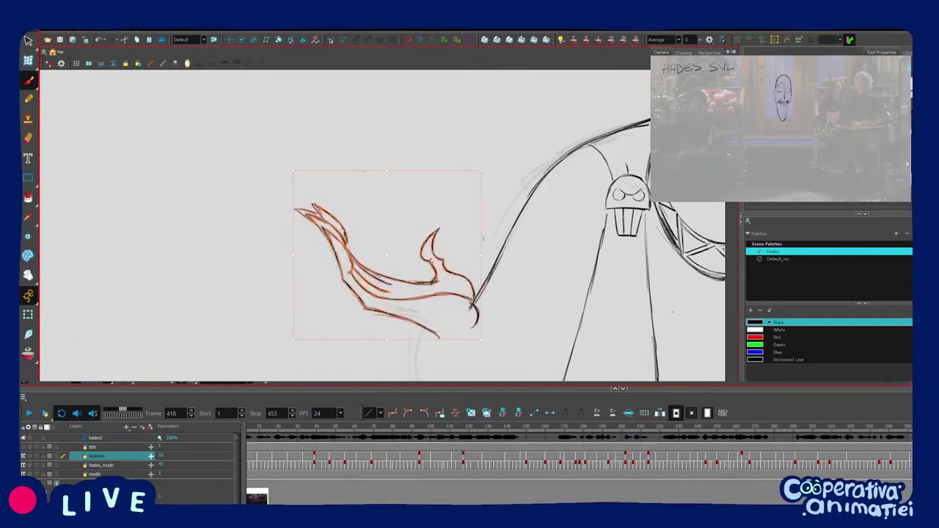
Deselect the hand and flip between frames 404 and 418 to compare its fingers and palm.
{"action": "key", "text": "Escape"}
{"action": "key", "text": "1"}
{"action": "key", "text": "f"}
{"action": "key", "text": "g"}
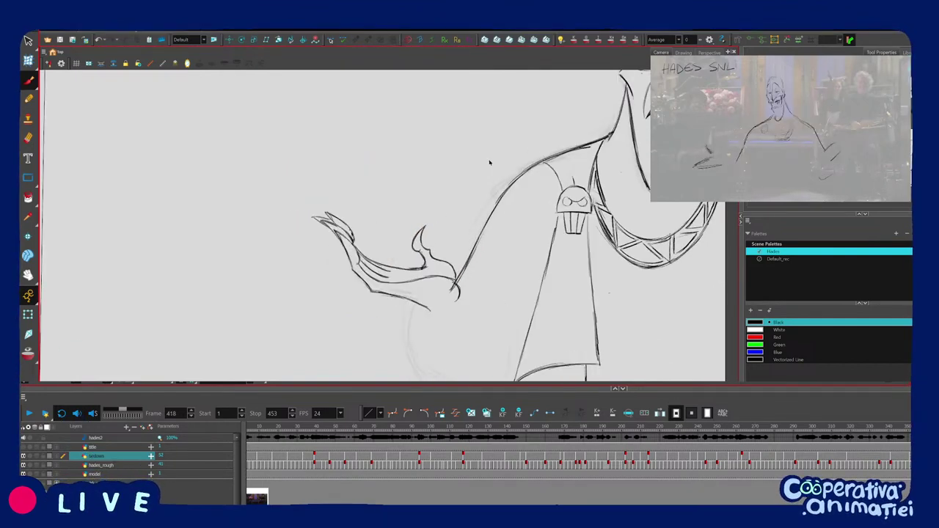
{"action": "left_click_drag", "start_coordinate": [491, 161], "coordinate": [506, 260]}
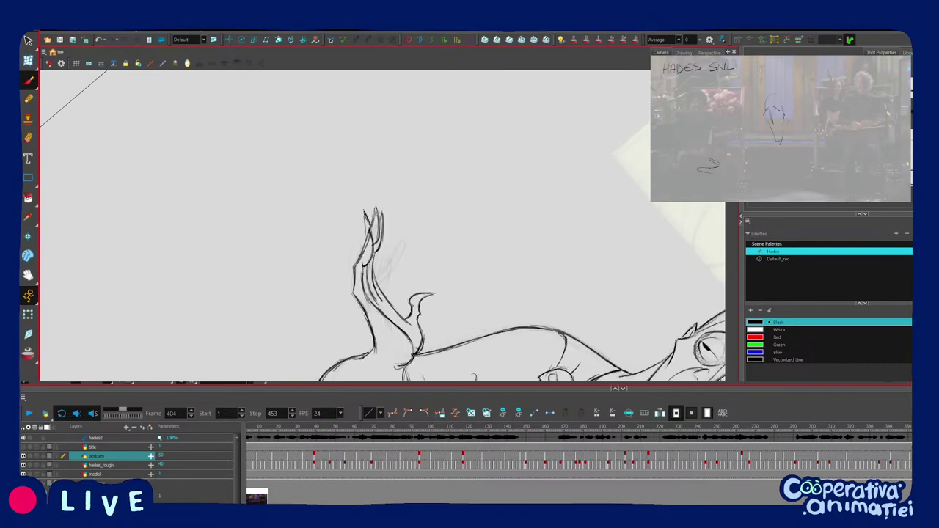
{"action": "key", "text": "f"}
{"action": "key", "text": "g"}
{"action": "left_click_drag", "start_coordinate": [368, 262], "coordinate": [373, 294]}
{"action": "key", "text": "f"}
{"action": "key", "text": "g"}
{"action": "key", "text": "f"}
{"action": "key", "text": "g"}
{"action": "key", "text": "f"}
{"action": "key", "text": "g"}
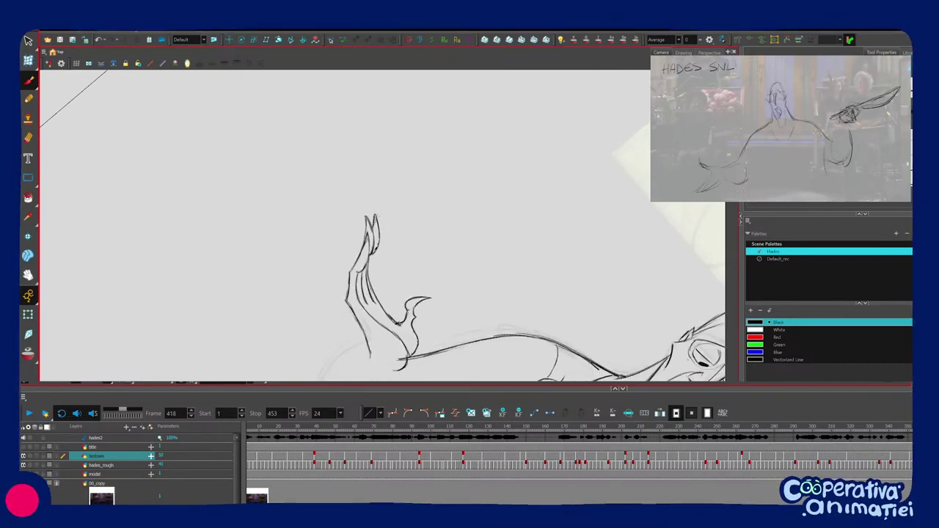
Redraw the outermost fingertip of the hand at frame 418, matching it to the frame 404 hand.
{"action": "key", "text": "f"}
{"action": "key", "text": "g"}
{"action": "key", "text": "ctrl+z"}
{"action": "left_click_drag", "start_coordinate": [357, 218], "coordinate": [364, 241]}
{"action": "key", "text": "f"}
{"action": "key", "text": "g"}
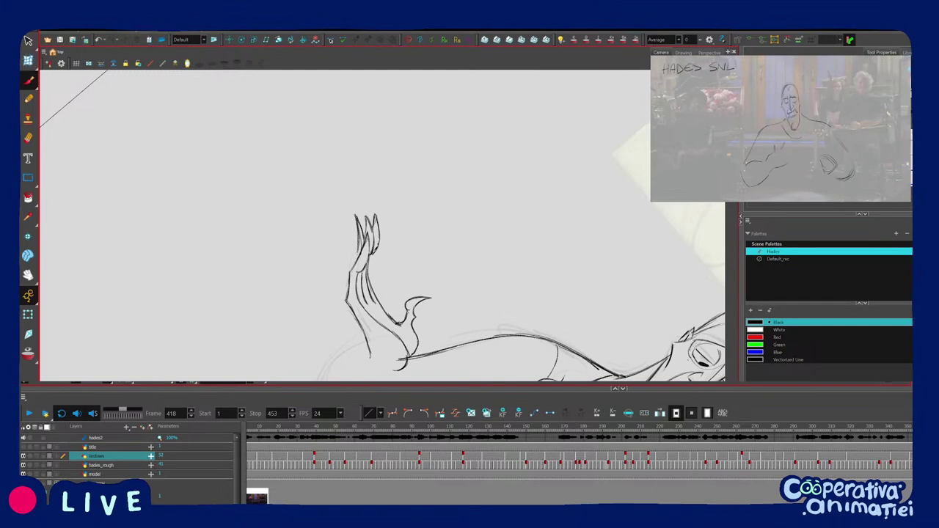
Flip between frames 404 and 418 at close-up and full-figure size to compare the hand and arm poses.
{"action": "left_click_drag", "start_coordinate": [431, 296], "coordinate": [466, 231]}
{"action": "key", "text": "2"}
{"action": "key", "text": "2"}
{"action": "key", "text": "f"}
{"action": "key", "text": "g"}
{"action": "key", "text": "2"}
{"action": "key", "text": "2"}
{"action": "key", "text": "f"}
{"action": "key", "text": "g"}
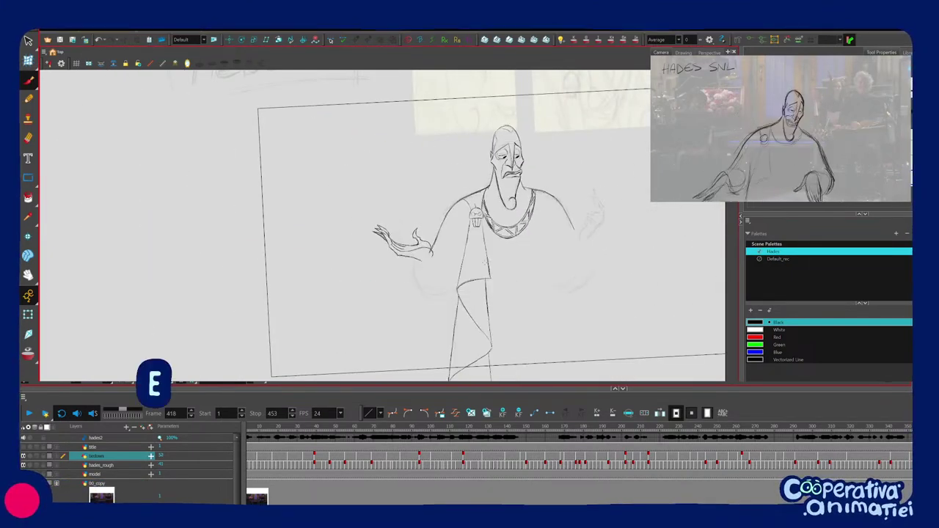
{"action": "key", "text": "f"}
{"action": "key", "text": "g"}
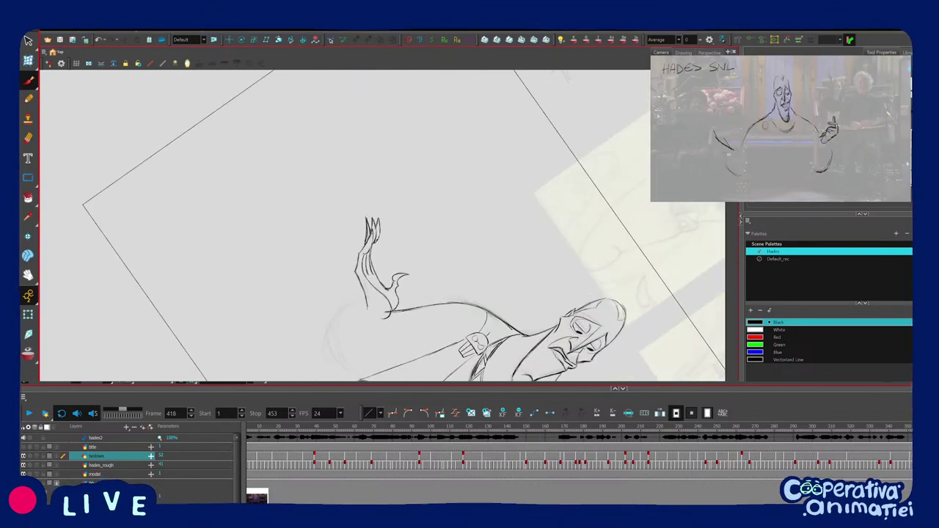
{"action": "key", "text": "f"}
{"action": "key", "text": "g"}
{"action": "key", "text": "g"}
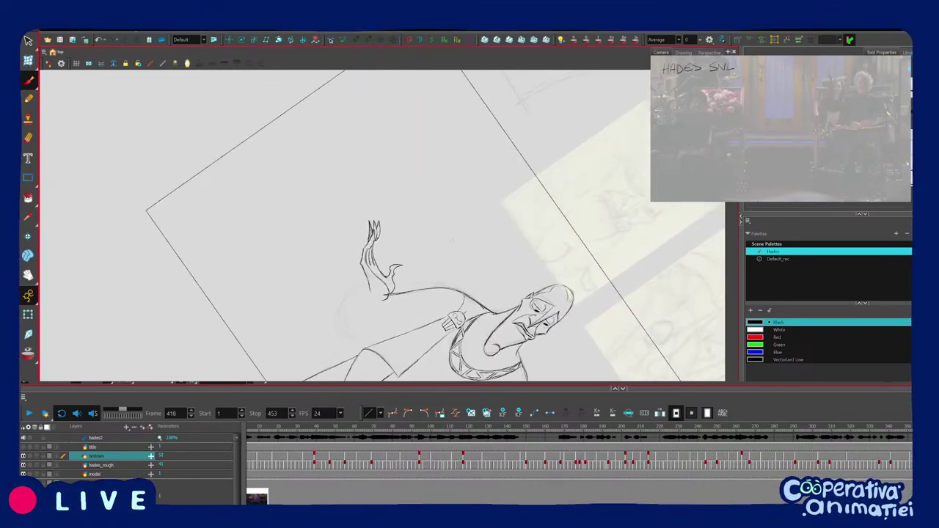
{"action": "left_click_drag", "start_coordinate": [455, 309], "coordinate": [492, 224]}
{"action": "key", "text": "2"}
{"action": "key", "text": "2"}
{"action": "key", "text": "2"}
{"action": "key", "text": "f"}
{"action": "key", "text": "g"}
{"action": "key", "text": "f"}
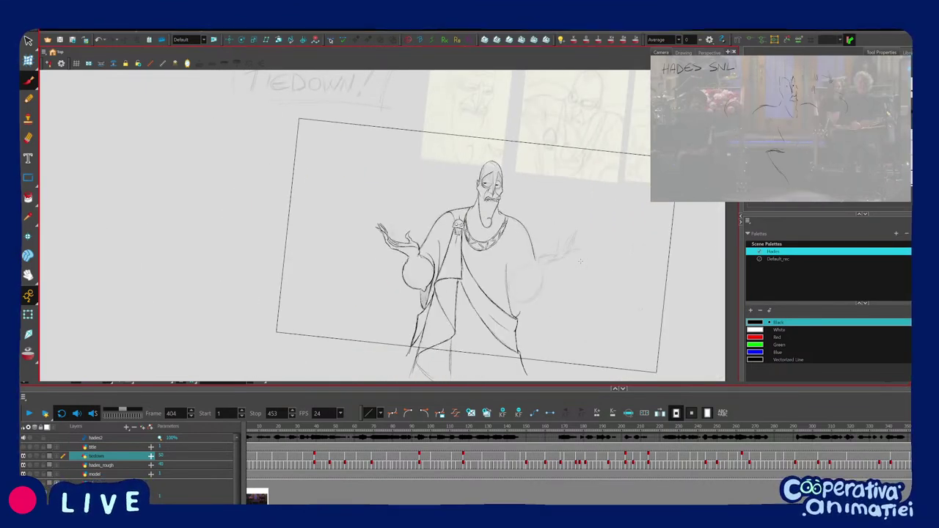
Select the hand at frame 418 and check its placement on the arm line against frame 404.
{"action": "key", "text": "g"}
{"action": "key", "text": "2"}
{"action": "key", "text": "2"}
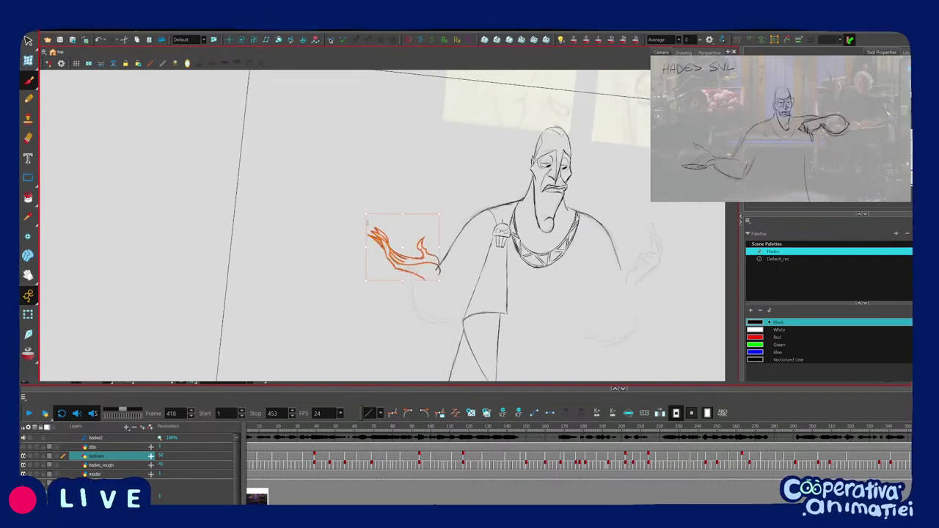
{"action": "left_click_drag", "start_coordinate": [439, 309], "coordinate": [457, 295]}
{"action": "key", "text": "f"}
{"action": "key", "text": "f"}
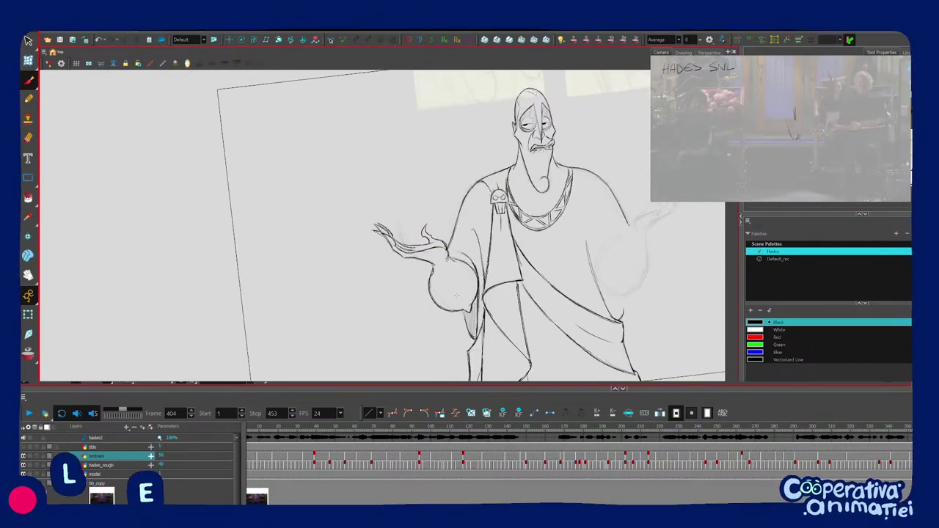
{"action": "key", "text": "g"}
{"action": "key", "text": "f"}
{"action": "key", "text": "g"}
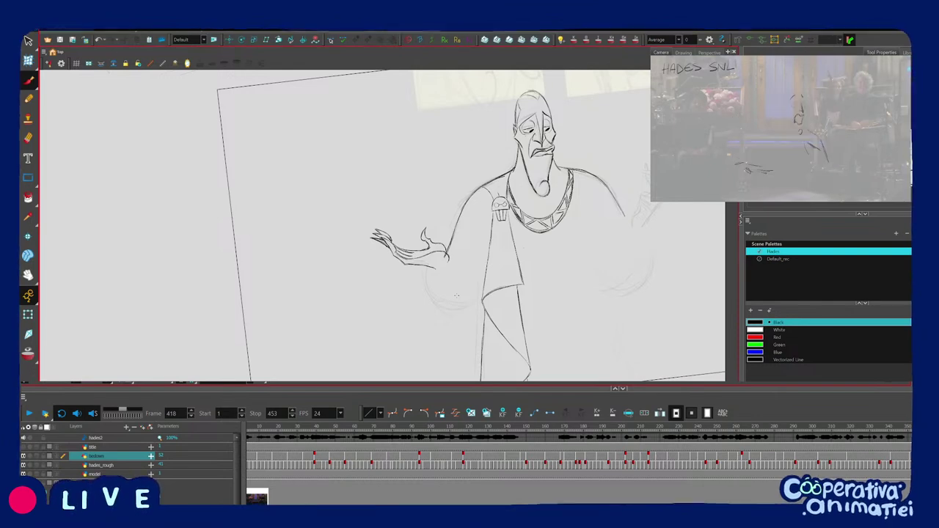
Undo a trial forearm stroke at frame 418 and show the frame 404 drawing as onion skin.
{"action": "left_click_drag", "start_coordinate": [457, 295], "coordinate": [375, 327]}
{"action": "scroll", "coordinate": [456, 296], "scroll_direction": "up", "scroll_amount": 3}
{"action": "key", "text": "shift+x"}
{"action": "left_click_drag", "start_coordinate": [416, 258], "coordinate": [411, 314]}
{"action": "key", "text": "ctrl+z"}
{"action": "key", "text": "f"}
{"action": "key", "text": "g"}
{"action": "key", "text": "alt+o"}
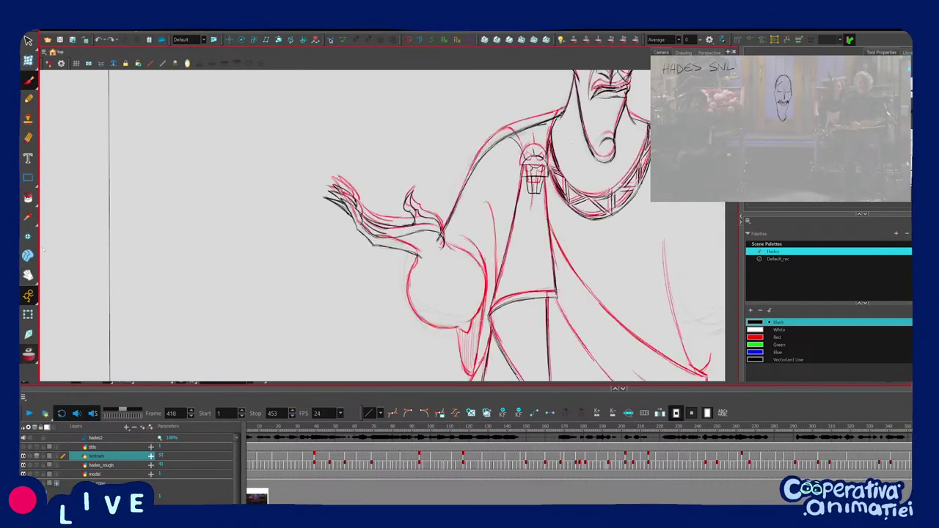
Trace the rounded forearm and pointed elbow at frame 418 over the onion-skinned frame 404, and hide the onion skin.
{"action": "scroll", "coordinate": [456, 279], "scroll_direction": "up", "scroll_amount": 3}
{"action": "mouse_move", "coordinate": [463, 275]}
{"action": "left_mouse_down"}
{"action": "mouse_move", "coordinate": [386, 294]}
{"action": "mouse_move", "coordinate": [402, 295]}
{"action": "mouse_move", "coordinate": [413, 292]}
{"action": "mouse_move", "coordinate": [354, 278]}
{"action": "mouse_move", "coordinate": [401, 282]}
{"action": "left_mouse_up"}
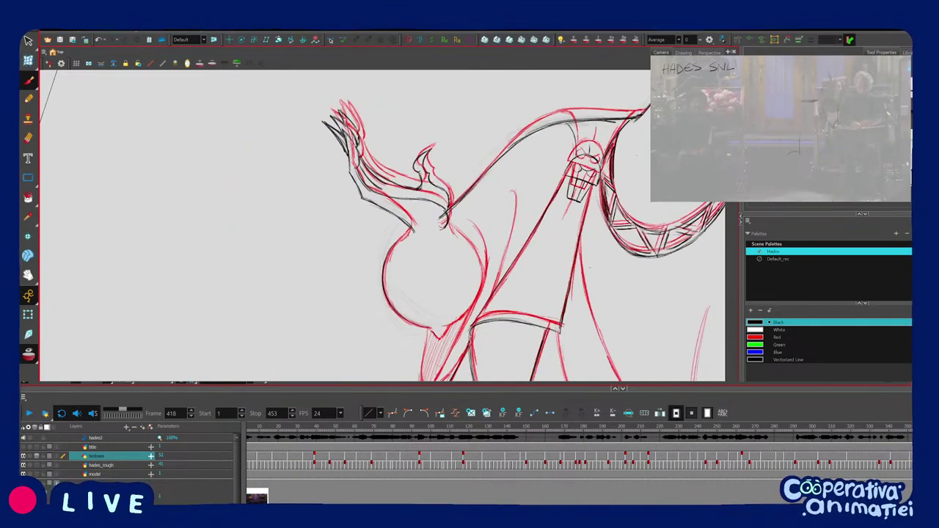
{"action": "mouse_move", "coordinate": [590, 268]}
{"action": "left_mouse_down", "text": "ctrl+alt"}
{"action": "mouse_move", "coordinate": [282, 245]}
{"action": "mouse_move", "coordinate": [209, 340]}
{"action": "left_mouse_up", "text": "ctrl+alt"}
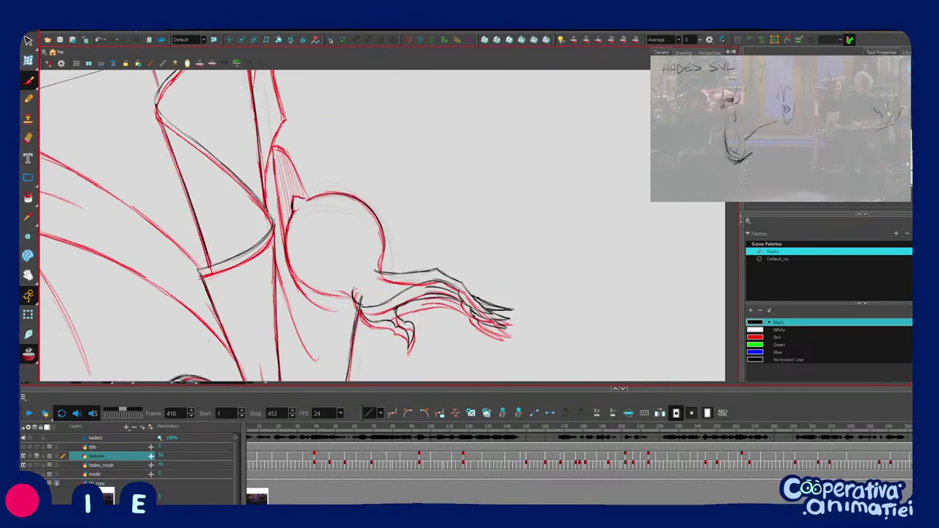
{"action": "key", "text": "v"}
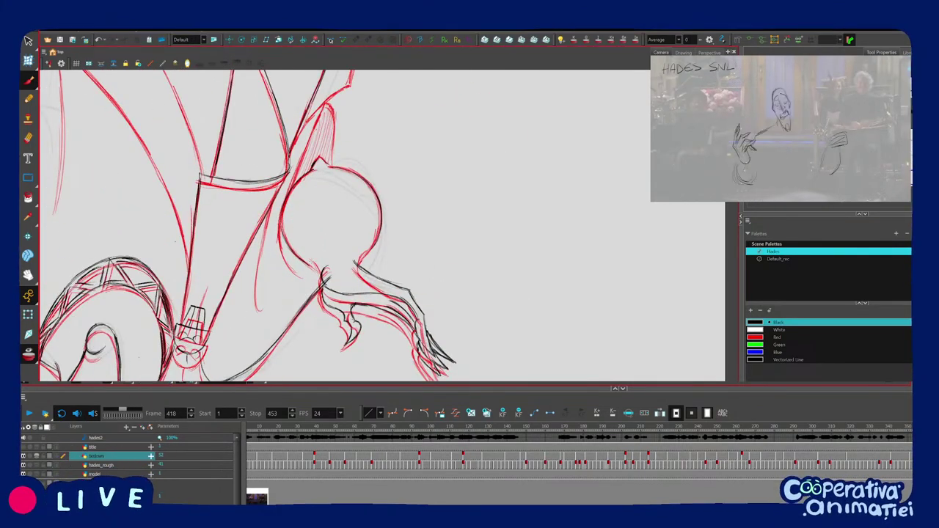
{"action": "key", "text": "alt+o"}
{"action": "mouse_move", "coordinate": [300, 184]}
{"action": "left_mouse_down", "text": "ctrl+alt"}
{"action": "mouse_move", "coordinate": [290, 230]}
{"action": "mouse_move", "coordinate": [426, 306]}
{"action": "mouse_move", "coordinate": [485, 264]}
{"action": "mouse_move", "coordinate": [500, 267]}
{"action": "mouse_move", "coordinate": [489, 275]}
{"action": "mouse_move", "coordinate": [496, 262]}
{"action": "mouse_move", "coordinate": [449, 254]}
{"action": "left_mouse_up", "text": "ctrl+alt"}
{"action": "left_click_drag", "start_coordinate": [466, 212], "coordinate": [492, 208]}
{"action": "key", "text": "f"}
{"action": "key", "text": "g"}
{"action": "key", "text": "f"}
{"action": "key", "text": "g"}
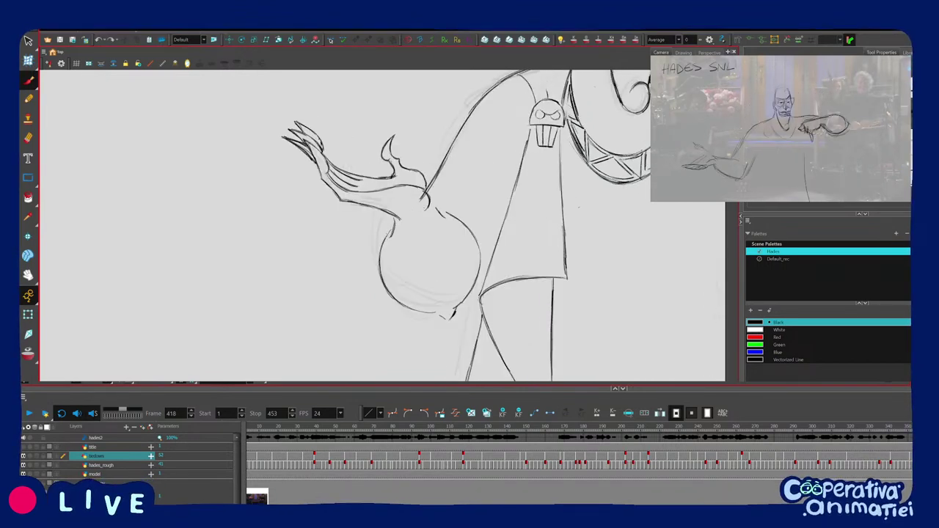
Refine the forearm's curved outline around the elbow tip at frame 418, checking it against frame 404.
{"action": "left_click_drag", "start_coordinate": [421, 305], "coordinate": [379, 298]}
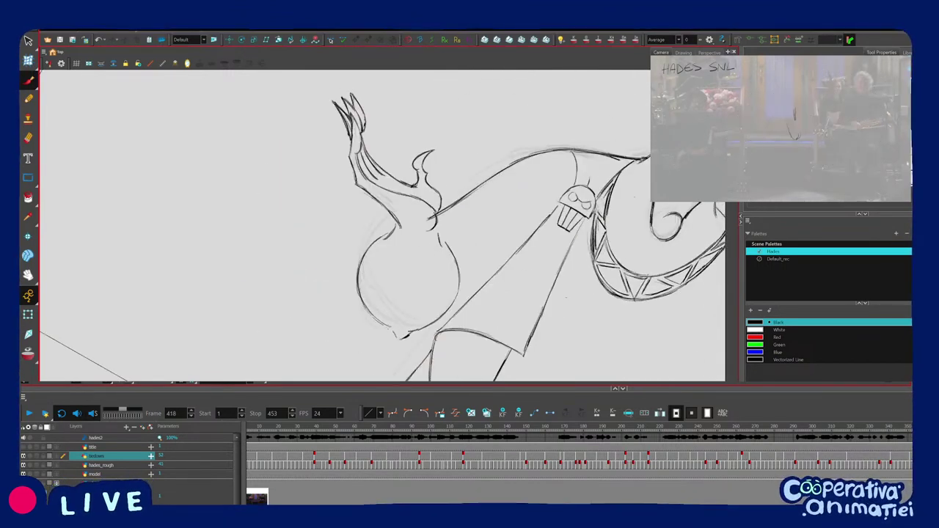
{"action": "key", "text": "c"}
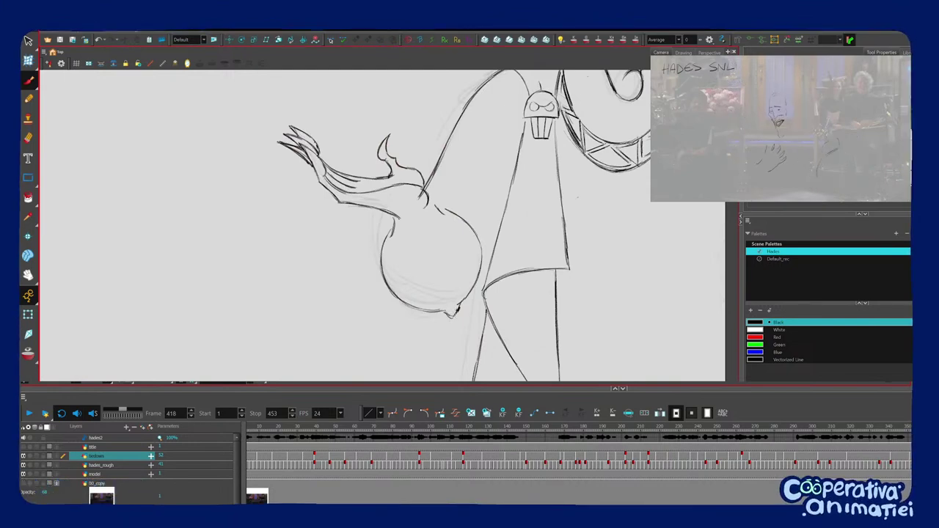
{"action": "key", "text": "v"}
{"action": "key", "text": "v"}
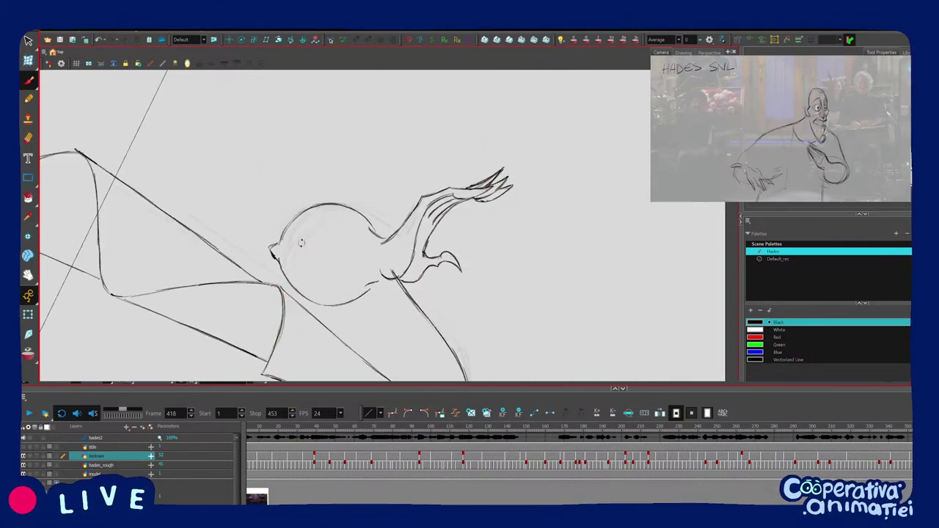
{"action": "key", "text": "c"}
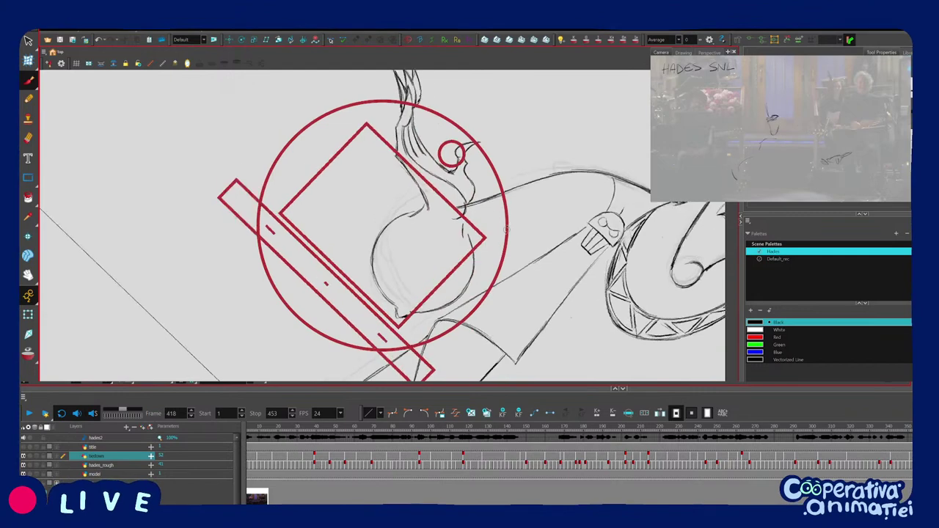
{"action": "left_click_drag", "start_coordinate": [438, 307], "coordinate": [474, 275]}
{"action": "key", "text": "f"}
{"action": "key", "text": "g"}
{"action": "mouse_move", "coordinate": [428, 218]}
{"action": "left_mouse_down"}
{"action": "mouse_move", "coordinate": [464, 245]}
{"action": "mouse_move", "coordinate": [481, 219]}
{"action": "left_mouse_up"}
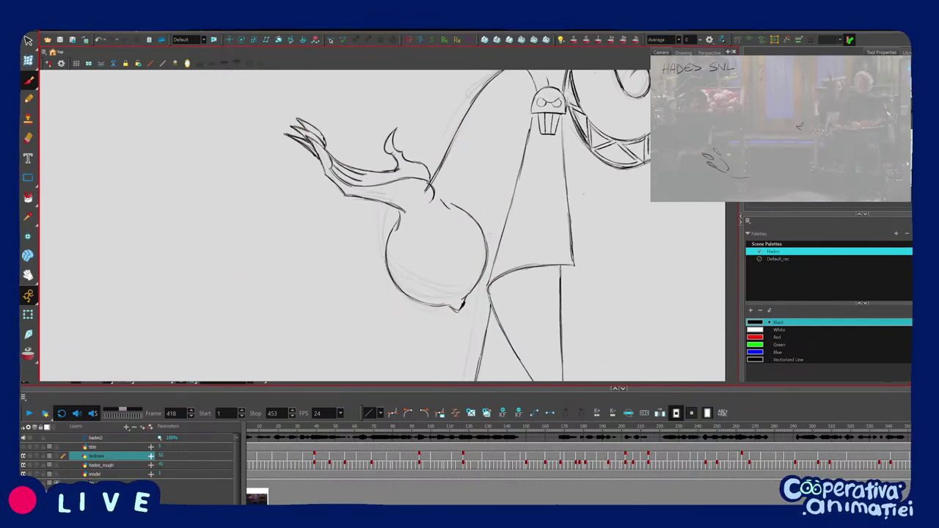
Connect the forearm's upper outline to the wrist below the thumb at frame 418 and compare with frame 404.
{"action": "left_click_drag", "start_coordinate": [457, 248], "coordinate": [453, 240]}
{"action": "mouse_move", "coordinate": [441, 171]}
{"action": "left_mouse_down"}
{"action": "mouse_move", "coordinate": [455, 218]}
{"action": "mouse_move", "coordinate": [420, 163]}
{"action": "mouse_move", "coordinate": [436, 176]}
{"action": "left_mouse_up"}
{"action": "key", "text": "f"}
{"action": "key", "text": "g"}
{"action": "key", "text": "f"}
{"action": "key", "text": "g"}
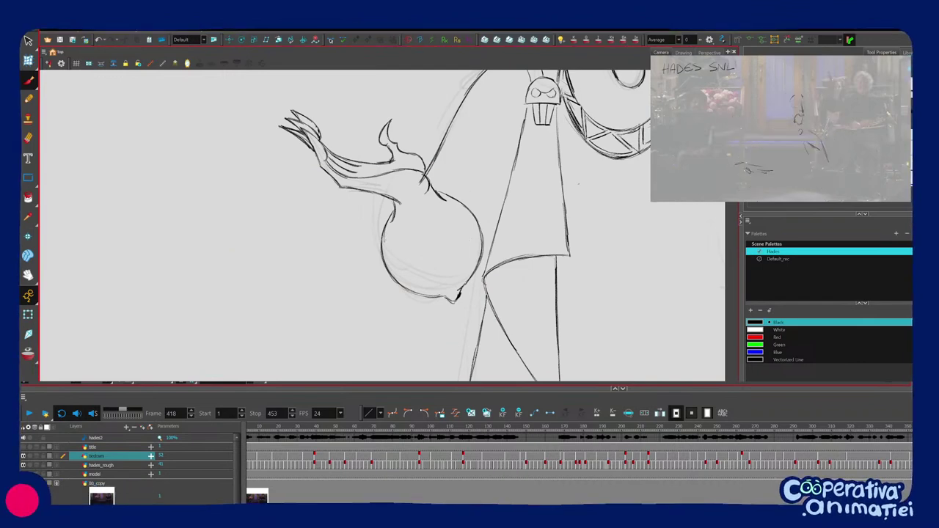
Touch up the elbow tip and the wrist lines where the hand meets the forearm at frame 418.
{"action": "mouse_move", "coordinate": [452, 296]}
{"action": "left_mouse_down"}
{"action": "mouse_move", "coordinate": [411, 320]}
{"action": "mouse_move", "coordinate": [448, 300]}
{"action": "left_mouse_up"}
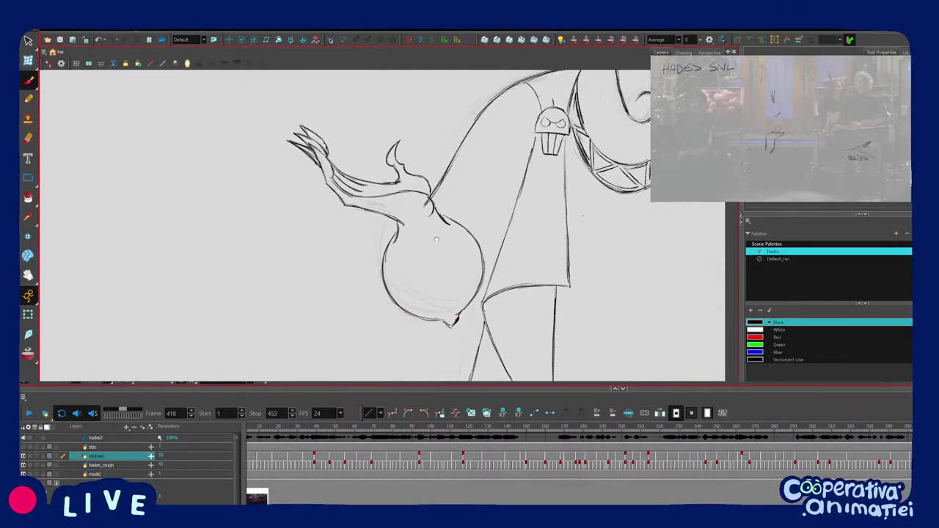
{"action": "left_click_drag", "start_coordinate": [432, 213], "coordinate": [425, 254]}
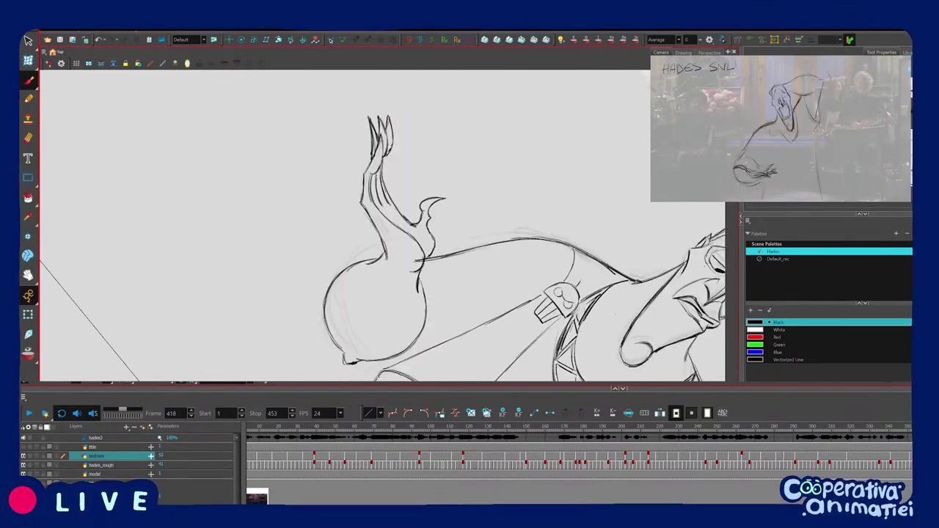
{"action": "left_click_drag", "start_coordinate": [364, 209], "coordinate": [377, 231]}
{"action": "mouse_move", "coordinate": [389, 294]}
{"action": "left_mouse_down"}
{"action": "mouse_move", "coordinate": [451, 227]}
{"action": "mouse_move", "coordinate": [443, 273]}
{"action": "mouse_move", "coordinate": [421, 291]}
{"action": "left_mouse_up"}
{"action": "scroll", "coordinate": [382, 323], "scroll_direction": "down", "scroll_amount": 1}
{"action": "left_click_drag", "start_coordinate": [431, 323], "coordinate": [463, 299]}
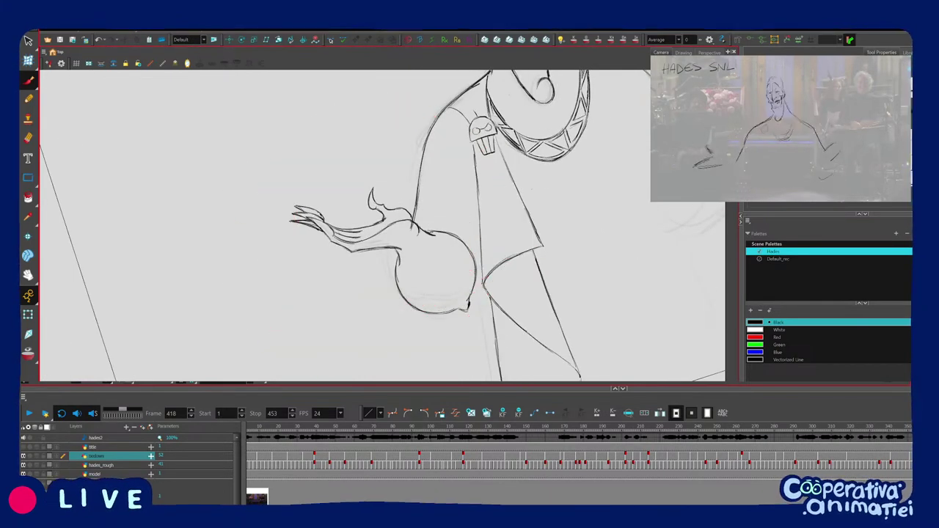
Undo a trial stroke on the upper arm and go over the shoulder line from the neck at frame 418.
{"action": "left_click_drag", "start_coordinate": [420, 182], "coordinate": [411, 231]}
{"action": "key", "text": "ctrl+z"}
{"action": "mouse_move", "coordinate": [441, 271]}
{"action": "left_mouse_down"}
{"action": "mouse_move", "coordinate": [407, 295]}
{"action": "mouse_move", "coordinate": [443, 267]}
{"action": "mouse_move", "coordinate": [431, 335]}
{"action": "left_mouse_up"}
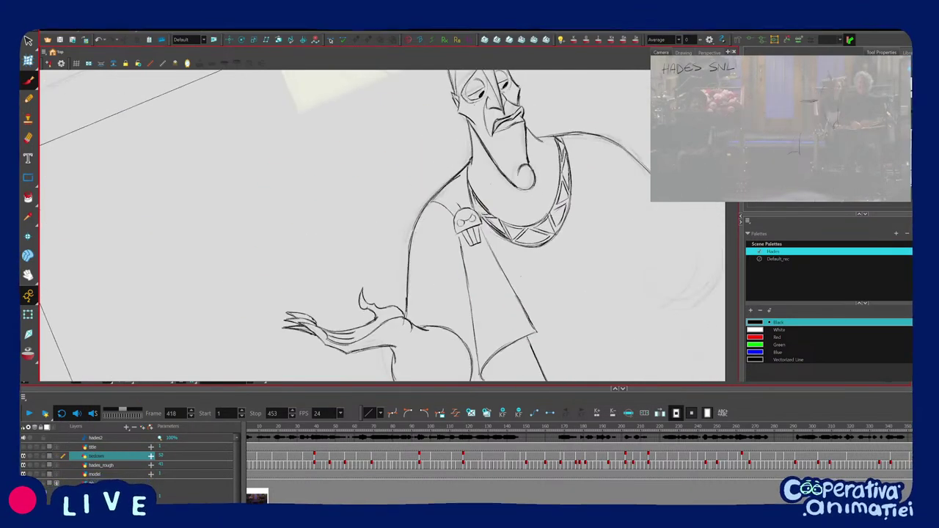
{"action": "left_click_drag", "start_coordinate": [467, 168], "coordinate": [421, 213]}
Flip between frames 404 and 418 to compare the shoulder, upper arm and rounded forearm.
{"action": "key", "text": "f"}
{"action": "key", "text": "g"}
{"action": "key", "text": "g"}
{"action": "key", "text": "f"}
{"action": "key", "text": "f"}
{"action": "key", "text": "g"}
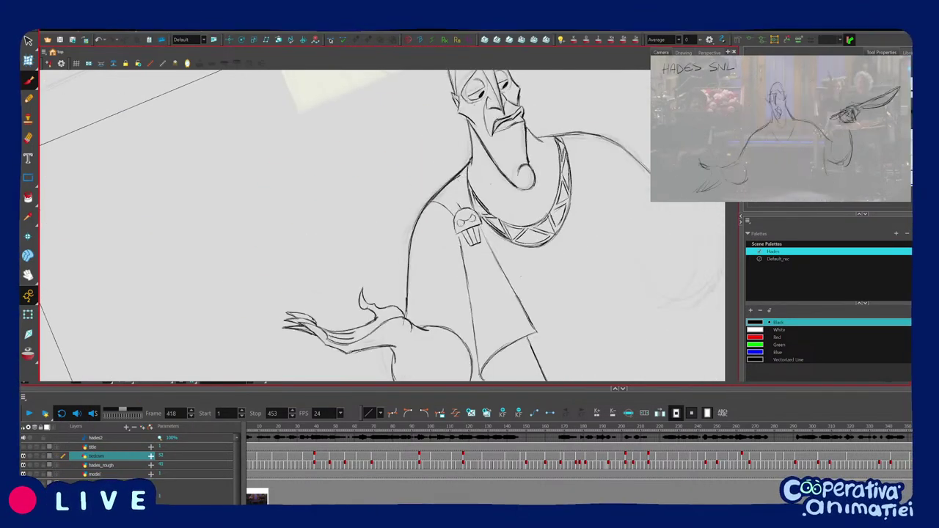
{"action": "key", "text": "f"}
{"action": "key", "text": "g"}
{"action": "left_click_drag", "start_coordinate": [407, 296], "coordinate": [443, 267]}
{"action": "left_click_drag", "start_coordinate": [443, 267], "coordinate": [474, 285]}
{"action": "left_click_drag", "start_coordinate": [470, 210], "coordinate": [405, 299]}
{"action": "key", "text": "f"}
{"action": "key", "text": "g"}
{"action": "key", "text": "f"}
{"action": "key", "text": "f"}
{"action": "key", "text": "l"}
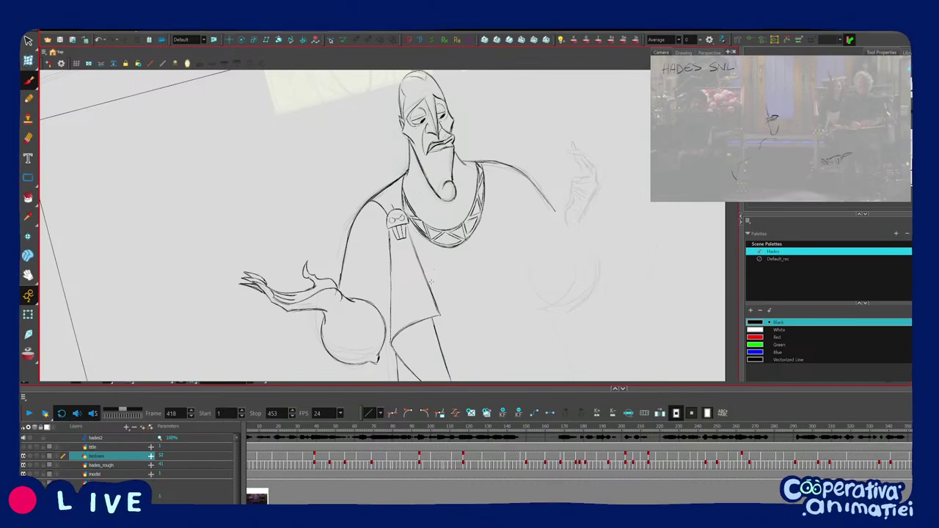
Draw the sleeve folds behind the forearm and the hatched cloth hanging below the elbow at frame 418.
{"action": "scroll", "coordinate": [431, 282], "scroll_direction": "up", "scroll_amount": 5}
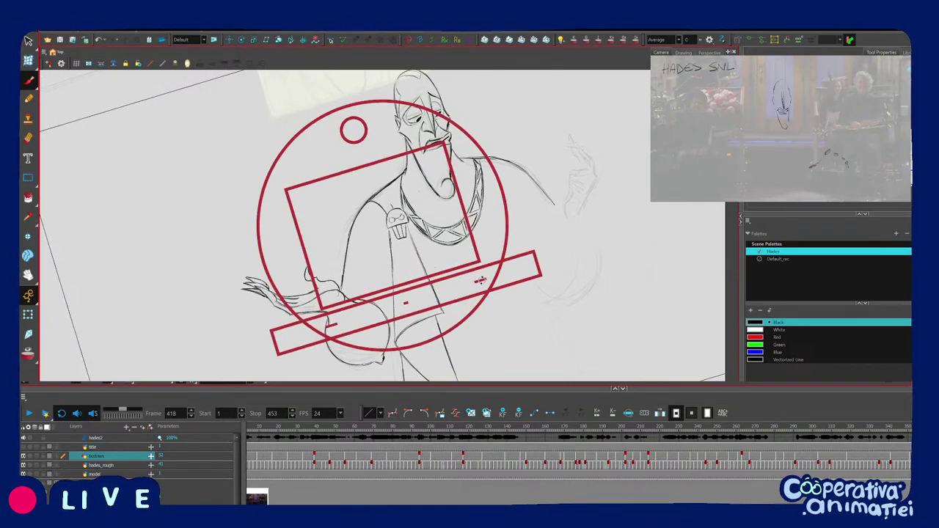
{"action": "mouse_move", "coordinate": [450, 280]}
{"action": "left_mouse_down"}
{"action": "mouse_move", "coordinate": [390, 312]}
{"action": "mouse_move", "coordinate": [402, 288]}
{"action": "left_mouse_up"}
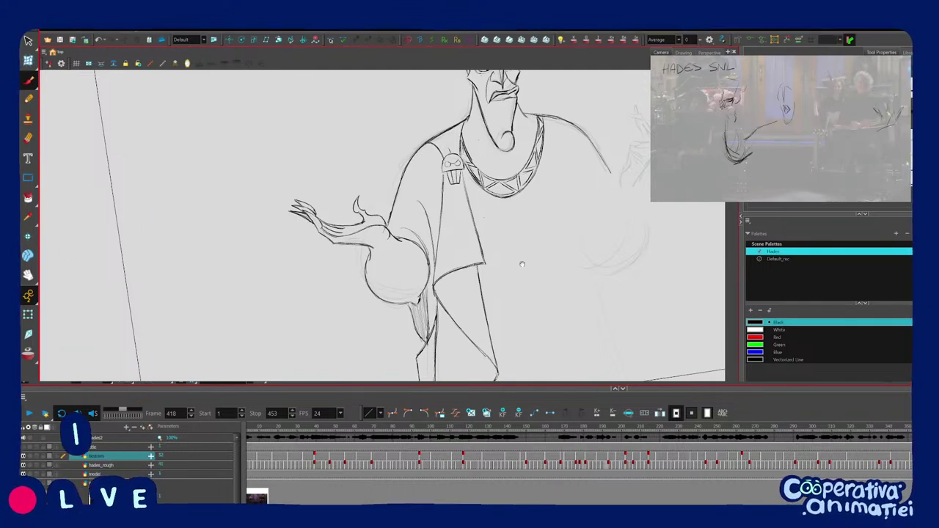
{"action": "key", "text": "1"}
{"action": "left_click_drag", "start_coordinate": [463, 208], "coordinate": [463, 213]}
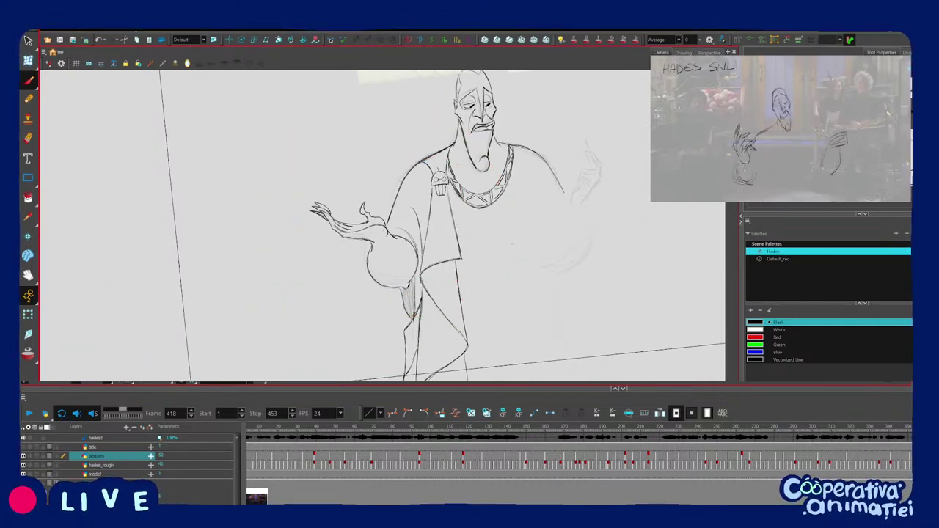
{"action": "key", "text": "2"}
{"action": "left_click_drag", "start_coordinate": [503, 243], "coordinate": [456, 321]}
{"action": "scroll", "coordinate": [455, 225], "scroll_direction": "up", "scroll_amount": 2}
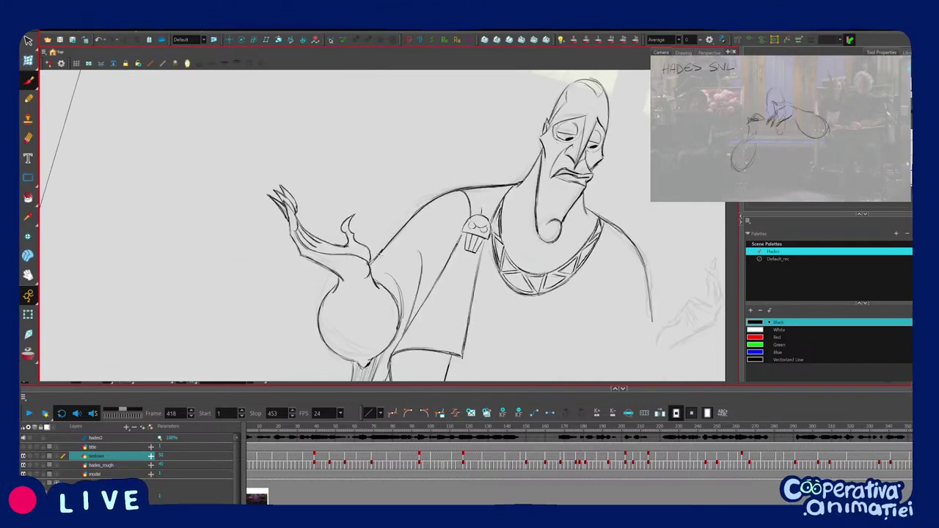
{"action": "key", "text": "c"}
{"action": "left_click_drag", "start_coordinate": [428, 178], "coordinate": [426, 212]}
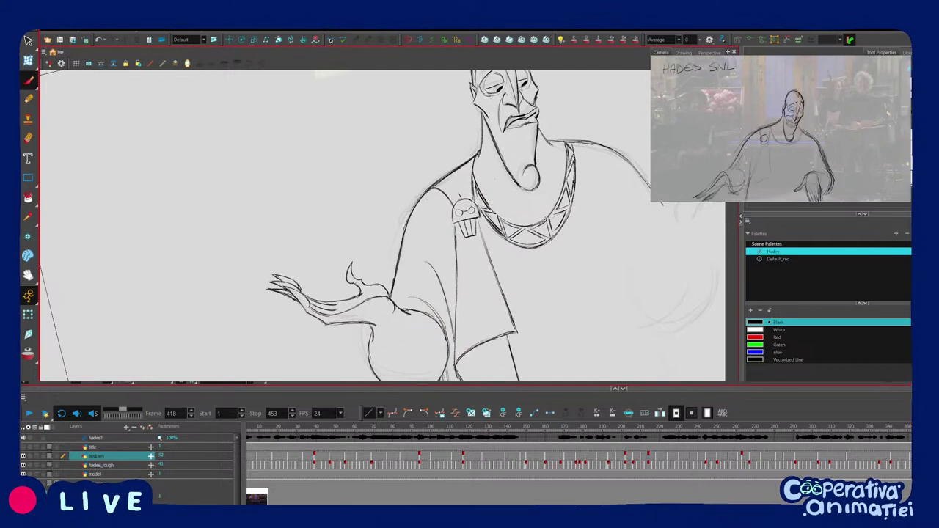
{"action": "key", "text": "ctrl+z"}
{"action": "left_click_drag", "start_coordinate": [485, 237], "coordinate": [483, 220]}
{"action": "key", "text": "1"}
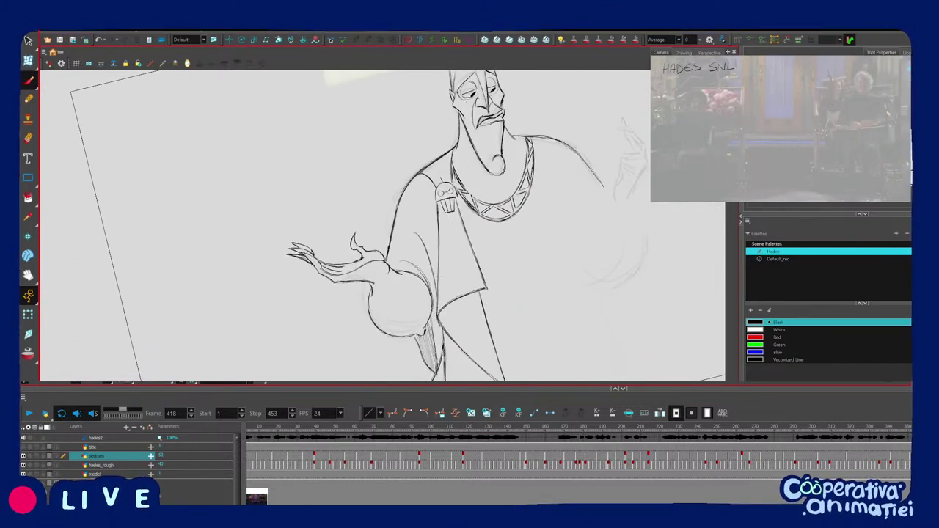
{"action": "key", "text": "1"}
{"action": "key", "text": "2"}
{"action": "left_click_drag", "start_coordinate": [472, 279], "coordinate": [460, 296]}
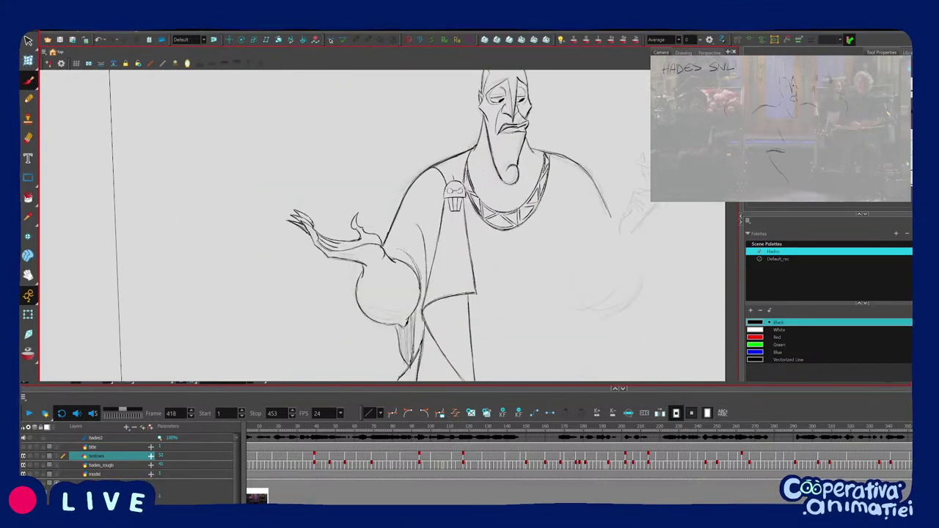
Flip between frames 404 and 418 to compare the hand, rounded forearm and the cloth hanging below the elbow.
{"action": "key", "text": "f"}
{"action": "key", "text": "g"}
{"action": "left_click_drag", "start_coordinate": [424, 219], "coordinate": [423, 212]}
{"action": "key", "text": "f"}
{"action": "key", "text": "g"}
{"action": "key", "text": "f"}
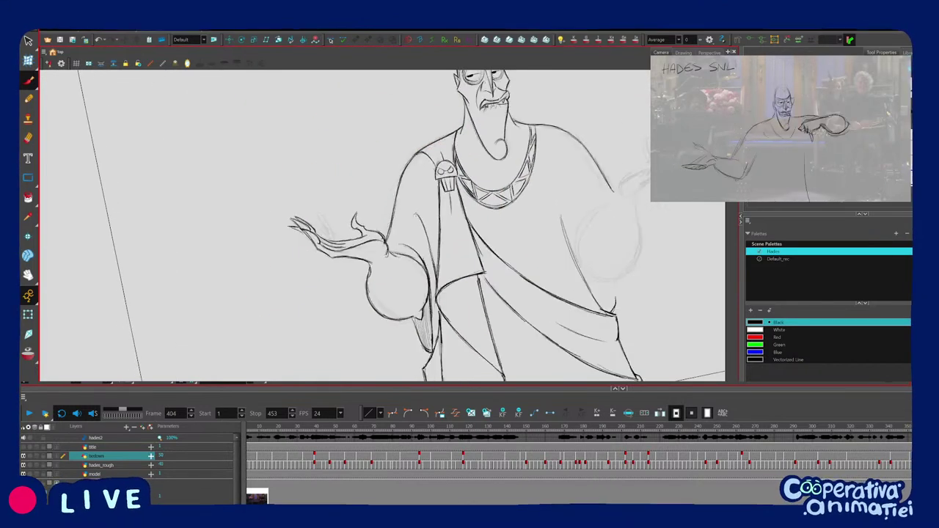
{"action": "key", "text": "g"}
{"action": "key", "text": "f"}
{"action": "key", "text": "f"}
{"action": "key", "text": "g"}
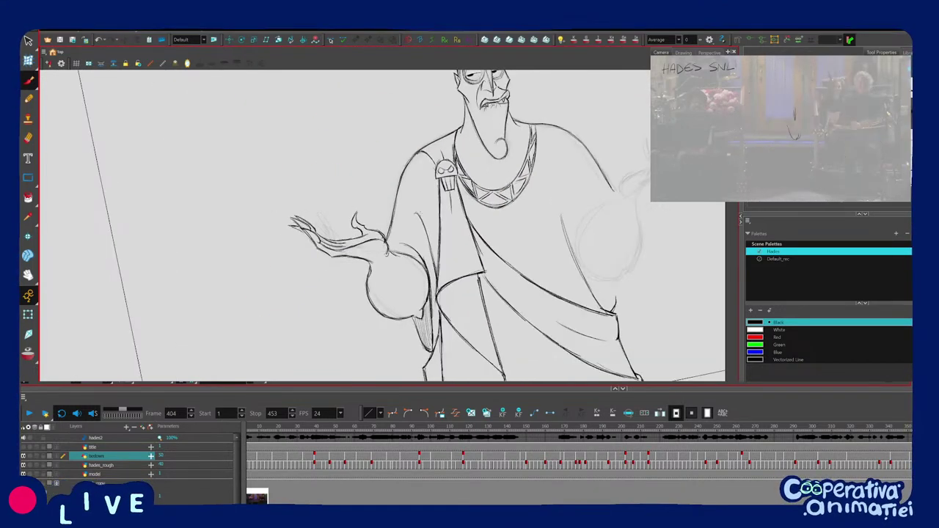
{"action": "key", "text": "g"}
{"action": "key", "text": "1"}
{"action": "key", "text": "g"}
{"action": "key", "text": "f"}
{"action": "key", "text": "f"}
{"action": "key", "text": "g"}
{"action": "key", "text": "2"}
{"action": "key", "text": "2"}
{"action": "key", "text": "f"}
{"action": "key", "text": "g"}
Review the whole figure at frame 418 and flip against frame 404 to check the arm and sleeve.
{"action": "mouse_move", "coordinate": [402, 258]}
{"action": "left_mouse_down"}
{"action": "mouse_move", "coordinate": [375, 262]}
{"action": "mouse_move", "coordinate": [387, 262]}
{"action": "left_mouse_up"}
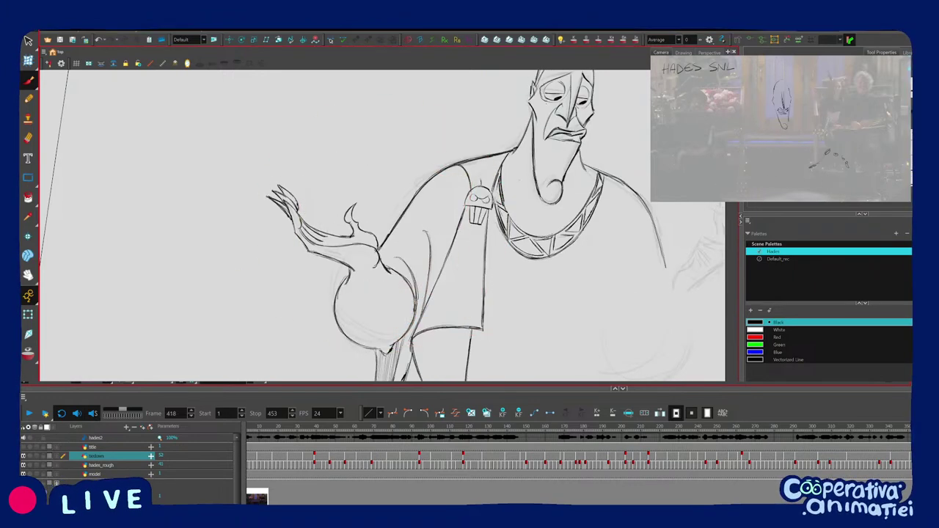
{"action": "key", "text": "c"}
{"action": "key", "text": "1"}
{"action": "key", "text": "1"}
{"action": "left_click_drag", "start_coordinate": [479, 259], "coordinate": [507, 273]}
{"action": "key", "text": "2"}
{"action": "key", "text": "2"}
{"action": "key", "text": "1"}
{"action": "key", "text": "1"}
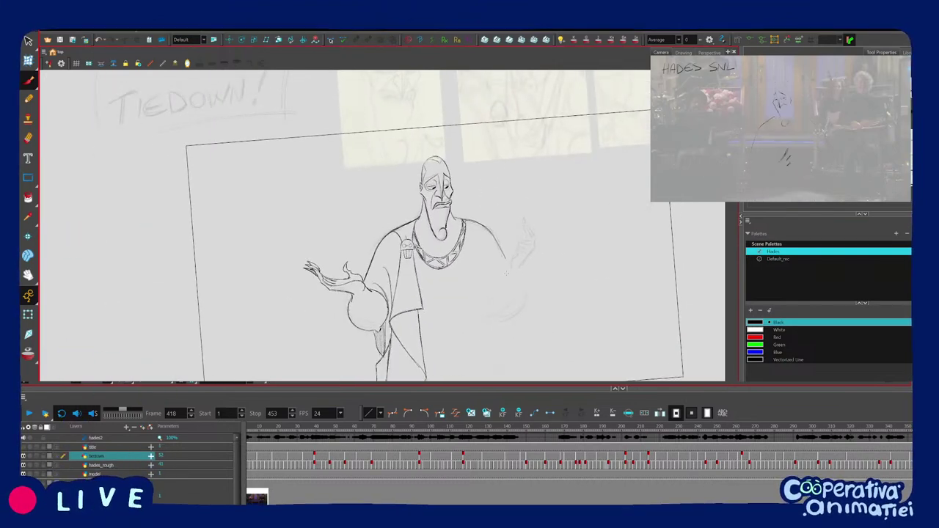
{"action": "scroll", "coordinate": [505, 272], "scroll_direction": "up", "scroll_amount": 2}
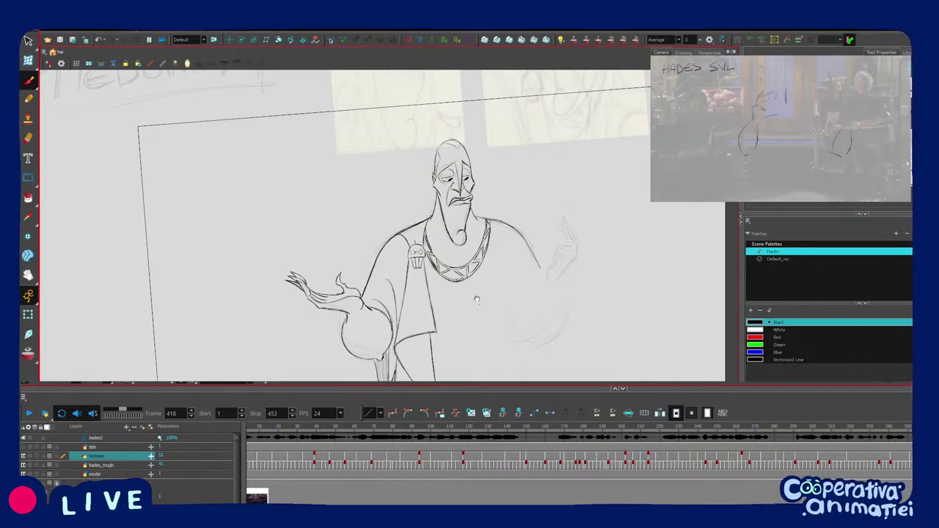
{"action": "left_click_drag", "start_coordinate": [479, 297], "coordinate": [485, 271]}
{"action": "scroll", "coordinate": [486, 271], "scroll_direction": "up", "scroll_amount": 2}
{"action": "key", "text": "f"}
{"action": "key", "text": "g"}
{"action": "key", "text": "f"}
{"action": "key", "text": "g"}
{"action": "key", "text": "f"}
{"action": "key", "text": "g"}
{"action": "key", "text": "f"}
{"action": "key", "text": "g"}
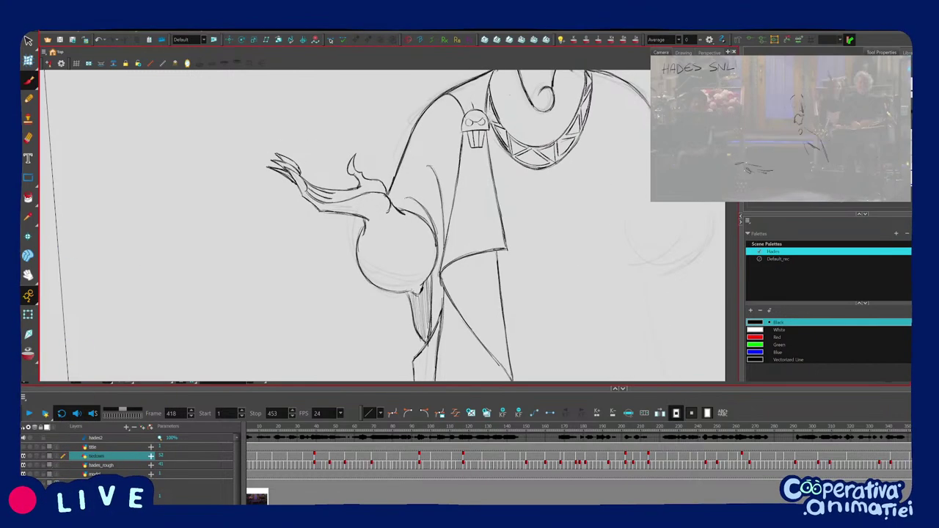
{"action": "key", "text": "f"}
{"action": "key", "text": "g"}
Rework the inner edge of the rounded forearm where it meets the sleeve fold at frame 418.
{"action": "mouse_move", "coordinate": [441, 176]}
{"action": "left_mouse_down"}
{"action": "mouse_move", "coordinate": [459, 221]}
{"action": "mouse_move", "coordinate": [438, 277]}
{"action": "left_mouse_up"}
{"action": "key", "text": "c"}
{"action": "key", "text": "c"}
{"action": "key", "text": "c"}
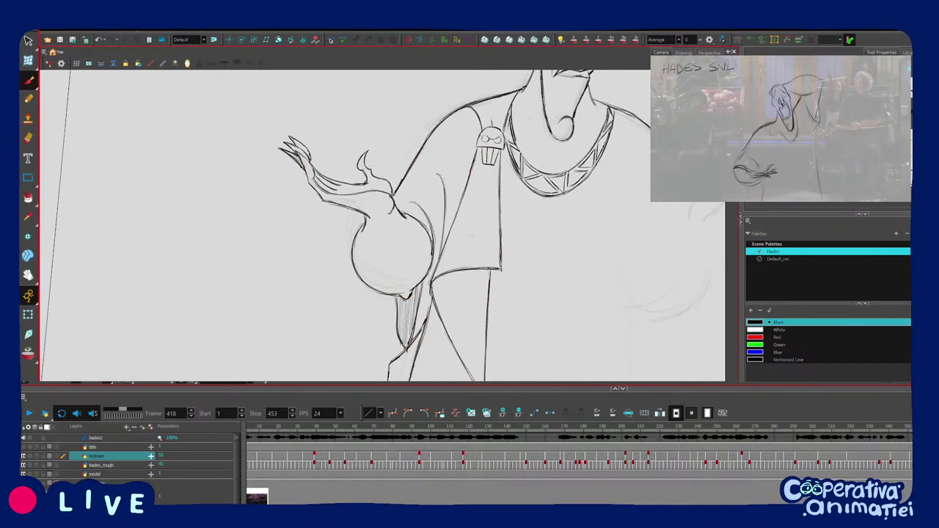
{"action": "key", "text": "c"}
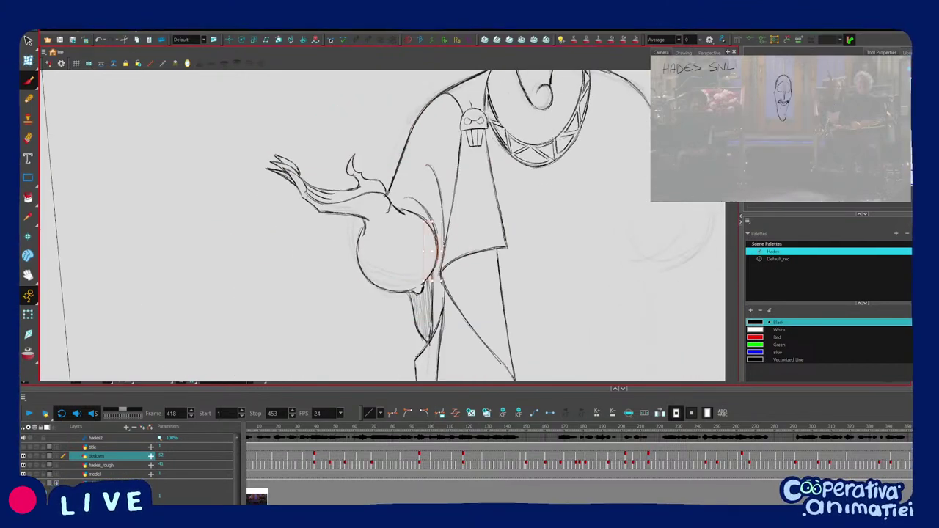
{"action": "key", "text": "f"}
{"action": "key", "text": "1"}
{"action": "key", "text": "1"}
{"action": "key", "text": "g"}
{"action": "key", "text": "2"}
{"action": "key", "text": "2"}
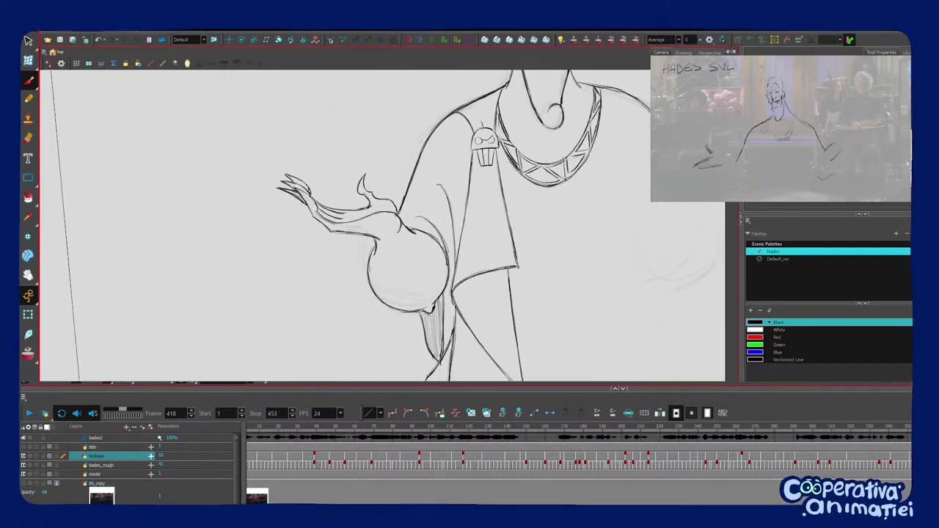
{"action": "key", "text": "x"}
{"action": "key", "text": "x"}
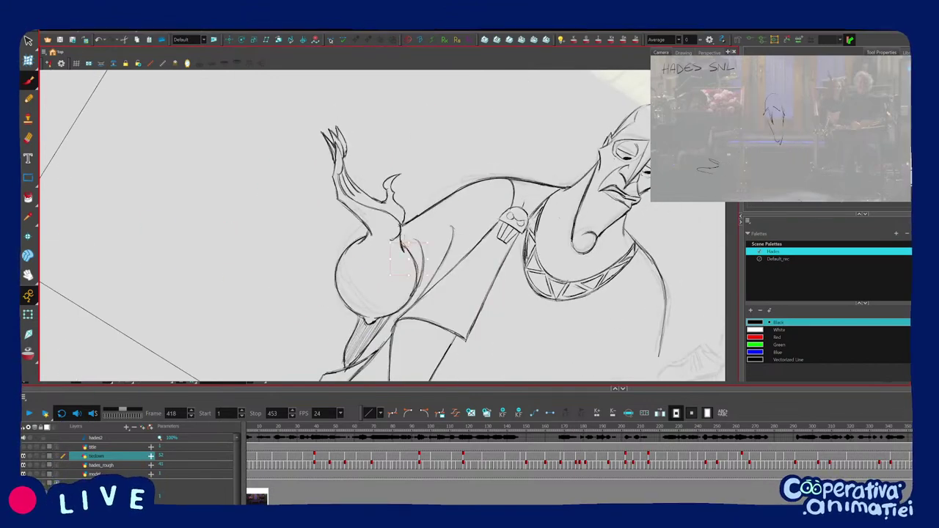
{"action": "key", "text": "c"}
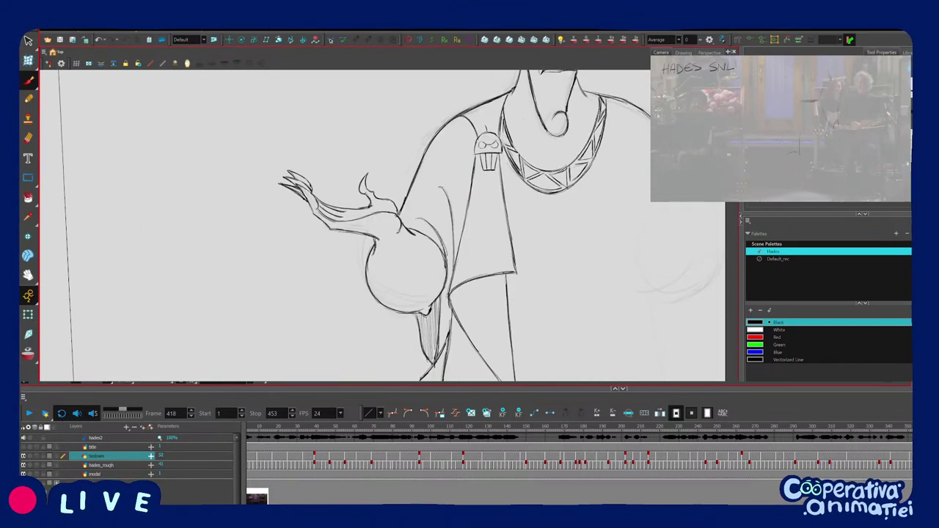
Flip between frames 404 and 418 to check the reworked forearm against the full pose.
{"action": "key", "text": "1"}
{"action": "key", "text": "f"}
{"action": "key", "text": "f"}
{"action": "key", "text": "f"}
{"action": "key", "text": "g"}
{"action": "key", "text": "f"}
{"action": "key", "text": "g"}
{"action": "key", "text": "f"}
{"action": "key", "text": "g"}
{"action": "key", "text": "2"}
{"action": "key", "text": "1"}
{"action": "key", "text": "1"}
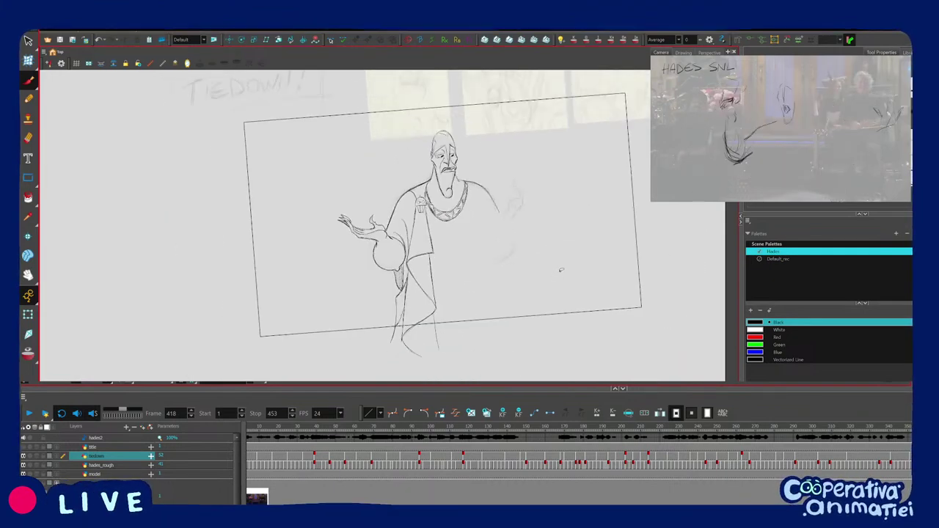
{"action": "key", "text": "g"}
{"action": "key", "text": "f"}
{"action": "key", "text": "g"}
{"action": "key", "text": "g"}
{"action": "key", "text": "f"}
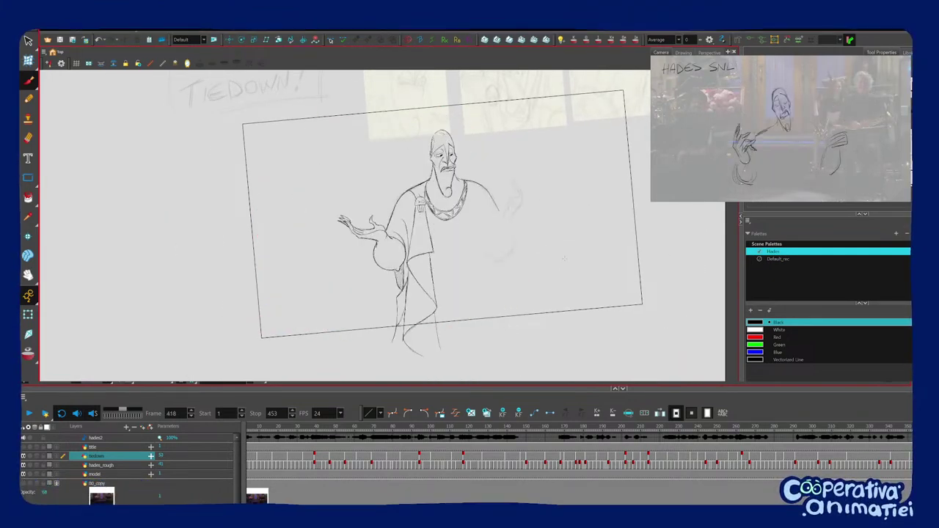
Draw the upper wrist line and the pointed thumb of the raised hand at frame 404, redoing the first thumb stroke.
{"action": "left_click_drag", "start_coordinate": [552, 257], "coordinate": [488, 301]}
{"action": "key", "text": "1"}
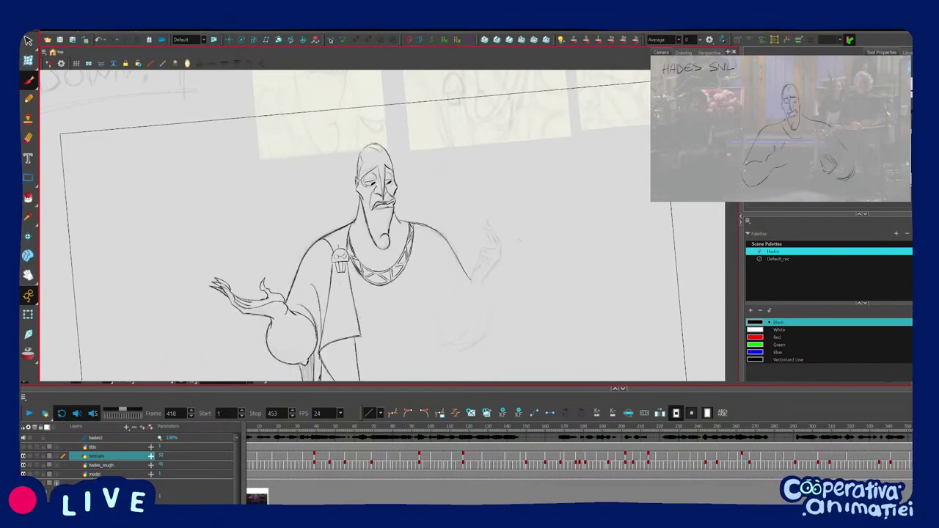
{"action": "key", "text": "2"}
{"action": "key", "text": "2"}
{"action": "left_click_drag", "start_coordinate": [546, 281], "coordinate": [553, 250]}
{"action": "key", "text": "f"}
{"action": "key", "text": "f"}
{"action": "key", "text": "g"}
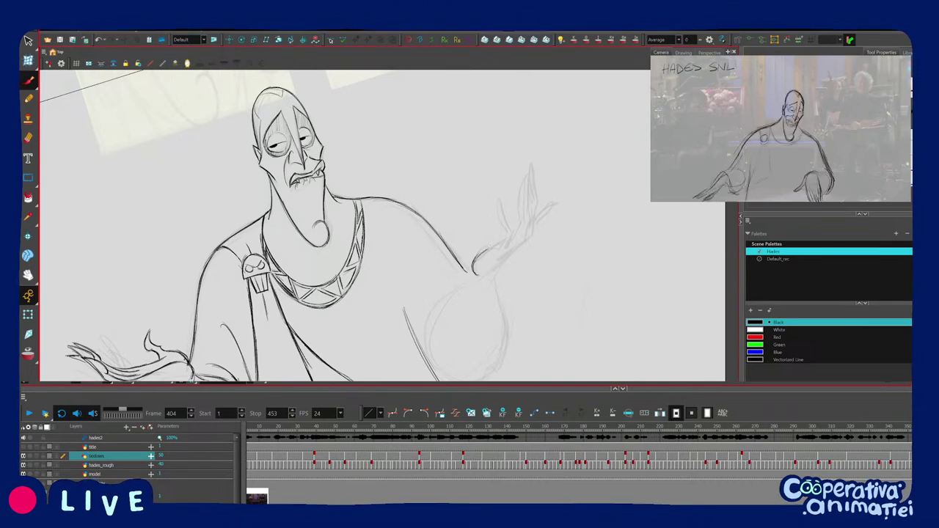
{"action": "key", "text": "shift+x"}
{"action": "key", "text": "2"}
{"action": "left_click_drag", "start_coordinate": [540, 243], "coordinate": [492, 241]}
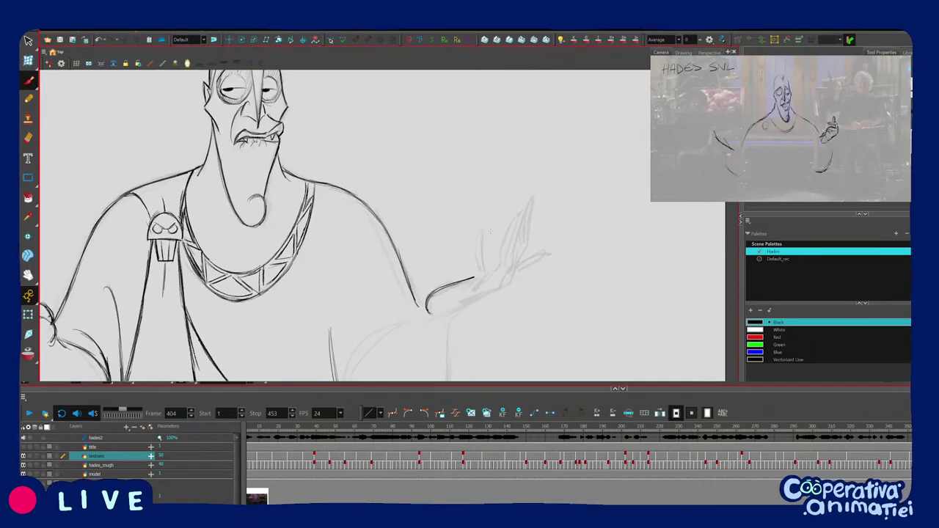
{"action": "key", "text": "period"}
{"action": "left_click_drag", "start_coordinate": [474, 278], "coordinate": [478, 229]}
{"action": "key", "text": "comma"}
{"action": "key", "text": "period"}
{"action": "key", "text": "comma"}
{"action": "key", "text": "ctrl+z"}
{"action": "left_click_drag", "start_coordinate": [482, 224], "coordinate": [486, 272]}
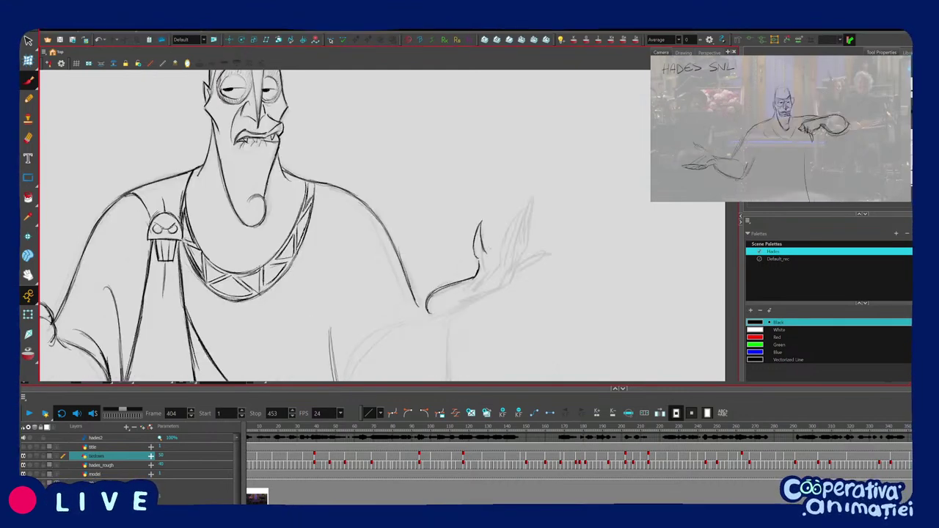
Draw the long pointed fingers and the lower palm edge of the raised hand over the rough at frame 404.
{"action": "key", "text": "f"}
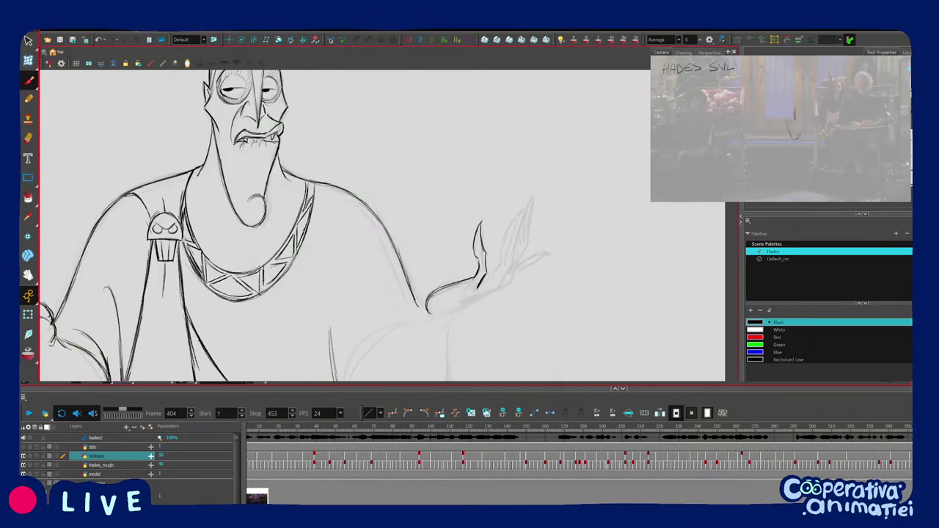
{"action": "left_click_drag", "start_coordinate": [509, 258], "coordinate": [514, 240]}
{"action": "left_click_drag", "start_coordinate": [488, 271], "coordinate": [504, 243]}
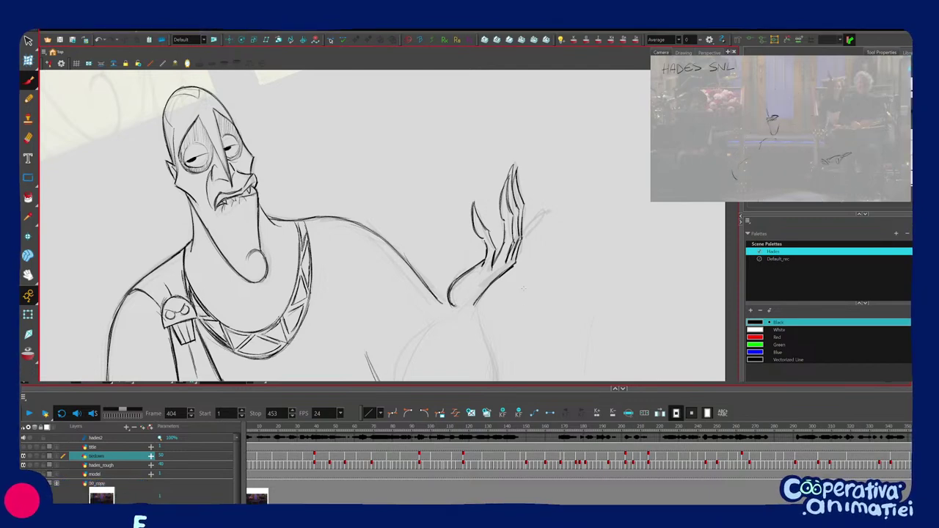
{"action": "key", "text": "1"}
{"action": "left_click_drag", "start_coordinate": [511, 292], "coordinate": [522, 303]}
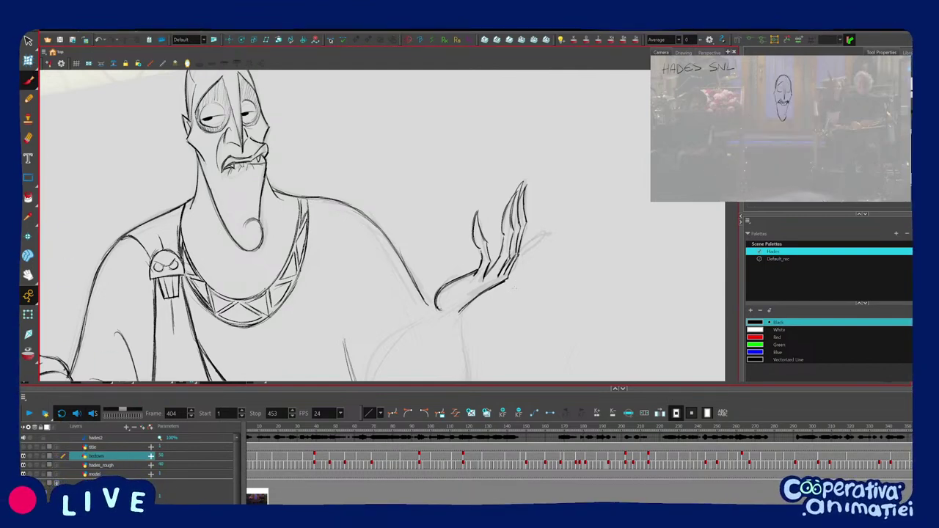
Flip between frames 394 and 404 to compare the raised hand and shoulder with the rough pose.
{"action": "key", "text": "1"}
{"action": "key", "text": "1"}
{"action": "key", "text": "g"}
{"action": "key", "text": "f"}
{"action": "left_click_drag", "start_coordinate": [619, 307], "coordinate": [649, 287]}
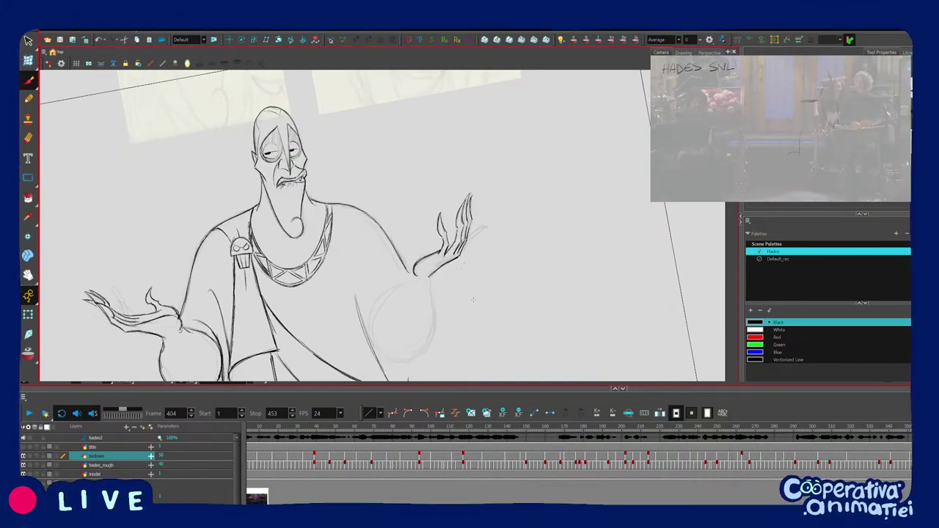
{"action": "scroll", "coordinate": [477, 299], "scroll_direction": "up", "scroll_amount": 2}
{"action": "key", "text": "f"}
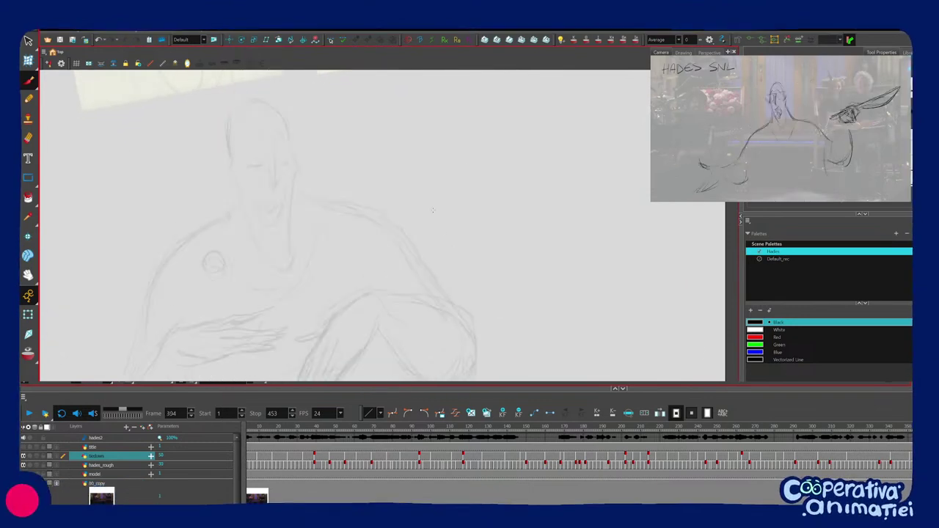
{"action": "key", "text": "g"}
{"action": "key", "text": "f"}
{"action": "key", "text": "g"}
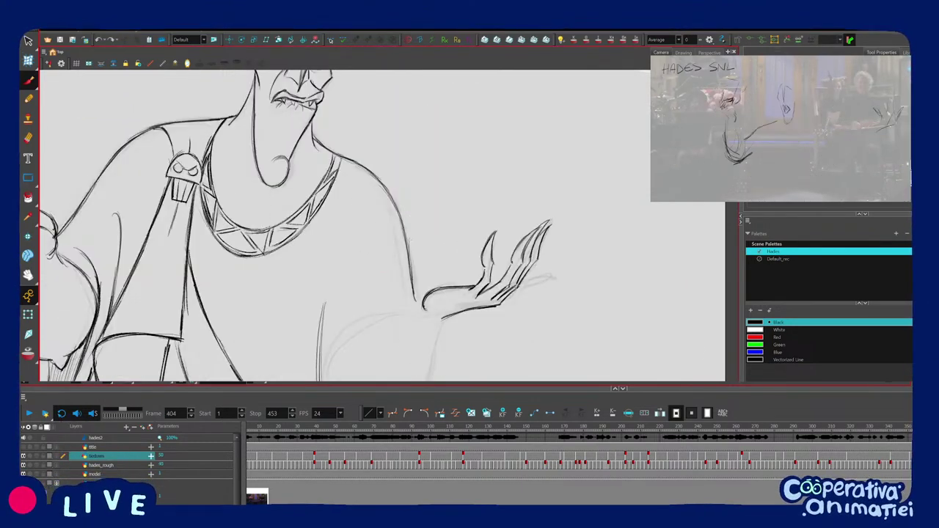
{"action": "key", "text": "f"}
{"action": "key", "text": "g"}
{"action": "key", "text": "f"}
{"action": "key", "text": "g"}
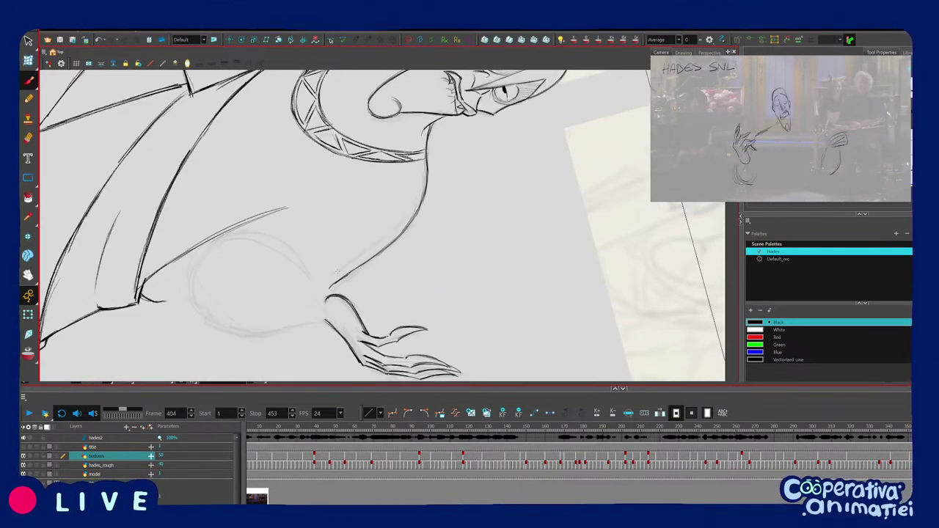
Step forward and back through the frames around 404 to check the movement of the raised arm.
{"action": "key", "text": "period"}
{"action": "key", "text": "period"}
{"action": "key", "text": "period"}
{"action": "key", "text": "period"}
{"action": "key", "text": "period"}
{"action": "key", "text": "period"}
{"action": "key", "text": "period"}
{"action": "key", "text": "period"}
{"action": "key", "text": "period"}
{"action": "key", "text": "period"}
{"action": "key", "text": "period"}
{"action": "key", "text": "period"}
{"action": "key", "text": "period"}
{"action": "key", "text": "period"}
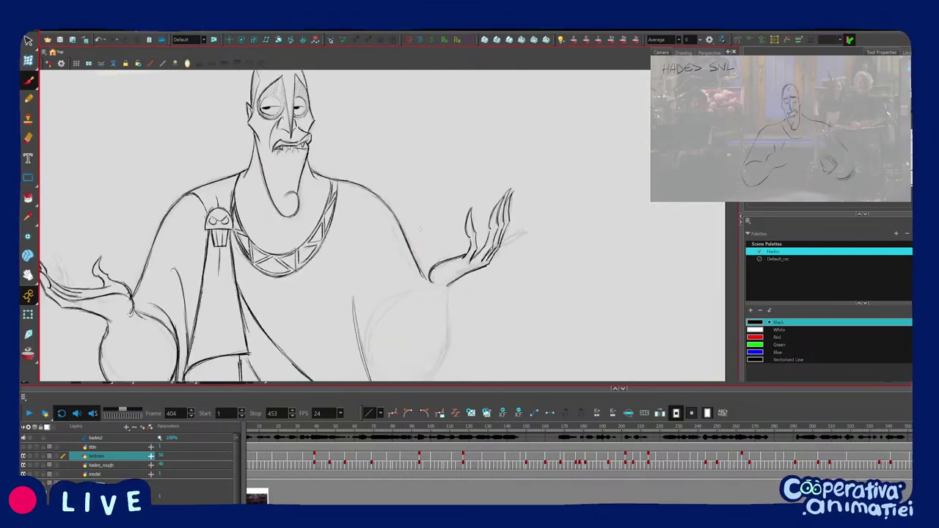
{"action": "key", "text": "comma"}
{"action": "key", "text": "comma"}
{"action": "key", "text": "comma"}
{"action": "key", "text": "comma"}
{"action": "key", "text": "comma"}
{"action": "key", "text": "comma"}
{"action": "key", "text": "comma"}
{"action": "key", "text": "comma"}
{"action": "key", "text": "comma"}
{"action": "key", "text": "comma"}
{"action": "key", "text": "comma"}
{"action": "key", "text": "comma"}
{"action": "key", "text": "comma"}
{"action": "key", "text": "comma"}
Rework the upper-arm line running from the shoulder down to the raised hand's wrist at frame 404.
{"action": "key", "text": "f"}
{"action": "key", "text": "g"}
{"action": "left_click_drag", "start_coordinate": [374, 202], "coordinate": [443, 282]}
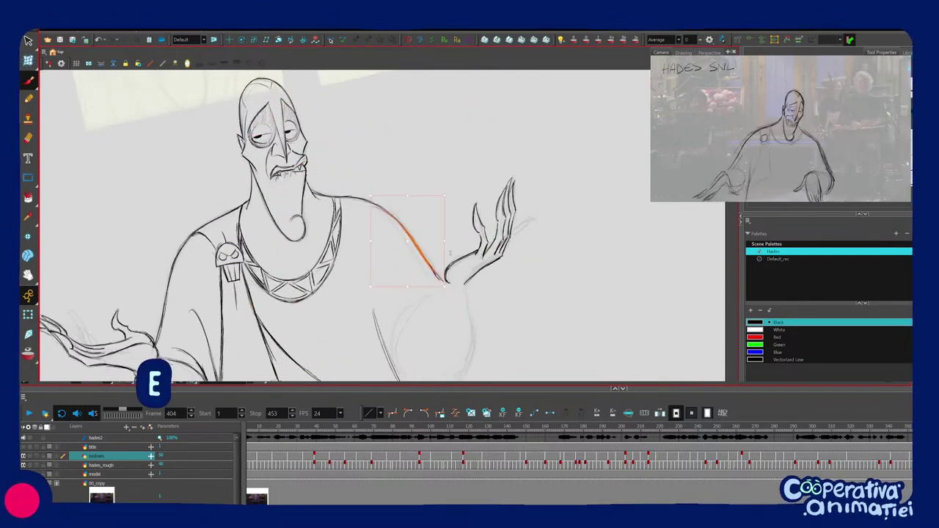
{"action": "key", "text": "Delete"}
Compare frame 404 with the rough at frame 394, examining the upper arm and the rough forearm below the raised hand.
{"action": "key", "text": "g"}
{"action": "key", "text": "f"}
{"action": "key", "text": "comma"}
{"action": "key", "text": "comma"}
{"action": "key", "text": "comma"}
{"action": "key", "text": "comma"}
{"action": "key", "text": "comma"}
{"action": "key", "text": "comma"}
{"action": "key", "text": "comma"}
{"action": "key", "text": "comma"}
{"action": "key", "text": "comma"}
{"action": "key", "text": "comma"}
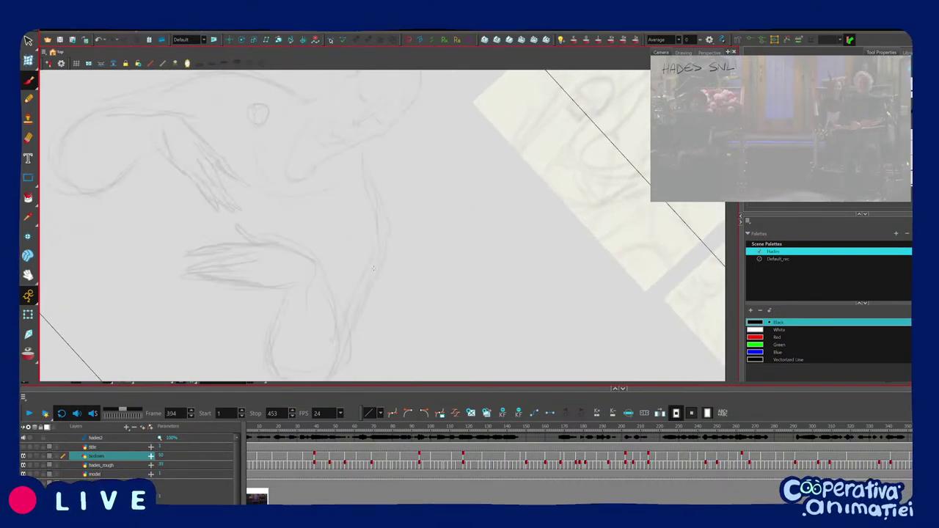
{"action": "key", "text": "g"}
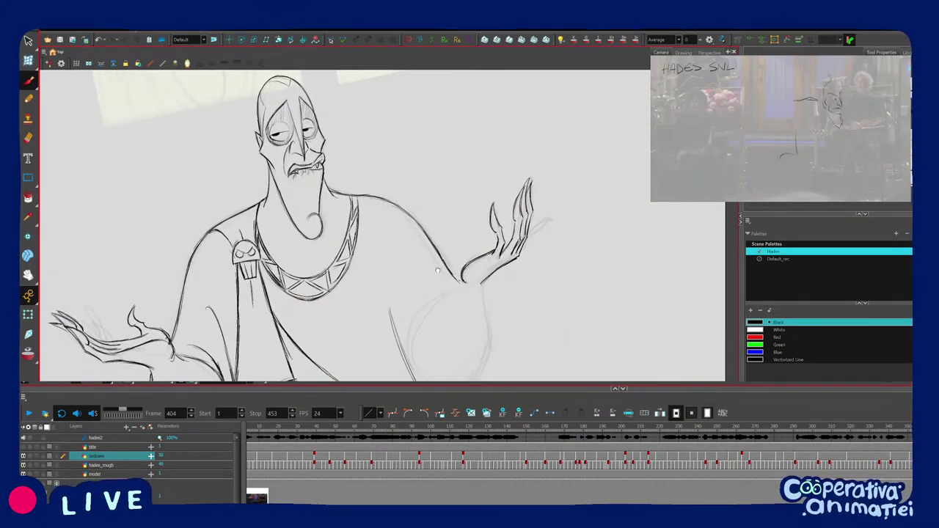
{"action": "left_click_drag", "start_coordinate": [437, 271], "coordinate": [478, 278]}
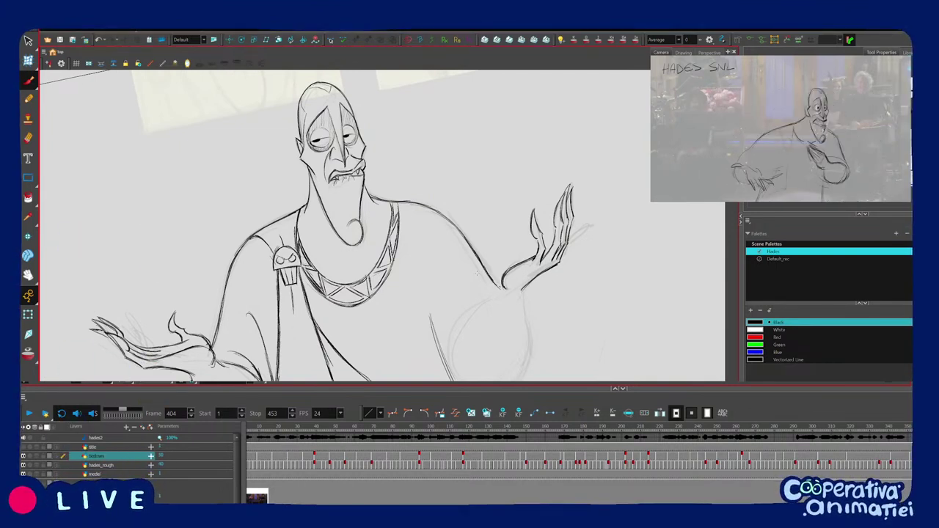
{"action": "mouse_move", "coordinate": [477, 273]}
{"action": "left_mouse_down"}
{"action": "mouse_move", "coordinate": [472, 284]}
{"action": "mouse_move", "coordinate": [447, 208]}
{"action": "left_mouse_up"}
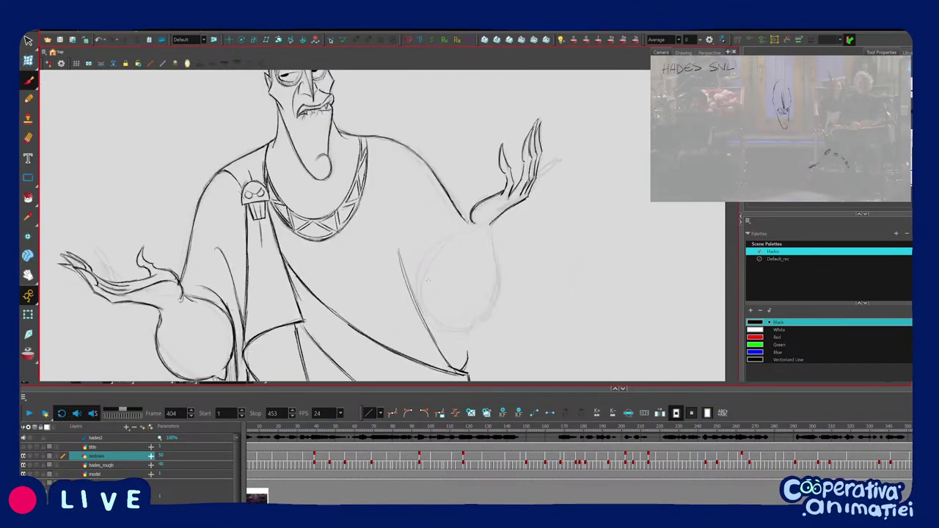
Draw the rounded forearm's inner and outer contours below the raised hand's wrist at frame 404, checking them against adjacent frames.
{"action": "left_click_drag", "start_coordinate": [430, 306], "coordinate": [421, 269]}
{"action": "key", "text": "ctrl+z"}
{"action": "mouse_move", "coordinate": [430, 305]}
{"action": "left_mouse_down"}
{"action": "mouse_move", "coordinate": [452, 238]}
{"action": "mouse_move", "coordinate": [419, 284]}
{"action": "mouse_move", "coordinate": [422, 297]}
{"action": "mouse_move", "coordinate": [436, 304]}
{"action": "mouse_move", "coordinate": [492, 244]}
{"action": "mouse_move", "coordinate": [499, 282]}
{"action": "left_mouse_up"}
{"action": "key", "text": "g"}
{"action": "key", "text": "f"}
{"action": "key", "text": "g"}
{"action": "key", "text": "f"}
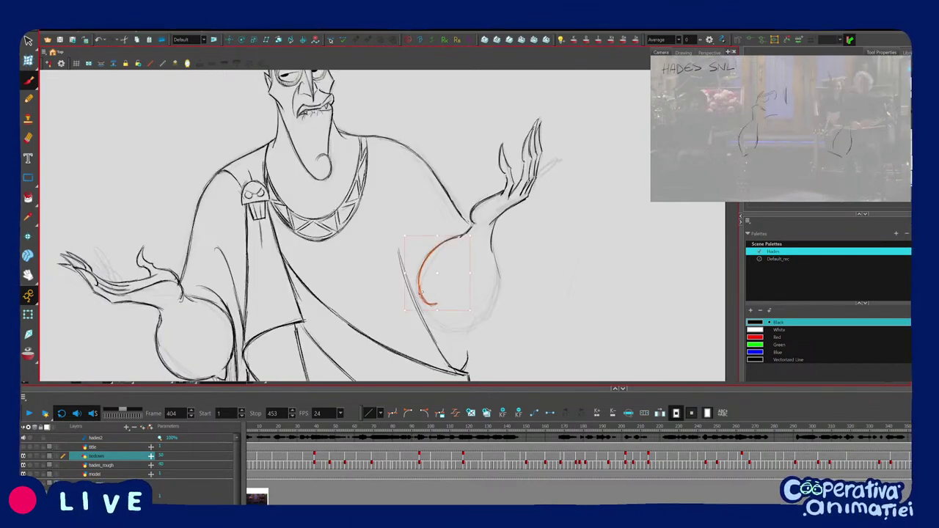
Refine the forearm's inner curve from the raised hand's wrist down toward the elbow at frame 404.
{"action": "left_click_drag", "start_coordinate": [419, 279], "coordinate": [460, 236]}
{"action": "key", "text": "f"}
{"action": "key", "text": "g"}
{"action": "key", "text": "f"}
{"action": "key", "text": "g"}
{"action": "key", "text": "g"}
{"action": "key", "text": "f"}
{"action": "left_click_drag", "start_coordinate": [425, 296], "coordinate": [427, 299]}
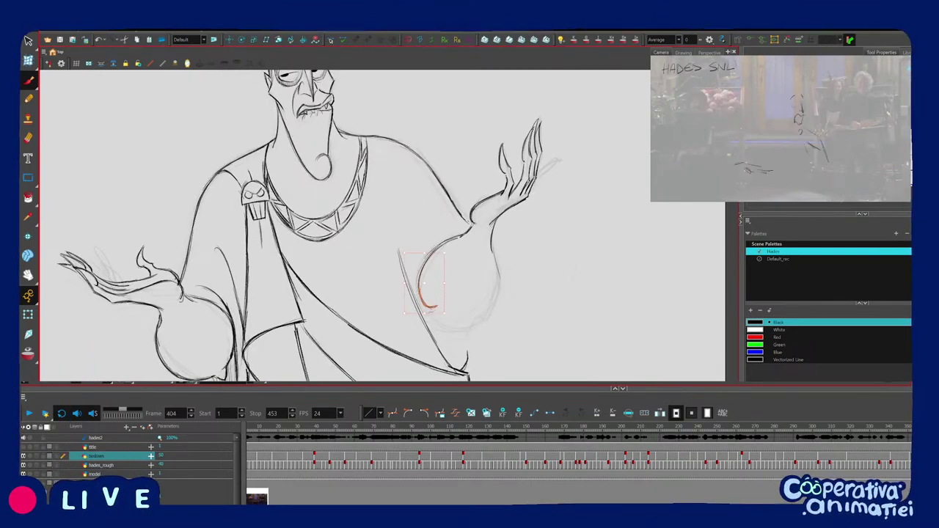
Carry the forearm's outer contour around its underside and add the lower inner edge leading to the elbow at frame 404.
{"action": "key", "text": "1"}
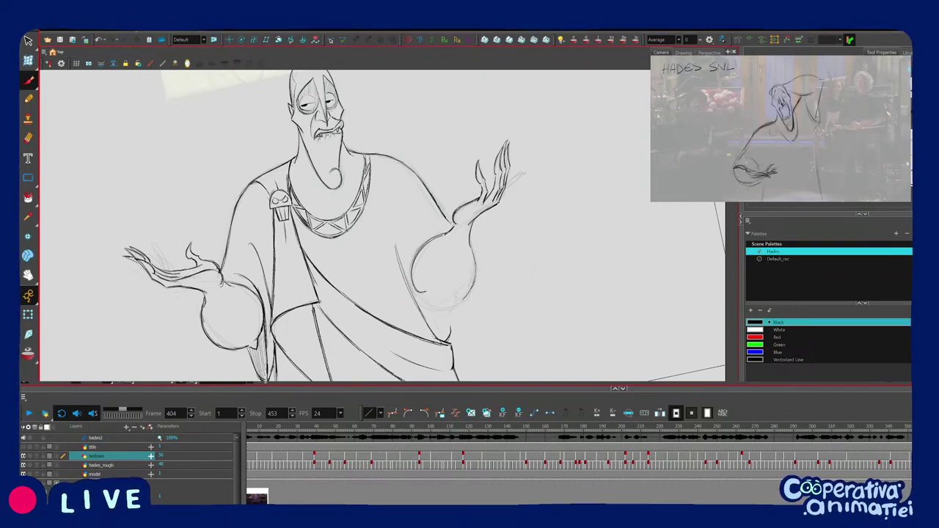
{"action": "key", "text": "comma"}
{"action": "key", "text": "period"}
{"action": "key", "text": "comma"}
{"action": "key", "text": "period"}
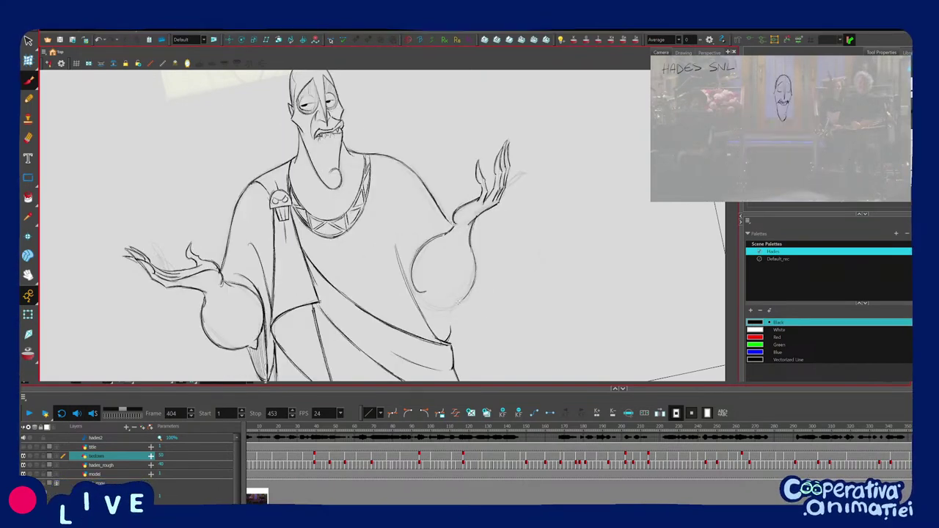
{"action": "left_click_drag", "start_coordinate": [470, 213], "coordinate": [465, 245]}
{"action": "key", "text": "f"}
{"action": "key", "text": "g"}
{"action": "key", "text": "g"}
{"action": "key", "text": "f"}
{"action": "left_click_drag", "start_coordinate": [405, 274], "coordinate": [417, 268]}
{"action": "key", "text": "f"}
{"action": "key", "text": "g"}
{"action": "key", "text": "2"}
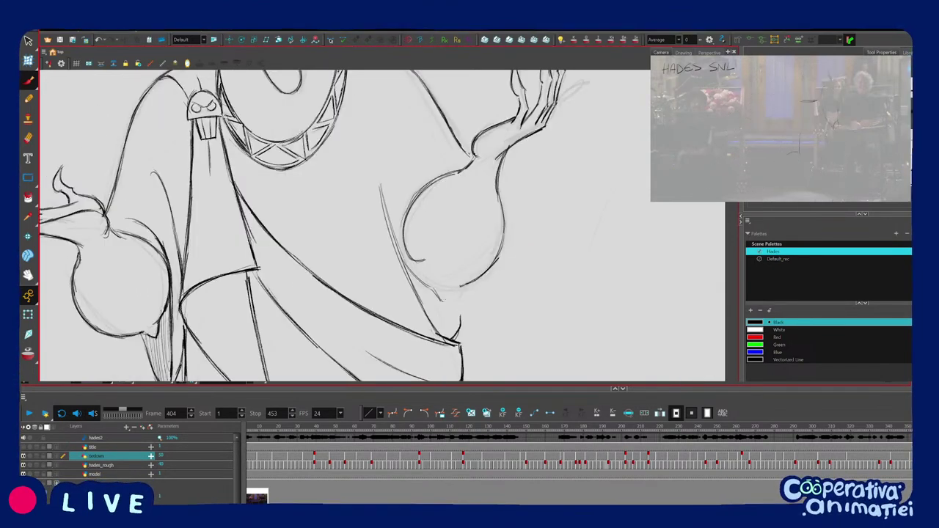
Close the underside of the rounded forearm with a pointed elbow tip at frame 404.
{"action": "mouse_move", "coordinate": [441, 264]}
{"action": "left_mouse_down"}
{"action": "mouse_move", "coordinate": [390, 297]}
{"action": "mouse_move", "coordinate": [444, 263]}
{"action": "left_mouse_up"}
{"action": "key", "text": "f"}
{"action": "key", "text": "g"}
{"action": "key", "text": "f"}
{"action": "key", "text": "g"}
{"action": "left_click_drag", "start_coordinate": [495, 244], "coordinate": [465, 283]}
{"action": "left_click_drag", "start_coordinate": [478, 200], "coordinate": [470, 229]}
{"action": "key", "text": "f"}
{"action": "key", "text": "g"}
{"action": "left_click_drag", "start_coordinate": [478, 194], "coordinate": [475, 228]}
{"action": "key", "text": "f"}
{"action": "key", "text": "g"}
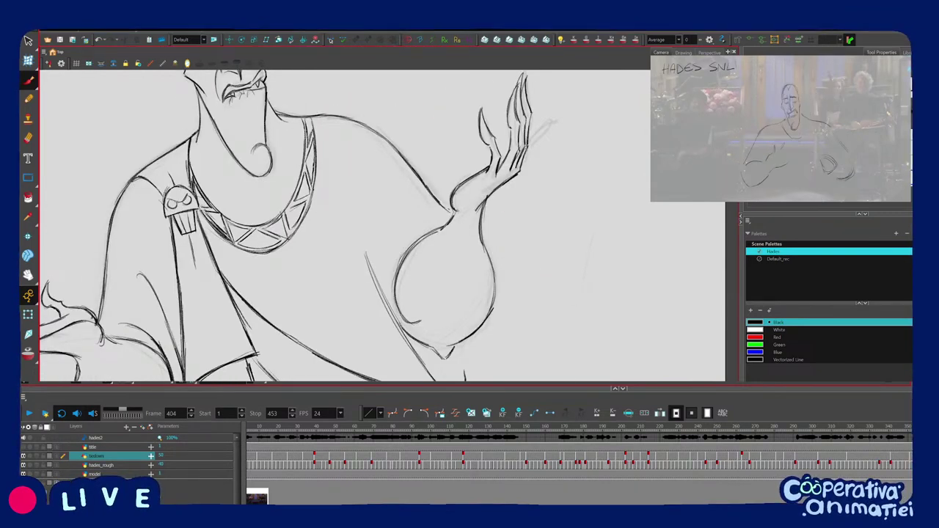
Add the short sleeve-edge line where the sleeve meets the raised hand's wrist at frame 404.
{"action": "left_click_drag", "start_coordinate": [461, 204], "coordinate": [464, 218]}
{"action": "key", "text": "f"}
{"action": "key", "text": "g"}
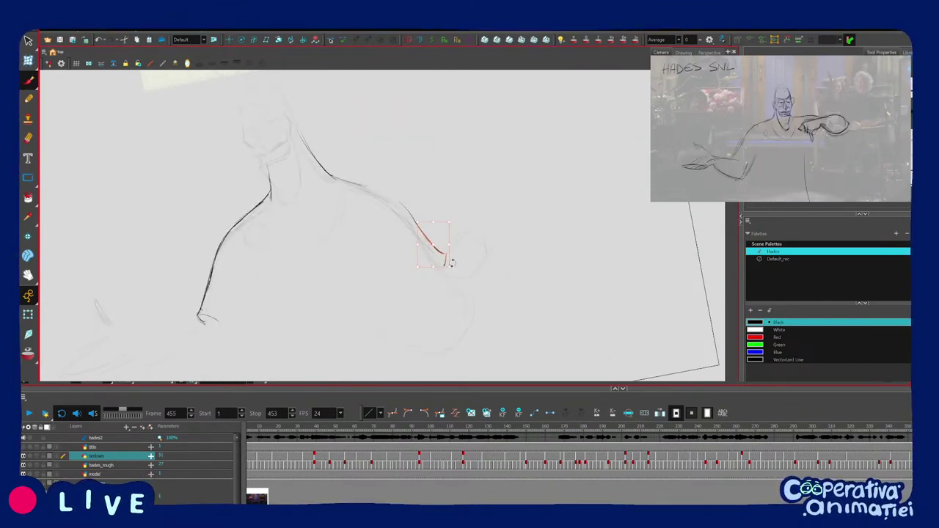
{"action": "key", "text": "2"}
{"action": "key", "text": "2"}
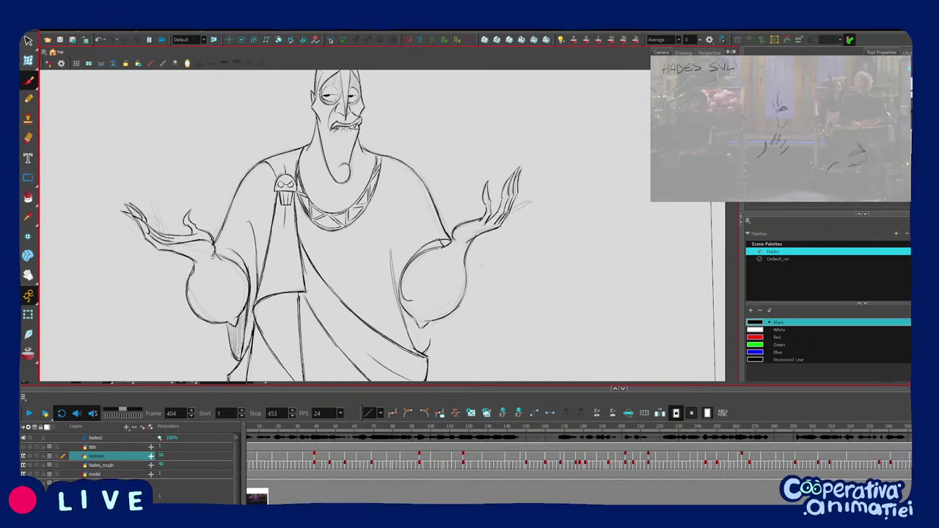
Show only the hades_rough layer and scrub the rough animation back to the hand-on-chest pose at frame 215.
{"action": "left_click", "coordinate": [24, 456]}
{"action": "left_click", "coordinate": [29, 466]}
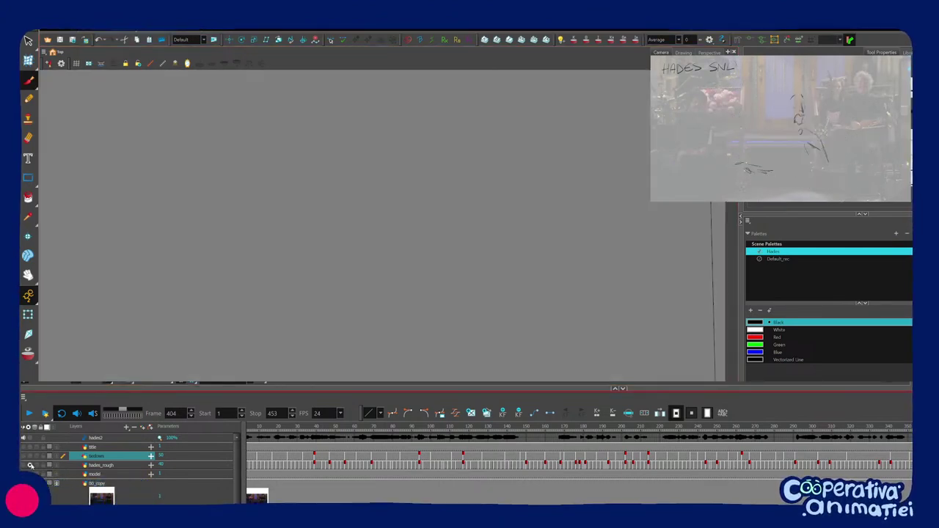
{"action": "scroll", "coordinate": [258, 293], "scroll_direction": "down", "scroll_amount": 2}
{"action": "left_click_drag", "start_coordinate": [259, 294], "coordinate": [296, 304]}
{"action": "left_click_drag", "start_coordinate": [494, 435], "coordinate": [571, 436]}
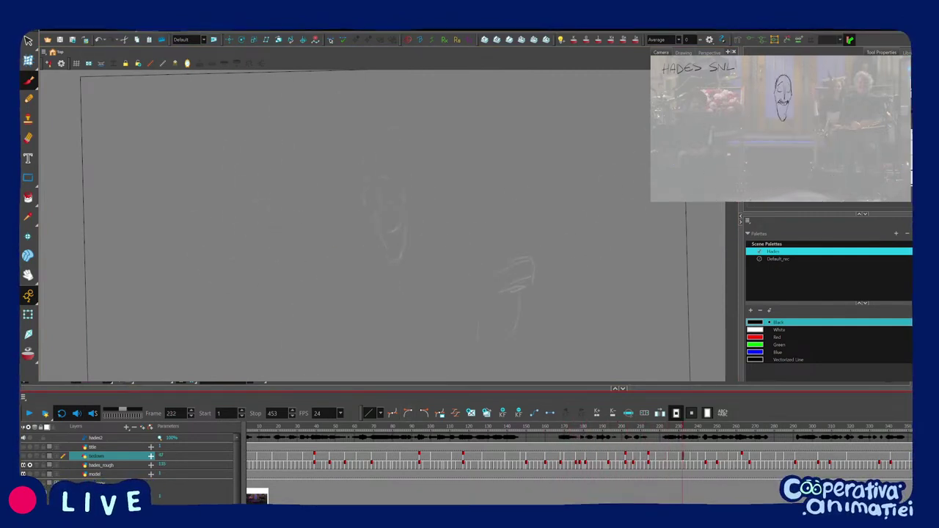
{"action": "mouse_move", "coordinate": [516, 428]}
{"action": "left_mouse_down"}
{"action": "mouse_move", "coordinate": [610, 447]}
{"action": "mouse_move", "coordinate": [631, 435]}
{"action": "left_mouse_up"}
{"action": "left_click", "coordinate": [650, 455]}
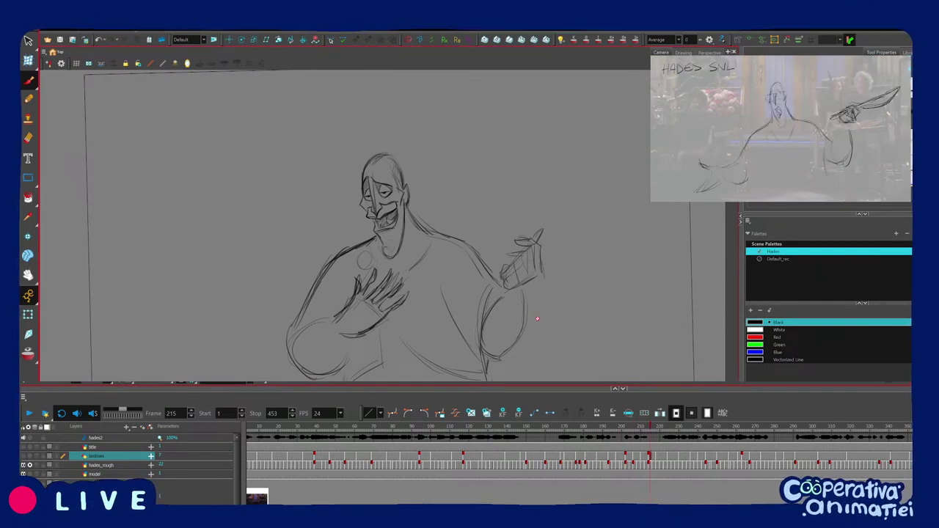
Hide the hades_rough layer and solo the clean tie-down layer at frame 215.
{"action": "left_click", "coordinate": [29, 466]}
{"action": "left_click", "coordinate": [23, 465]}
{"action": "left_click", "coordinate": [24, 457]}
{"action": "left_click", "coordinate": [30, 457]}
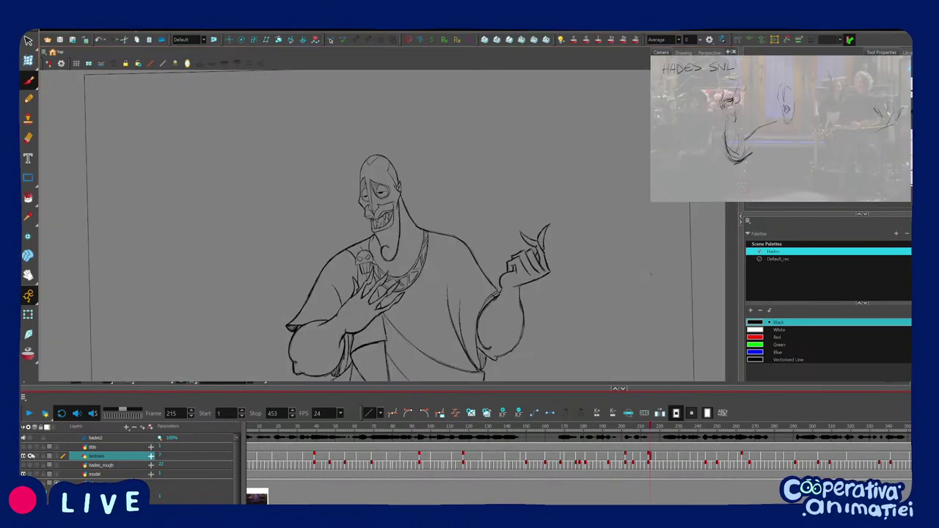
Examine the clean hand-on-chest pose at frame 215 up close and within the whole camera frame.
{"action": "key", "text": "2"}
{"action": "key", "text": "2"}
{"action": "left_click_drag", "start_coordinate": [459, 270], "coordinate": [479, 263]}
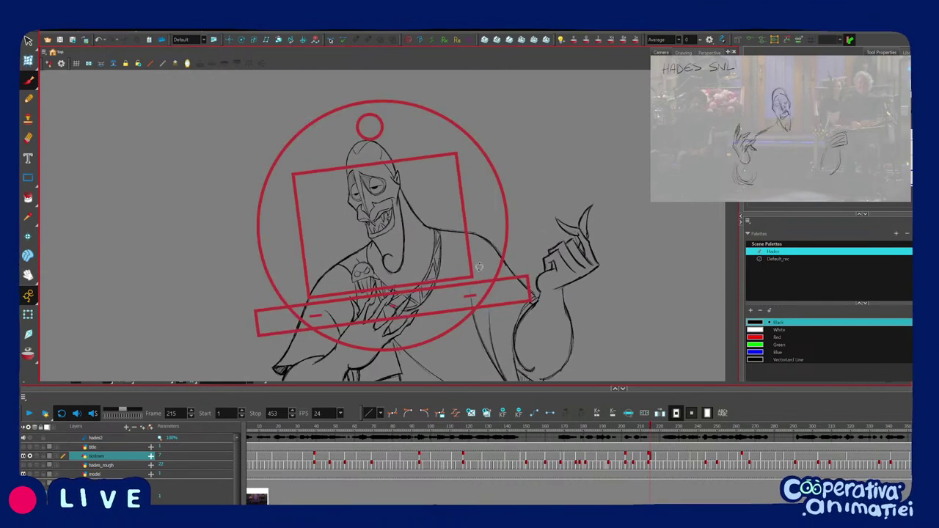
{"action": "key", "text": "l"}
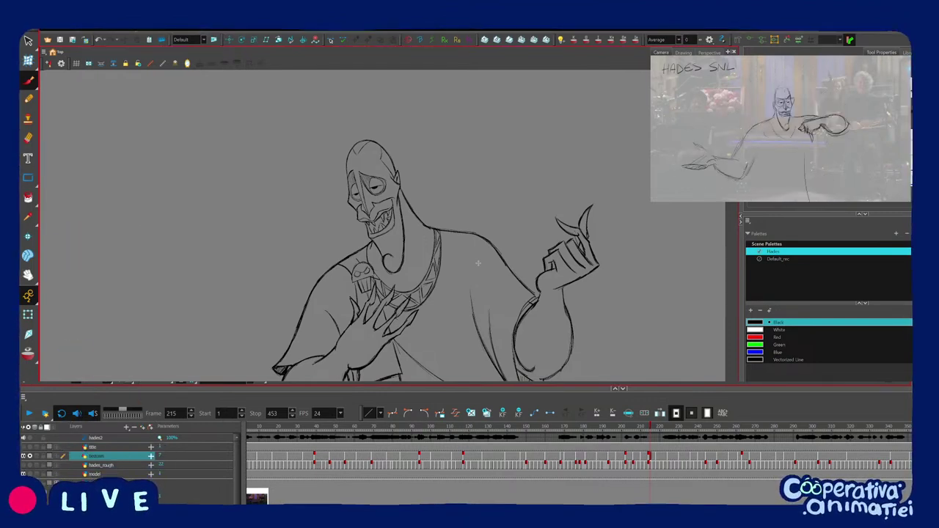
{"action": "key", "text": "2"}
{"action": "left_click_drag", "start_coordinate": [438, 315], "coordinate": [447, 279]}
{"action": "key", "text": "1"}
{"action": "key", "text": "1"}
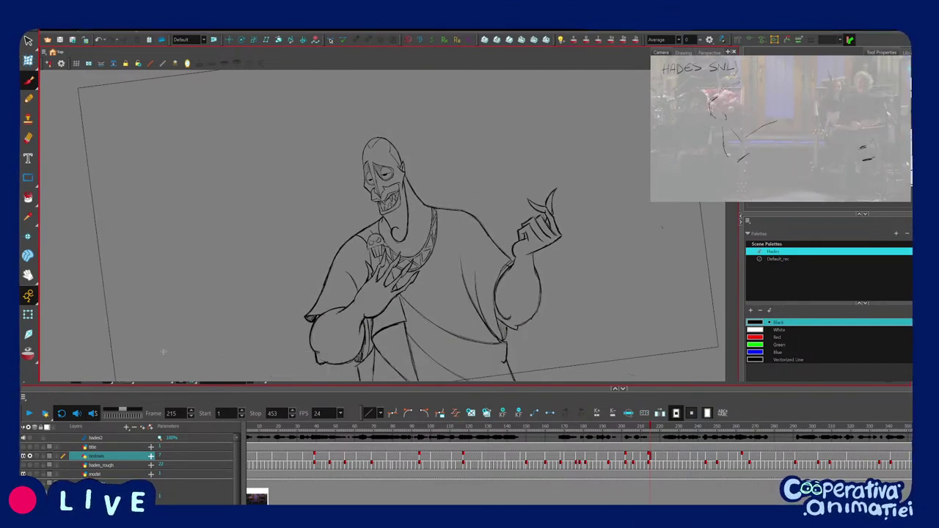
{"action": "key", "text": "1"}
{"action": "key", "text": "1"}
{"action": "left_click_drag", "start_coordinate": [546, 276], "coordinate": [545, 278]}
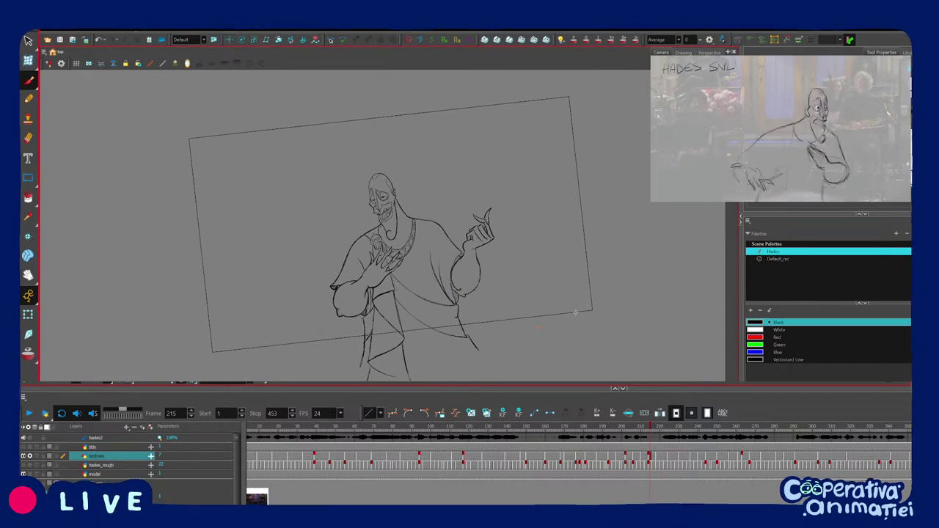
Go back to the clean pose at frame 210 and flip through its neighbouring drawings to compare the arms and hands.
{"action": "key", "text": "2"}
{"action": "key", "text": "f"}
{"action": "key", "text": "f"}
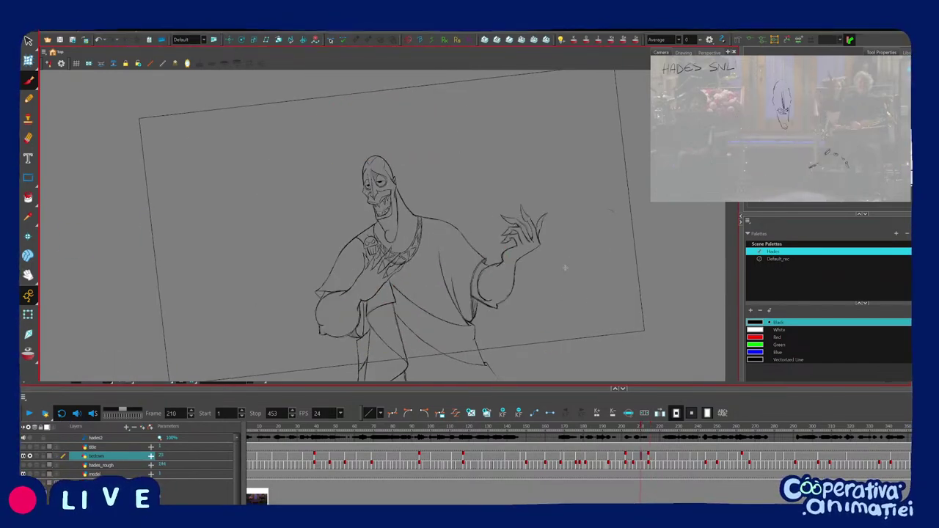
{"action": "key", "text": "2"}
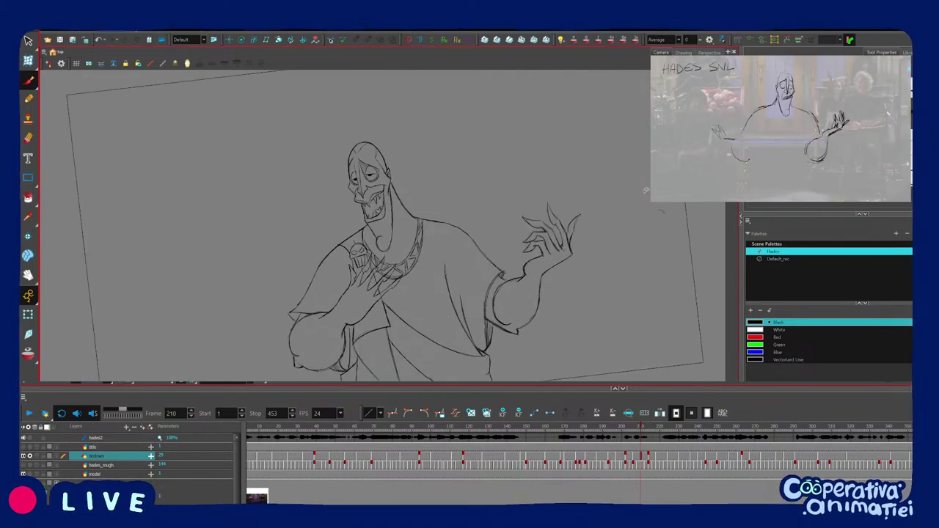
{"action": "key", "text": "2"}
{"action": "left_click_drag", "start_coordinate": [489, 250], "coordinate": [508, 257]}
{"action": "key", "text": "f"}
{"action": "key", "text": "g"}
{"action": "key", "text": "f"}
{"action": "key", "text": "g"}
{"action": "key", "text": "1"}
{"action": "key", "text": "1"}
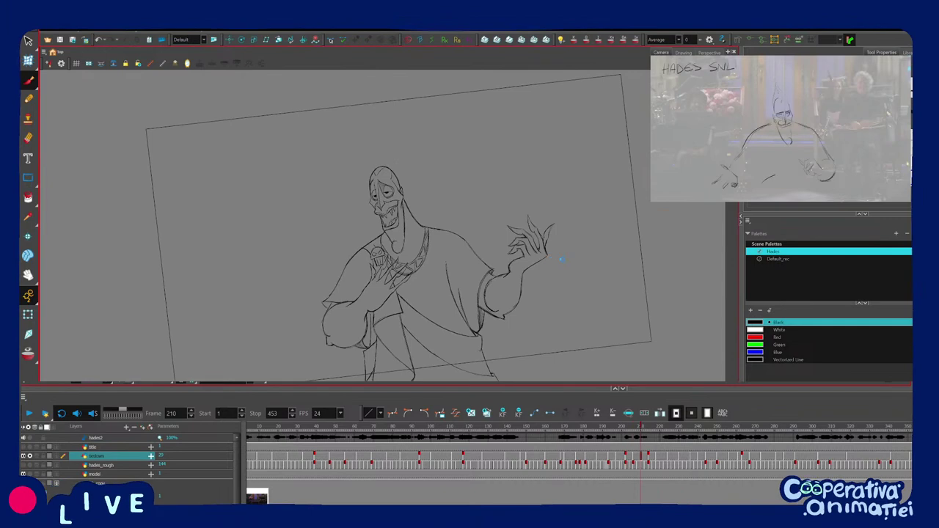
Step through the clean drawings from frame 210 to frame 250 to review the character's movement.
{"action": "key", "text": "g"}
{"action": "key", "text": "g"}
{"action": "key", "text": "g"}
{"action": "key", "text": "g"}
{"action": "key", "text": "g"}
{"action": "key", "text": "g"}
{"action": "key", "text": "g"}
{"action": "key", "text": "g"}
{"action": "key", "text": "g"}
{"action": "key", "text": "g"}
{"action": "key", "text": "g"}
{"action": "key", "text": "g"}
{"action": "key", "text": "g"}
{"action": "key", "text": "g"}
{"action": "key", "text": "g"}
{"action": "key", "text": "g"}
{"action": "key", "text": "f"}
{"action": "key", "text": "f"}
{"action": "key", "text": "f"}
{"action": "key", "text": "g"}
{"action": "key", "text": "g"}
{"action": "key", "text": "g"}
{"action": "key", "text": "f"}
{"action": "key", "text": "period"}
{"action": "key", "text": "period"}
{"action": "key", "text": "period"}
{"action": "key", "text": "period"}
{"action": "key", "text": "period"}
{"action": "key", "text": "period"}
{"action": "key", "text": "period"}
{"action": "key", "text": "period"}
{"action": "key", "text": "period"}
{"action": "key", "text": "period"}
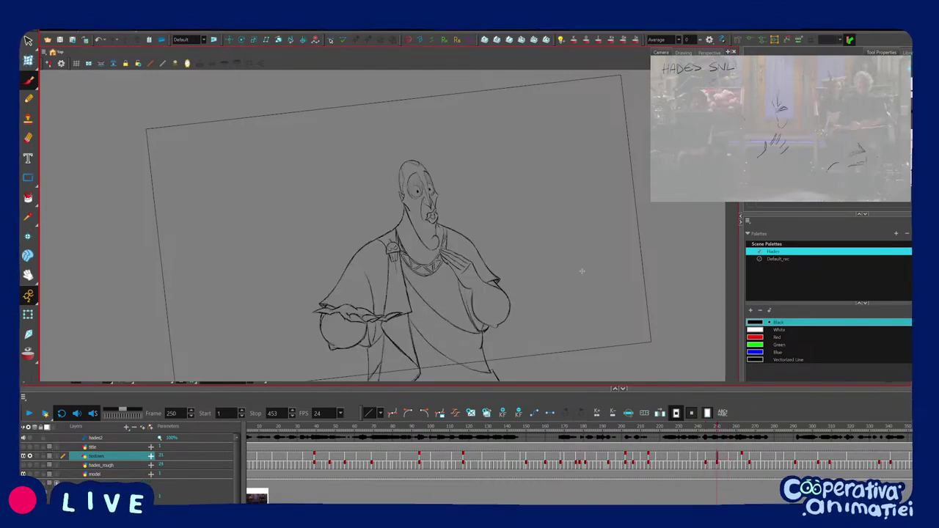
{"action": "key", "text": "f"}
{"action": "key", "text": "g"}
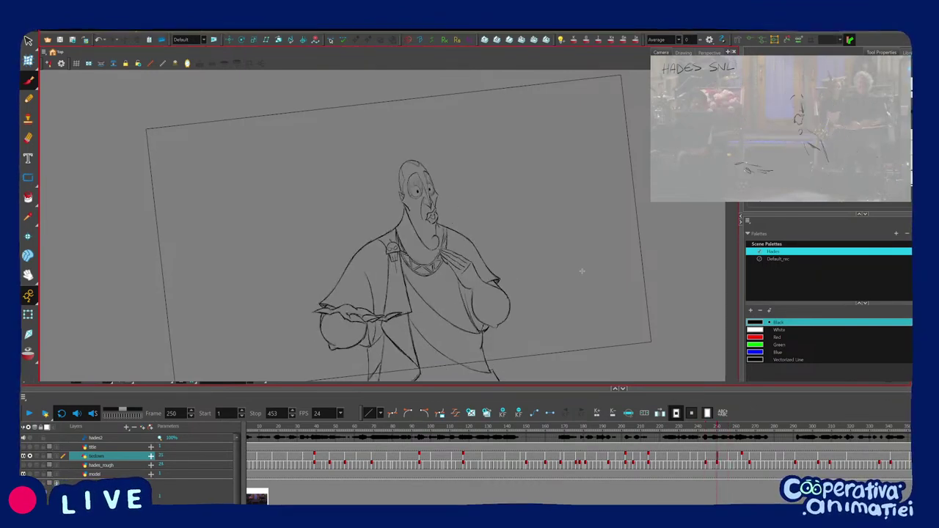
Examine the face, ruffled sleeve and hand at frame 250, and continue to the clean drawing at frame 273.
{"action": "key", "text": "2"}
{"action": "left_click_drag", "start_coordinate": [340, 345], "coordinate": [435, 308]}
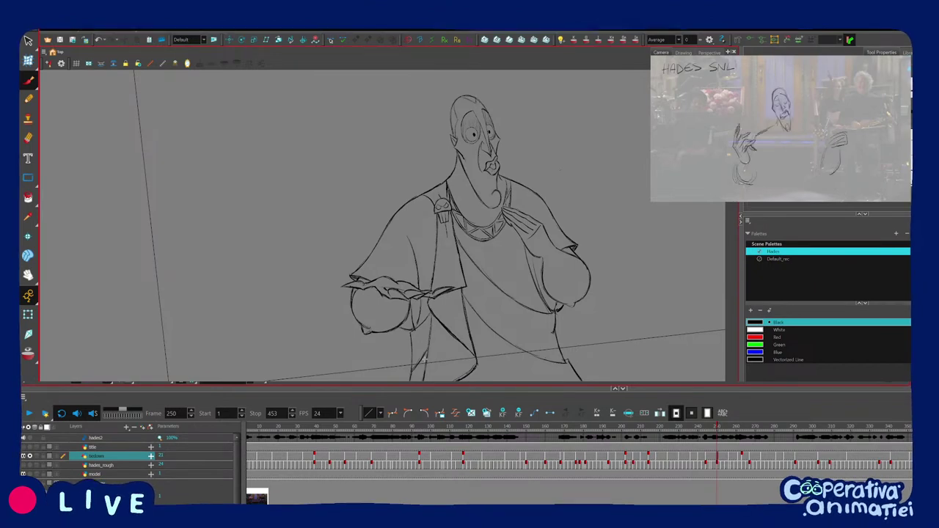
{"action": "scroll", "coordinate": [535, 315], "scroll_direction": "up", "scroll_amount": 1}
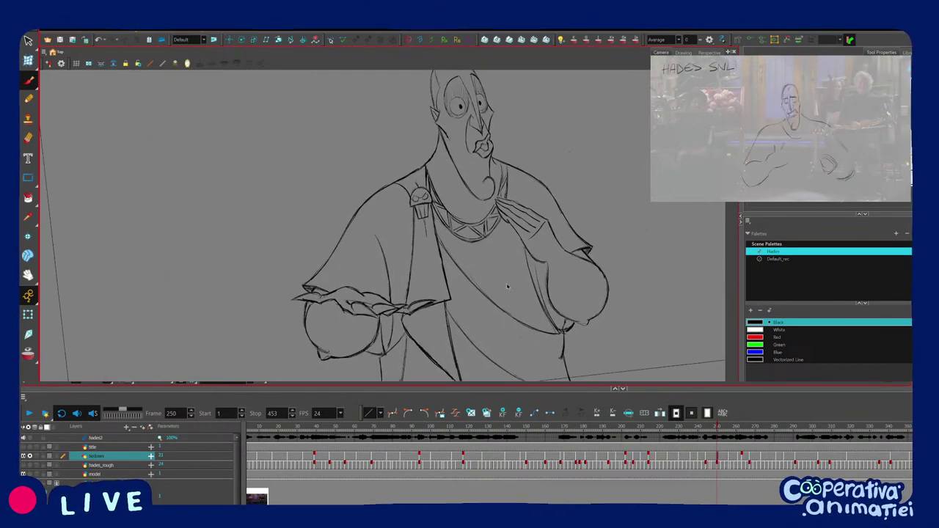
{"action": "left_click_drag", "start_coordinate": [497, 289], "coordinate": [468, 345]}
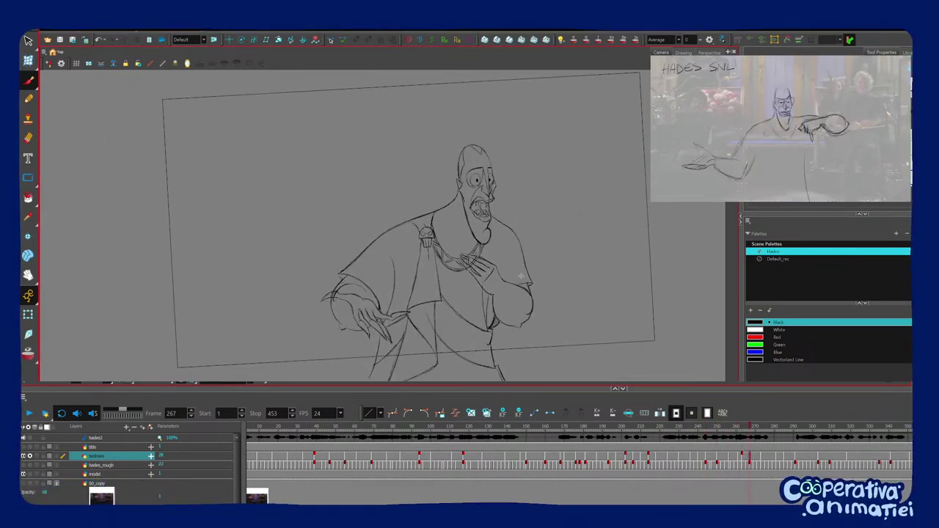
{"action": "key", "text": "f"}
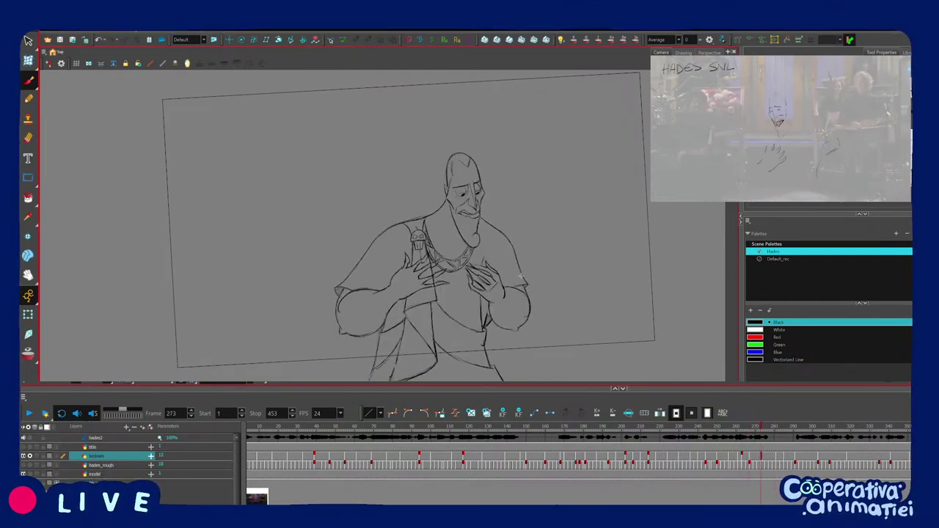
Turn off the tie-down layer's solo view and reinforce the robe's curved fold line beside the chest at frame 281.
{"action": "left_click", "coordinate": [30, 456]}
{"action": "scroll", "coordinate": [524, 271], "scroll_direction": "up", "scroll_amount": 2}
{"action": "mouse_move", "coordinate": [590, 241]}
{"action": "left_mouse_down"}
{"action": "mouse_move", "coordinate": [574, 270]}
{"action": "mouse_move", "coordinate": [481, 230]}
{"action": "mouse_move", "coordinate": [481, 289]}
{"action": "left_mouse_up"}
{"action": "key", "text": "f"}
{"action": "key", "text": "g"}
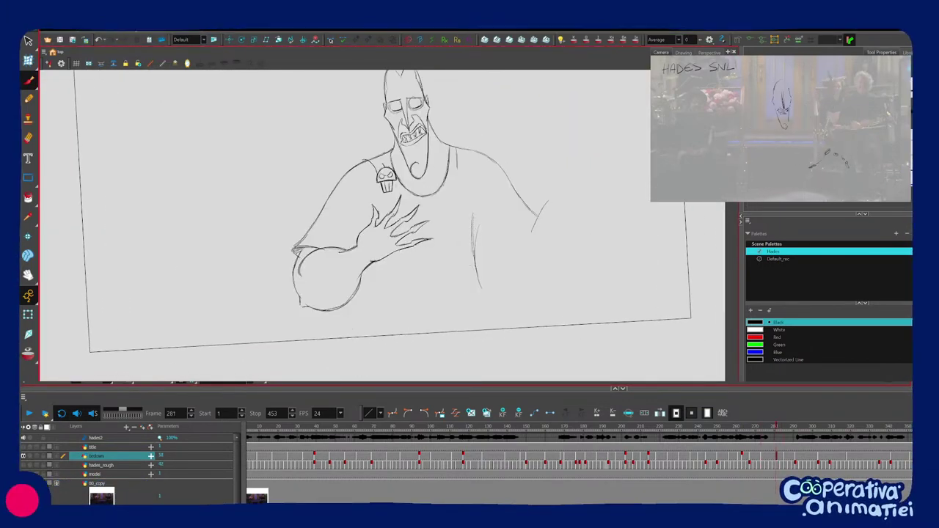
{"action": "key", "text": "f"}
{"action": "key", "text": "f"}
{"action": "key", "text": "g"}
{"action": "key", "text": "g"}
{"action": "left_click_drag", "start_coordinate": [475, 263], "coordinate": [482, 293]}
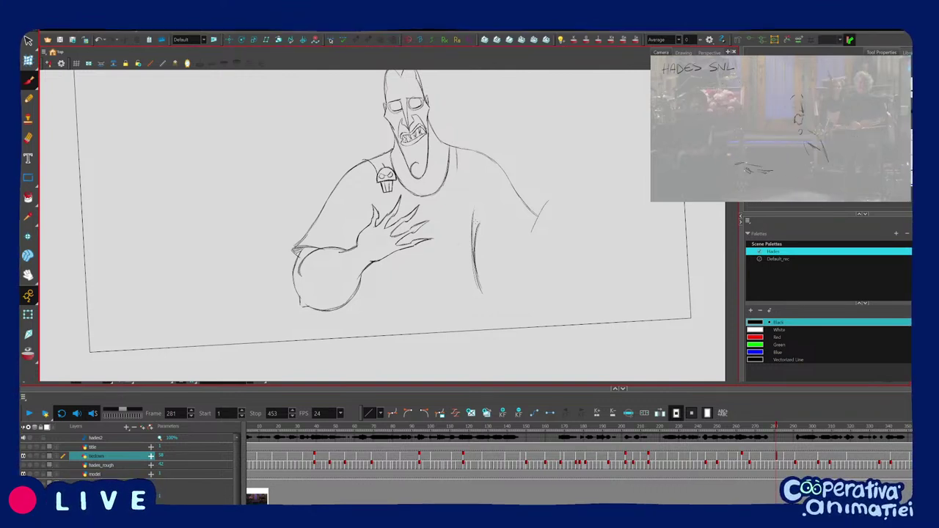
Try another short stroke on the robe's curved fold line at frame 281, compare adjacent frames, and undo it.
{"action": "mouse_move", "coordinate": [474, 269]}
{"action": "left_mouse_down"}
{"action": "mouse_move", "coordinate": [478, 295]}
{"action": "mouse_move", "coordinate": [472, 270]}
{"action": "mouse_move", "coordinate": [475, 278]}
{"action": "left_mouse_up"}
{"action": "key", "text": "f"}
{"action": "key", "text": "g"}
{"action": "key", "text": "g"}
{"action": "key", "text": "f"}
{"action": "key", "text": "ctrl+z"}
{"action": "key", "text": "1"}
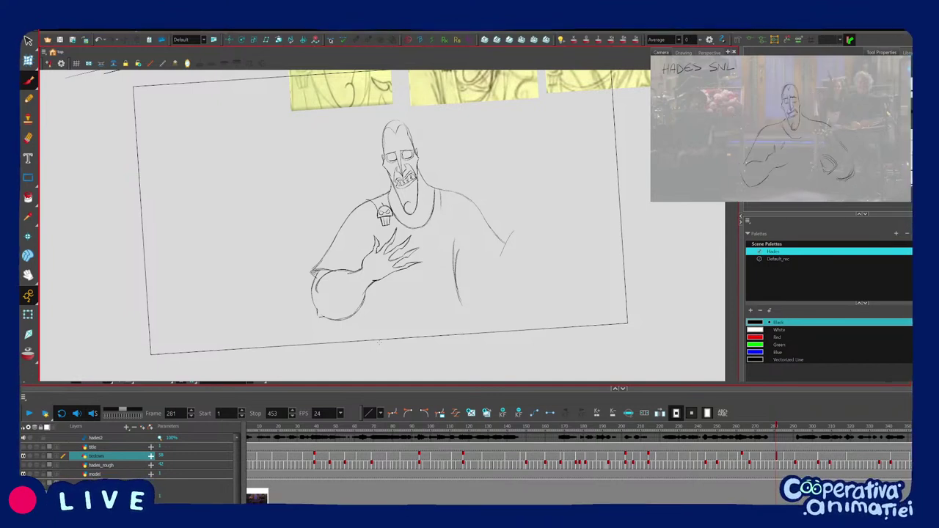
Examine the unfinished pose at frame 281 from several view angles, and play the animation with the tie-down layer soloed.
{"action": "key", "text": "2"}
{"action": "left_click_drag", "start_coordinate": [451, 305], "coordinate": [516, 216]}
{"action": "key", "text": "2"}
{"action": "key", "text": "1"}
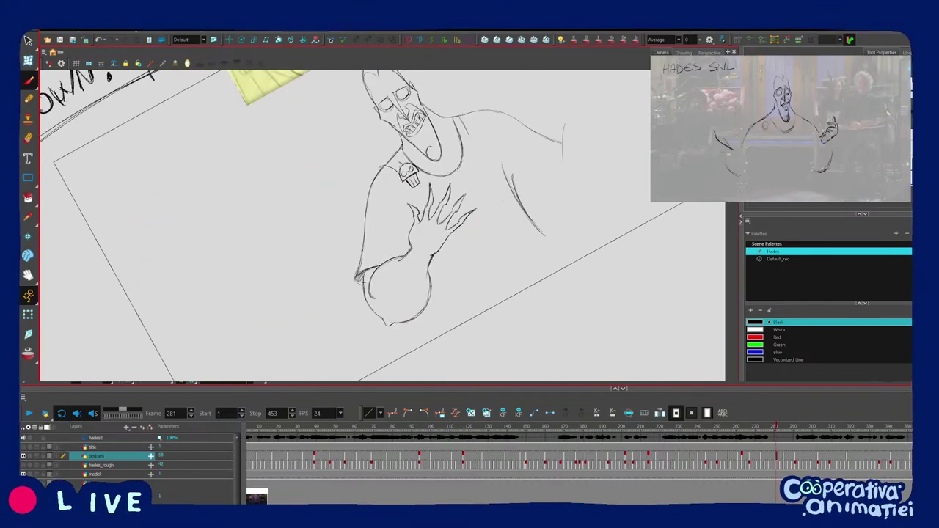
{"action": "key", "text": "1"}
{"action": "left_click_drag", "start_coordinate": [402, 267], "coordinate": [411, 291]}
{"action": "left_click_drag", "start_coordinate": [411, 291], "coordinate": [410, 311]}
{"action": "left_click_drag", "start_coordinate": [409, 311], "coordinate": [396, 320]}
{"action": "key", "text": "1"}
{"action": "left_click", "coordinate": [30, 457]}
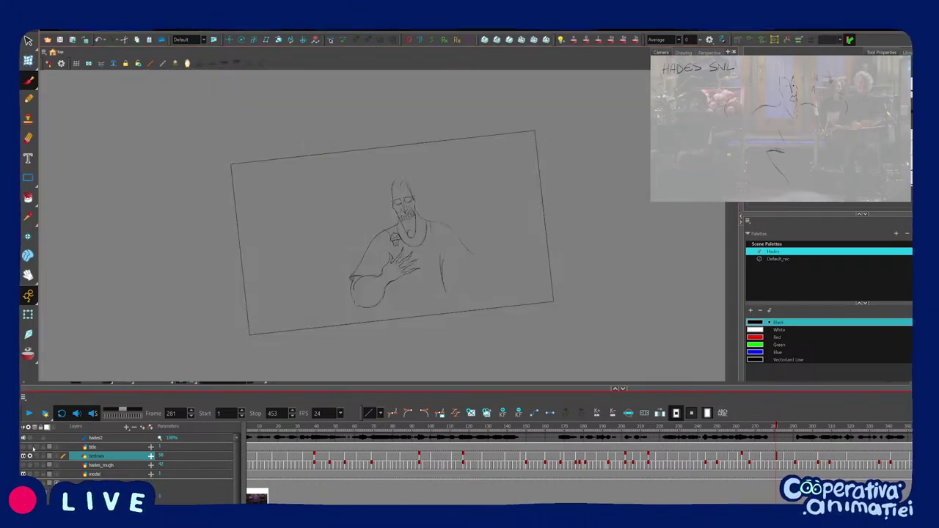
{"action": "left_click", "coordinate": [29, 414]}
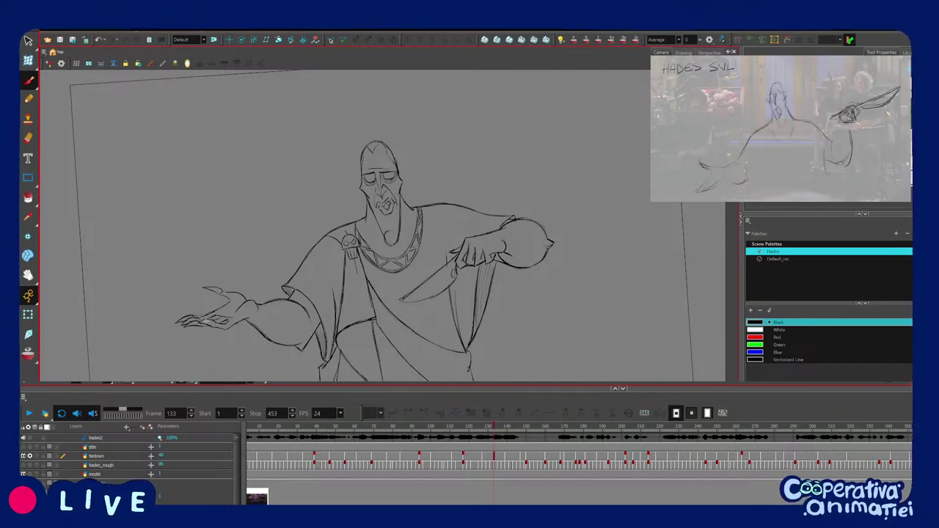
Examine the knife pose at frame 133, turn off the solo view, and select the tie-down layer for drawing.
{"action": "scroll", "coordinate": [397, 305], "scroll_direction": "up", "scroll_amount": 2}
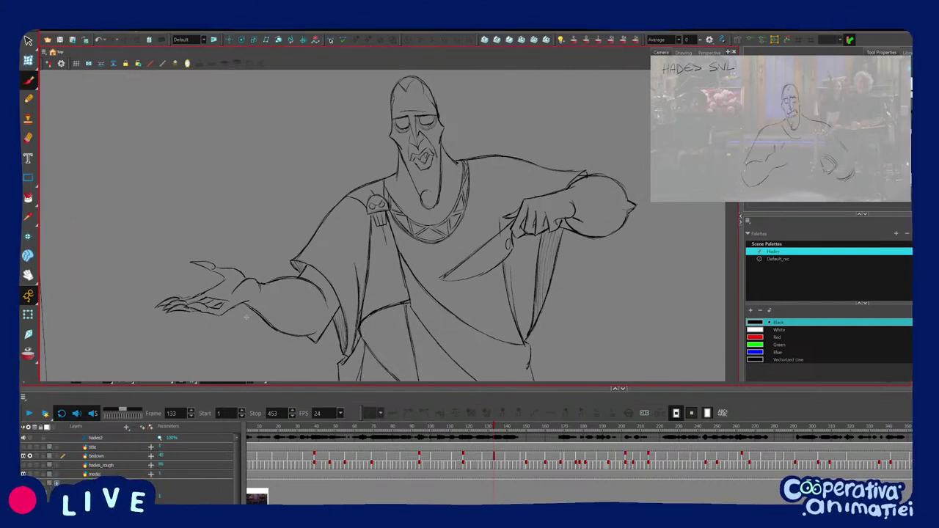
{"action": "left_click_drag", "start_coordinate": [463, 263], "coordinate": [454, 268]}
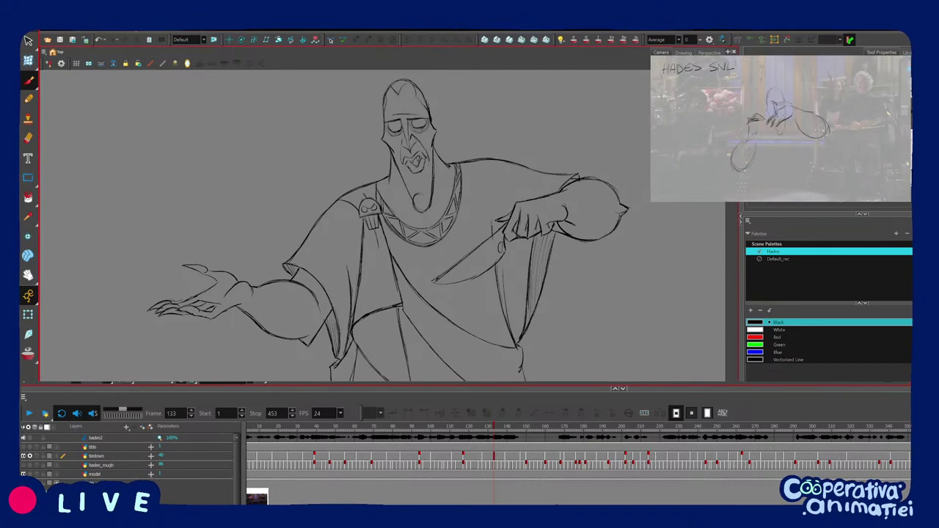
{"action": "key", "text": "shift+l"}
{"action": "scroll", "coordinate": [398, 306], "scroll_direction": "down", "scroll_amount": 2}
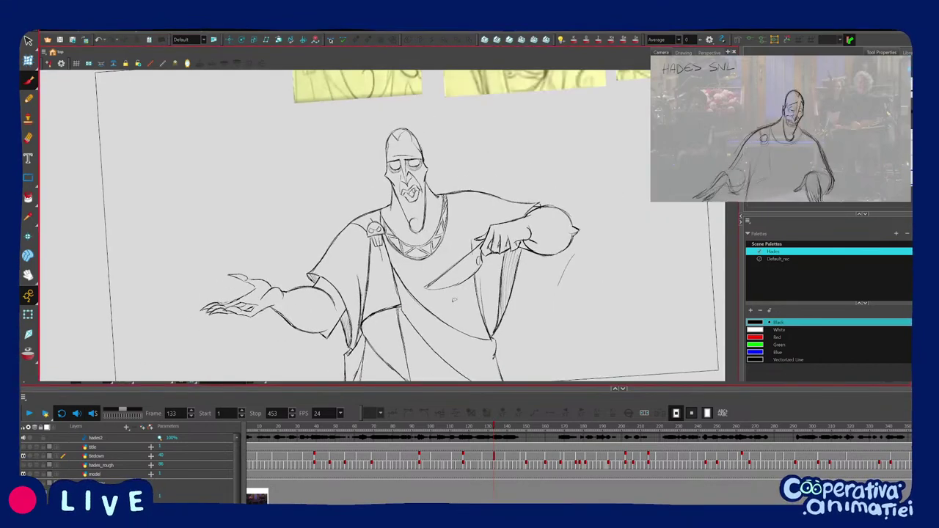
{"action": "left_click", "coordinate": [109, 457]}
{"action": "scroll", "coordinate": [426, 290], "scroll_direction": "up", "scroll_amount": 2}
{"action": "scroll", "coordinate": [385, 220], "scroll_direction": "down", "scroll_amount": 2}
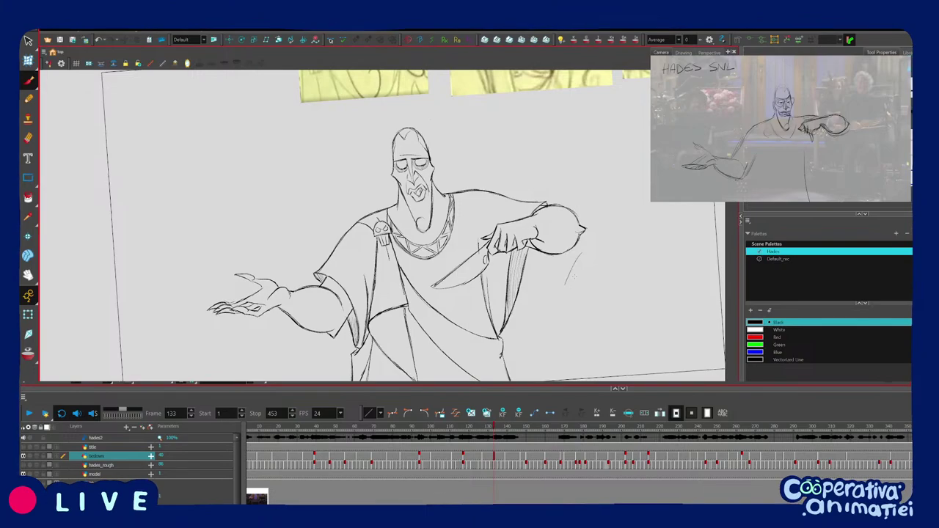
Examine the knife arm and torso at frame 133 up close and from several view angles.
{"action": "left_click_drag", "start_coordinate": [575, 279], "coordinate": [555, 244]}
{"action": "scroll", "coordinate": [576, 279], "scroll_direction": "up", "scroll_amount": 2}
{"action": "left_click_drag", "start_coordinate": [528, 205], "coordinate": [532, 241]}
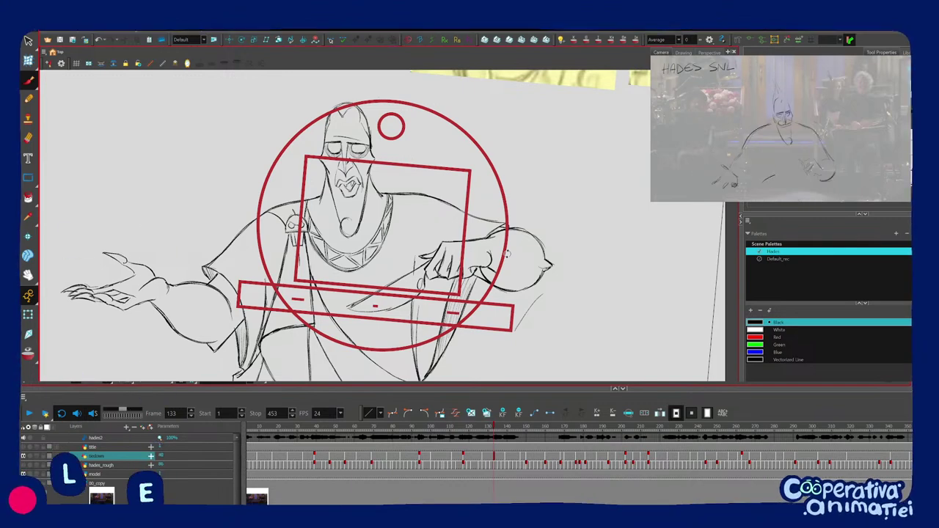
{"action": "mouse_move", "coordinate": [507, 254]}
{"action": "left_mouse_down"}
{"action": "mouse_move", "coordinate": [509, 246]}
{"action": "mouse_move", "coordinate": [518, 272]}
{"action": "mouse_move", "coordinate": [546, 262]}
{"action": "mouse_move", "coordinate": [494, 274]}
{"action": "mouse_move", "coordinate": [568, 265]}
{"action": "mouse_move", "coordinate": [567, 251]}
{"action": "left_mouse_up"}
{"action": "key", "text": "2"}
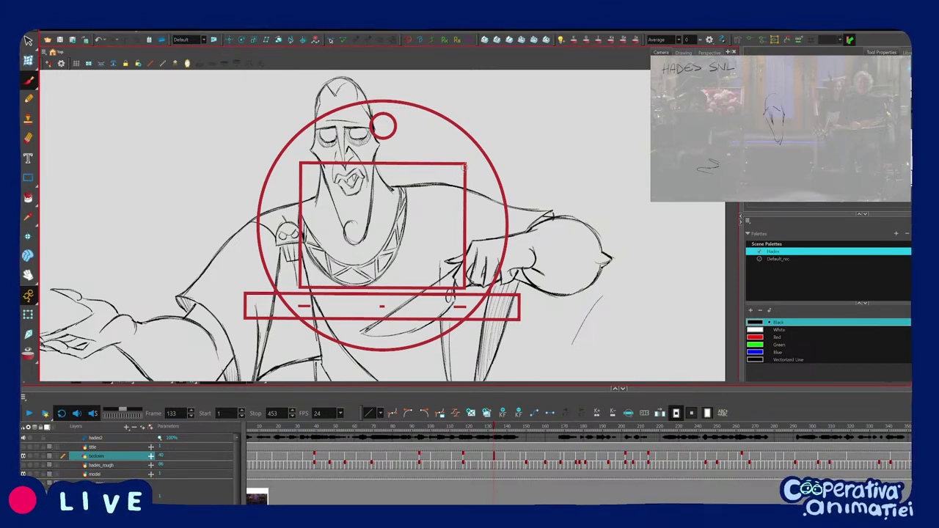
{"action": "key", "text": "e"}
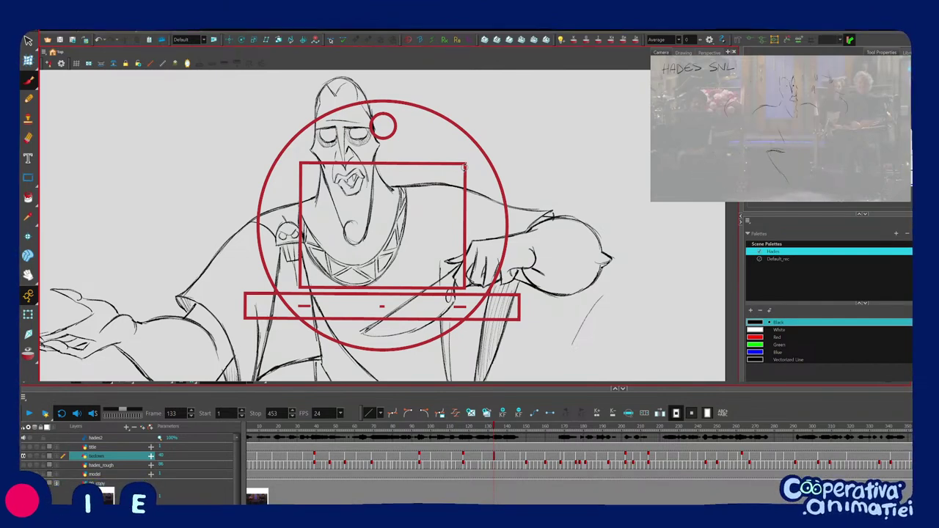
{"action": "left_click_drag", "start_coordinate": [445, 306], "coordinate": [477, 256]}
{"action": "key", "text": "1"}
{"action": "key", "text": "1"}
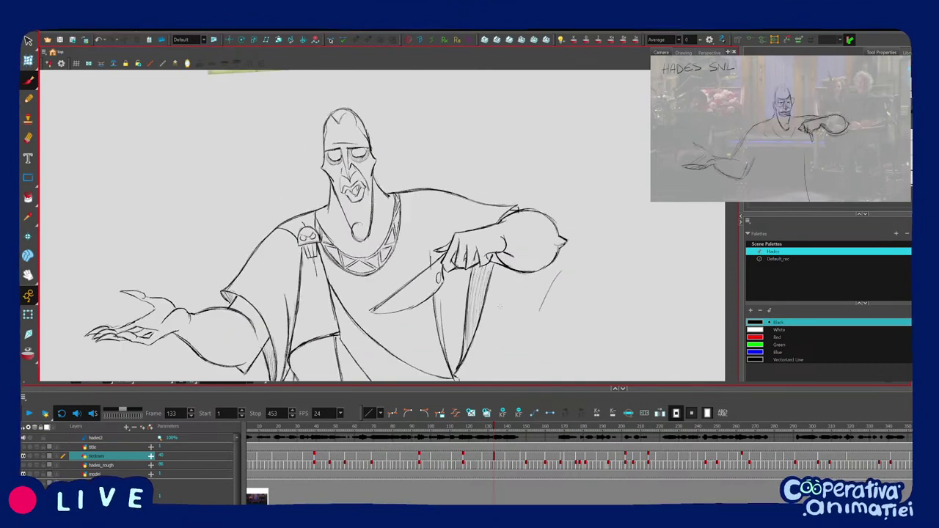
Flip back and forth through the tie-down key poses from frame 133 back to the raised-hands pose at frame 77.
{"action": "key", "text": "f"}
{"action": "key", "text": "1"}
{"action": "key", "text": "f"}
{"action": "key", "text": "f"}
{"action": "key", "text": "f"}
{"action": "key", "text": "f"}
{"action": "key", "text": "f"}
{"action": "key", "text": "g"}
{"action": "key", "text": "g"}
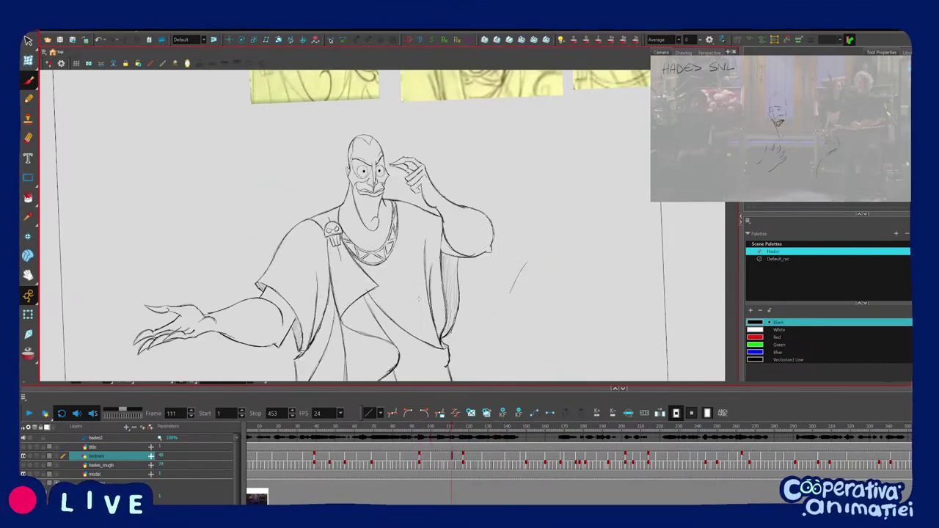
{"action": "key", "text": "g"}
{"action": "key", "text": "f"}
{"action": "key", "text": "f"}
{"action": "key", "text": "f"}
{"action": "key", "text": "f"}
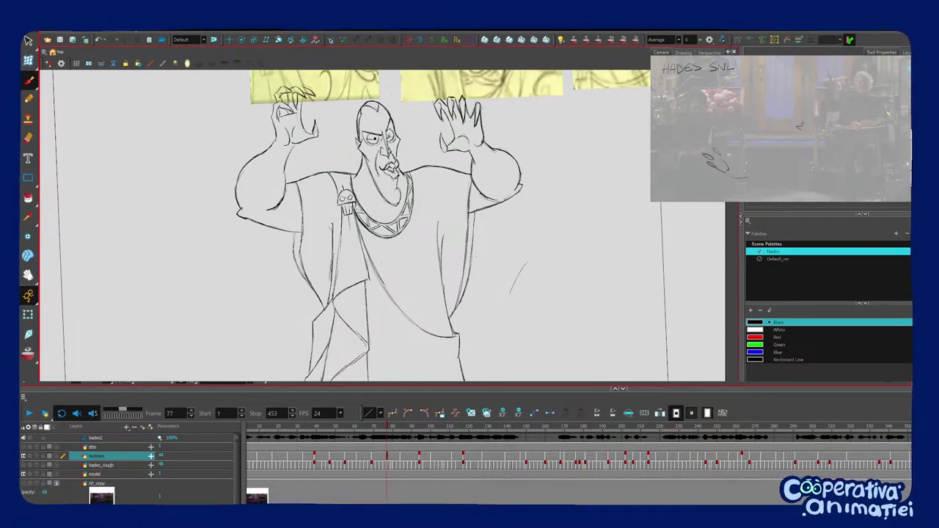
Reinforce the robe's vertical fold line beneath the arm on the skull-brooch side at frame 77, comparing it with the previous key.
{"action": "scroll", "coordinate": [362, 194], "scroll_direction": "up", "scroll_amount": 2}
{"action": "key", "text": "f"}
{"action": "key", "text": "g"}
{"action": "left_click_drag", "start_coordinate": [322, 230], "coordinate": [324, 272]}
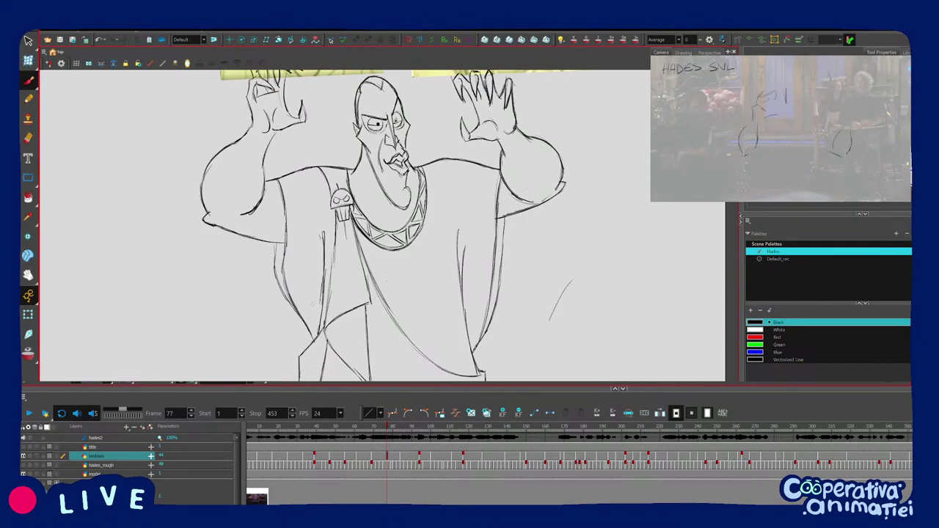
{"action": "left_click_drag", "start_coordinate": [312, 304], "coordinate": [377, 320]}
{"action": "key", "text": "f"}
{"action": "key", "text": "g"}
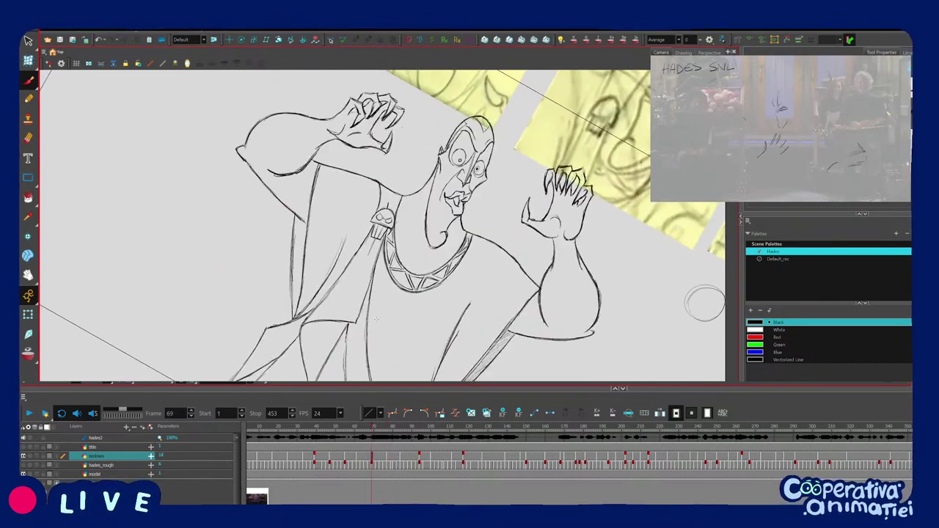
{"action": "left_click_drag", "start_coordinate": [314, 294], "coordinate": [350, 244]}
Check the motion frame by frame from the key at frame 69 to frame 77, and straighten the rotated view.
{"action": "key", "text": "f"}
{"action": "left_click_drag", "start_coordinate": [396, 323], "coordinate": [491, 262]}
{"action": "key", "text": "period"}
{"action": "key", "text": "period"}
{"action": "key", "text": "period"}
{"action": "key", "text": "period"}
{"action": "key", "text": "period"}
{"action": "key", "text": "period"}
{"action": "key", "text": "period"}
{"action": "key", "text": "period"}
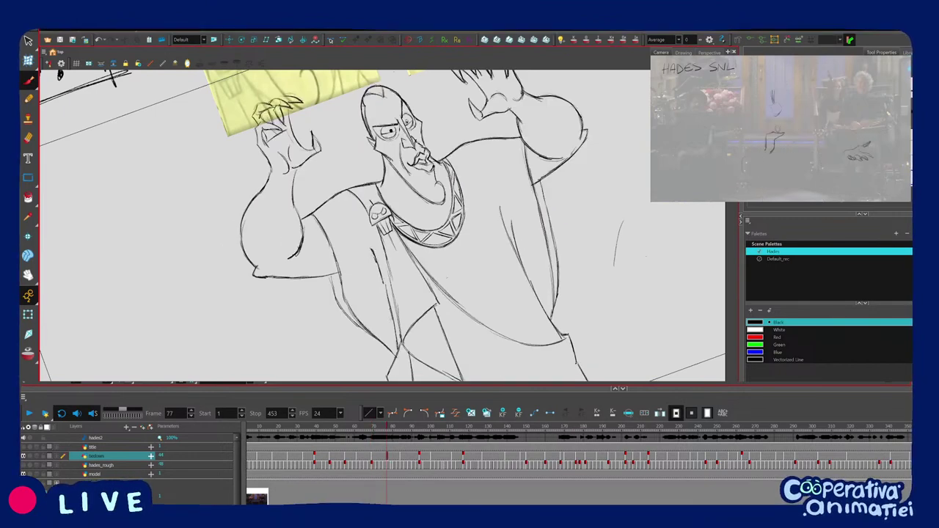
{"action": "key", "text": "shift+x"}
{"action": "mouse_move", "coordinate": [455, 277]}
{"action": "left_mouse_down"}
{"action": "mouse_move", "coordinate": [401, 295]}
{"action": "mouse_move", "coordinate": [458, 288]}
{"action": "left_mouse_up"}
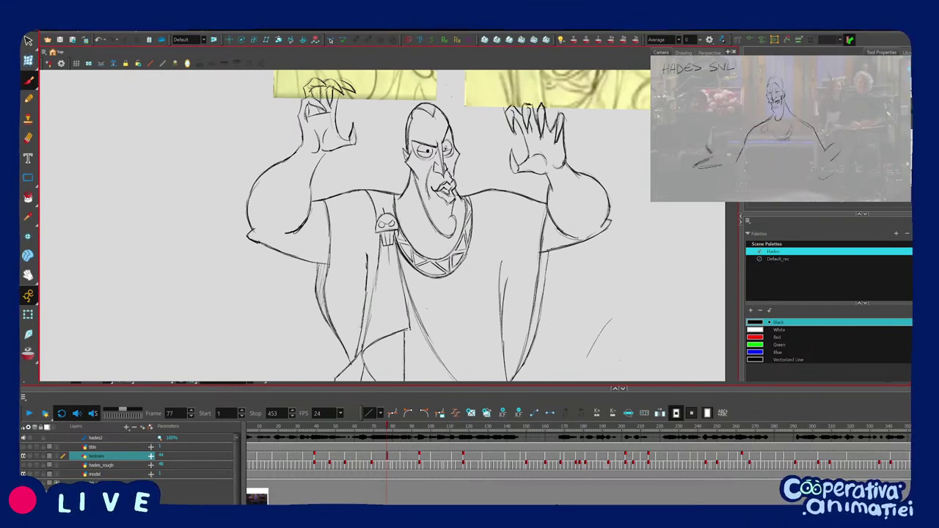
Compare the raised-hands pose at frame 77 with its neighbouring key poses, including frame 69, in a wider view.
{"action": "key", "text": "1"}
{"action": "key", "text": "1"}
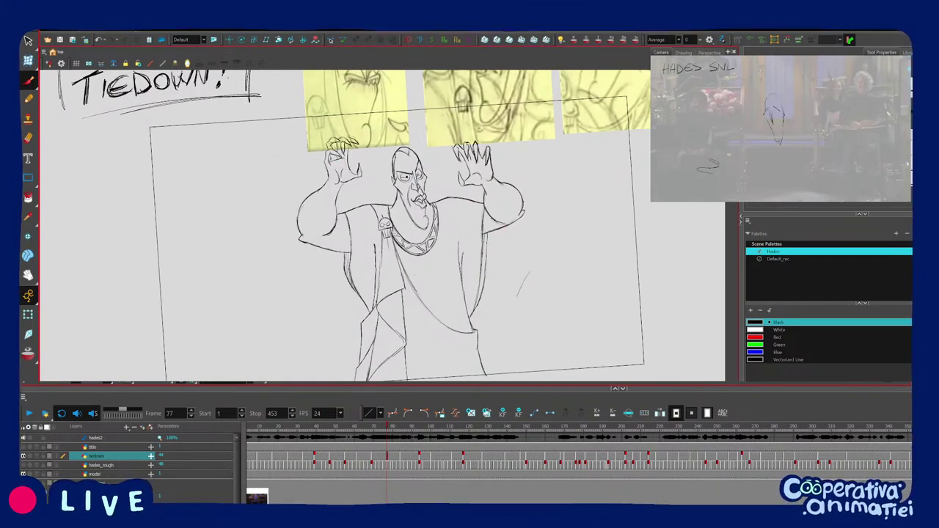
{"action": "left_click_drag", "start_coordinate": [555, 277], "coordinate": [555, 275]}
{"action": "key", "text": "f"}
{"action": "key", "text": "g"}
{"action": "key", "text": "f"}
{"action": "key", "text": "f"}
{"action": "key", "text": "g"}
{"action": "key", "text": "g"}
{"action": "key", "text": "g"}
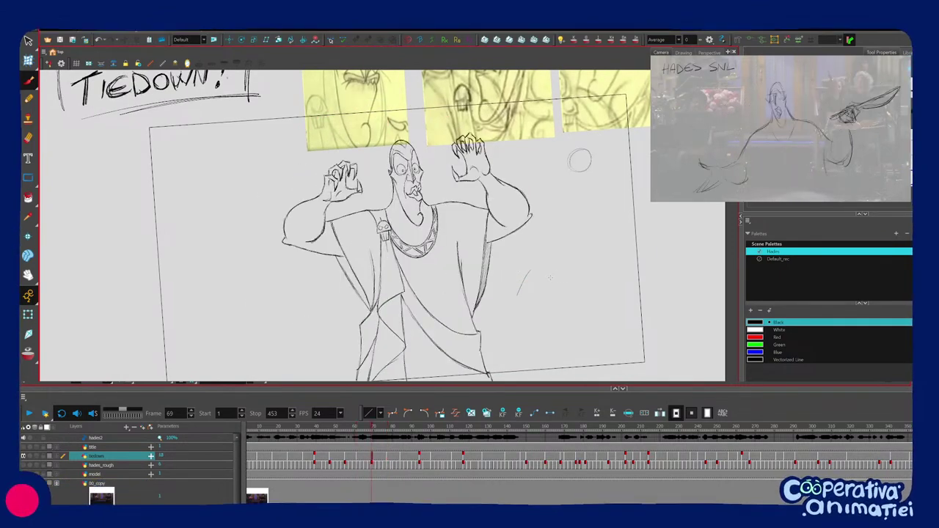
{"action": "left_click_drag", "start_coordinate": [551, 278], "coordinate": [568, 257]}
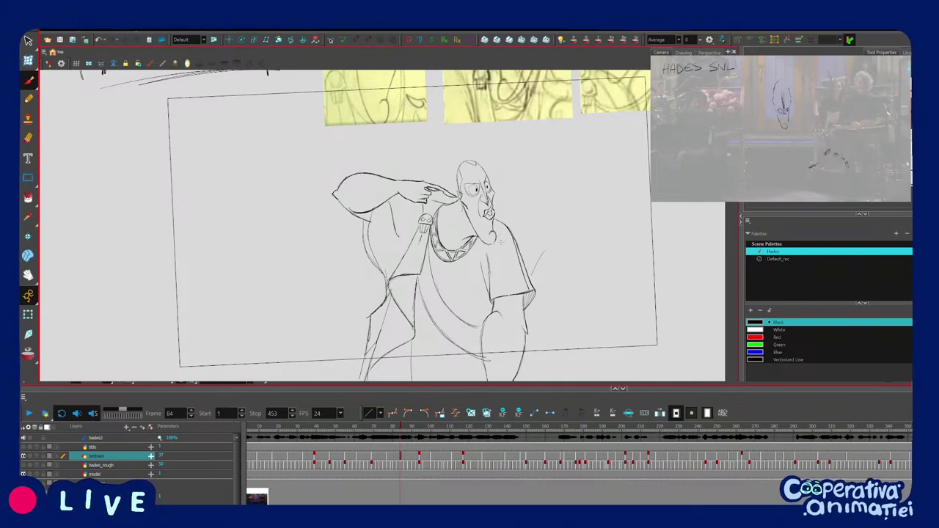
Check the finger-to-head pose at frame 84 up close by repeatedly switching between mirrored and normal view.
{"action": "key", "text": "2"}
{"action": "mouse_move", "coordinate": [547, 235]}
{"action": "left_mouse_down"}
{"action": "mouse_move", "coordinate": [505, 247]}
{"action": "mouse_move", "coordinate": [528, 222]}
{"action": "mouse_move", "coordinate": [535, 243]}
{"action": "left_mouse_up"}
{"action": "key", "text": "2"}
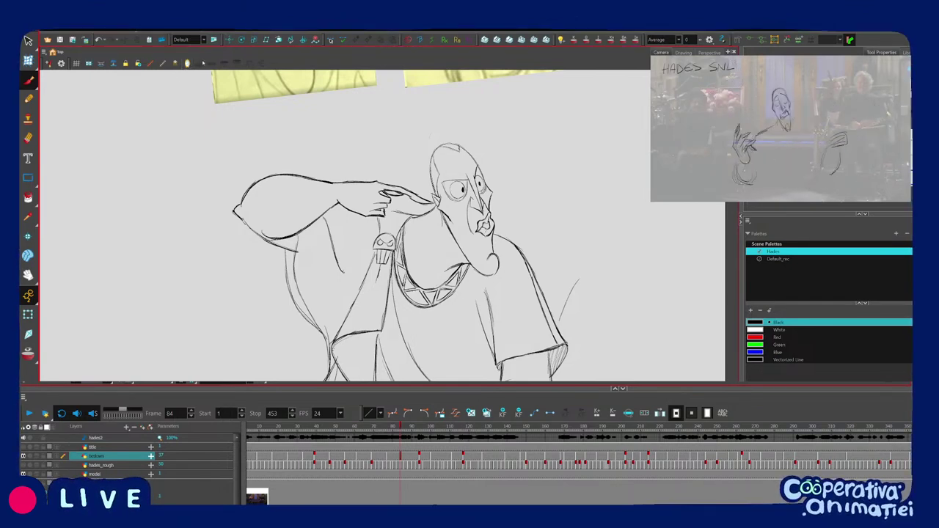
{"action": "left_click", "coordinate": [49, 63]}
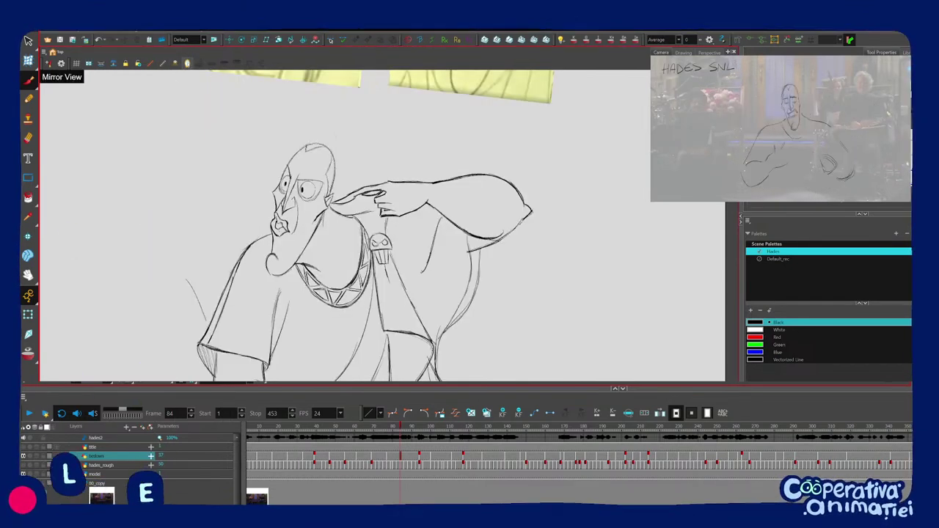
{"action": "left_click", "coordinate": [49, 63]}
{"action": "left_click", "coordinate": [48, 63]}
{"action": "left_click", "coordinate": [48, 63]}
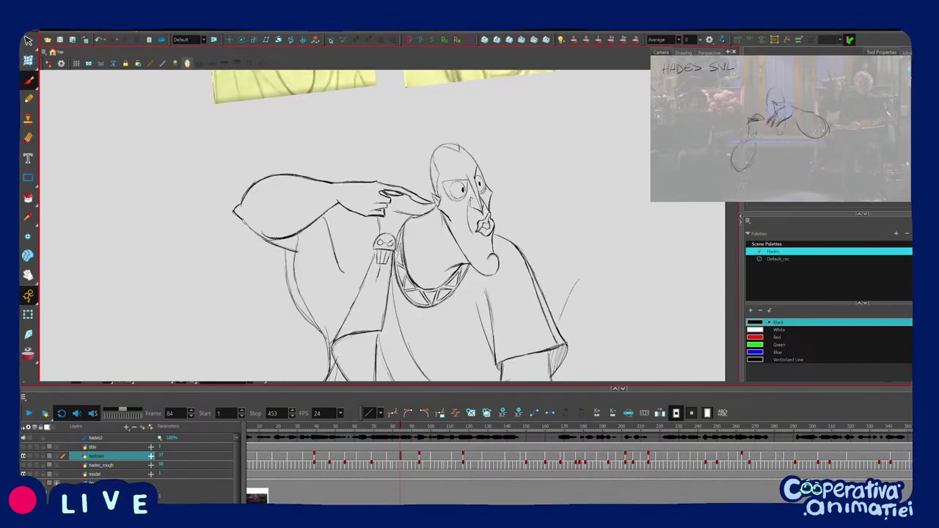
{"action": "left_click", "coordinate": [48, 63]}
{"action": "left_click", "coordinate": [48, 63]}
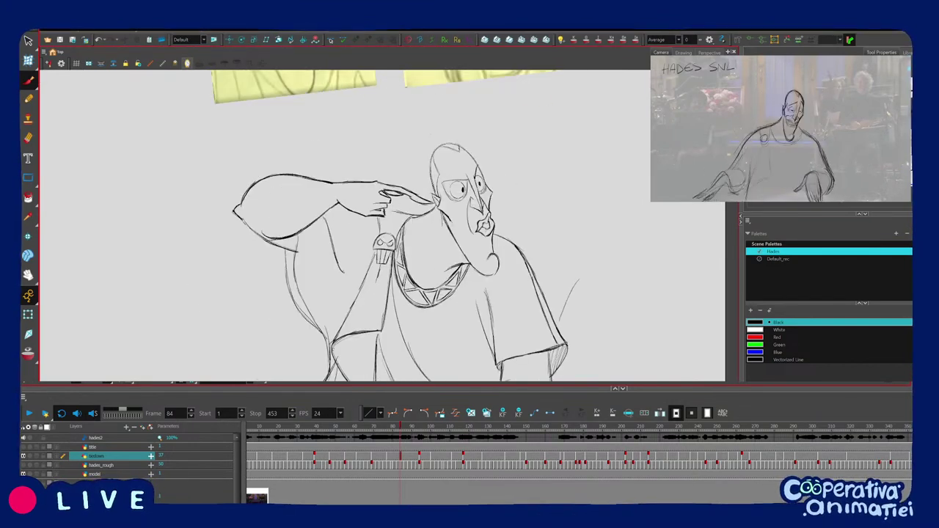
{"action": "left_click", "coordinate": [49, 63]}
{"action": "left_click", "coordinate": [49, 63]}
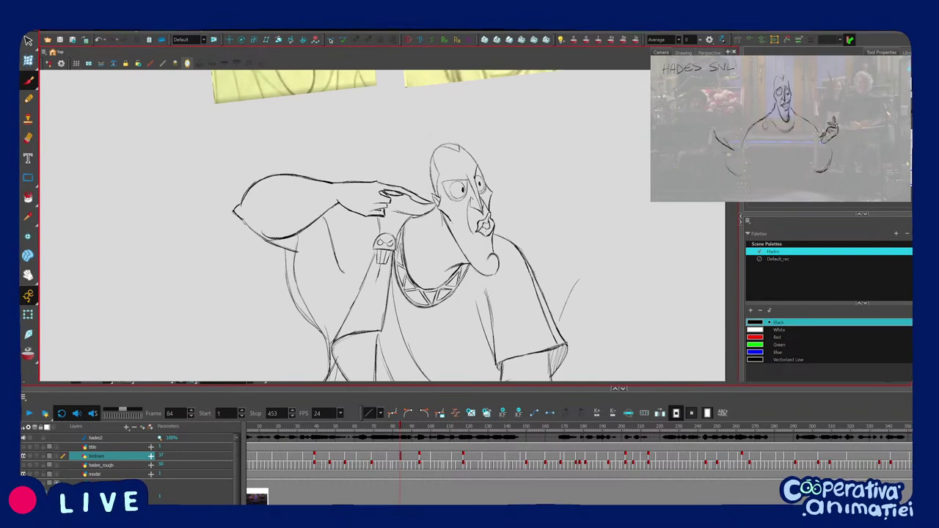
{"action": "left_click", "coordinate": [49, 63]}
{"action": "left_click", "coordinate": [48, 63]}
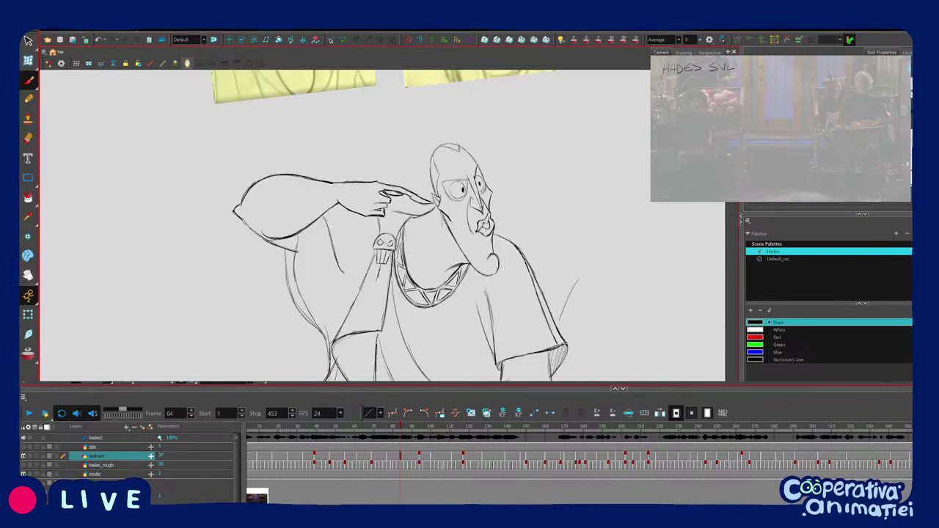
{"action": "left_click", "coordinate": [48, 63]}
{"action": "left_click", "coordinate": [48, 63]}
{"action": "left_click", "coordinate": [48, 63]}
{"action": "left_click", "coordinate": [48, 63]}
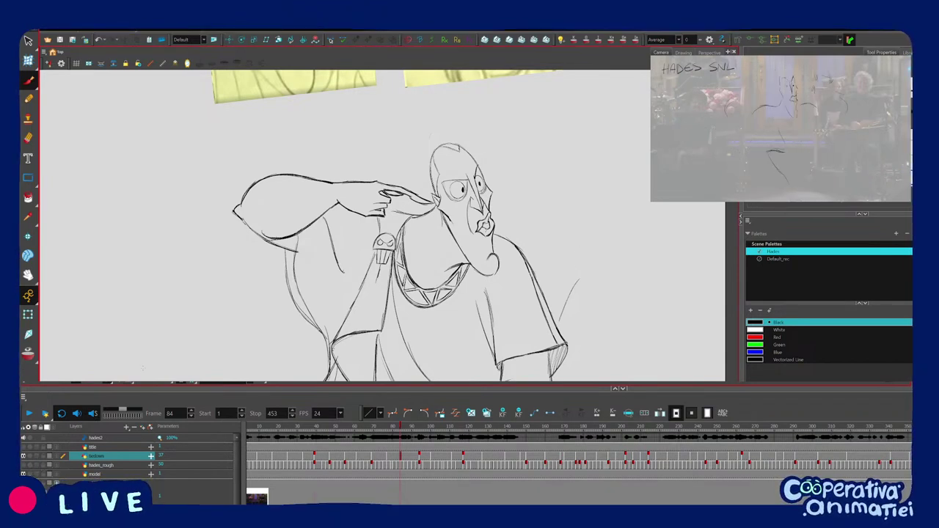
Solo the tie-down layer and play the animation in a wider view of the camera frame.
{"action": "scroll", "coordinate": [394, 220], "scroll_direction": "down", "scroll_amount": 2}
{"action": "left_click_drag", "start_coordinate": [518, 271], "coordinate": [562, 288]}
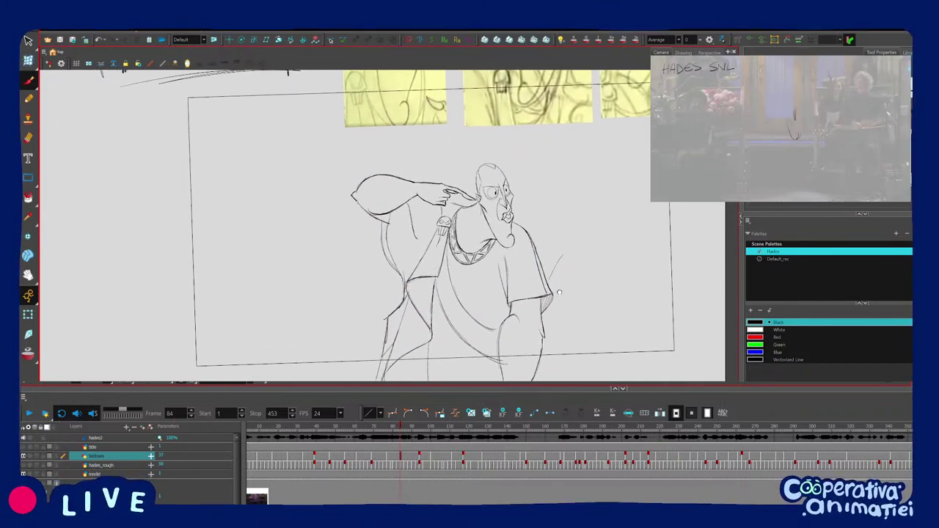
{"action": "left_click", "coordinate": [30, 457]}
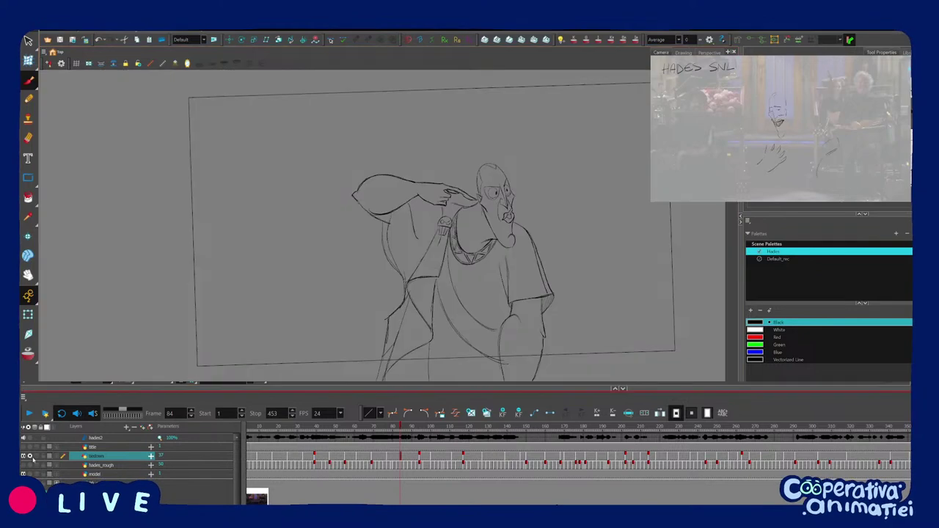
{"action": "left_click", "coordinate": [28, 413]}
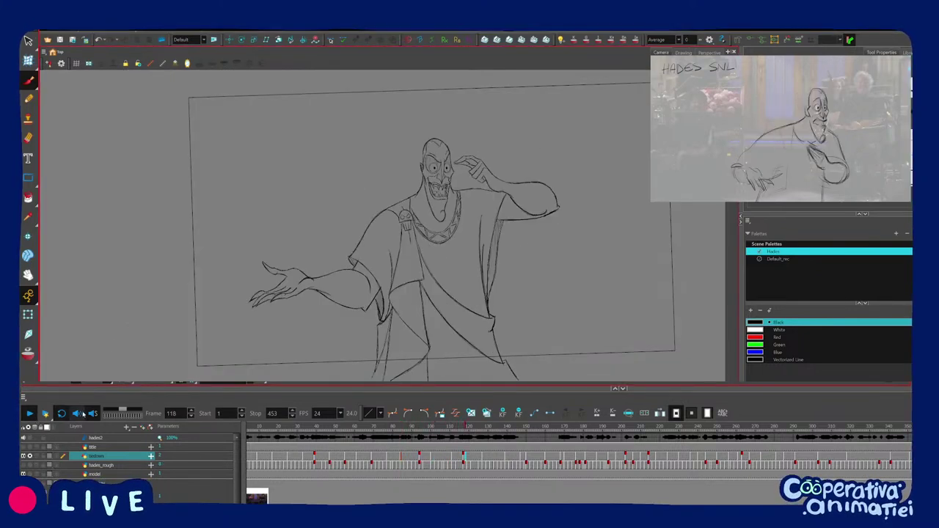